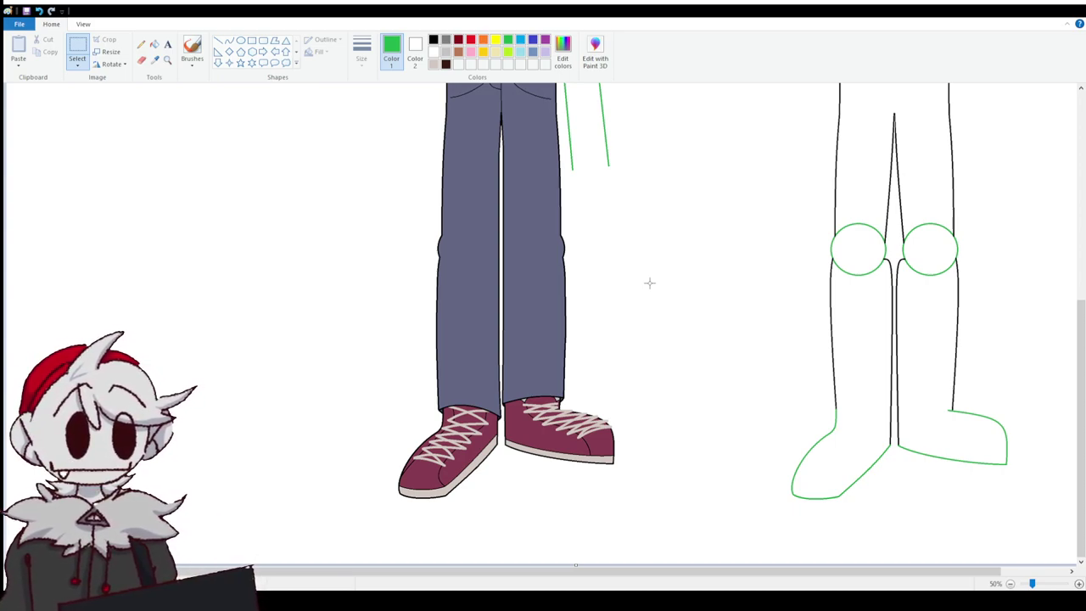
Examine the character drawing and the body guide beside it from the head down to the shoes.
scroll(659, 274, up, 5)
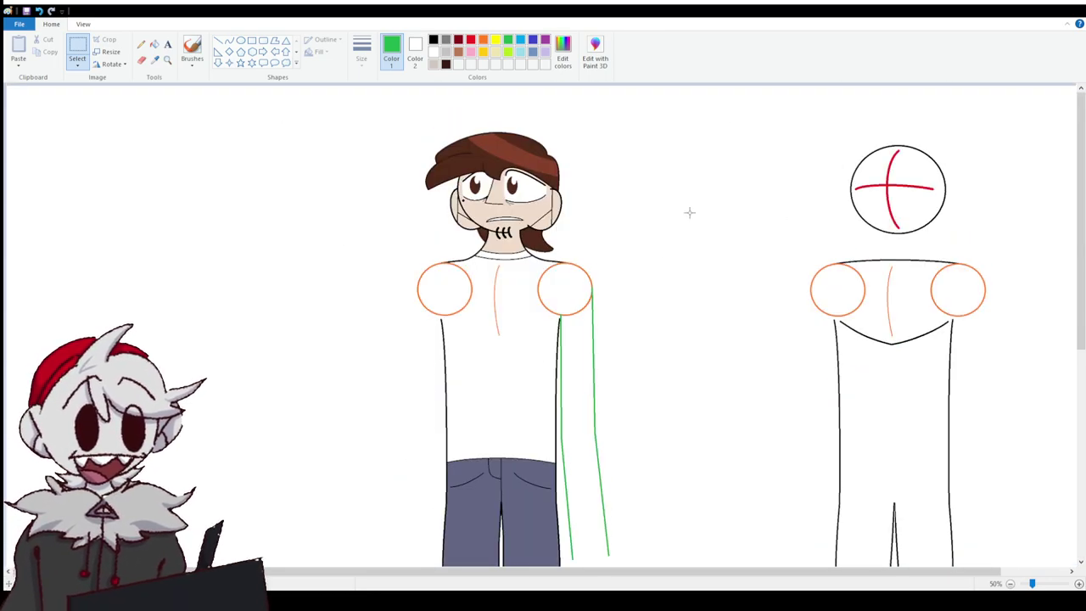
scroll(620, 194, down, 5)
scroll(621, 193, down, 1)
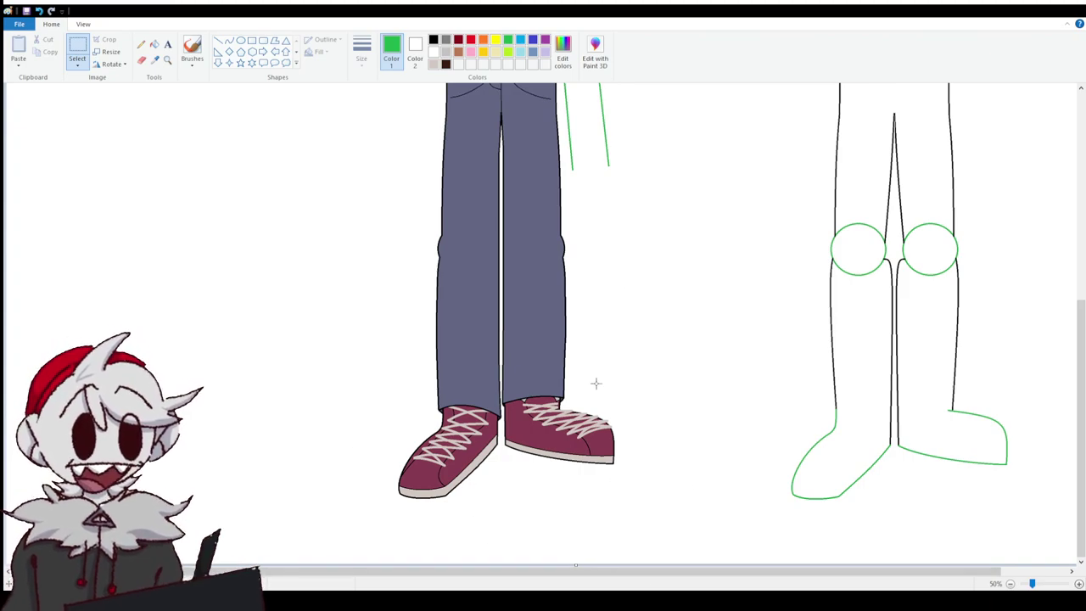
scroll(727, 407, up, 5)
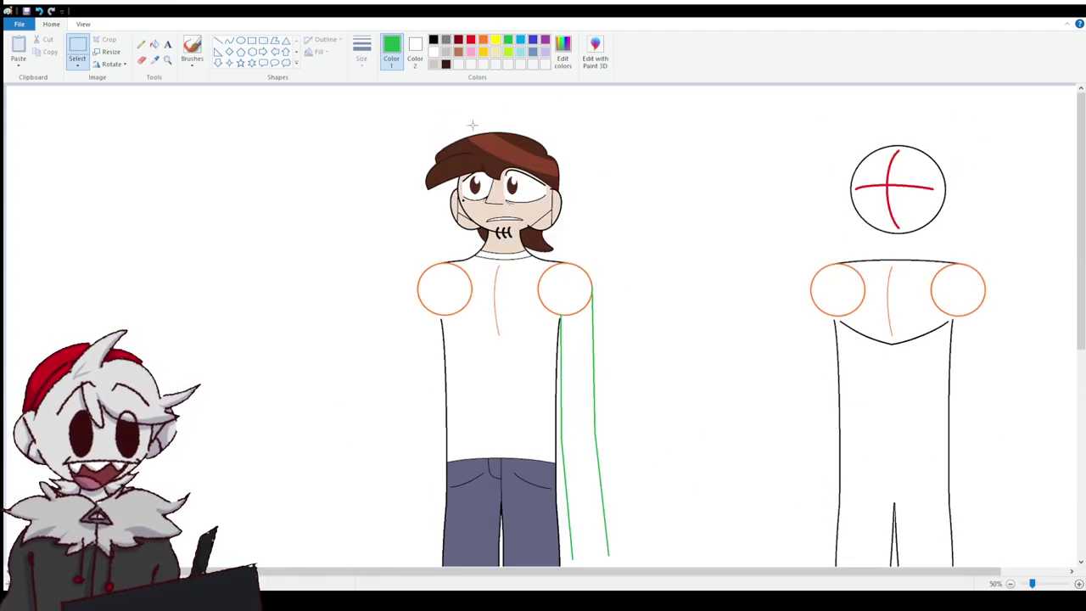
scroll(691, 347, down, 3)
scroll(684, 371, up, 3)
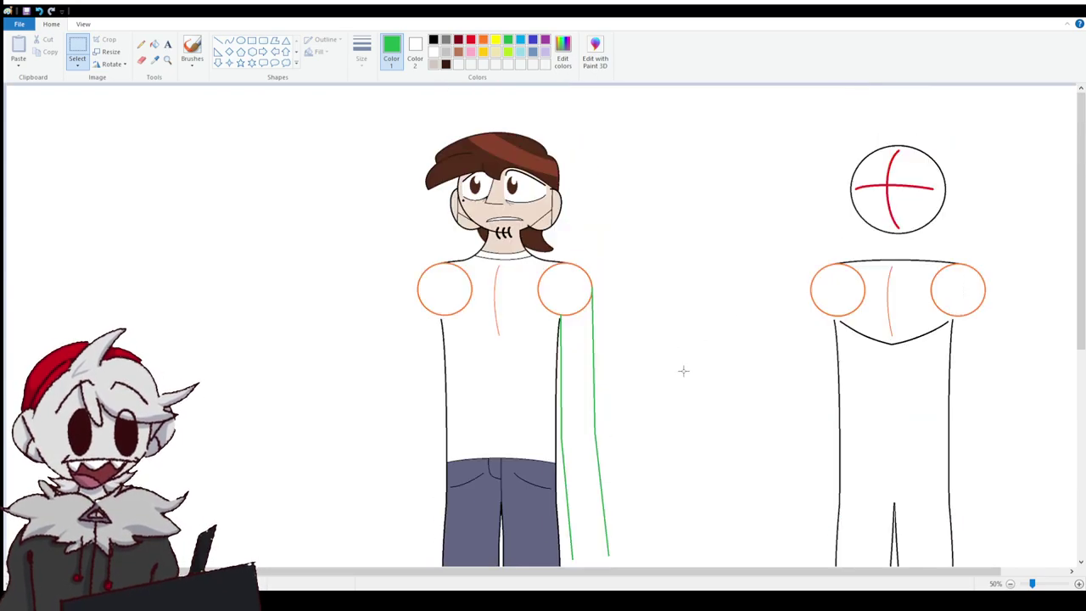
scroll(674, 365, down, 2)
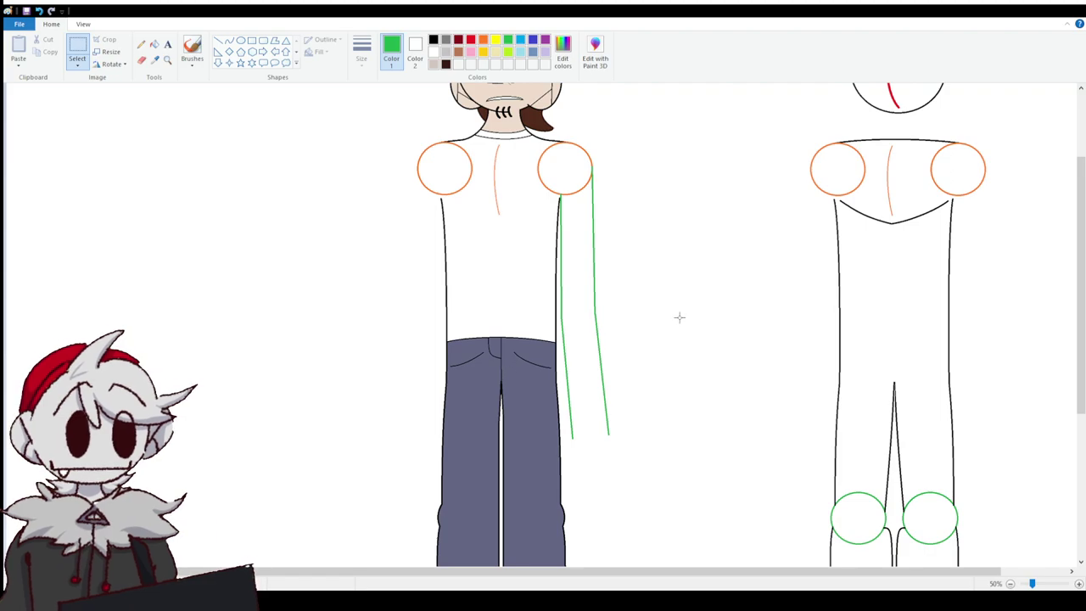
scroll(717, 339, up, 2)
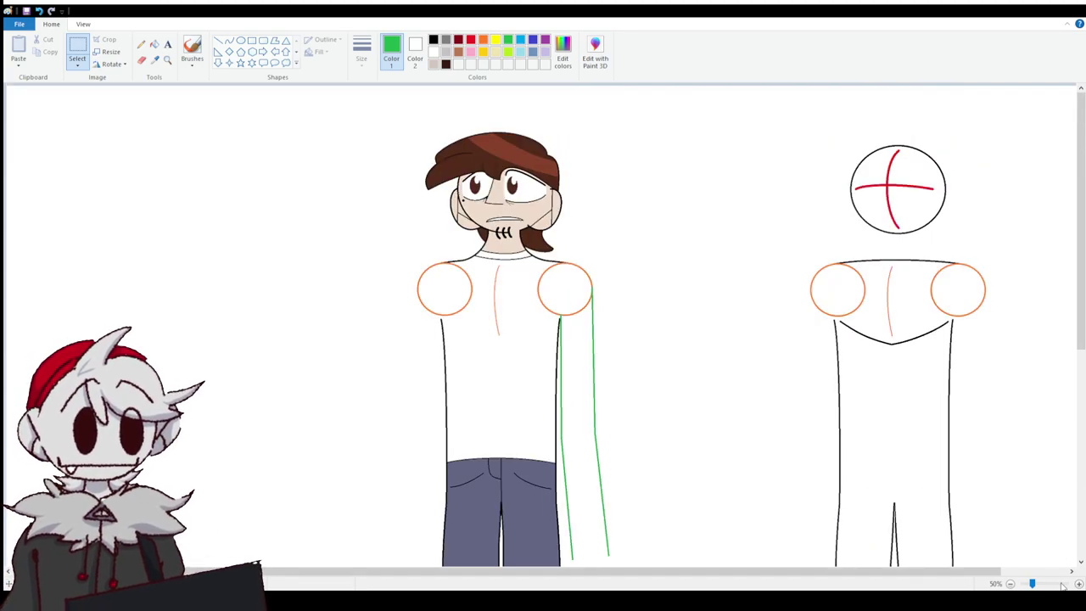
click(1079, 584)
drag(434, 572, 568, 573)
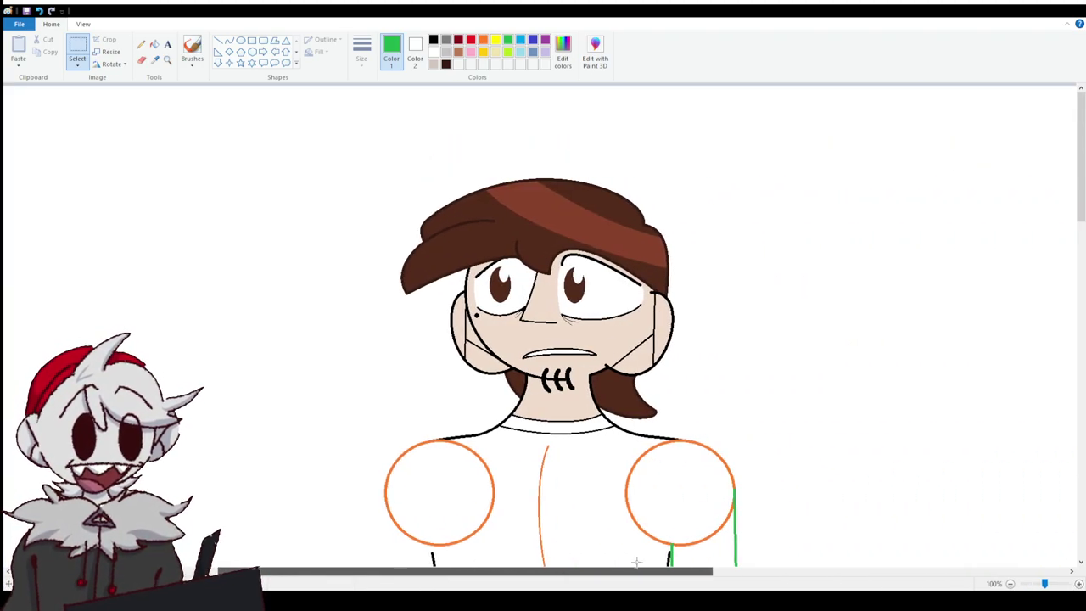
scroll(591, 447, down, 10)
scroll(591, 447, down, 3)
scroll(592, 448, up, 5)
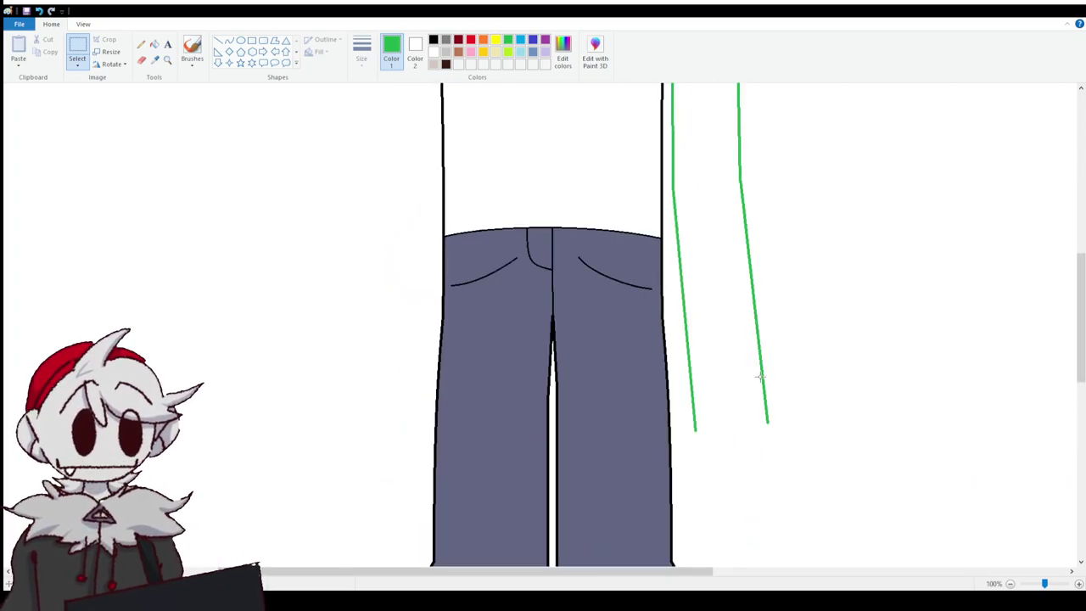
scroll(786, 461, down, 6)
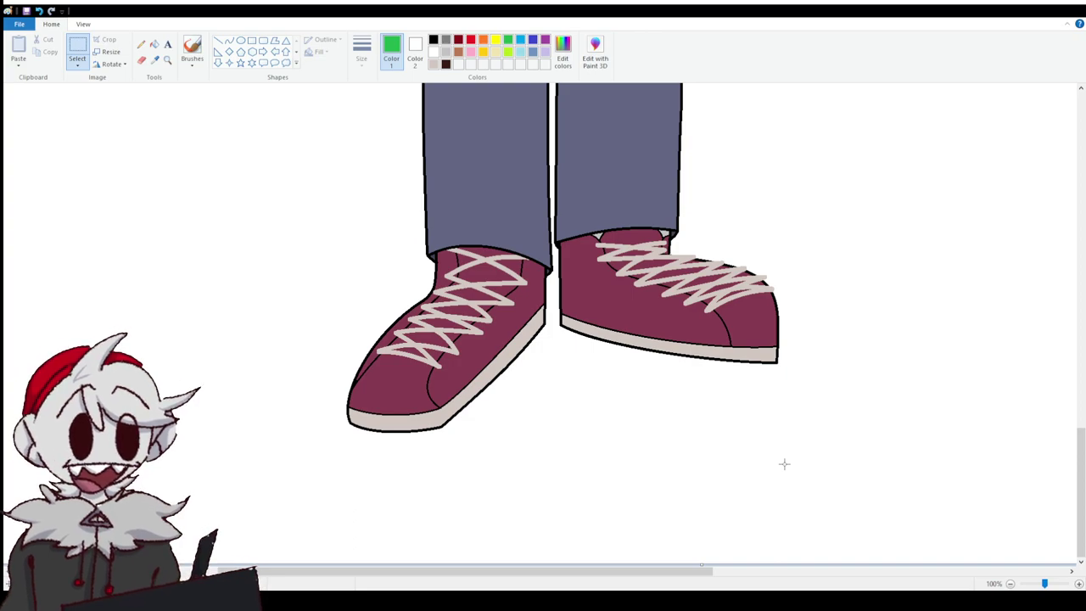
scroll(754, 446, up, 15)
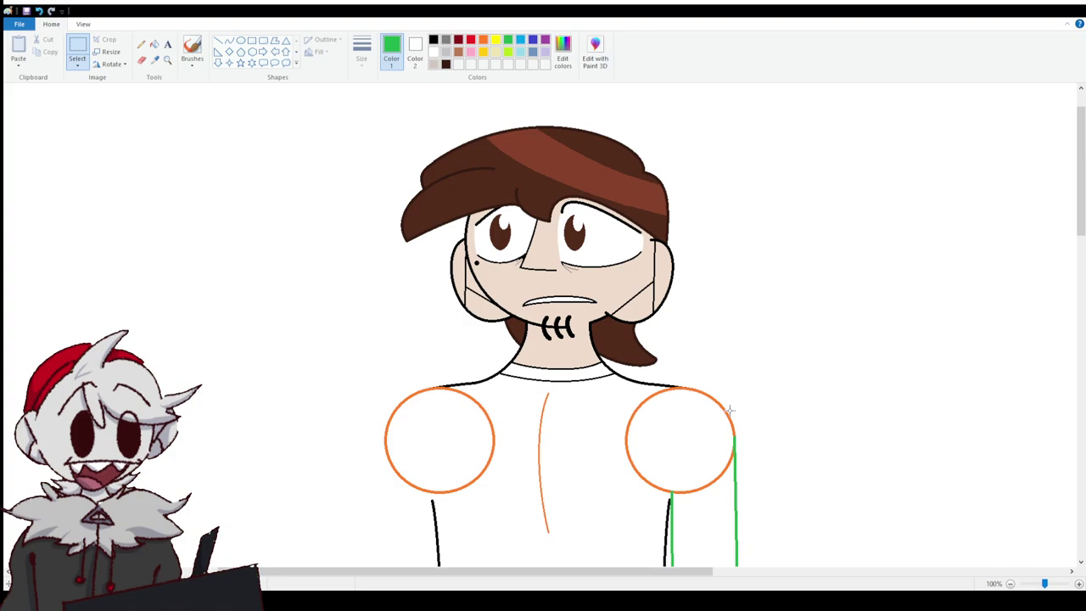
scroll(650, 263, down, 10)
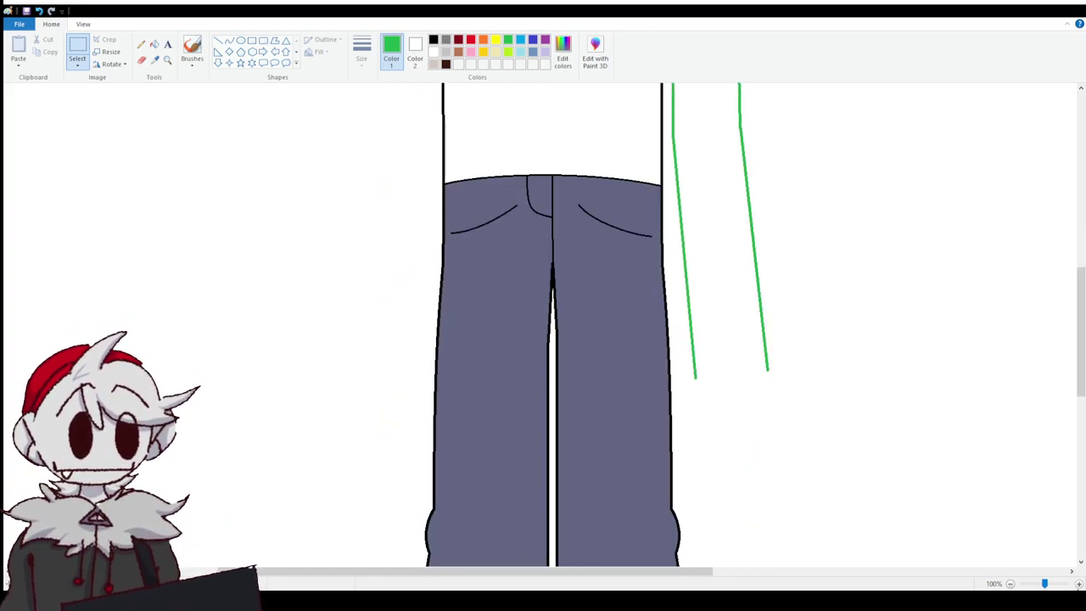
Undo the outer green line of the forearm beside the trousers.
click(1079, 584)
drag(414, 573, 632, 574)
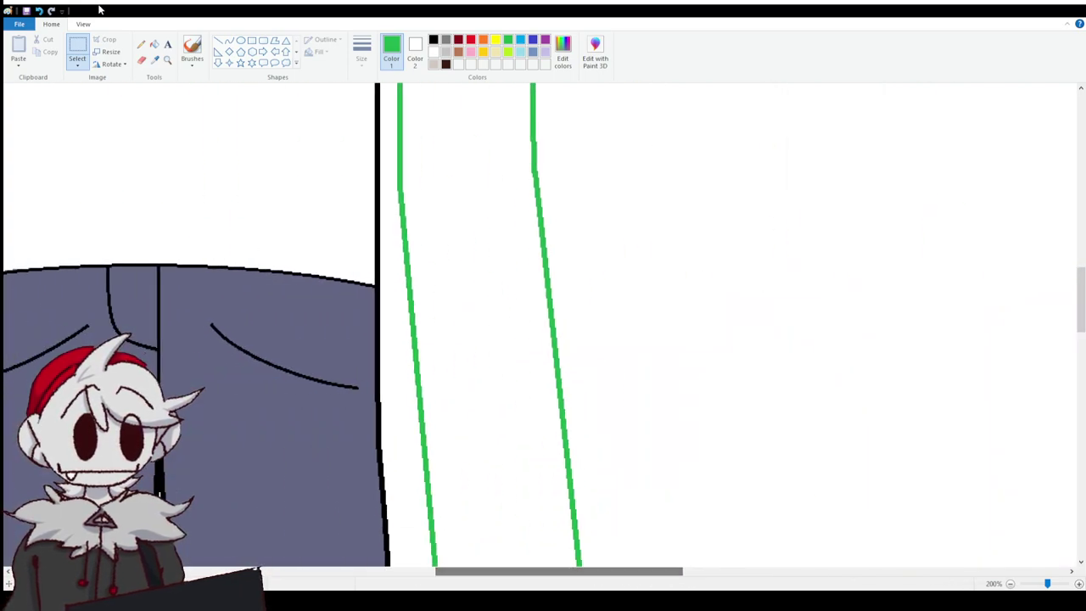
click(39, 11)
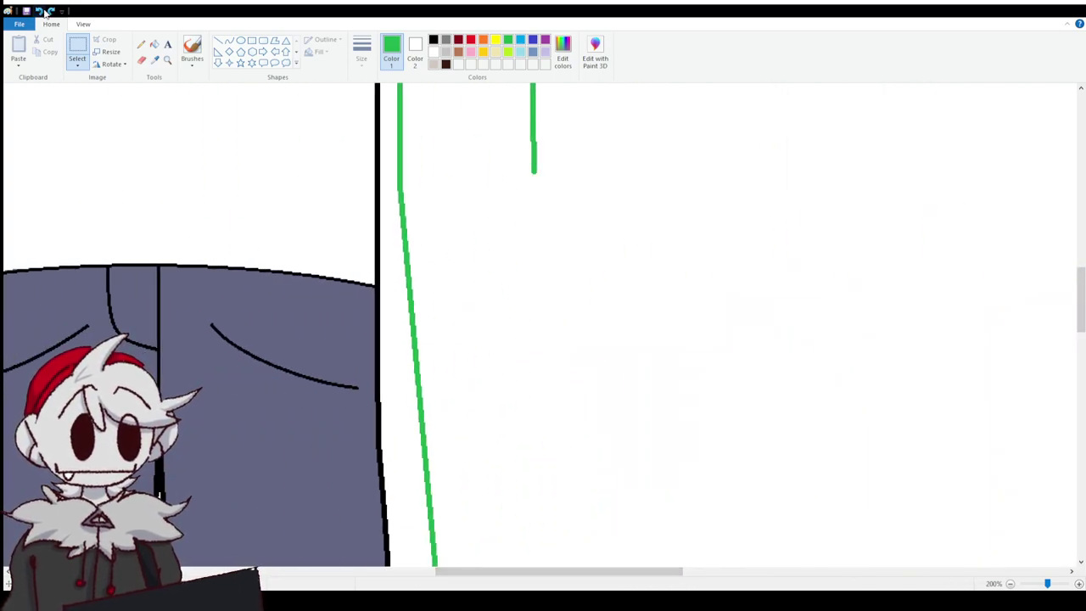
click(216, 41)
drag(533, 170, 547, 293)
scroll(577, 238, down, 4)
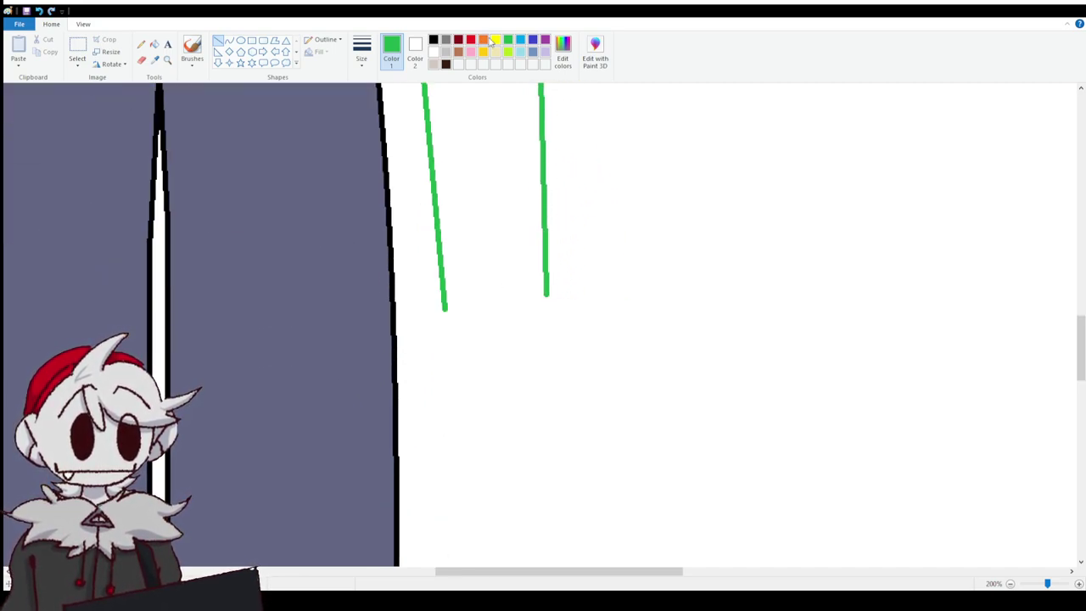
scroll(557, 335, up, 3)
scroll(557, 334, down, 3)
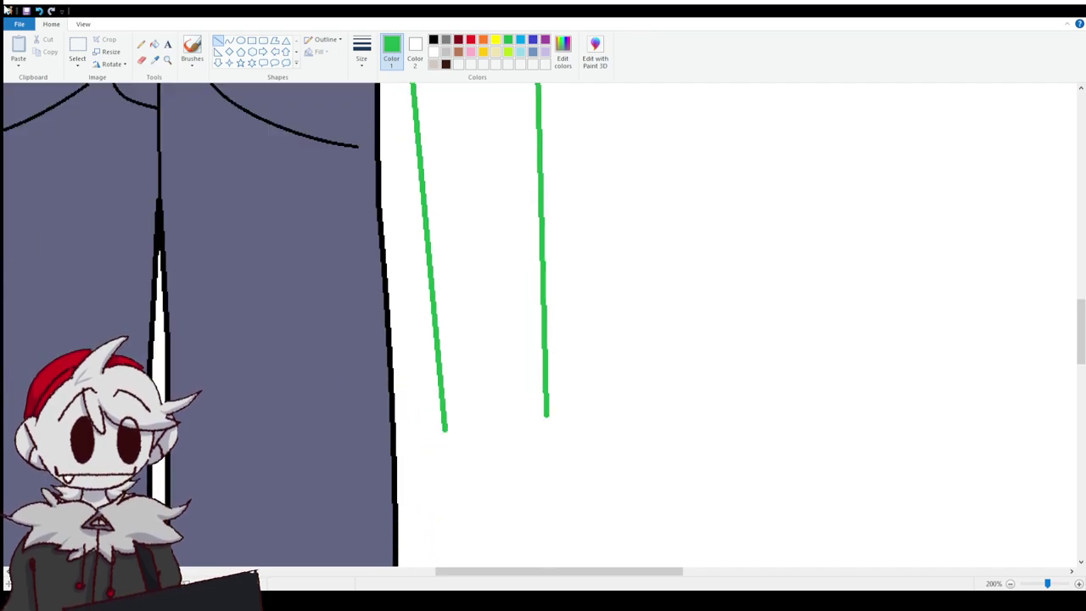
key(ctrl+z)
Draw a straight green outer forearm line from the elbow down to the wrist, roughly parallel to the inner line.
mouse_move(445, 430)
mouse_down()
mouse_move(582, 409)
mouse_move(572, 414)
mouse_up()
drag(447, 430, 535, 173)
scroll(527, 270, up, 3)
scroll(541, 179, down, 3)
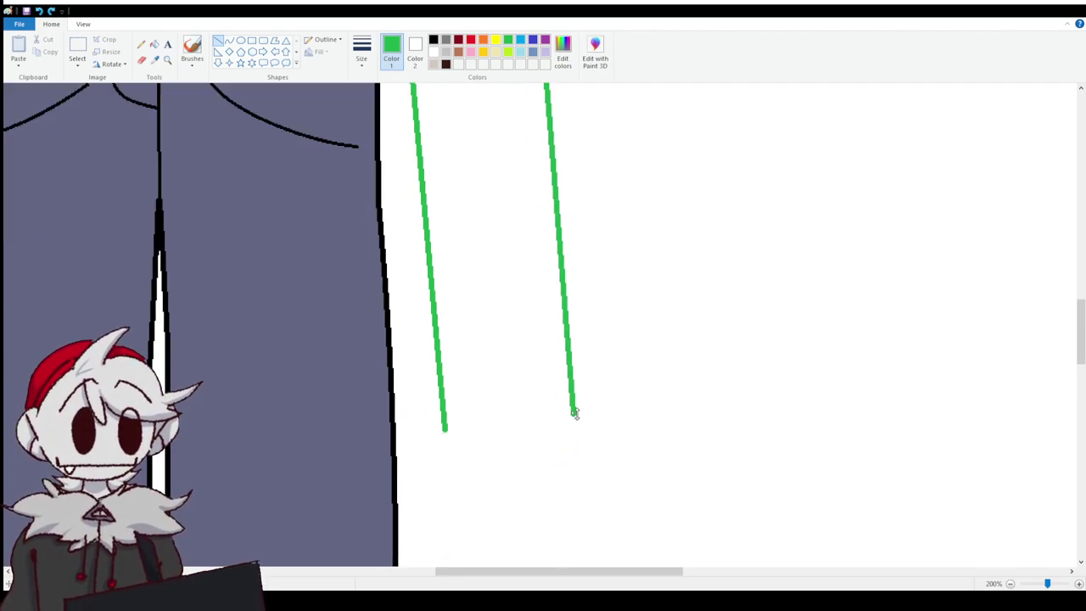
drag(575, 412, 580, 409)
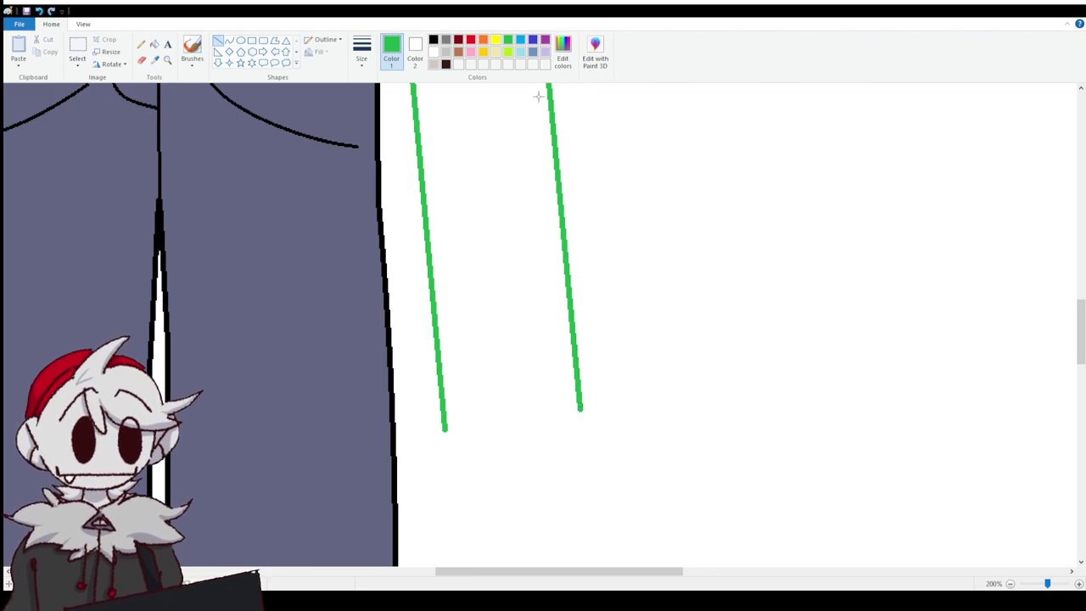
Draw an orange circle as the hand guide and position it touching the lower ends of both forearm lines.
click(483, 42)
click(241, 40)
scroll(476, 281, down, 1)
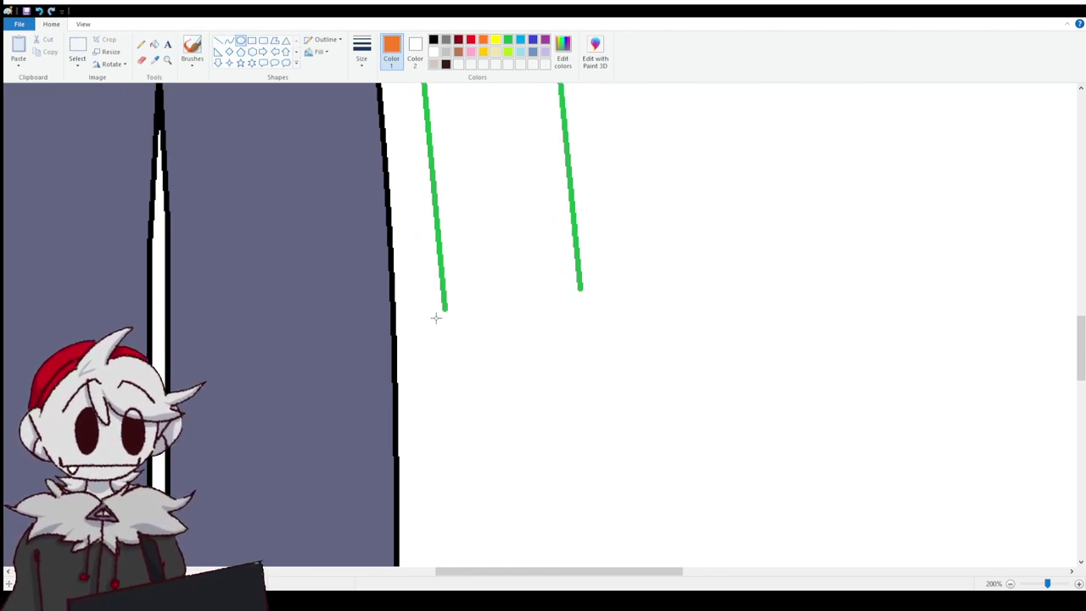
drag(435, 316, 675, 550)
drag(605, 453, 577, 411)
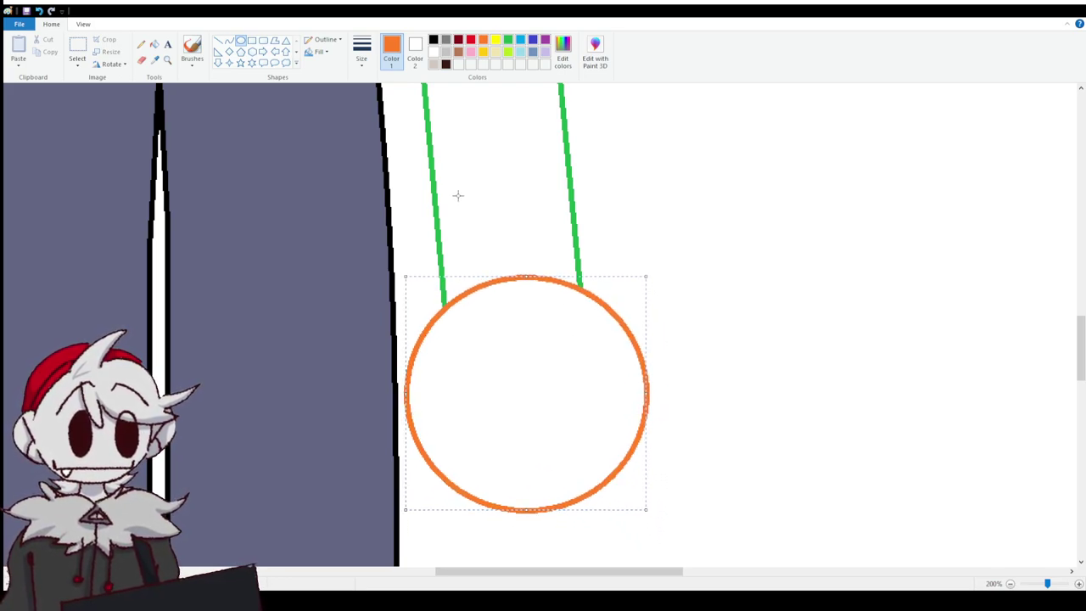
Cut the hand circle at both forearm lines and fill the arc between them with white to remove it.
click(141, 61)
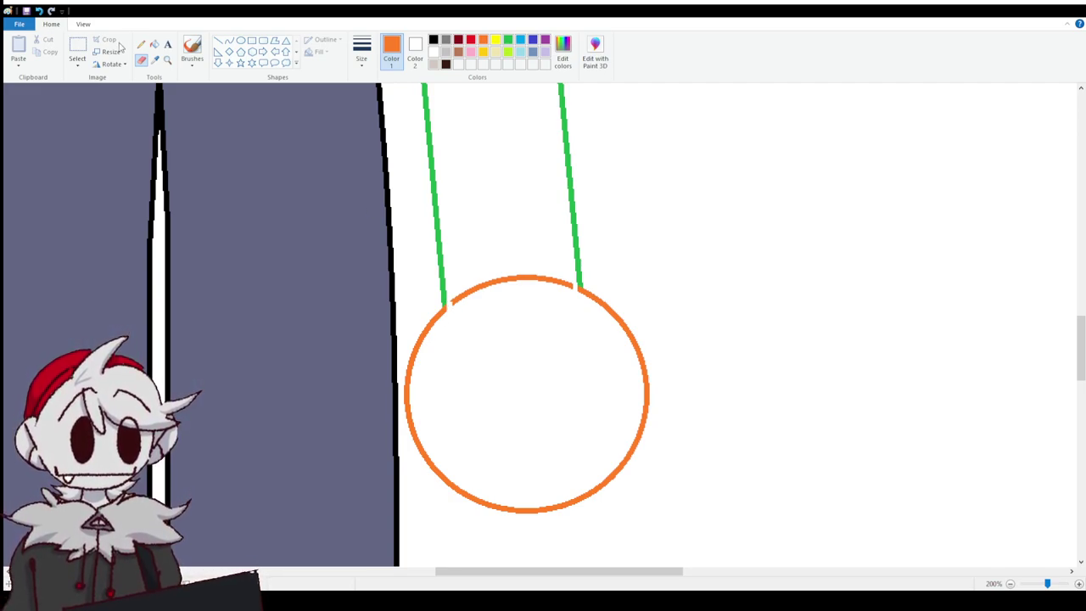
click(155, 47)
right_click(489, 281)
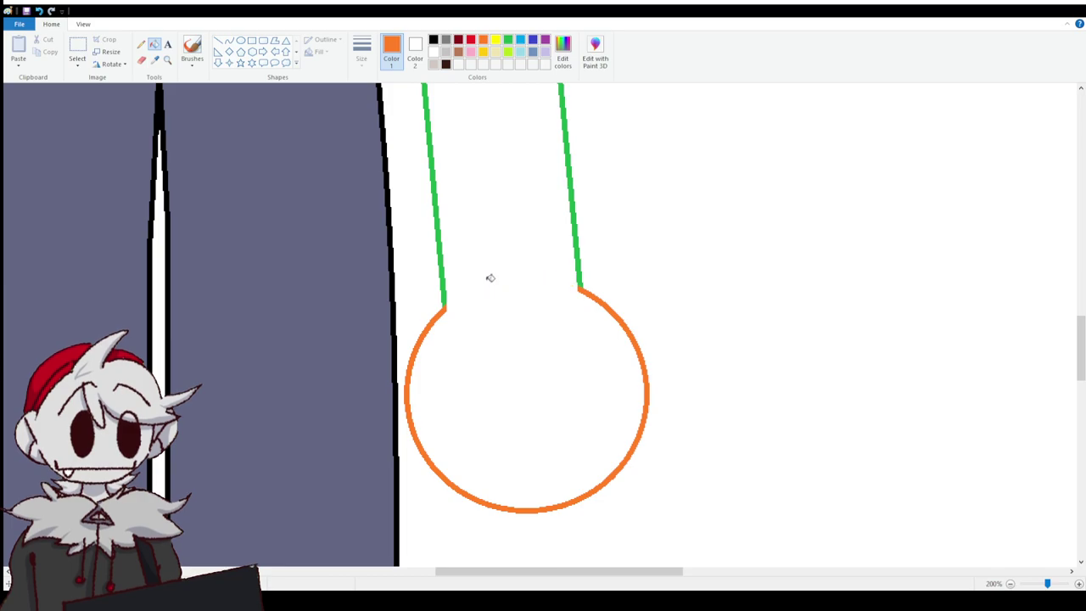
Check the whole figure with its arm and hand circle, and examine the neck and shoulder area up close.
scroll(509, 314, up, 4)
scroll(519, 343, down, 5)
scroll(510, 351, up, 5)
ctrl+scroll(673, 461, down, 4)
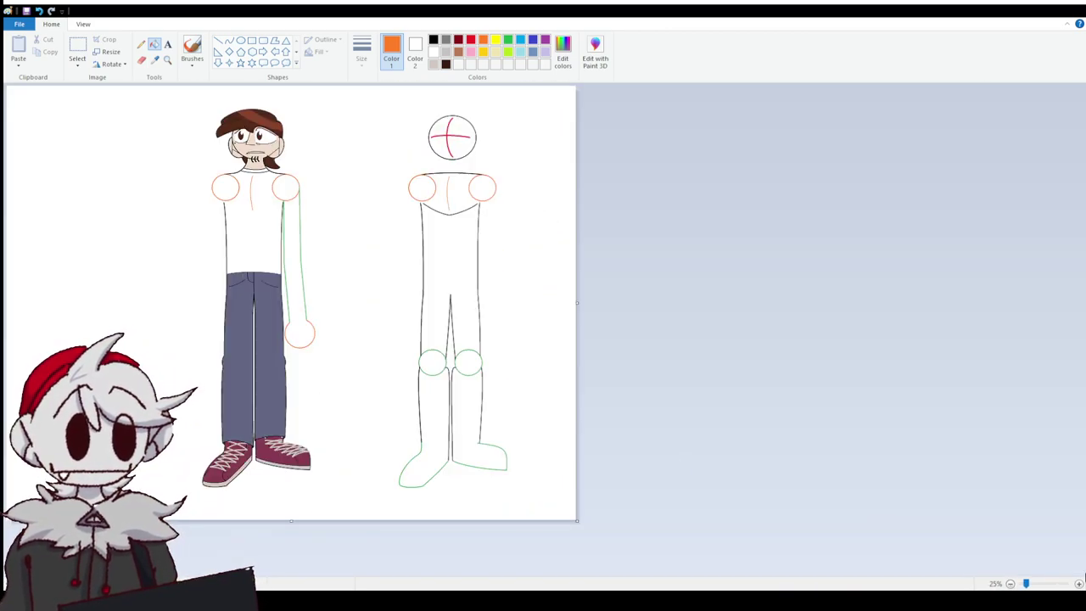
ctrl+scroll(719, 539, up, 4)
scroll(720, 539, down, 3)
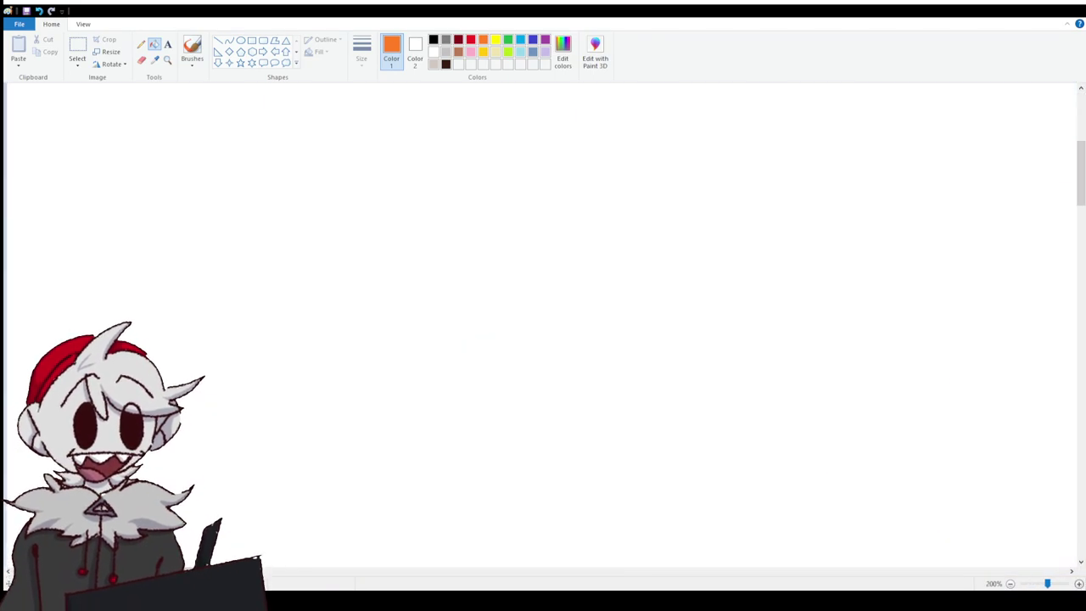
drag(234, 571, 609, 584)
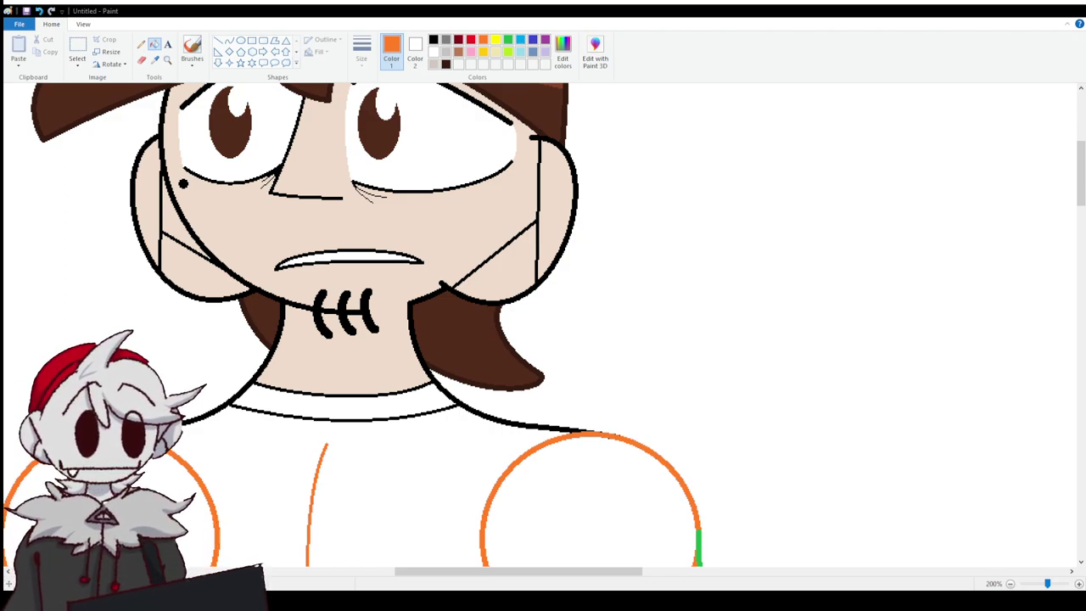
scroll(572, 528, up, 2)
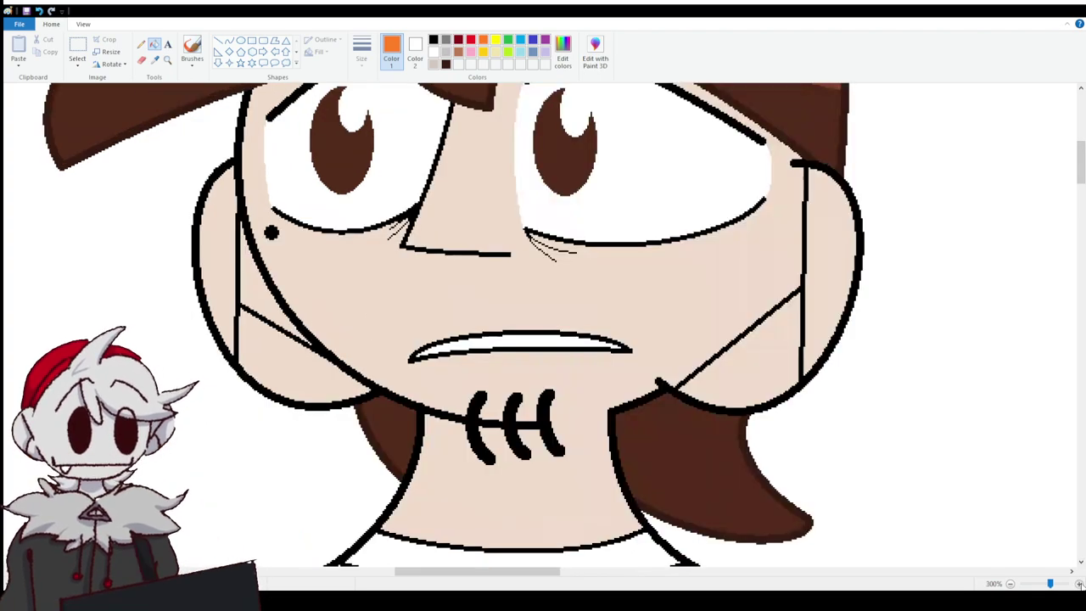
scroll(572, 528, down, 3)
drag(463, 576, 533, 574)
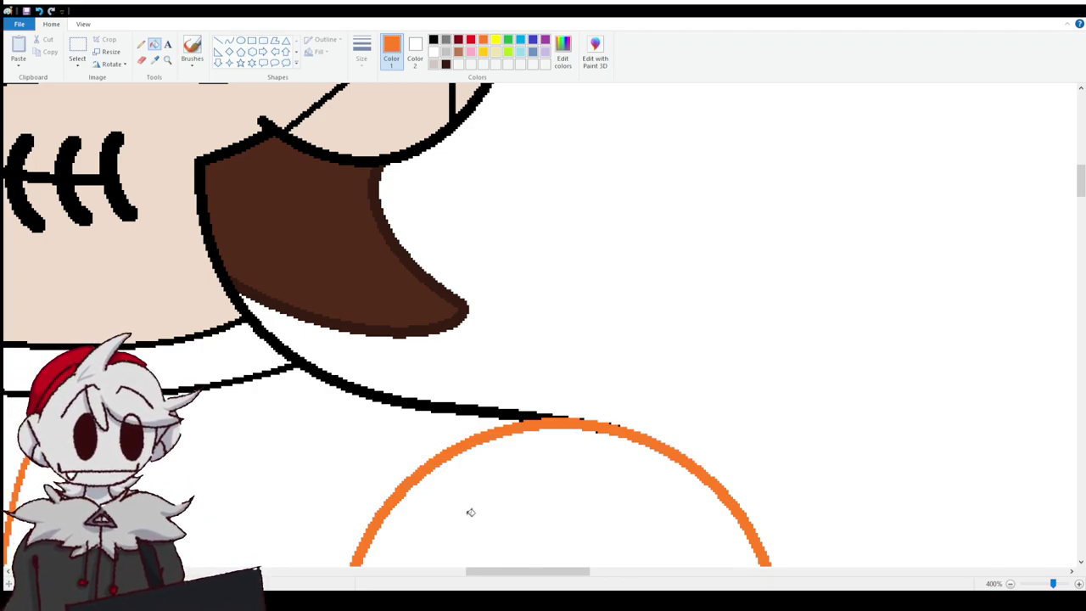
click(167, 45)
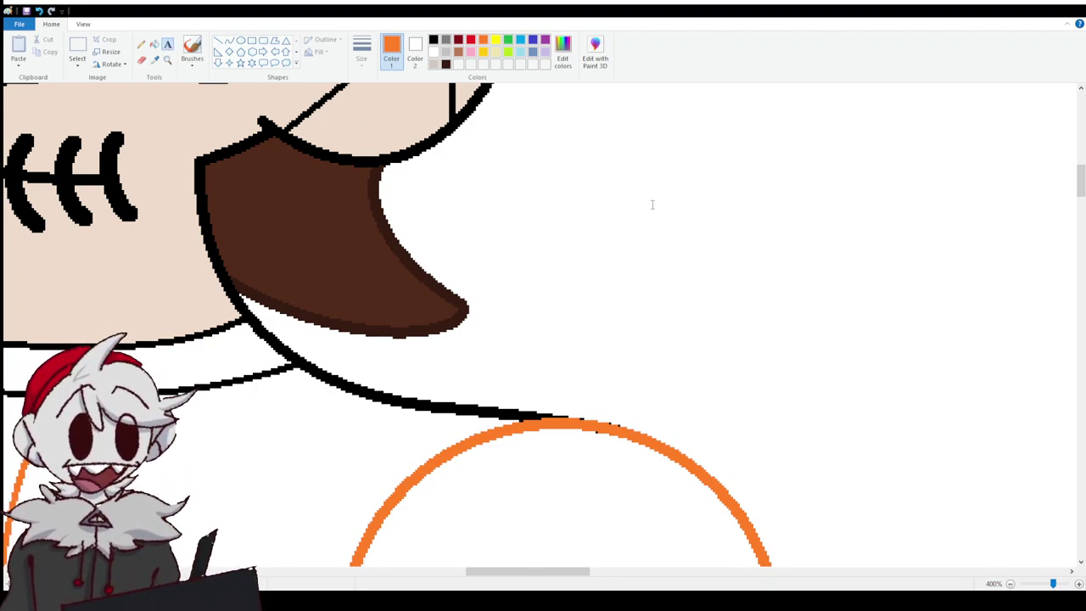
drag(557, 163, 877, 308)
text(Chrispmas)
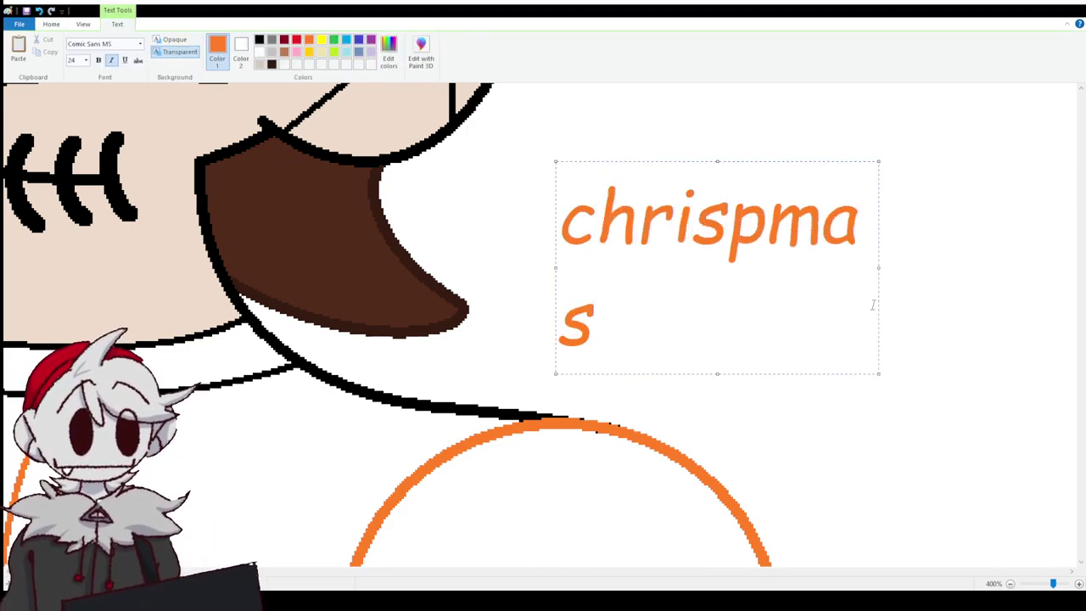
drag(877, 268, 936, 267)
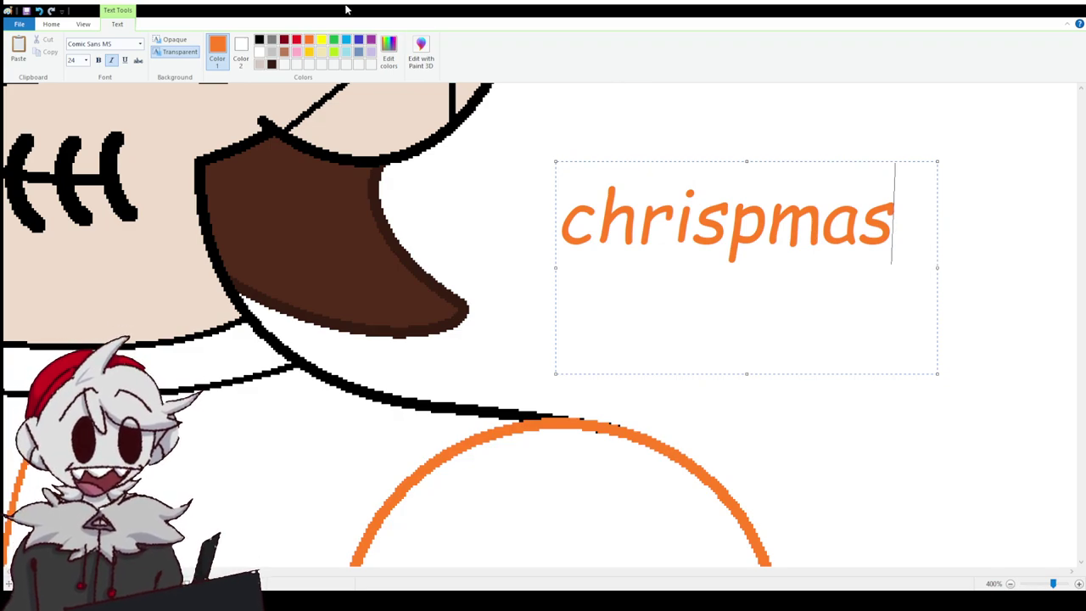
click(39, 11)
click(39, 11)
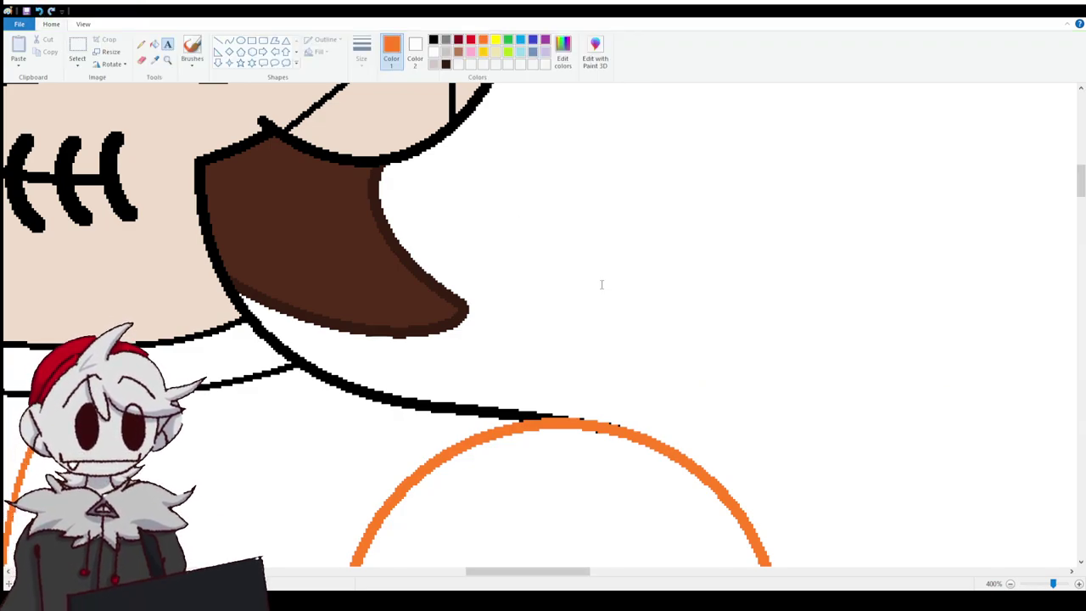
Cut the shoulder circle above the drawn arm near the shoulder line and fill its inner and lower arcs white, keeping the outer upper arc.
scroll(601, 284, down, 3)
click(142, 59)
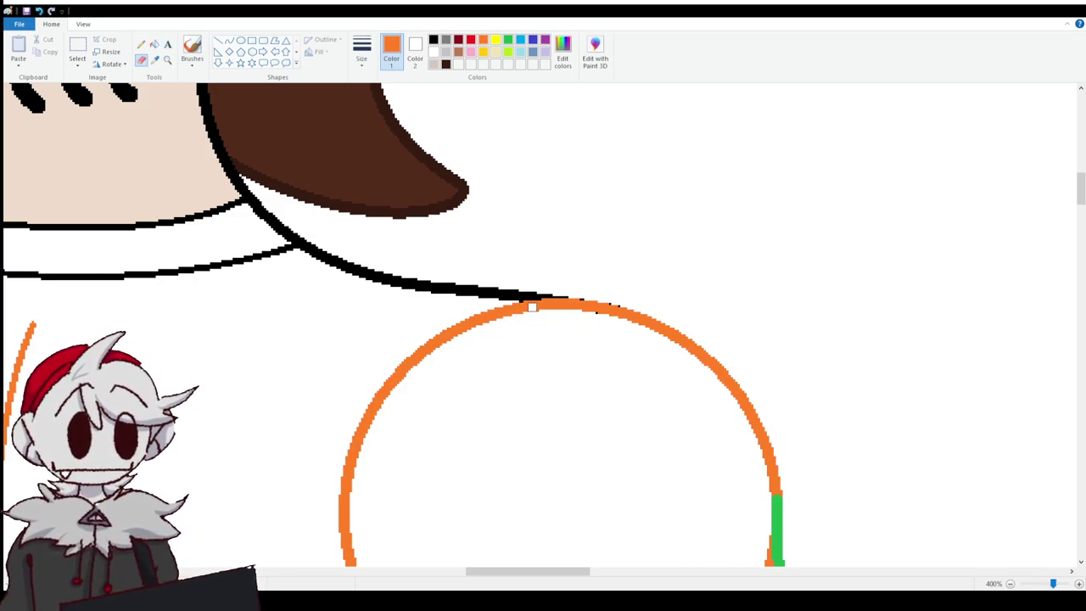
mouse_move(532, 307)
mouse_down()
mouse_move(519, 308)
mouse_move(528, 325)
mouse_up()
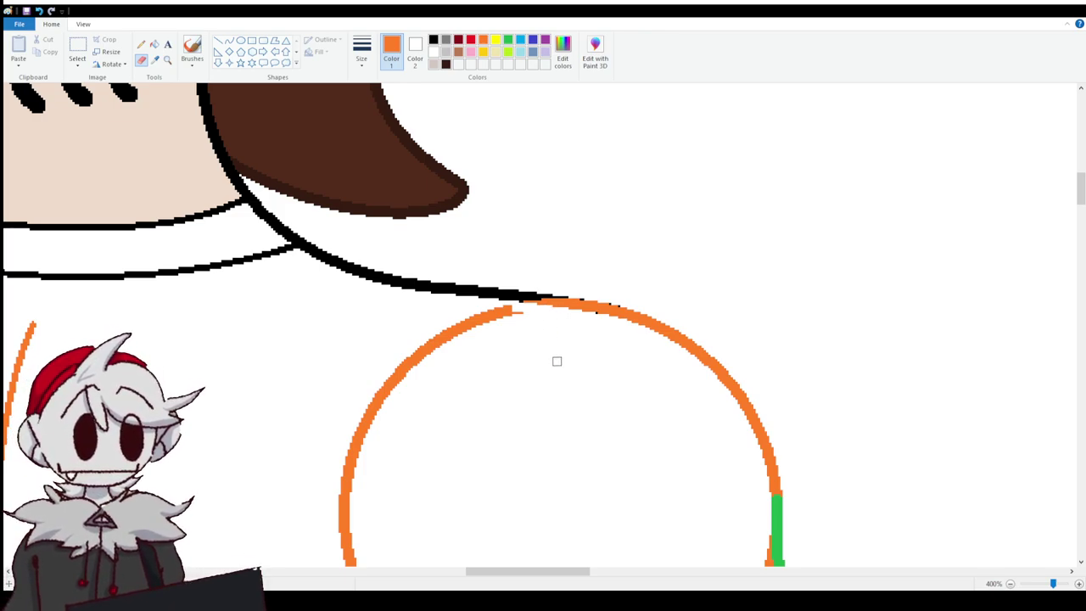
scroll(509, 348, down, 5)
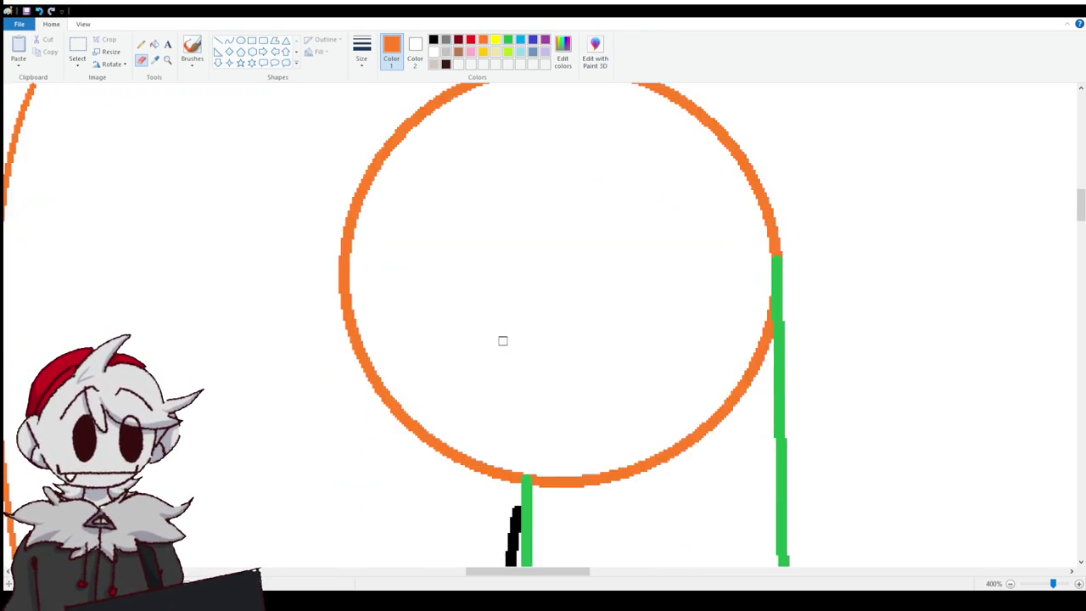
click(156, 45)
right_click(361, 216)
right_click(655, 339)
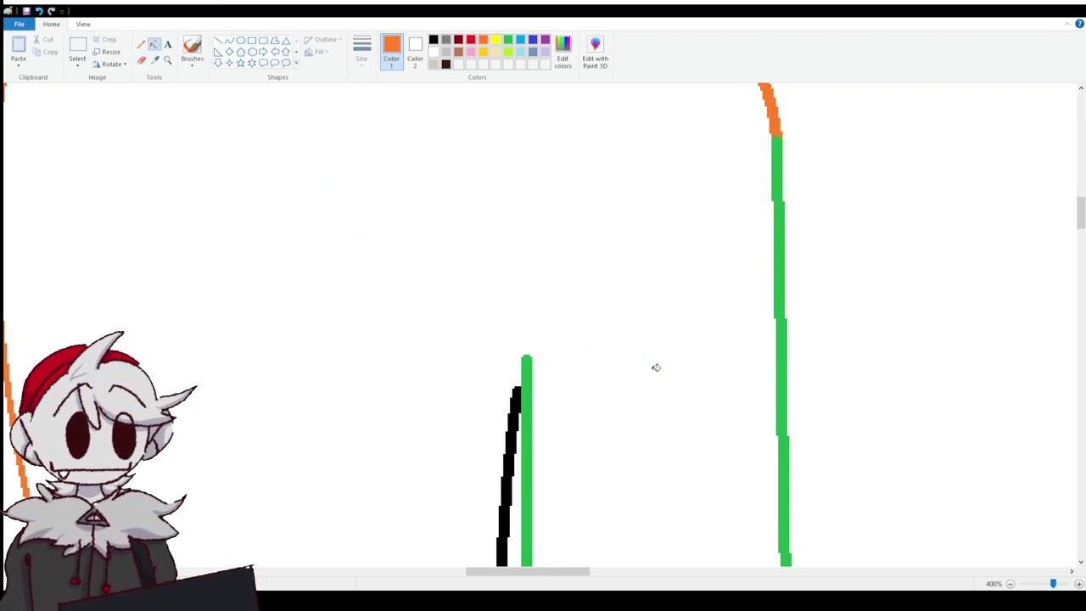
scroll(656, 368, down, 10)
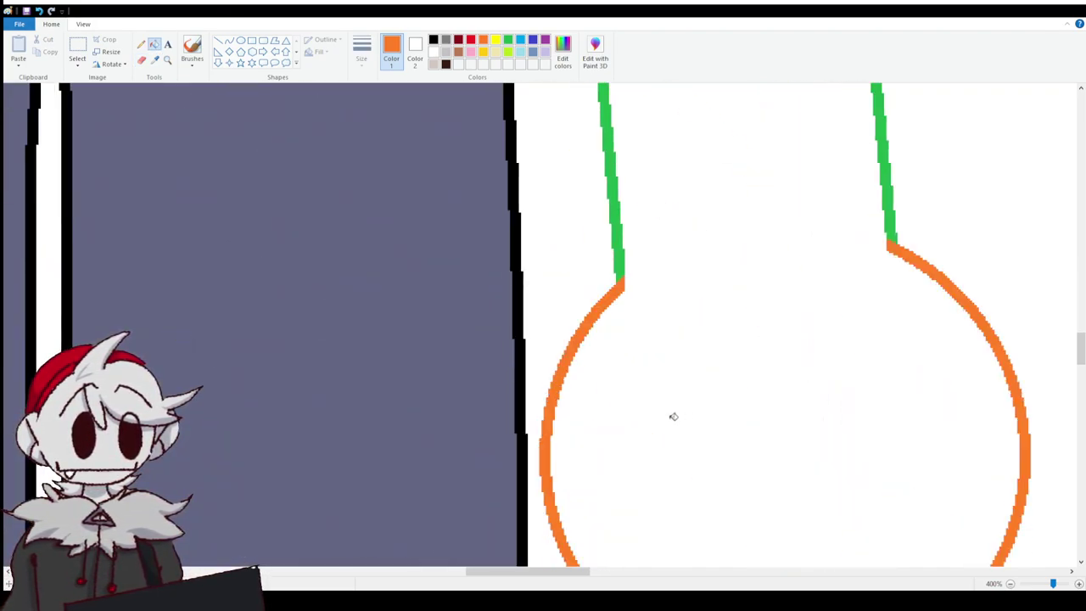
Examine the figure's hand, arm, shoulder, legs and shoes, and compare them with the guide shapes beside it.
scroll(673, 417, down, 4)
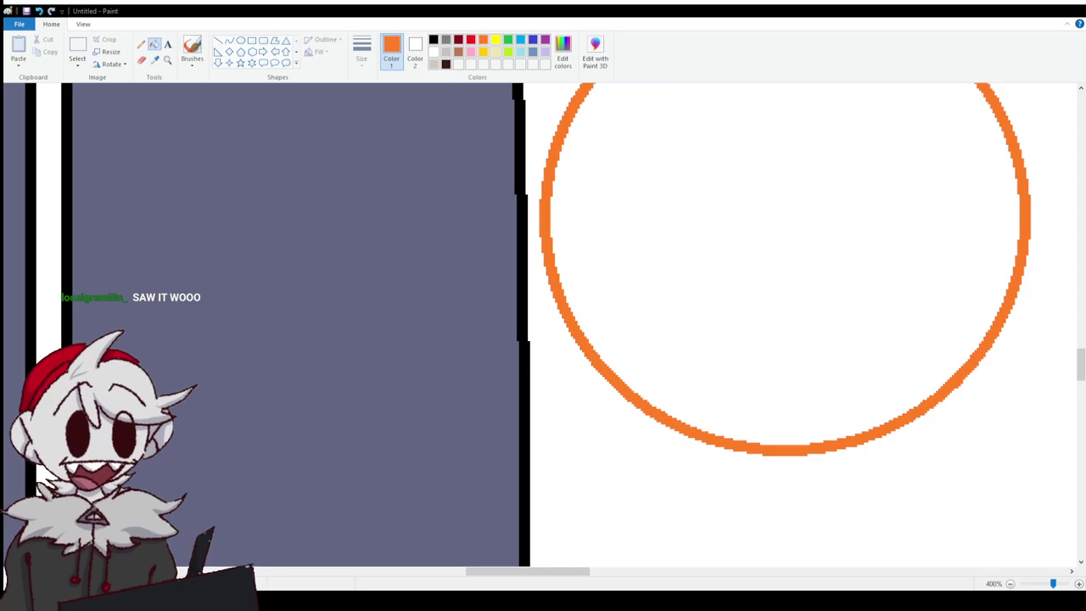
scroll(543, 322, up, 8)
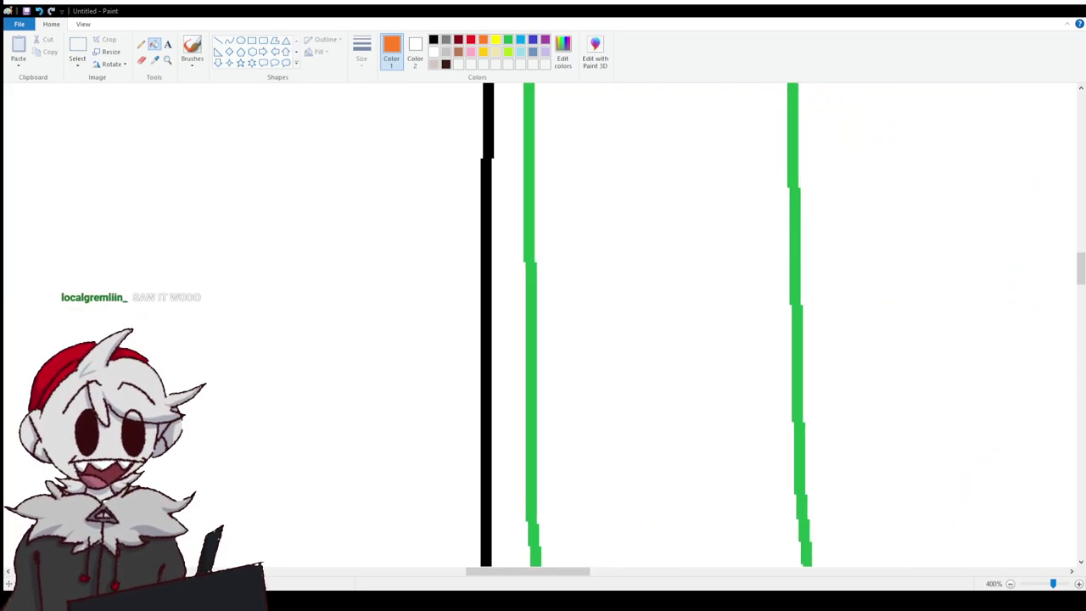
scroll(543, 323, up, 3)
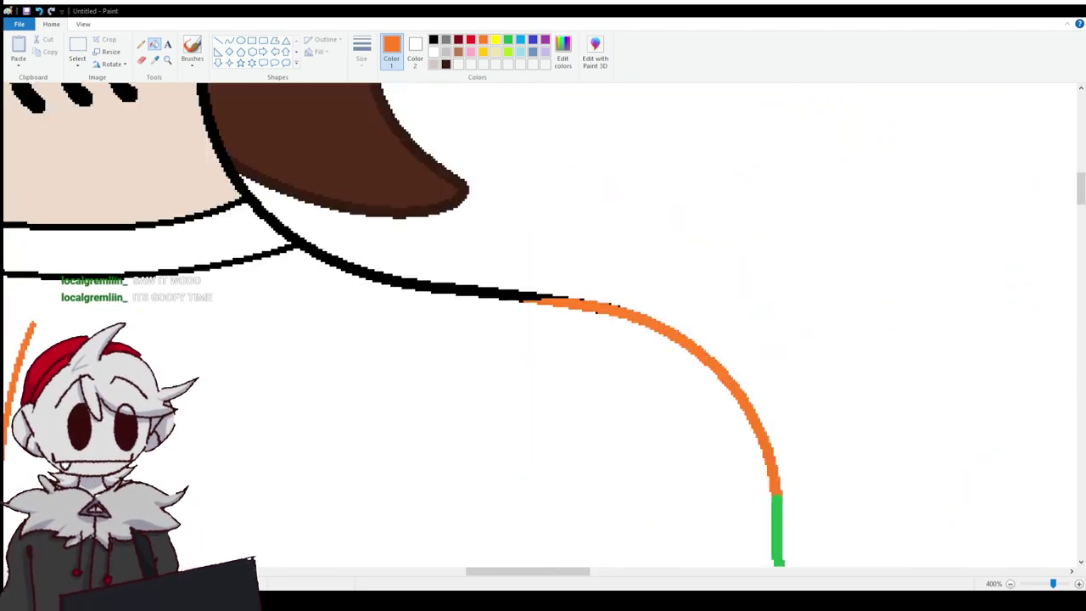
scroll(596, 311, down, 4)
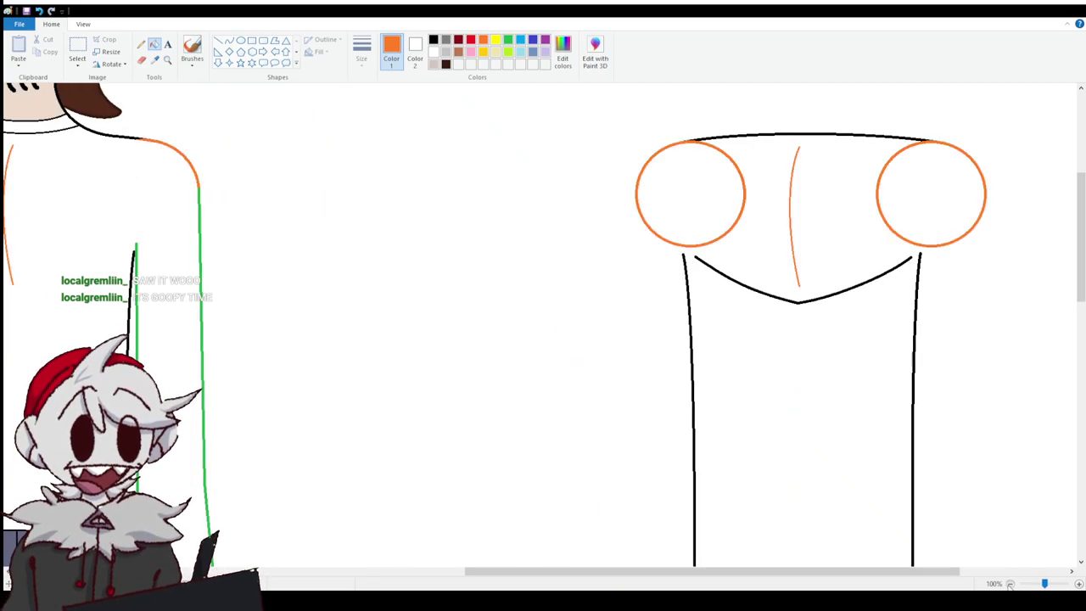
scroll(655, 456, up, 2)
scroll(575, 415, down, 9)
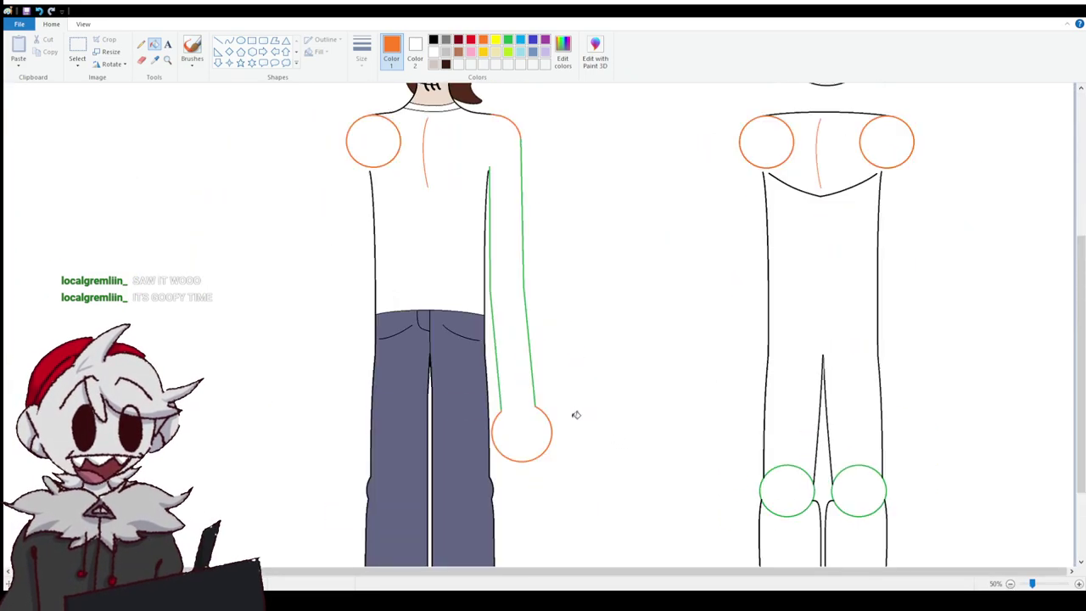
click(1079, 584)
scroll(817, 417, down, 3)
drag(530, 571, 676, 544)
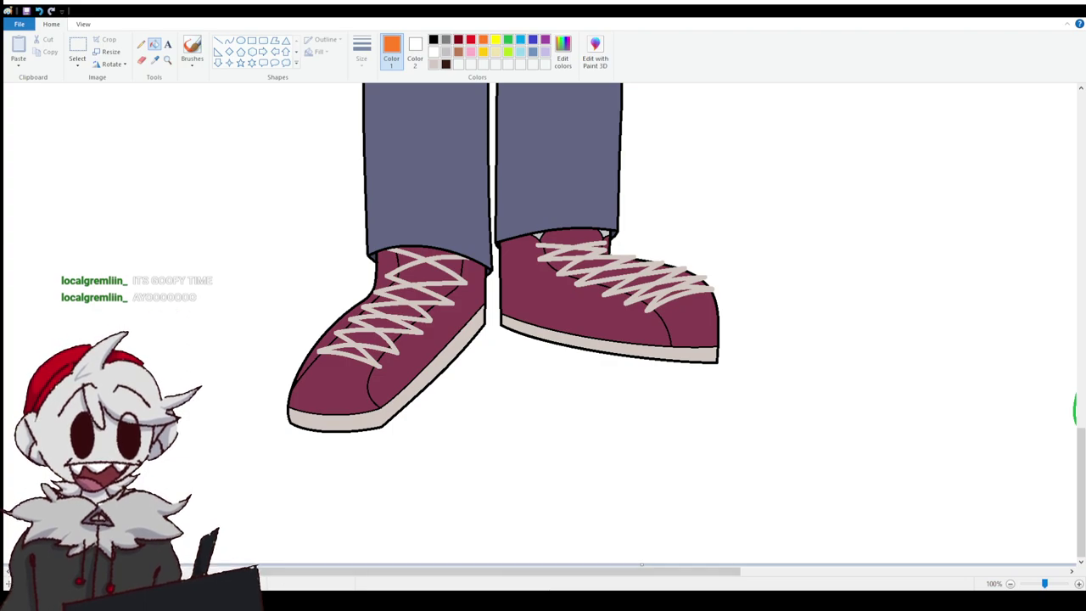
drag(1081, 432, 1058, 94)
click(1079, 583)
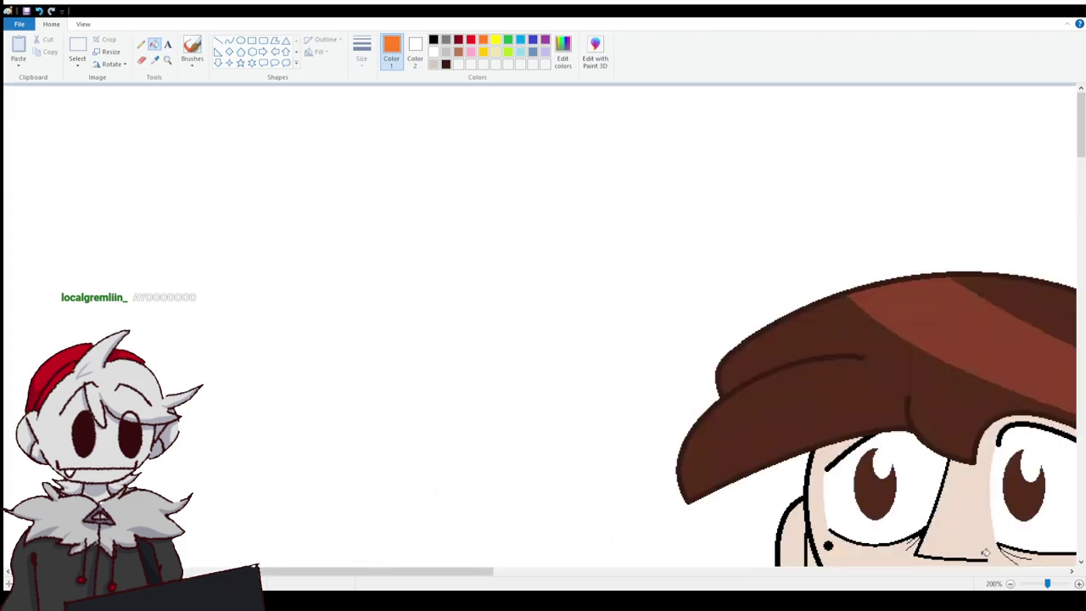
scroll(986, 553, down, 5)
drag(458, 571, 571, 571)
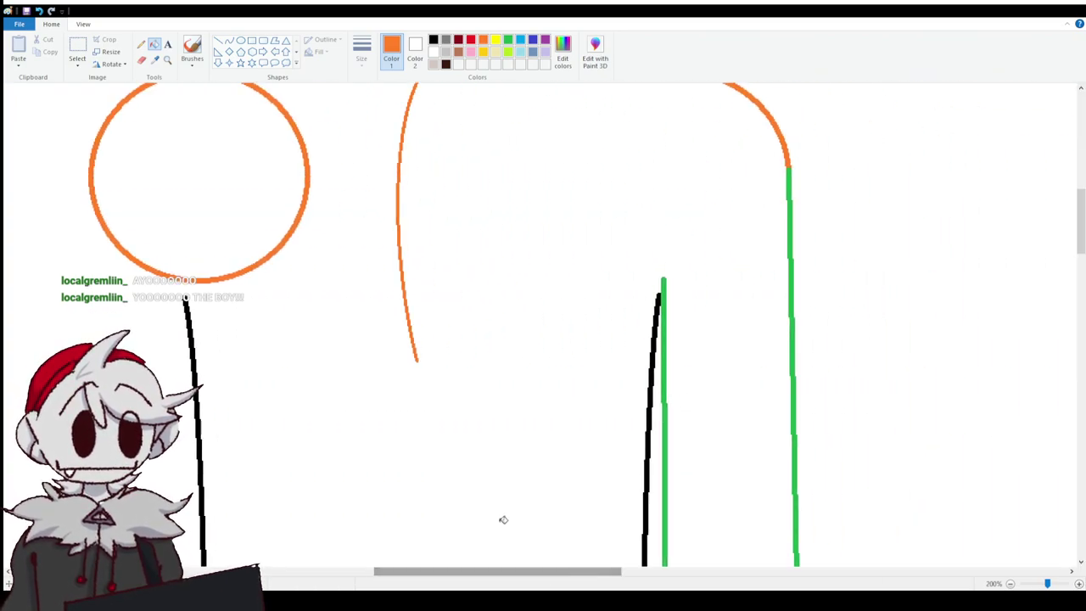
scroll(485, 451, down, 10)
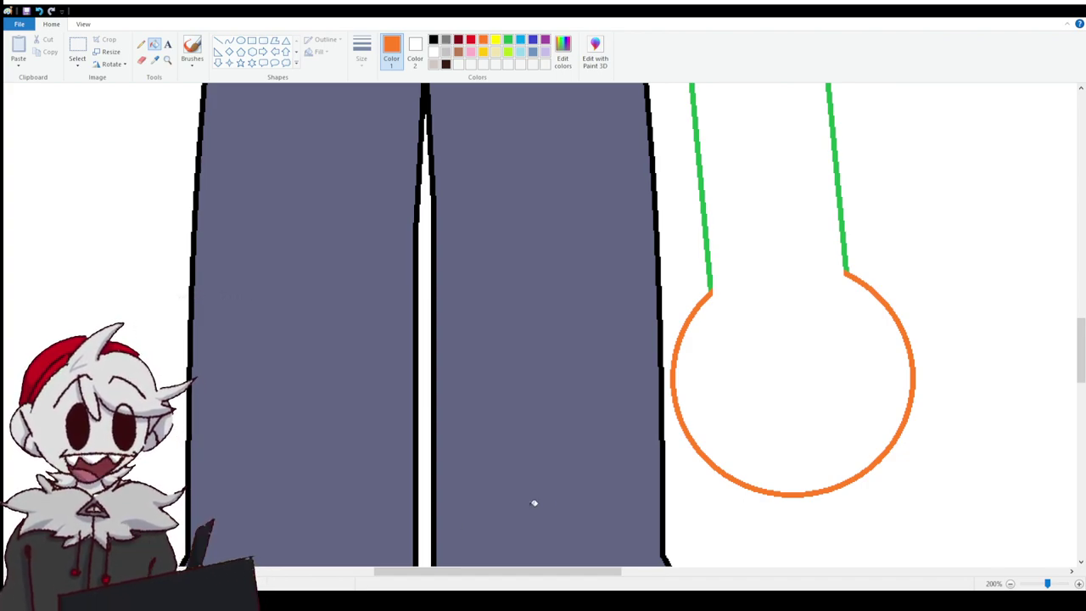
Draw a thin purple centre guide line from between the forearm lines down to just above the bottom of the hand circle.
drag(496, 571, 566, 571)
scroll(507, 274, down, 3)
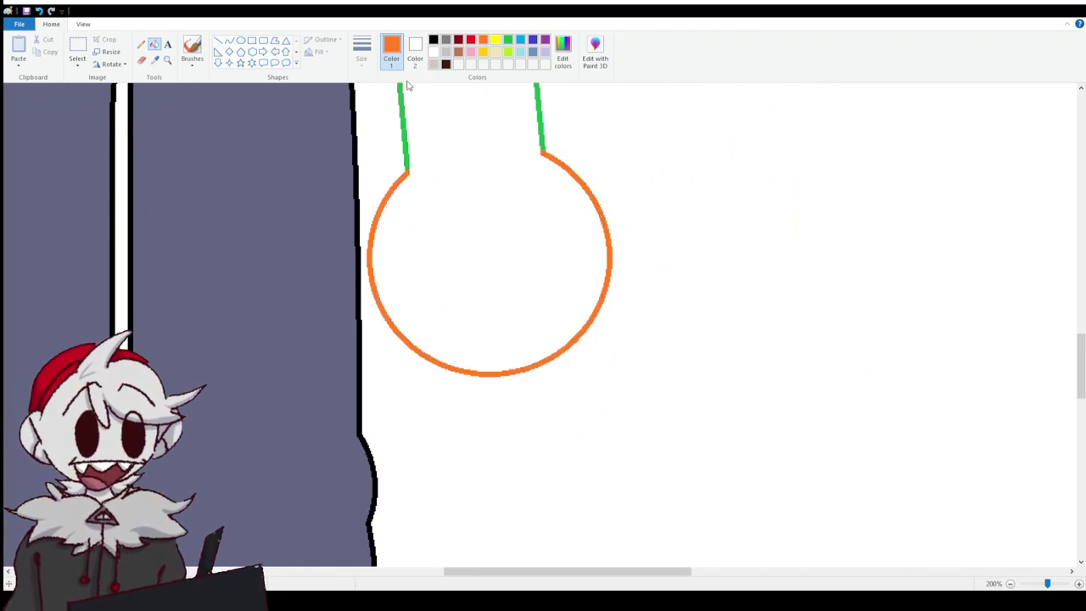
click(544, 39)
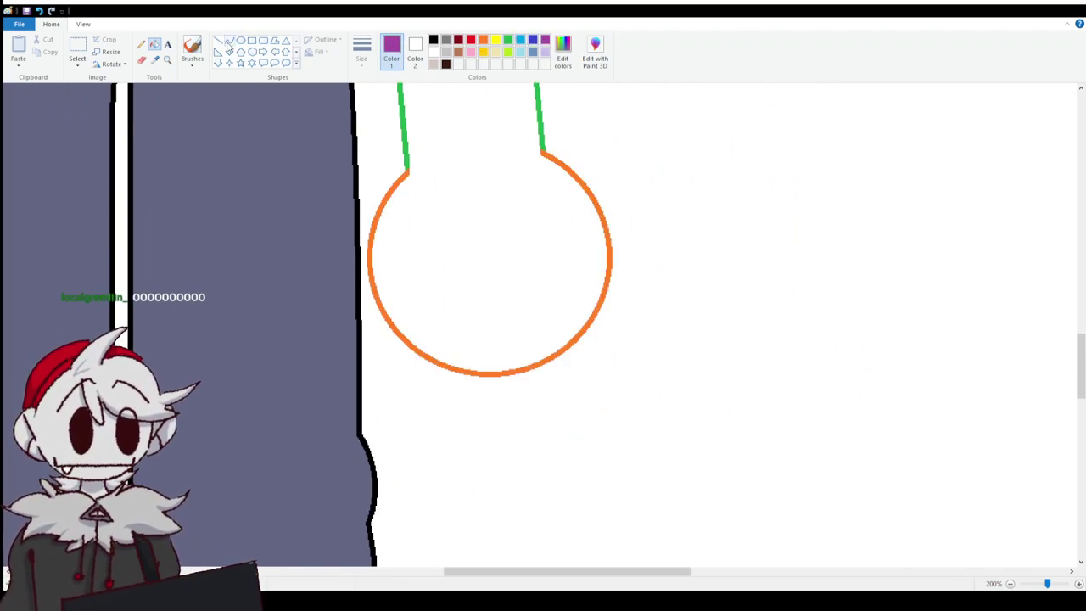
click(227, 45)
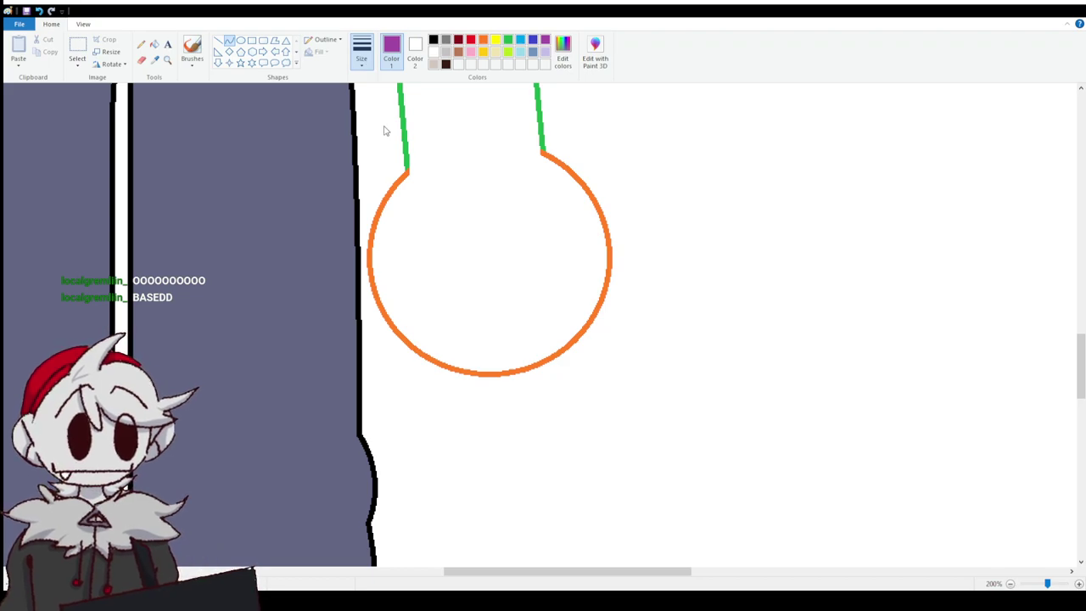
click(218, 41)
scroll(458, 248, up, 3)
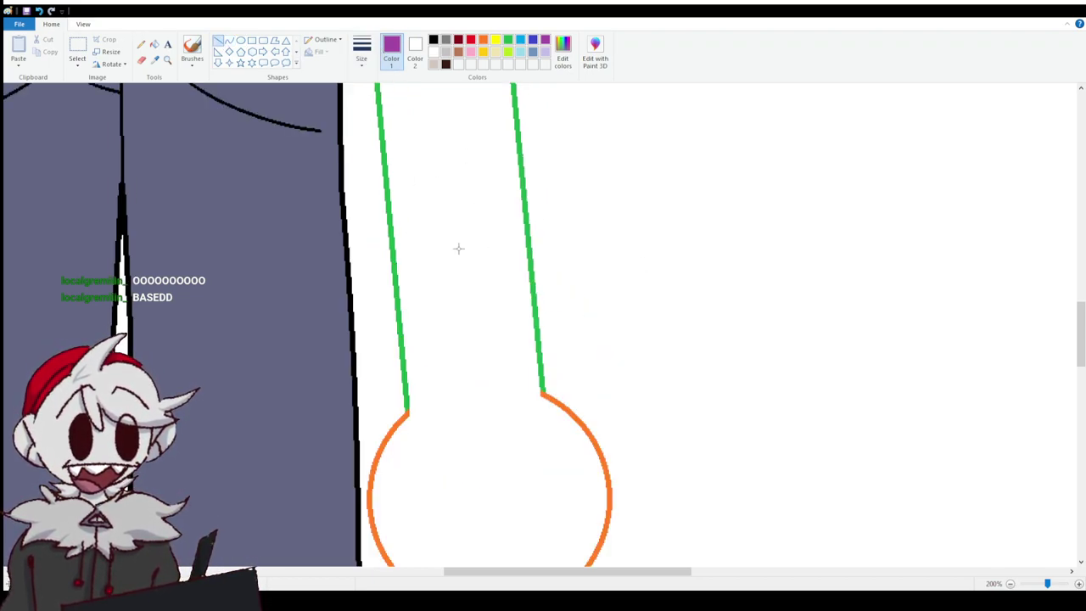
drag(461, 225, 500, 362)
scroll(481, 400, down, 3)
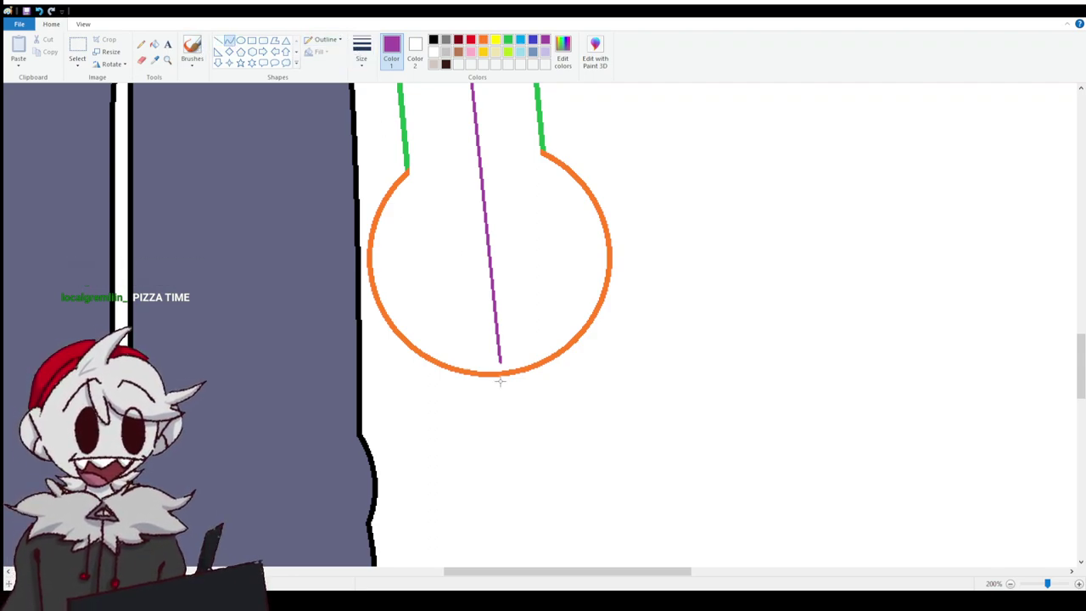
Draw purple curves from the hand circle's bottom point to both its sides, bulging outward as the palm's rounded lower corners.
mouse_move(500, 372)
mouse_down()
mouse_move(577, 342)
mouse_move(608, 248)
mouse_up()
drag(613, 288, 629, 354)
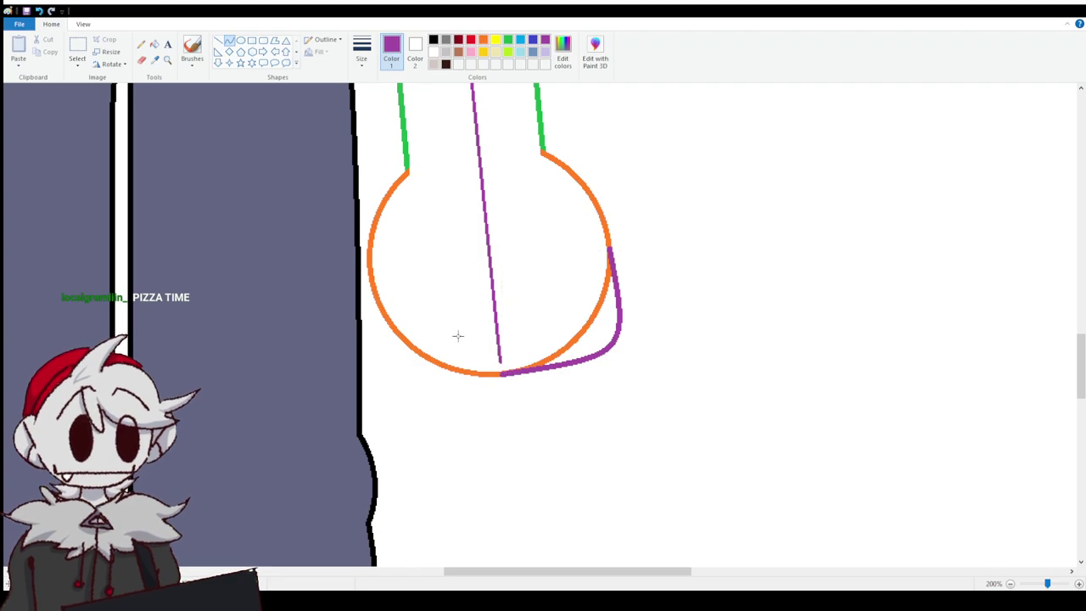
mouse_move(501, 374)
mouse_down()
mouse_move(377, 291)
mouse_move(367, 259)
mouse_move(382, 392)
mouse_up()
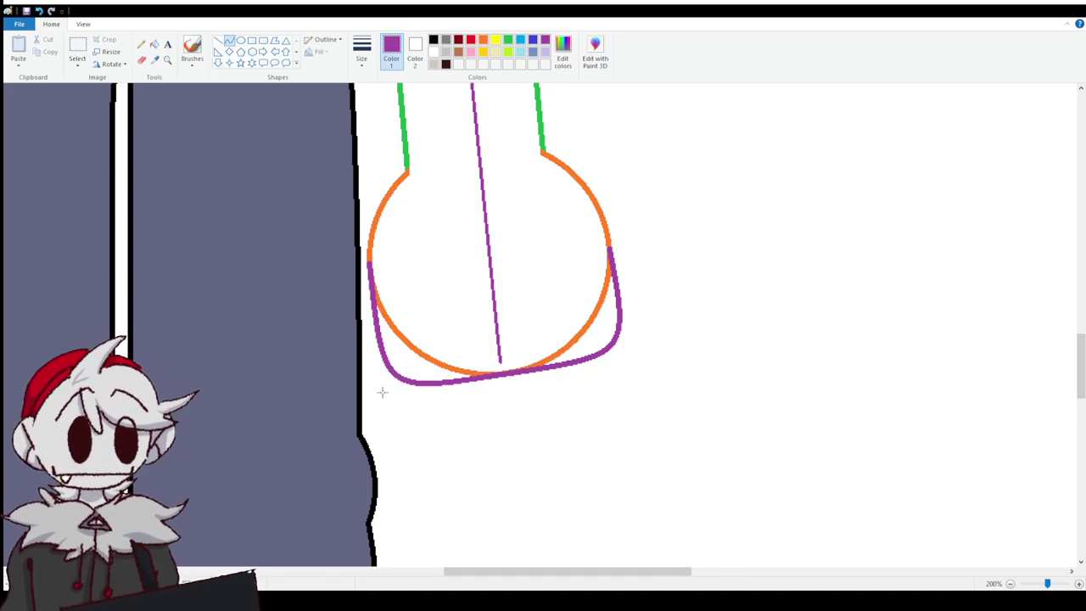
Fill both lower orange arcs inside the purple palm outline with white and erase the leftover orange traces.
scroll(521, 303, down, 3)
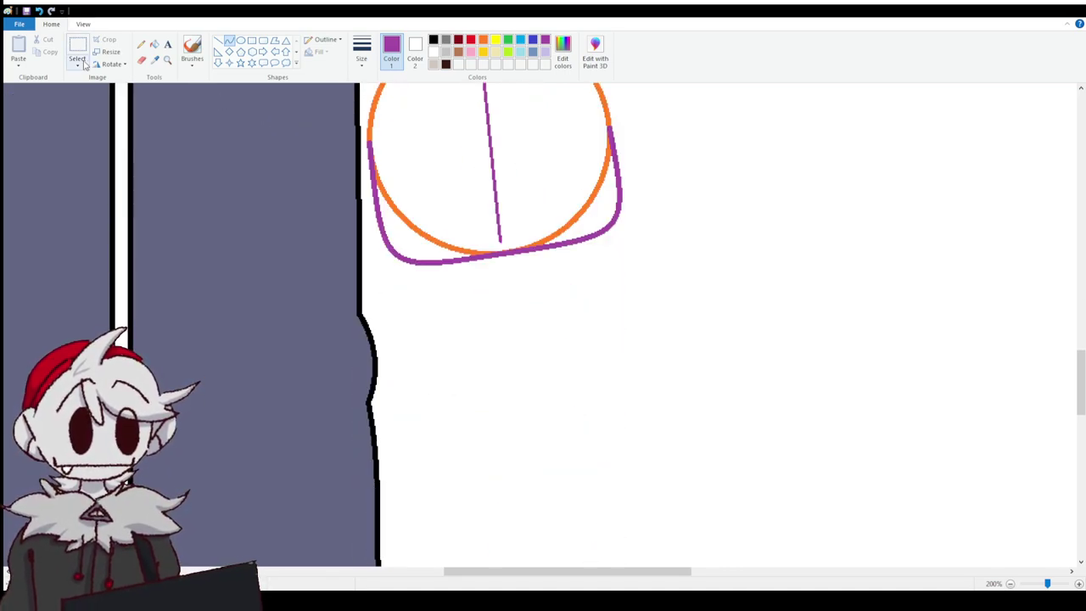
click(157, 45)
right_click(420, 238)
right_click(553, 231)
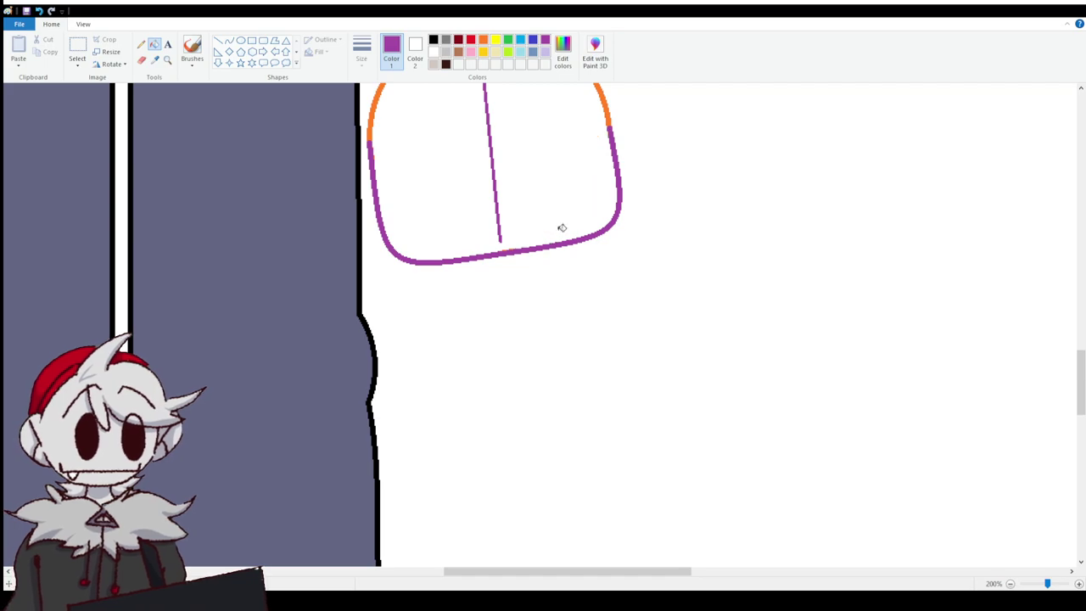
scroll(574, 282, up, 6)
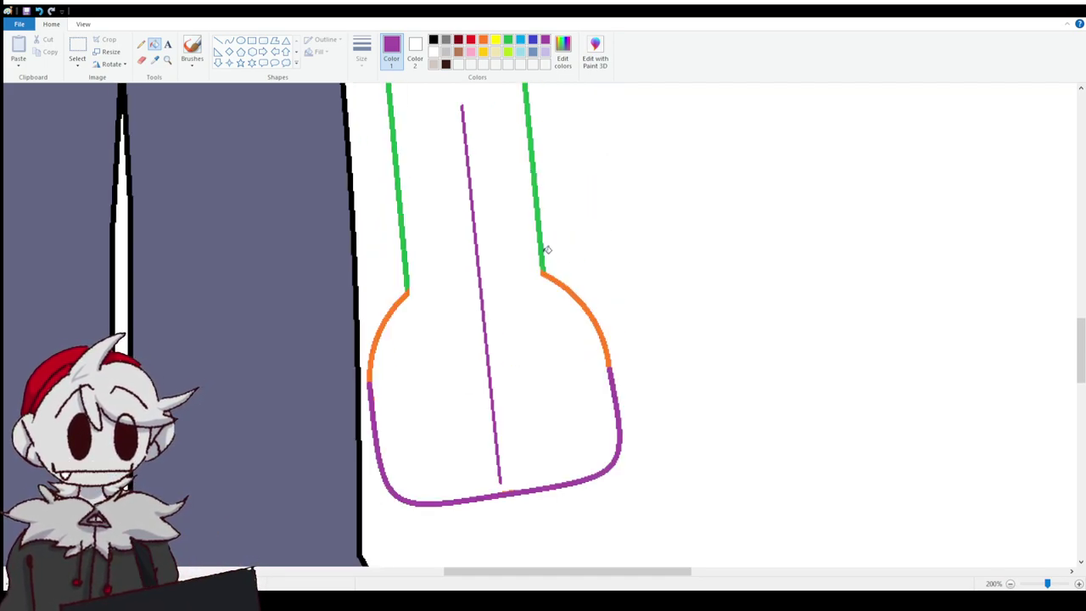
click(142, 59)
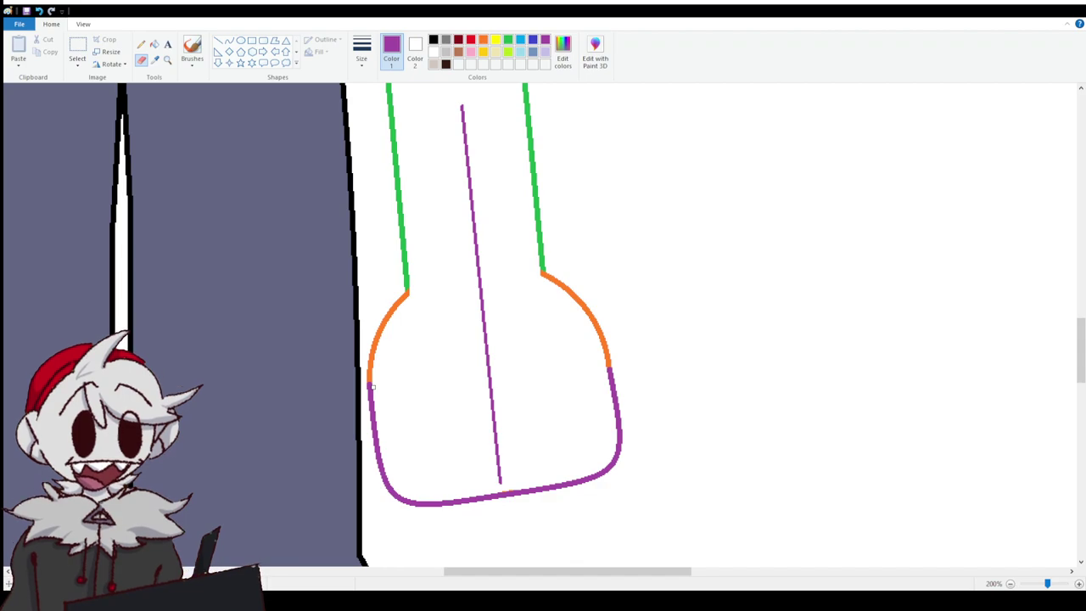
Draw two bent gold finger lines, one from the palm's side beside the leg and one from the middle of its lower edge.
scroll(467, 330, down, 3)
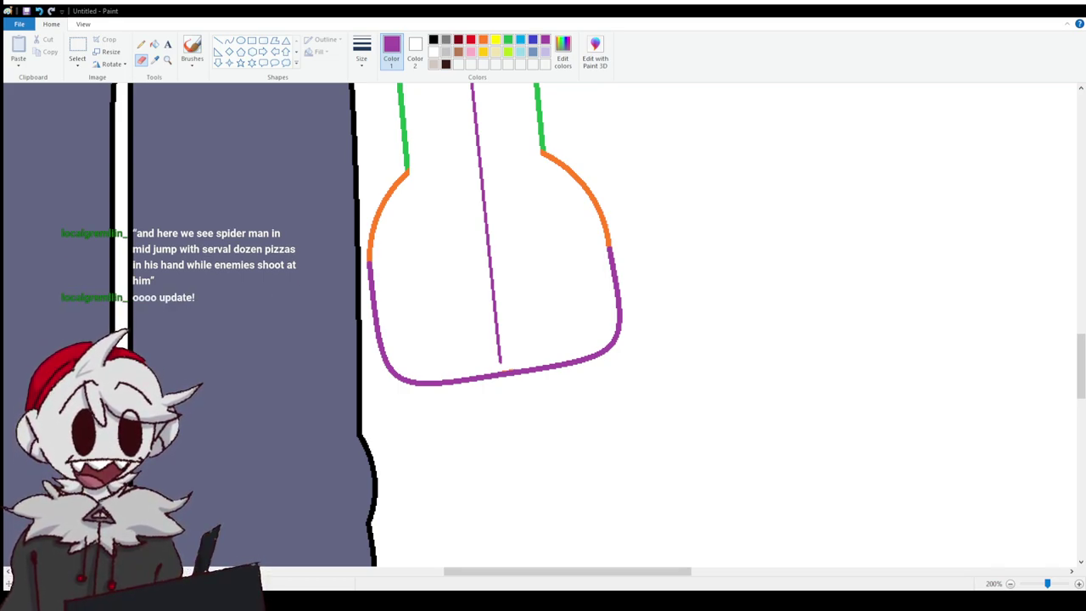
click(495, 39)
click(218, 39)
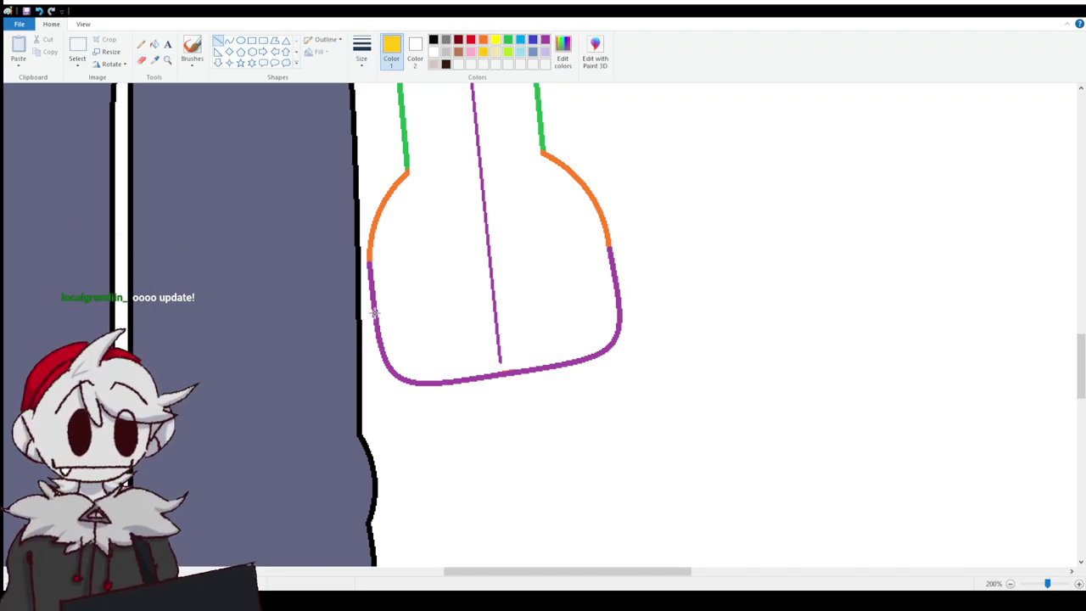
mouse_move(373, 313)
mouse_down()
mouse_move(383, 459)
mouse_move(448, 513)
mouse_move(490, 526)
mouse_move(479, 530)
mouse_up()
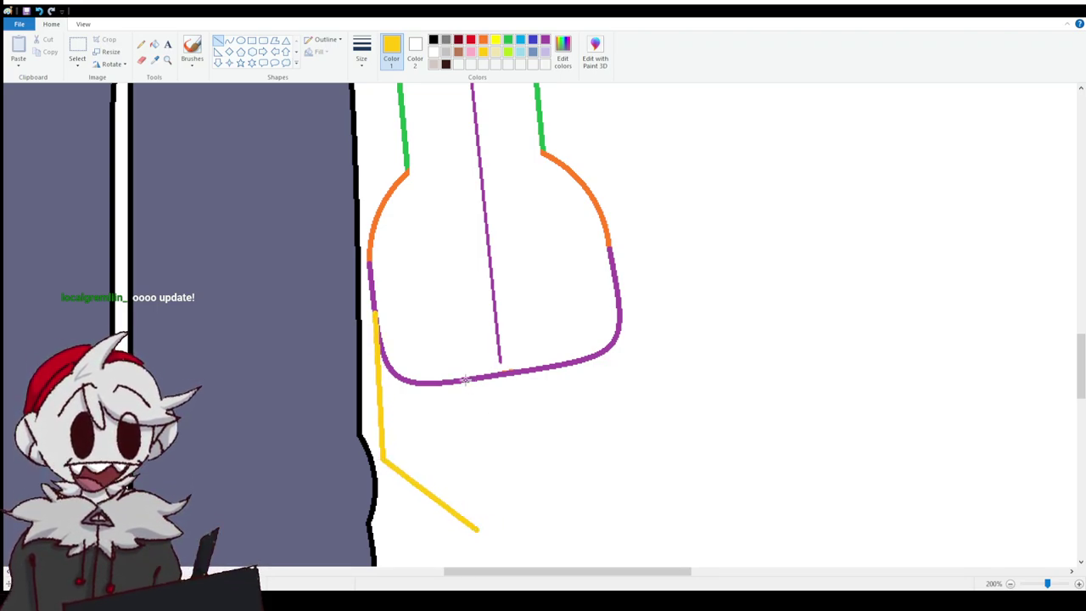
drag(503, 375, 522, 488)
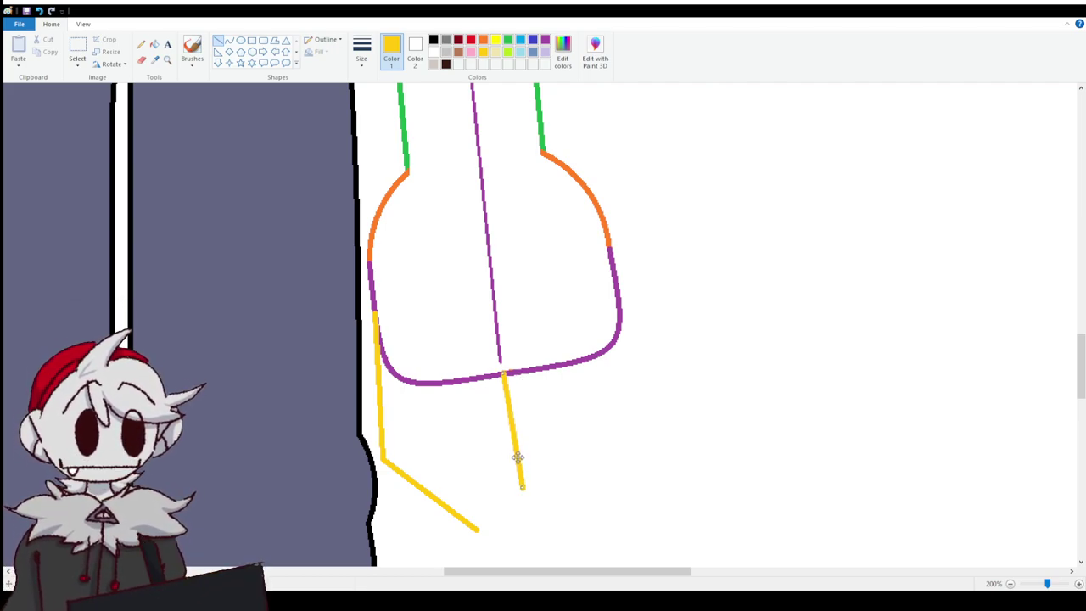
drag(522, 488, 639, 553)
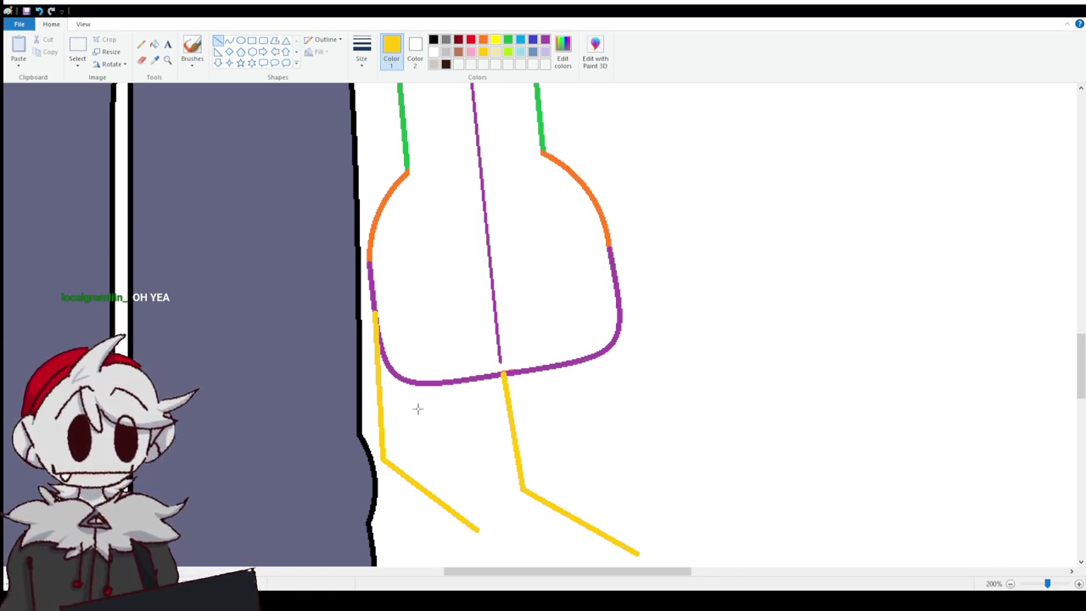
Round the tip of the gold finger nearest the leg with a curve and draw its bent inner edge back up to the palm.
click(230, 44)
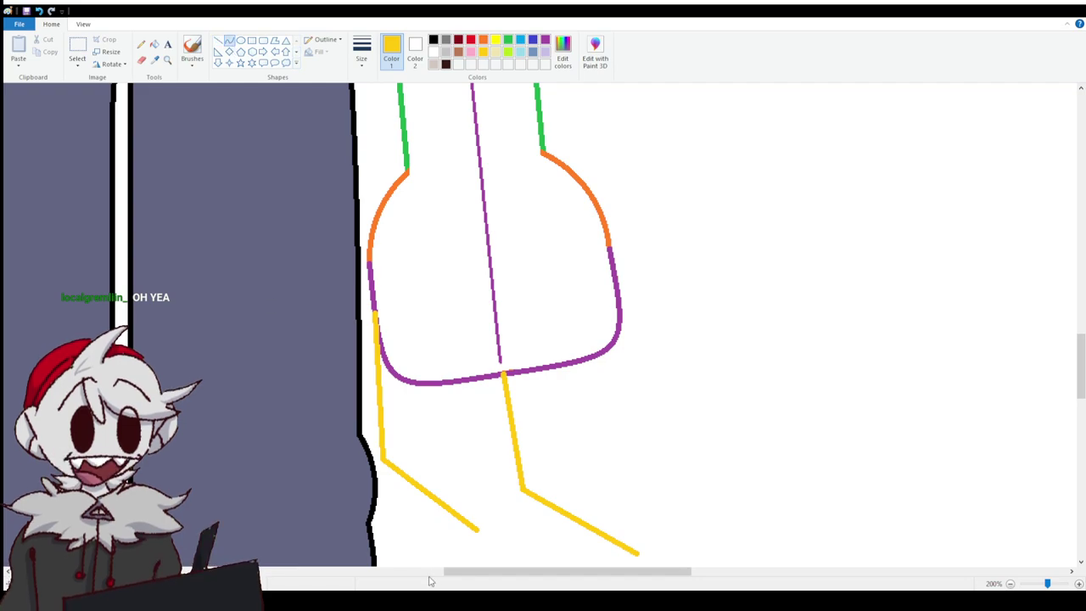
mouse_move(476, 528)
mouse_down()
mouse_move(512, 485)
mouse_move(498, 547)
mouse_move(534, 509)
mouse_up()
click(336, 112)
click(218, 41)
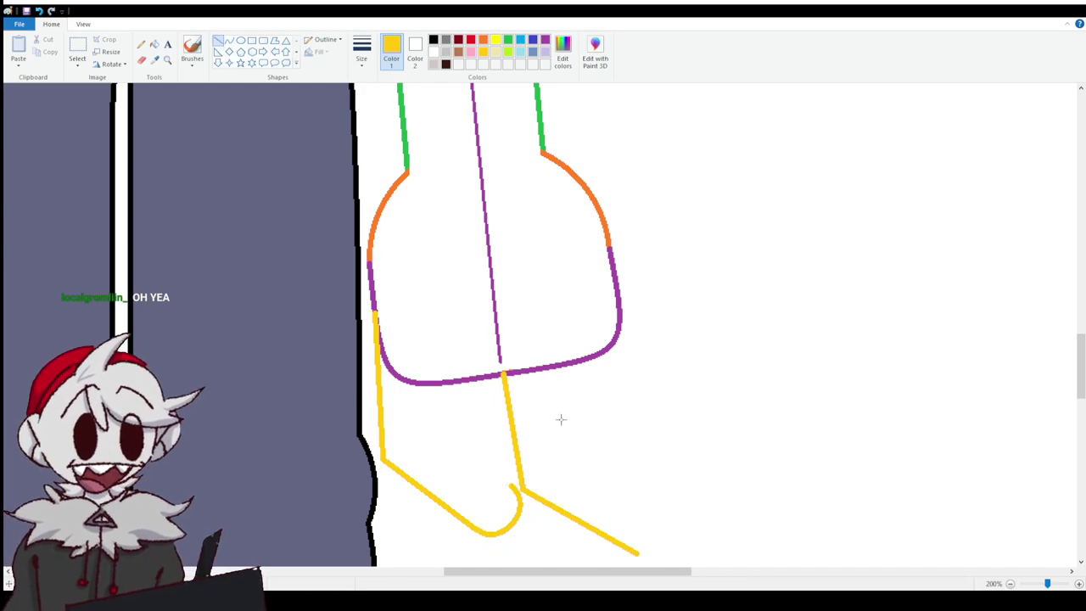
mouse_move(510, 485)
mouse_down()
mouse_move(441, 435)
mouse_move(461, 443)
mouse_move(437, 382)
mouse_up()
click(373, 348)
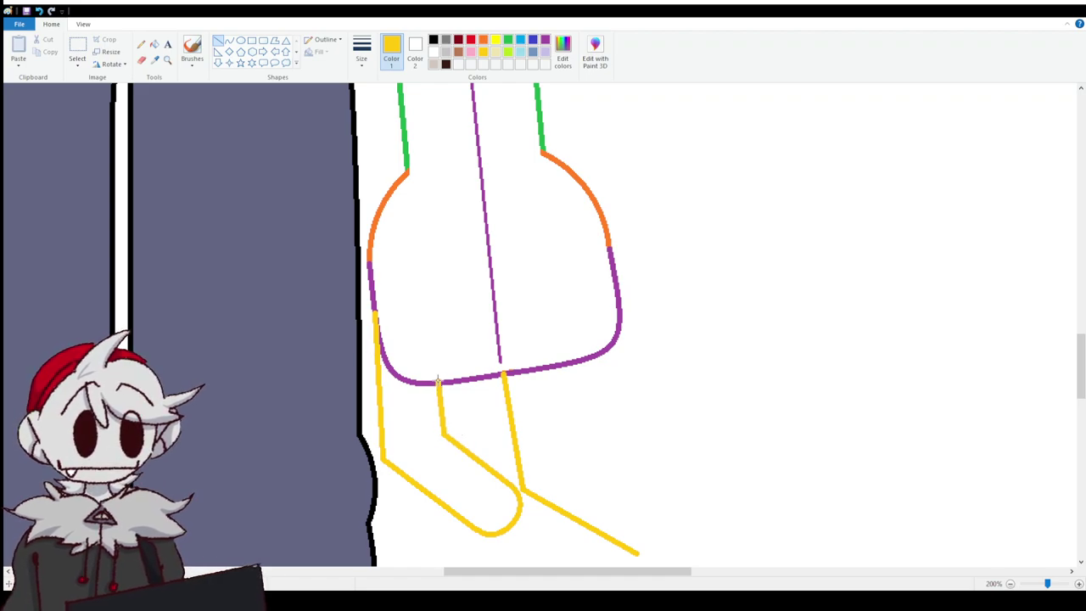
Recolour the bent line of the middle finger green with a fill.
scroll(445, 339, down, 3)
scroll(461, 332, up, 3)
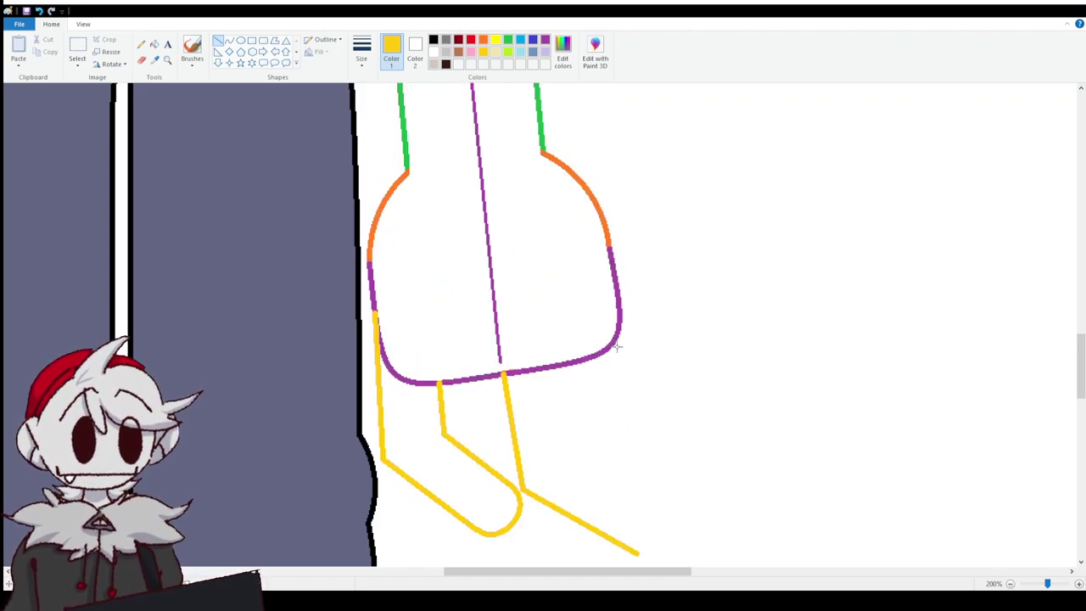
scroll(611, 347, down, 6)
click(507, 41)
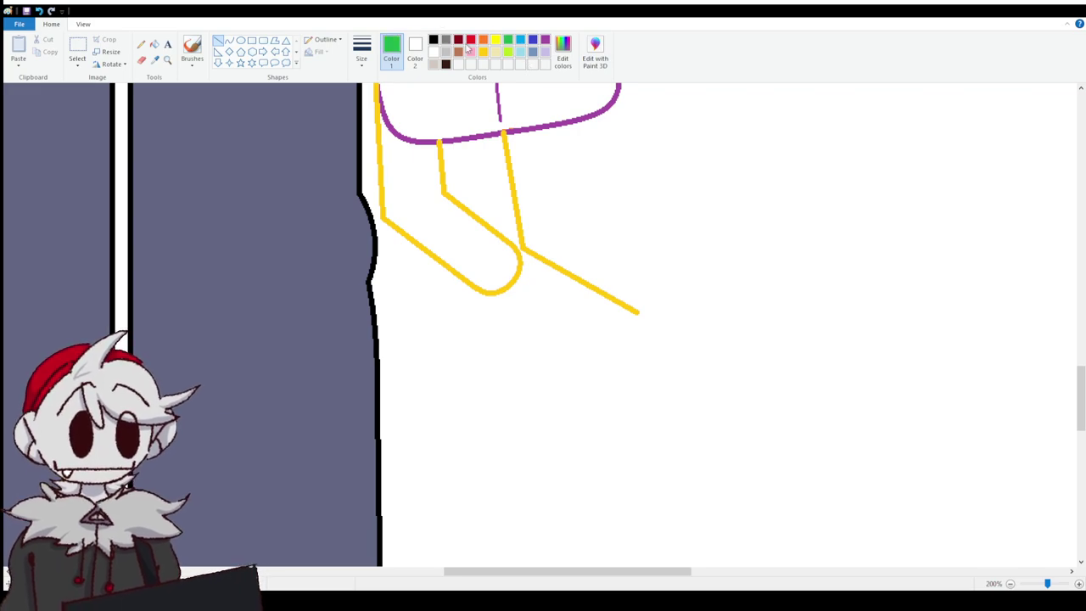
click(153, 43)
click(521, 247)
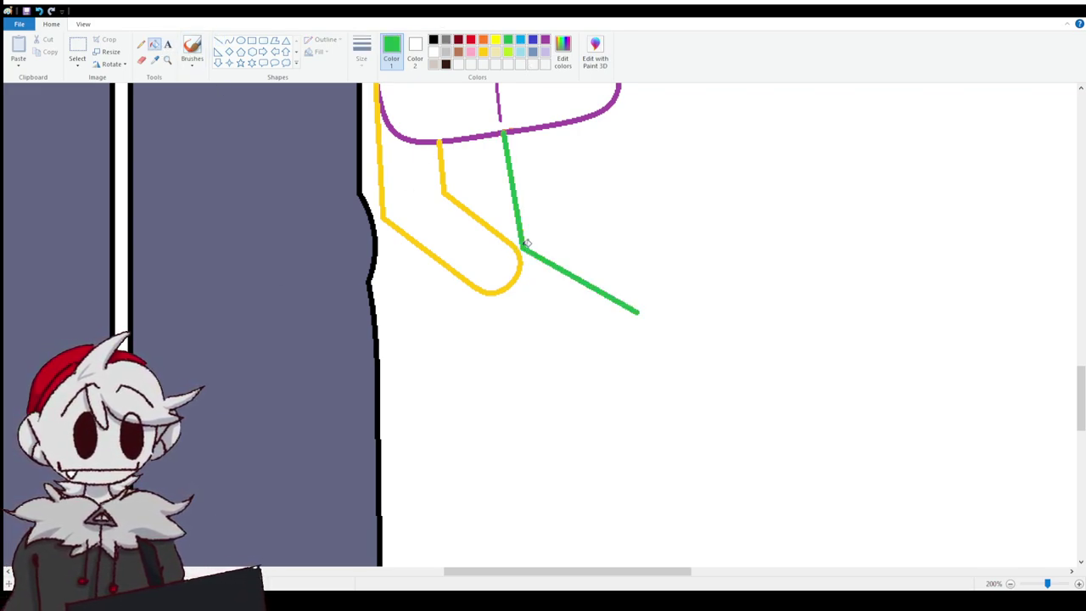
Draw the middle finger's second bent green edge from the palm, crossing the gold finger and running roughly parallel to its first edge.
click(219, 41)
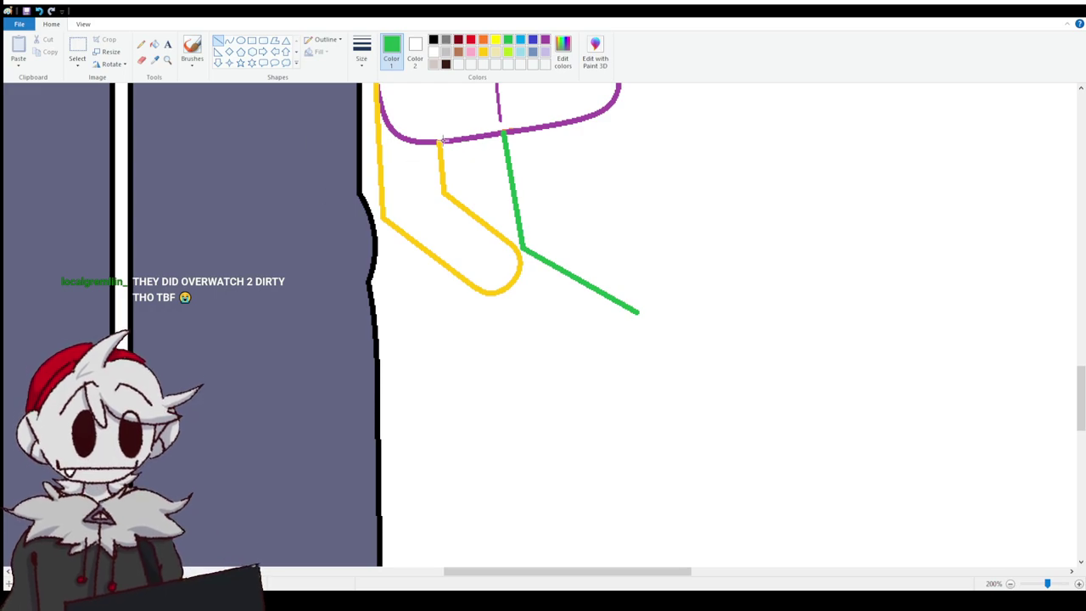
scroll(444, 139, up, 3)
drag(443, 262, 458, 409)
drag(458, 365, 453, 361)
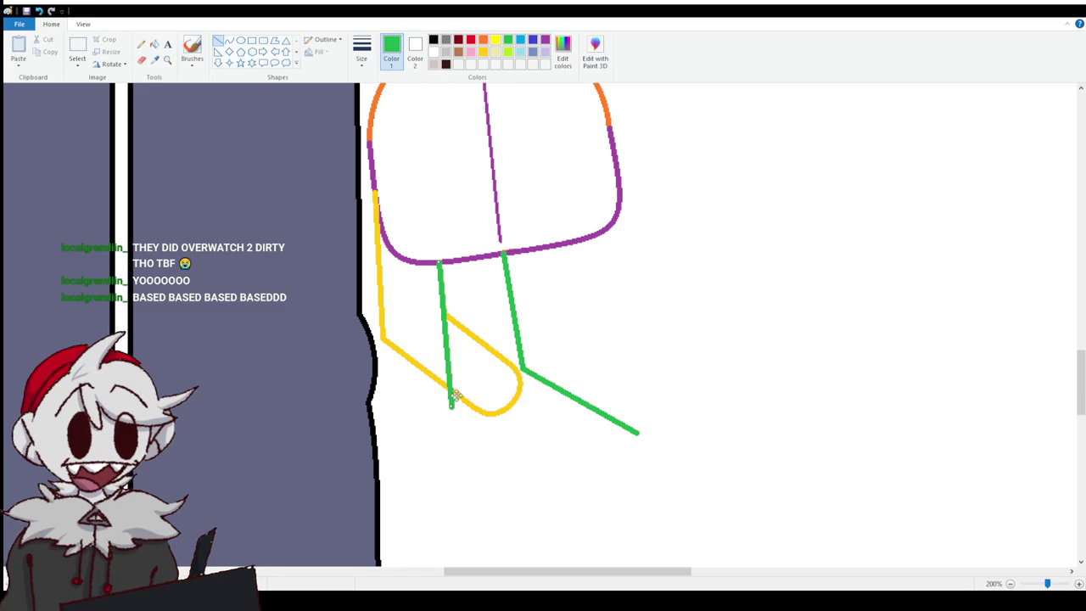
drag(449, 366, 450, 363)
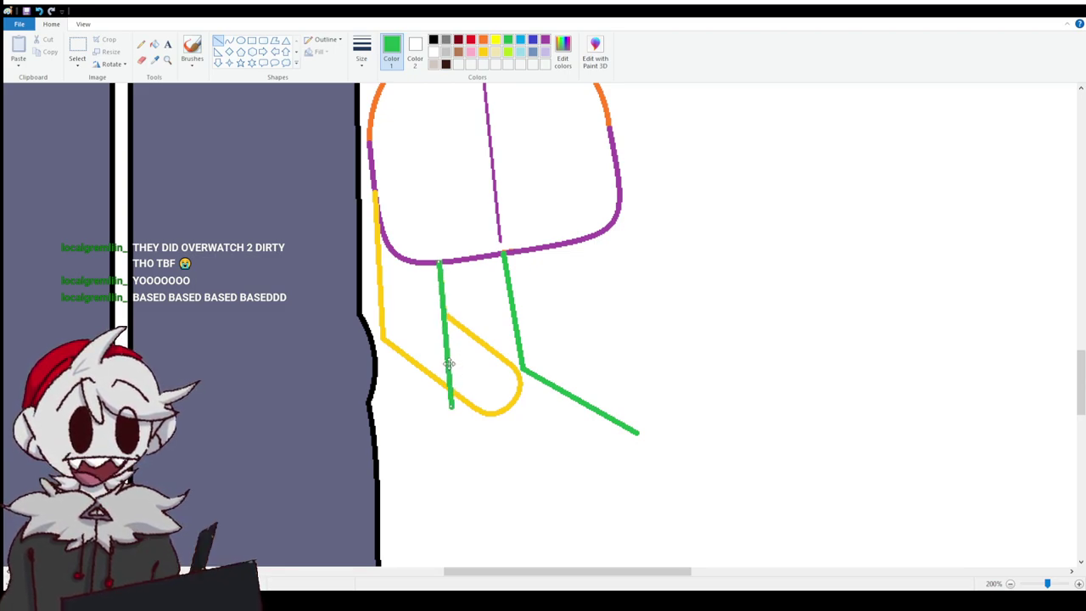
mouse_move(453, 407)
mouse_down()
mouse_move(481, 392)
mouse_move(461, 364)
mouse_move(457, 380)
mouse_move(617, 484)
mouse_up()
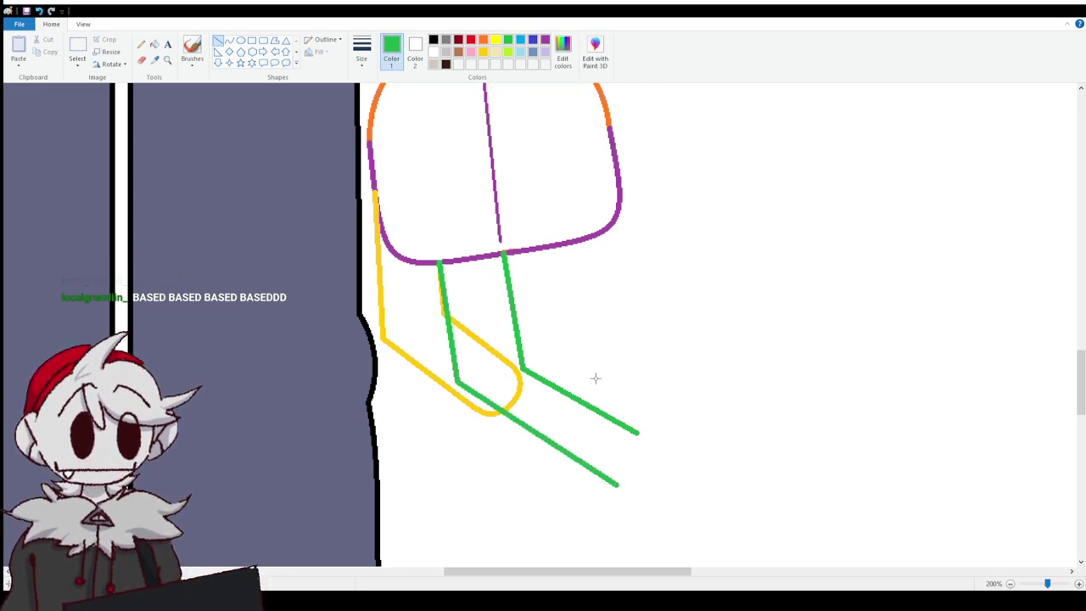
Round the green finger's tip with a curve, and shift the tip back along the finger to shorten it.
click(229, 40)
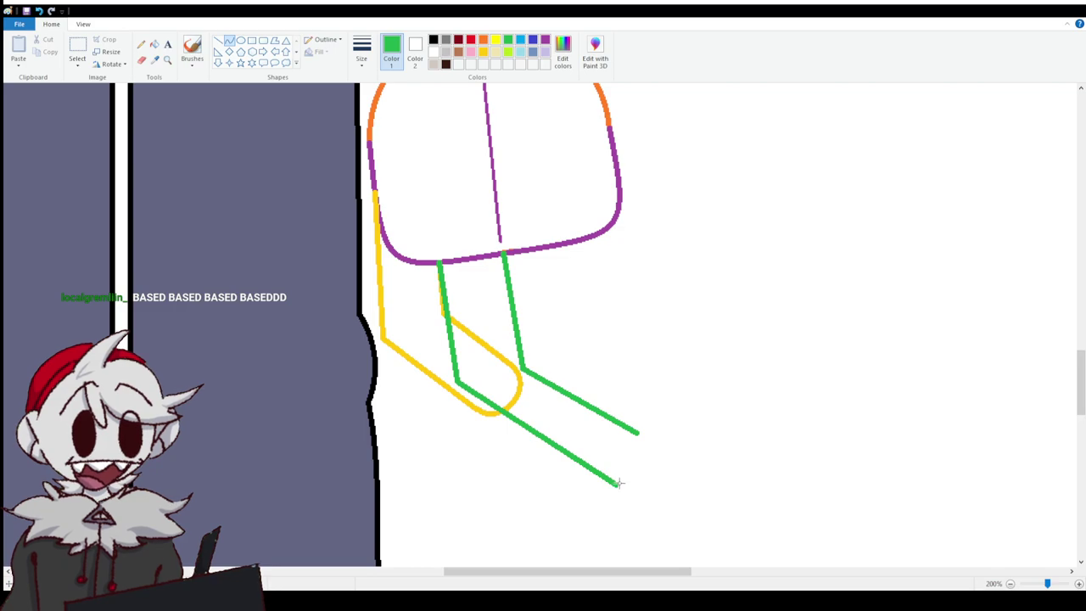
mouse_move(616, 484)
mouse_down()
mouse_move(638, 434)
mouse_move(643, 507)
mouse_move(671, 451)
mouse_up()
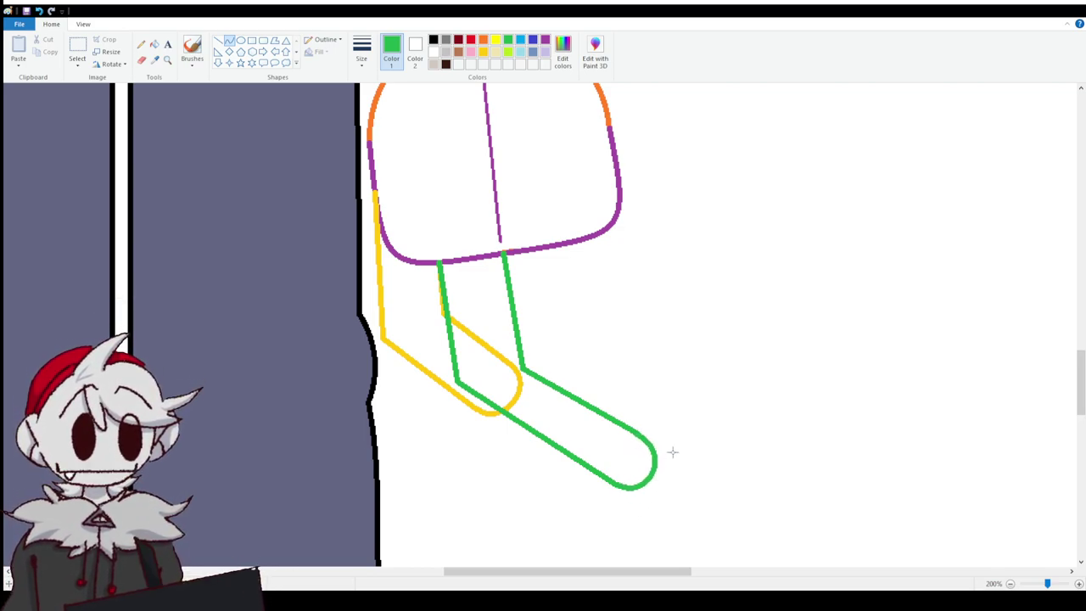
click(78, 50)
drag(706, 502, 599, 419)
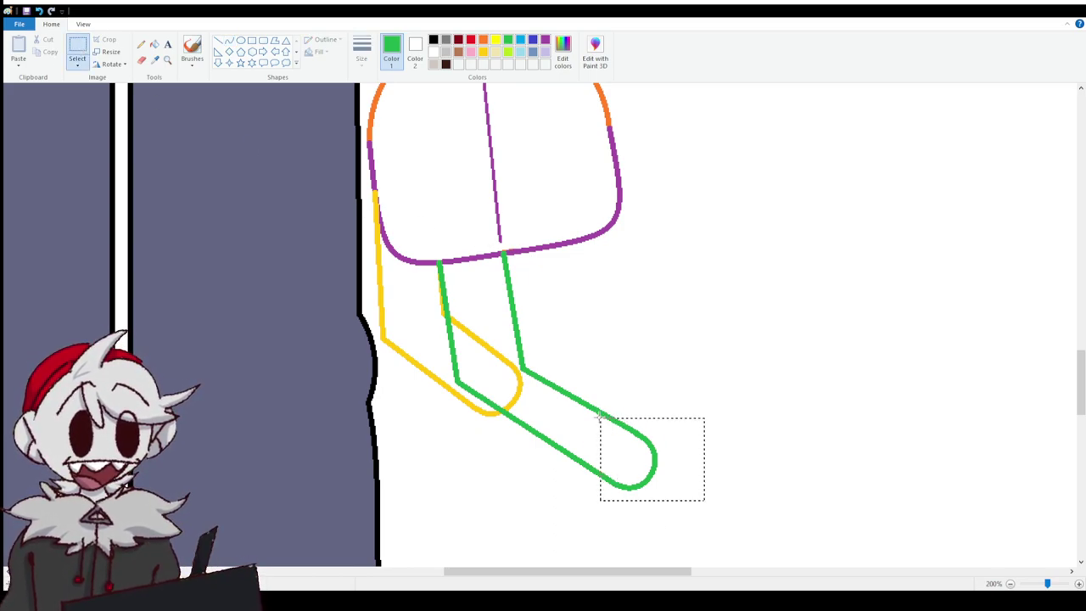
drag(656, 453, 631, 439)
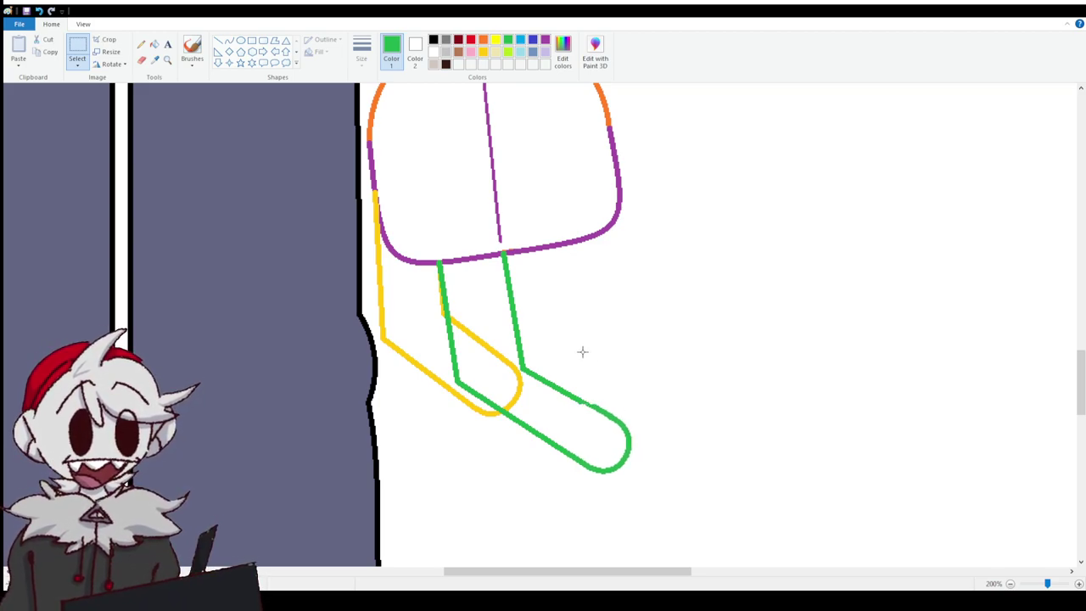
Draw a straight gold line from the green finger's upper bend to its tip and remove the uneven green segment beneath with a white fill.
click(546, 41)
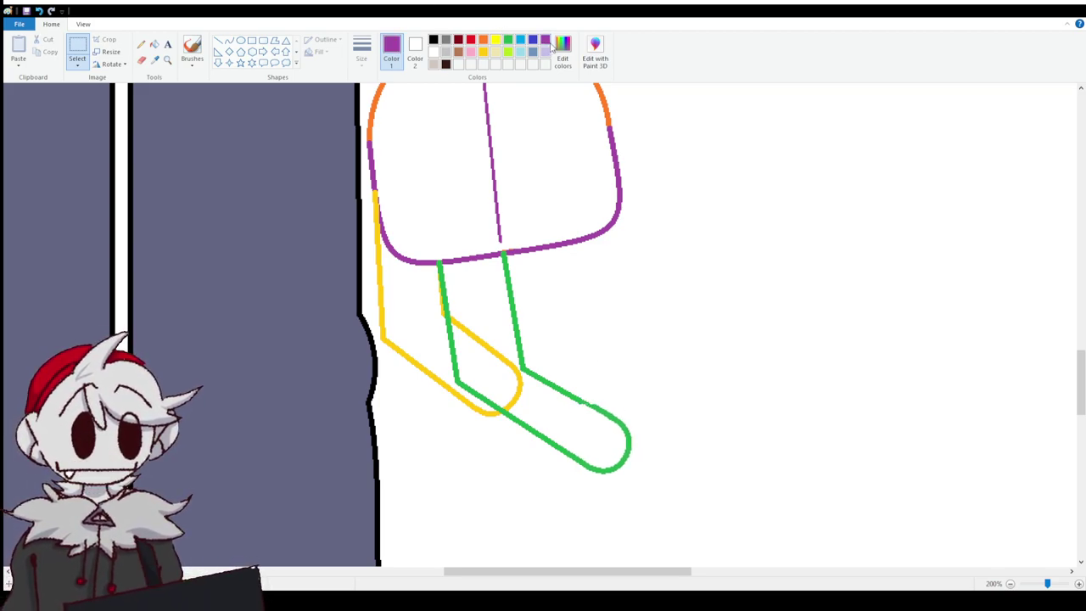
click(484, 52)
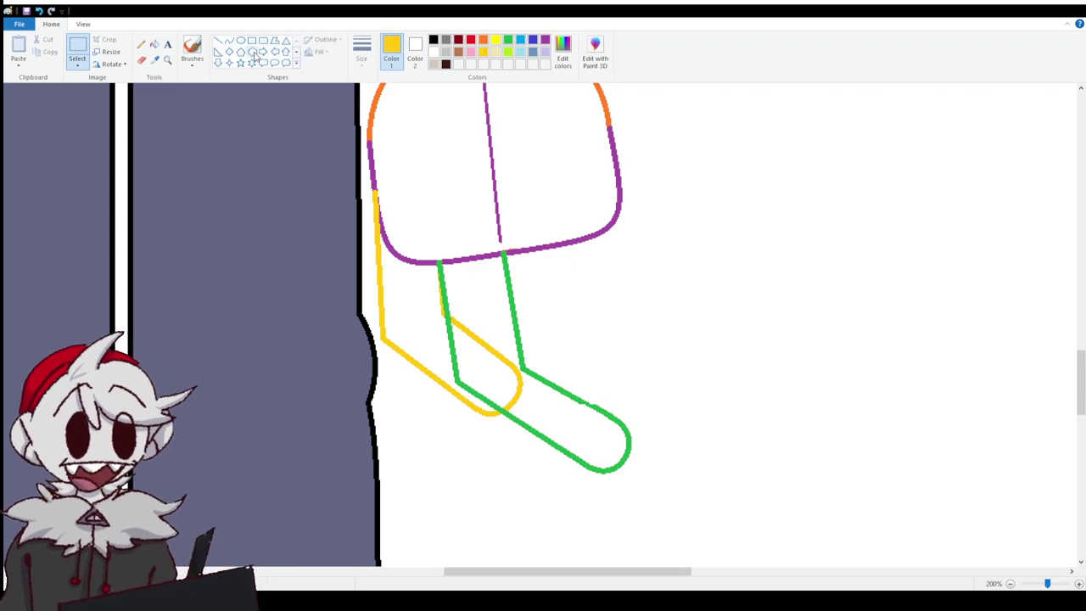
click(219, 40)
mouse_move(521, 361)
mouse_down()
mouse_move(623, 430)
mouse_move(610, 414)
mouse_up()
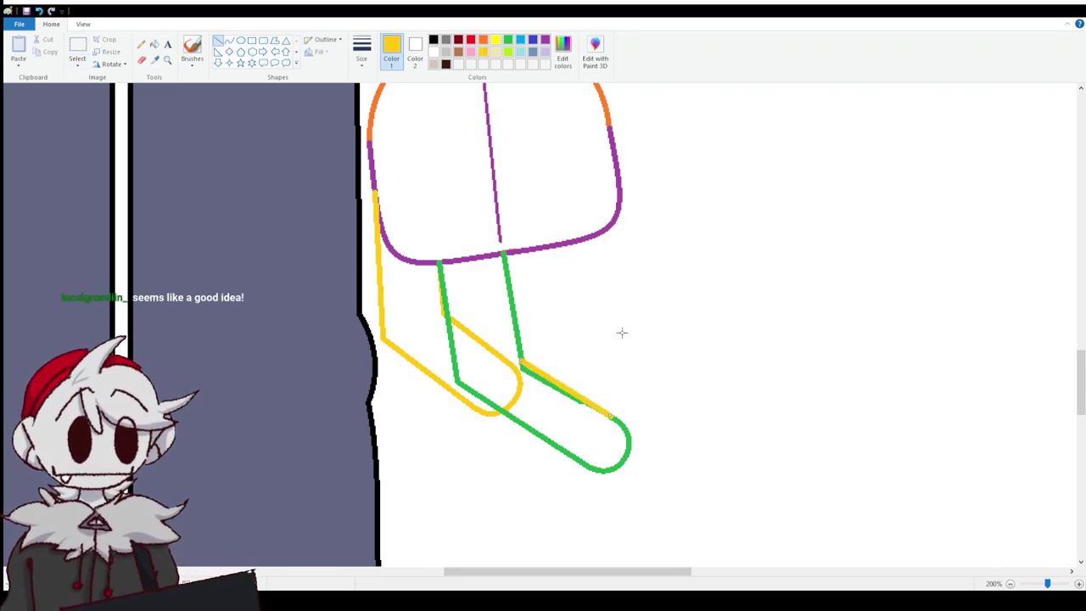
click(155, 44)
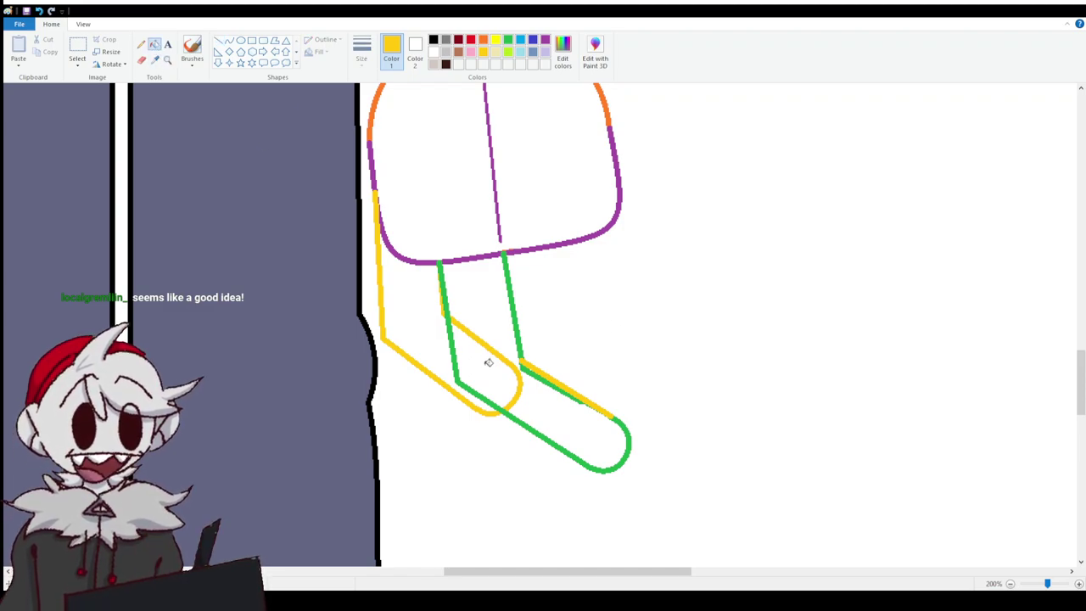
click(551, 383)
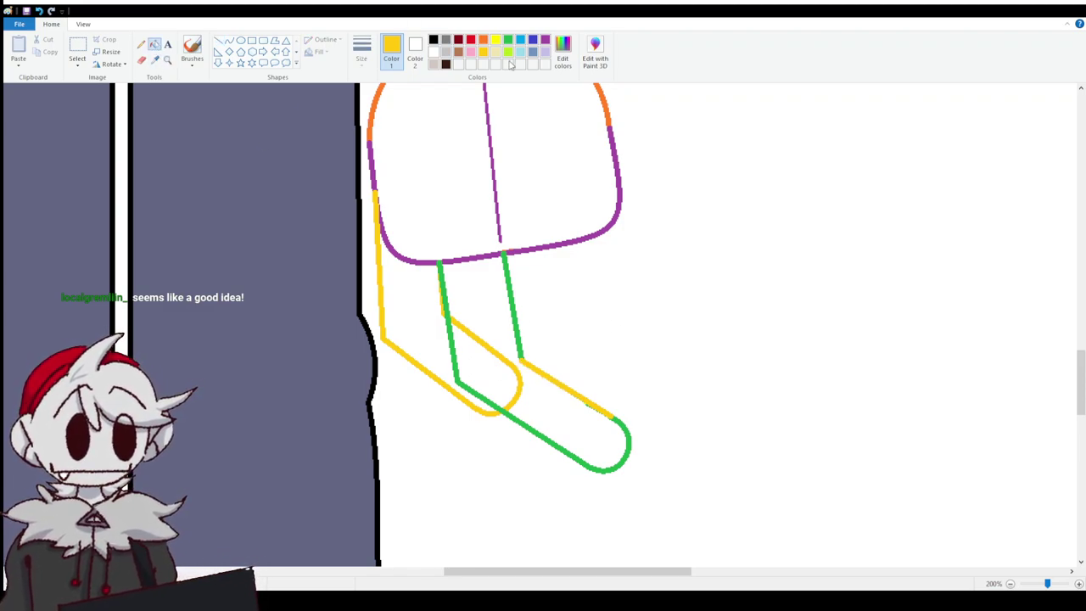
Paint over the leftover specks beneath the straight gold edge in green, and clear that patch with a white fill.
click(434, 52)
click(415, 52)
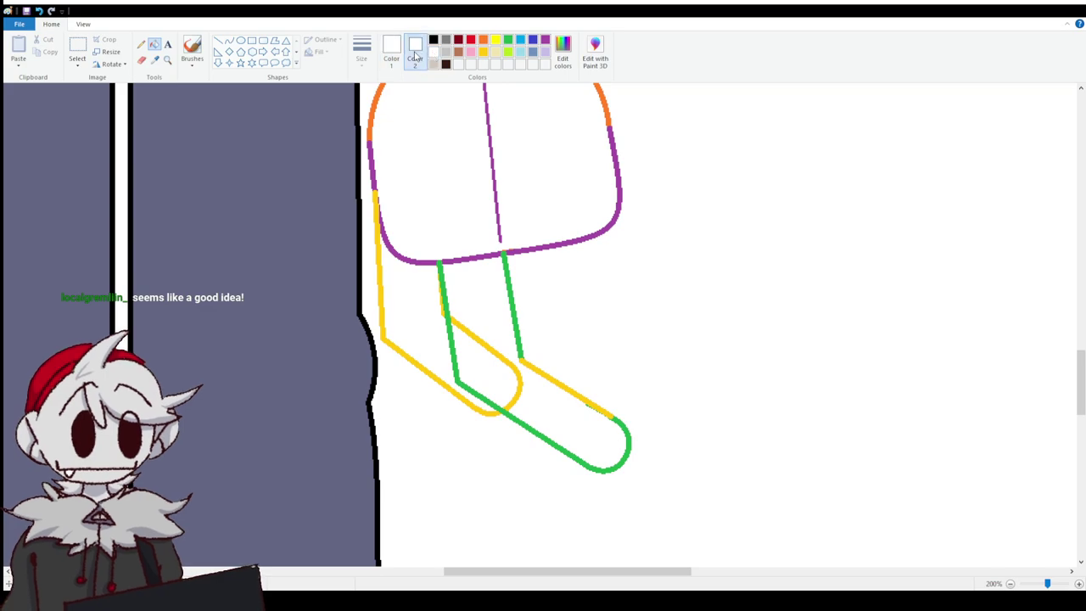
click(508, 39)
click(141, 61)
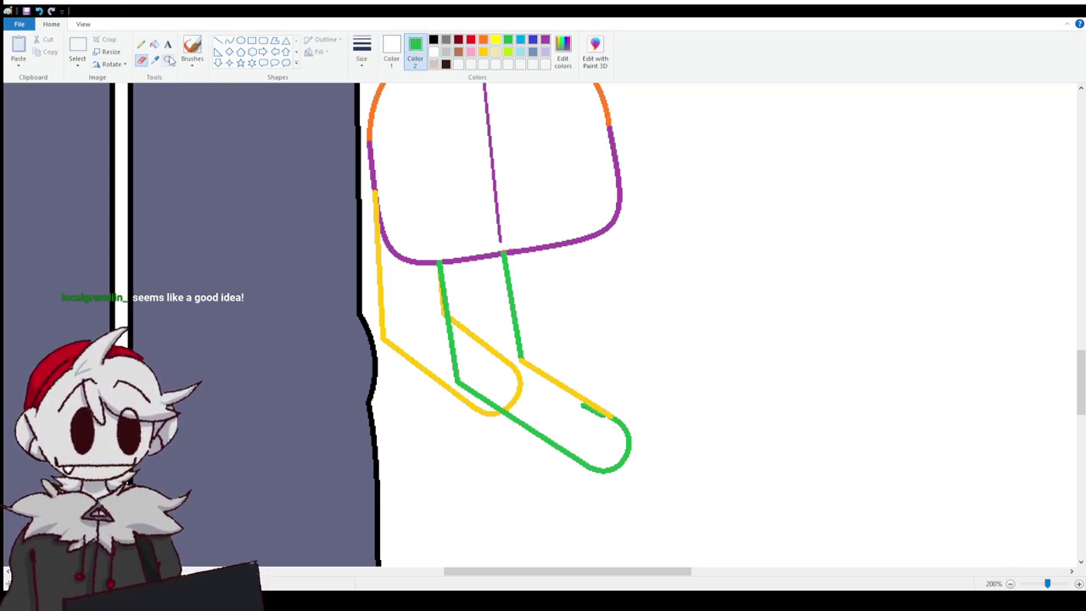
click(153, 44)
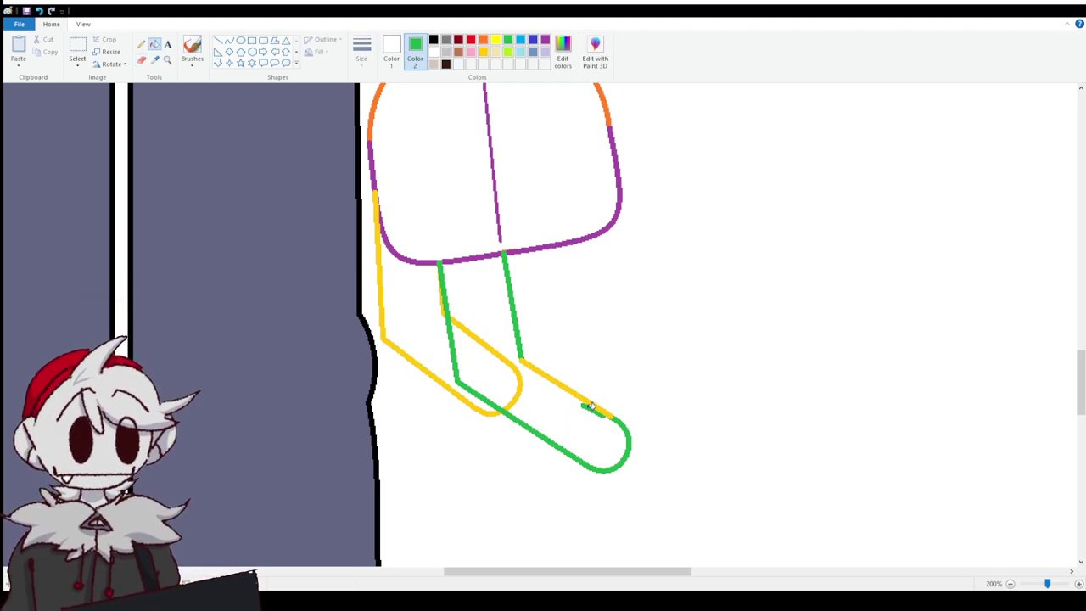
click(593, 410)
Clear the gold finger's tip where it overlaps the green finger and recolour the green finger's gold edge green.
click(521, 382)
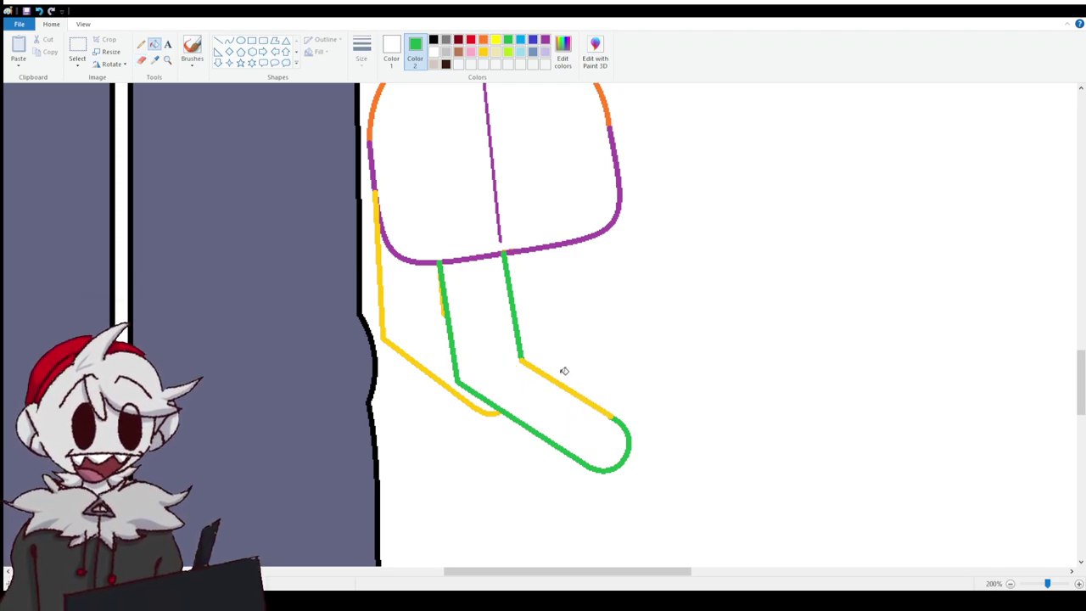
click(528, 364)
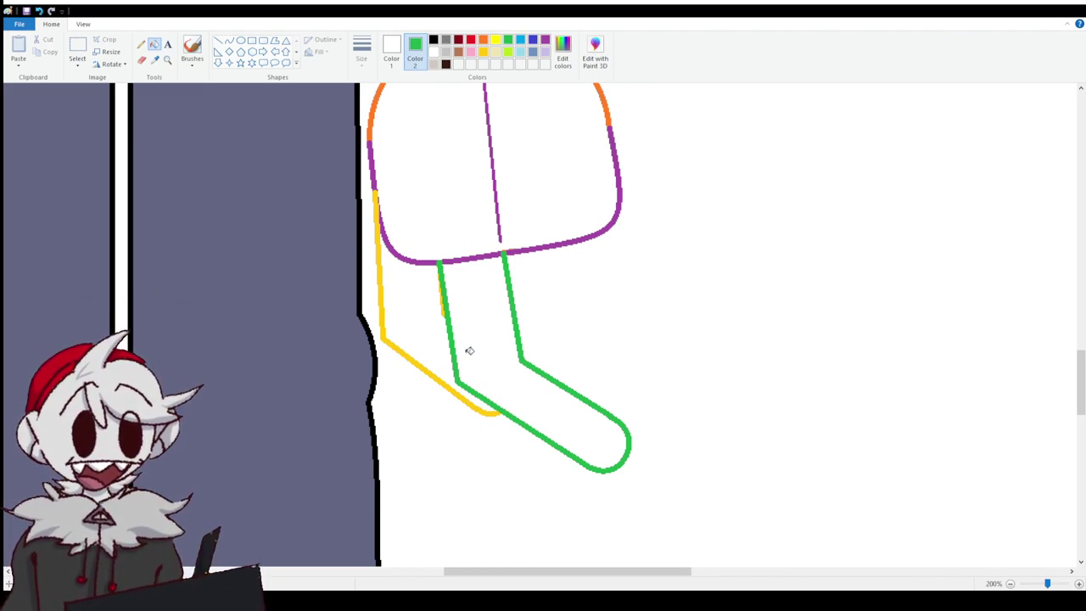
Remove the purple palm edge above the first gold finger and the green finger, and reset the secondary colour to white.
click(401, 251)
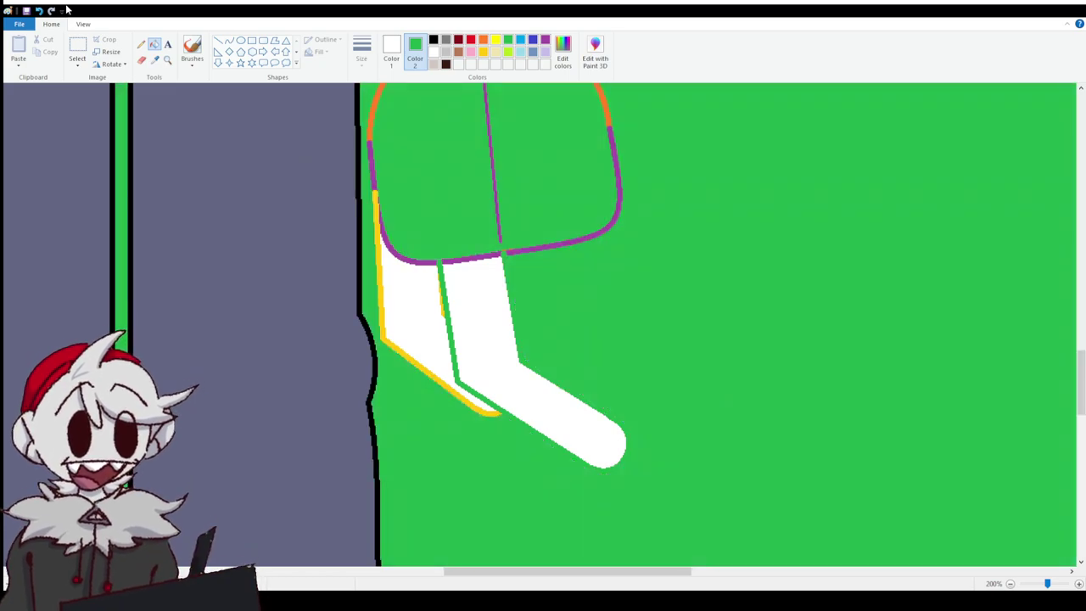
click(38, 11)
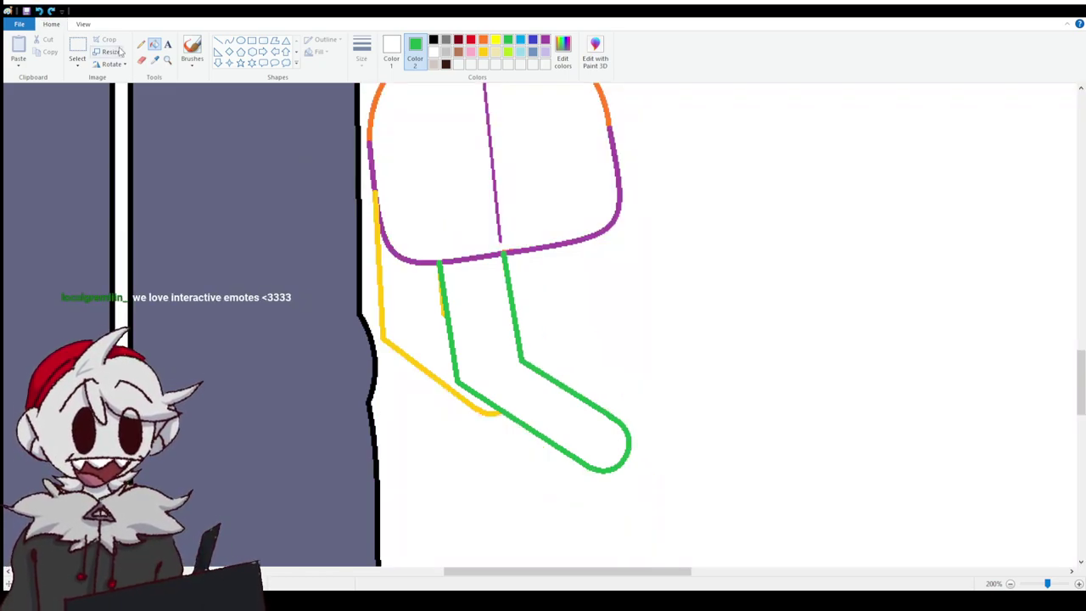
click(386, 245)
click(476, 258)
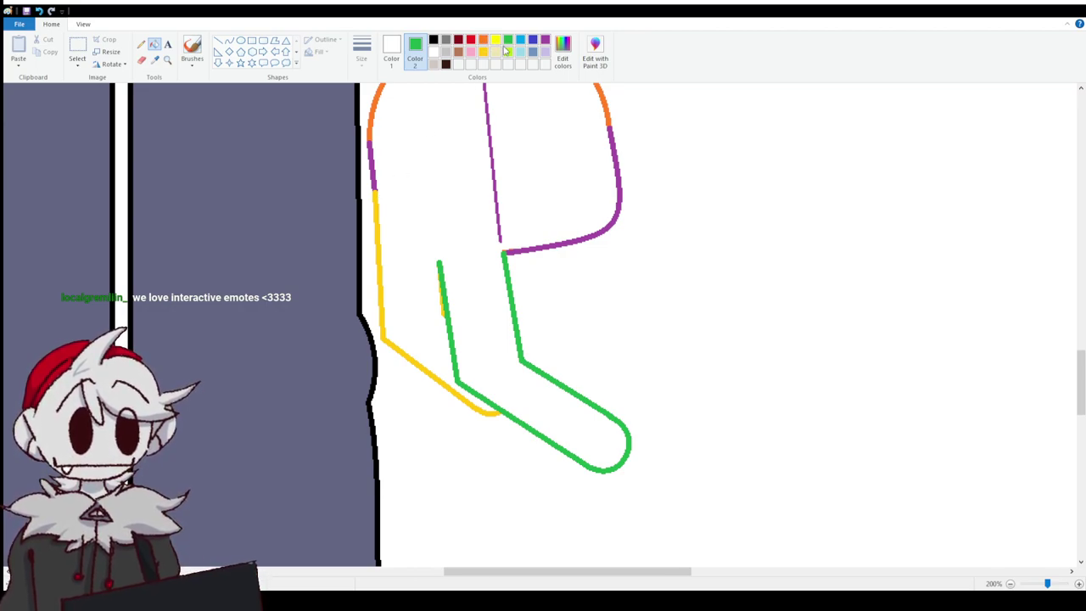
click(434, 52)
click(391, 51)
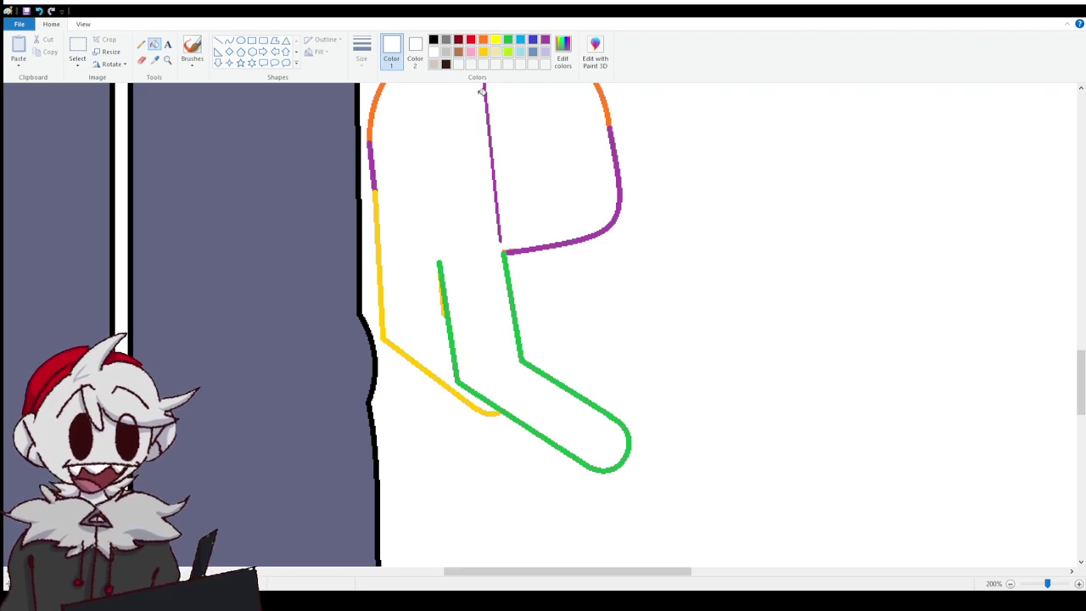
click(141, 59)
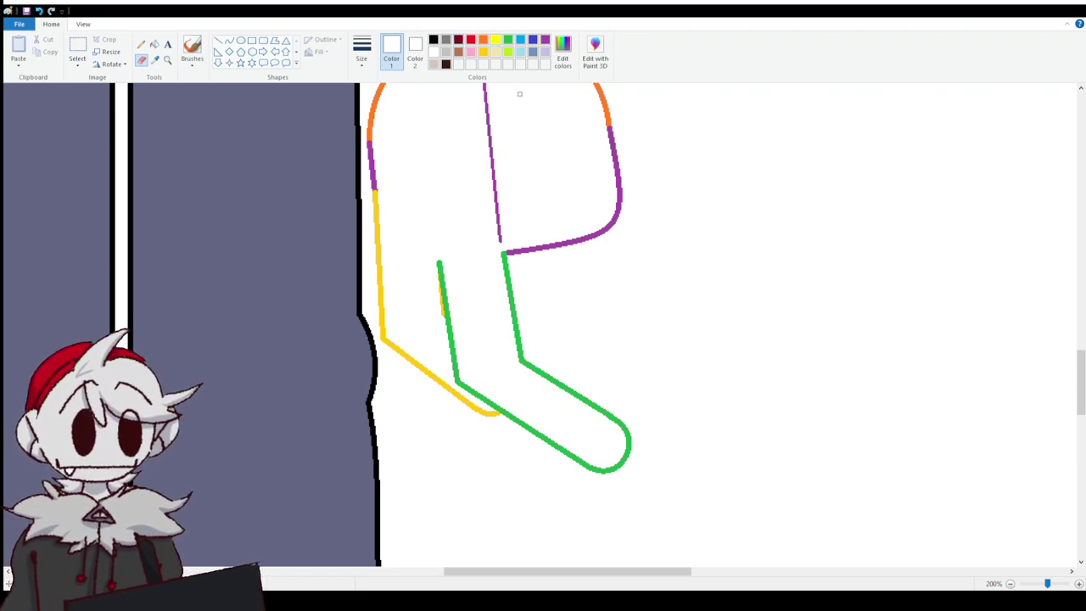
Draw two bent orange finger edges from the palm's lower edge, the first starting at the green finger's upper corner.
click(483, 39)
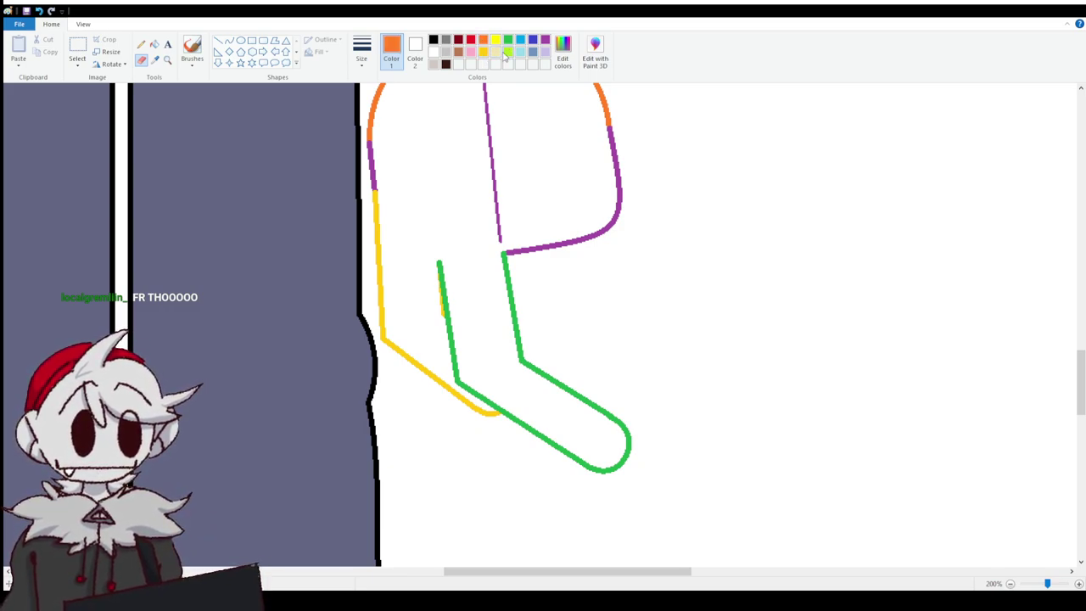
click(218, 42)
mouse_move(503, 253)
mouse_down()
mouse_move(530, 355)
mouse_move(630, 415)
mouse_move(622, 410)
mouse_up()
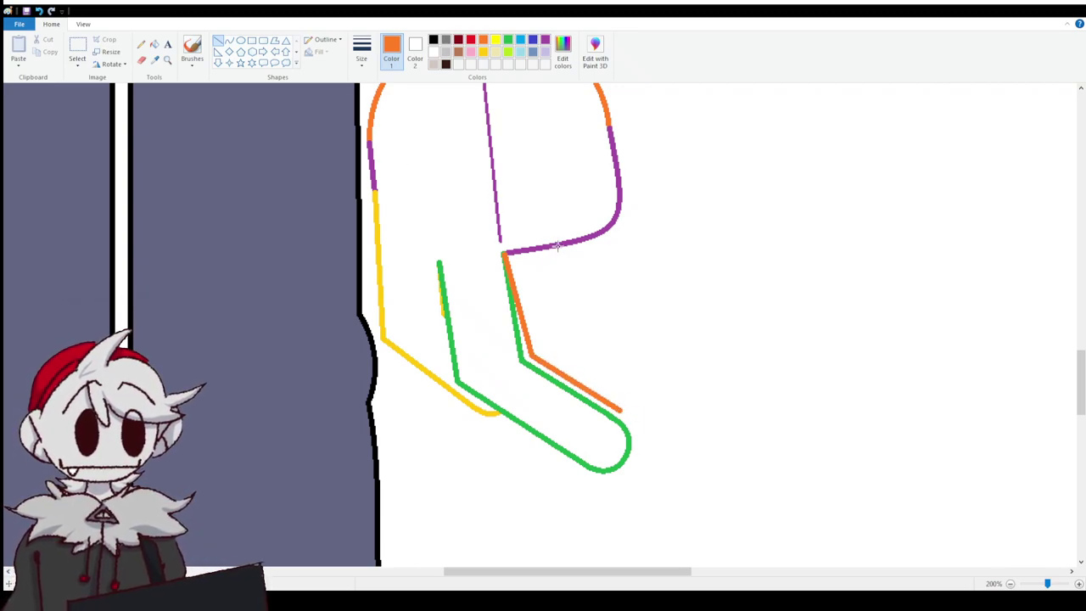
mouse_move(558, 244)
mouse_down()
mouse_move(578, 316)
mouse_move(647, 355)
mouse_up()
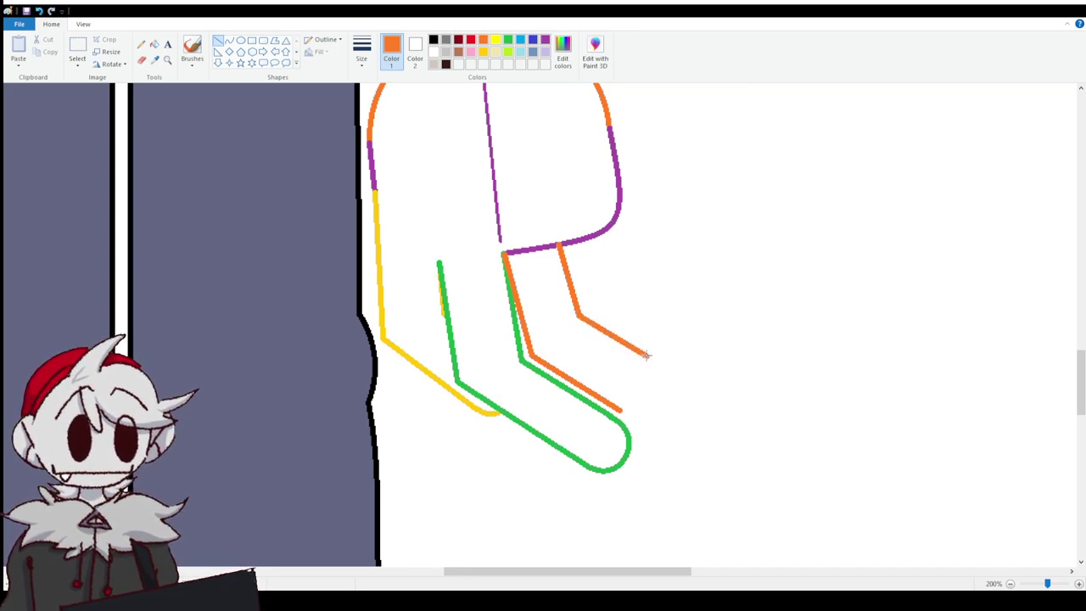
Round the orange finger's tip with a curve and clear the purple palm edge across its base.
click(231, 42)
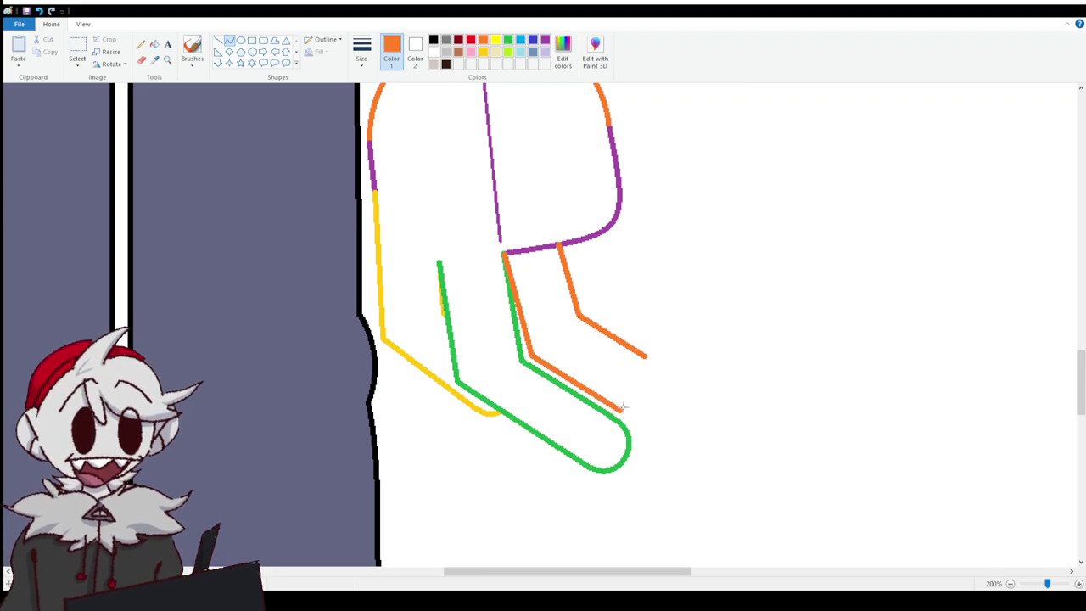
mouse_move(619, 409)
mouse_down()
mouse_move(649, 355)
mouse_move(649, 424)
mouse_move(679, 378)
mouse_move(683, 387)
mouse_up()
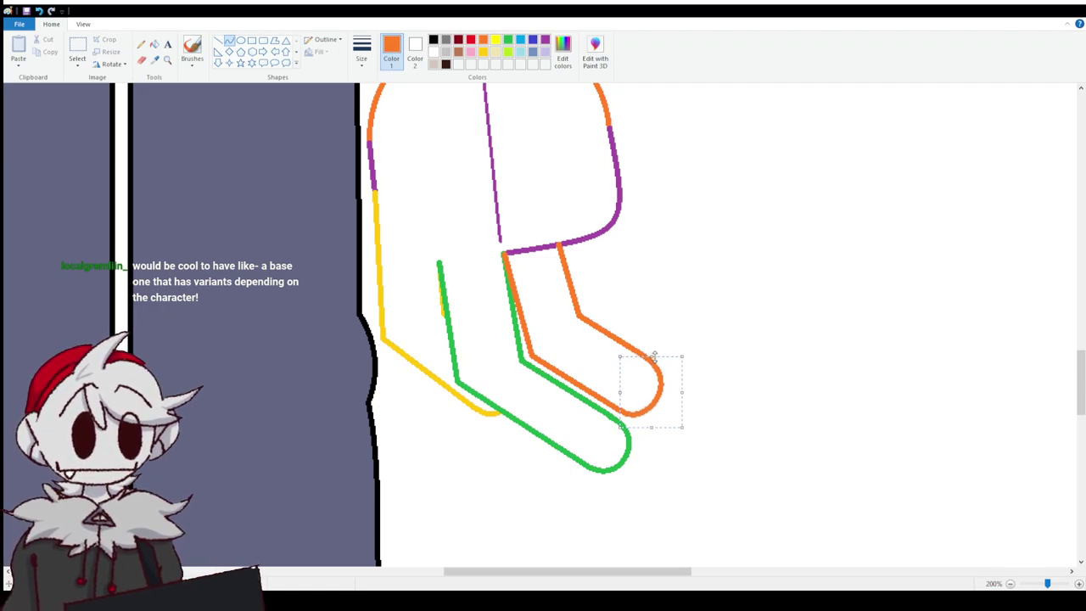
click(572, 324)
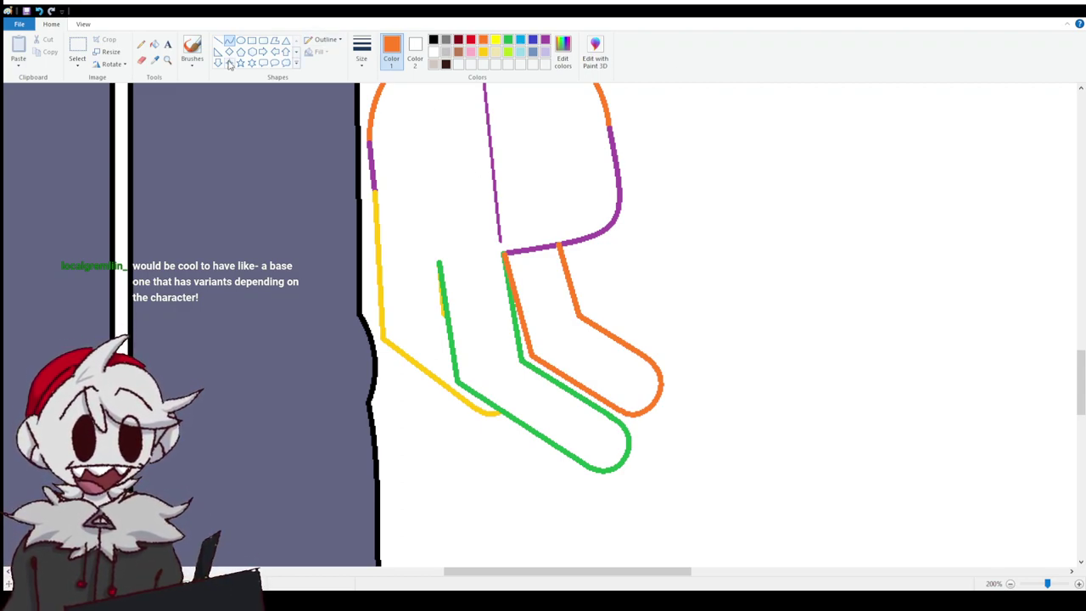
click(153, 44)
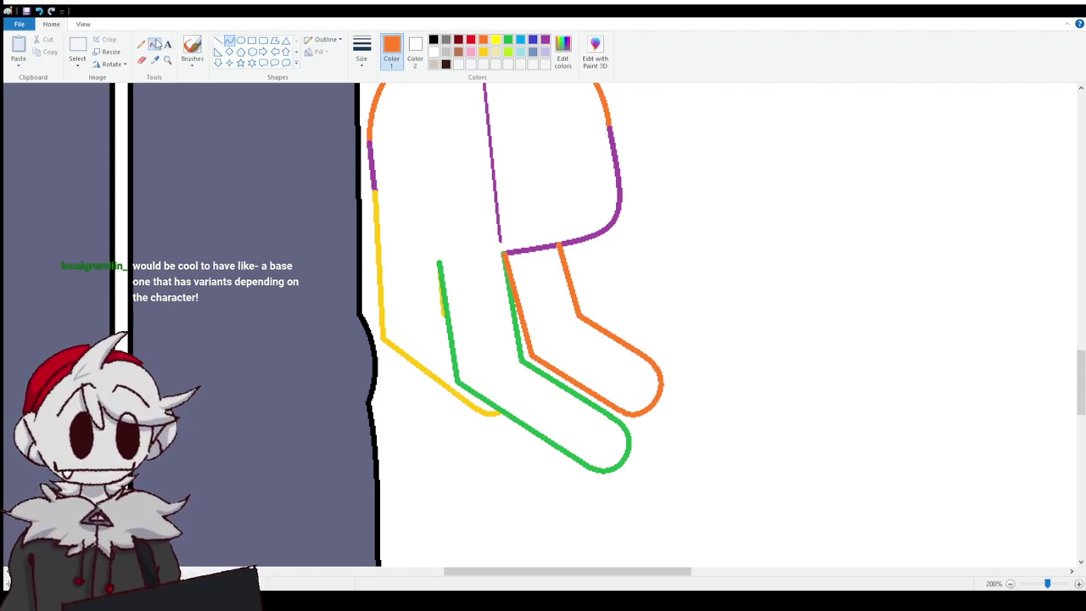
right_click(513, 248)
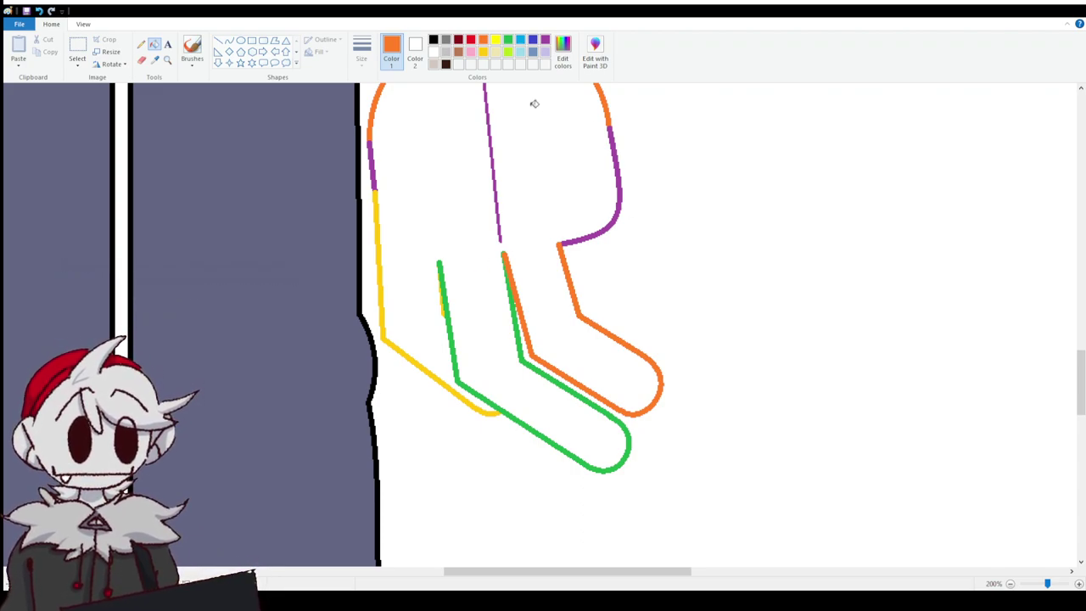
Draw the last finger's two bent gold edges, one from the palm's outer side and one beside the orange finger's base.
click(484, 53)
click(219, 40)
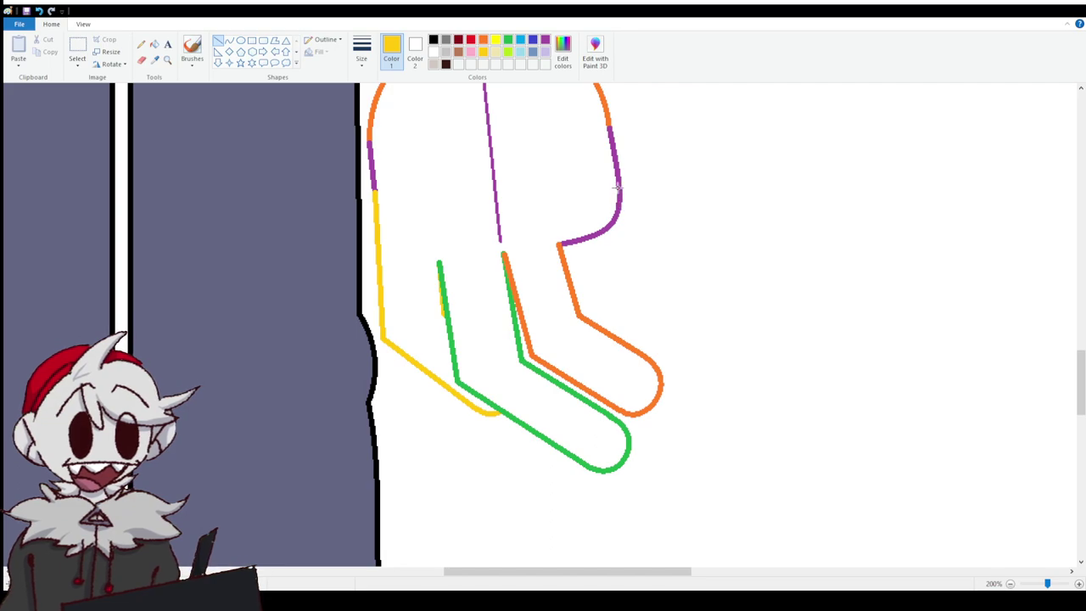
mouse_move(619, 180)
mouse_down()
mouse_move(636, 258)
mouse_move(717, 307)
mouse_up()
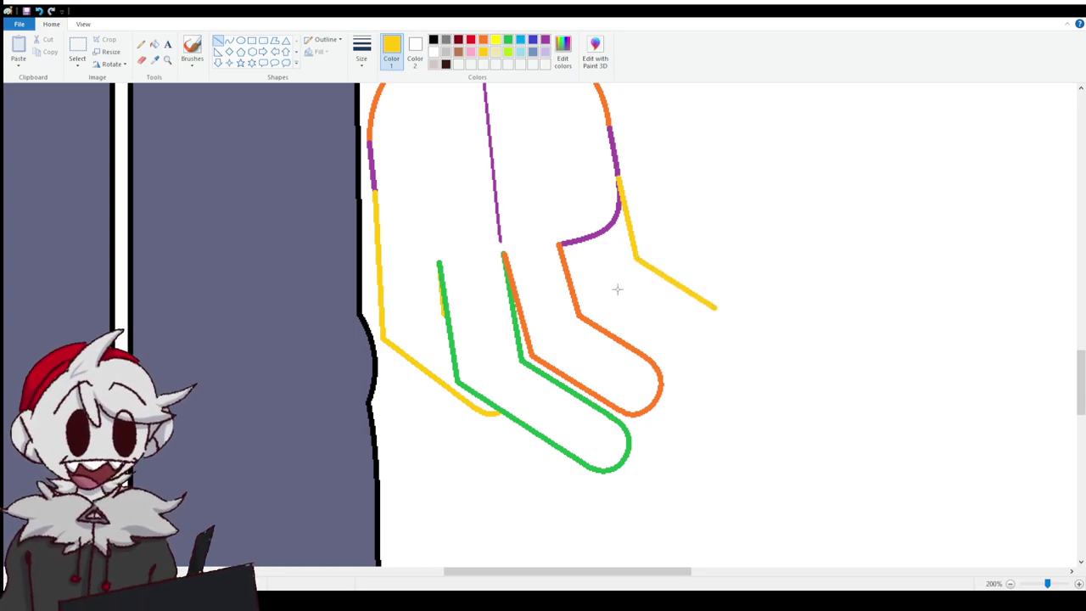
mouse_move(564, 242)
mouse_down()
mouse_move(606, 273)
mouse_move(581, 302)
mouse_move(692, 363)
mouse_up()
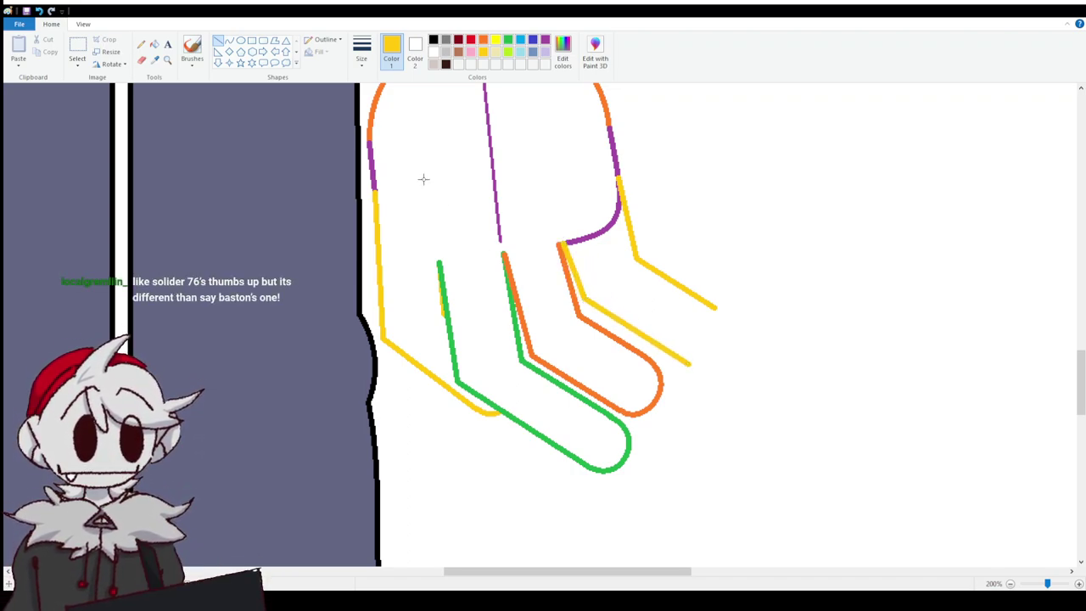
Round the last gold finger's tip with a curve and clear the purple palm corner across its base.
click(230, 40)
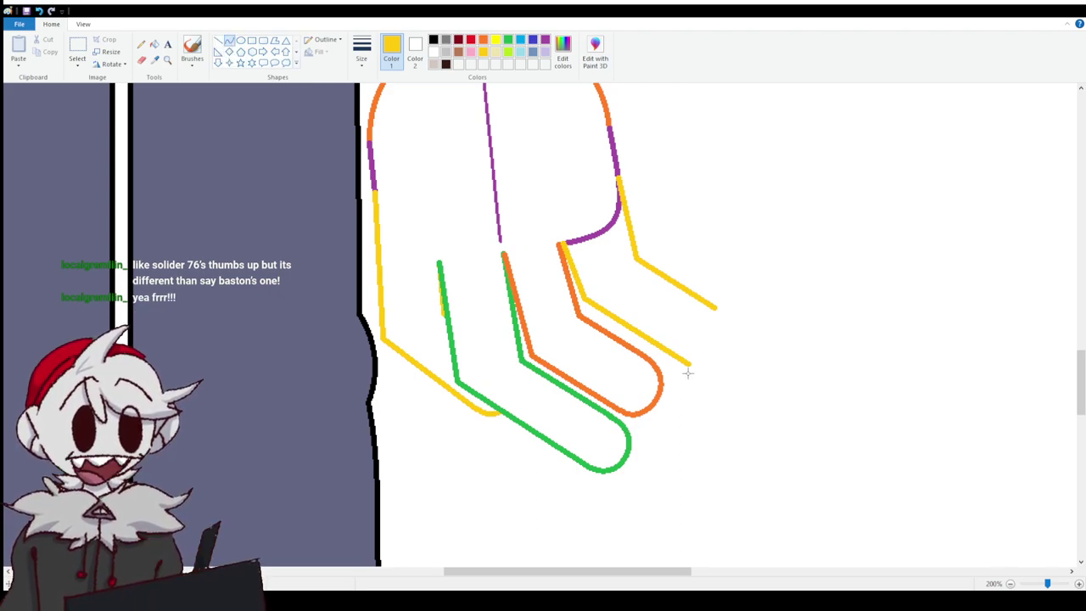
mouse_move(689, 363)
mouse_down()
mouse_move(716, 307)
mouse_move(720, 394)
mouse_move(752, 330)
mouse_up()
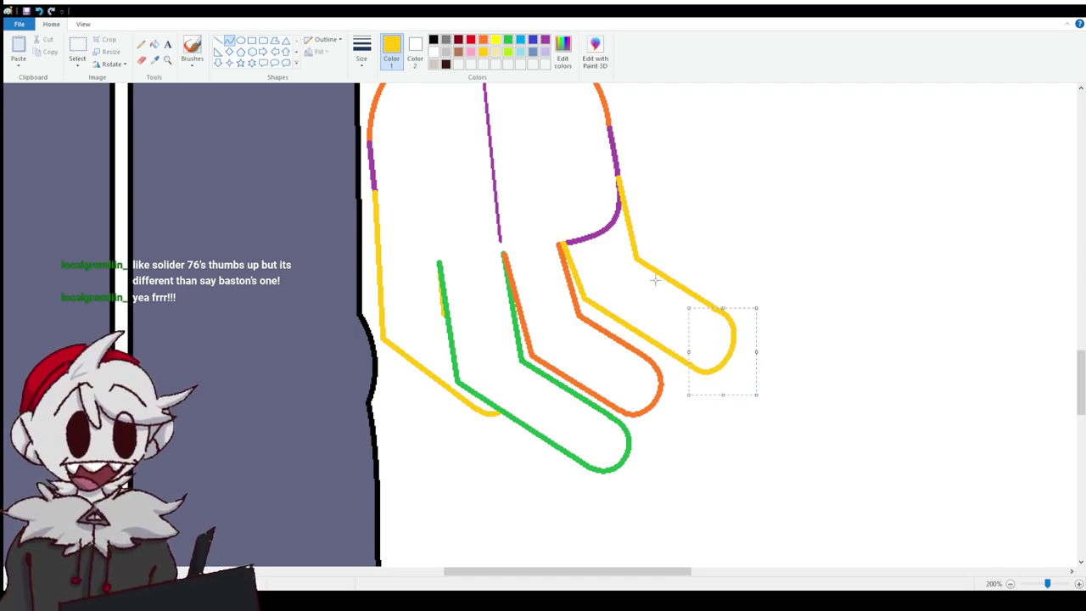
click(154, 44)
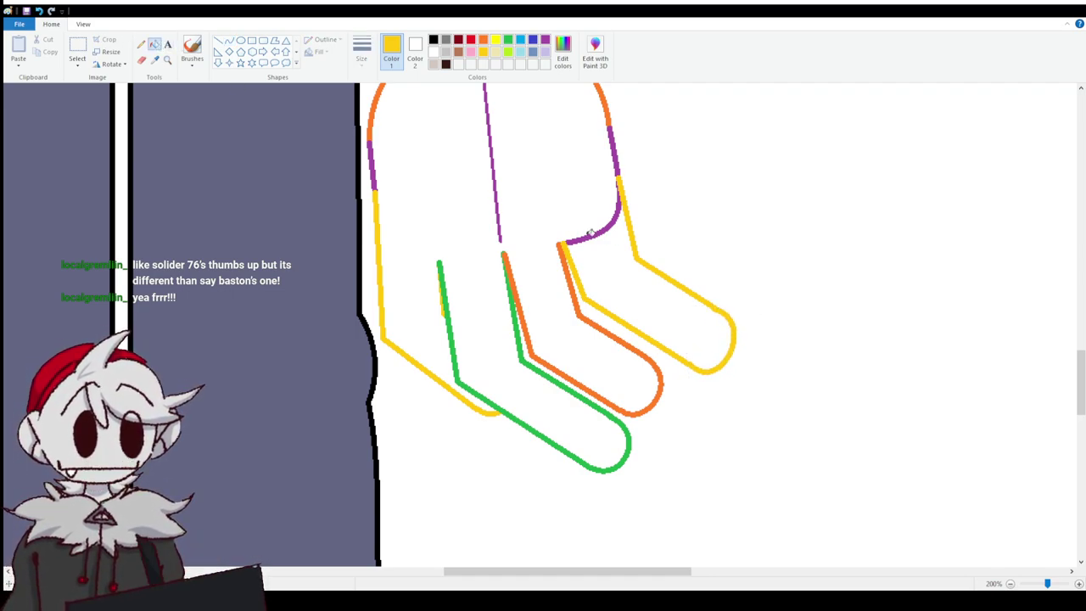
right_click(609, 225)
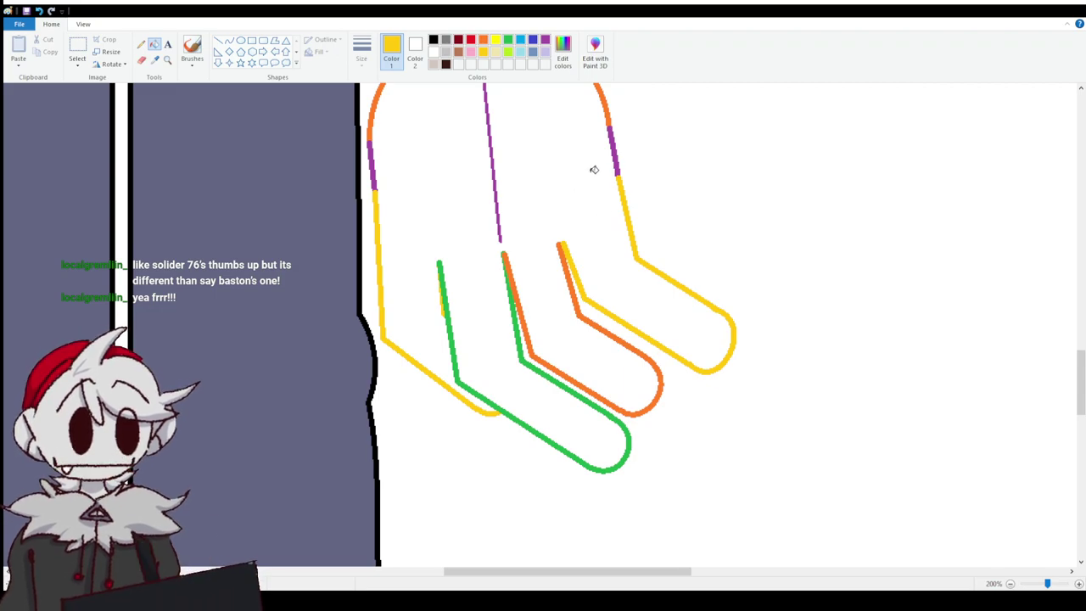
Flood-fill the connected finger outlines with orange, green and finally gold so that all fingers share one gold colour.
click(483, 40)
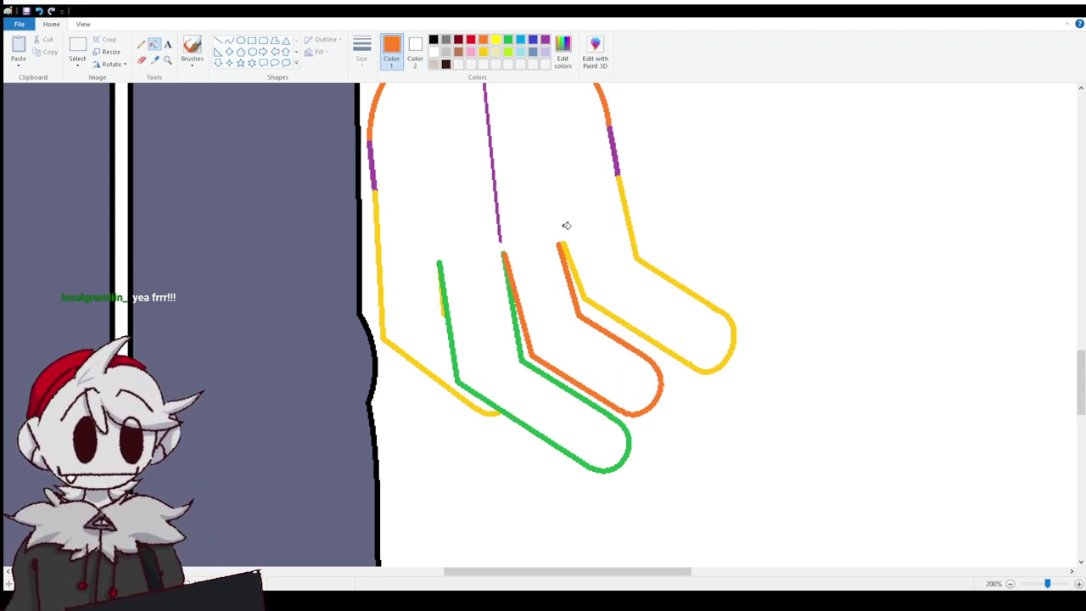
click(564, 245)
click(509, 40)
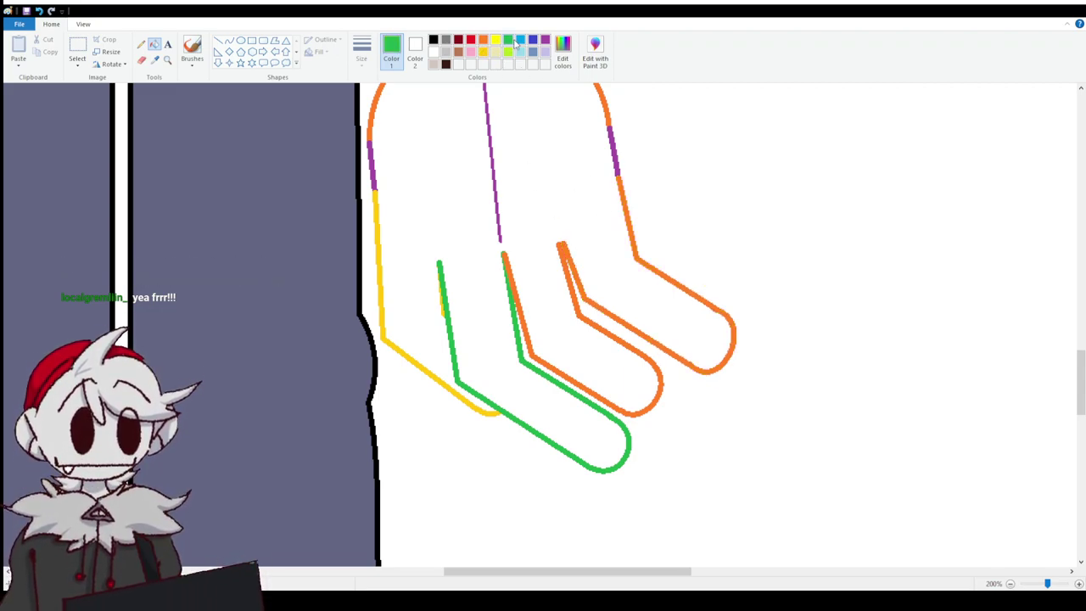
click(503, 255)
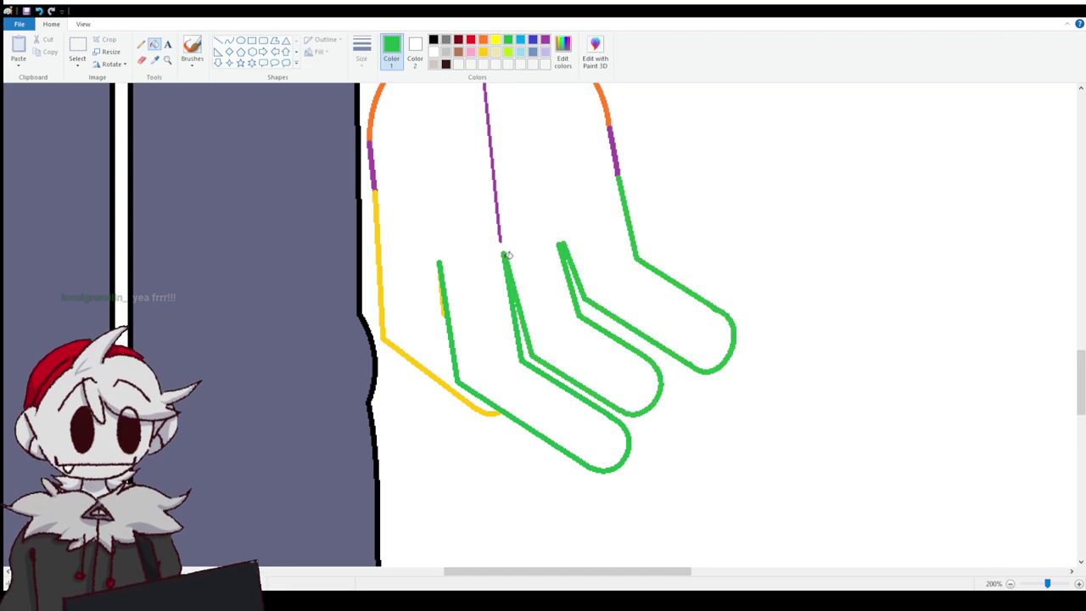
click(486, 51)
click(443, 297)
scroll(540, 371, up, 3)
scroll(551, 382, down, 3)
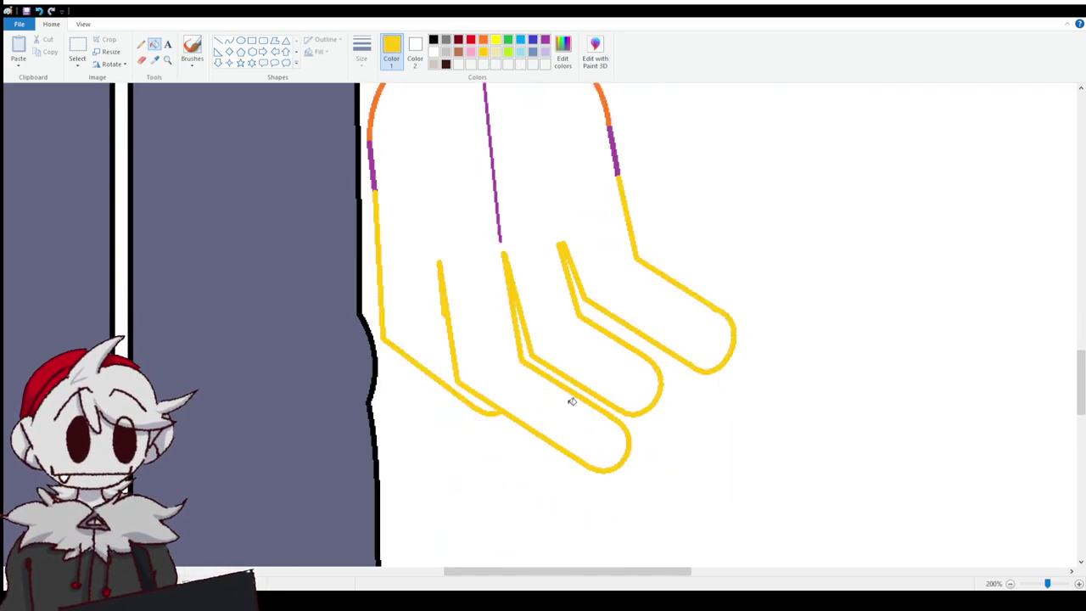
Recolour the gold finger outlines purple to match the palm sides and clear the purple guide line down the palm's centre.
scroll(573, 329, up, 6)
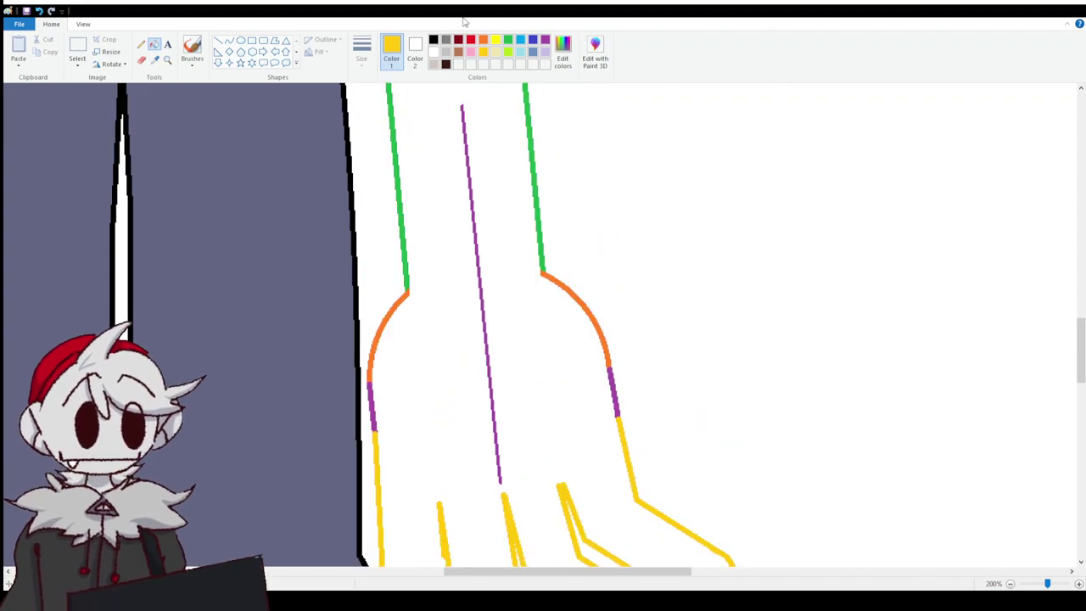
click(546, 41)
scroll(518, 315, down, 6)
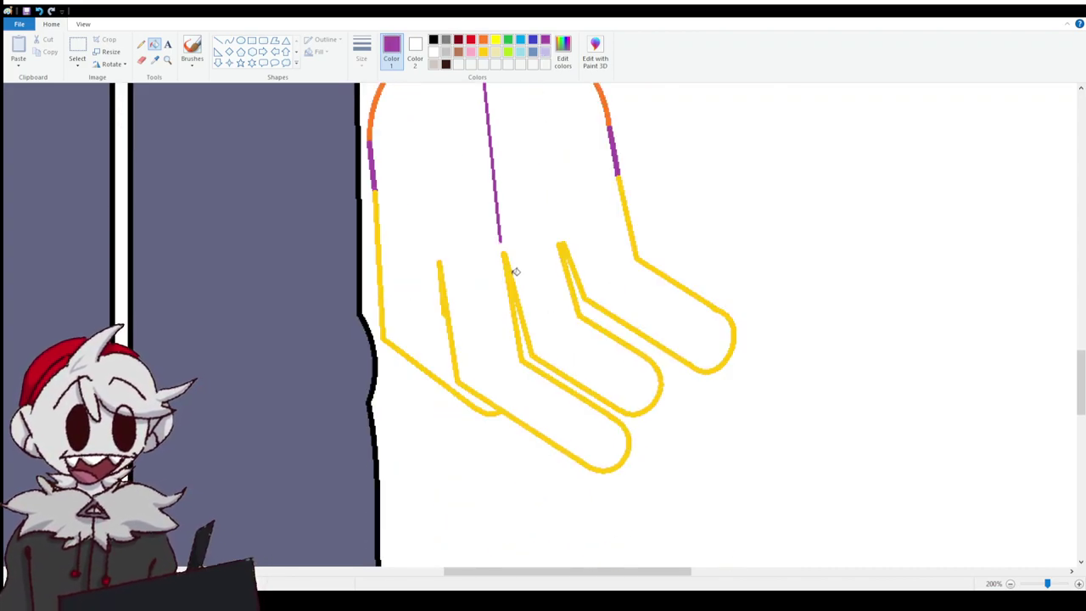
click(508, 270)
right_click(499, 231)
scroll(501, 337, up, 6)
scroll(502, 337, down, 9)
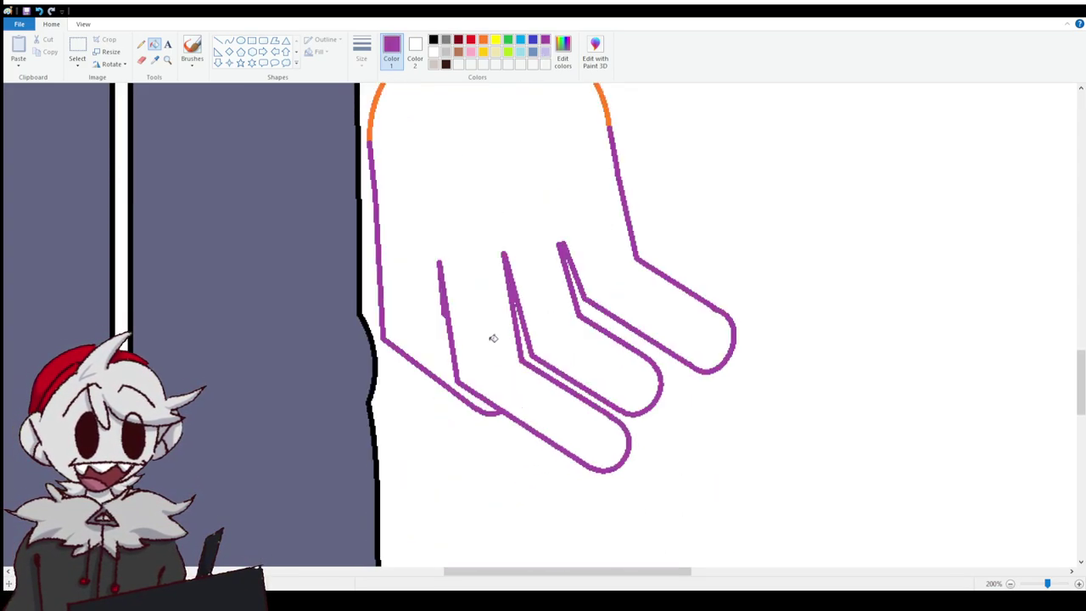
Recolour the purple palm and finger outlines orange to match the curves below the wrist.
click(483, 41)
scroll(693, 544, up, 9)
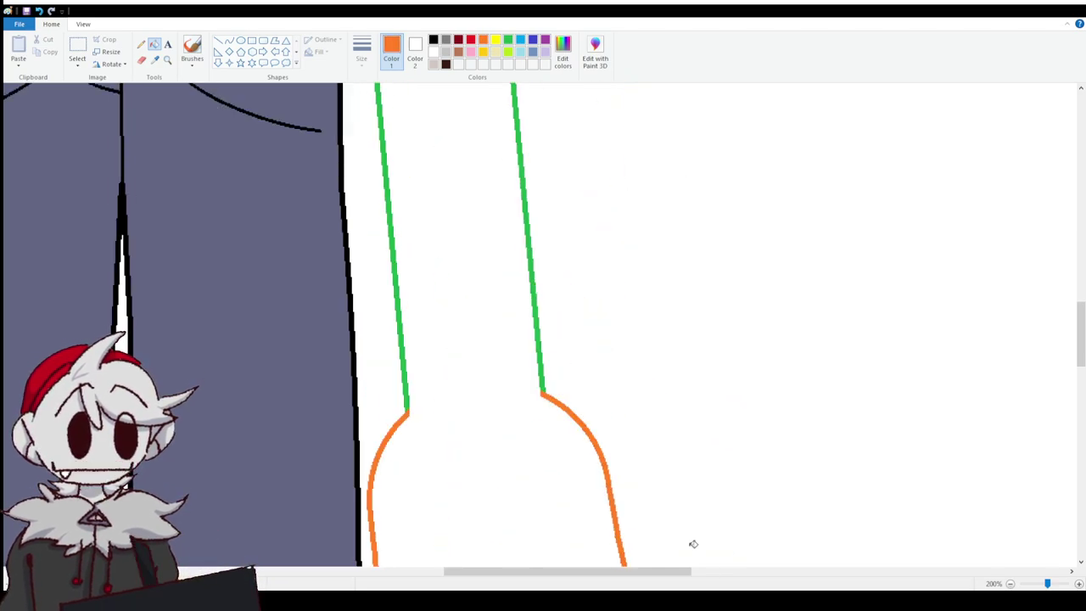
ctrl+scroll(1014, 559, down, 3)
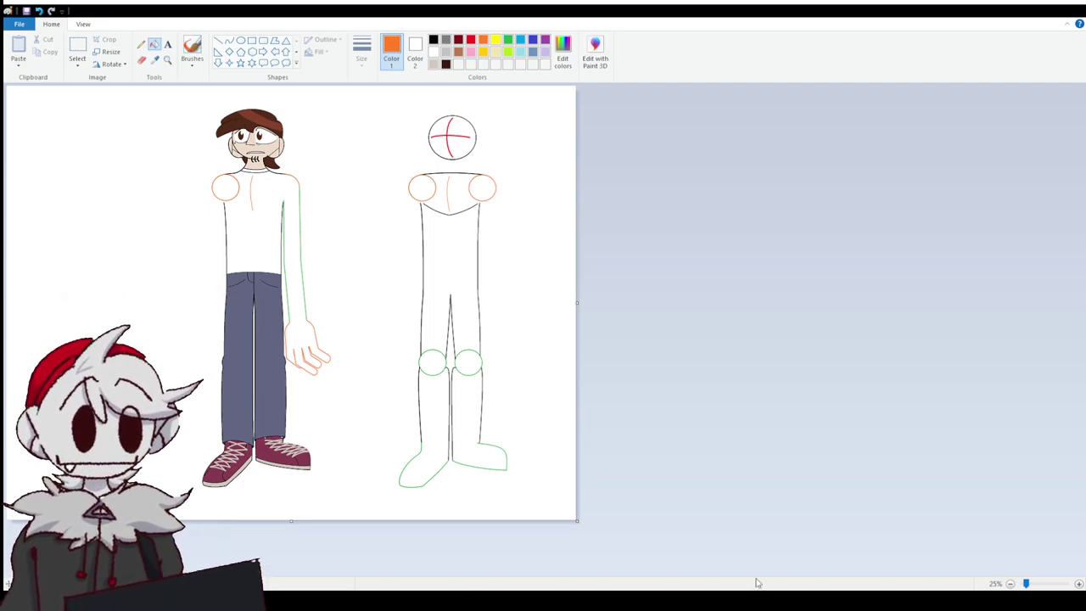
Select the hand and lower forearm with a free-form selection and move them up along the arm to shorten it.
click(1080, 584)
click(1078, 584)
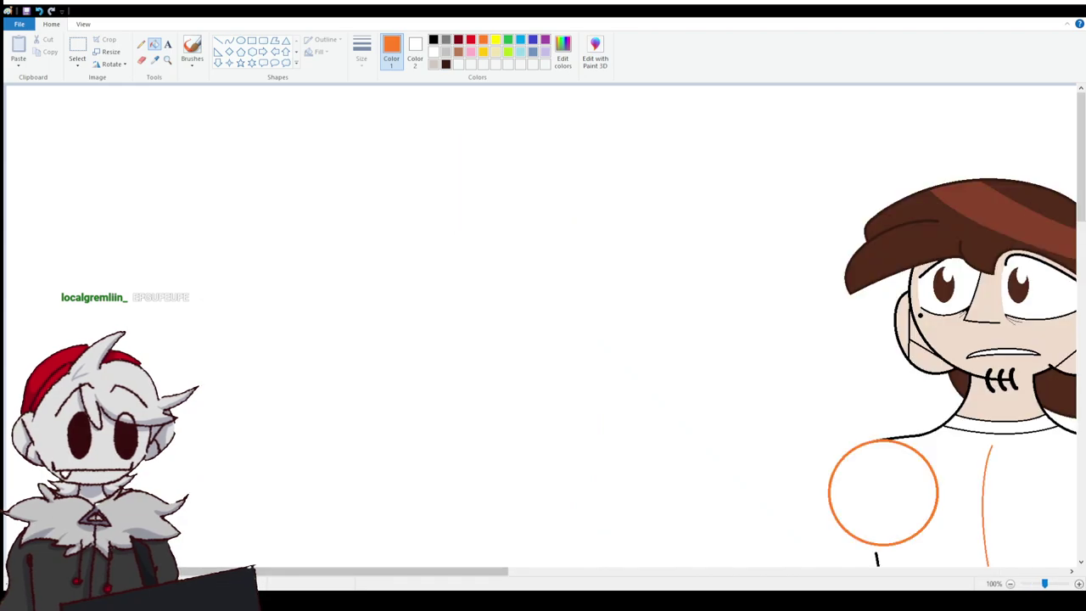
drag(436, 574, 795, 573)
scroll(478, 355, down, 7)
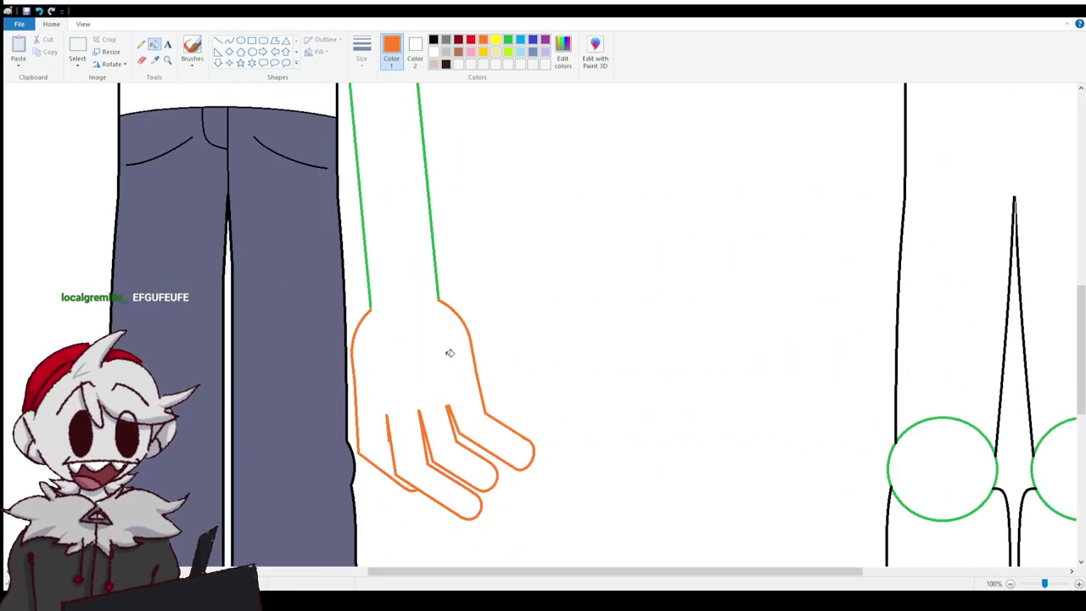
scroll(449, 351, down, 1)
click(80, 59)
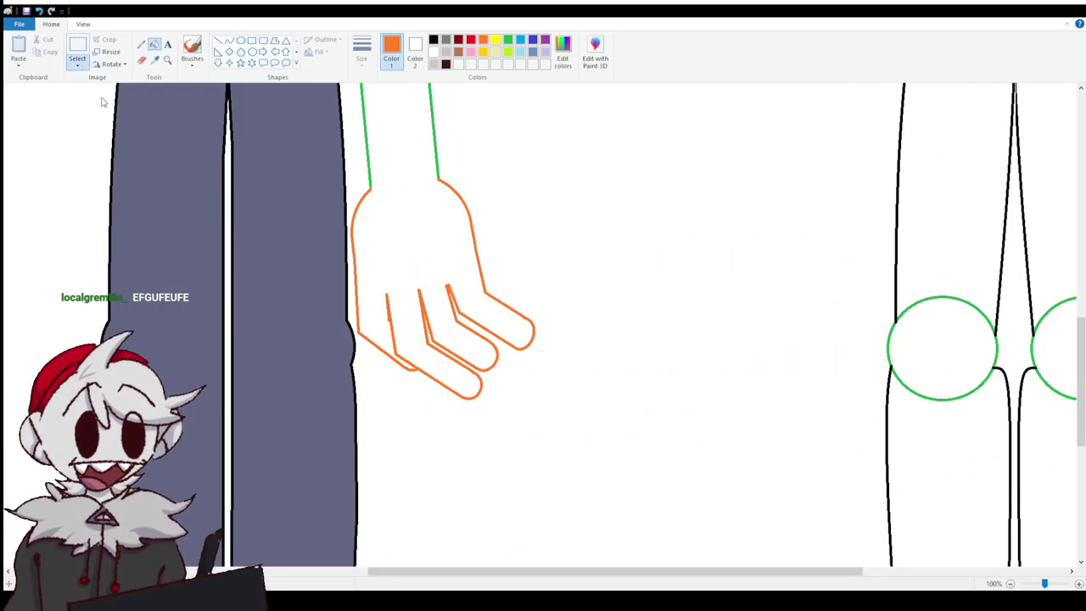
scroll(376, 393, up, 1)
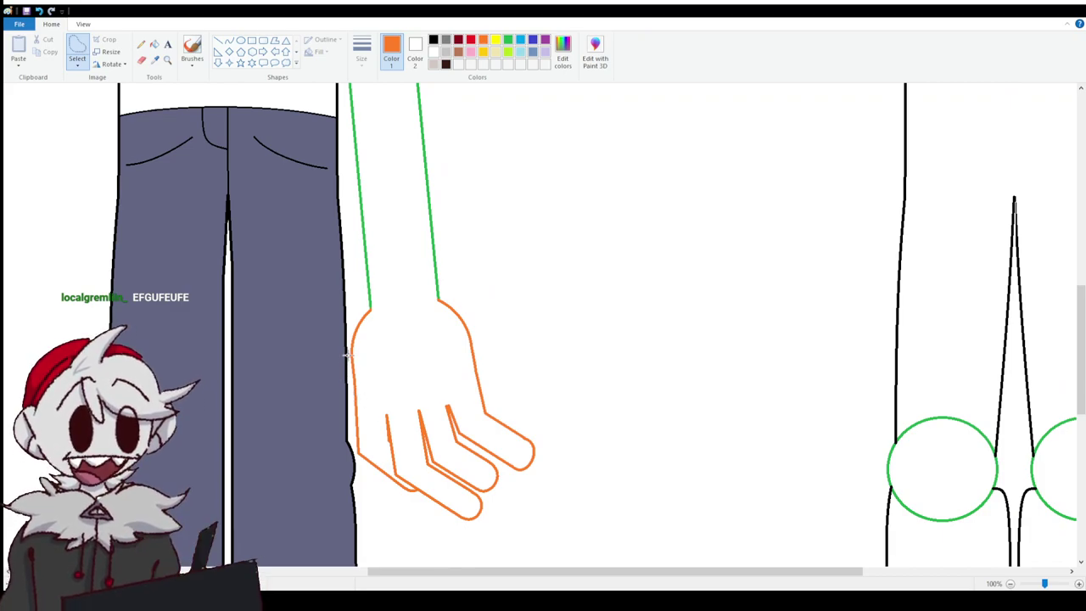
mouse_move(348, 357)
mouse_down()
mouse_move(358, 314)
mouse_move(394, 276)
mouse_move(436, 269)
mouse_move(467, 281)
mouse_move(499, 379)
mouse_move(549, 453)
mouse_move(544, 501)
mouse_move(509, 533)
mouse_move(474, 541)
mouse_move(374, 489)
mouse_move(350, 437)
mouse_move(349, 354)
mouse_move(402, 361)
mouse_move(397, 313)
mouse_up()
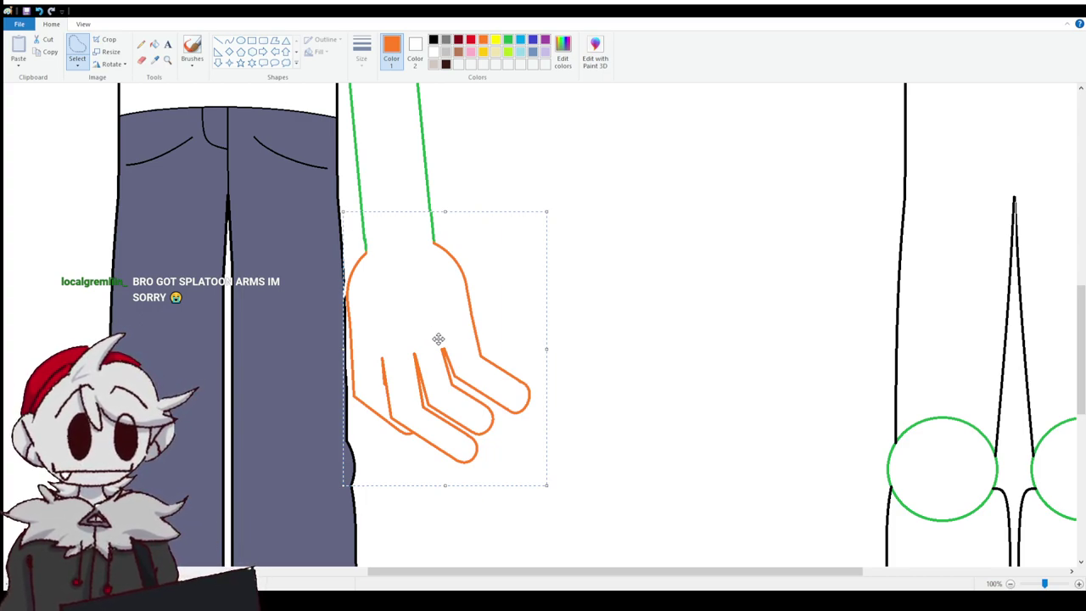
drag(438, 339, 436, 323)
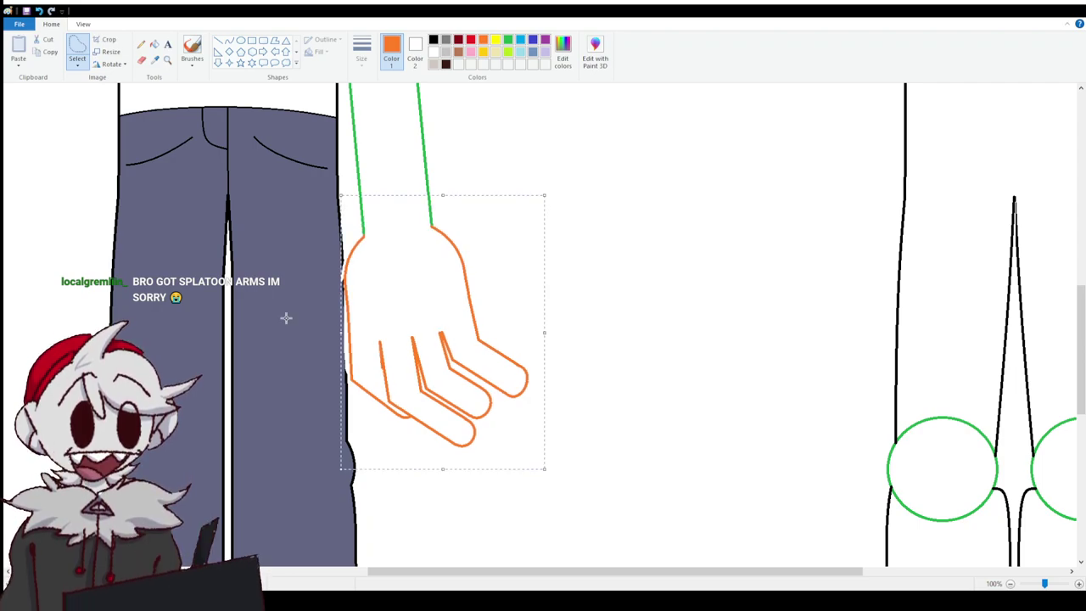
click(338, 339)
Draw a straight orange line over the broken outer edge of the trousers beside the hand.
click(1078, 584)
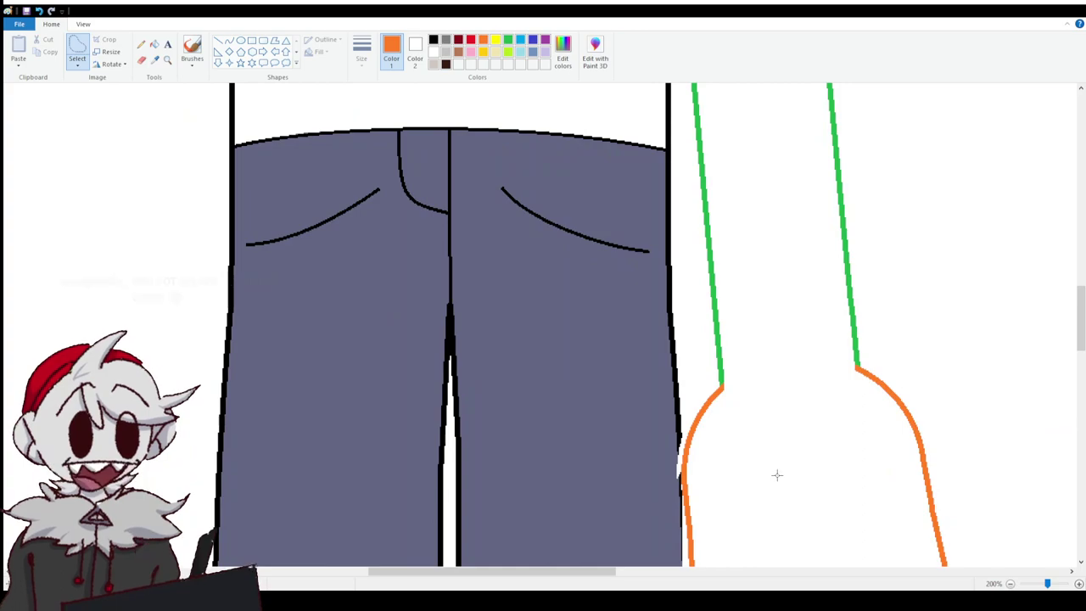
scroll(776, 473, down, 3)
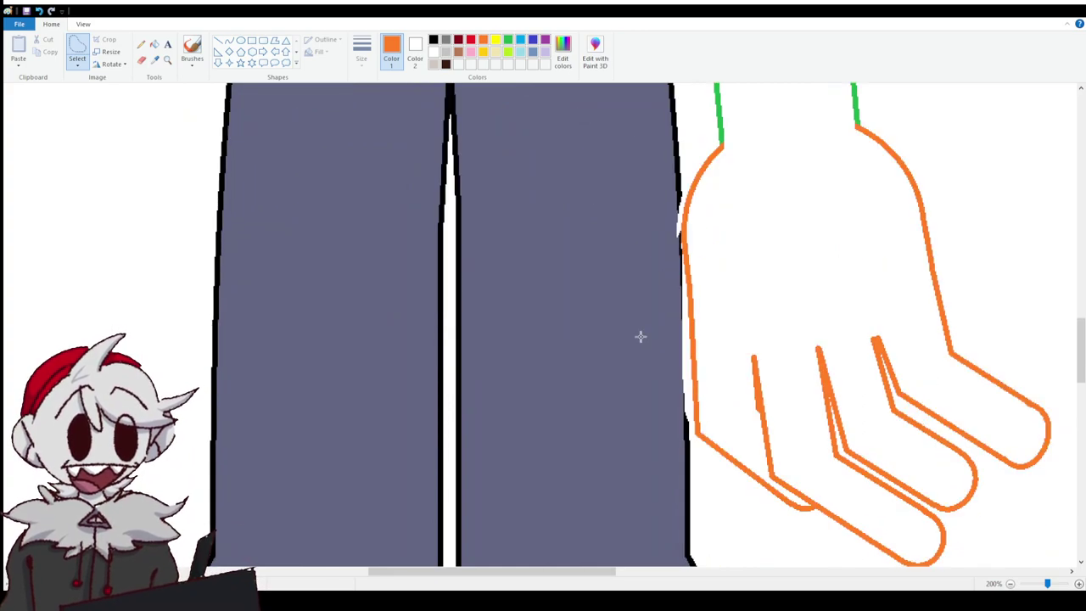
click(219, 41)
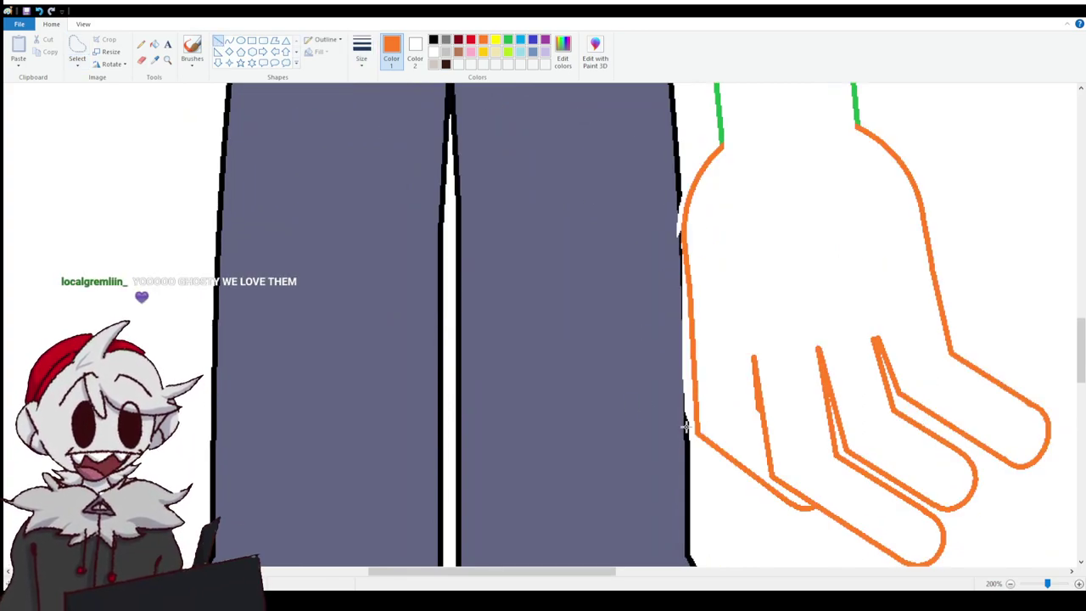
drag(686, 427, 678, 313)
scroll(686, 326, up, 1)
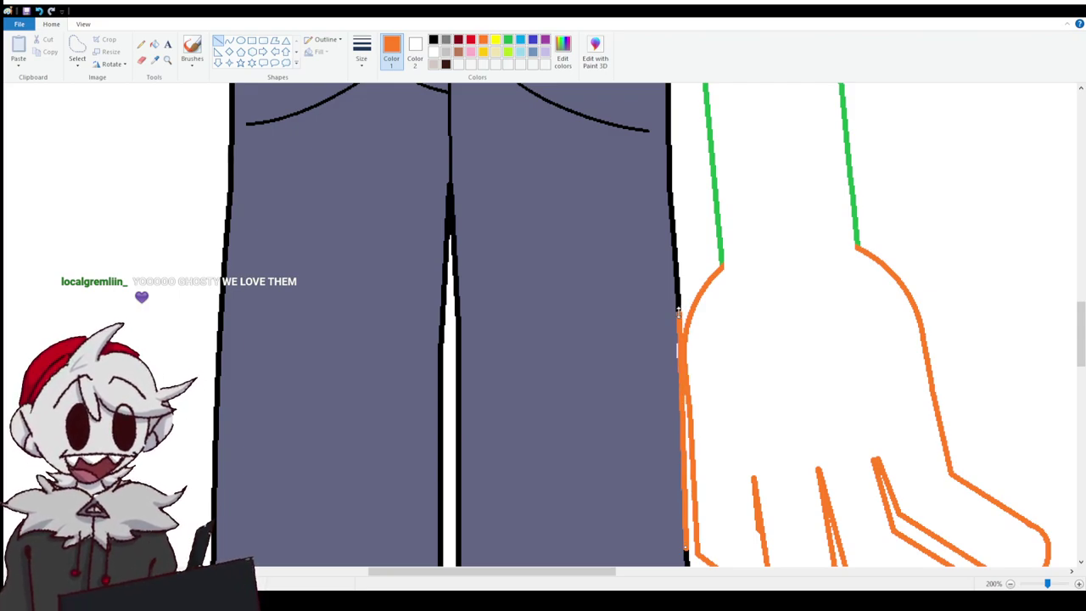
click(642, 314)
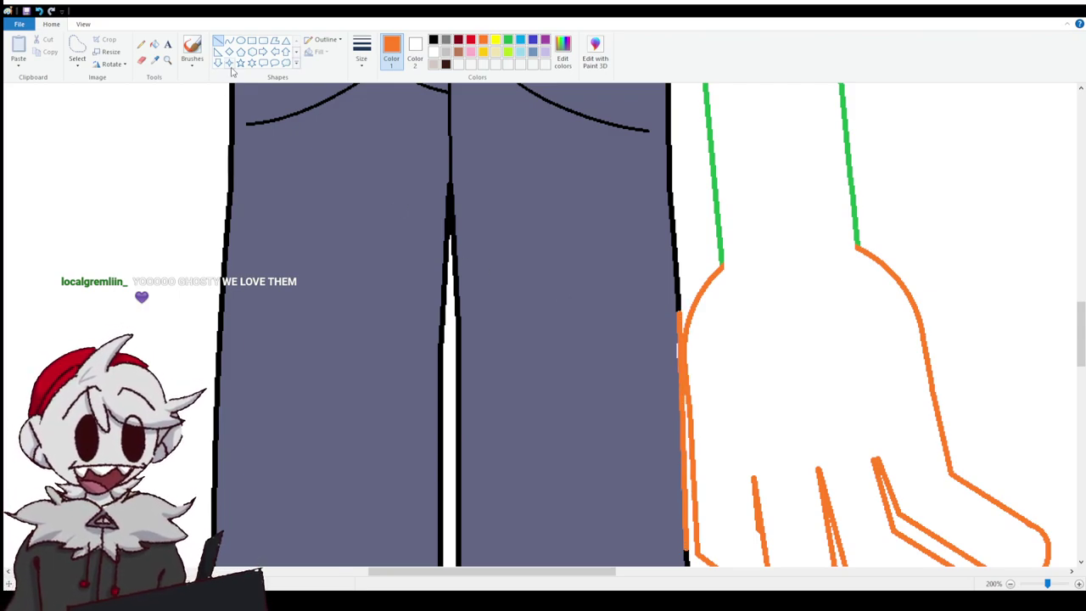
Pick up the trousers' blue-grey colour and fill the white gap inside their repaired edge beside the hand.
click(154, 60)
click(247, 109)
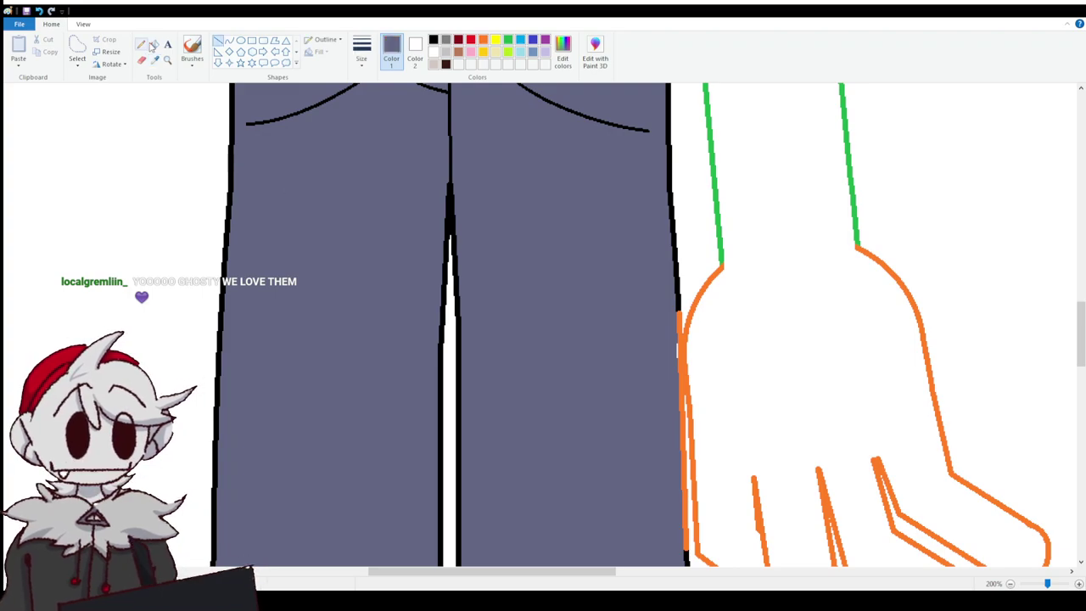
click(155, 44)
scroll(574, 399, up, 2)
scroll(572, 453, down, 5)
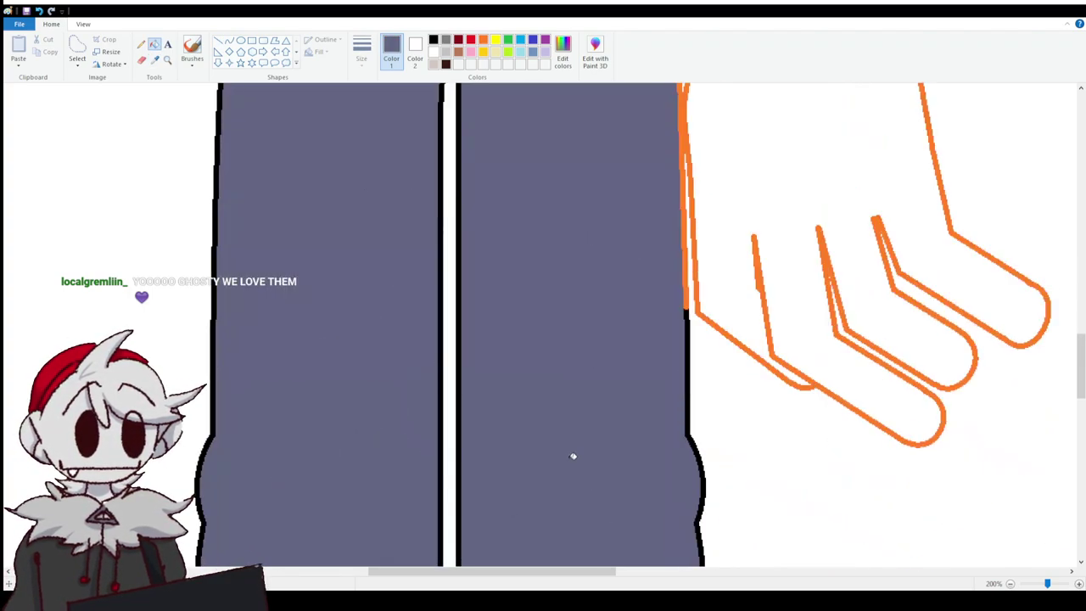
Recolour the orange hand outline and the orange trouser edge line black.
click(433, 39)
scroll(692, 326, up, 3)
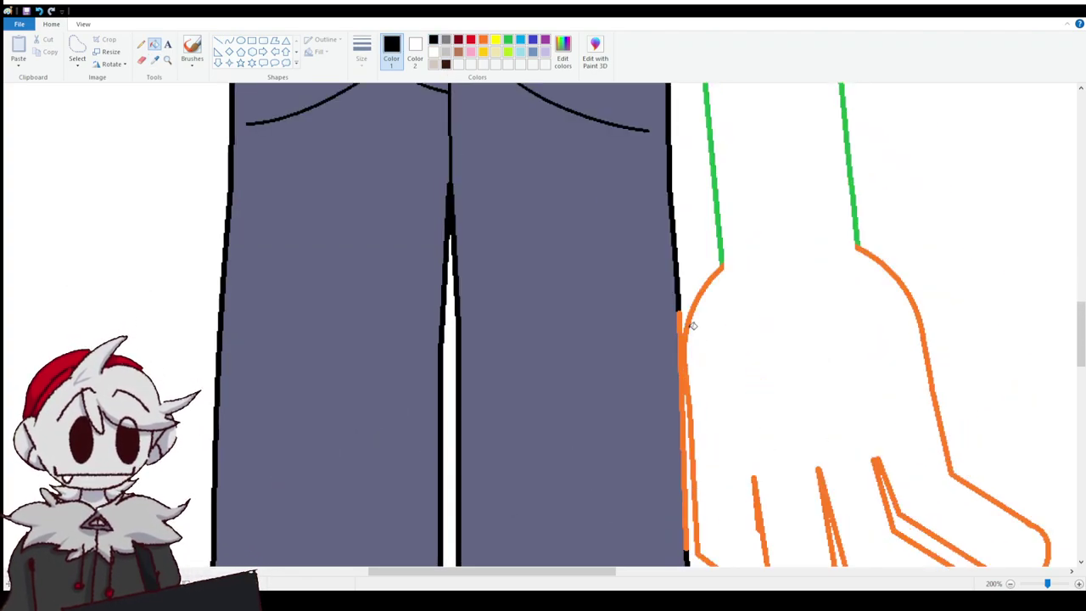
click(684, 358)
scroll(721, 393, up, 9)
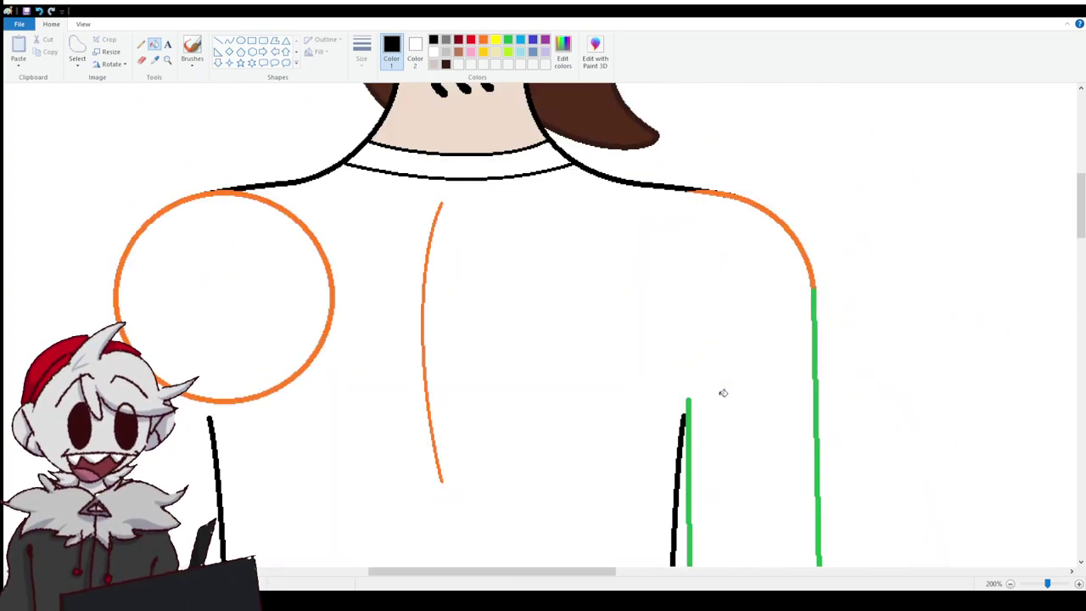
scroll(719, 394, down, 5)
scroll(718, 395, down, 5)
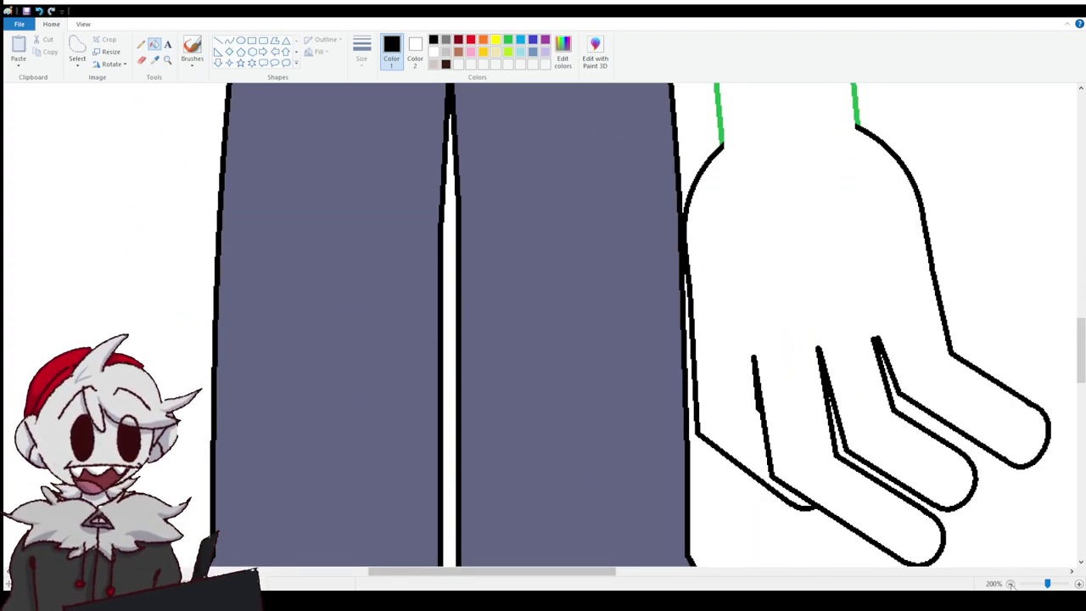
Recolour the green outer arm line orange to match the shoulder curve.
click(1010, 584)
click(1010, 584)
scroll(449, 469, up, 5)
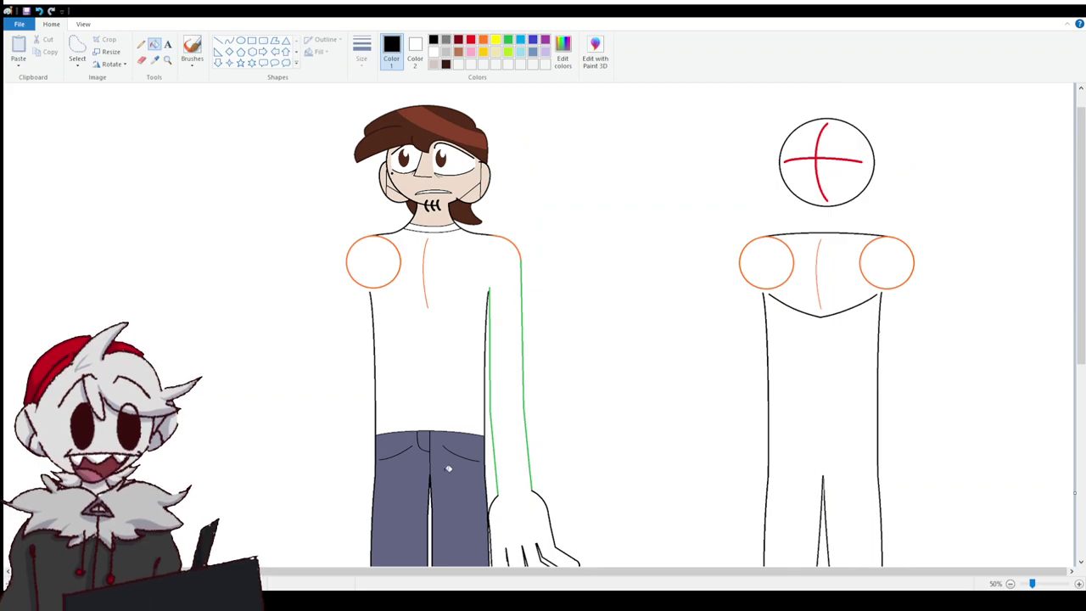
click(1079, 584)
click(552, 574)
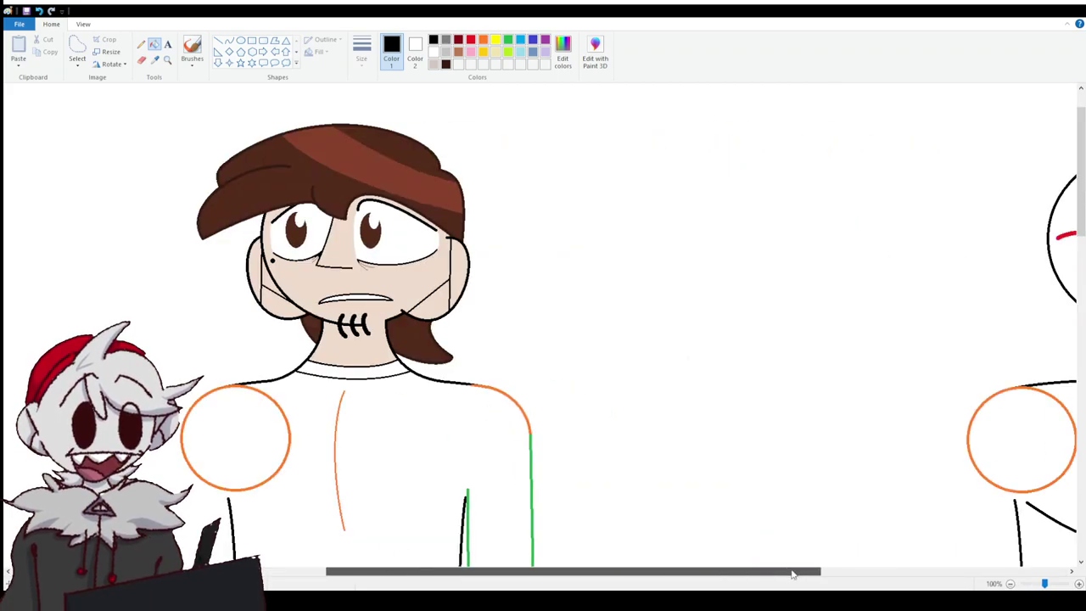
scroll(514, 517, down, 5)
click(1079, 584)
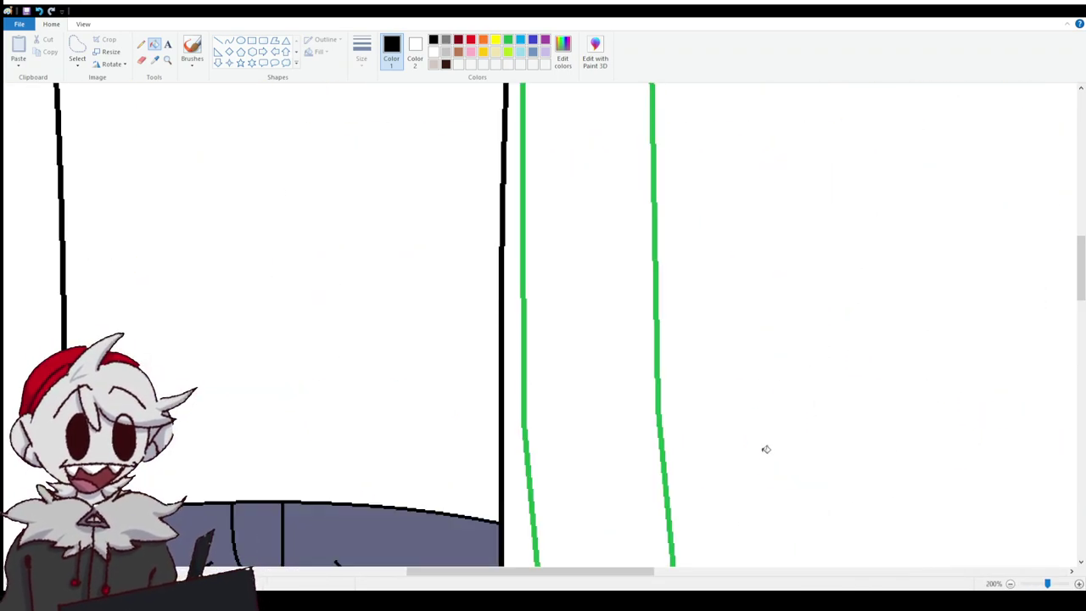
click(483, 39)
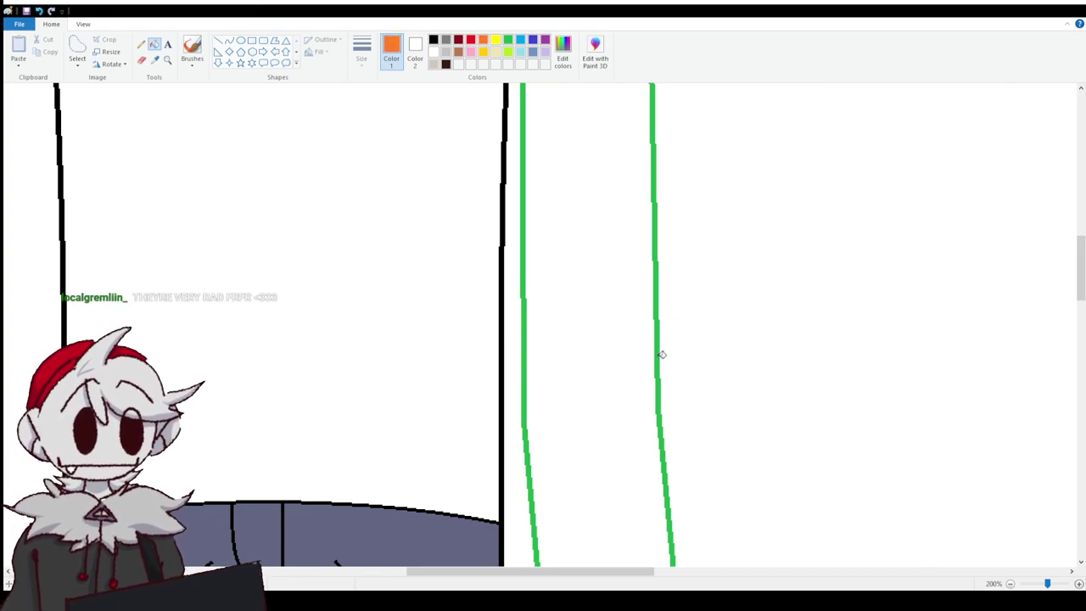
click(661, 354)
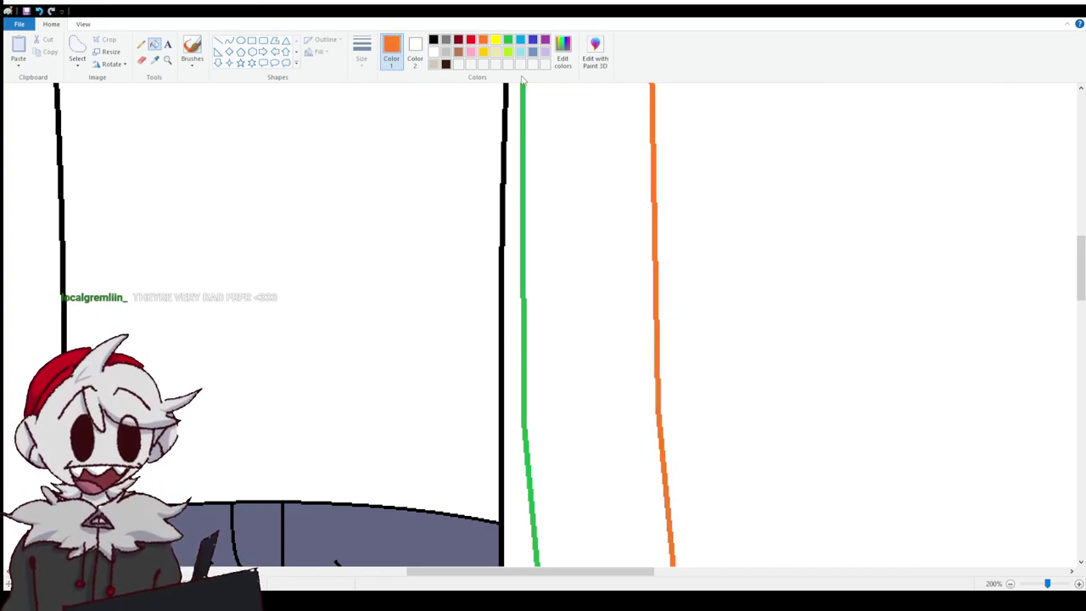
Recolour the orange shoulder and outer arm line and the green inner arm line black.
click(434, 39)
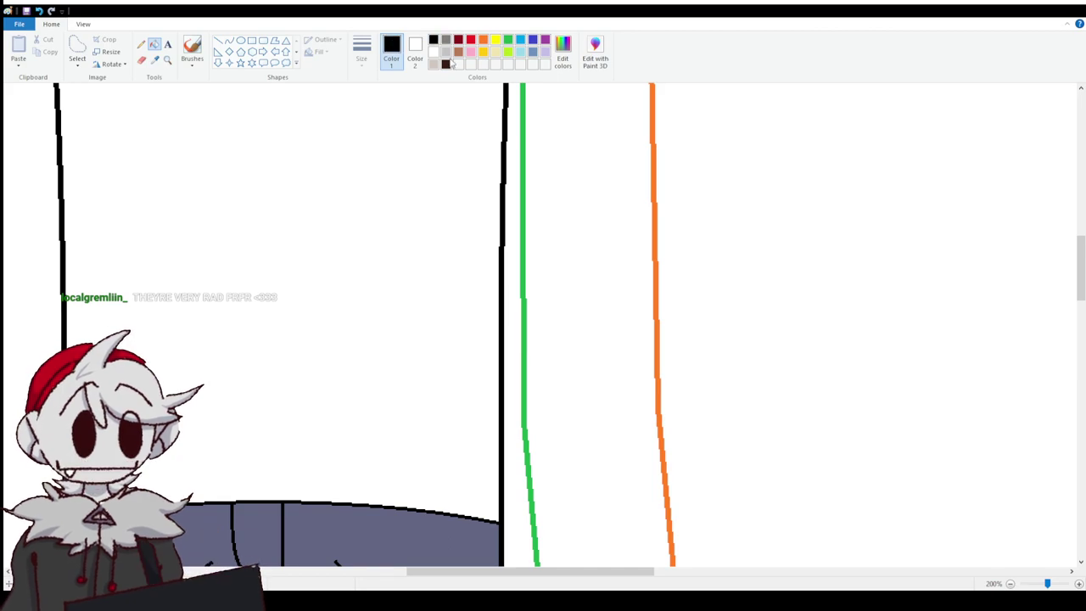
scroll(603, 250, up, 5)
click(641, 265)
scroll(589, 320, down, 3)
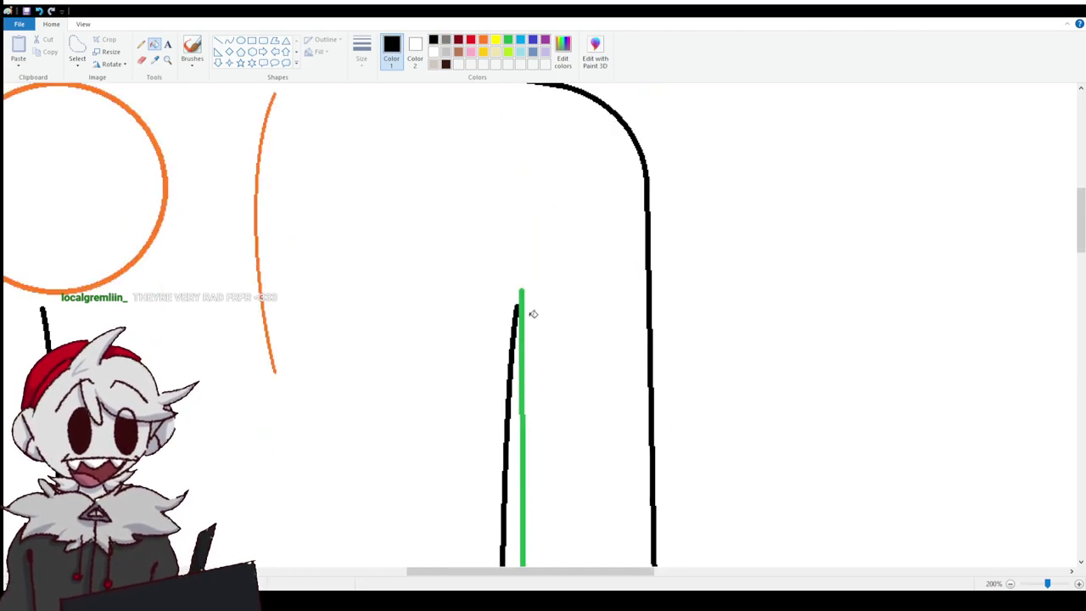
click(522, 306)
scroll(558, 342, down, 15)
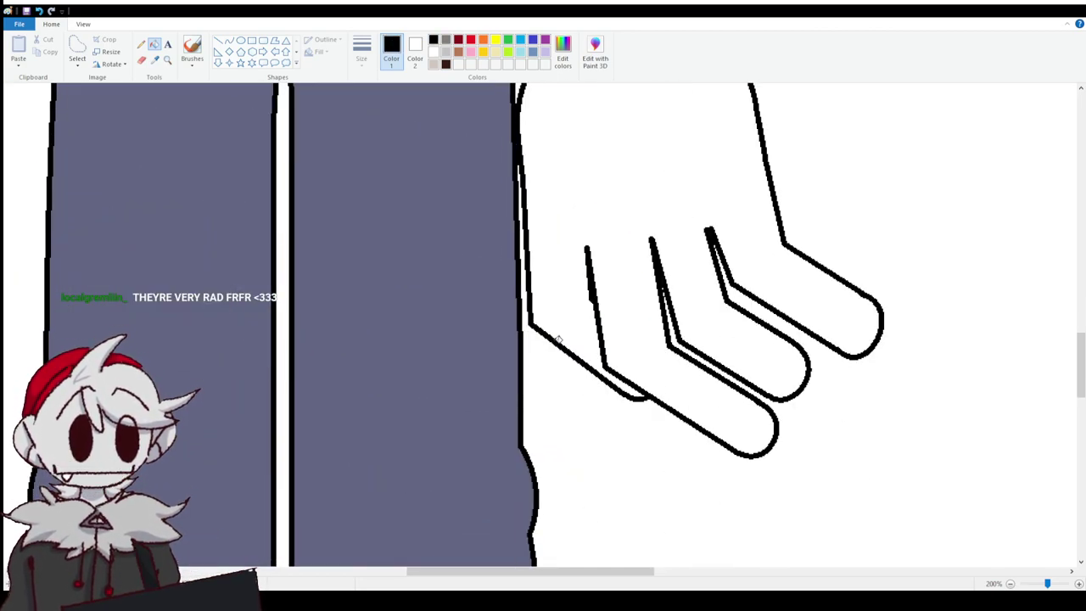
Join the inner arm line to the torso's side line at the armpit with a short black straight line.
scroll(558, 342, up, 10)
scroll(607, 384, up, 10)
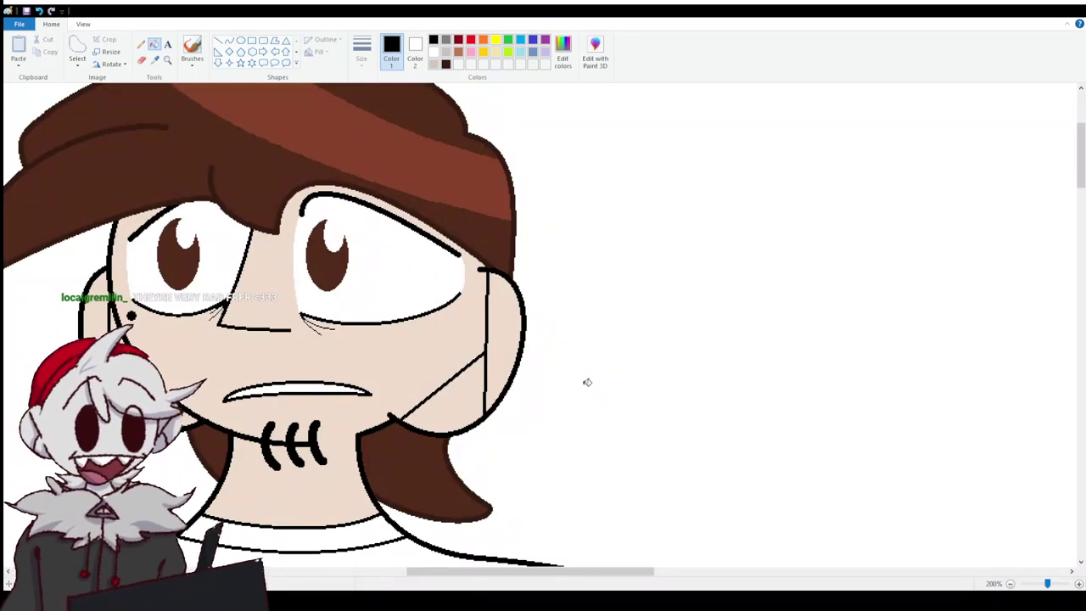
scroll(577, 383, down, 8)
click(218, 41)
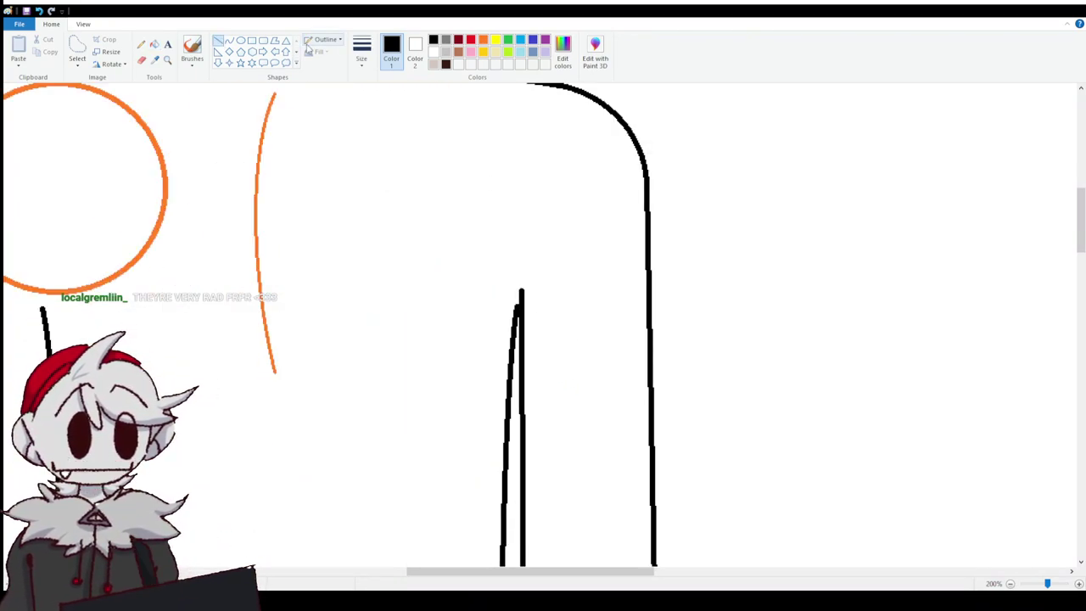
click(1010, 584)
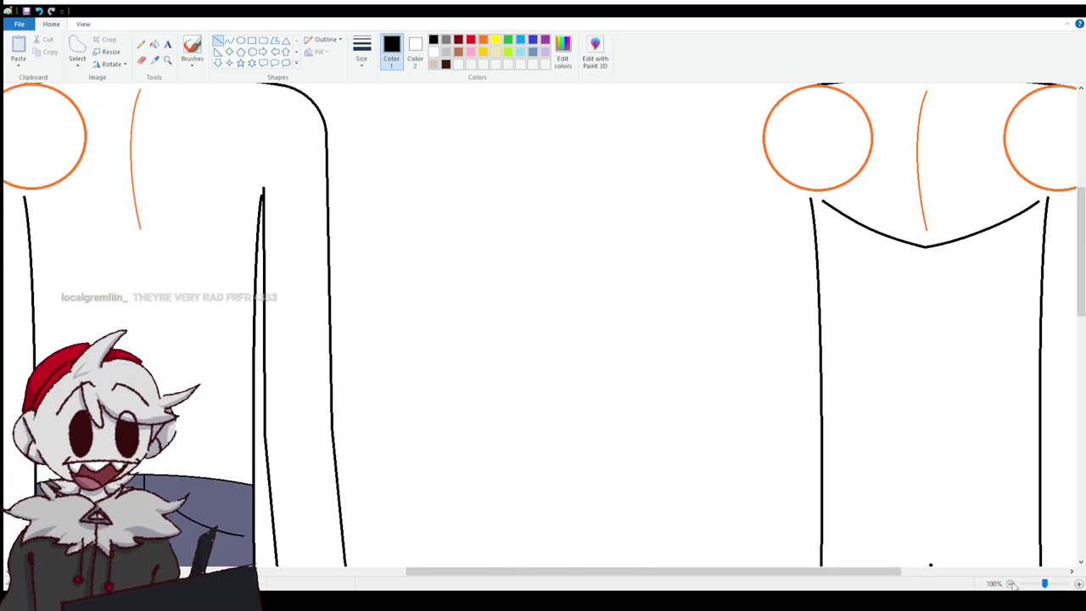
click(1010, 584)
click(1010, 584)
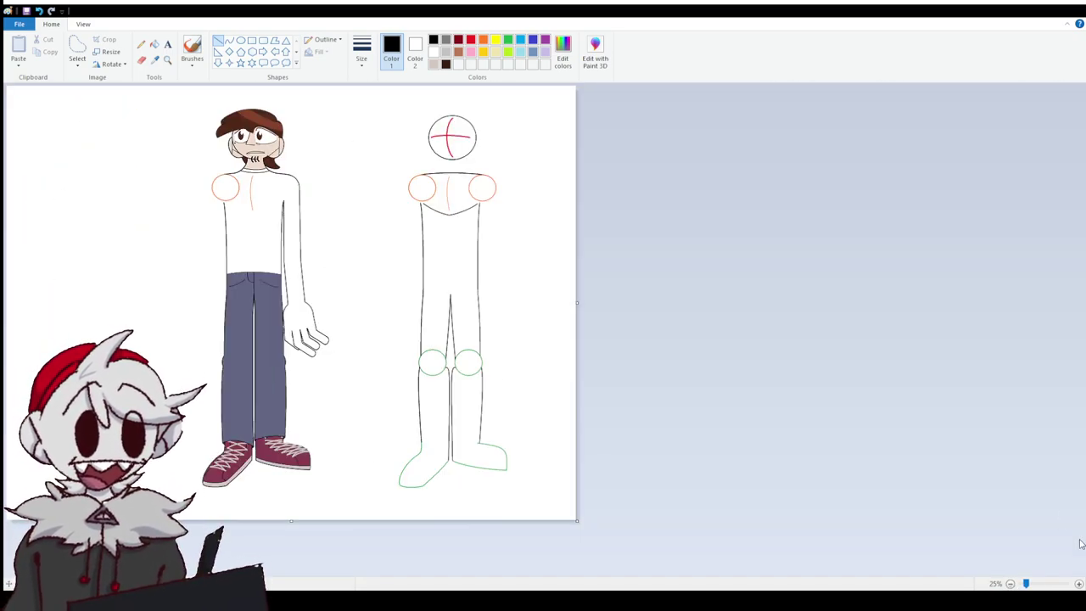
click(1078, 583)
click(1078, 584)
click(1078, 584)
click(1077, 584)
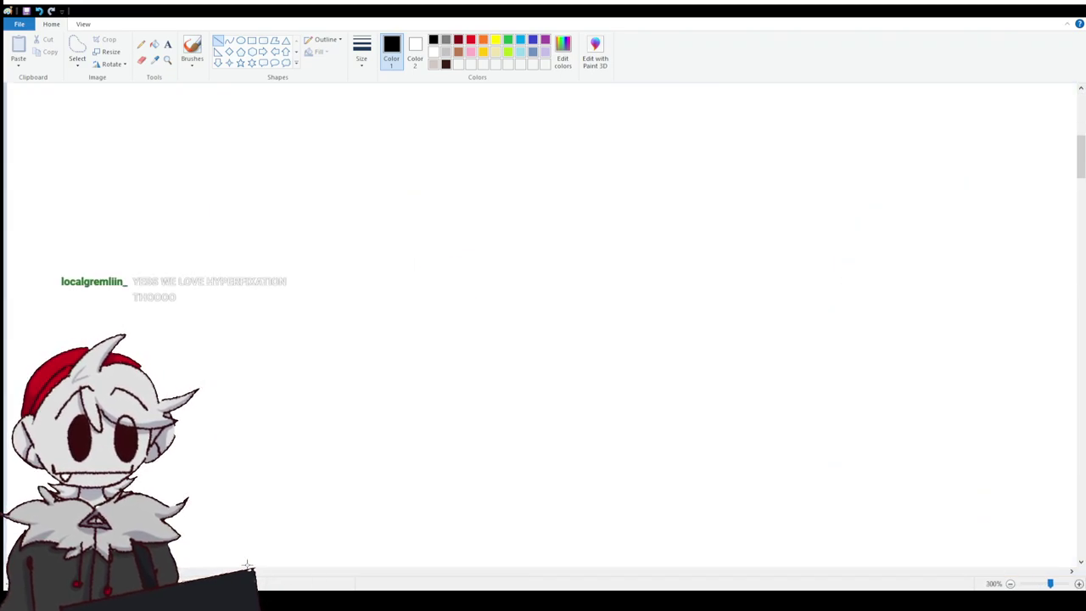
drag(67, 572, 506, 574)
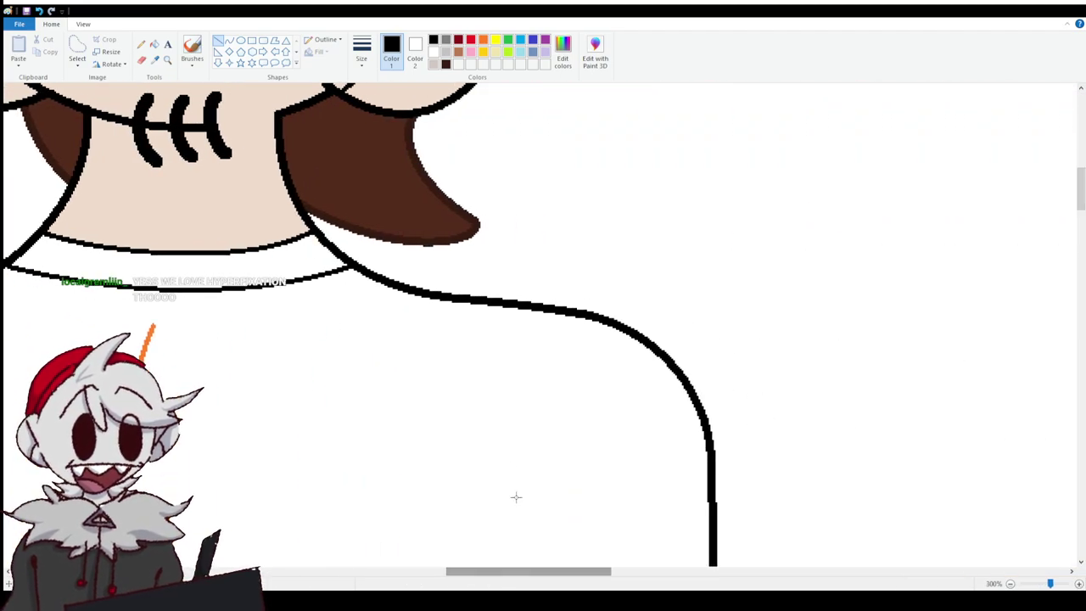
scroll(486, 326, down, 3)
drag(509, 288, 520, 263)
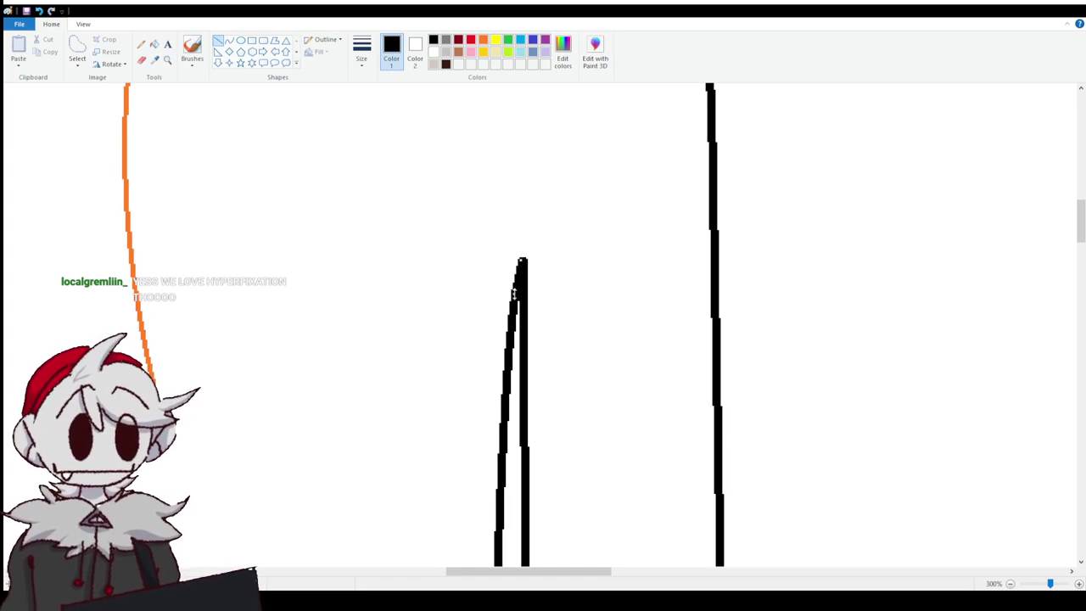
Pick up white as the primary colour and the face's skin tone as the secondary colour.
scroll(459, 290, down, 10)
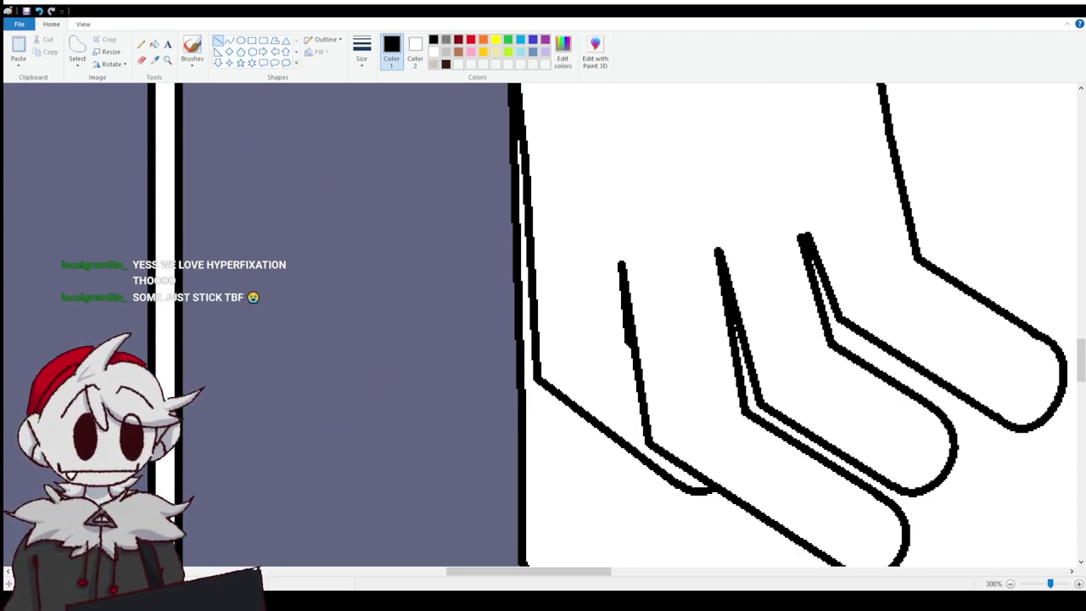
scroll(543, 323, up, 10)
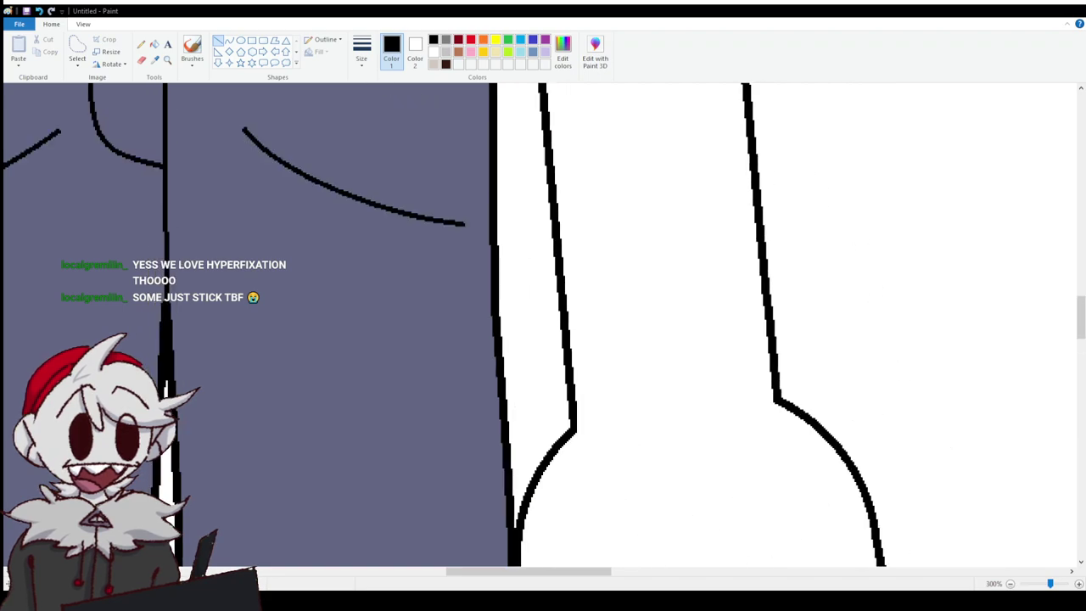
scroll(543, 322, up, 5)
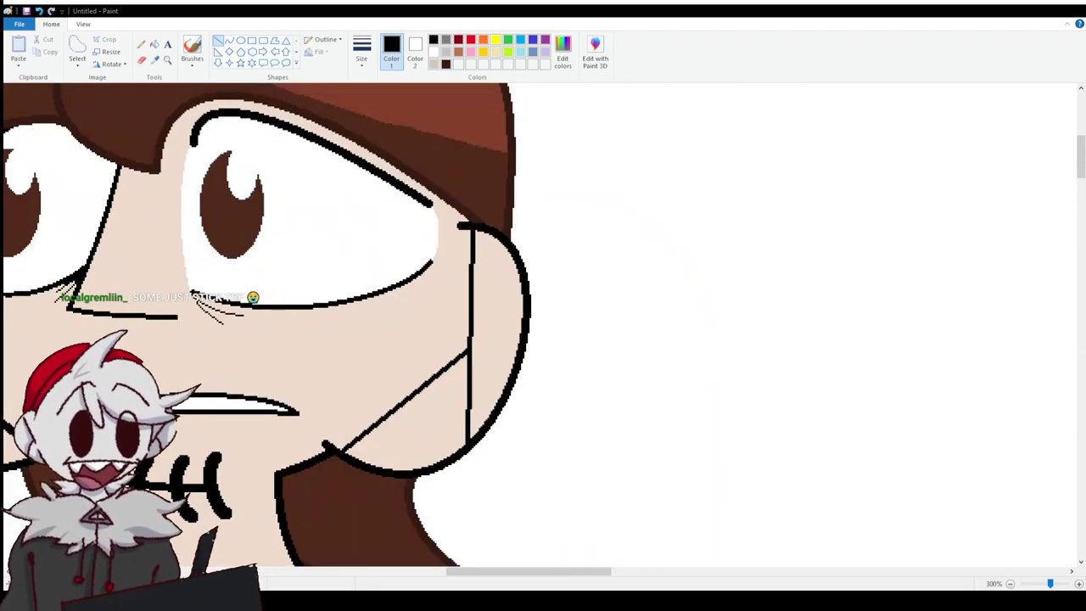
click(155, 61)
click(689, 238)
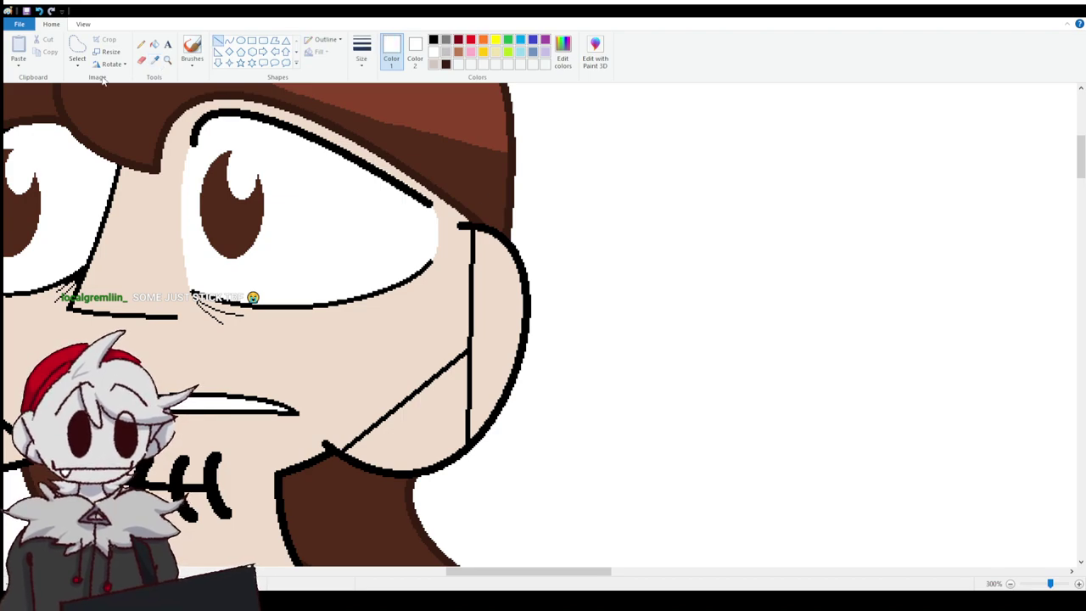
click(159, 67)
right_click(382, 364)
Draw a curved skin-coloured sleeve edge across the upper arm using the eraser.
scroll(381, 366, down, 8)
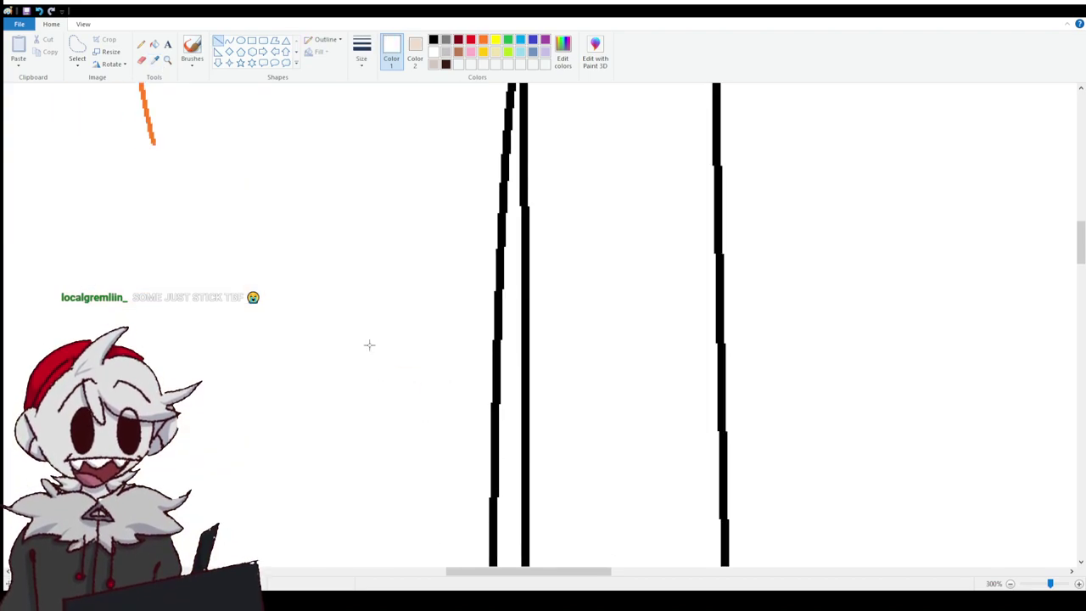
click(141, 59)
scroll(534, 271, down, 2)
scroll(546, 351, up, 5)
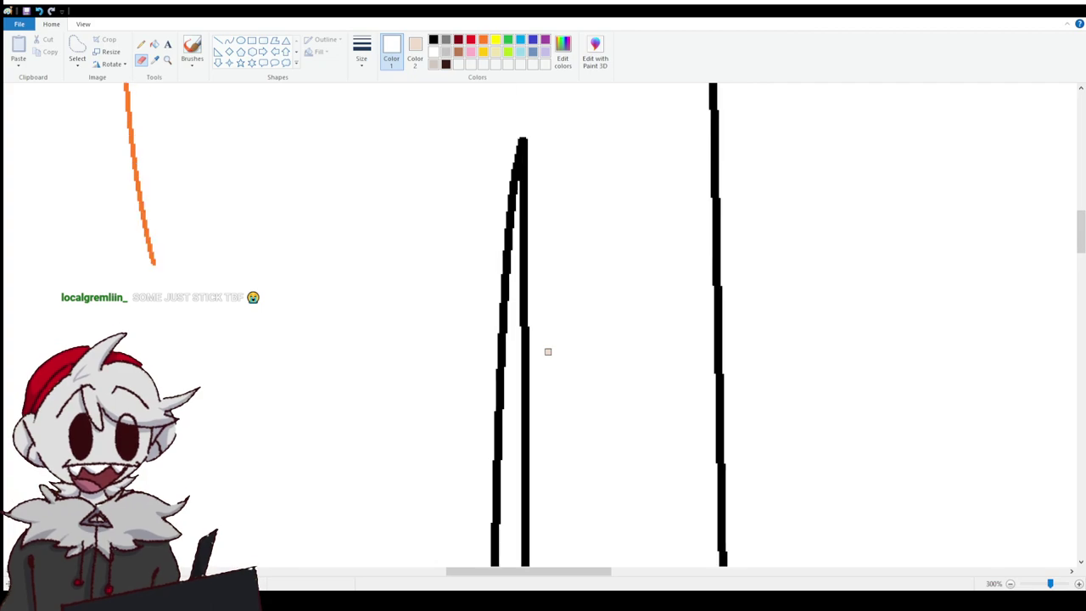
mouse_move(518, 383)
mouse_down()
mouse_move(635, 328)
mouse_move(740, 315)
mouse_up()
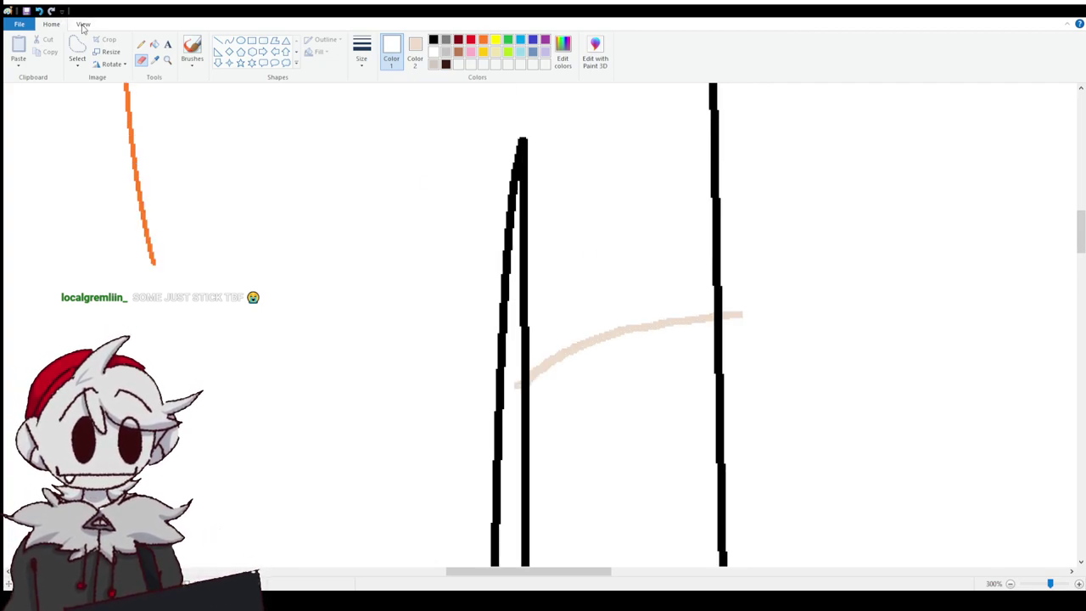
Fill the skin-coloured overshoot outside the arm white and fill the arm and hand below the sleeve edge with the skin tone.
click(154, 47)
click(516, 384)
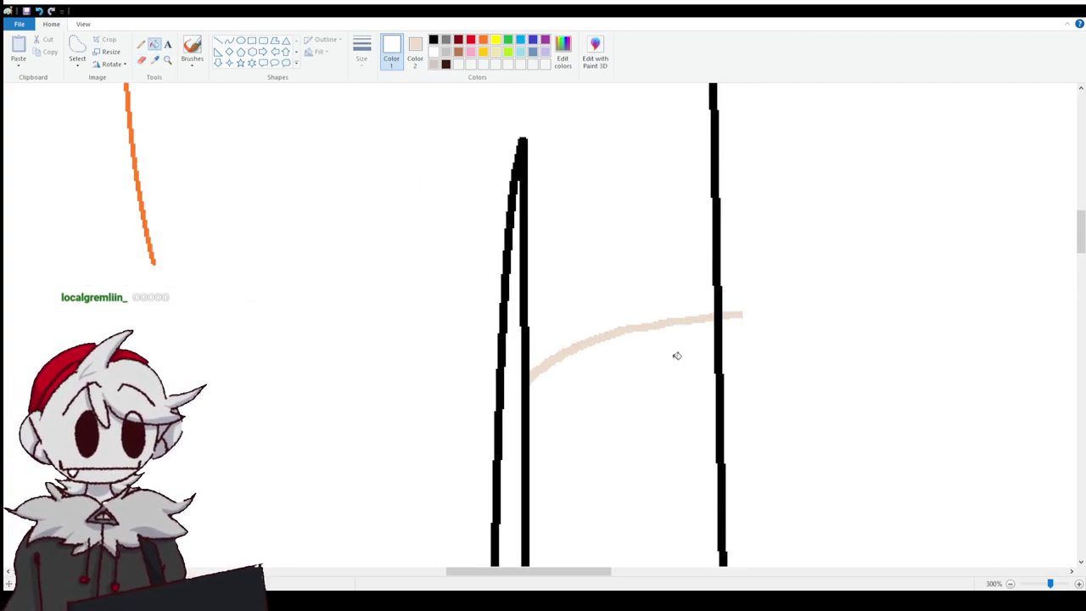
click(654, 424)
scroll(626, 456, down, 10)
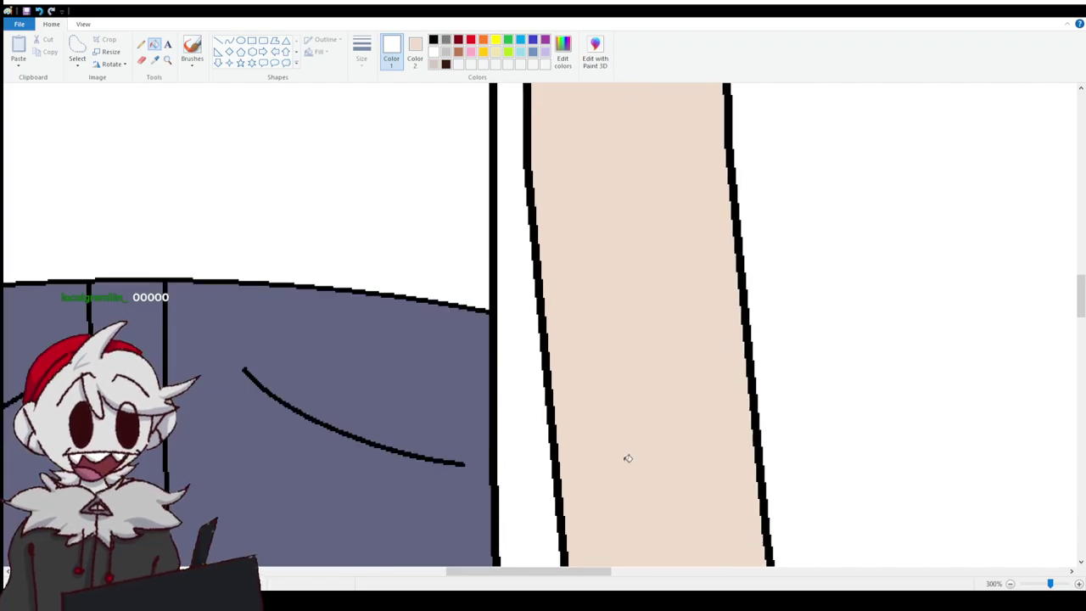
scroll(836, 509, down, 3)
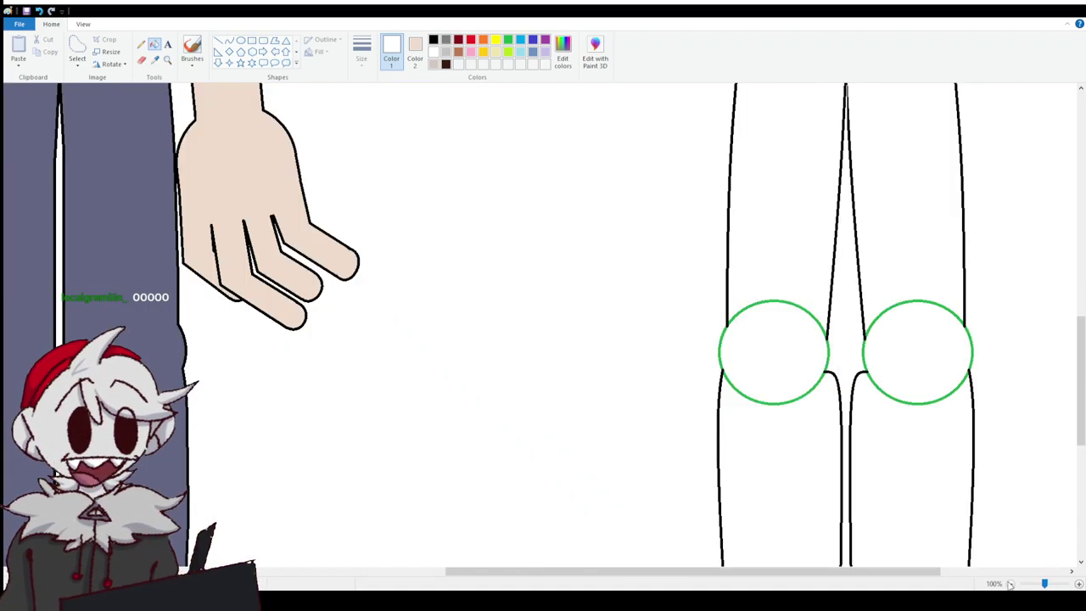
scroll(448, 469, up, 5)
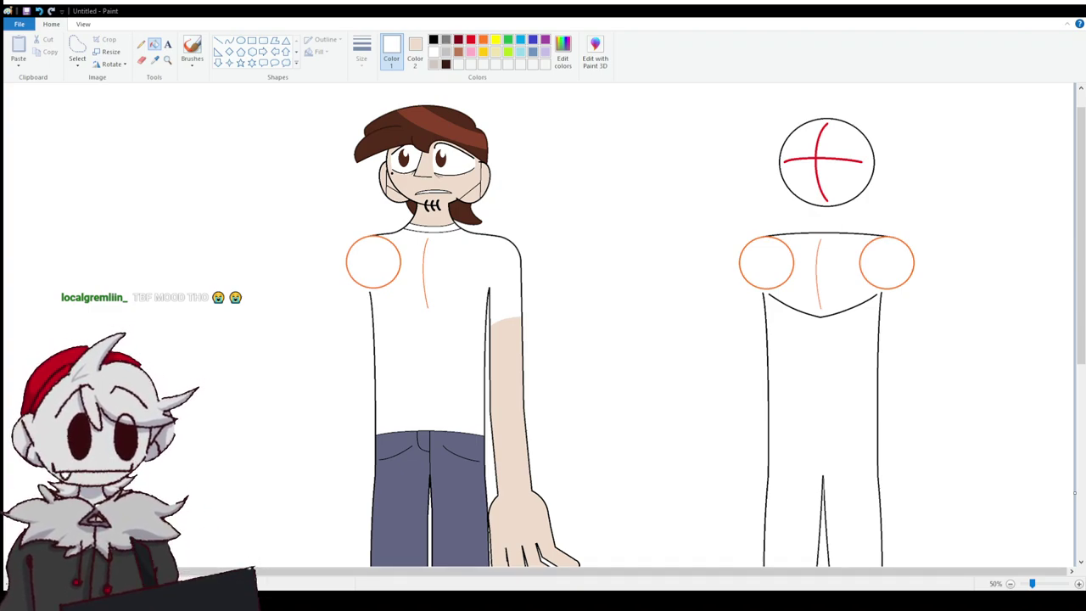
scroll(543, 322, down, 5)
scroll(543, 323, up, 5)
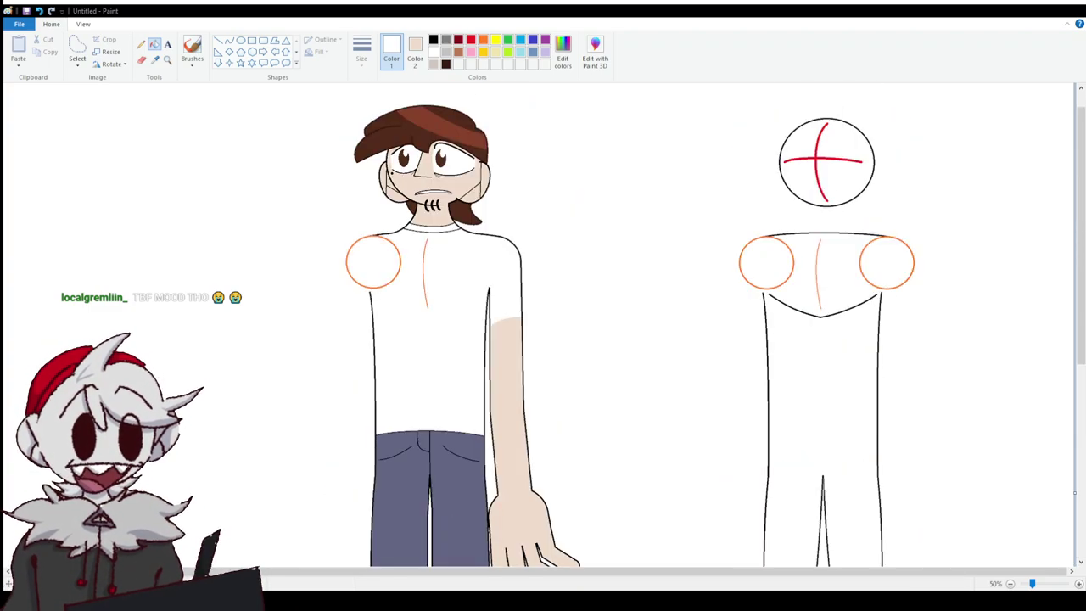
scroll(543, 322, down, 5)
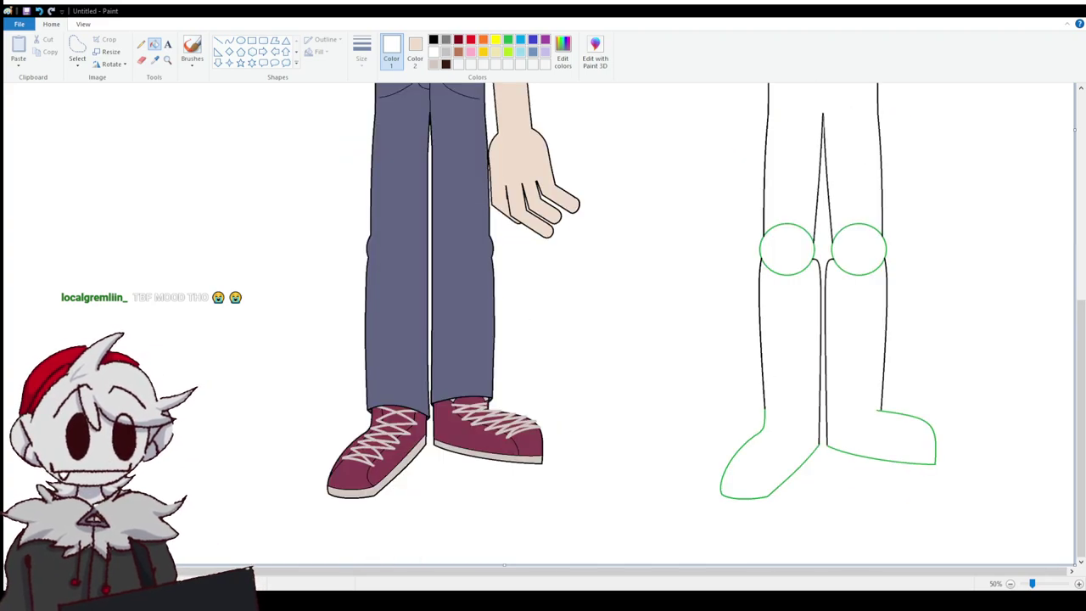
scroll(543, 322, up, 5)
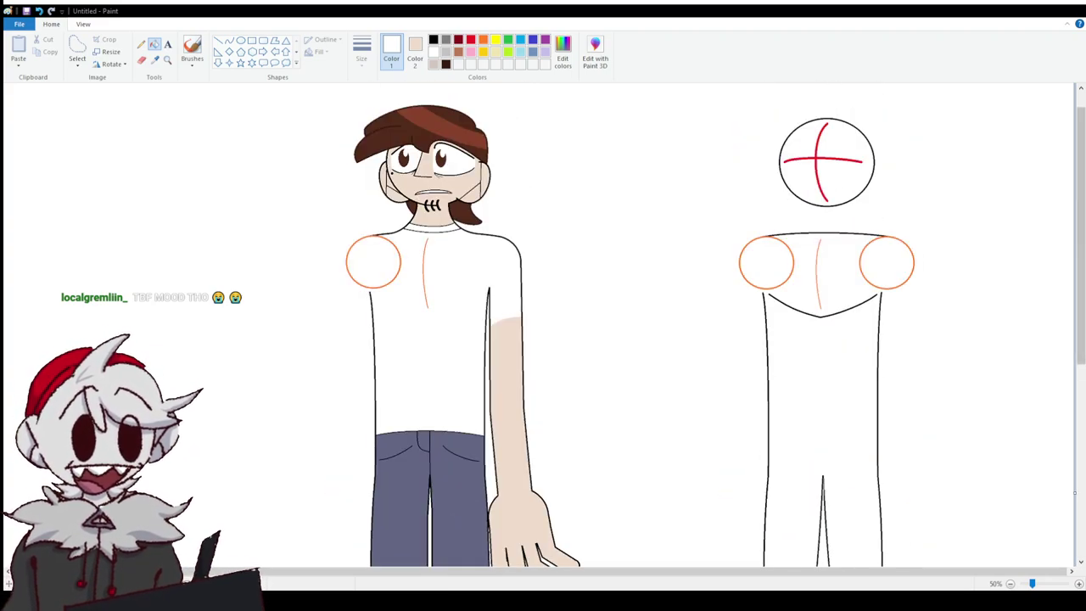
scroll(543, 323, down, 5)
scroll(543, 323, up, 5)
scroll(543, 323, down, 5)
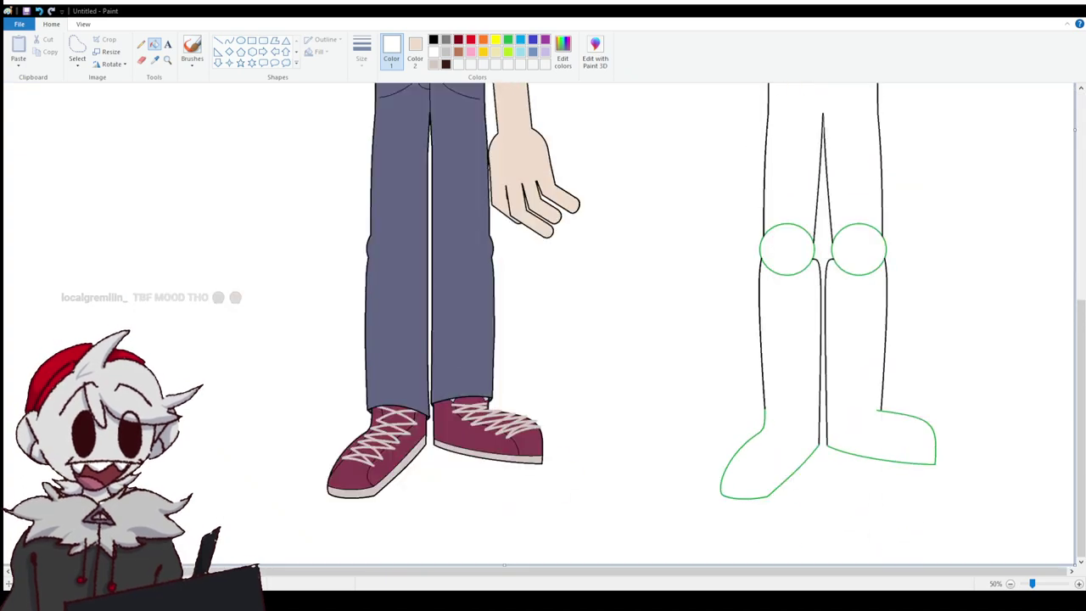
scroll(931, 263, up, 5)
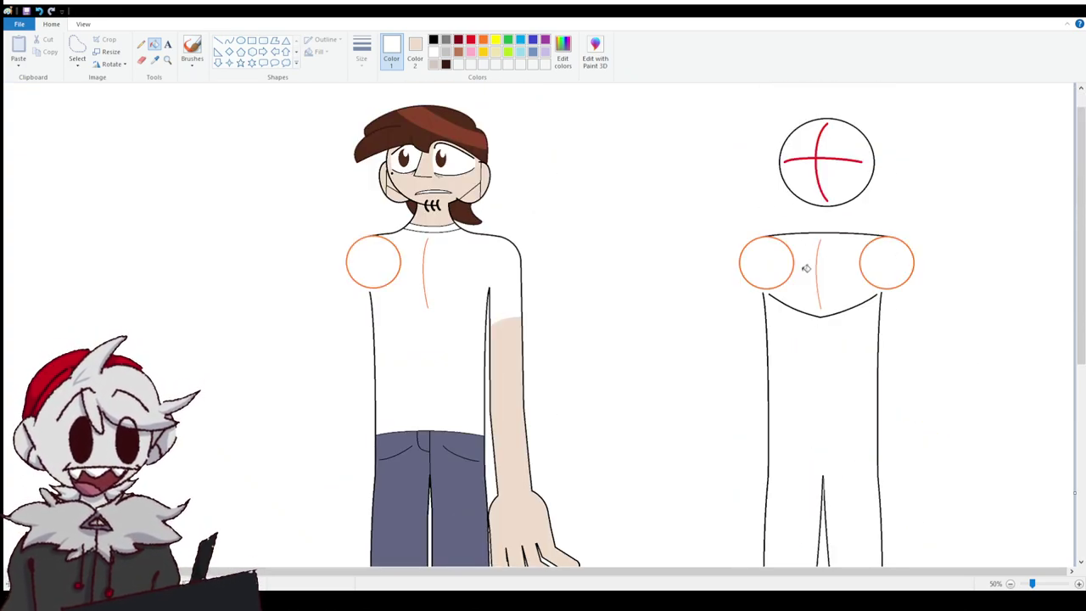
scroll(807, 269, down, 5)
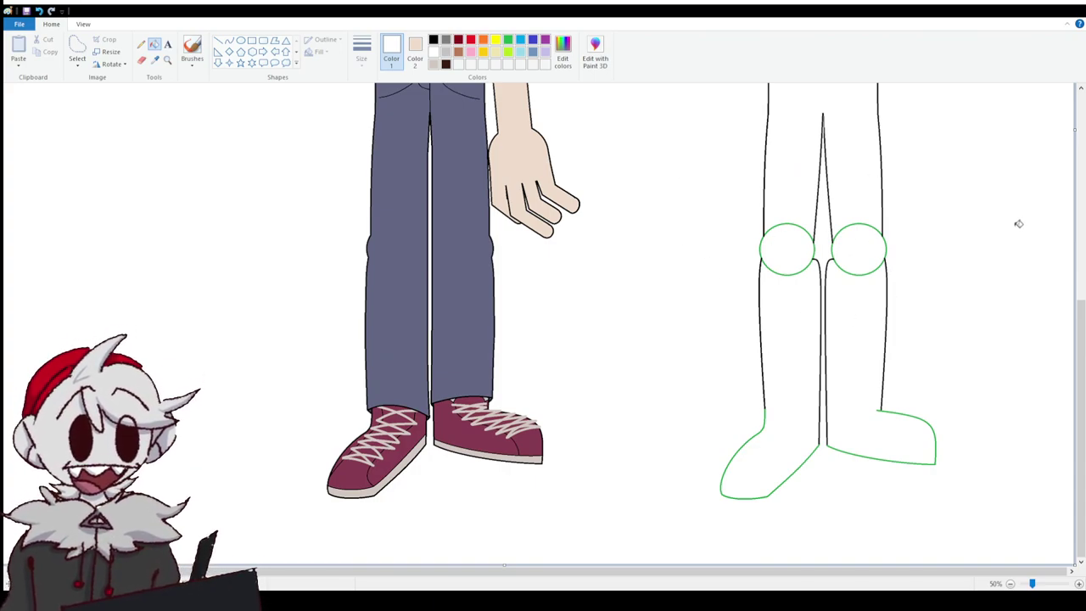
scroll(962, 289, up, 5)
scroll(951, 296, down, 2)
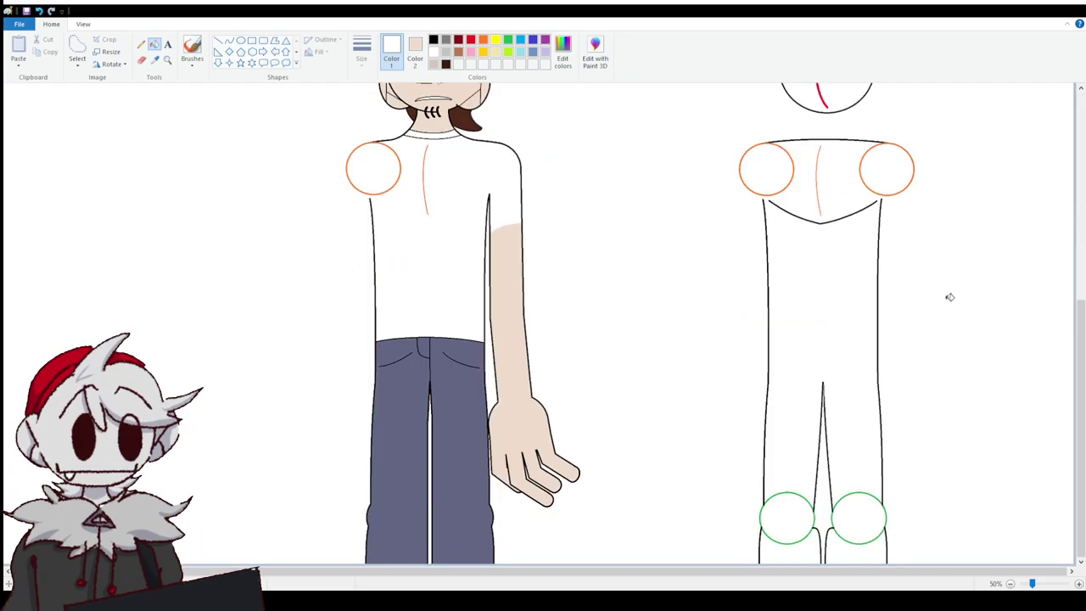
scroll(948, 298, up, 2)
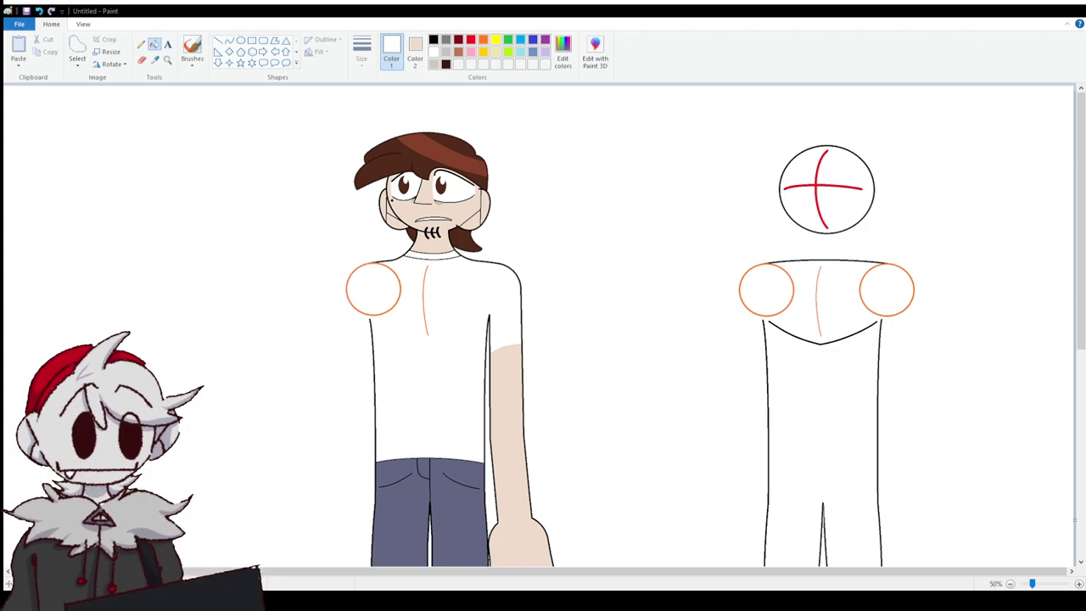
scroll(543, 322, down, 5)
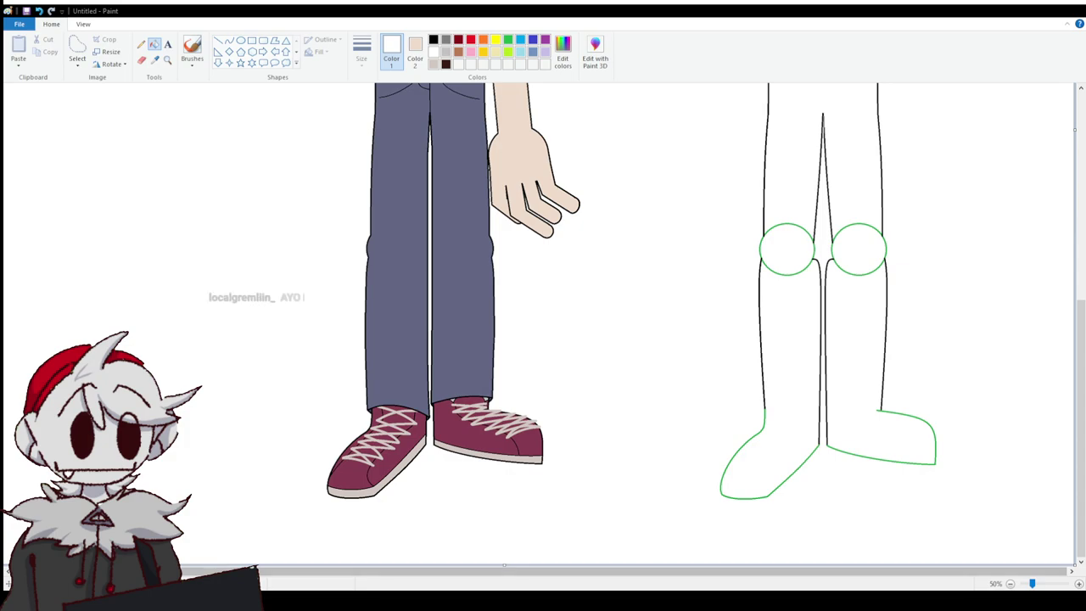
scroll(543, 322, up, 2)
scroll(408, 499, down, 5)
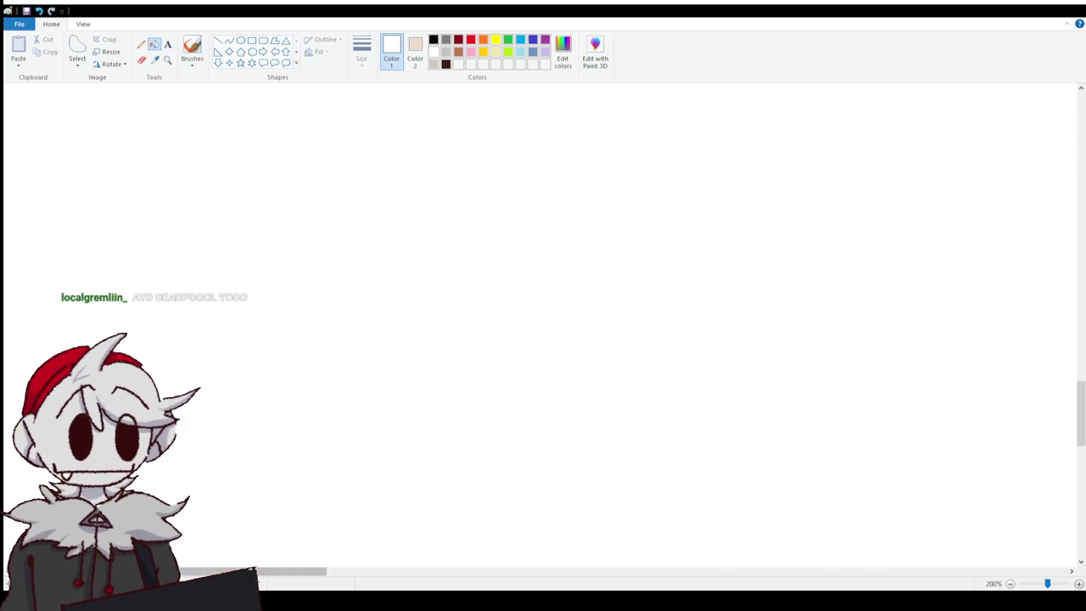
drag(252, 570, 575, 570)
scroll(502, 476, down, 3)
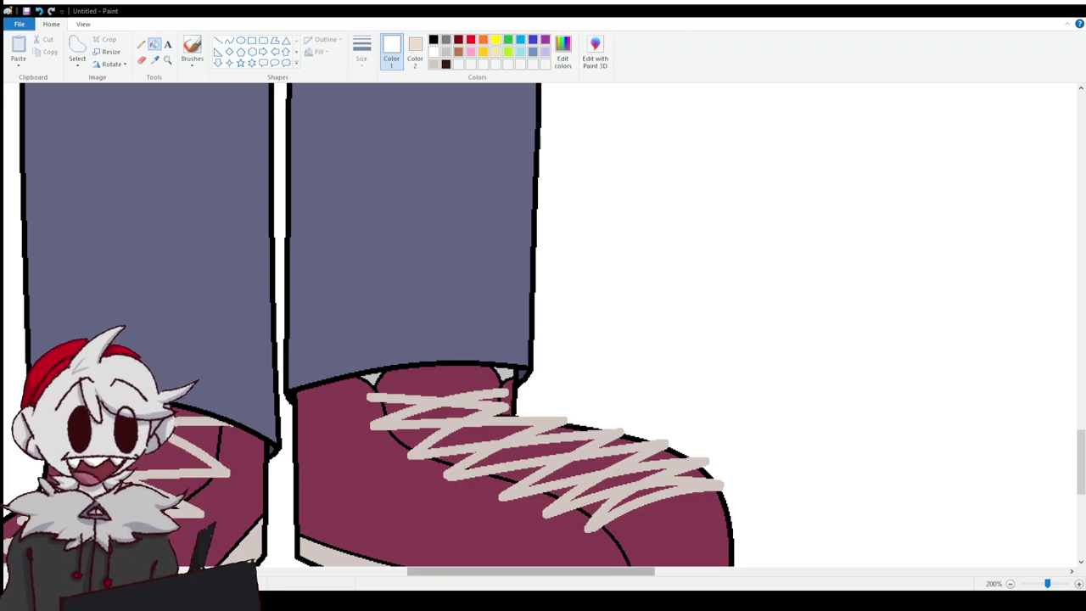
drag(600, 573, 568, 575)
scroll(428, 327, up, 3)
scroll(428, 327, up, 15)
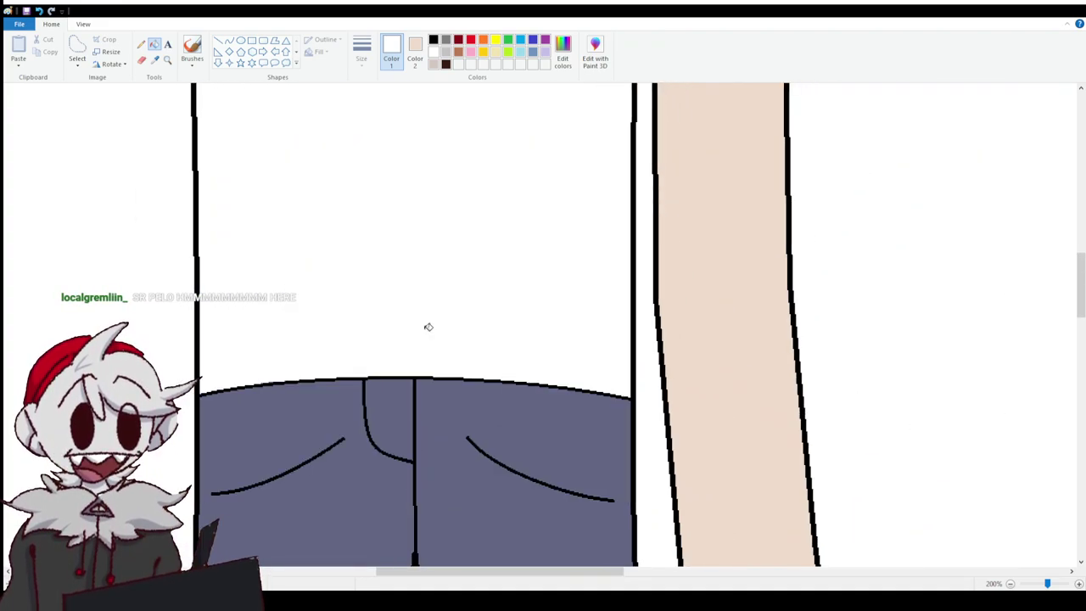
scroll(790, 516, down, 6)
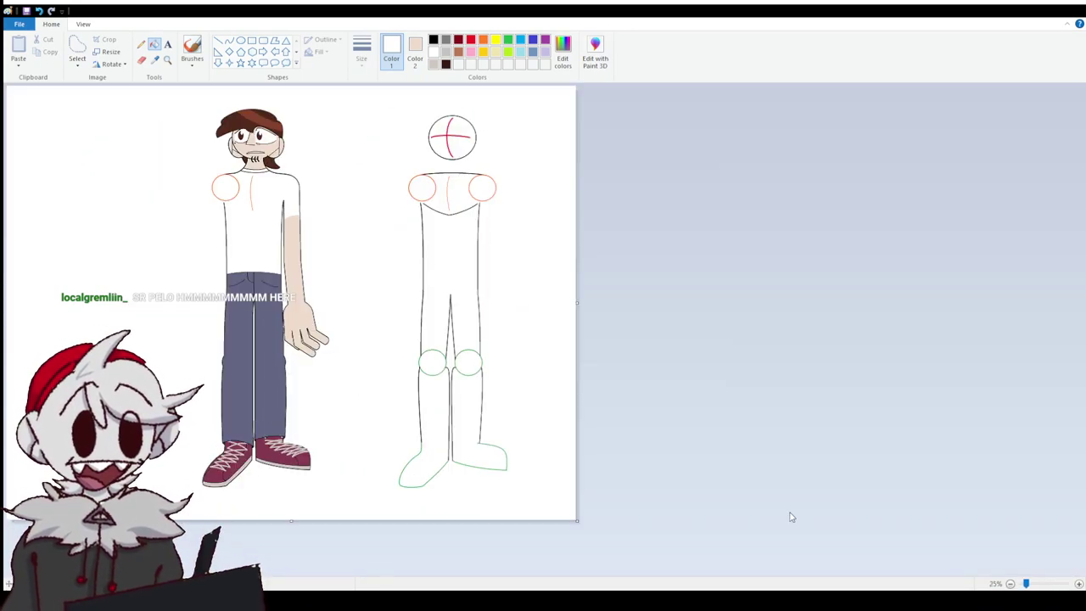
click(1079, 584)
click(1079, 584)
click(1079, 584)
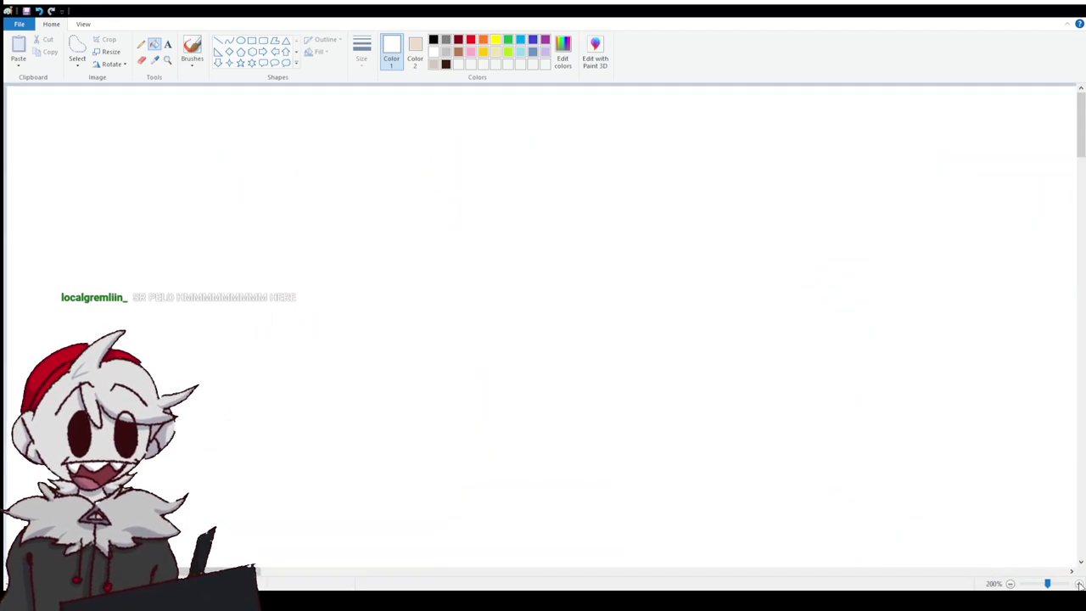
drag(222, 572, 579, 583)
scroll(373, 432, down, 9)
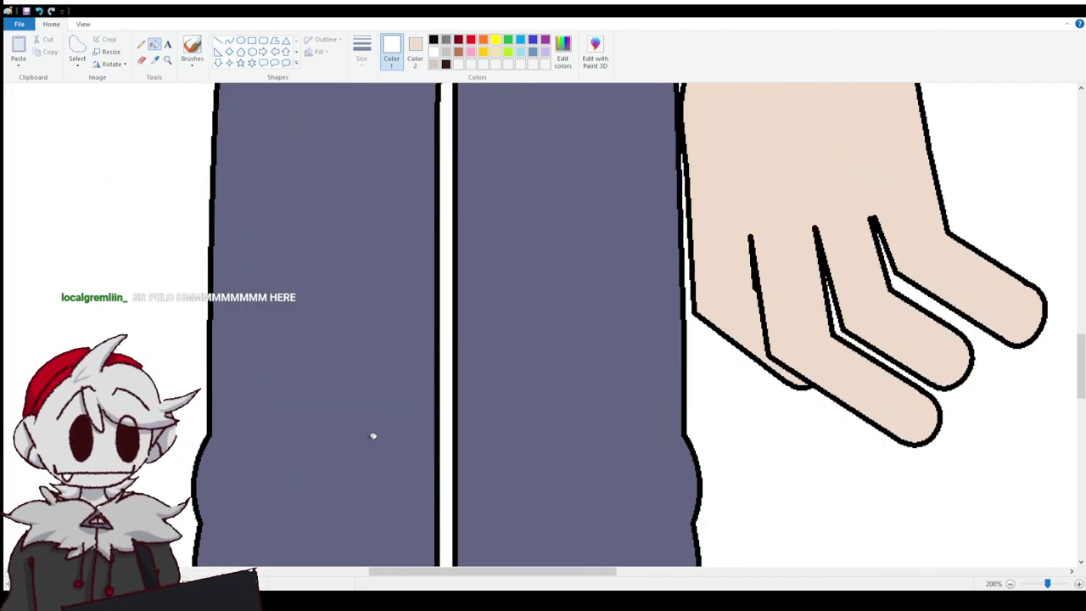
scroll(372, 436, up, 10)
scroll(374, 438, down, 4)
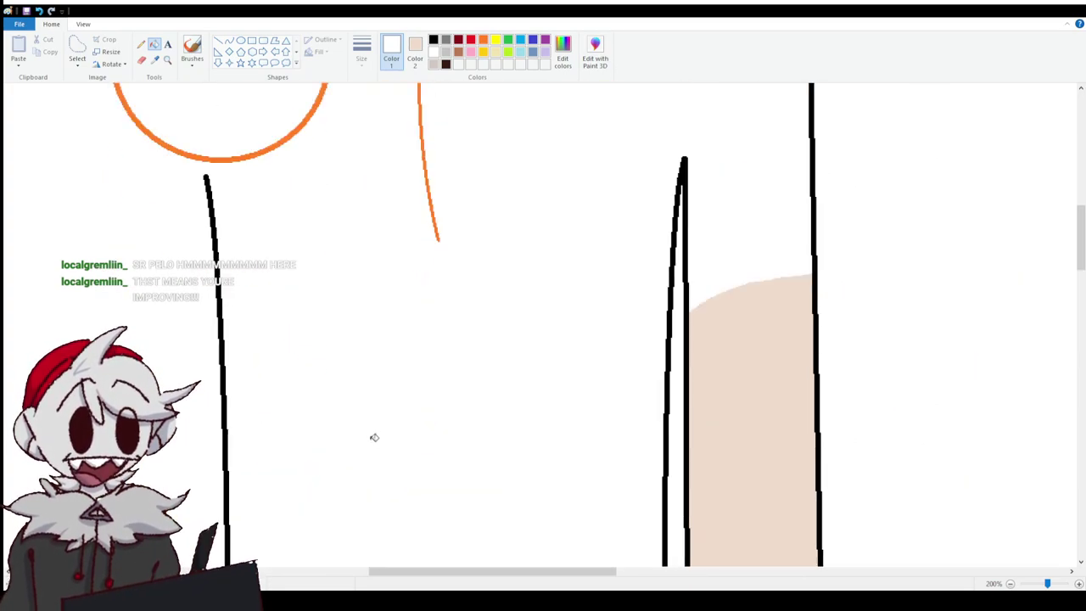
scroll(371, 442, up, 4)
scroll(371, 475, down, 8)
scroll(373, 481, up, 3)
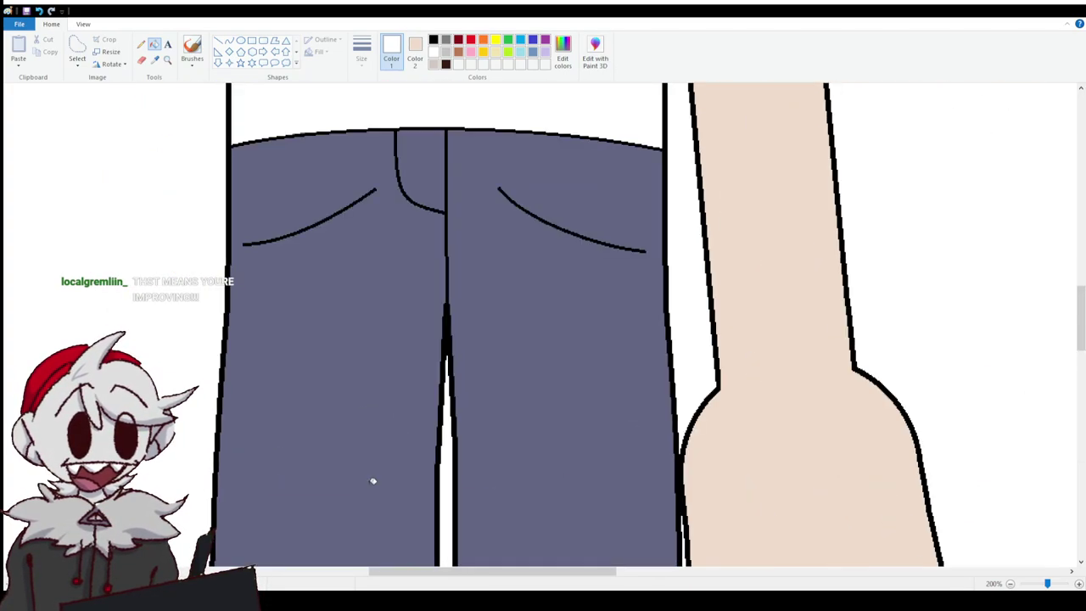
Erase small gaps at the top and bottom of the character's orange shoulder circle, beginning where it meets the black shoulder line.
scroll(373, 482, up, 6)
drag(422, 573, 386, 572)
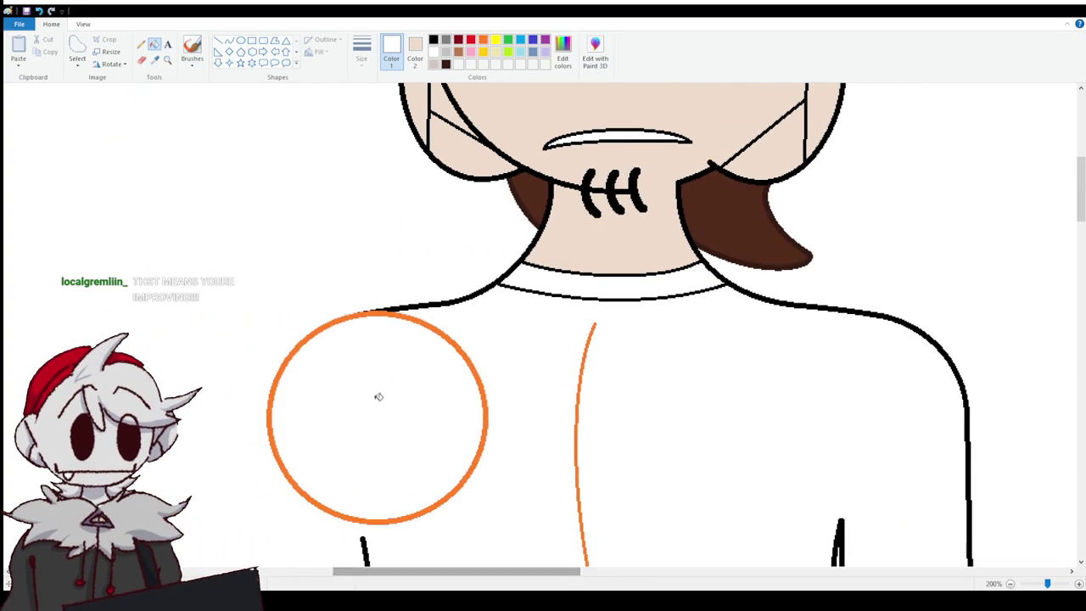
scroll(378, 396, down, 3)
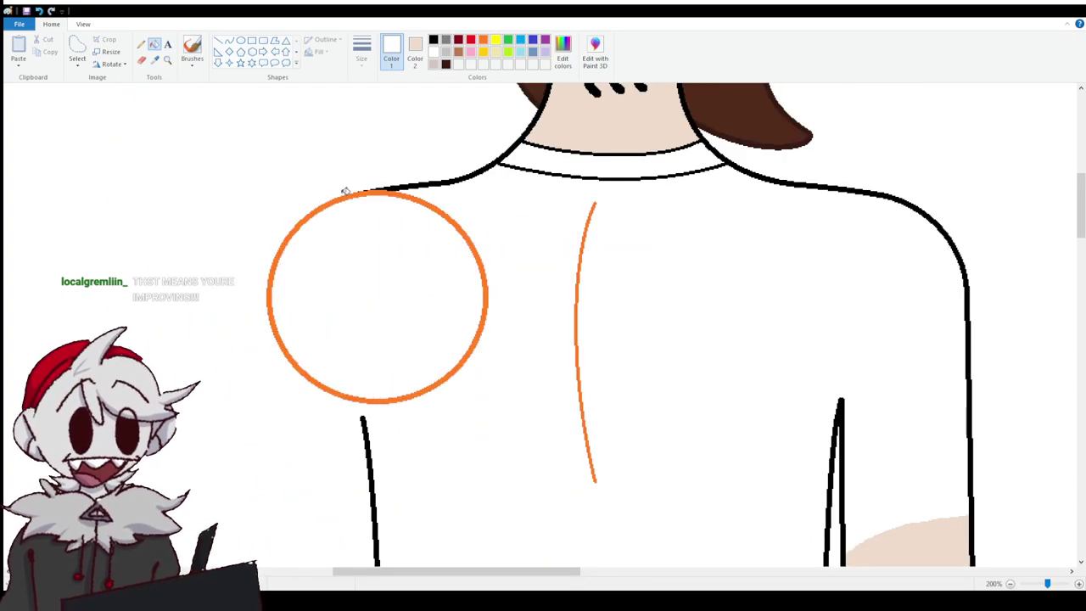
click(1079, 583)
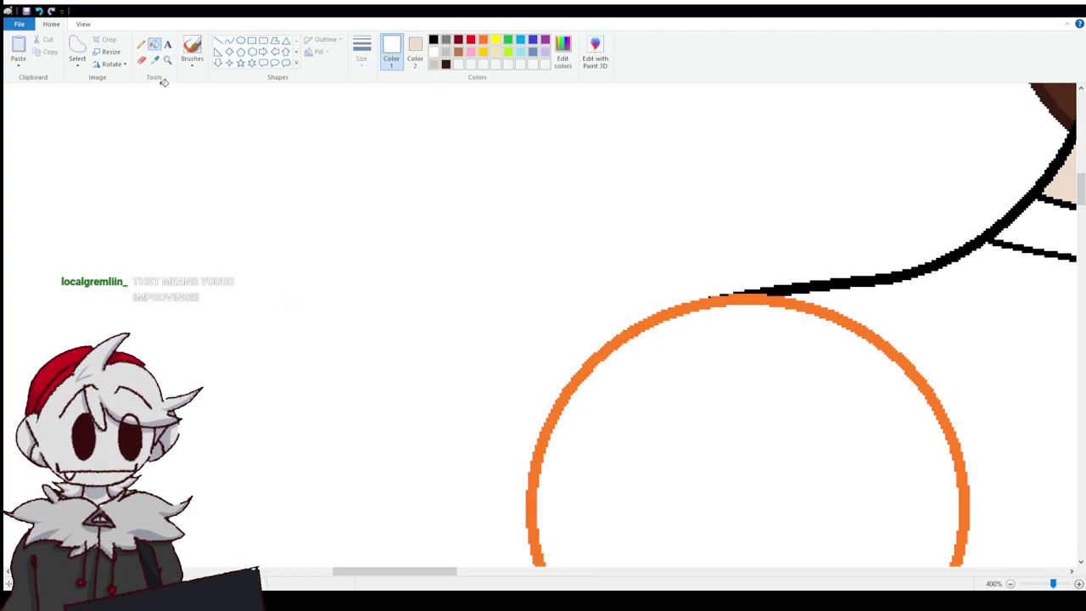
click(142, 61)
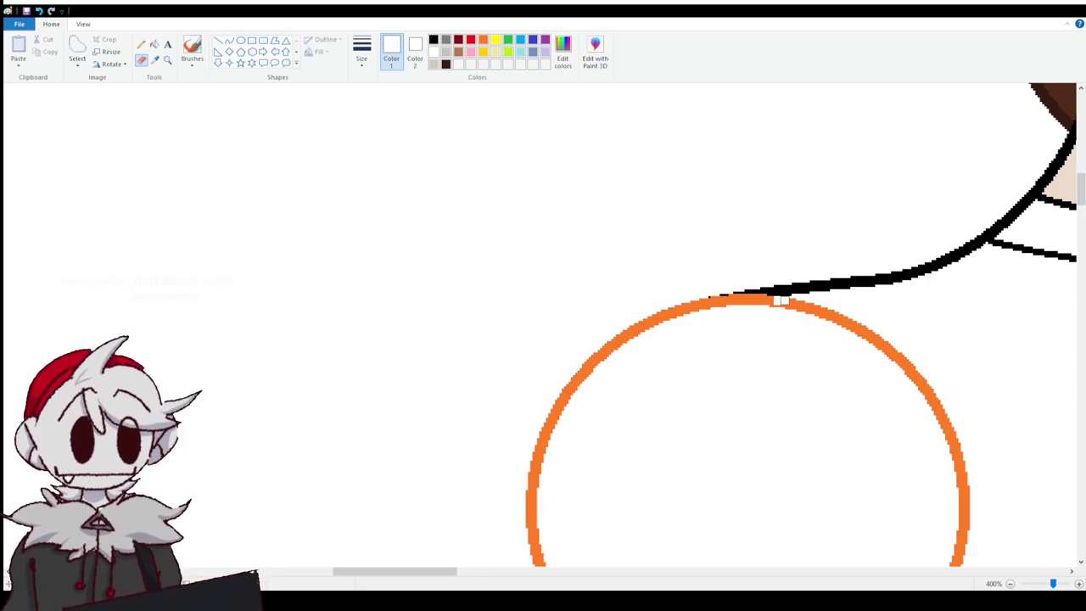
click(782, 299)
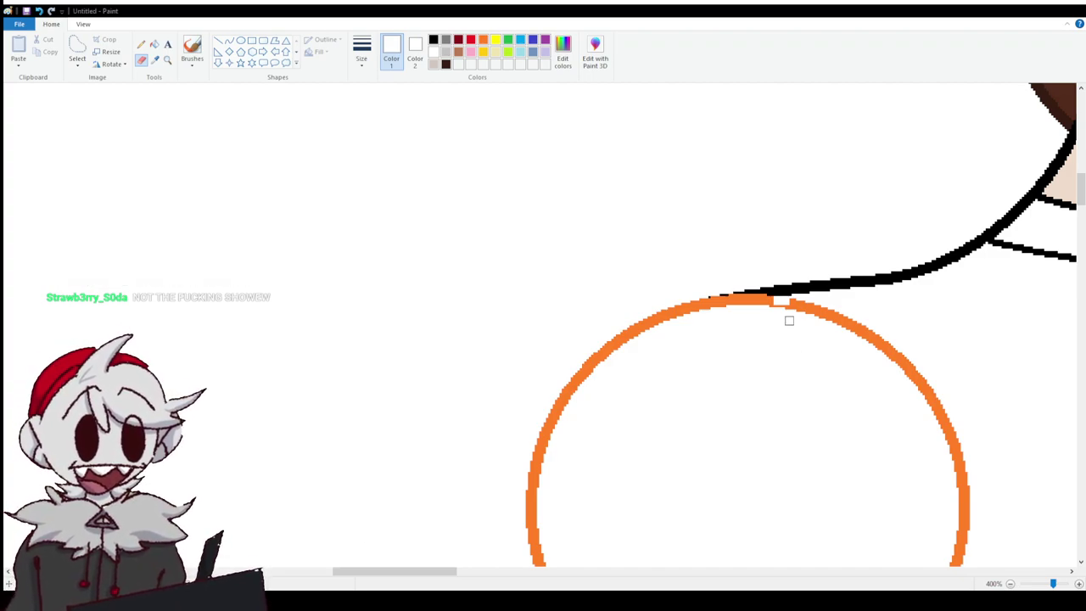
drag(769, 303, 779, 301)
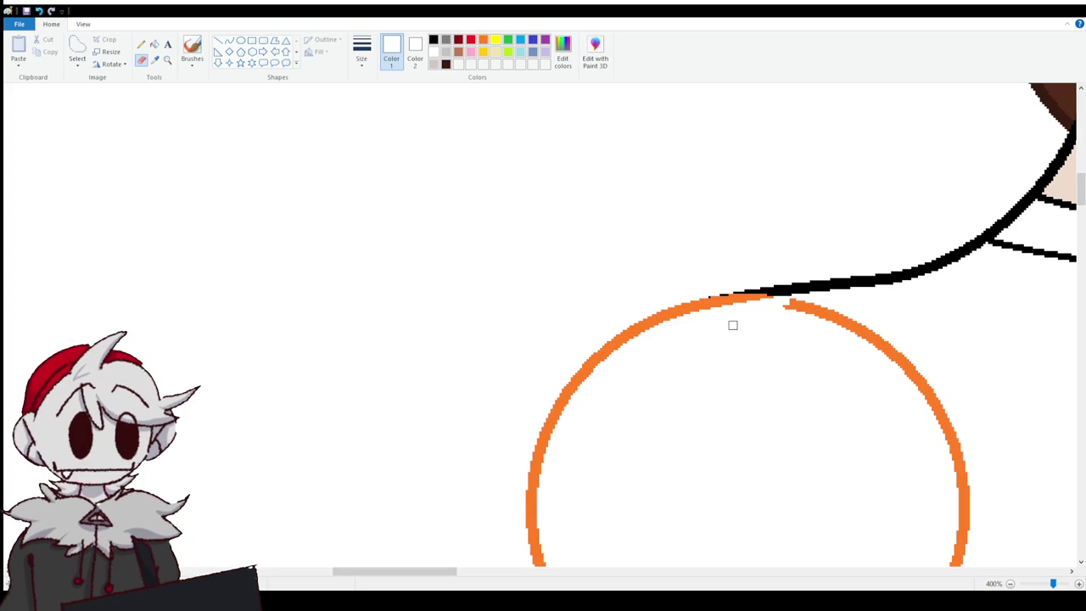
scroll(790, 309, down, 5)
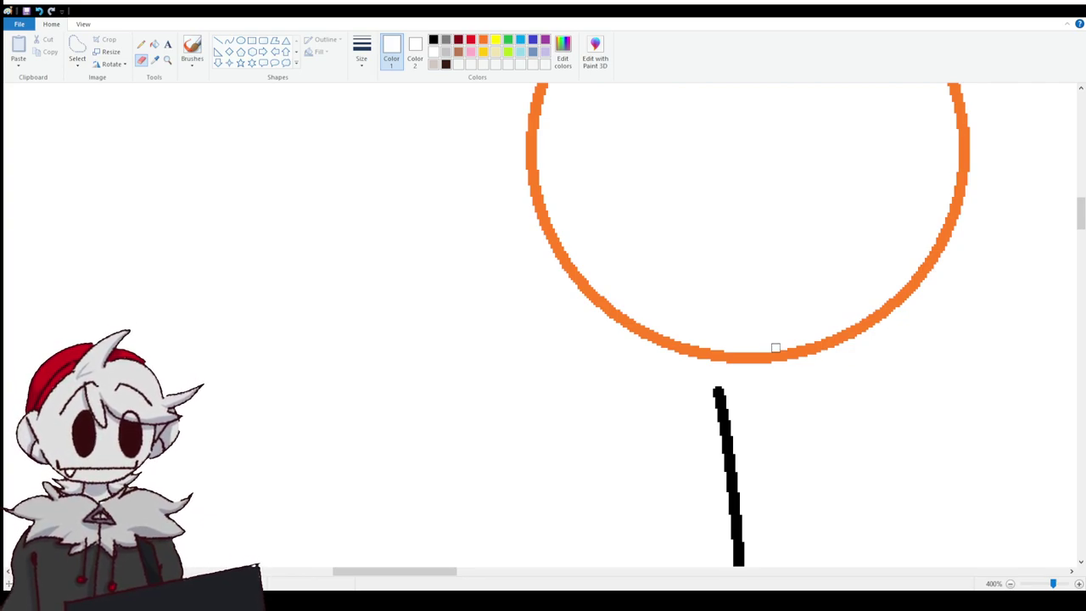
click(780, 354)
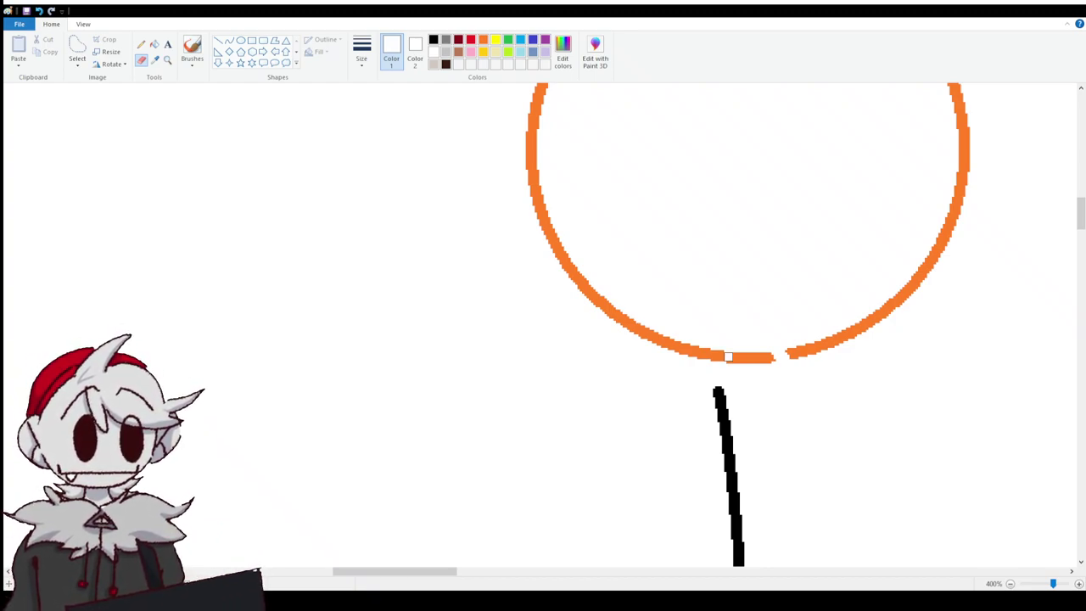
Fill the inner half of the cut orange shoulder circle with white so only the outer shoulder curve remains.
click(153, 44)
click(923, 277)
scroll(923, 277, up, 5)
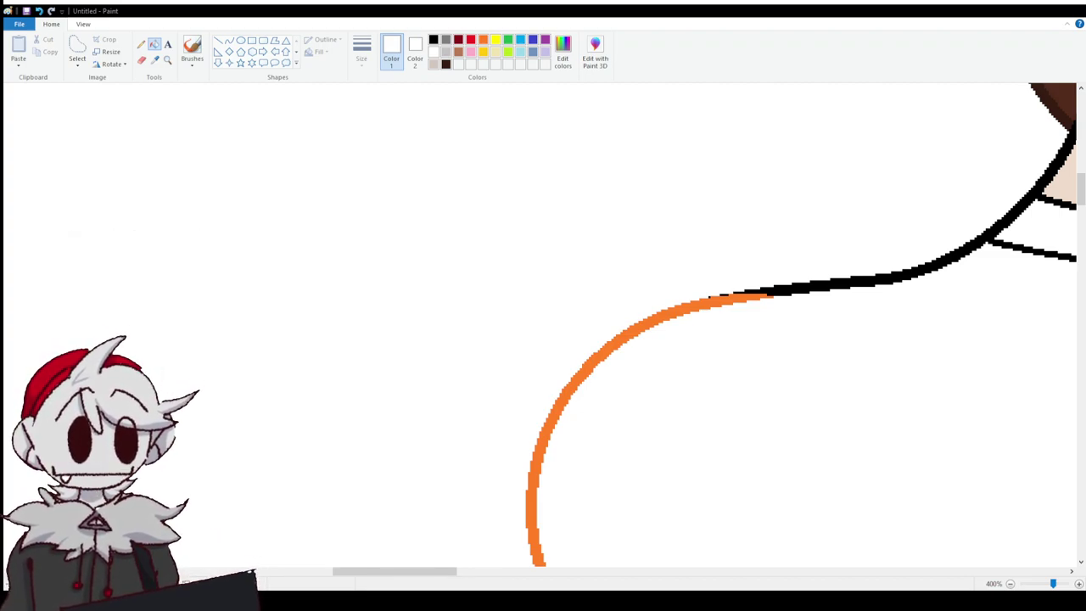
Draw a green straight guide line for the missing upper arm, from the orange shoulder curve's outer edge down to just above the waistband.
click(1010, 584)
click(1010, 584)
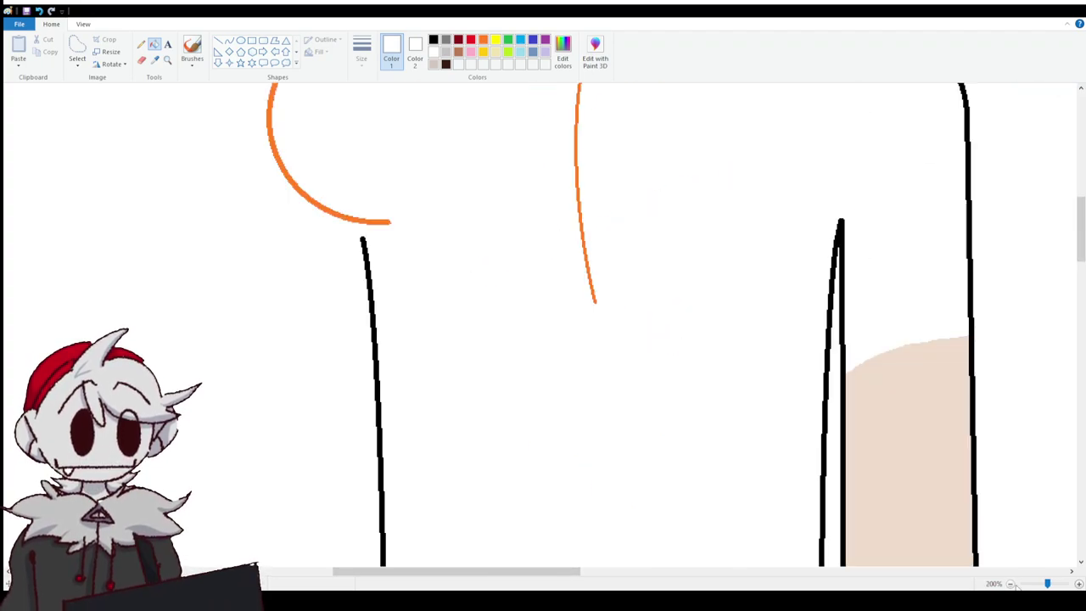
click(1010, 583)
click(1010, 584)
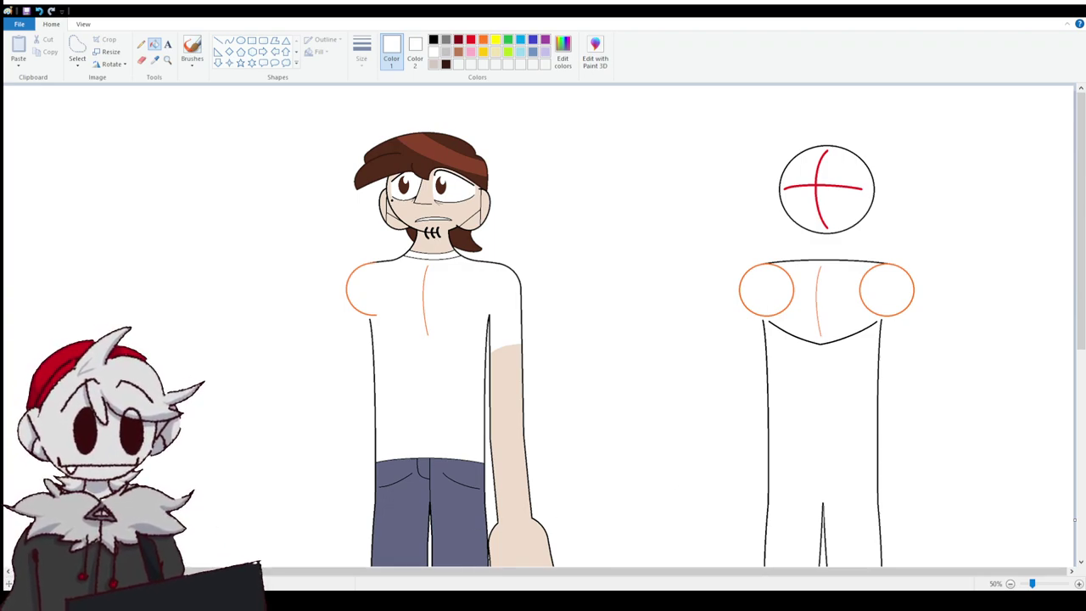
click(1080, 584)
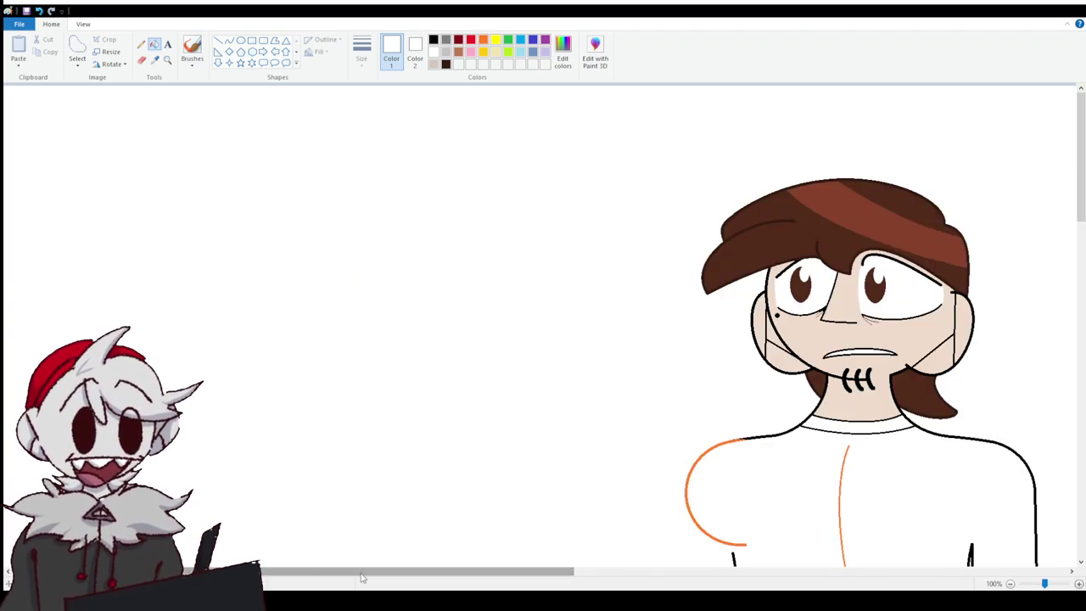
drag(361, 571, 558, 571)
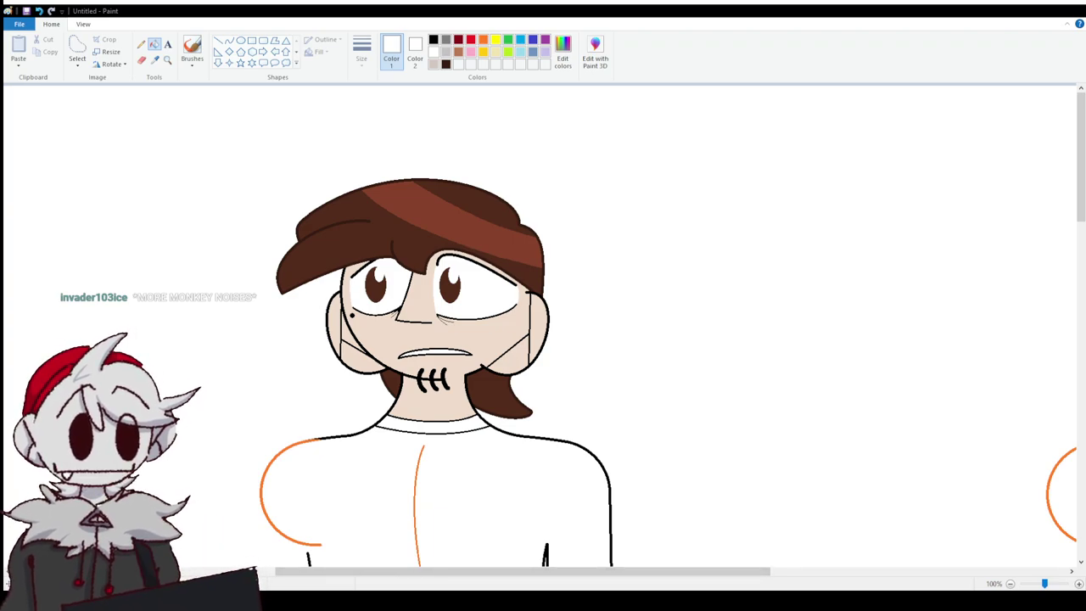
scroll(543, 323, down, 3)
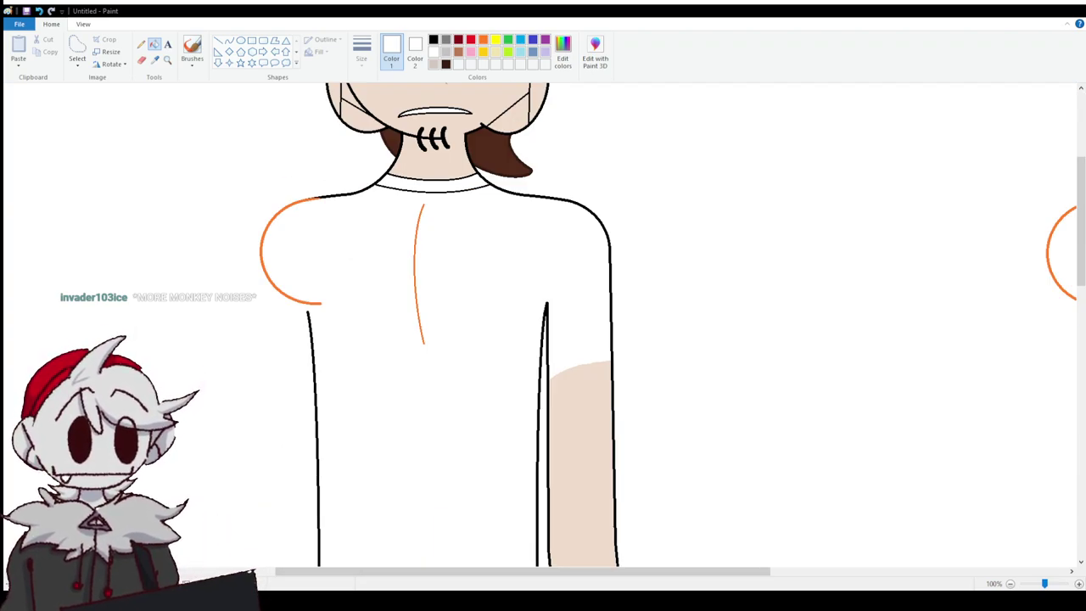
key(ctrl+Page_Up)
scroll(705, 334, down, 3)
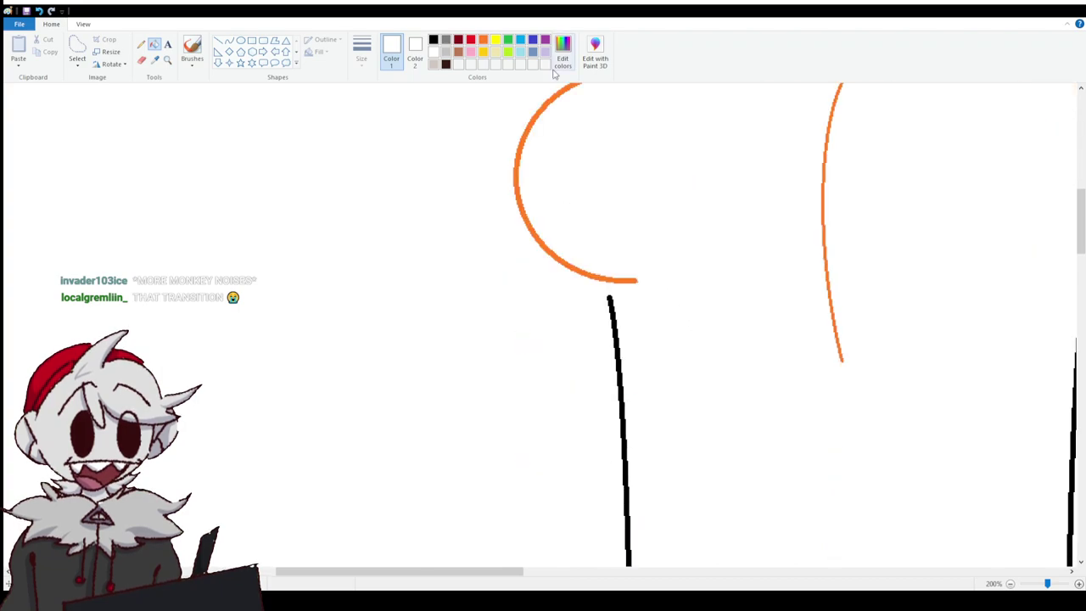
click(507, 41)
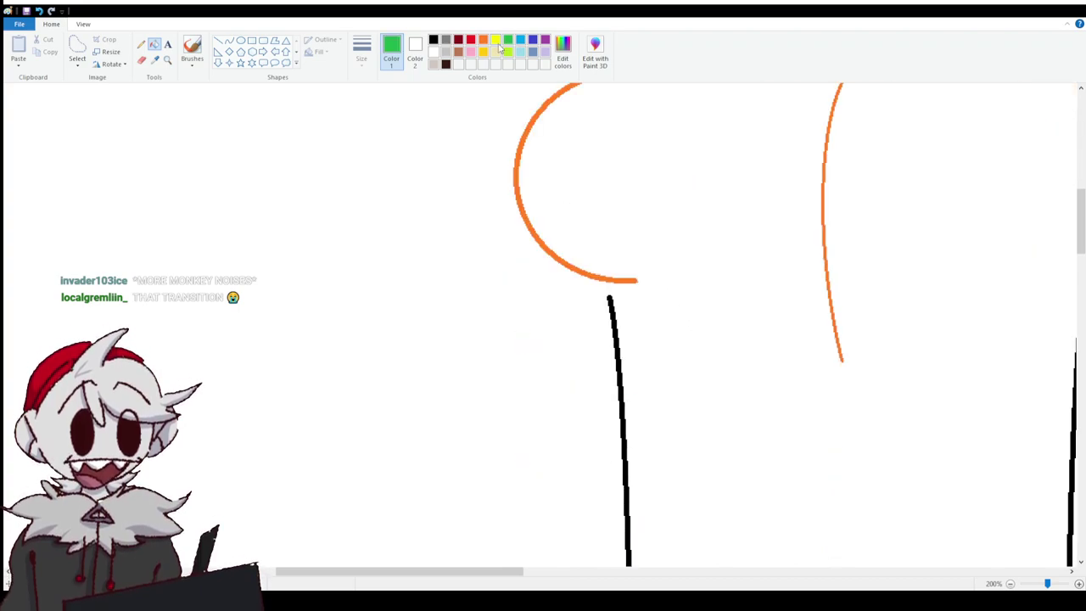
drag(459, 572, 524, 573)
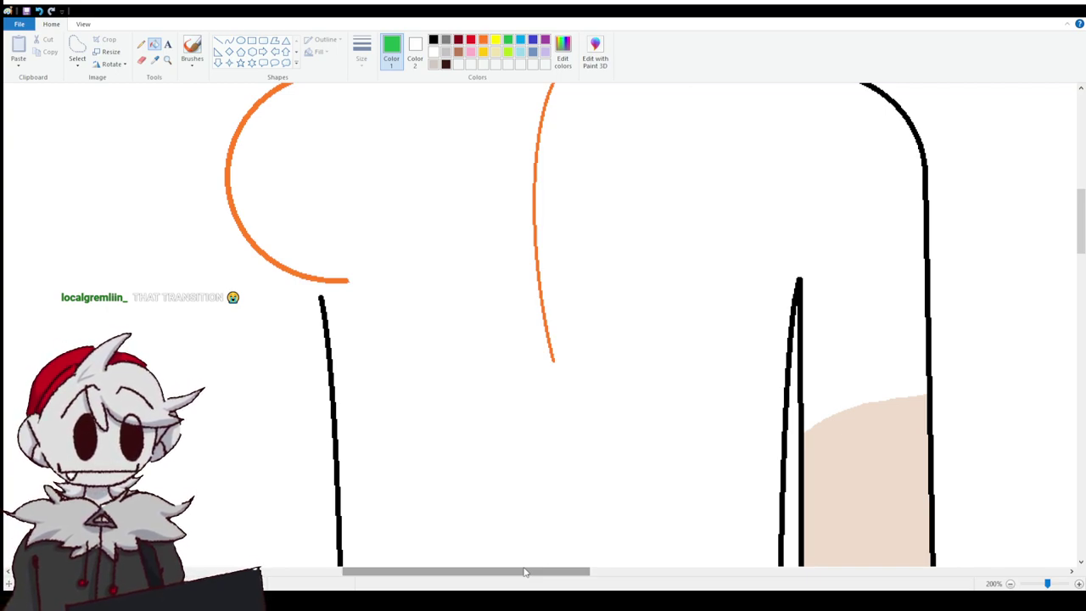
click(218, 42)
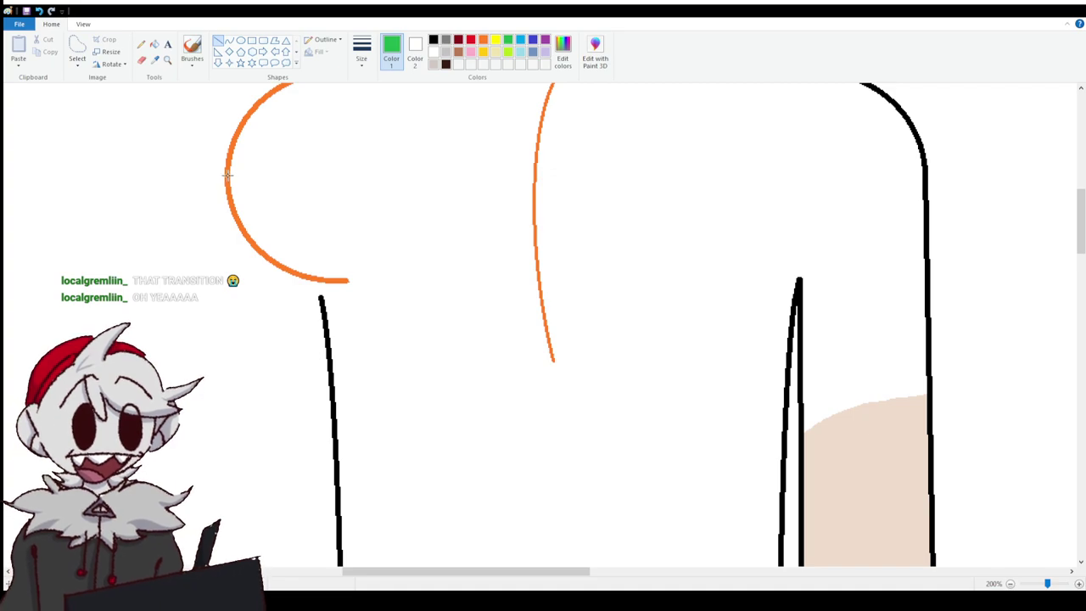
drag(227, 173, 222, 294)
scroll(228, 234, down, 3)
scroll(213, 312, down, 1)
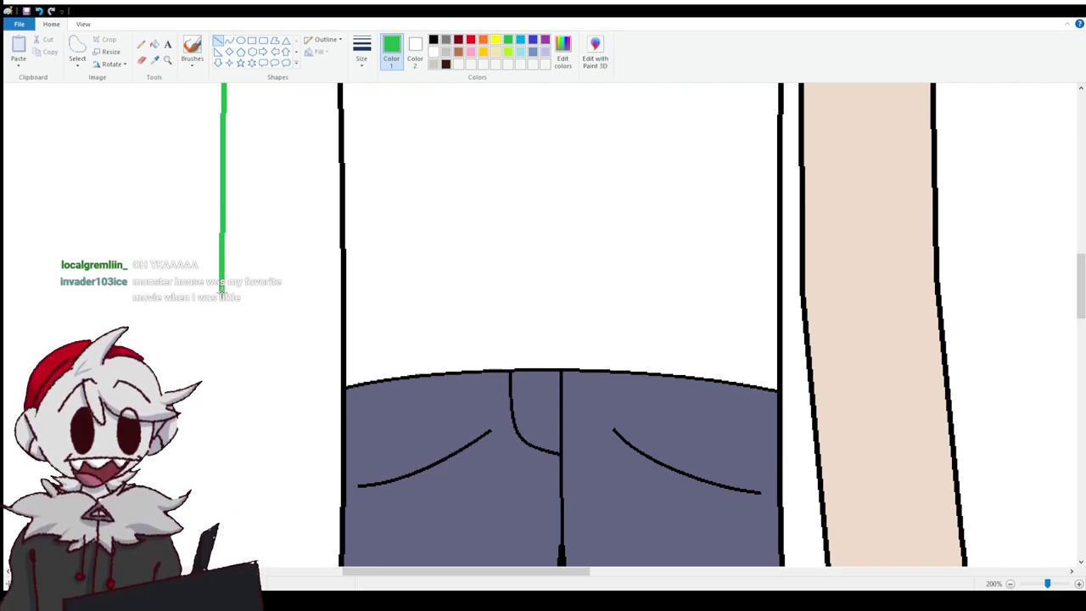
Add a second green straight line for the forearm, from the end of the upper-arm guide down past the hips, slanting slightly inward.
mouse_move(222, 289)
mouse_down()
mouse_move(235, 383)
mouse_move(250, 337)
mouse_move(238, 339)
mouse_move(235, 325)
mouse_up()
scroll(238, 373, down, 3)
scroll(235, 325, up, 7)
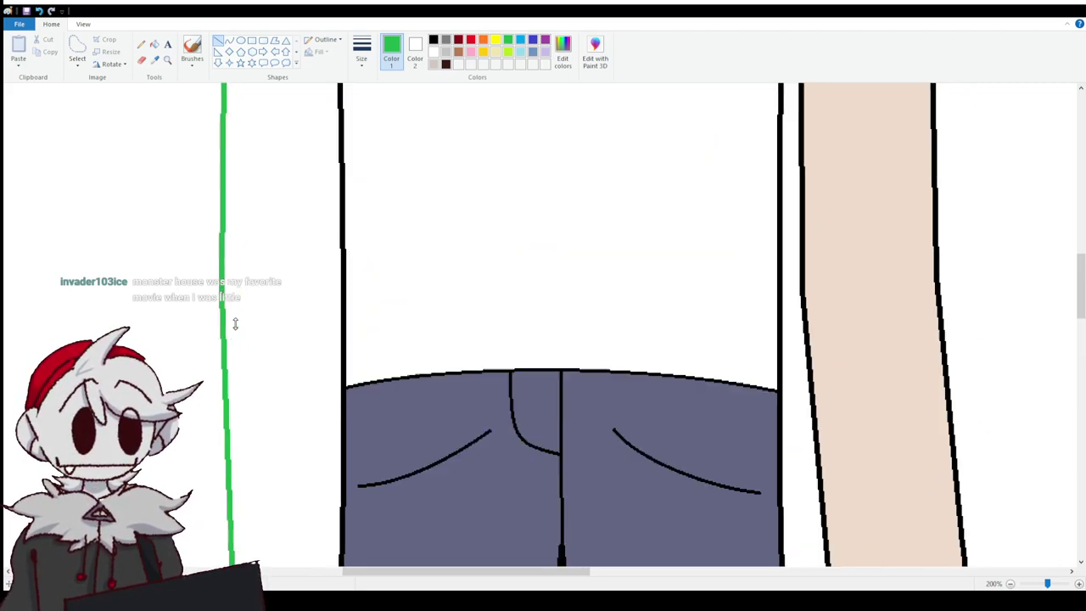
scroll(241, 324, up, 3)
scroll(241, 324, down, 10)
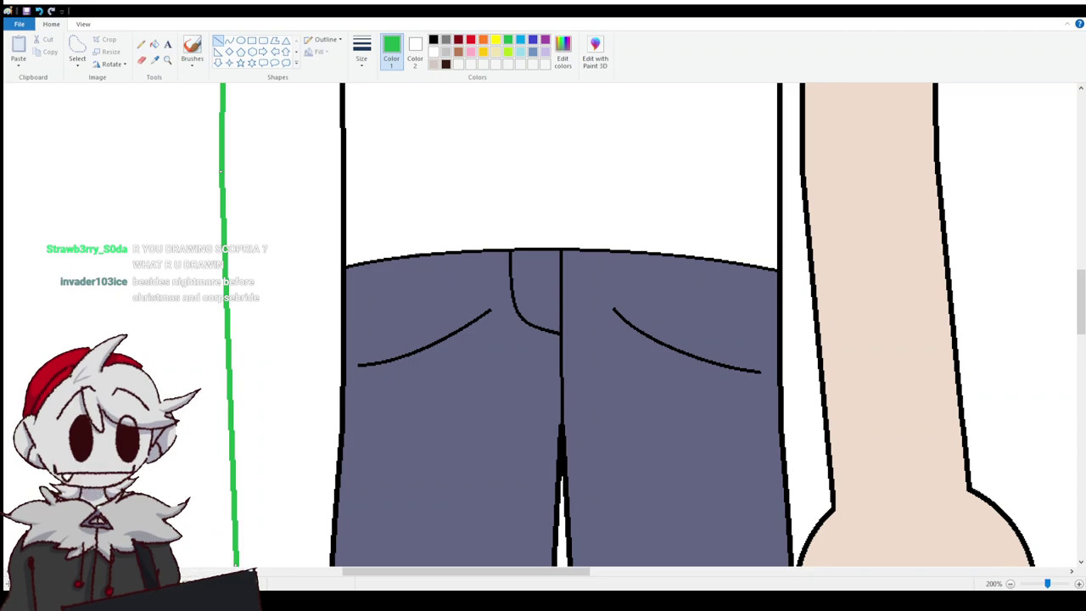
Swing the lower end of the green forearm guide line outward, away from the trousers.
click(1011, 584)
click(1011, 584)
click(1010, 584)
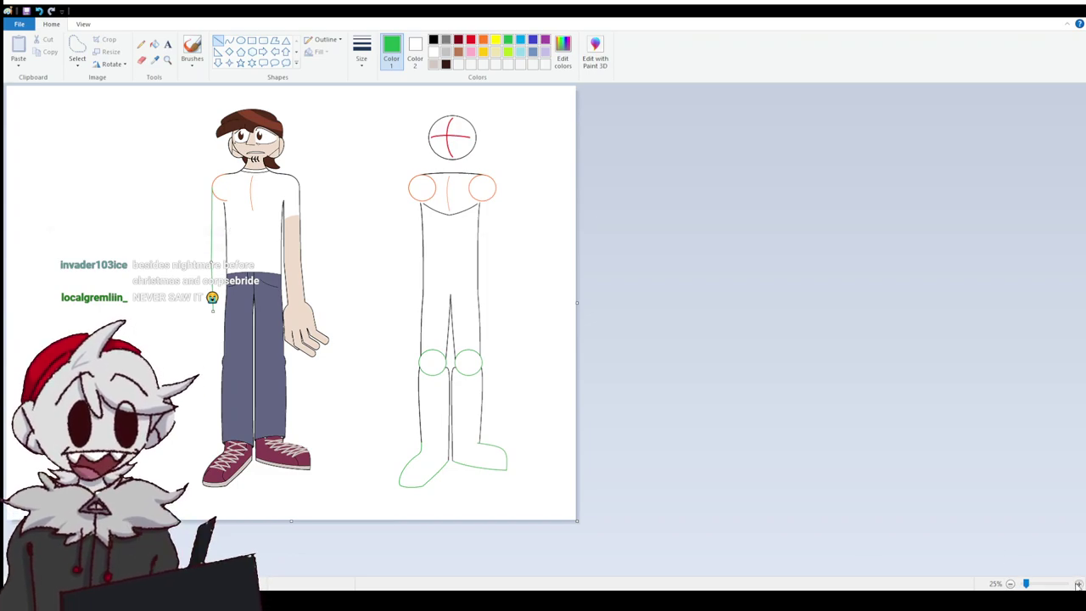
click(1079, 584)
click(1078, 584)
drag(360, 573, 614, 577)
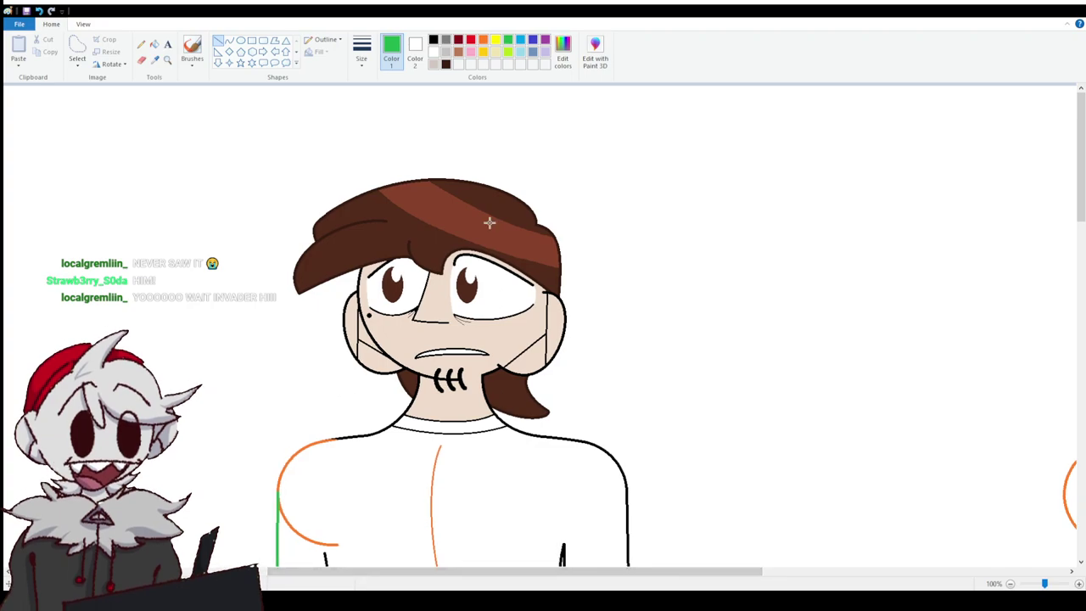
scroll(314, 242, down, 15)
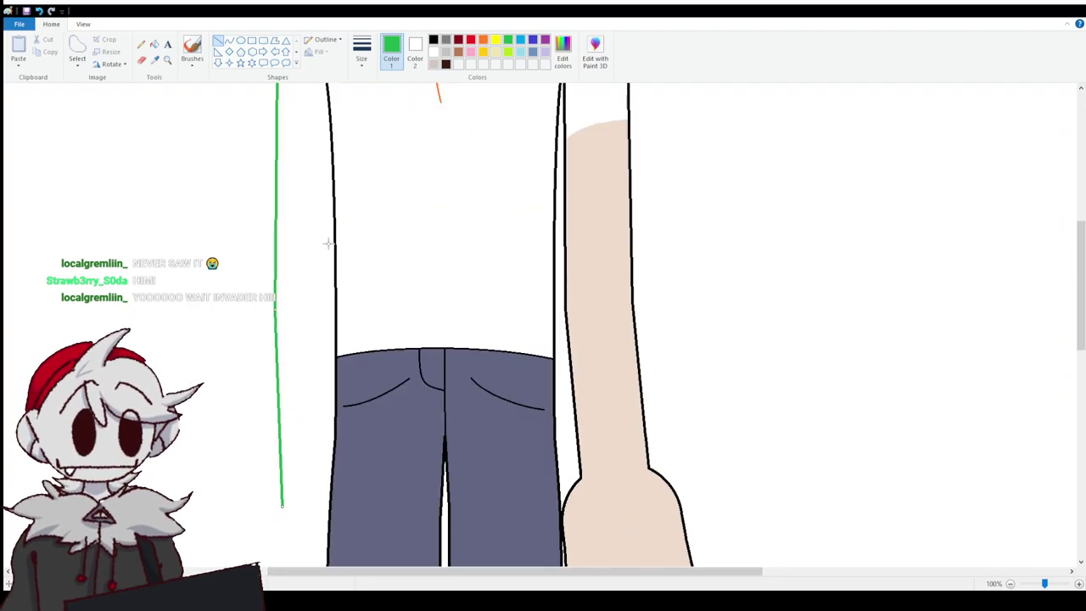
scroll(310, 235, up, 5)
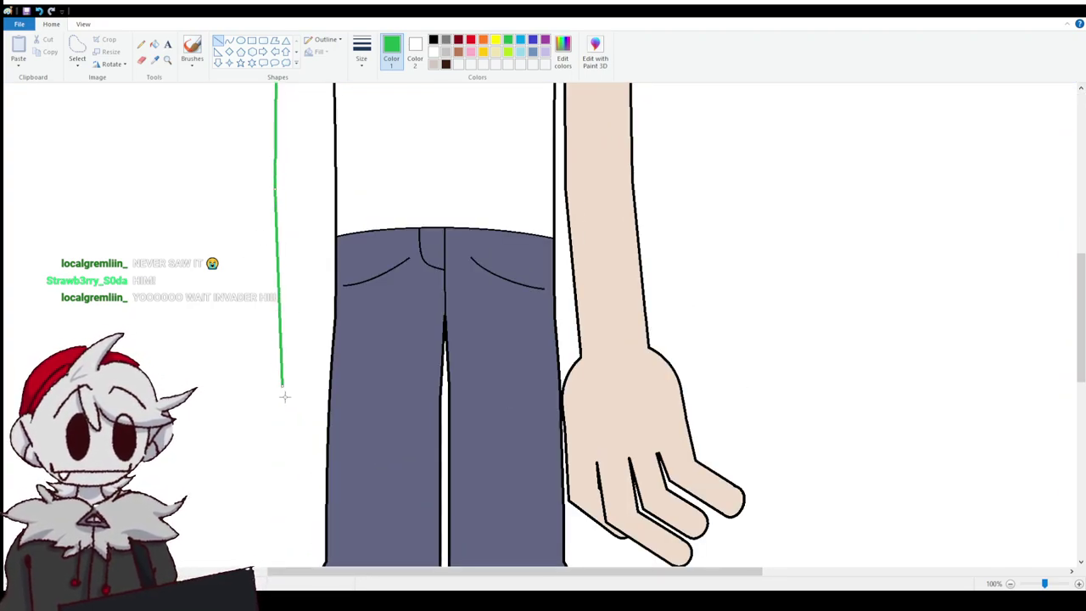
drag(282, 386, 255, 385)
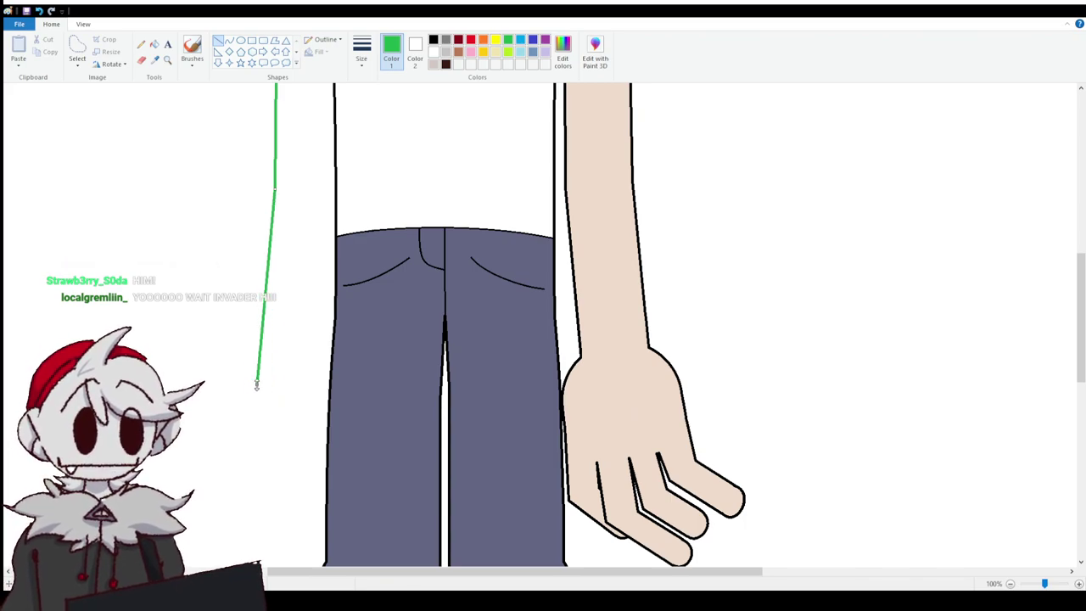
Compare the green arm guide lines with the finished skin-coloured arm from shoulder to hand.
scroll(386, 405, up, 5)
scroll(387, 407, down, 5)
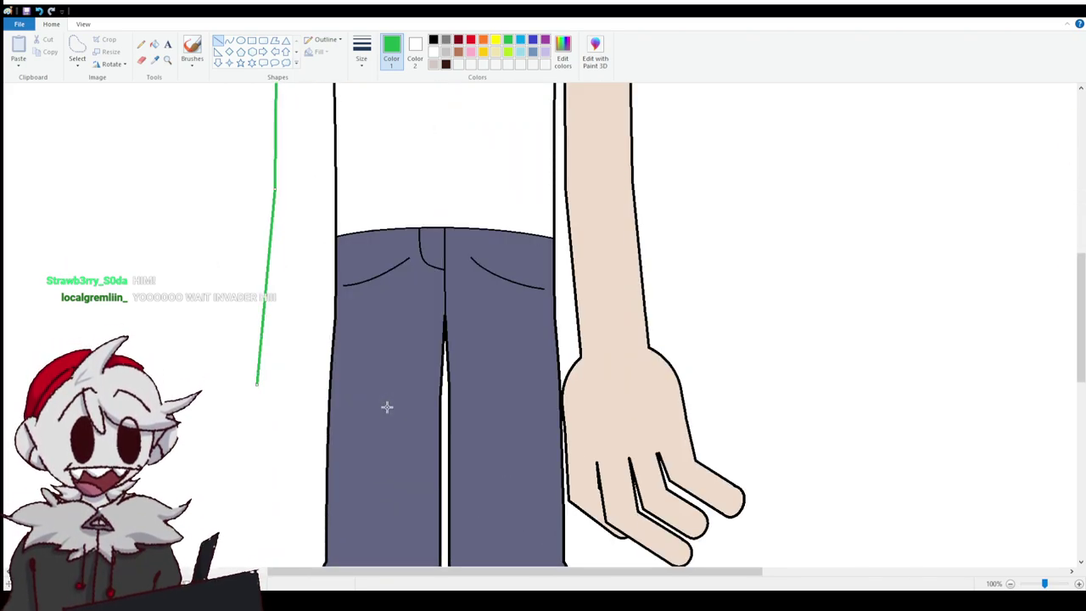
scroll(387, 408, up, 3)
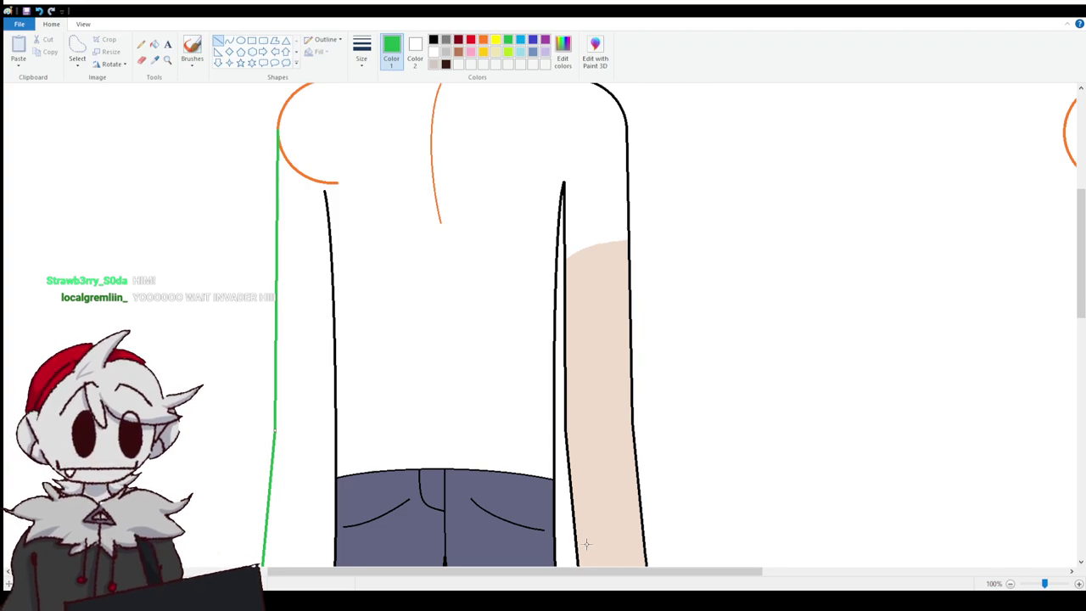
scroll(586, 544, down, 3)
scroll(606, 395, up, 2)
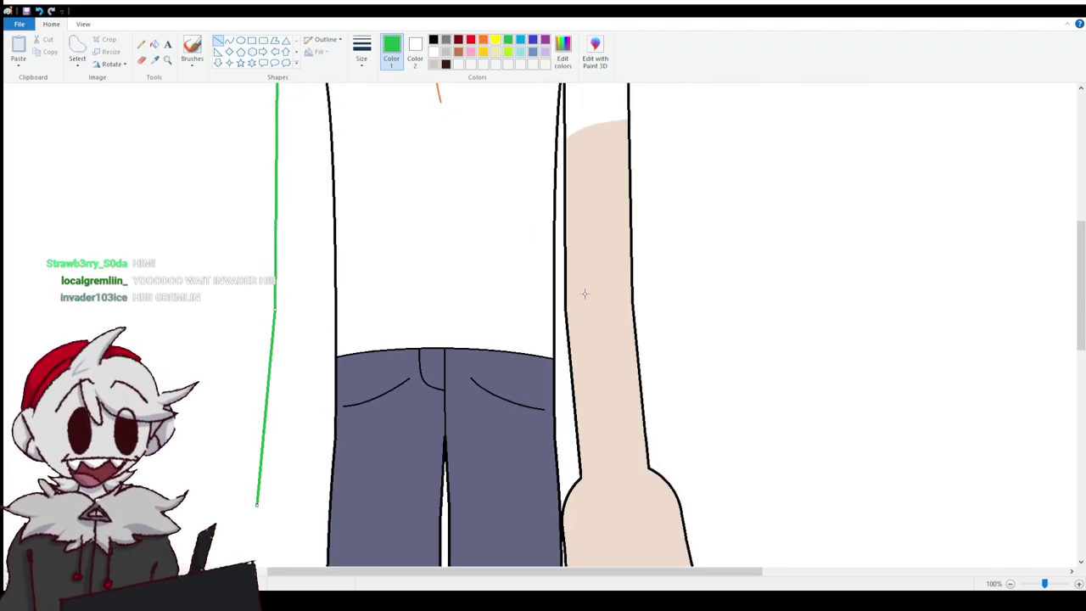
scroll(628, 364, up, 3)
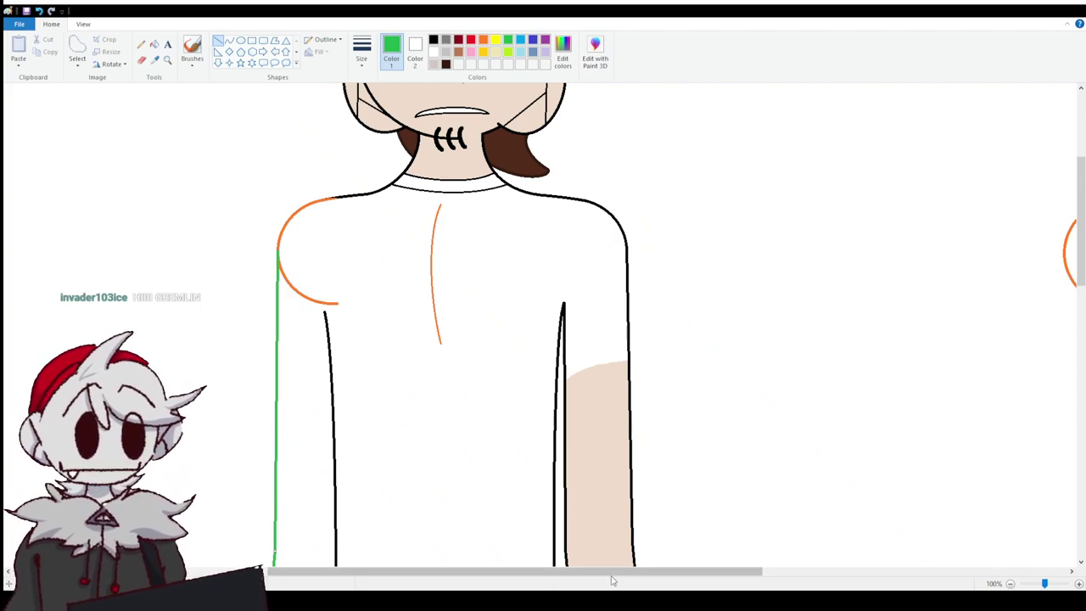
scroll(624, 458, down, 5)
scroll(633, 328, up, 2)
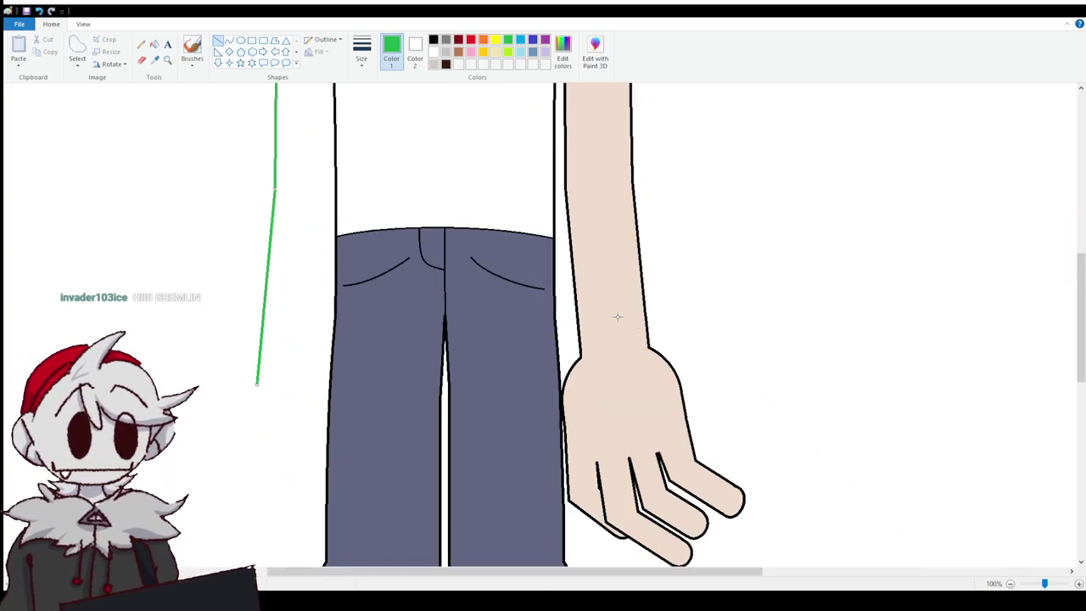
Cut out the bare arm and hand with a free-form selection and move them up against the sleeve to shorten the arm.
click(75, 48)
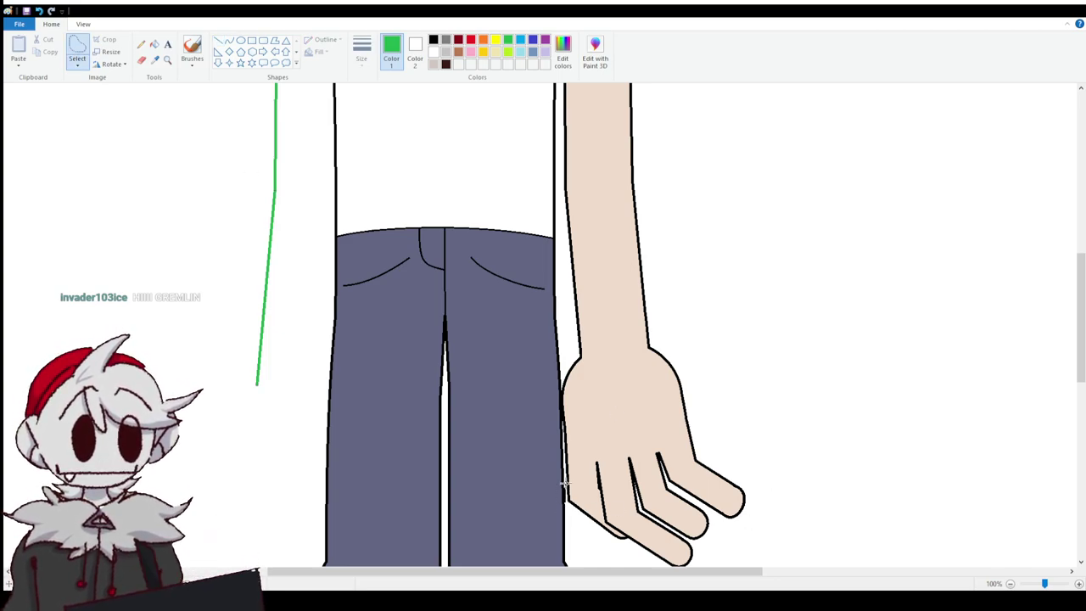
mouse_move(562, 395)
mouse_down()
mouse_move(570, 288)
mouse_move(560, 90)
mouse_move(625, 79)
mouse_move(642, 88)
mouse_move(674, 267)
mouse_move(762, 501)
mouse_move(749, 544)
mouse_move(693, 575)
mouse_move(614, 567)
mouse_move(565, 499)
mouse_up()
scroll(620, 471, up, 3)
drag(624, 472, 623, 382)
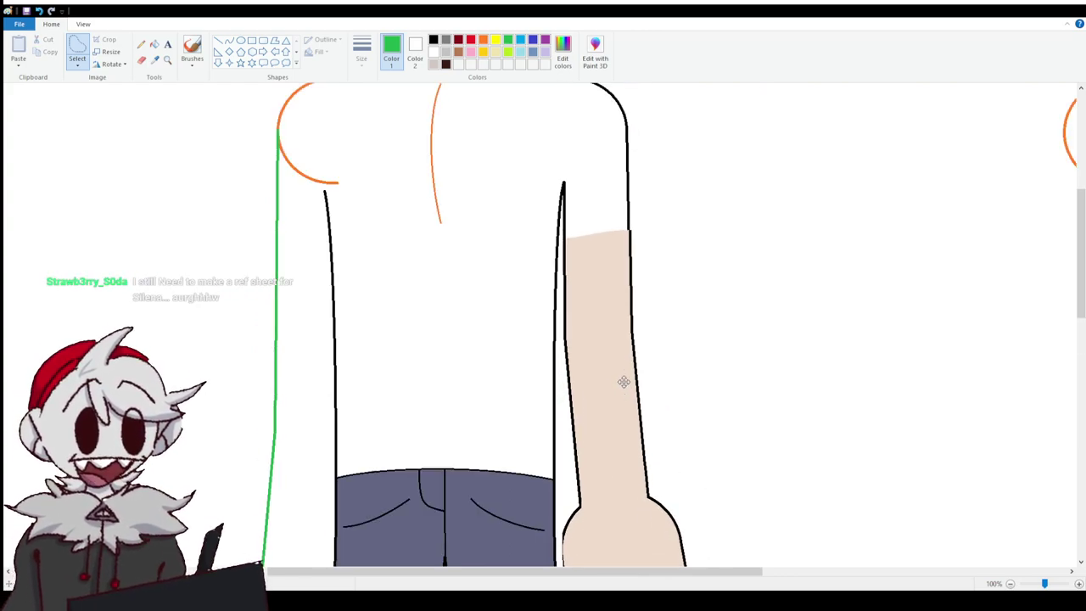
scroll(624, 382, down, 3)
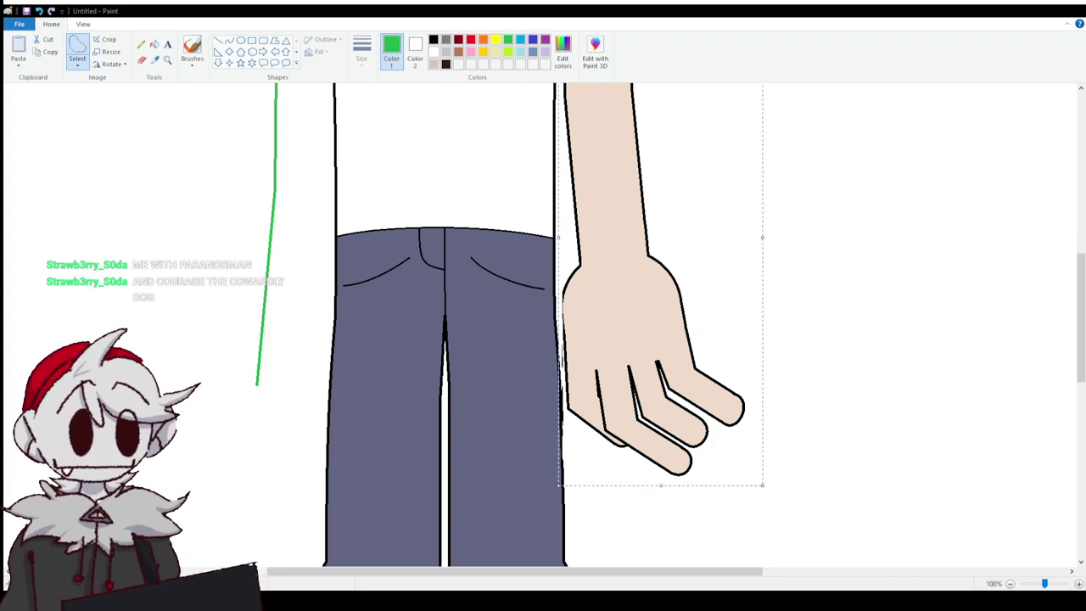
scroll(543, 323, up, 6)
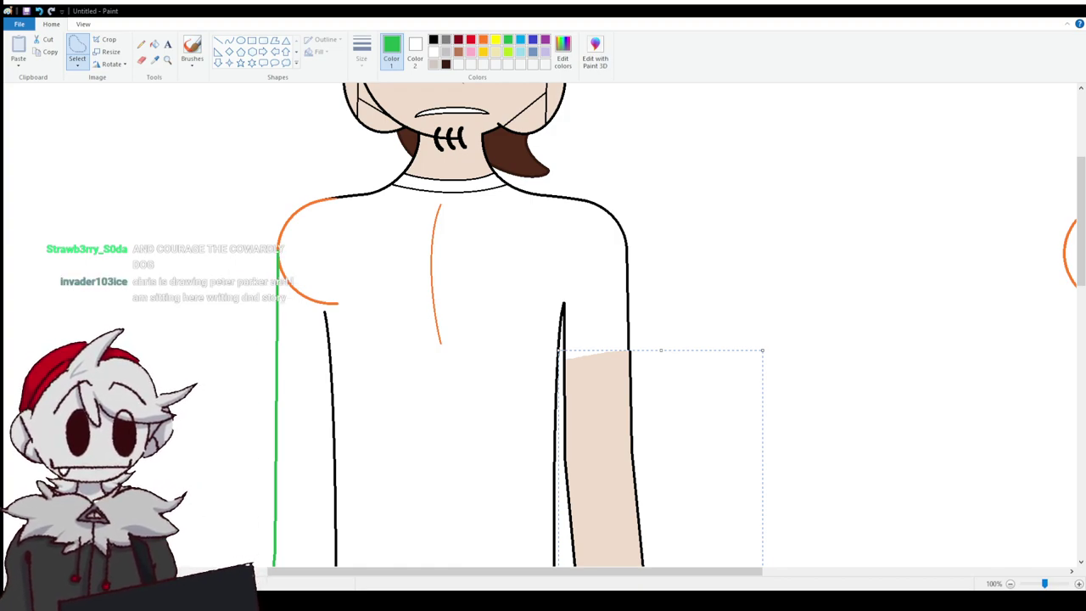
Retrace the ragged outer trouser outline just below the fingertips with short green straight lines.
scroll(500, 323, down, 5)
scroll(500, 323, down, 3)
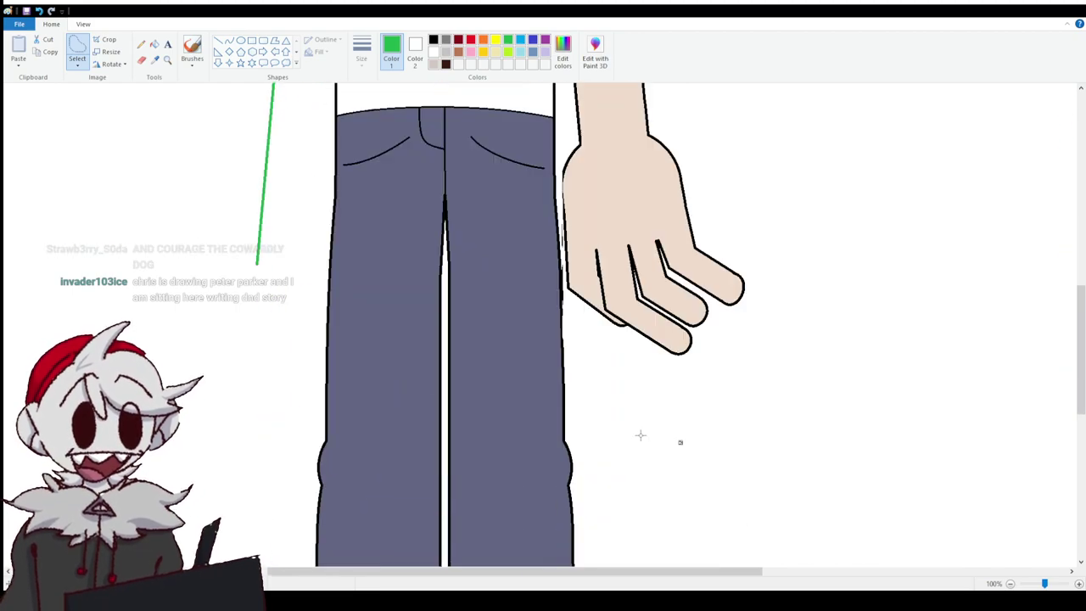
click(143, 61)
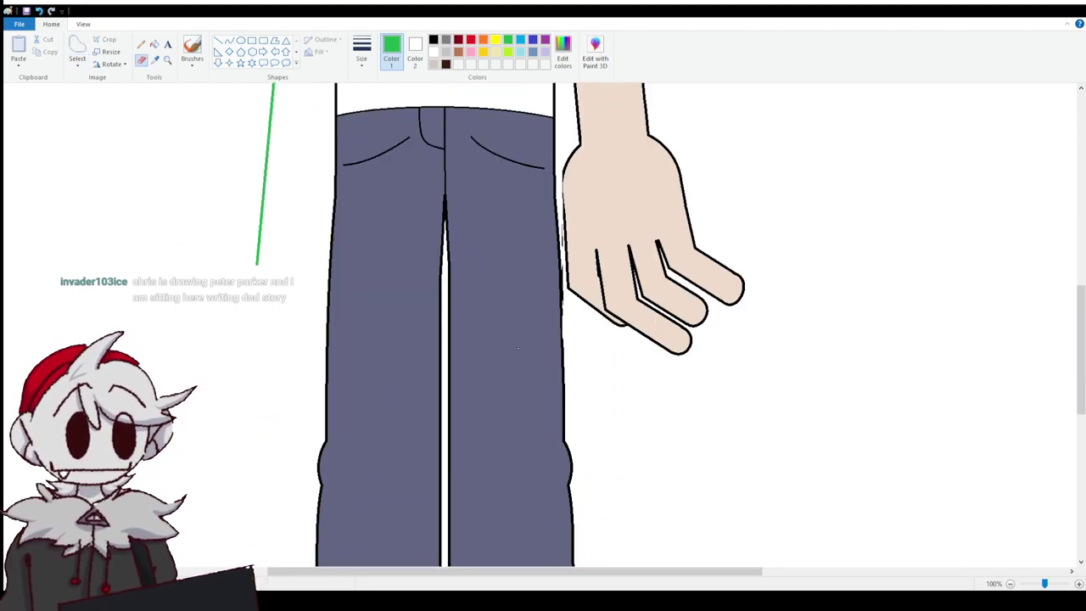
scroll(530, 322, up, 3)
click(1080, 584)
click(1080, 584)
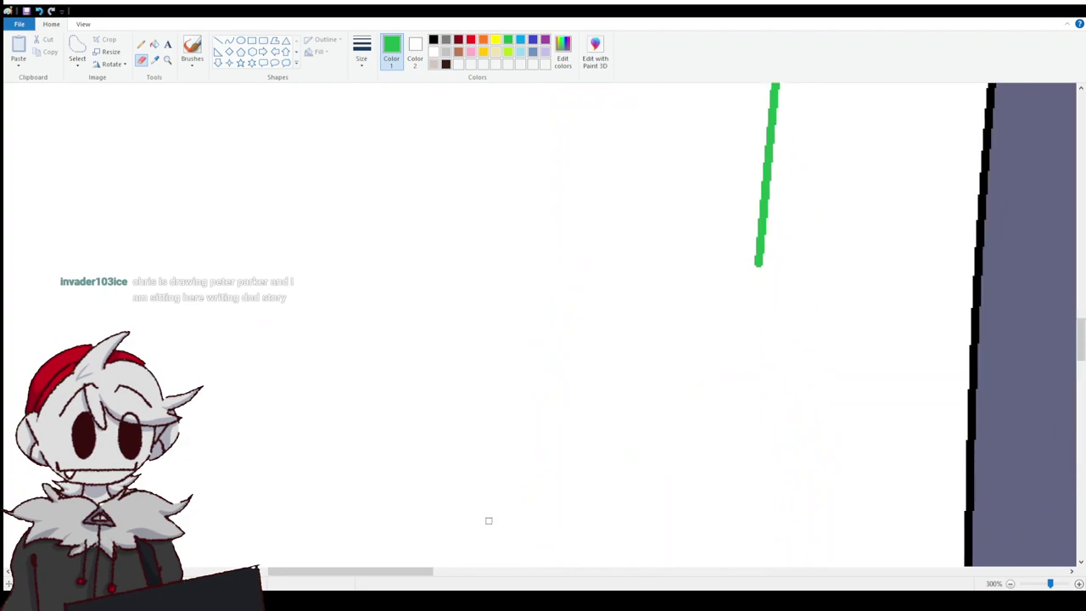
drag(392, 573, 566, 574)
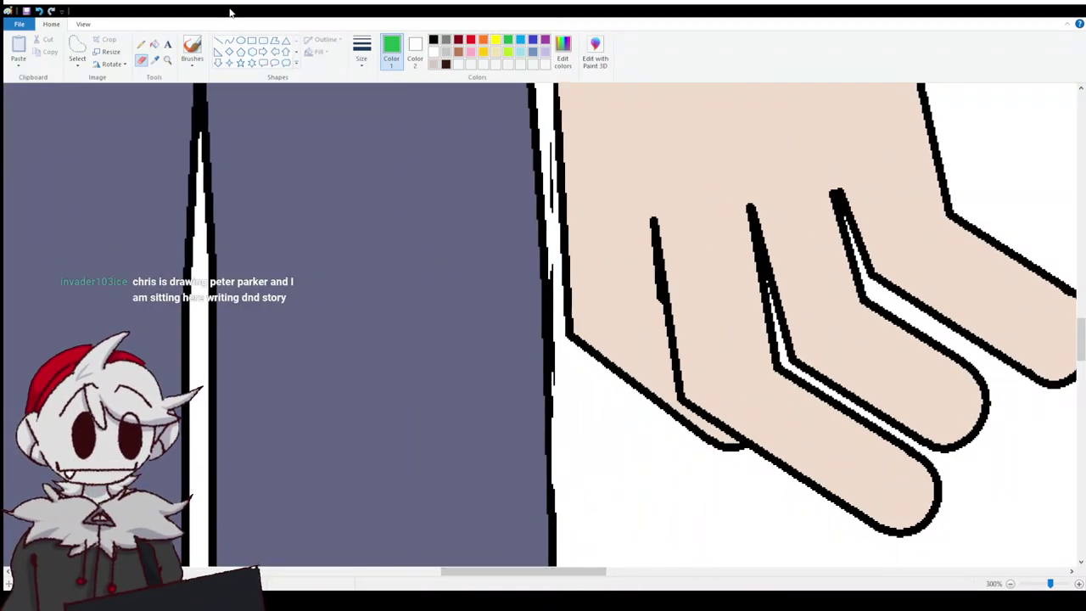
click(218, 40)
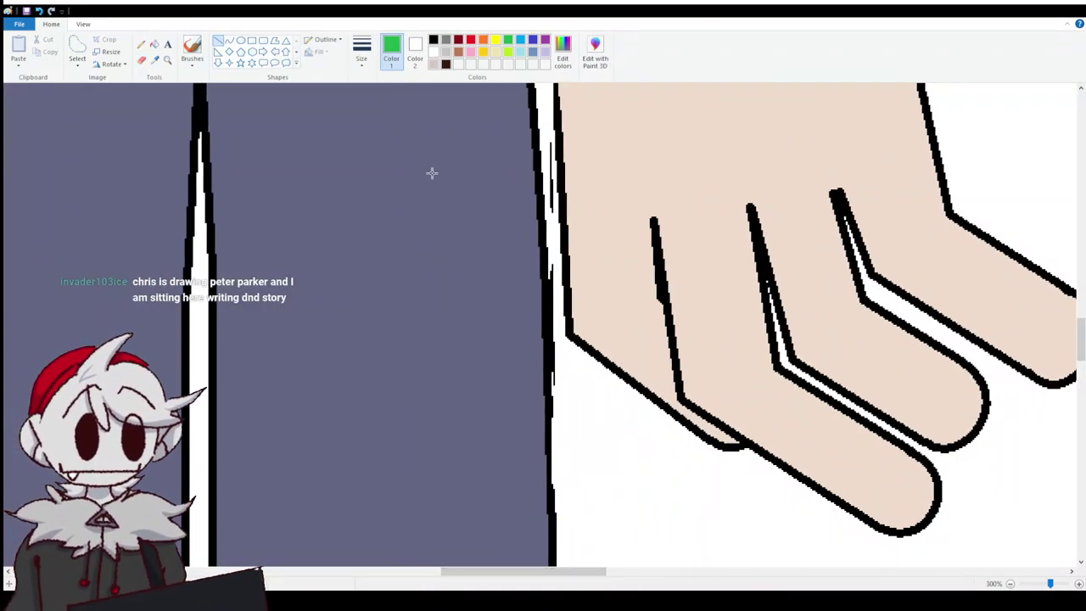
scroll(476, 220, down, 3)
mouse_move(551, 269)
mouse_down()
mouse_move(555, 175)
mouse_move(556, 397)
mouse_move(556, 214)
mouse_move(557, 343)
mouse_move(550, 259)
mouse_move(548, 292)
mouse_move(548, 278)
mouse_up()
scroll(555, 175, up, 3)
scroll(556, 395, down, 2)
click(538, 265)
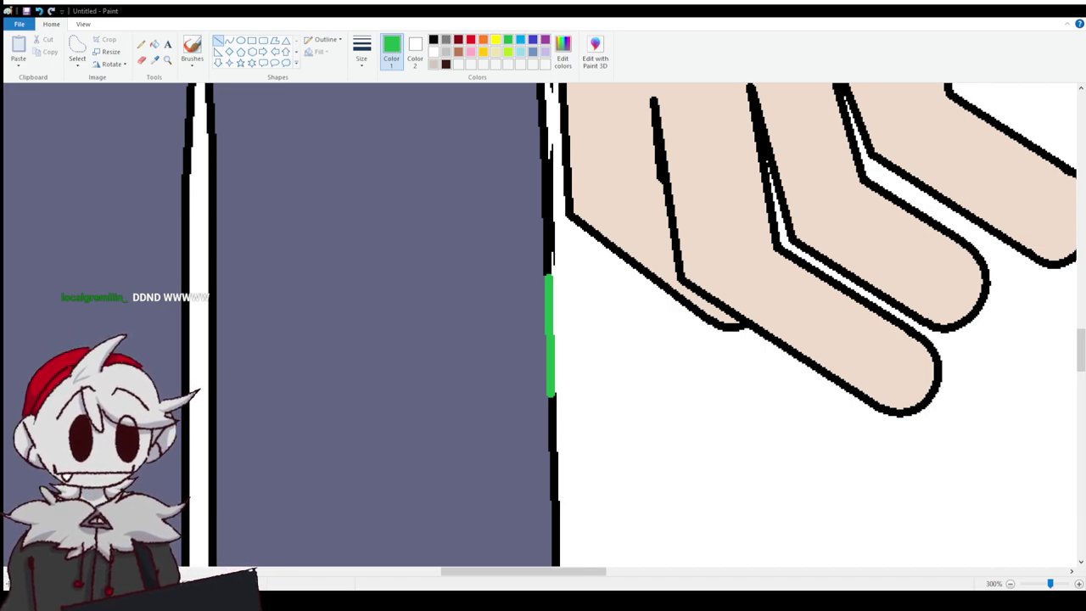
Extend the green retrace upward with two more straight segments along the trouser outline beside the fingers.
scroll(543, 323, up, 3)
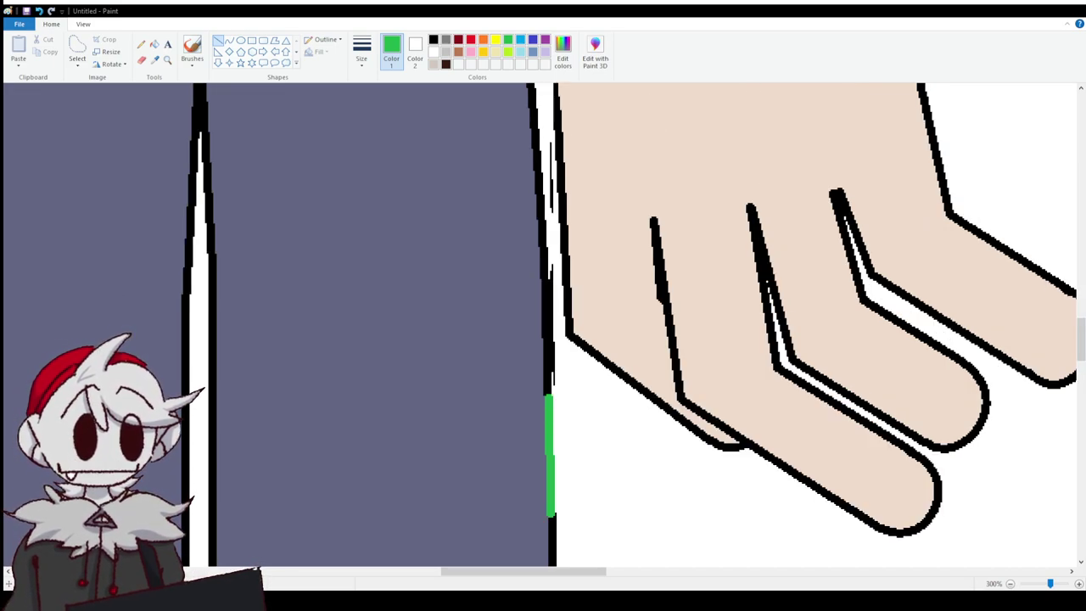
mouse_move(546, 341)
mouse_down()
mouse_move(544, 391)
mouse_move(552, 378)
mouse_up()
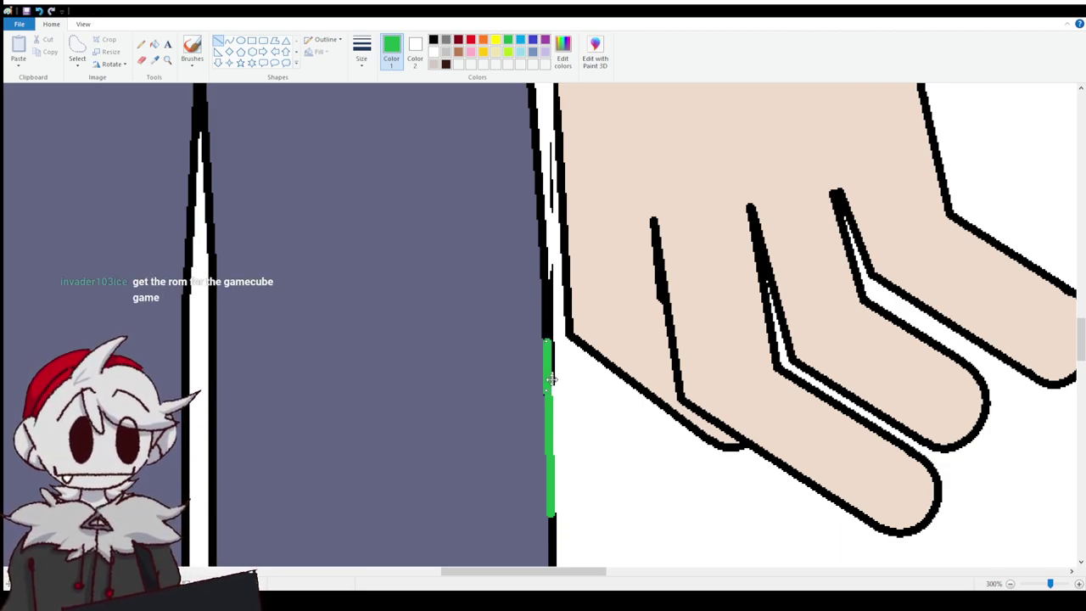
drag(547, 339, 546, 282)
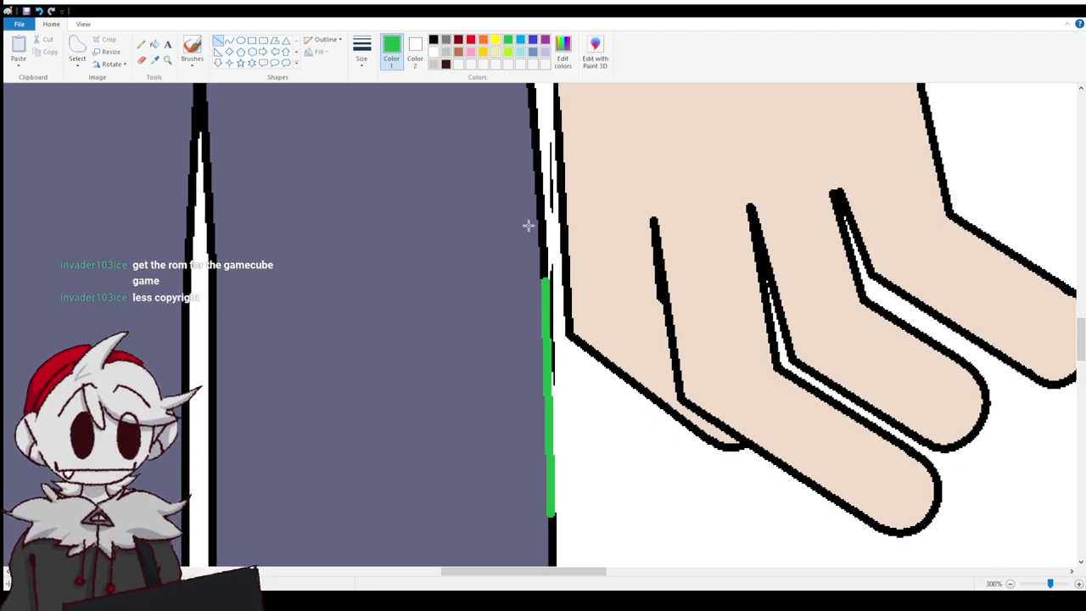
Redraw the thinned palm edge facing the trousers with a green curve bulging slightly outward.
click(155, 45)
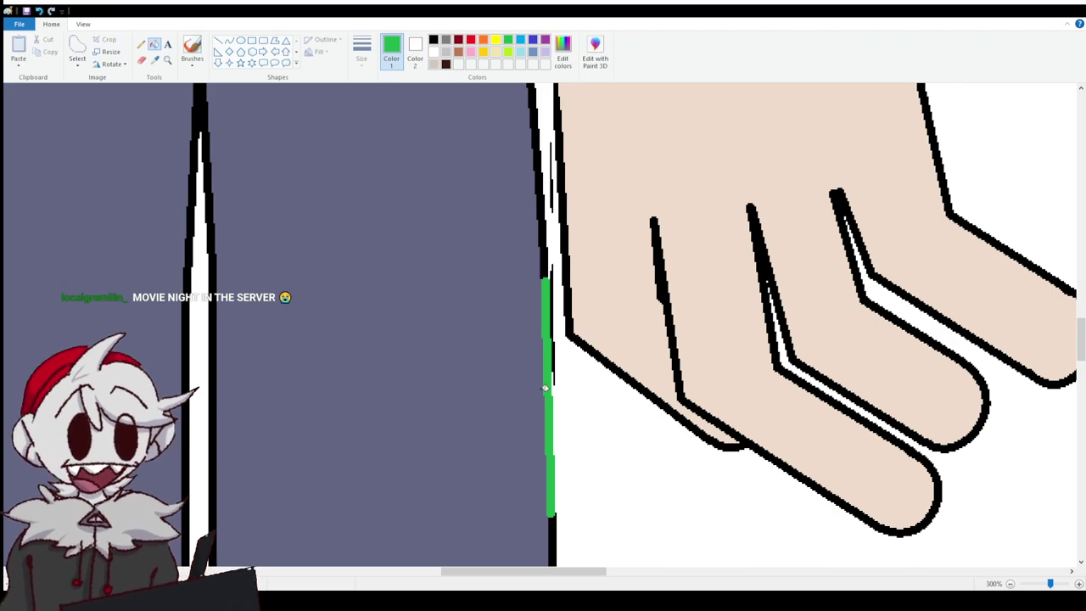
scroll(555, 331, up, 3)
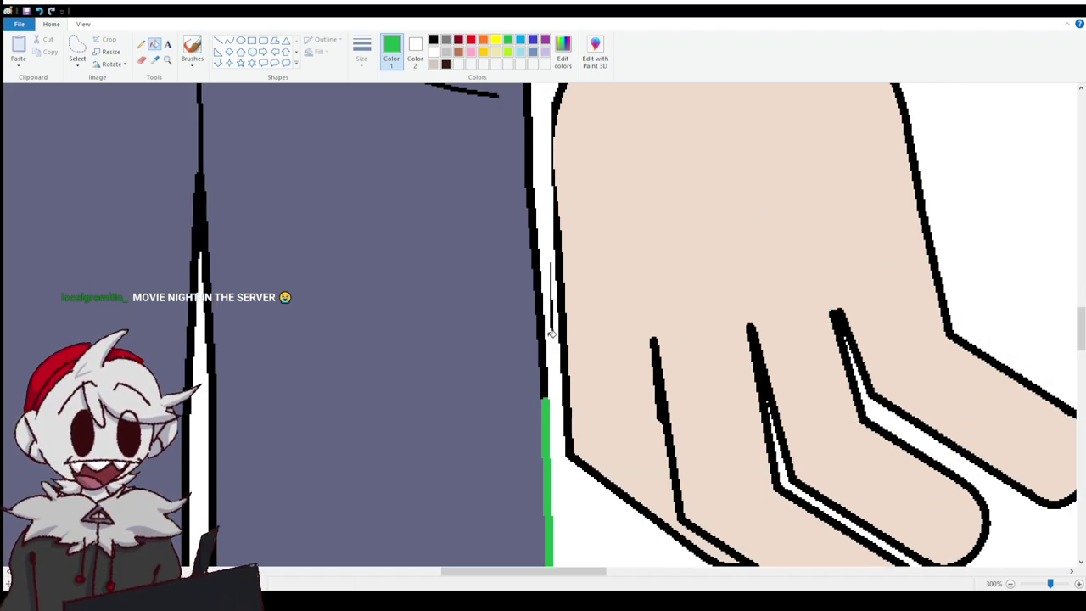
scroll(552, 316, up, 3)
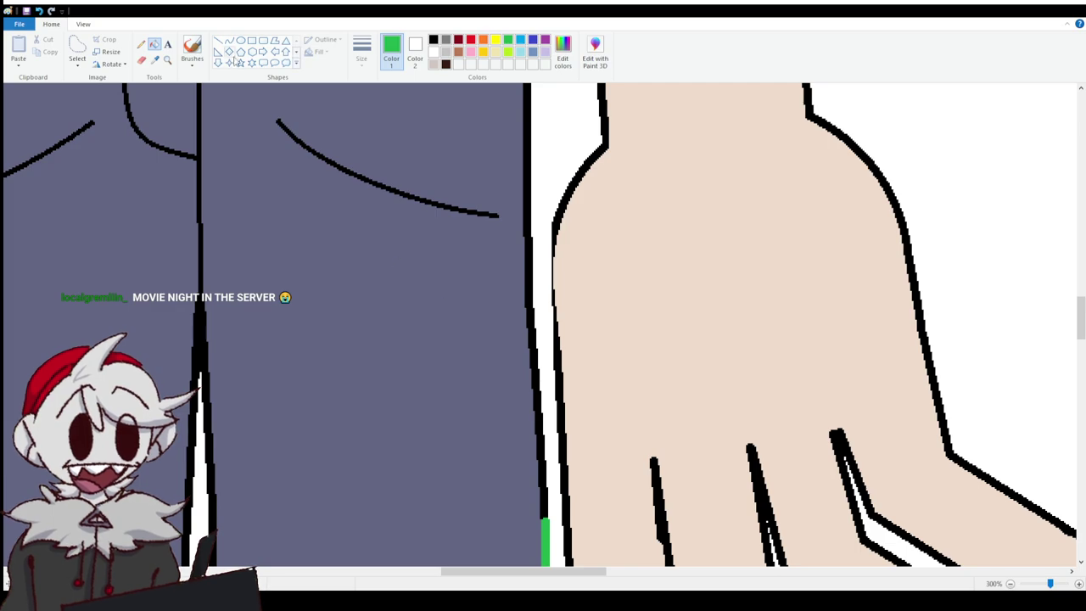
click(230, 40)
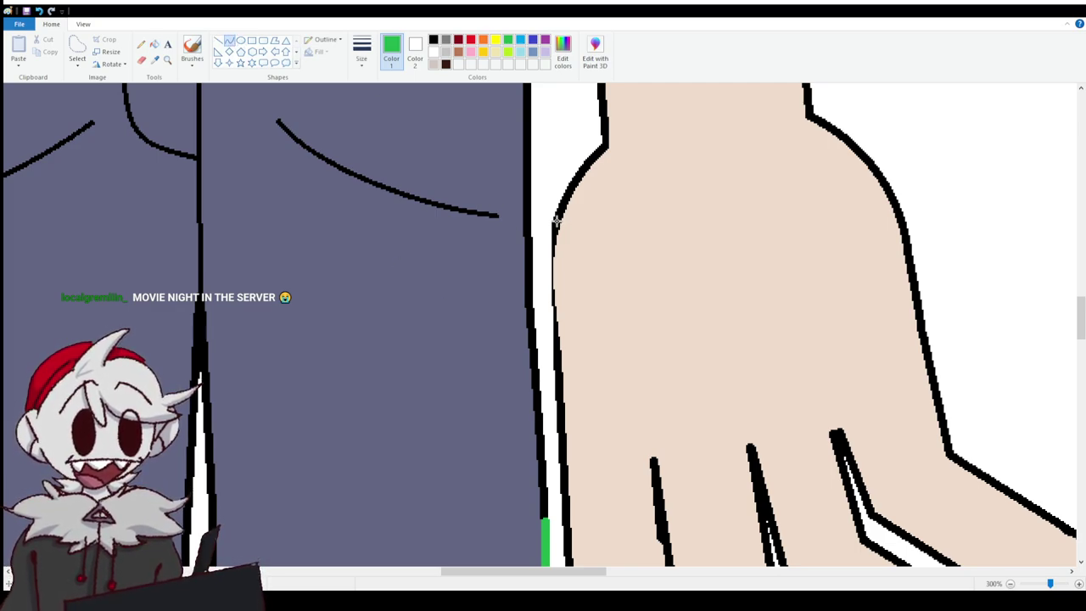
mouse_move(556, 221)
mouse_down()
mouse_move(557, 365)
mouse_move(553, 238)
mouse_move(543, 279)
mouse_move(548, 297)
mouse_move(551, 240)
mouse_up()
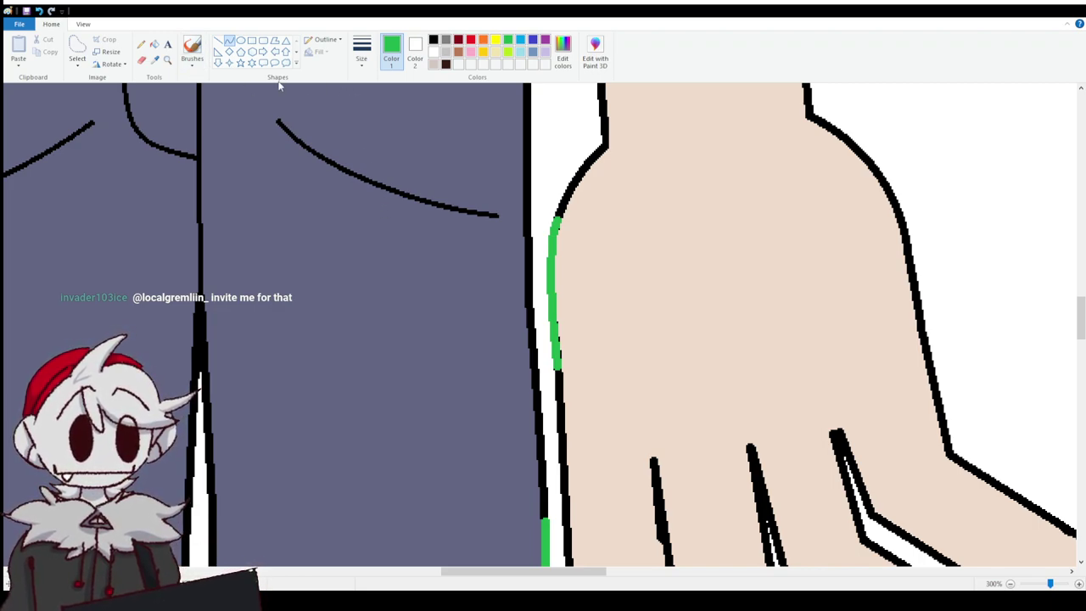
Fill the black outline of the hand and outer forearm with green to match the new palm curve.
click(154, 44)
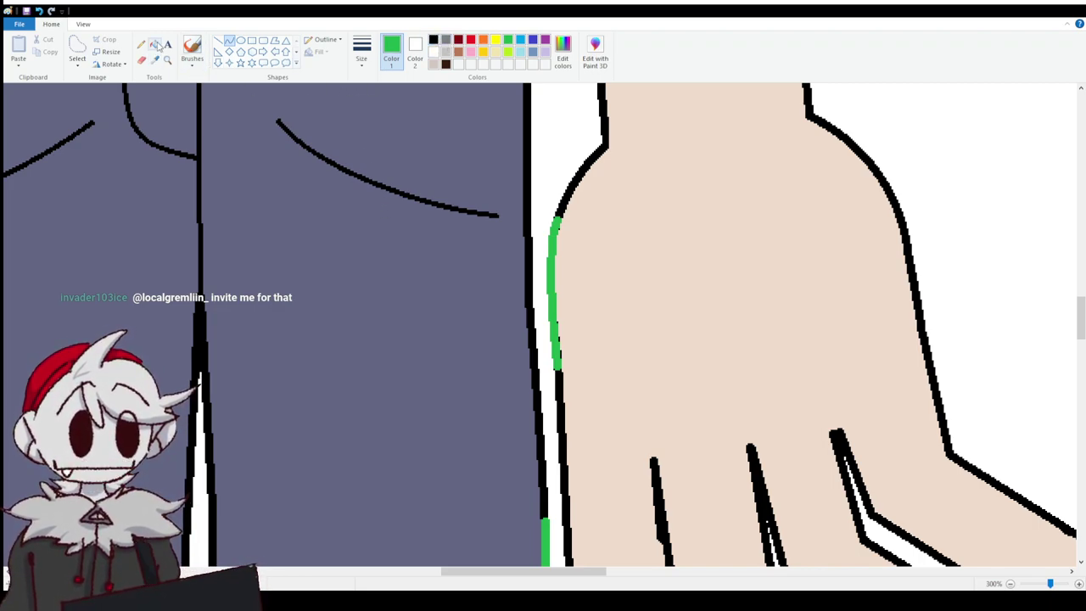
click(558, 397)
scroll(594, 339, up, 5)
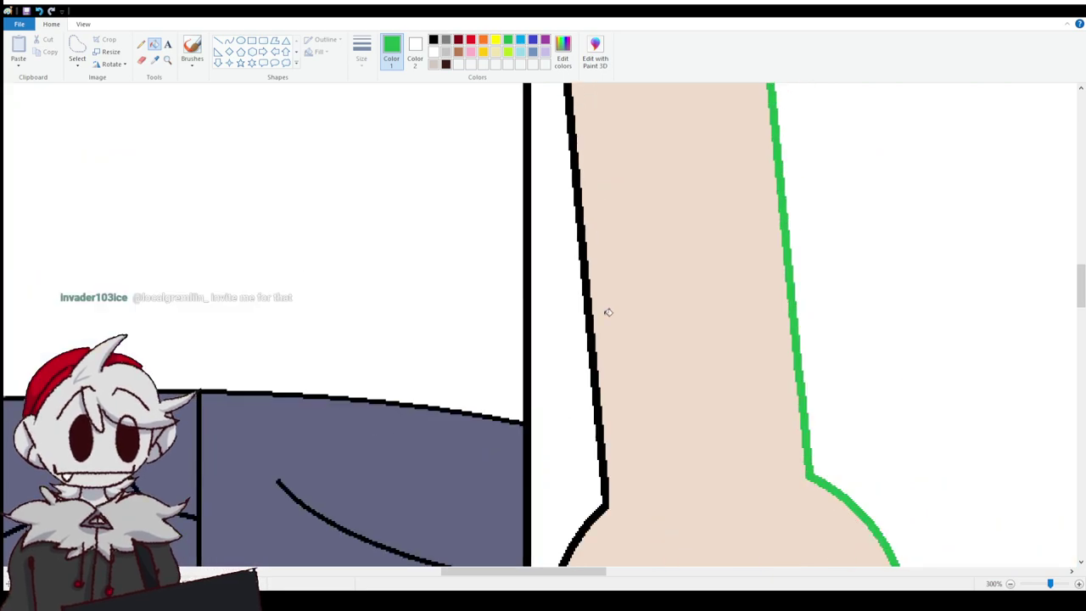
scroll(645, 339, down, 5)
Set the primary colour to the skin tone and the secondary to black, and cover the stray pixels inside the palm edge with a black eraser stroke.
click(433, 53)
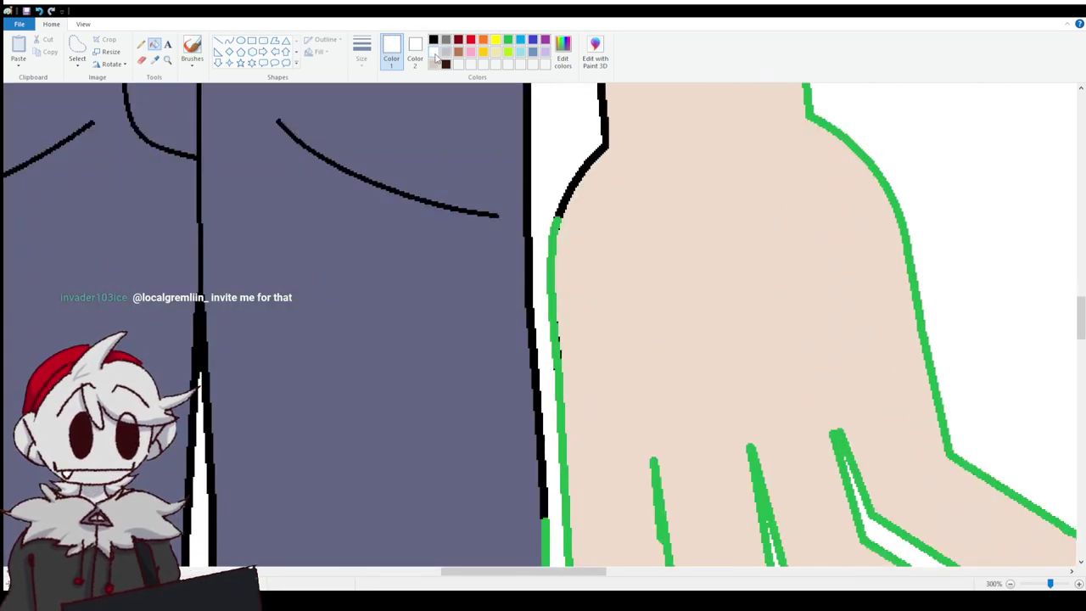
click(433, 64)
click(415, 52)
click(433, 40)
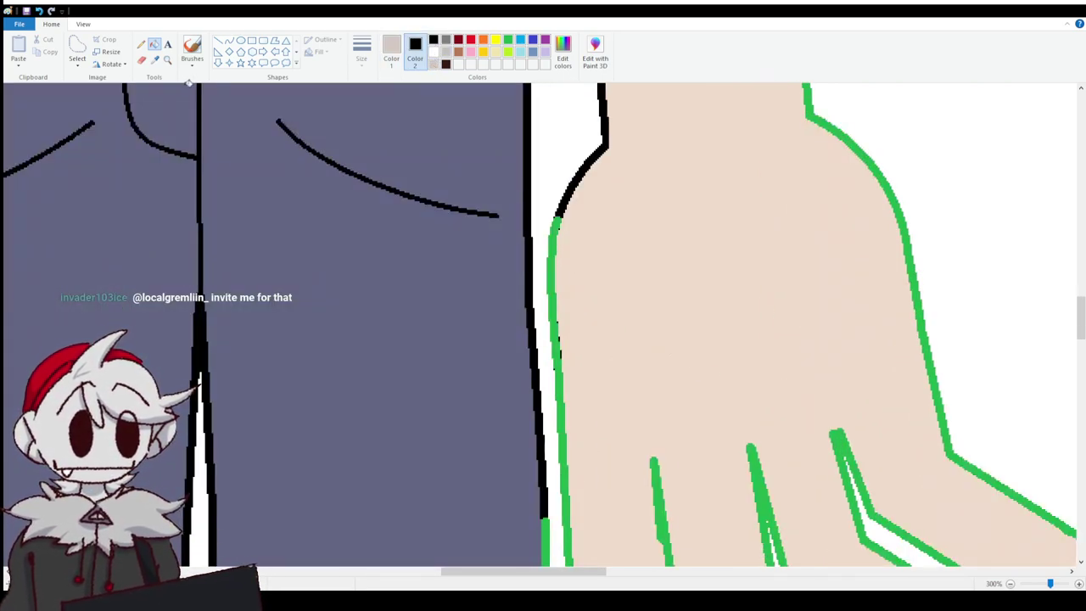
click(141, 60)
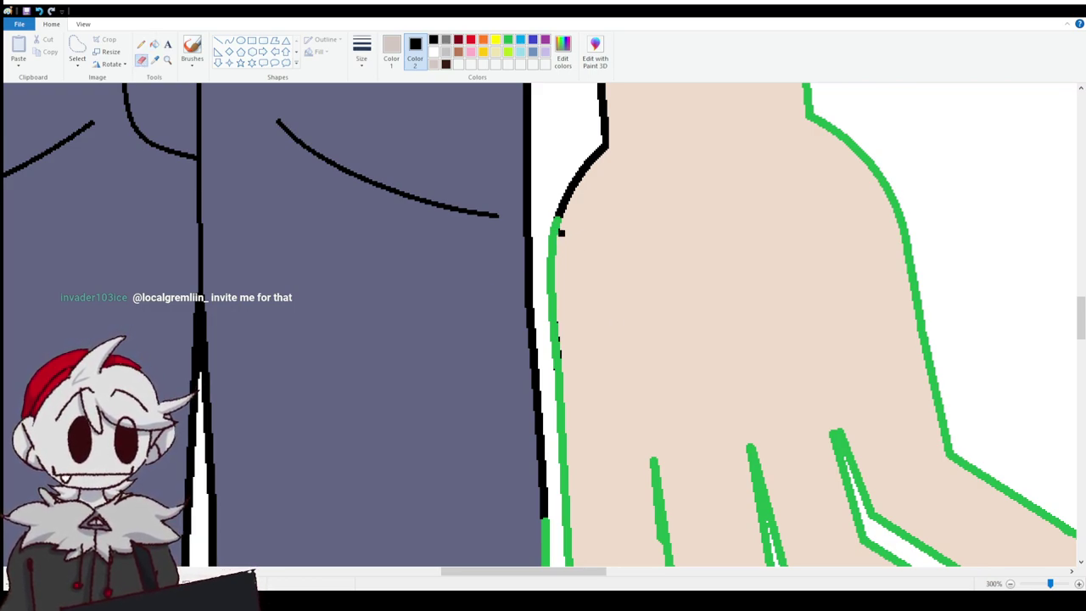
click(154, 44)
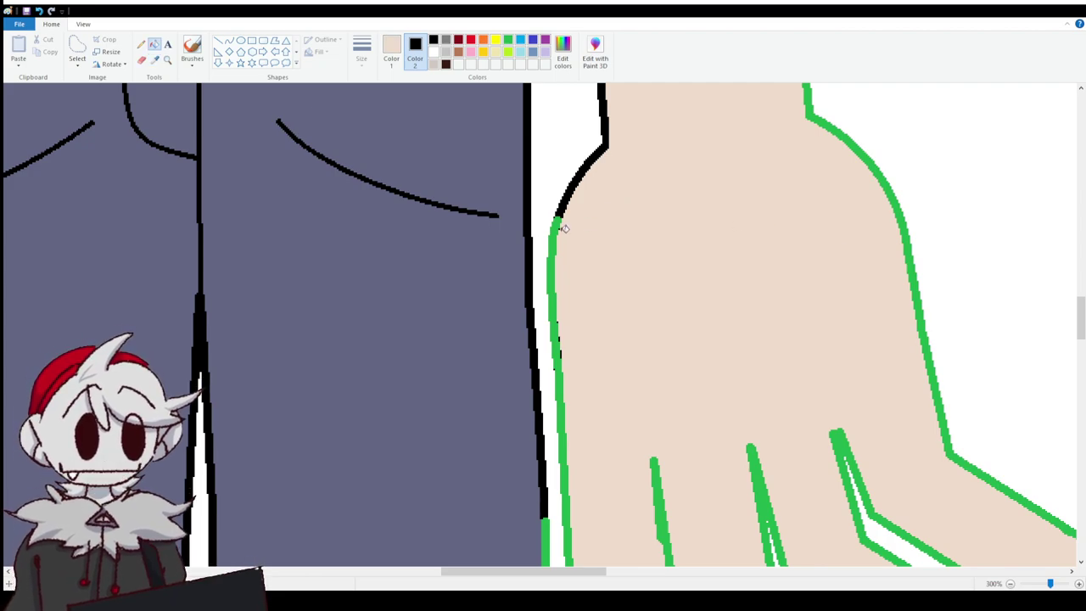
click(141, 60)
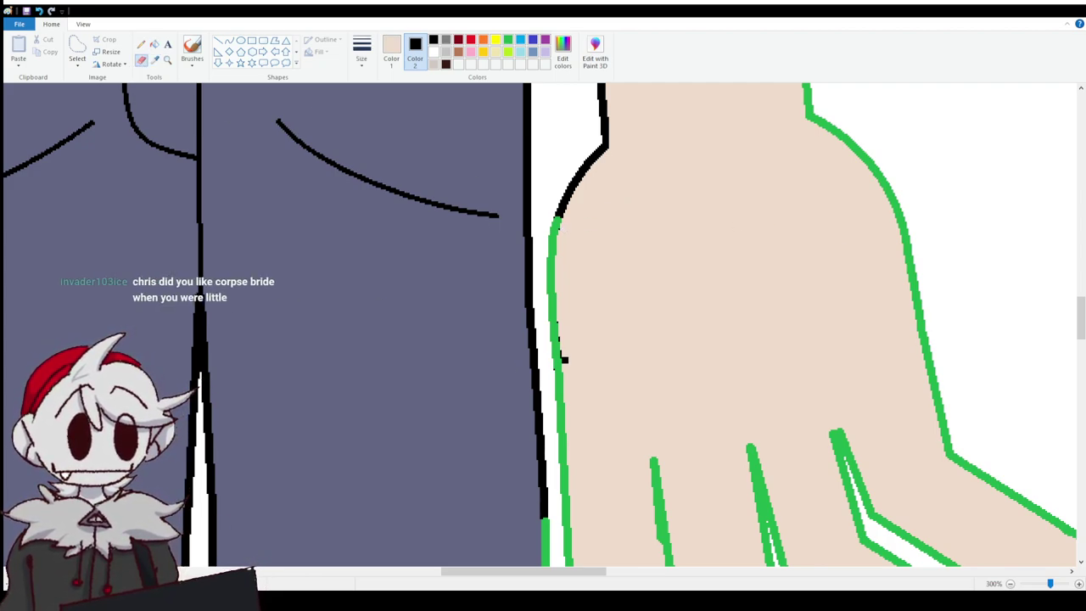
mouse_move(564, 359)
mouse_down()
mouse_move(559, 295)
mouse_move(559, 354)
mouse_move(563, 231)
mouse_up()
Fill the black strip inside the palm edge with skin colour and recolour the green hand and trouser outlines black.
click(154, 44)
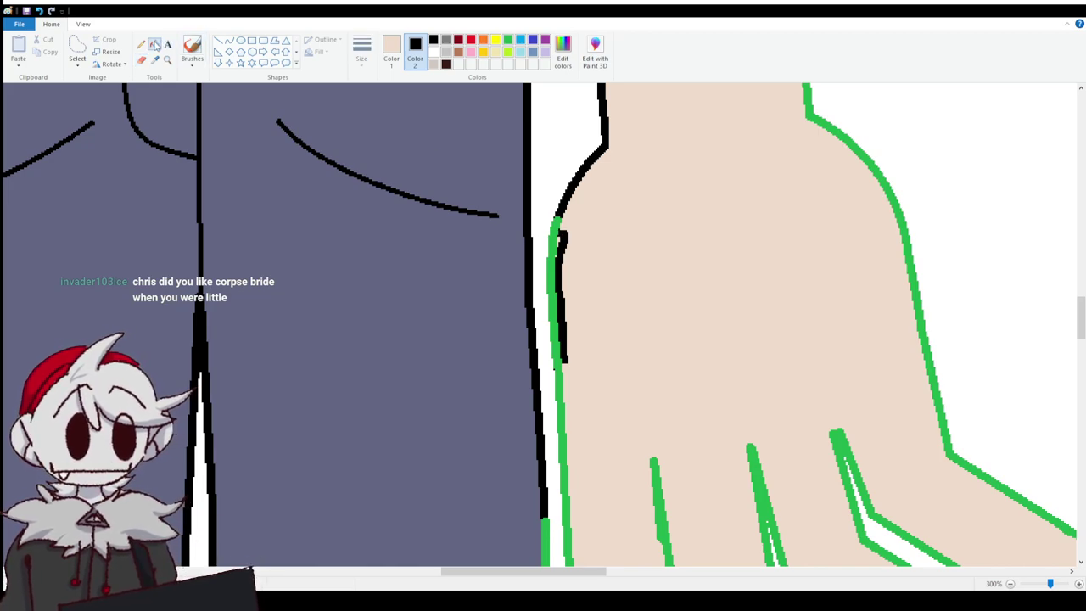
click(567, 237)
scroll(561, 333, down, 5)
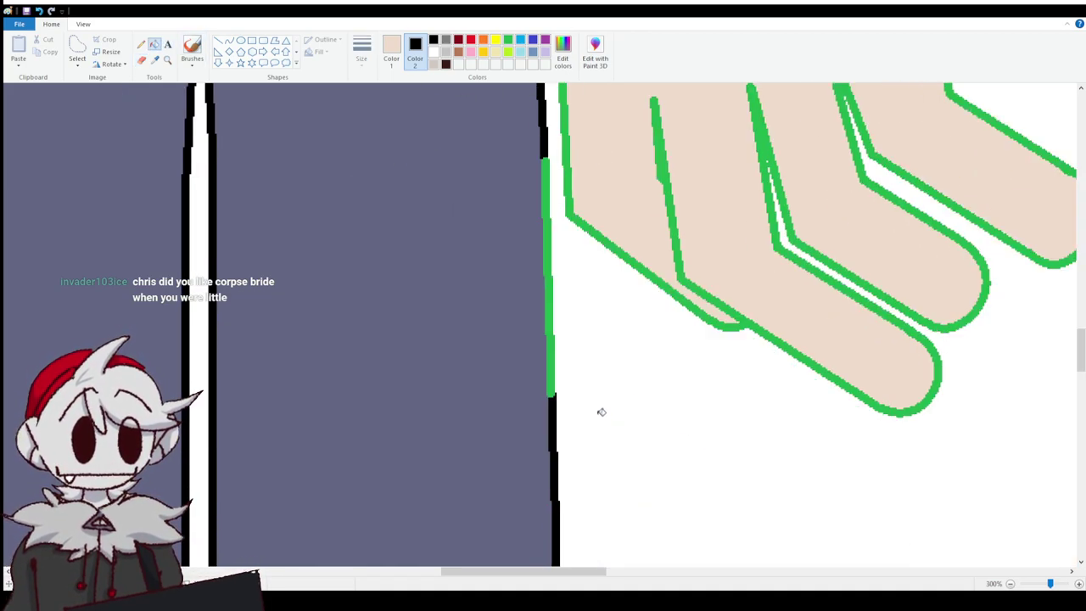
scroll(601, 411, up, 3)
click(564, 365)
click(550, 412)
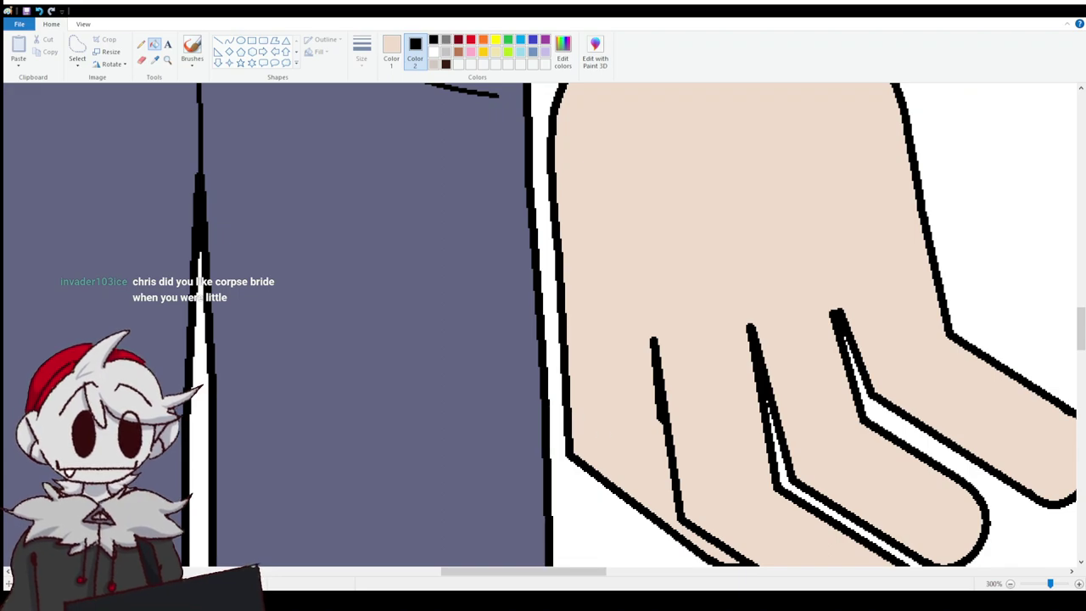
Examine the whole figure and compare the shortened arm with the green guide lines of the other arm.
ctrl+scroll(539, 499, down, 4)
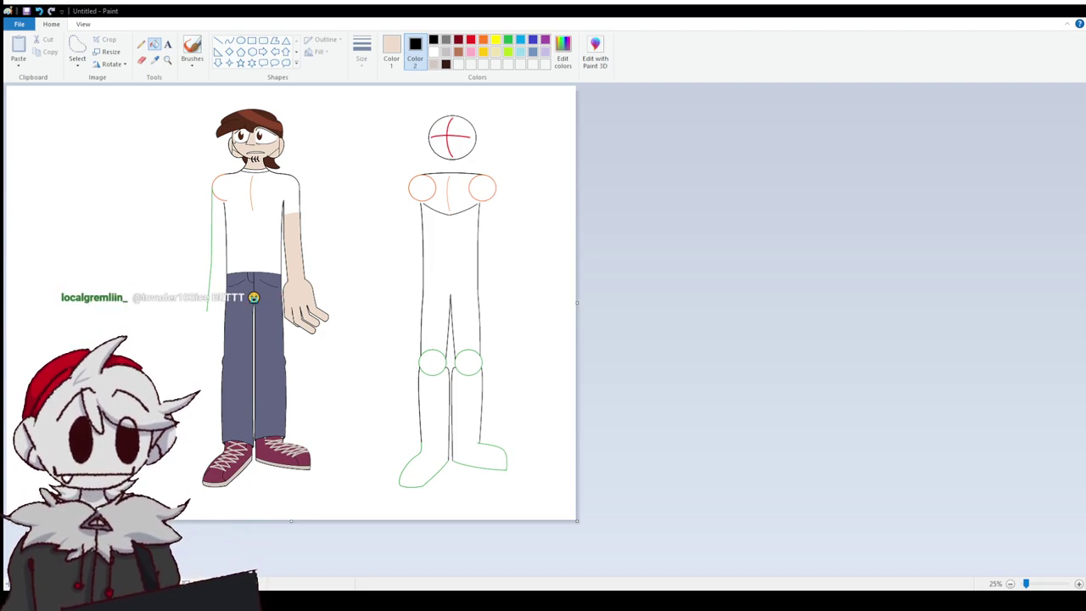
click(1078, 584)
click(1078, 584)
click(1079, 584)
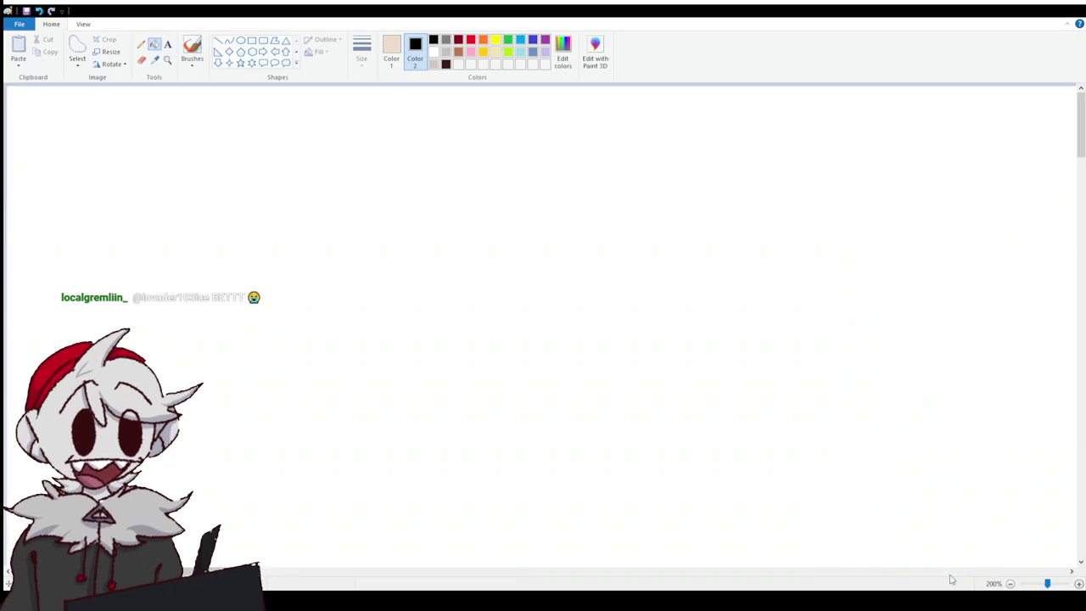
drag(152, 571, 458, 571)
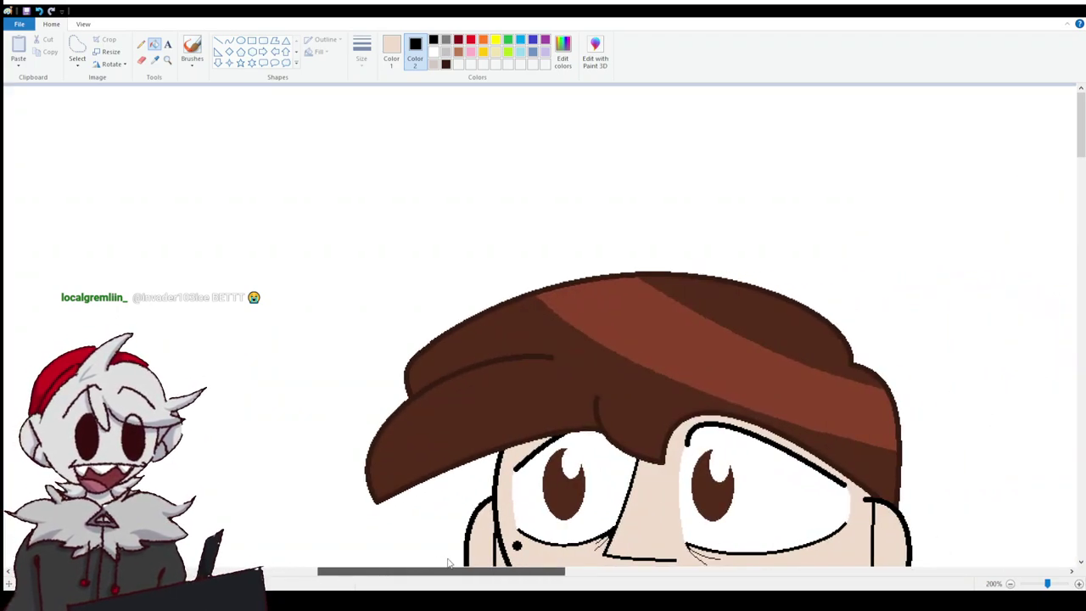
scroll(524, 445, down, 4)
scroll(525, 446, down, 10)
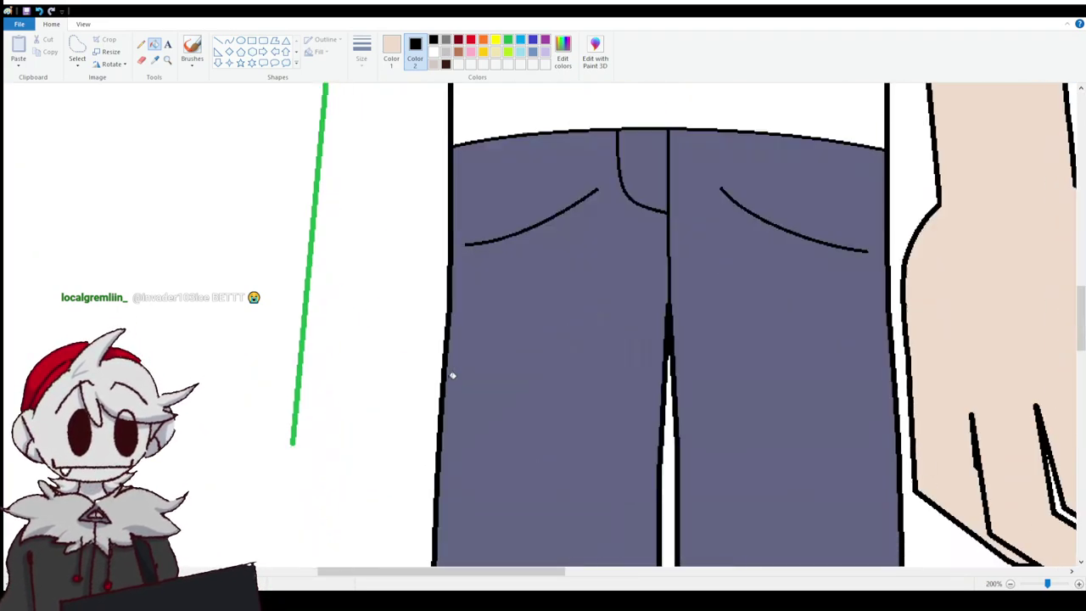
scroll(428, 390, down, 3)
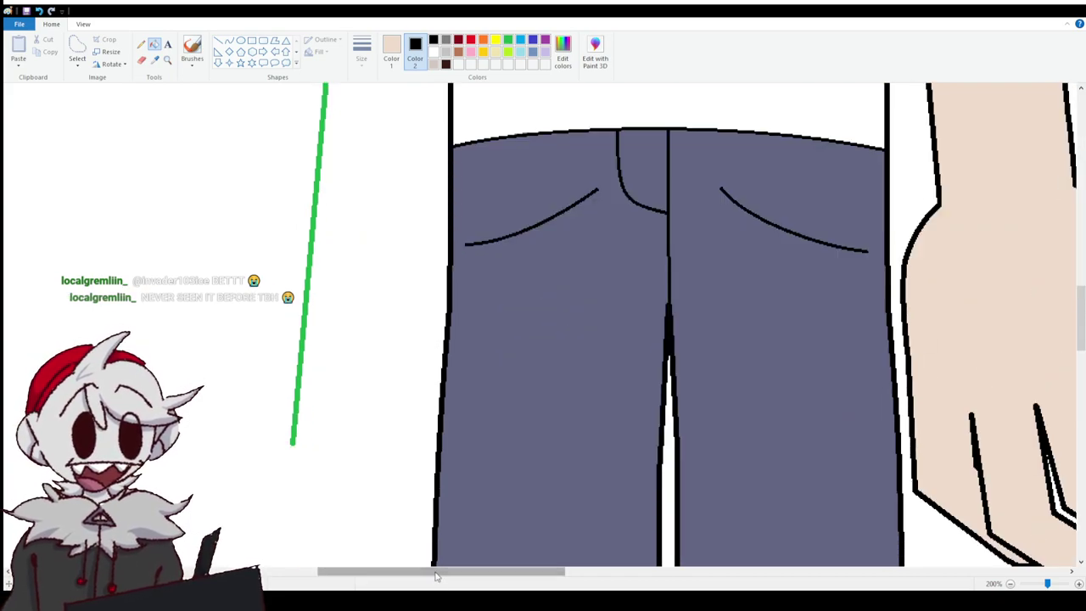
drag(436, 572, 464, 572)
scroll(543, 322, up, 8)
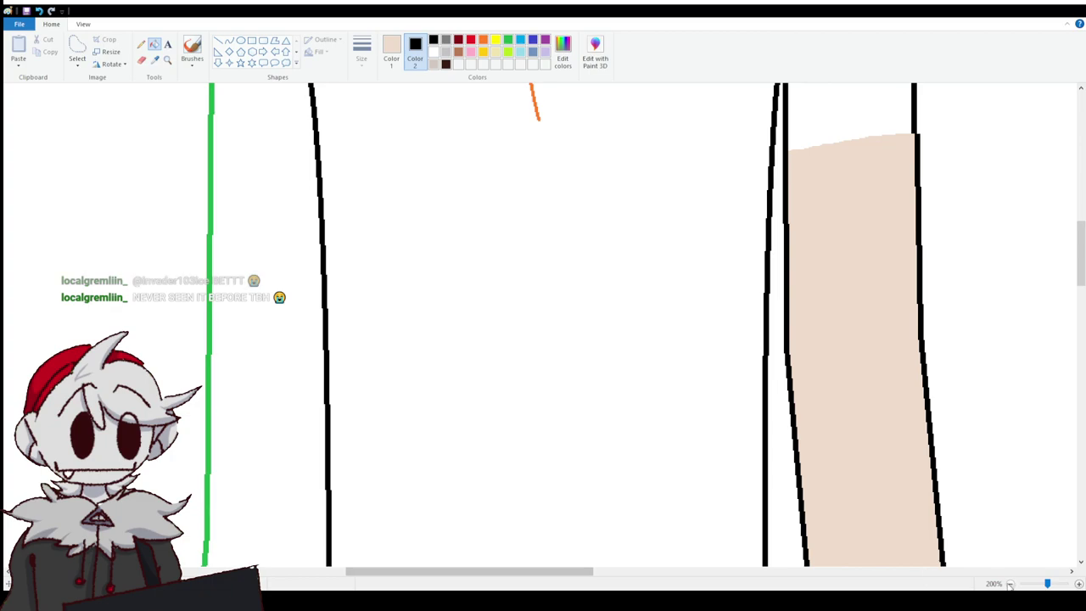
scroll(365, 206, down, 2)
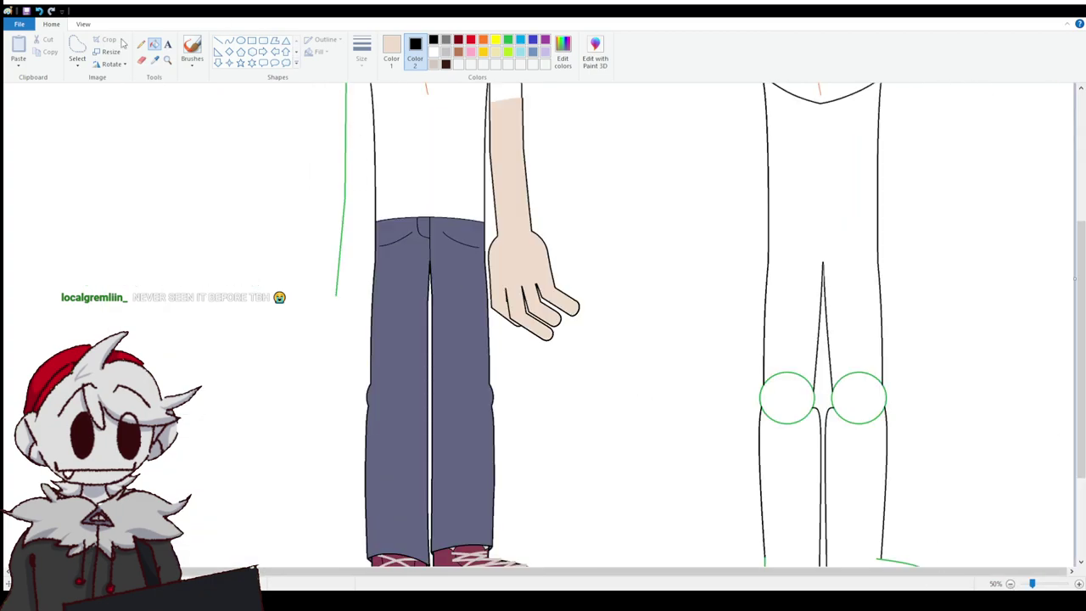
Set the secondary colour to white, select the lower part of the green arm guide with a rectangular selection and move it up to shorten the guide.
click(77, 53)
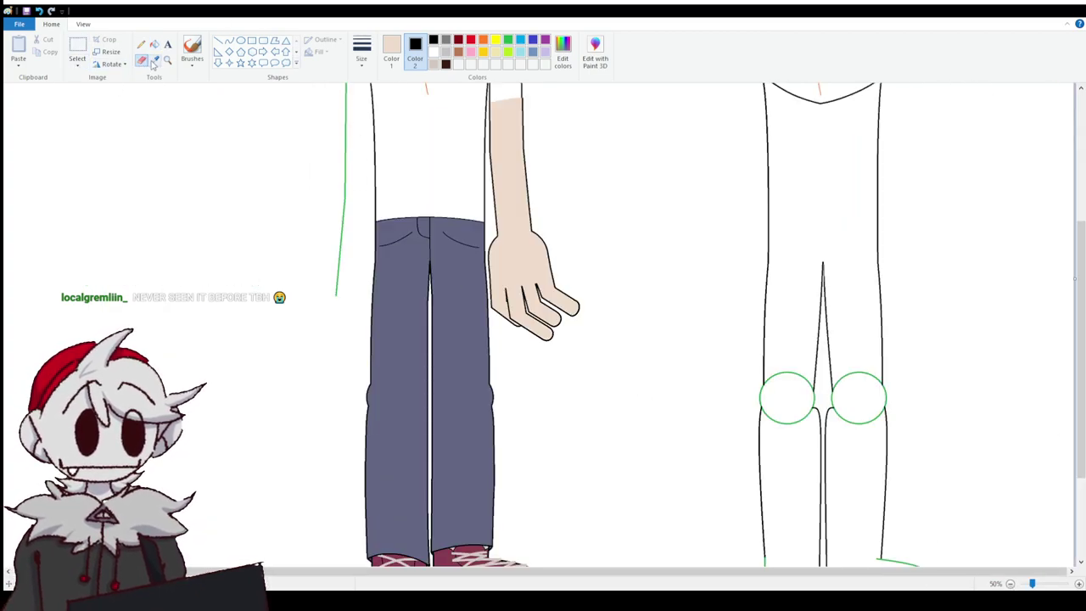
scroll(325, 349, up, 3)
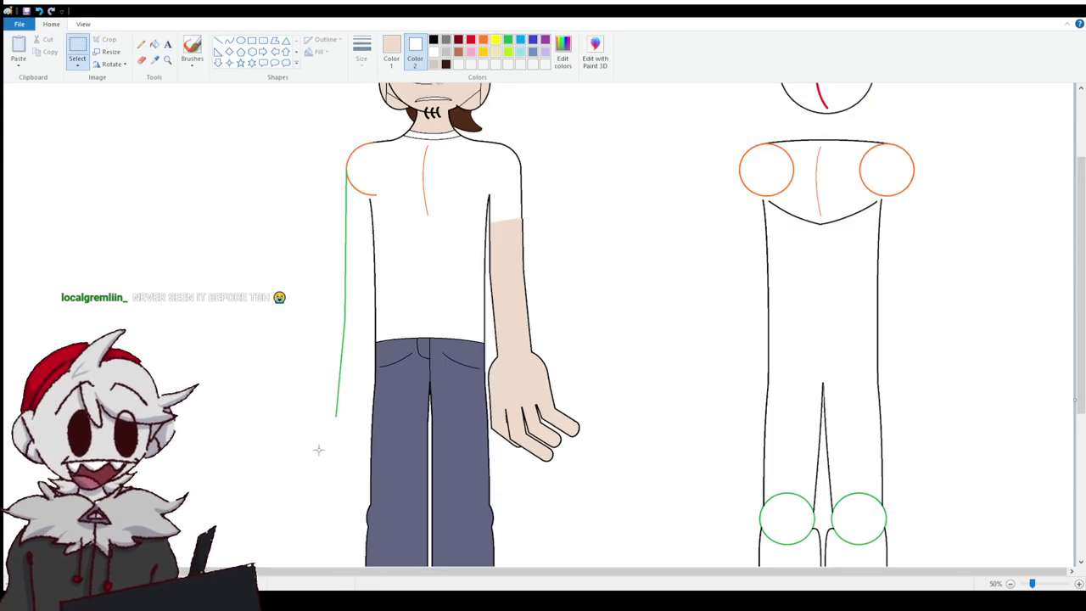
drag(353, 313, 344, 250)
scroll(361, 429, up, 3)
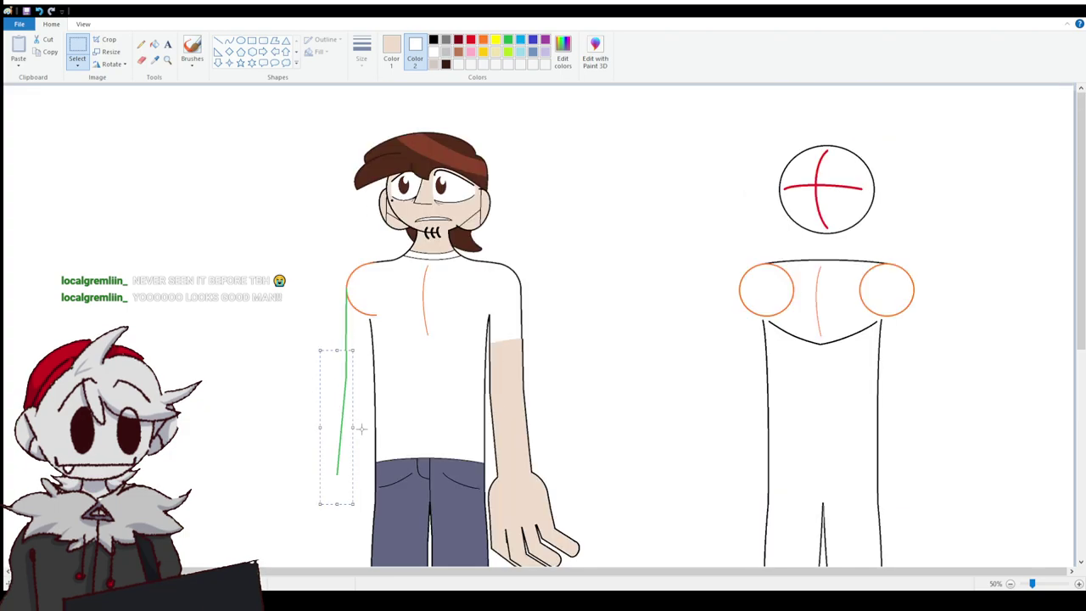
click(1079, 584)
click(1079, 584)
scroll(504, 441, down, 8)
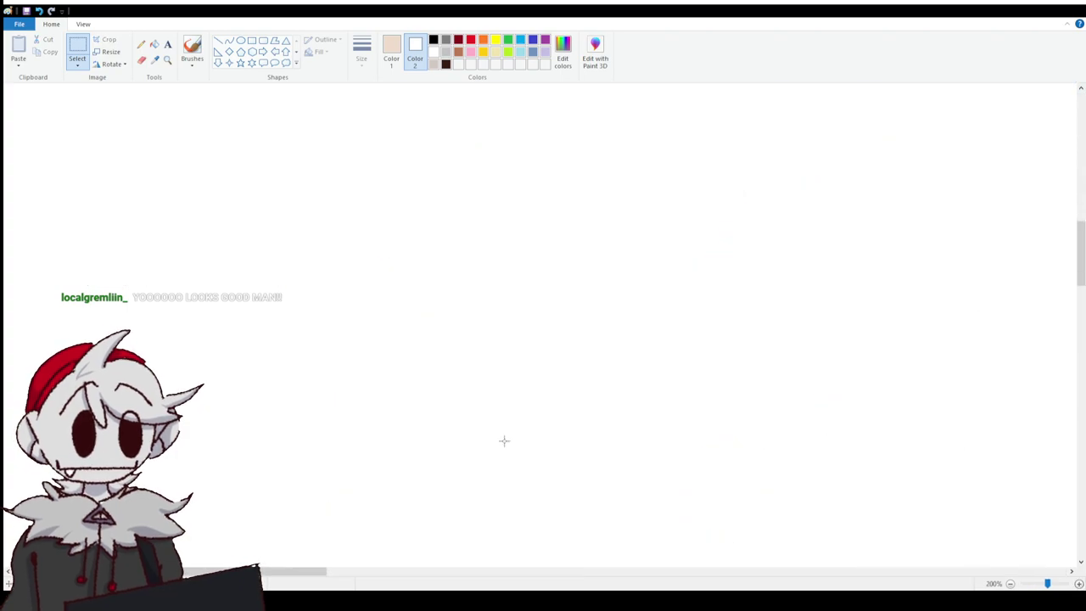
Examine the shortened green arm guide against the trousers, the finished arm and the whole figure.
drag(235, 571, 444, 562)
scroll(350, 356, down, 3)
scroll(475, 314, up, 2)
drag(404, 483, 470, 206)
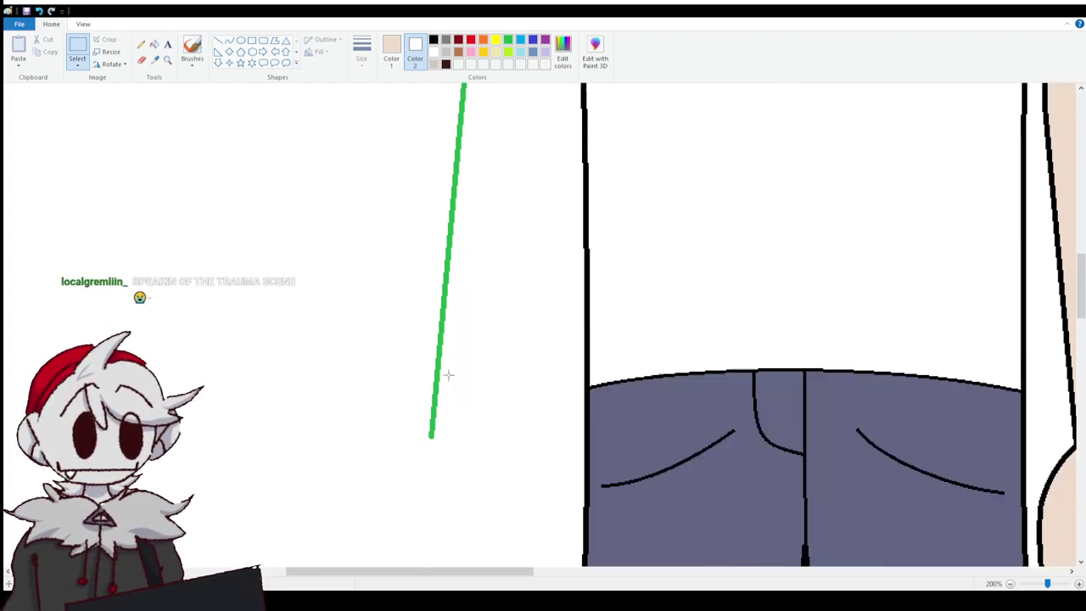
scroll(544, 323, down, 2)
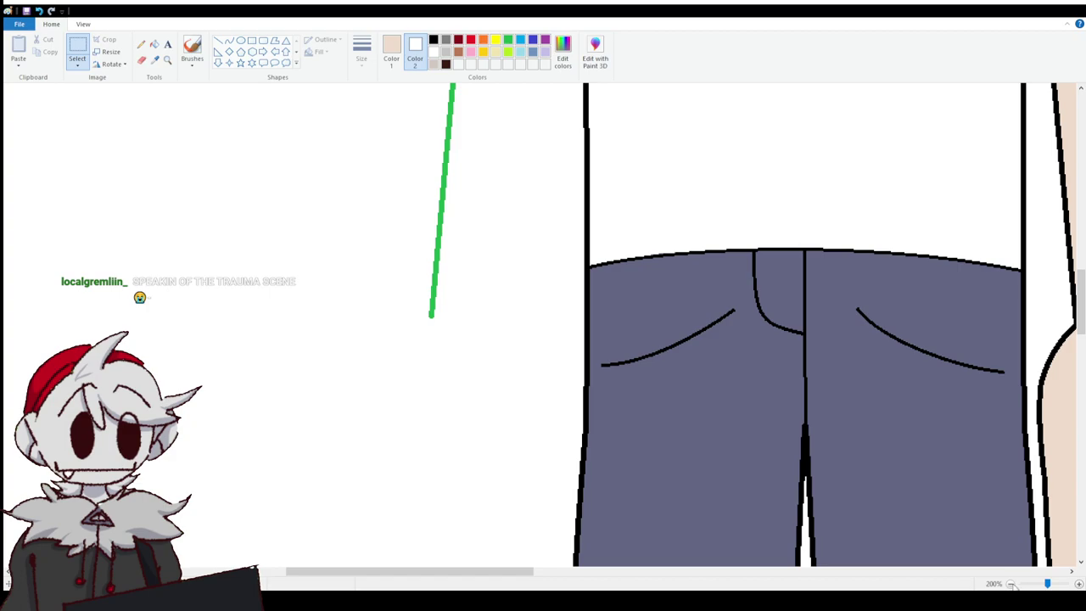
click(1010, 584)
click(1010, 584)
scroll(607, 478, up, 5)
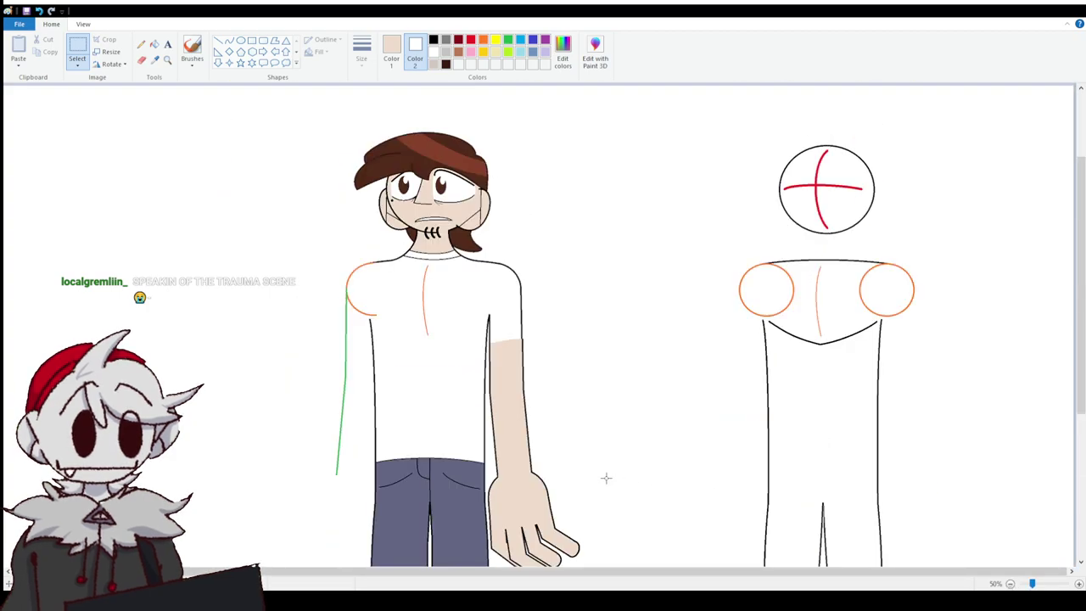
scroll(606, 478, down, 3)
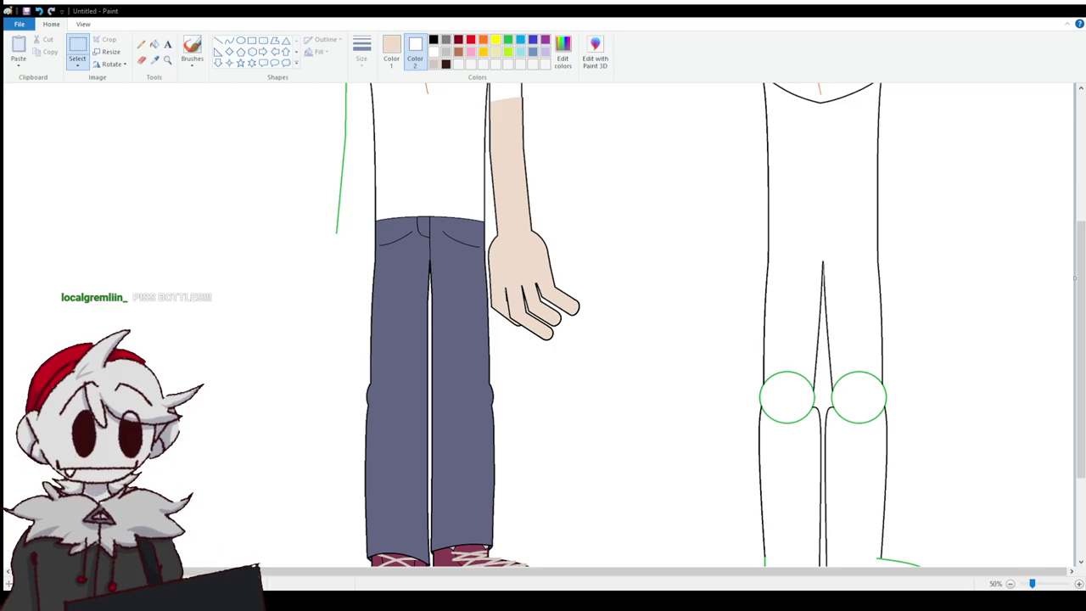
Try flipping the lower section of the green arm guide horizontally and moving it back onto the end of the upper section.
click(1078, 584)
click(1079, 583)
drag(265, 570, 413, 561)
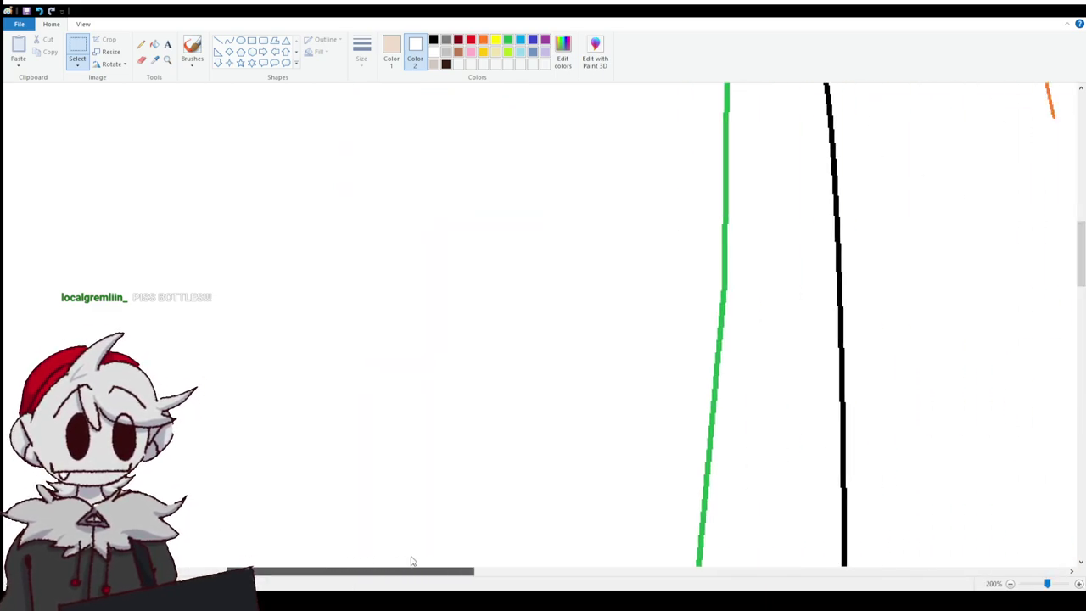
scroll(441, 556, right, 4)
scroll(368, 429, down, 4)
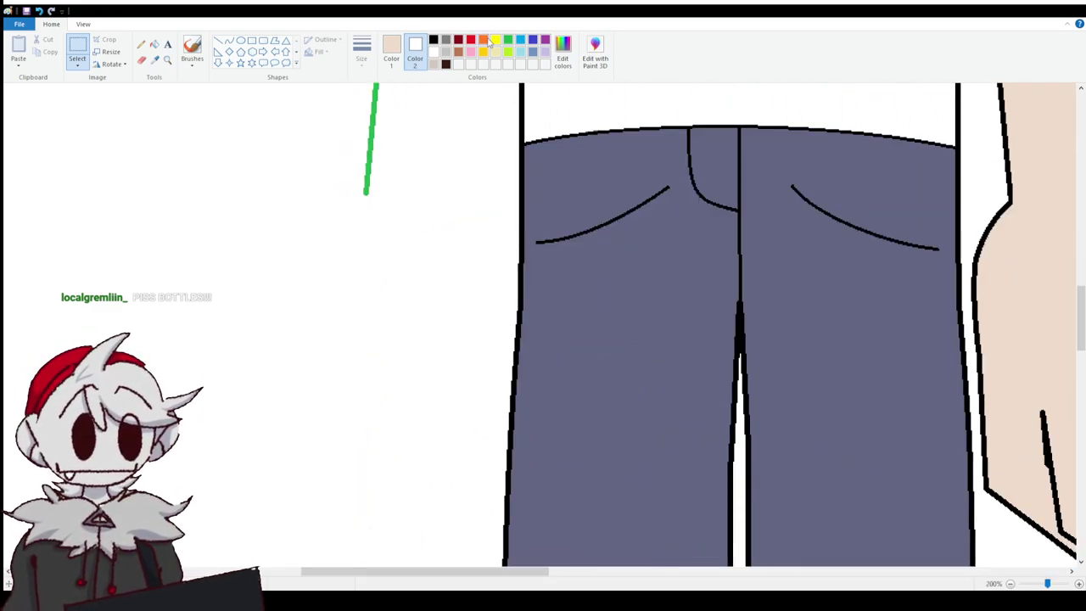
scroll(274, 393, up, 5)
scroll(264, 376, down, 1)
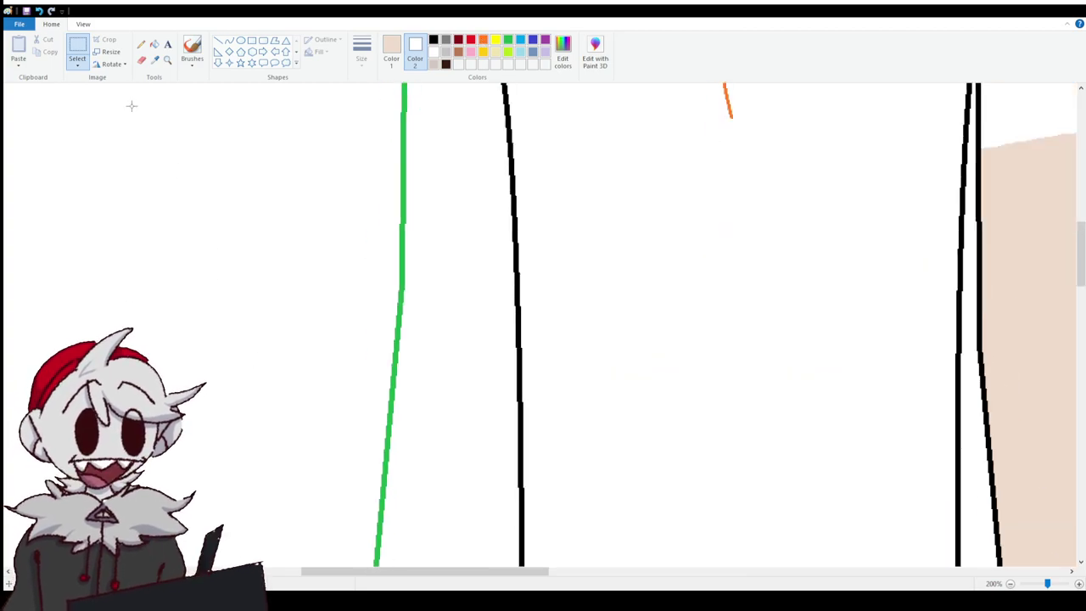
scroll(275, 249, down, 4)
drag(309, 370, 420, 291)
scroll(367, 262, up, 4)
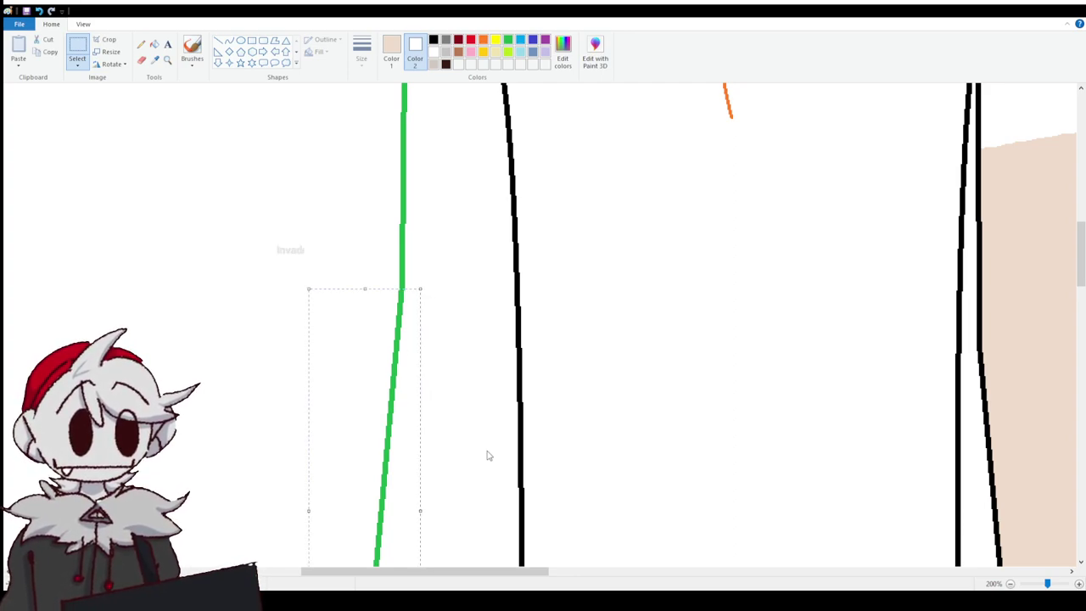
click(506, 477)
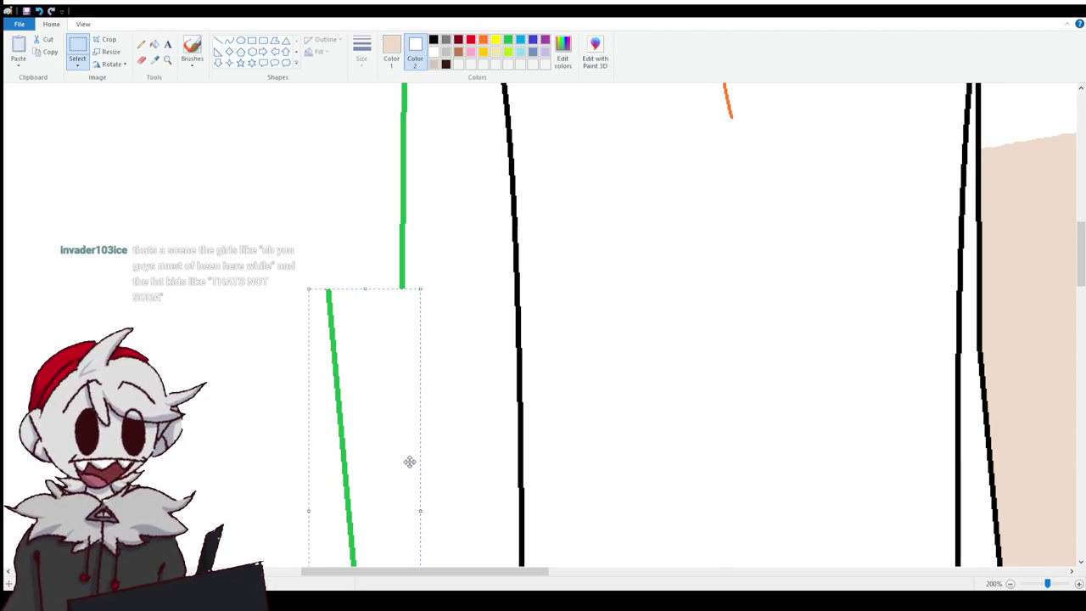
drag(350, 339, 424, 341)
Compare the inward-bent green guide with the figure and undo the change to its lower section.
scroll(380, 342, down, 4)
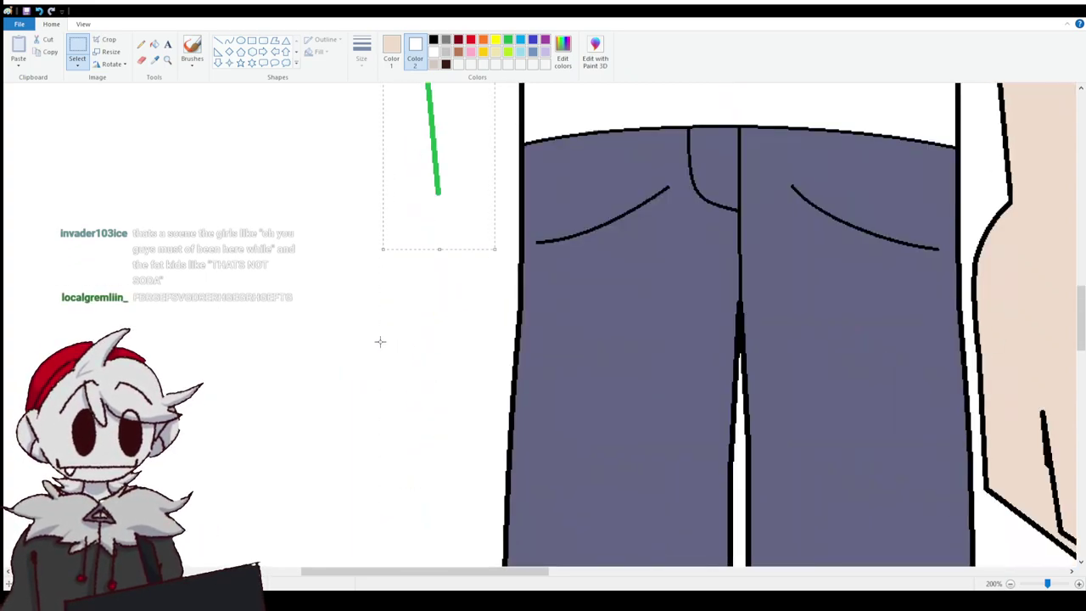
scroll(380, 341, up, 4)
scroll(568, 426, down, 3)
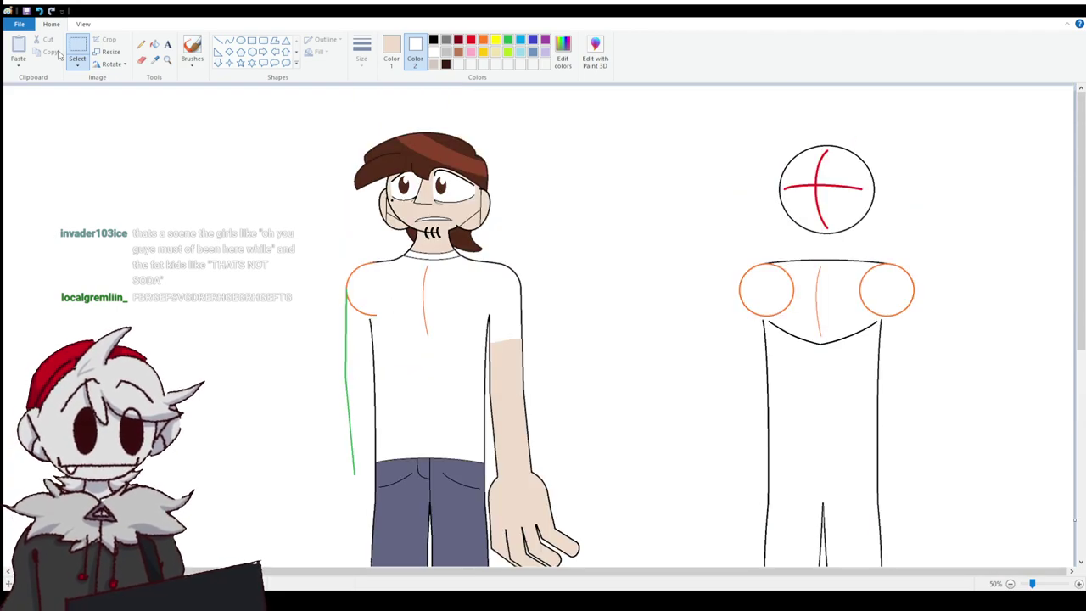
click(39, 10)
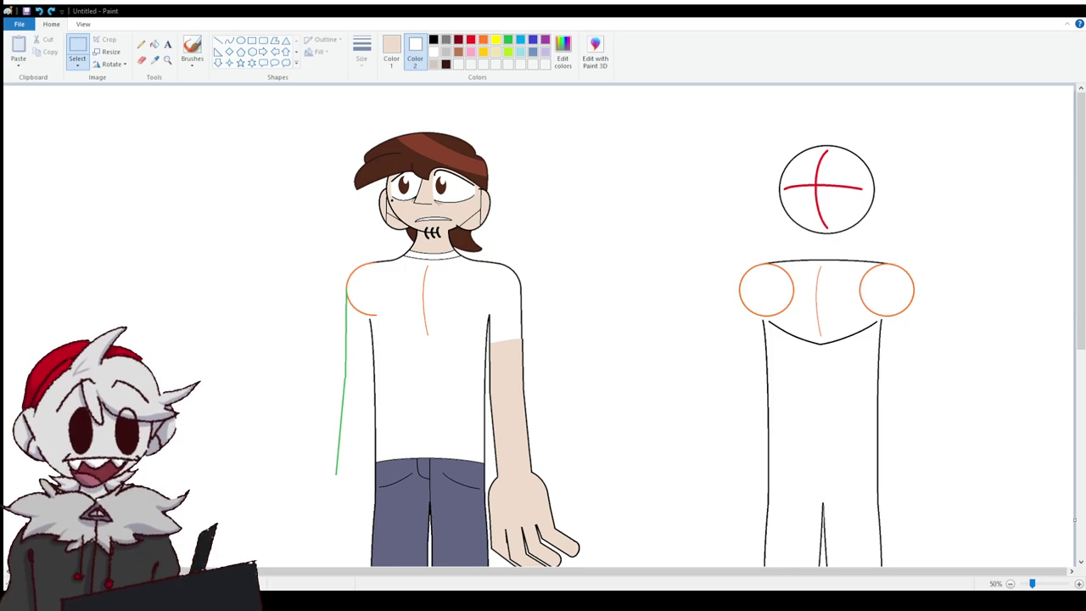
Set the primary colour to orange and draw a circle near the lower end of the green arm line as the hand guide.
click(1078, 584)
scroll(598, 475, down, 3)
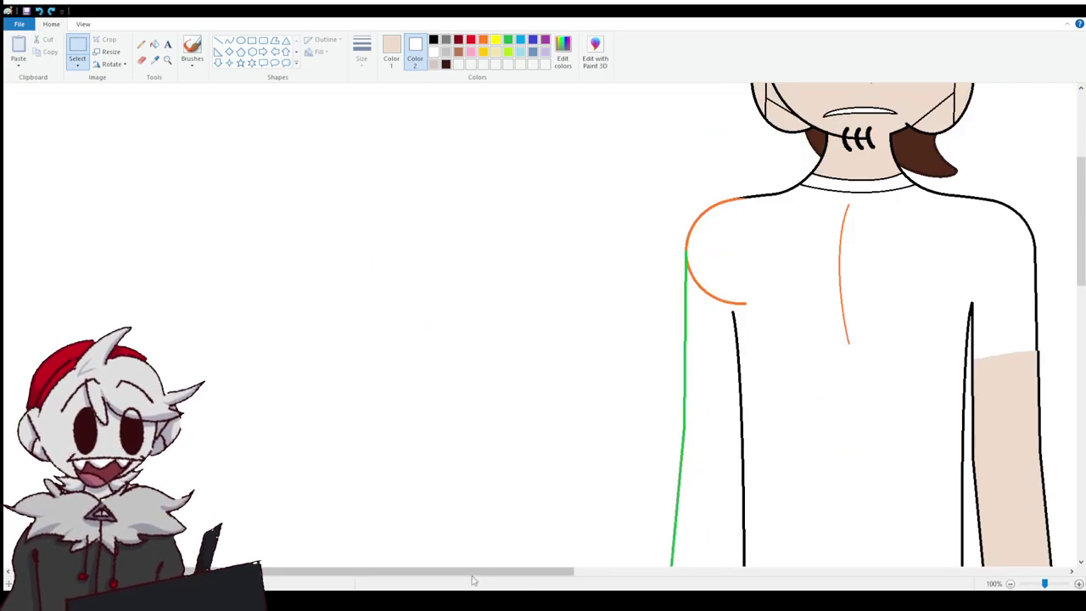
scroll(474, 581, right, 4)
scroll(475, 431, up, 1)
scroll(509, 399, down, 5)
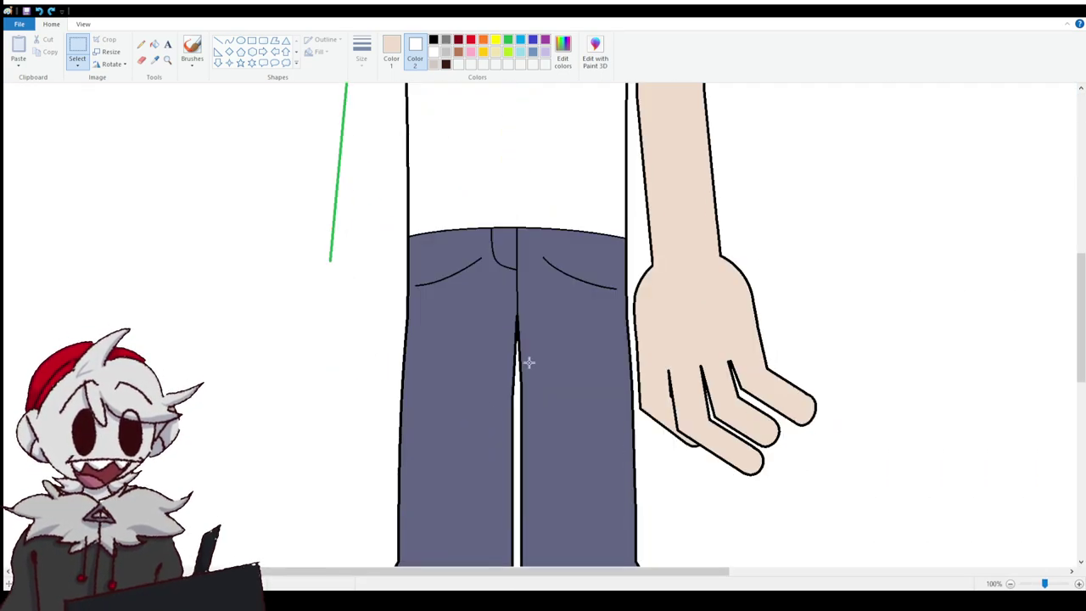
click(1079, 584)
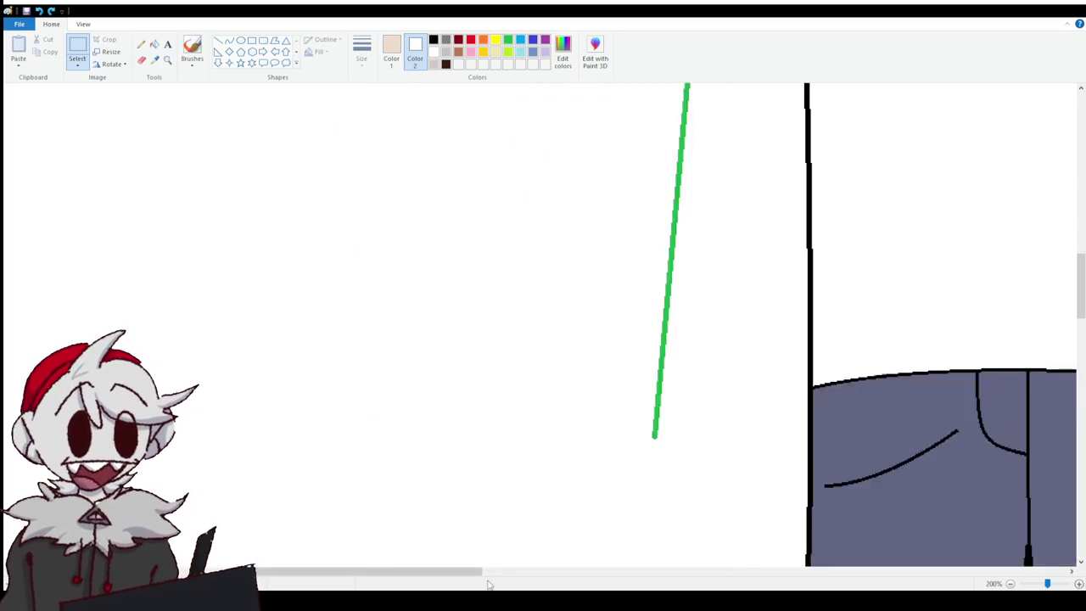
scroll(488, 584, right, 3)
scroll(483, 368, down, 3)
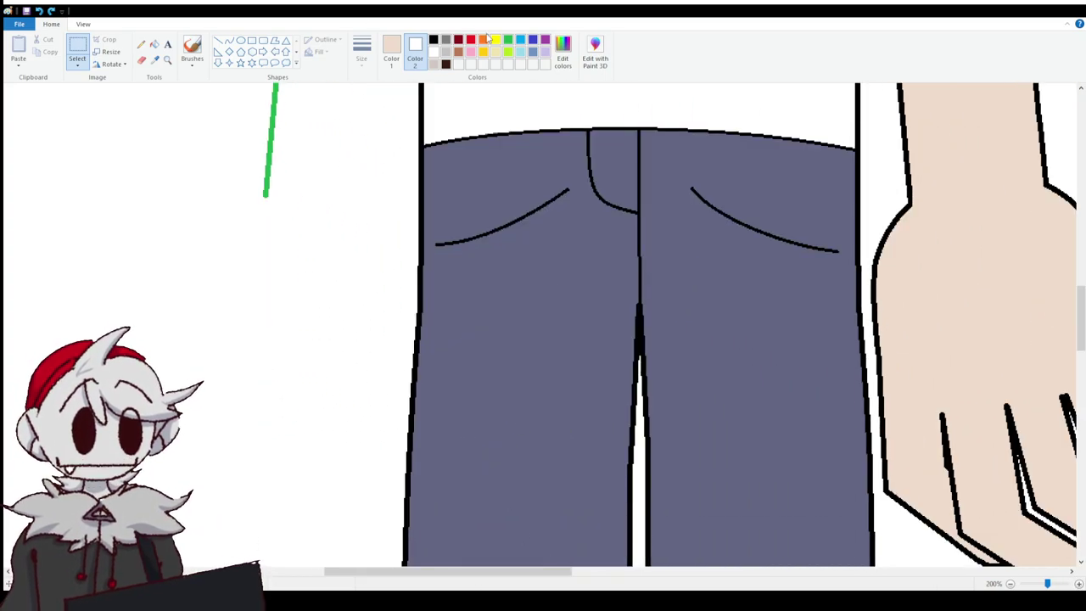
click(483, 41)
click(432, 53)
click(392, 53)
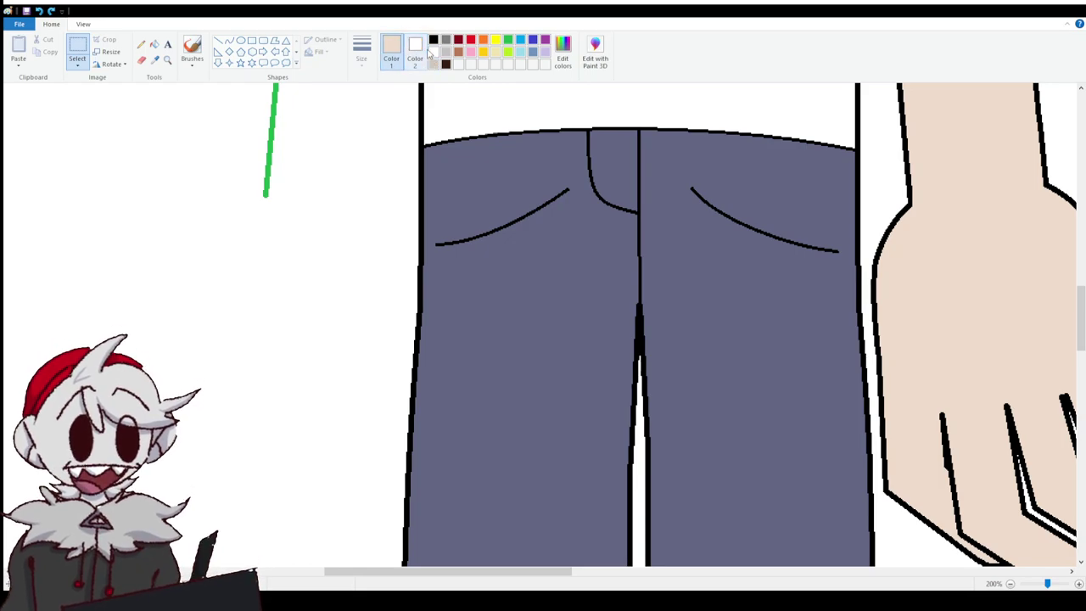
click(483, 41)
click(240, 40)
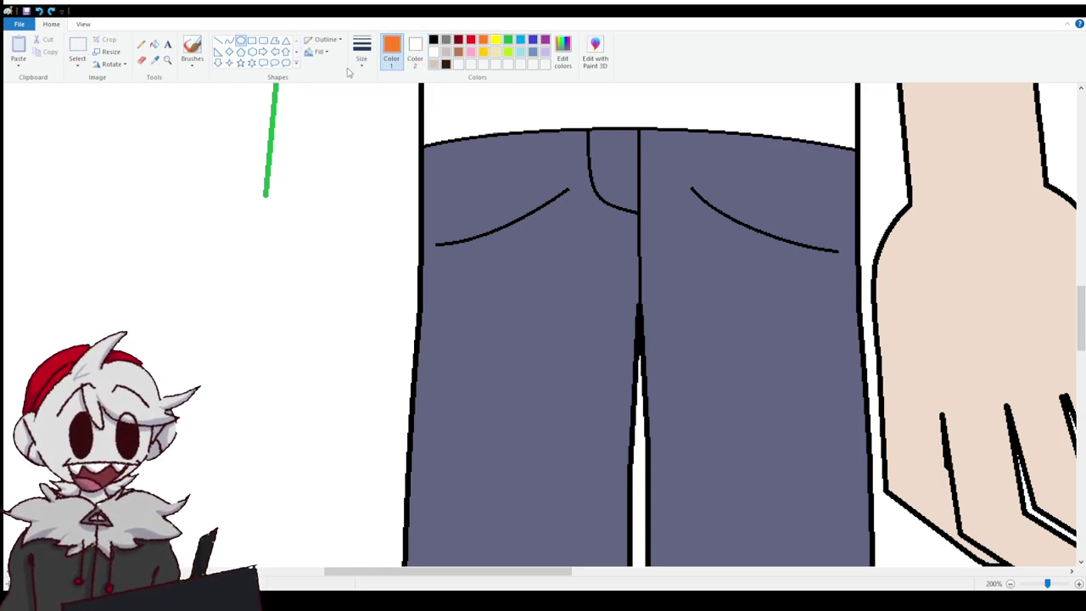
drag(232, 207, 470, 441)
Move the orange hand circle up to the end of the green arm line and widen it slightly to overlap the trousers.
drag(408, 375, 356, 357)
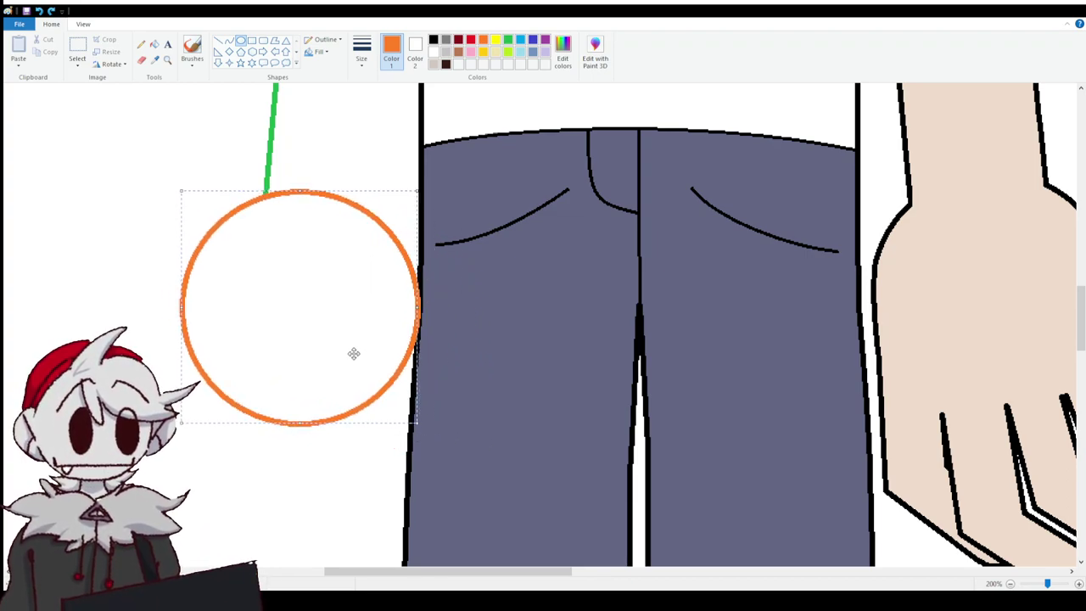
mouse_move(418, 307)
mouse_down()
mouse_move(402, 288)
mouse_move(440, 300)
mouse_up()
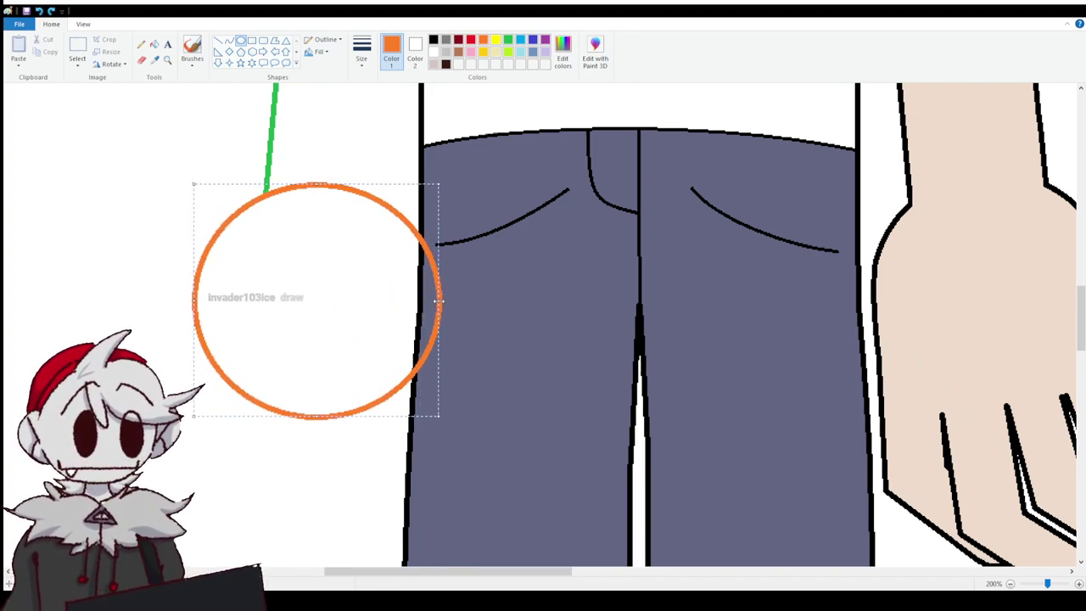
scroll(492, 454, up, 3)
scroll(311, 160, down, 3)
click(328, 148)
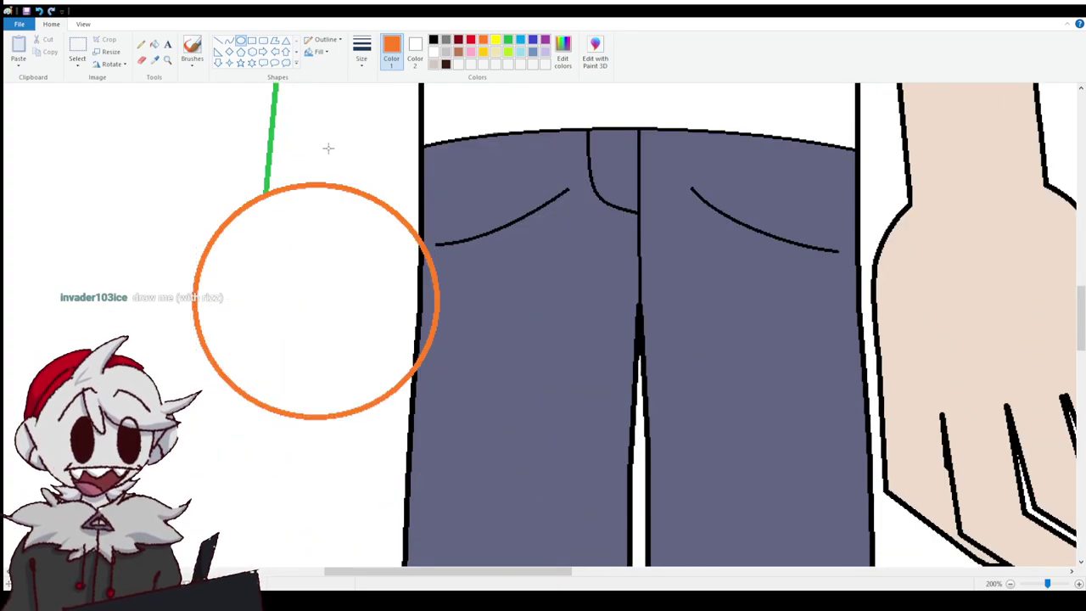
Set the primary colour to green and draw the inner forearm line from the orange circle up to the torso outline.
click(508, 40)
click(218, 40)
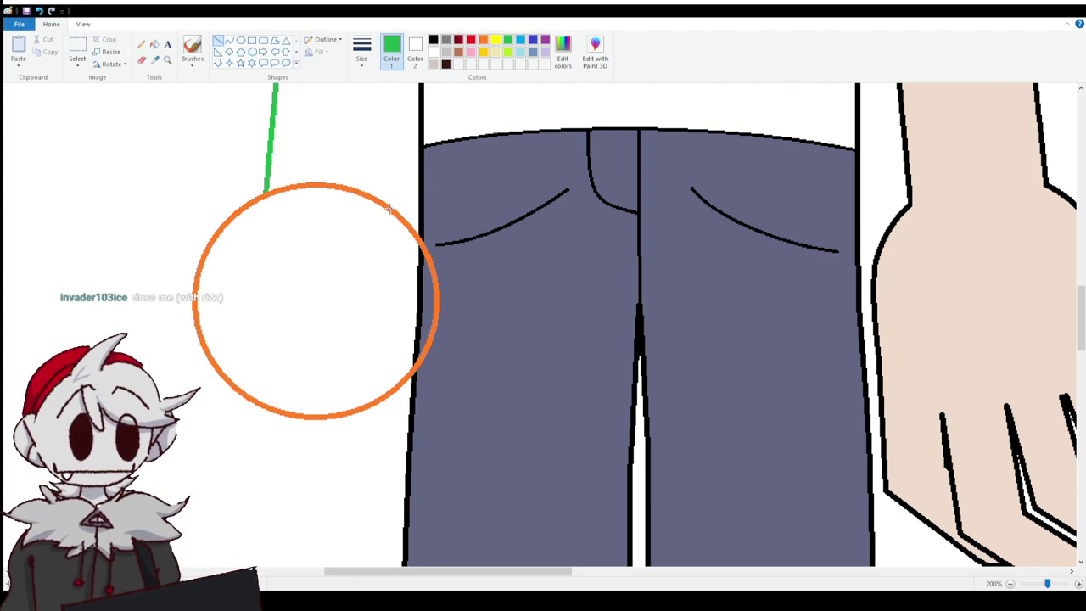
mouse_move(391, 208)
mouse_down()
mouse_move(388, 129)
mouse_move(417, 243)
mouse_move(418, 223)
mouse_up()
scroll(399, 170, up, 3)
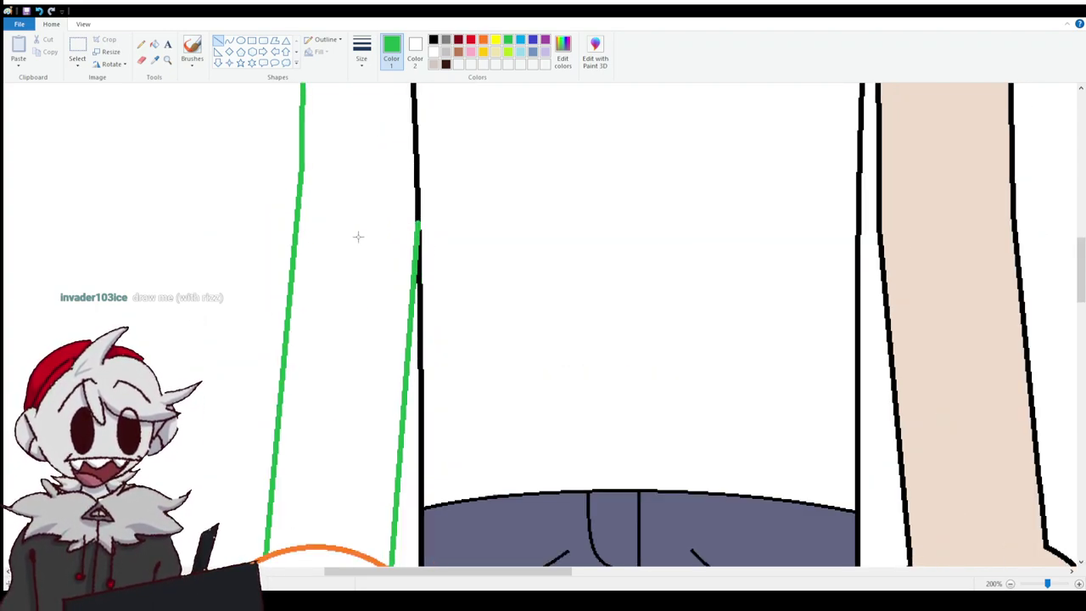
scroll(359, 237, down, 5)
scroll(668, 381, up, 2)
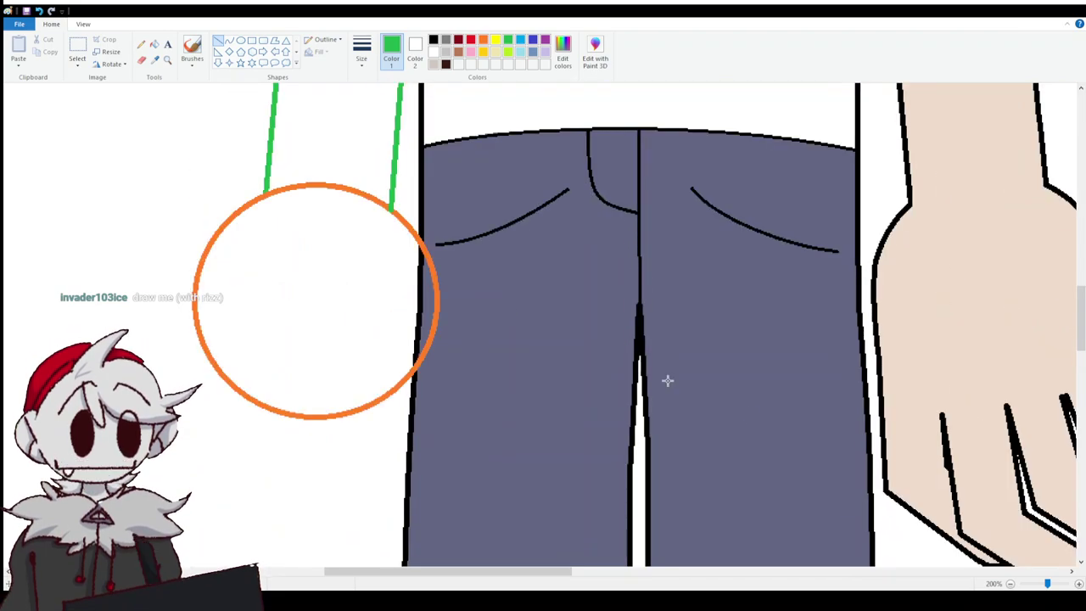
Draw two short green lines over the trouser outline where the orange circle crosses it.
click(1079, 584)
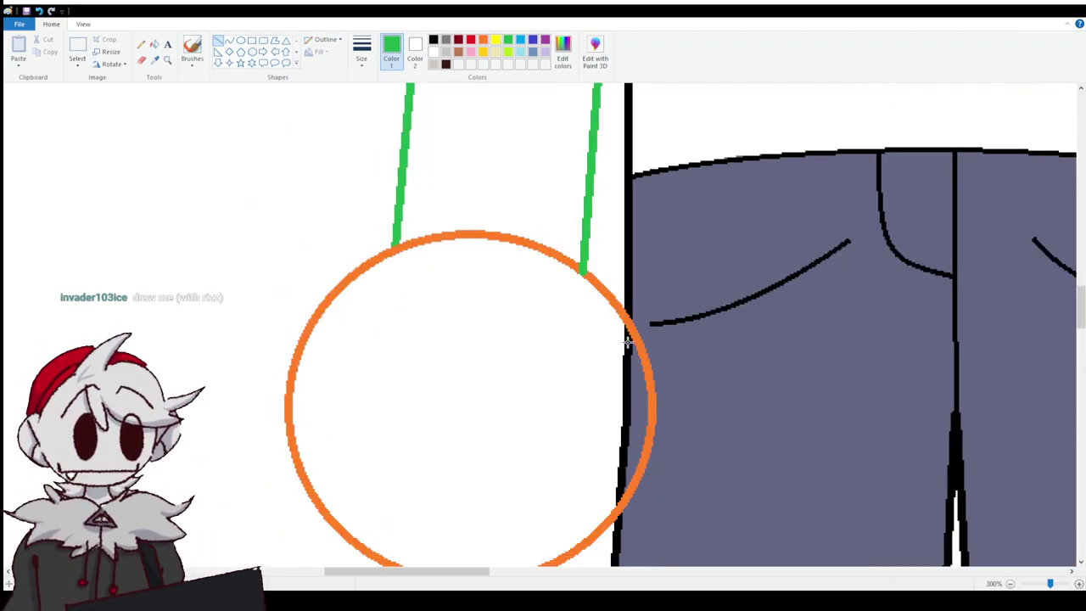
drag(627, 341, 629, 287)
scroll(586, 314, down, 2)
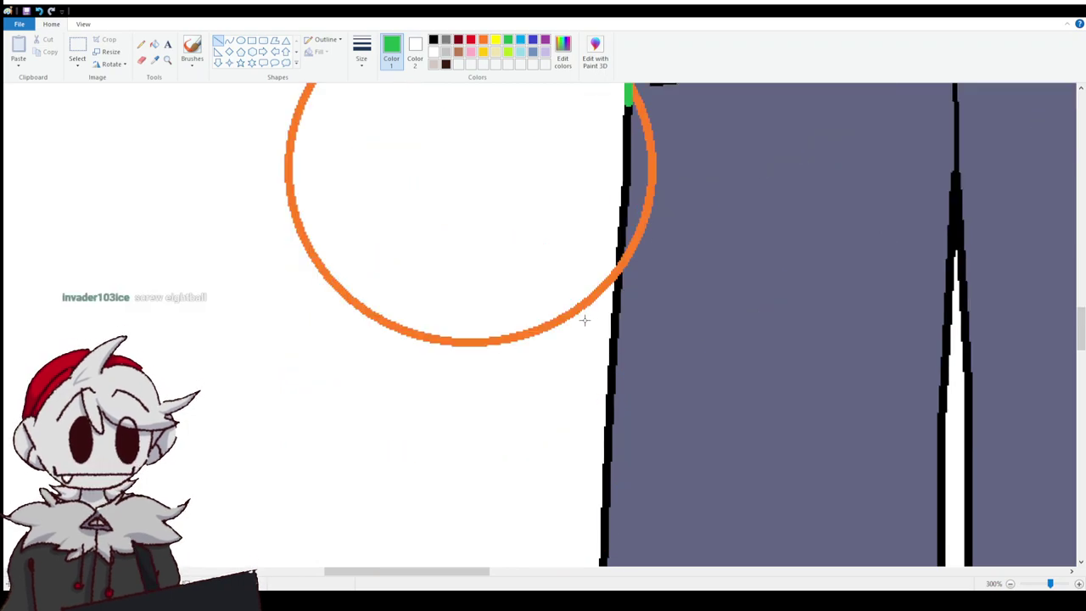
drag(618, 285, 619, 252)
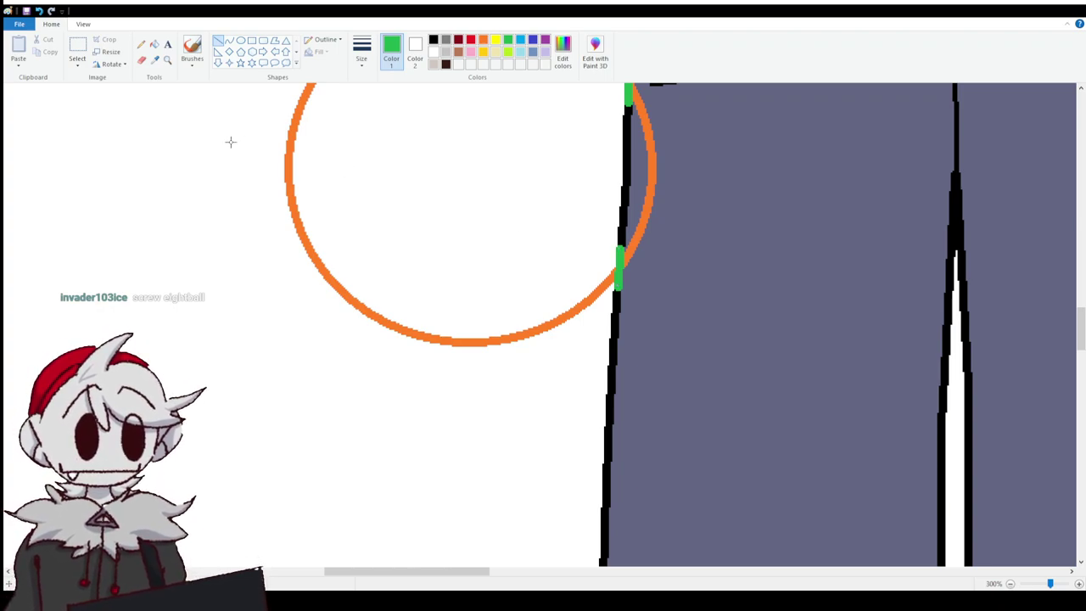
Sample the trouser colour as the secondary colour and fill the part of the orange circle overlapping the trousers with it.
click(156, 59)
right_click(654, 178)
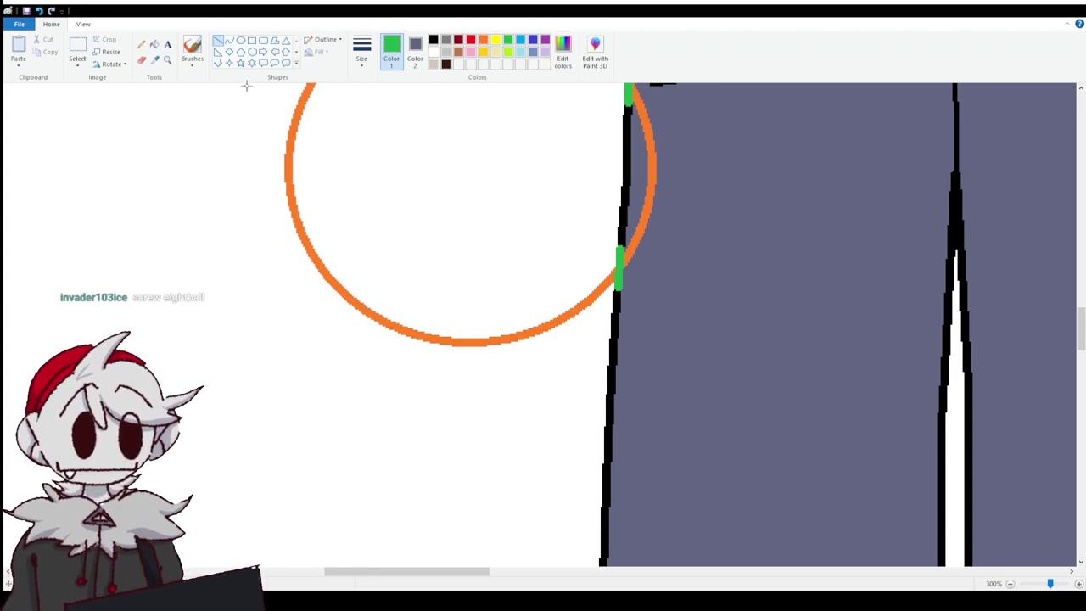
click(155, 45)
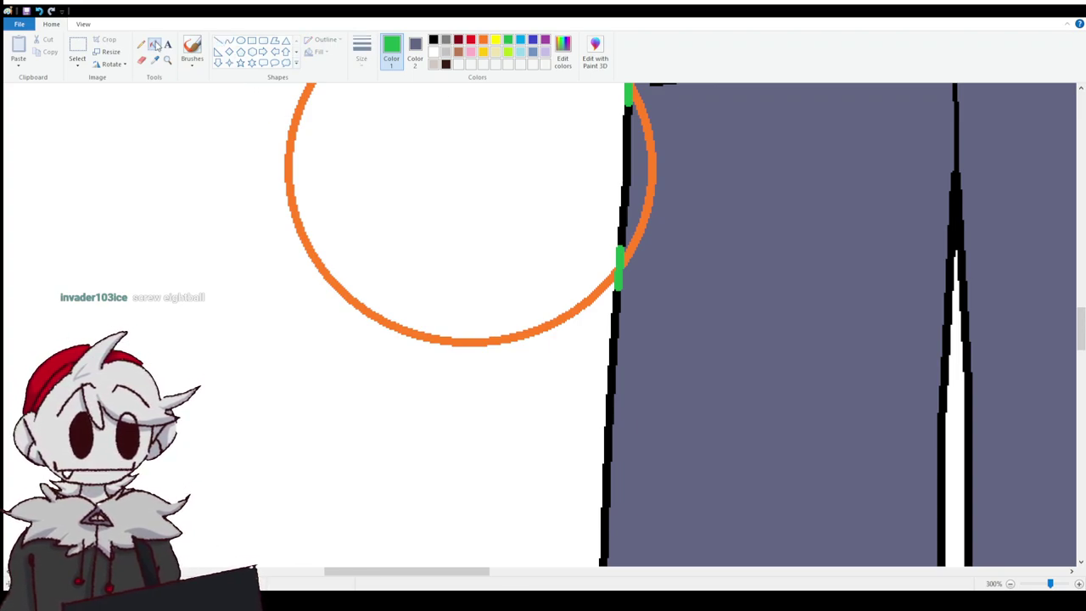
right_click(652, 151)
scroll(636, 137, up, 3)
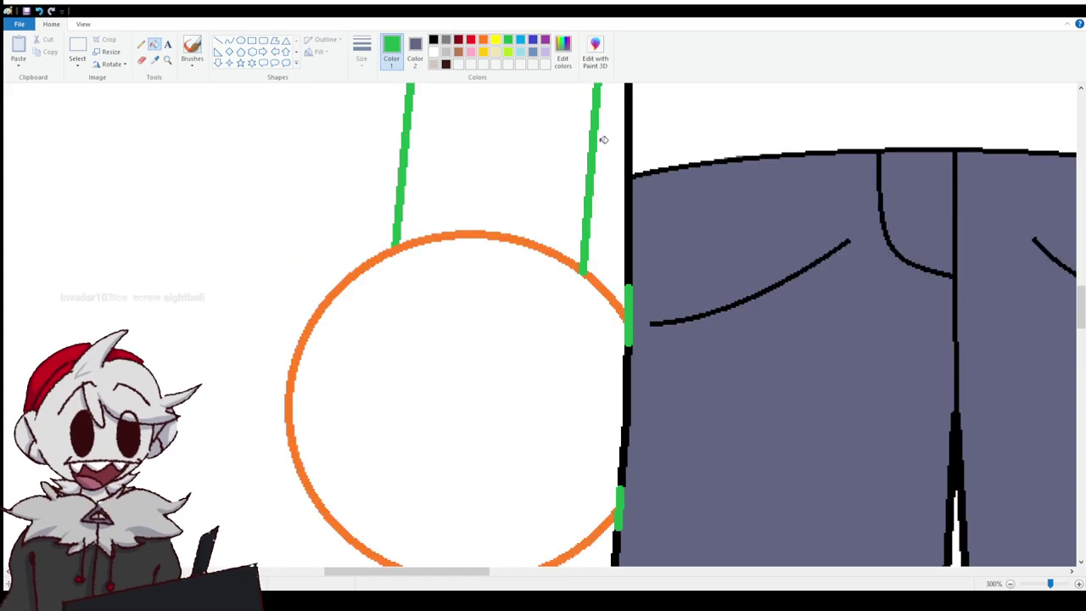
Set the primary colour to black and the secondary to white, and erase a small gap in the circle beside the outer green line.
click(433, 40)
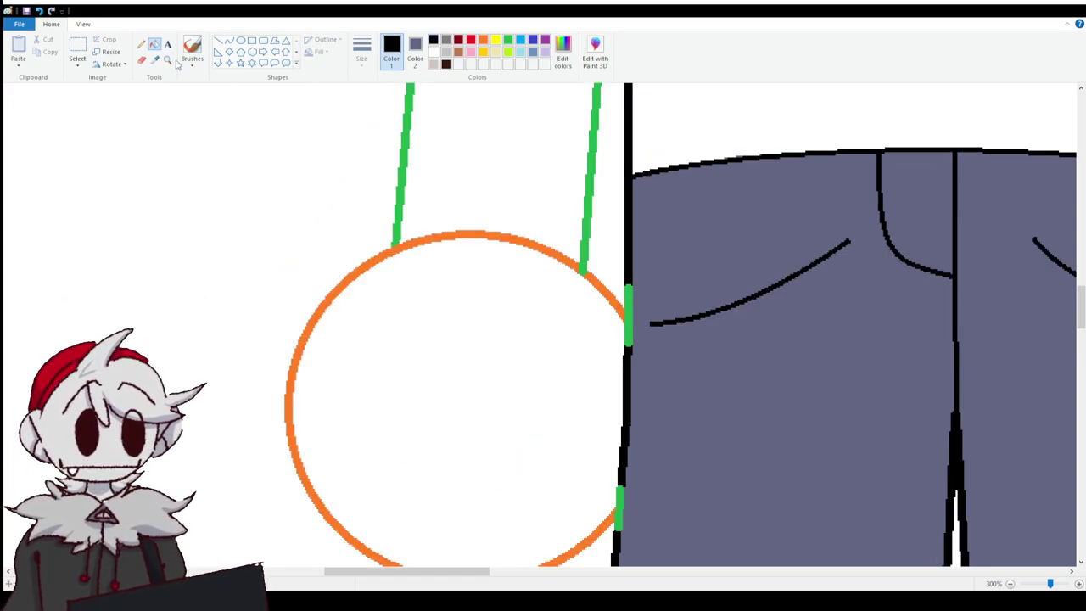
click(141, 61)
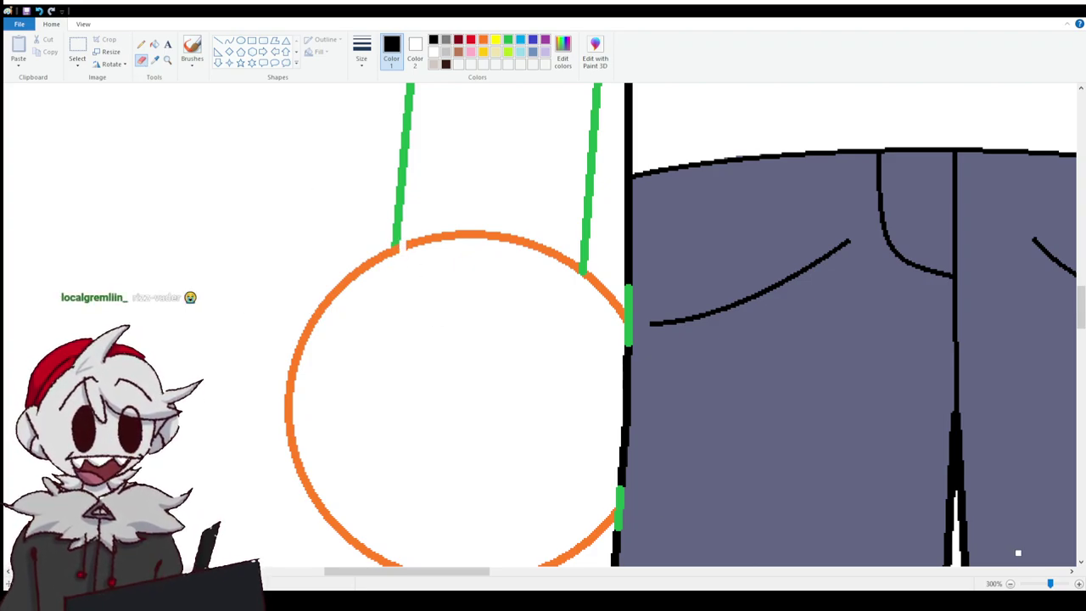
Examine the whole figure and the shoulder of the second arm, where the green guide meets the orange circle.
click(1011, 584)
click(1011, 584)
click(1011, 584)
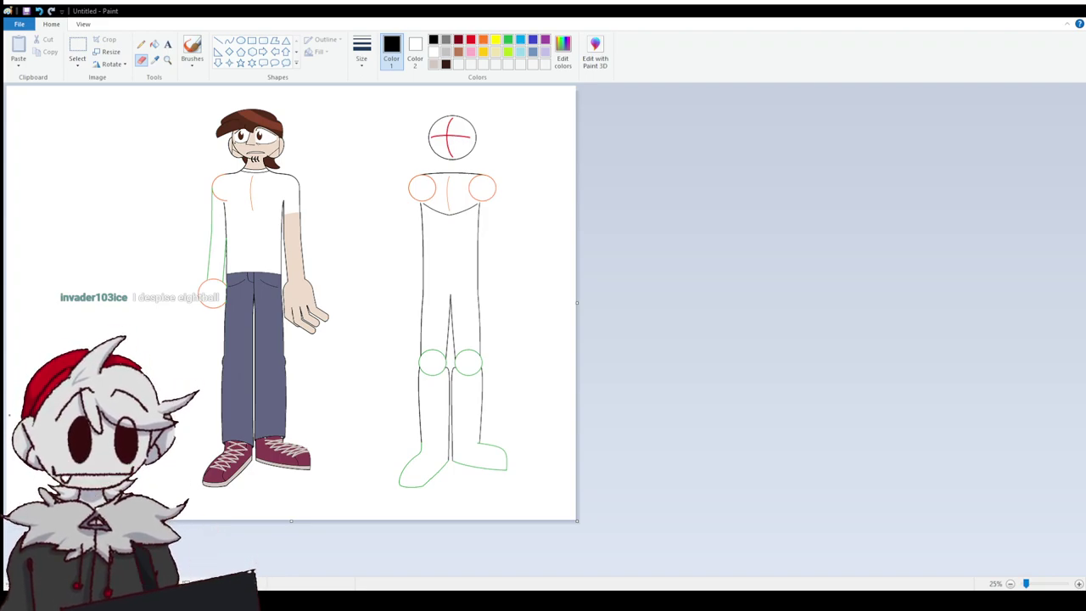
click(1079, 583)
click(1078, 583)
click(1079, 583)
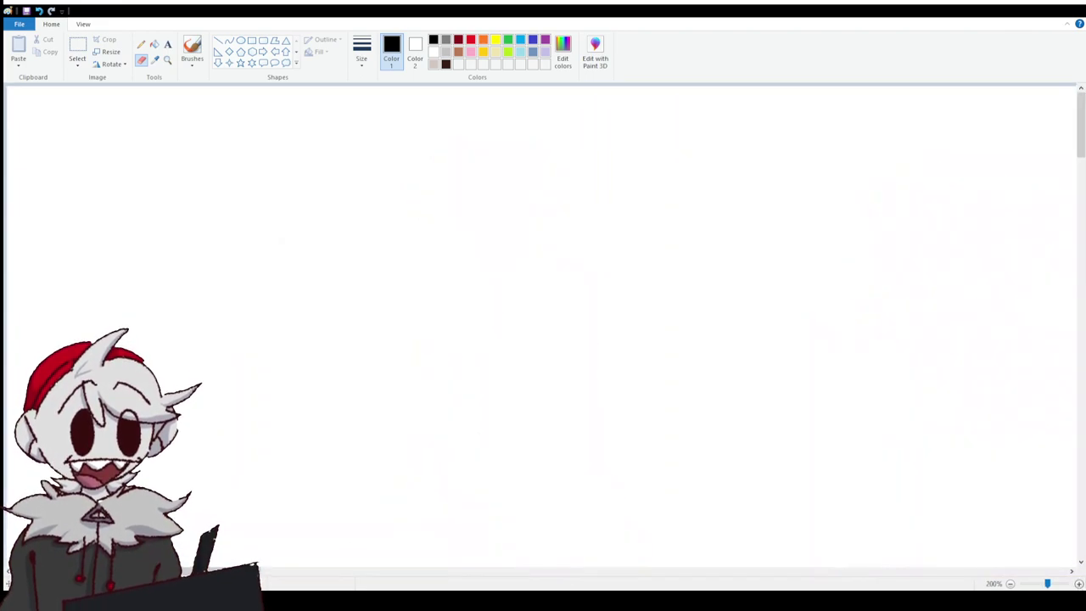
drag(158, 572, 436, 572)
scroll(335, 400, down, 6)
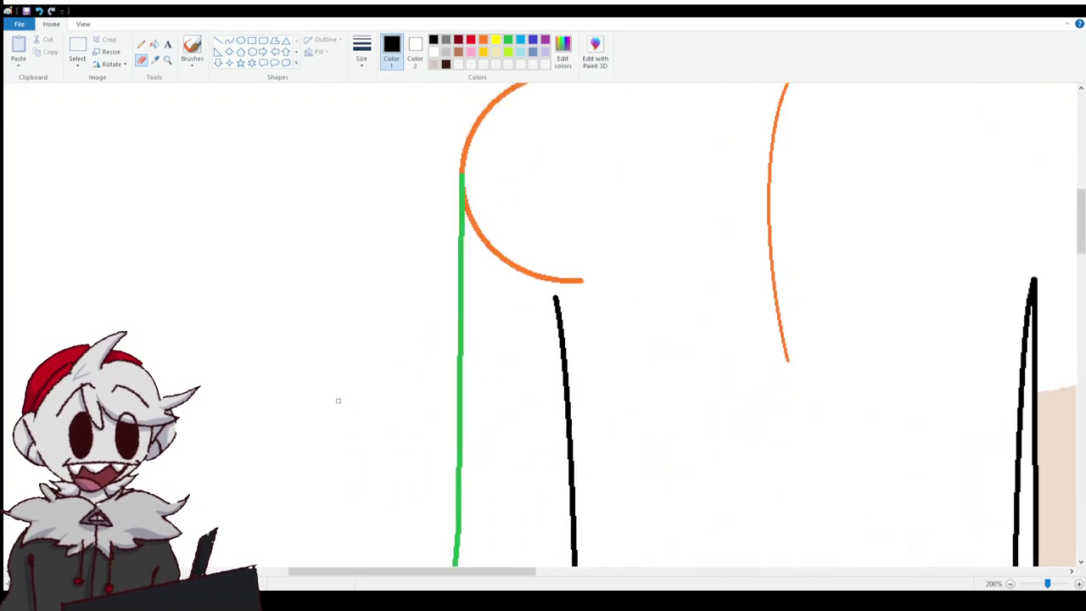
Fill the part of the orange circle's arc between the two green arm lines with the white secondary colour.
scroll(327, 397, down, 1)
scroll(325, 396, up, 3)
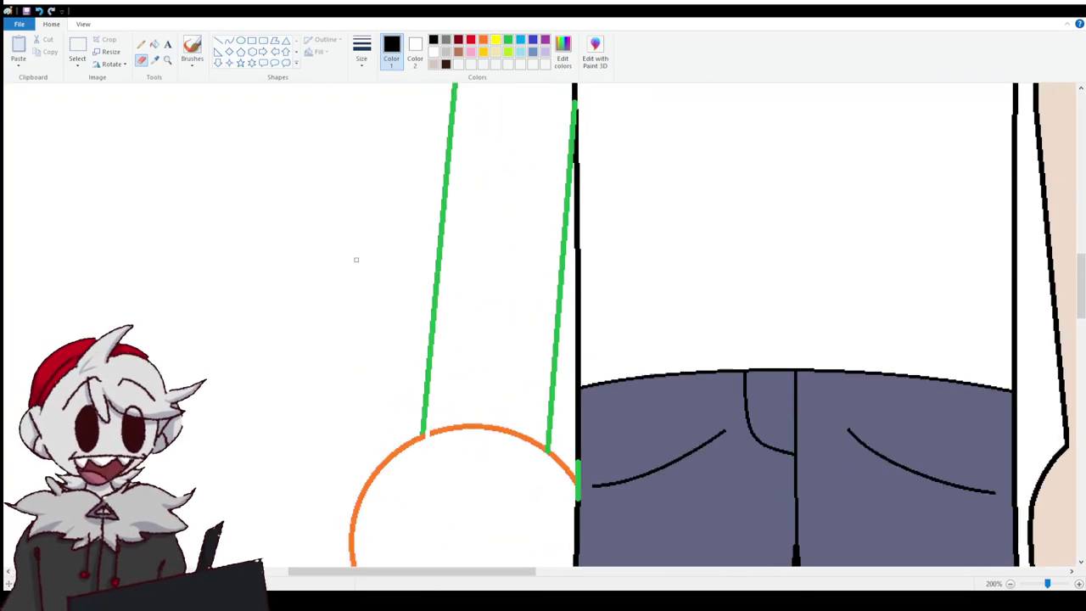
click(154, 44)
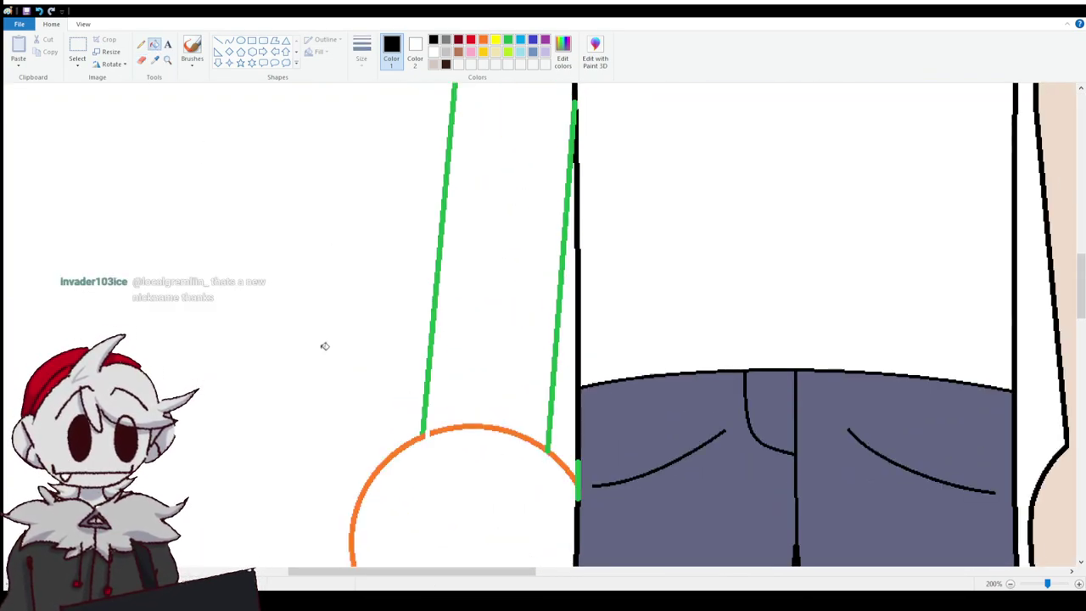
right_click(440, 426)
Fill the two short green segments on the trouser outline beside the orange circle with black.
scroll(442, 459, down, 3)
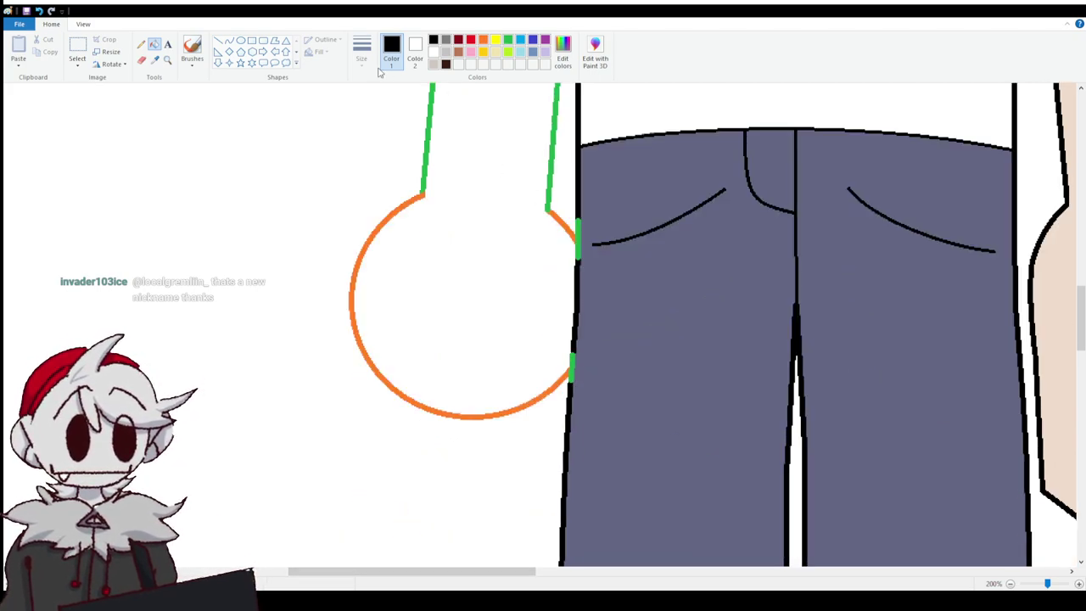
click(578, 245)
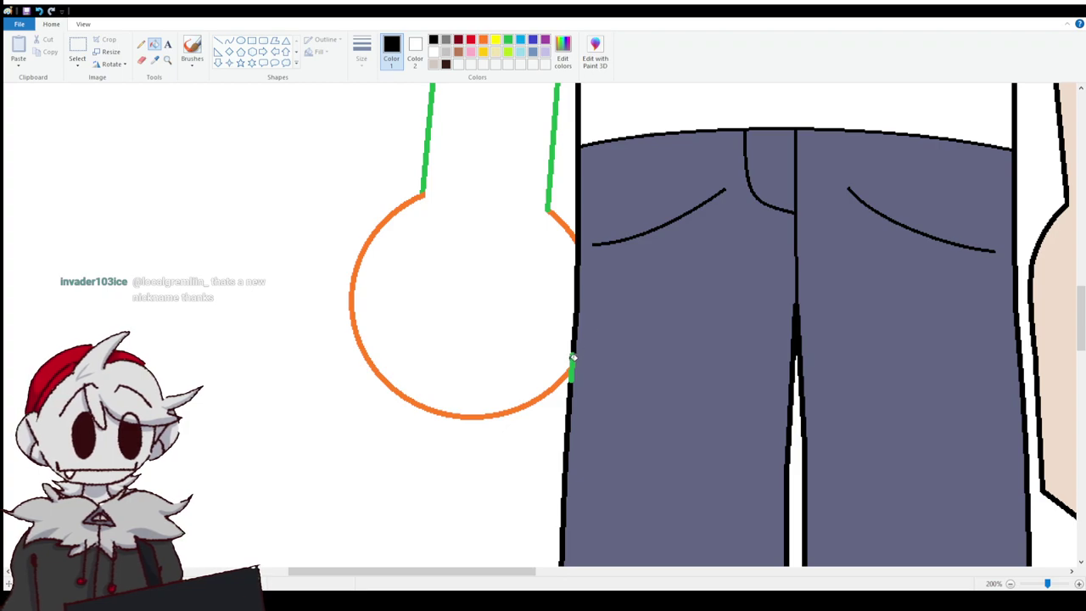
click(573, 357)
Draw a purple curve outside the orange circle's lower outer edge and extend it with a straight purple line to the trouser outline.
drag(510, 576, 552, 576)
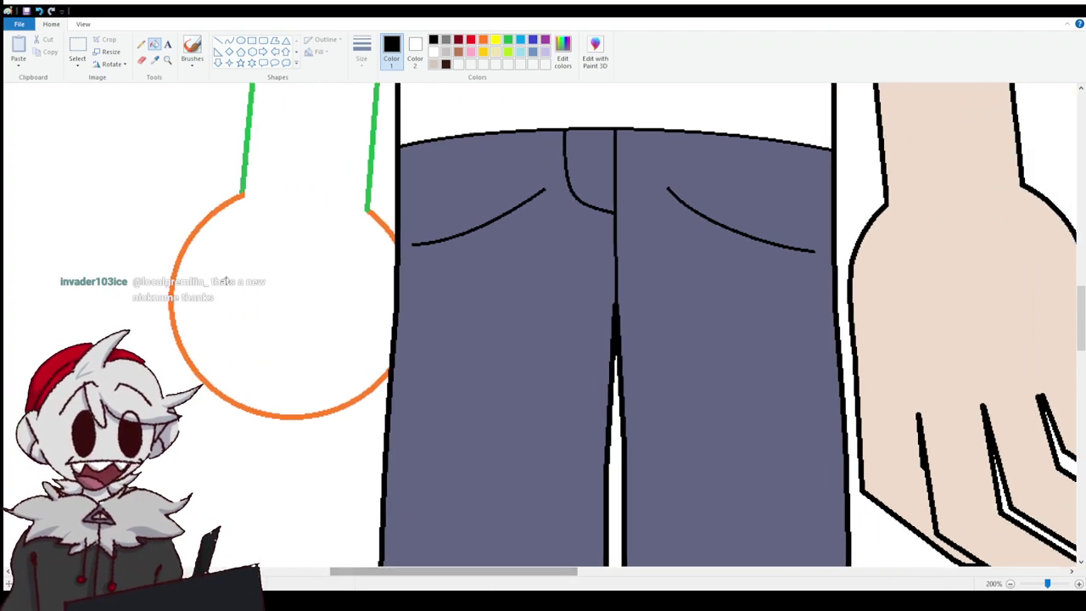
scroll(293, 255, down, 2)
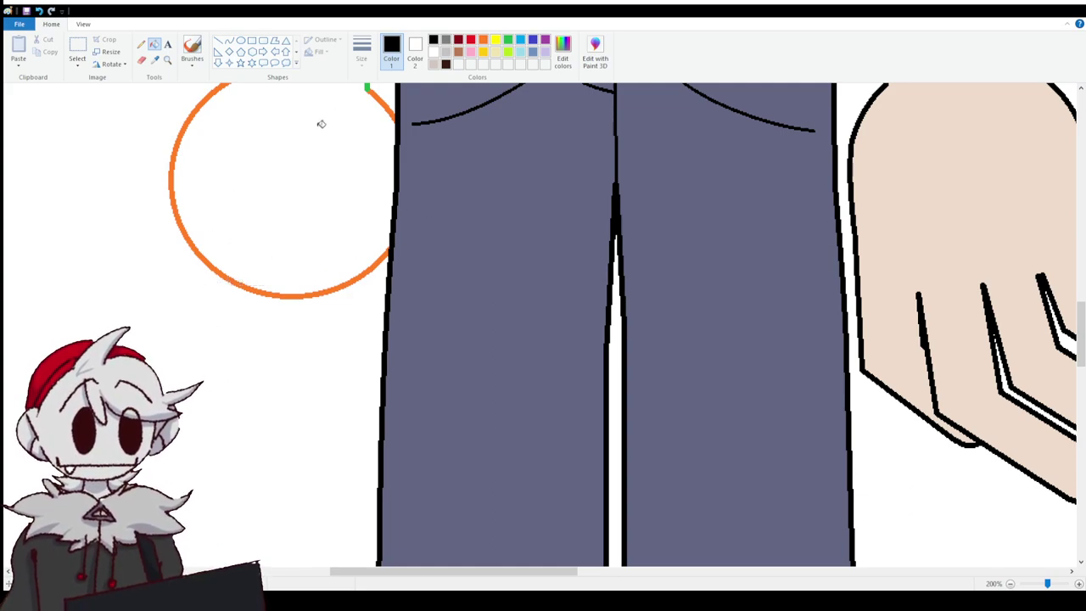
scroll(295, 263, up, 4)
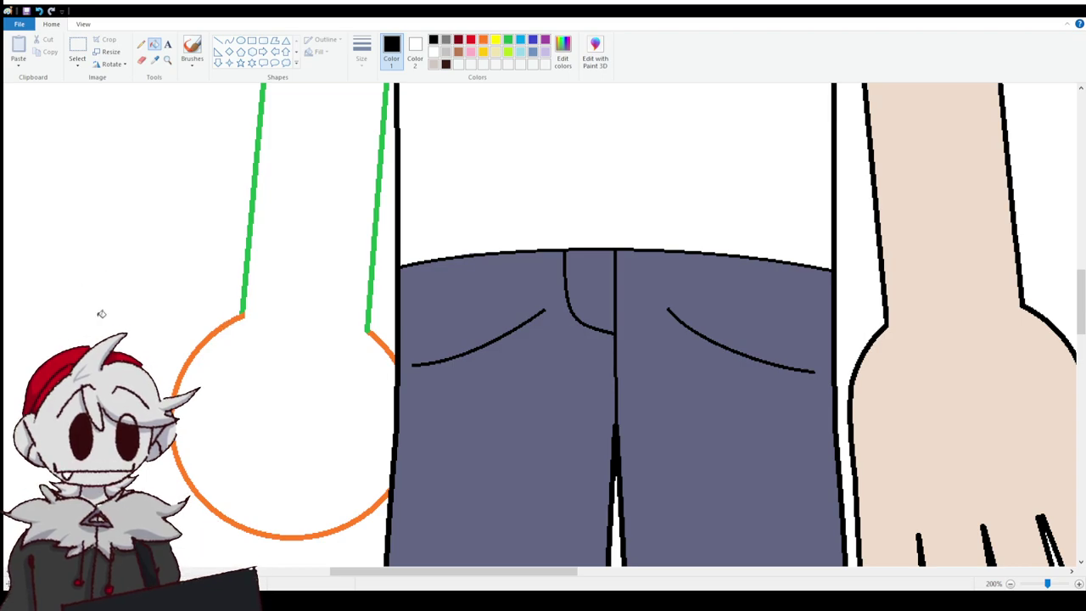
drag(526, 571, 496, 572)
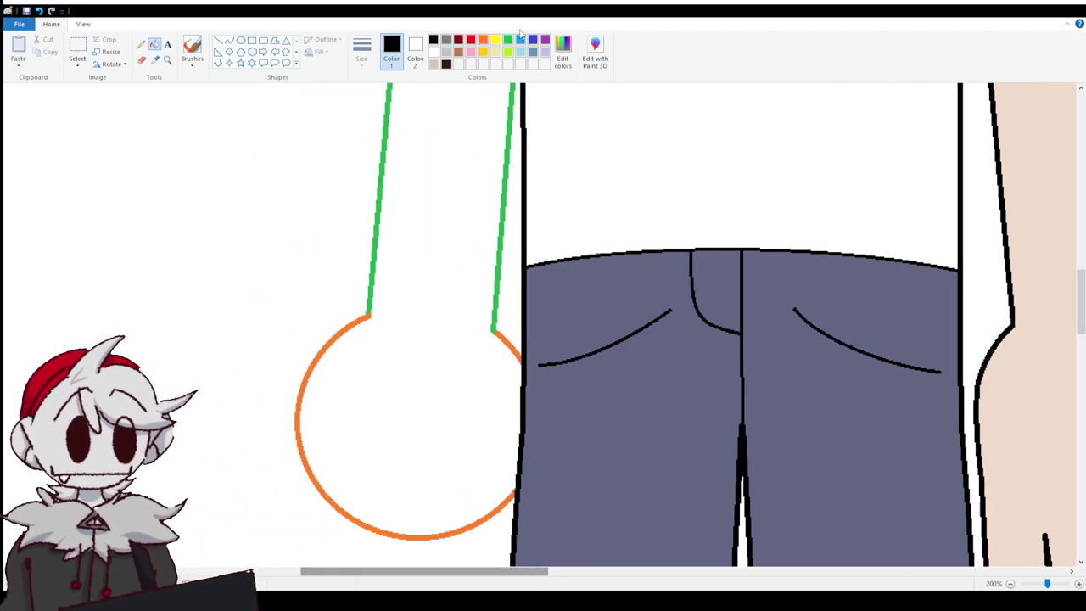
click(532, 41)
click(545, 40)
click(229, 40)
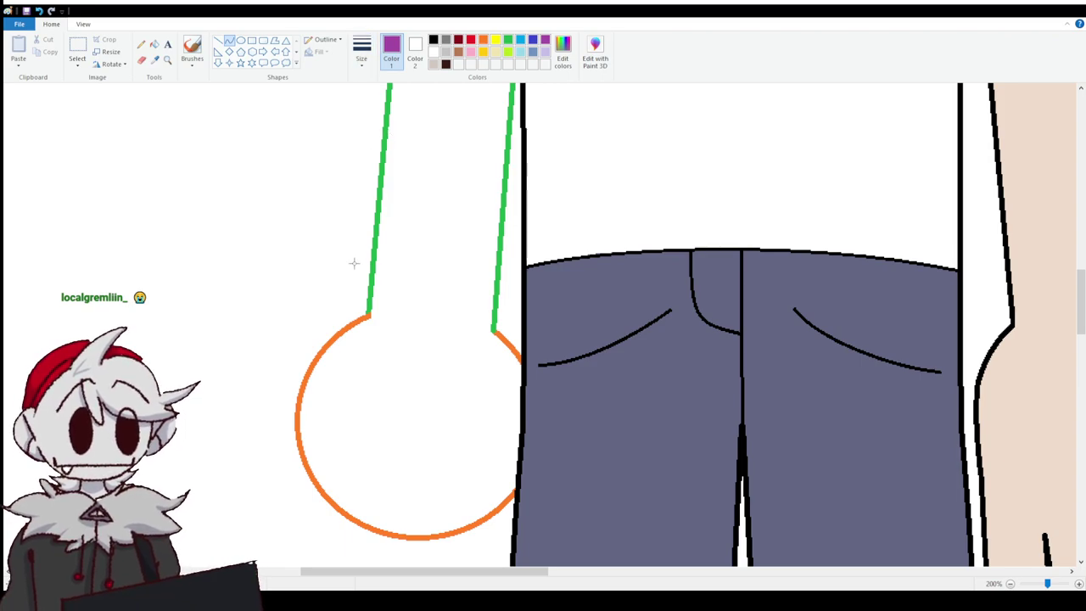
scroll(348, 259, down, 3)
mouse_move(297, 173)
mouse_down()
mouse_move(297, 195)
mouse_move(364, 298)
mouse_move(410, 303)
mouse_up()
mouse_move(353, 239)
mouse_down()
mouse_move(286, 300)
mouse_move(315, 270)
mouse_up()
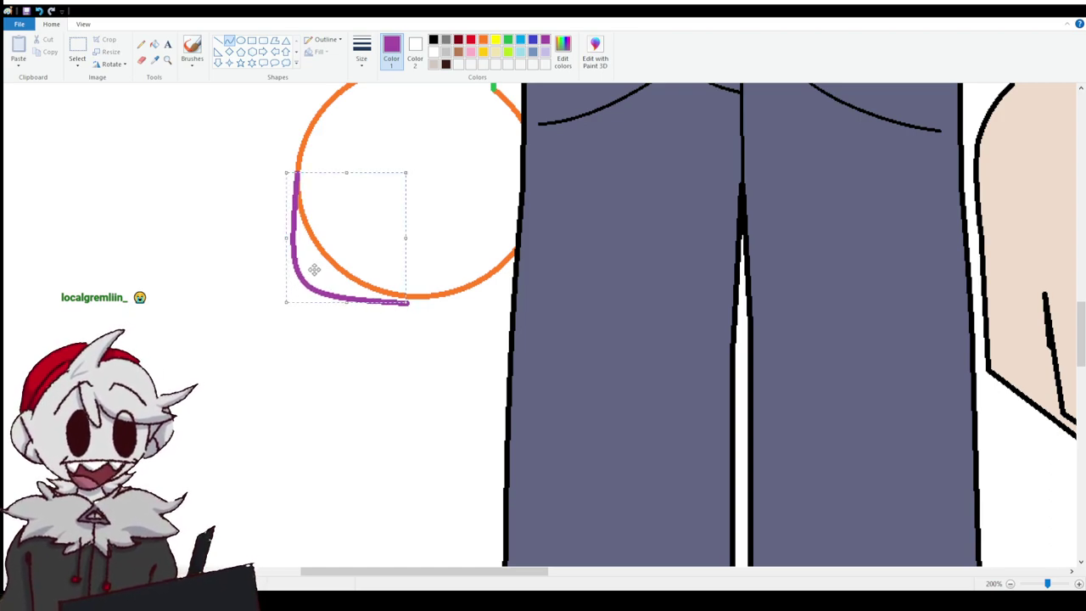
key(Up)
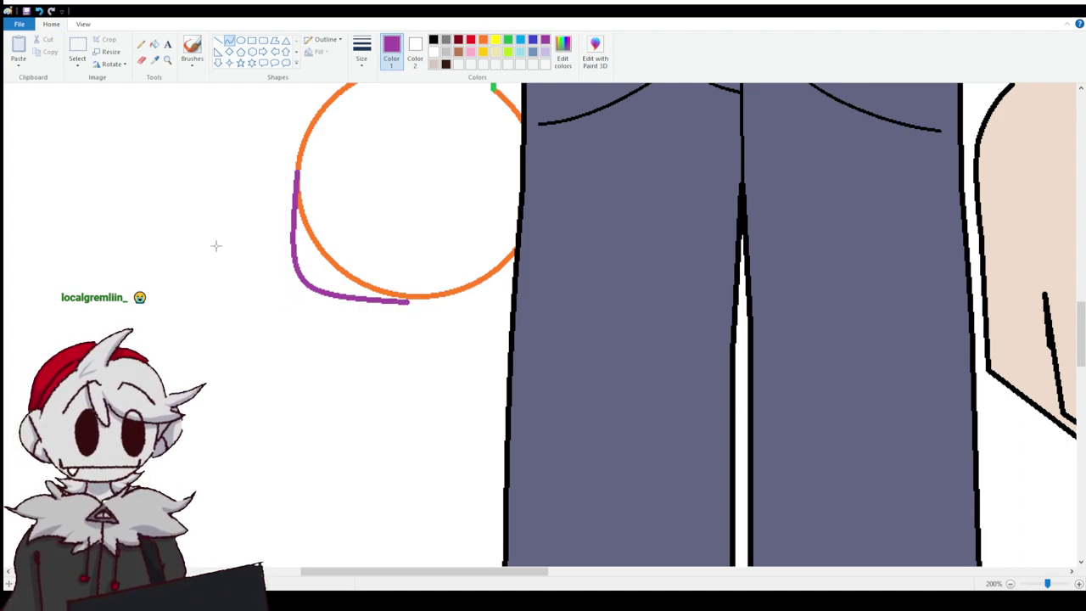
click(217, 42)
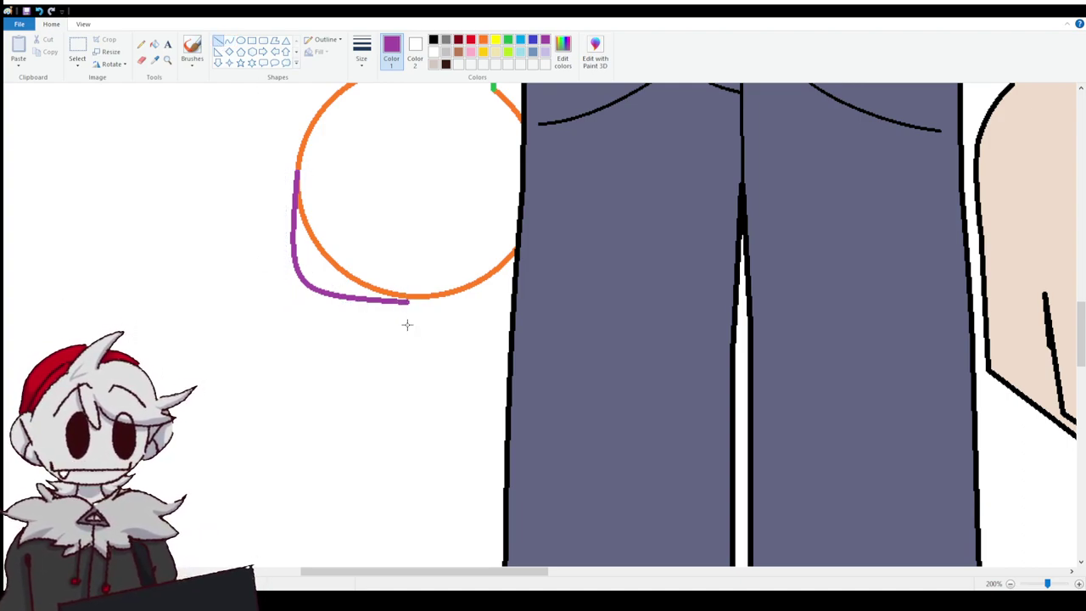
drag(404, 302, 512, 305)
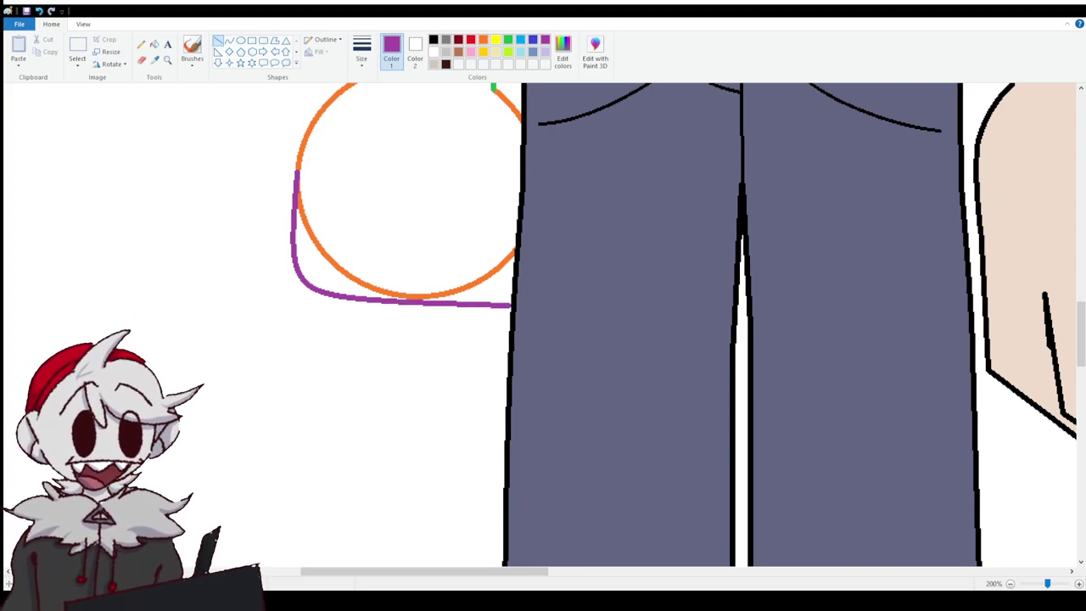
Fill the lower orange arc enclosed by the purple hand outline with the white secondary colour.
click(1079, 583)
click(1079, 583)
drag(360, 572, 426, 571)
click(141, 43)
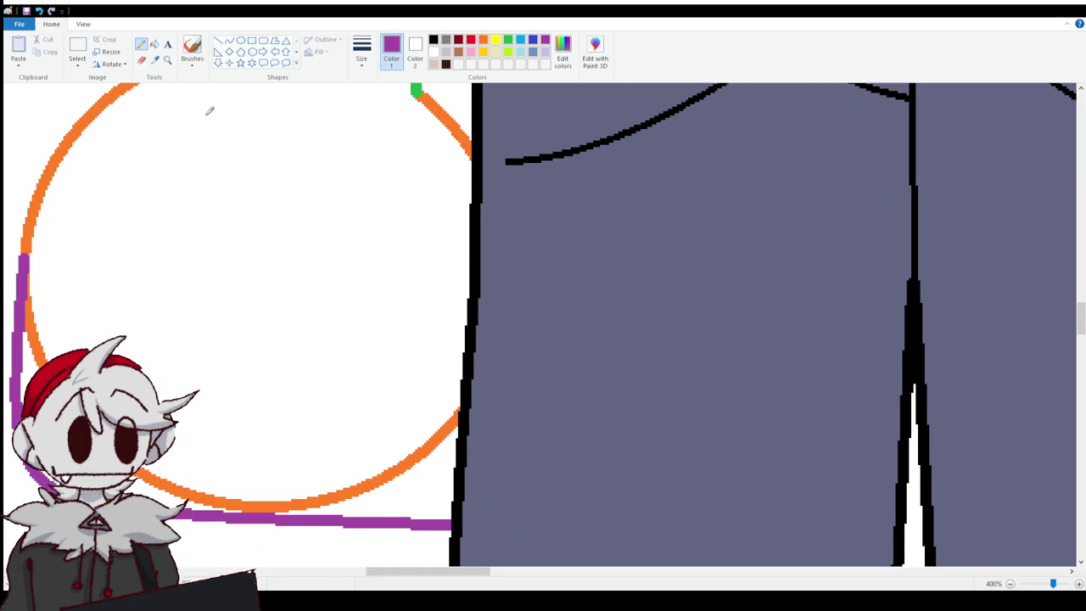
click(154, 44)
right_click(399, 467)
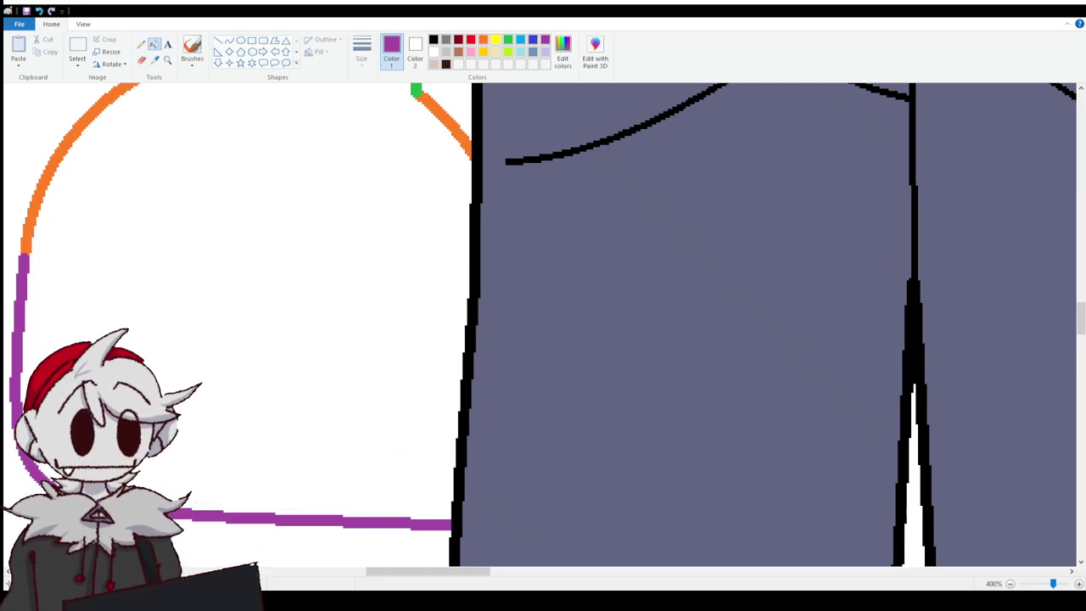
scroll(543, 324, up, 4)
scroll(543, 324, down, 4)
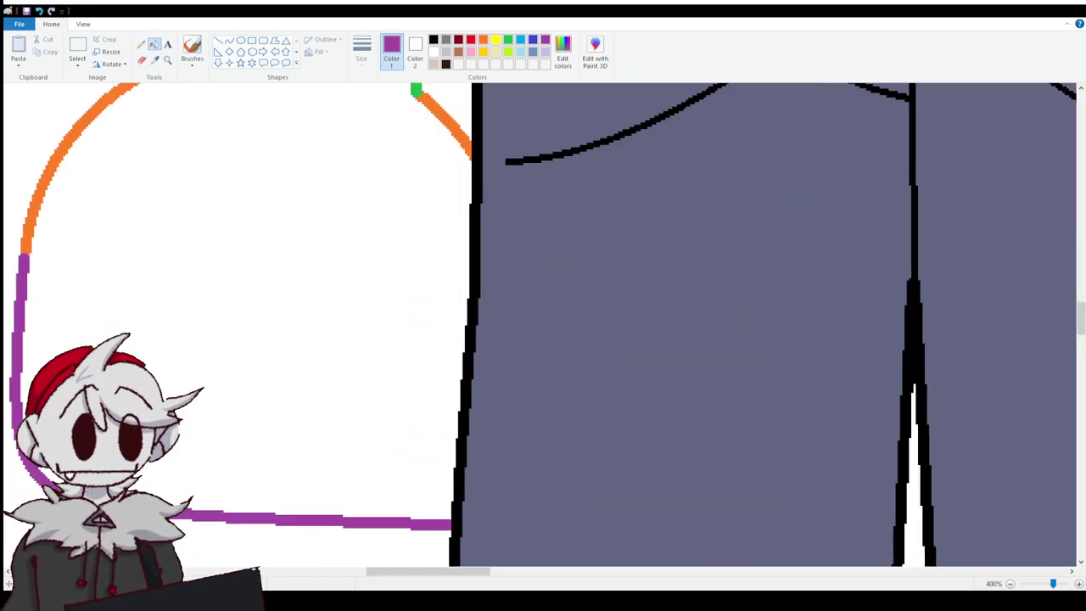
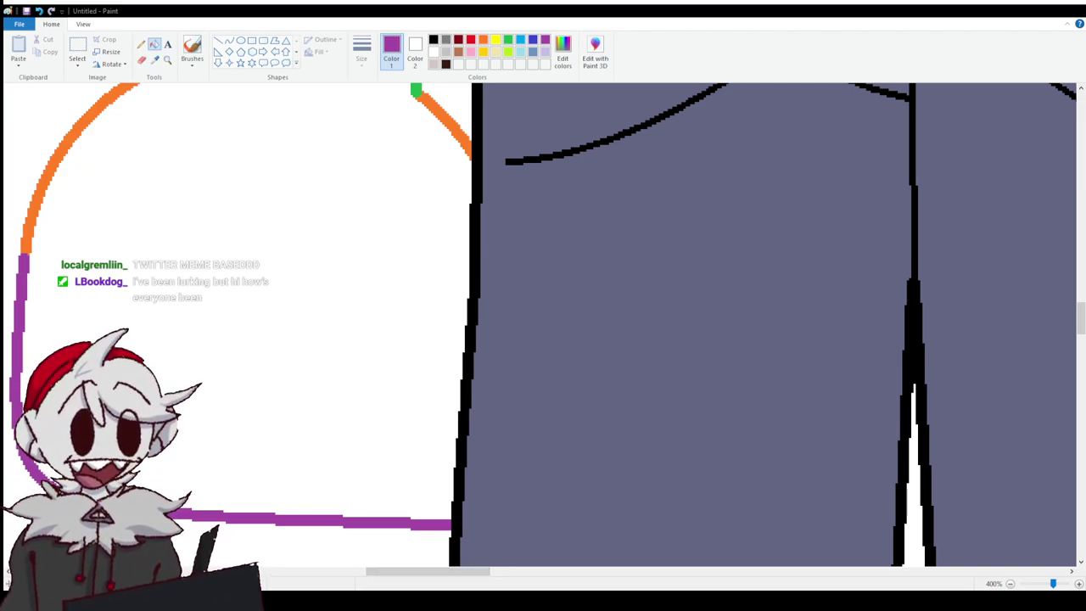
Draw a gently sagging purple curve outward from the lower end of the outer green arm line as the thumb's upper edge.
drag(466, 572, 434, 571)
scroll(391, 348, up, 3)
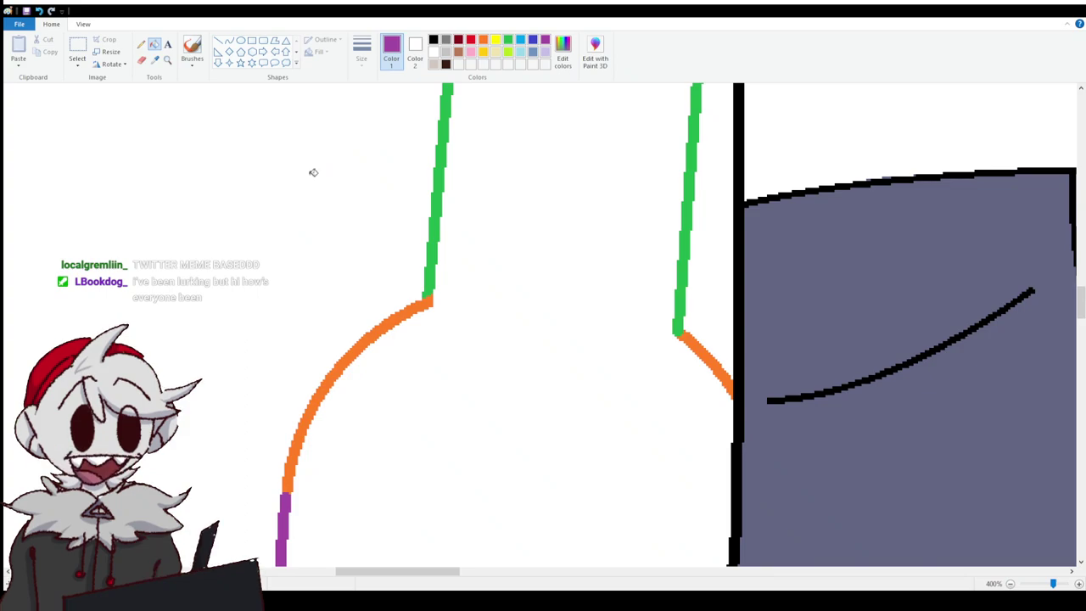
click(229, 40)
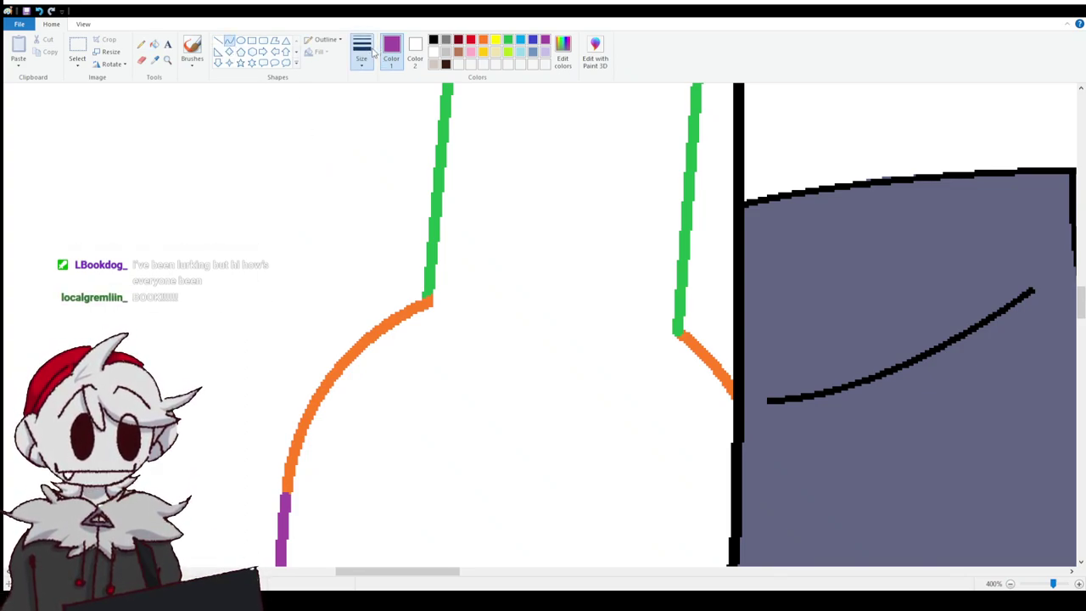
drag(425, 575, 396, 575)
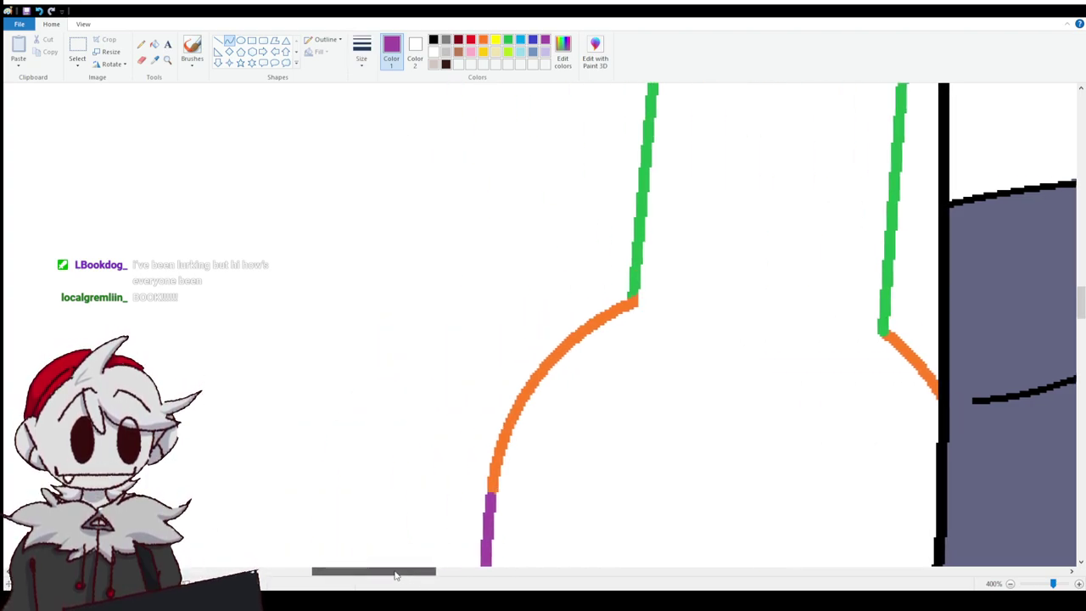
drag(635, 299, 352, 360)
drag(477, 346, 522, 343)
click(454, 359)
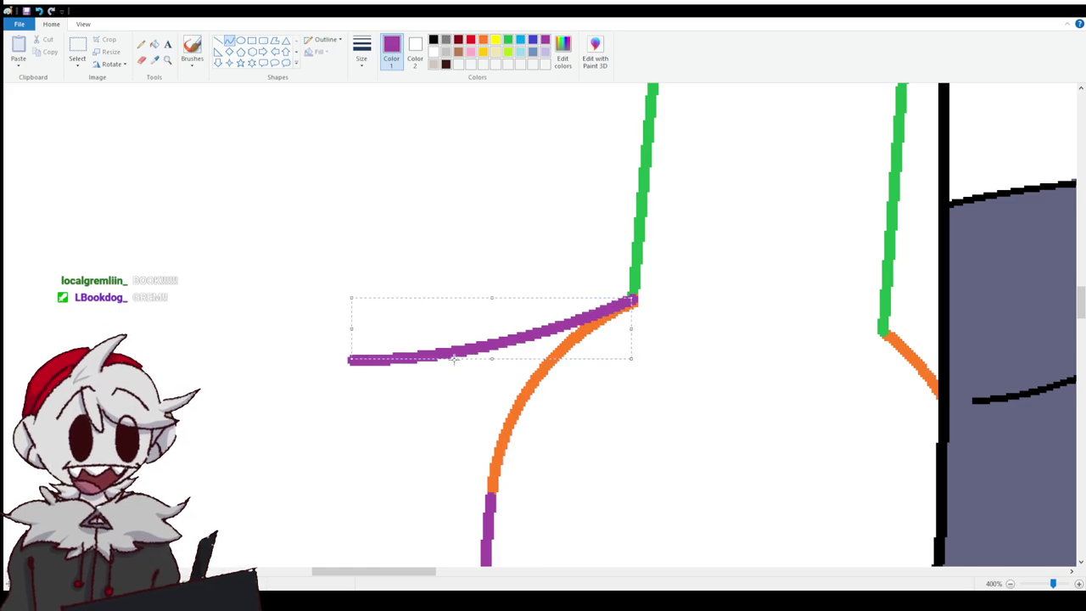
Draw the thumb's outer edge as a slightly bowed purple curve slanting down from the outer end of the upper edge.
scroll(350, 225, down, 3)
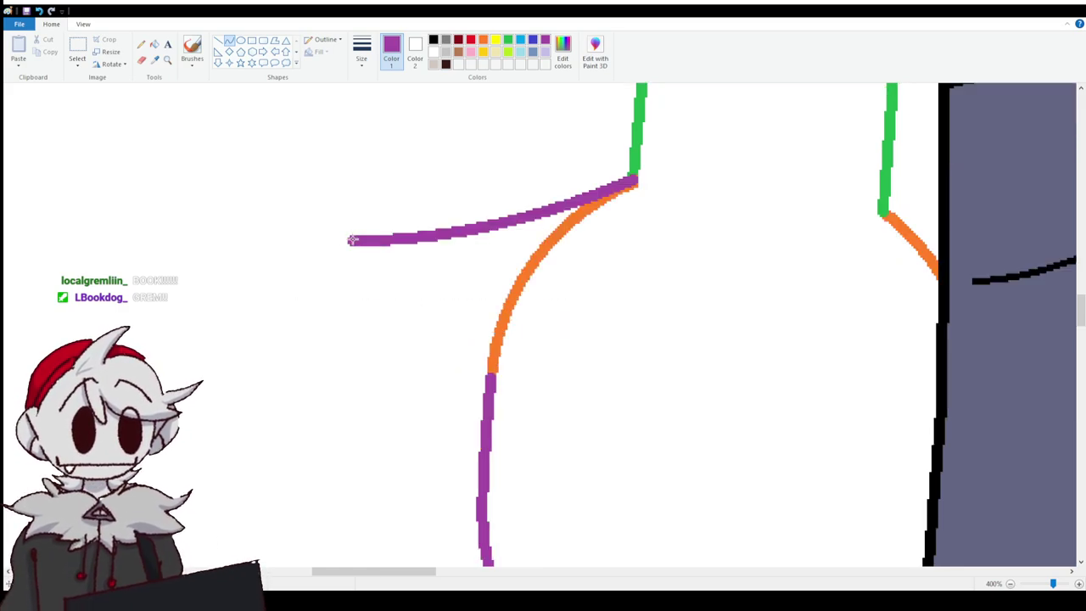
mouse_move(352, 240)
mouse_down()
mouse_move(323, 371)
mouse_move(270, 374)
mouse_up()
scroll(332, 311, down, 3)
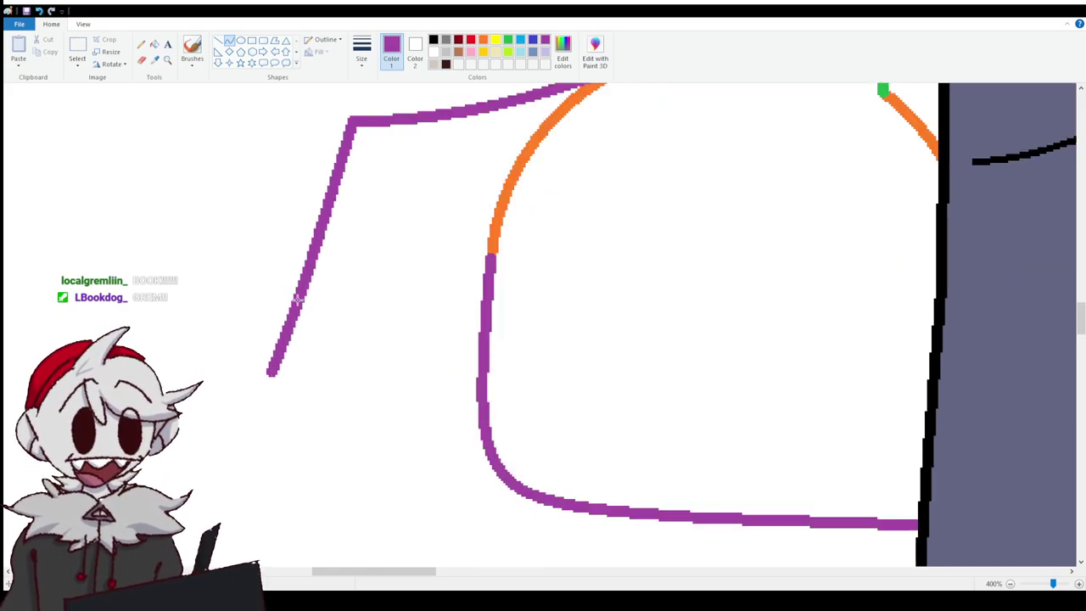
drag(297, 300, 329, 249)
click(223, 323)
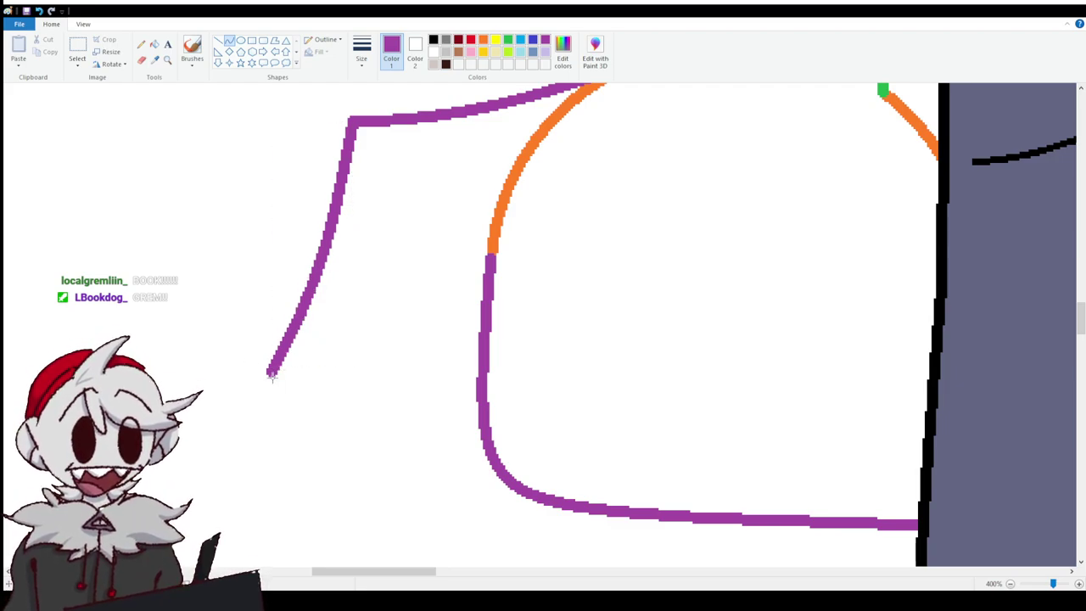
Draw a purple curve for the rounded thumb tip and inner edge, ending just short of the orange arc.
drag(272, 373, 482, 182)
drag(441, 272, 461, 384)
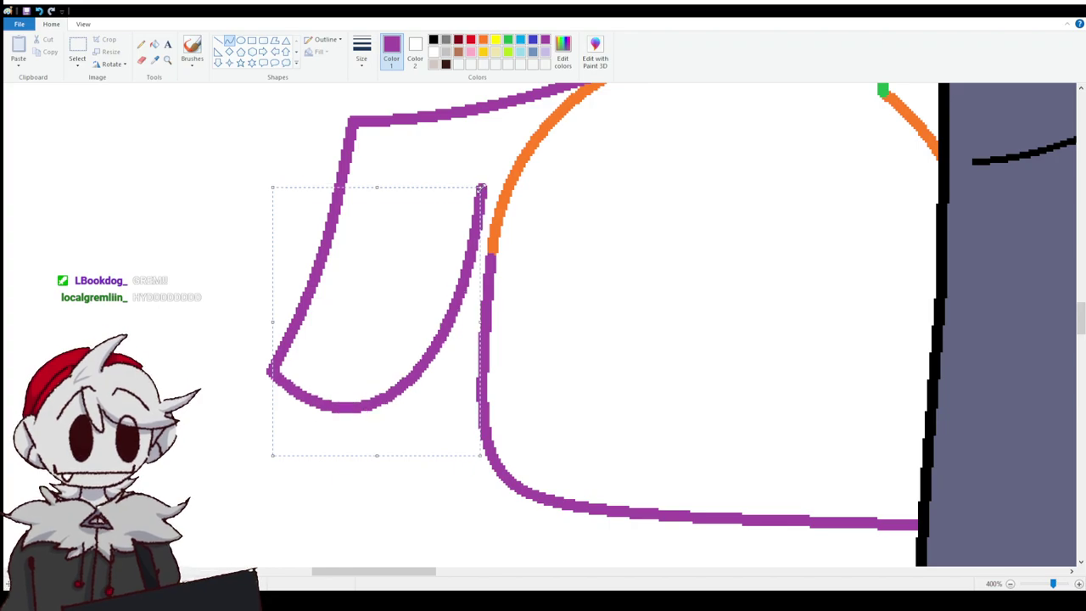
drag(481, 188, 456, 264)
drag(409, 359, 408, 334)
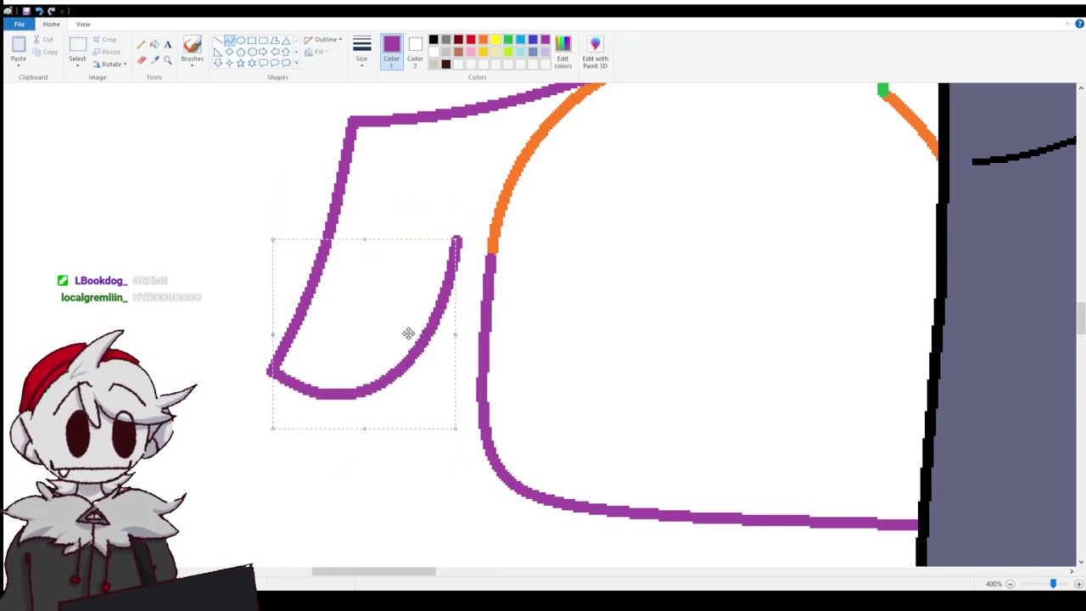
Draw a sagging purple curve from the top of the thumb's inner edge across the orange arc into the palm.
scroll(407, 335, up, 3)
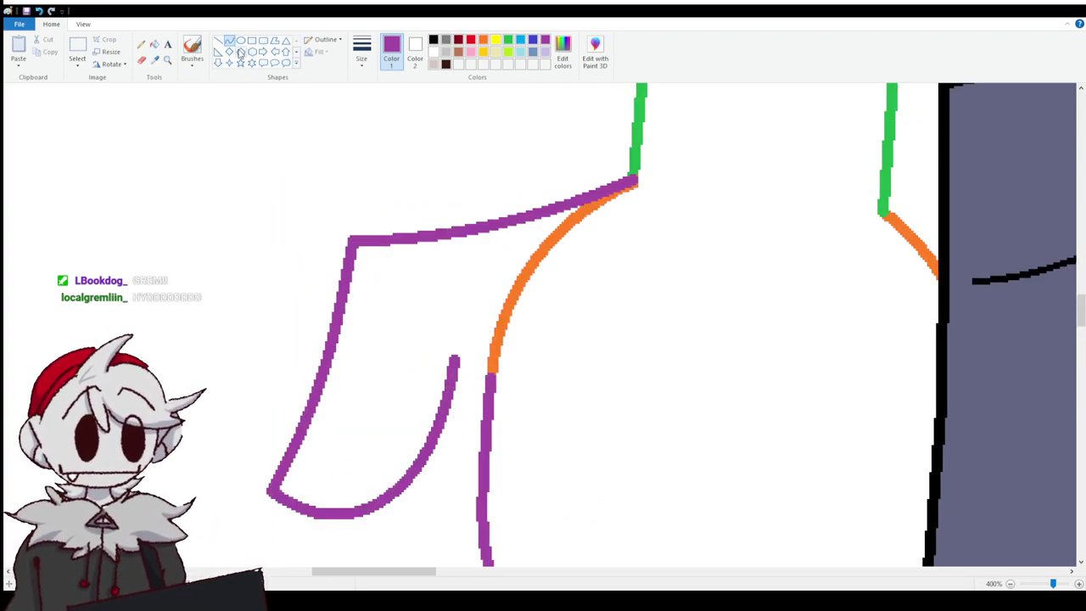
drag(454, 353, 774, 277)
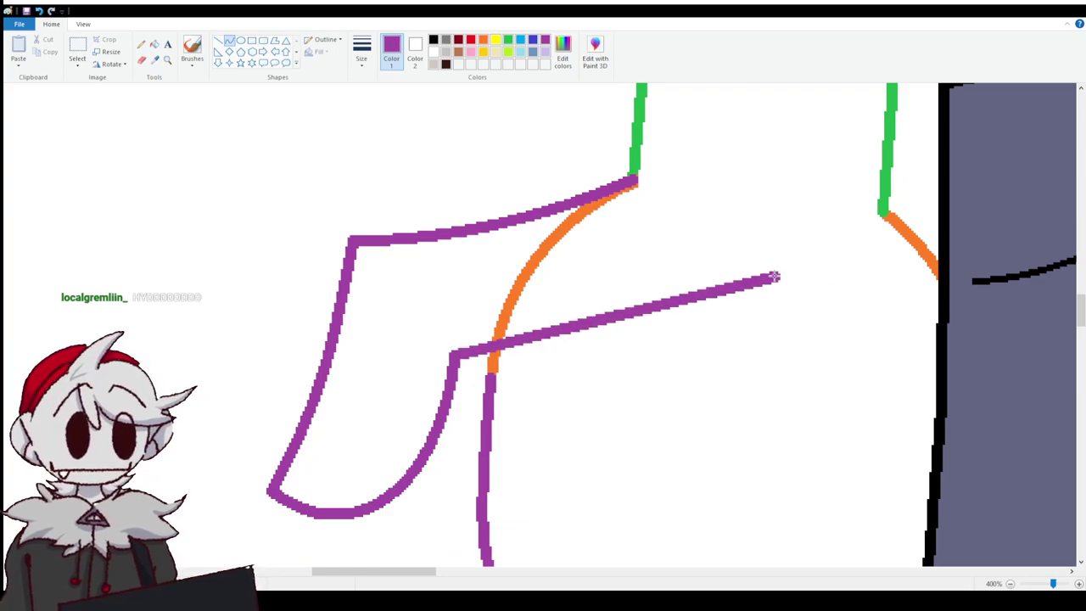
mouse_move(713, 293)
mouse_down()
mouse_move(675, 355)
mouse_move(713, 348)
mouse_up()
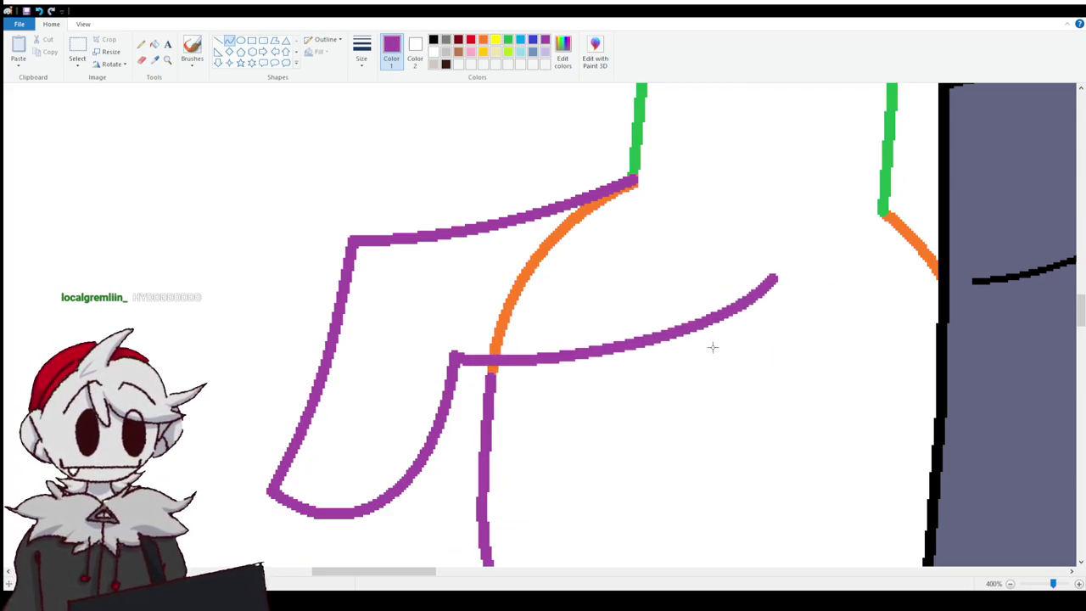
Fill the orange arc inside the thumb with white and the small orange remnant below the palm curve with purple.
click(153, 44)
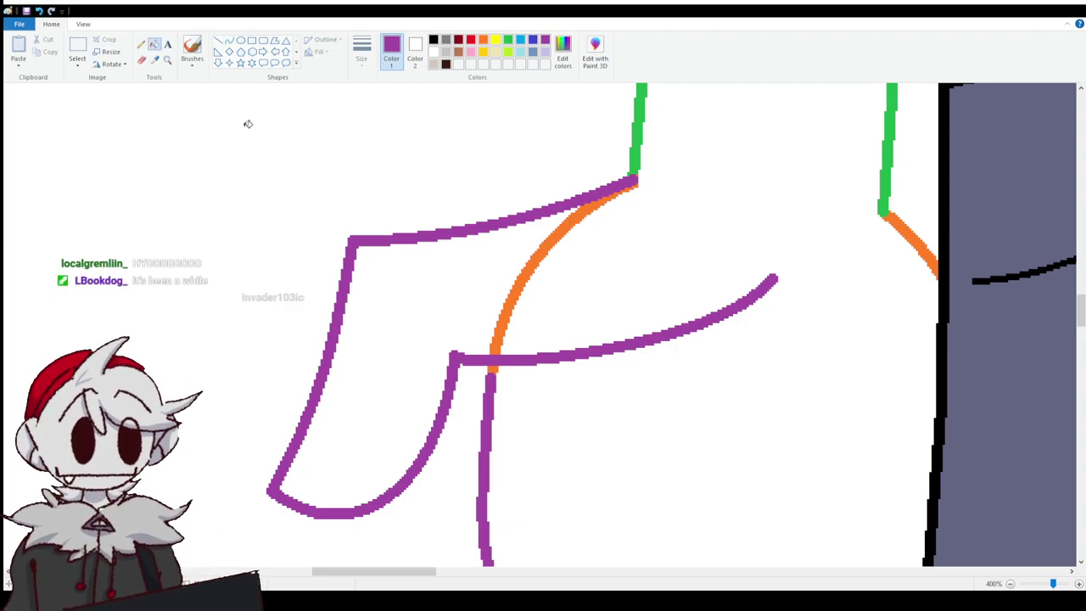
right_click(496, 332)
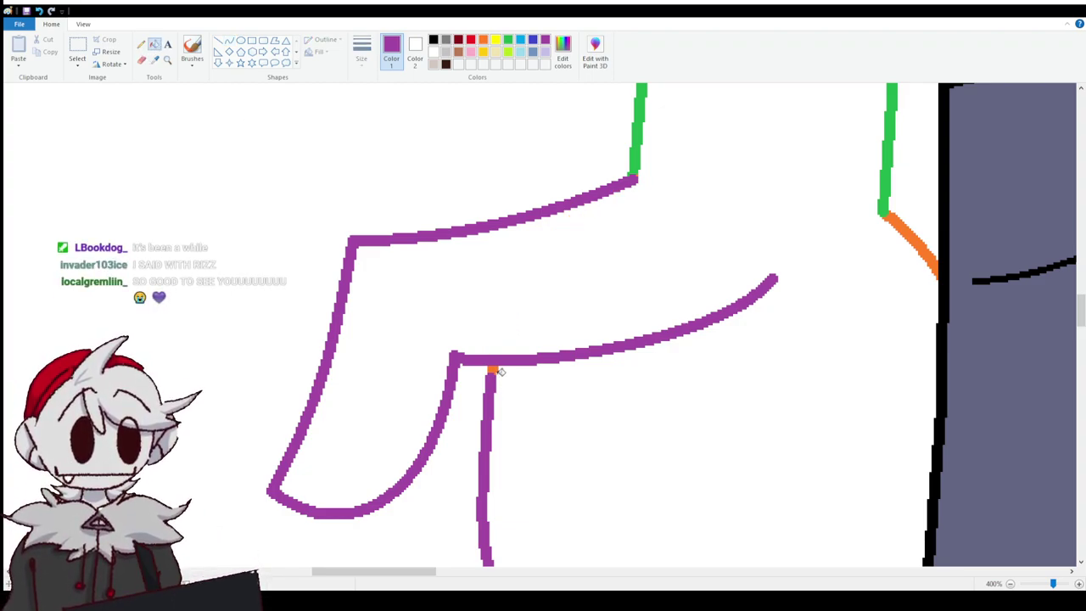
click(492, 370)
scroll(619, 363, down, 3)
scroll(619, 359, up, 3)
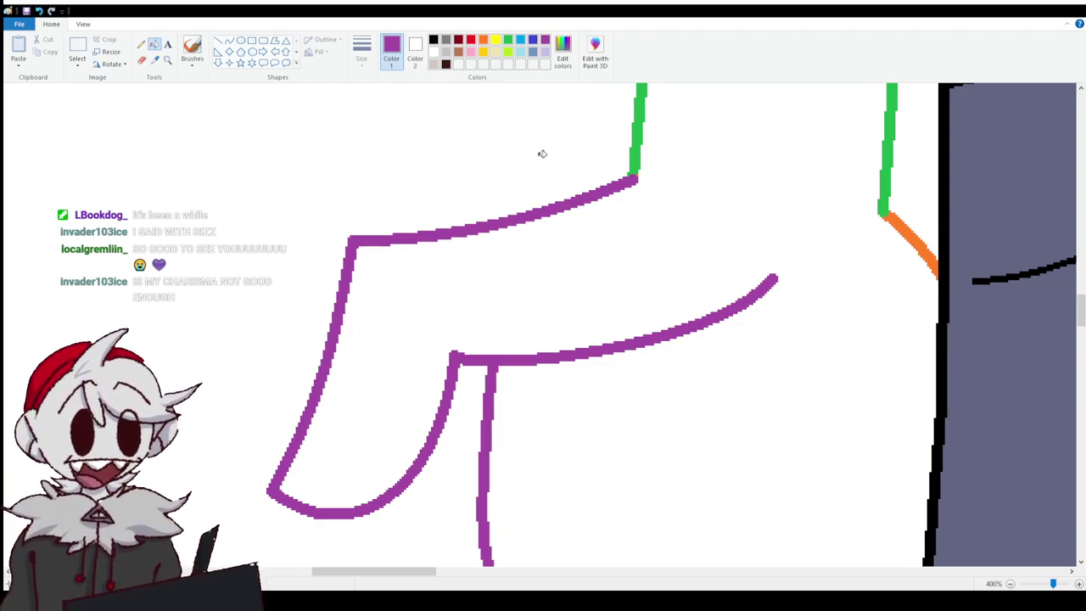
Fill the remaining orange segment between the inner green arm line and the trousers with green.
click(507, 40)
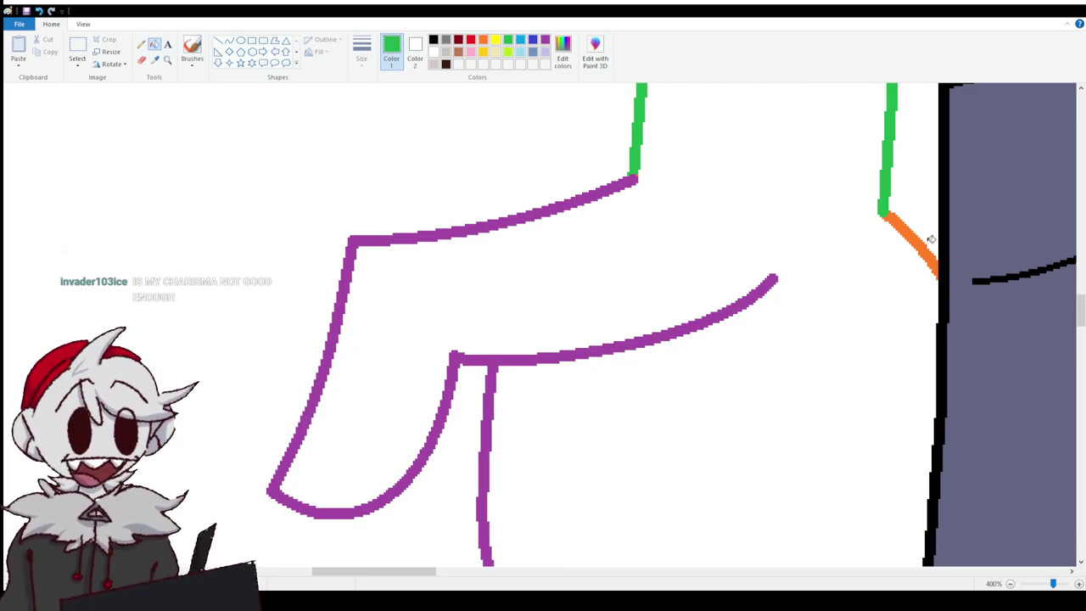
click(901, 227)
scroll(679, 398, down, 3)
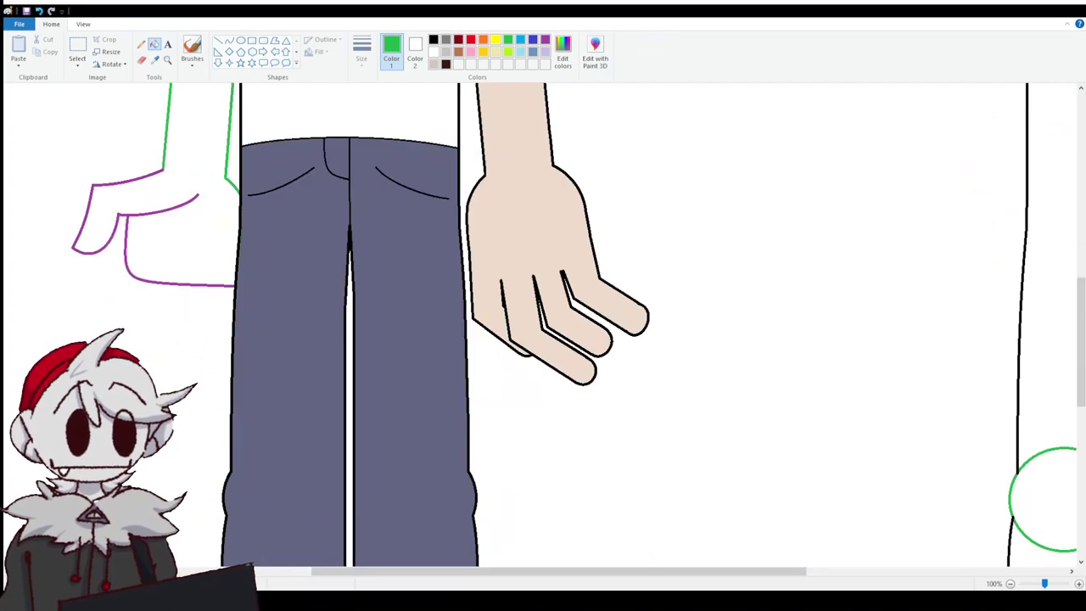
Draw the first finger's outer edge with a straight green line down from the palm's outer side and a diagonal line toward the trousers.
click(1080, 584)
click(1080, 584)
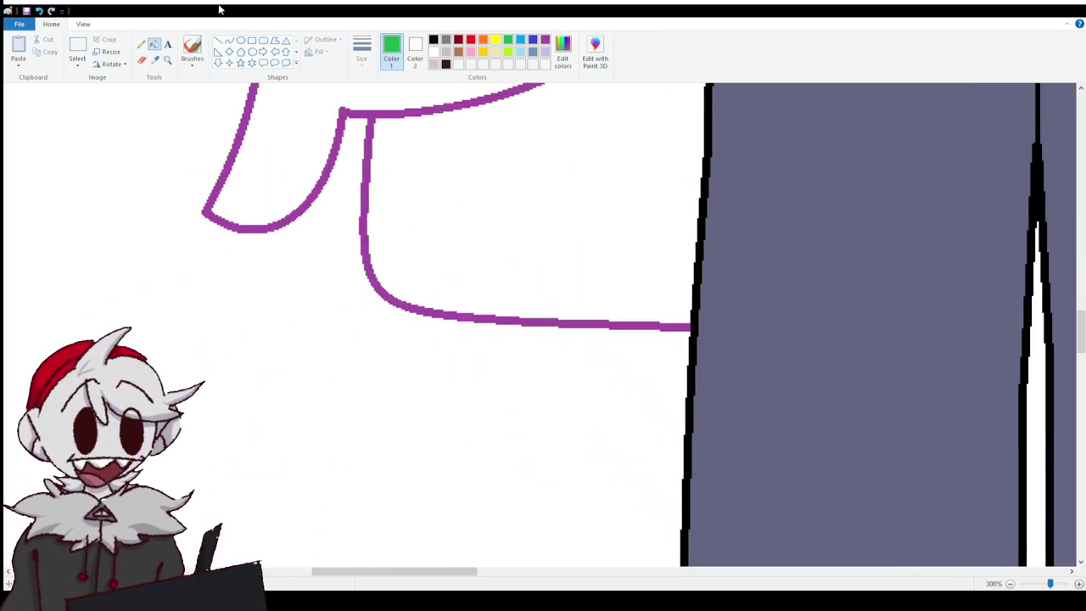
click(219, 41)
drag(361, 219, 362, 268)
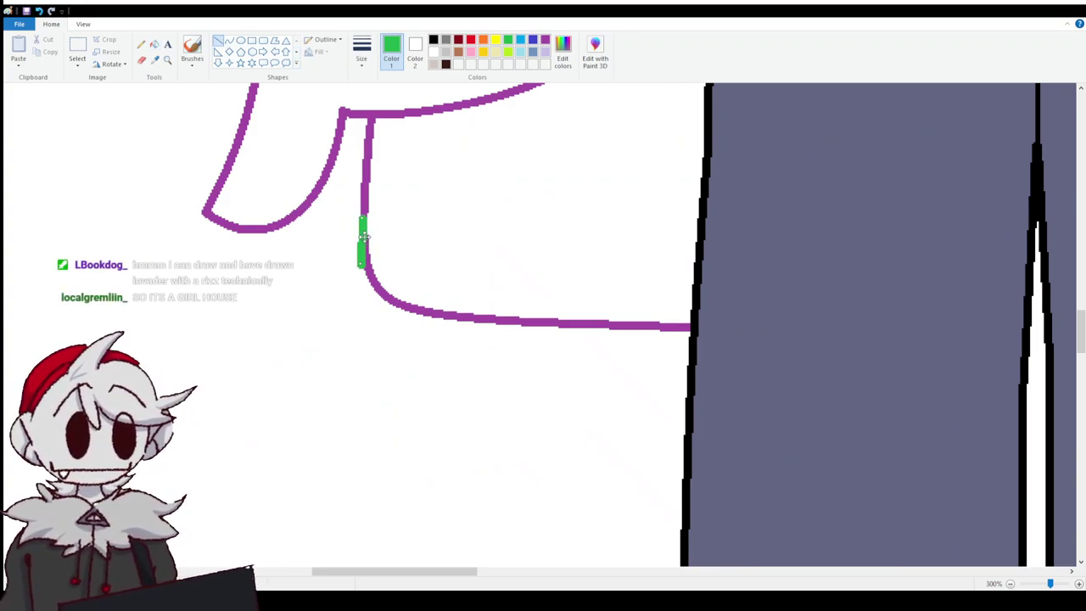
drag(364, 237, 349, 393)
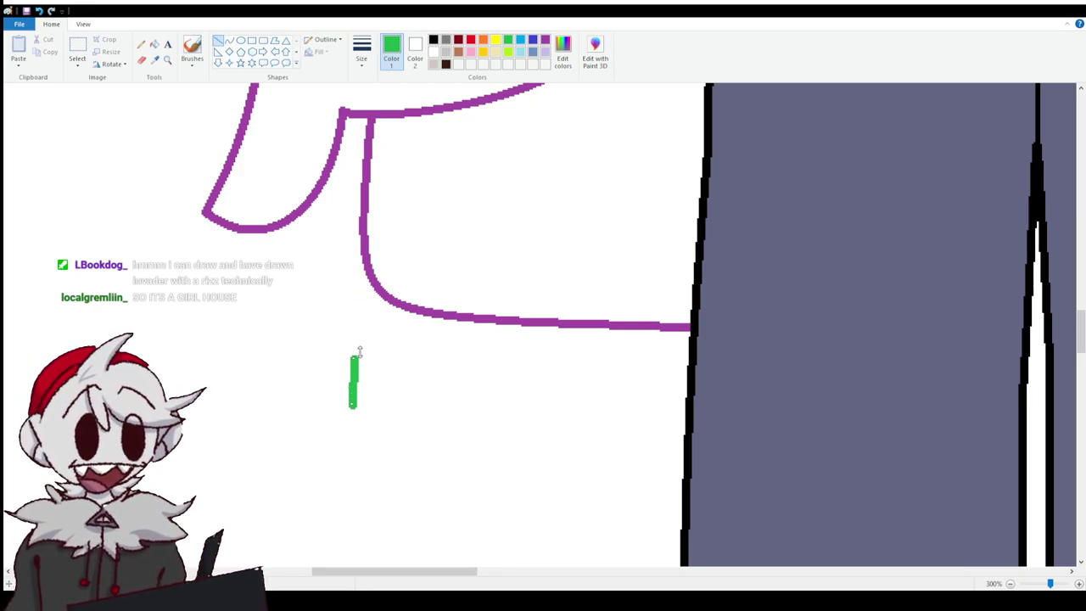
drag(356, 355, 362, 218)
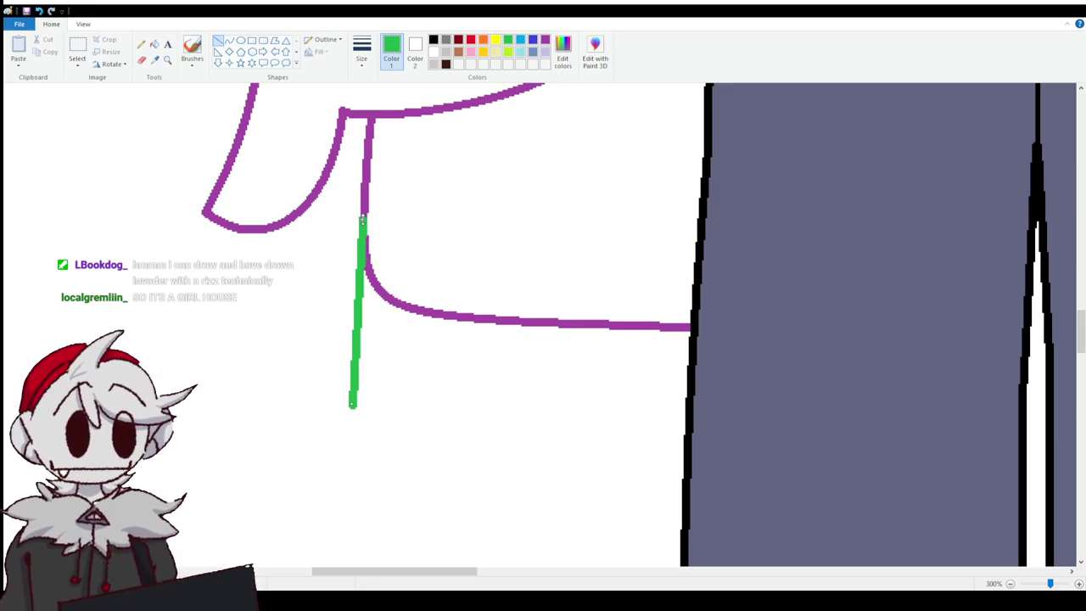
drag(352, 404, 478, 471)
scroll(425, 481, down, 1)
drag(452, 436, 493, 487)
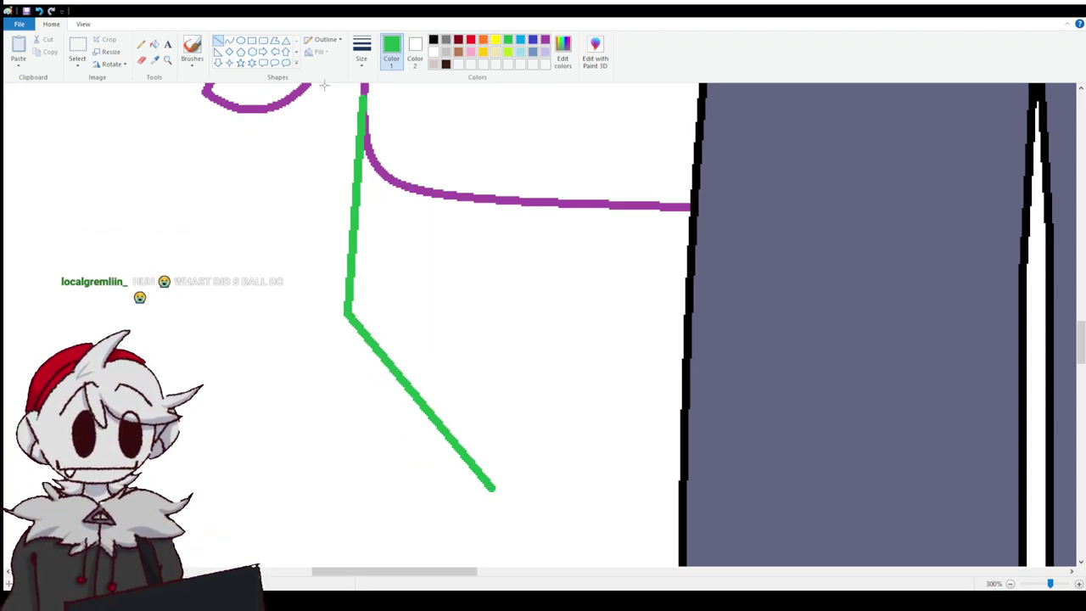
Close the first finger with a bulging green curve up from its tip and a short straight line to the purple palm edge.
click(229, 40)
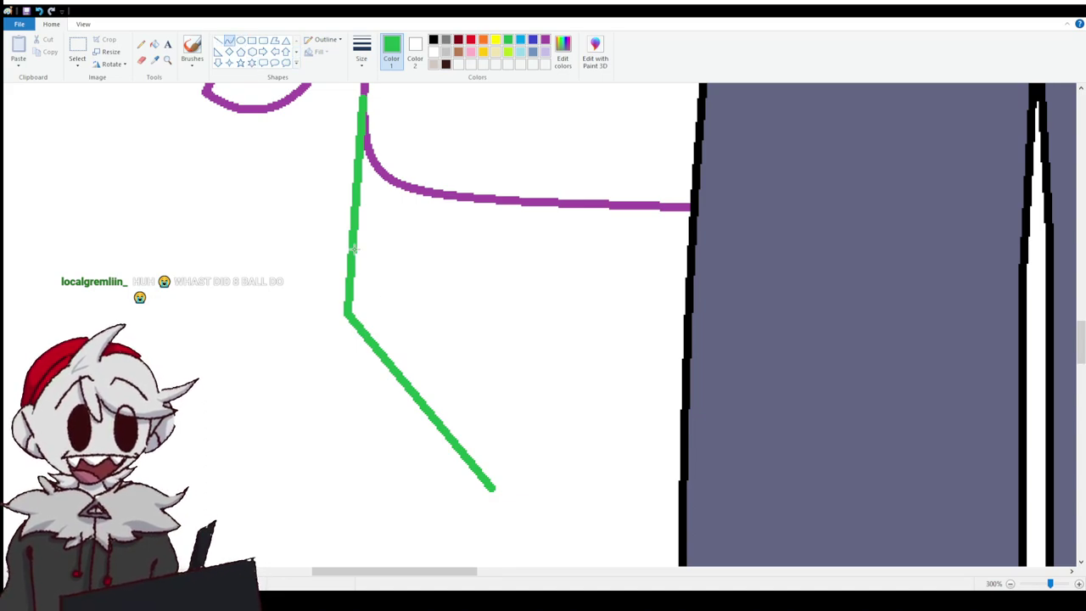
mouse_move(492, 487)
mouse_down()
mouse_move(466, 281)
mouse_move(456, 278)
mouse_move(578, 410)
mouse_move(560, 361)
mouse_up()
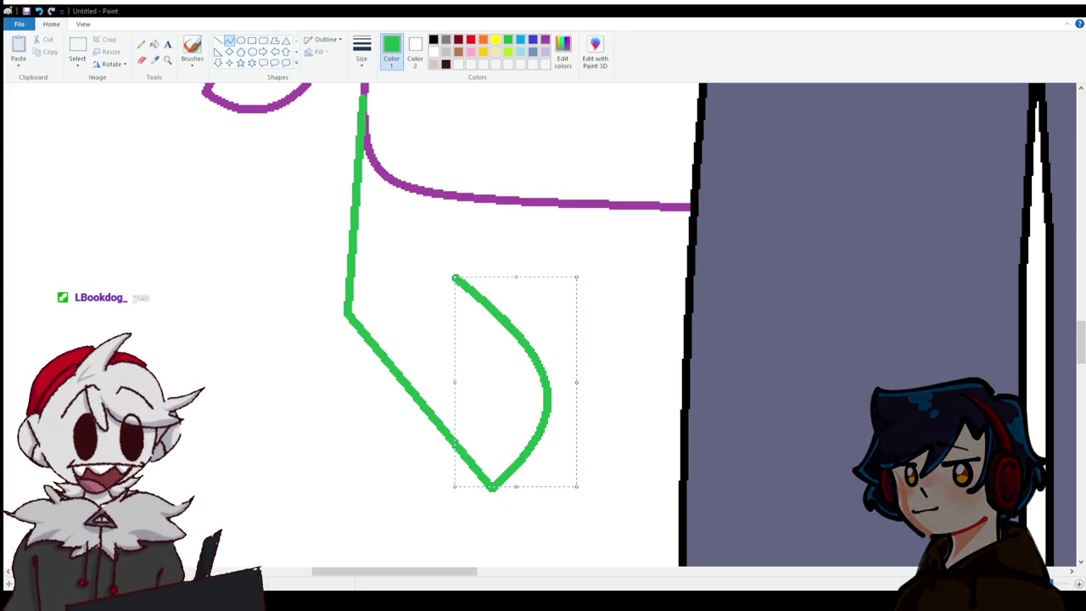
click(399, 215)
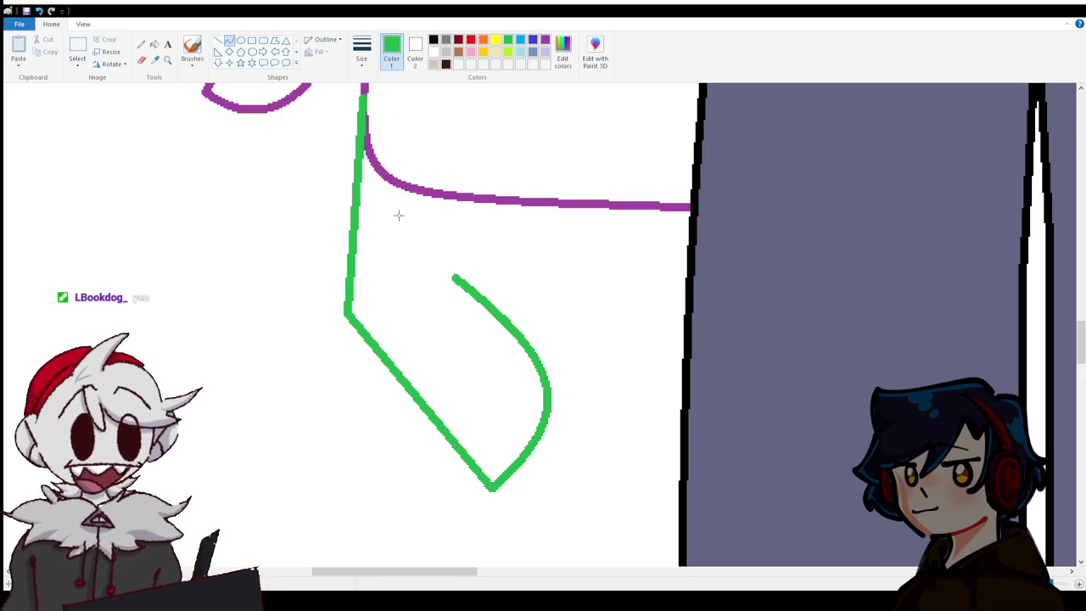
click(218, 40)
drag(455, 276, 460, 197)
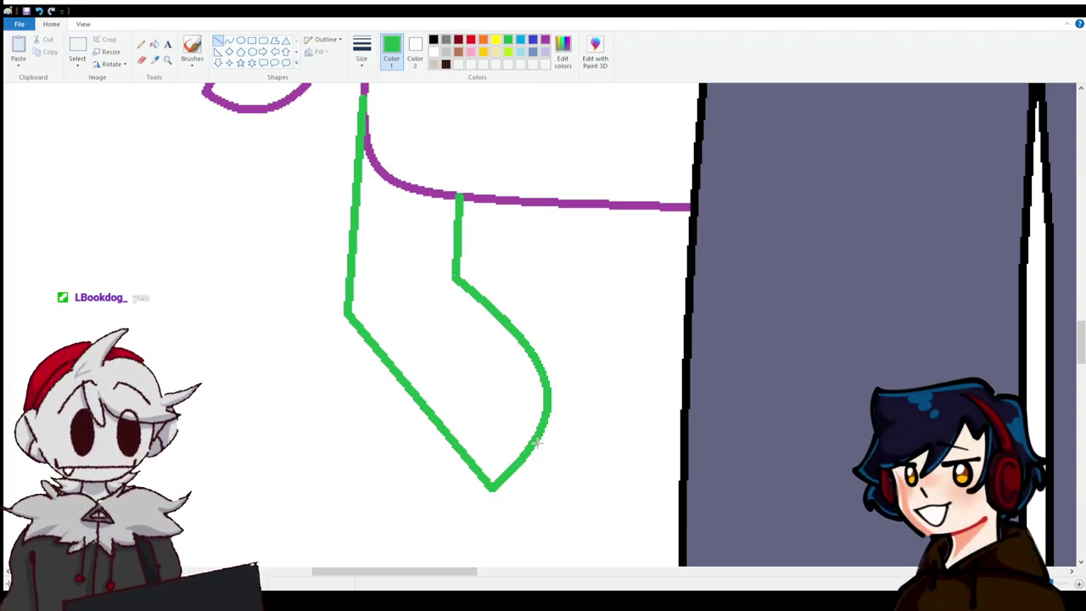
Draw the second green finger beside the first with a diagonal lower edge, a bulging inner curve and a short line to the palm edge.
mouse_move(534, 443)
mouse_down()
mouse_move(650, 515)
mouse_move(615, 528)
mouse_up()
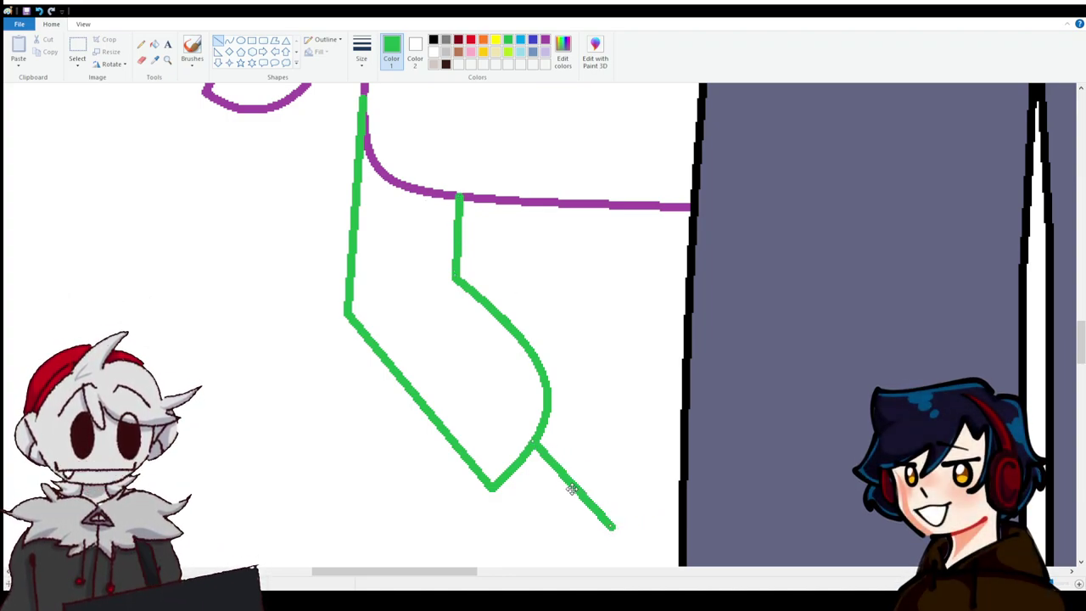
drag(573, 487, 582, 480)
click(582, 393)
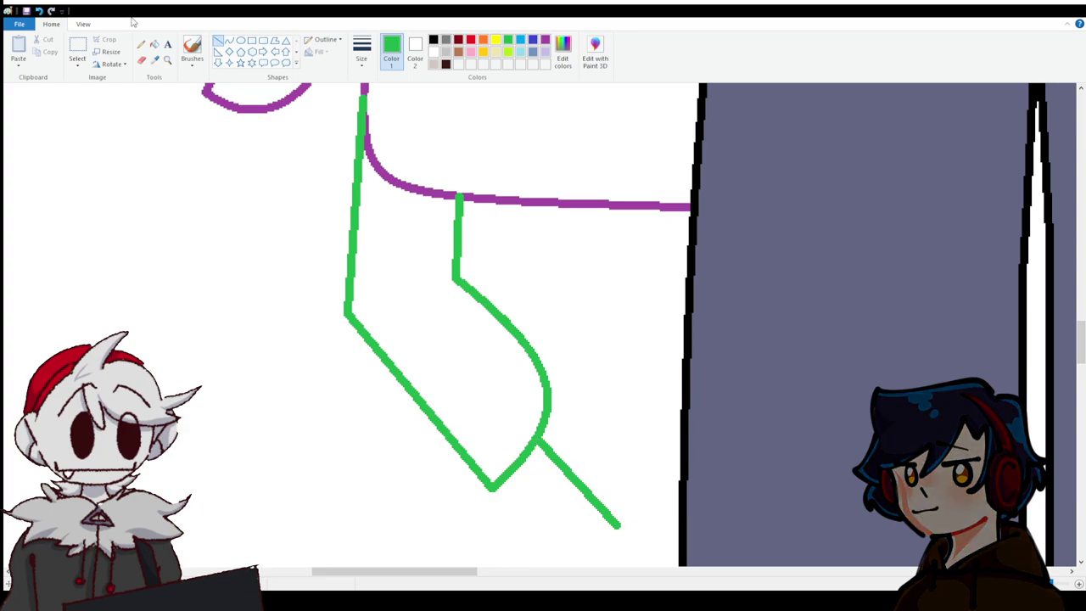
click(229, 39)
mouse_move(619, 524)
mouse_down()
mouse_move(582, 306)
mouse_move(538, 280)
mouse_move(705, 408)
mouse_move(665, 384)
mouse_up()
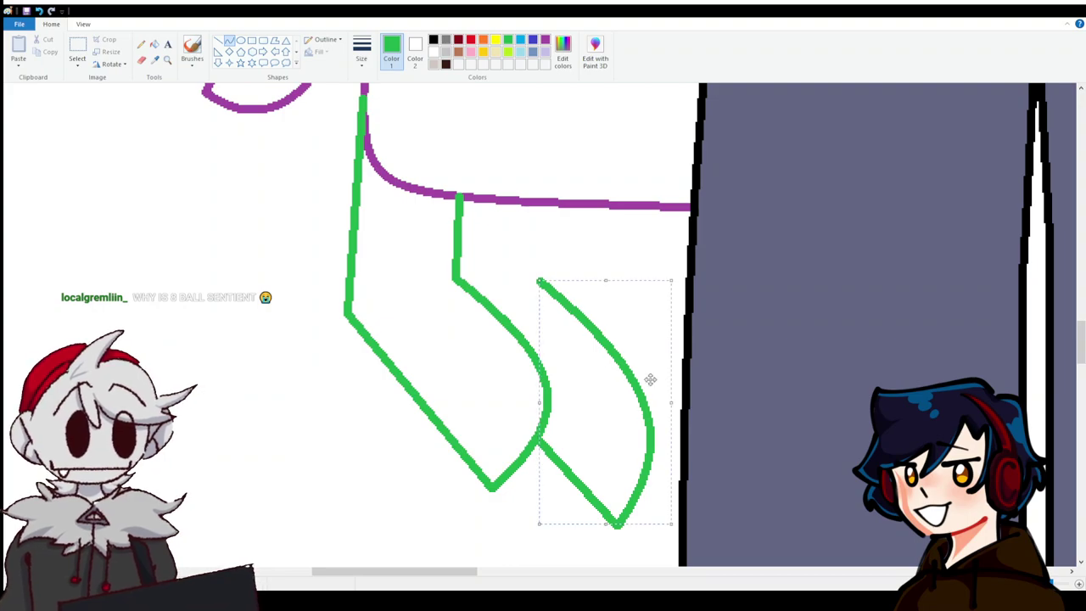
click(378, 242)
click(218, 40)
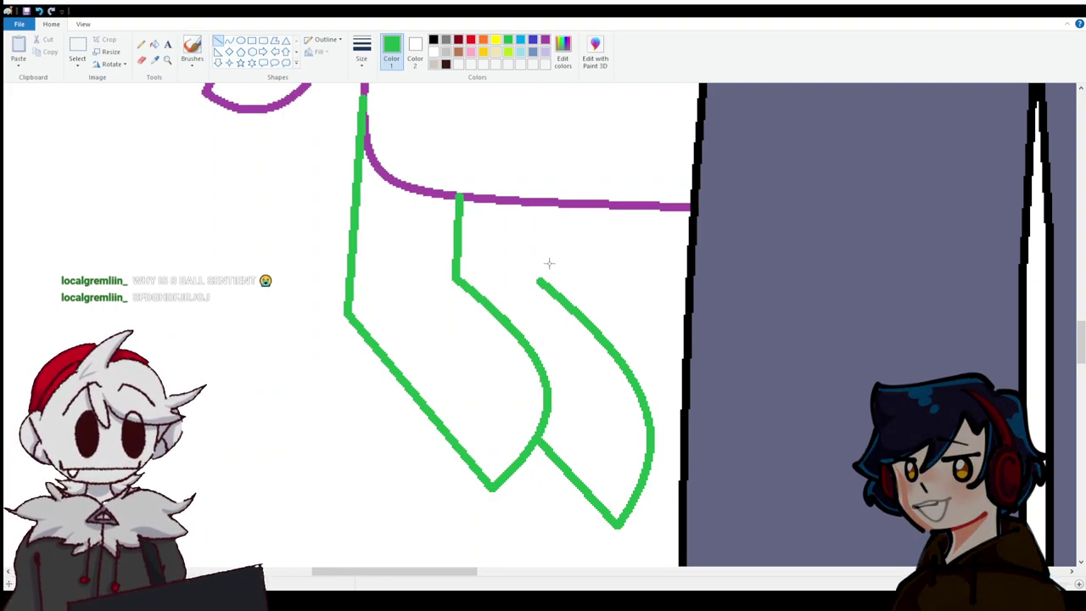
mouse_move(540, 281)
mouse_down()
mouse_move(548, 201)
mouse_move(545, 222)
mouse_up()
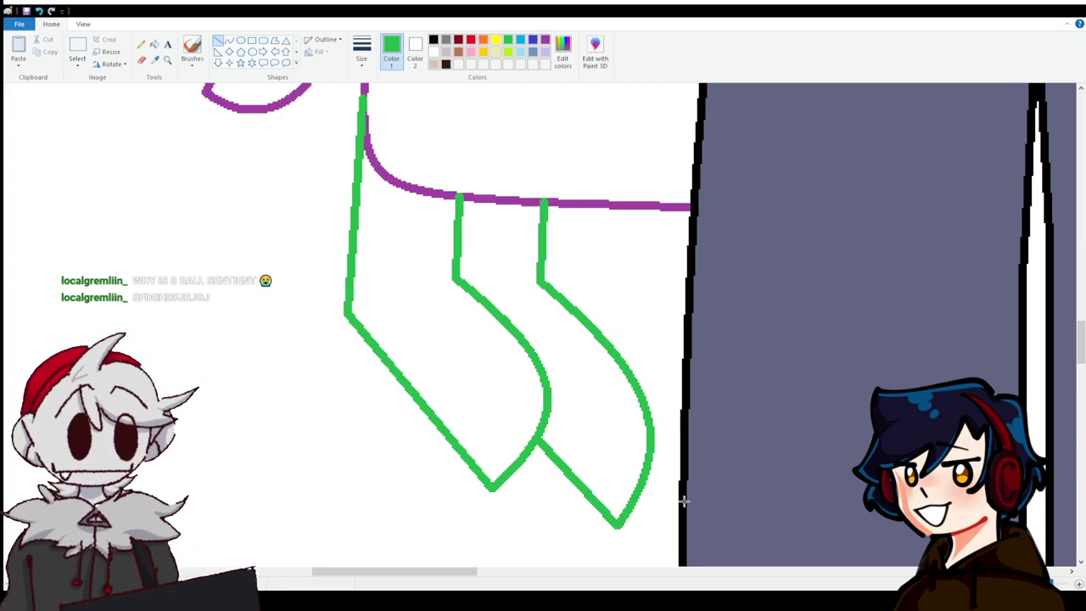
Draw the third finger's straight green edges: two diagonals running into the trouser outline and a vertical line up to the palm edge.
drag(643, 483, 678, 518)
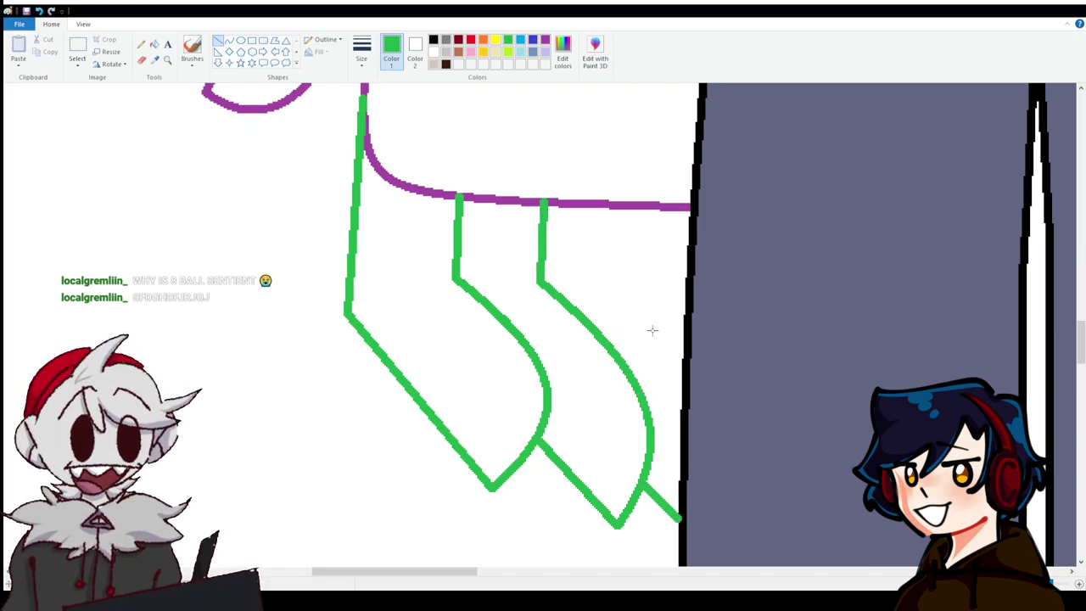
drag(647, 297, 688, 339)
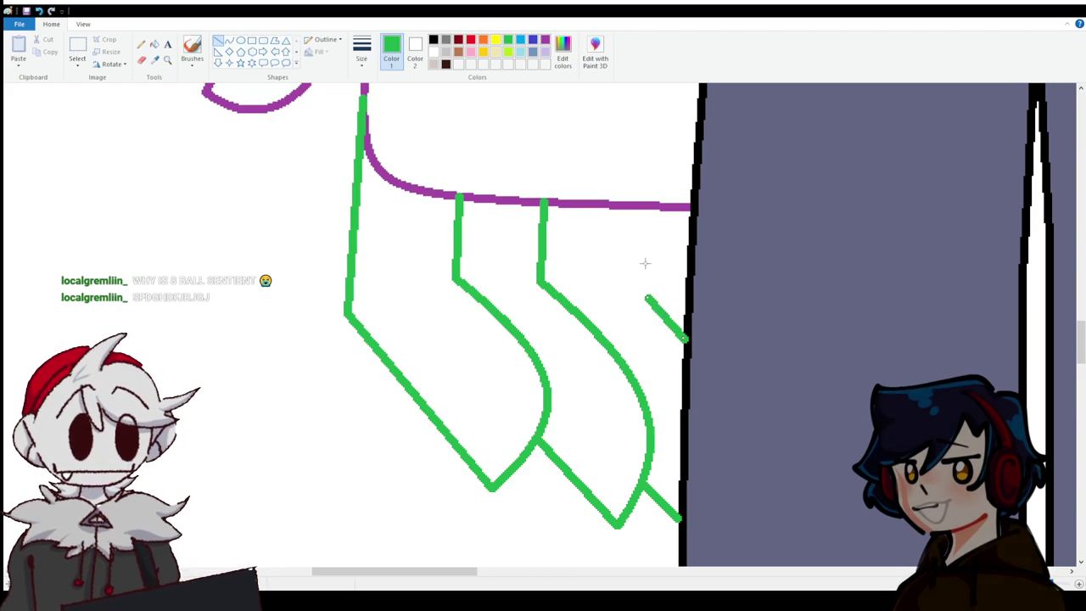
drag(649, 299, 647, 207)
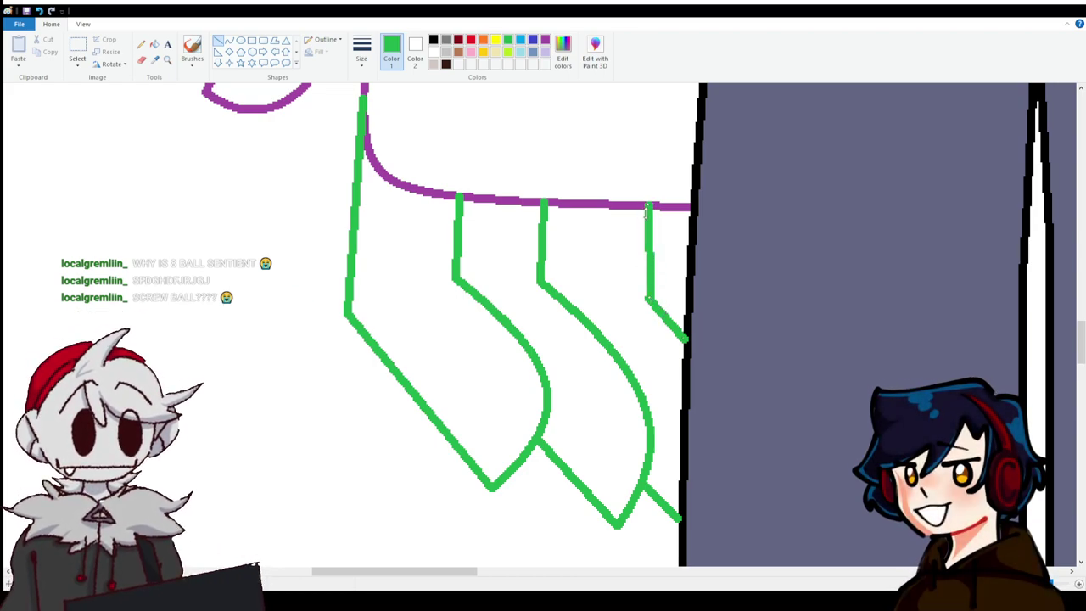
drag(650, 251, 648, 250)
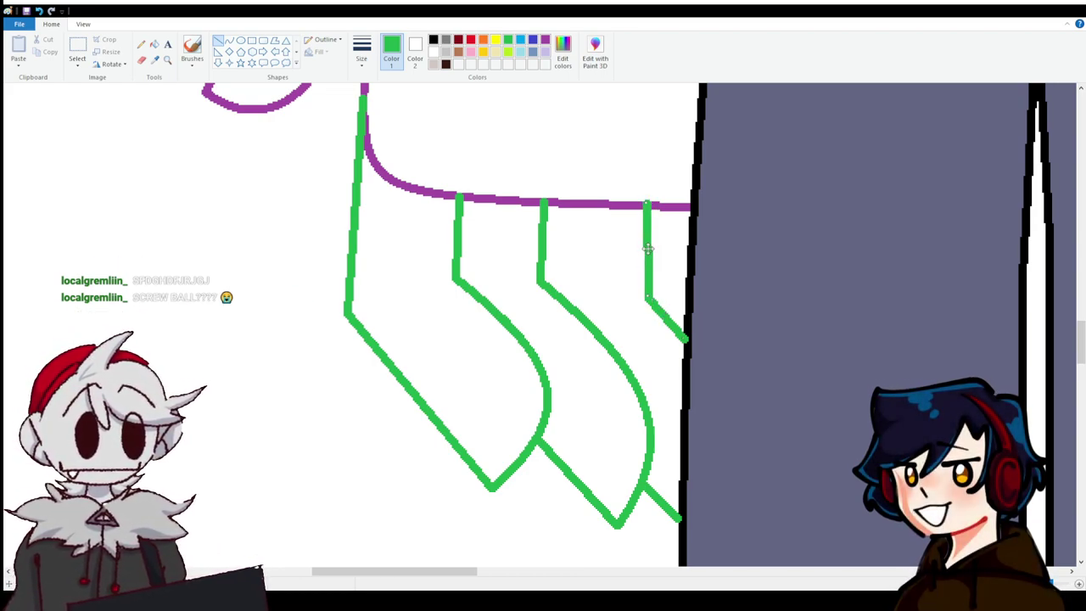
Align the third finger's inner line end with the palm edge and fill the purple palm edge above the fingers with white.
drag(646, 201, 652, 205)
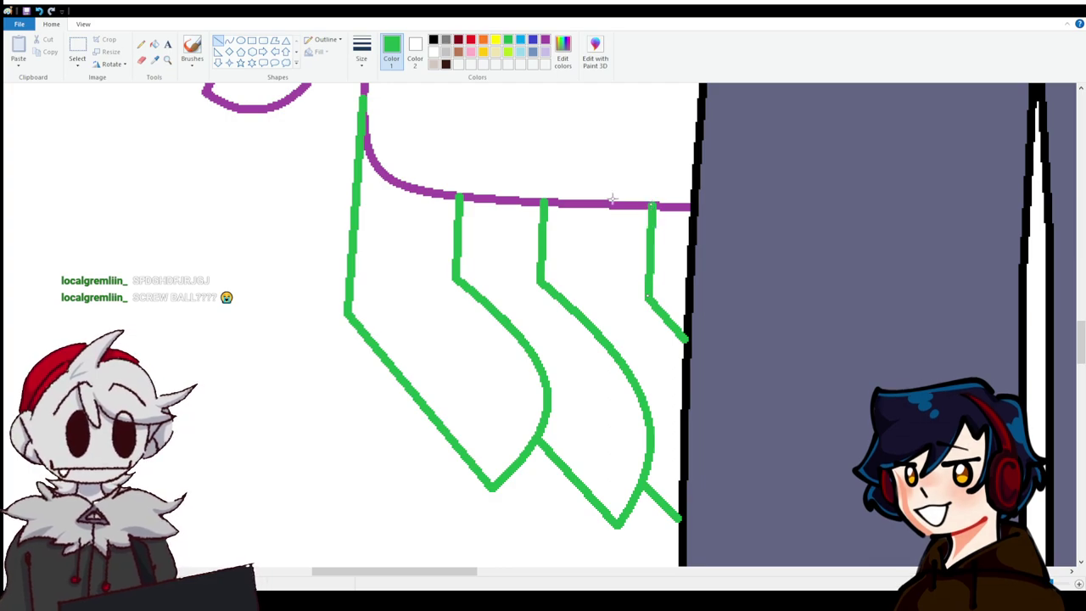
scroll(635, 340, up, 5)
click(154, 45)
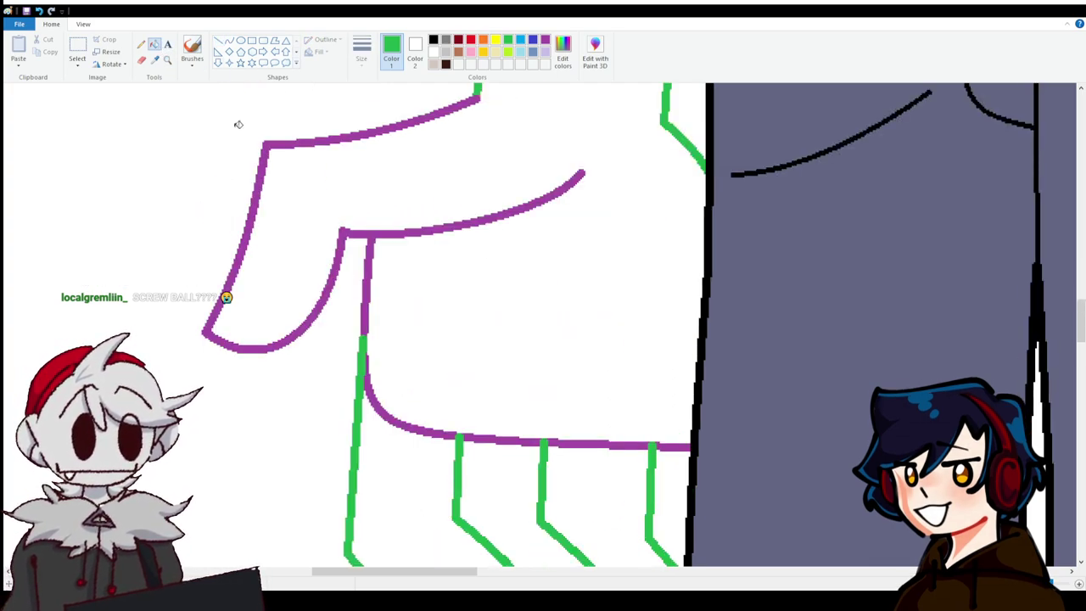
scroll(453, 311, down, 7)
scroll(441, 310, up, 5)
right_click(434, 312)
right_click(504, 320)
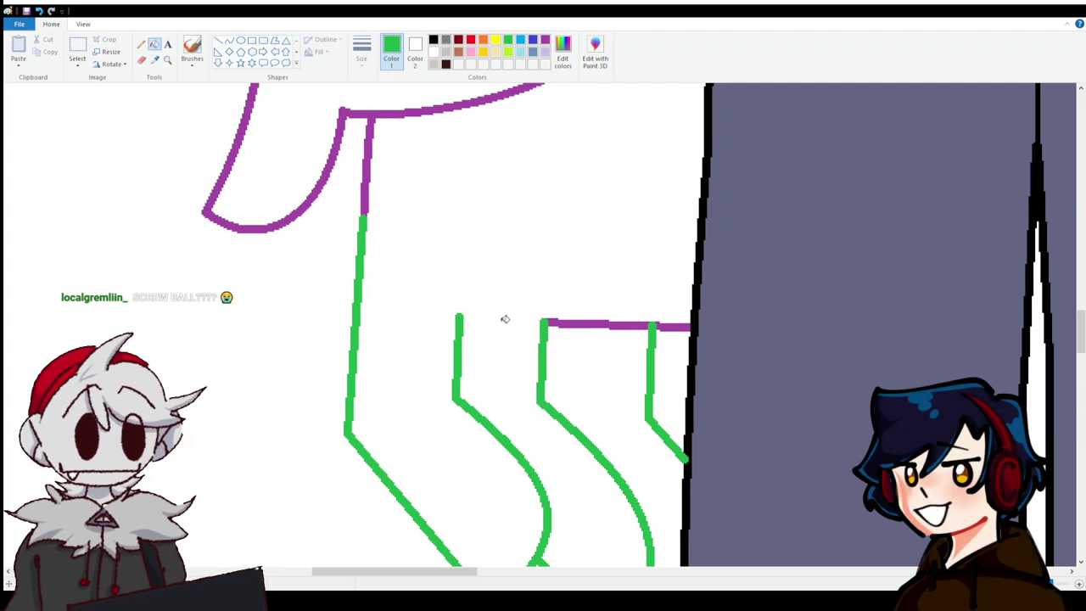
right_click(585, 324)
right_click(671, 327)
Recolour the remaining purple outline of the hand's thumb and palm green with the Fill tool.
scroll(345, 450, down, 5)
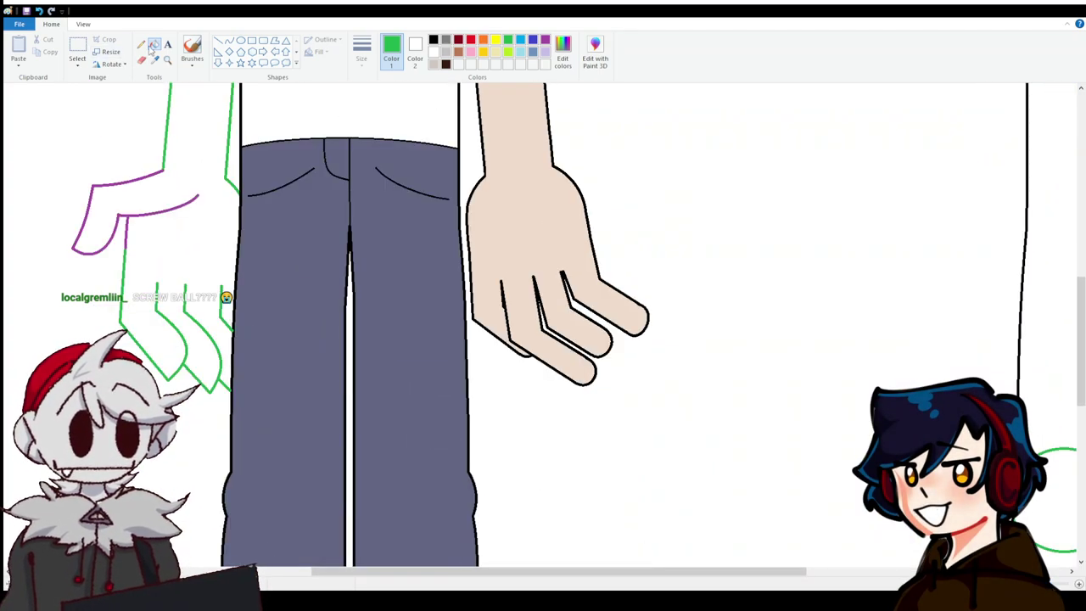
click(130, 214)
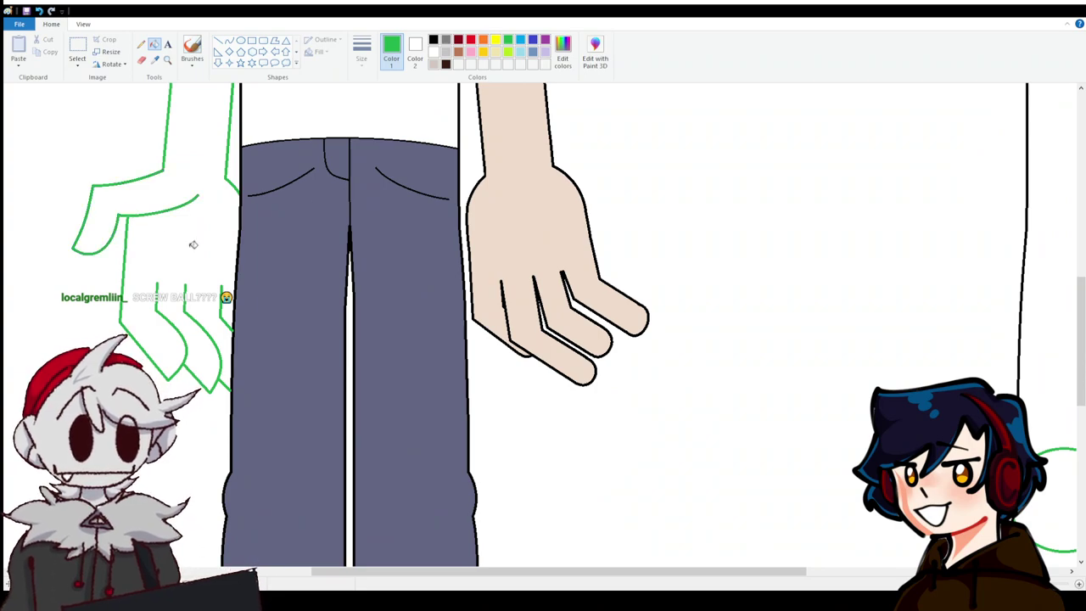
scroll(234, 317, up, 4)
scroll(234, 317, up, 1)
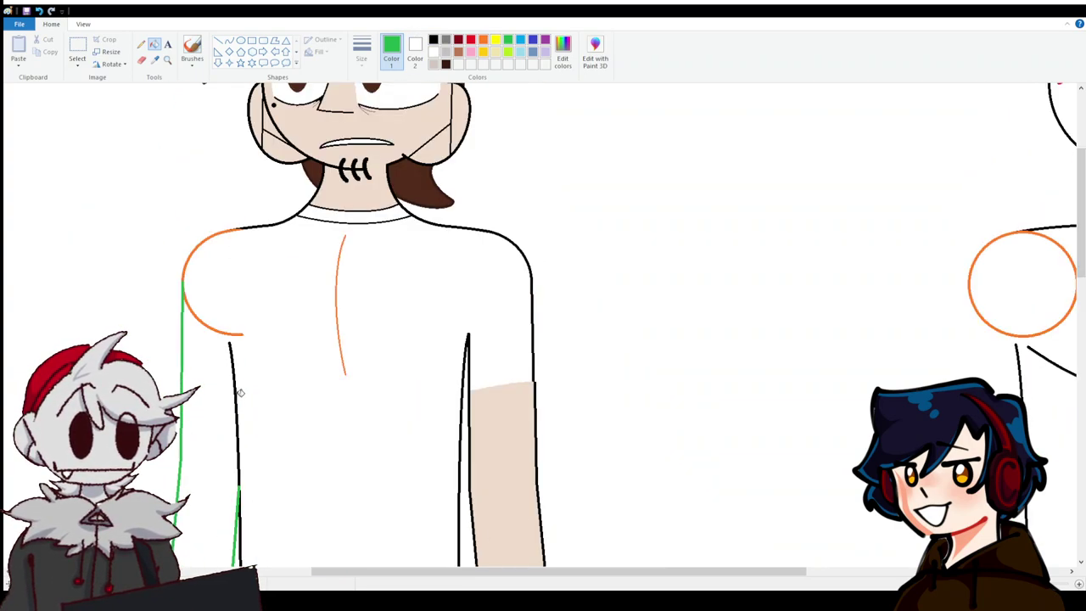
Sample the finished forearm's skin tone as the secondary color and erase a slightly sloping sleeve line across the green-outlined arm.
scroll(195, 310, down, 3)
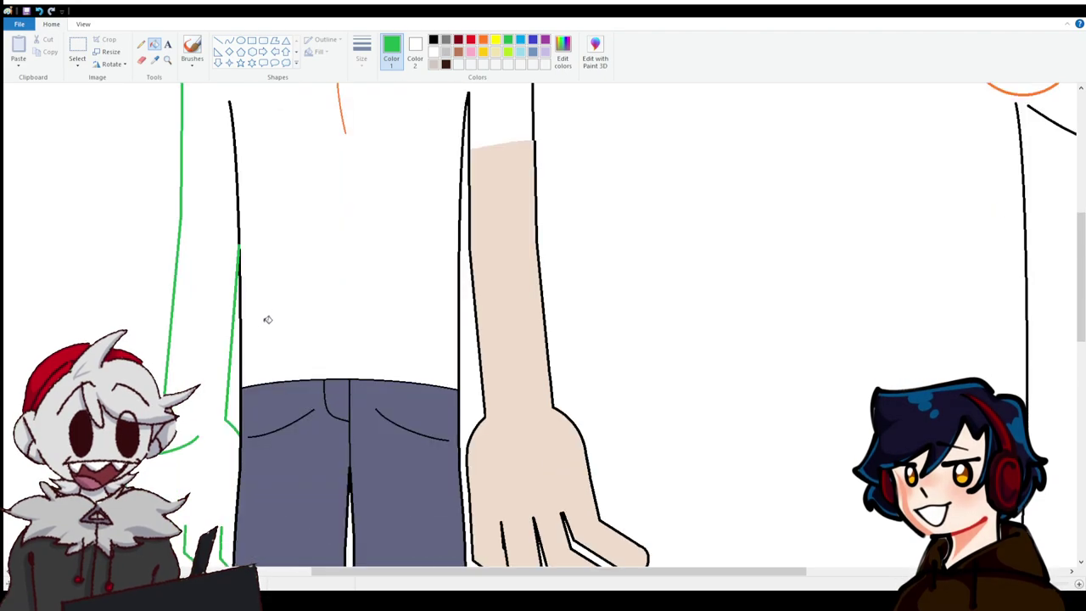
click(153, 59)
click(513, 100)
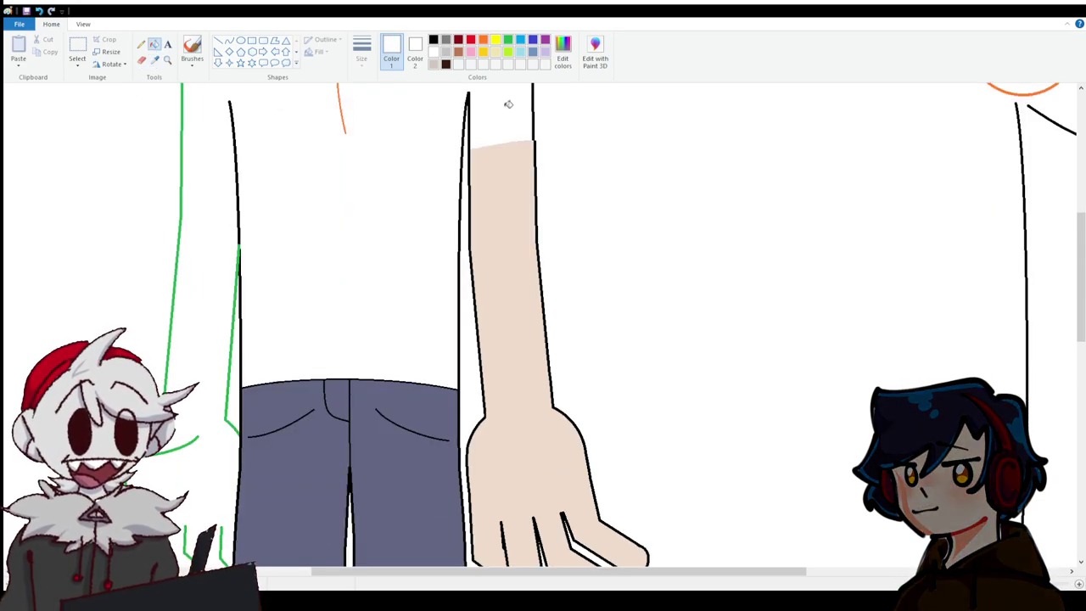
click(154, 59)
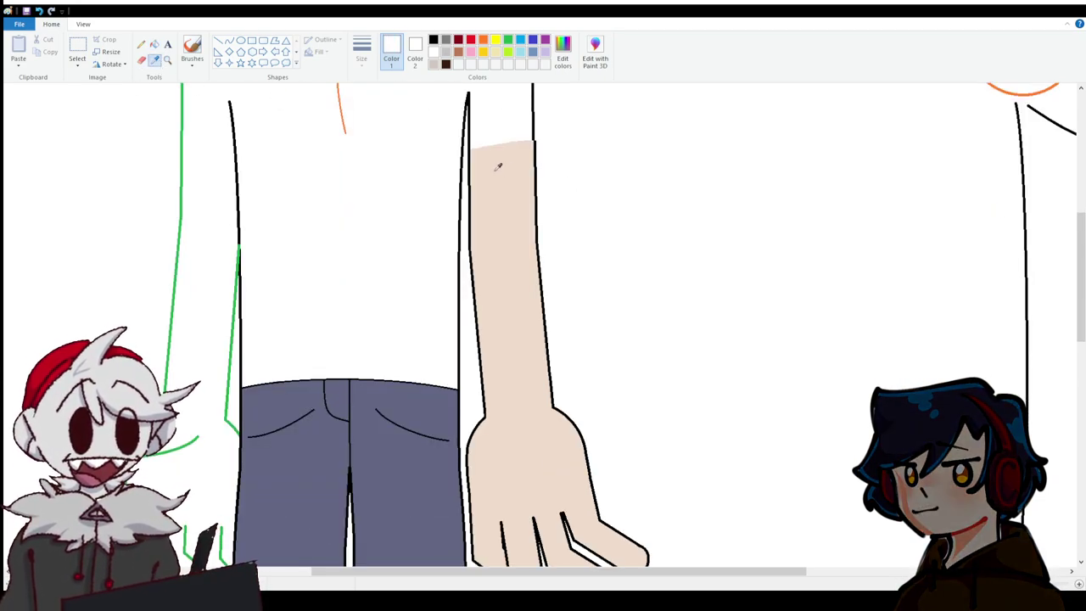
right_click(497, 166)
click(141, 60)
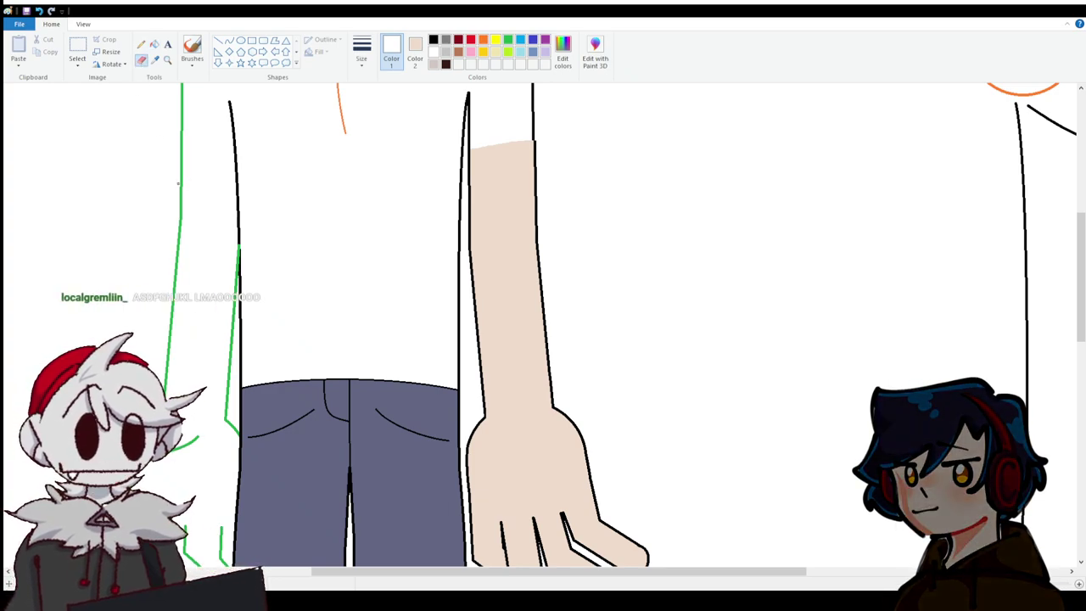
drag(181, 180, 239, 195)
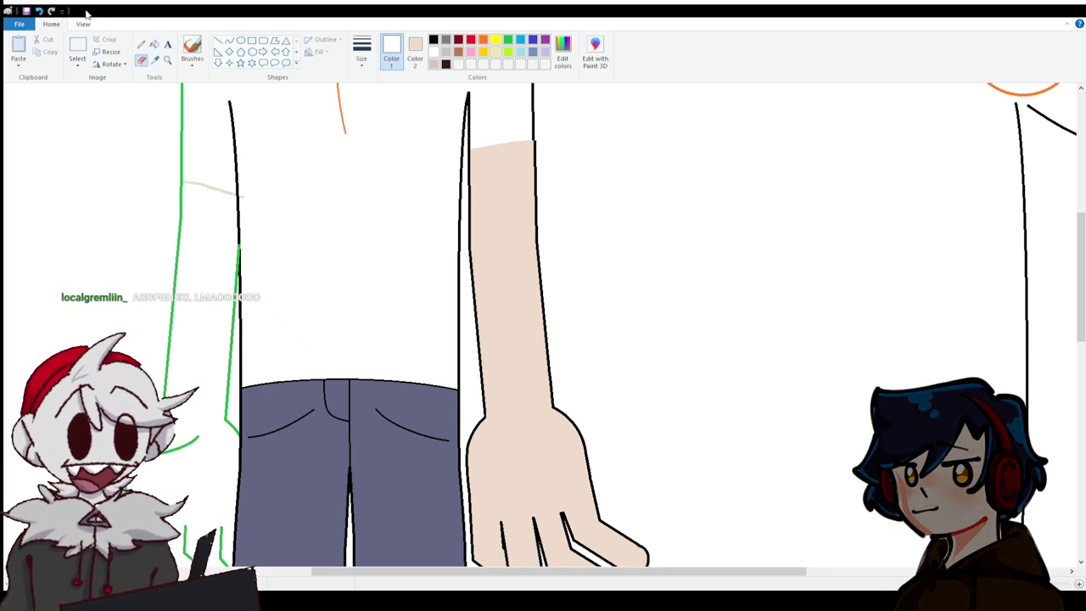
Fill the green-outlined arm and hand with the skin tone and clear the stray sleeve-line end on the shirt.
click(154, 45)
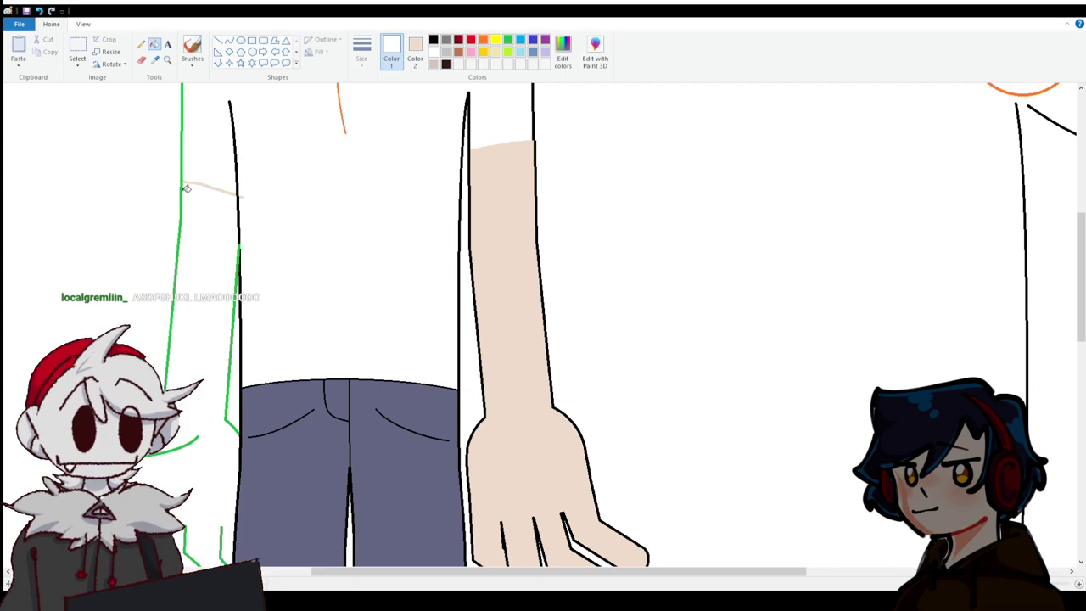
click(221, 218)
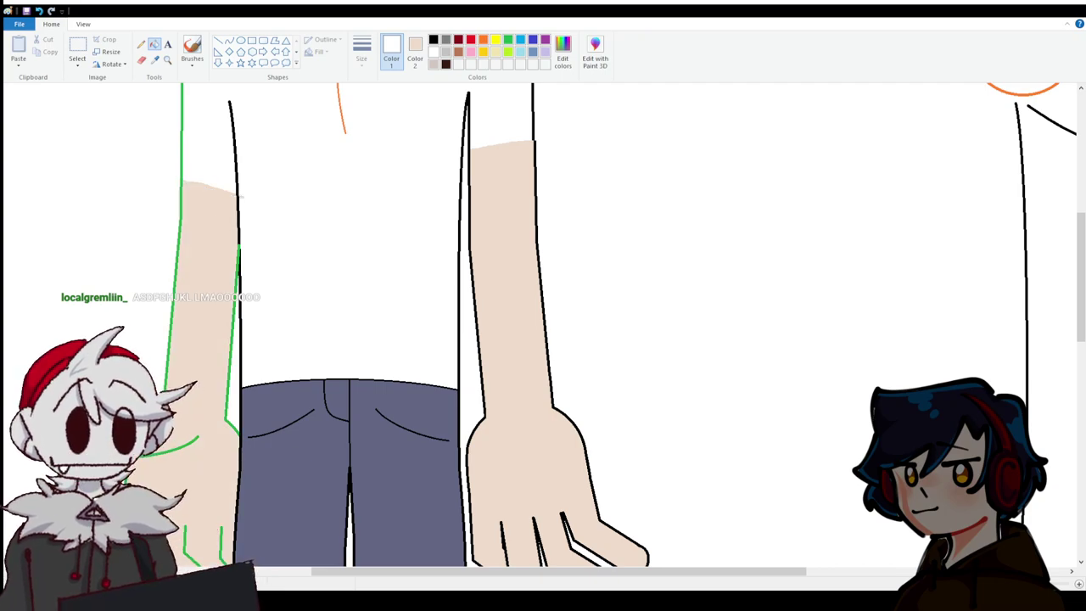
scroll(359, 331, down, 3)
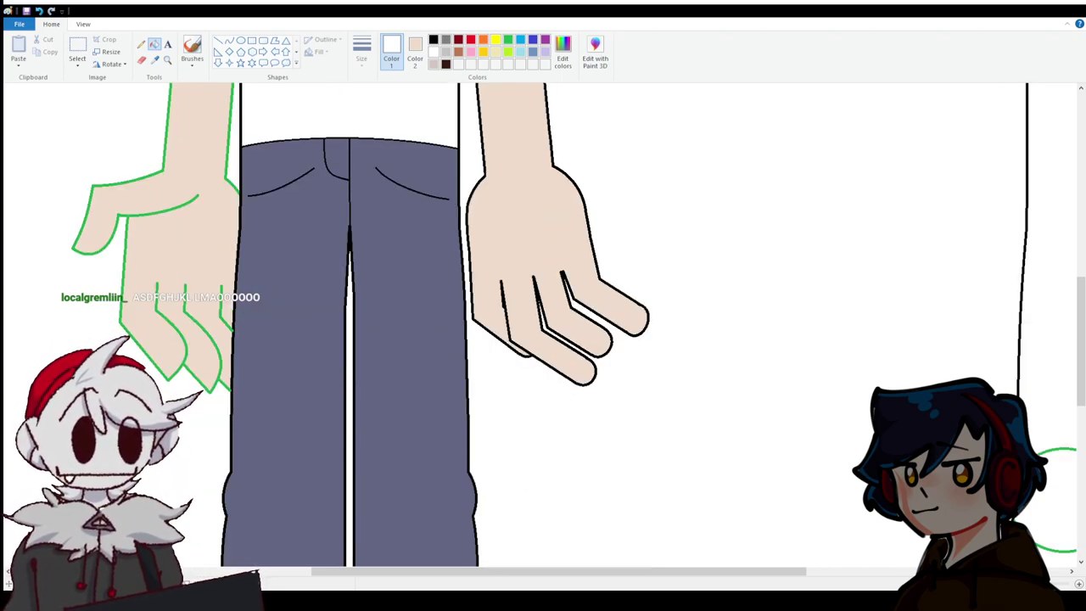
ctrl+scroll(640, 379, up, 2)
scroll(640, 378, up, 5)
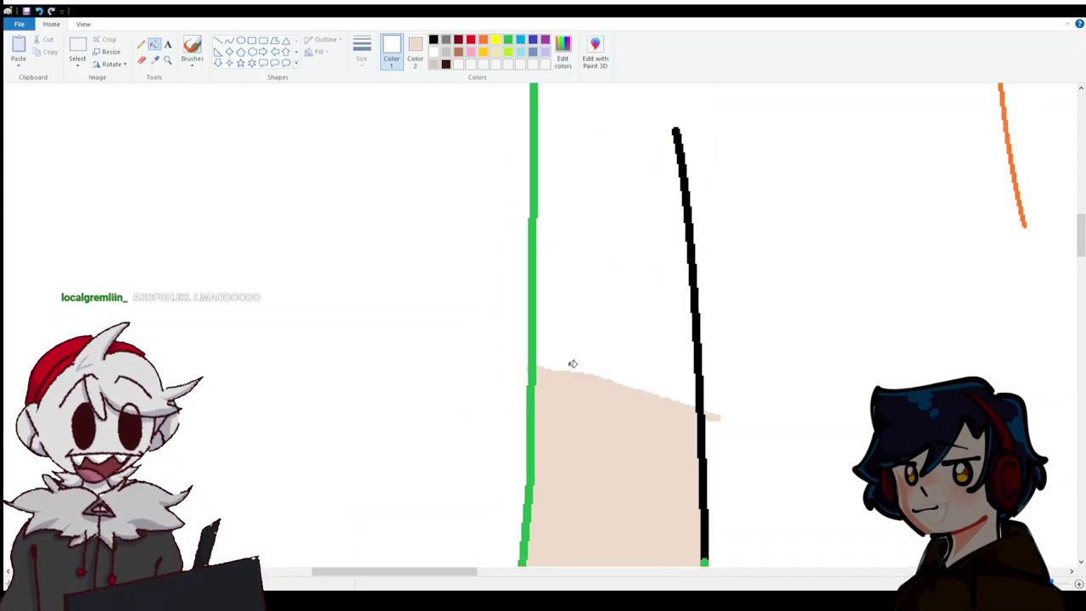
click(713, 415)
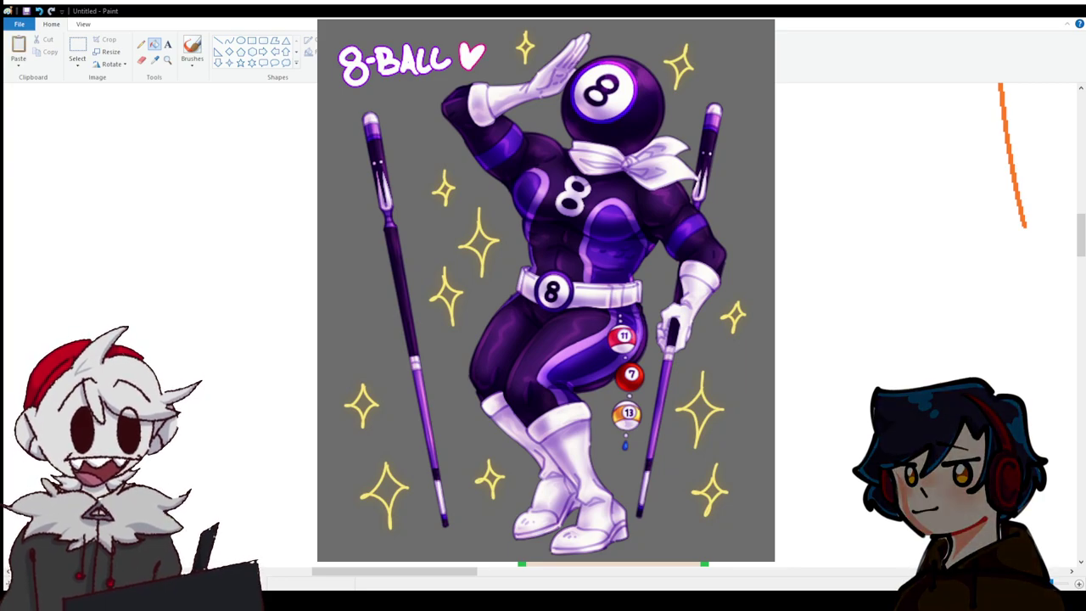
Set the colors to black and white and fill every green outline of the arm, hand and fingers with black.
scroll(543, 323, down, 10)
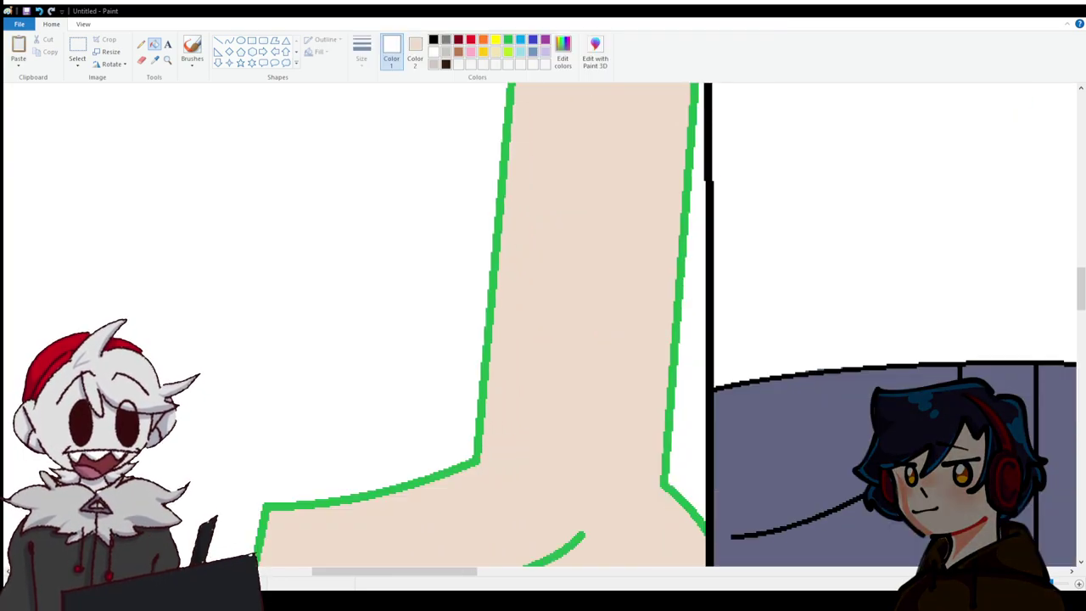
scroll(543, 323, down, 3)
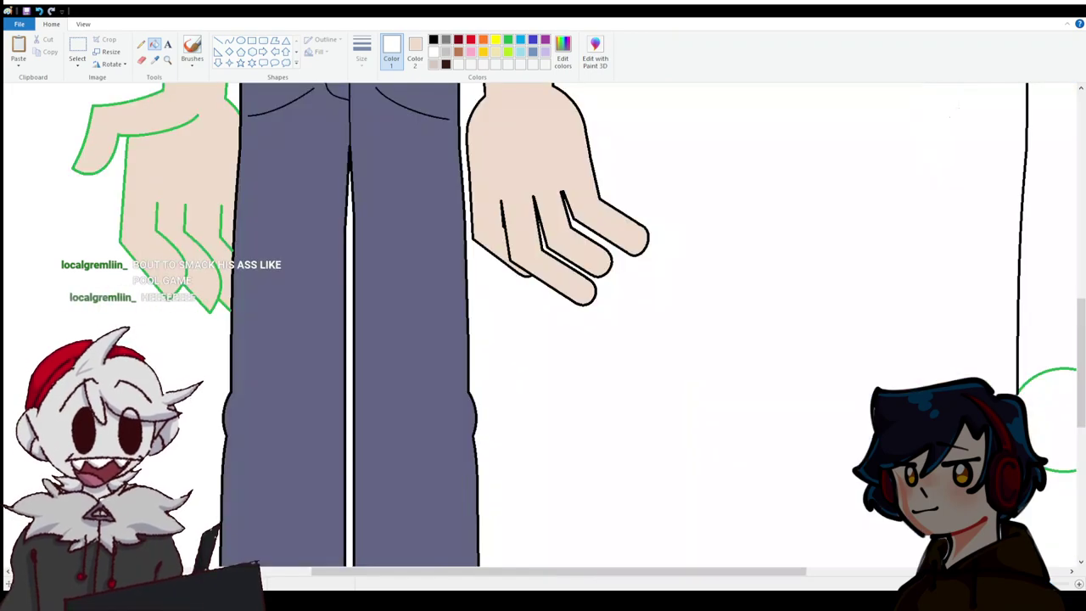
click(434, 40)
click(415, 51)
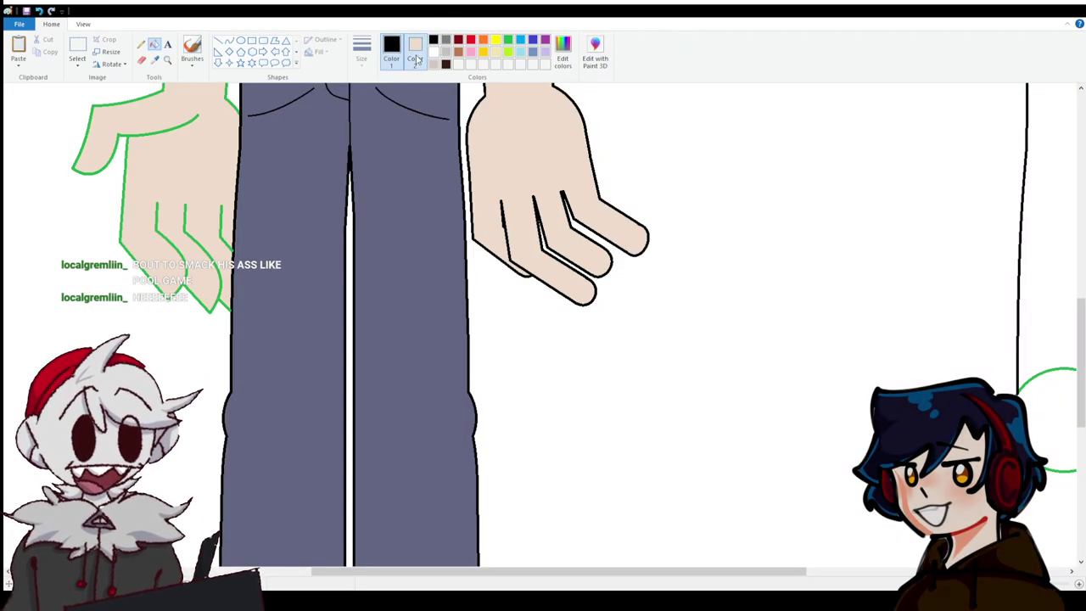
click(434, 52)
click(155, 45)
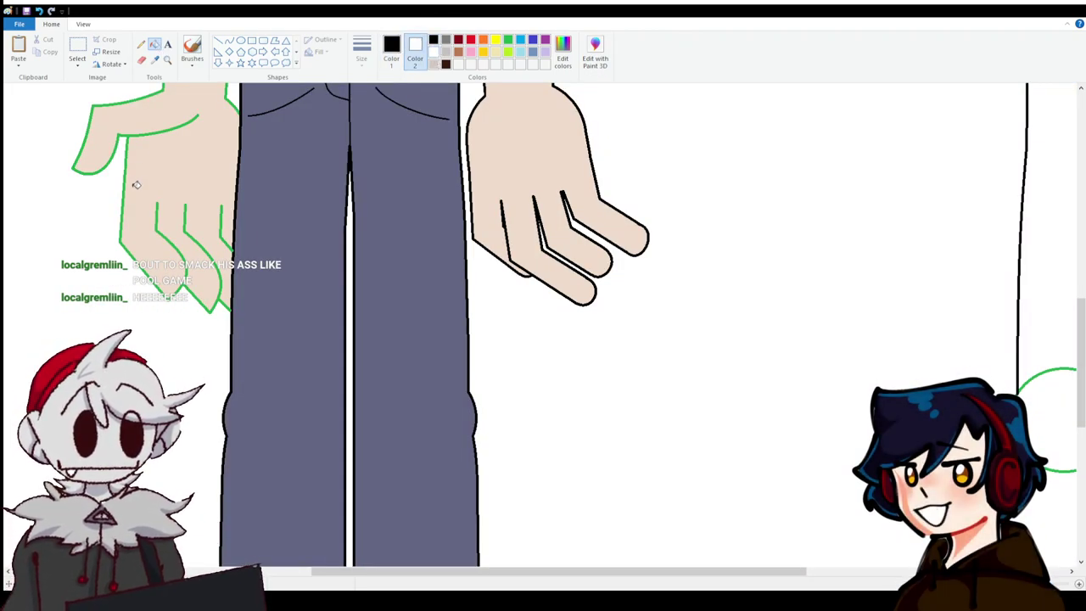
click(134, 135)
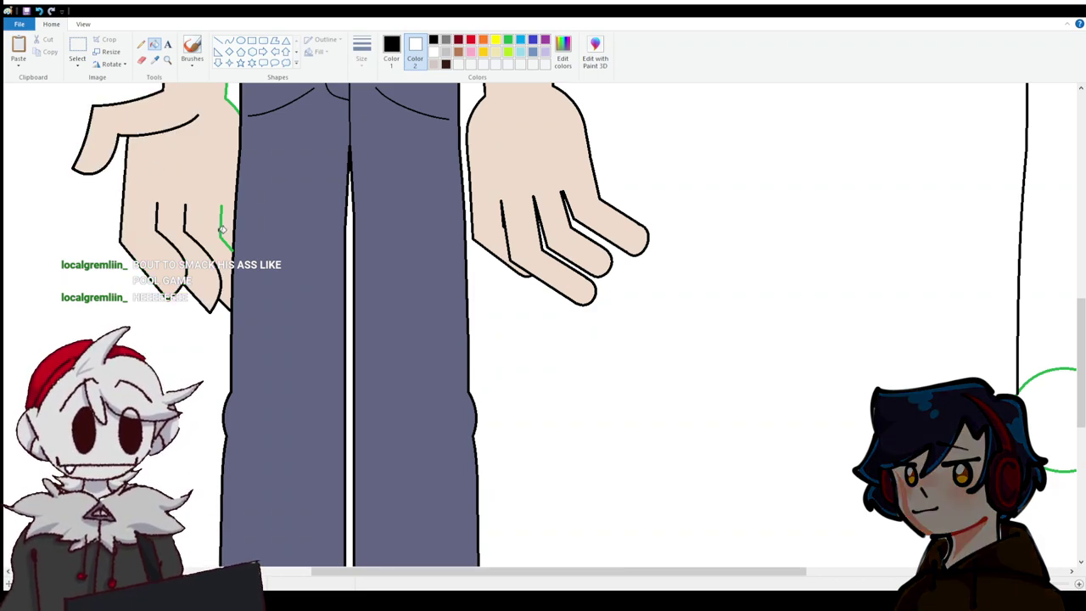
scroll(223, 231, up, 5)
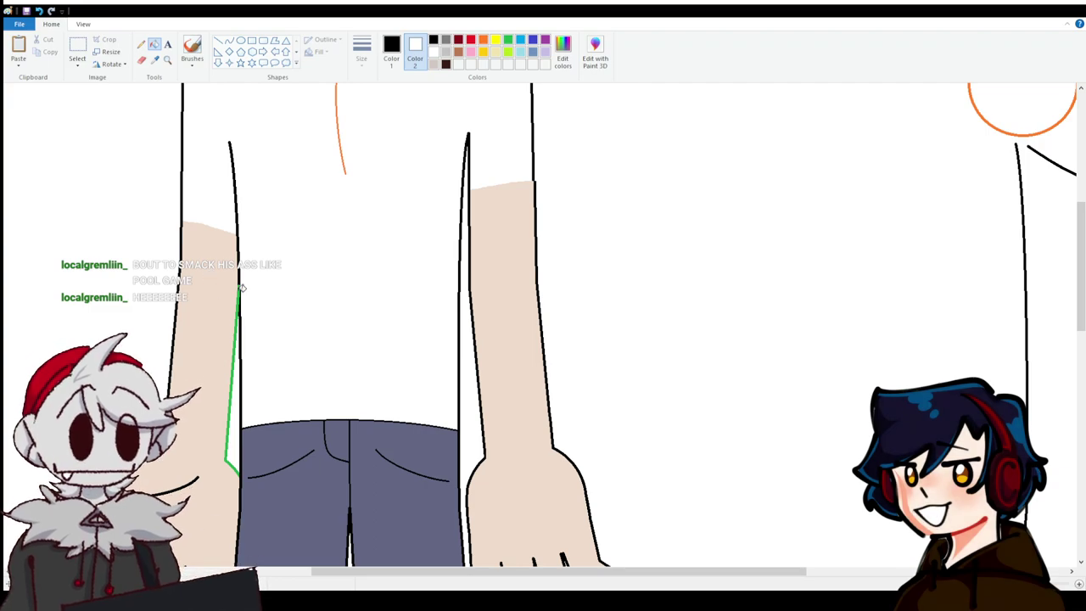
click(241, 288)
scroll(756, 489, down, 5)
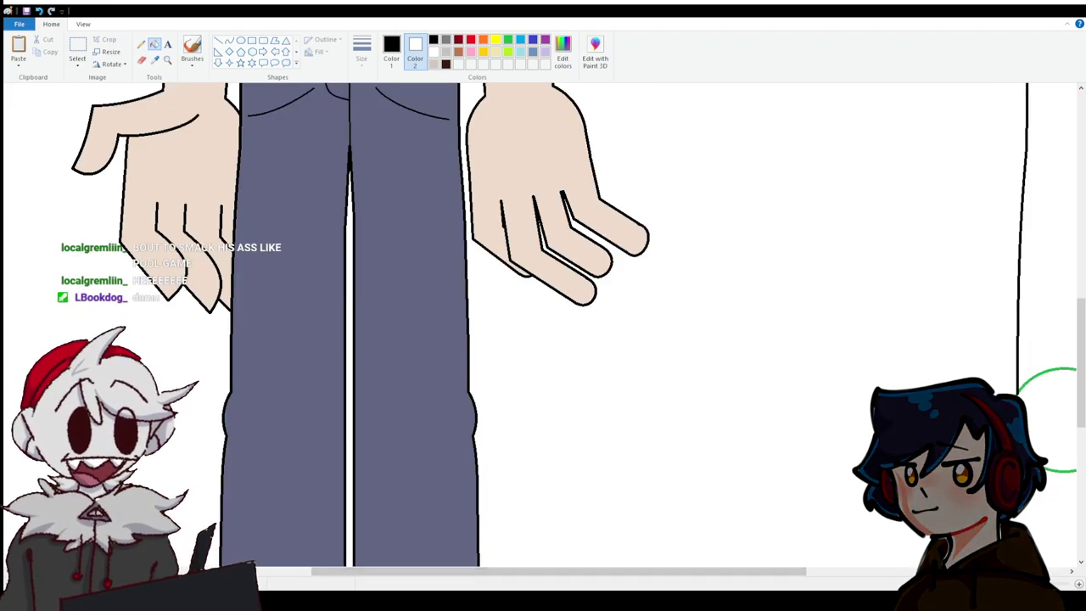
Recolour the shirt's orange shoulder curve black to match the rest of the outline.
scroll(535, 436, down, 3)
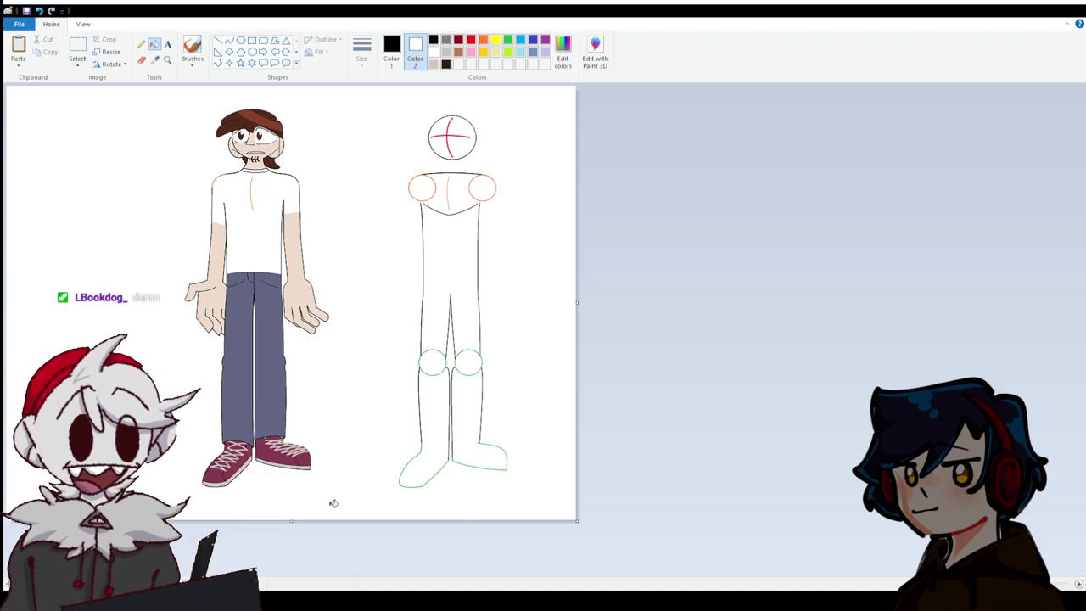
click(1079, 584)
click(1078, 584)
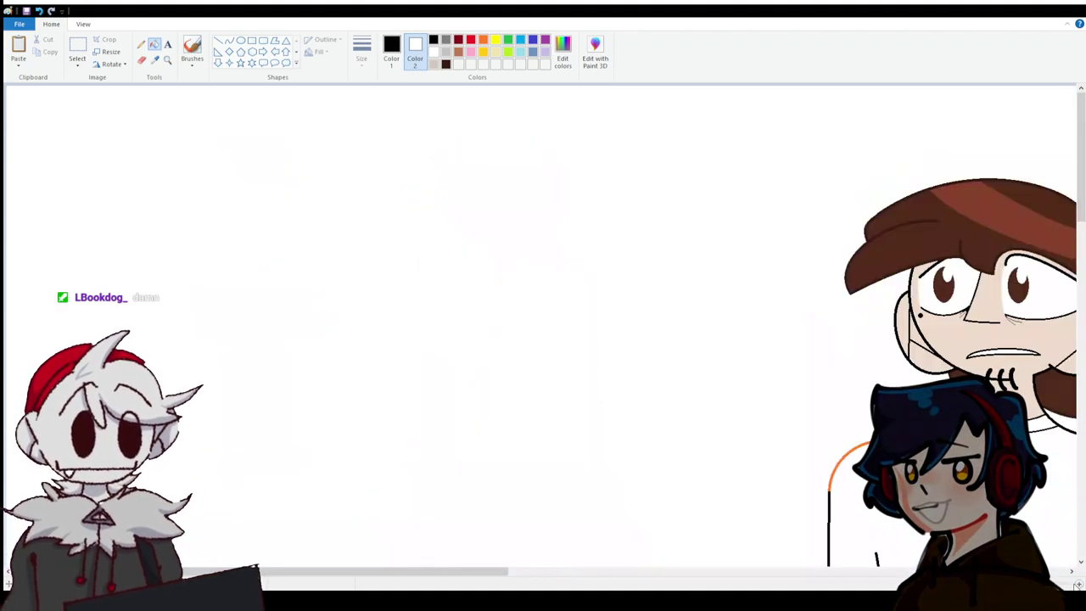
click(1079, 584)
drag(205, 573, 562, 574)
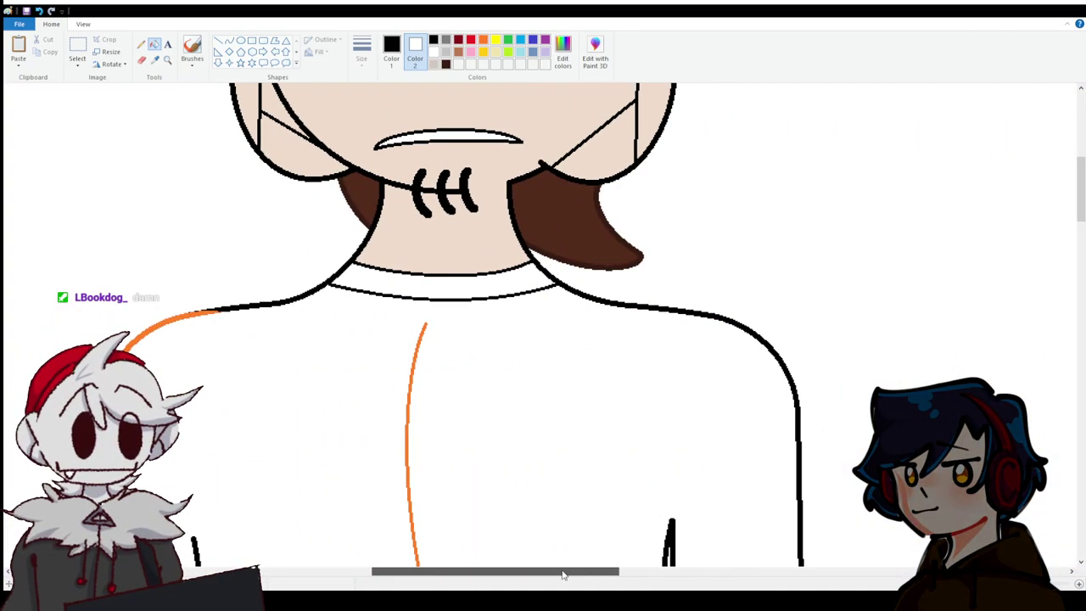
scroll(306, 267, down, 3)
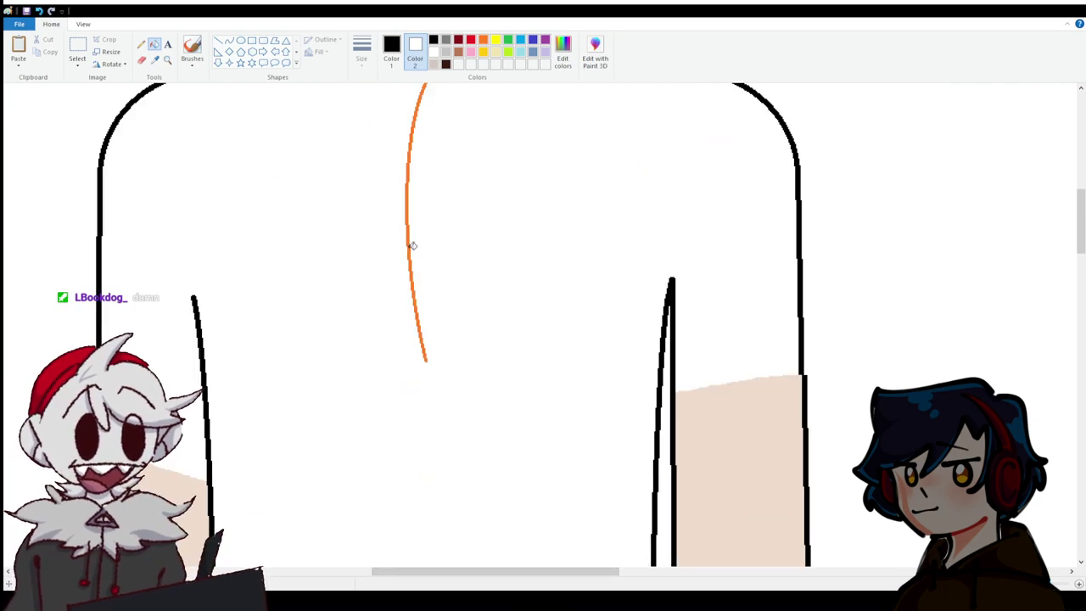
key(ctrl+z)
Try drawing a long black curve with a deep downward bulge in the blank space beside the trousers.
scroll(405, 245, down, 10)
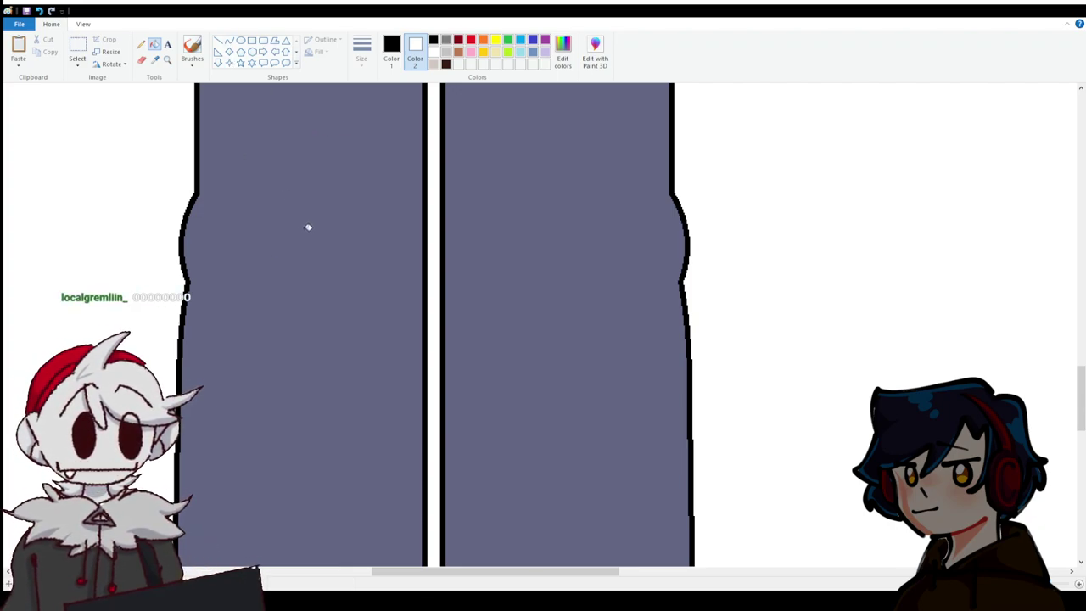
click(229, 40)
mouse_move(792, 158)
mouse_down()
mouse_move(961, 224)
mouse_move(1039, 281)
mouse_up()
drag(904, 340, 732, 303)
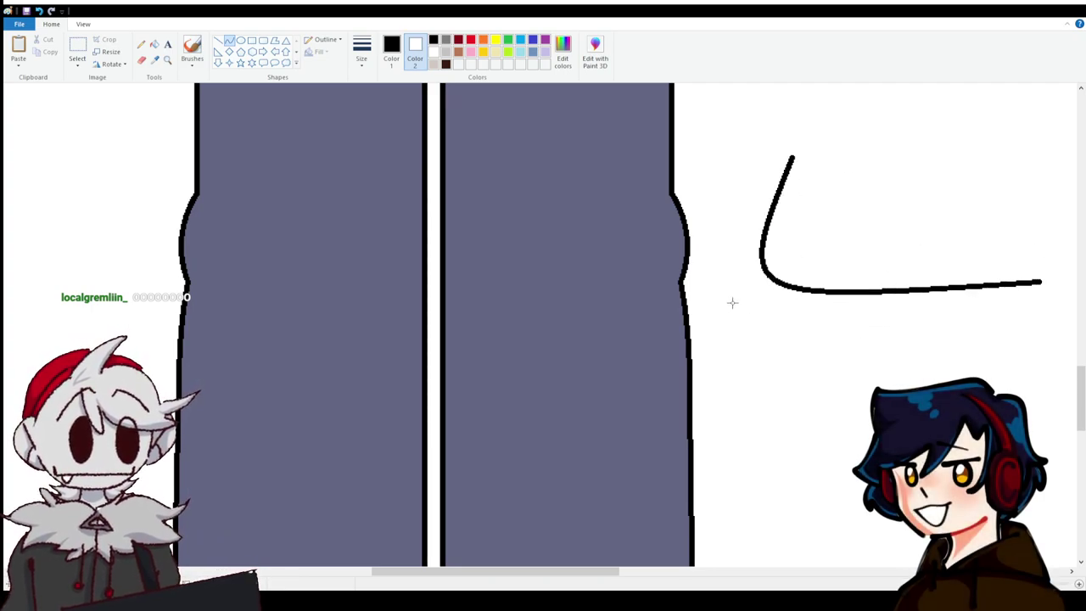
drag(836, 399, 1010, 437)
Try adding a gently bent line back from the long curve's outer end and a shorter line inside the shape below it.
drag(1042, 281, 835, 243)
drag(931, 260, 931, 252)
click(931, 252)
drag(1010, 327, 920, 317)
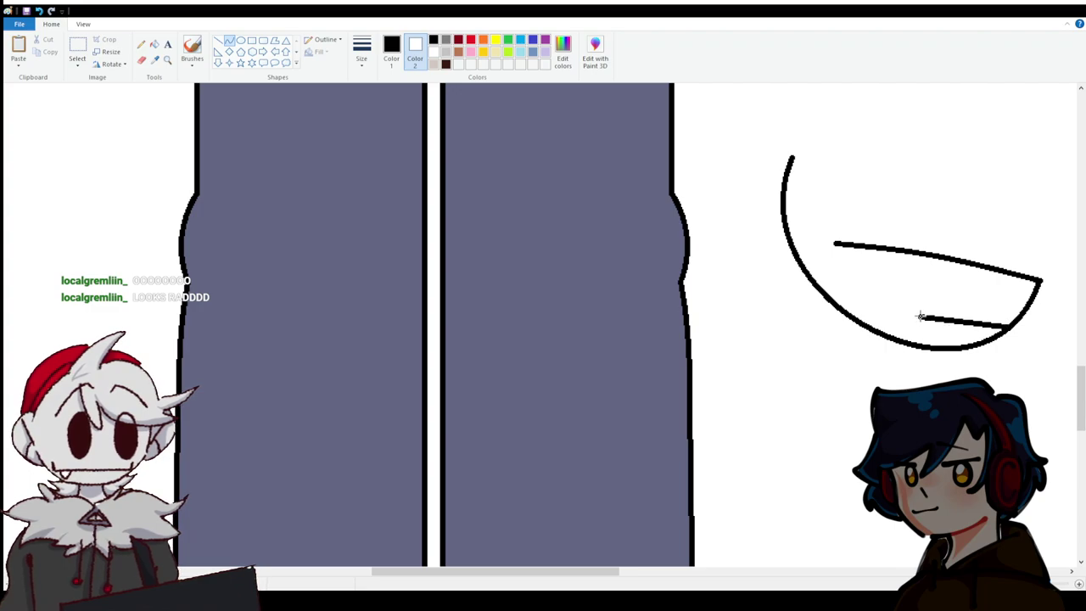
click(954, 320)
click(886, 271)
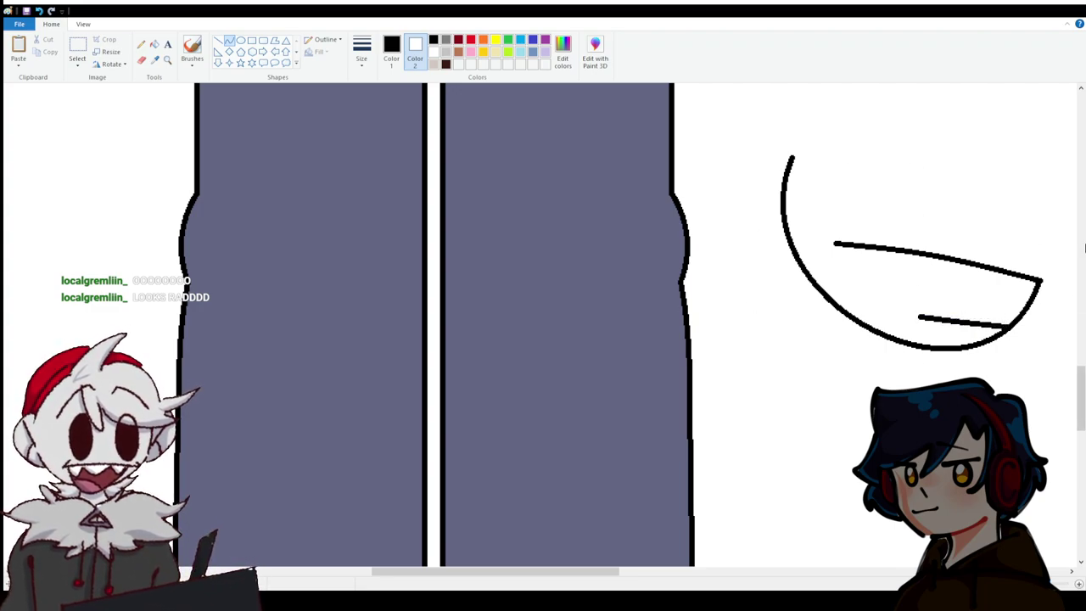
Try adding a slightly S-shaped black curve rising from the inner end of the shape's upper line.
drag(838, 243, 862, 117)
click(857, 167)
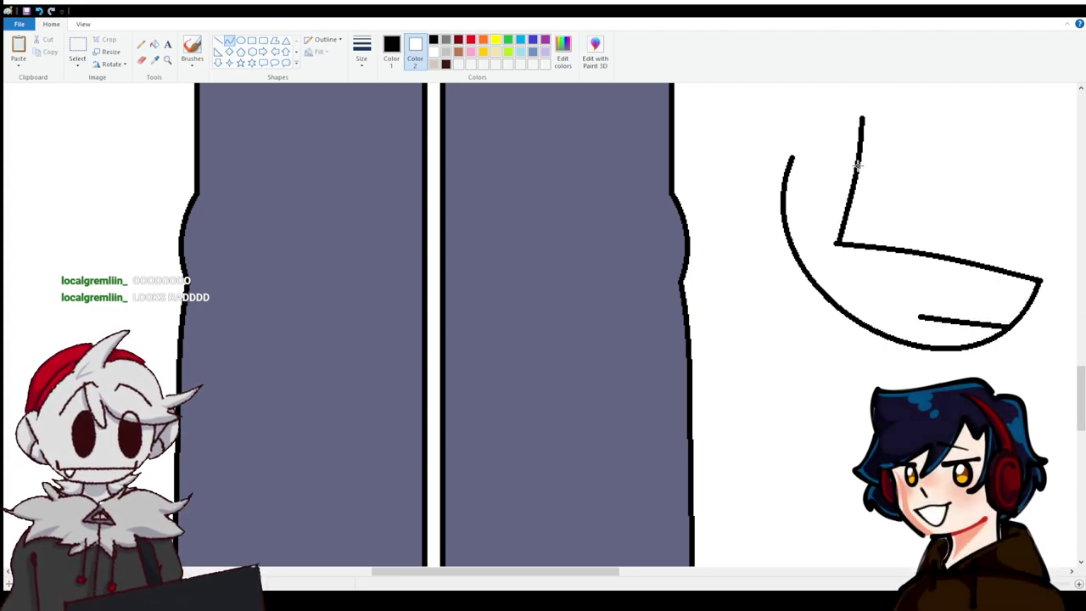
drag(853, 161, 846, 145)
click(767, 198)
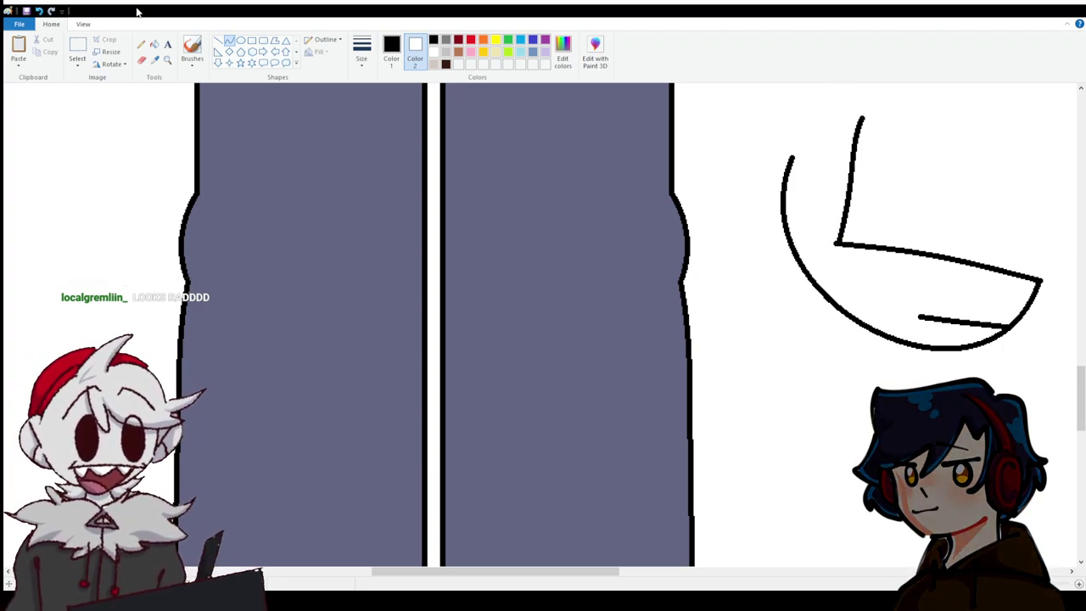
Undo the black curves sketched beside the trousers.
click(39, 11)
click(39, 11)
click(39, 11)
click(39, 11)
scroll(465, 281, up, 6)
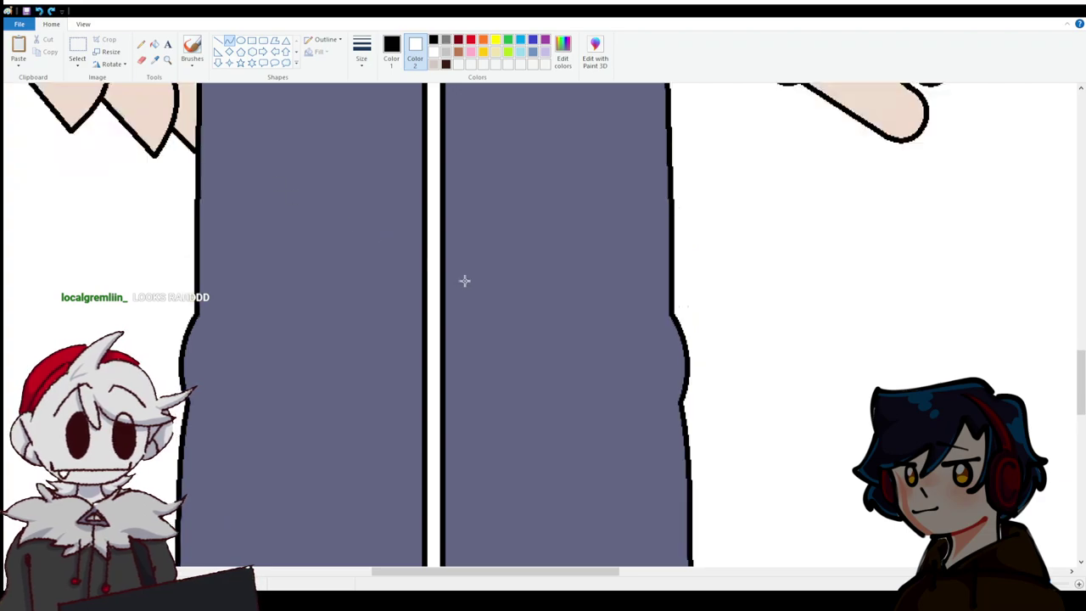
scroll(478, 381, down, 3)
scroll(479, 381, up, 10)
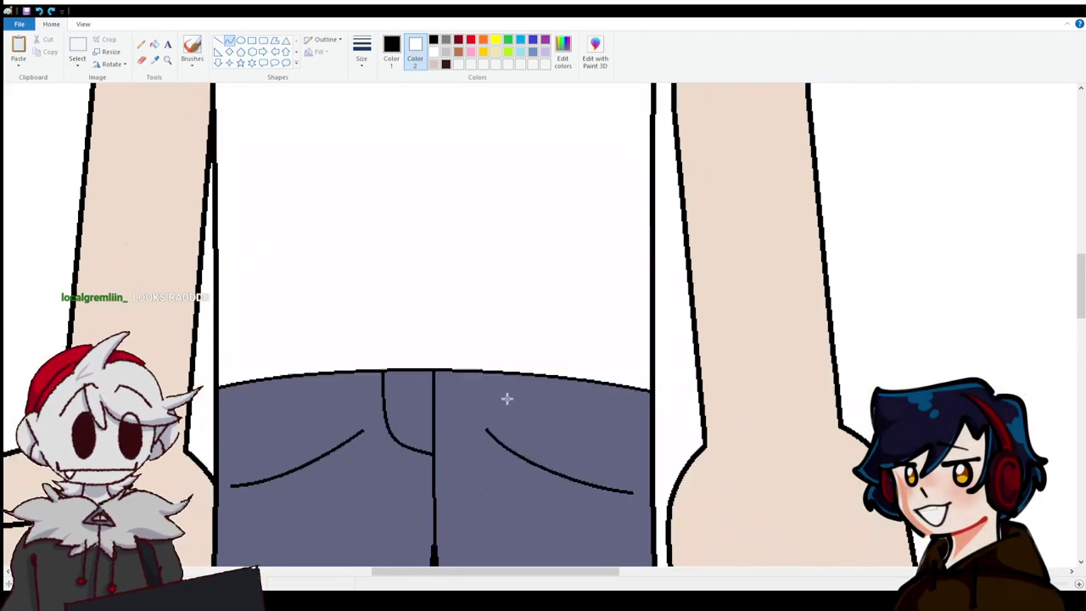
Draw a straight green line over the outer edge of the right-hand arm, from the shoulder curve down to the elbow.
scroll(479, 381, up, 3)
scroll(470, 380, down, 10)
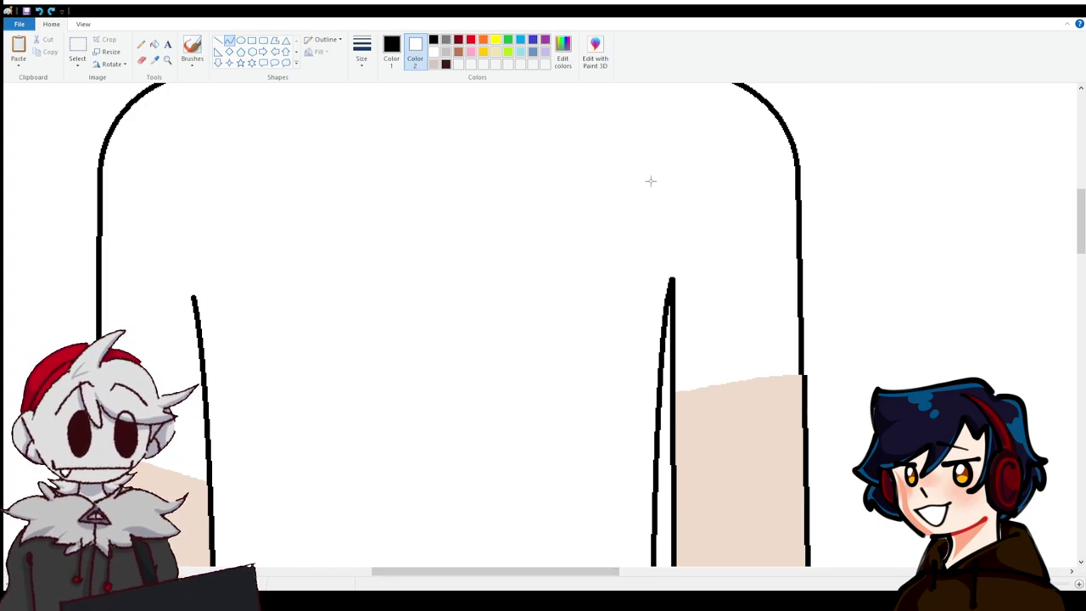
click(392, 52)
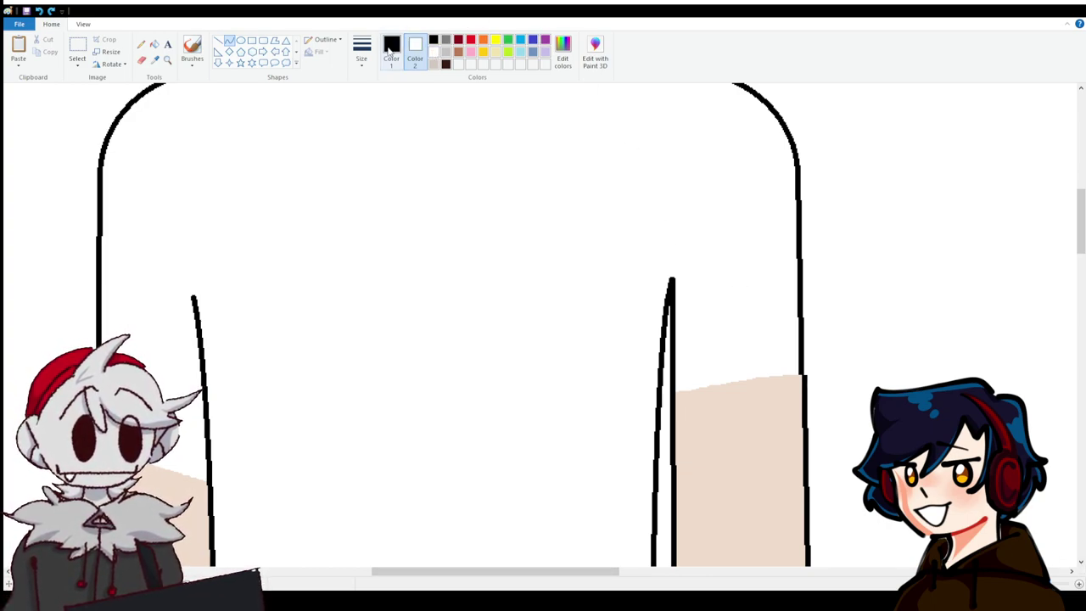
click(507, 40)
click(218, 40)
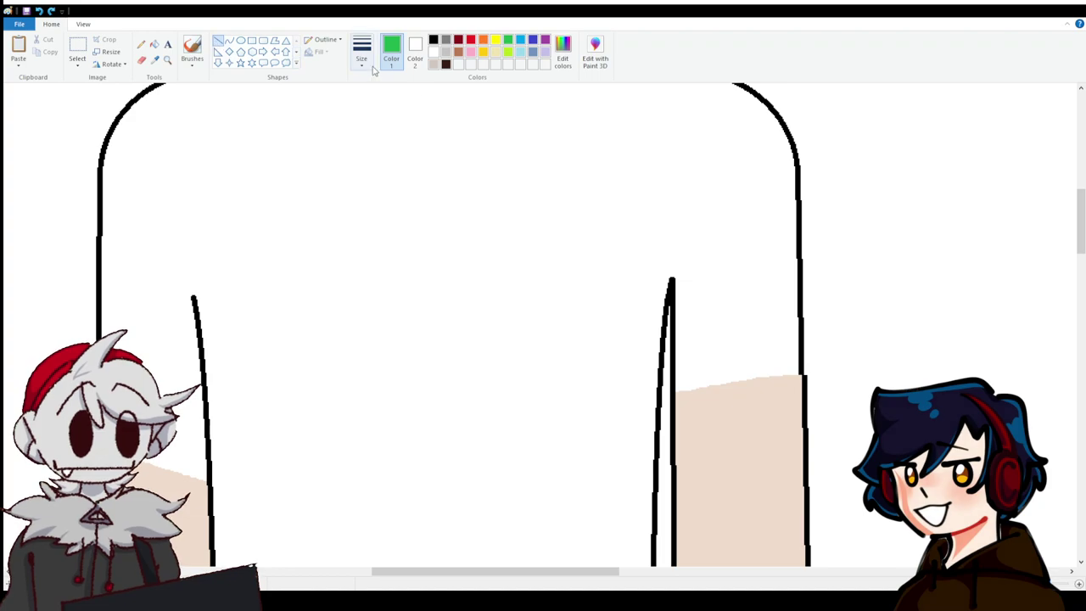
drag(798, 170, 807, 336)
scroll(805, 243, down, 3)
scroll(807, 209, down, 3)
scroll(806, 218, up, 3)
scroll(754, 302, up, 3)
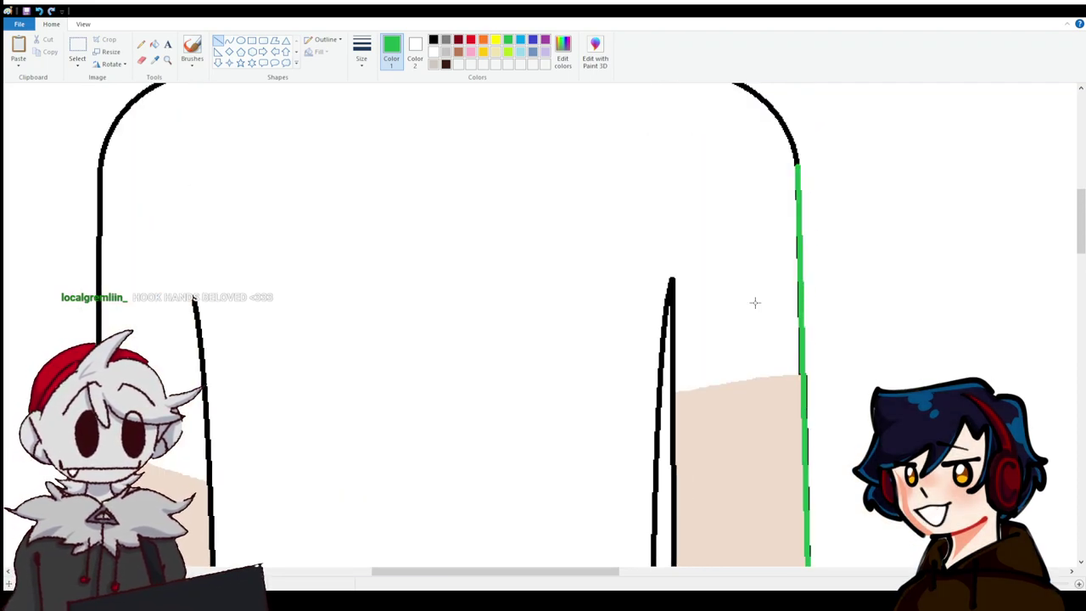
Join the black remnants inside the upper part of the green arm line with black eraser strokes and fill them white.
click(434, 52)
click(415, 51)
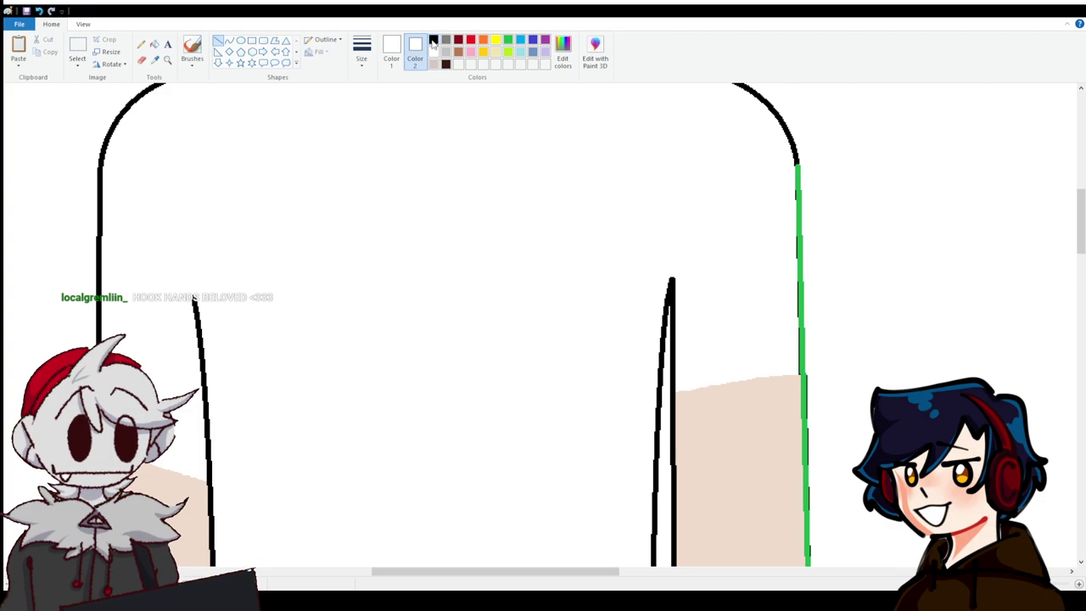
click(434, 40)
click(141, 59)
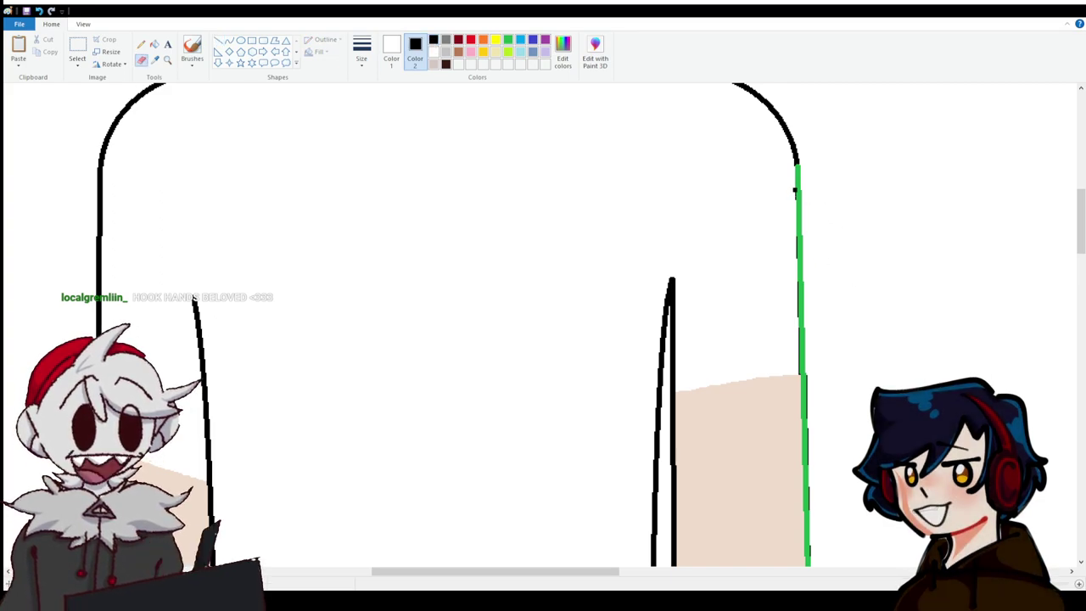
drag(797, 282, 797, 372)
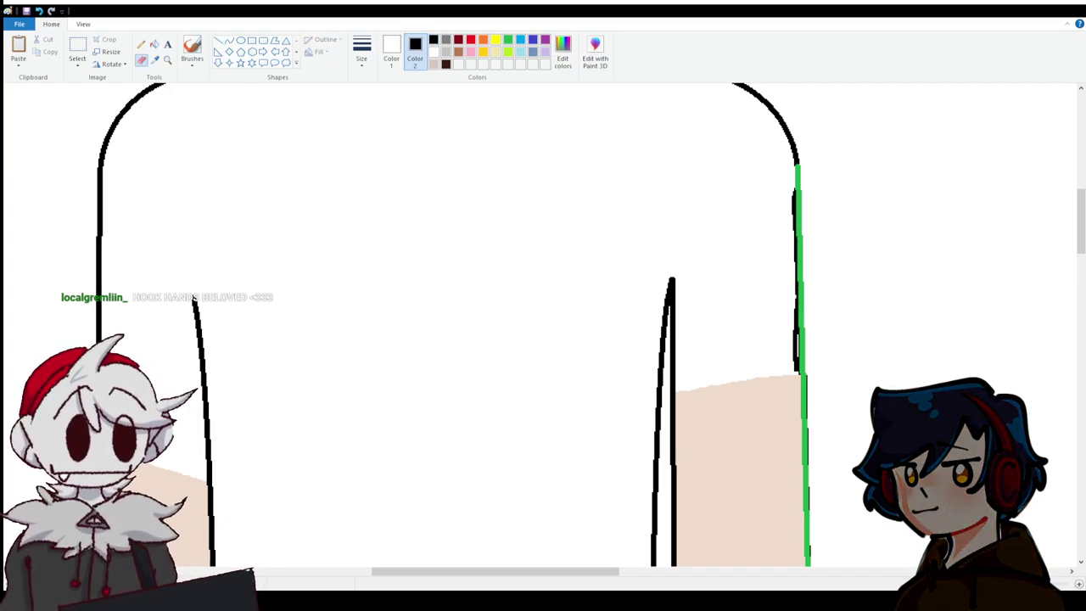
click(154, 44)
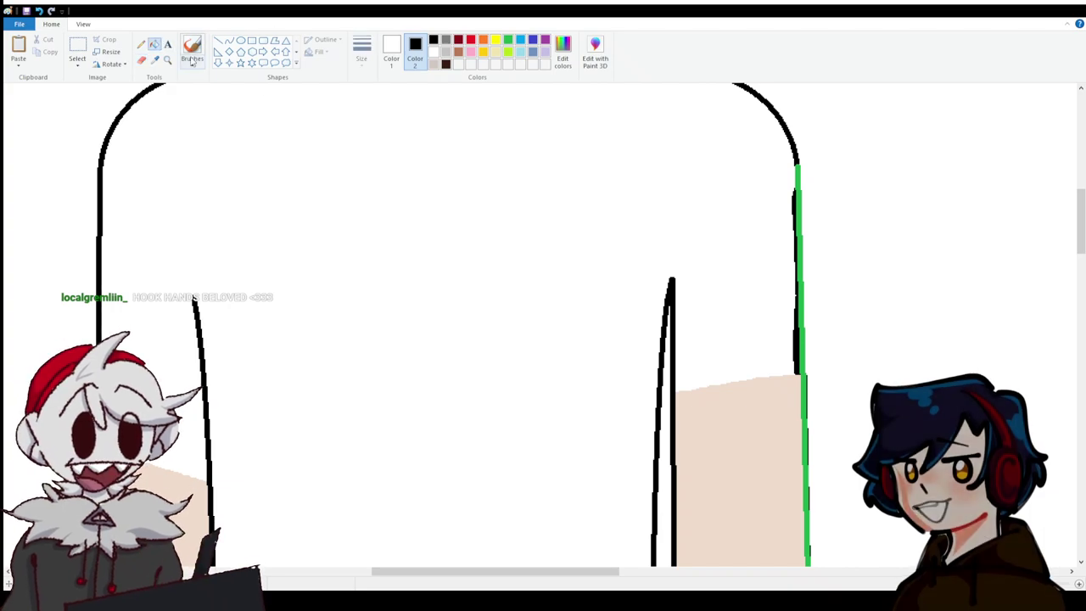
click(796, 337)
scroll(792, 333, down, 3)
scroll(790, 331, up, 3)
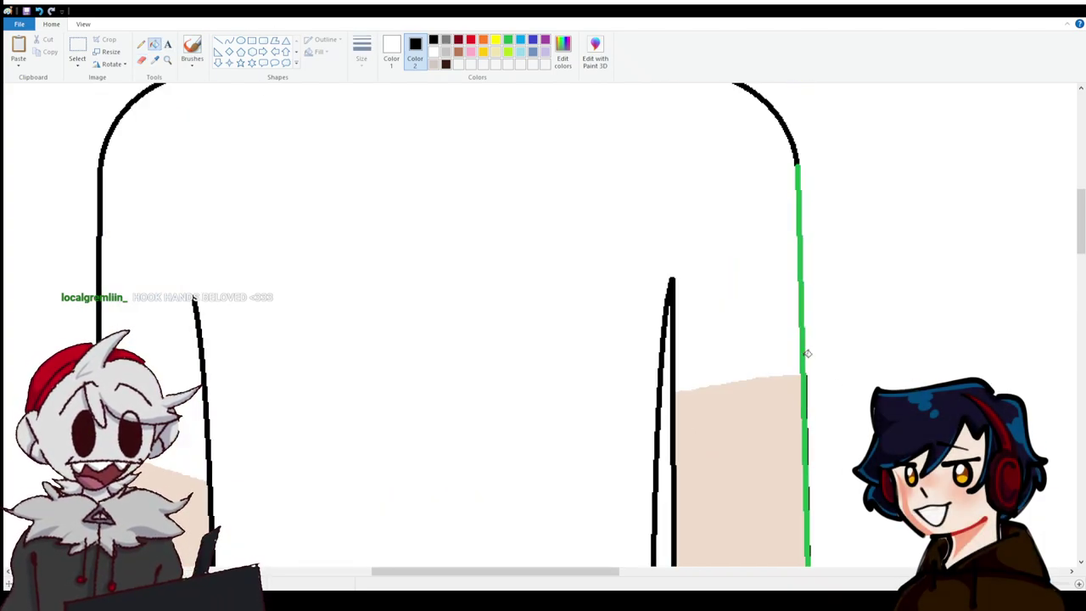
Join the black remnants outside the lower part of the green arm line with black eraser strokes and fill them white.
scroll(451, 313, down, 1)
click(141, 59)
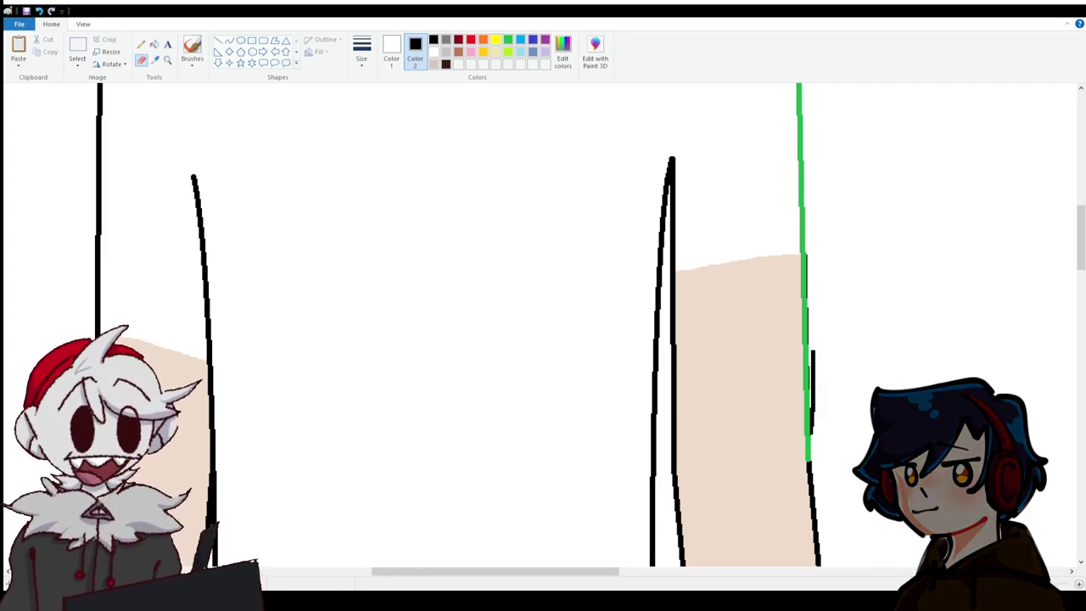
drag(812, 352, 809, 245)
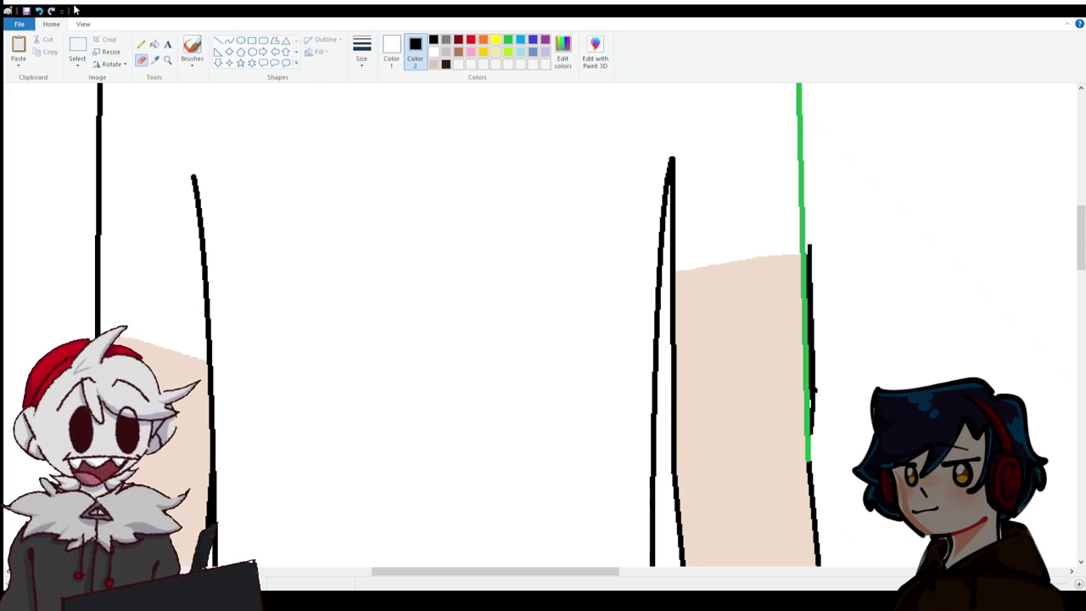
click(153, 43)
click(810, 344)
scroll(791, 351, down, 5)
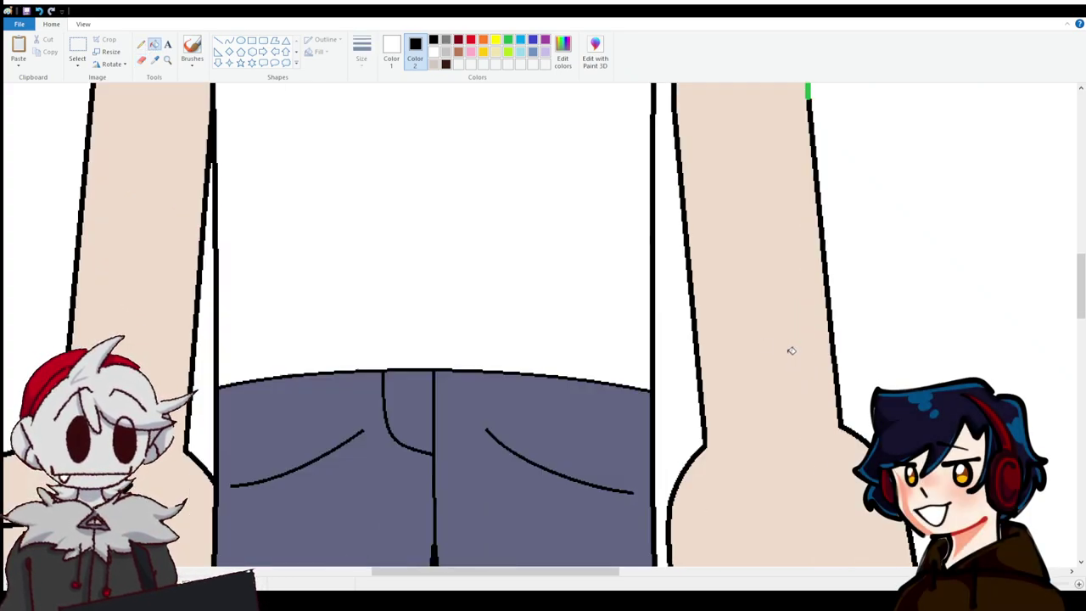
Fill the green line along the right-hand arm's outer edge with black.
scroll(791, 351, down, 3)
scroll(645, 385, down, 3)
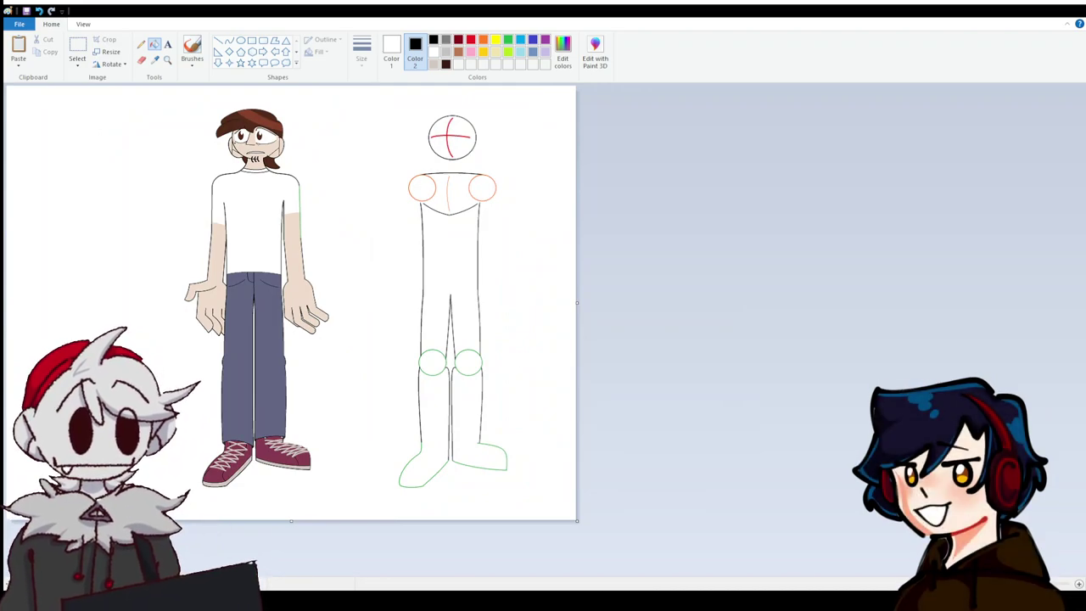
click(1079, 584)
click(1079, 584)
click(1079, 584)
scroll(286, 500, down, 3)
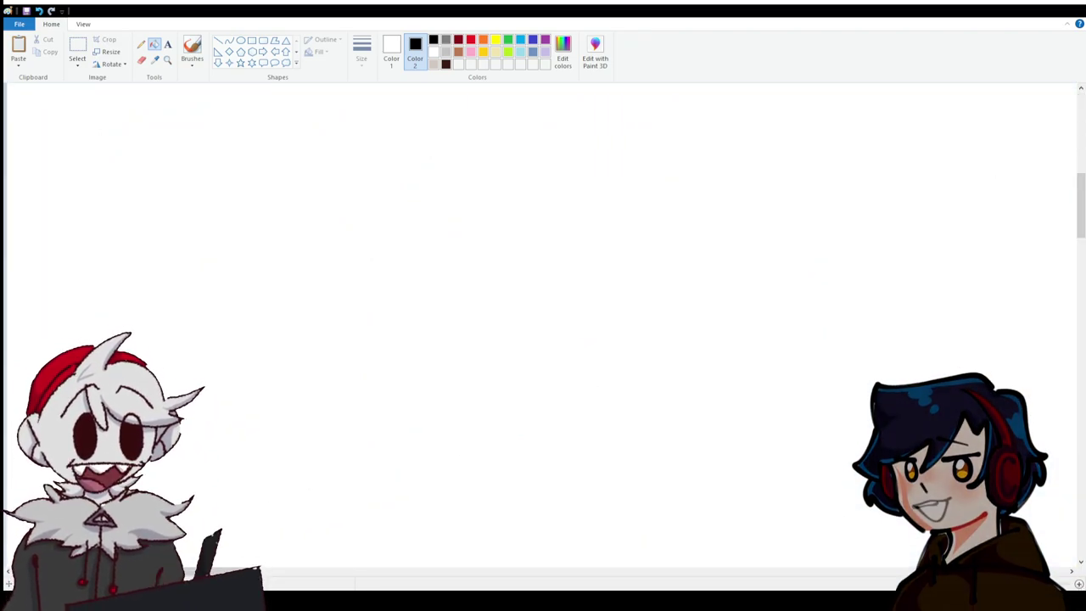
drag(137, 571, 488, 571)
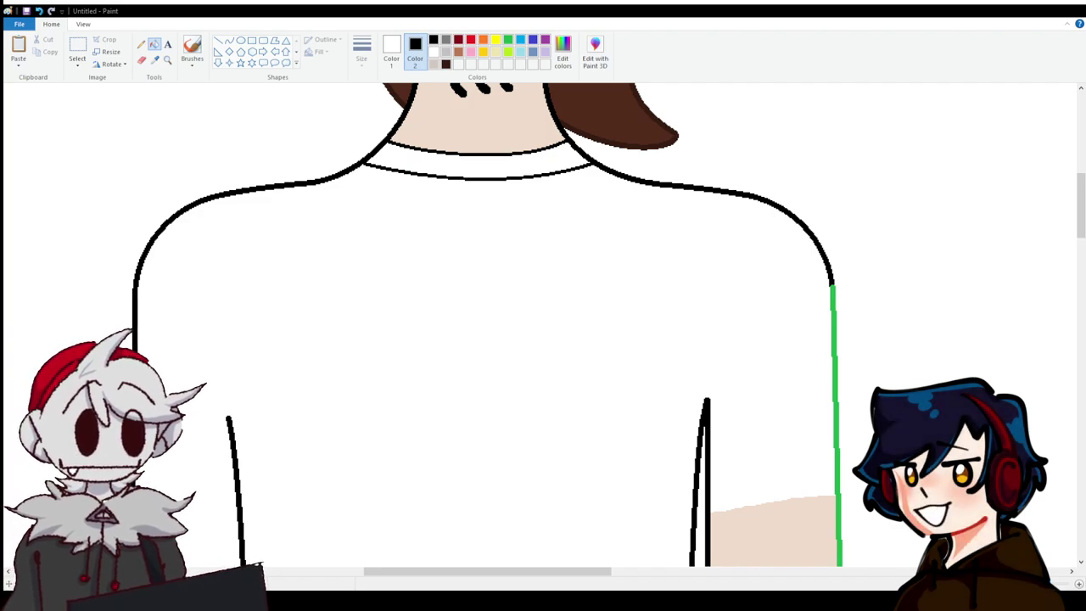
scroll(543, 323, down, 5)
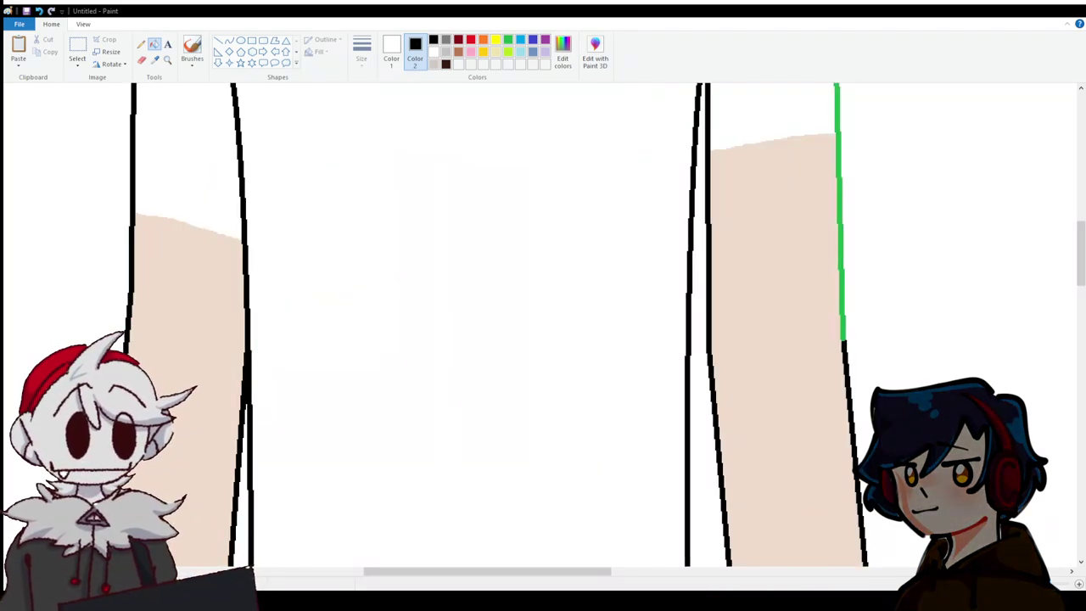
click(431, 52)
click(391, 51)
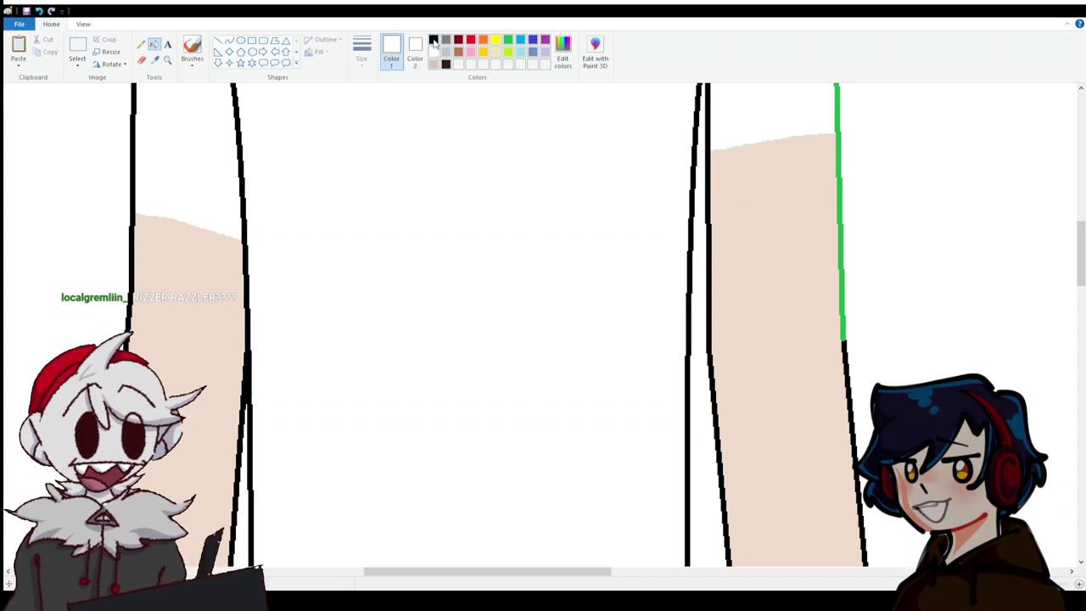
click(434, 39)
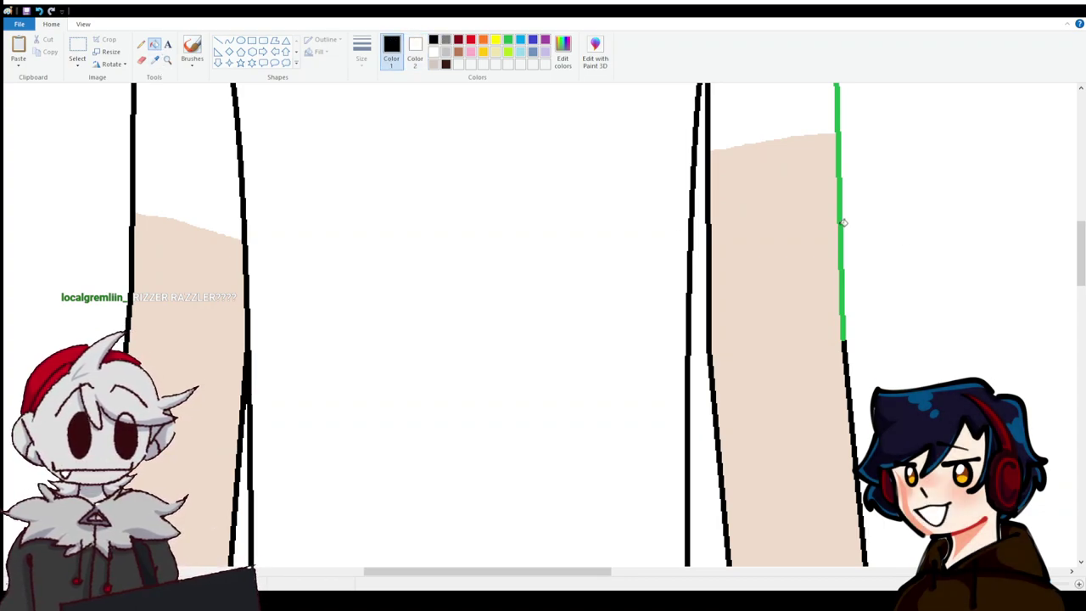
Look over the character's head, shirt, trousers and hands.
scroll(730, 347, up, 10)
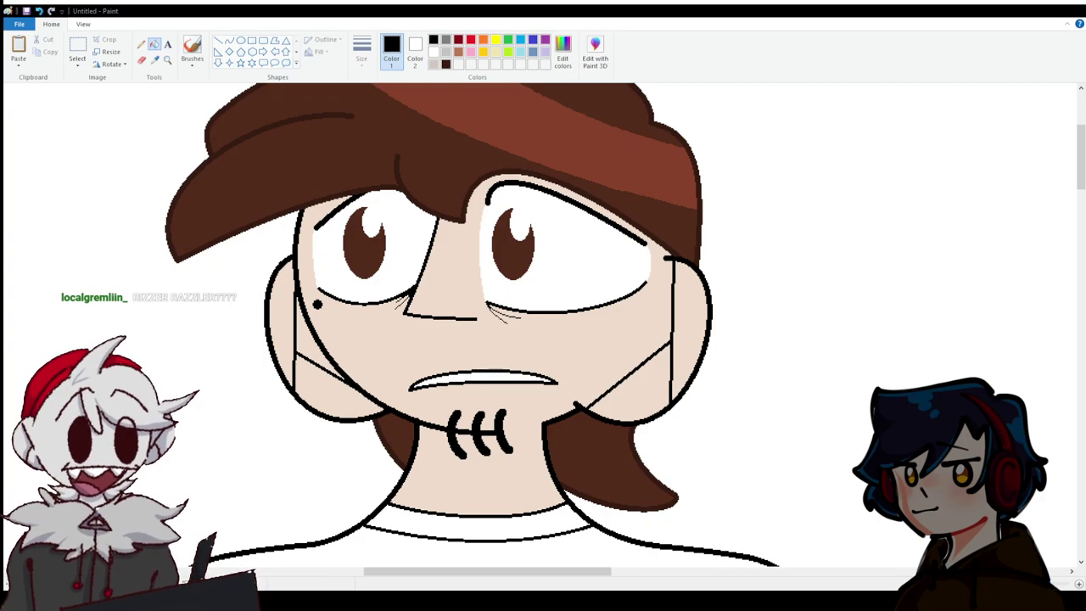
scroll(539, 324, down, 5)
scroll(543, 323, down, 8)
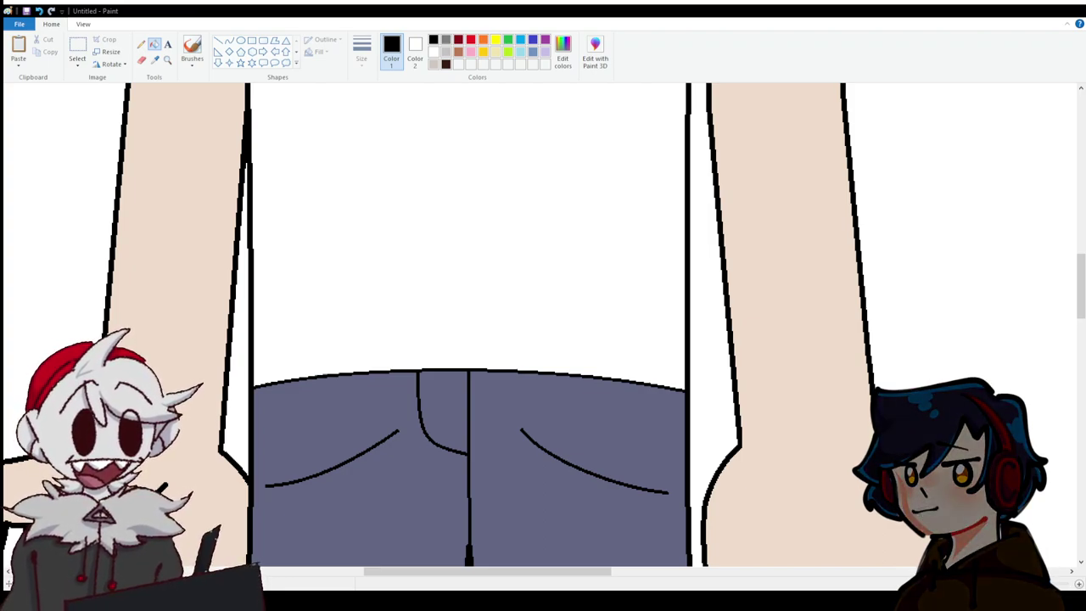
scroll(543, 323, up, 10)
scroll(543, 322, up, 3)
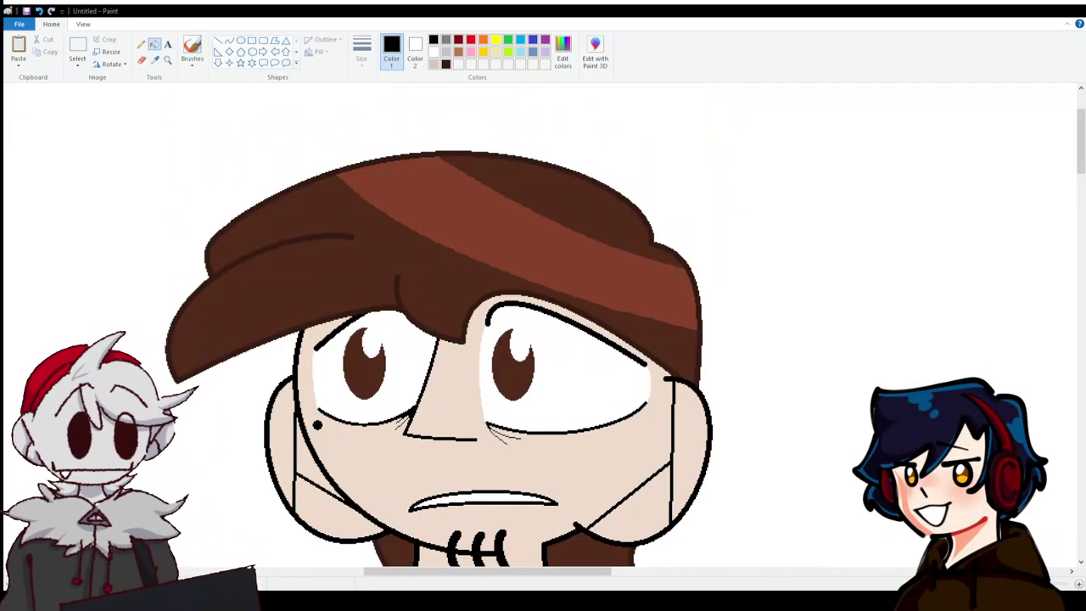
scroll(543, 323, down, 4)
scroll(543, 322, up, 3)
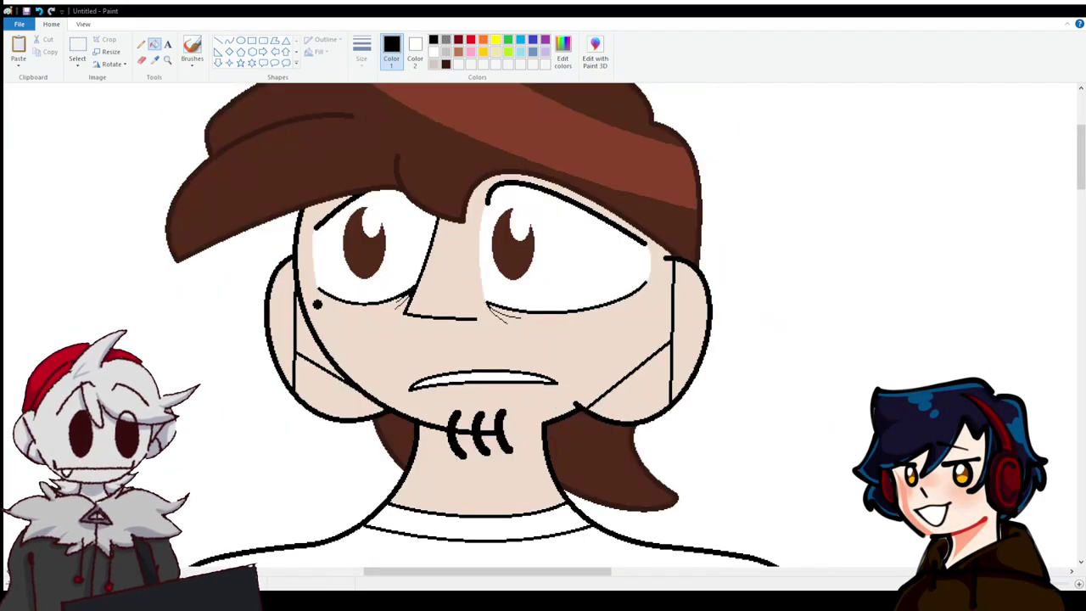
scroll(543, 322, down, 10)
scroll(544, 322, down, 5)
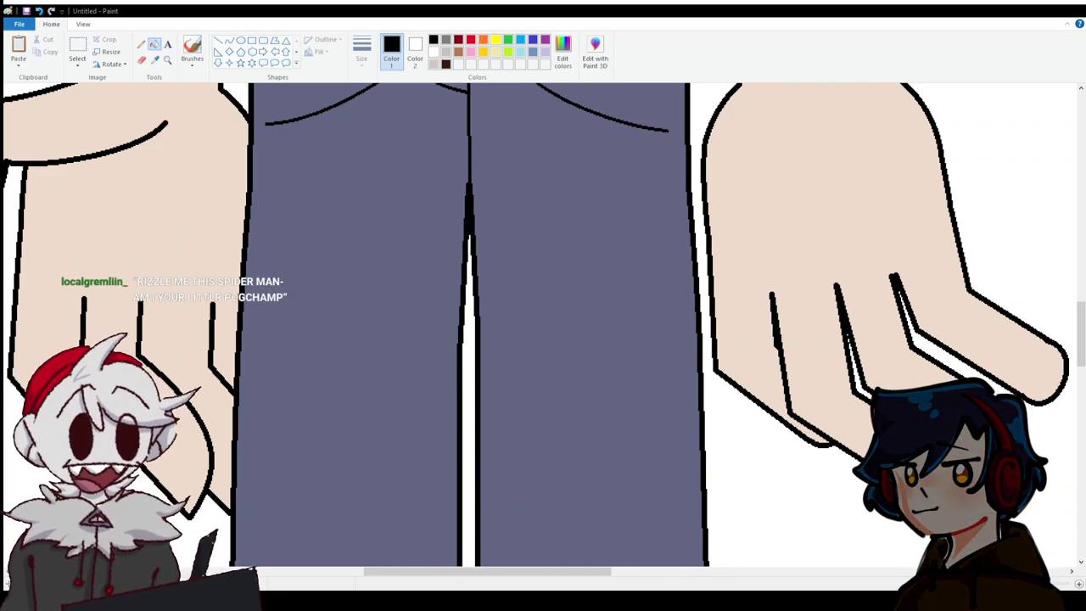
ctrl+scroll(543, 323, down, 2)
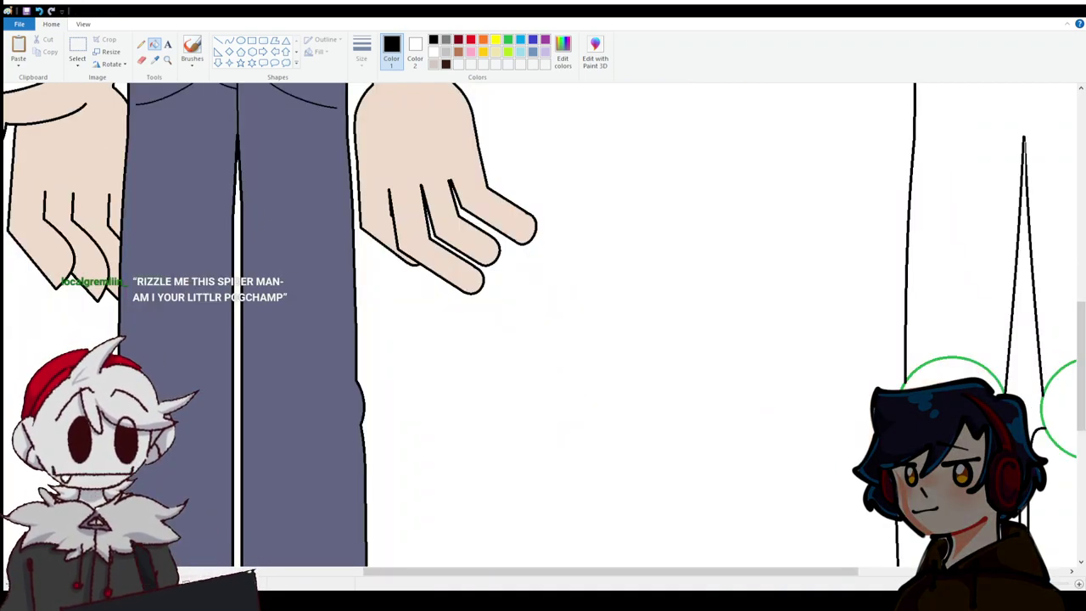
scroll(543, 323, up, 3)
scroll(463, 551, up, 4)
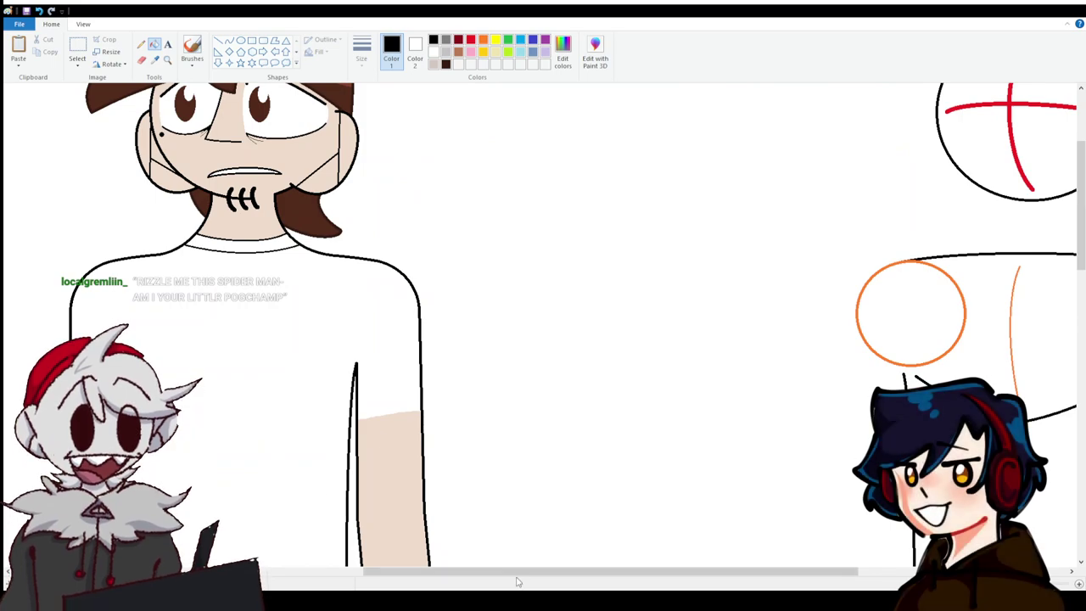
Draw a long, gently bowed green curve down the shirt from the right side of the collar to the trousers.
drag(518, 577, 444, 577)
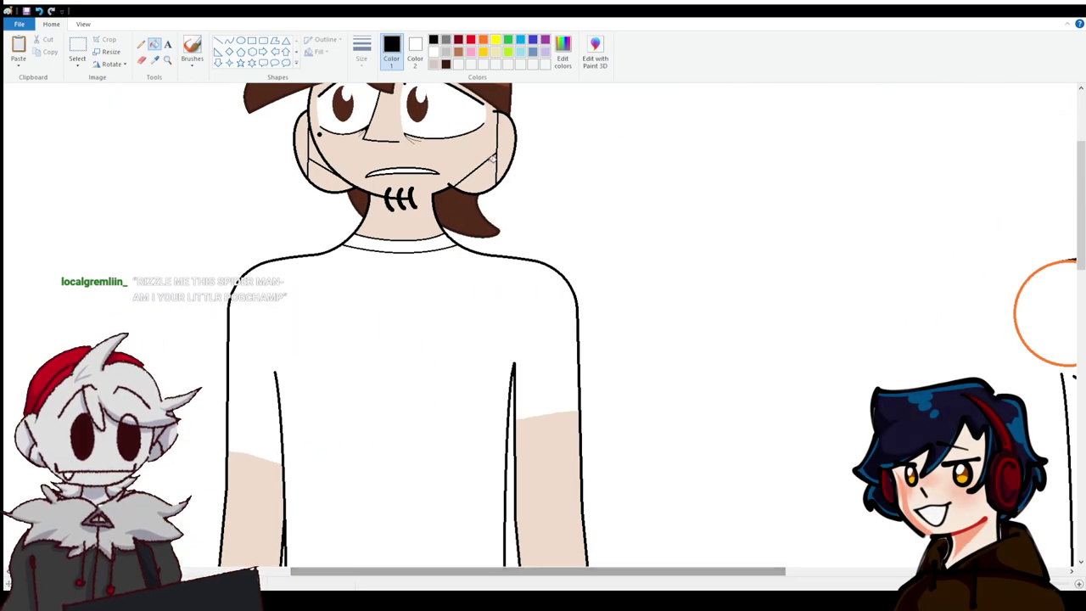
click(507, 40)
click(229, 40)
scroll(554, 356, up, 3)
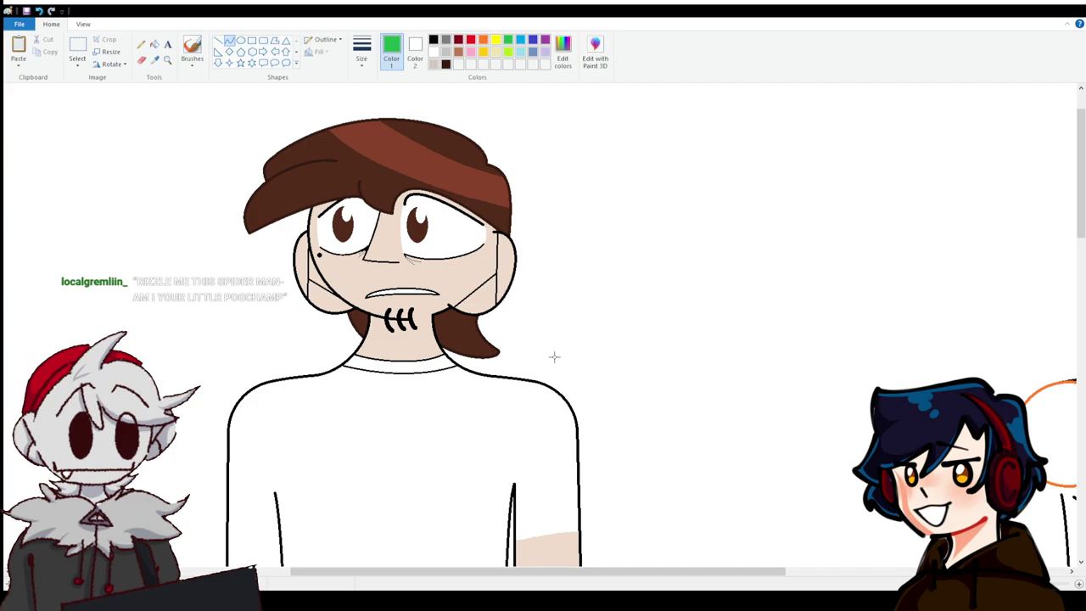
scroll(517, 383, down, 8)
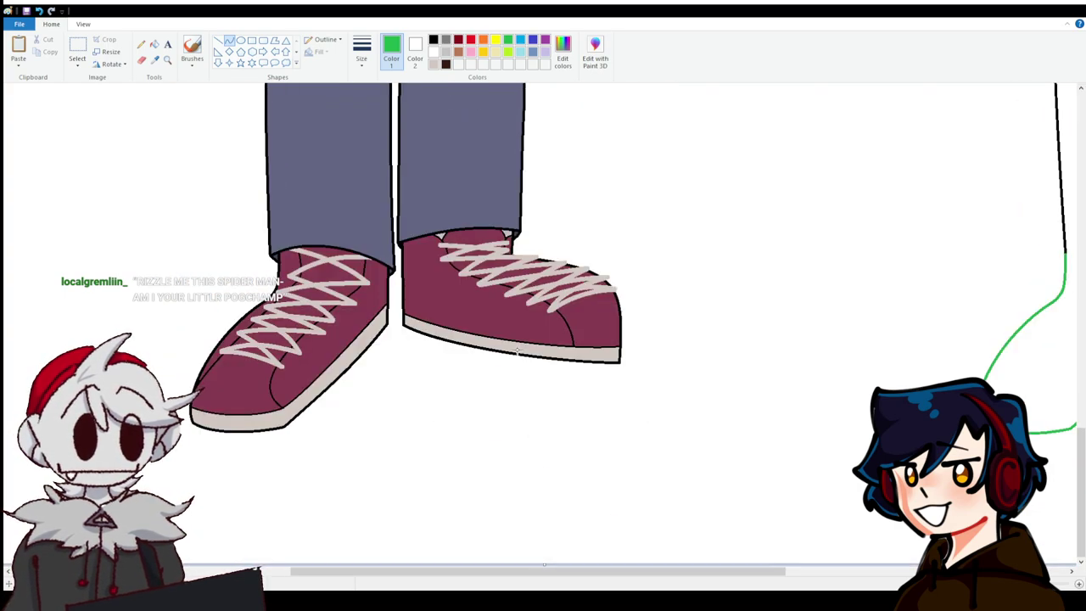
scroll(517, 349, up, 4)
scroll(514, 348, up, 5)
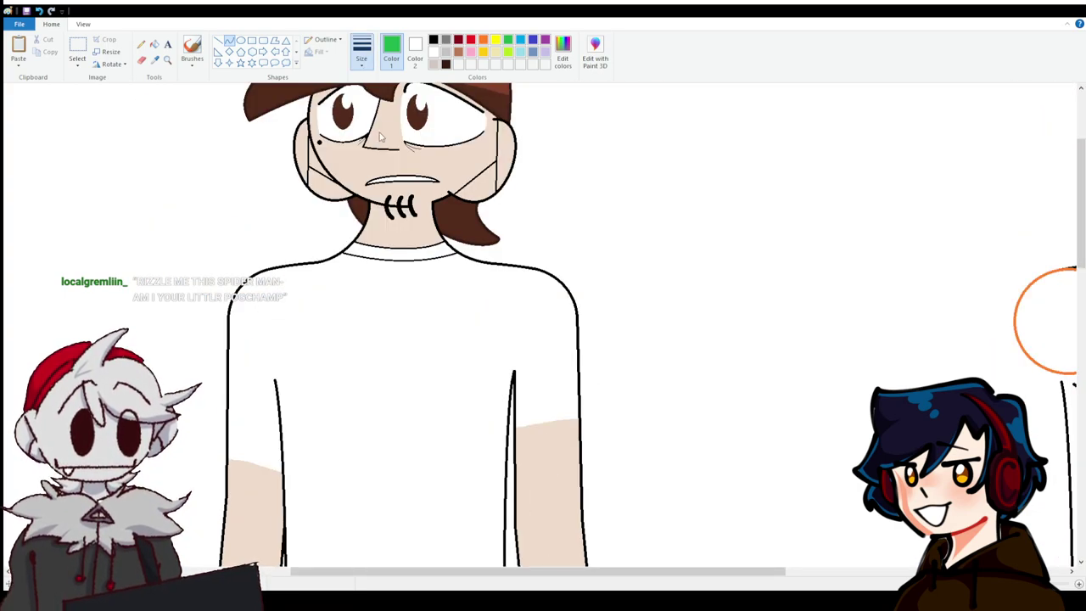
mouse_move(451, 245)
mouse_down()
mouse_move(456, 451)
mouse_move(430, 247)
mouse_move(425, 462)
mouse_up()
scroll(454, 340, down, 3)
scroll(455, 451, up, 3)
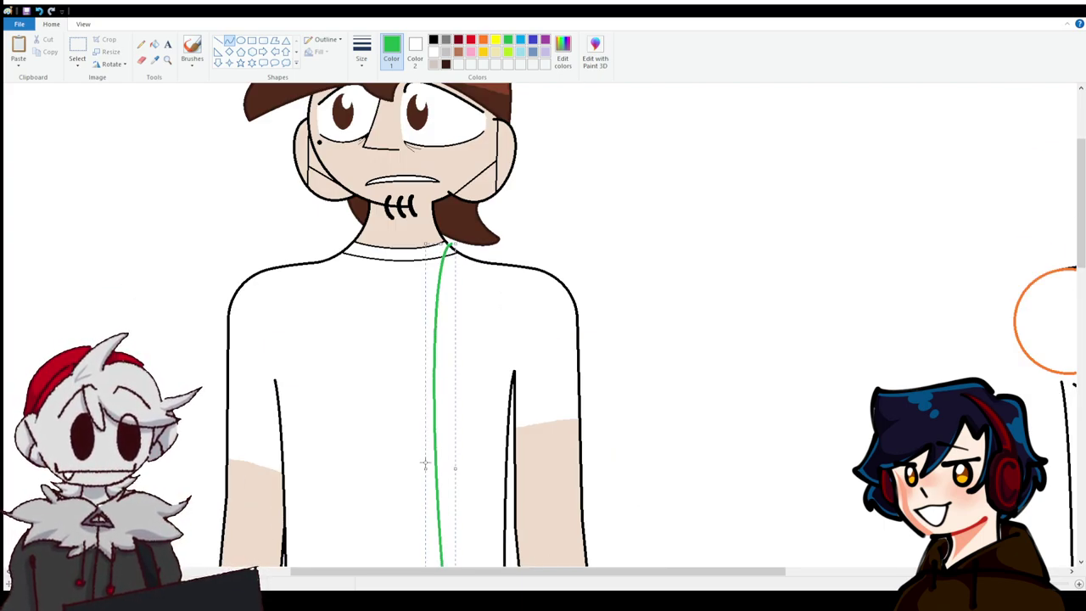
scroll(425, 463, down, 3)
scroll(334, 189, up, 3)
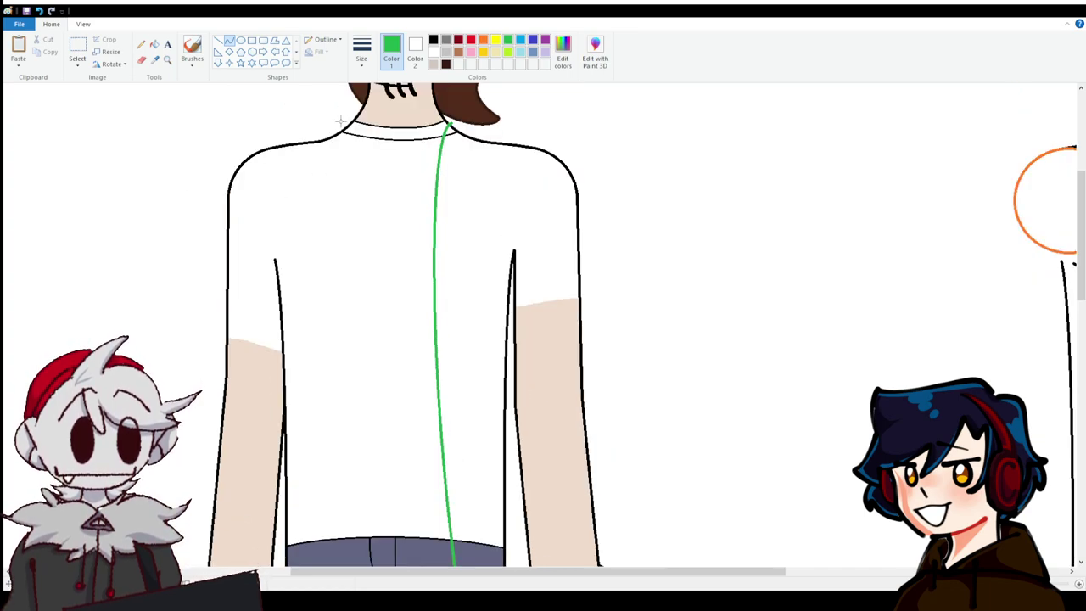
Draw a second bowed green curve down the shirt from the left side of the collar to below the waistband.
drag(355, 119, 330, 277)
scroll(351, 246, down, 5)
scroll(346, 323, up, 5)
click(266, 294)
scroll(330, 289, down, 5)
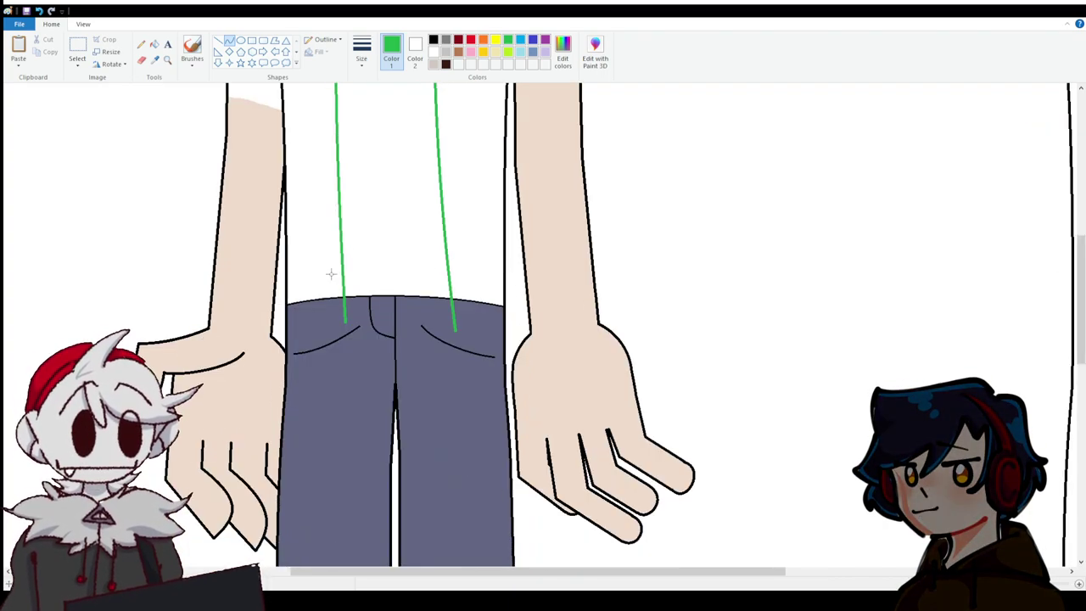
Draw a green hem across the trousers from the lower end of the right-hand guide, folding back slightly beyond the shirt's side.
click(1077, 584)
drag(478, 574, 558, 574)
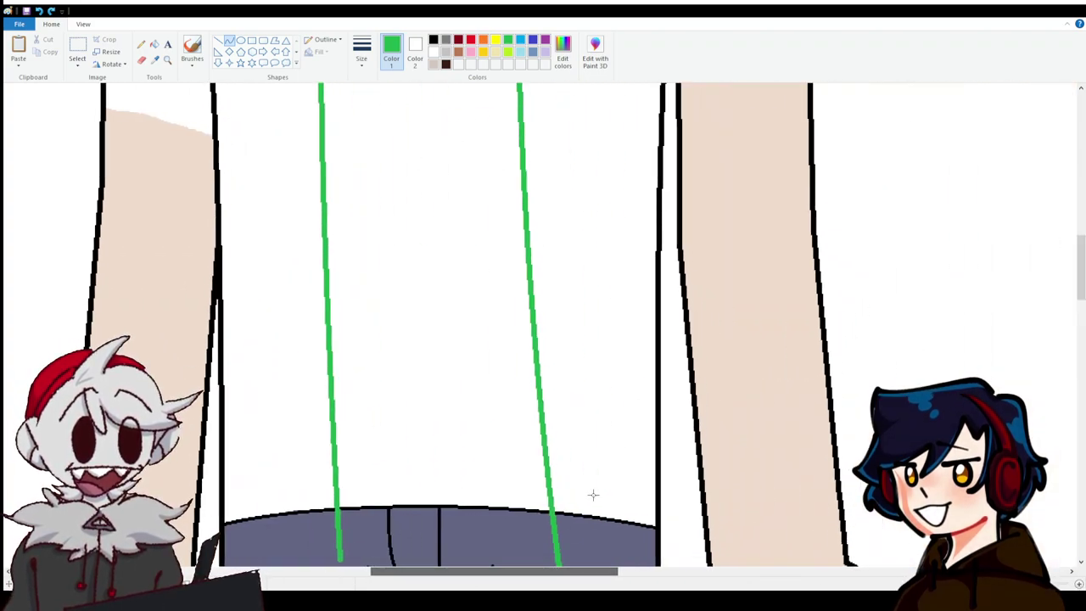
scroll(611, 364, down, 3)
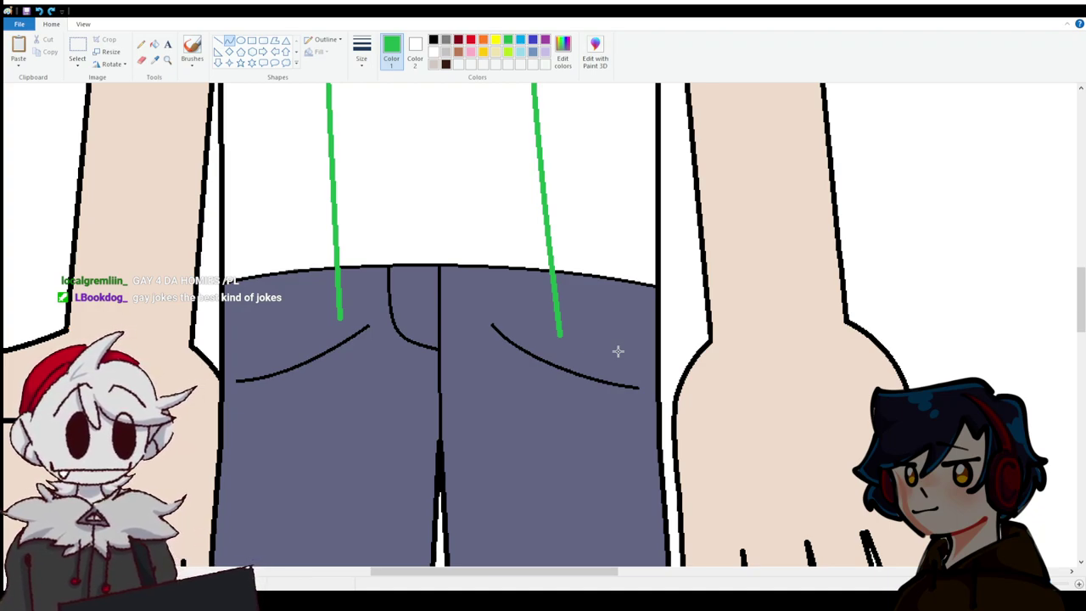
drag(558, 335, 724, 339)
click(705, 319)
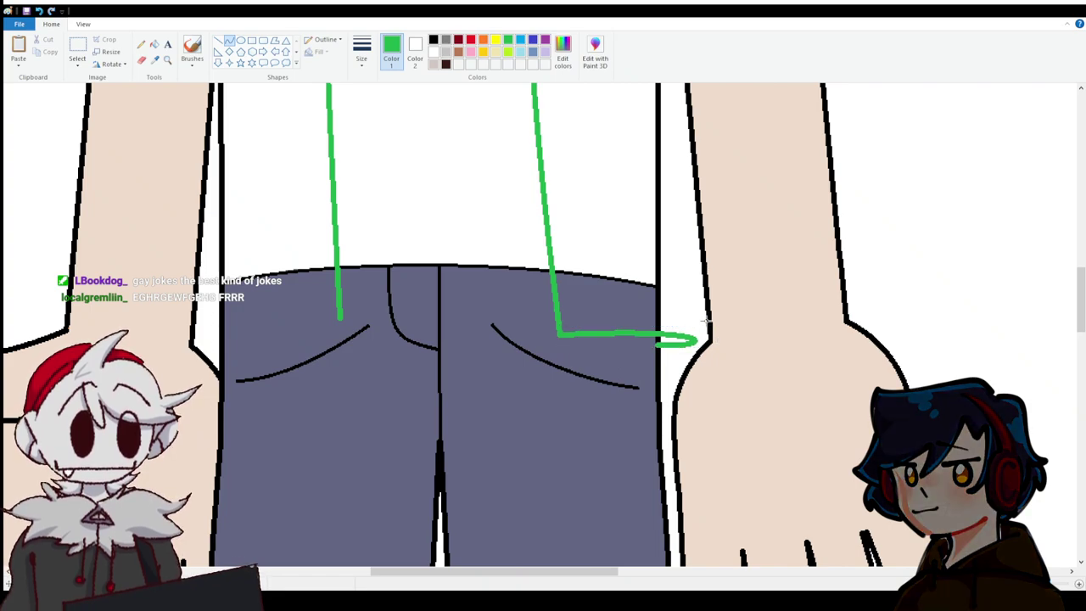
Draw the garment's right-hand outer edge in green, rising from the hem corner between the shirt and the arm.
drag(696, 339, 665, 315)
scroll(683, 238, up, 4)
scroll(667, 266, down, 4)
click(524, 334)
Draw the matching green hem and outer edge on the left side, joining the left-hand guide to the shirt's side.
scroll(464, 305, down, 4)
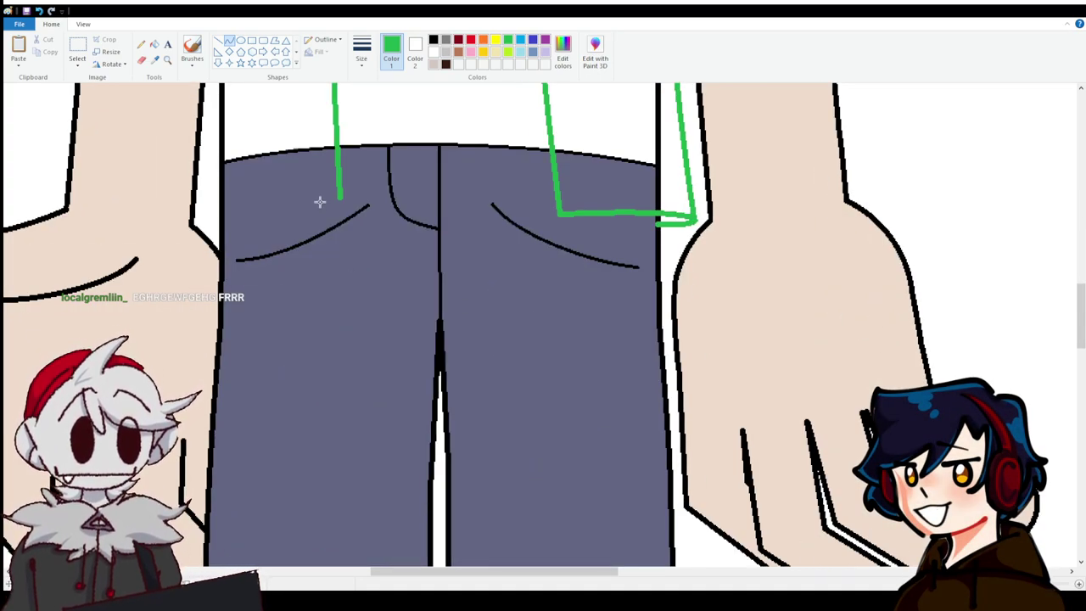
mouse_move(340, 199)
mouse_down()
mouse_move(189, 207)
mouse_move(181, 202)
mouse_move(203, 166)
mouse_move(224, 213)
mouse_move(214, 279)
mouse_move(217, 246)
mouse_move(213, 262)
mouse_up()
click(203, 183)
scroll(208, 161, up, 3)
scroll(219, 247, down, 3)
click(214, 262)
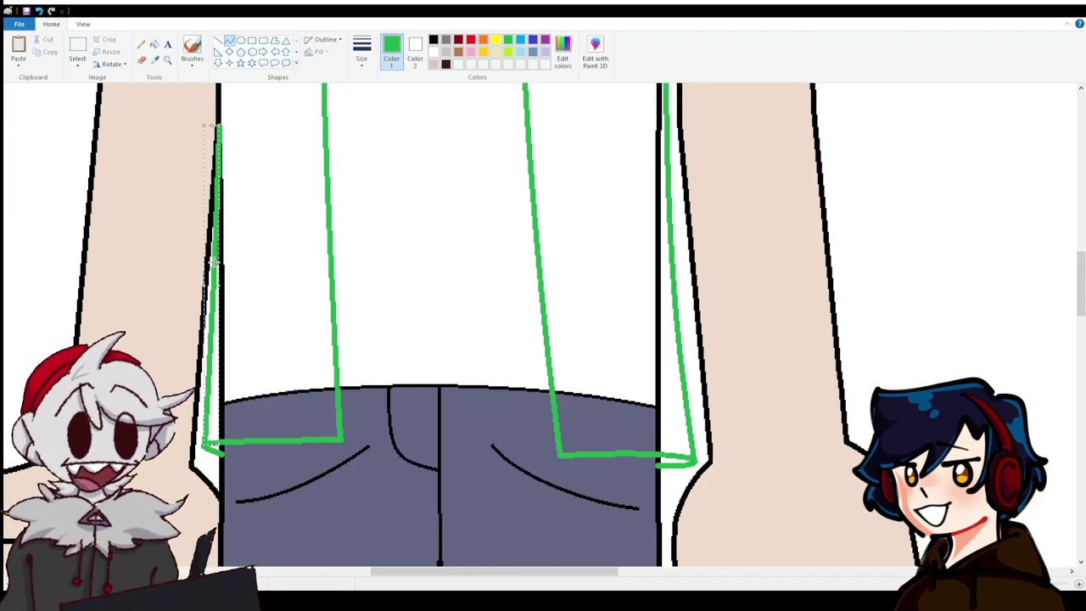
Paint the old outlines and trouser areas inside both green garment panels white, and erase the leftover specks at the waistband.
click(155, 44)
click(223, 392)
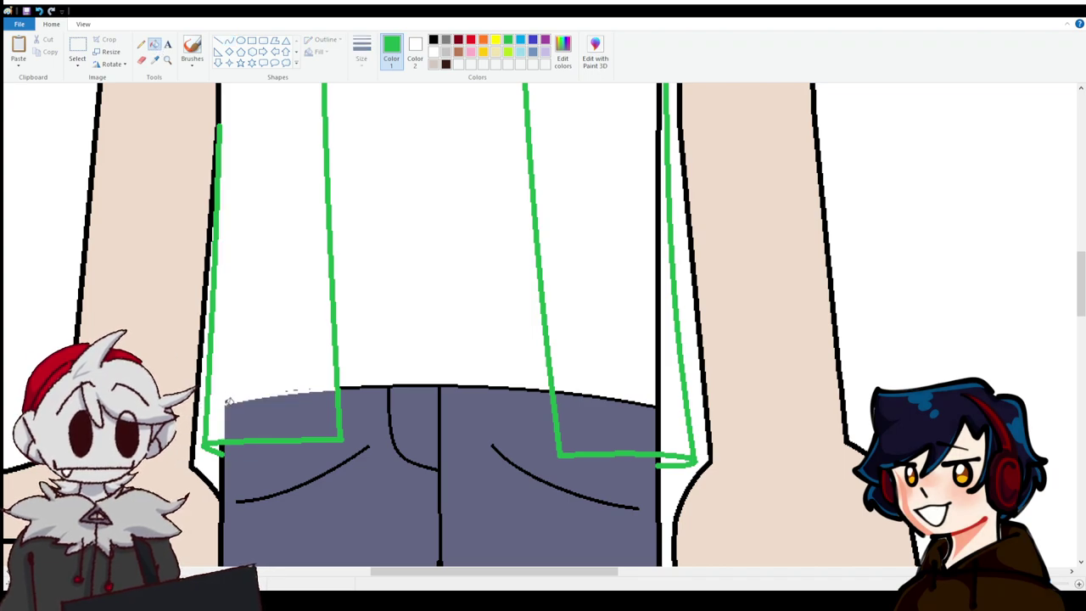
click(278, 414)
right_click(660, 406)
right_click(645, 405)
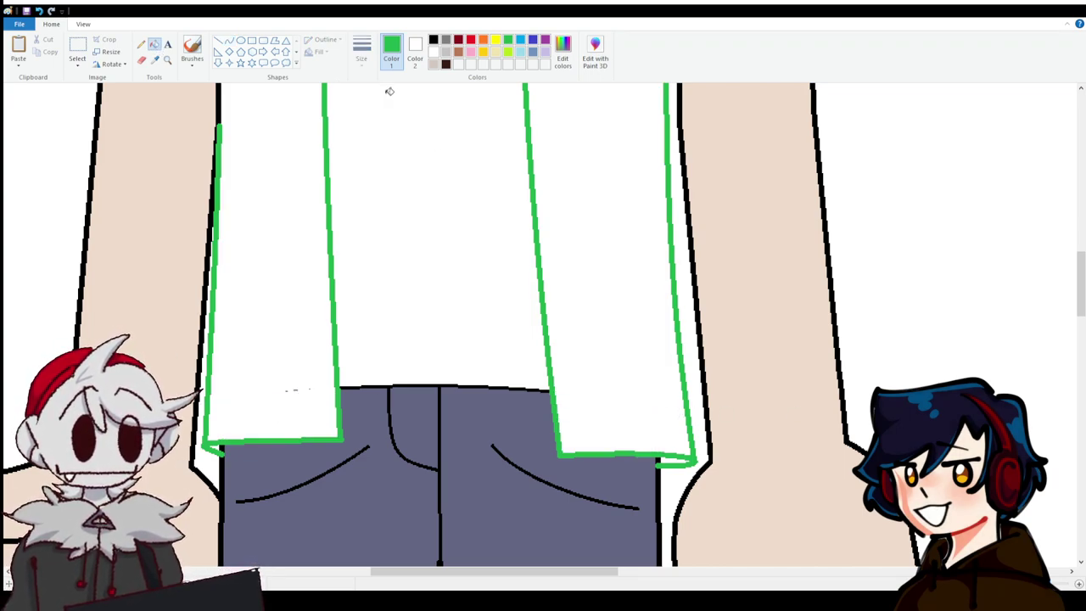
click(143, 60)
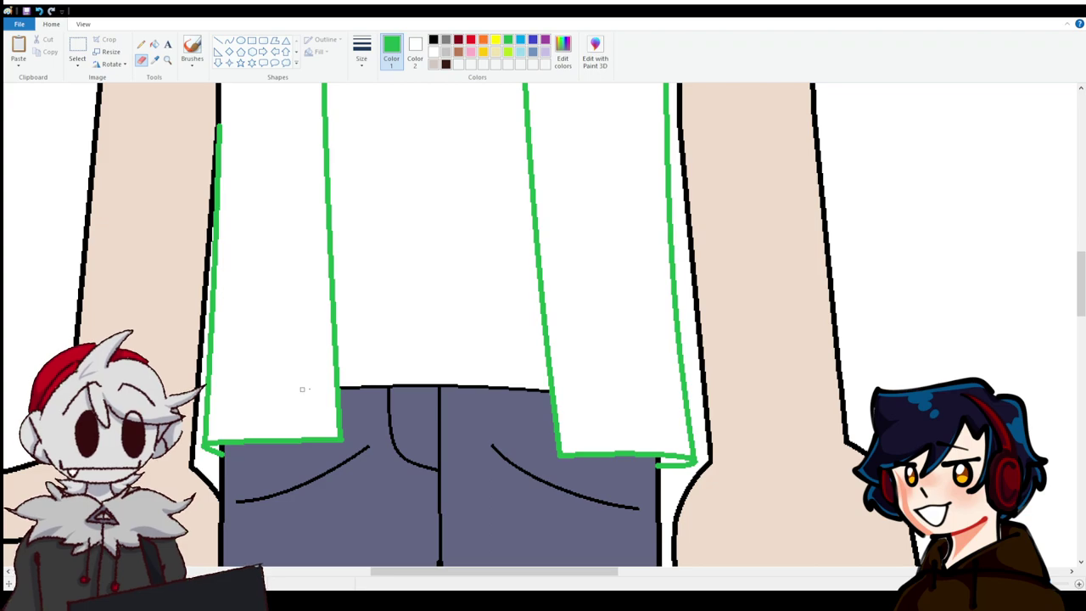
Draw green shoulder curves from the tops of both garment guides at the neck out to the black shoulder outlines.
scroll(318, 386, up, 10)
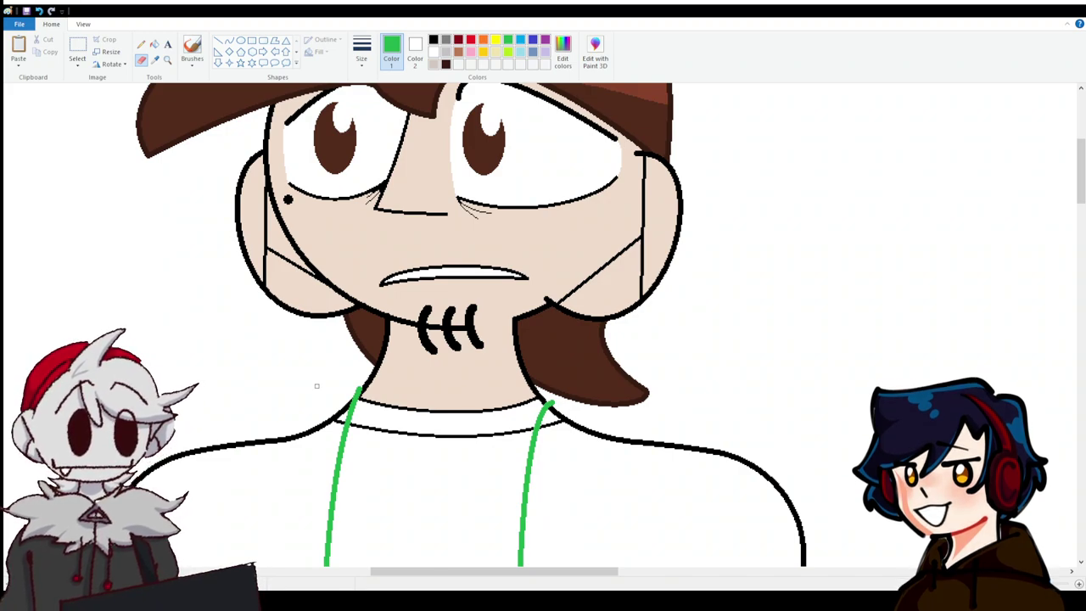
click(229, 40)
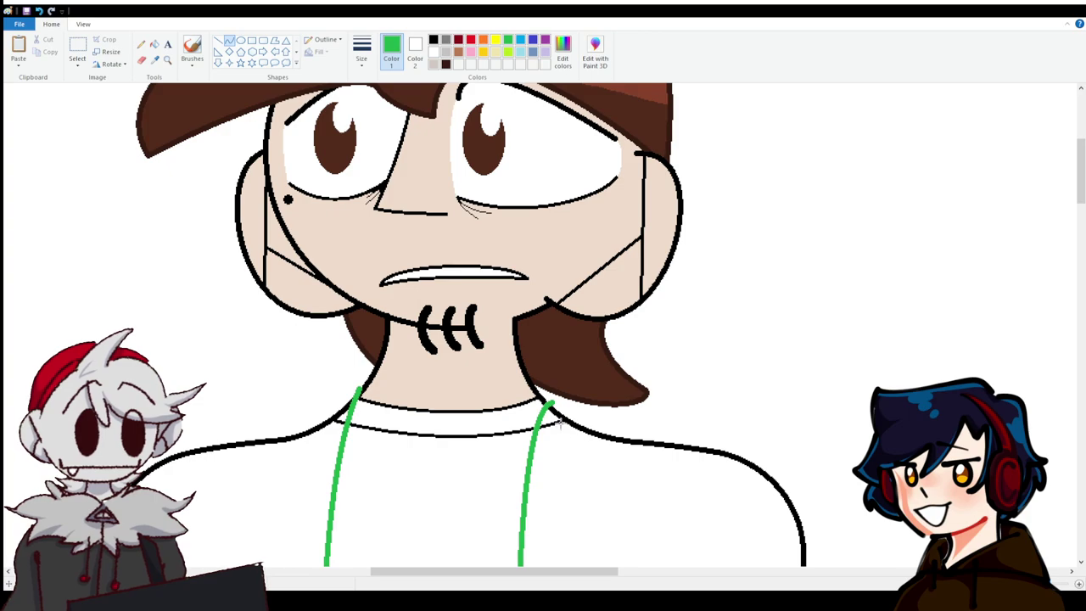
drag(550, 405, 717, 453)
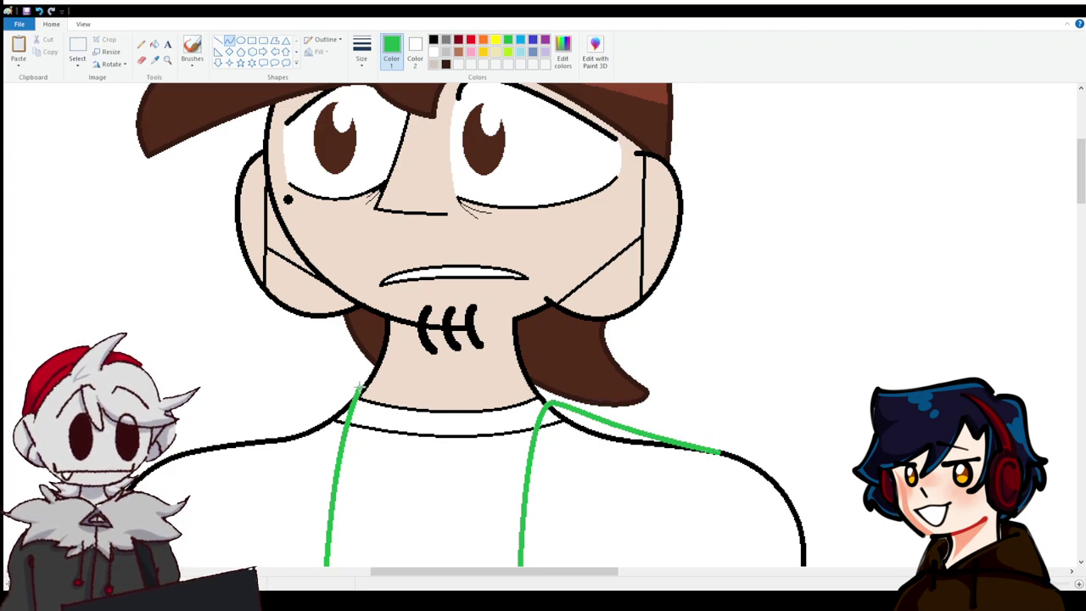
drag(355, 388, 173, 456)
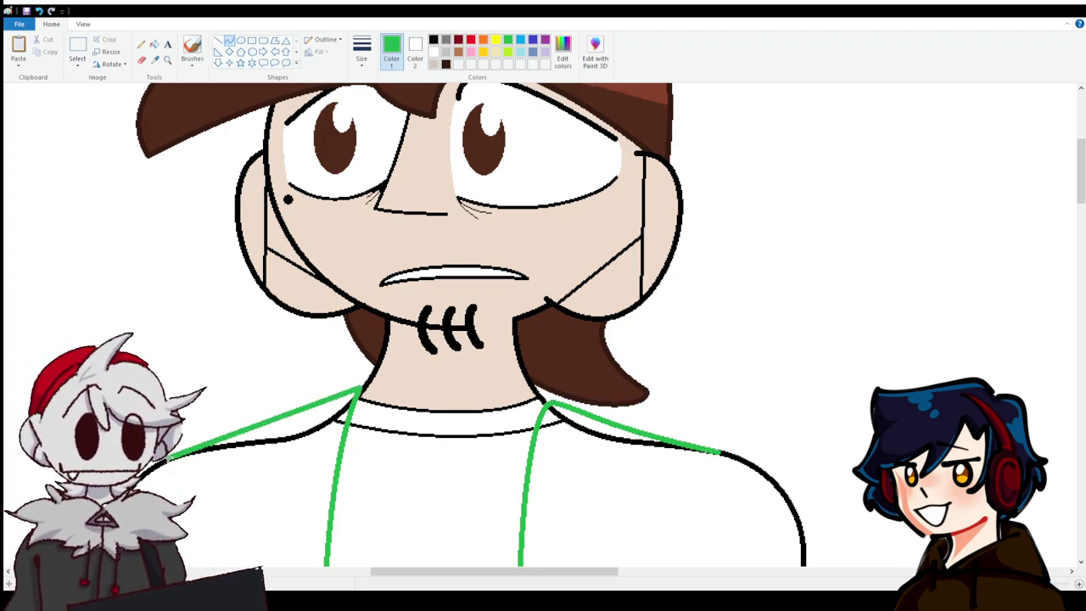
drag(271, 422, 198, 446)
click(275, 320)
Fill the old black shoulder and collar outlines beneath both green shoulder curves with white.
scroll(270, 196, down, 3)
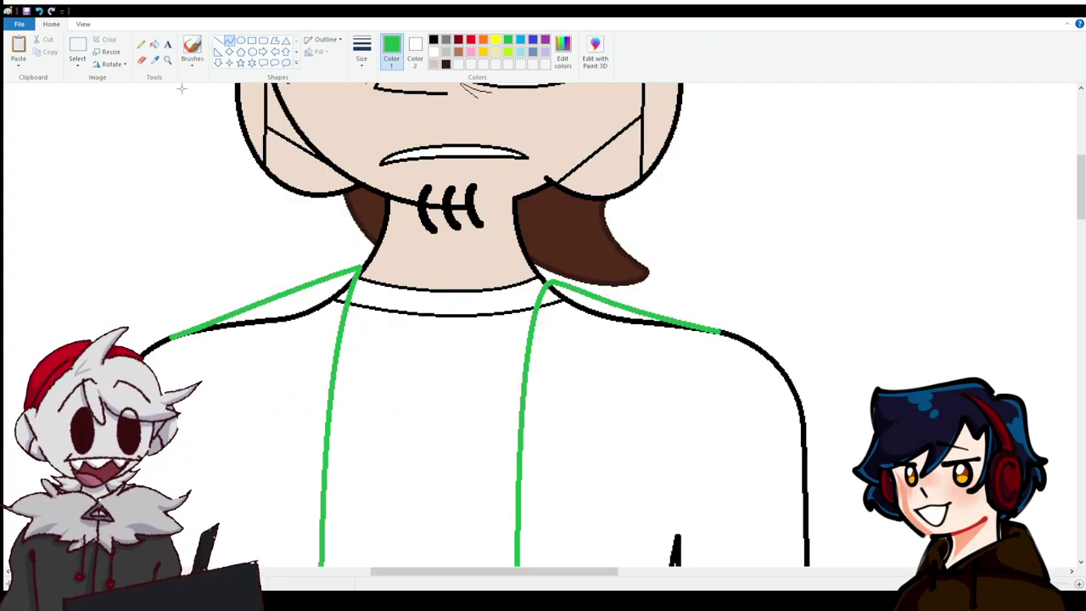
click(155, 44)
right_click(336, 296)
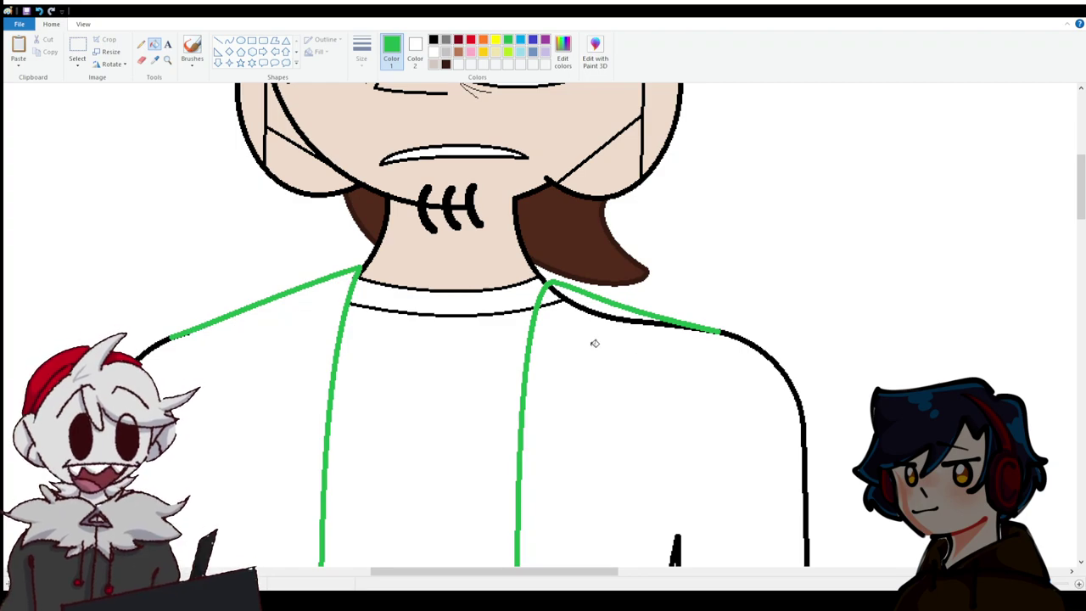
right_click(566, 295)
Draw a short orange curve from the right side of the neck down along the green guide, and lengthen its lower end.
scroll(578, 340, up, 3)
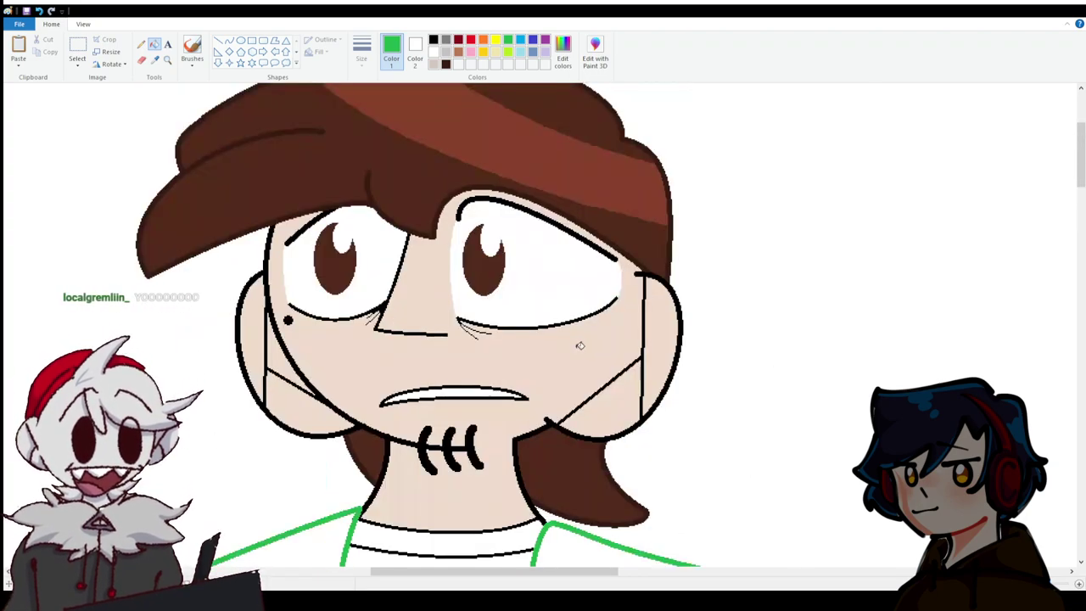
scroll(580, 345, down, 3)
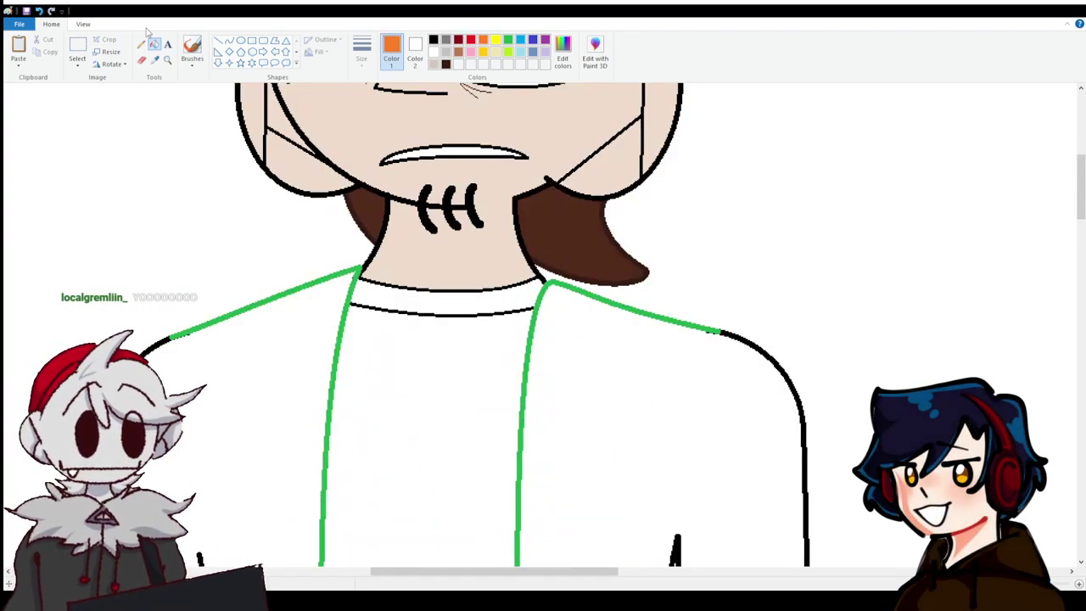
click(229, 40)
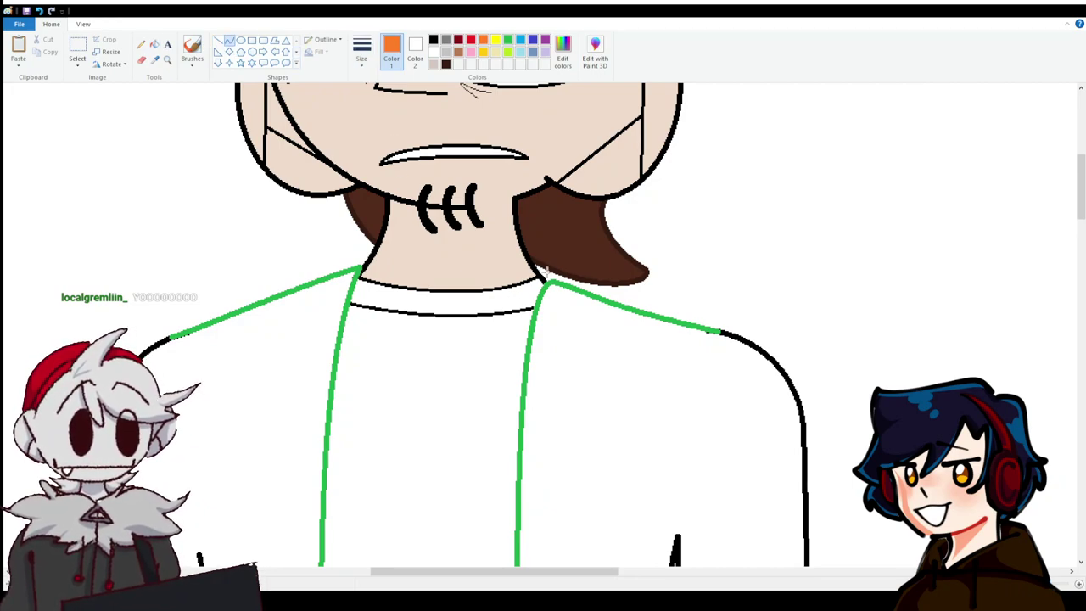
drag(549, 262, 537, 331)
drag(540, 297, 533, 263)
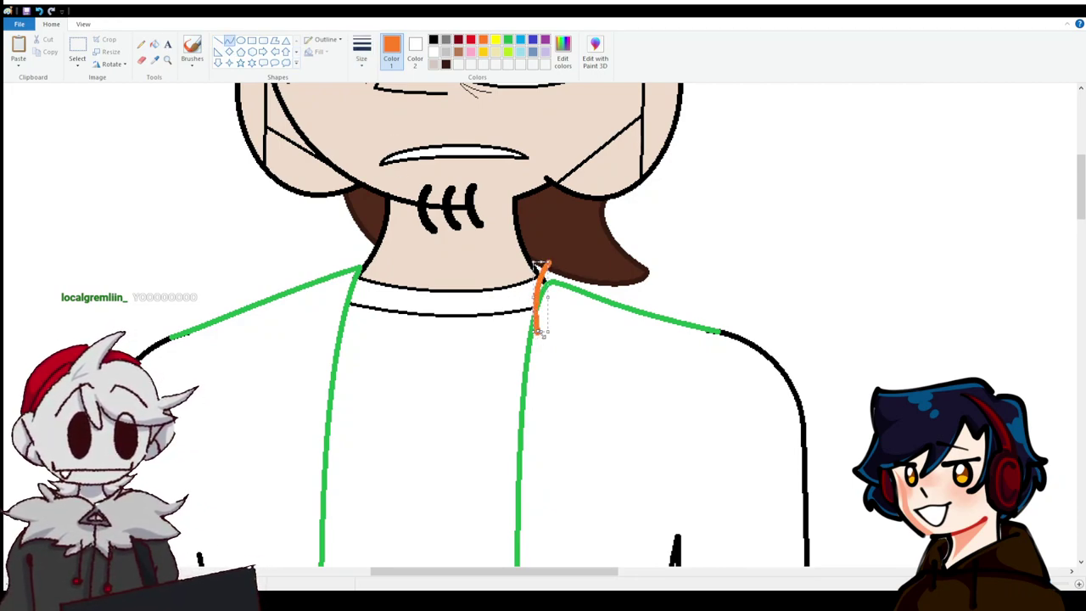
drag(537, 333, 536, 360)
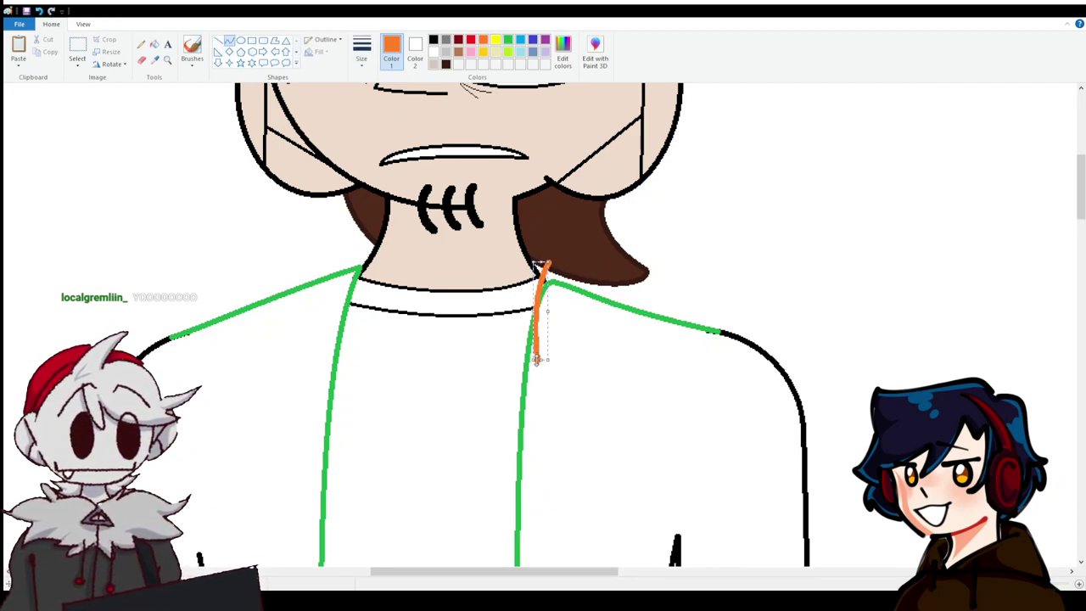
Undo the recent strokes back to before the green shoulder curves and redo them through the orange neck curve.
click(39, 12)
click(39, 12)
click(39, 12)
click(39, 12)
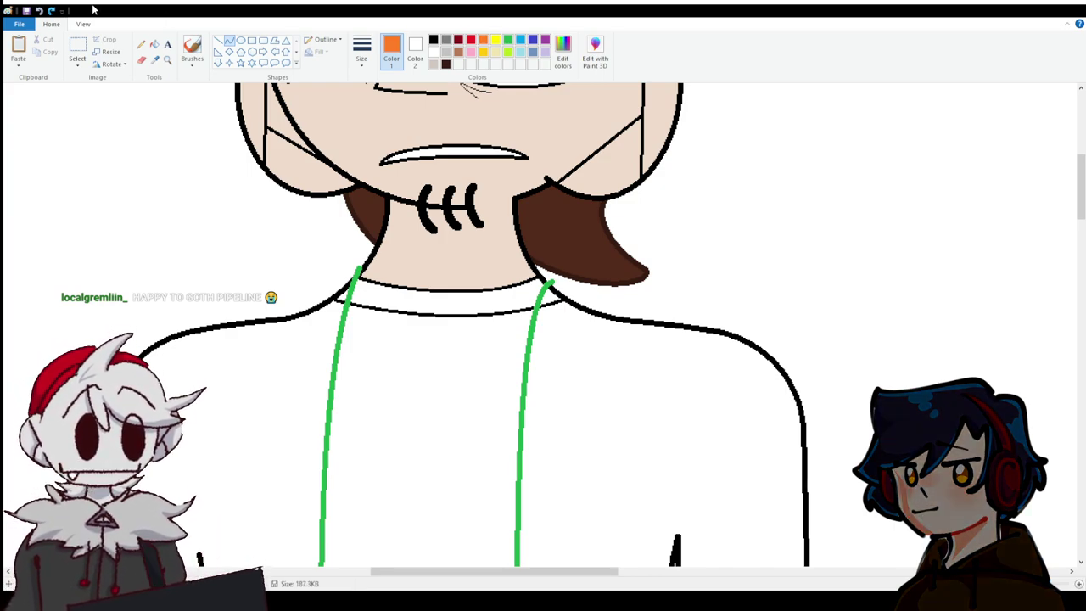
click(51, 11)
click(51, 11)
click(51, 11)
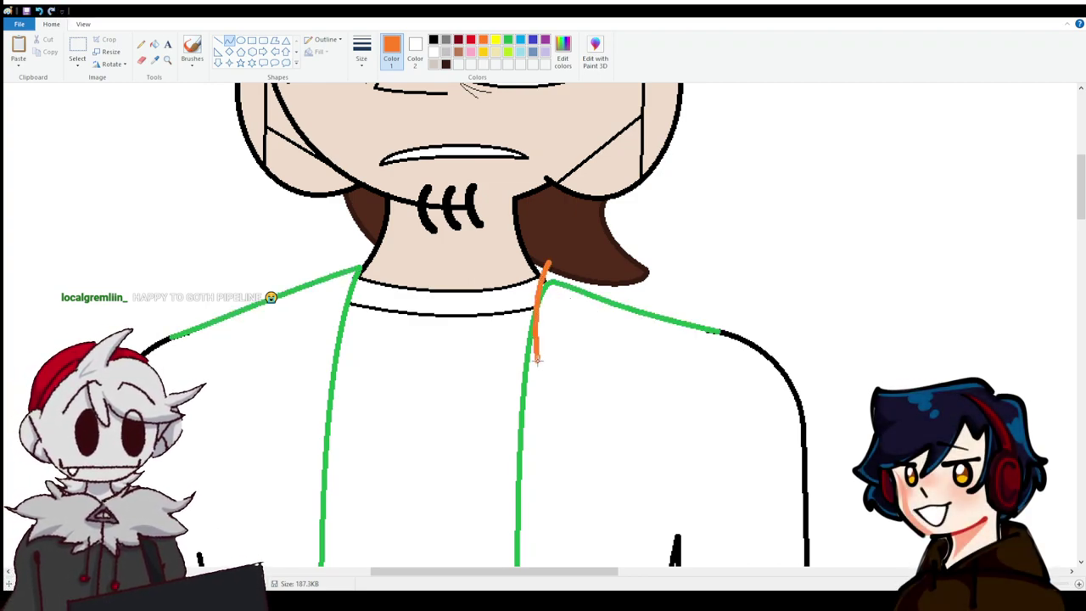
Complete the right-hand orange collar flap with a curved lower edge to the shoulder and a bowed upper edge back to the neck.
mouse_move(538, 360)
mouse_down()
mouse_move(746, 336)
mouse_move(696, 386)
mouse_move(745, 373)
mouse_up()
click(745, 374)
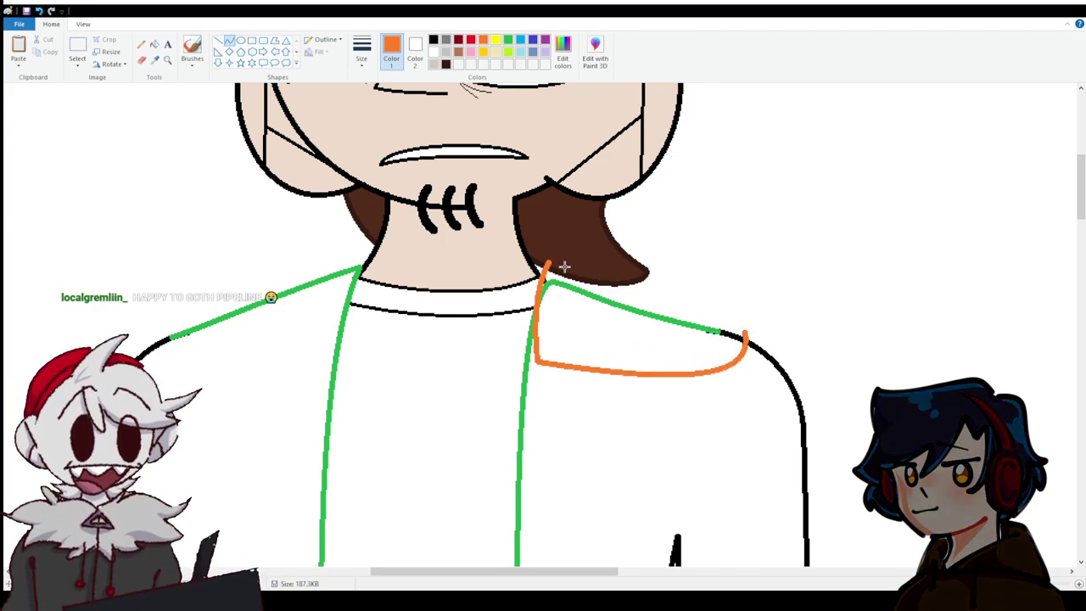
mouse_move(548, 263)
mouse_down()
mouse_move(747, 338)
mouse_move(735, 297)
mouse_move(744, 280)
mouse_move(735, 293)
mouse_up()
click(695, 296)
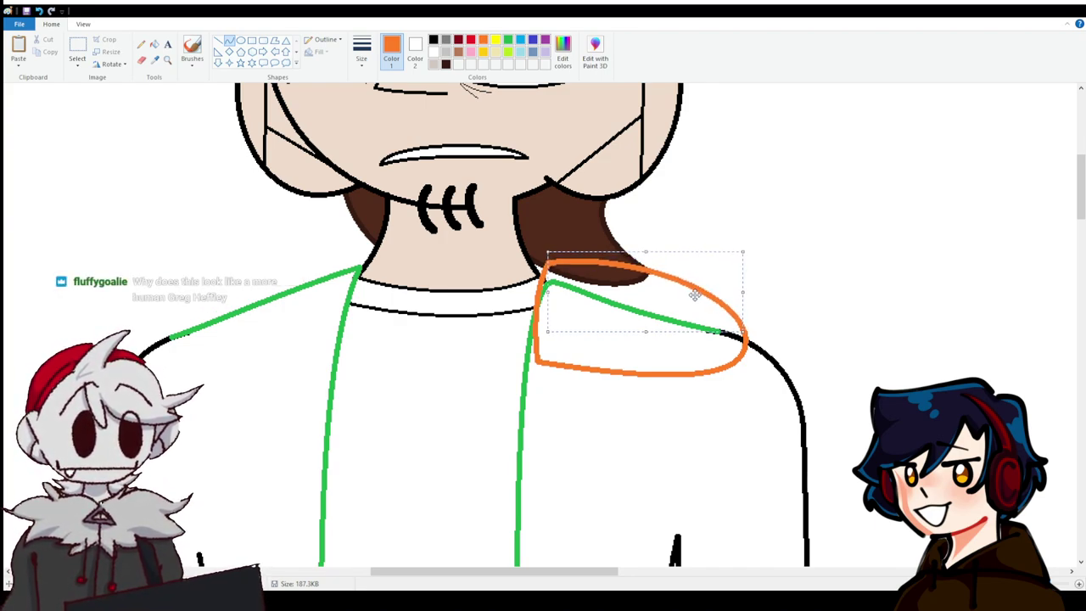
Draw the inner and lower edges of the left-hand orange collar flap, from the neck down and out to the shoulder.
click(247, 251)
drag(364, 261, 353, 358)
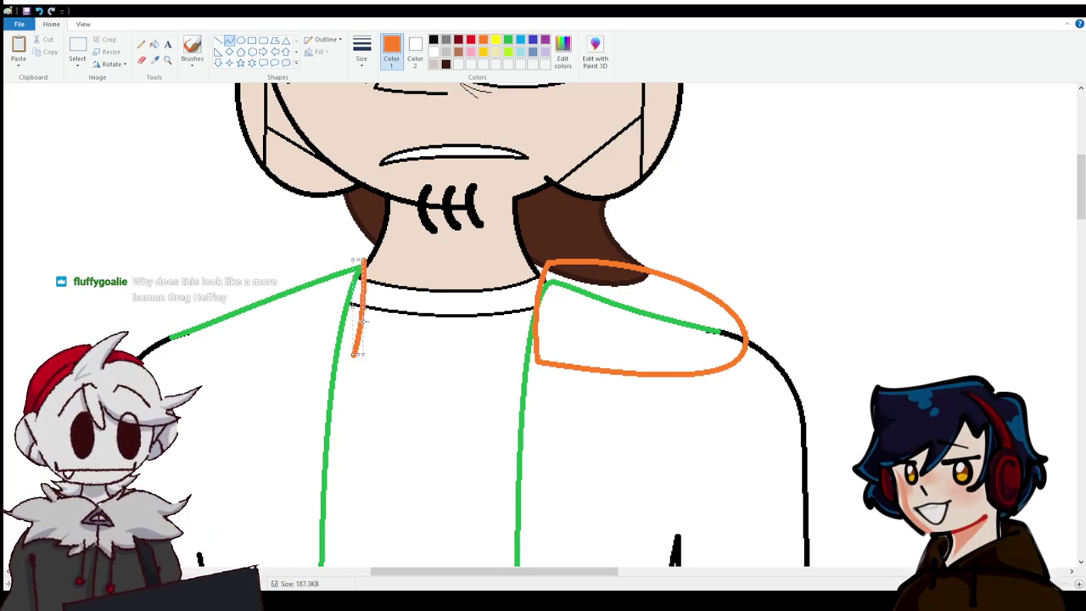
mouse_move(353, 356)
mouse_down()
mouse_move(161, 335)
mouse_move(210, 360)
mouse_move(210, 374)
mouse_move(161, 366)
mouse_up()
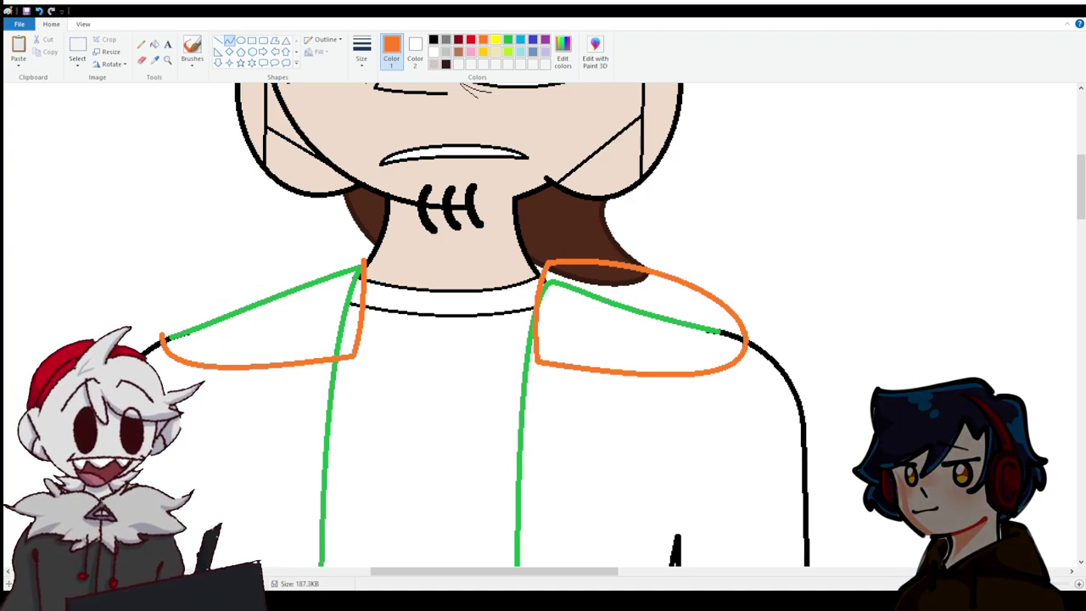
Close the left-hand orange collar flap with a bowed upper edge from the shoulder to the neck.
scroll(274, 385, down, 2)
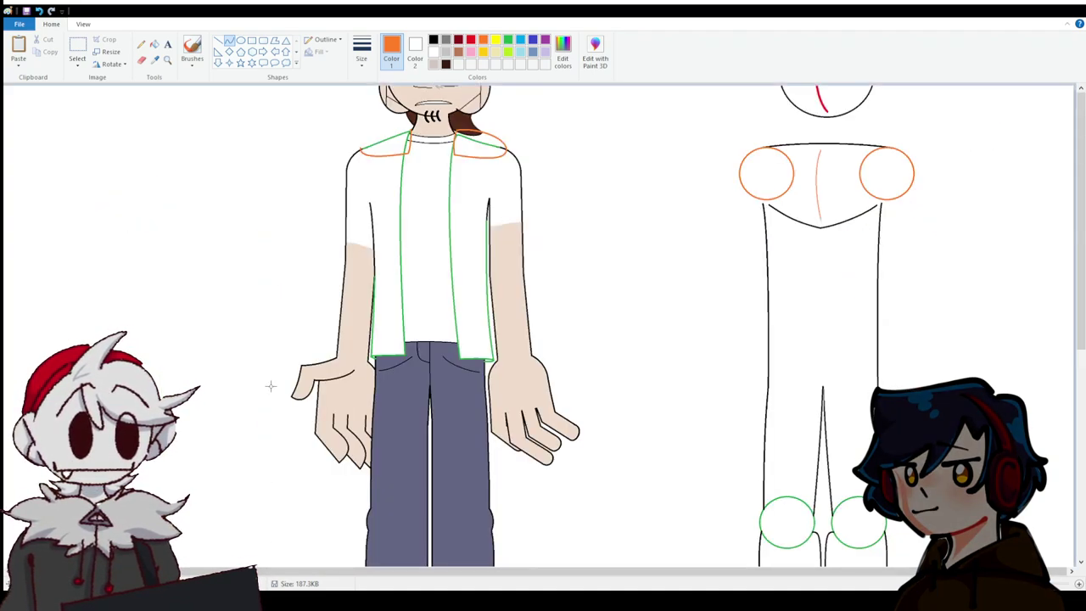
scroll(276, 384, up, 3)
scroll(276, 384, down, 5)
scroll(276, 384, down, 2)
scroll(275, 383, up, 5)
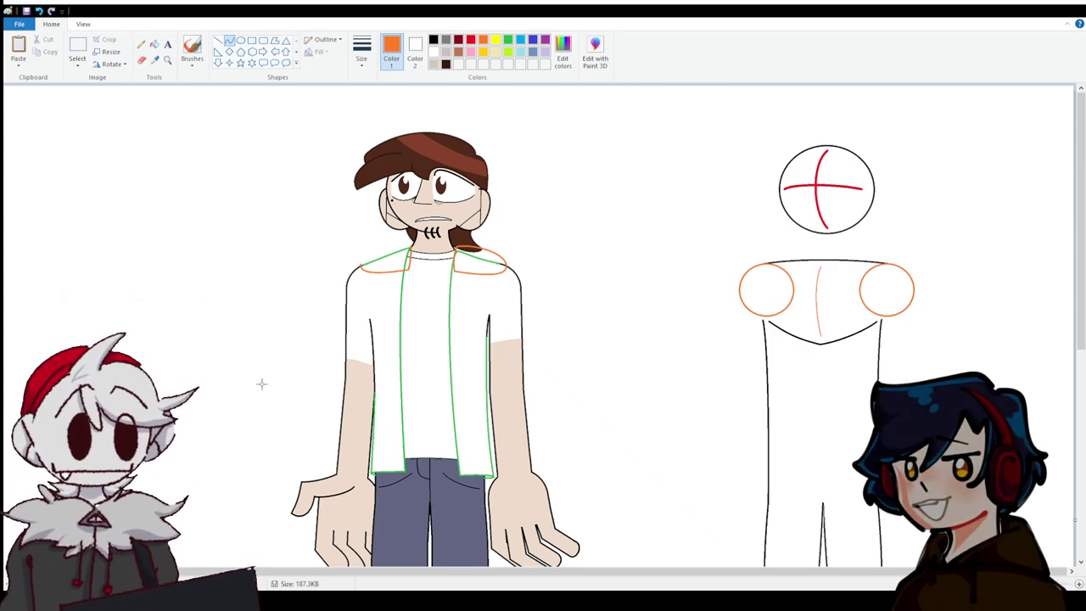
click(1080, 584)
click(1079, 584)
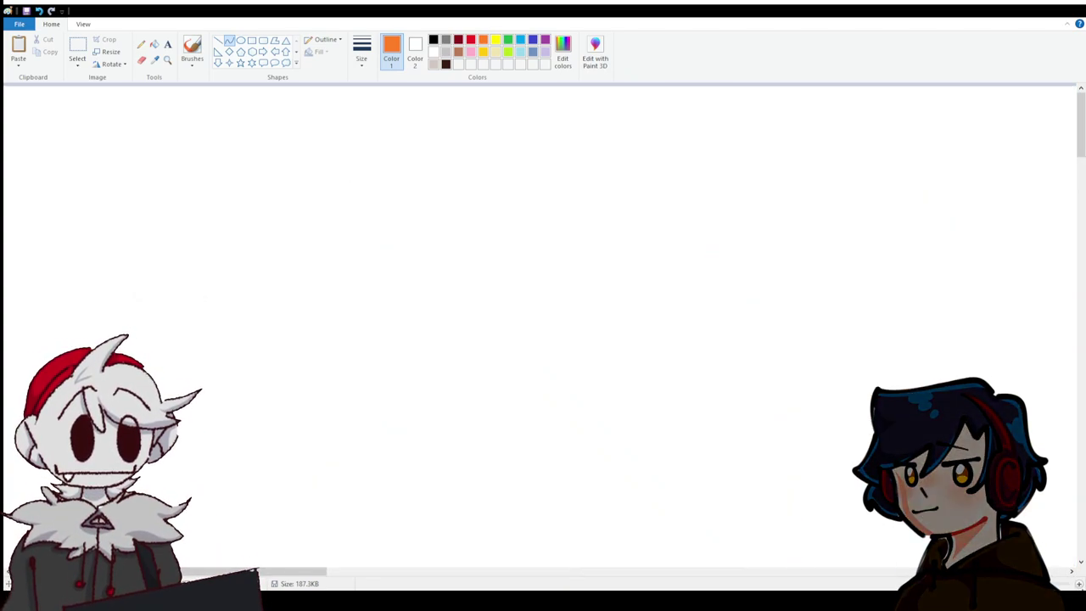
click(1080, 584)
scroll(538, 325, down, 3)
drag(170, 571, 419, 580)
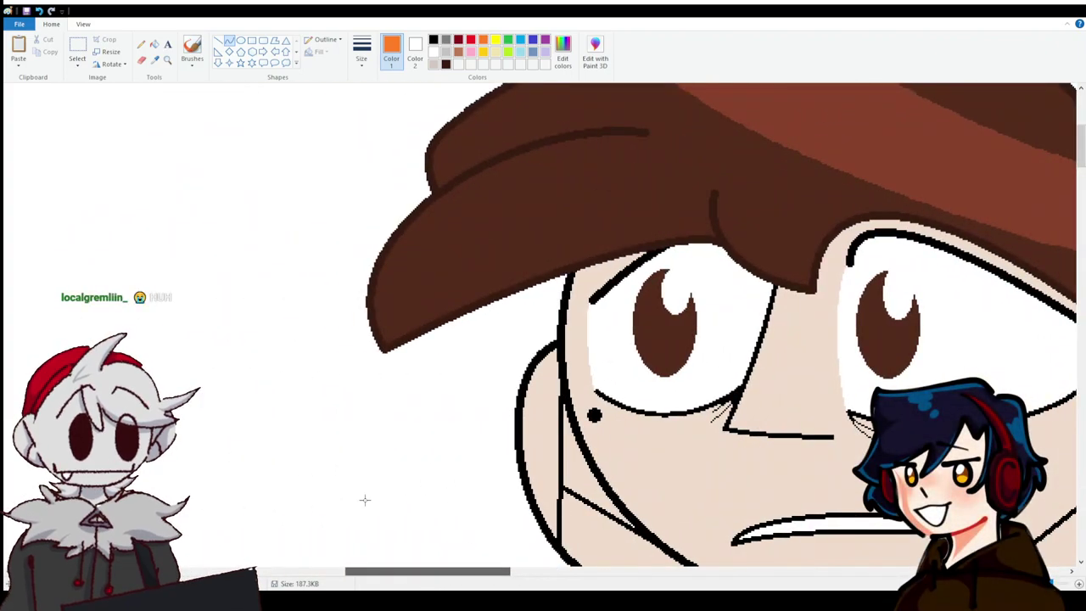
scroll(380, 397, down, 4)
click(230, 41)
scroll(406, 439, up, 3)
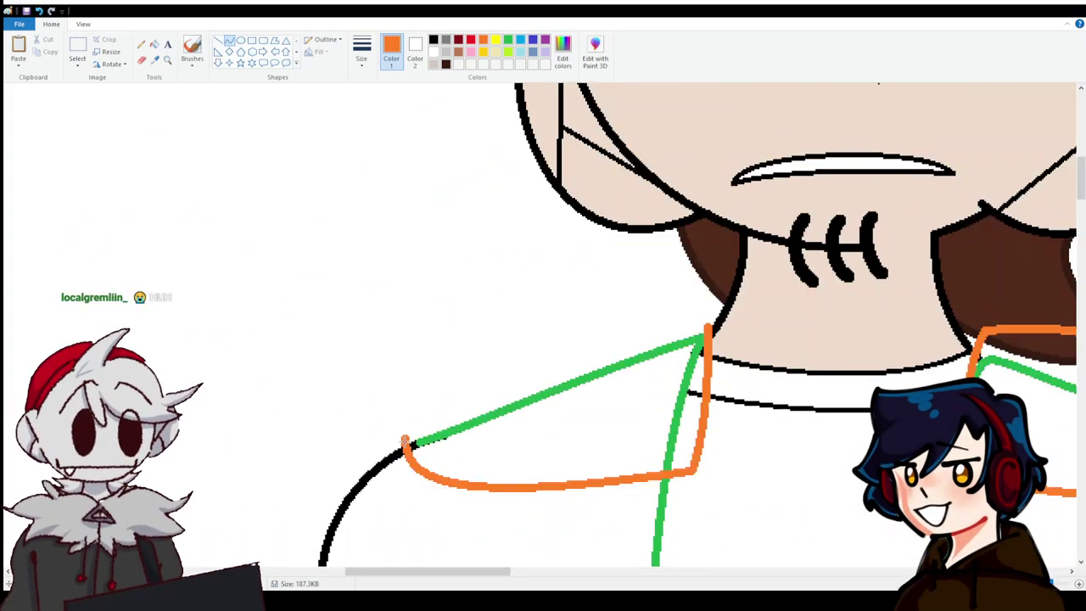
drag(404, 438, 670, 280)
click(417, 155)
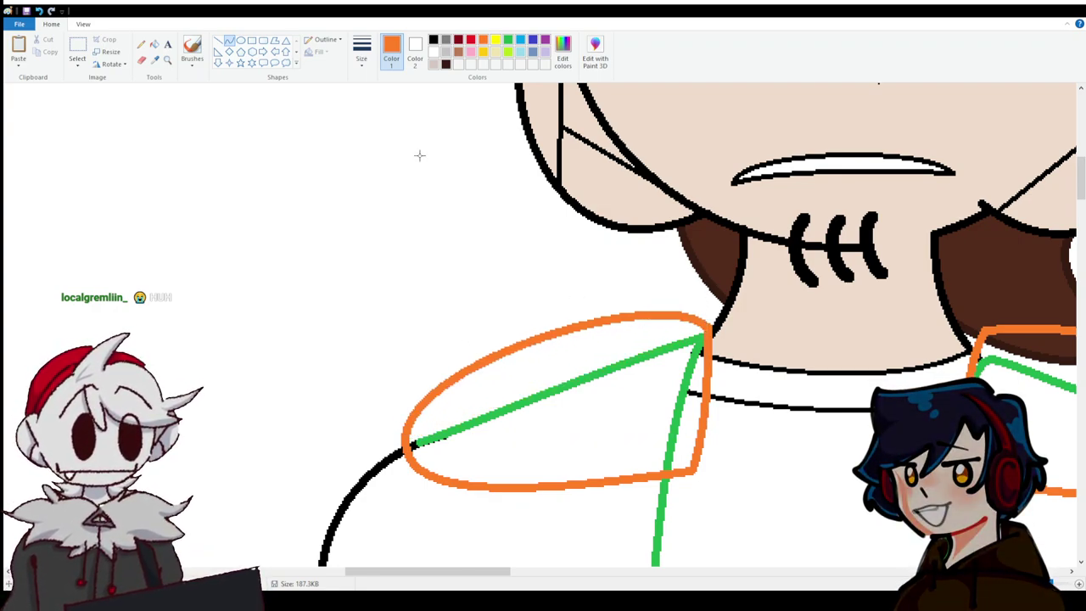
Clear the green guides and black lines inside both orange collar flaps by filling them with white.
click(433, 40)
click(154, 44)
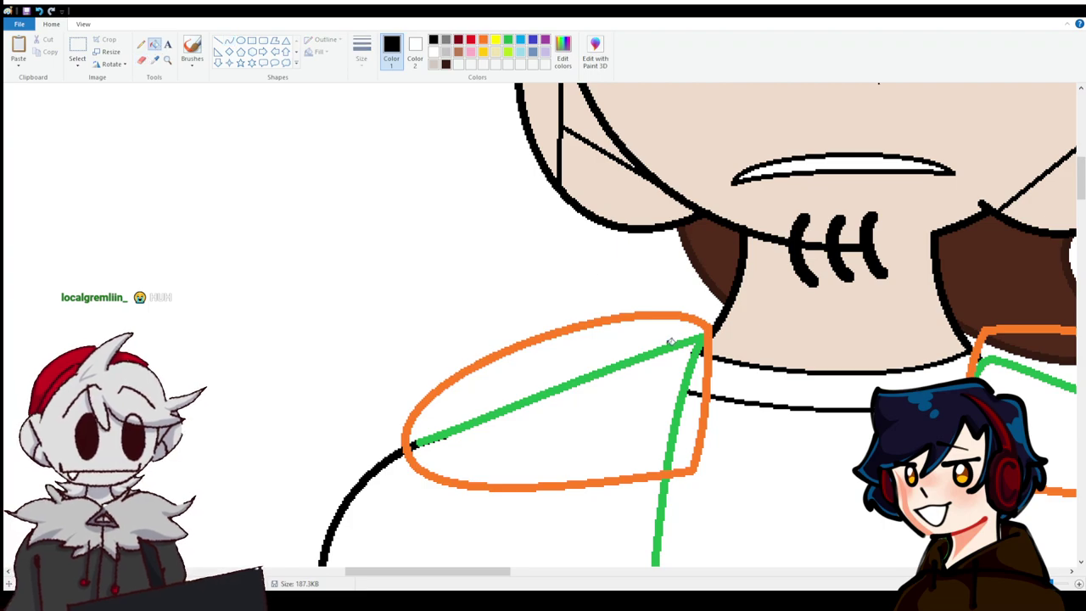
click(694, 339)
right_click(696, 339)
drag(488, 571, 522, 571)
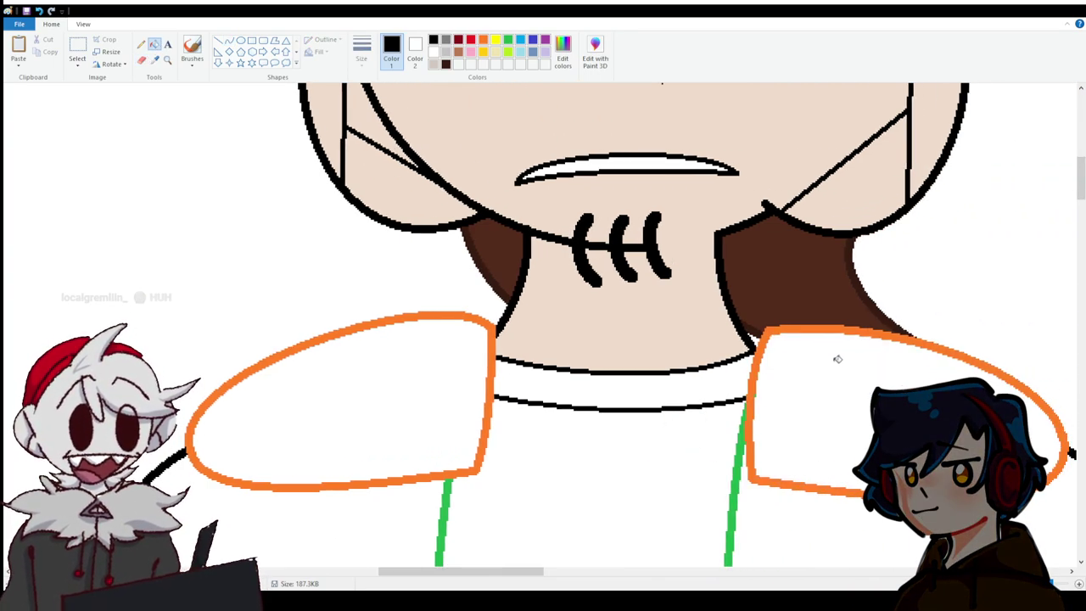
Fill the orange outlines of both collar flaps with black.
scroll(777, 348, down, 3)
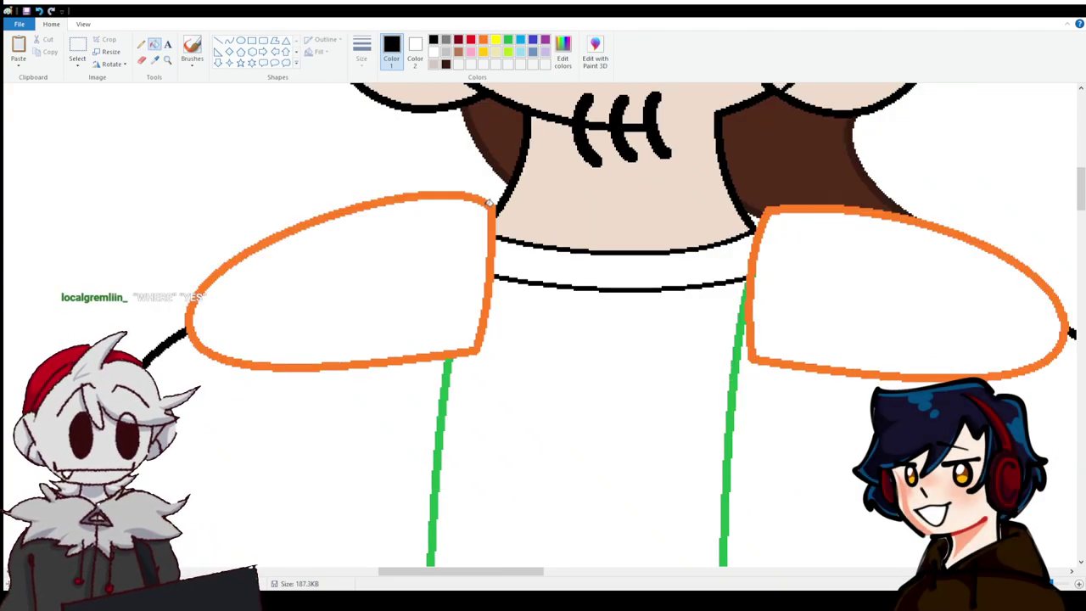
click(454, 195)
click(771, 210)
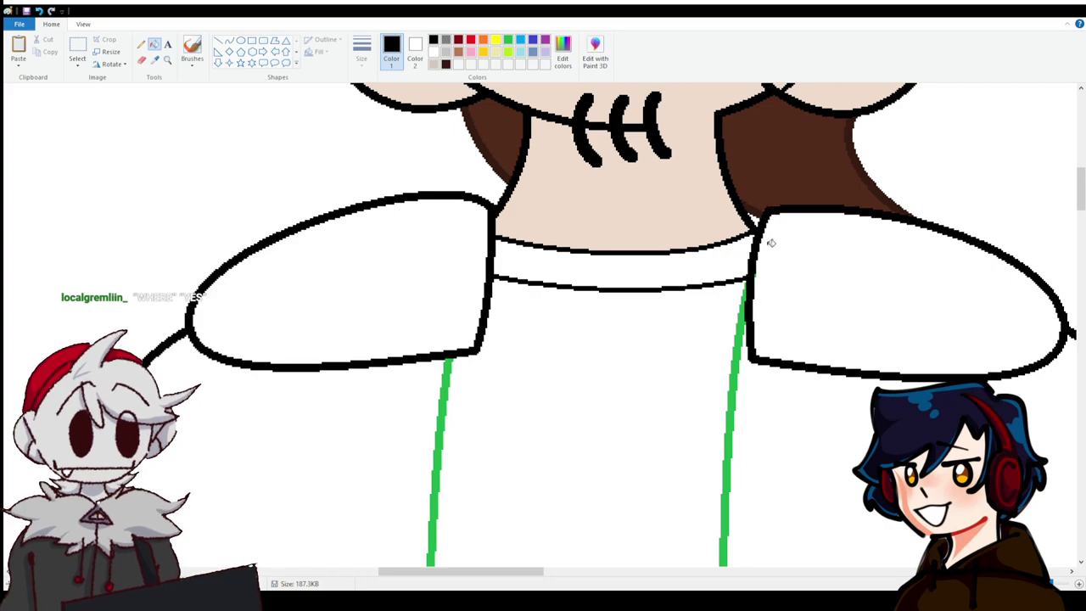
scroll(764, 247, down, 10)
scroll(762, 255, up, 6)
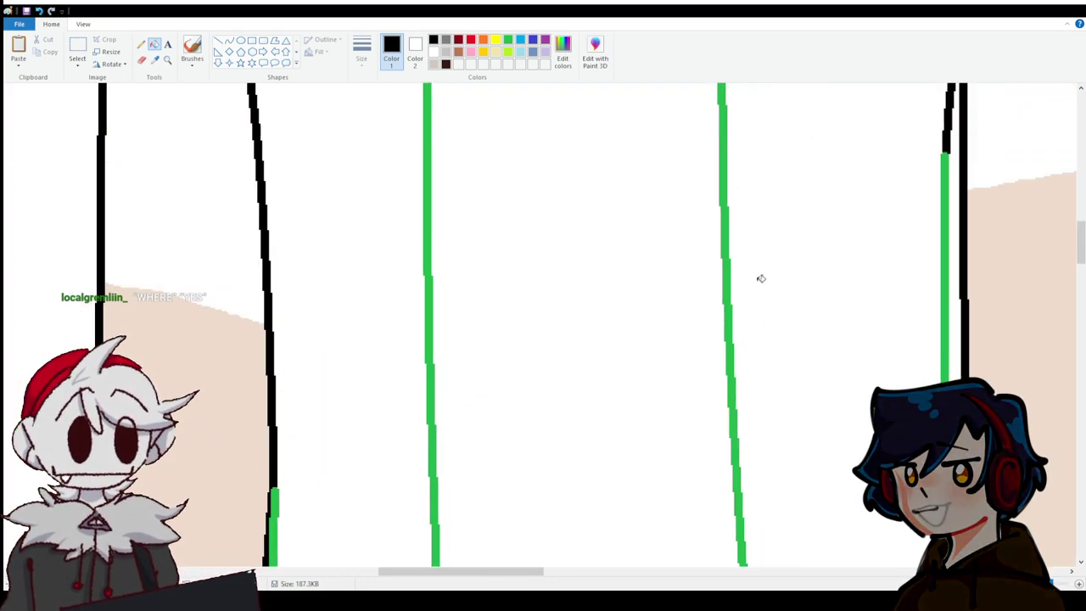
scroll(760, 278, up, 3)
scroll(352, 276, down, 6)
scroll(552, 346, up, 3)
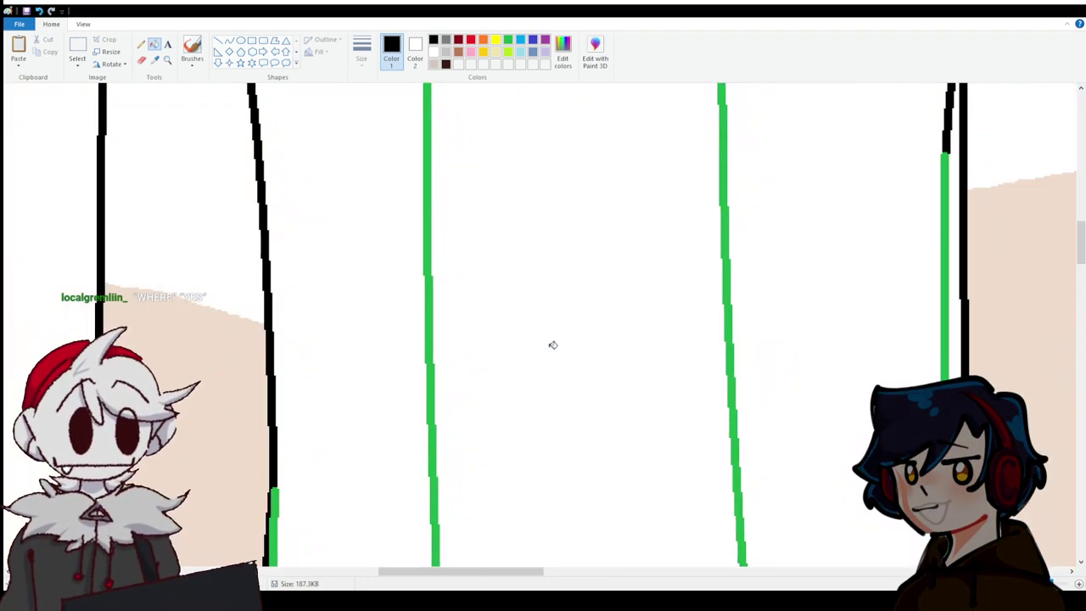
scroll(552, 345, up, 3)
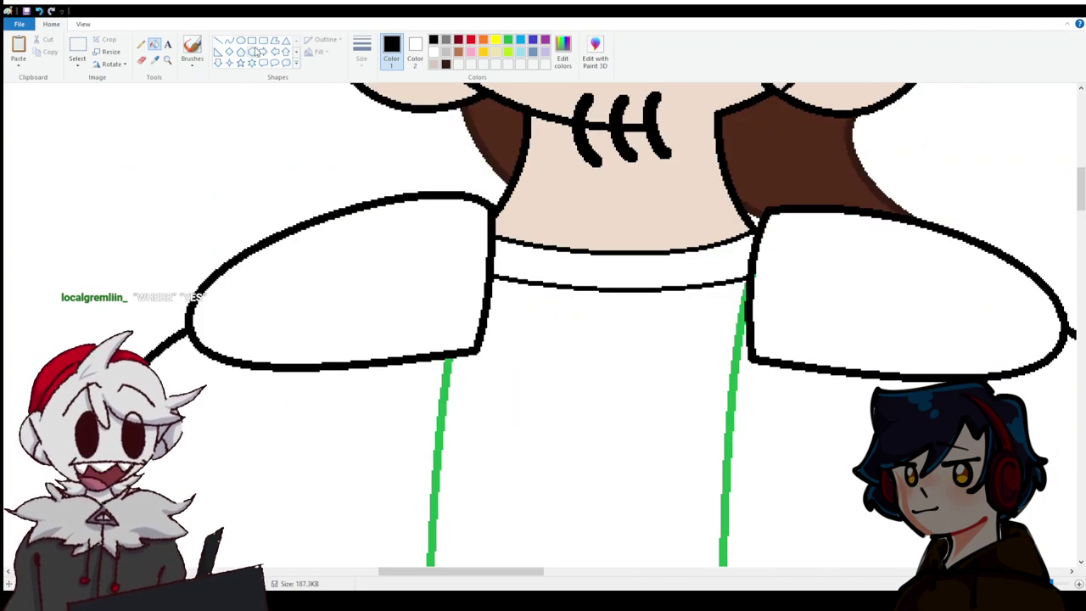
Draw a black circle on the inner part of each collar flap, one on either side of the neck.
click(241, 40)
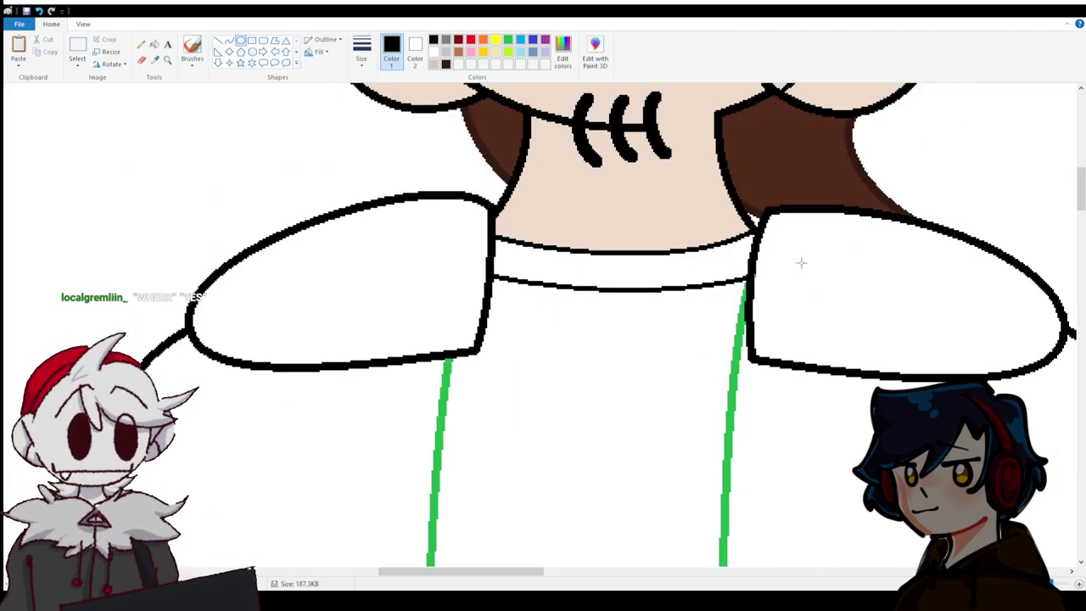
drag(801, 263, 905, 352)
drag(859, 318, 839, 308)
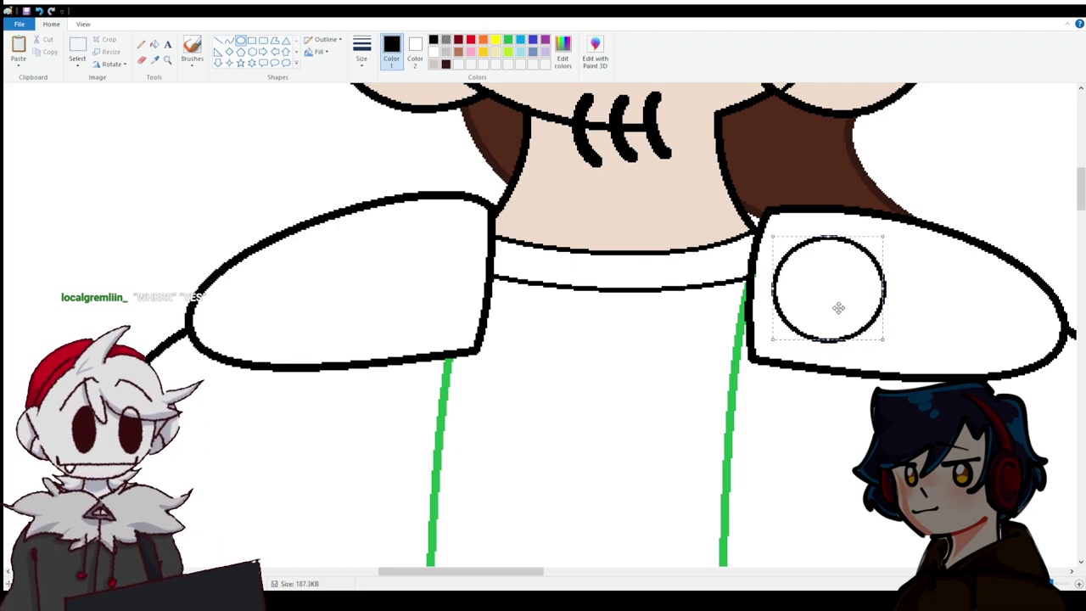
click(548, 264)
drag(766, 252, 883, 340)
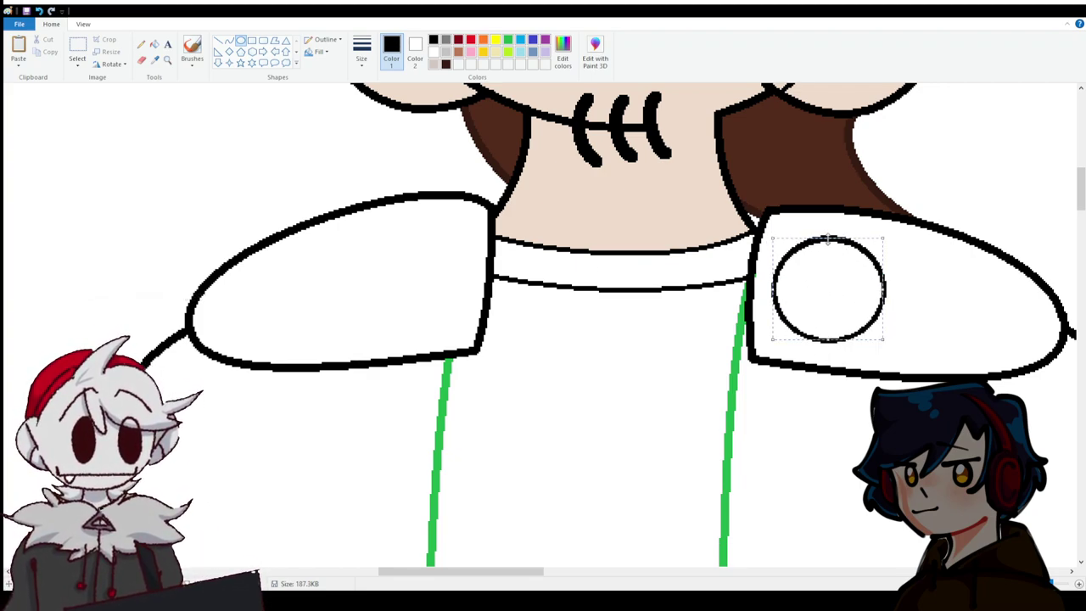
drag(854, 291, 436, 281)
click(541, 265)
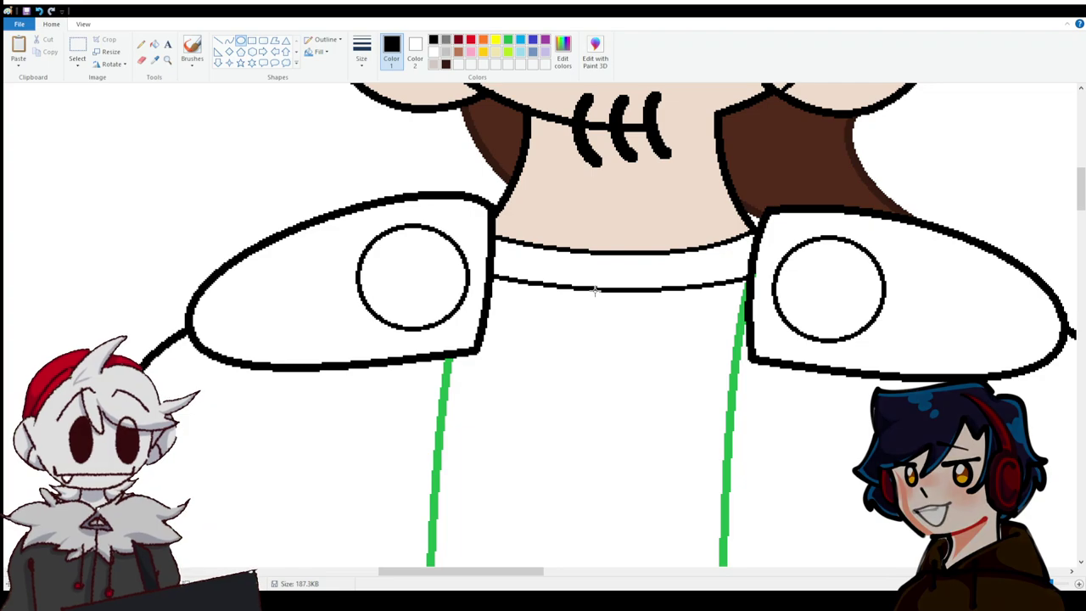
Draw a long, slightly bowed black drawstring hanging from the centre of each collar circle down the chest.
click(229, 40)
scroll(928, 292, down, 3)
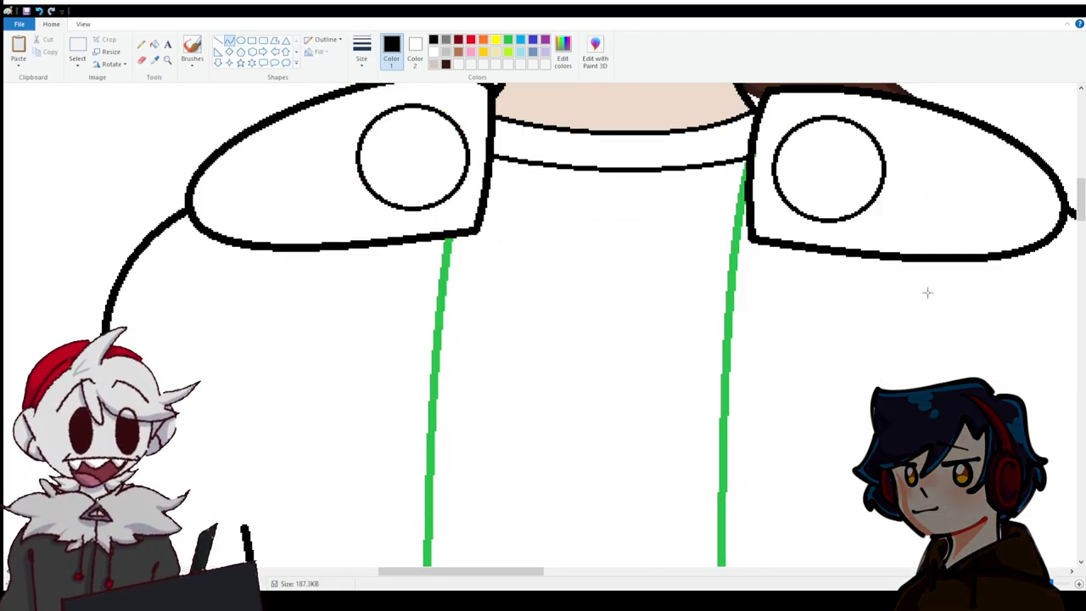
drag(824, 171, 825, 554)
drag(830, 368, 813, 380)
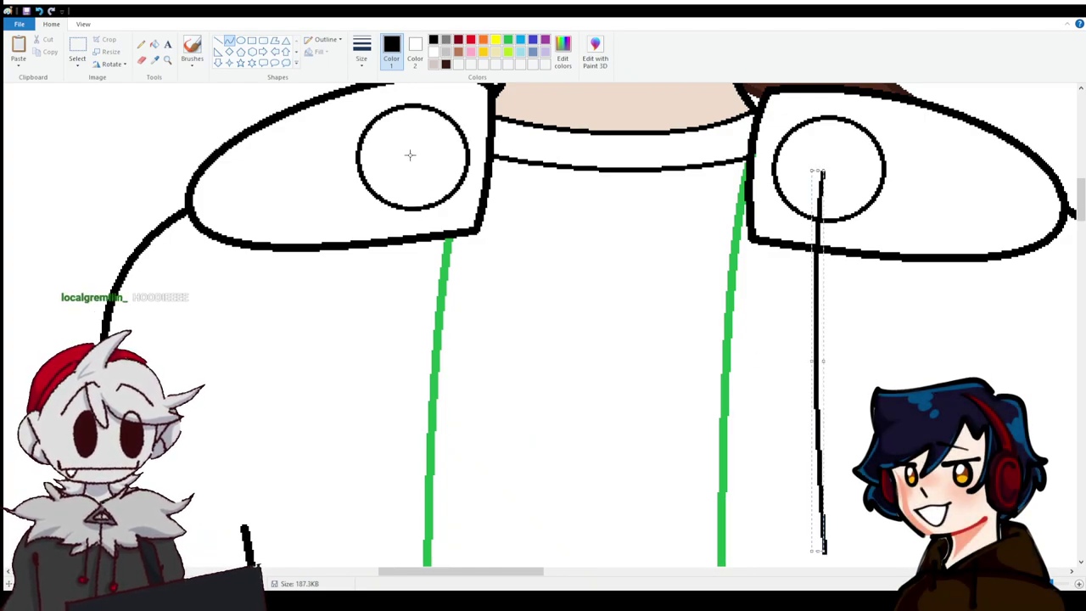
mouse_move(410, 154)
mouse_down()
mouse_move(405, 376)
mouse_move(396, 213)
mouse_move(388, 339)
mouse_move(392, 297)
mouse_move(394, 319)
mouse_up()
scroll(400, 297, down, 6)
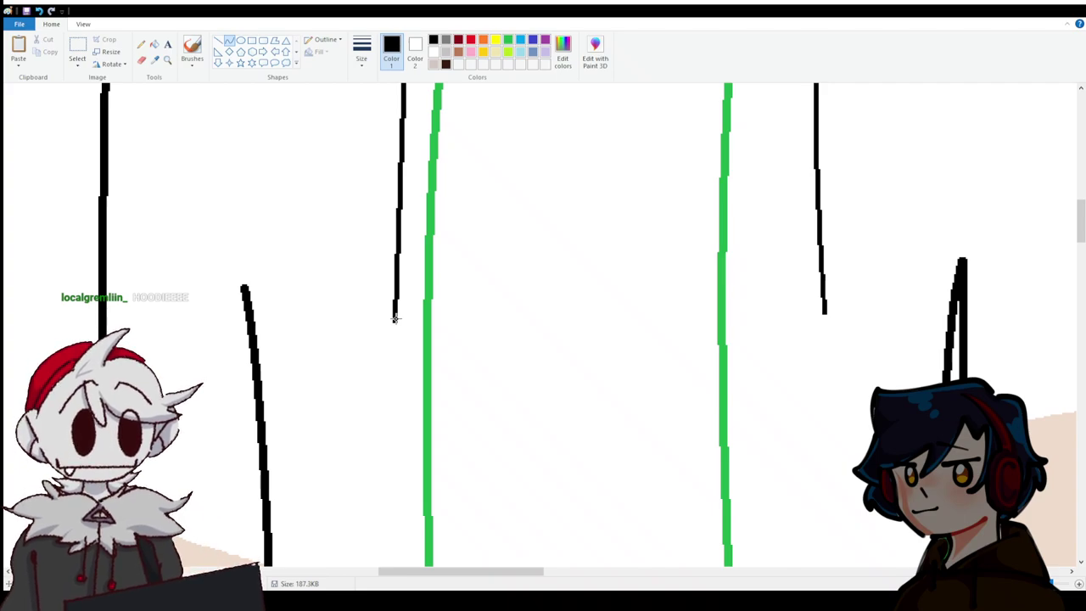
scroll(395, 319, up, 5)
drag(430, 332, 387, 411)
Draw a green line bowed upward across the wrist of the left-hand arm as the sleeve's cuff edge.
click(507, 40)
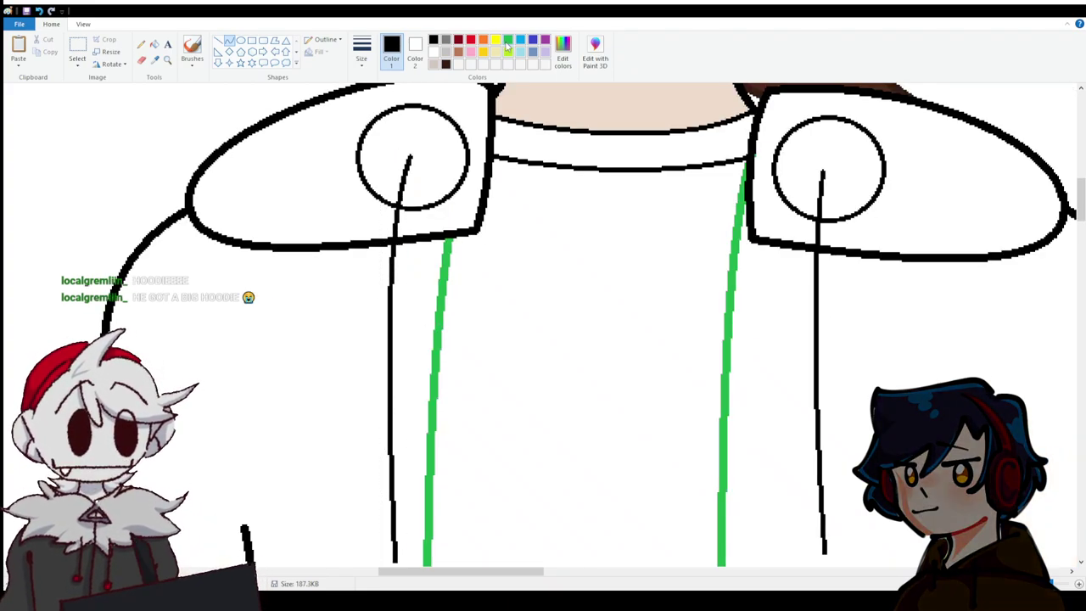
click(153, 44)
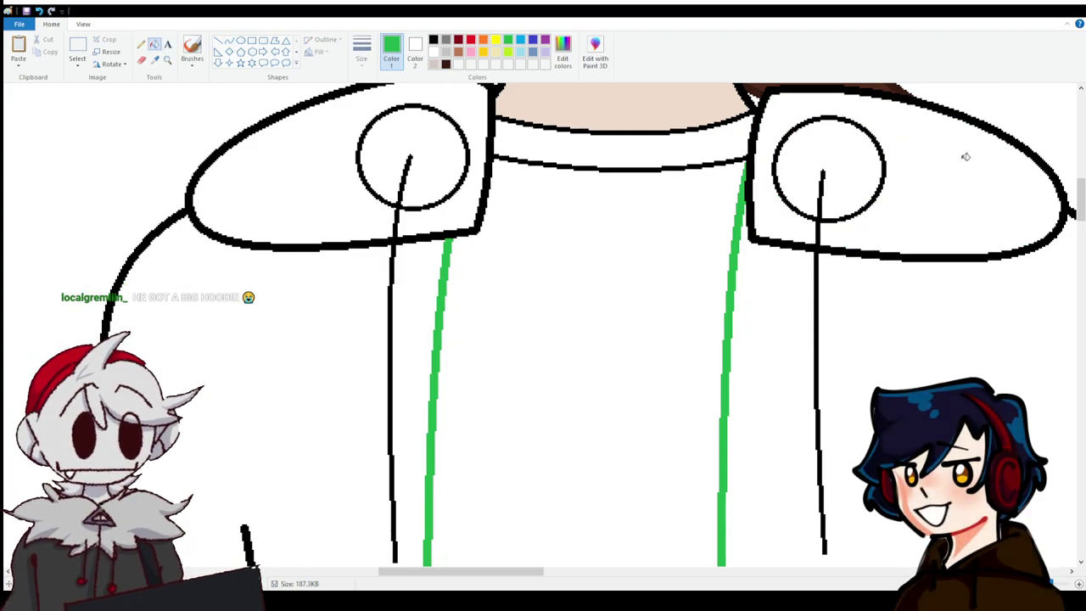
scroll(577, 217, down, 5)
scroll(577, 216, down, 3)
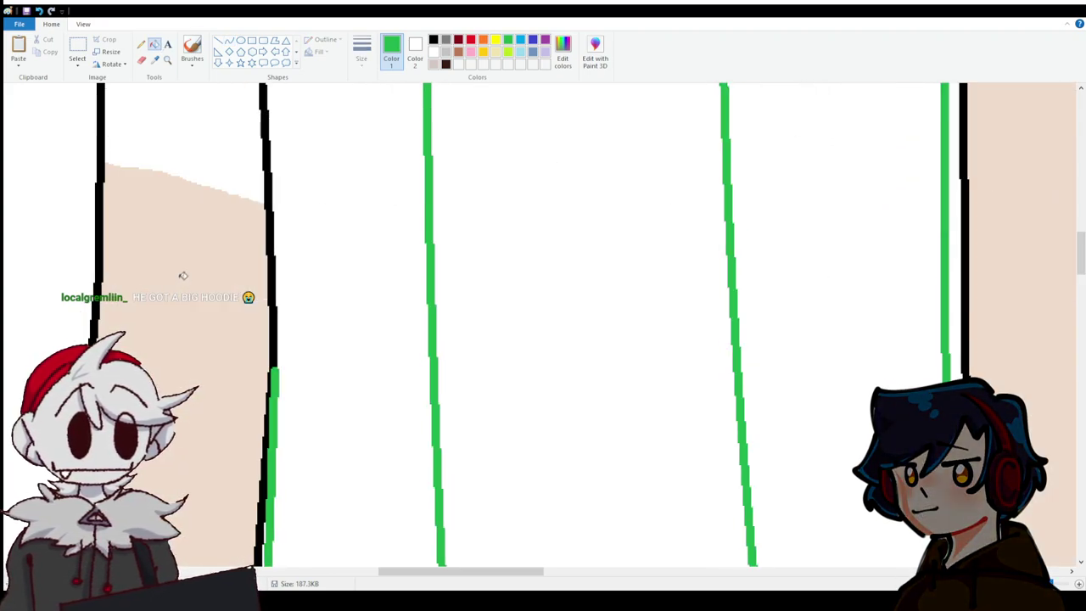
scroll(587, 327, up, 10)
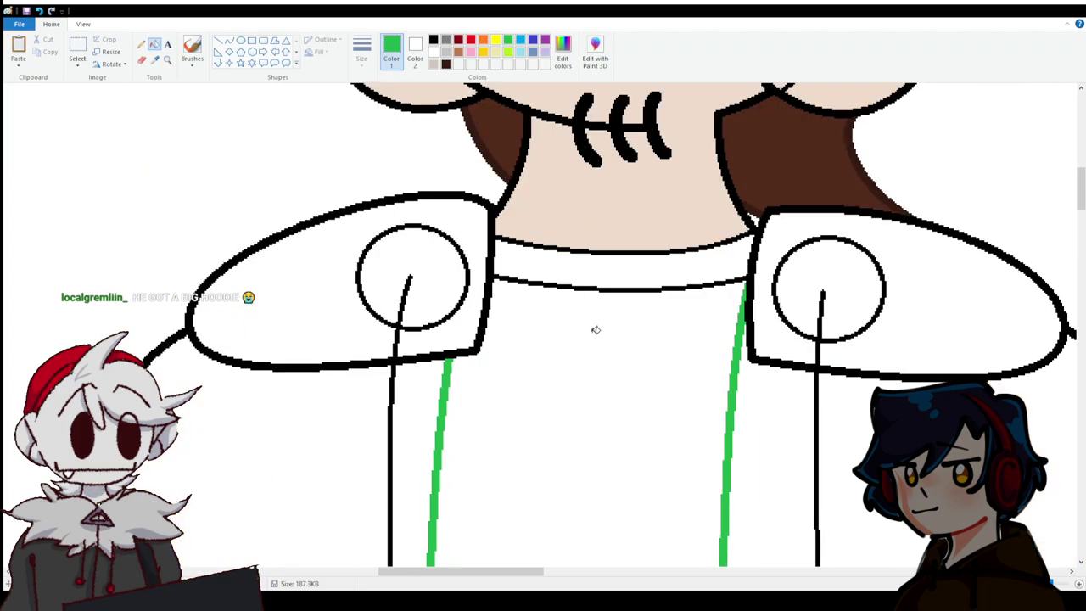
scroll(671, 391, up, 4)
scroll(699, 401, down, 15)
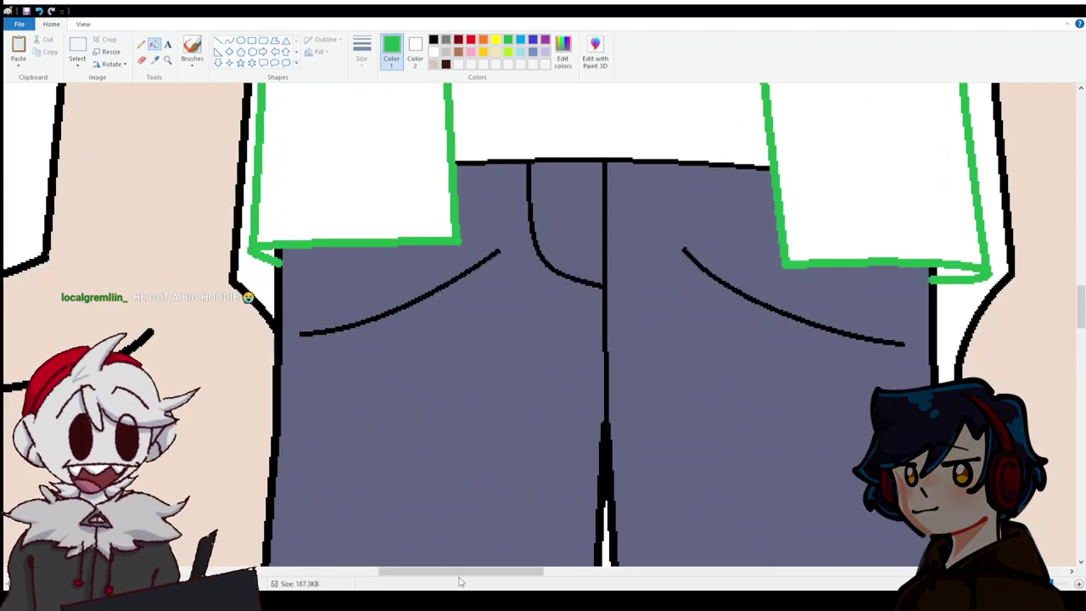
drag(459, 574, 394, 573)
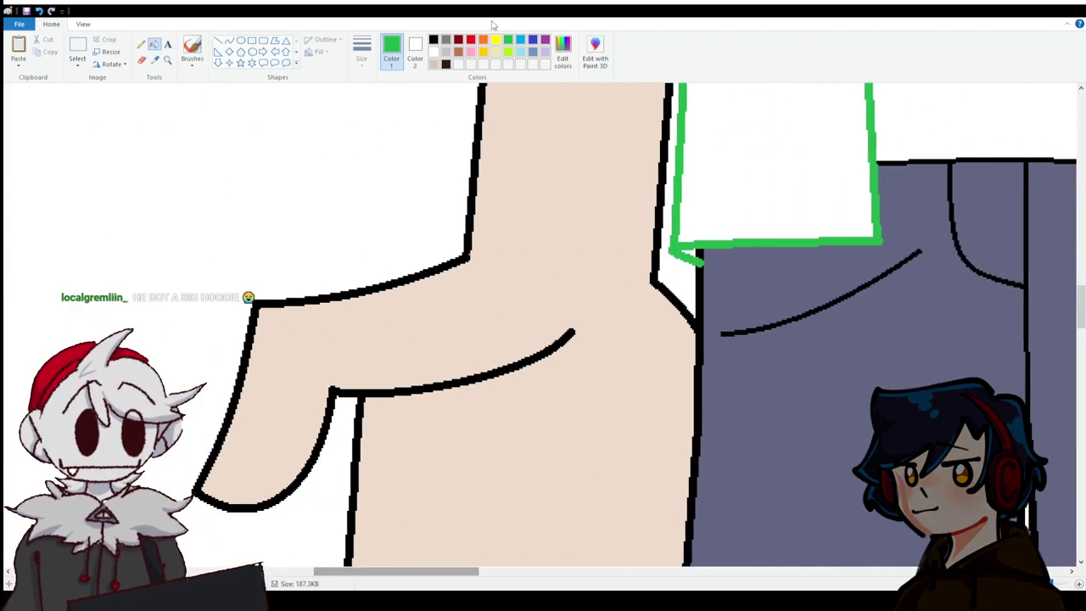
click(229, 40)
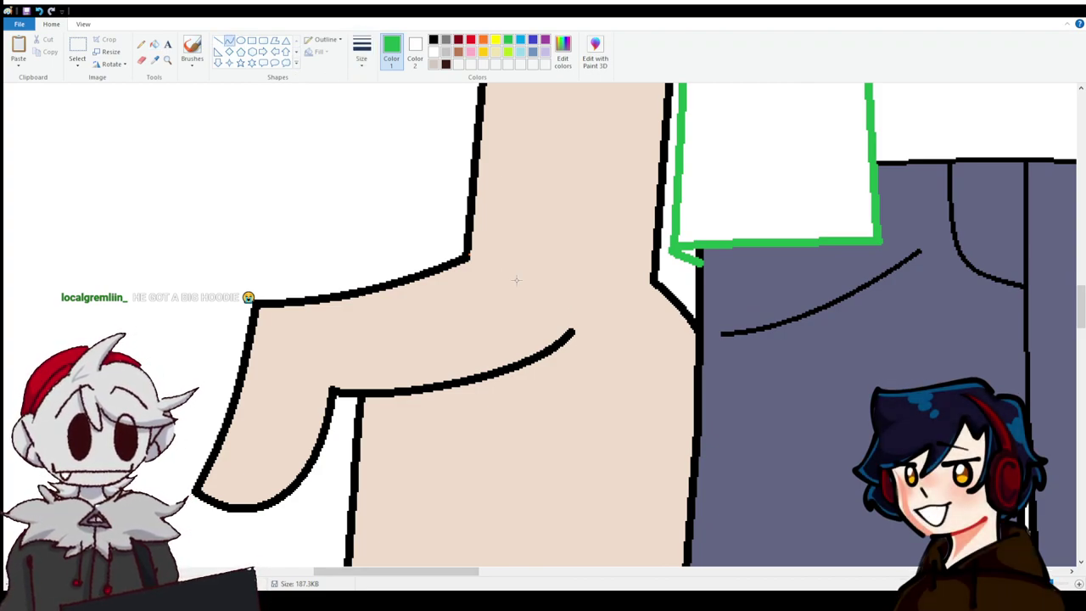
mouse_move(431, 247)
mouse_down()
mouse_move(687, 293)
mouse_move(691, 274)
mouse_up()
drag(586, 260, 511, 230)
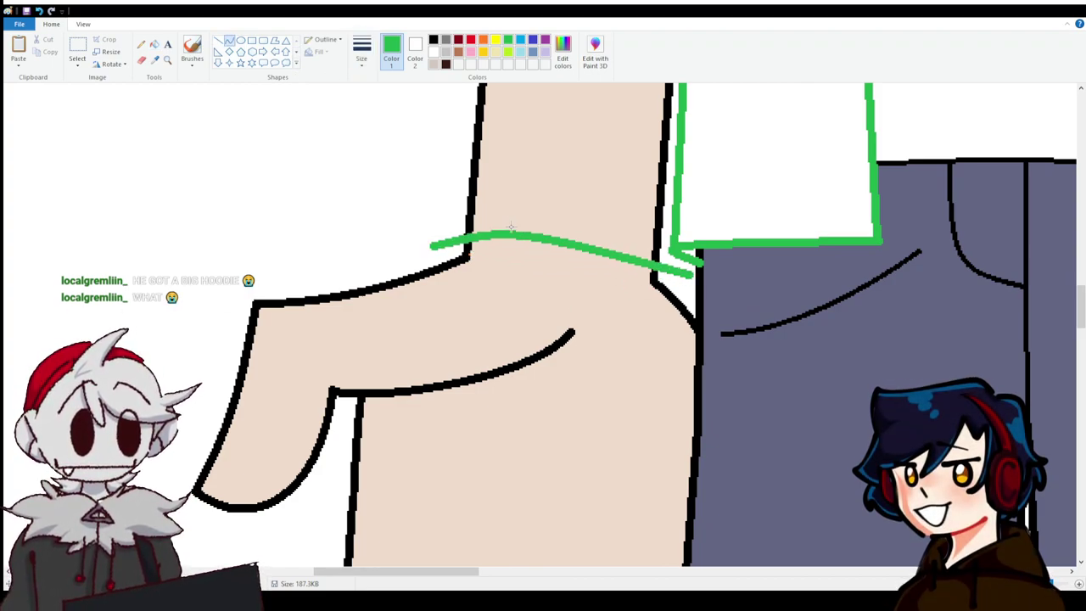
Even out the green wrist curve, shift it slightly outward, and curl both its ends back to the hand outline.
click(631, 240)
drag(645, 253, 637, 253)
click(441, 223)
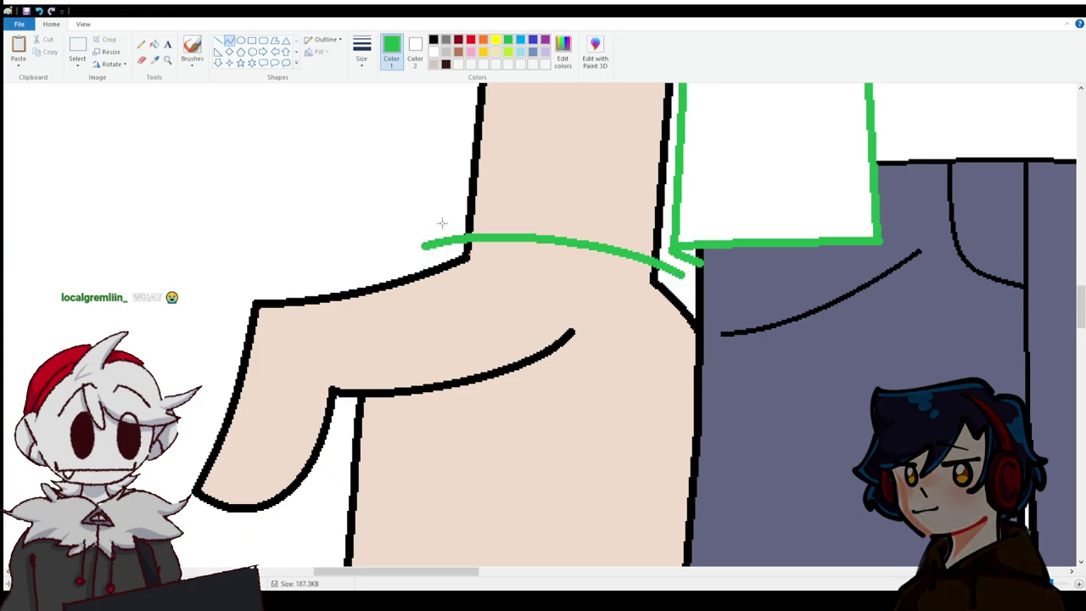
mouse_move(424, 246)
mouse_down()
mouse_move(452, 262)
mouse_move(435, 261)
mouse_up()
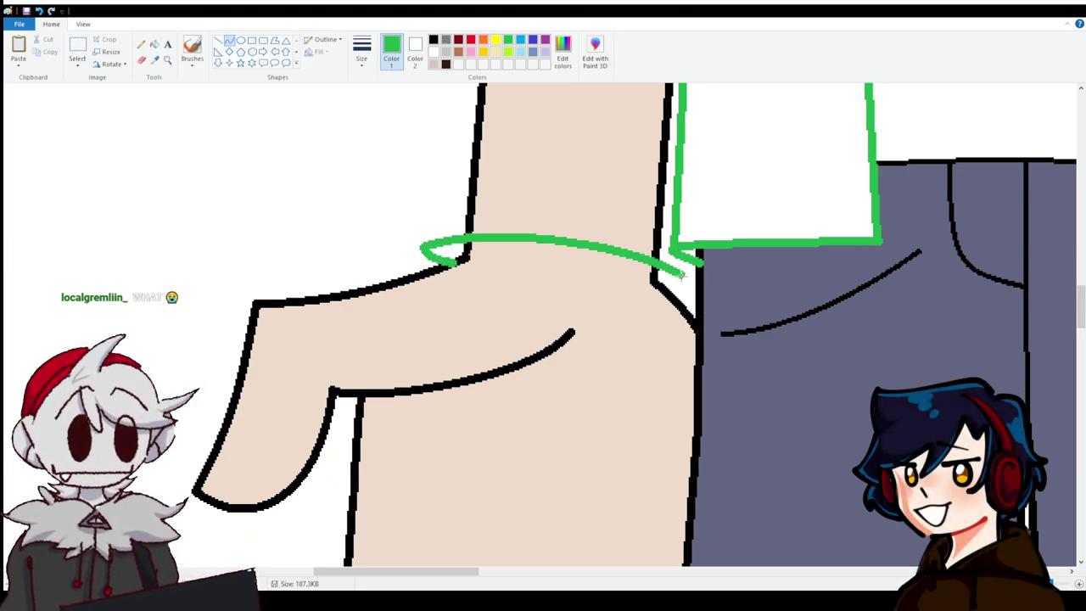
mouse_move(681, 275)
mouse_down()
mouse_move(665, 280)
mouse_move(674, 283)
mouse_up()
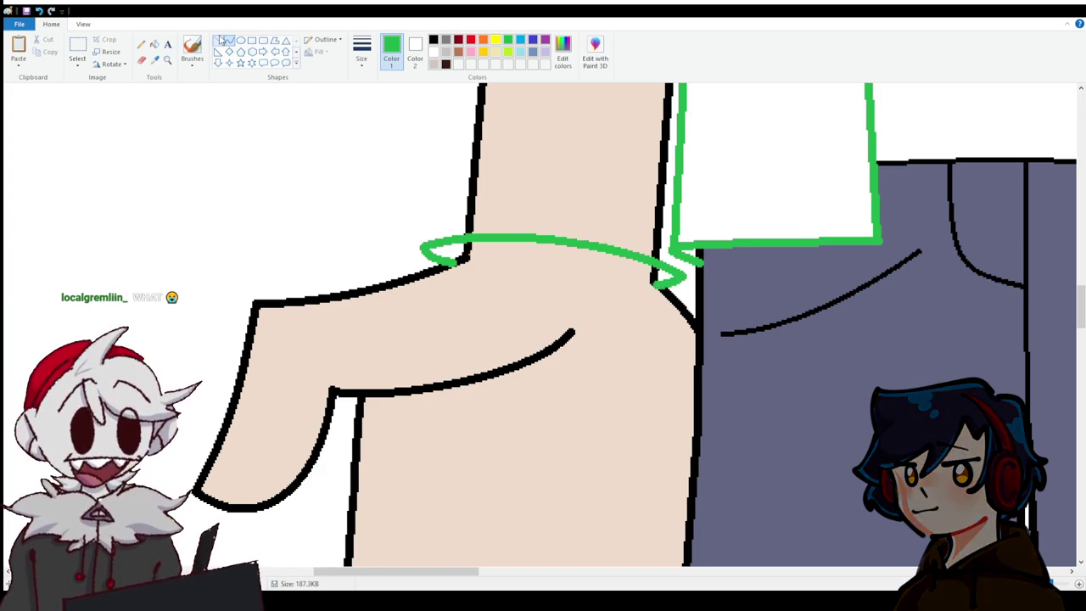
Draw the left-hand sleeve's outer edge in green from the cuff up to the arm outline, and extend its green inner edge upward.
scroll(469, 346, up, 3)
drag(425, 367, 518, 373)
scroll(470, 257, up, 5)
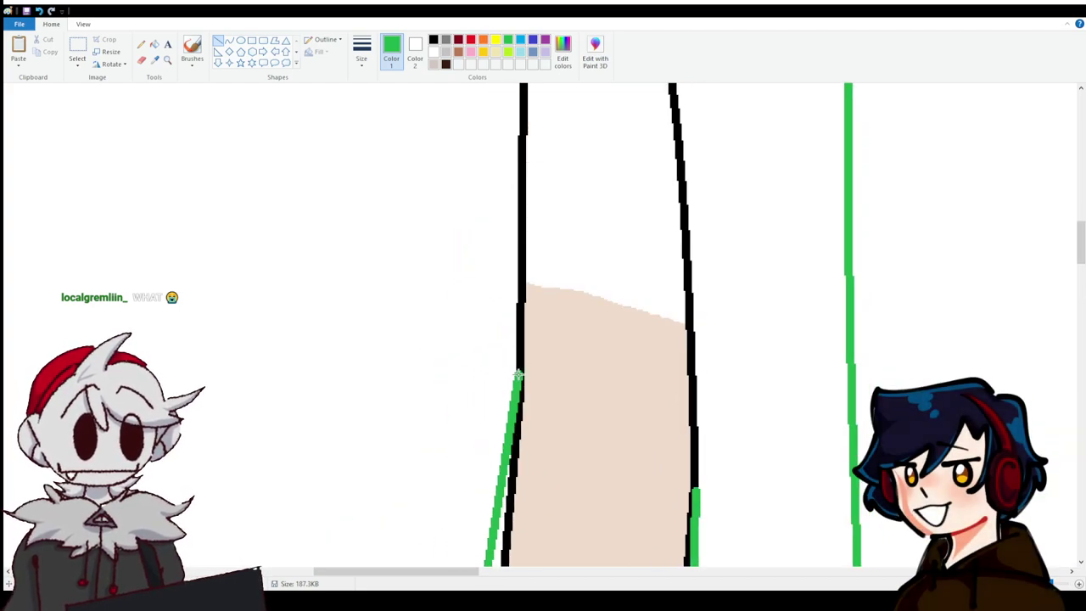
scroll(583, 323, down, 7)
scroll(715, 367, up, 4)
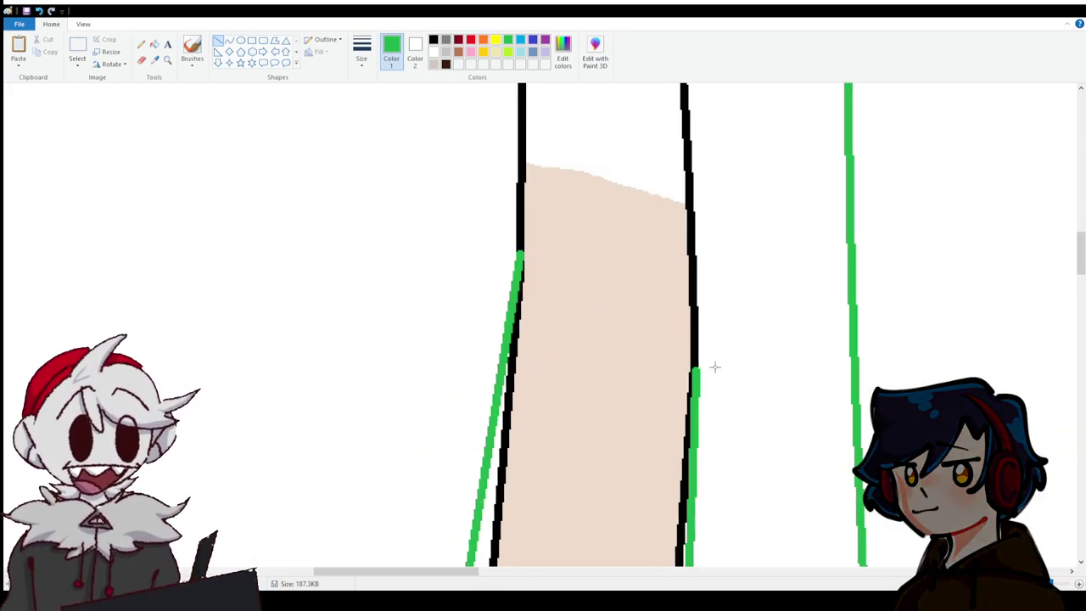
drag(694, 334, 695, 367)
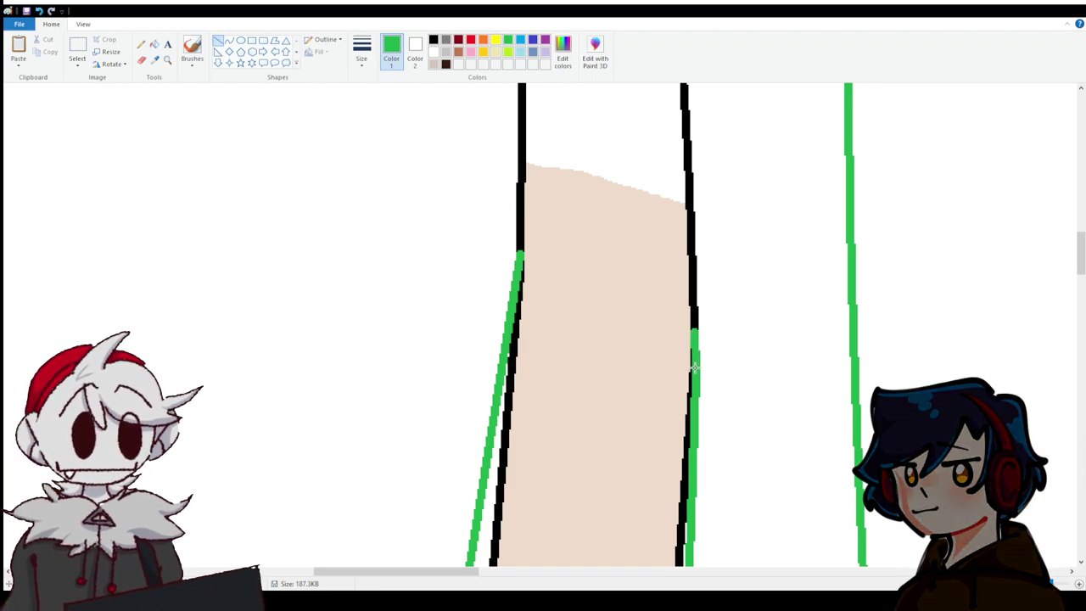
Clear the black arm outline and skin colour inside the green left-hand sleeve by filling them with white.
click(154, 44)
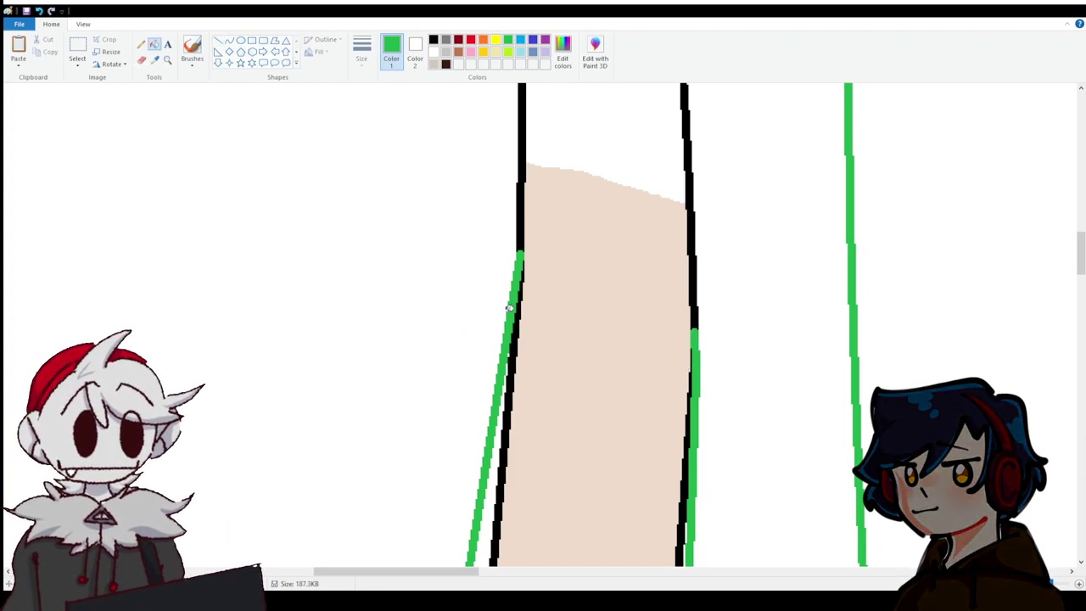
right_click(517, 308)
right_click(608, 340)
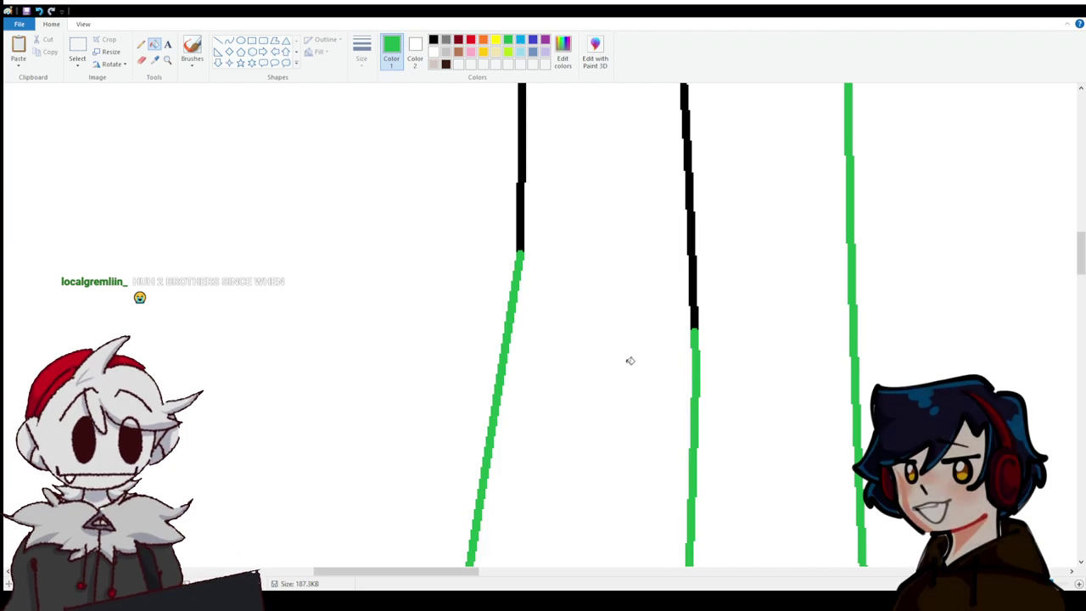
Draw an upward-bowed green cuff line across the right-hand wrist from the garment's hem corner, curling its ends back to the hand outline.
scroll(628, 359, down, 3)
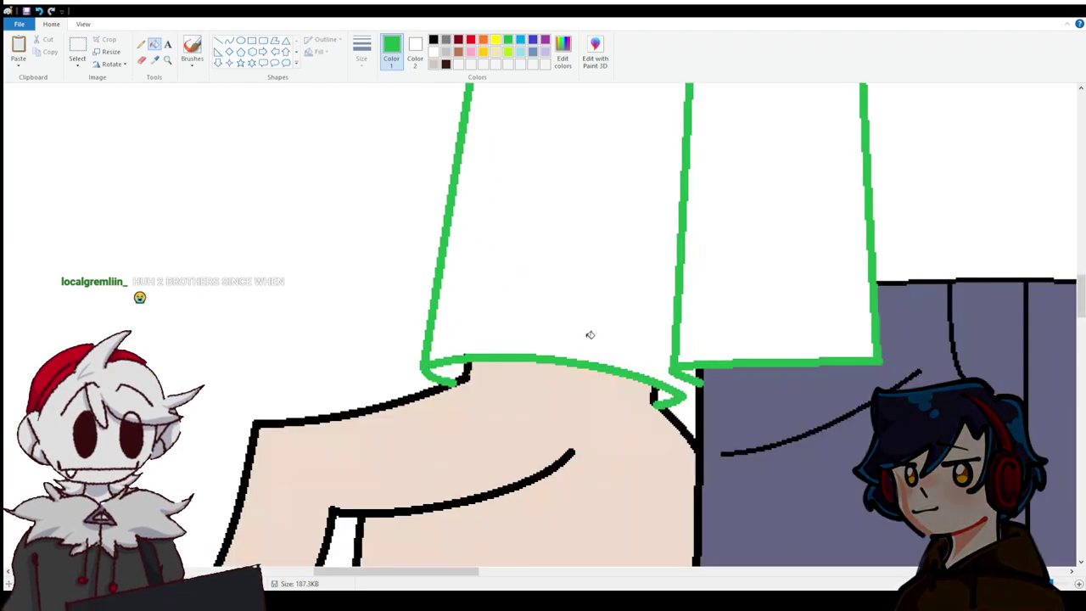
click(218, 40)
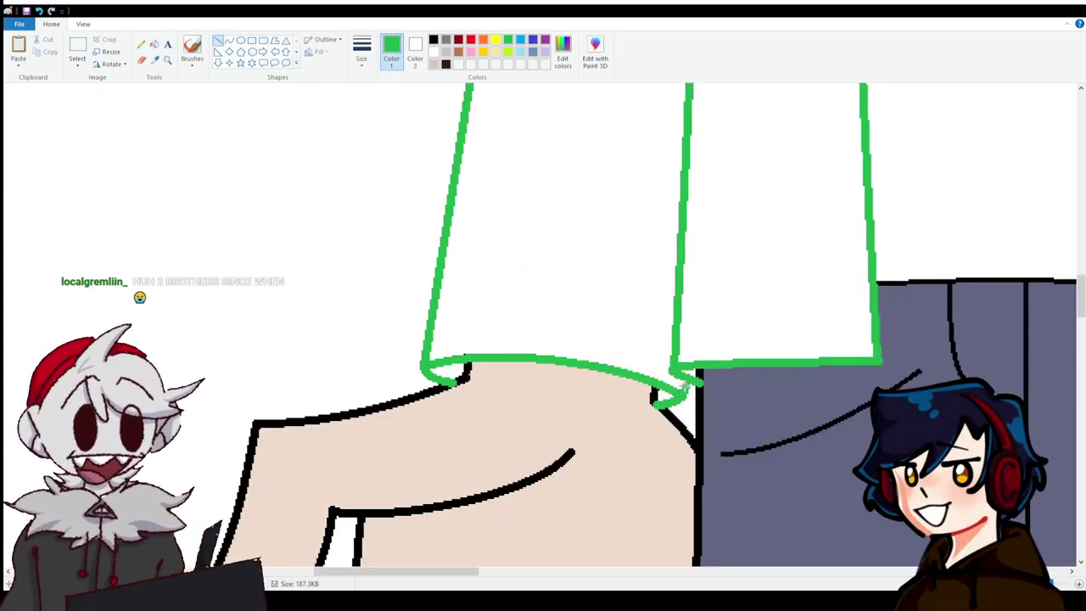
scroll(681, 468, up, 7)
scroll(681, 468, up, 5)
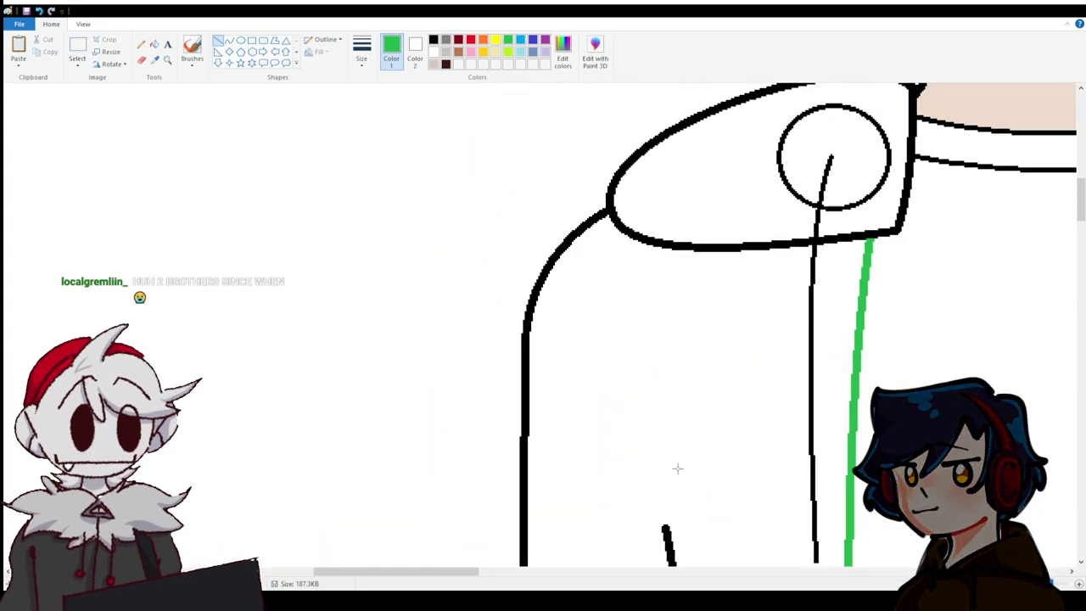
drag(424, 571, 575, 570)
scroll(456, 356, down, 10)
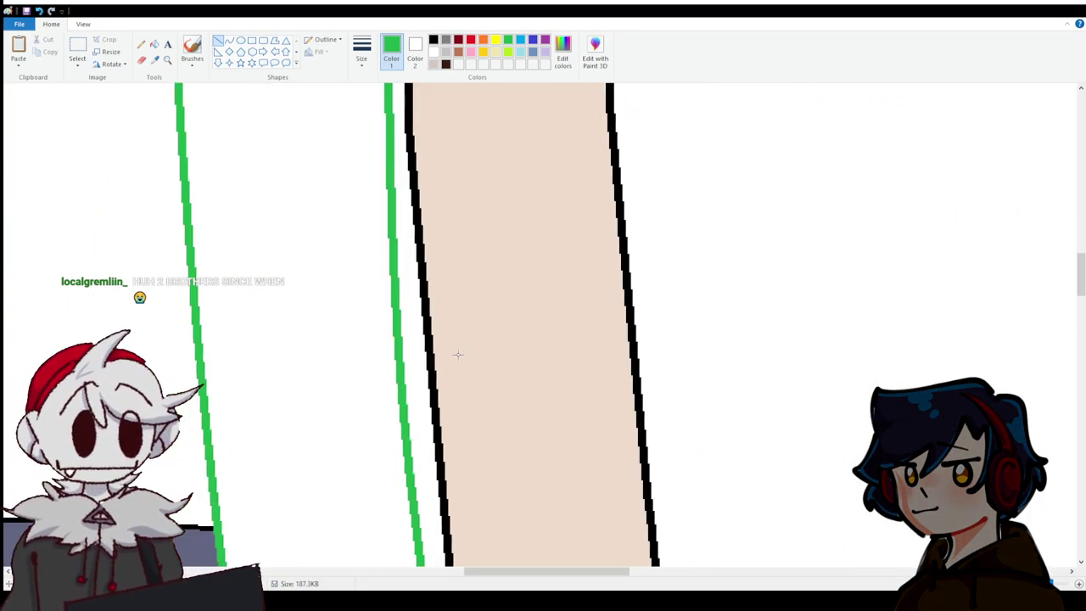
click(229, 40)
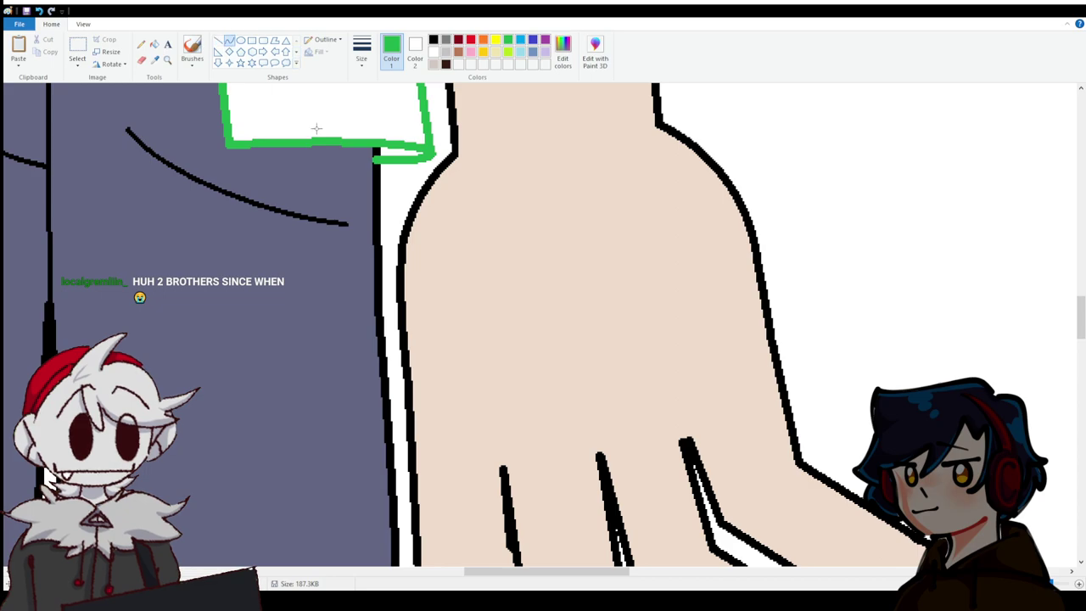
scroll(479, 380, up, 3)
mouse_move(432, 393)
mouse_down()
mouse_move(587, 359)
mouse_move(694, 359)
mouse_up()
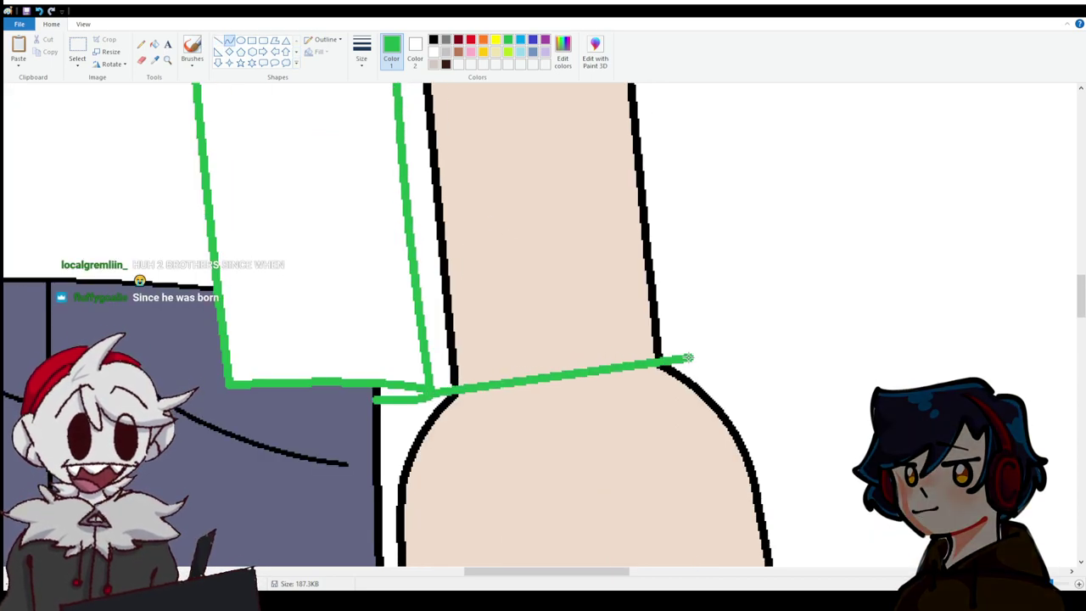
mouse_move(492, 368)
mouse_down()
mouse_move(456, 366)
mouse_move(620, 339)
mouse_up()
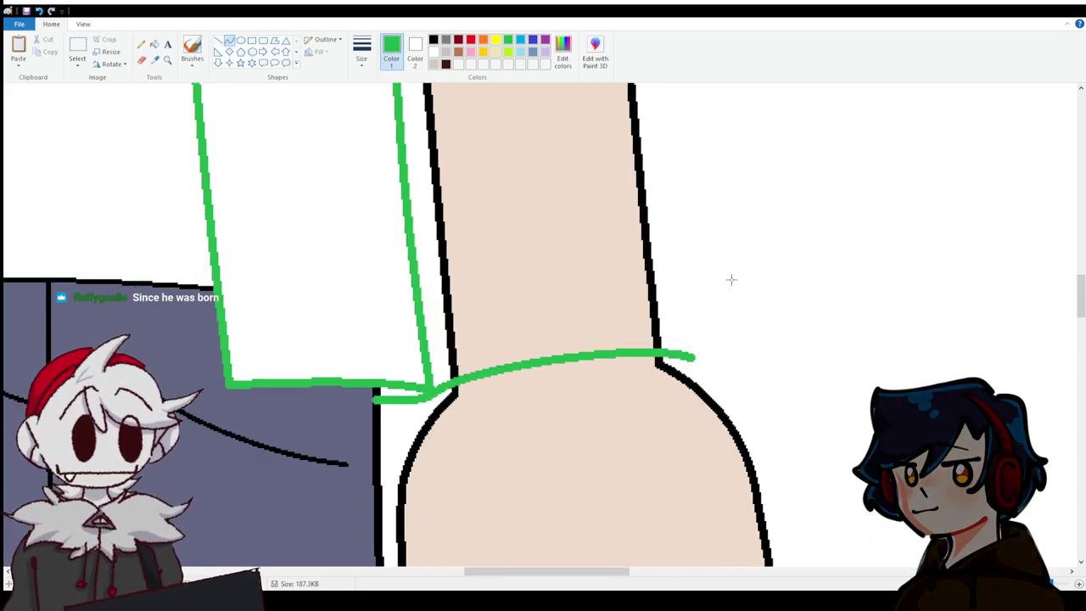
mouse_move(692, 359)
mouse_down()
mouse_move(676, 371)
mouse_move(685, 367)
mouse_up()
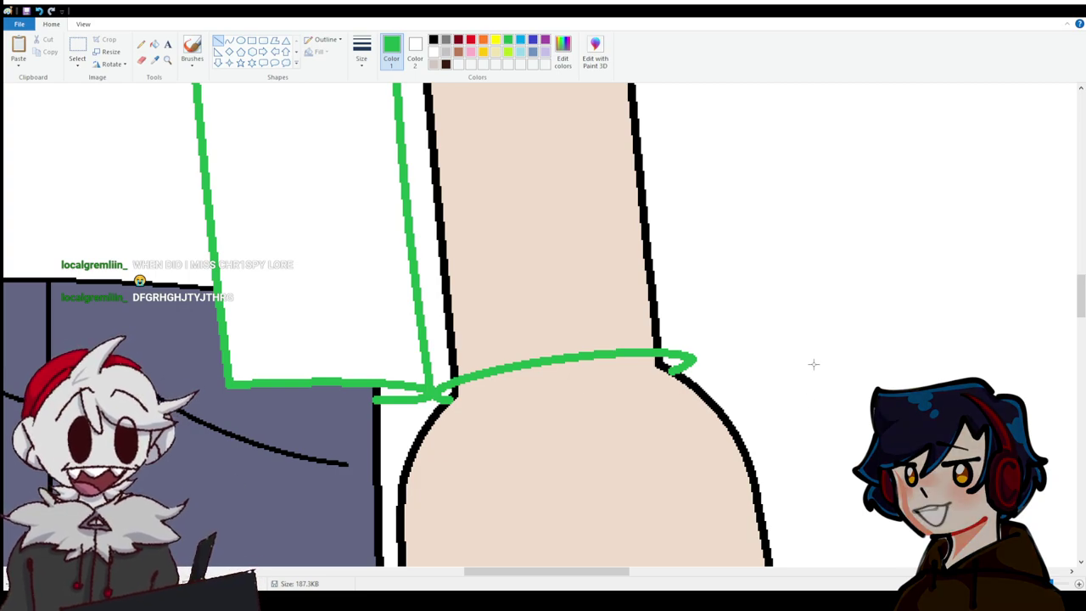
Draw the right-hand sleeve's outer edge as a straight green line from the cuff's outer end up to the arm outline.
drag(692, 360, 607, 307)
scroll(643, 254, up, 4)
scroll(512, 328, down, 4)
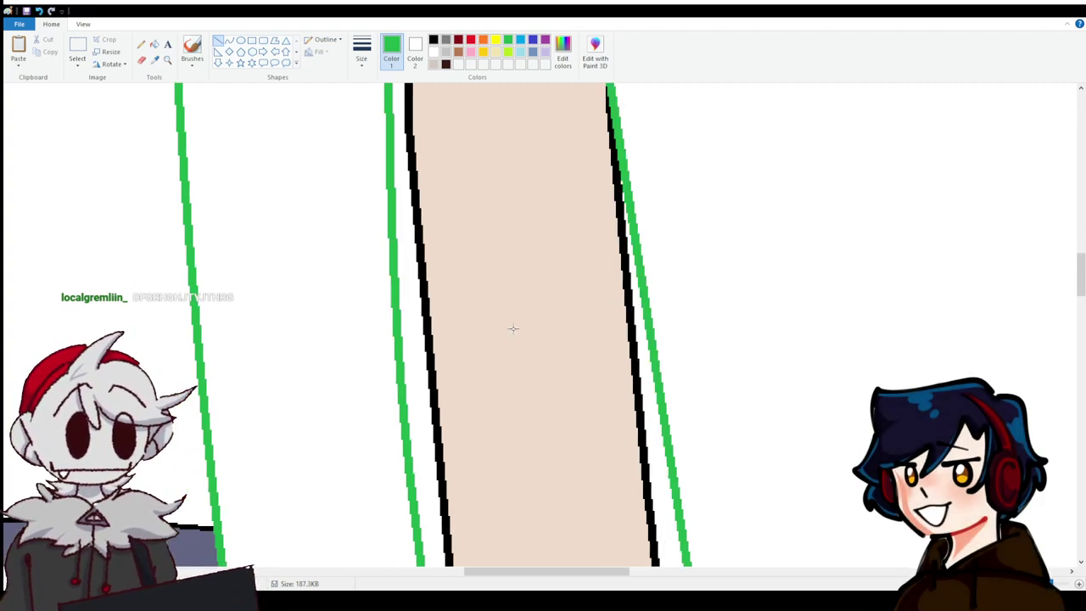
Draw the right-hand sleeve's inner edge as a straight green line between the cuff corner and the bend in the arm outline.
scroll(422, 348, up, 4)
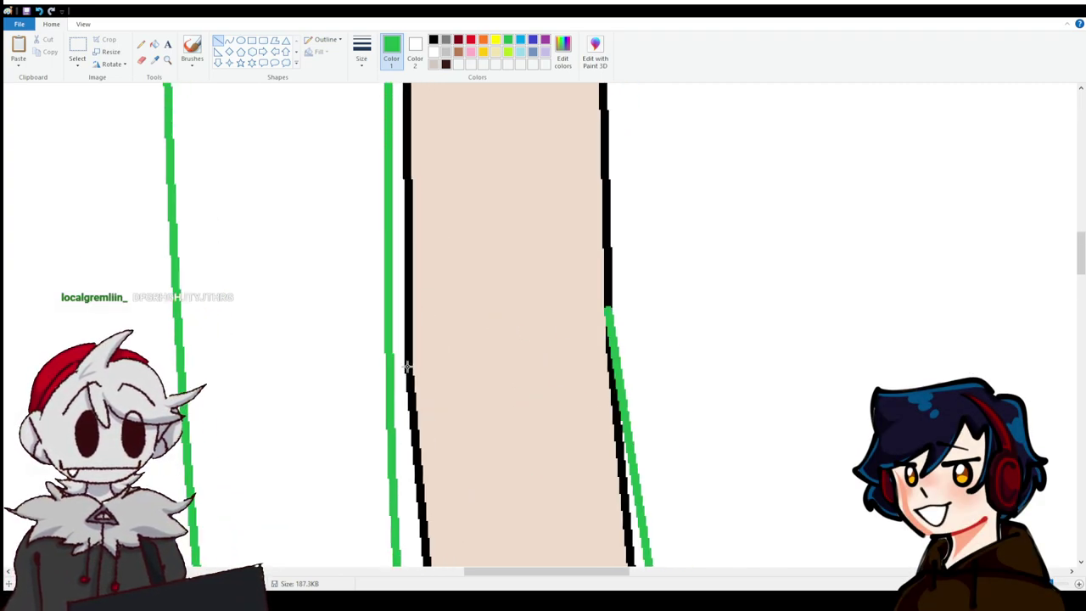
drag(387, 312, 410, 387)
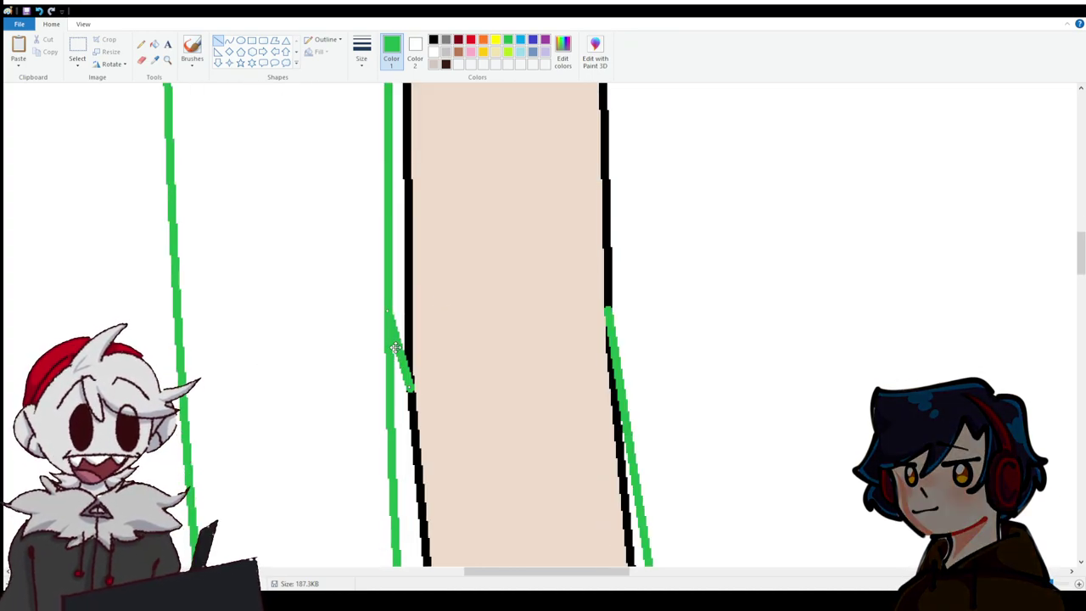
scroll(411, 366, down, 7)
drag(395, 347, 409, 256)
scroll(427, 155, up, 4)
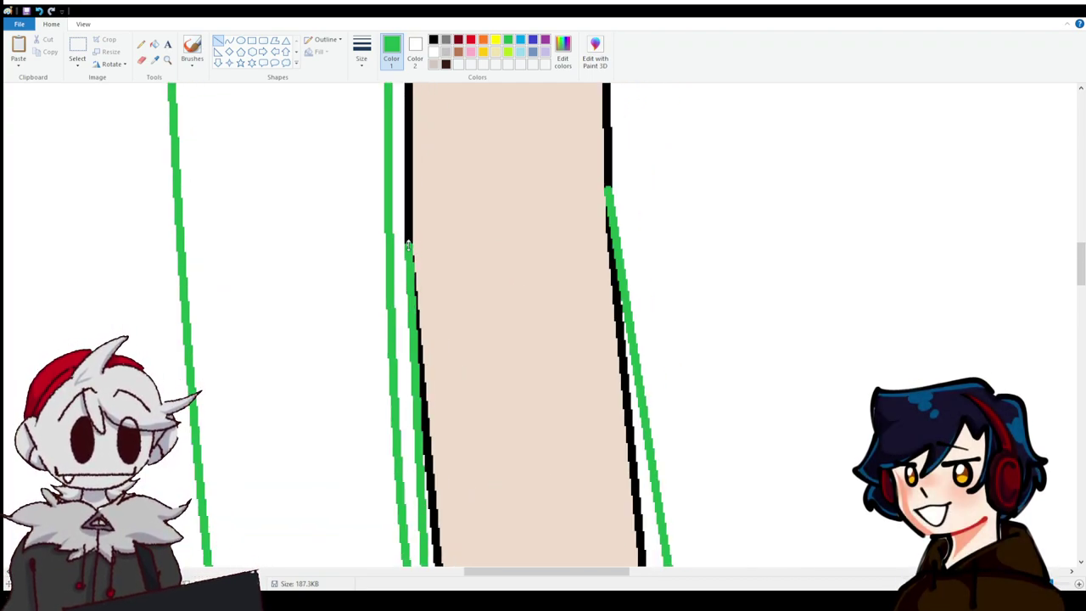
scroll(408, 251, down, 5)
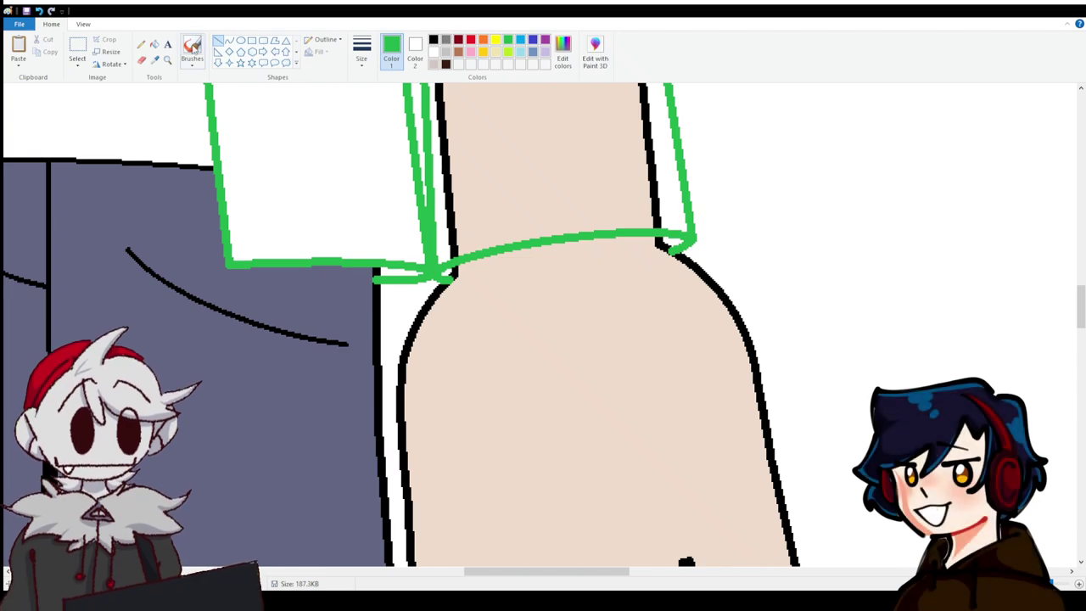
Clear the skin colour and black arm outlines inside the green right-hand sleeve by filling them with white.
click(155, 44)
scroll(407, 135, up, 5)
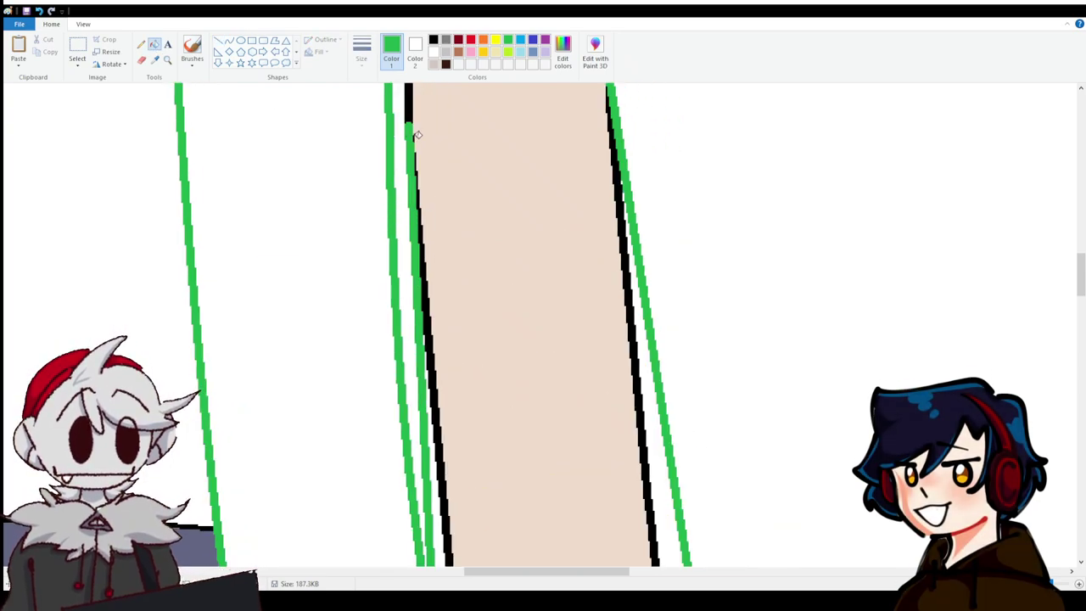
right_click(443, 140)
right_click(615, 170)
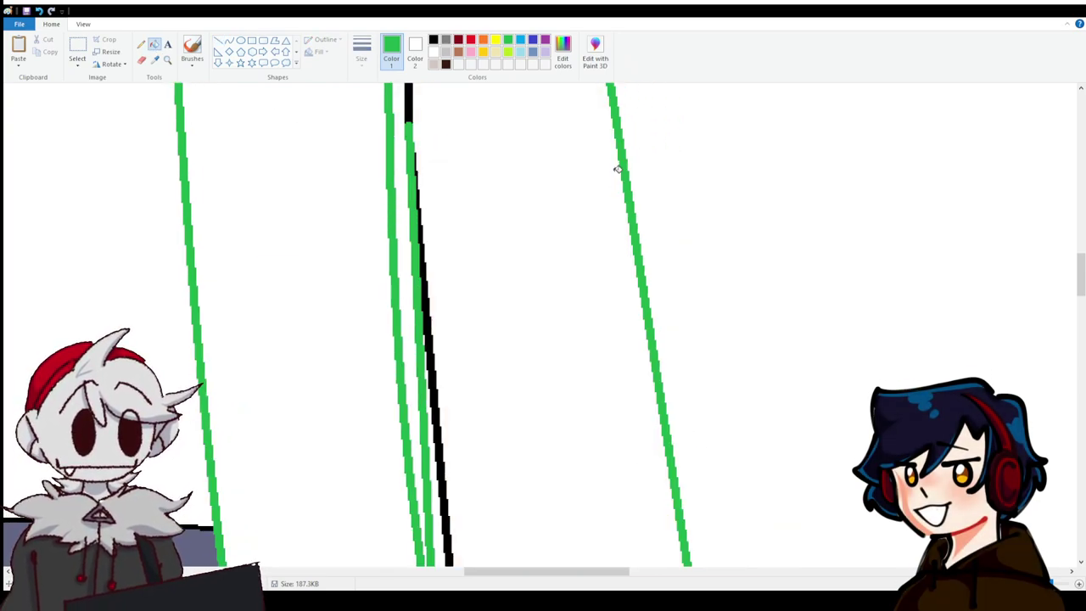
scroll(608, 205, down, 5)
right_click(451, 114)
scroll(519, 229, up, 5)
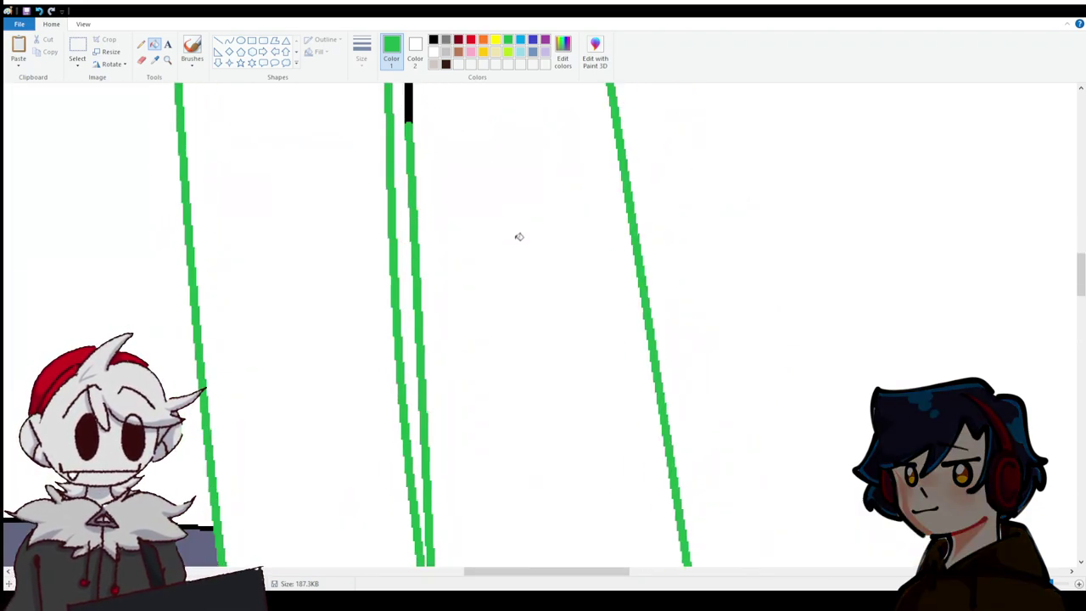
Recolour the green outlines of both hoodie halves and sleeves black with the fill tool.
scroll(515, 233, down, 5)
click(434, 40)
scroll(509, 322, up, 8)
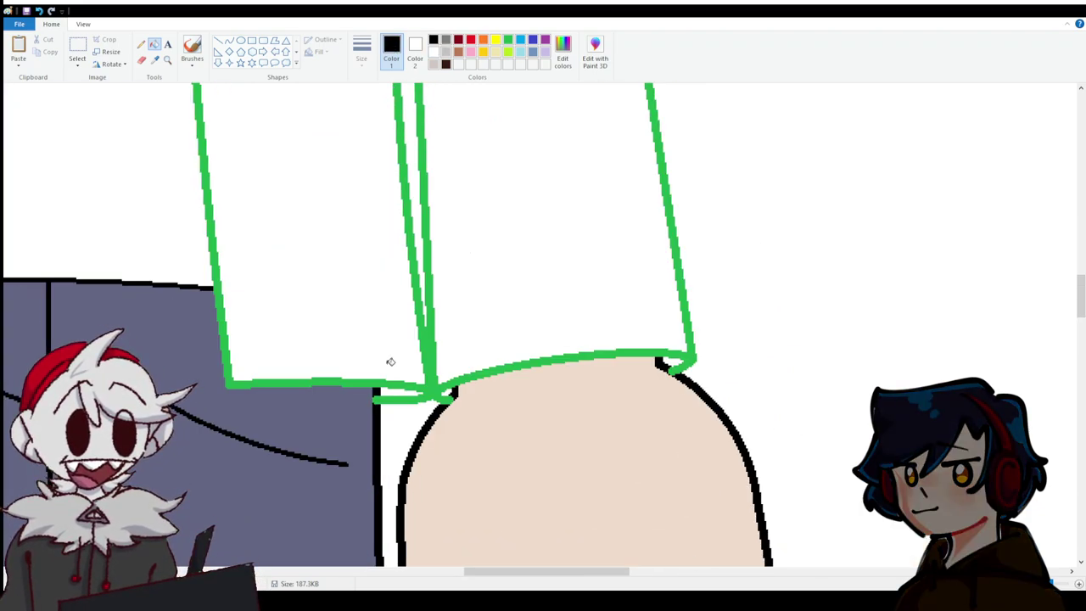
click(389, 403)
scroll(393, 404, down, 4)
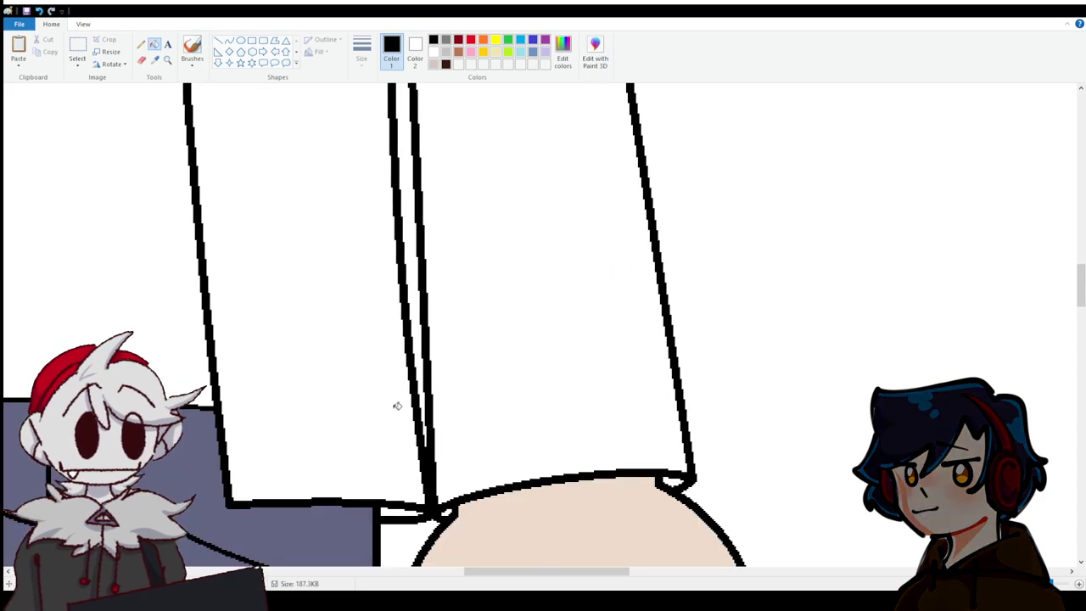
scroll(532, 541, left, 6)
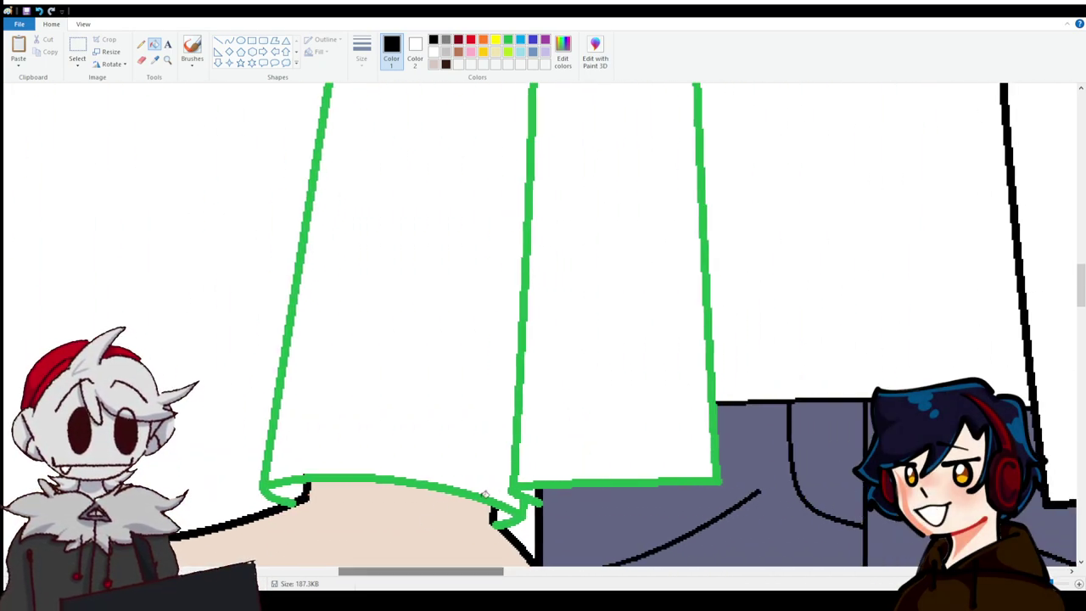
click(523, 481)
Sample the dark brown of the character's hair as the drawing colour.
scroll(577, 351, up, 10)
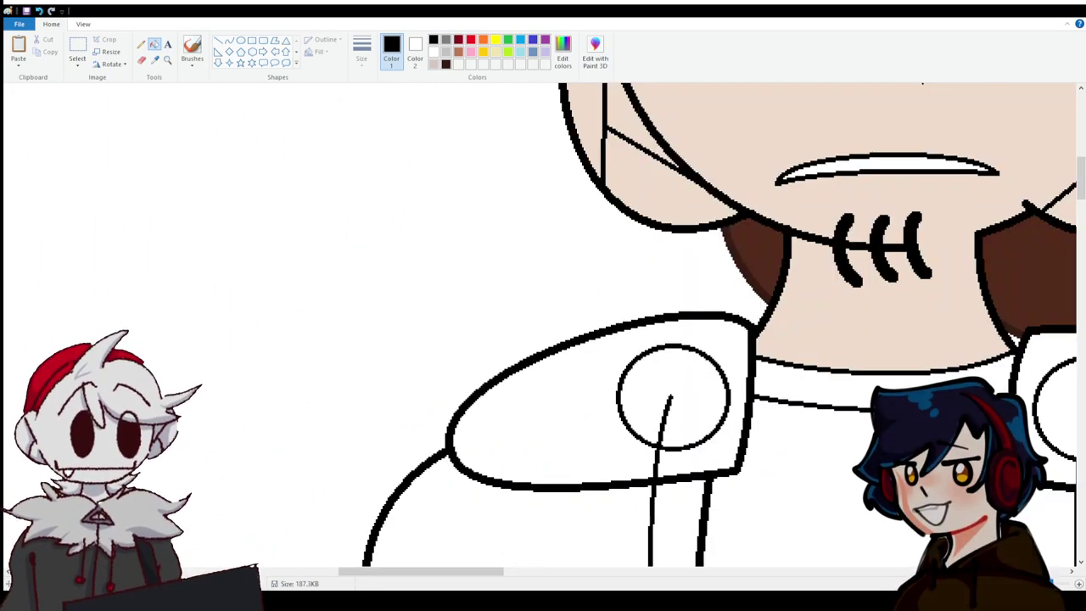
scroll(597, 433, down, 4)
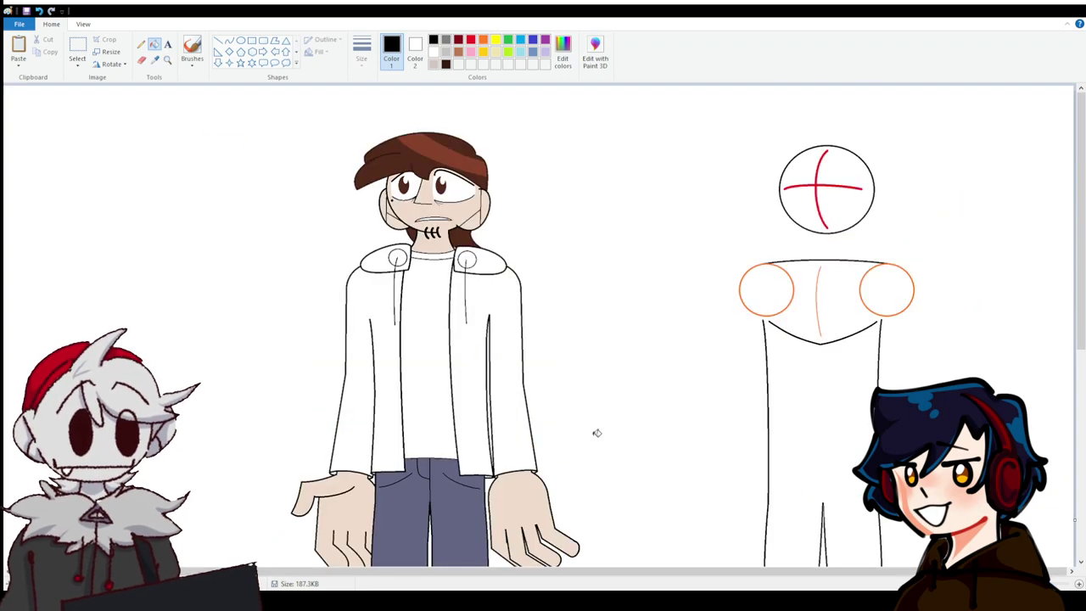
scroll(477, 292, down, 5)
scroll(485, 286, up, 5)
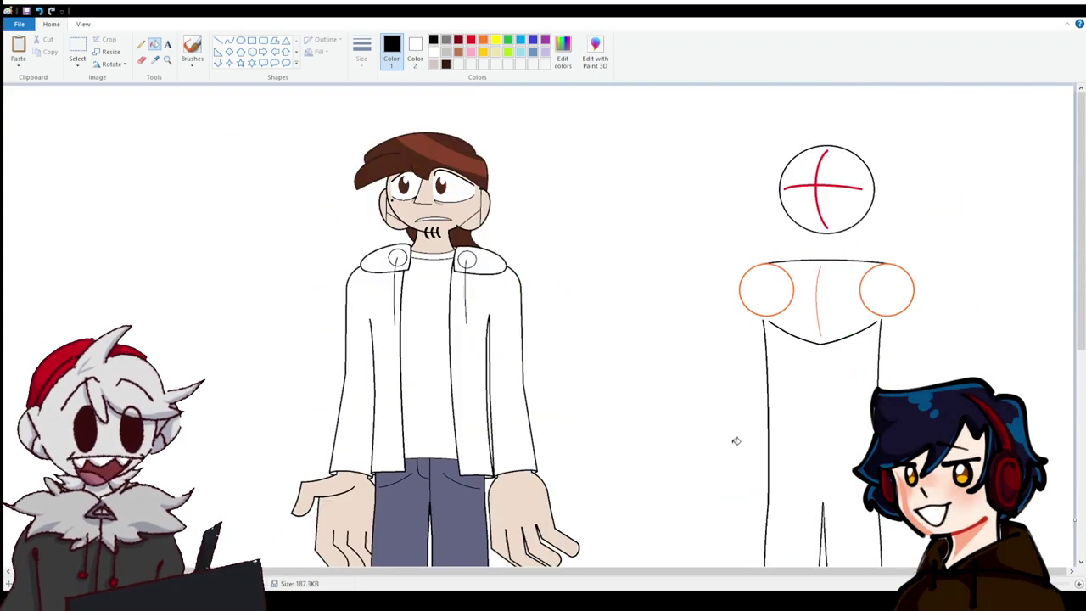
click(1078, 584)
drag(564, 574, 609, 575)
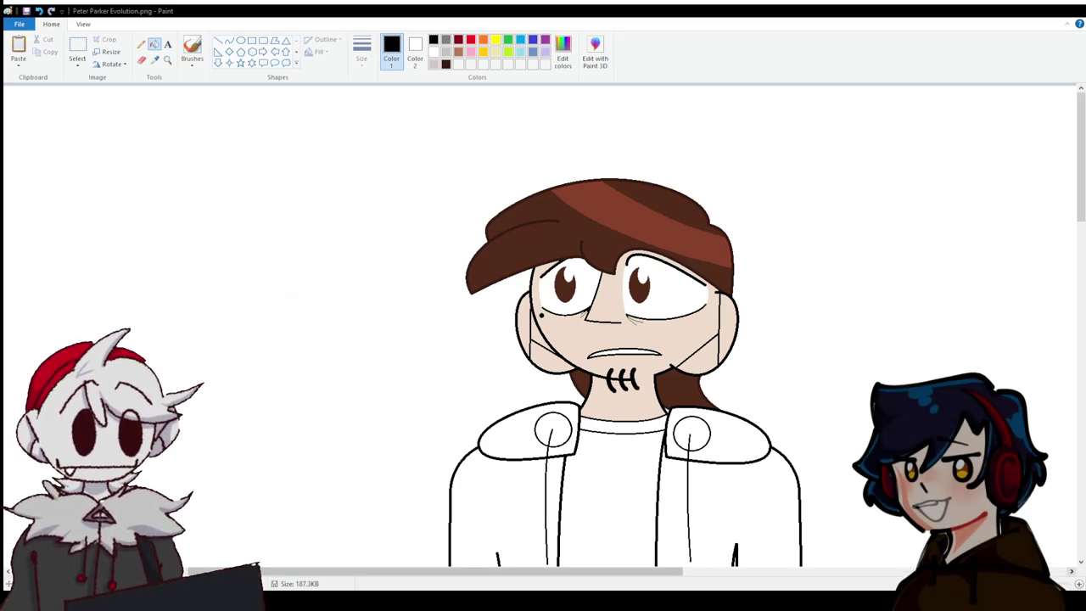
click(1078, 584)
scroll(369, 575, right, 10)
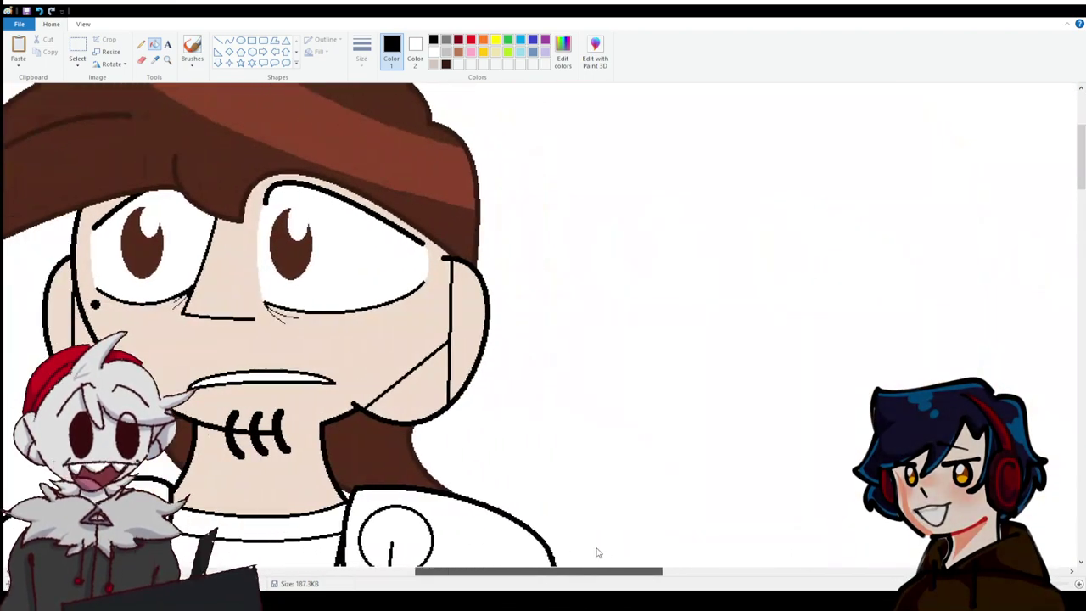
scroll(369, 575, left, 1)
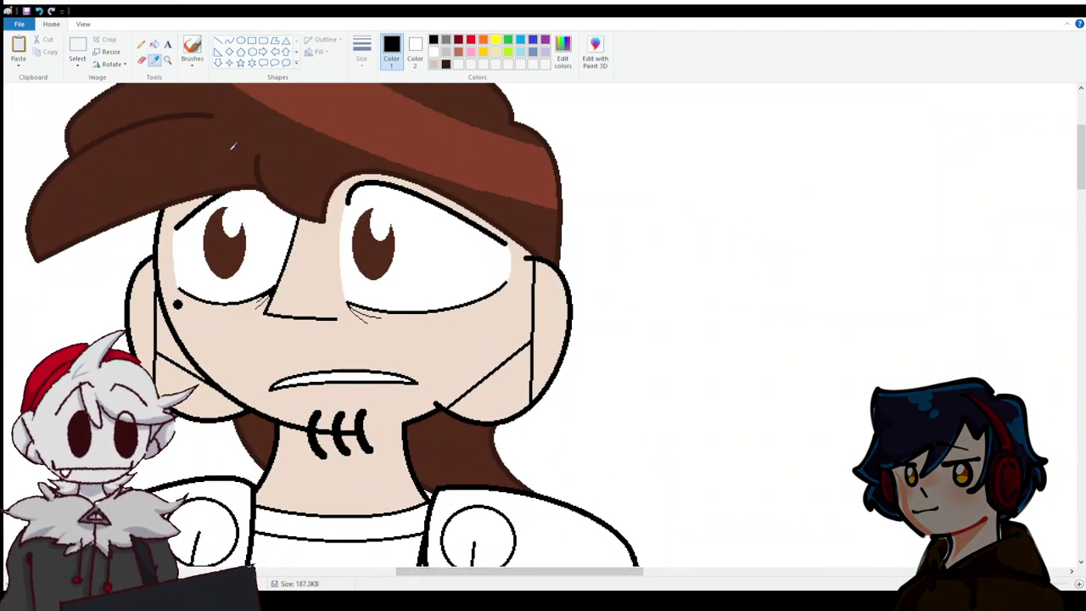
click(233, 146)
Fill the hoodie's front panels, sleeves, collar flaps and the circles on the flaps with dark brown.
scroll(234, 149, down, 10)
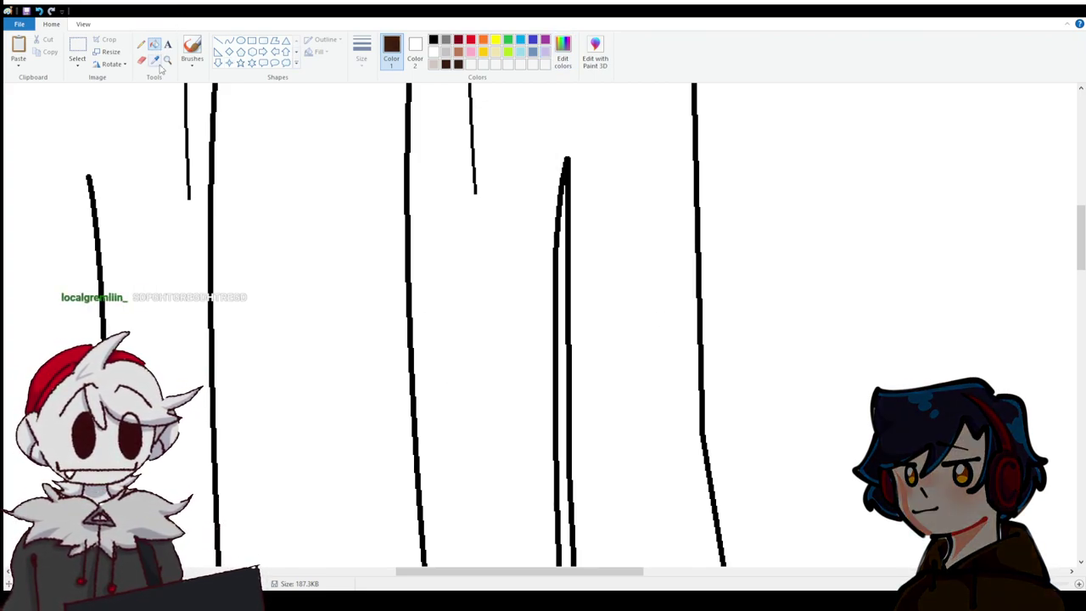
scroll(437, 367, up, 4)
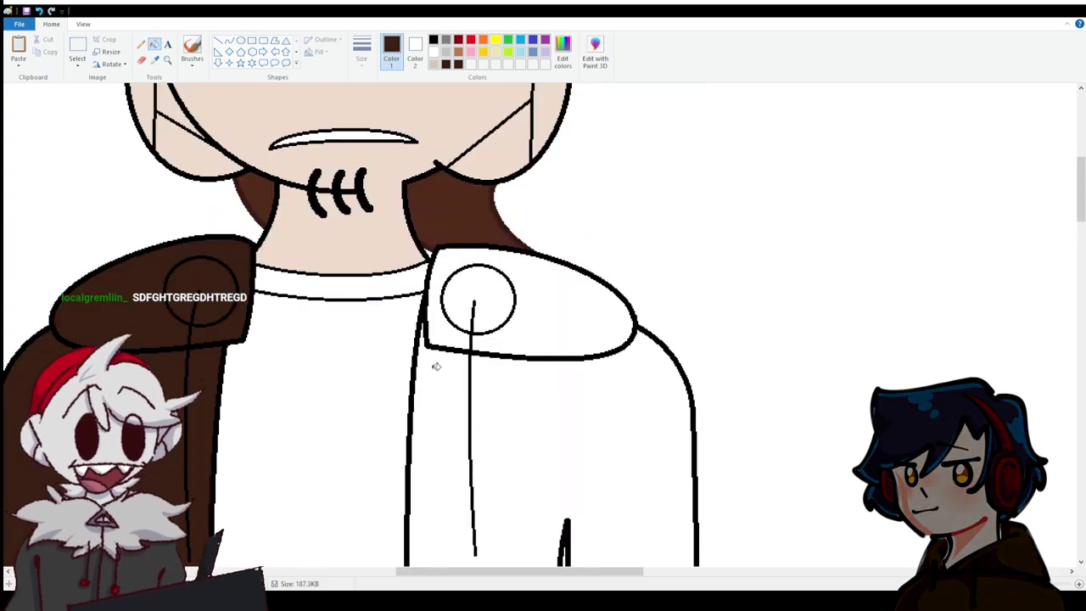
click(453, 388)
click(450, 328)
click(455, 284)
scroll(466, 296, down, 6)
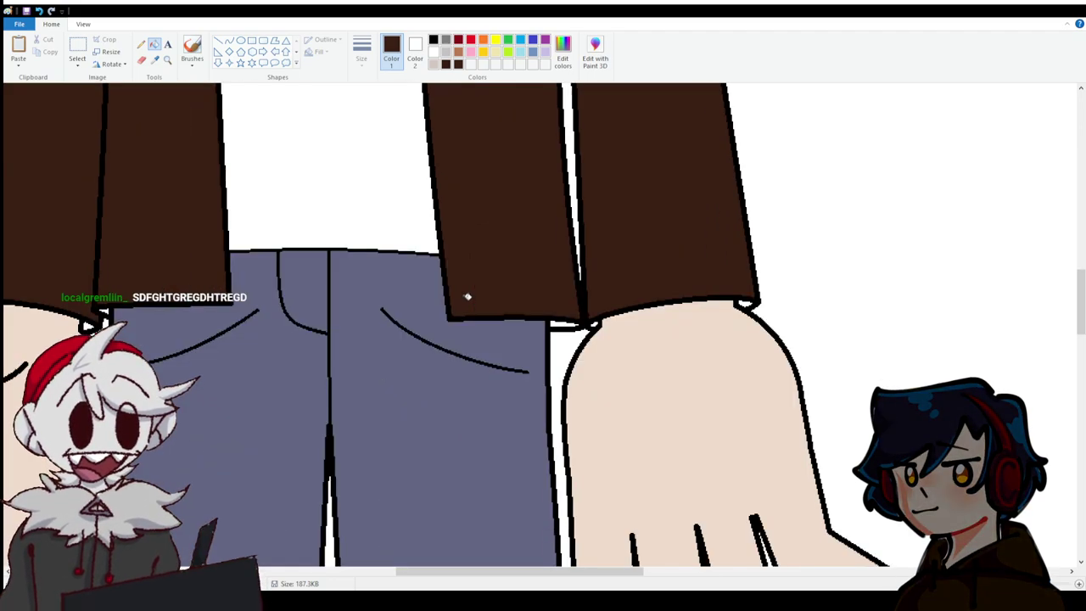
Fill the small white gaps under the hoodie's hem and sleeve cuffs with a darker brown.
scroll(467, 297, down, 1)
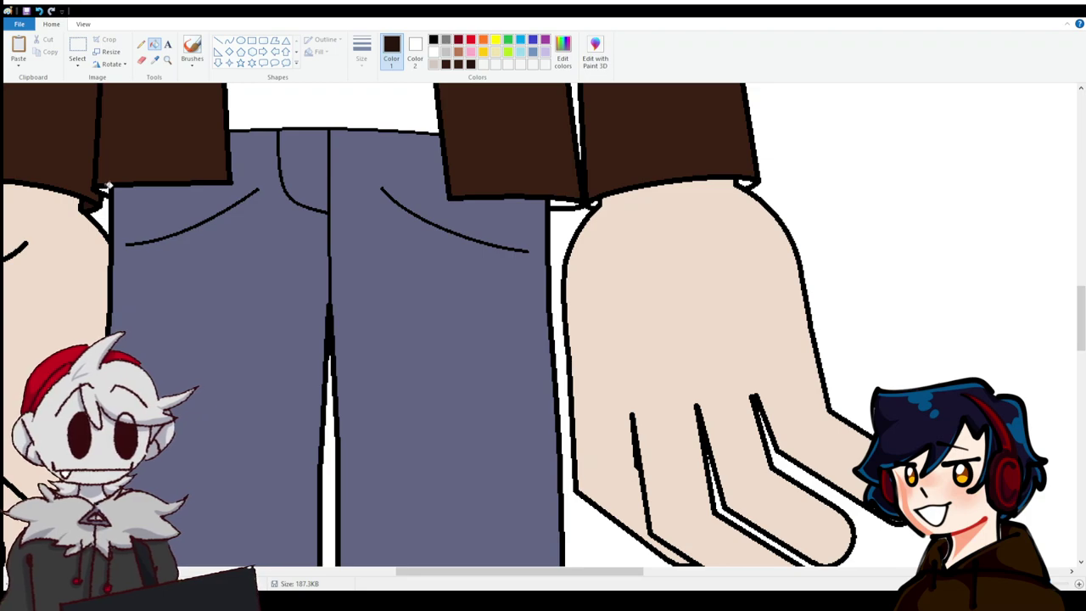
click(566, 201)
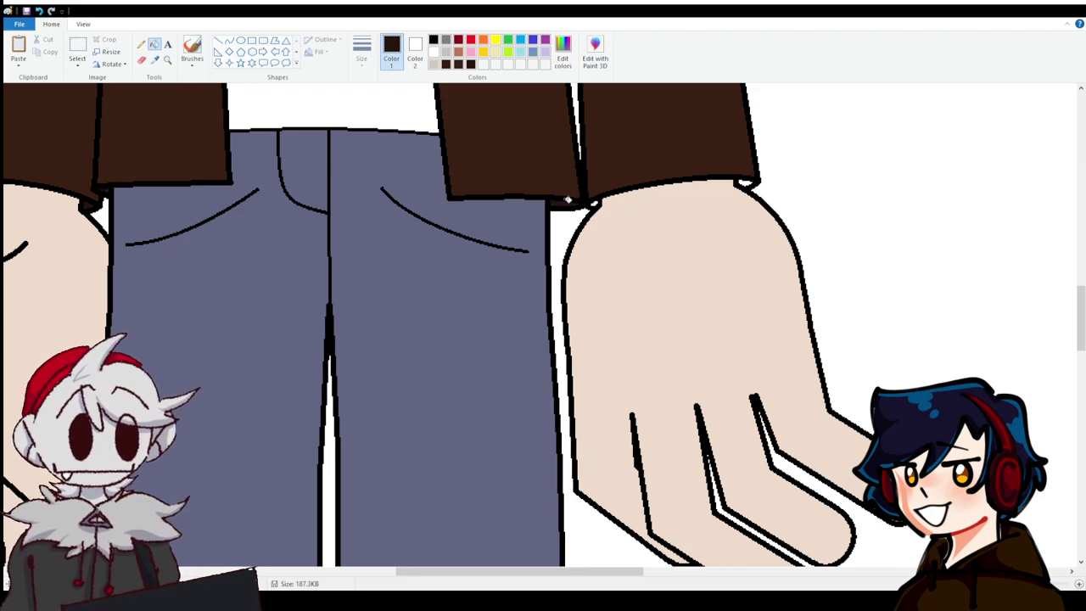
scroll(681, 502, up, 5)
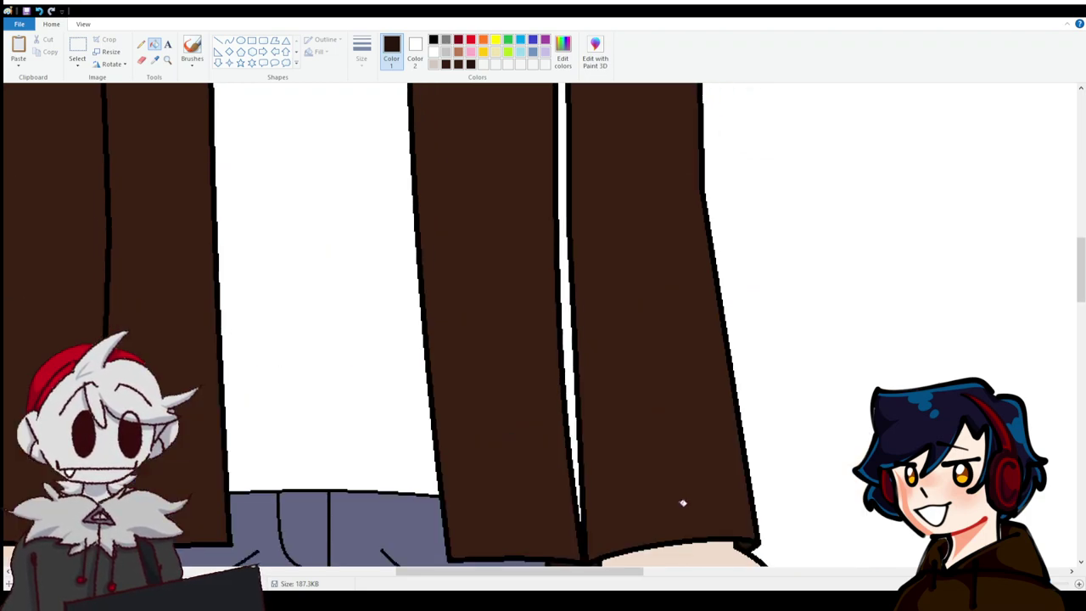
scroll(406, 547, left, 5)
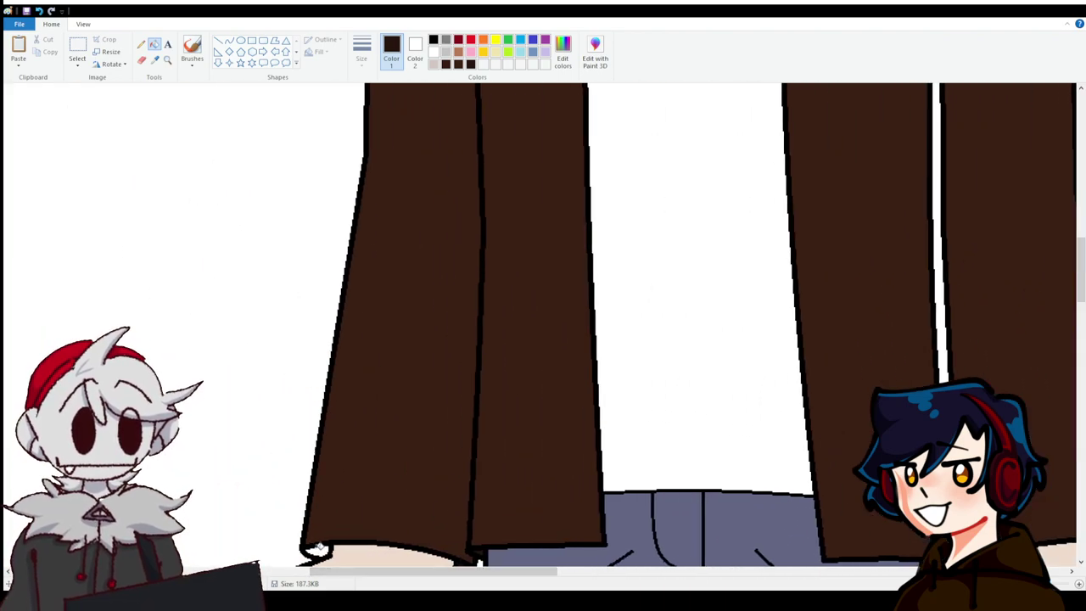
scroll(393, 252, down, 5)
Set the drawing colour to orange and paste the character's version without the finished hoodie beside the brown-hoodie figure.
click(484, 39)
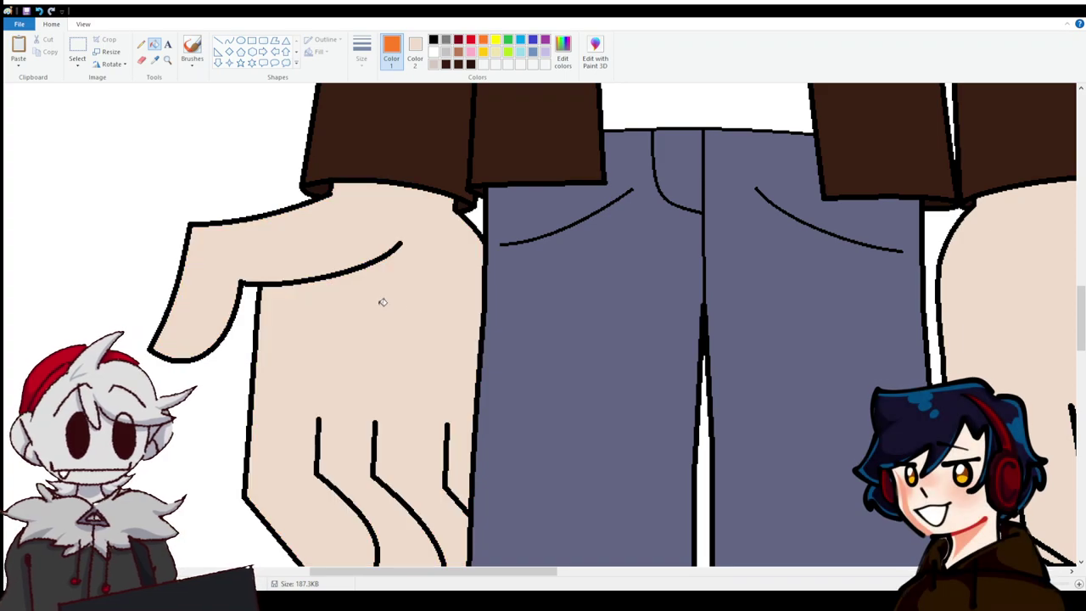
scroll(701, 489, down, 5)
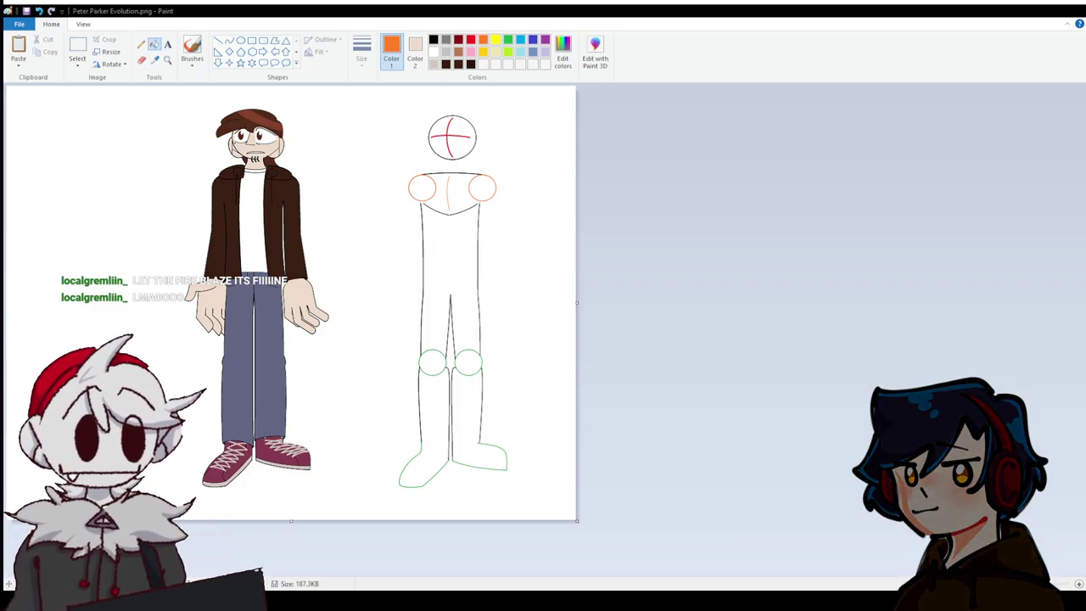
key(ctrl+v)
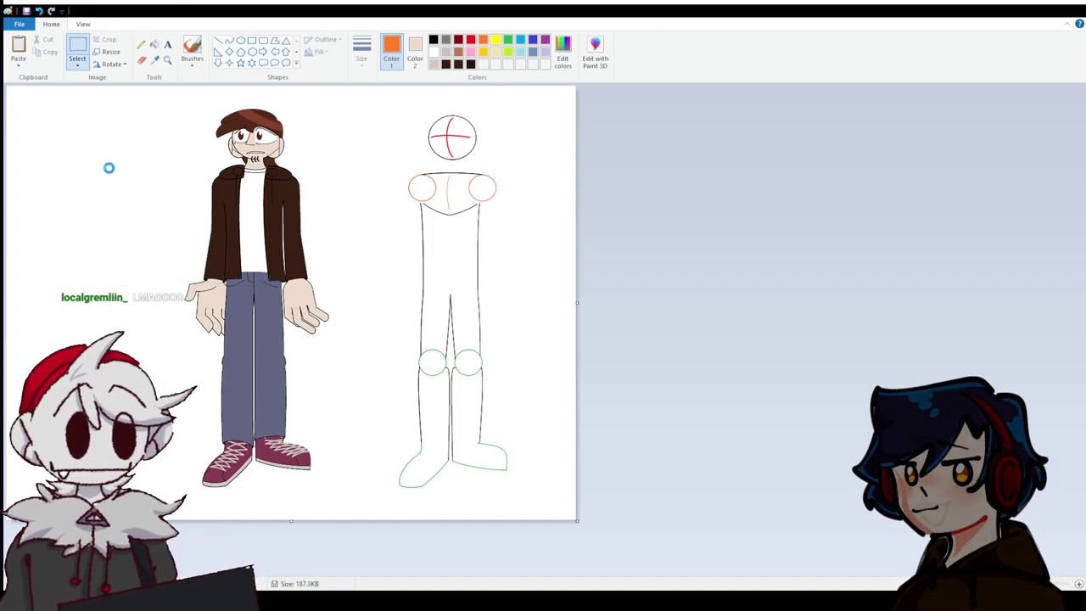
drag(100, 220, 91, 234)
click(288, 189)
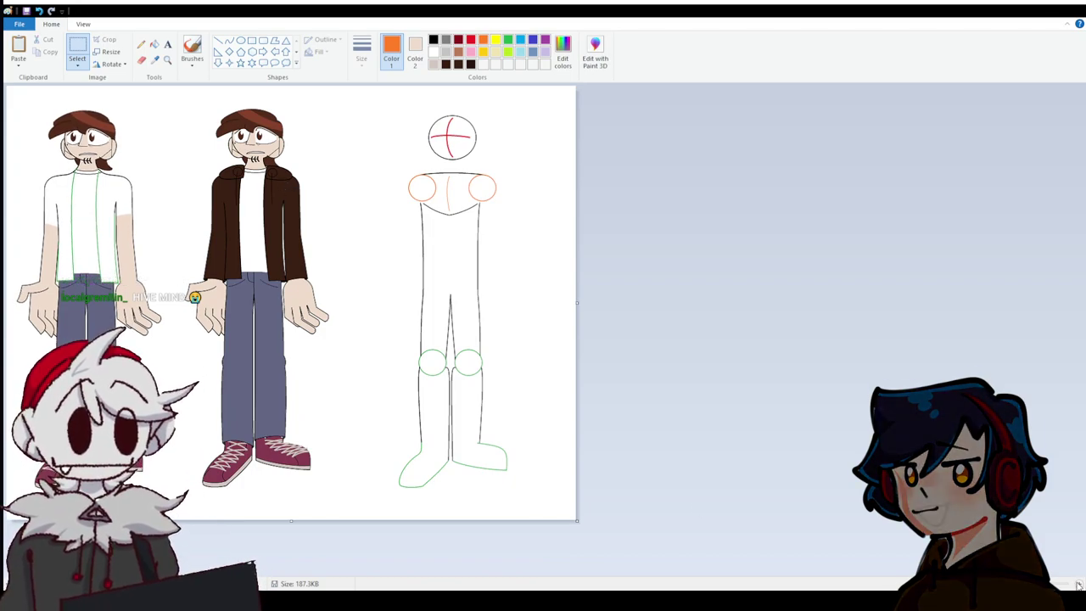
Remove the green hoodie guide lines from the pasted character by filling them with white.
scroll(633, 408, up, 5)
scroll(633, 407, down, 4)
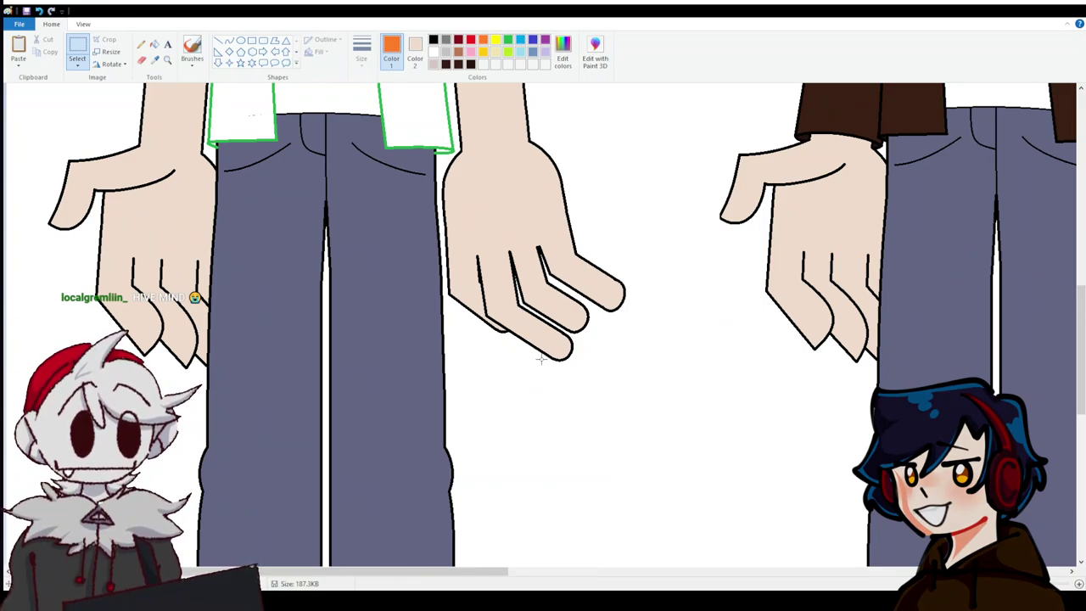
click(153, 44)
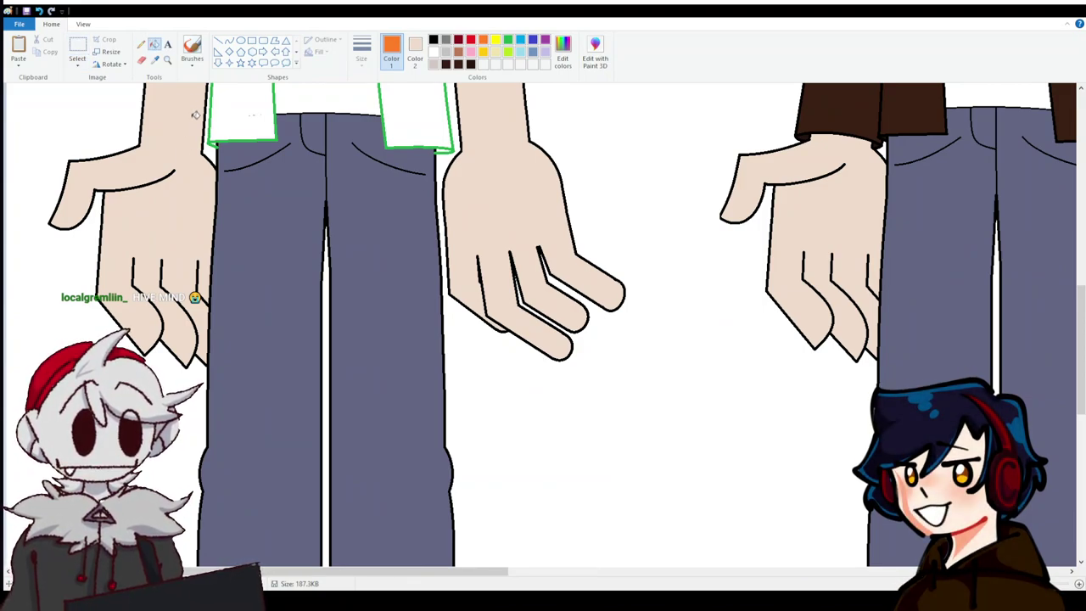
right_click(212, 141)
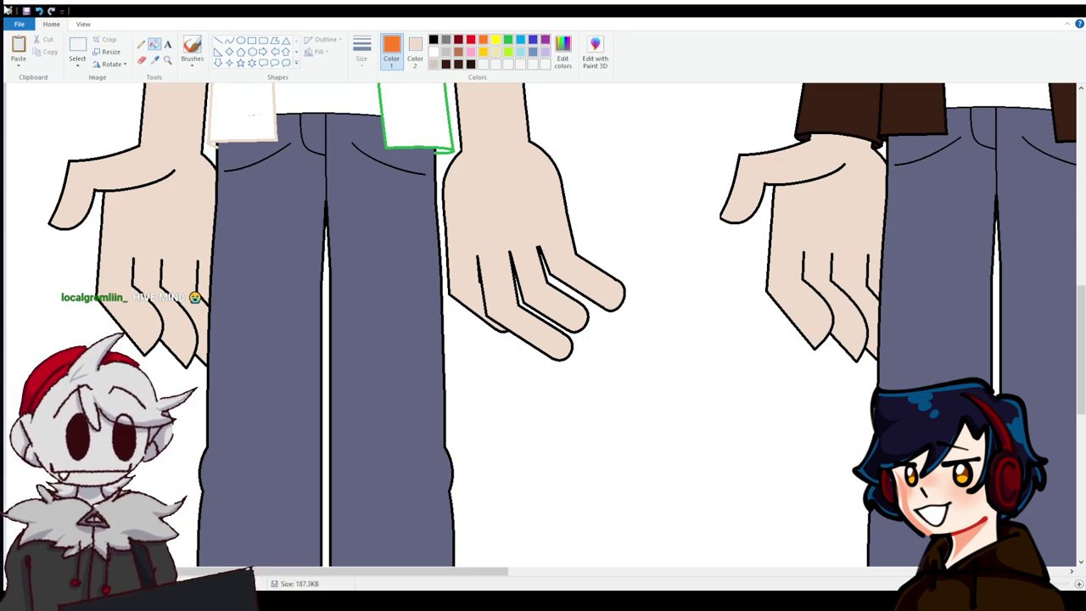
click(38, 10)
right_click(94, 89)
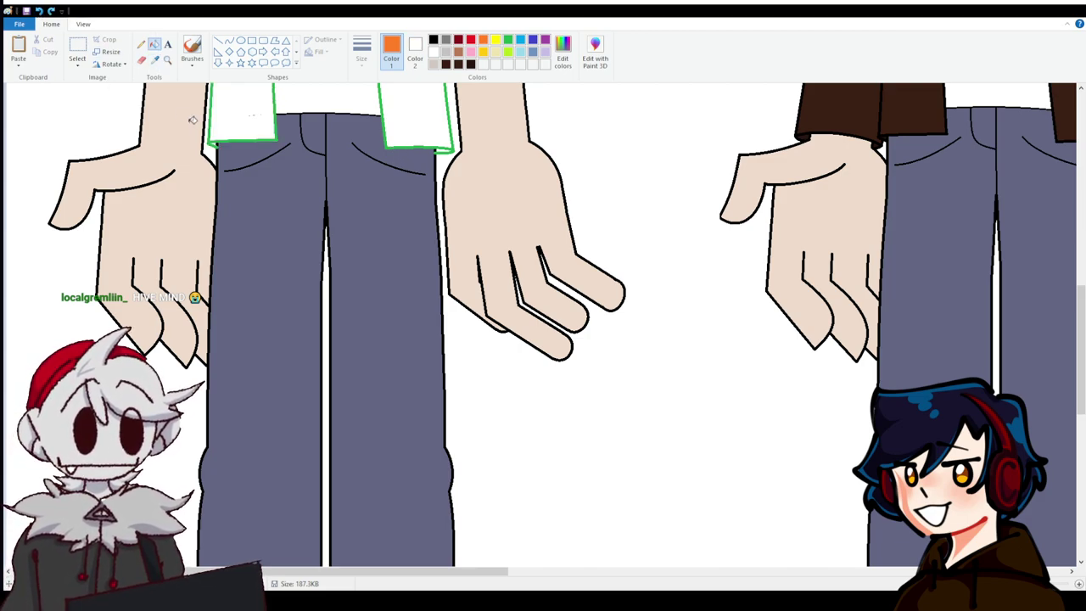
right_click(213, 142)
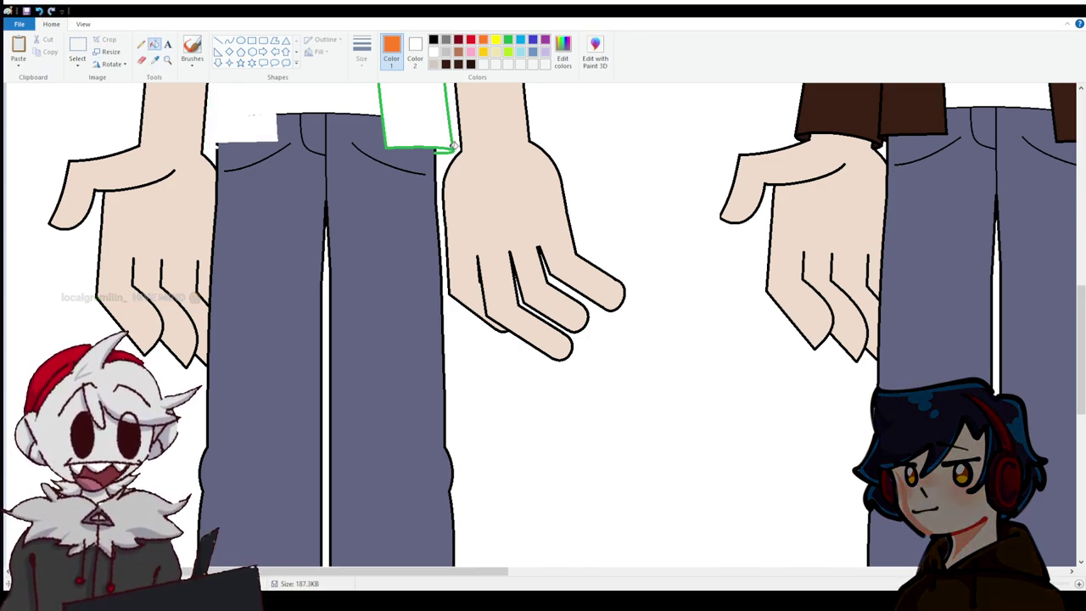
scroll(436, 199, up, 8)
scroll(433, 340, down, 3)
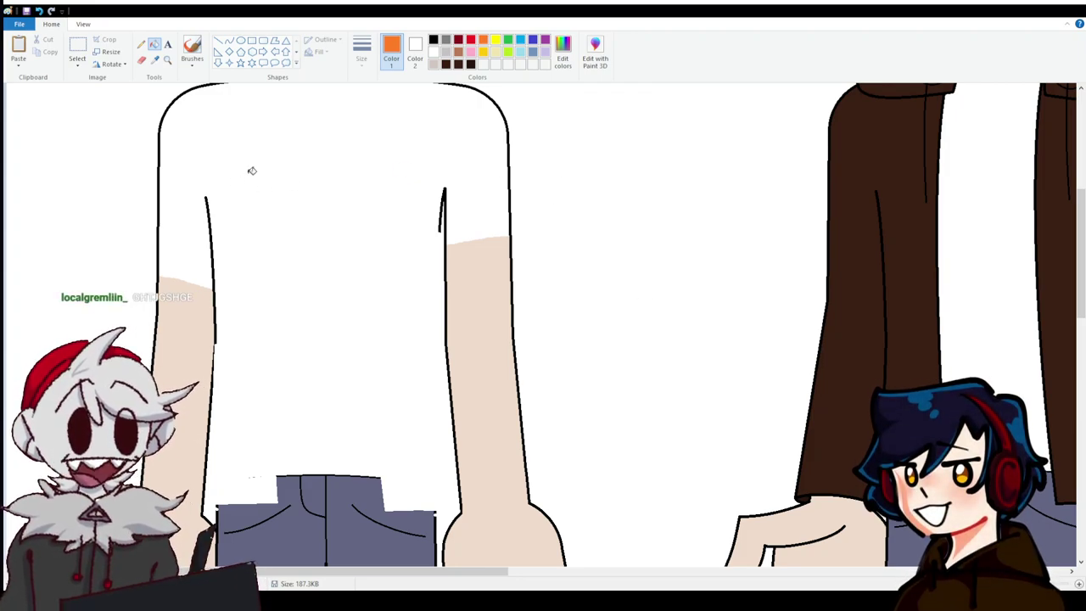
Draw an orange curve for the pasted shirt's right side edge, from the jeans' waist corner up to the armpit line.
click(230, 40)
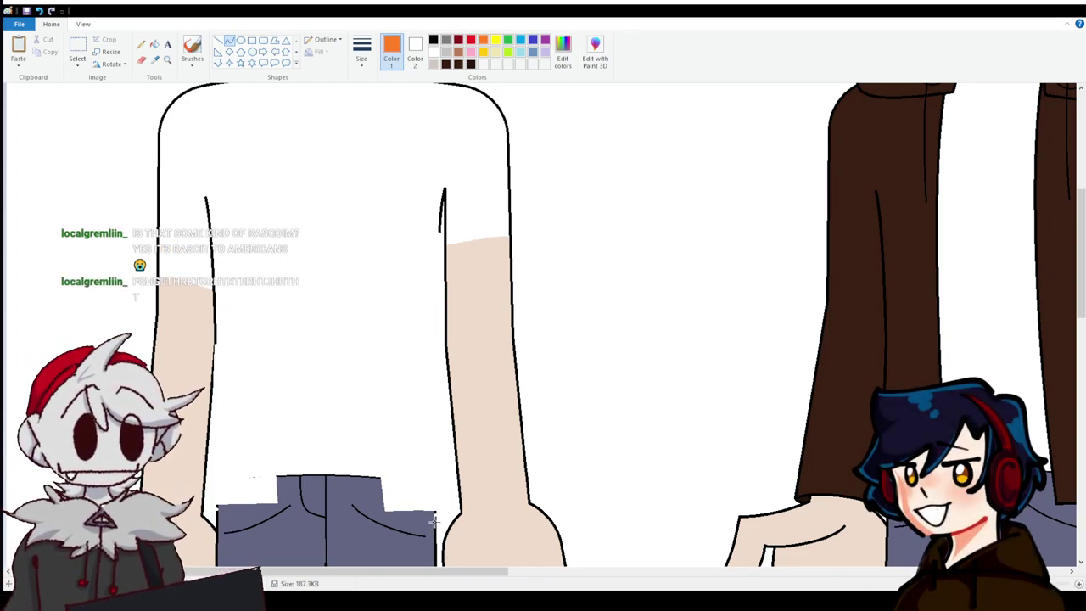
drag(434, 519, 436, 316)
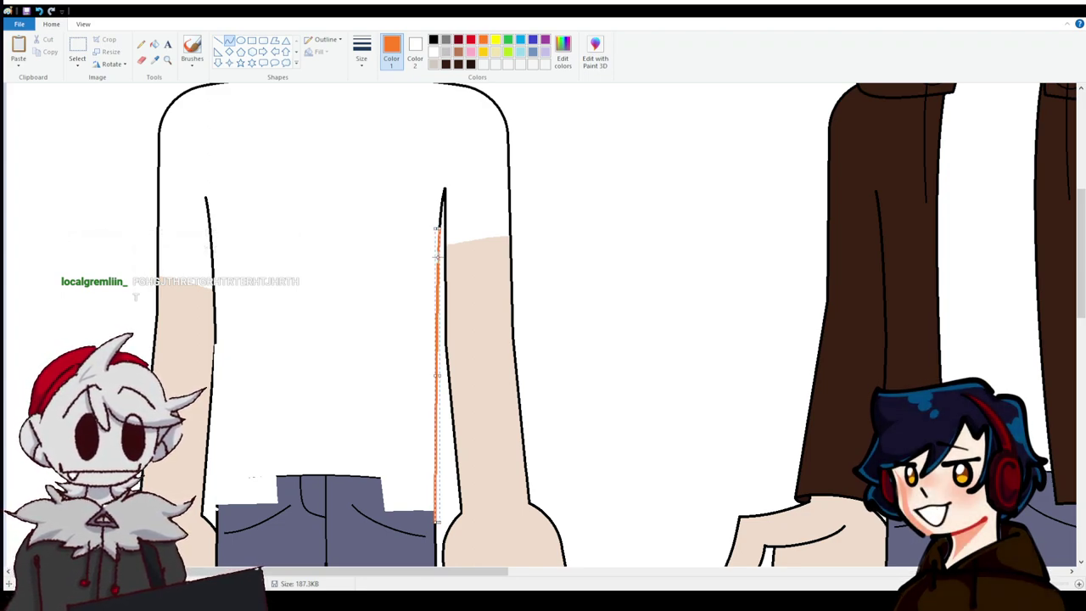
scroll(488, 481, up, 2)
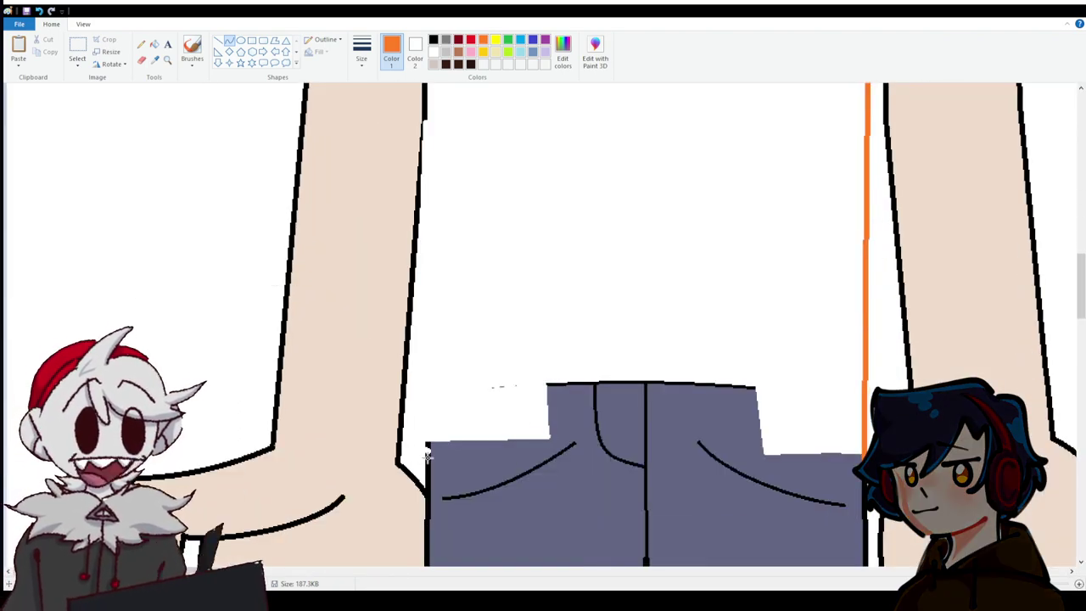
Draw the shirt's left side edge in orange from the jeans' waist to the arm line and trace the adjoining inner arm edge with a straight line.
mouse_move(427, 460)
mouse_down()
mouse_move(439, 372)
mouse_move(437, 405)
mouse_move(425, 323)
mouse_up()
scroll(439, 372, up, 2)
scroll(425, 322, down, 3)
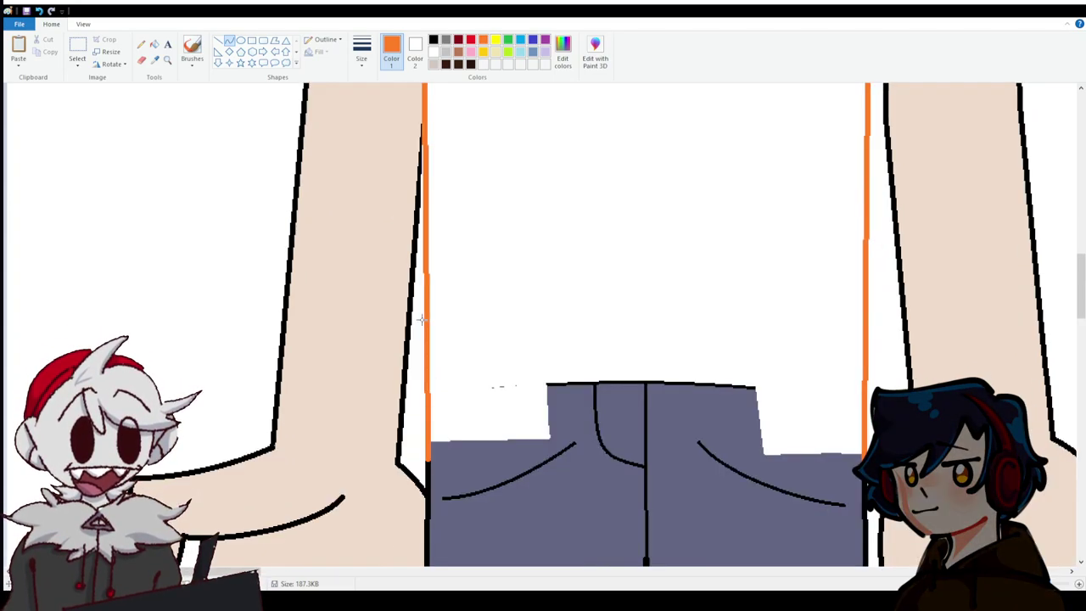
click(424, 167)
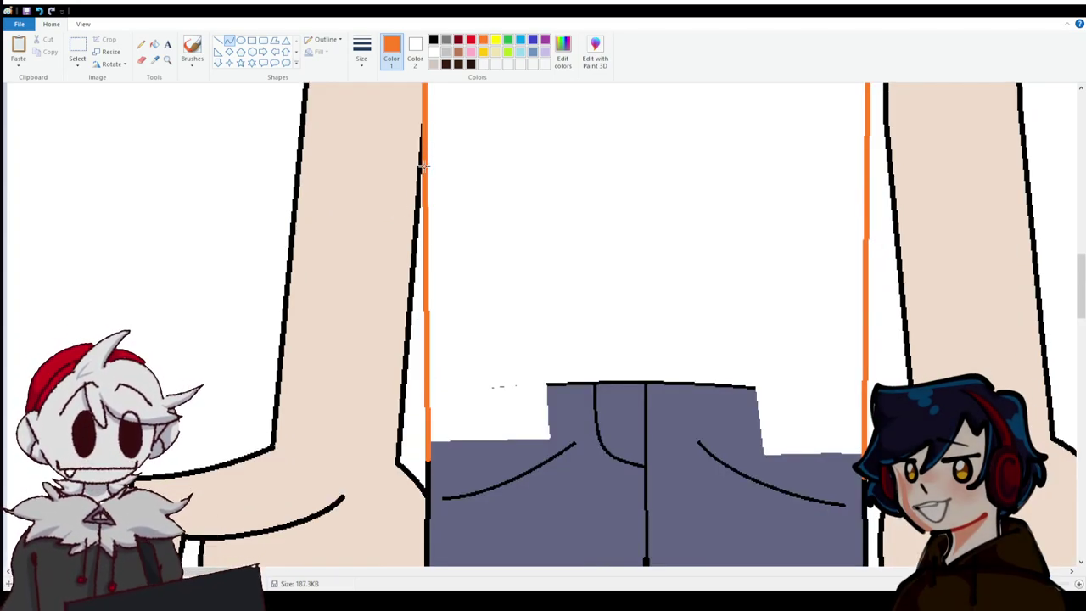
click(426, 165)
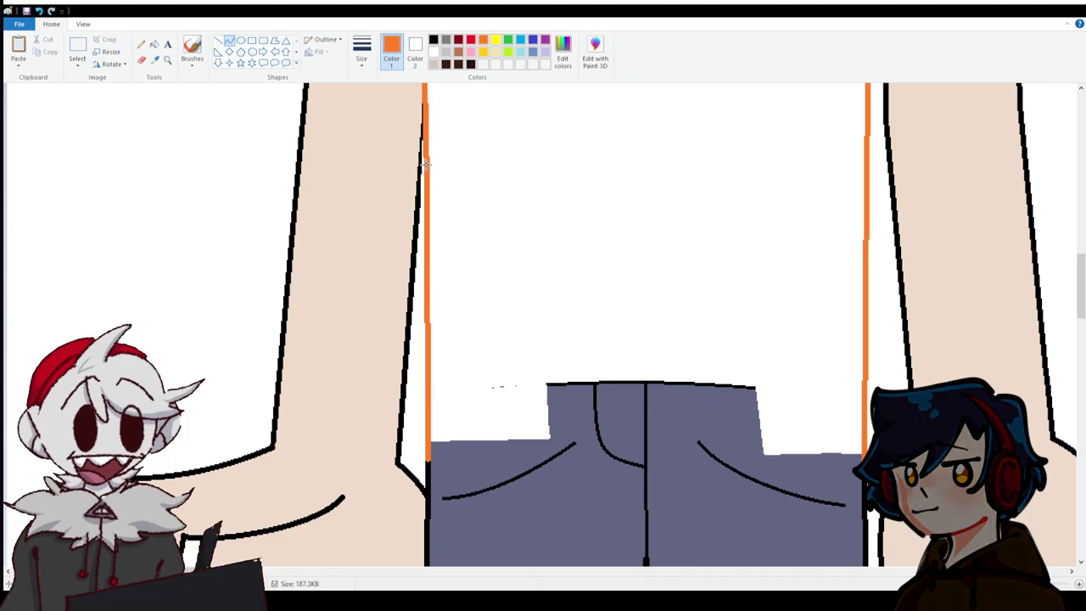
click(219, 40)
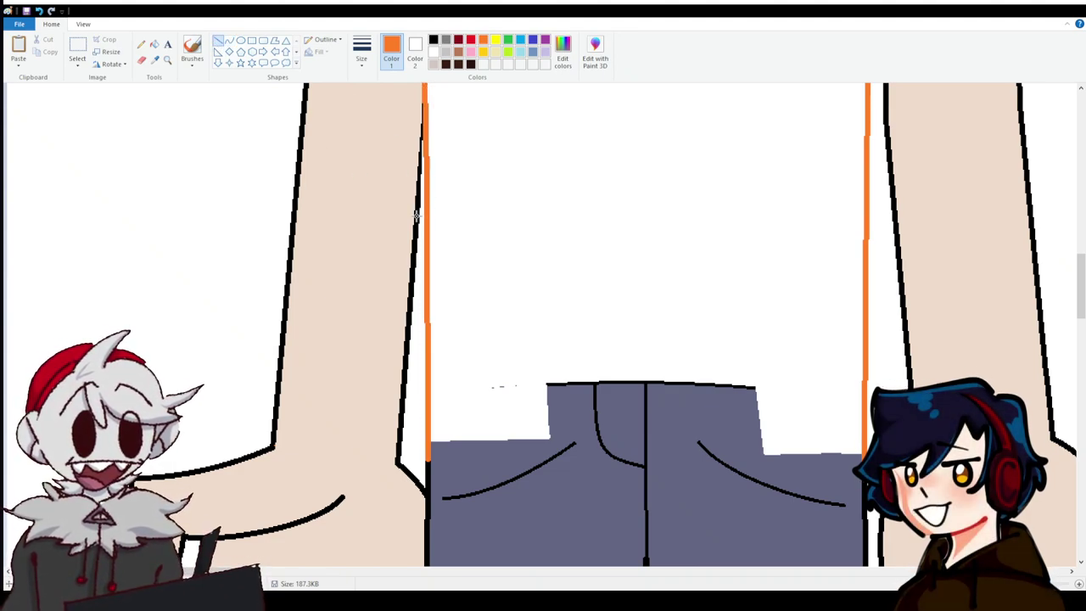
drag(417, 216, 423, 109)
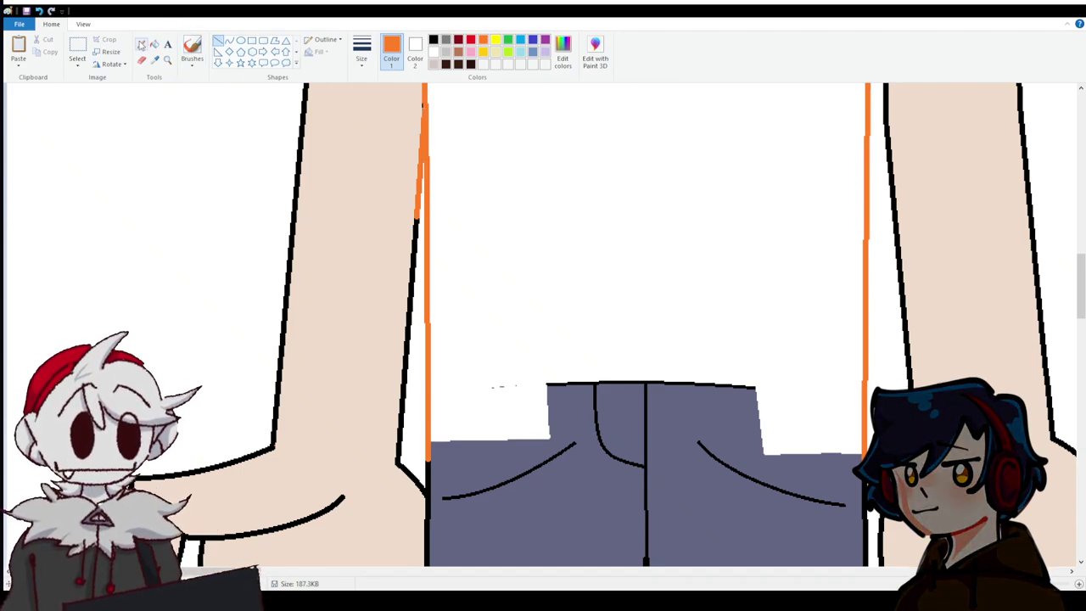
Extend the jeans' waistline with orange curves from both ends of the black line to the shirt's side edges.
click(229, 40)
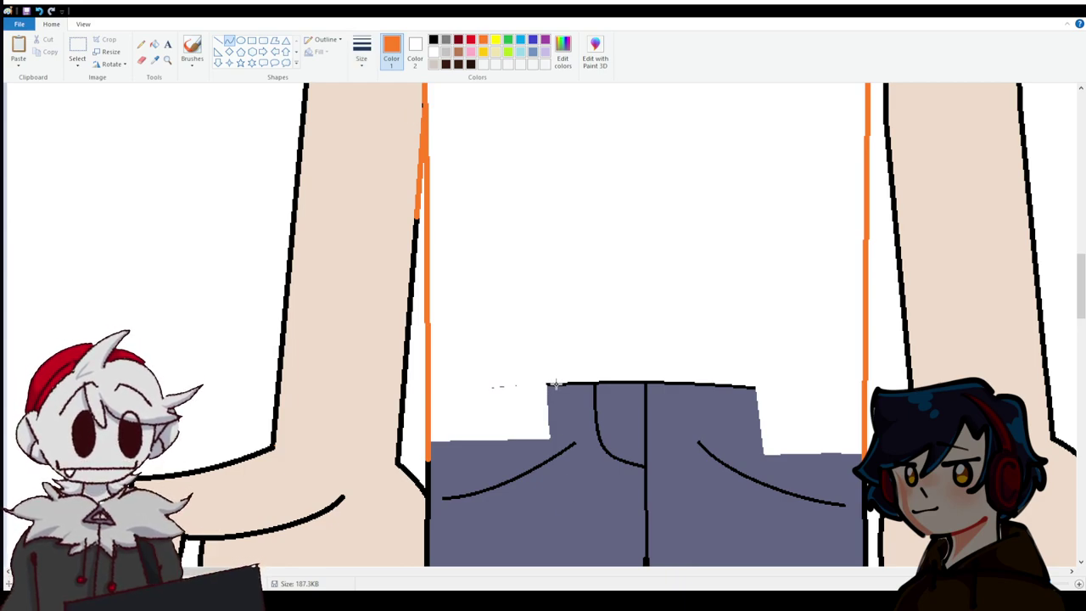
drag(557, 384, 429, 389)
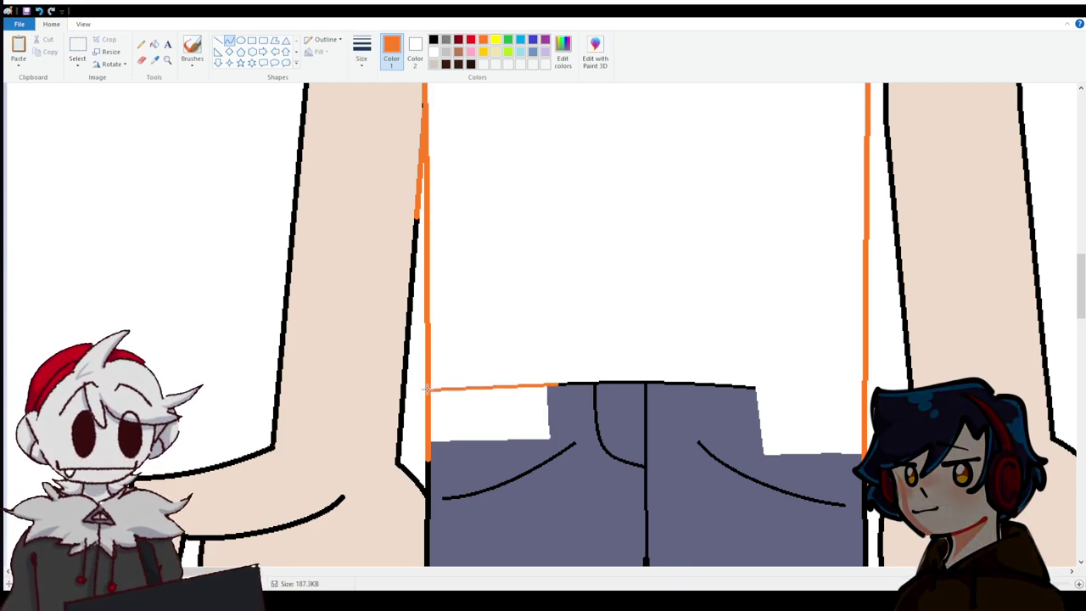
click(462, 384)
click(467, 385)
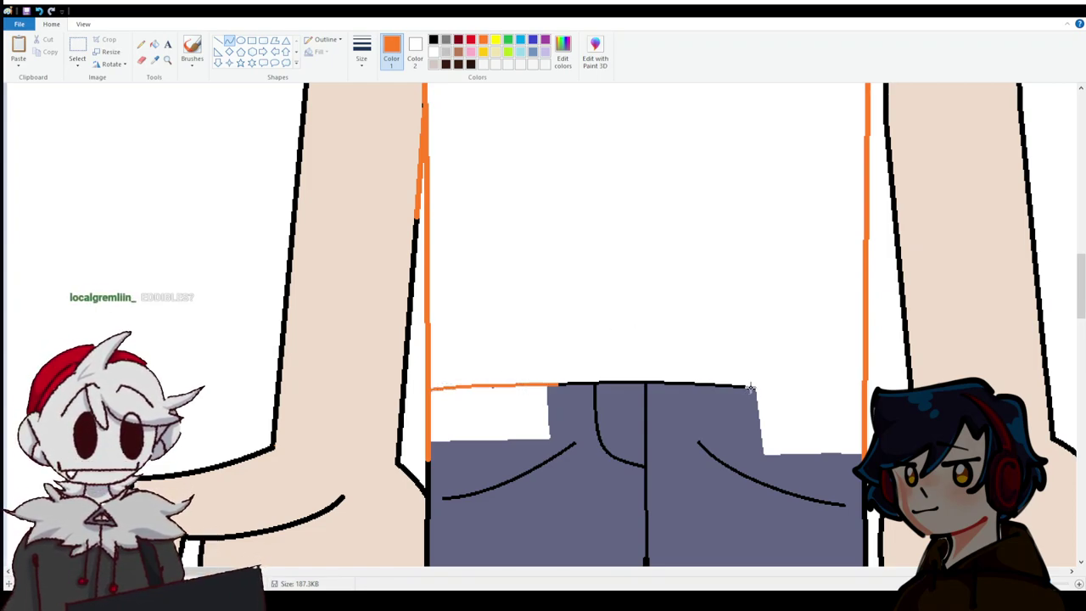
drag(749, 387, 864, 393)
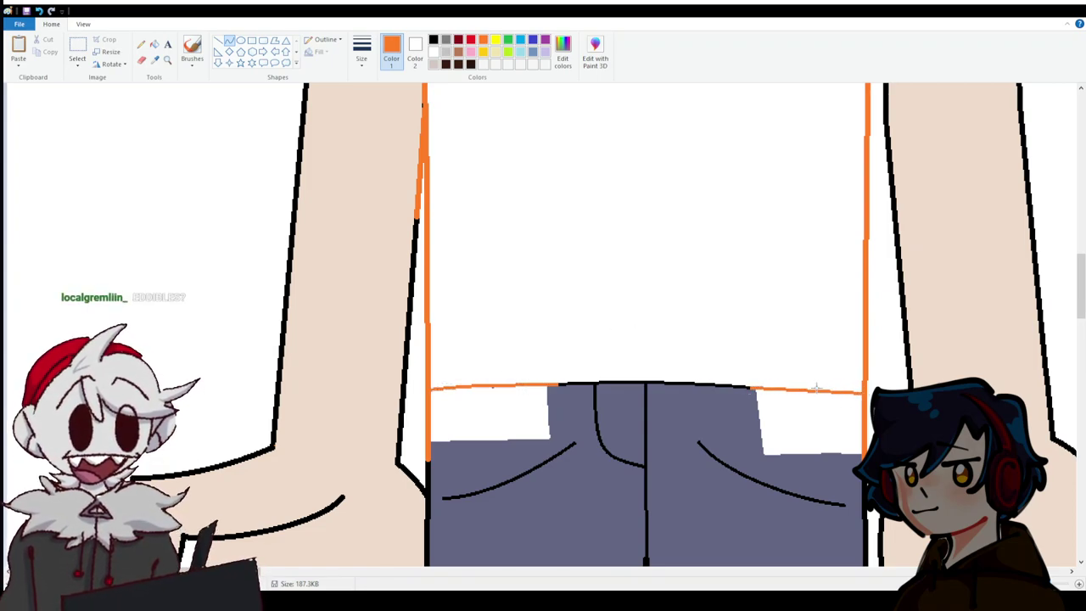
Pick the jeans' blue-grey and fill the white gaps on both sides of the waistband.
click(155, 60)
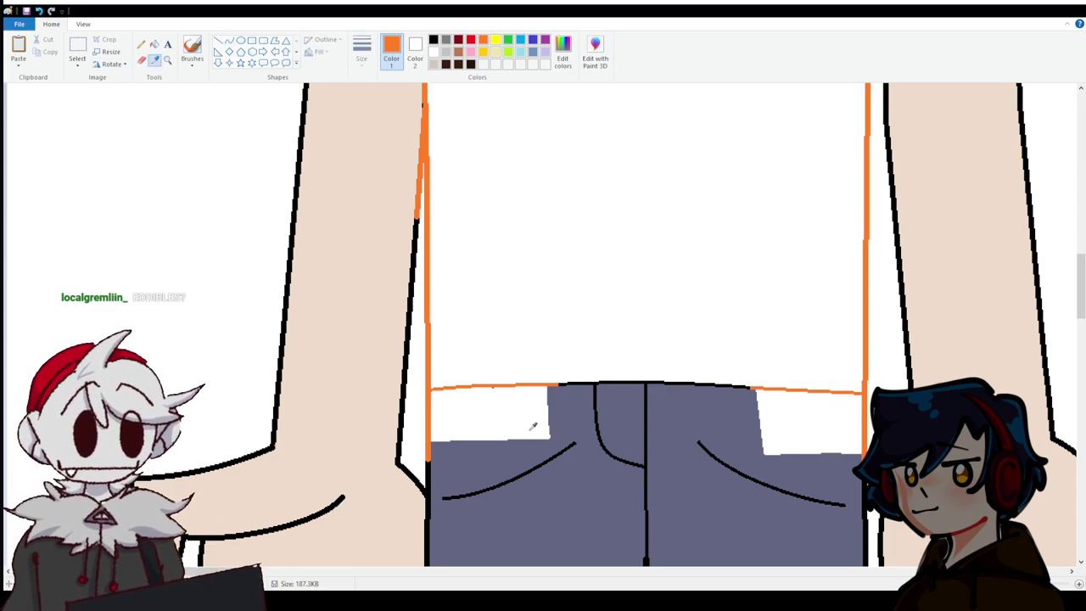
click(533, 426)
click(154, 44)
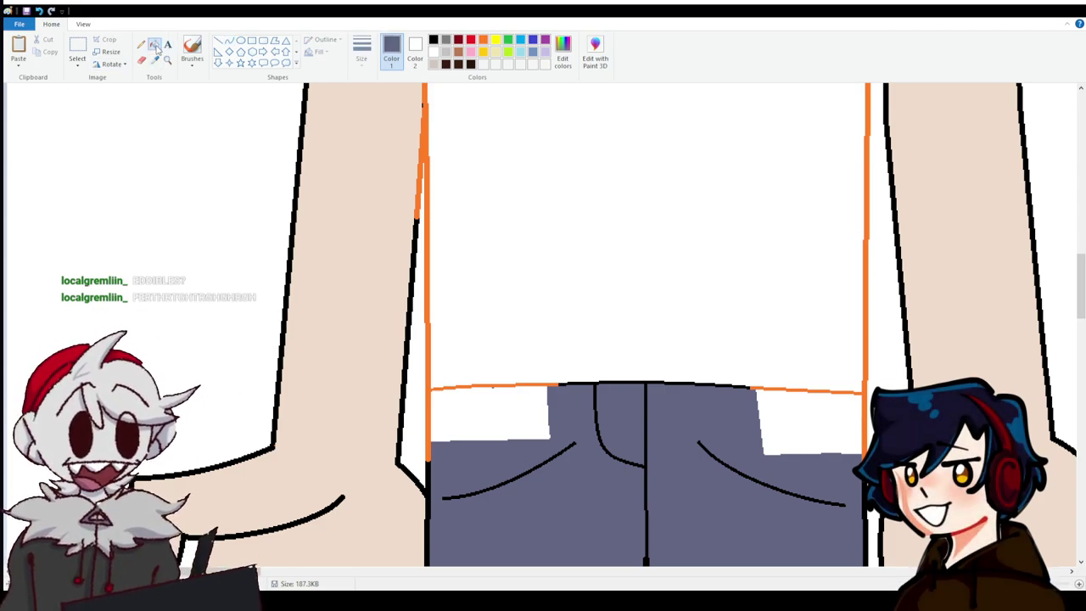
click(533, 427)
click(769, 416)
Select both characters together with the guide sketch and move them slightly to the right on the canvas.
scroll(859, 504, down, 10)
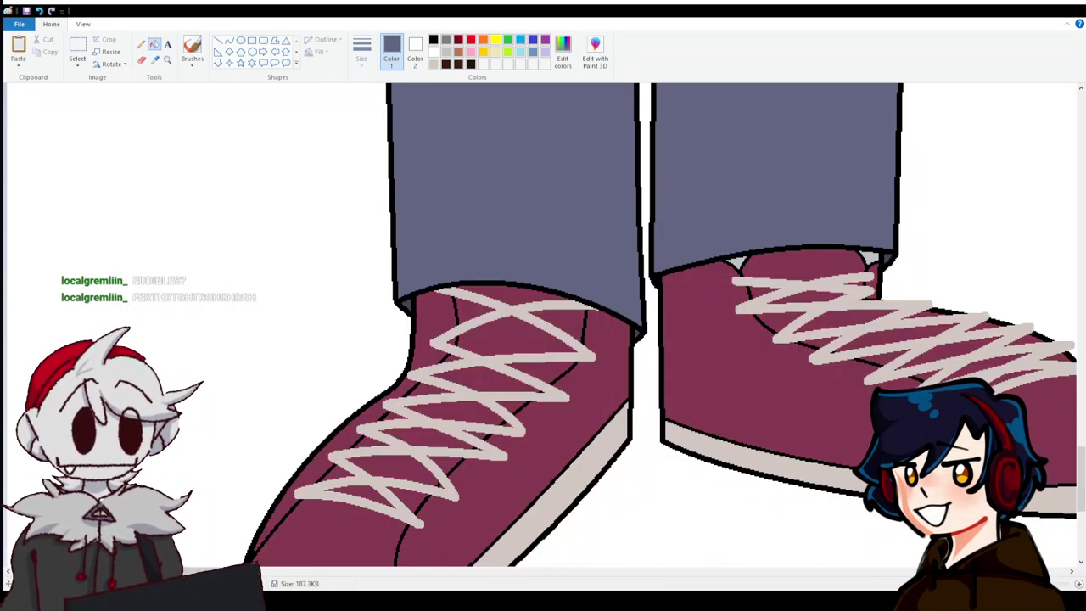
scroll(362, 348, down, 3)
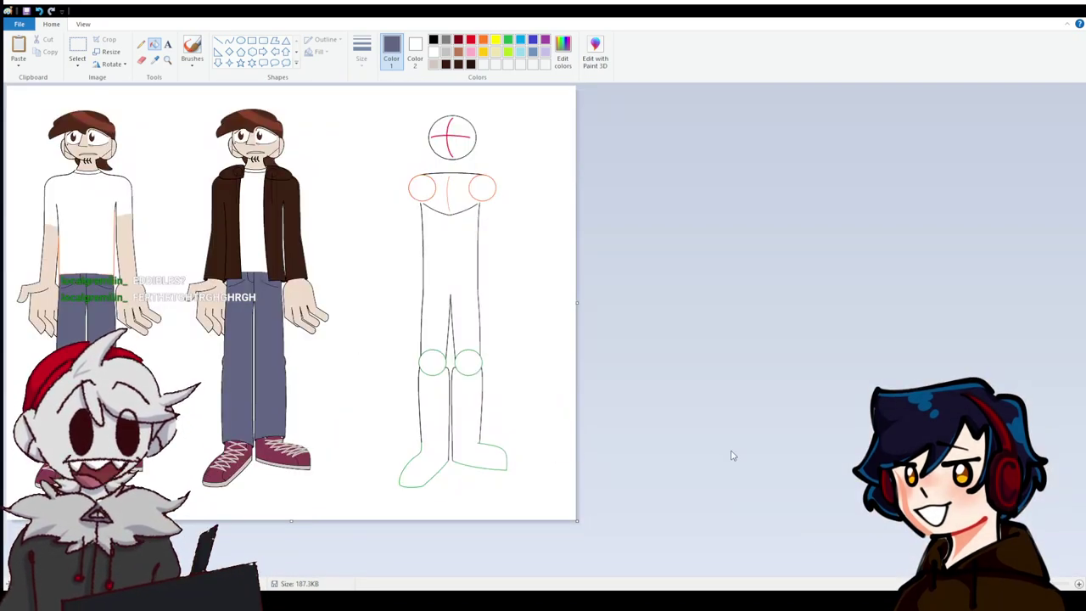
click(77, 51)
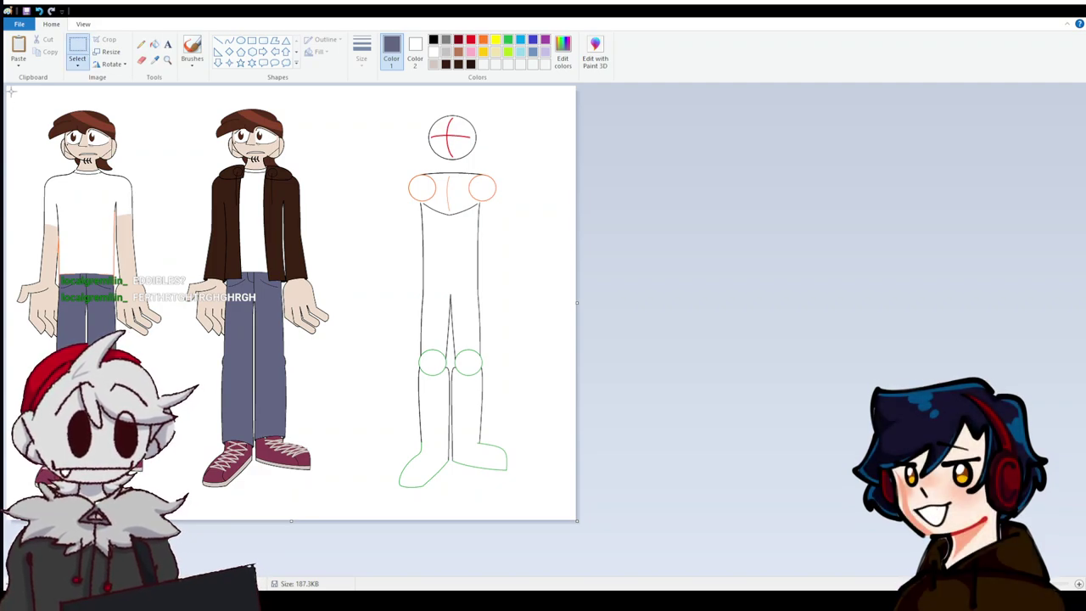
drag(10, 91, 518, 498)
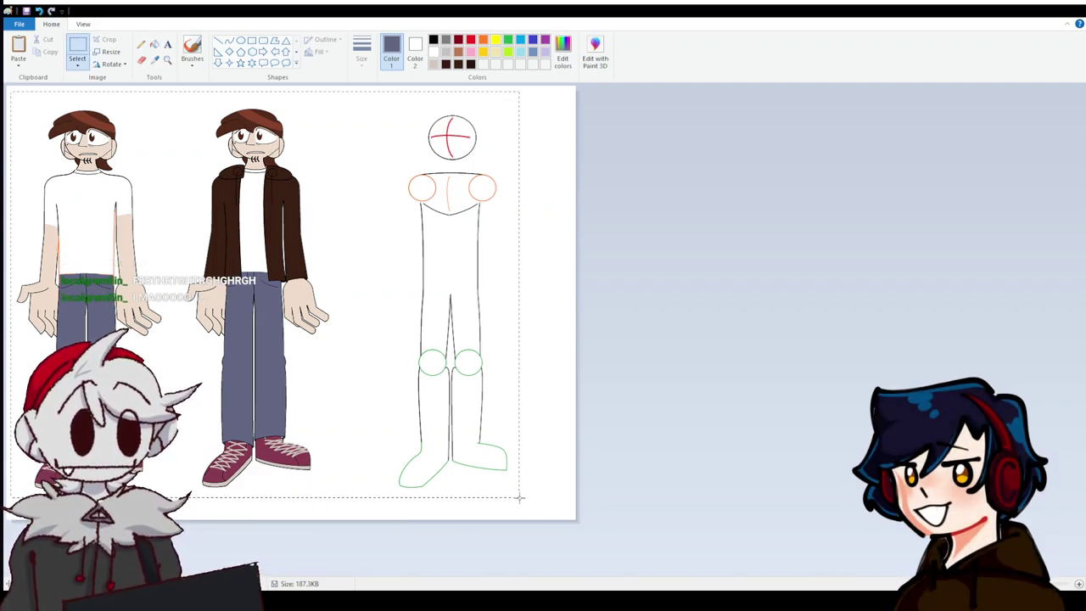
drag(335, 274, 376, 271)
click(812, 300)
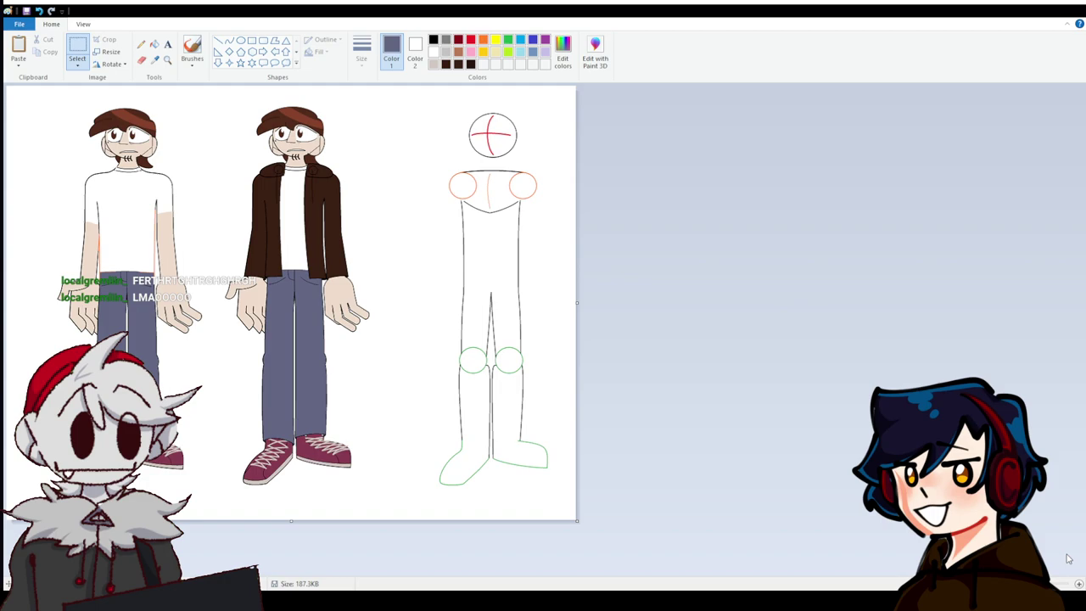
Recolour the orange side edges and waistline of the white-shirt character with black fill.
click(1079, 584)
click(1080, 584)
scroll(690, 397, down, 4)
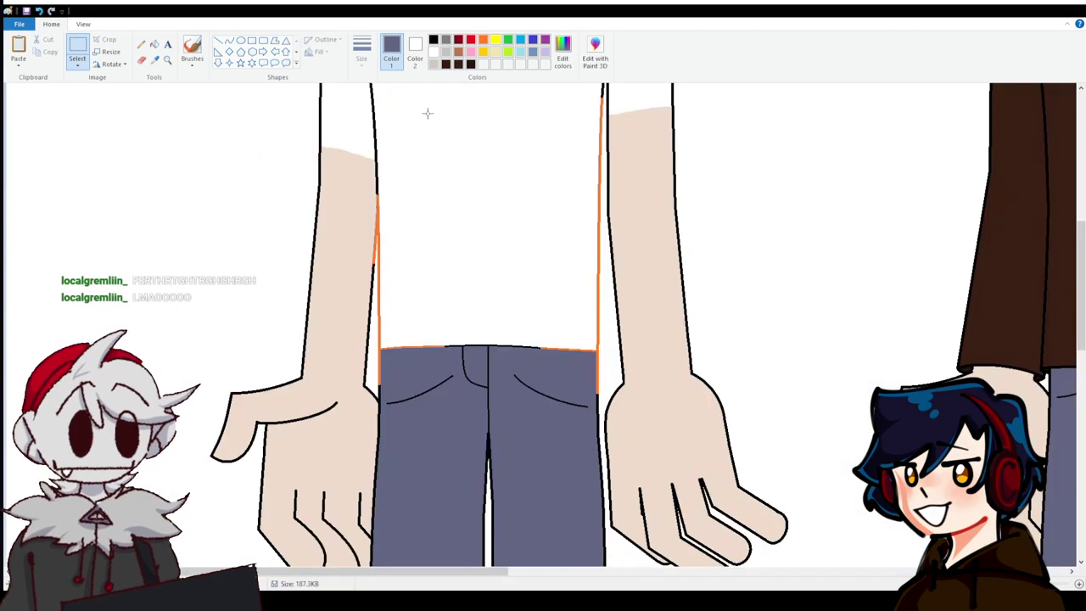
click(432, 40)
click(154, 44)
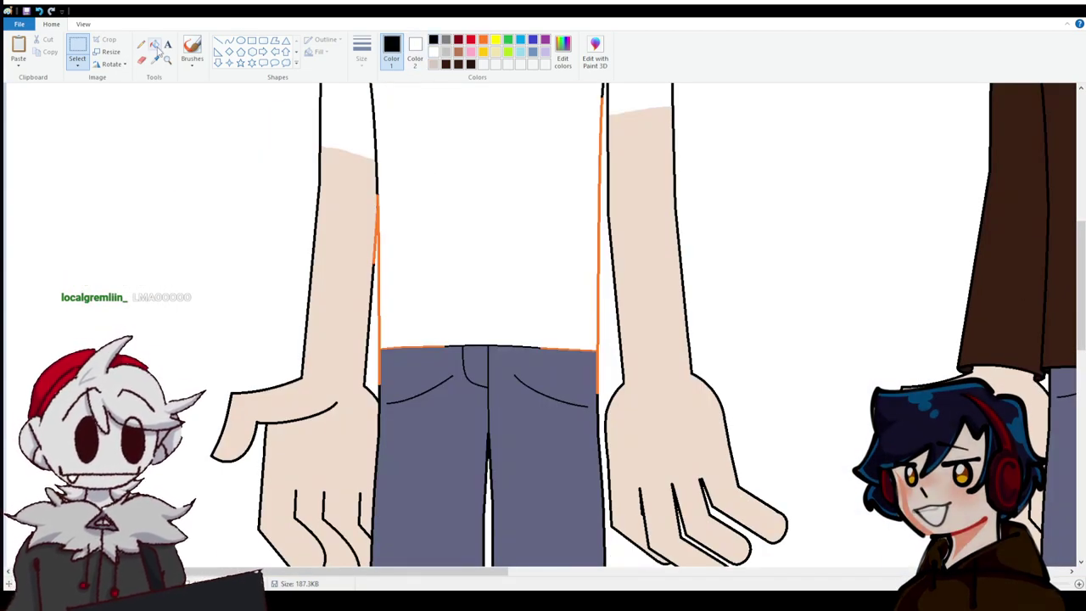
click(378, 339)
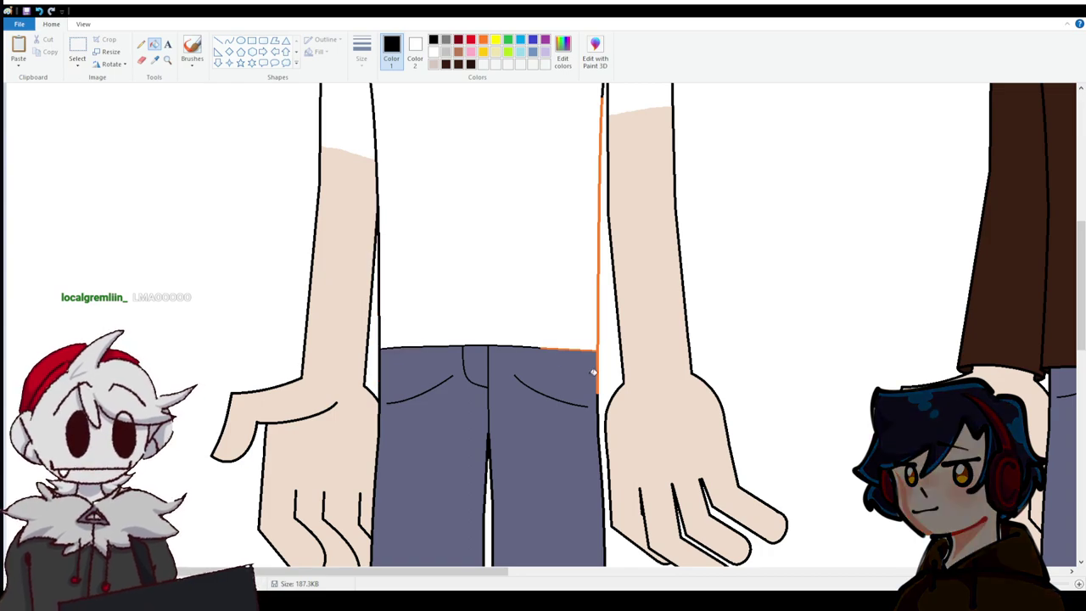
click(600, 347)
Close the gaps in the white-shirt character's neck and collar outlines with straight black lines.
scroll(650, 407, up, 5)
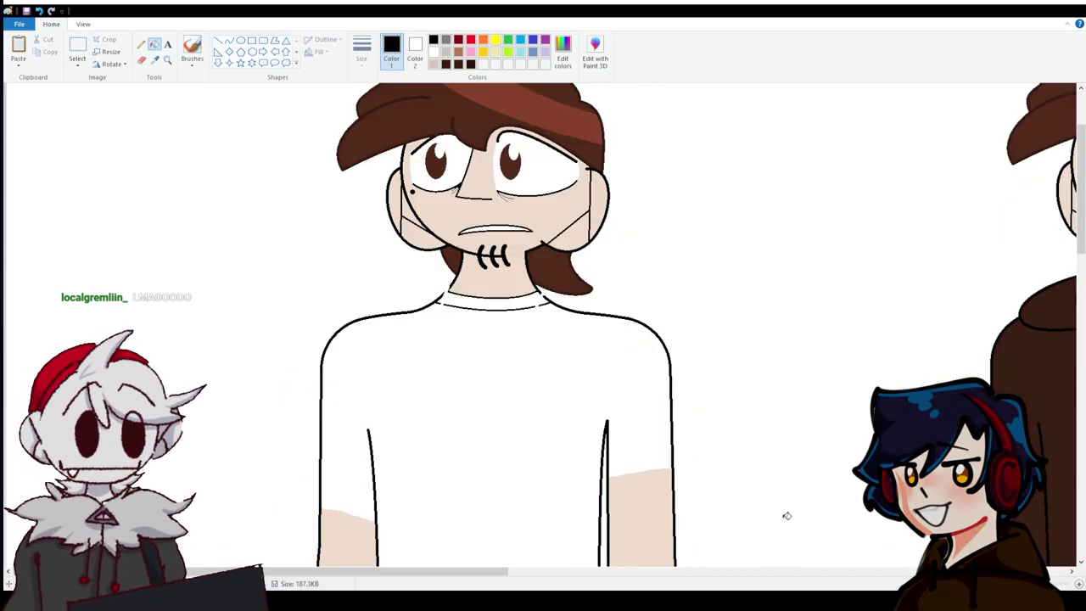
click(1078, 585)
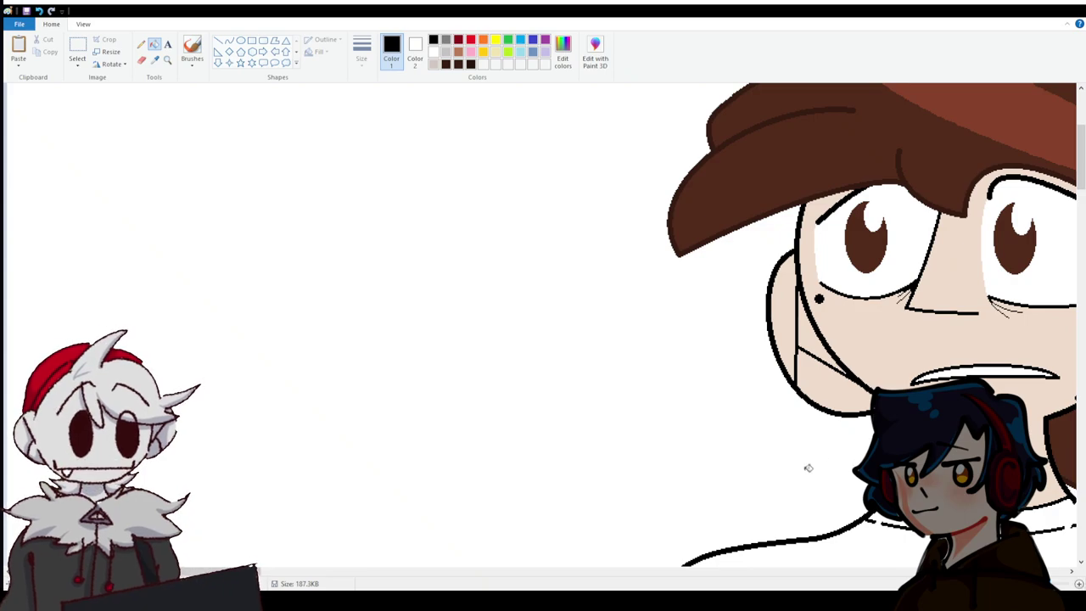
scroll(807, 466, down, 3)
scroll(487, 451, up, 2)
scroll(543, 323, left, 8)
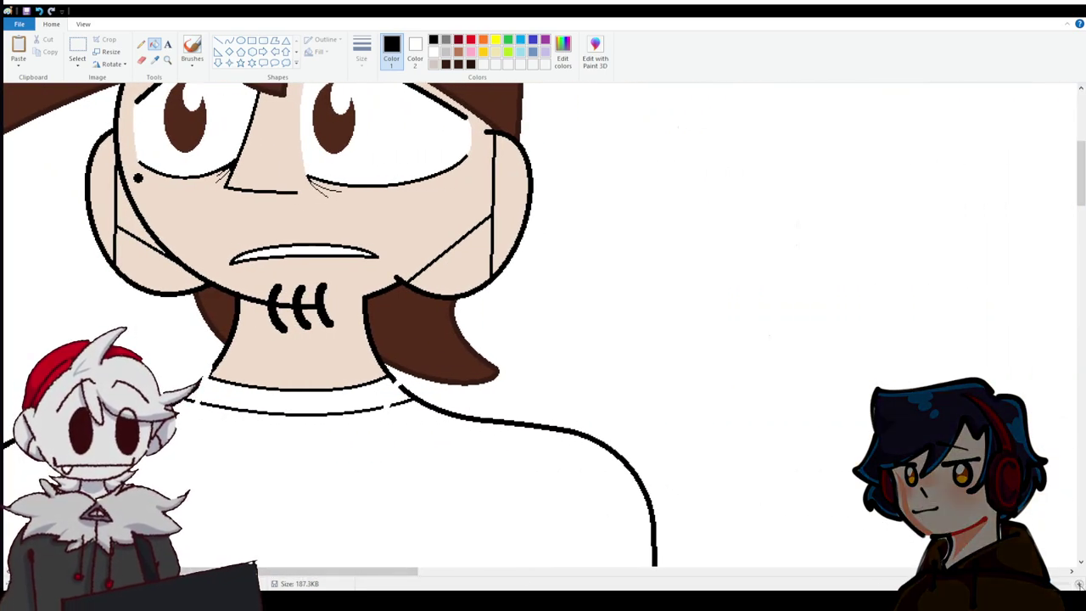
scroll(500, 224, up, 1)
scroll(500, 223, down, 1)
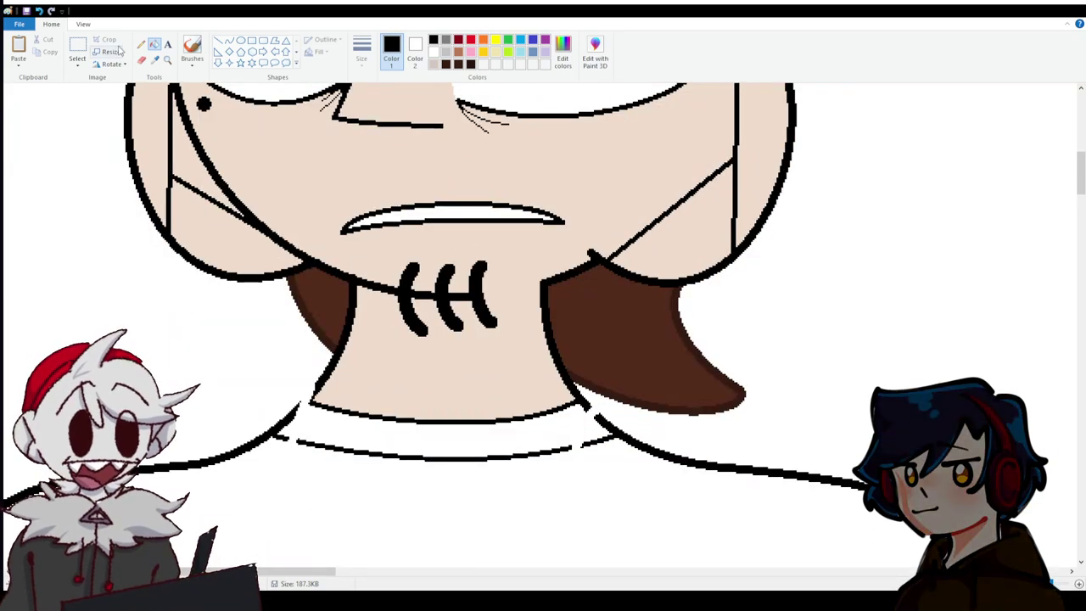
click(219, 41)
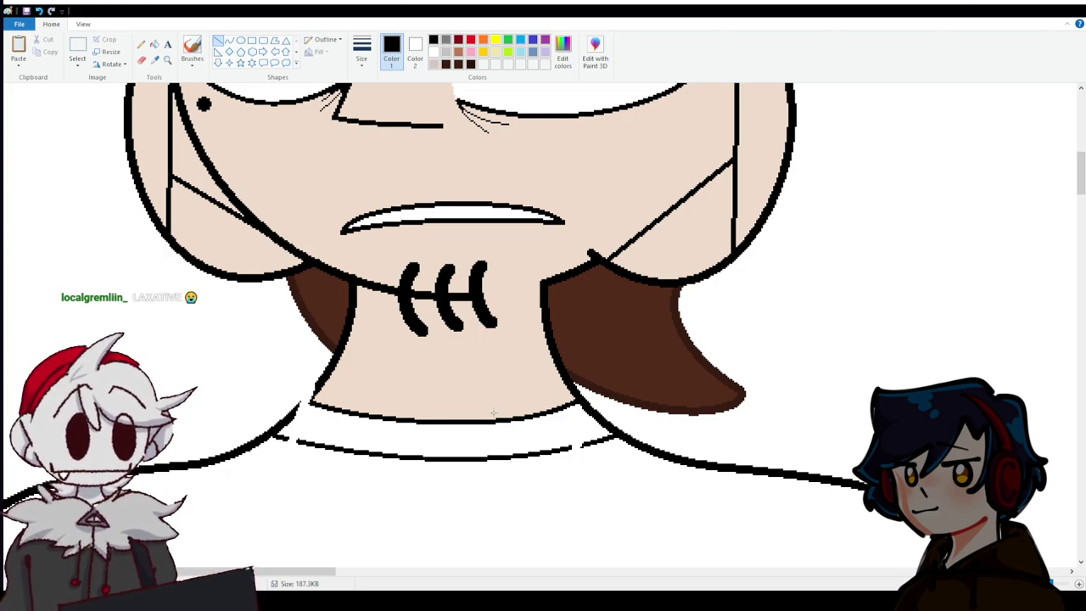
drag(291, 420, 322, 381)
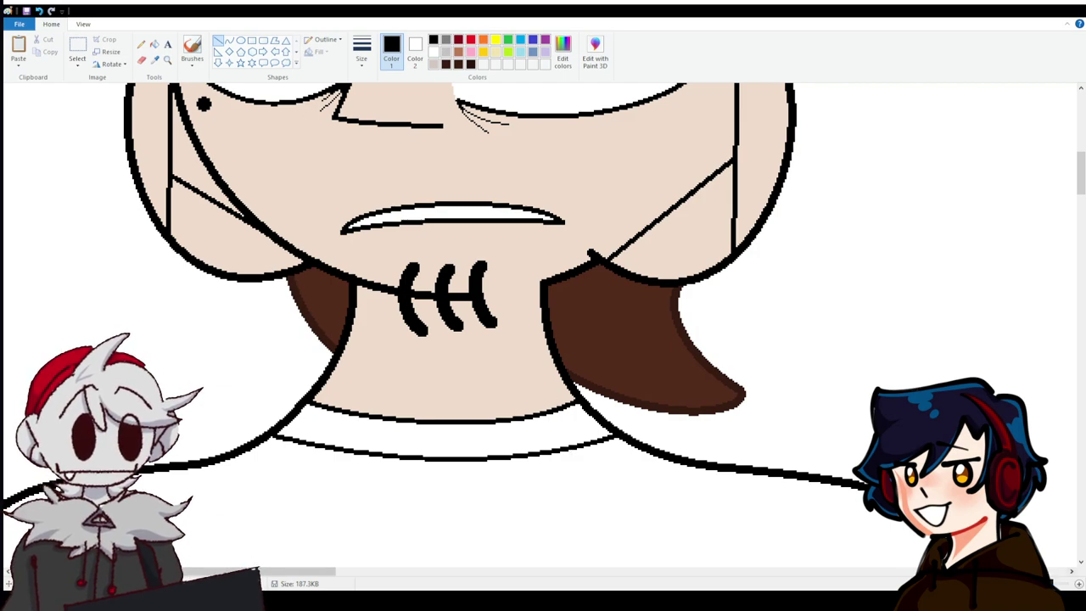
scroll(888, 580, down, 5)
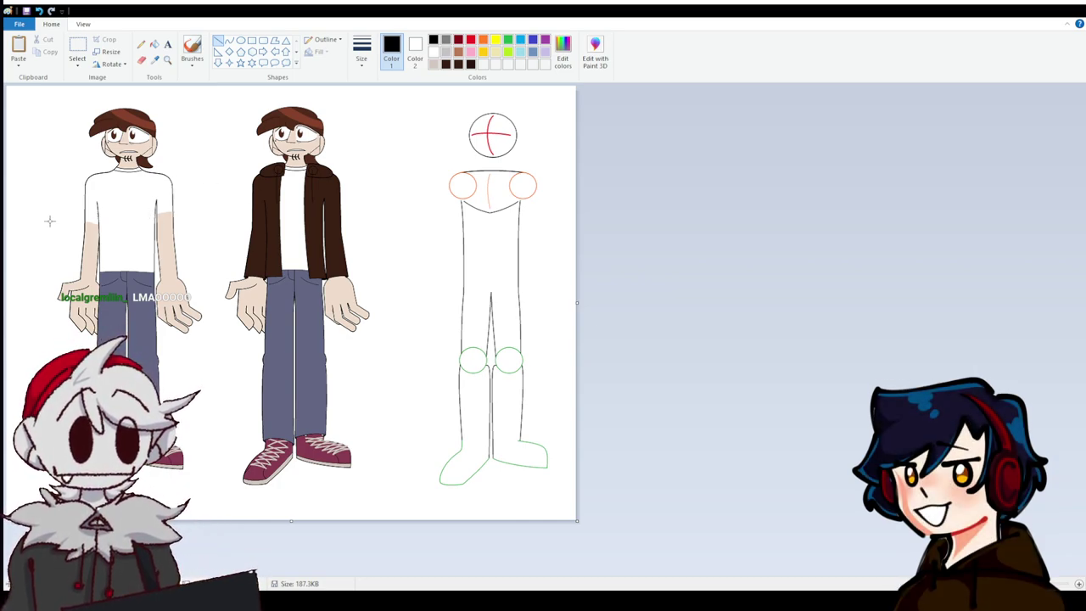
Save the drawing of the two characters and start a new blank canvas.
click(26, 11)
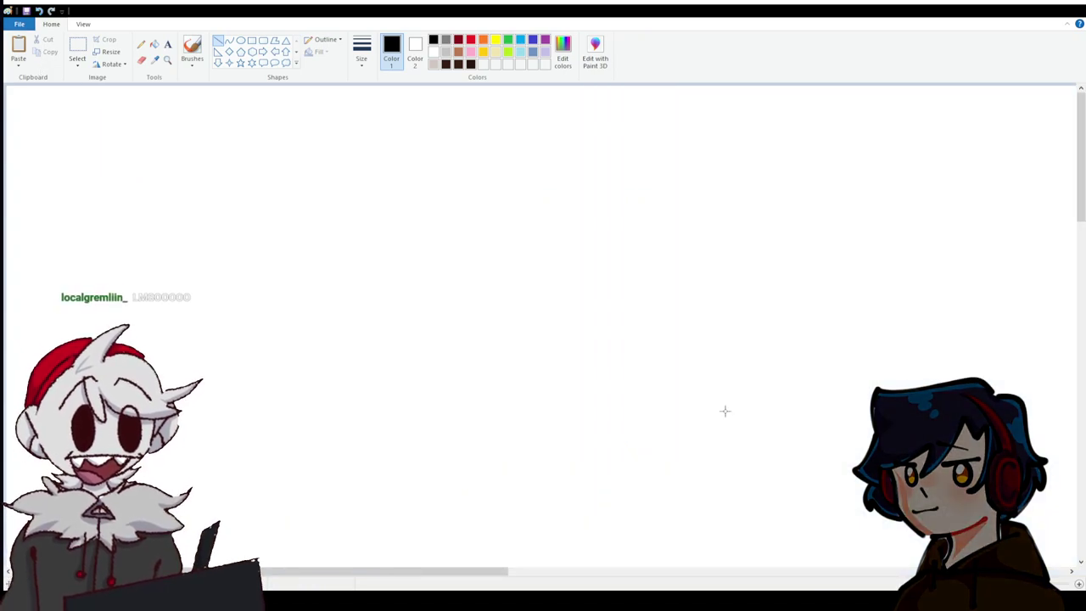
key(ctrl+Page_Down)
key(ctrl+Page_Down)
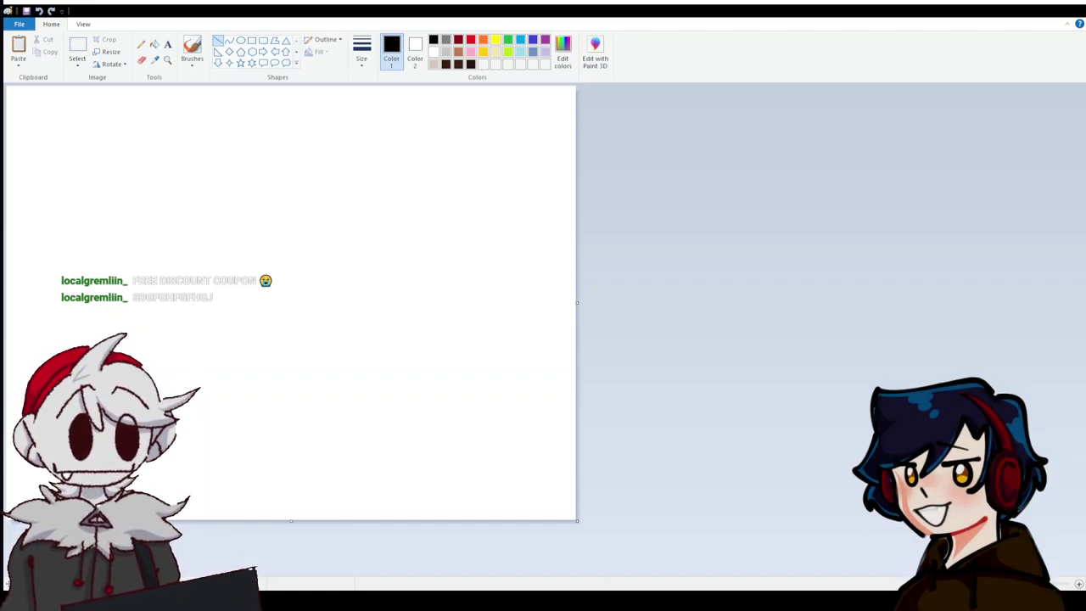
click(1079, 584)
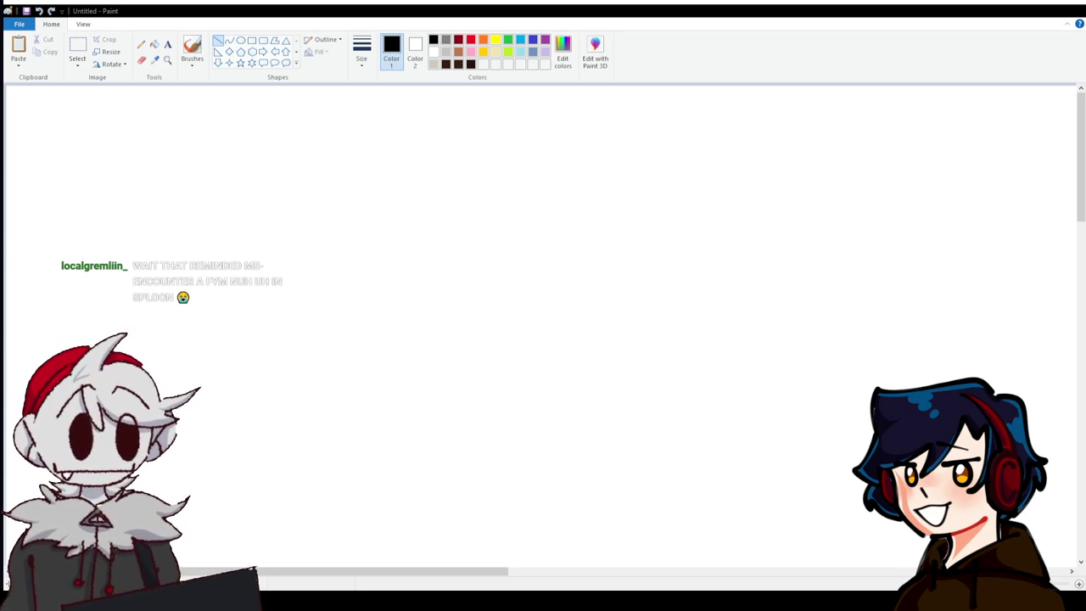
click(982, 583)
click(983, 583)
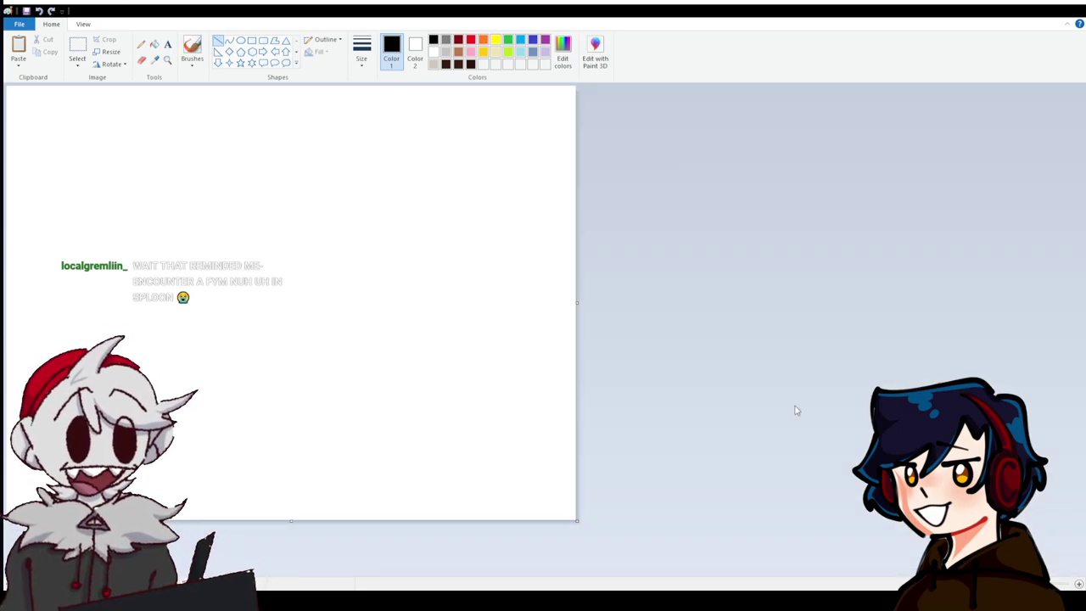
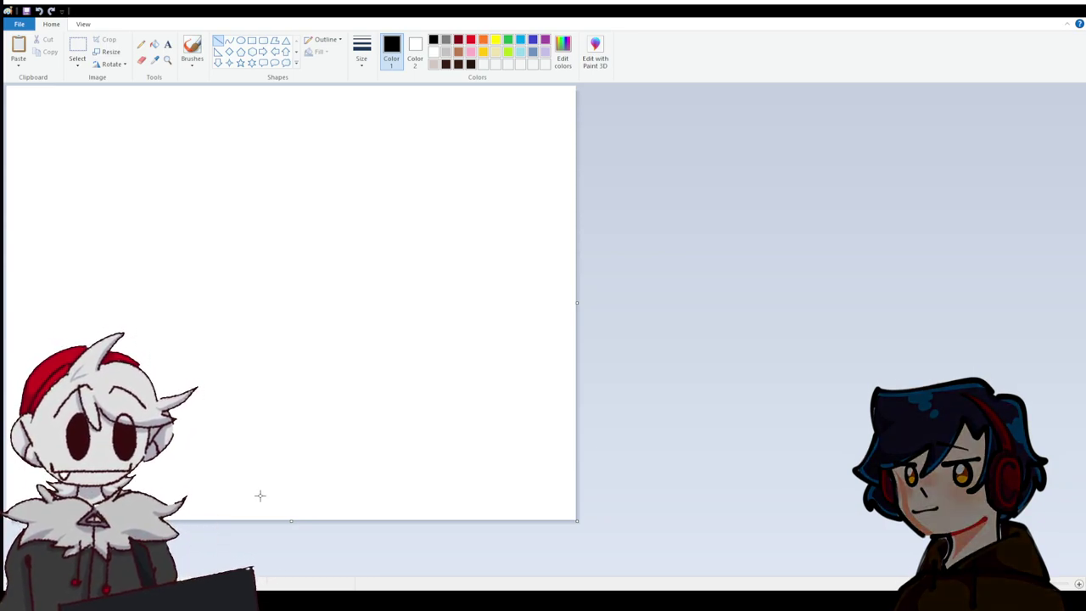
click(1080, 585)
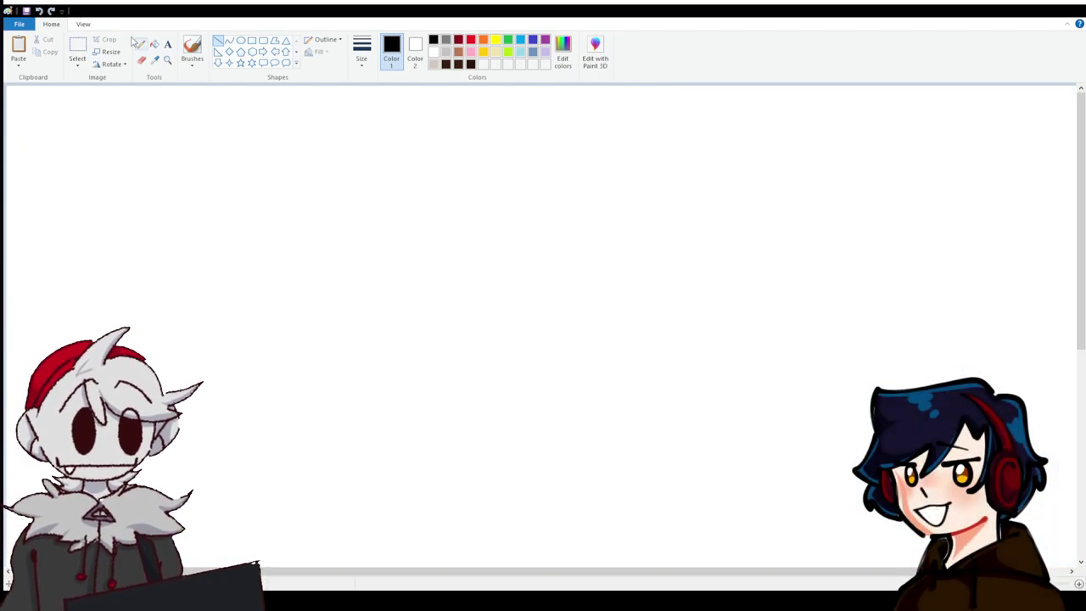
click(78, 47)
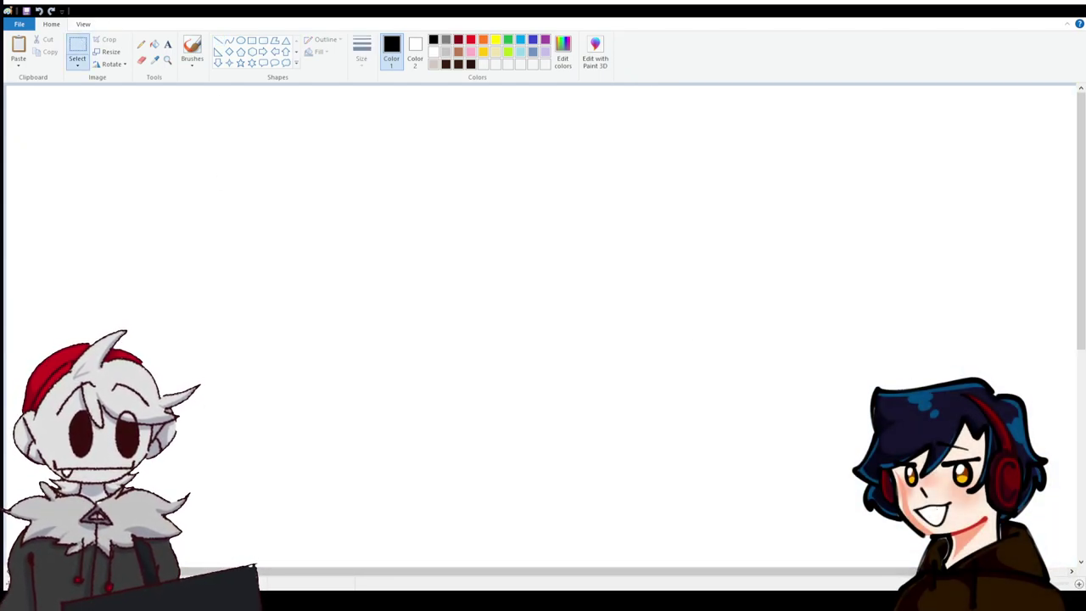
key(ctrl+Page_Down)
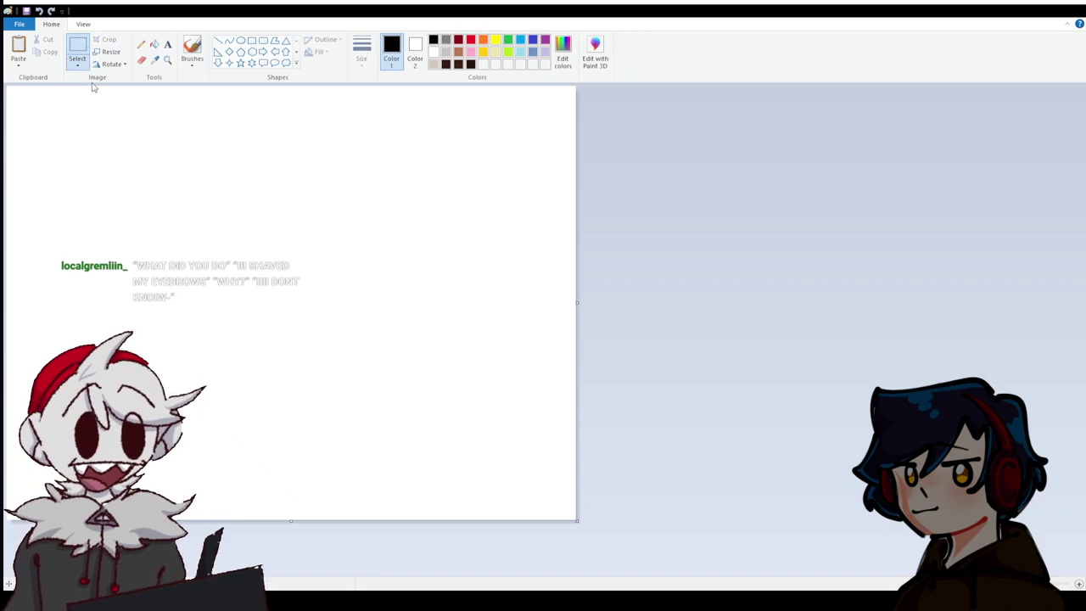
key(ctrl+v)
drag(143, 186, 1081, 584)
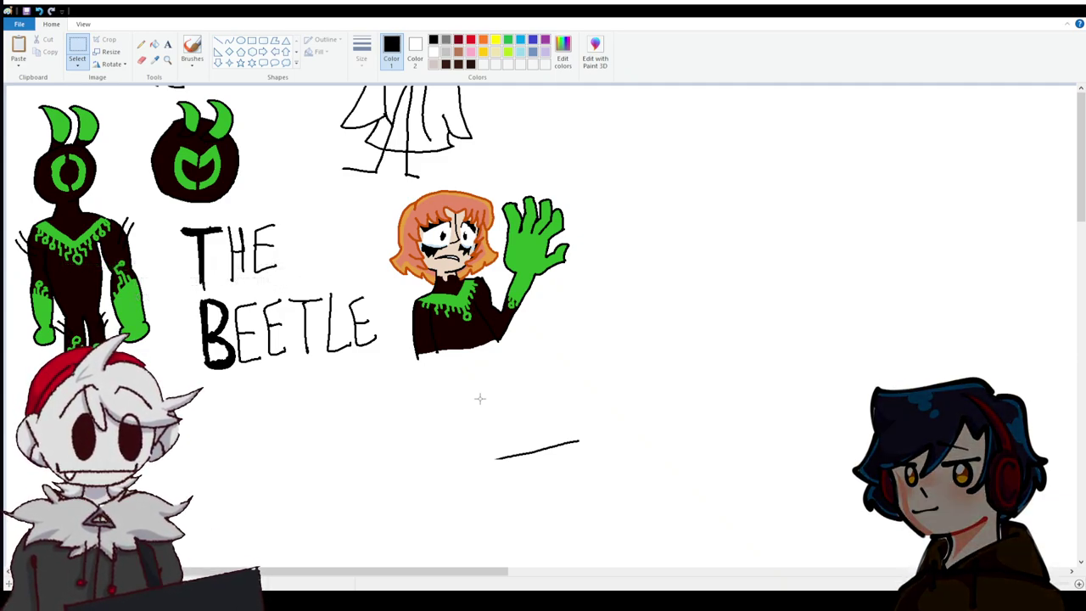
click(39, 11)
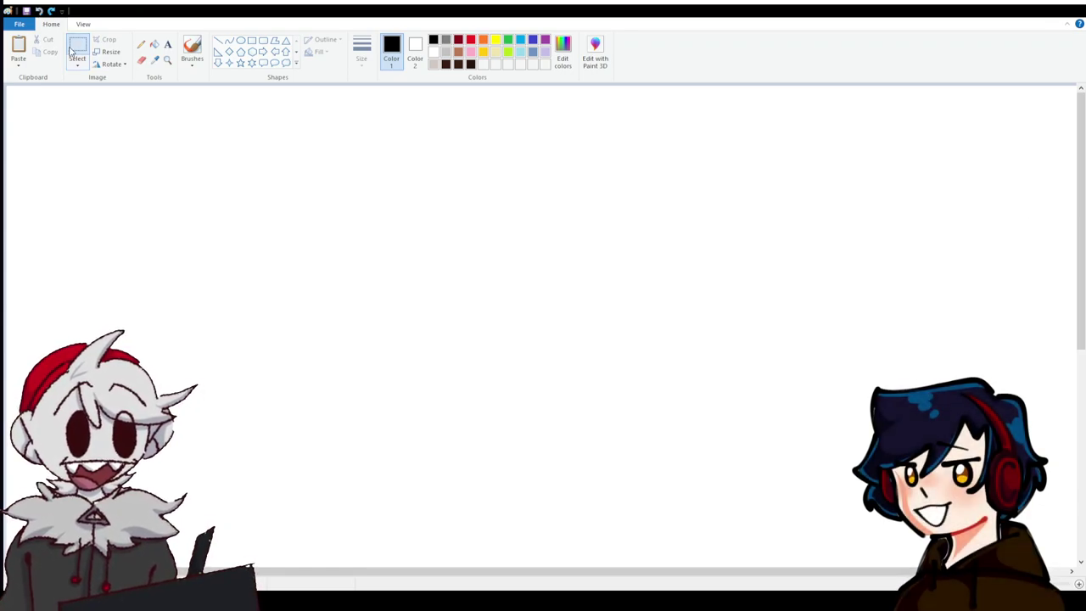
Paste the copied "The Beetle" reference drawings and place them near the upper-left corner of the canvas.
key(ctrl+v)
mouse_move(143, 154)
mouse_down()
mouse_move(356, 255)
mouse_move(492, 214)
mouse_move(218, 184)
mouse_move(232, 189)
mouse_up()
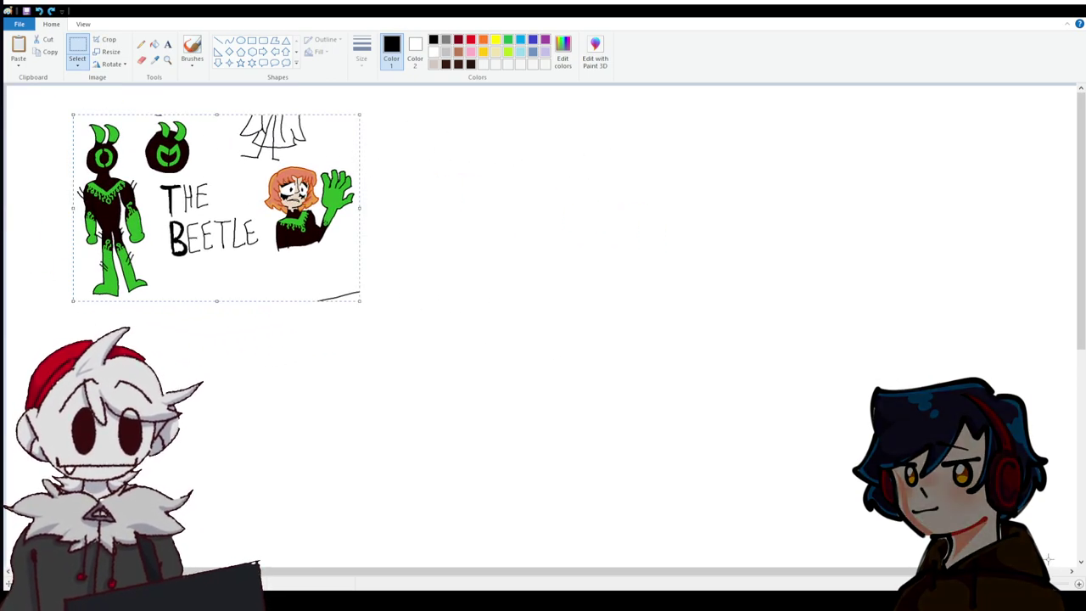
click(1079, 583)
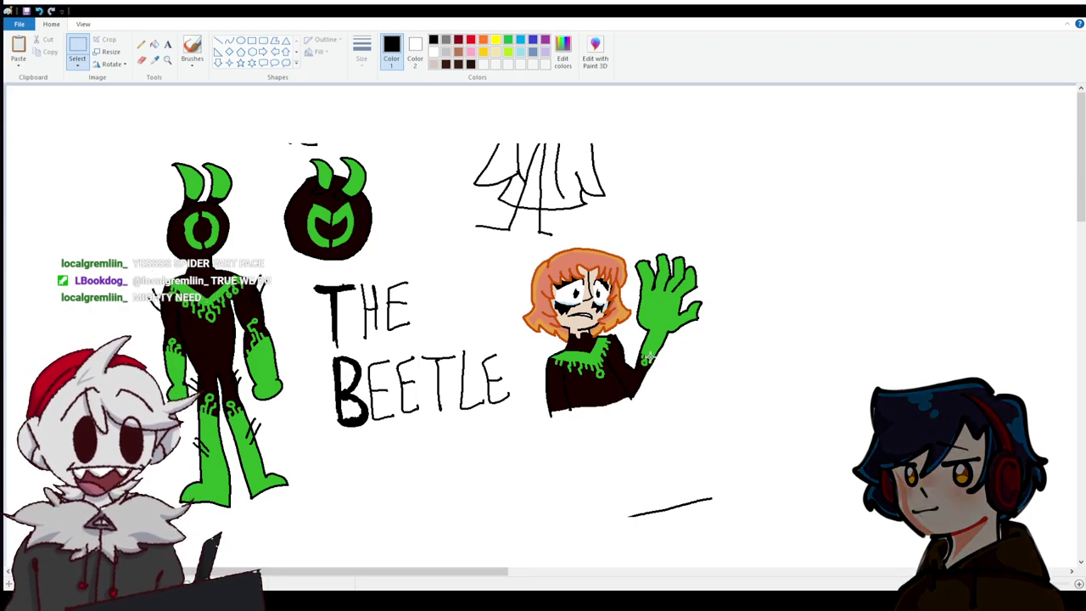
scroll(148, 304, down, 1)
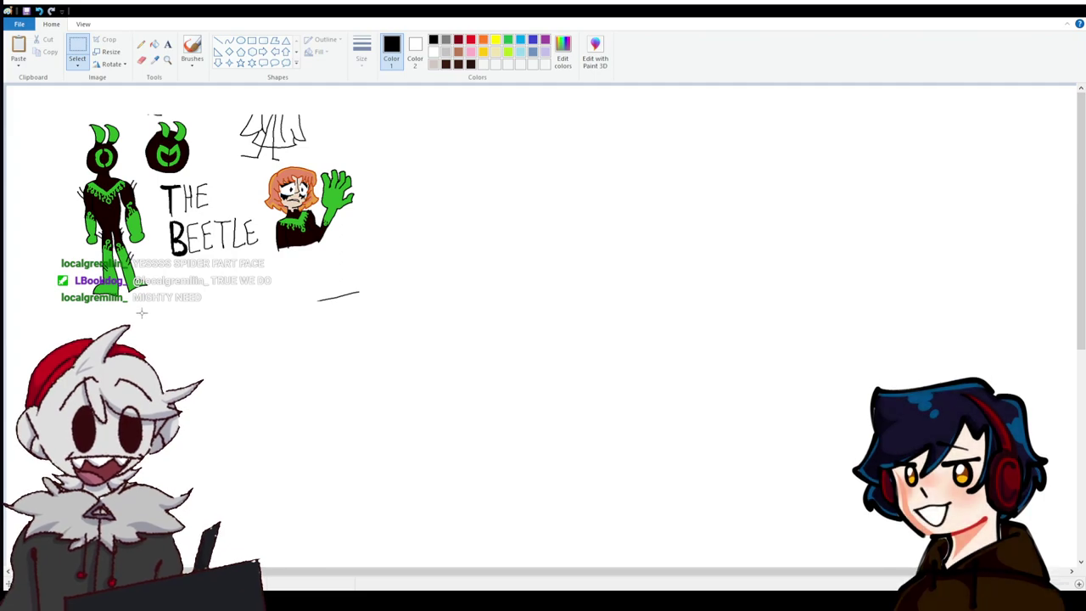
click(241, 41)
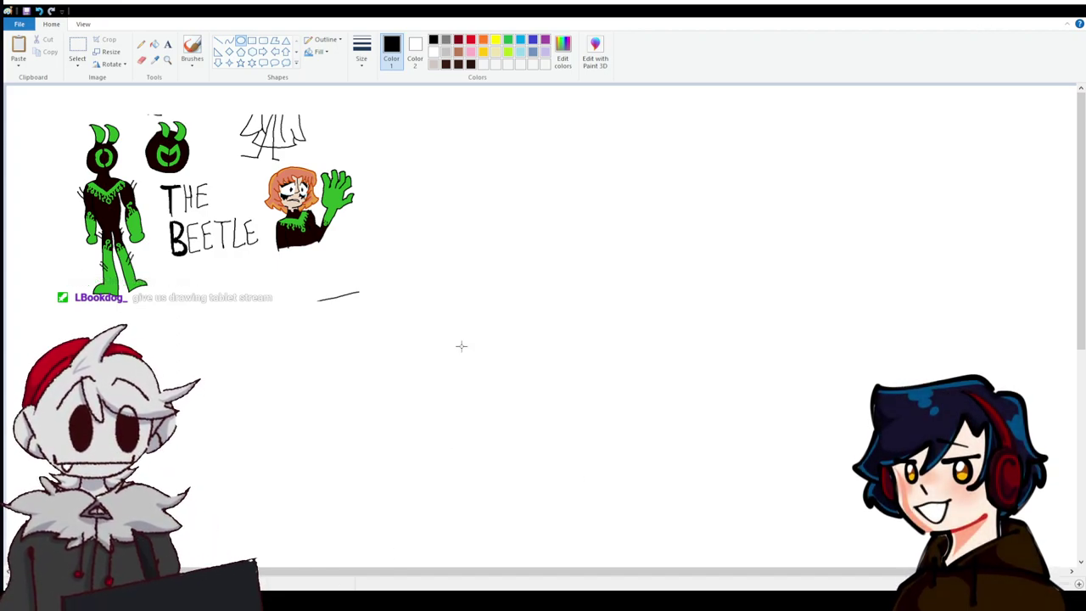
click(142, 60)
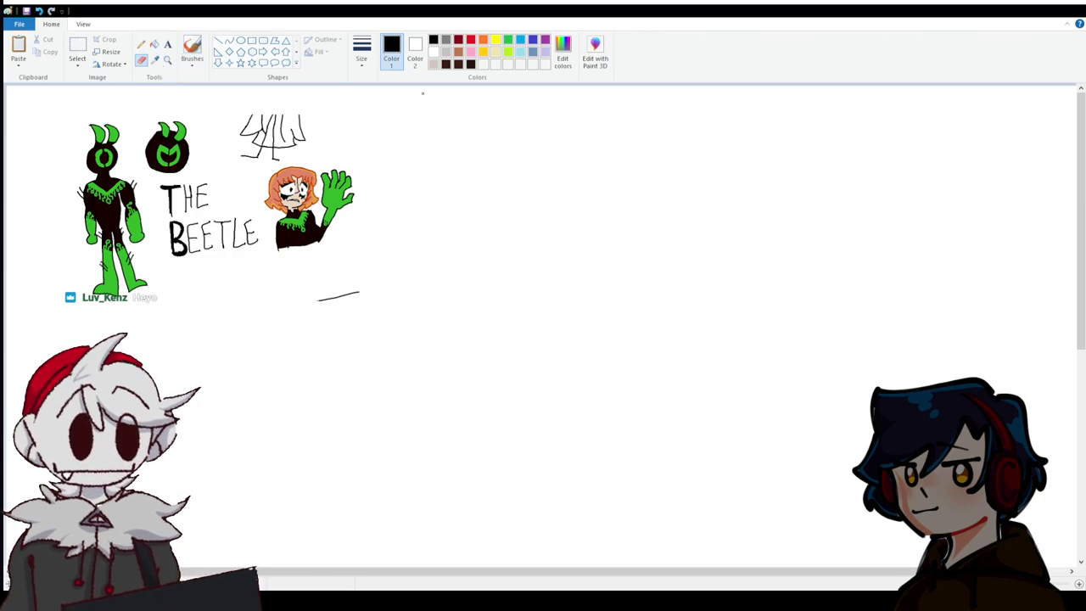
click(415, 51)
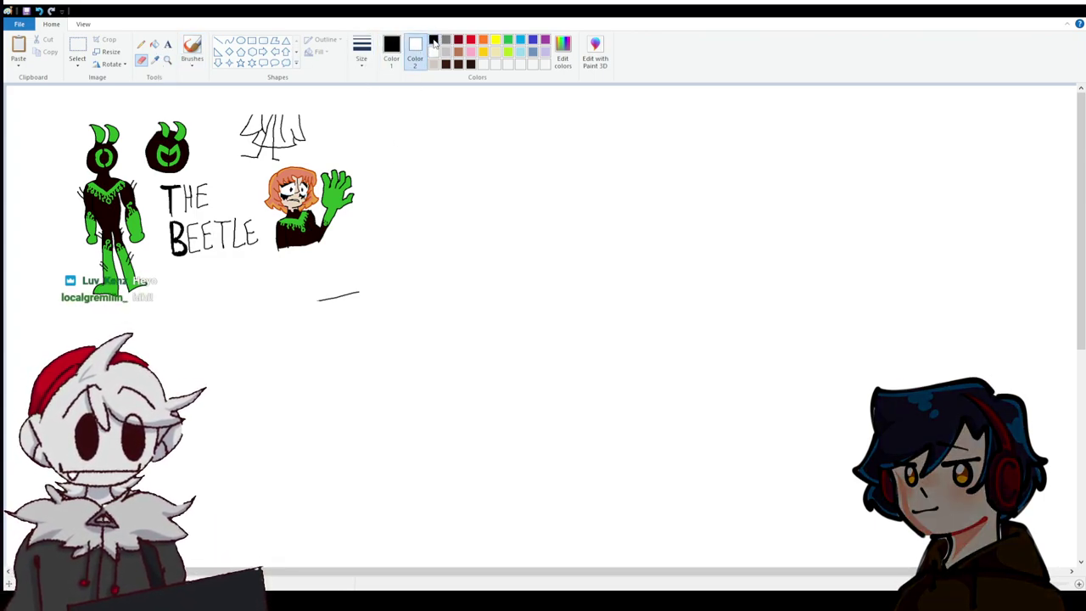
click(434, 41)
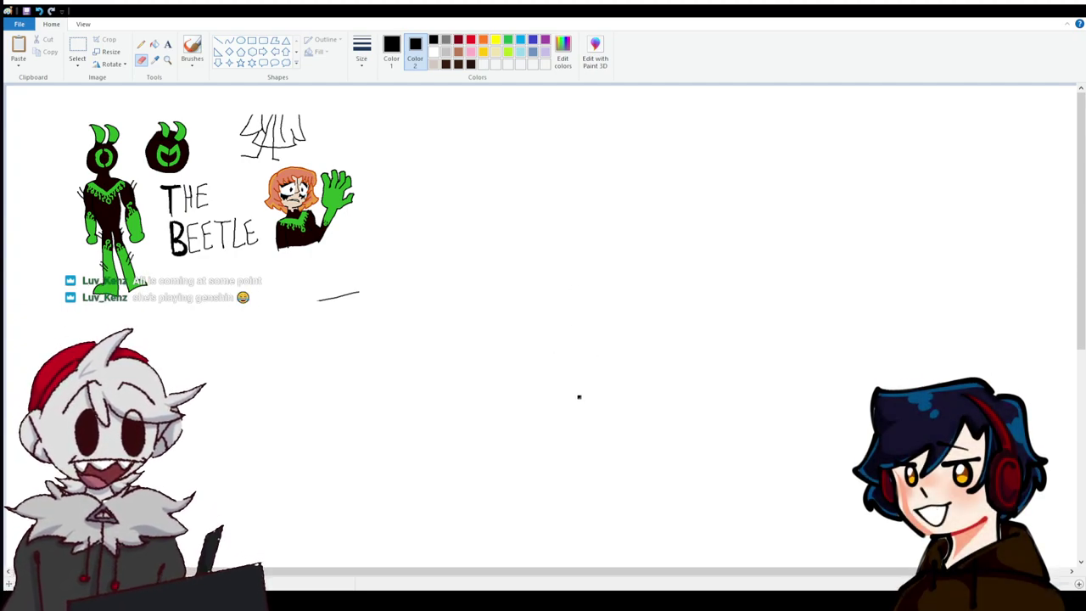
mouse_move(590, 385)
mouse_down()
mouse_move(611, 395)
mouse_move(586, 382)
mouse_up()
mouse_move(659, 348)
mouse_down()
mouse_move(667, 312)
mouse_move(719, 302)
mouse_move(707, 379)
mouse_move(656, 388)
mouse_move(655, 359)
mouse_up()
mouse_move(620, 306)
mouse_down()
mouse_move(627, 119)
mouse_move(652, 99)
mouse_move(680, 120)
mouse_move(692, 269)
mouse_up()
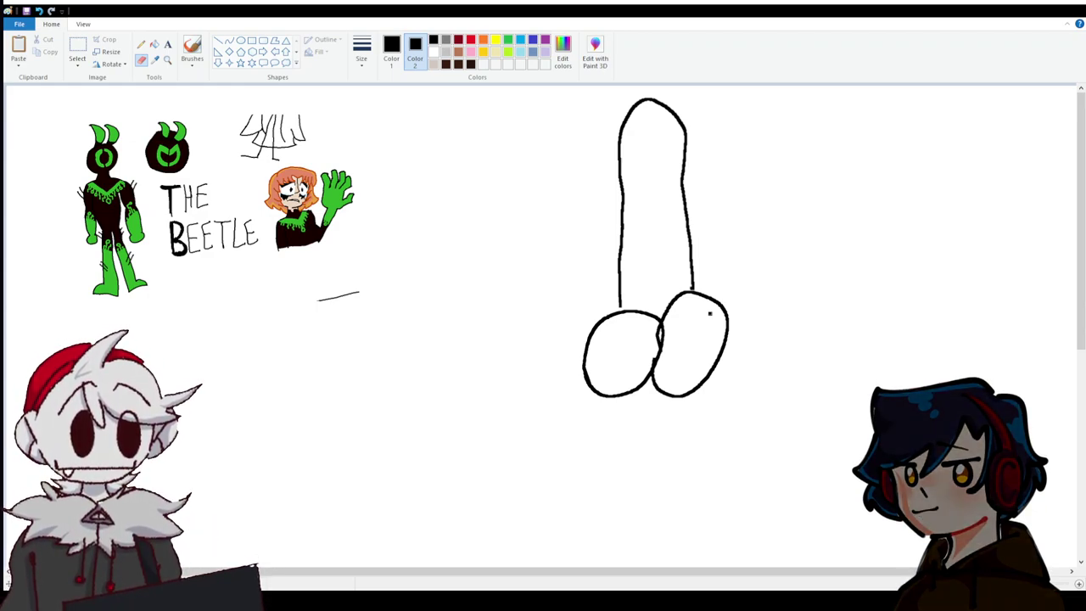
key(ctrl+z)
key(ctrl+z)
key(ctrl+z)
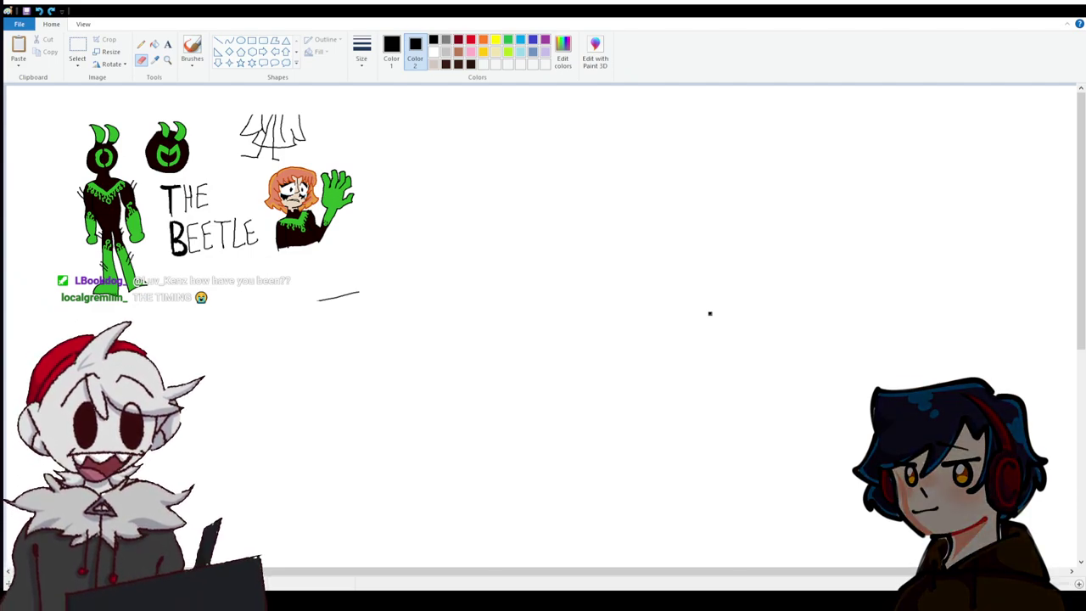
click(433, 52)
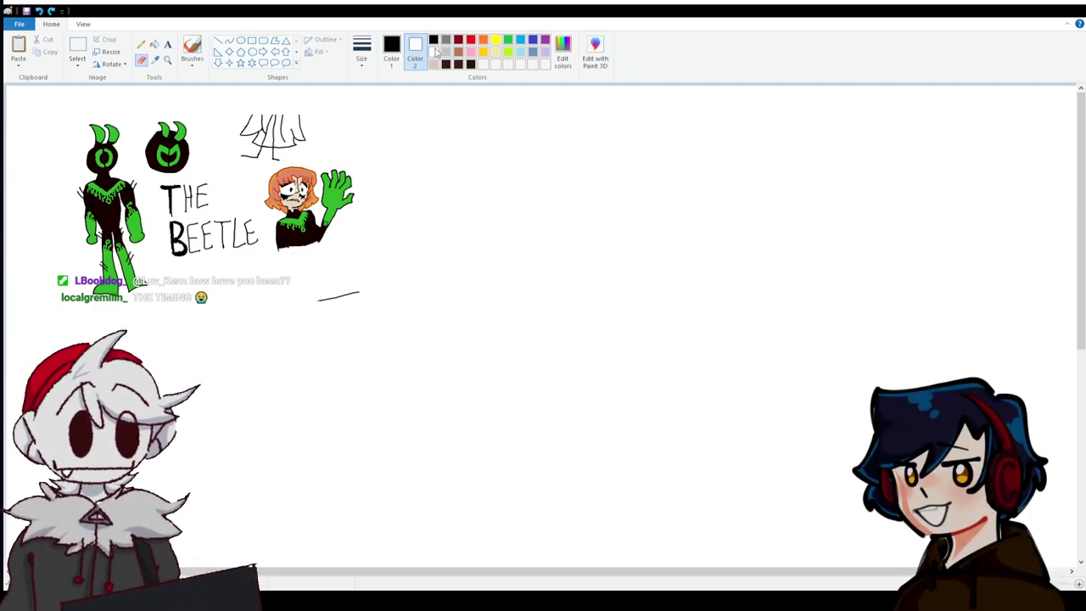
Draw a black circle outline for the head on the blank area beside the Beetle drawings.
click(242, 41)
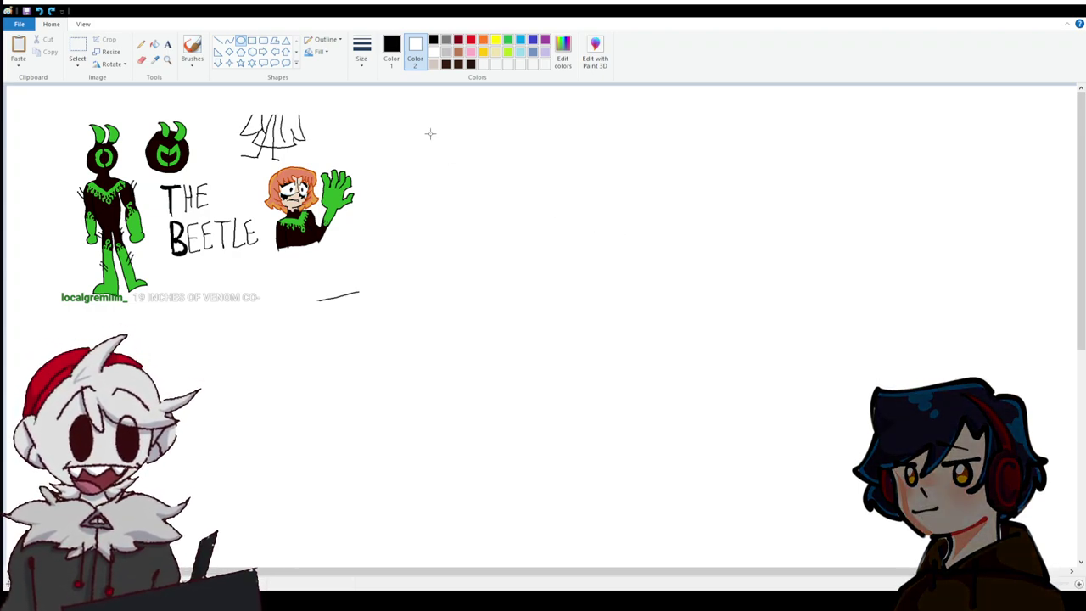
mouse_move(469, 150)
mouse_down()
mouse_move(542, 217)
mouse_move(572, 197)
mouse_up()
click(557, 278)
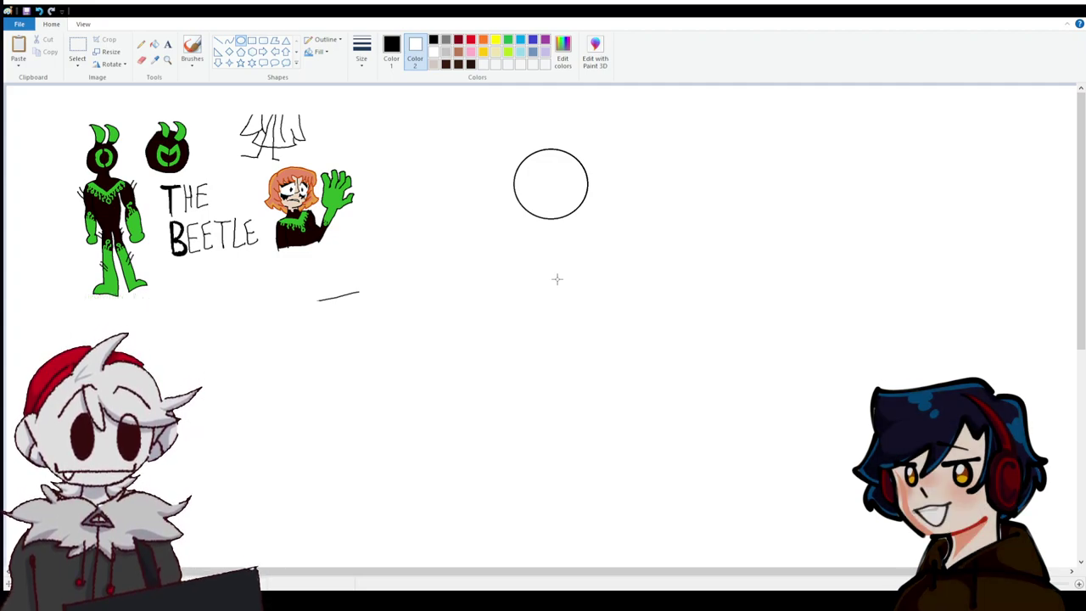
Draw crossing red vertical and horizontal curved face guidelines inside the head circle.
click(1079, 584)
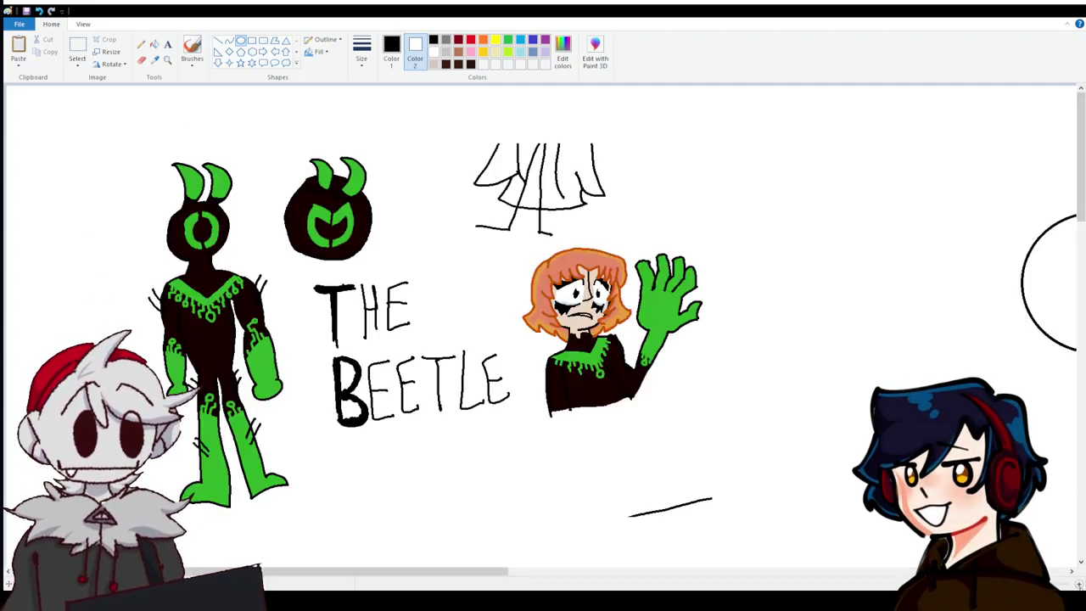
click(1079, 583)
click(1080, 583)
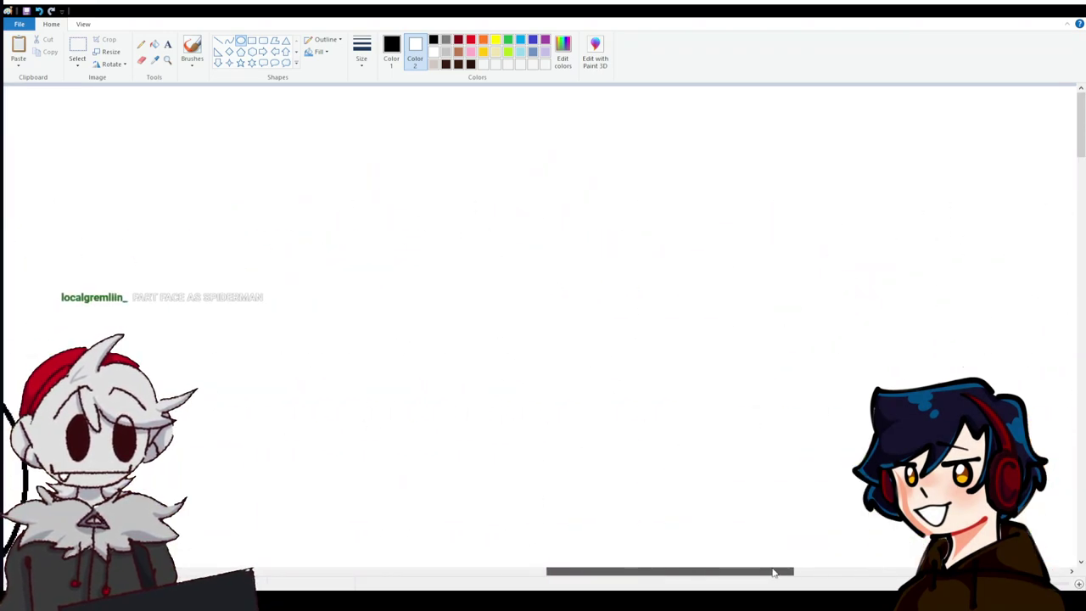
drag(335, 594, 635, 339)
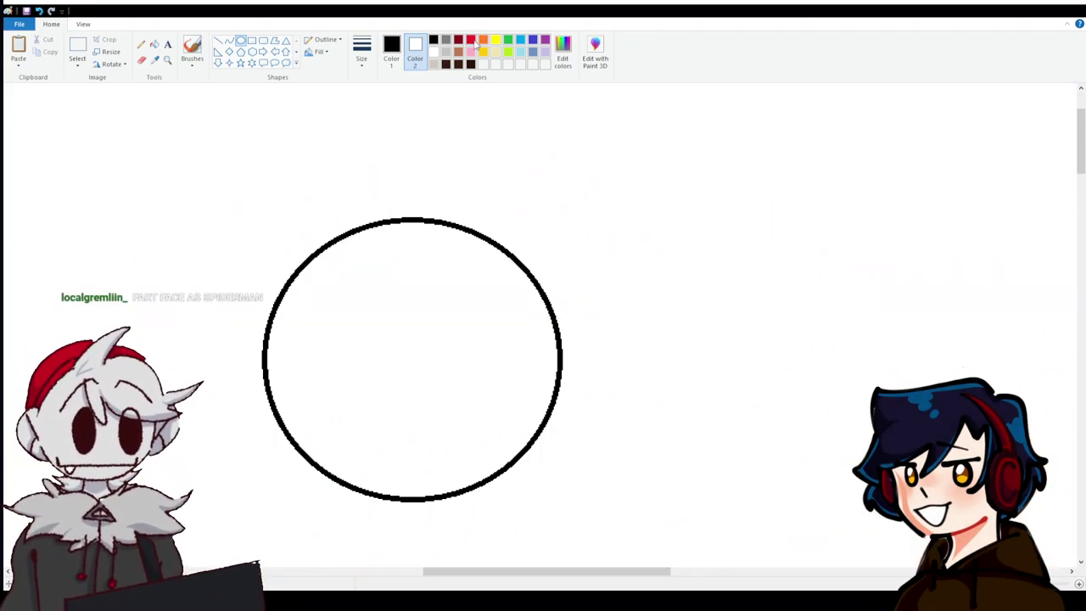
click(391, 52)
click(471, 41)
click(230, 40)
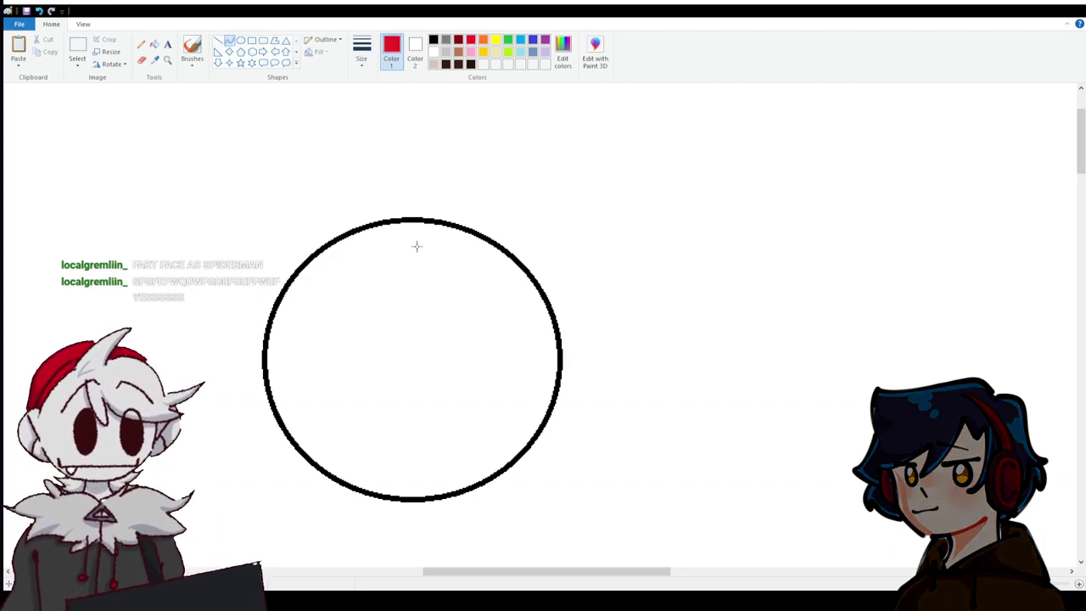
mouse_move(410, 236)
mouse_down()
mouse_move(408, 486)
mouse_move(461, 233)
mouse_move(458, 417)
mouse_up()
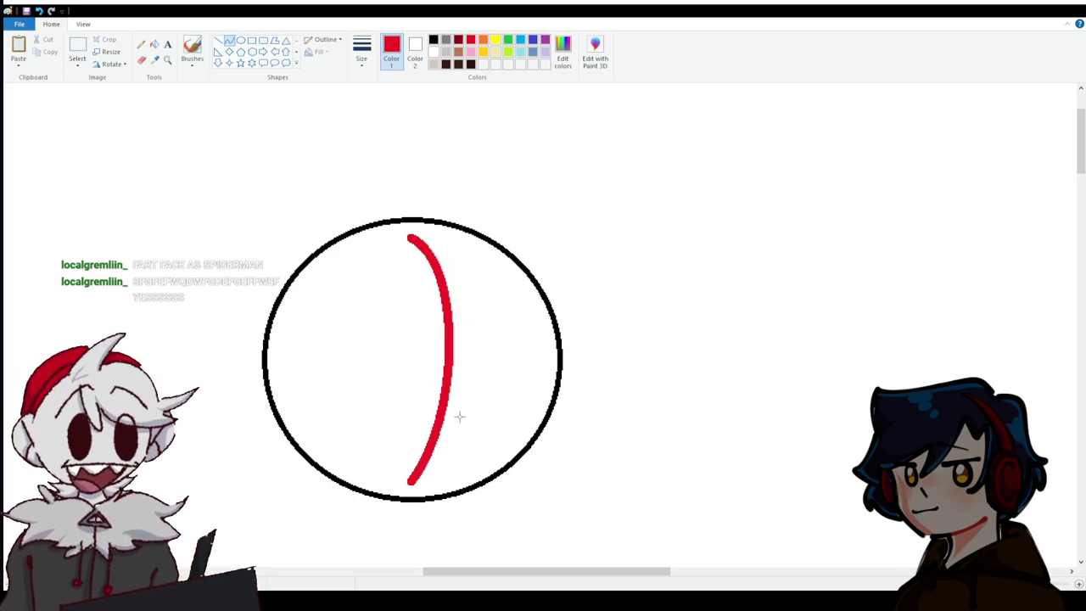
drag(294, 360, 550, 366)
drag(407, 363, 406, 331)
click(482, 330)
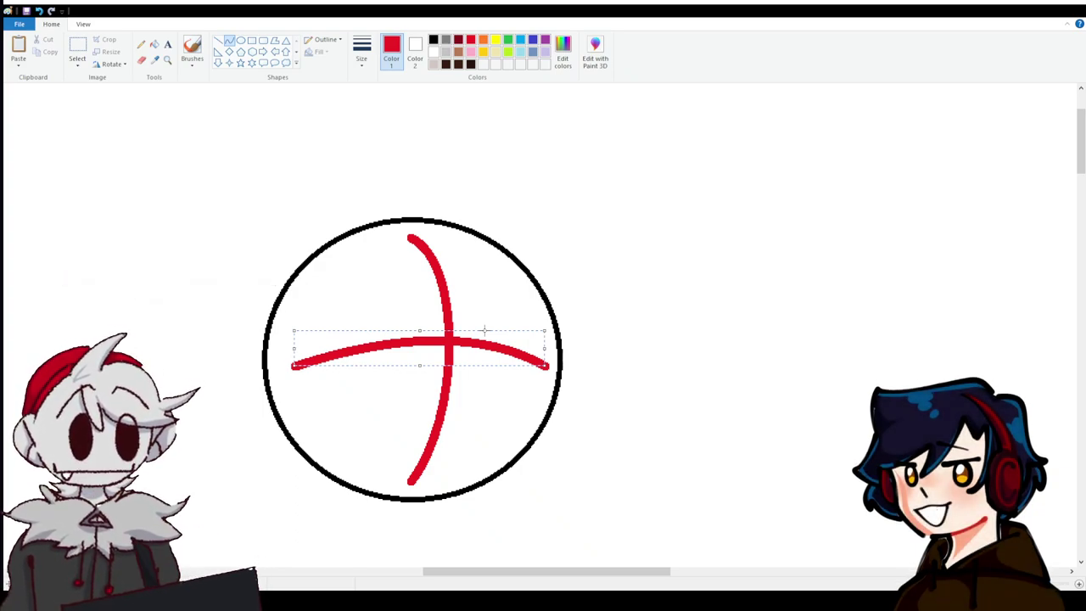
click(418, 267)
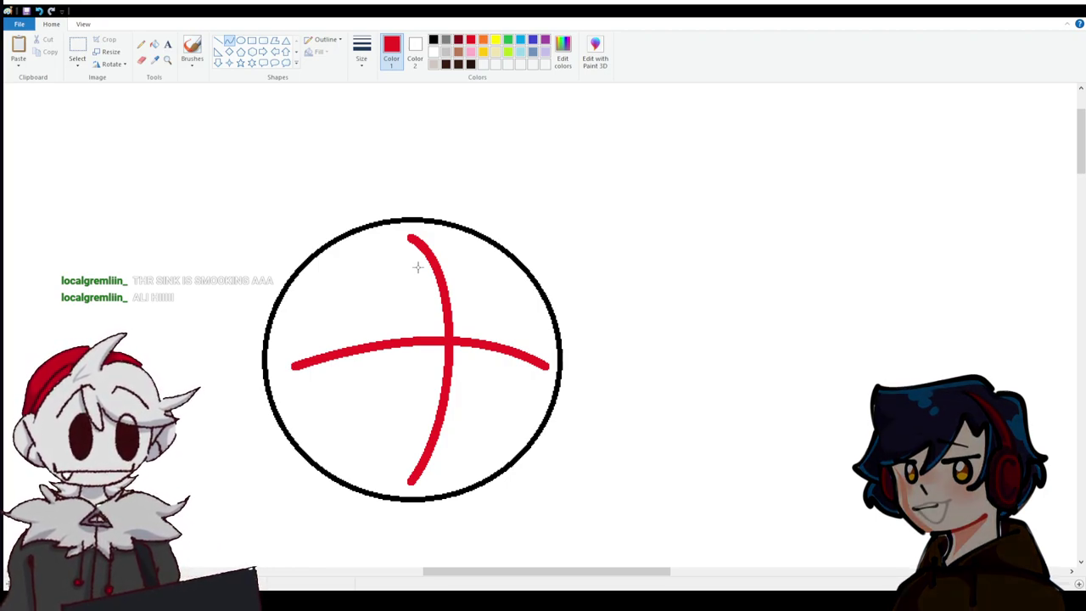
Draw a wide, shallow black shoulder curve bowed upward and centre it just below the head circle.
scroll(847, 516, down, 1)
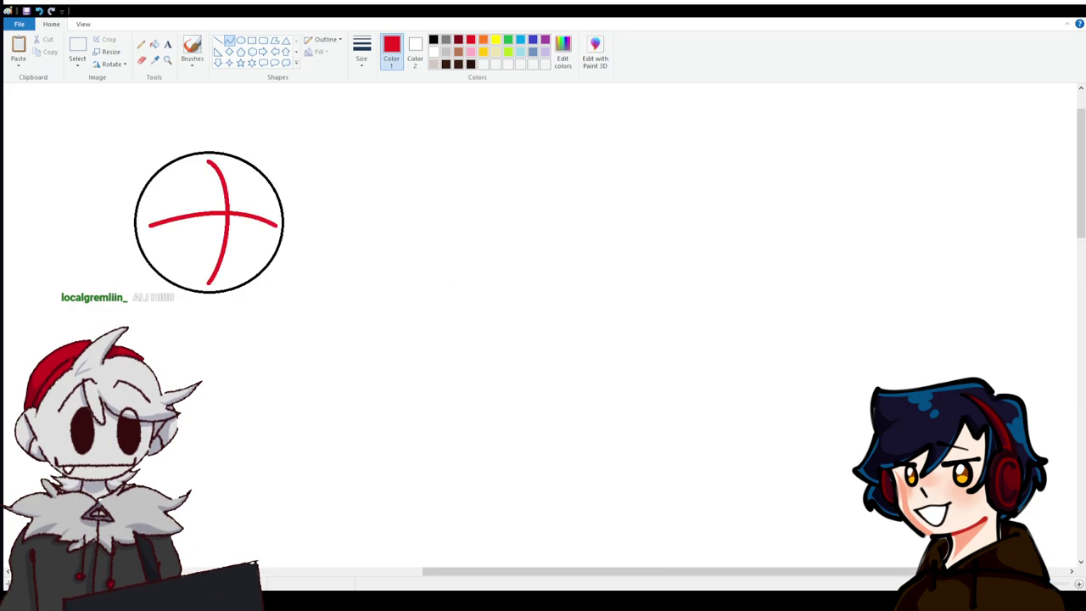
drag(478, 572, 404, 572)
click(434, 40)
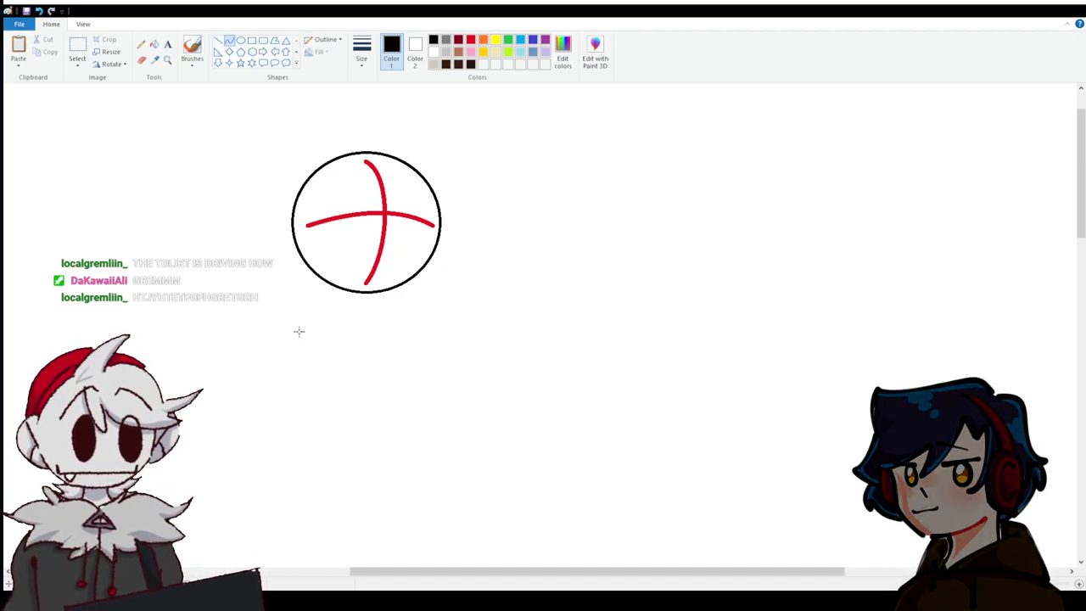
drag(253, 378, 521, 378)
drag(399, 373, 319, 346)
drag(449, 348, 473, 359)
drag(364, 341, 364, 352)
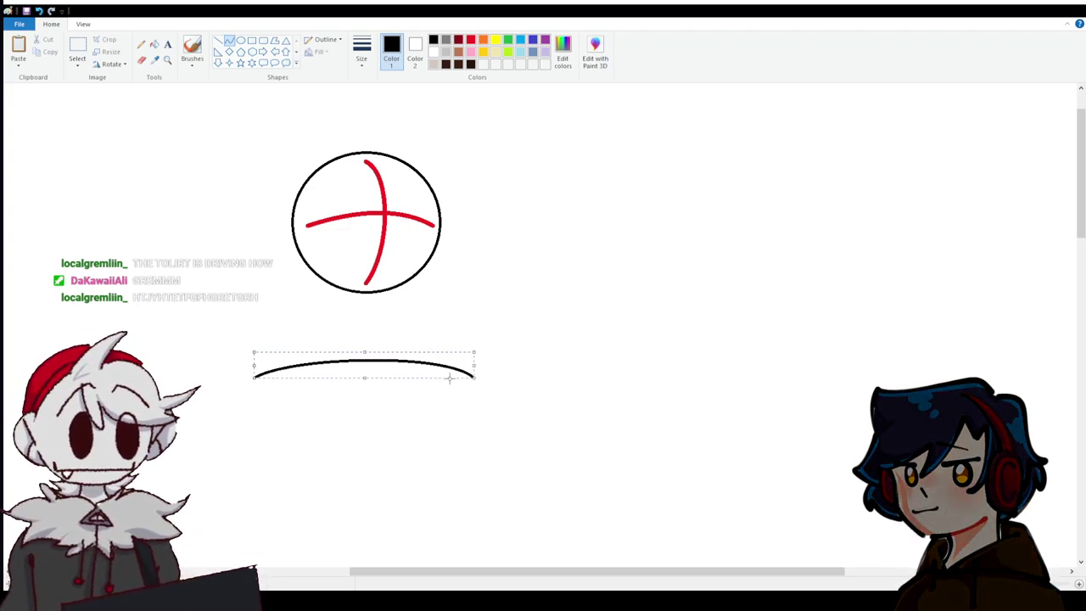
drag(475, 363, 459, 332)
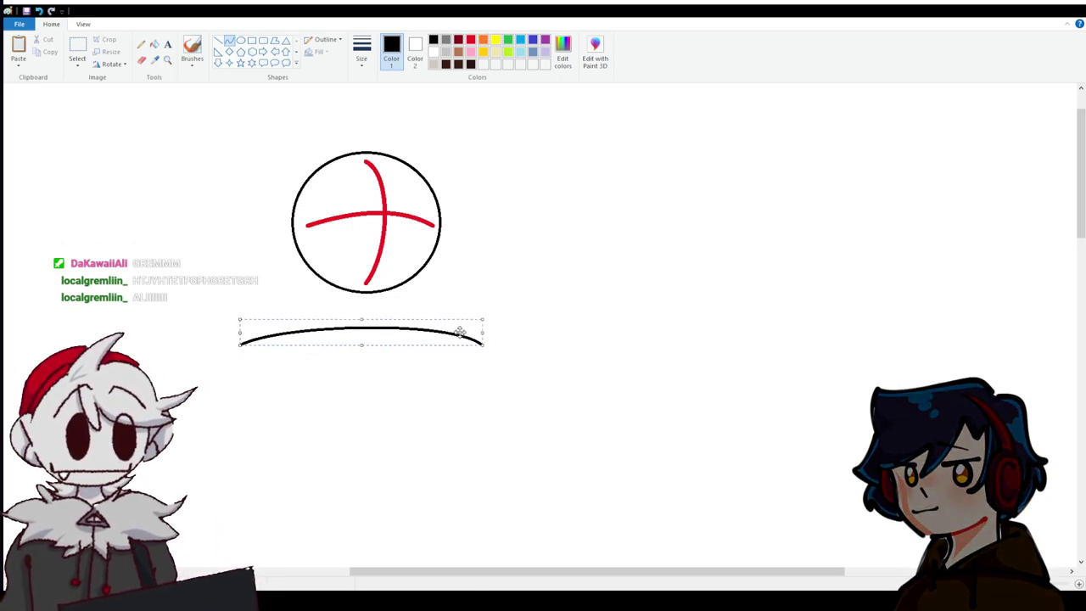
click(461, 285)
Draw an orange shoulder circle, about half the head's width, beneath the right end of the shoulder curve.
click(482, 45)
click(241, 40)
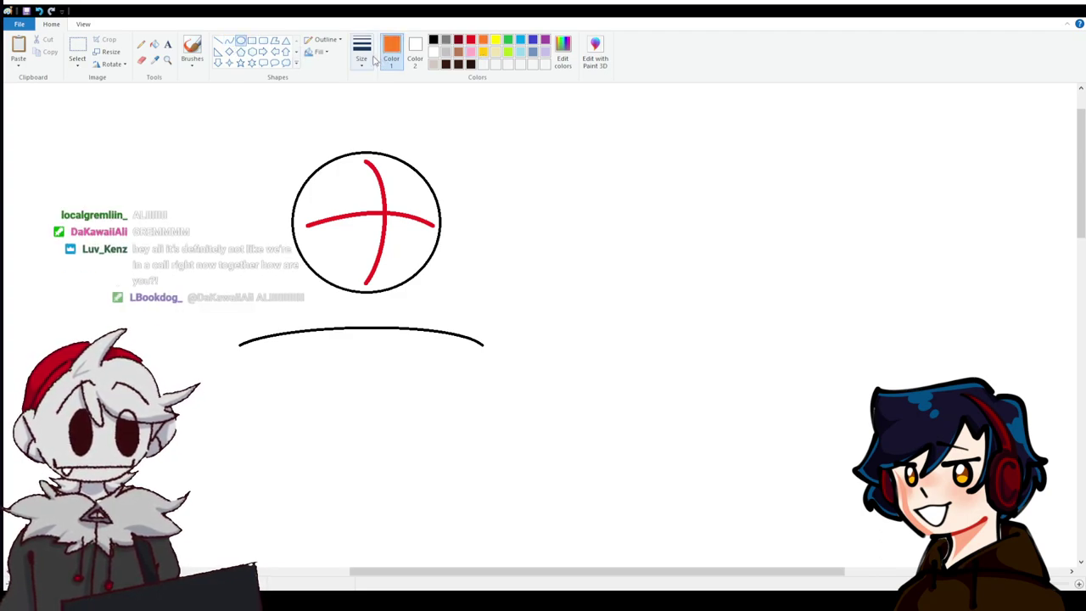
mouse_move(358, 338)
mouse_down()
mouse_move(449, 422)
mouse_move(427, 398)
mouse_move(431, 407)
mouse_move(488, 374)
mouse_move(479, 380)
mouse_up()
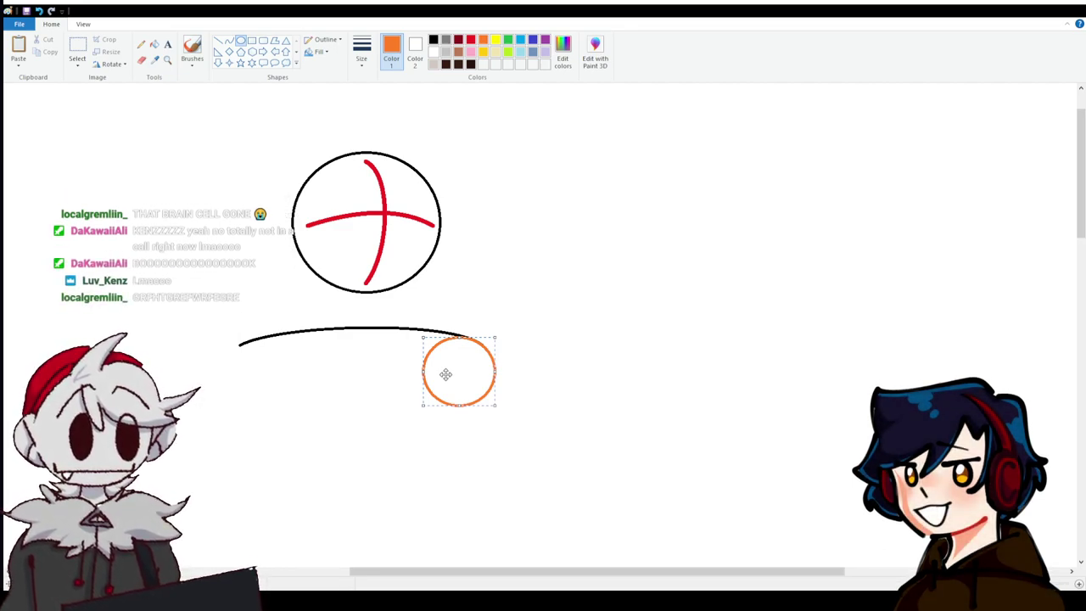
drag(451, 372, 451, 372)
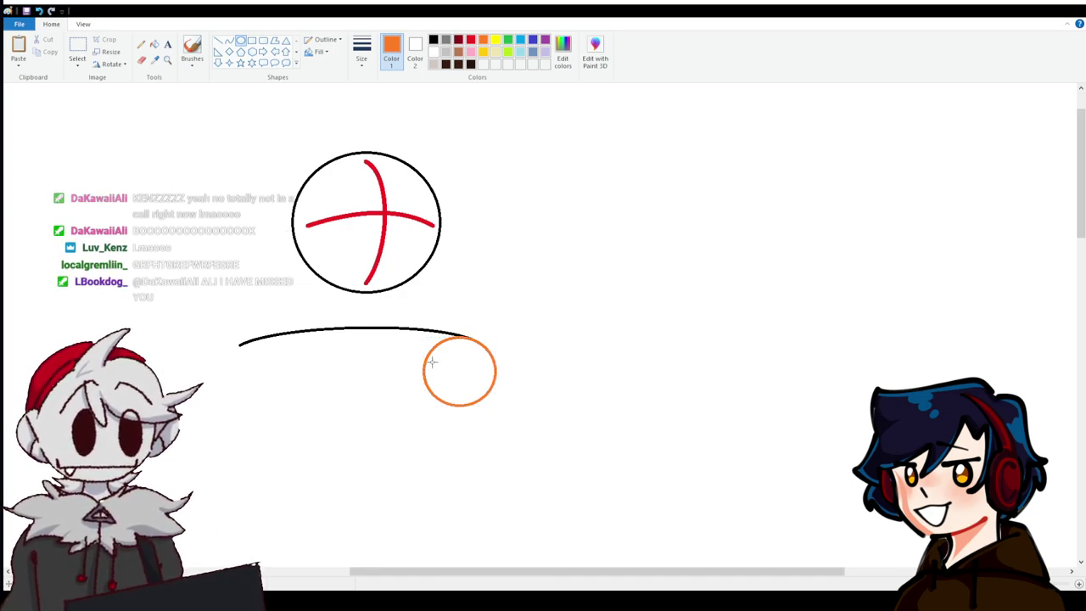
Draw a green circle exactly over the orange shoulder circle, matching its size.
click(508, 39)
drag(429, 340, 484, 406)
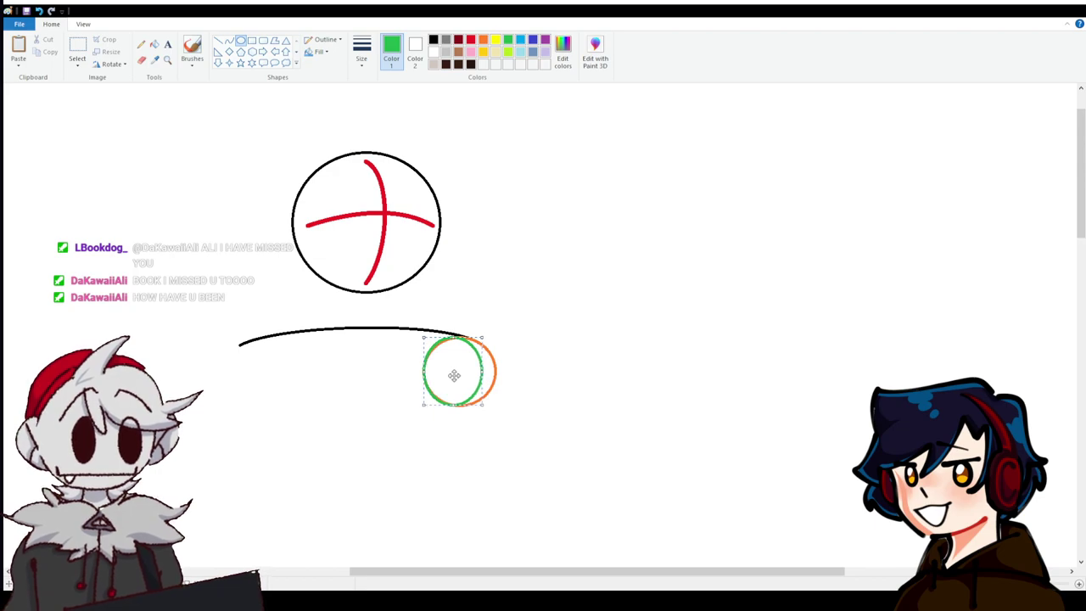
drag(484, 370, 497, 370)
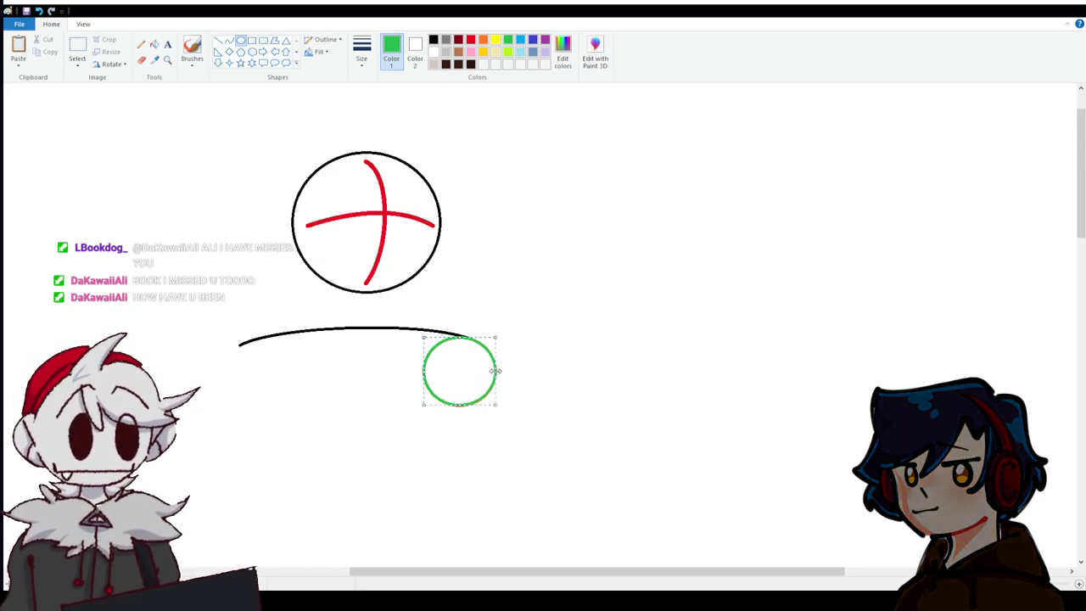
drag(460, 405, 460, 406)
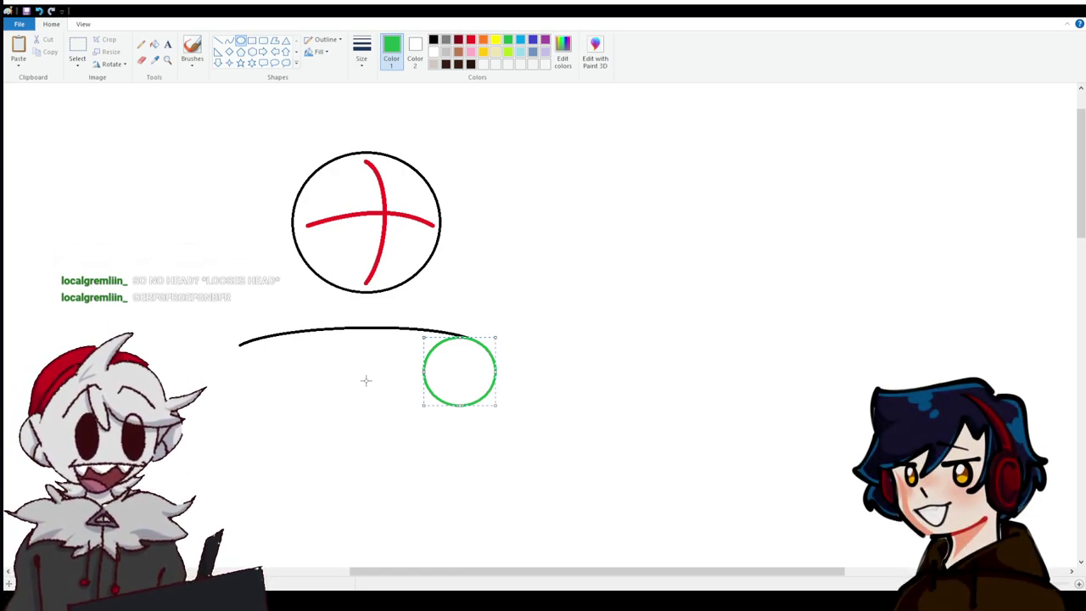
Move the green circle beneath the left end of the shoulder curve as the opposite shoulder joint.
key(Left)
key(Left)
key(Left)
key(Left)
key(Left)
key(Left)
key(Left)
key(Left)
key(Left)
key(Left)
key(Left)
key(Left)
key(Left)
key(Left)
key(Left)
key(Left)
key(Left)
key(Left)
key(Left)
key(Left)
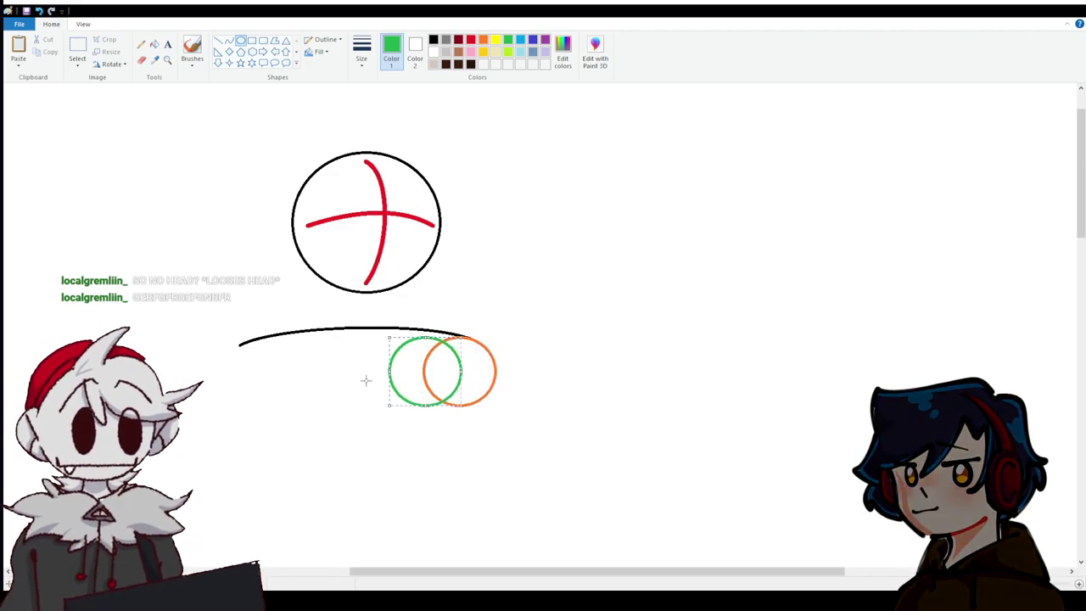
key(Left)
key(Left)
key(Left)
key(Left)
key(Left)
key(Left)
key(Left)
key(Left)
key(Left)
key(Left)
key(Left)
key(Left)
key(Left)
key(Left)
key(Left)
key(Left)
key(Left)
key(Left)
key(Left)
key(Left)
key(Right)
key(Right)
key(Right)
key(Down)
key(Down)
key(Down)
key(Left)
key(Left)
key(Left)
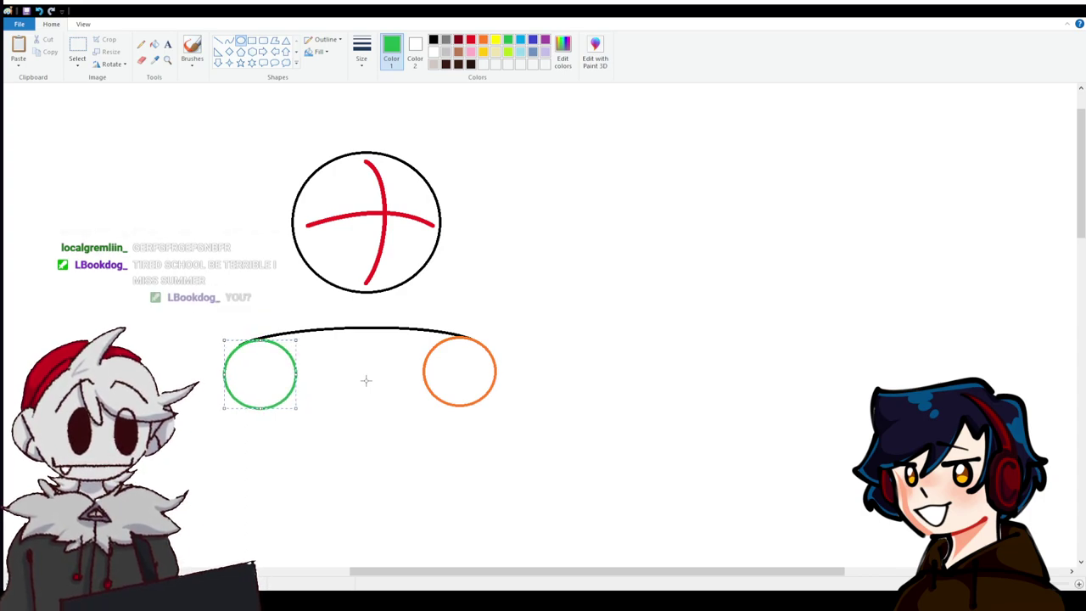
Nudge the green shoulder circle into line with the shoulder curve's left end and recolour it orange.
key(Left)
key(Left)
key(Up)
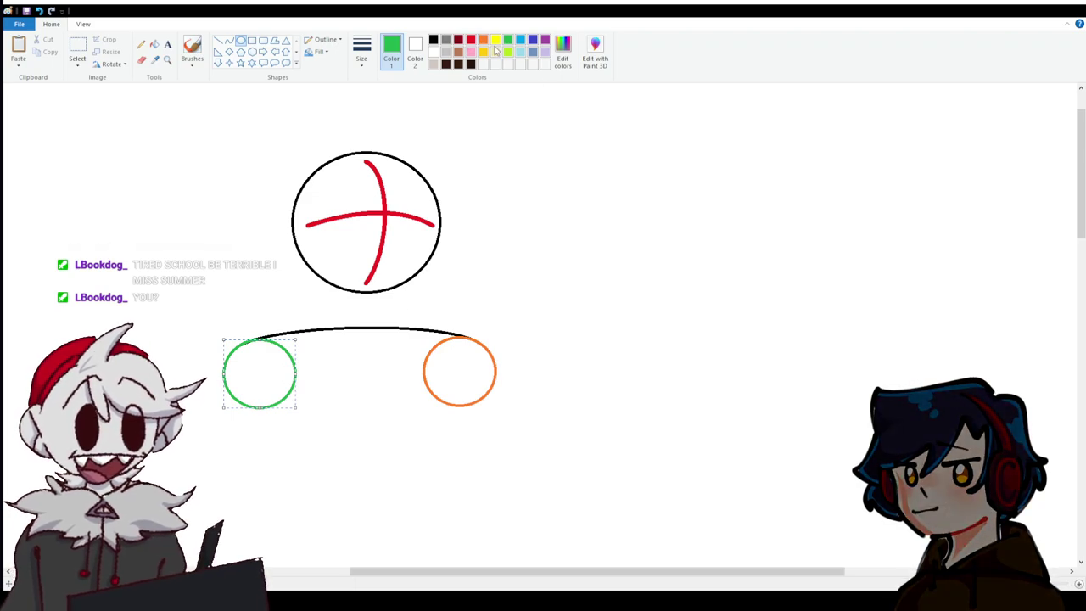
click(483, 40)
click(376, 388)
scroll(376, 388, down, 3)
click(229, 40)
click(433, 40)
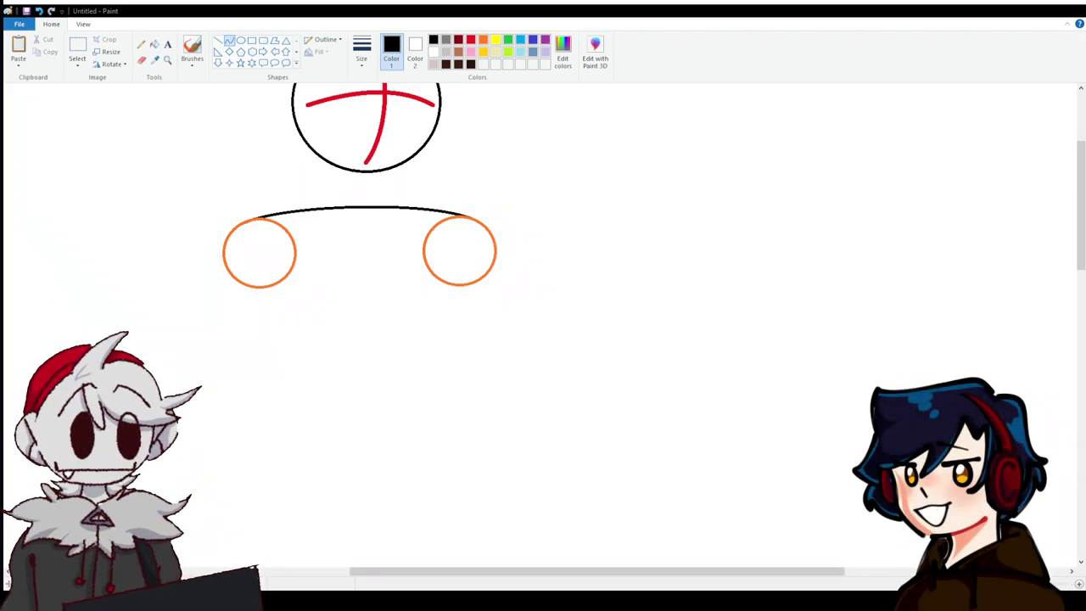
scroll(382, 225, up, 3)
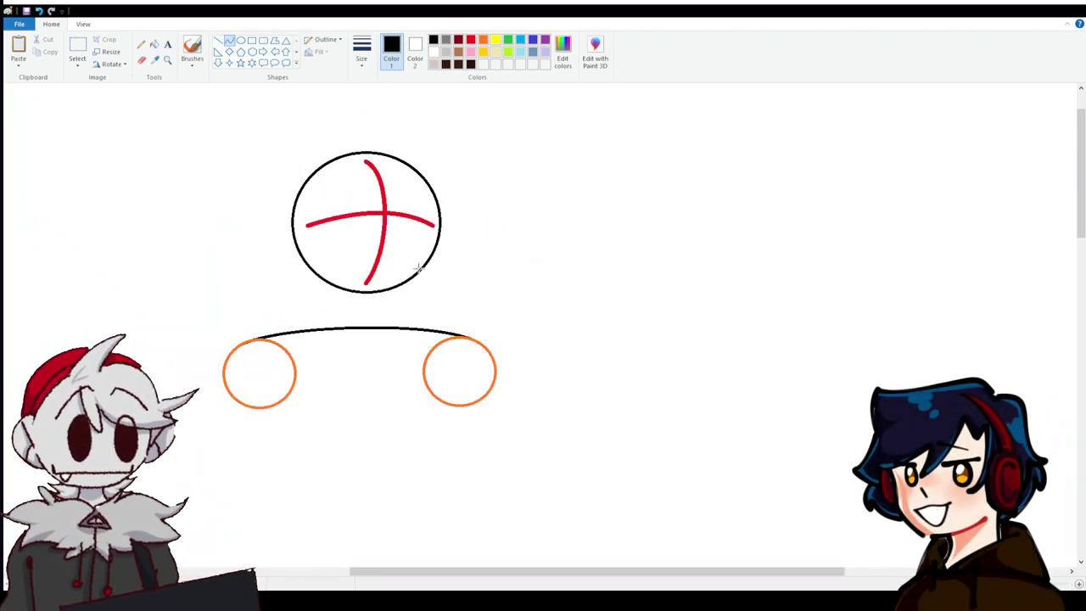
Shift the head circle and its red guide cross slightly left over the shoulder curve.
click(75, 47)
drag(270, 117, 469, 294)
key(Left)
key(Left)
key(Left)
key(Left)
key(Left)
key(Left)
key(Left)
key(Left)
key(Left)
key(Left)
key(Left)
key(Right)
key(Right)
key(Right)
key(Right)
key(Right)
key(Right)
key(Right)
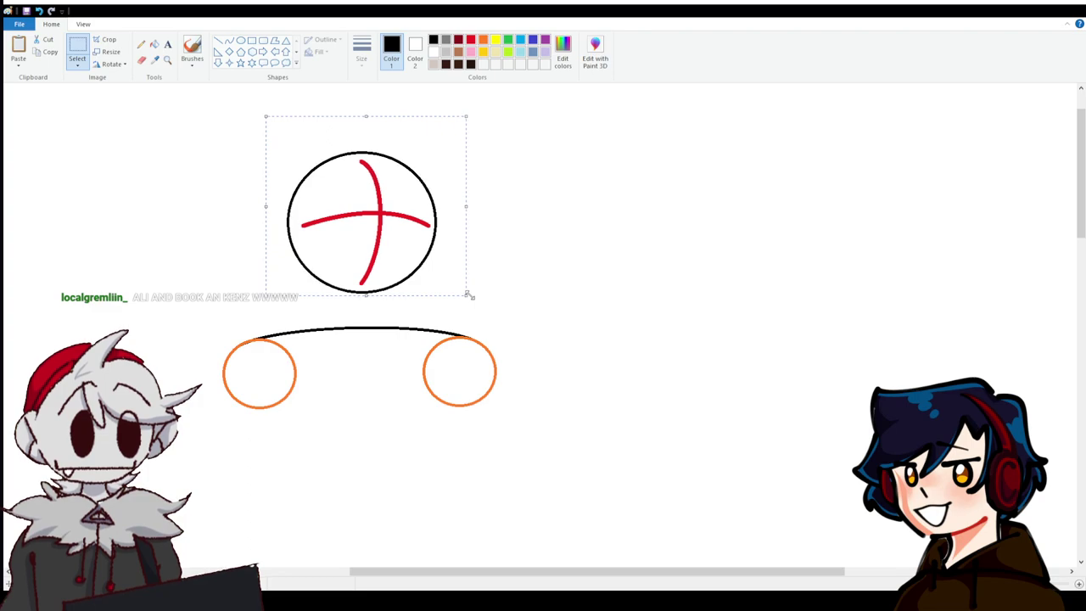
click(719, 338)
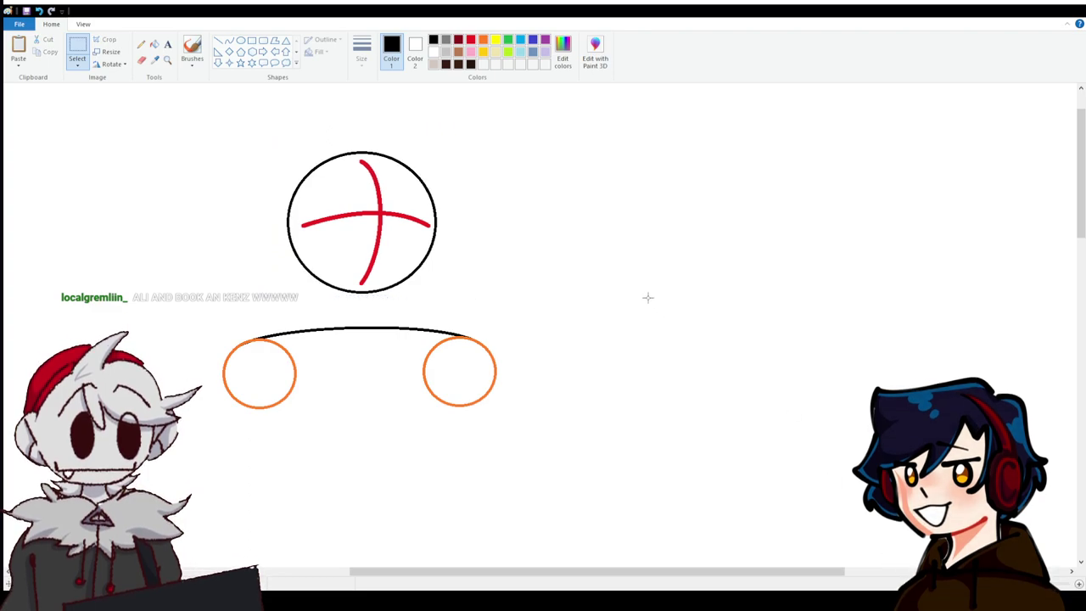
Try to draw a V-shaped black chest line from two curves meeting centrally below the shoulder circles, and undo it.
scroll(652, 301, down, 3)
click(219, 41)
click(230, 42)
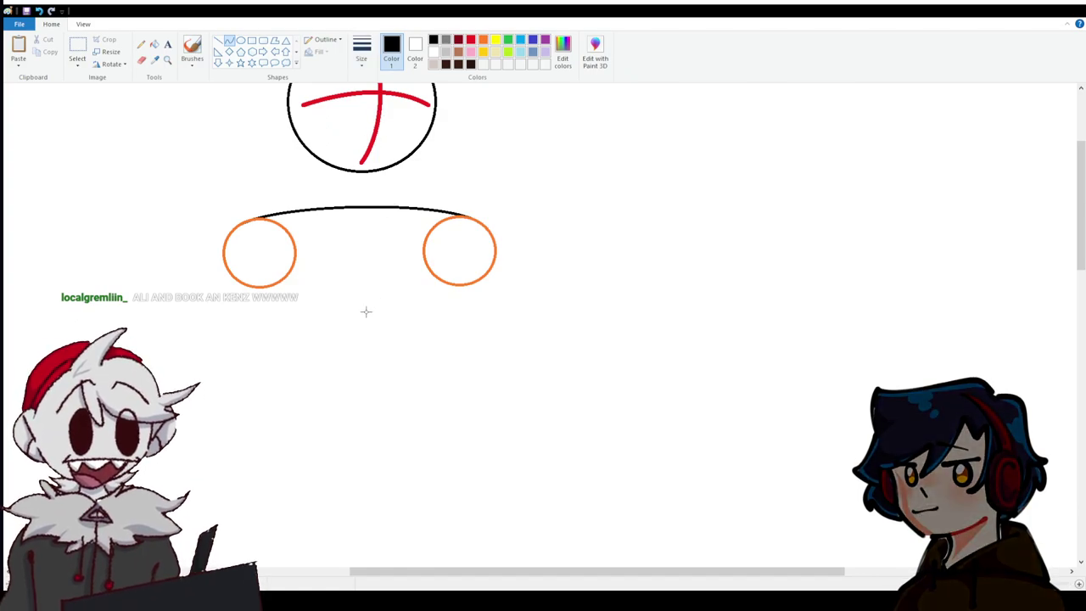
mouse_move(361, 338)
mouse_down()
mouse_move(280, 290)
mouse_move(298, 312)
mouse_up()
click(377, 339)
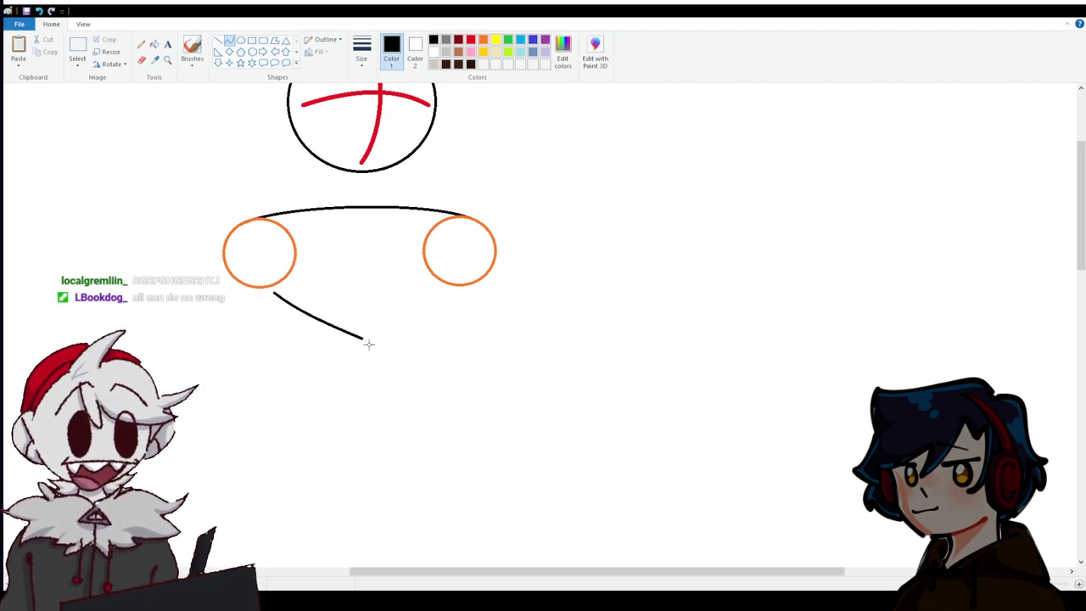
mouse_move(362, 337)
mouse_down()
mouse_move(442, 291)
mouse_move(384, 327)
mouse_move(417, 311)
mouse_up()
scroll(434, 325, up, 3)
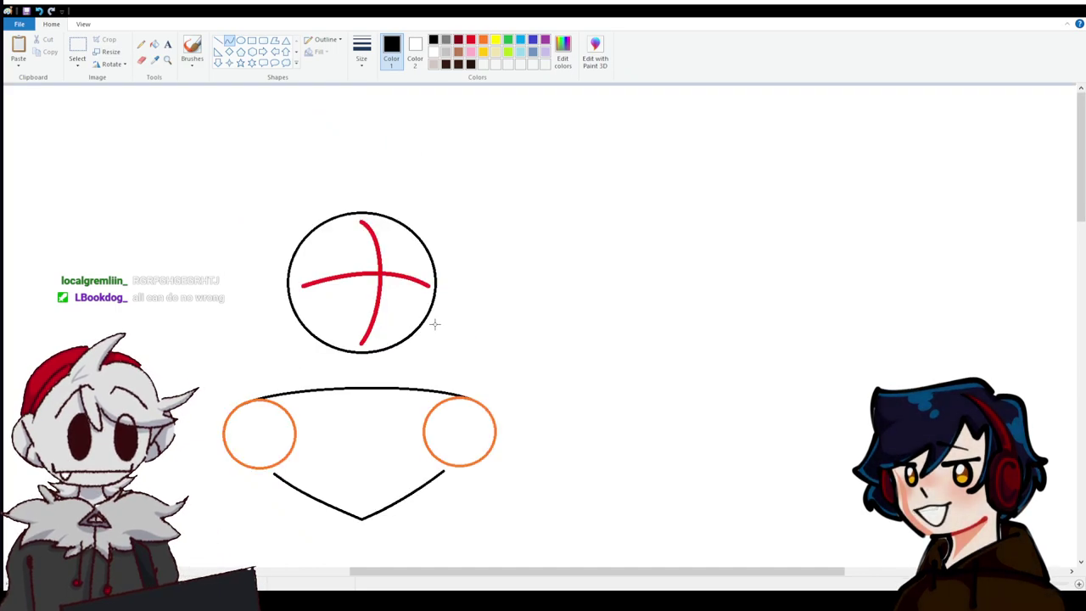
scroll(434, 323, down, 4)
click(39, 10)
click(39, 10)
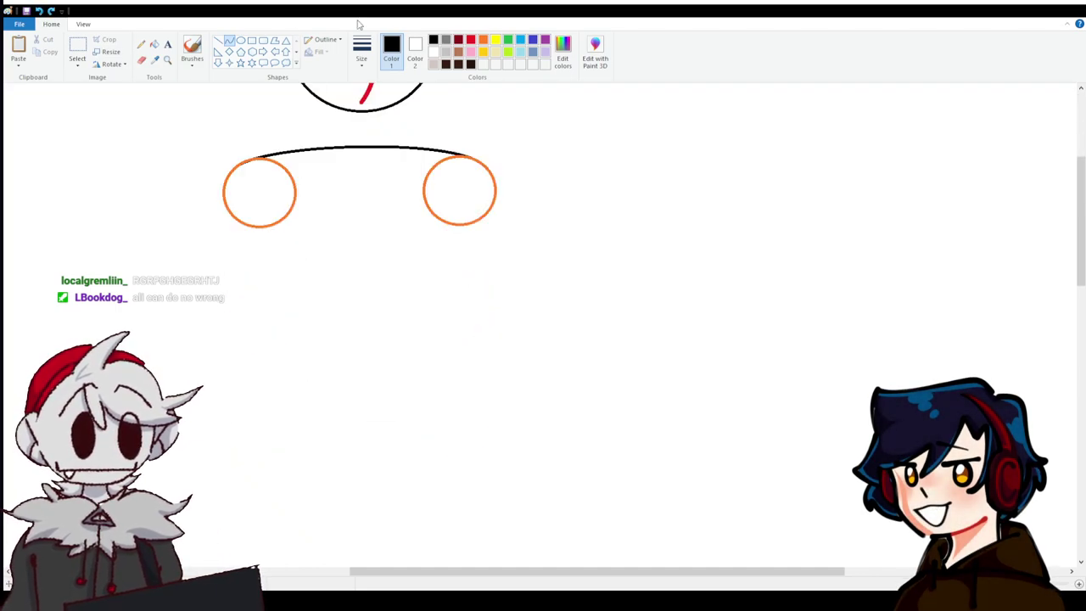
Draw a green chest circle, a little larger than a shoulder circle, overlapping the lower left of the right shoulder circle.
click(508, 40)
click(241, 40)
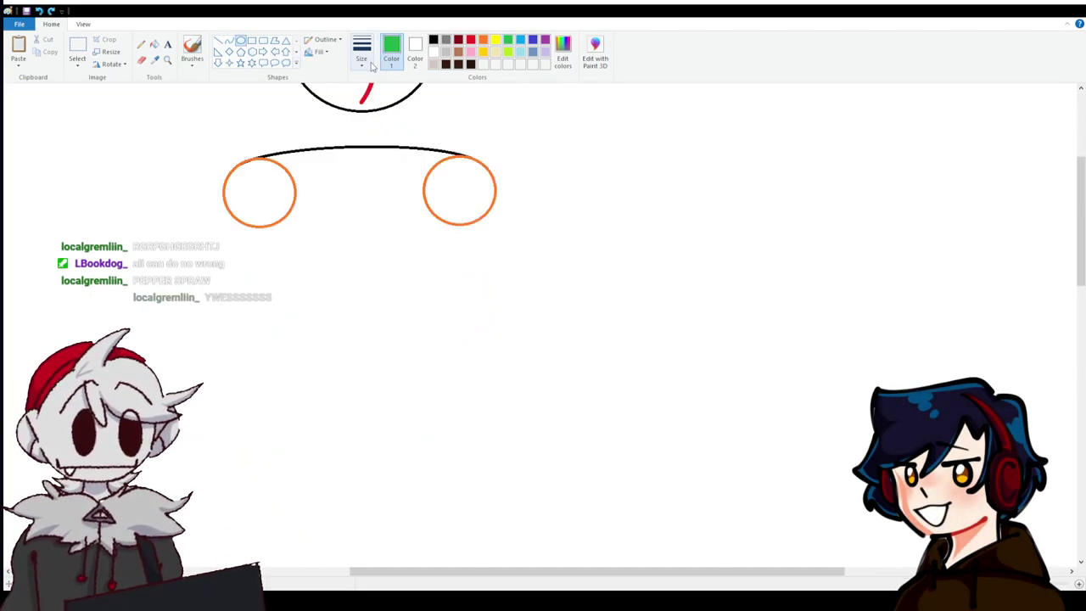
drag(455, 192, 359, 281)
drag(415, 252, 426, 241)
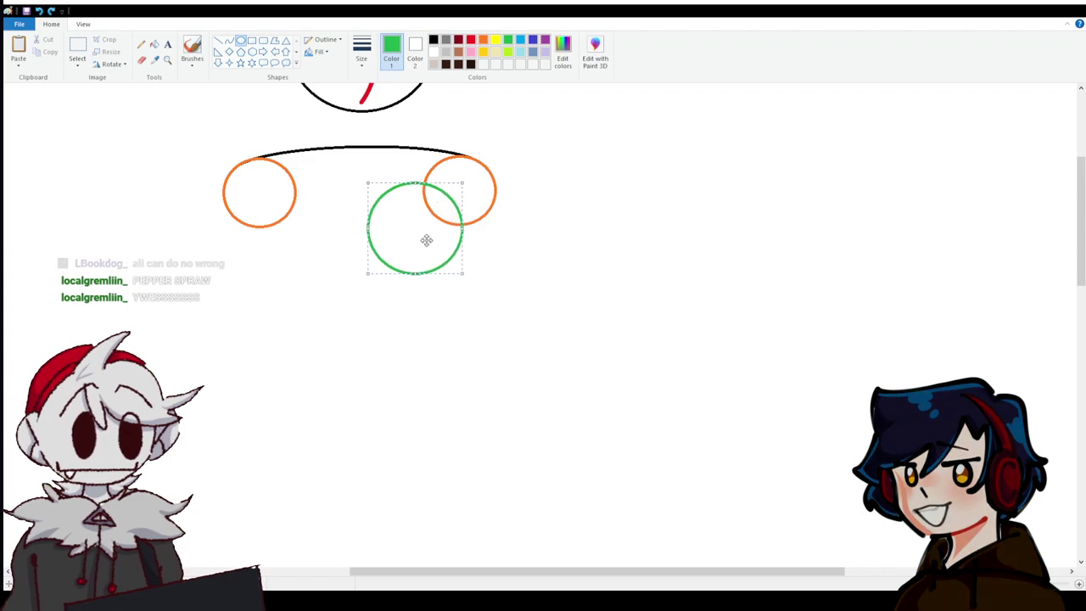
scroll(426, 241, up, 3)
click(335, 294)
Draw a gold circle matching the green chest circle's size and place it directly beside it, under the left shoulder circle.
click(483, 52)
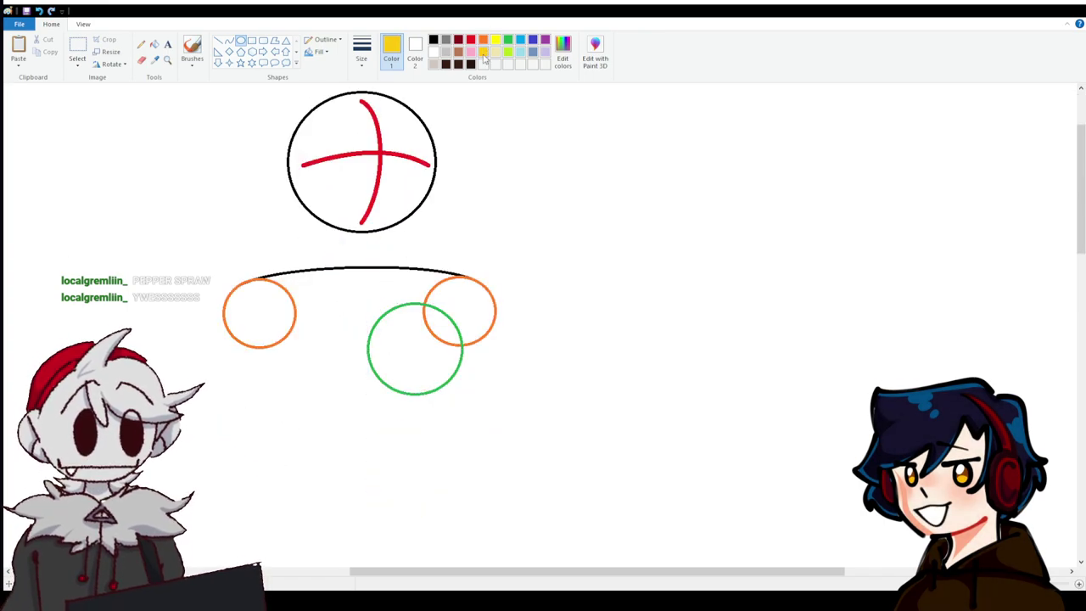
drag(374, 306, 461, 394)
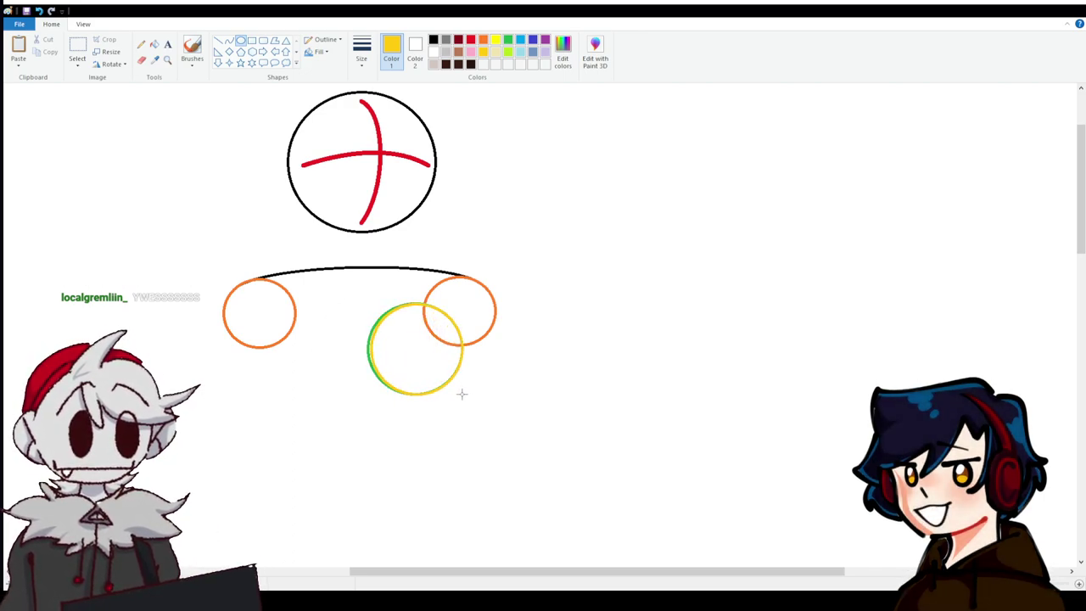
drag(366, 347, 331, 337)
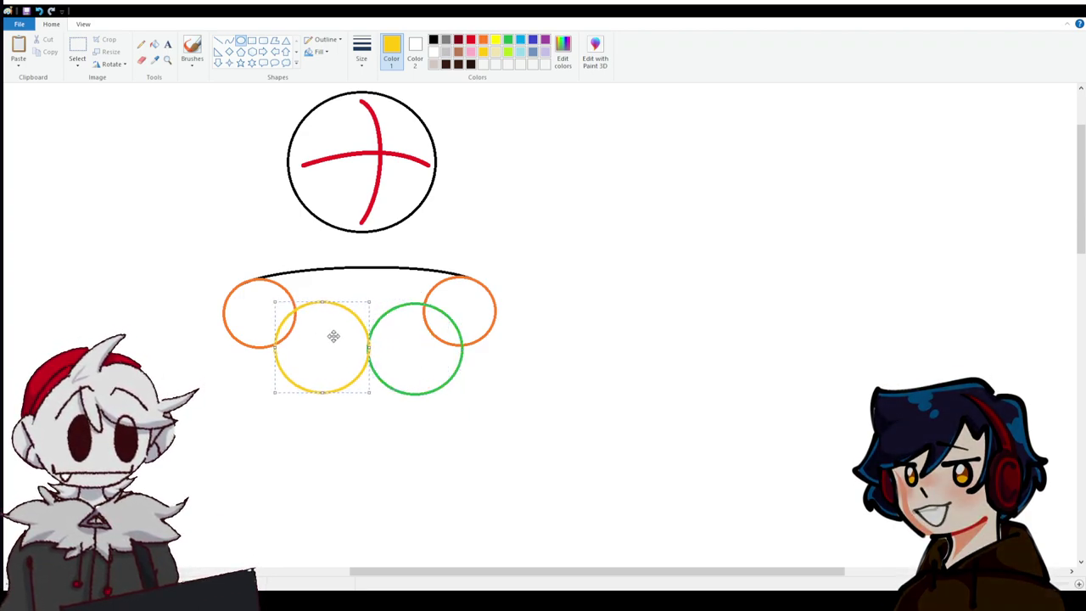
Fine-align the gold circle level with the green chest circle so their edges touch, and recolour it green.
click(1078, 584)
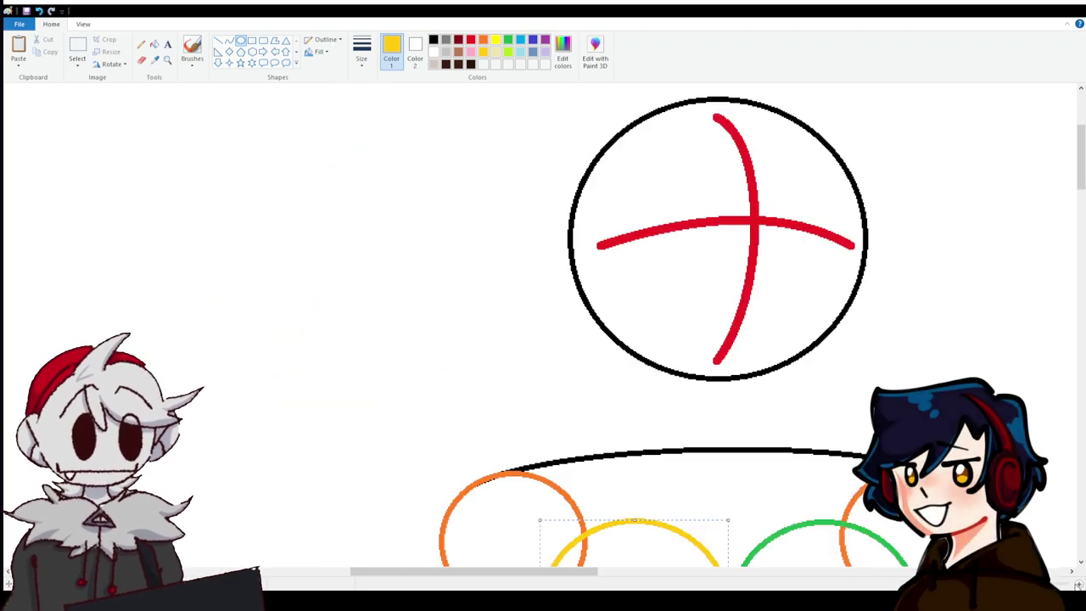
scroll(885, 373, down, 3)
drag(695, 363, 696, 365)
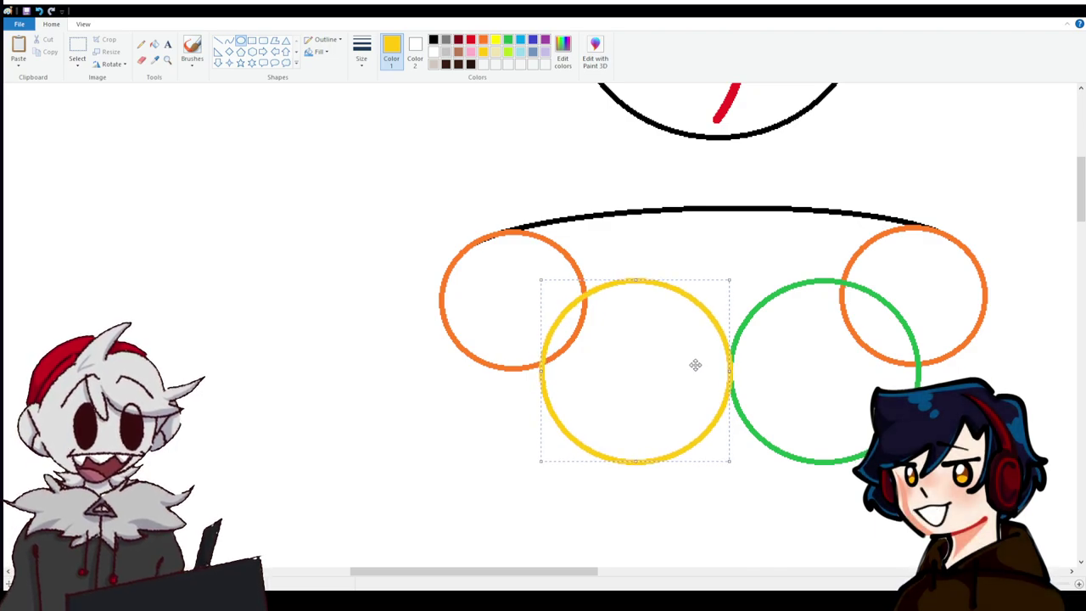
click(506, 44)
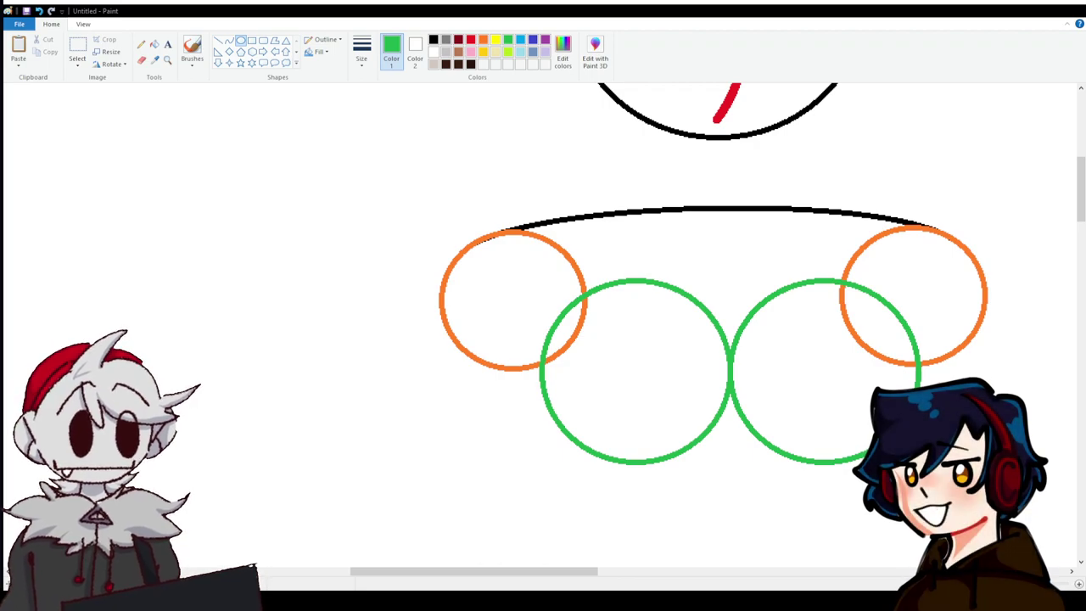
Draw a black curve for the torso's left side, slanting inward from beneath the left shoulder circle to the waist.
scroll(543, 325, up, 4)
scroll(543, 325, down, 7)
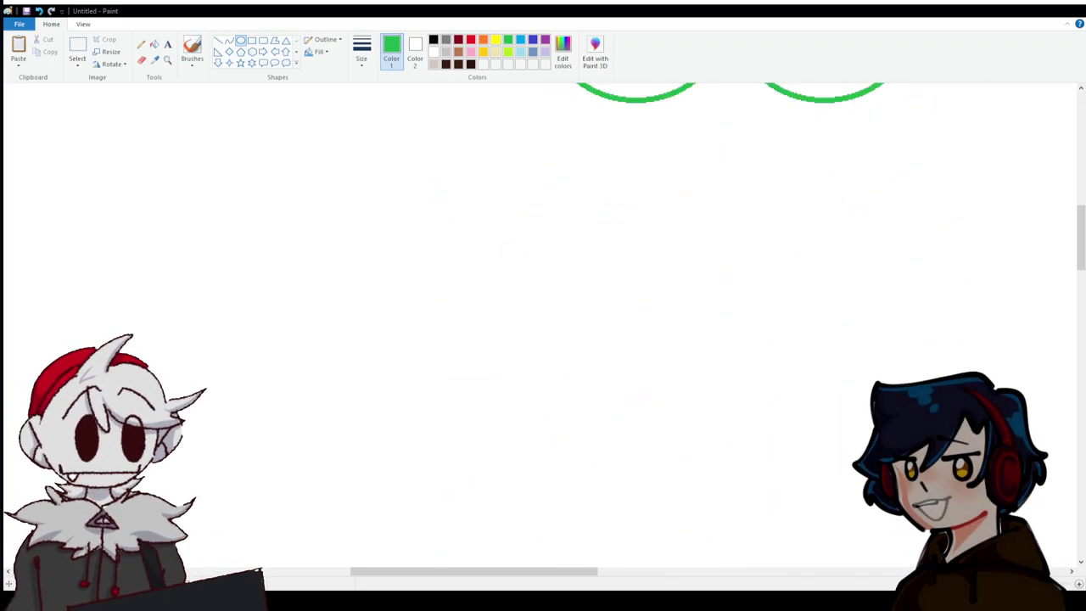
scroll(543, 324, up, 2)
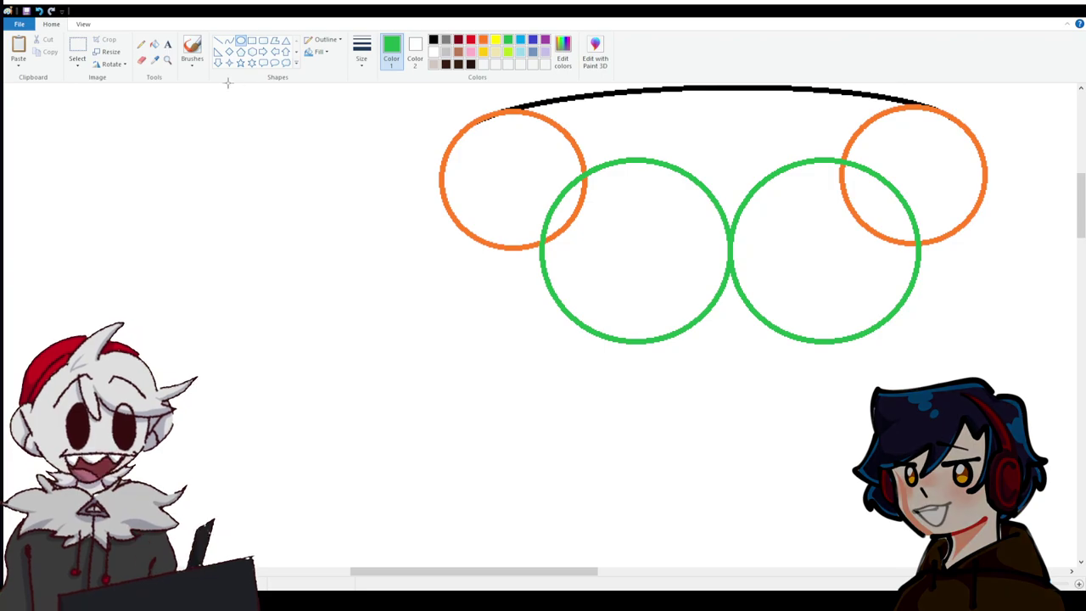
click(435, 42)
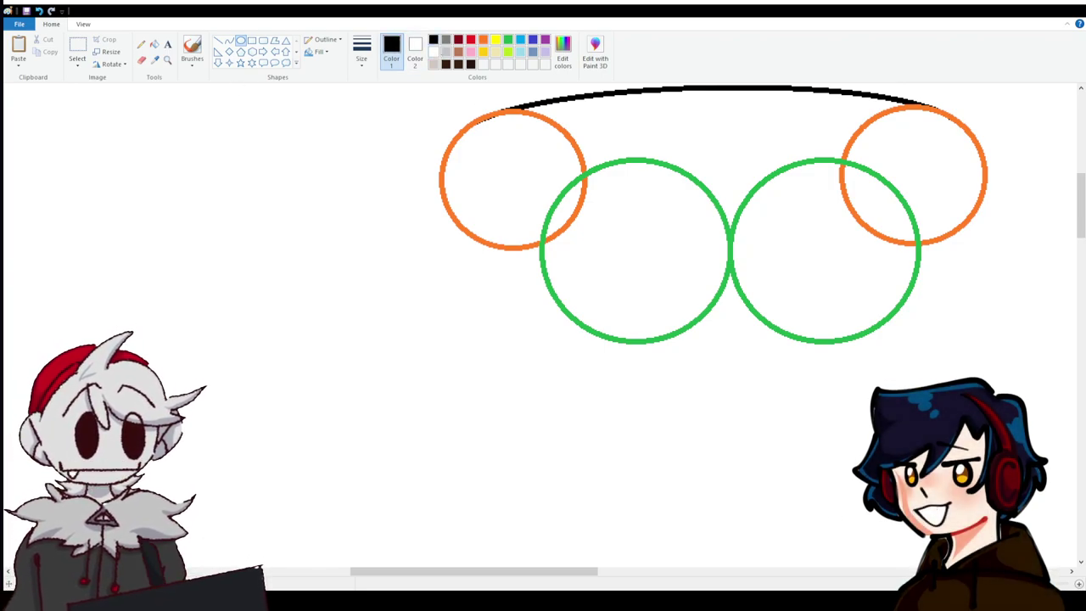
scroll(332, 392, down, 1)
click(230, 41)
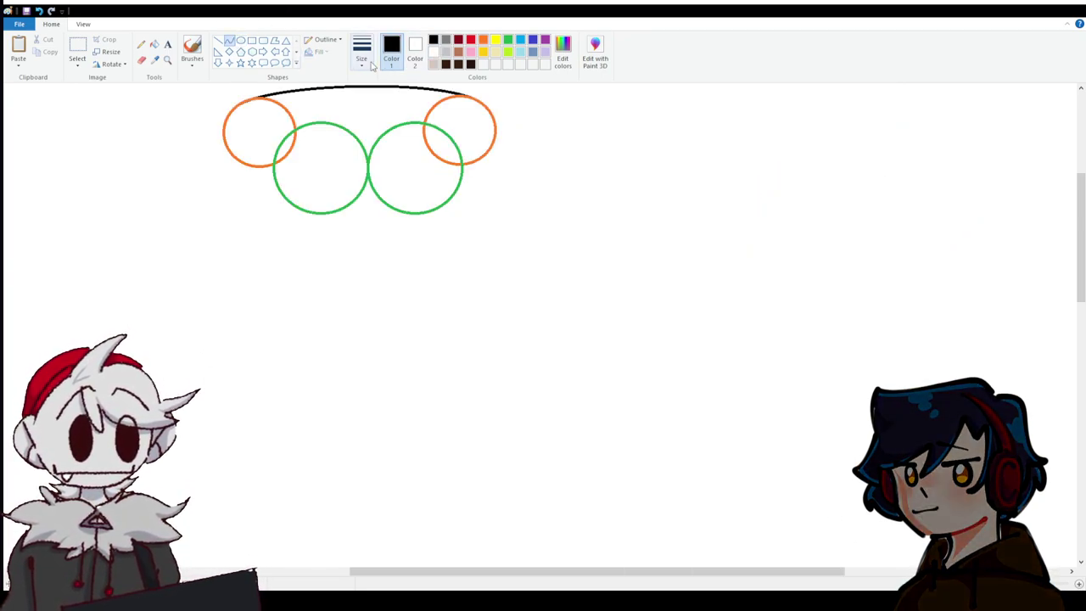
drag(265, 172, 280, 213)
click(276, 254)
drag(284, 219, 283, 214)
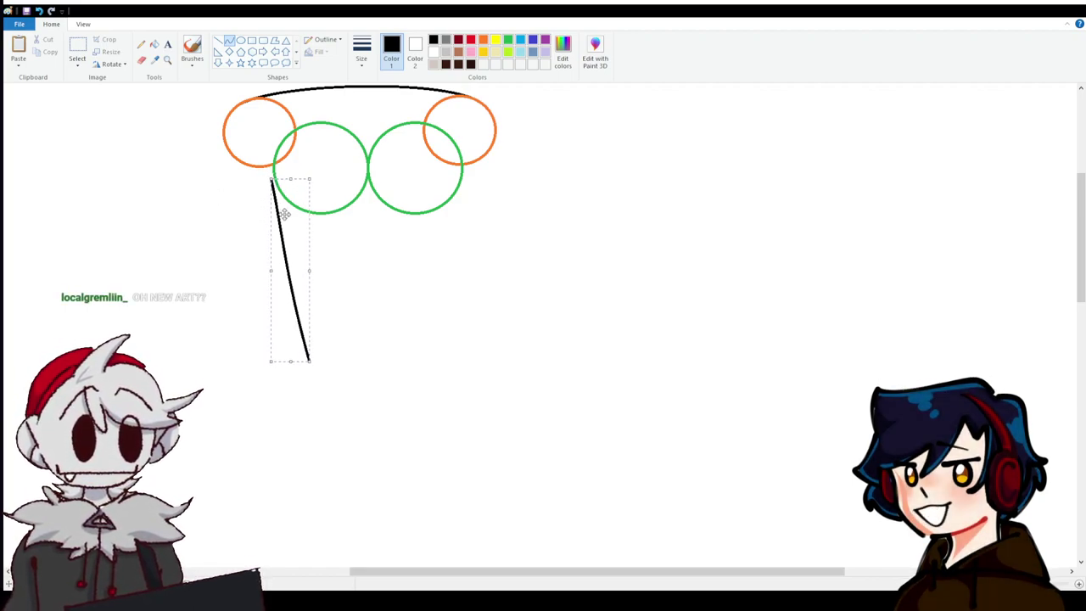
drag(314, 363, 307, 338)
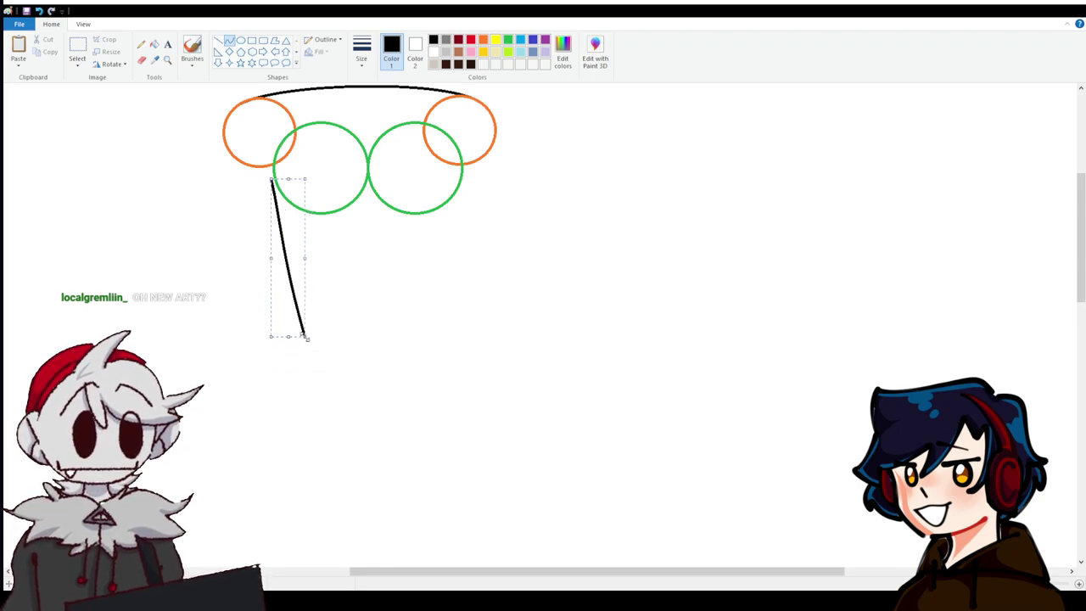
Draw the torso's right side as a black curve from the right chest circle inward to the same waist height, leaving no stray dot.
mouse_move(444, 206)
mouse_down()
mouse_move(429, 332)
mouse_move(419, 333)
mouse_up()
mouse_move(422, 329)
mouse_down()
mouse_move(448, 232)
mouse_move(425, 328)
mouse_up()
click(352, 317)
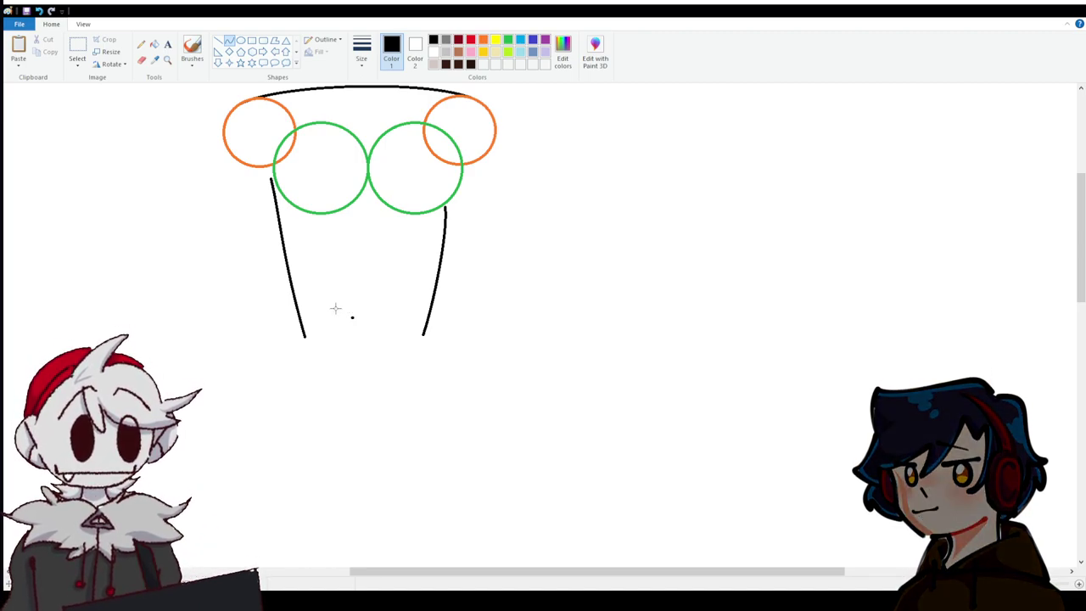
scroll(335, 309, up, 3)
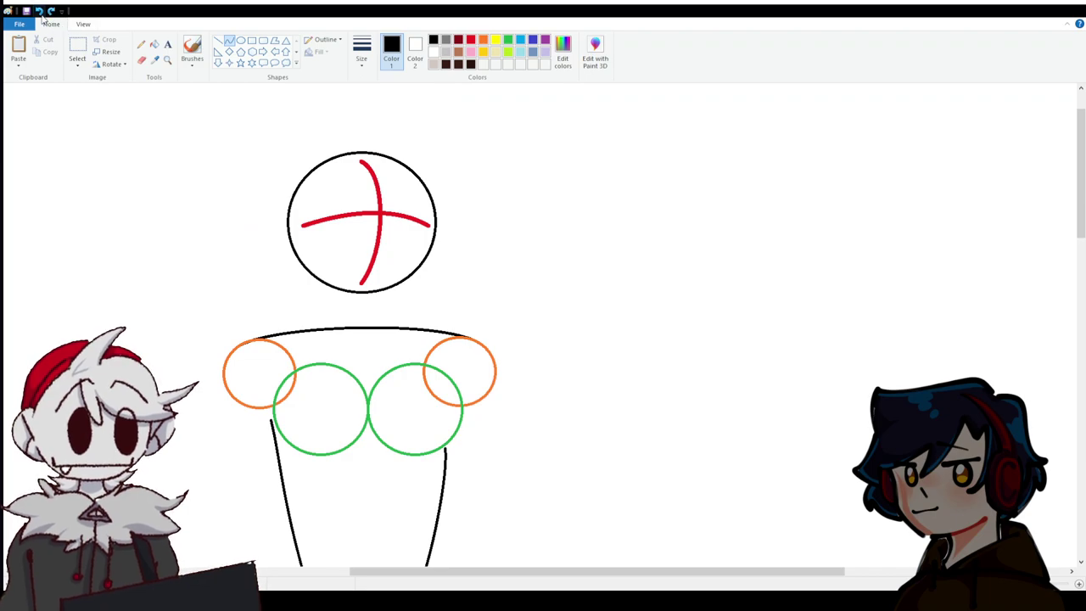
Draw black hip curves flaring outward and down from the waist end of each torso side to equal depth.
scroll(529, 308, down, 5)
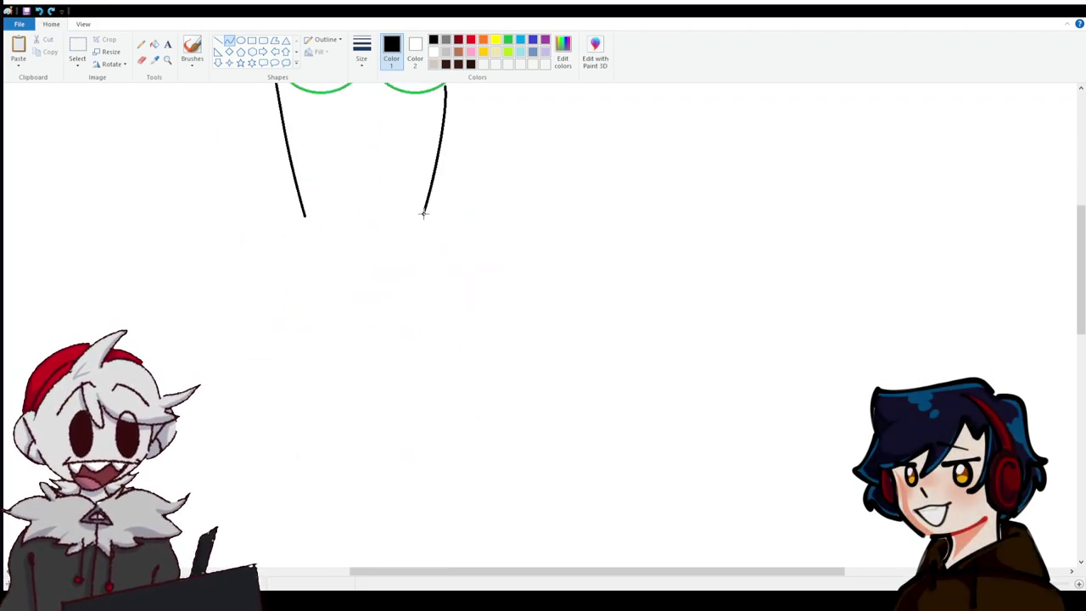
drag(422, 213, 461, 387)
drag(437, 273, 457, 298)
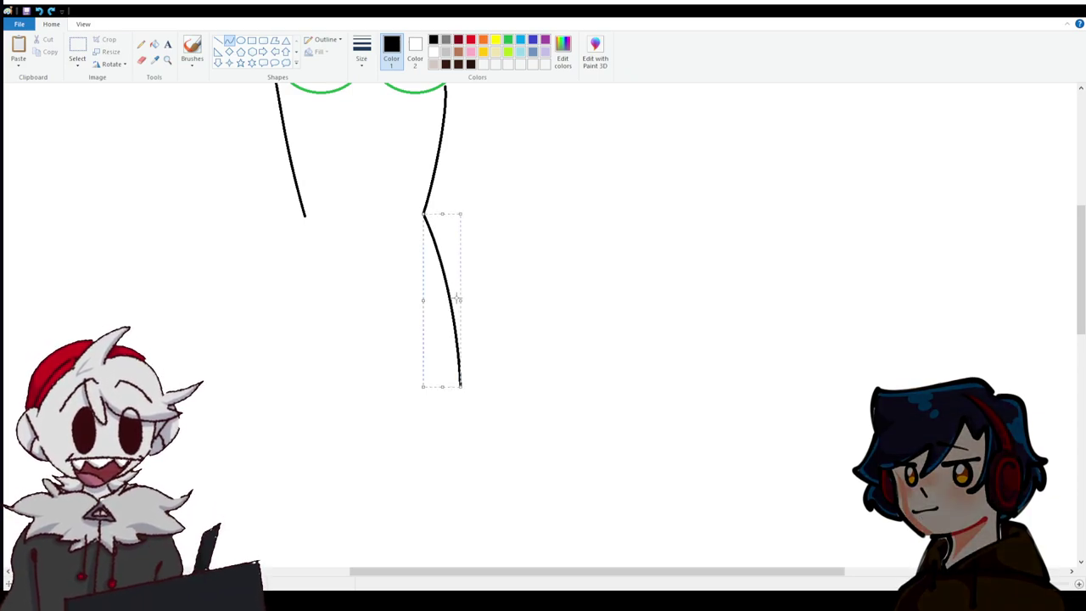
drag(304, 216, 271, 383)
mouse_move(285, 312)
mouse_down()
mouse_move(275, 300)
mouse_move(293, 255)
mouse_move(282, 307)
mouse_up()
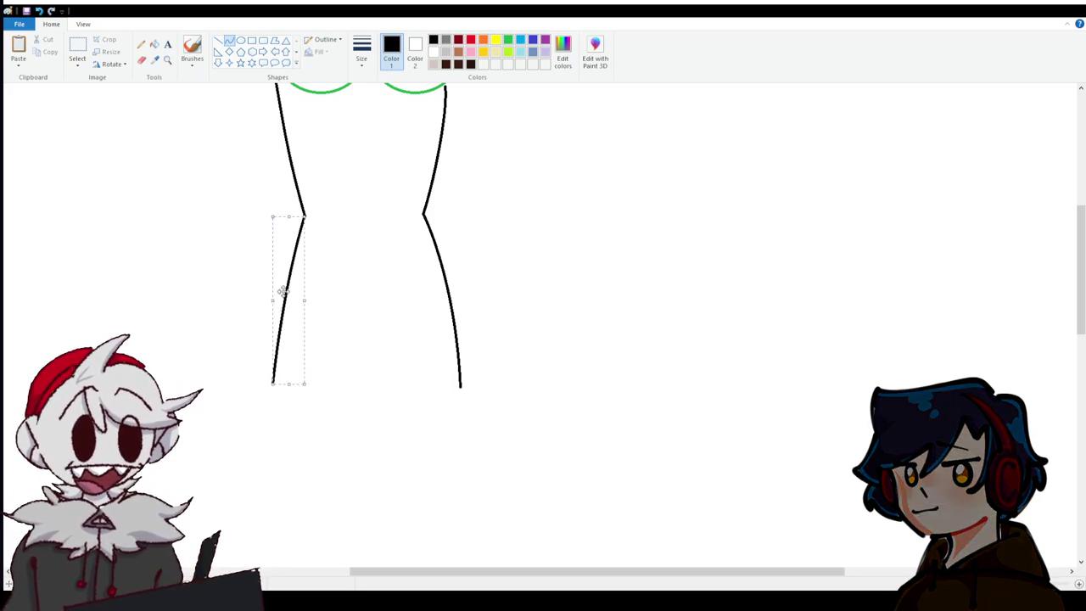
Join the two waist points with a thinner black line bowed slightly downward.
scroll(528, 388, up, 4)
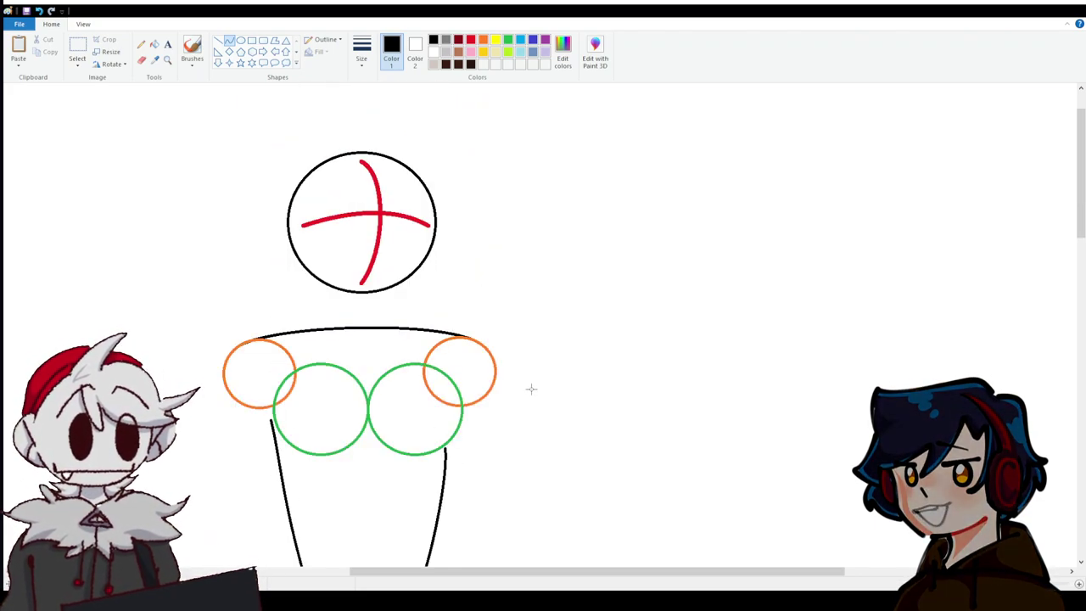
scroll(488, 373, down, 3)
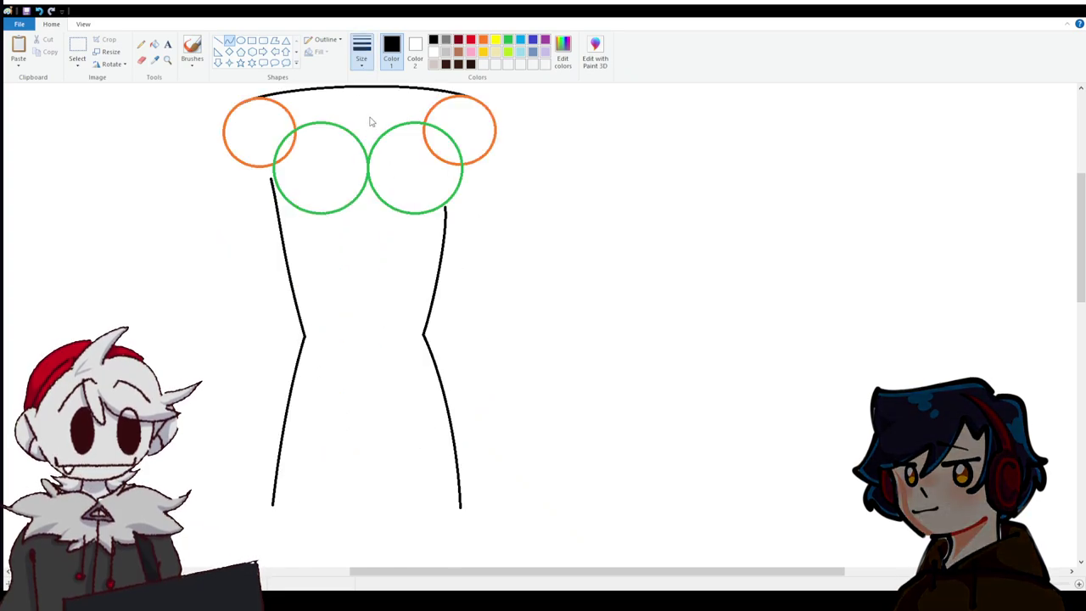
drag(304, 336, 422, 336)
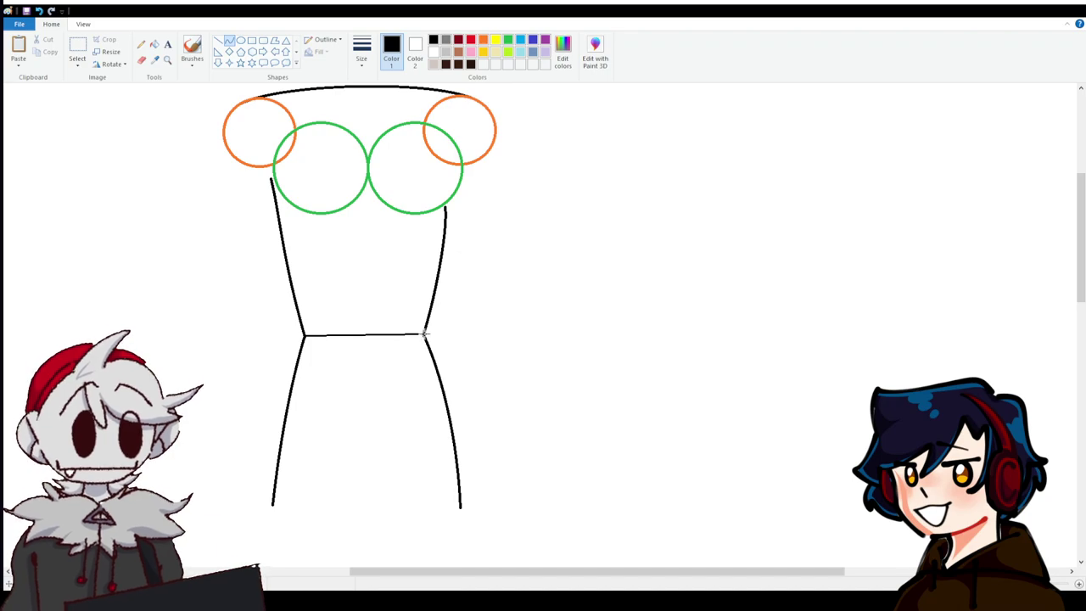
drag(348, 337, 381, 346)
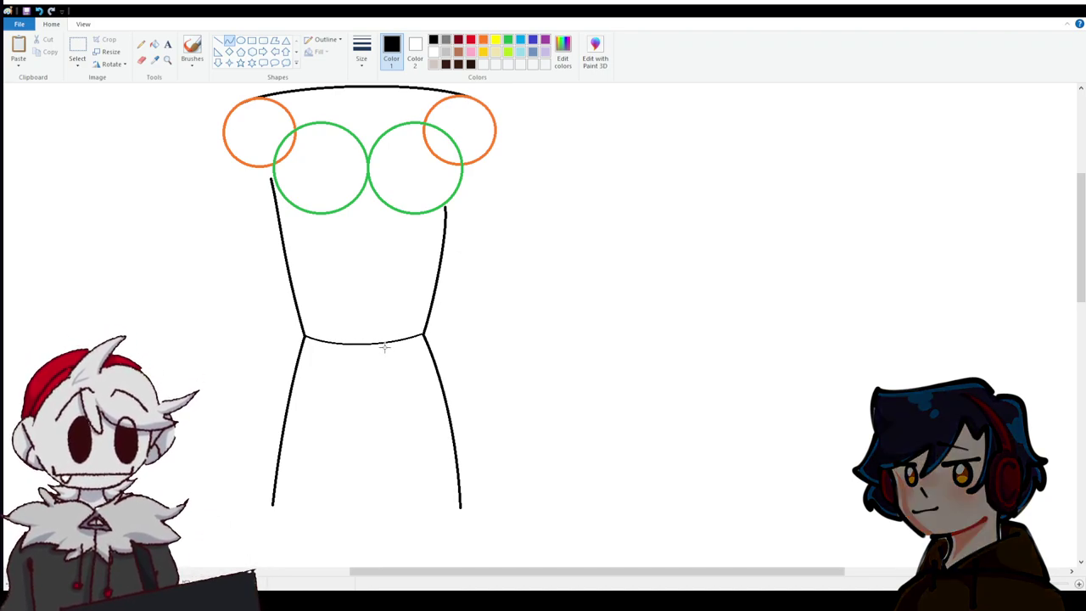
scroll(364, 308, up, 5)
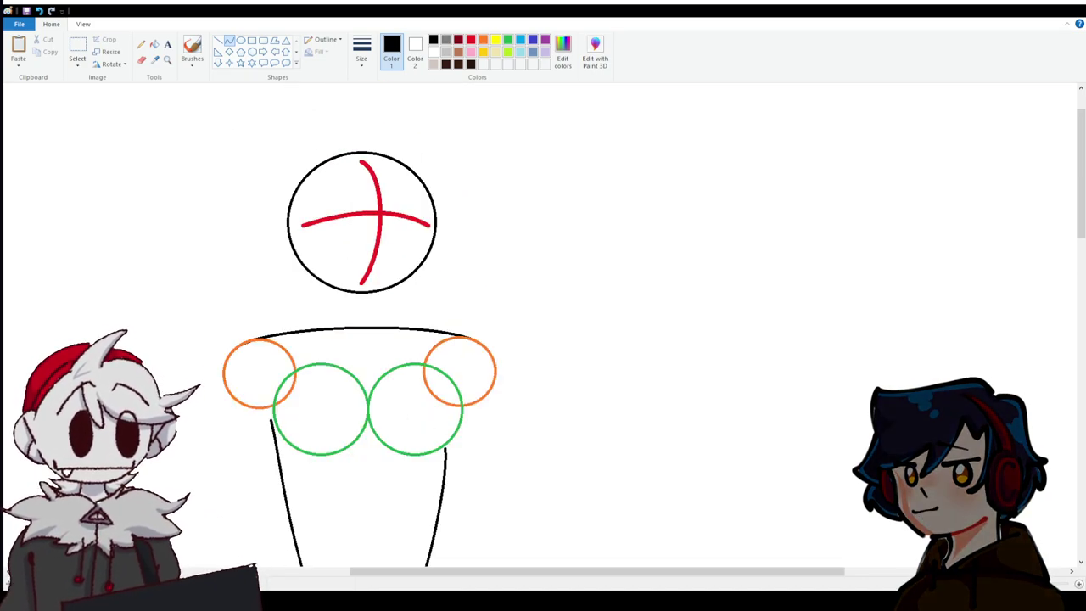
scroll(219, 309, down, 5)
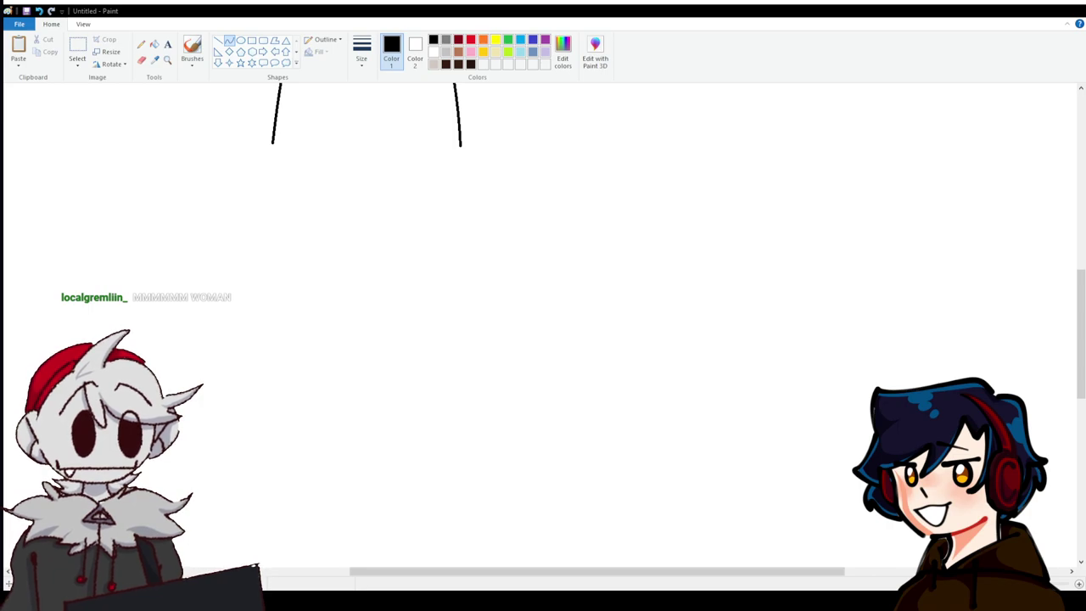
scroll(543, 322, up, 5)
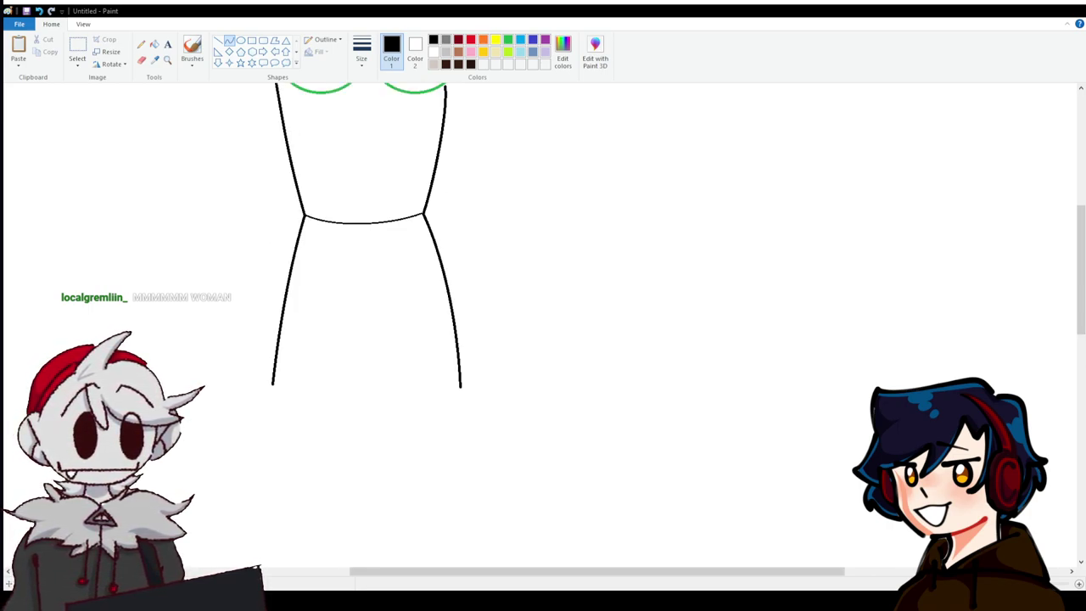
Draw a green circle at the lower end of the right hip curve, sized and placed so its outer edge meets that curve.
scroll(543, 322, up, 4)
scroll(543, 322, down, 5)
click(508, 39)
click(241, 40)
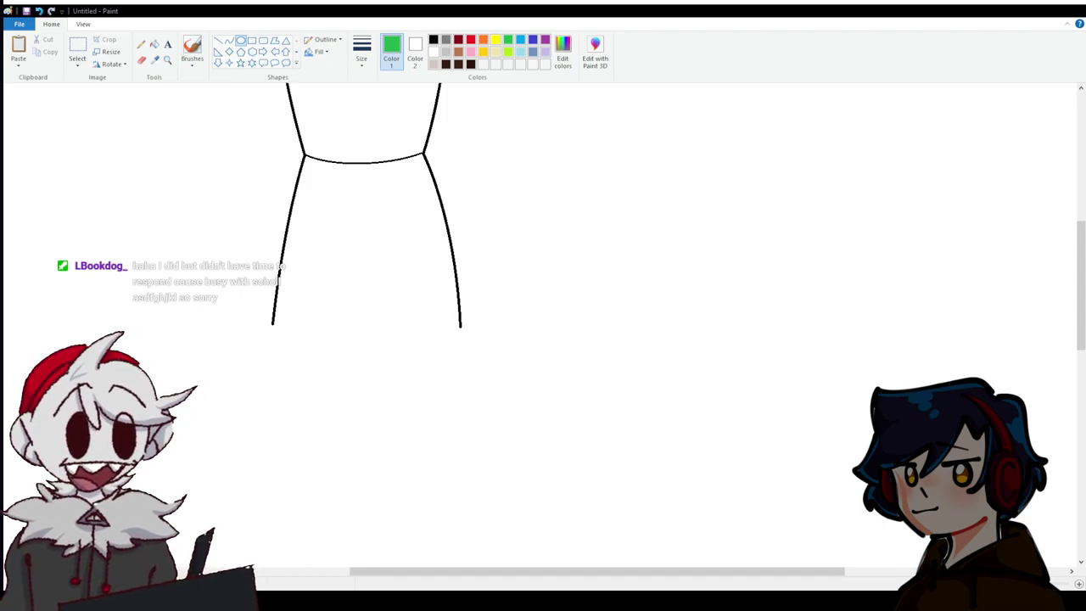
drag(370, 291, 467, 385)
drag(432, 352, 427, 342)
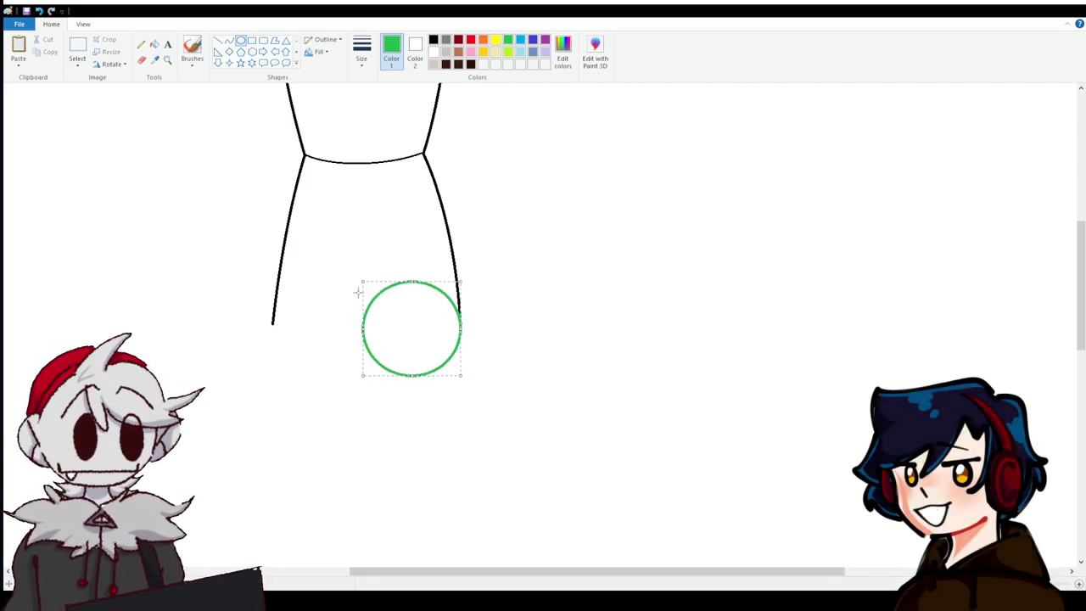
drag(361, 380, 374, 364)
drag(427, 297, 426, 302)
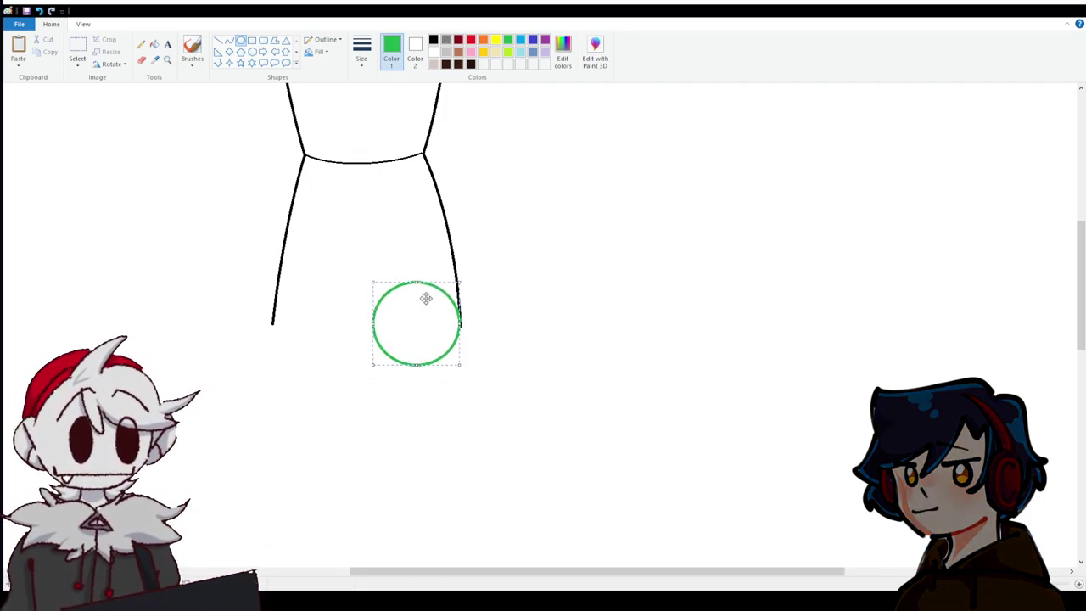
click(395, 268)
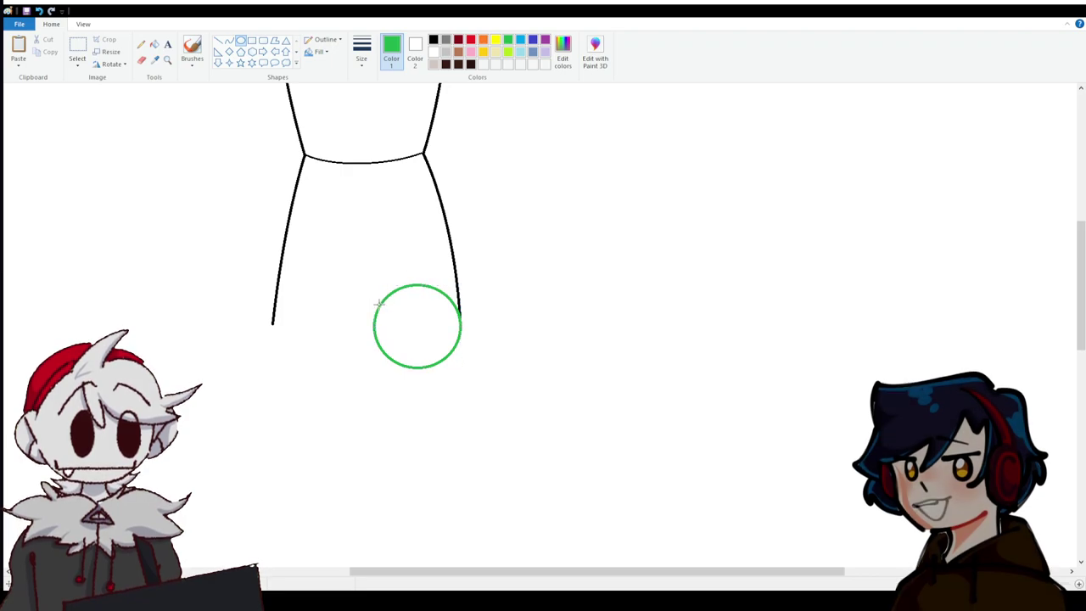
Trace a matching circle over the right hip circle in yellow, move it level to the left hip curve's end, and recolour it green.
drag(377, 290, 459, 367)
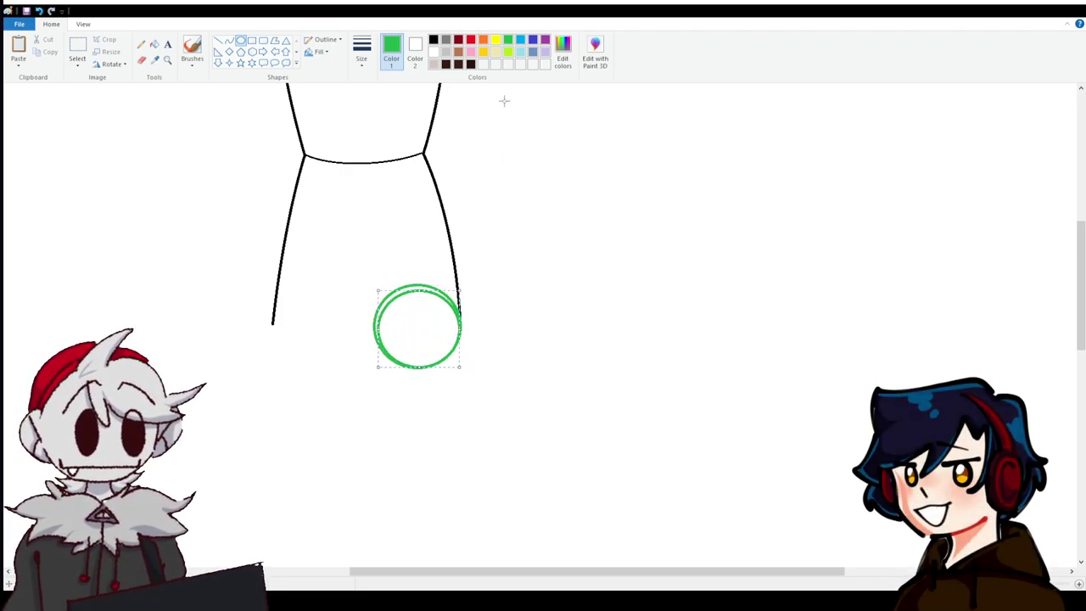
click(485, 53)
click(1079, 584)
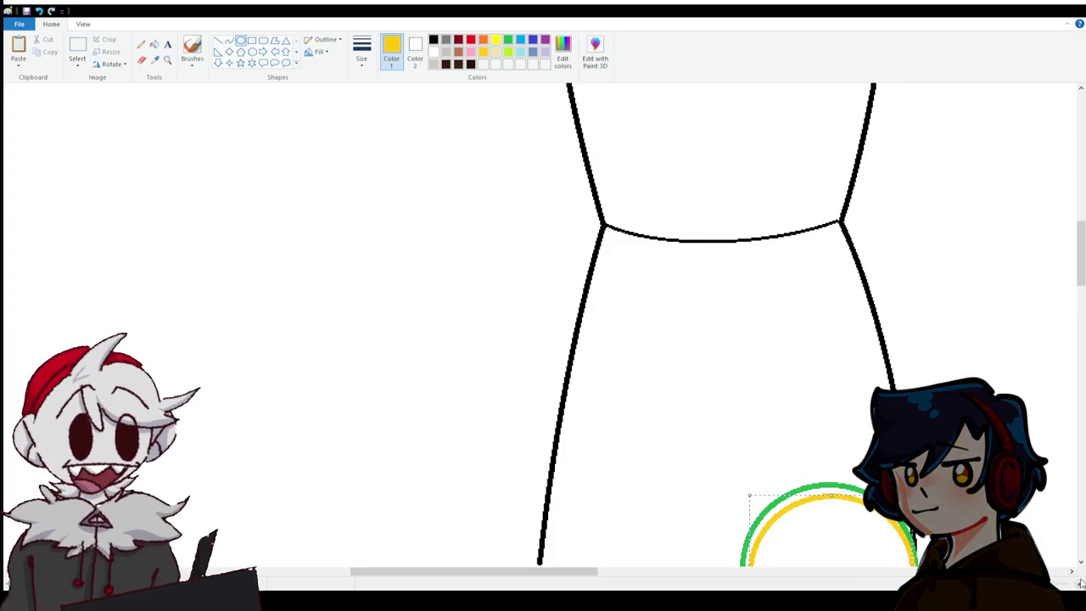
drag(745, 500, 742, 484)
scroll(742, 485, down, 3)
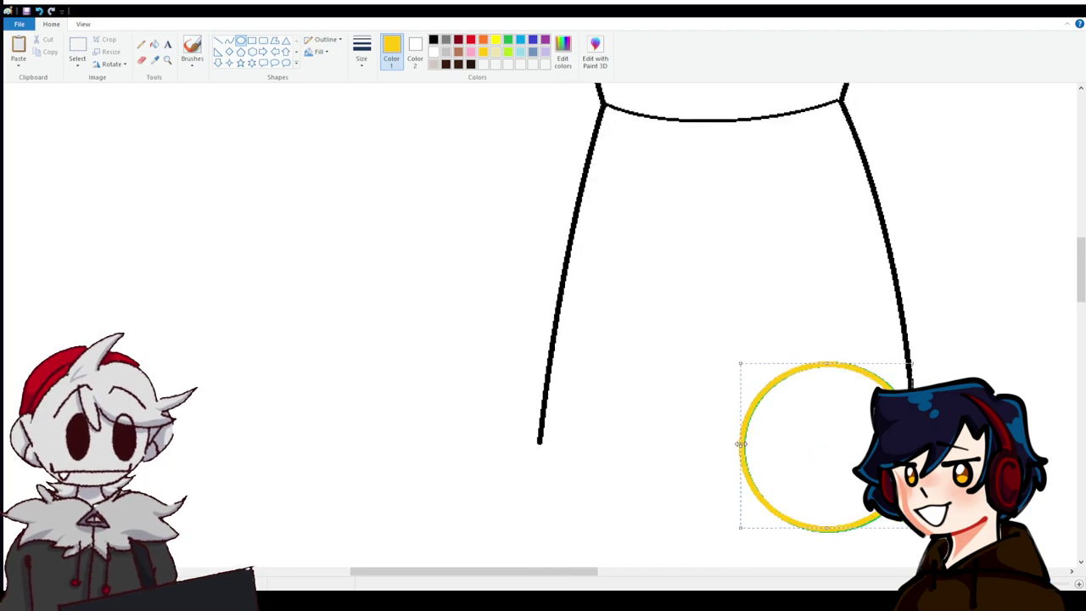
drag(824, 529, 837, 529)
drag(883, 448, 681, 447)
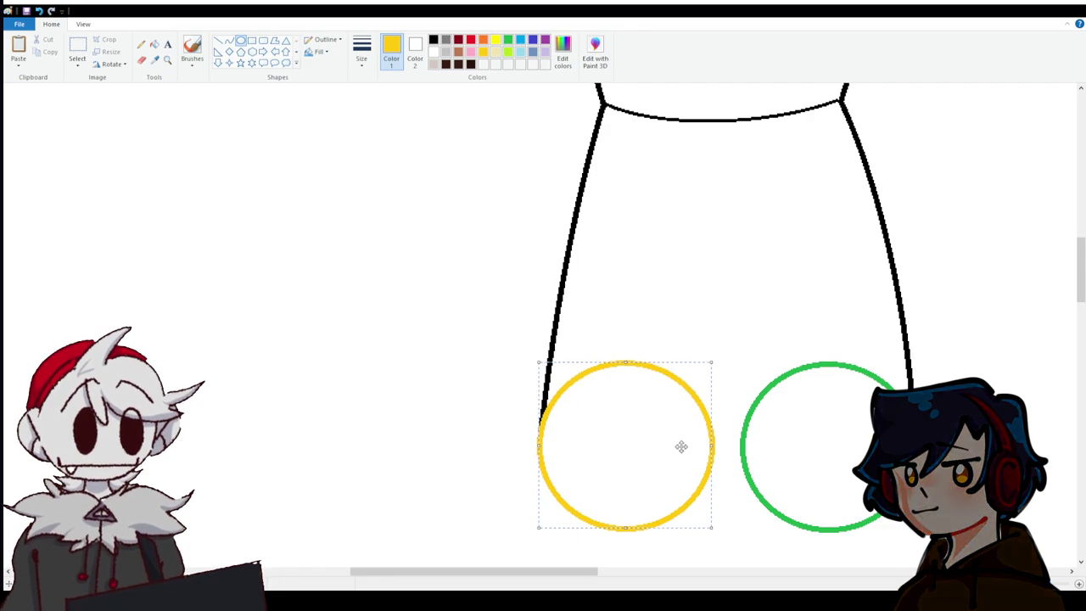
click(507, 40)
ctrl+scroll(462, 418, down, 2)
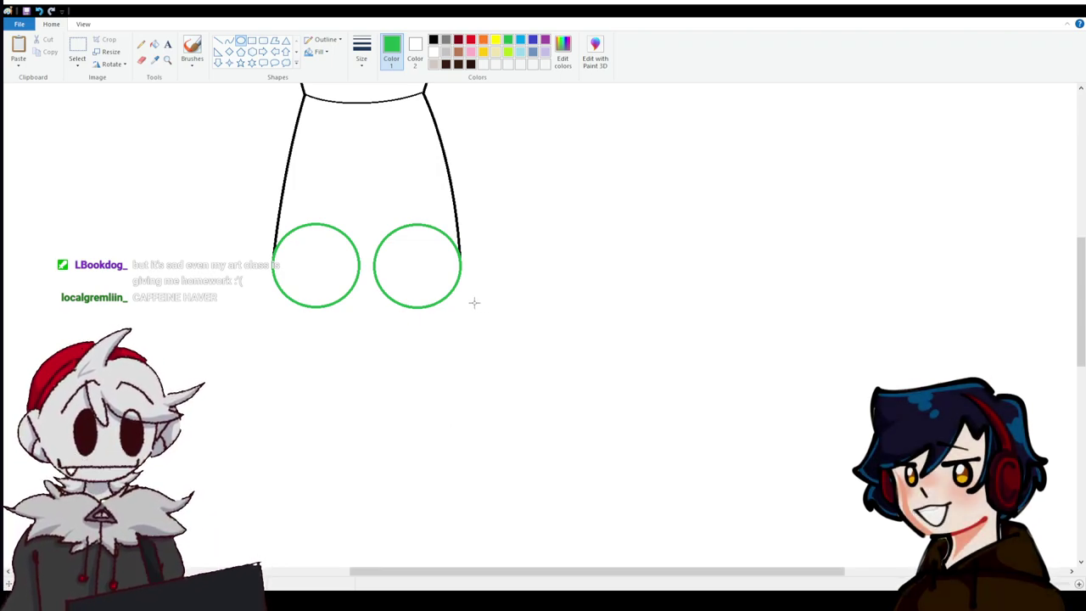
Join the facing edges of the two green hip circles with a short orange line dipping slightly downward.
scroll(473, 302, up, 4)
scroll(473, 302, down, 3)
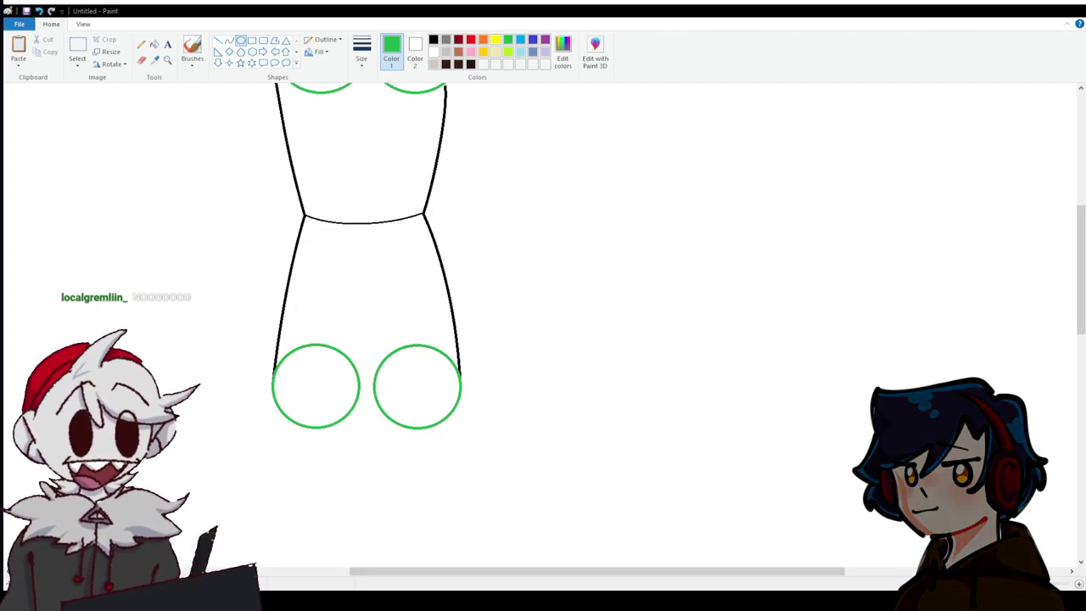
scroll(365, 323, up, 4)
scroll(365, 323, down, 6)
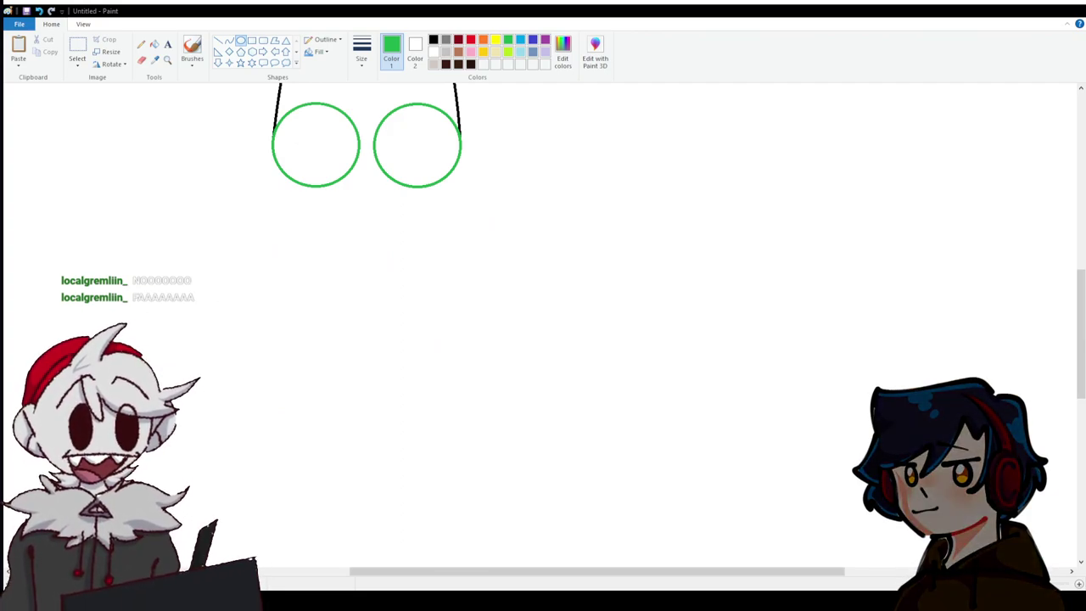
scroll(942, 378, up, 1)
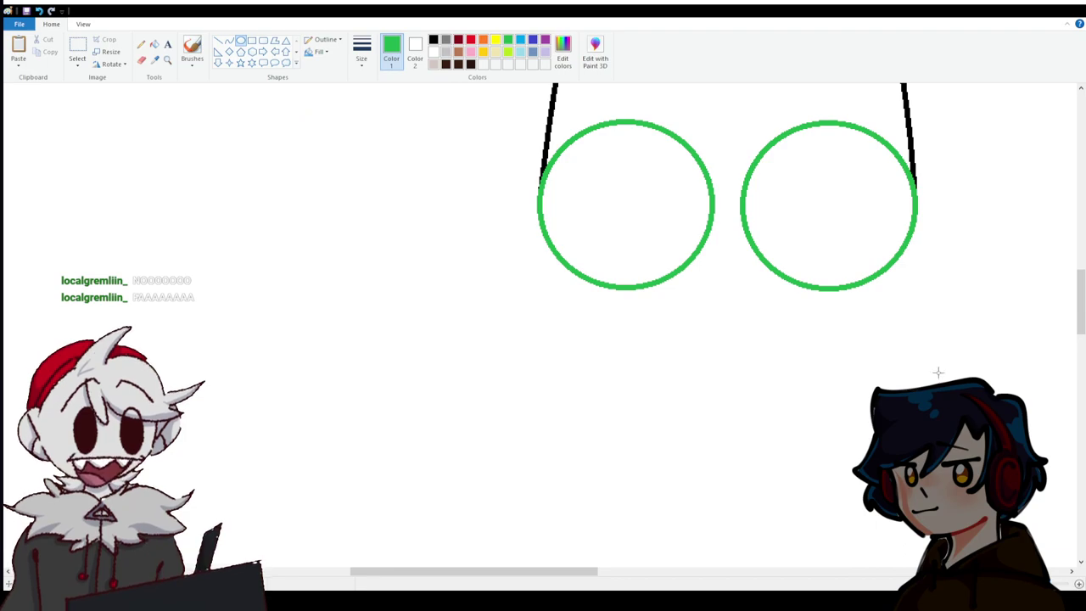
click(483, 41)
click(230, 40)
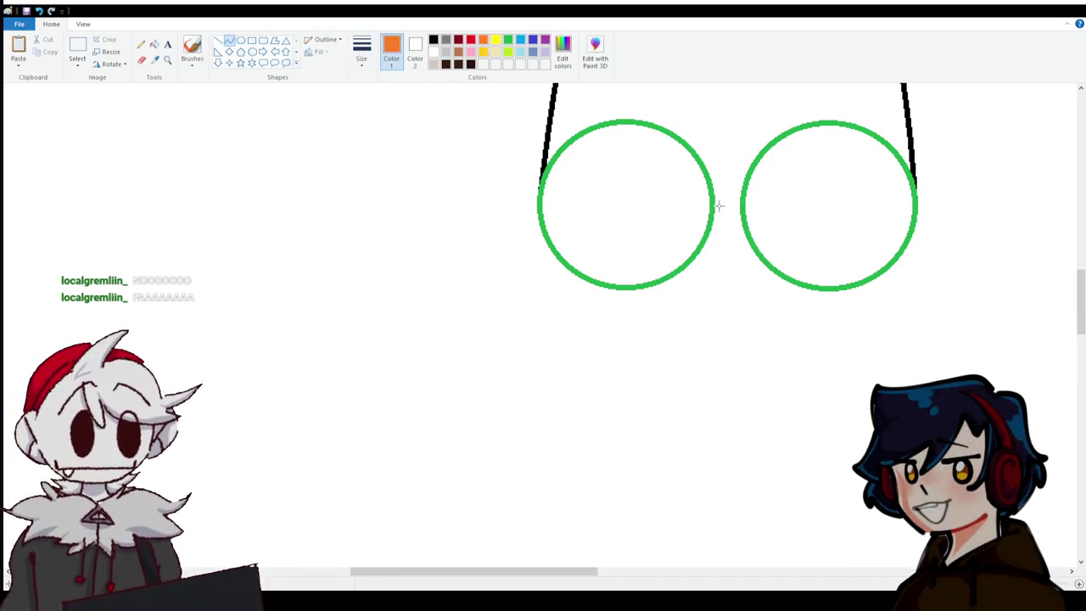
drag(711, 217, 735, 219)
click(649, 185)
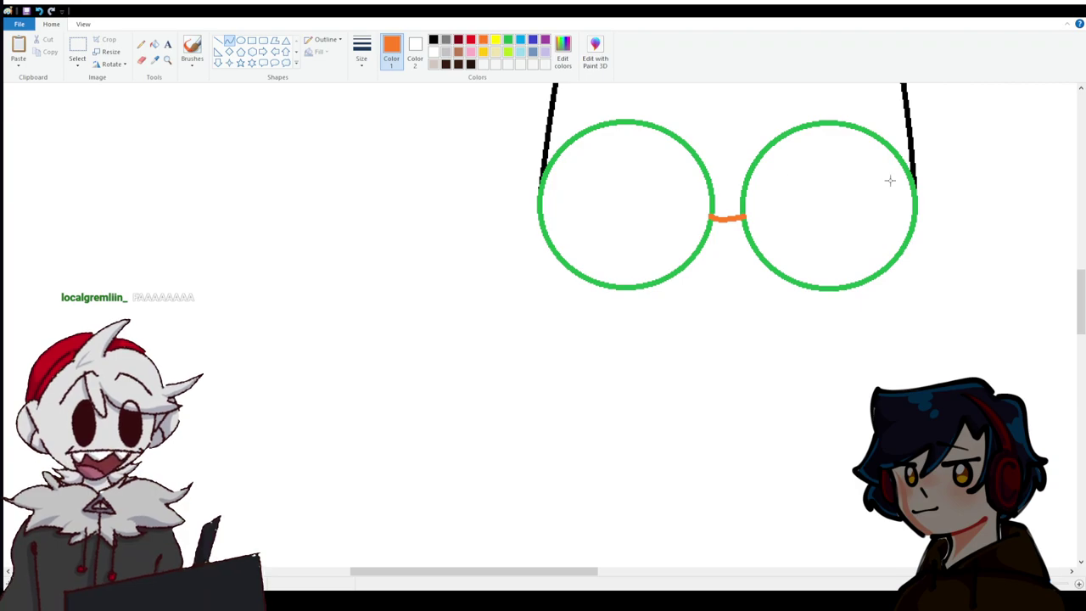
Draw orange outer and inner thigh lines running down from the outer and inner edges of the right hip circle.
drag(915, 207, 925, 386)
drag(924, 339, 923, 297)
click(813, 290)
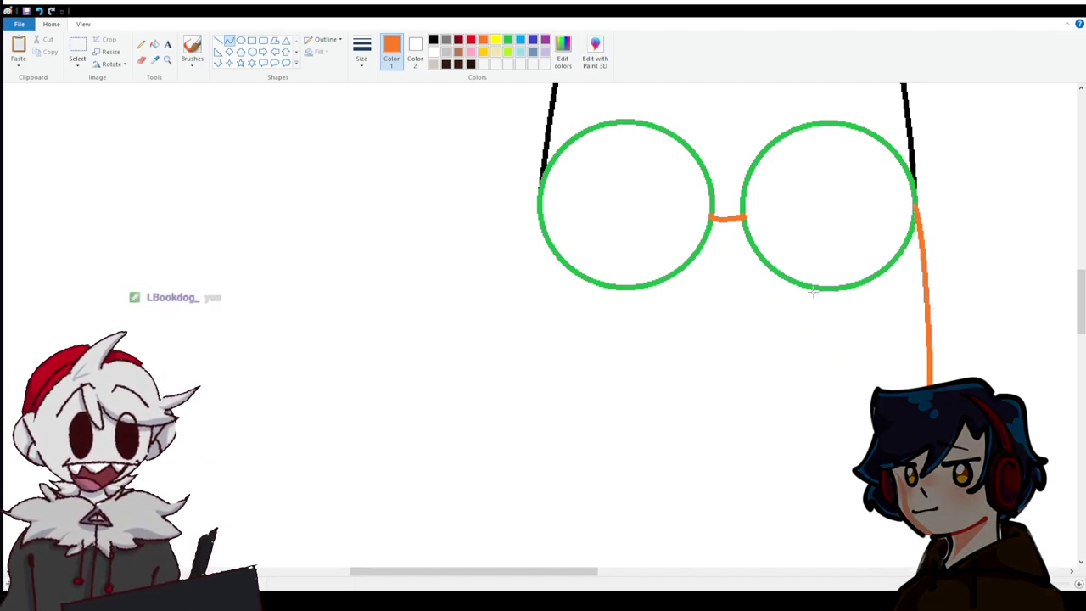
mouse_move(744, 217)
mouse_down()
mouse_move(742, 500)
mouse_move(759, 519)
mouse_up()
drag(752, 417, 748, 400)
click(665, 404)
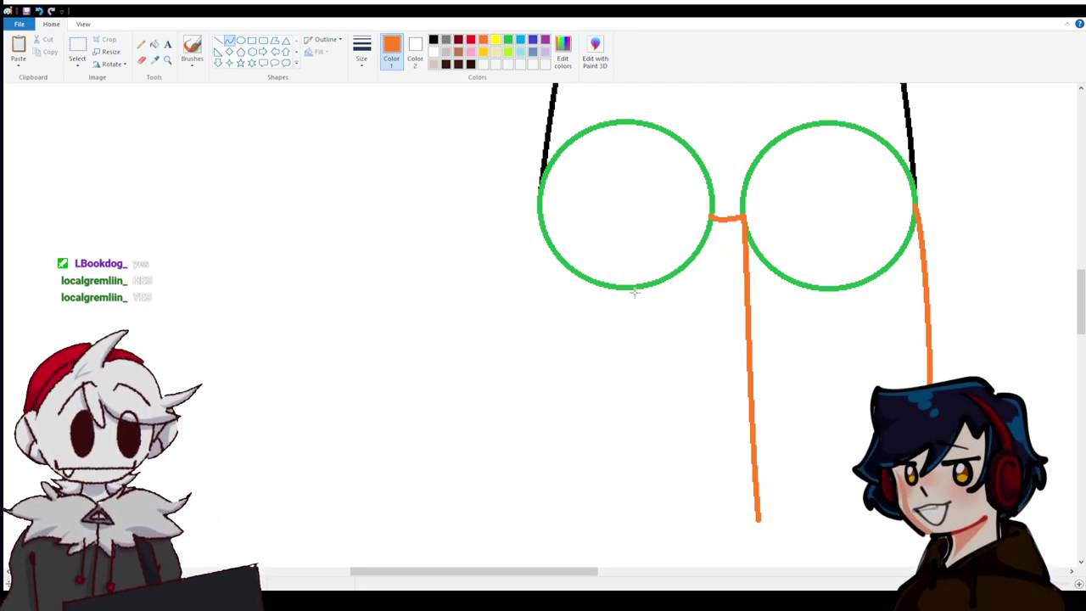
Draw a purple knee circle at the lower ends of the two thigh lines, slightly wider than the thigh.
scroll(624, 195, down, 3)
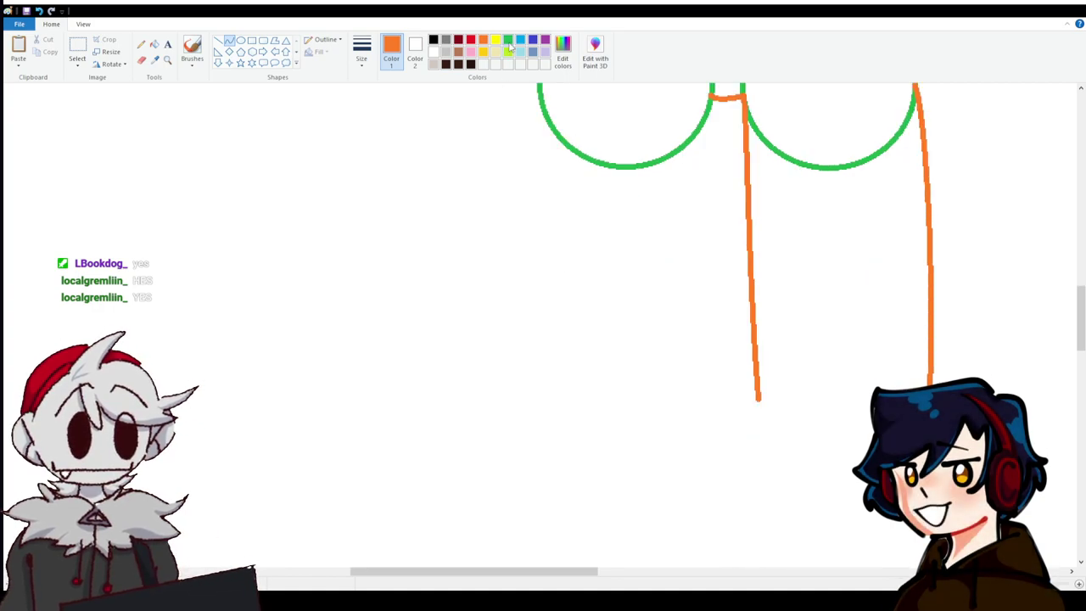
click(546, 40)
click(241, 40)
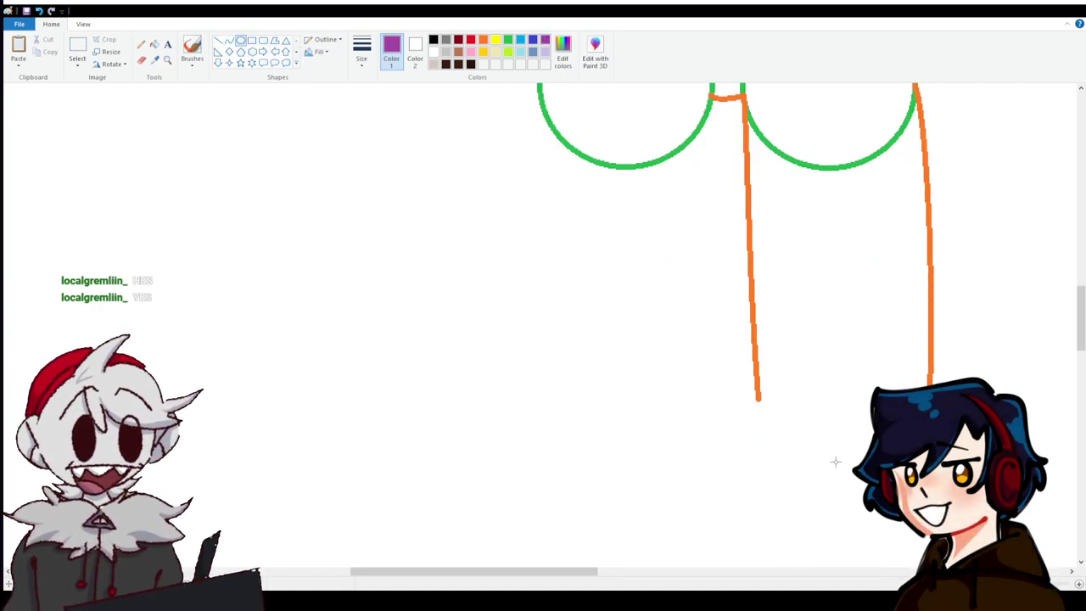
drag(765, 372, 961, 563)
drag(874, 475, 856, 454)
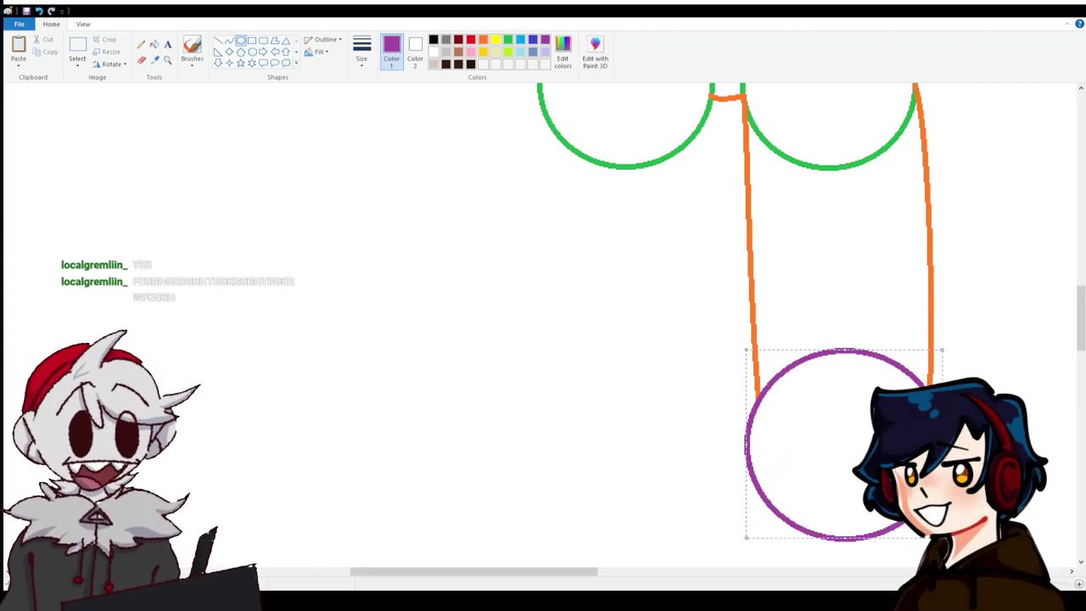
drag(943, 444, 946, 444)
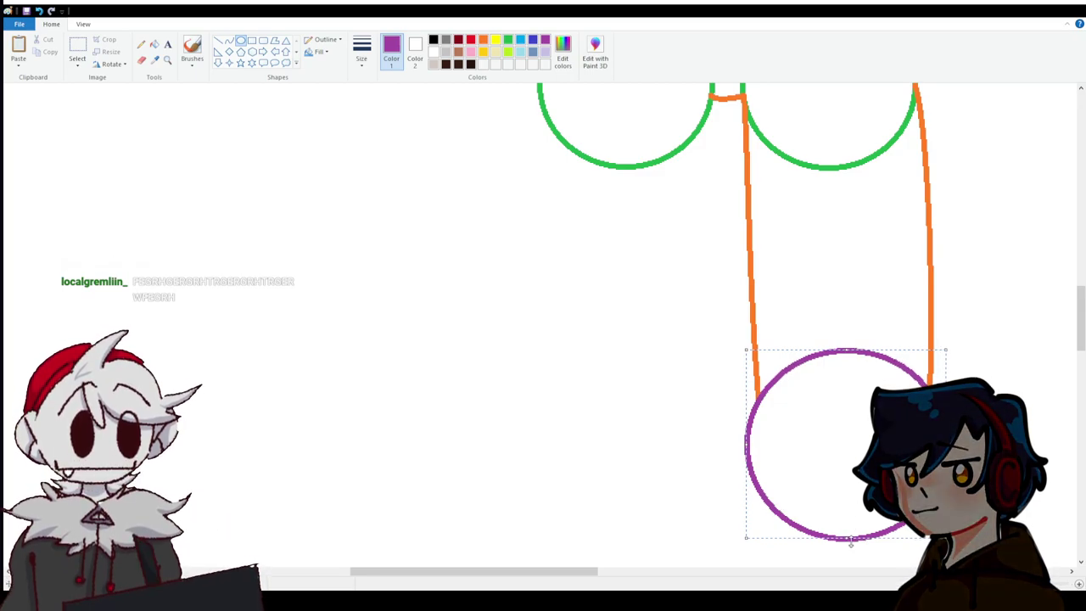
drag(847, 547, 846, 552)
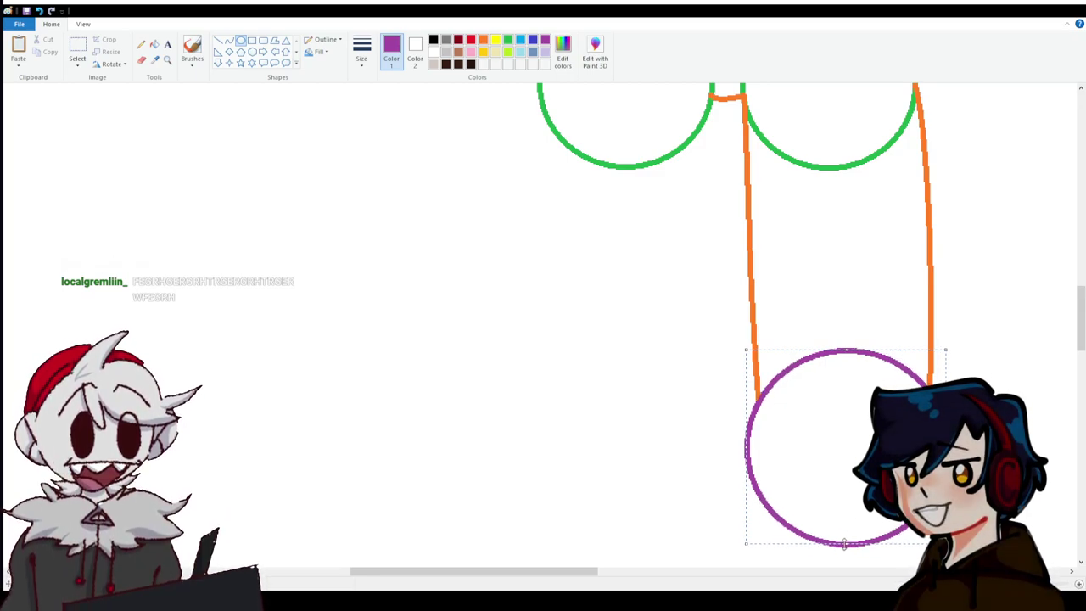
click(549, 512)
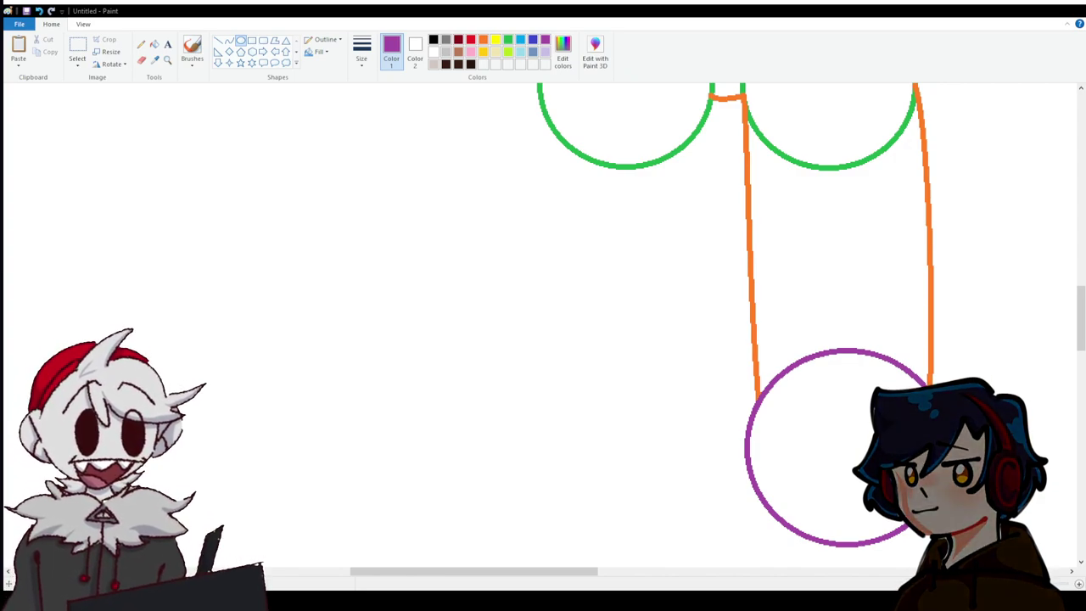
Draw an orange calf curve from the knee circle's left edge, bulging outward near the top and tapering down to ankle height.
scroll(543, 323, down, 3)
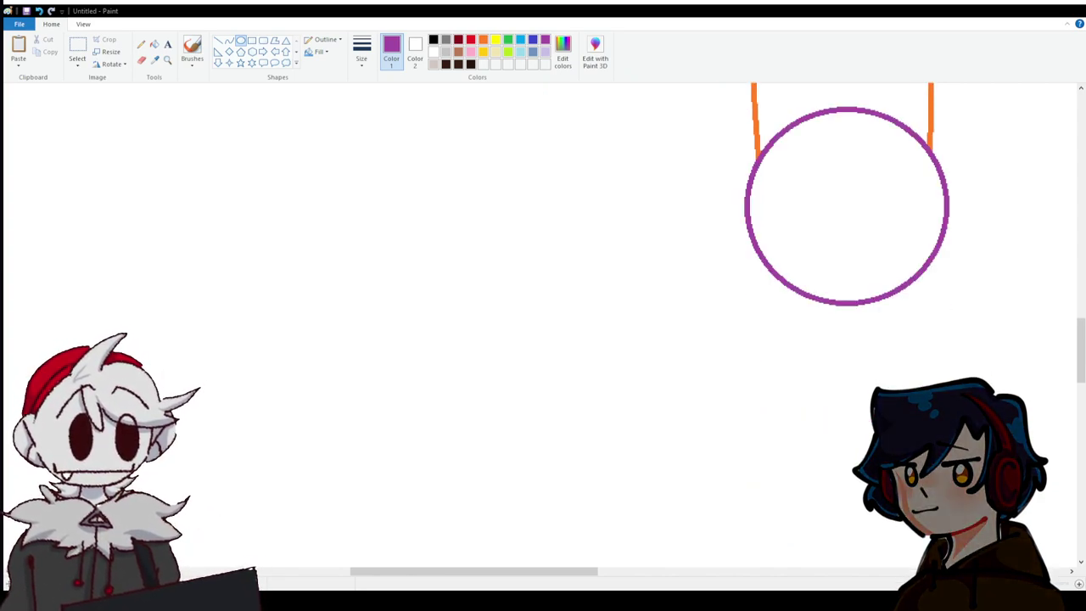
click(483, 39)
click(228, 40)
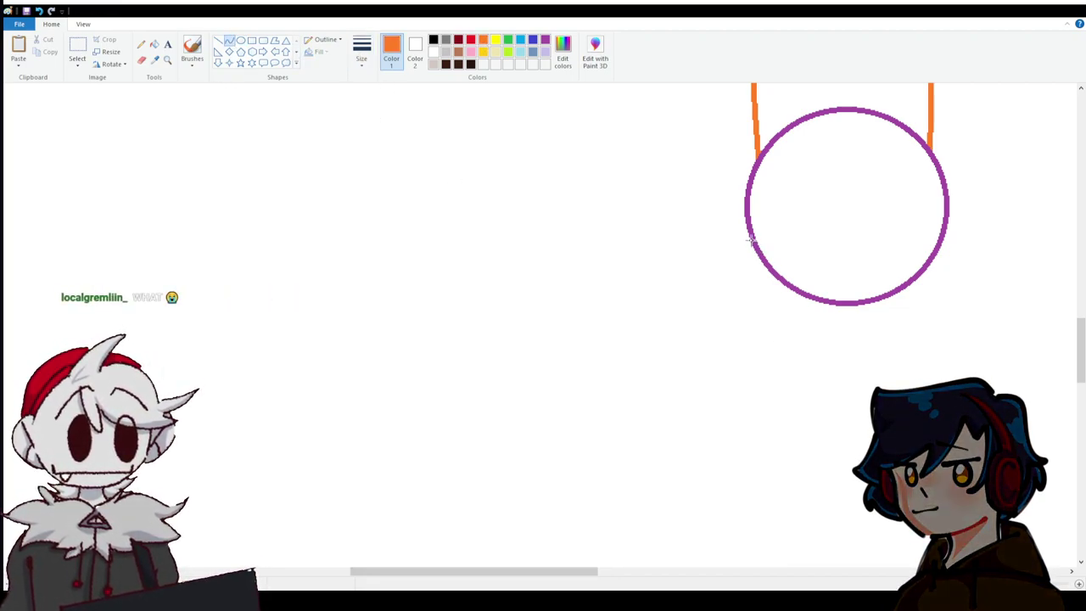
drag(752, 237, 752, 399)
scroll(752, 399, down, 4)
drag(752, 451, 754, 473)
scroll(754, 472, up, 4)
drag(743, 407, 703, 359)
scroll(704, 359, down, 6)
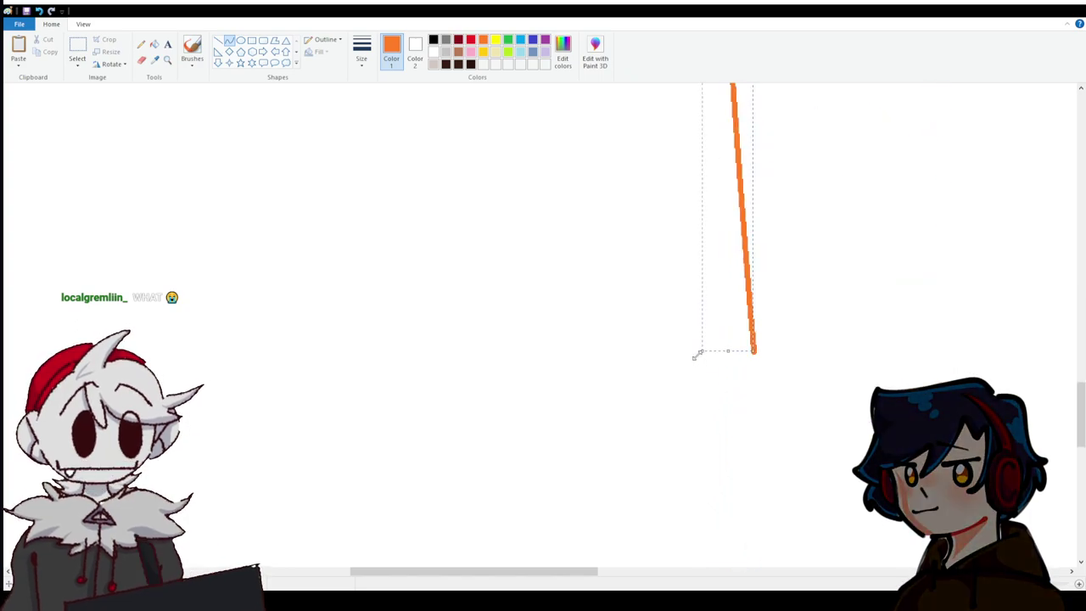
ctrl+scroll(694, 356, down, 1)
scroll(670, 398, up, 5)
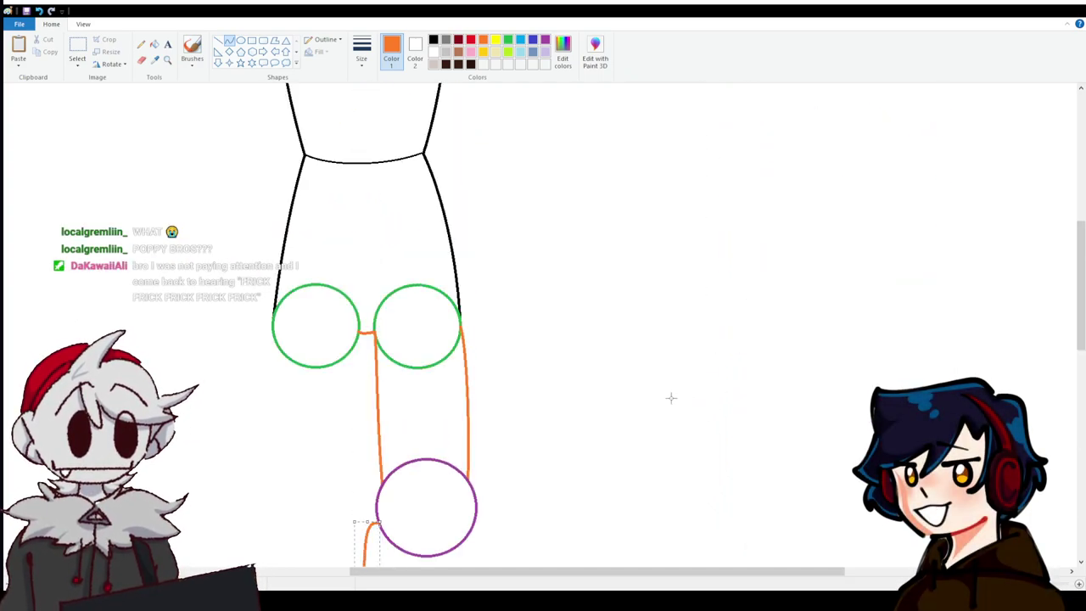
Draw the calf's right side as a slightly bowed orange curve from the knee circle's right edge down to the same ankle height.
scroll(671, 397, down, 5)
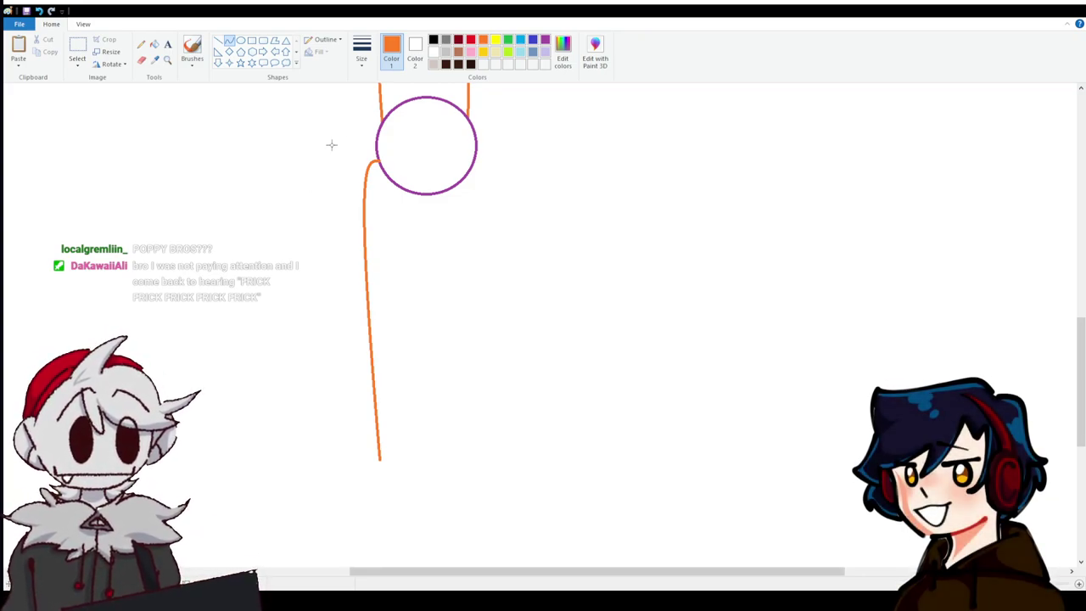
click(229, 39)
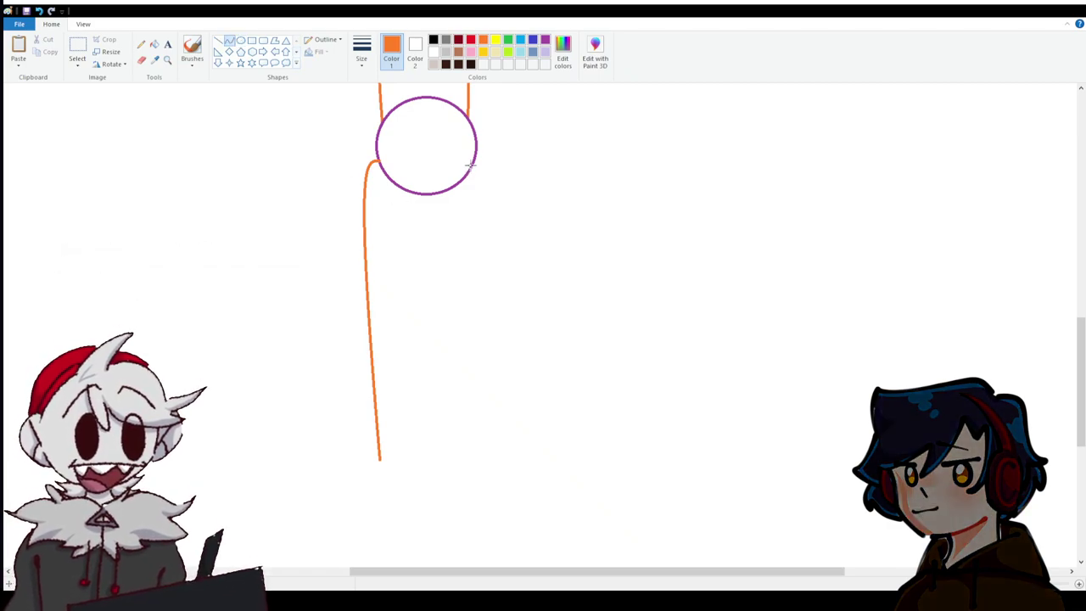
drag(475, 223, 474, 327)
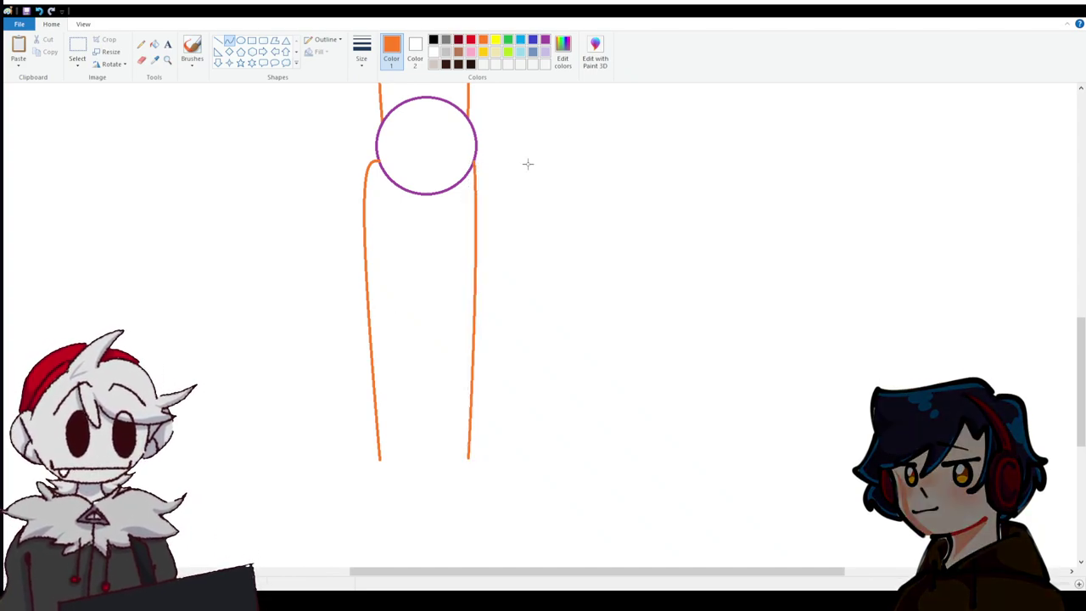
Draw a yellow foot curve from the left calf line's lower end, sloping down and out past the right calf line.
scroll(643, 318, up, 10)
scroll(641, 320, down, 8)
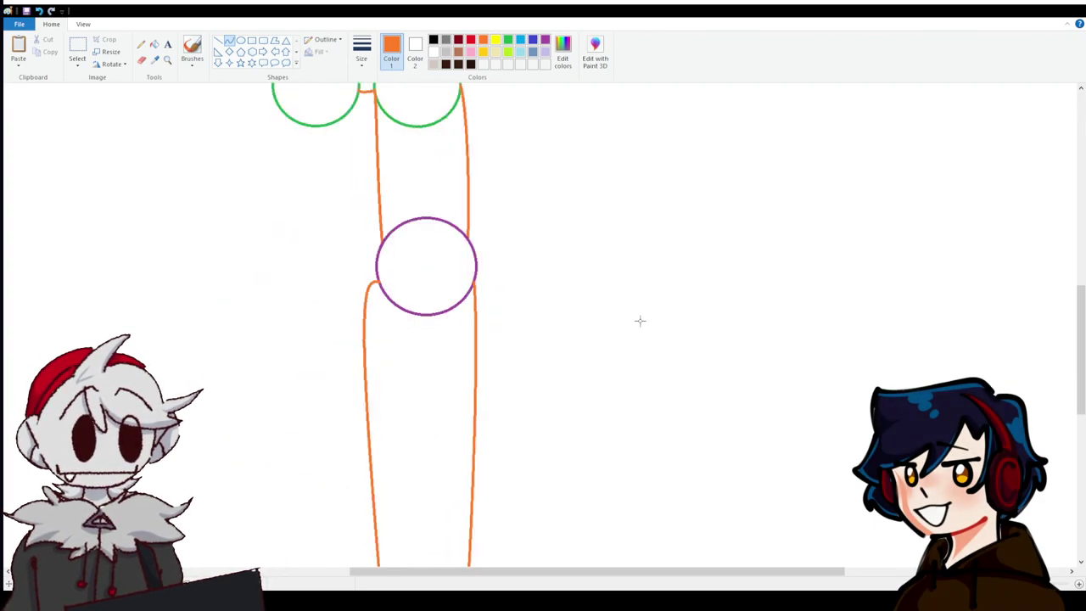
scroll(640, 320, down, 3)
click(545, 40)
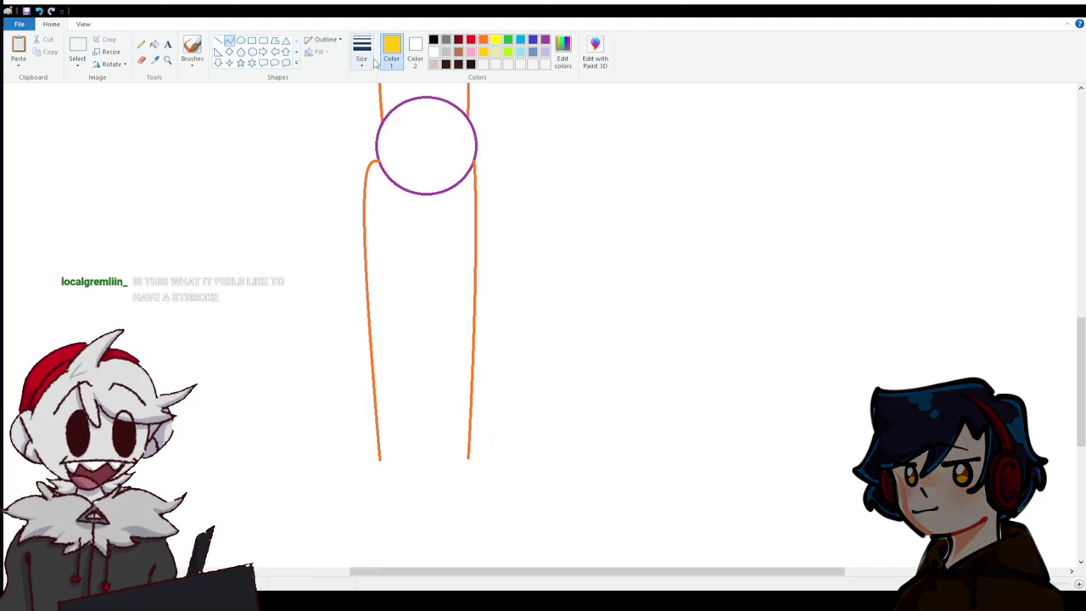
scroll(405, 293, down, 3)
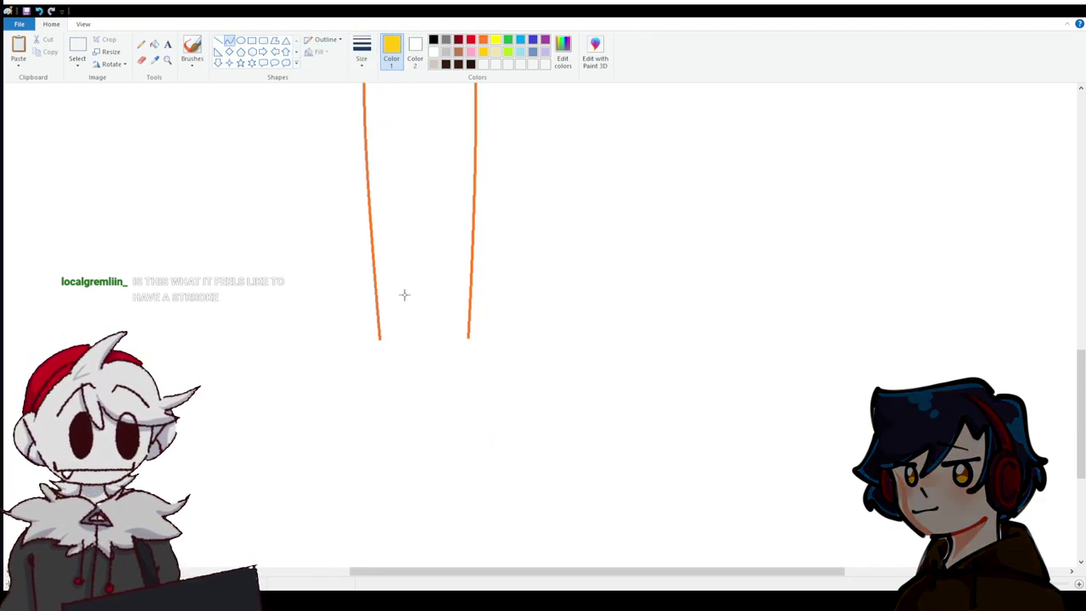
mouse_move(379, 217)
mouse_down()
mouse_move(427, 239)
mouse_move(556, 245)
mouse_up()
click(464, 238)
drag(464, 238, 473, 246)
Nudge the yellow foot curve so its start meets the end of the left calf line, and fix it in place.
click(1078, 585)
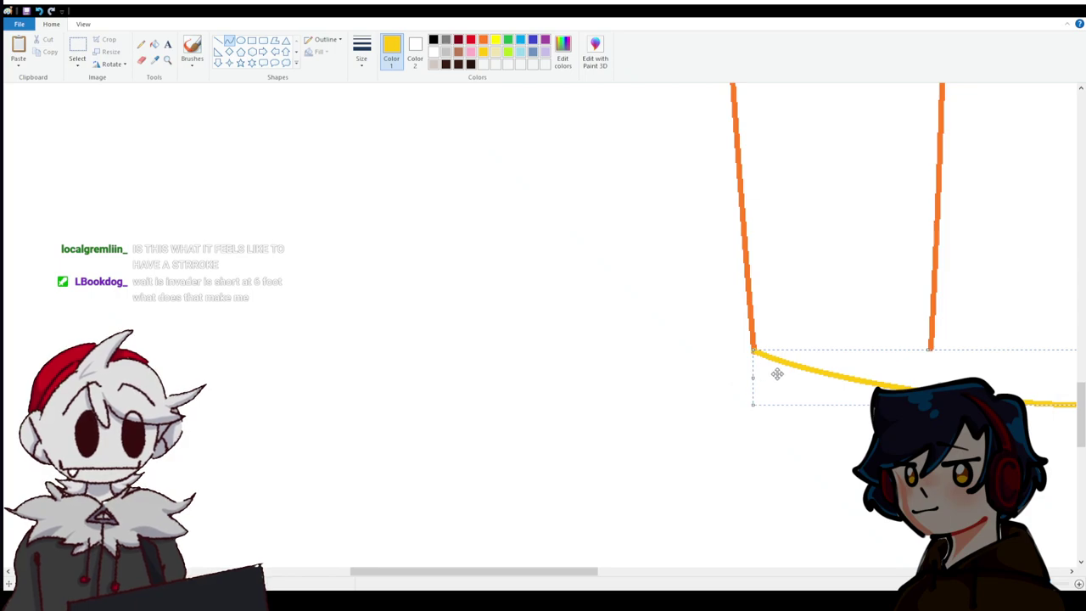
drag(786, 373, 782, 375)
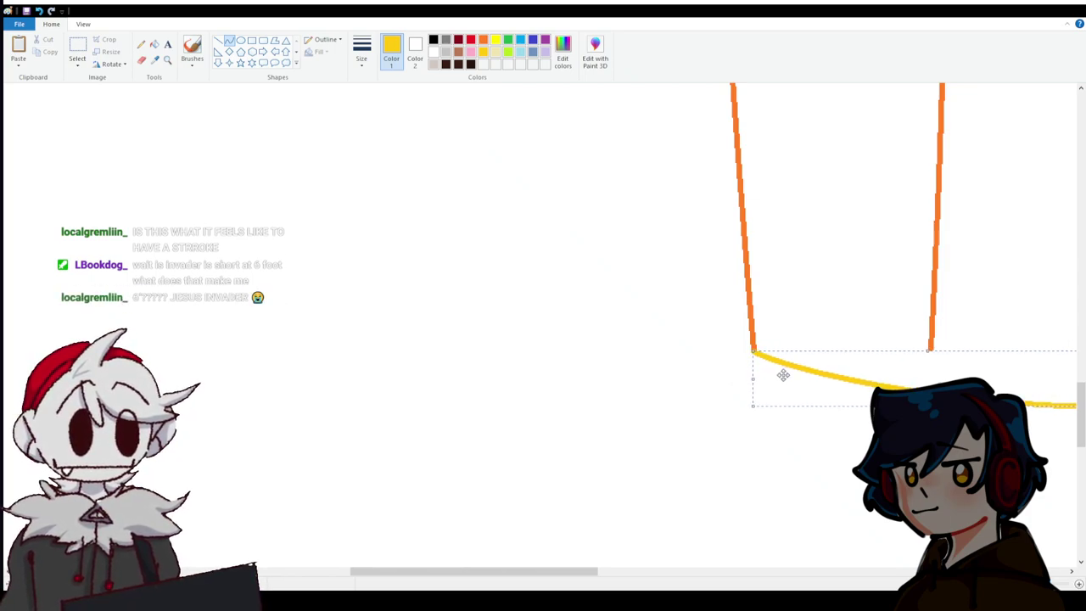
drag(509, 571, 615, 572)
click(549, 255)
scroll(543, 374, up, 1)
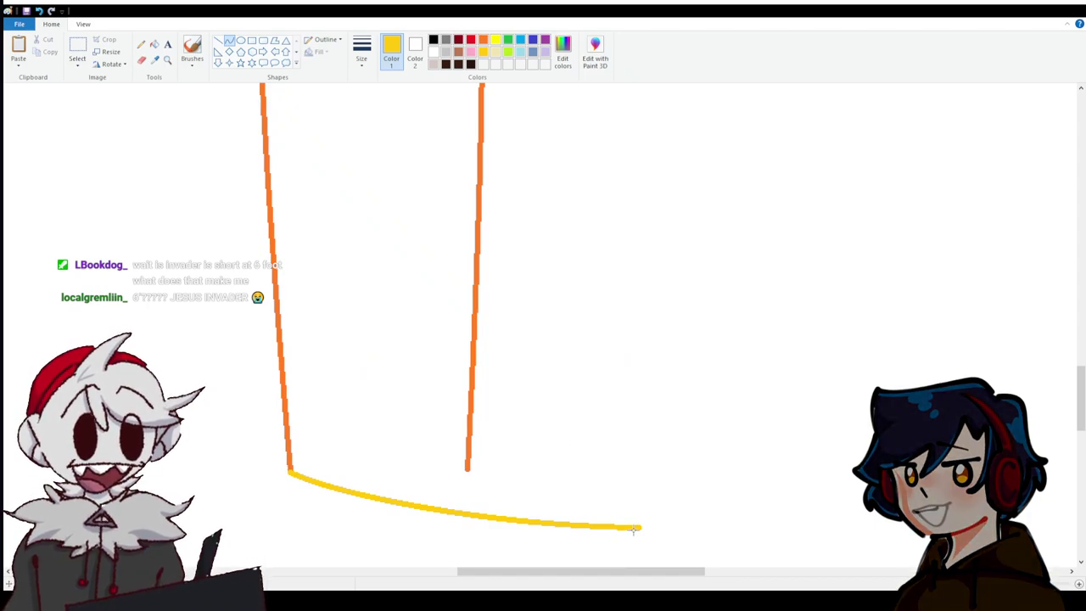
Draw a yellow curve from the sole's right end up around the toe and back over the right calf line to form the foot's top.
mouse_move(638, 528)
mouse_down()
mouse_move(580, 429)
mouse_move(444, 343)
mouse_up()
mouse_move(543, 390)
mouse_down()
mouse_move(589, 348)
mouse_move(648, 366)
mouse_move(631, 349)
mouse_up()
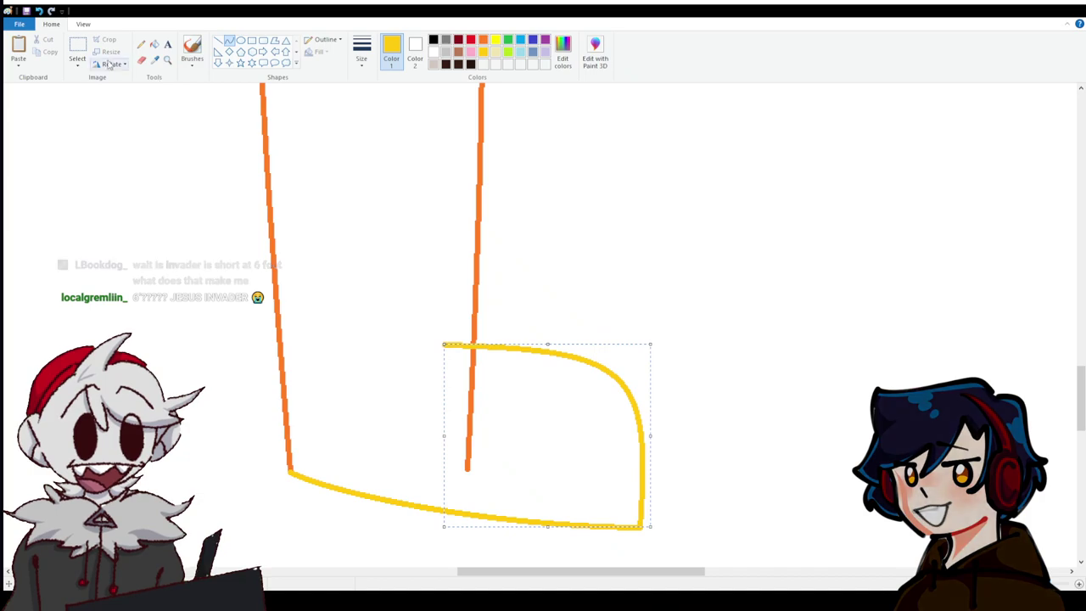
Erase the right green hip circle with white fill, and bridge the black hip line to the thigh with an orange line.
click(154, 44)
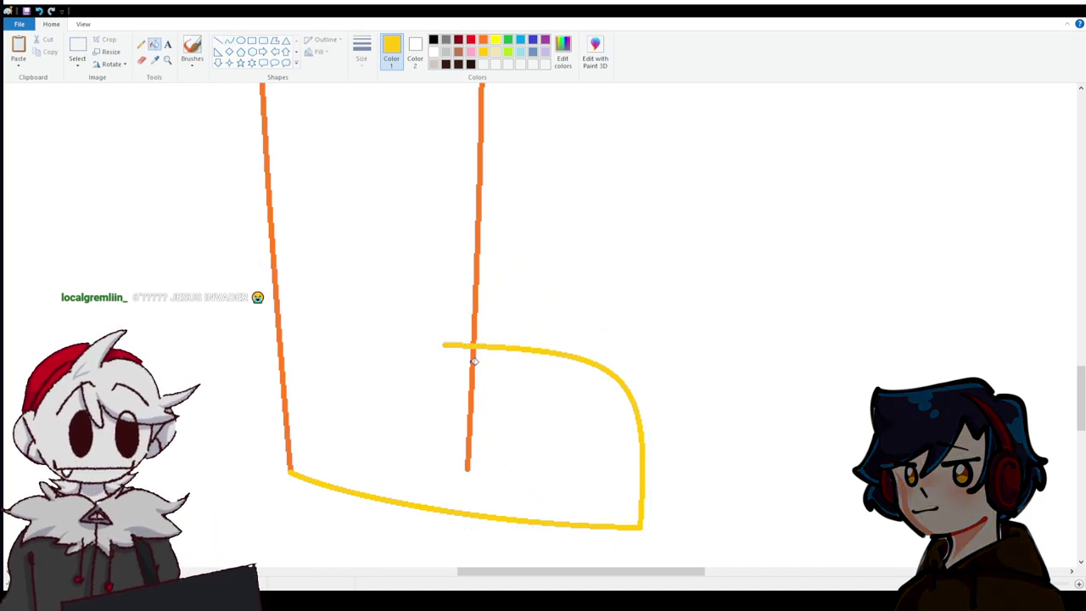
scroll(471, 391, up, 10)
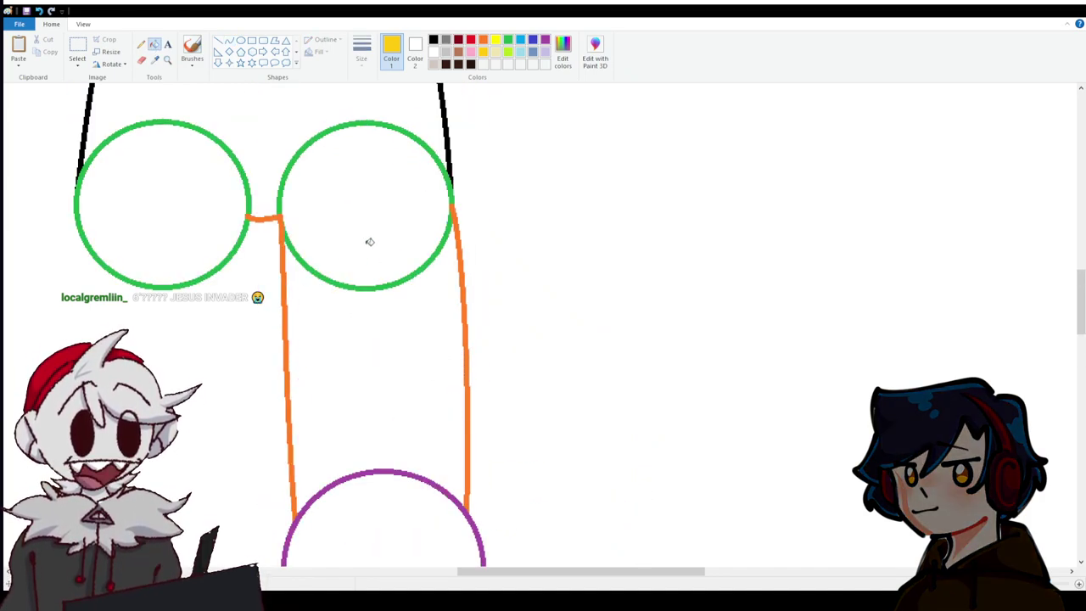
right_click(301, 250)
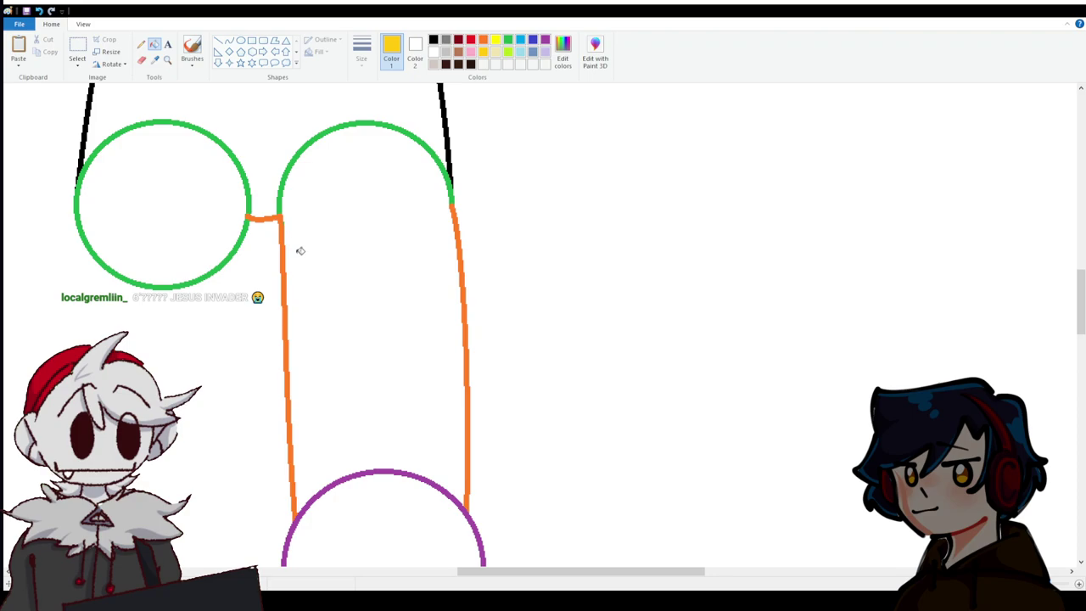
right_click(283, 192)
click(220, 43)
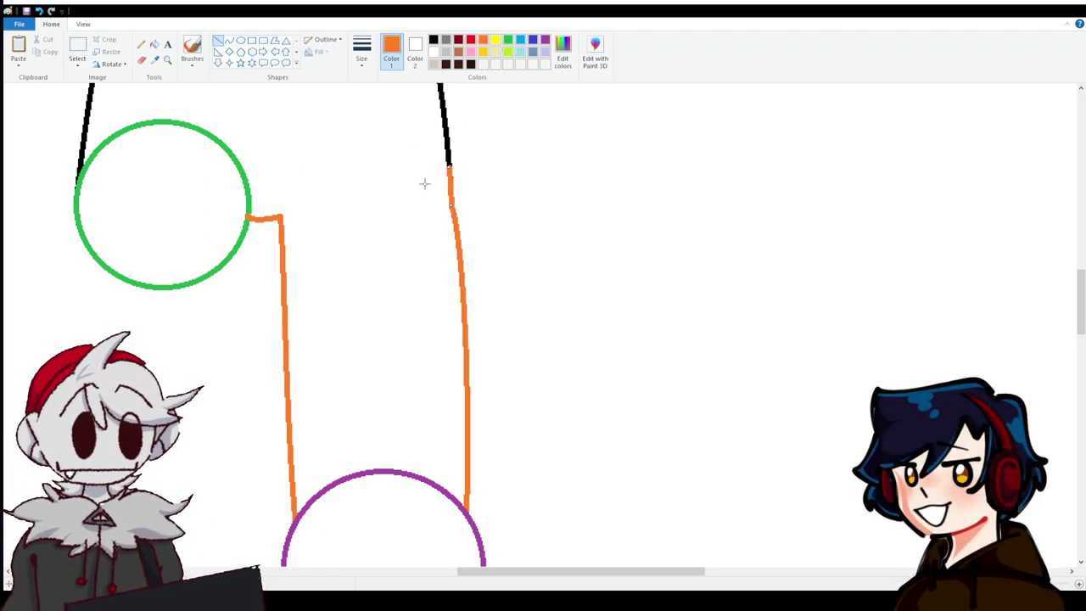
Copy the whole right leg with its foot and place a duplicate to the right of the figure.
scroll(346, 193, down, 10)
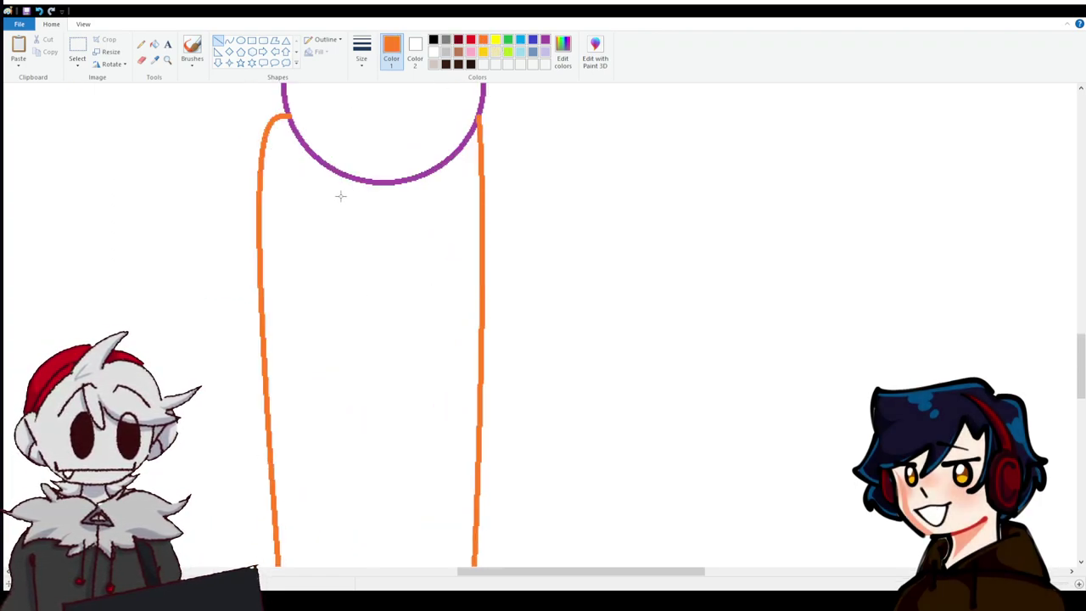
click(77, 51)
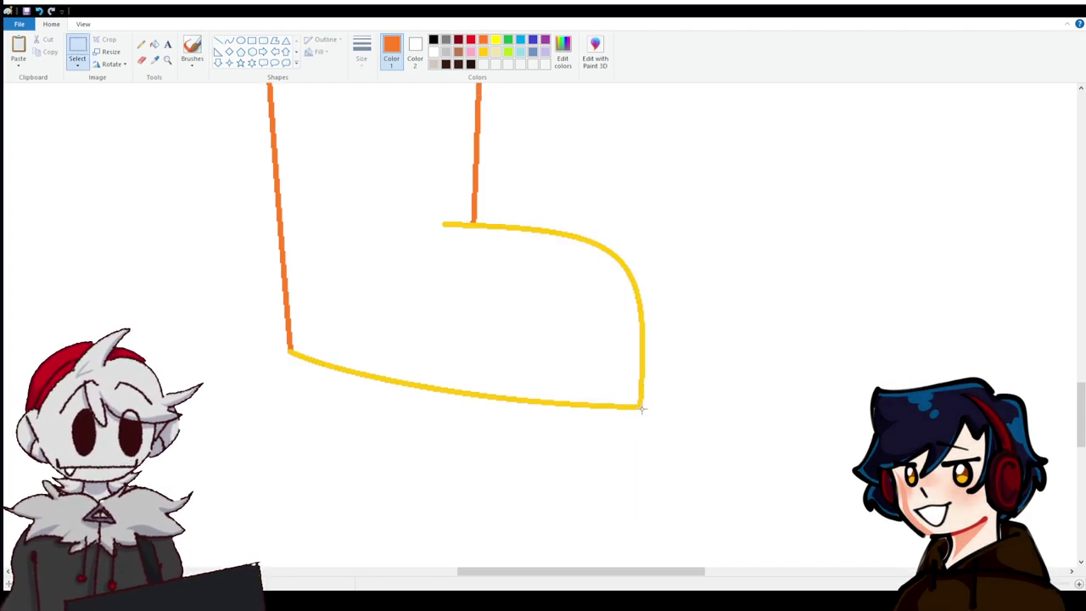
scroll(328, 287, up, 6)
drag(330, 282, 256, 333)
scroll(252, 335, up, 5)
scroll(255, 331, down, 6)
scroll(311, 328, up, 5)
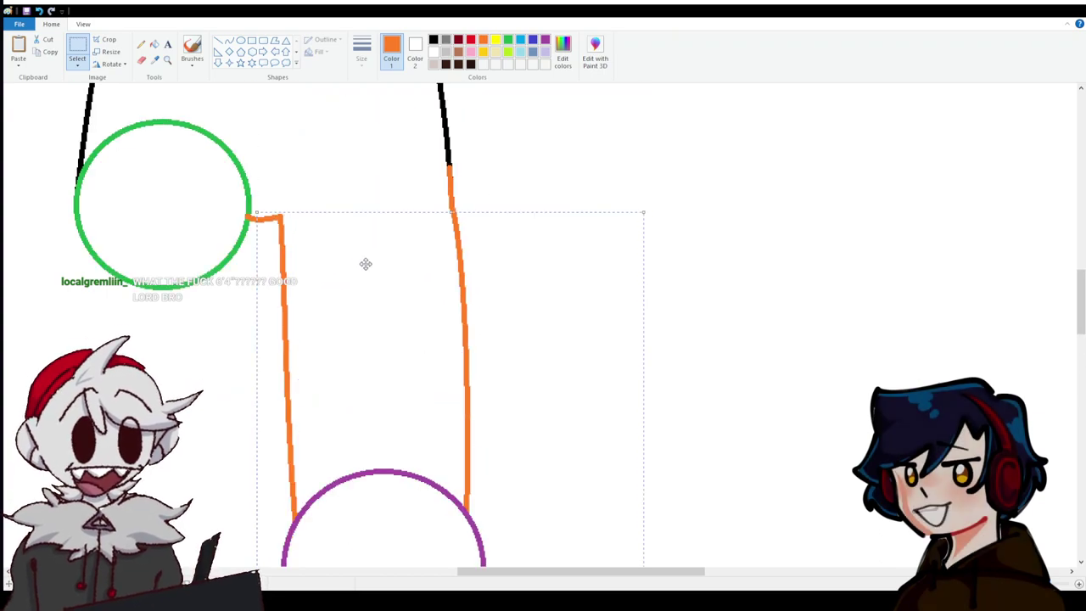
scroll(125, 322, down, 5)
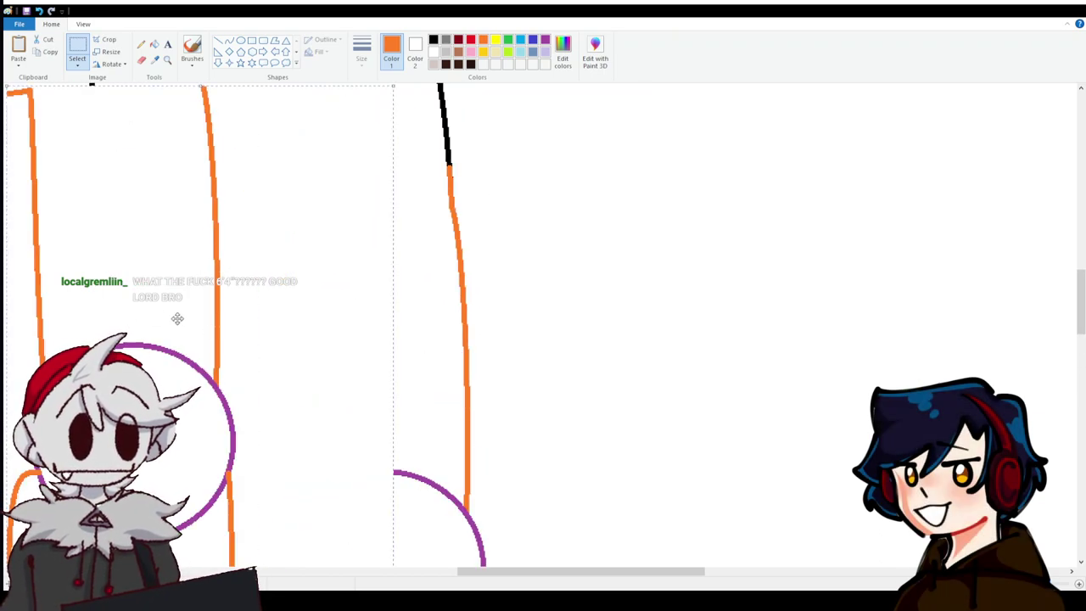
drag(887, 213, 923, 197)
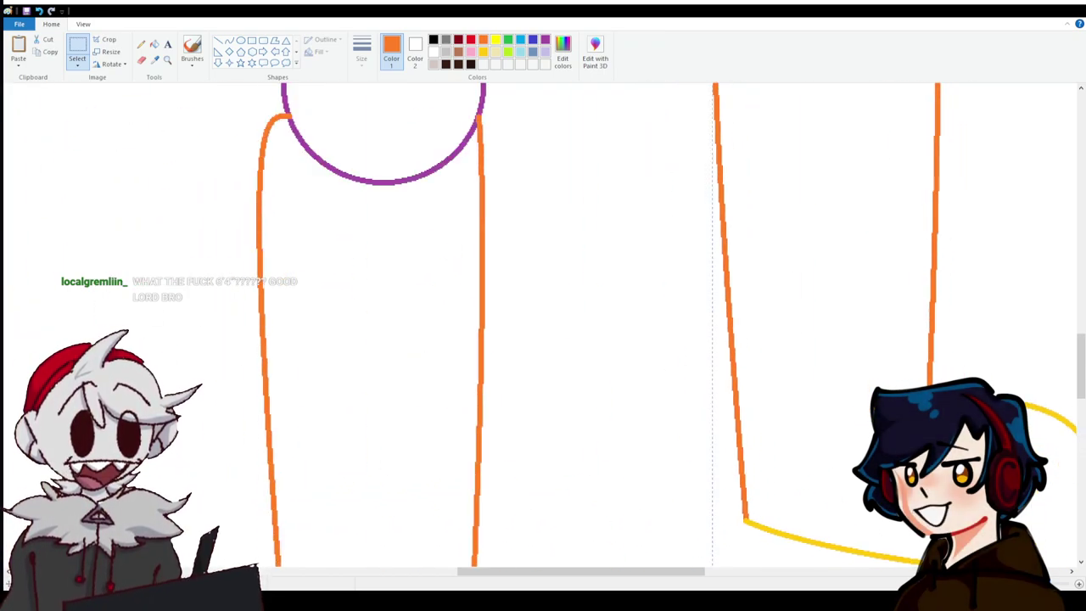
Try to outline the duplicate leg with a free-form selection, and undo the duplicate's placement.
scroll(381, 304, down, 1)
scroll(381, 304, up, 4)
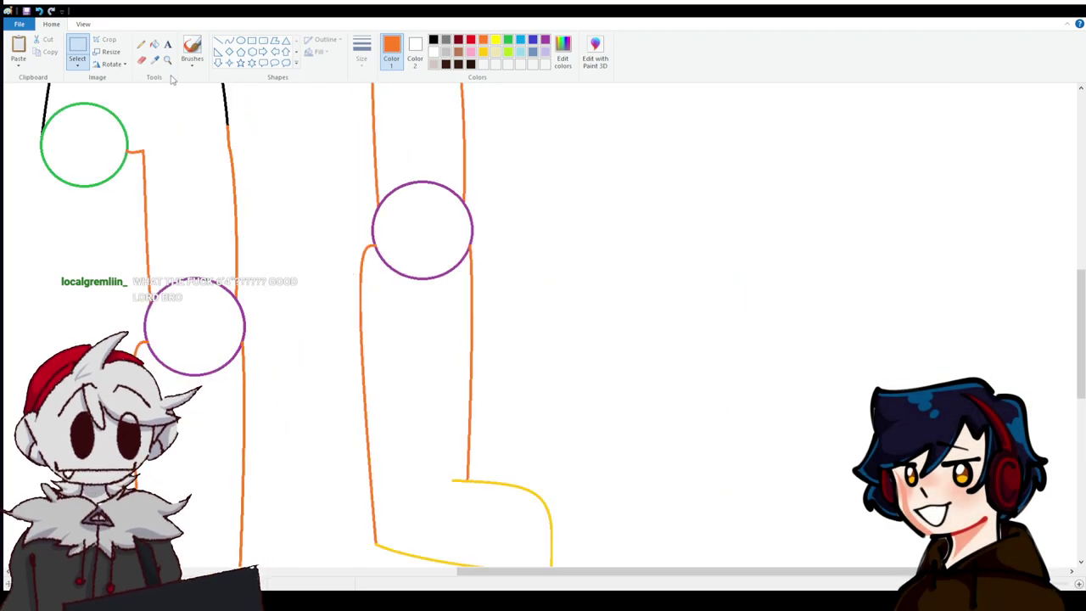
scroll(380, 309, up, 3)
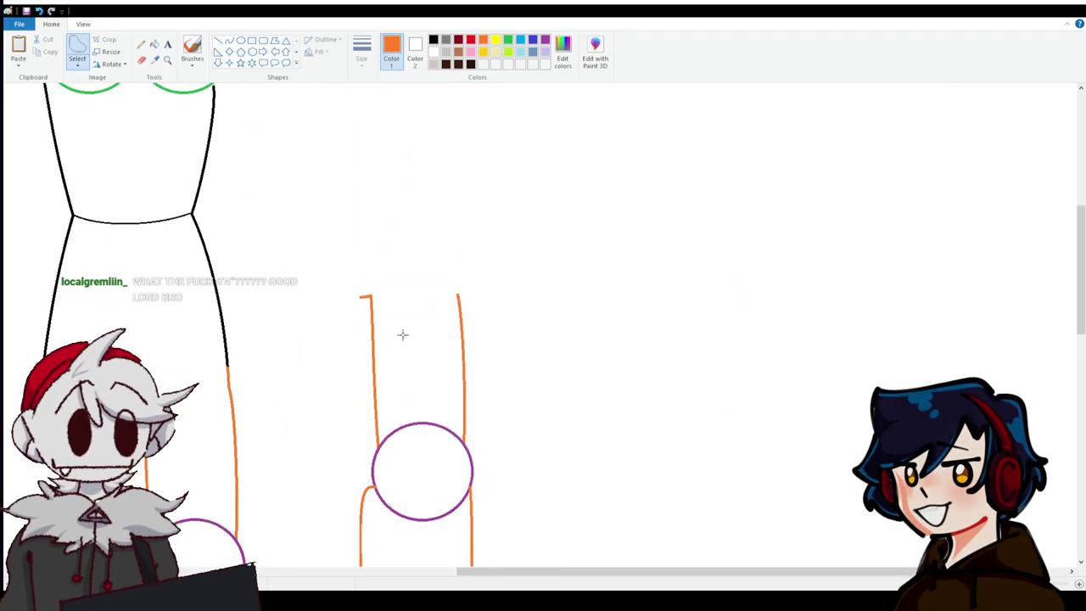
drag(371, 291, 444, 289)
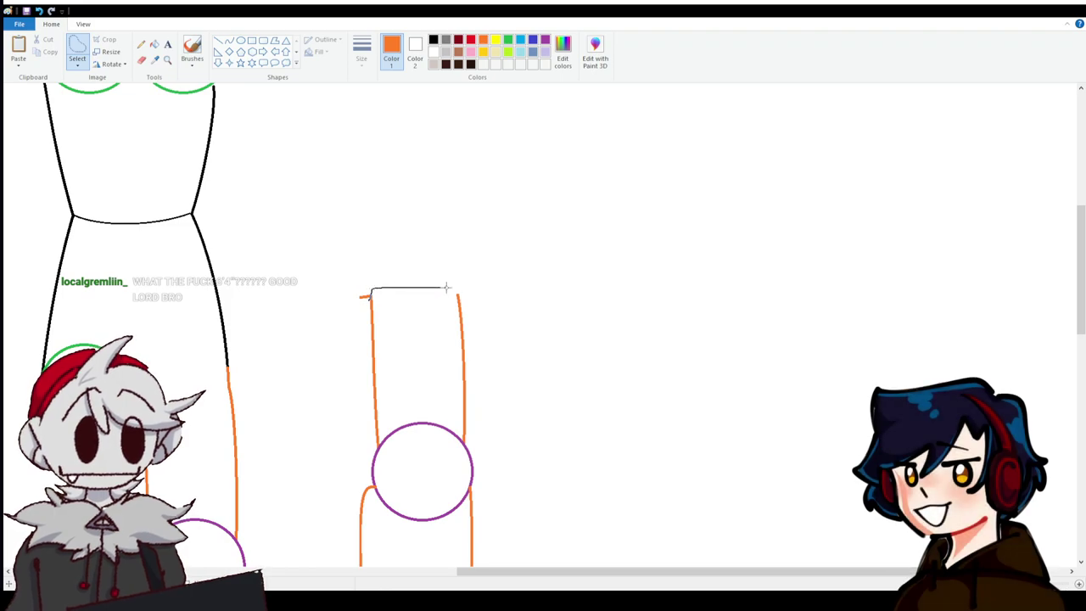
scroll(483, 343, down, 3)
drag(486, 347, 481, 342)
click(39, 11)
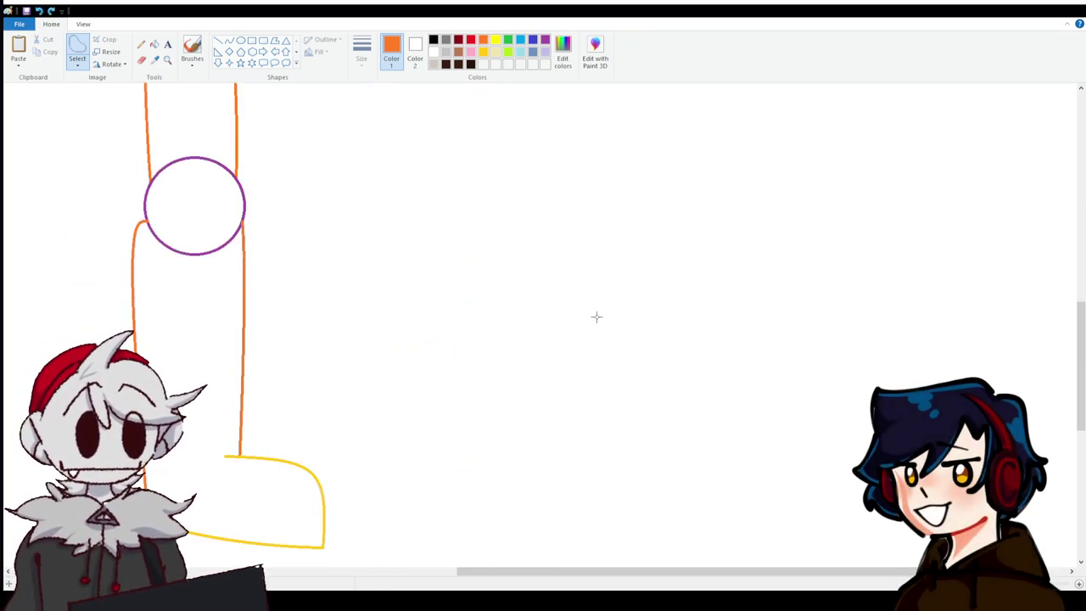
Paste the copied leg again, flip it horizontally, and move it beside the original as the left leg.
click(1078, 583)
drag(598, 574, 531, 574)
scroll(461, 426, up, 1)
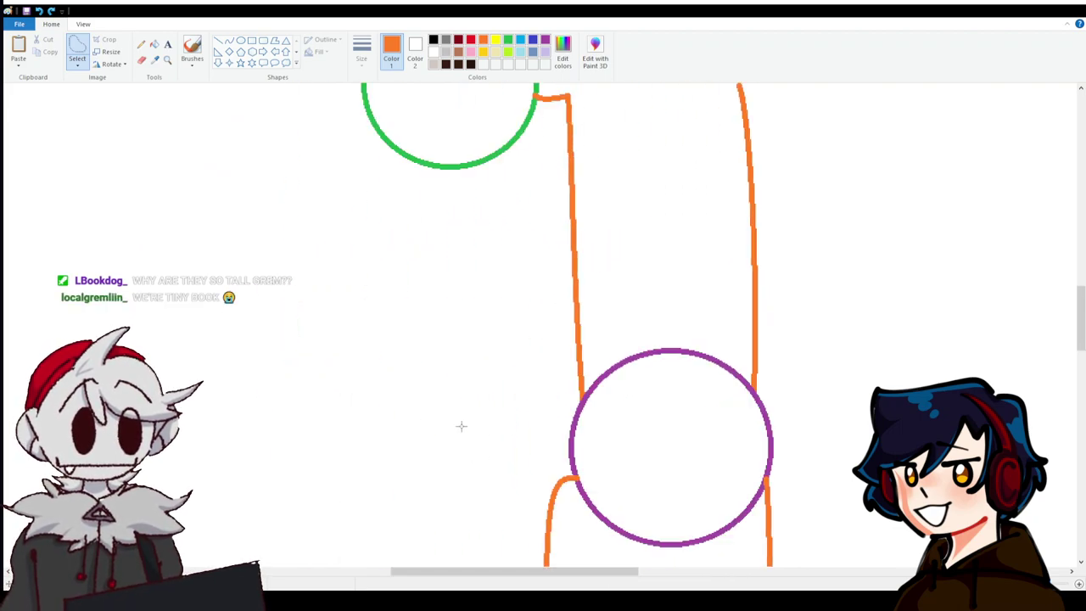
scroll(461, 426, up, 3)
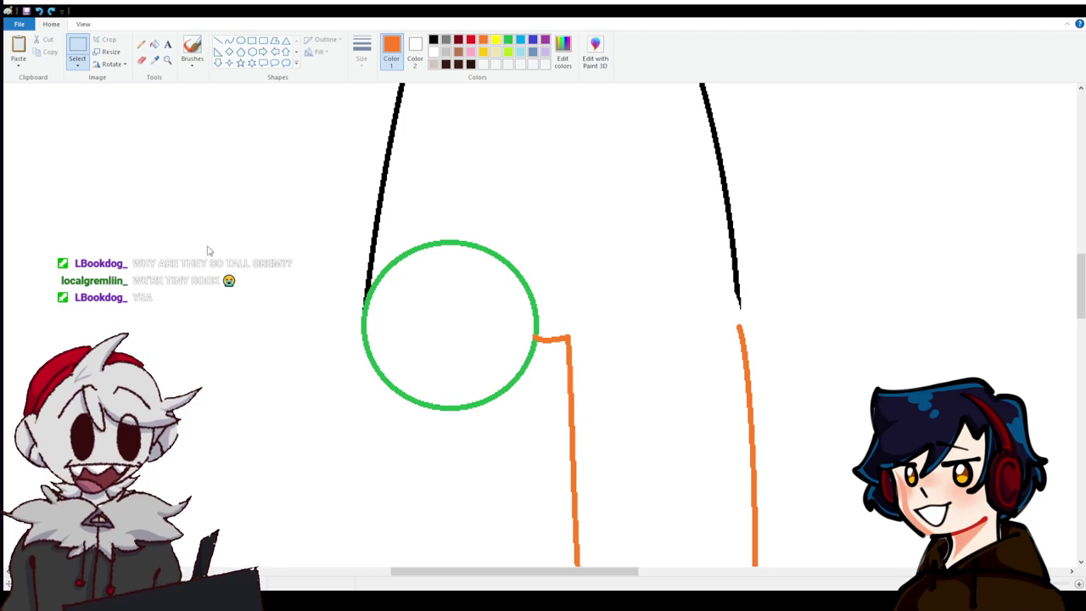
key(ctrl+v)
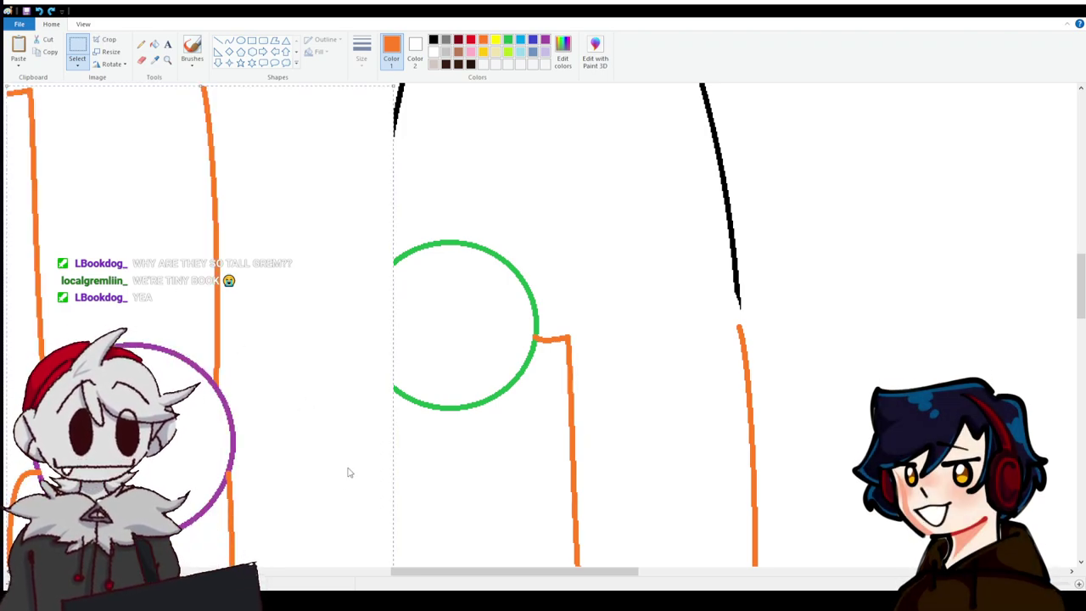
drag(170, 203, 483, 438)
Align the mirrored leg's inner thigh with the orange crotch line and fix it in place.
scroll(437, 388, down, 10)
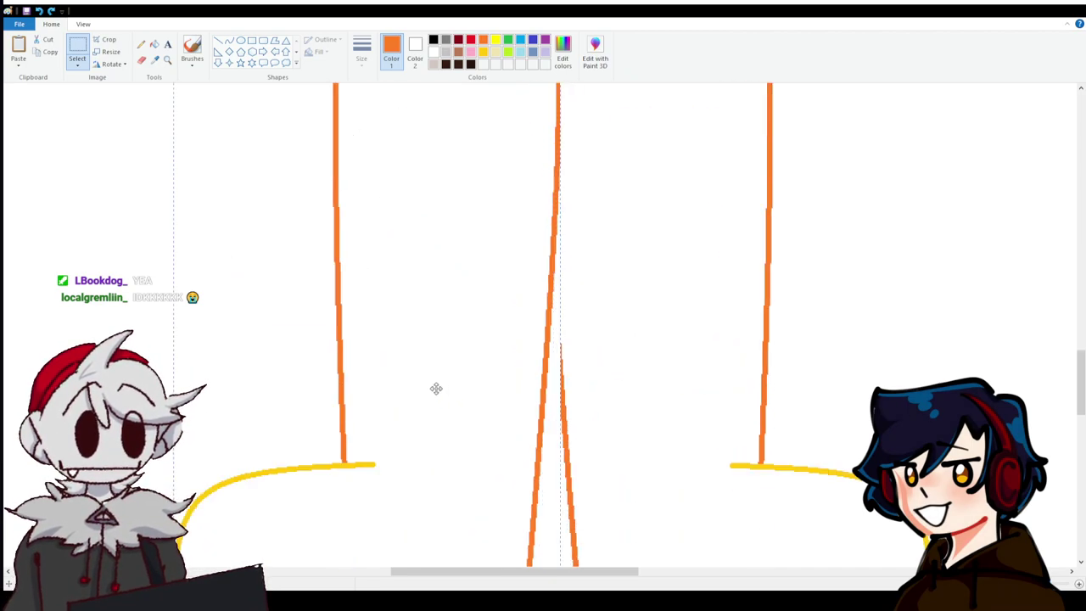
scroll(434, 376, up, 5)
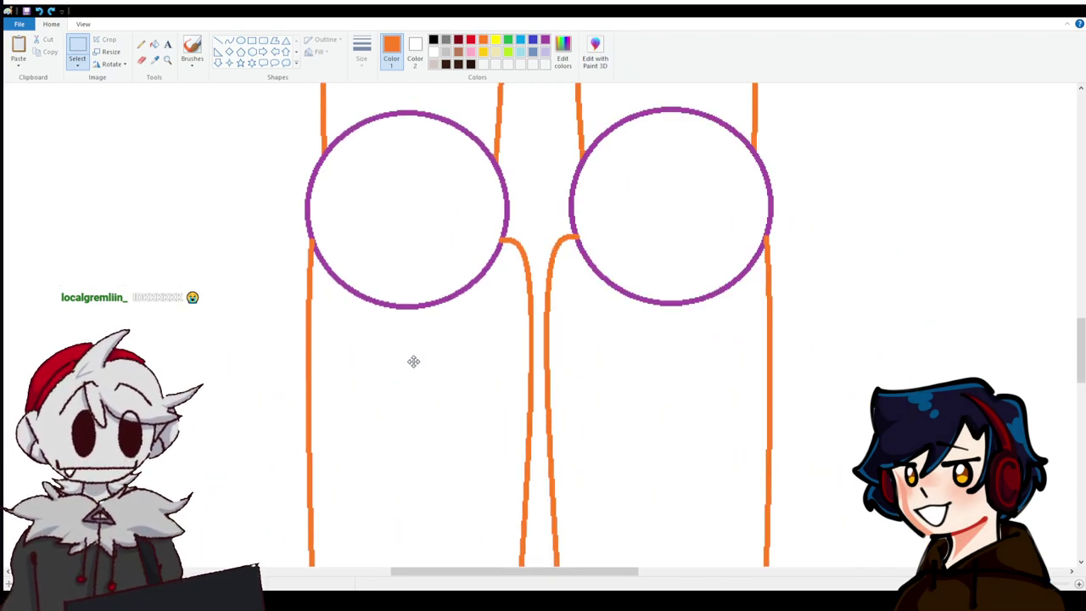
scroll(412, 361, up, 5)
drag(442, 376, 446, 376)
click(146, 273)
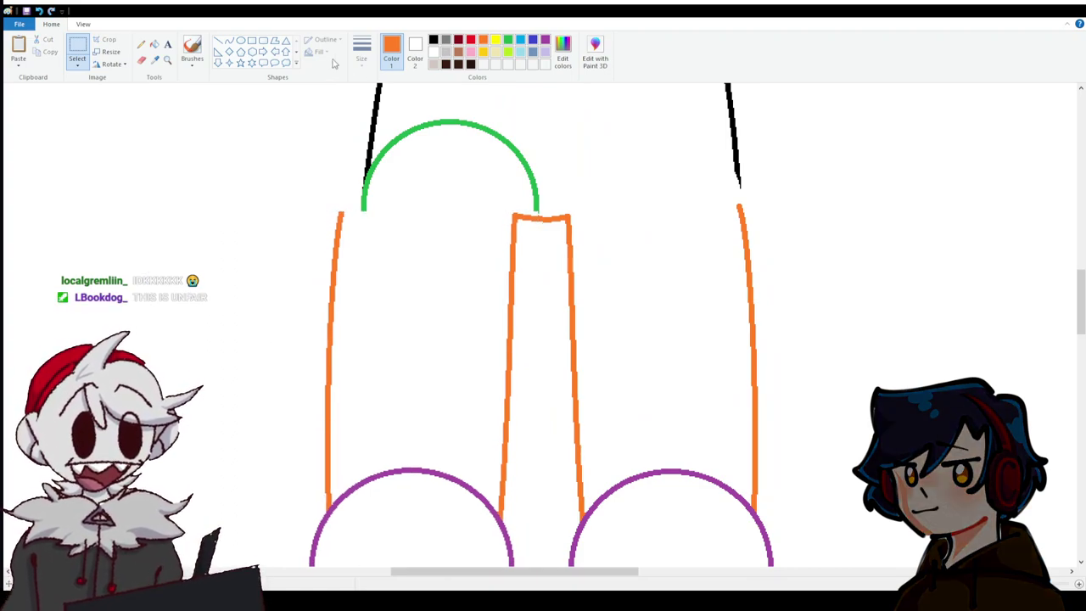
scroll(405, 249, up, 10)
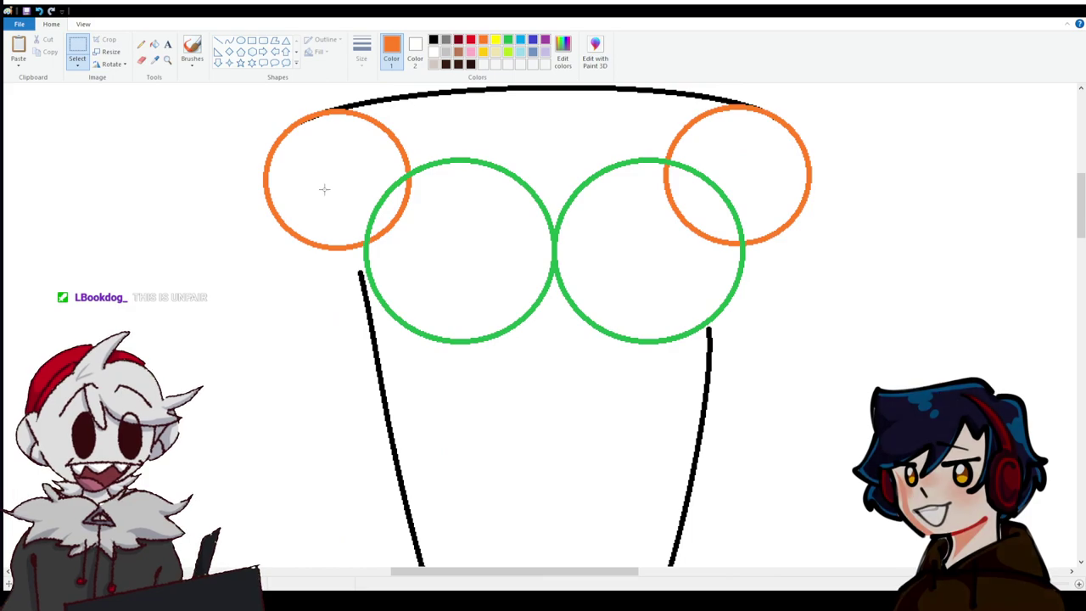
Copy the right half of the hips together with the entire right leg, from the waistline down to the foot.
click(72, 49)
scroll(766, 371, down, 10)
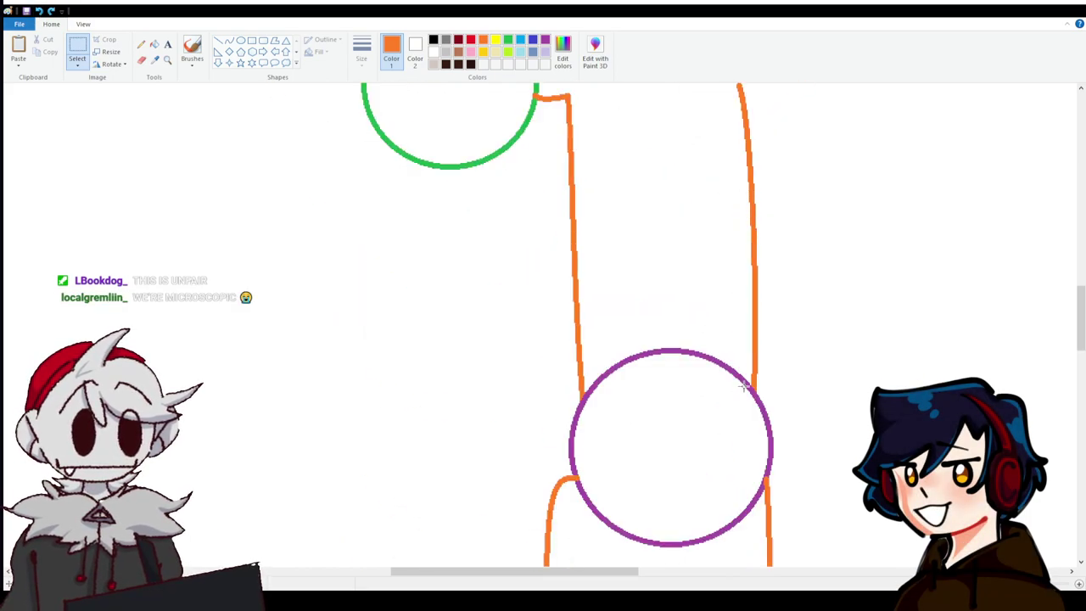
scroll(468, 302, up, 5)
drag(805, 295, 540, 217)
scroll(538, 283, up, 10)
scroll(551, 226, down, 3)
scroll(618, 302, up, 3)
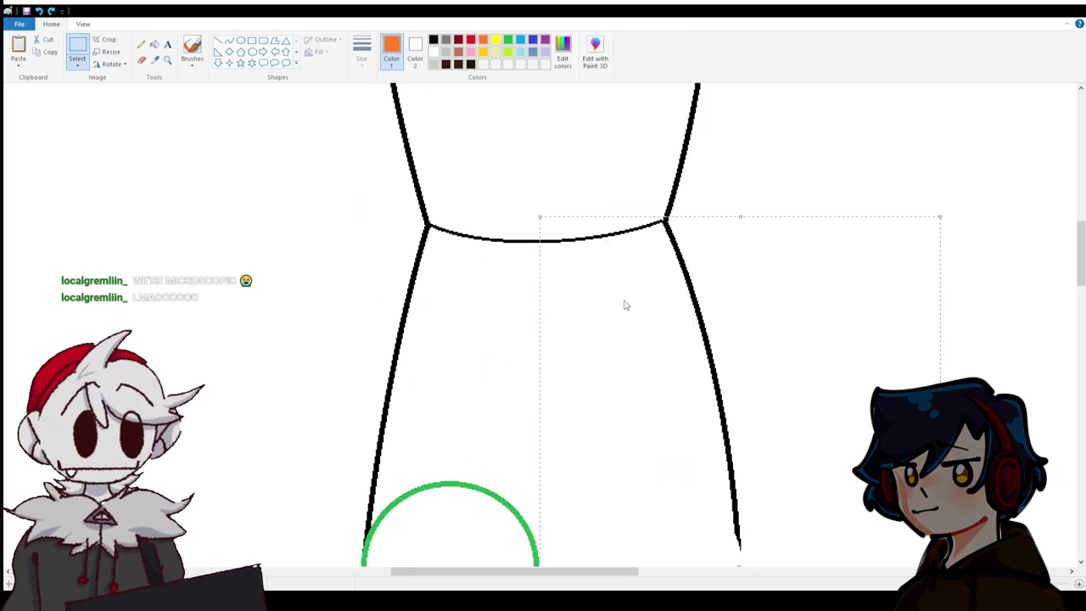
Paste the copied half, flip it horizontally, and fix it as the left hip and leg, joined at the waist and crotch lines.
key(ctrl+v)
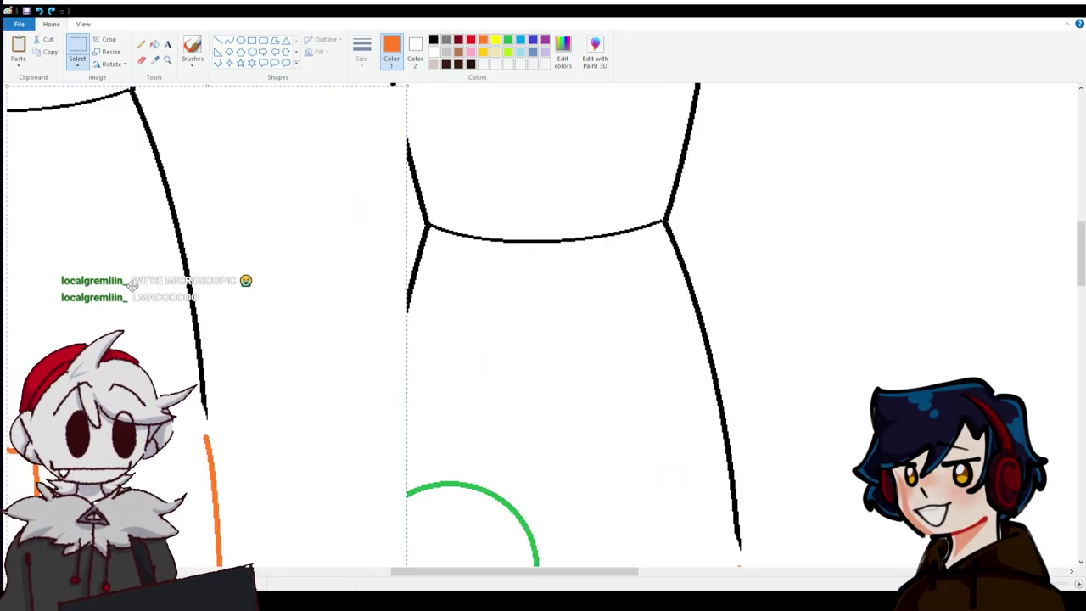
drag(250, 431, 471, 370)
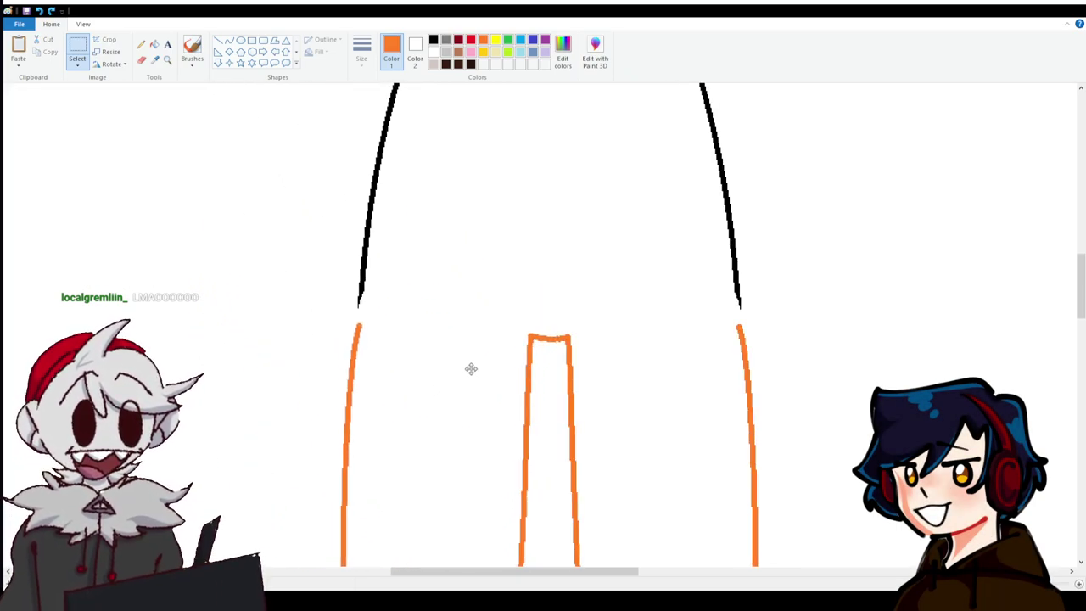
scroll(471, 370, up, 5)
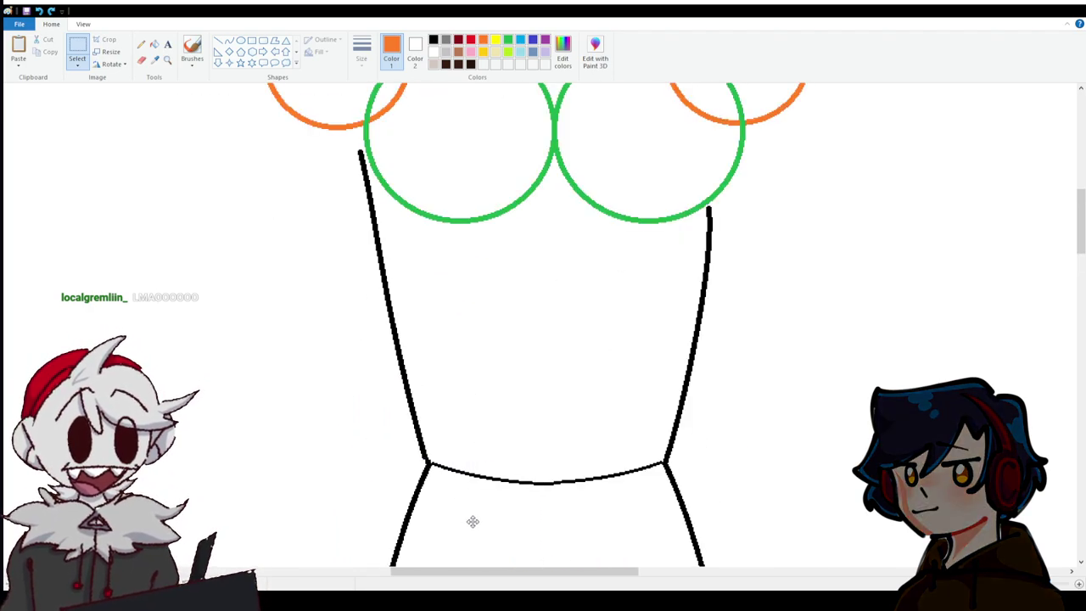
drag(471, 521, 470, 520)
scroll(444, 383, down, 4)
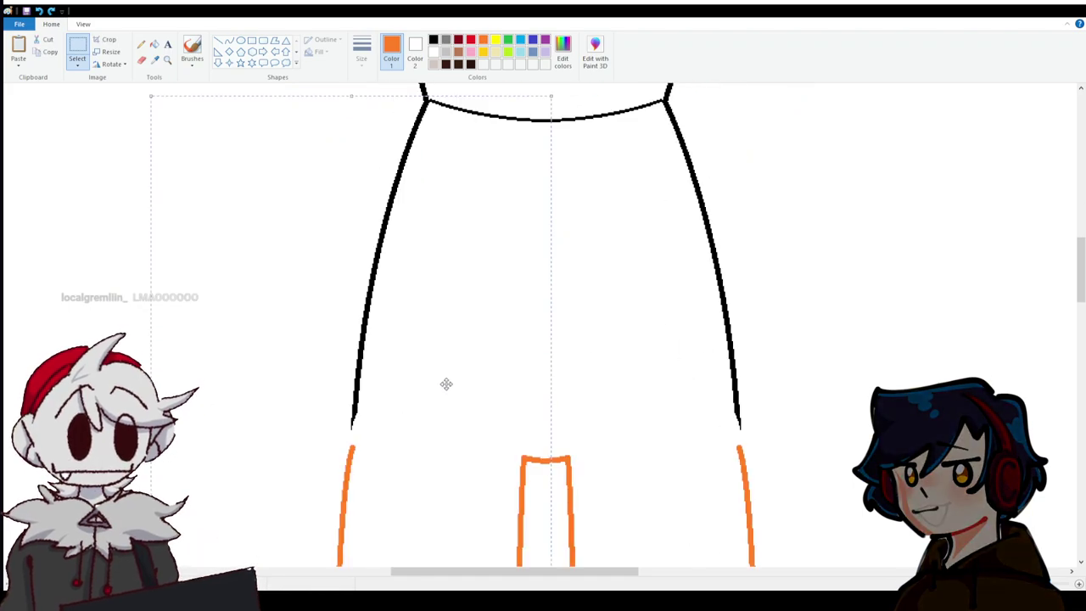
scroll(444, 376, down, 8)
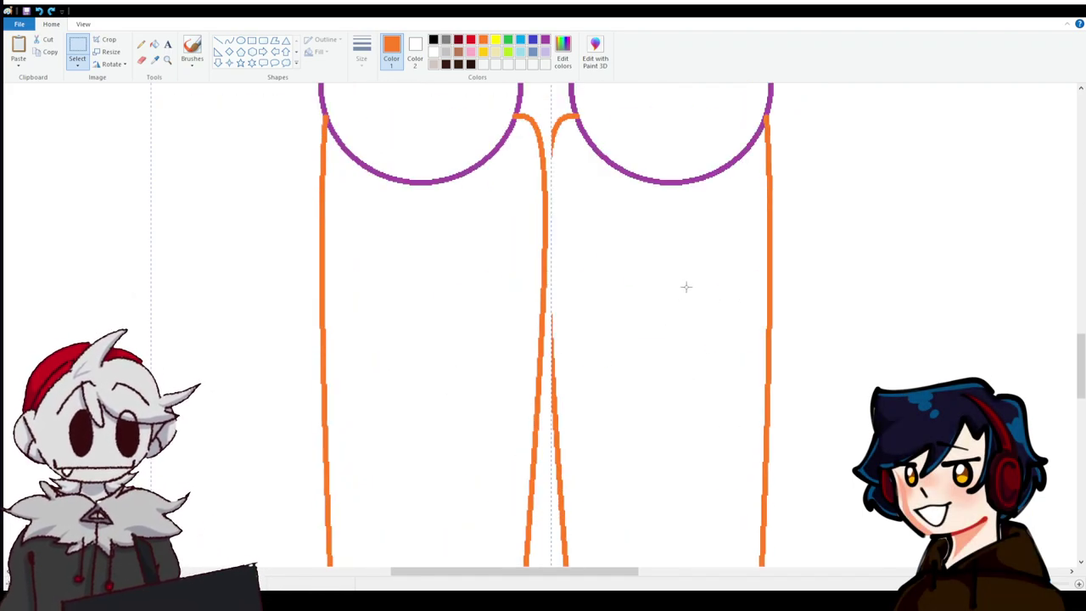
scroll(686, 287, down, 6)
scroll(708, 300, up, 8)
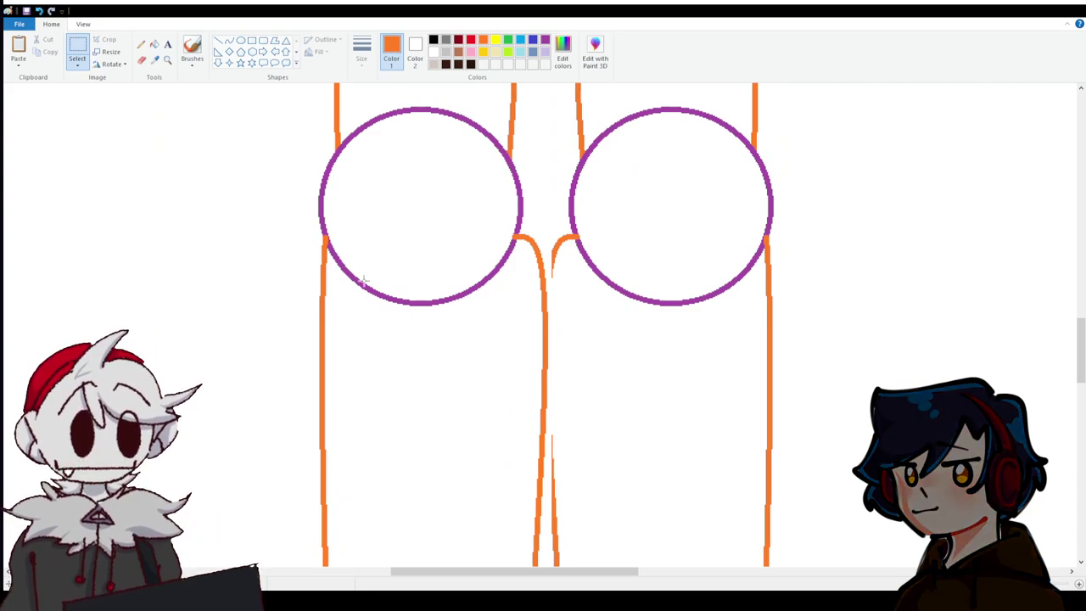
Bridge the gap between the left black hip line and the orange thigh line with a straight green line.
click(218, 43)
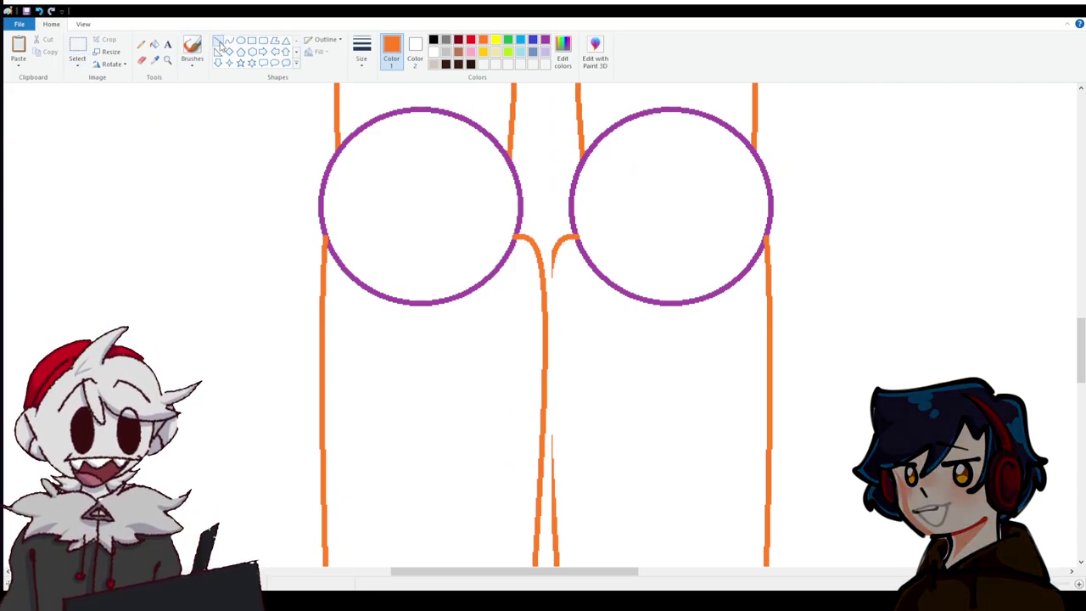
scroll(606, 383, up, 5)
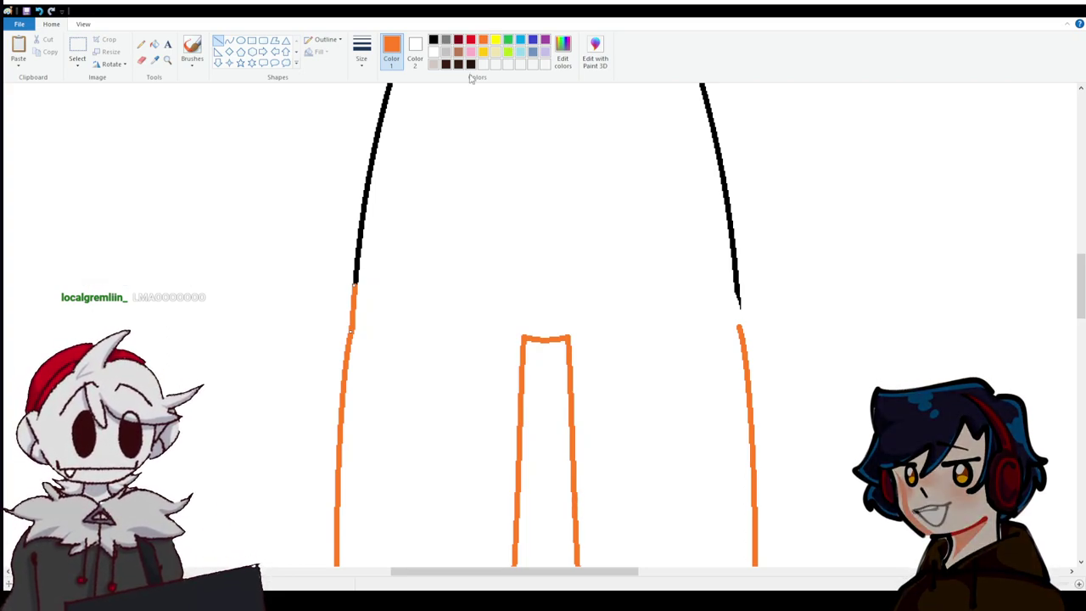
mouse_move(354, 323)
mouse_down()
mouse_move(348, 354)
mouse_move(354, 285)
mouse_up()
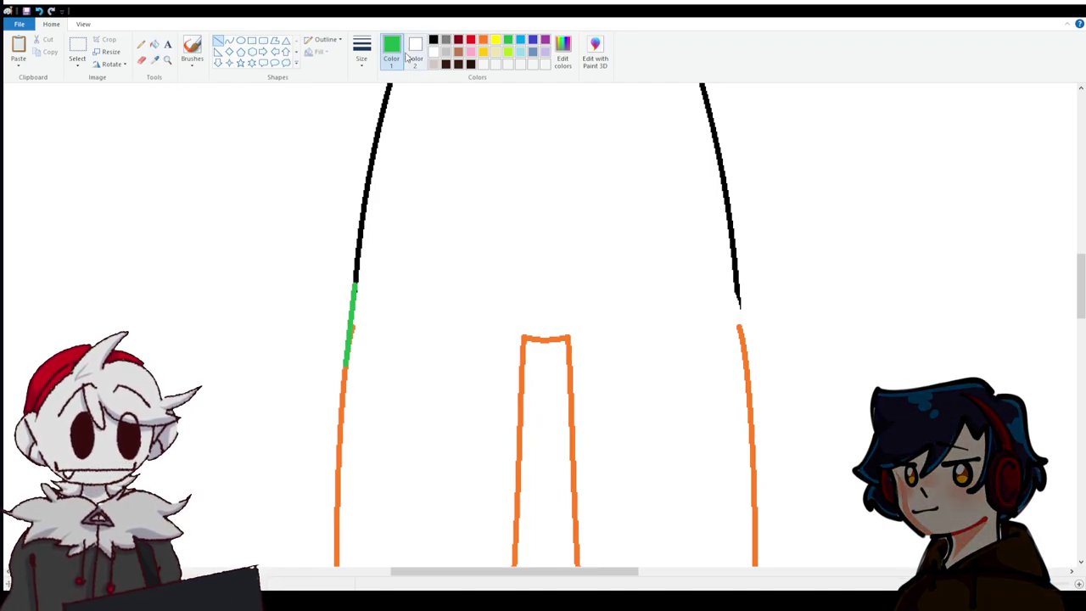
Set Color 1 to white and Color 2 to orange, and use the eraser to turn the white area beside the green line orange.
click(435, 53)
click(415, 49)
click(483, 40)
click(140, 59)
mouse_move(353, 354)
mouse_down()
mouse_move(363, 299)
mouse_move(356, 318)
mouse_up()
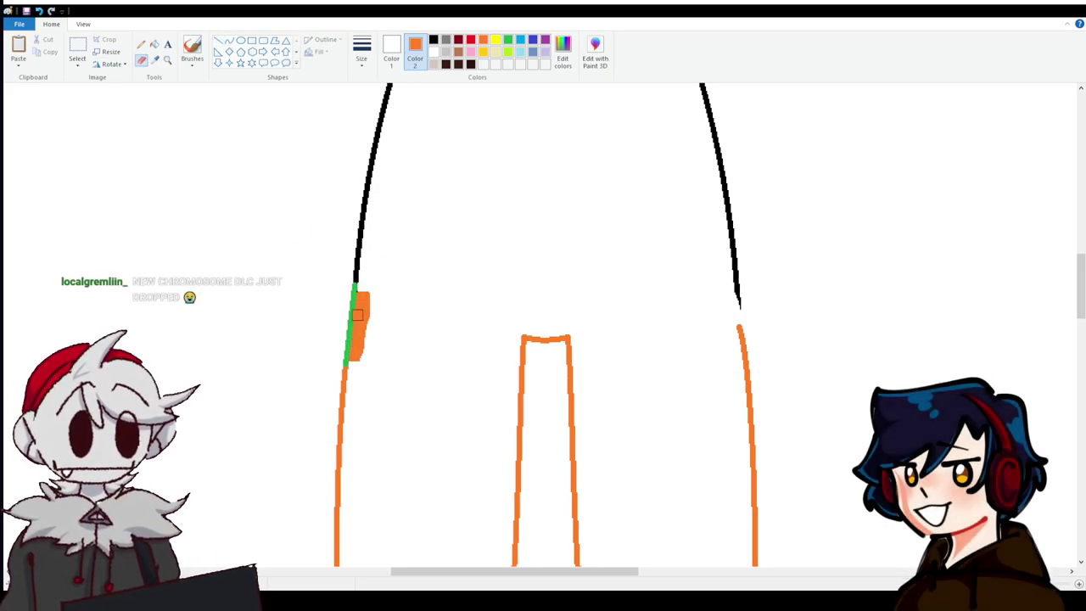
Set Color 2 to black and fill the white background around the legs with it.
click(434, 40)
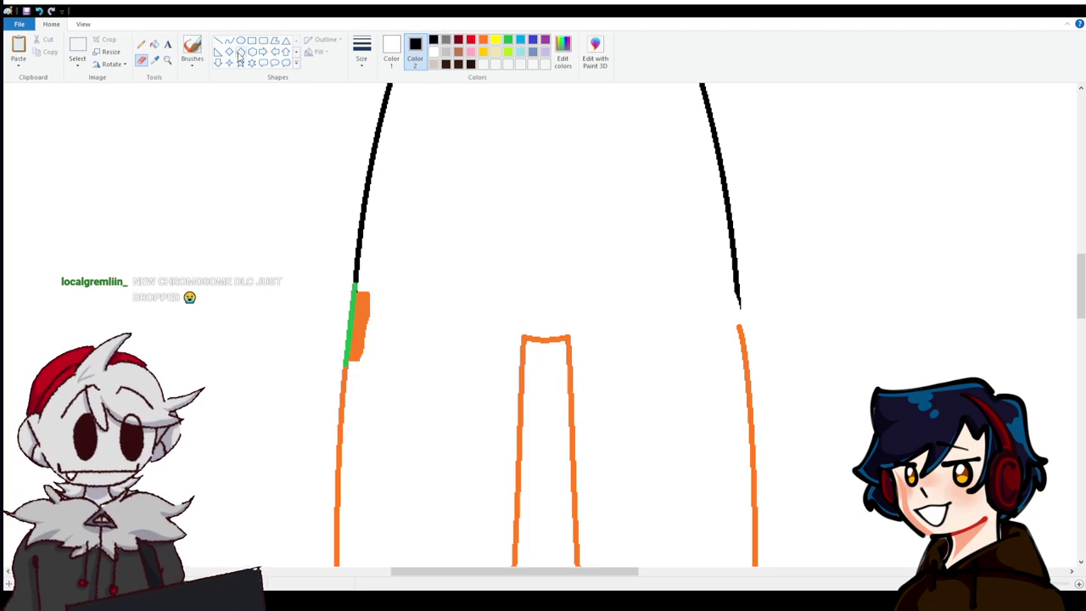
click(153, 43)
right_click(375, 309)
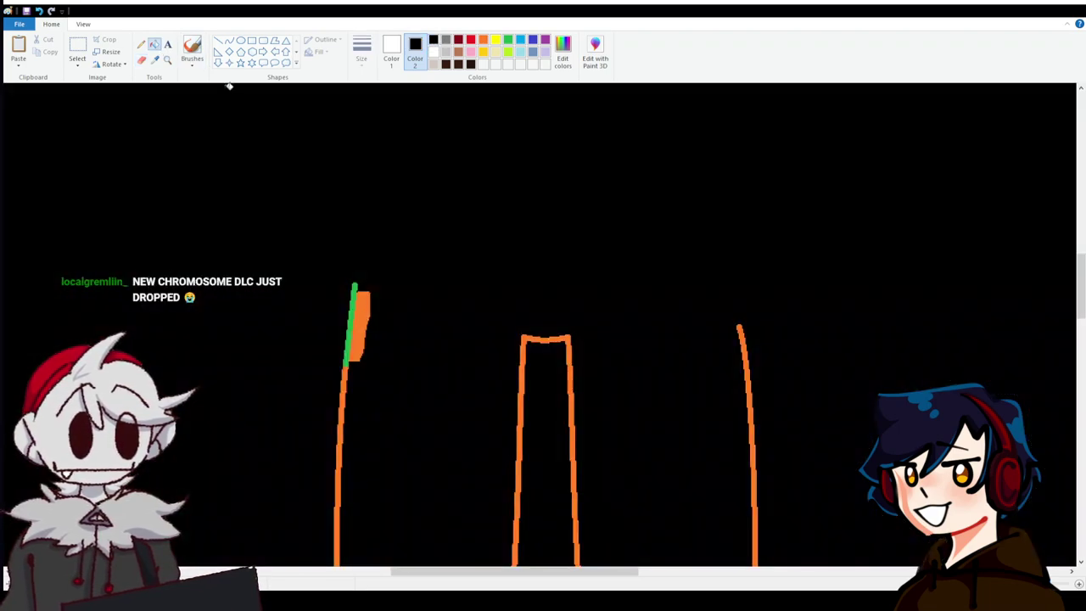
Undo the black background fill and turn the orange patch beside the green hip line white.
click(38, 10)
right_click(374, 299)
click(364, 297)
scroll(423, 351, up, 3)
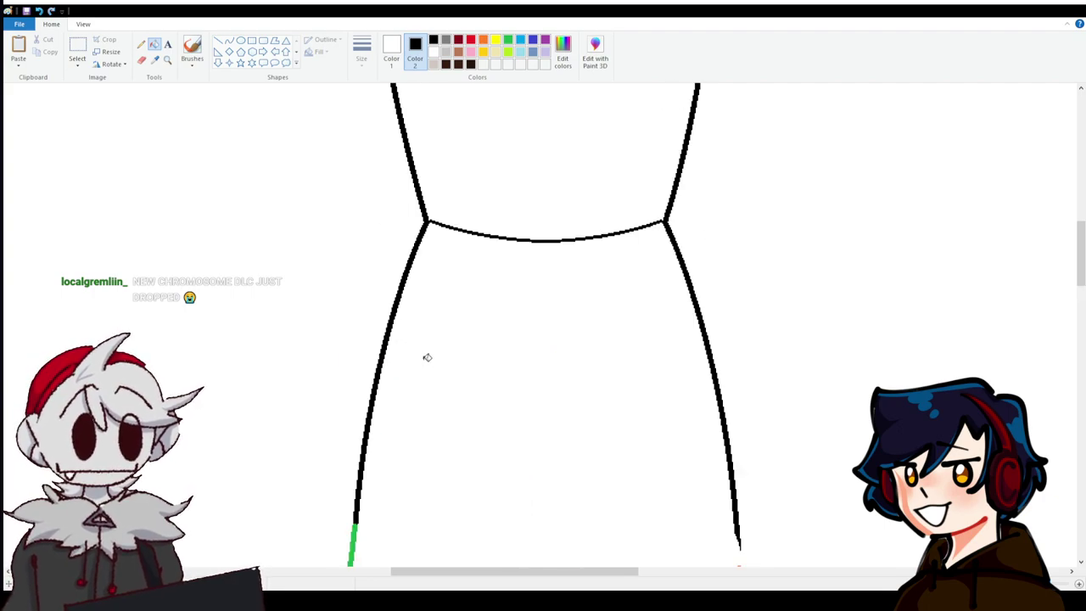
Copy the left hip join with its green line, flip the pasted copy horizontally, and fit it over the gap at the right hip.
scroll(427, 358, down, 8)
click(78, 51)
drag(333, 259, 547, 122)
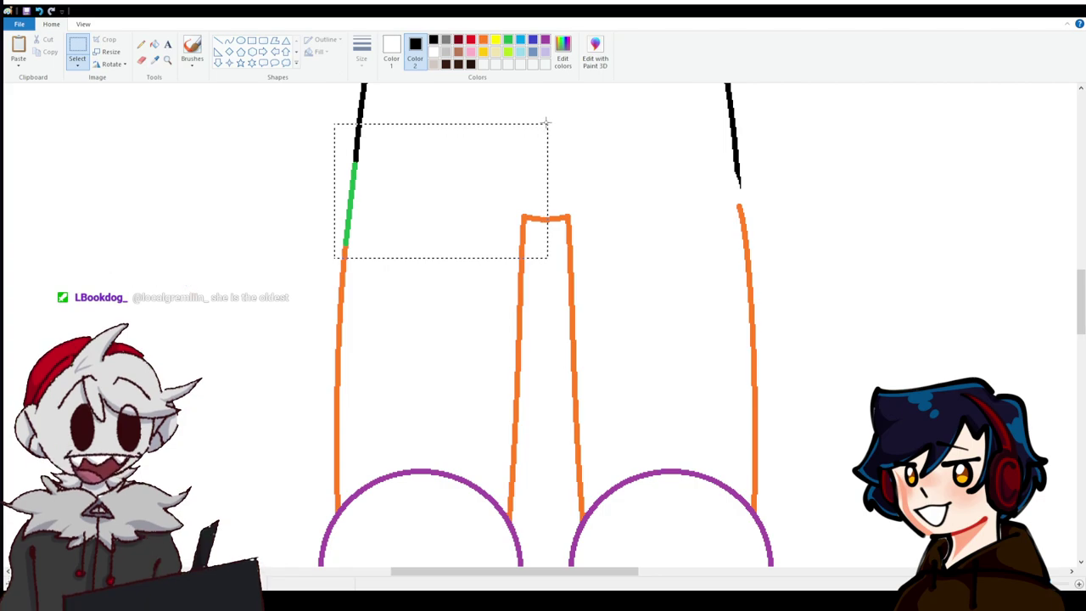
click(629, 169)
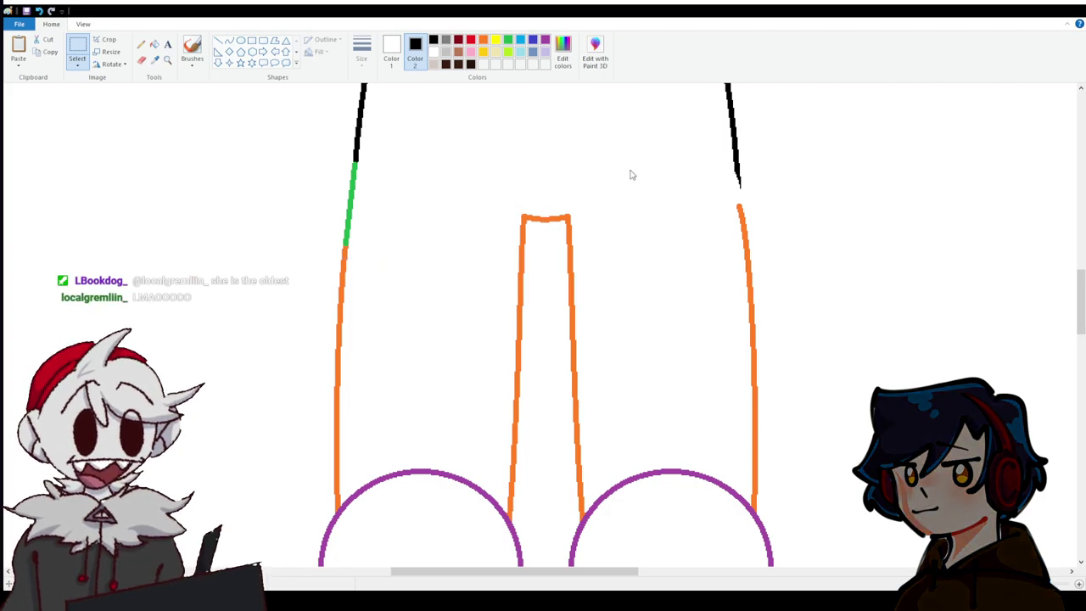
key(ctrl+v)
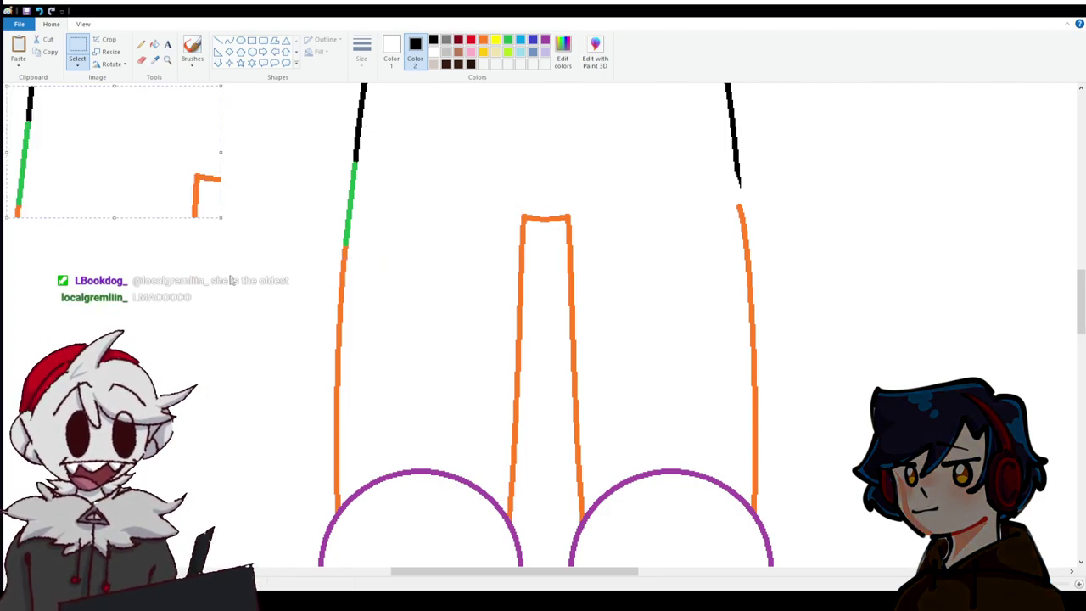
click(263, 322)
drag(83, 148, 619, 187)
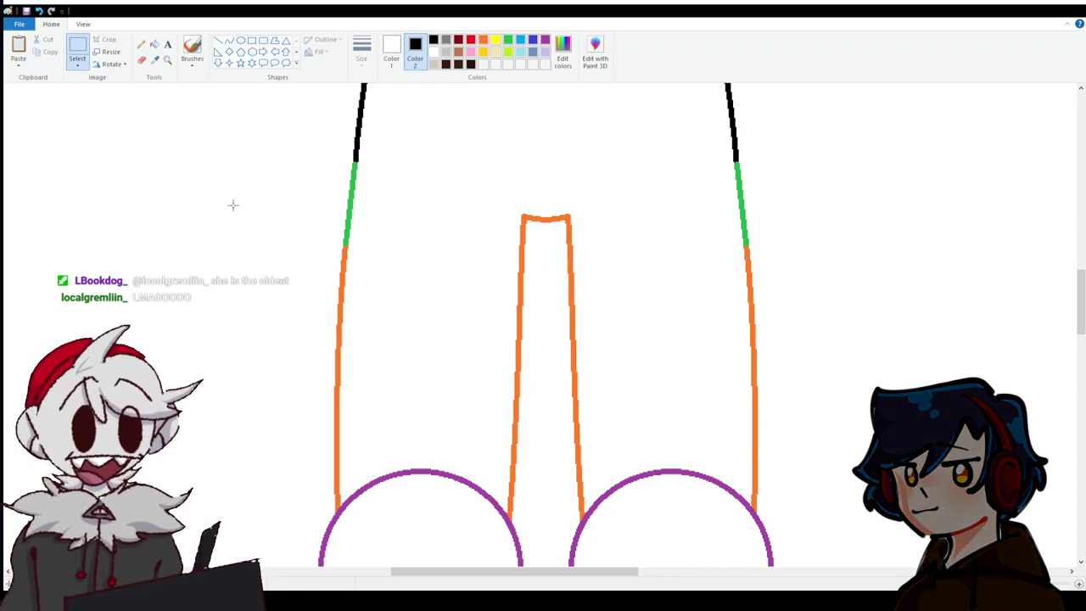
Fill both green hip connecting lines with black.
click(154, 43)
click(353, 189)
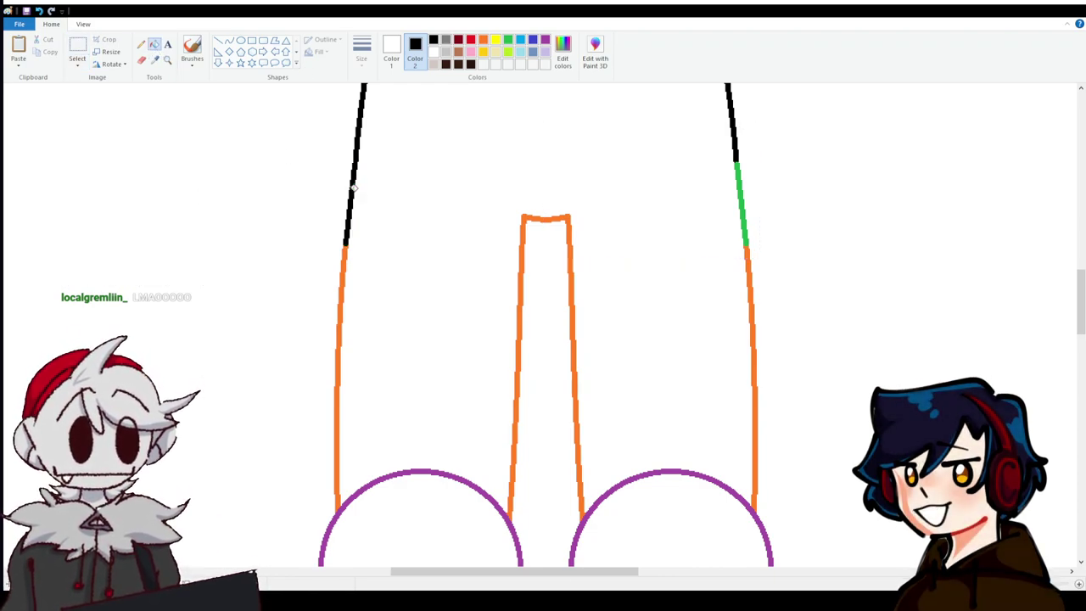
click(740, 178)
scroll(768, 392, up, 3)
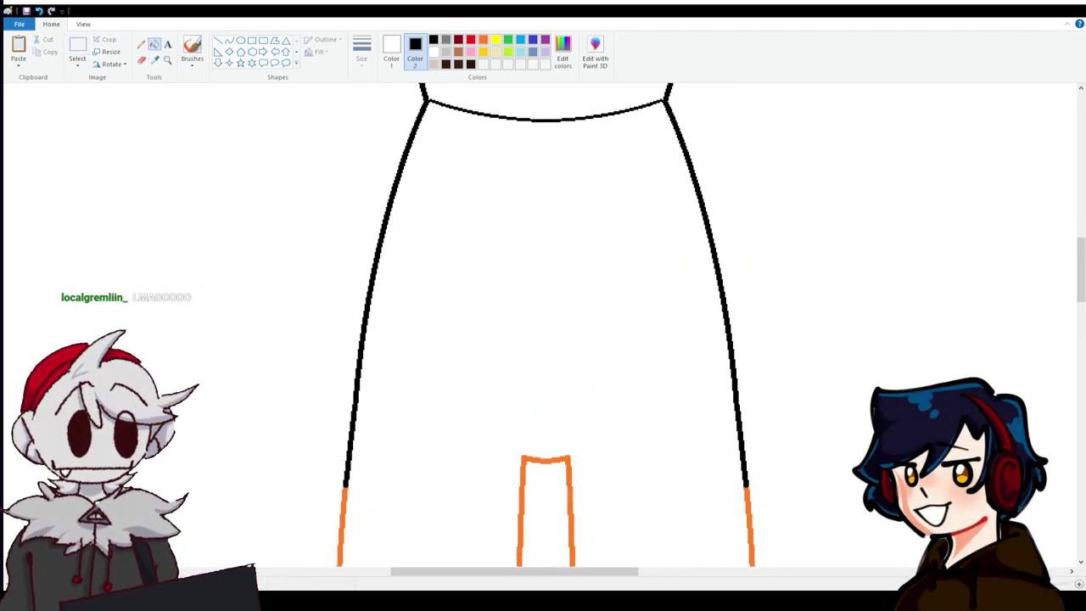
scroll(669, 427, down, 7)
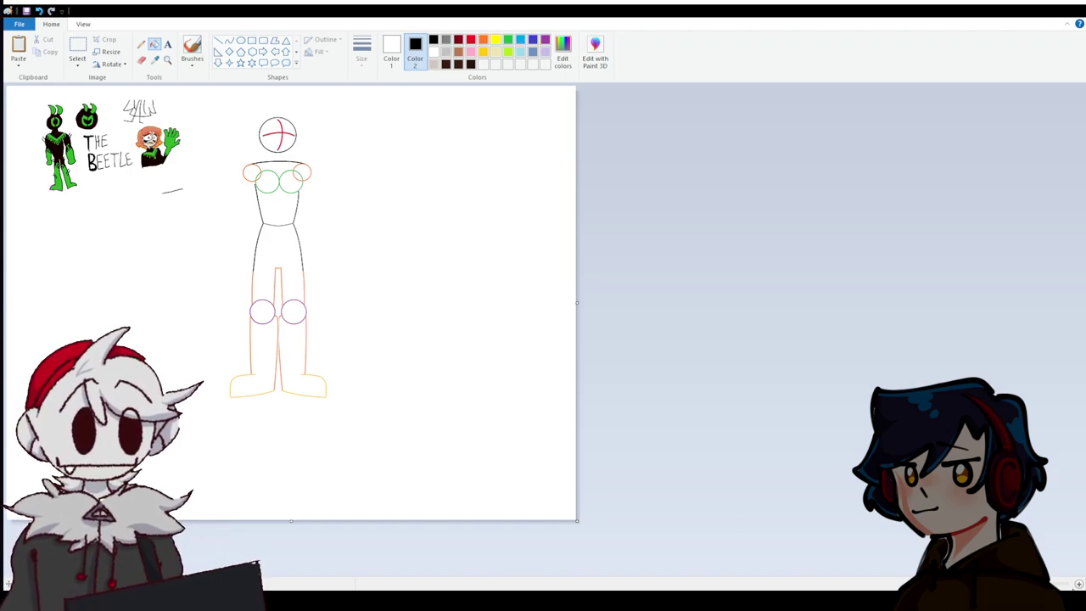
With Color 1 orange and Color 2 white, close the gap in the right leg's inner calf outline with two straight lines meeting the left leg.
click(1079, 584)
click(1079, 584)
click(1078, 584)
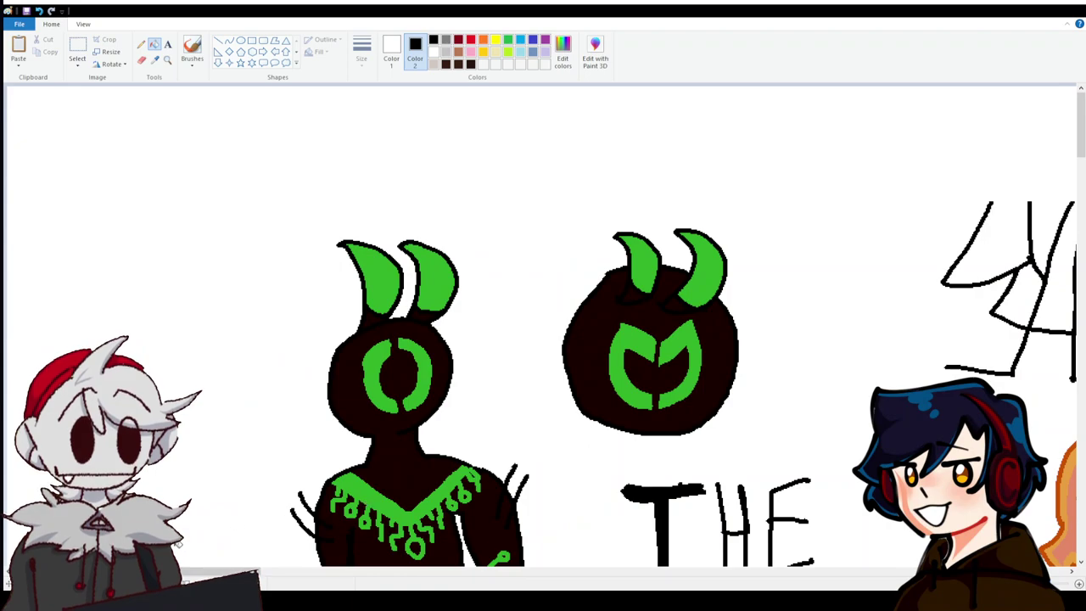
drag(178, 571, 596, 553)
scroll(372, 414, down, 10)
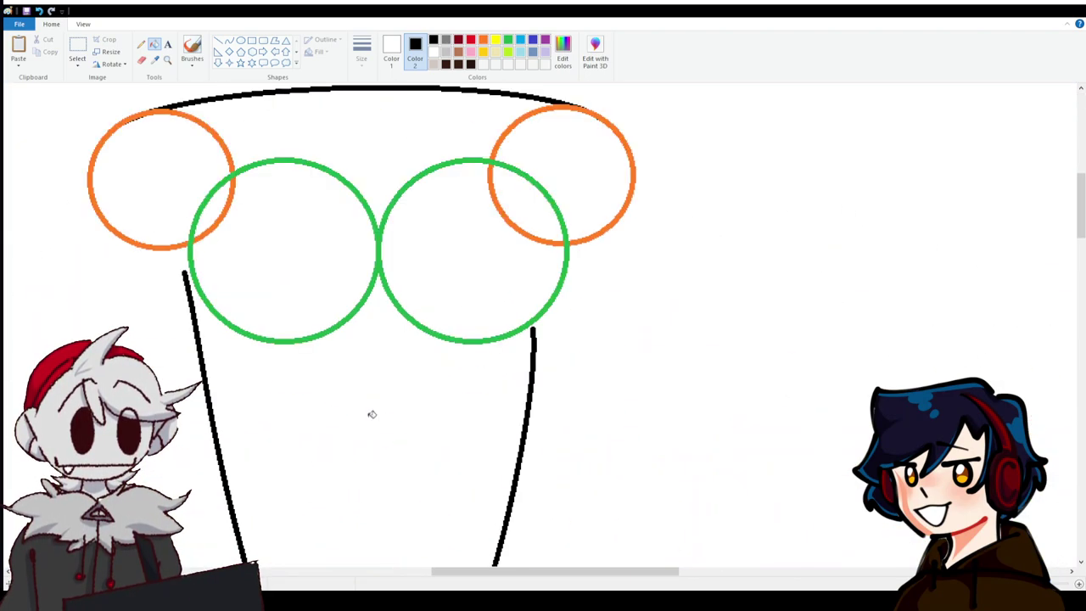
scroll(371, 414, down, 5)
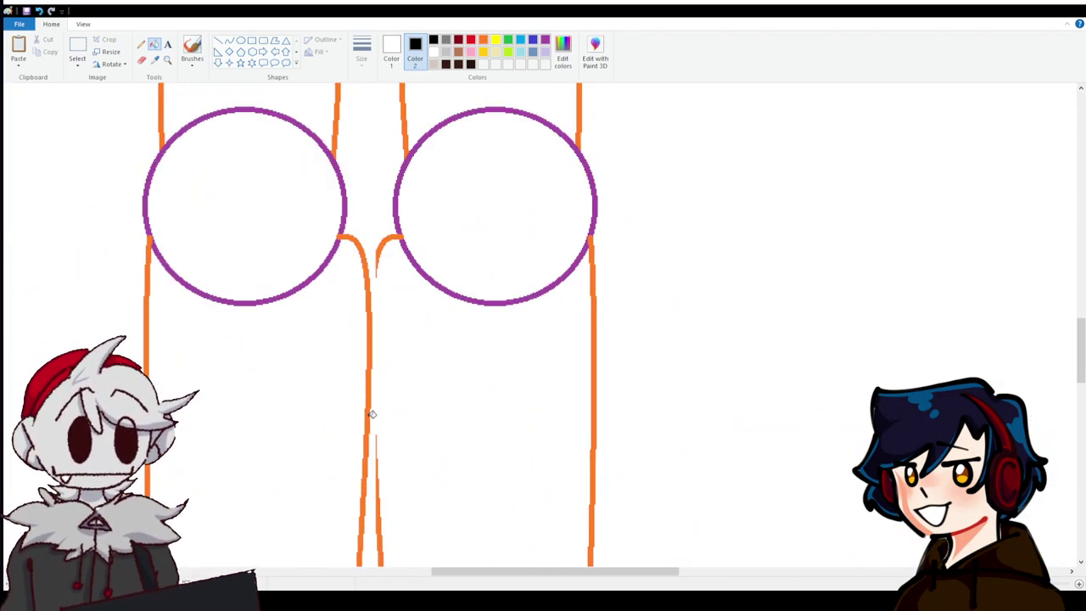
scroll(372, 414, down, 3)
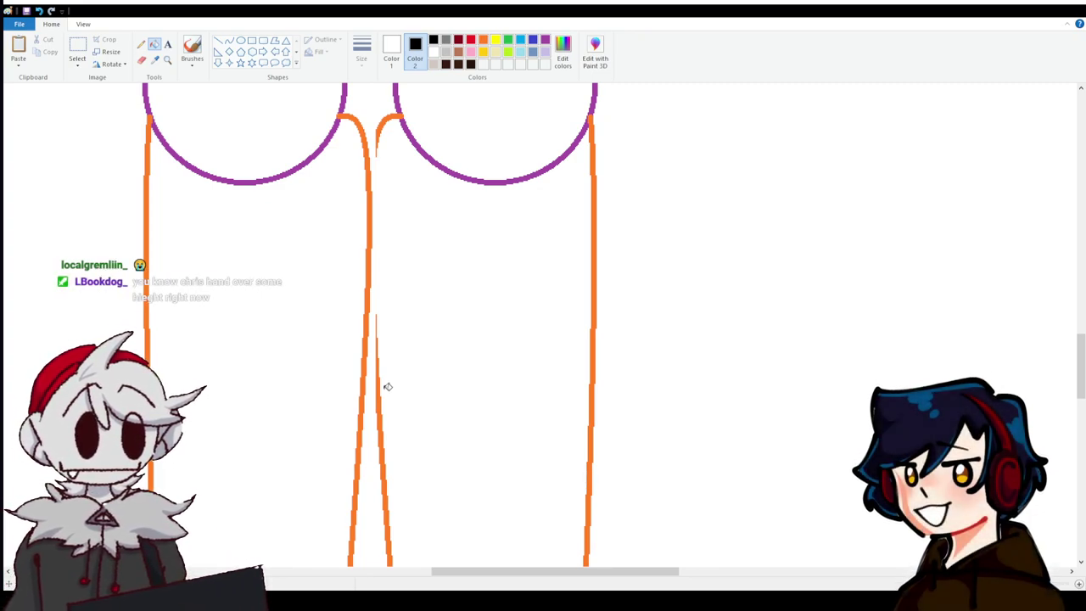
click(436, 52)
click(392, 50)
click(483, 40)
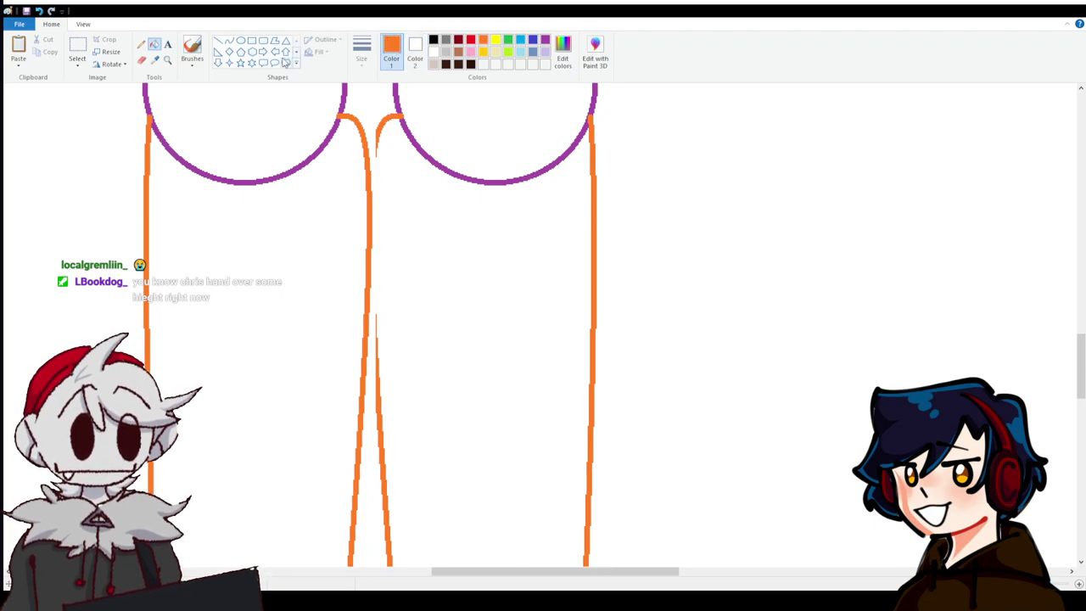
click(219, 43)
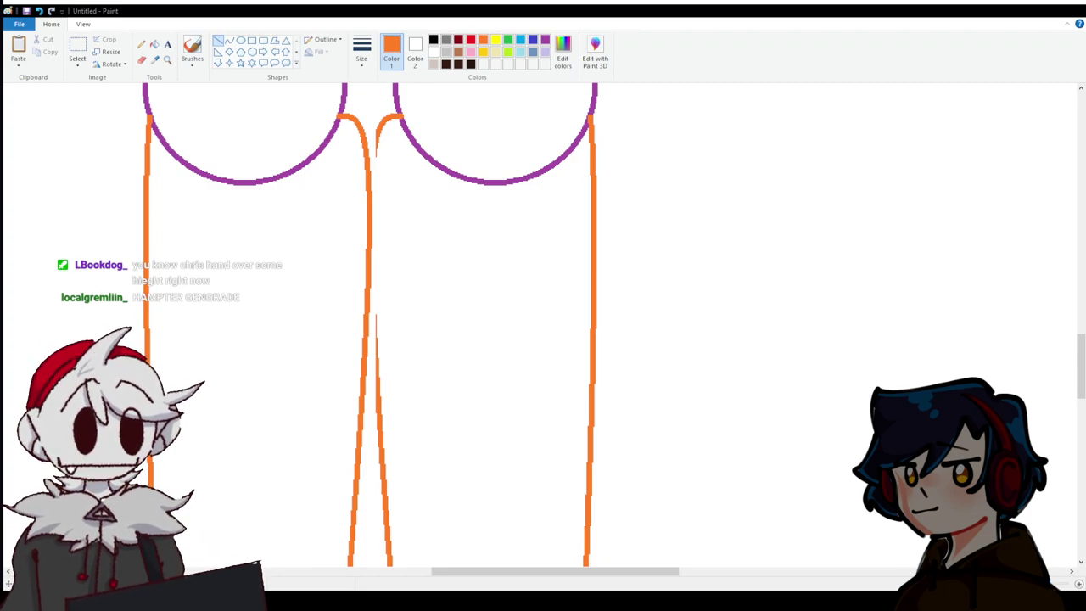
drag(375, 388, 376, 365)
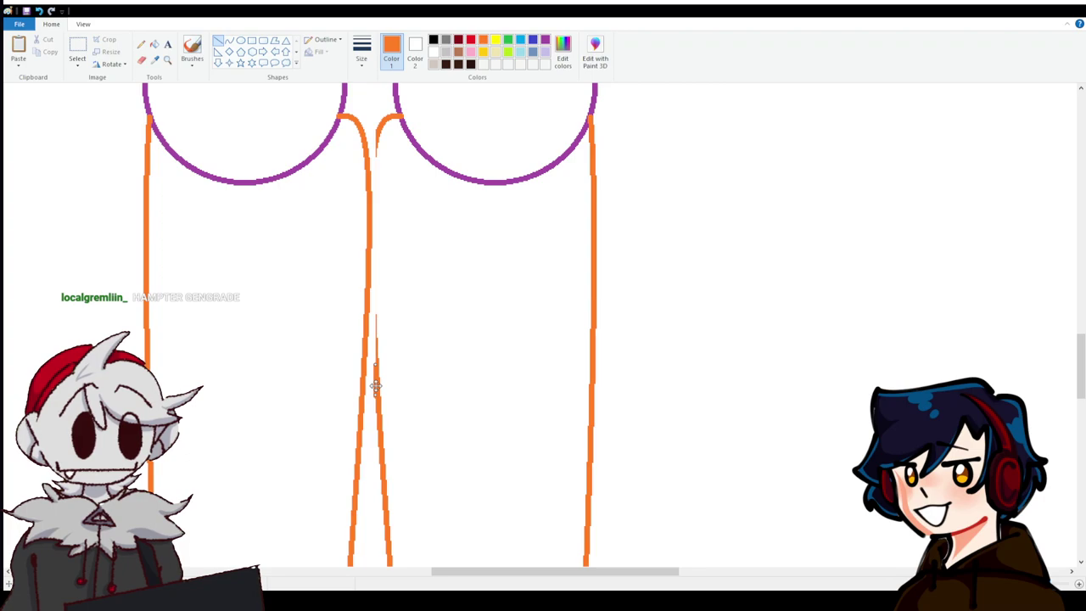
drag(376, 366, 369, 241)
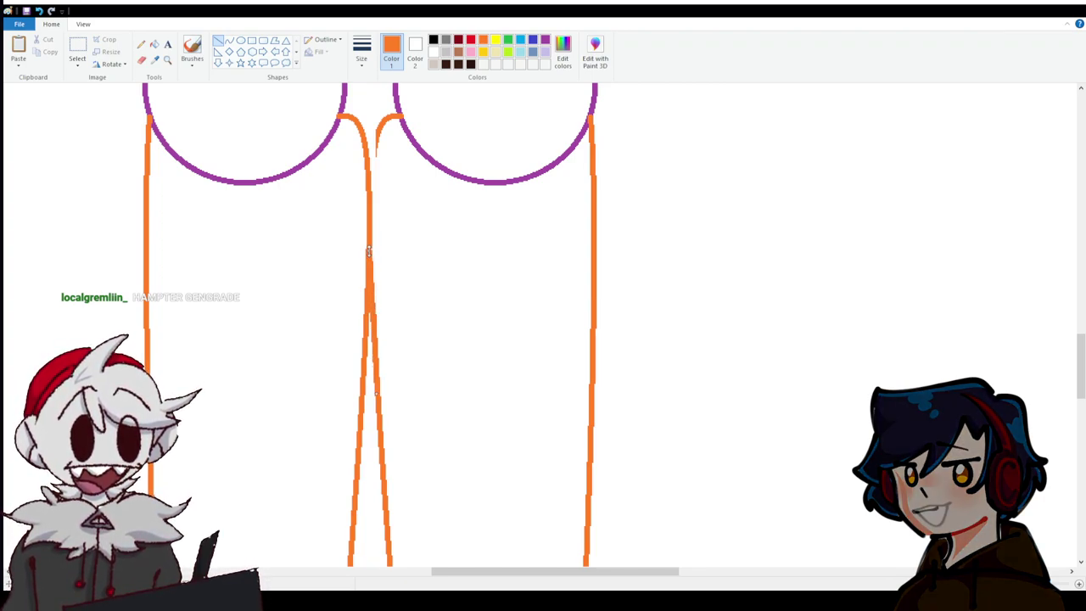
scroll(376, 315, up, 3)
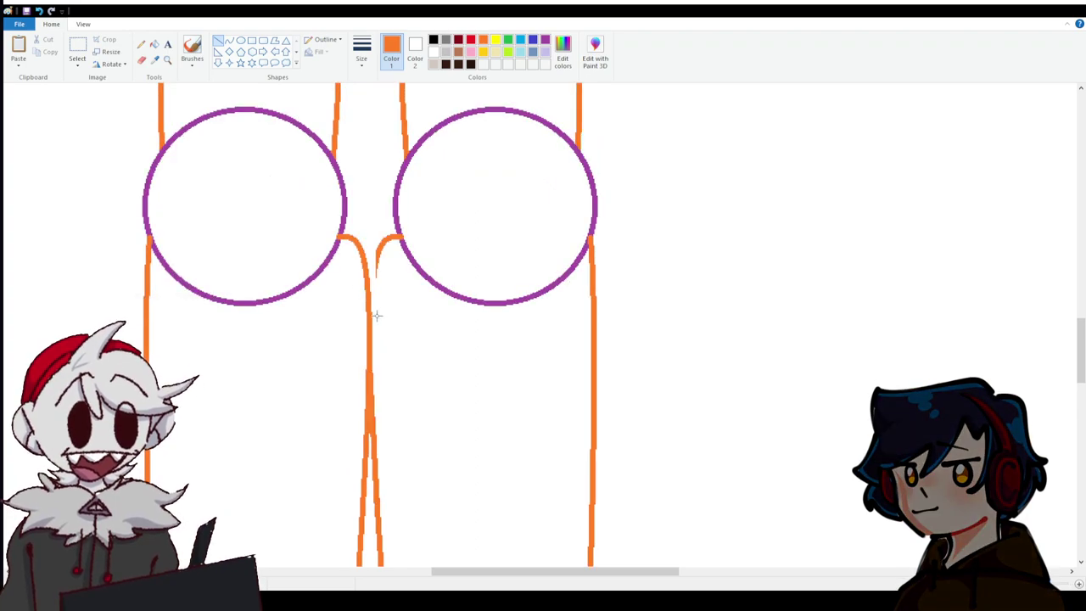
drag(377, 246, 370, 326)
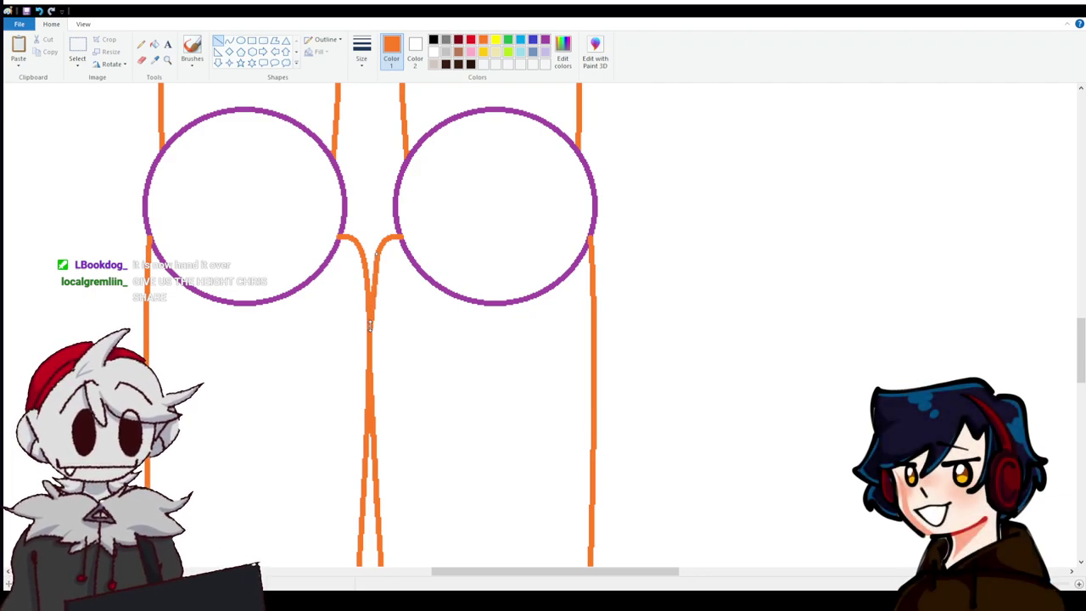
Remove the left knee circle's upper and lower arcs and the right circle's lower arc using erased breaks and white fills.
scroll(369, 330, up, 3)
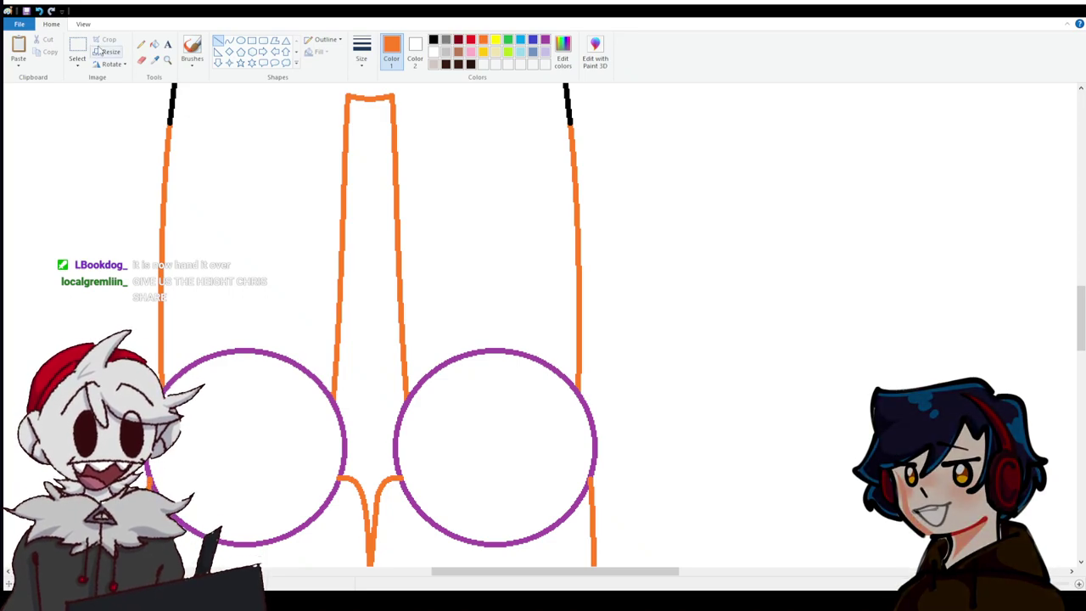
click(141, 59)
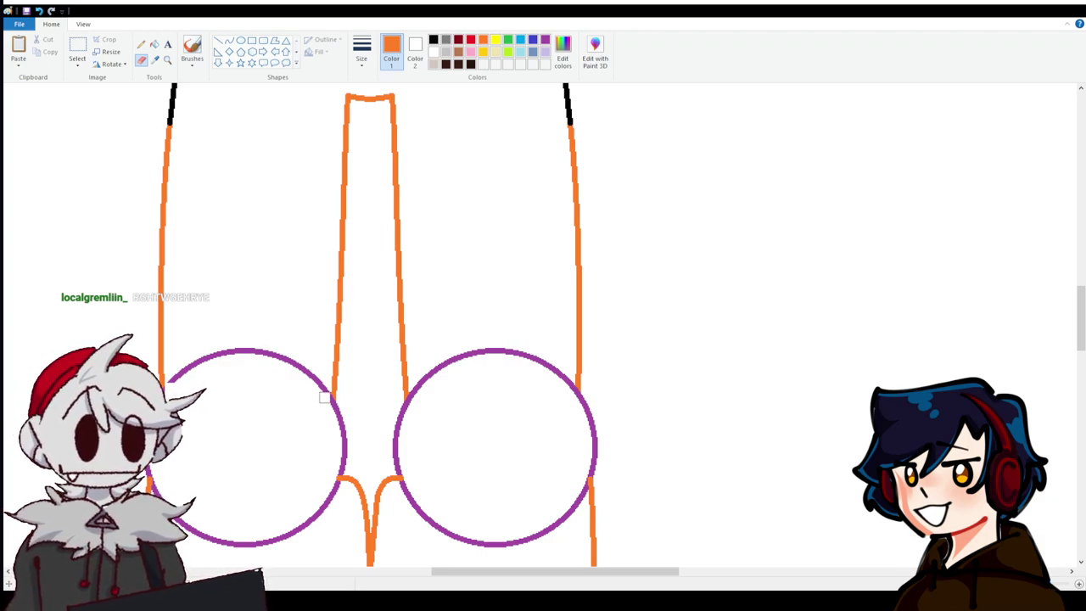
scroll(291, 427, down, 3)
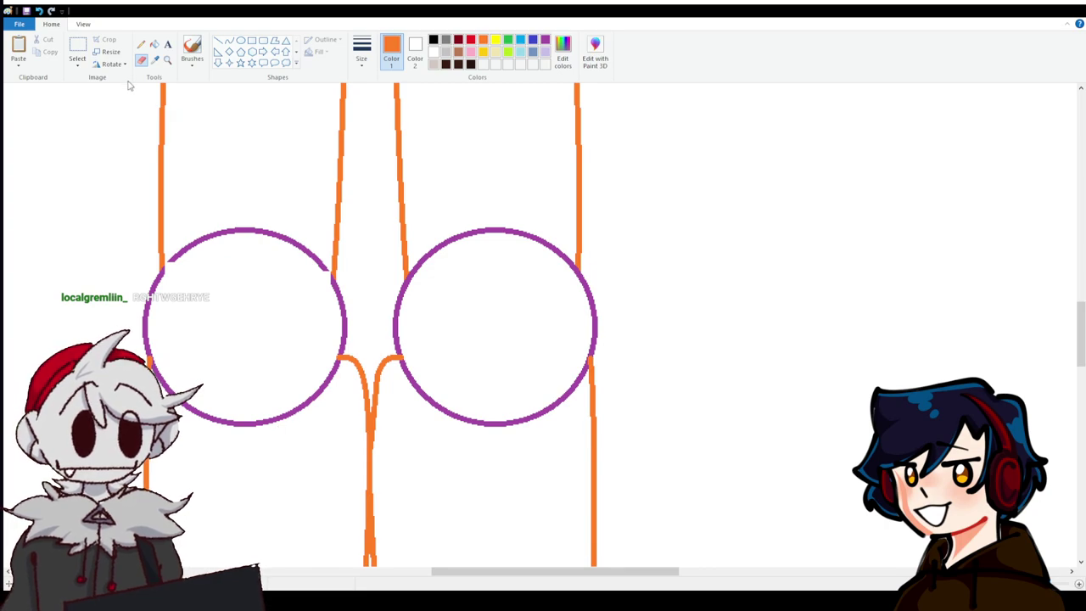
click(155, 44)
right_click(240, 229)
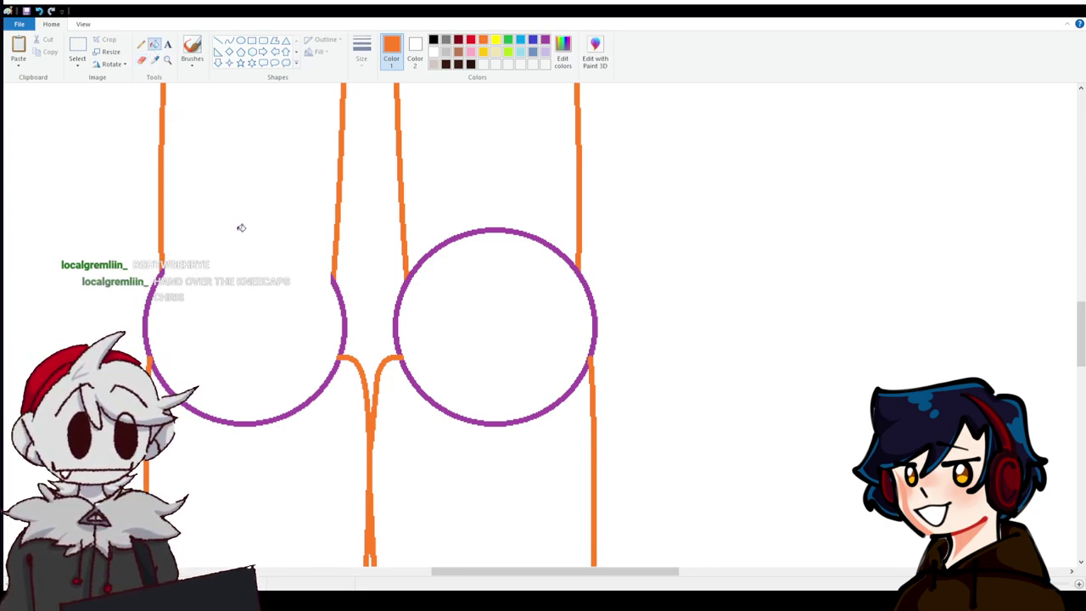
right_click(240, 422)
right_click(414, 379)
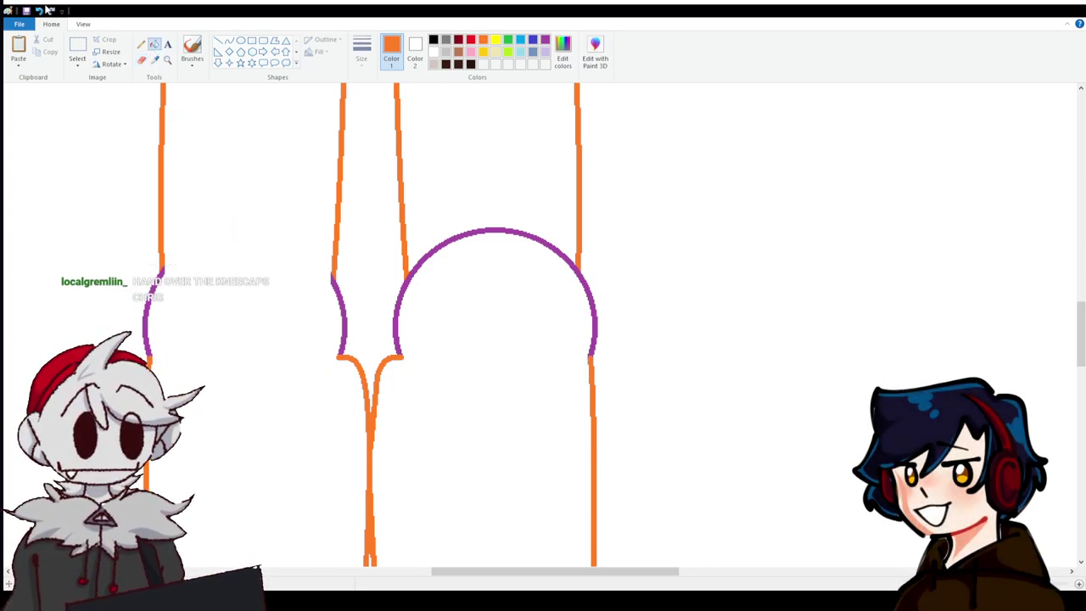
Erase breaks in the right knee circle beside both thigh lines and fill its detached upper arc with white.
click(141, 59)
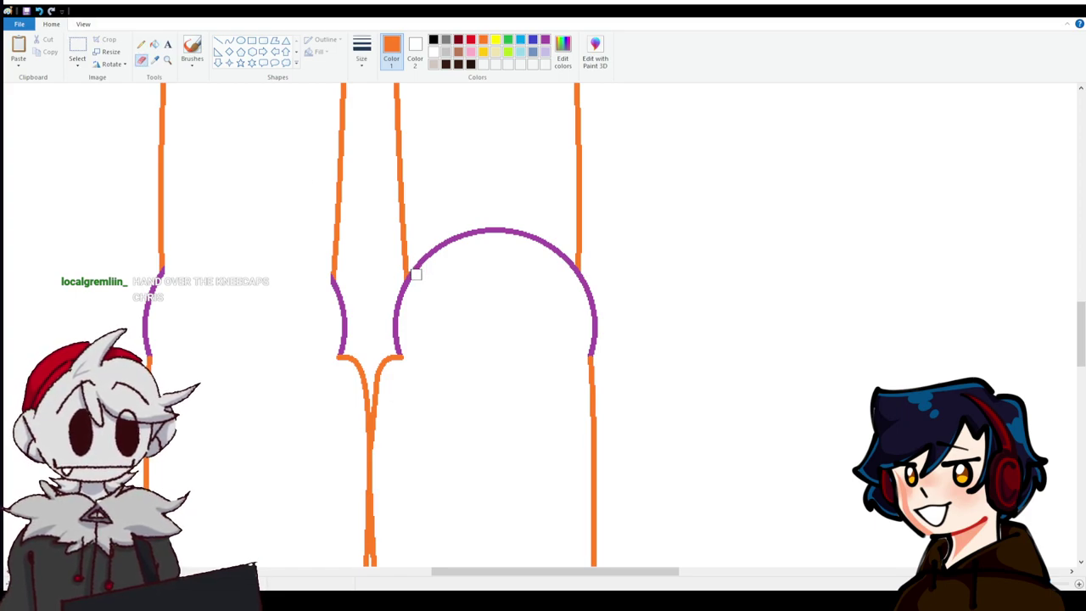
click(415, 273)
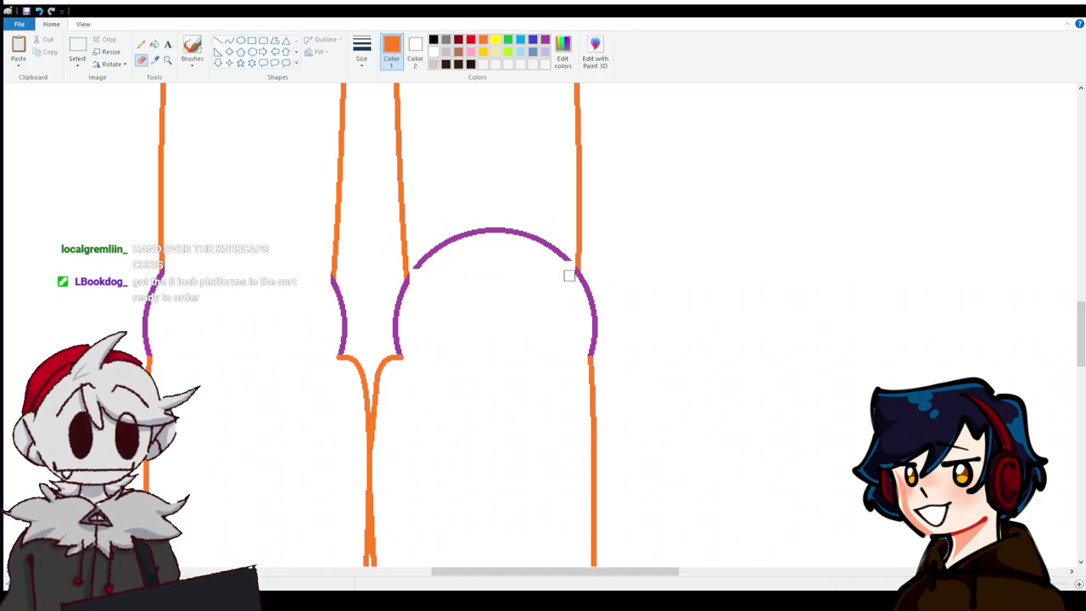
click(154, 43)
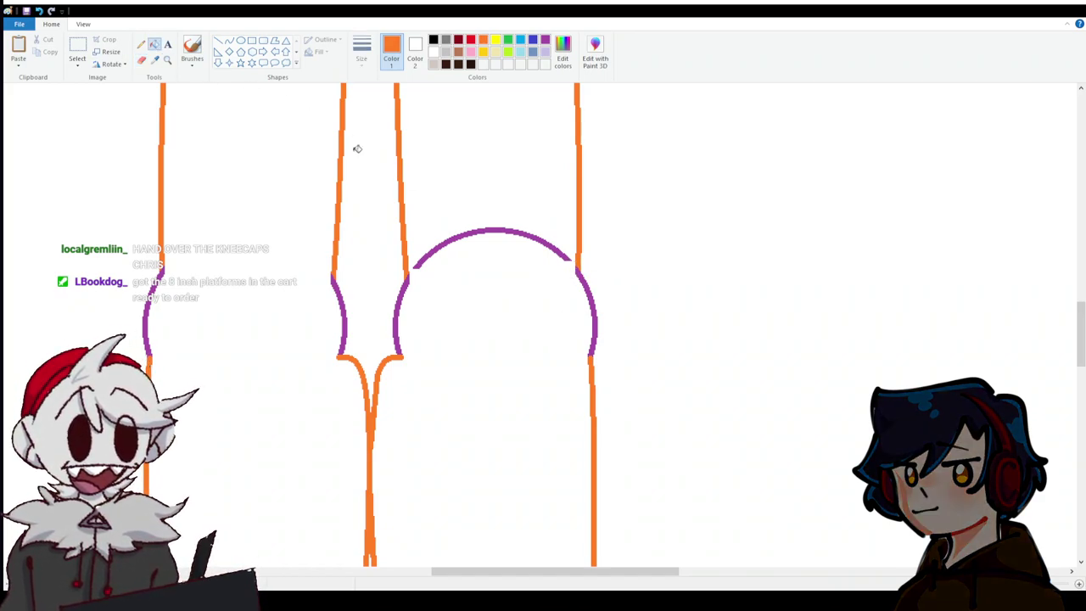
right_click(445, 237)
Fill the remaining purple knee lines on both legs with orange.
scroll(416, 502, up, 2)
scroll(417, 492, down, 5)
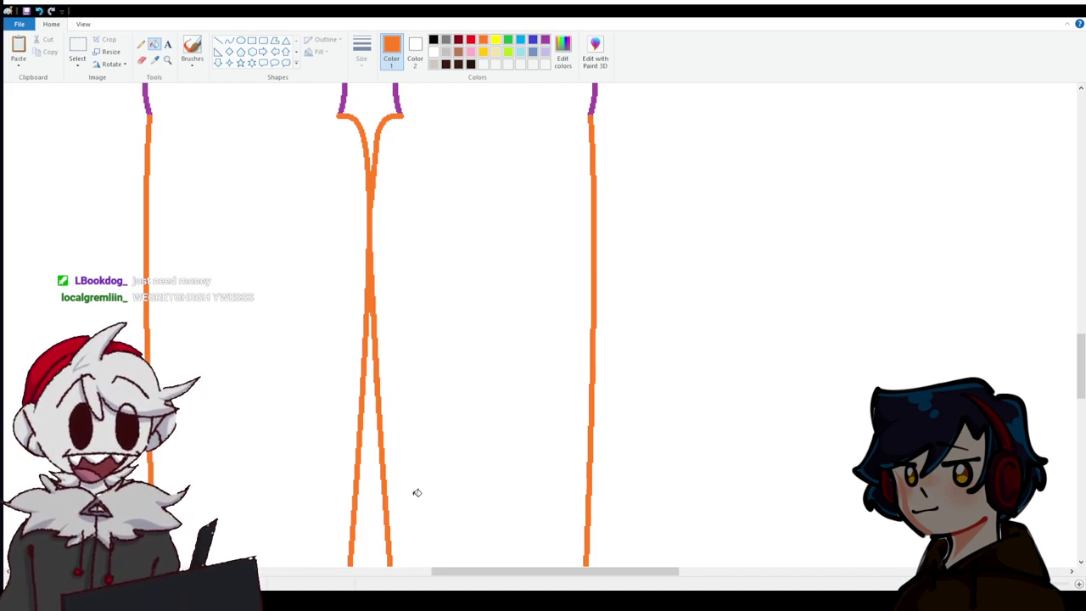
scroll(322, 235, up, 5)
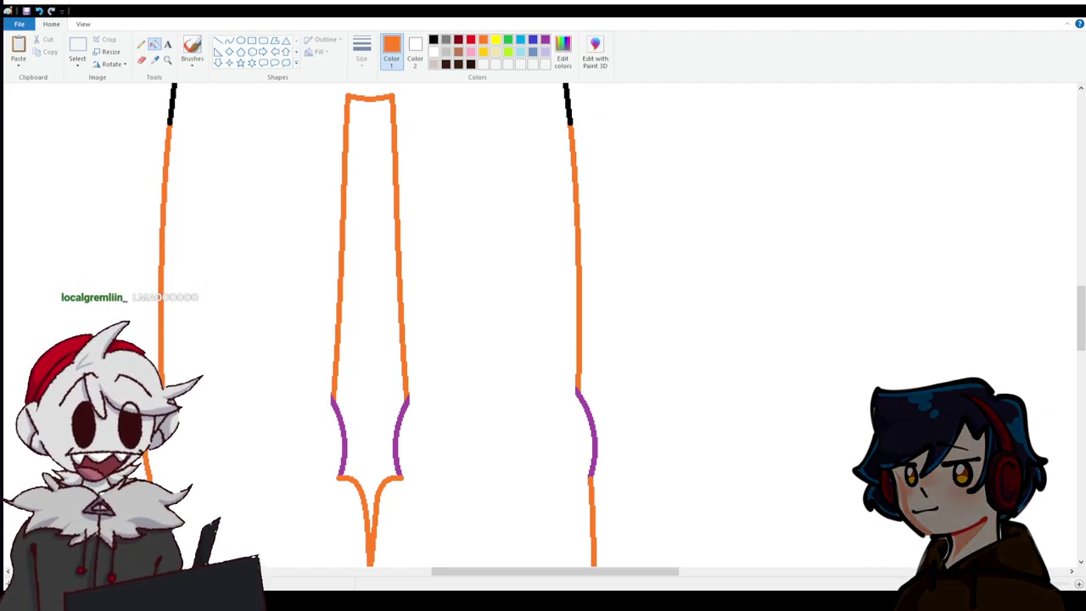
click(338, 424)
click(404, 409)
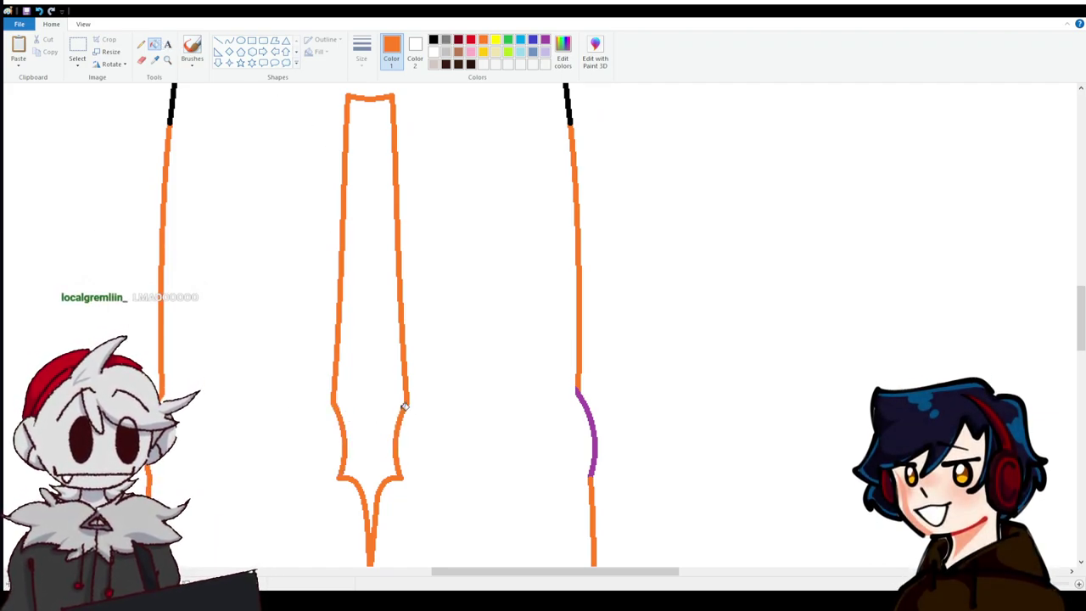
click(593, 413)
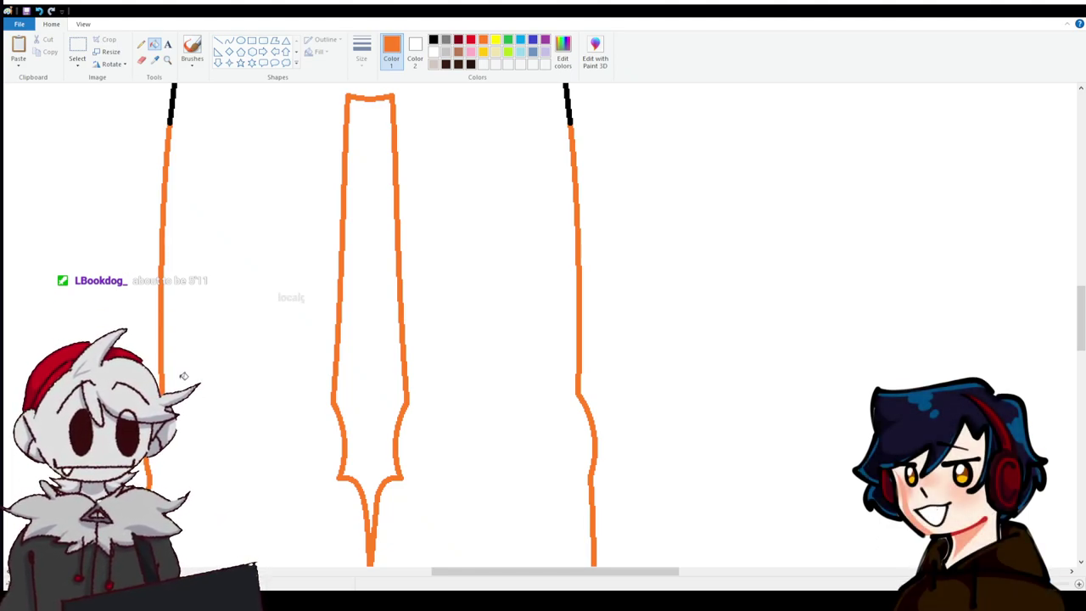
Recolour the yellow outlines of both feet orange.
scroll(495, 375, down, 5)
scroll(618, 407, down, 3)
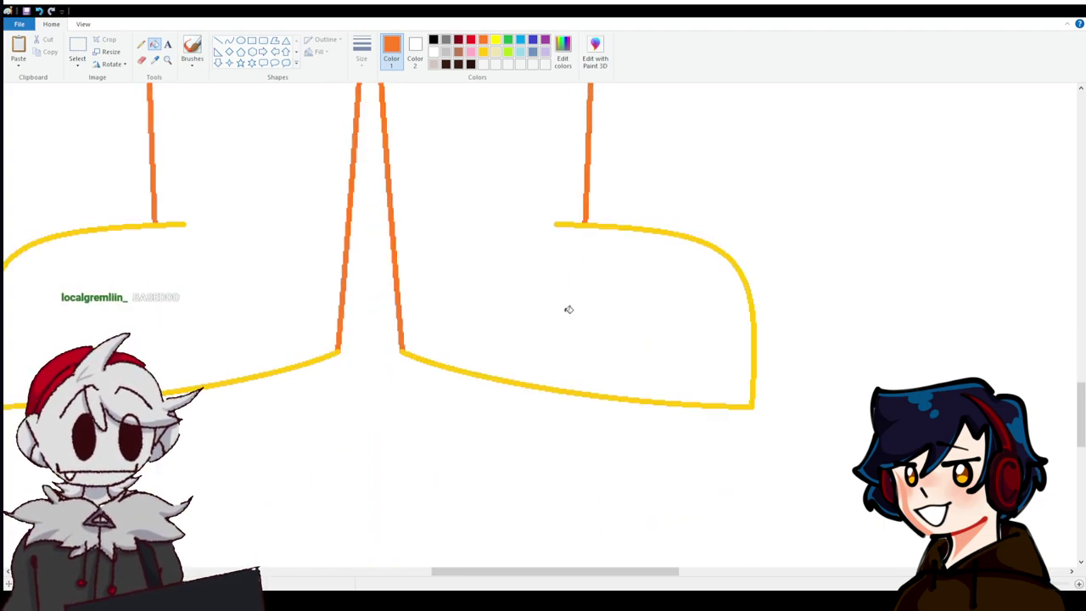
click(581, 222)
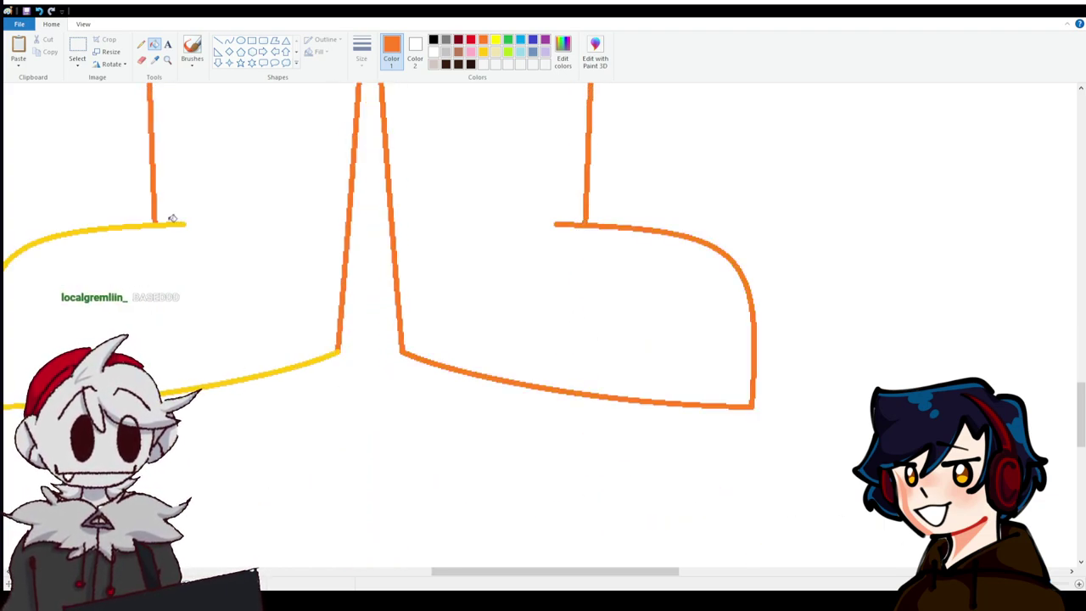
click(179, 223)
scroll(455, 388, up, 15)
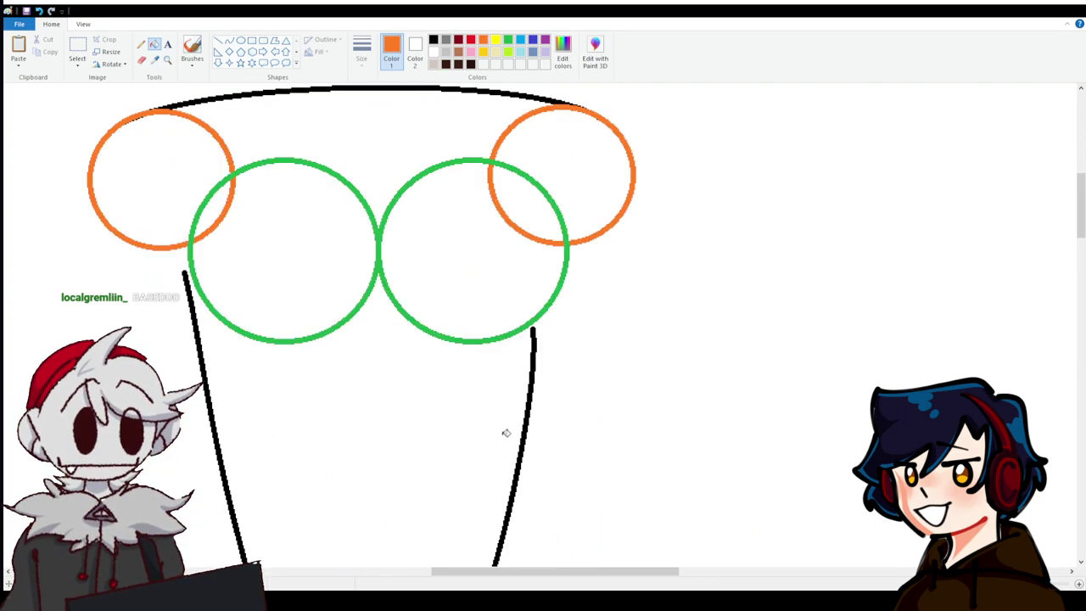
scroll(506, 433, up, 2)
scroll(506, 433, down, 3)
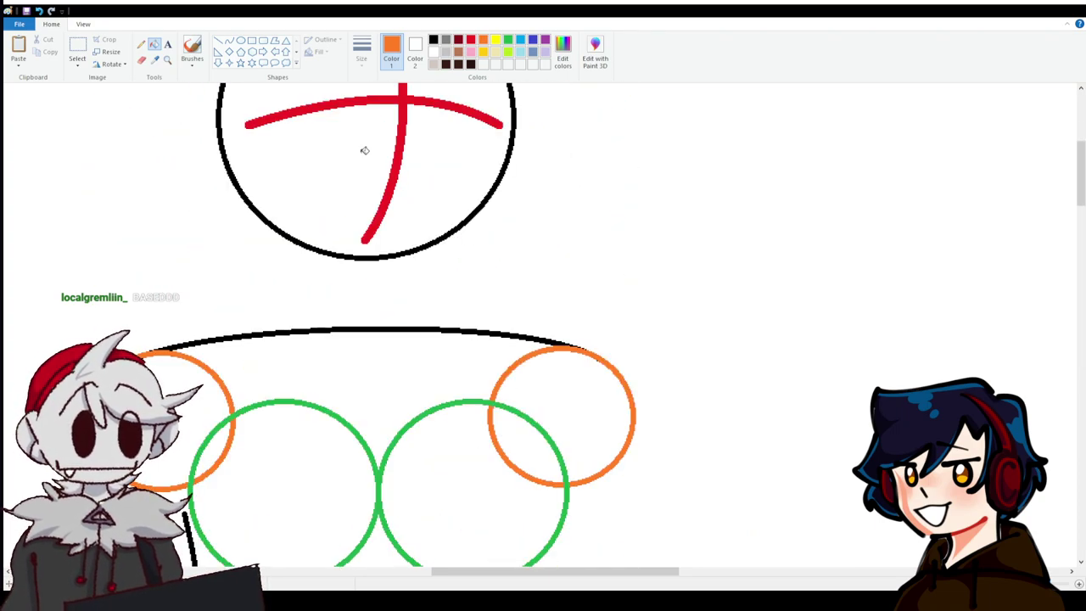
scroll(334, 146, up, 4)
scroll(245, 146, down, 2)
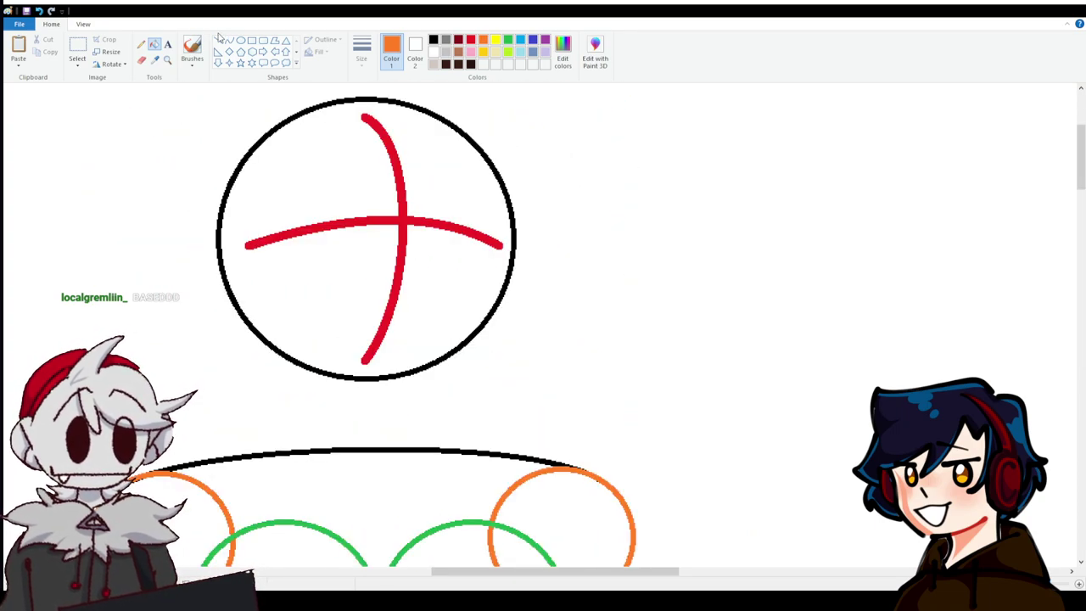
Select the head circle with its red guide cross and nudge it slightly down towards the shoulder line.
click(77, 48)
scroll(215, 139, up, 2)
drag(192, 191, 549, 506)
scroll(378, 339, down, 4)
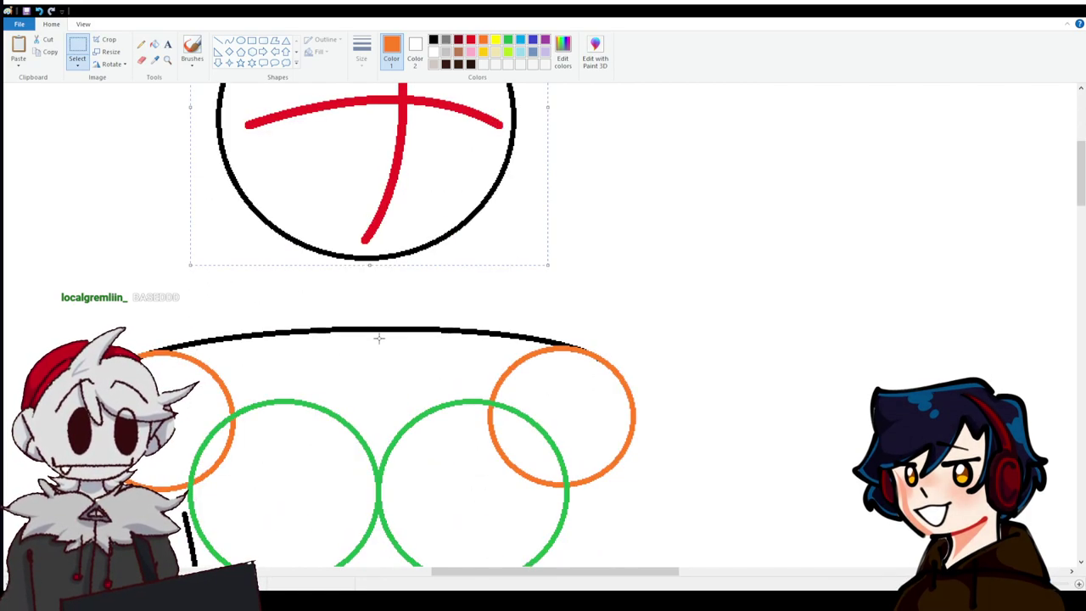
key(Down)
key(Down)
key(Down)
click(354, 317)
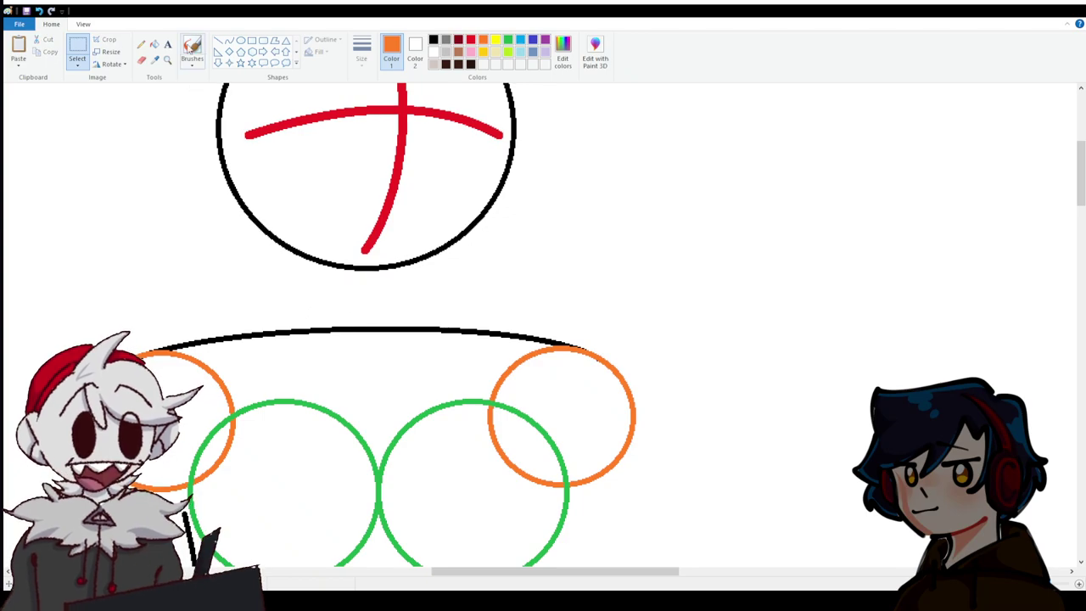
Draw two mirrored orange neck curves from the bottom of the head circle, flaring outward onto the black shoulder line.
click(227, 42)
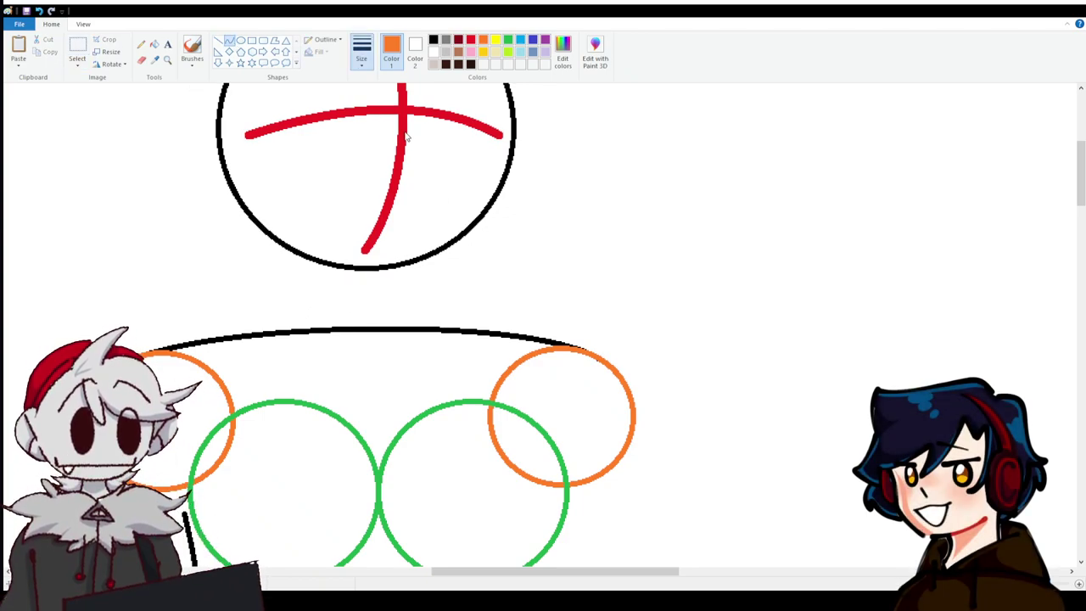
click(1079, 583)
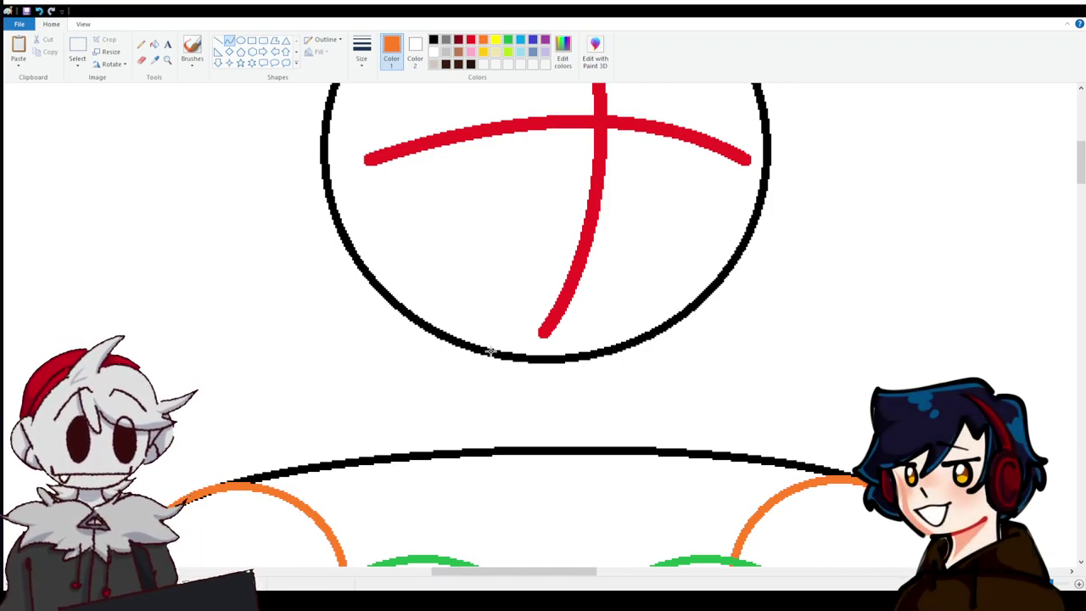
mouse_move(490, 352)
mouse_down()
mouse_move(448, 405)
mouse_move(323, 465)
mouse_up()
mouse_move(406, 409)
mouse_down()
mouse_move(395, 456)
mouse_move(502, 416)
mouse_move(481, 417)
mouse_move(464, 450)
mouse_up()
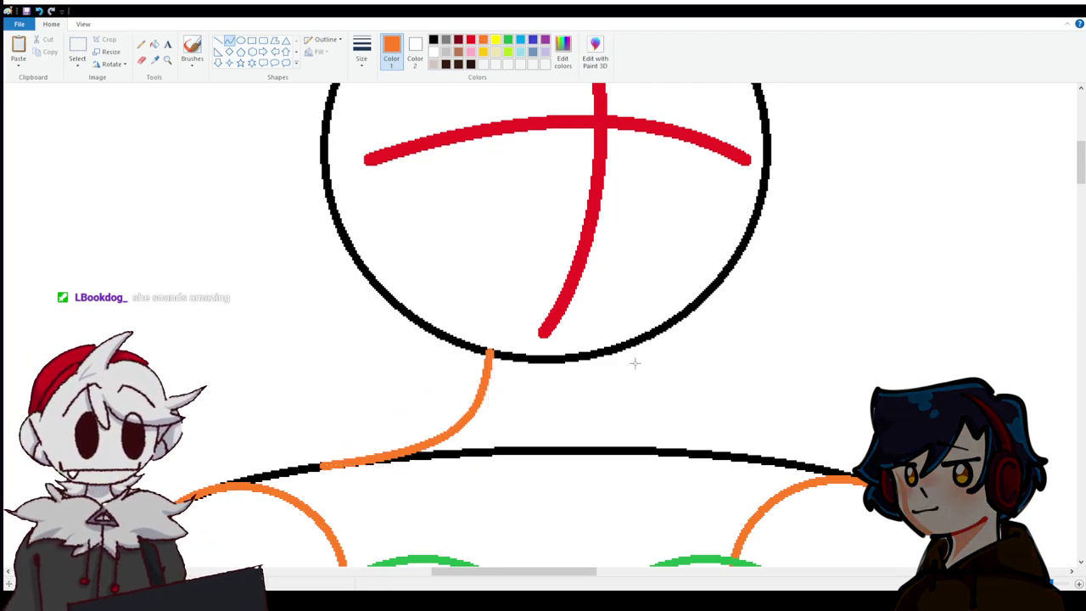
drag(604, 350, 783, 463)
drag(693, 406, 641, 445)
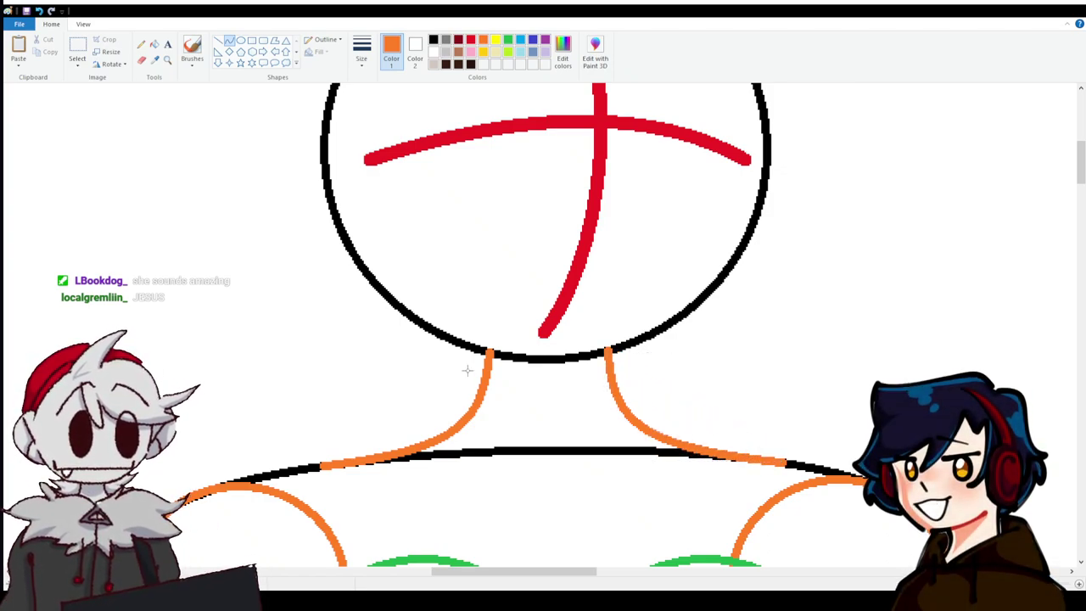
Erase a break in the head circle's lower arc above the neck and fill the shoulder line between the neck curves with white.
click(141, 60)
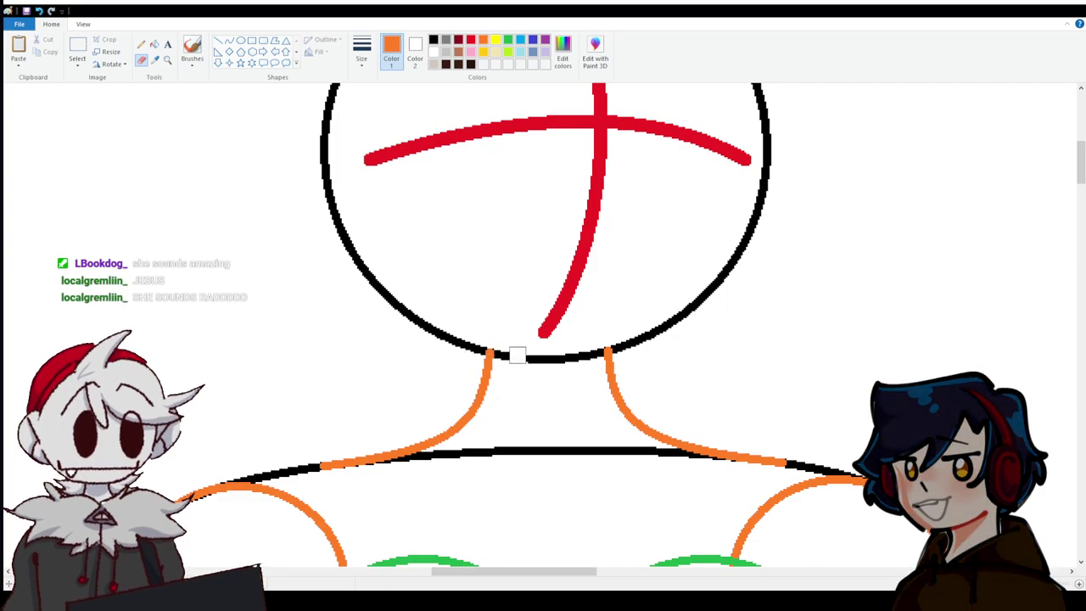
drag(516, 357, 504, 354)
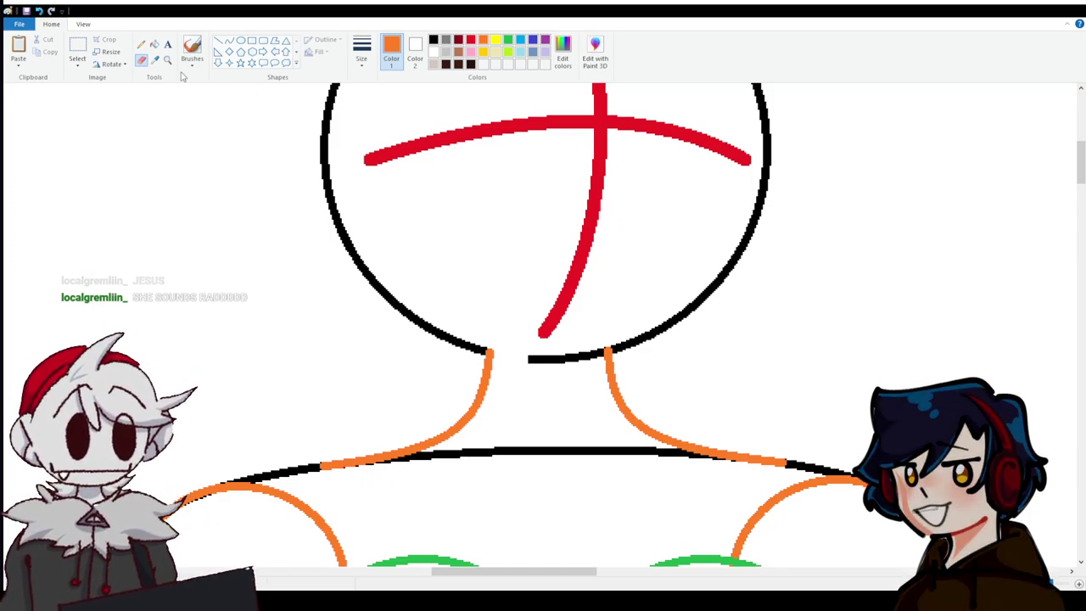
click(154, 46)
right_click(587, 448)
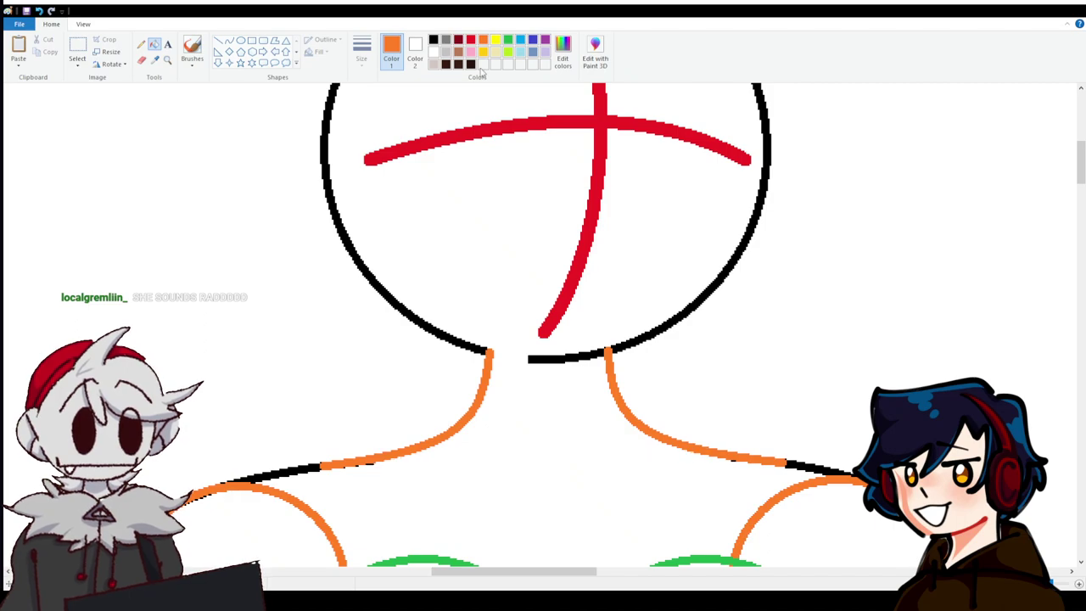
Cover the leftover shoulder-line bits under the neck with a black band, fill it white, and recolour both neck curves black.
click(434, 40)
click(434, 52)
click(415, 49)
click(434, 40)
click(142, 60)
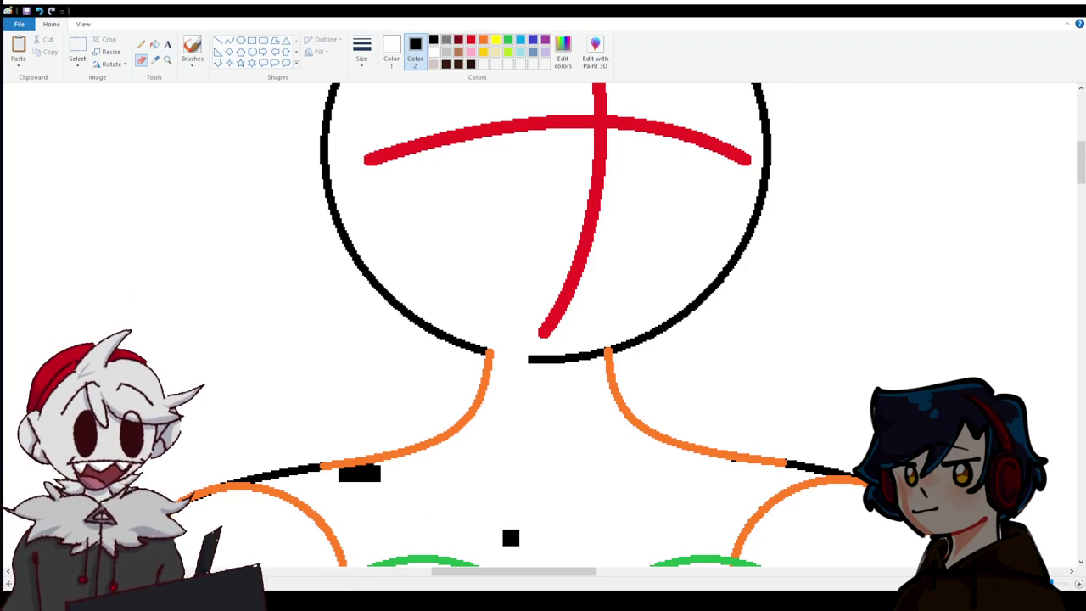
drag(732, 465, 344, 474)
click(156, 43)
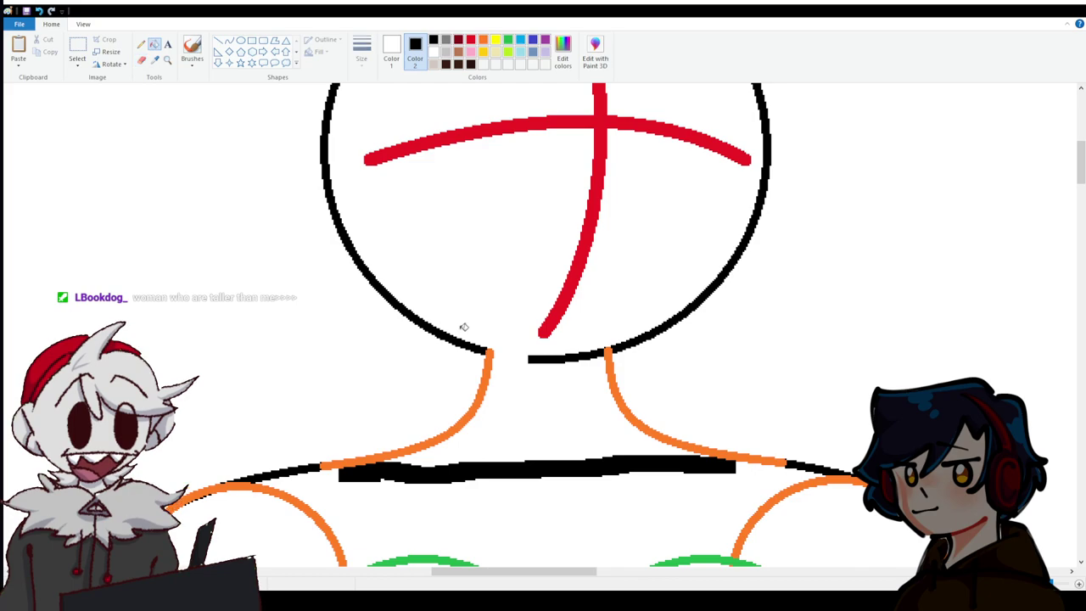
click(445, 466)
click(490, 355)
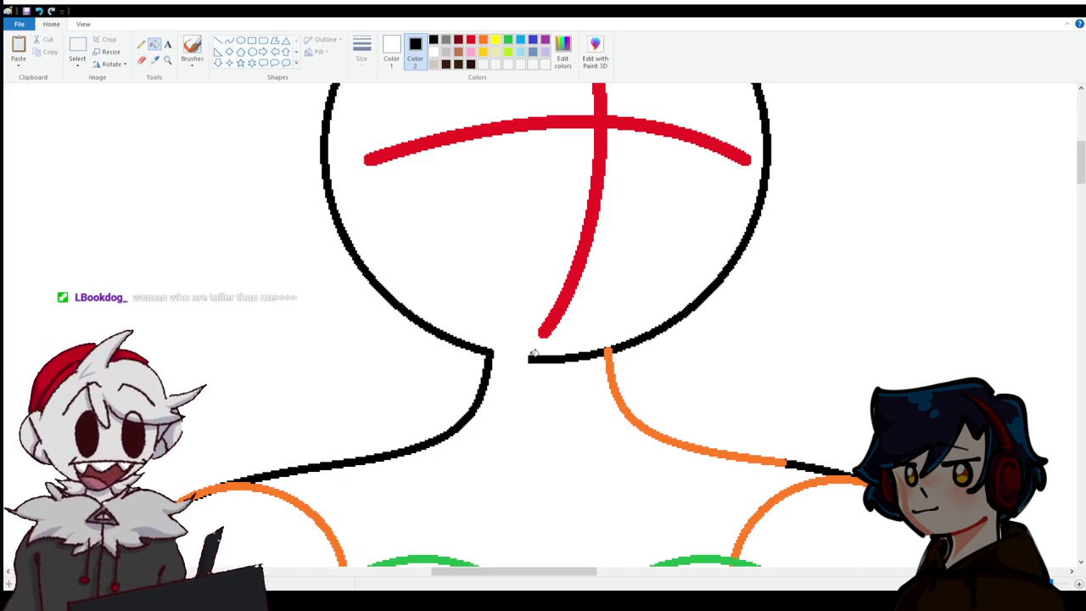
click(608, 351)
Erase a break in the left orange shoulder circle below the shoulder line and fill its inner arcs around the green circle with white.
scroll(600, 388, down, 7)
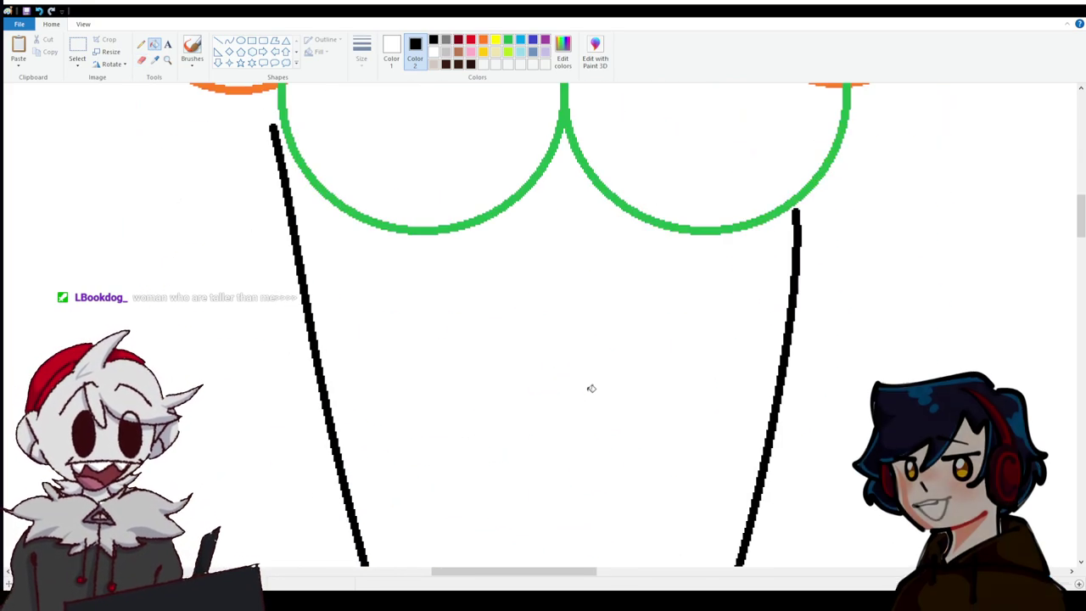
scroll(592, 388, up, 4)
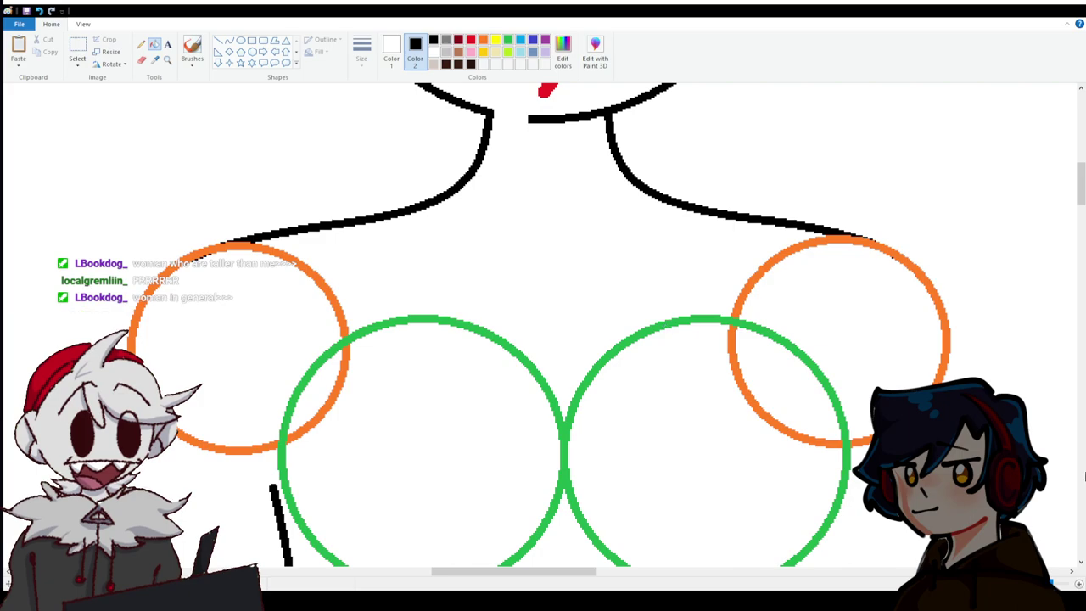
click(1079, 583)
click(1079, 583)
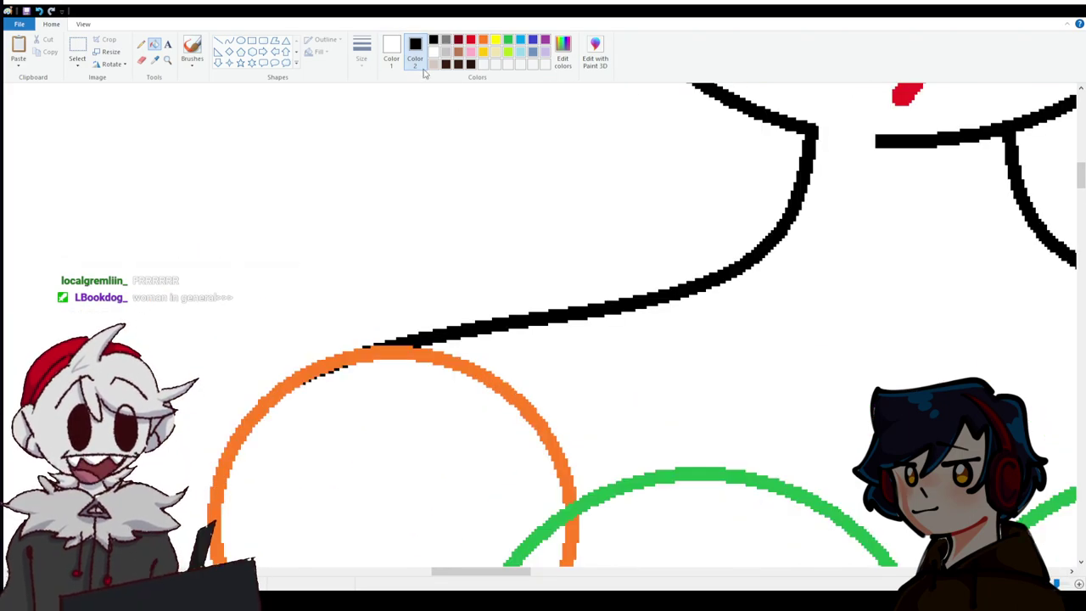
click(391, 49)
click(433, 39)
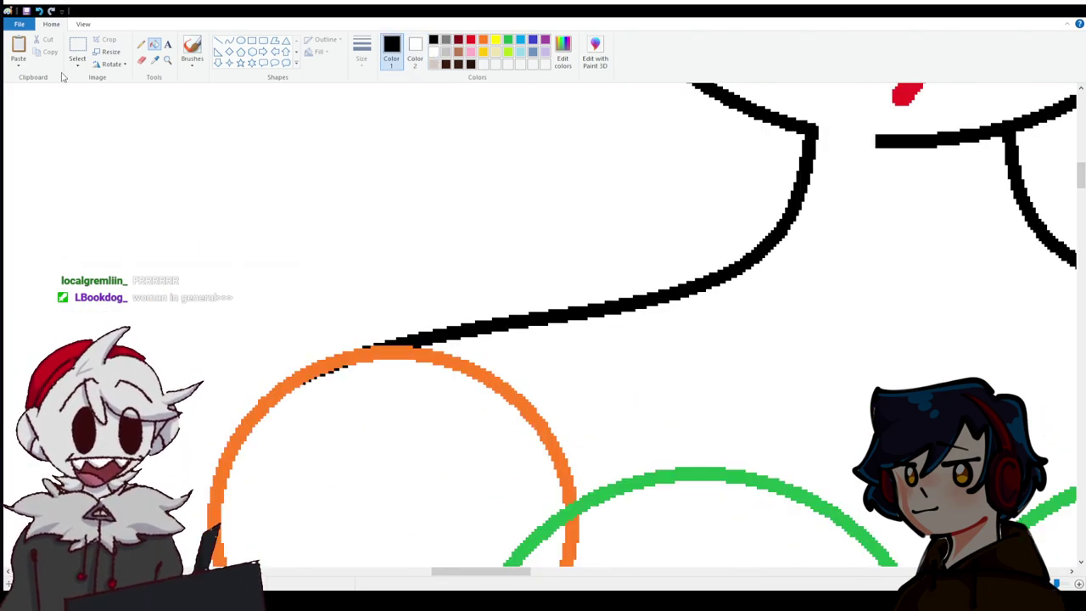
click(142, 61)
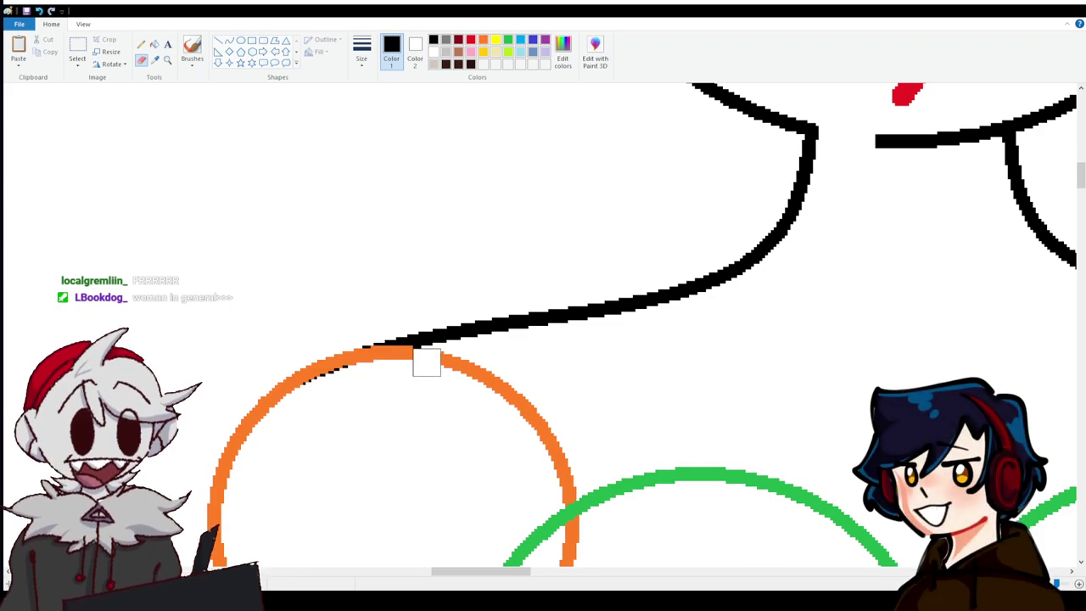
drag(421, 368, 402, 368)
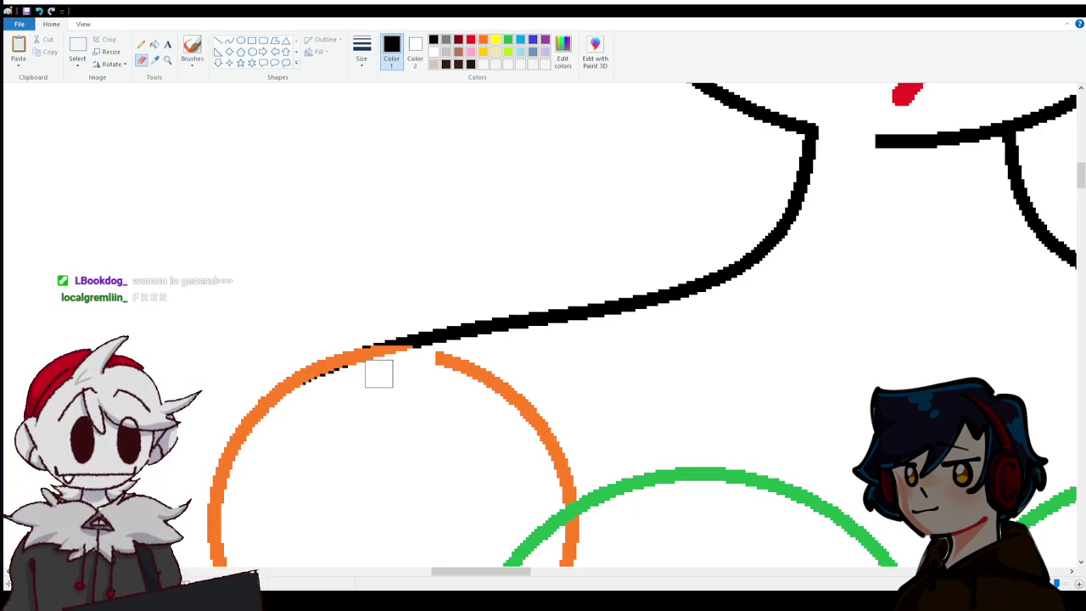
scroll(382, 399, down, 3)
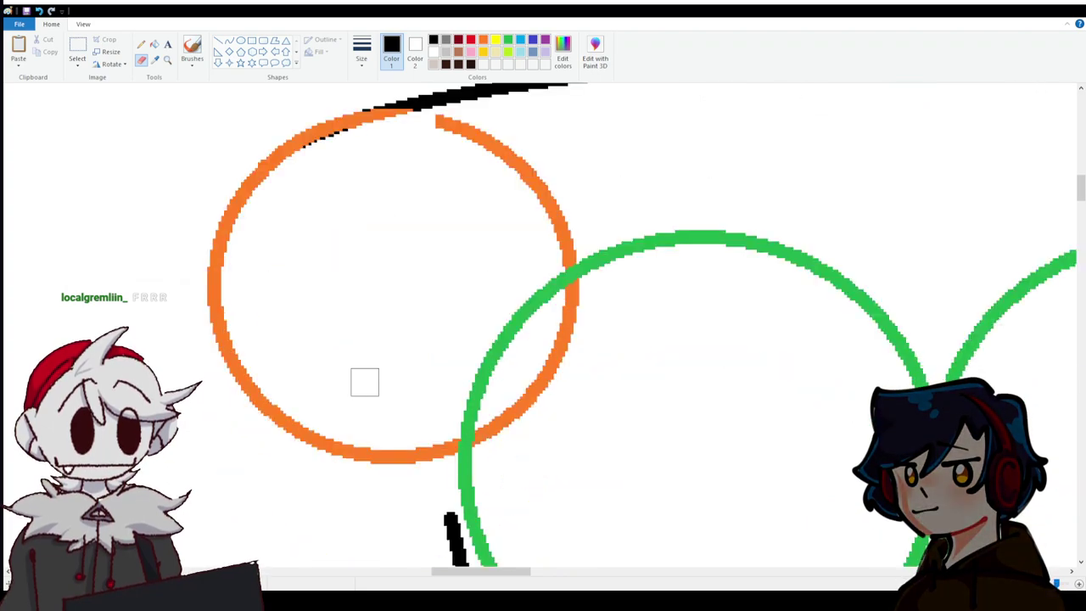
click(154, 44)
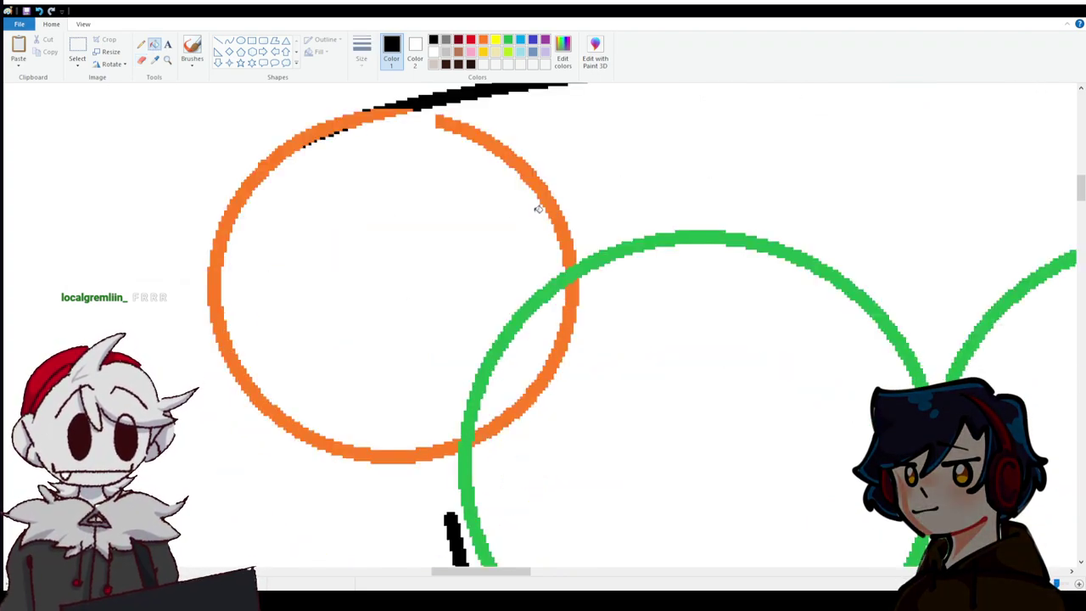
right_click(538, 210)
right_click(569, 324)
Erase a break at the top of the right orange shoulder circle and fill its inner arcs with white to match the left side.
scroll(475, 407, up, 2)
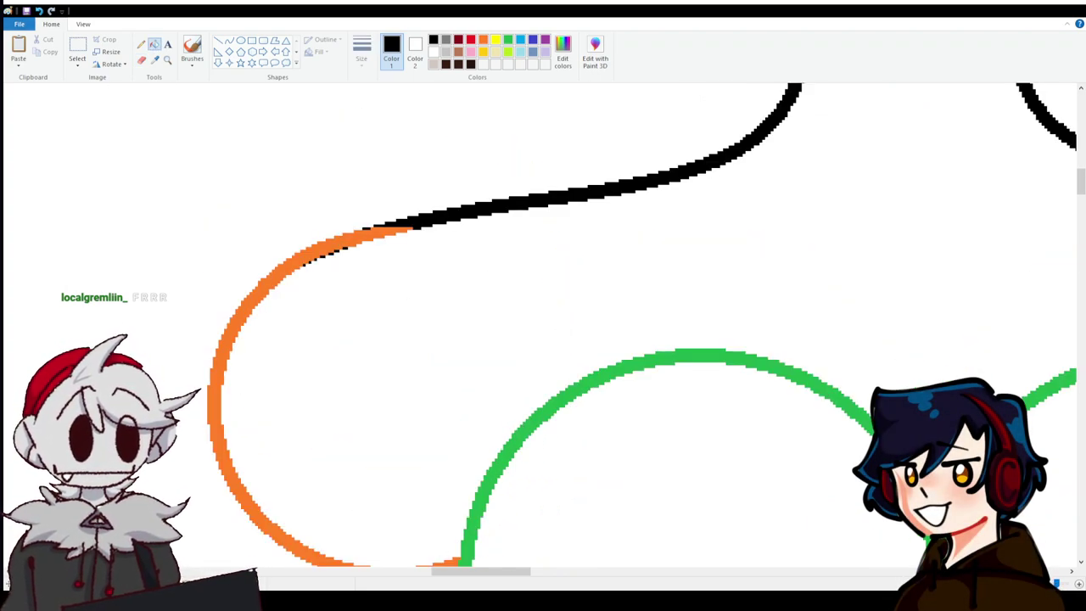
drag(481, 572, 558, 572)
click(144, 60)
drag(531, 230, 557, 238)
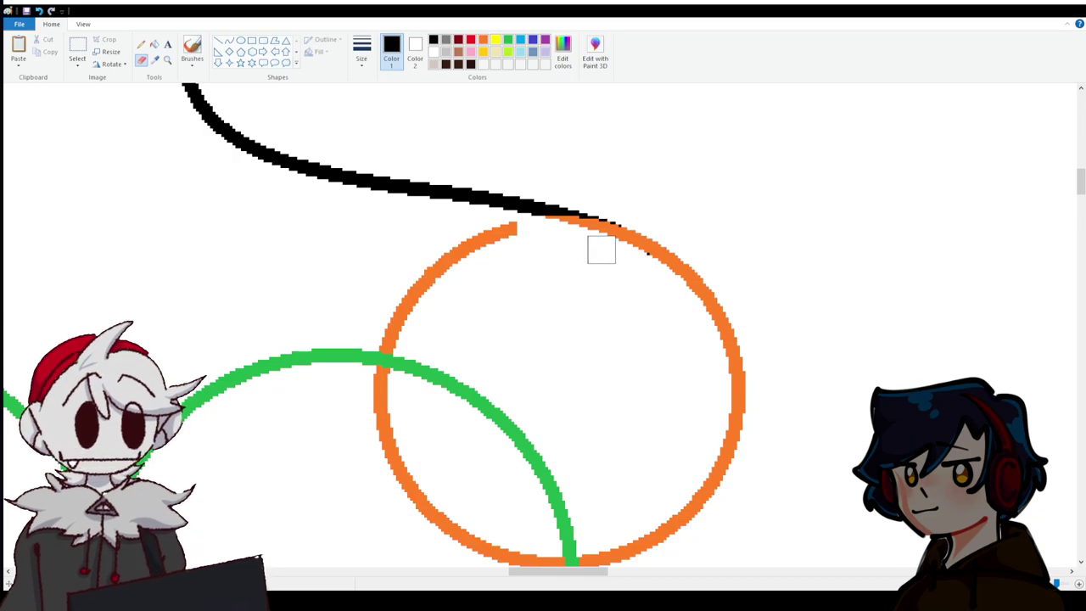
scroll(555, 292, down, 3)
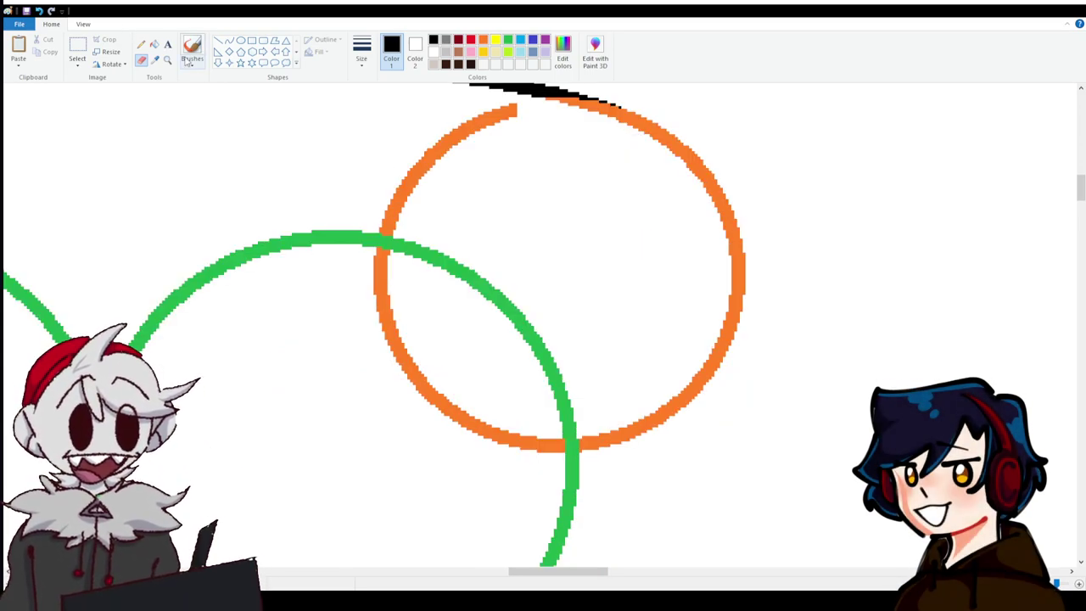
click(154, 44)
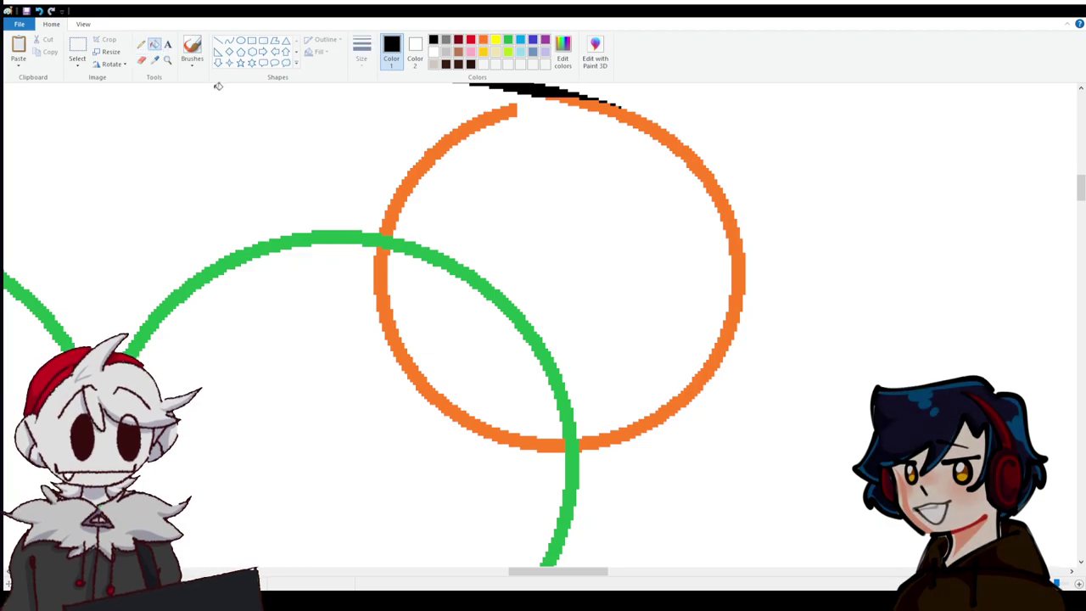
right_click(396, 223)
right_click(379, 289)
ctrl+scroll(543, 323, down, 4)
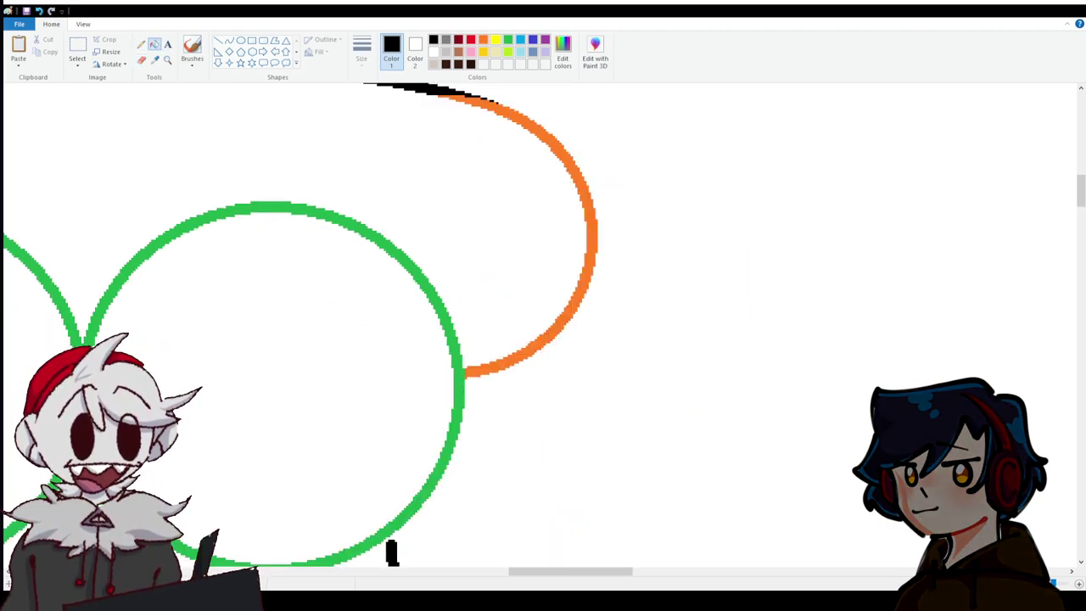
drag(703, 573, 490, 554)
scroll(477, 451, up, 5)
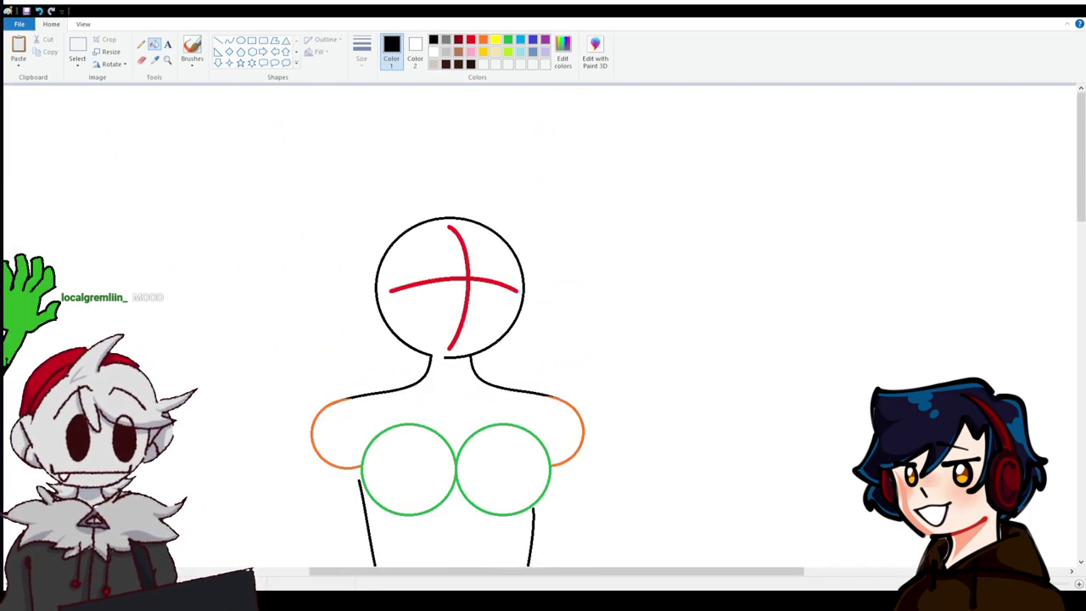
ctrl+scroll(543, 323, down, 3)
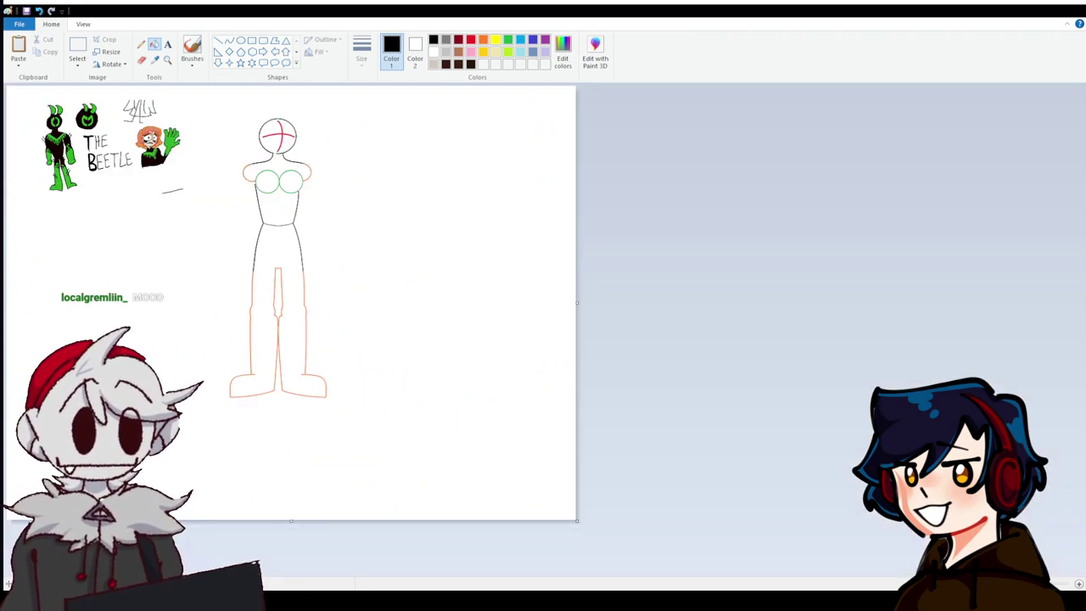
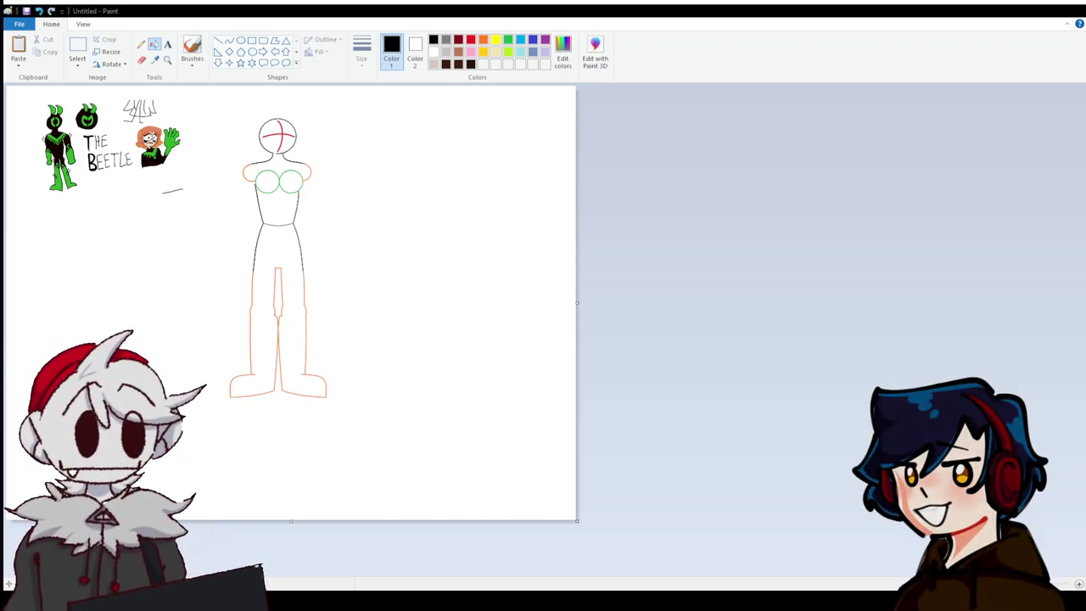
Recolour the figure's orange leg and foot outline black, including the inner leg lines.
ctrl+scroll(820, 575, up, 5)
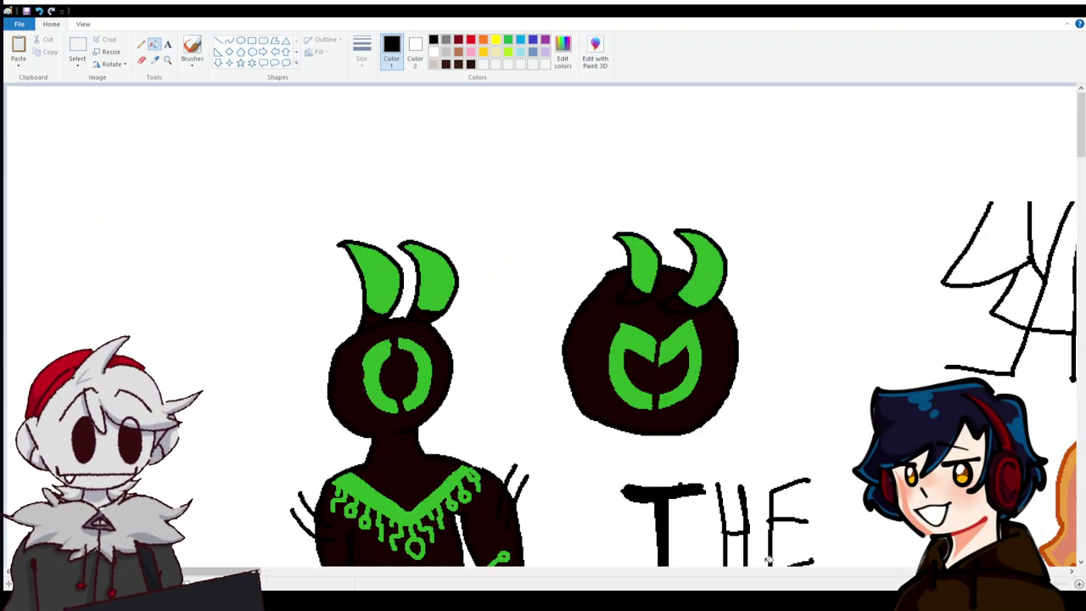
mouse_move(231, 572)
mouse_down()
mouse_move(773, 558)
mouse_move(586, 549)
mouse_move(621, 548)
mouse_up()
scroll(622, 365, down, 2)
scroll(622, 364, down, 15)
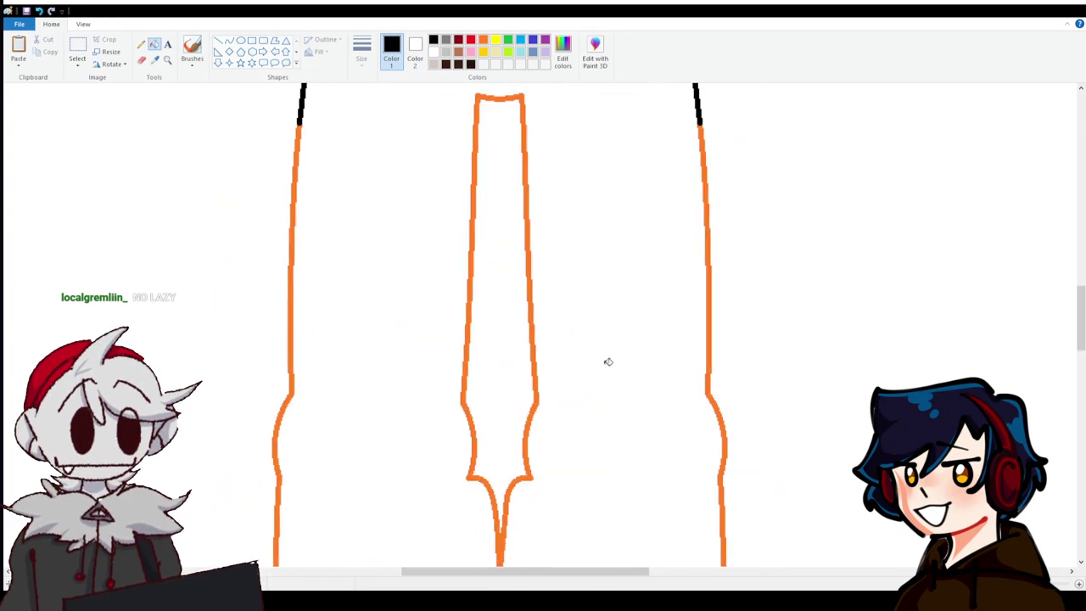
click(154, 44)
scroll(405, 263, up, 5)
click(505, 227)
scroll(505, 340, up, 10)
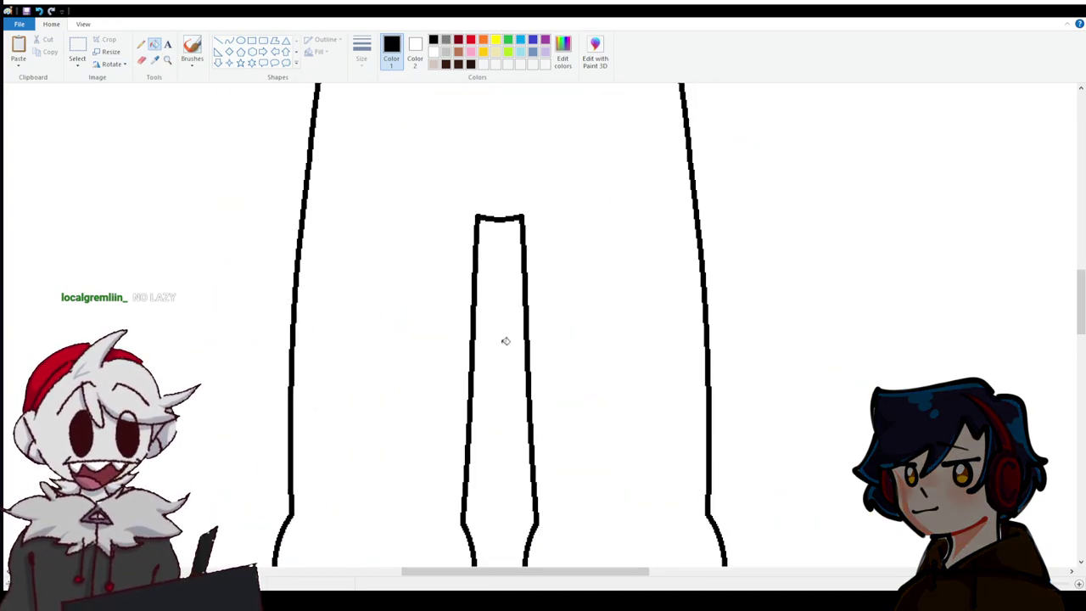
scroll(509, 367, up, 5)
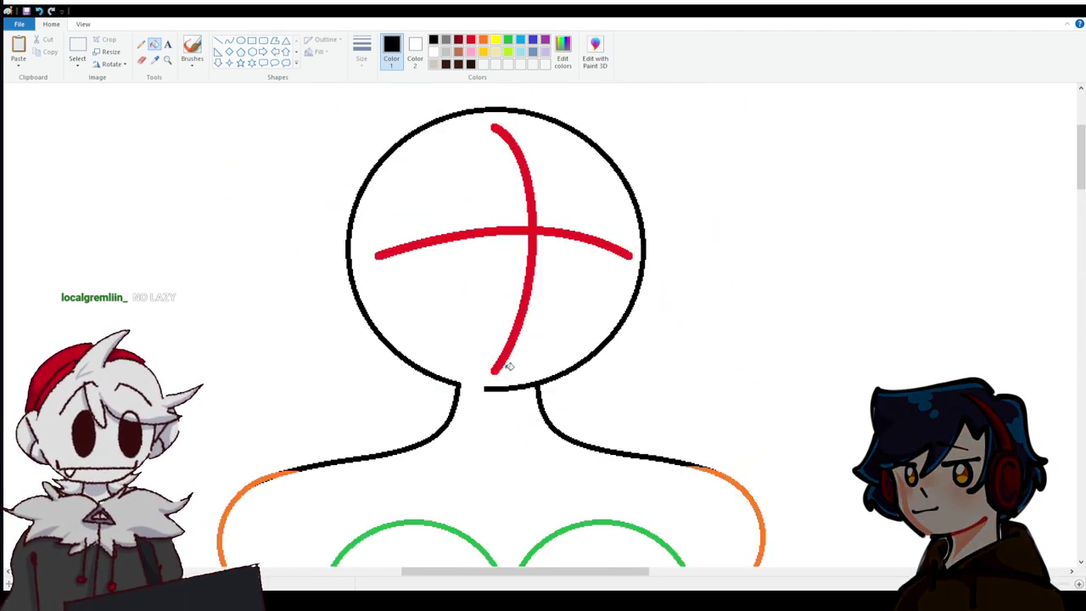
Cover the stray black pixels under the upper left orange shoulder arc with a black band and fill them white.
click(1078, 584)
click(1079, 584)
scroll(483, 176, down, 6)
click(415, 53)
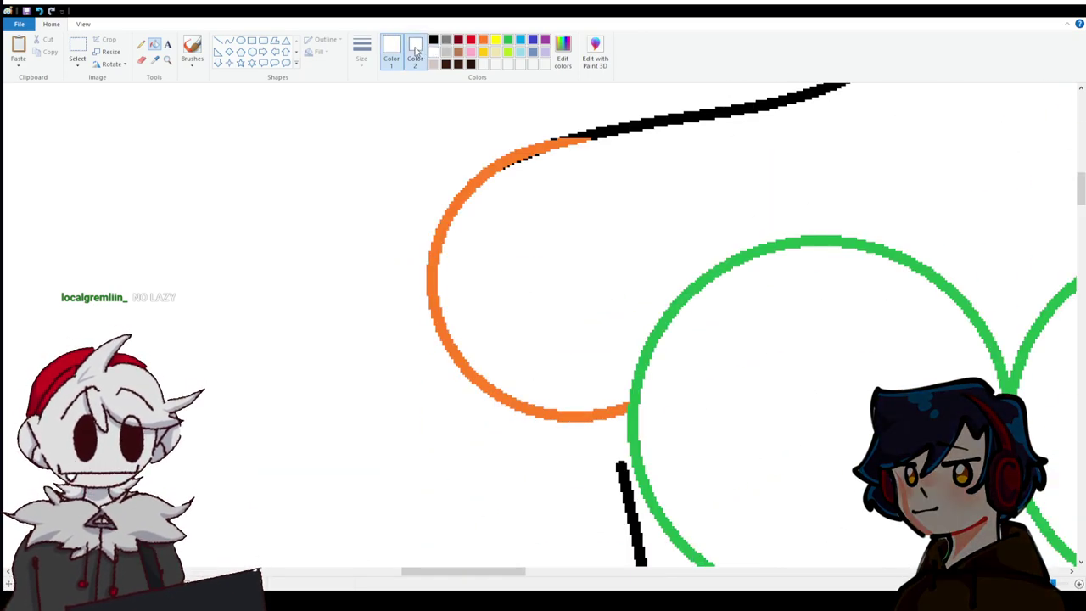
click(142, 60)
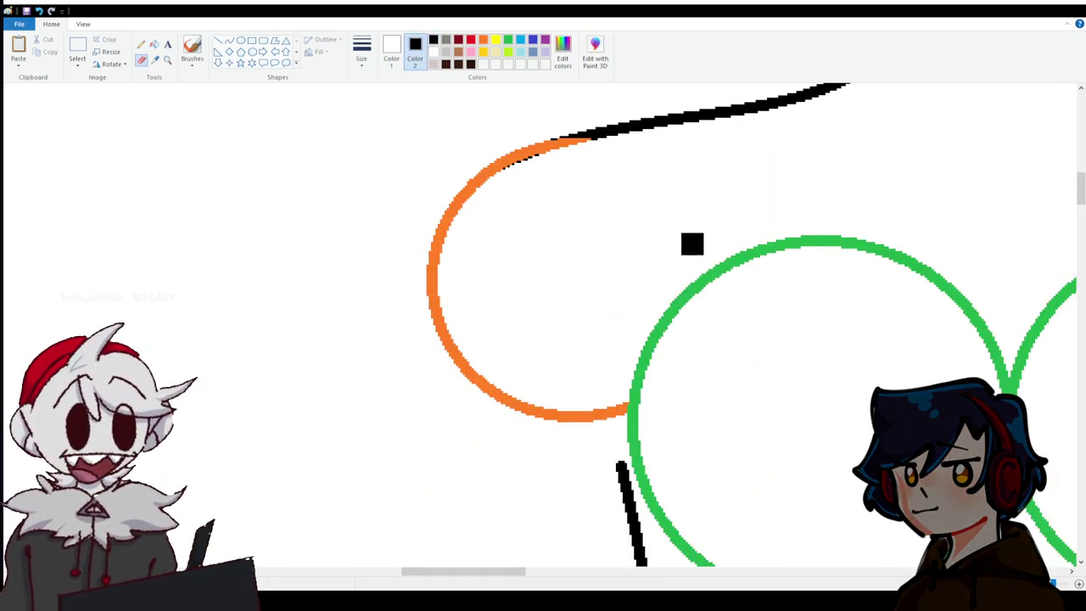
drag(506, 175, 543, 164)
click(154, 44)
click(518, 178)
scroll(543, 322, down, 6)
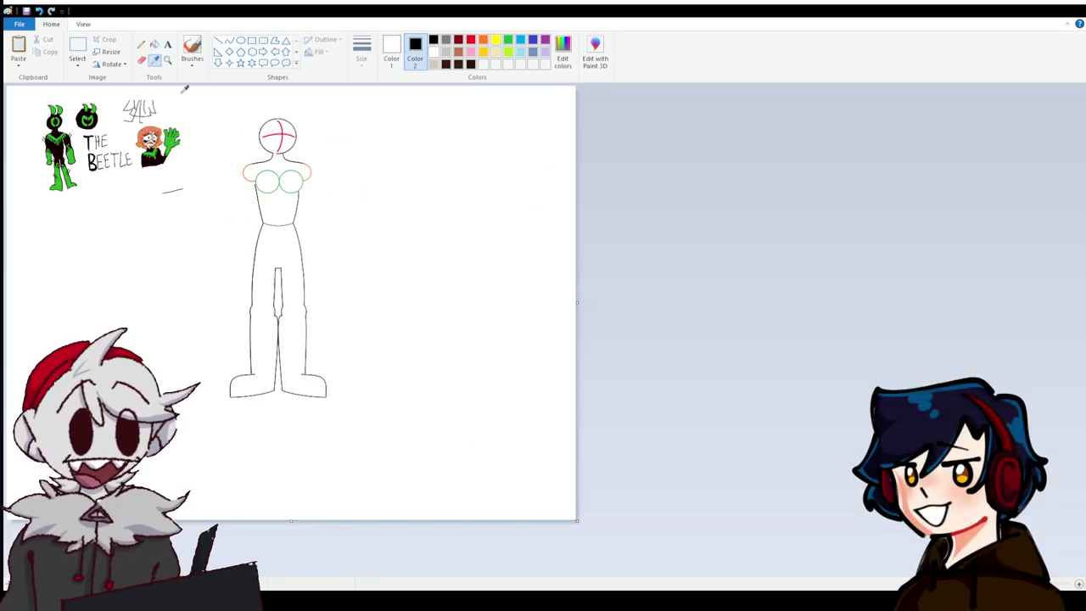
Copy the whole body figure and place the duplicate beside the original on the blank part of the canvas.
click(76, 51)
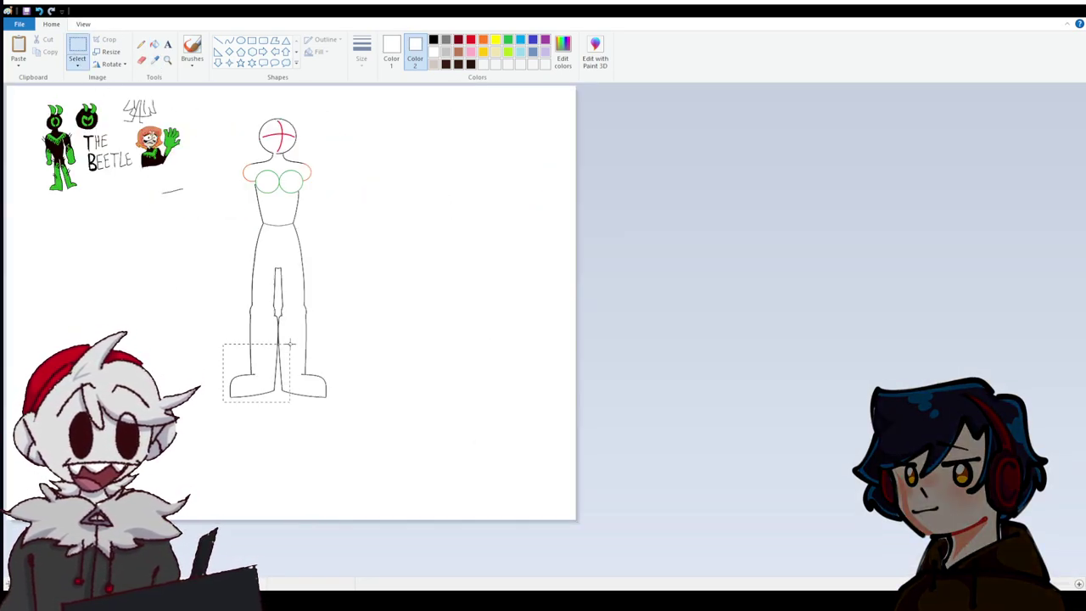
drag(340, 116, 335, 110)
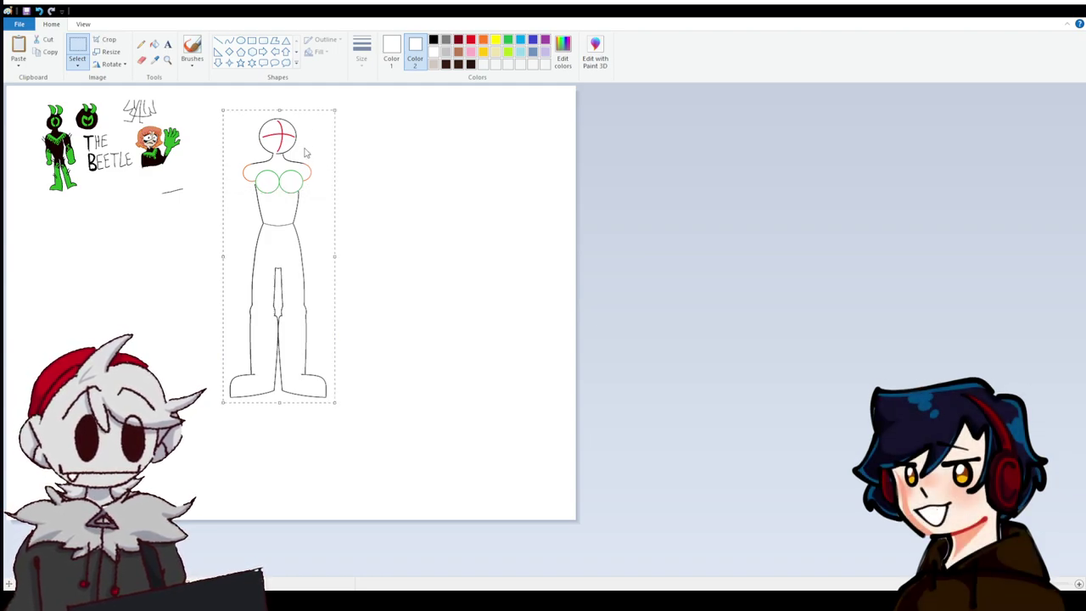
key(ctrl+c)
key(ctrl+v)
mouse_move(65, 174)
mouse_down()
mouse_move(145, 192)
mouse_move(421, 195)
mouse_move(408, 195)
mouse_up()
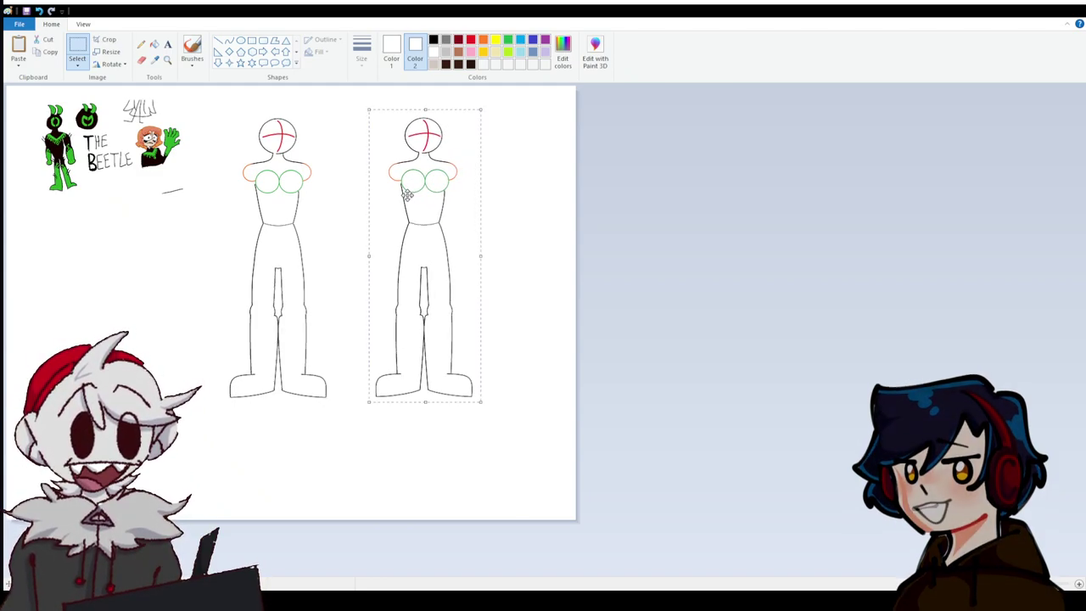
Draw a thick black curve on the duplicate's head as the left eye's upper edge, hooking down beside the vertical guide.
click(1078, 585)
click(1078, 585)
click(1078, 585)
mouse_move(204, 571)
mouse_down()
mouse_move(641, 570)
mouse_move(628, 571)
mouse_up()
scroll(425, 396, down, 5)
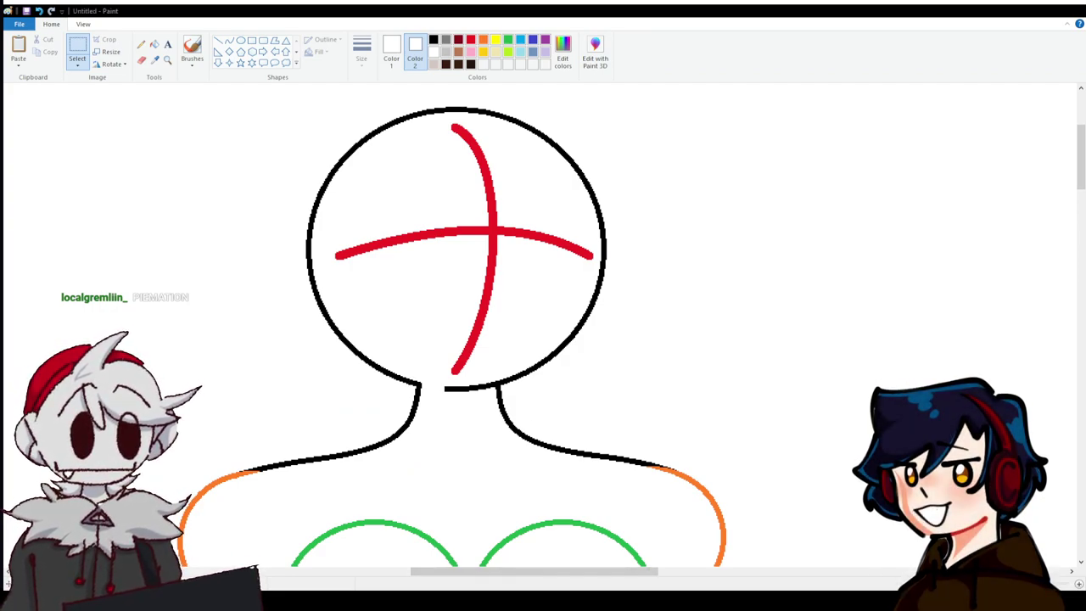
drag(469, 571, 759, 571)
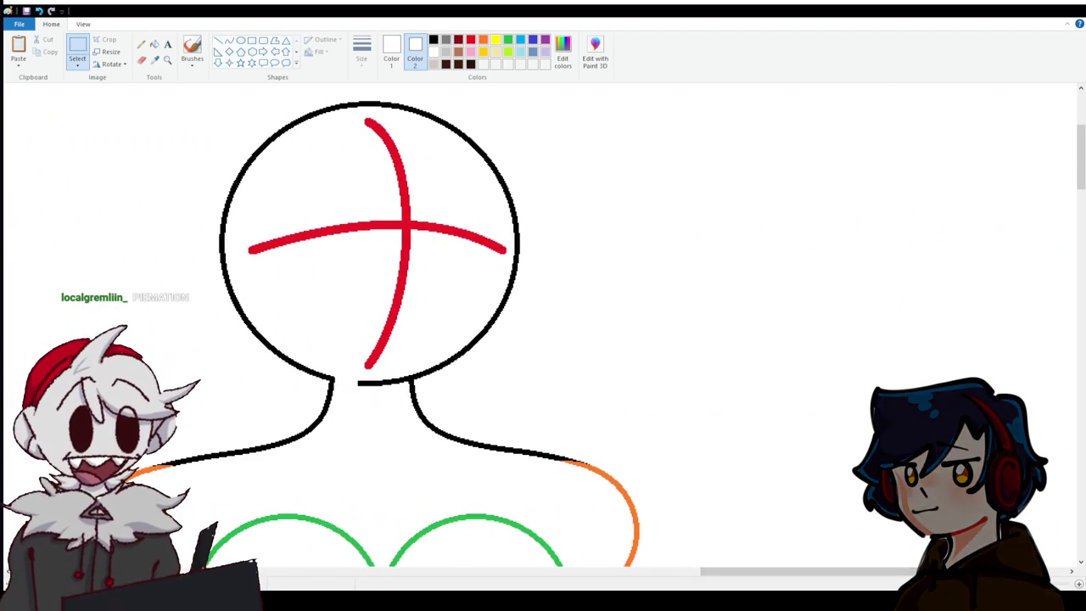
ctrl+scroll(190, 553, up, 2)
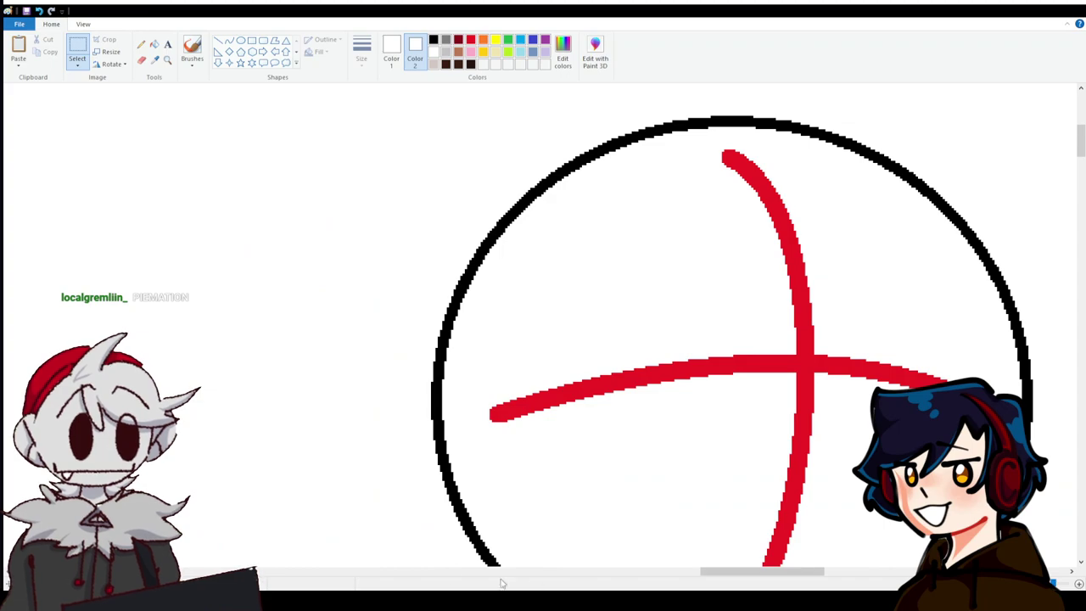
drag(803, 571, 827, 571)
scroll(419, 36, down, 1)
scroll(416, 39, up, 1)
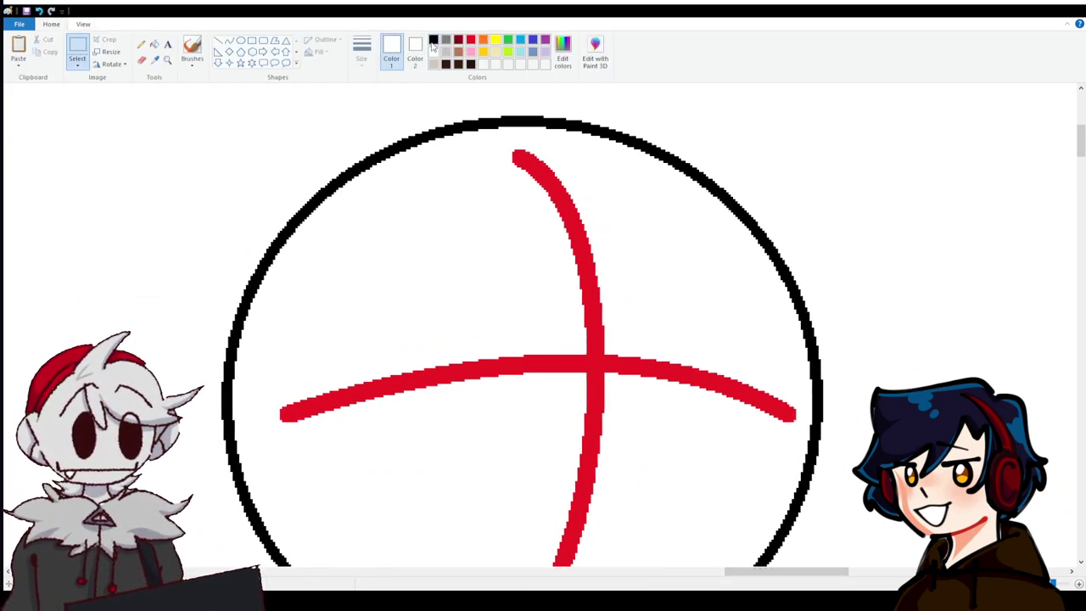
click(434, 40)
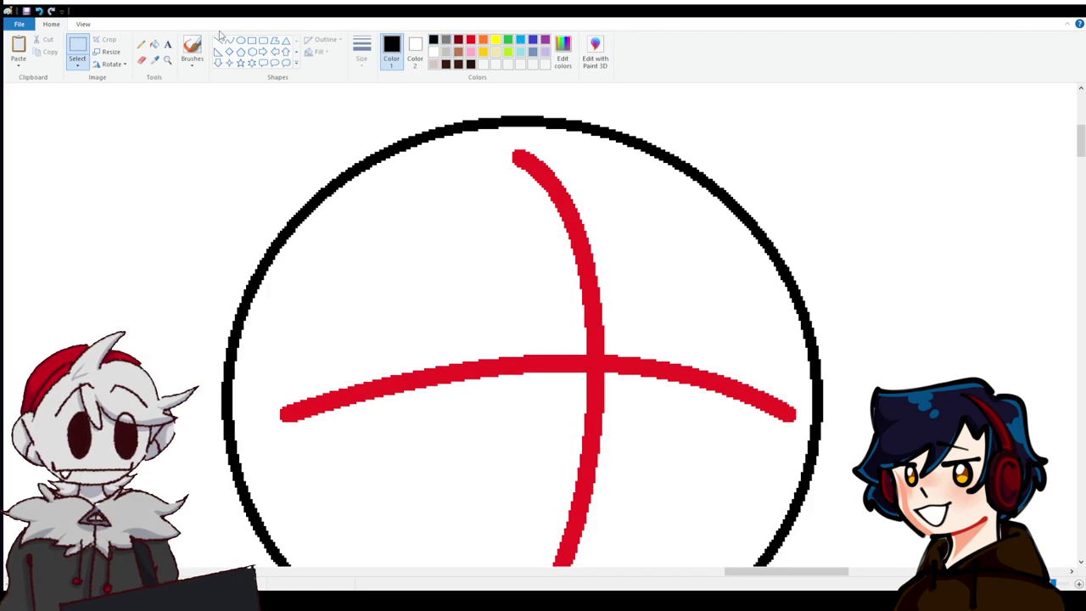
click(230, 40)
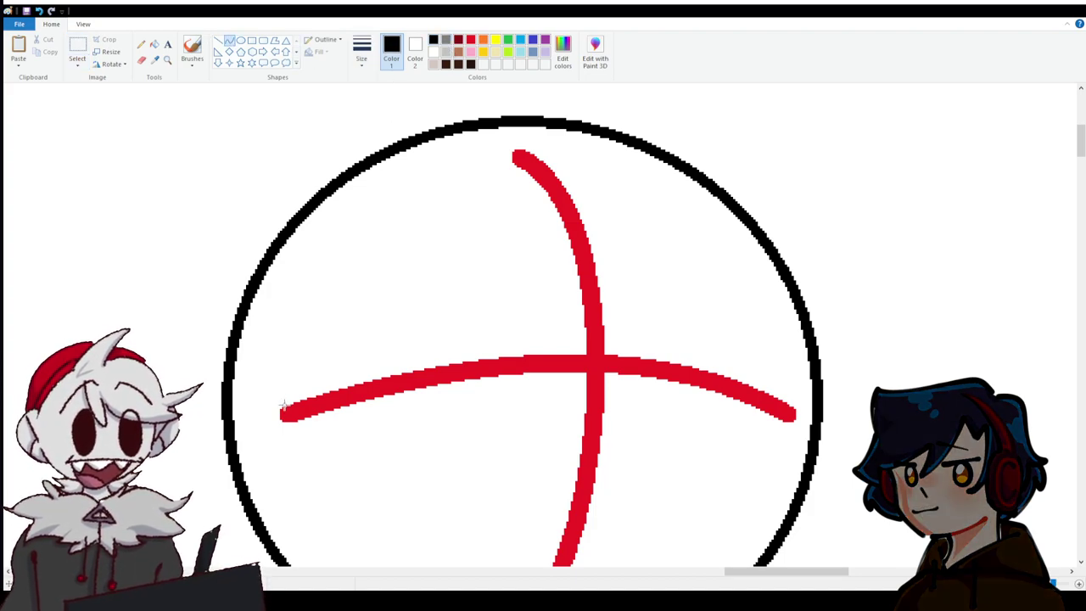
drag(289, 341, 556, 243)
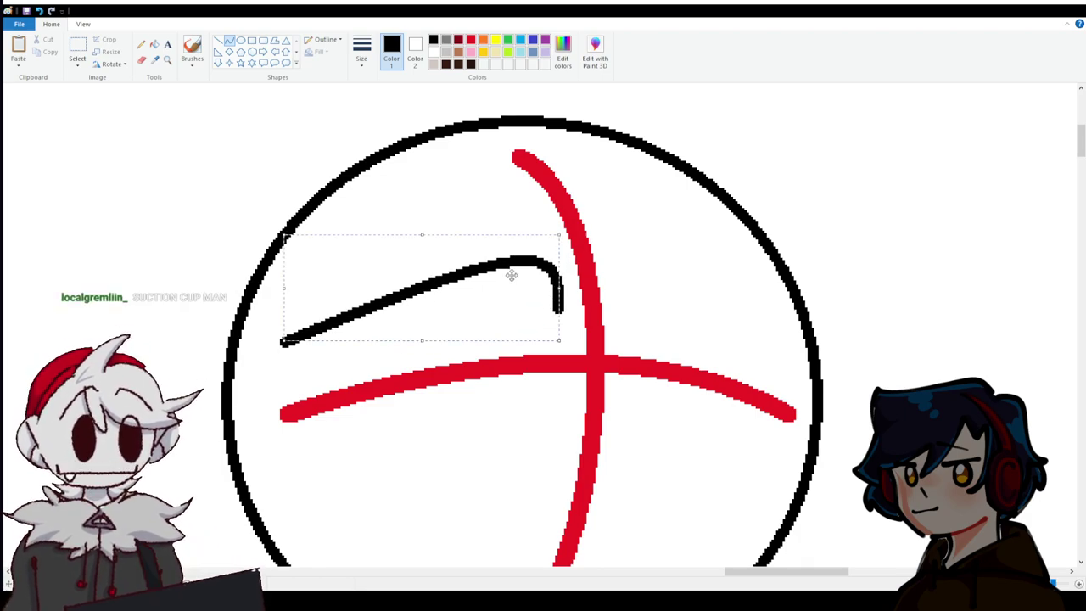
drag(514, 276, 516, 292)
click(448, 201)
Draw a thin black sagging curve below the horizontal red guide as the left eye's lower edge.
scroll(429, 264, down, 3)
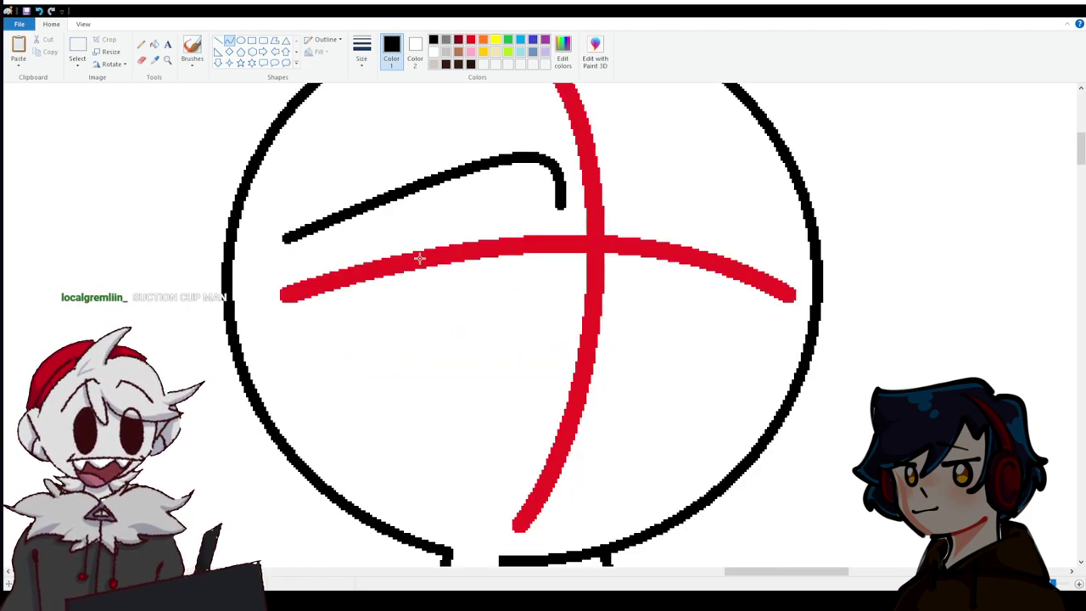
drag(286, 340, 560, 319)
drag(510, 354, 425, 374)
Draw an angular black nose along the vertical red guide, with a short line running back from its tip.
mouse_move(585, 131)
mouse_down()
mouse_move(635, 325)
mouse_move(624, 365)
mouse_up()
mouse_move(606, 254)
mouse_down()
mouse_move(594, 239)
mouse_move(594, 270)
mouse_up()
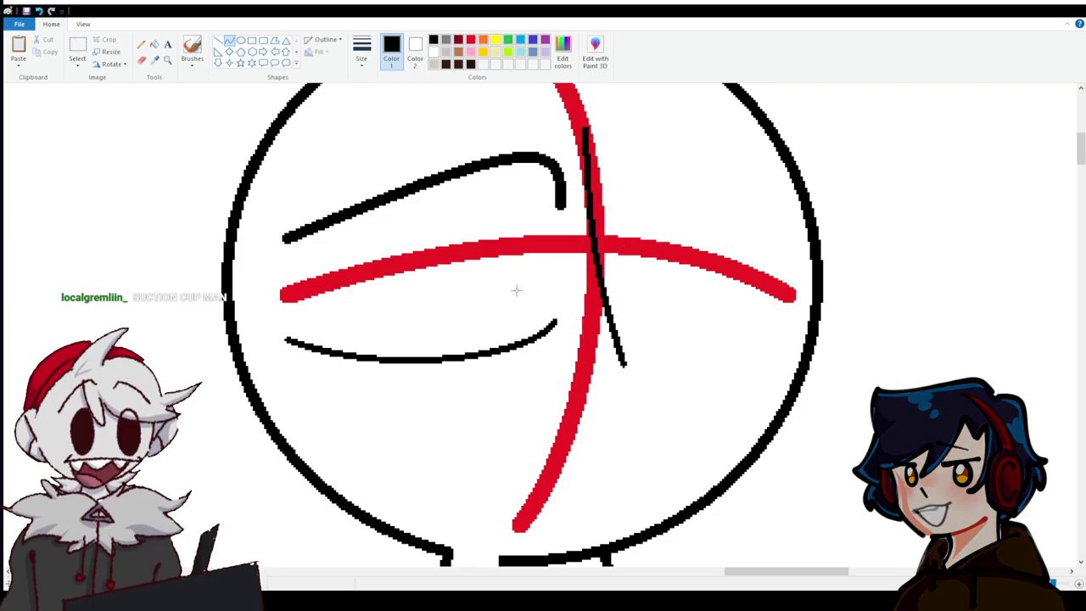
drag(623, 364, 547, 387)
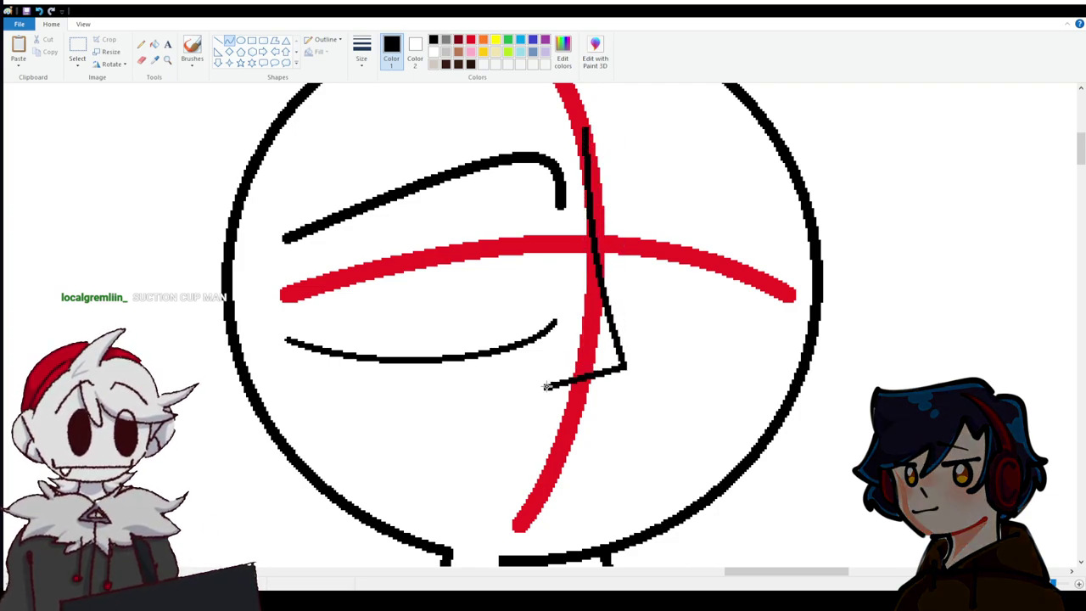
click(600, 373)
click(582, 329)
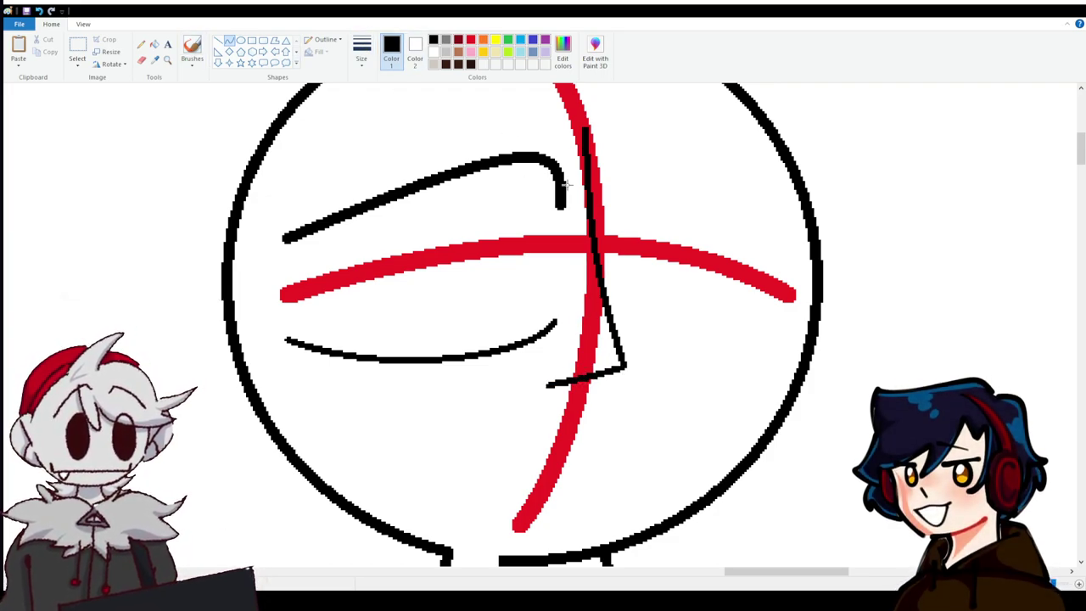
Draw the right eye with a thick arched upper curve and a thin sagging lower curve, mirroring the left eye.
drag(622, 203, 795, 247)
mouse_move(776, 229)
mouse_down()
mouse_move(608, 139)
mouse_move(690, 141)
mouse_move(674, 145)
mouse_up()
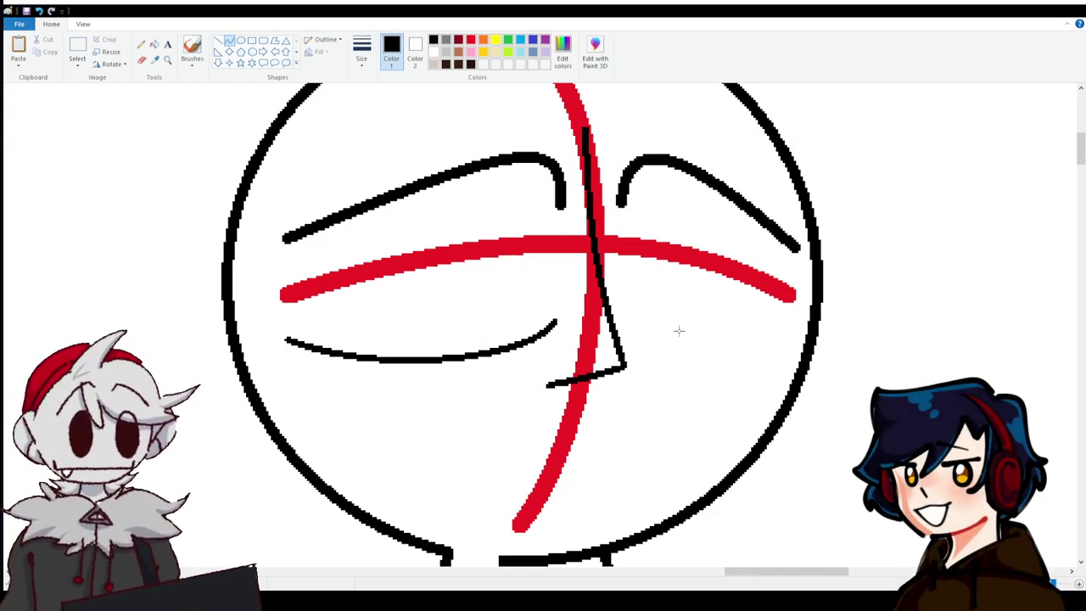
mouse_move(786, 333)
mouse_down()
mouse_move(628, 324)
mouse_move(633, 337)
mouse_move(755, 360)
mouse_move(703, 359)
mouse_up()
click(548, 226)
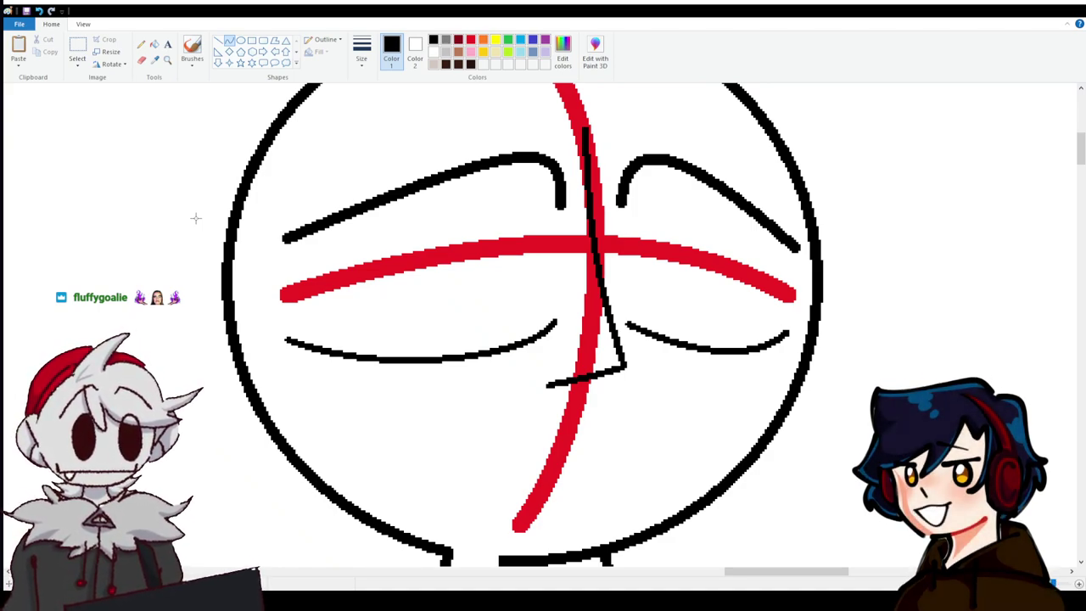
Draw the first orange fringe lock from the top of the nose line over the right brow to the head's edge.
click(484, 40)
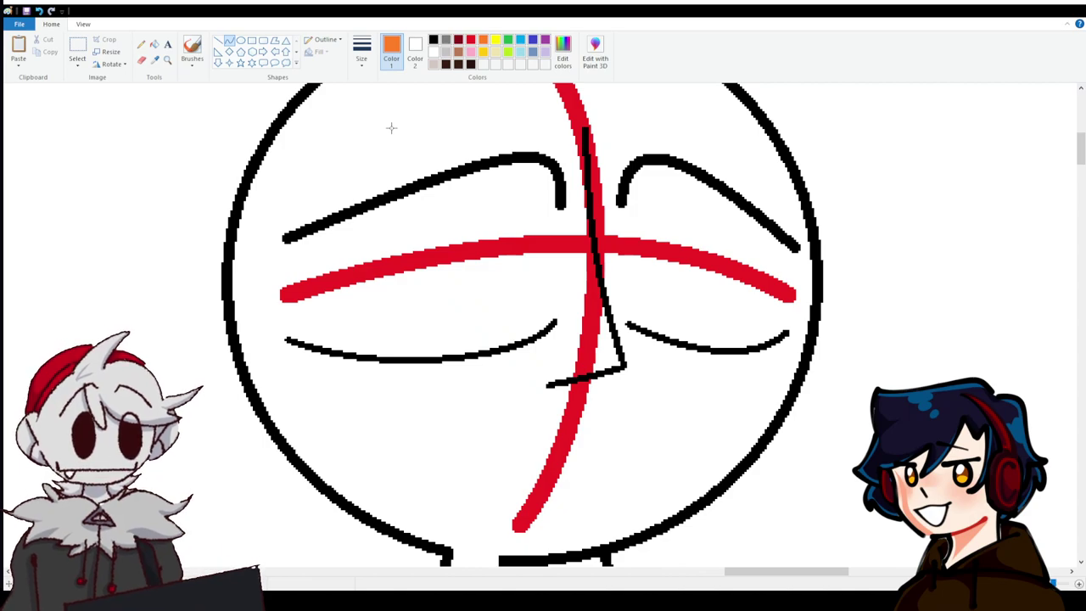
scroll(392, 128, up, 3)
scroll(454, 280, down, 2)
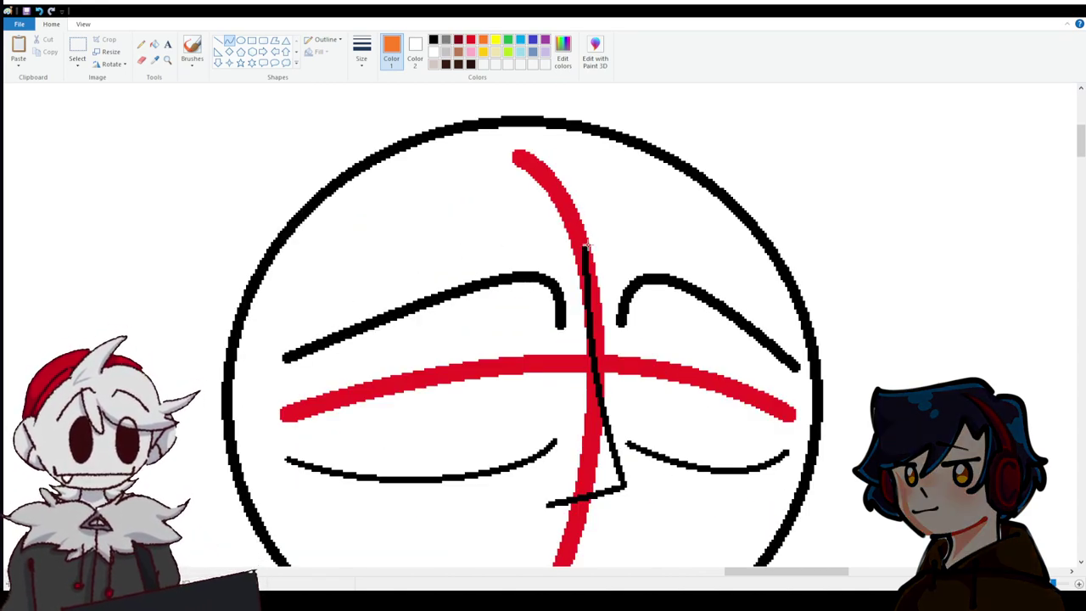
mouse_move(586, 250)
mouse_down()
mouse_move(616, 233)
mouse_move(646, 286)
mouse_move(650, 209)
mouse_move(670, 205)
mouse_up()
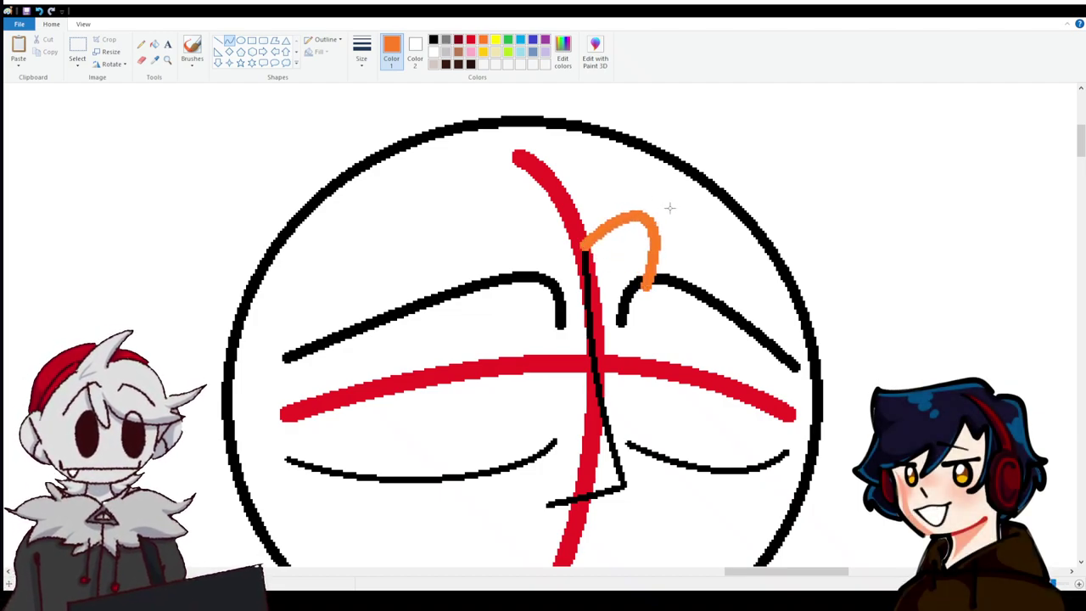
click(502, 213)
mouse_move(647, 289)
mouse_down()
mouse_move(701, 182)
mouse_move(732, 302)
mouse_move(713, 305)
mouse_up()
drag(715, 302, 733, 219)
click(510, 237)
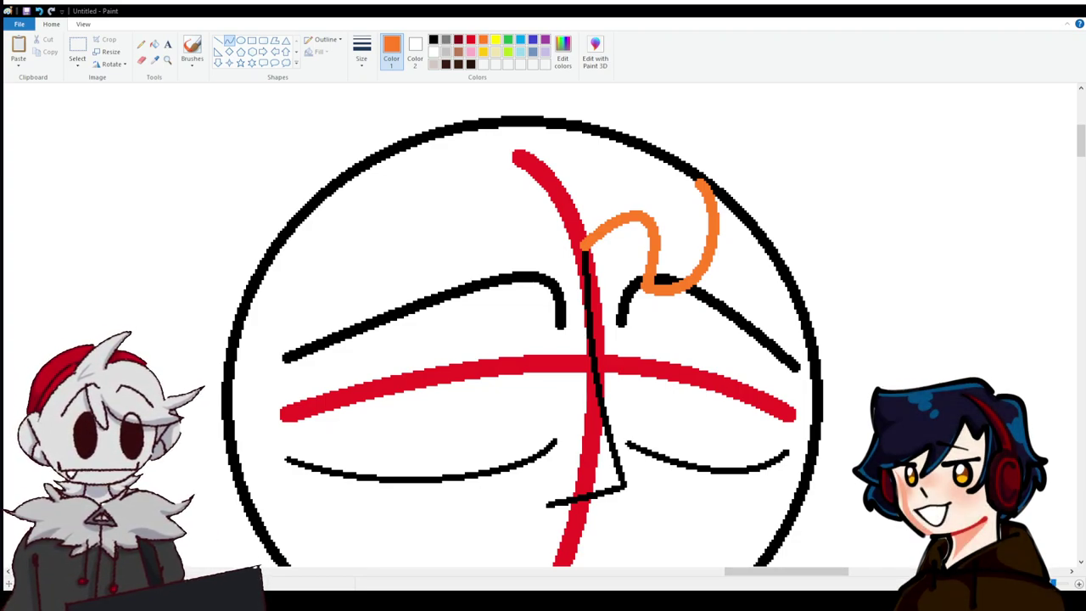
Add a second orange fringe lock over the right brow, curving up past the edge of the head circle.
drag(701, 268, 735, 313)
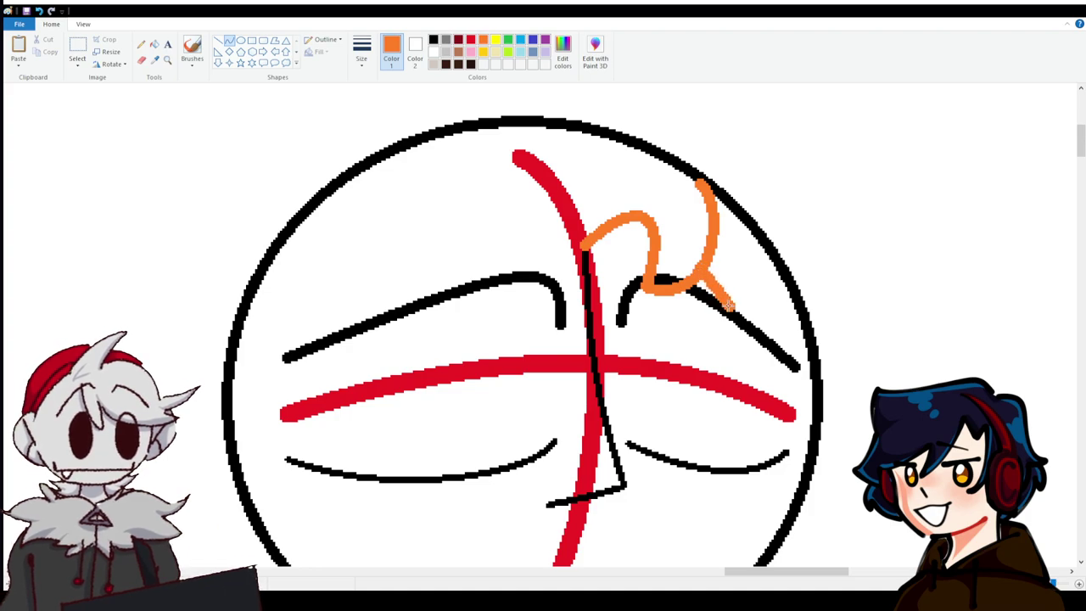
click(720, 288)
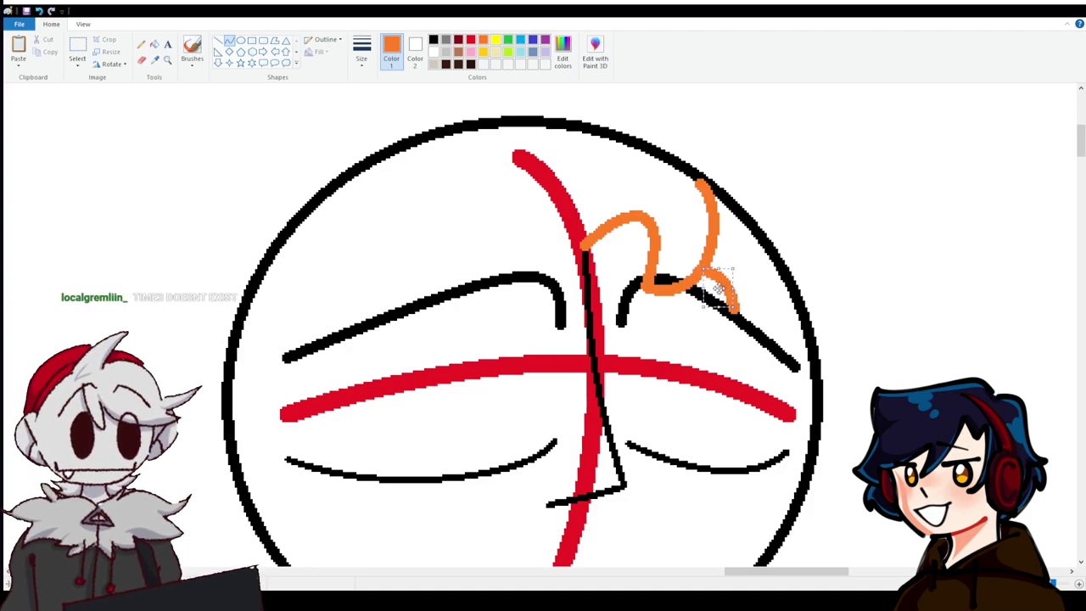
drag(736, 311, 764, 194)
drag(755, 250, 775, 282)
drag(762, 197, 781, 240)
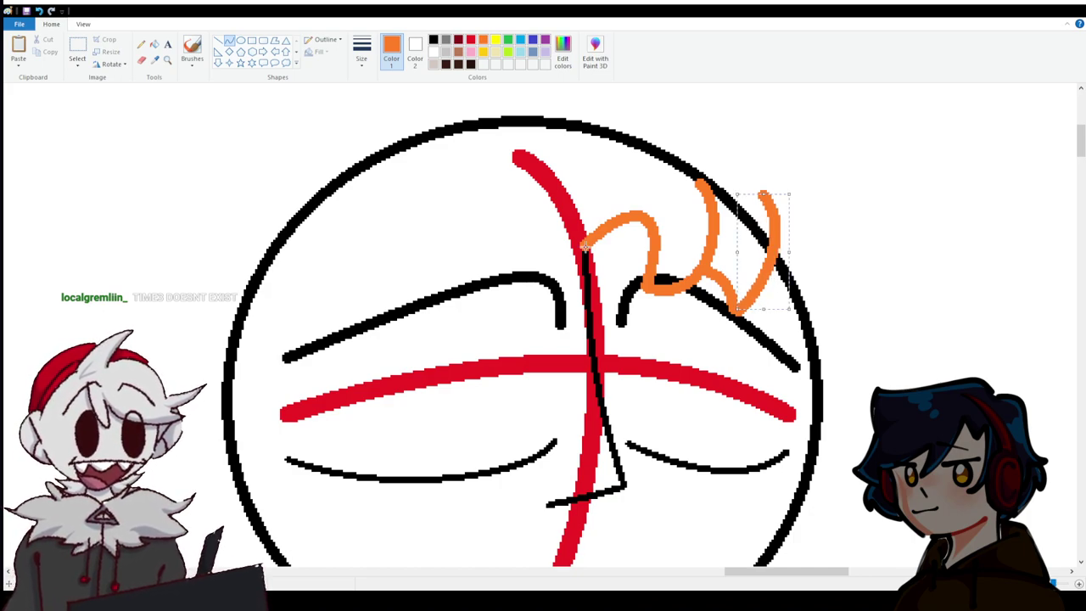
Draw a row of pointed orange fringe locks from the centre of the forehead across the left brow.
mouse_move(580, 245)
mouse_down()
mouse_move(528, 258)
mouse_move(508, 290)
mouse_move(511, 231)
mouse_move(516, 199)
mouse_up()
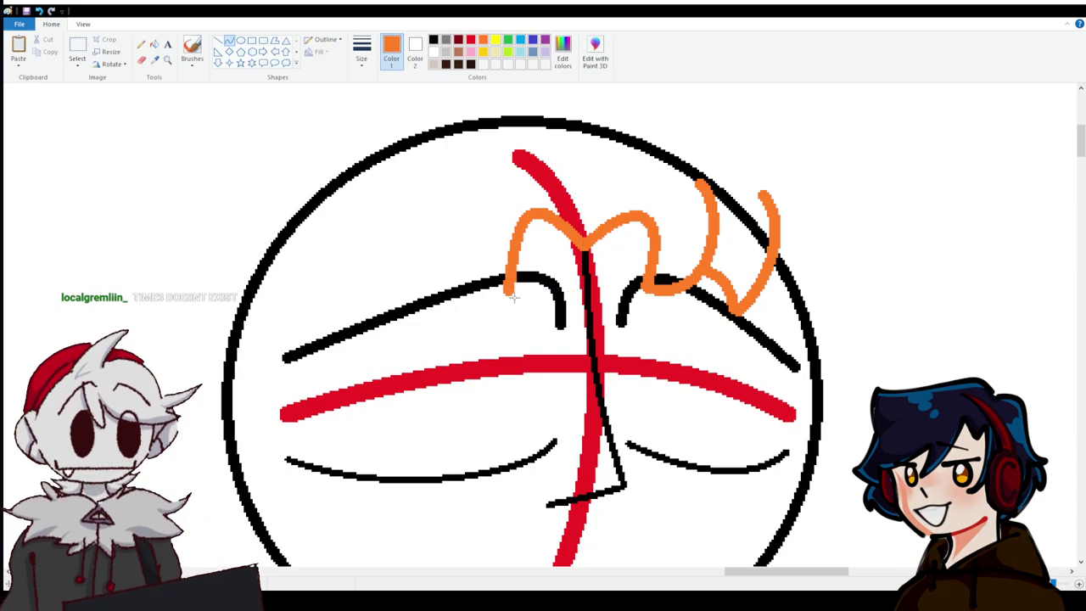
mouse_move(506, 289)
mouse_down()
mouse_move(442, 213)
mouse_move(446, 231)
mouse_move(431, 183)
mouse_up()
click(357, 231)
drag(459, 259, 441, 314)
mouse_move(445, 293)
mouse_down()
mouse_move(436, 305)
mouse_move(357, 268)
mouse_move(346, 219)
mouse_up()
drag(404, 286, 337, 264)
drag(388, 290, 284, 321)
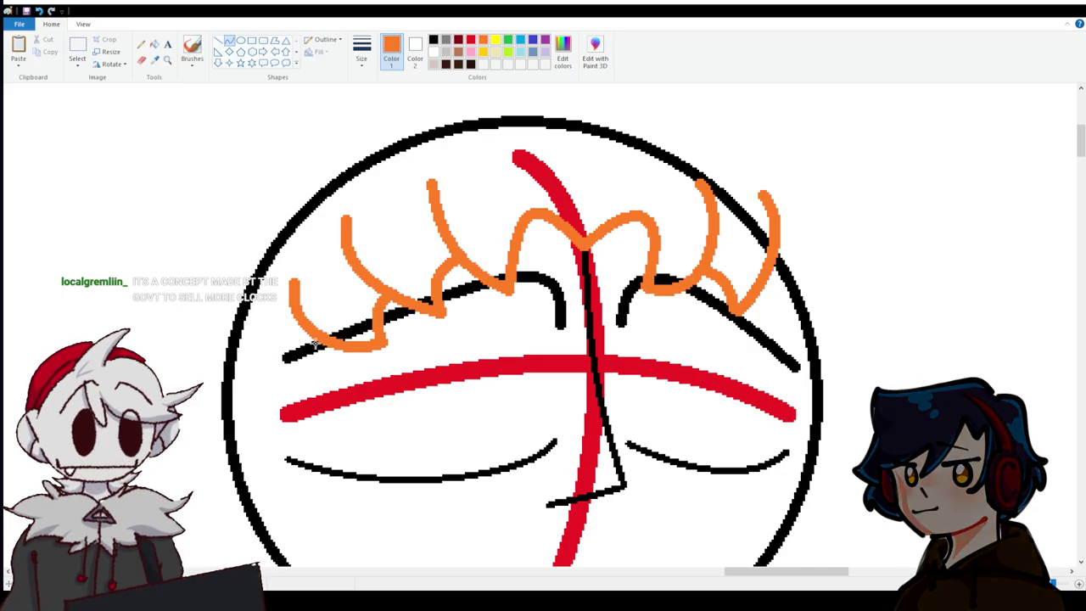
Draw an orange side lock curving from the fringe's left end down past the outer corner of the left eye.
scroll(284, 293, down, 3)
drag(306, 213, 298, 363)
mouse_move(266, 252)
mouse_down()
mouse_move(263, 233)
mouse_move(255, 303)
mouse_move(267, 311)
mouse_move(255, 311)
mouse_up()
mouse_move(299, 366)
mouse_down()
mouse_move(235, 323)
mouse_move(272, 398)
mouse_move(370, 447)
mouse_up()
click(238, 360)
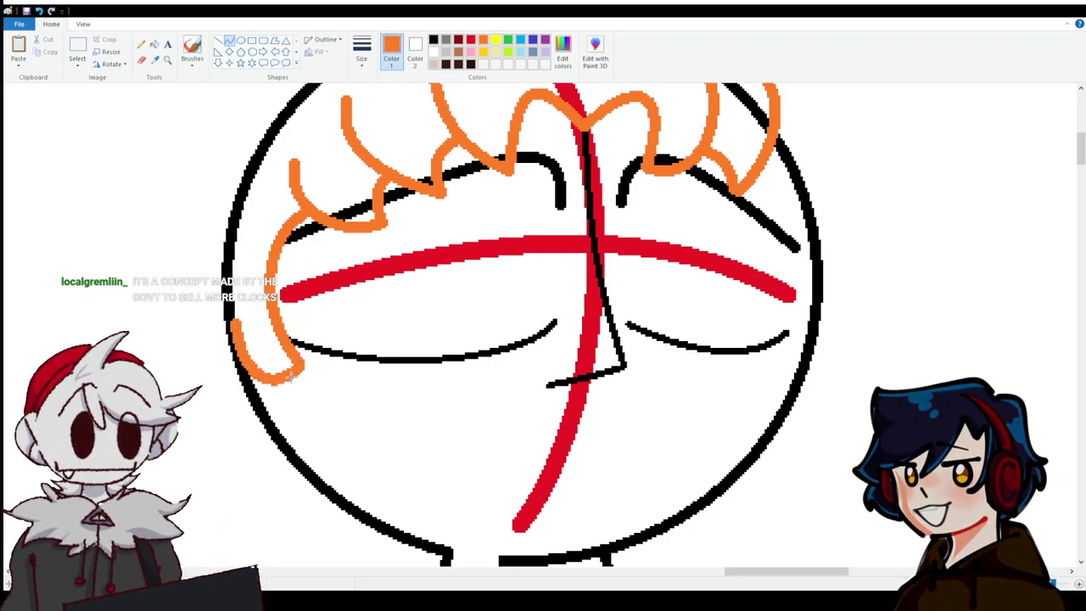
click(38, 10)
click(38, 10)
Draw two pointed orange side locks down the left cheek, with their lower edges crossing outside the head circle.
drag(294, 363, 210, 321)
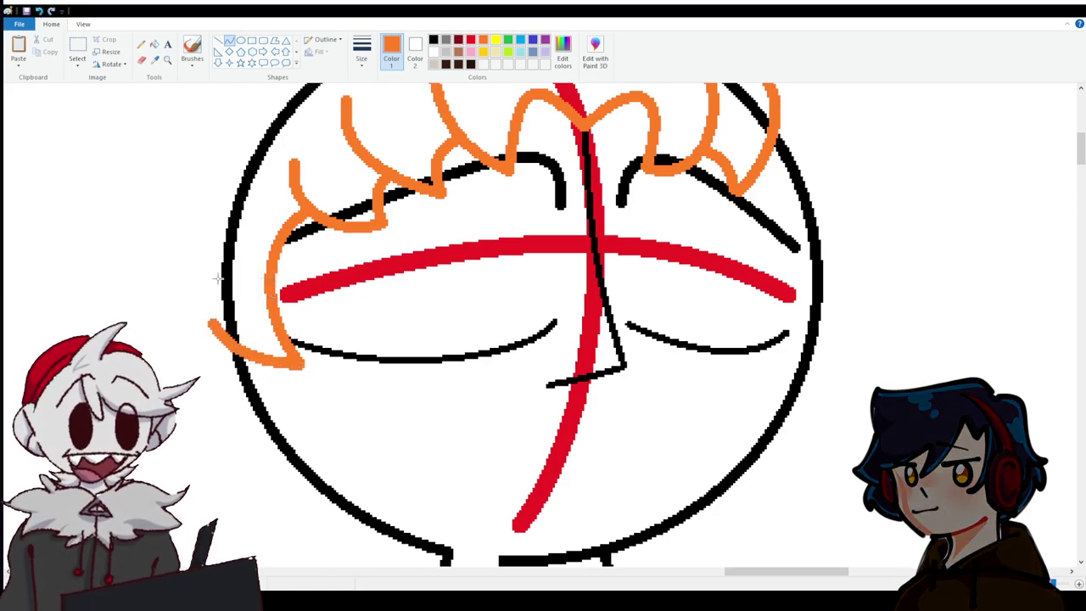
mouse_move(273, 361)
mouse_down()
mouse_move(298, 413)
mouse_move(340, 433)
mouse_move(348, 452)
mouse_move(241, 447)
mouse_move(307, 471)
mouse_up()
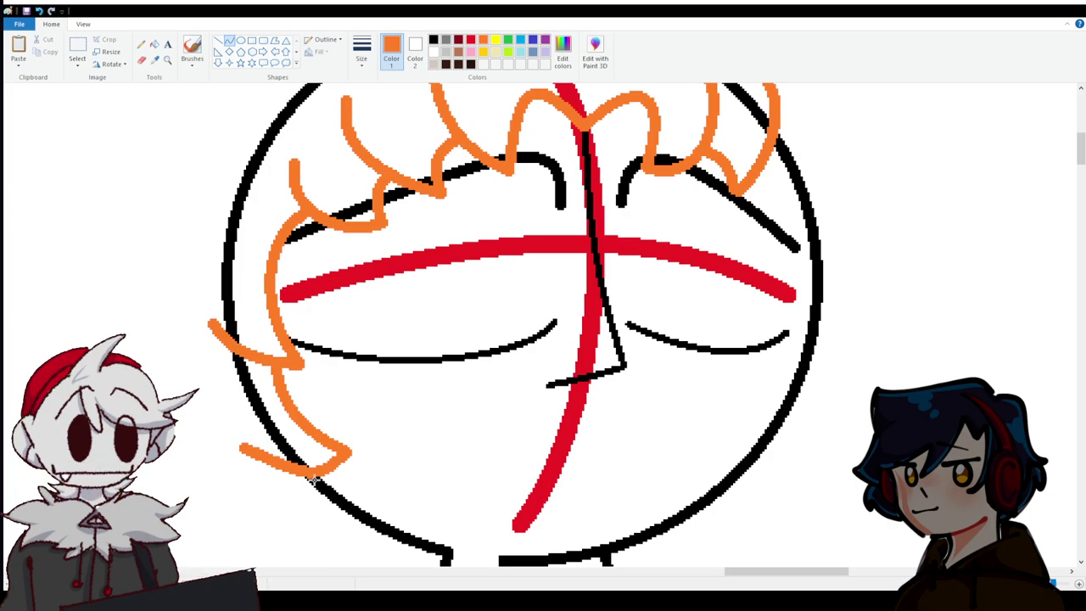
scroll(569, 381, up, 3)
scroll(568, 382, down, 8)
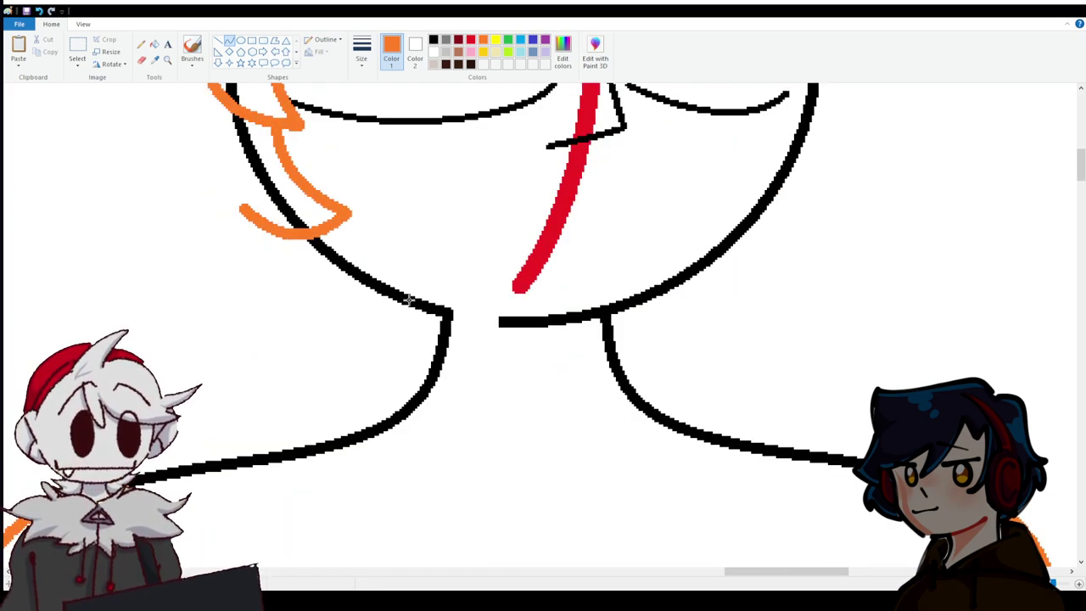
scroll(373, 287, up, 12)
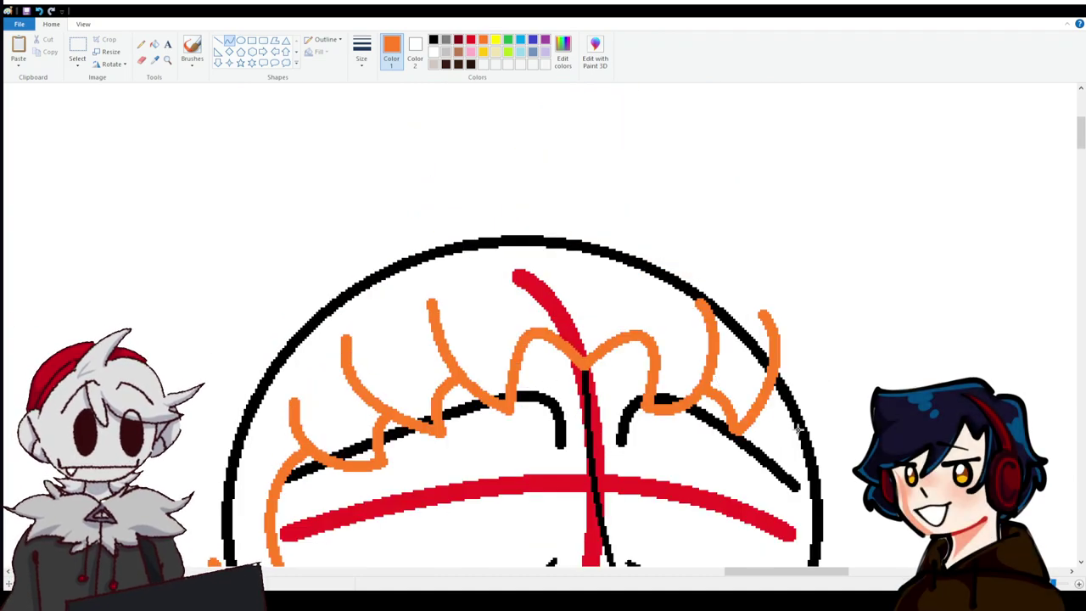
Draw a short orange lock from the fringe's right end, curving down past the edge of the head circle.
mouse_move(781, 395)
mouse_down()
mouse_move(840, 441)
mouse_move(815, 406)
mouse_move(827, 409)
mouse_move(824, 255)
mouse_move(739, 170)
mouse_move(841, 190)
mouse_move(920, 276)
mouse_move(960, 286)
mouse_move(945, 160)
mouse_up()
scroll(739, 159, down, 3)
scroll(739, 160, up, 3)
key(ctrl+z)
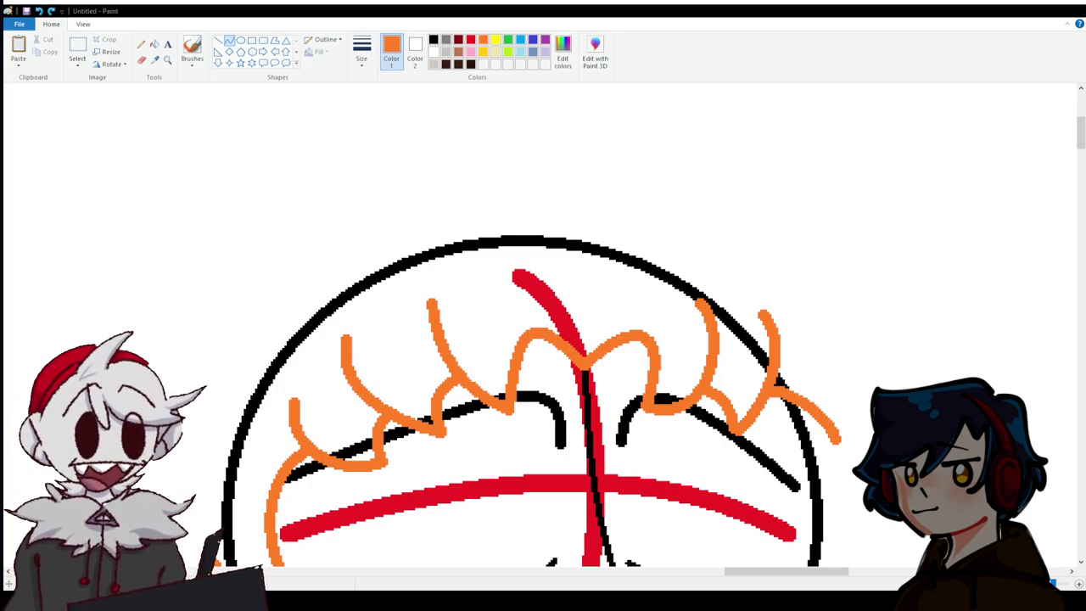
scroll(524, 324, down, 2)
scroll(525, 324, up, 2)
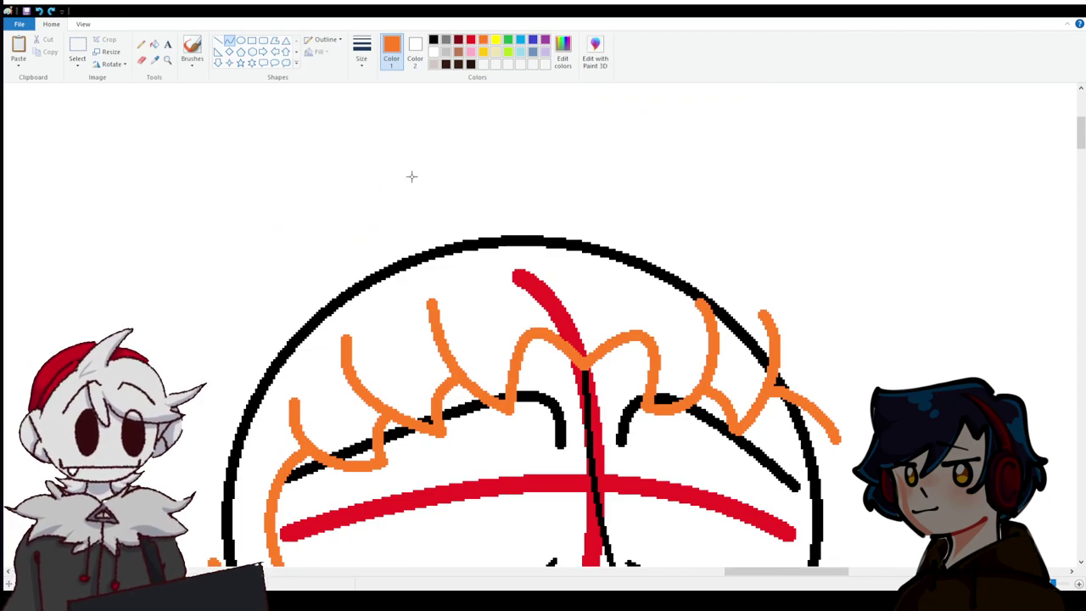
Draw the orange crown outline over the top of the head, curving down to the tip of the rightmost fringe lock.
drag(297, 282, 537, 175)
click(370, 187)
drag(370, 187, 417, 167)
mouse_move(291, 284)
mouse_down()
mouse_move(272, 203)
mouse_move(331, 223)
mouse_up()
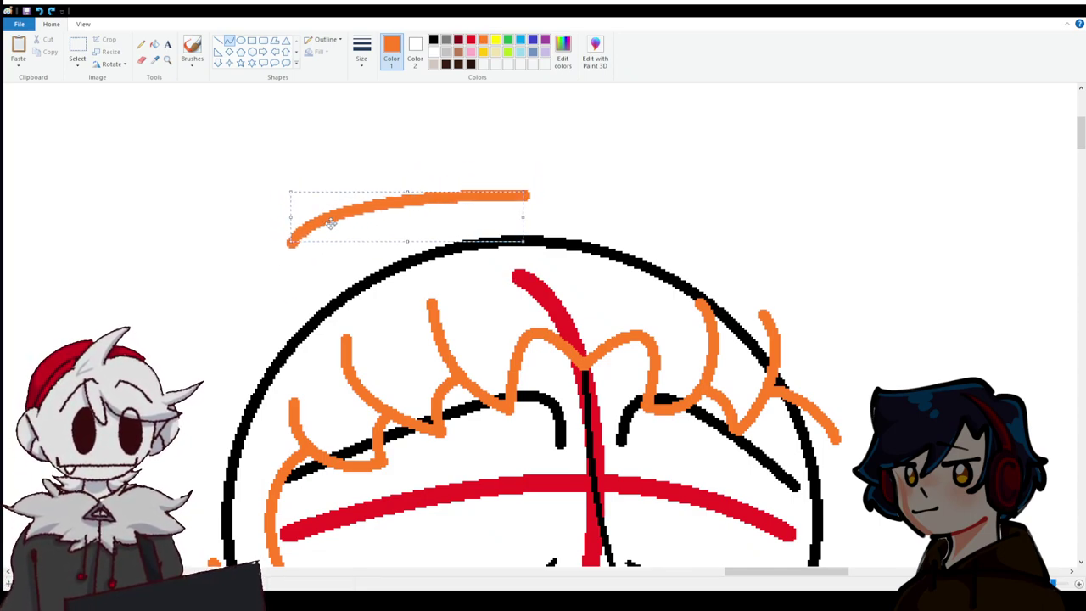
click(557, 147)
mouse_move(526, 195)
mouse_down()
mouse_move(563, 203)
mouse_move(679, 280)
mouse_move(835, 440)
mouse_move(848, 243)
mouse_move(807, 182)
mouse_move(959, 246)
mouse_up()
scroll(276, 197, down, 3)
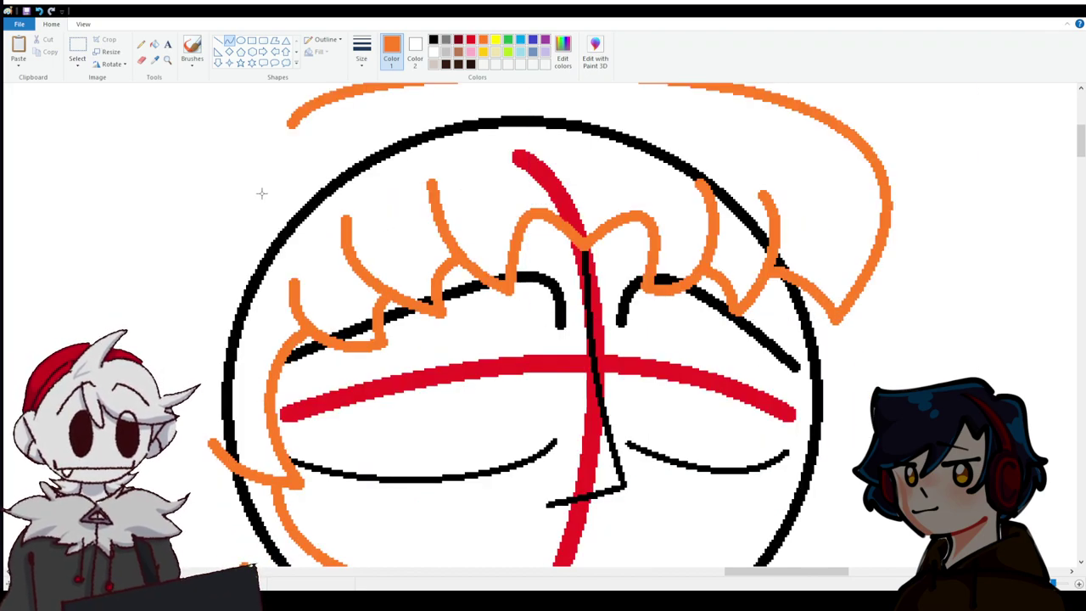
Draw the right outer hair line from the rightmost fringe tip down to about chin level, flaring outward at its end.
scroll(848, 302, down, 3)
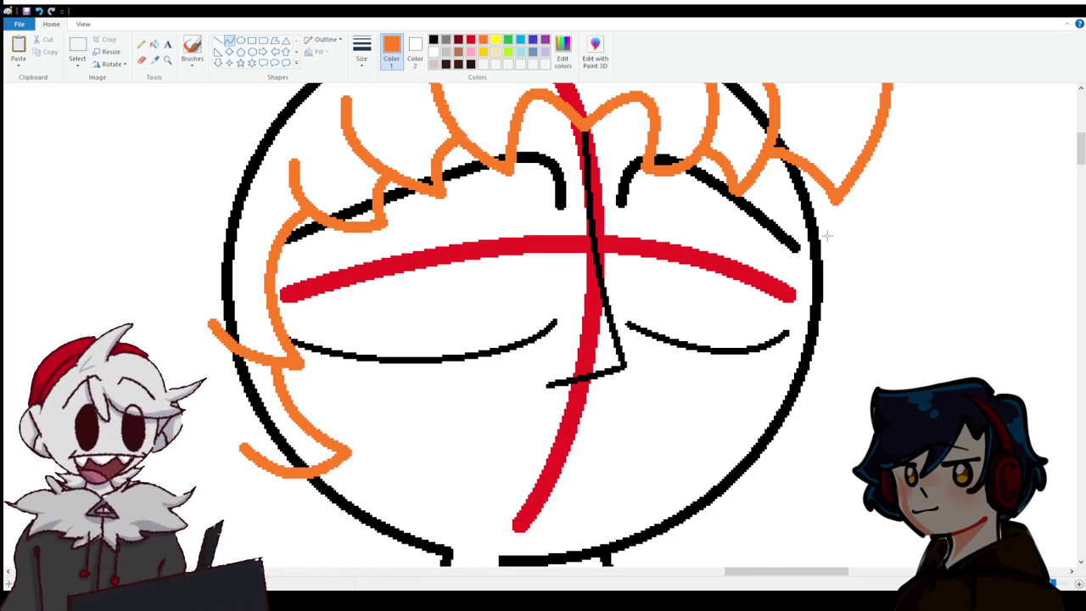
mouse_move(840, 192)
mouse_down()
mouse_move(898, 554)
mouse_move(890, 525)
mouse_up()
mouse_move(857, 363)
mouse_down()
mouse_move(841, 363)
mouse_move(838, 511)
mouse_up()
drag(849, 416, 844, 426)
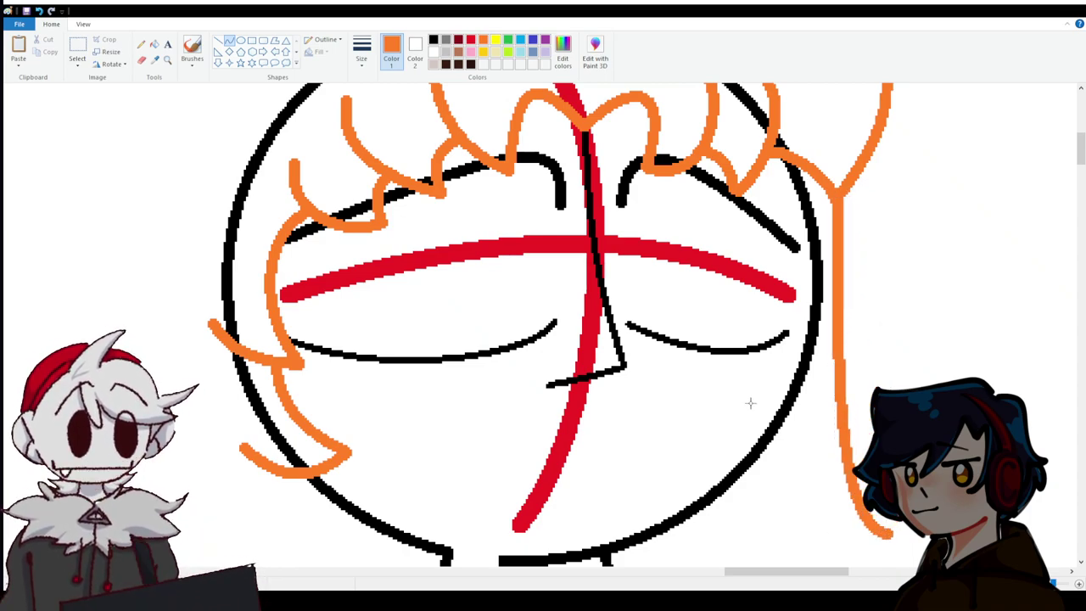
scroll(829, 409, down, 3)
scroll(550, 325, up, 6)
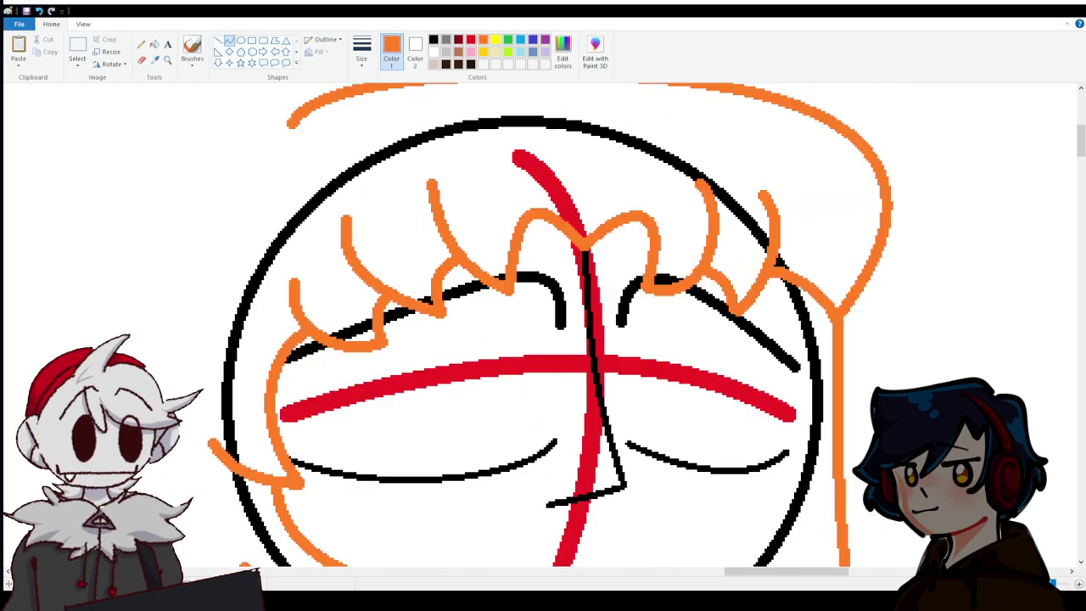
Draw the jagged orange lower edge of the right-hand hair from the outer tip in to the neck.
scroll(790, 324, down, 6)
mouse_move(873, 418)
mouse_down()
mouse_move(778, 461)
mouse_move(874, 443)
mouse_up()
click(860, 450)
click(704, 444)
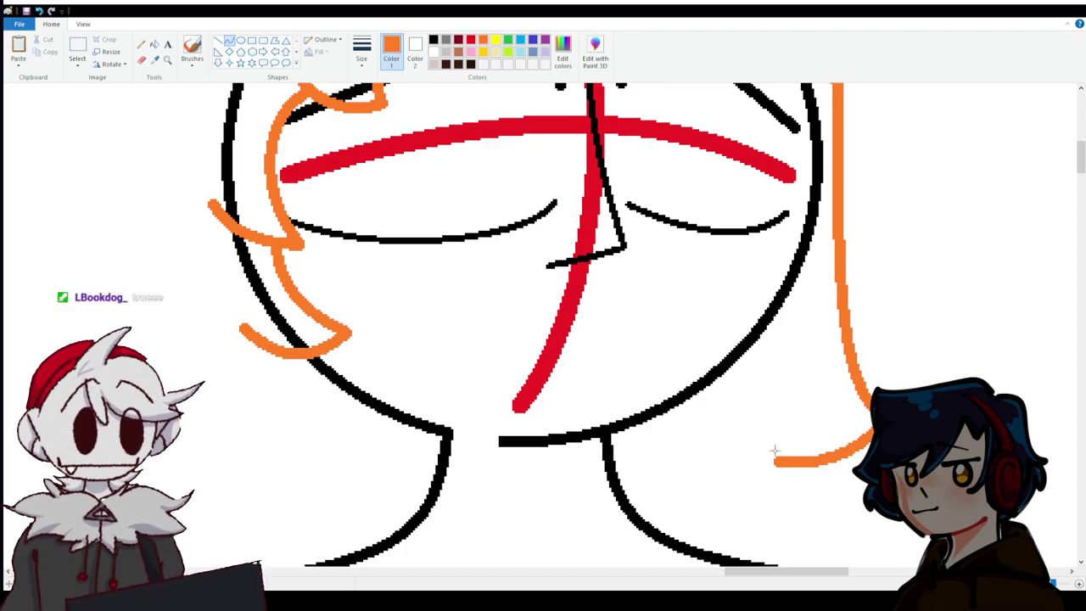
mouse_move(776, 445)
mouse_down()
mouse_move(715, 512)
mouse_move(696, 513)
mouse_move(778, 467)
mouse_move(747, 508)
mouse_move(680, 468)
mouse_move(686, 455)
mouse_move(696, 498)
mouse_move(695, 481)
mouse_move(636, 509)
mouse_move(660, 504)
mouse_up()
click(629, 471)
click(689, 429)
click(637, 466)
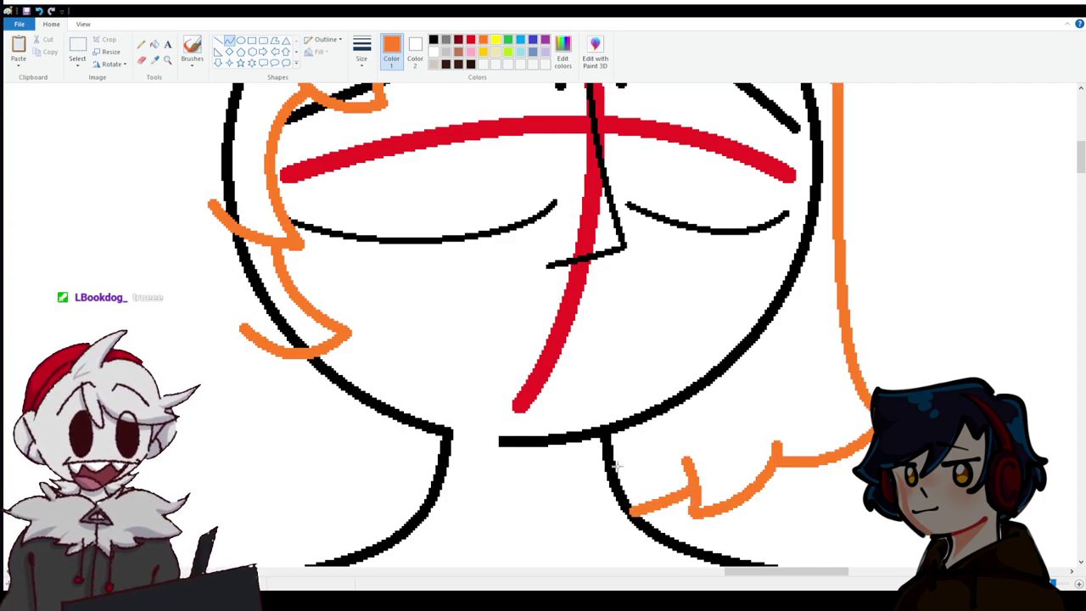
Draw a matching jagged orange lower hair edge from the left side of the neck outward.
scroll(174, 365, up, 3)
scroll(173, 365, up, 9)
scroll(178, 357, down, 3)
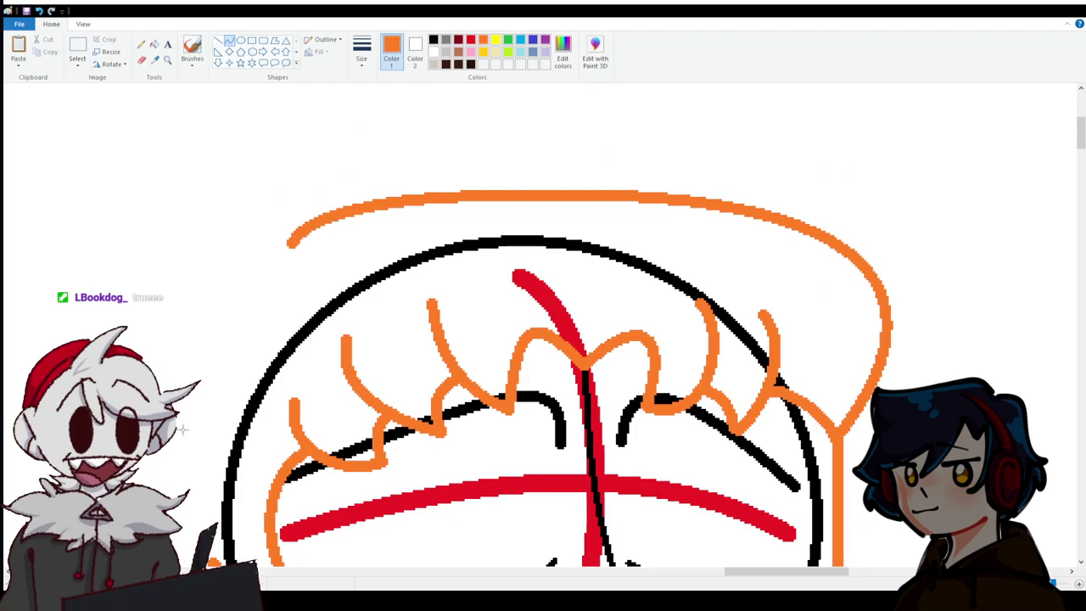
scroll(112, 255, down, 9)
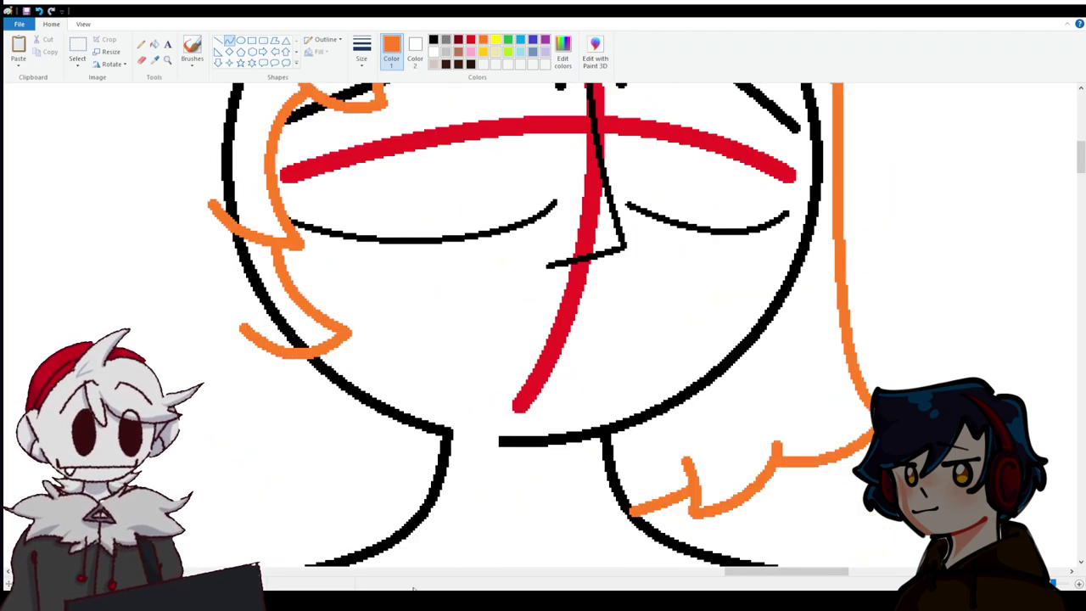
mouse_move(417, 515)
mouse_down()
mouse_move(338, 488)
mouse_move(376, 509)
mouse_move(338, 520)
mouse_move(217, 455)
mouse_move(254, 500)
mouse_move(229, 477)
mouse_up()
click(362, 501)
click(328, 460)
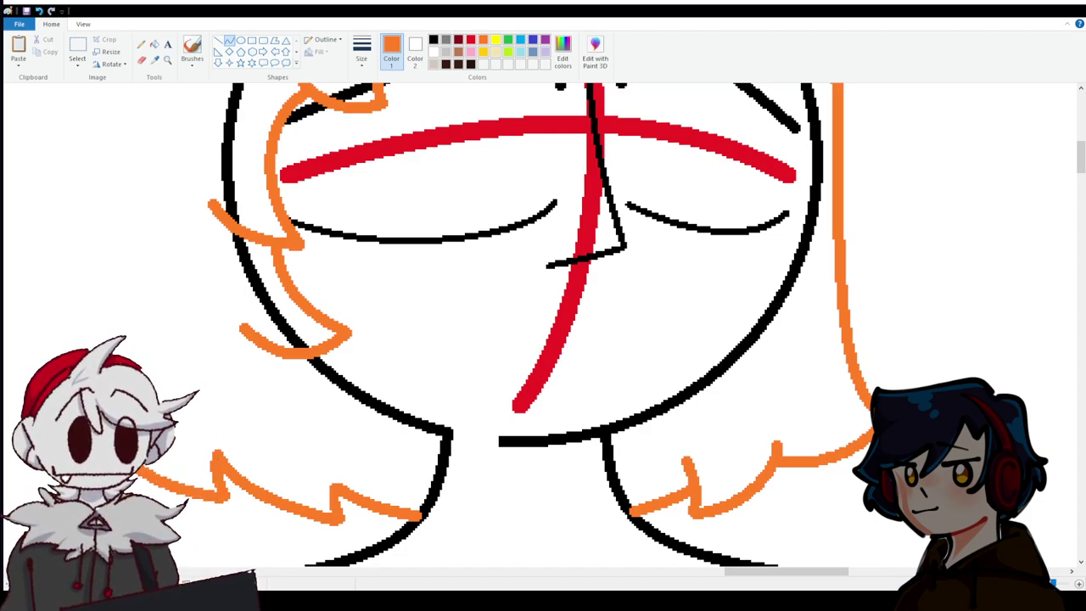
Draw the left outer hair line up from the lower edge, extend the crown's left end downward, and join the two with a curve.
drag(98, 450, 144, 117)
drag(170, 314, 140, 335)
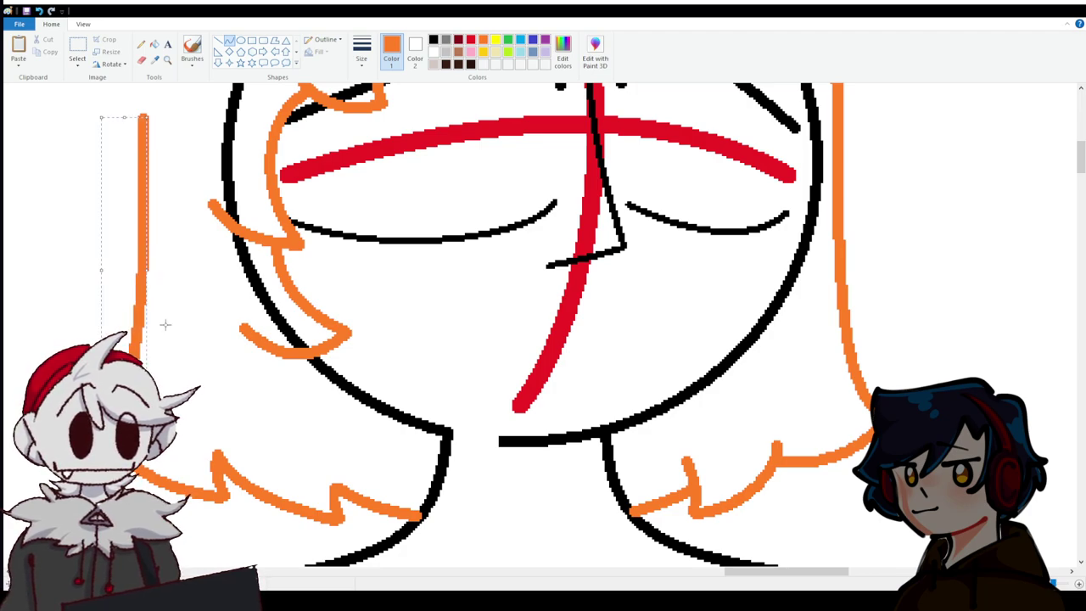
scroll(164, 388, up, 4)
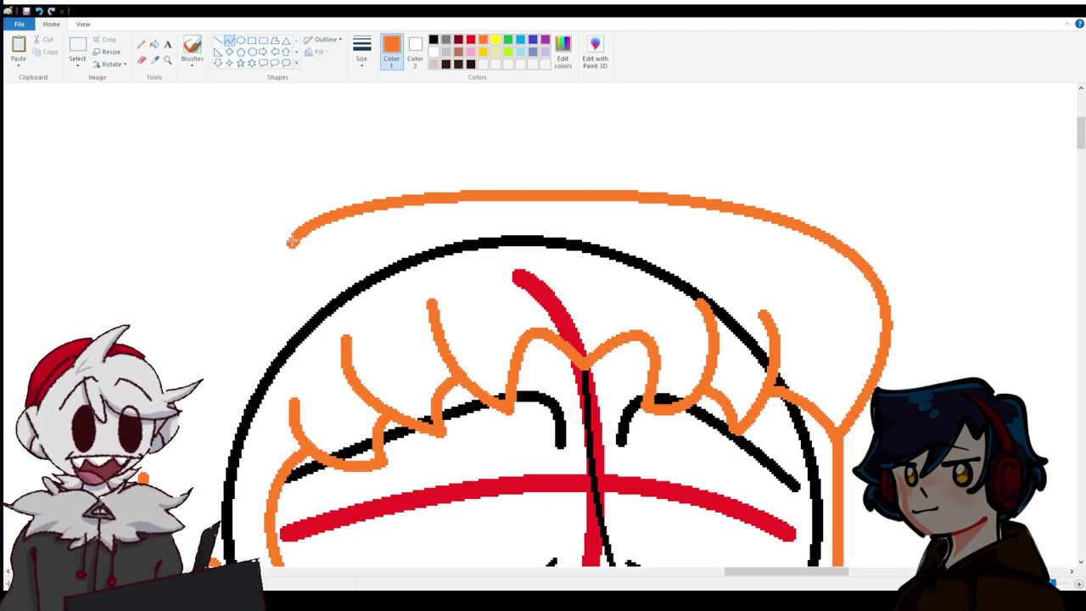
drag(289, 243, 282, 331)
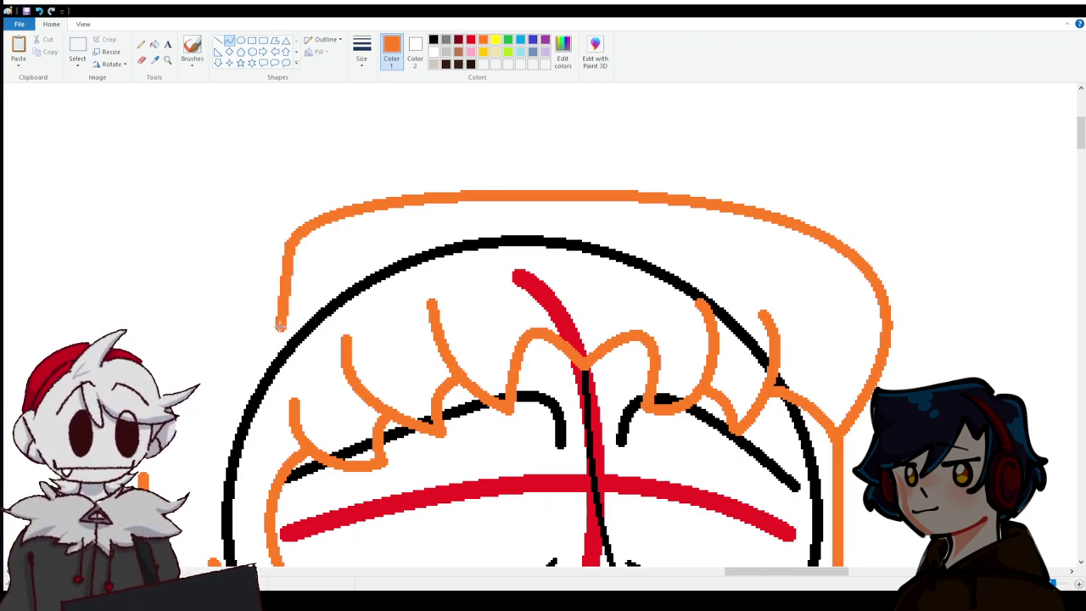
mouse_move(271, 282)
mouse_down()
mouse_move(282, 261)
mouse_move(270, 281)
mouse_up()
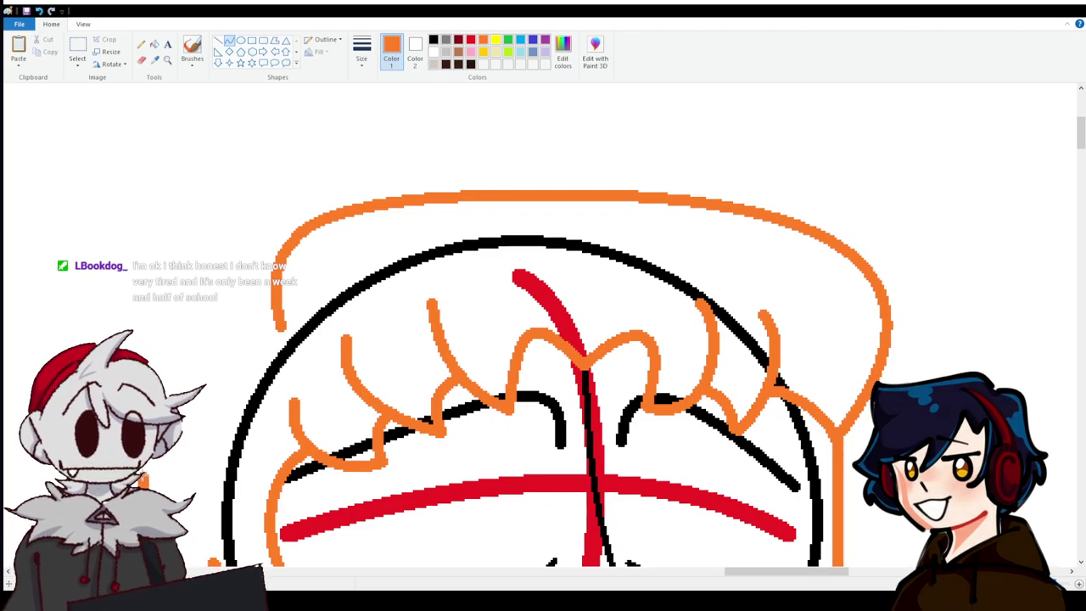
drag(144, 478, 183, 339)
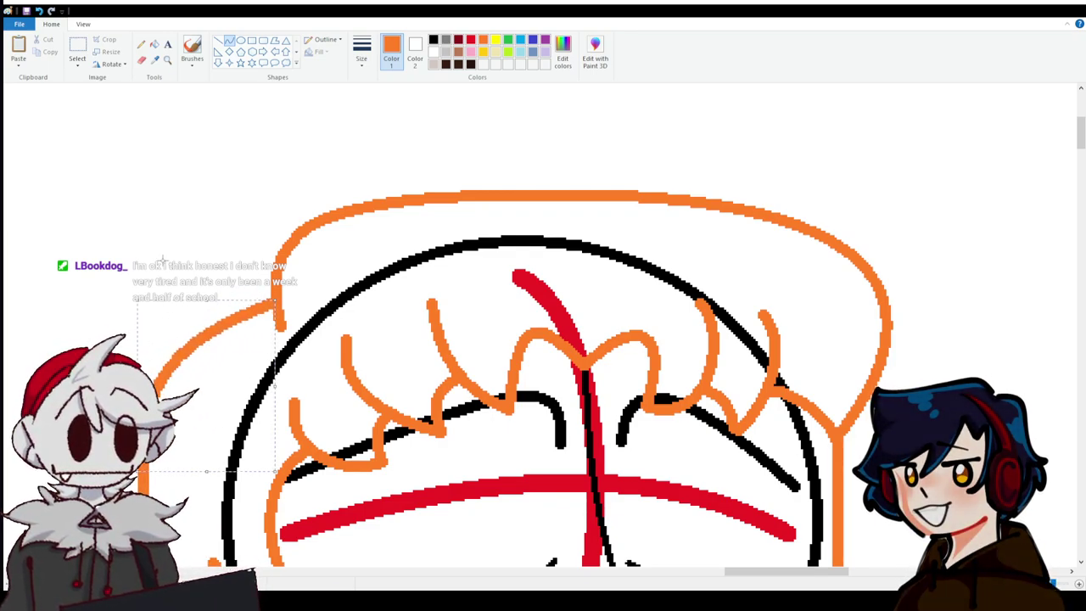
scroll(665, 356, down, 9)
scroll(666, 356, up, 6)
scroll(665, 356, down, 3)
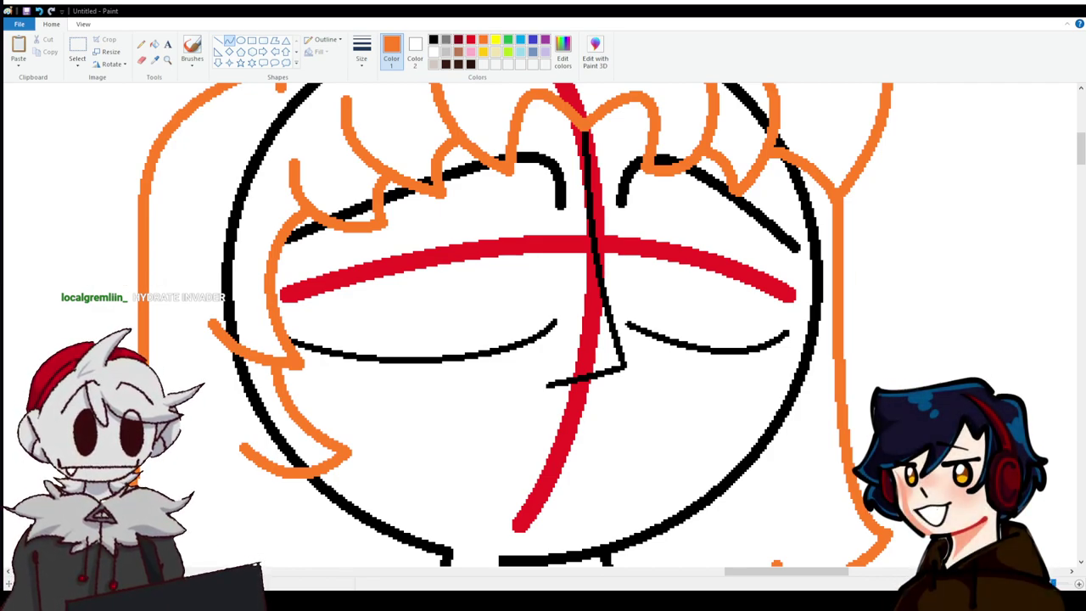
scroll(544, 324, up, 3)
scroll(543, 325, down, 3)
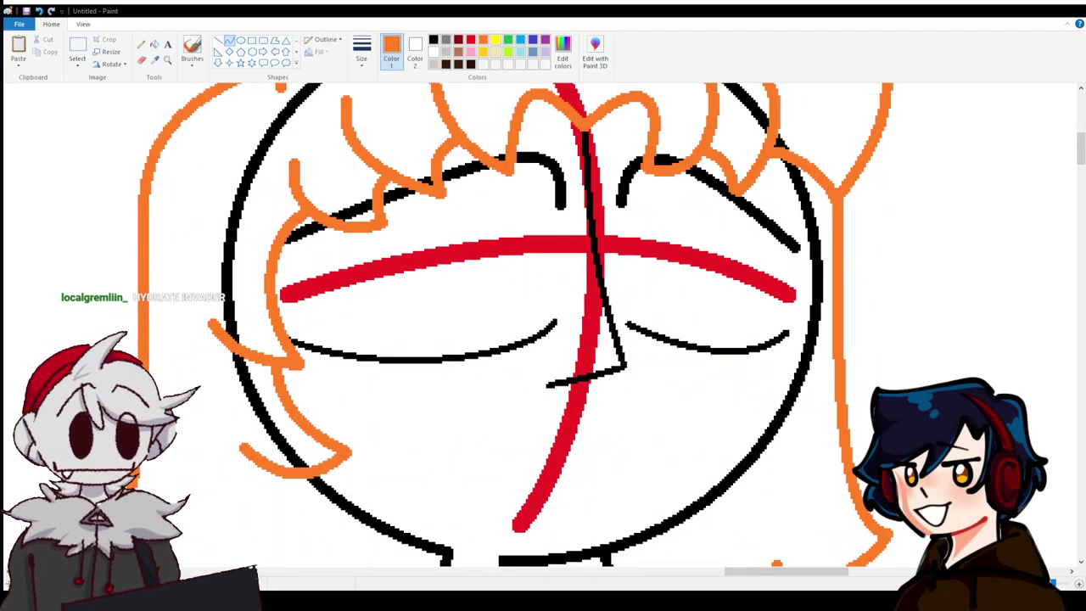
Draw pointed orange side locks along the right cheek and past the outer eye, connecting them up to the fringe.
scroll(775, 247, down, 2)
scroll(772, 246, down, 2)
scroll(760, 322, up, 2)
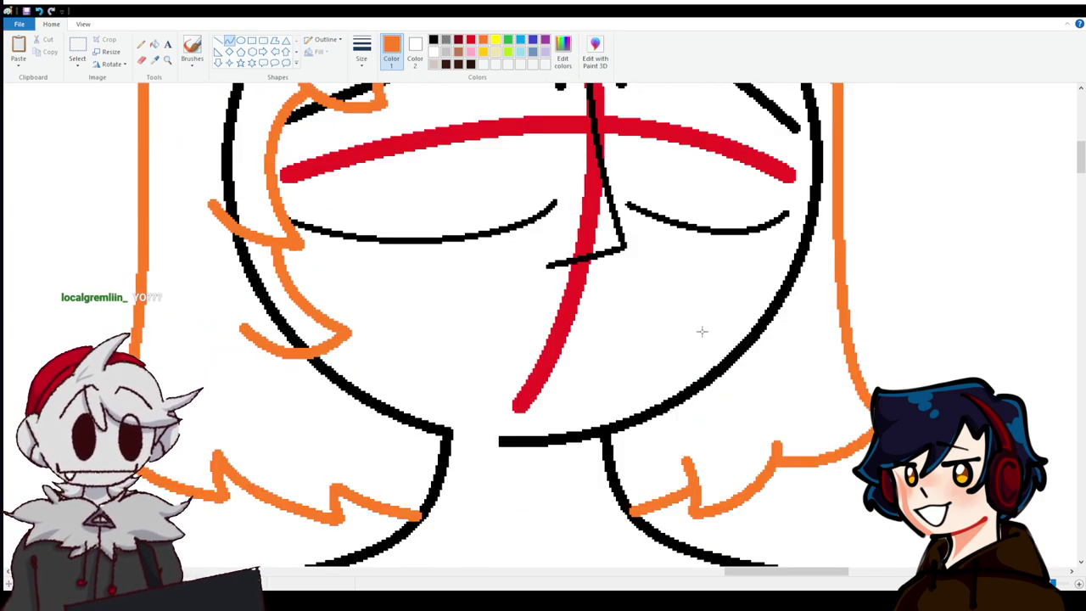
mouse_move(690, 327)
mouse_down()
mouse_move(724, 365)
mouse_move(753, 371)
mouse_move(714, 365)
mouse_up()
drag(691, 327, 813, 255)
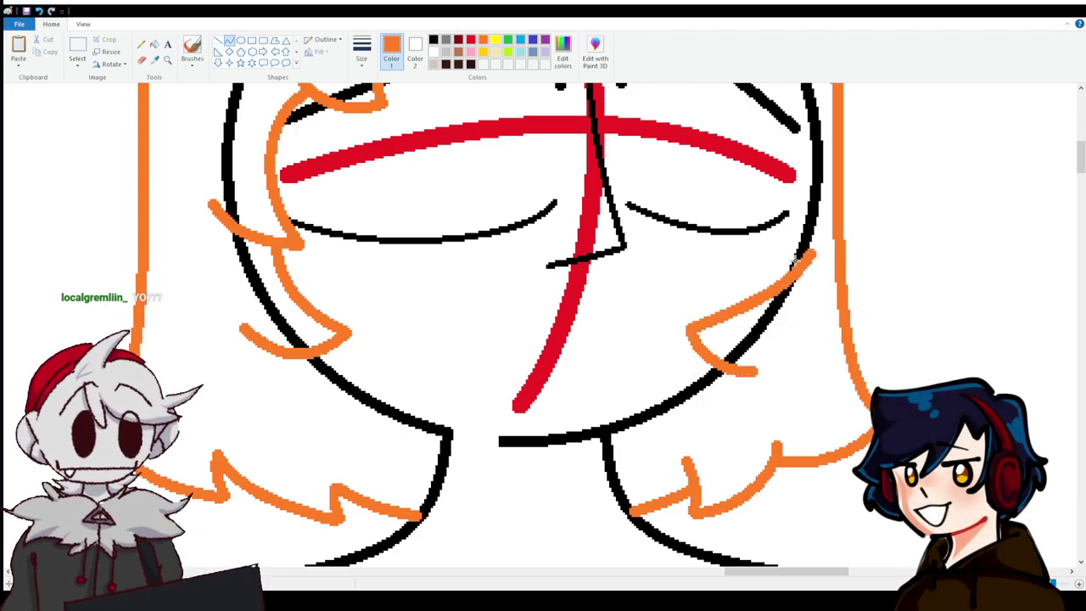
mouse_move(778, 276)
mouse_down()
mouse_move(752, 254)
mouse_move(817, 85)
mouse_move(789, 236)
mouse_up()
scroll(811, 348, up, 3)
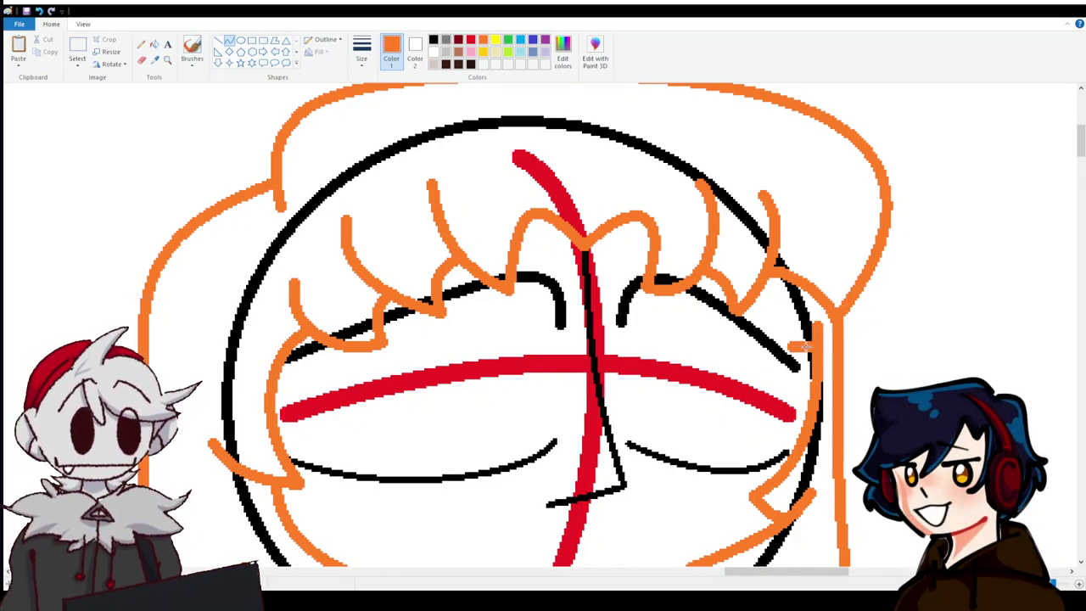
drag(792, 344, 768, 273)
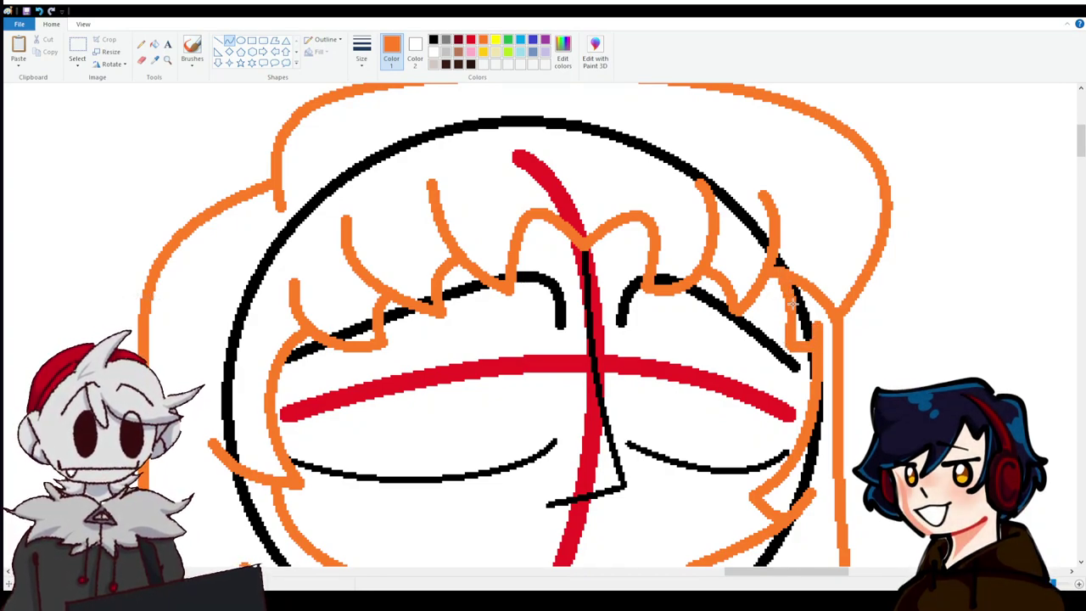
Remove the black head-circle segments covered by the hair on both sides and across the crown by filling them with white.
scroll(768, 276, down, 3)
click(434, 40)
click(154, 44)
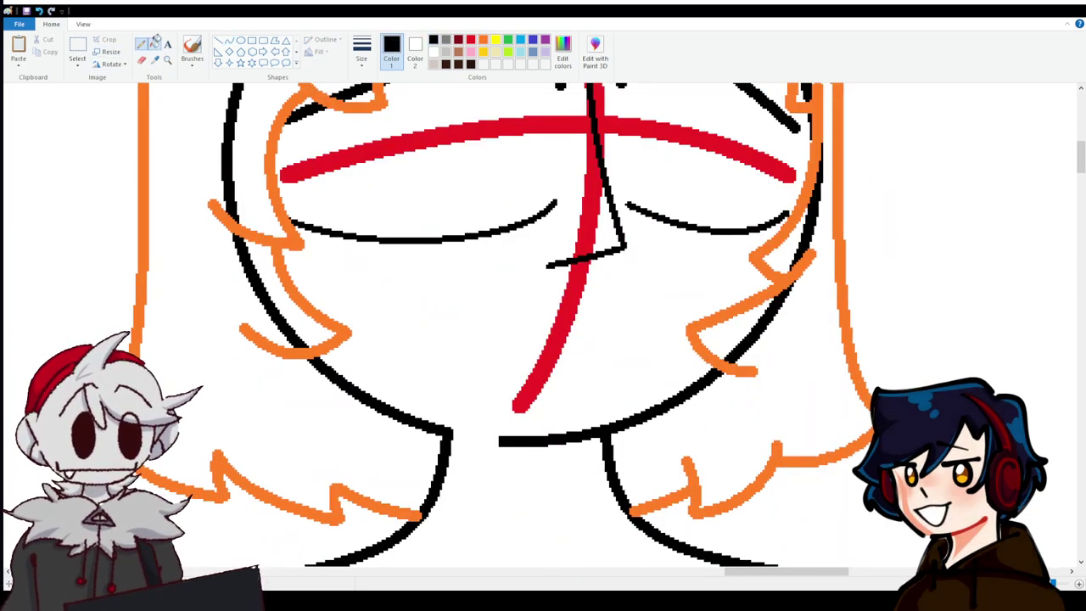
right_click(819, 205)
right_click(781, 313)
scroll(790, 323, up, 3)
right_click(806, 331)
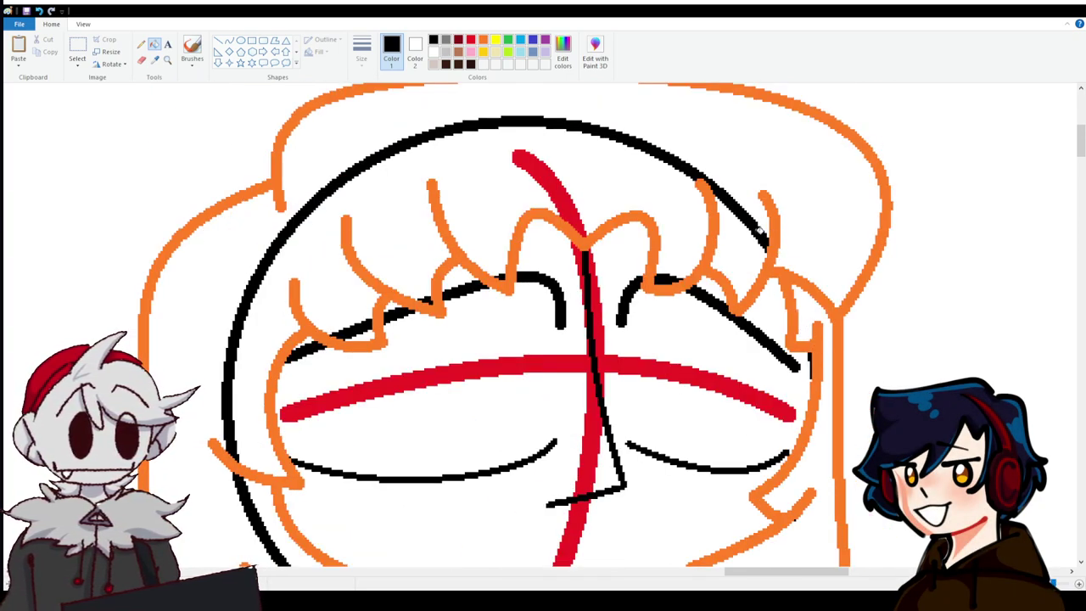
right_click(760, 226)
scroll(338, 264, down, 3)
right_click(280, 293)
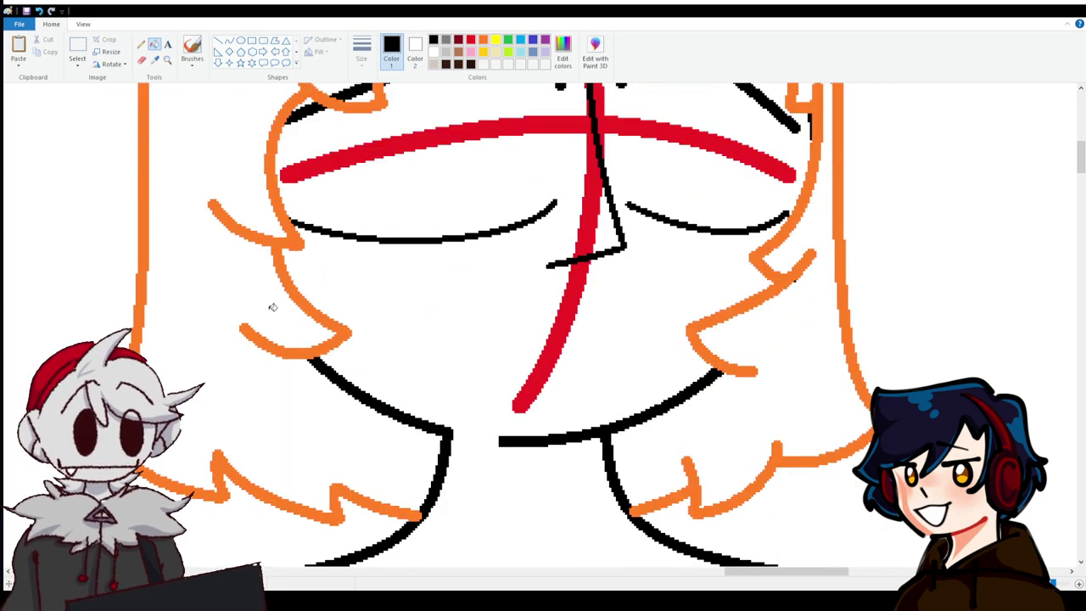
click(141, 60)
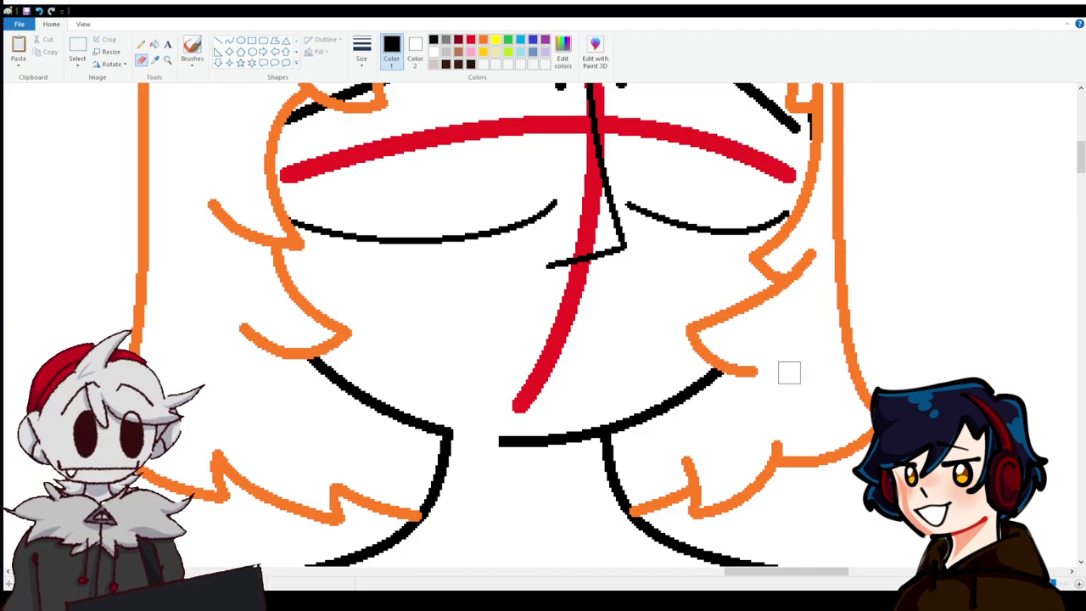
scroll(787, 369, up, 3)
scroll(337, 426, down, 5)
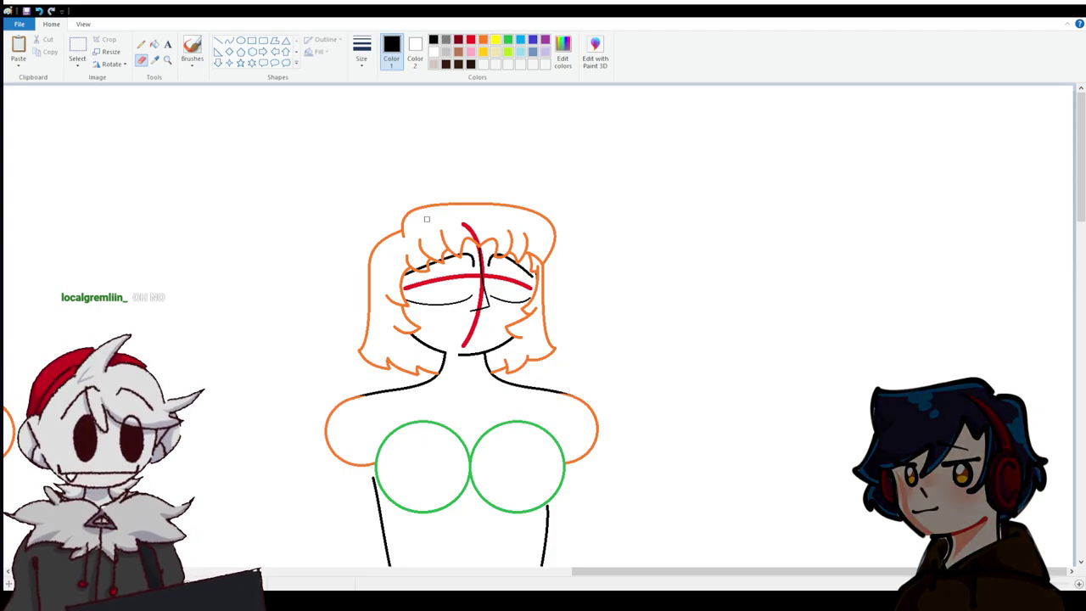
click(1079, 583)
click(1079, 584)
drag(667, 571, 806, 572)
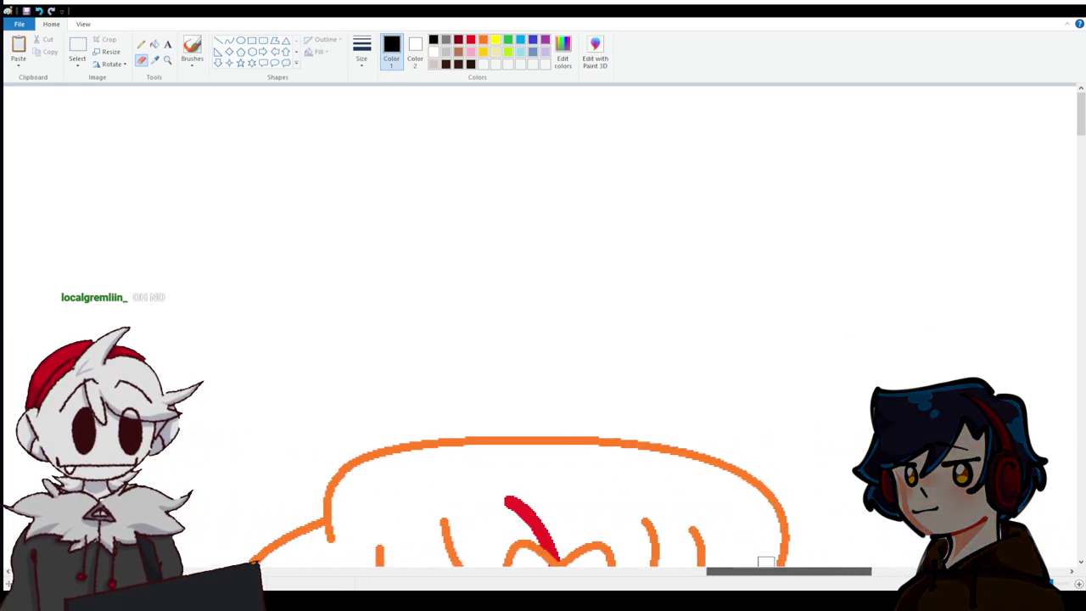
scroll(504, 328, down, 4)
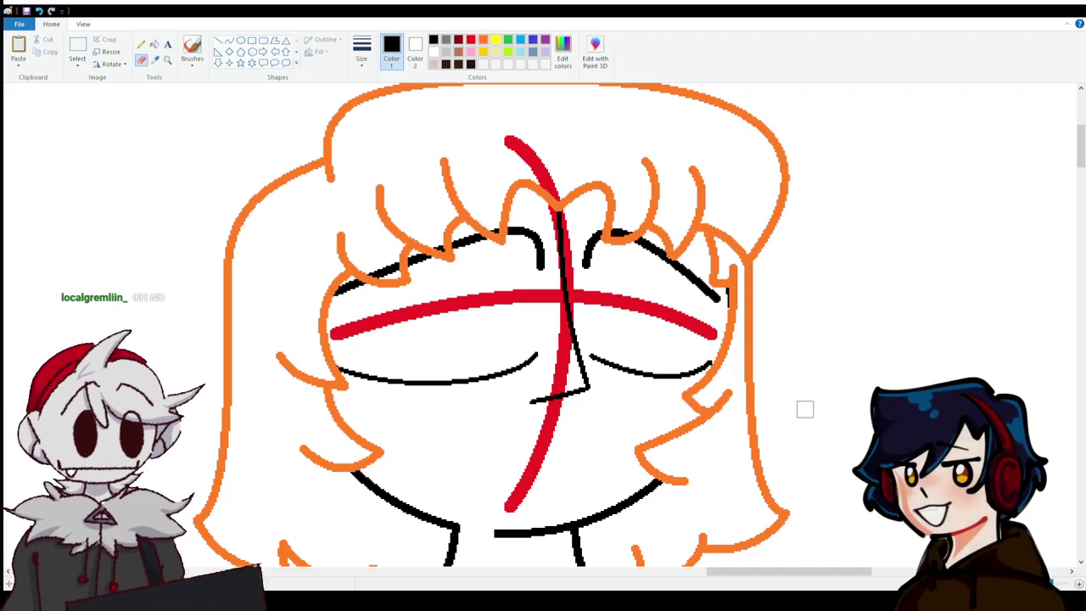
scroll(802, 392, up, 1)
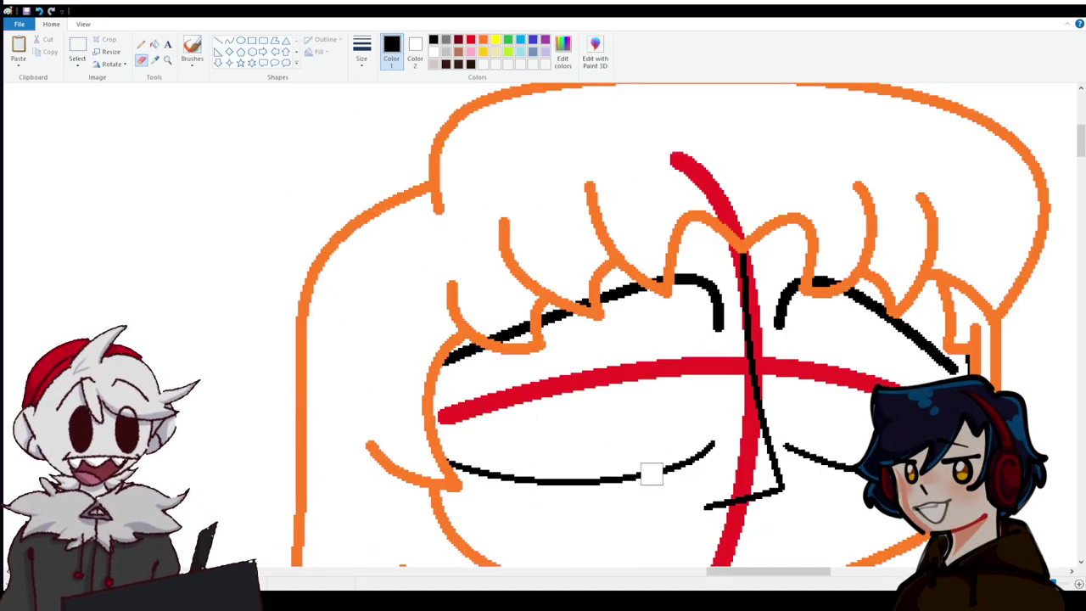
scroll(645, 465, down, 5)
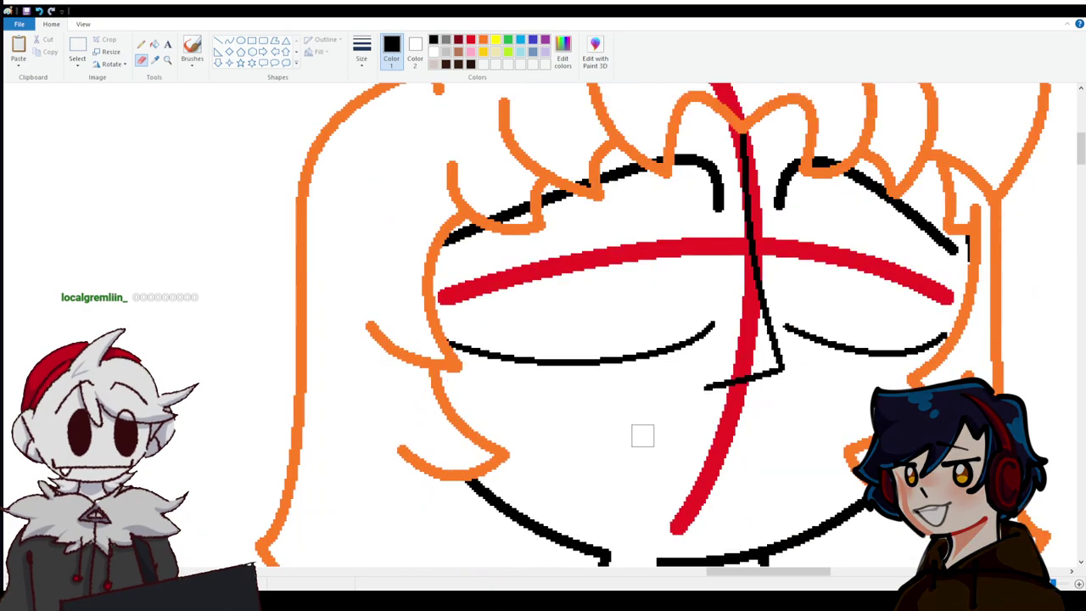
scroll(733, 258, up, 3)
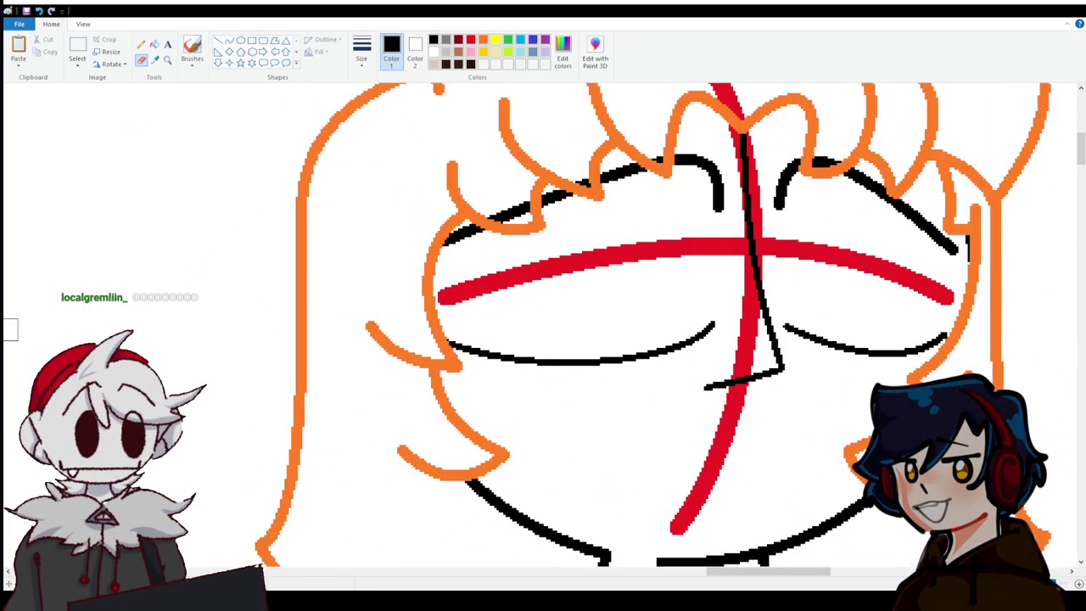
Try to draw a thin curved black mouth line across the lower face below the nose.
click(229, 40)
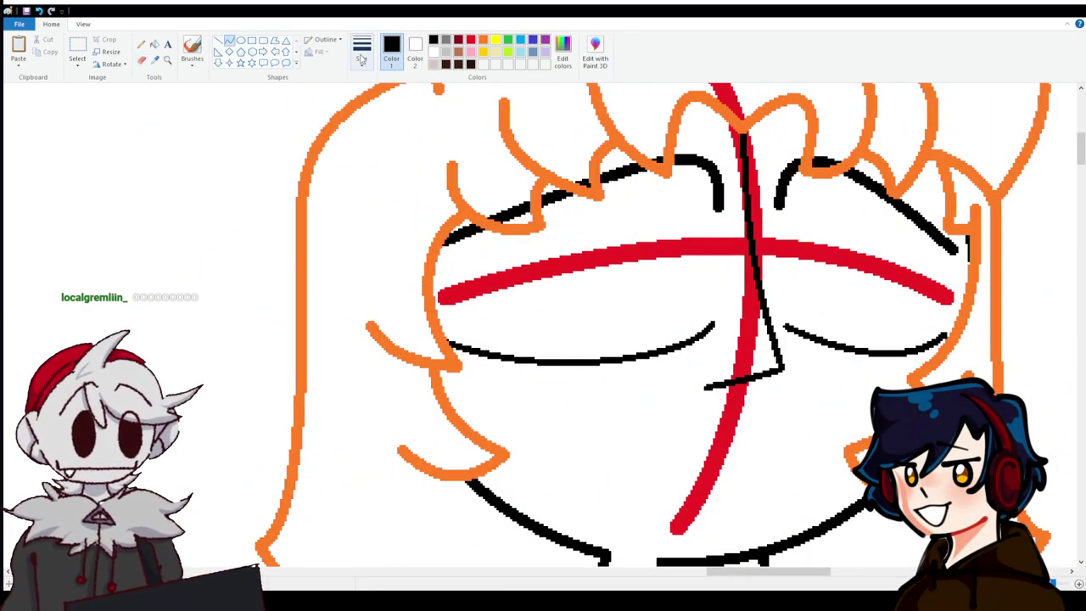
drag(557, 476, 832, 494)
mouse_move(697, 463)
mouse_down()
mouse_move(683, 455)
mouse_move(778, 463)
mouse_up()
click(542, 468)
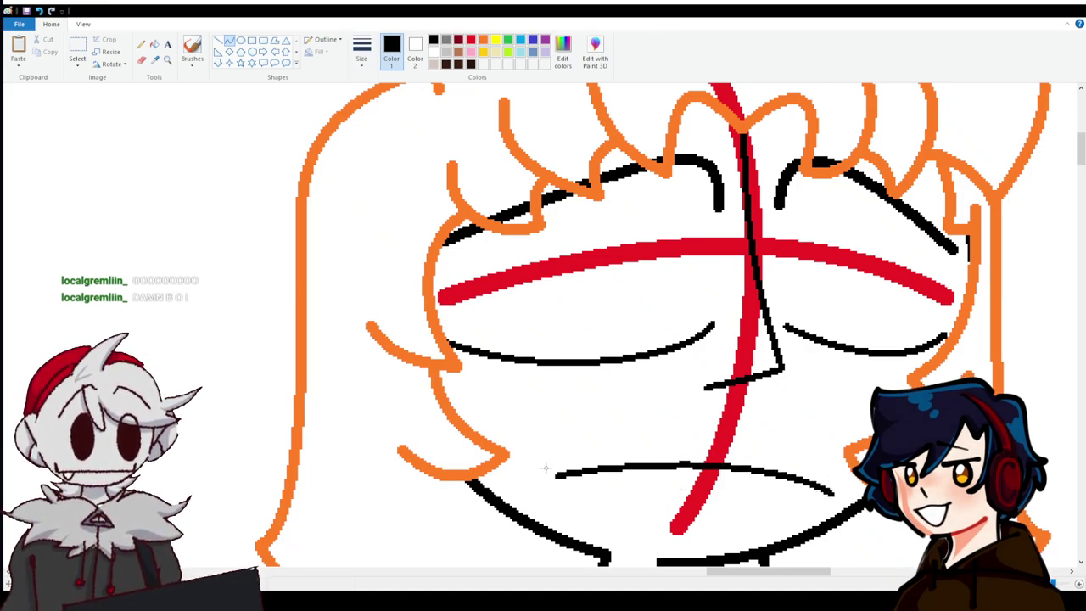
drag(558, 475, 836, 494)
drag(628, 478, 632, 438)
drag(791, 450, 818, 438)
click(39, 11)
click(38, 10)
Fill the gaps between the orange fringe and both upper eye lines with black, and clear the left eye line inside the hair tufts.
scroll(647, 342, up, 3)
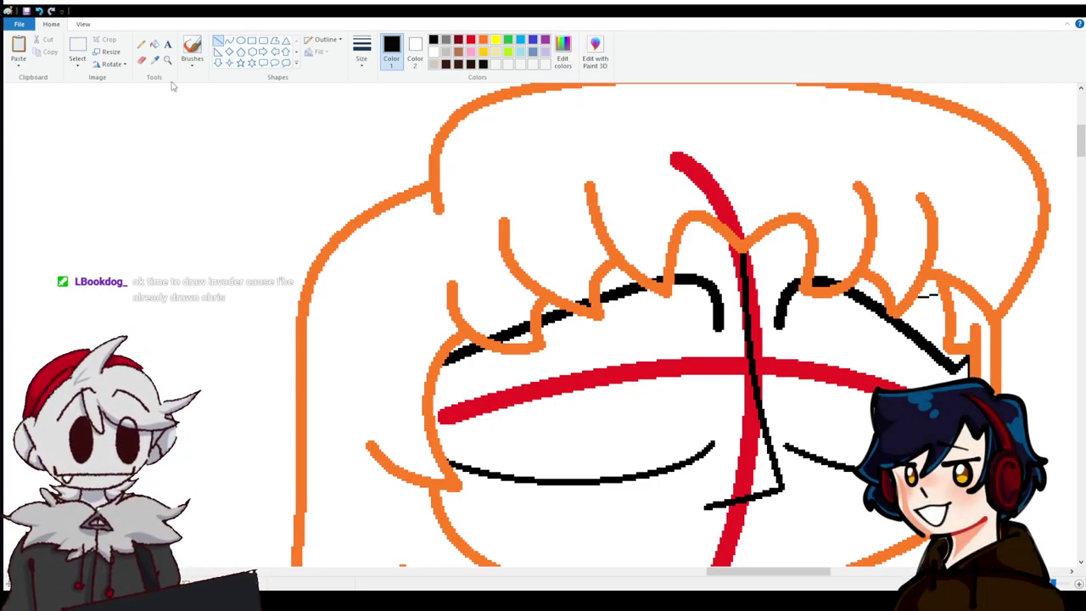
click(154, 43)
click(867, 285)
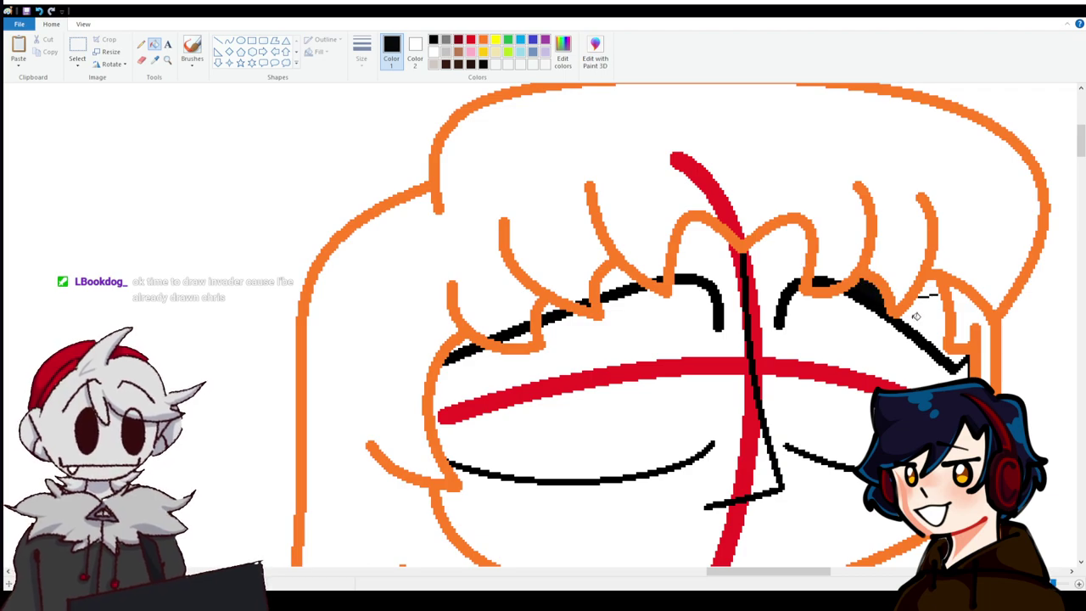
click(920, 319)
scroll(827, 279, down, 3)
scroll(706, 201, up, 3)
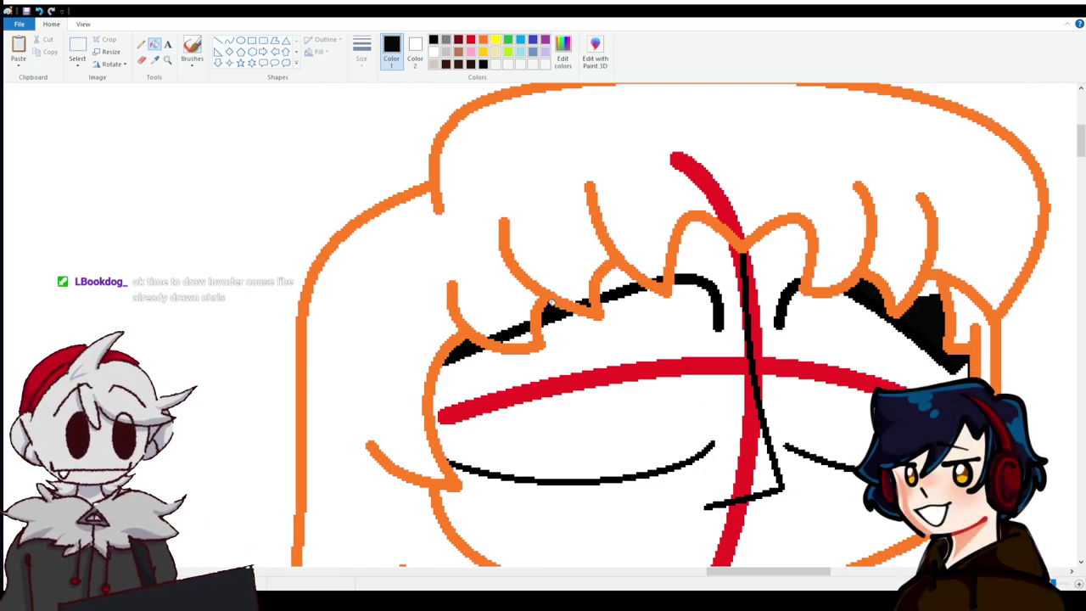
drag(604, 294, 610, 278)
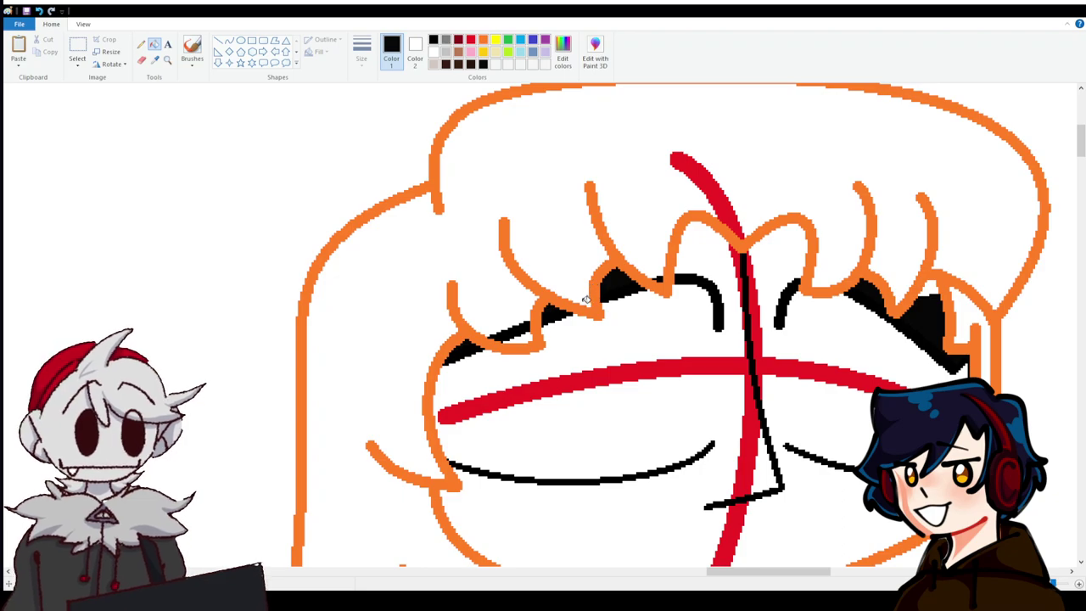
key(ctrl+z)
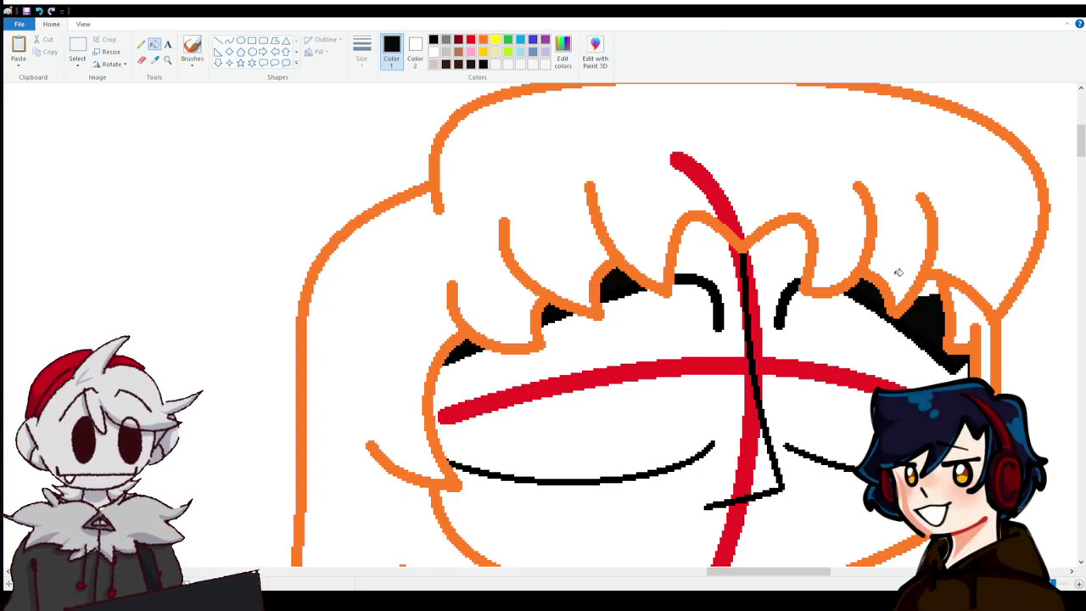
Try to draw a curved black lash stroke slanting down from the left eye's lower lid.
scroll(875, 272, down, 3)
scroll(534, 199, down, 3)
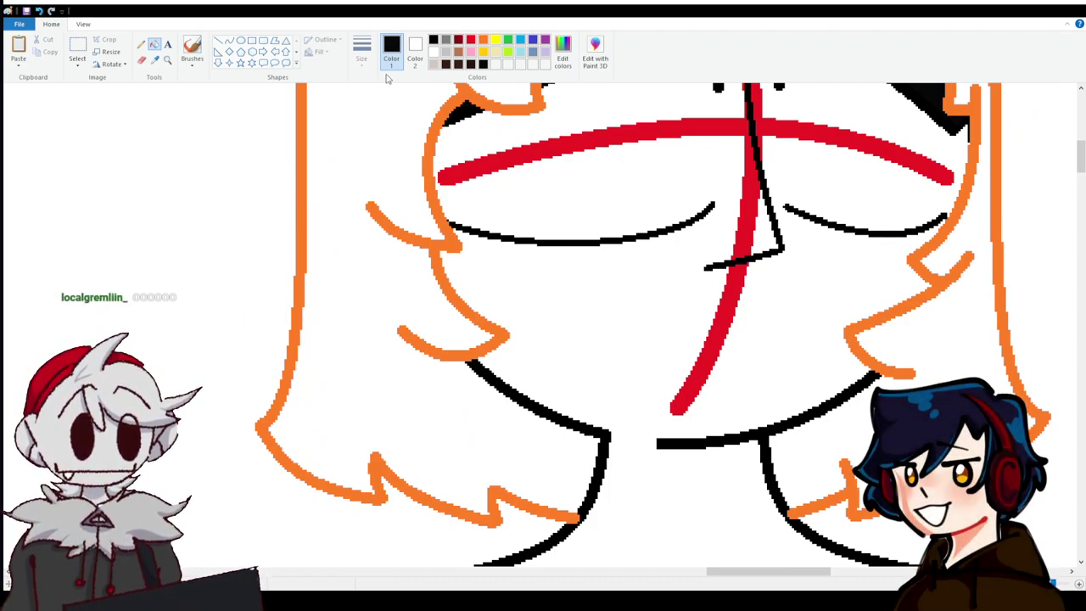
click(230, 43)
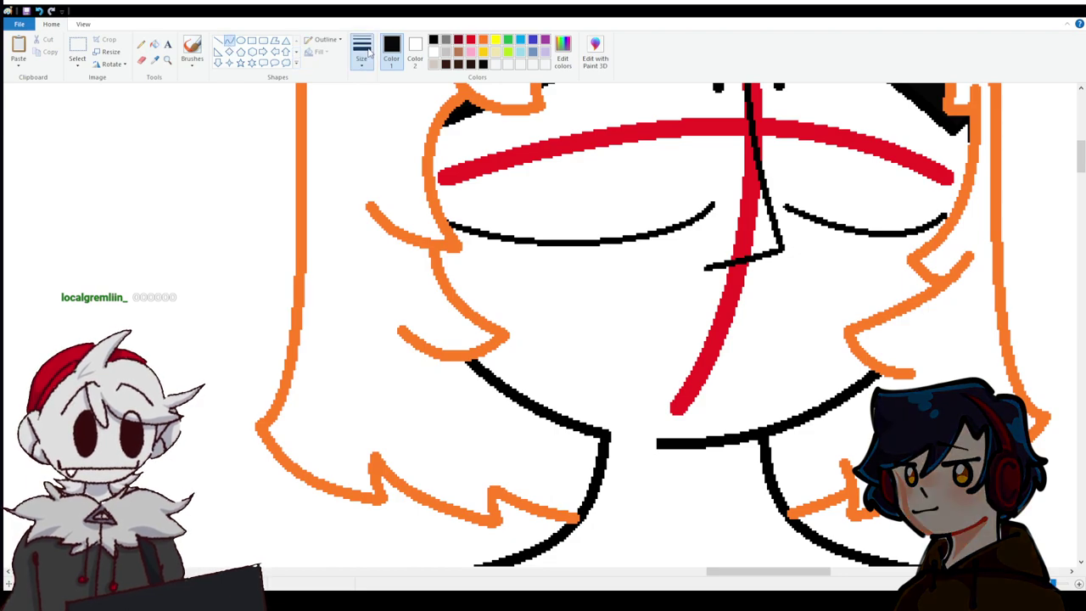
drag(613, 240, 541, 283)
drag(583, 253, 567, 252)
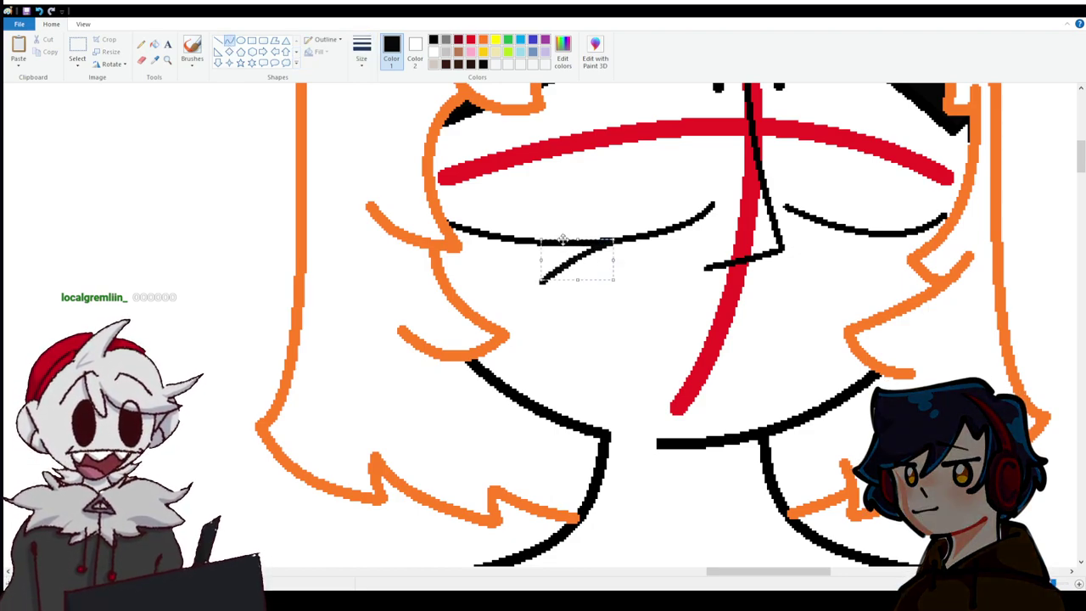
click(540, 193)
scroll(540, 193, up, 3)
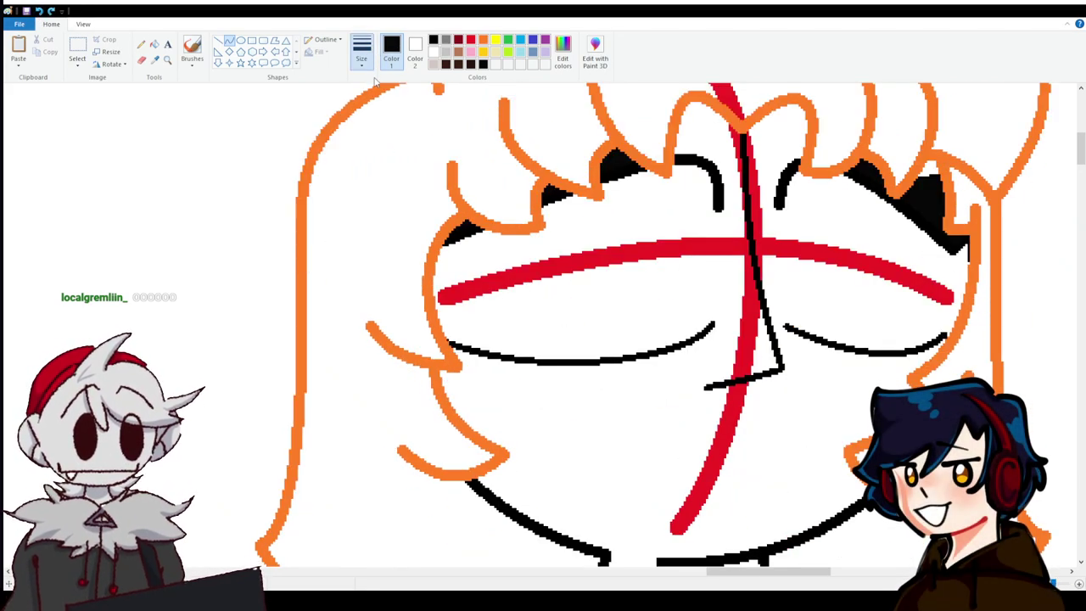
Try to draw two thinner curved black lash strokes below the left eye's lower lid, and undo them.
drag(635, 371, 587, 400)
click(543, 395)
mouse_move(483, 392)
mouse_down()
mouse_move(543, 362)
mouse_move(517, 370)
mouse_up()
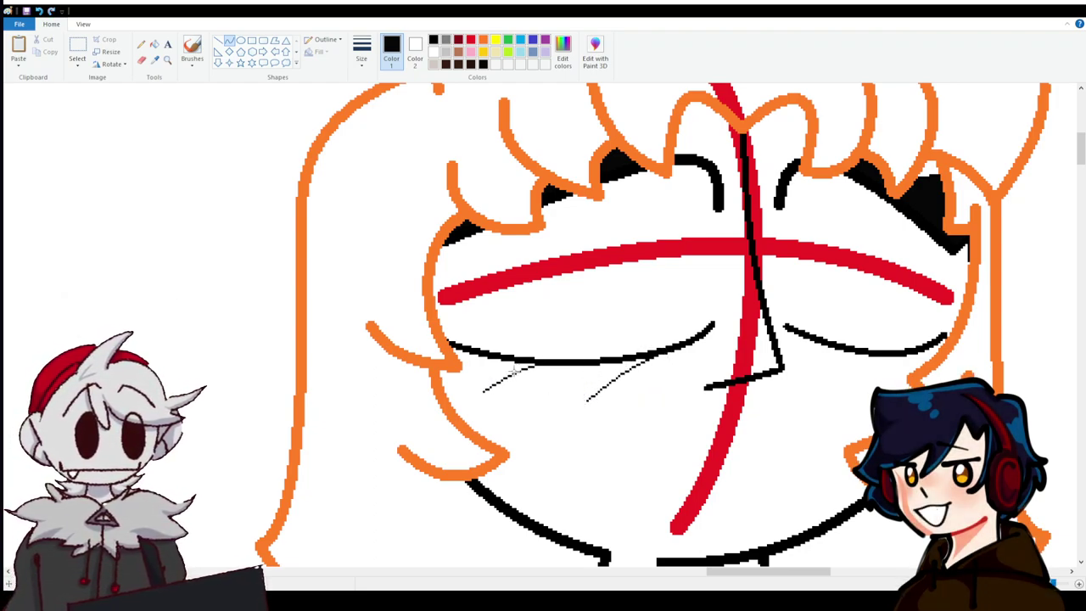
click(524, 370)
click(802, 358)
scroll(910, 375, down, 3)
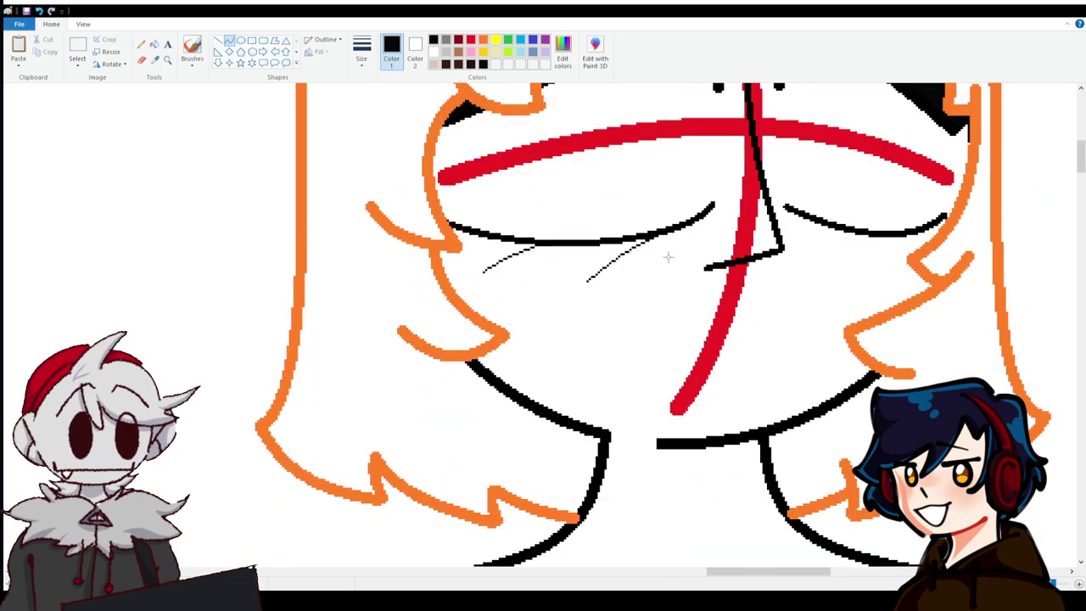
key(ctrl+z)
key(ctrl+z)
scroll(694, 319, up, 5)
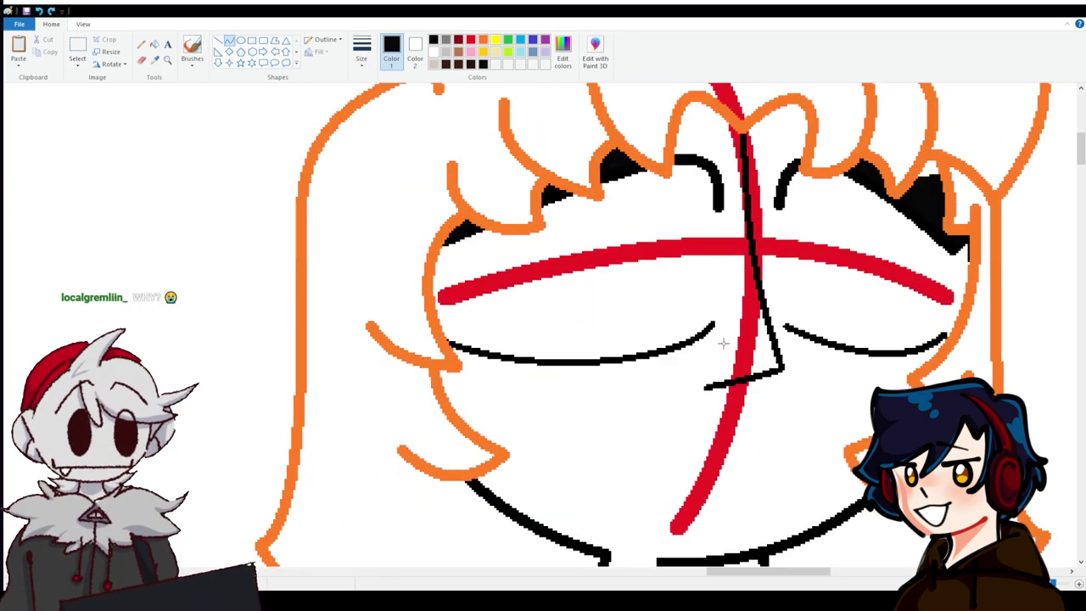
Draw short black lines over the orange hair ends where they overlap the neck outline on both sides.
scroll(695, 319, up, 2)
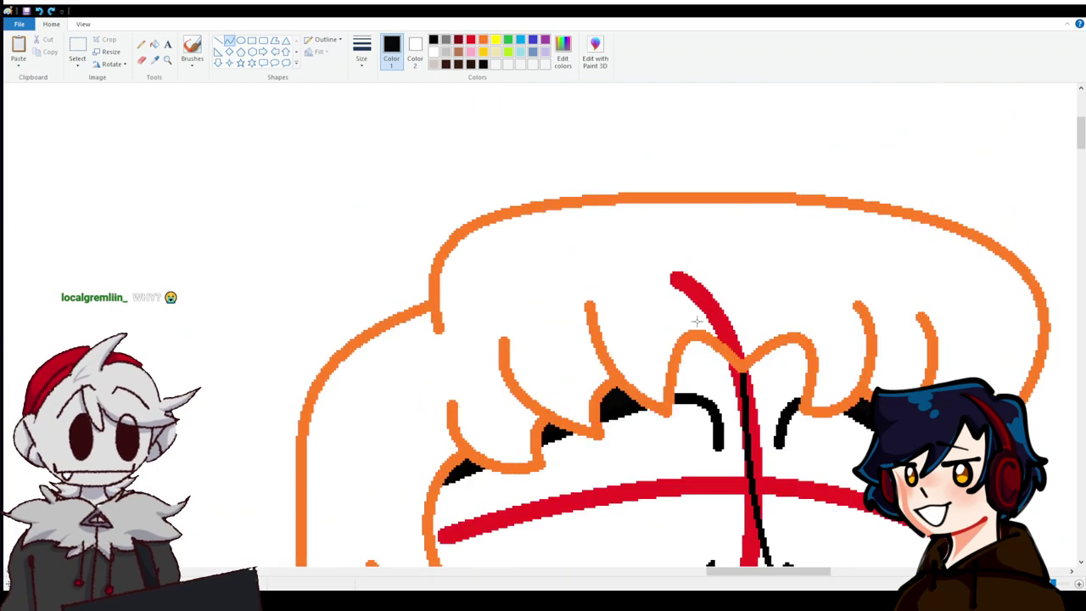
scroll(694, 320, down, 10)
scroll(693, 321, up, 5)
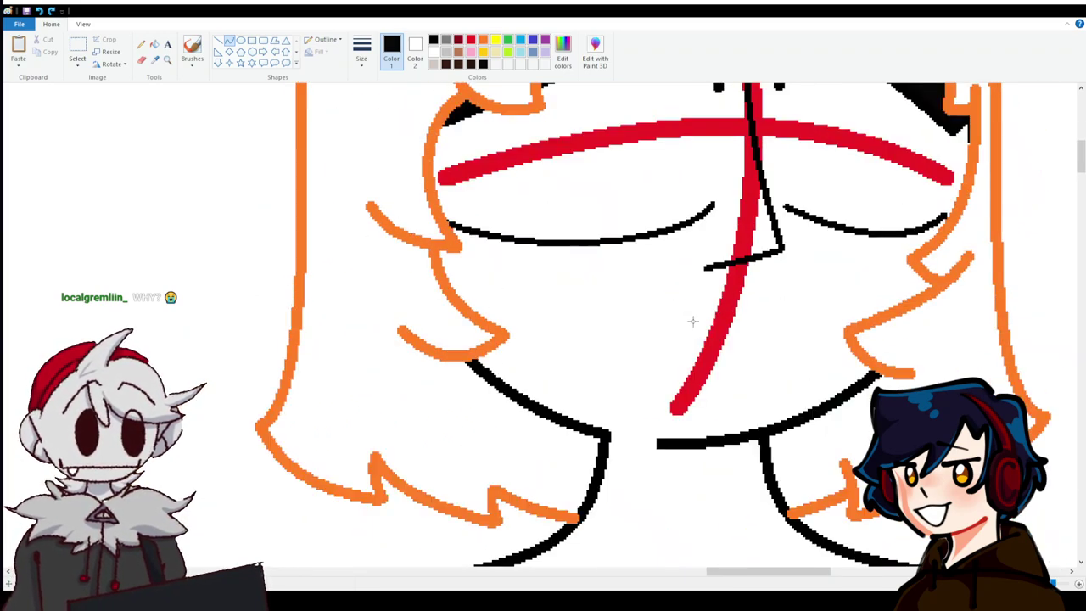
click(219, 42)
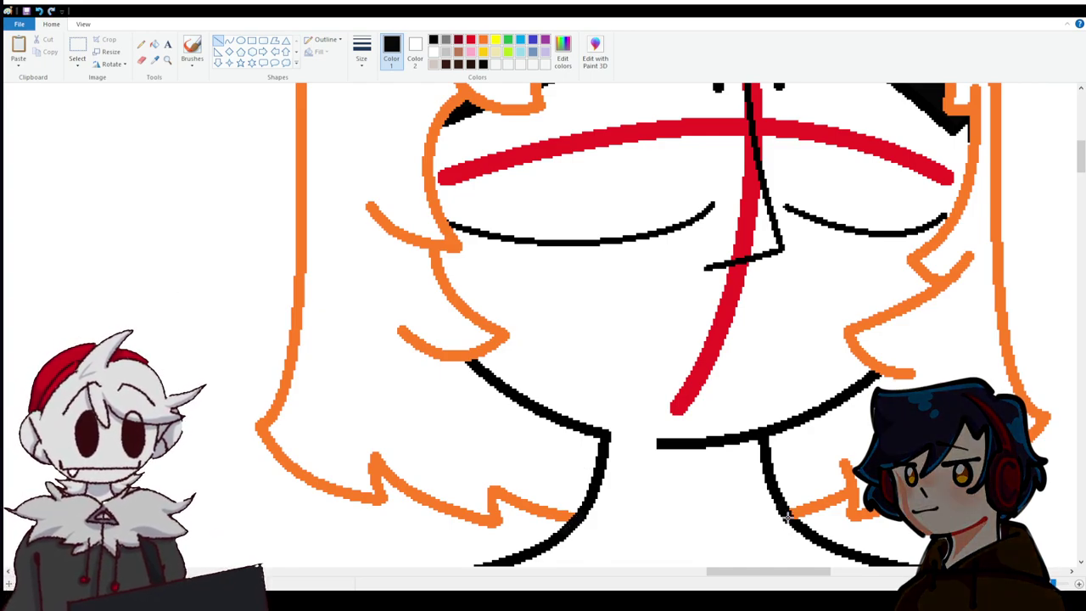
scroll(757, 477, up, 3)
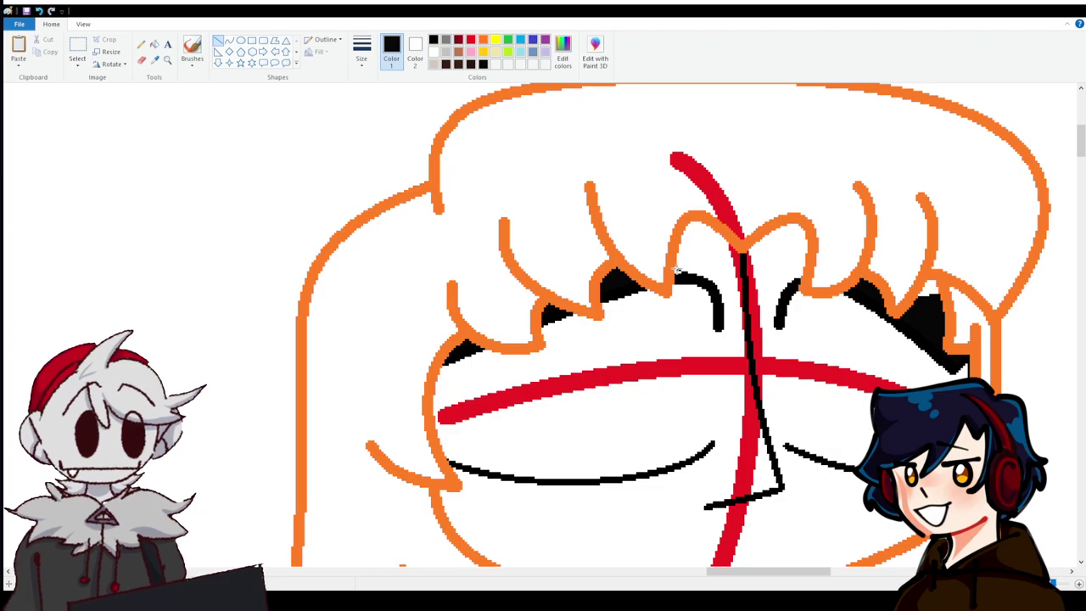
Fill the small gap between the fringe and the inner end of the left upper eye line with black.
click(483, 50)
click(483, 64)
click(154, 43)
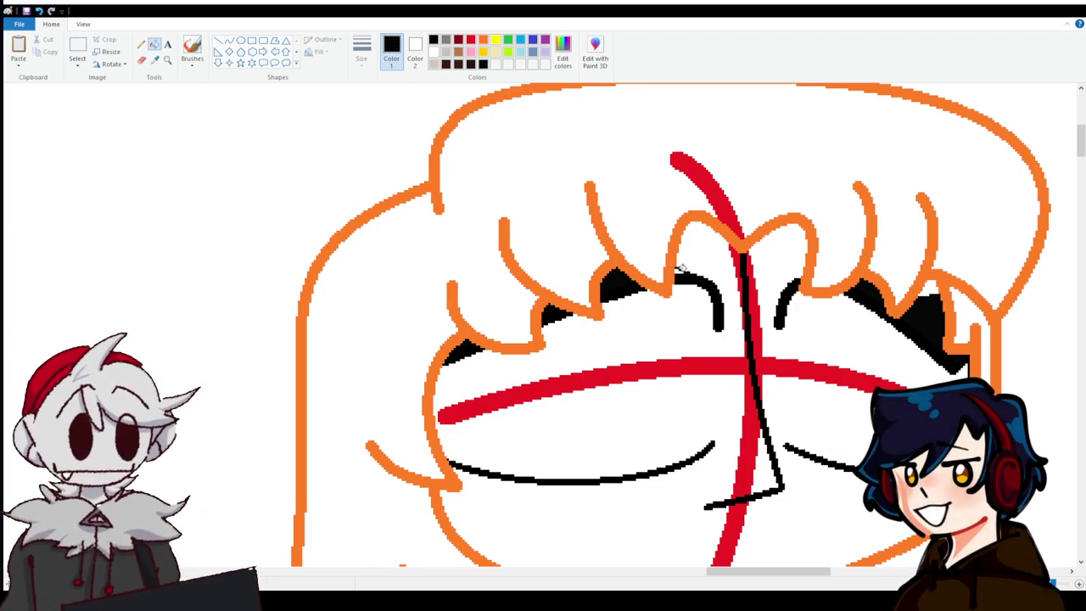
scroll(867, 406, down, 3)
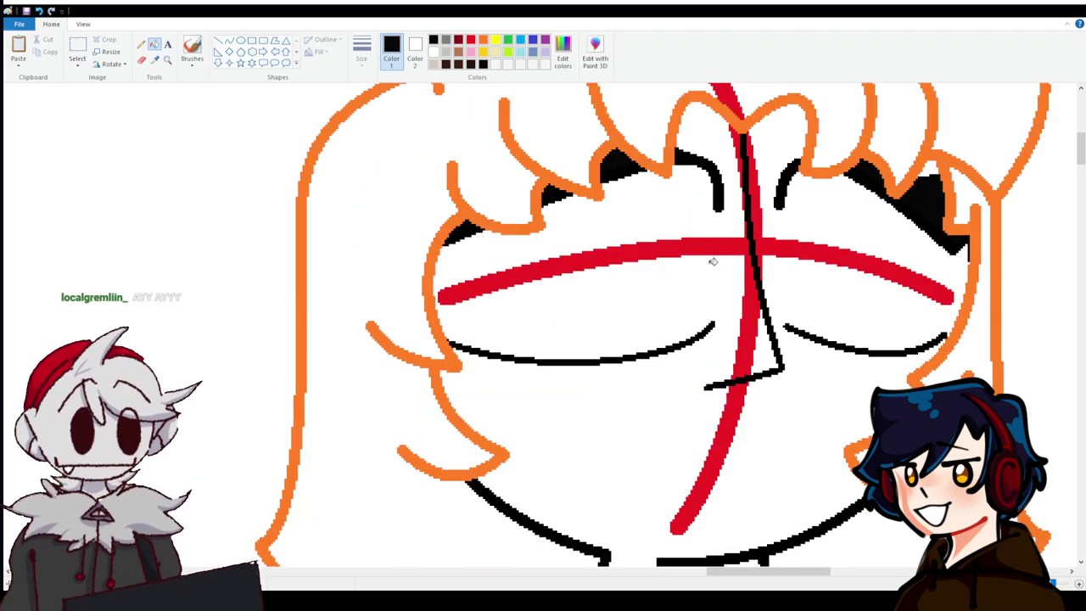
Examine the new face up close and against the full figure and The Beetle reference drawing.
scroll(713, 262, down, 3)
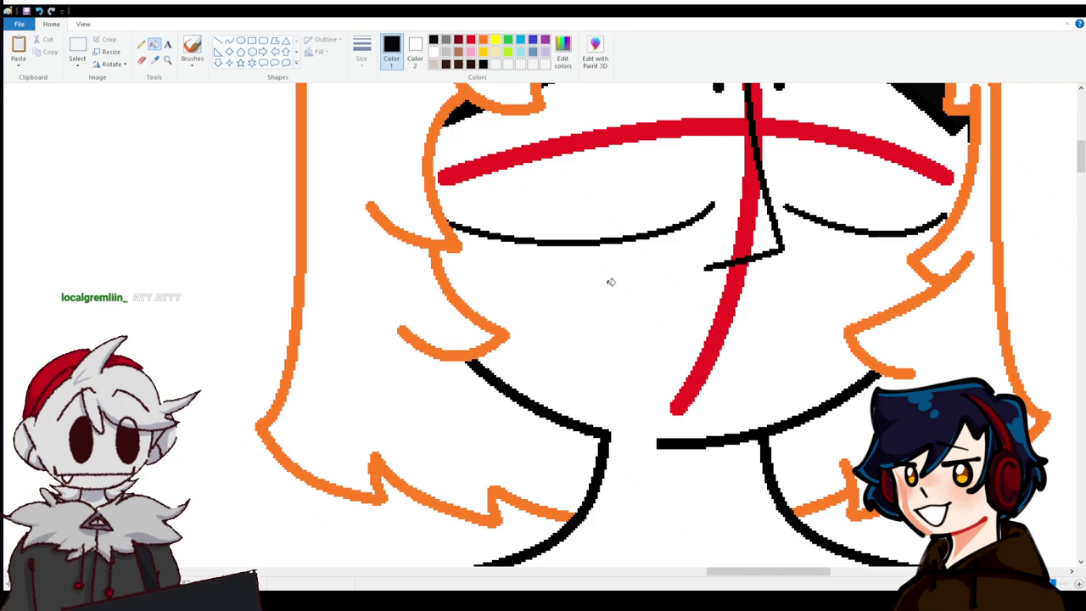
scroll(624, 344, up, 3)
scroll(622, 344, down, 3)
scroll(618, 343, up, 6)
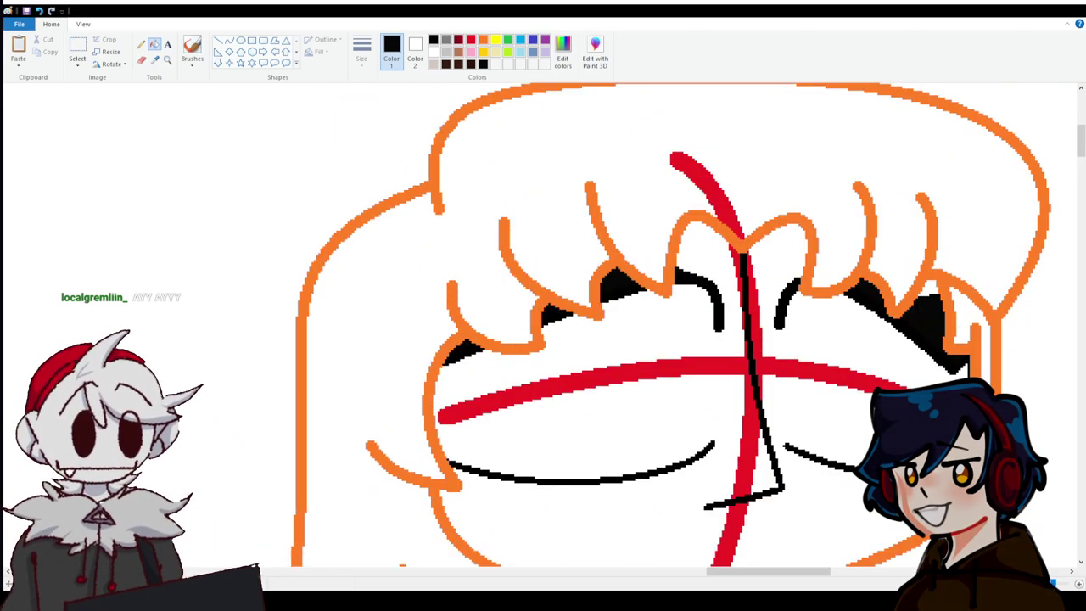
scroll(618, 343, down, 3)
click(986, 584)
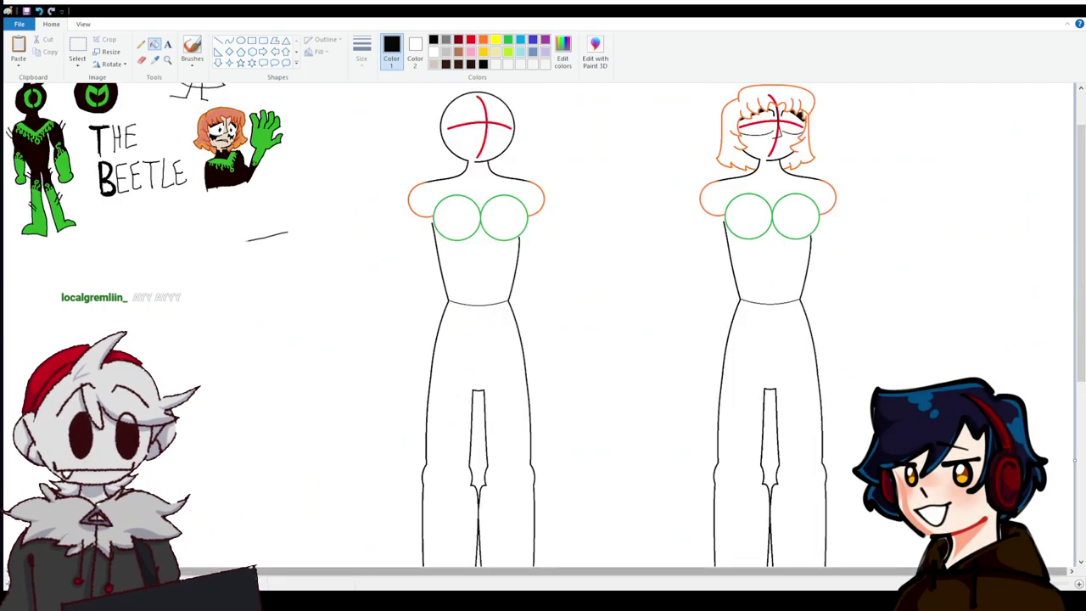
click(1080, 584)
click(1080, 584)
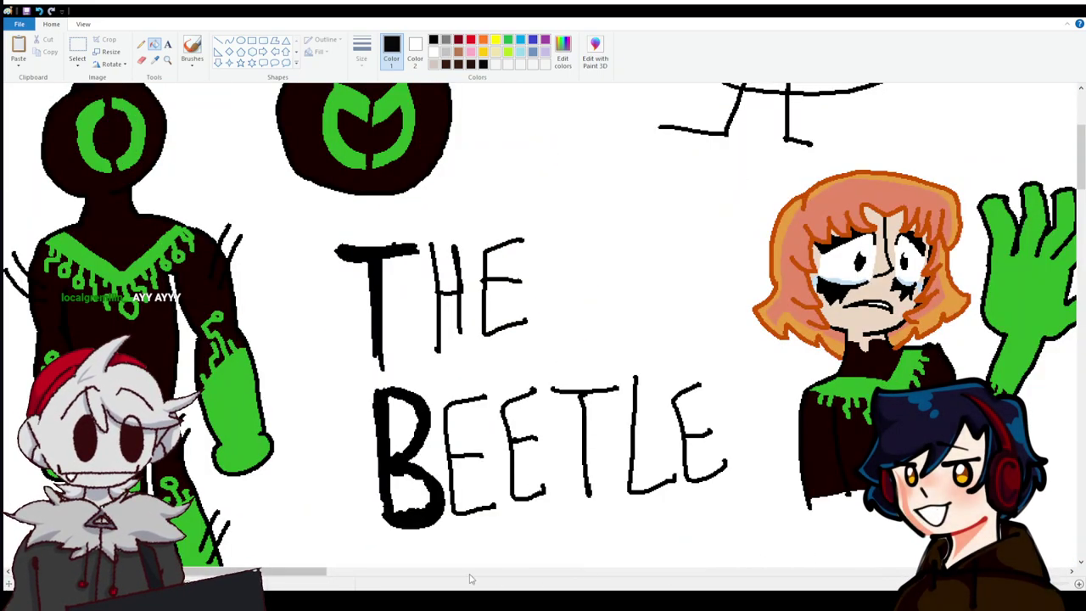
mouse_move(288, 586)
mouse_down()
mouse_move(305, 575)
mouse_move(905, 551)
mouse_move(892, 543)
mouse_up()
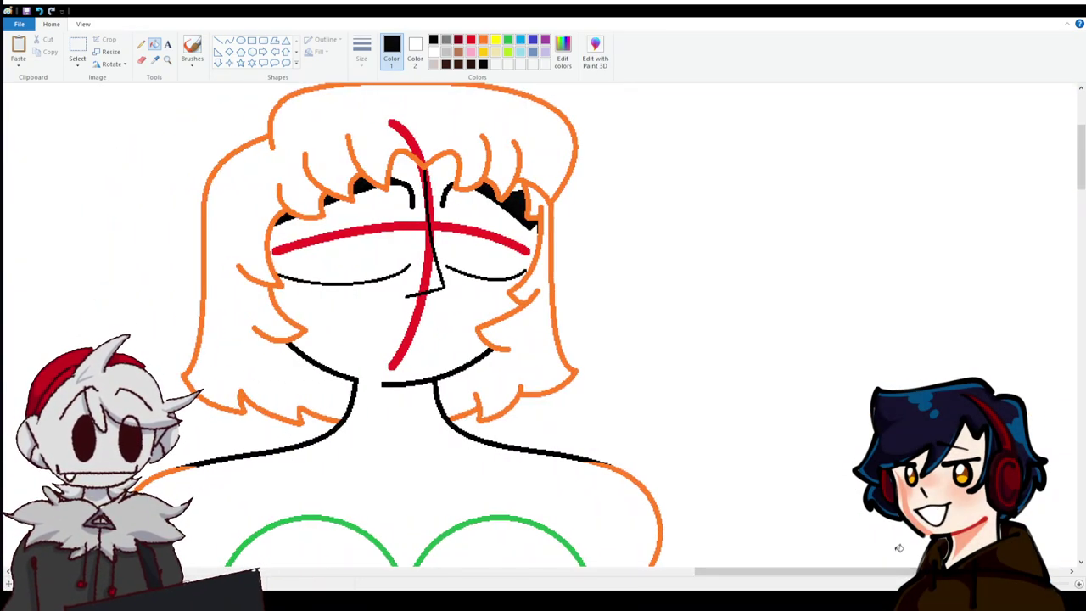
Try to draw a short curved black lash stroke below the left eye's lower lid, and undo it.
click(1079, 585)
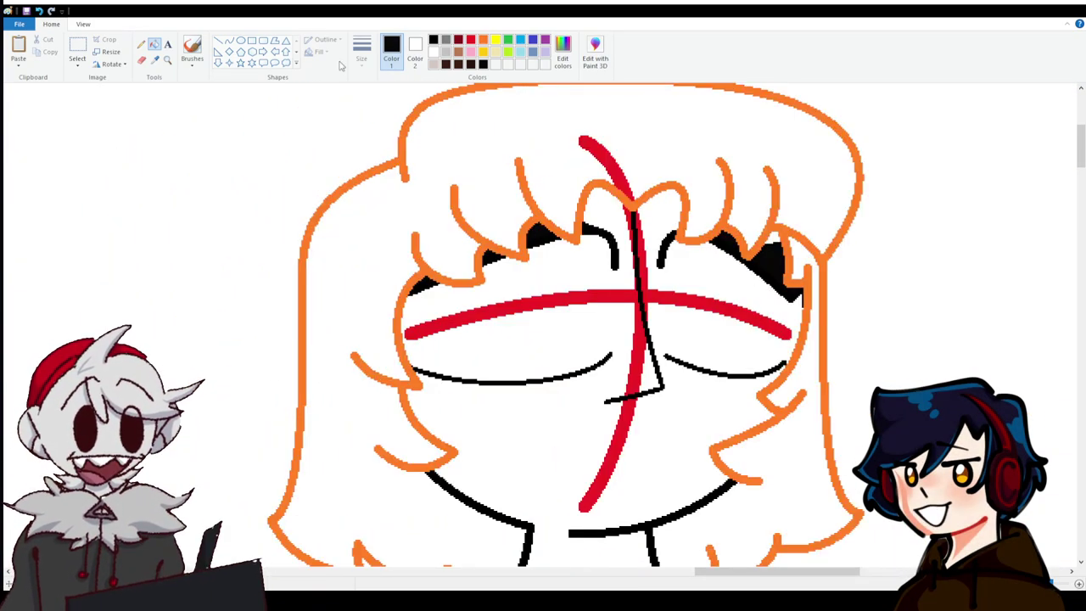
click(229, 40)
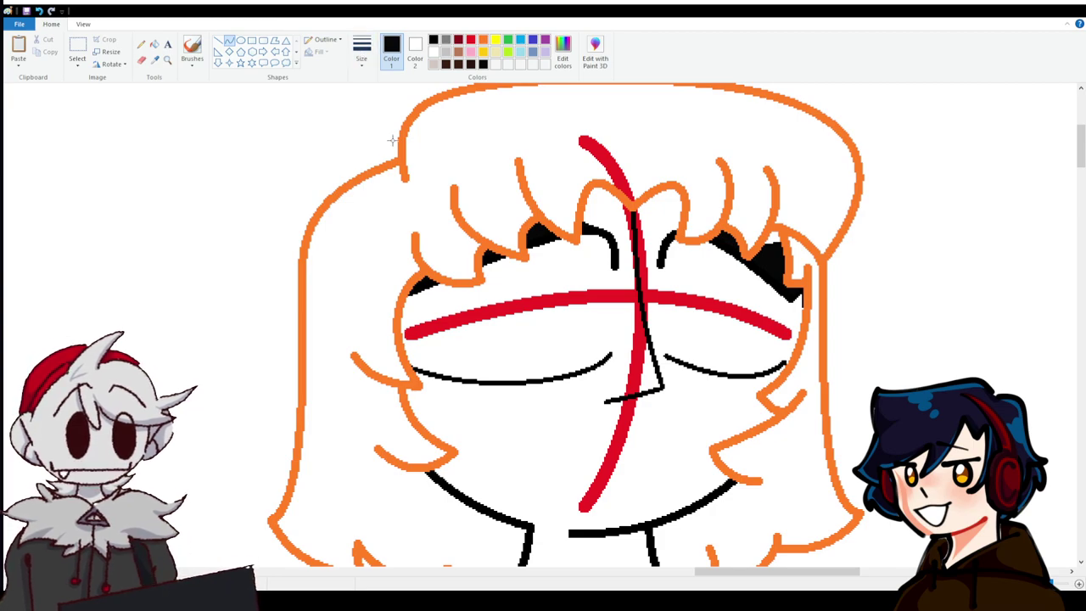
drag(510, 384, 440, 404)
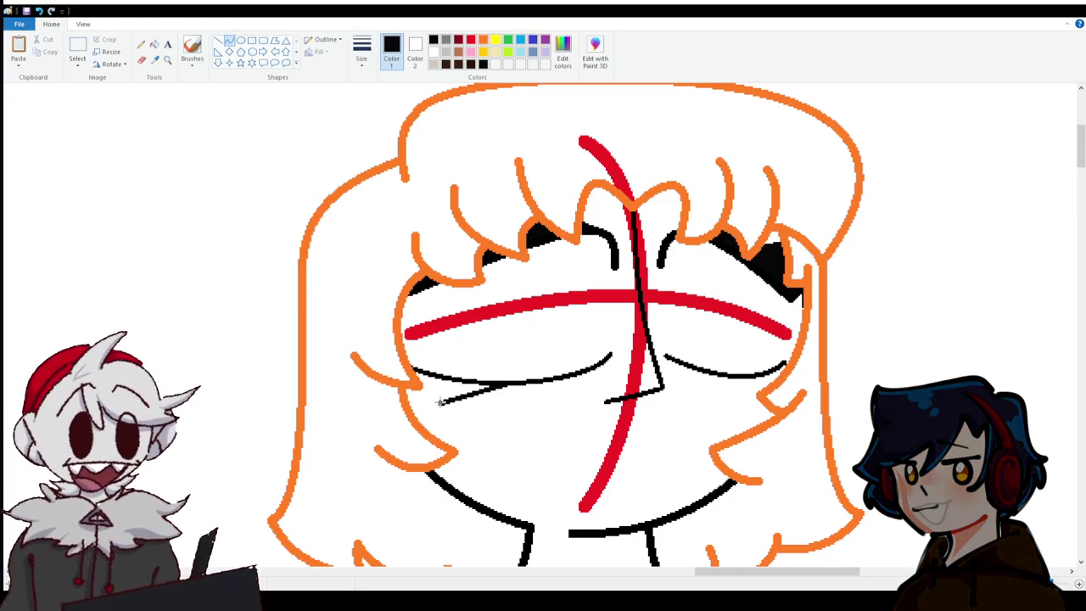
click(475, 387)
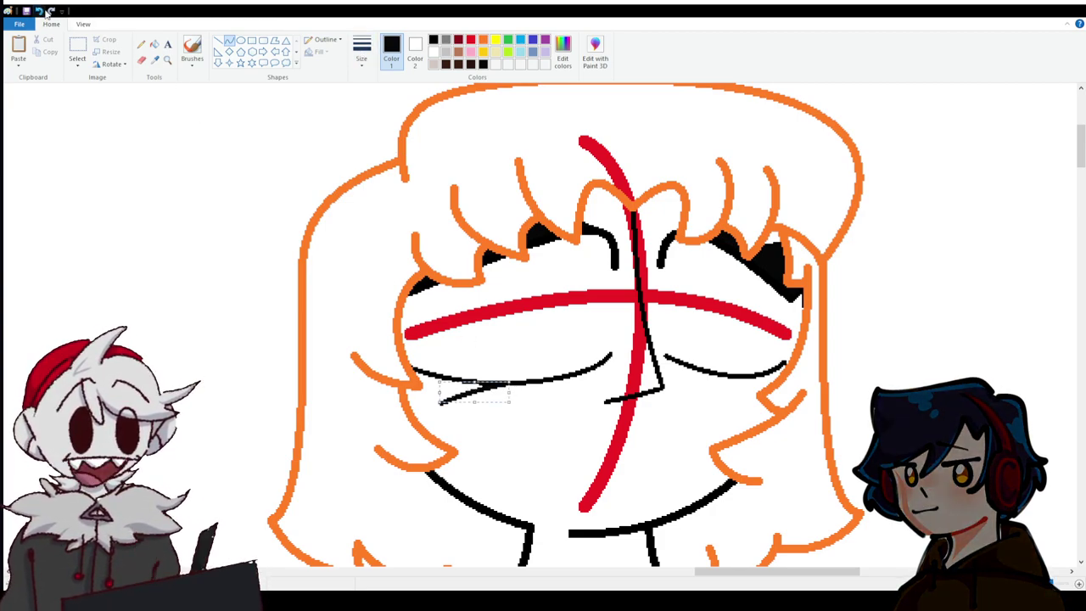
key(ctrl+z)
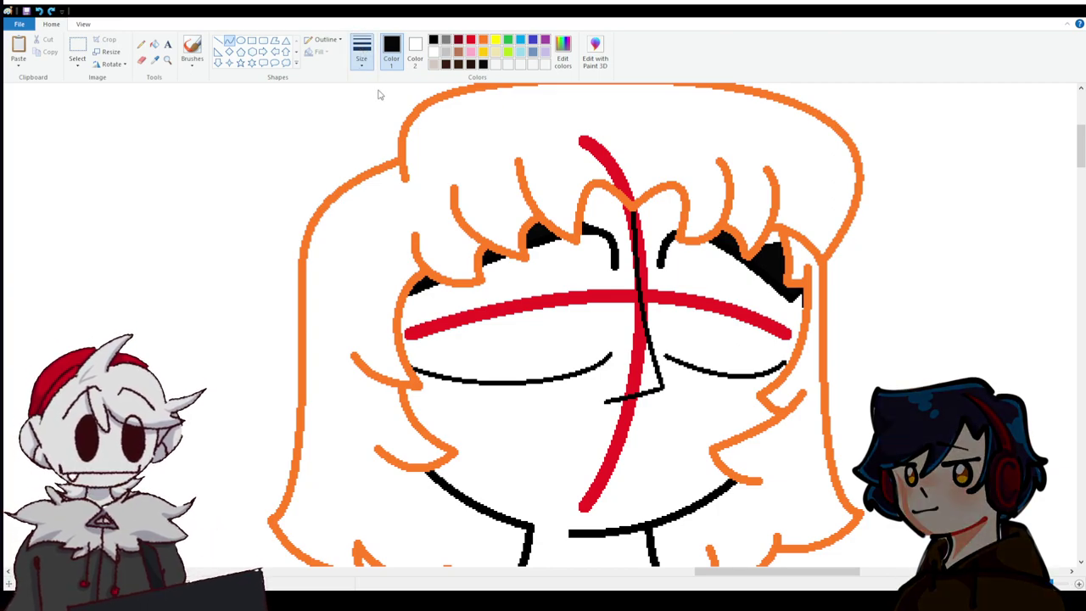
Try to outline a thin curved lash shape under the inner end of the left eye's lower lid, fill it black, and undo it.
scroll(773, 395, up, 2)
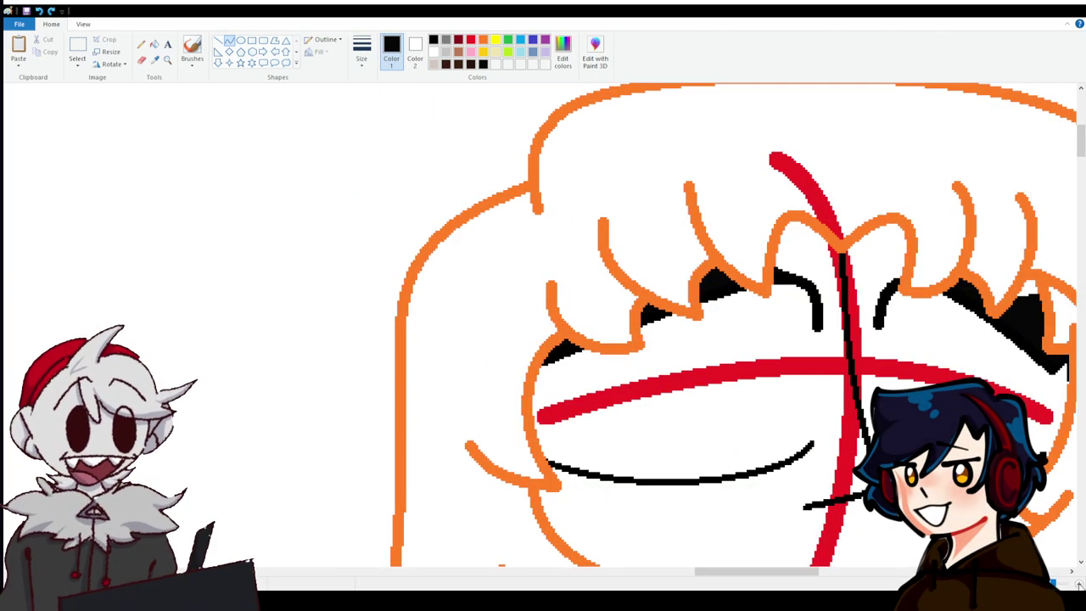
drag(810, 329, 709, 386)
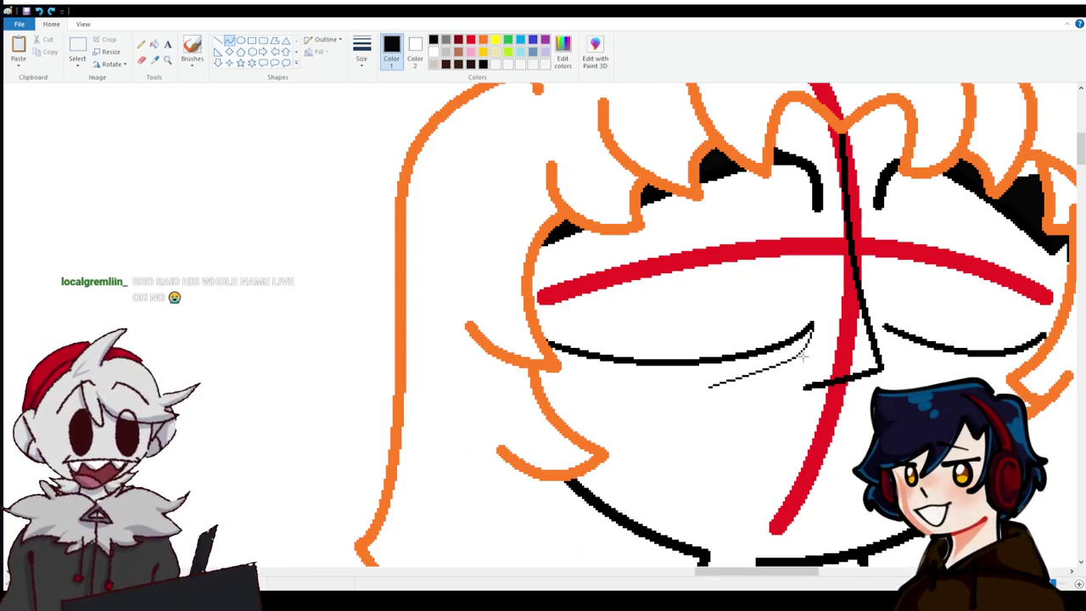
drag(785, 362, 739, 354)
click(153, 43)
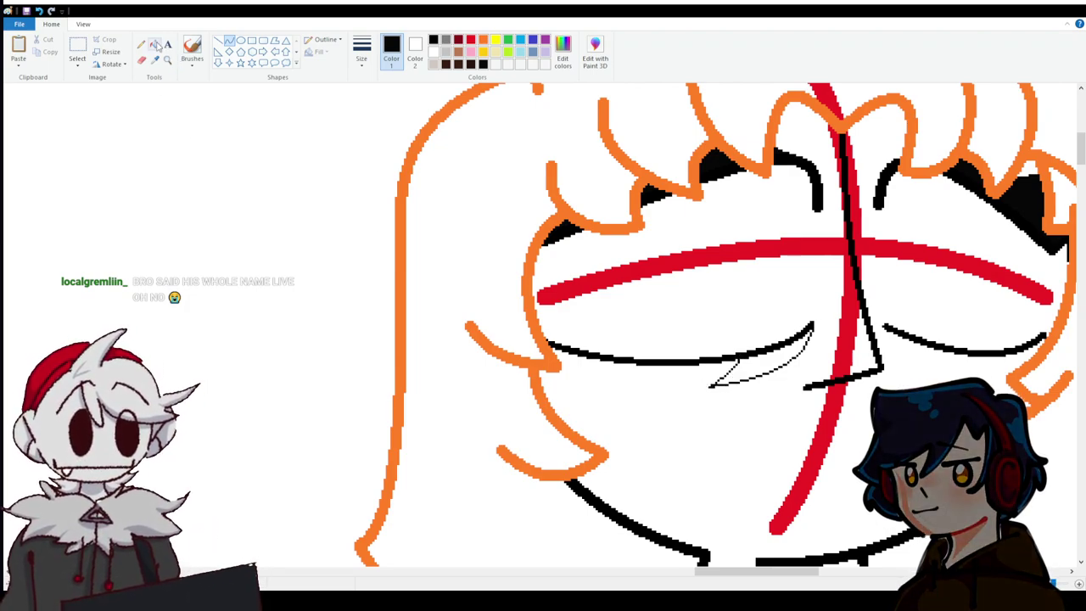
click(794, 346)
scroll(812, 326, up, 3)
scroll(866, 416, down, 5)
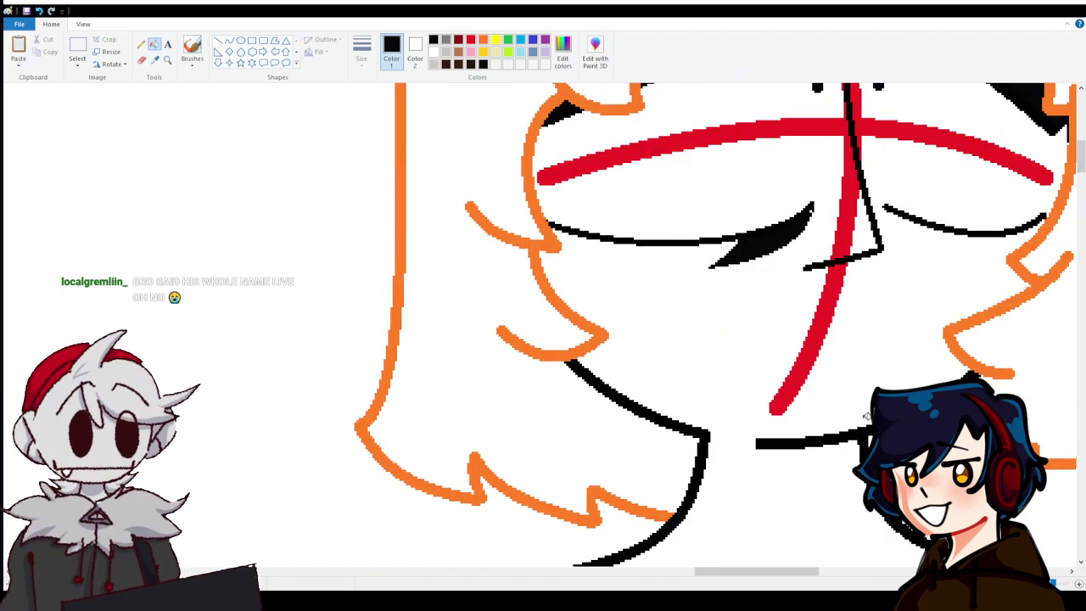
click(38, 11)
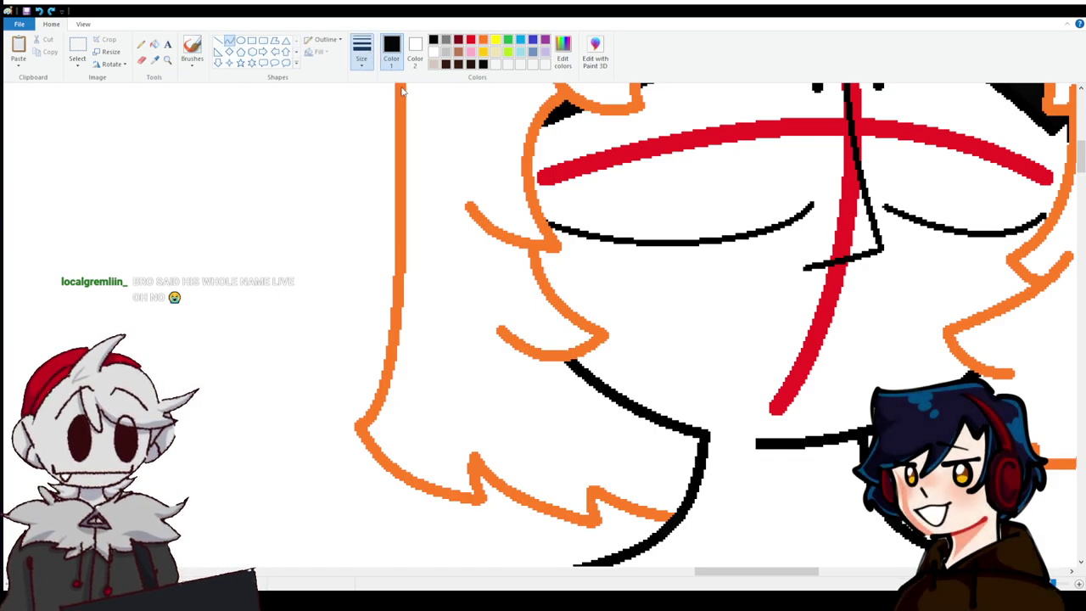
Draw an open smiling mouth below the nose from a shallow upper and a deeper lower black curve.
drag(655, 355, 906, 372)
mouse_move(759, 363)
mouse_down()
mouse_move(713, 371)
mouse_move(786, 395)
mouse_move(822, 375)
mouse_move(815, 343)
mouse_move(769, 345)
mouse_up()
scroll(791, 361, up, 2)
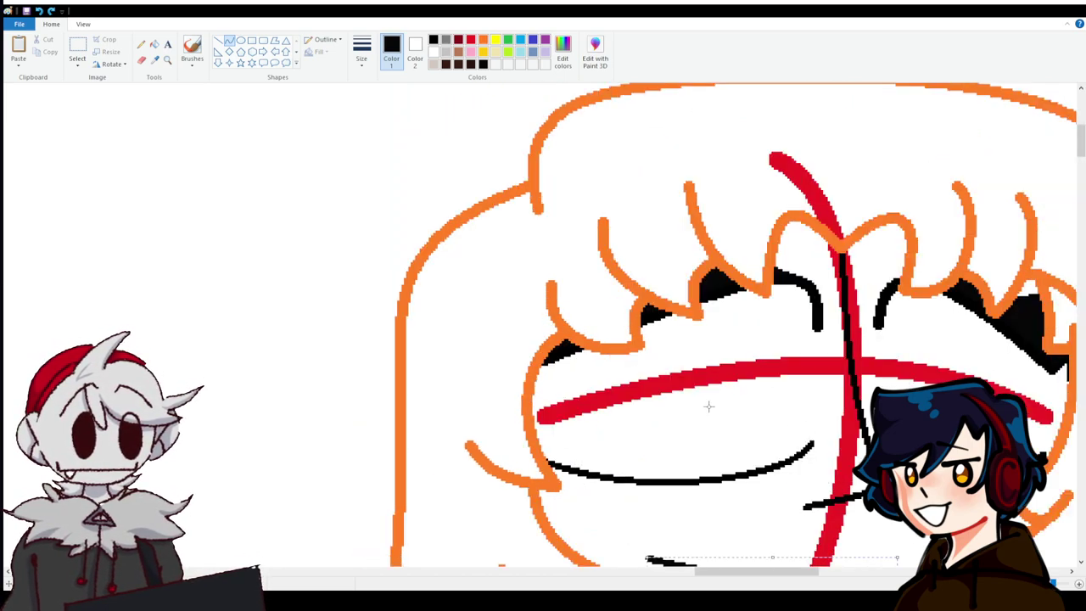
scroll(709, 406, down, 2)
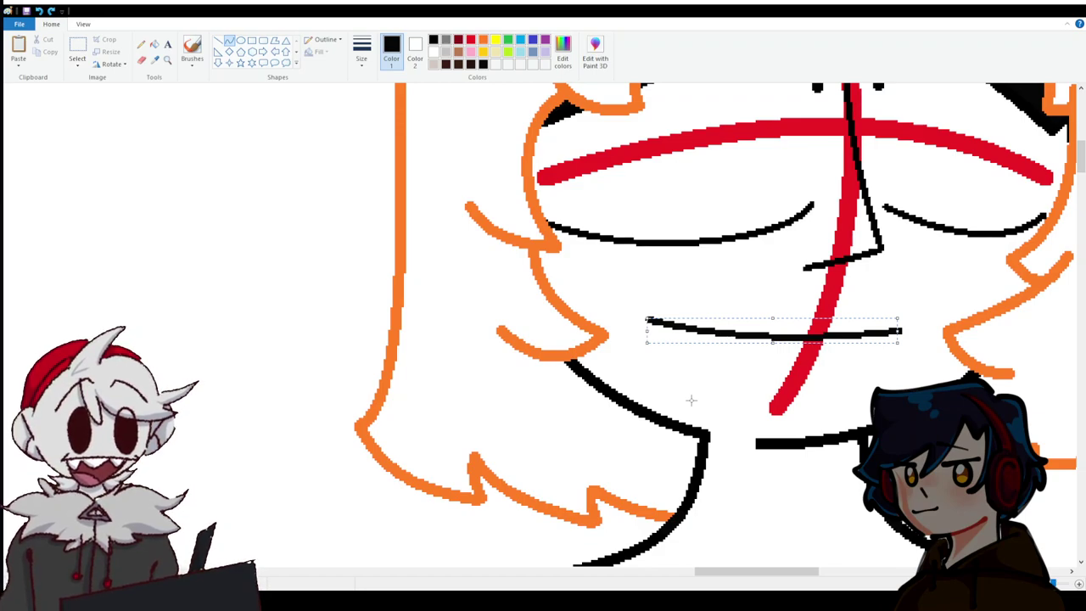
click(648, 368)
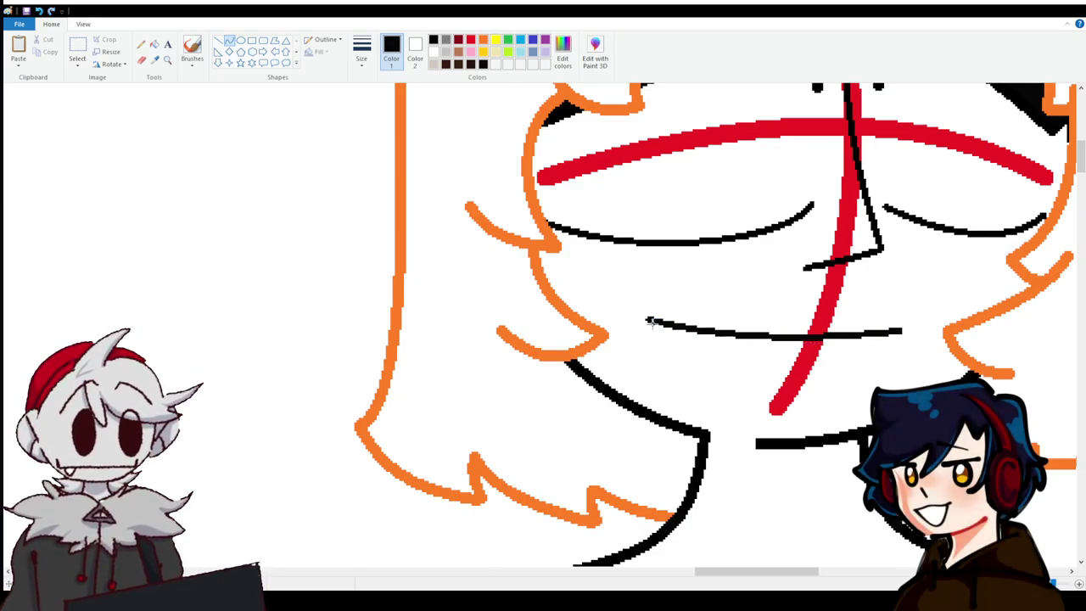
mouse_move(647, 320)
mouse_down()
mouse_move(901, 331)
mouse_move(611, 359)
mouse_move(714, 415)
mouse_up()
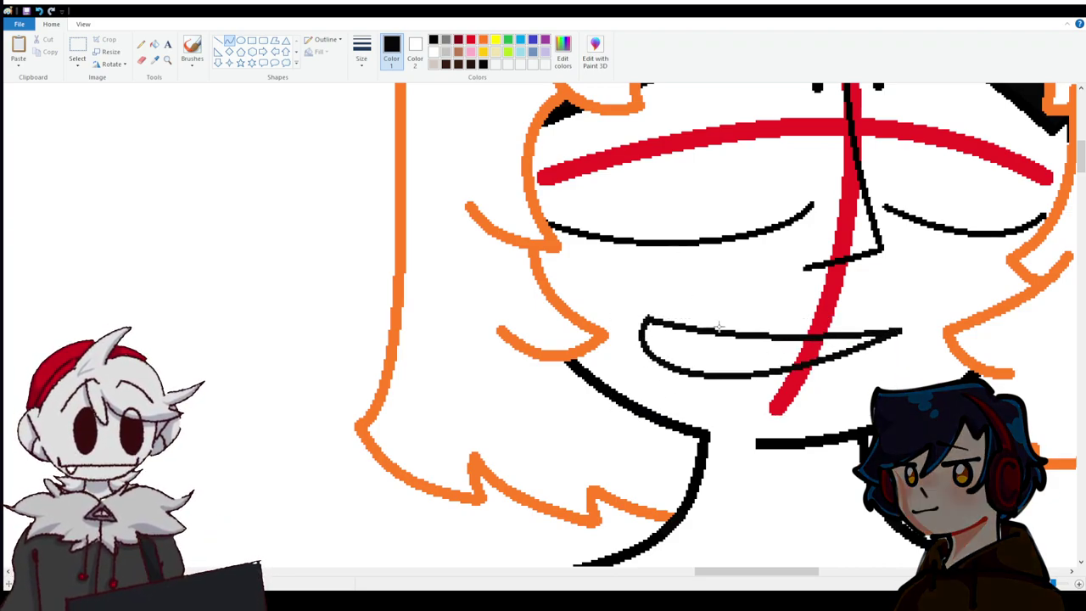
Remove the red guide cross from the new face by filling each of its segments with white.
scroll(742, 413, up, 3)
click(155, 48)
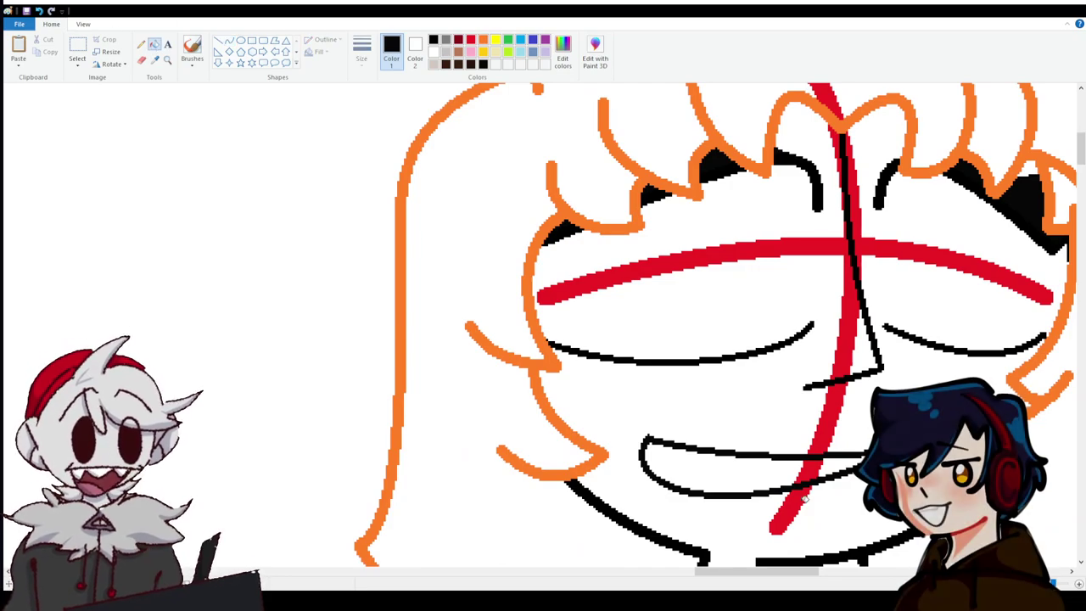
right_click(801, 496)
right_click(807, 469)
right_click(822, 423)
right_click(848, 331)
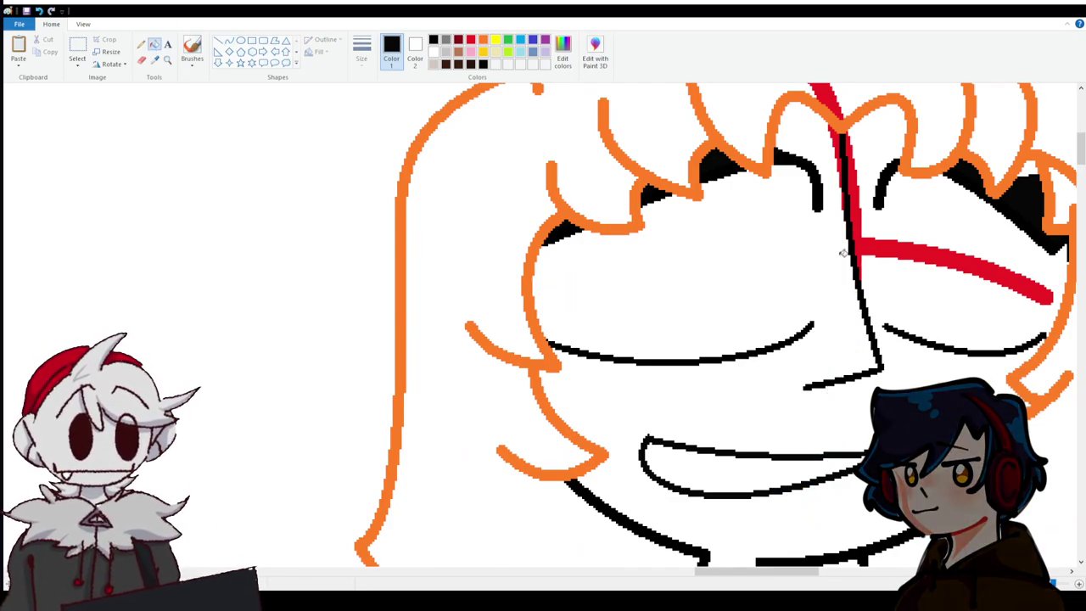
right_click(864, 239)
scroll(864, 240, up, 3)
right_click(833, 251)
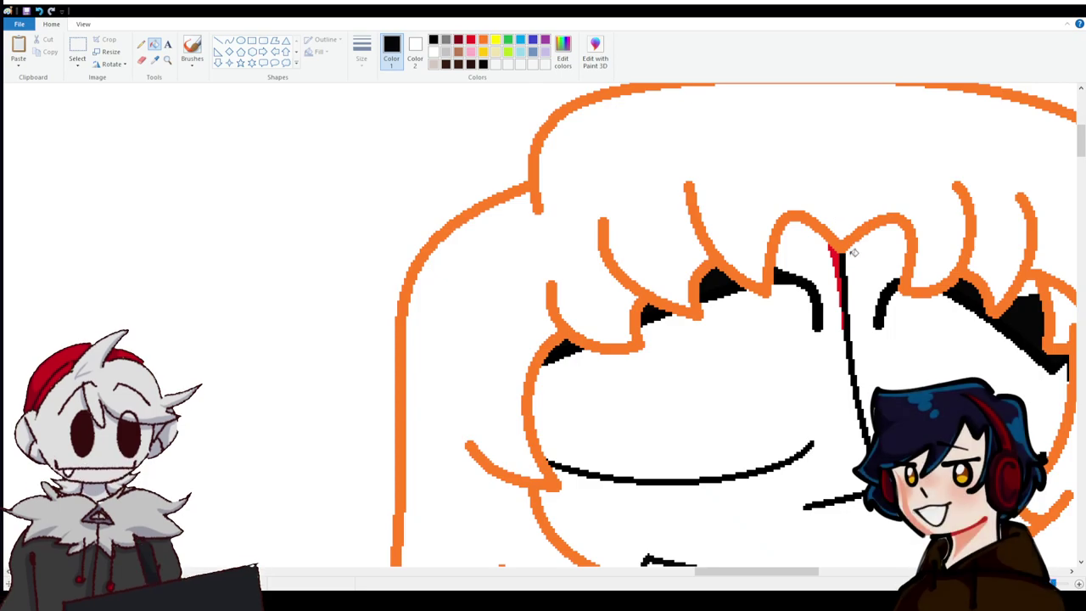
right_click(835, 254)
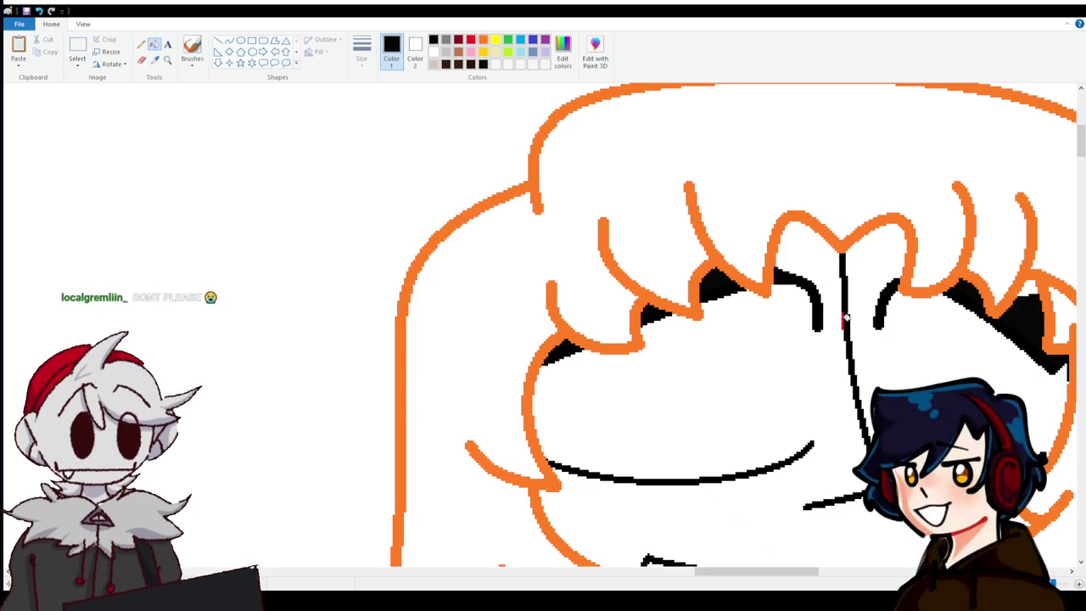
Sample The Beetle reference's dark orange hair outline as Color 1 and its light orange hair as Color 2.
scroll(842, 315, down, 6)
scroll(365, 421, down, 6)
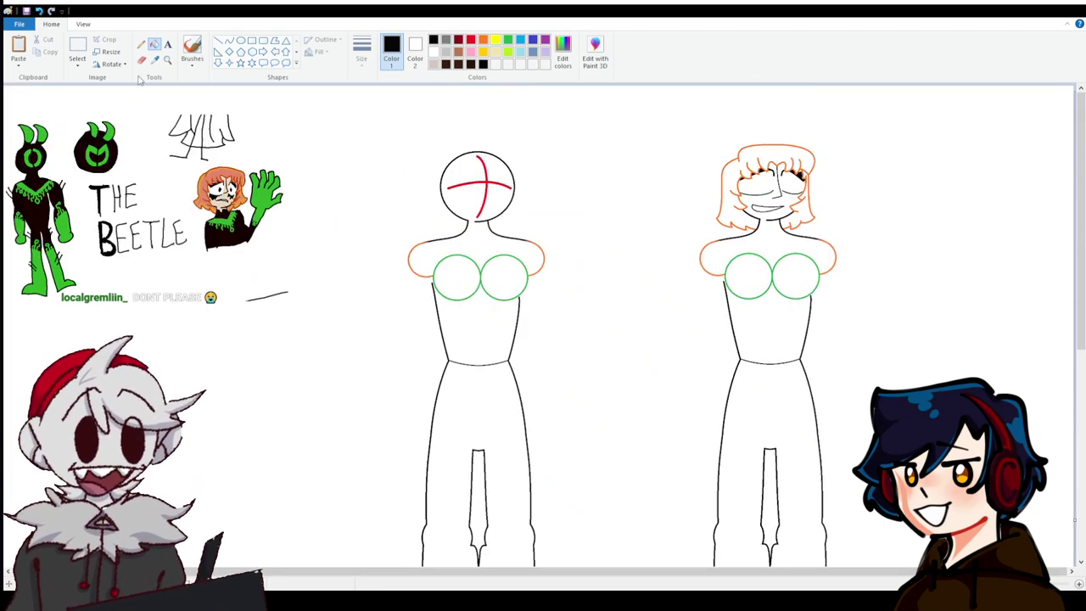
double_click(1079, 584)
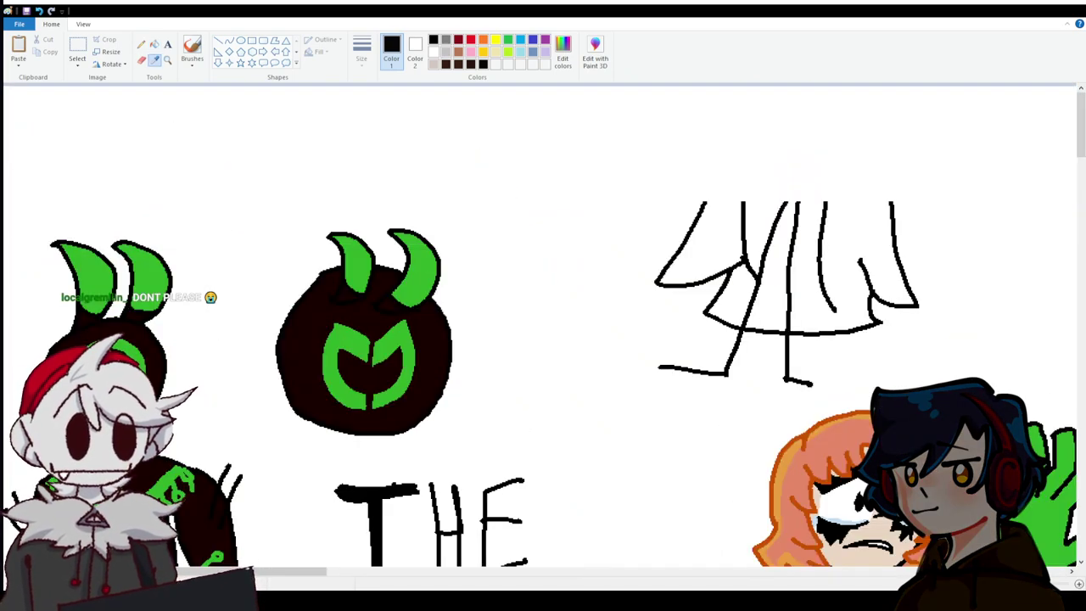
click(851, 411)
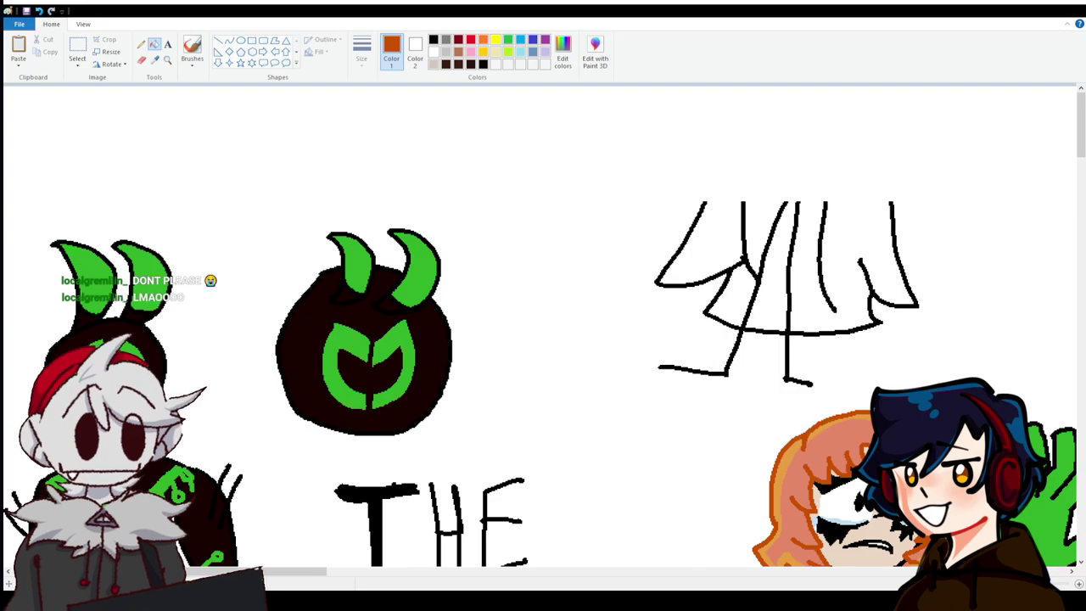
click(154, 62)
right_click(818, 458)
Recolour the new character's hair outlines dark orange and fill all sections of the hair with light orange.
drag(280, 575, 860, 553)
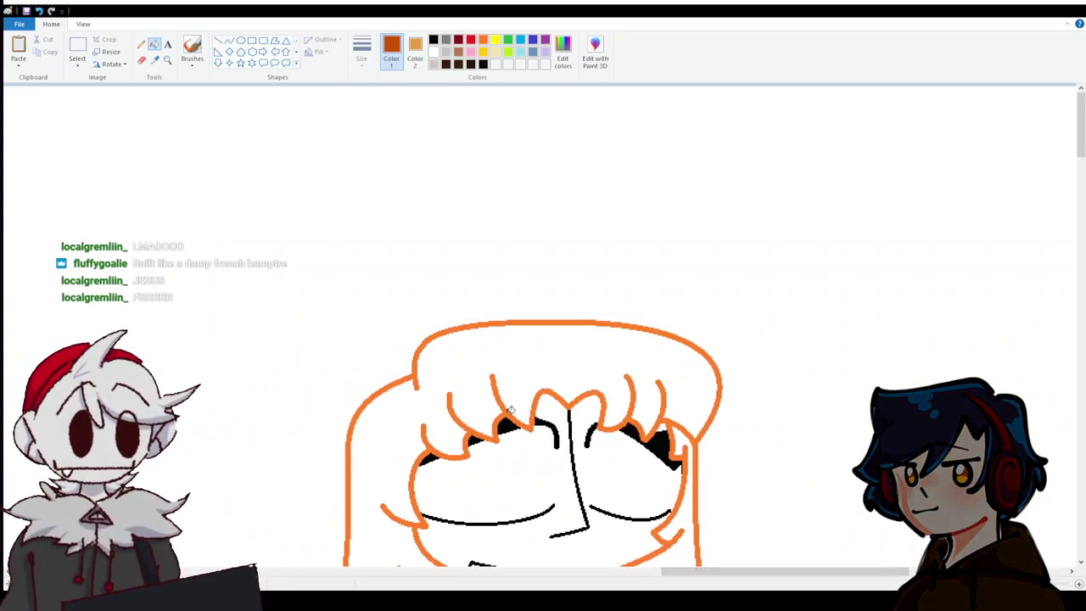
click(510, 412)
right_click(536, 370)
scroll(560, 373, down, 5)
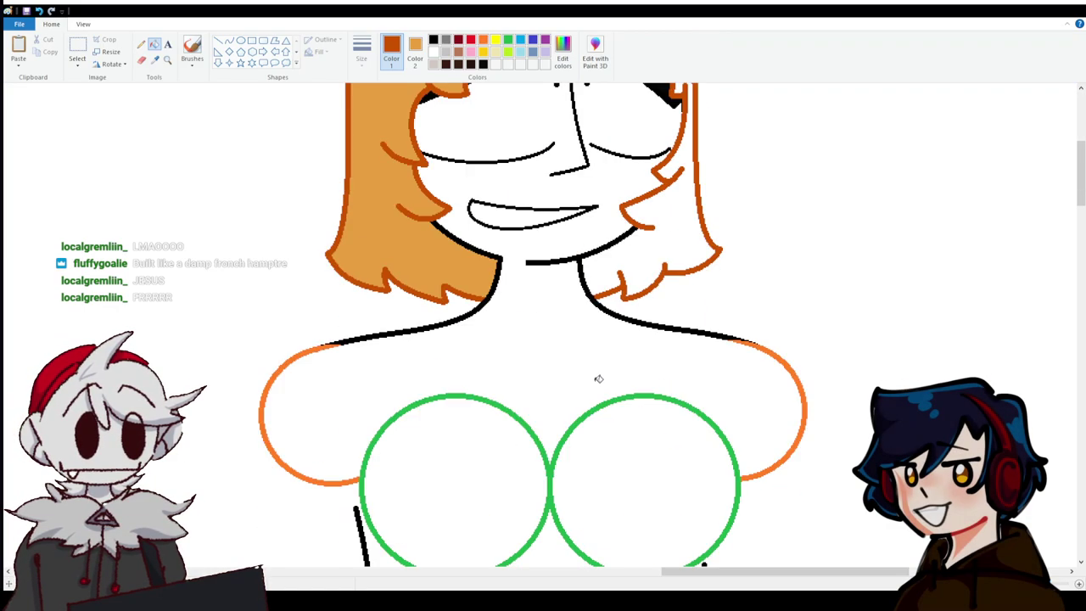
scroll(628, 386, up, 3)
right_click(667, 455)
Sample the reference hair's light orange as Color 1 and its salmon pink inner shade as Color 2.
drag(684, 584, 205, 515)
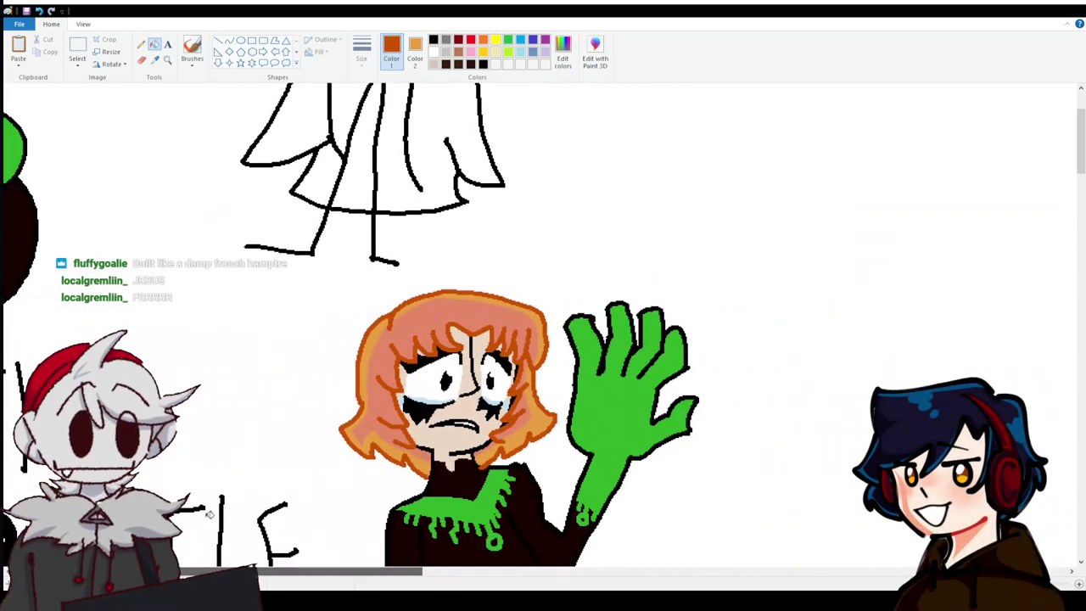
click(155, 59)
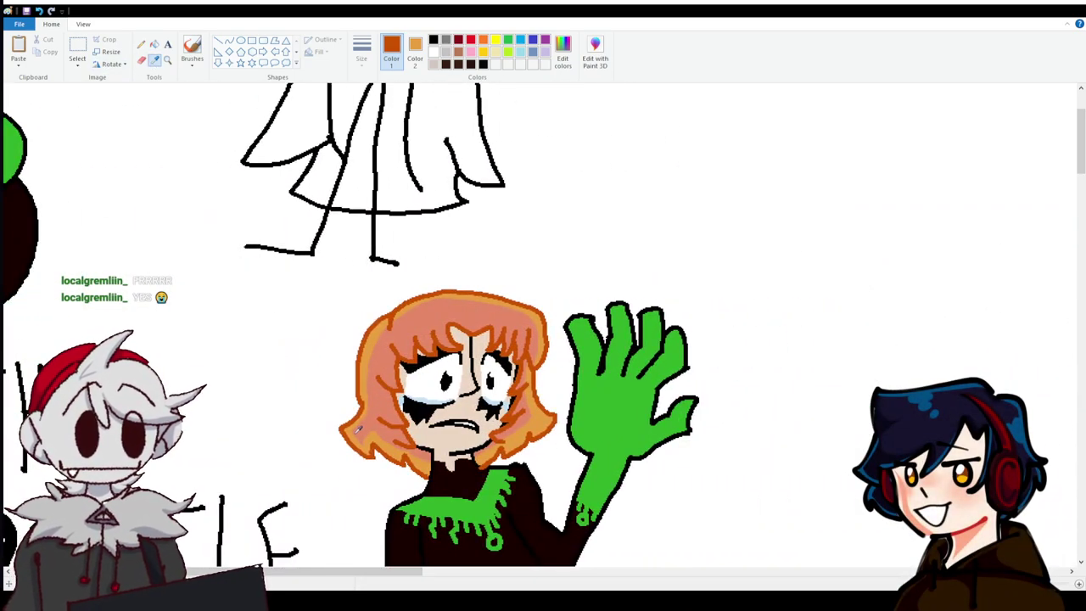
click(374, 440)
click(154, 61)
click(421, 324)
Draw salmon pink shading boundary lines inside the hair along its left side and across the top of the fringe section.
drag(373, 571, 791, 572)
drag(808, 532, 887, 532)
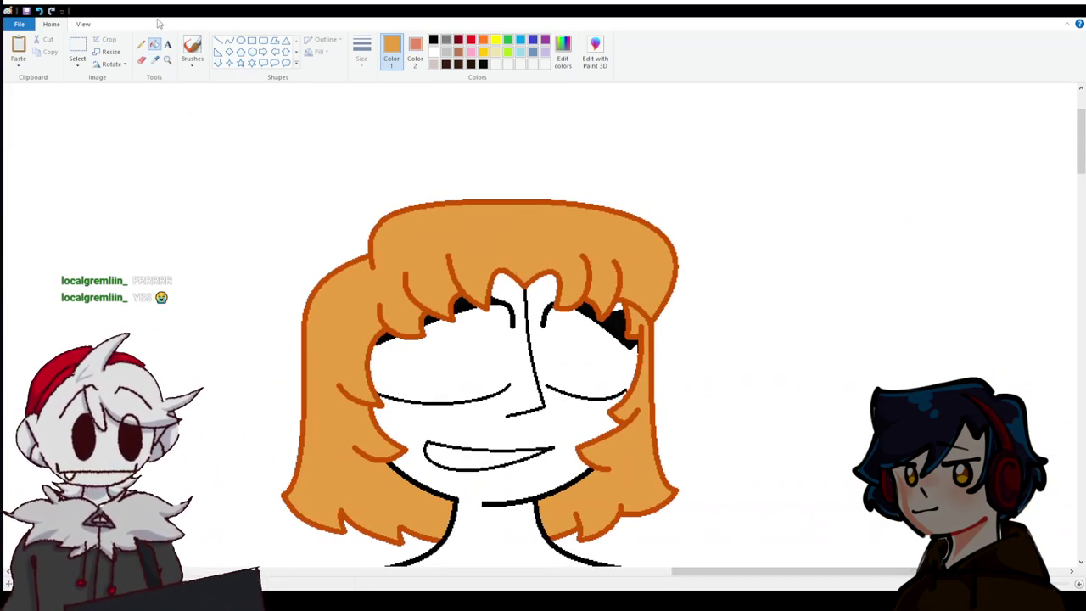
click(142, 61)
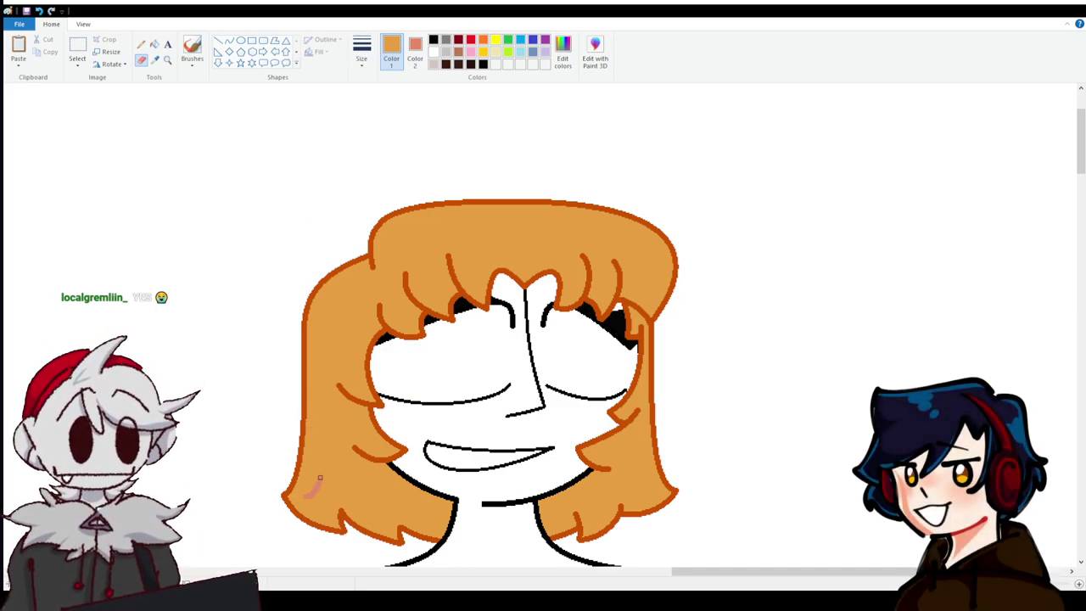
drag(329, 348, 333, 312)
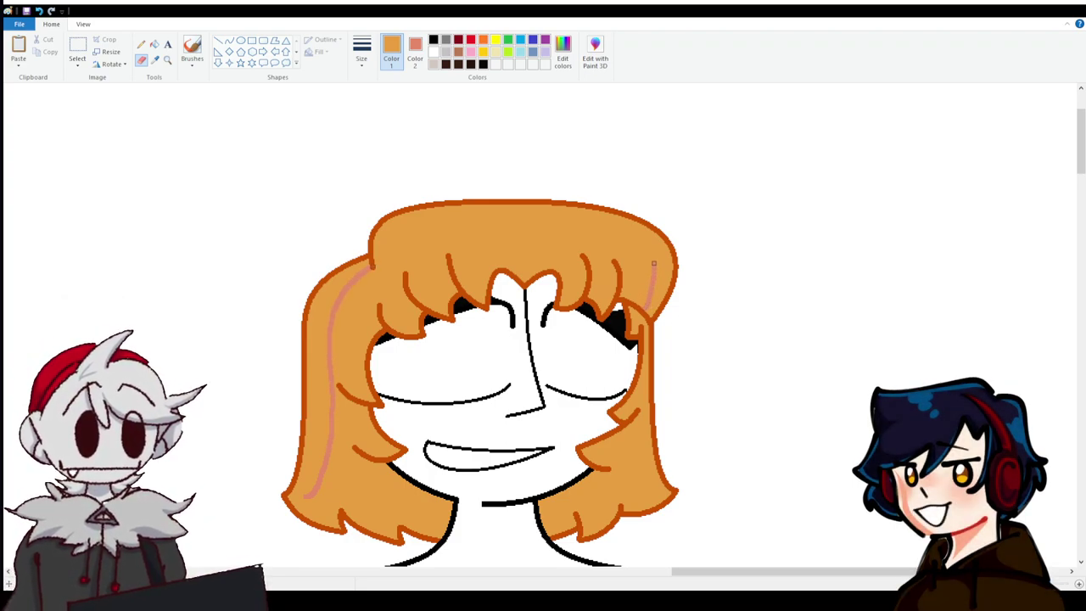
mouse_move(654, 265)
mouse_down()
mouse_move(529, 219)
mouse_move(374, 241)
mouse_up()
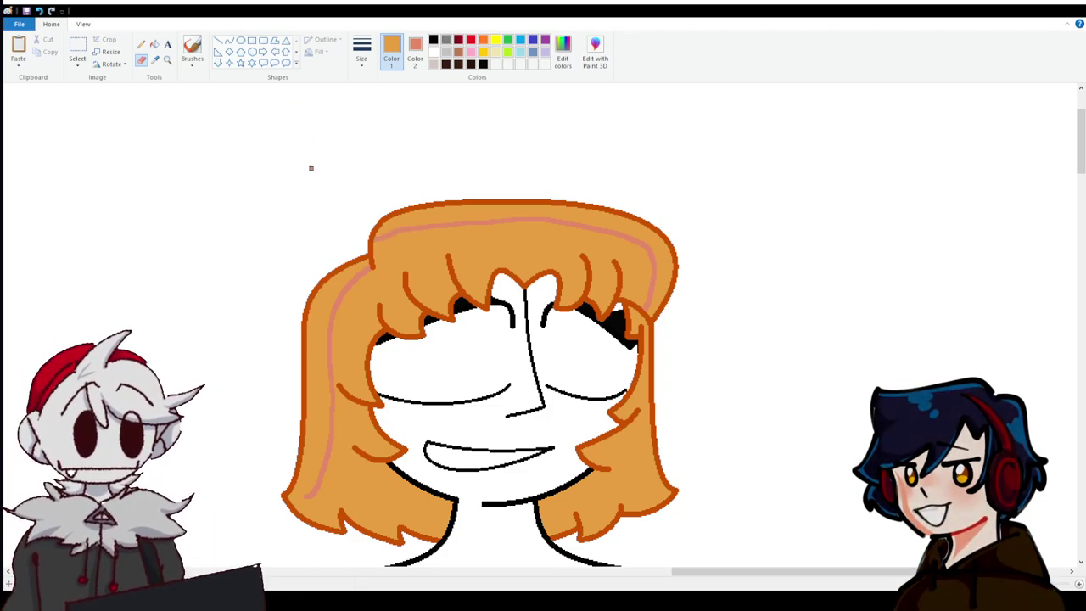
Continue the salmon boundary down the right side and along the jagged hair tips, and fill the inner hair areas with salmon pink.
scroll(349, 232, down, 3)
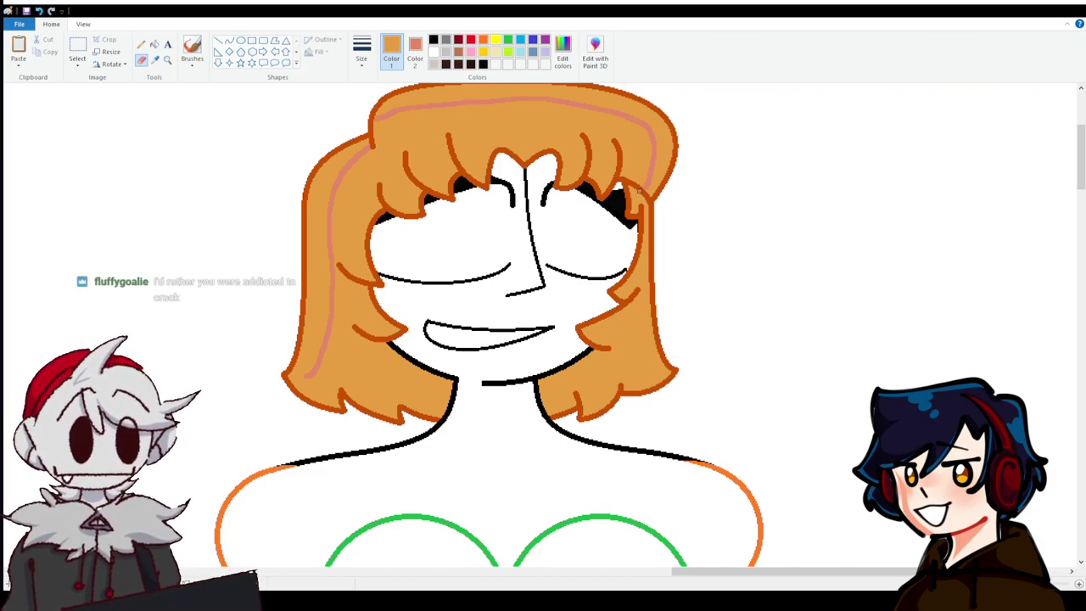
drag(637, 289, 637, 347)
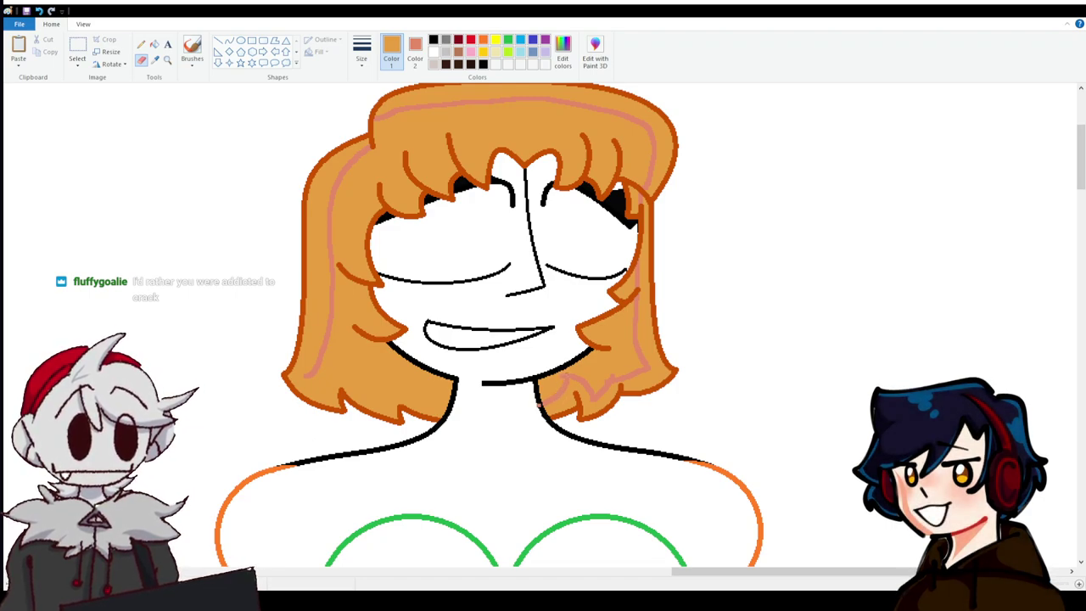
mouse_move(440, 404)
mouse_down()
mouse_move(377, 387)
mouse_move(387, 402)
mouse_move(331, 374)
mouse_up()
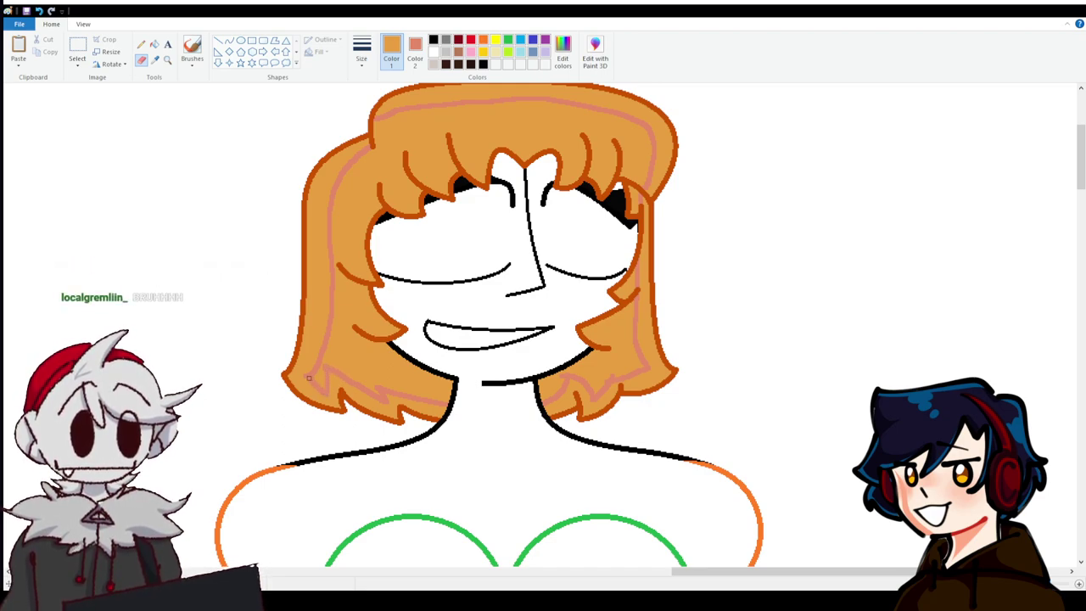
click(153, 43)
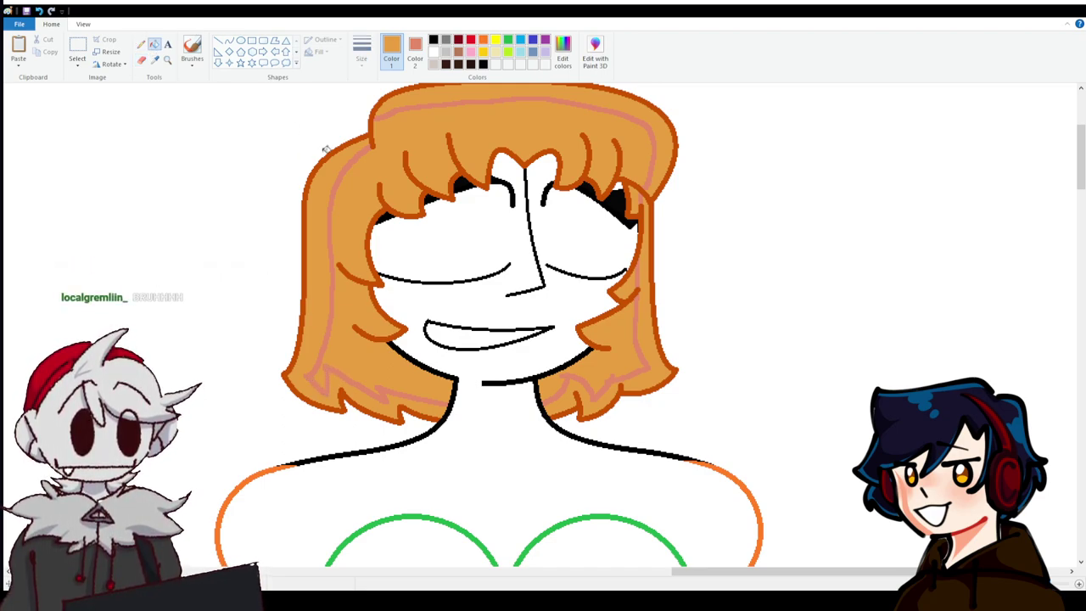
right_click(394, 142)
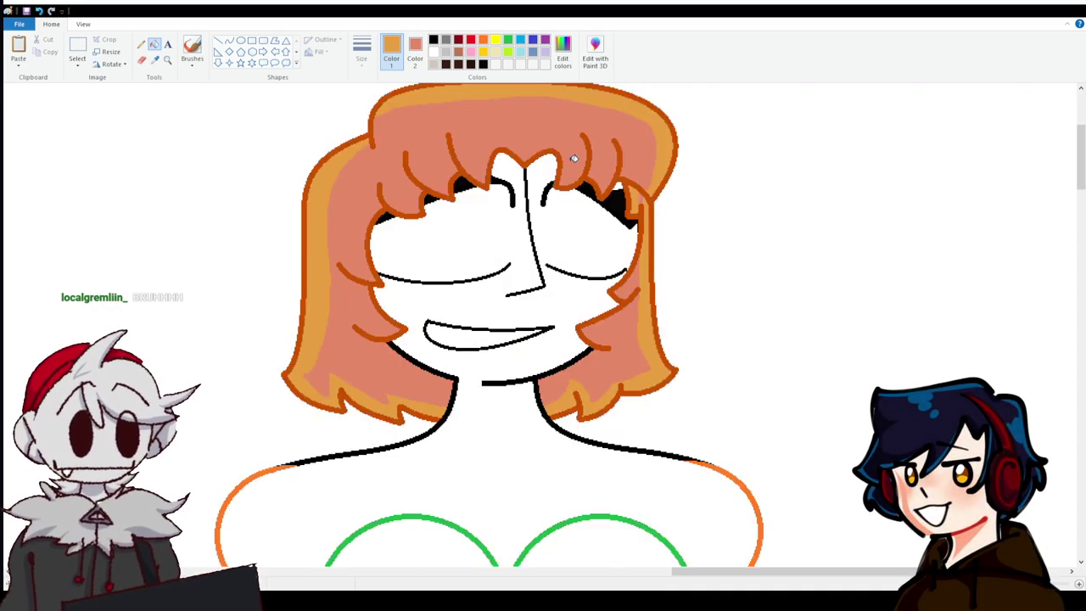
Sample the skin tone from The Beetle reference's face as Color 2.
scroll(573, 159, up, 5)
drag(742, 571, 266, 566)
scroll(306, 264, down, 5)
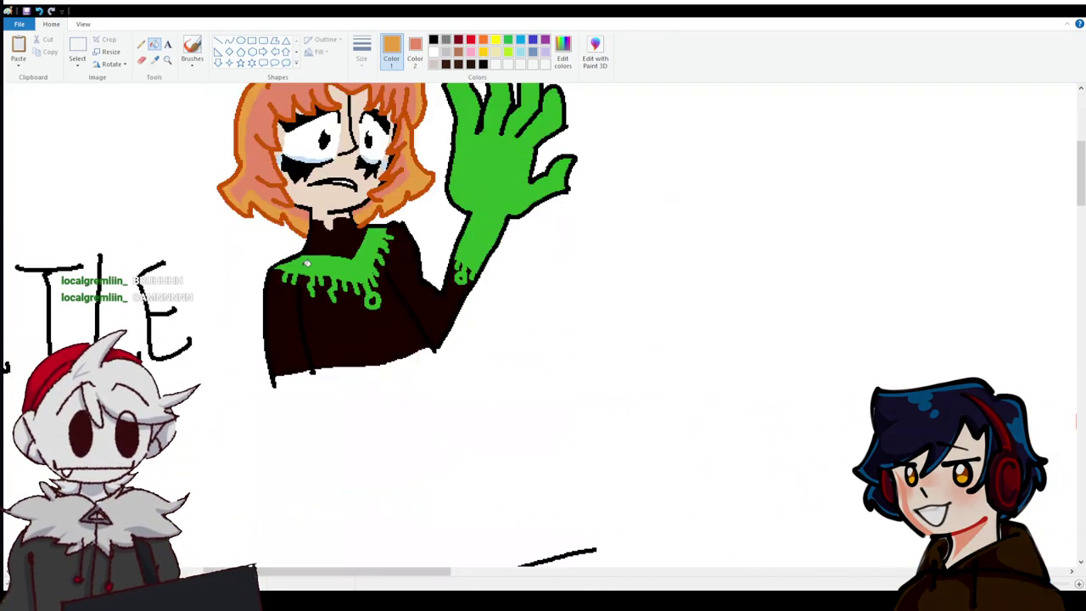
click(154, 59)
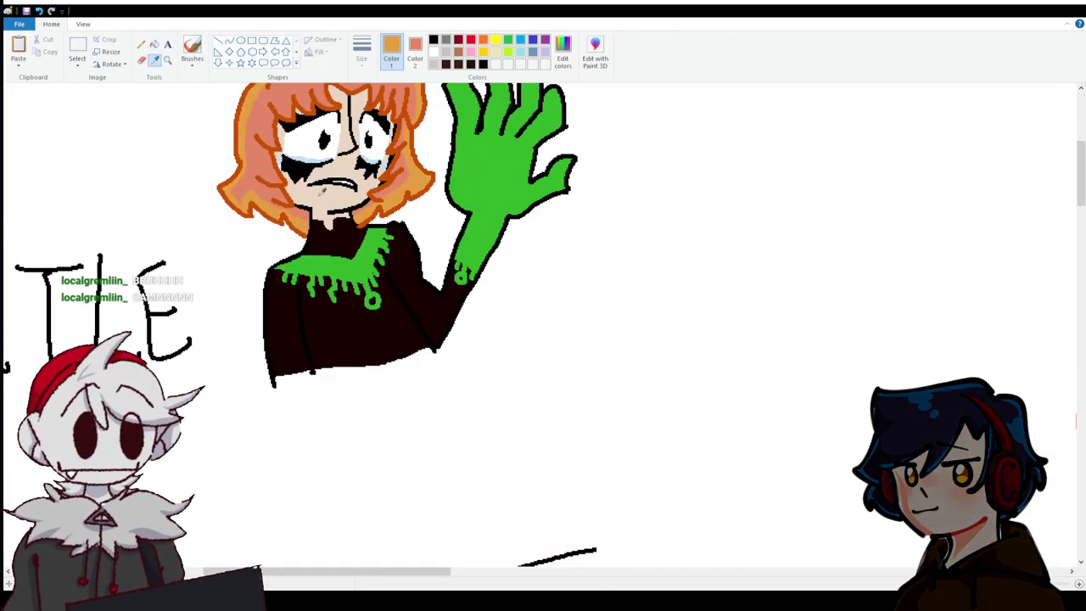
right_click(320, 195)
Set Color 1 to white, close the neck base with a skin-tone curve, and fill the new character's face and neck with skin tone.
scroll(399, 314, up, 5)
mouse_move(408, 572)
mouse_down()
mouse_move(919, 558)
mouse_move(895, 558)
mouse_up()
scroll(667, 385, down, 3)
click(154, 61)
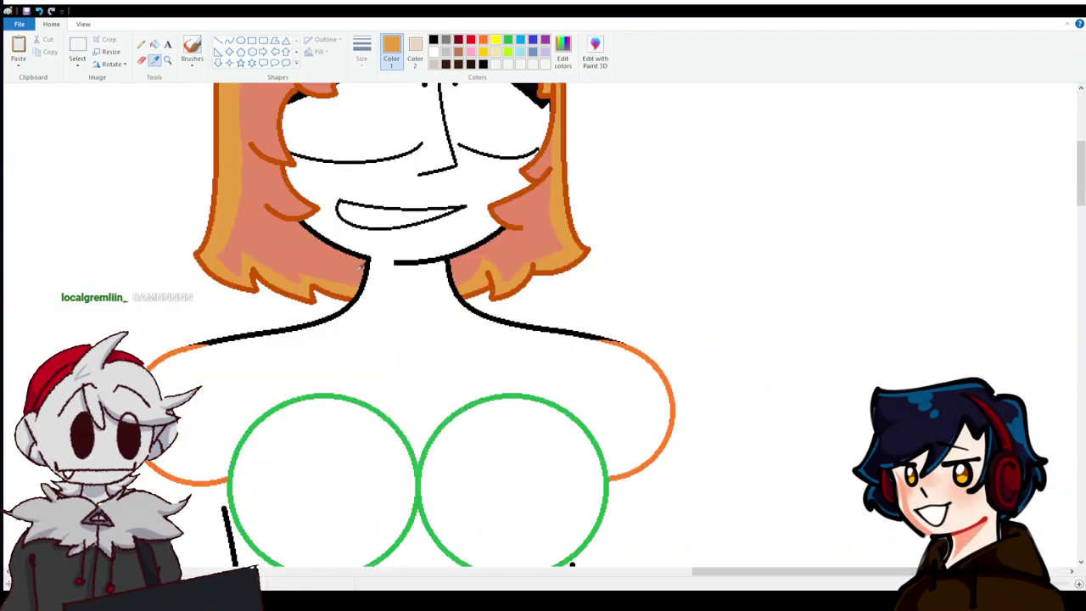
click(401, 295)
click(141, 60)
mouse_move(325, 304)
mouse_down()
mouse_move(378, 320)
mouse_move(472, 315)
mouse_up()
click(155, 45)
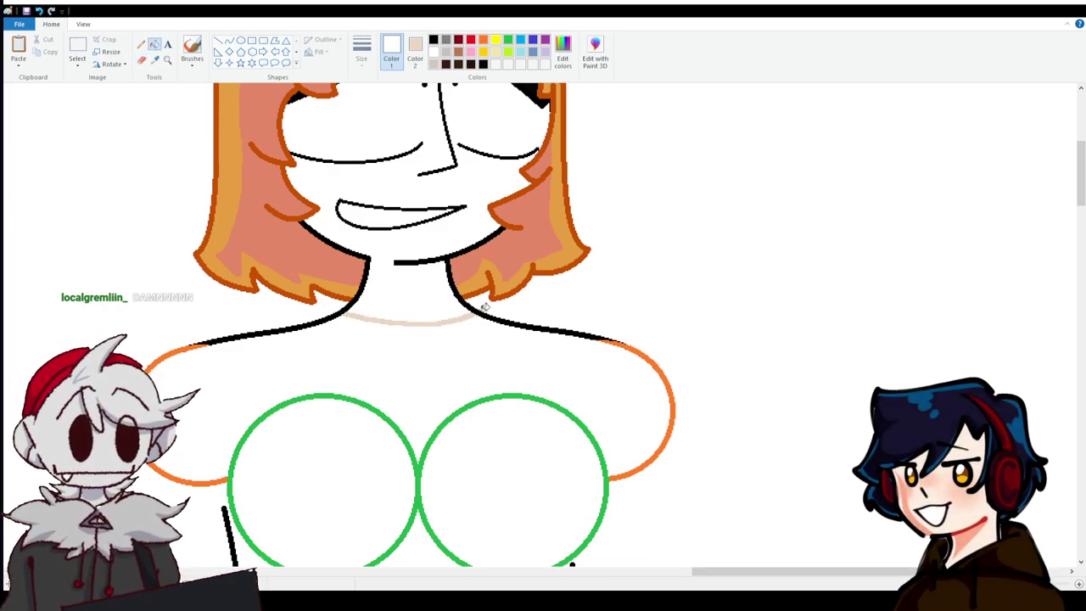
click(476, 179)
scroll(517, 336, up, 5)
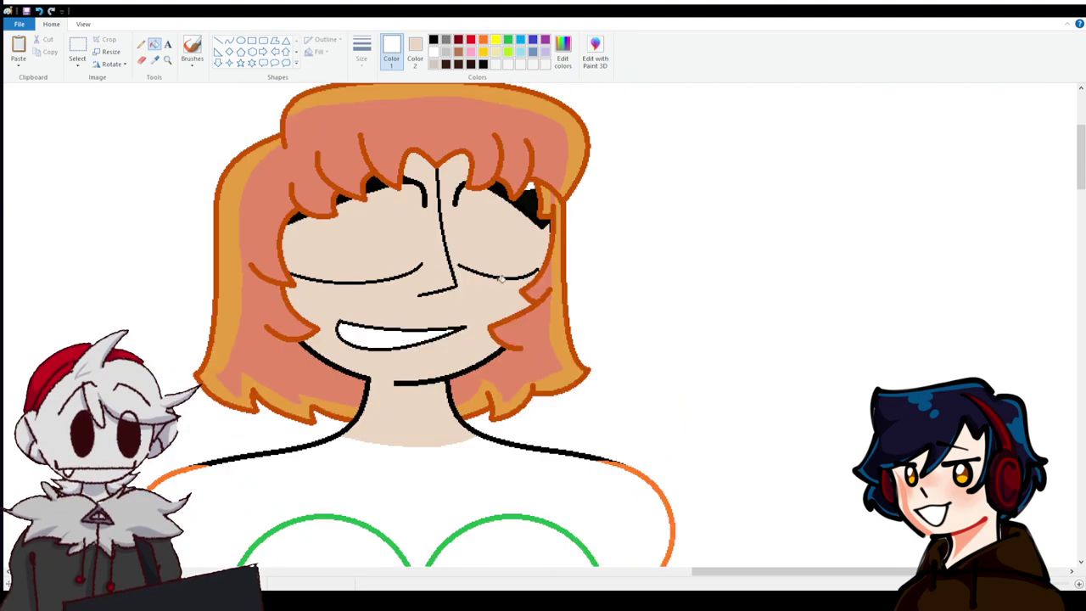
Draw a thin white curve closing the right eye's inner side, from the upper lash line to the lower lid.
scroll(518, 336, down, 3)
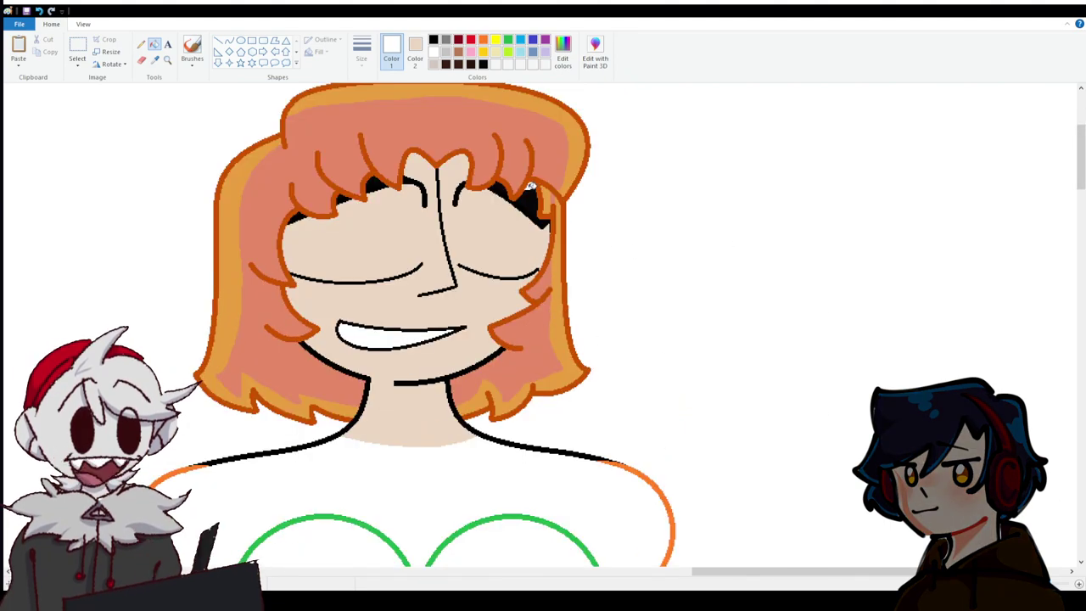
click(1079, 584)
click(1079, 584)
click(1079, 584)
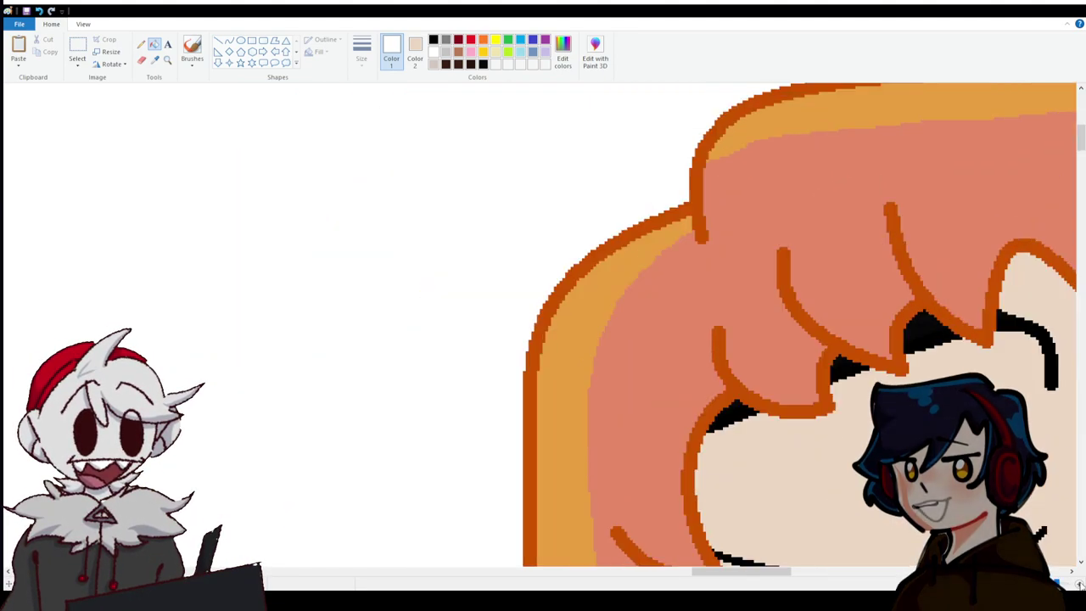
drag(706, 572, 763, 572)
scroll(451, 150, down, 2)
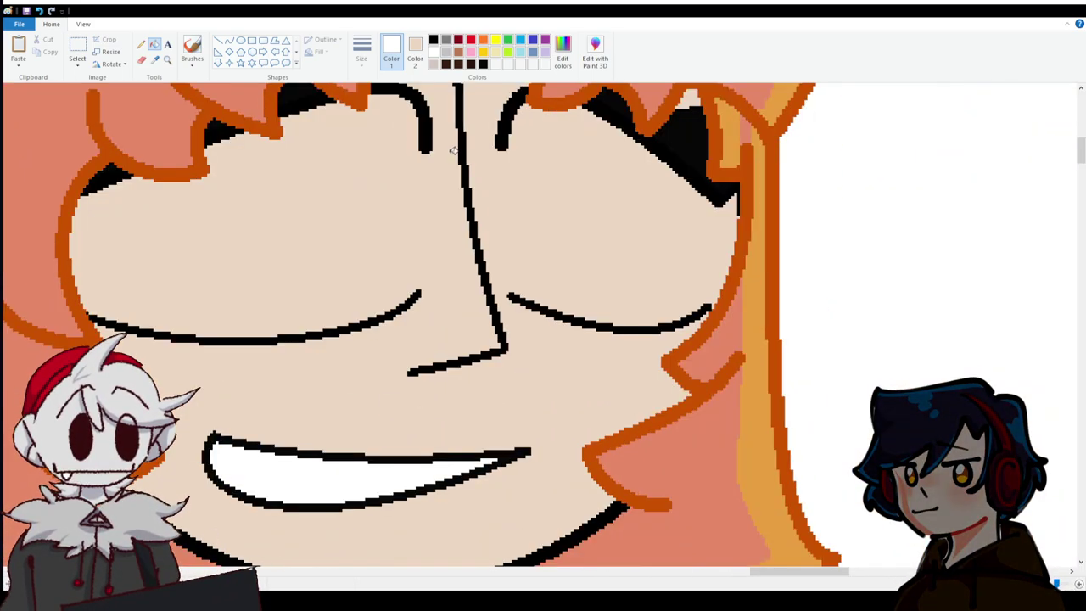
click(230, 40)
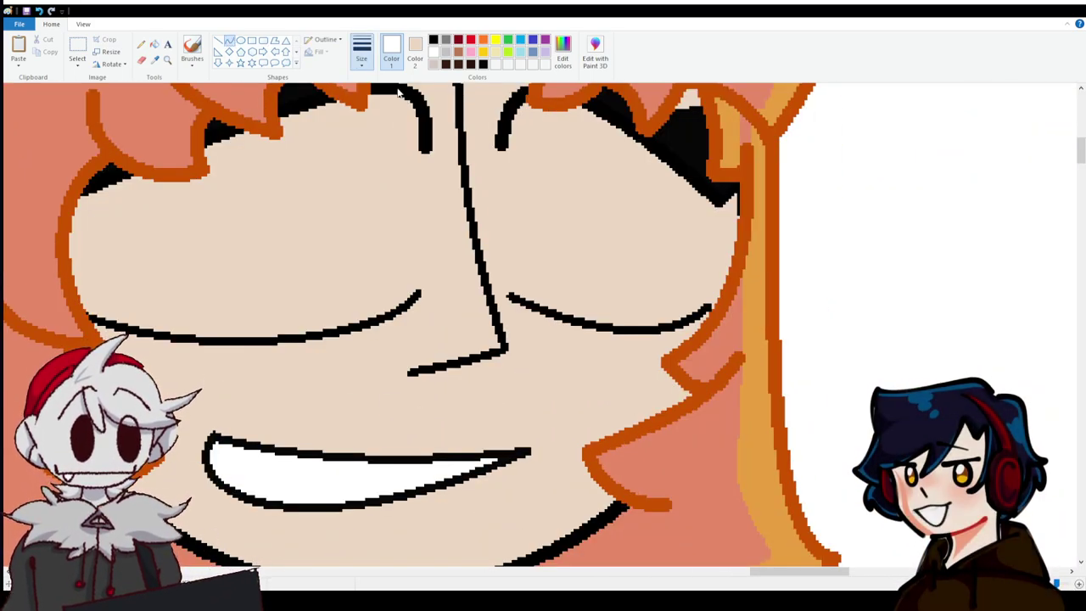
drag(497, 146, 507, 289)
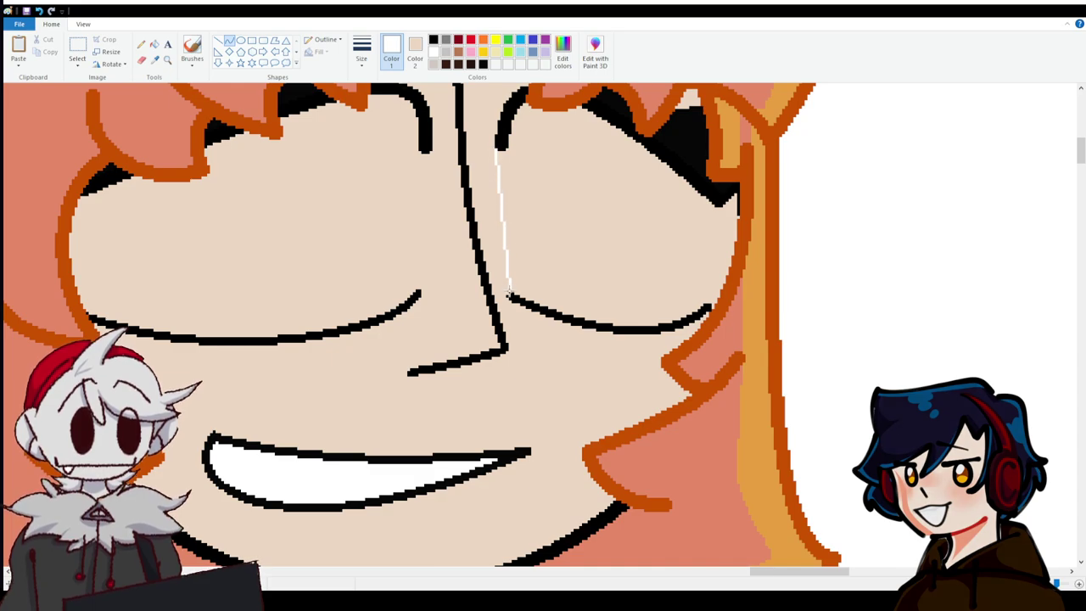
click(492, 206)
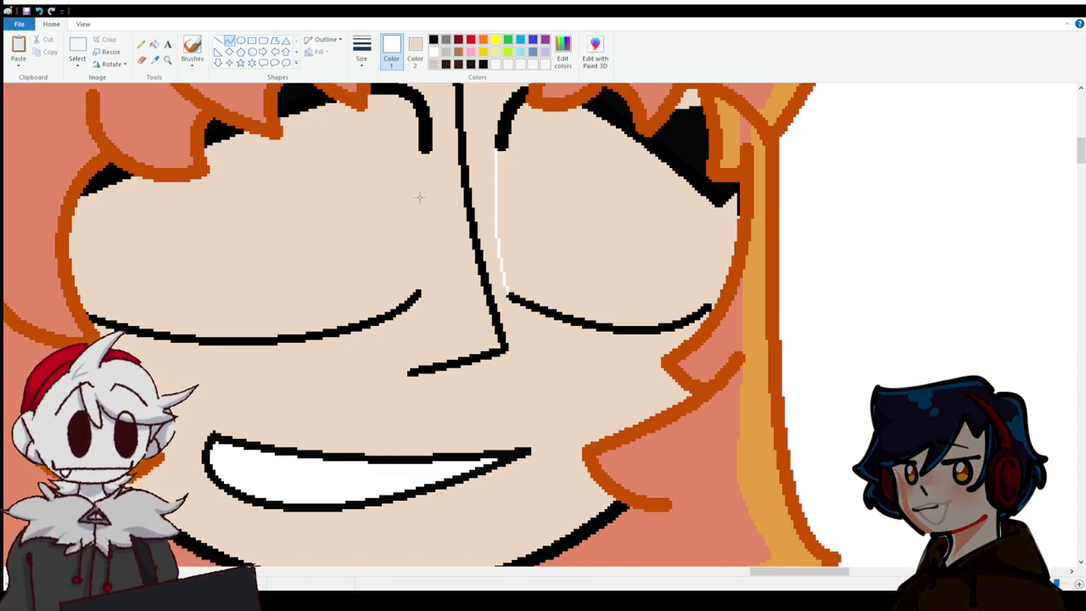
drag(722, 206, 709, 303)
click(725, 240)
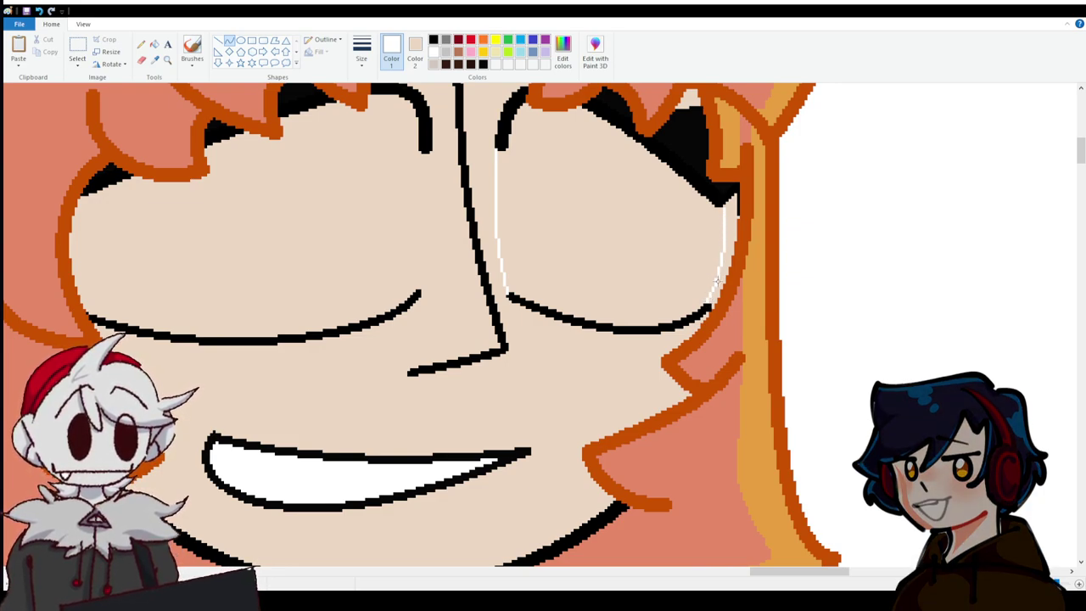
click(715, 240)
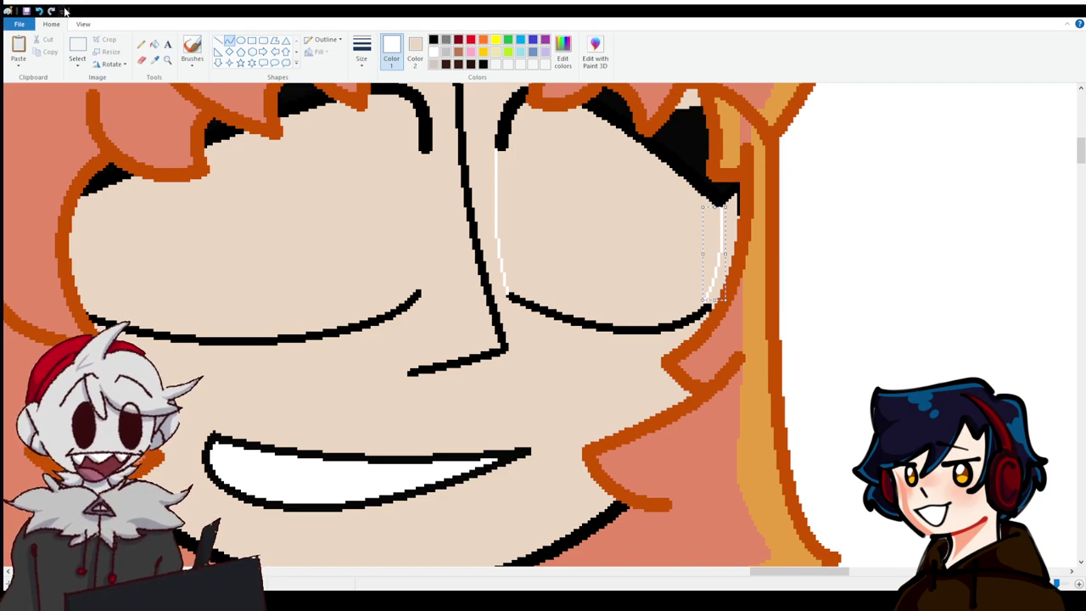
click(39, 11)
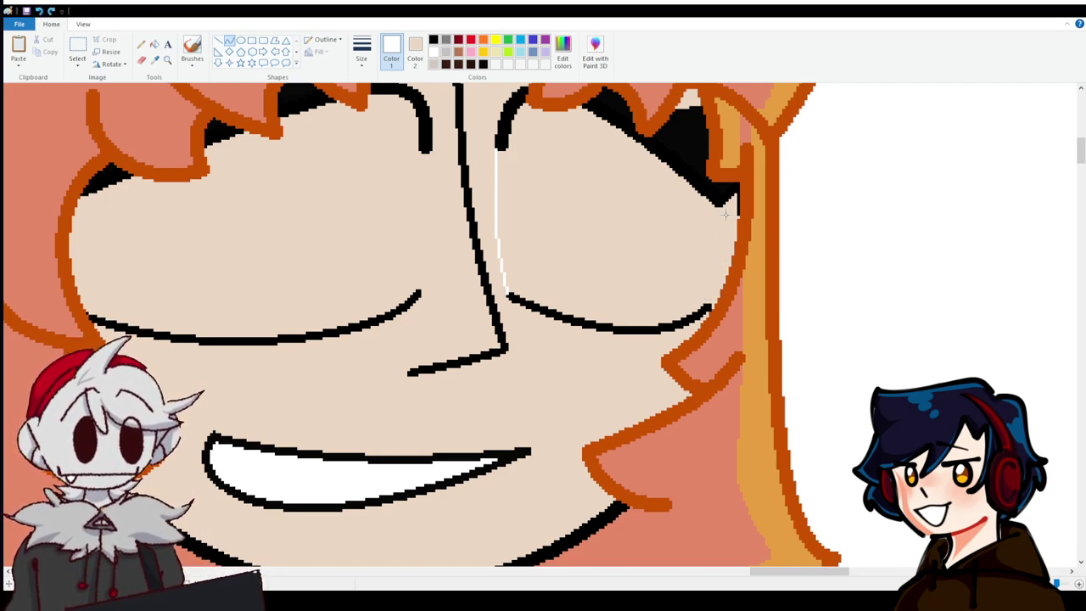
Draw thin white boundary lines closing the right eye's outer side and the left eye's inner side.
mouse_move(720, 206)
mouse_down()
mouse_move(711, 295)
mouse_move(718, 251)
mouse_up()
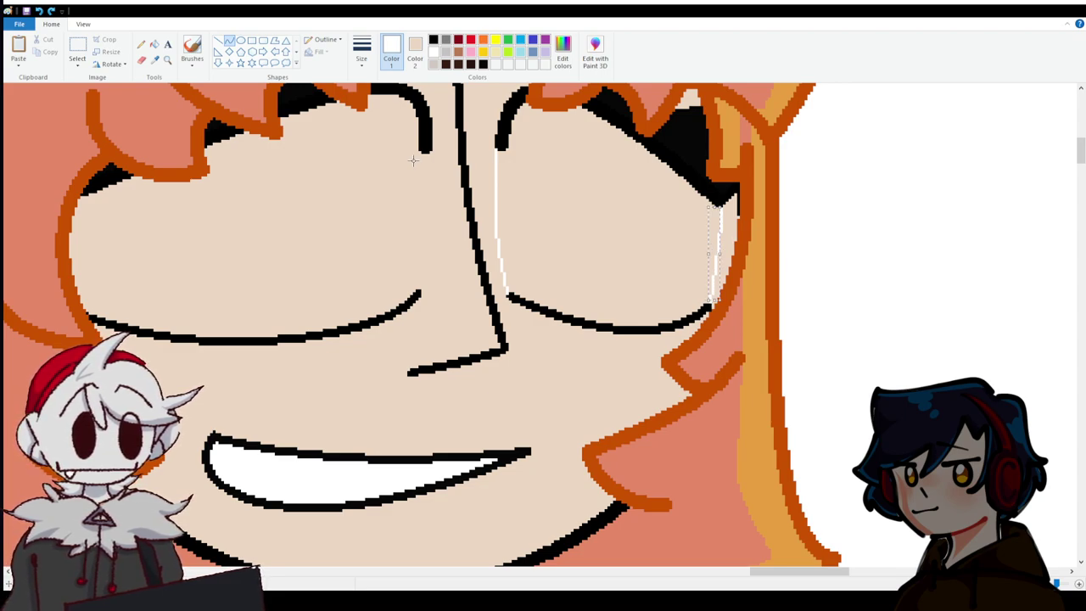
drag(428, 150, 419, 290)
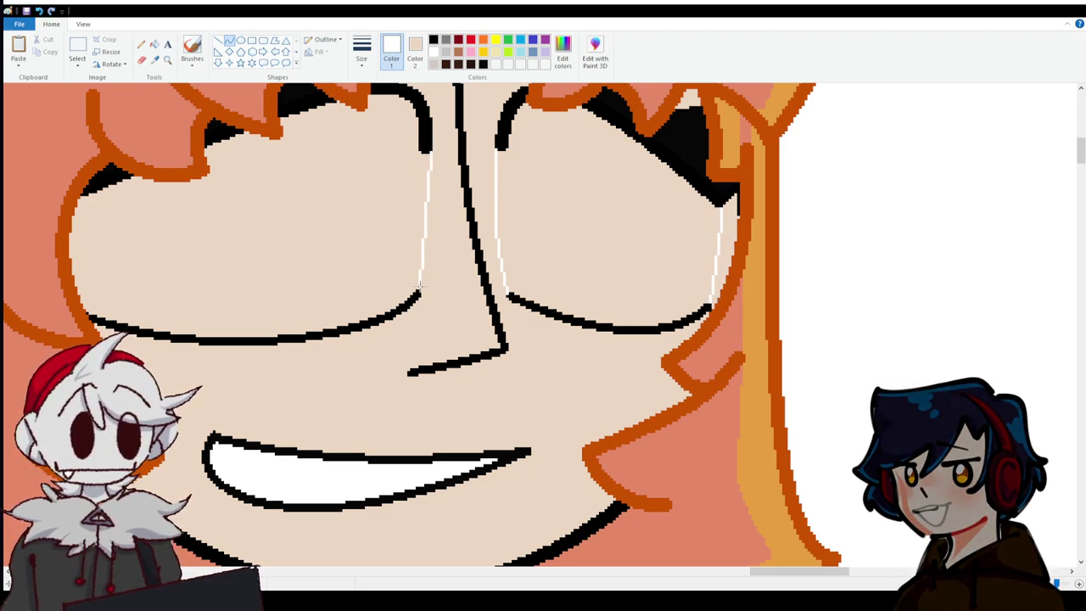
drag(426, 202, 433, 199)
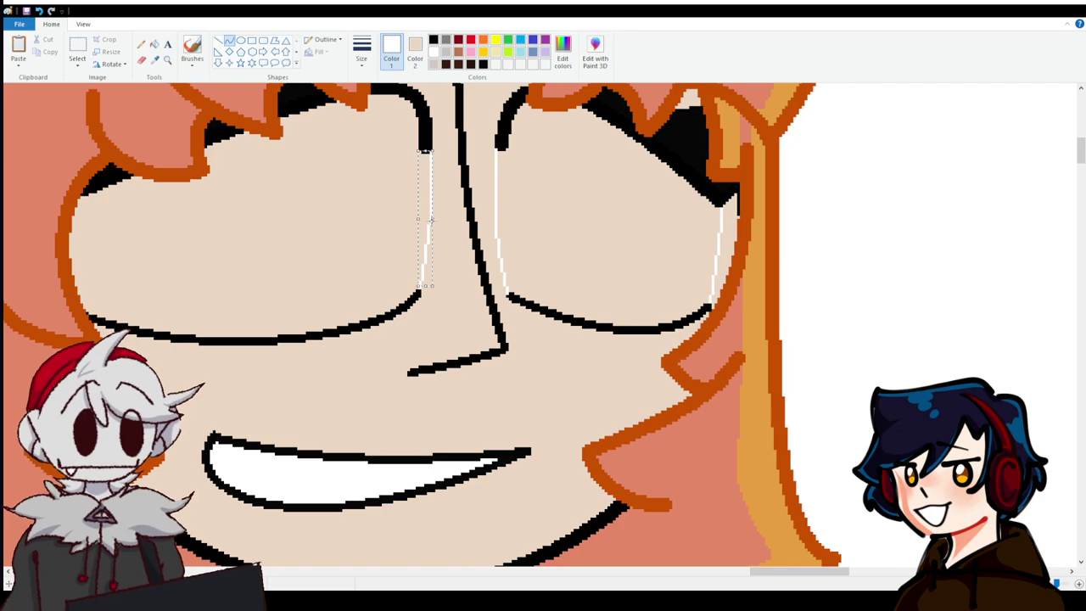
Fill the enclosed areas of both eyes with white.
click(154, 43)
click(402, 219)
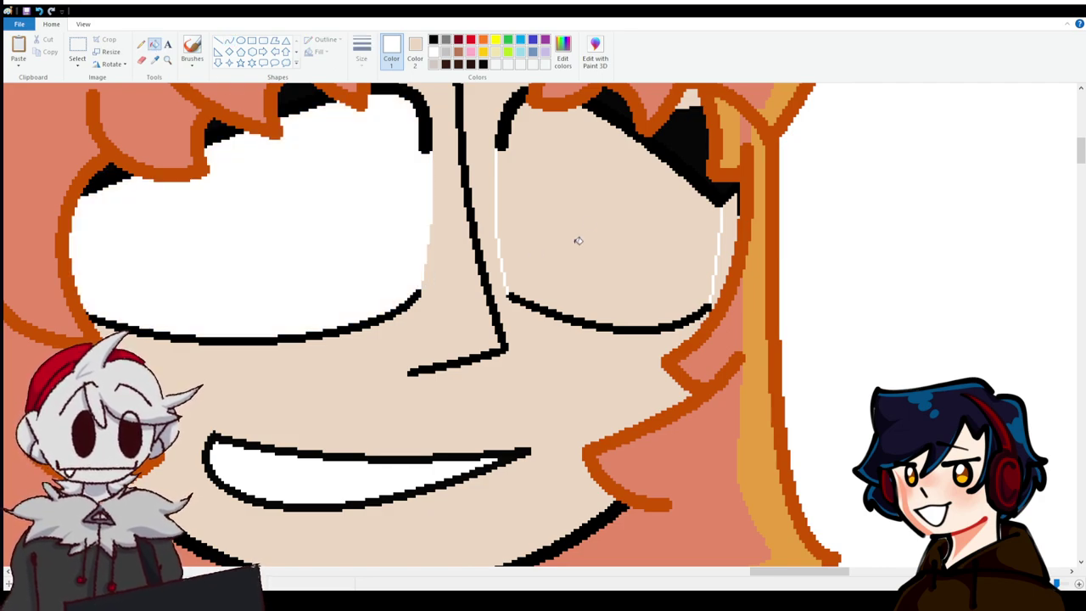
click(569, 245)
scroll(624, 340, up, 3)
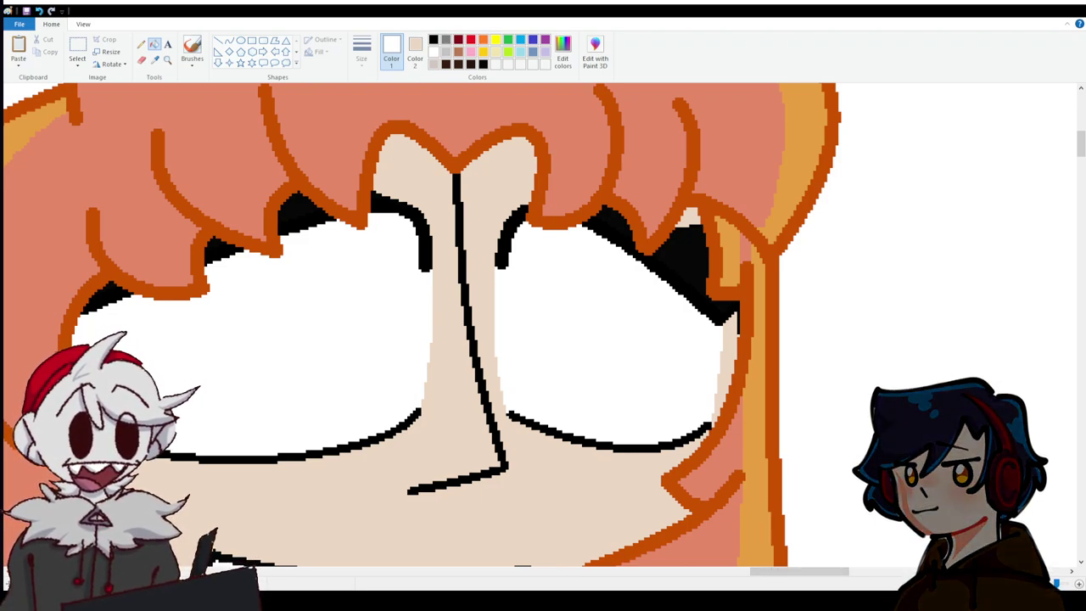
Draw a tall black oval pupil outline in the left eye and place a matching one in the right eye.
click(1016, 584)
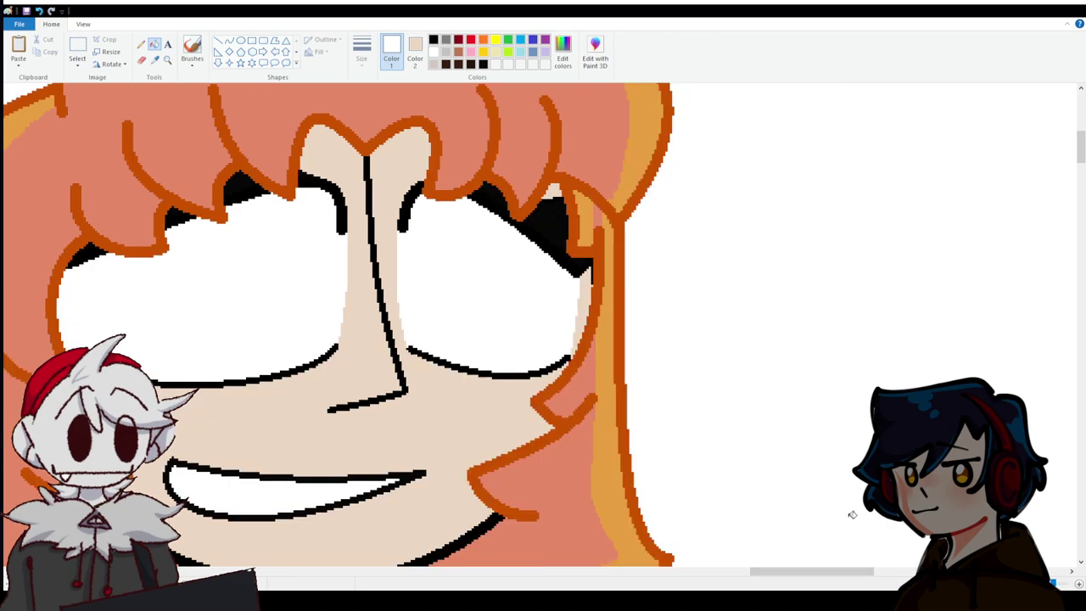
drag(769, 573, 743, 574)
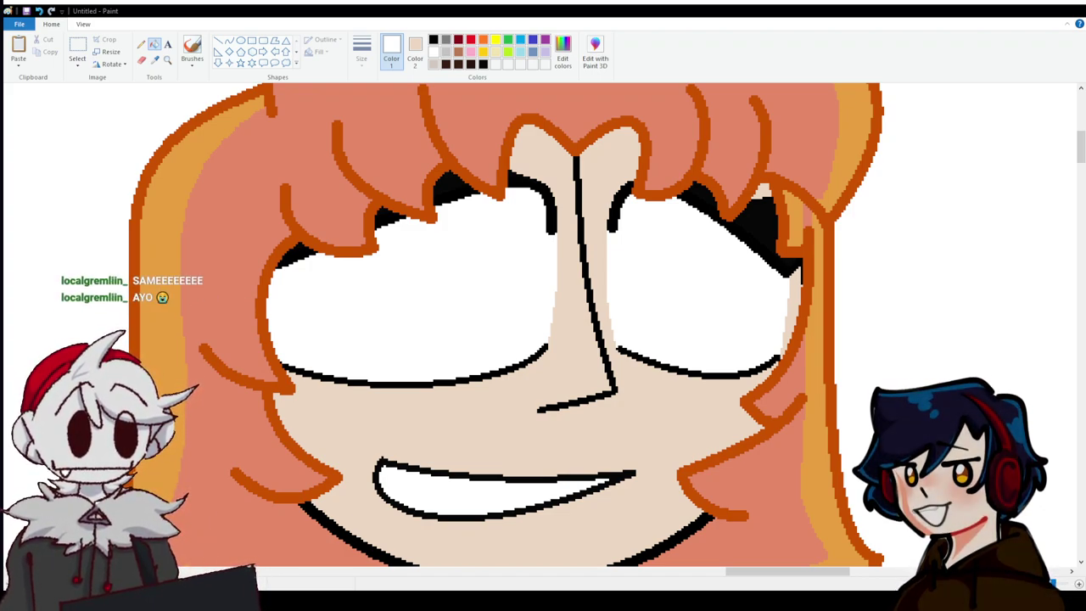
click(433, 39)
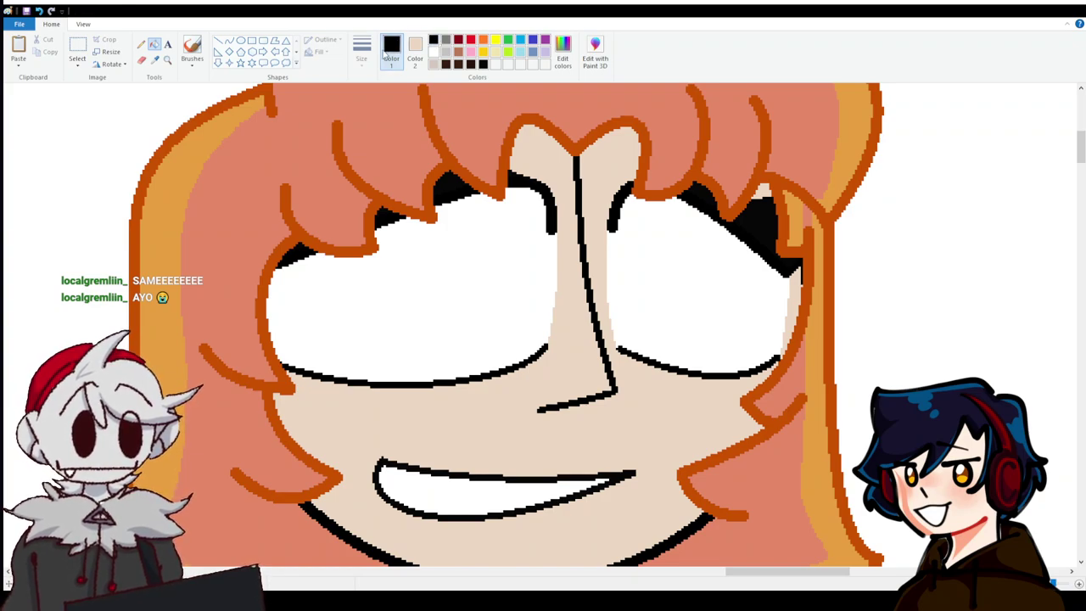
click(241, 40)
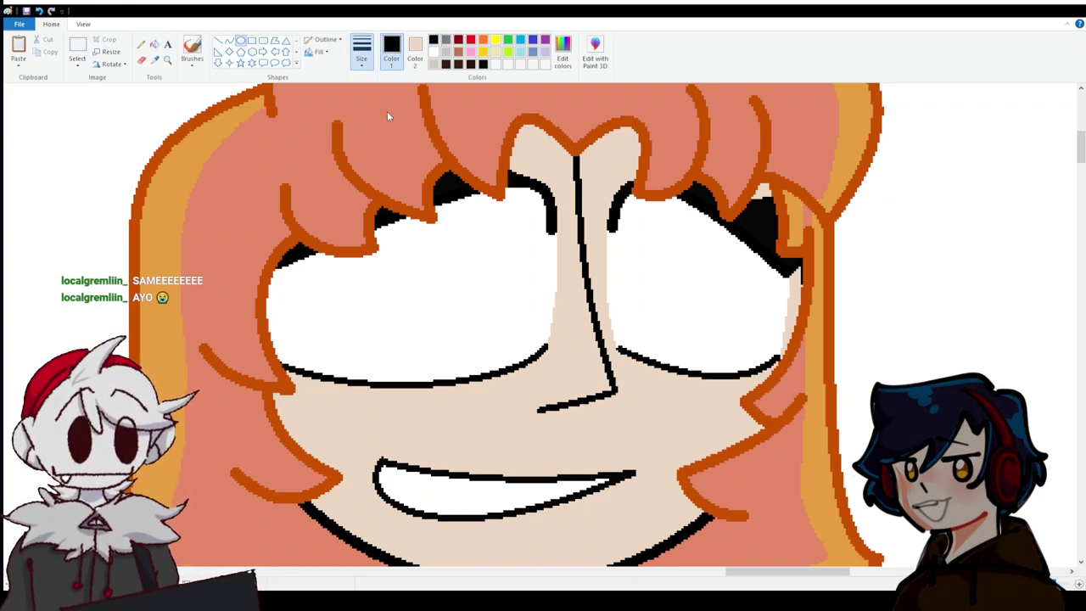
drag(450, 235, 518, 346)
drag(489, 296, 475, 272)
click(362, 253)
mouse_move(442, 218)
mouse_down()
mouse_move(504, 323)
mouse_move(469, 307)
mouse_move(438, 215)
mouse_up()
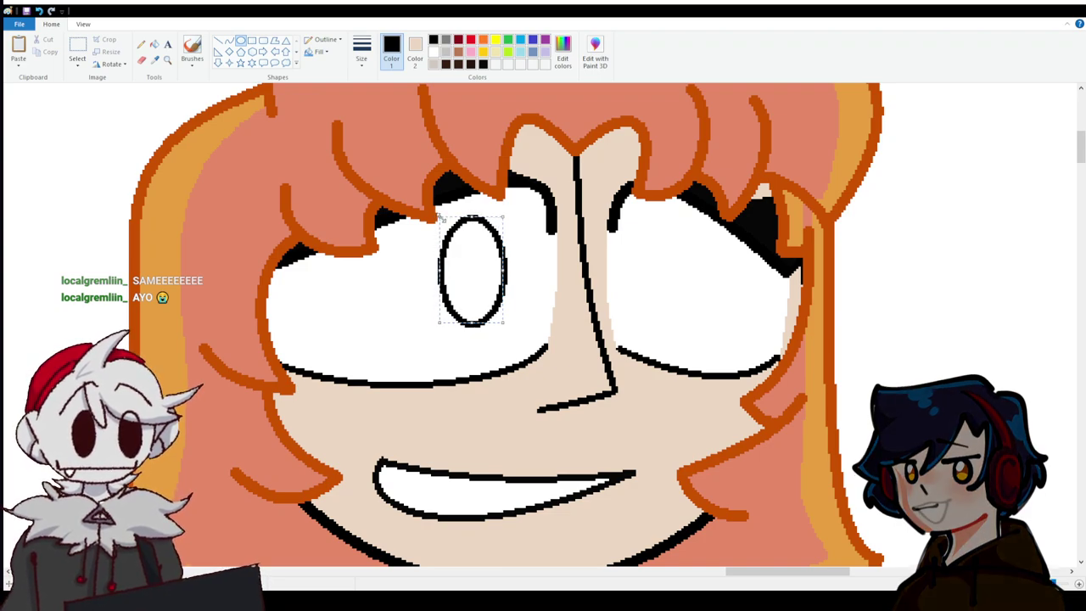
drag(473, 256, 661, 265)
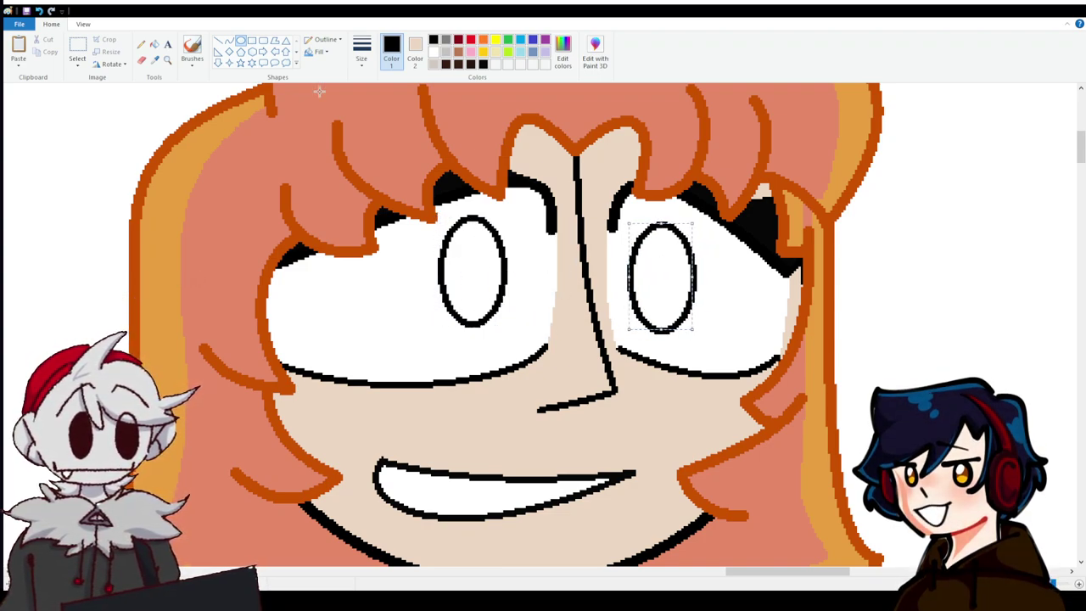
Fill both oval pupils with black.
click(154, 44)
click(489, 278)
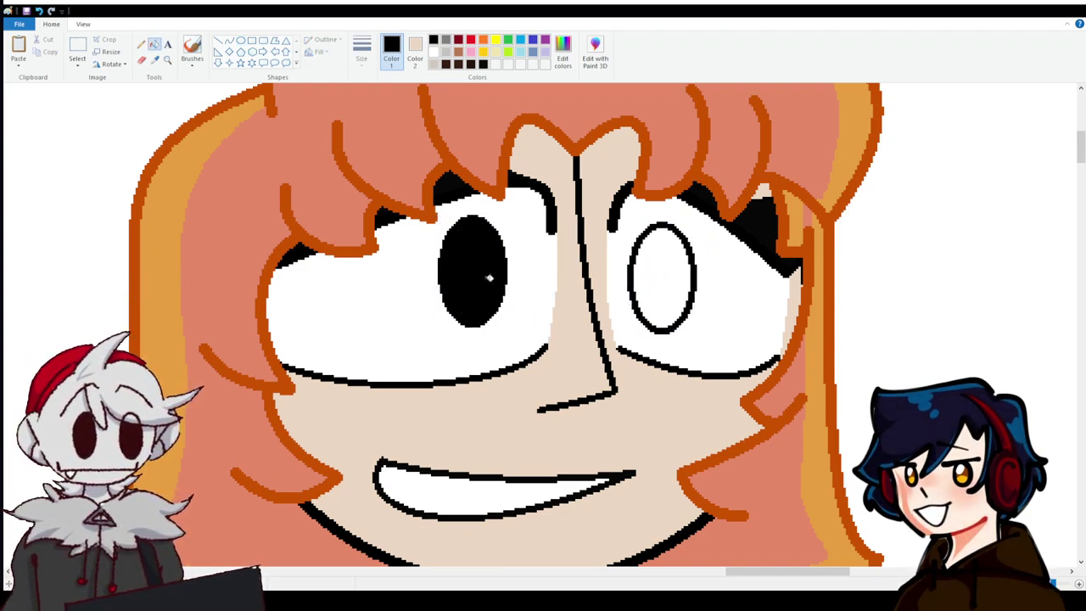
click(666, 259)
Sample white as Color 2, draw a white oval highlight over each pupil's upper right, and fill both highlights white.
click(154, 59)
right_click(385, 292)
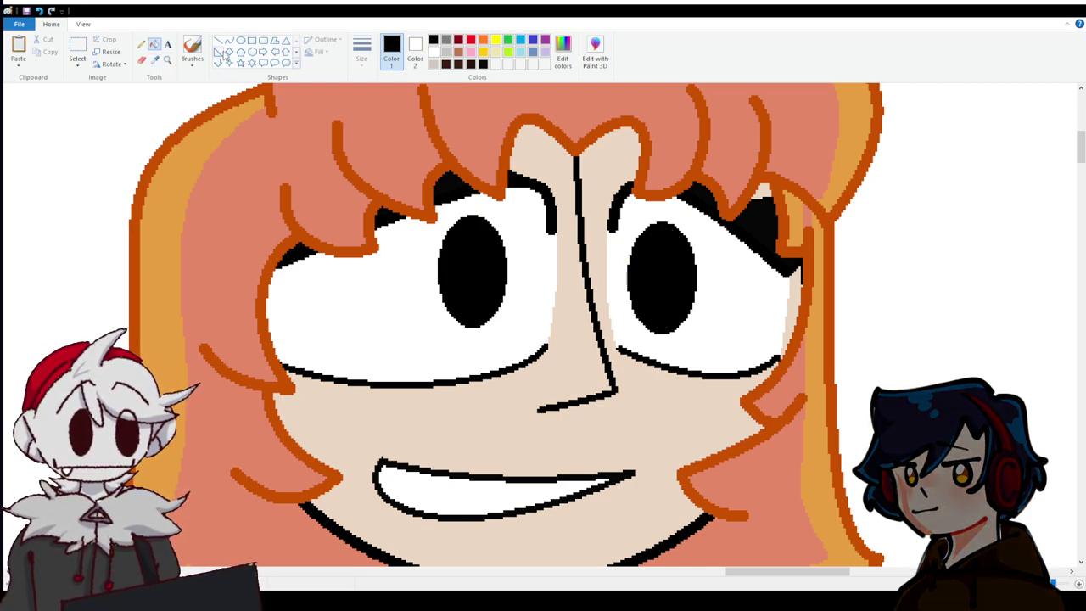
click(241, 41)
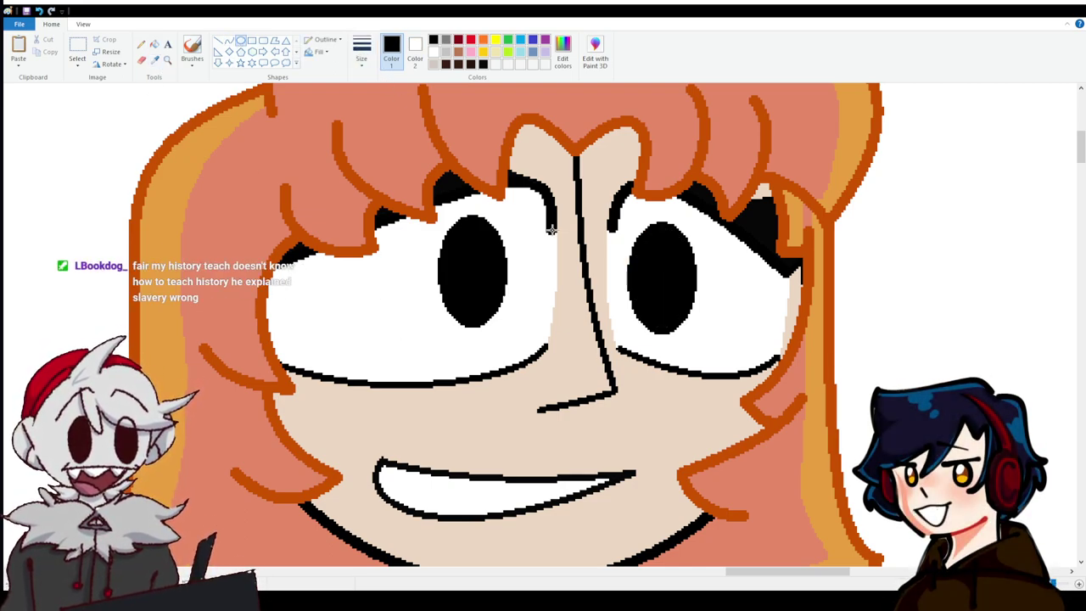
drag(465, 274, 507, 210)
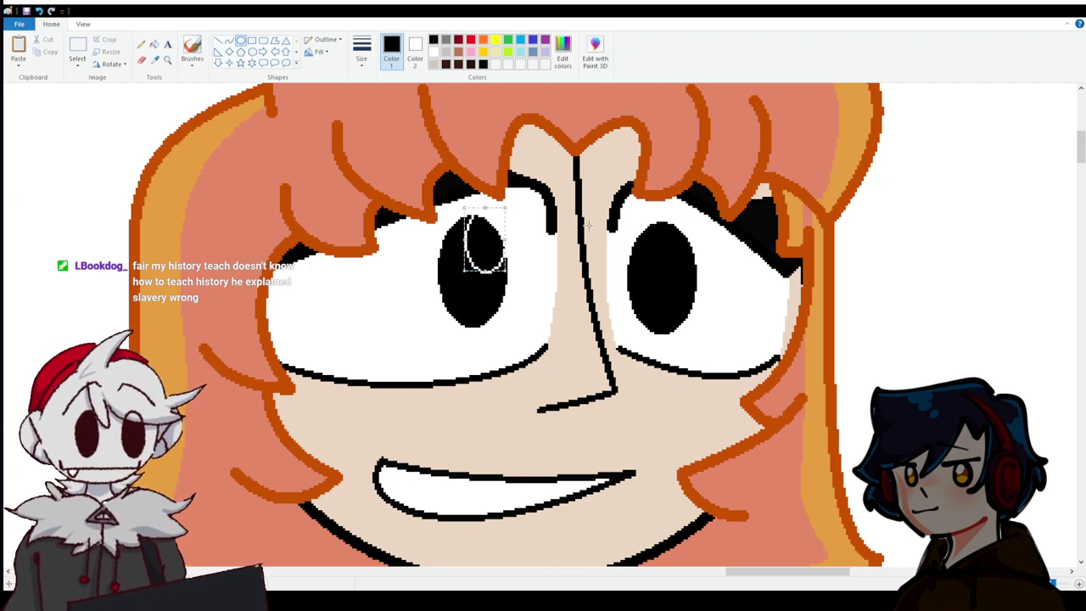
drag(656, 275, 694, 222)
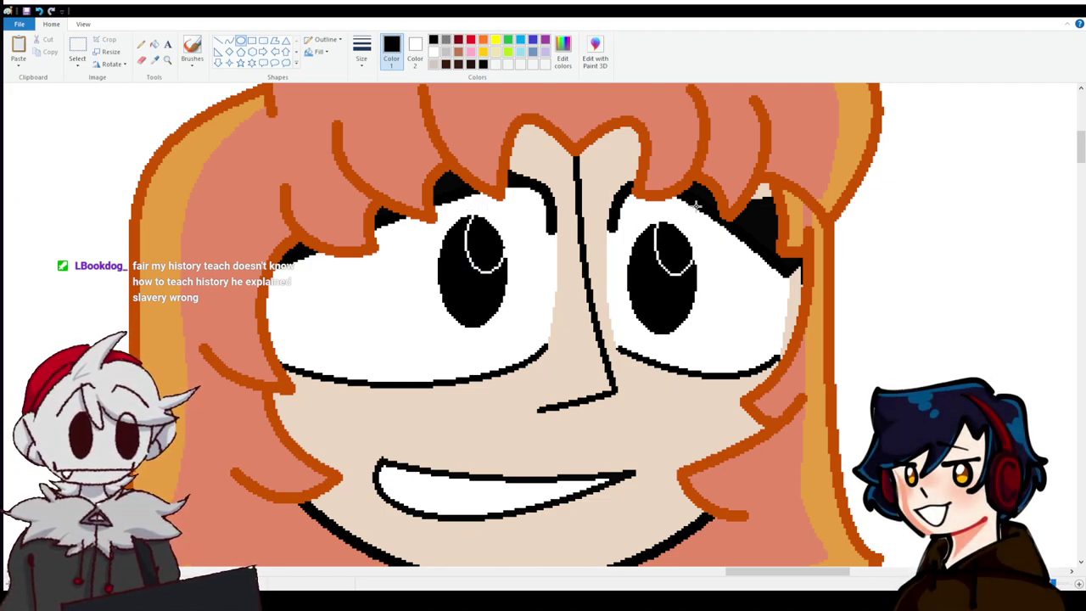
click(154, 44)
click(480, 252)
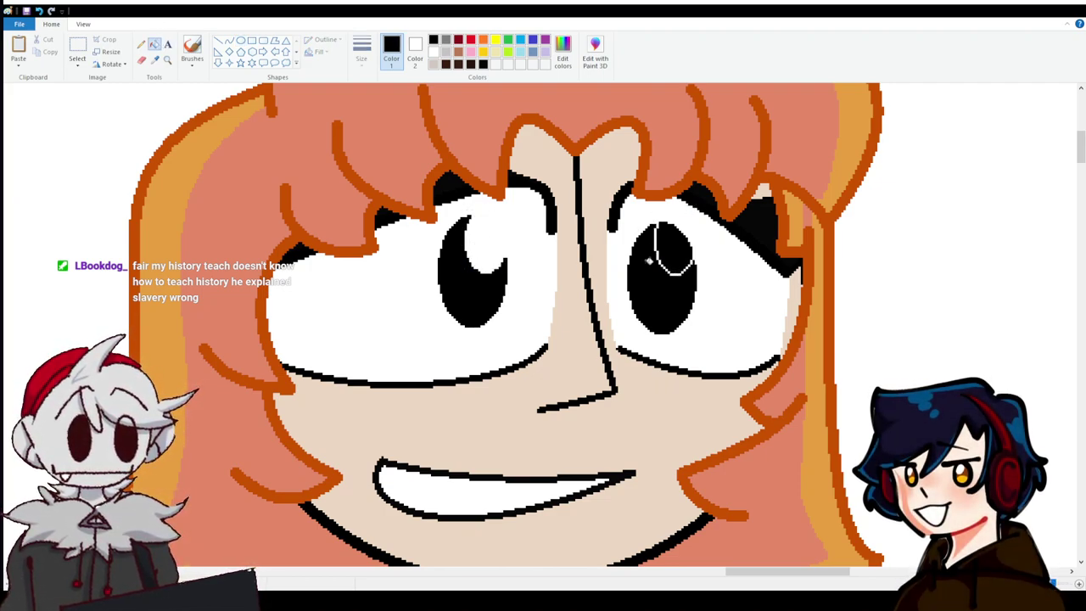
click(686, 246)
Sample the face's skin tone as Color 1 and fill the mouth's interior and outline with it to remove the mouth.
scroll(568, 247, down, 3)
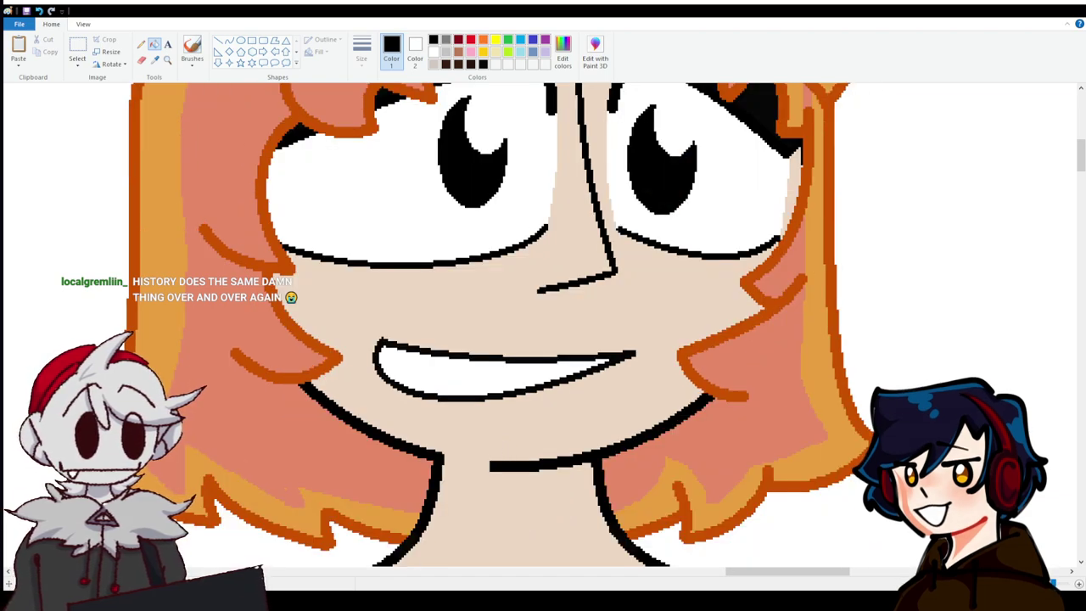
scroll(496, 446, down, 1)
scroll(503, 505, up, 1)
scroll(503, 505, up, 1)
scroll(297, 248, down, 1)
click(154, 58)
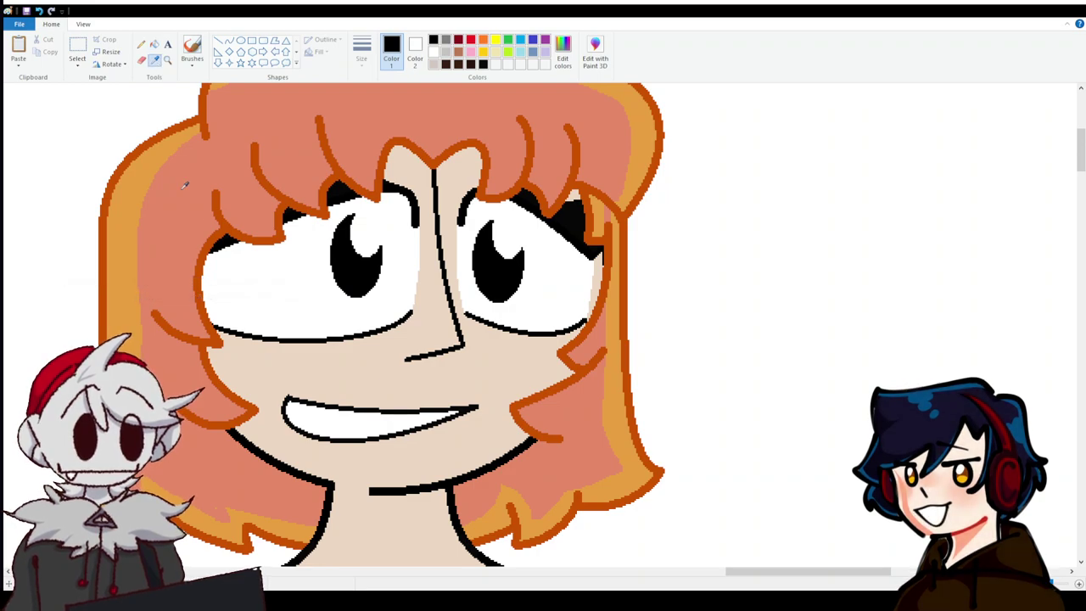
click(357, 376)
click(363, 405)
click(356, 420)
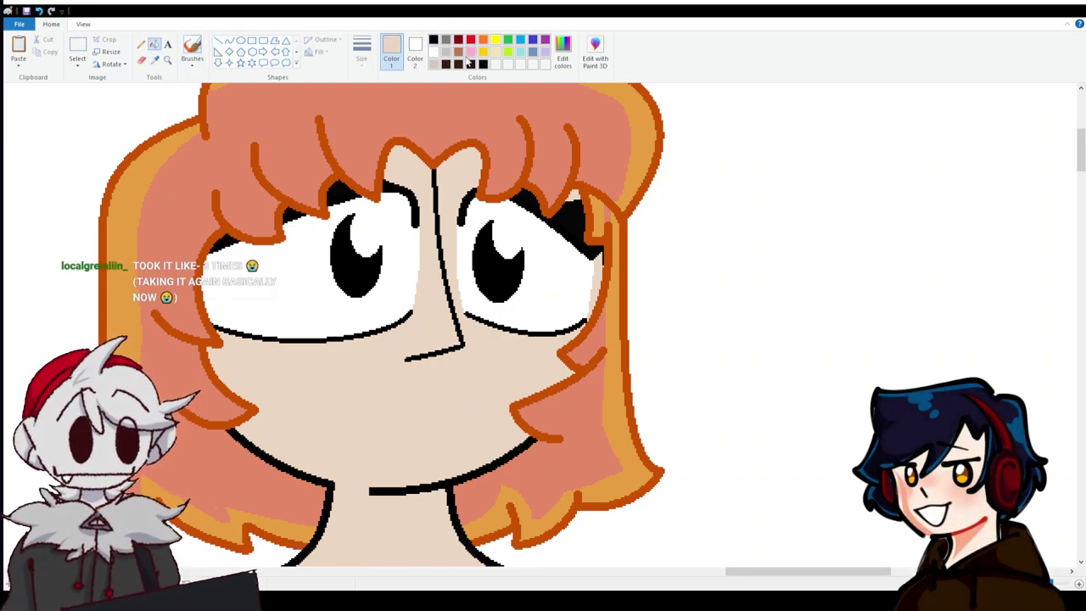
Draw a wide, slightly arched black curve below the nose as the new mouth.
click(229, 41)
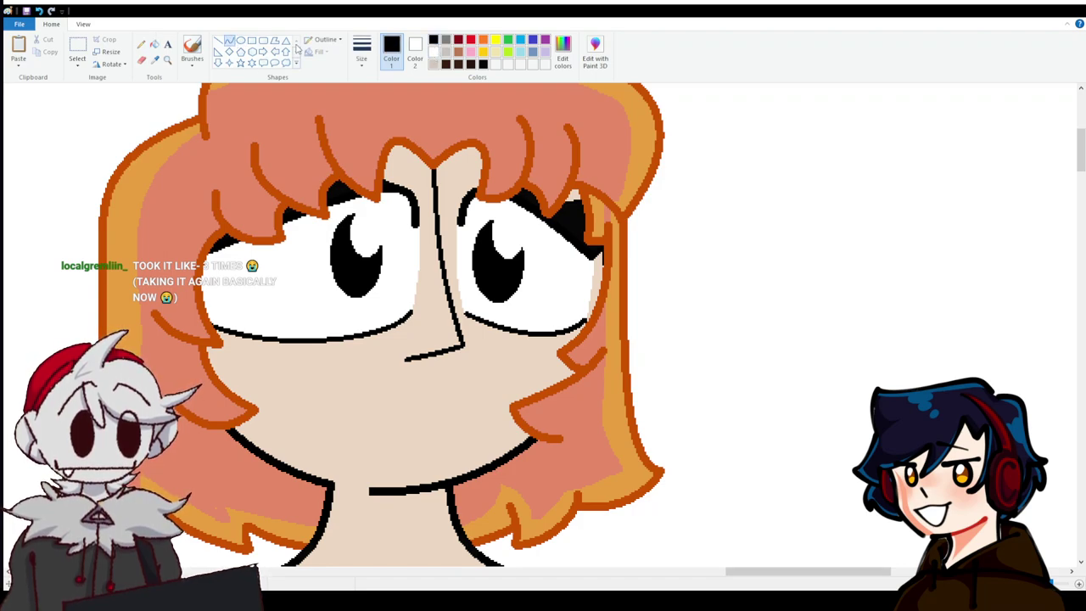
drag(291, 400, 488, 412)
mouse_move(390, 405)
mouse_down()
mouse_move(414, 399)
mouse_move(456, 414)
mouse_up()
click(453, 370)
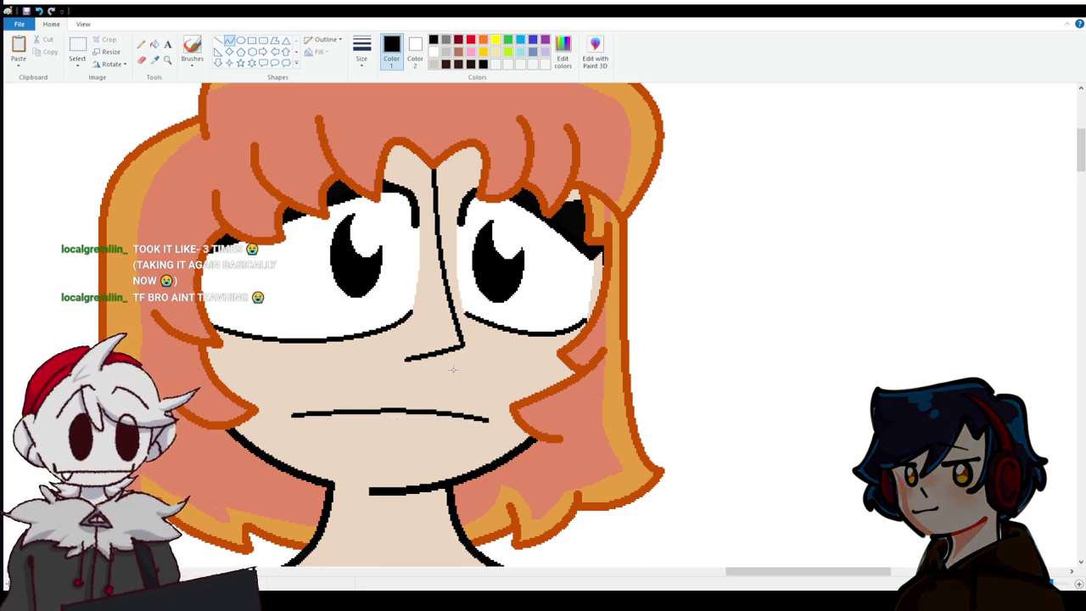
Sample the green of The Beetle reference's mask emblem as Color 1.
scroll(396, 417, down, 2)
scroll(727, 545, up, 1)
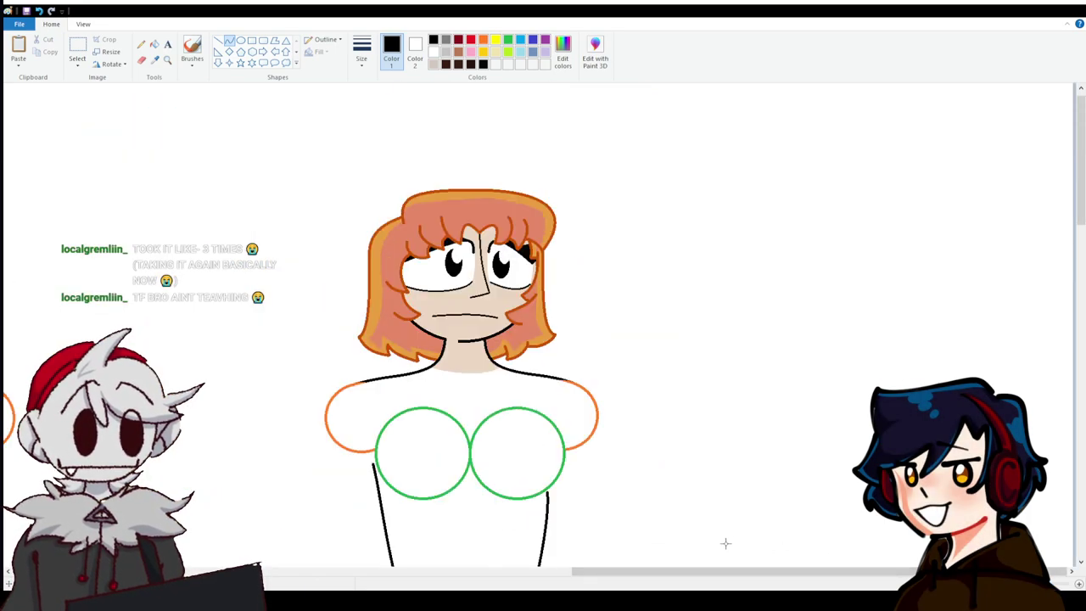
mouse_move(660, 578)
mouse_down()
mouse_move(383, 579)
mouse_move(221, 570)
mouse_move(178, 556)
mouse_move(468, 553)
mouse_move(105, 572)
mouse_up()
click(1079, 584)
click(1080, 584)
scroll(534, 560, down, 3)
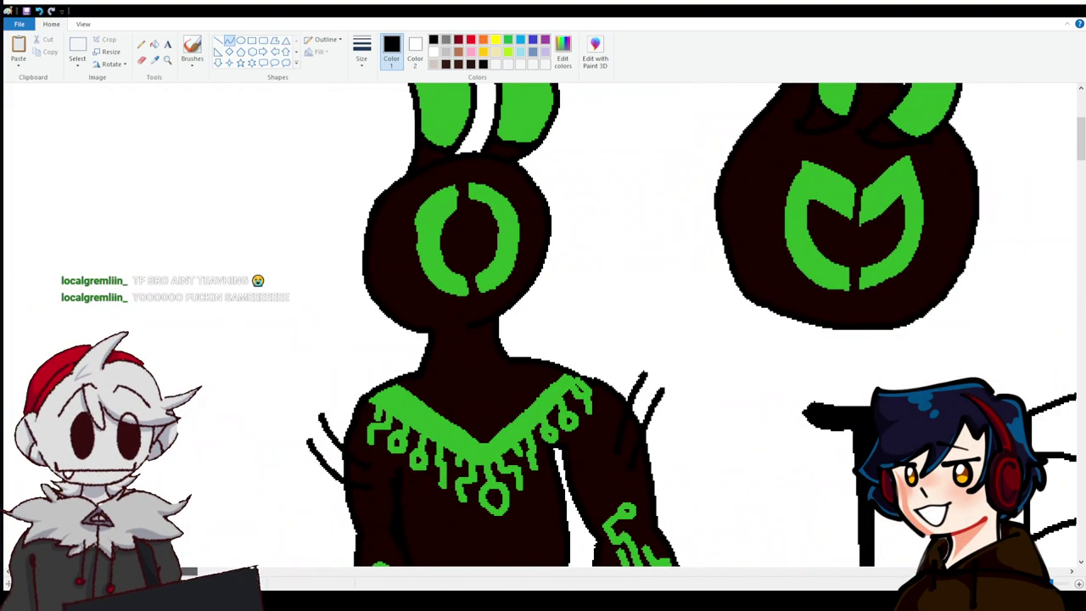
click(155, 62)
click(442, 207)
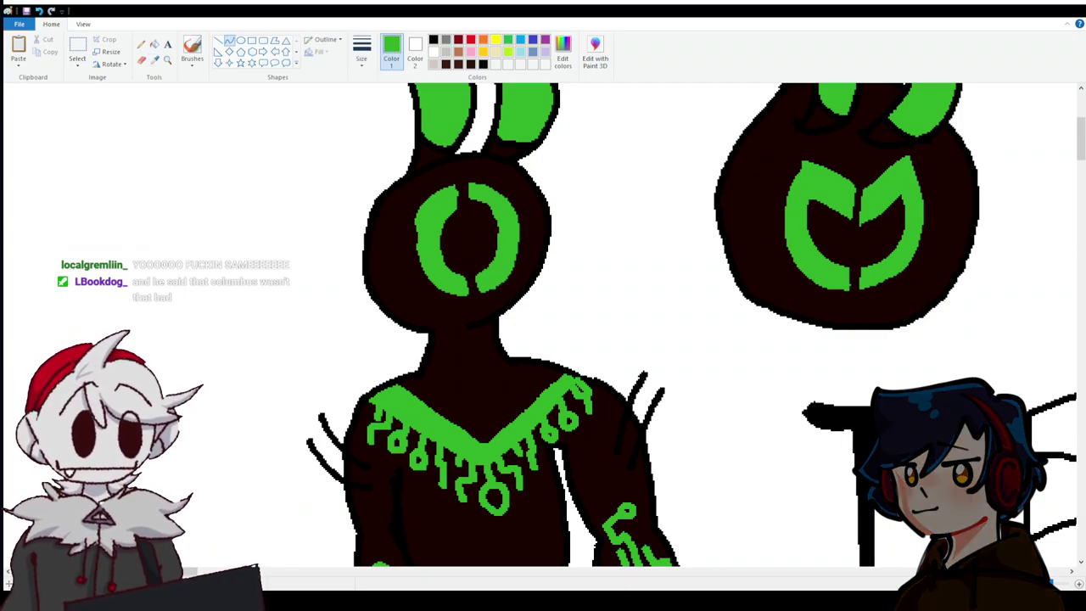
Draw a green circle outline around the crossing of the red guide lines on the blank head.
mouse_move(106, 571)
mouse_down()
mouse_move(528, 536)
mouse_move(515, 531)
mouse_up()
click(241, 40)
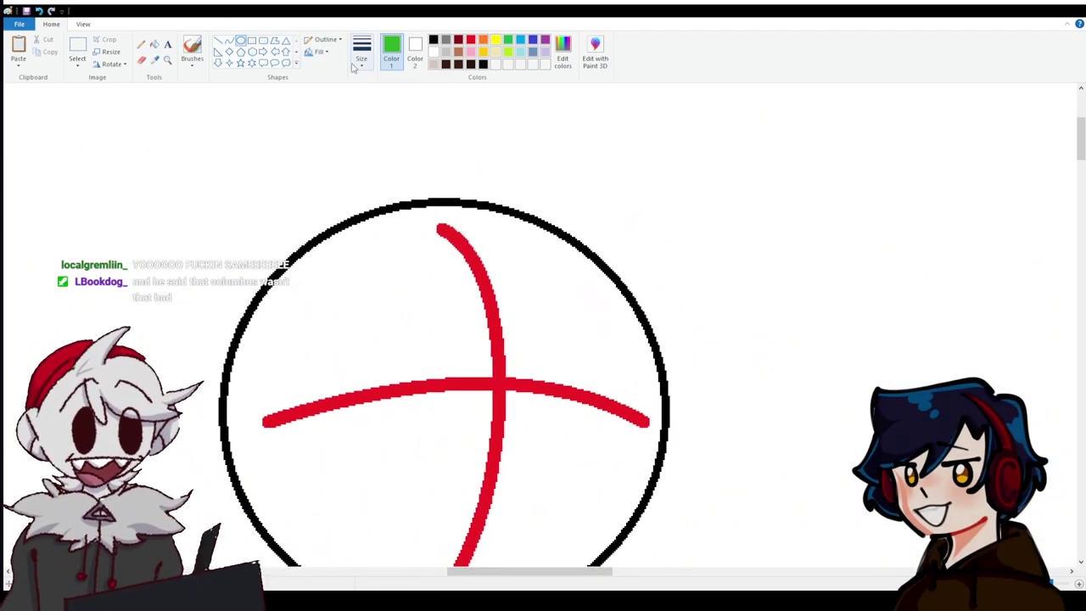
drag(350, 309, 582, 546)
drag(537, 465, 559, 428)
drag(607, 384, 574, 390)
click(302, 346)
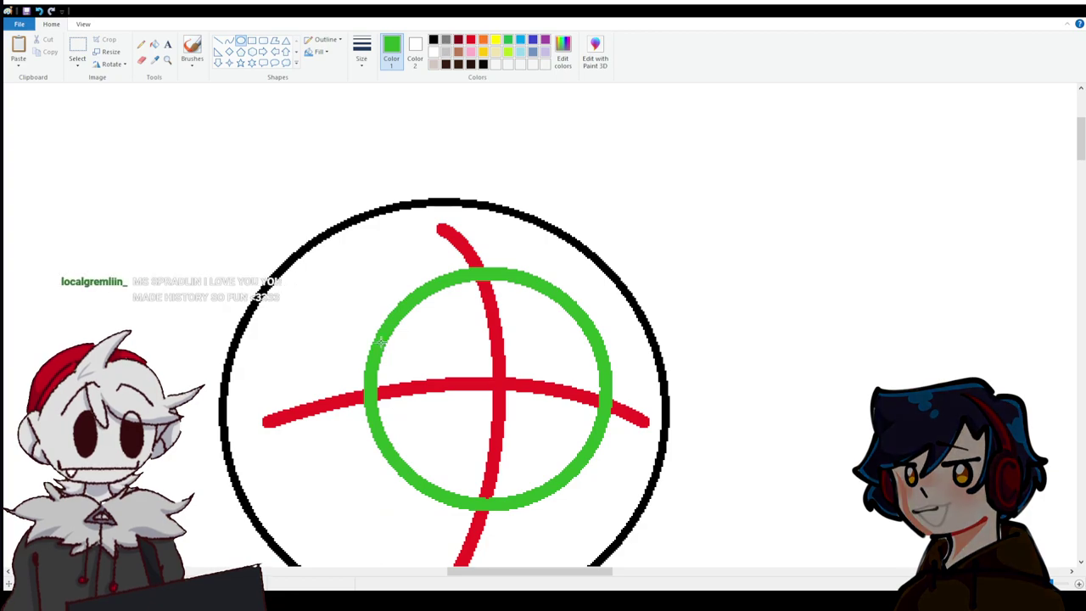
Draw a second green circle just inside the first and adjust its size until both merge into one thick ring.
drag(414, 314, 591, 487)
drag(404, 304, 382, 286)
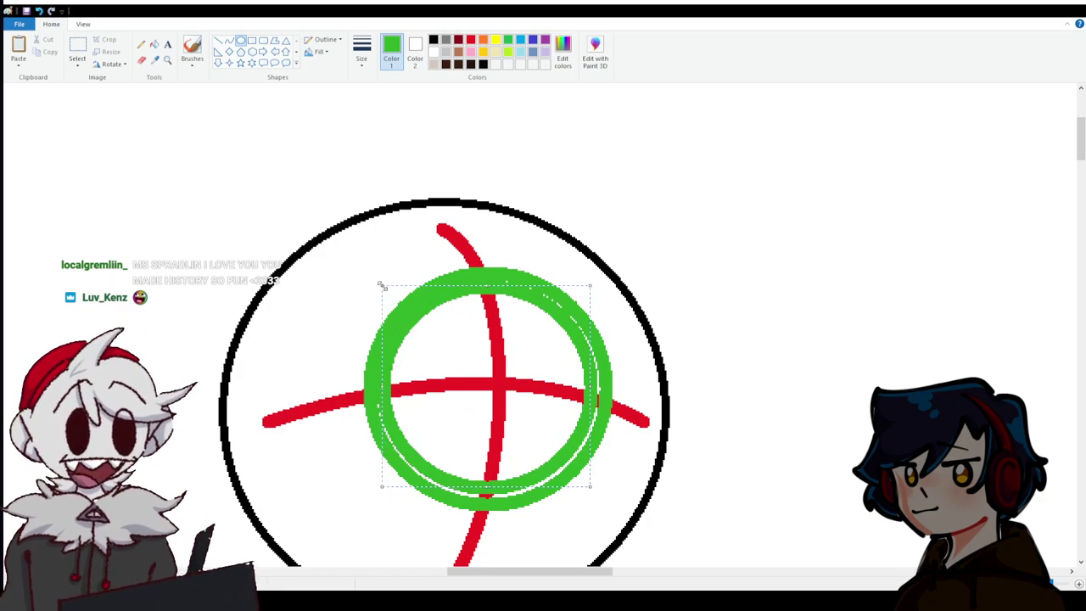
drag(590, 386, 593, 387)
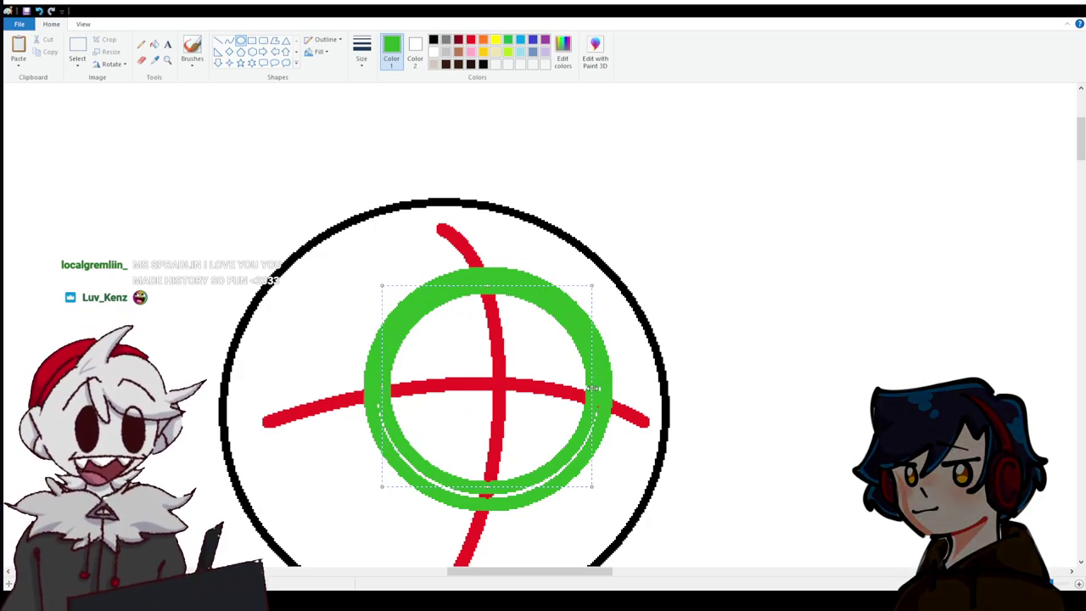
drag(492, 487, 488, 490)
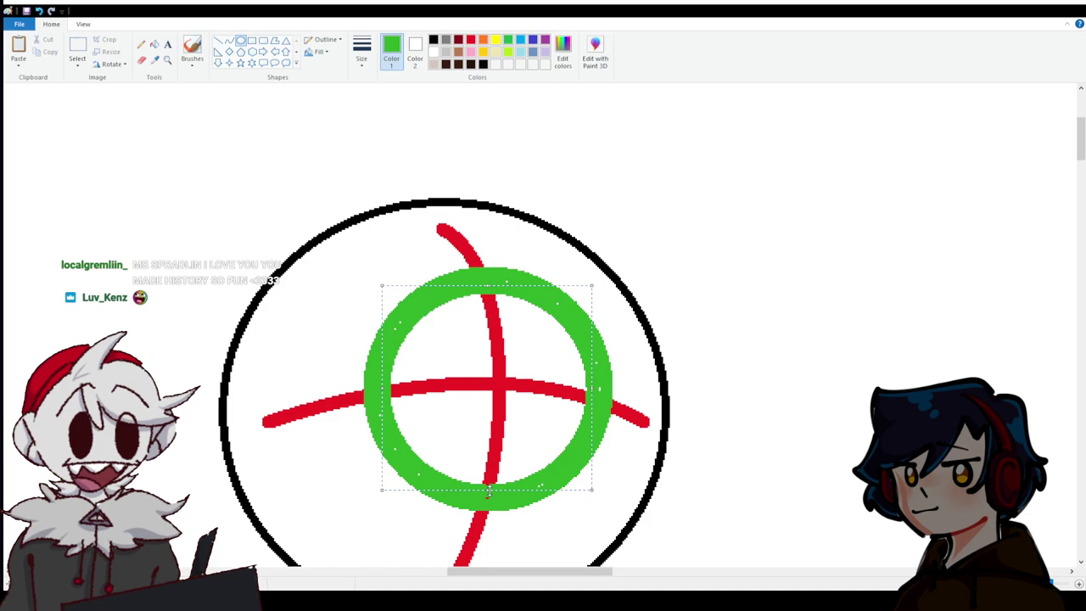
drag(529, 375, 527, 375)
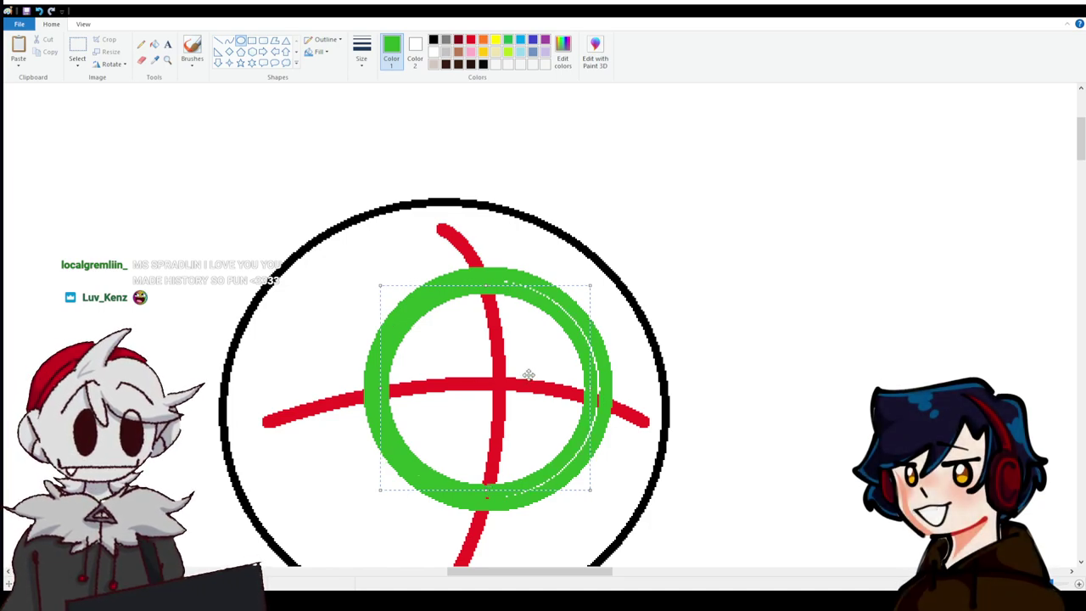
drag(592, 389, 593, 393)
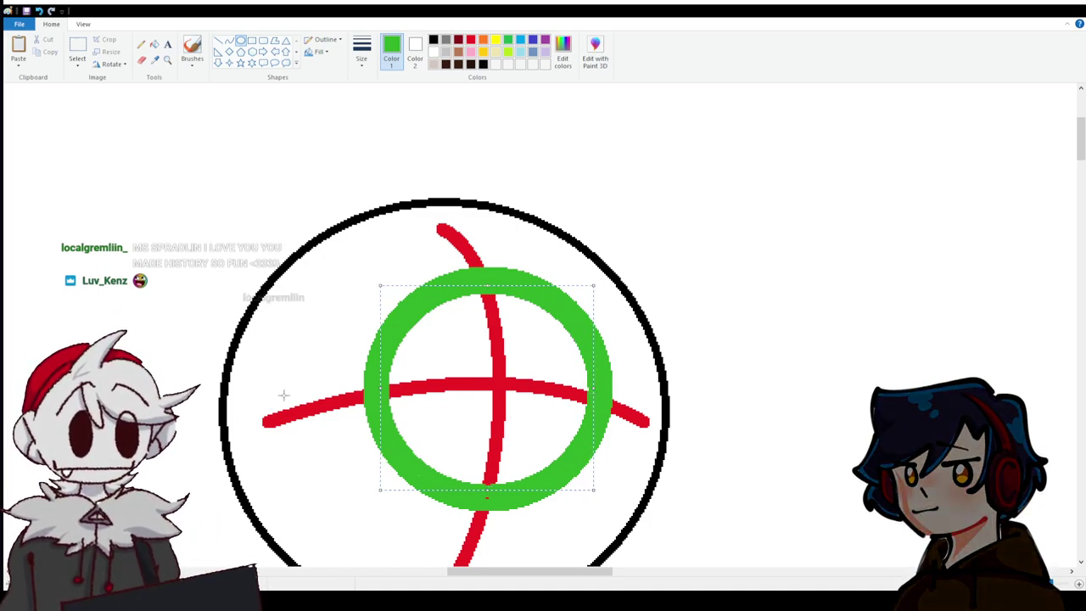
click(253, 377)
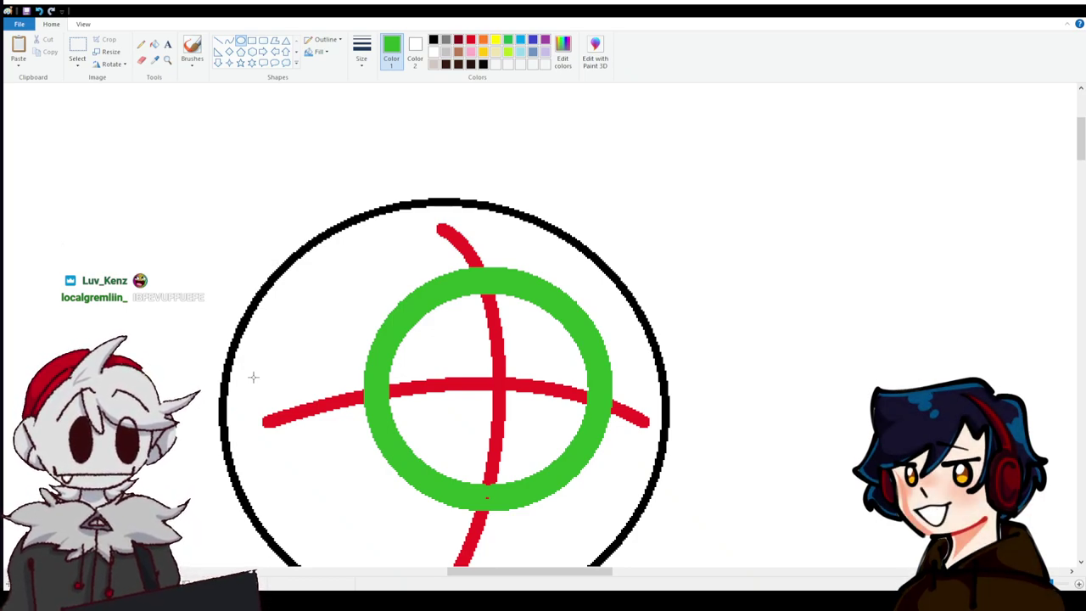
scroll(436, 311, down, 3)
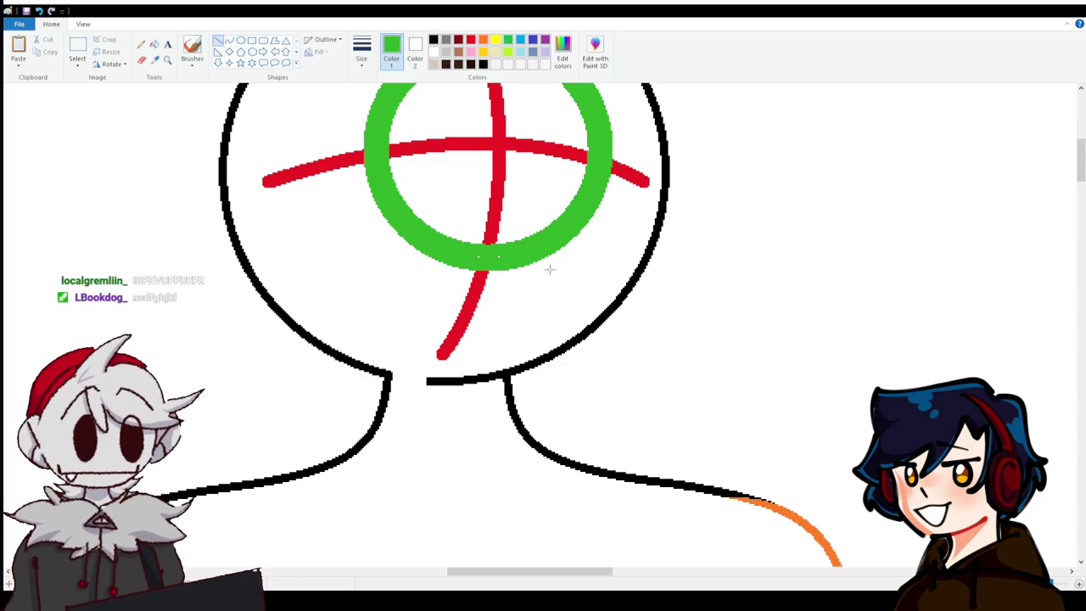
scroll(574, 193, up, 3)
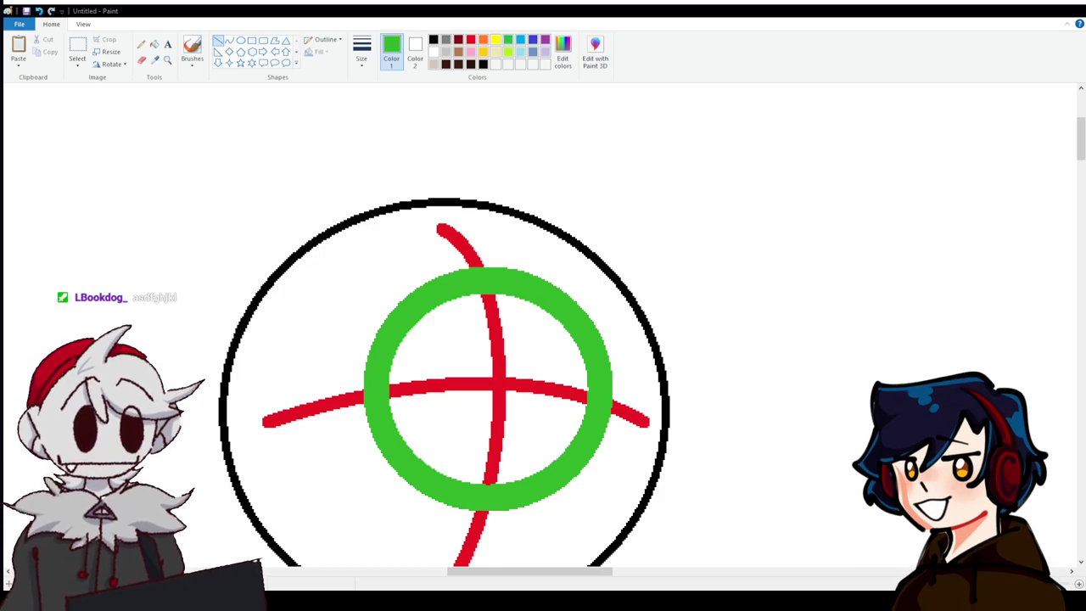
scroll(444, 382, up, 3)
scroll(444, 382, down, 3)
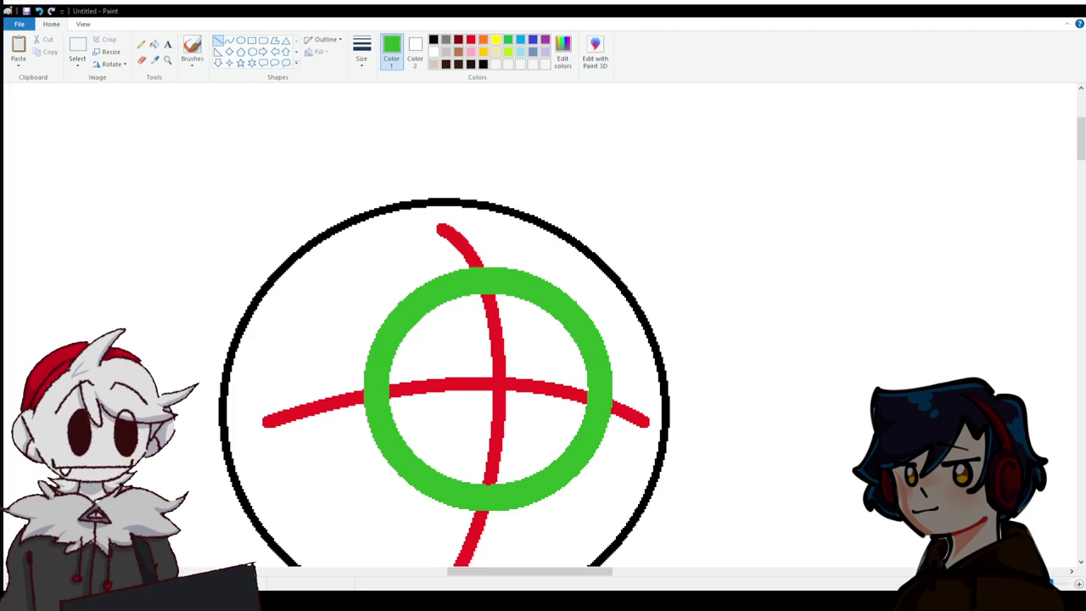
Outline the right antenna in purple with two curves that rise from the head's upper right and meet at a tip.
scroll(445, 382, up, 3)
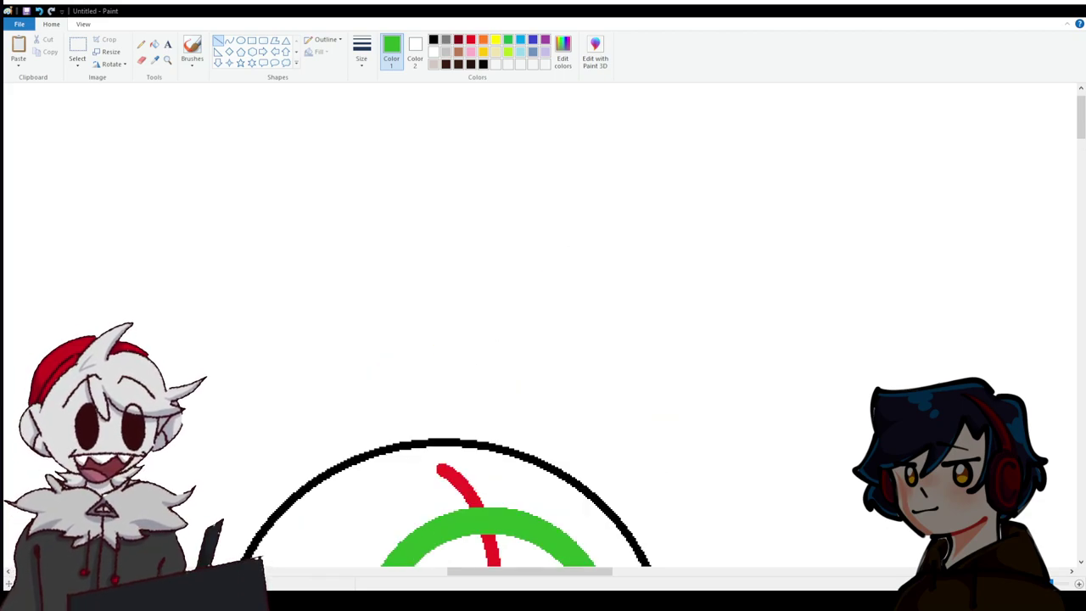
click(227, 44)
click(360, 59)
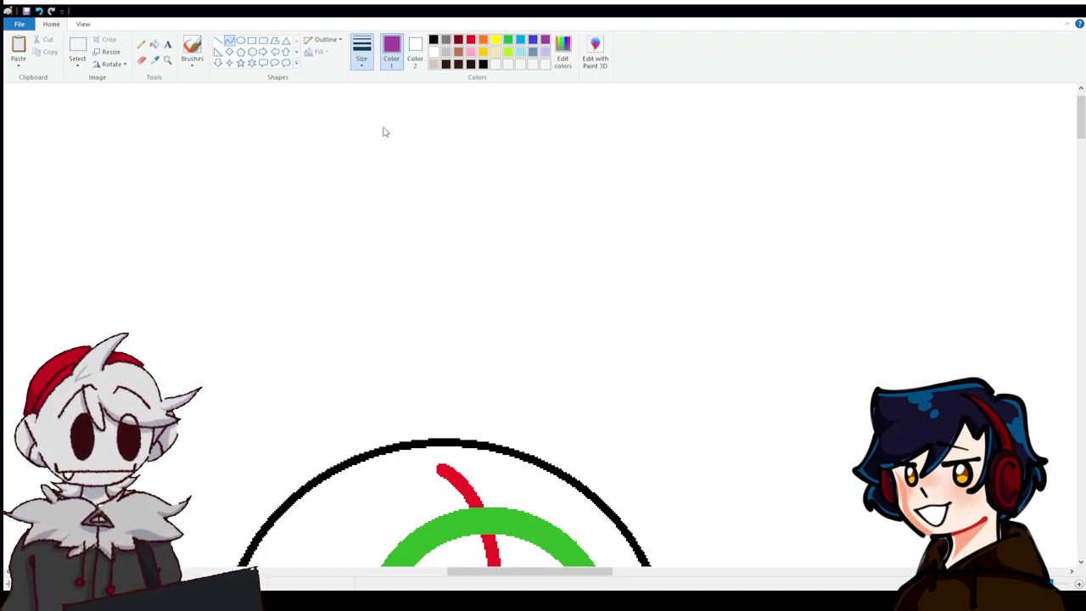
mouse_move(344, 496)
mouse_down()
mouse_move(465, 237)
mouse_move(628, 219)
mouse_move(575, 322)
mouse_move(446, 476)
mouse_move(585, 376)
mouse_move(498, 345)
mouse_move(516, 346)
mouse_up()
drag(591, 204, 528, 236)
drag(468, 313, 675, 281)
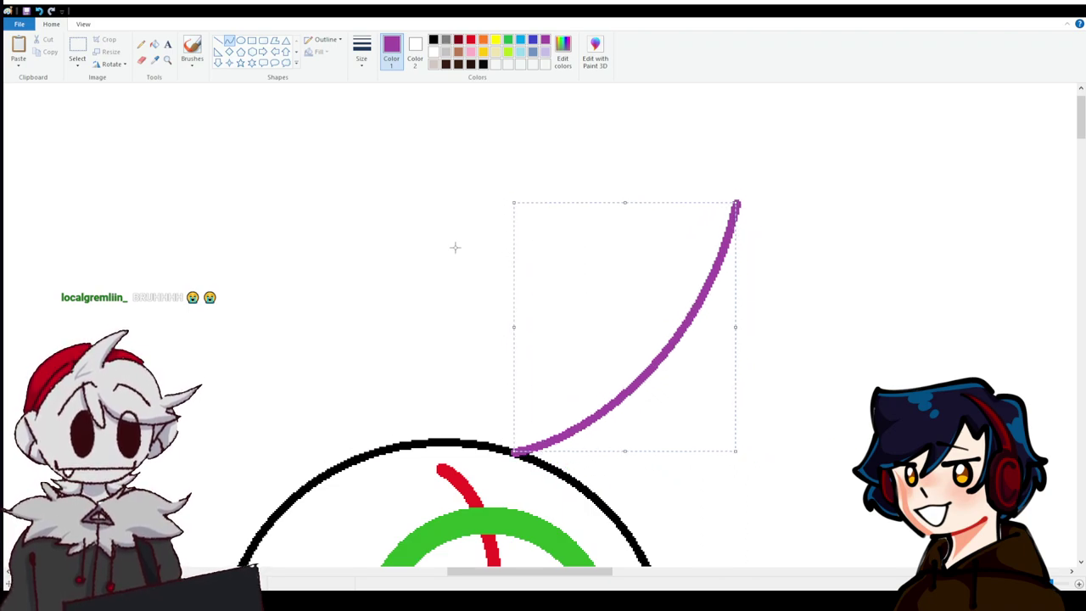
scroll(574, 198, down, 3)
scroll(759, 105, up, 3)
drag(738, 202, 860, 553)
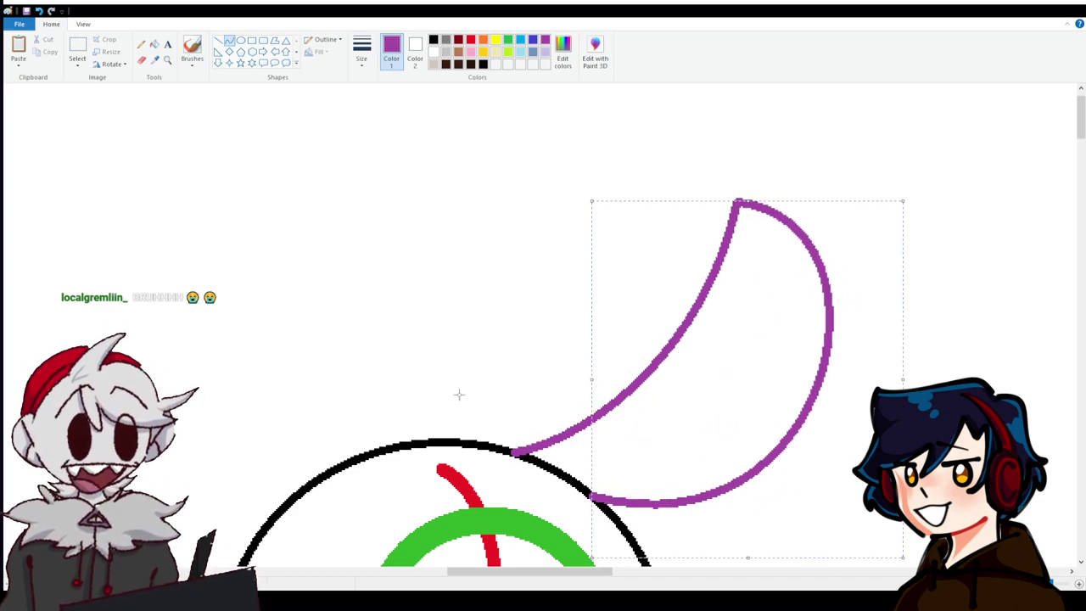
scroll(332, 279, down, 6)
scroll(323, 271, up, 3)
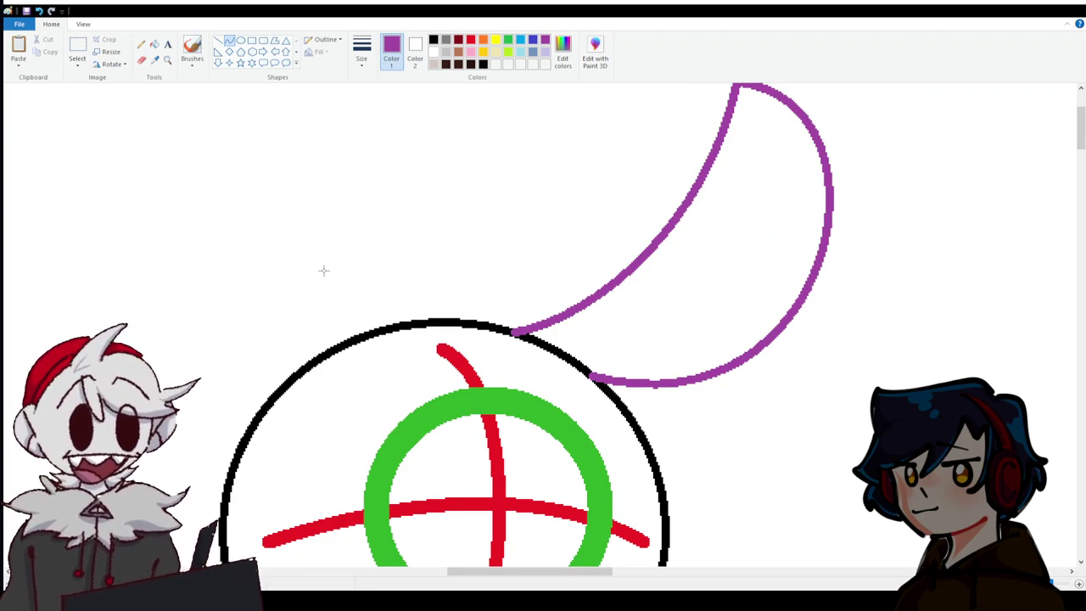
Outline the left antenna with two purple curves that rise from the top of the head and meet at a tip.
scroll(324, 271, up, 3)
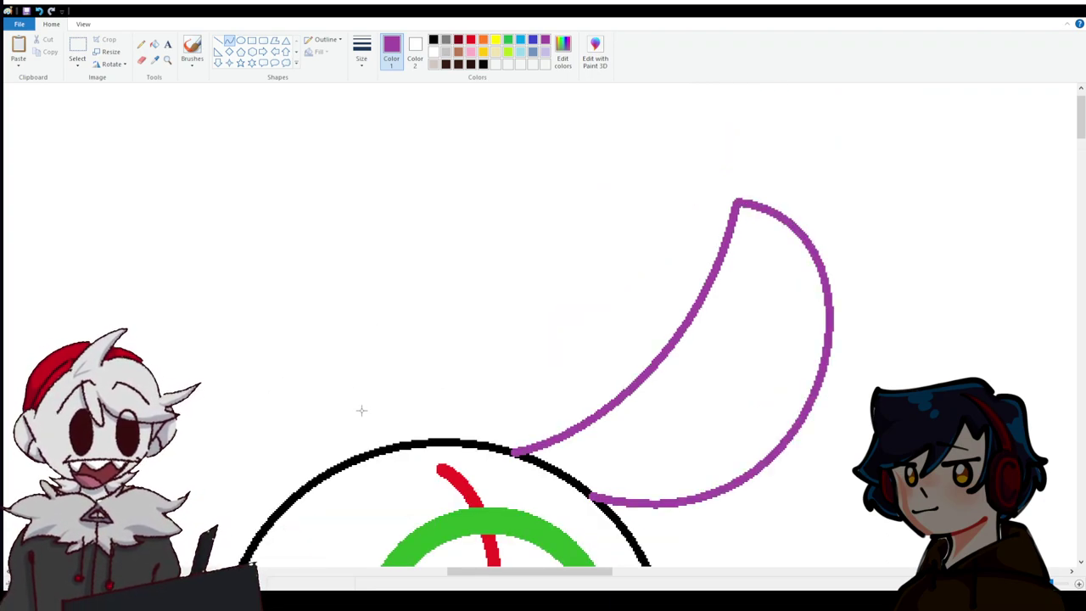
drag(347, 463, 460, 170)
drag(486, 207, 497, 238)
click(313, 192)
drag(461, 168, 485, 444)
drag(548, 267, 578, 387)
Draw a thinner purple curve across the base of each antenna to separate its tip section from the head.
scroll(363, 311, down, 4)
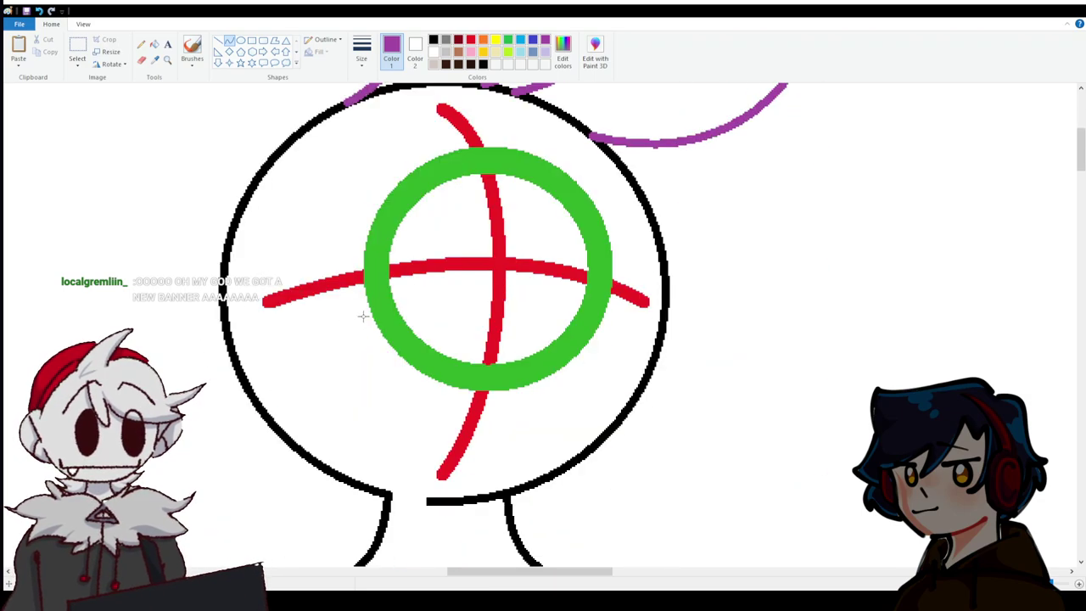
scroll(363, 311, up, 3)
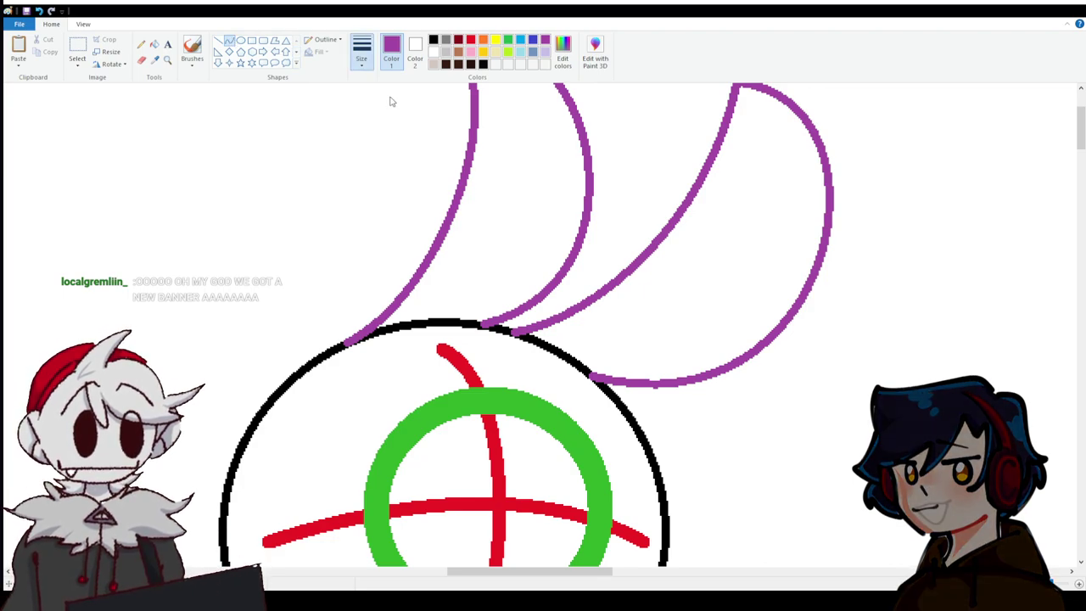
mouse_move(593, 302)
mouse_down()
mouse_move(644, 381)
mouse_move(598, 360)
mouse_move(585, 371)
mouse_up()
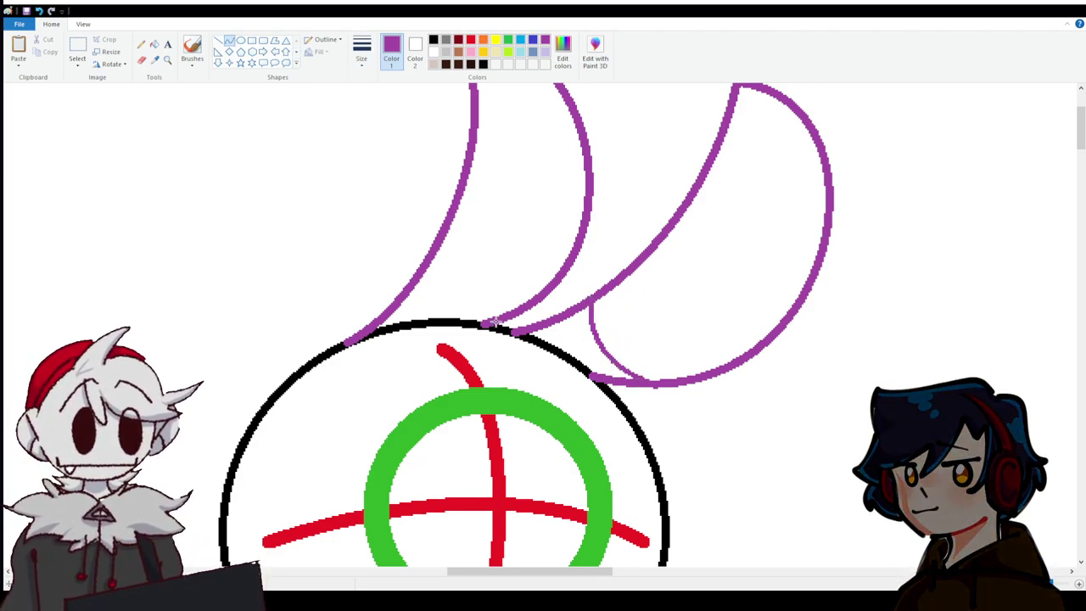
drag(494, 320, 429, 268)
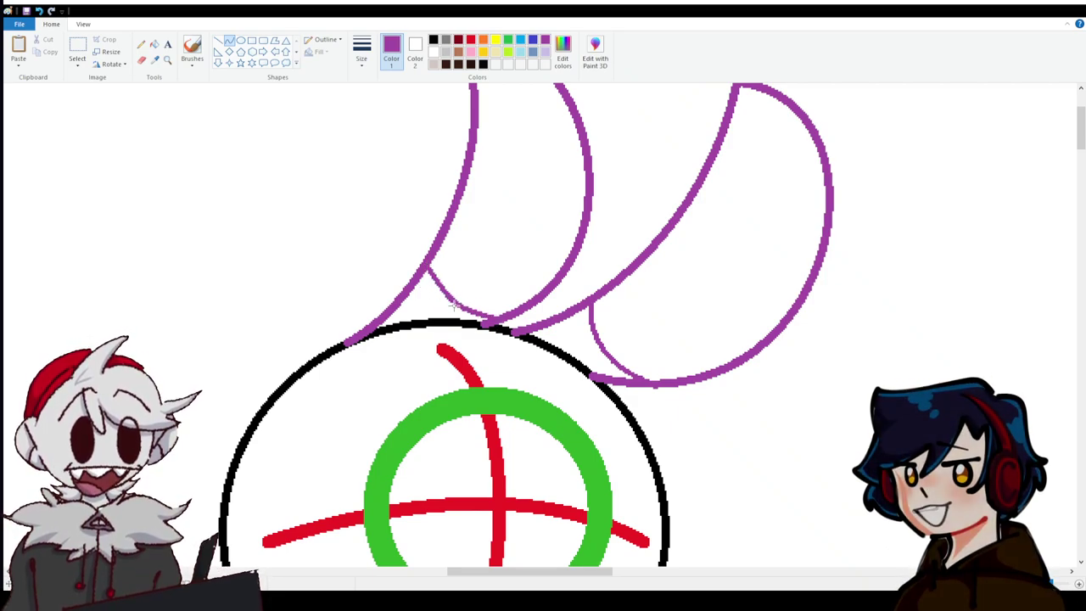
drag(453, 304, 418, 288)
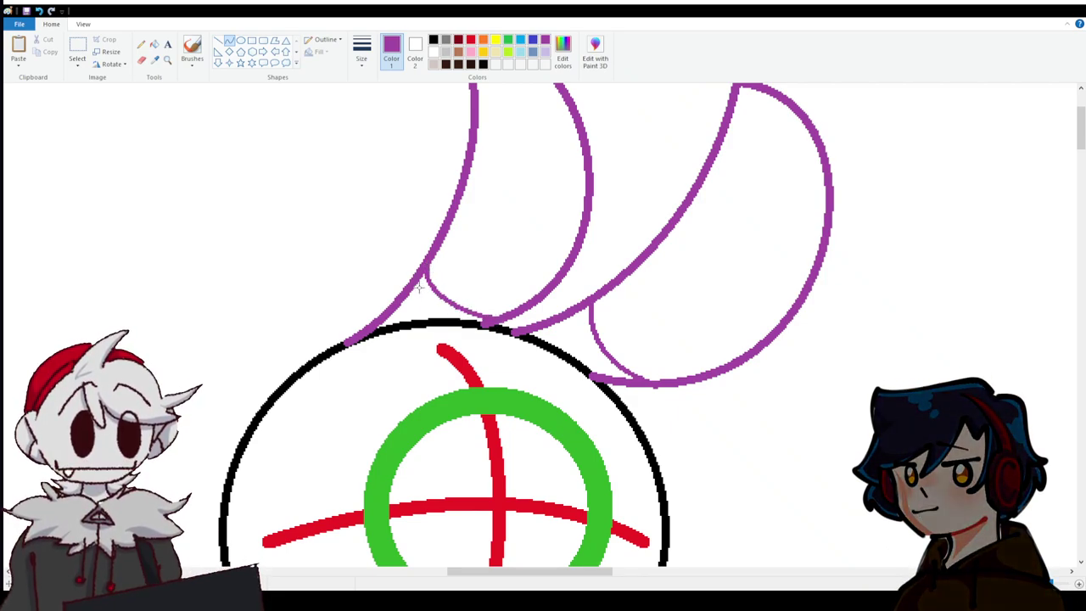
Sample the face ring's green as Color 2 and fill the upper sections of both antennae with it.
click(154, 60)
right_click(460, 396)
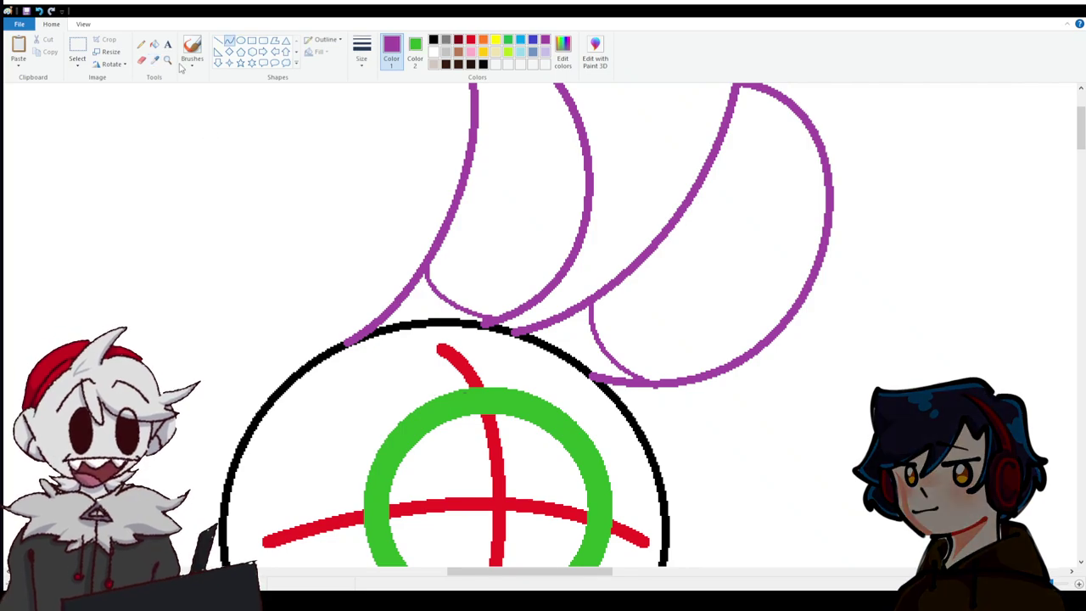
click(155, 46)
right_click(512, 223)
right_click(722, 298)
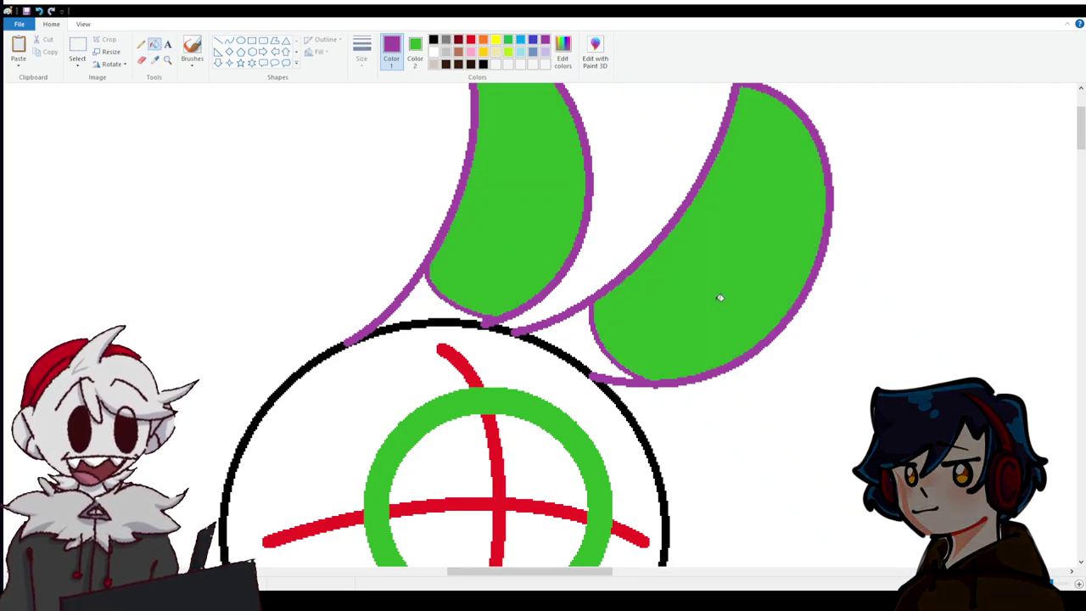
Recolour the purple outlines of both antennae black.
scroll(619, 348, down, 3)
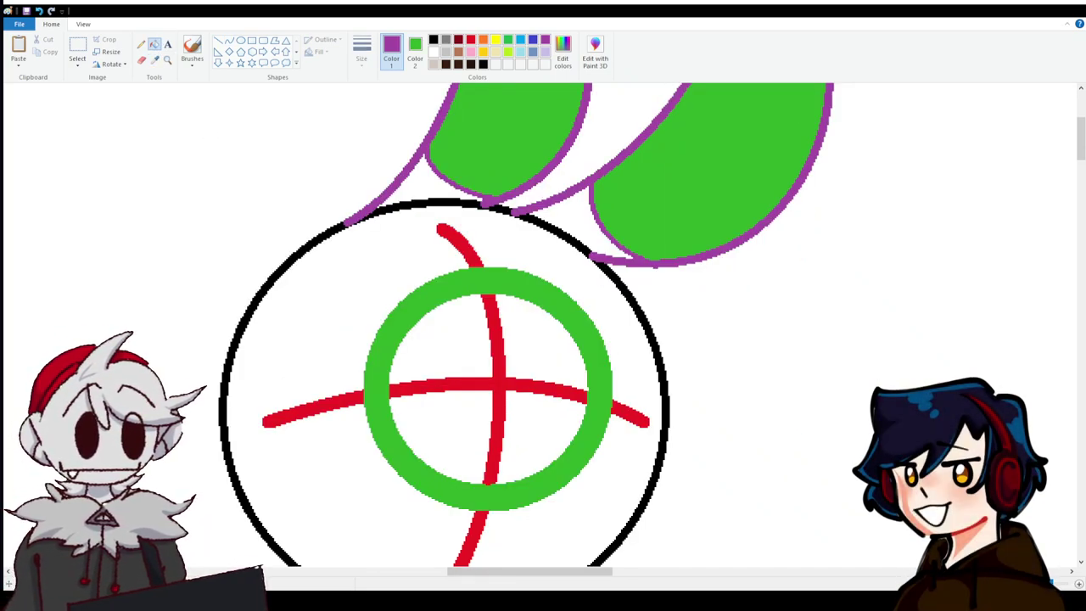
ctrl+scroll(580, 397, down, 5)
scroll(580, 398, up, 1)
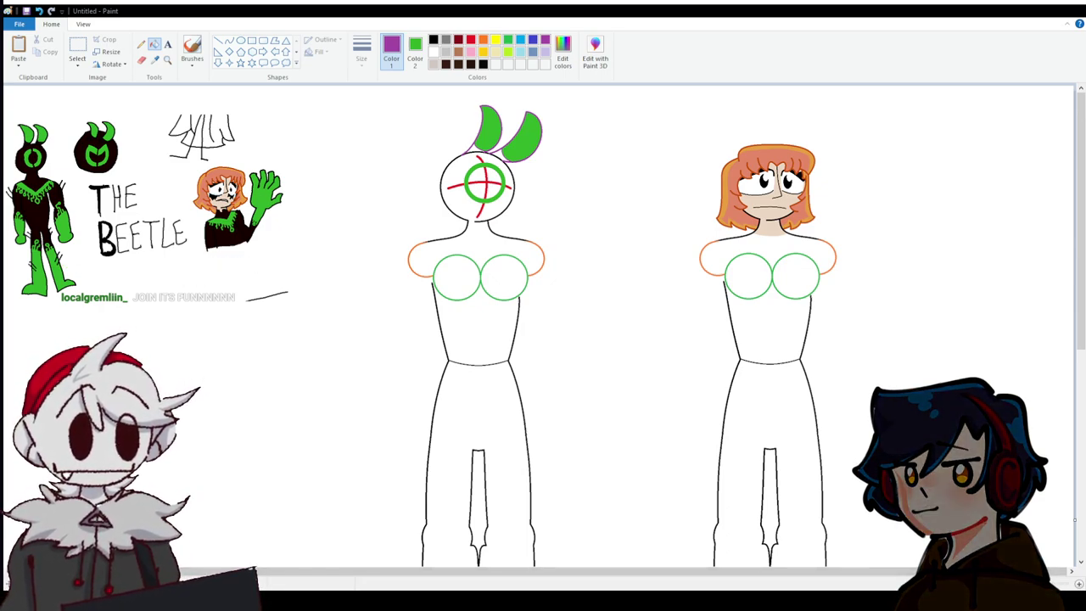
click(1079, 584)
click(1078, 584)
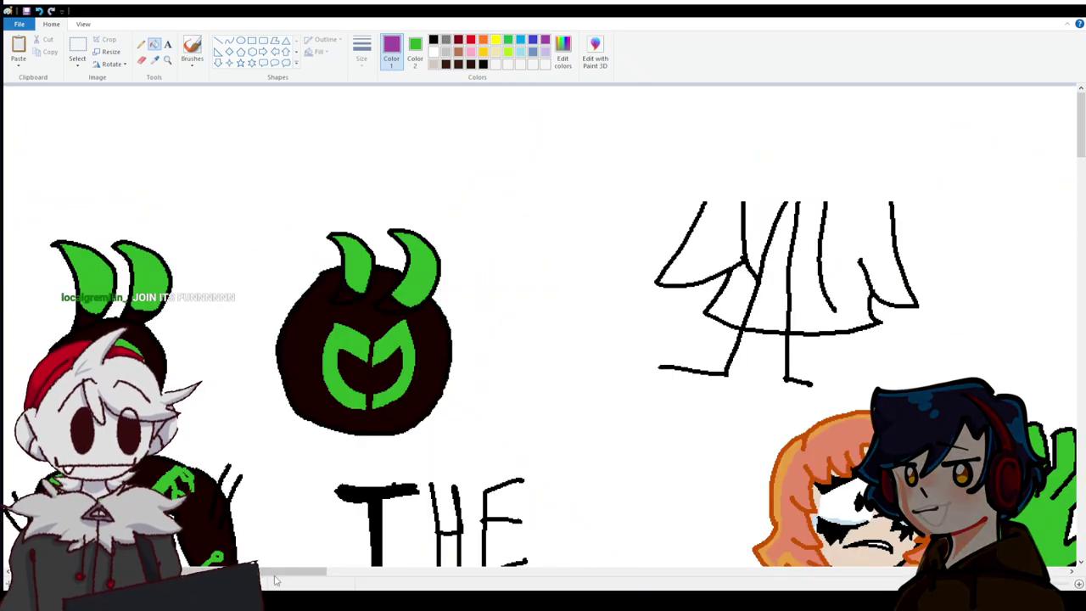
mouse_move(242, 571)
mouse_down()
mouse_move(633, 572)
mouse_move(585, 572)
mouse_up()
scroll(534, 501, down, 3)
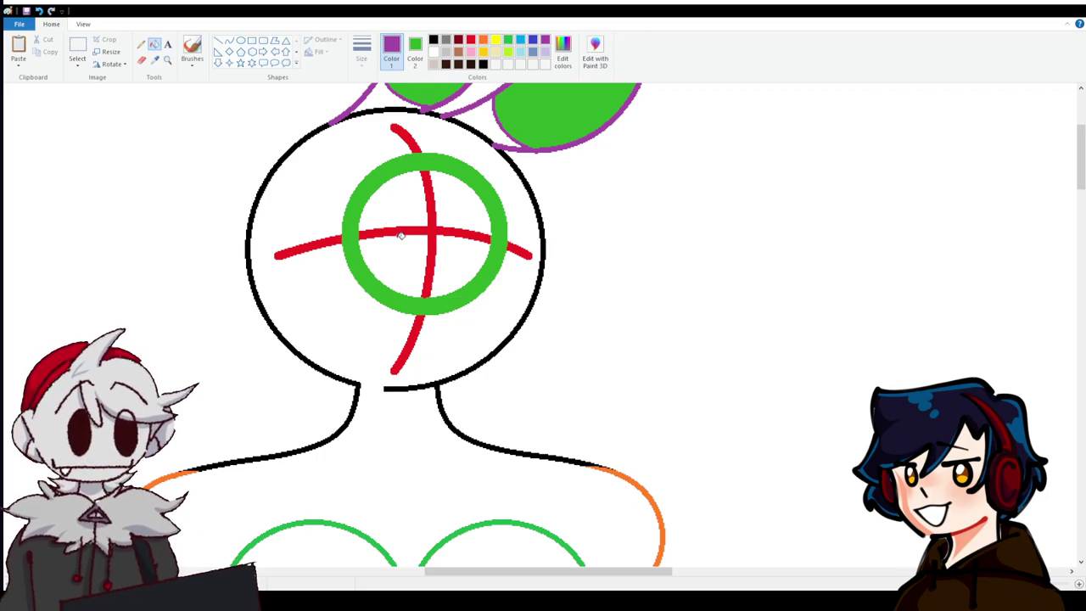
scroll(402, 236, up, 5)
click(434, 40)
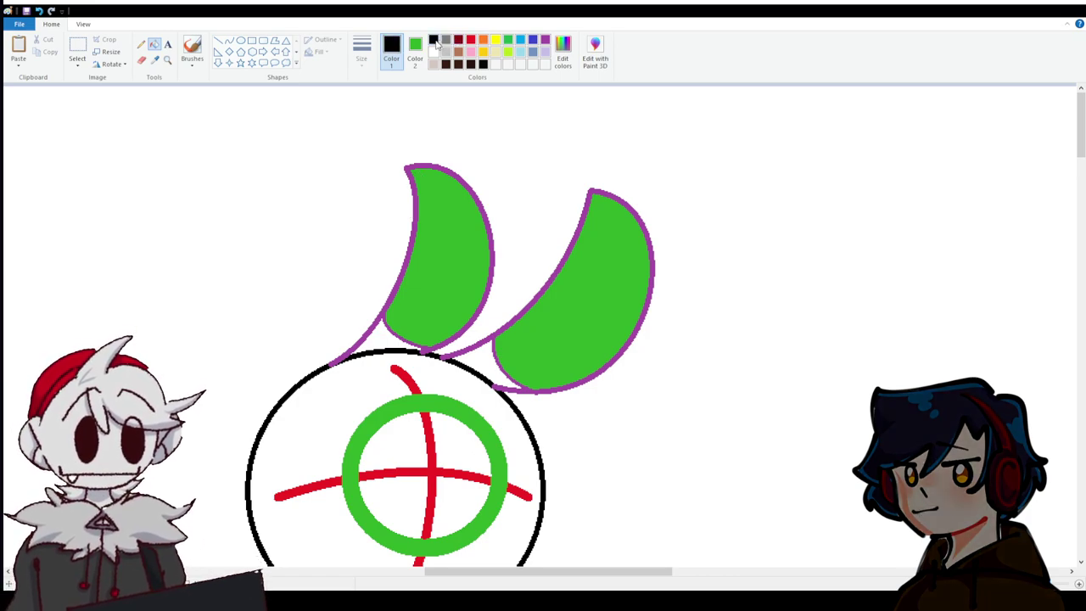
click(431, 349)
click(493, 336)
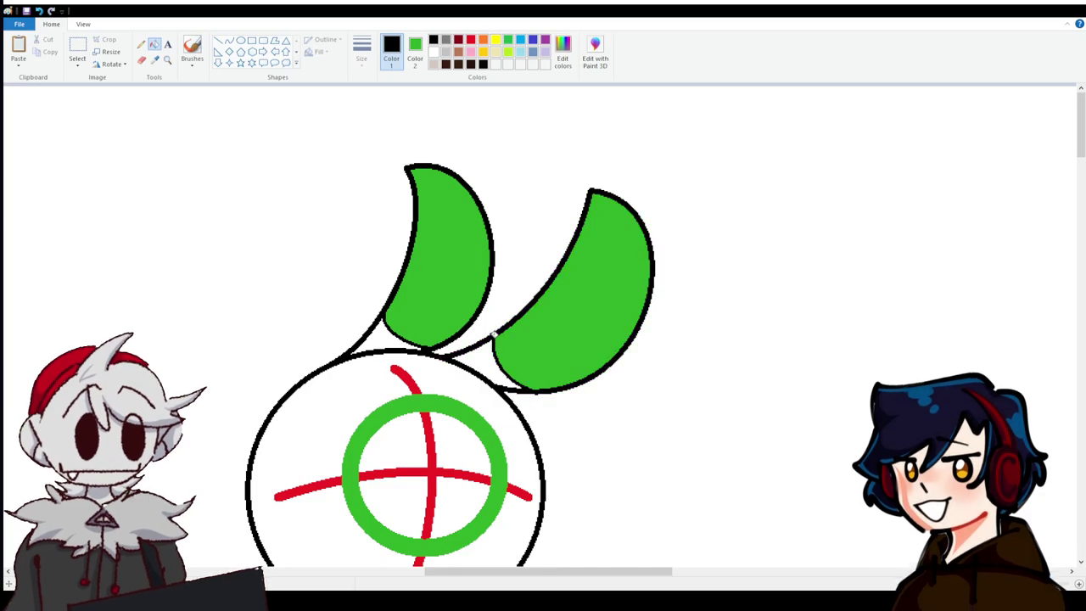
Sample the head's white as Color 2 and fill over all the red guide line segments on the masked head.
scroll(465, 349, down, 5)
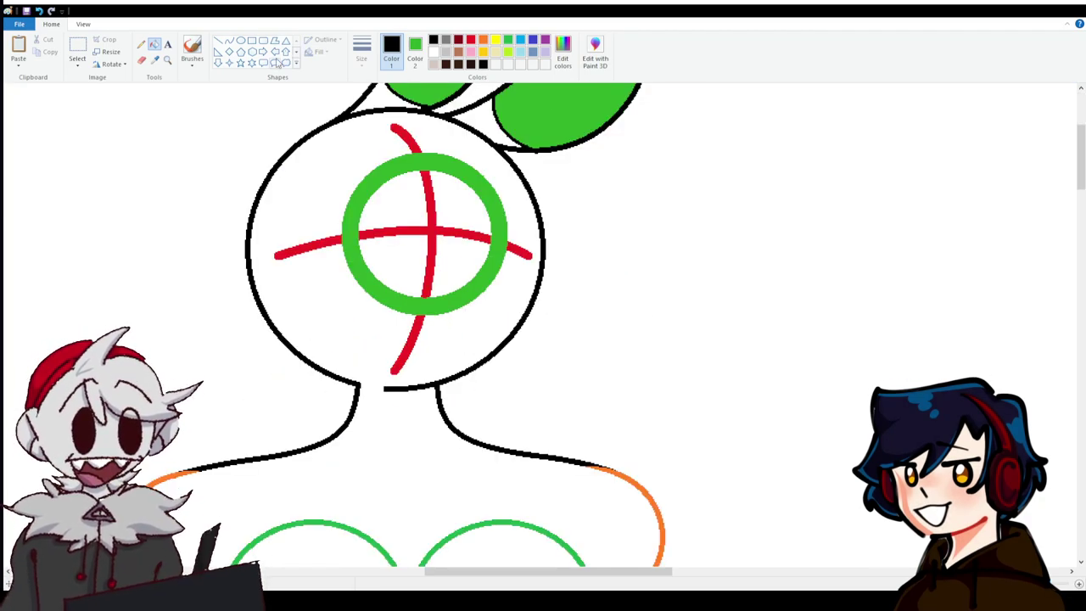
click(471, 40)
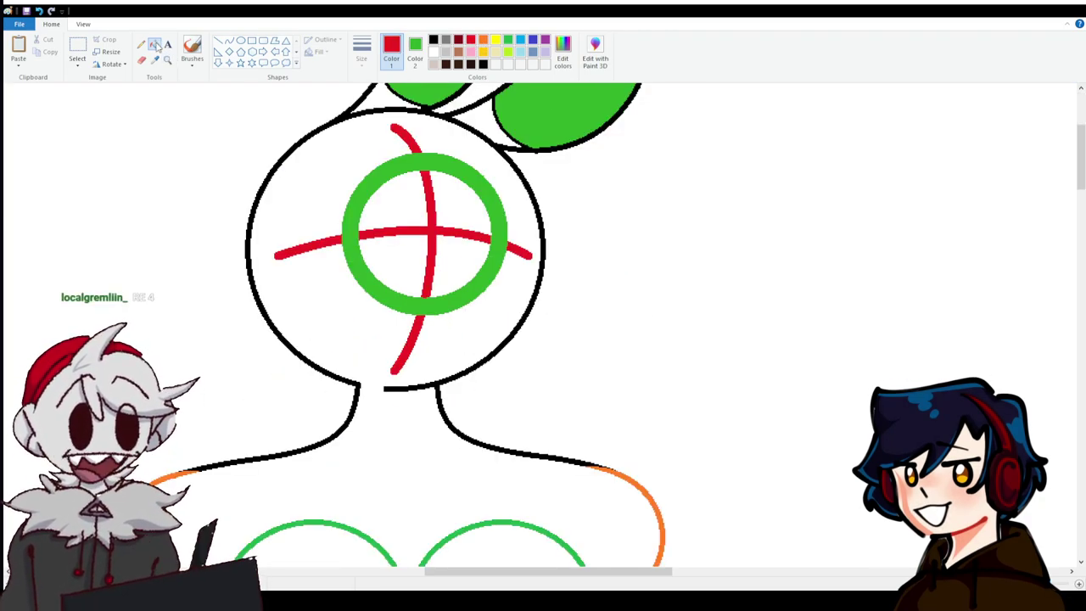
click(153, 60)
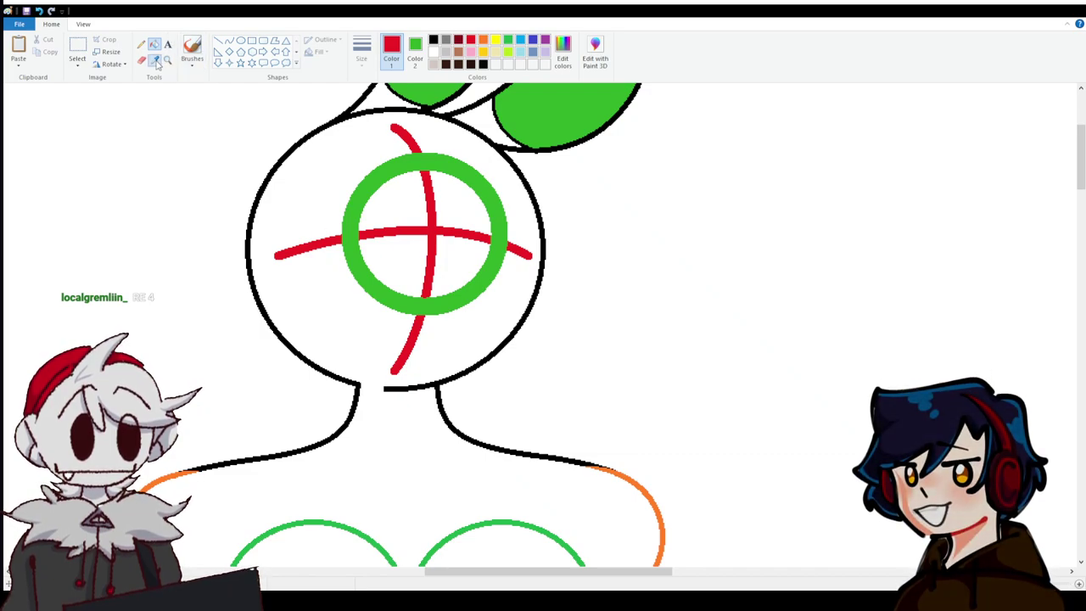
right_click(302, 240)
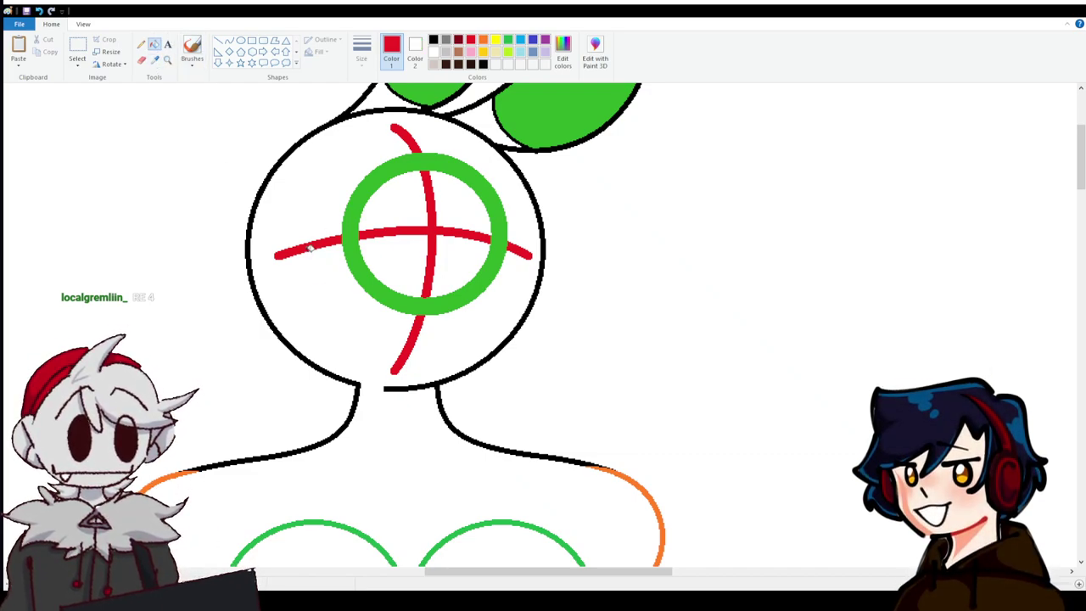
right_click(432, 226)
right_click(315, 243)
right_click(416, 139)
right_click(517, 247)
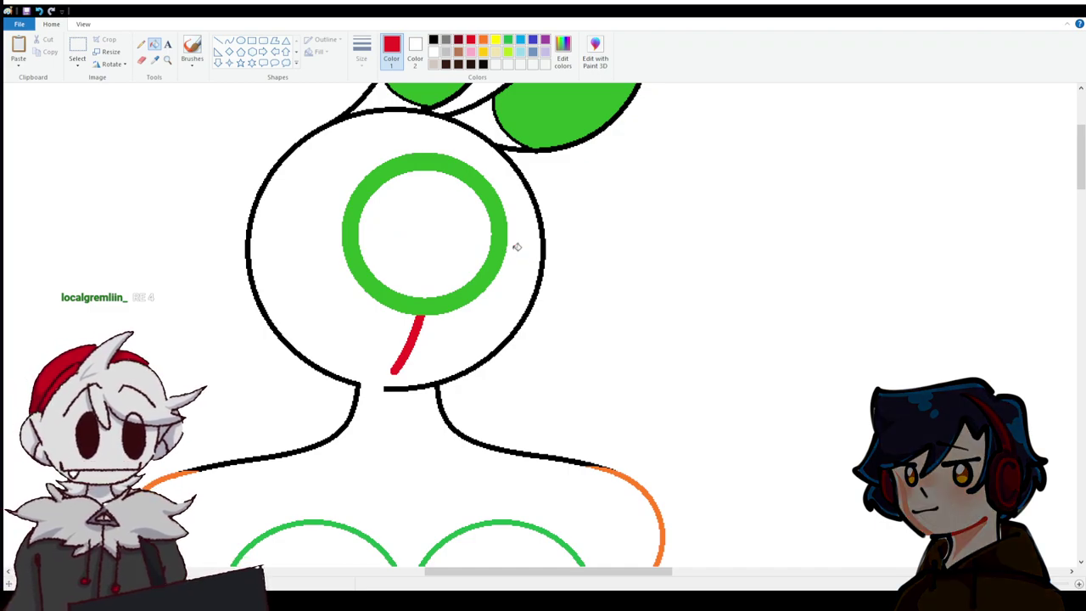
right_click(413, 342)
Sample the dark brown of the Beetle reference's head as Color 2 and get the Eraser ready at the new head.
scroll(413, 342, up, 2)
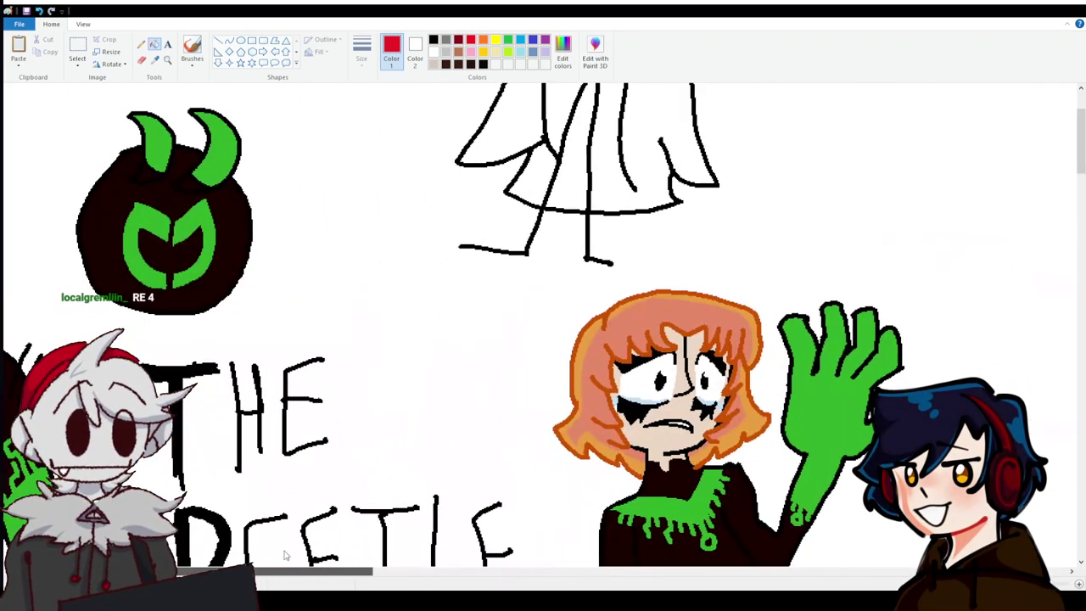
drag(284, 552, 181, 543)
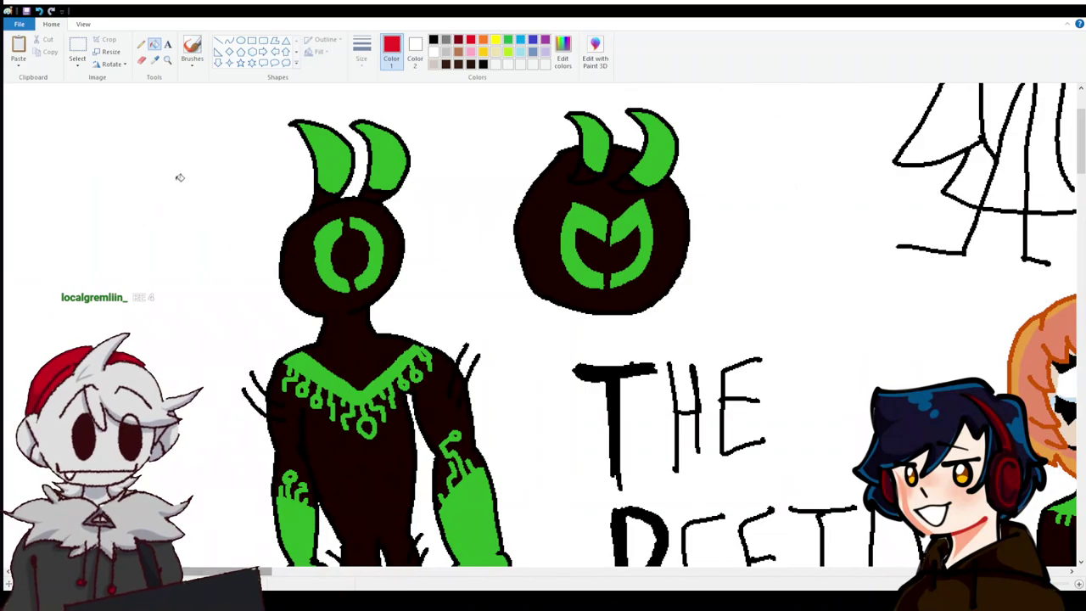
click(155, 59)
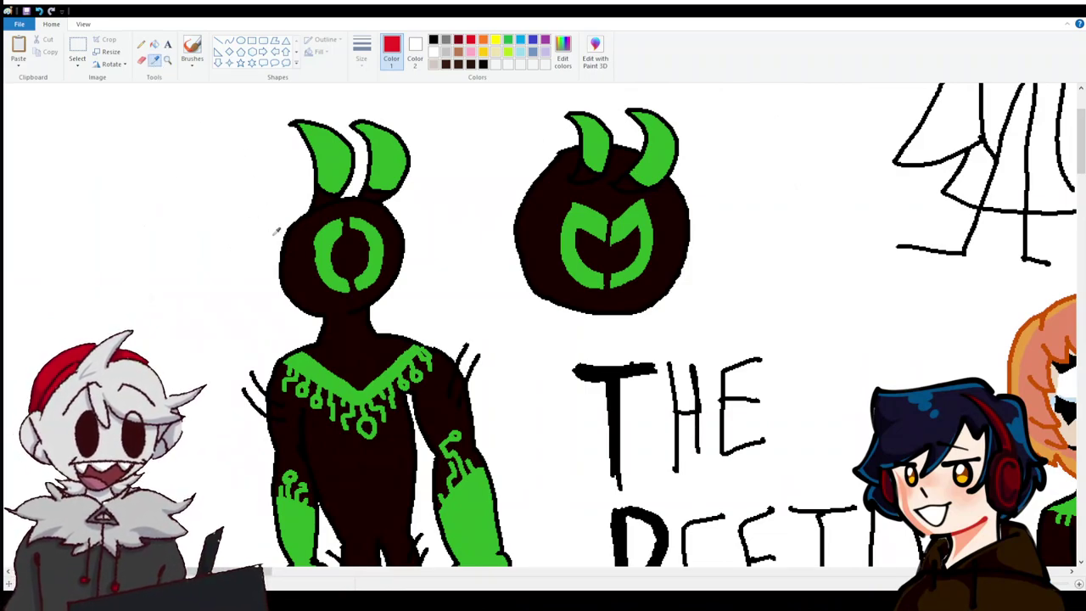
right_click(304, 255)
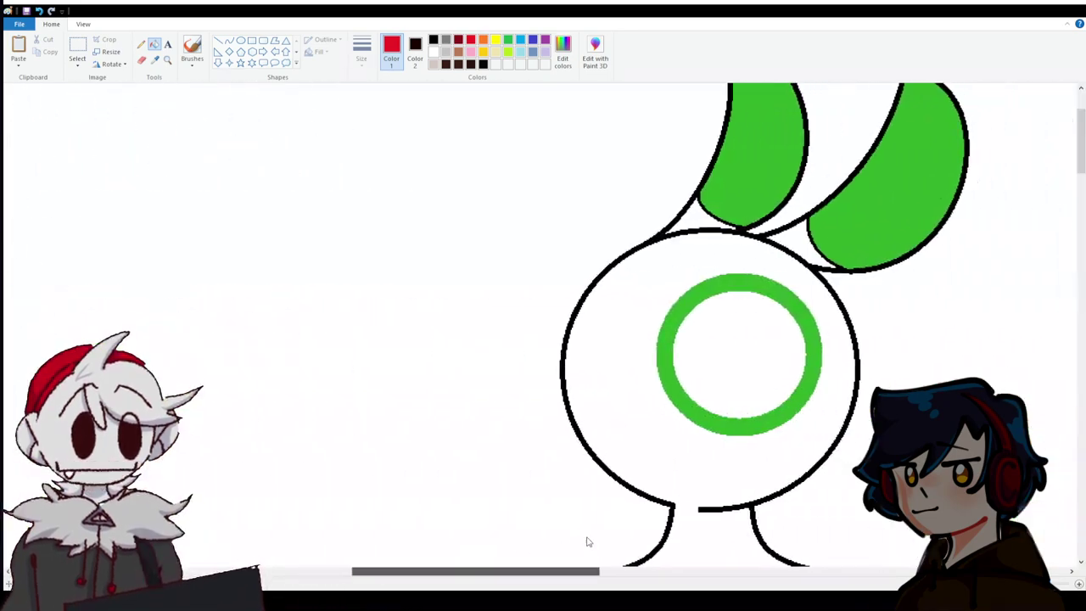
scroll(587, 542, right, 5)
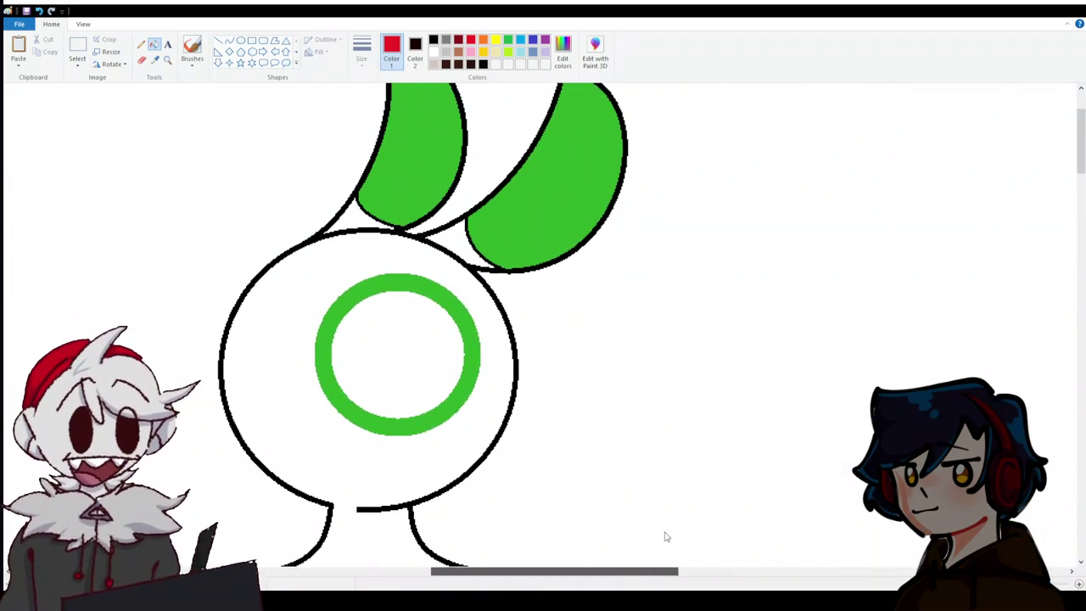
click(142, 60)
mouse_move(391, 287)
mouse_down()
mouse_move(406, 292)
mouse_move(392, 276)
mouse_up()
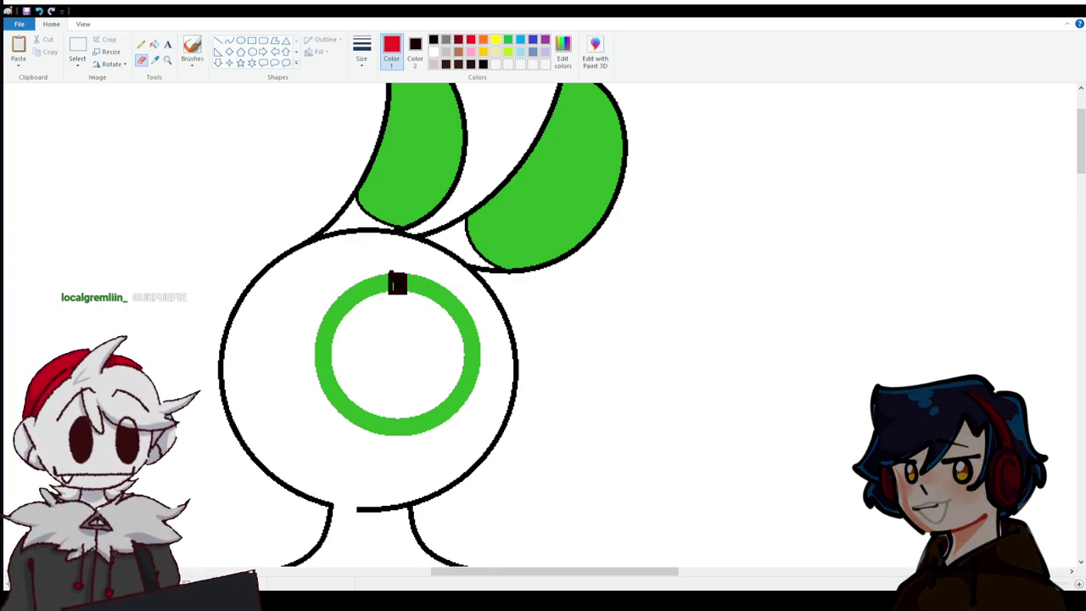
drag(397, 285, 392, 338)
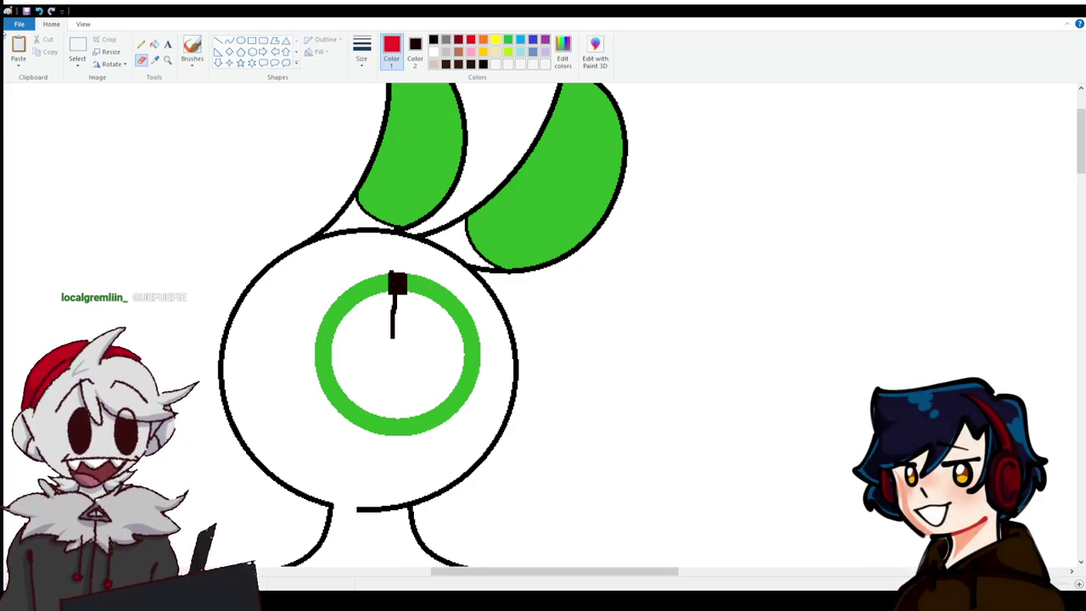
click(40, 11)
click(40, 11)
click(51, 11)
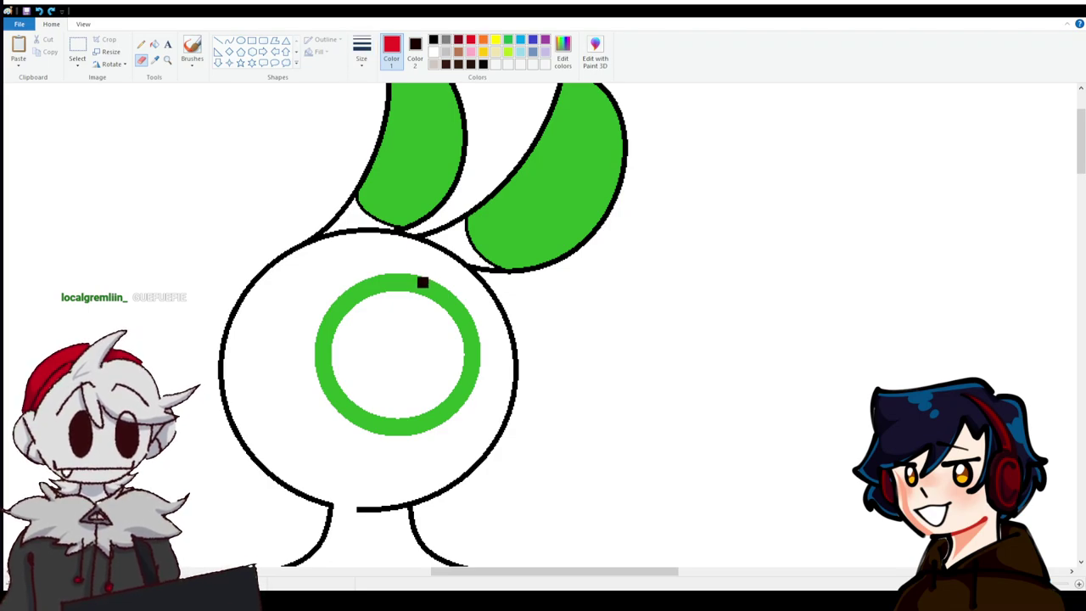
Split the green ring with a dark brown vertical stroke, and fill the ring's interior and the surrounding head with the same brown.
drag(399, 287, 396, 452)
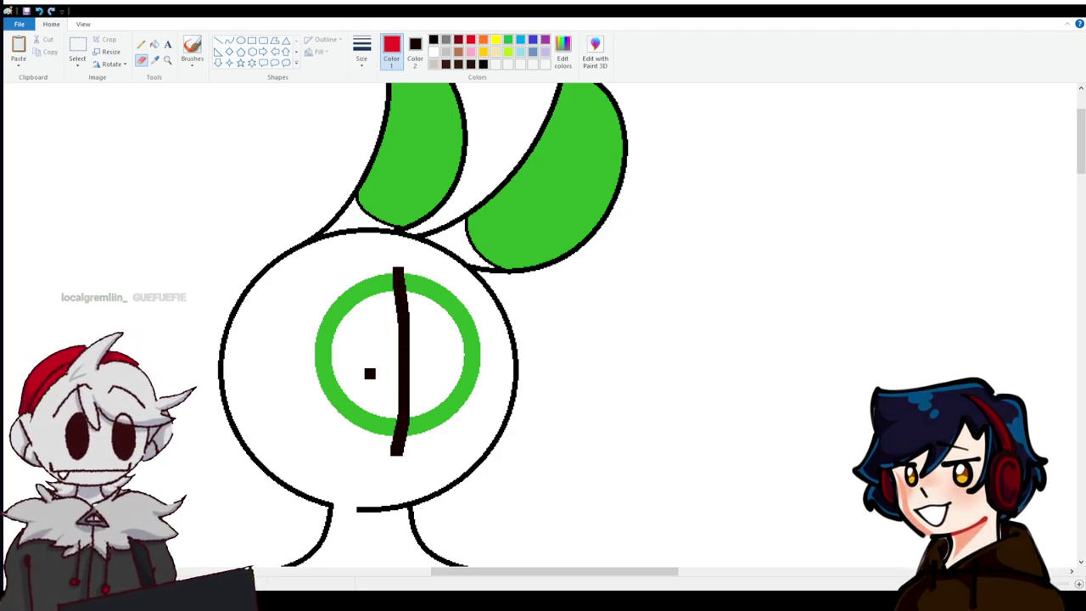
click(153, 45)
click(368, 337)
click(416, 327)
click(308, 286)
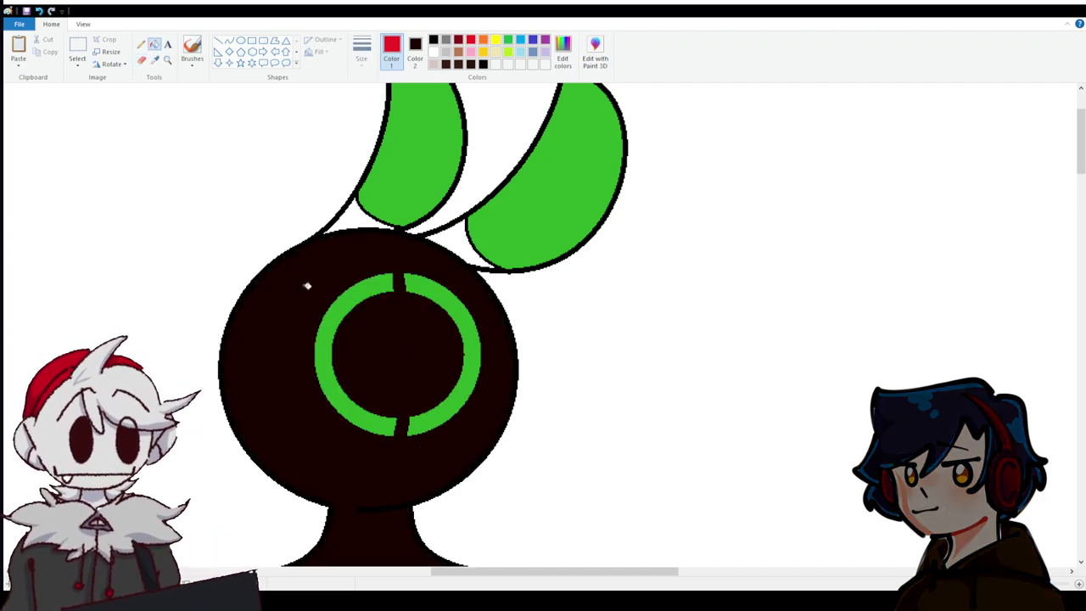
Fill the lower sections of both antennae with the dark brown and set up the Pencil with black as Color 1.
scroll(308, 286, down, 3)
scroll(309, 283, up, 1)
scroll(308, 284, up, 3)
scroll(340, 289, down, 1)
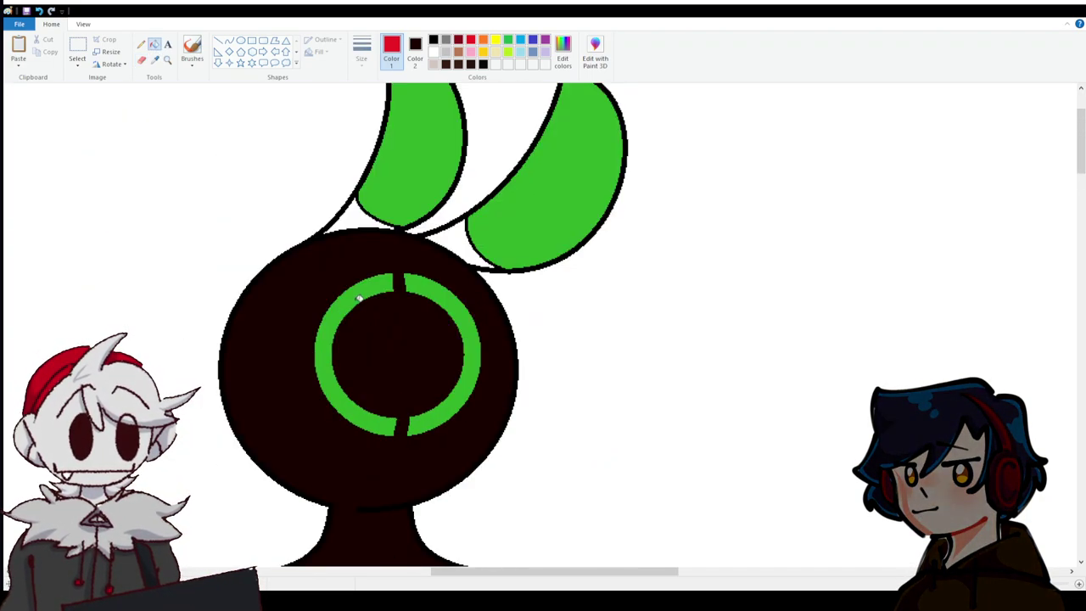
click(459, 236)
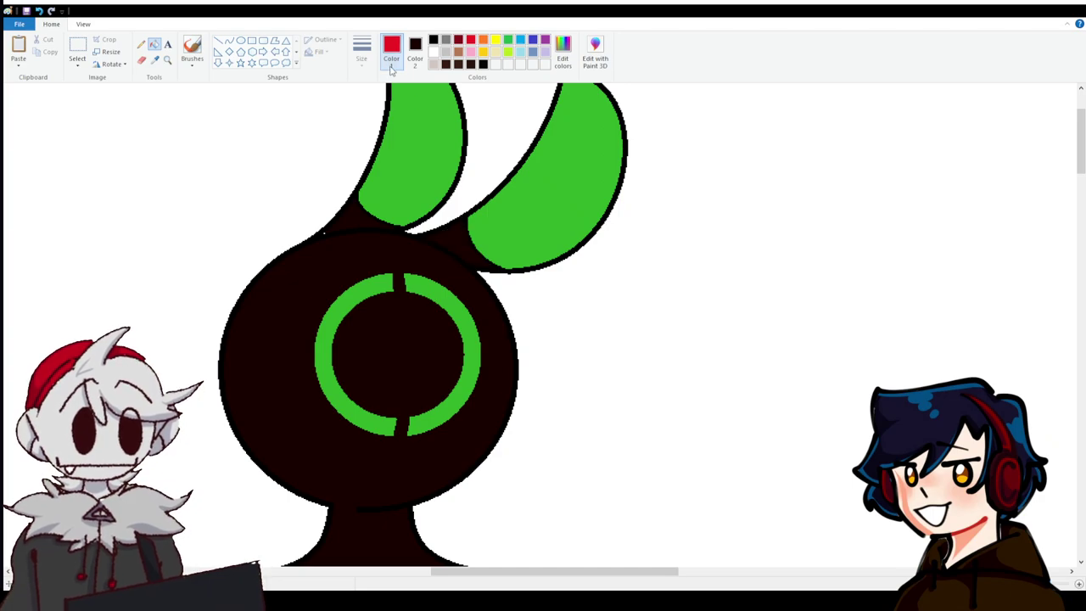
click(433, 42)
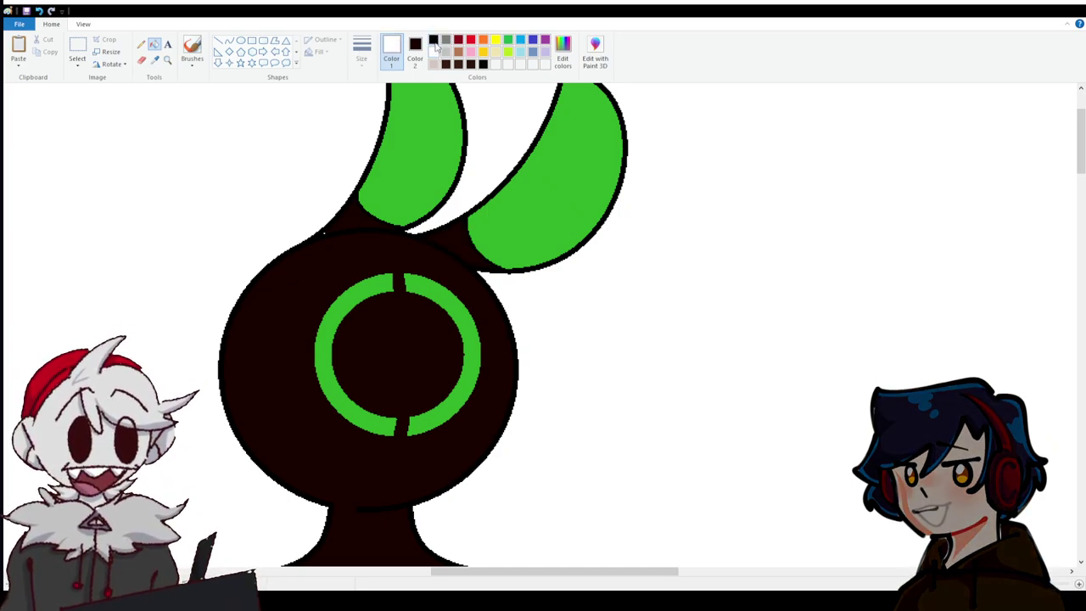
click(141, 46)
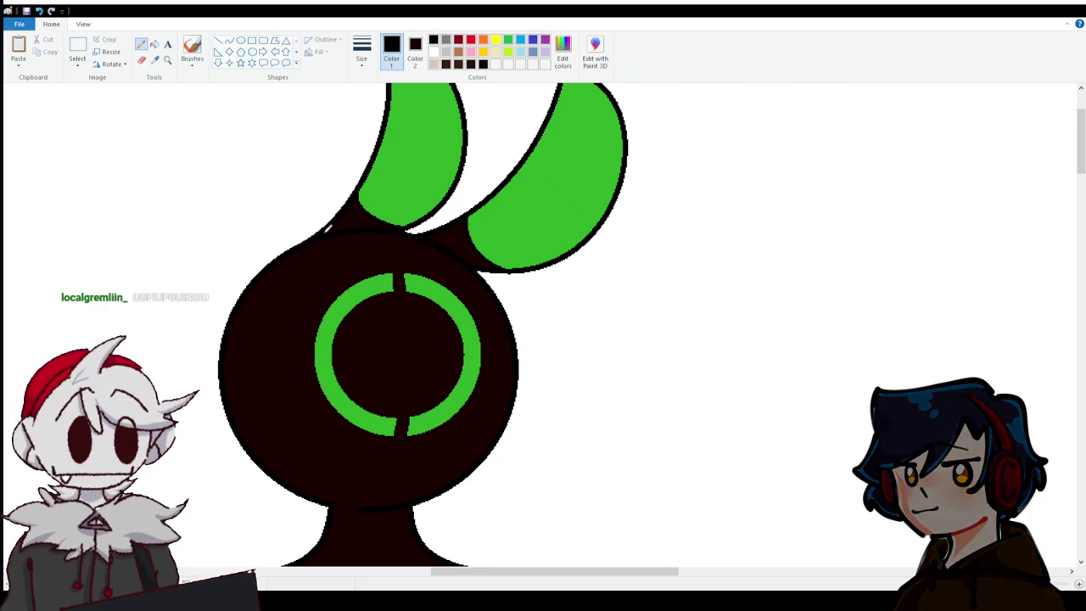
Look over the masked figure's unfinished body, the Beetle reference and the unmasked figure's torso.
scroll(403, 235, down, 7)
scroll(402, 238, up, 3)
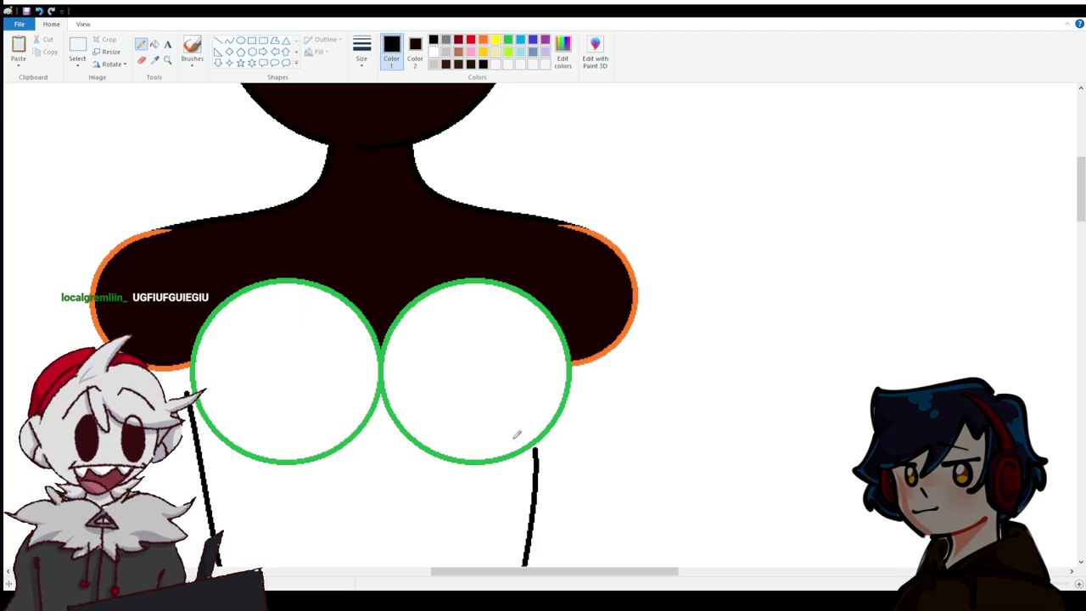
scroll(472, 420, down, 5)
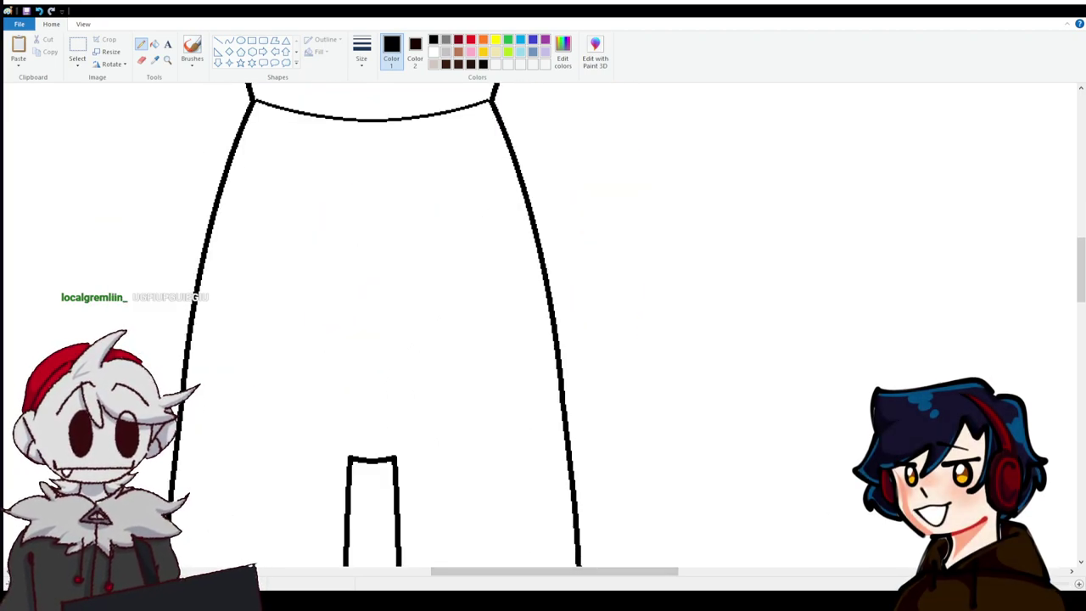
ctrl+scroll(628, 433, down, 3)
scroll(641, 431, up, 3)
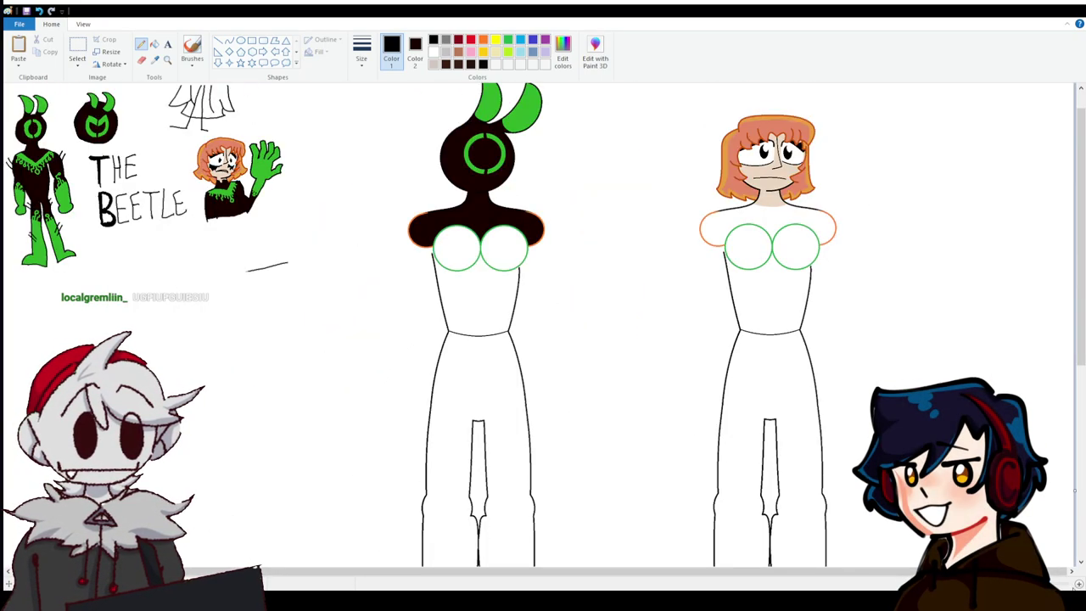
ctrl+scroll(783, 555, up, 3)
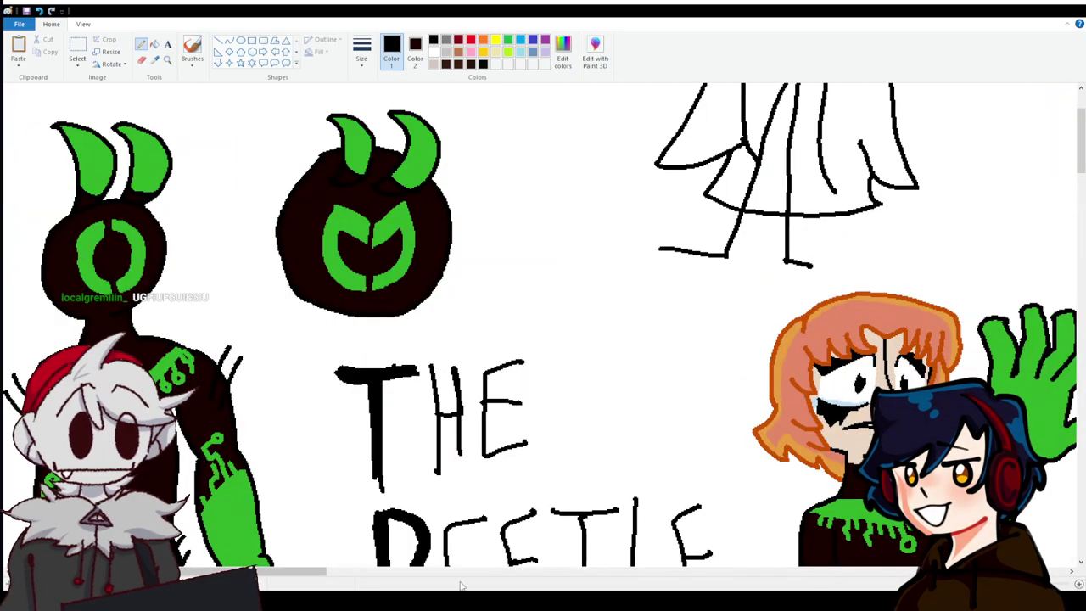
ctrl+scroll(783, 555, up, 1)
ctrl+scroll(783, 555, down, 2)
ctrl+scroll(783, 555, up, 1)
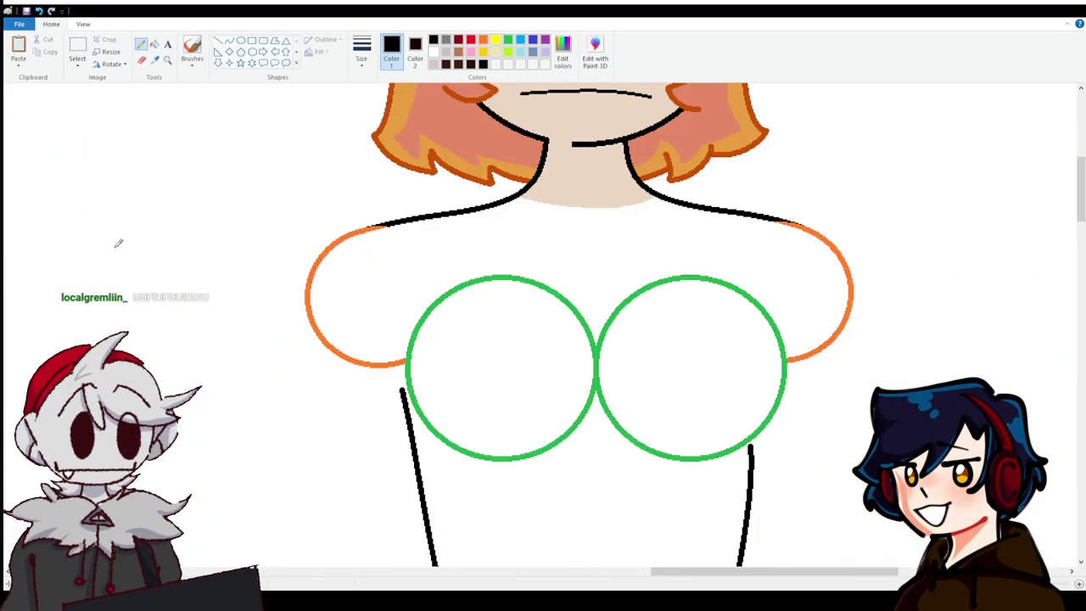
scroll(376, 182, down, 2)
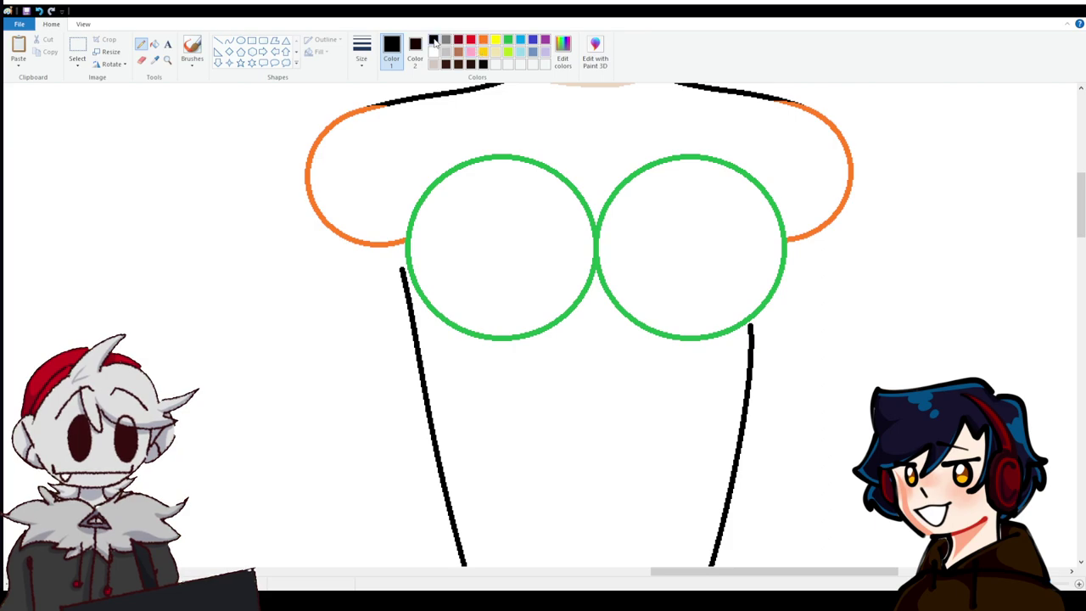
With white as Color 2, draw the outer edge of the unmasked figure's left arm in purple straight lines from the orange shoulder downwards.
click(415, 51)
click(434, 52)
click(391, 51)
click(546, 40)
click(218, 40)
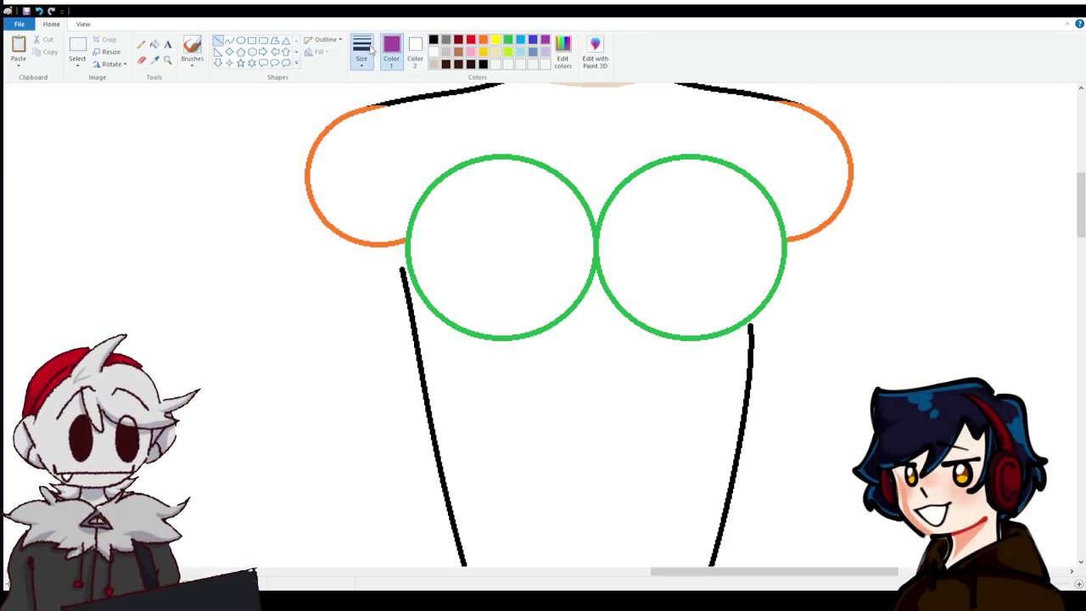
drag(306, 171, 294, 455)
scroll(288, 417, down, 3)
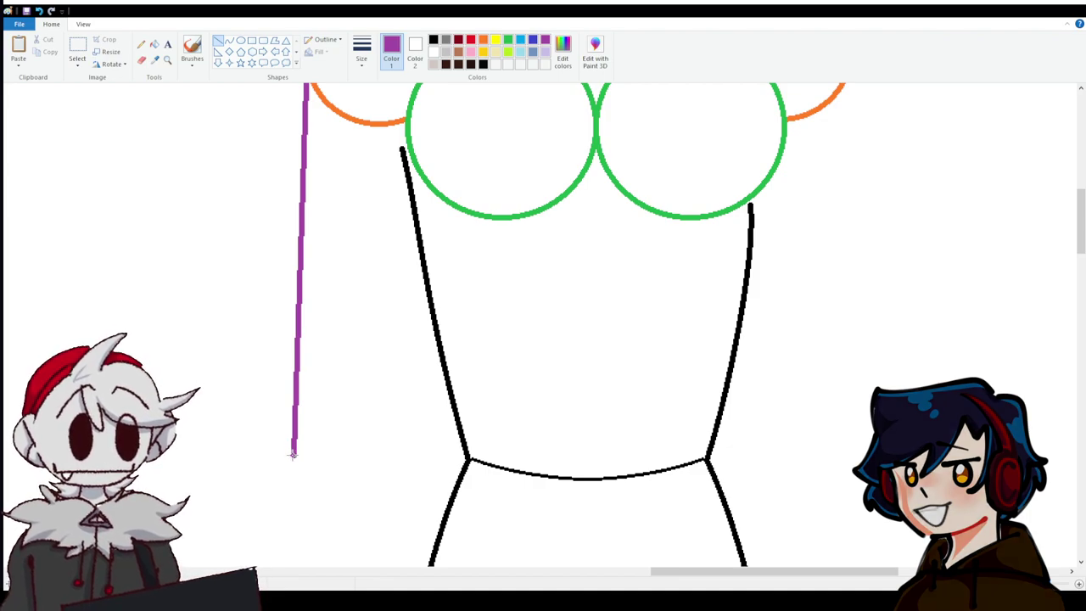
scroll(293, 459, down, 5)
drag(293, 458, 306, 255)
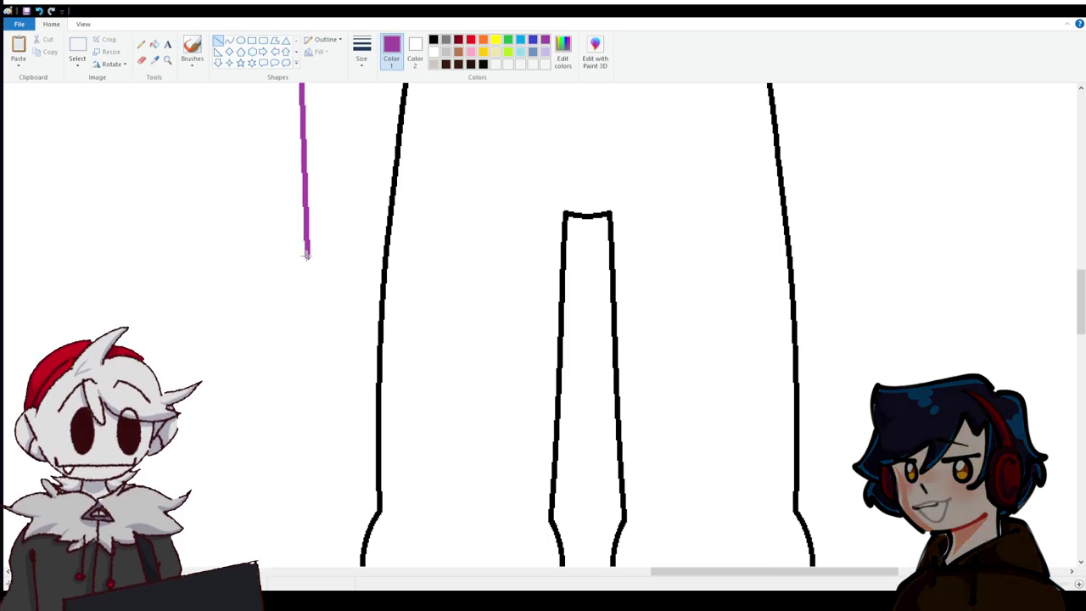
Draw the arm's inner edge as a purple line running alongside the outer one down to the wrist.
scroll(359, 357, up, 10)
mouse_move(407, 243)
mouse_down()
mouse_move(400, 382)
mouse_move(399, 328)
mouse_move(407, 367)
mouse_up()
scroll(402, 339, down, 5)
scroll(399, 382, down, 5)
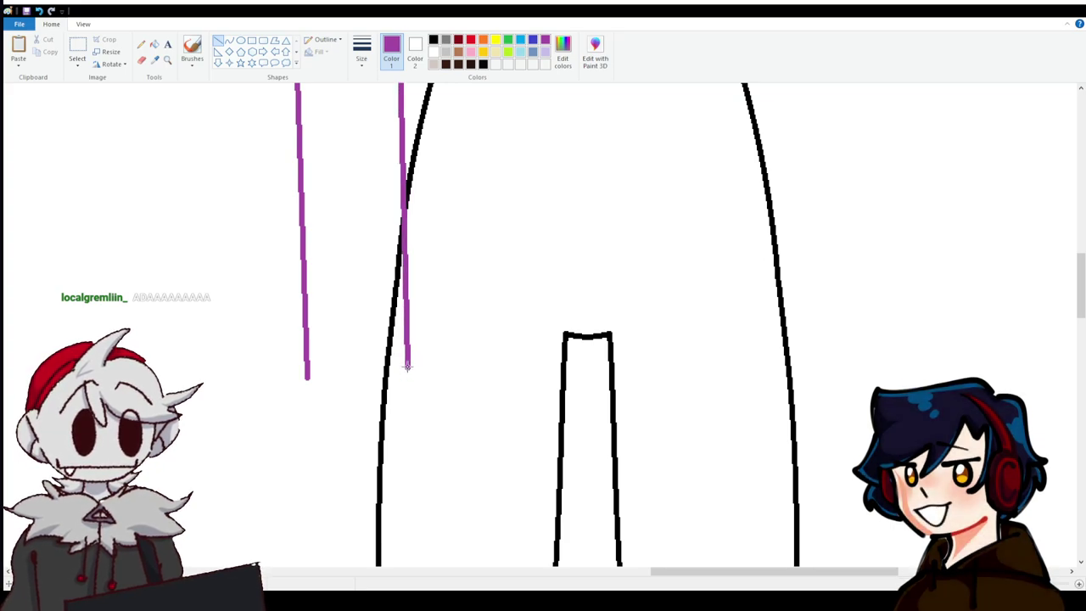
Draw a green circle for the hand and place it at the lower ends of the purple arm lines.
click(508, 40)
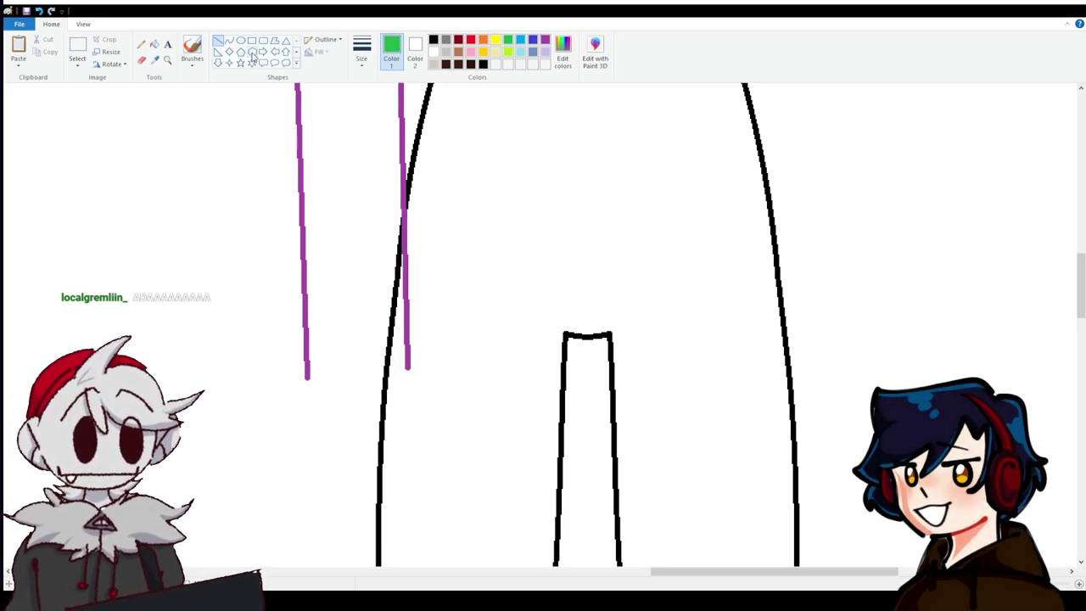
click(241, 42)
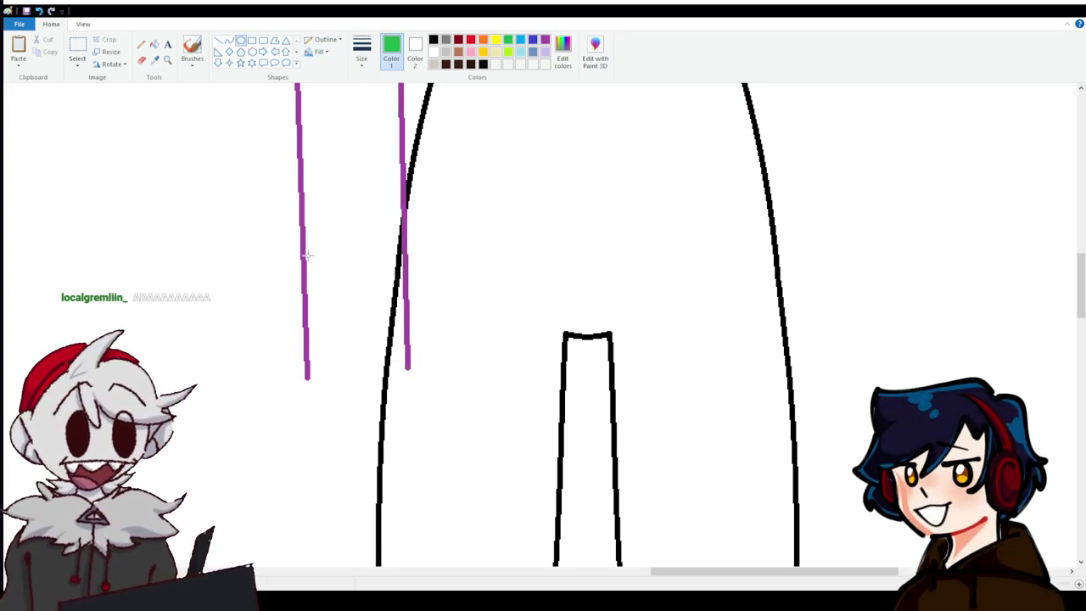
drag(271, 213, 477, 409)
drag(427, 322, 392, 435)
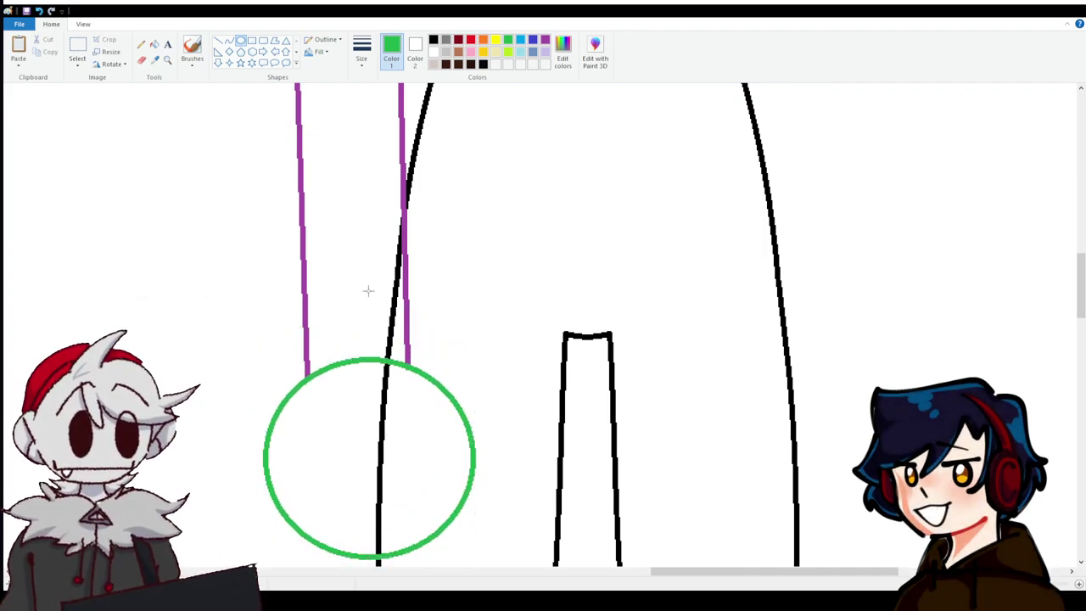
Draw two gold curves around the lower half of the green hand circle to give it squared-off, rounded corners.
scroll(368, 292, down, 3)
click(483, 52)
click(229, 40)
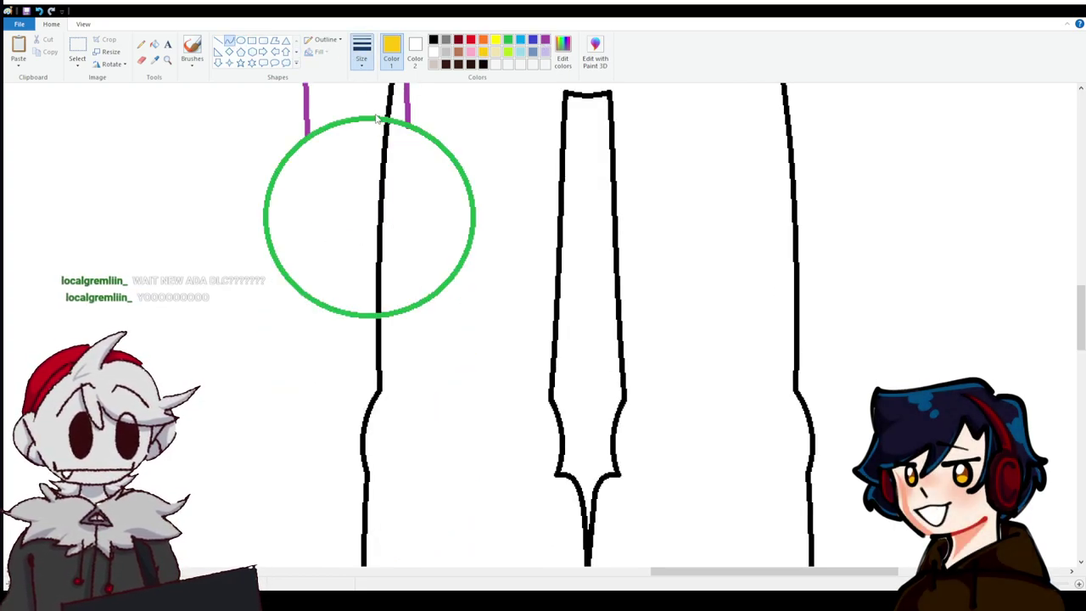
scroll(384, 124, up, 2)
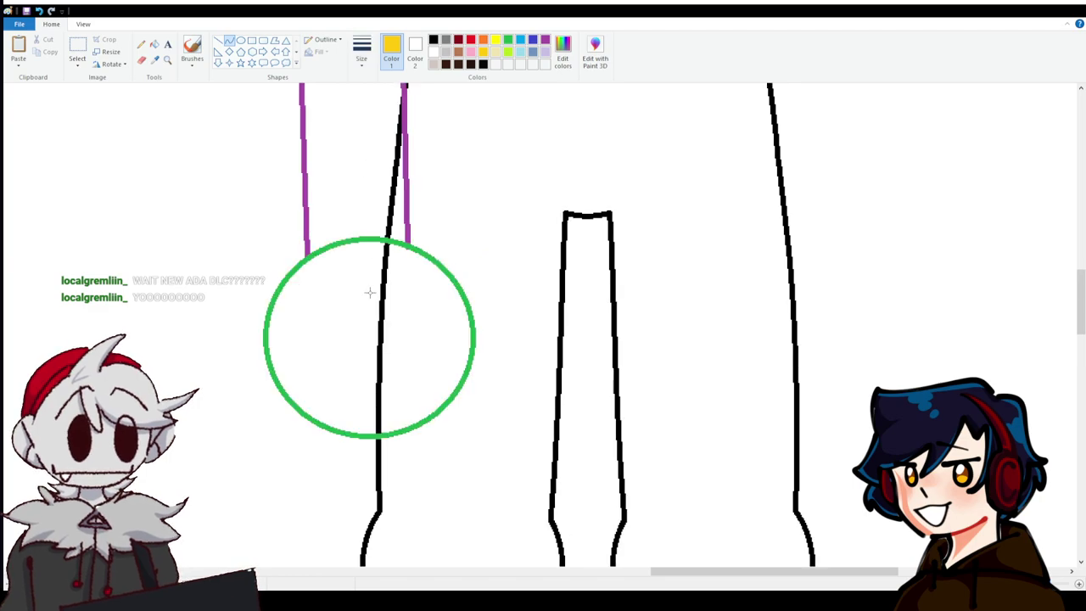
drag(373, 437, 267, 438)
click(266, 439)
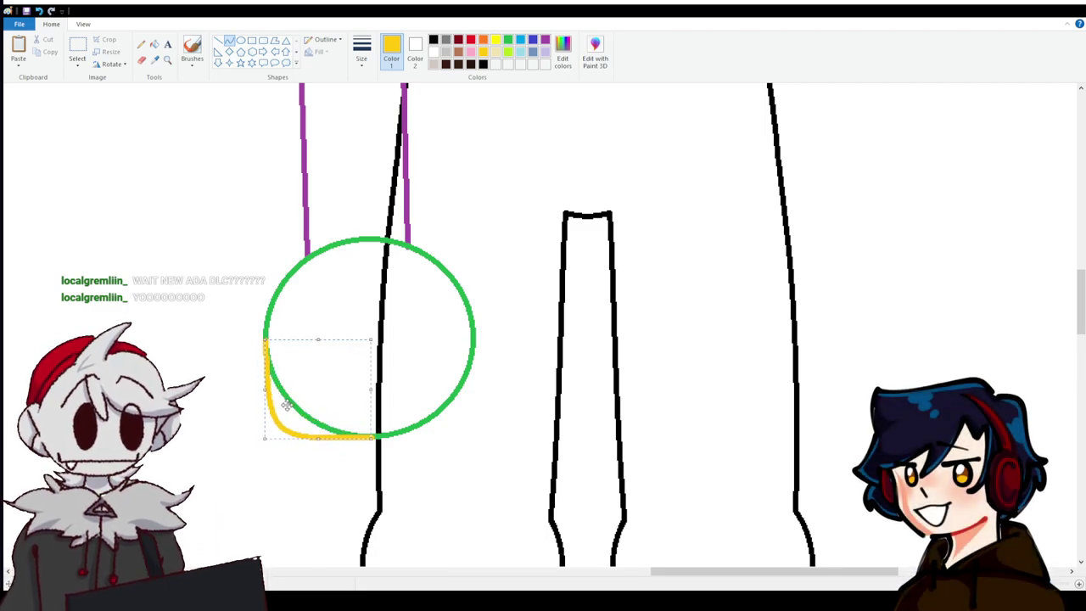
click(371, 374)
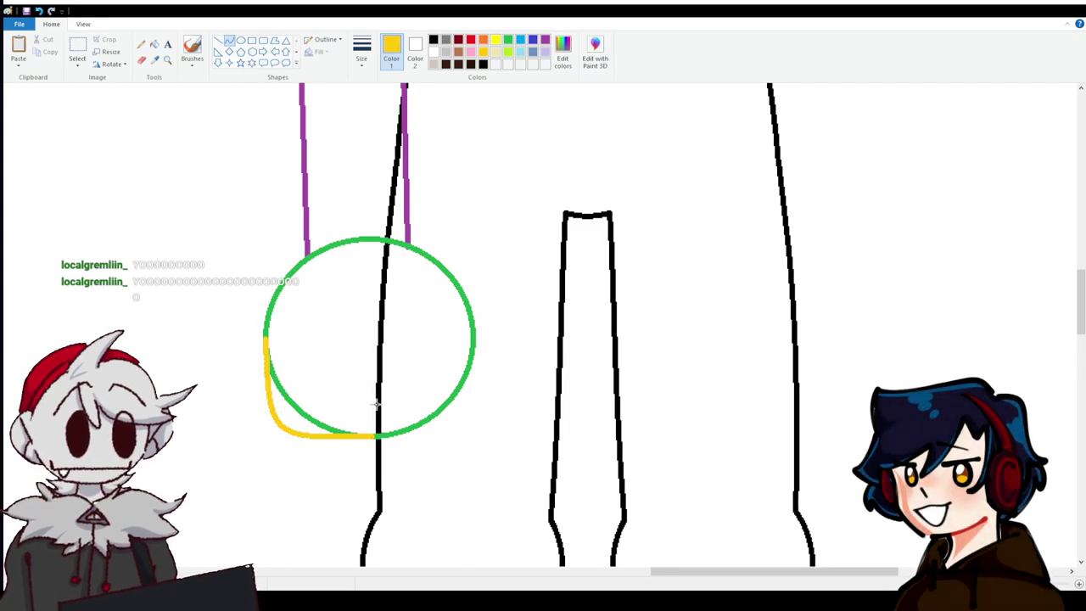
mouse_move(371, 437)
mouse_down()
mouse_move(463, 355)
mouse_move(471, 439)
mouse_move(469, 431)
mouse_up()
click(472, 434)
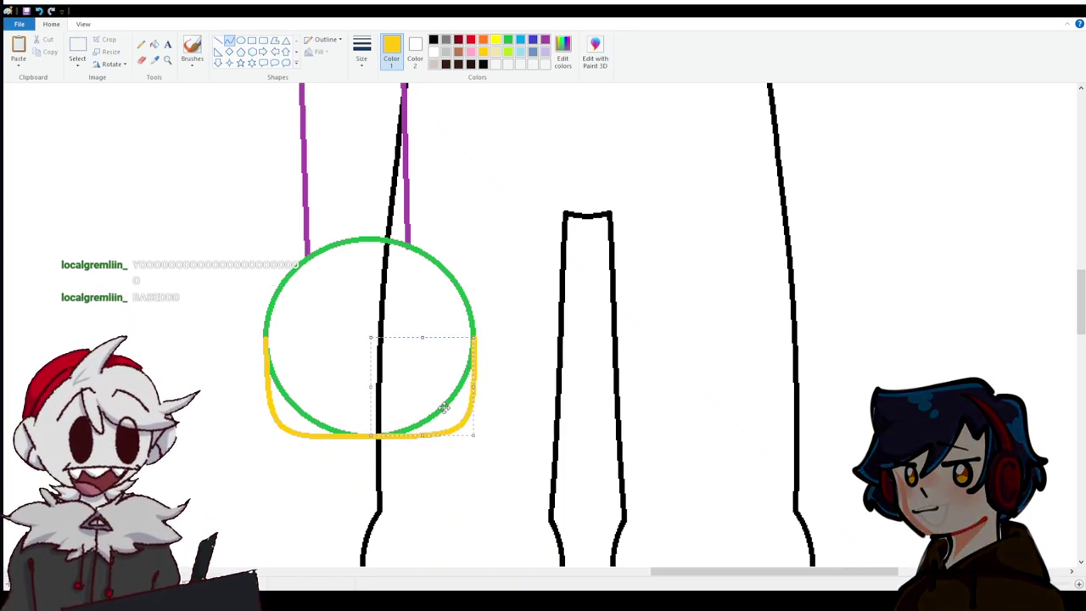
click(334, 226)
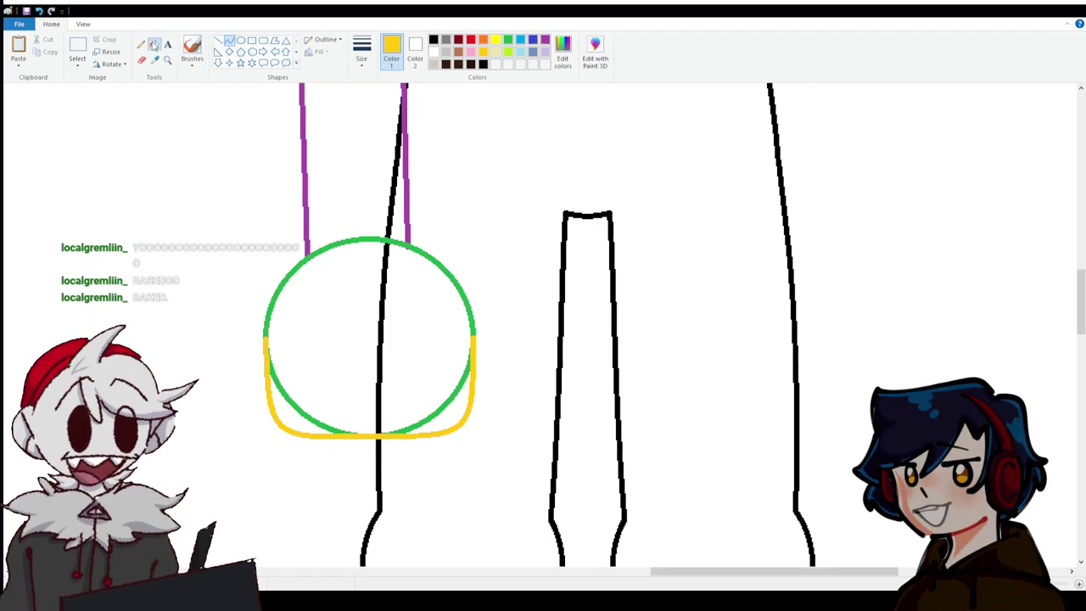
Erase the upper arc of the green hand circle between the two purple arm lines.
scroll(758, 480, down, 7)
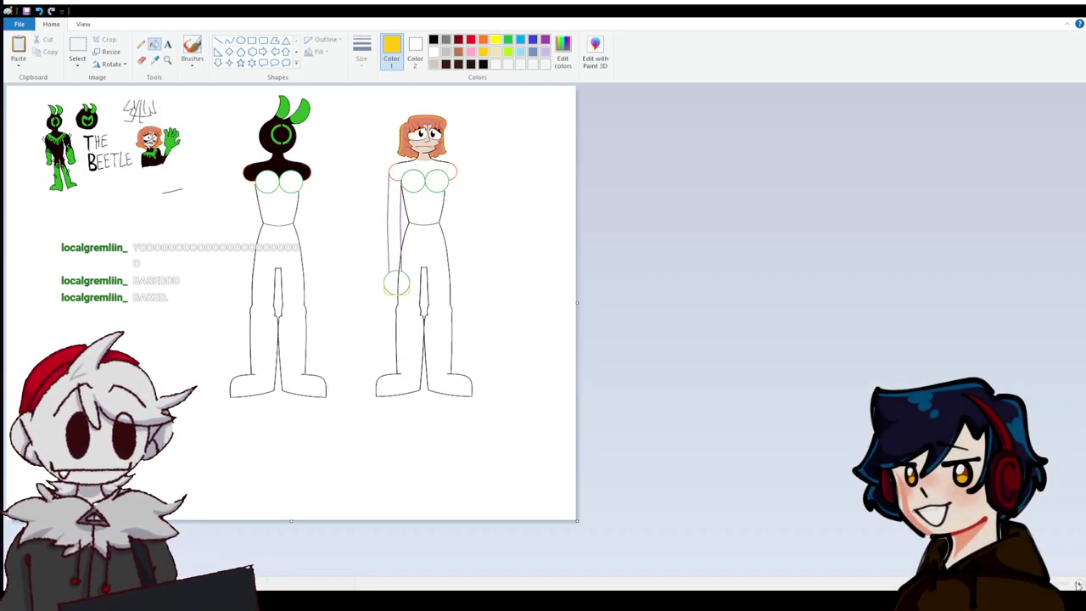
scroll(544, 323, up, 7)
drag(267, 575, 882, 570)
scroll(416, 305, down, 5)
scroll(416, 305, down, 5)
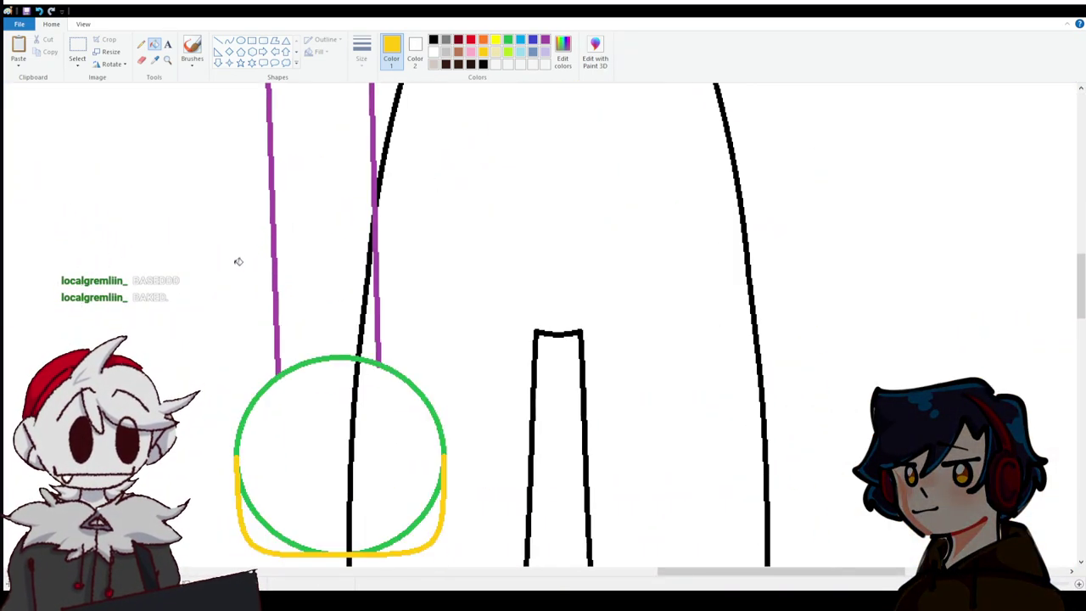
click(142, 59)
click(1078, 584)
click(1077, 584)
click(565, 419)
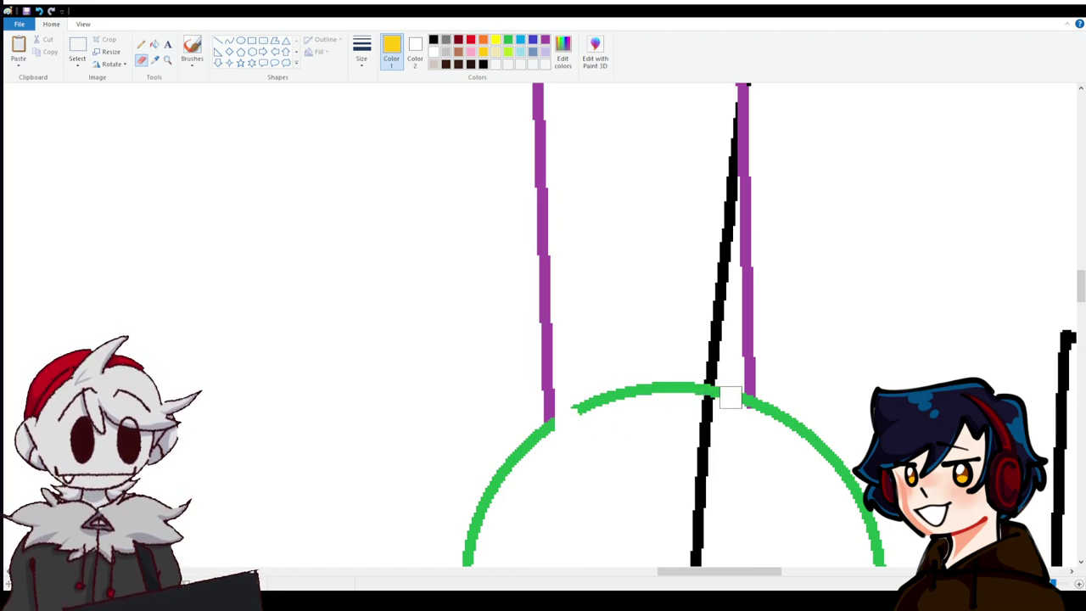
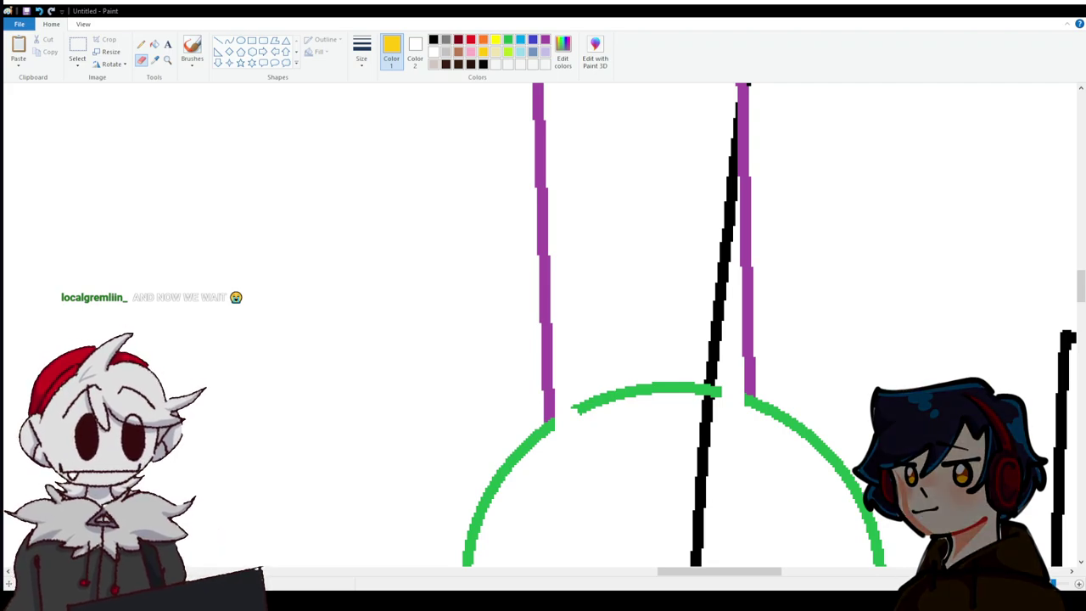
Remove the leftover green arcs and black body line inside the orange-haired figure's hand and wrist by filling them with white.
scroll(594, 383, down, 8)
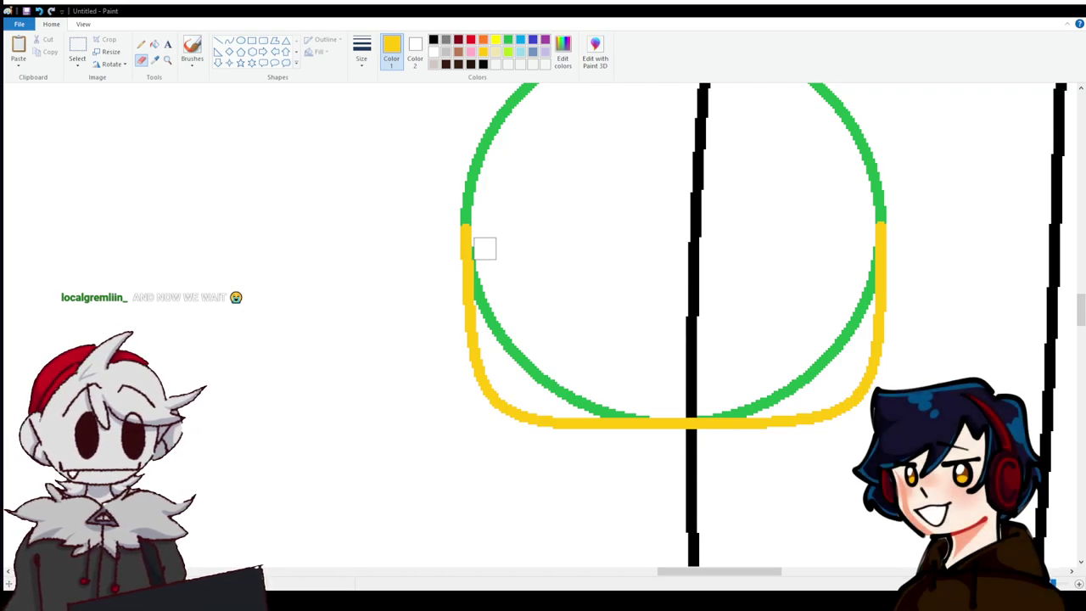
click(153, 44)
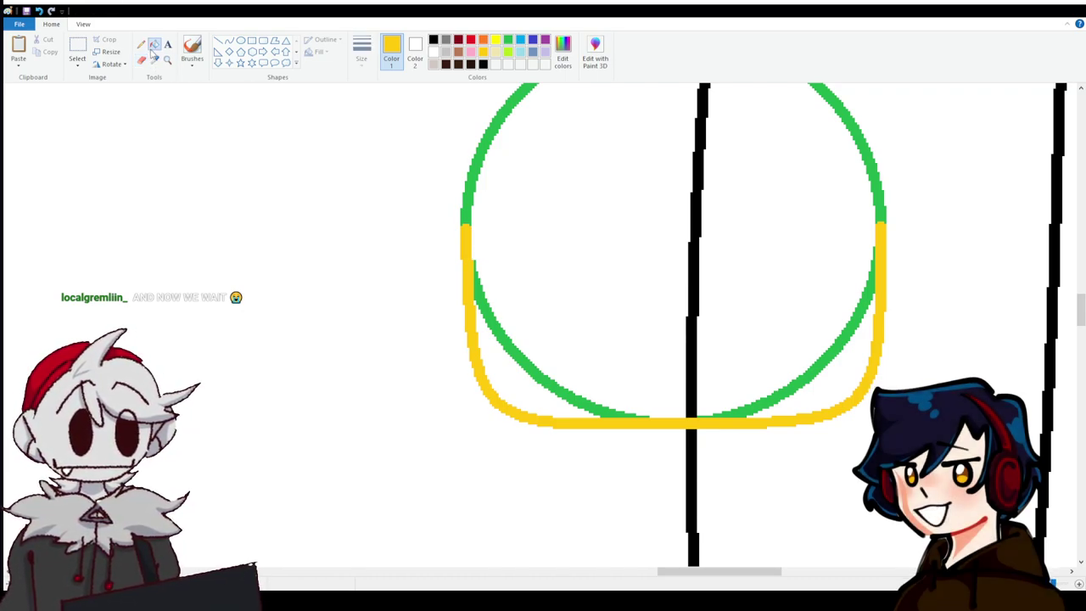
click(553, 395)
right_click(692, 386)
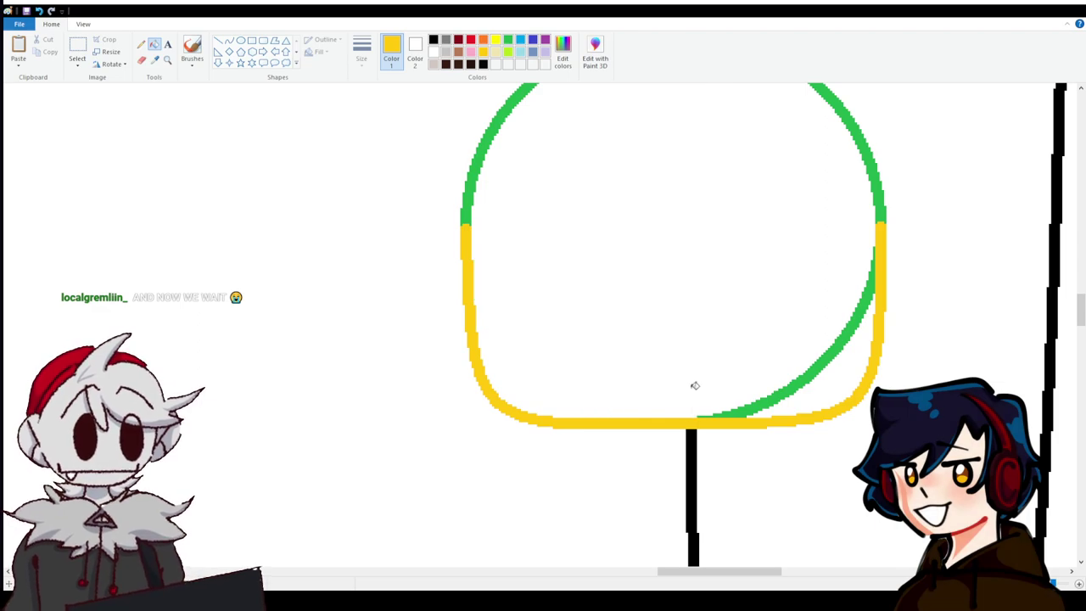
right_click(785, 387)
scroll(781, 390, up, 3)
right_click(696, 389)
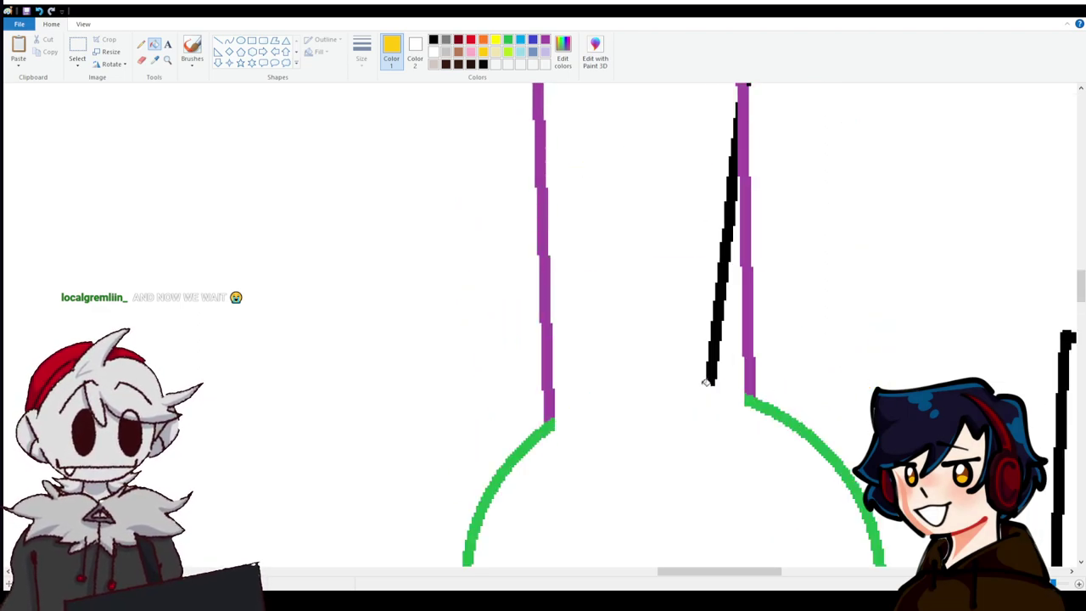
right_click(713, 369)
ctrl+scroll(713, 373, down, 1)
ctrl+scroll(496, 446, down, 3)
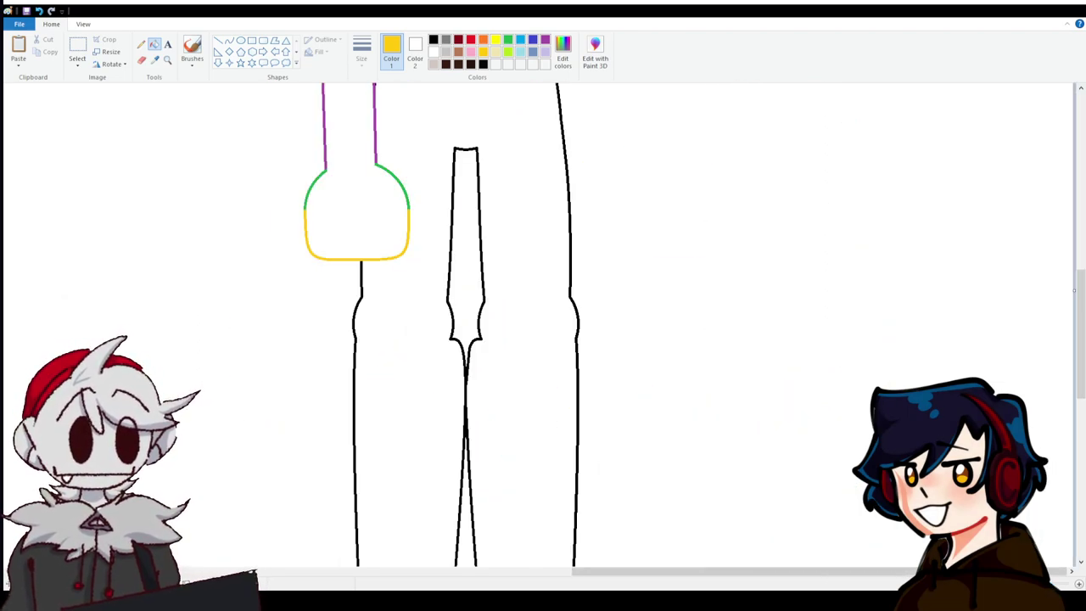
Select the orange-haired figure's whole arm, from the orange shoulder curve down to the hand, and copy it.
scroll(496, 446, up, 2)
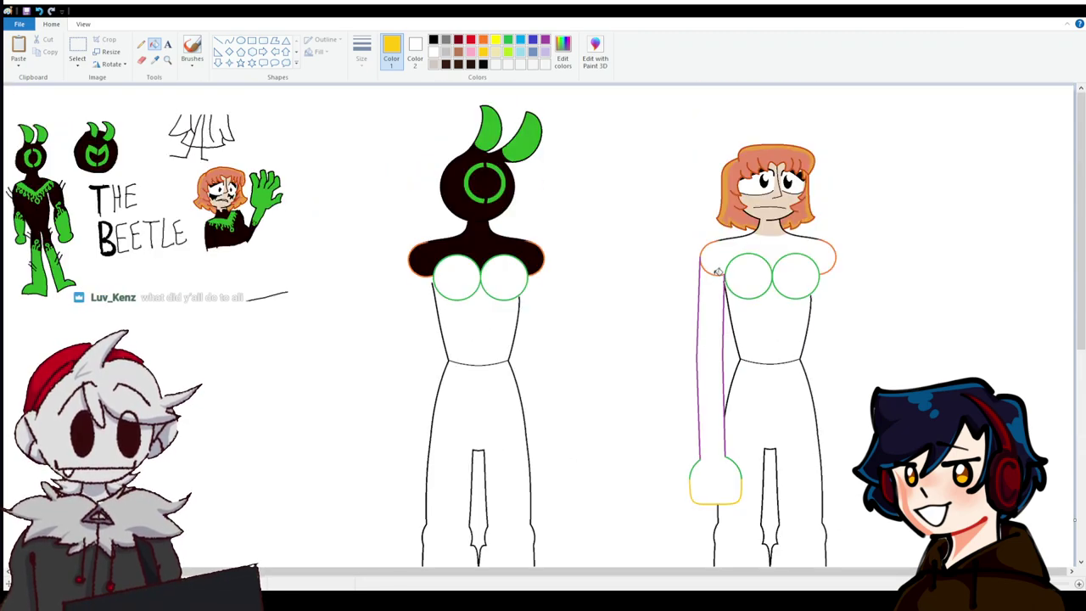
click(1078, 584)
drag(477, 577, 761, 577)
scroll(704, 335, down, 3)
click(77, 47)
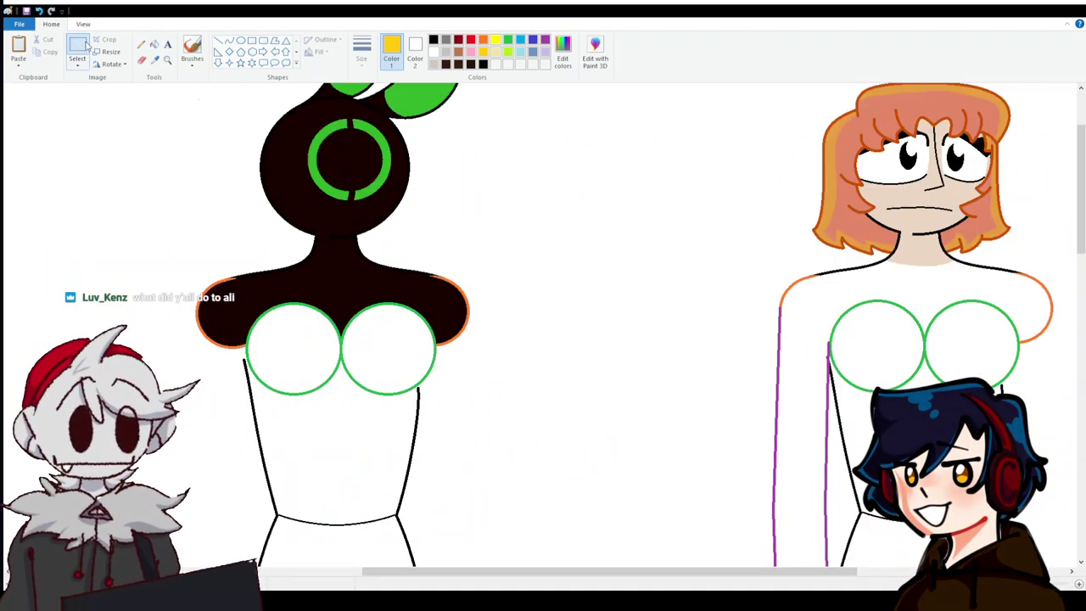
scroll(815, 382, down, 5)
drag(871, 443, 749, 276)
scroll(743, 316, up, 4)
scroll(743, 318, down, 1)
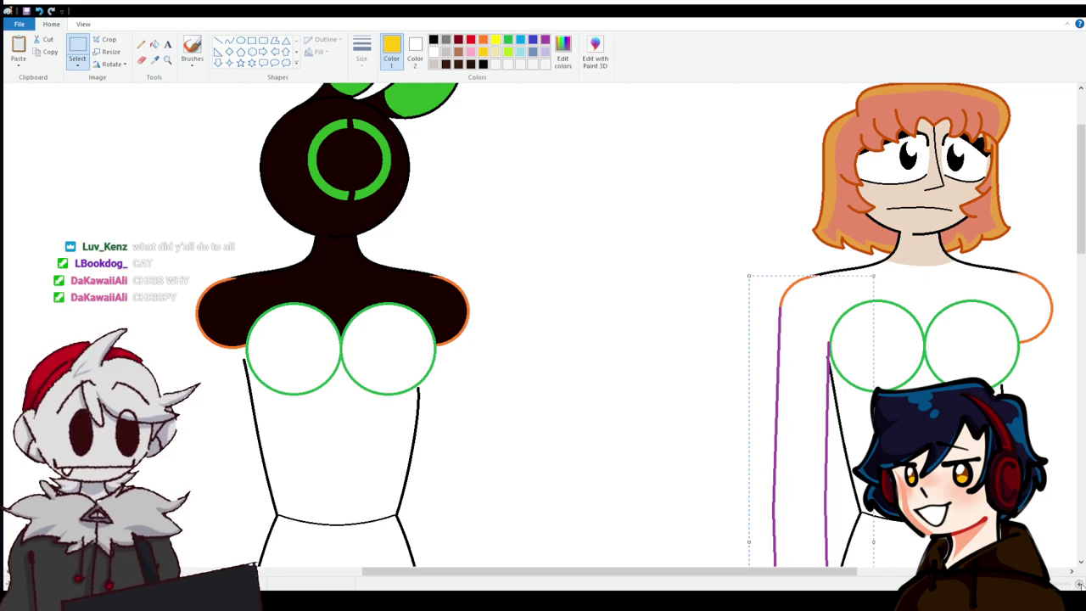
Paste the copied arm onto the beetle figure and align it with the orange shoulder curve beside the green chest circle.
click(1078, 584)
mouse_move(458, 572)
mouse_down()
mouse_move(302, 571)
mouse_move(460, 571)
mouse_up()
scroll(415, 315, down, 5)
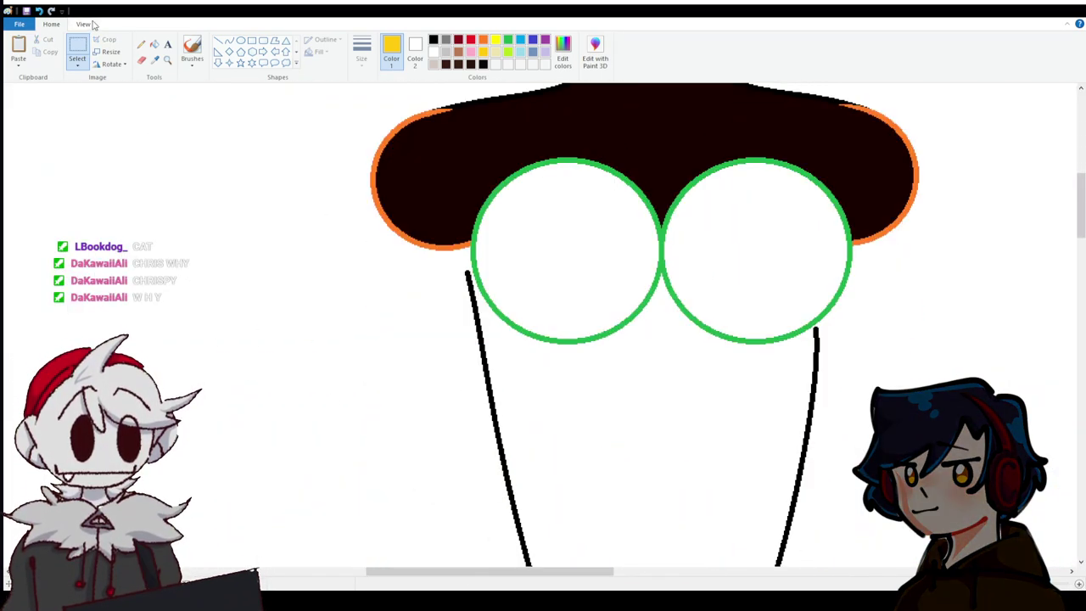
key(ctrl+v)
drag(172, 244, 457, 266)
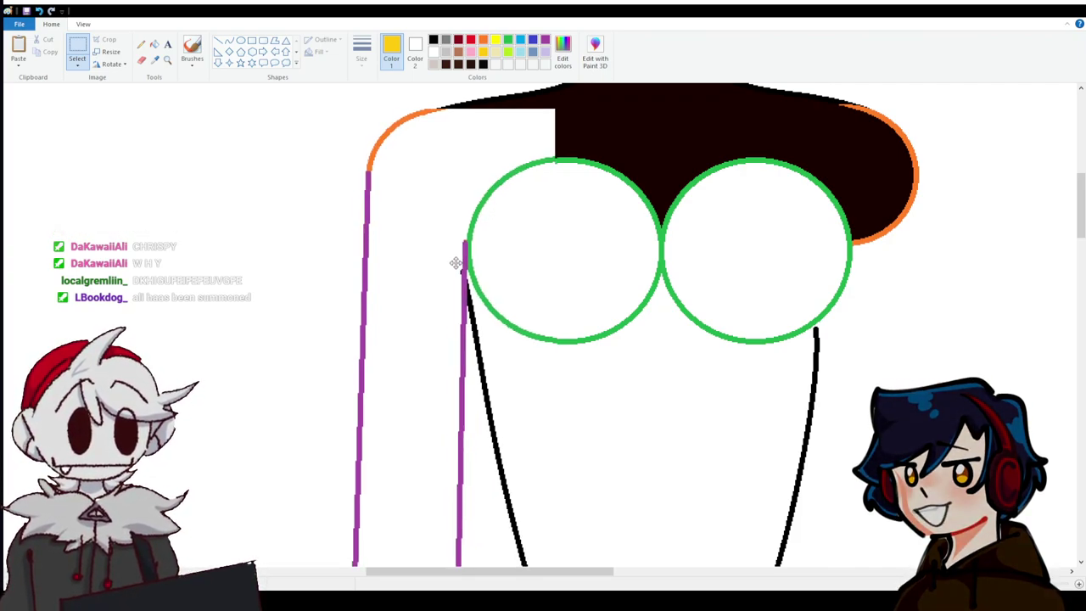
drag(455, 263, 458, 264)
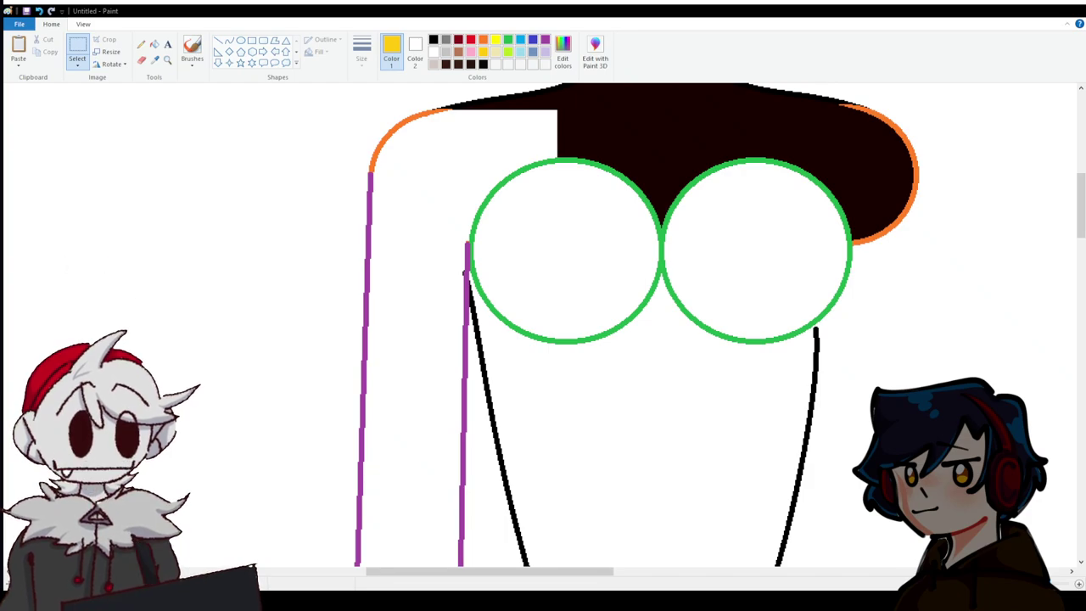
Sample the beetle figure's dark brown body colour and fill the pasted arm and hand with it.
click(141, 60)
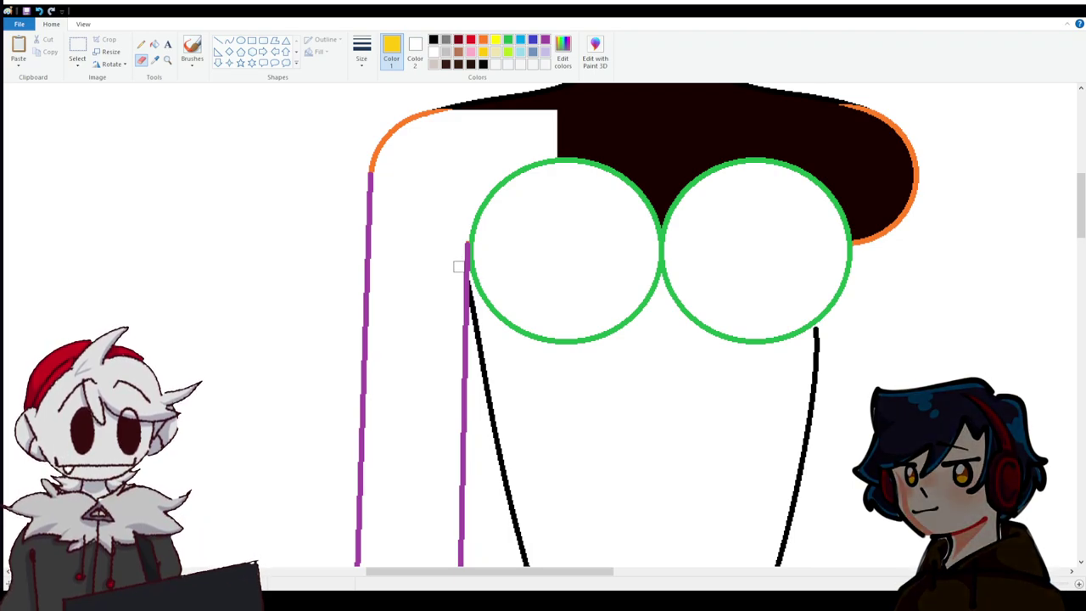
click(155, 59)
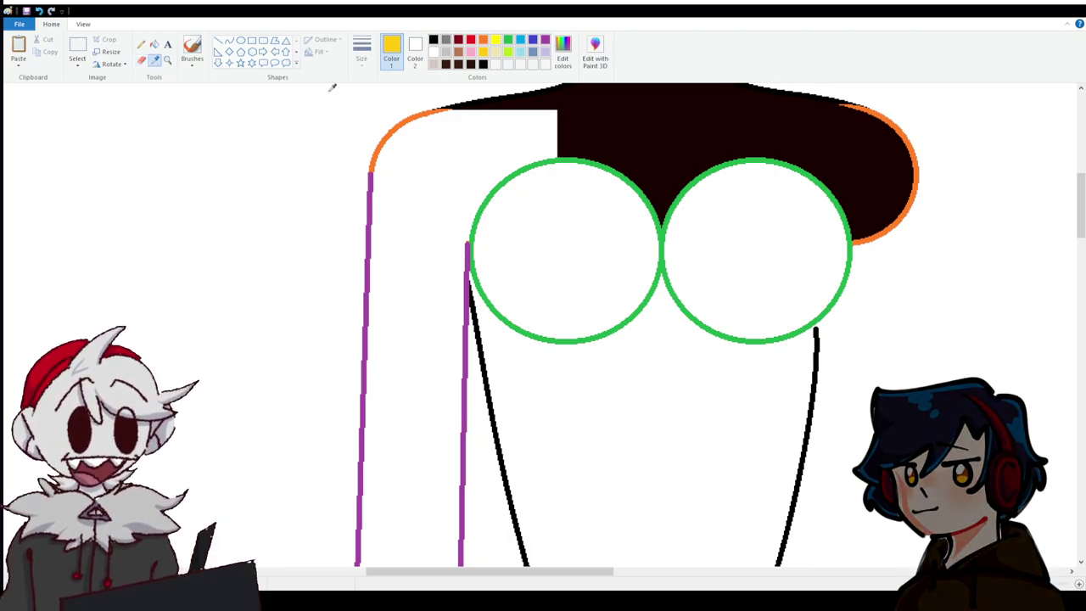
click(657, 135)
click(154, 44)
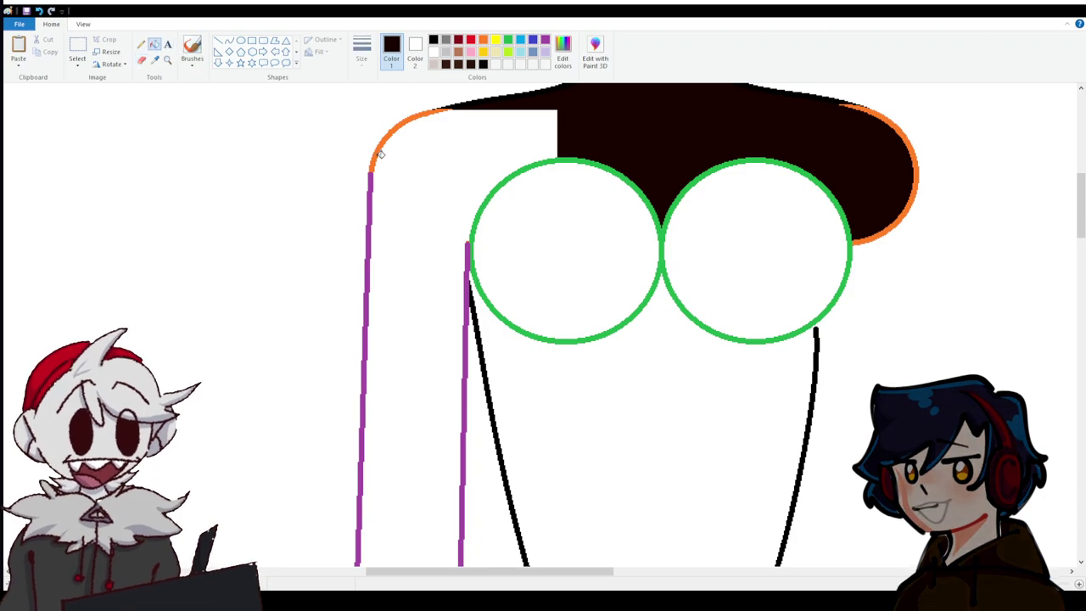
click(405, 199)
scroll(399, 232, down, 15)
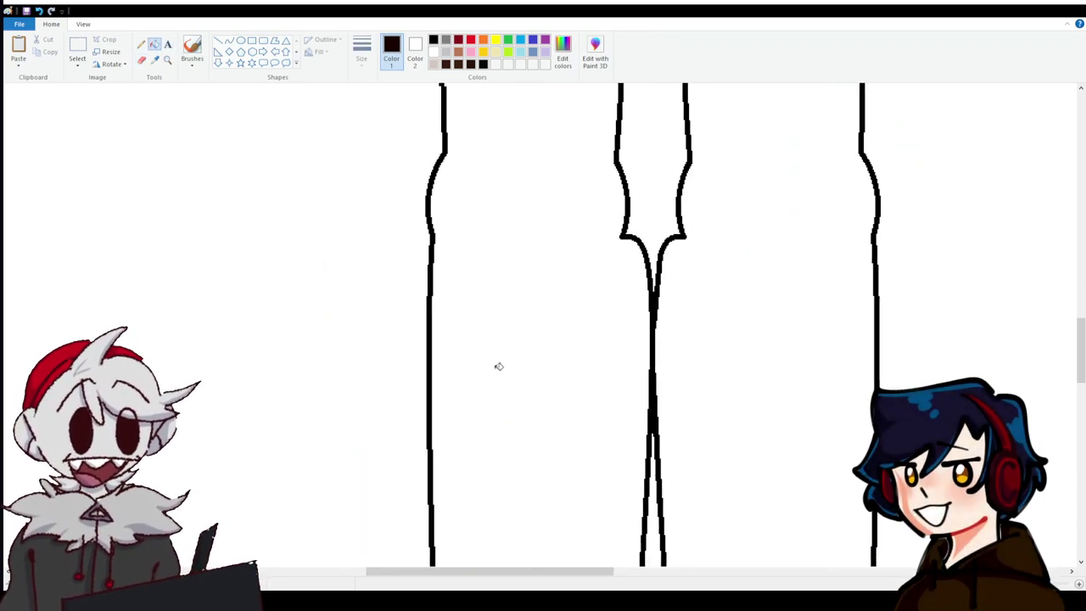
scroll(499, 366, up, 10)
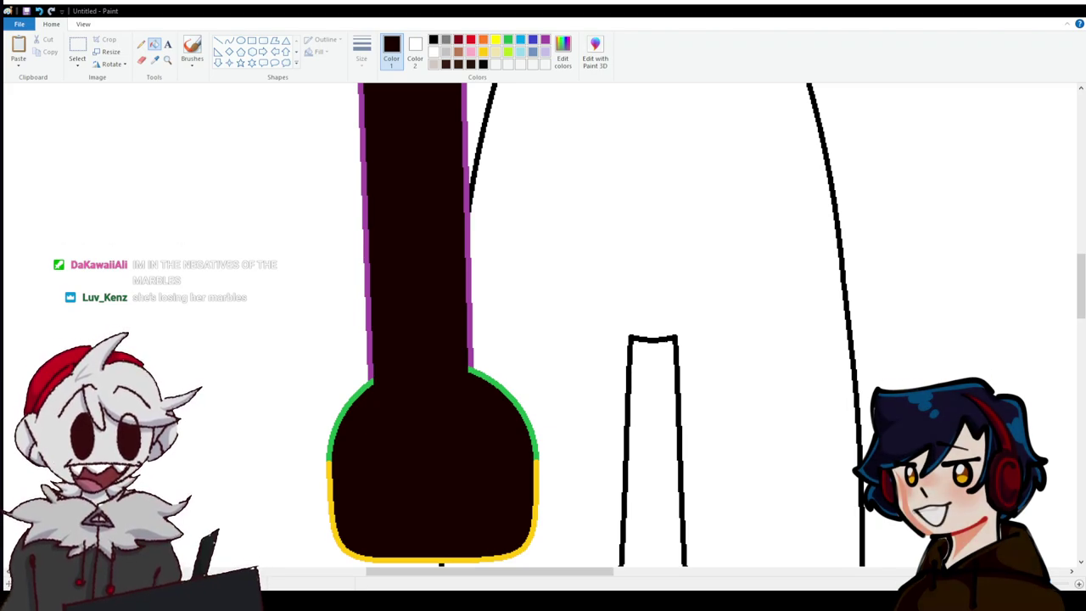
scroll(543, 322, down, 5)
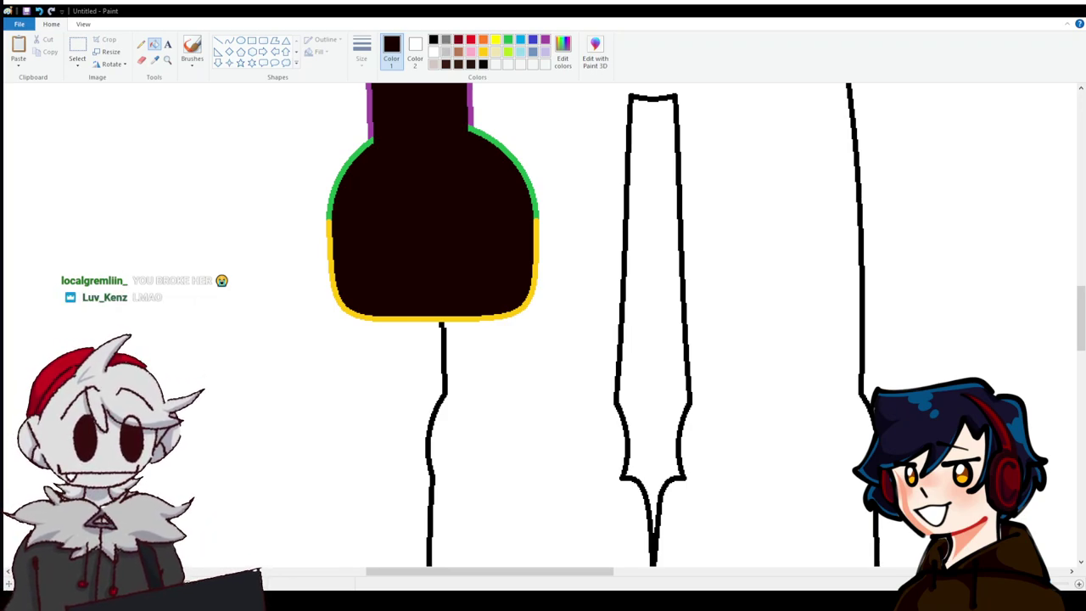
Draw four rounded fingertips in purple along the lower edge of the beetle figure's hand with the Curve tool.
key(ctrl+Page_Up)
mouse_move(466, 574)
mouse_down()
mouse_move(524, 576)
mouse_move(504, 581)
mouse_up()
scroll(408, 172, down, 1)
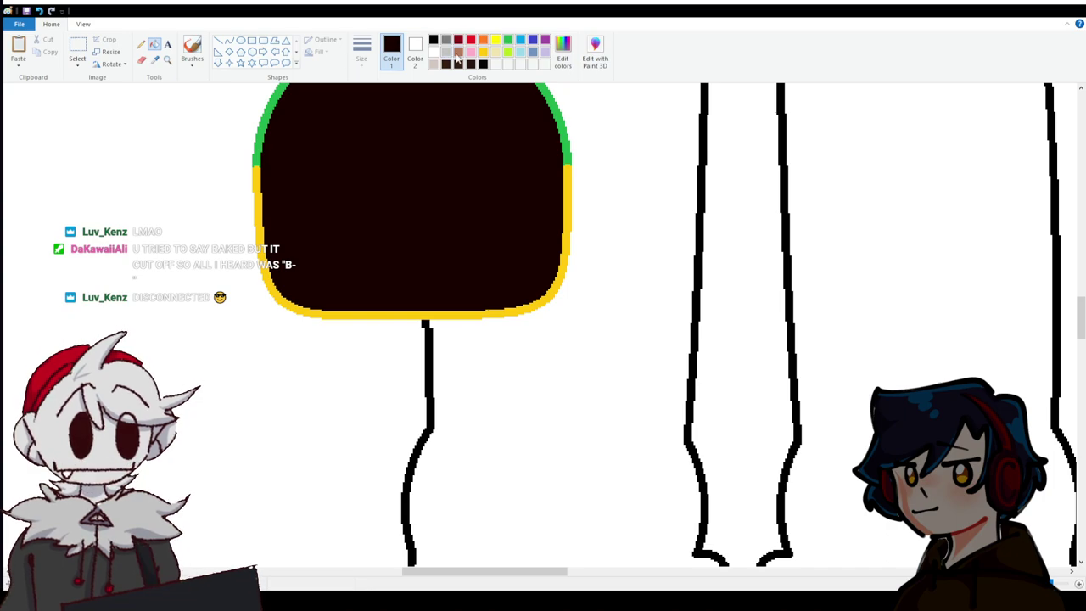
click(545, 41)
click(229, 40)
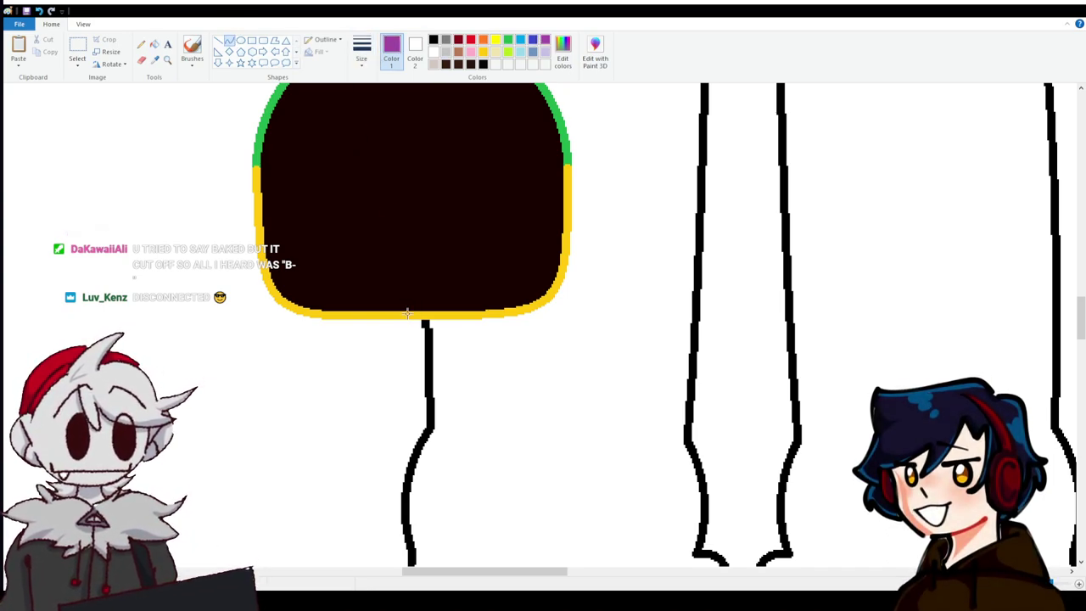
drag(408, 315, 500, 313)
mouse_move(499, 331)
mouse_down()
mouse_move(421, 349)
mouse_move(498, 345)
mouse_move(567, 226)
mouse_up()
mouse_move(535, 272)
mouse_down()
mouse_move(548, 317)
mouse_move(528, 367)
mouse_move(569, 335)
mouse_up()
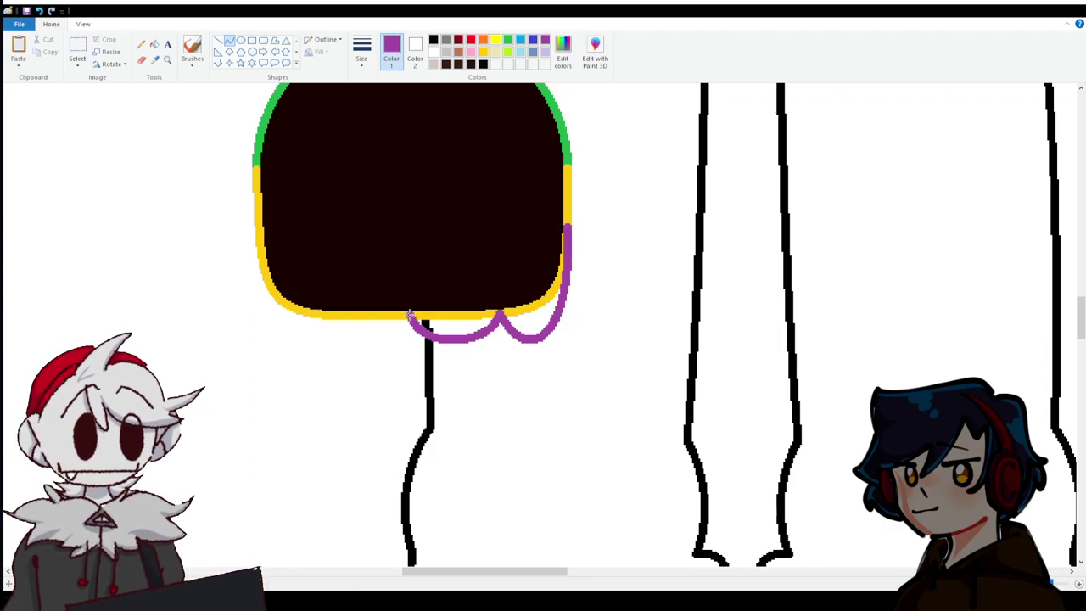
drag(409, 314, 248, 329)
click(348, 346)
click(330, 279)
click(225, 318)
Fill the hand's old yellow edge, inner leg line and brown interior with white, and recolour the purple fingertip outline yellow.
click(155, 45)
right_click(300, 315)
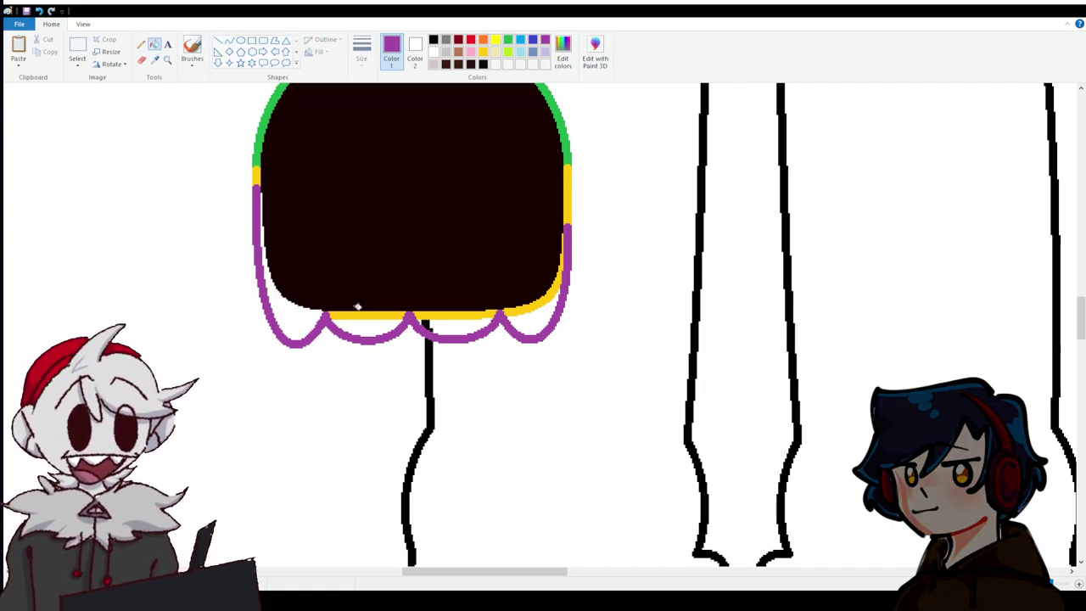
right_click(357, 304)
right_click(386, 314)
right_click(415, 314)
right_click(429, 323)
right_click(533, 303)
scroll(628, 364, up, 5)
scroll(628, 364, down, 5)
click(484, 51)
click(499, 316)
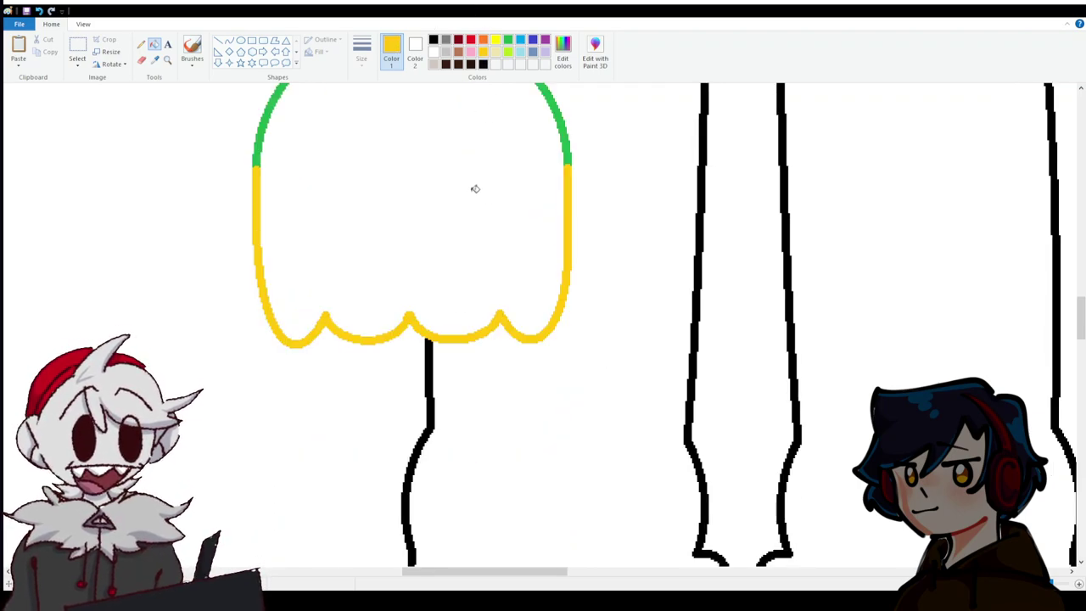
Refill the beetle figure's head, arm and hand with dark brown sampled from the antenna base, and recolour the hand's yellow outline green.
scroll(516, 283, up, 10)
scroll(526, 288, down, 5)
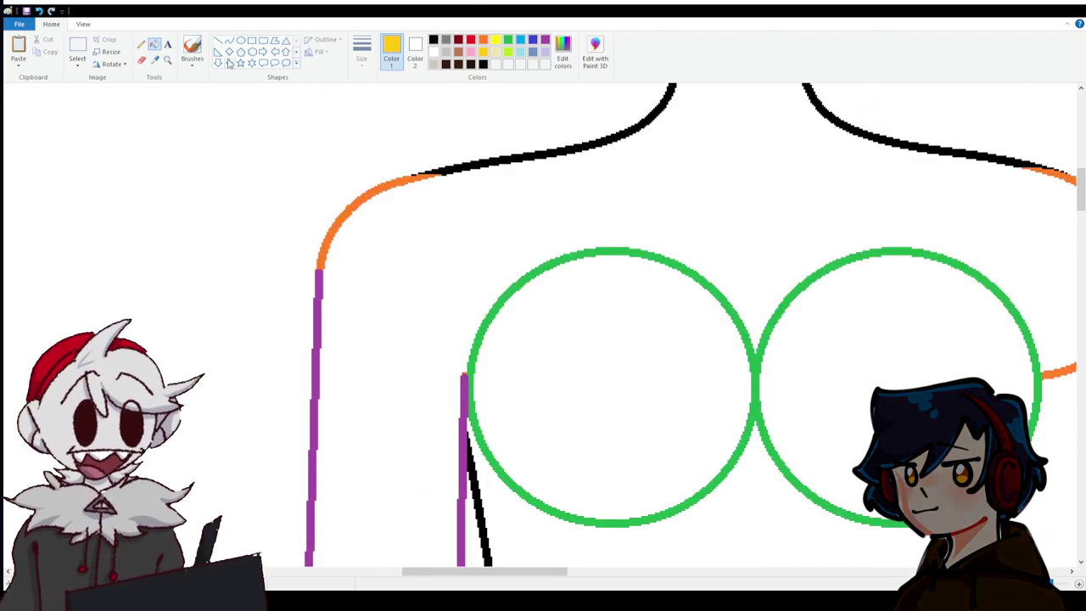
click(157, 61)
scroll(614, 306, up, 5)
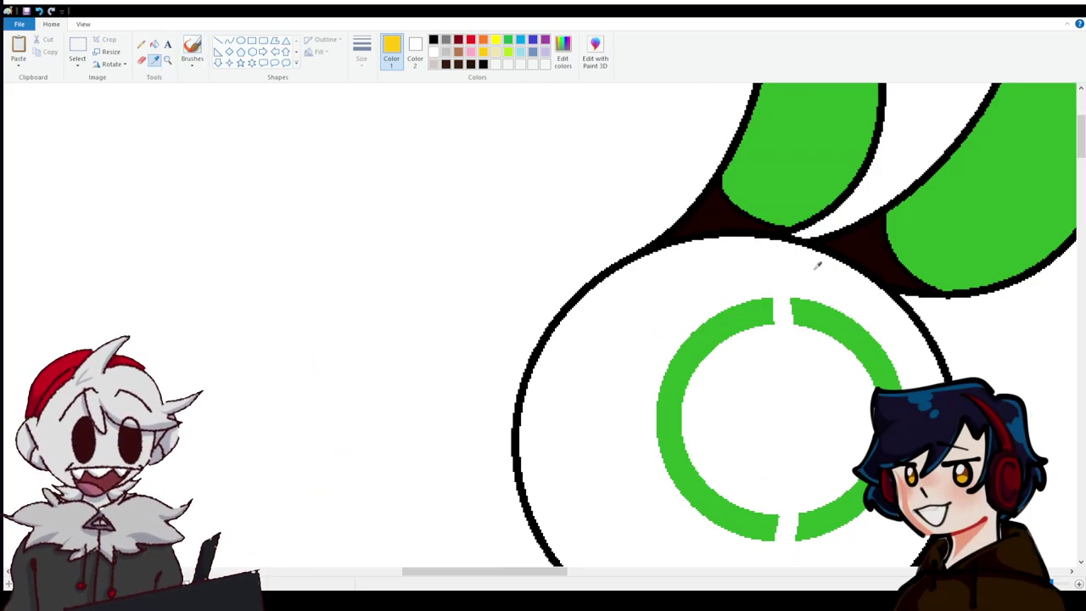
click(729, 211)
click(613, 383)
scroll(604, 383, down, 10)
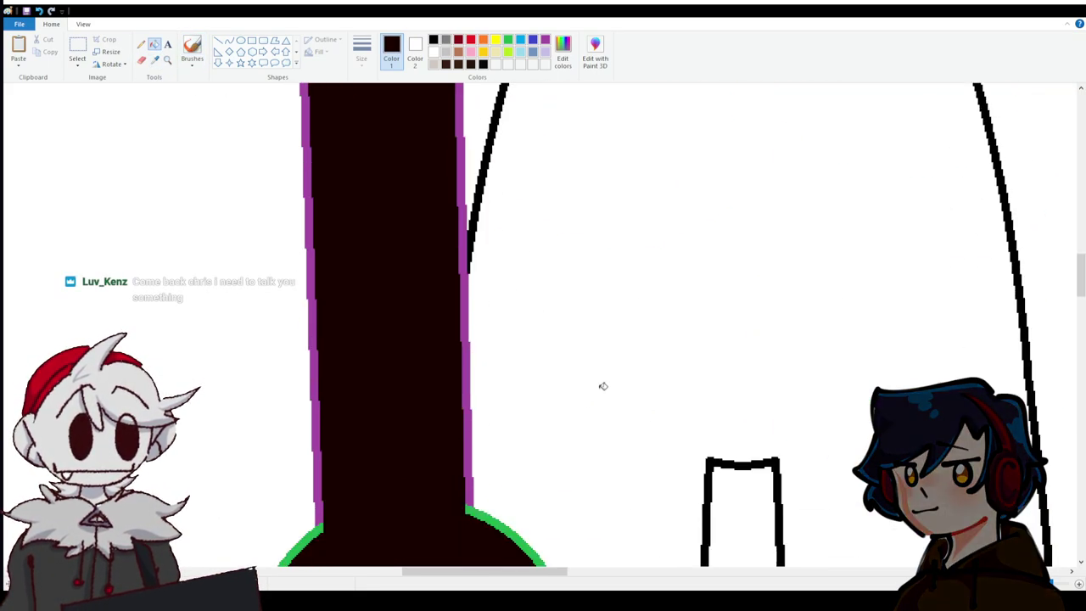
scroll(419, 378, up, 5)
scroll(405, 391, down, 5)
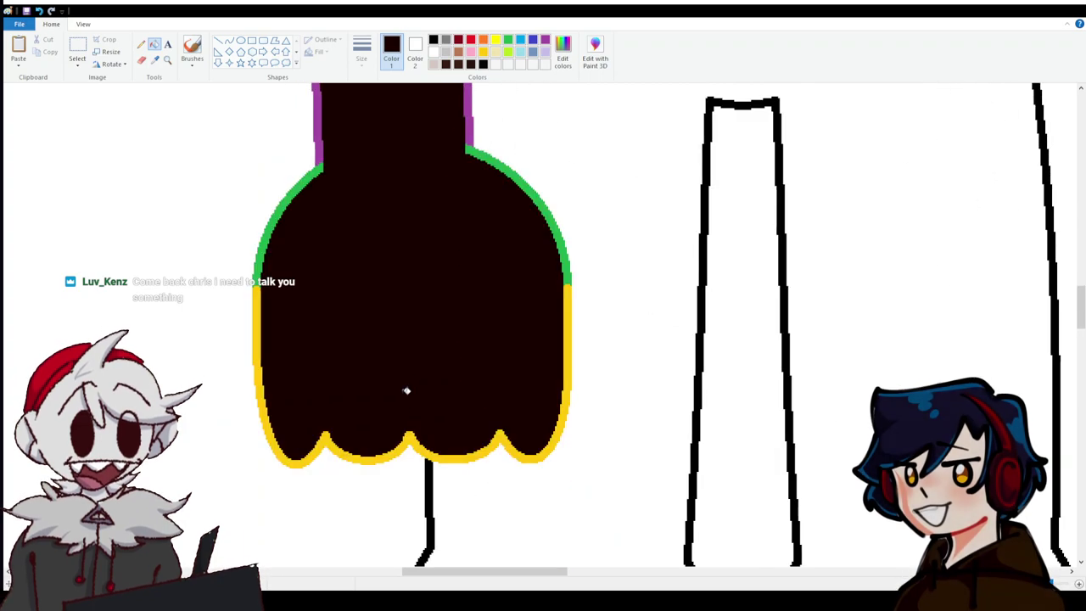
click(508, 41)
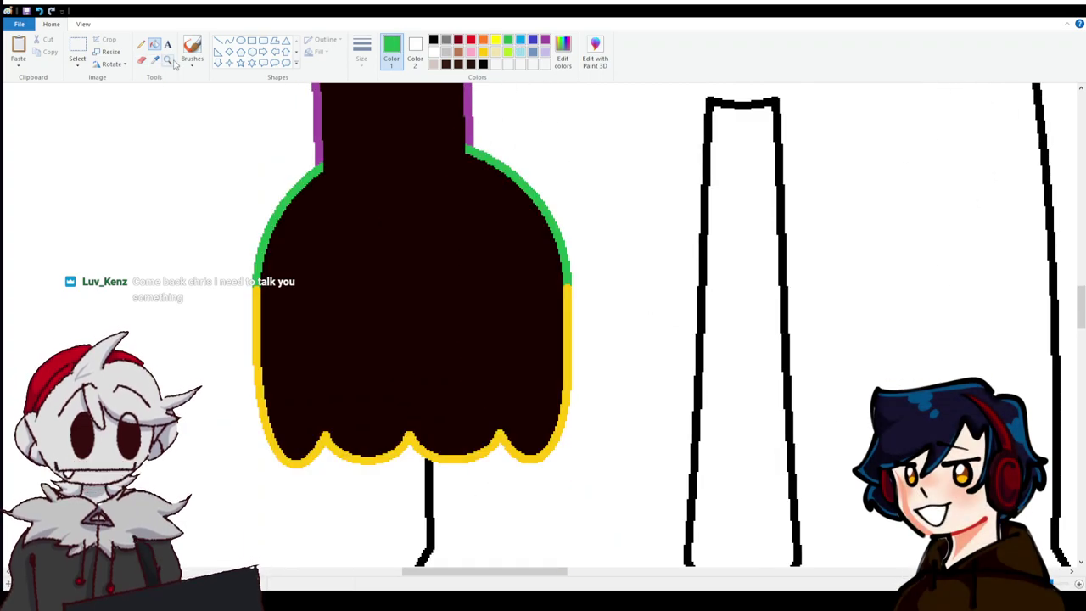
click(256, 357)
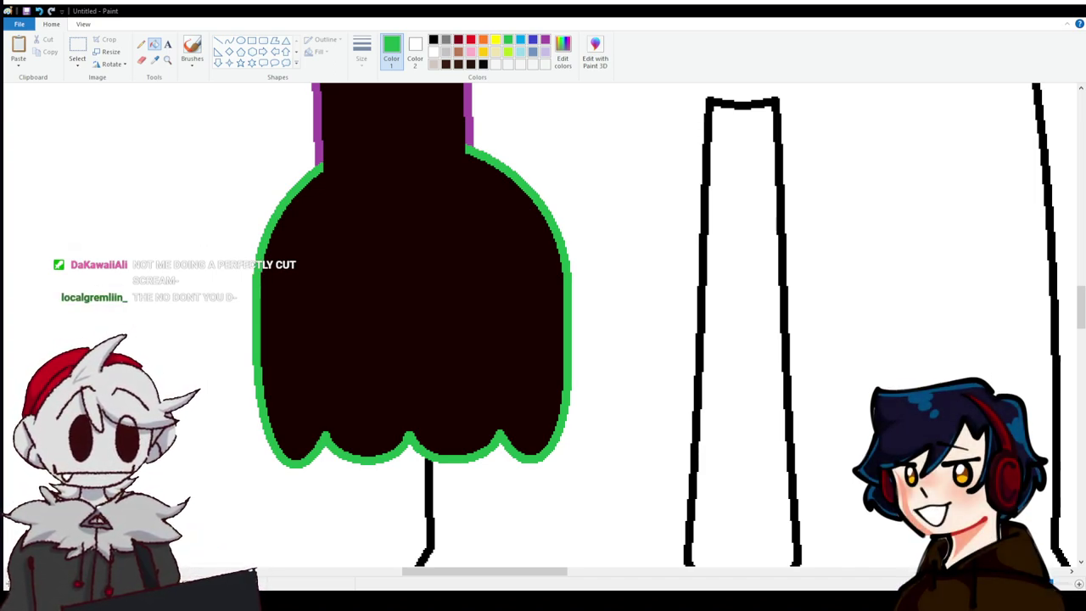
Draw a pointed yellow thumb on the hand's inner side using a straight lower edge and a curve back to the wrist.
click(483, 52)
click(218, 42)
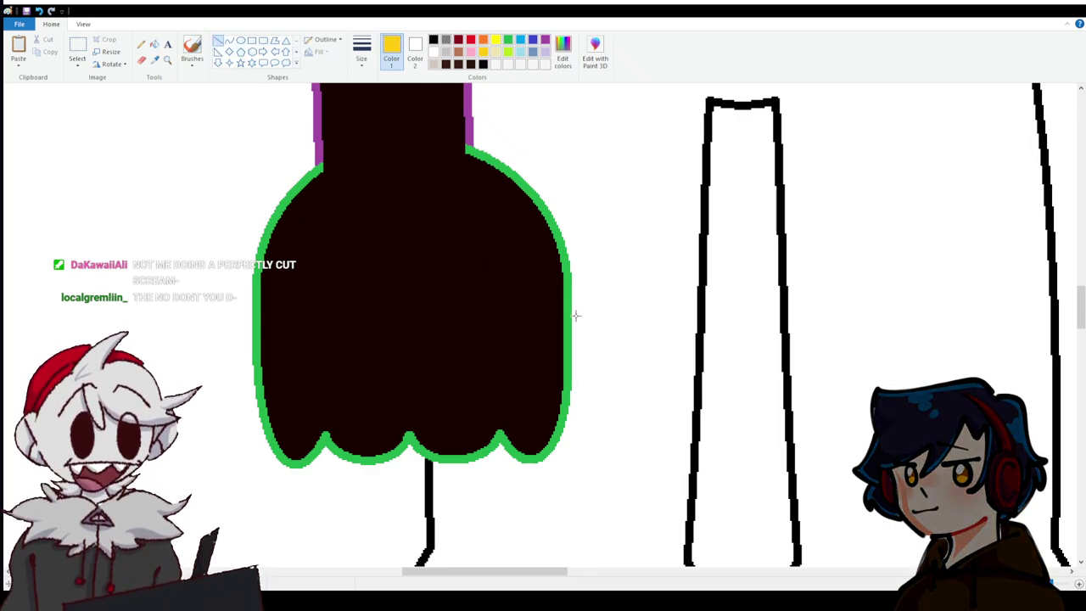
mouse_move(565, 321)
mouse_down()
mouse_move(604, 297)
mouse_move(656, 289)
mouse_move(640, 284)
mouse_move(639, 261)
mouse_up()
click(229, 41)
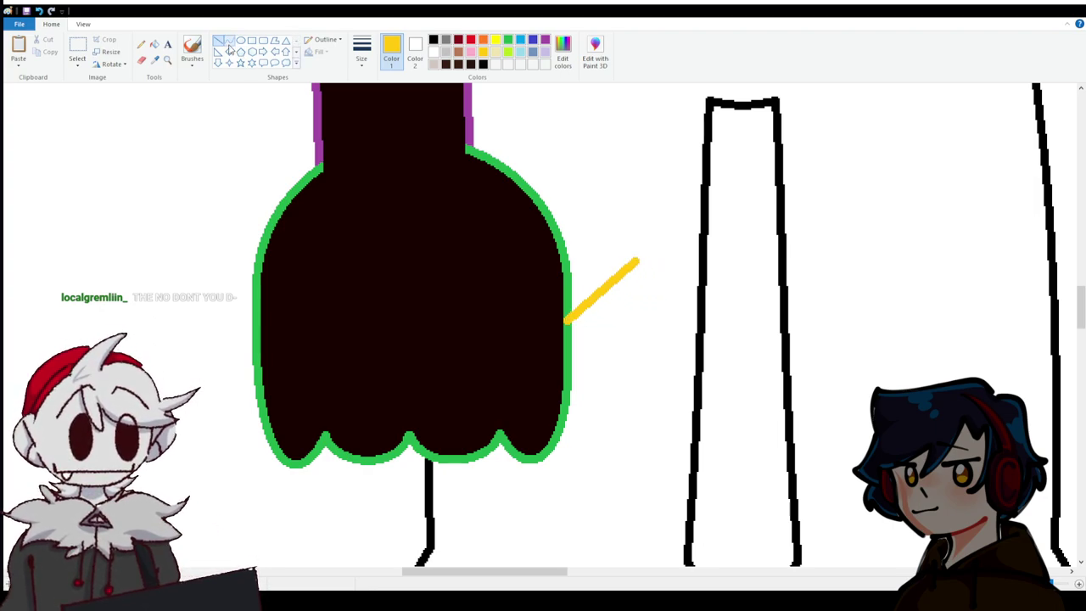
drag(637, 261, 471, 150)
drag(551, 203, 574, 178)
click(463, 160)
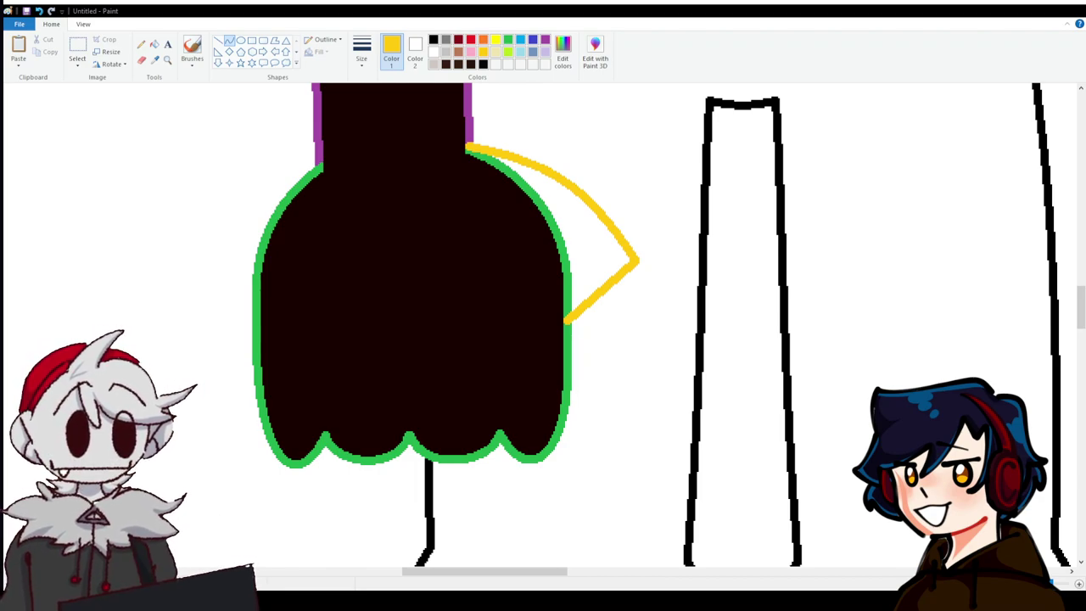
Erase part of the green outline between hand and thumb, clear its upper piece, and fill the thumb with the sampled dark brown.
click(140, 59)
drag(528, 246, 556, 204)
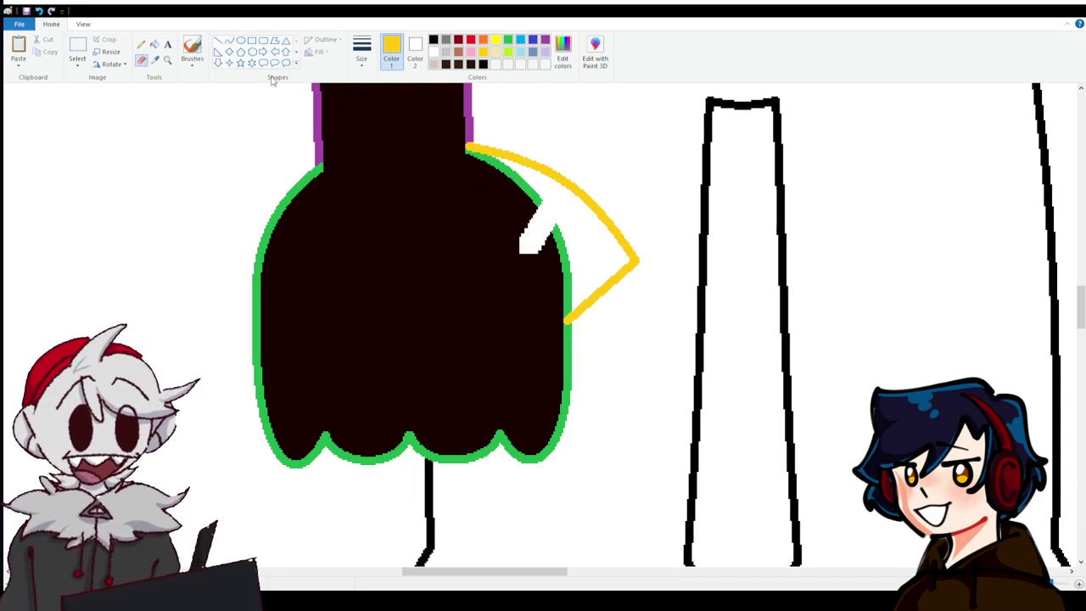
click(154, 44)
click(531, 192)
click(154, 60)
click(407, 187)
click(567, 230)
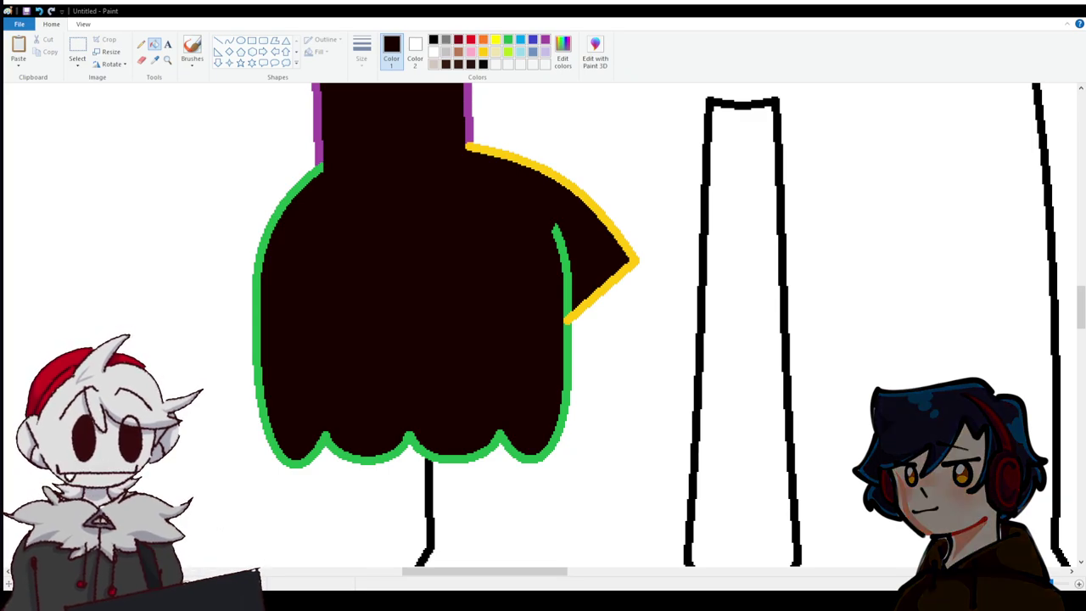
Sample the bright green of the head's ring as the secondary colour and draw a curved green edge across the beetle figure's forearm with the eraser.
scroll(544, 322, up, 15)
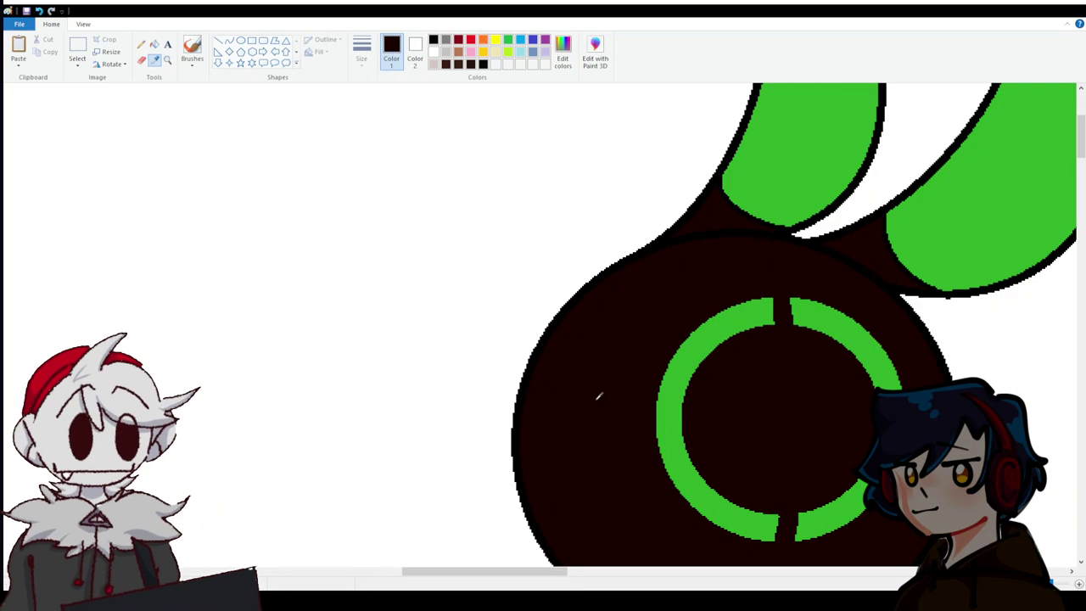
click(154, 60)
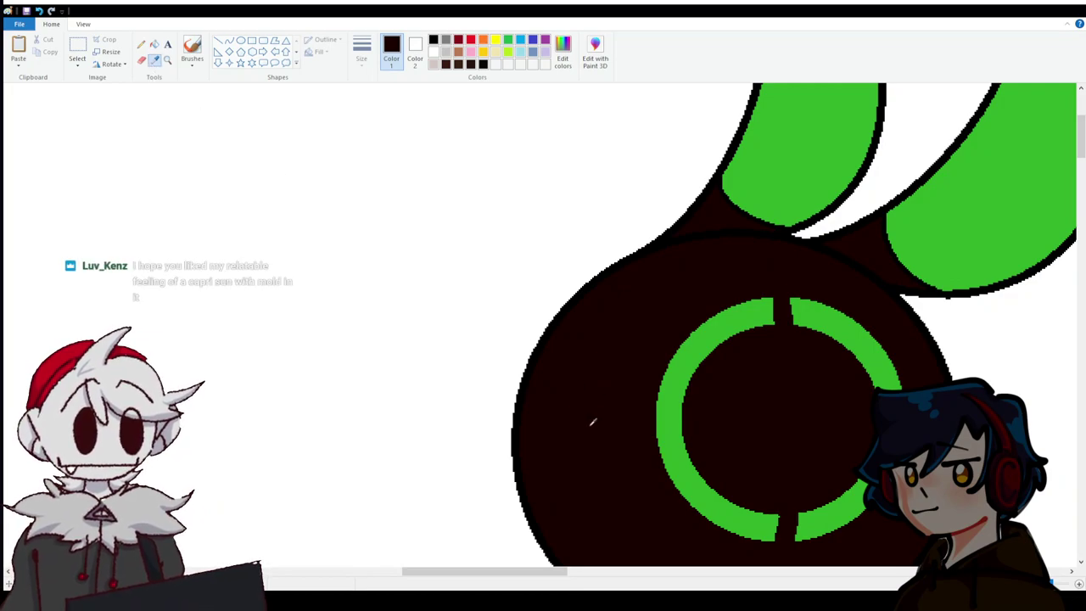
right_click(670, 416)
scroll(327, 395, down, 15)
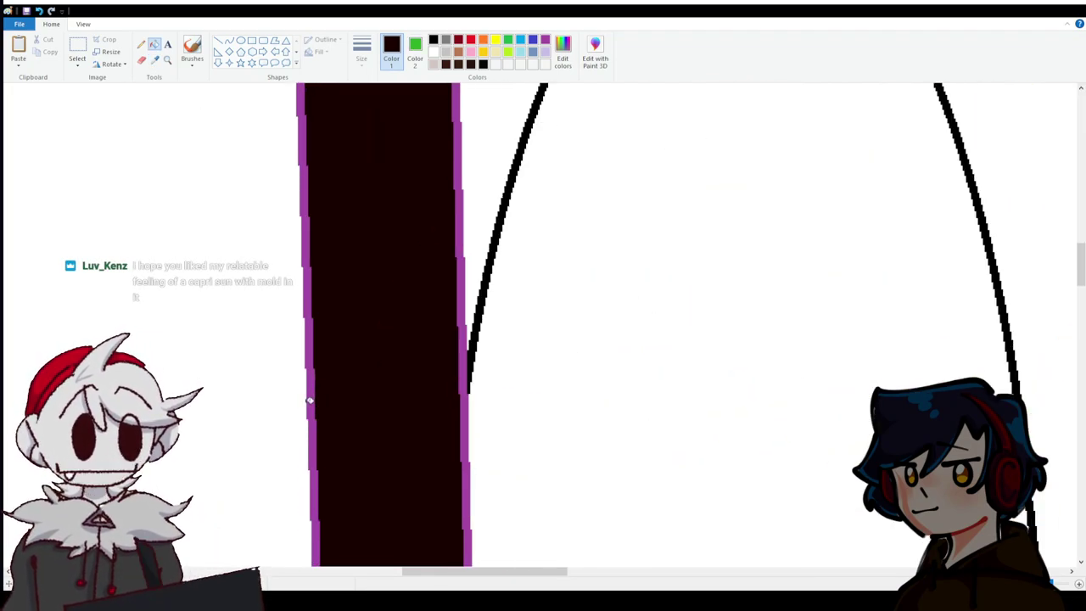
scroll(308, 395, down, 10)
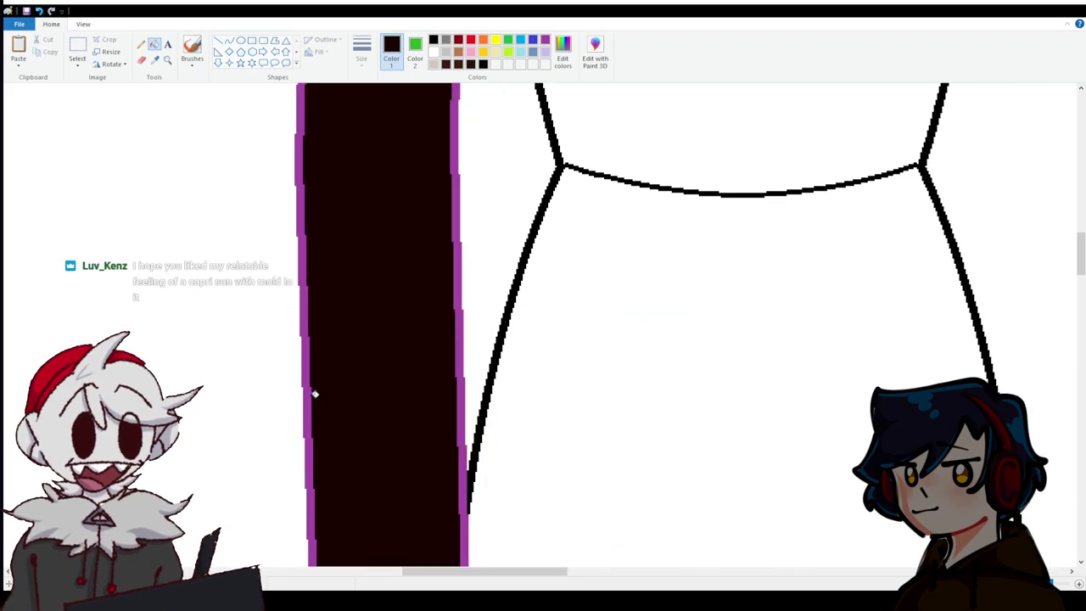
scroll(679, 323, up, 3)
scroll(679, 322, down, 3)
click(141, 60)
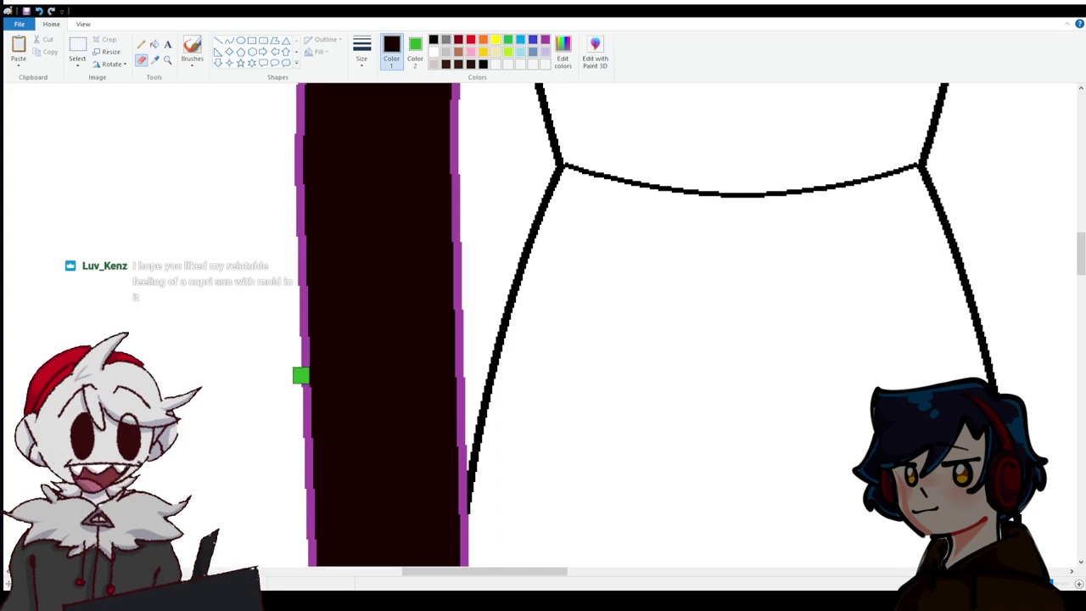
drag(316, 329, 445, 289)
Fill the beetle figure's forearm, hand and thumb below the curved edge with the sampled bright green.
click(155, 45)
right_click(414, 357)
scroll(404, 371, down, 8)
scroll(405, 372, up, 5)
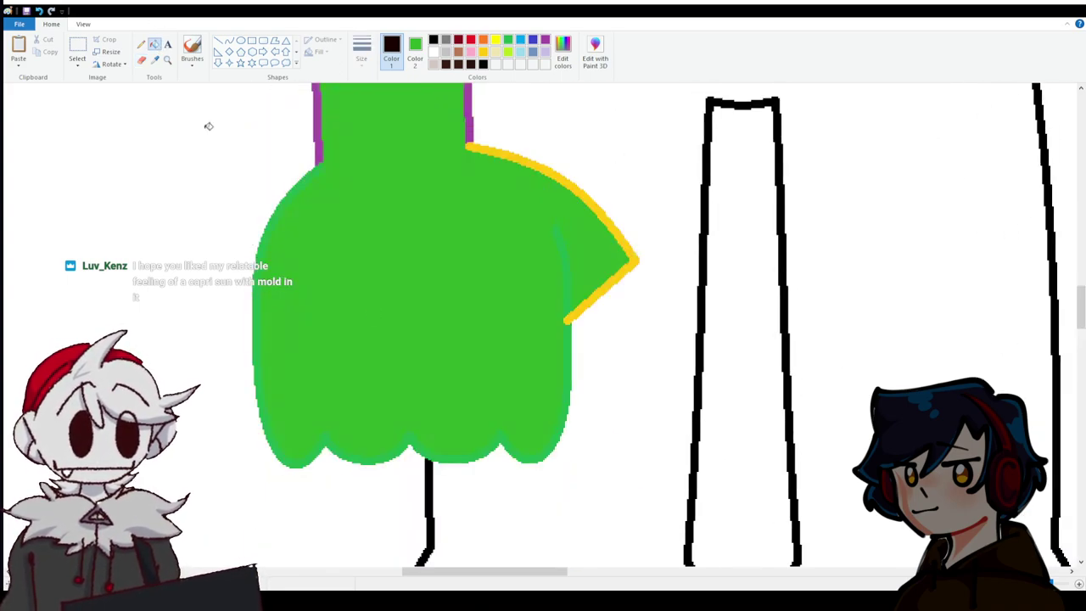
Recolour the hand's green outline yellow to match the thumb, and fill the joined hand and thumb outline with purple.
click(483, 53)
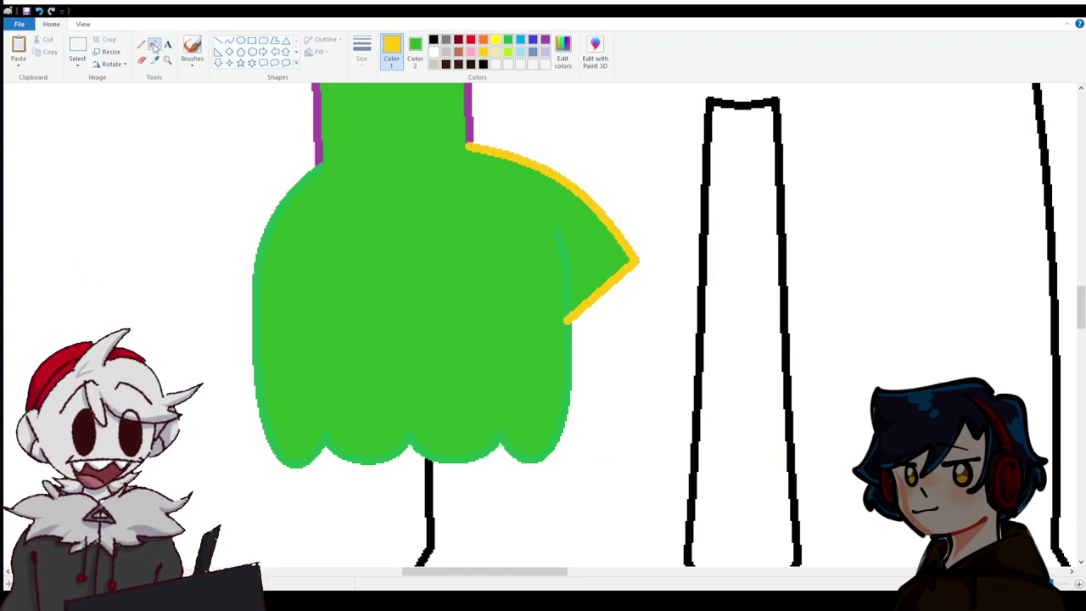
click(327, 169)
click(563, 254)
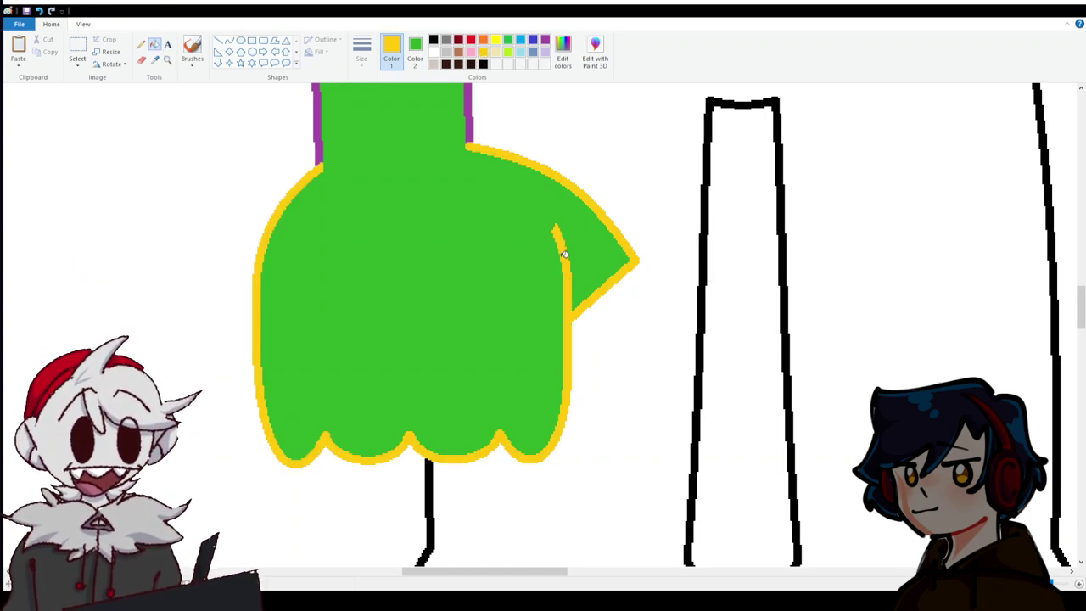
click(545, 40)
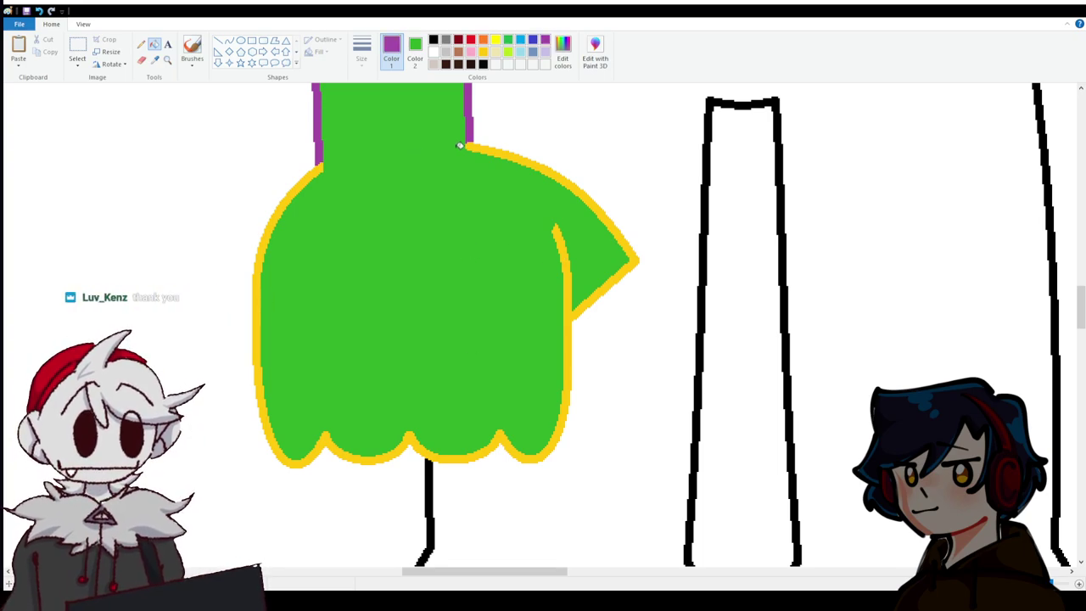
click(473, 145)
scroll(405, 313, up, 5)
scroll(400, 319, down, 1)
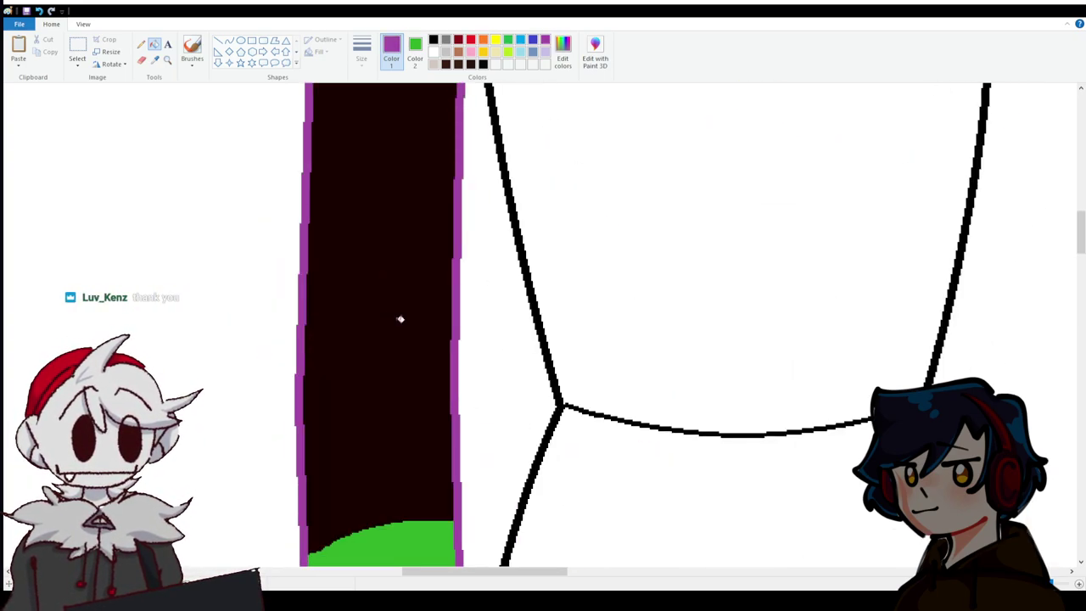
click(142, 59)
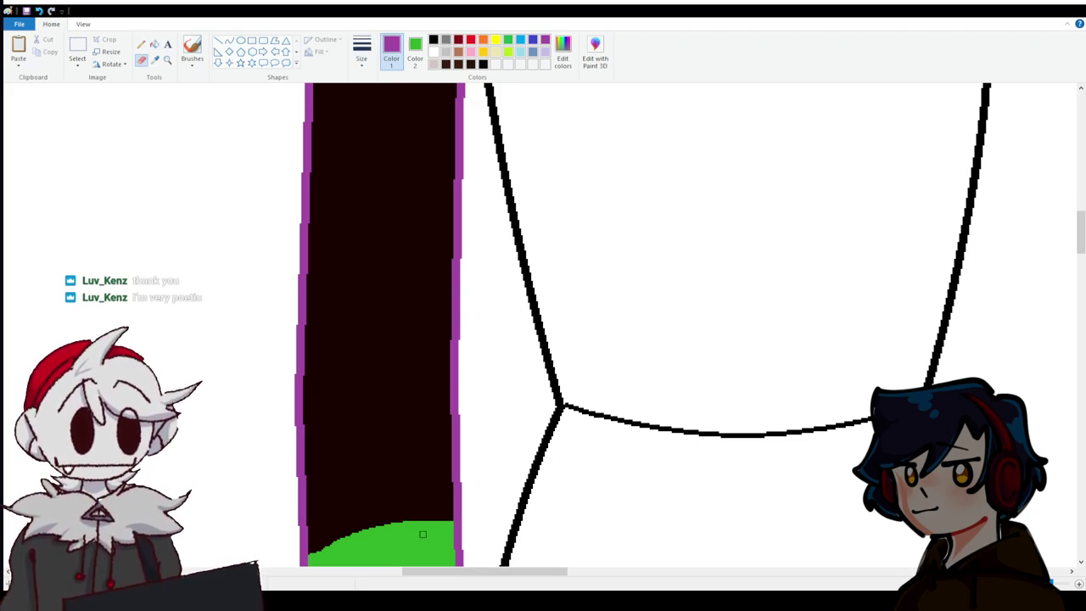
click(155, 60)
click(351, 133)
click(229, 40)
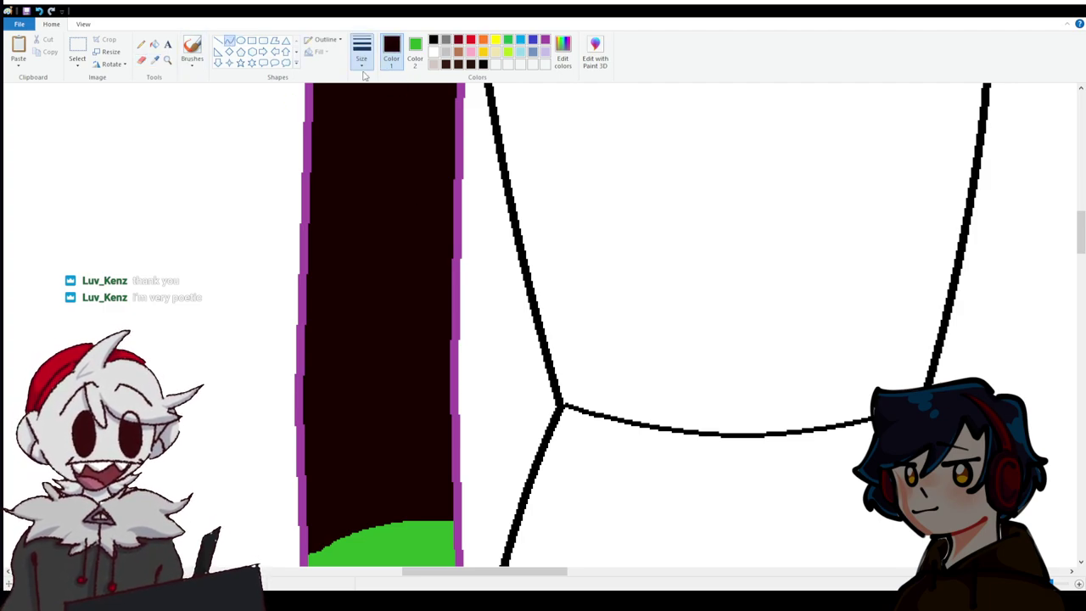
Sample the glove's green and draw a short, thickened curved line rising from the glove's upper edge near the arm's inner side.
click(156, 61)
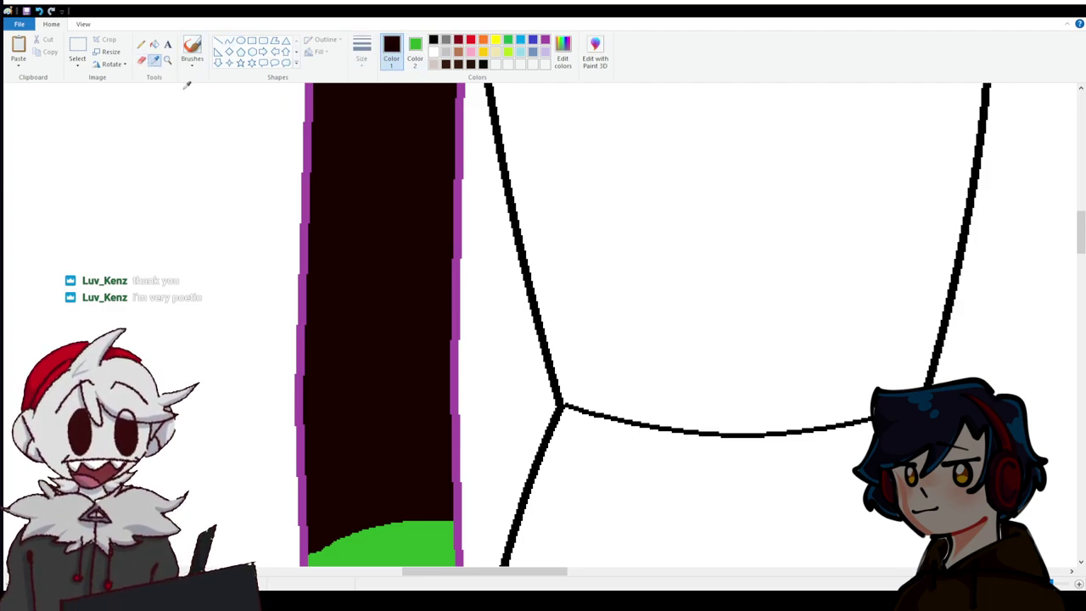
scroll(398, 493, down, 3)
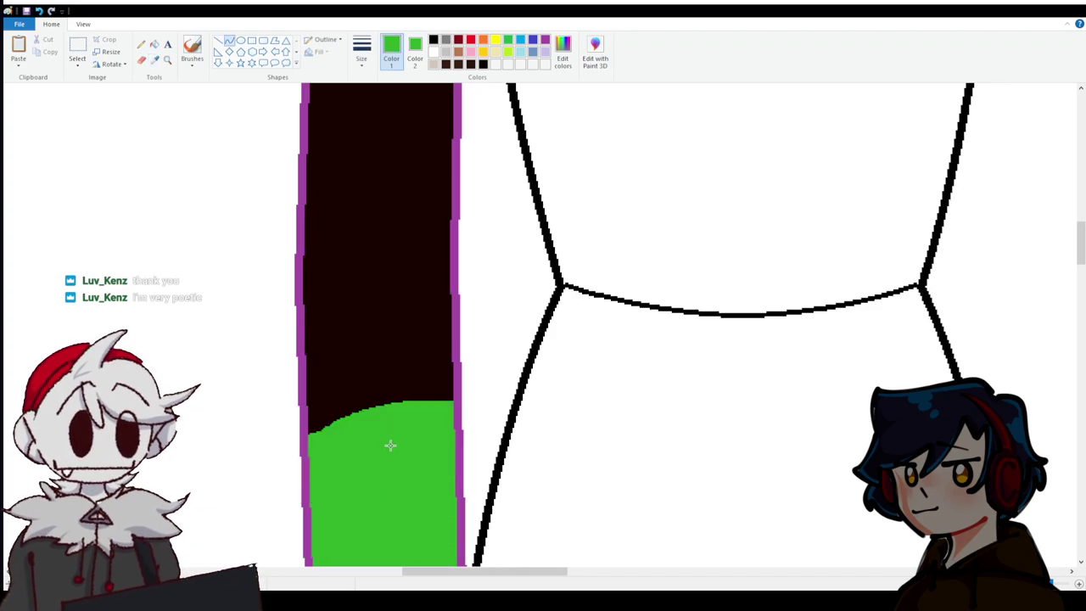
drag(434, 402, 430, 355)
drag(437, 379, 436, 392)
click(436, 393)
click(364, 69)
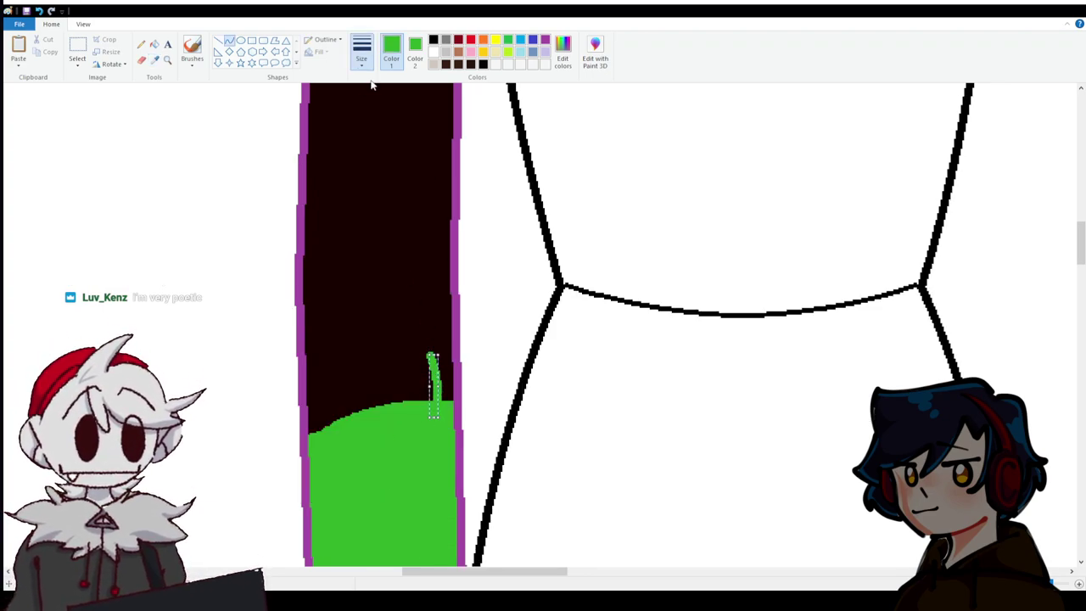
click(396, 151)
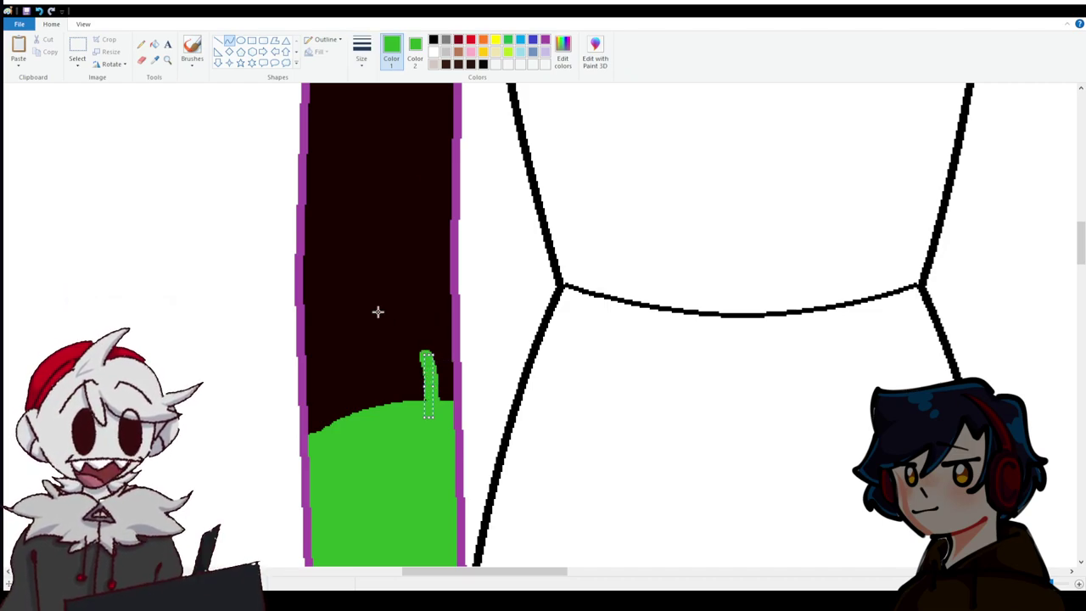
Draw an angular green circuit line with a hooked end rising from the middle of the glove's upper edge.
mouse_move(400, 413)
mouse_down()
mouse_move(387, 331)
mouse_move(425, 327)
mouse_move(419, 242)
mouse_move(421, 278)
mouse_move(374, 265)
mouse_up()
click(393, 258)
click(392, 258)
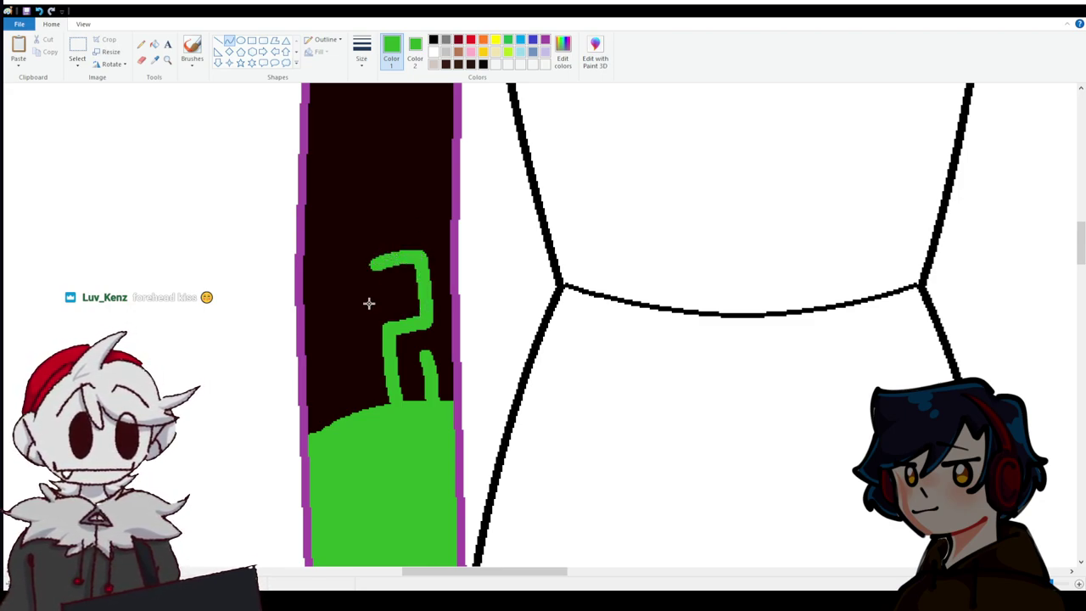
Draw a long green line topped with a ring on the forearm, plus a short green line beside it on the outer side.
mouse_move(372, 412)
mouse_down()
mouse_move(347, 248)
mouse_move(361, 360)
mouse_move(352, 306)
mouse_up()
click(358, 307)
click(361, 175)
click(243, 40)
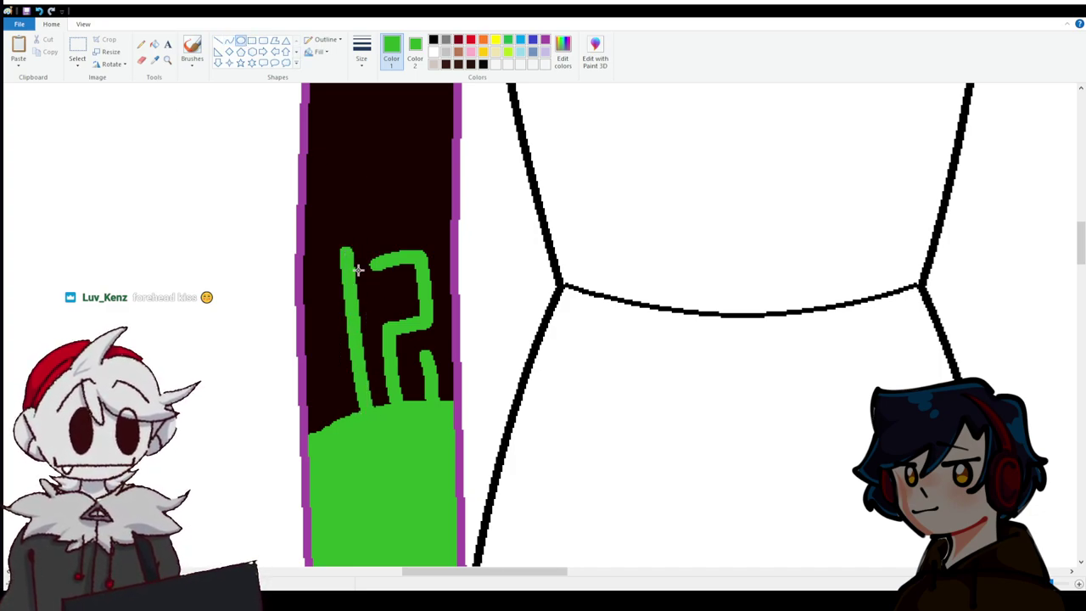
drag(317, 200, 378, 260)
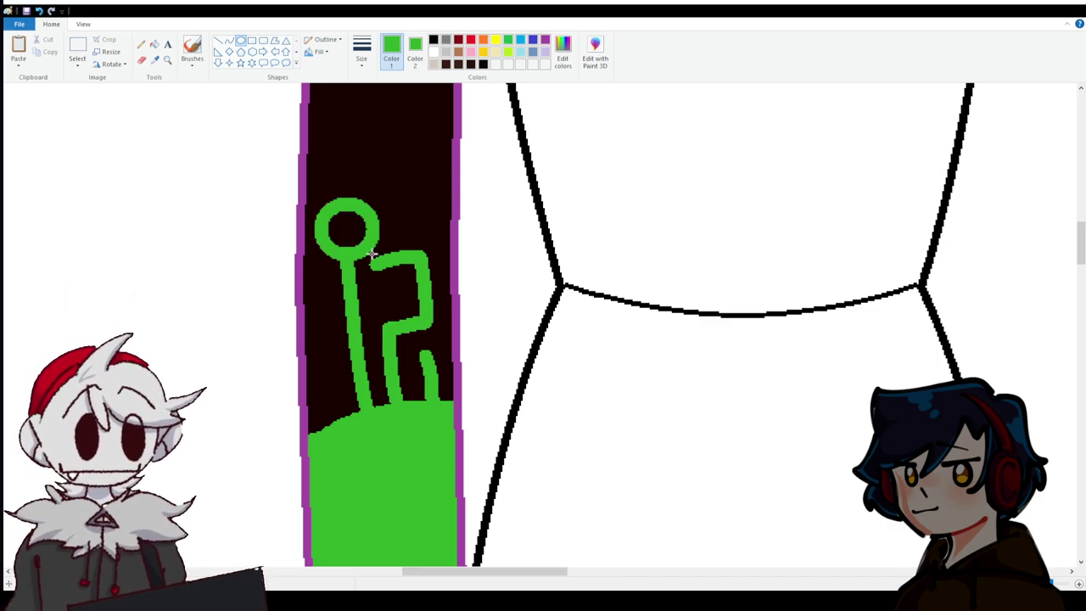
click(229, 41)
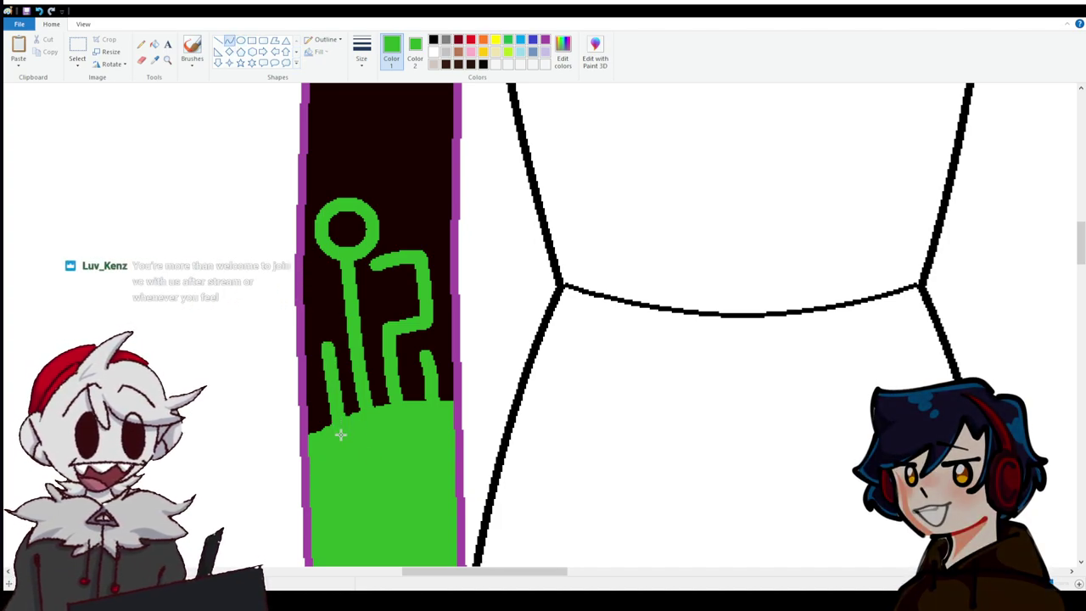
drag(323, 343, 333, 399)
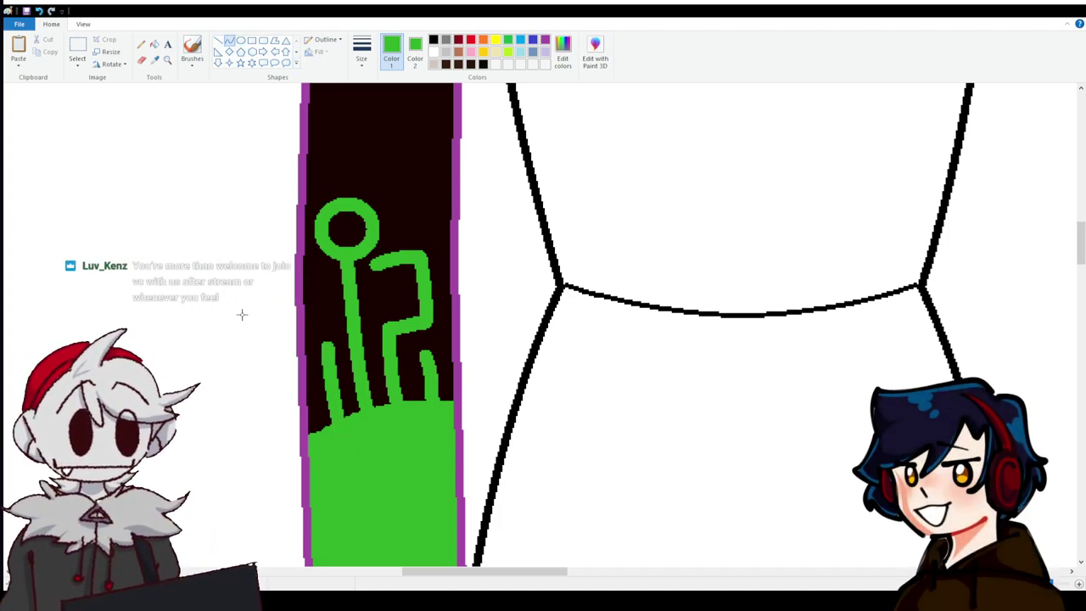
Examine the beetle figure's arm pattern, green hand and head, and view the whole reference sheet.
scroll(502, 359, up, 10)
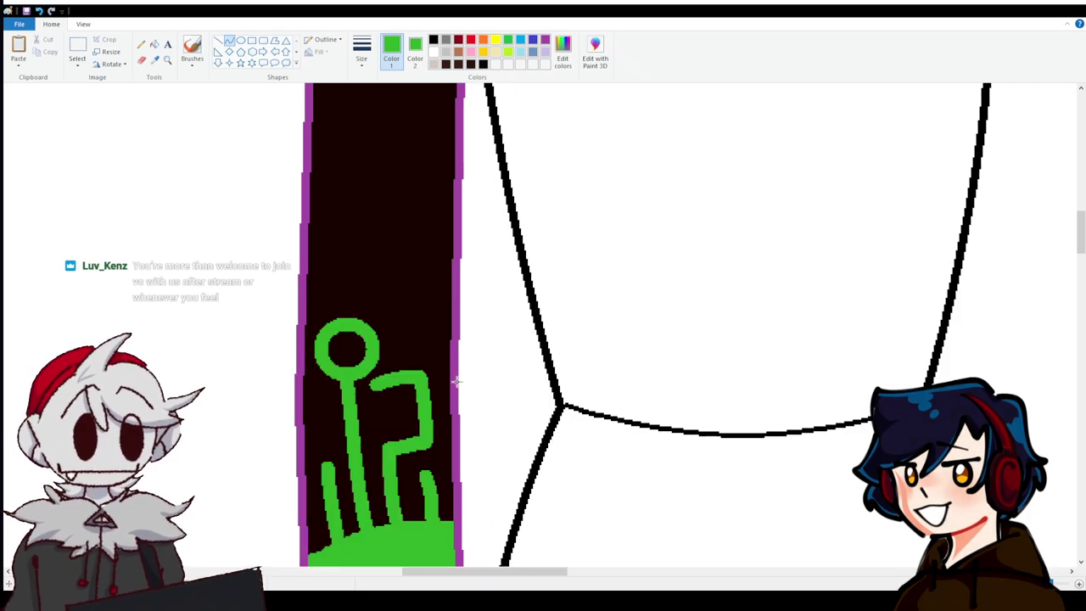
scroll(469, 384, up, 3)
scroll(470, 385, down, 12)
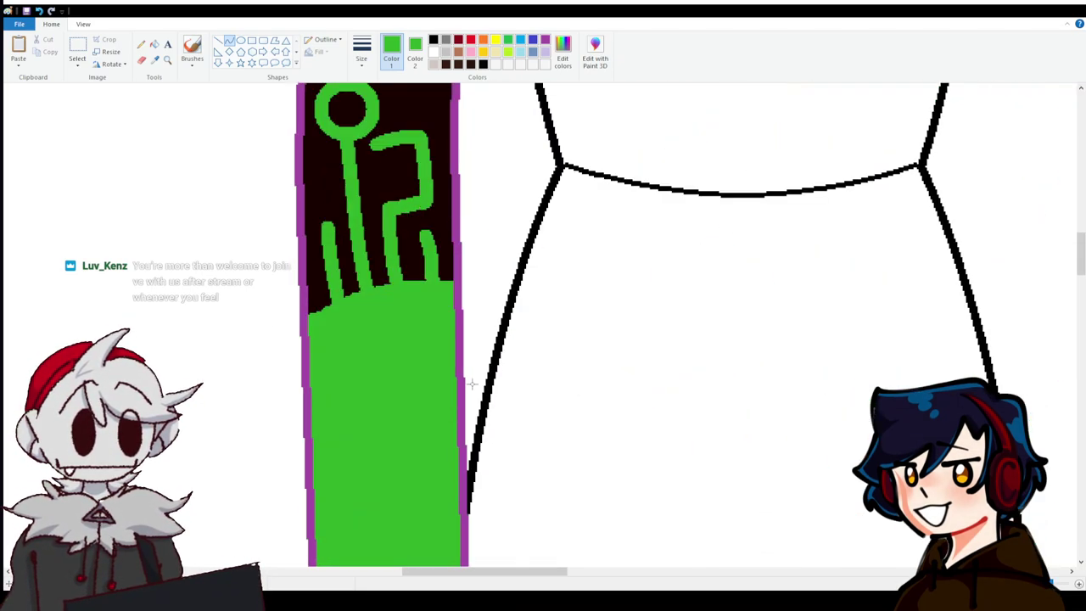
scroll(471, 386, down, 4)
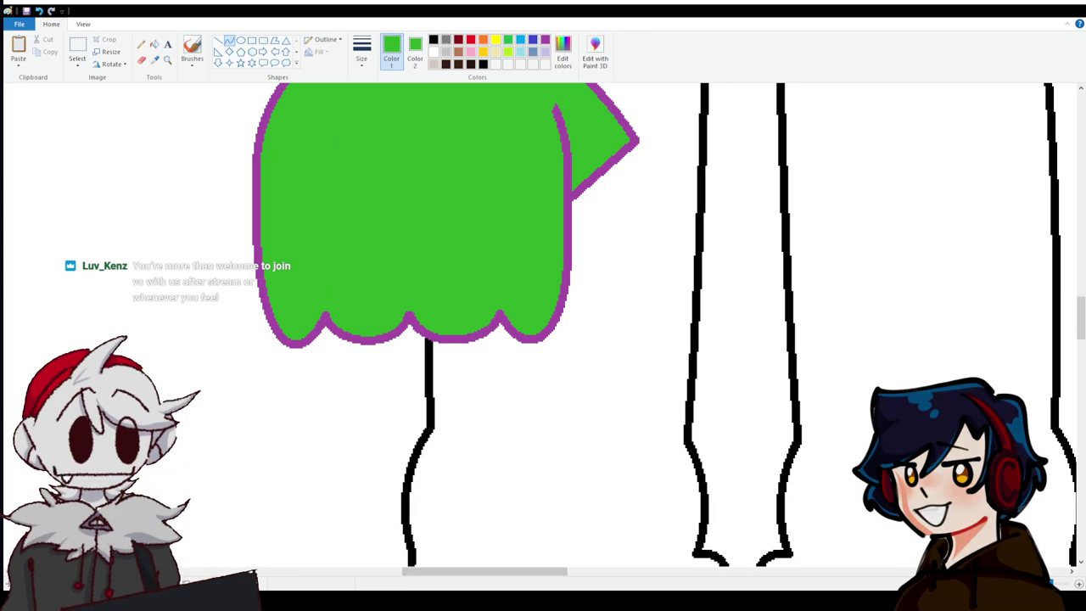
scroll(410, 571, right, 4)
scroll(466, 407, up, 5)
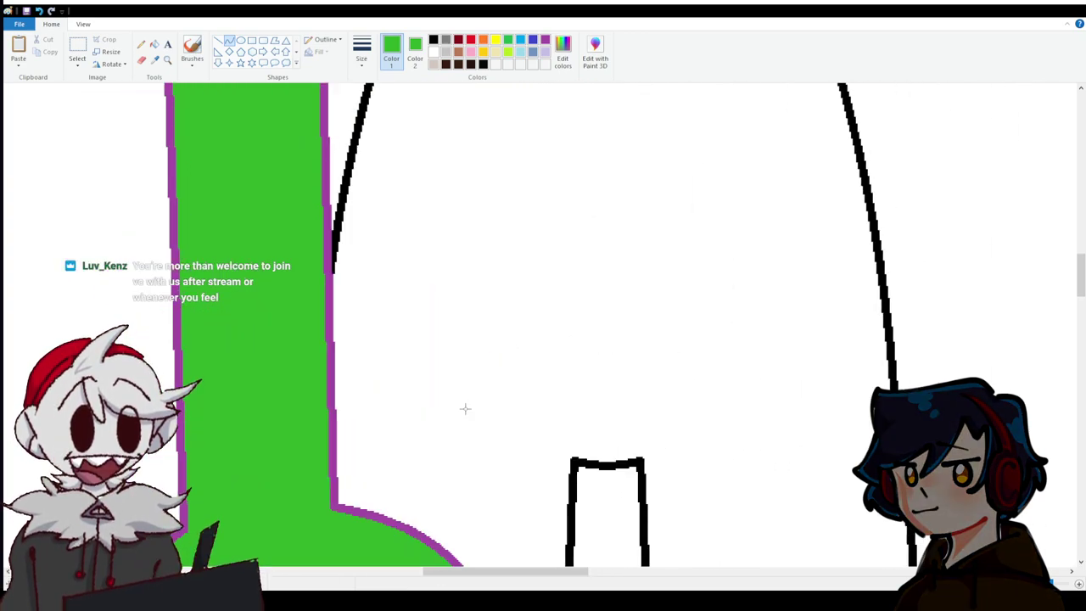
scroll(466, 408, down, 2)
scroll(498, 407, up, 8)
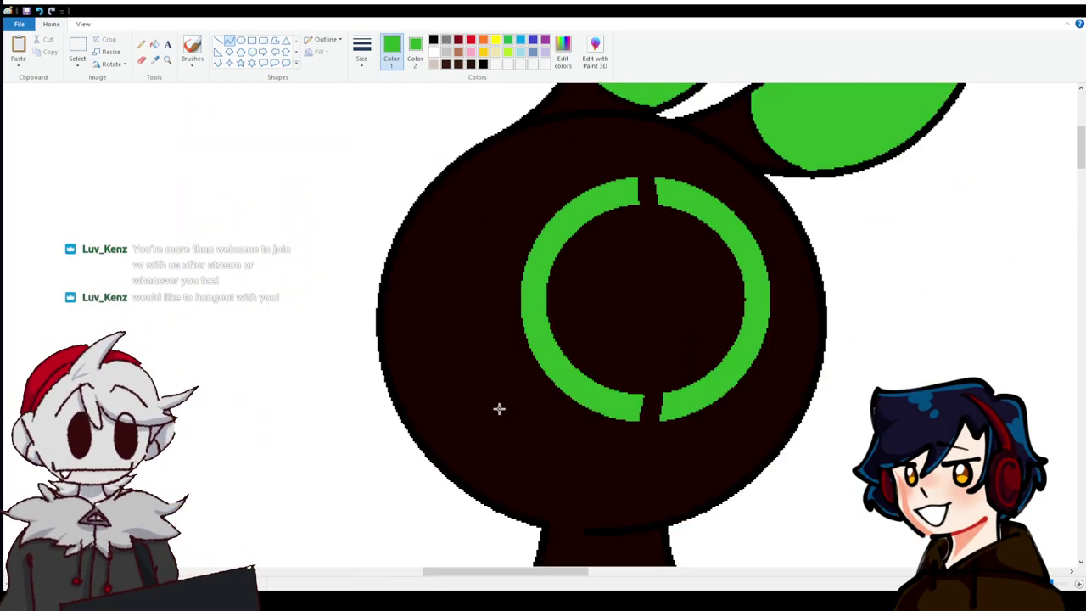
scroll(502, 410, up, 3)
scroll(481, 422, down, 3)
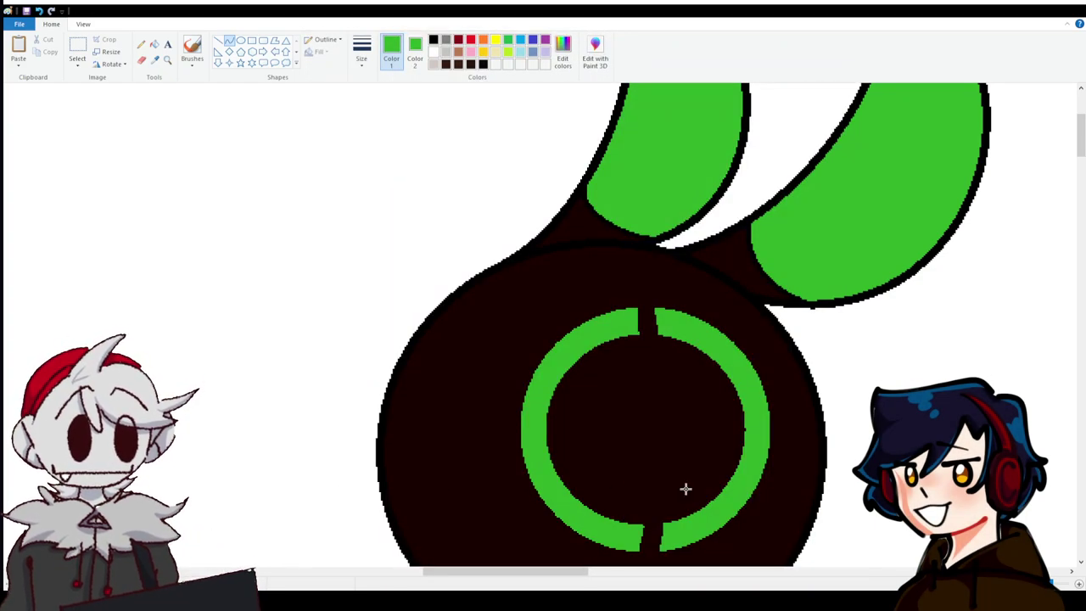
scroll(783, 451, down, 5)
scroll(858, 438, down, 5)
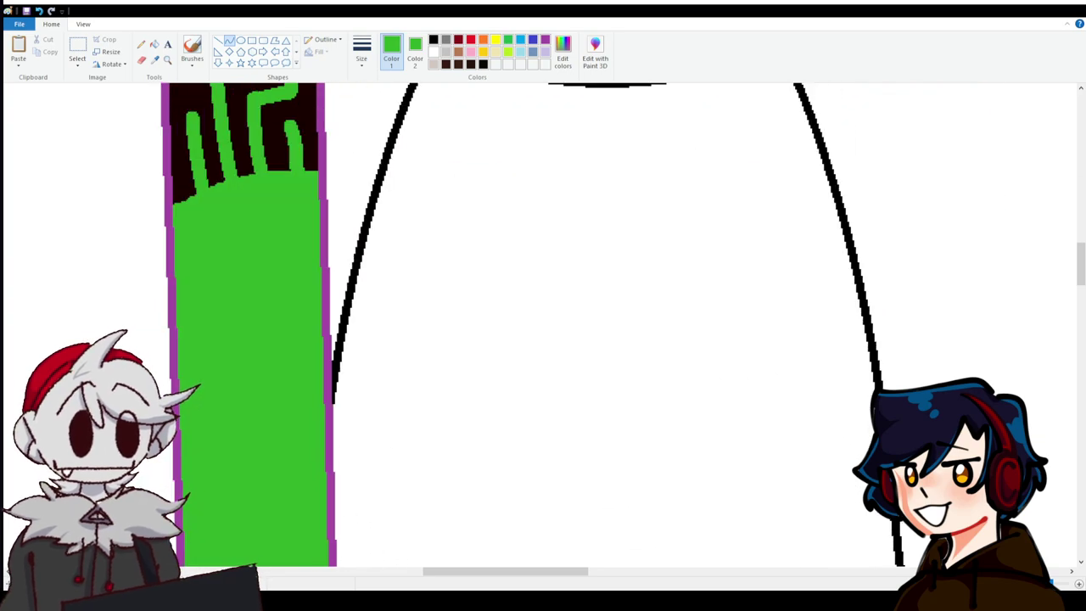
scroll(626, 376, down, 5)
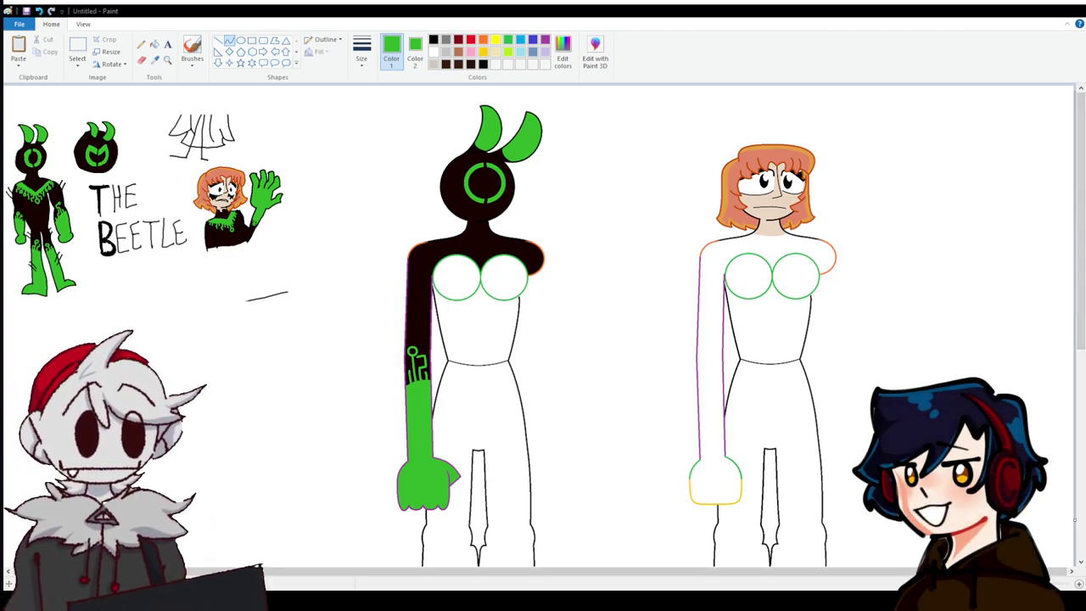
Sample the dark brown of the beetle figure's arm and fill the hips, legs and feet with it.
click(155, 61)
click(420, 282)
click(476, 440)
scroll(403, 303, down, 3)
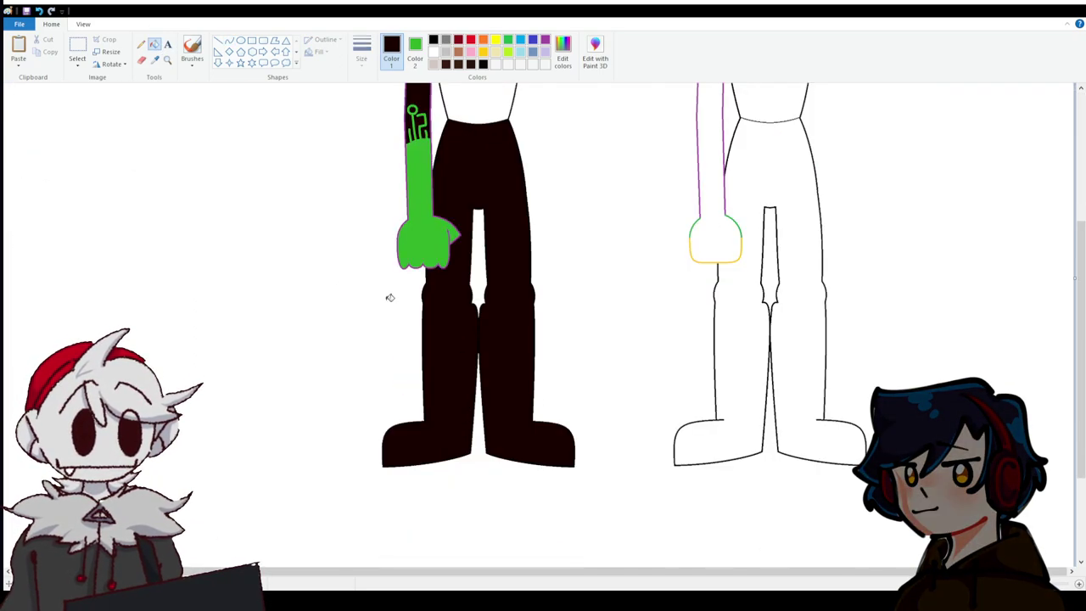
Draw curved green edges across both thighs of the beetle figure with the eraser and fill the legs and feet below with bright green.
click(141, 60)
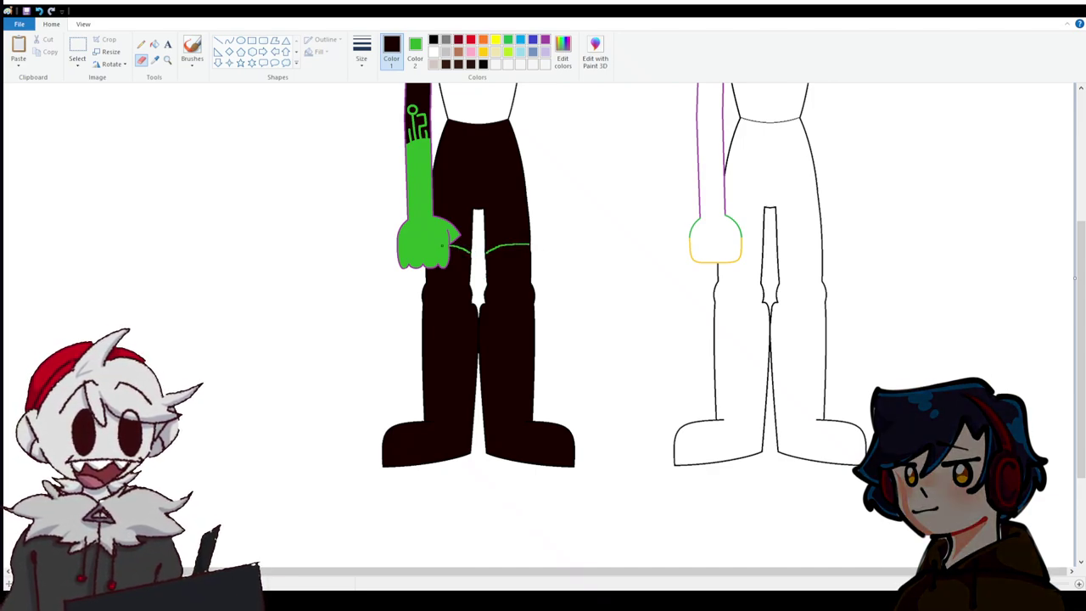
click(154, 42)
right_click(439, 307)
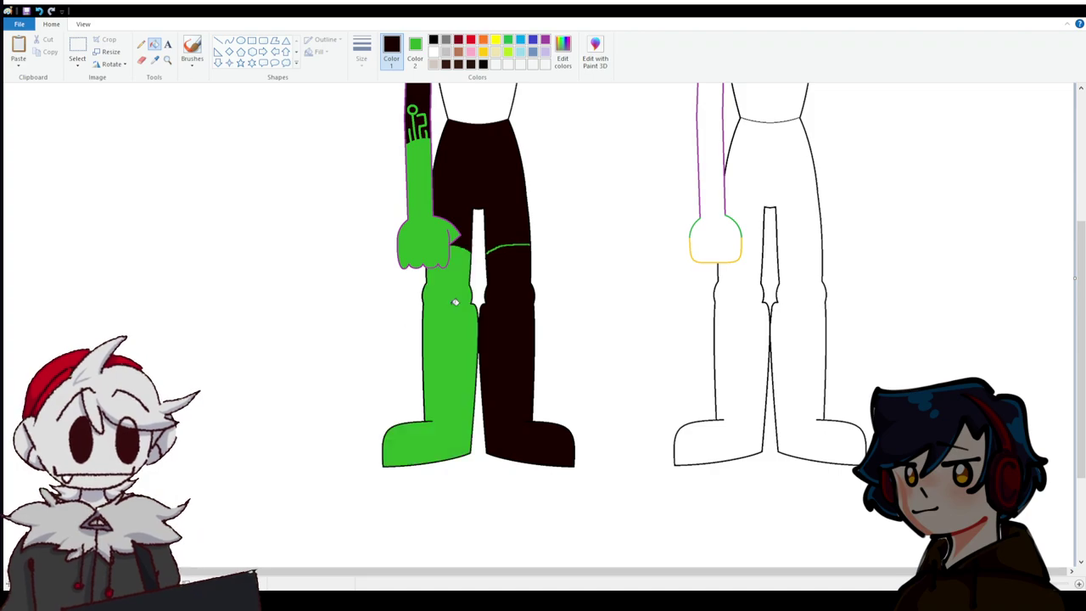
right_click(508, 300)
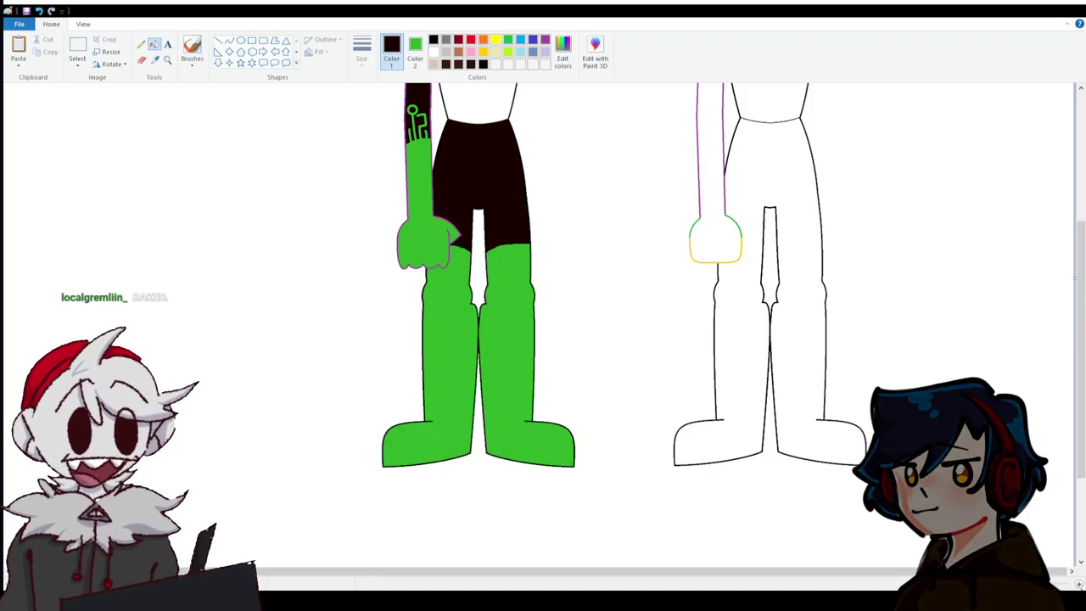
scroll(543, 325, up, 2)
drag(246, 571, 590, 548)
scroll(428, 279, down, 3)
scroll(427, 279, down, 3)
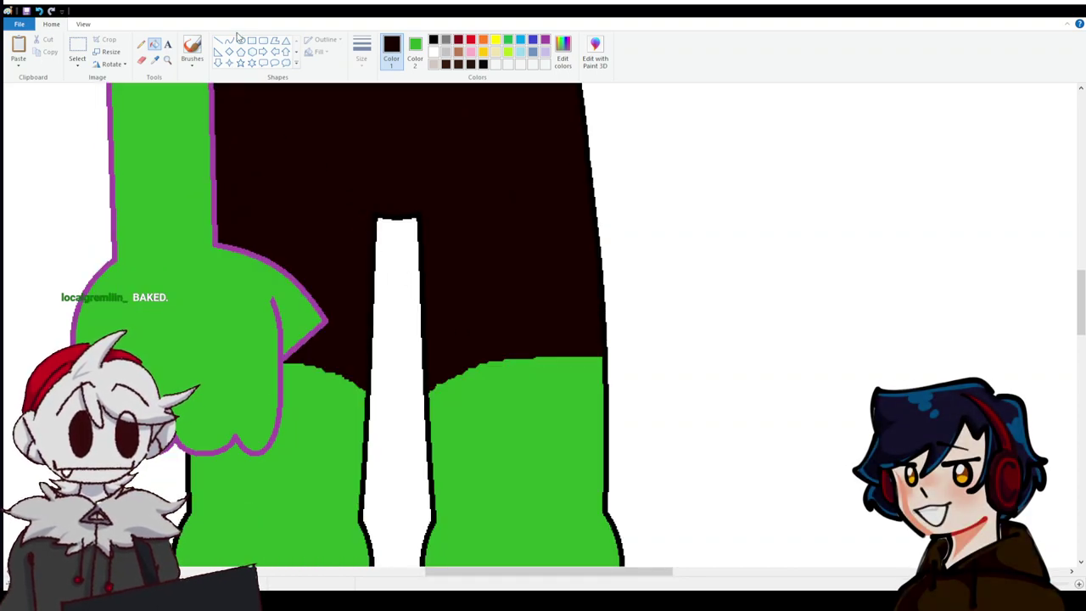
click(142, 59)
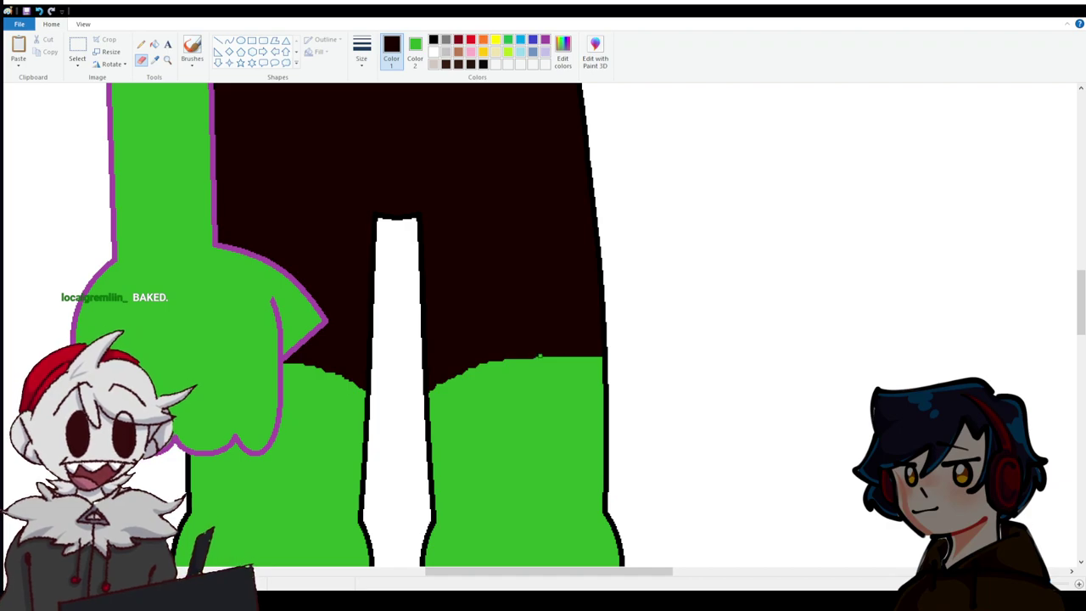
mouse_move(618, 345)
mouse_down()
mouse_move(541, 341)
mouse_move(437, 370)
mouse_move(428, 383)
mouse_up()
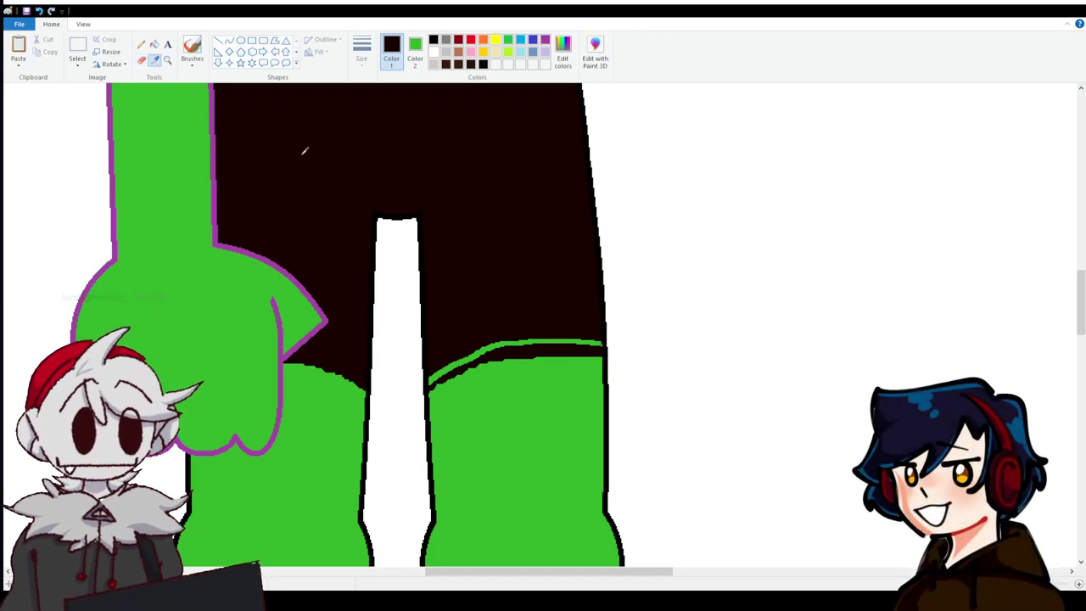
click(155, 60)
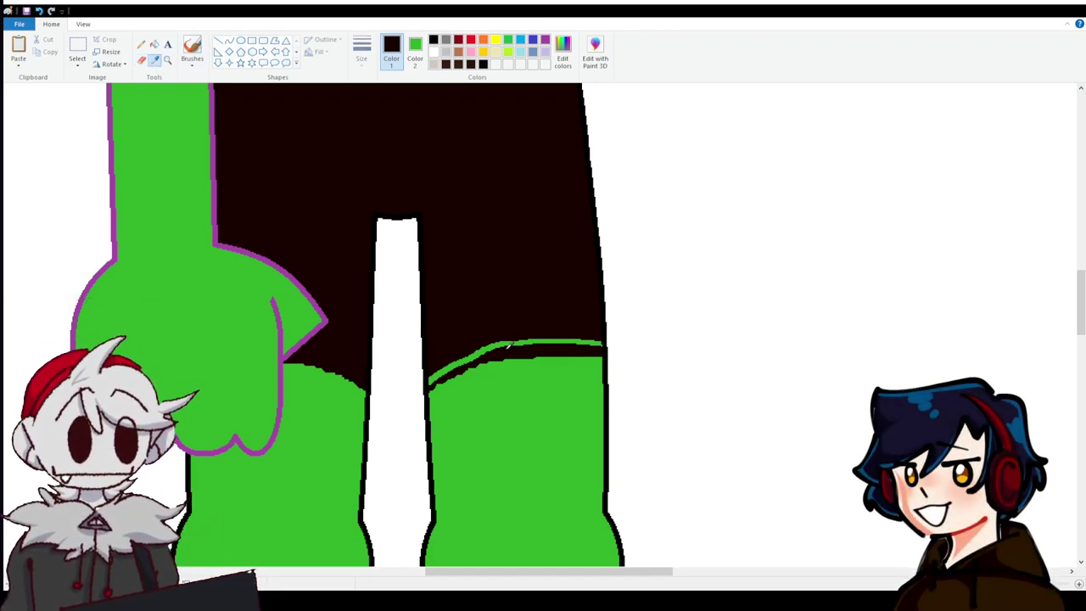
click(38, 10)
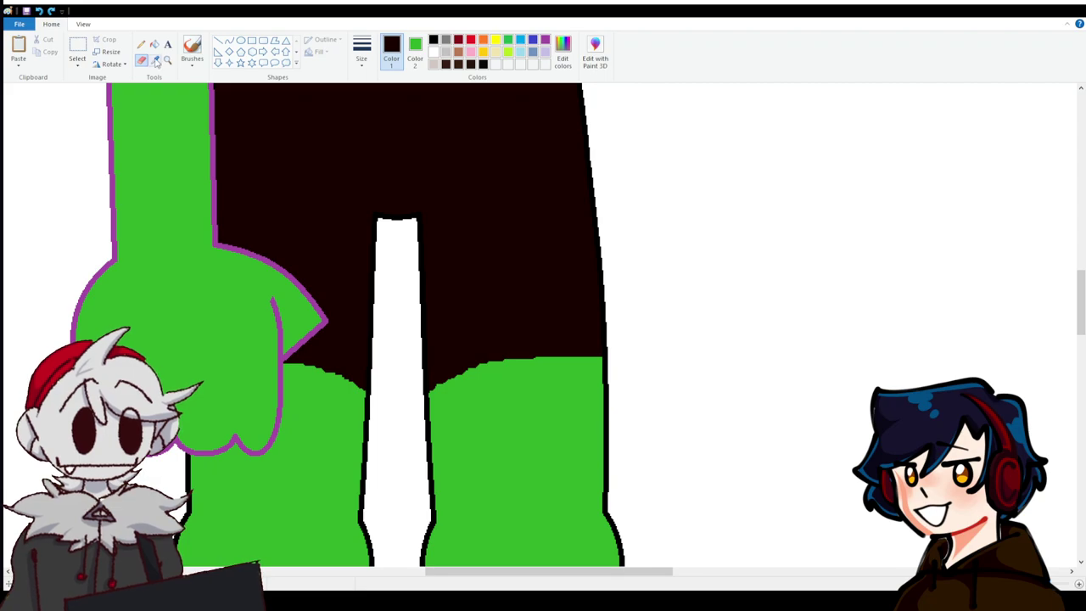
Sample the glove green, draw lower curved dark brown edges across both green boots, and fill the strips above them dark brown.
click(171, 107)
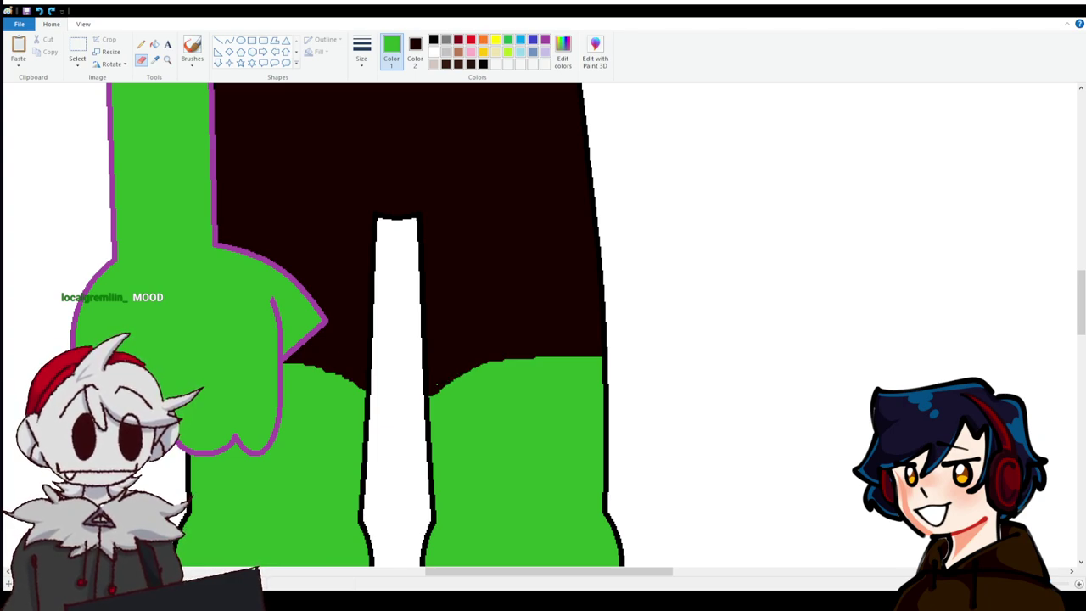
click(38, 10)
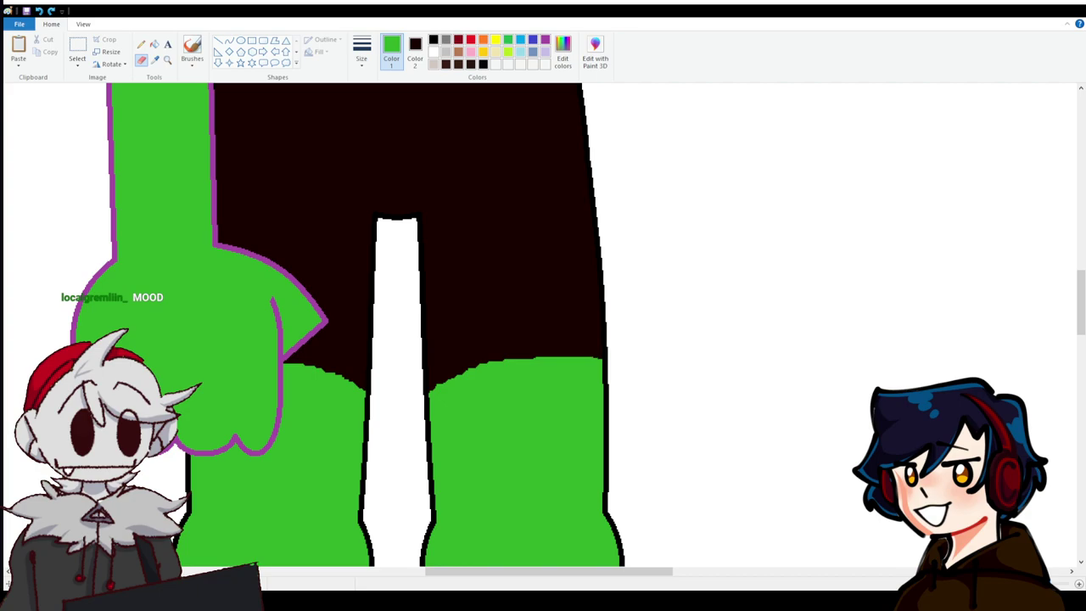
click(38, 11)
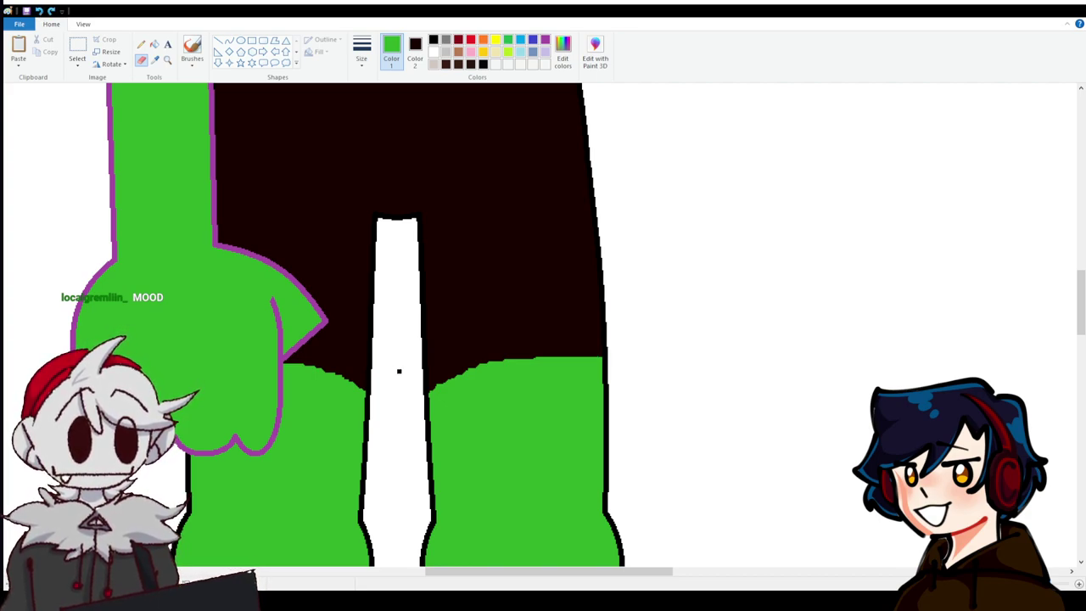
mouse_move(431, 418)
mouse_down()
mouse_move(526, 382)
mouse_move(604, 382)
mouse_up()
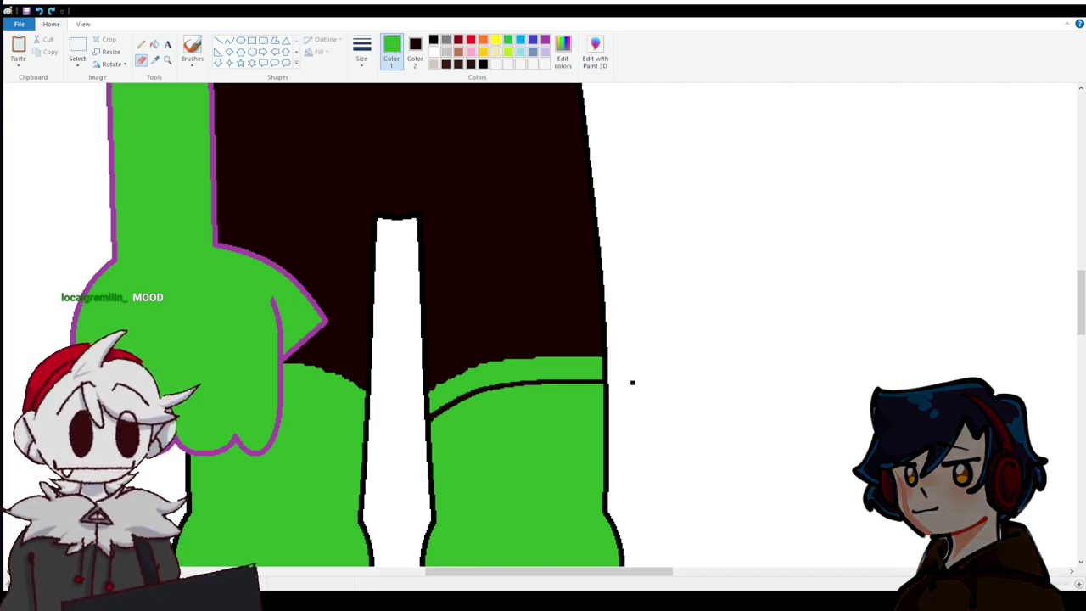
drag(370, 418, 221, 378)
click(153, 44)
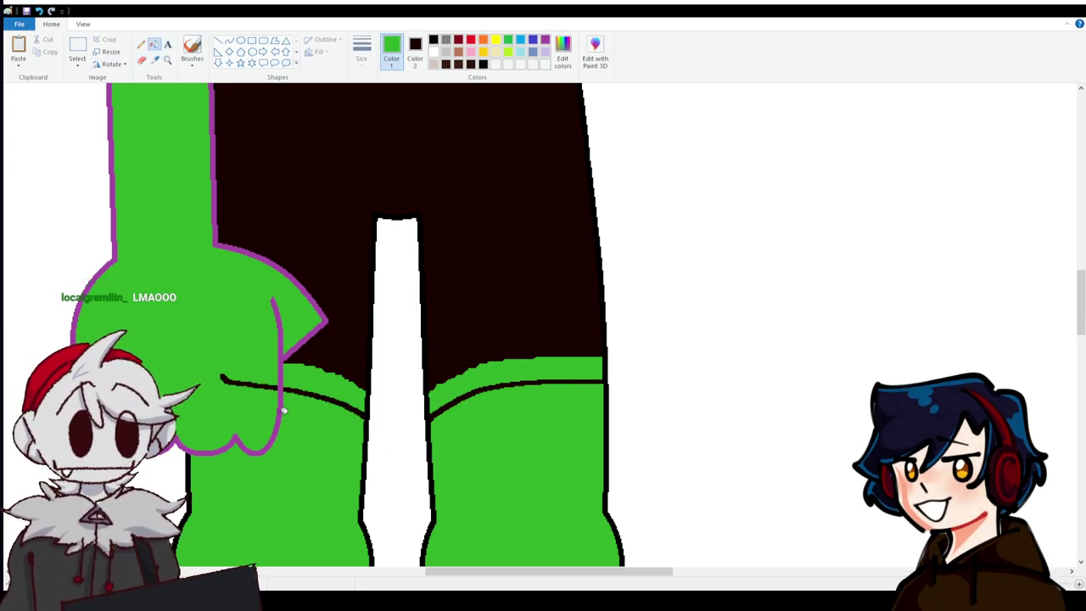
right_click(354, 374)
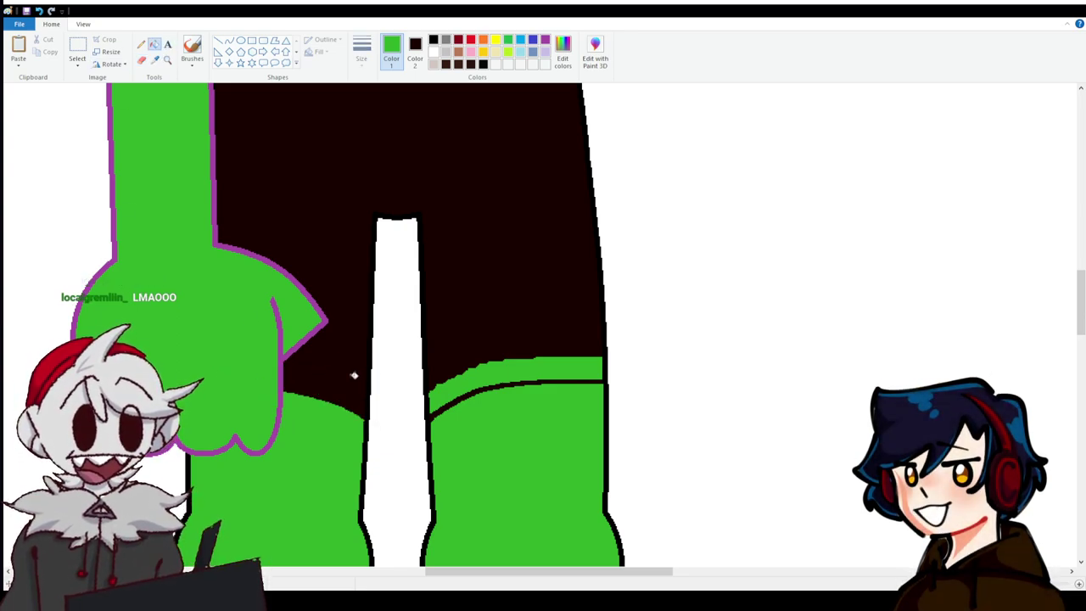
right_click(477, 376)
Draw a green ring on the thigh farther from the green hand, with a straight green stem running down to the boot.
click(242, 42)
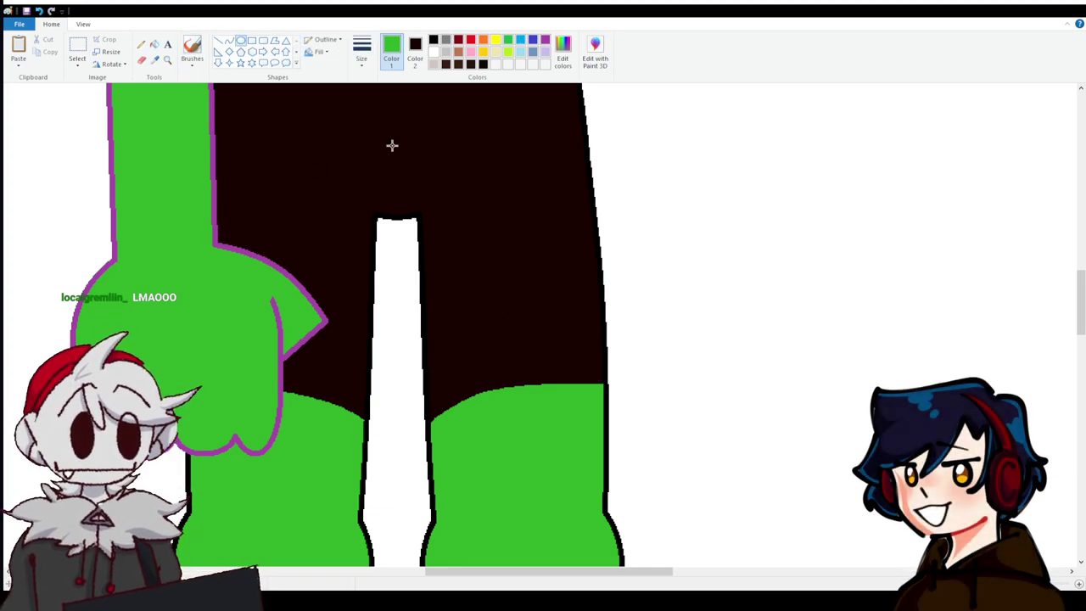
drag(484, 245, 538, 298)
click(500, 187)
click(230, 40)
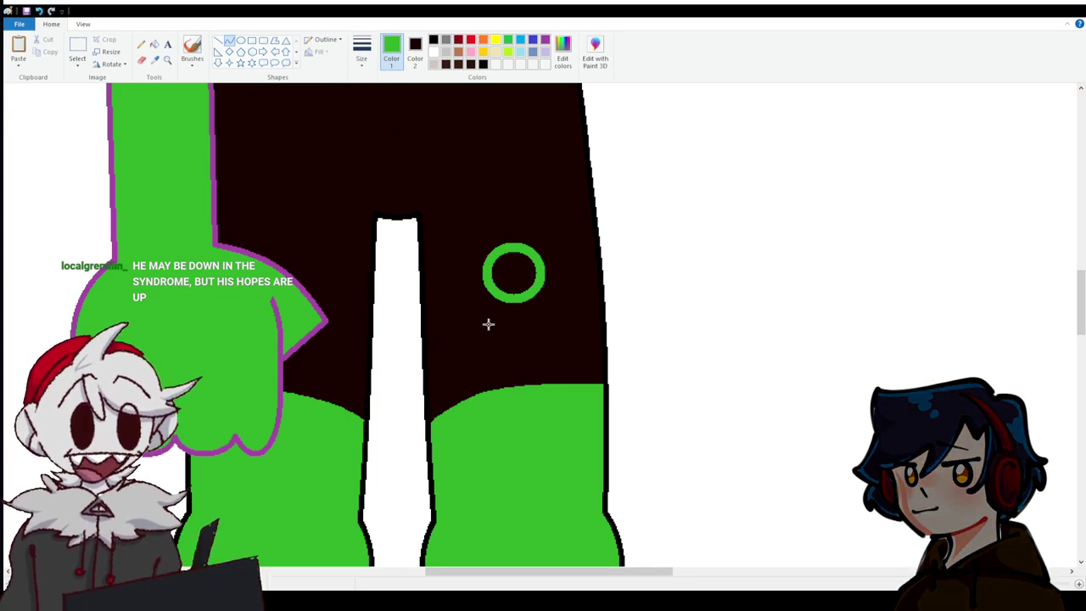
drag(515, 300, 522, 427)
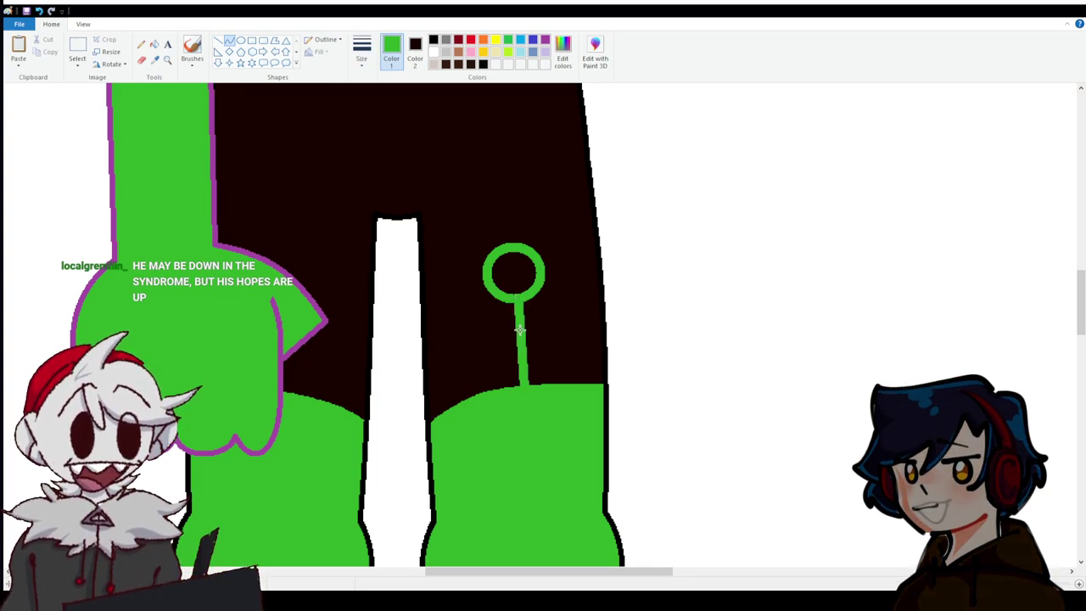
Draw a short hooked green line on the inner side of the thigh's ring and a tall hooked one on its outer side.
mouse_move(460, 407)
mouse_down()
mouse_move(456, 343)
mouse_move(495, 331)
mouse_up()
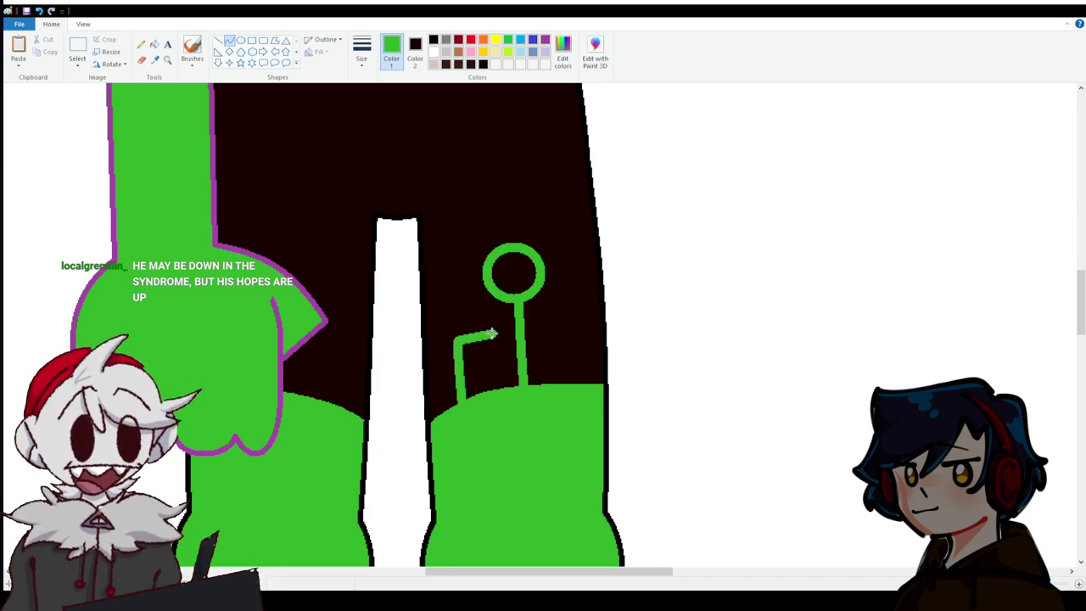
click(472, 332)
click(460, 308)
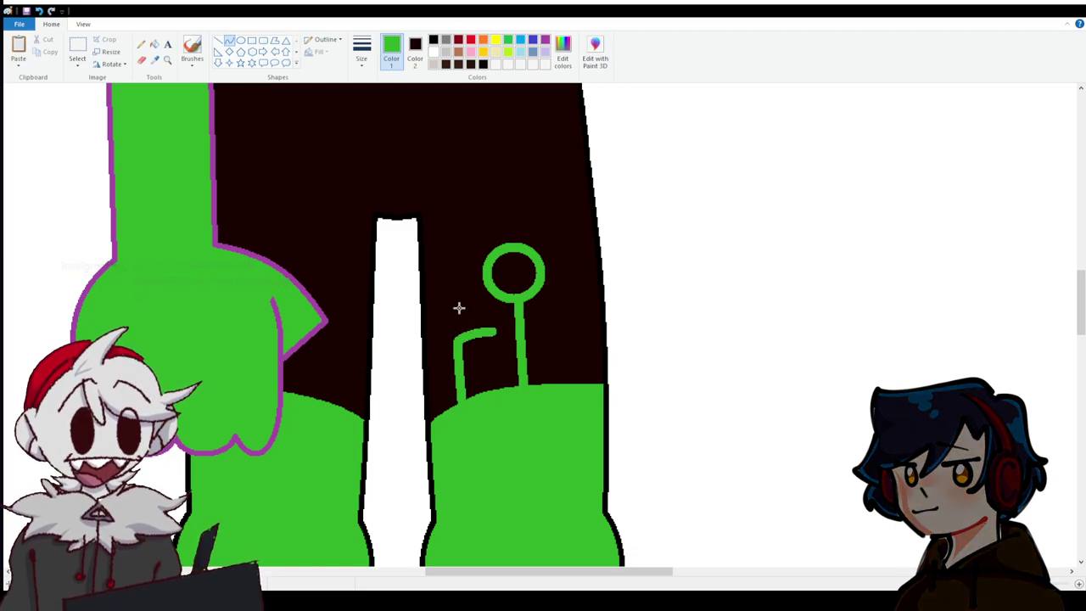
drag(583, 383, 566, 228)
mouse_move(572, 297)
mouse_down()
mouse_move(580, 315)
mouse_move(576, 290)
mouse_up()
click(563, 202)
click(39, 11)
drag(567, 222, 516, 227)
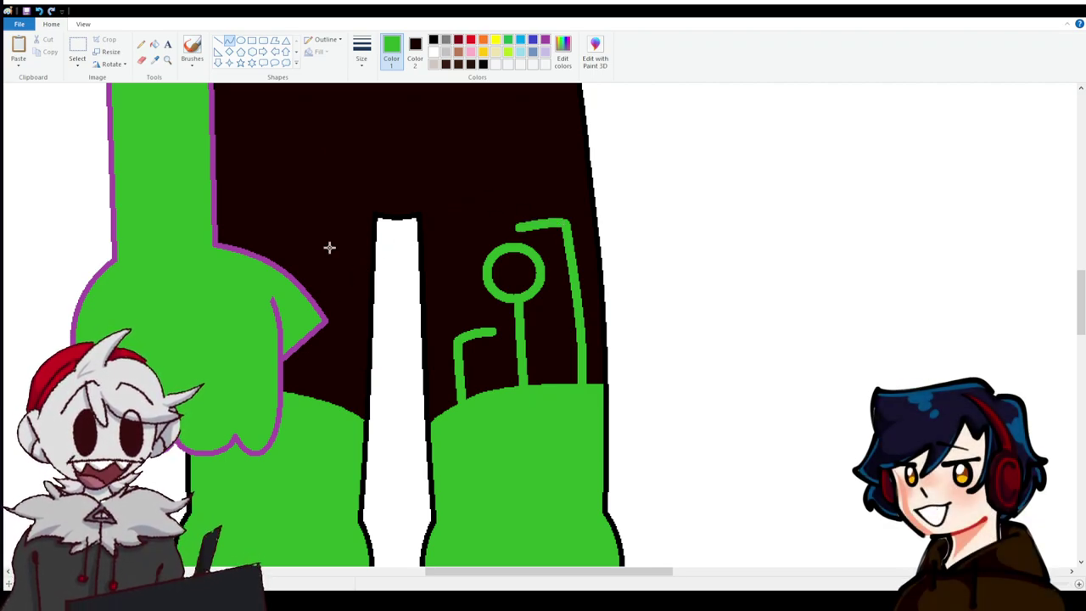
Draw a green zigzag line and a short-stemmed ring on the thigh beside the hand, restoring the purple hand outline at the stem.
click(222, 41)
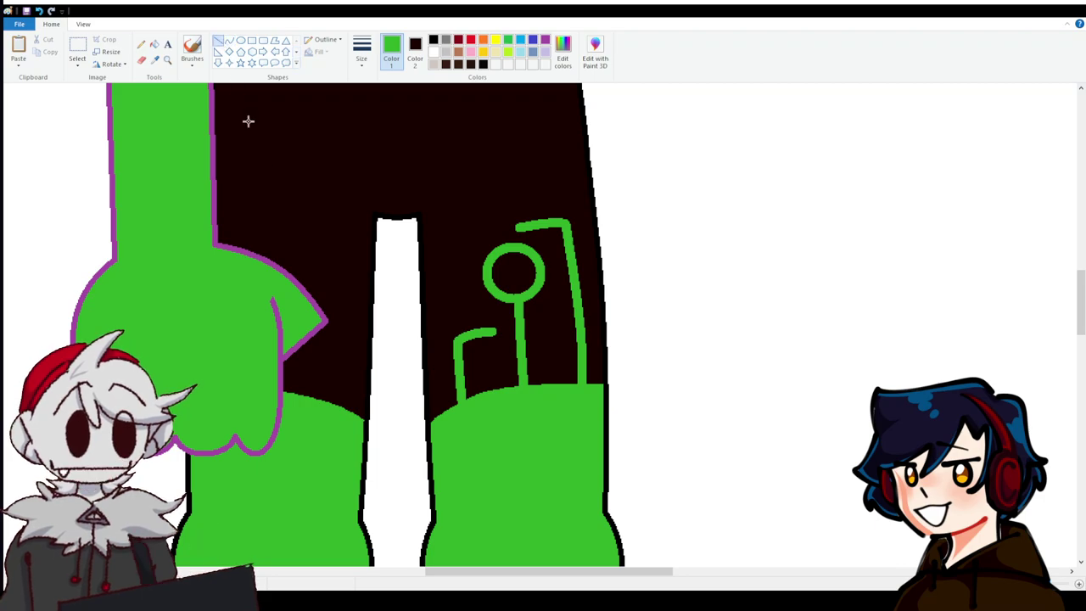
mouse_move(324, 399)
mouse_down()
mouse_move(327, 347)
mouse_move(349, 350)
mouse_move(339, 358)
mouse_move(358, 270)
mouse_up()
click(241, 40)
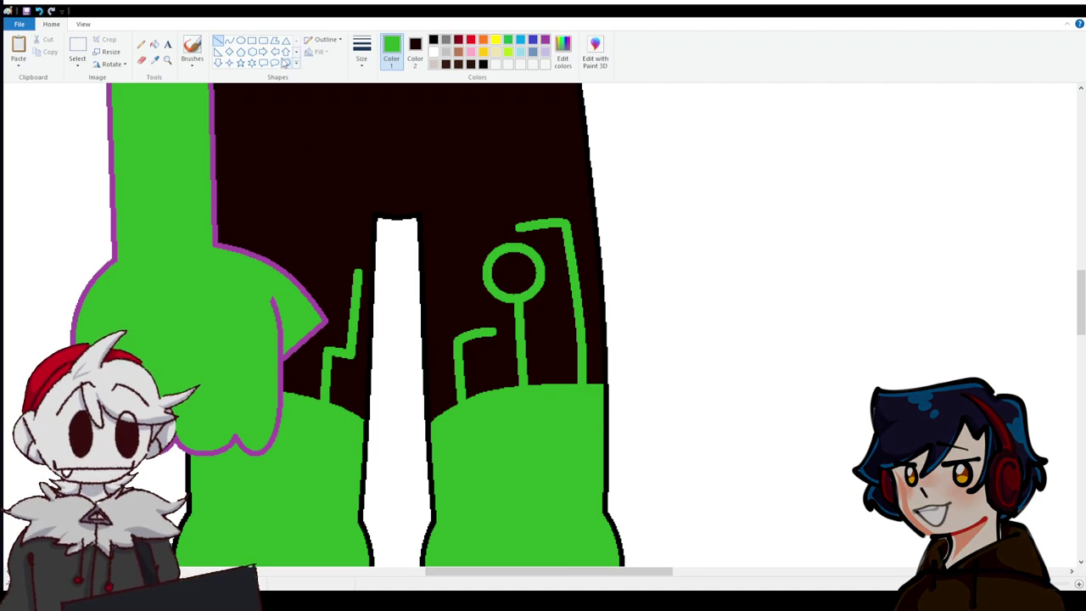
drag(285, 209, 261, 209)
click(218, 40)
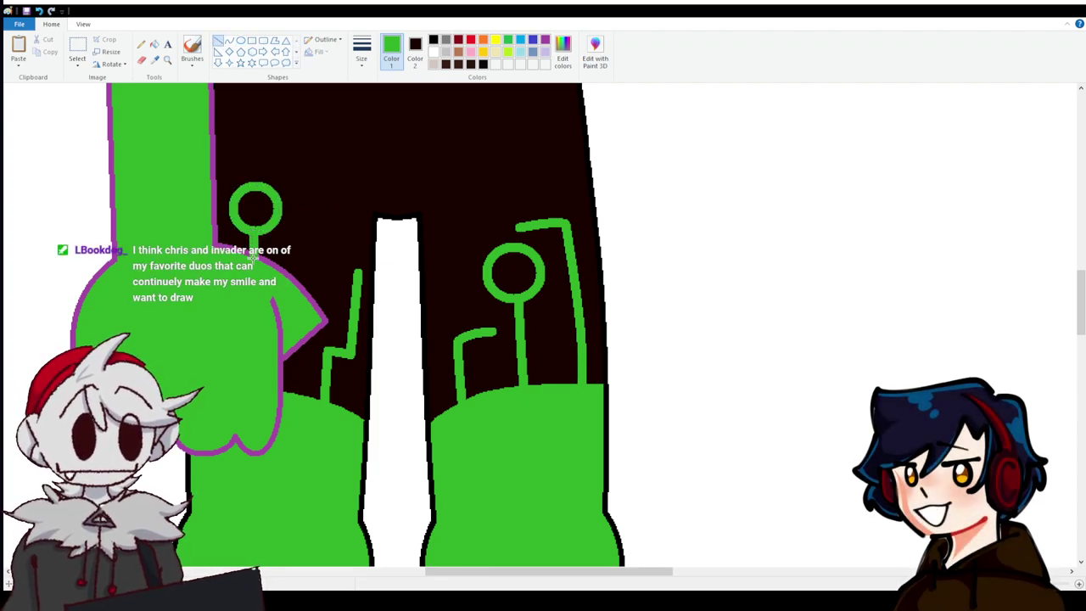
click(1079, 585)
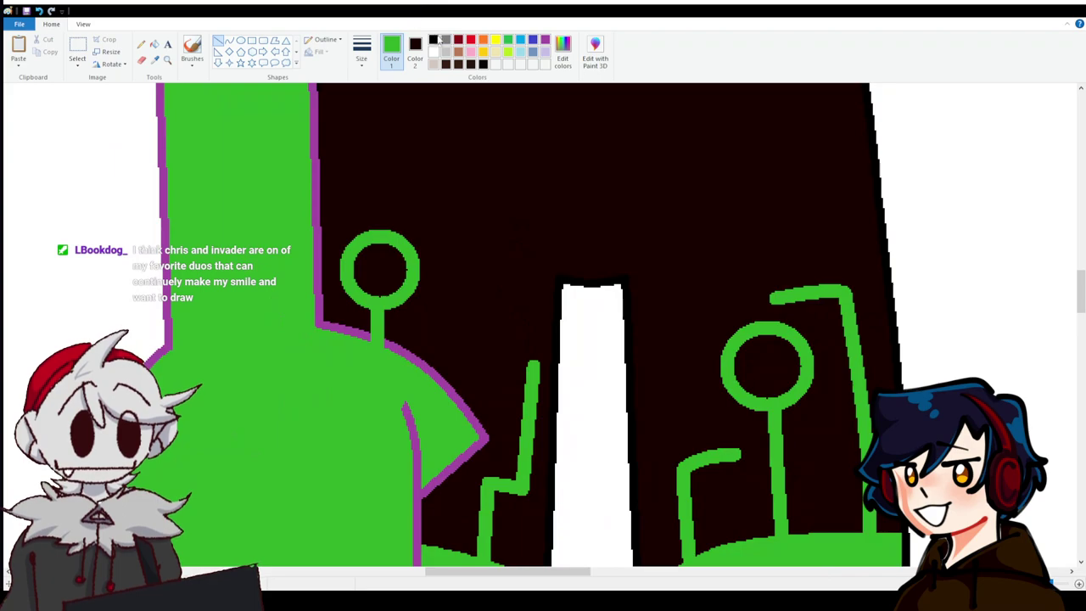
click(544, 42)
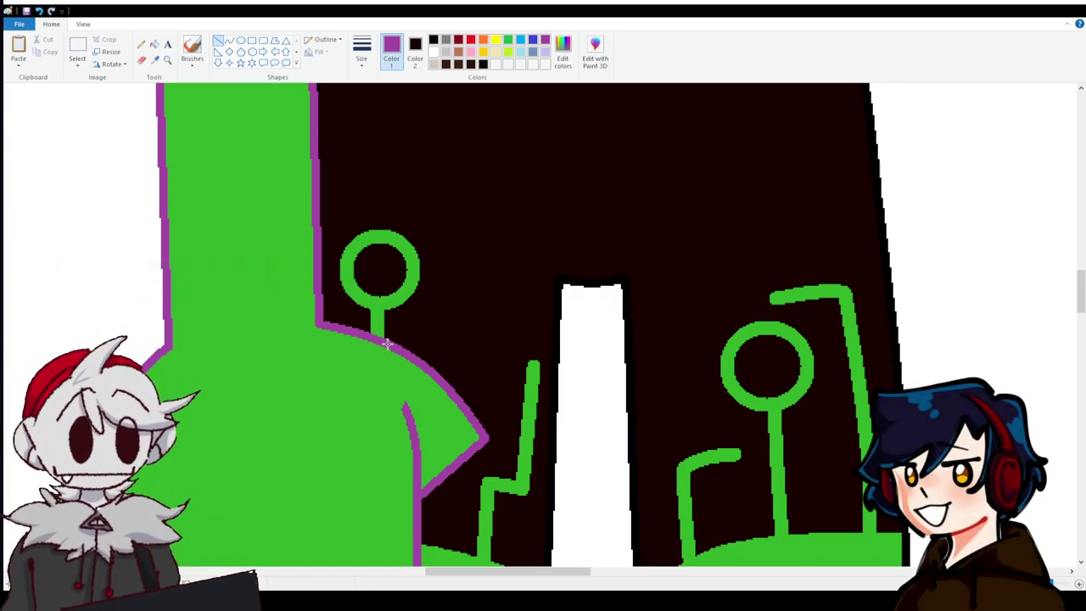
Fill the purple outline of the beetle figure's arm and hand with orange so it joins the orange shoulder line.
scroll(388, 282, down, 3)
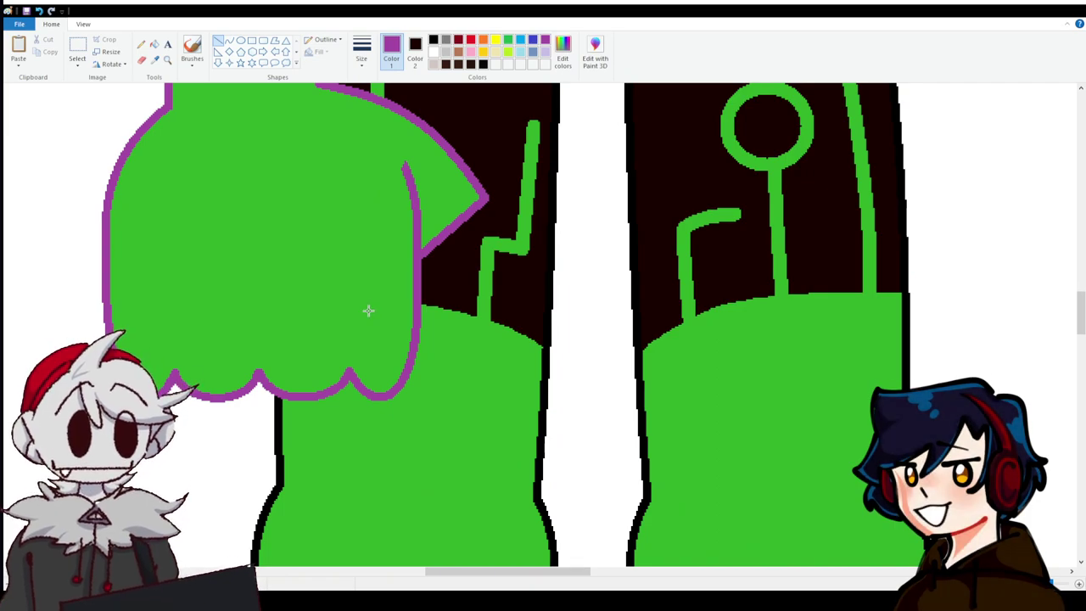
scroll(370, 306, up, 8)
scroll(381, 351, down, 6)
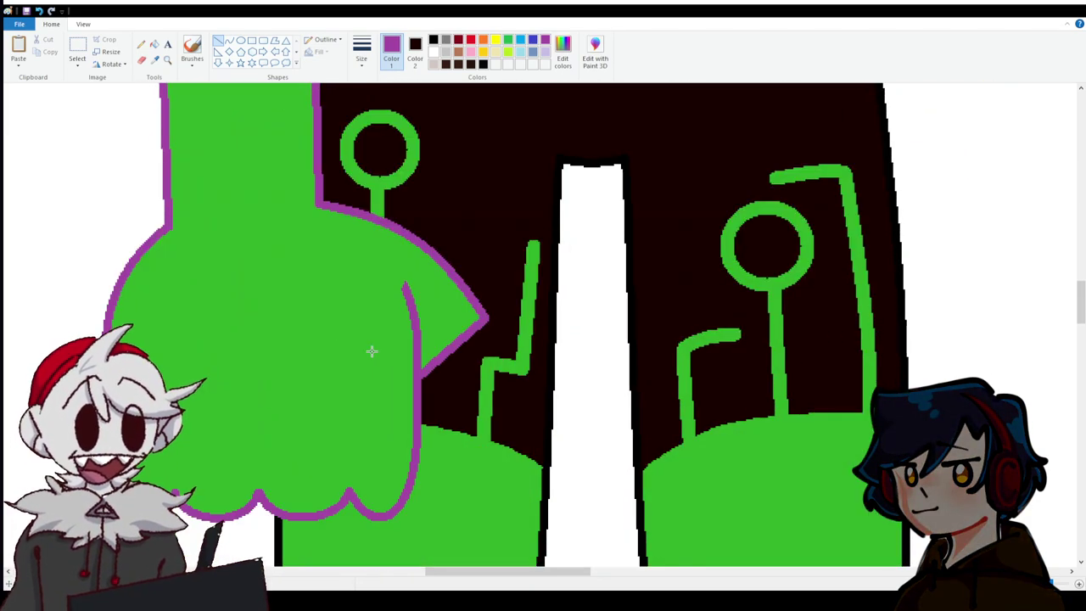
scroll(371, 351, up, 8)
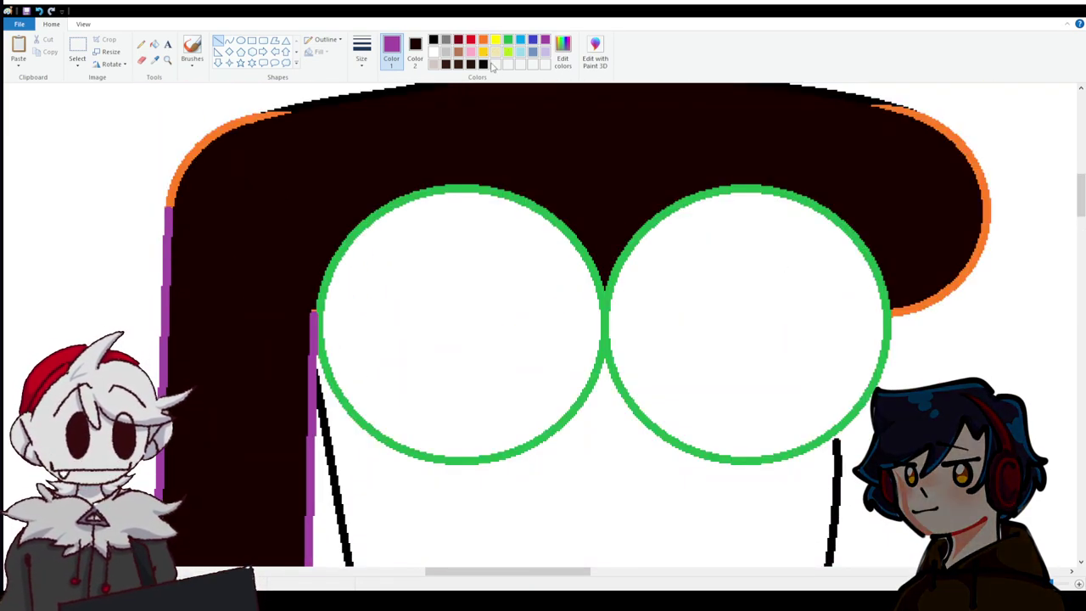
click(483, 40)
click(154, 44)
click(167, 225)
scroll(158, 230, down, 10)
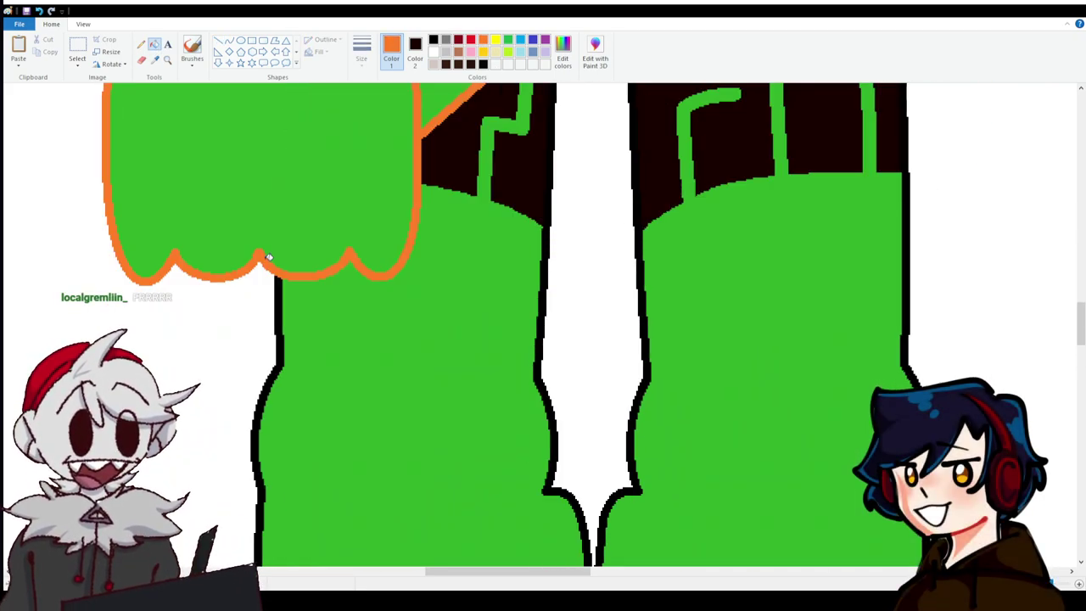
scroll(268, 254, up, 3)
Fill the joined orange outline of the beetle figure's shoulder, arm and hand with black.
click(434, 39)
scroll(328, 186, up, 2)
click(316, 201)
scroll(376, 362, up, 10)
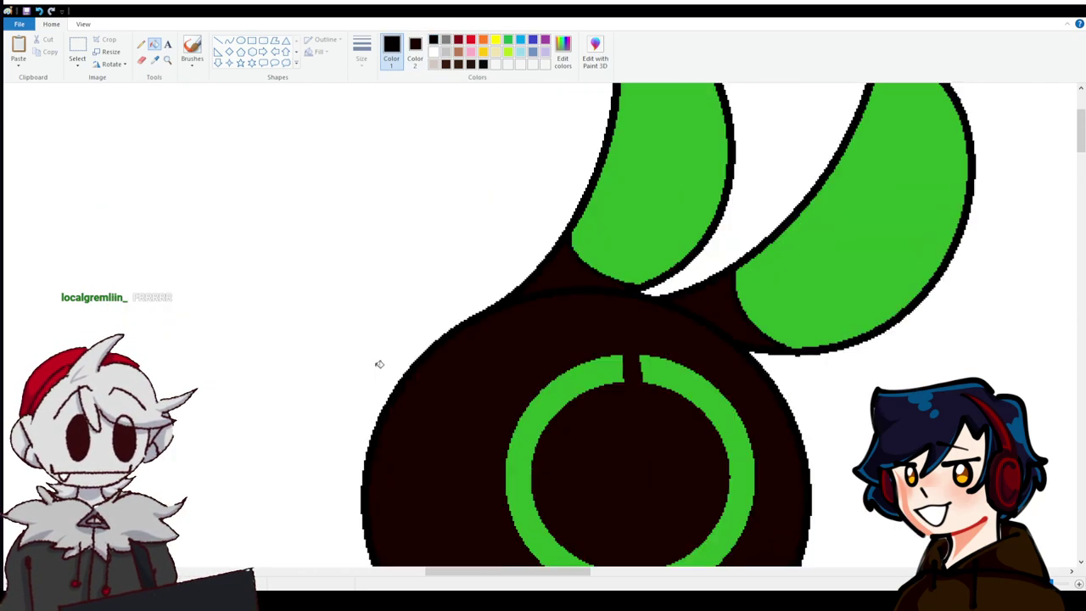
scroll(379, 364, down, 7)
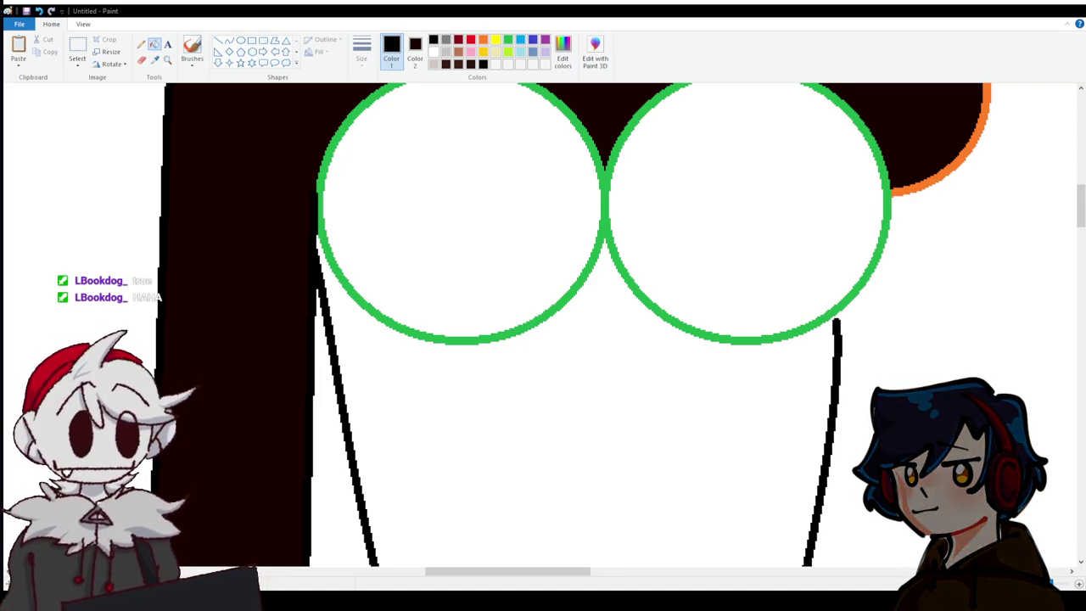
scroll(436, 320, up, 4)
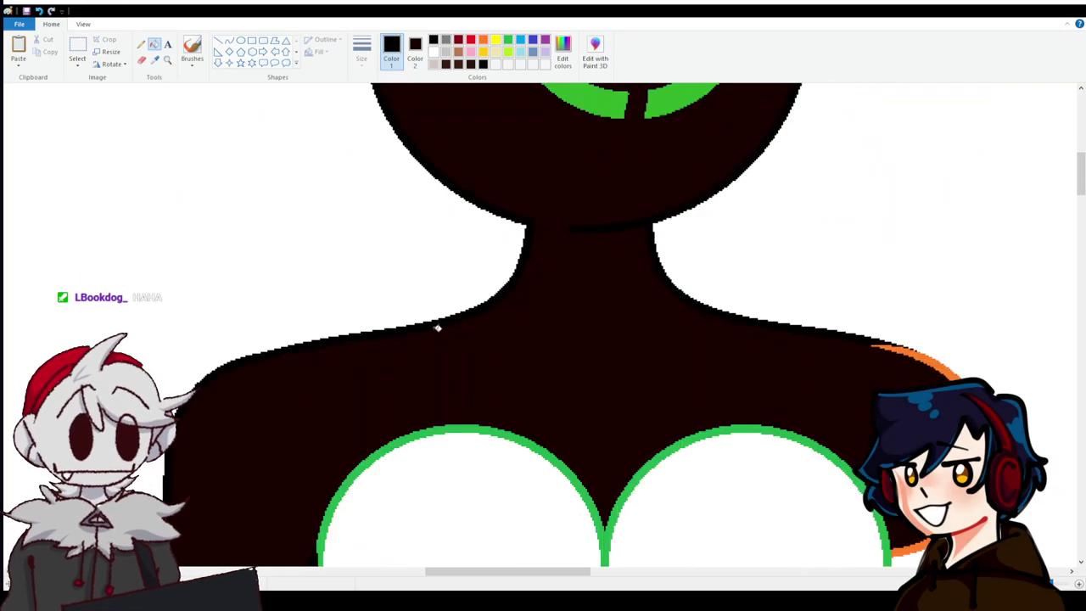
scroll(437, 328, down, 10)
scroll(440, 329, up, 5)
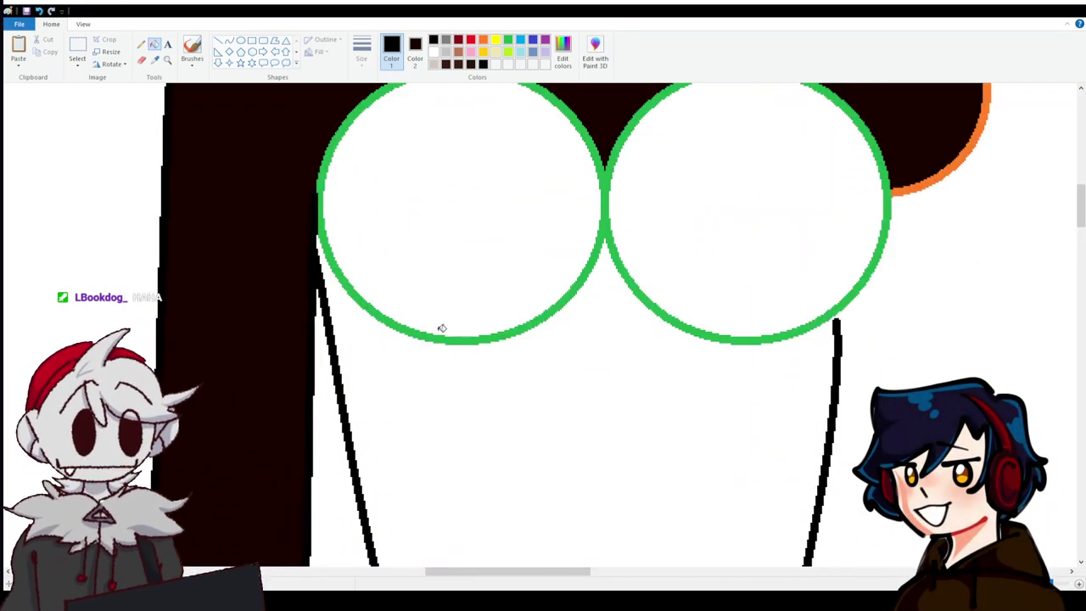
scroll(442, 328, down, 10)
scroll(453, 327, up, 10)
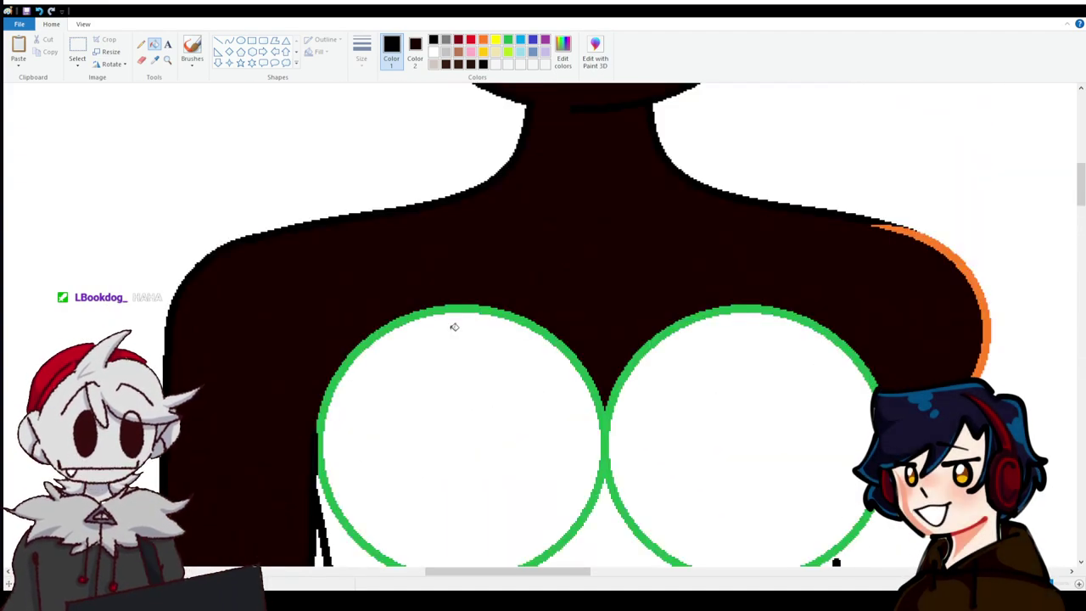
Close the gap in the torso outline below the chest circle with the eraser and fill both circles and the torso dark brown.
scroll(454, 327, down, 3)
click(156, 60)
click(456, 374)
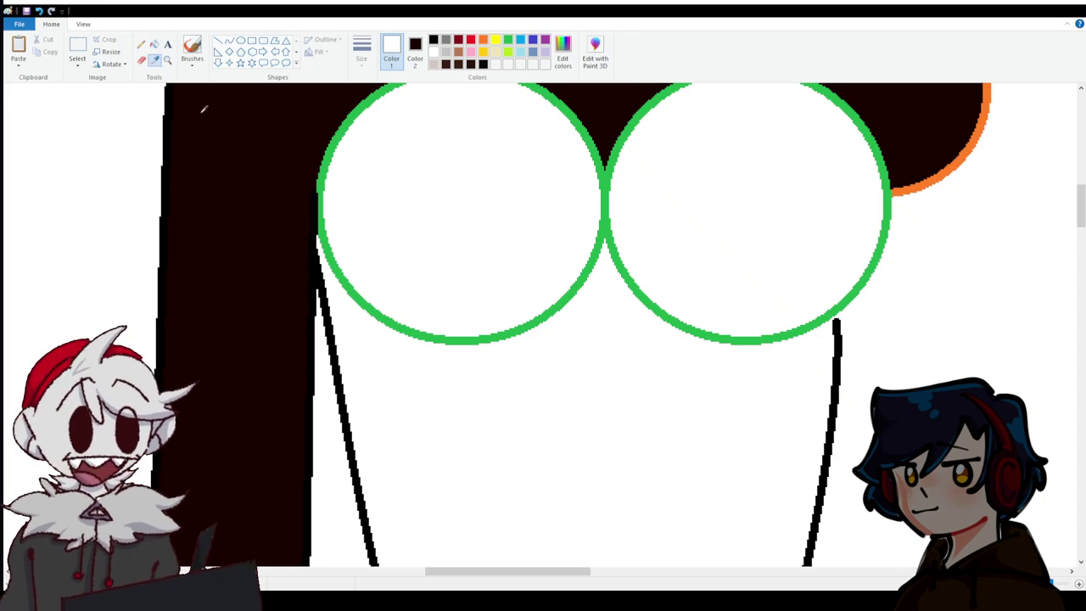
click(141, 60)
scroll(775, 386, up, 3)
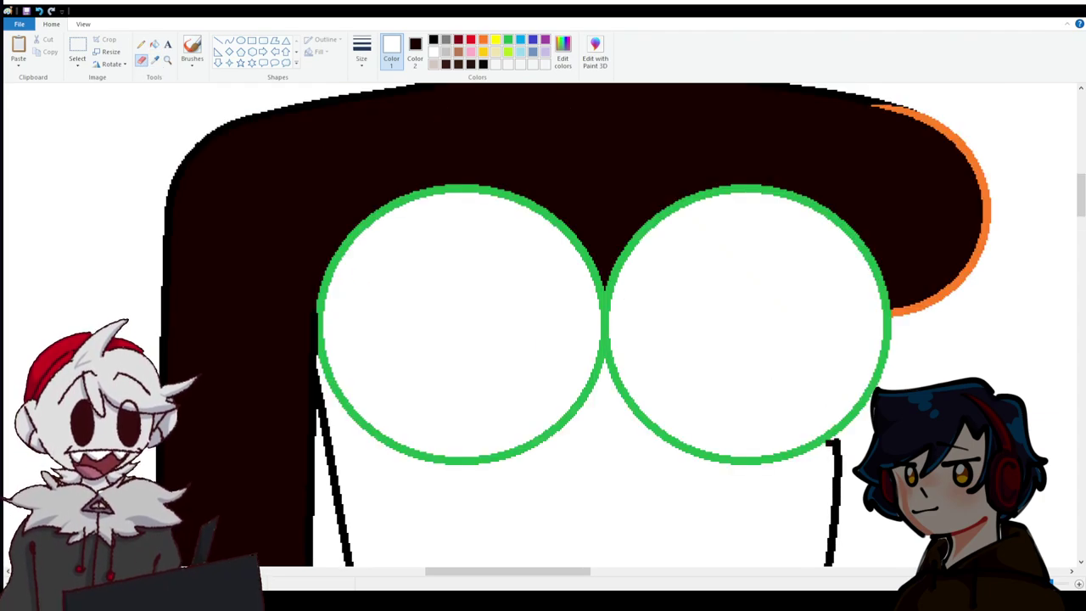
click(153, 47)
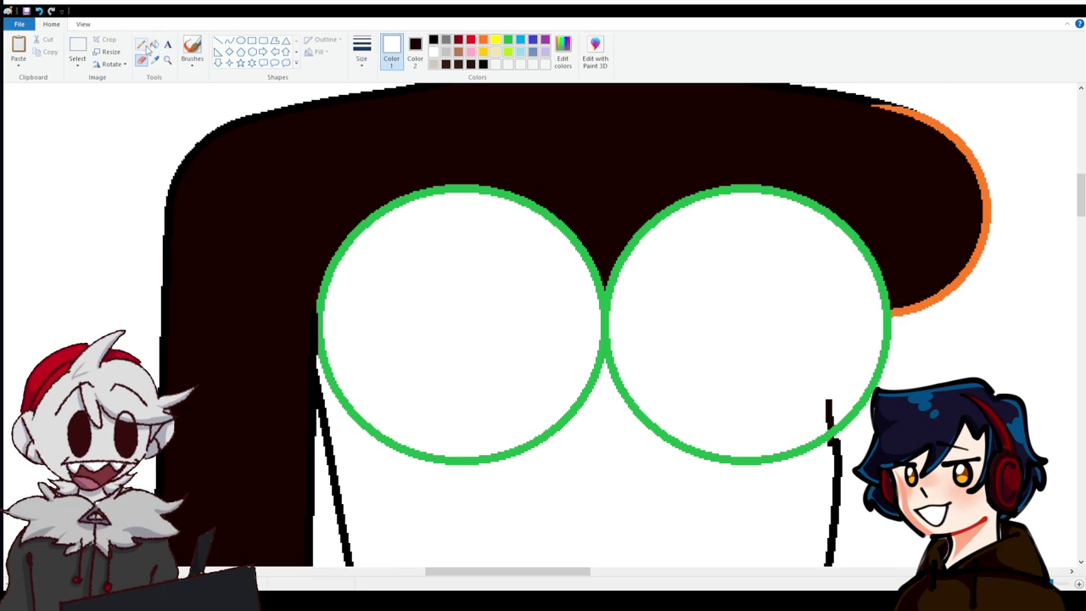
right_click(512, 300)
right_click(718, 427)
right_click(671, 473)
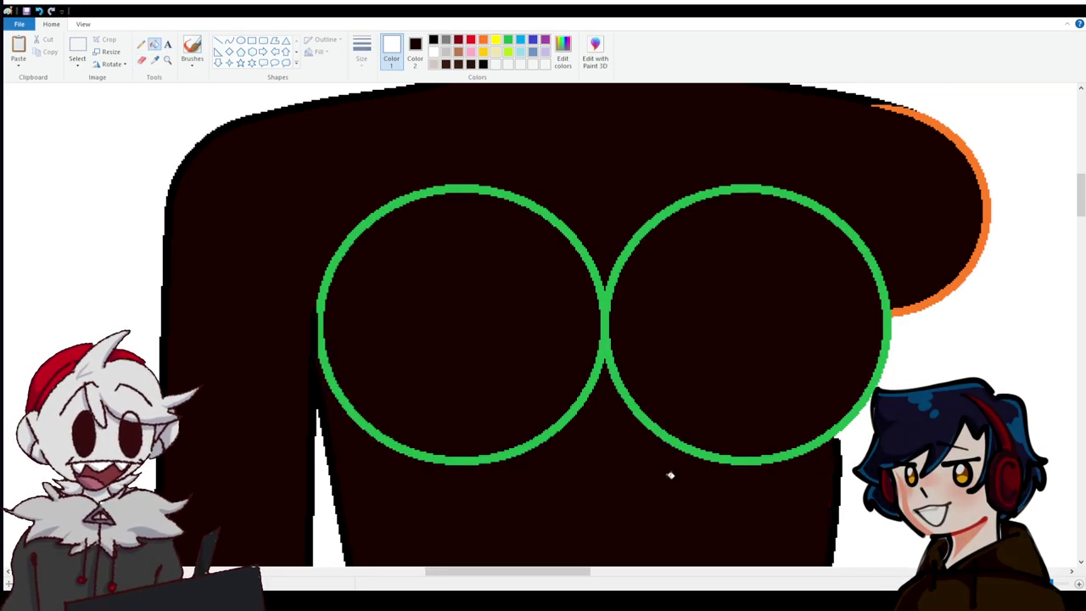
scroll(658, 450, down, 10)
scroll(654, 442, down, 5)
scroll(654, 439, up, 8)
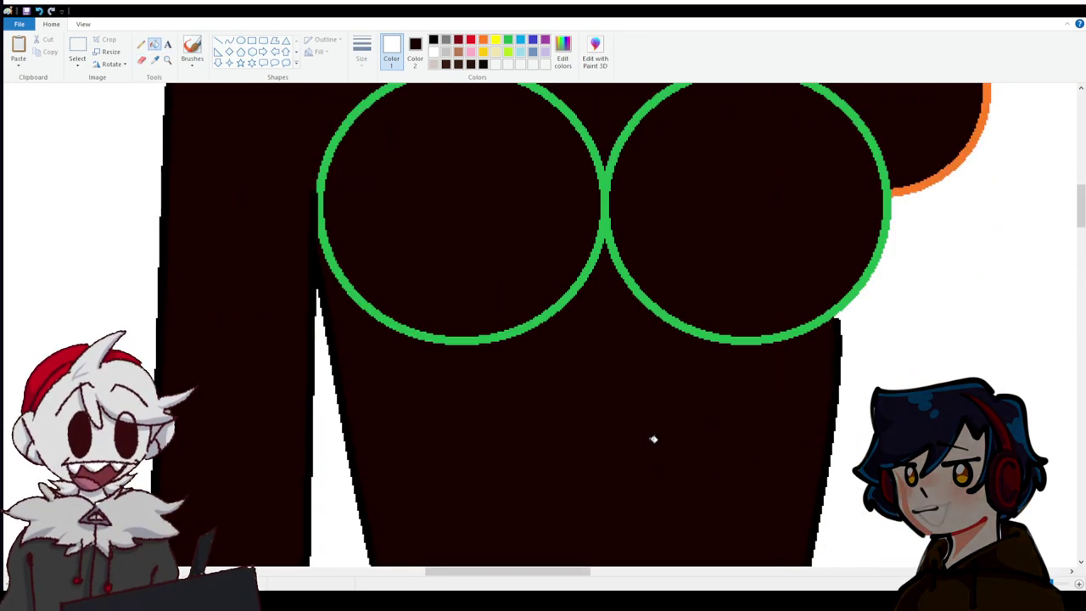
scroll(654, 439, up, 5)
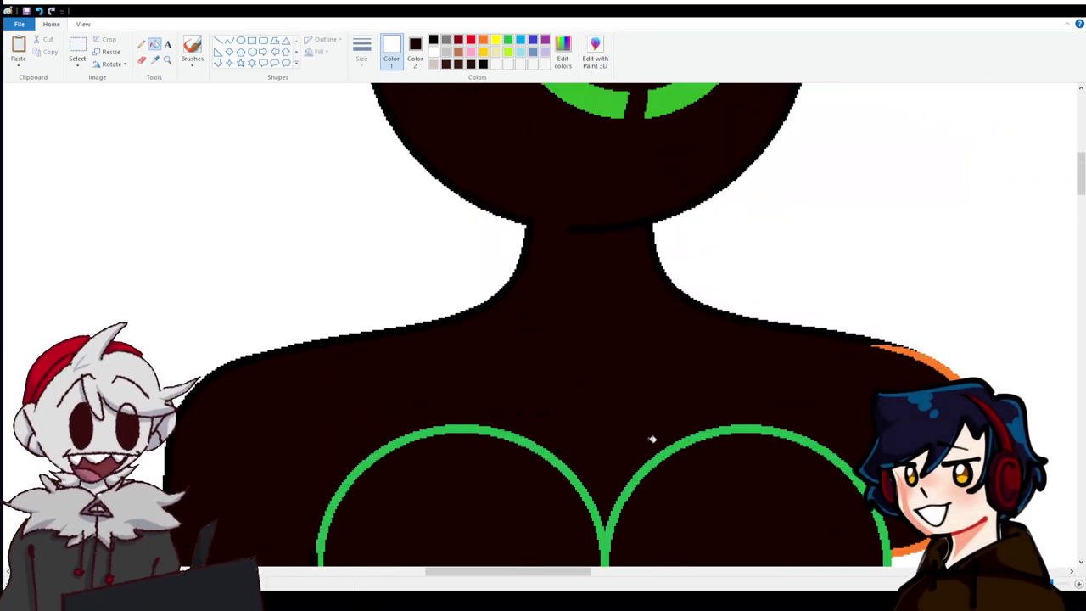
scroll(654, 439, up, 4)
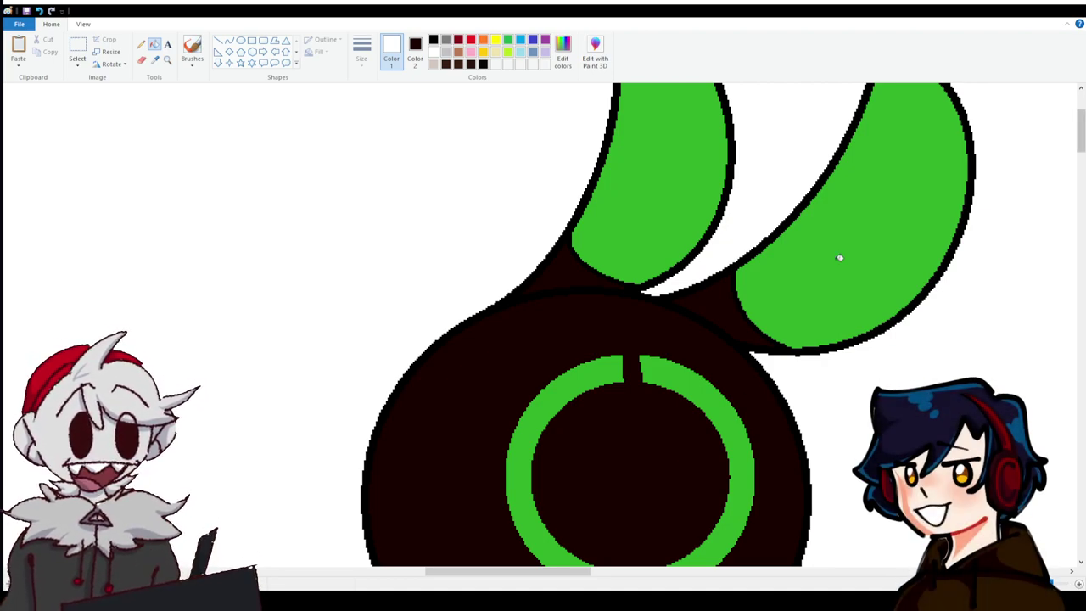
scroll(727, 308, down, 8)
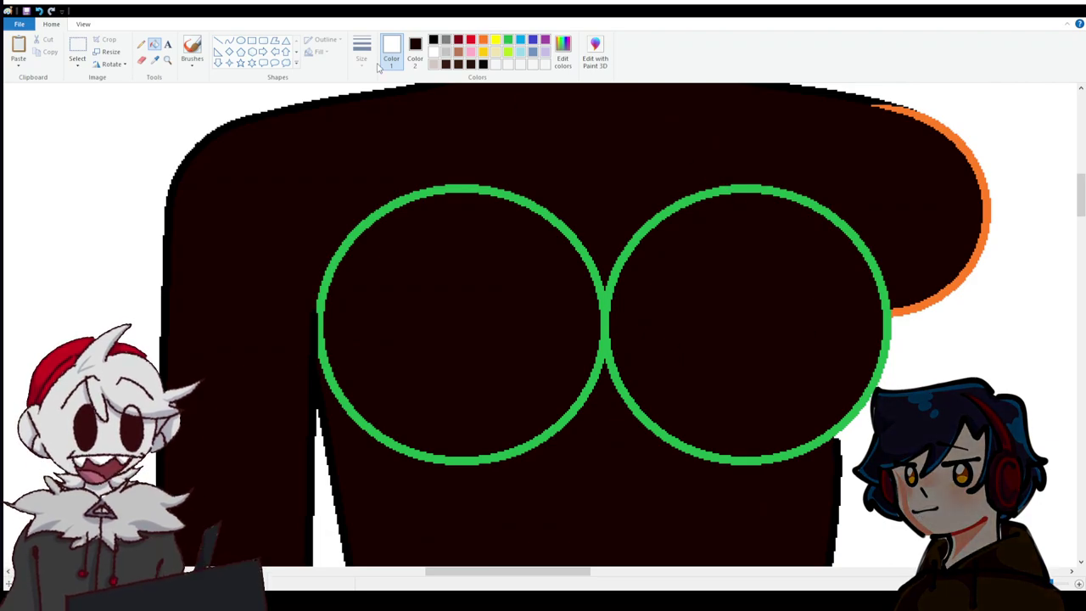
Remove the upper arcs of both chest circles by cutting gaps with the eraser and filling or erasing the arcs in dark brown.
click(143, 59)
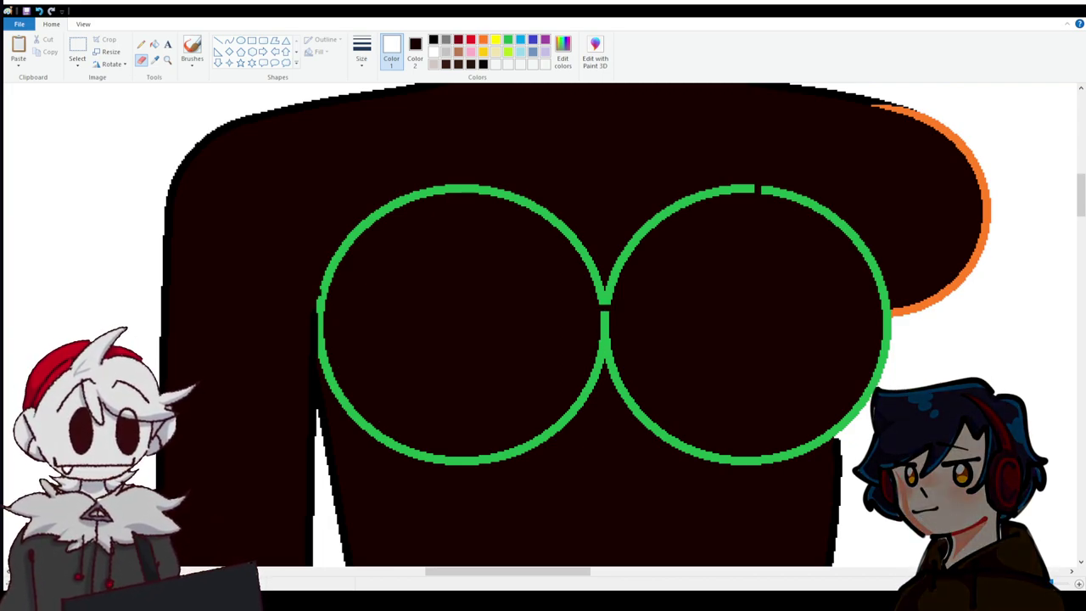
click(340, 247)
click(154, 45)
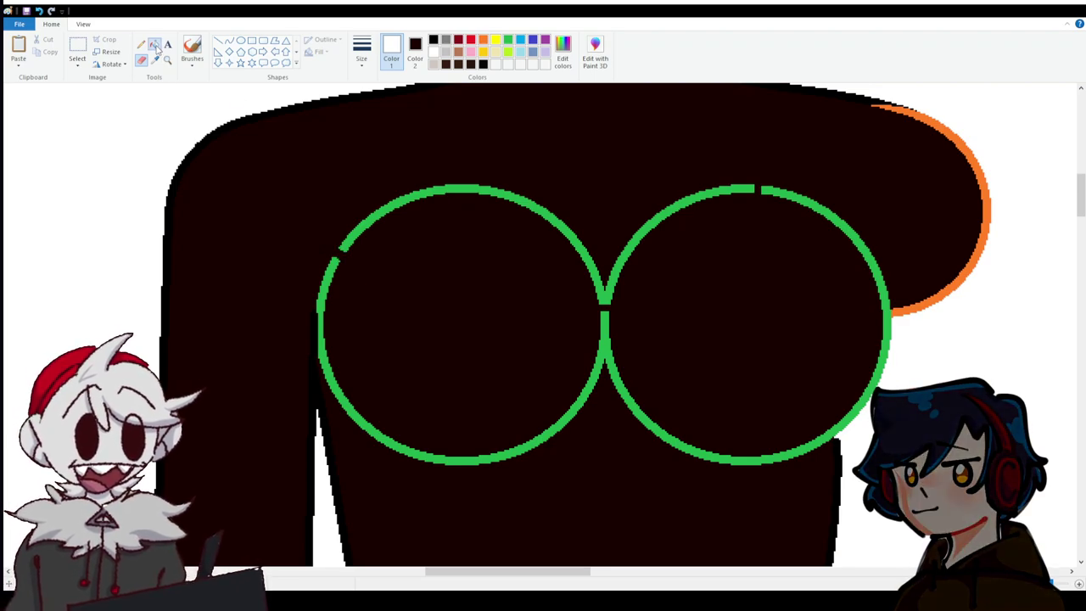
click(603, 294)
scroll(674, 357, up, 3)
scroll(674, 357, down, 6)
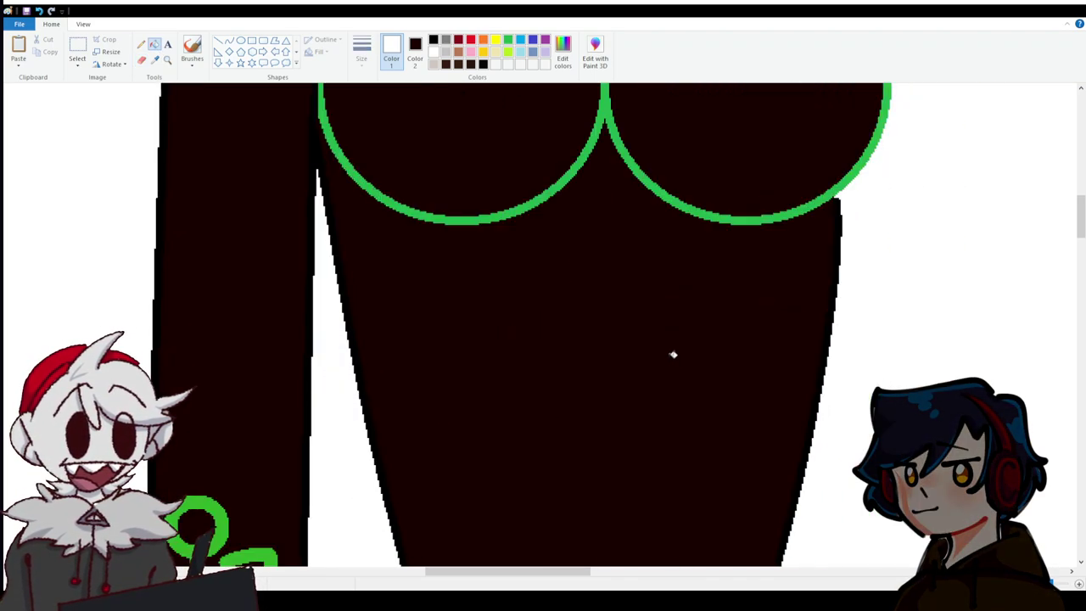
scroll(671, 354, up, 3)
click(141, 59)
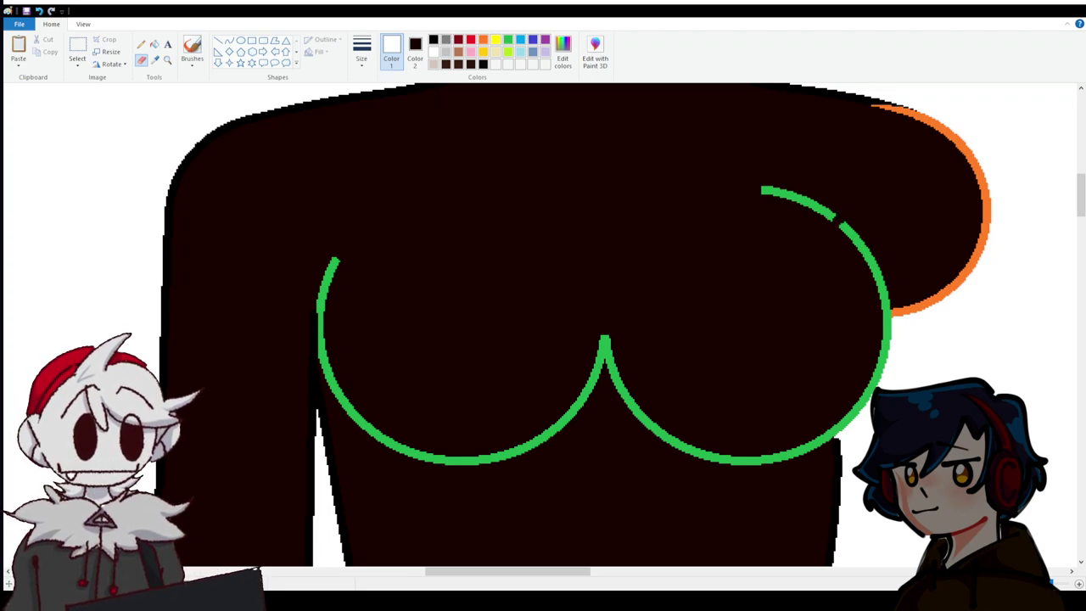
mouse_move(807, 202)
mouse_down()
mouse_move(762, 191)
mouse_move(795, 191)
mouse_up()
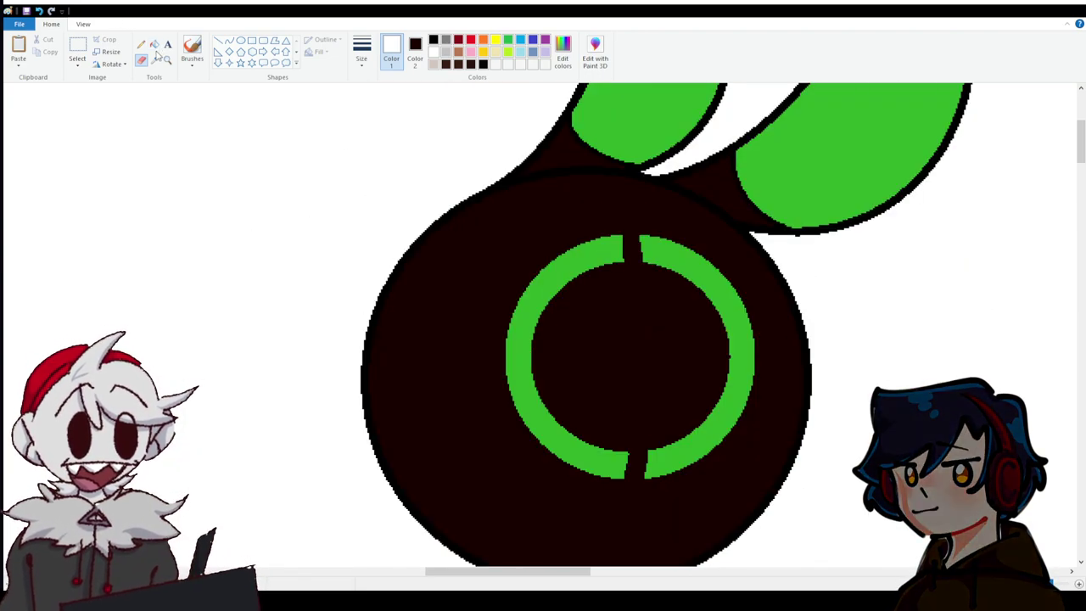
Pick the costume's dark brown as the primary colour and the head ring's green as the secondary colour.
click(156, 60)
click(545, 280)
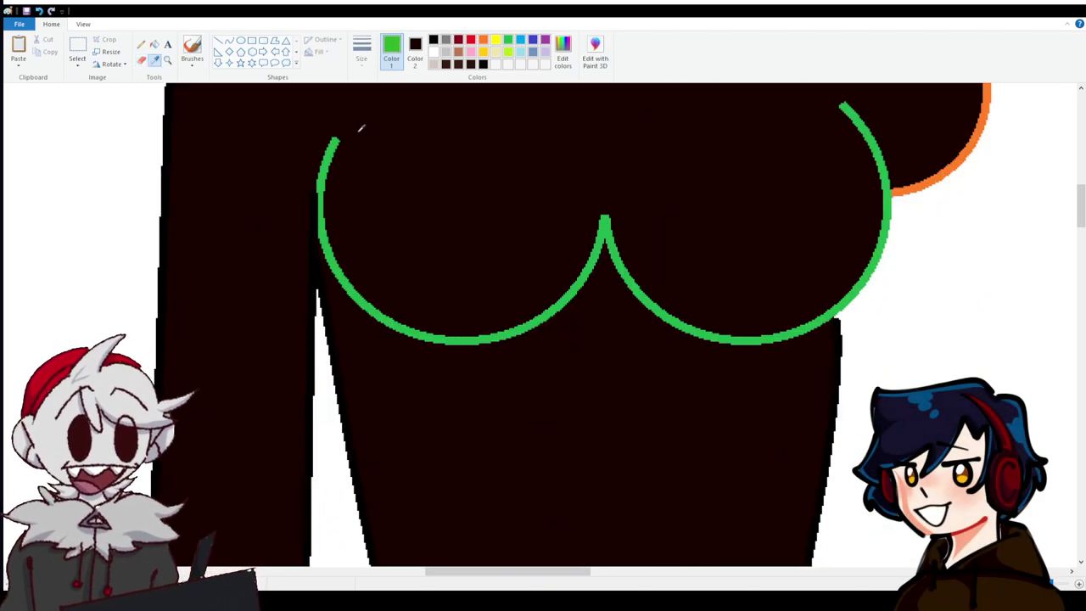
click(361, 127)
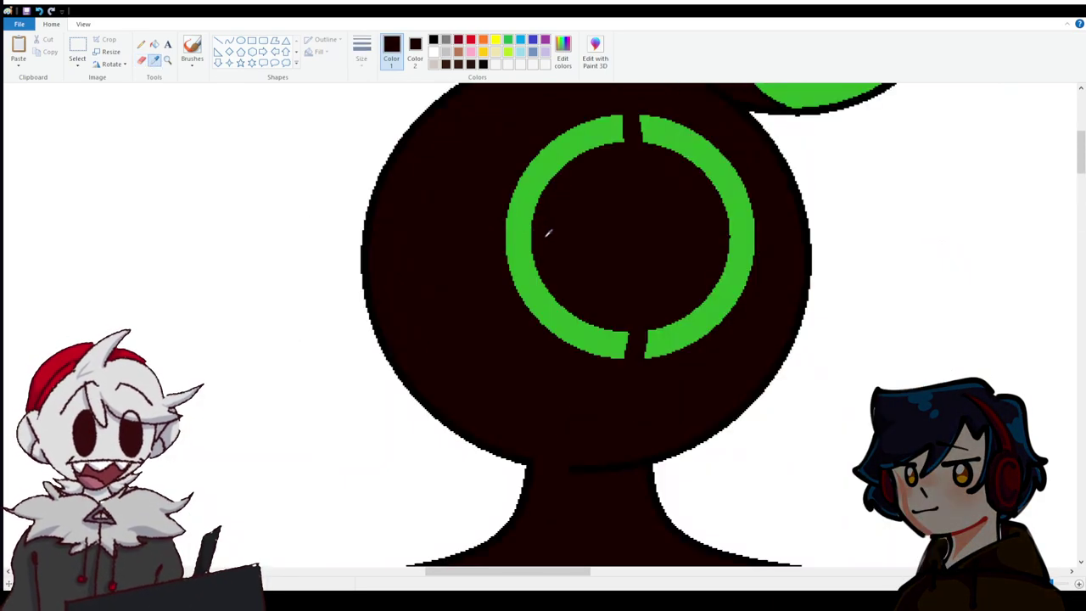
right_click(523, 250)
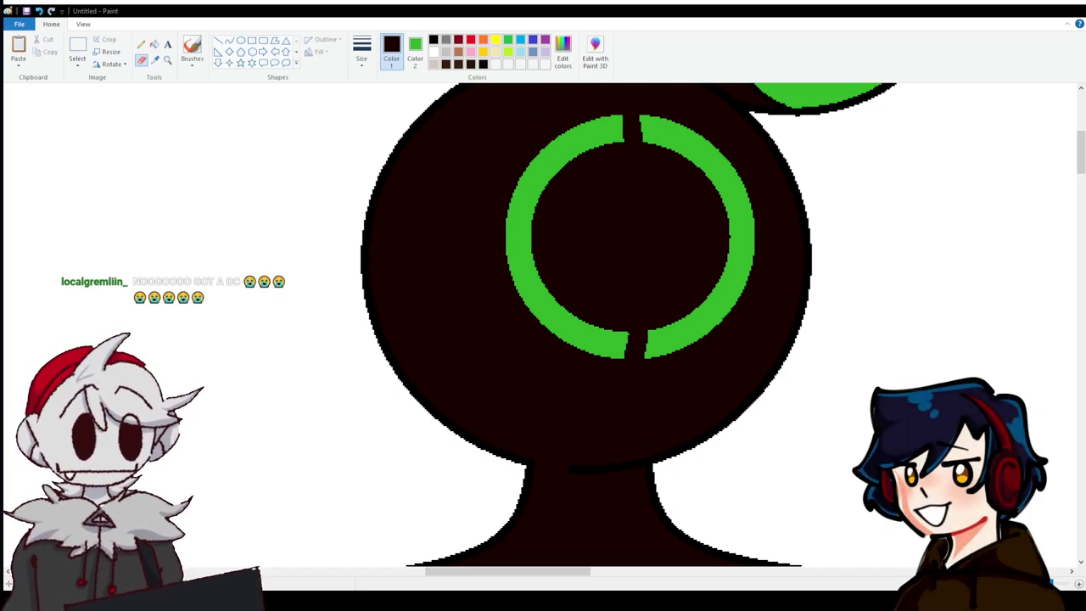
scroll(596, 330, down, 5)
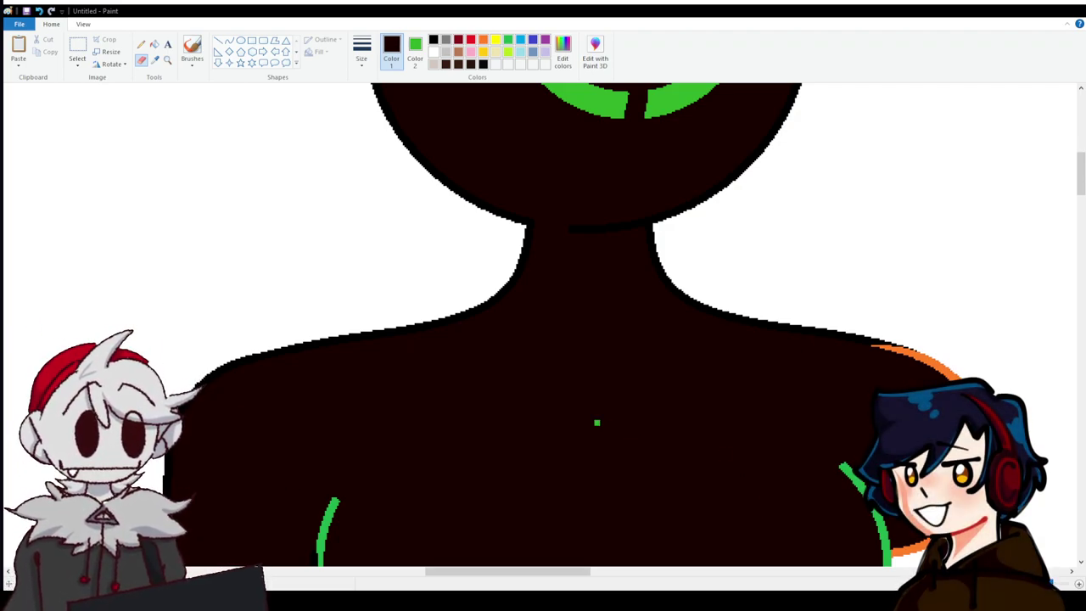
mouse_move(597, 442)
mouse_down()
mouse_move(495, 334)
mouse_move(433, 300)
mouse_up()
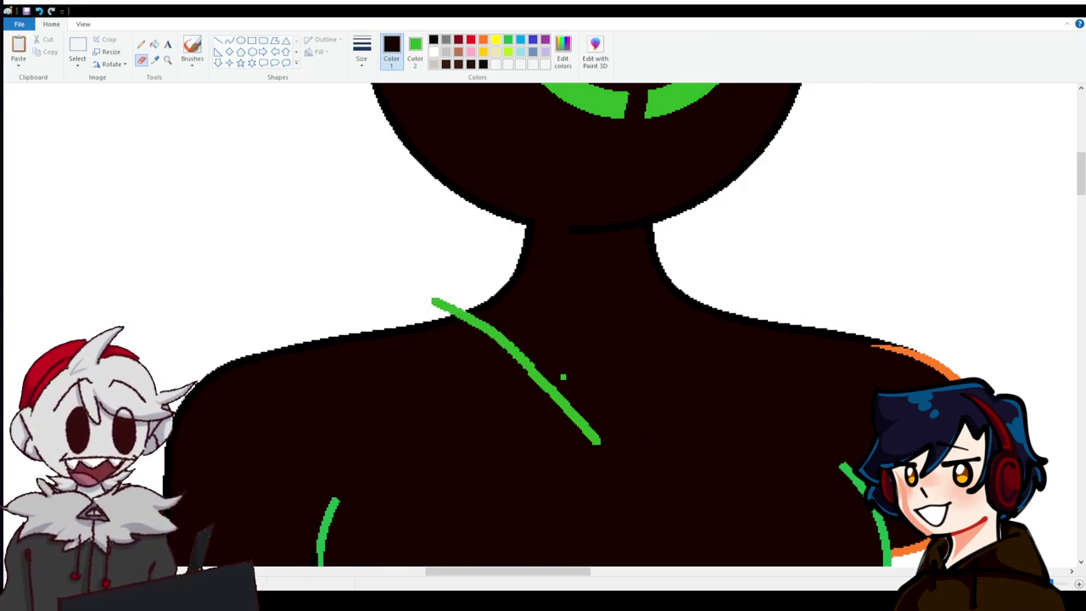
click(38, 10)
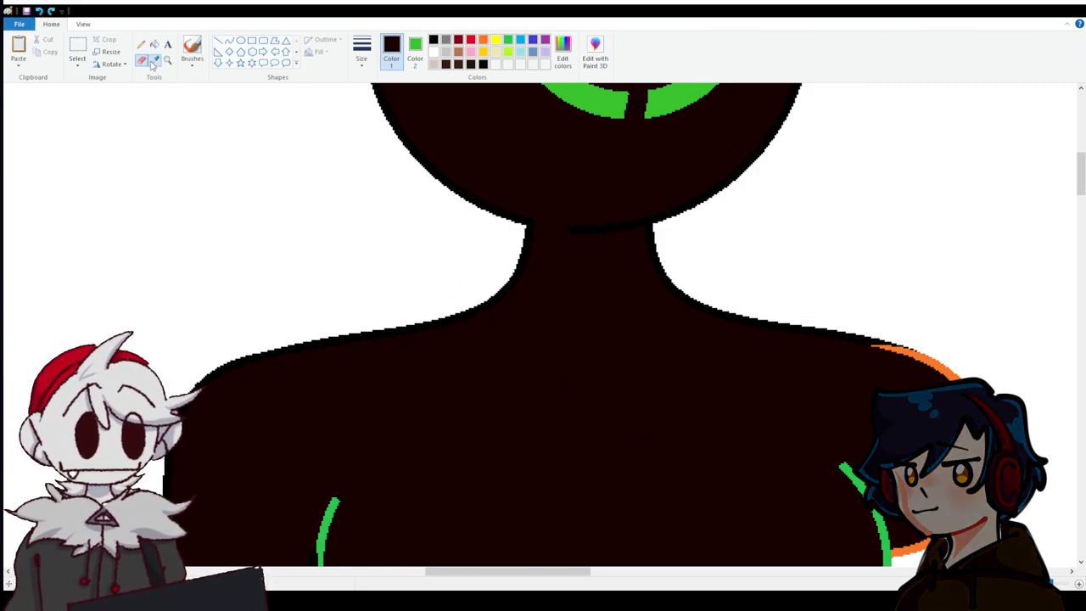
Draw a green V-shaped neckline across the base of the neck, reaching the shoulder outline on both sides.
click(154, 60)
click(550, 358)
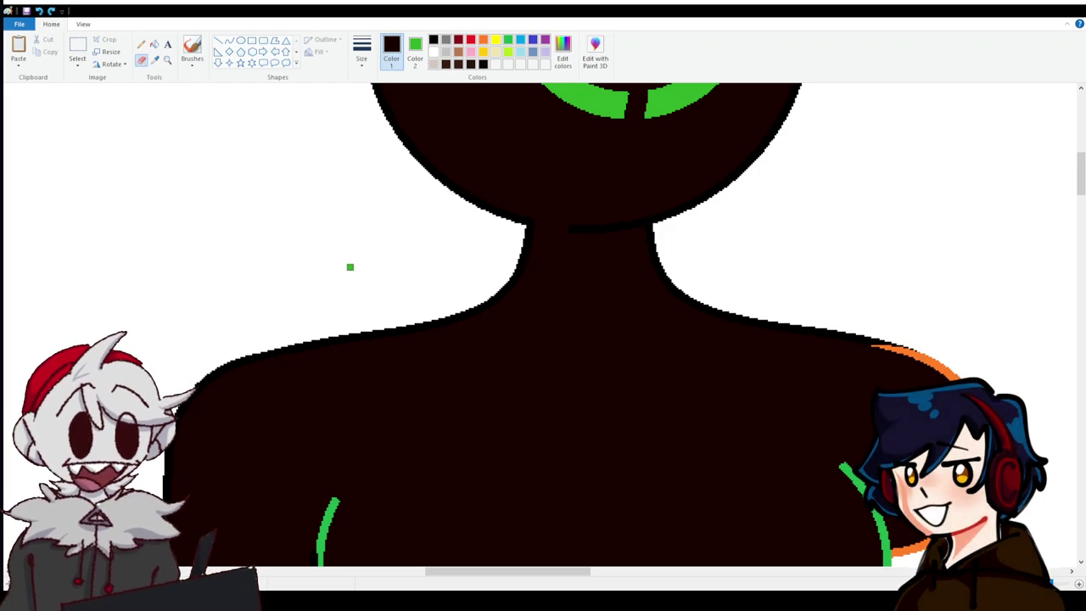
drag(572, 359, 486, 309)
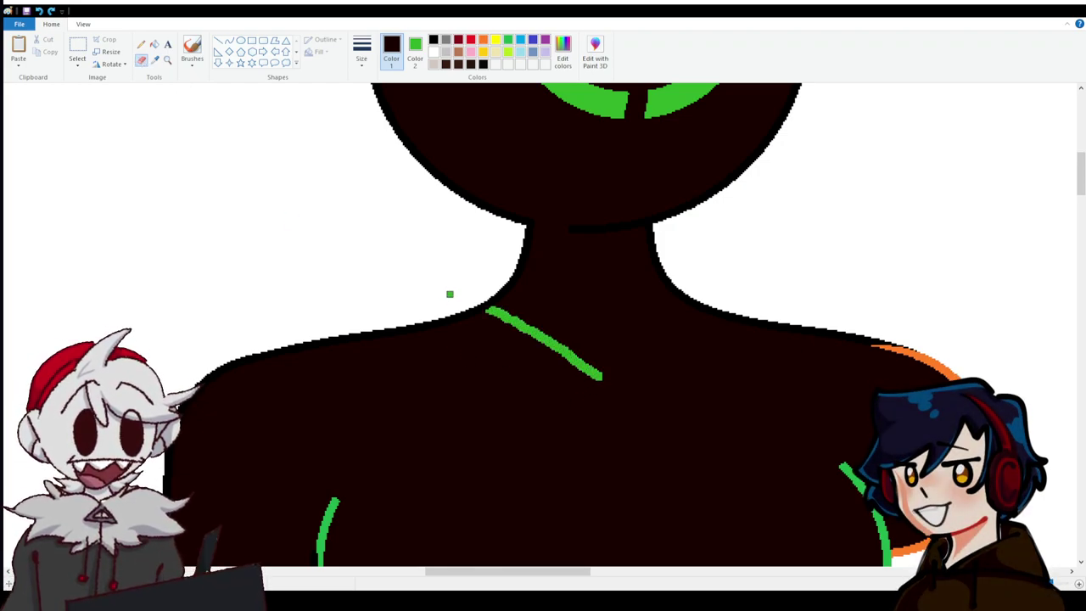
drag(599, 374, 715, 311)
Draw a wider green V from both shoulders to the middle of the chest and fill the band between both V shapes green.
scroll(678, 328, down, 3)
mouse_move(601, 286)
mouse_down()
mouse_move(589, 250)
mouse_move(359, 114)
mouse_move(311, 108)
mouse_up()
scroll(691, 323, up, 2)
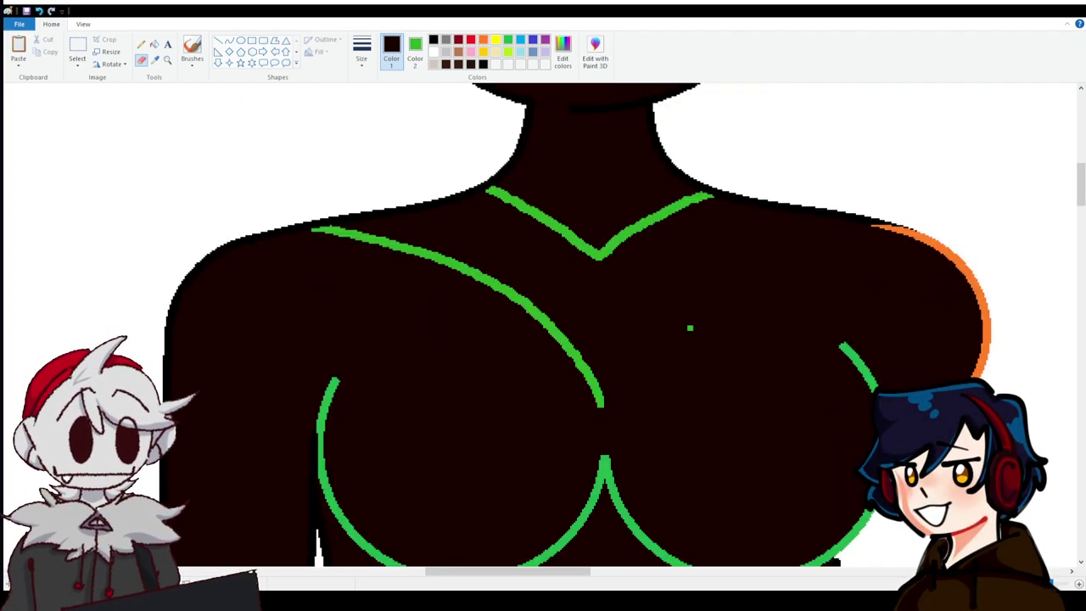
mouse_move(601, 405)
mouse_down()
mouse_move(797, 219)
mouse_move(819, 216)
mouse_up()
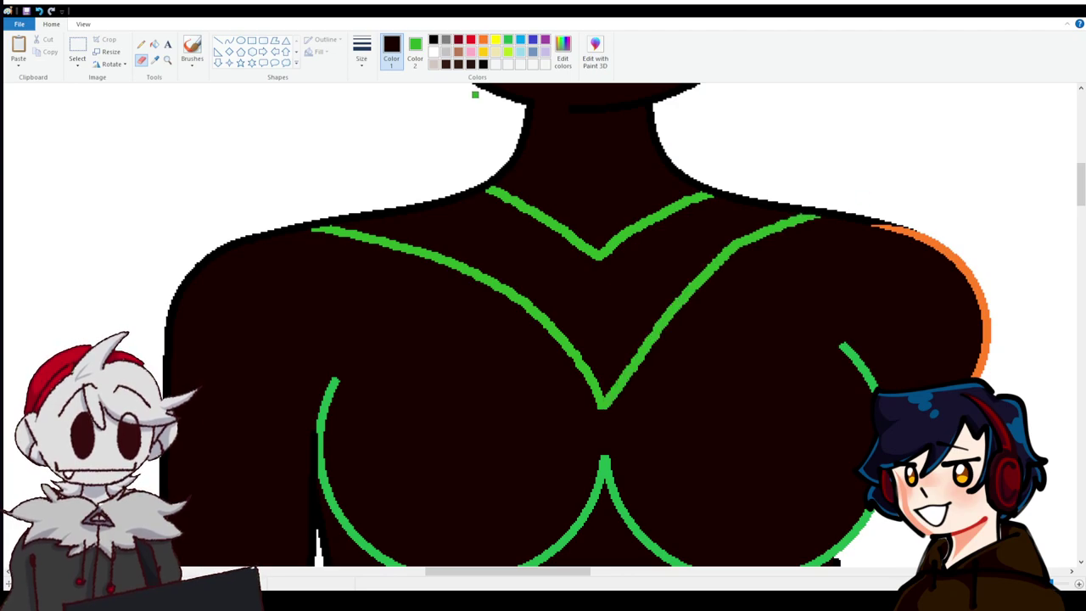
click(154, 44)
click(502, 230)
scroll(501, 230, up, 4)
scroll(637, 344, down, 8)
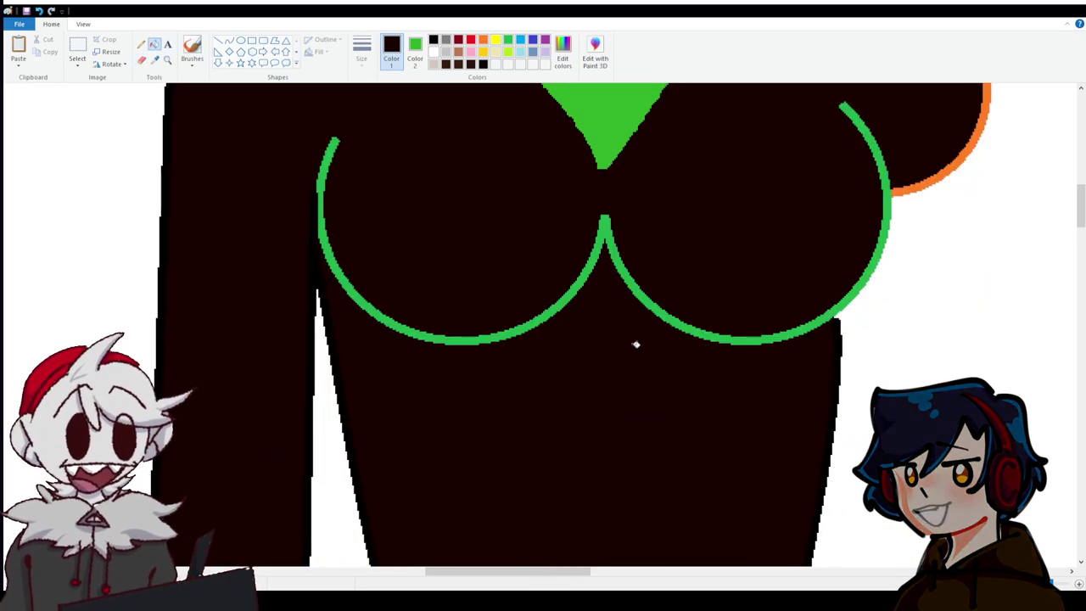
scroll(597, 311, up, 4)
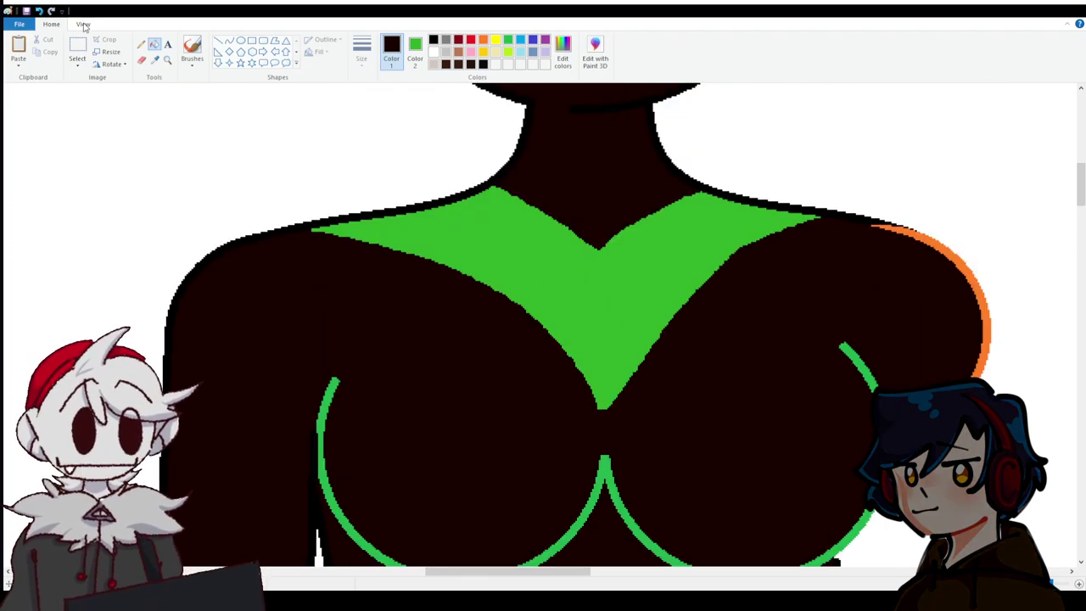
Undo the green band fill and both lines of the wider V, keeping the neckline V.
click(39, 10)
click(39, 10)
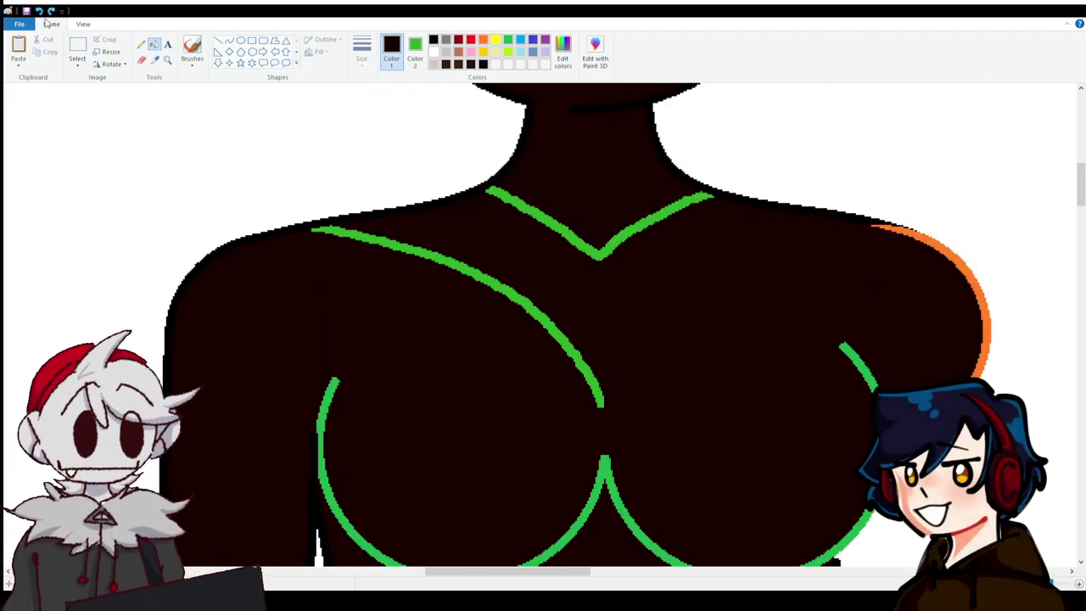
click(50, 10)
click(39, 10)
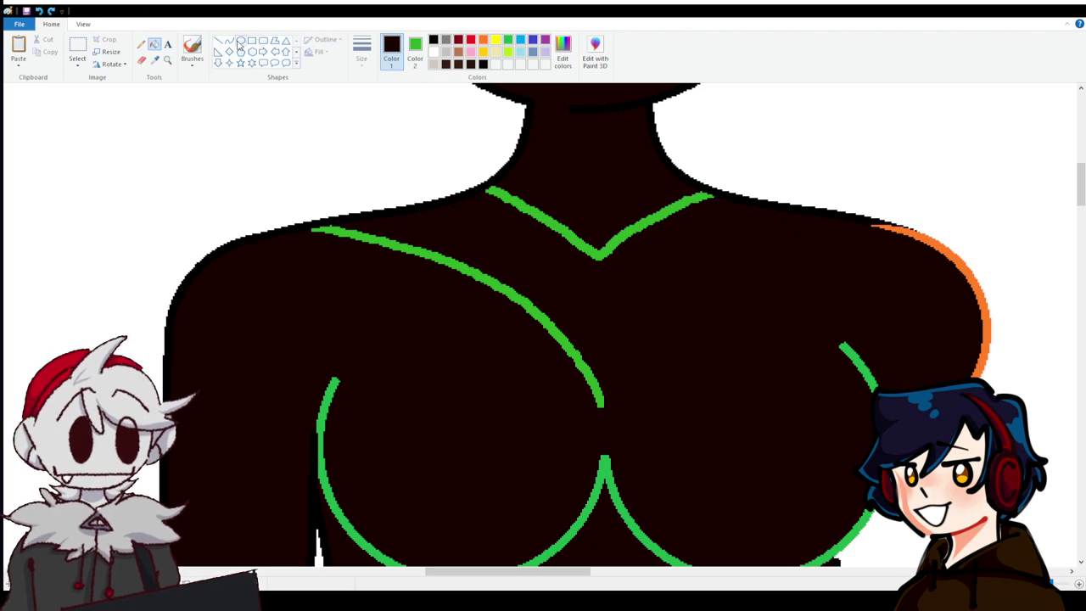
click(39, 10)
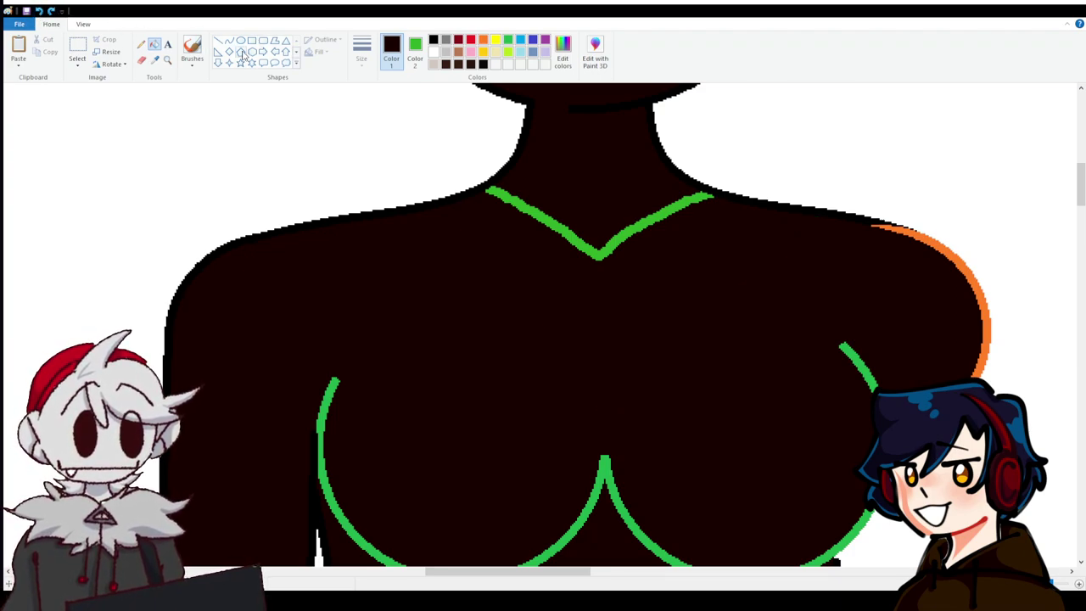
Draw a small thick green ring at the chest centre below the neckline with a short straight stem rising from it.
click(240, 40)
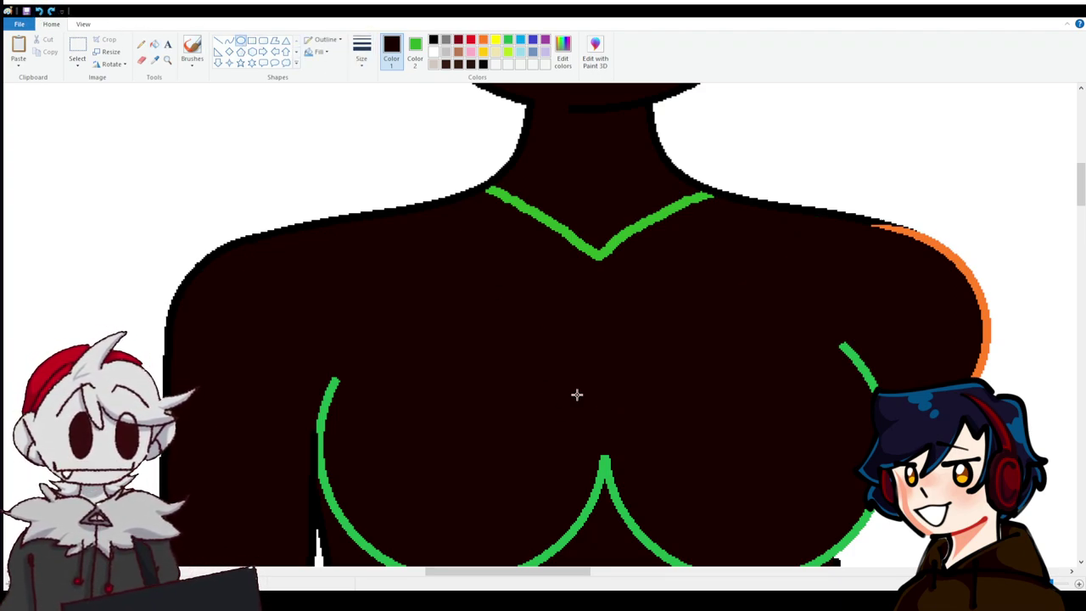
drag(582, 360, 603, 388)
click(583, 282)
click(218, 41)
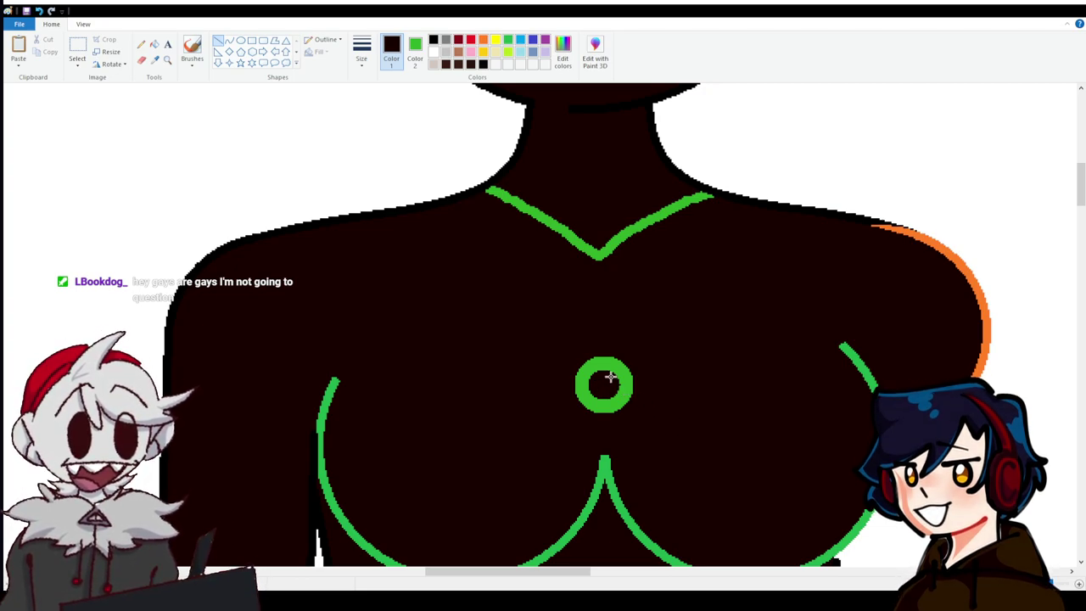
drag(604, 358, 605, 327)
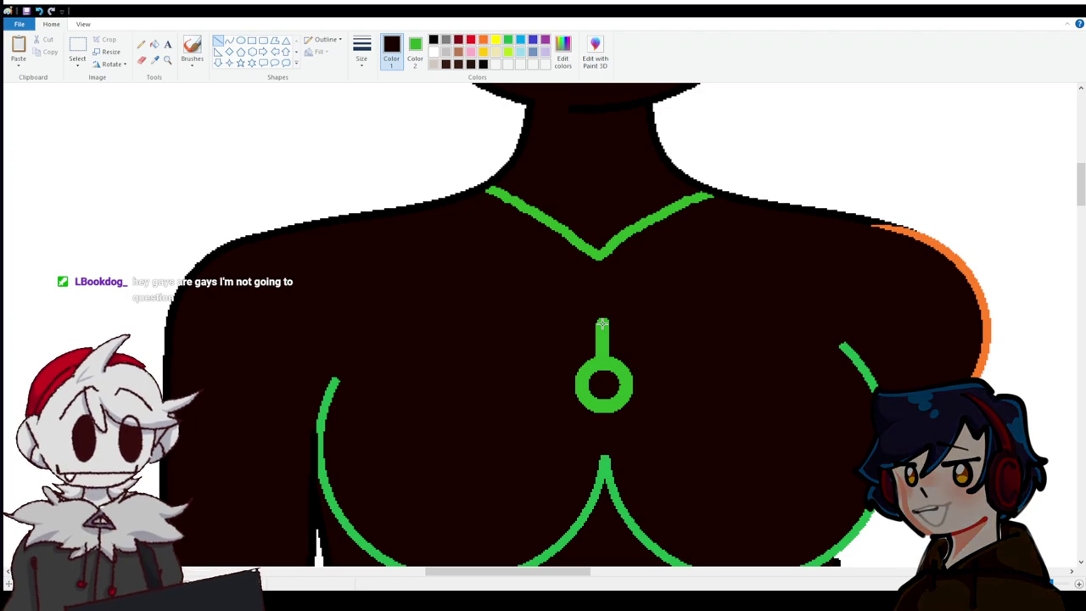
Draw a green line from the top of the ring's stem to the left shoulder, just outside the neckline's end.
click(156, 60)
click(499, 283)
click(141, 60)
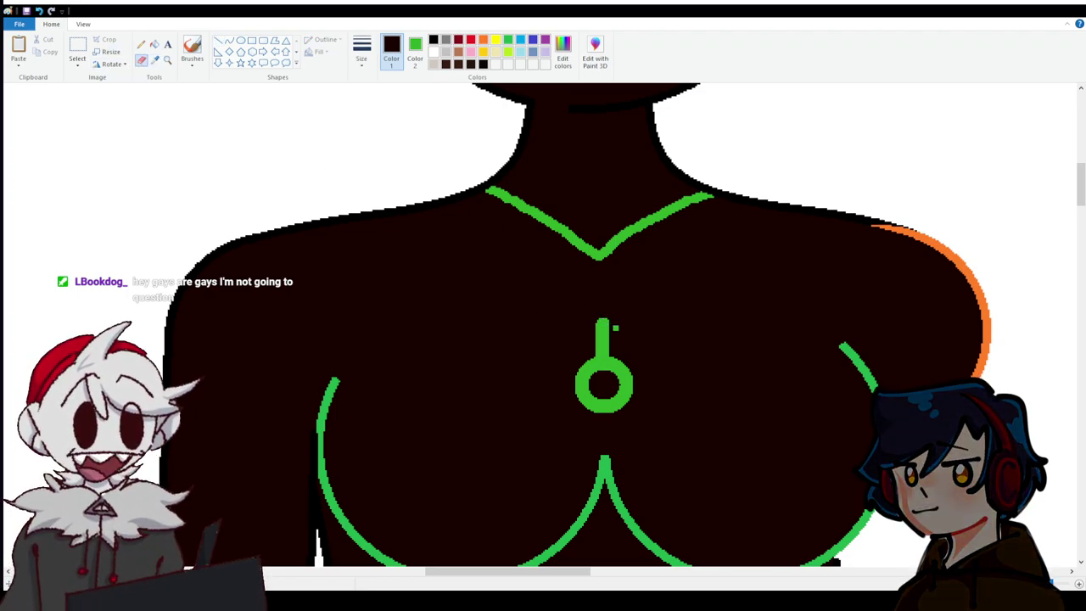
drag(599, 323, 454, 202)
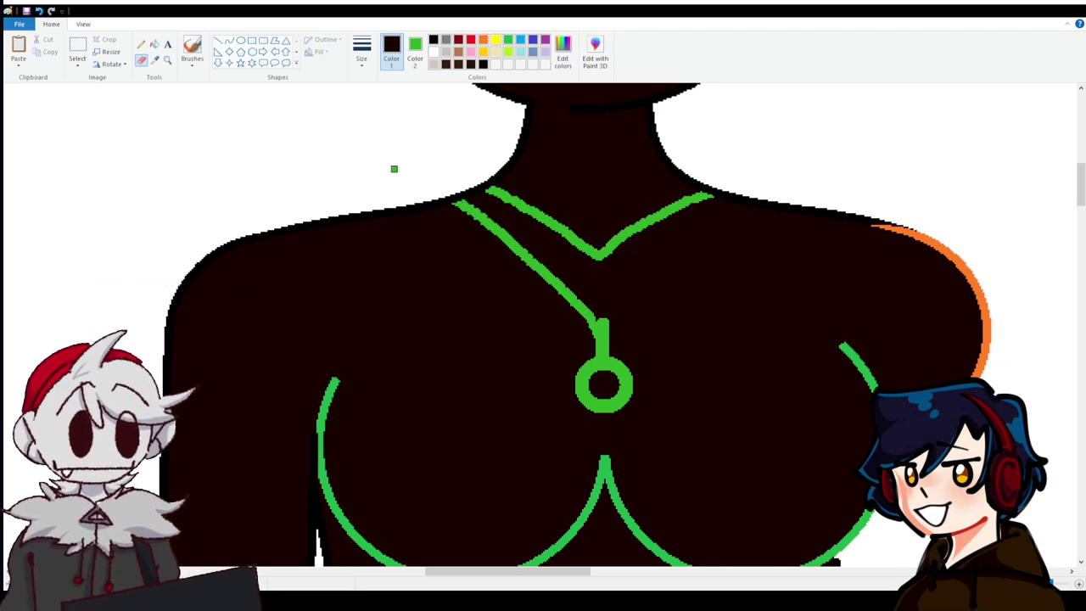
drag(604, 338, 715, 197)
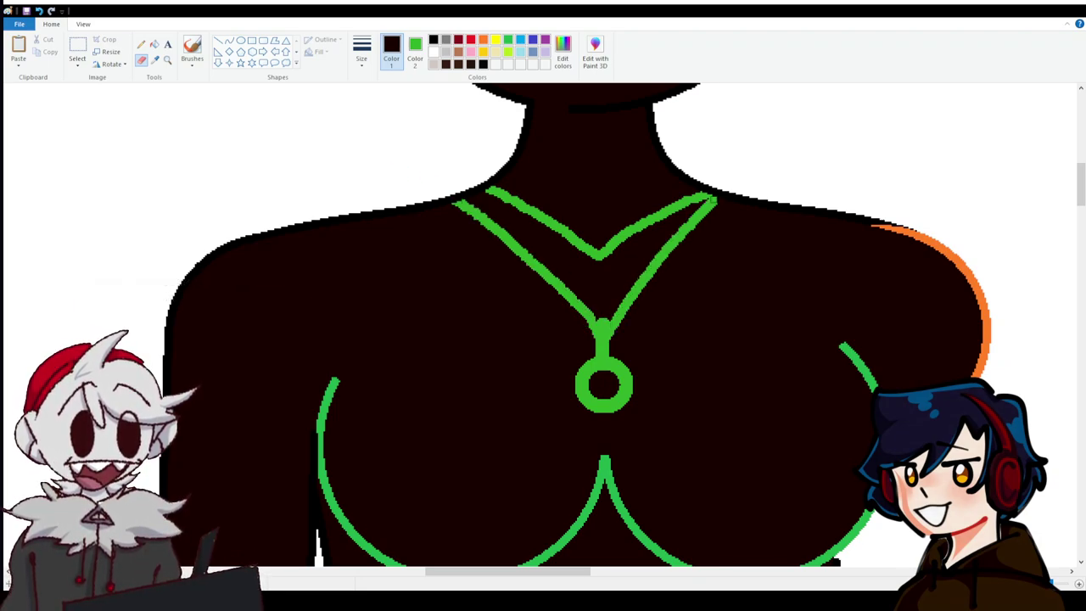
key(ctrl+z)
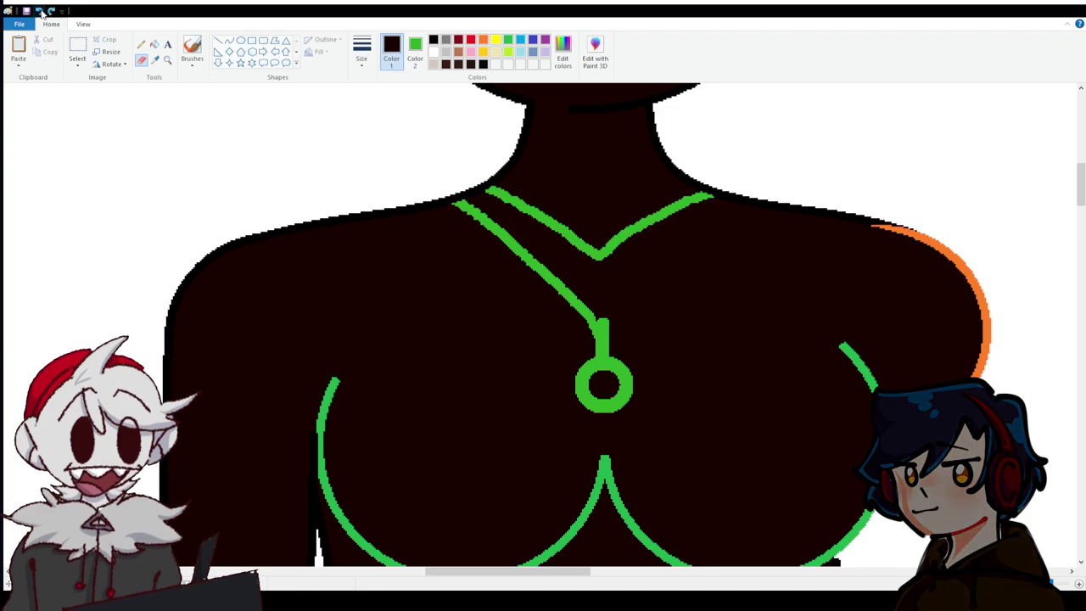
drag(604, 337, 740, 201)
key(ctrl+z)
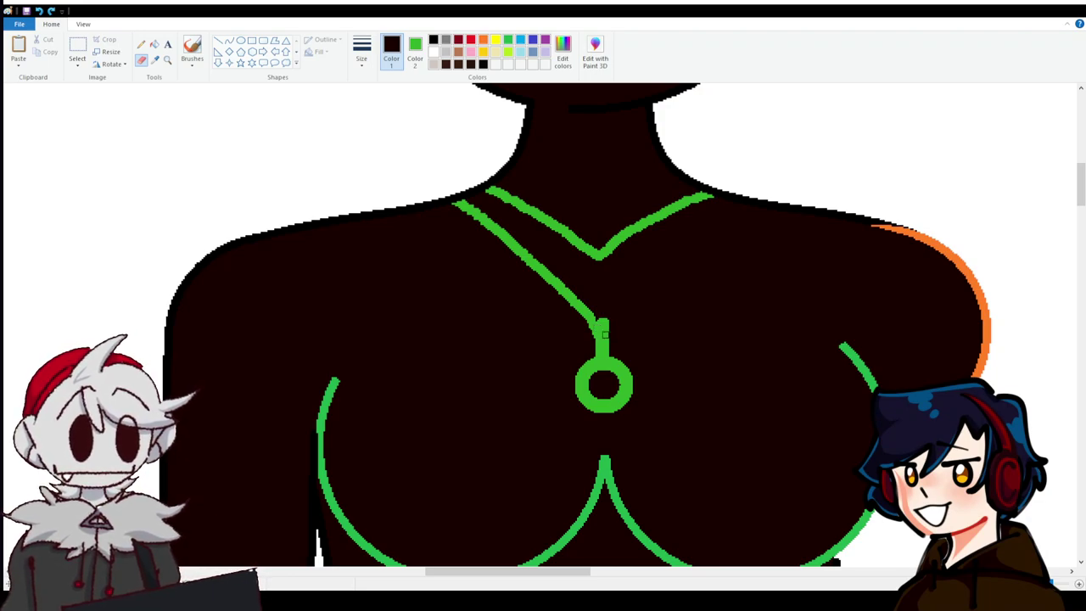
Complete the lower V with a green line from the ring's stem to the right shoulder and fill the collar band green.
mouse_move(605, 334)
mouse_down()
mouse_move(689, 251)
mouse_move(758, 206)
mouse_up()
click(154, 45)
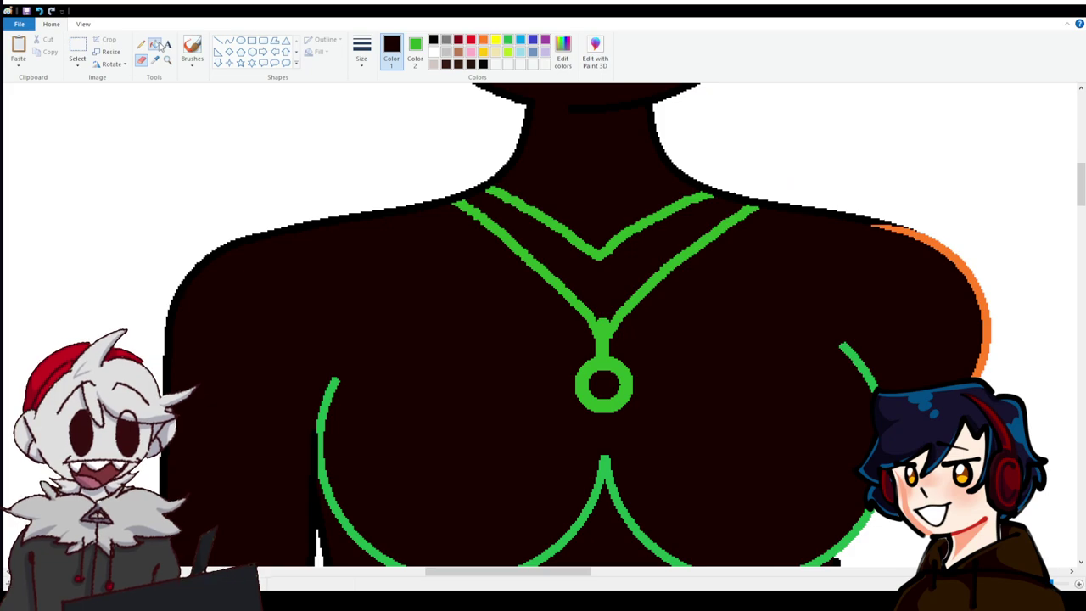
click(605, 276)
Draw green circuit markings below the collar's left half: a short stub, zigzags, two stemmed rings and a bent line toward the shoulder.
click(143, 61)
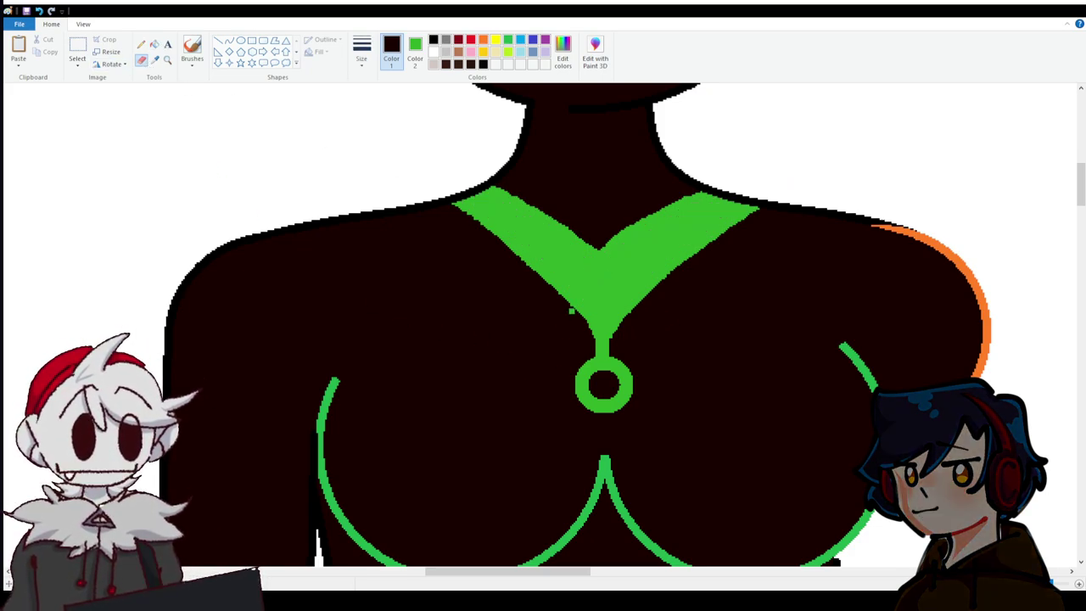
mouse_move(581, 298)
mouse_down()
mouse_move(567, 335)
mouse_move(539, 332)
mouse_move(524, 366)
mouse_up()
drag(556, 286, 551, 302)
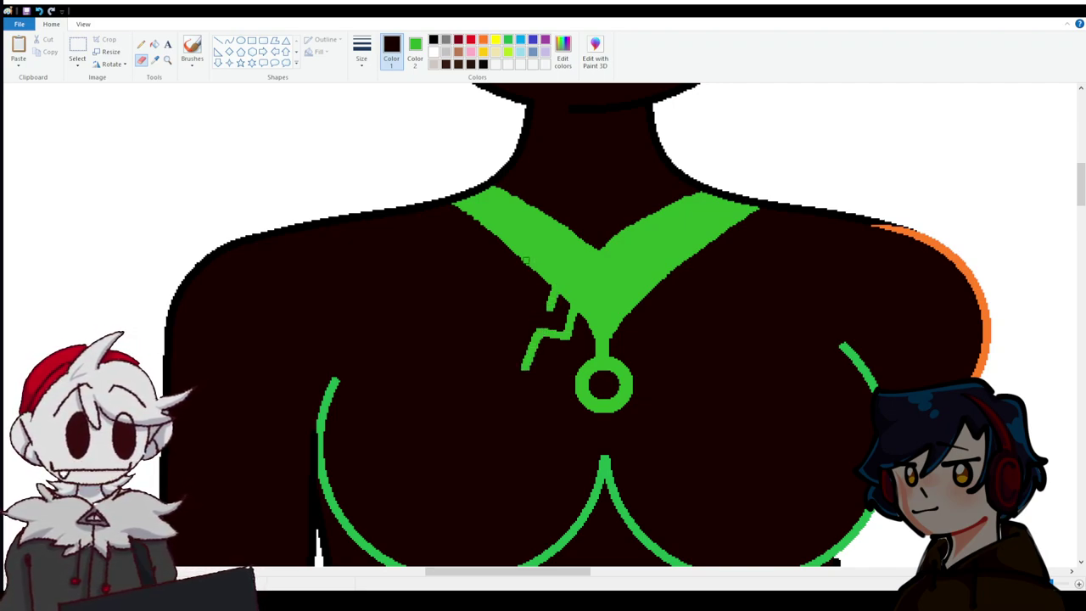
mouse_move(526, 250)
mouse_down()
mouse_move(509, 306)
mouse_move(523, 314)
mouse_move(509, 343)
mouse_up()
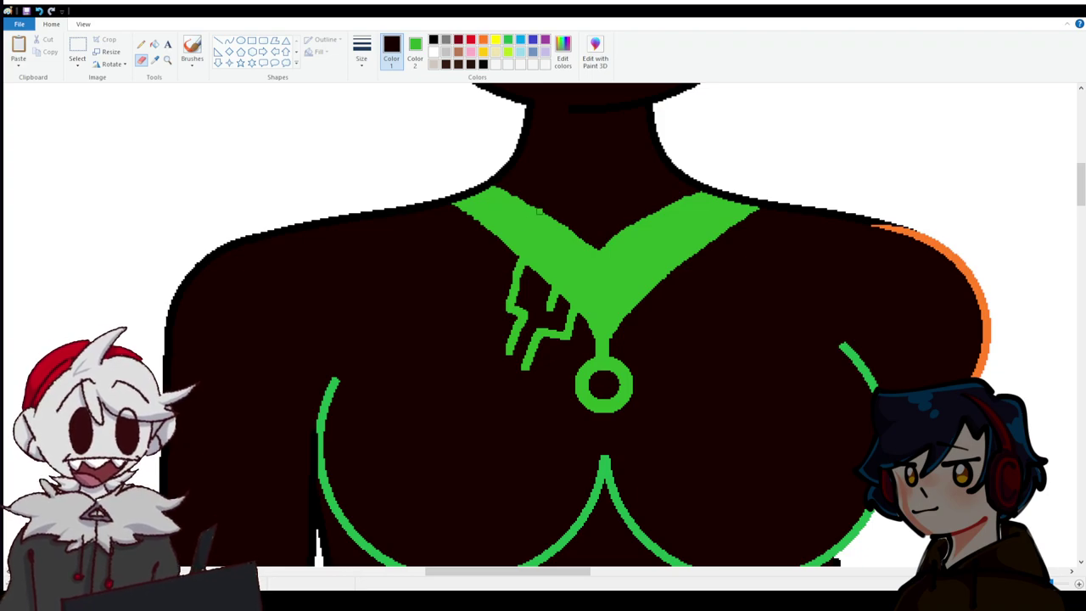
mouse_move(500, 231)
mouse_down()
mouse_move(477, 279)
mouse_move(450, 298)
mouse_move(467, 316)
mouse_move(481, 295)
mouse_up()
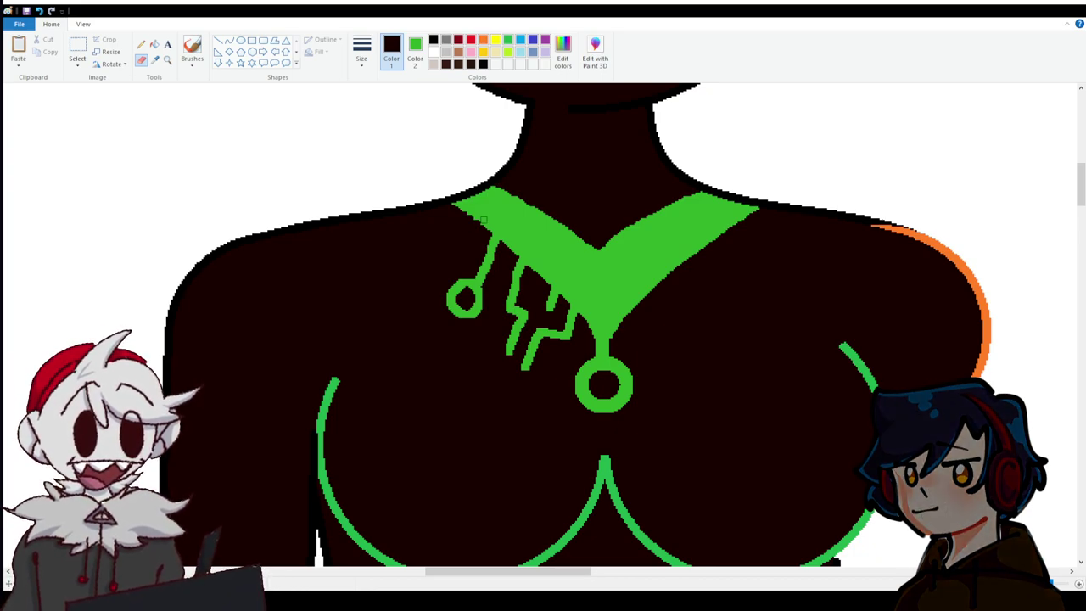
mouse_move(480, 222)
mouse_down()
mouse_move(446, 252)
mouse_move(417, 249)
mouse_move(411, 260)
mouse_move(418, 274)
mouse_move(437, 273)
mouse_move(450, 249)
mouse_up()
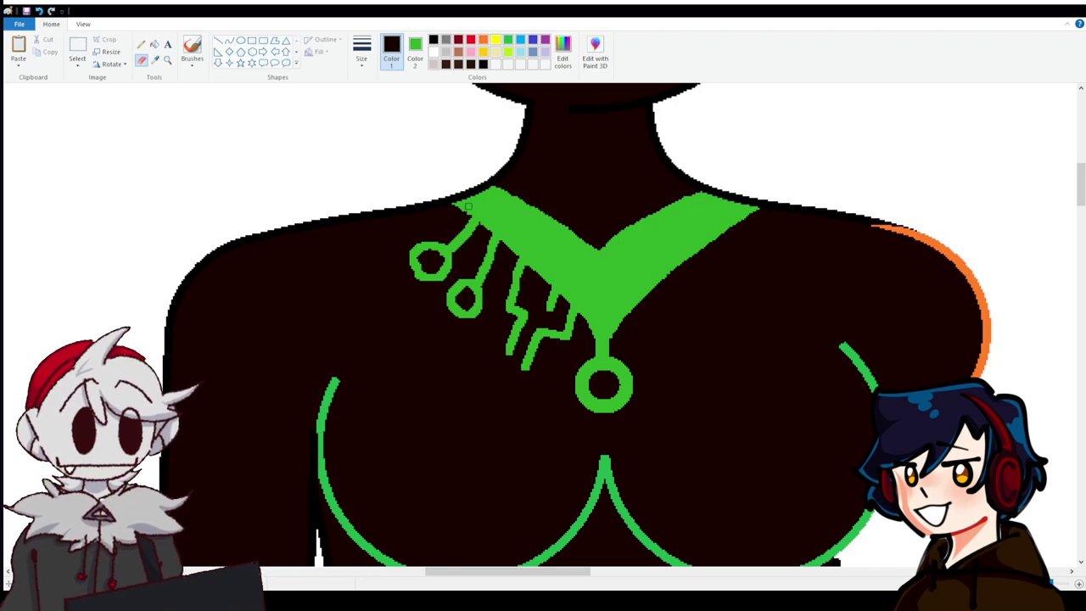
drag(467, 205, 397, 244)
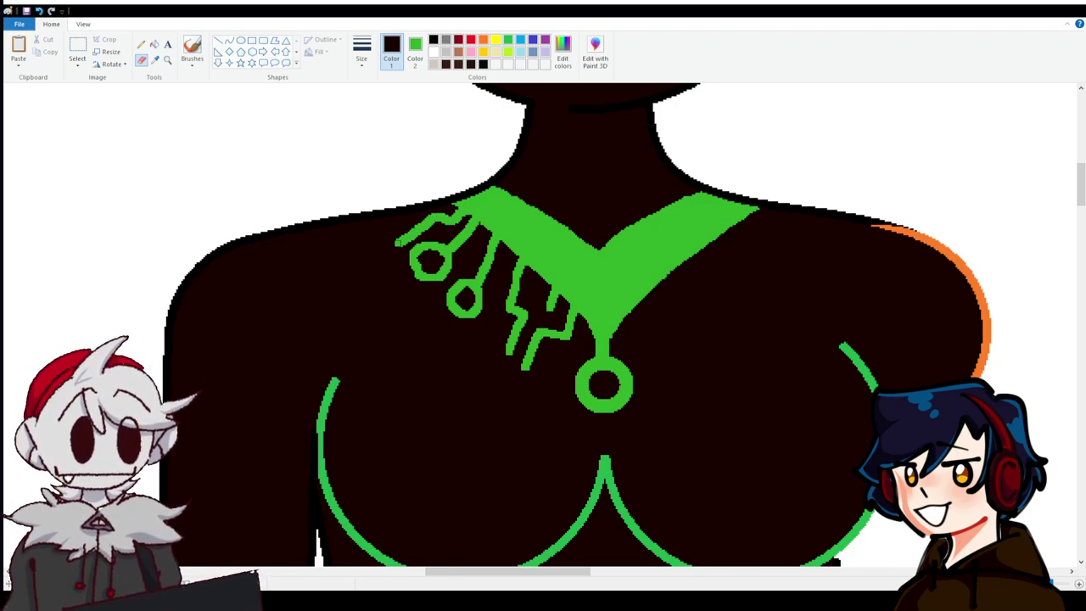
Mirror the green zigzags, short stub, two stemmed rings and bent shoulder line freehand below the collar's right half.
mouse_move(627, 302)
mouse_down()
mouse_move(631, 326)
mouse_move(665, 330)
mouse_move(674, 352)
mouse_up()
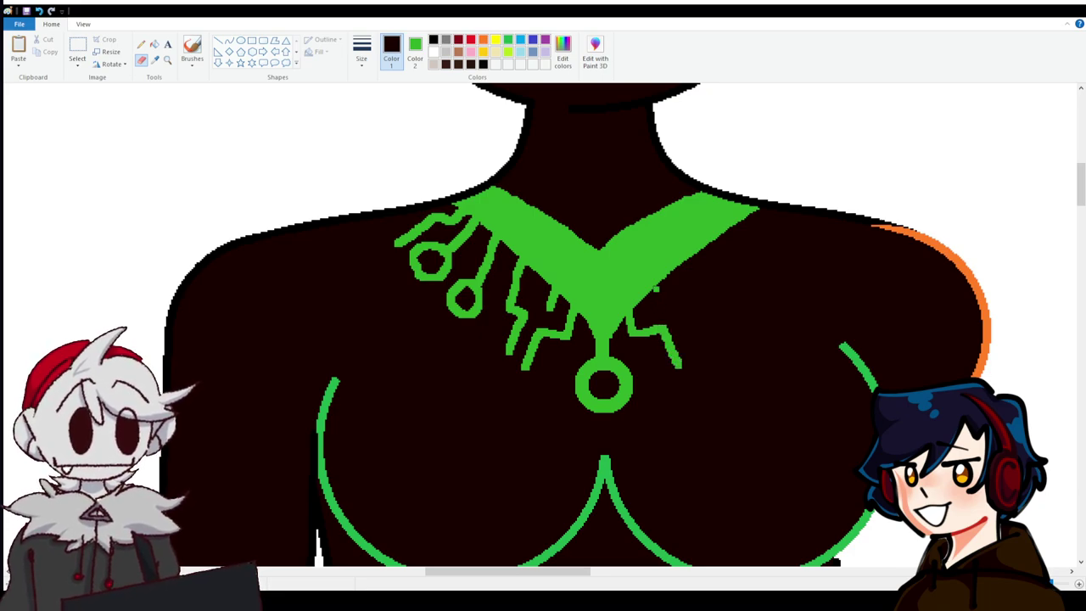
drag(648, 280, 654, 300)
mouse_move(682, 264)
mouse_down()
mouse_move(701, 303)
mouse_move(678, 309)
mouse_move(692, 338)
mouse_up()
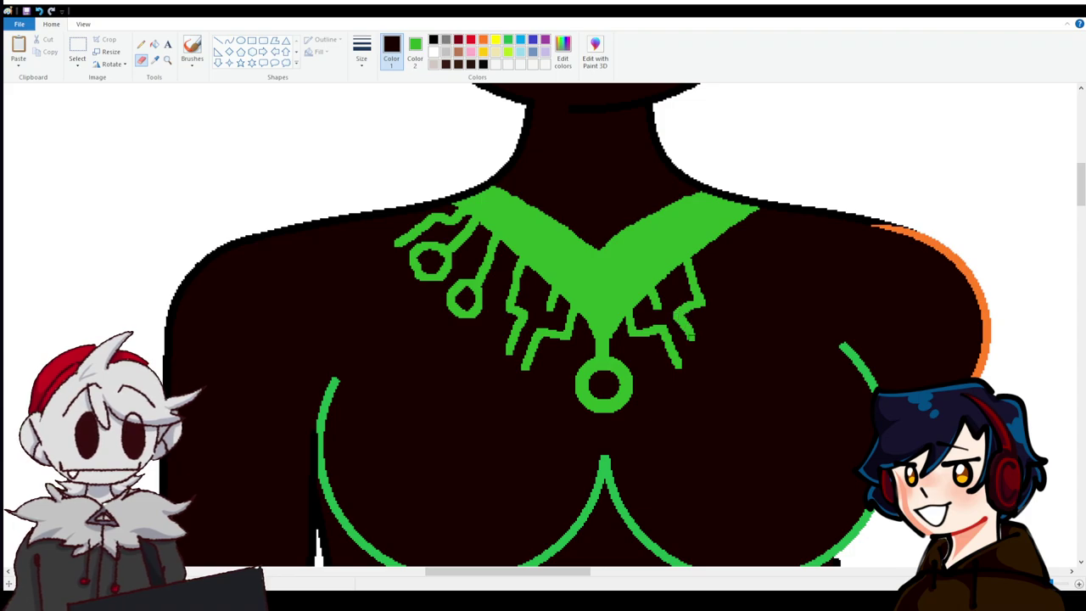
mouse_move(708, 236)
mouse_down()
mouse_move(728, 271)
mouse_move(716, 286)
mouse_move(723, 306)
mouse_move(735, 274)
mouse_up()
mouse_move(742, 214)
mouse_down()
mouse_move(772, 242)
mouse_move(753, 256)
mouse_move(765, 270)
mouse_move(780, 269)
mouse_move(781, 248)
mouse_move(766, 242)
mouse_move(756, 209)
mouse_move(845, 242)
mouse_up()
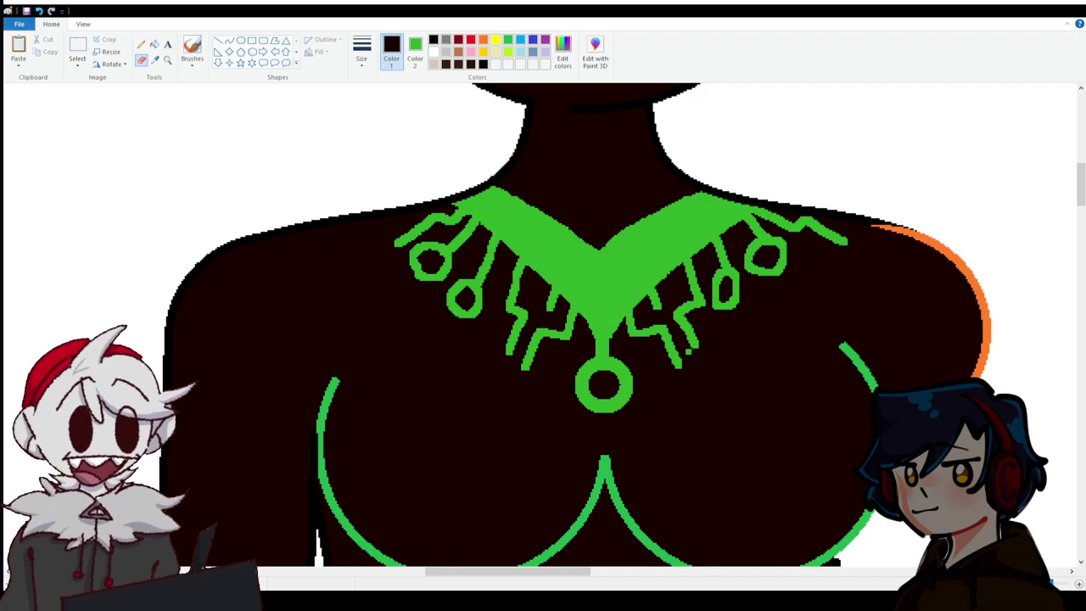
Draw two parallel slanting green lines across the dark upper arm and fill the band between them green.
scroll(696, 408, up, 3)
scroll(681, 398, down, 5)
scroll(353, 416, down, 4)
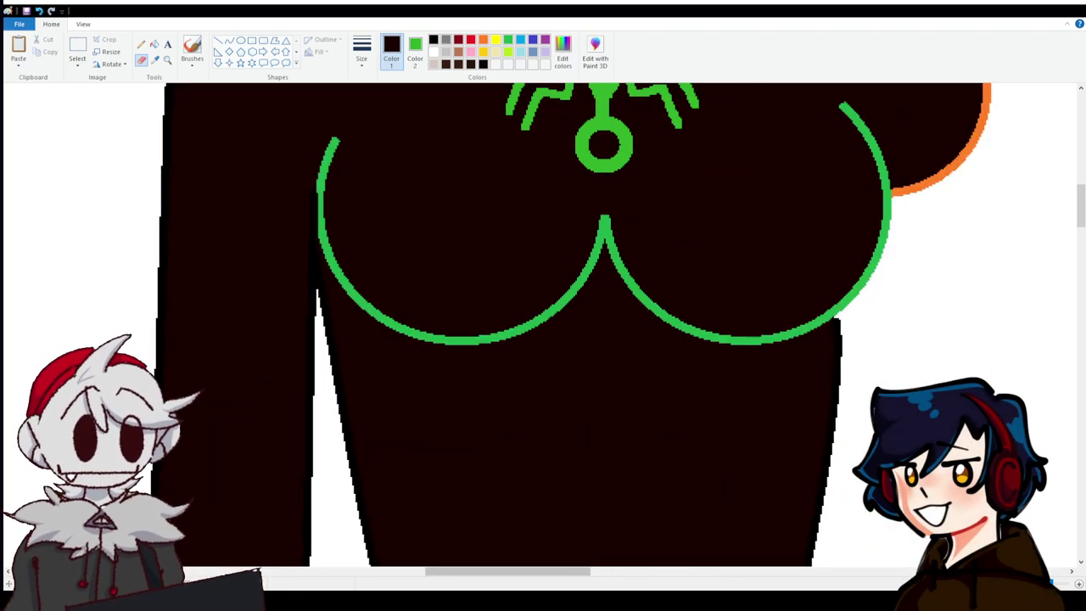
scroll(353, 416, up, 3)
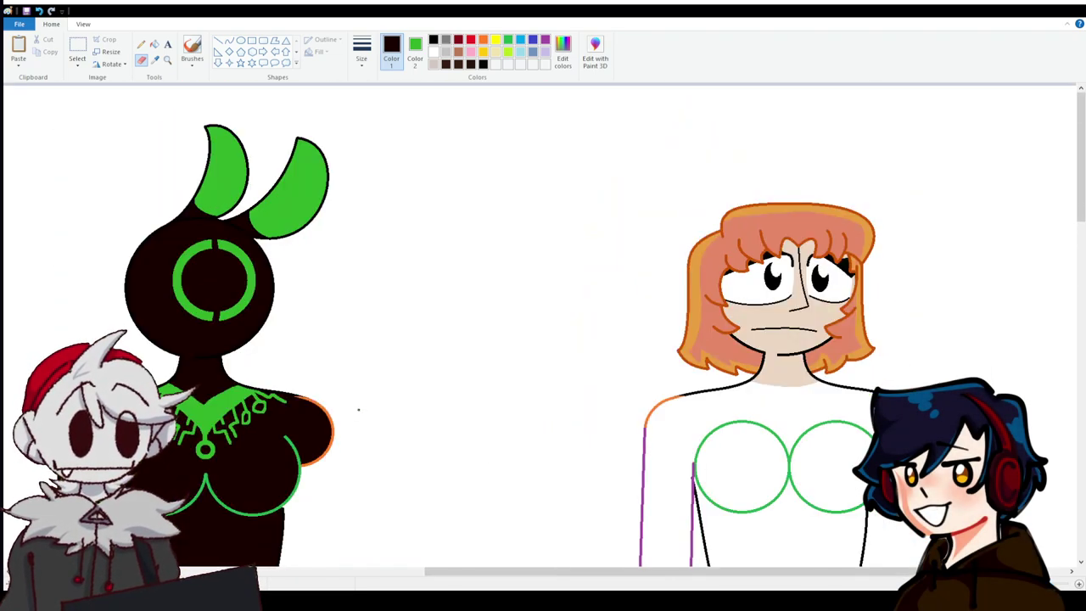
scroll(353, 409, down, 2)
scroll(543, 322, down, 3)
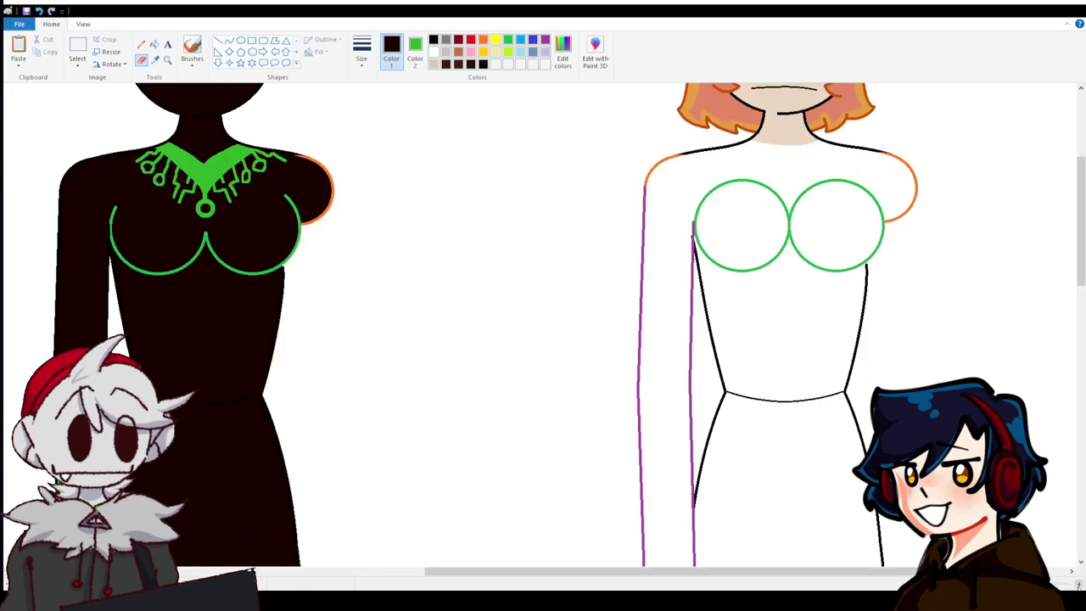
scroll(543, 323, up, 1)
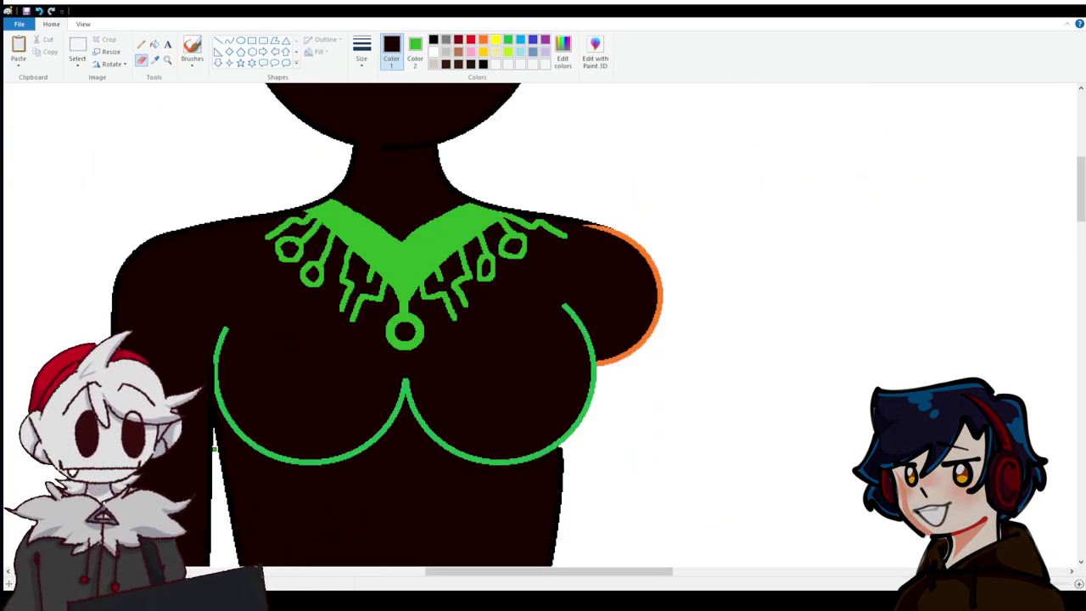
scroll(543, 322, down, 5)
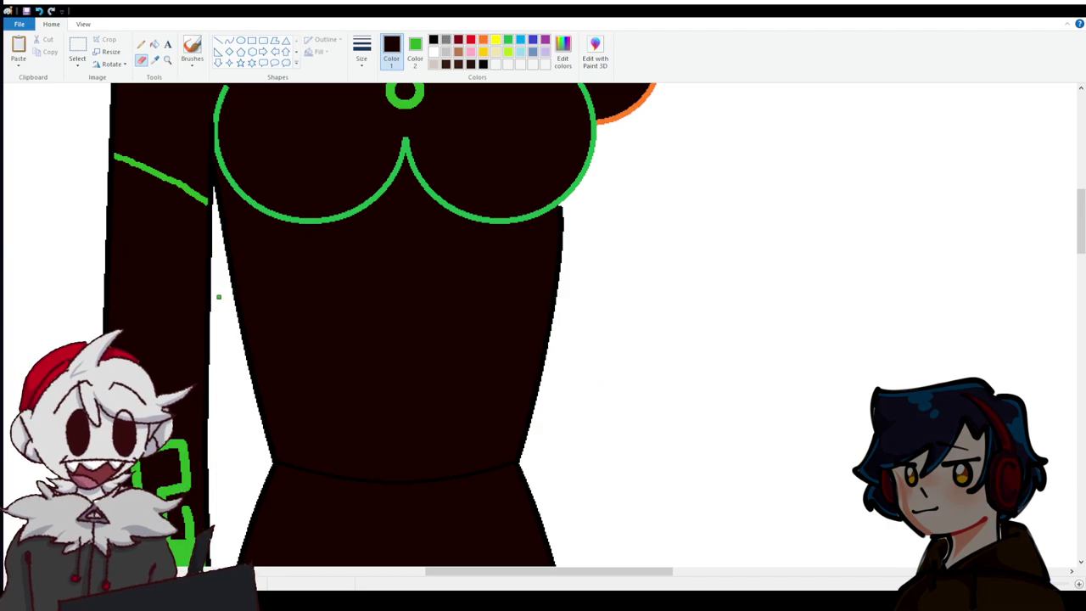
click(154, 44)
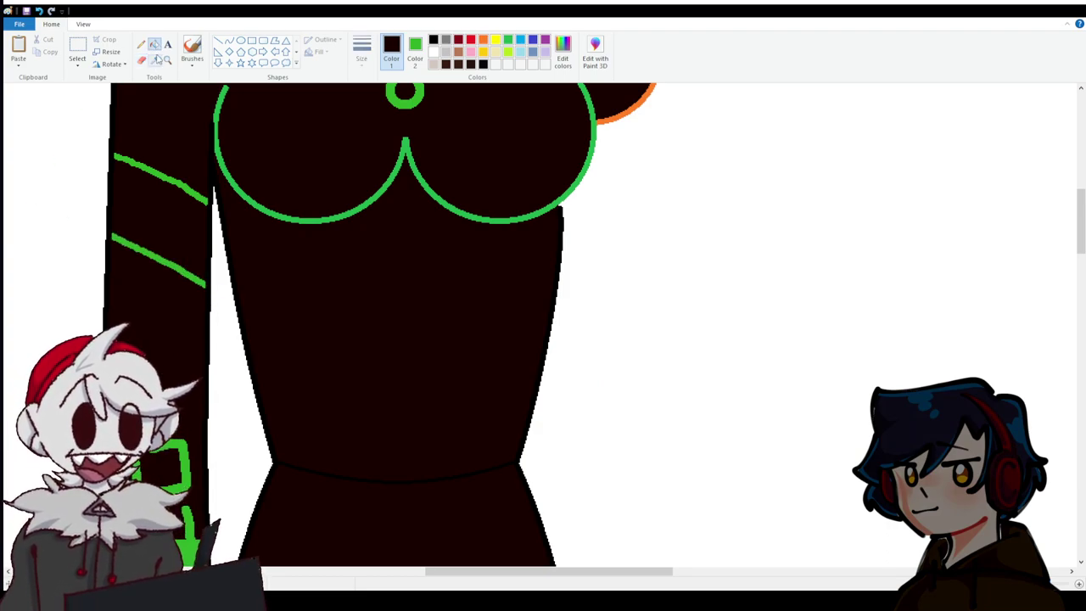
click(174, 208)
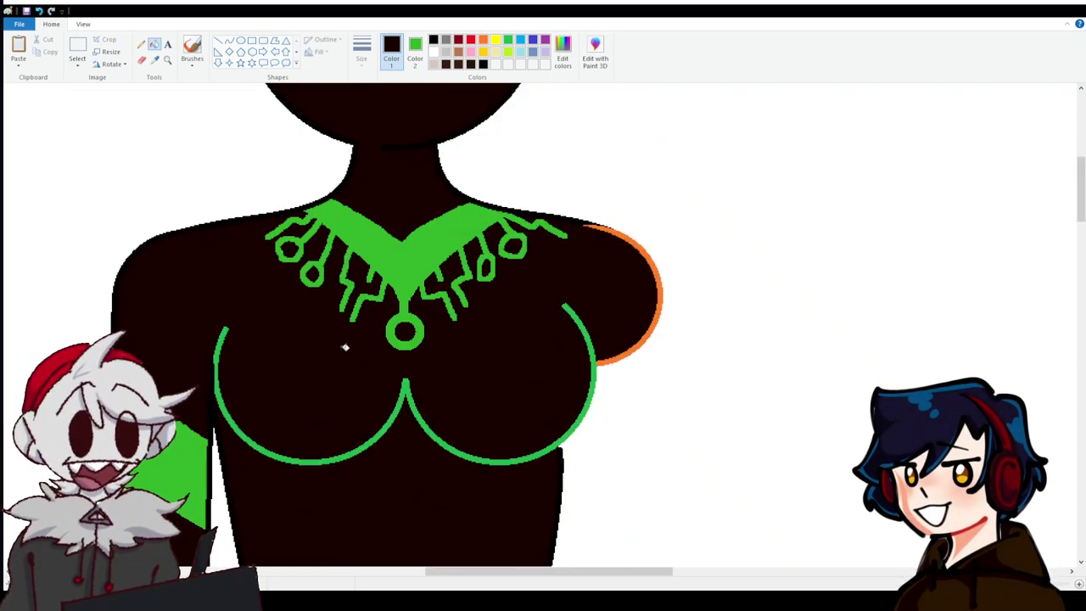
Remove the stray black line and the rough line sketch beside the small reference drawings by filling their strokes white.
scroll(345, 347, up, 5)
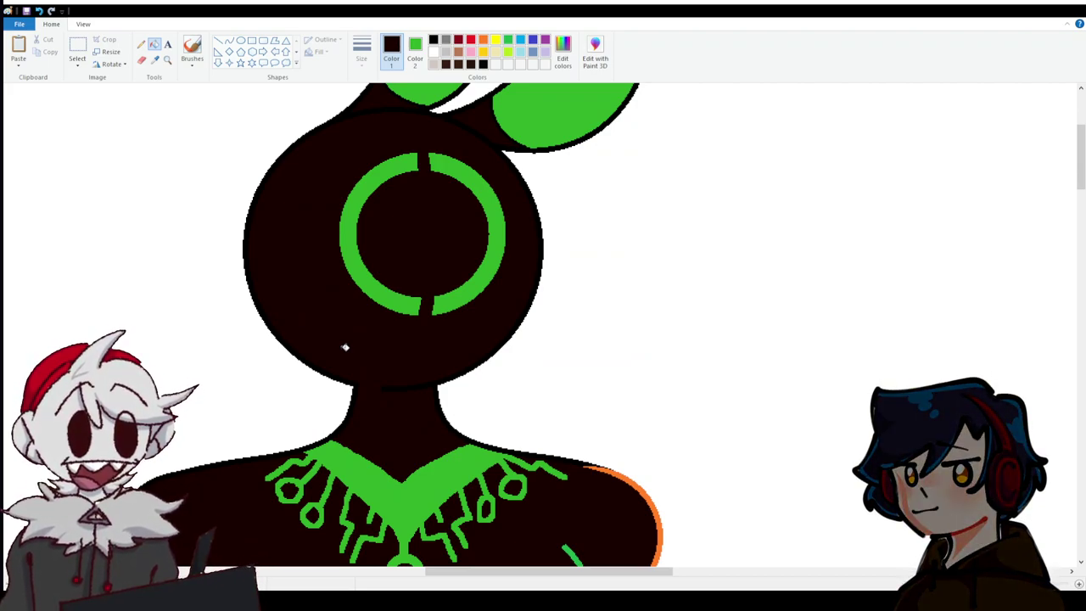
scroll(662, 377, down, 10)
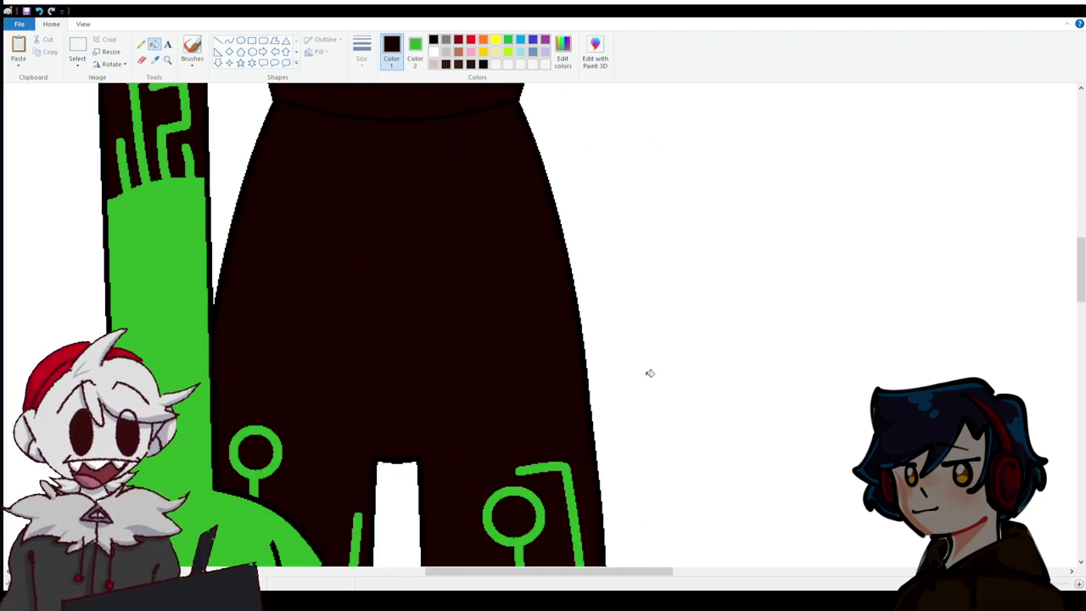
ctrl+scroll(360, 431, down, 5)
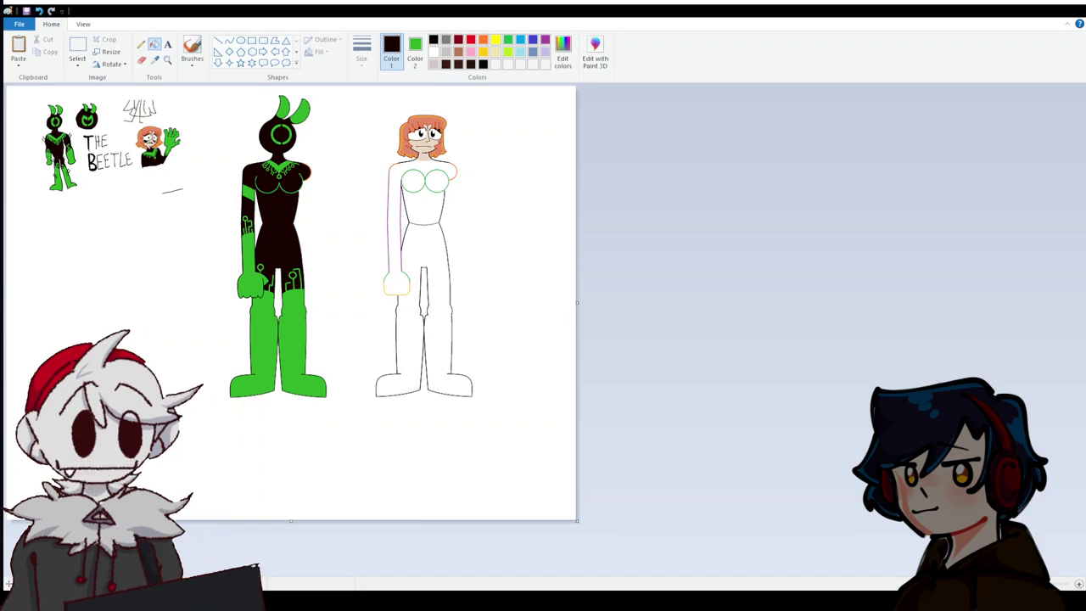
ctrl+scroll(543, 339, up, 3)
drag(255, 572, 467, 572)
scroll(437, 395, down, 5)
scroll(438, 395, up, 3)
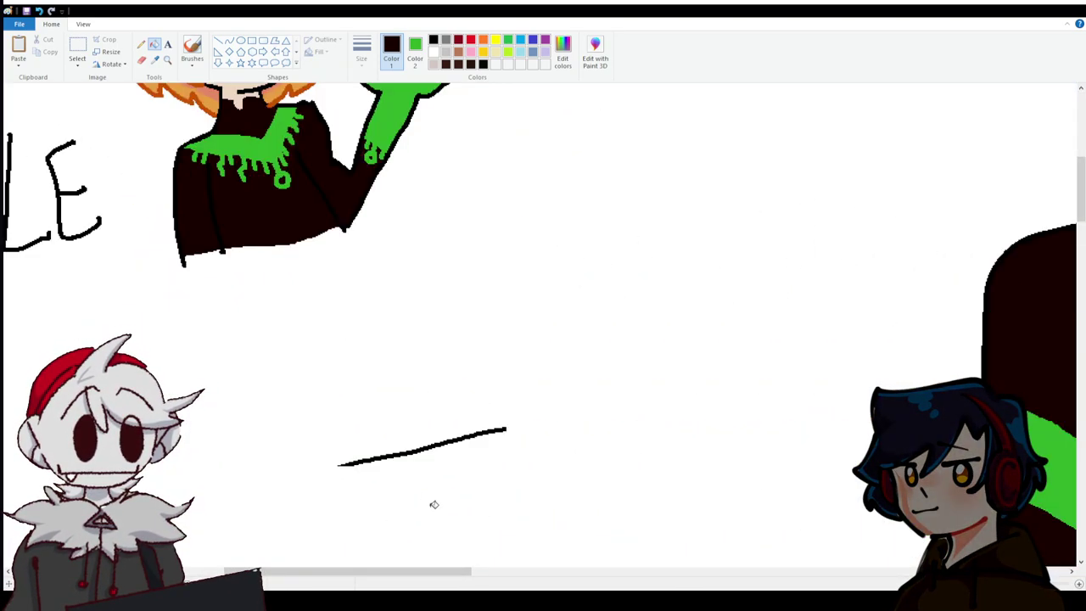
click(155, 59)
right_click(183, 365)
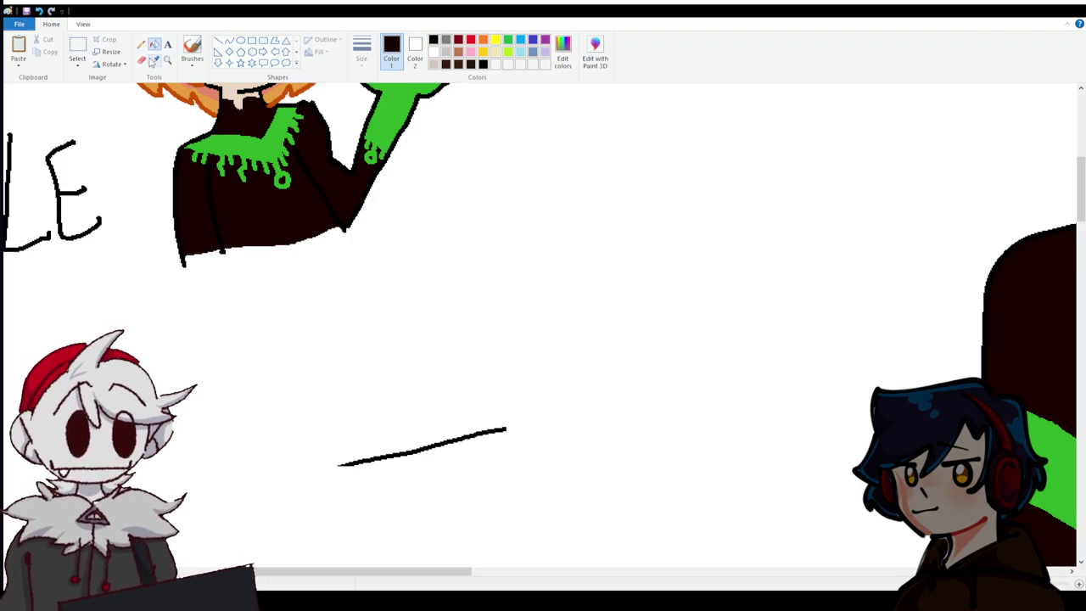
right_click(377, 454)
scroll(377, 454, up, 5)
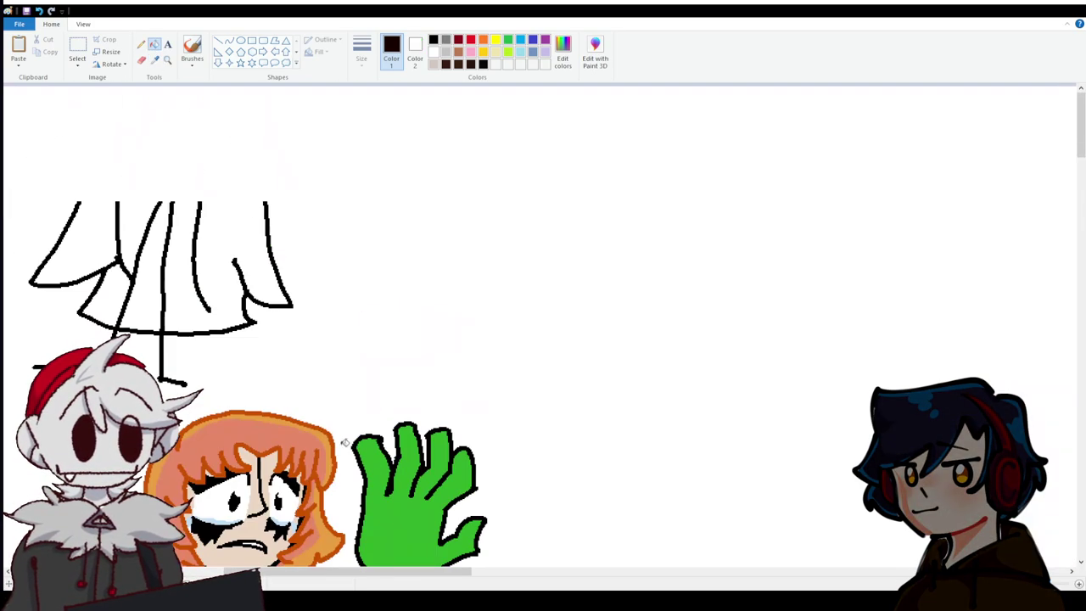
right_click(159, 331)
right_click(194, 273)
Draw two thick black curved spines across the outer edge of the upper arm, one above the green band and one over it.
scroll(368, 458, down, 3)
drag(349, 572, 522, 552)
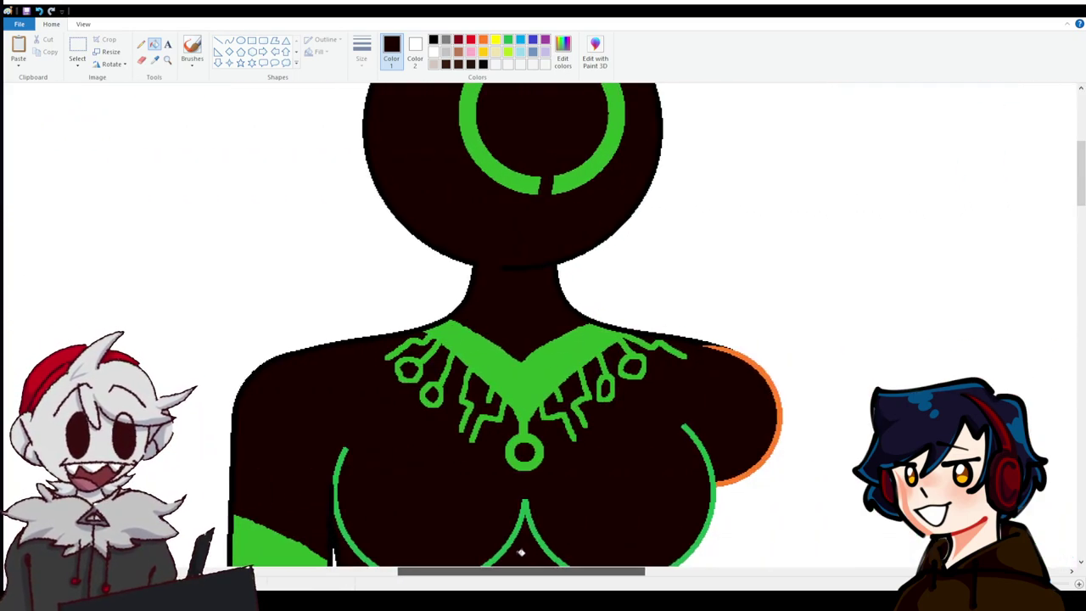
scroll(254, 405, down, 3)
click(229, 42)
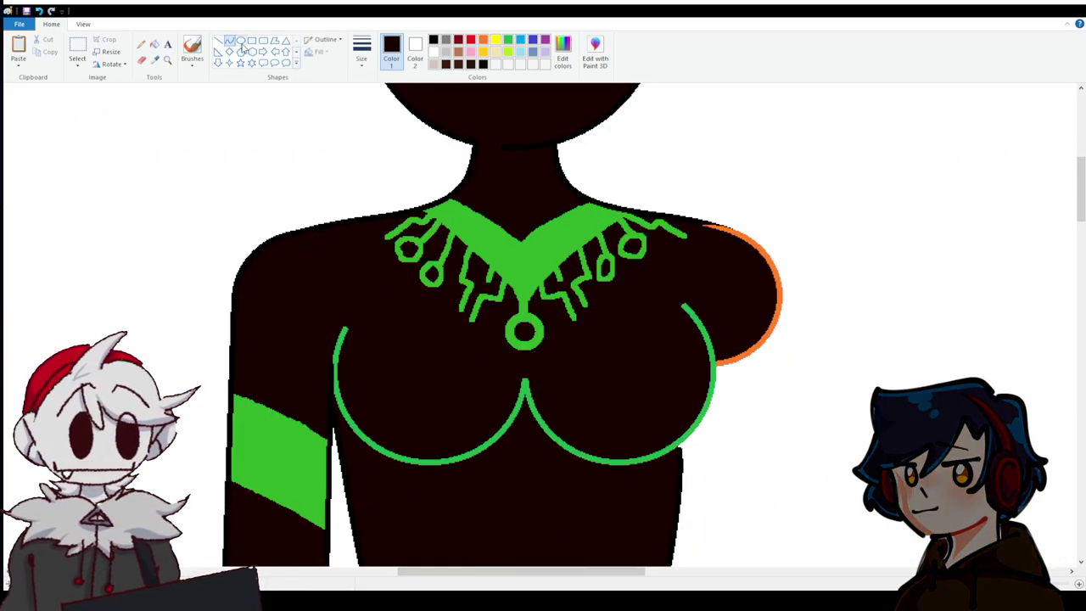
drag(232, 351, 188, 333)
click(446, 52)
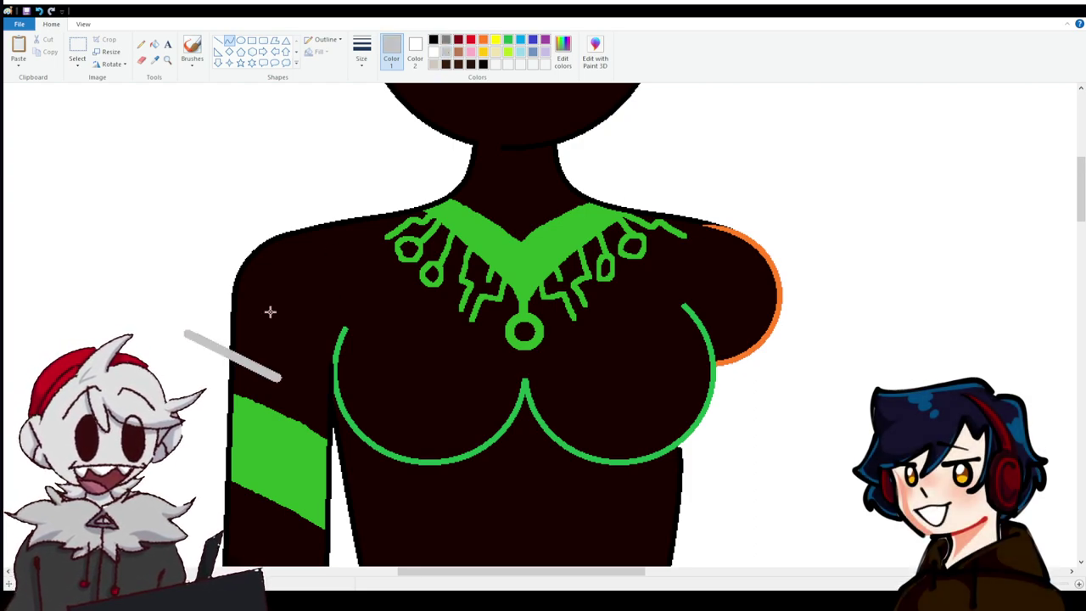
click(434, 39)
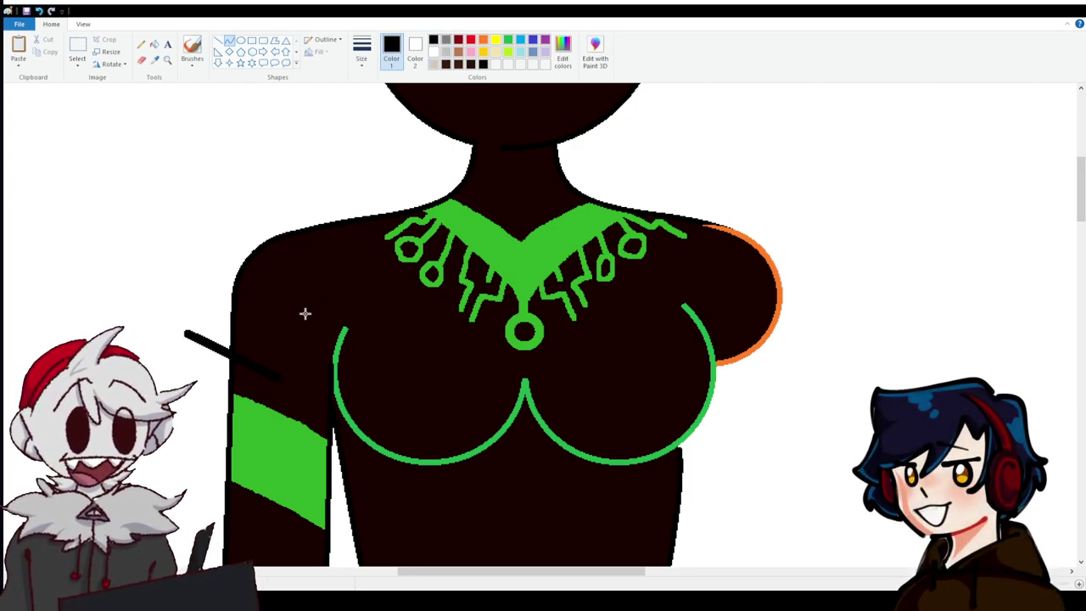
mouse_move(235, 359)
mouse_down()
mouse_move(209, 357)
mouse_move(242, 359)
mouse_up()
click(230, 414)
mouse_move(257, 448)
mouse_down()
mouse_move(228, 417)
mouse_move(178, 412)
mouse_up()
Examine the costumed figure's body and arm details against the small reference drawings of The Beetle.
scroll(184, 337, down, 3)
scroll(311, 427, up, 5)
scroll(310, 427, down, 2)
scroll(311, 427, down, 3)
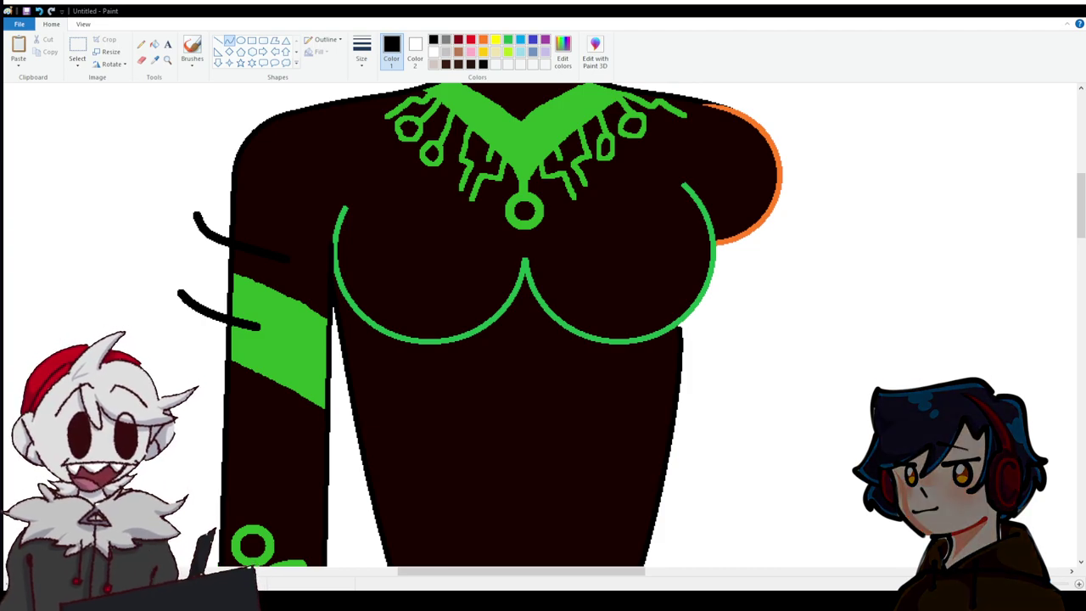
scroll(543, 324, up, 3)
scroll(543, 324, down, 3)
scroll(543, 325, down, 1)
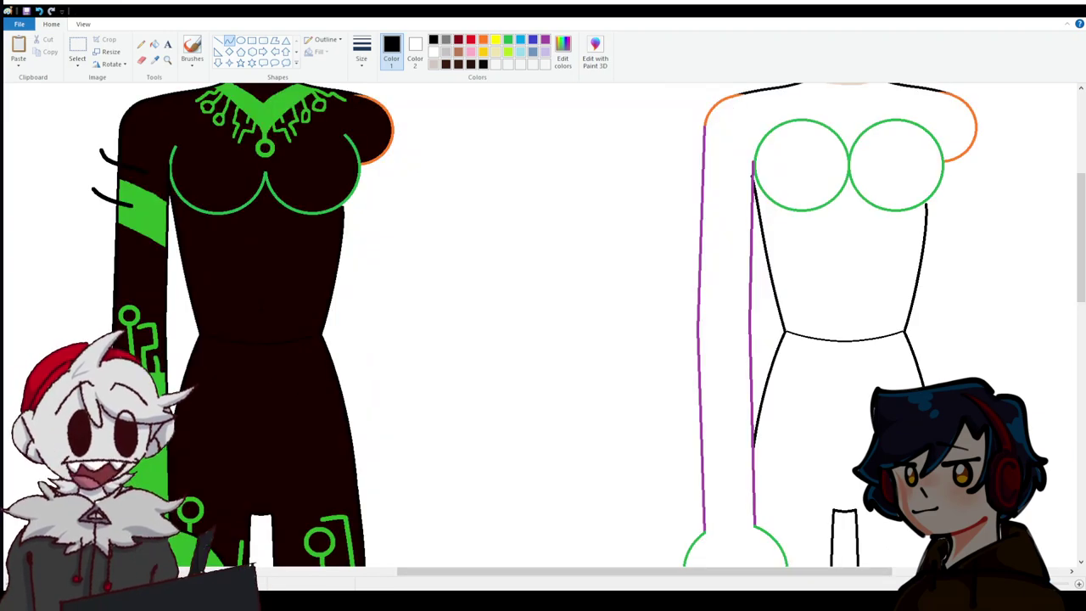
scroll(544, 323, down, 3)
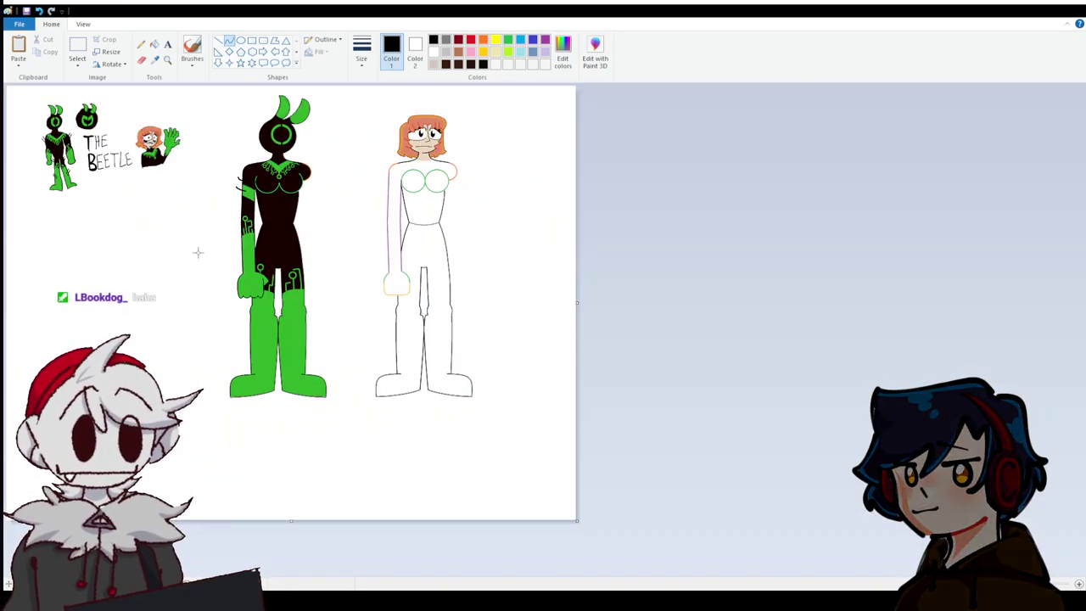
scroll(618, 400, up, 2)
scroll(618, 400, down, 2)
scroll(596, 376, up, 2)
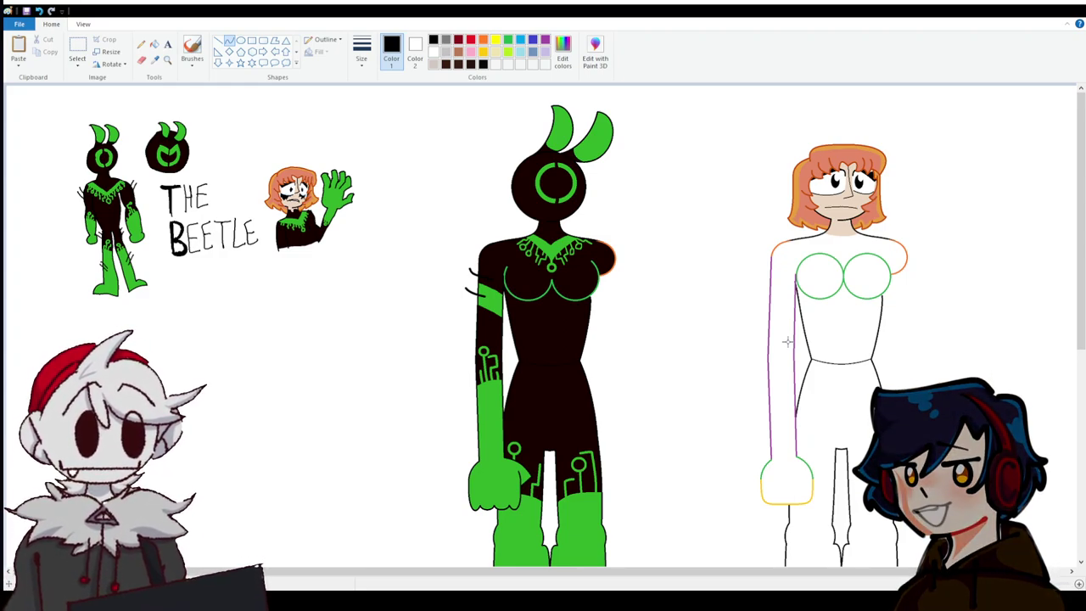
click(1079, 584)
click(1079, 584)
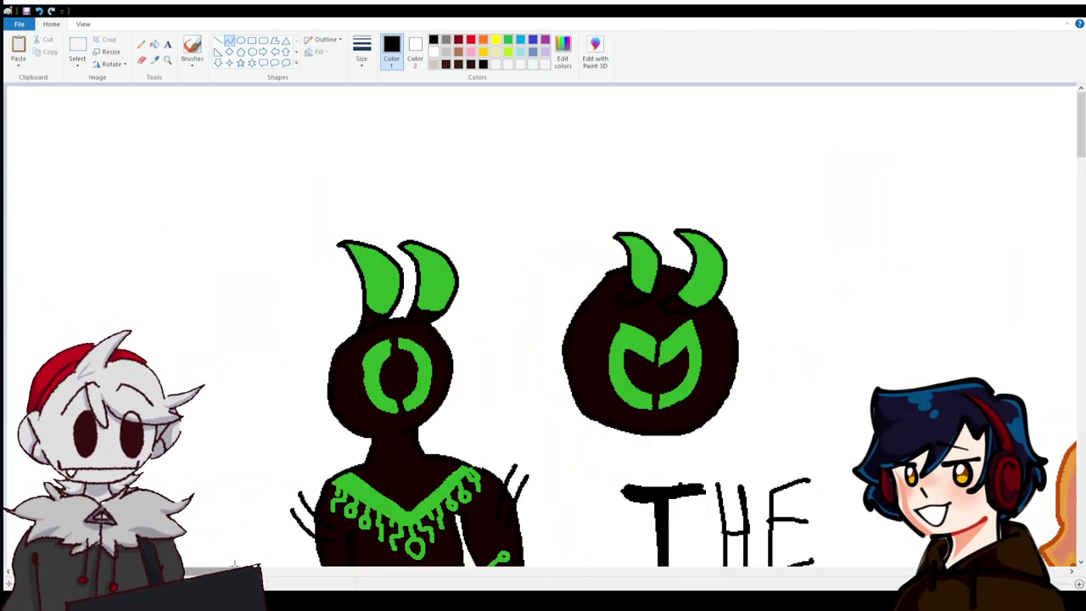
drag(241, 571, 665, 572)
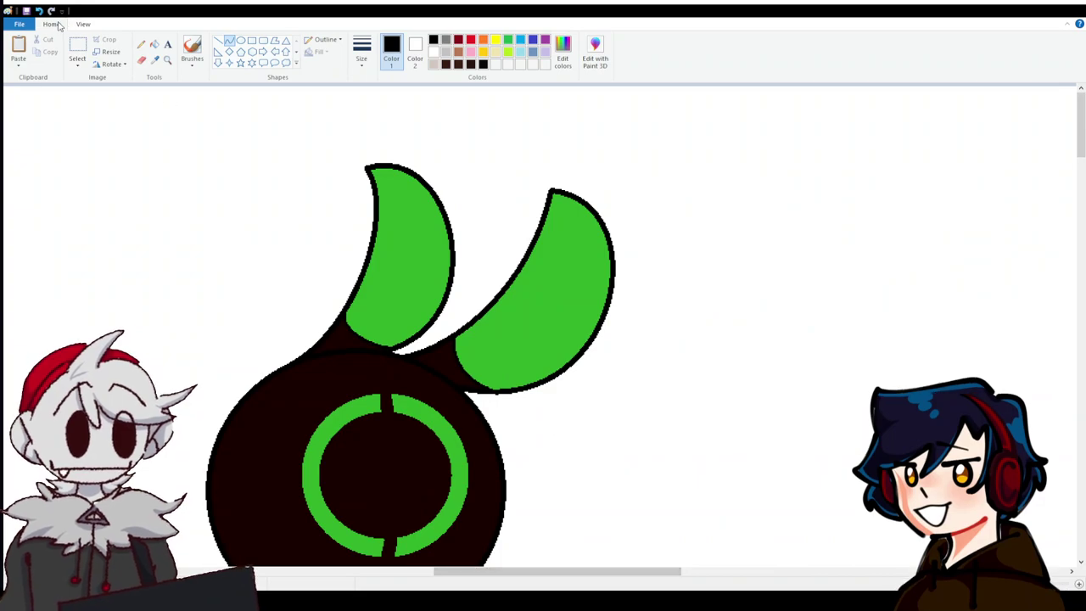
scroll(305, 341, down, 10)
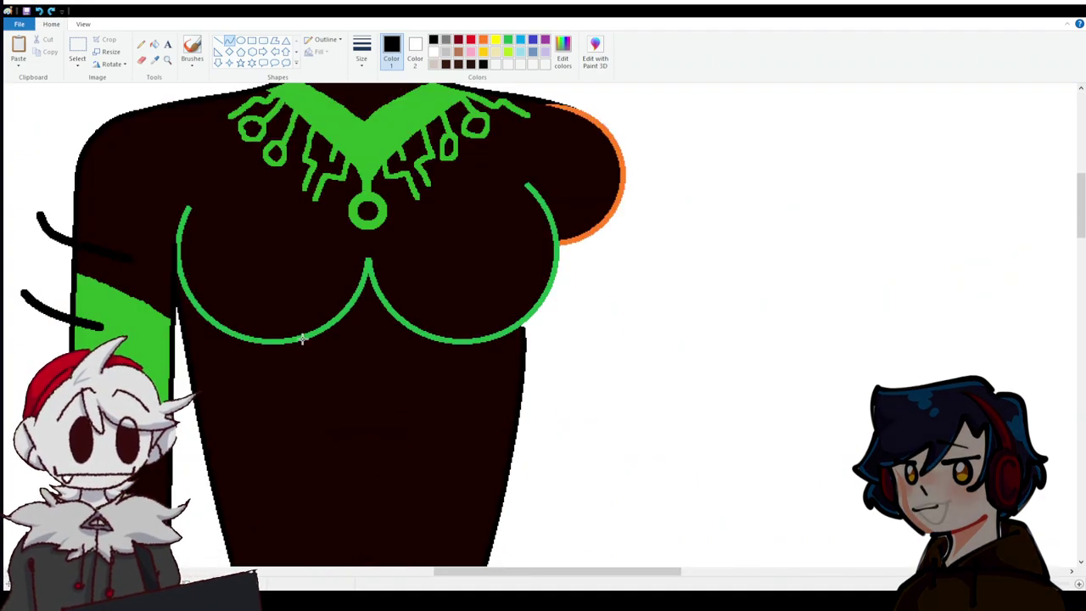
scroll(302, 339, up, 3)
scroll(453, 246, down, 3)
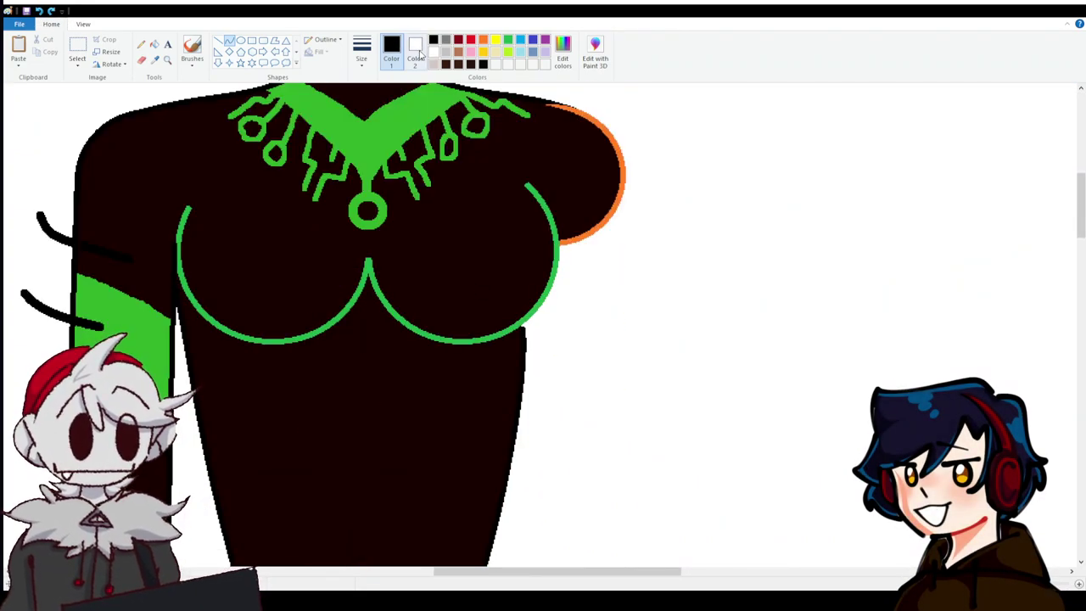
scroll(645, 339, down, 7)
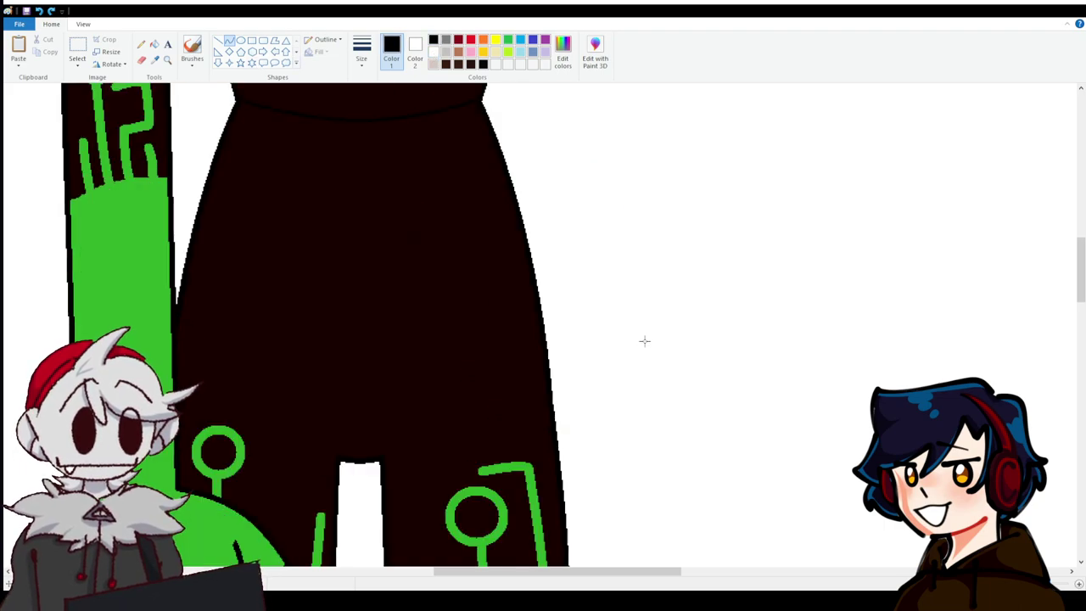
Draw a long straight vertical green line down from the outer edge of the costumed figure's orange shoulder curve.
scroll(635, 345, up, 10)
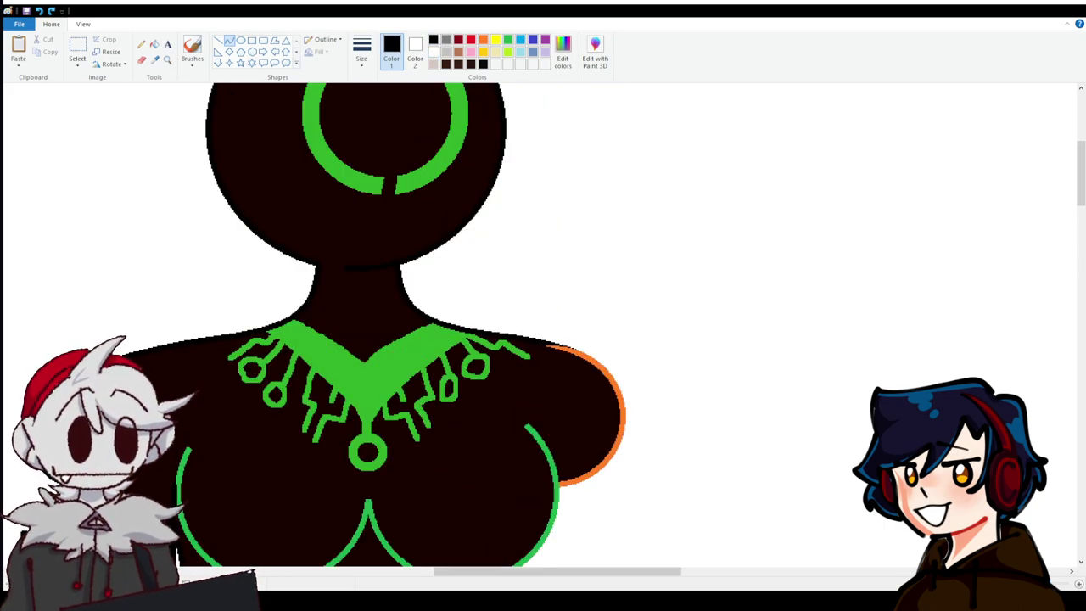
scroll(518, 85, down, 5)
click(508, 40)
click(218, 41)
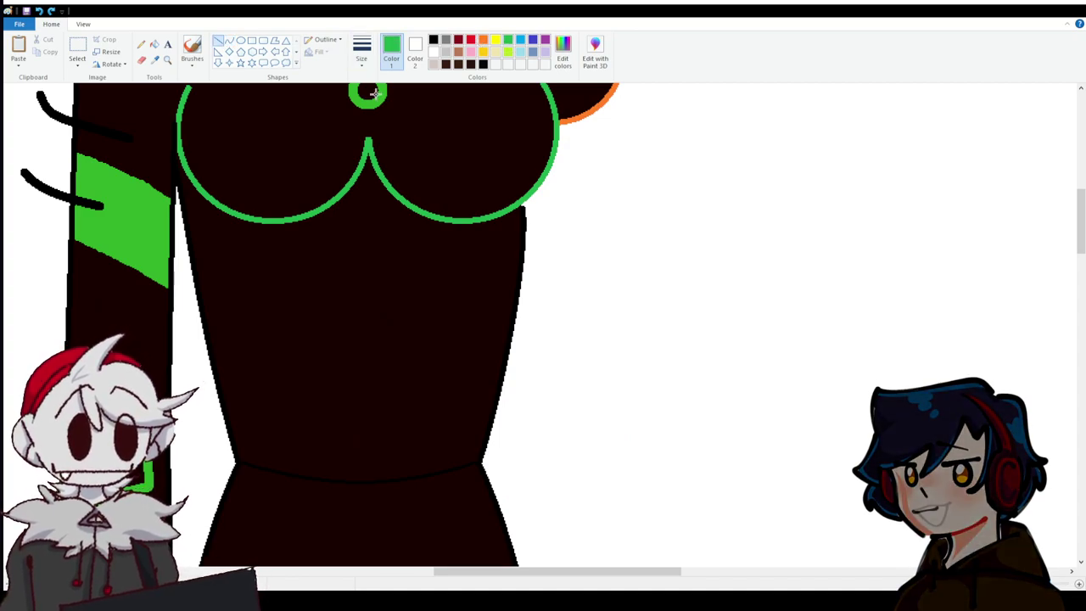
scroll(411, 131, up, 3)
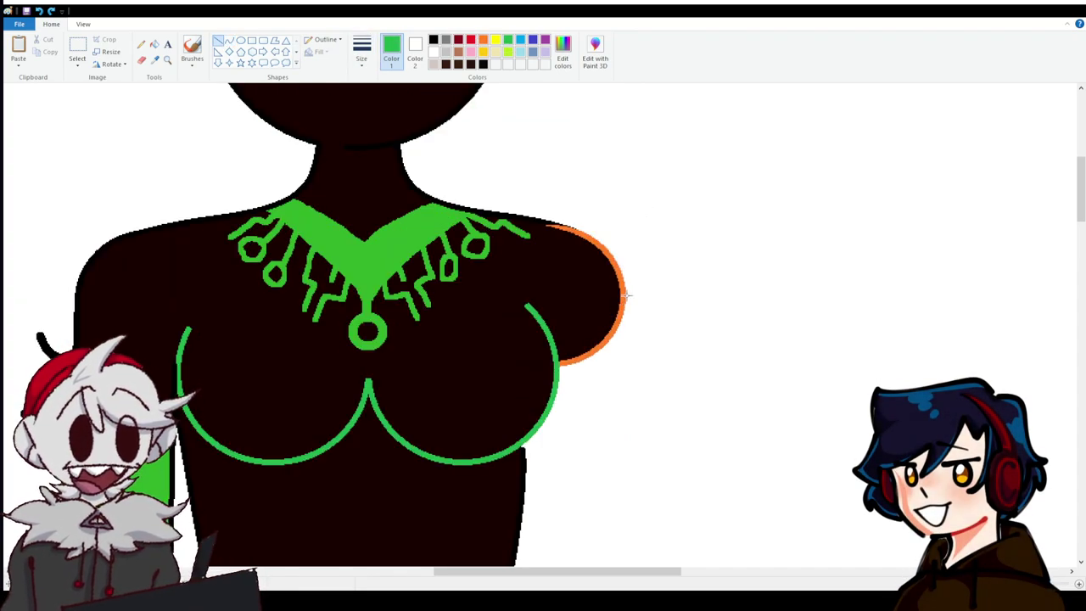
mouse_move(622, 293)
mouse_down()
mouse_move(625, 376)
mouse_move(623, 297)
mouse_up()
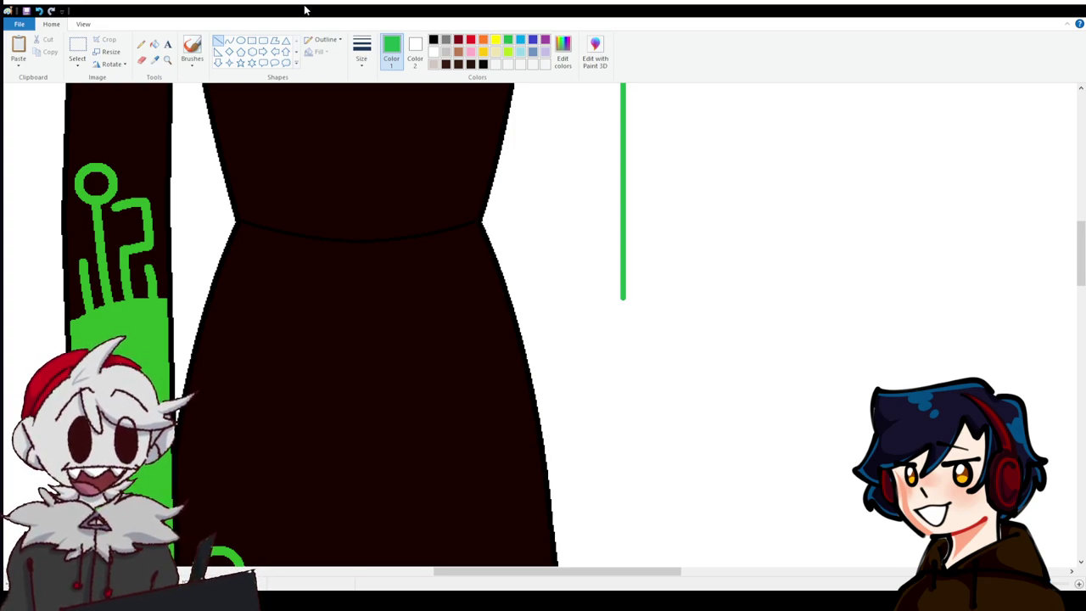
Draw the bent forearm in green with a curved upper edge from the elbow and a straight slanting lower edge.
click(230, 41)
drag(594, 317, 1043, 382)
drag(628, 316, 633, 271)
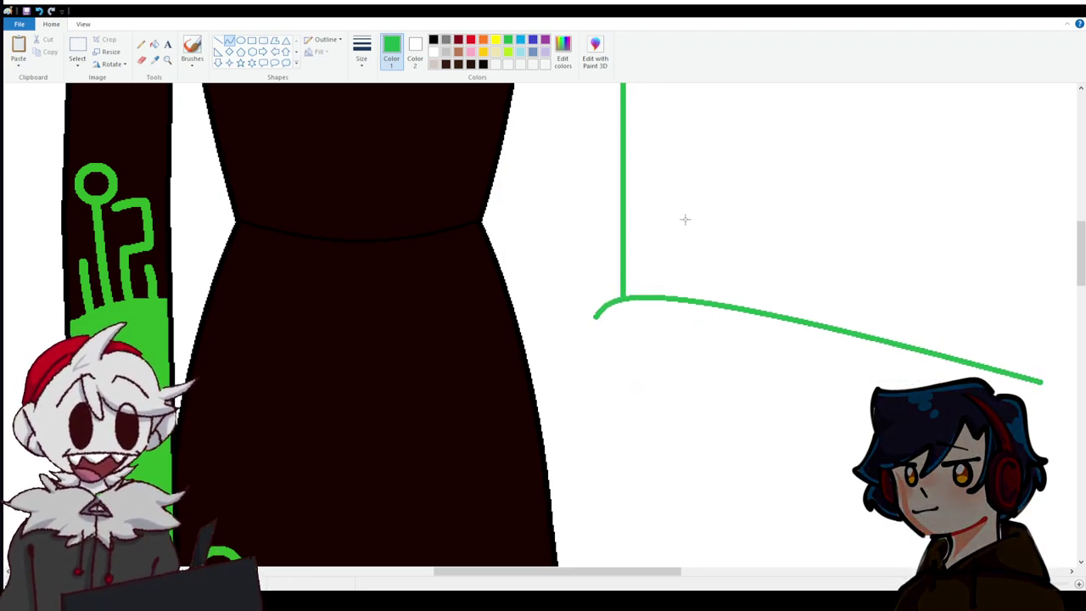
click(219, 40)
drag(934, 455, 535, 408)
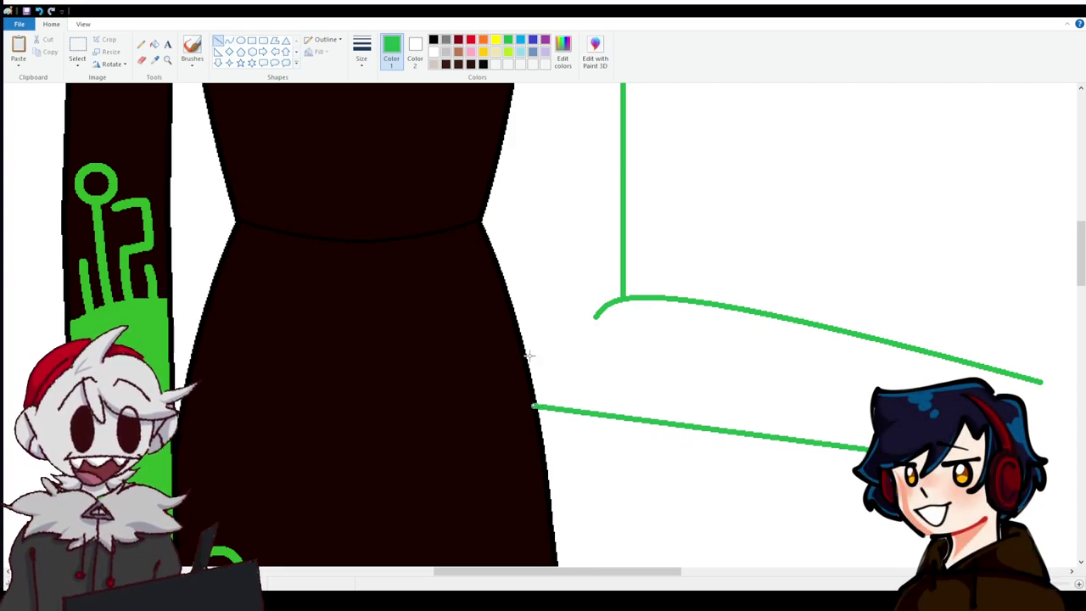
Draw the inner edge of the upper arm as a straight green line from the chest circle down to the hip.
scroll(513, 331, up, 4)
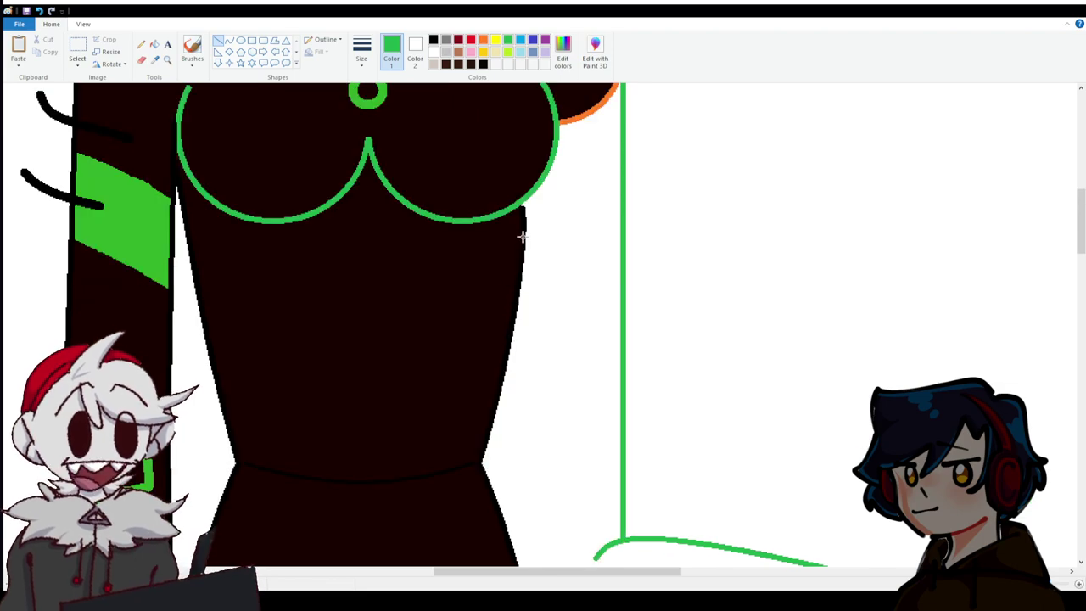
drag(523, 204, 505, 419)
scroll(526, 404, down, 1)
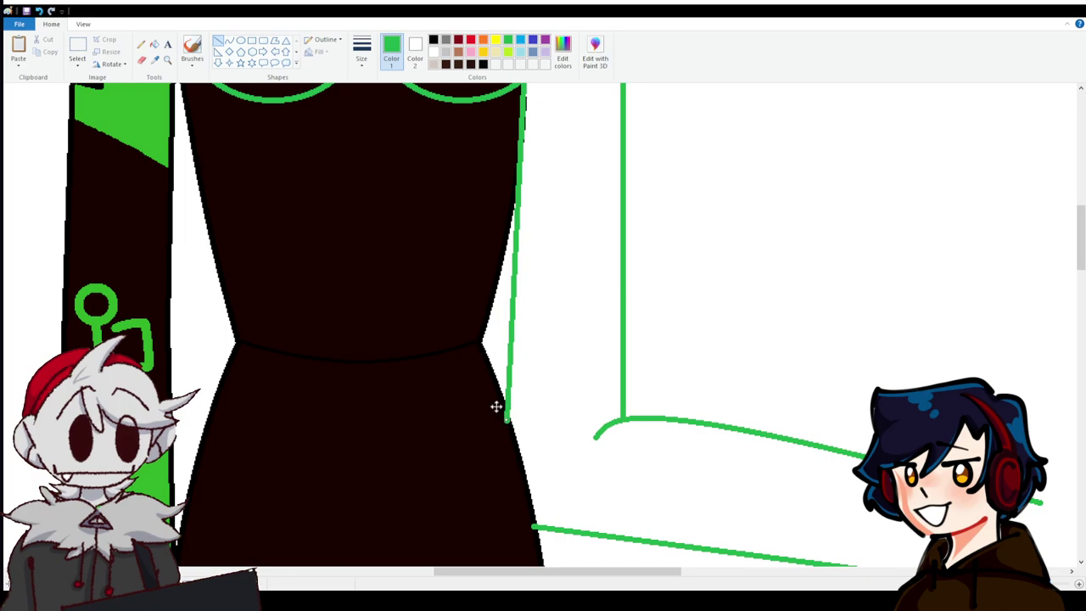
scroll(530, 181, up, 2)
mouse_move(523, 205)
mouse_down()
mouse_move(523, 224)
mouse_move(525, 200)
mouse_up()
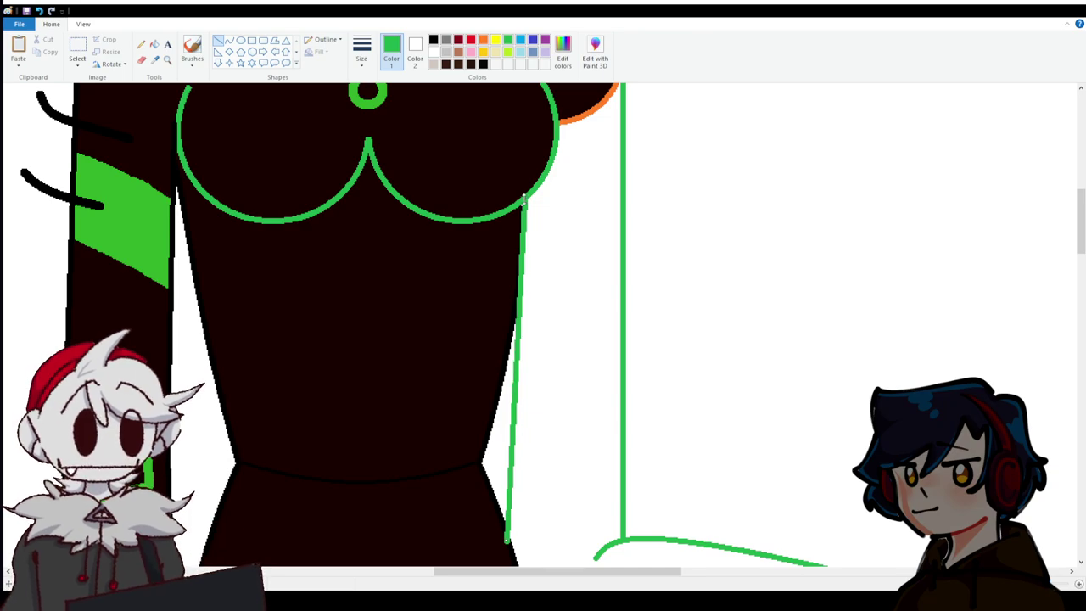
Try refilling the costumed torso with white and the sampled dark brown, and undo the fills.
click(155, 61)
click(235, 113)
click(154, 44)
right_click(446, 291)
key(ctrl+z)
scroll(444, 292, up, 3)
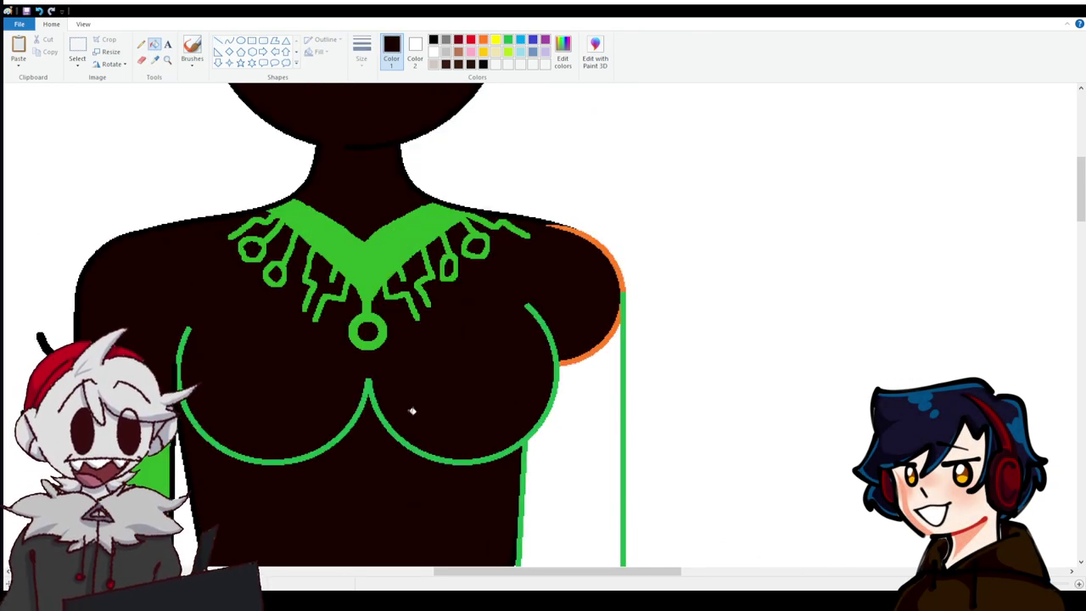
click(39, 12)
scroll(465, 298, down, 2)
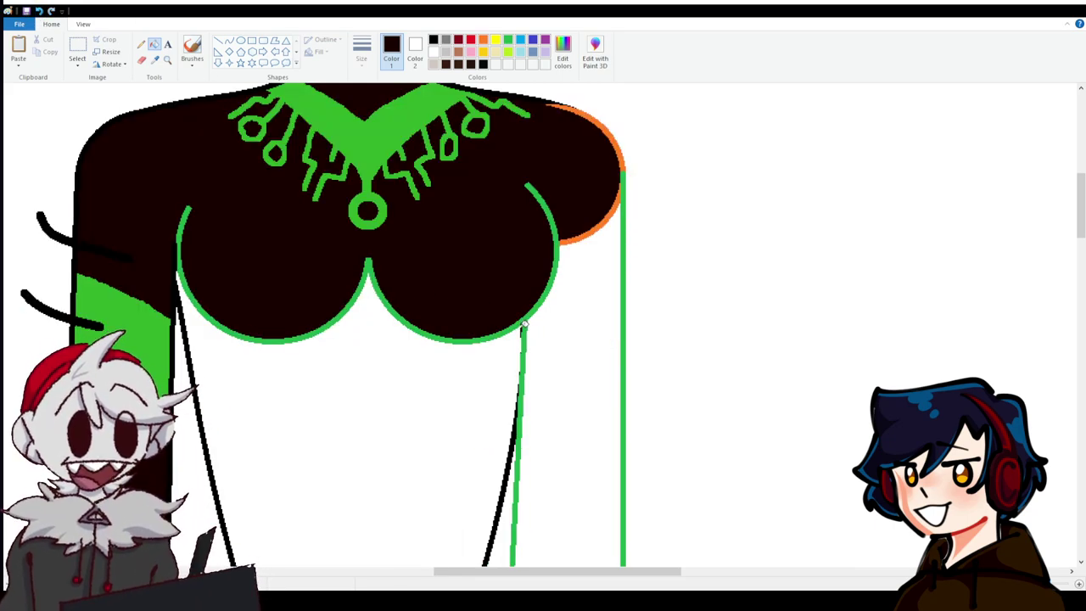
click(495, 389)
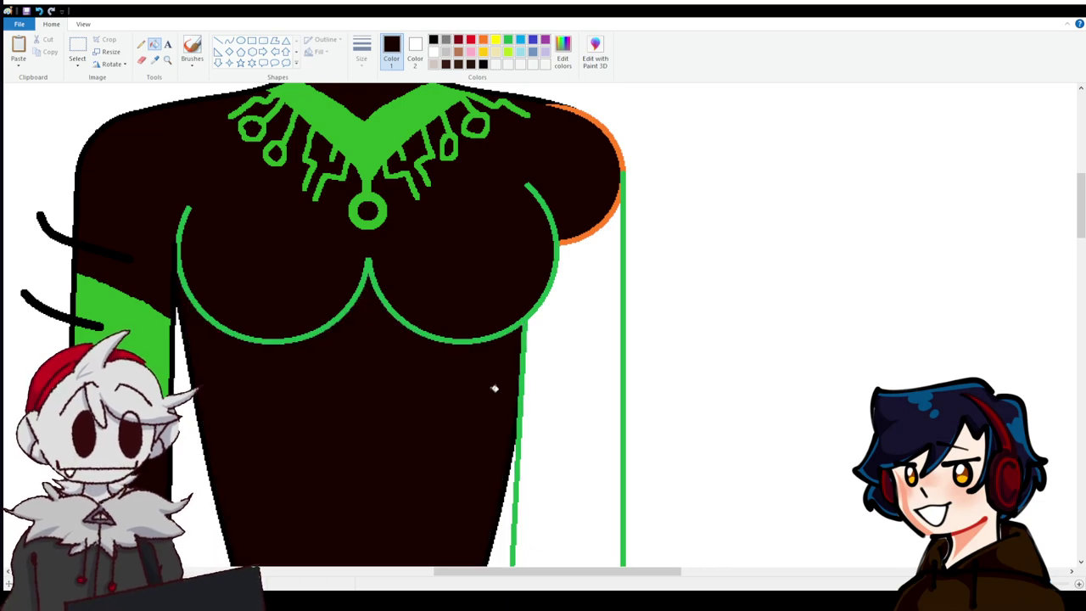
scroll(529, 378, down, 6)
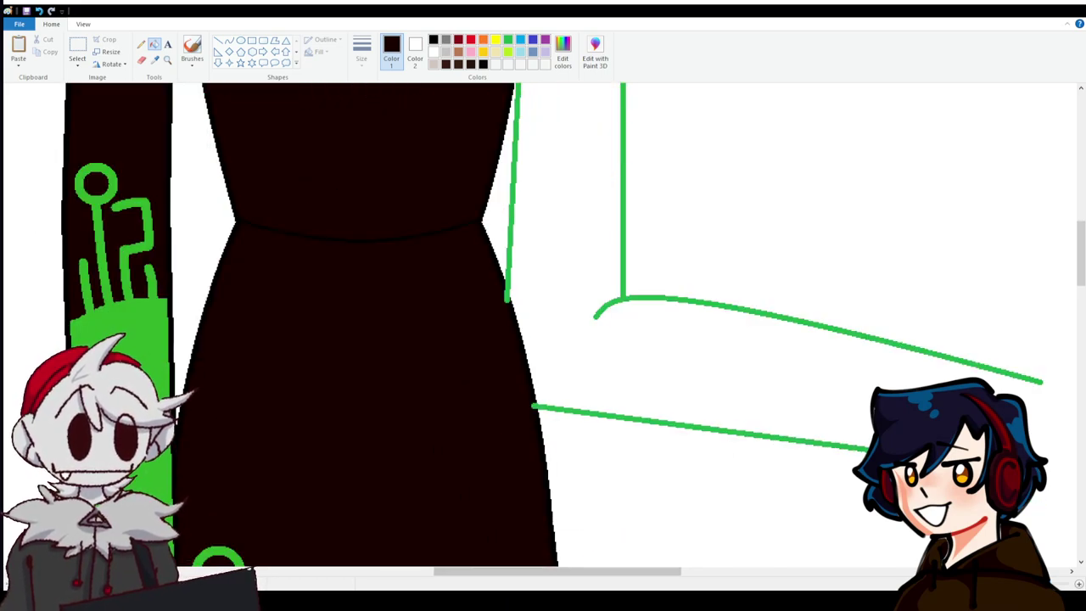
scroll(586, 405, down, 1)
scroll(398, 387, up, 3)
scroll(390, 382, down, 4)
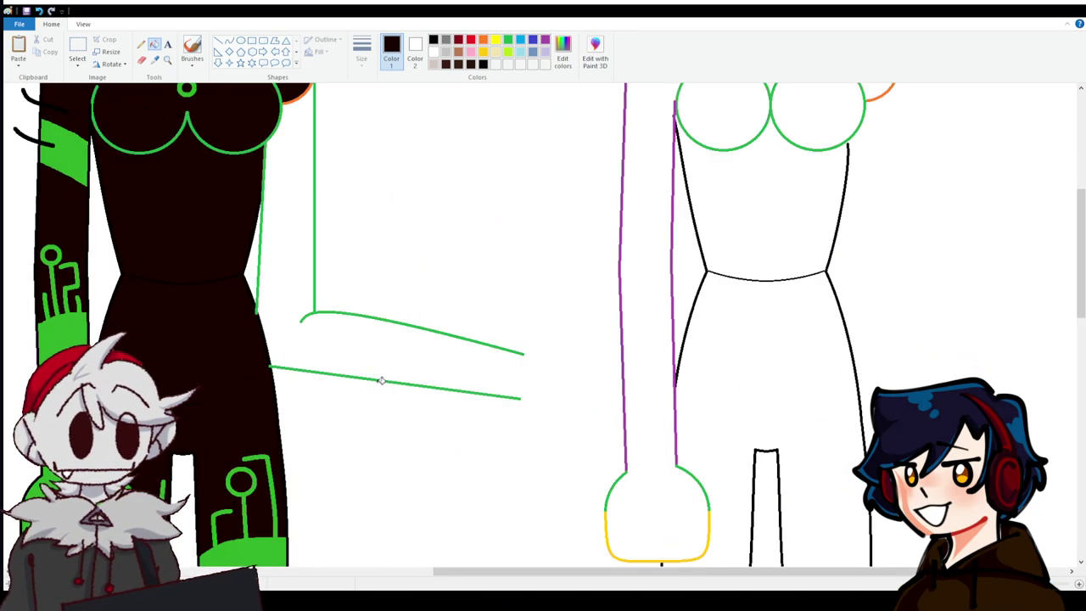
click(77, 48)
click(40, 13)
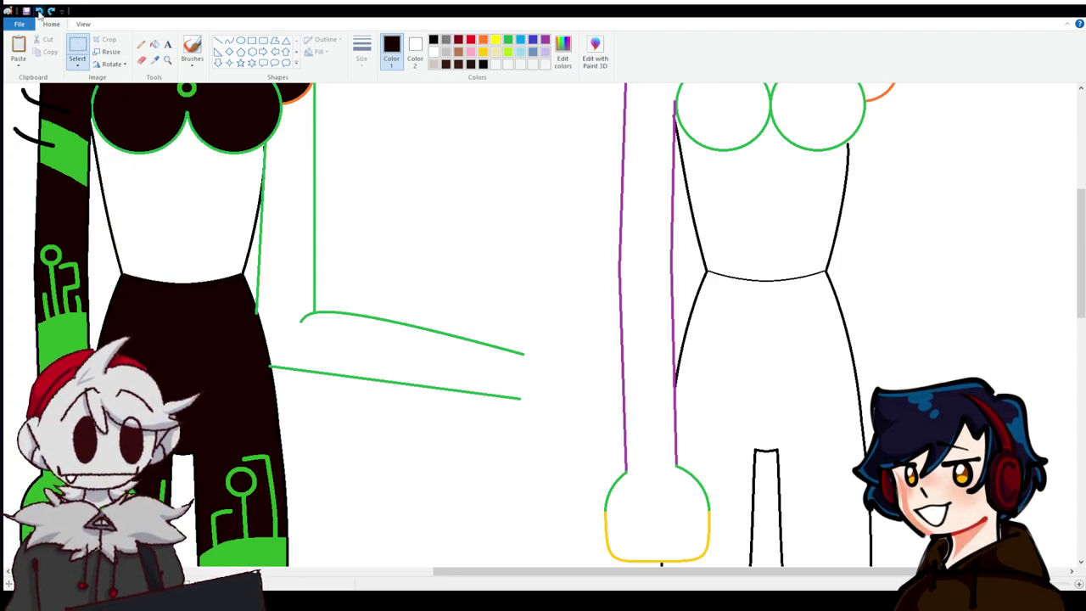
click(39, 13)
Copy the waist and hip outline from the uncoloured figure and paste it over the matching side of the costumed figure.
scroll(812, 379, up, 4)
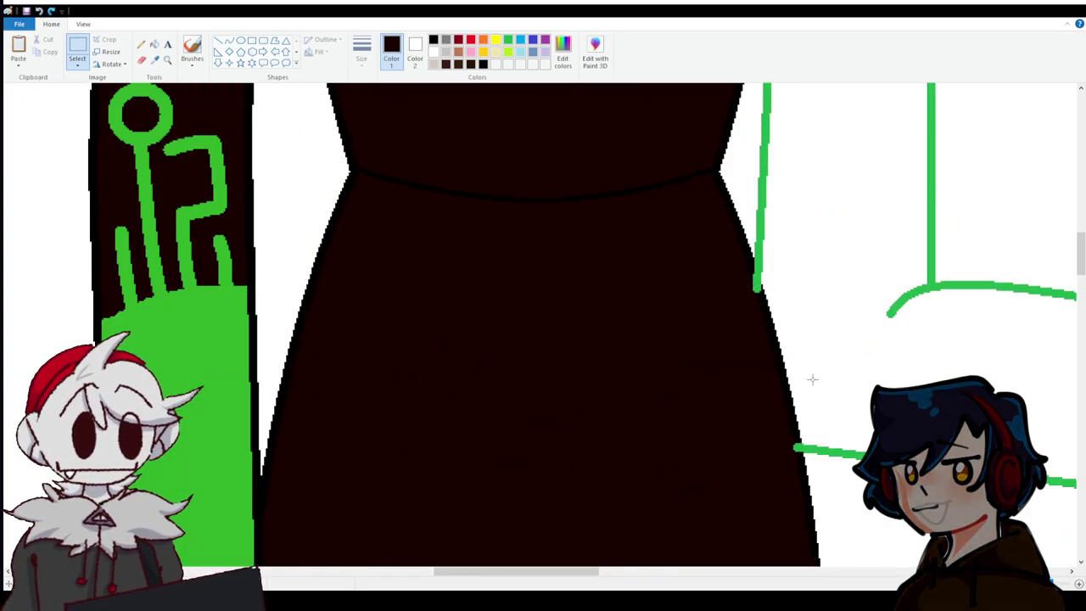
scroll(813, 380, up, 3)
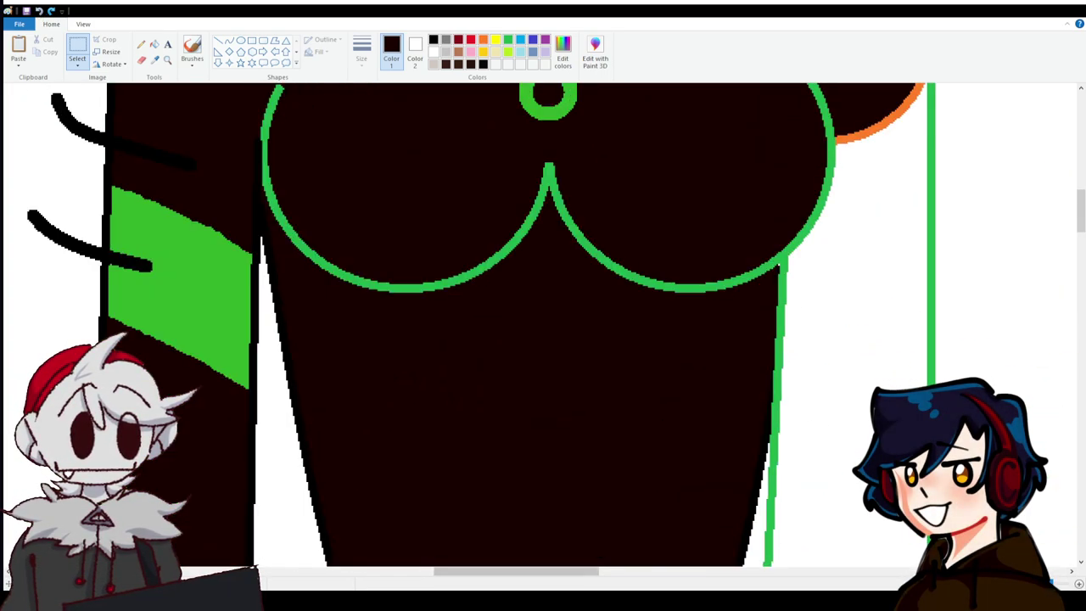
scroll(548, 521, down, 1)
scroll(548, 521, down, 3)
drag(560, 573, 848, 583)
scroll(365, 394, up, 3)
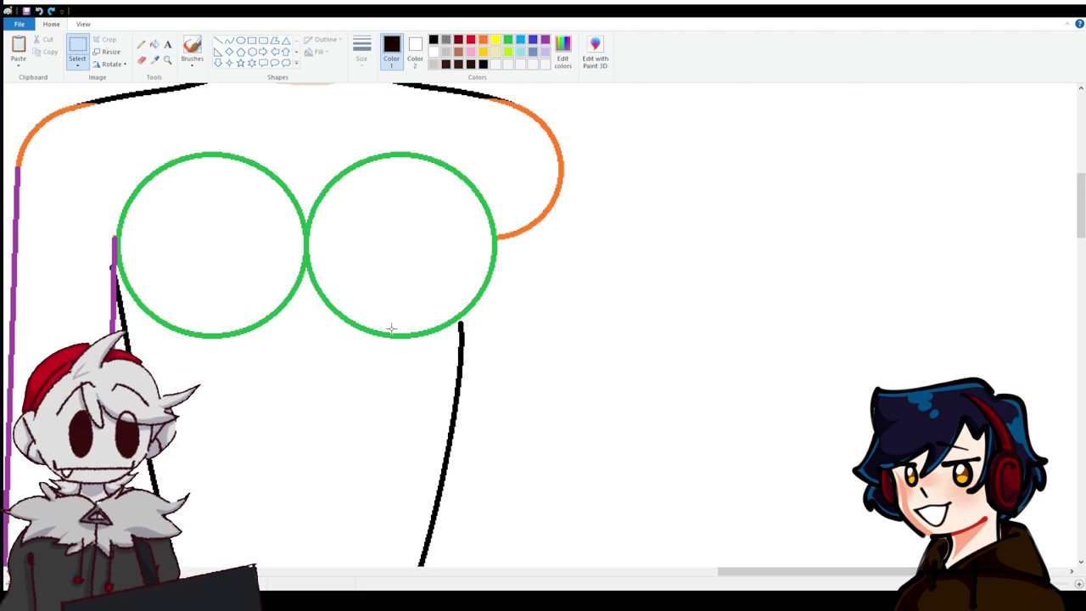
scroll(458, 407, down, 10)
drag(439, 455, 489, 435)
scroll(473, 428, up, 5)
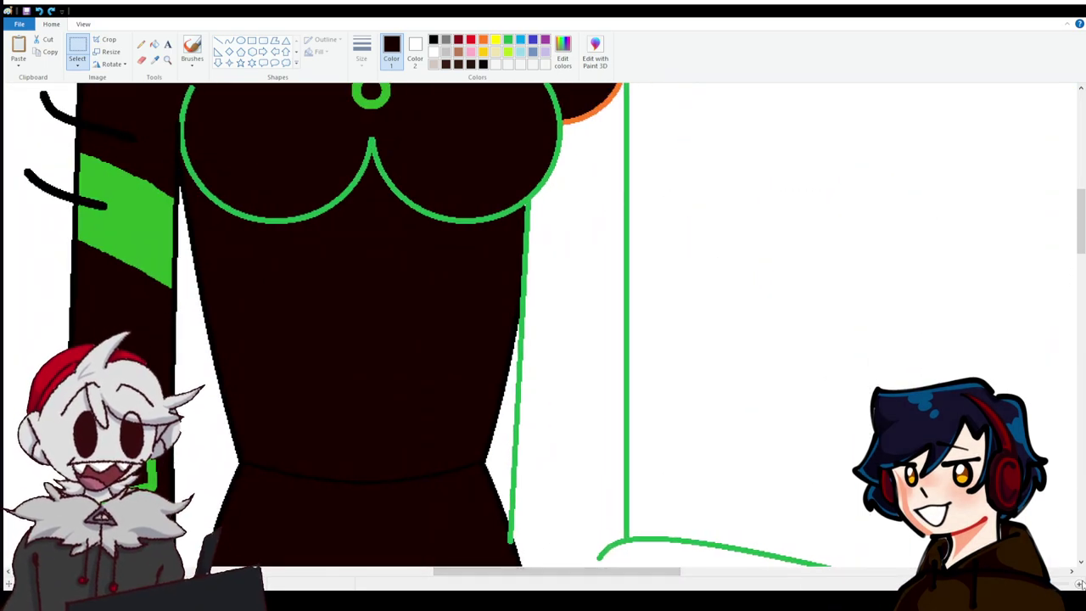
click(1080, 584)
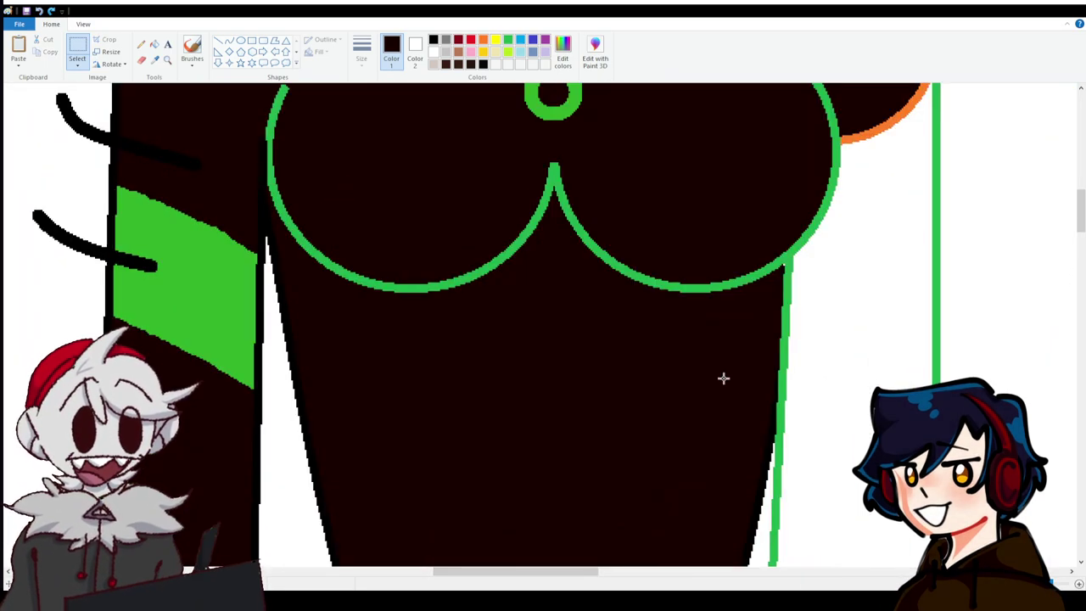
key(ctrl+v)
drag(82, 229, 761, 399)
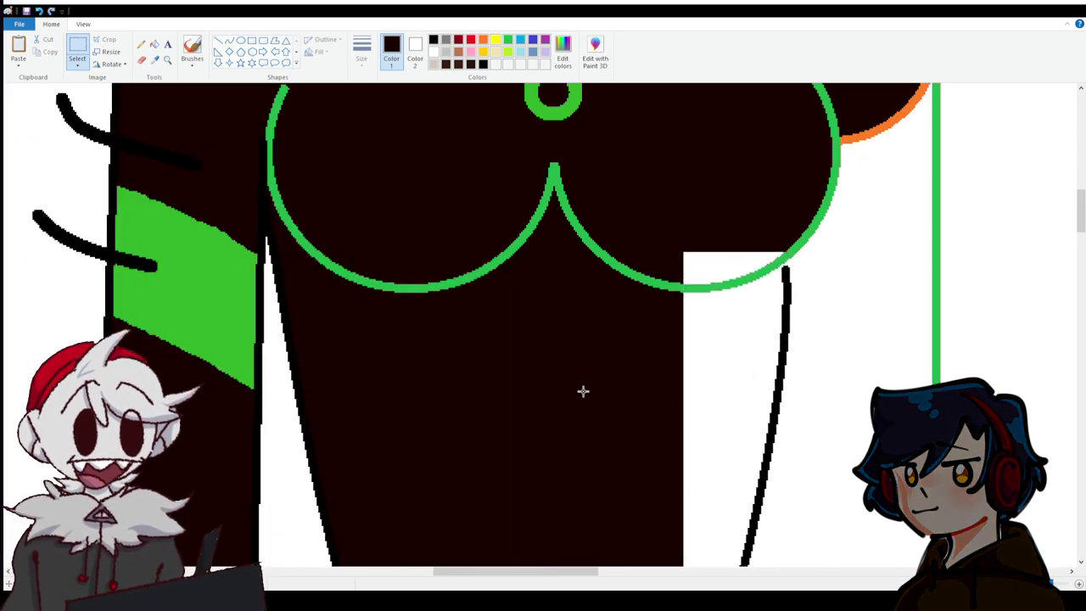
Try to fill the pasted white waist and hip area with dark brown, and undo the fill.
scroll(577, 382, down, 6)
scroll(577, 384, down, 4)
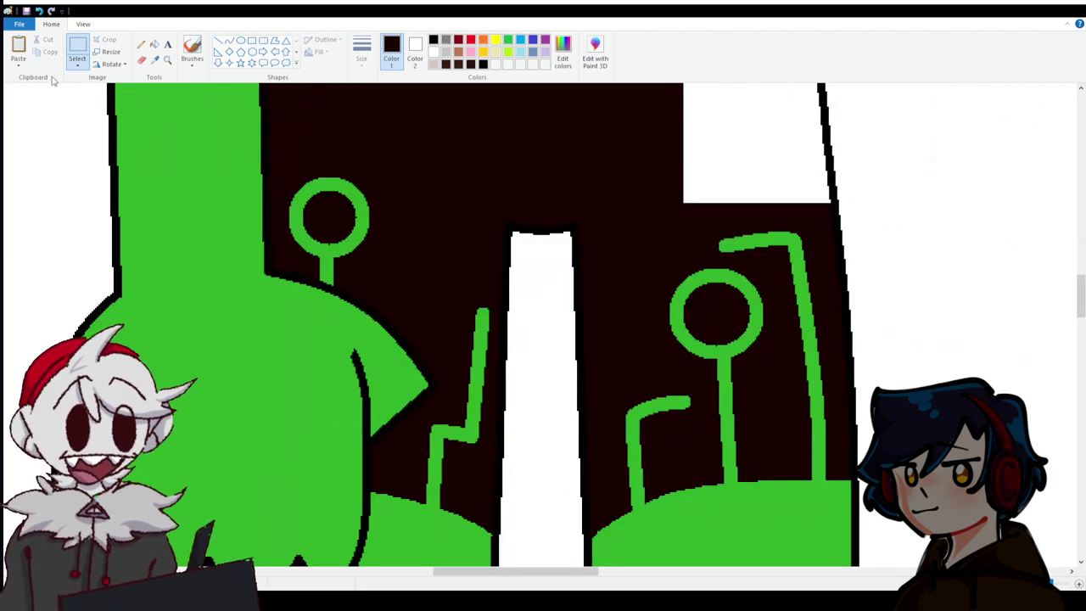
click(154, 45)
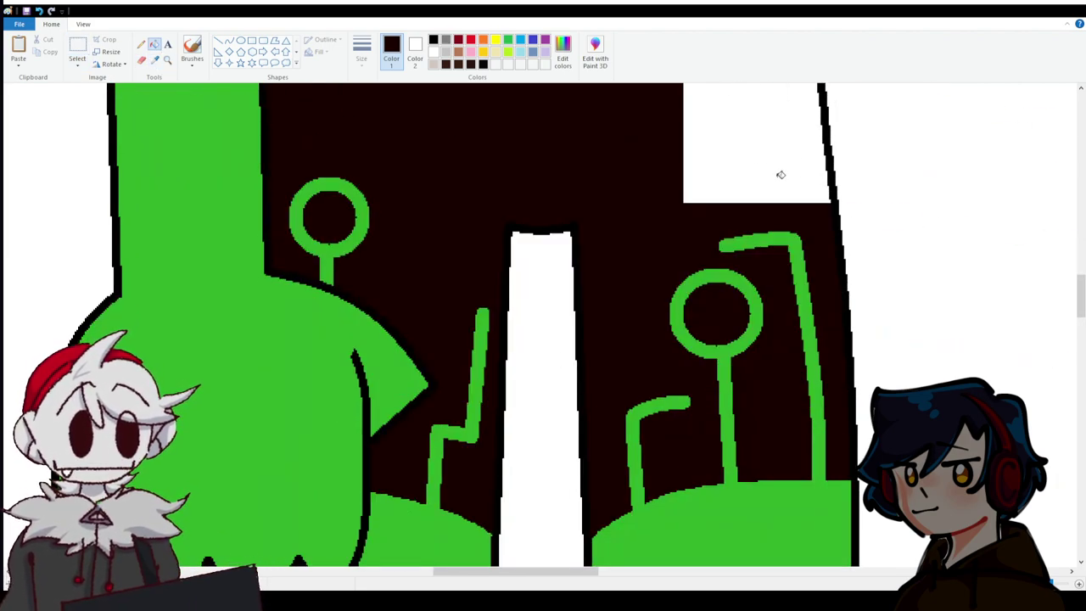
click(781, 175)
scroll(746, 332, up, 5)
click(725, 365)
scroll(514, 260, up, 2)
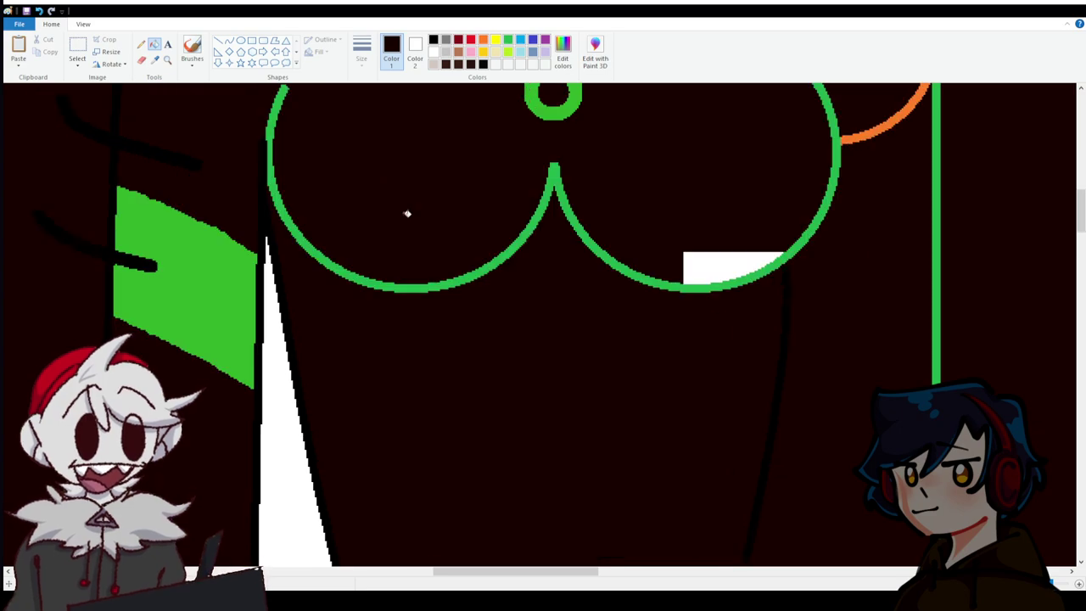
key(ctrl+z)
Close the gap between the chest circle and waist outline in black and fill the white chest, waist and hip areas dark brown.
click(742, 253)
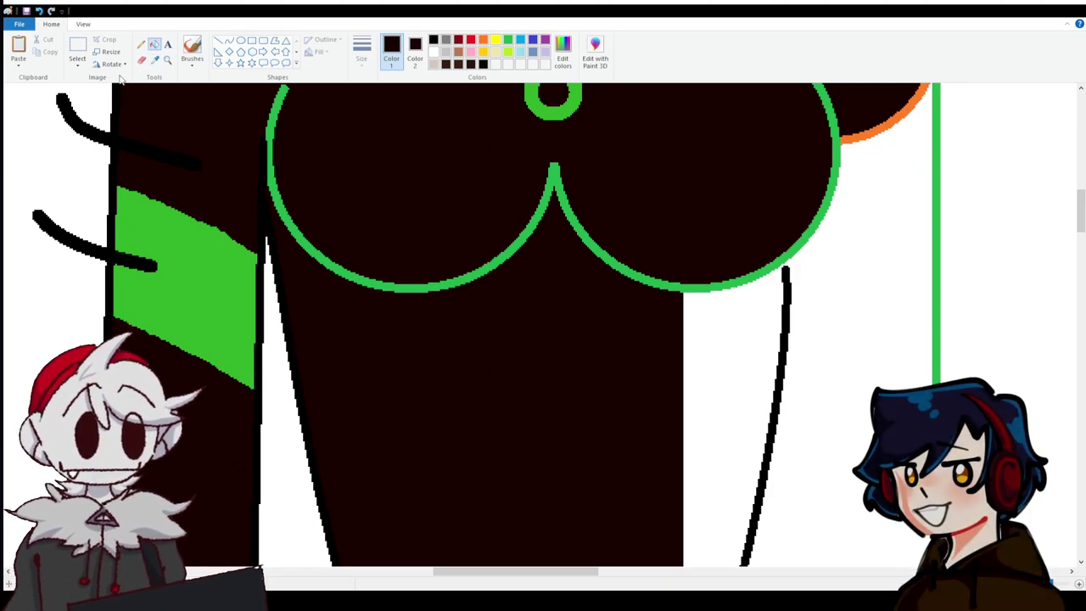
click(154, 59)
click(100, 100)
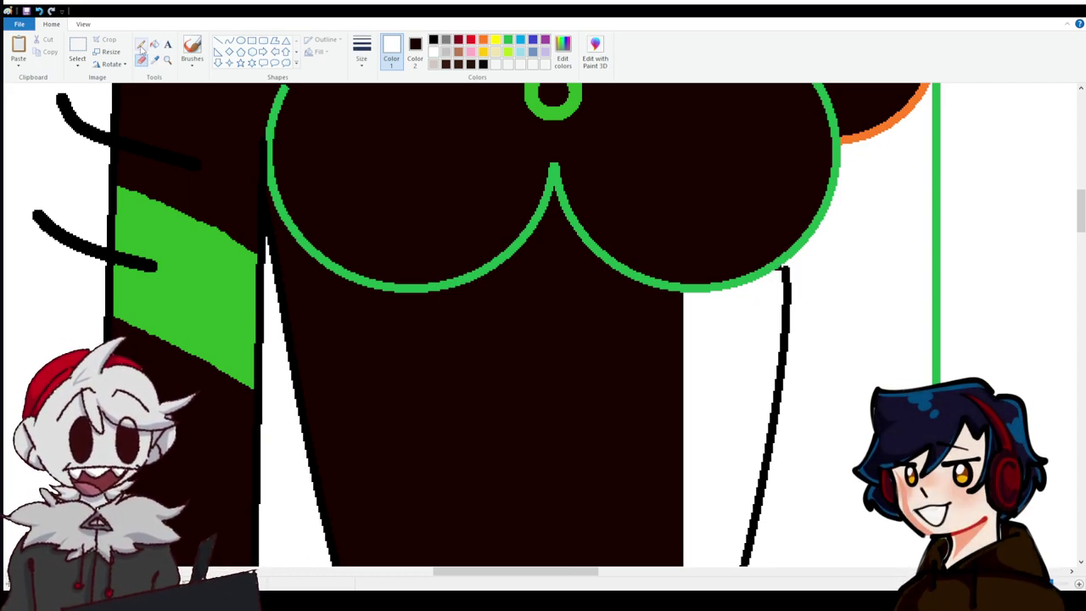
click(154, 43)
right_click(728, 391)
scroll(730, 381, down, 5)
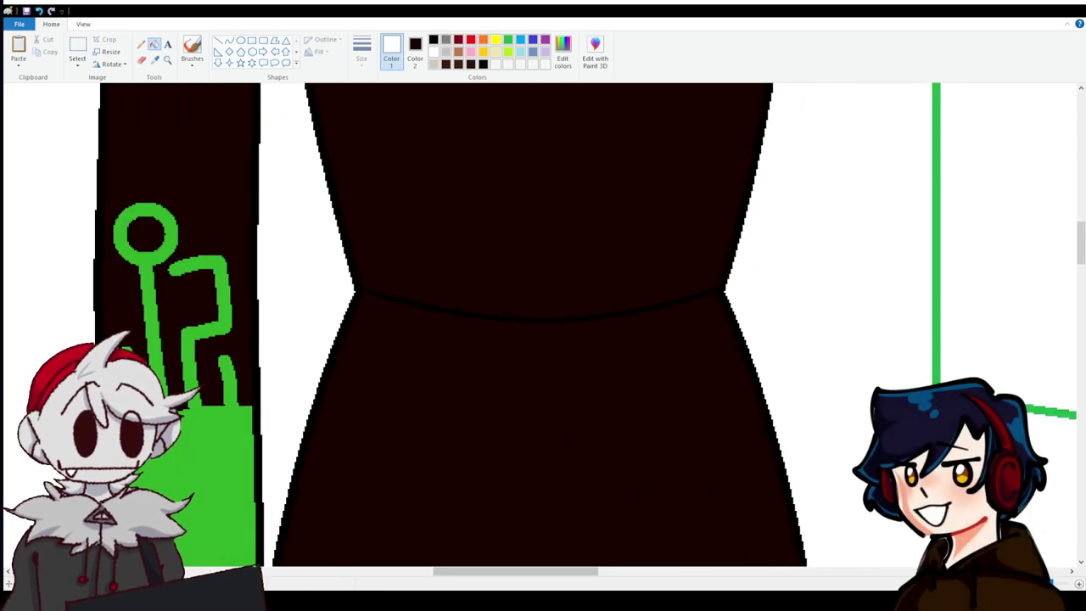
Select the green forearm lines with the elbow end of the upper arm line and move them up to shorten the arm.
ctrl+scroll(157, 224, down, 3)
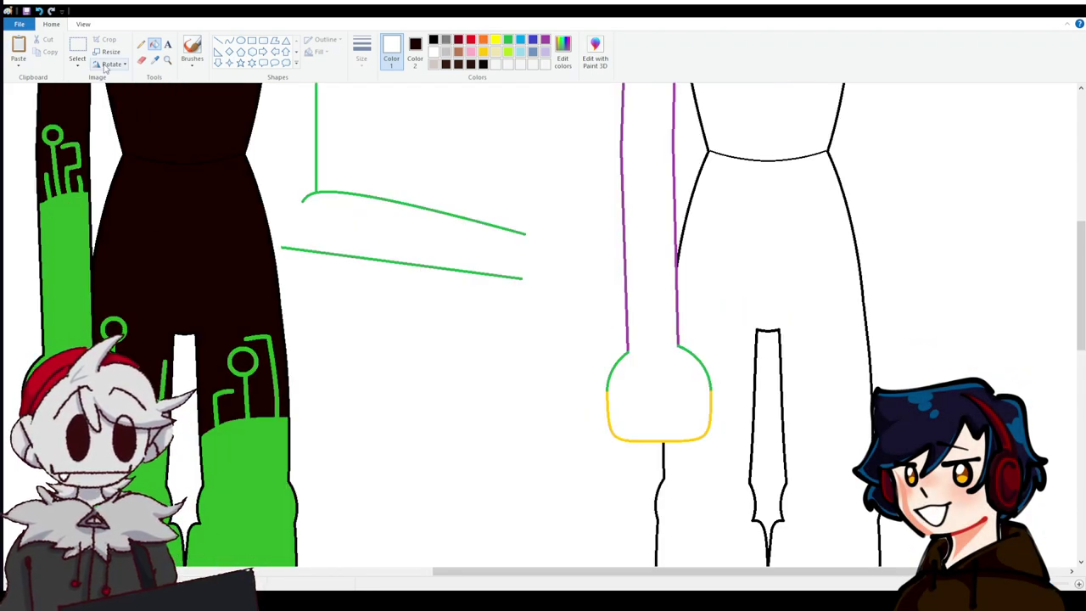
click(78, 46)
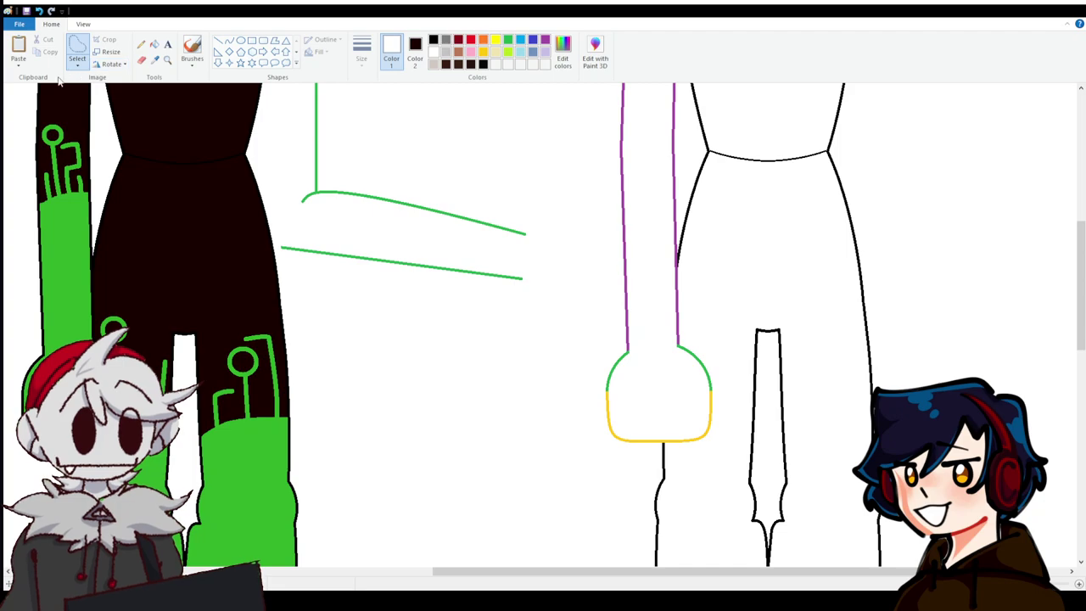
click(155, 44)
click(78, 46)
scroll(364, 249, up, 5)
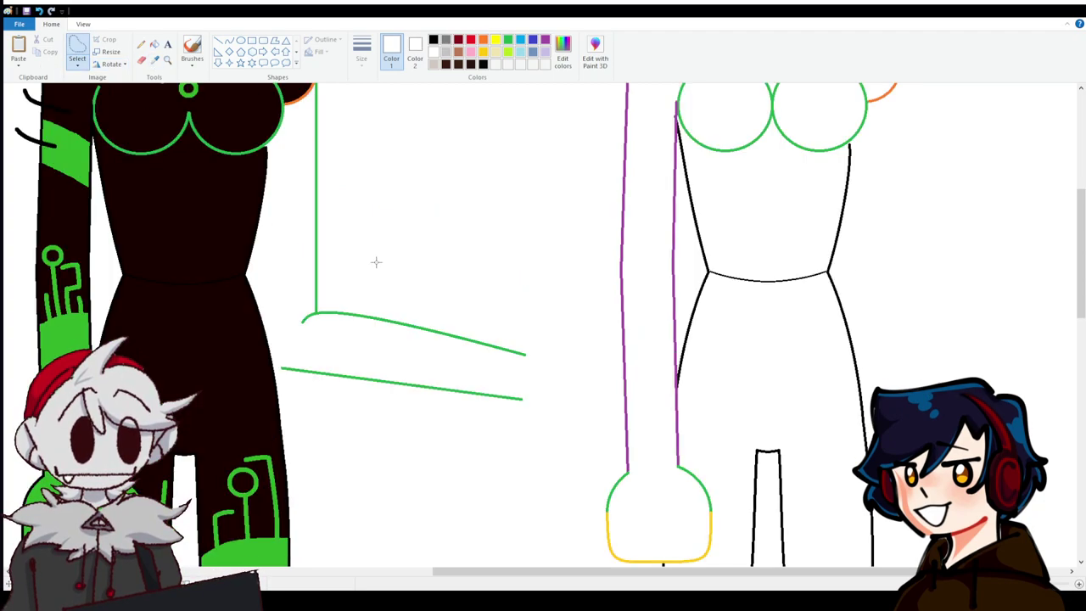
mouse_move(275, 477)
mouse_down()
mouse_move(294, 415)
mouse_move(316, 404)
mouse_move(387, 398)
mouse_move(510, 433)
mouse_up()
mouse_move(548, 519)
mouse_down()
mouse_move(425, 548)
mouse_move(293, 511)
mouse_move(280, 494)
mouse_up()
key(Up)
key(Up)
key(Up)
key(Up)
key(Up)
key(Up)
key(Up)
key(Up)
key(Up)
key(Up)
key(Up)
key(Up)
key(Up)
key(Up)
key(Up)
key(Up)
key(Up)
key(Up)
key(Up)
key(Up)
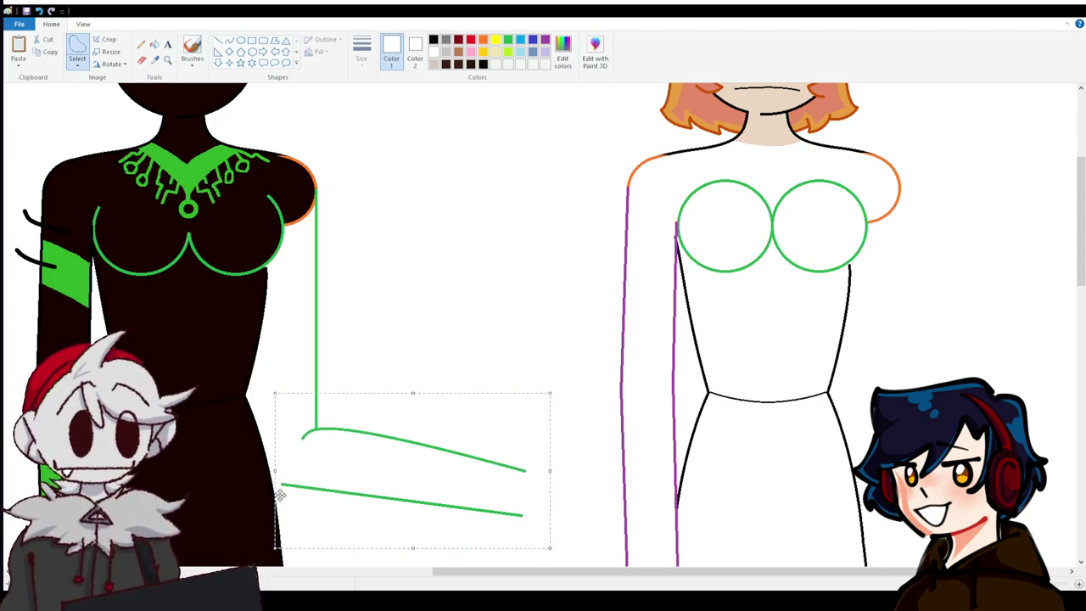
key(Up)
key(Up)
key(Up)
key(Up)
key(Up)
key(Up)
key(Up)
key(Up)
key(Up)
key(Up)
key(Up)
key(Up)
key(Up)
key(Up)
key(Up)
key(Up)
key(Up)
key(Up)
key(Up)
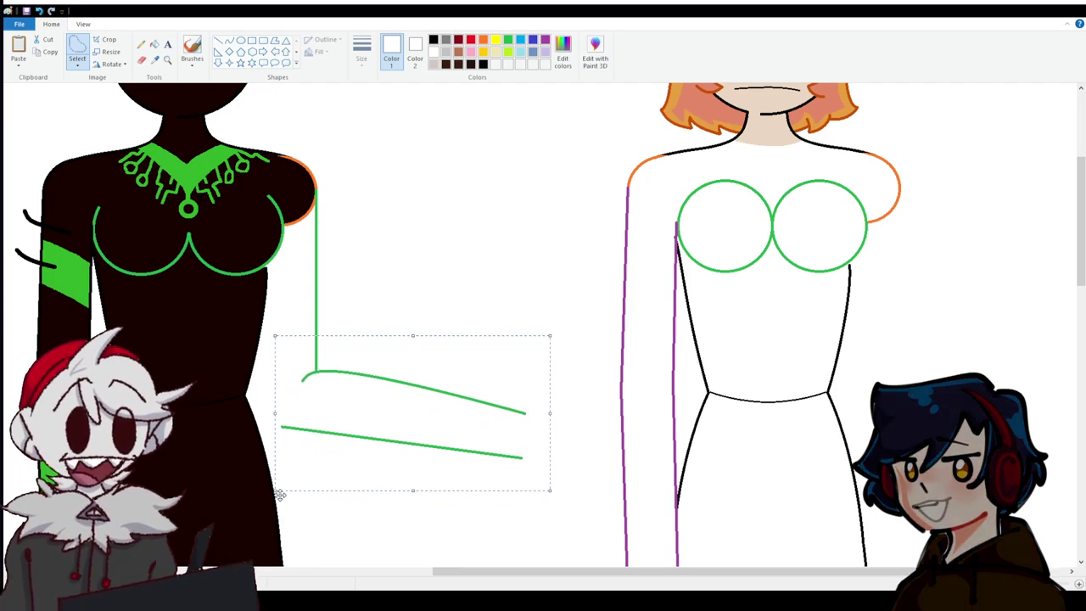
click(181, 383)
Draw a green inner upper-arm line down from the chest circle and curve it at the elbow into the lower forearm line.
scroll(348, 410, up, 5)
scroll(348, 410, down, 5)
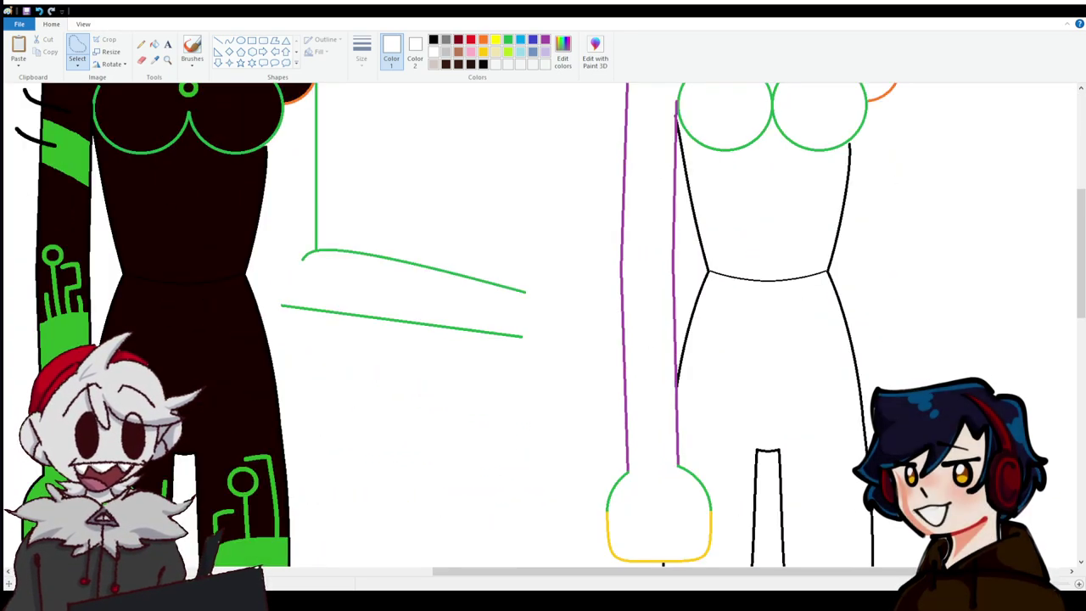
scroll(459, 328, up, 2)
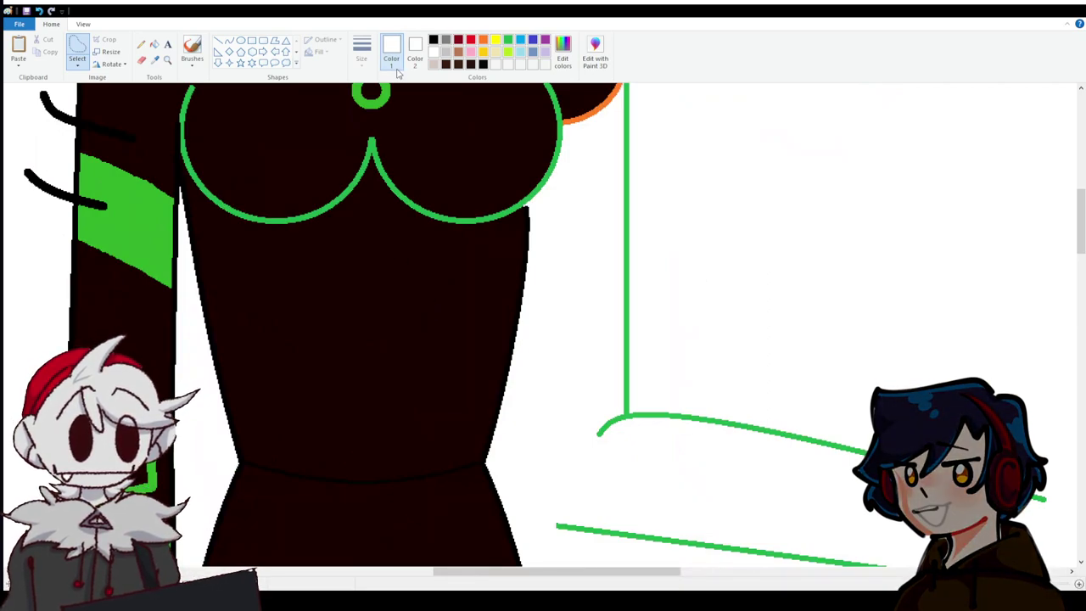
click(434, 39)
click(219, 41)
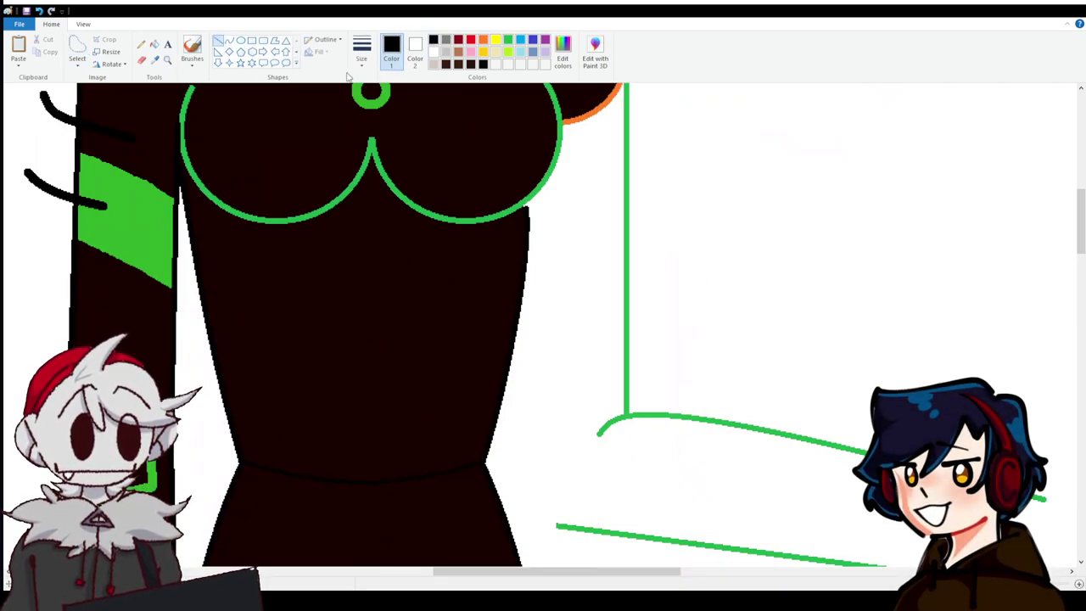
click(507, 39)
mouse_move(527, 202)
mouse_down()
mouse_move(516, 514)
mouse_move(522, 476)
mouse_up()
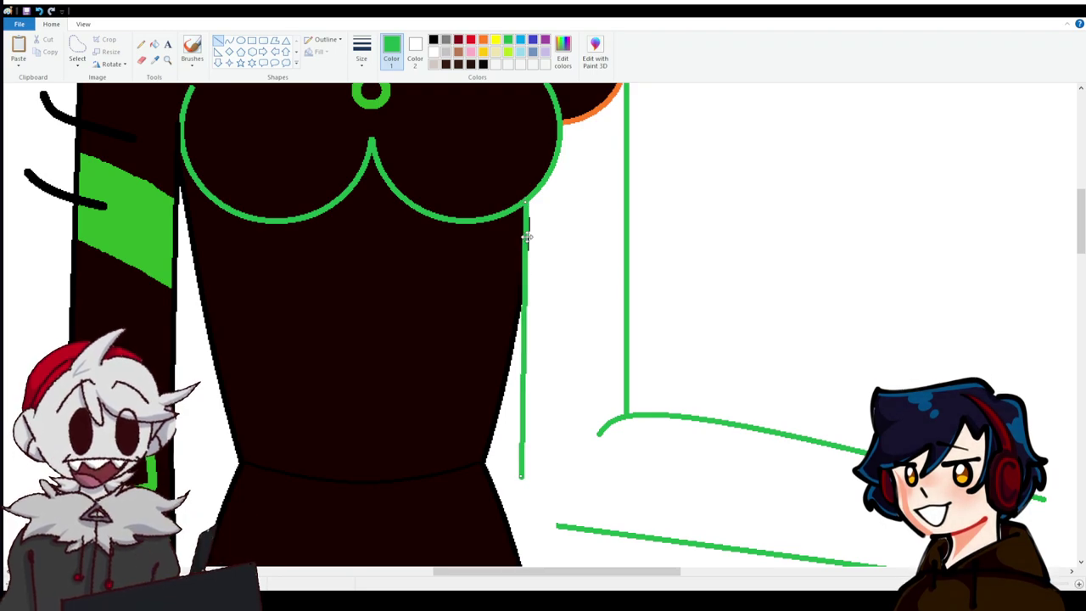
click(229, 40)
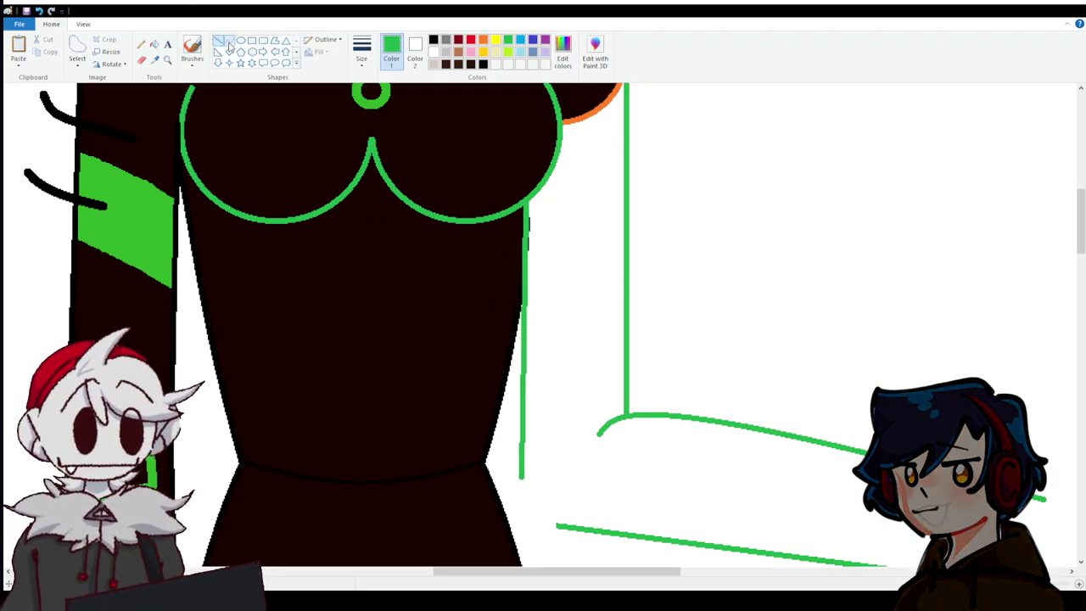
mouse_move(524, 496)
mouse_down()
mouse_move(555, 527)
mouse_move(520, 508)
mouse_move(521, 517)
mouse_up()
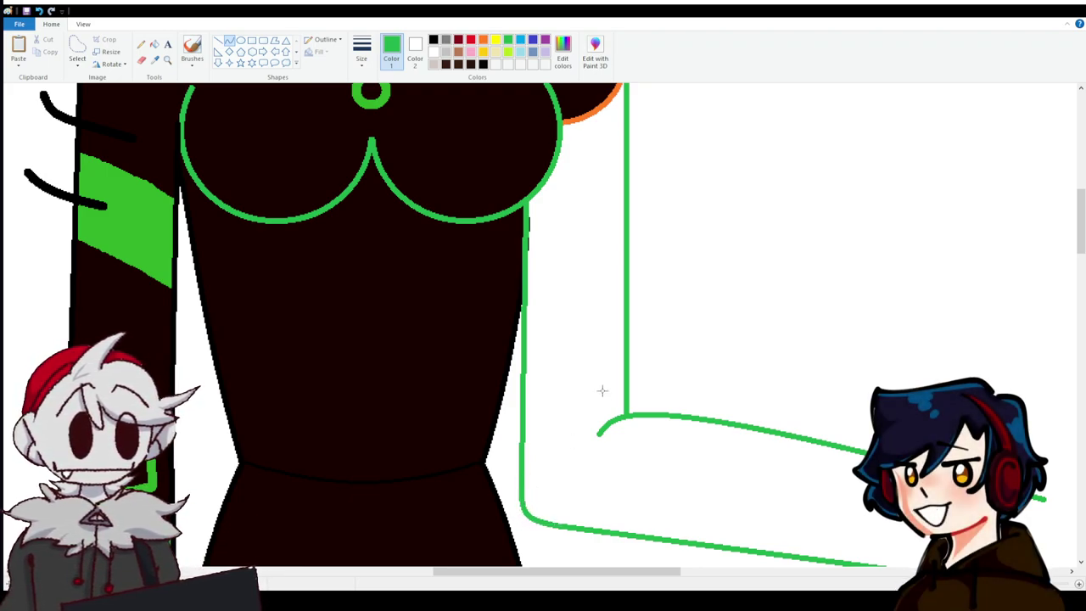
Cover the leftover black waist outline sticking out beside the new green arm line with white.
click(433, 40)
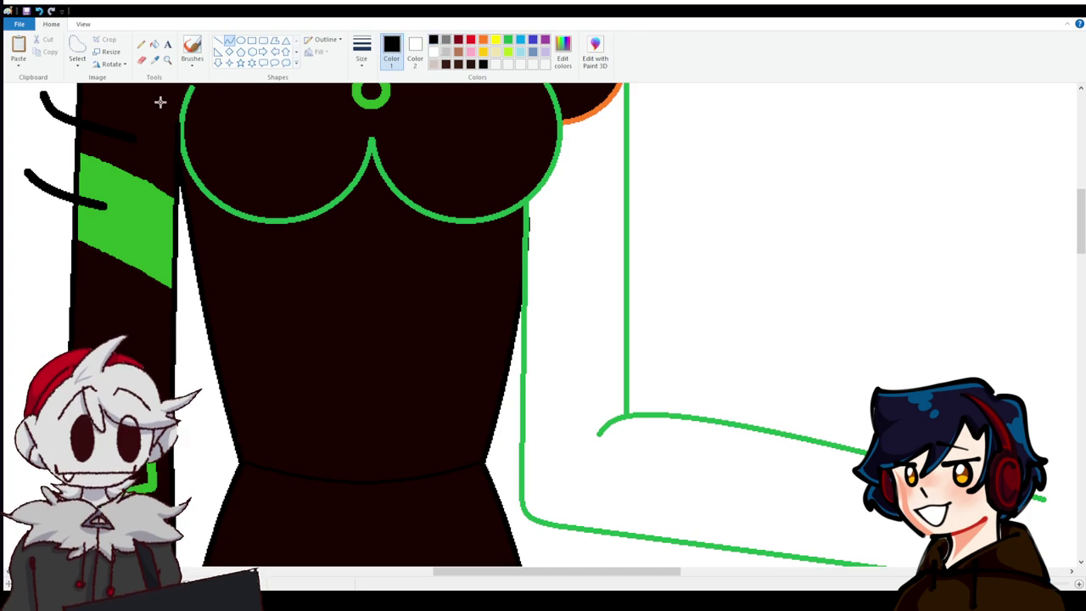
click(154, 62)
click(601, 251)
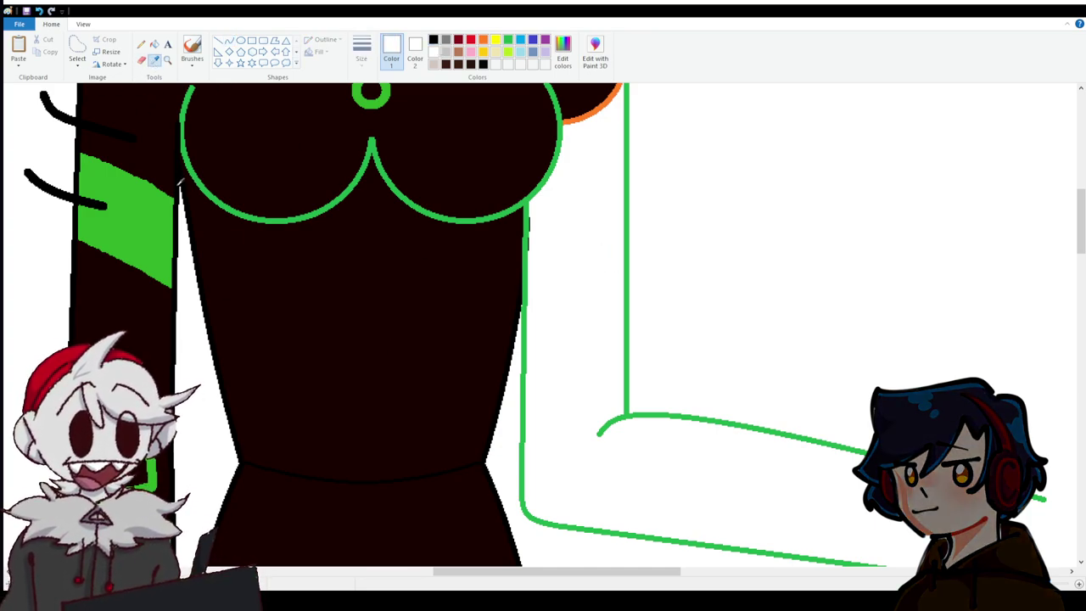
right_click(179, 170)
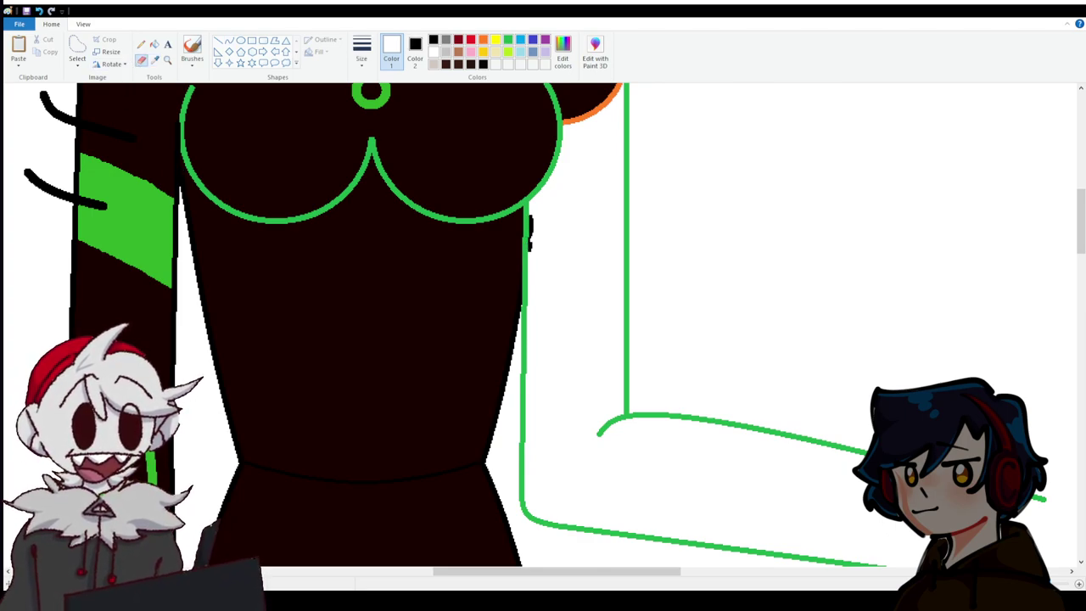
click(155, 45)
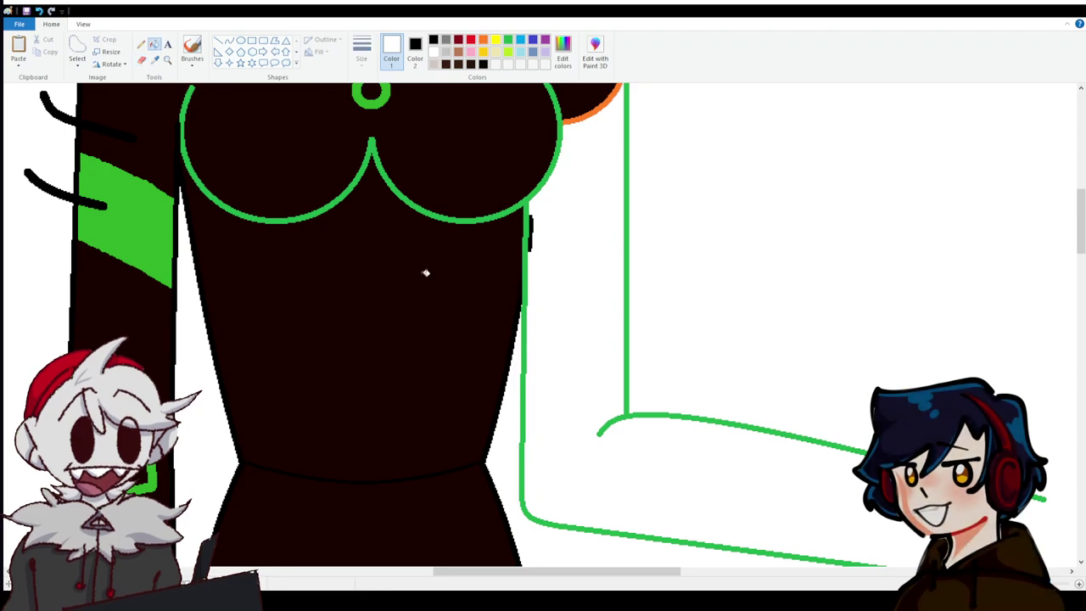
click(142, 59)
Fill the lower part of the costumed figure's orange shoulder curve with dark brown to blend it into the body.
click(155, 45)
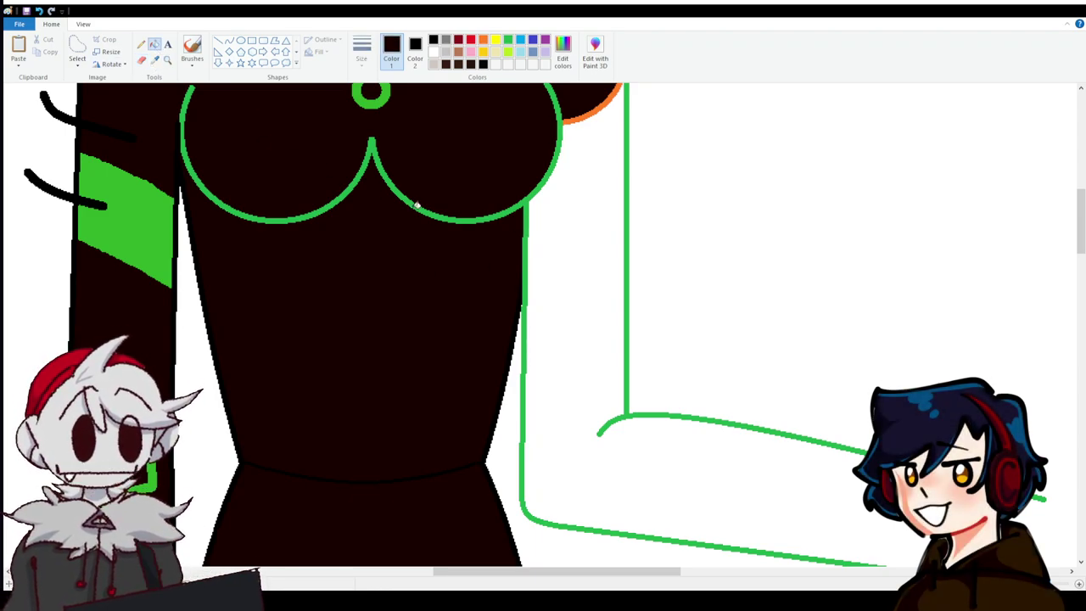
scroll(563, 203, up, 3)
click(616, 208)
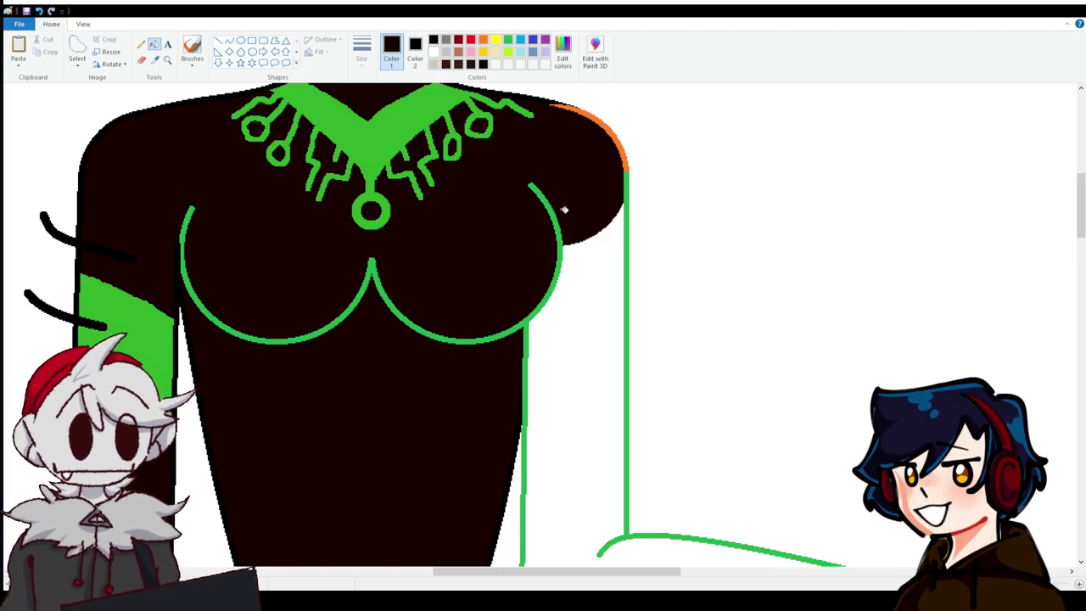
Close the open wrist end of the bent arm with a dark brown stroke and fill the whole arm dark brown.
scroll(150, 96, down, 6)
click(49, 105)
right_click(53, 126)
click(142, 59)
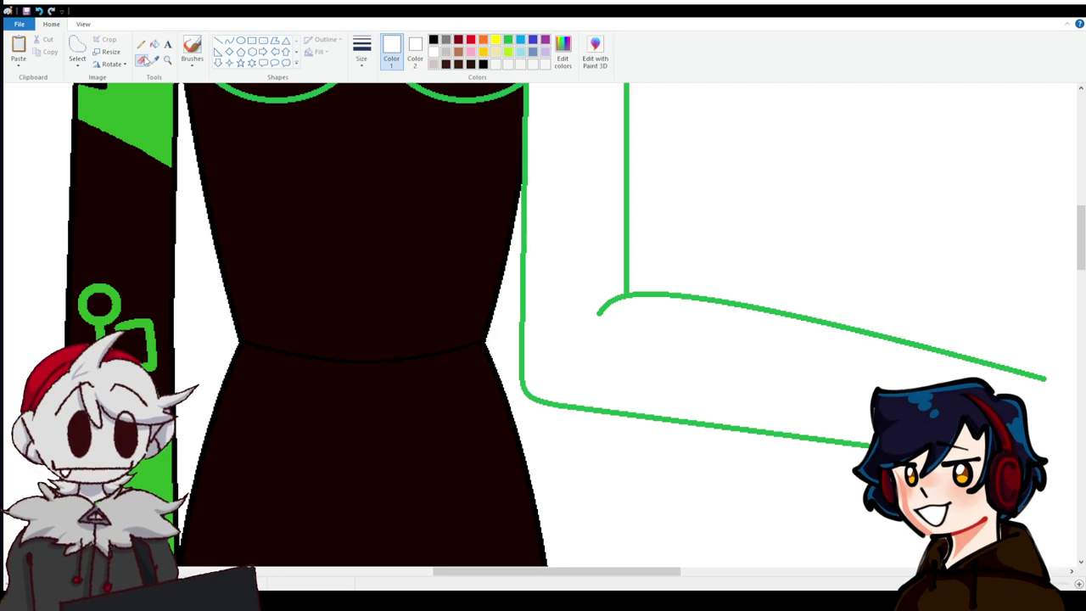
click(156, 62)
right_click(148, 183)
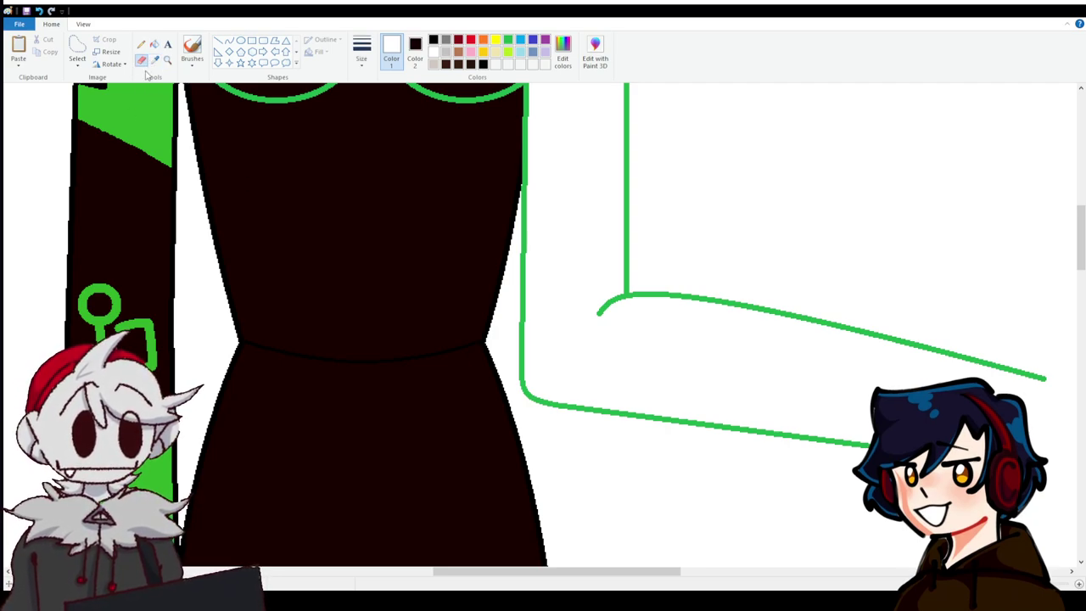
drag(1012, 350, 1004, 365)
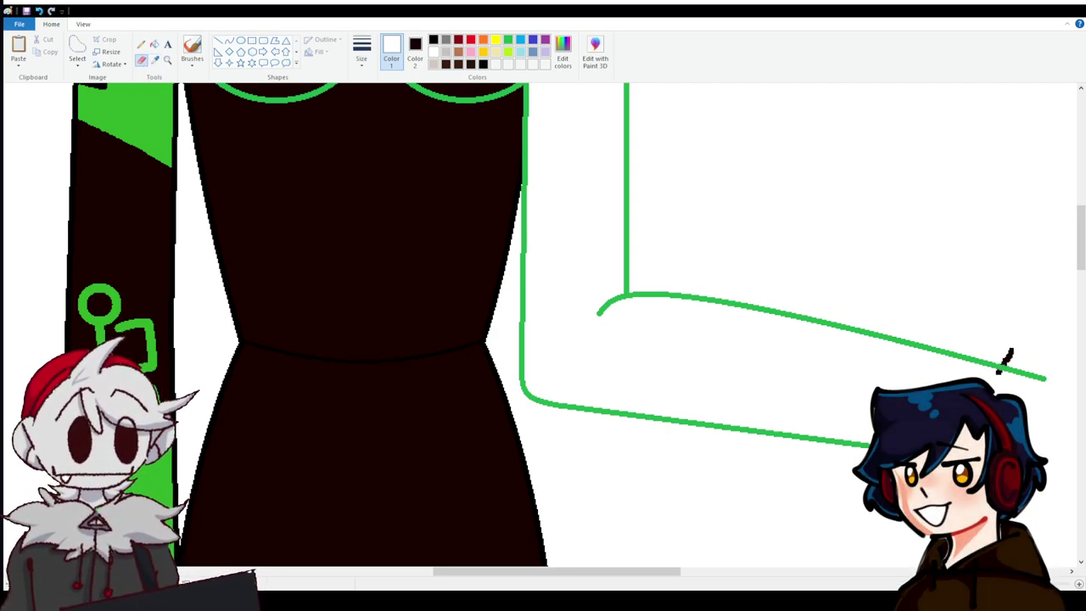
click(154, 43)
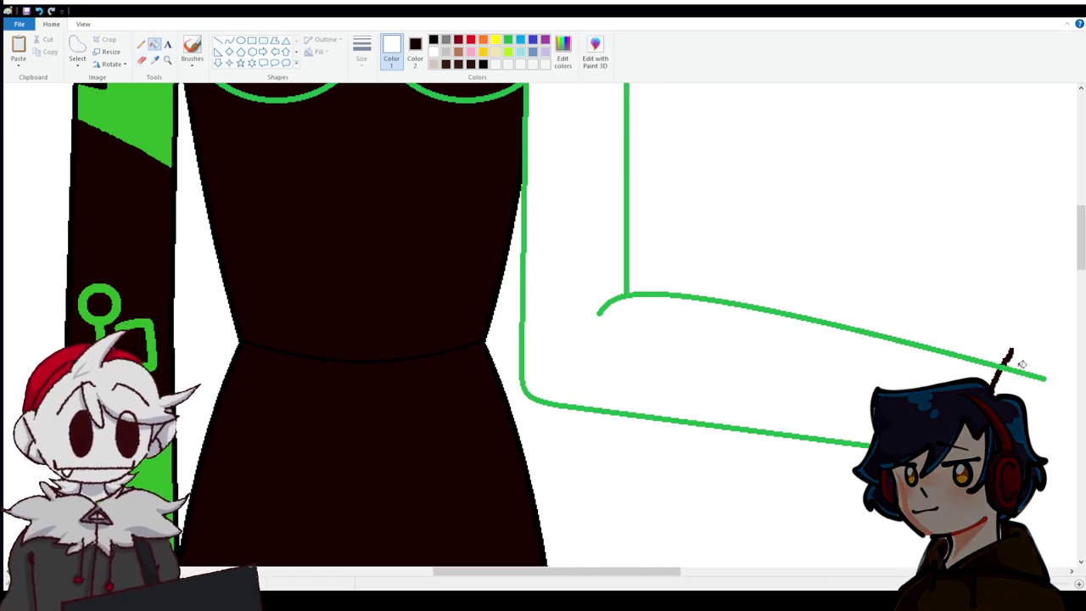
click(797, 414)
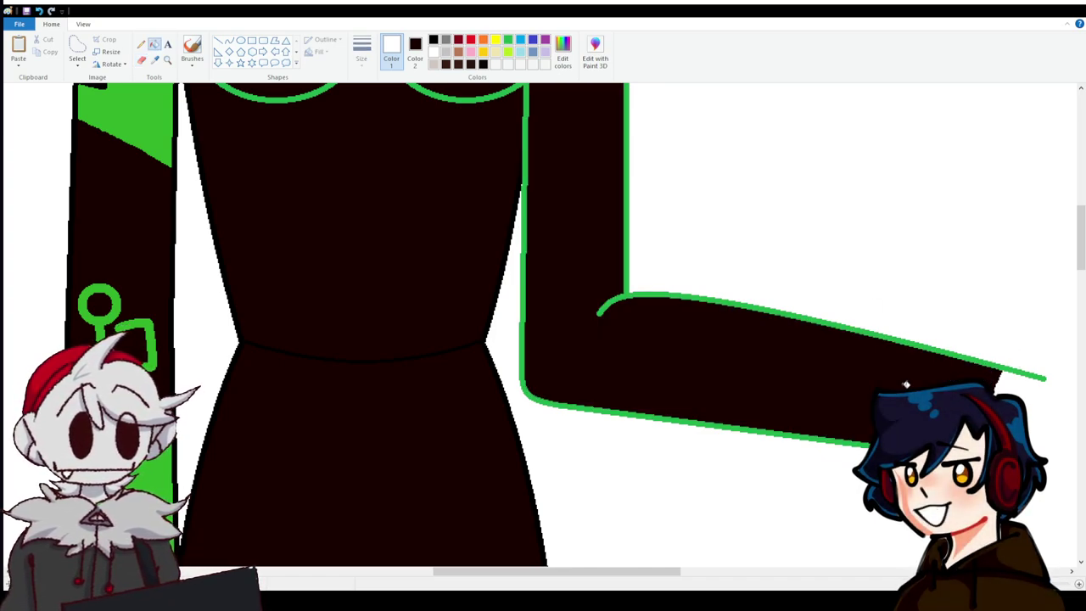
Recolour the green outer line of the bent upper arm and forearm orange.
scroll(689, 410, up, 3)
scroll(689, 410, up, 2)
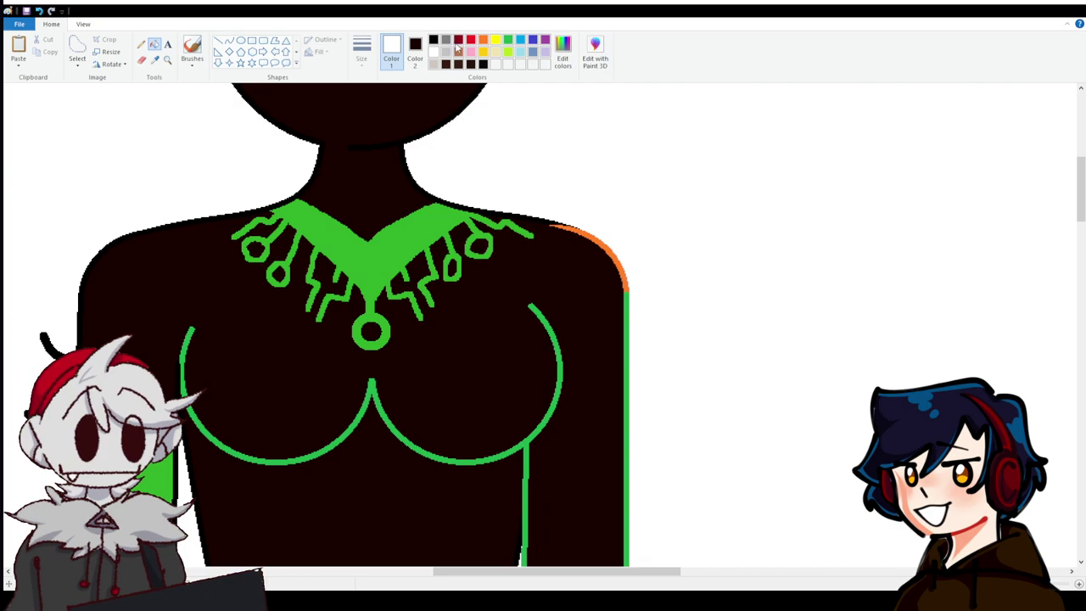
click(485, 42)
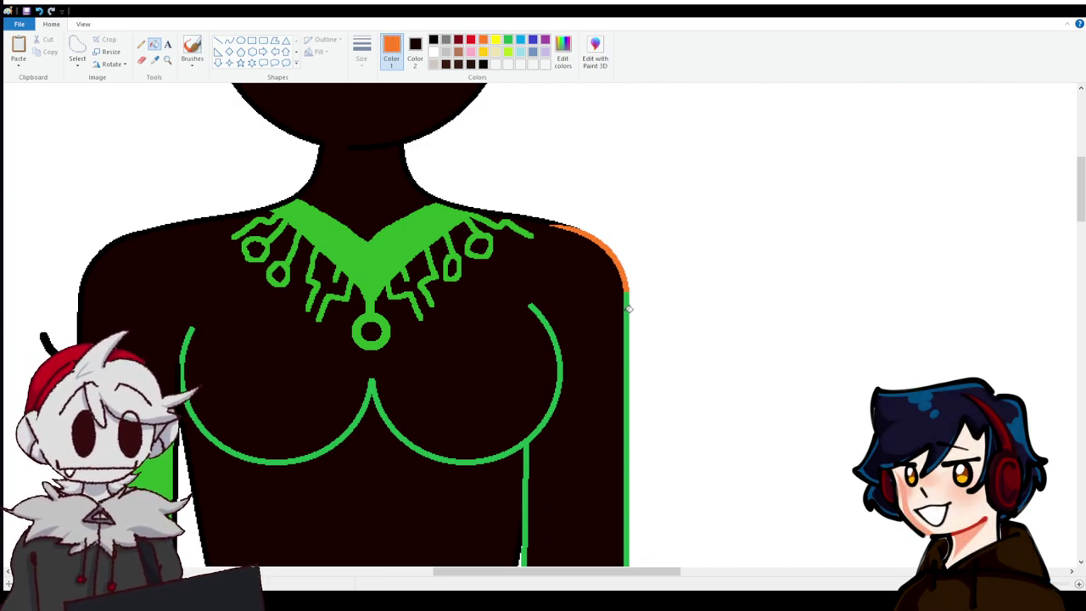
click(627, 308)
Select the whole uncoloured figure, shift it farther from the bent arm, and fill the dark strip left behind with white.
scroll(623, 308, down, 4)
scroll(619, 305, up, 2)
scroll(599, 300, up, 2)
scroll(599, 300, down, 8)
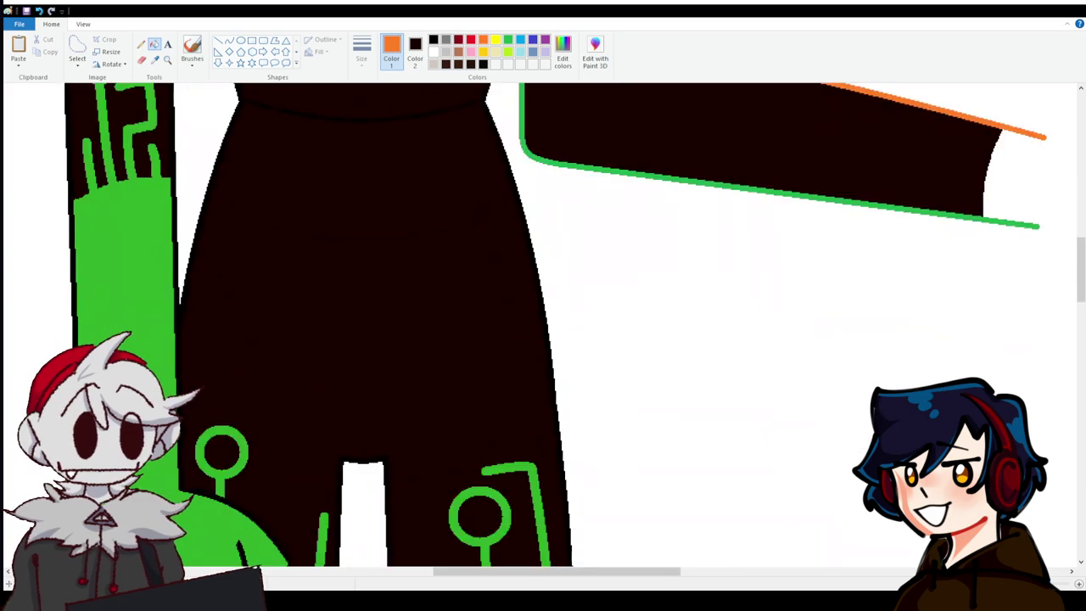
scroll(424, 338, down, 5)
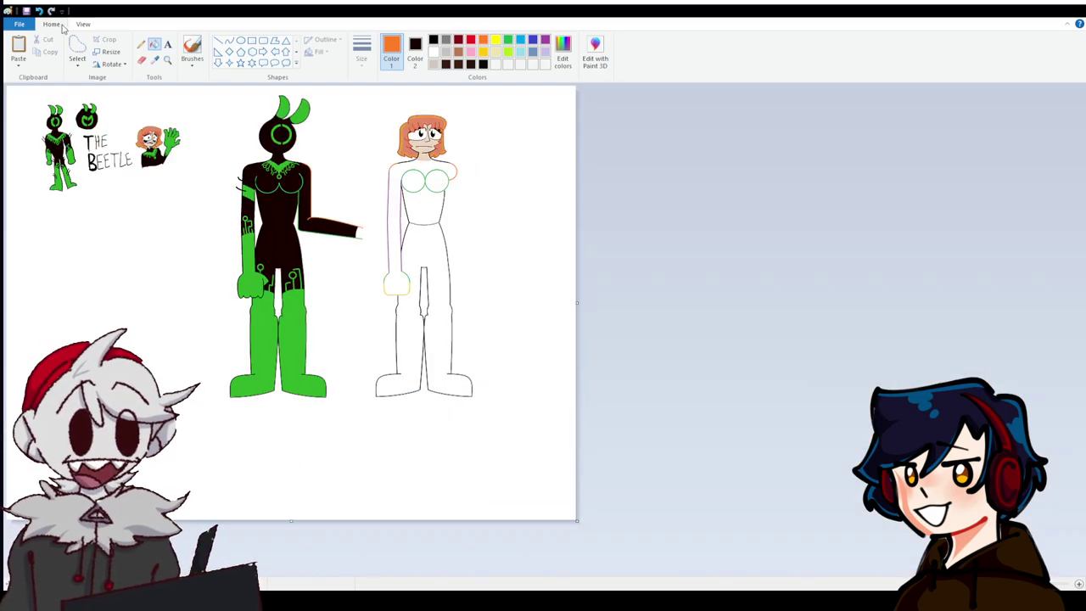
click(78, 46)
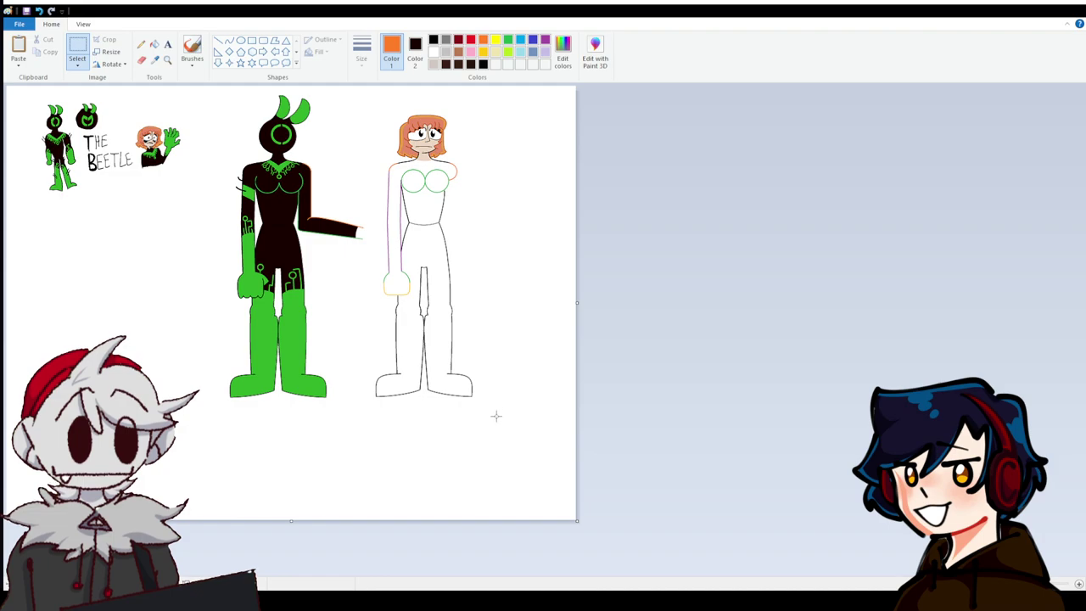
drag(367, 64, 370, 71)
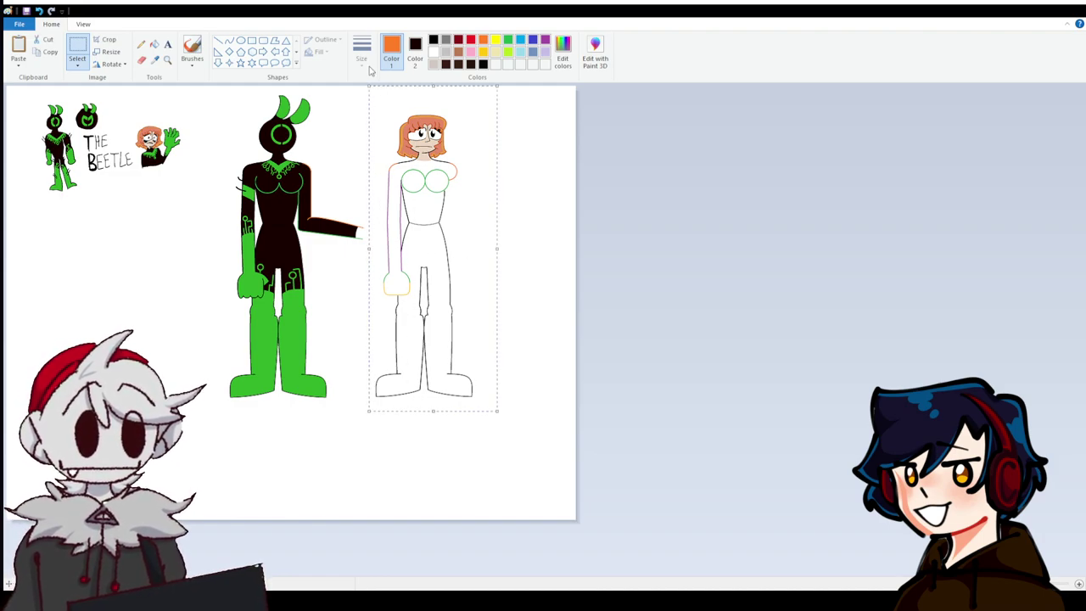
key(Right)
key(Right)
key(Right)
key(Right)
key(Right)
key(Right)
key(Right)
key(Right)
key(Right)
key(Right)
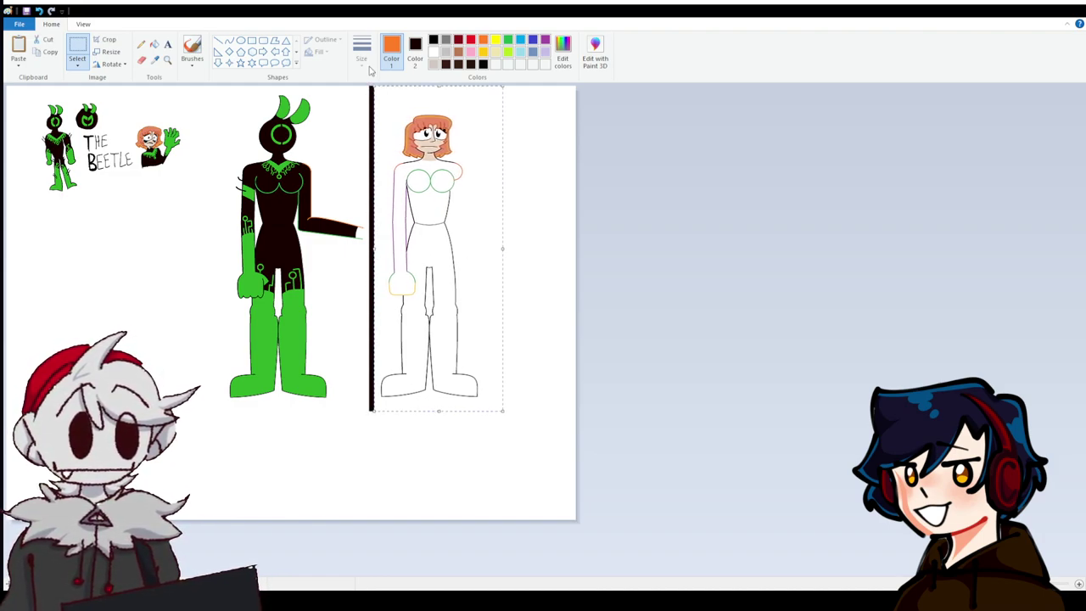
key(Right)
key(Right)
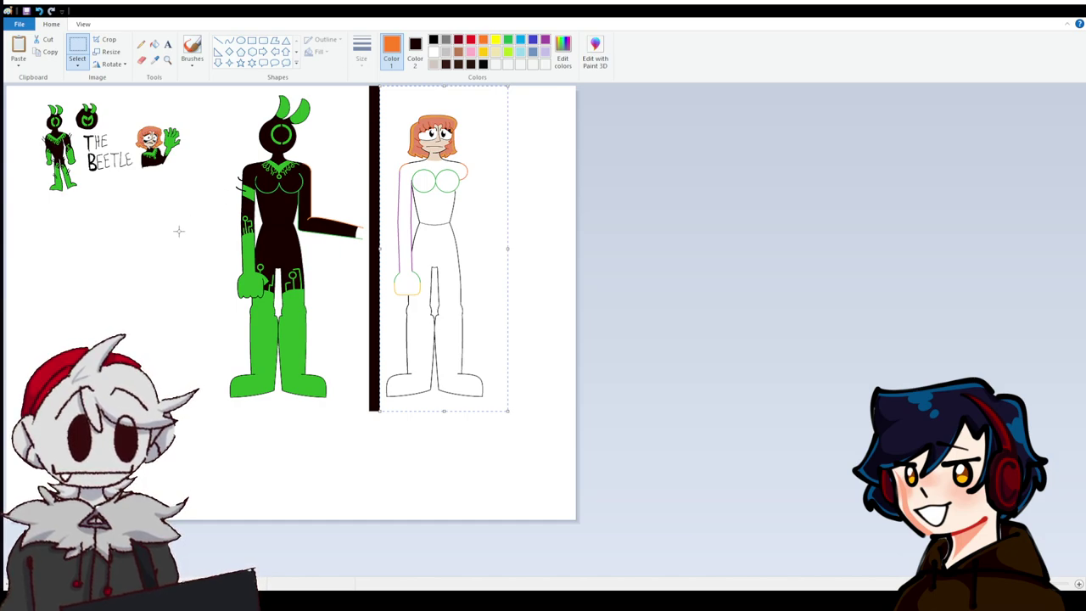
click(153, 47)
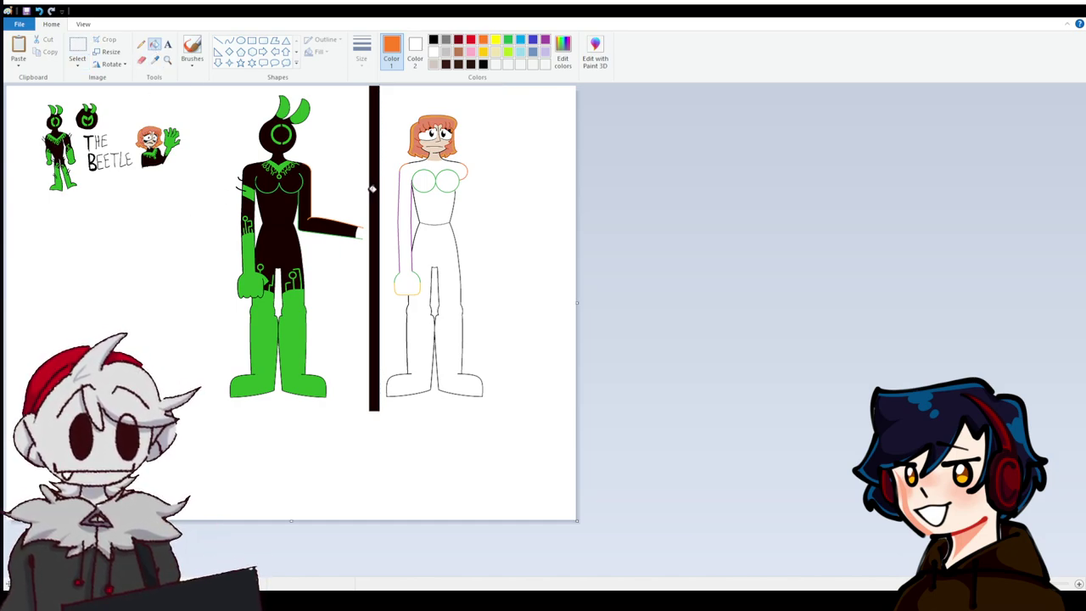
click(377, 163)
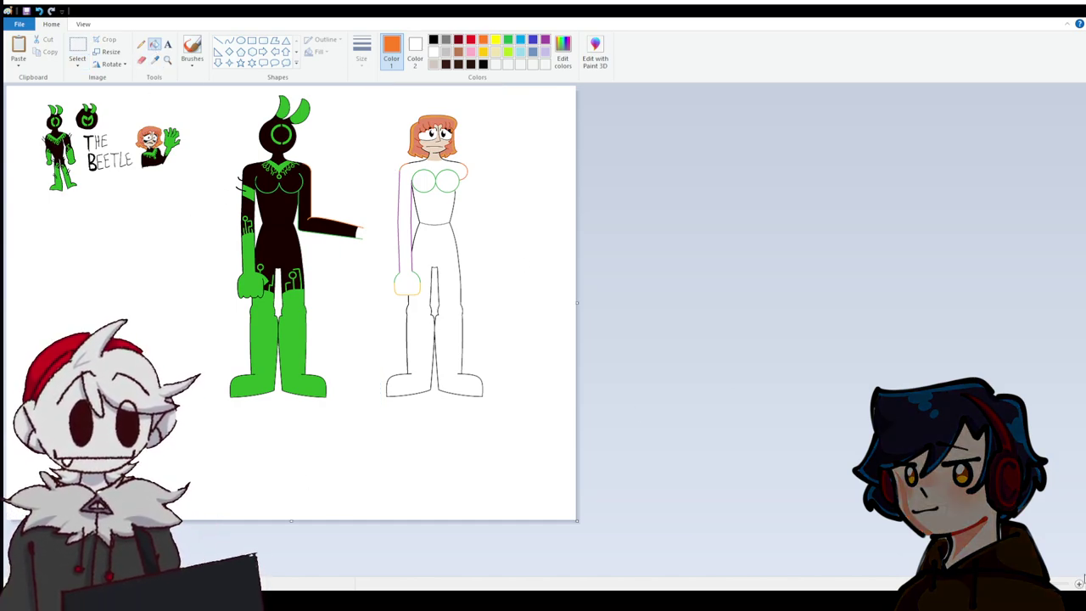
Draw a purple circle over the end of the bent forearm as the hand base and nudge it into place.
click(1080, 584)
scroll(401, 521, up, 2)
scroll(321, 513, down, 4)
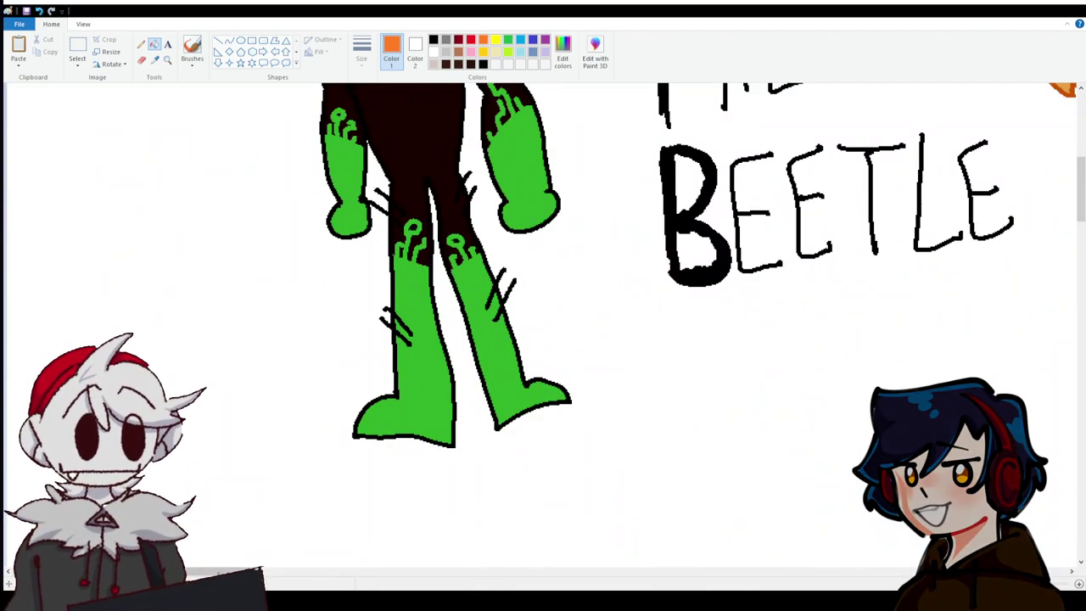
mouse_move(212, 556)
mouse_down()
mouse_move(701, 551)
mouse_move(662, 553)
mouse_move(679, 551)
mouse_up()
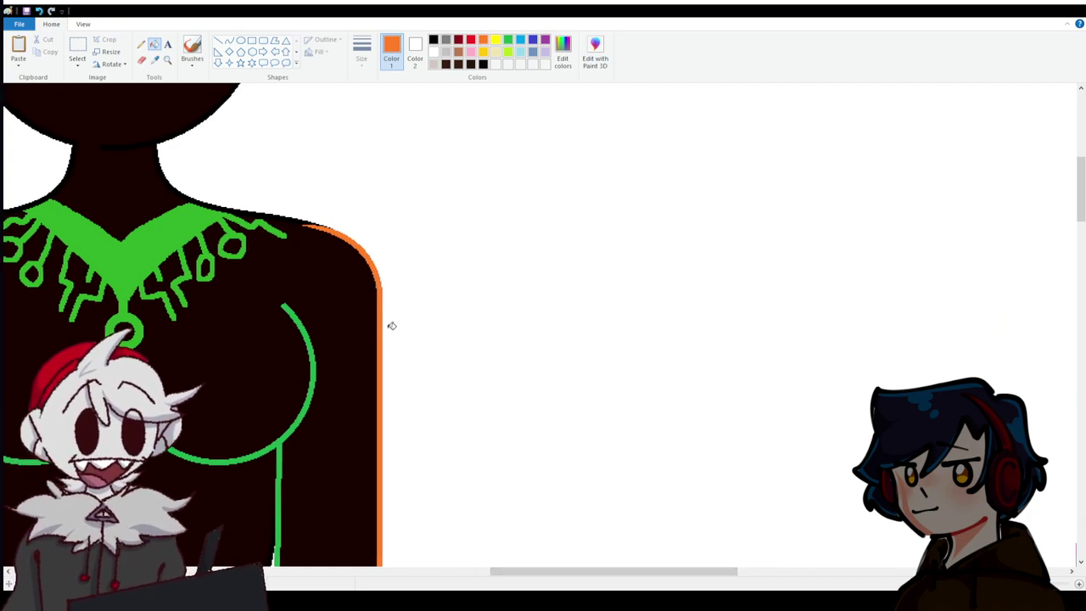
scroll(456, 311, down, 8)
scroll(460, 311, up, 3)
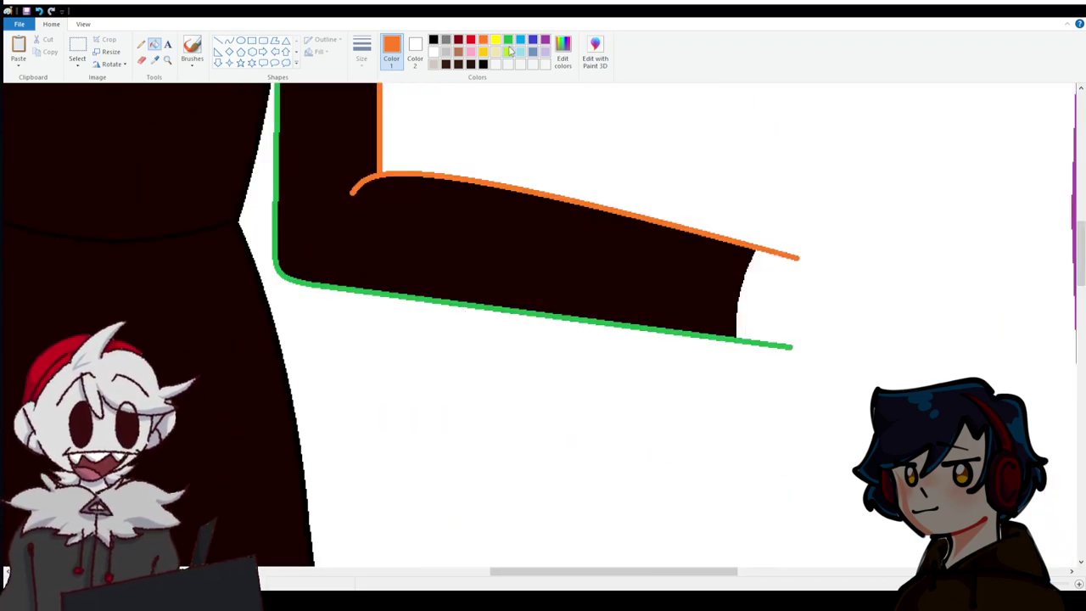
click(545, 40)
click(241, 40)
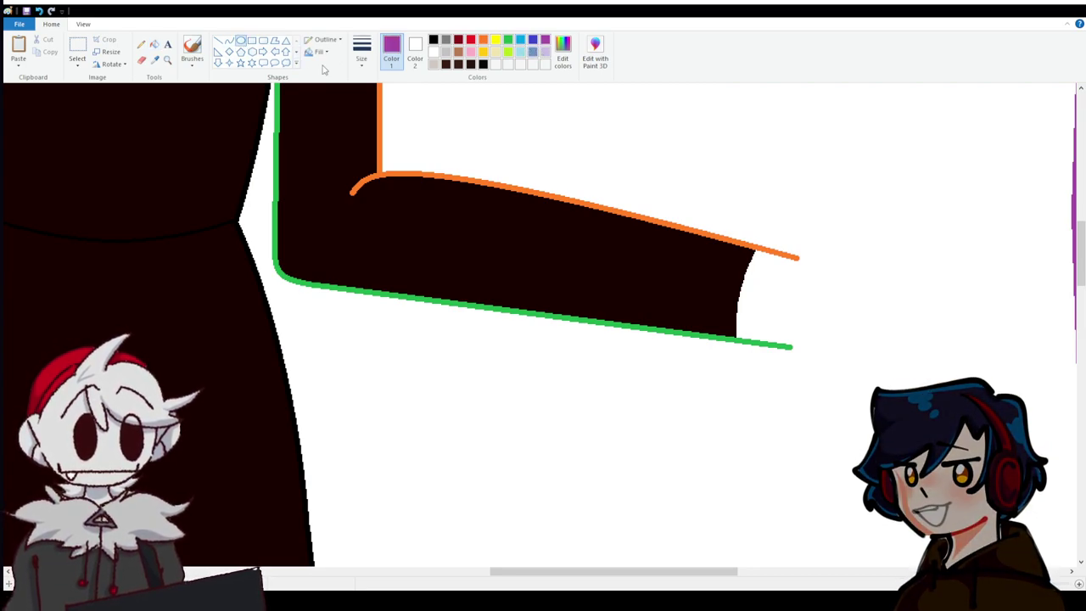
drag(723, 220, 908, 394)
drag(871, 352, 863, 344)
click(616, 258)
Fill the dark brown sleeve end and the leftover orange and green line ends inside the purple circle with white.
click(154, 45)
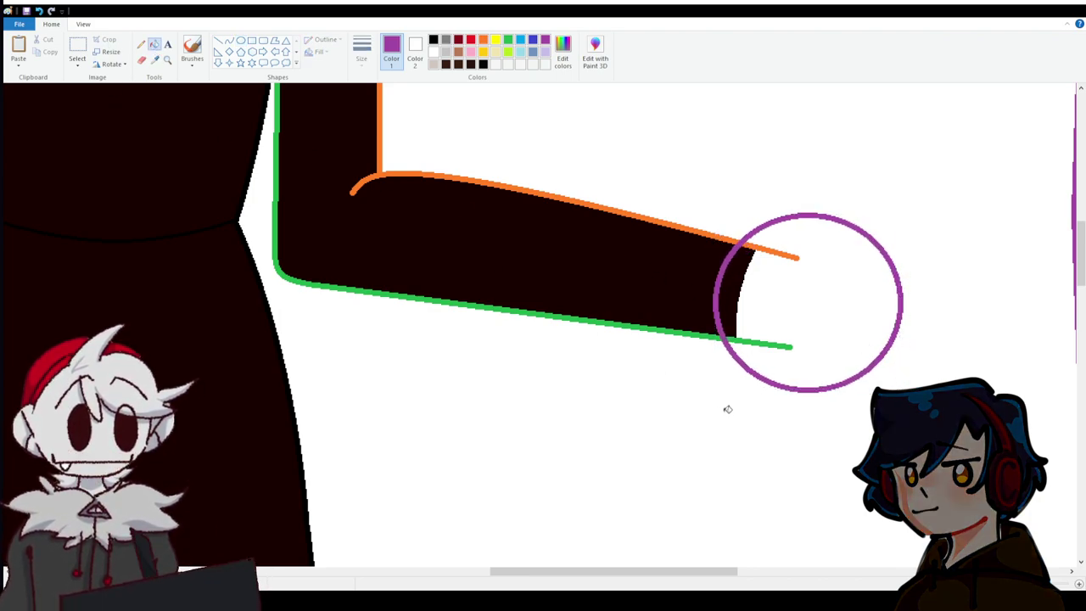
right_click(738, 336)
right_click(732, 310)
right_click(773, 250)
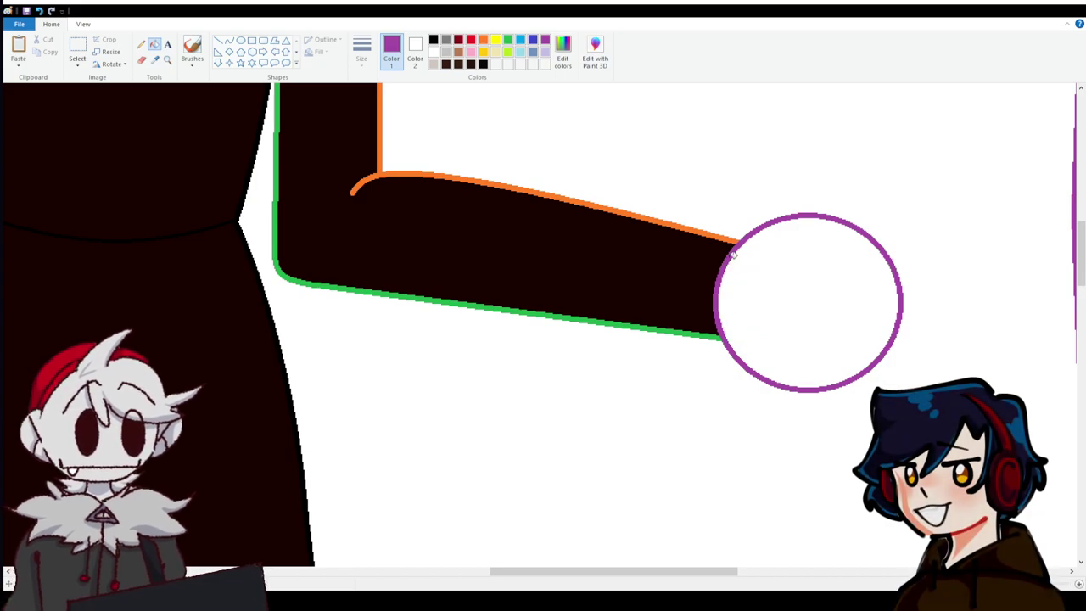
Sample the straight arm's dark brown and glove green, and draw a green glove edge from the bent elbow's inner crease to its outer line.
click(156, 60)
scroll(487, 456, up, 5)
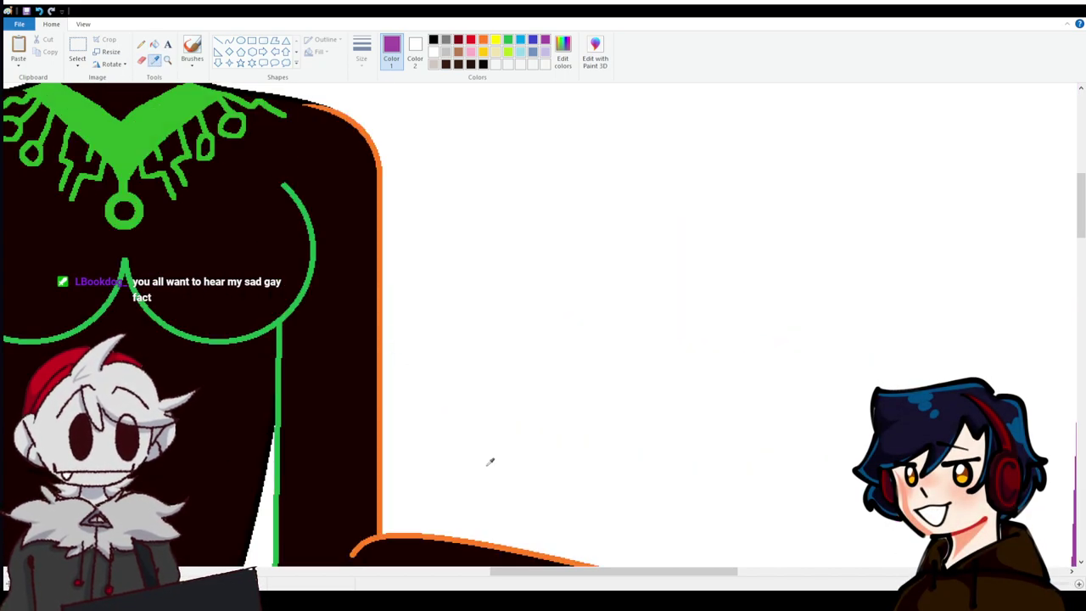
drag(562, 583, 447, 581)
click(386, 446)
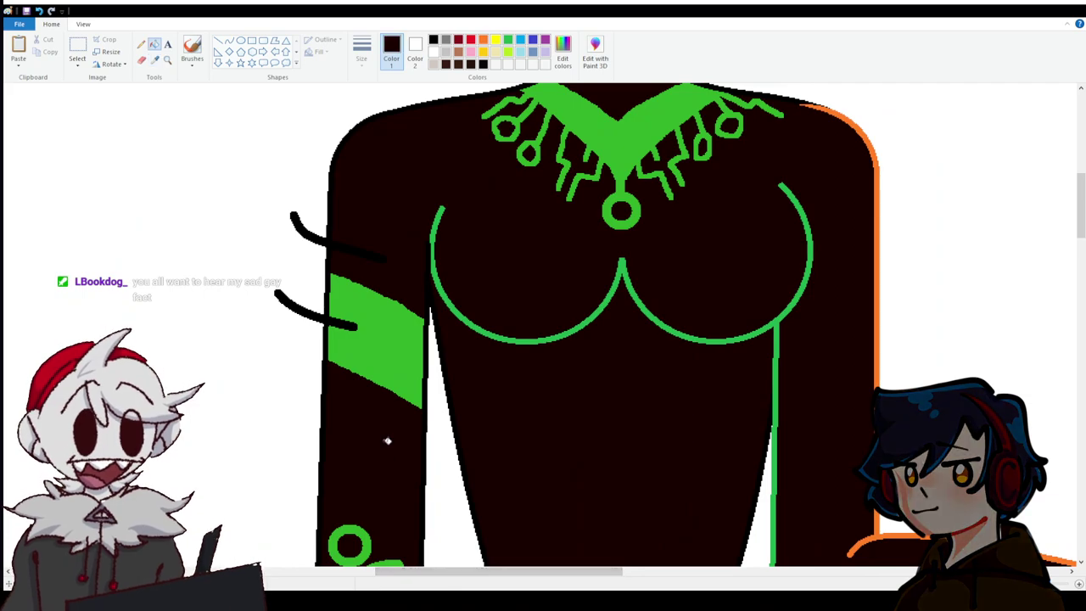
scroll(381, 450, down, 3)
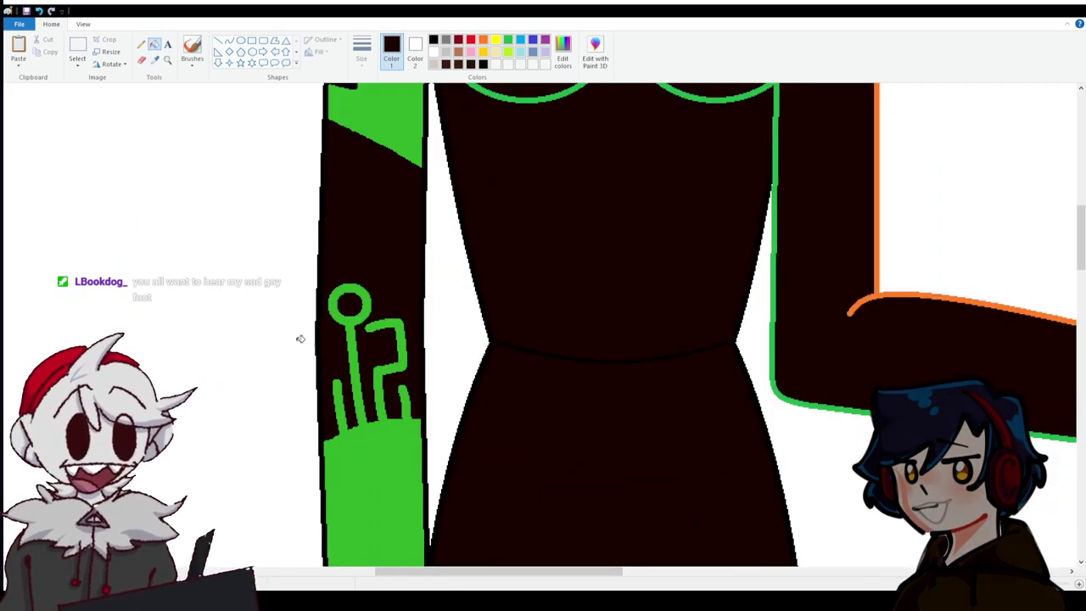
right_click(366, 437)
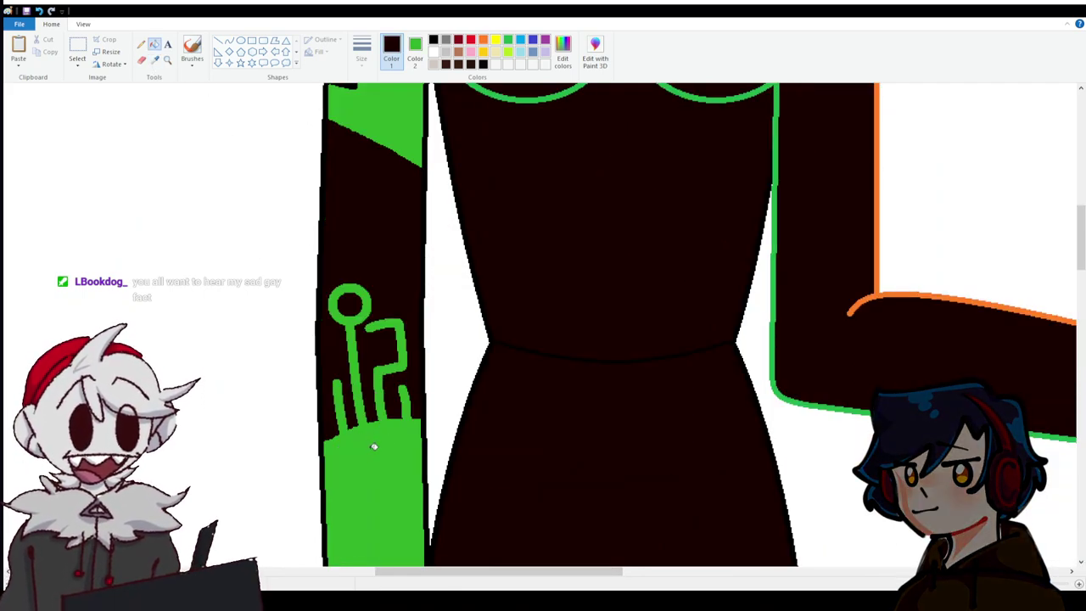
drag(499, 571, 562, 571)
click(141, 61)
drag(577, 313, 533, 386)
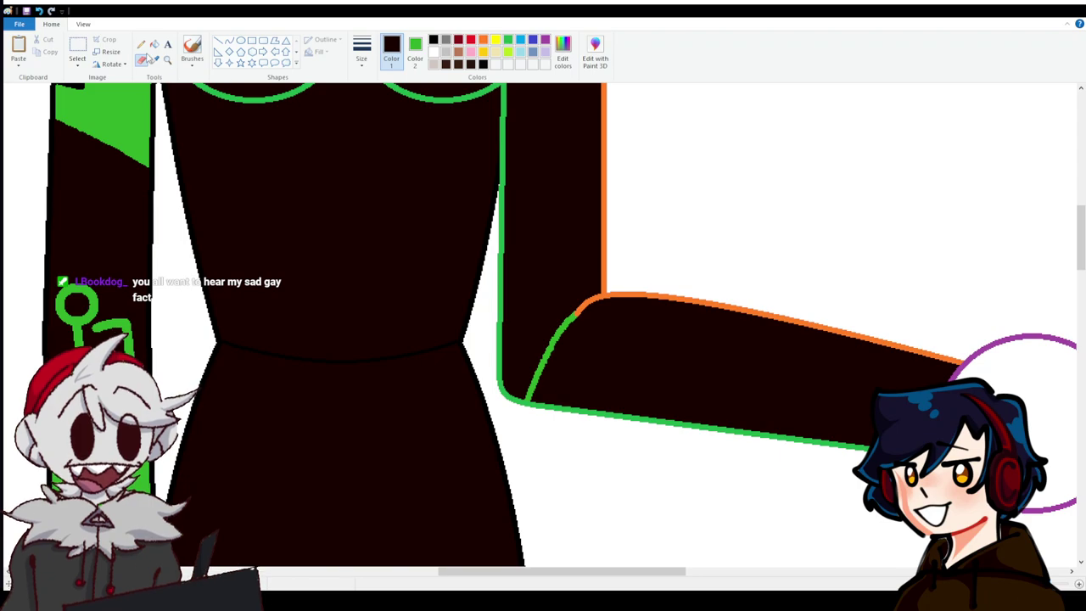
Fill the bent forearm and hand circle with the glove green, and recolour the connected green arm and chest outlines orange.
click(153, 44)
right_click(908, 382)
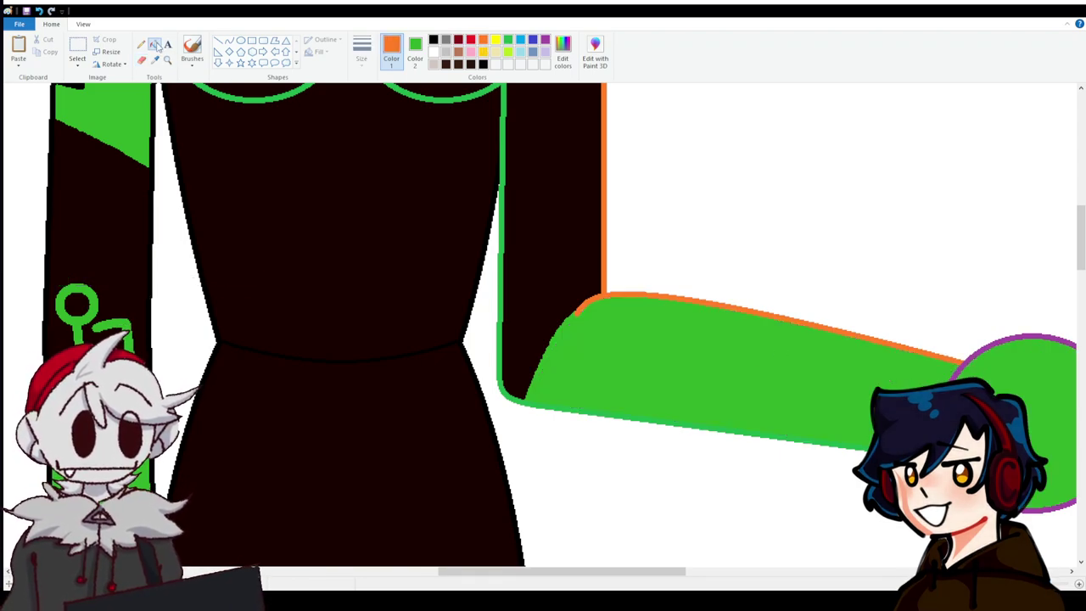
scroll(295, 243, up, 3)
click(349, 142)
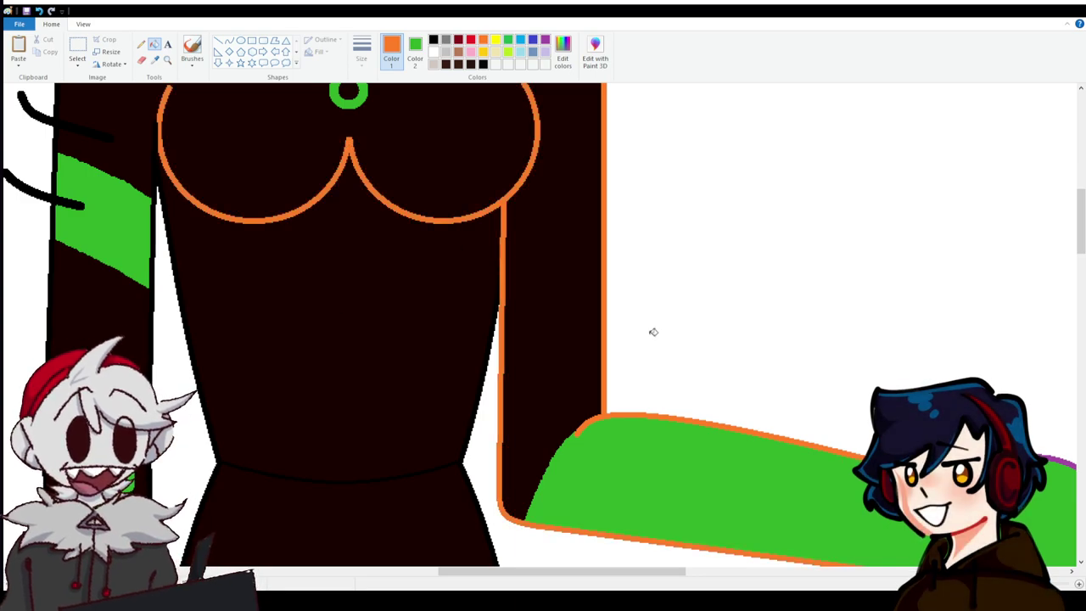
Cut the purple hand circle at both wrist junctions with green and fill the separated arc between them with the glove green.
scroll(653, 332, down, 3)
scroll(706, 355, up, 2)
drag(507, 571, 731, 574)
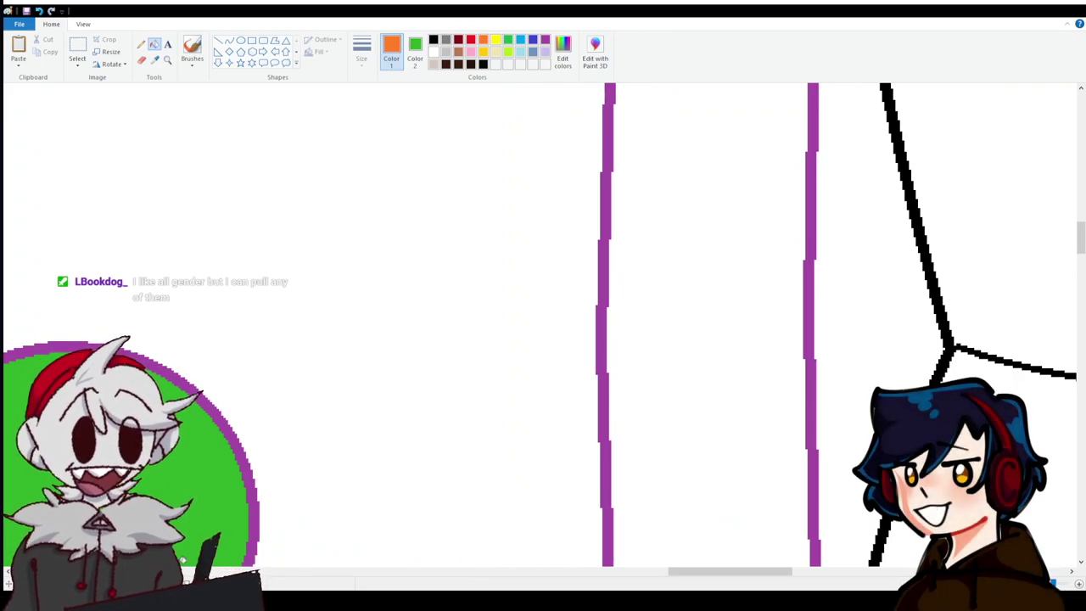
drag(686, 573, 620, 563)
click(141, 60)
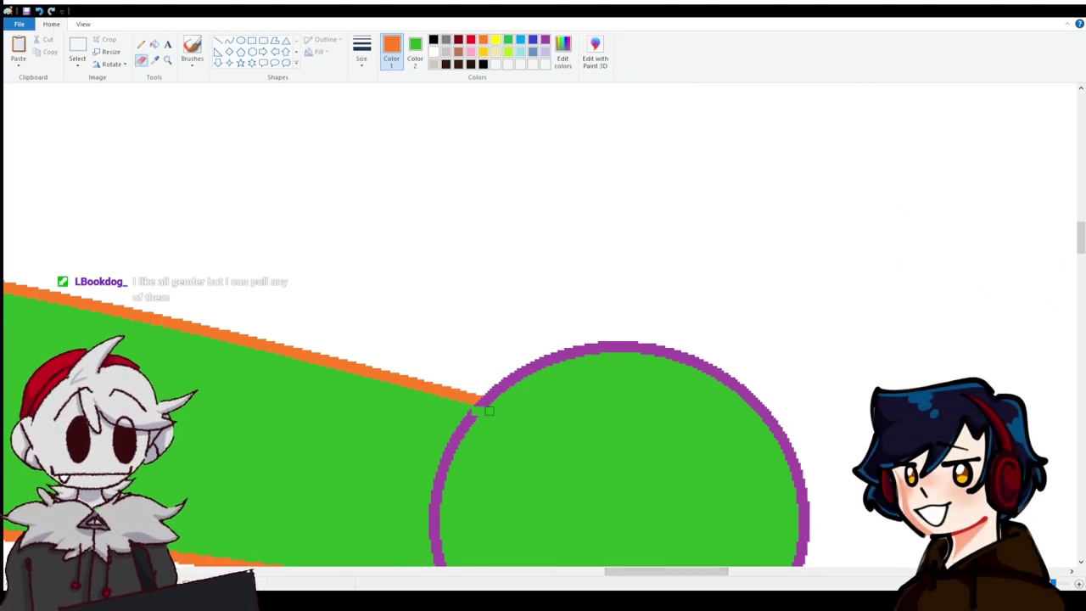
scroll(498, 440, down, 3)
click(446, 343)
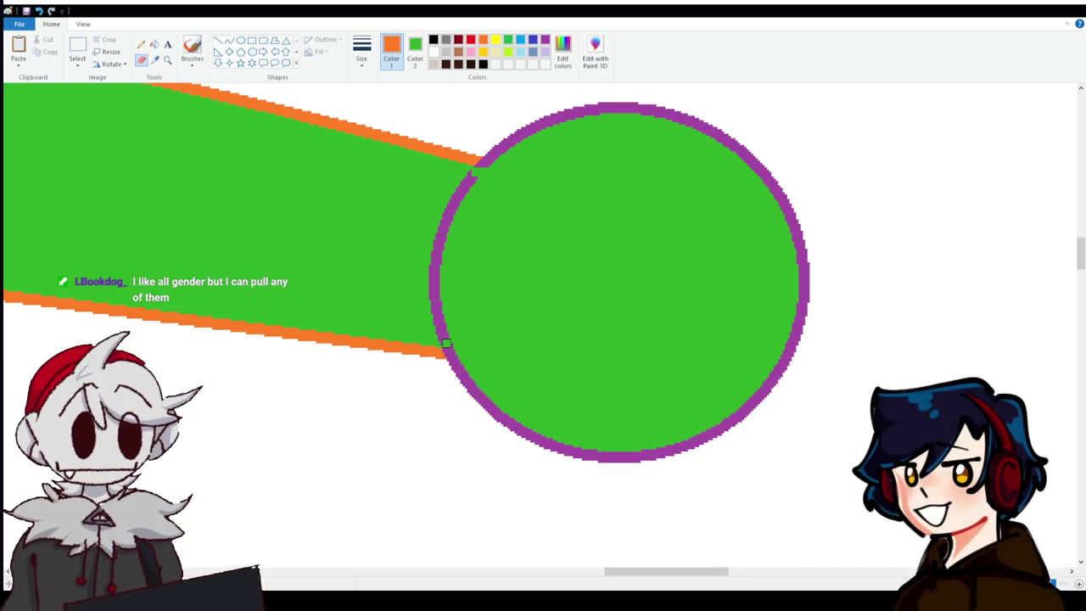
click(155, 45)
right_click(459, 195)
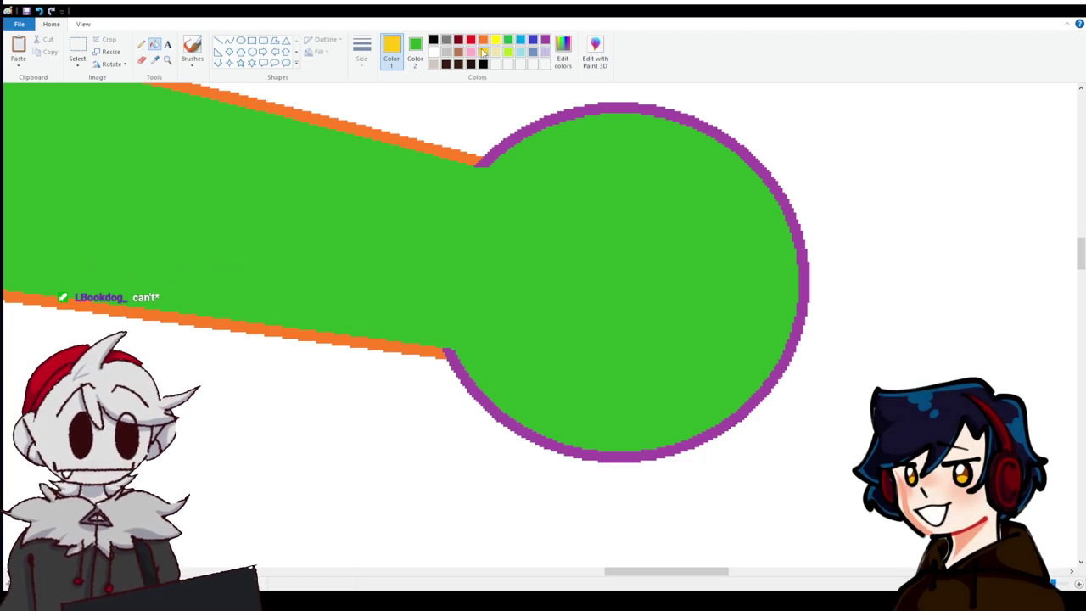
Draw a straight yellow guide line lengthwise from the middle of the forearm across the hand circle.
click(219, 41)
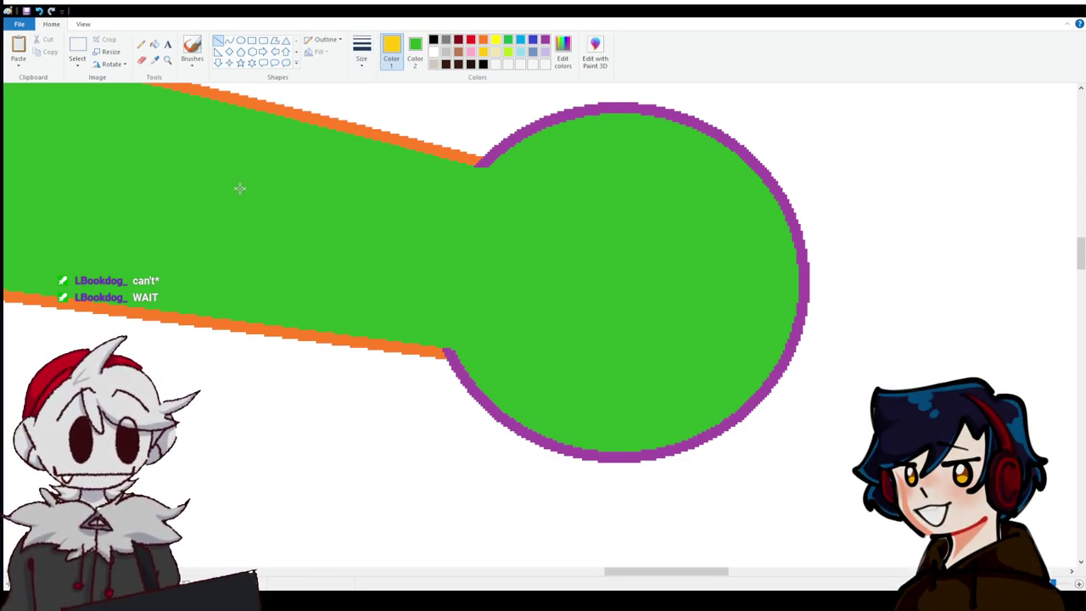
mouse_move(185, 199)
mouse_down()
mouse_move(673, 258)
mouse_move(777, 298)
mouse_up()
click(229, 40)
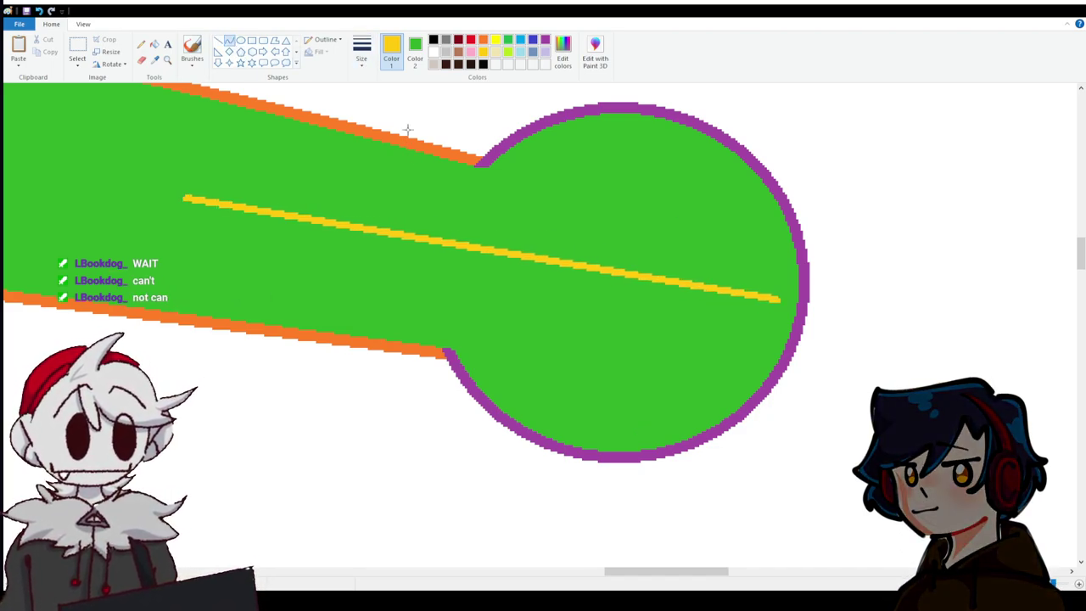
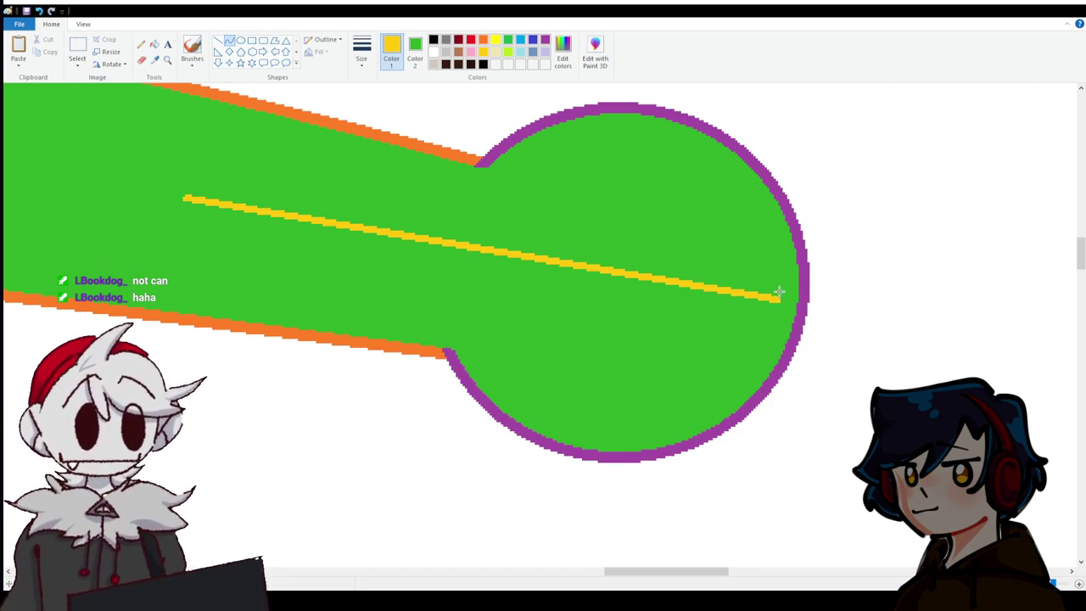
Draw two joined yellow curves bulging beyond the hand circle's upper and lower outer corners to square off the fist.
mouse_move(626, 106)
mouse_down()
mouse_move(728, 123)
mouse_move(800, 278)
mouse_move(839, 122)
mouse_move(802, 106)
mouse_move(822, 122)
mouse_up()
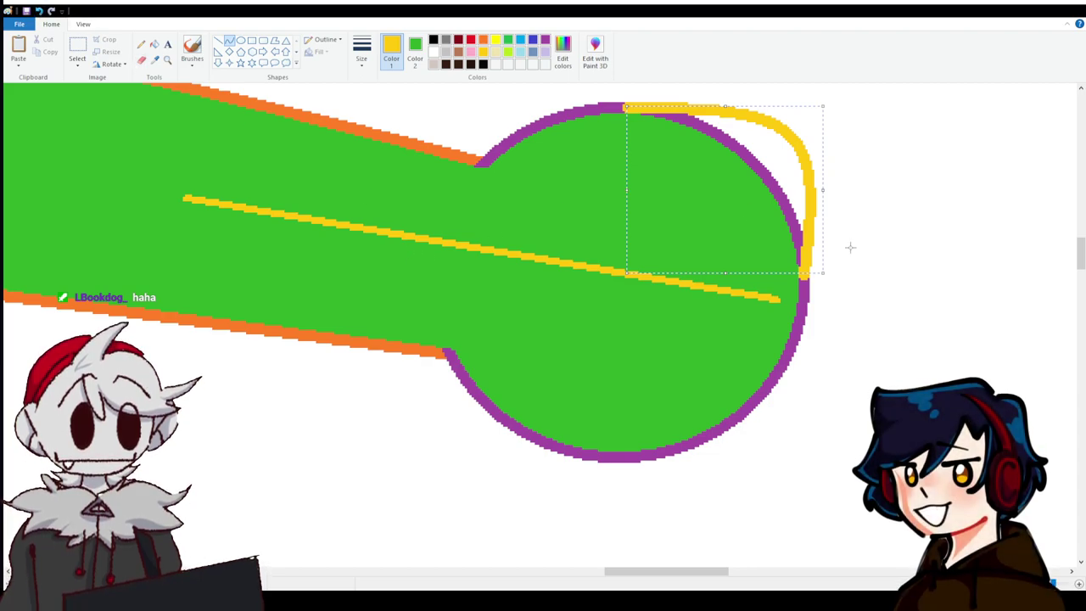
drag(825, 280, 830, 310)
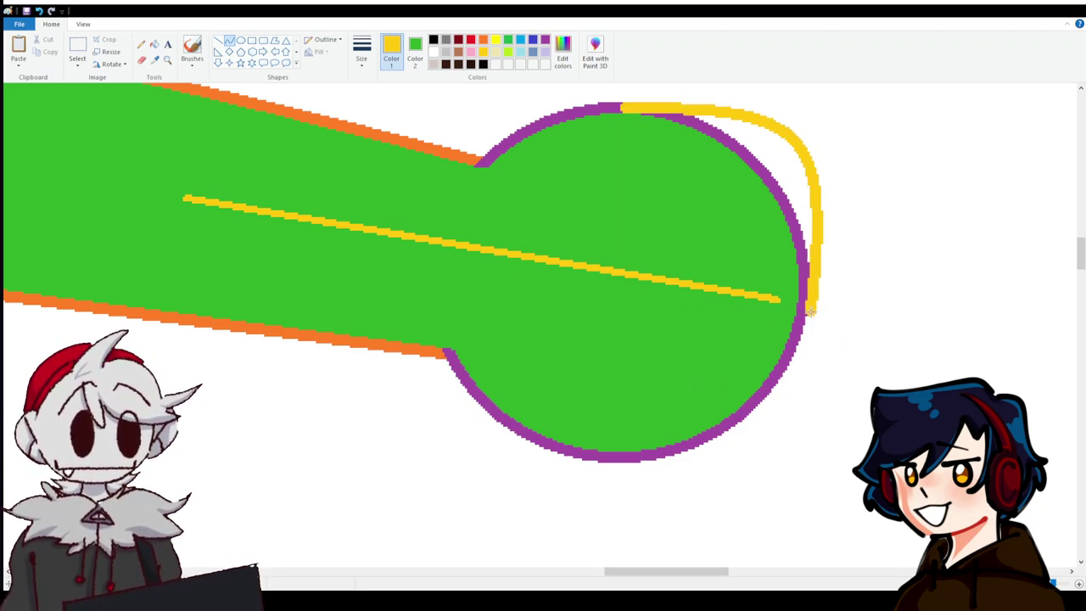
mouse_move(810, 309)
mouse_down()
mouse_move(673, 501)
mouse_move(607, 457)
mouse_up()
mouse_move(664, 418)
mouse_down()
mouse_move(681, 461)
mouse_move(801, 456)
mouse_move(792, 477)
mouse_up()
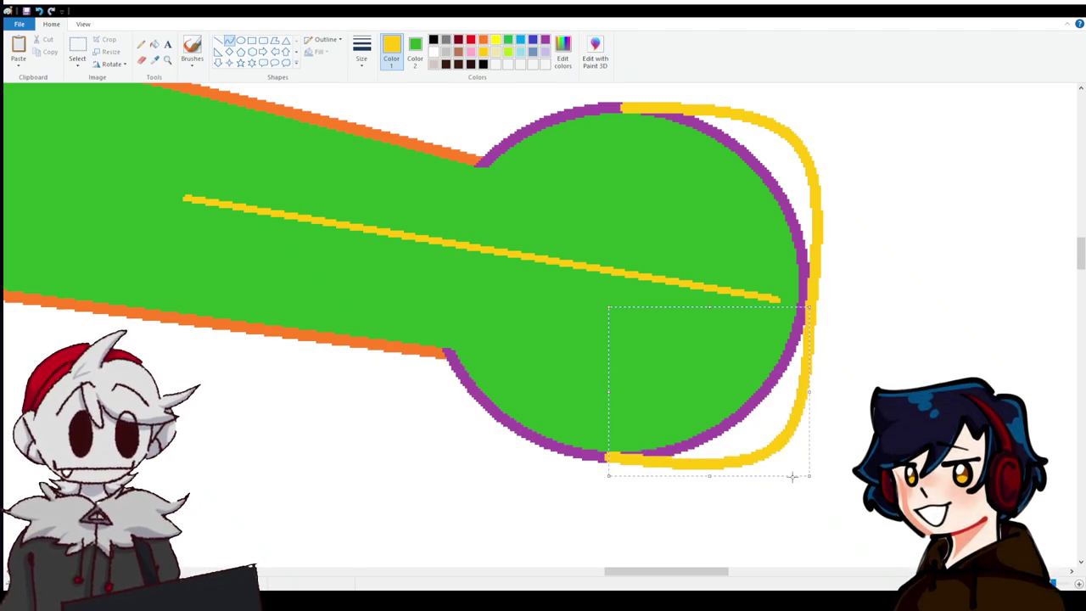
Fill the enclosed purple arc, the white corner gaps and the yellow guide line with the glove green.
click(154, 45)
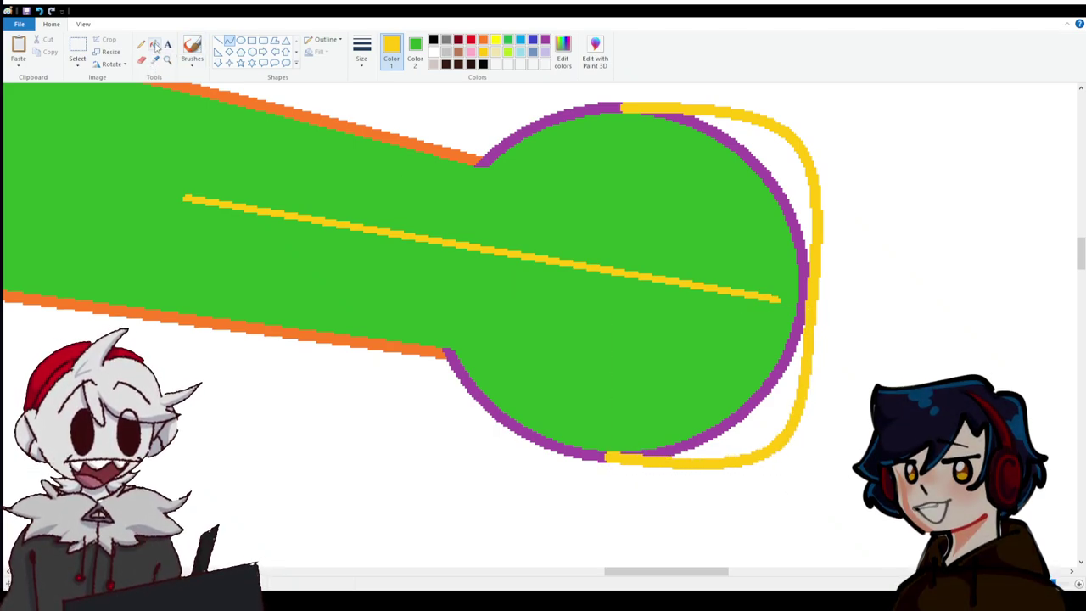
right_click(762, 161)
right_click(771, 163)
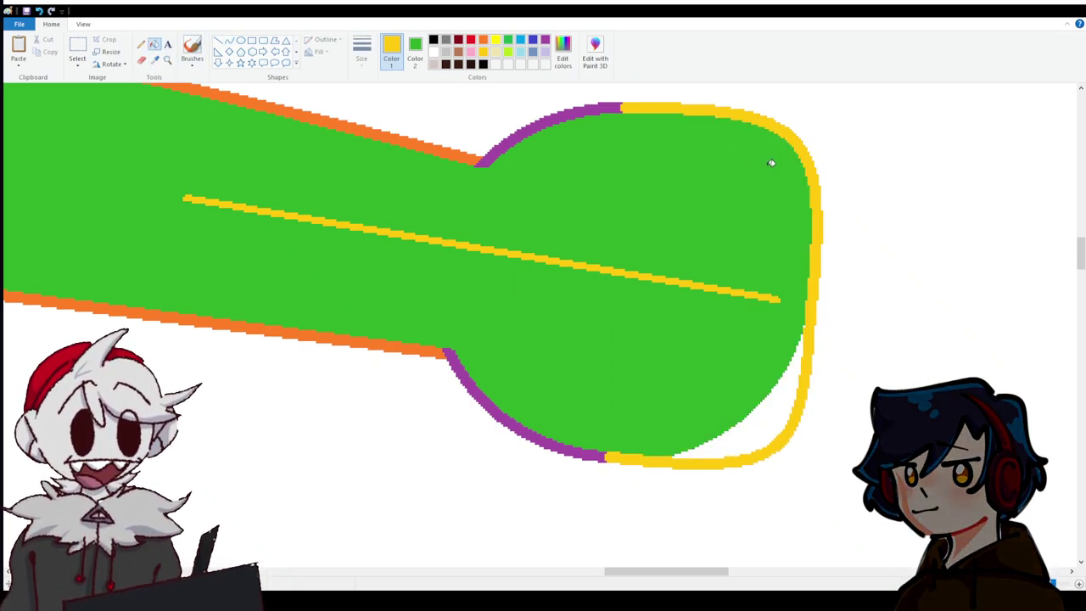
right_click(786, 374)
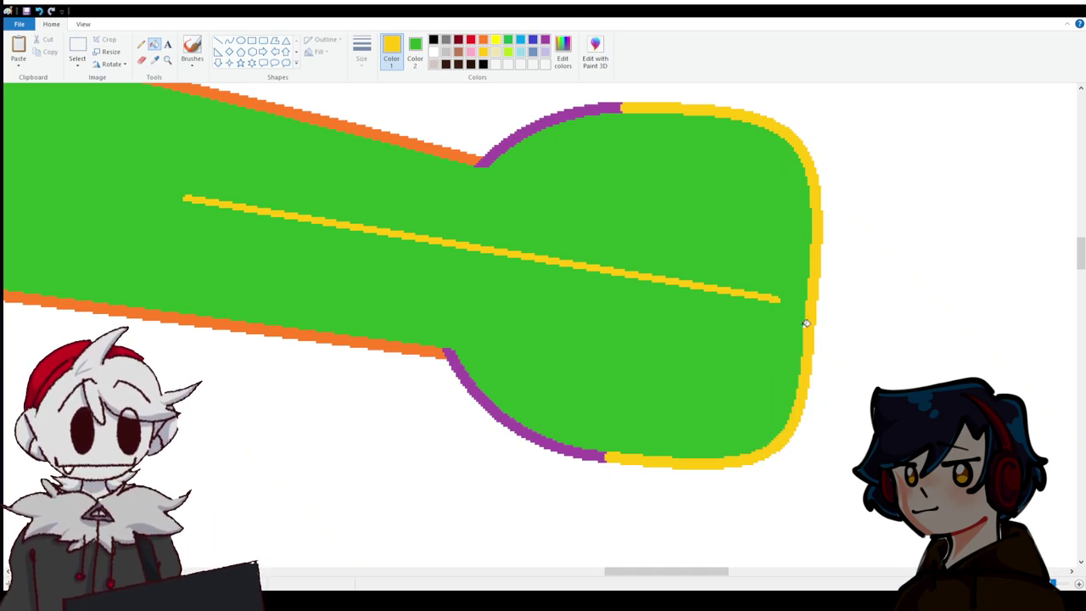
right_click(615, 270)
Recolour the hand's yellow outline purple to match the rest, and the whole joined hand outline orange.
scroll(628, 274, up, 3)
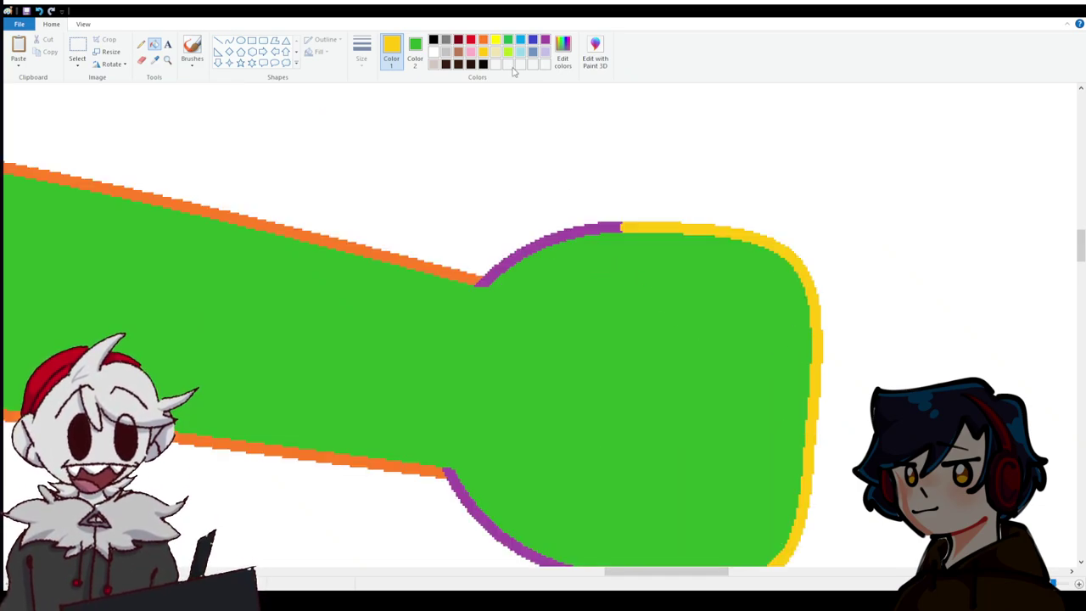
click(545, 39)
click(689, 226)
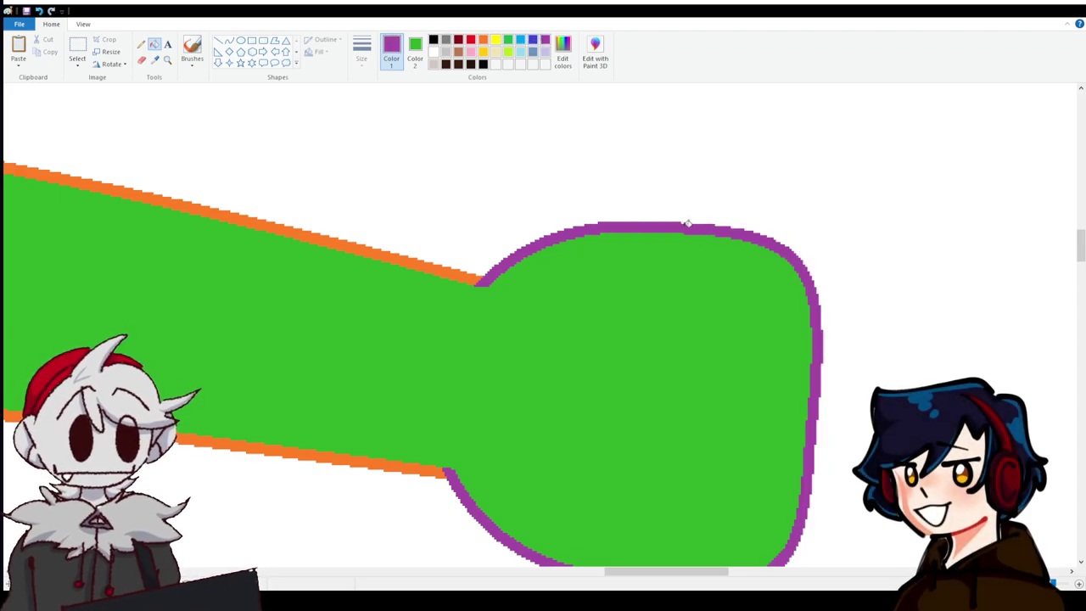
scroll(744, 309, down, 3)
click(483, 40)
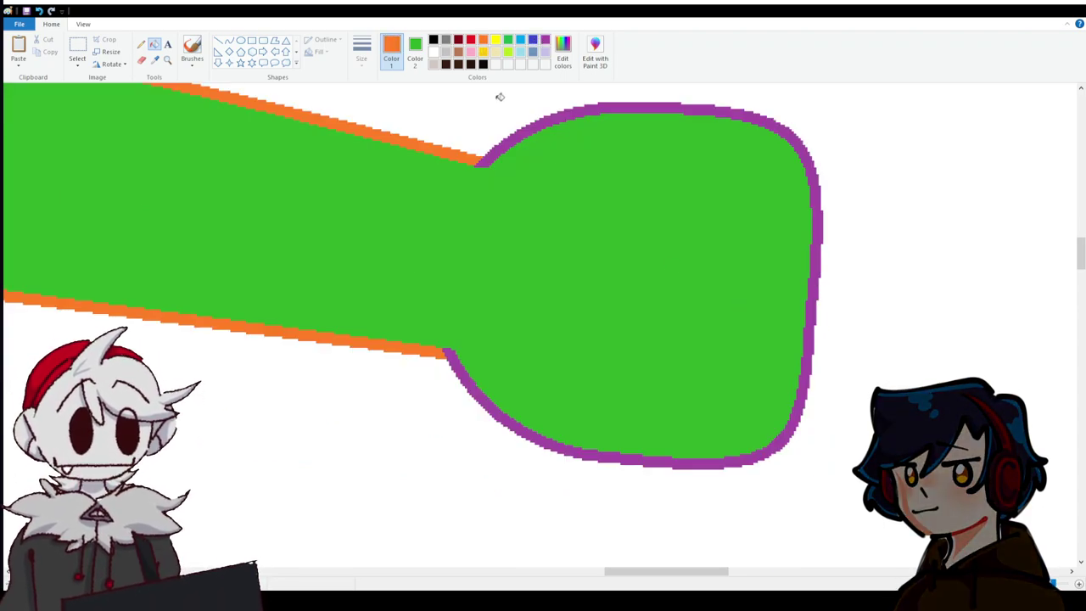
click(510, 145)
Outline the second finger from the top in yellow curves across the middle of the fist, with a knuckle bulging past the hand's edge.
click(472, 53)
click(483, 51)
click(229, 40)
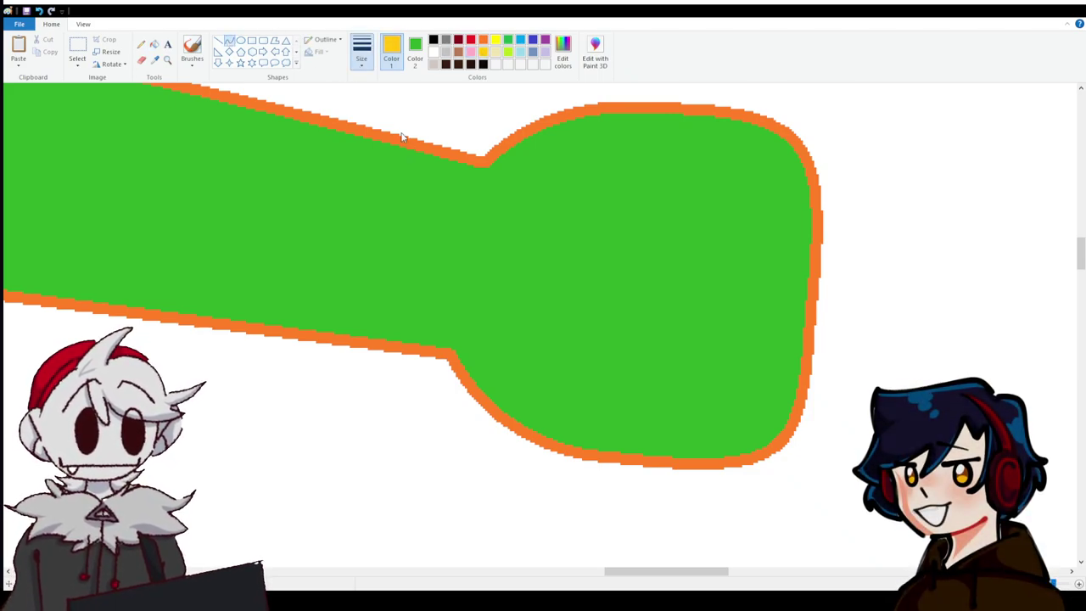
mouse_move(524, 271)
mouse_down()
mouse_move(840, 316)
mouse_move(645, 250)
mouse_move(761, 269)
mouse_up()
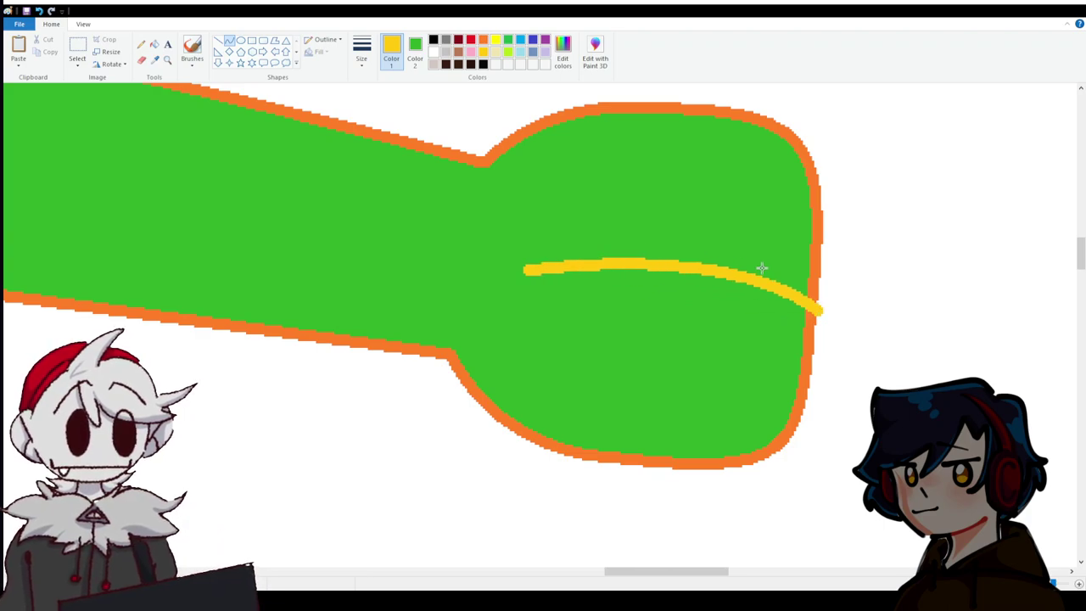
drag(524, 269, 505, 176)
drag(521, 218, 524, 222)
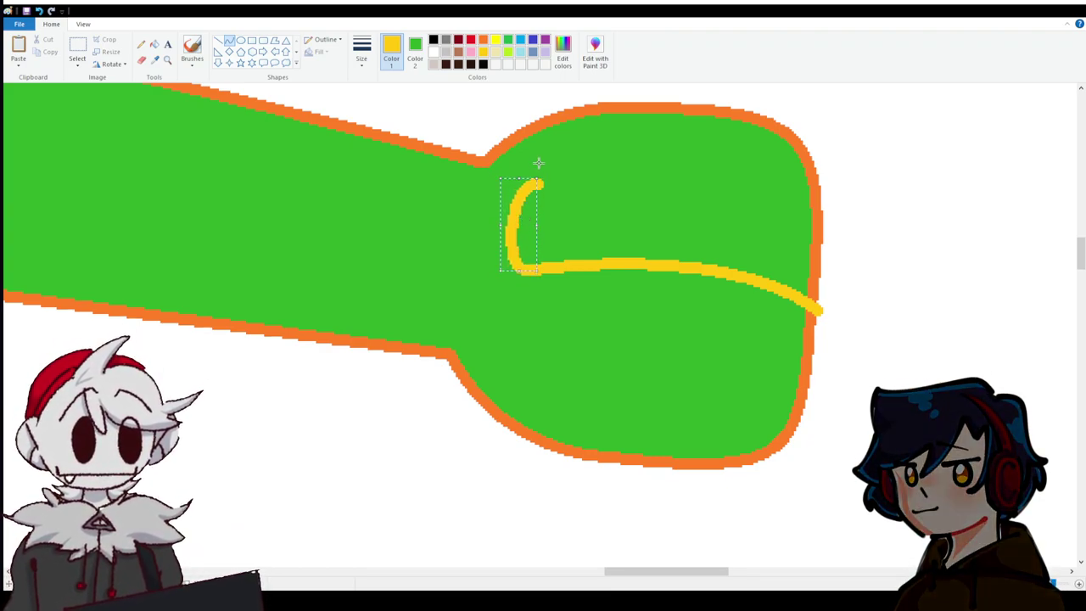
drag(537, 182, 827, 208)
drag(682, 195, 737, 173)
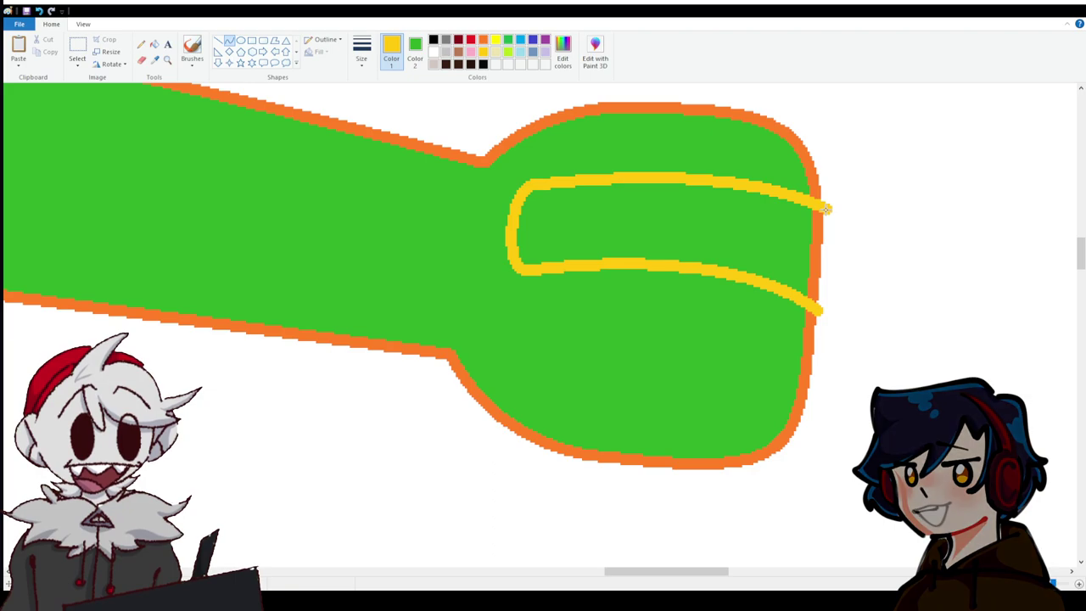
mouse_move(826, 208)
mouse_down()
mouse_move(814, 317)
mouse_move(849, 230)
mouse_move(848, 267)
mouse_up()
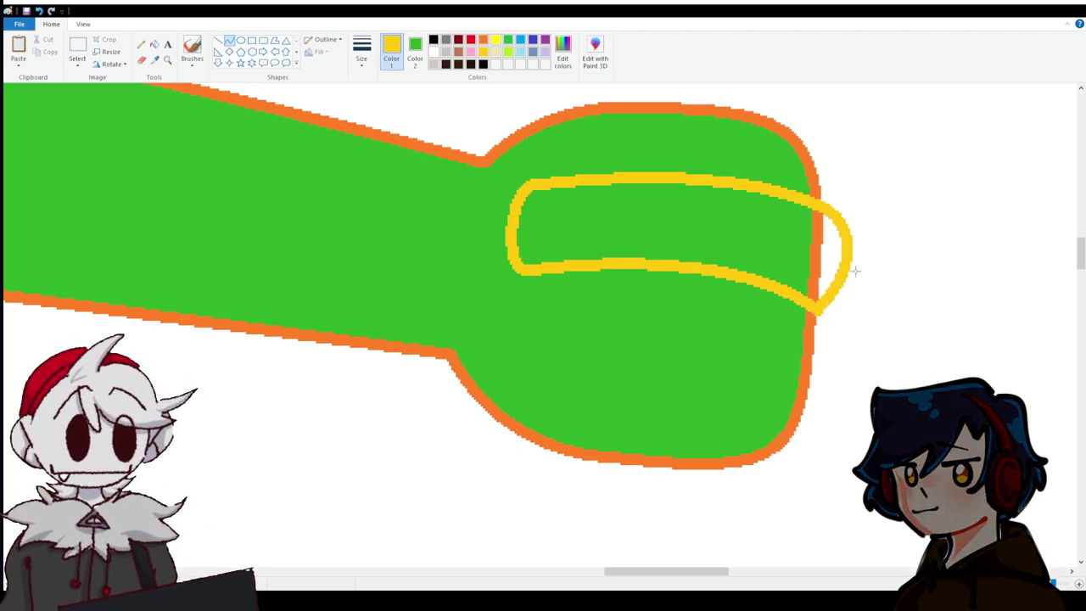
Outline the top finger in yellow curves along the fist's upper edge, joining its knuckle to the finger below.
scroll(734, 215, up, 3)
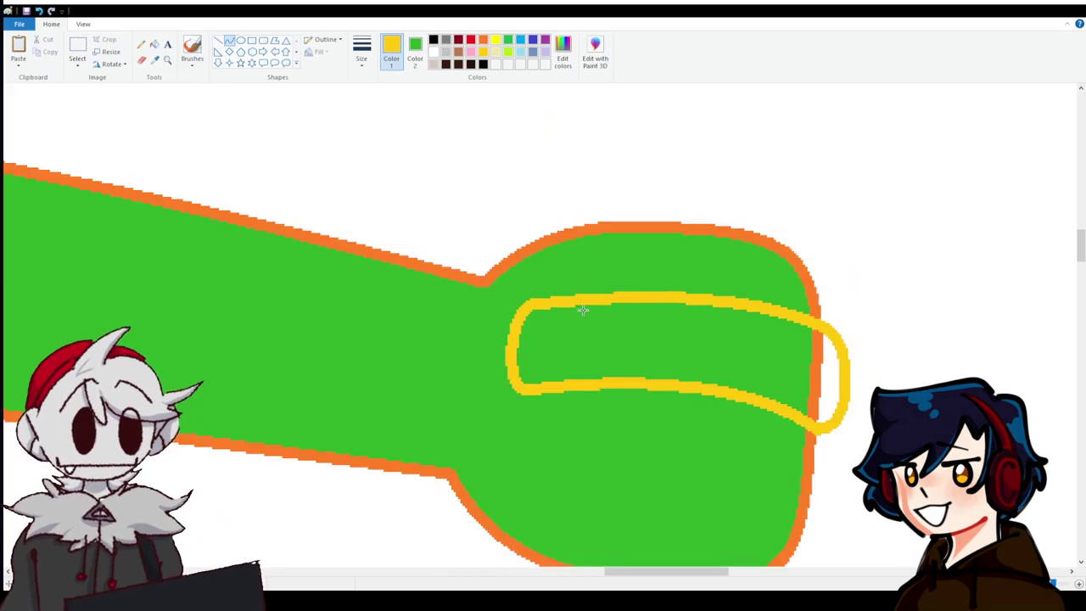
mouse_move(578, 300)
mouse_down()
mouse_move(587, 222)
mouse_move(547, 261)
mouse_move(557, 230)
mouse_up()
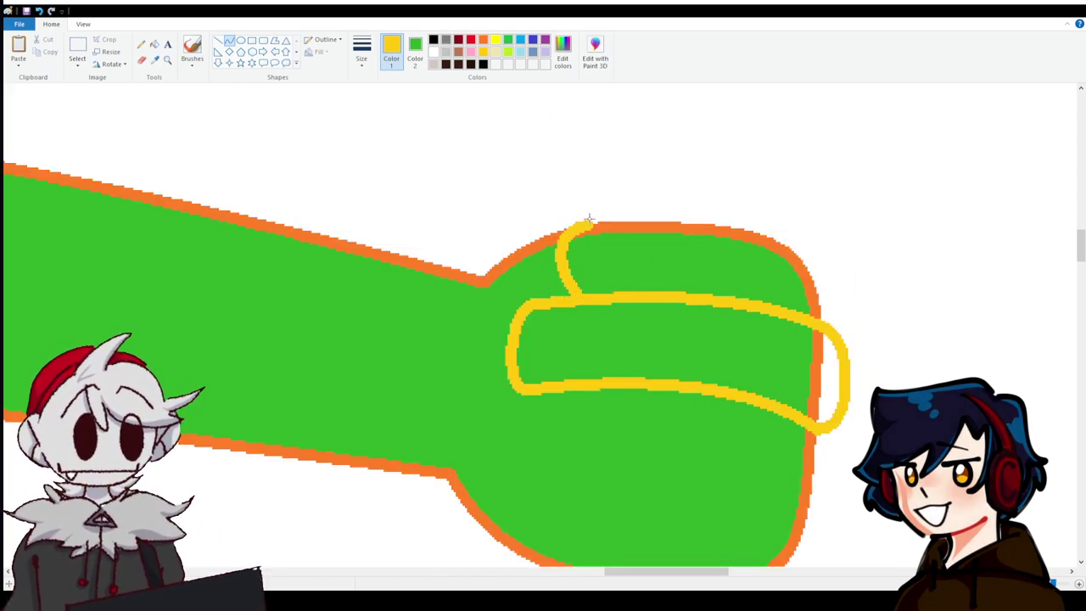
mouse_move(587, 223)
mouse_down()
mouse_move(704, 212)
mouse_move(811, 242)
mouse_move(813, 255)
mouse_up()
drag(747, 219, 680, 212)
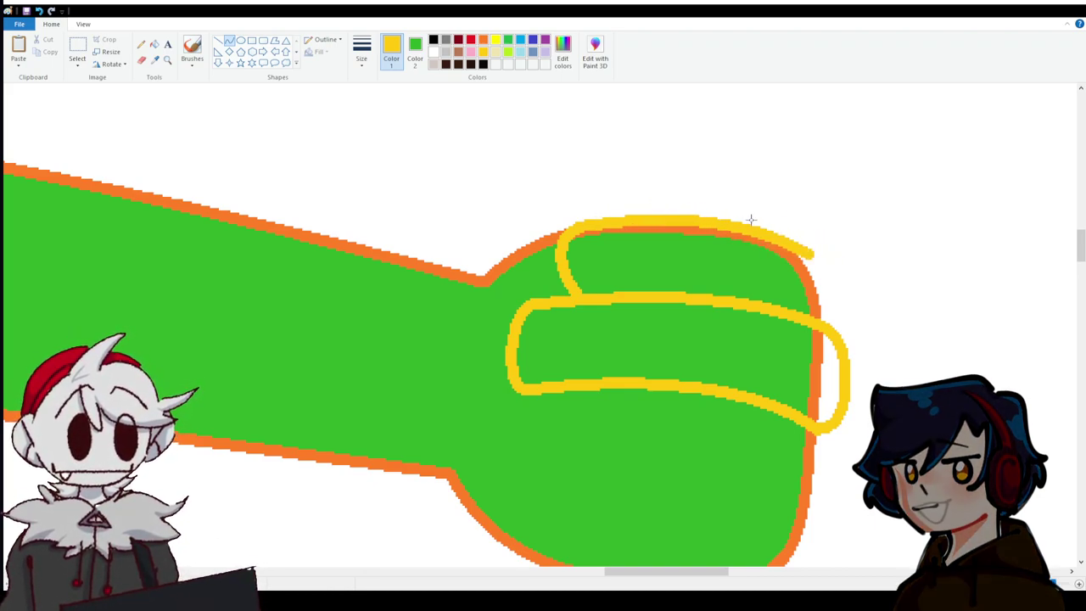
mouse_move(811, 253)
mouse_down()
mouse_move(824, 328)
mouse_move(840, 300)
mouse_move(832, 250)
mouse_up()
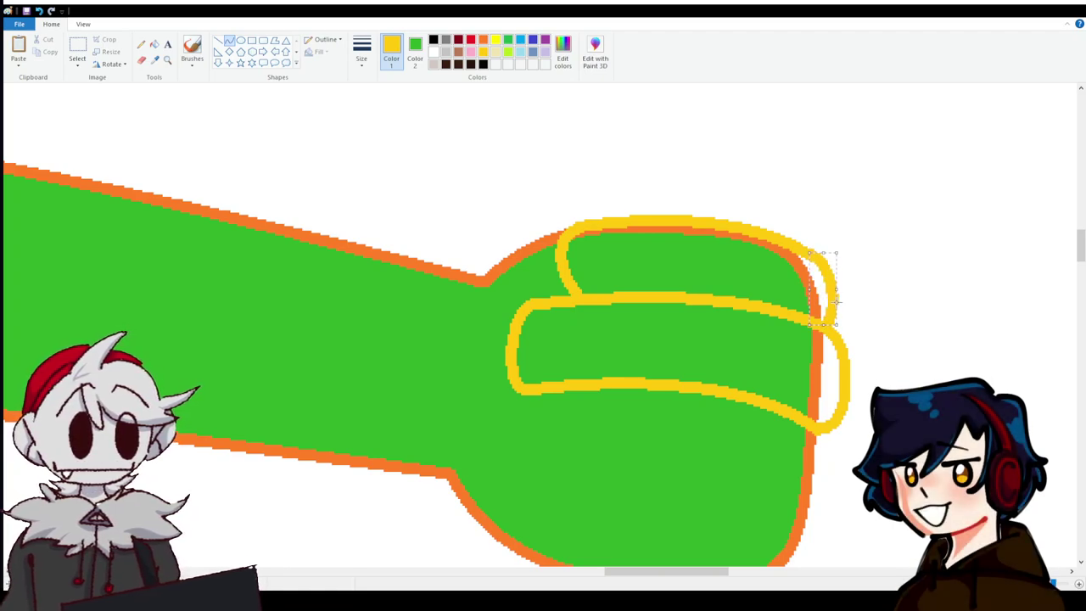
Outline the third finger in yellow curves below the second, with a rounded knuckle slightly beyond the fist's edge.
scroll(796, 346, down, 3)
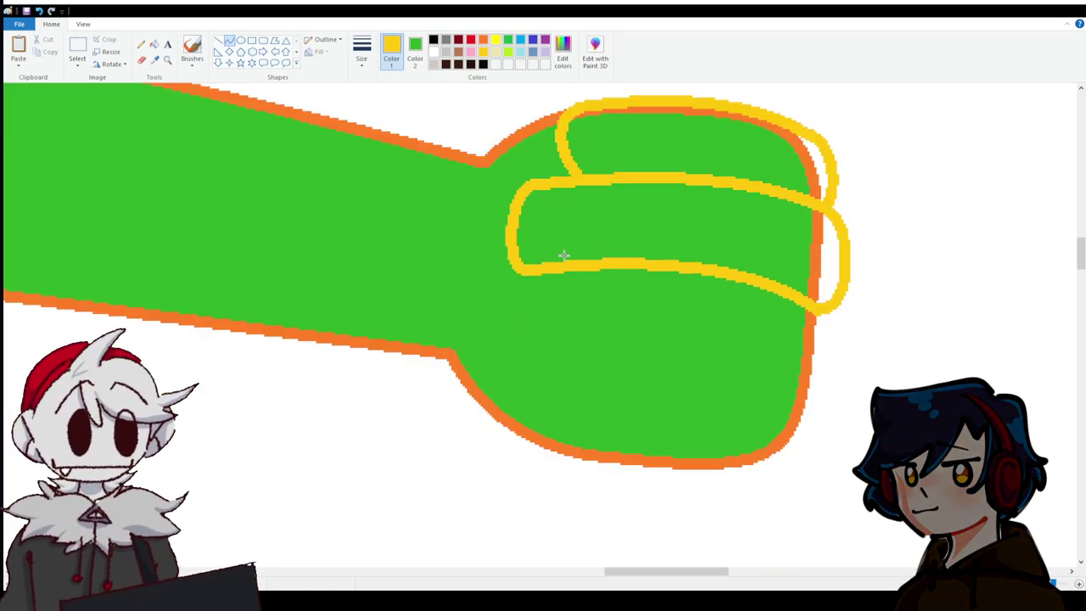
mouse_move(544, 274)
mouse_down()
mouse_move(542, 344)
mouse_move(525, 309)
mouse_up()
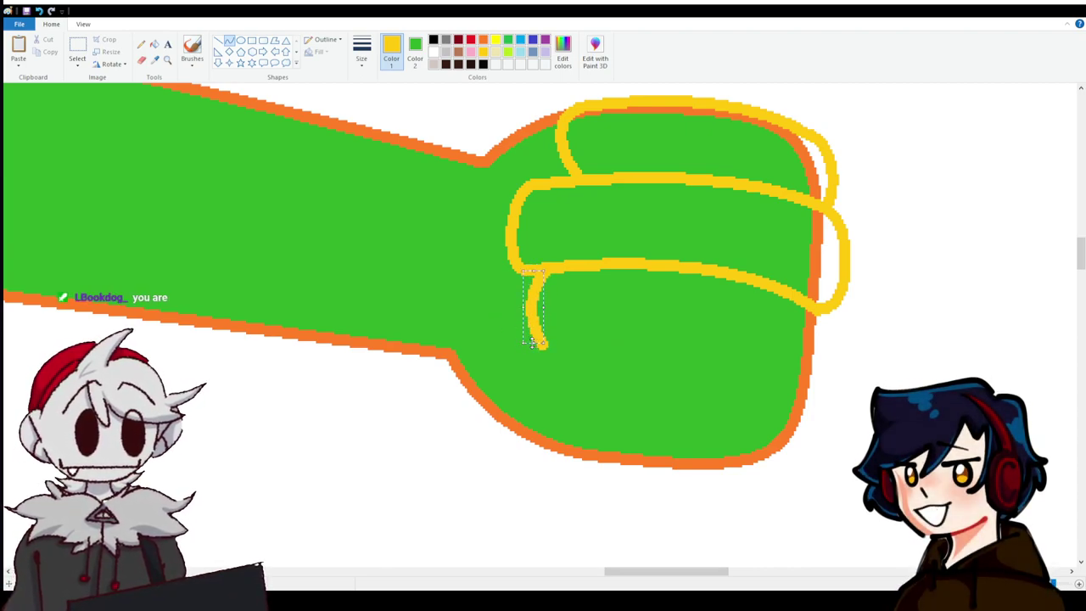
drag(543, 348, 813, 392)
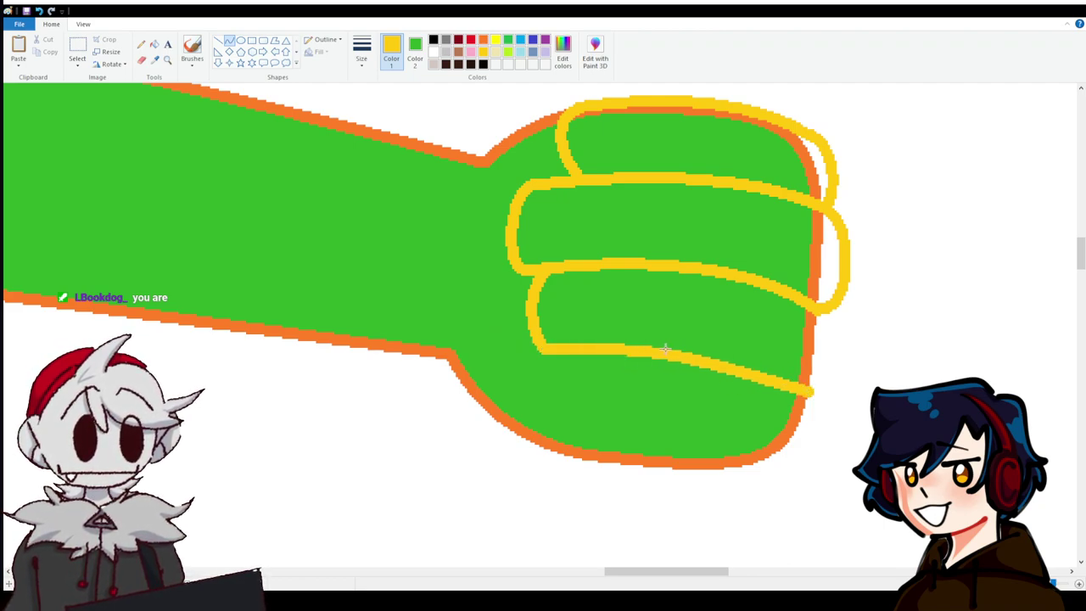
mouse_move(812, 392)
mouse_down()
mouse_move(812, 319)
mouse_move(835, 380)
mouse_up()
drag(834, 339, 831, 327)
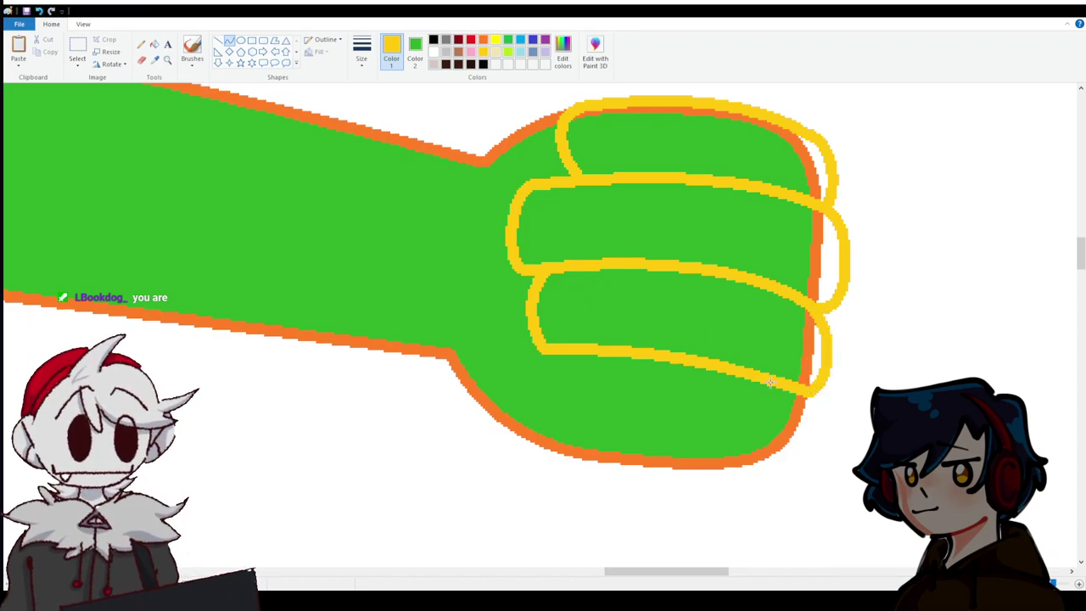
Outline the fourth finger in yellow curves at the fist's lower edge, closing it with a rounded fingertip under the third finger.
drag(812, 392, 785, 460)
mouse_move(801, 423)
mouse_down()
mouse_move(816, 413)
mouse_move(808, 416)
mouse_up()
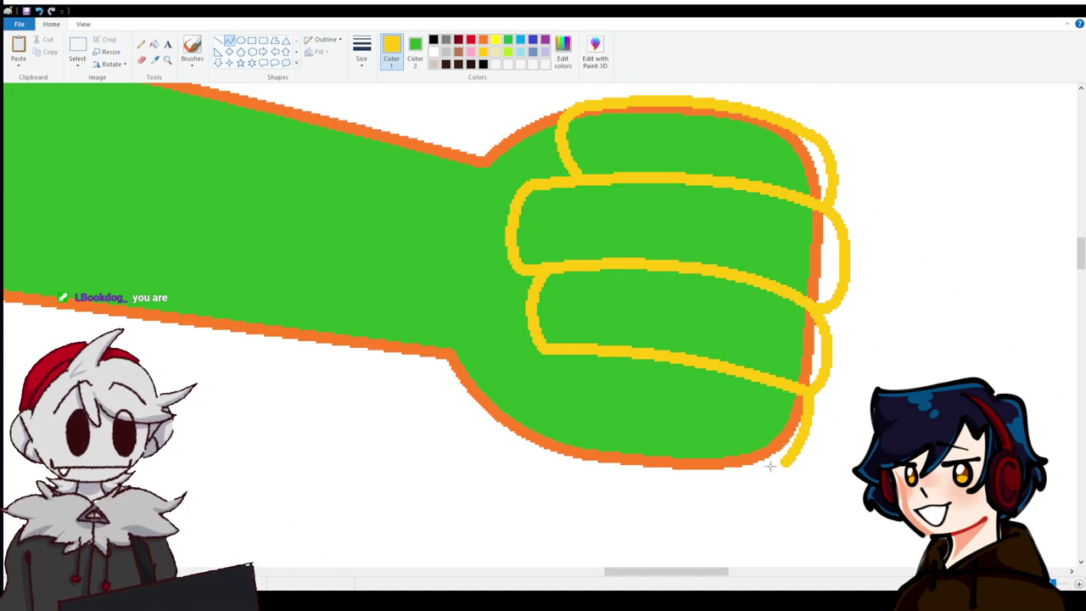
mouse_move(783, 463)
mouse_down()
mouse_move(606, 433)
mouse_move(619, 446)
mouse_move(704, 446)
mouse_up()
click(703, 446)
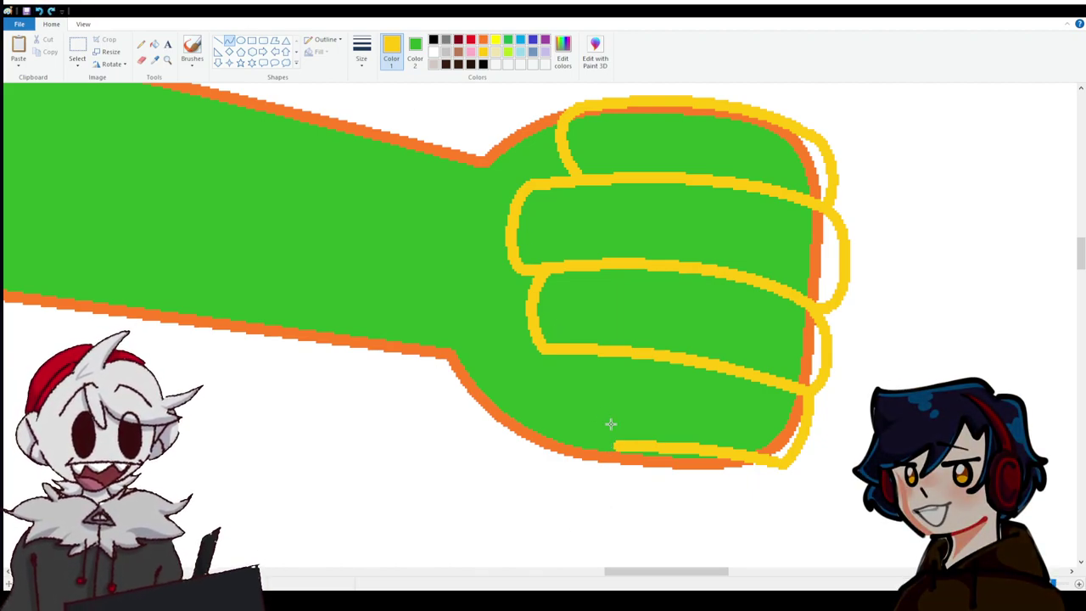
mouse_move(617, 445)
mouse_down()
mouse_move(618, 355)
mouse_move(630, 357)
mouse_up()
drag(605, 400, 558, 357)
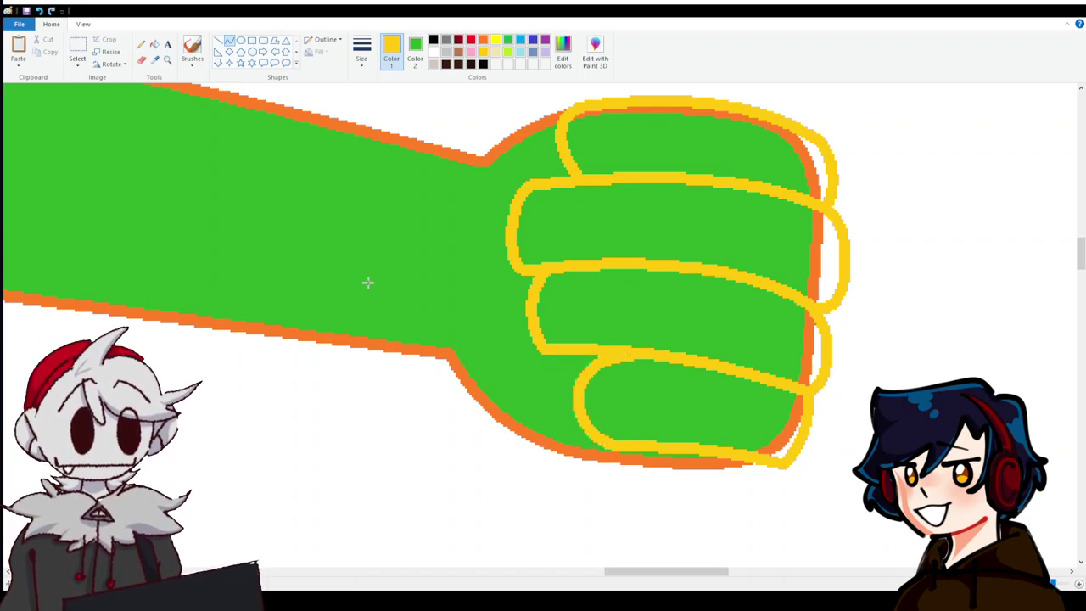
Replace the old orange outline inside the fingers with glove green, and fill the top and bottom fingers completely with that green.
click(154, 46)
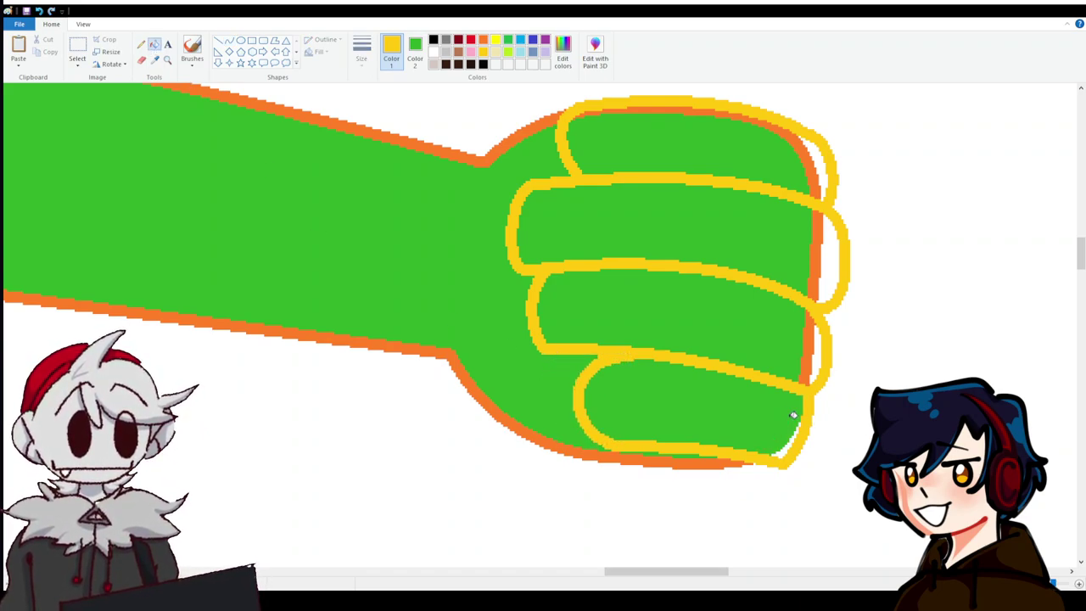
click(155, 59)
click(452, 118)
click(728, 403)
key(ctrl+z)
click(811, 340)
click(817, 257)
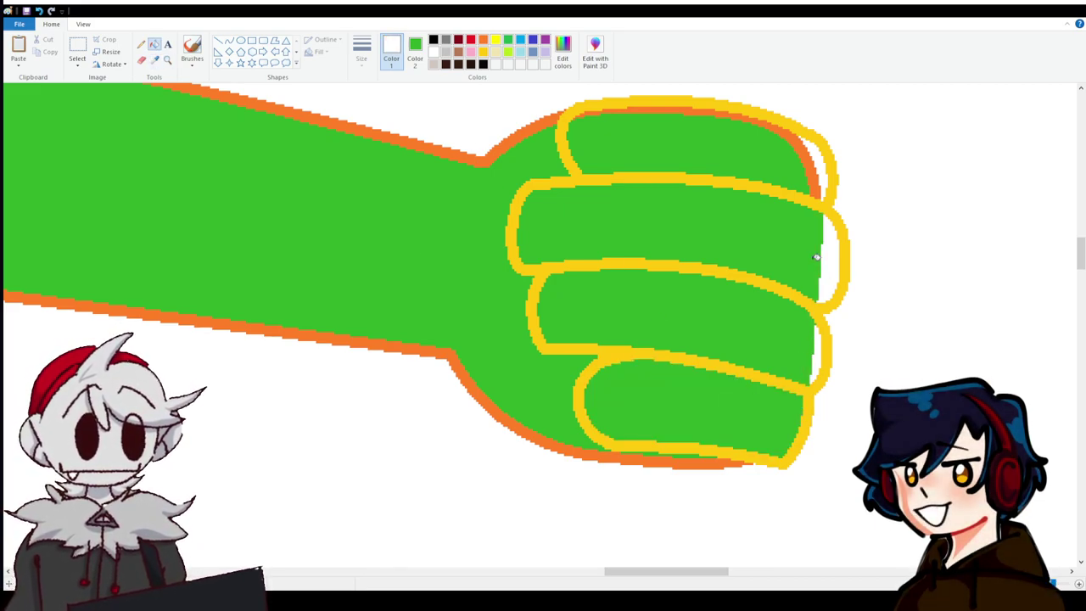
click(801, 150)
right_click(800, 151)
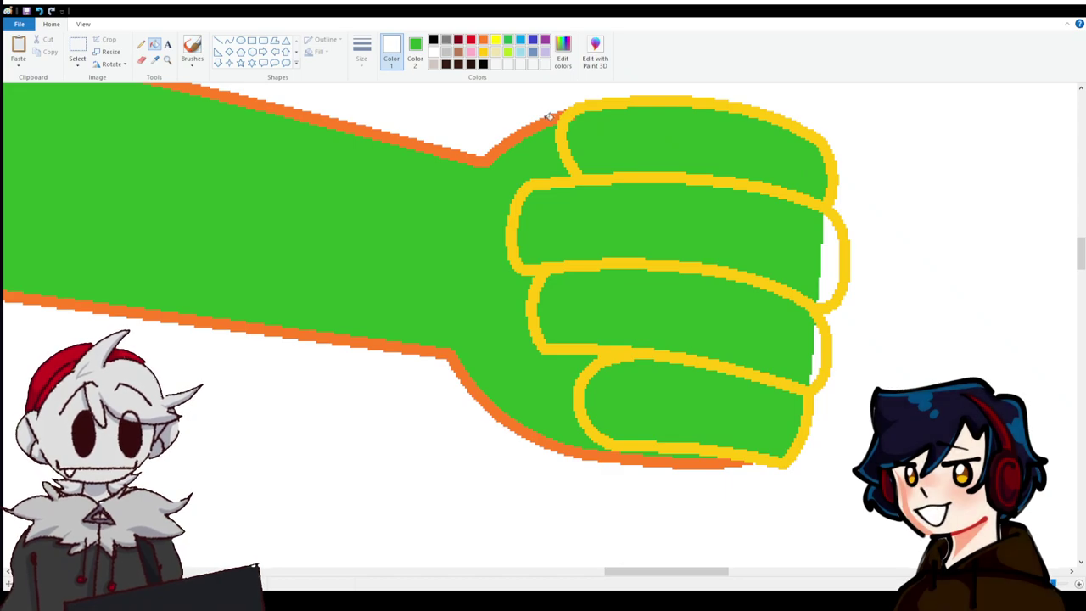
click(728, 151)
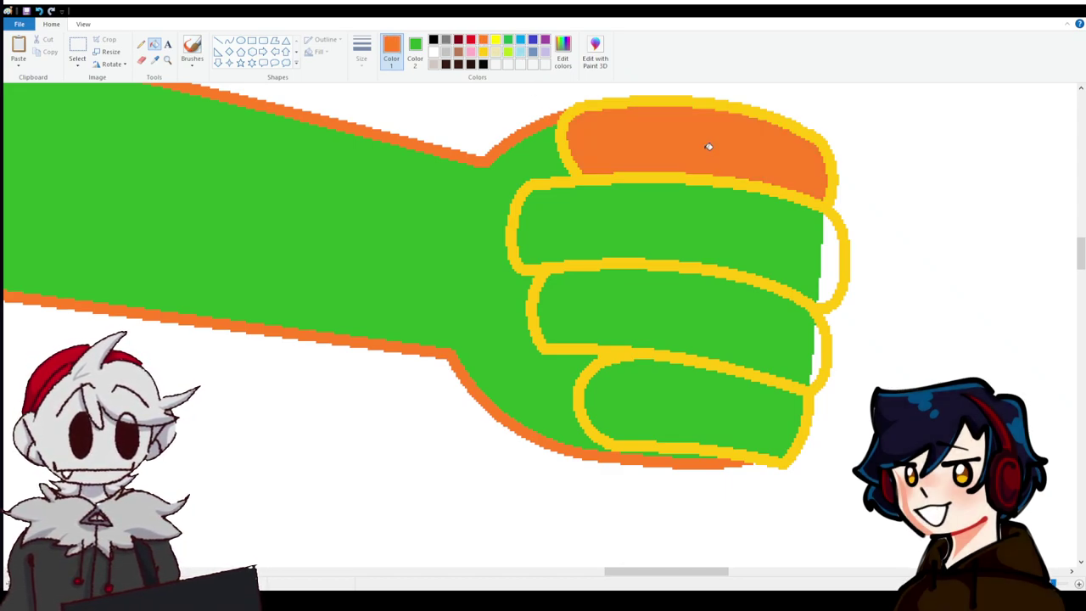
key(ctrl+z)
Fill the second and third fingers out to their knuckles with glove green, and recolour the yellow finger outlines orange.
click(433, 52)
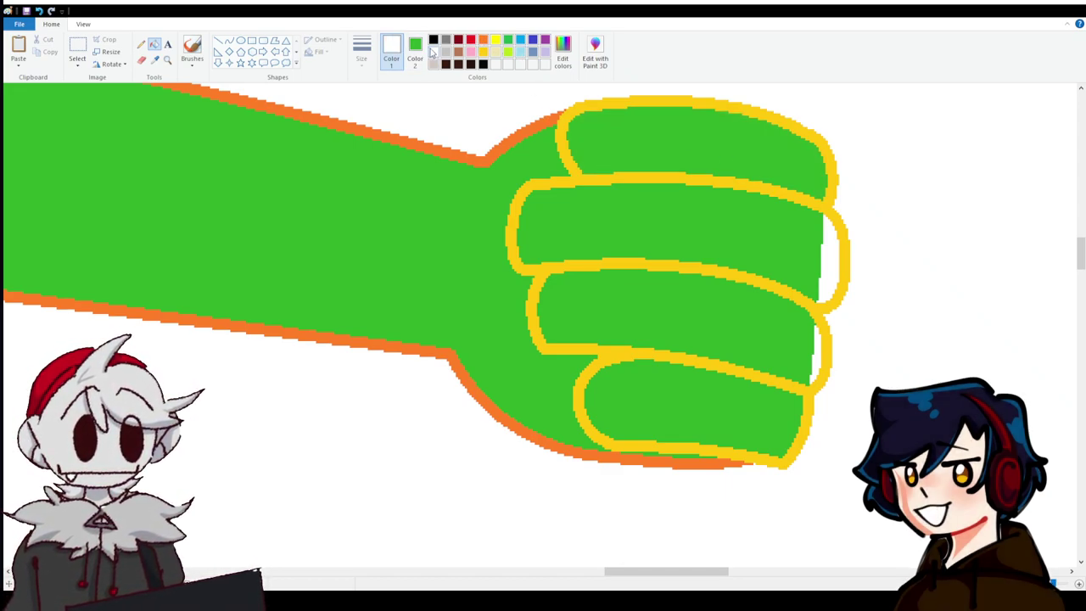
click(714, 225)
right_click(715, 226)
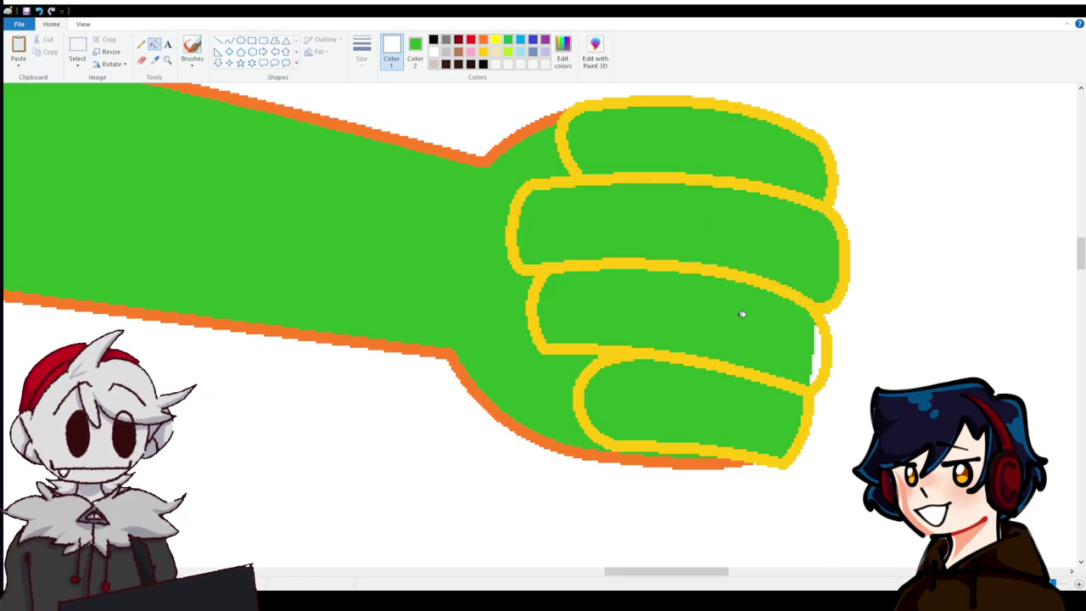
click(741, 314)
right_click(741, 314)
click(482, 40)
click(578, 172)
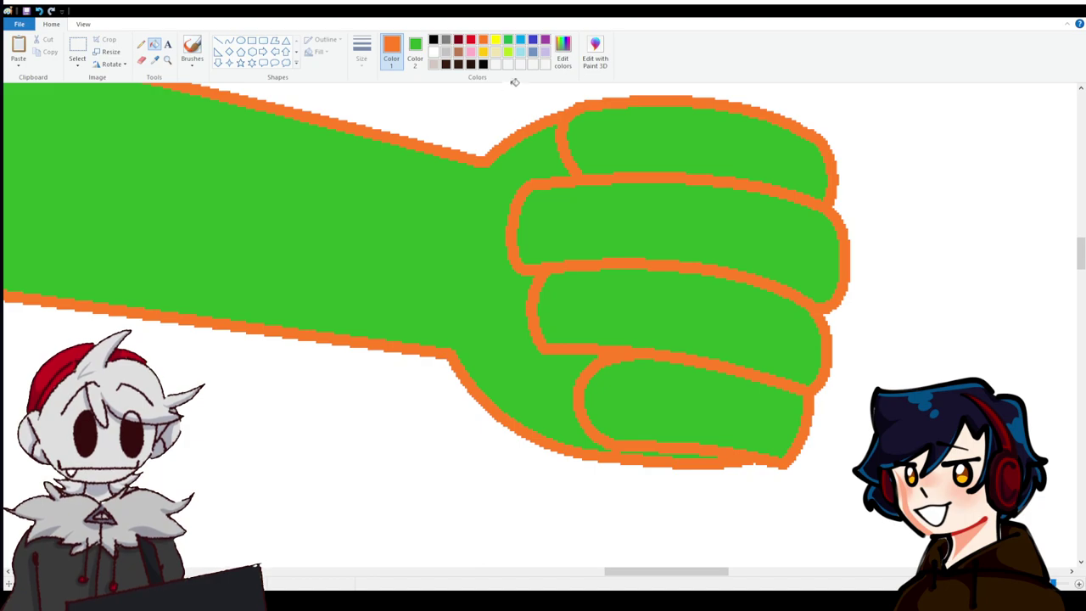
Set gold as the line colour and rotate the picture 90° counterclockwise so the costumed figure's green fist points upward.
click(483, 52)
click(218, 40)
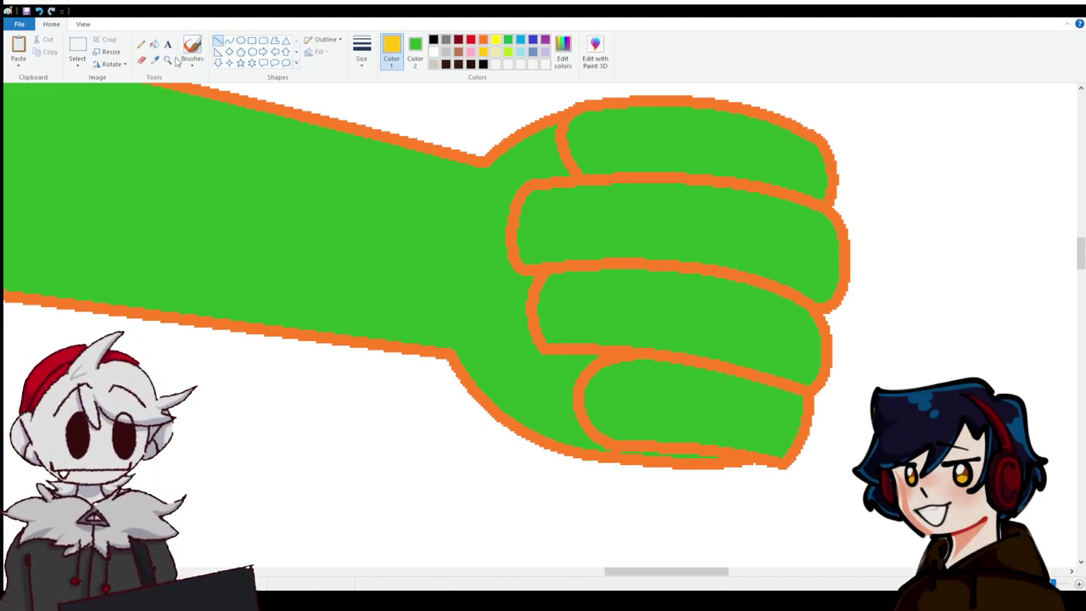
scroll(137, 92, right, 5)
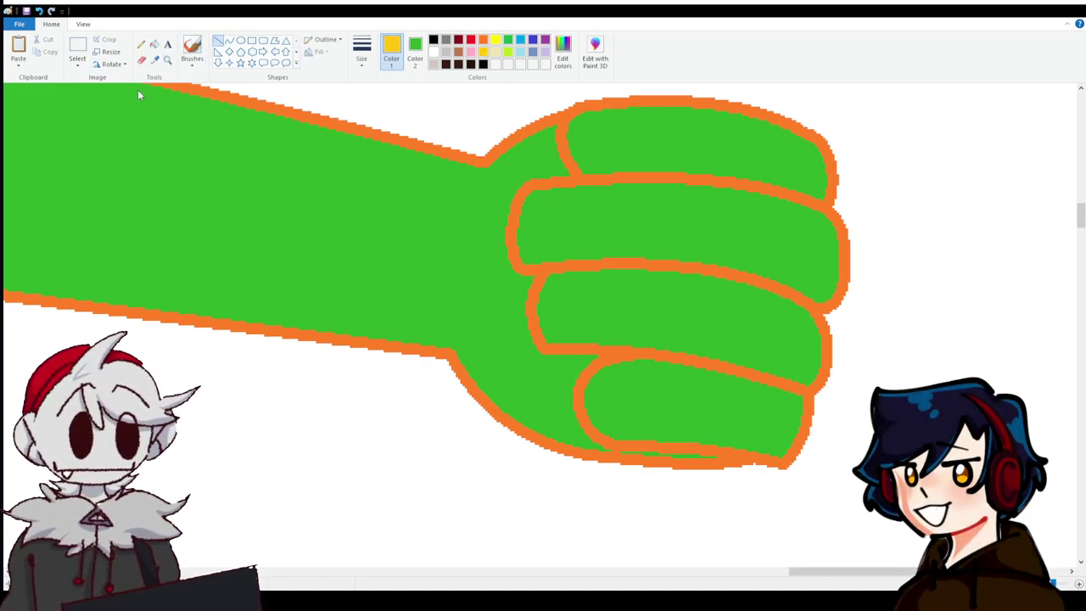
scroll(435, 281, up, 4)
scroll(482, 316, down, 10)
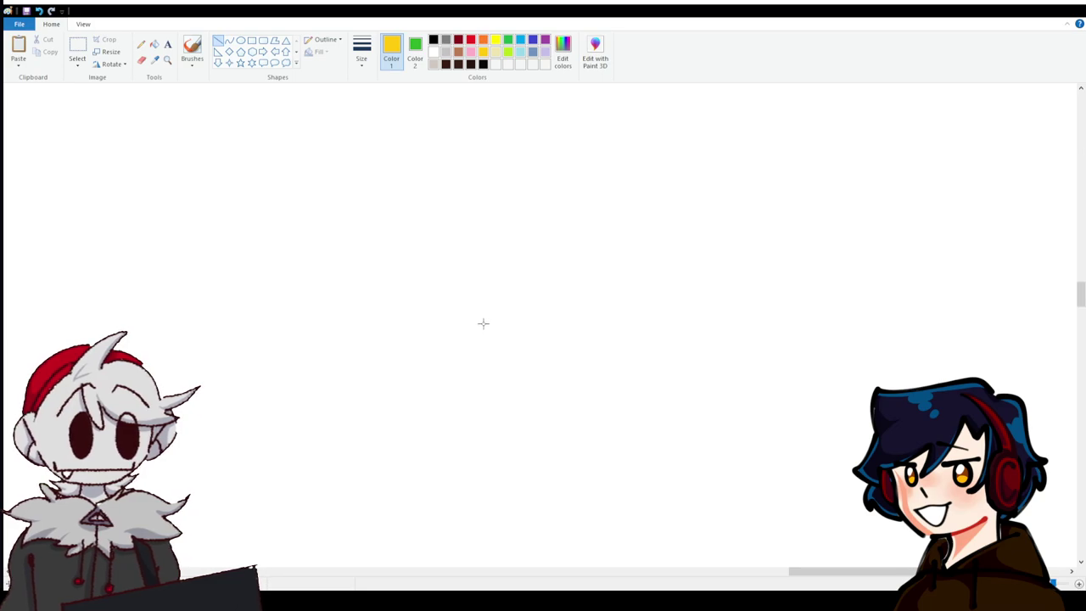
scroll(478, 321, down, 10)
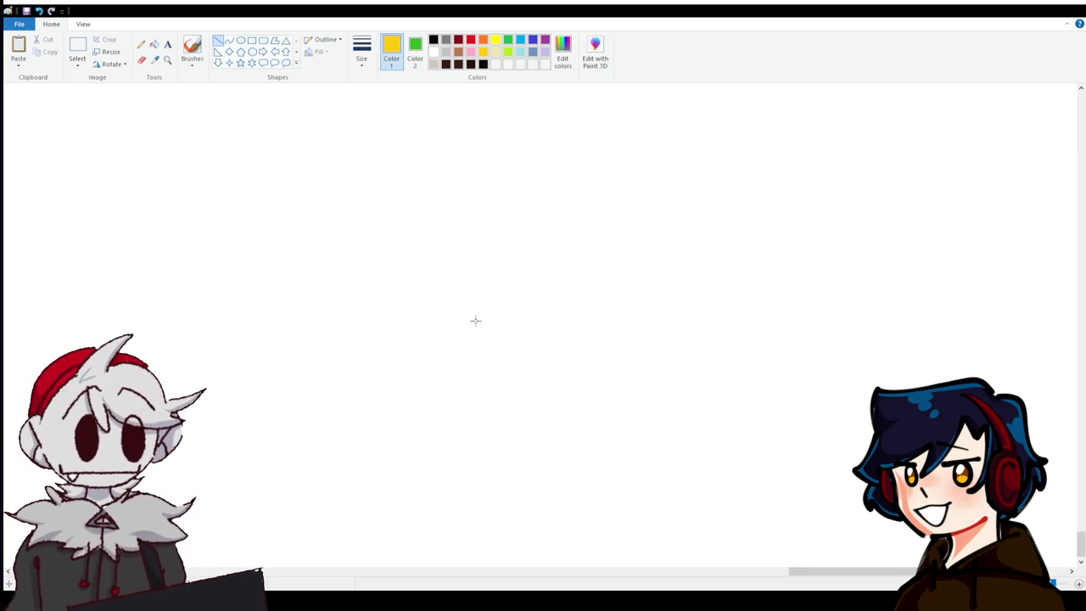
scroll(432, 432, down, 4)
scroll(433, 431, up, 5)
scroll(432, 430, down, 3)
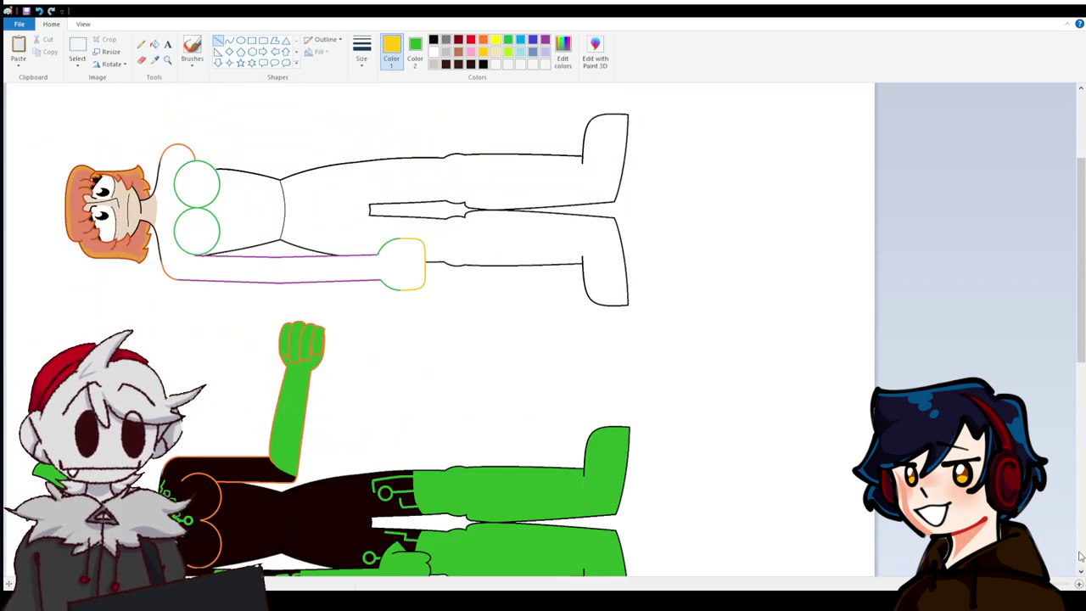
click(1078, 583)
click(1078, 584)
drag(1080, 181, 1080, 314)
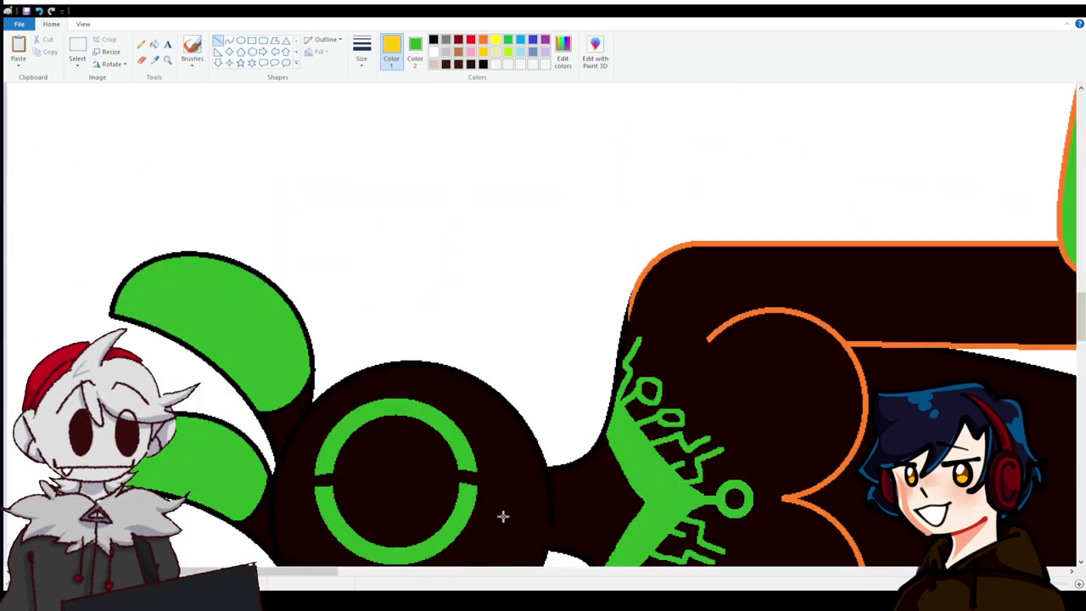
drag(291, 574, 488, 575)
scroll(614, 443, up, 5)
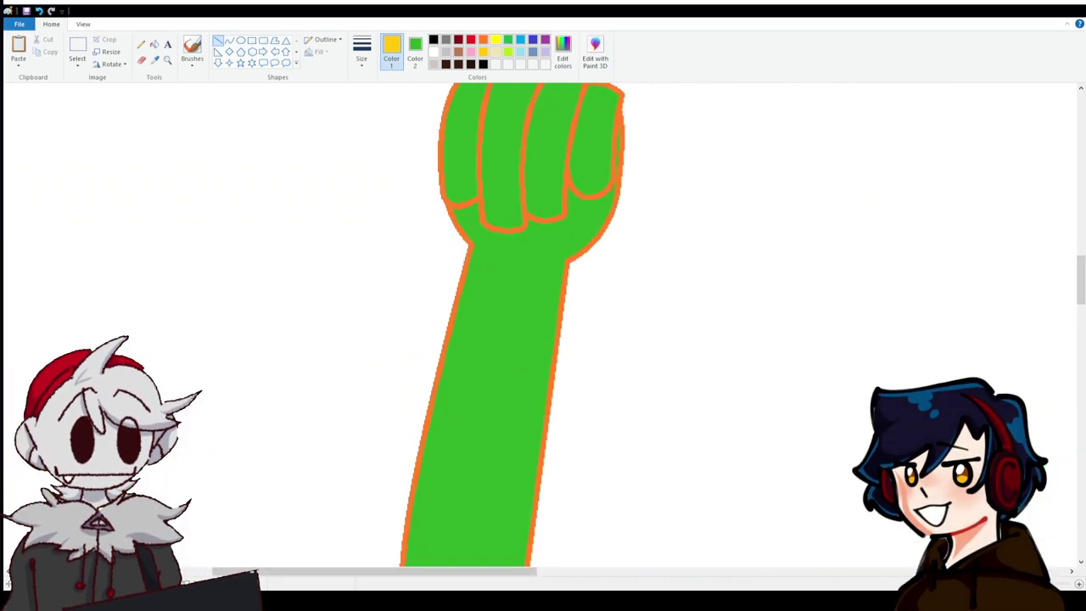
click(1078, 584)
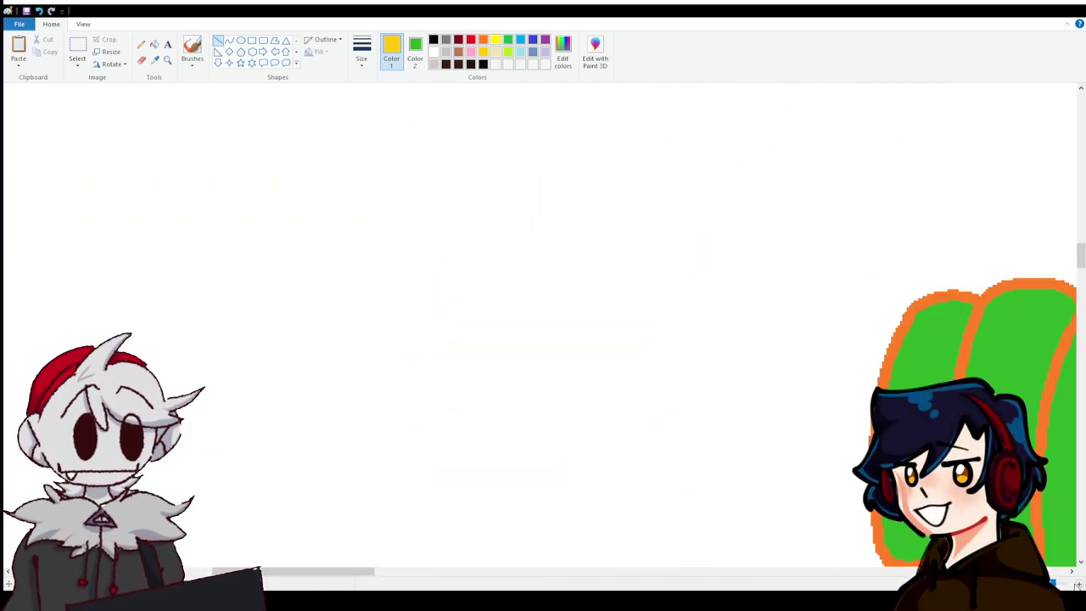
scroll(526, 552, down, 3)
drag(306, 574, 395, 574)
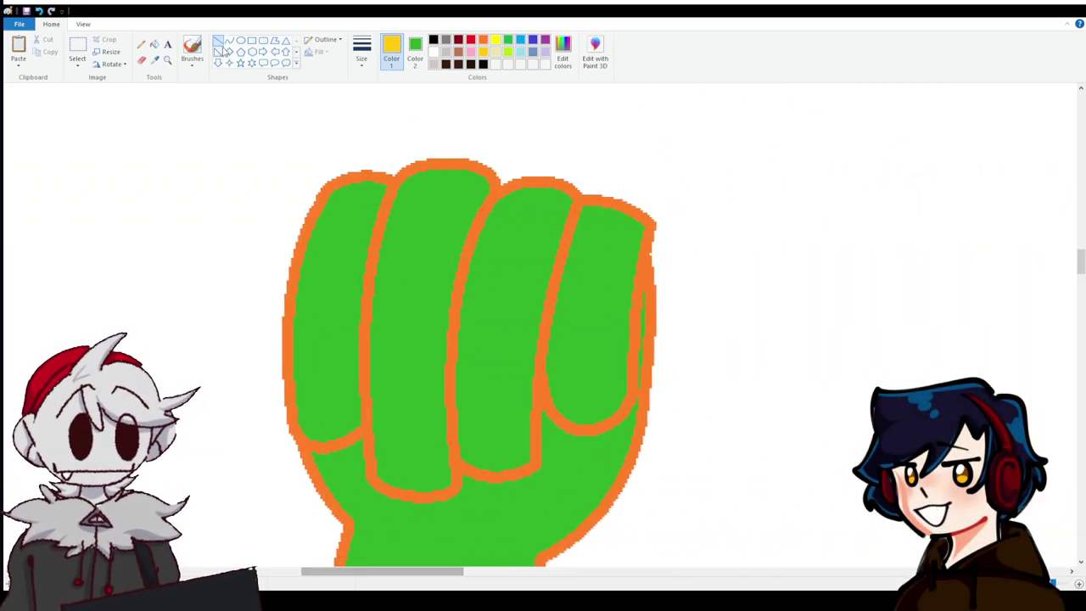
Outline the thumb across the fist in gold, with two straight lines meeting in a peak and curved edges beneath them.
drag(451, 344, 600, 405)
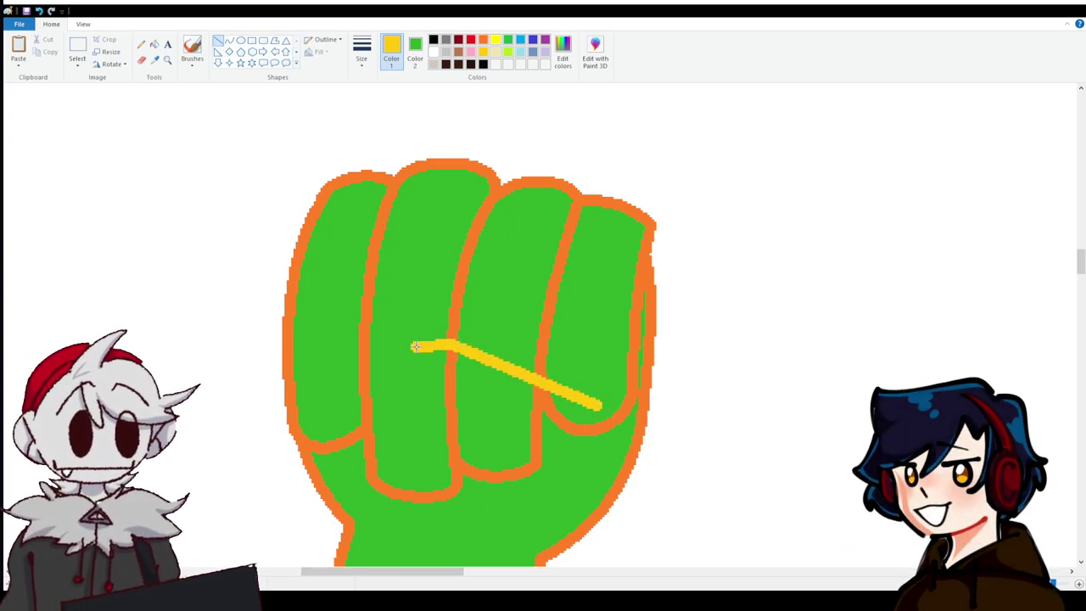
drag(424, 345, 265, 401)
scroll(231, 284, down, 3)
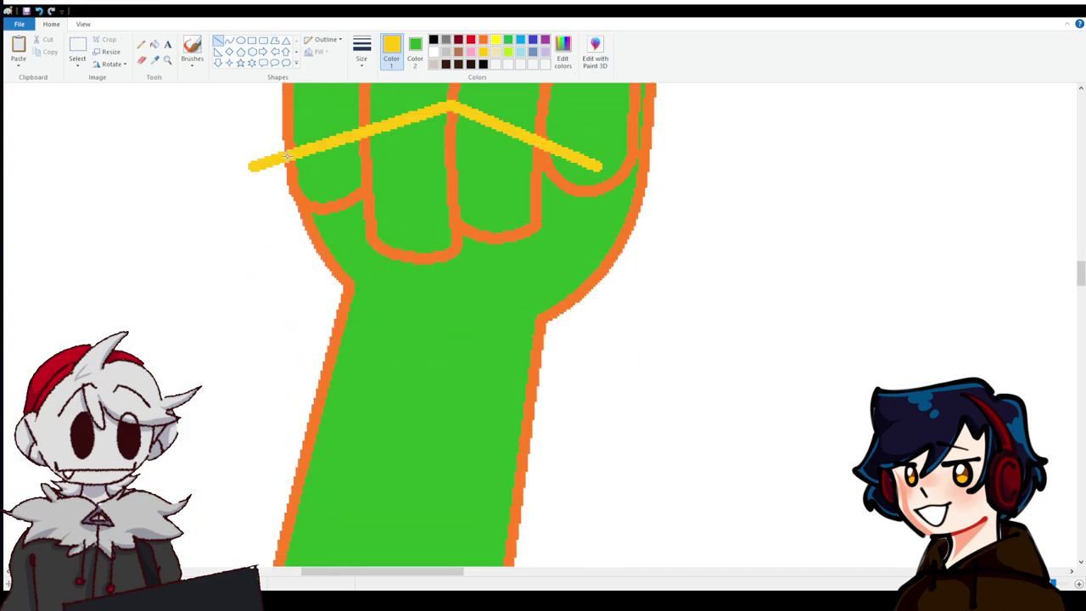
click(230, 42)
mouse_move(252, 166)
mouse_down()
mouse_move(344, 305)
mouse_move(255, 255)
mouse_move(238, 225)
mouse_move(269, 285)
mouse_up()
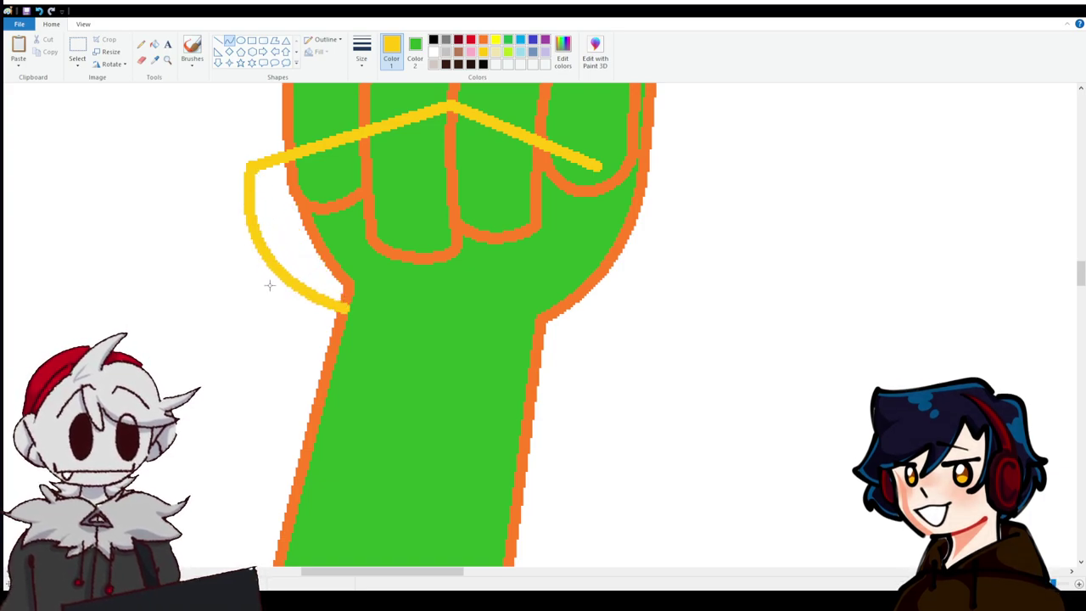
mouse_move(594, 169)
mouse_down()
mouse_move(414, 189)
mouse_move(456, 225)
mouse_move(563, 243)
mouse_move(488, 266)
mouse_up()
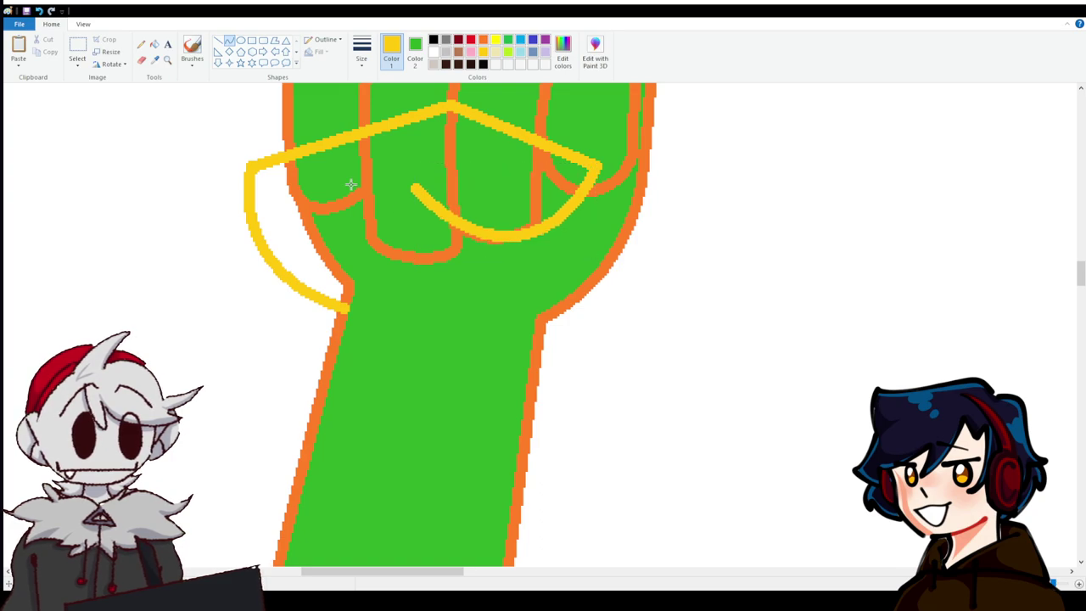
drag(414, 188, 294, 243)
drag(357, 219, 344, 248)
Replace the old orange lines inside the thumb with glove green, fill its overhanging part green, and recolour the gold outline orange.
click(153, 45)
click(482, 39)
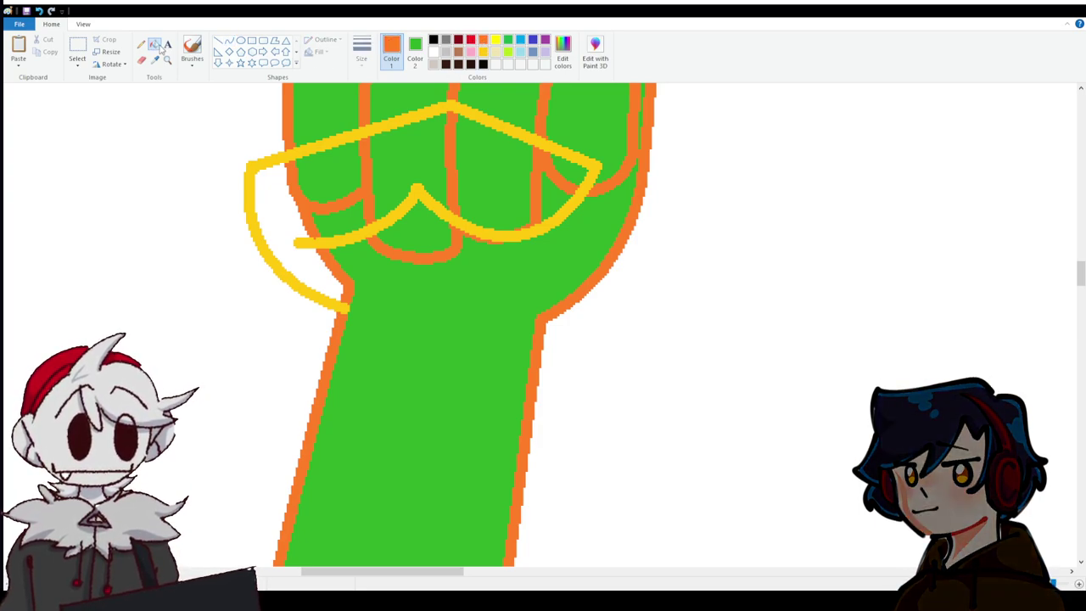
click(348, 214)
click(352, 178)
click(408, 157)
click(499, 165)
right_click(567, 172)
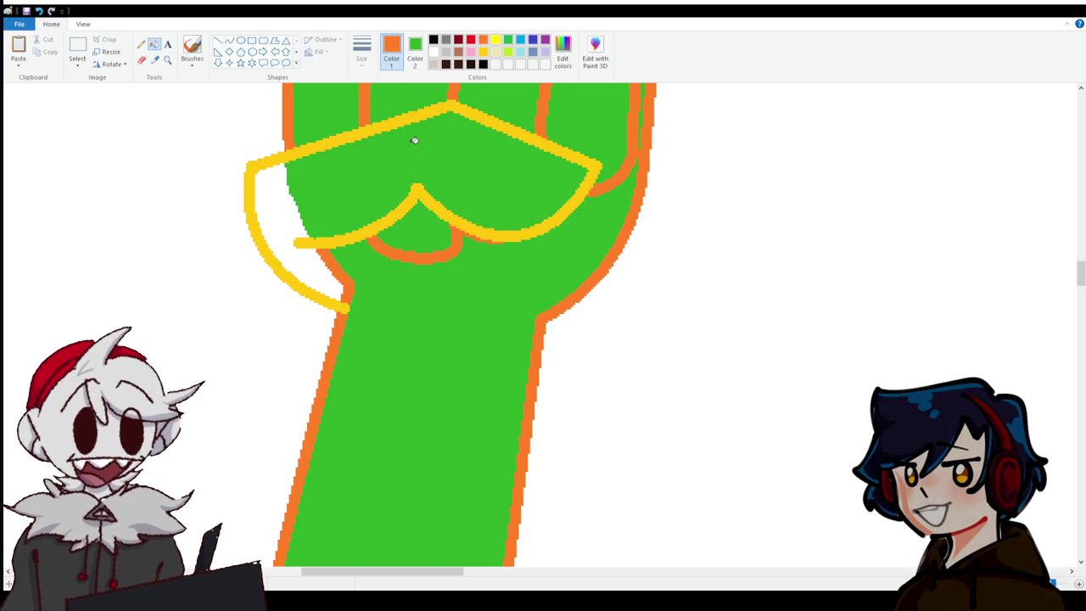
right_click(277, 196)
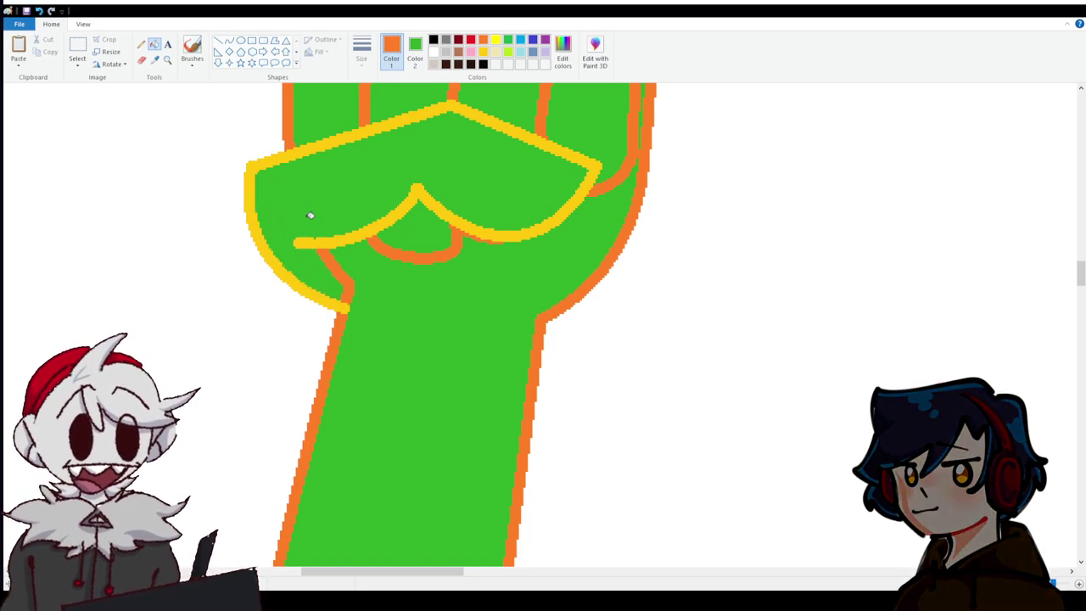
click(419, 190)
Rotate the picture 90° clockwise to stand both figures upright again.
scroll(461, 242, up, 5)
click(122, 65)
click(134, 82)
scroll(729, 403, down, 7)
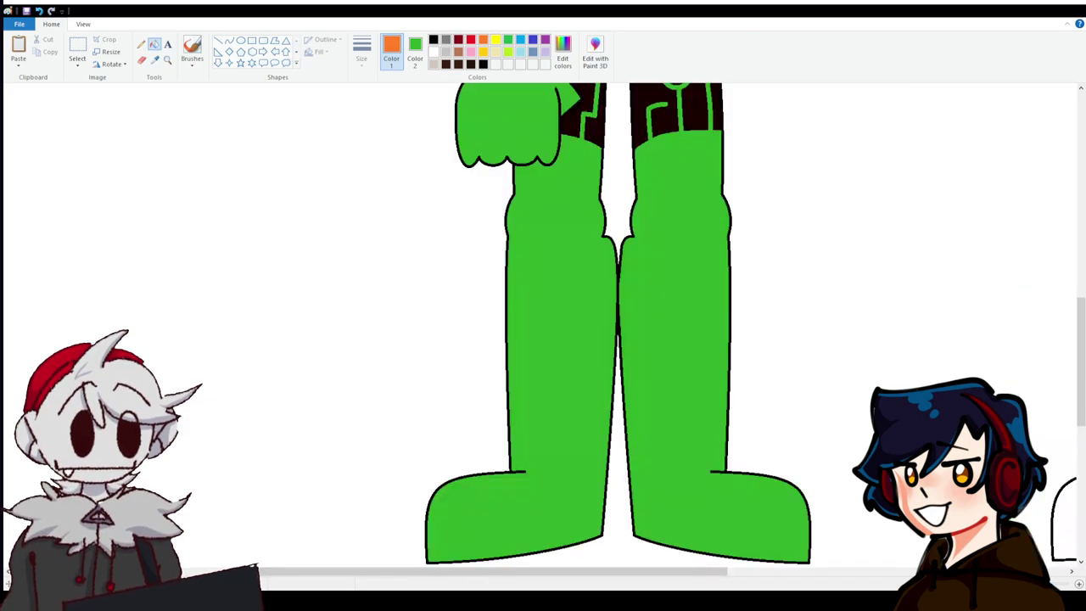
scroll(728, 403, up, 3)
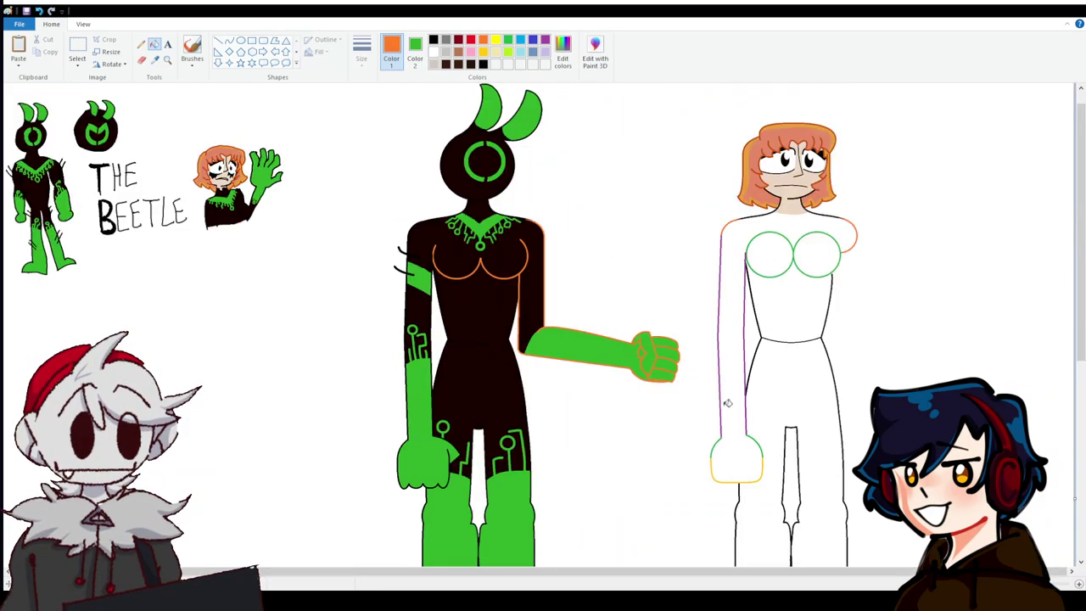
Recolour the costumed figure's connected orange outlines on the chest, bent arm and fist black.
click(1080, 583)
click(1079, 584)
drag(289, 574, 595, 573)
scroll(565, 391, down, 7)
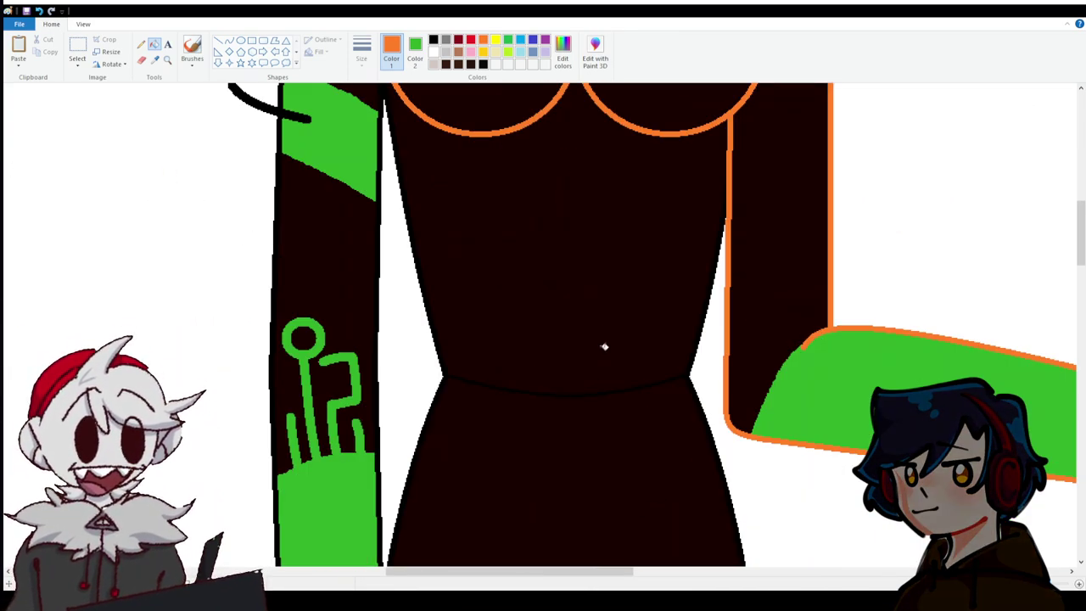
scroll(601, 352, up, 3)
click(433, 41)
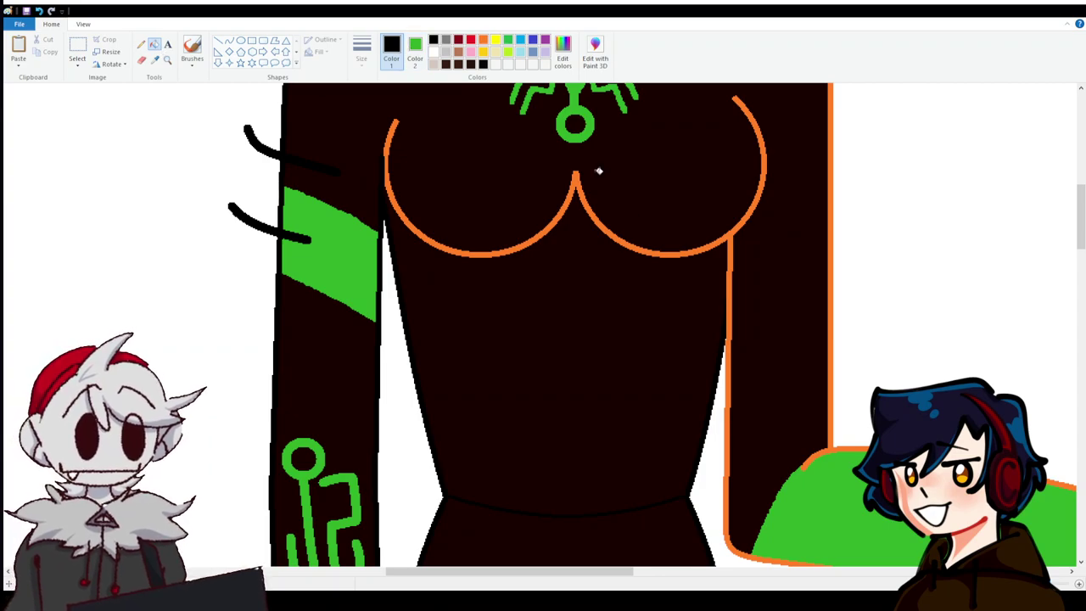
click(579, 180)
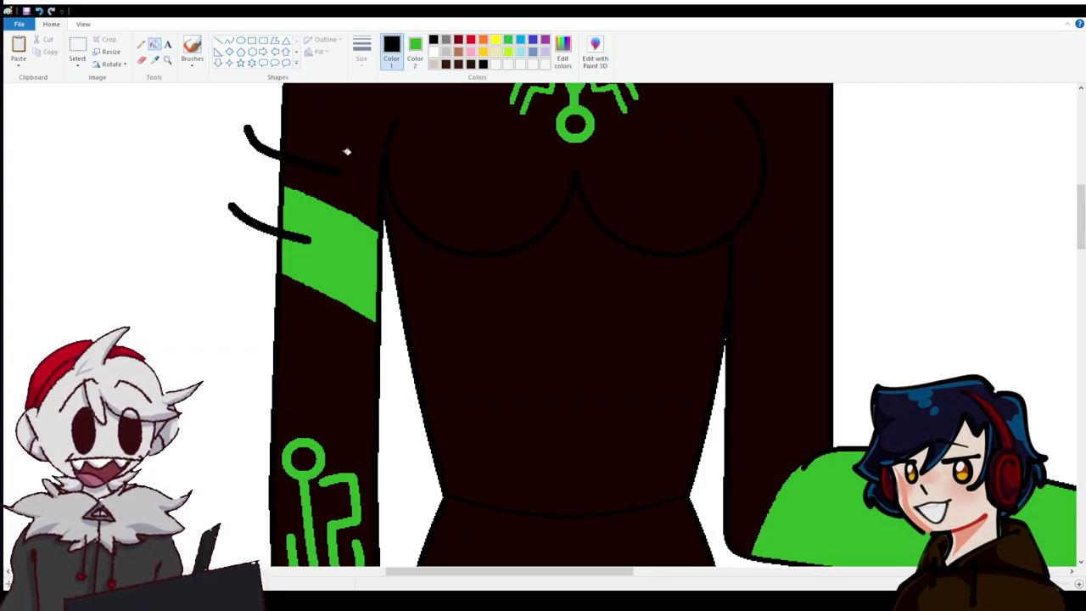
Add a slanted green band to the bent arm's upper part, mirroring the other arm's band, and remove the stray green over the torso.
scroll(350, 146, up, 3)
click(358, 212)
click(141, 61)
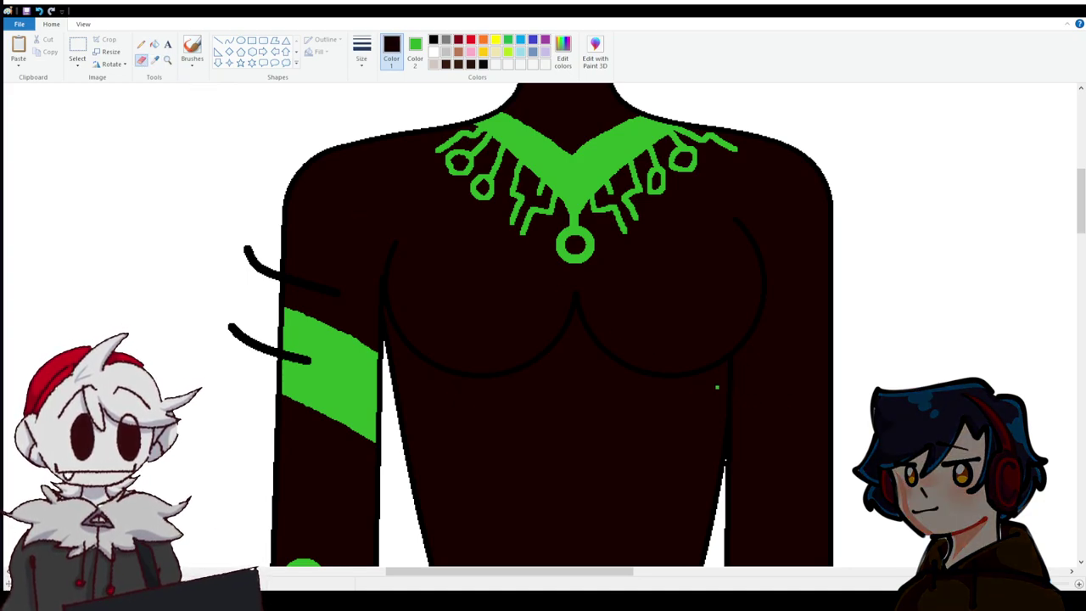
drag(752, 367, 829, 331)
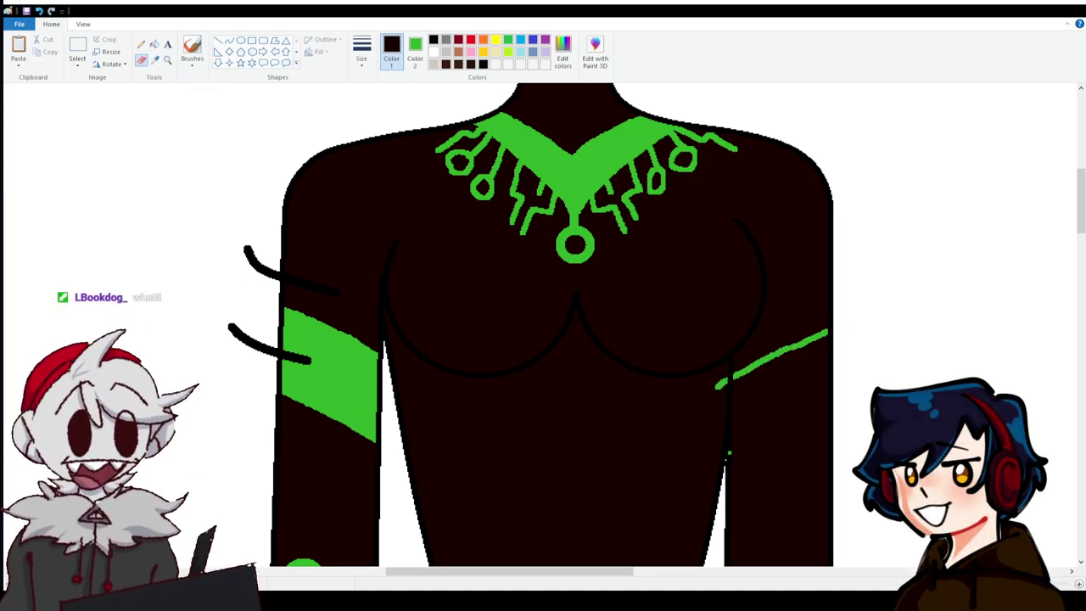
drag(733, 450, 830, 407)
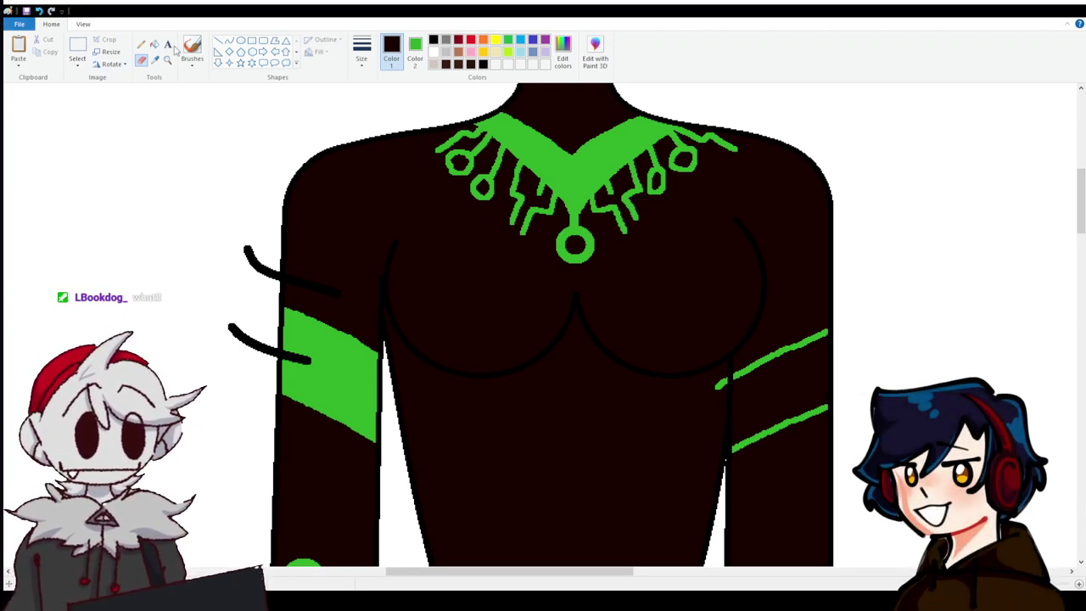
click(155, 44)
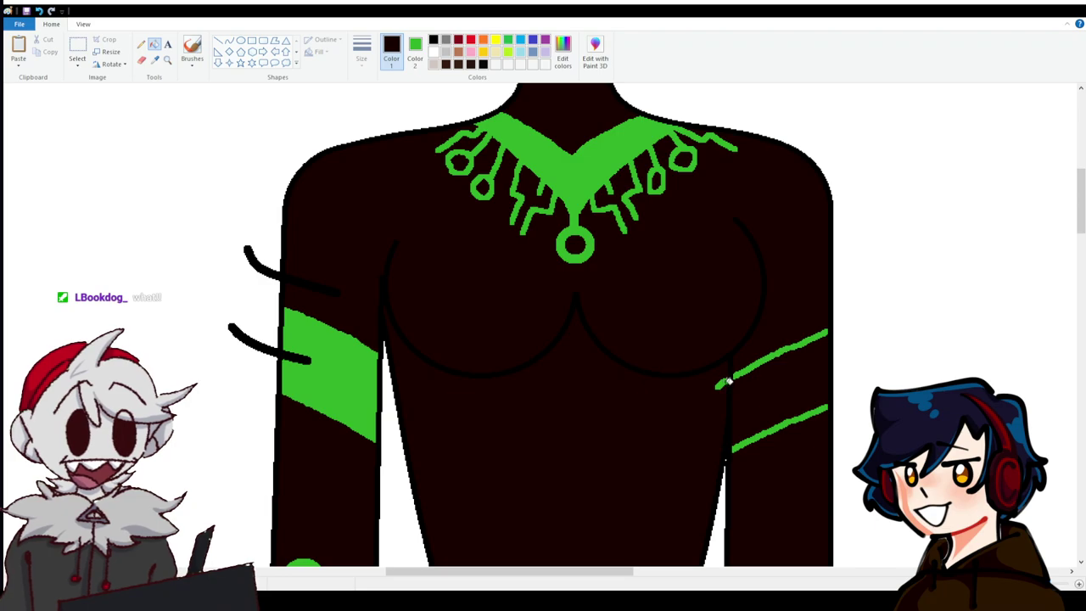
click(729, 381)
Draw two curved black spikes projecting outward from the bent arm's upper part, one on the green band and one above it.
click(229, 39)
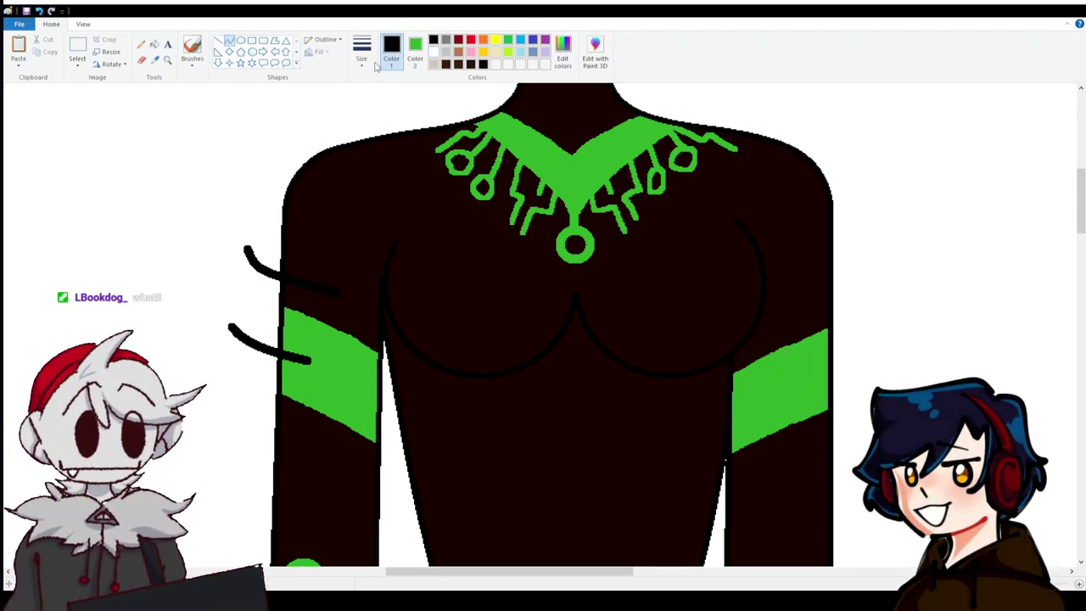
drag(796, 377, 869, 345)
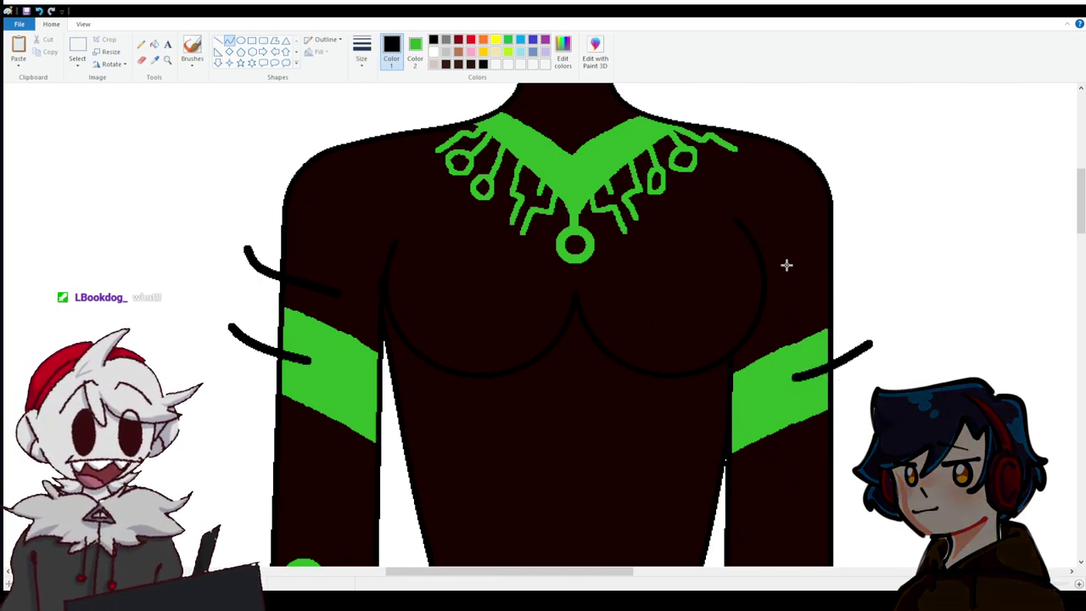
drag(790, 283, 853, 260)
click(830, 278)
click(684, 237)
Draw both sides of the uncostumed figure's index finger with orange straight lines, at the edge of the hand nearest the body.
scroll(682, 242, down, 7)
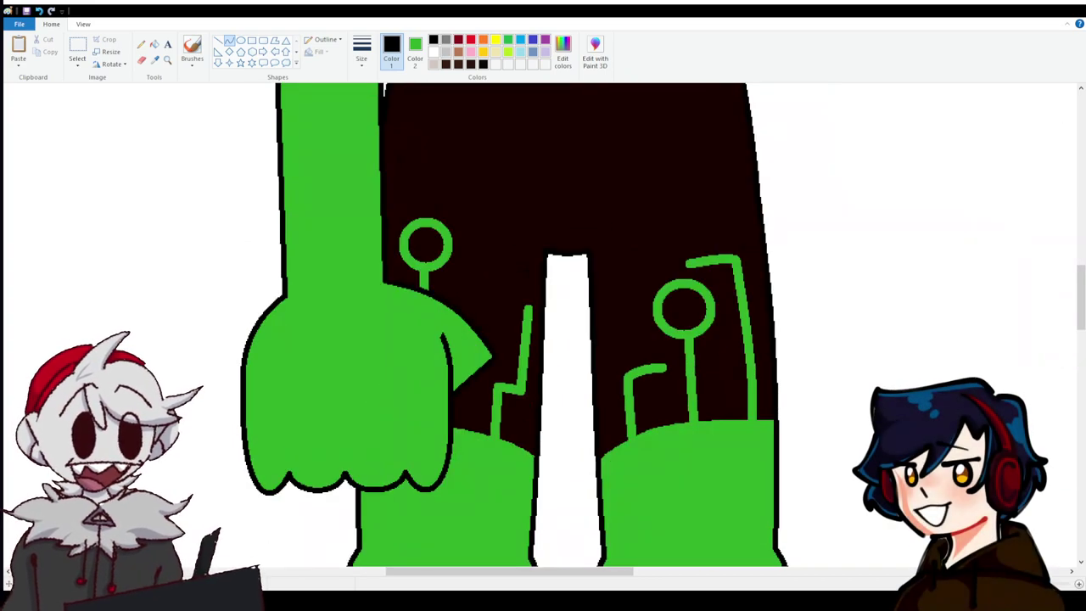
scroll(547, 378, down, 4)
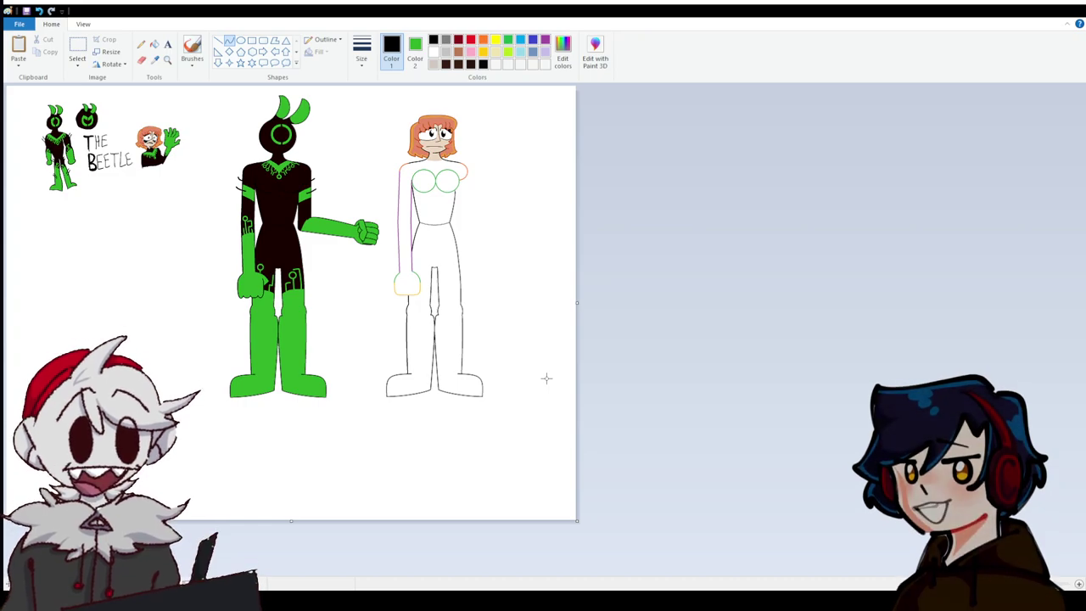
click(1078, 584)
click(1077, 584)
click(1078, 583)
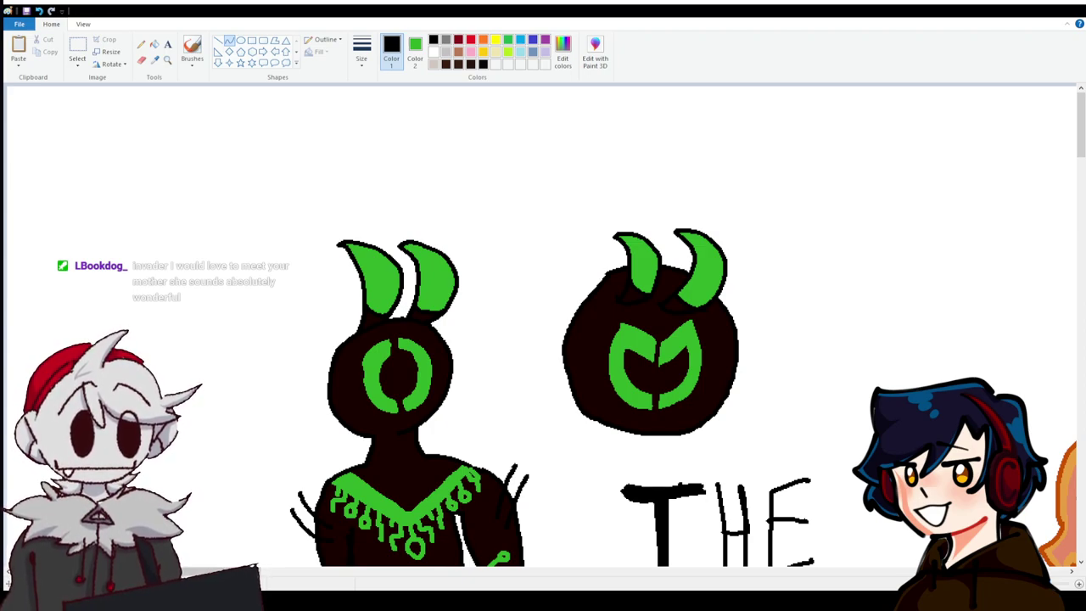
scroll(543, 325, down, 1)
mouse_move(379, 575)
mouse_down()
mouse_move(500, 559)
mouse_move(889, 560)
mouse_up()
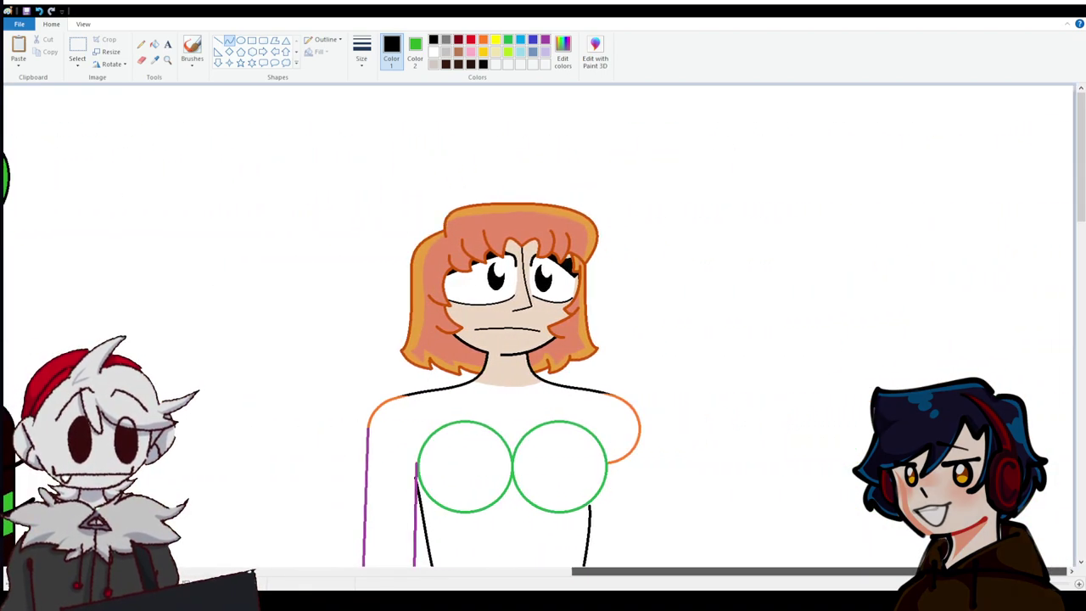
scroll(611, 330, down, 10)
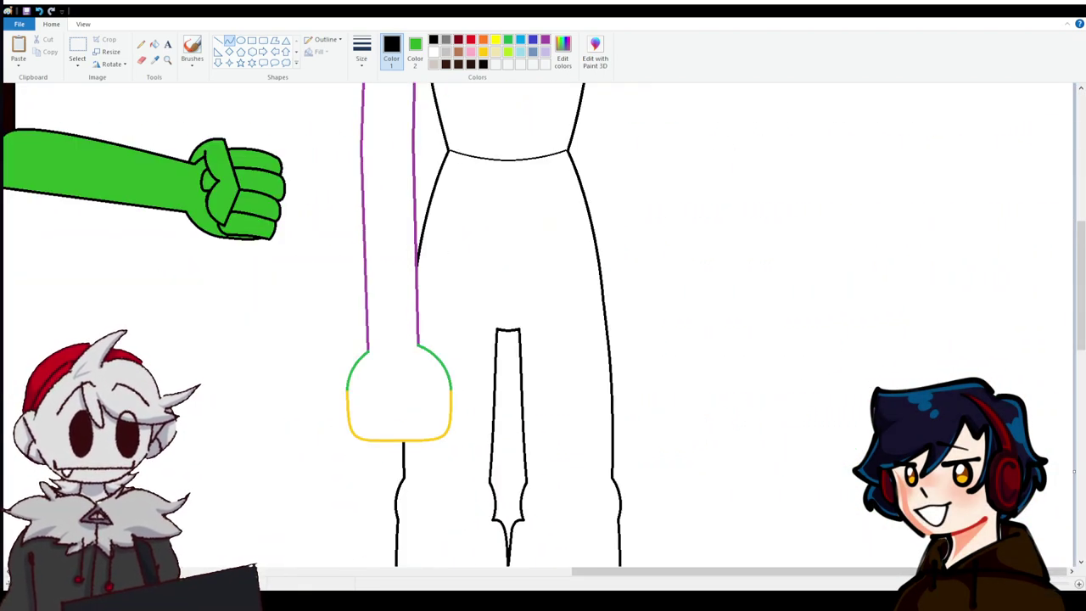
click(1078, 582)
scroll(638, 454, down, 10)
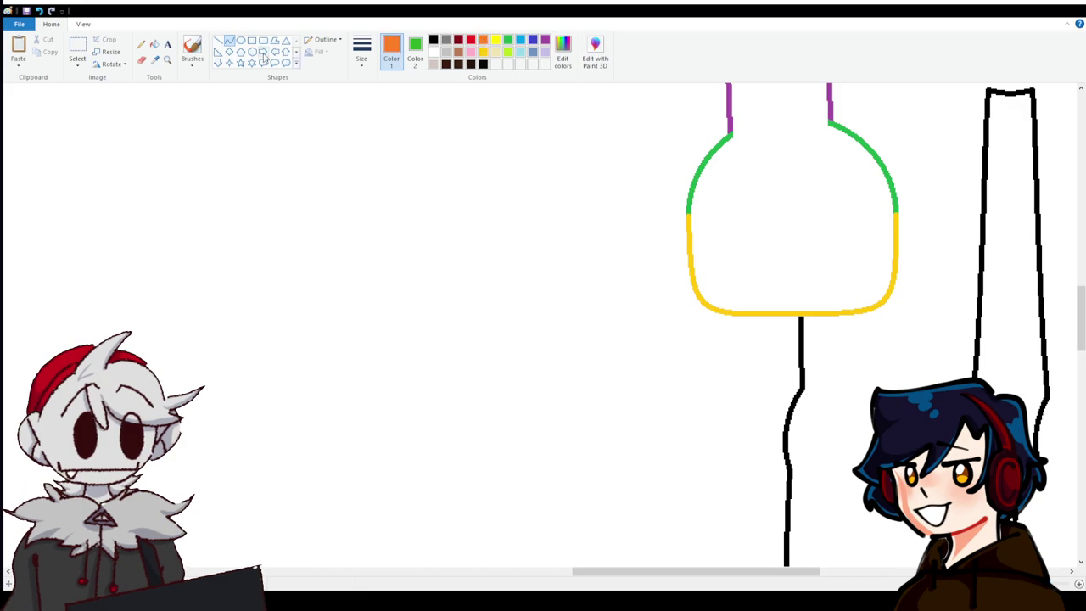
click(218, 41)
click(361, 55)
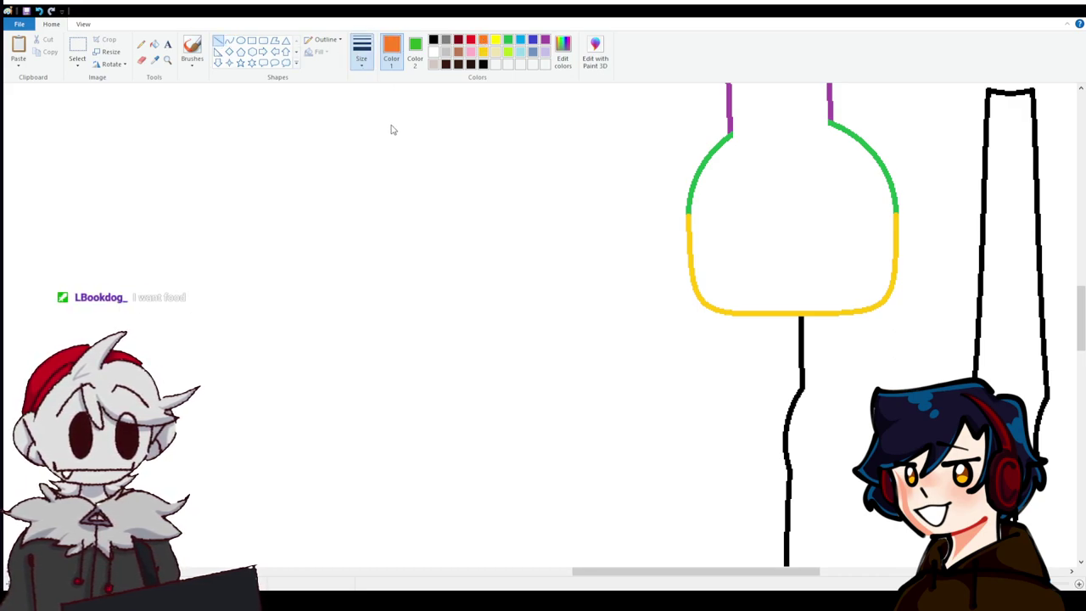
mouse_move(687, 218)
mouse_down()
mouse_move(685, 344)
mouse_move(686, 333)
mouse_up()
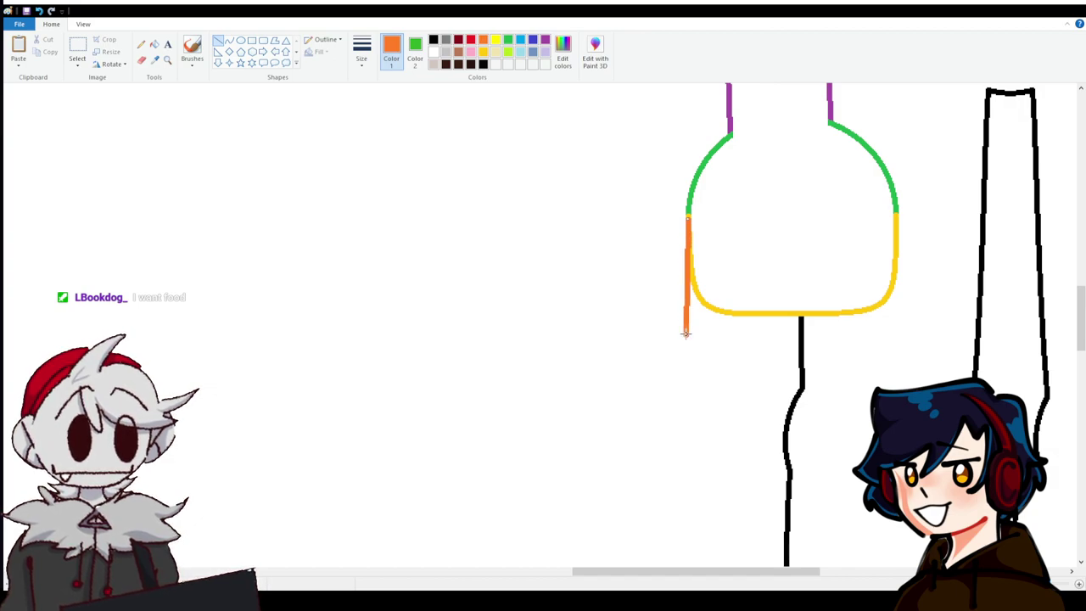
drag(686, 273, 897, 296)
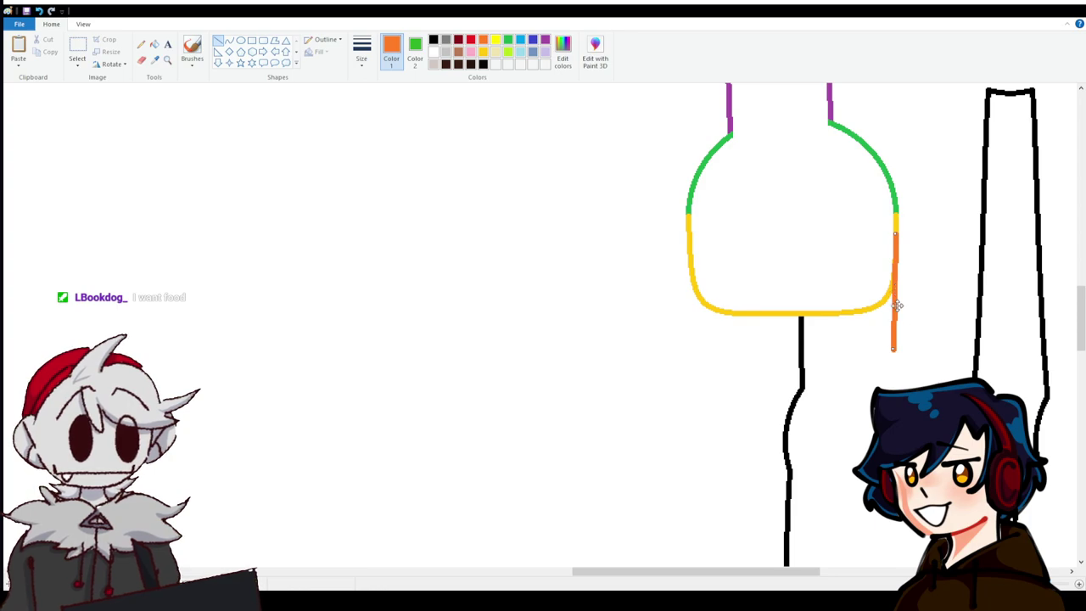
click(889, 348)
drag(893, 348, 895, 388)
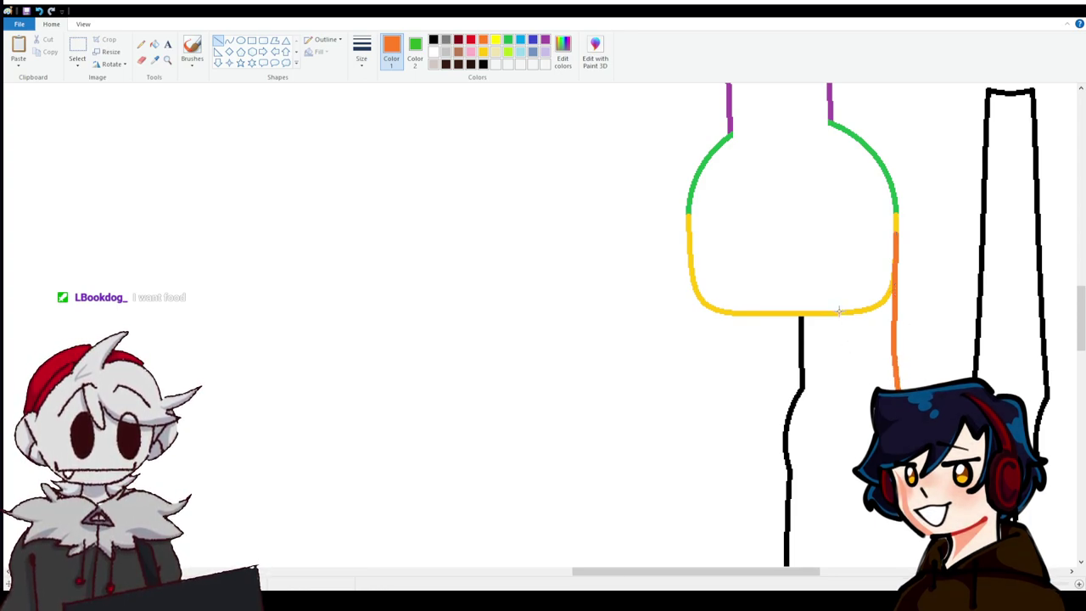
drag(839, 321, 851, 469)
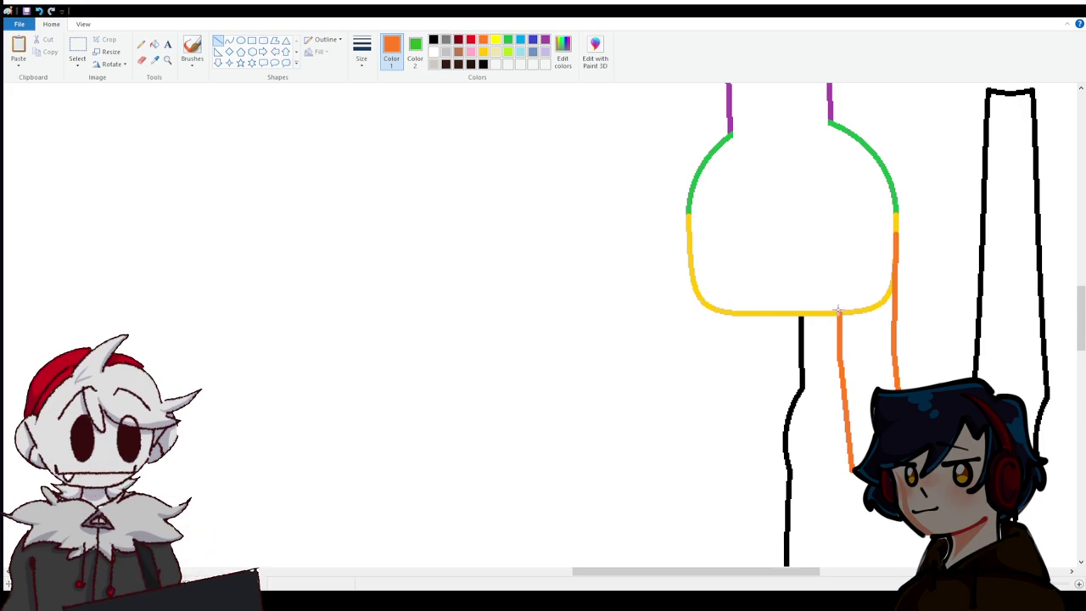
drag(838, 312, 836, 514)
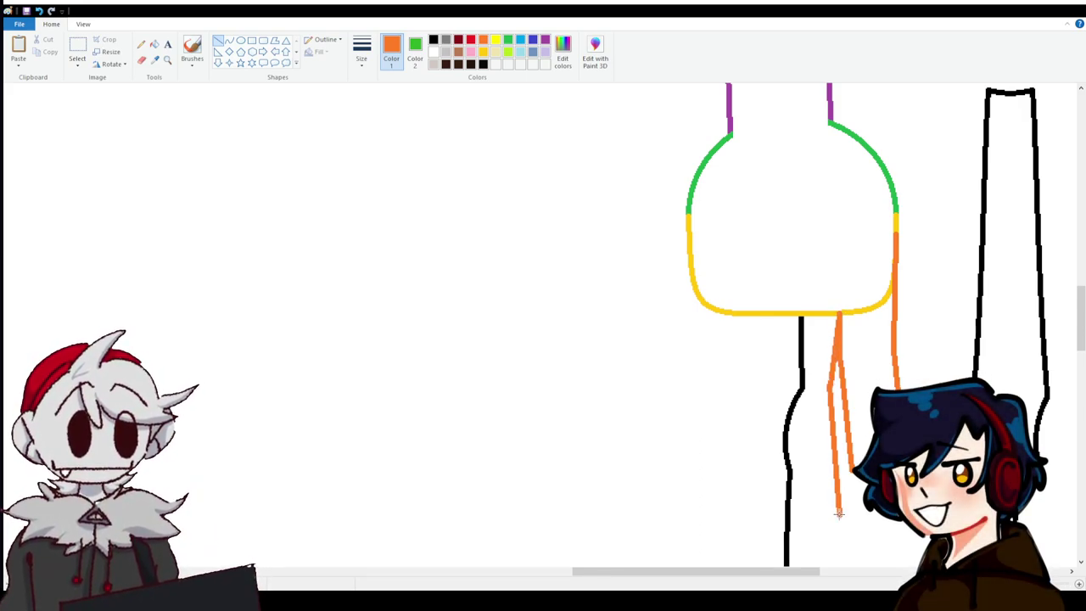
mouse_move(790, 313)
mouse_down()
mouse_move(776, 379)
mouse_move(781, 509)
mouse_up()
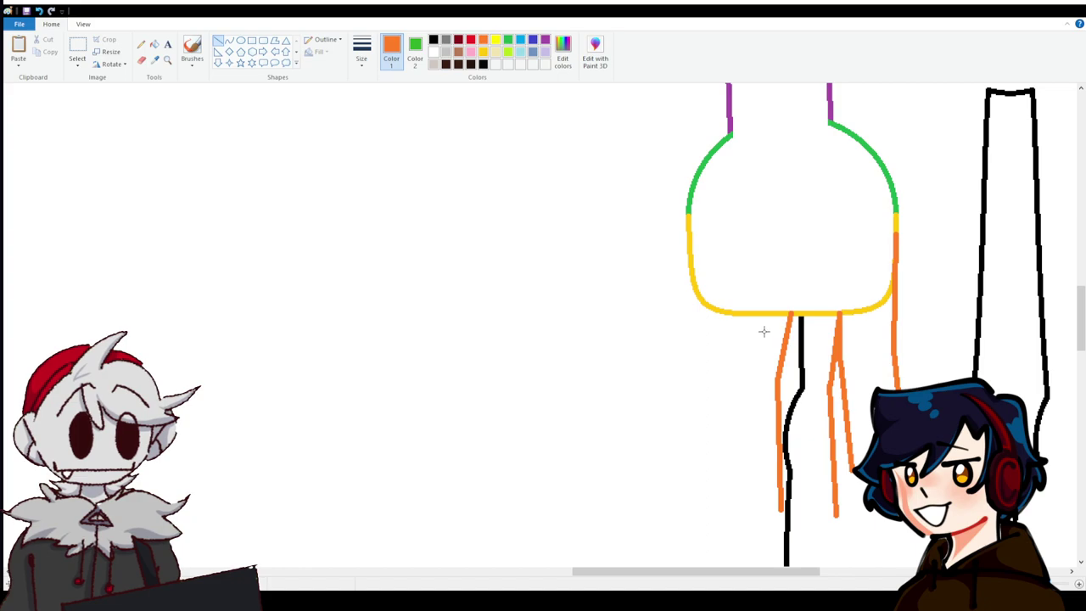
drag(790, 312, 764, 386)
click(739, 371)
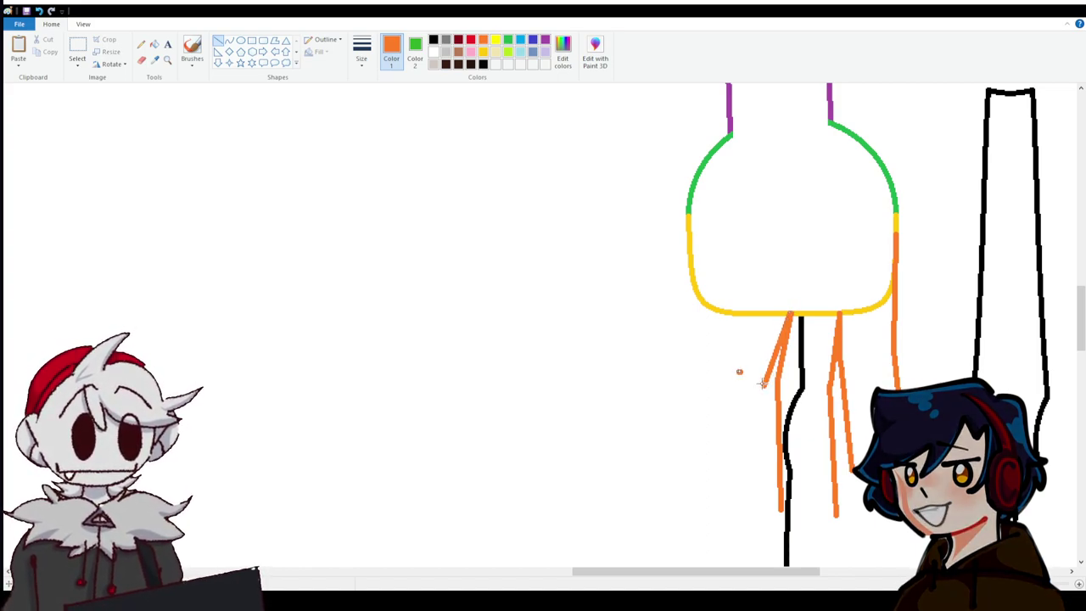
click(41, 12)
click(39, 12)
click(39, 12)
click(39, 12)
click(38, 12)
click(39, 12)
click(38, 12)
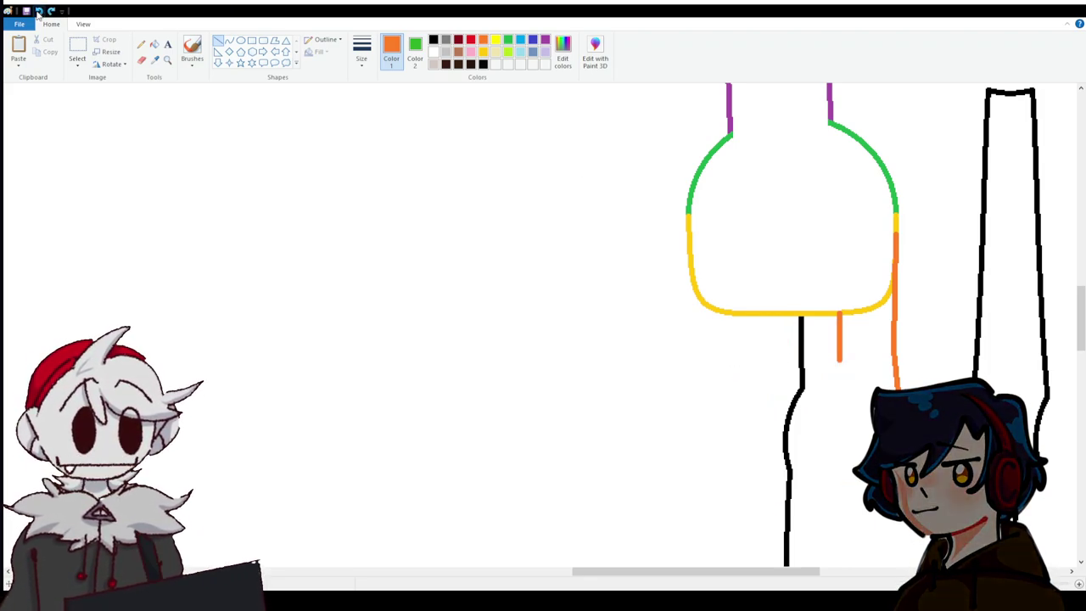
click(51, 12)
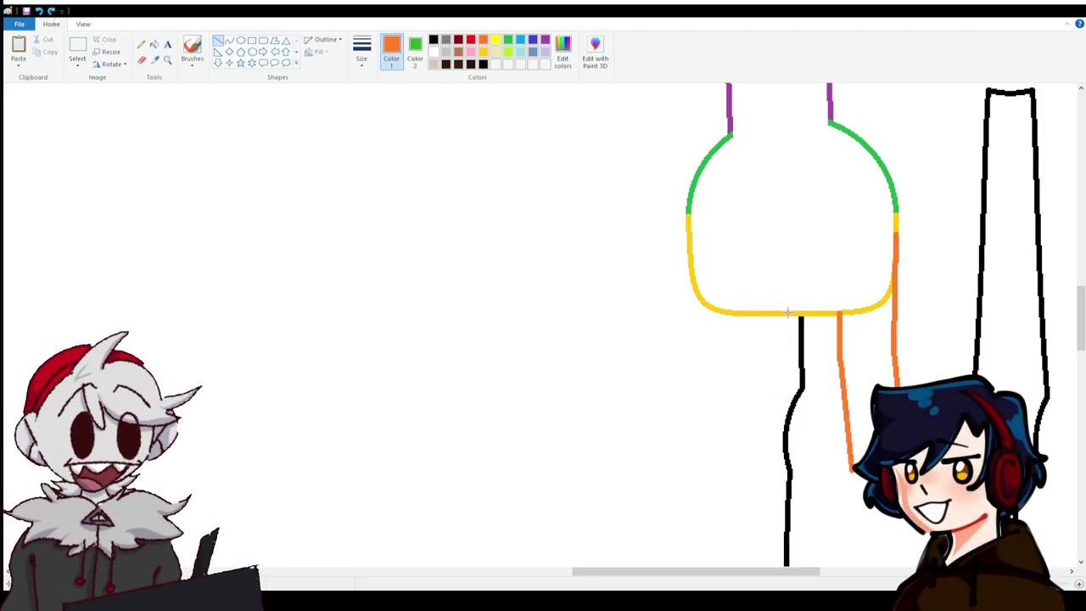
Draw the two sides of the middle finger in orange, each as two slightly angled line segments down from the palm.
drag(790, 314, 796, 530)
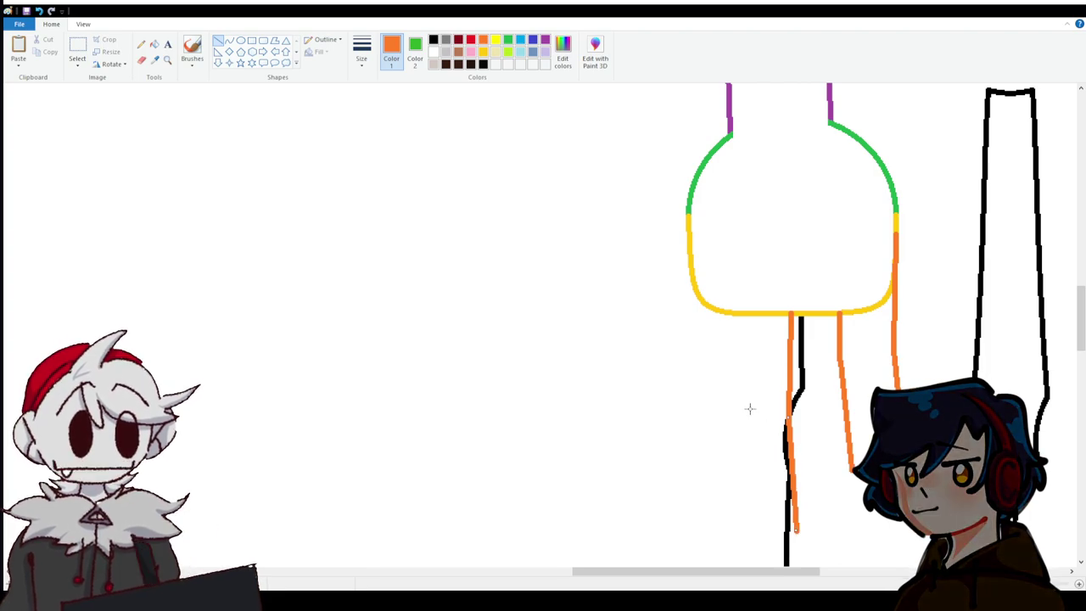
drag(839, 314, 835, 423)
drag(837, 364, 833, 422)
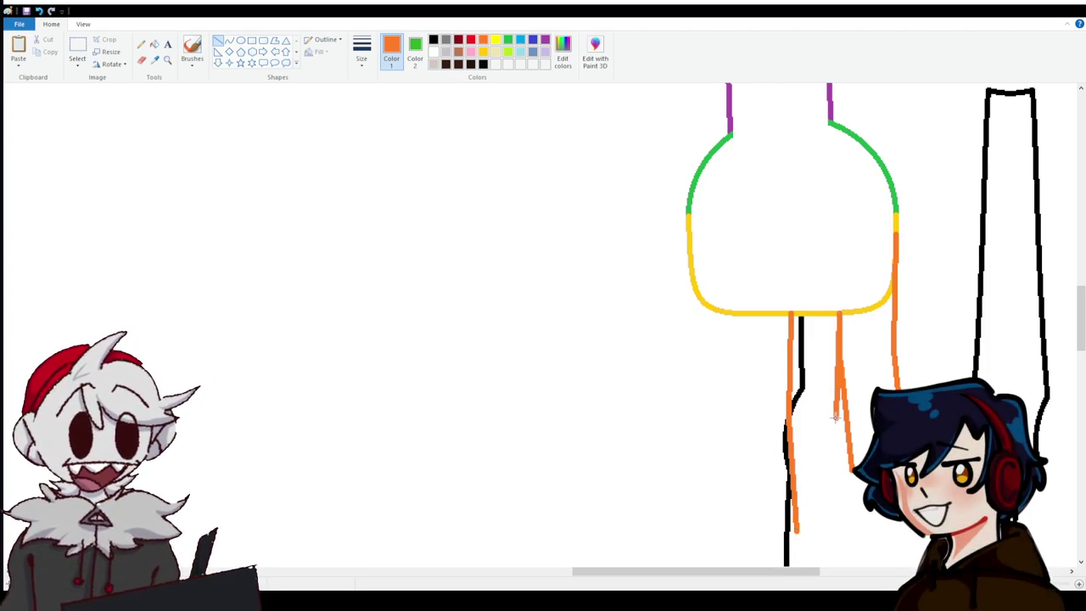
drag(835, 417, 844, 525)
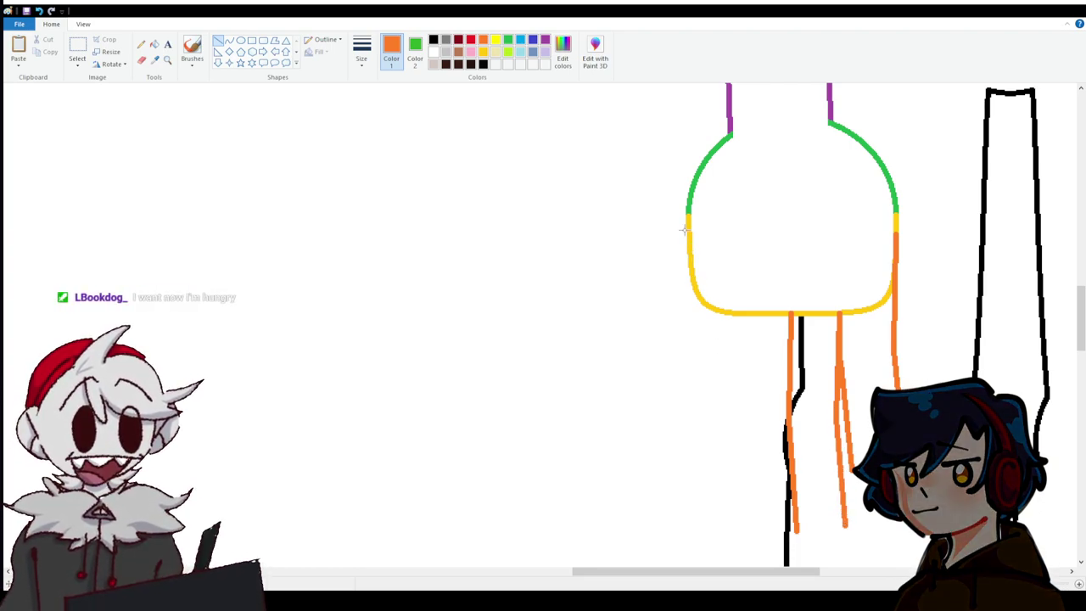
Draw the little finger's outer side and both sides of the ring finger with angled orange lines down from the palm.
mouse_move(688, 226)
mouse_down()
mouse_move(696, 389)
mouse_move(689, 355)
mouse_move(659, 340)
mouse_move(705, 457)
mouse_move(701, 440)
mouse_up()
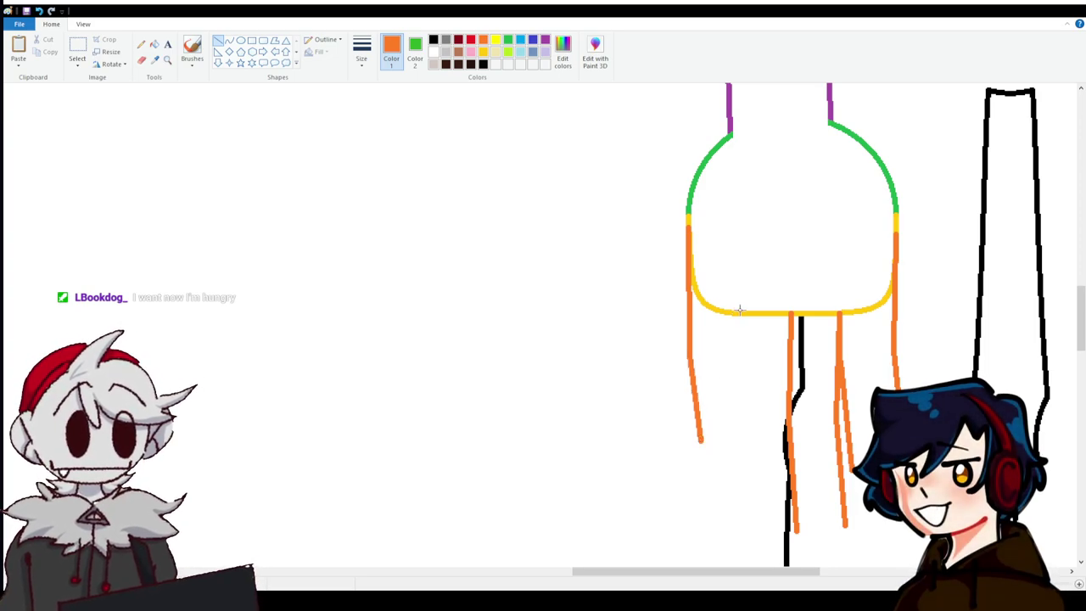
drag(737, 314, 739, 439)
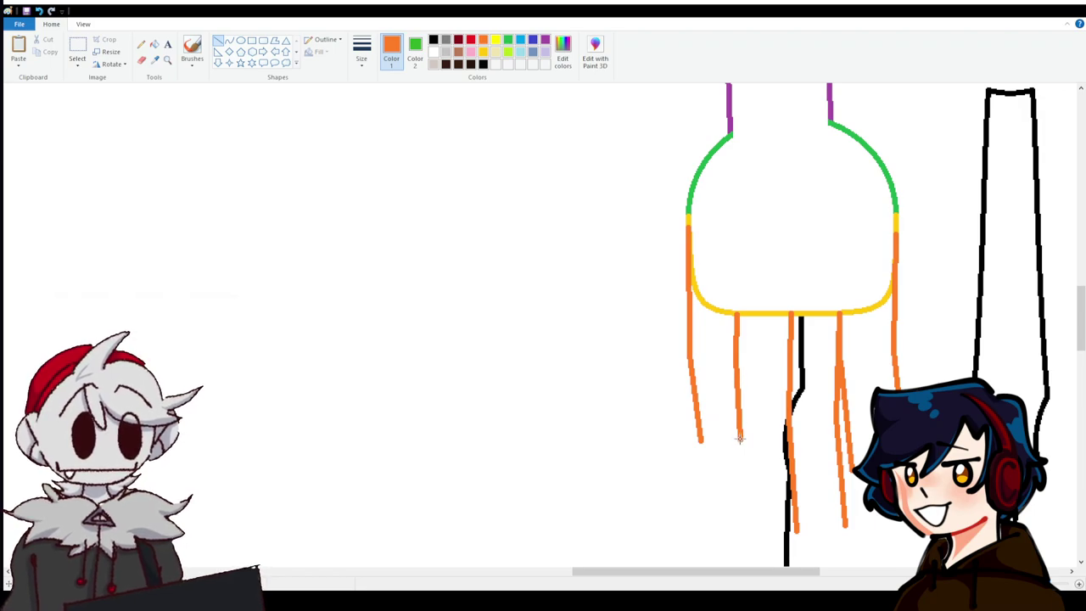
click(38, 11)
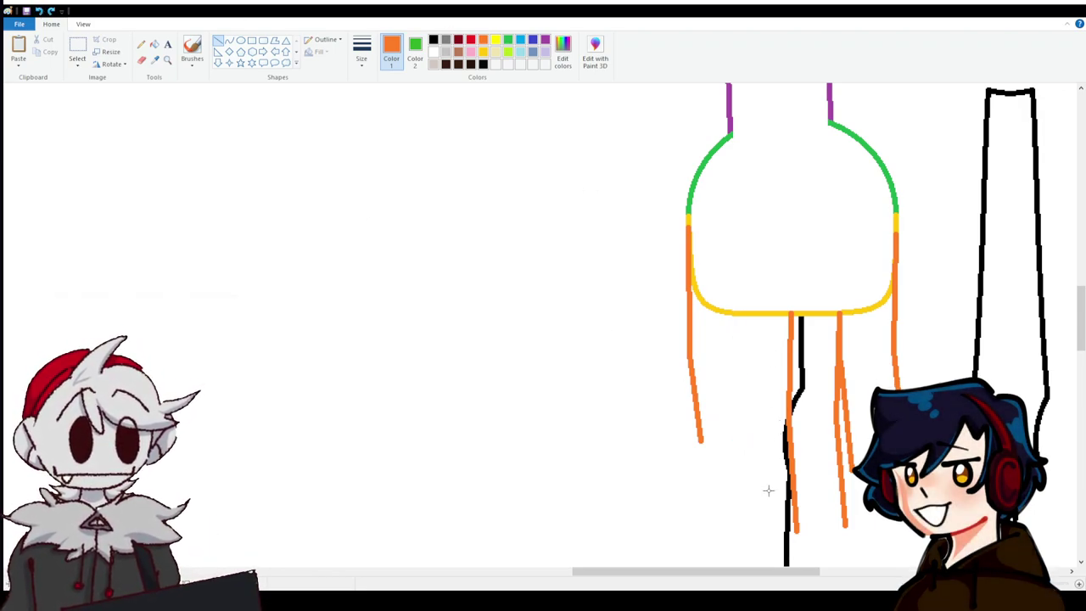
drag(780, 503, 775, 396)
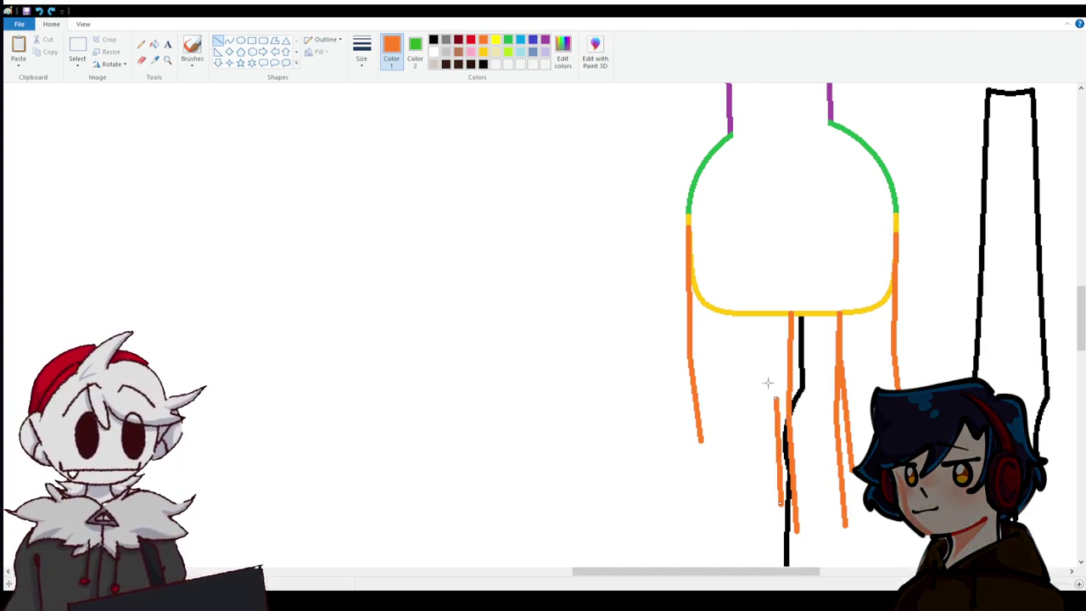
mouse_move(776, 395)
mouse_down()
mouse_move(789, 314)
mouse_move(732, 344)
mouse_move(735, 501)
mouse_up()
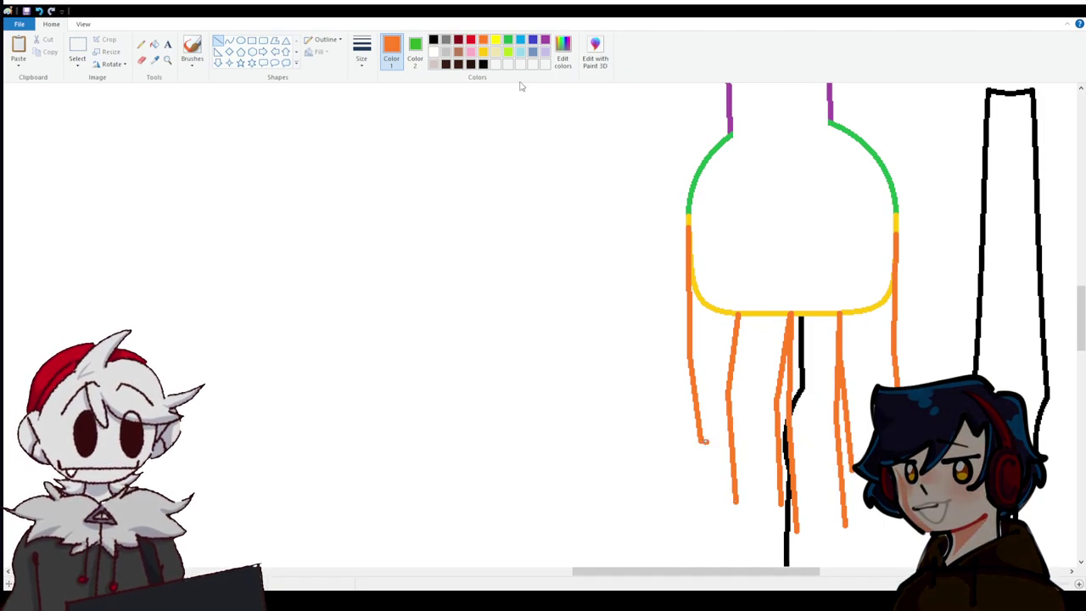
Close the tips of all four fingers with rounded orange curves, ending the little finger's tip against the ring finger.
scroll(504, 240, up, 3)
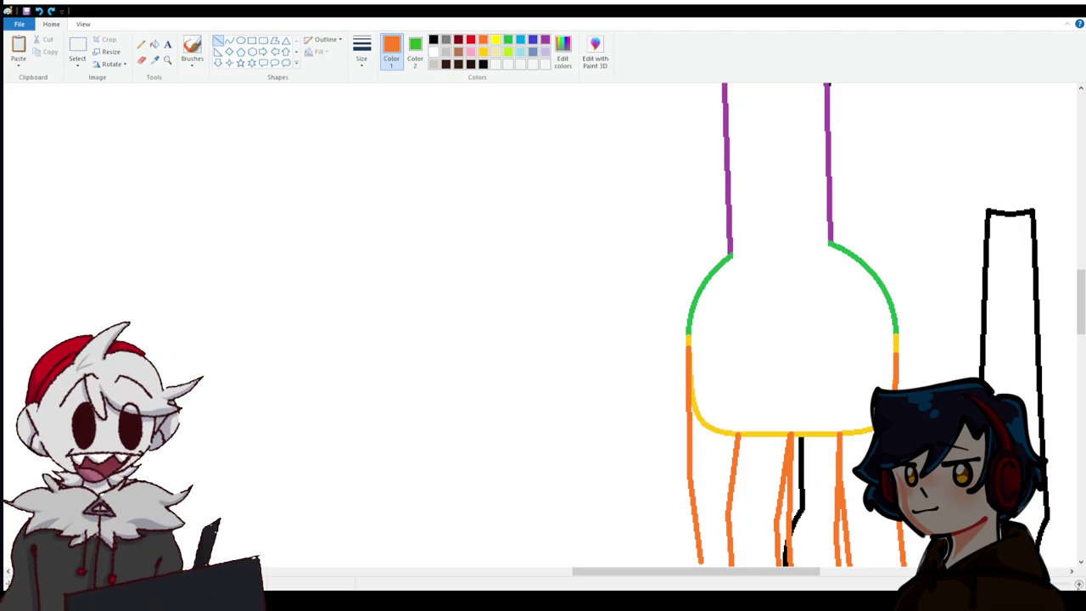
click(1078, 585)
scroll(504, 534, down, 4)
drag(598, 572, 725, 564)
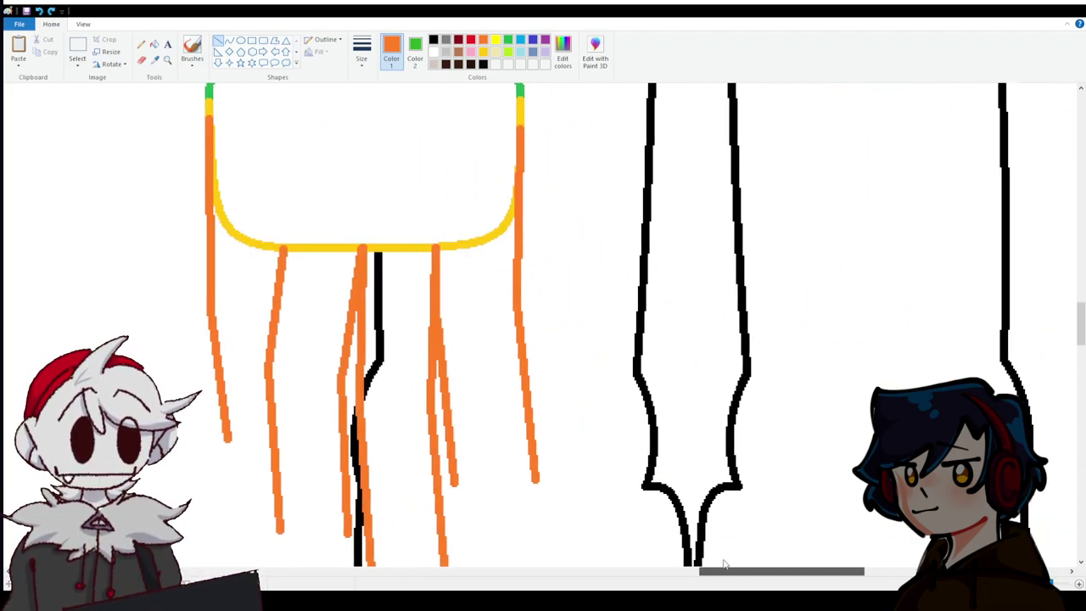
scroll(383, 212, down, 3)
click(229, 40)
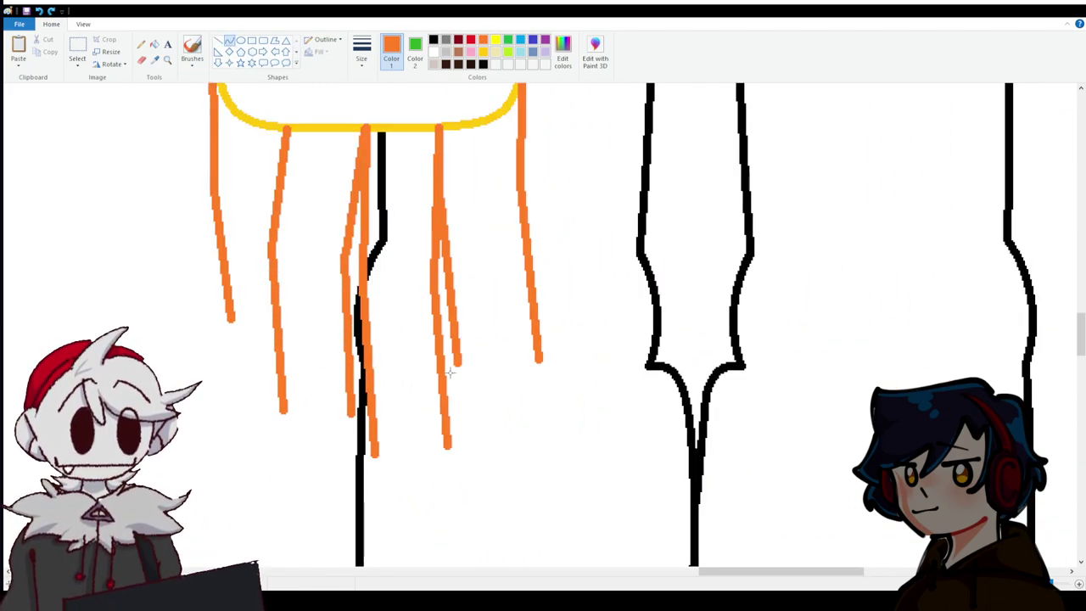
drag(457, 362, 451, 411)
drag(451, 411, 546, 402)
click(421, 334)
drag(375, 454, 373, 491)
drag(452, 506, 456, 497)
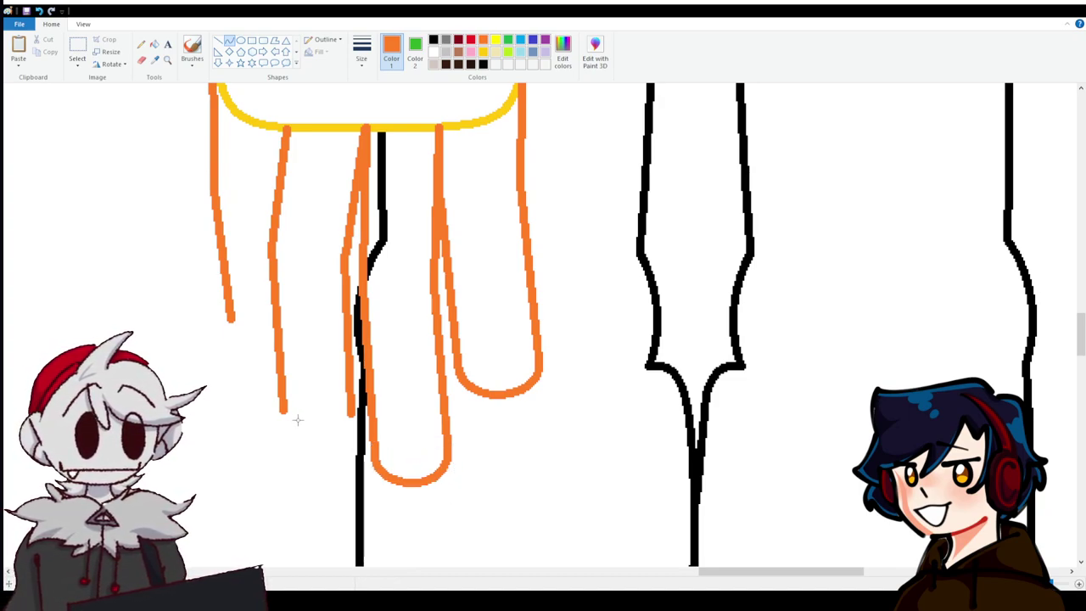
mouse_move(284, 410)
mouse_down()
mouse_move(346, 413)
mouse_move(280, 444)
mouse_move(353, 434)
mouse_up()
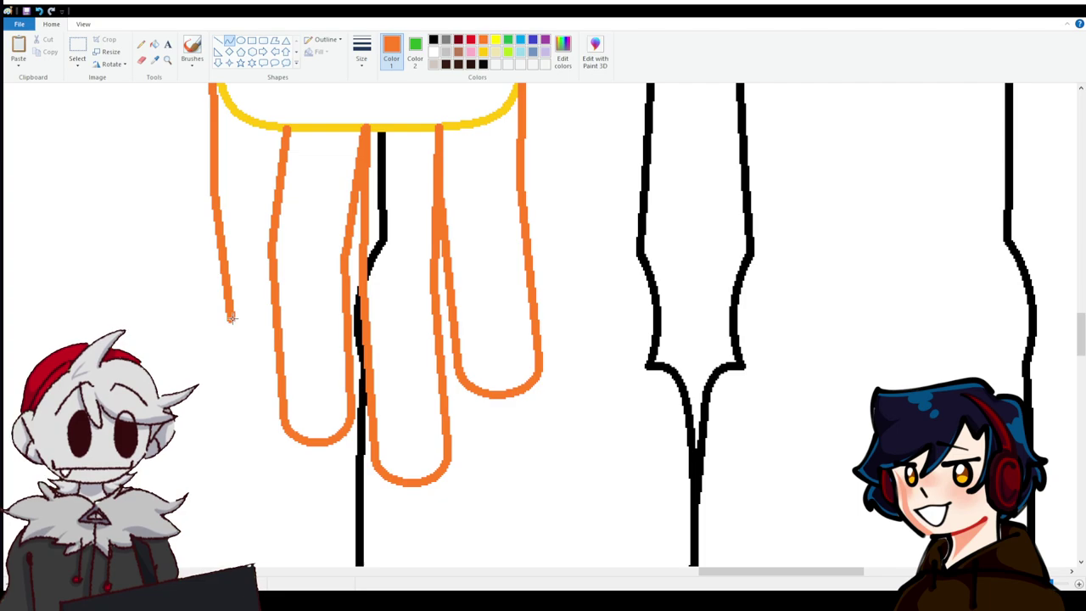
mouse_move(231, 320)
mouse_down()
mouse_move(273, 314)
mouse_move(261, 338)
mouse_move(233, 349)
mouse_move(281, 343)
mouse_move(259, 332)
mouse_move(283, 337)
mouse_up()
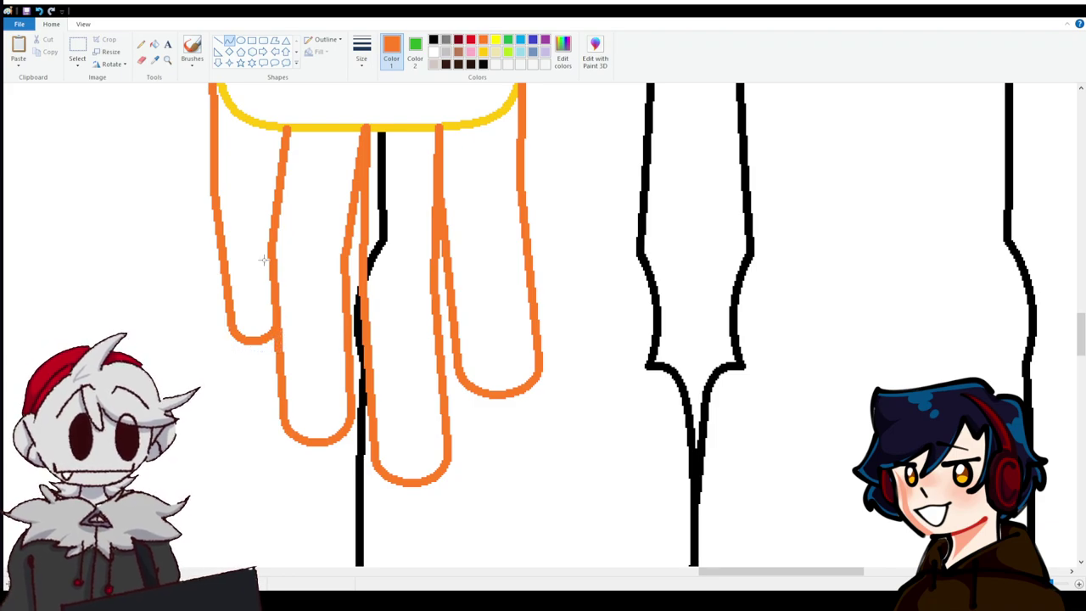
Fill the yellow guide line across the palm's base and the black leg outline inside the middle finger with white picked from the canvas.
click(154, 44)
scroll(305, 225, up, 3)
right_click(261, 236)
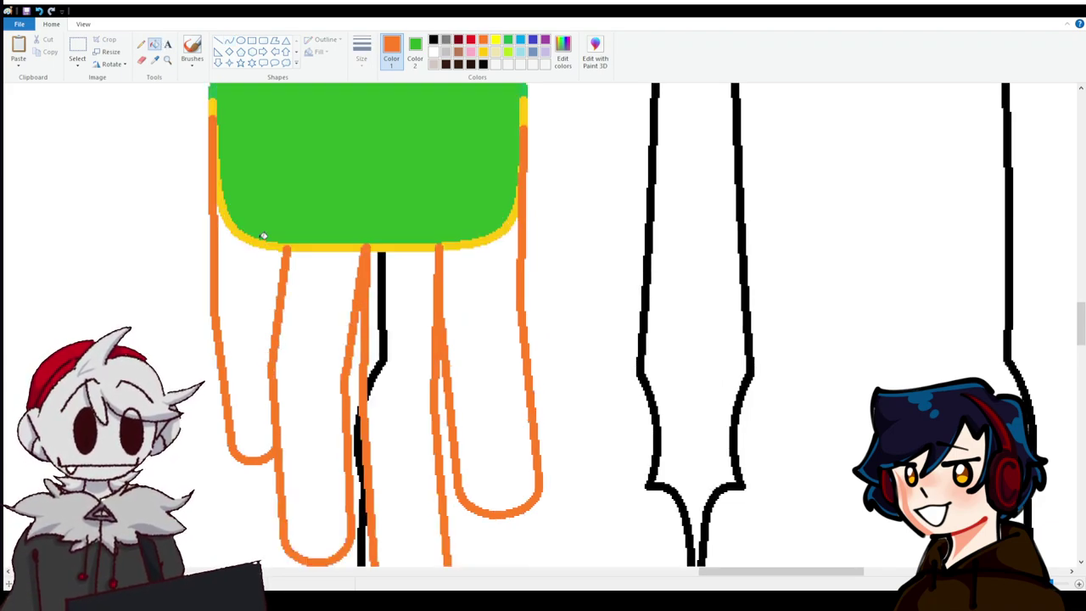
click(39, 11)
click(154, 59)
right_click(141, 175)
right_click(260, 249)
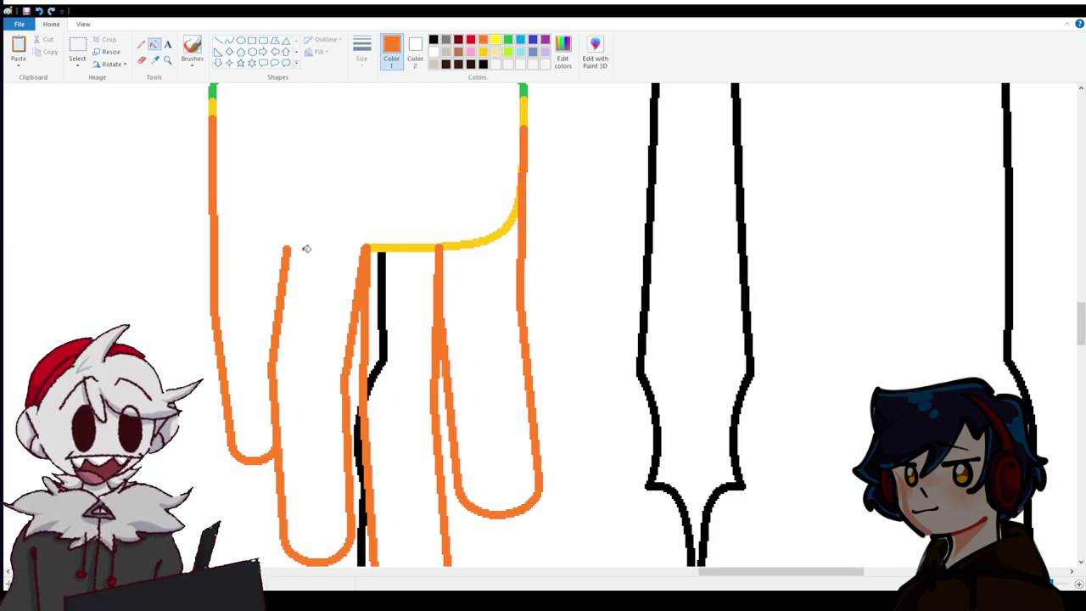
right_click(374, 245)
right_click(382, 251)
right_click(462, 239)
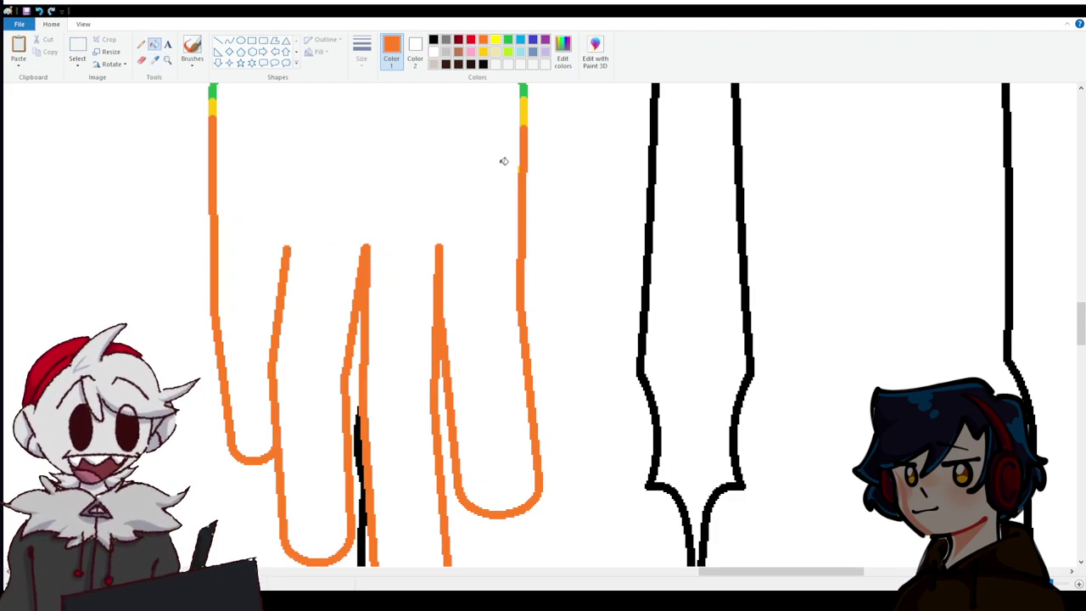
scroll(385, 394, down, 2)
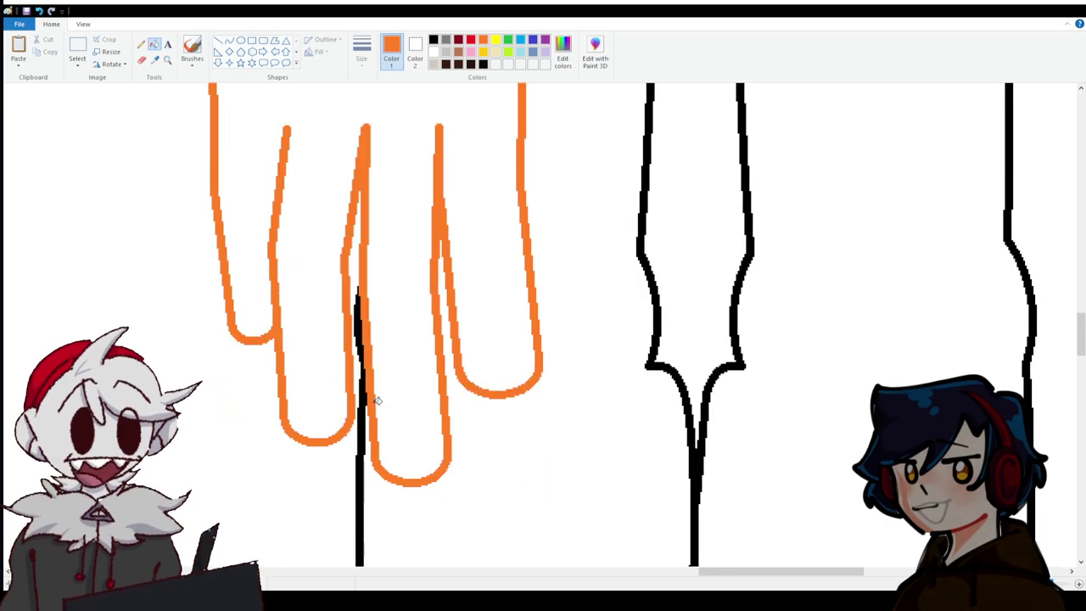
scroll(379, 394, up, 5)
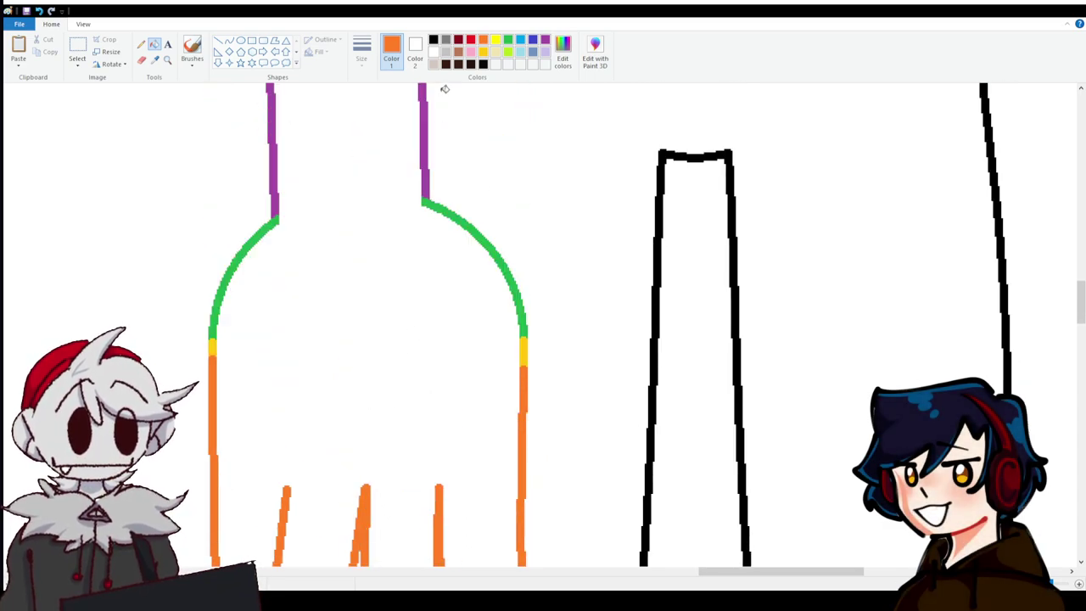
Draw a slightly bent purple curve outward from the wrist as the thumb's upper edge on the open hand.
scroll(501, 245, down, 5)
scroll(501, 244, up, 3)
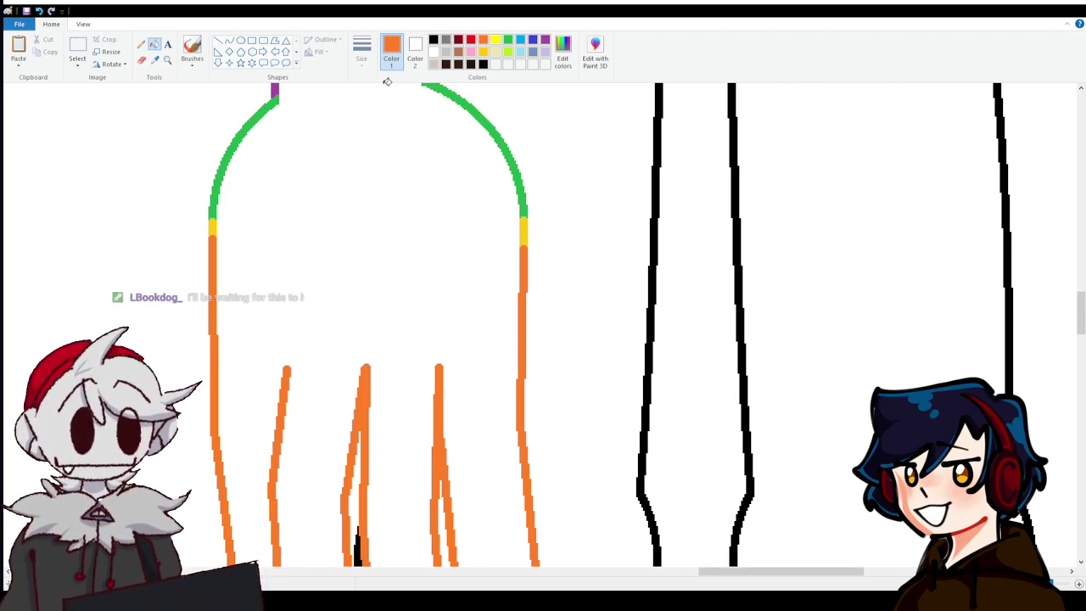
click(545, 40)
click(218, 41)
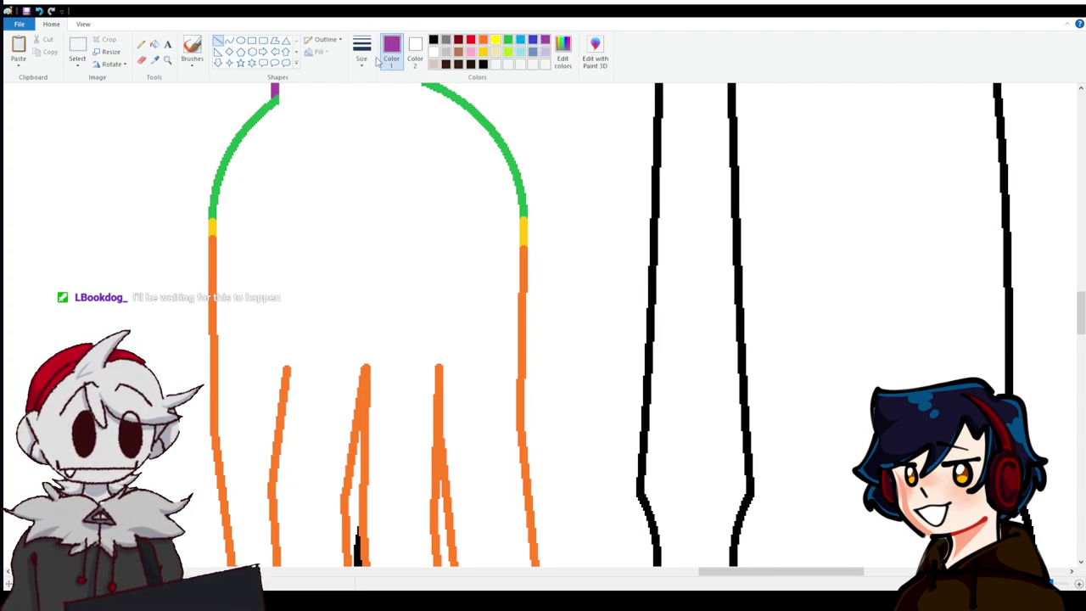
scroll(435, 174, up, 3)
click(229, 40)
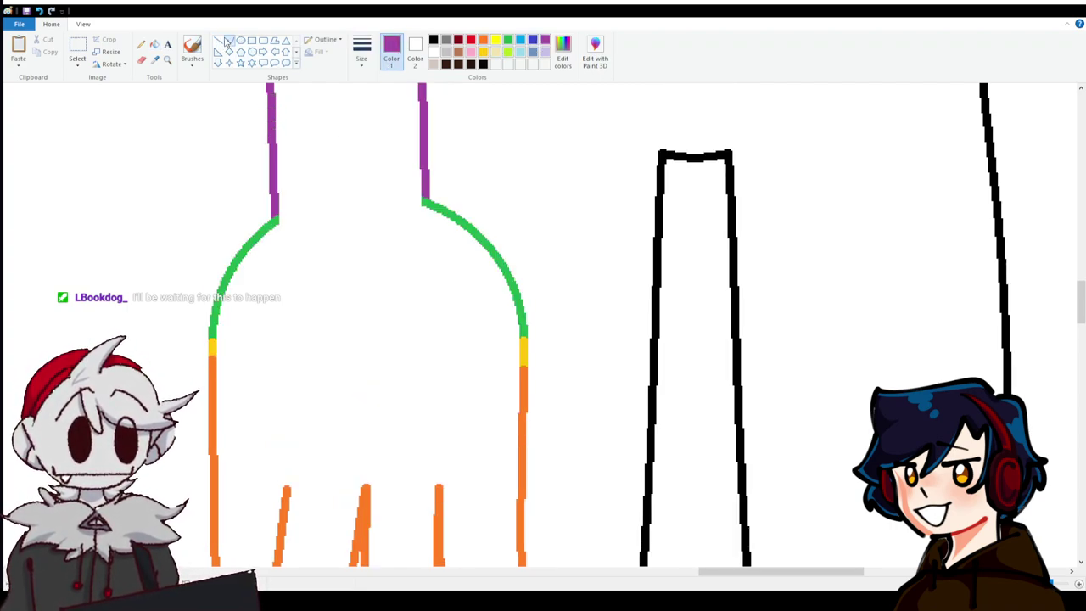
mouse_move(425, 199)
mouse_down()
mouse_move(579, 234)
mouse_move(467, 212)
mouse_up()
click(502, 225)
Draw the thumb's outer side and rounded tip with purple curves, ending the tip at the hand's side.
mouse_move(582, 234)
mouse_down()
mouse_move(597, 286)
mouse_move(603, 480)
mouse_move(591, 482)
mouse_up()
mouse_move(585, 340)
mouse_down()
mouse_move(575, 335)
mouse_move(579, 370)
mouse_up()
drag(576, 288, 574, 291)
click(539, 304)
drag(592, 482, 517, 472)
click(506, 399)
Erase a gap in the green palm curve beside the thumb and fill the curve's upper part with white.
click(141, 59)
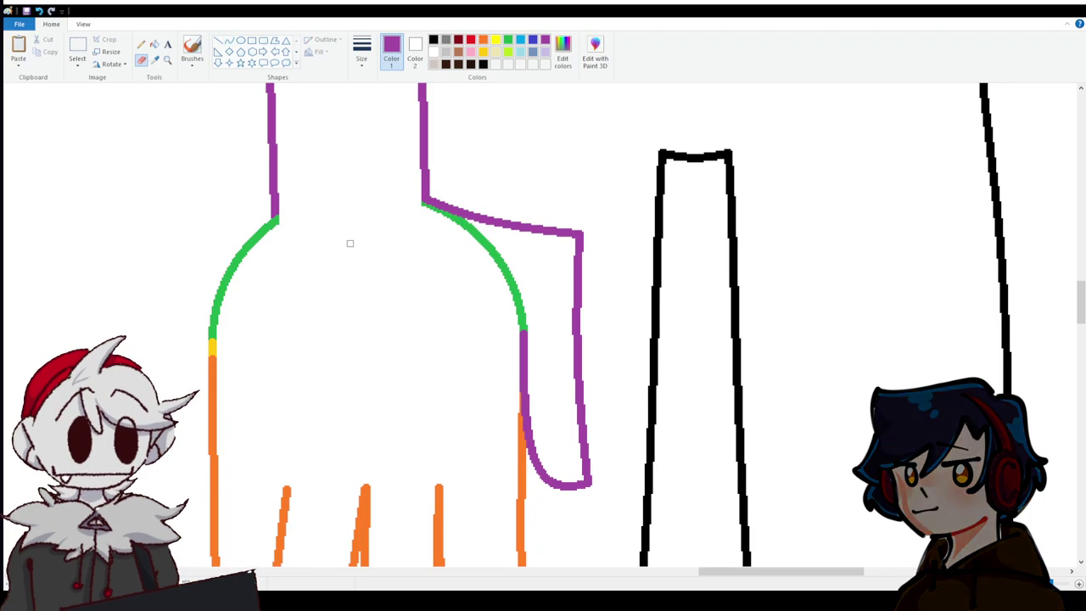
drag(497, 274, 516, 264)
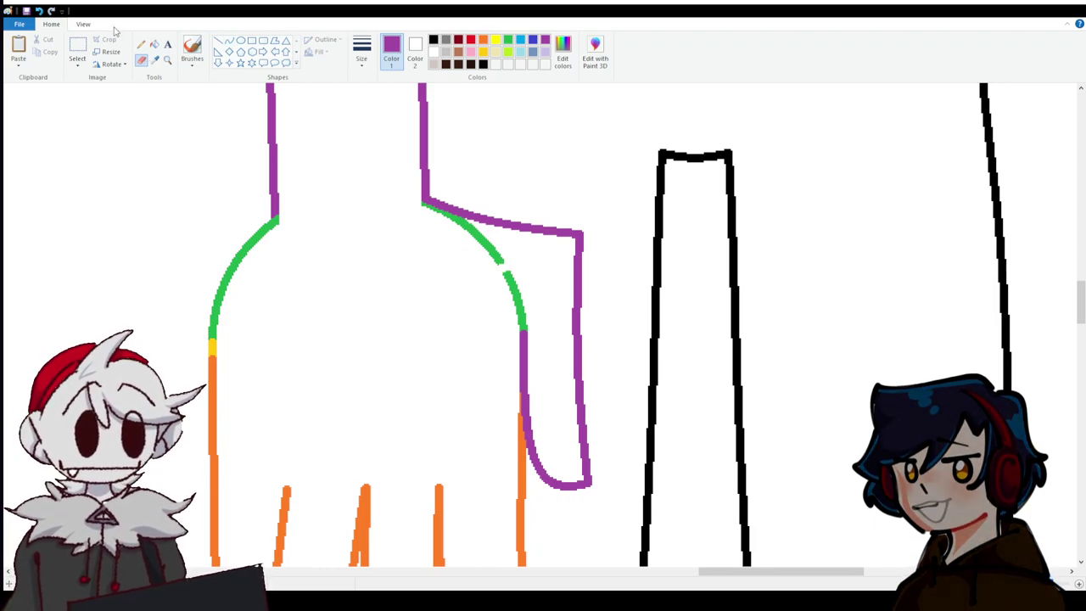
click(156, 46)
right_click(491, 248)
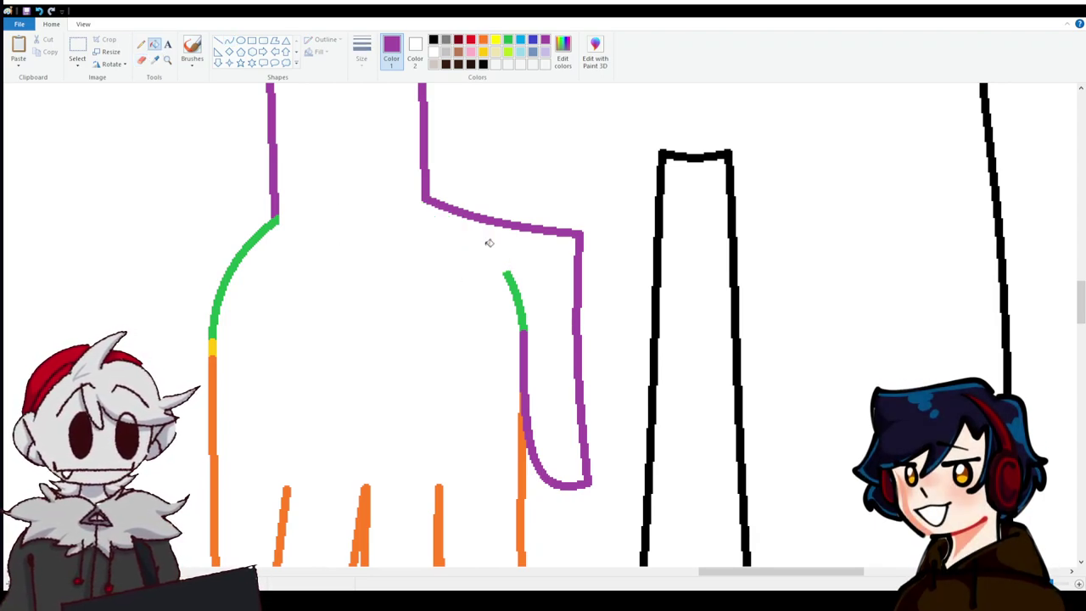
Merge the thumb and hand outlines into one colour by filling them green and then orange, including the palm's opposite edge.
scroll(504, 266, down, 3)
click(508, 40)
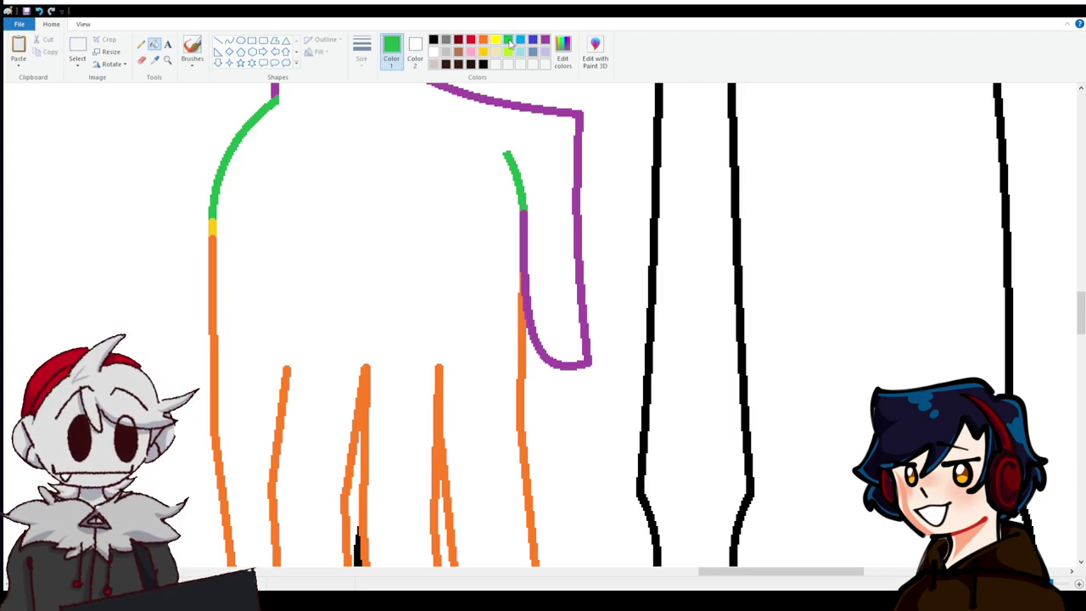
click(527, 261)
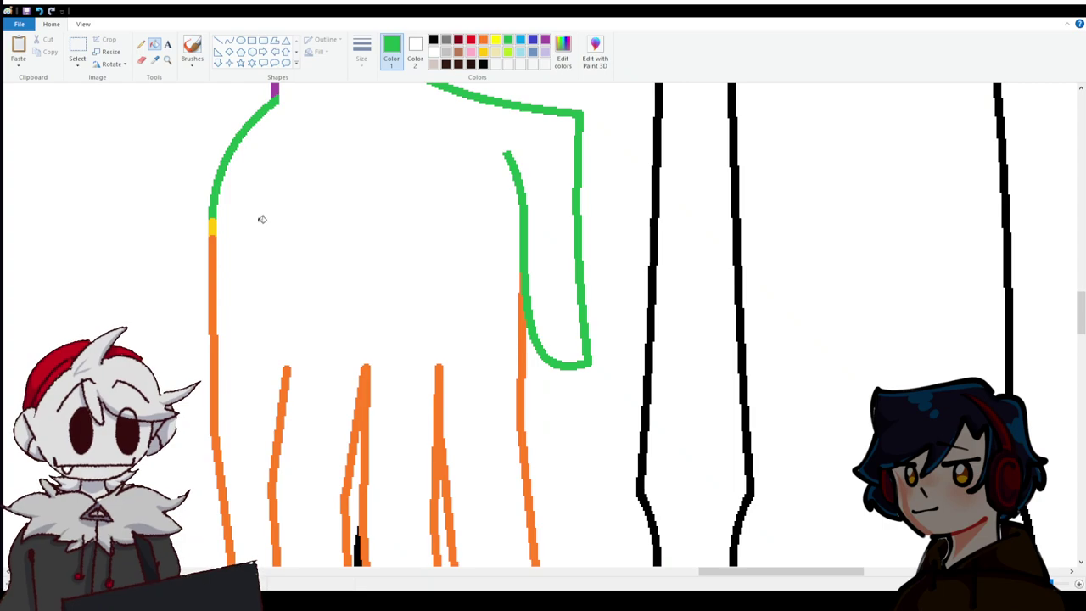
click(483, 39)
click(523, 270)
scroll(241, 221, up, 3)
click(272, 219)
Fill the orange hand and arm outline and the orange shoulder curve with purple.
click(545, 40)
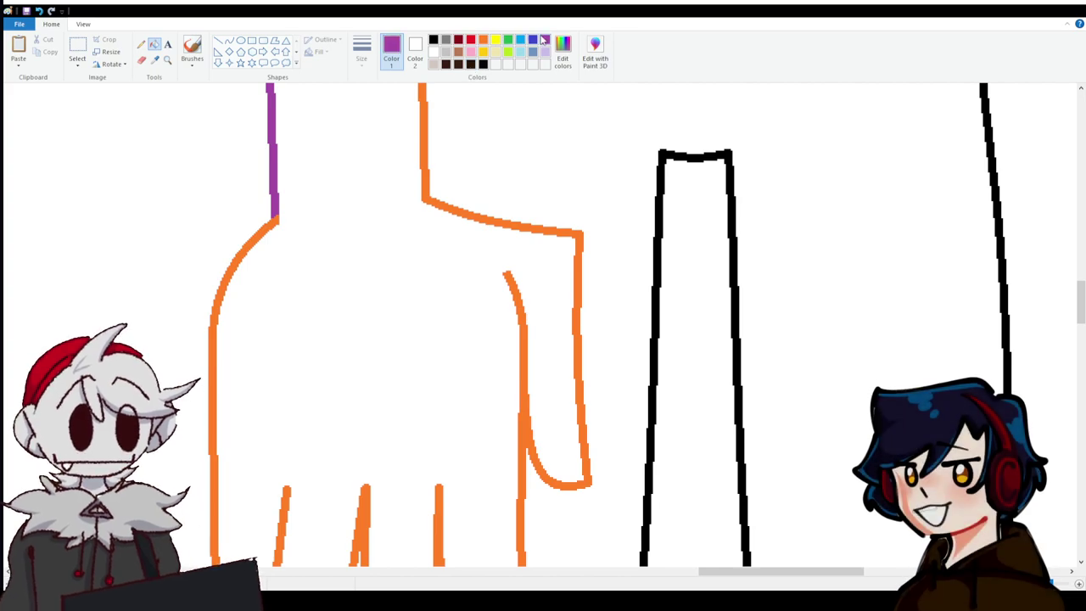
click(428, 198)
scroll(540, 476, up, 5)
scroll(540, 476, up, 5)
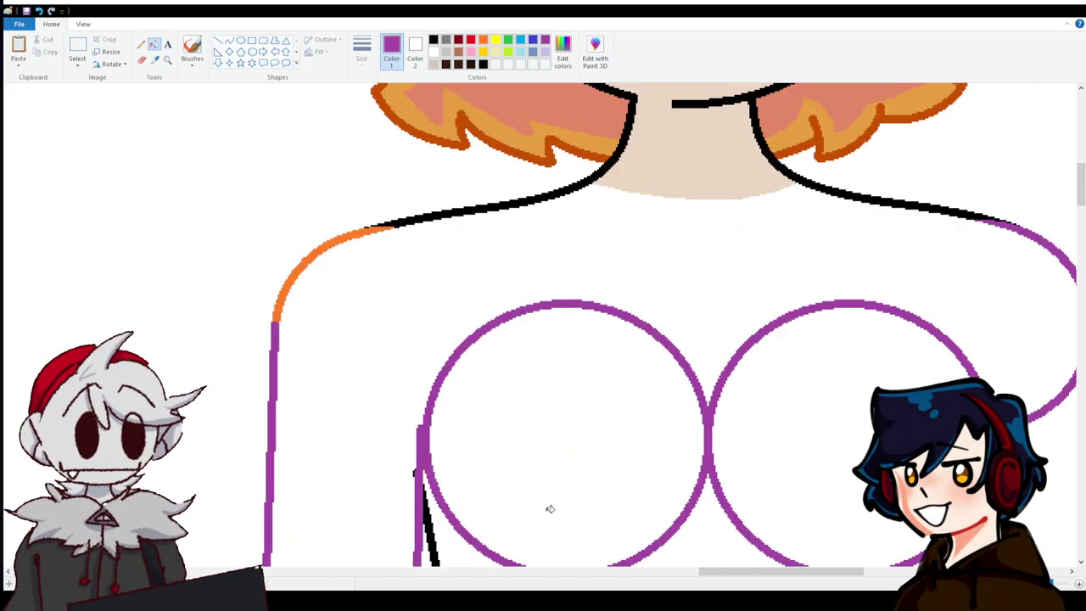
scroll(485, 451, up, 3)
scroll(359, 368, down, 3)
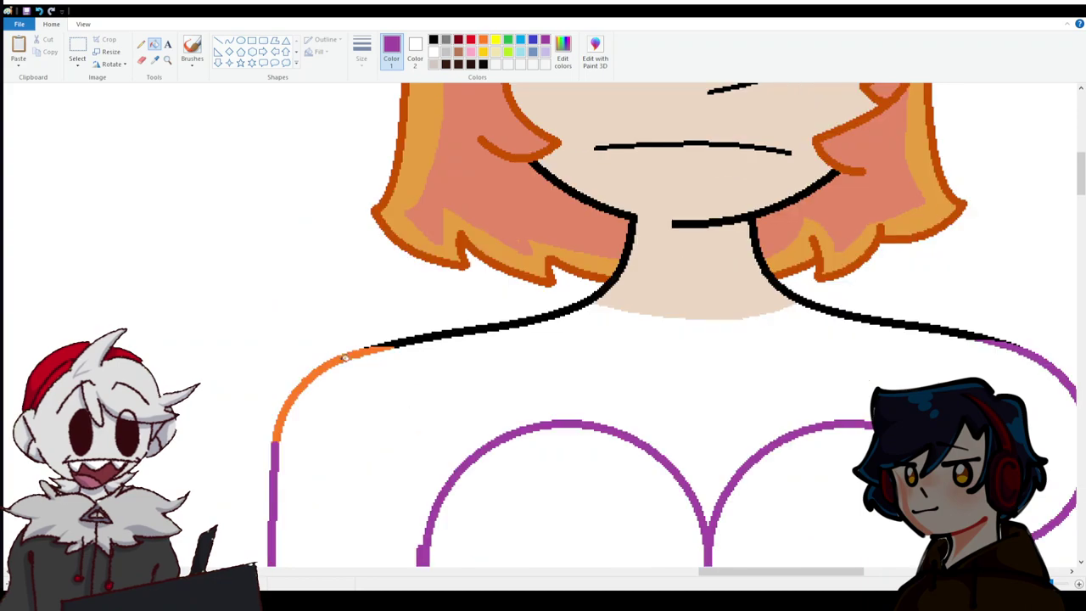
click(337, 358)
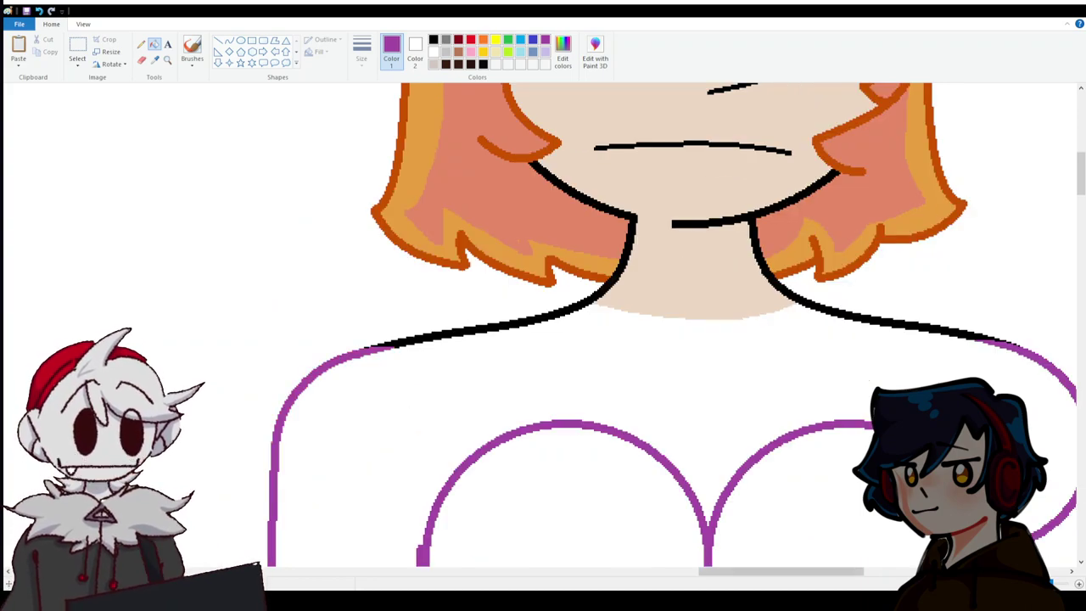
Draw a narrow purple V at the base of the uncostumed figure's neck with two straight lines.
ctrl+scroll(419, 313, down, 4)
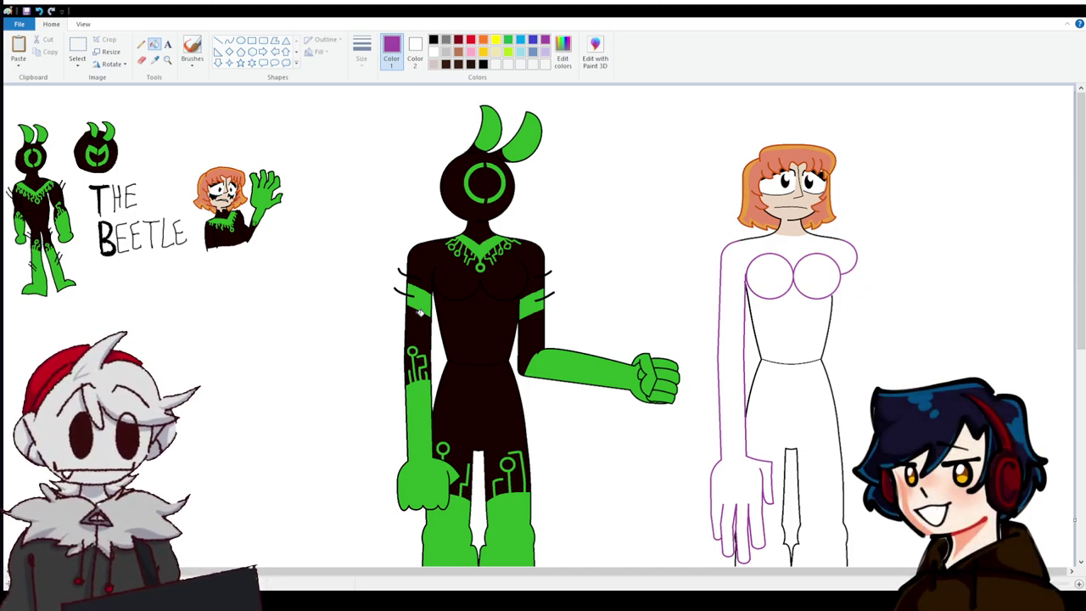
click(1080, 583)
click(1080, 584)
click(1079, 584)
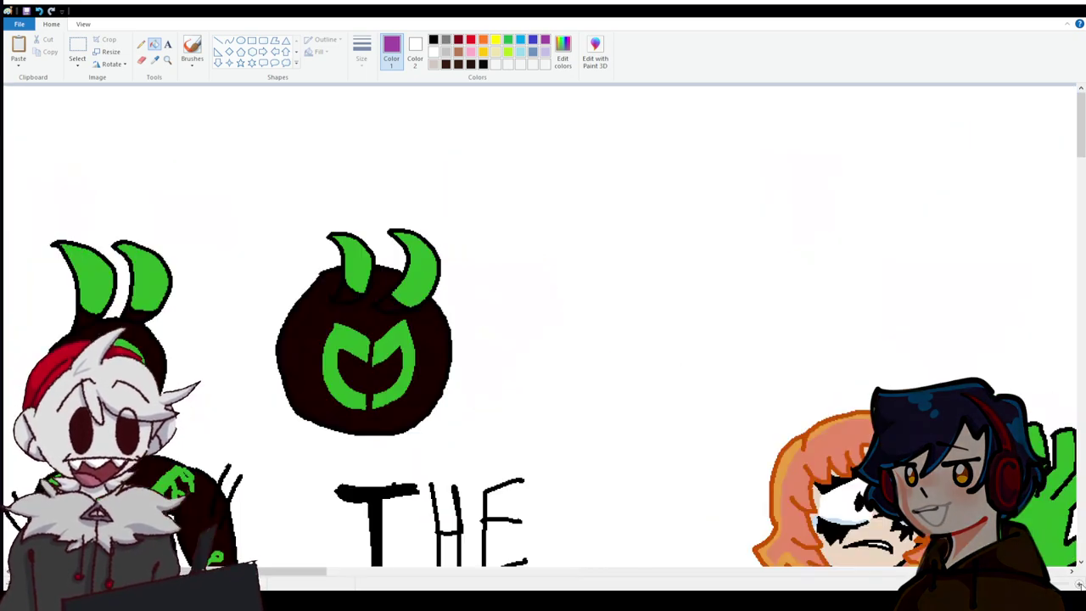
drag(284, 572, 884, 535)
scroll(694, 404, down, 3)
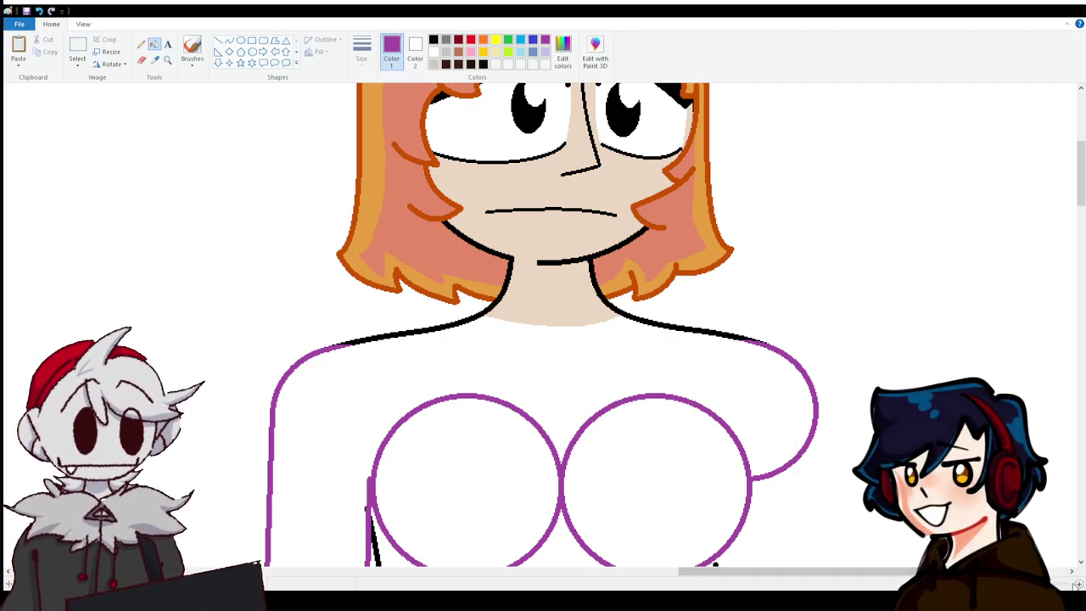
scroll(543, 322, up, 1)
drag(703, 577, 755, 577)
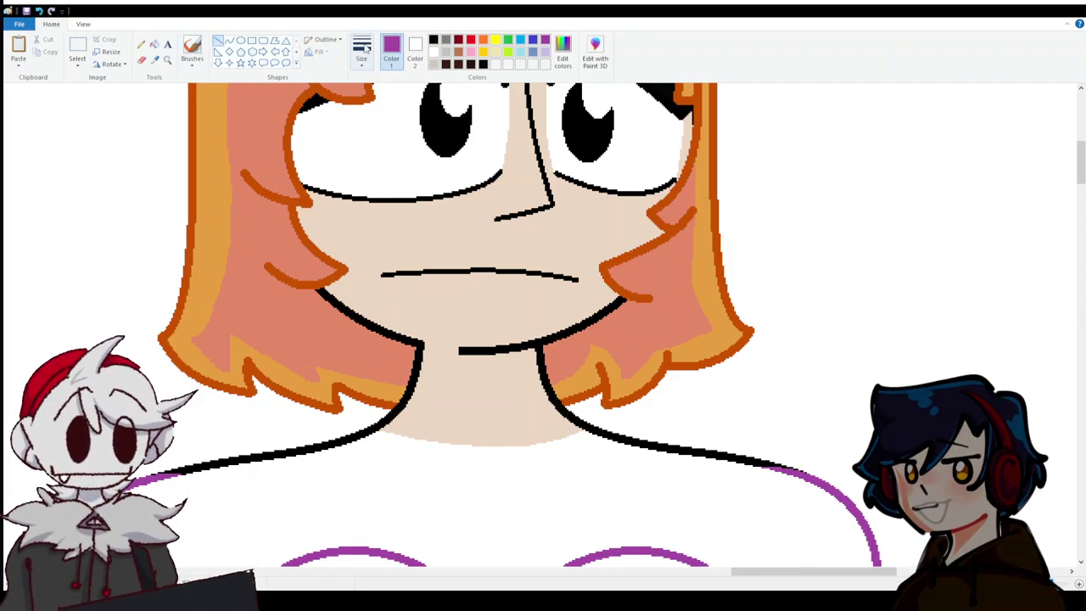
mouse_move(474, 421)
mouse_down()
mouse_move(497, 533)
mouse_move(510, 415)
mouse_move(511, 424)
mouse_up()
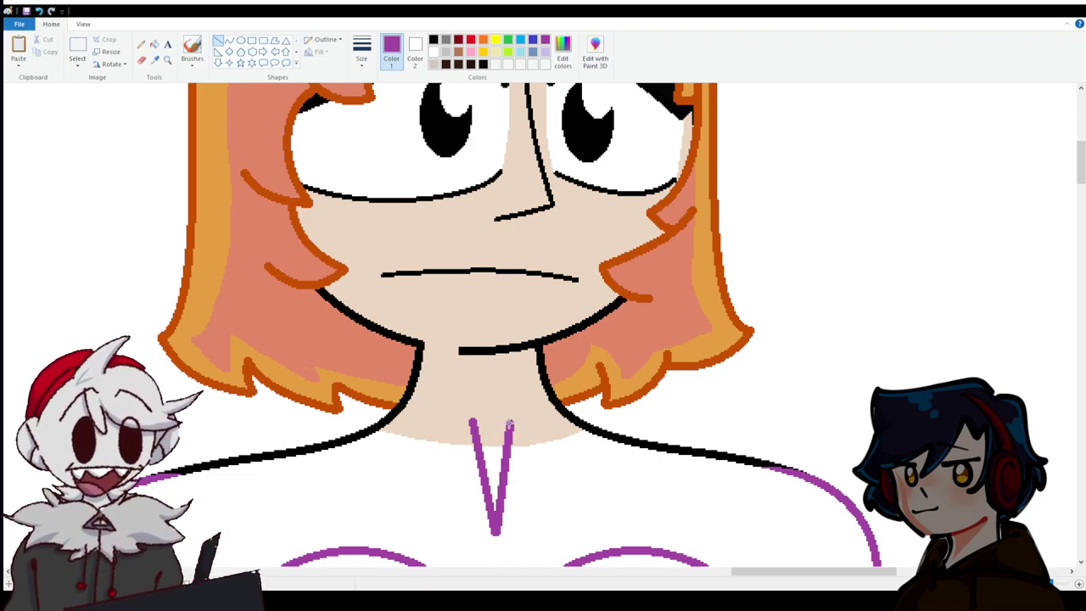
Draw a purple neckline curve from the V's left tip and straight collar edges slanting down from both tips.
click(229, 44)
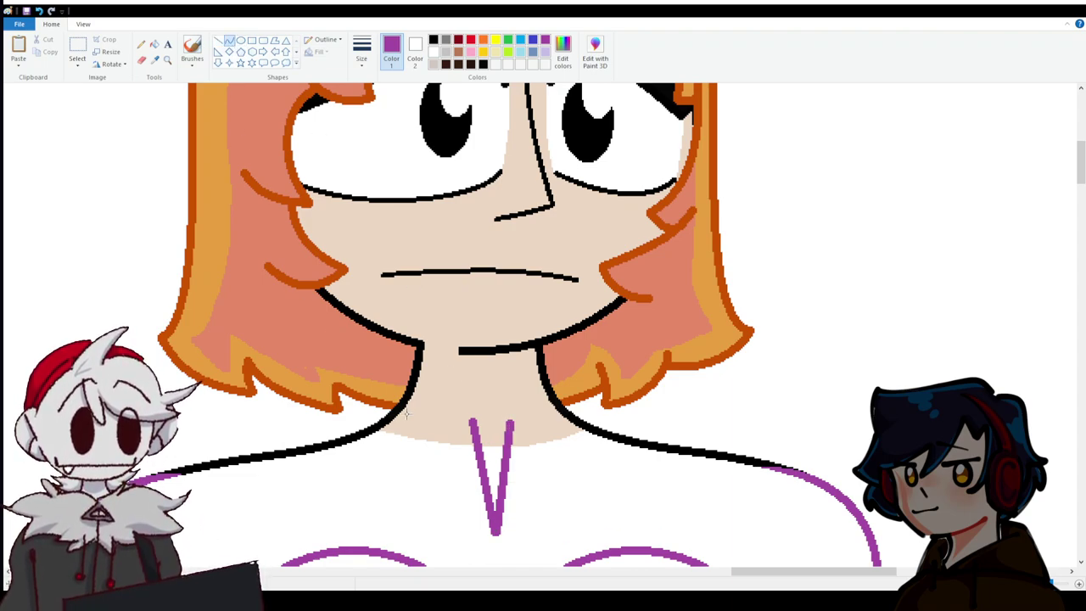
mouse_move(473, 422)
mouse_down()
mouse_move(367, 396)
mouse_move(424, 424)
mouse_move(399, 422)
mouse_up()
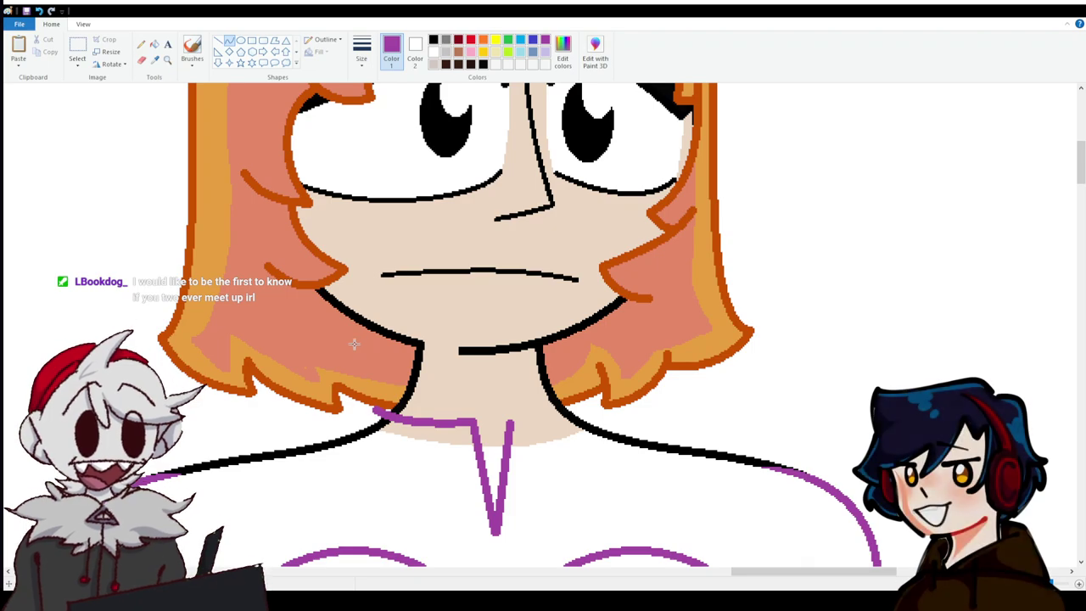
click(218, 40)
scroll(447, 356, down, 3)
drag(473, 303, 459, 406)
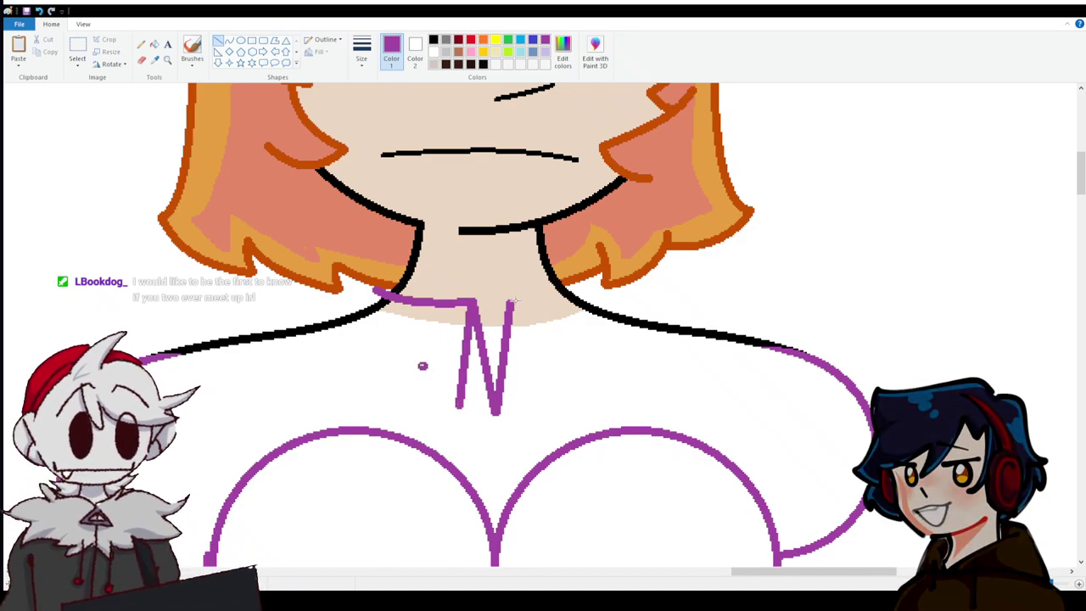
drag(422, 366, 509, 303)
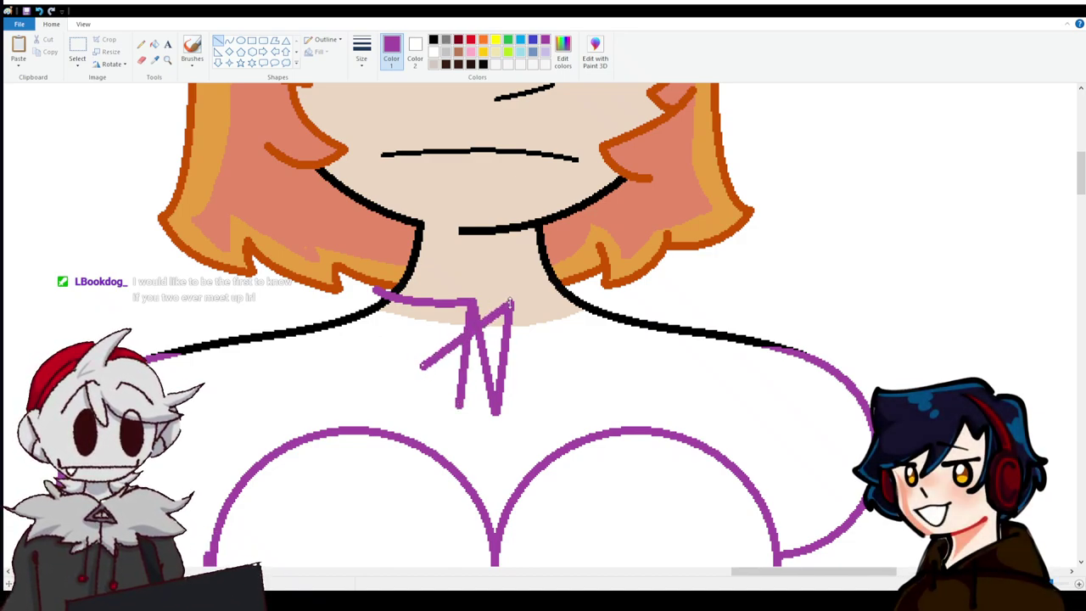
drag(423, 365, 529, 405)
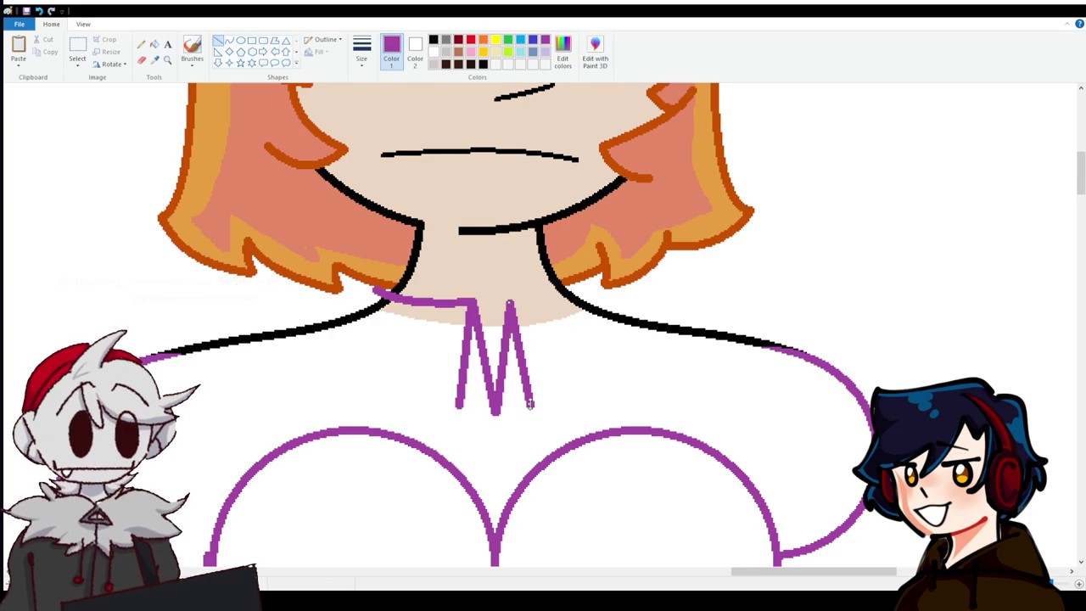
Outline the right collar flap with purple curves along its neckline, lower edge and top edge, meeting in a point at the shoulder.
click(231, 42)
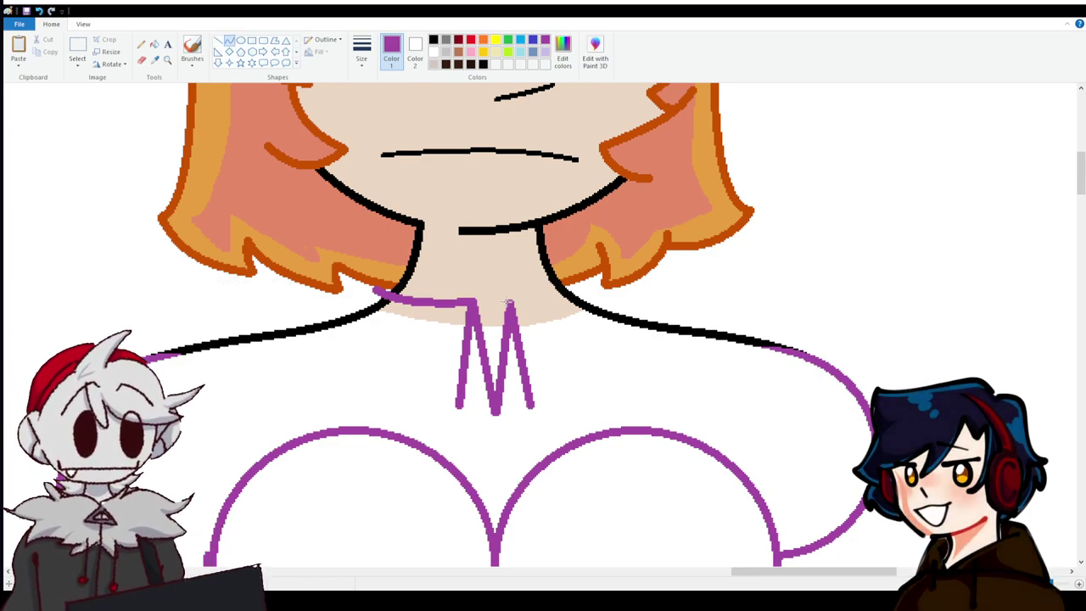
drag(506, 300, 581, 287)
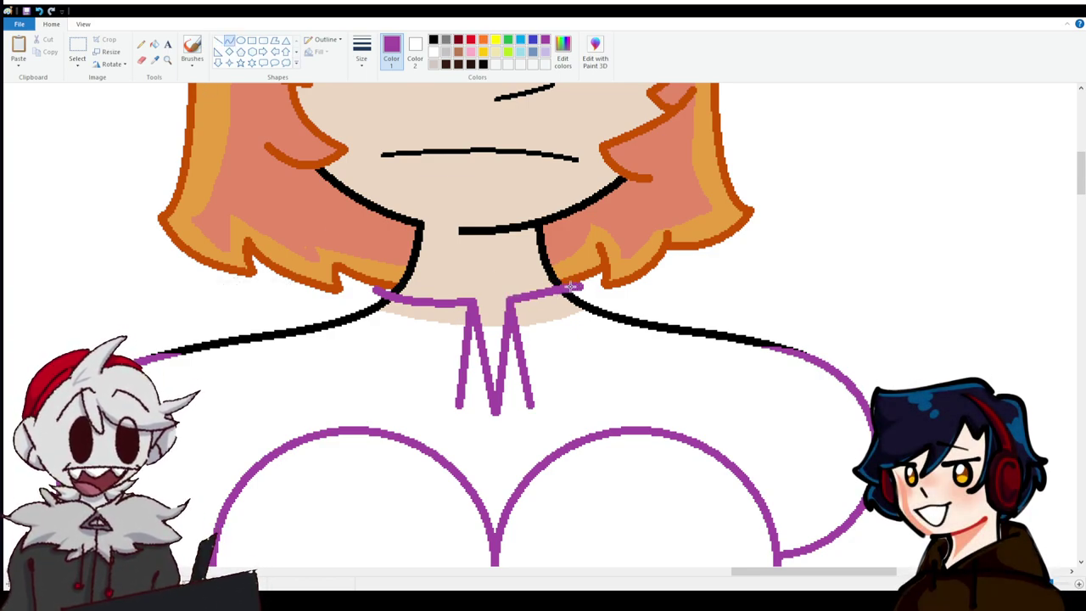
mouse_move(530, 405)
mouse_down()
mouse_move(720, 326)
mouse_move(642, 381)
mouse_move(652, 383)
mouse_up()
drag(570, 285, 719, 327)
drag(647, 299, 644, 291)
Outline the left collar flap with purple curves along its lower and top edges, meeting in a point at the shoulder.
click(443, 379)
drag(457, 405, 242, 333)
drag(348, 370, 291, 380)
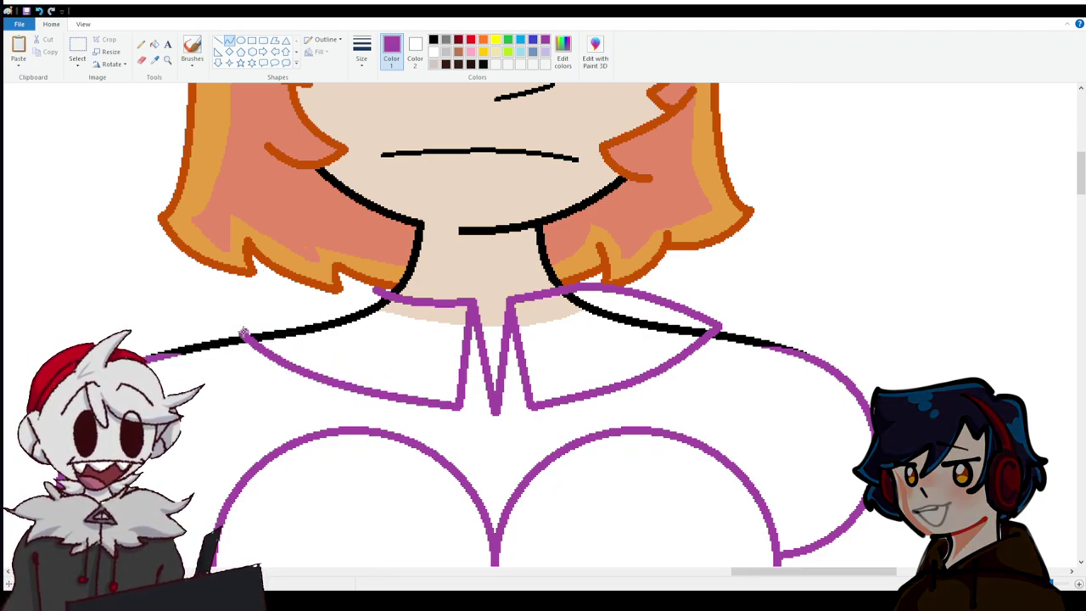
drag(243, 334, 374, 292)
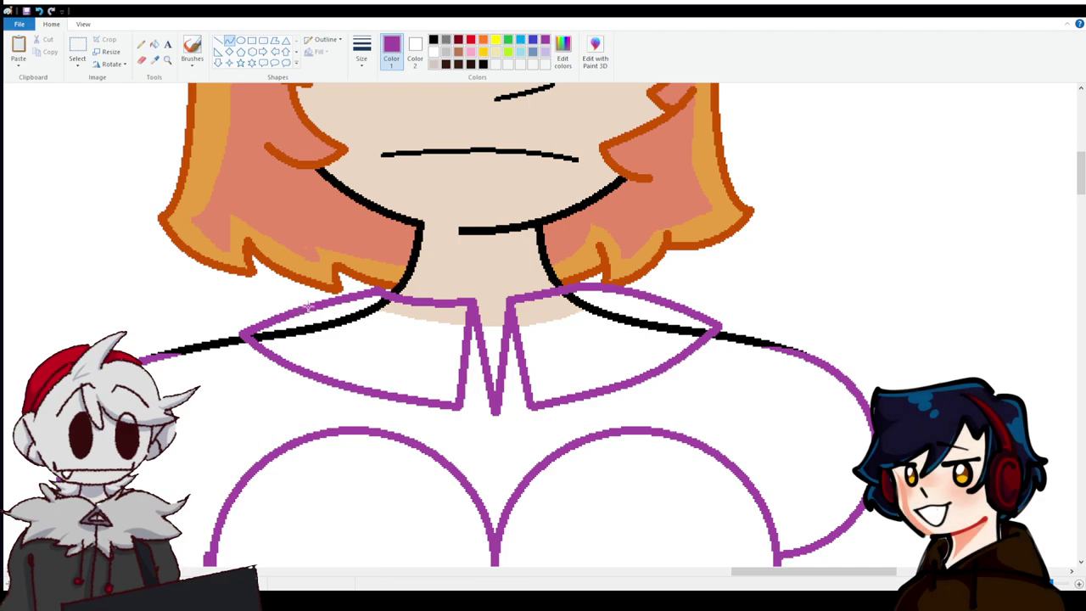
Fill the black shoulder lines and skin-coloured areas inside both collar flaps with white.
click(155, 44)
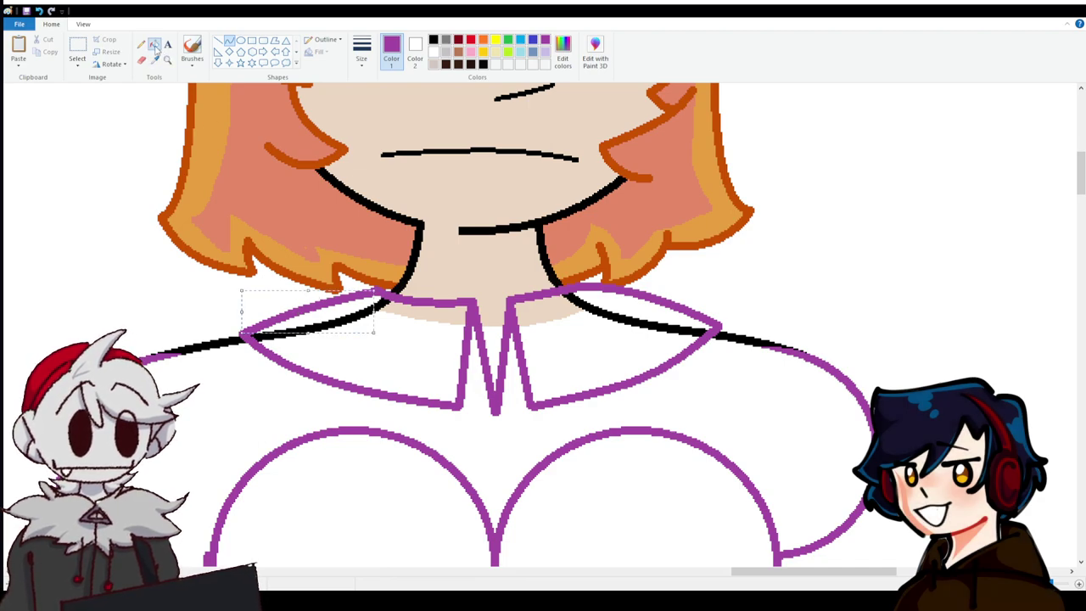
right_click(383, 306)
right_click(563, 317)
right_click(572, 300)
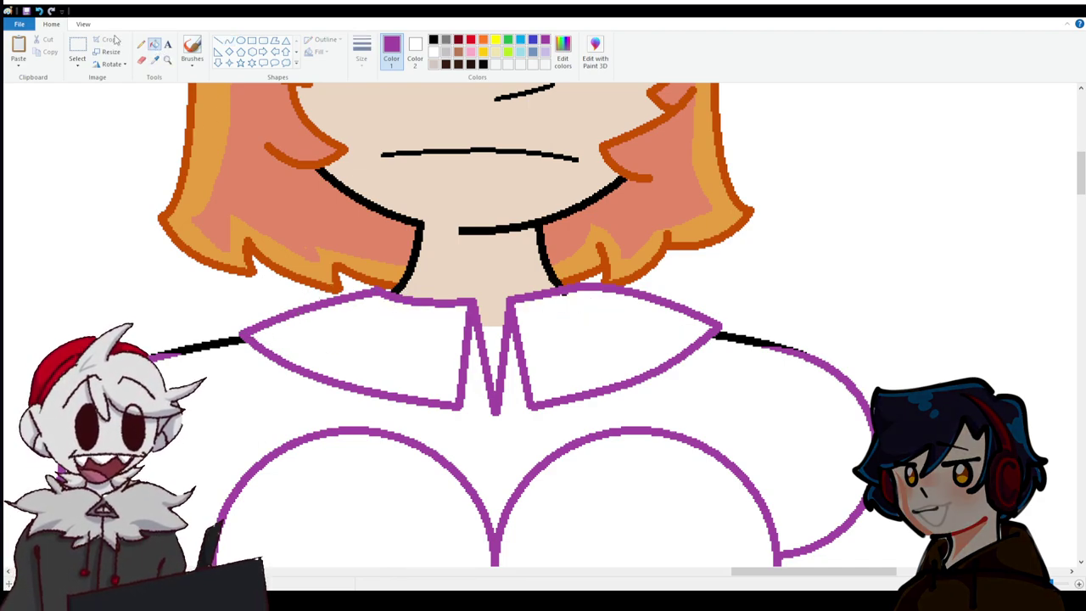
Fill the white lower part of the collar's V opening with the skin colour picked from the neck.
click(154, 60)
click(497, 272)
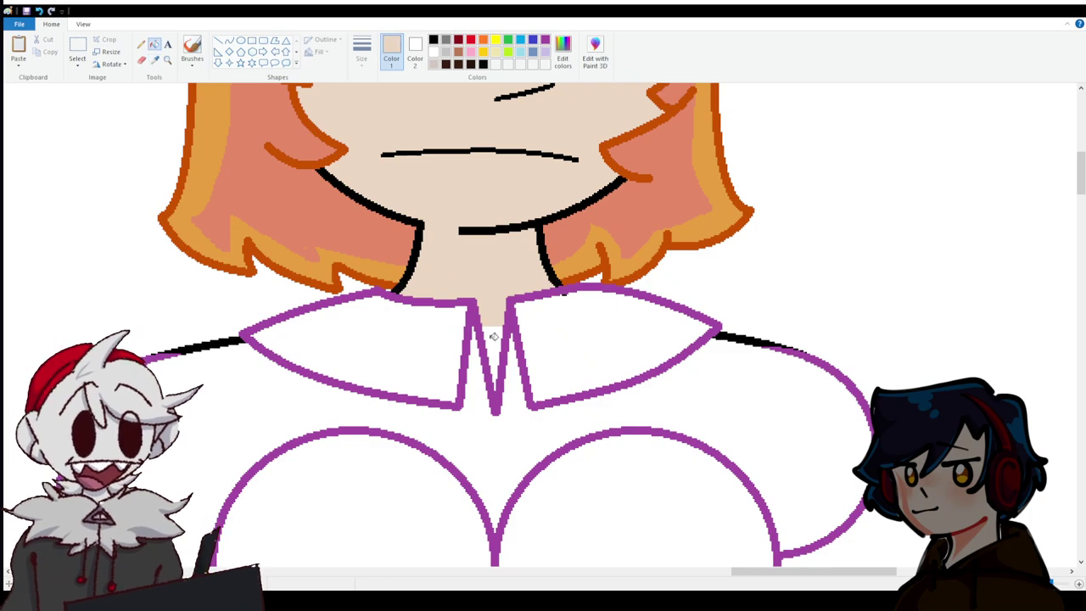
click(498, 341)
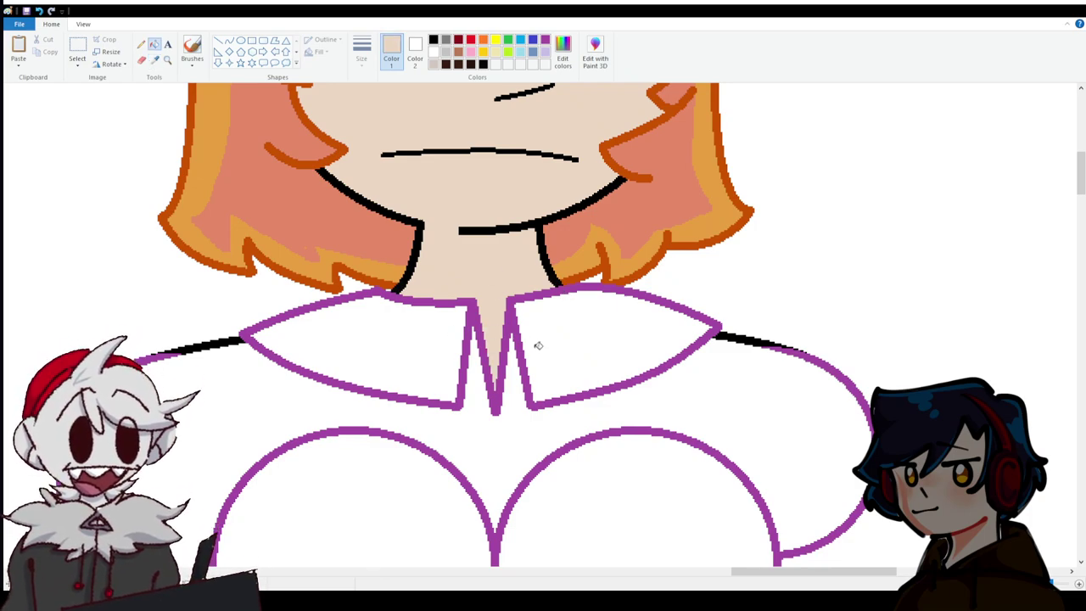
Set purple and gold as the two colours and mark a short gold break where the right shoulder arc meets the chest circle.
scroll(533, 353, down, 8)
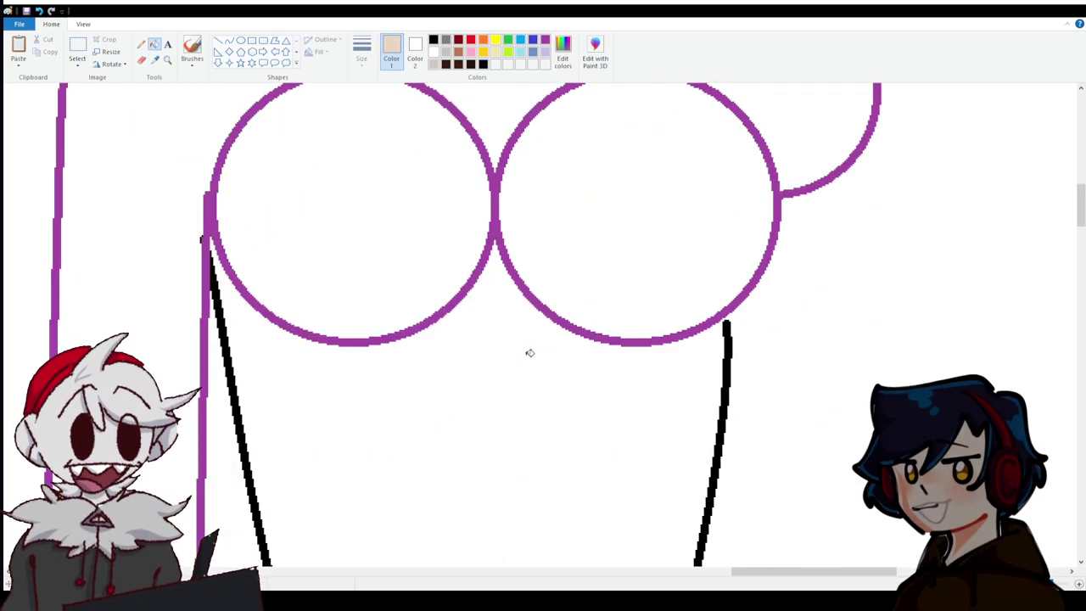
scroll(529, 353, up, 3)
scroll(528, 353, up, 3)
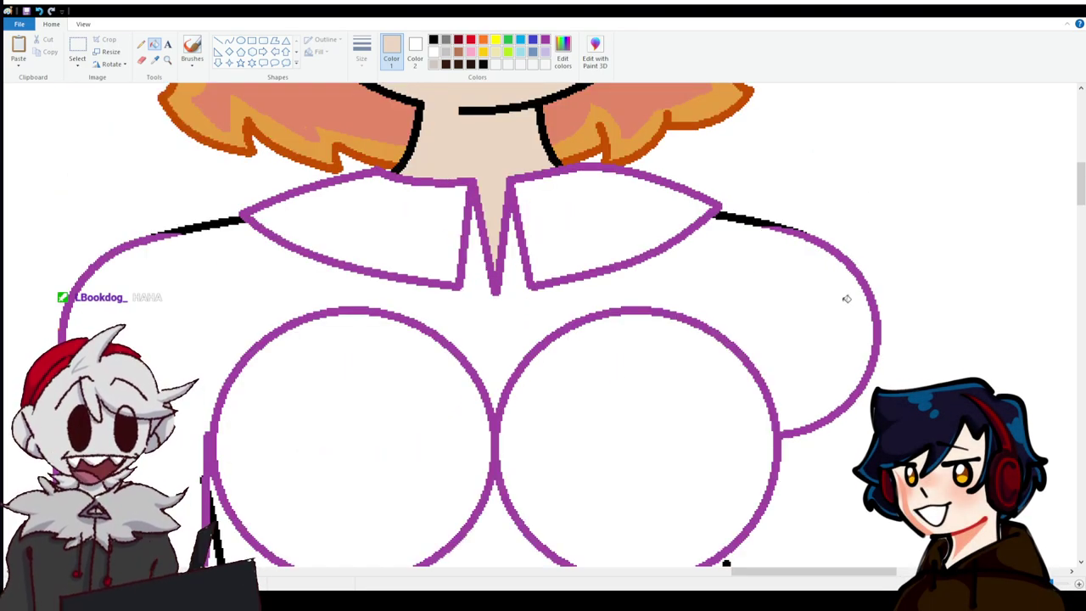
click(544, 40)
click(415, 51)
click(483, 52)
click(141, 60)
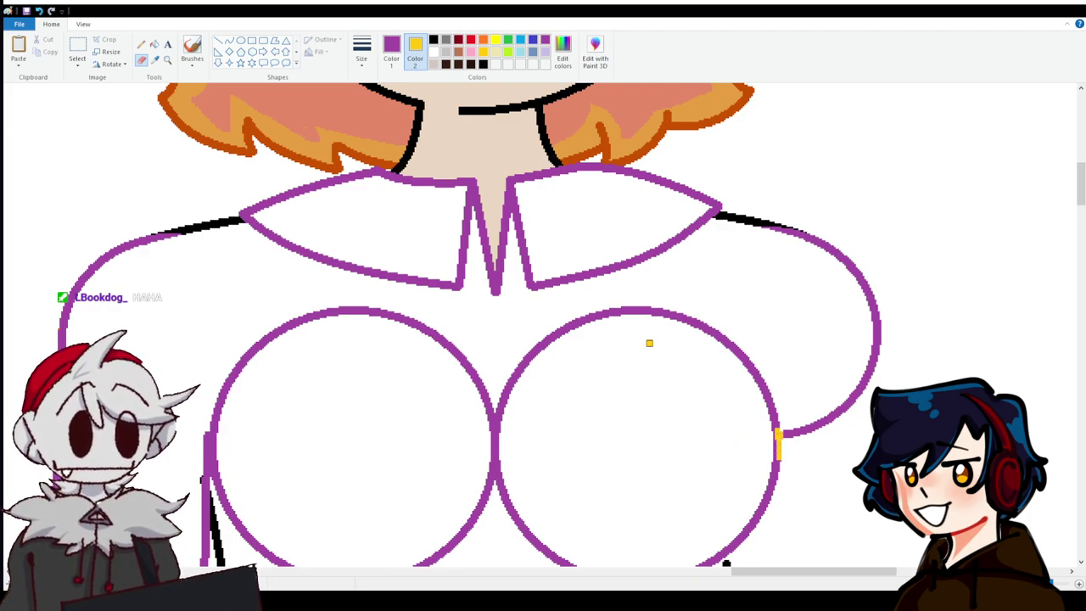
key(ctrl+z)
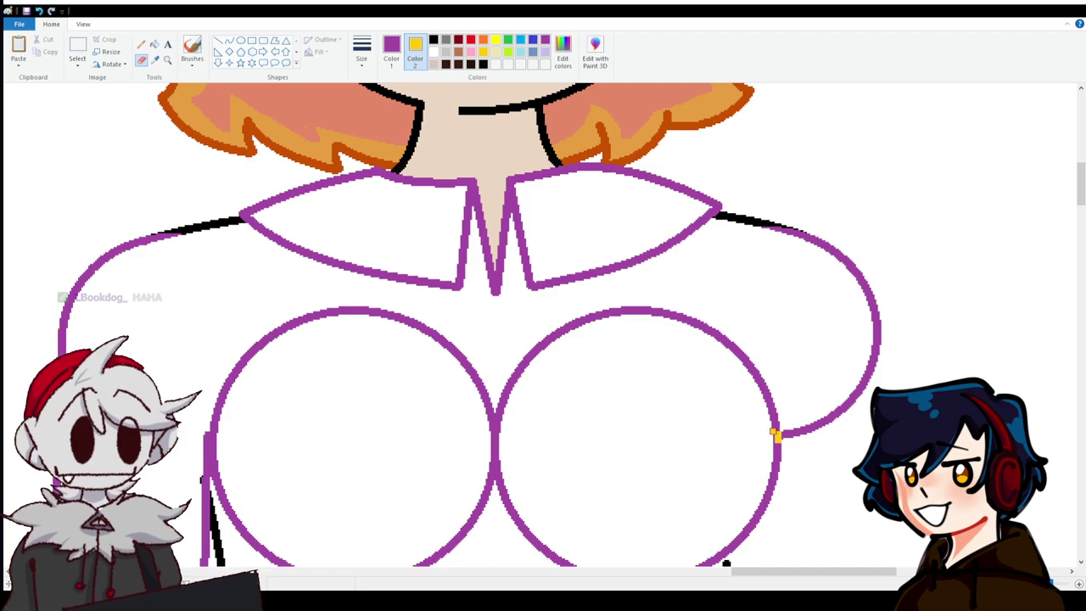
scroll(624, 308, down, 3)
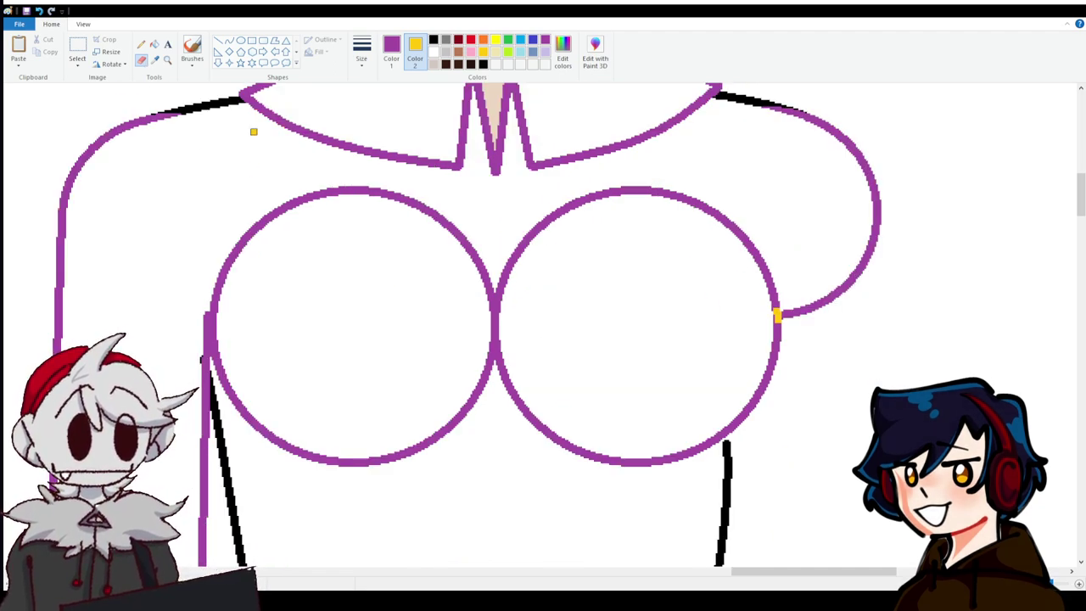
scroll(412, 383, up, 11)
scroll(824, 497, down, 3)
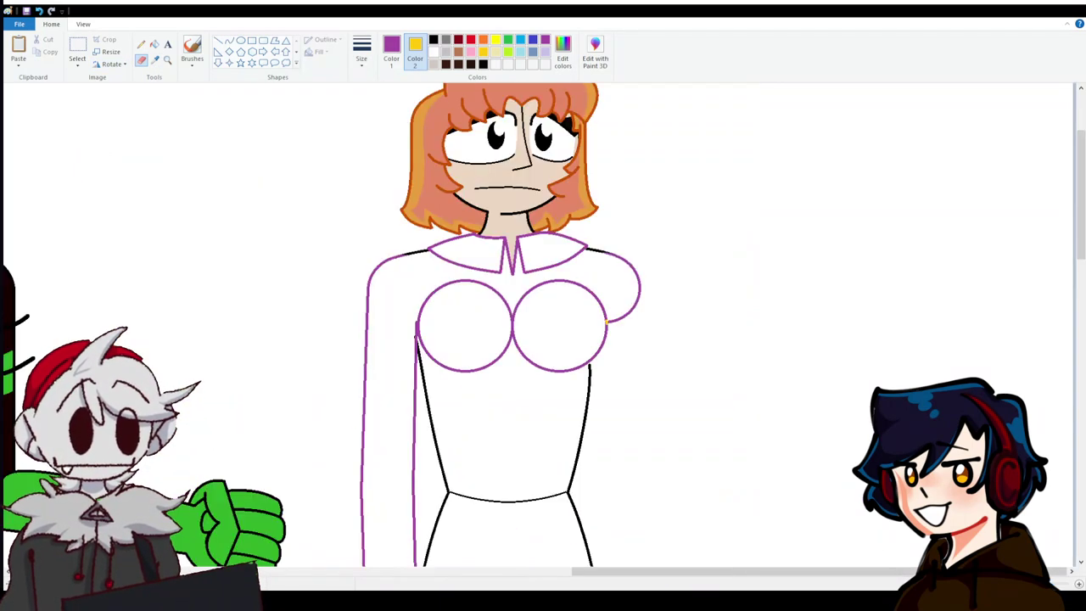
scroll(824, 498, up, 2)
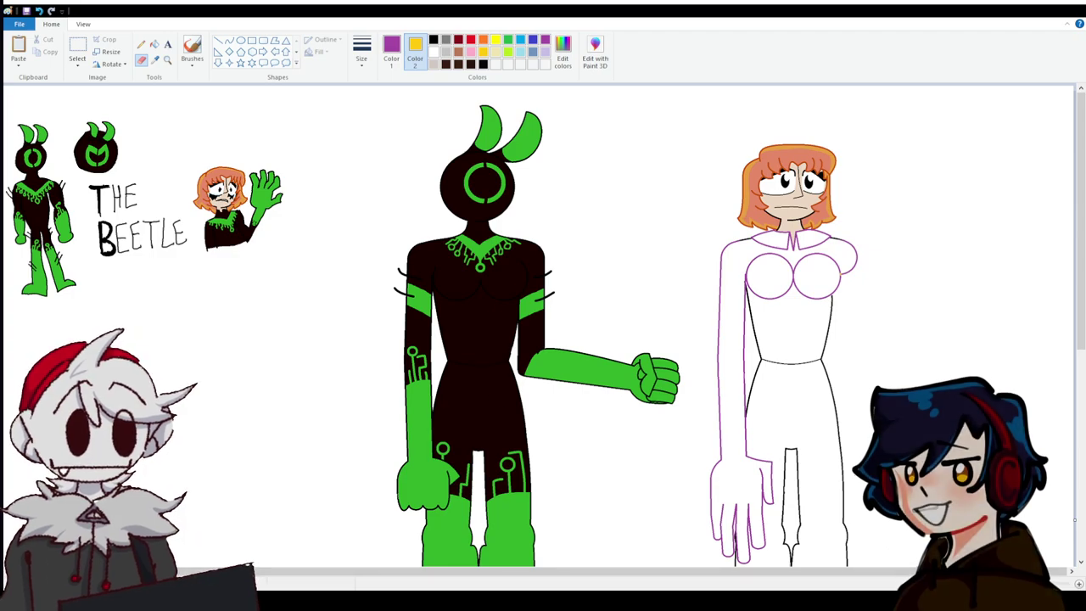
scroll(544, 322, down, 3)
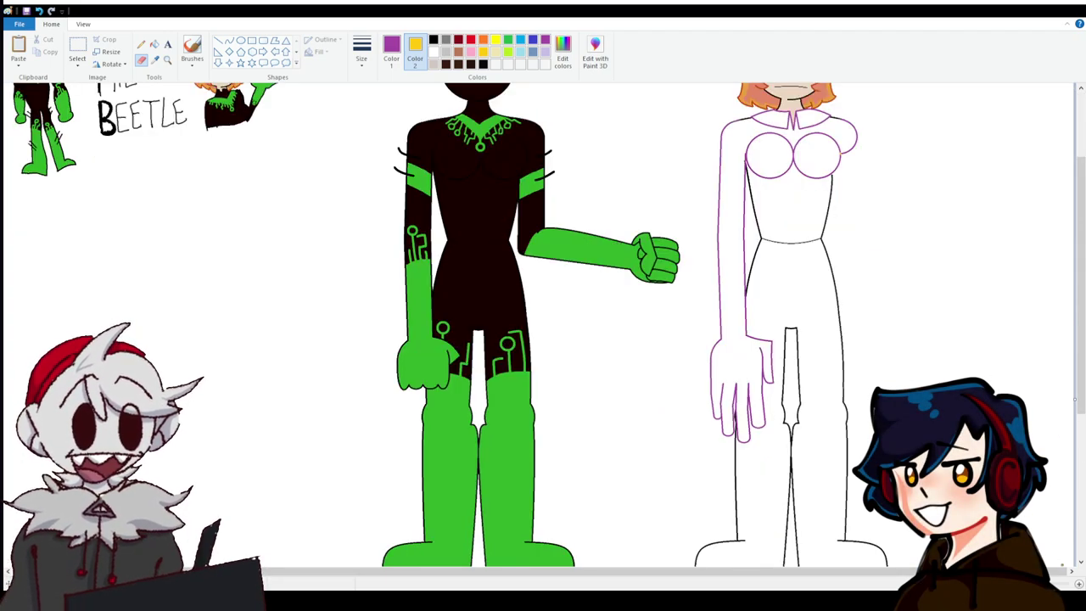
Set gold as the first colour and white as the second, and choose the Curve tool.
click(1079, 585)
click(1079, 584)
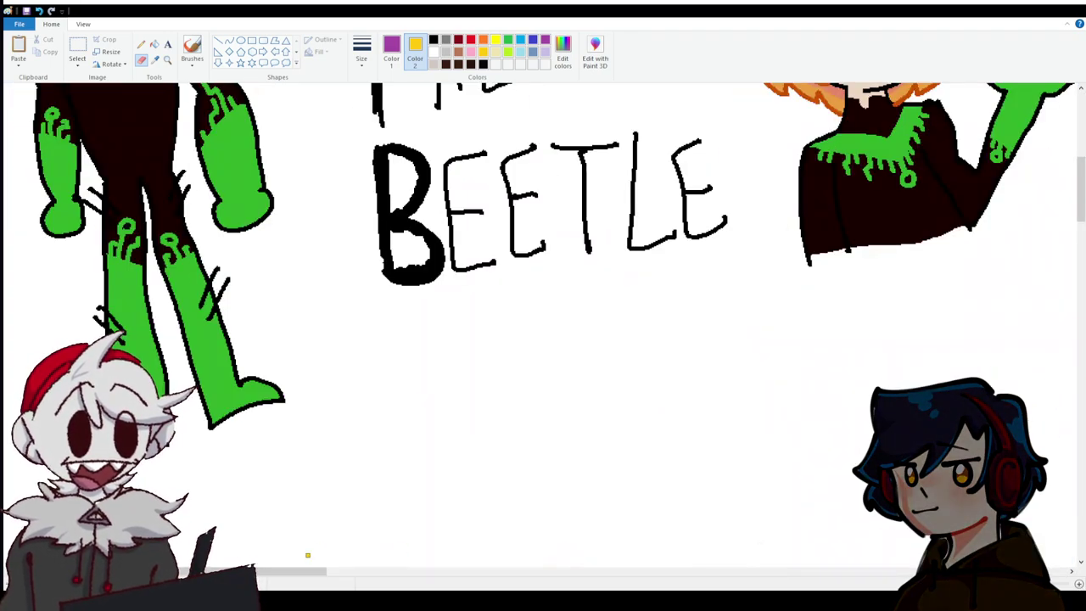
mouse_move(309, 571)
mouse_down()
mouse_move(788, 513)
mouse_move(879, 514)
mouse_up()
scroll(874, 355, right, 1)
scroll(585, 342, down, 10)
scroll(551, 328, up, 3)
click(434, 52)
click(391, 51)
click(483, 52)
click(229, 40)
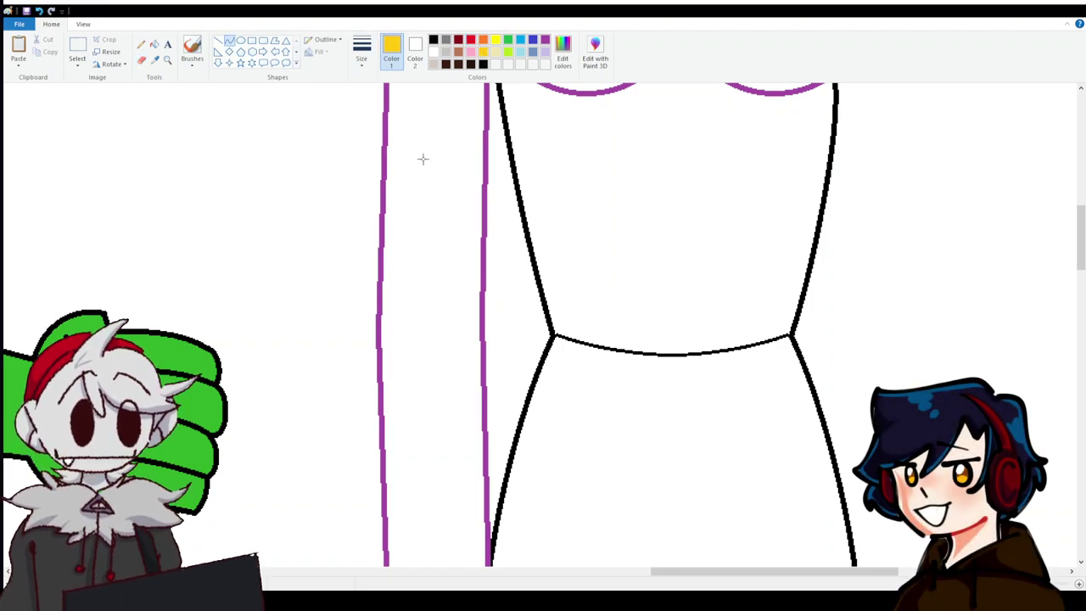
Try a gold curve across the wrist of the hanging arm, just above the hand.
scroll(409, 142, up, 10)
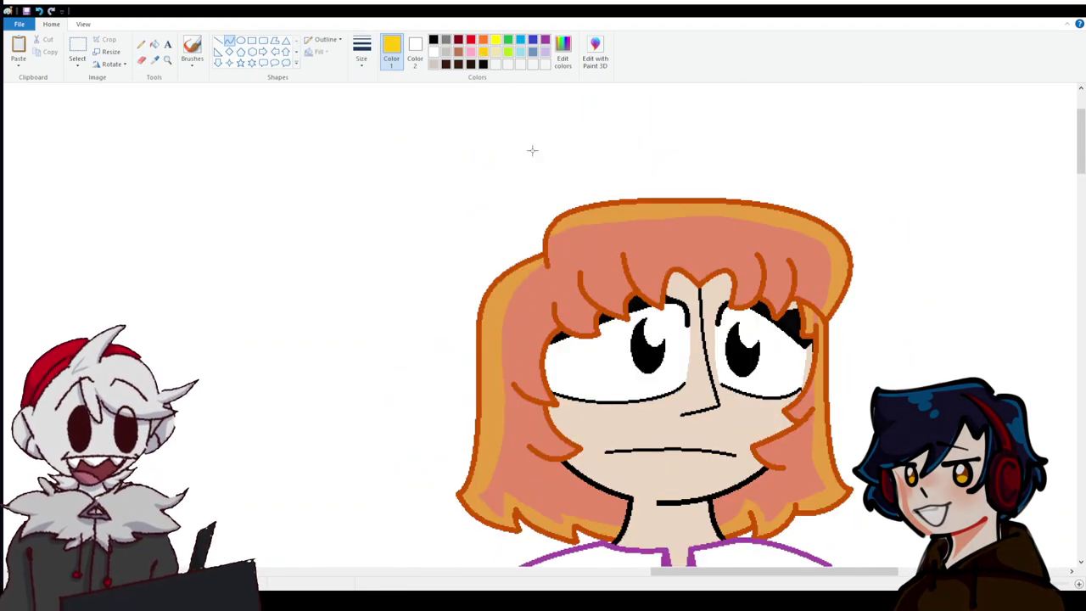
scroll(430, 238, down, 10)
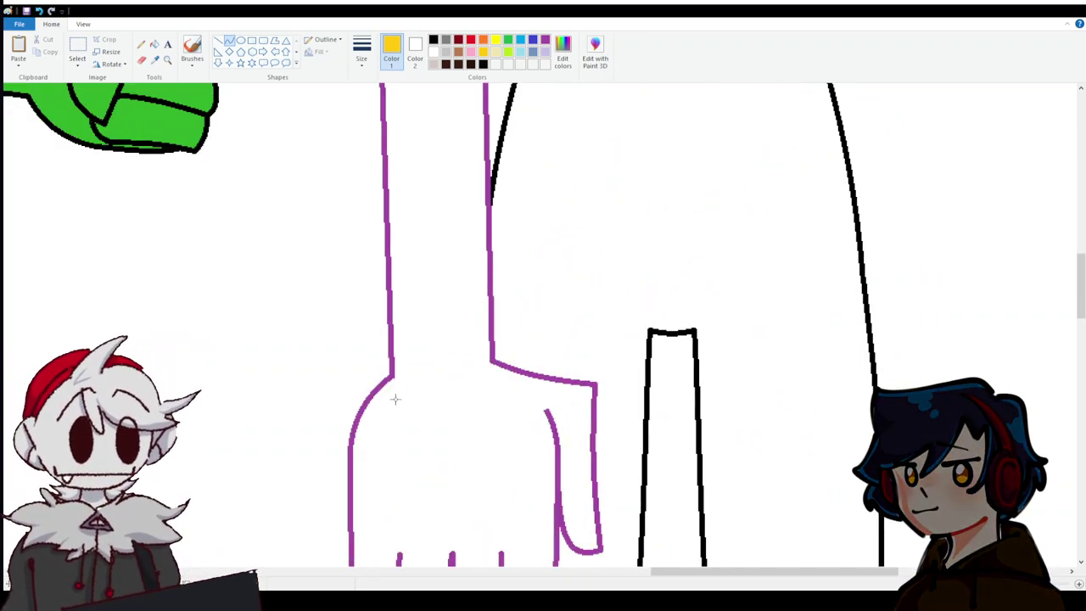
drag(370, 378, 513, 362)
drag(399, 370, 500, 367)
click(468, 323)
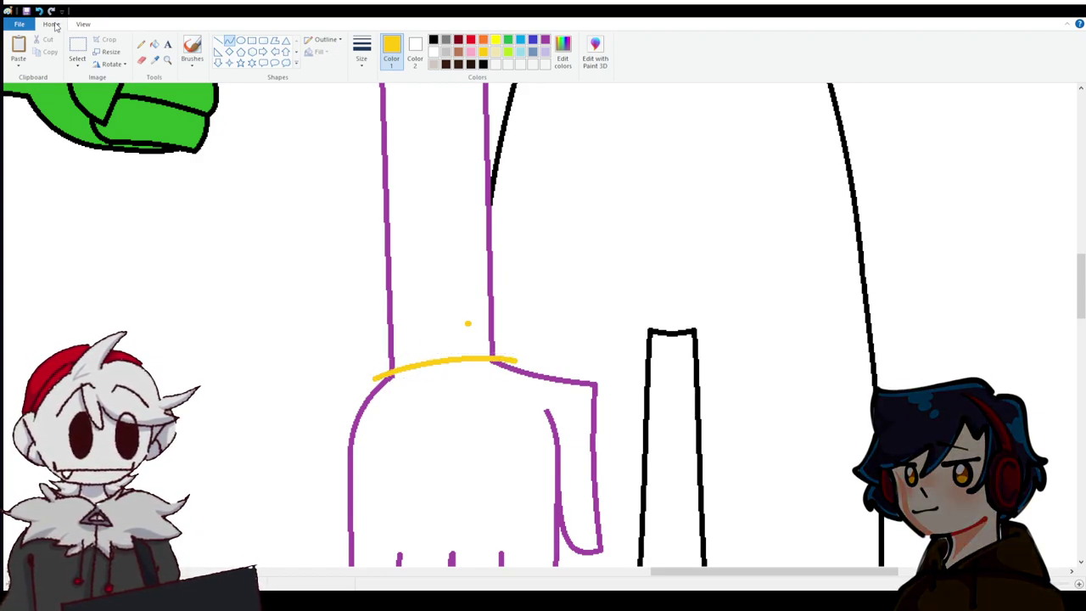
click(39, 12)
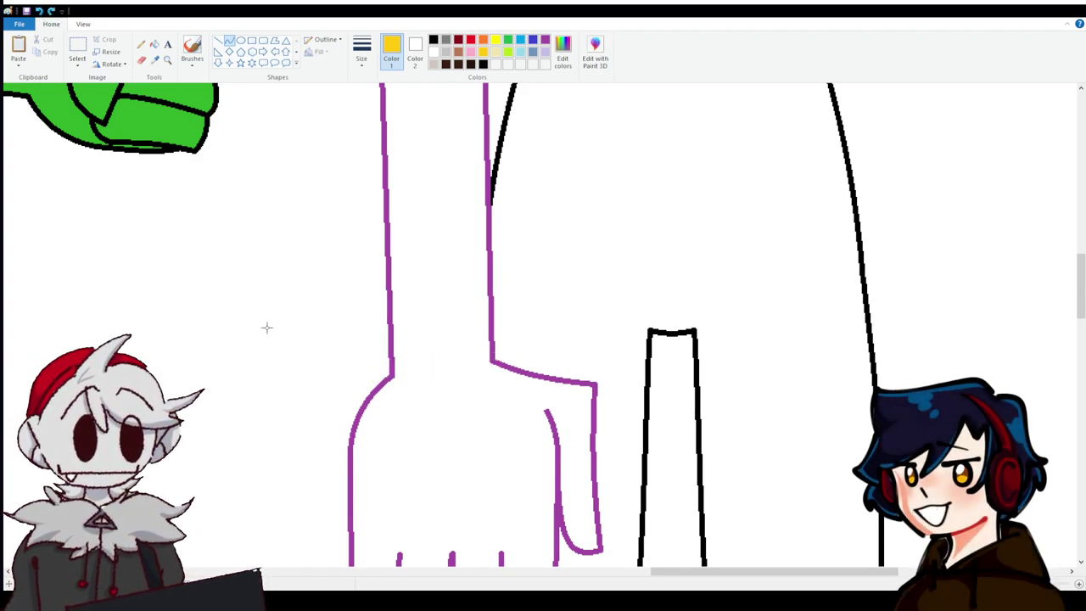
Break the purple chest circles with small gaps where they meet, on the right circle's upper outer side and beside the left armpit.
scroll(747, 328, up, 10)
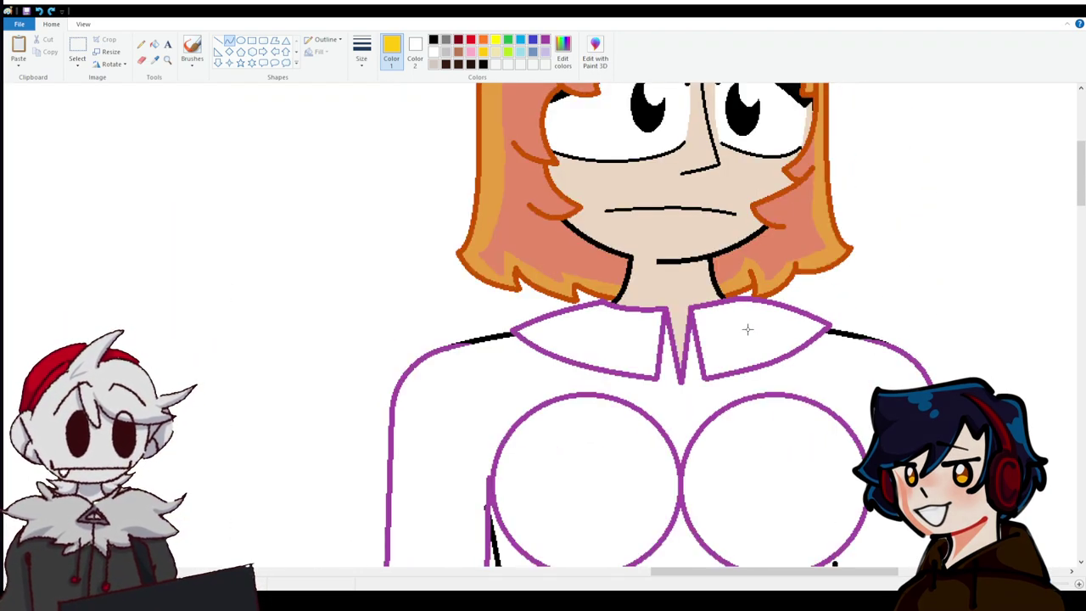
scroll(747, 328, down, 3)
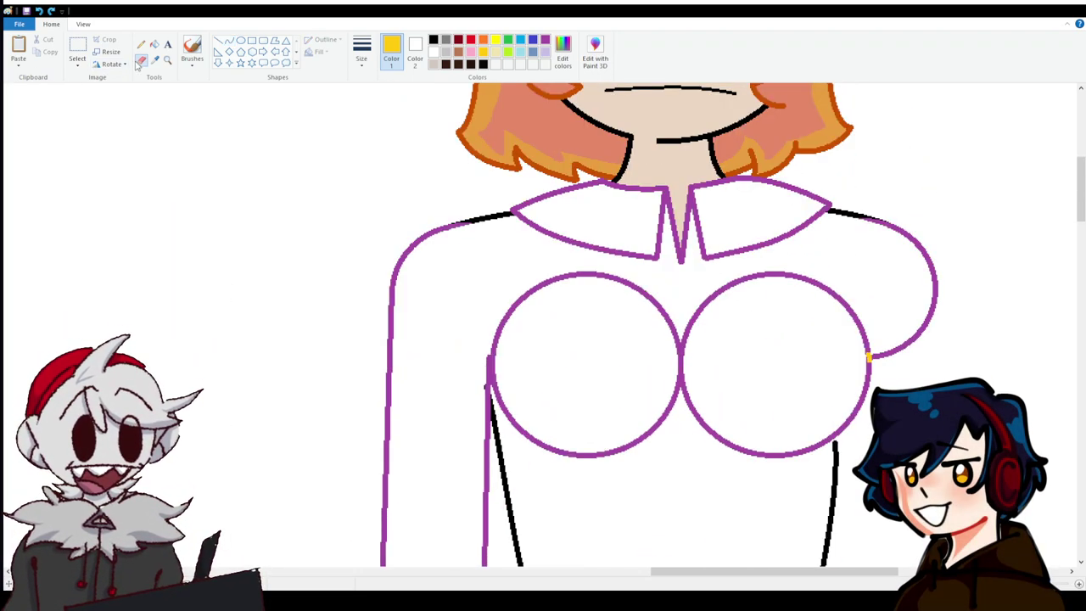
drag(676, 370, 685, 370)
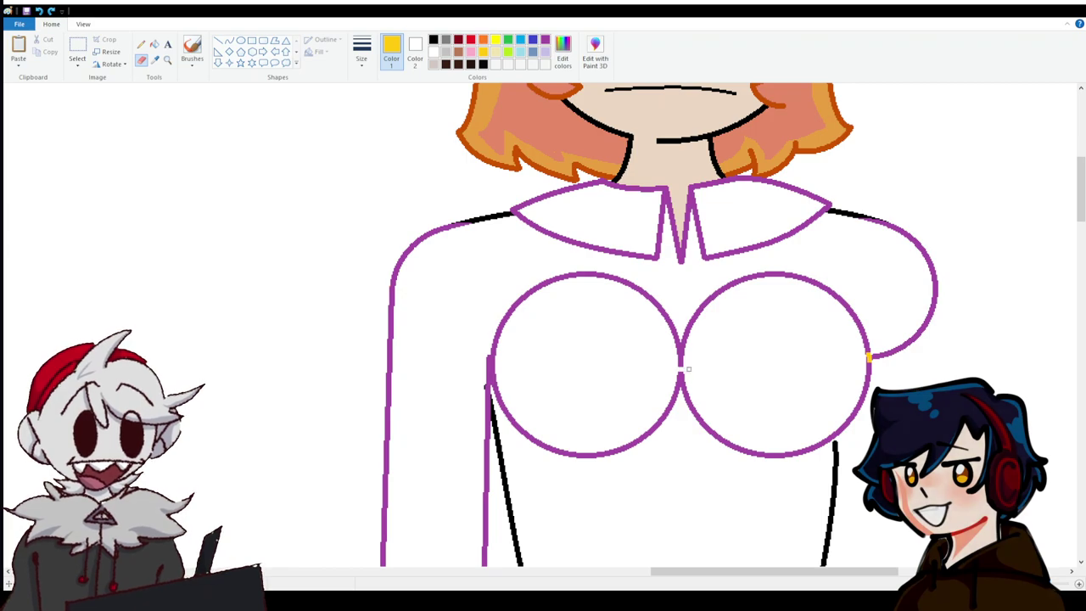
scroll(736, 343, up, 3)
scroll(736, 343, down, 3)
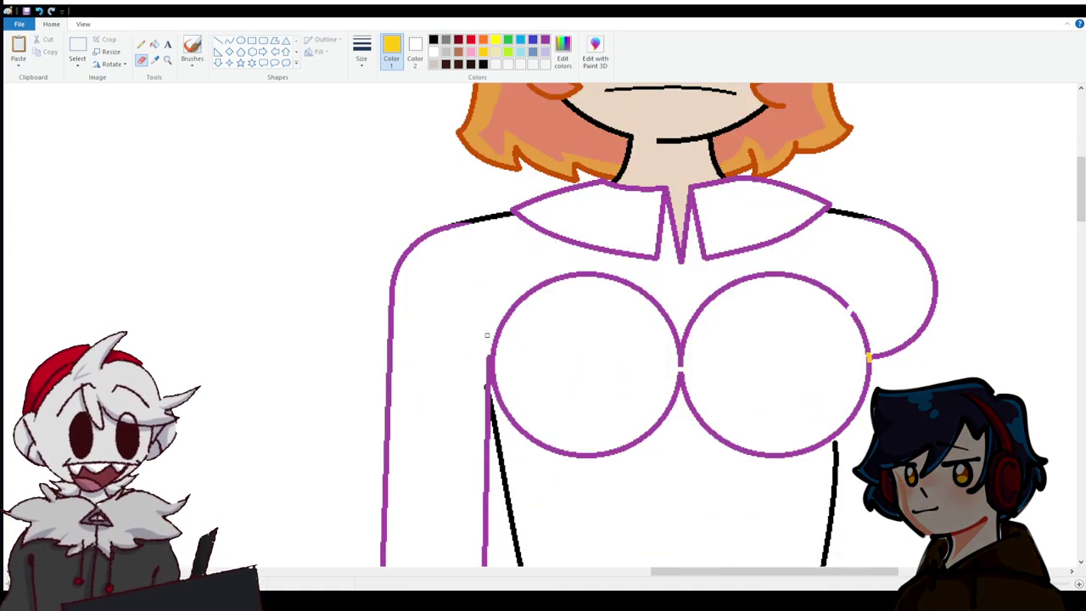
click(1078, 585)
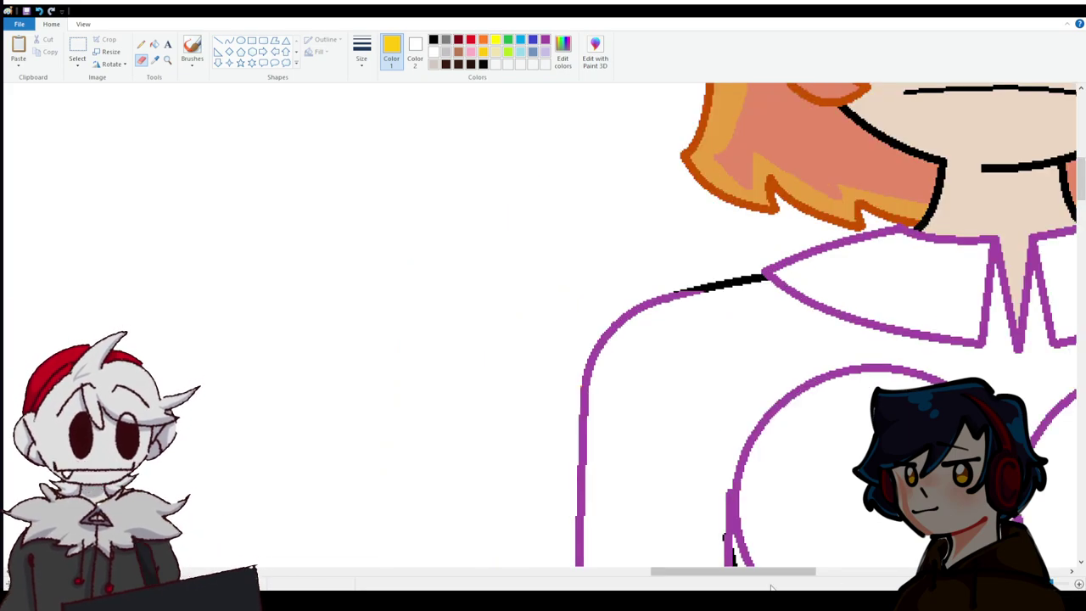
drag(683, 573, 720, 575)
click(218, 40)
scroll(475, 314, down, 3)
drag(517, 392, 505, 333)
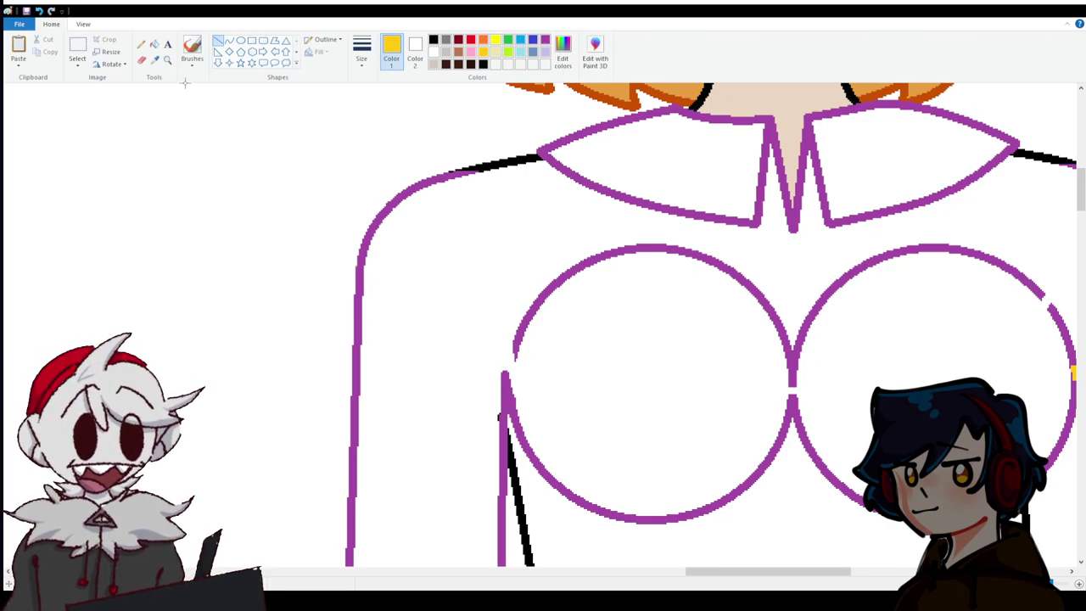
Fill the separated upper arcs of both chest circles with white to remove them.
click(153, 44)
right_click(791, 364)
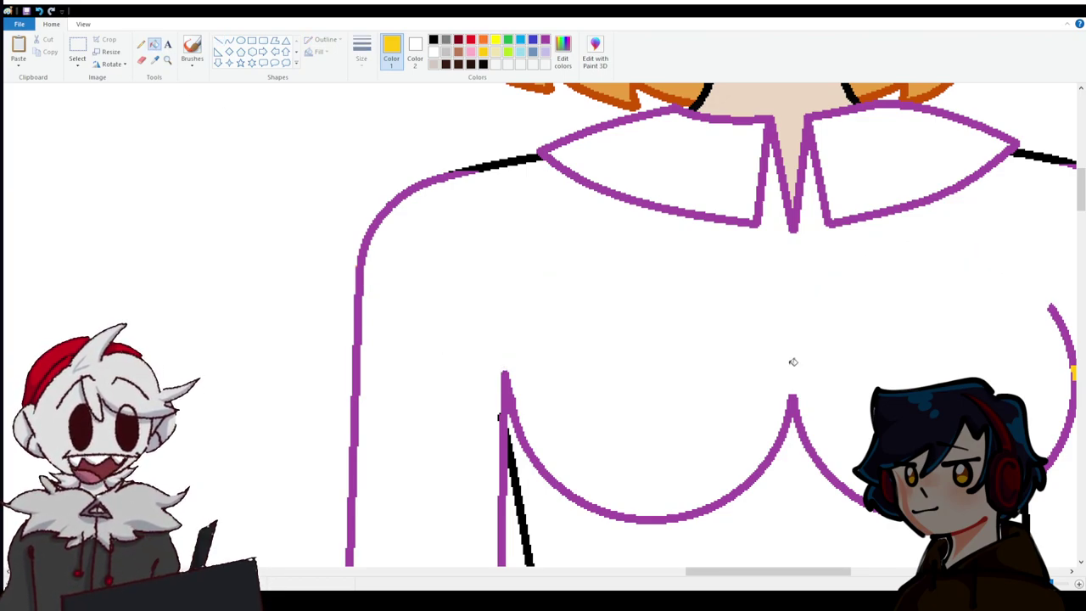
drag(778, 572, 810, 571)
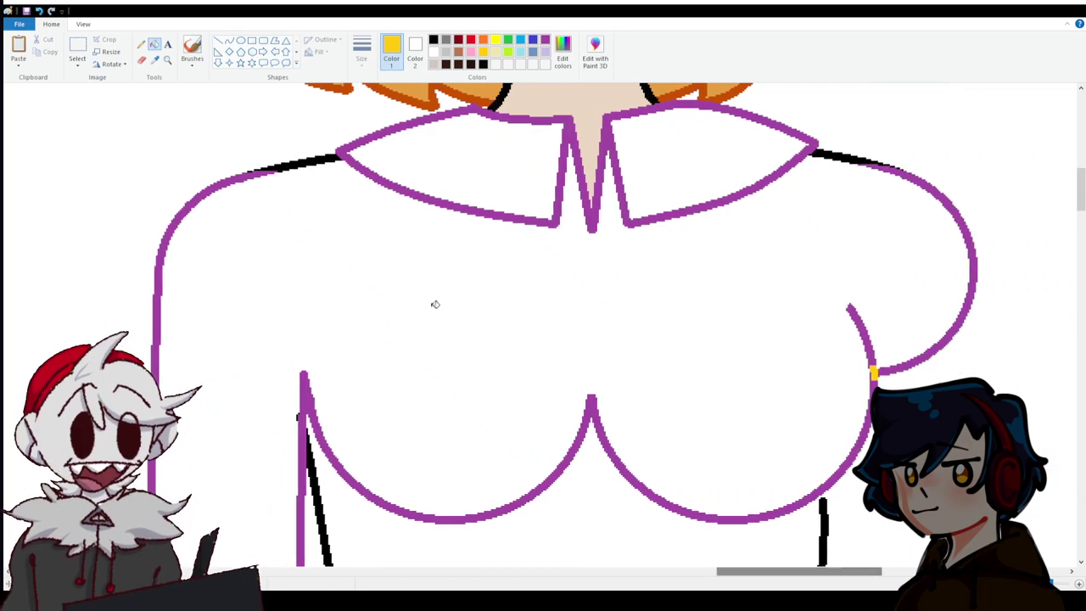
Try a gold fill on the upper chest and sleeve of the top.
scroll(434, 304, up, 5)
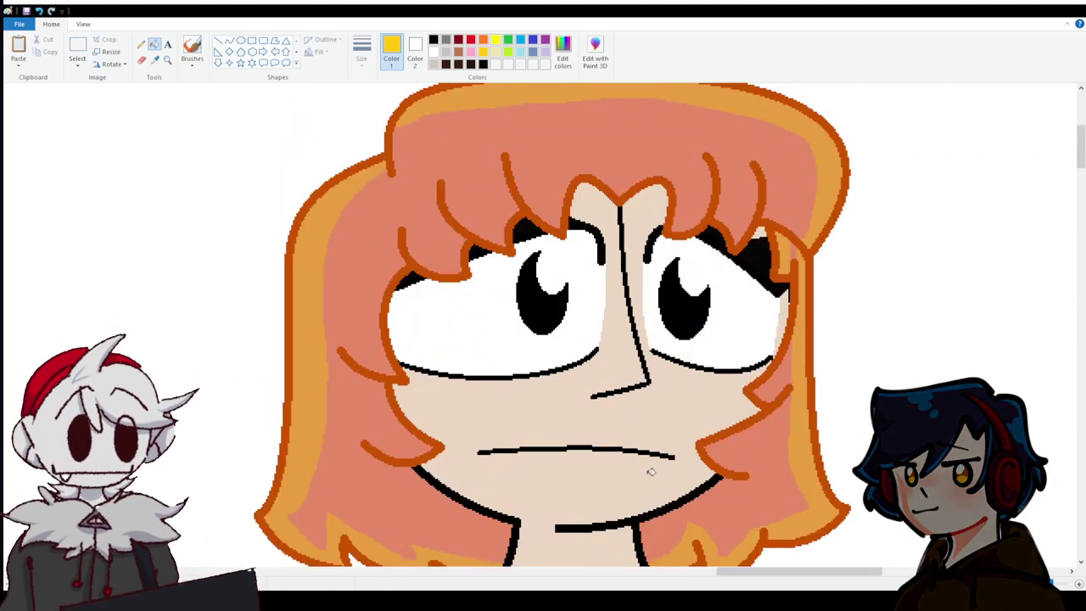
scroll(643, 466, down, 5)
scroll(904, 568, down, 2)
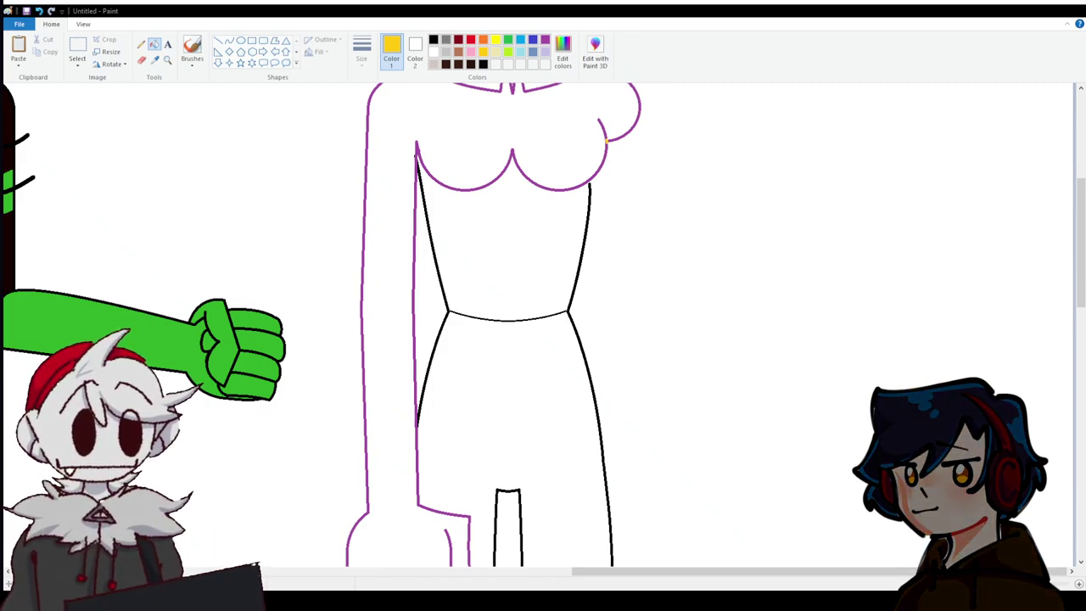
scroll(540, 325, up, 8)
scroll(540, 324, down, 9)
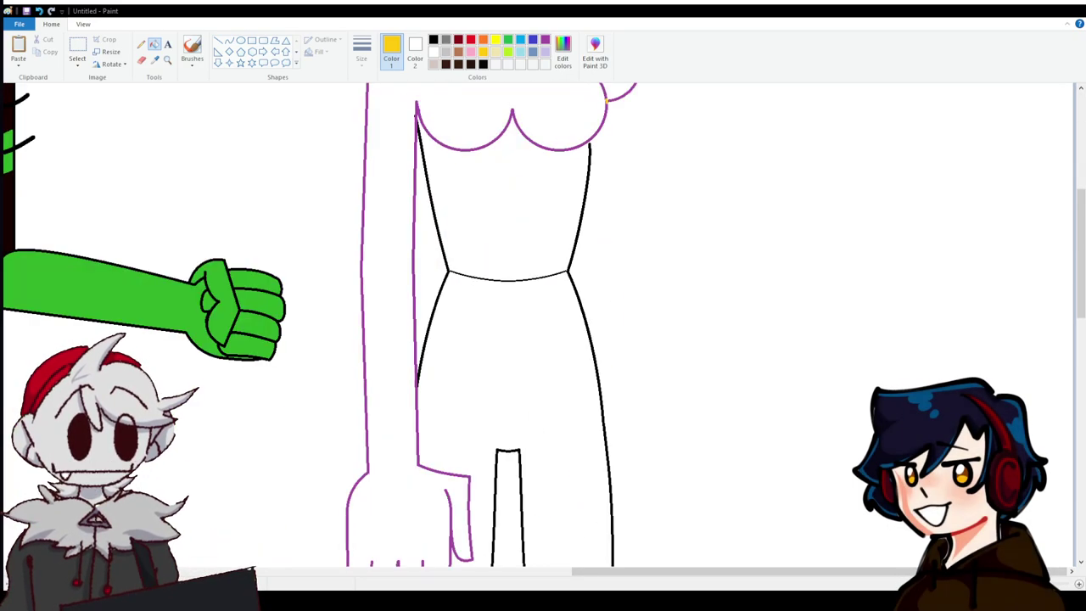
scroll(543, 323, up, 2)
click(747, 560)
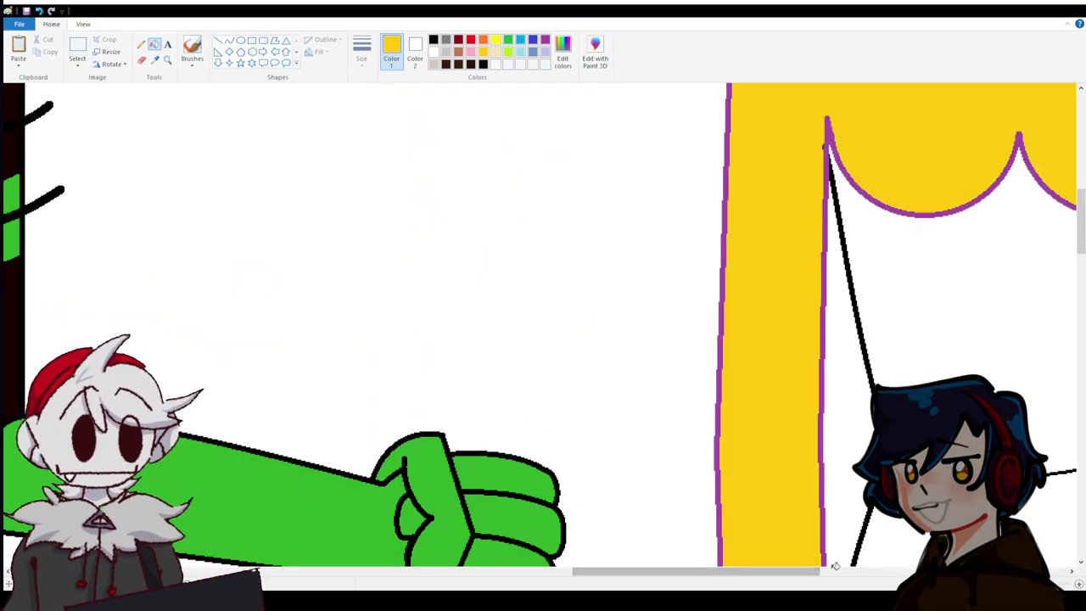
drag(763, 571, 880, 571)
scroll(657, 342, up, 3)
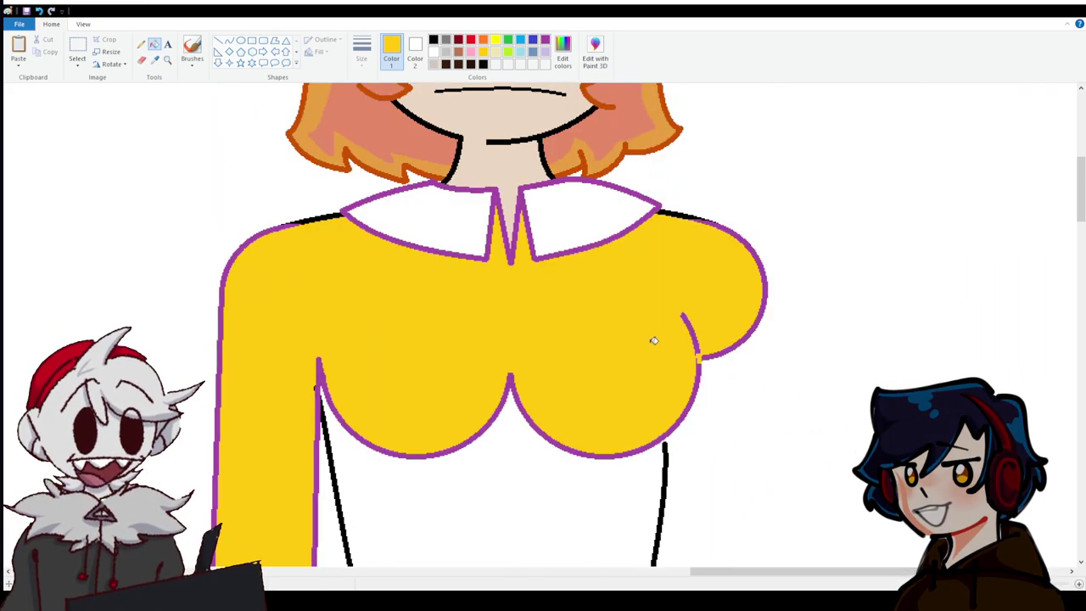
scroll(79, 8, up, 4)
scroll(34, 22, down, 2)
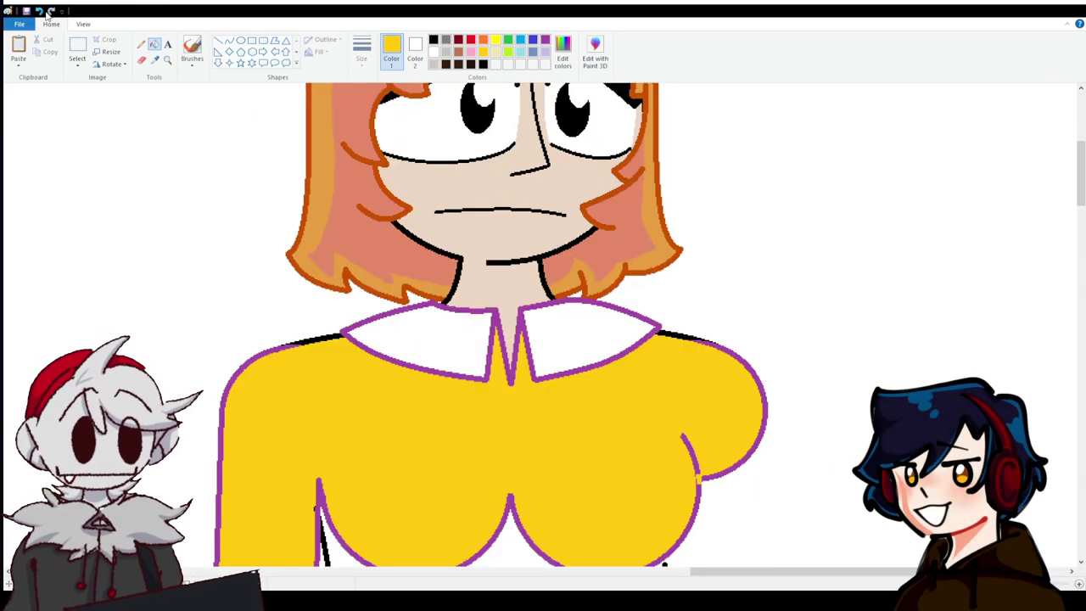
click(39, 11)
Draw a slightly bowed gold curve down from the collar's V point to just below where the chest arcs meet.
click(230, 40)
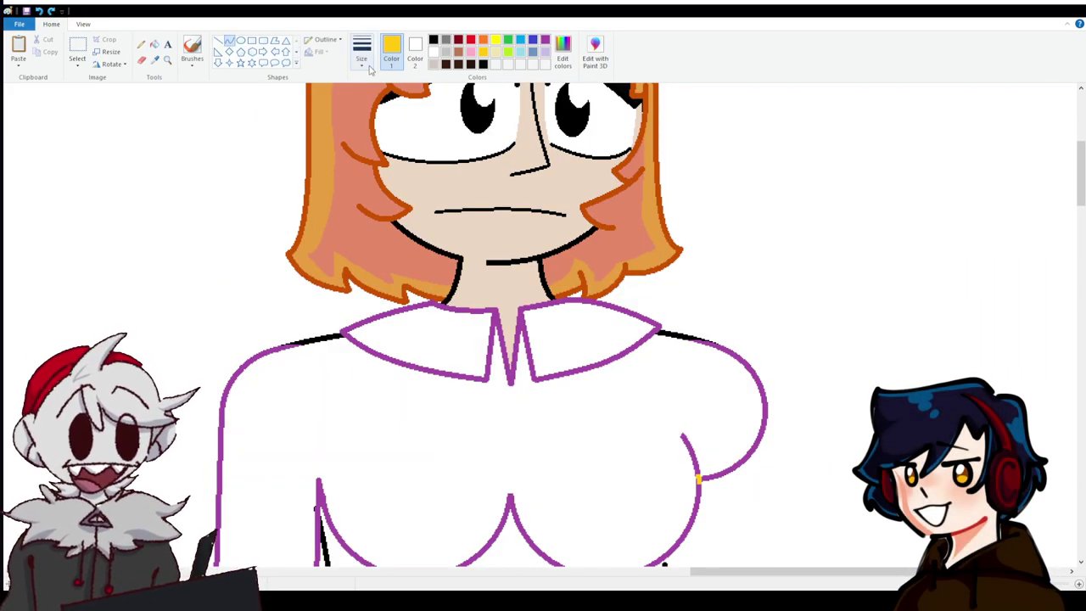
scroll(501, 144, down, 3)
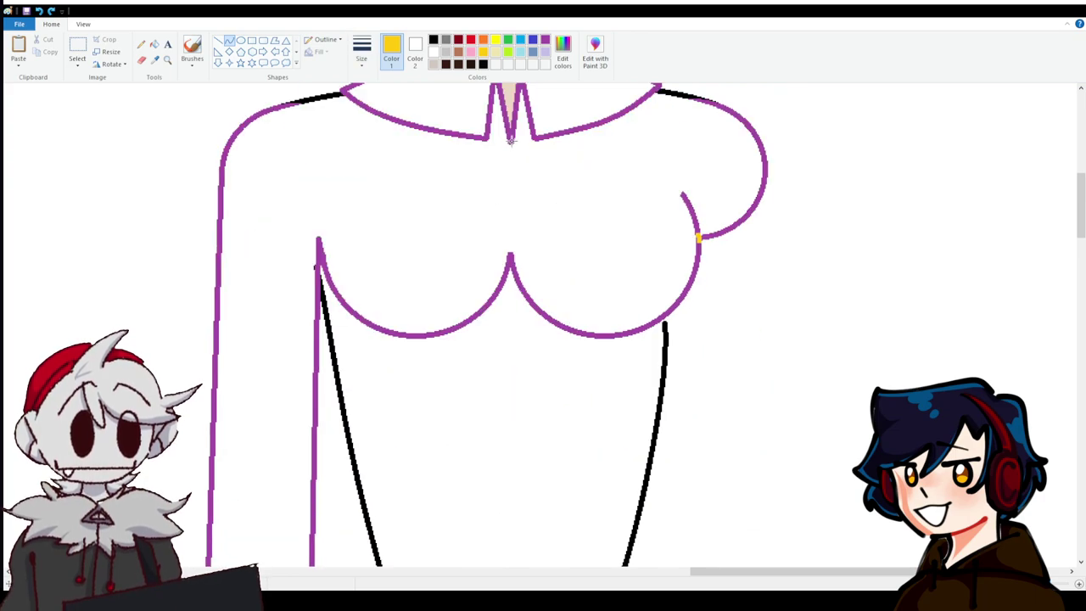
drag(510, 141, 519, 346)
drag(518, 246, 543, 173)
drag(535, 299, 539, 298)
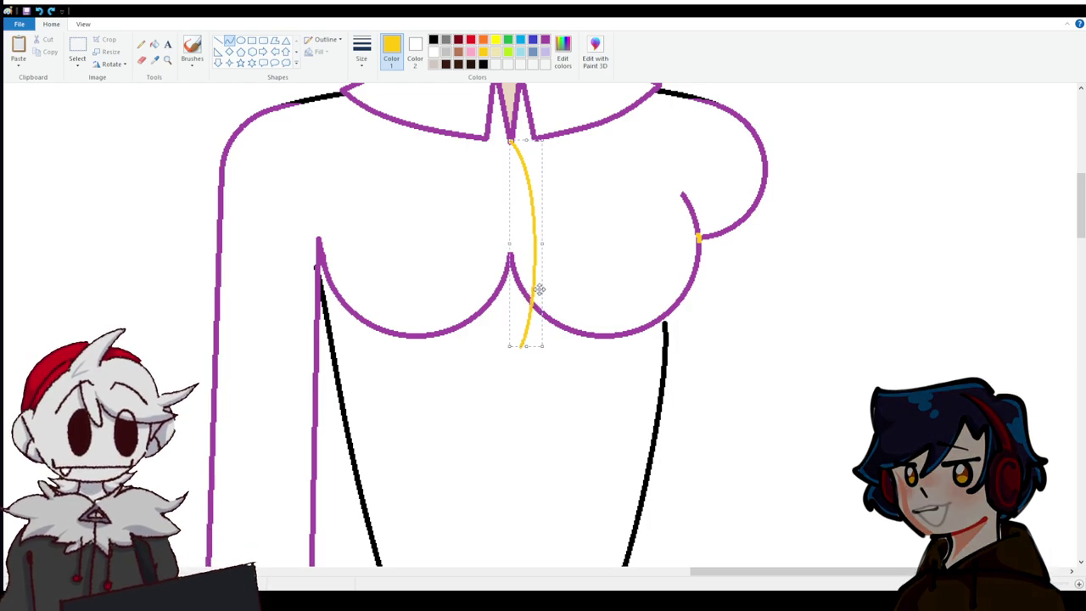
drag(546, 244, 518, 244)
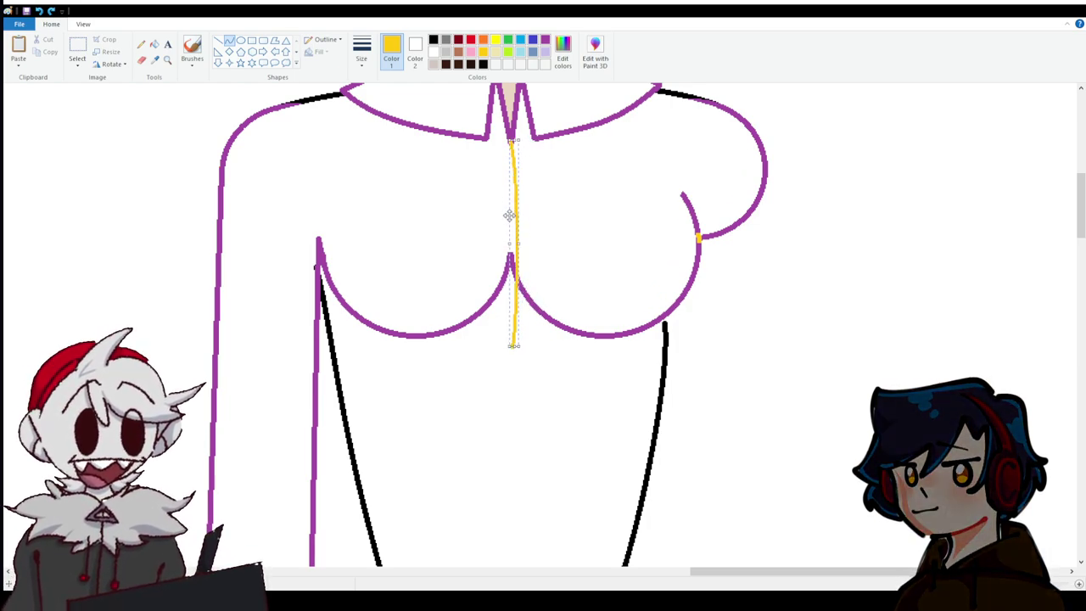
drag(512, 346, 511, 312)
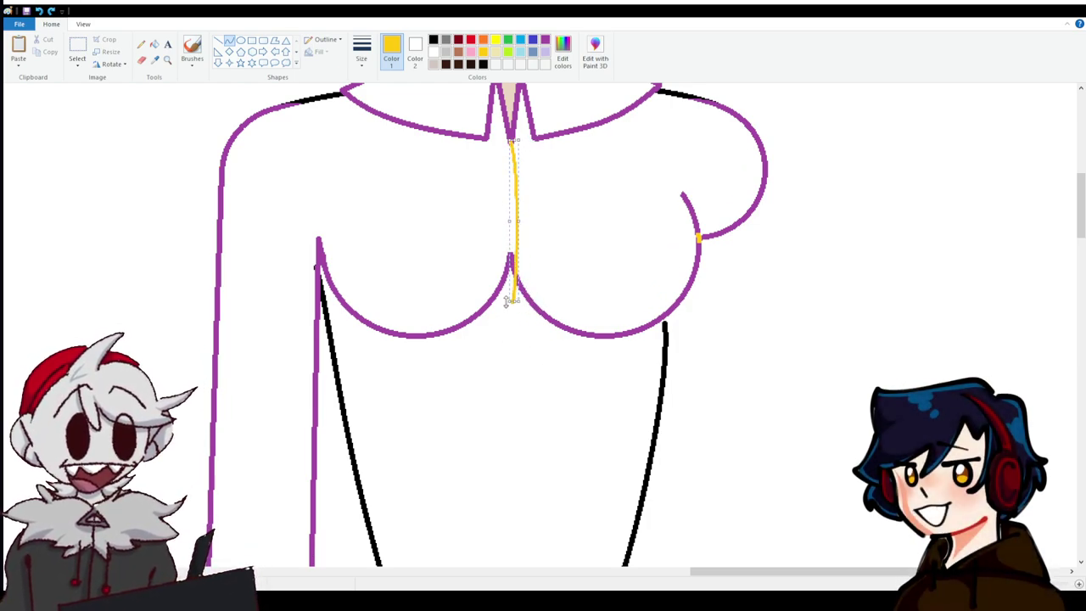
scroll(488, 273, down, 3)
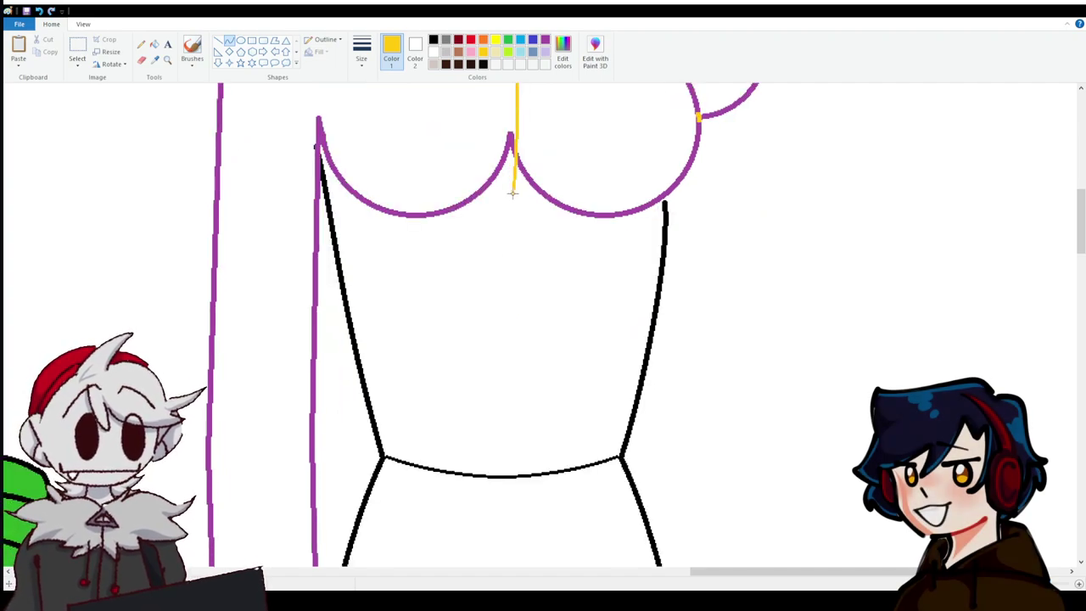
Continue the gold centre line with a second curve from the chest down past the waistline onto the hips.
scroll(511, 306, down, 6)
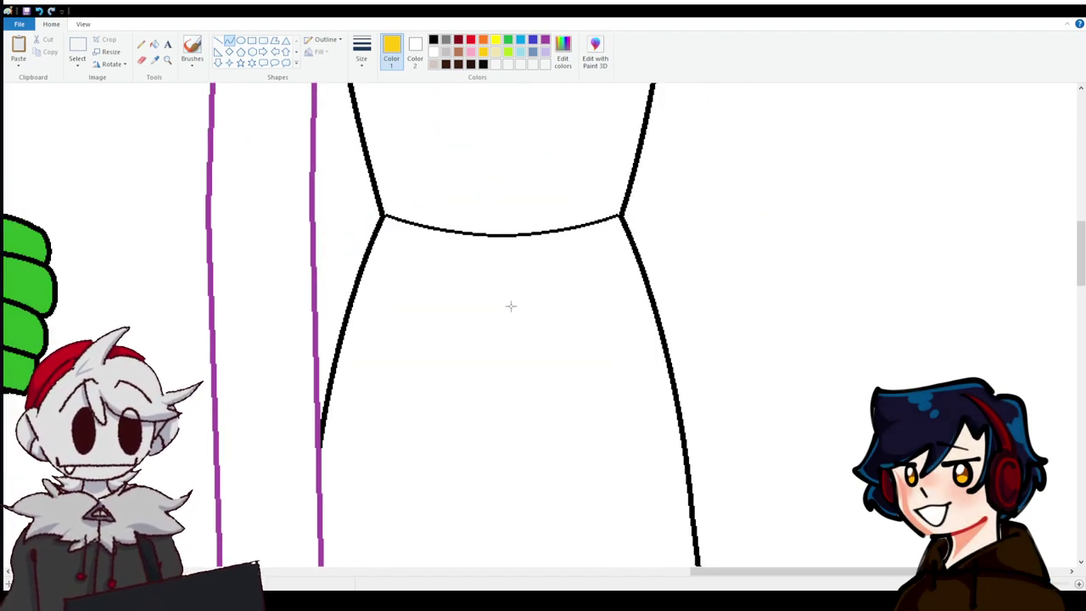
scroll(533, 298, up, 6)
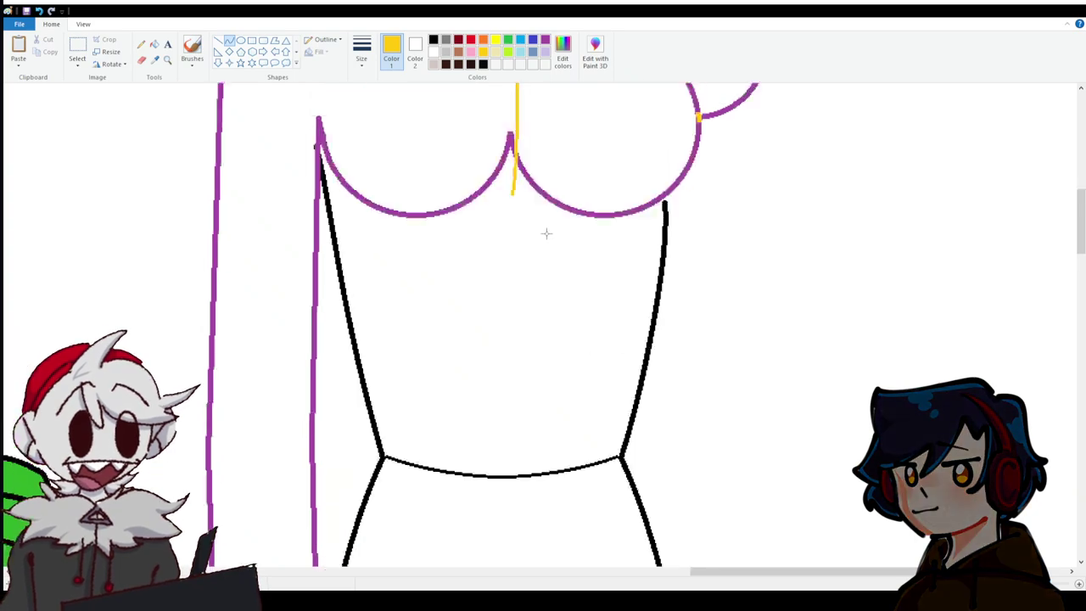
drag(512, 194, 514, 356)
scroll(511, 352, down, 6)
scroll(513, 356, up, 6)
drag(512, 348, 501, 416)
scroll(407, 329, down, 9)
click(406, 314)
Draw two thicker gold lines forming a pointed hem from the centre line's lower end down and back up to the right hip outline.
click(219, 41)
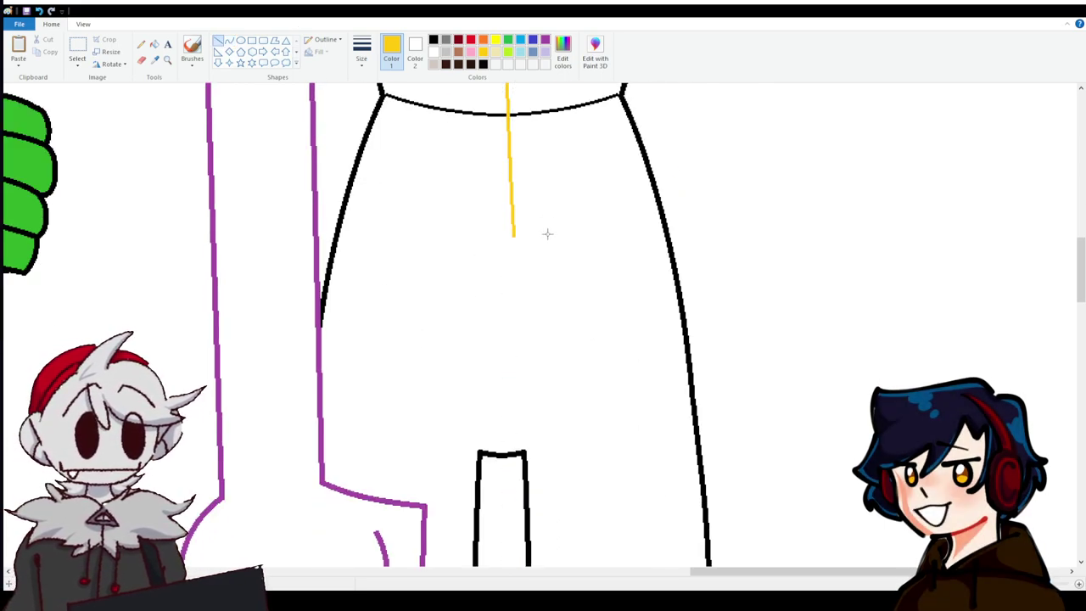
mouse_move(513, 235)
mouse_down()
mouse_move(551, 280)
mouse_move(553, 312)
mouse_up()
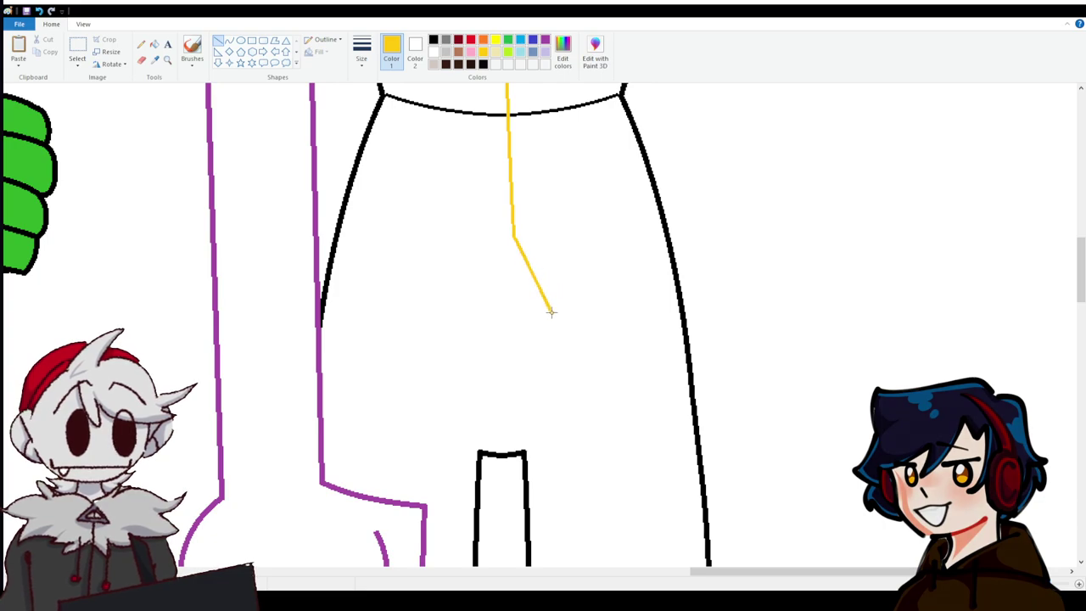
click(356, 64)
click(390, 133)
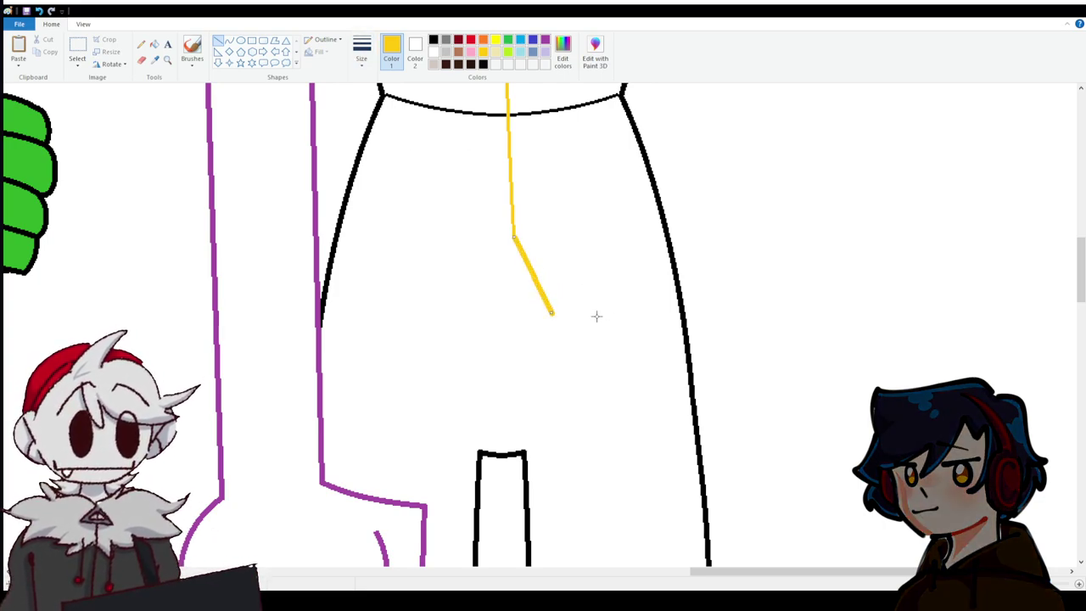
mouse_move(553, 312)
mouse_down()
mouse_move(592, 343)
mouse_move(679, 281)
mouse_up()
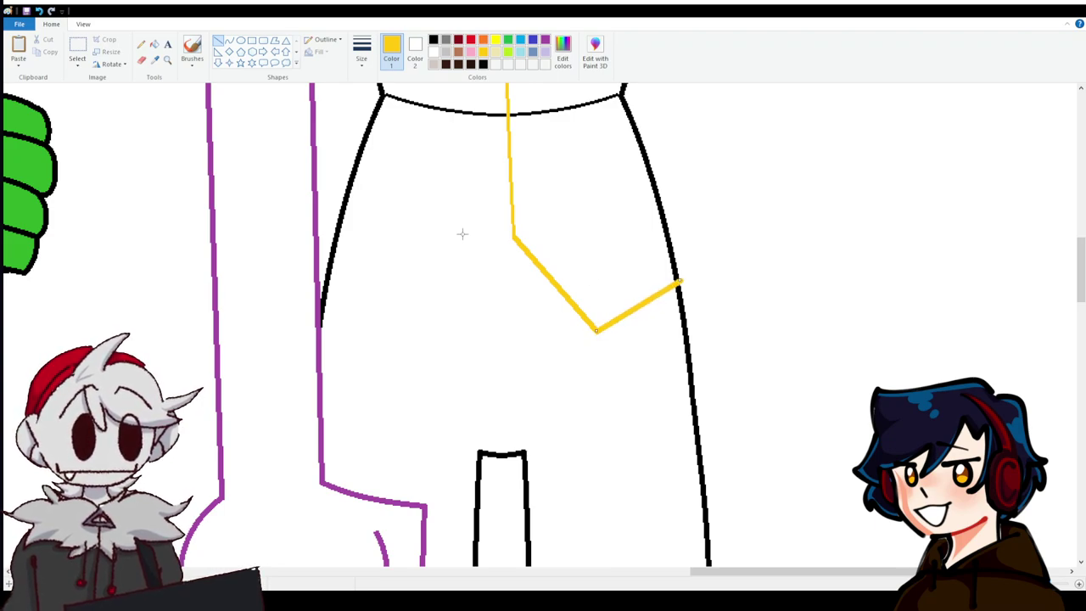
Draw two thick gold lines from the centre line's lower end down and back up to the left hip outline, completing the pointed hem.
mouse_move(513, 239)
mouse_down()
mouse_move(448, 305)
mouse_move(439, 337)
mouse_move(414, 337)
mouse_move(322, 286)
mouse_up()
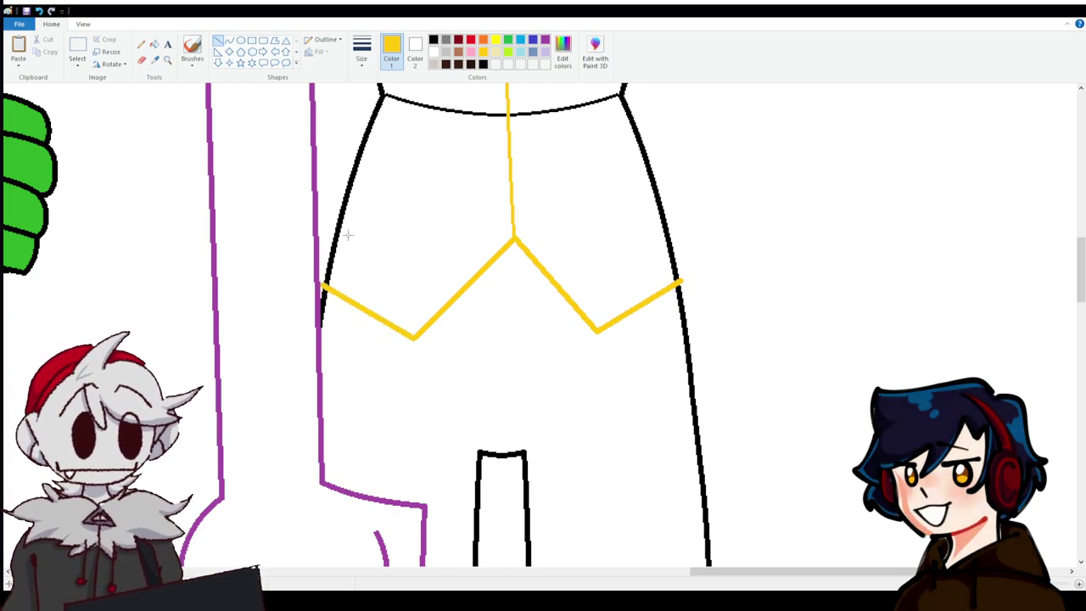
scroll(647, 334, up, 10)
scroll(543, 322, down, 13)
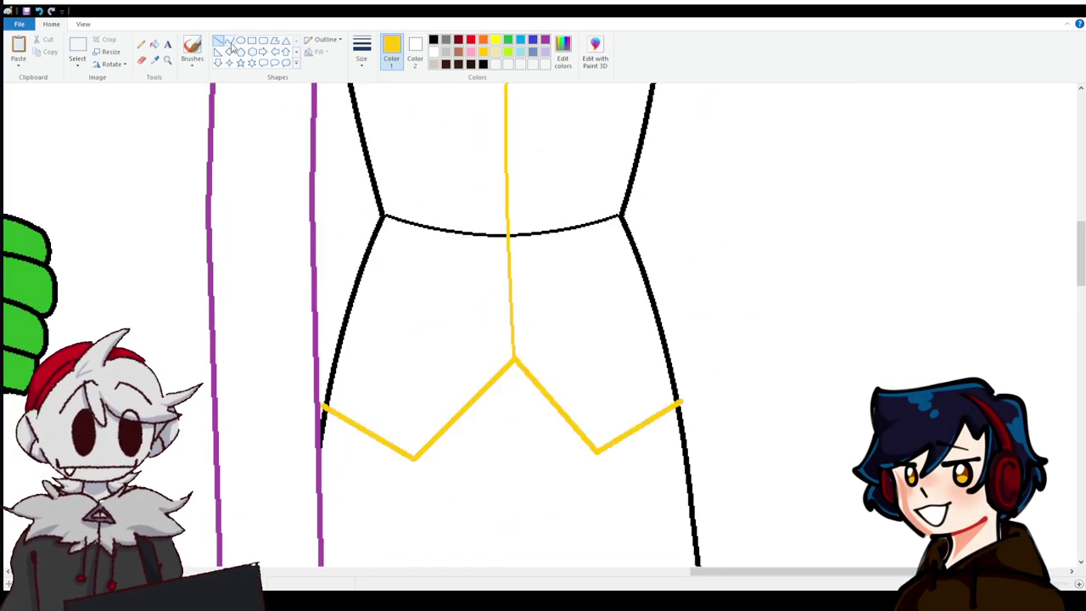
Draw a bowed gold side seam from the hem's right end up to the outer edge of the right chest arc.
click(230, 42)
drag(681, 400, 652, 317)
scroll(686, 295, up, 6)
scroll(667, 311, down, 5)
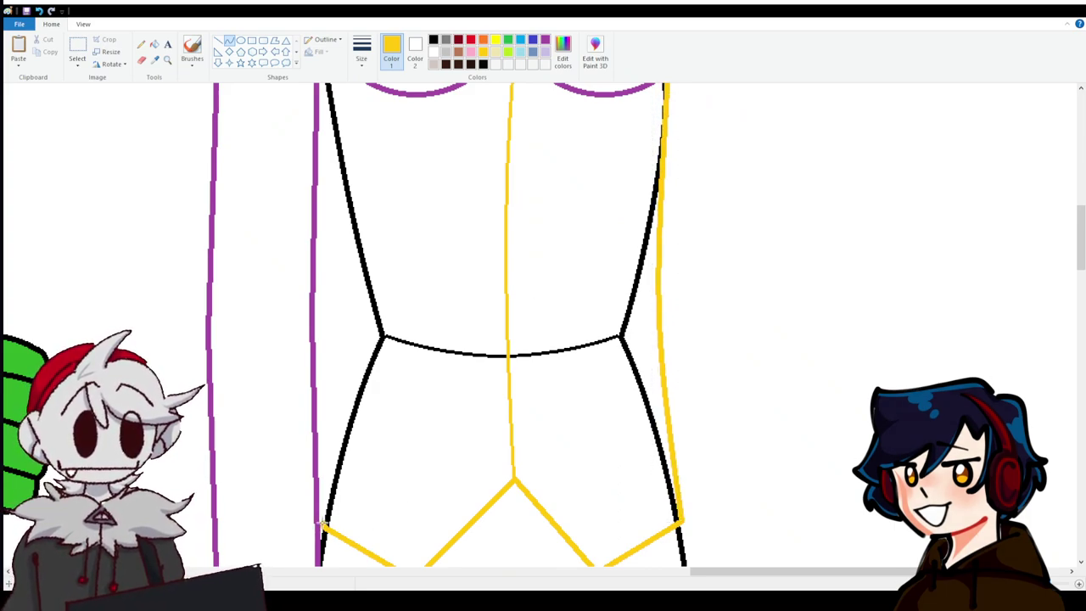
Draw a matching gold side seam from the hem's left end up to the left armpit, bowed inward at the waist.
scroll(321, 528, up, 5)
drag(320, 560, 315, 269)
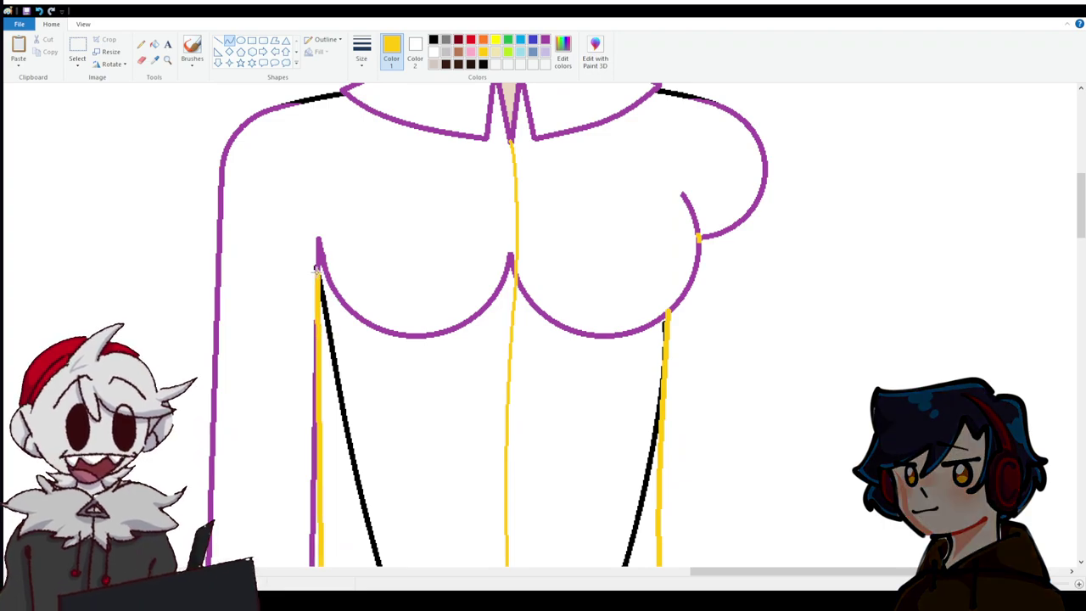
scroll(315, 268, down, 5)
drag(314, 317, 351, 318)
scroll(473, 320, up, 5)
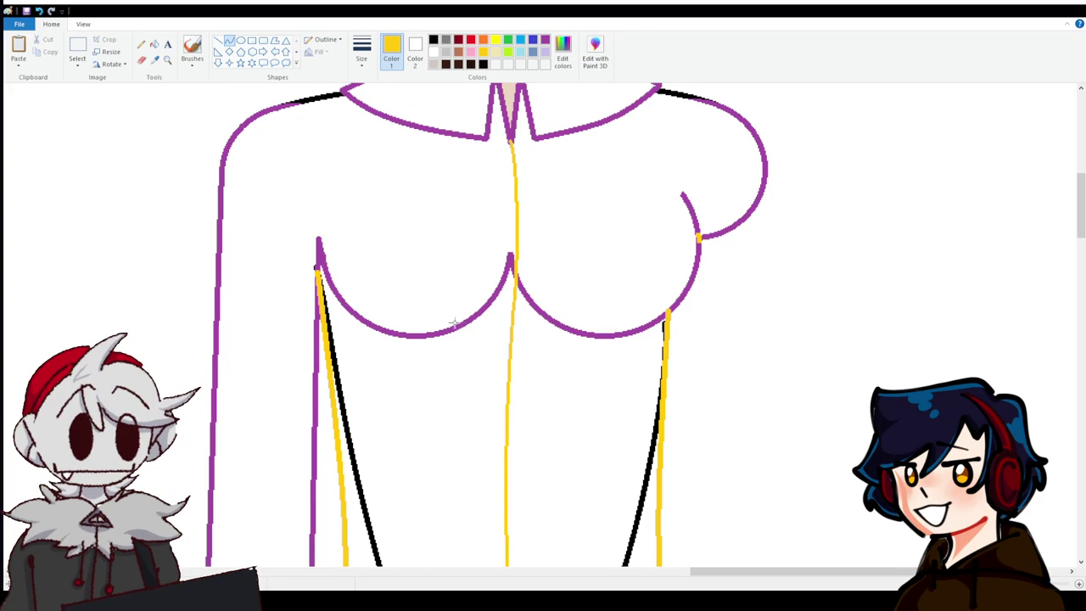
Erase the stray black pixels beside the purple sleeve line at the left armpit.
click(142, 60)
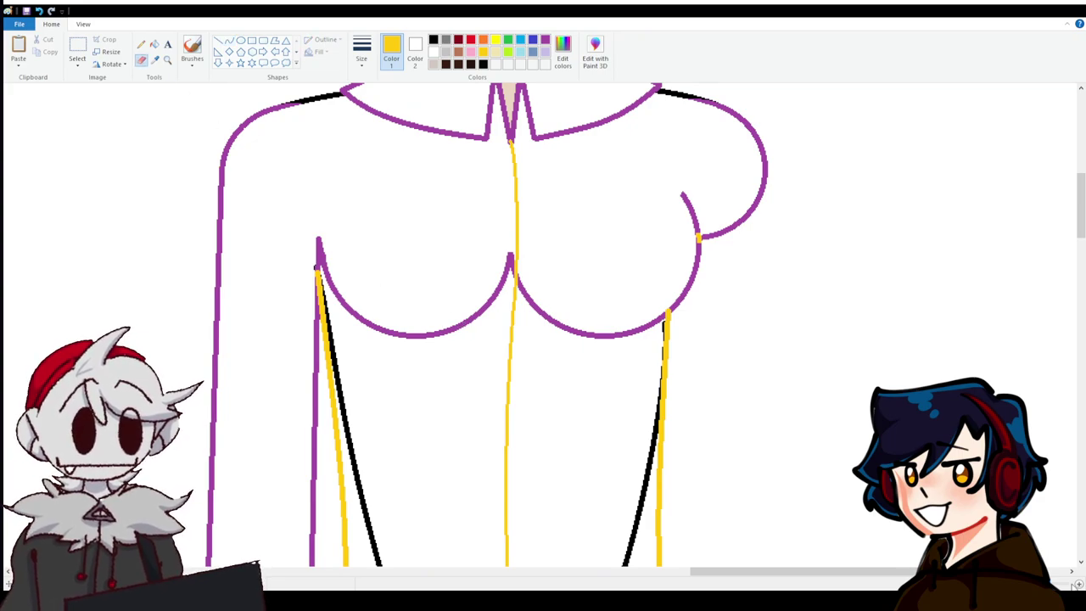
click(1078, 584)
click(1078, 583)
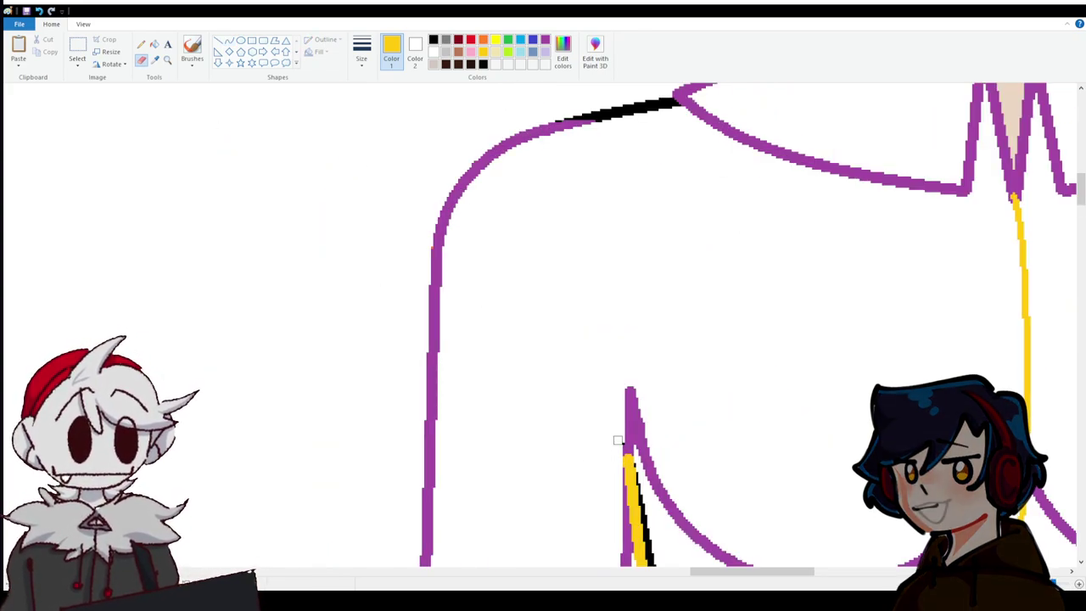
click(140, 43)
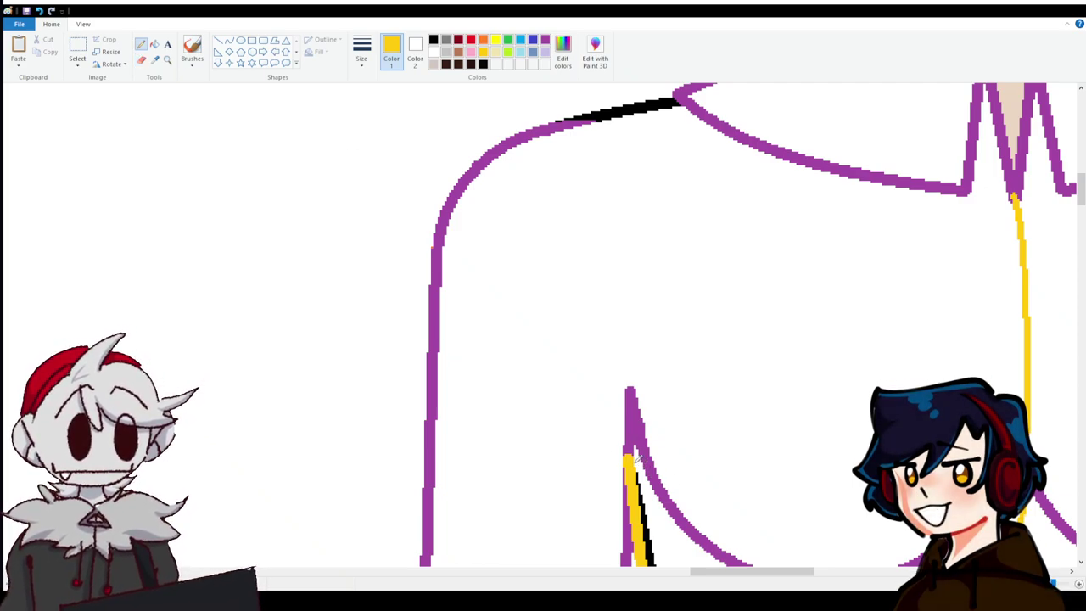
Fill the purple chest arcs and the black torso and waist lines inside the top with white to clear them.
scroll(606, 480, down, 3)
mouse_move(792, 575)
mouse_down()
mouse_move(869, 572)
mouse_move(850, 575)
mouse_up()
click(154, 45)
right_click(812, 327)
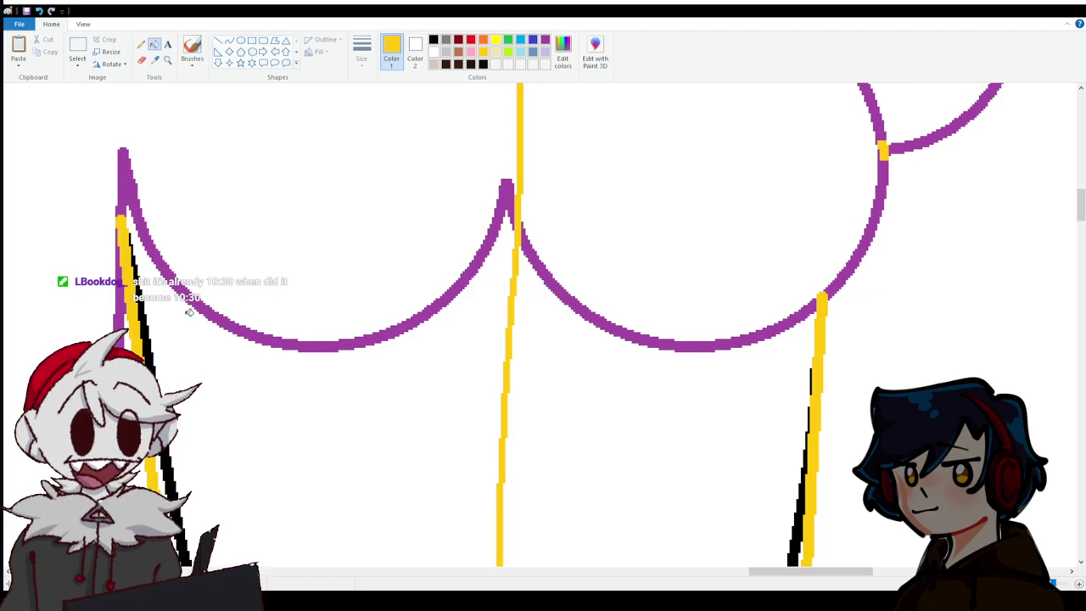
right_click(150, 231)
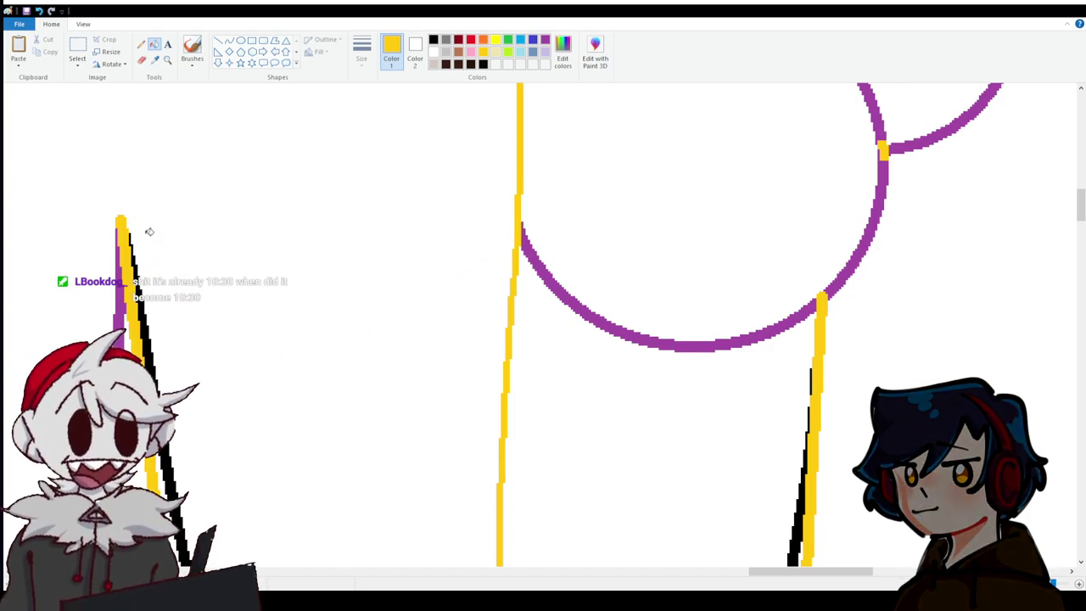
right_click(577, 300)
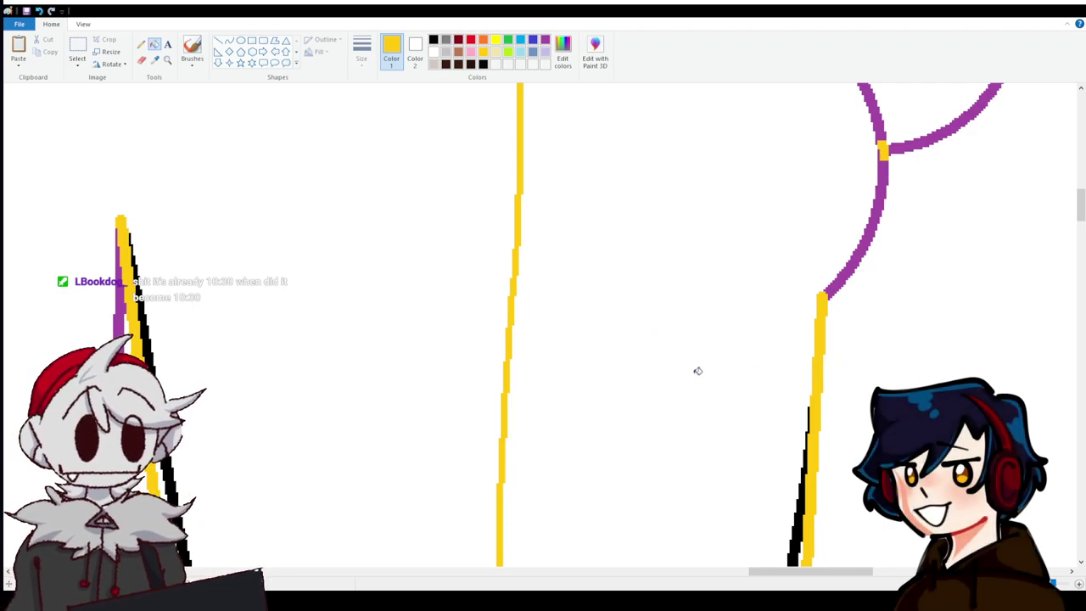
scroll(717, 371, down, 5)
right_click(252, 227)
right_click(726, 234)
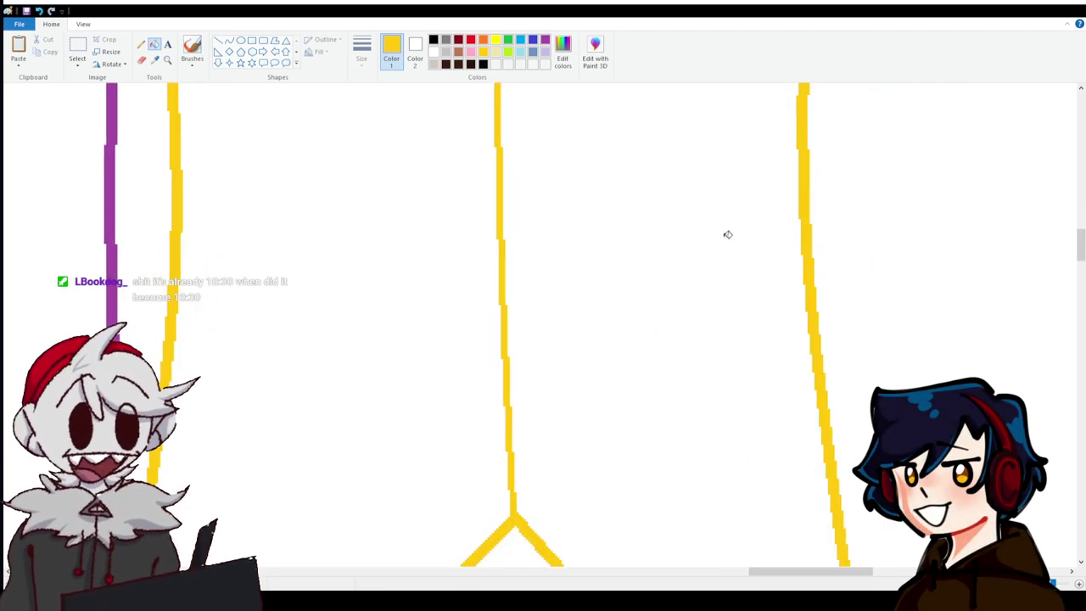
Try a vertical gold line from the crotch up to the pointed hem.
scroll(704, 246, down, 5)
scroll(692, 314, up, 3)
scroll(619, 365, down, 3)
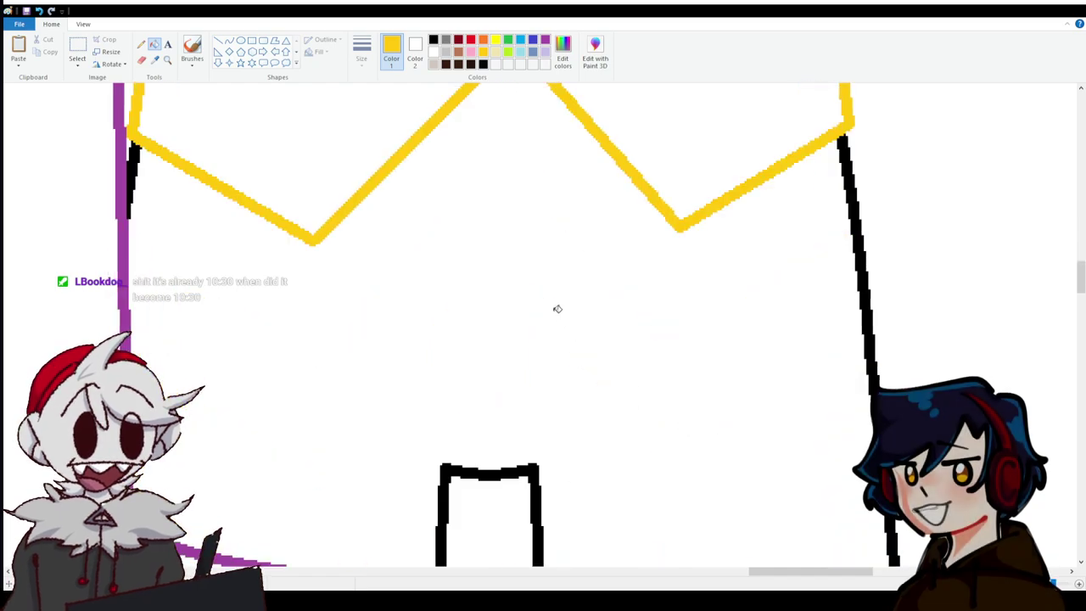
click(231, 41)
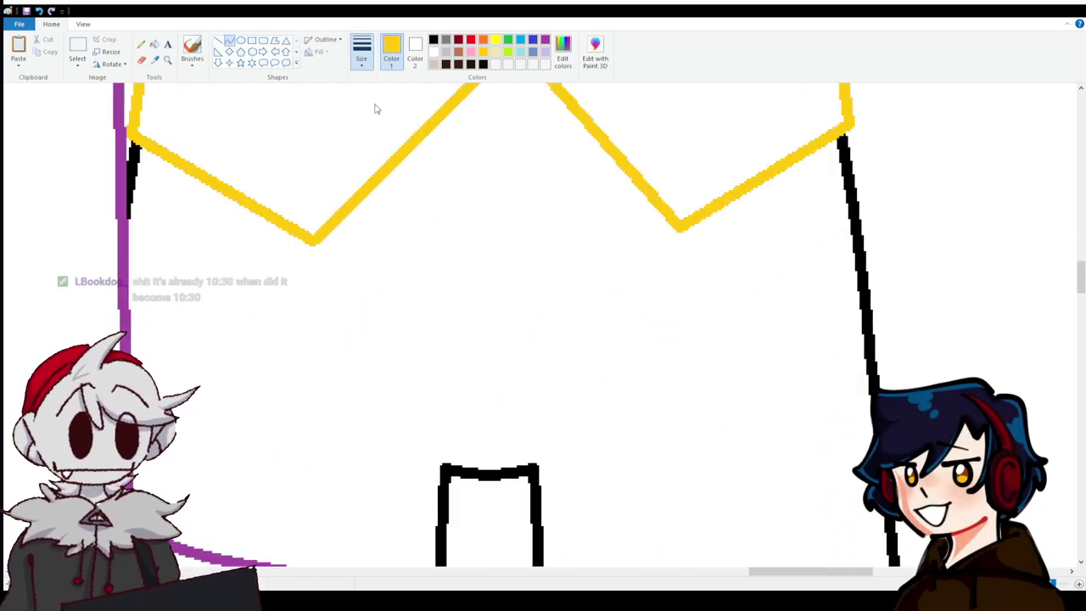
drag(489, 477, 488, 193)
scroll(485, 315, up, 3)
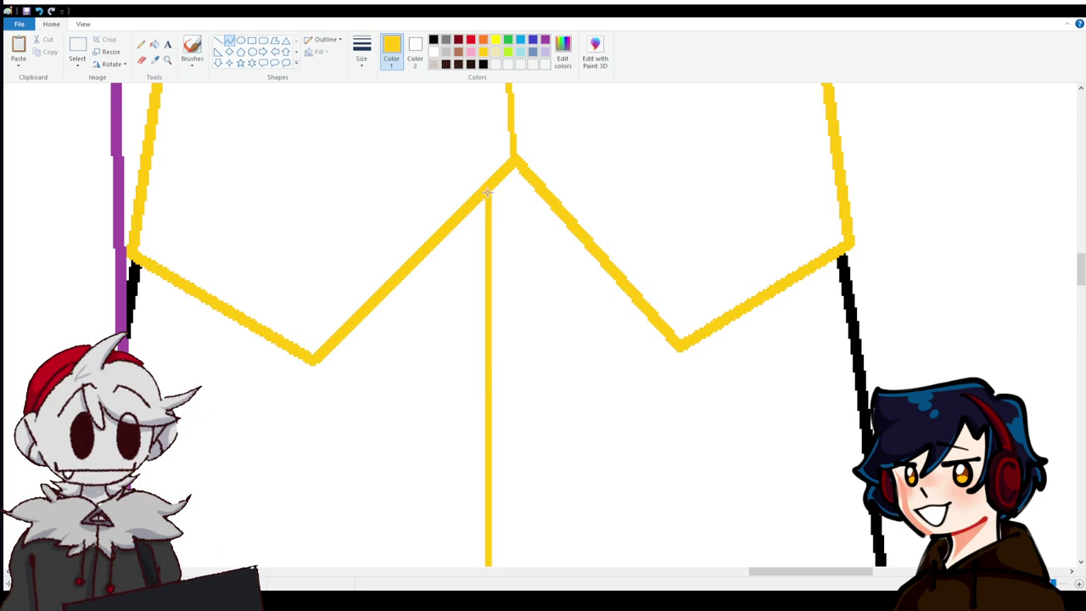
click(38, 10)
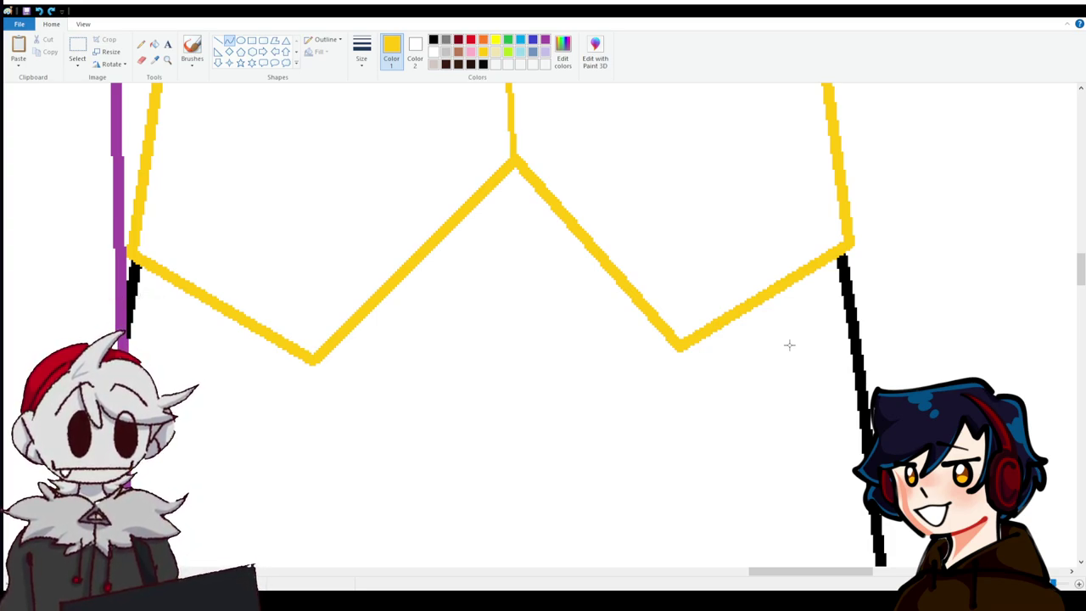
Examine the gold-trimmed top close up and compare both full figures on the reference sheet.
scroll(555, 328, up, 4)
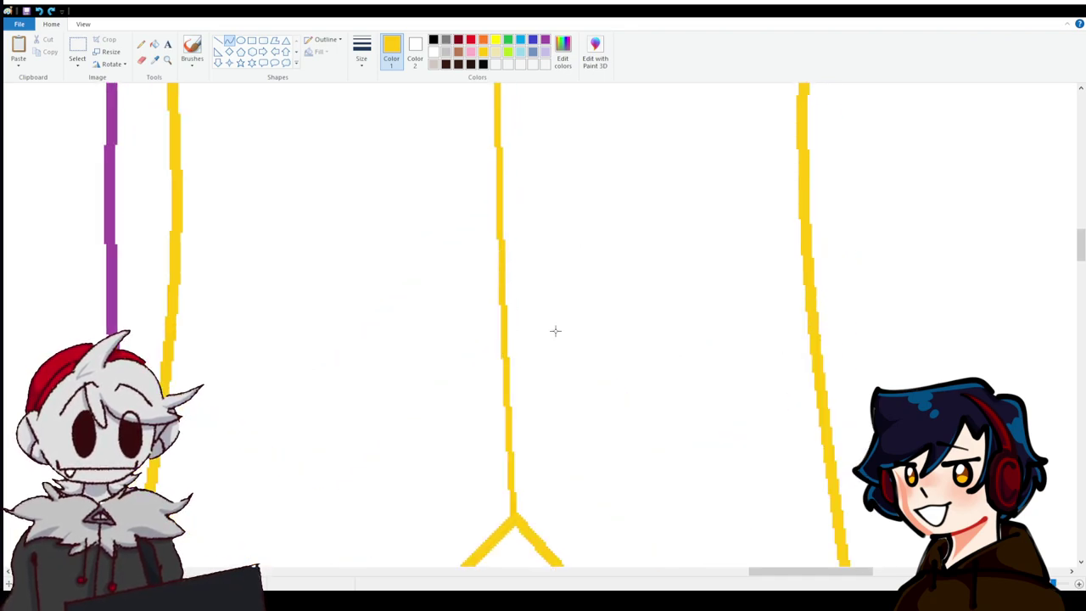
scroll(600, 348, down, 5)
scroll(543, 325, down, 2)
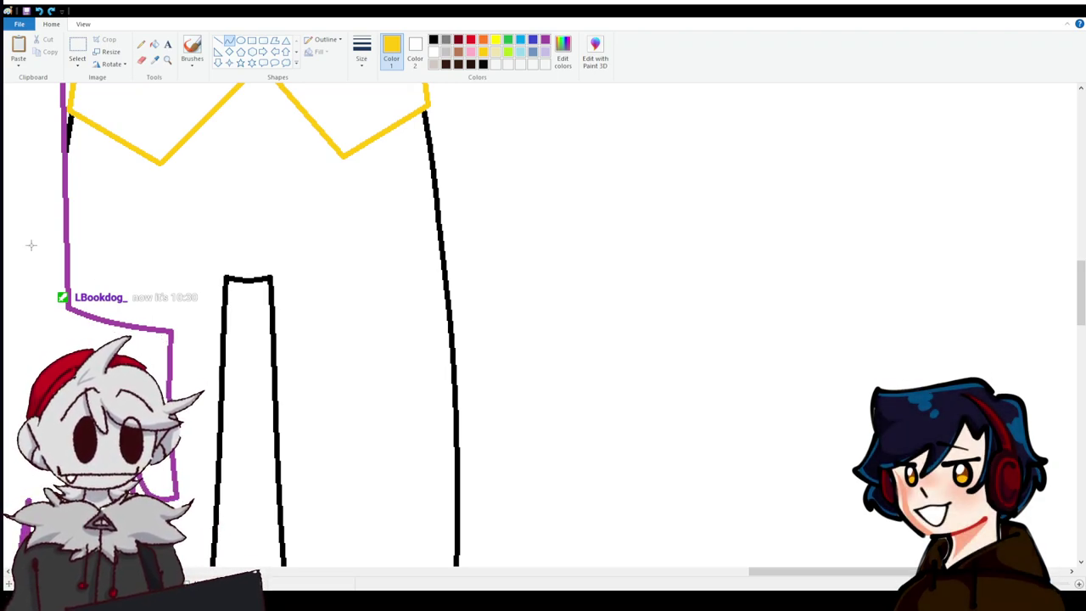
scroll(304, 302, up, 15)
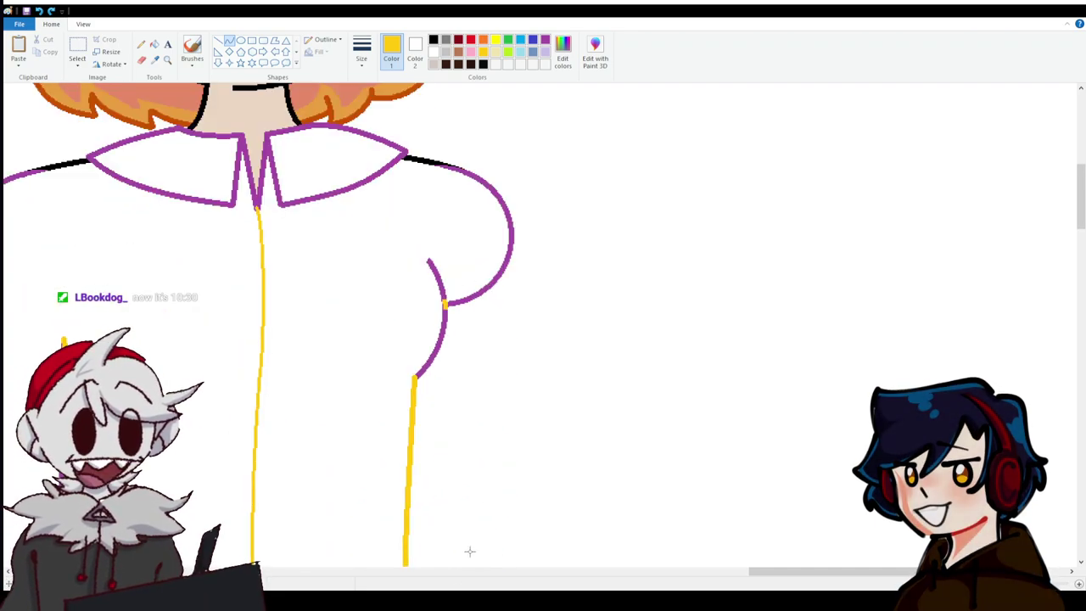
scroll(300, 429, down, 10)
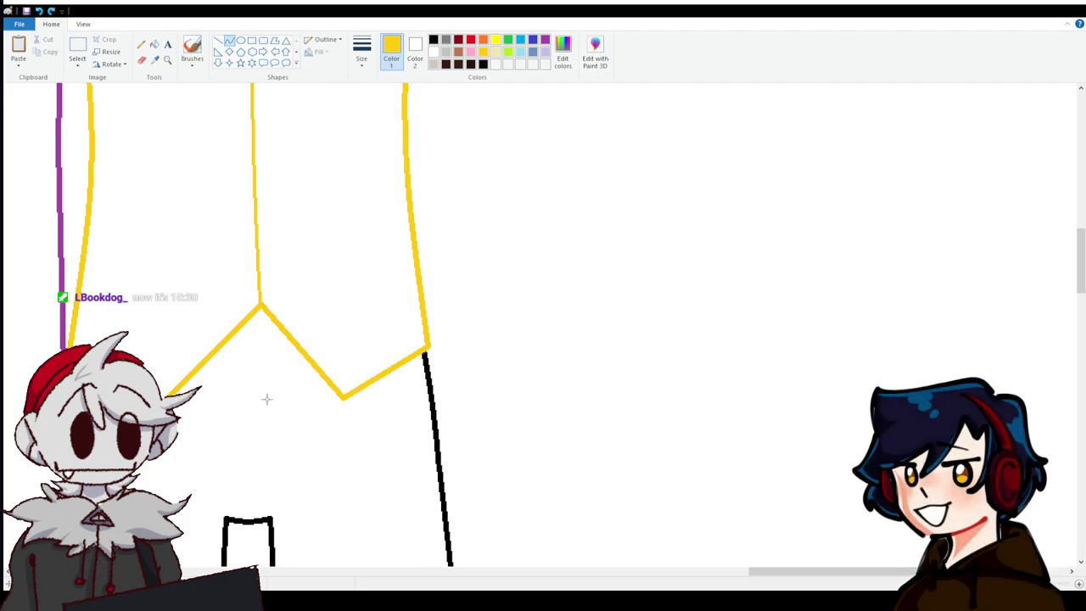
scroll(266, 398, down, 2)
scroll(620, 448, down, 3)
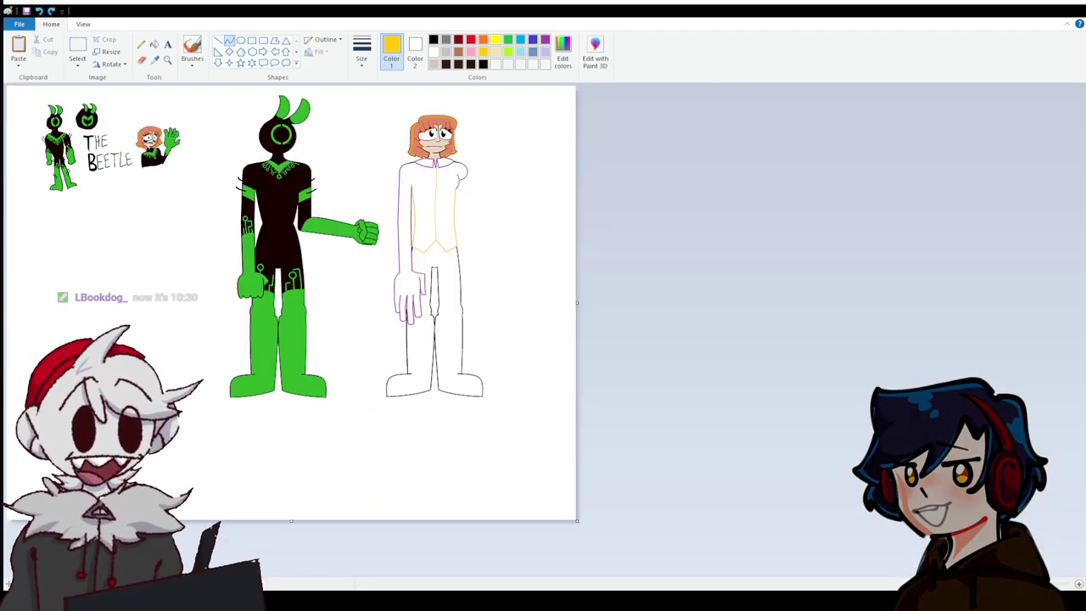
scroll(795, 581, up, 2)
drag(615, 575, 717, 574)
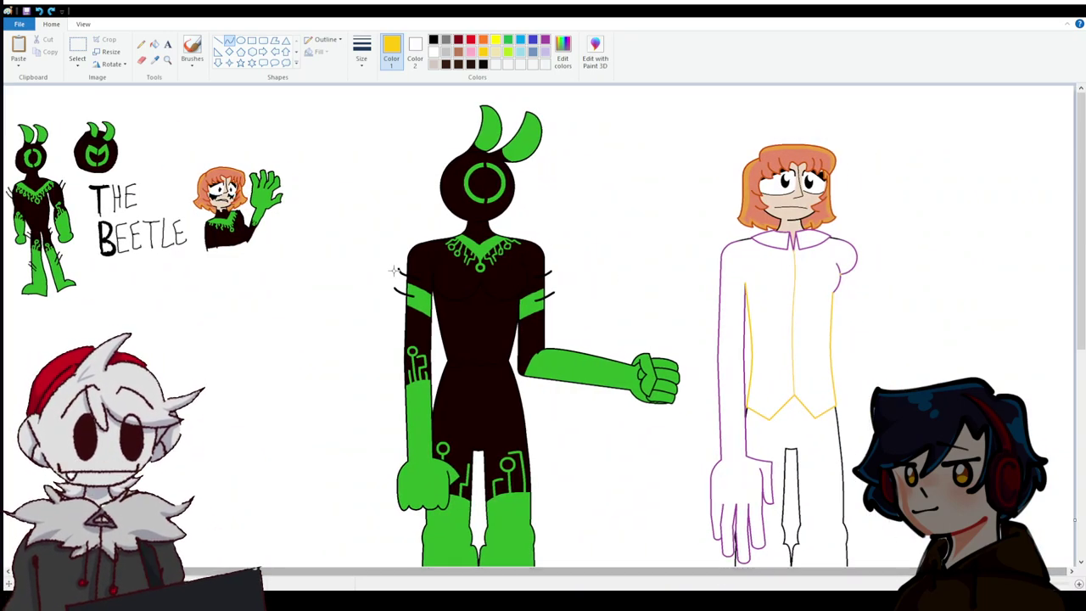
scroll(396, 271, down, 3)
scroll(395, 272, down, 2)
scroll(395, 272, up, 2)
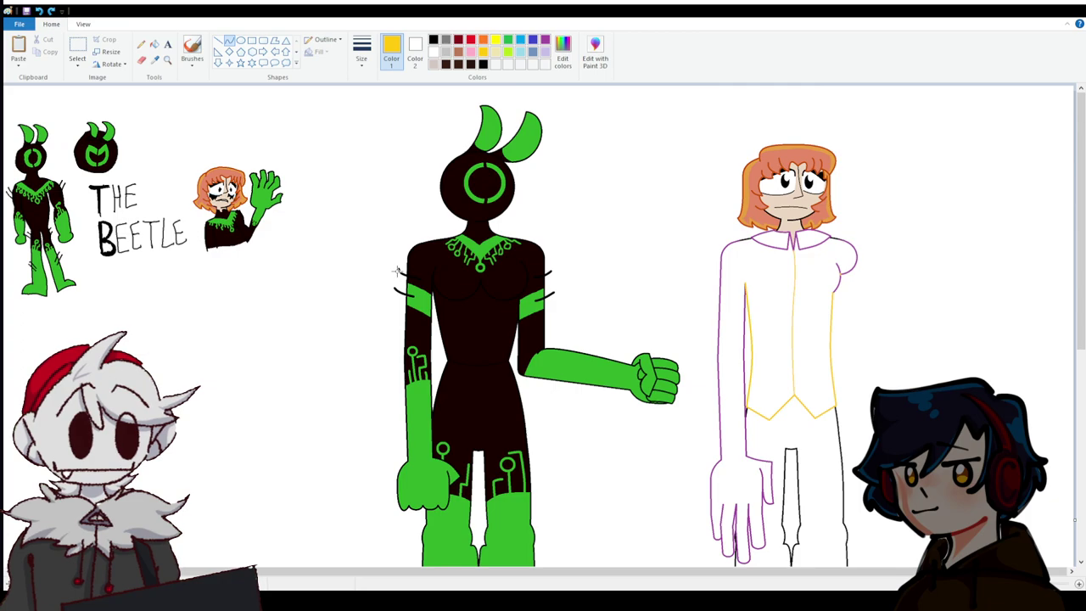
Paste the beige shirt photo as a reference, sample the sleeve's beige as the drawing colour, and remove the photo again.
click(1079, 583)
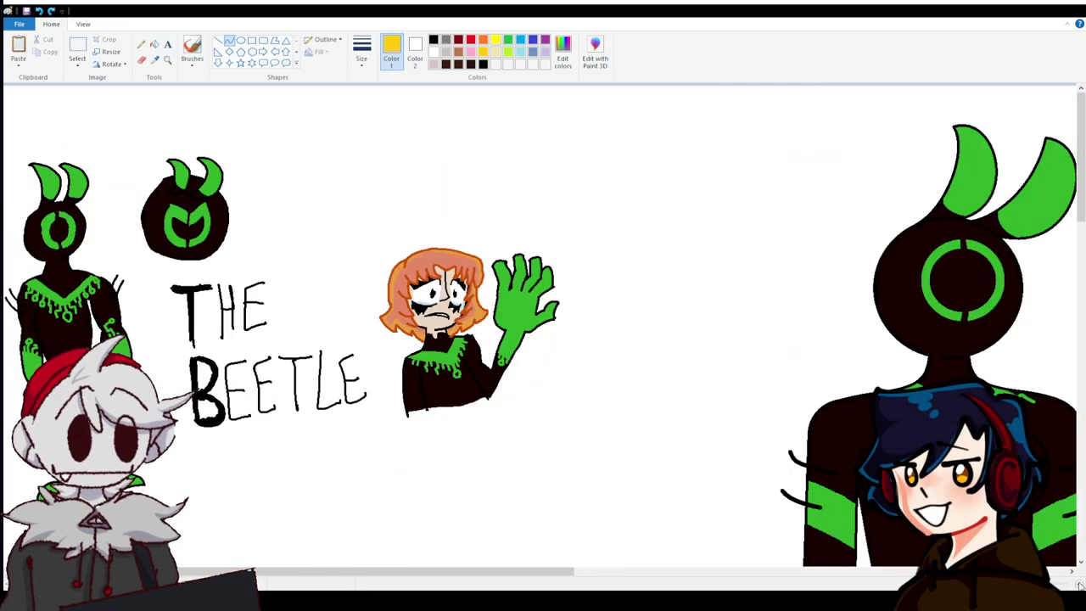
drag(365, 573, 860, 573)
click(1081, 391)
click(1079, 584)
scroll(750, 529, down, 3)
drag(737, 572, 858, 549)
scroll(701, 392, up, 7)
scroll(700, 391, up, 3)
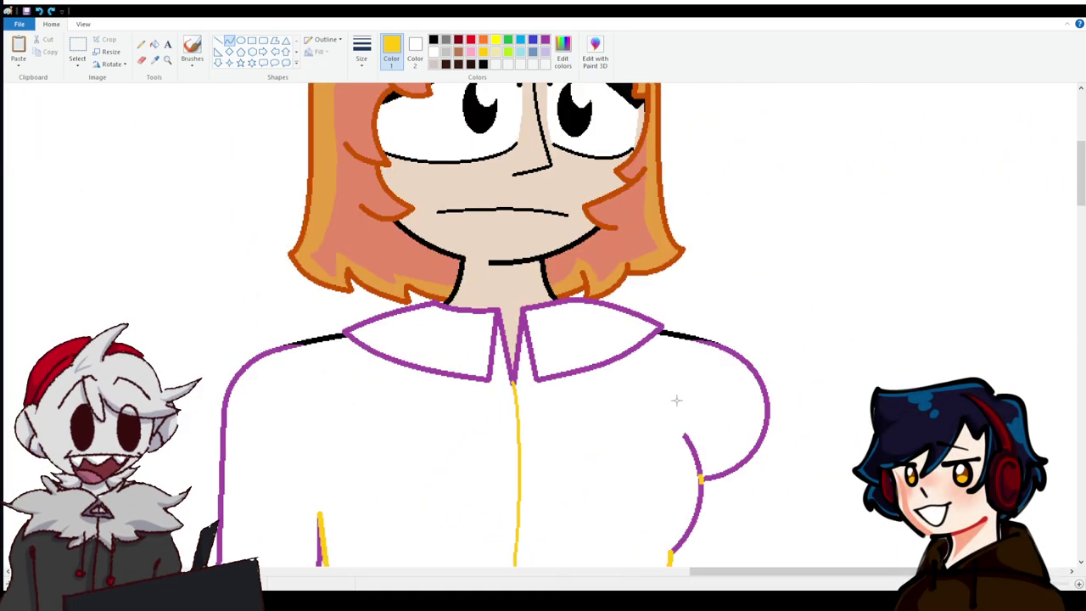
scroll(660, 402, up, 2)
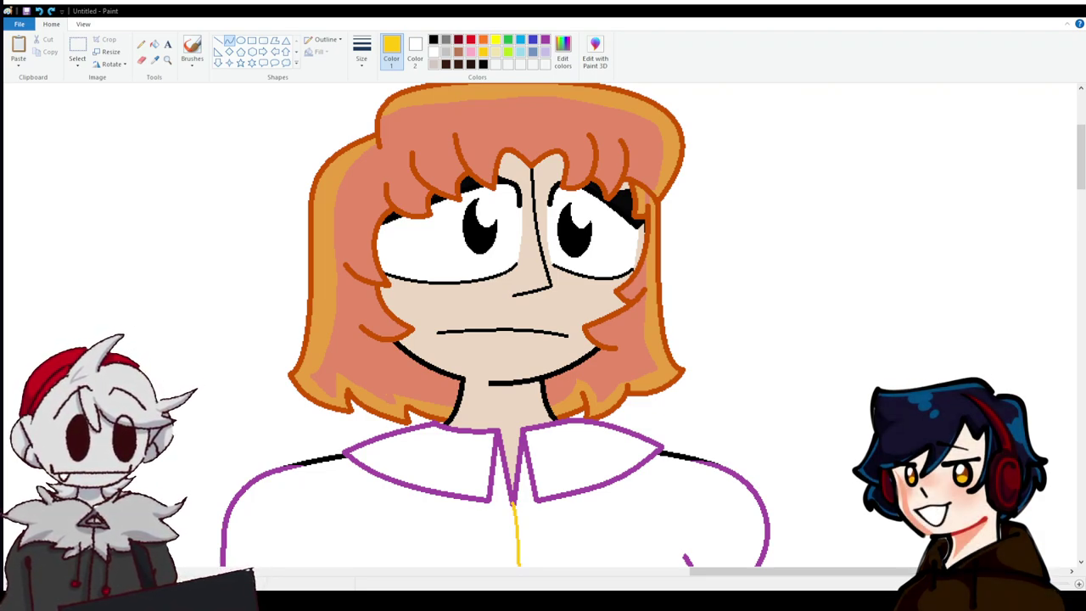
click(74, 48)
key(ctrl+v)
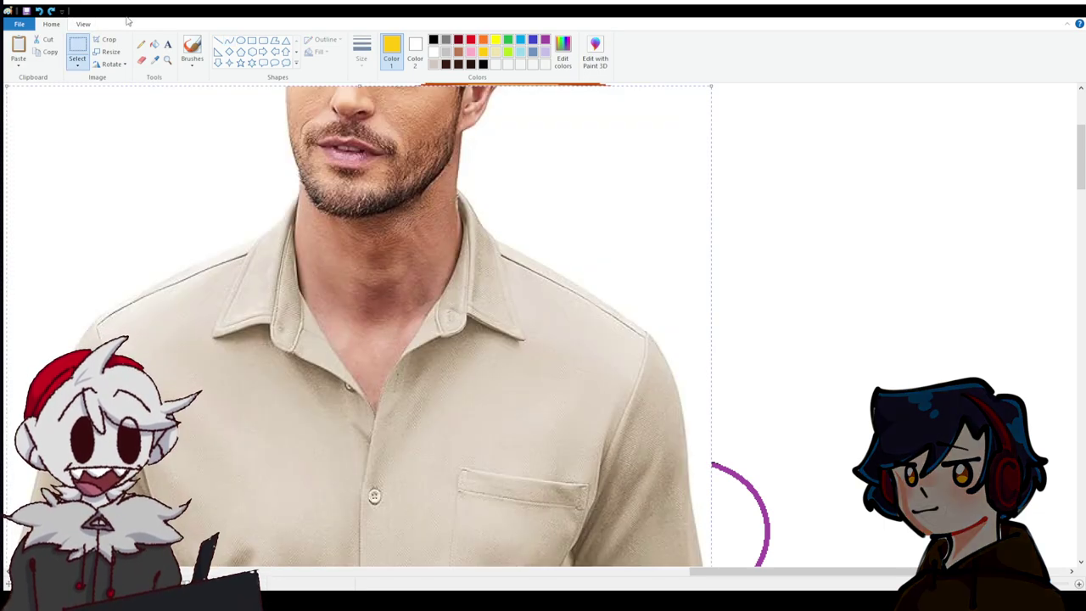
click(155, 59)
scroll(168, 135, down, 2)
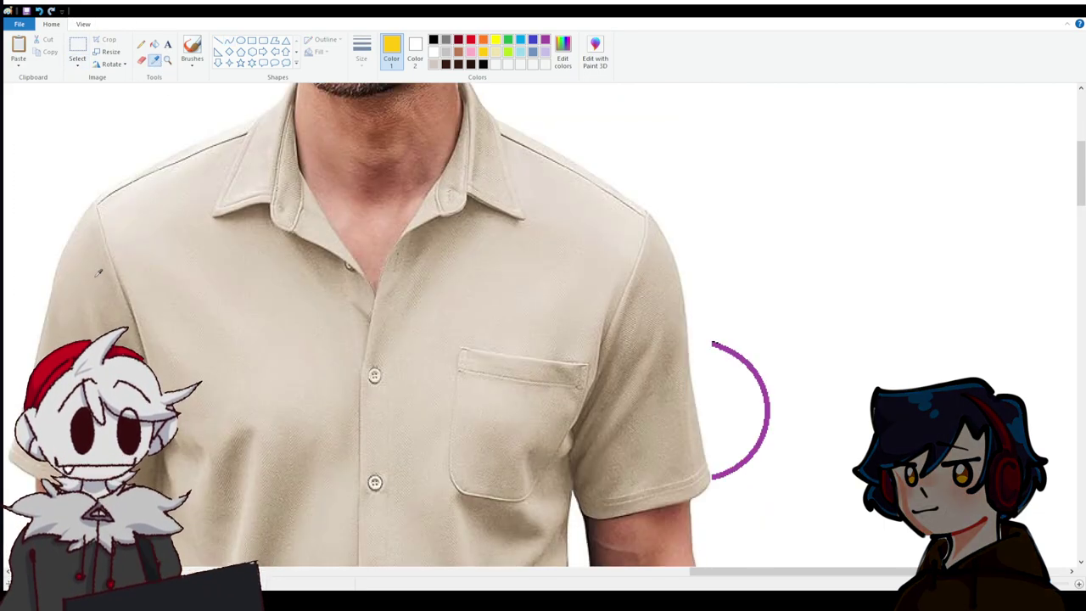
click(98, 274)
click(38, 10)
Fill both collar flaps and both halves of the top, including the sleeves, with the sampled beige.
click(156, 46)
click(461, 333)
click(444, 407)
click(586, 341)
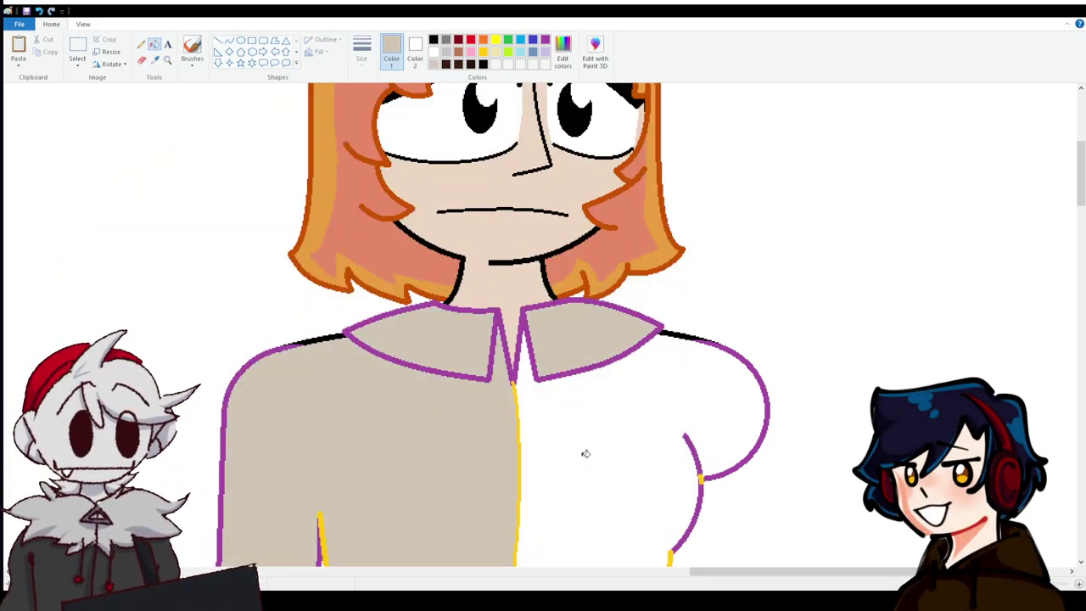
click(585, 451)
scroll(519, 395, down, 8)
scroll(463, 329, up, 5)
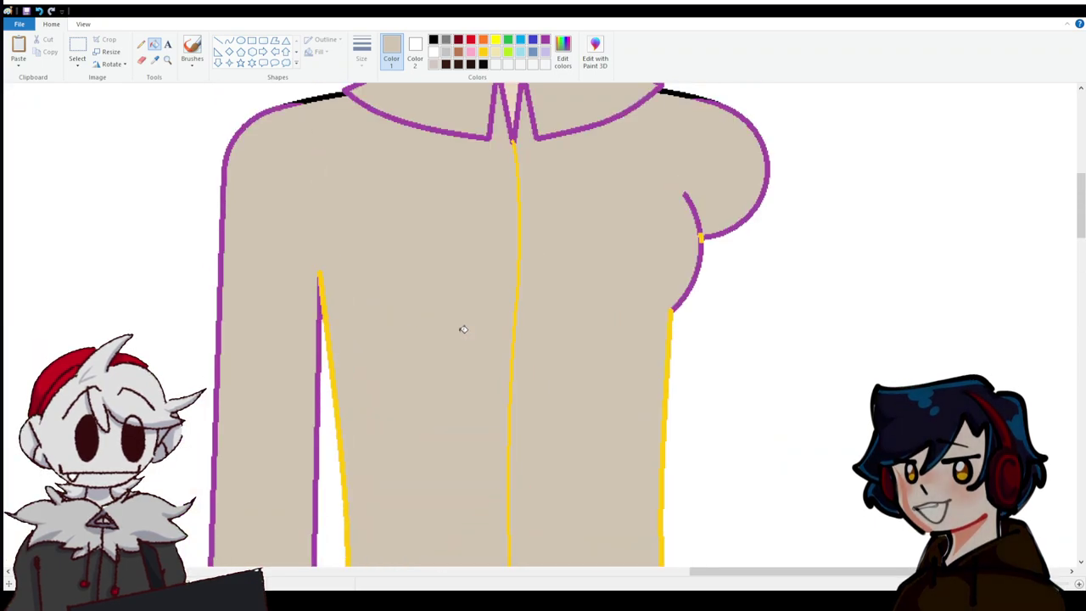
scroll(463, 329, up, 5)
scroll(464, 329, down, 2)
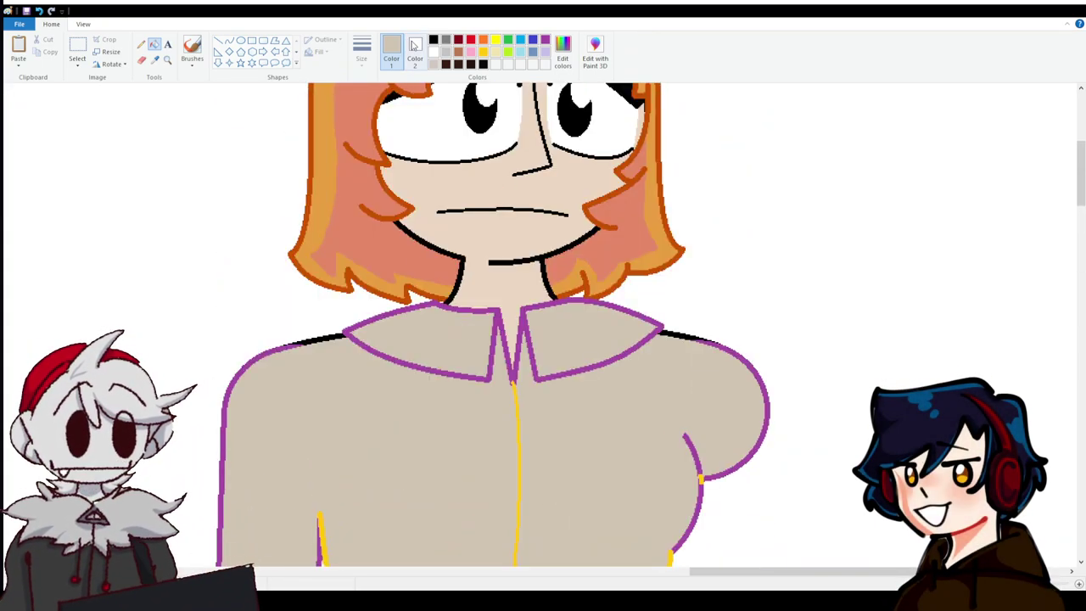
Sample the shirt's beige as the primary colour and set the secondary colour to a darker beige.
click(158, 136)
click(155, 61)
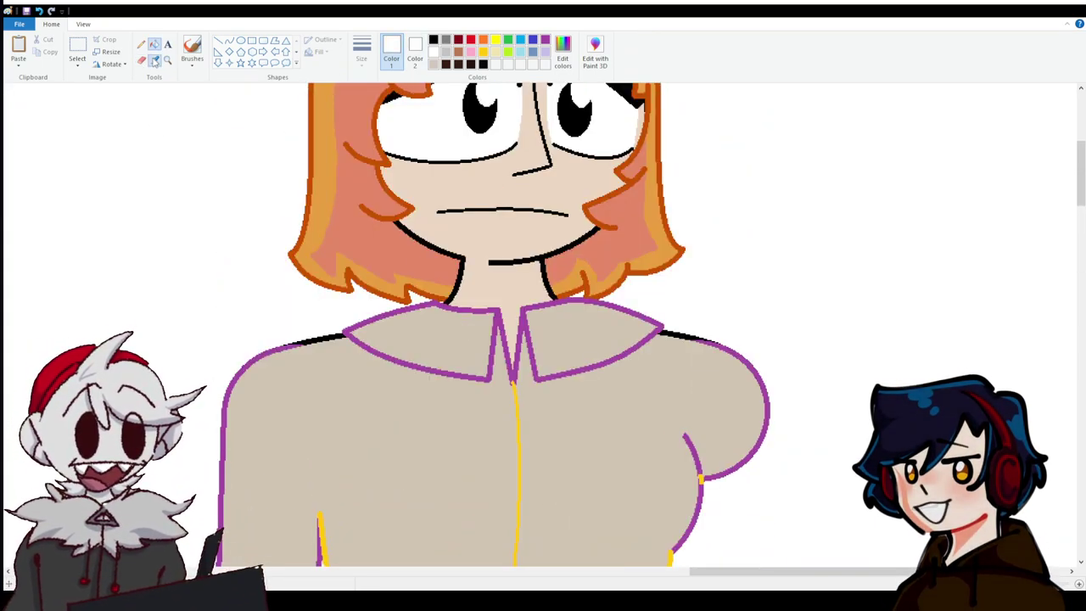
right_click(397, 456)
click(155, 59)
click(447, 241)
click(415, 44)
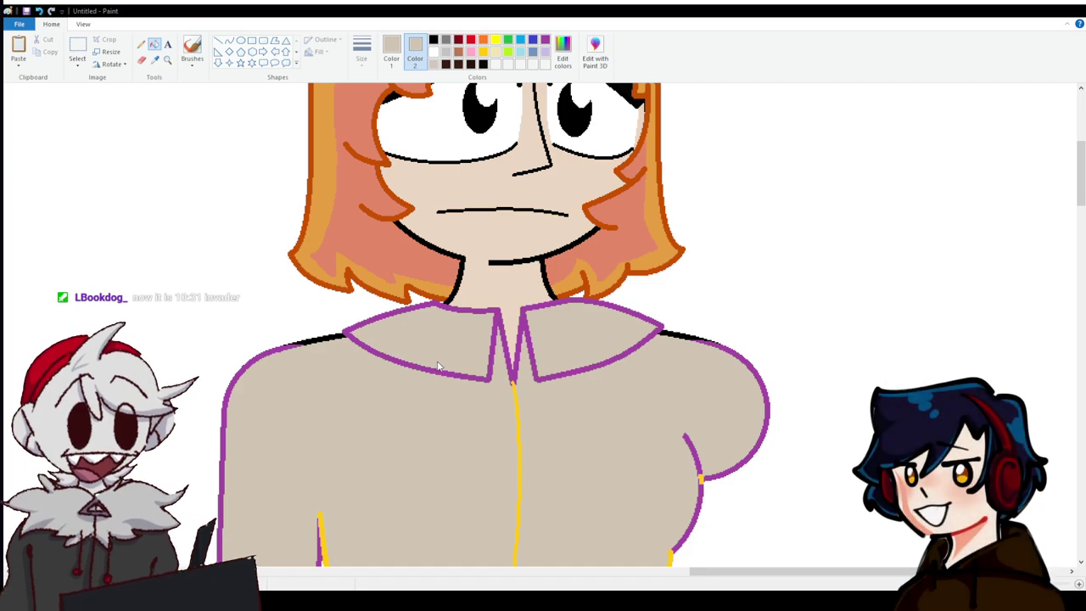
Brush a darker beige shadow across the collar opening and refill both collar flaps with the lighter beige.
click(142, 60)
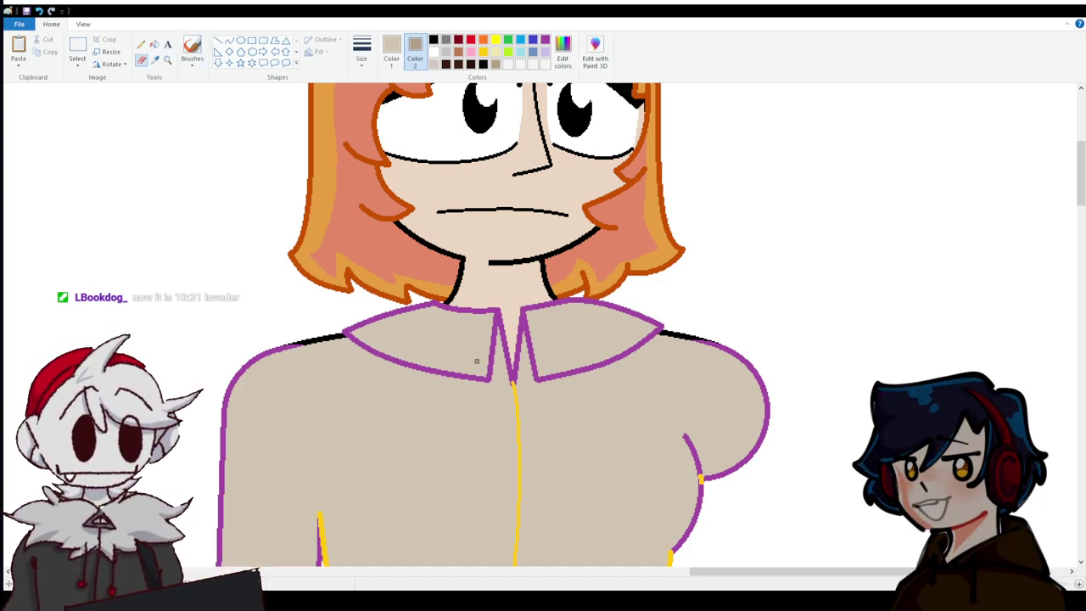
mouse_move(477, 362)
mouse_down()
mouse_move(517, 371)
mouse_move(569, 352)
mouse_up()
click(153, 44)
click(473, 329)
click(473, 329)
right_click(556, 329)
click(556, 329)
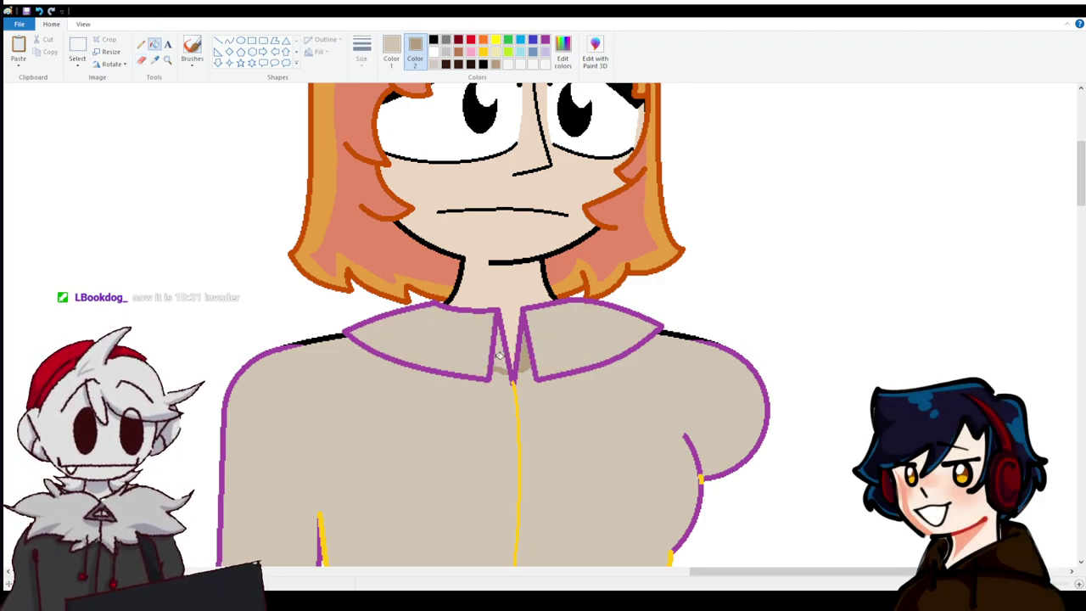
Fill the leftover light patch inside the collar opening with the darker beige.
right_click(500, 355)
click(142, 60)
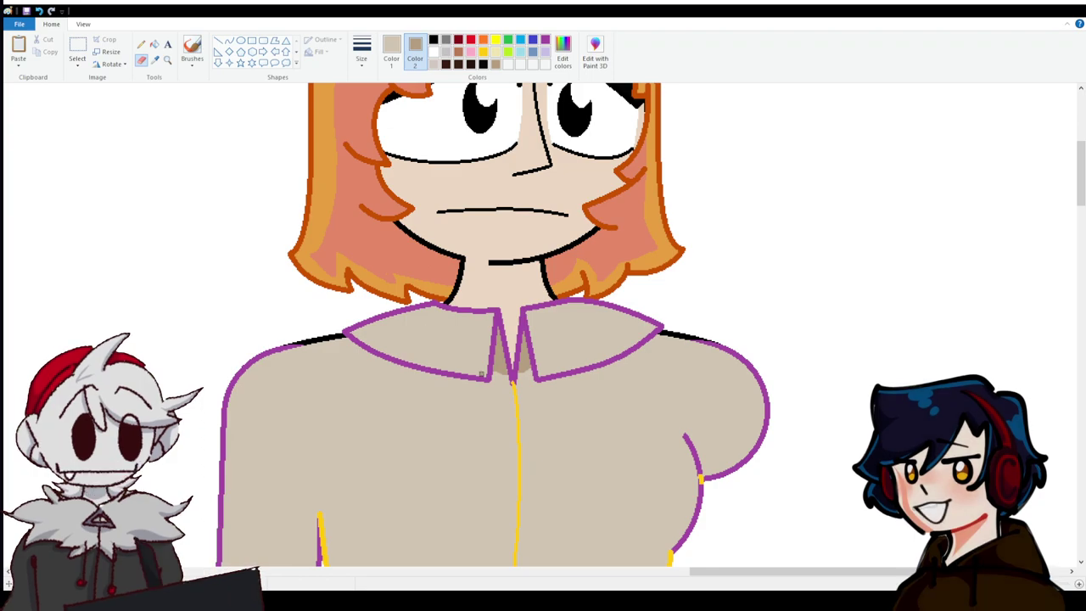
scroll(405, 245, down, 10)
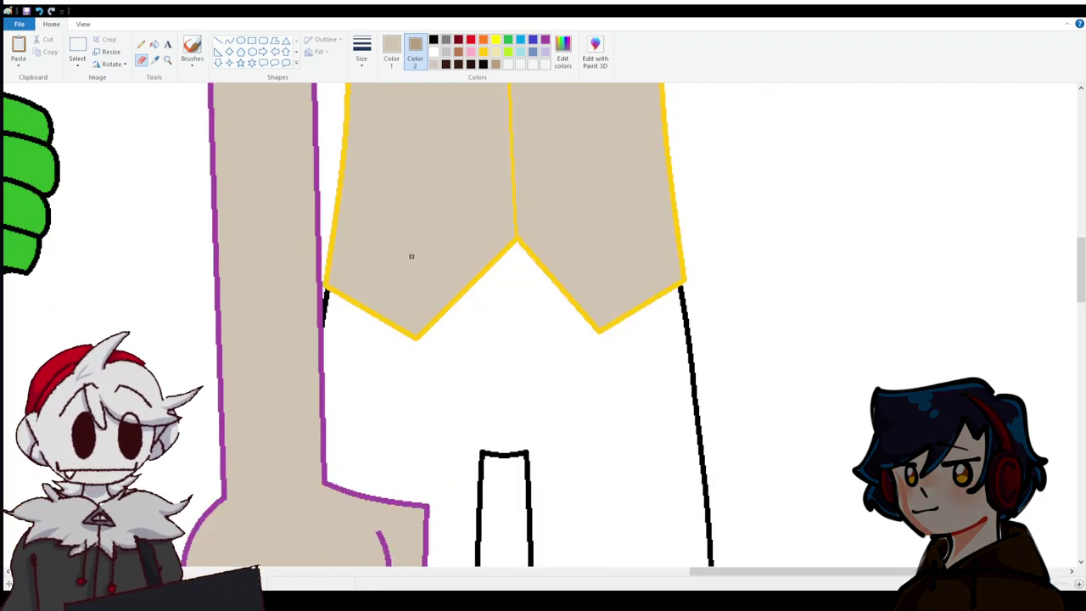
Recolour the shirt's yellow front seam, side edges and pointed hem lines purple.
click(545, 41)
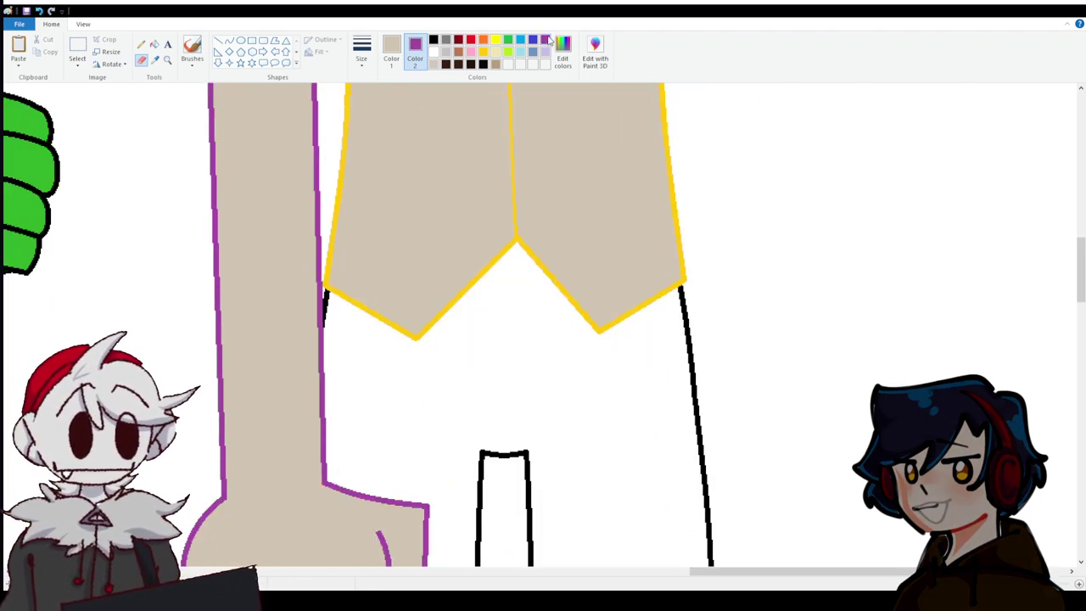
click(154, 47)
right_click(518, 233)
scroll(543, 322, down, 3)
scroll(475, 280, down, 4)
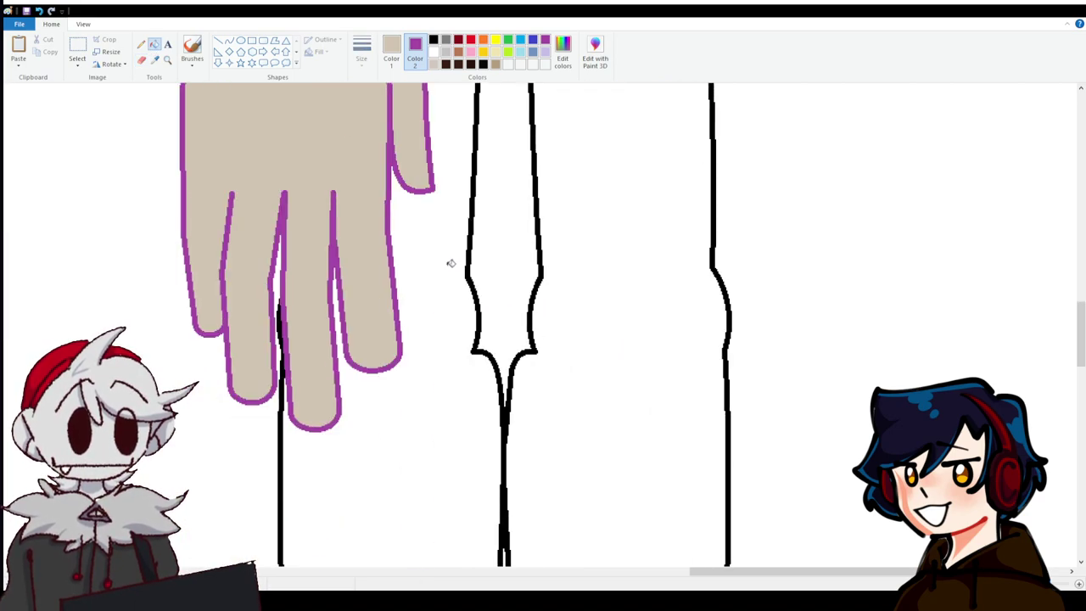
scroll(388, 396, up, 20)
scroll(388, 399, down, 15)
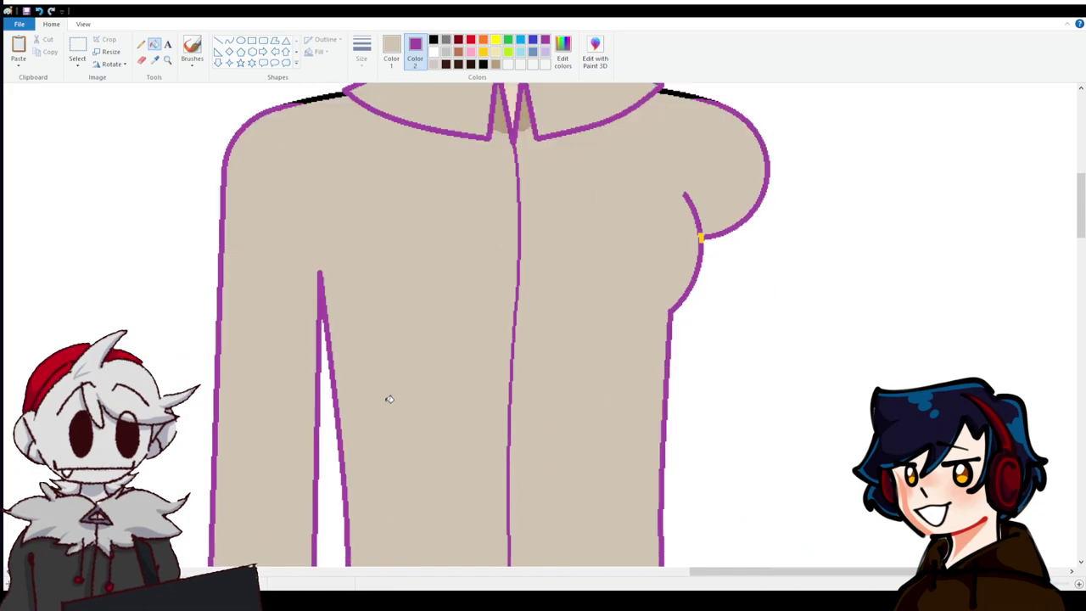
scroll(532, 405, up, 5)
scroll(720, 147, up, 3)
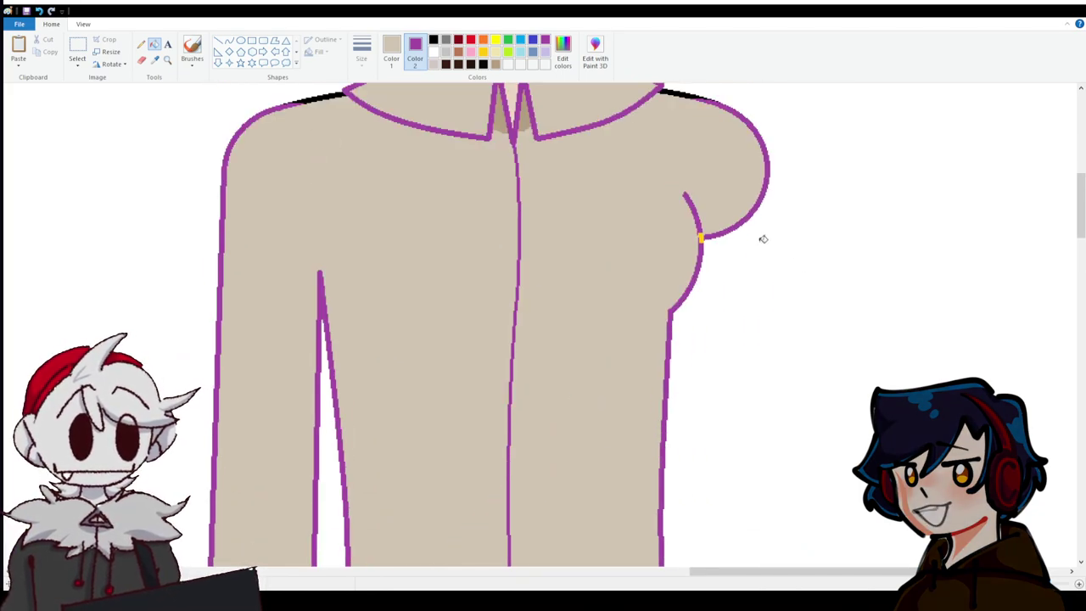
Recolour the outline of the rounded short sleeve orange.
click(483, 43)
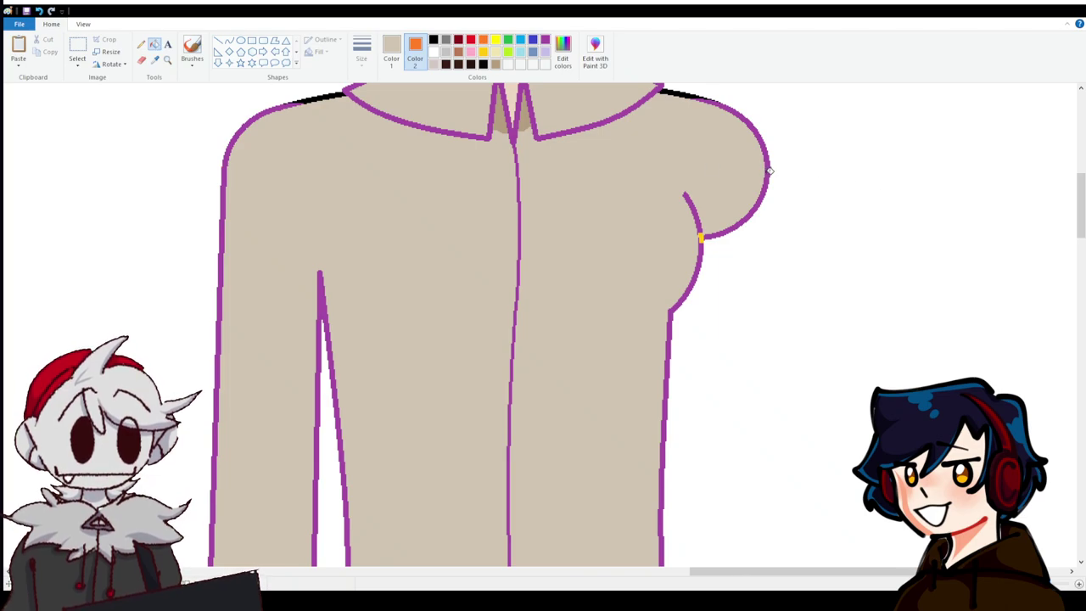
right_click(770, 170)
Draw a four-sided green cuff beside the waist with the Curve tool and a curved edge joining it to the short sleeve.
click(395, 52)
click(510, 40)
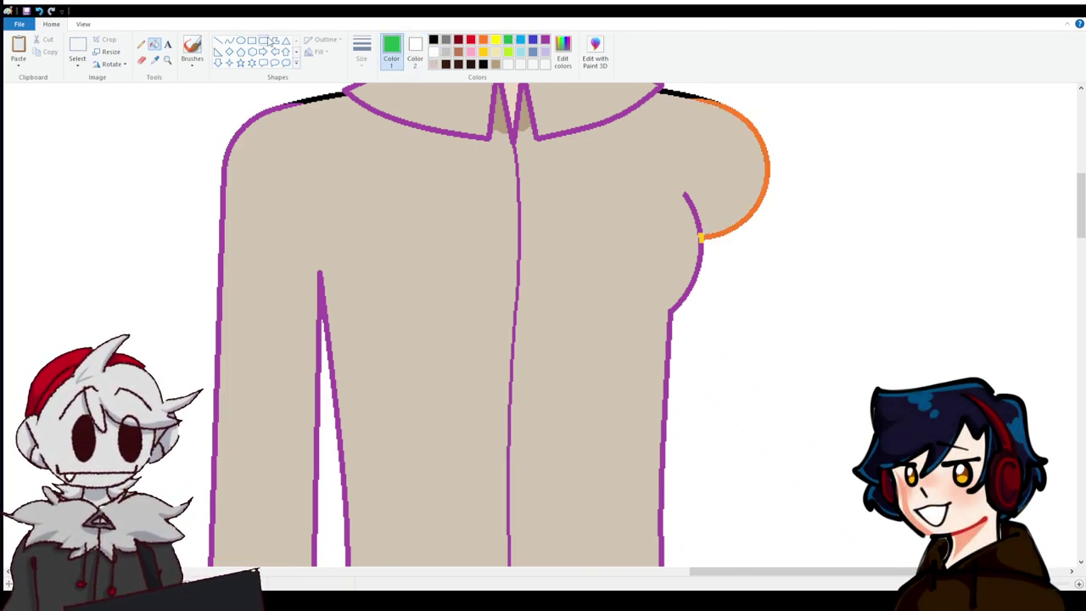
click(232, 40)
scroll(618, 276, down, 3)
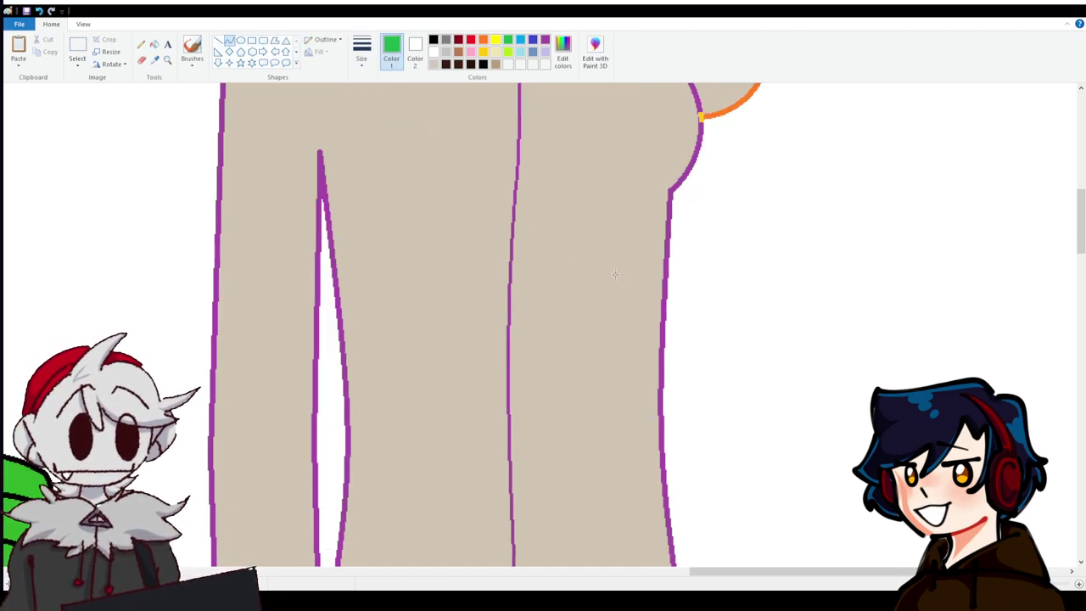
mouse_move(665, 306)
mouse_down()
mouse_move(776, 289)
mouse_move(814, 299)
mouse_up()
mouse_move(713, 305)
mouse_down()
mouse_move(686, 311)
mouse_move(698, 311)
mouse_up()
drag(816, 299, 815, 202)
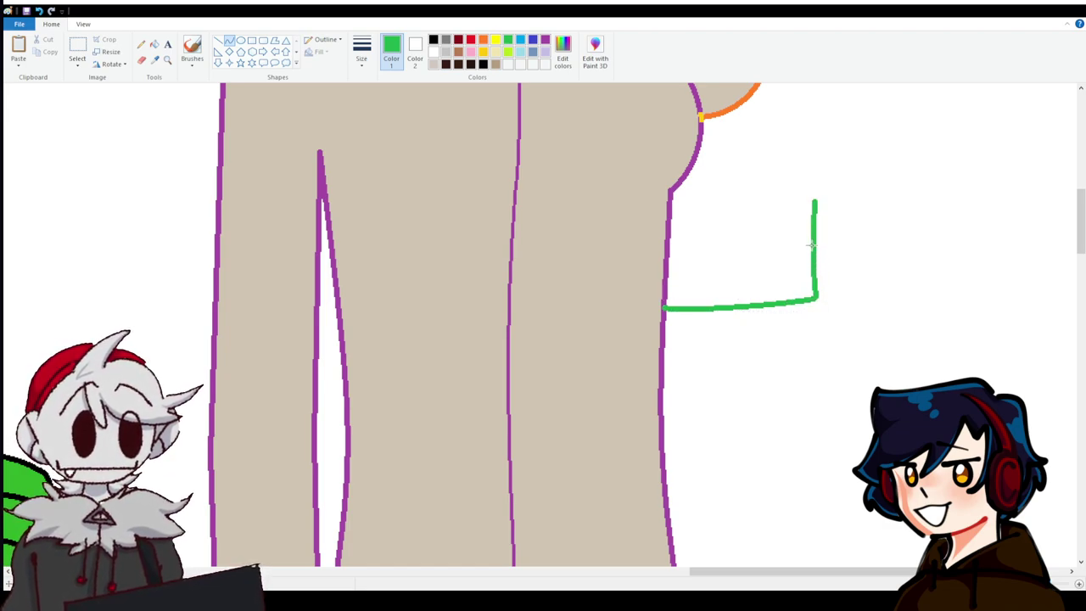
drag(815, 201, 669, 205)
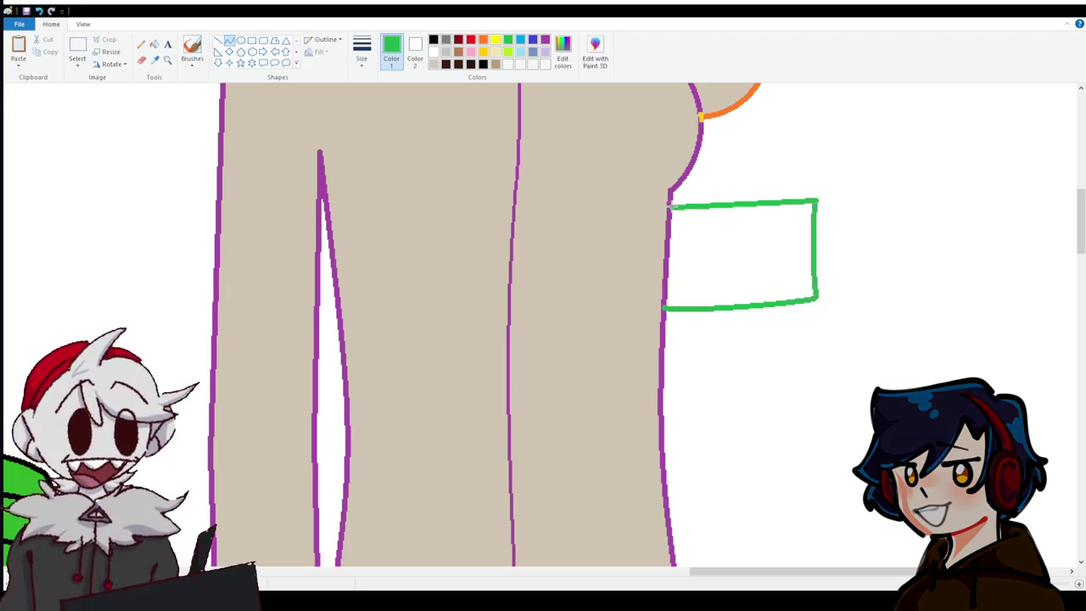
click(741, 199)
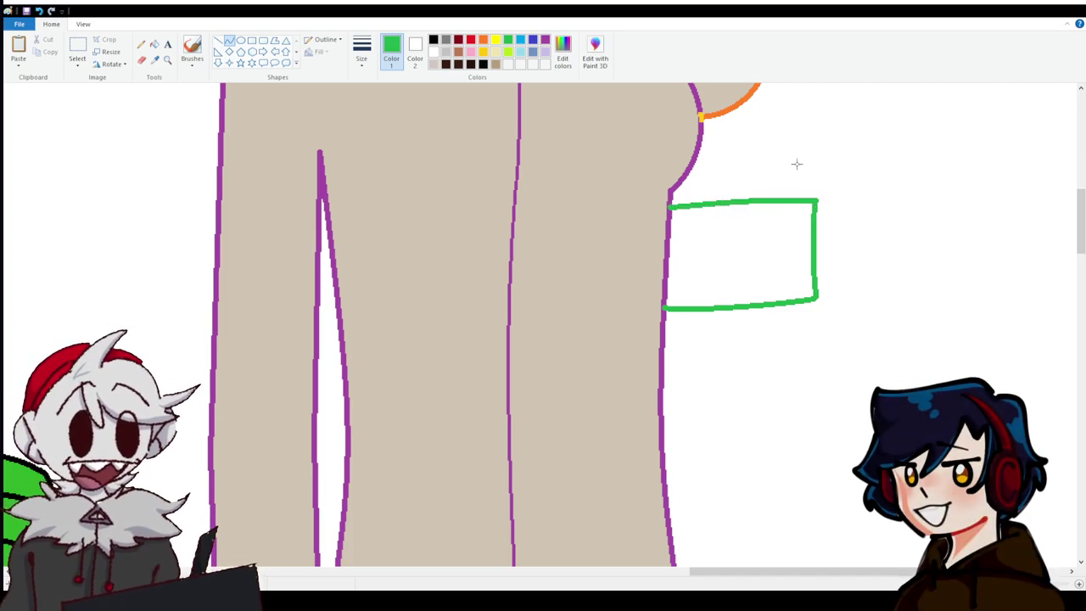
scroll(796, 153, up, 3)
mouse_move(805, 321)
mouse_down()
mouse_move(766, 162)
mouse_move(786, 246)
mouse_move(774, 216)
mouse_up()
Draw a small solid black round button in the upper outer corner of the green cuff.
click(241, 40)
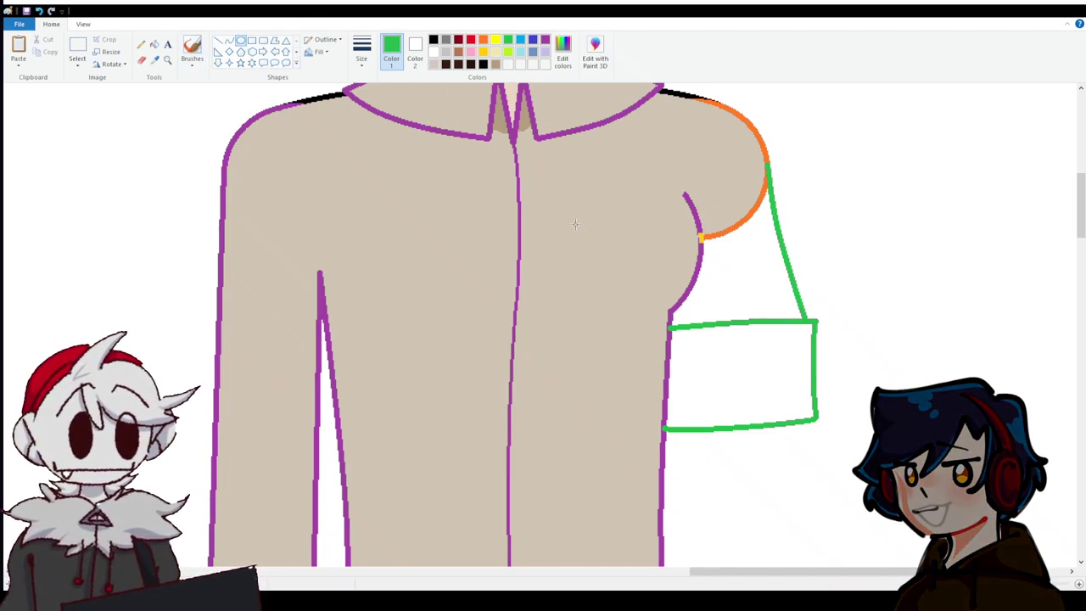
click(434, 40)
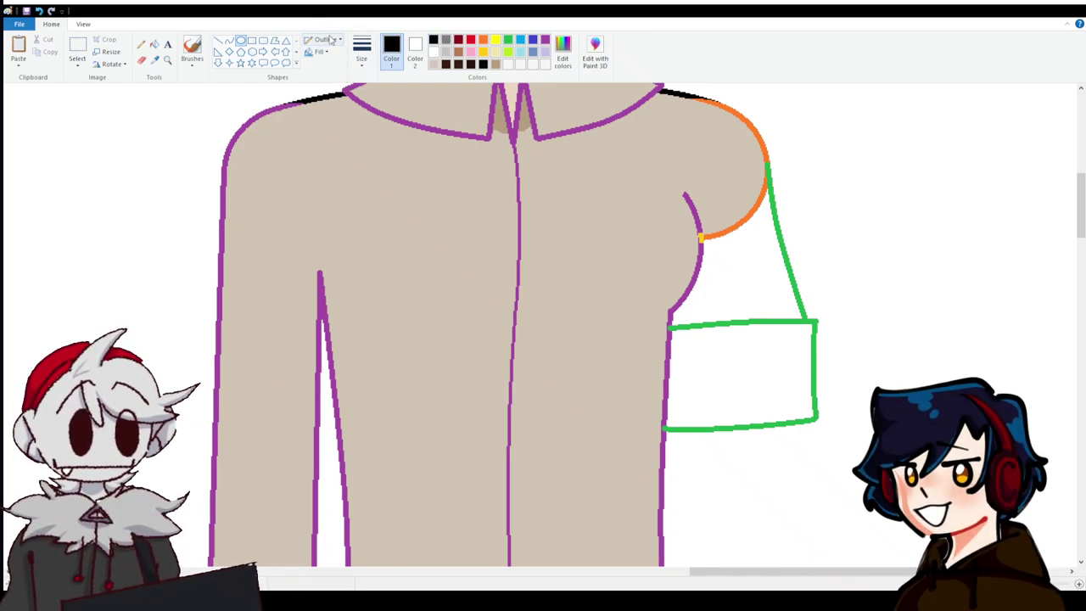
click(415, 51)
click(434, 40)
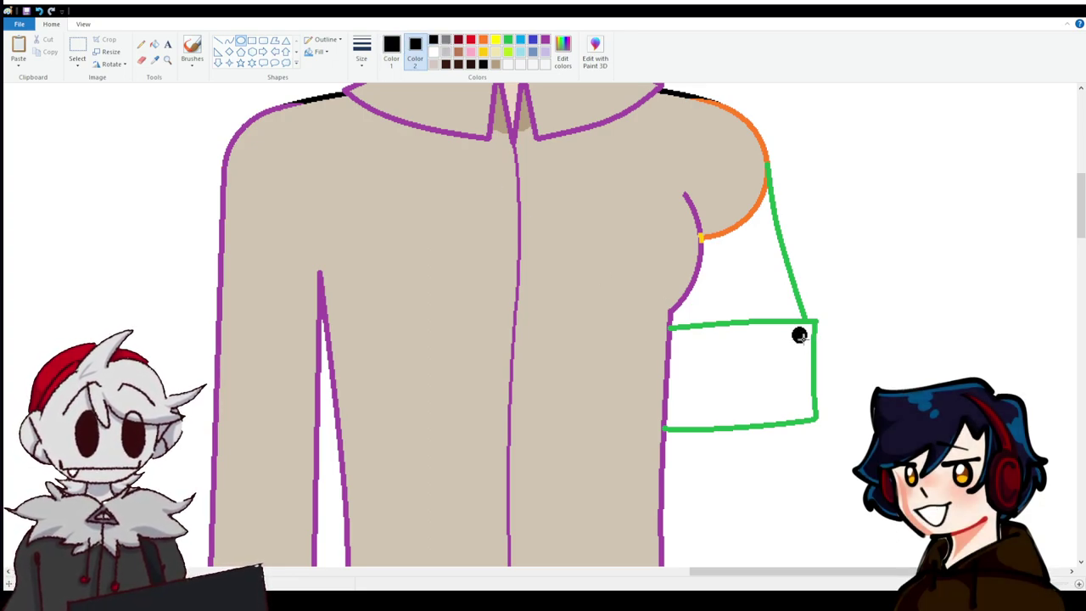
click(731, 279)
Sample the shirt's beige, fill the new sleeve and cuff with it, and cover the old sleeve's lower outline.
click(167, 62)
click(360, 156)
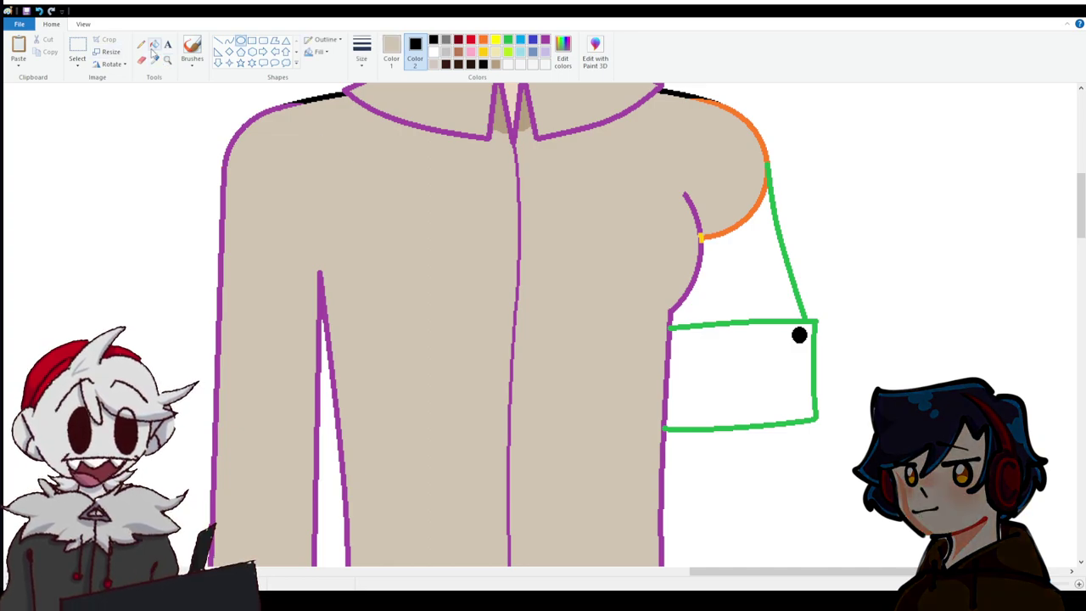
click(750, 212)
click(756, 246)
click(750, 336)
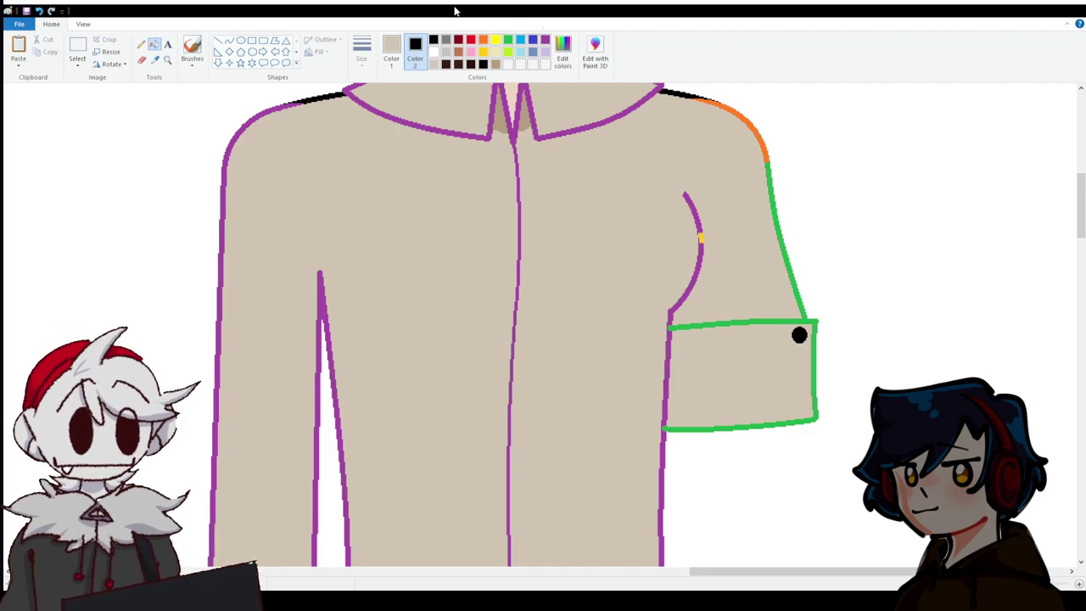
Recolour the green sleeve and cuff outline orange and finally purple, along with the yellow spot at the armpit.
click(484, 40)
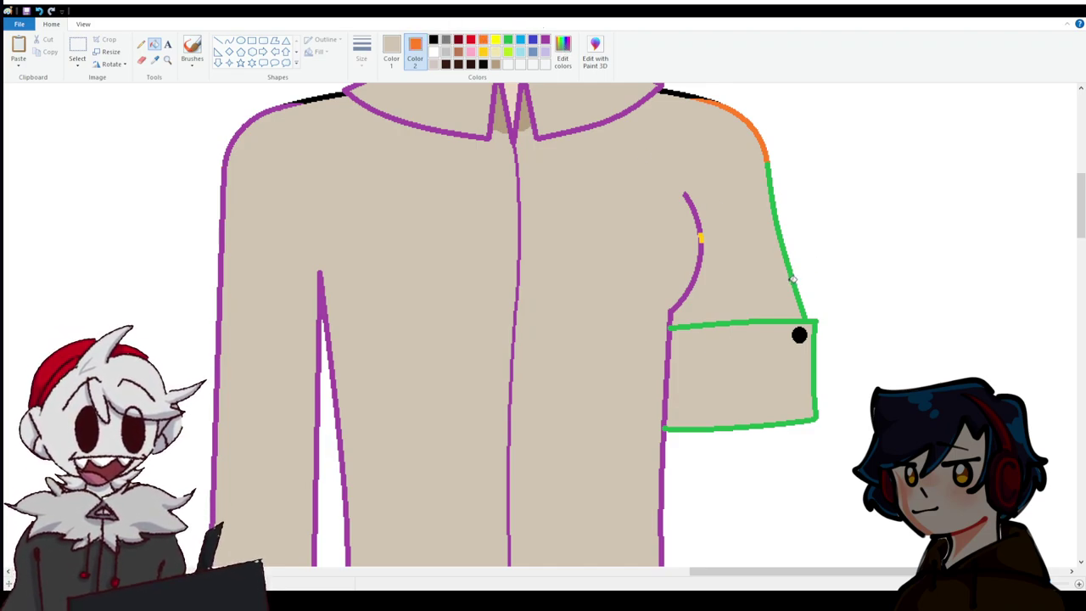
right_click(796, 278)
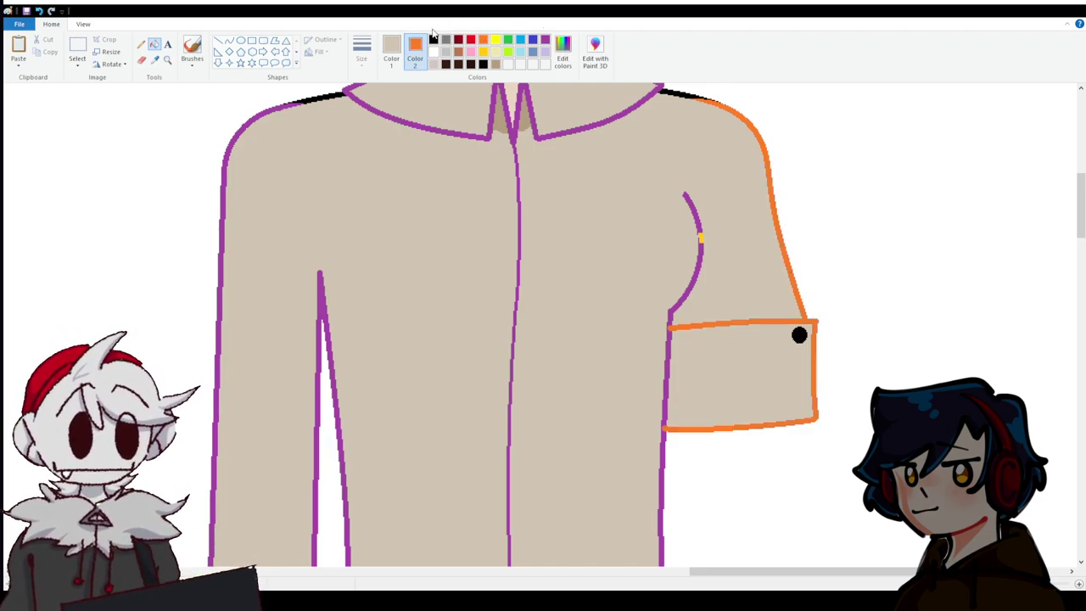
click(545, 39)
right_click(701, 240)
scroll(593, 243, down, 3)
scroll(691, 260, up, 8)
scroll(834, 461, down, 6)
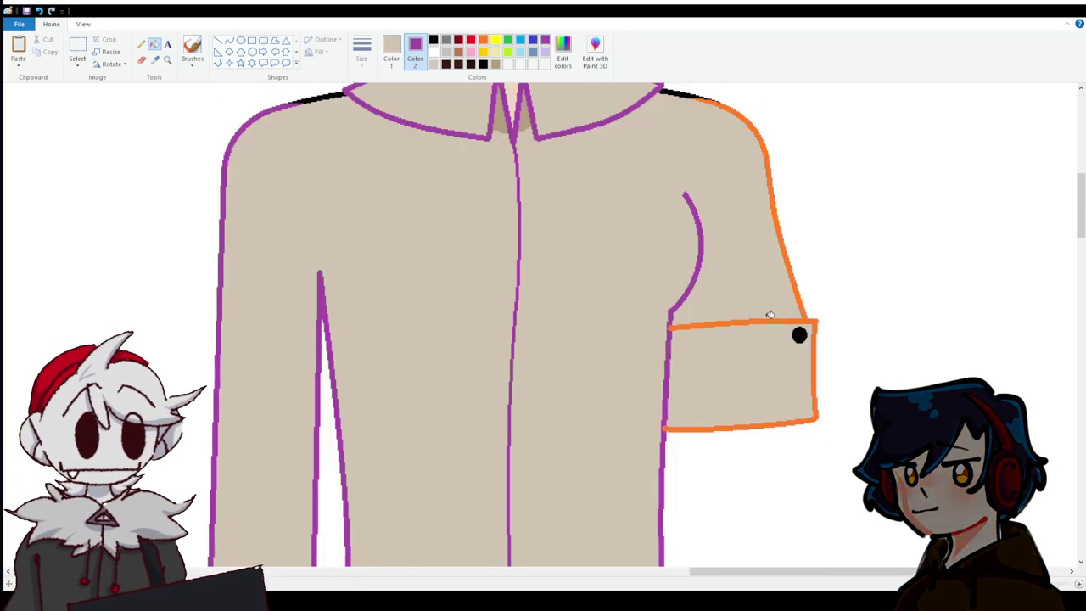
right_click(808, 314)
scroll(288, 188, down, 10)
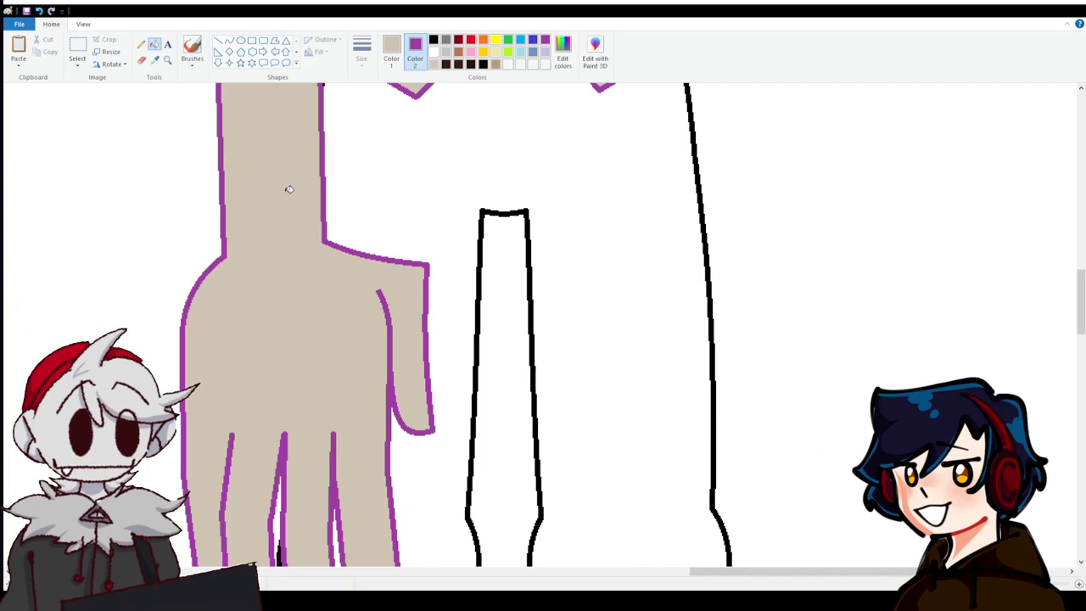
Draw a four-sided orange cuff around the wrist of the straight arm with the Curve tool, slightly wider than the arm.
scroll(297, 229, up, 5)
scroll(305, 272, up, 4)
scroll(308, 255, down, 4)
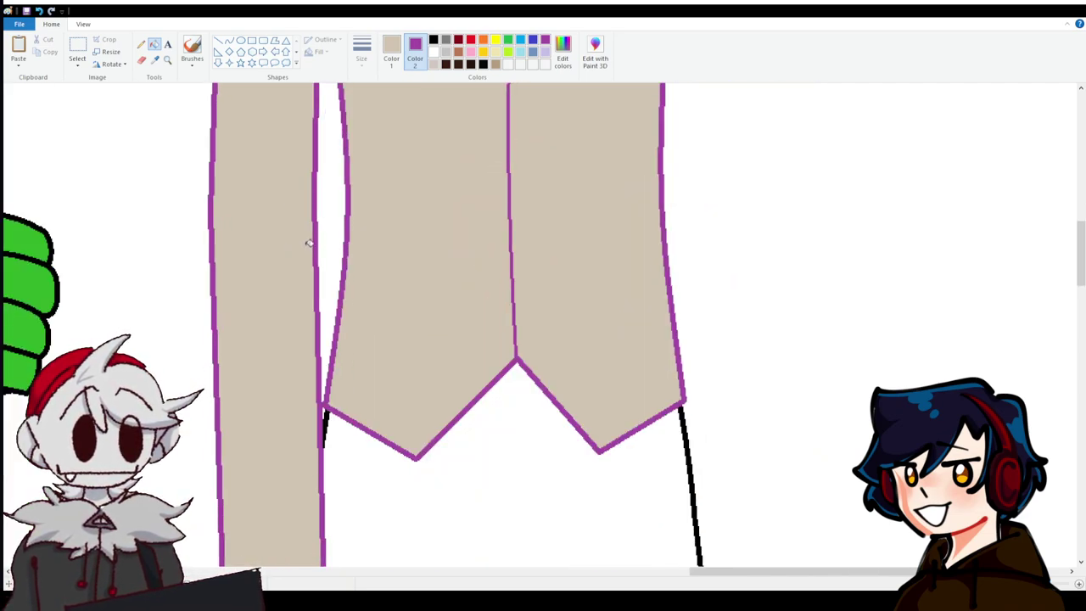
click(433, 52)
click(483, 40)
click(230, 41)
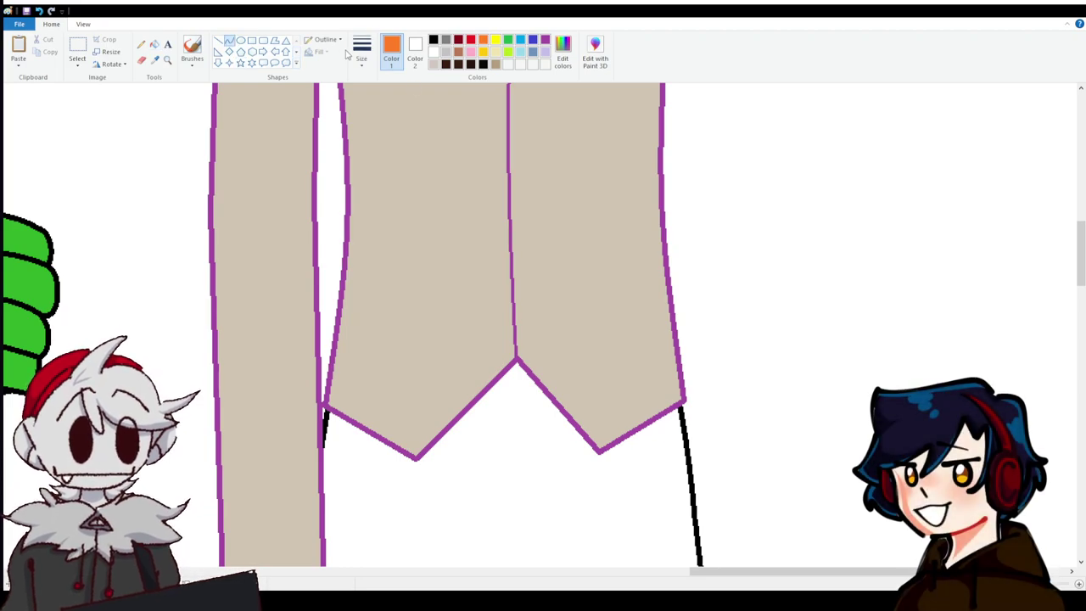
scroll(337, 255, down, 5)
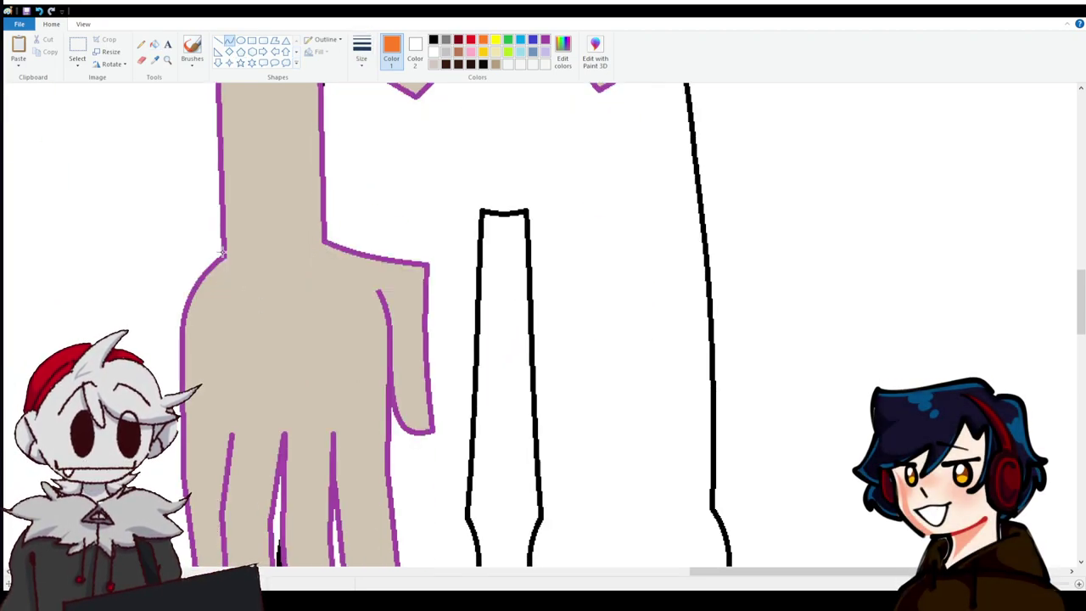
drag(219, 254, 327, 241)
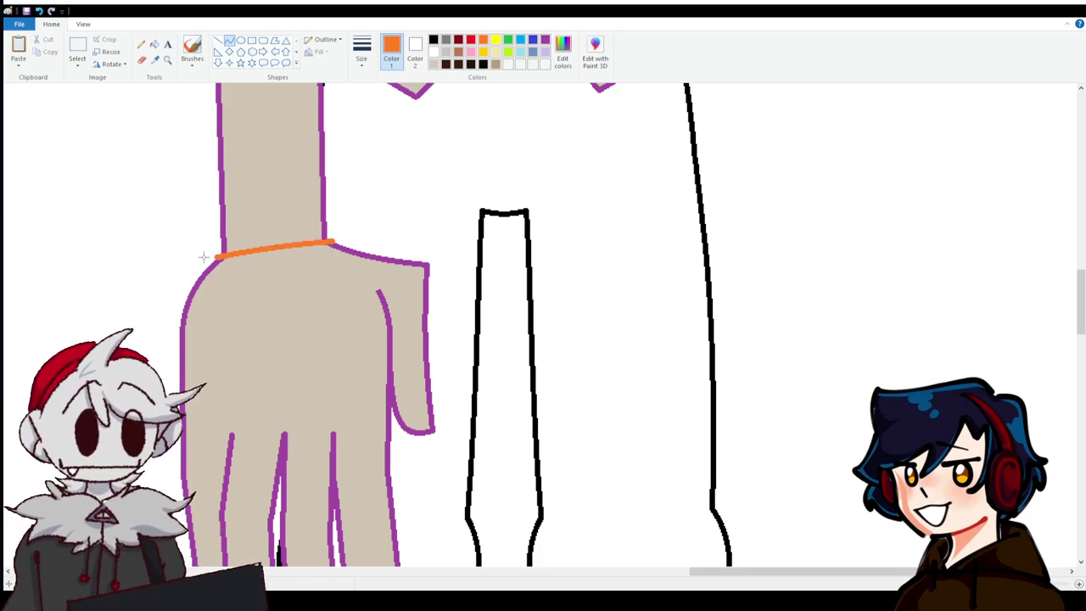
drag(215, 254, 202, 96)
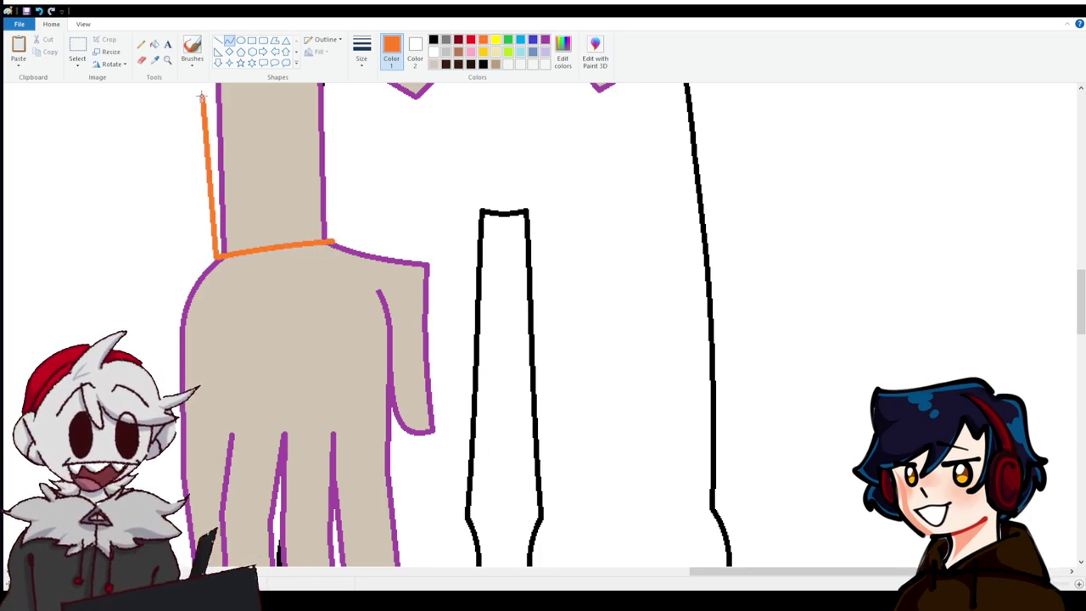
scroll(202, 96, up, 3)
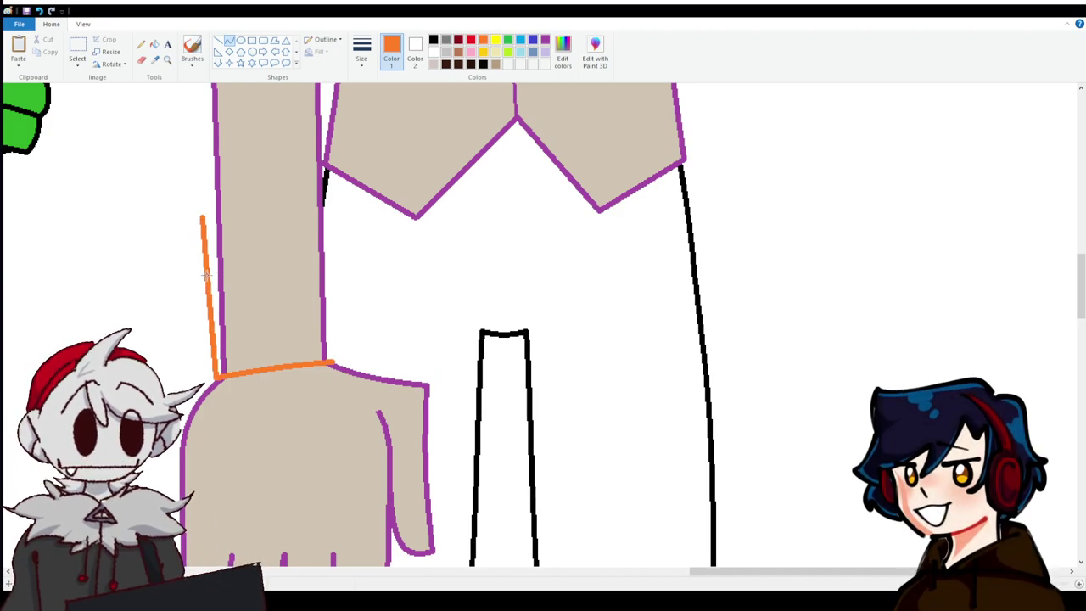
mouse_move(202, 217)
mouse_down()
mouse_move(336, 201)
mouse_move(239, 204)
mouse_up()
click(321, 158)
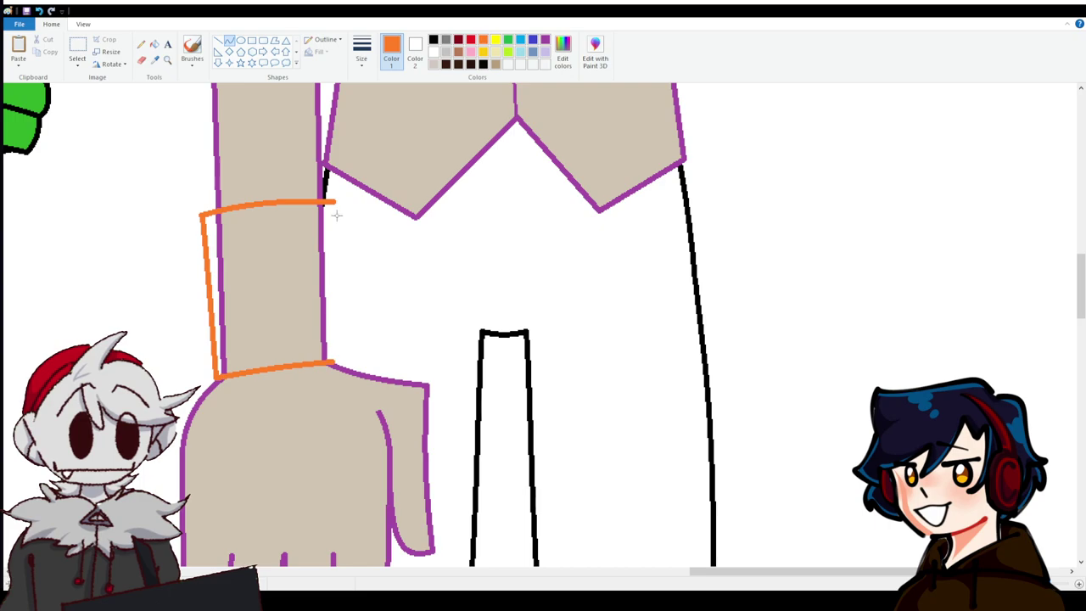
mouse_move(333, 202)
mouse_down()
mouse_move(332, 348)
mouse_move(333, 243)
mouse_up()
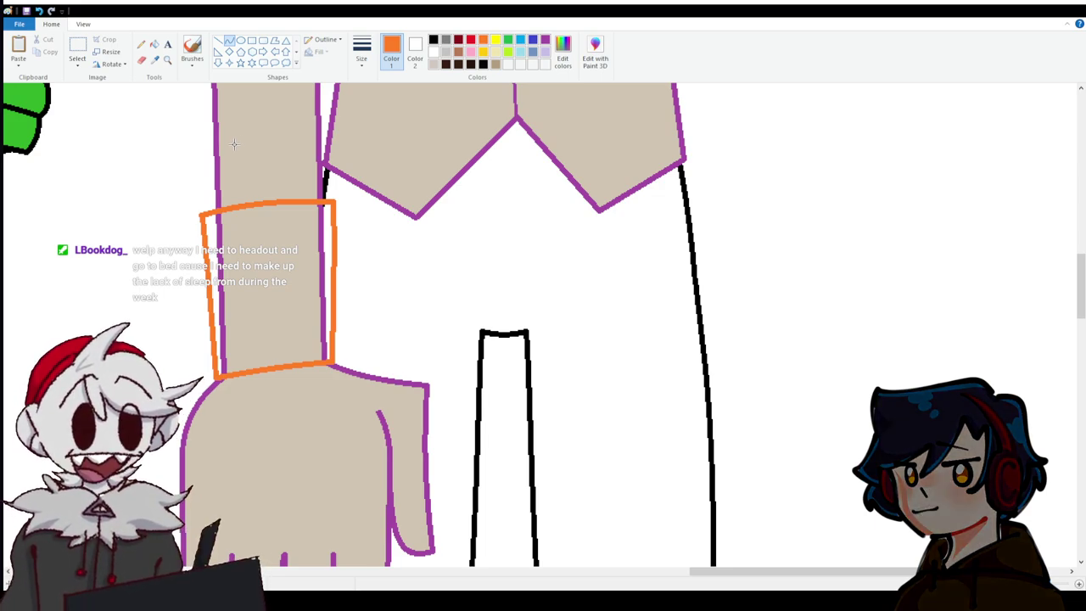
Fill the wrist cuff's areas and inner arm lines with black and refill the whole cuff with the sleeve's sampled beige.
click(433, 40)
click(153, 43)
click(219, 229)
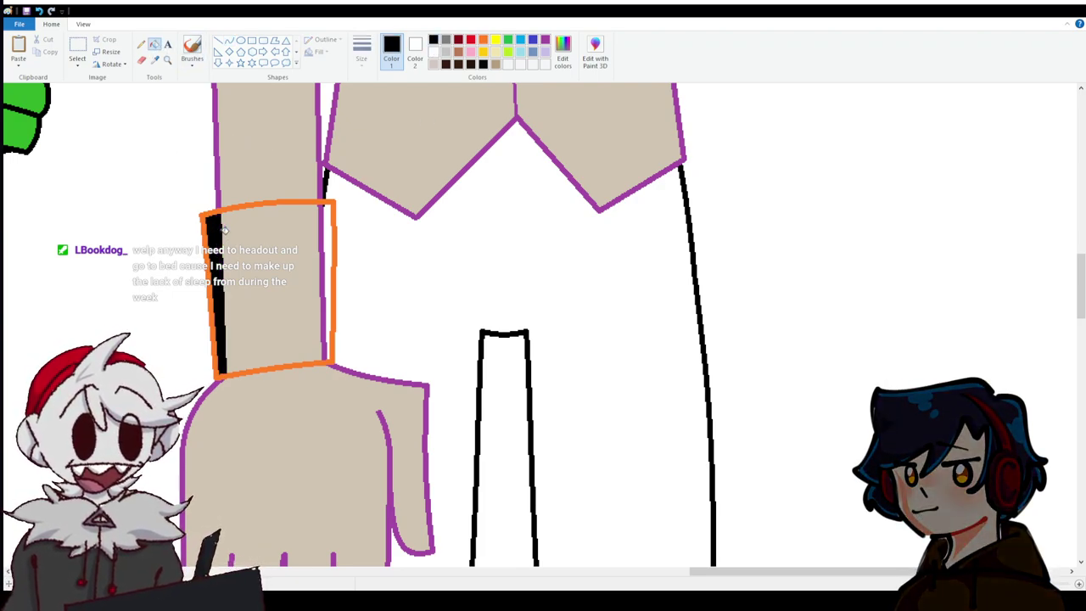
click(264, 231)
click(325, 209)
click(155, 60)
click(248, 154)
click(279, 246)
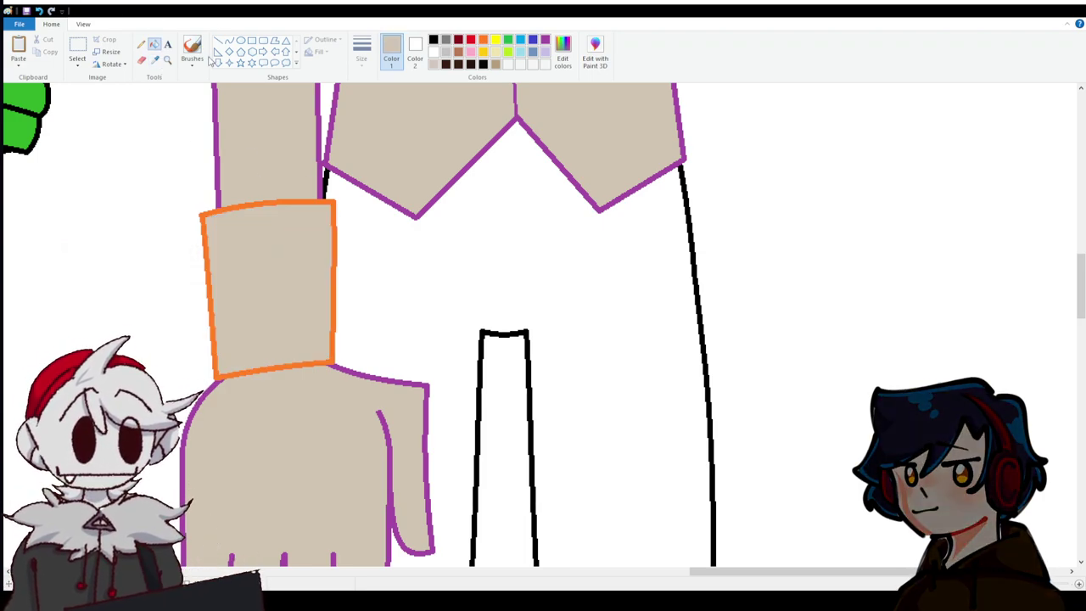
Sample the skin colour from the face and fill the hand below the cuff with it.
click(155, 60)
scroll(518, 293, up, 10)
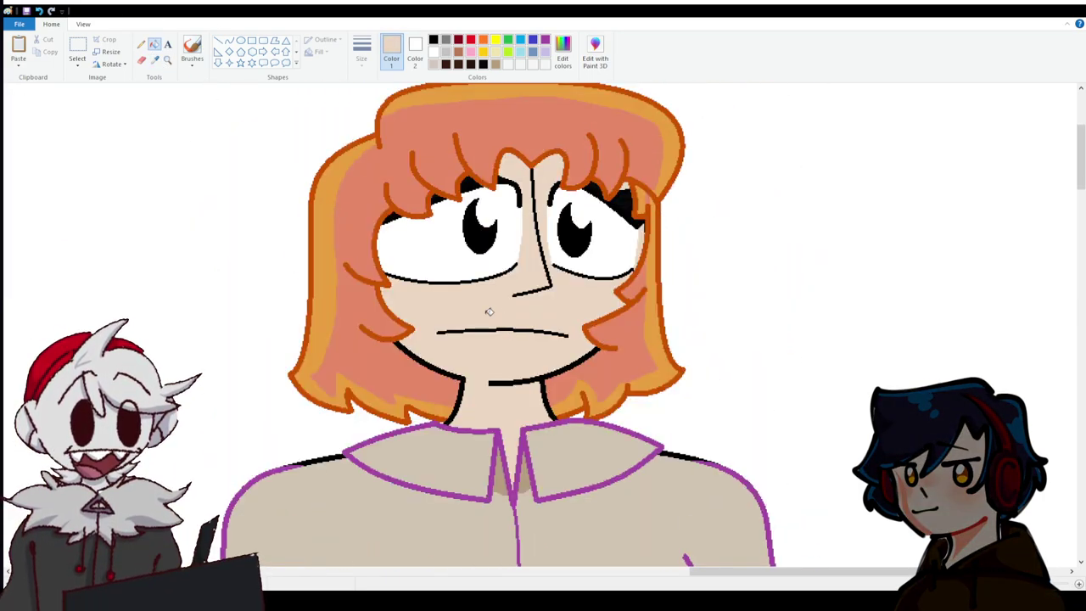
click(489, 310)
scroll(476, 312, down, 10)
click(307, 429)
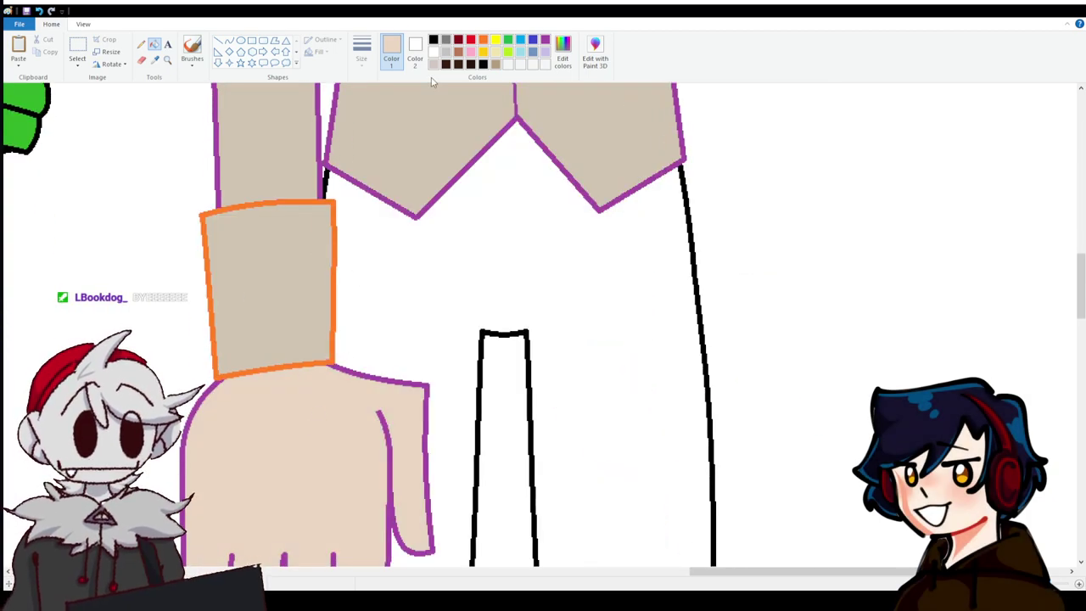
Recolour the wrist cuff's orange outline purple.
click(545, 40)
scroll(364, 238, up, 5)
scroll(364, 239, down, 5)
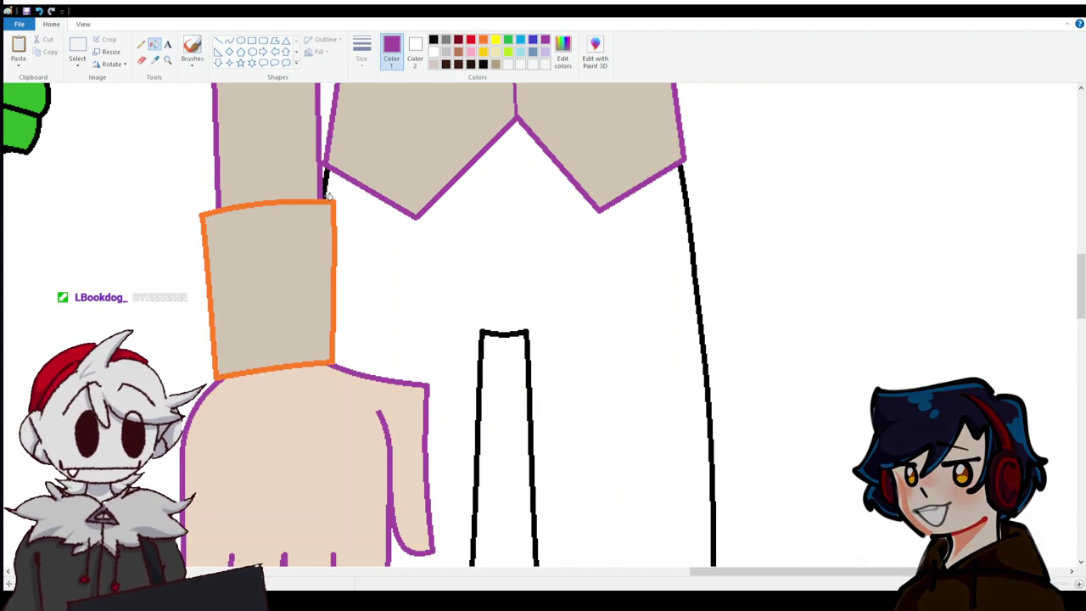
click(330, 264)
scroll(330, 263, down, 3)
scroll(588, 323, down, 3)
scroll(588, 324, down, 3)
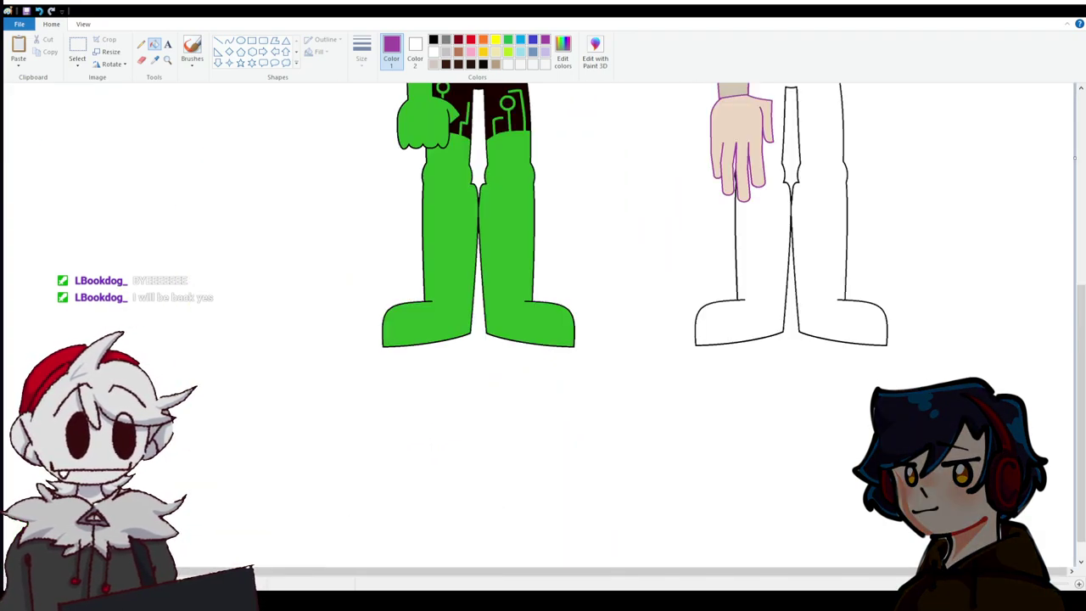
Draw a thin black sole line just above the bottom edge of the uncostumed figure's right-hand foot with the Curve tool.
scroll(543, 322, up, 5)
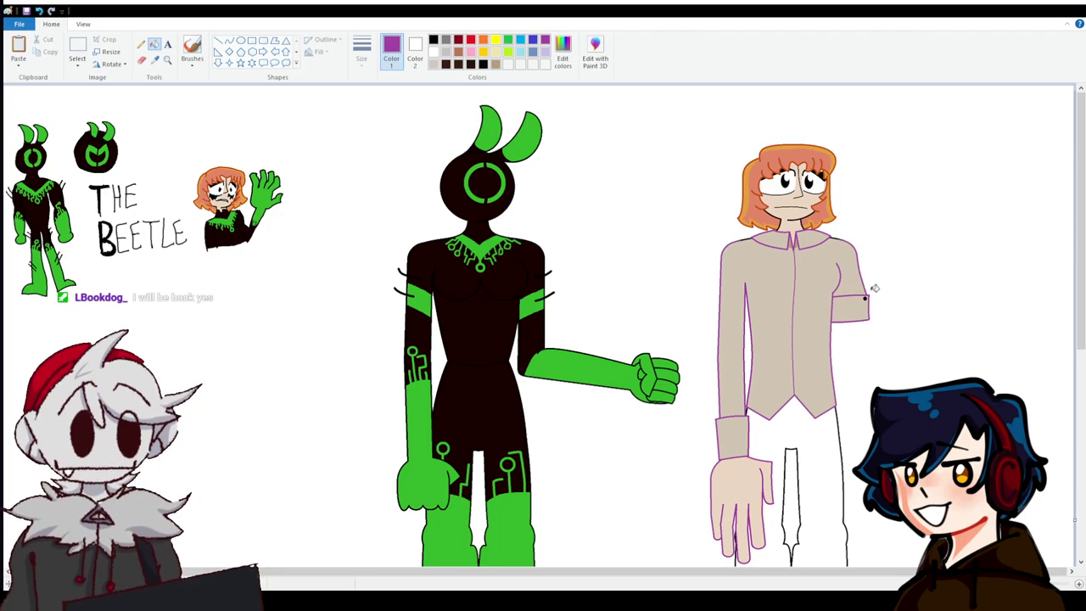
scroll(875, 288, down, 3)
ctrl+scroll(875, 288, up, 3)
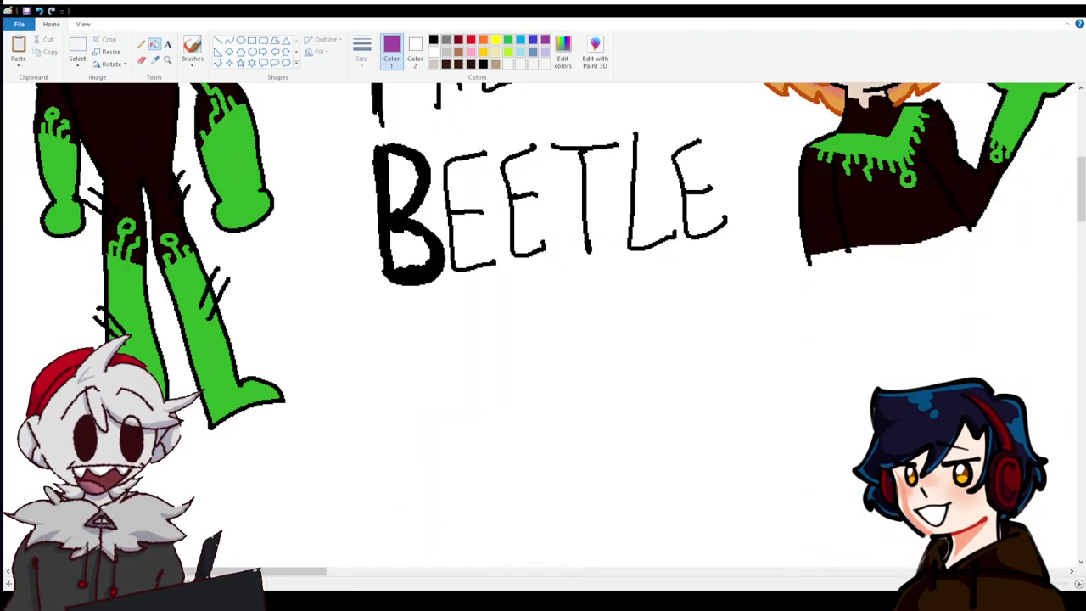
drag(175, 571, 918, 559)
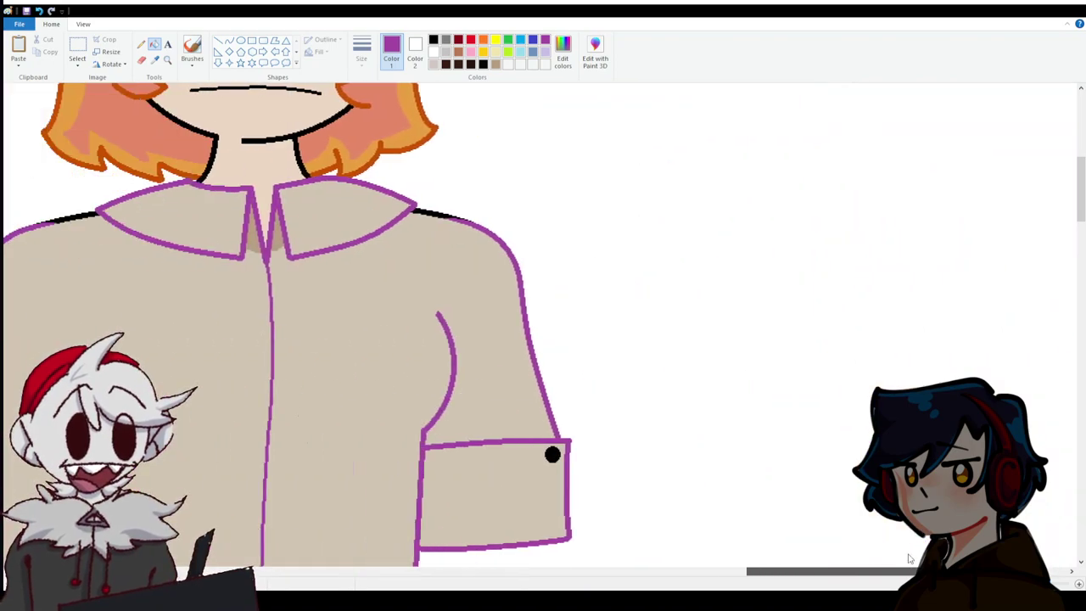
scroll(696, 344, left, 5)
scroll(563, 269, down, 15)
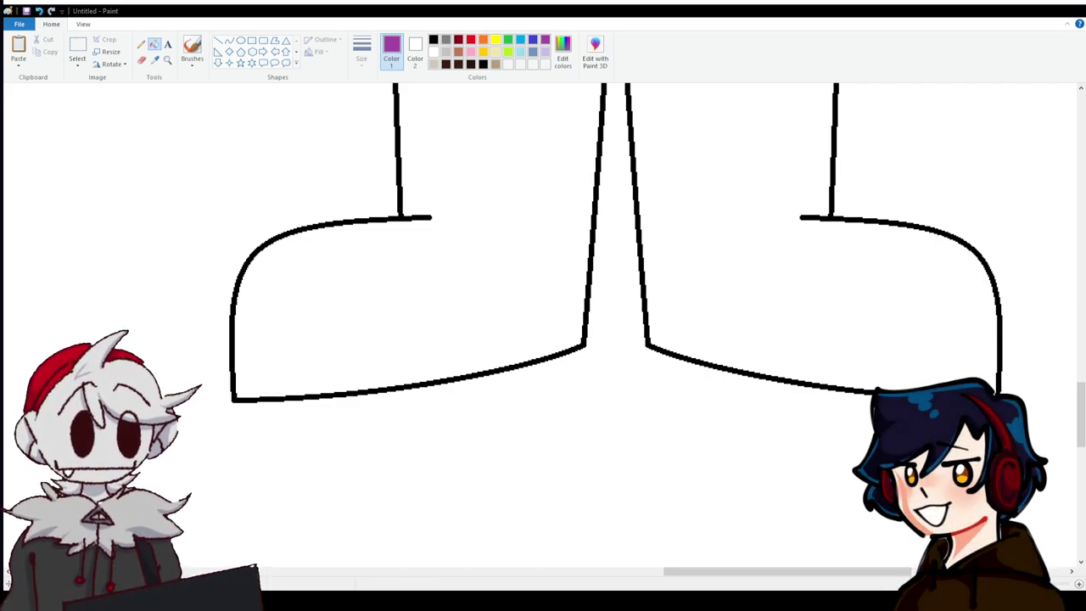
scroll(660, 441, up, 10)
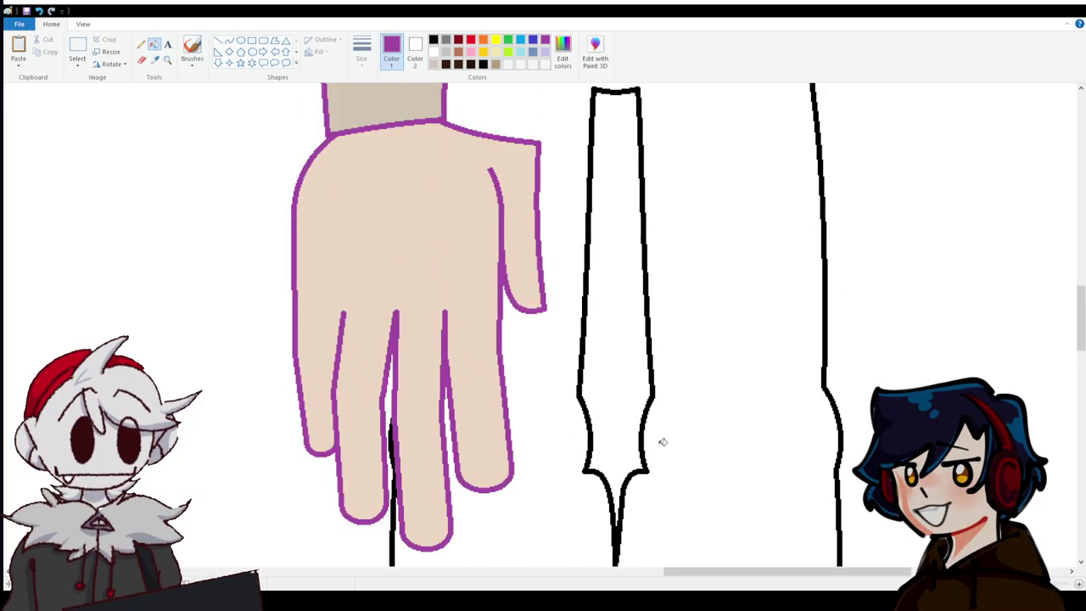
scroll(654, 439, down, 7)
click(433, 39)
click(229, 41)
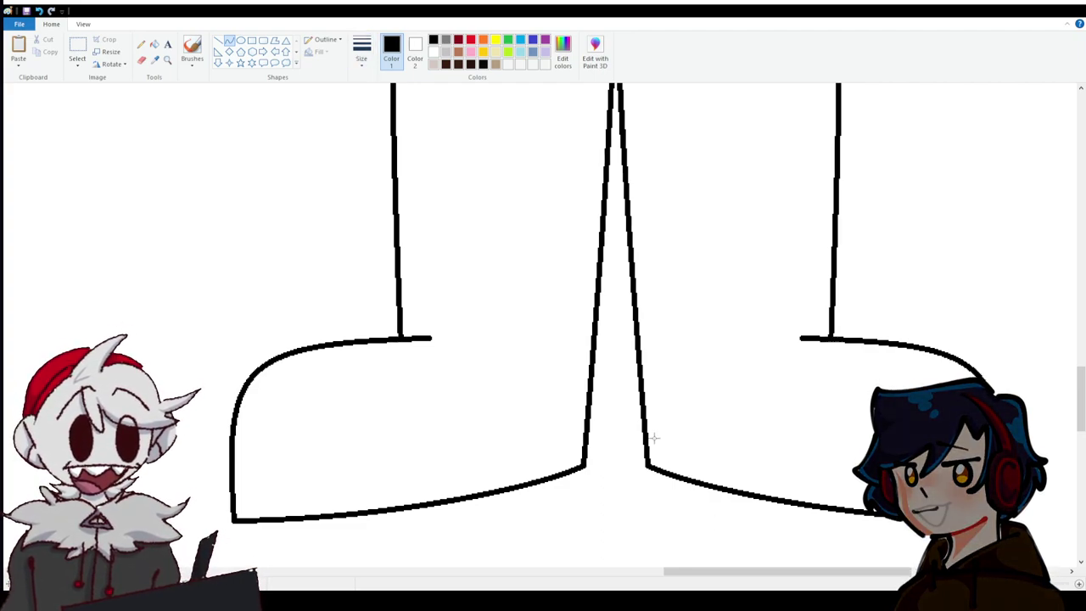
drag(663, 443, 887, 490)
drag(764, 467, 798, 488)
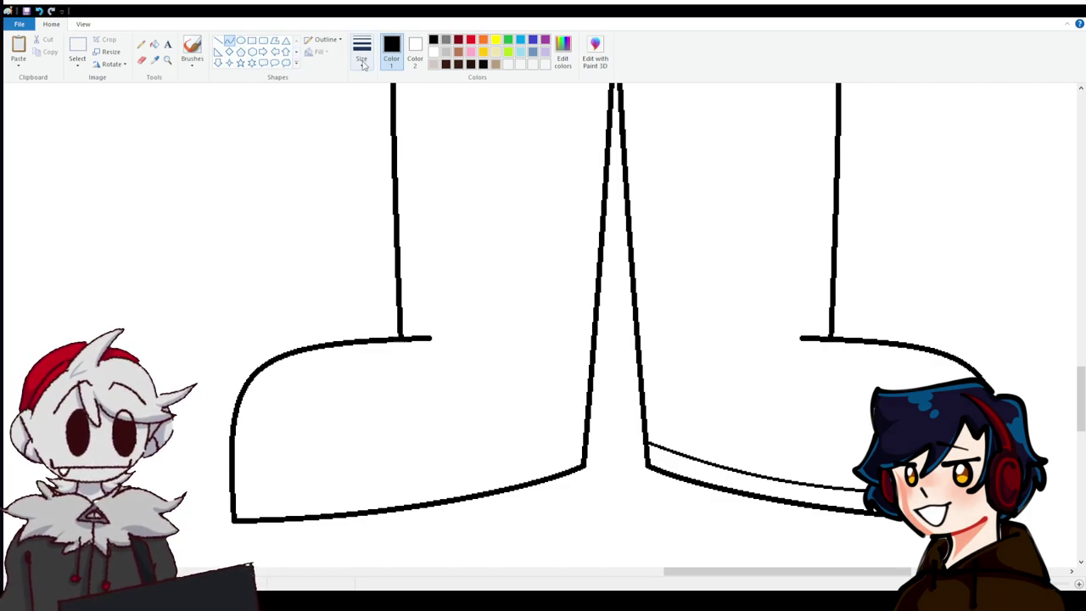
Draw the shoe's orange upper edge across the right-hand ankle: a rounded tongue with a short segment to each side of the leg.
click(483, 40)
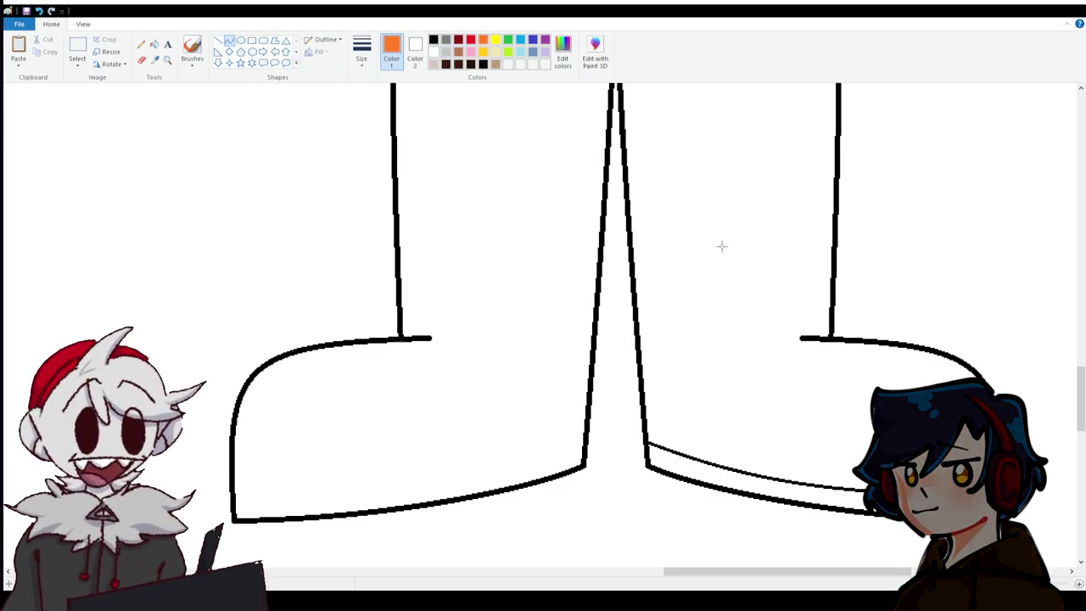
mouse_move(695, 273)
mouse_down()
mouse_move(808, 267)
mouse_move(735, 207)
mouse_move(807, 230)
mouse_up()
click(767, 164)
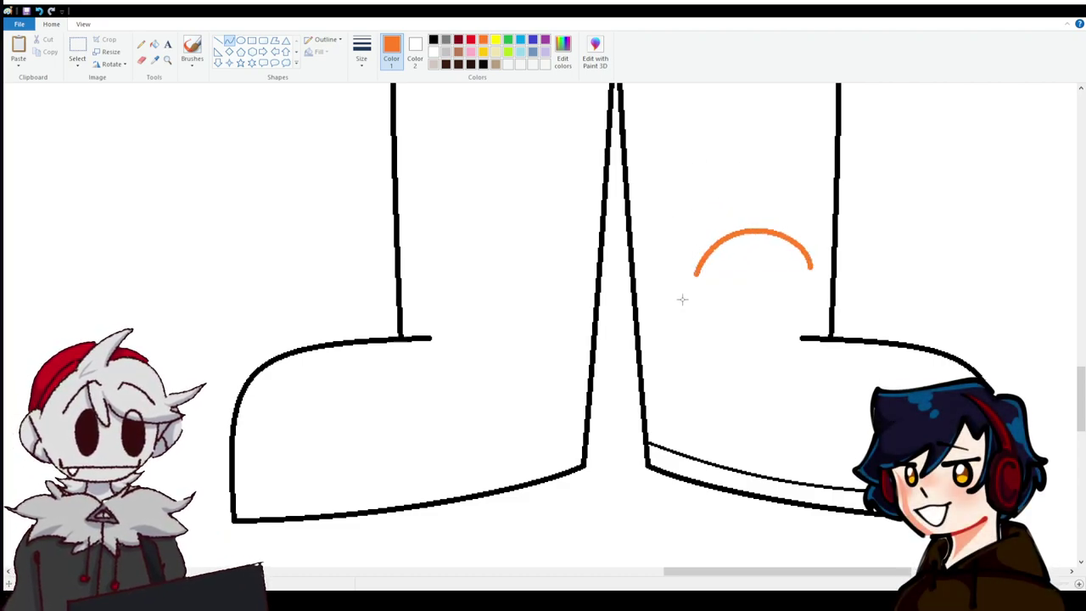
drag(695, 273, 697, 310)
click(39, 11)
drag(693, 273, 657, 277)
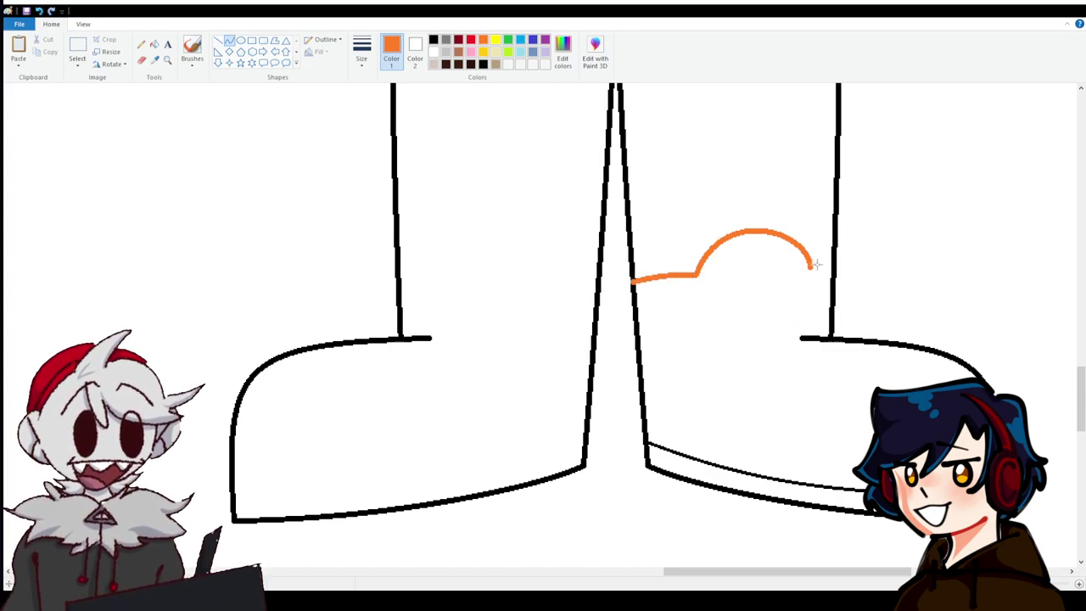
drag(811, 269, 833, 266)
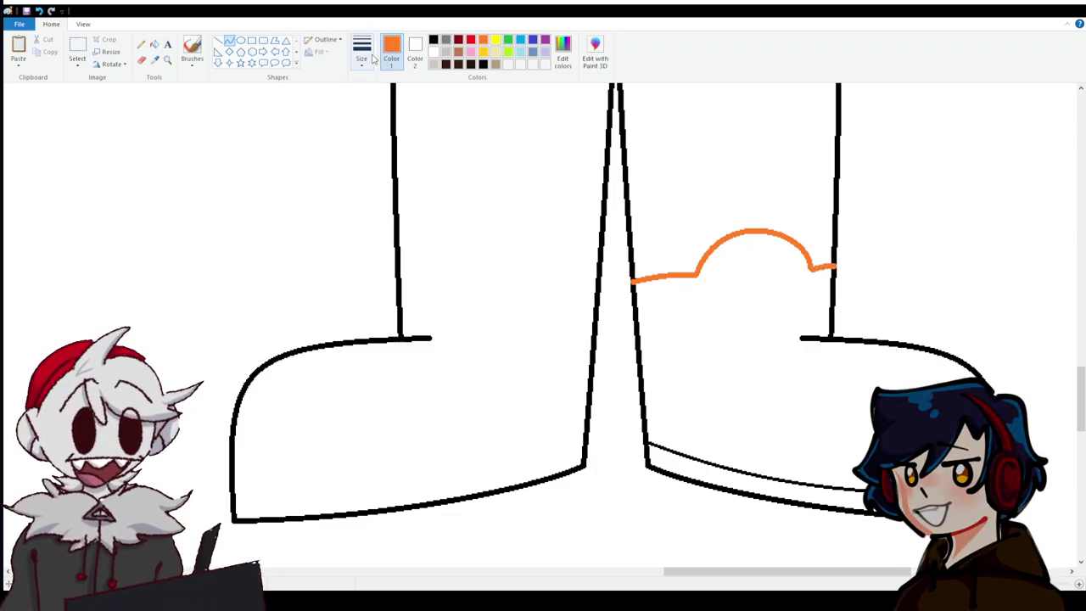
Draw thin orange curves from both ends of the tongue, a long one towards the toe and a short one to the ankle.
drag(698, 274, 722, 427)
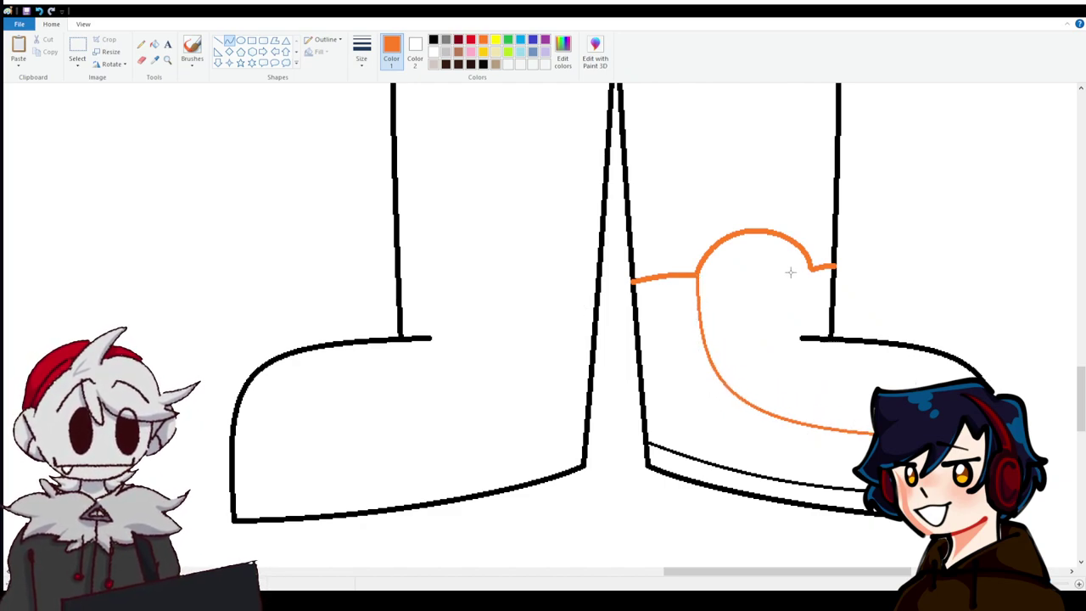
mouse_move(812, 269)
mouse_down()
mouse_move(831, 338)
mouse_move(816, 320)
mouse_move(819, 331)
mouse_up()
drag(817, 287, 814, 287)
click(732, 254)
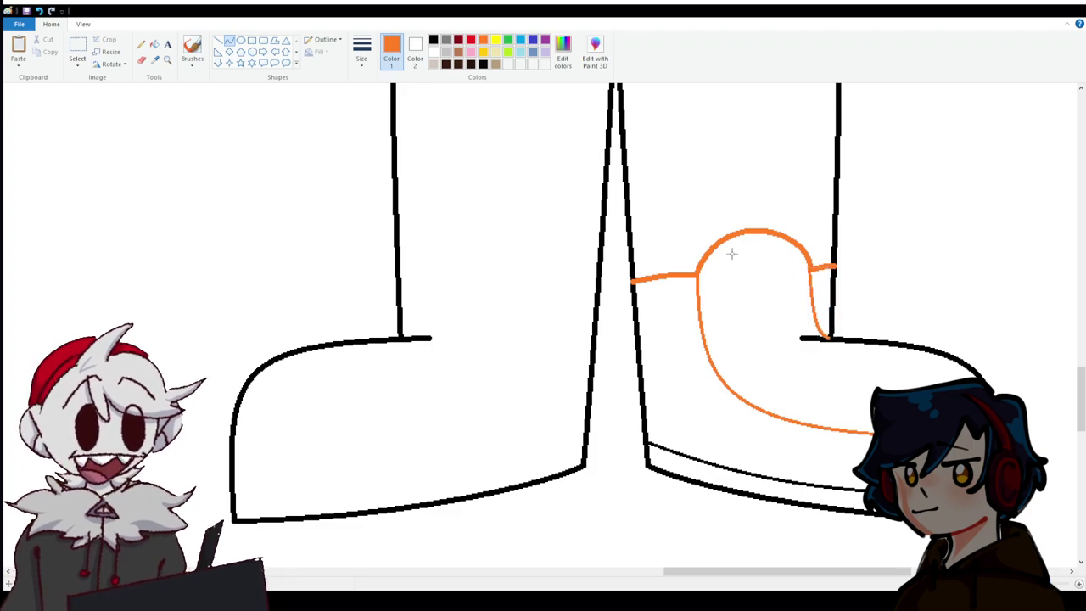
Recolour the shoe's orange tongue, ankle and side lines black with the fill tool.
scroll(662, 242, down, 2)
scroll(662, 243, up, 4)
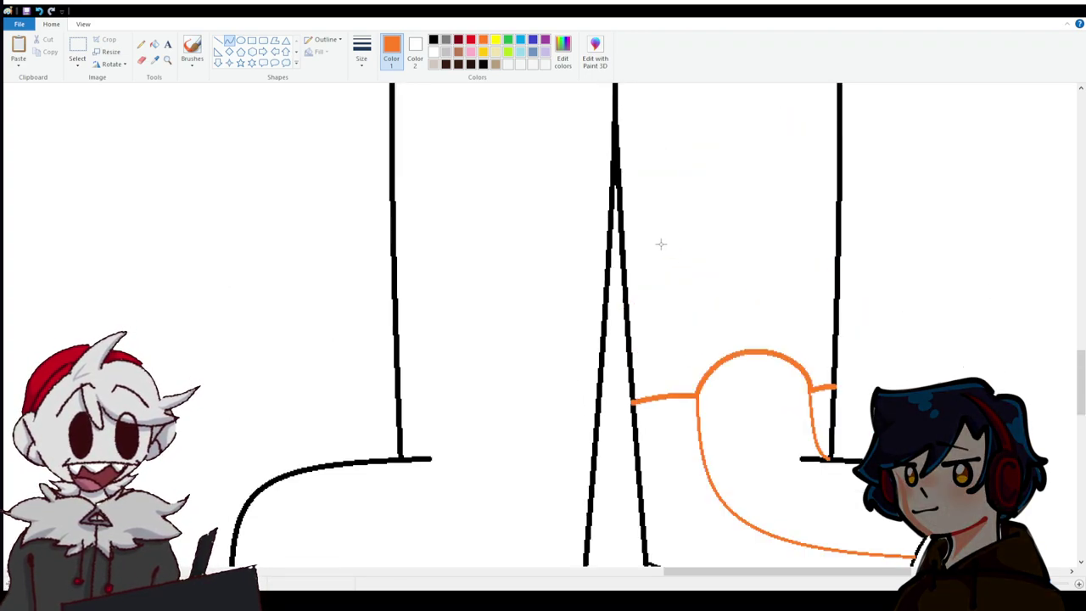
scroll(662, 243, down, 2)
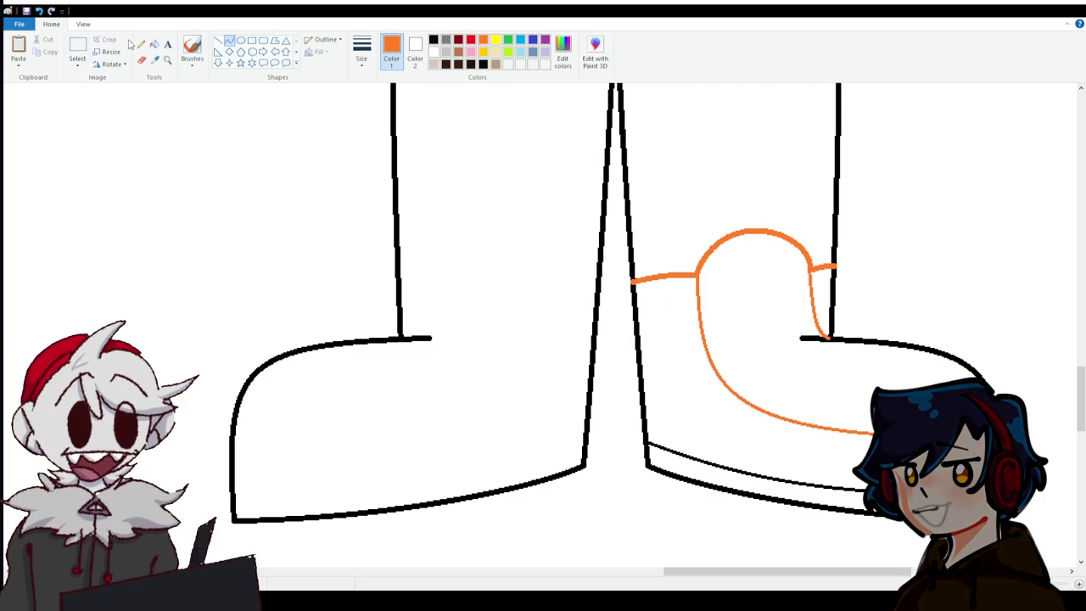
click(155, 44)
click(434, 40)
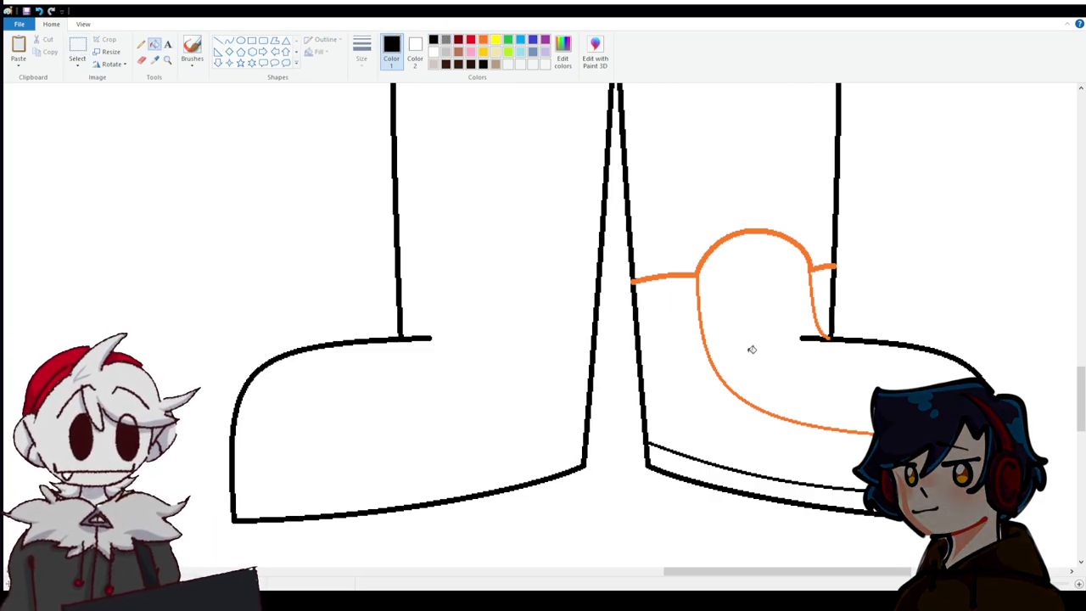
click(697, 270)
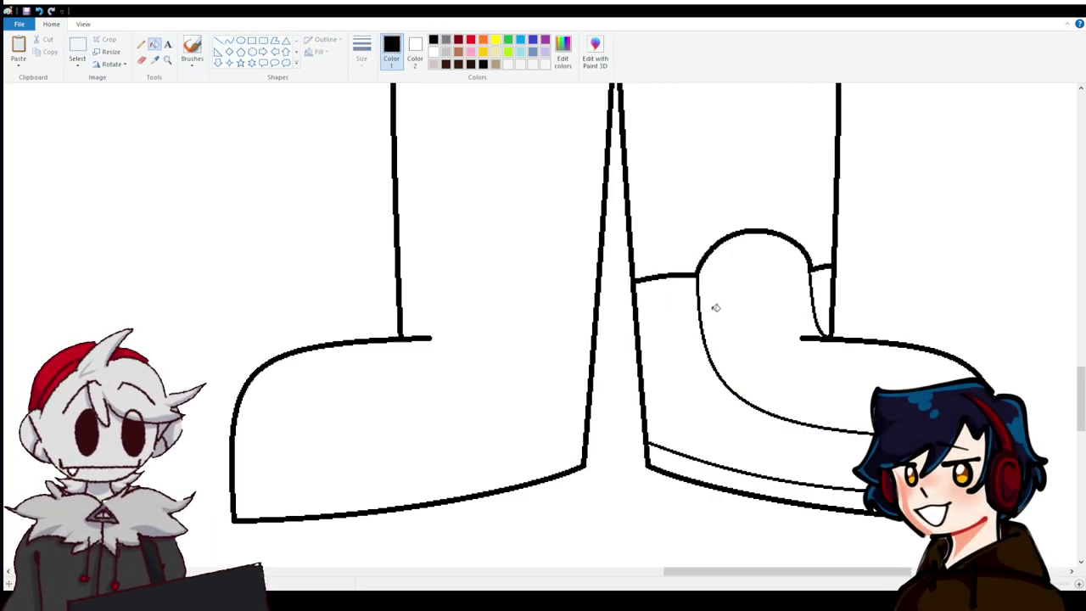
Recolour the uncostumed figure's purple shirt outlines black.
scroll(628, 237, up, 5)
scroll(645, 255, up, 3)
scroll(679, 289, down, 8)
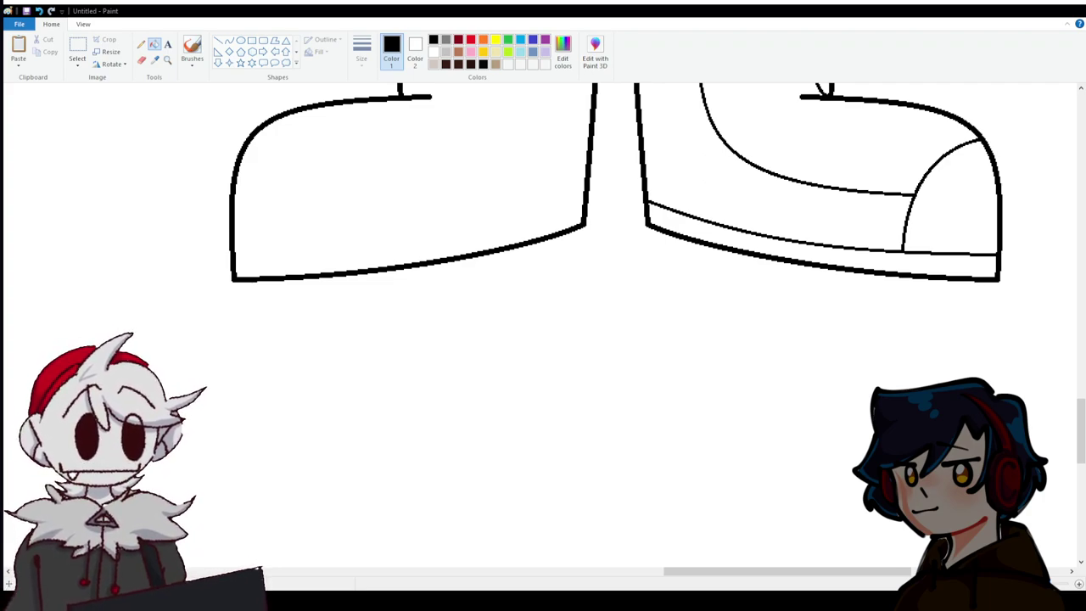
scroll(543, 322, up, 10)
scroll(543, 323, up, 15)
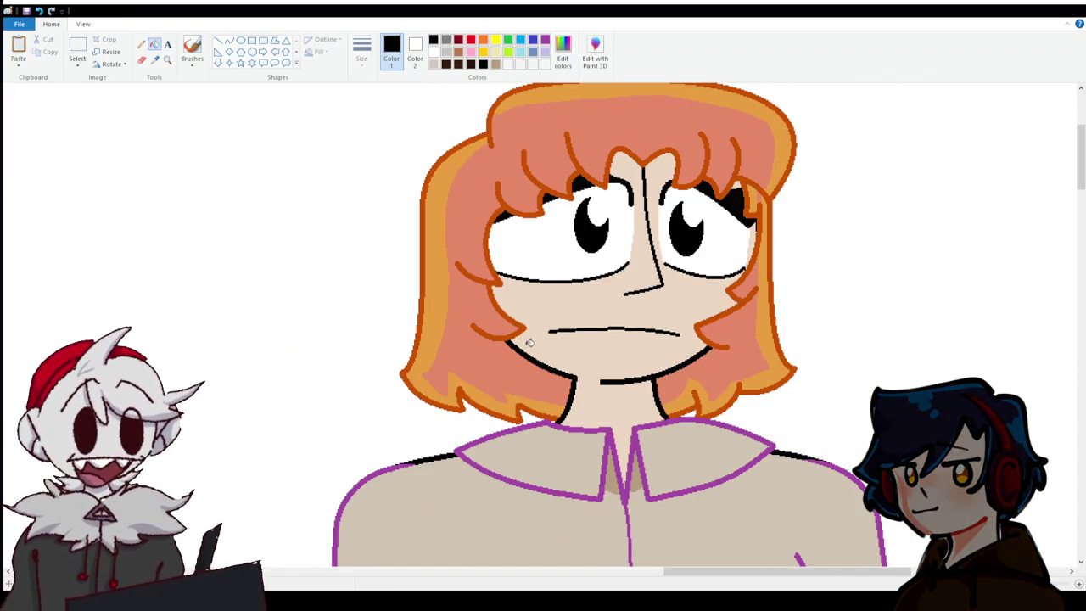
key(ctrl+z)
scroll(613, 431, down, 20)
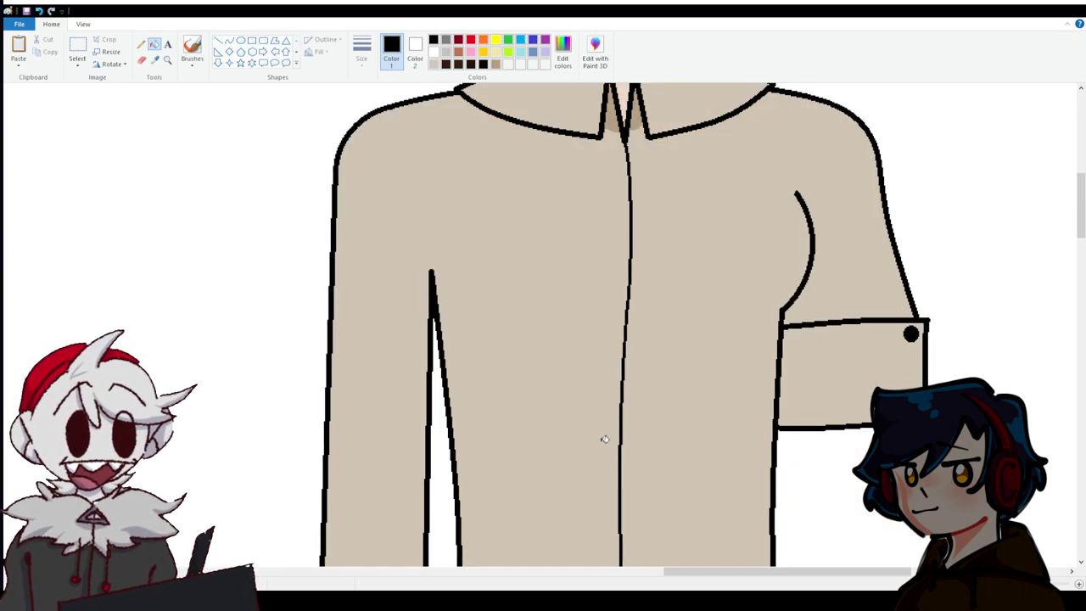
Return to the uncostumed figure's shoes and choose gold as the primary colour.
scroll(602, 440, down, 10)
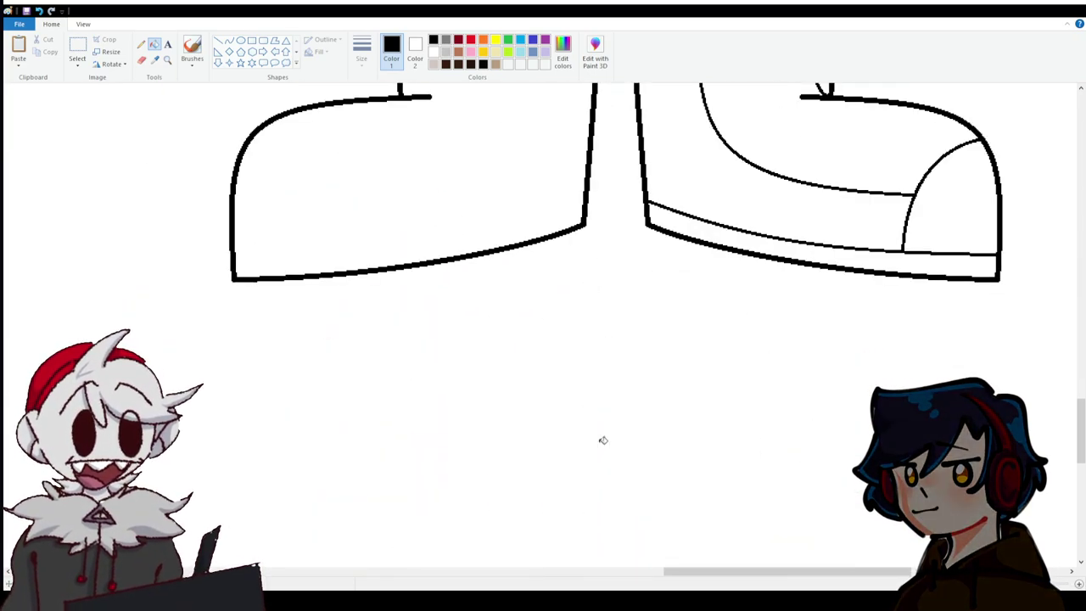
scroll(603, 439, up, 10)
scroll(573, 314, down, 10)
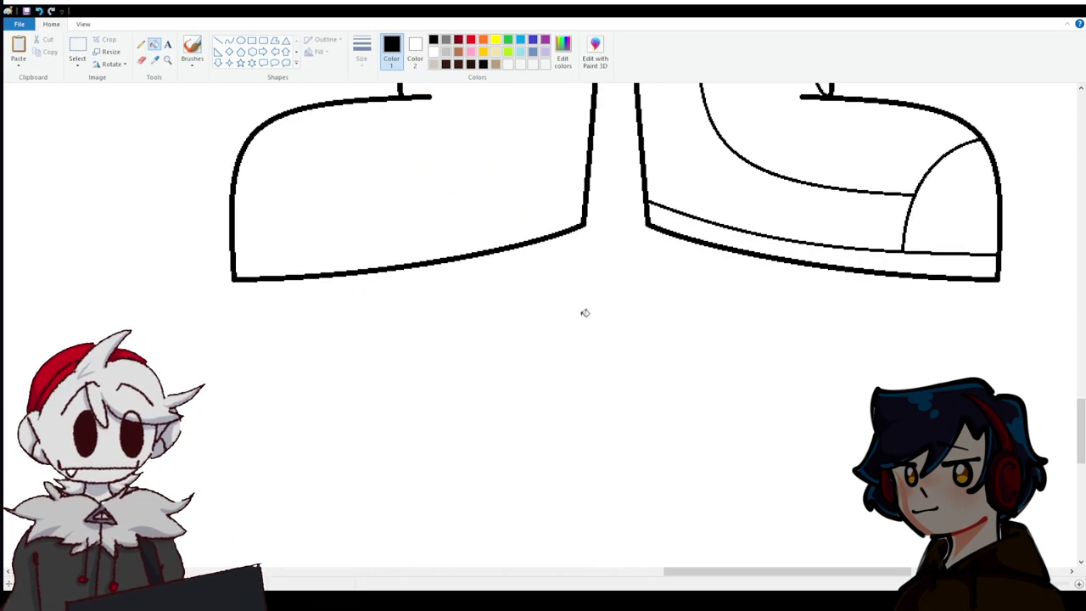
scroll(582, 297, up, 5)
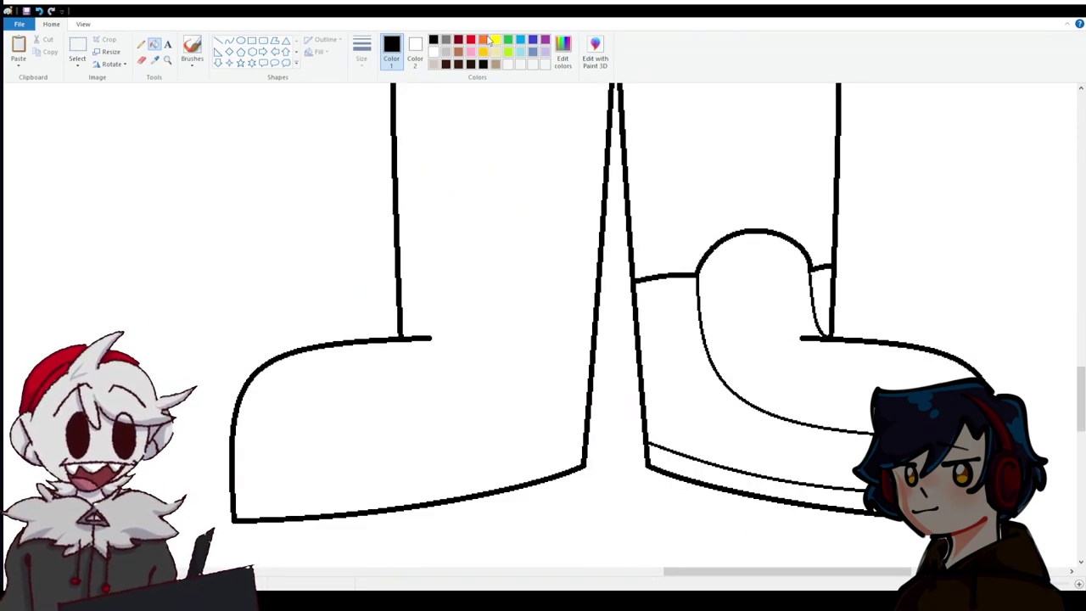
click(486, 52)
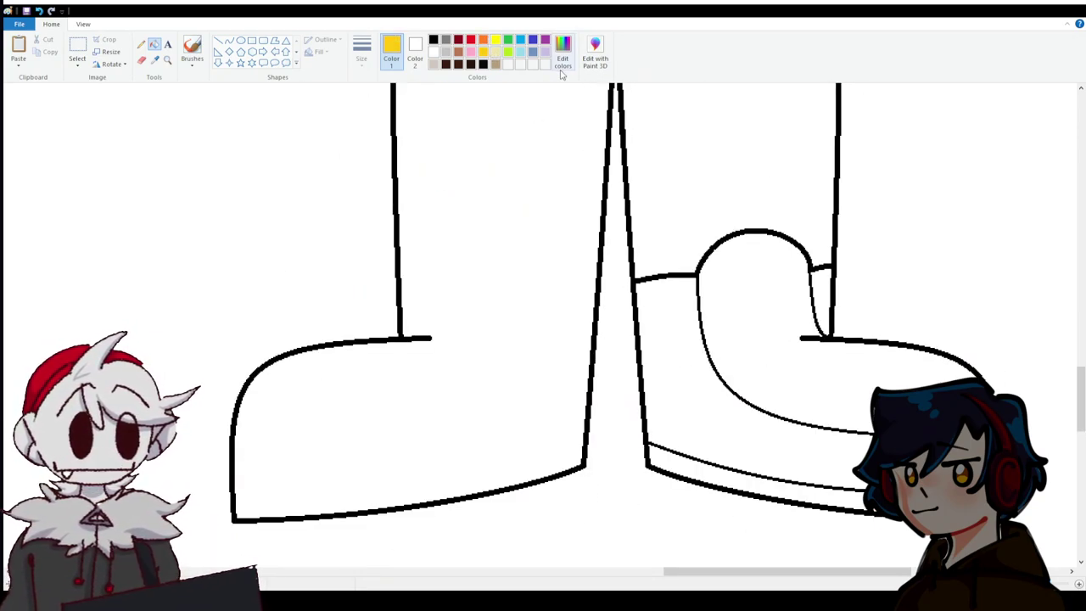
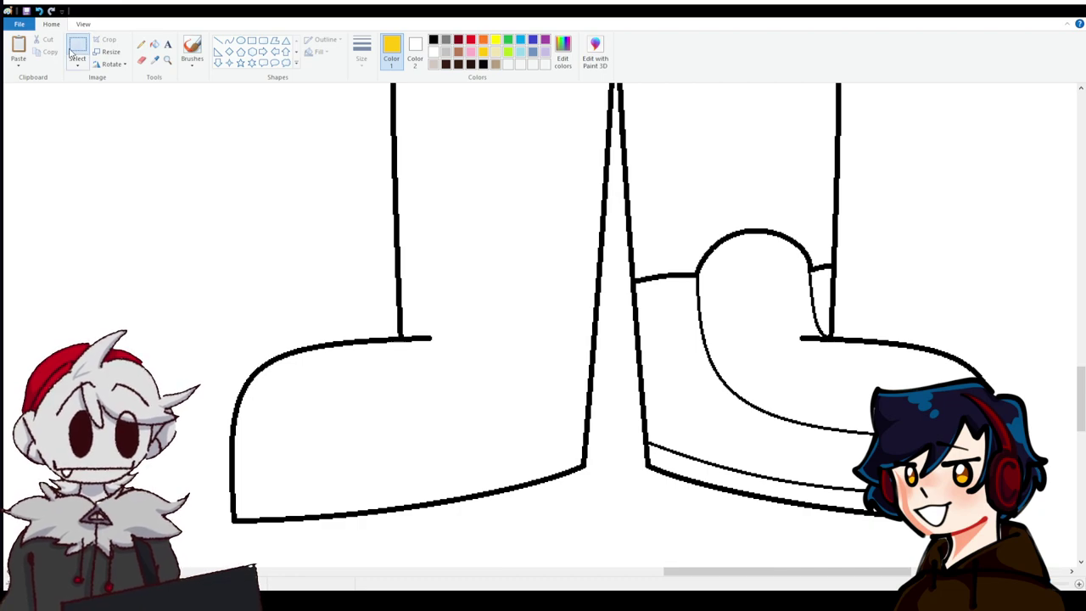
Paste the shoe reference photo, sample its brown canvas as the primary colour, and remove the photo again.
key(ctrl+v)
click(155, 59)
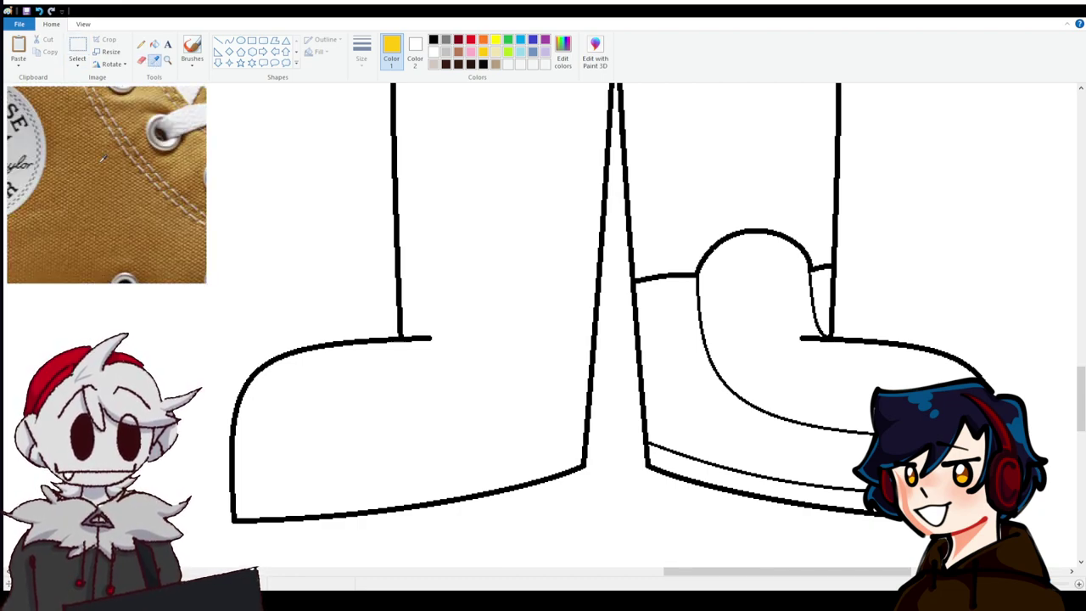
click(136, 108)
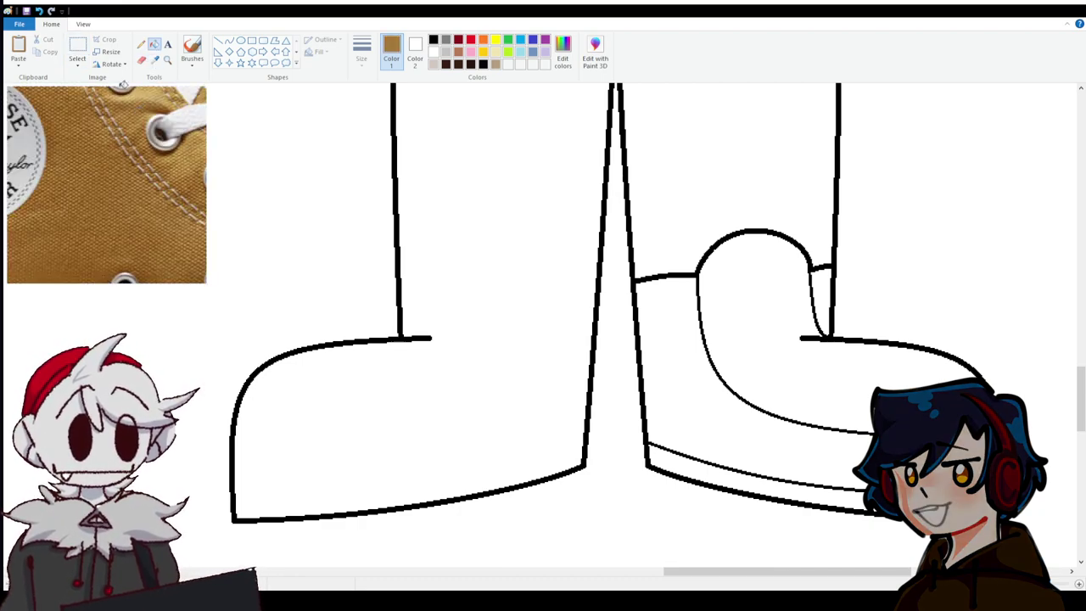
click(38, 10)
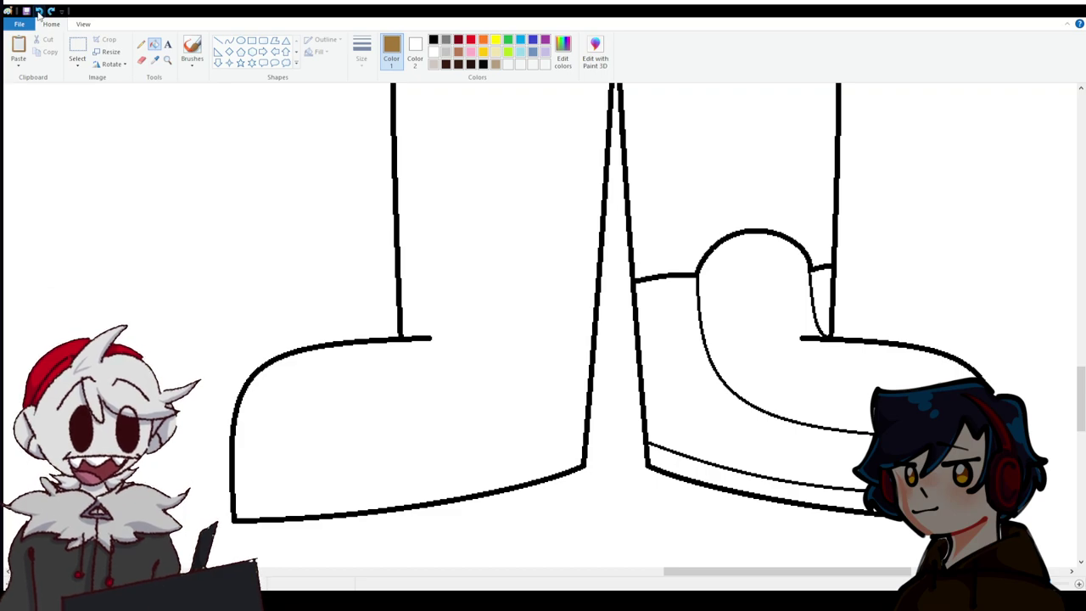
Fill the detailed shoe's side, tongue and ankle with brown, and its sole and toe cap with light pinkish grey.
click(692, 437)
click(740, 352)
click(822, 281)
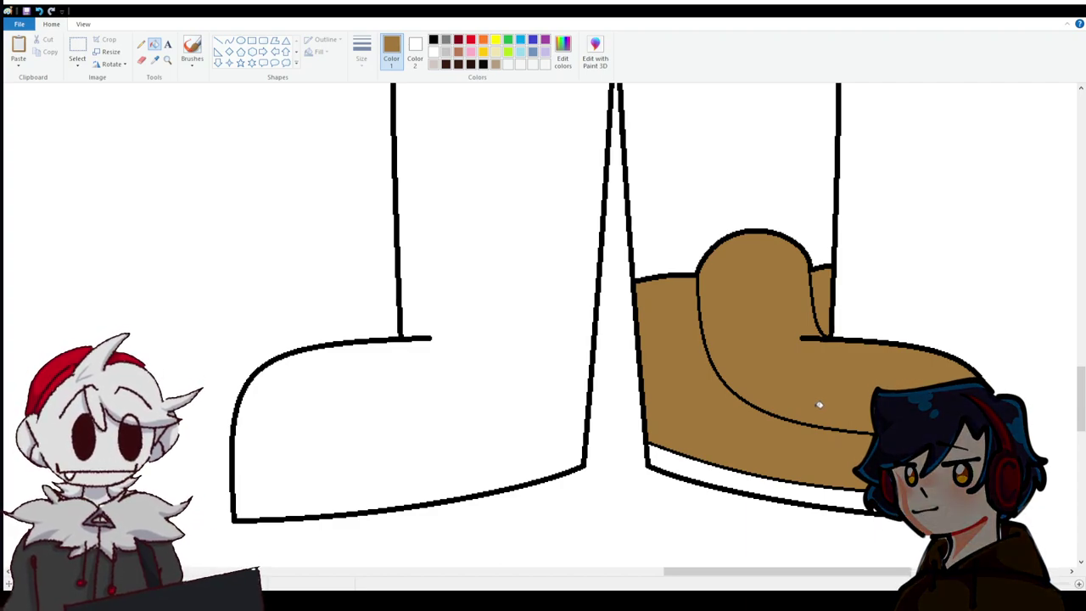
click(434, 64)
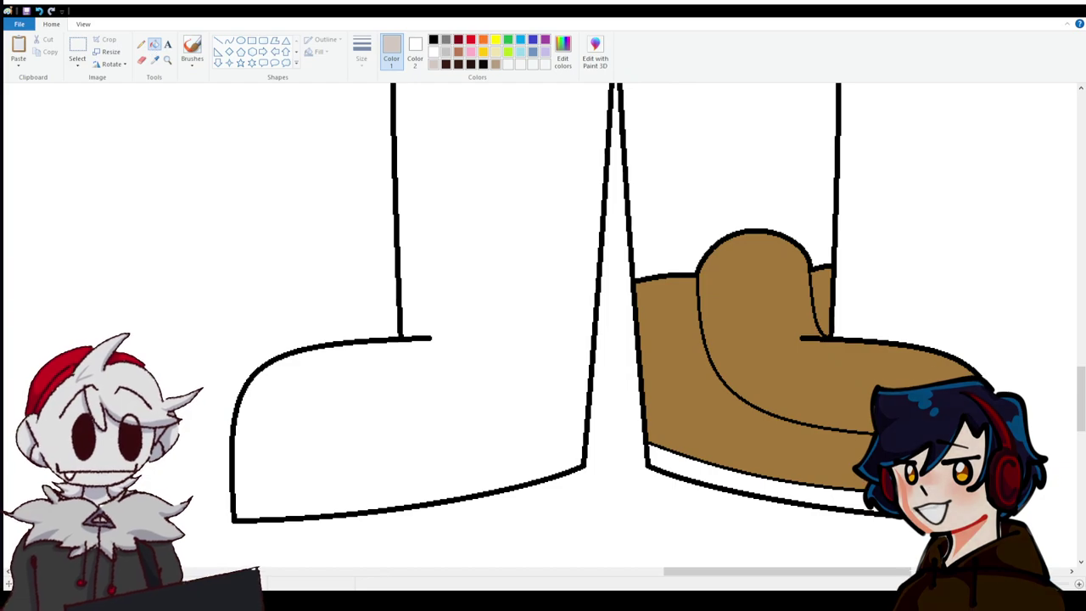
click(764, 472)
Draw the first two crossing shoelaces as thick light-grey curves across the upper part of the tongue.
click(1079, 584)
drag(724, 572, 824, 572)
scroll(669, 299, down, 3)
click(192, 49)
mouse_move(380, 146)
mouse_down()
mouse_move(478, 184)
mouse_move(575, 175)
mouse_up()
drag(505, 172, 451, 141)
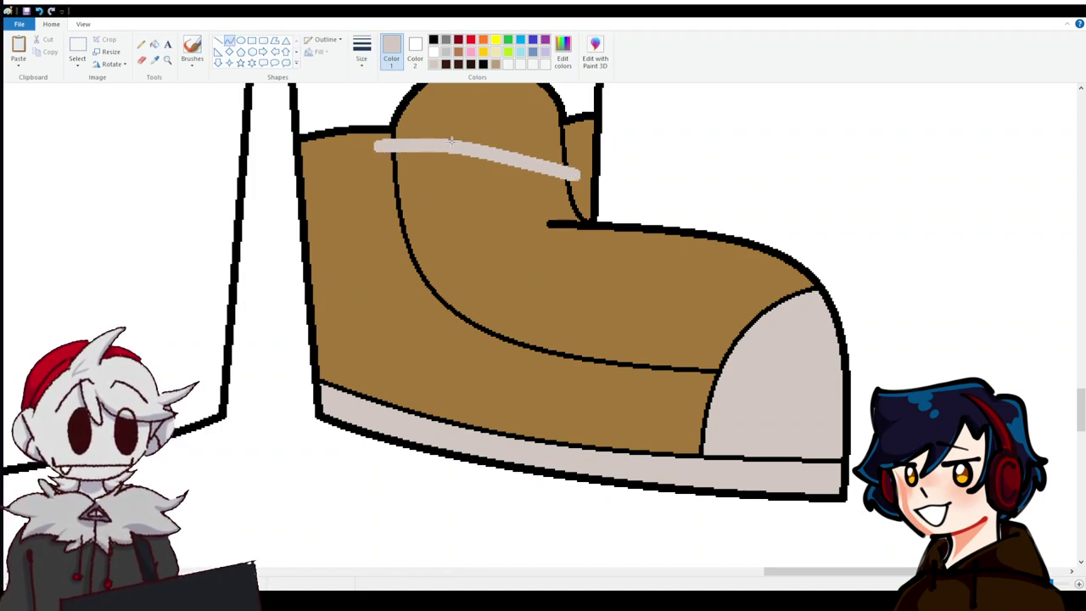
drag(575, 136, 386, 223)
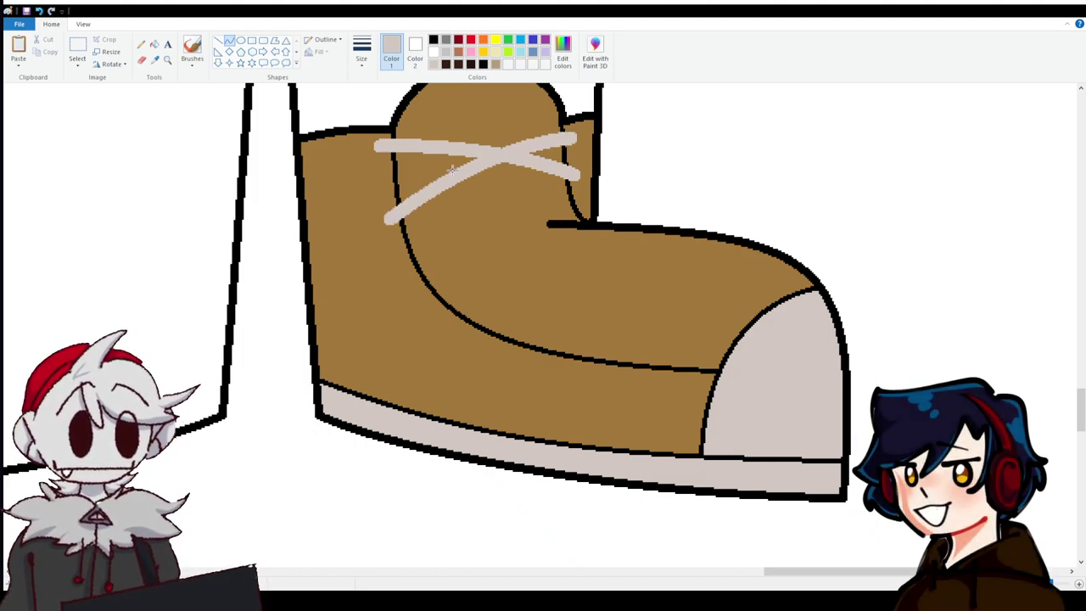
Continue the laces in a zigzag down the middle of the shoe with more thick light-grey curves.
drag(396, 216, 641, 224)
drag(582, 174, 407, 272)
click(404, 355)
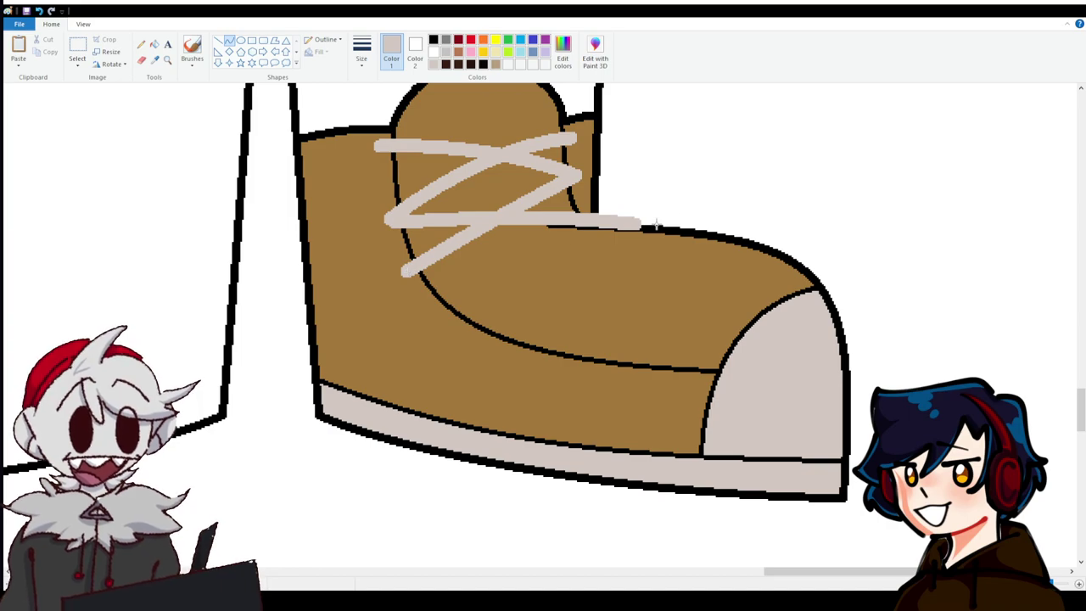
drag(642, 226, 438, 321)
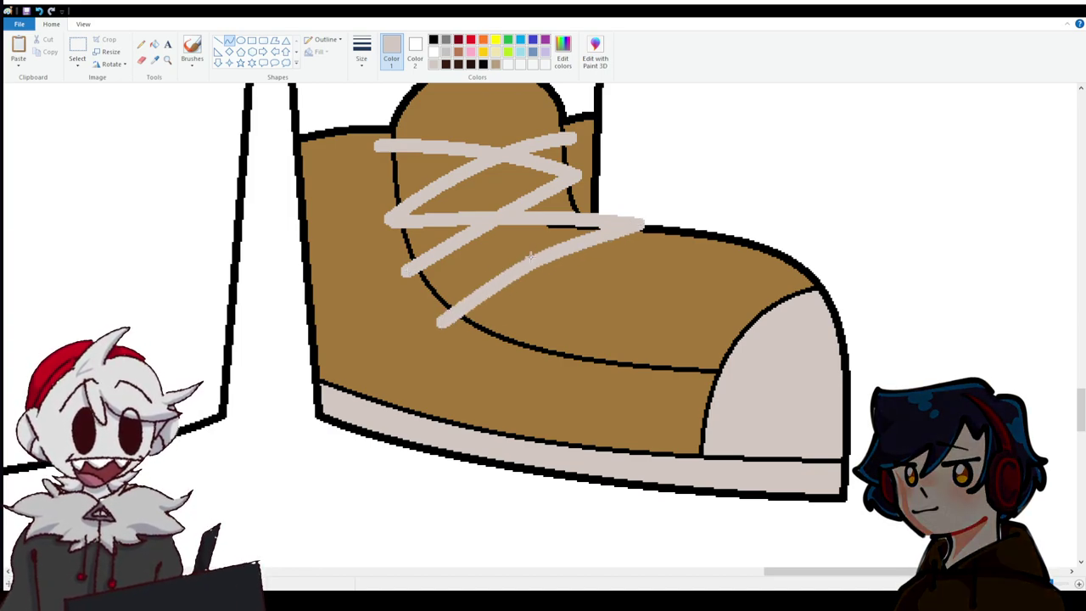
drag(406, 270, 717, 238)
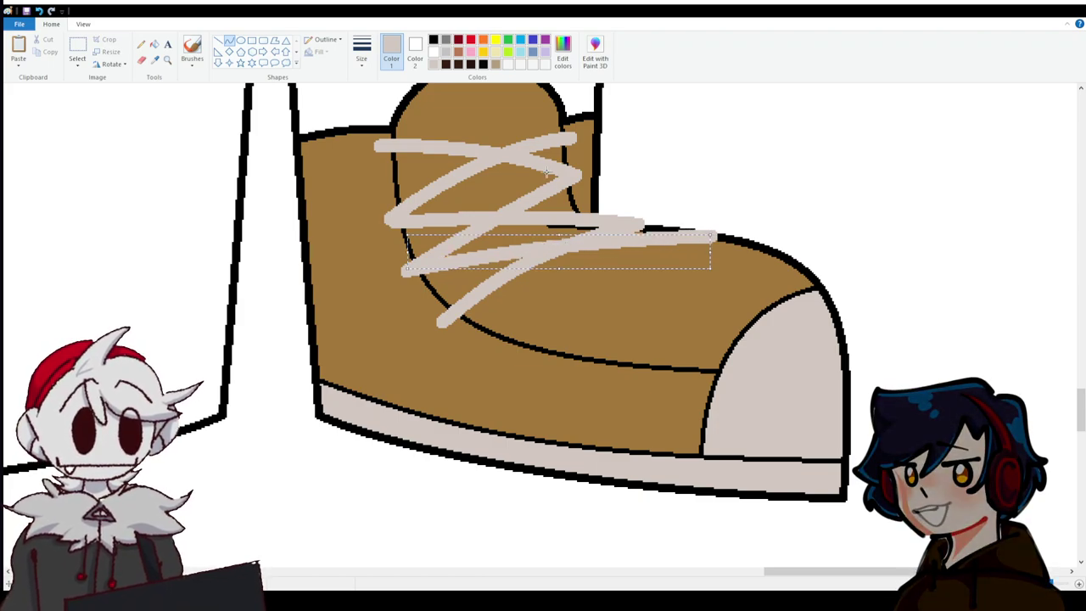
Complete the zigzag laces with light-grey curves between the lower tongue line and the instep near the toe cap.
mouse_move(442, 321)
mouse_down()
mouse_move(774, 244)
mouse_move(488, 378)
mouse_move(491, 356)
mouse_up()
click(480, 337)
drag(493, 356, 810, 252)
click(742, 256)
drag(556, 361, 635, 305)
mouse_move(522, 386)
mouse_down()
mouse_move(786, 273)
mouse_move(806, 253)
mouse_move(745, 274)
mouse_up()
click(745, 274)
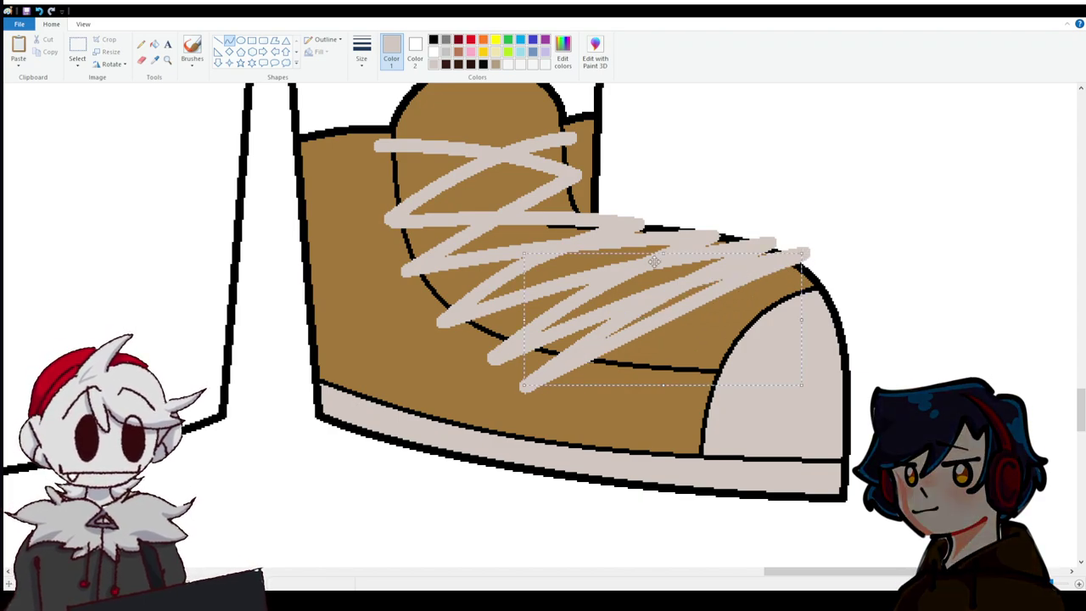
scroll(461, 244, up, 1)
scroll(379, 230, down, 1)
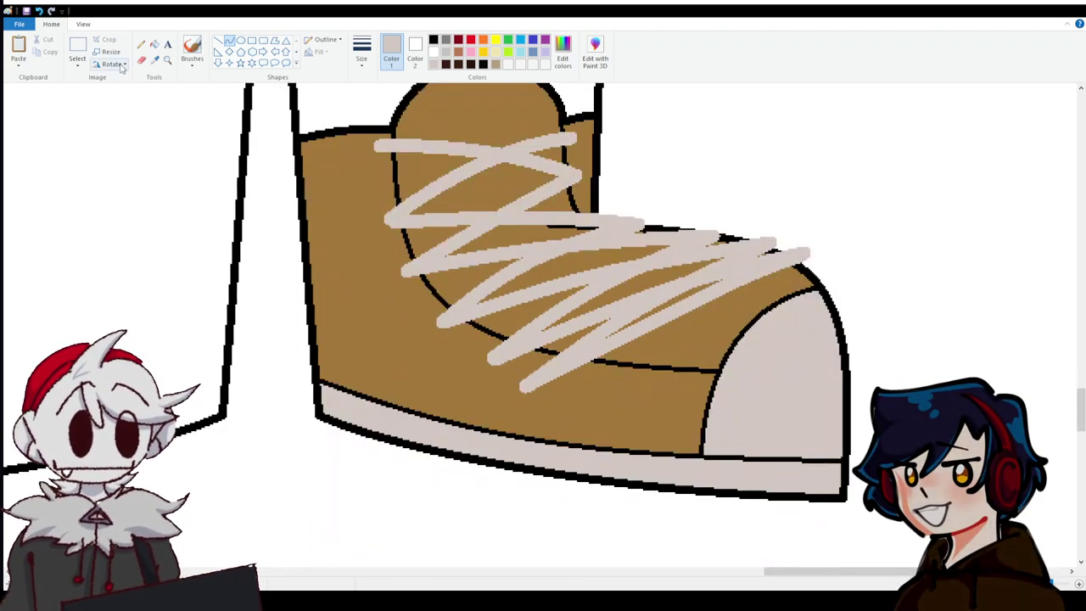
Copy the entire laced shoe and paste the copy near the unfinished foot.
click(79, 45)
click(77, 42)
scroll(351, 332, up, 3)
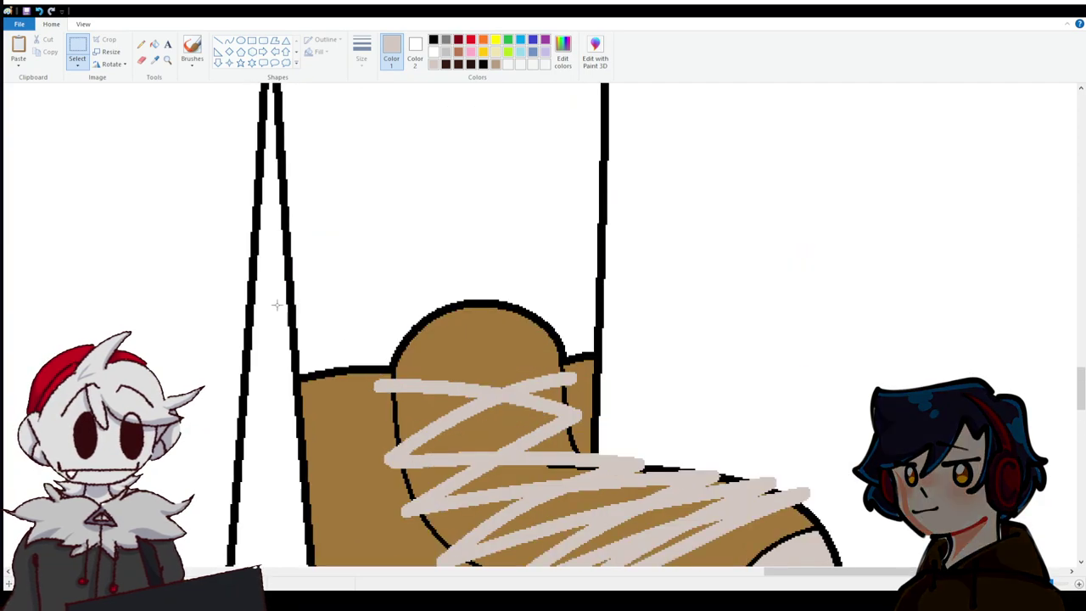
drag(276, 282, 849, 387)
scroll(795, 322, up, 3)
drag(817, 574, 709, 576)
key(ctrl+v)
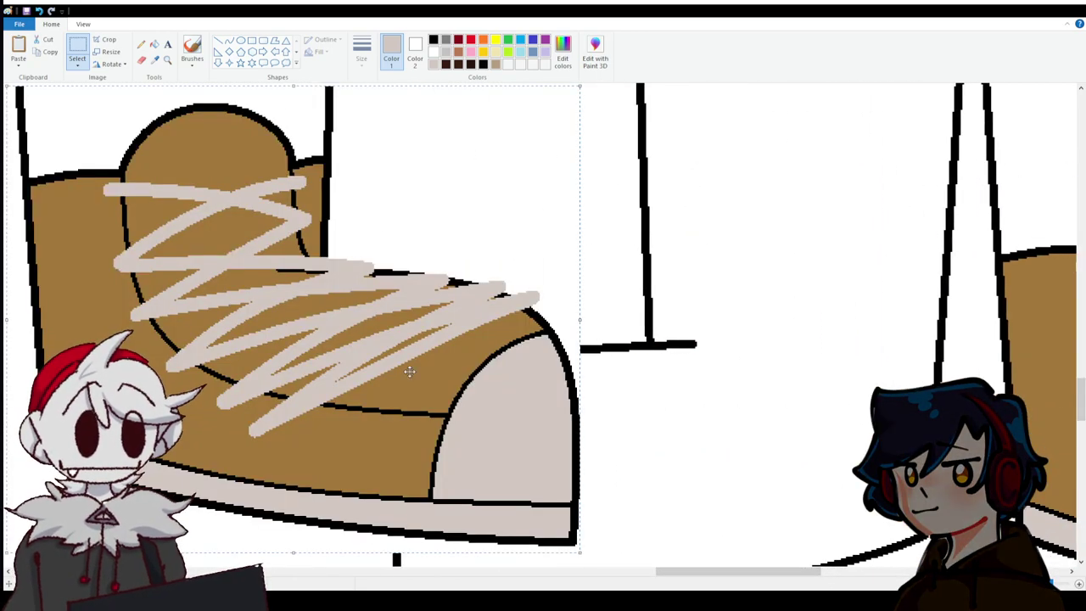
Flip the pasted shoe horizontally and fit it over the plain foot of the other leg.
drag(356, 268, 776, 354)
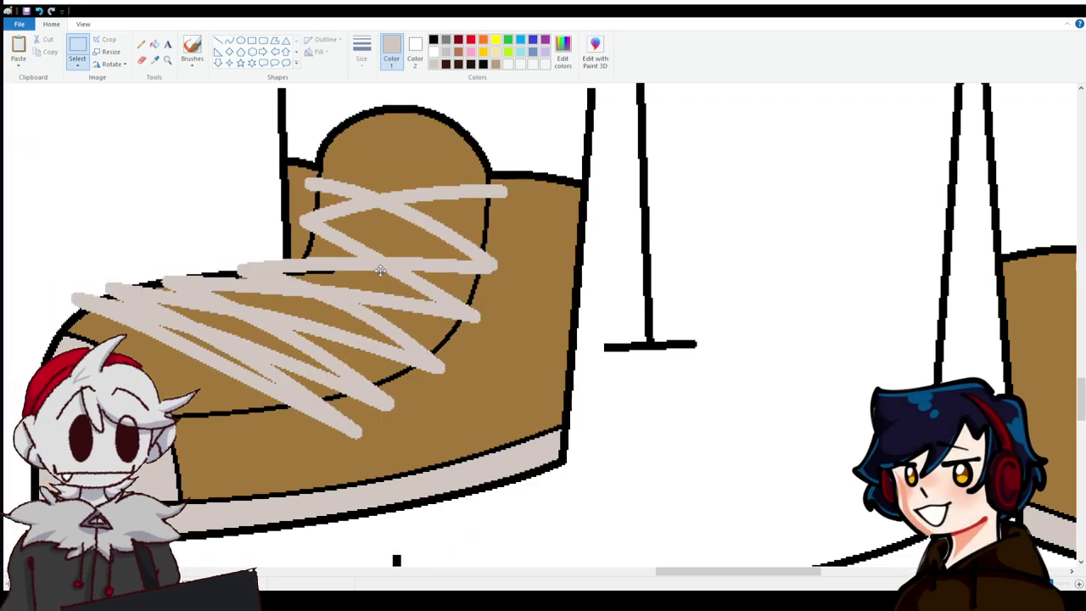
scroll(776, 354, down, 3)
drag(644, 261, 610, 248)
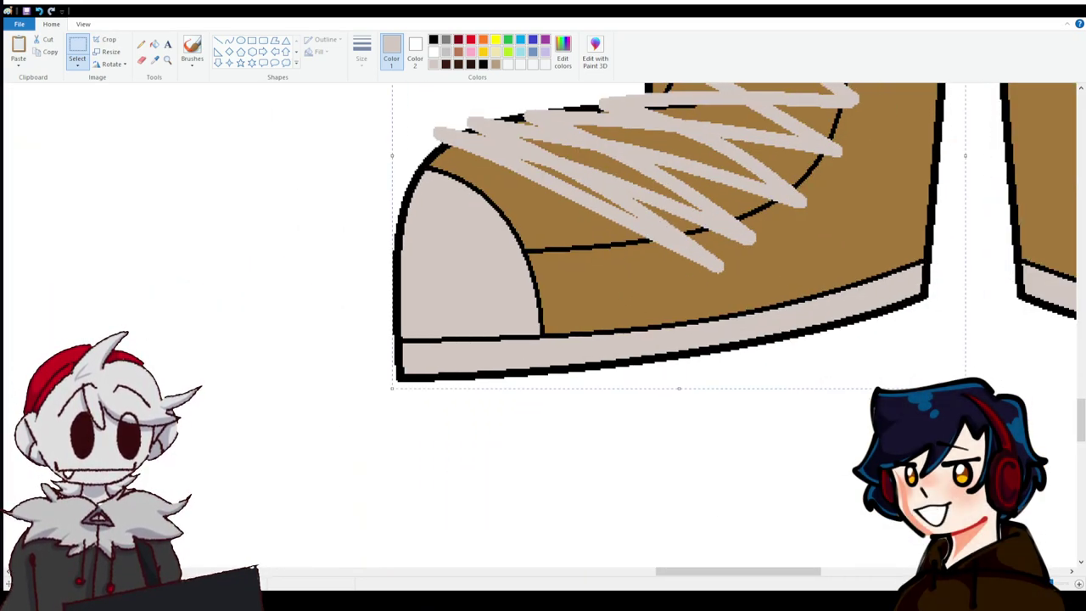
scroll(610, 249, down, 2)
click(815, 388)
scroll(815, 387, up, 4)
scroll(816, 387, down, 2)
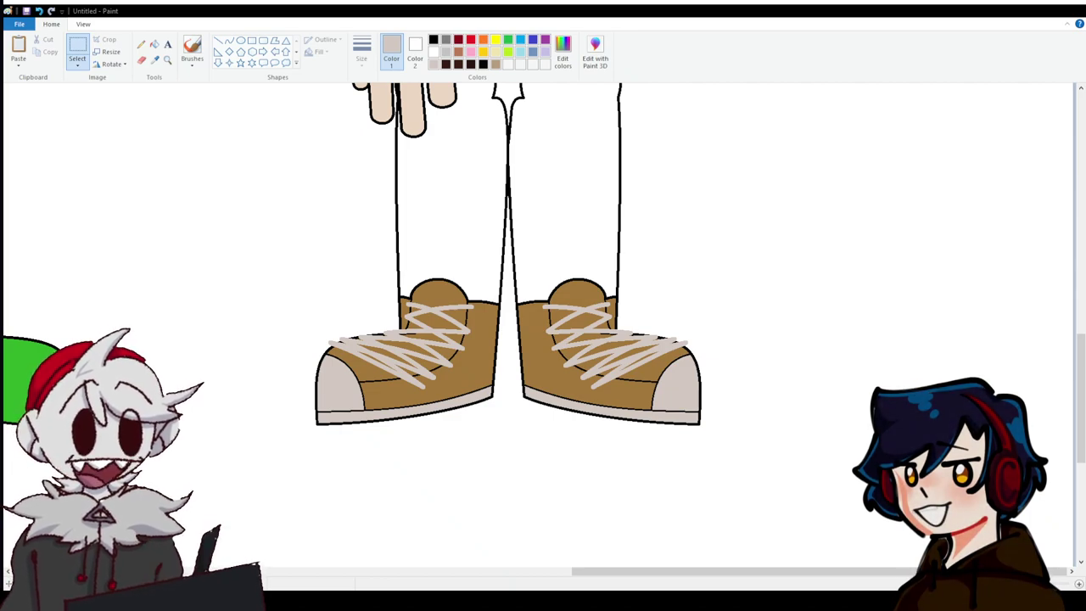
Sample the salmon colour of the figure's hair as the primary colour.
scroll(543, 322, up, 10)
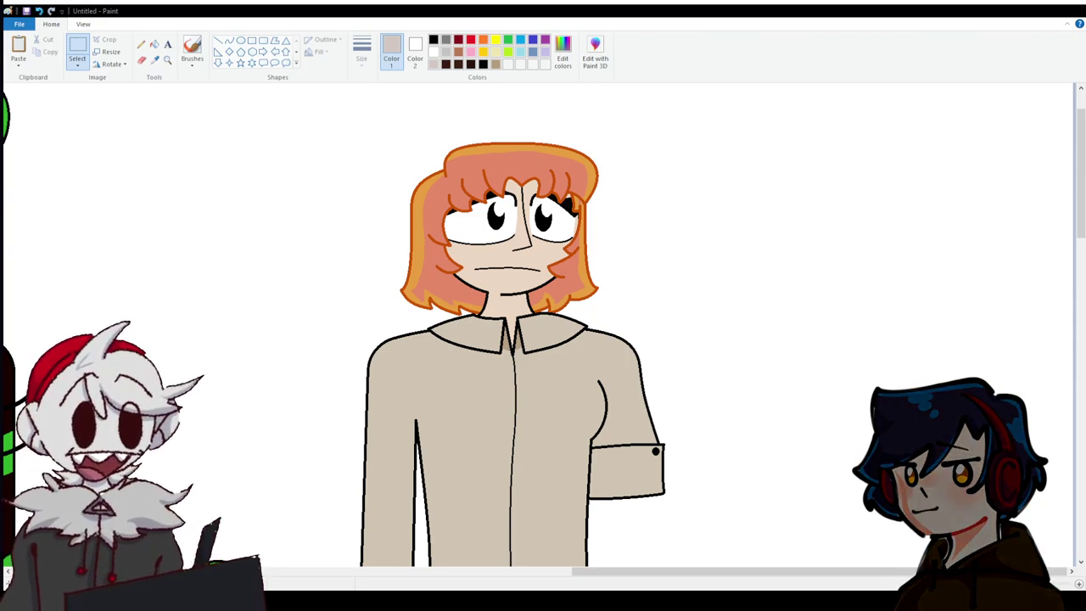
click(155, 61)
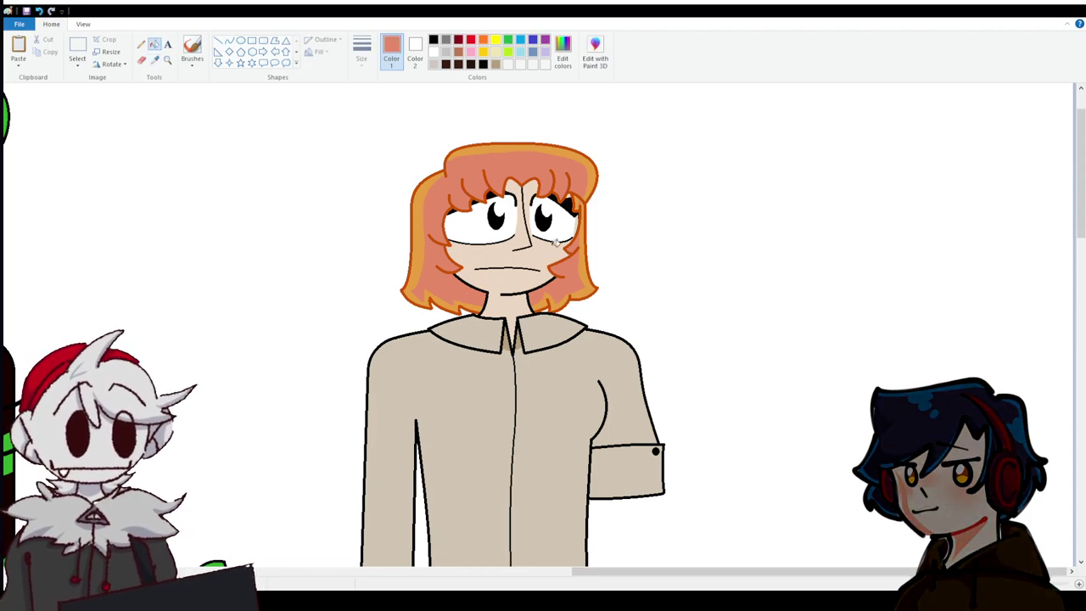
scroll(628, 285, down, 10)
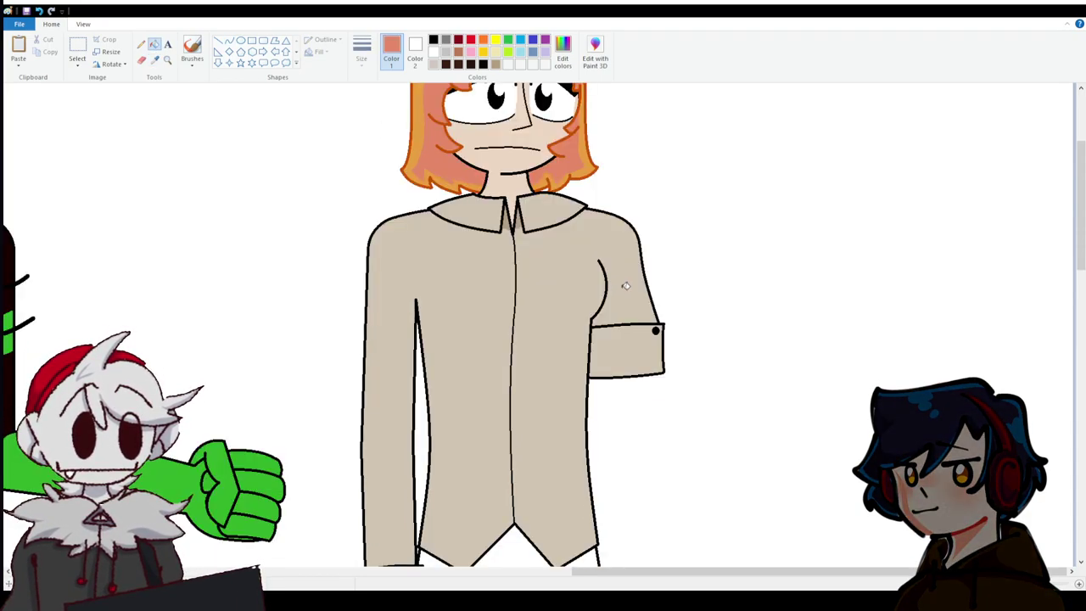
Draw a green curved trouser hem across the top of the first laced shoe, extending slightly past both leg lines.
click(1076, 584)
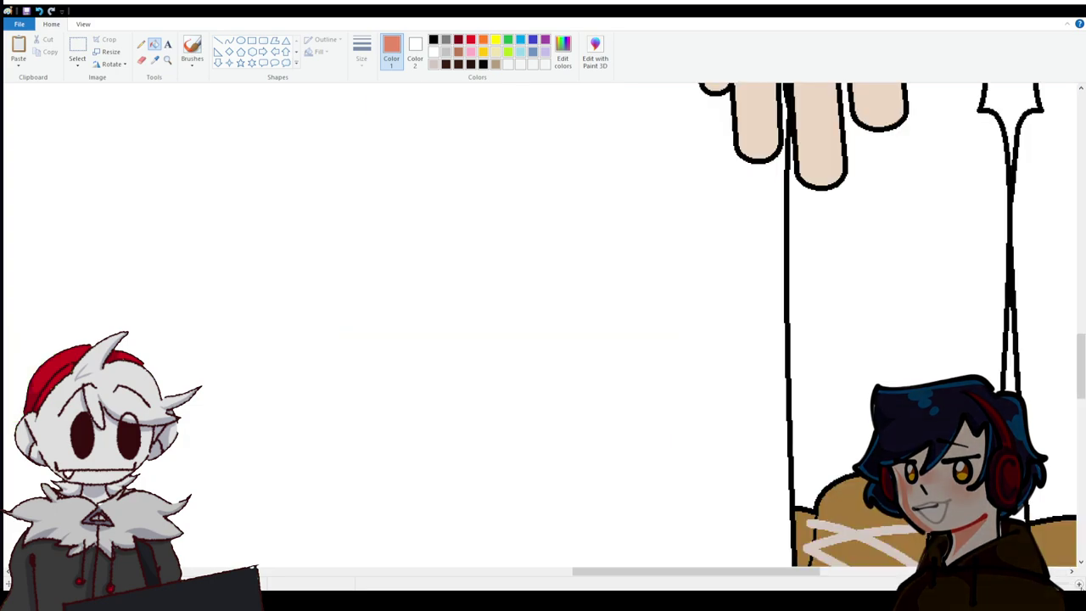
drag(737, 577, 898, 577)
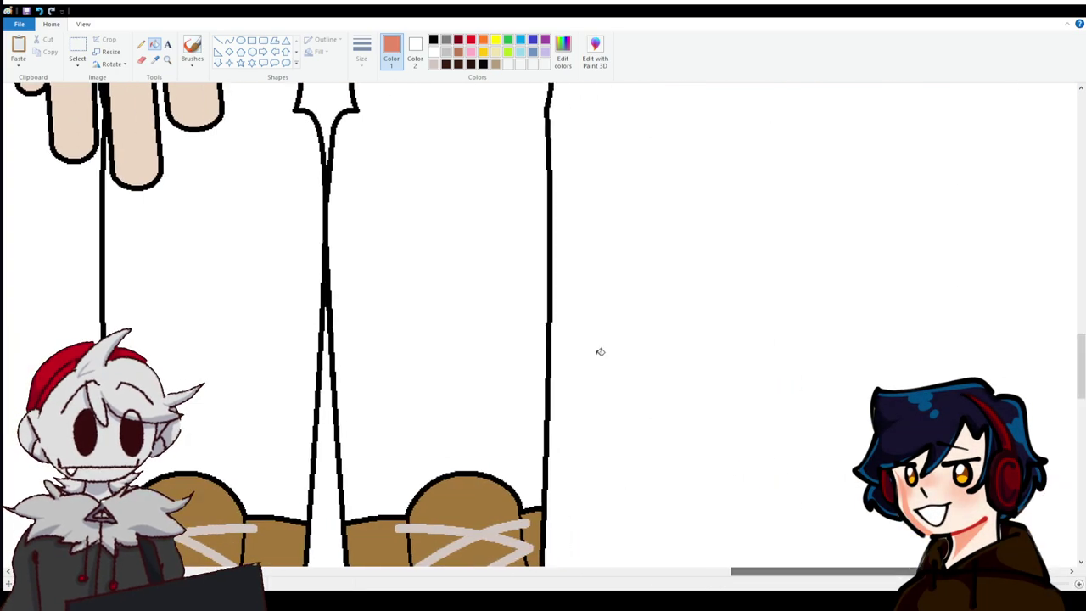
scroll(400, 215, down, 3)
click(486, 40)
click(496, 41)
click(508, 40)
click(229, 40)
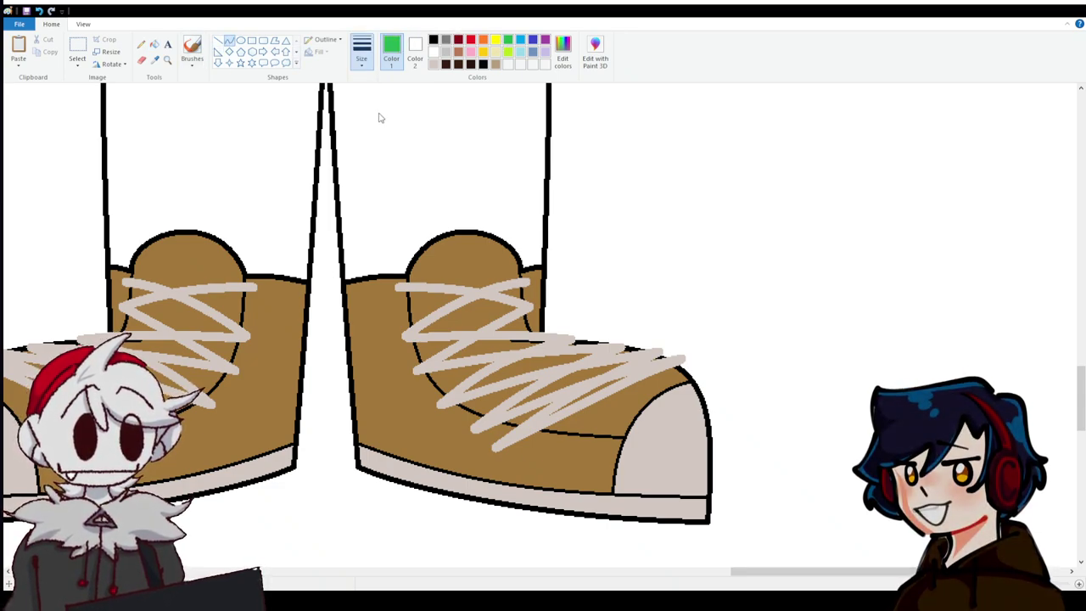
drag(515, 242, 563, 256)
drag(492, 259, 416, 243)
click(490, 232)
drag(525, 262, 520, 271)
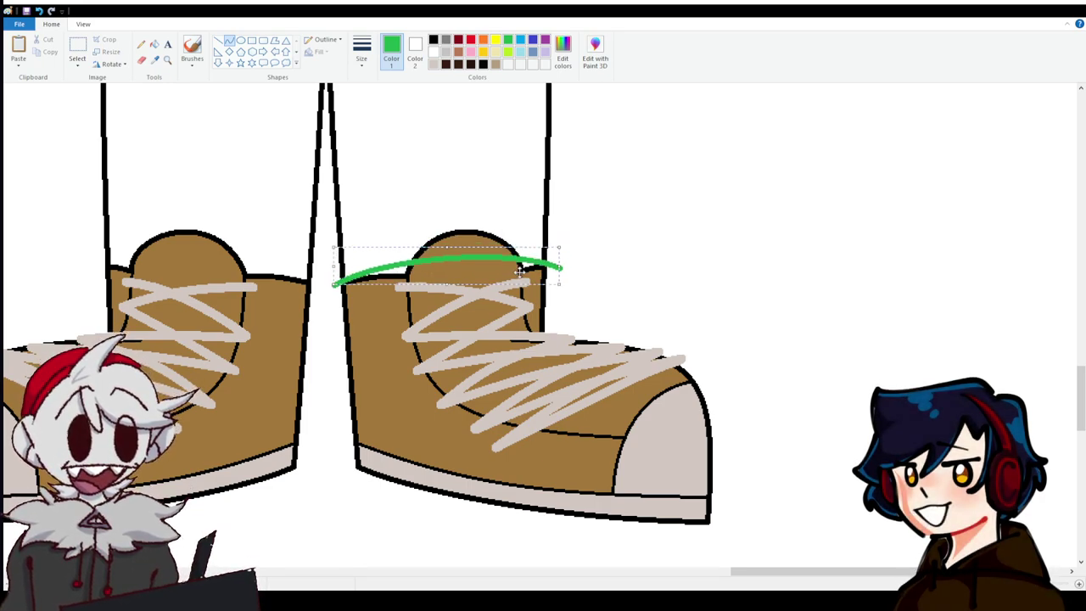
click(525, 208)
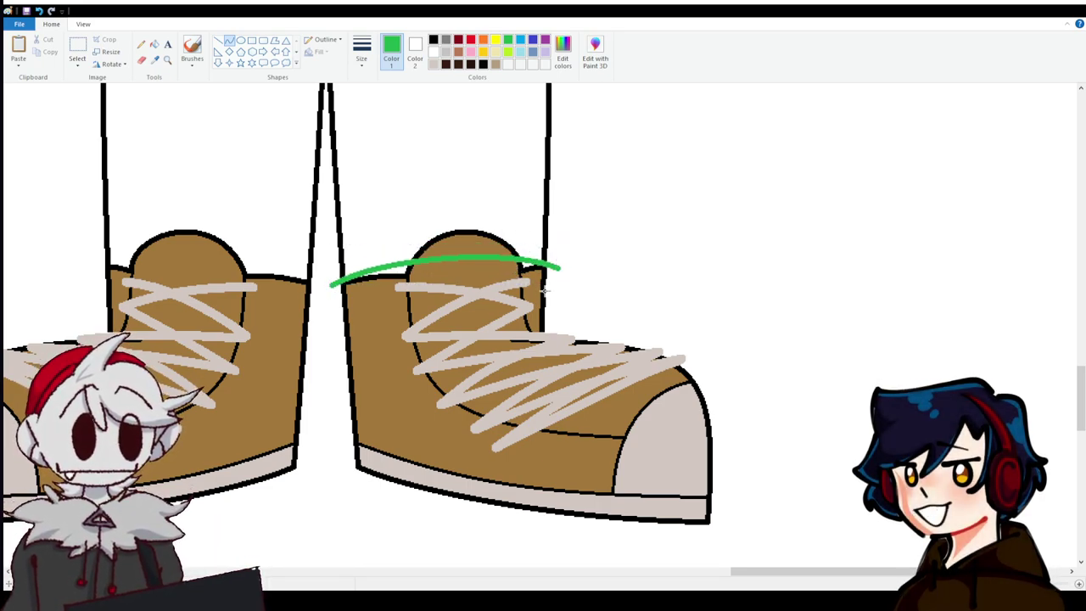
Draw green trouser-leg lines up from both hem ends along the leg, with small hooks under the hem corners.
mouse_move(558, 269)
mouse_down()
mouse_move(556, 224)
mouse_move(555, 354)
mouse_move(553, 189)
mouse_move(551, 315)
mouse_move(548, 271)
mouse_up()
scroll(556, 223, up, 3)
scroll(553, 190, up, 4)
scroll(543, 255, down, 3)
scroll(548, 296, down, 3)
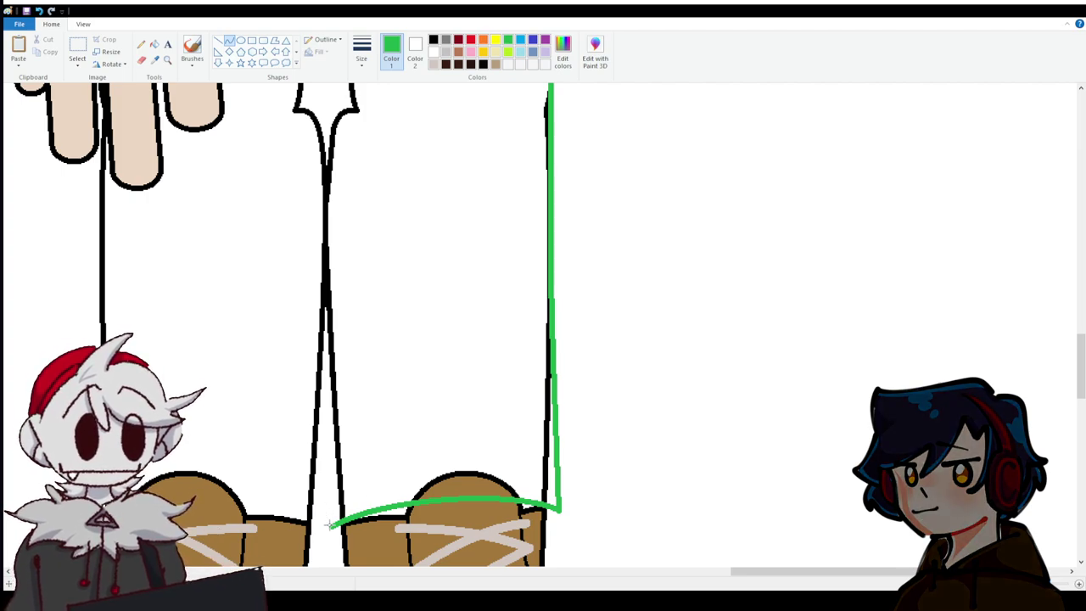
drag(333, 371, 325, 241)
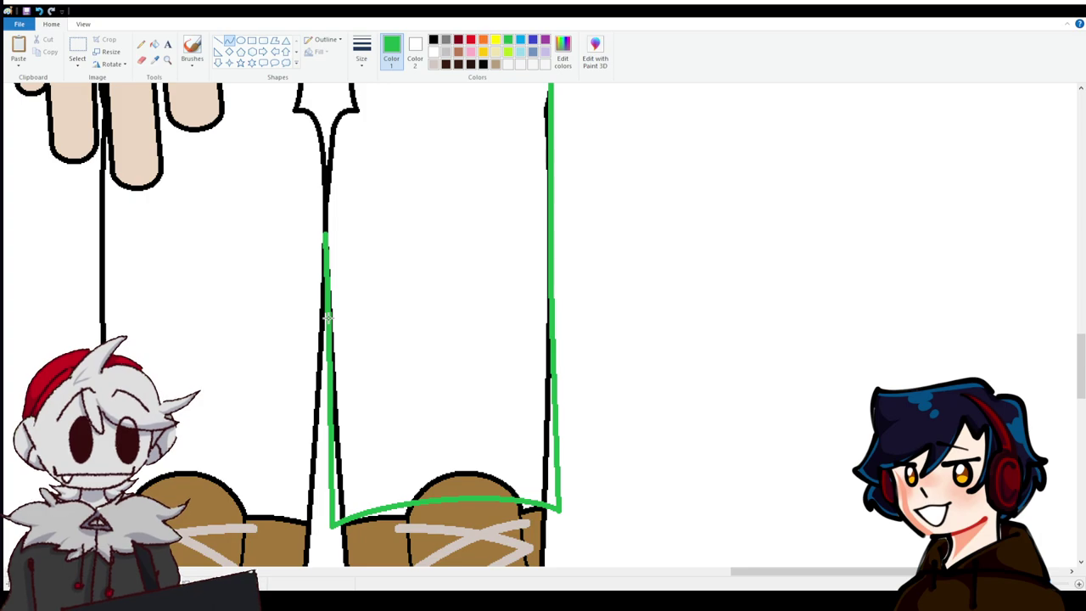
scroll(396, 308, down, 3)
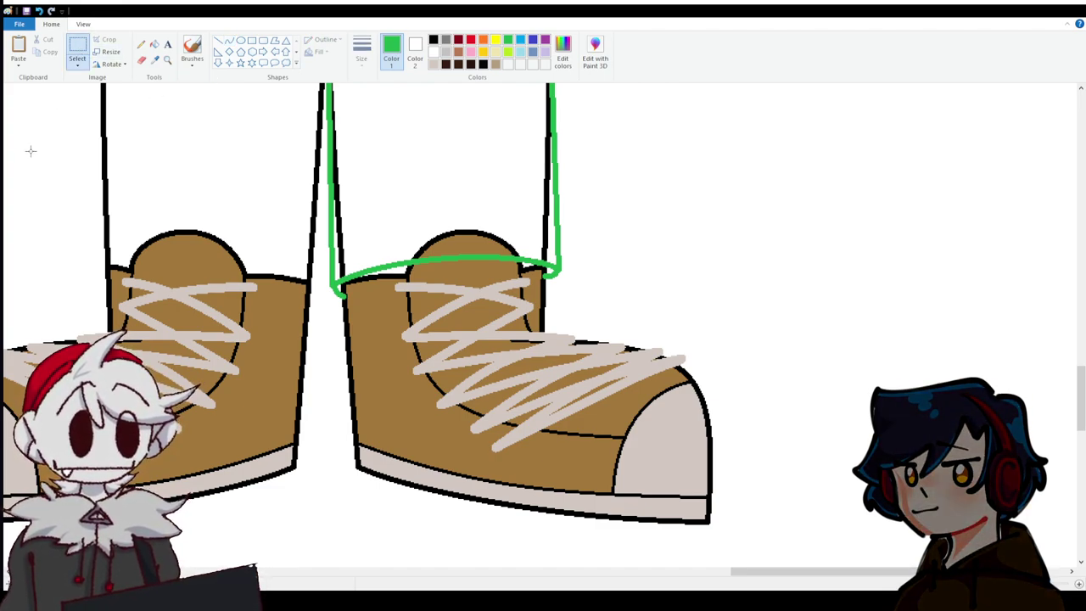
Paste the trouser reference, sample its slate blue as primary and its dark shade as secondary colour, and remove the reference.
key(ctrl+v)
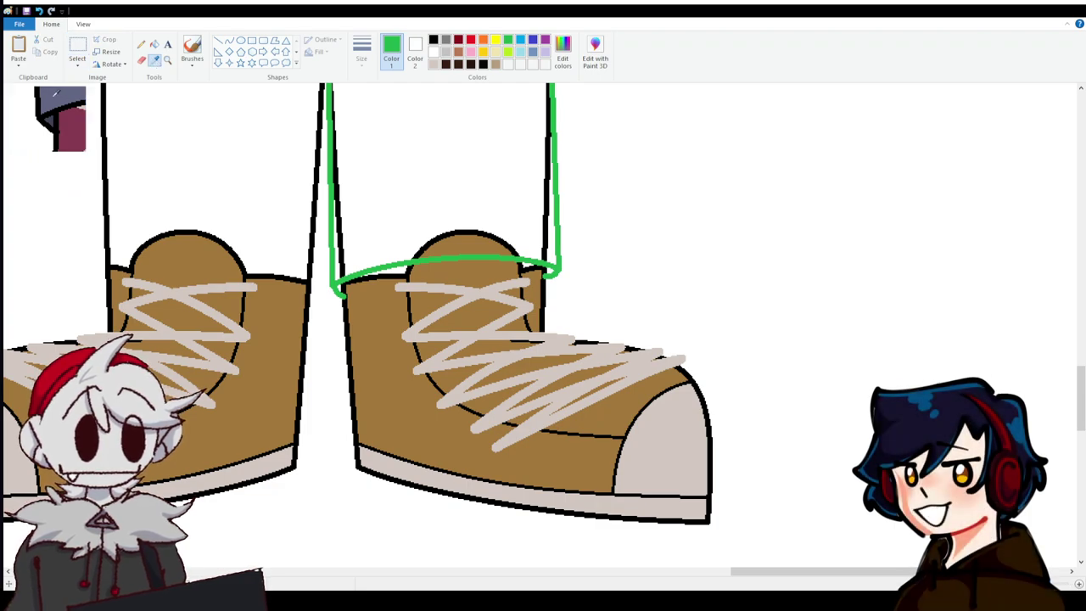
right_click(48, 121)
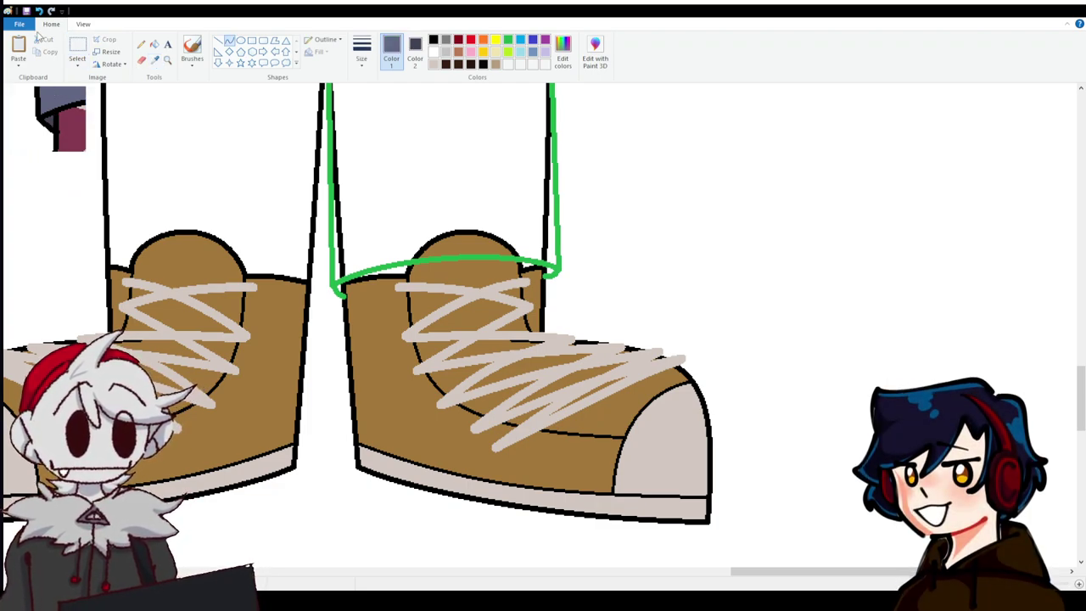
click(39, 11)
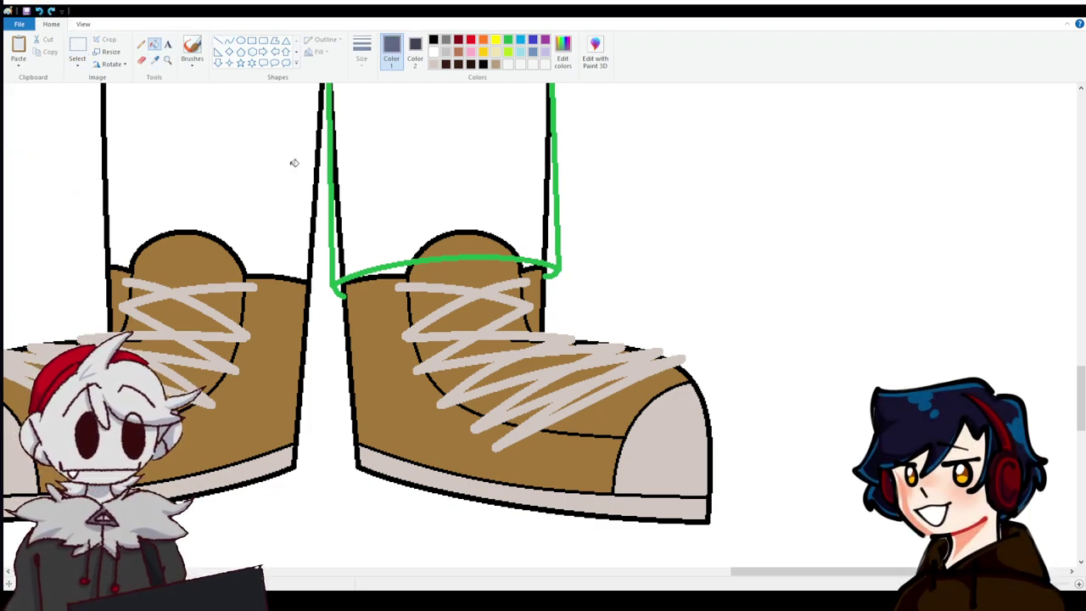
Fill the trouser legs with slate blue out to the green lines, and recolour the green hem and side lines black.
click(362, 238)
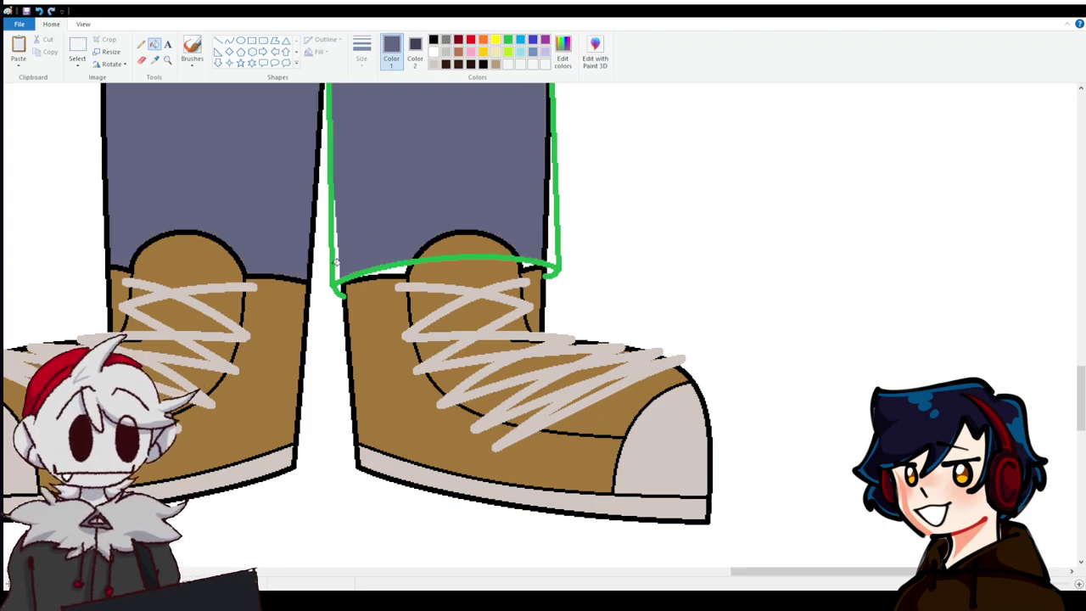
click(552, 245)
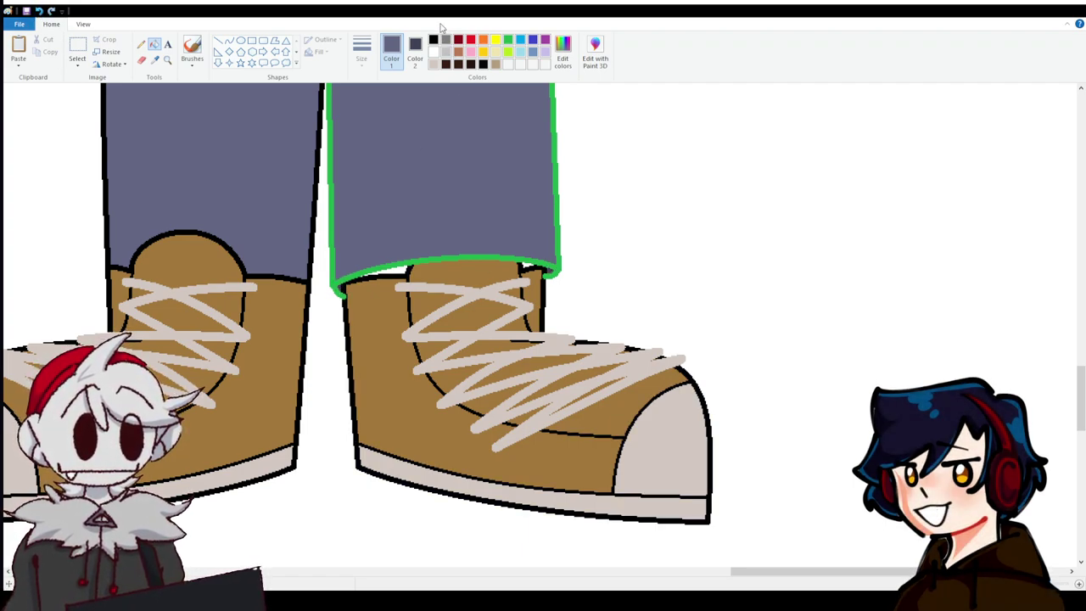
click(337, 279)
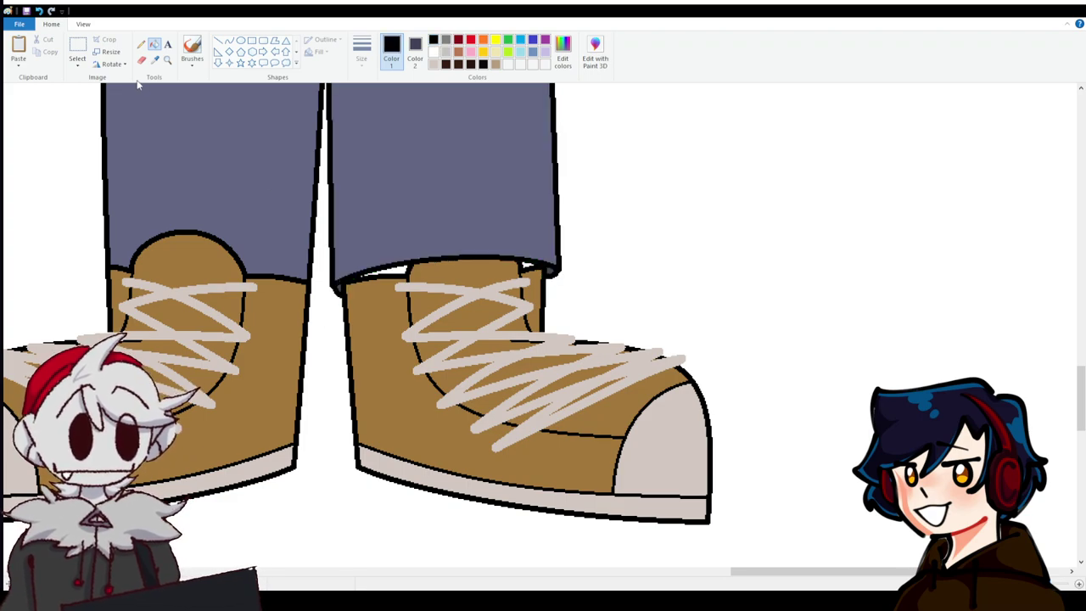
click(77, 46)
drag(602, 313, 323, 190)
scroll(342, 315, up, 5)
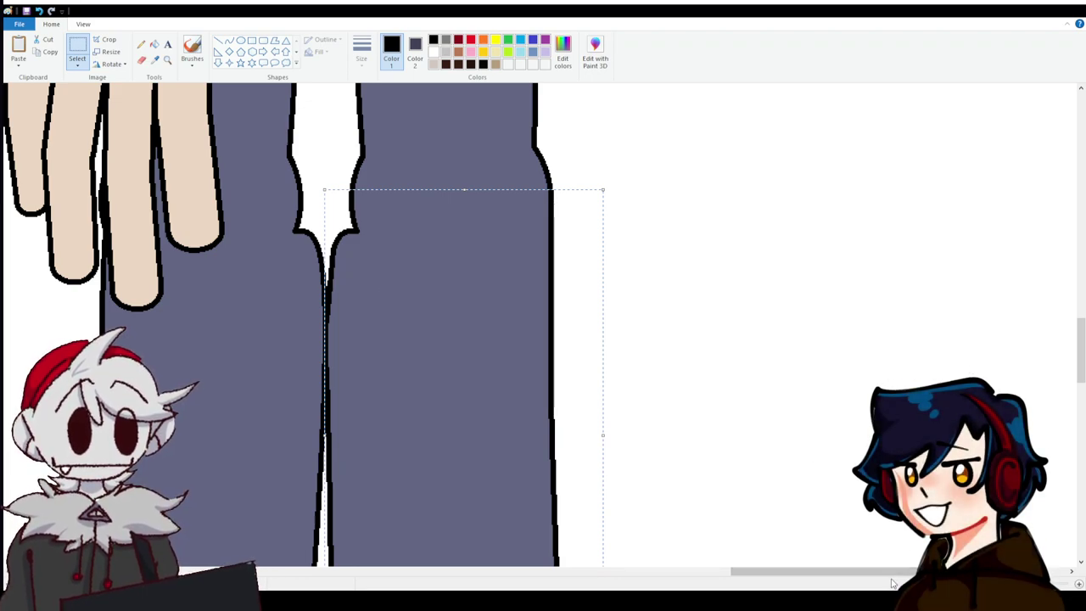
drag(790, 572, 735, 576)
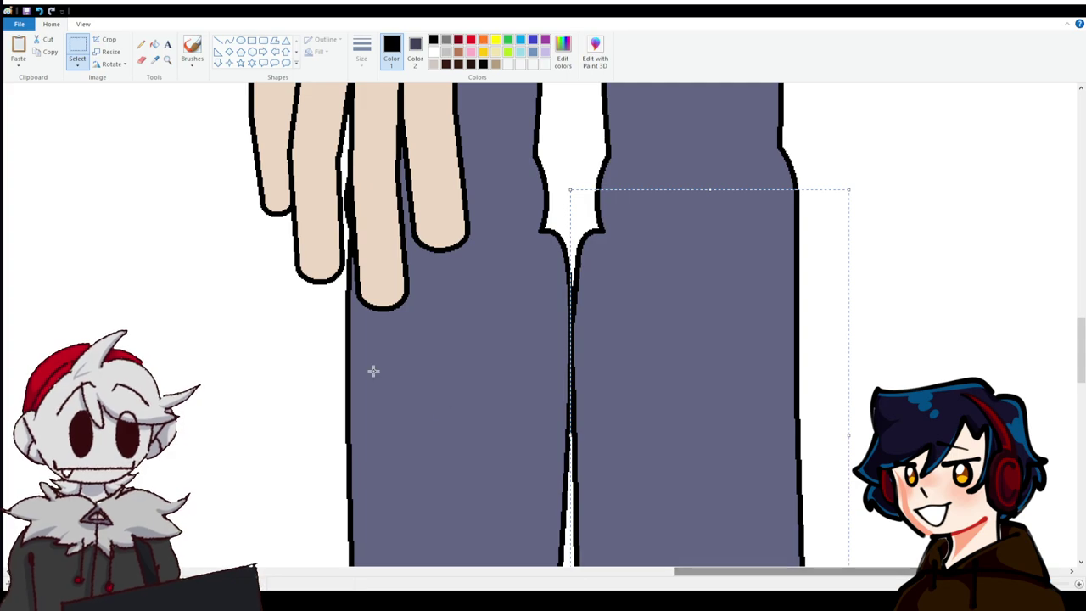
key(ctrl+v)
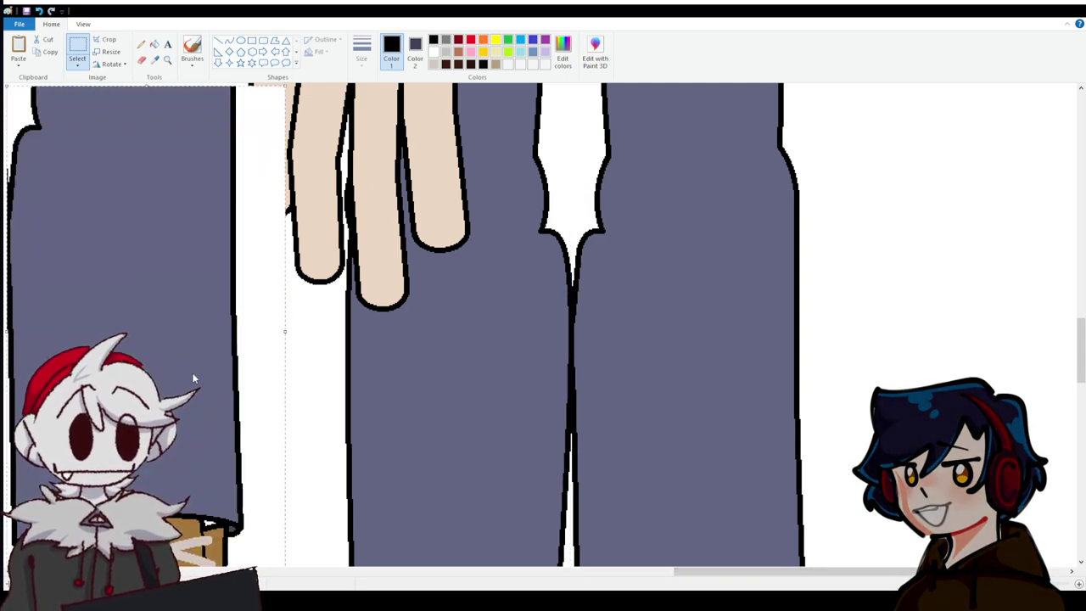
click(264, 425)
scroll(122, 167, down, 3)
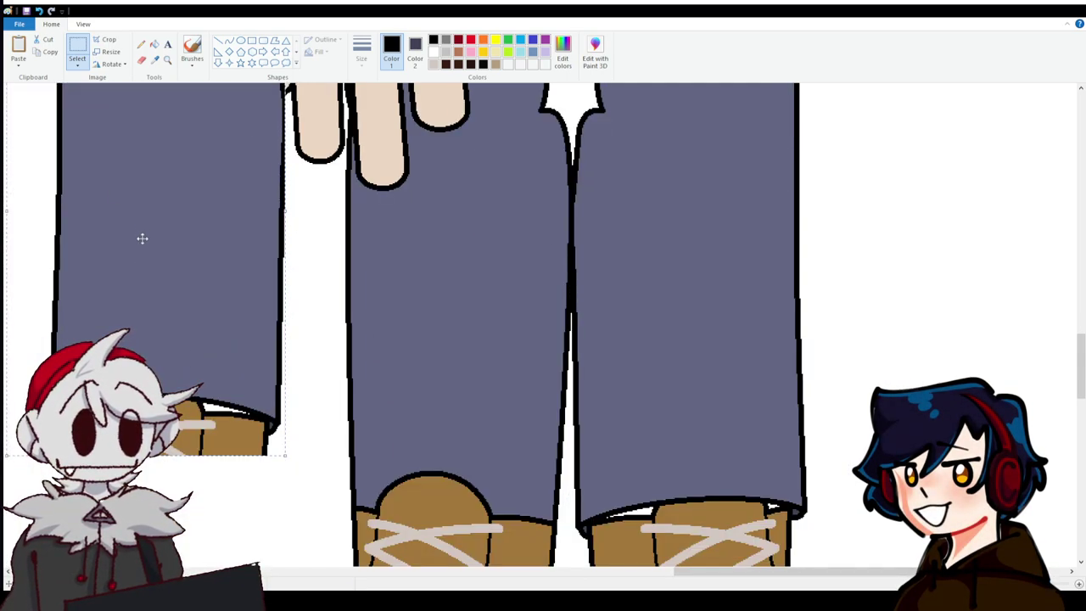
key(Delete)
Copy the hemmed trouser leg, from just below the crotch to under its hem, and paste the copy.
scroll(226, 141, down, 3)
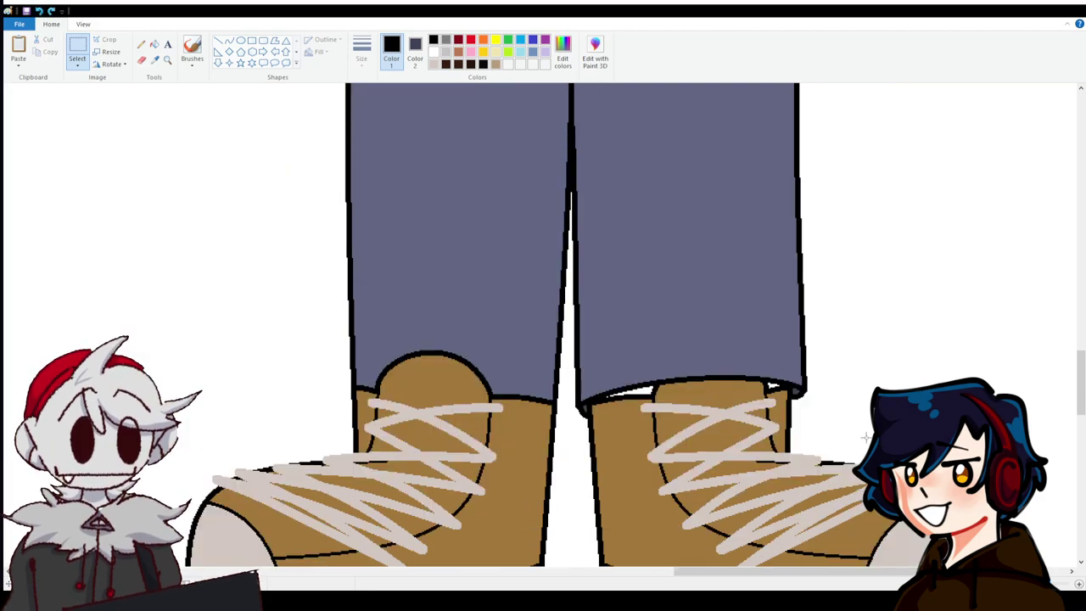
drag(823, 423, 576, 339)
scroll(577, 339, up, 2)
drag(511, 322, 463, 320)
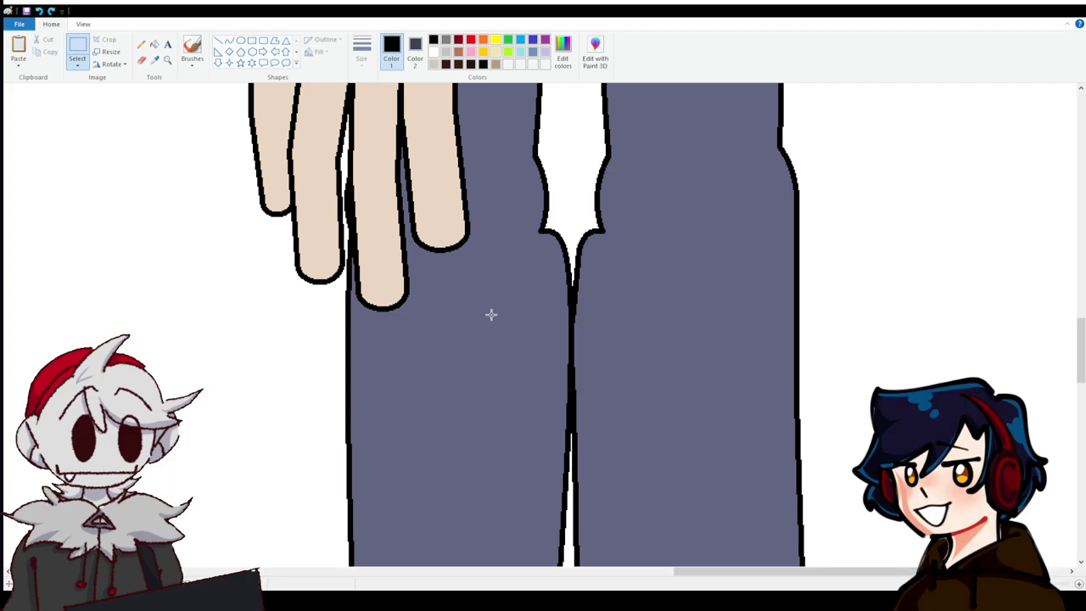
drag(573, 316, 803, 302)
scroll(621, 433, down, 3)
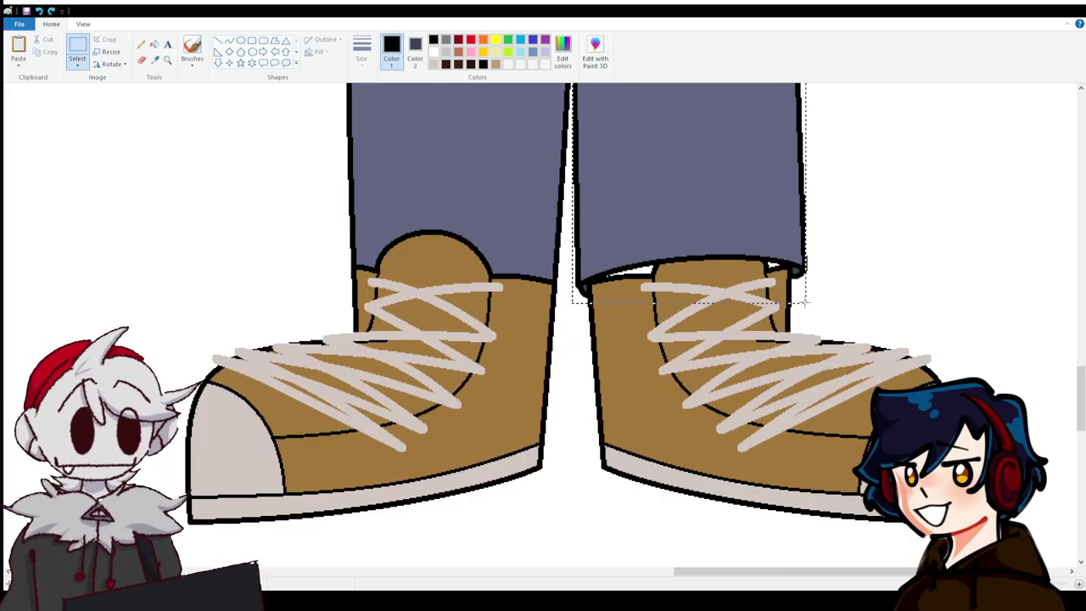
scroll(800, 303, up, 9)
key(ctrl+c)
click(381, 357)
key(ctrl+v)
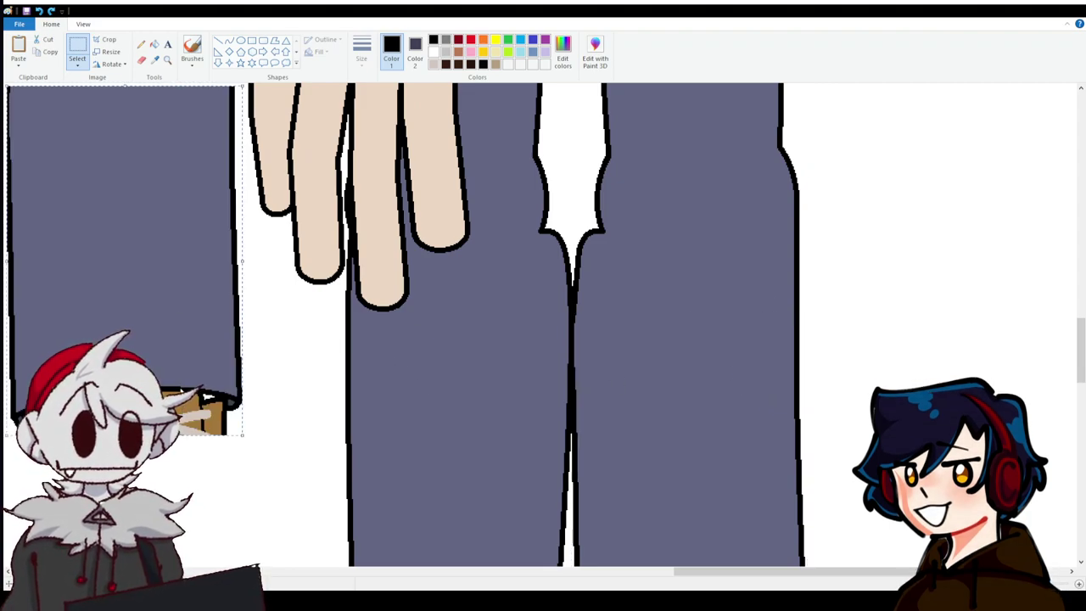
Flip the pasted trouser leg horizontally and place it over the other leg so its outlines and hem line up.
click(230, 441)
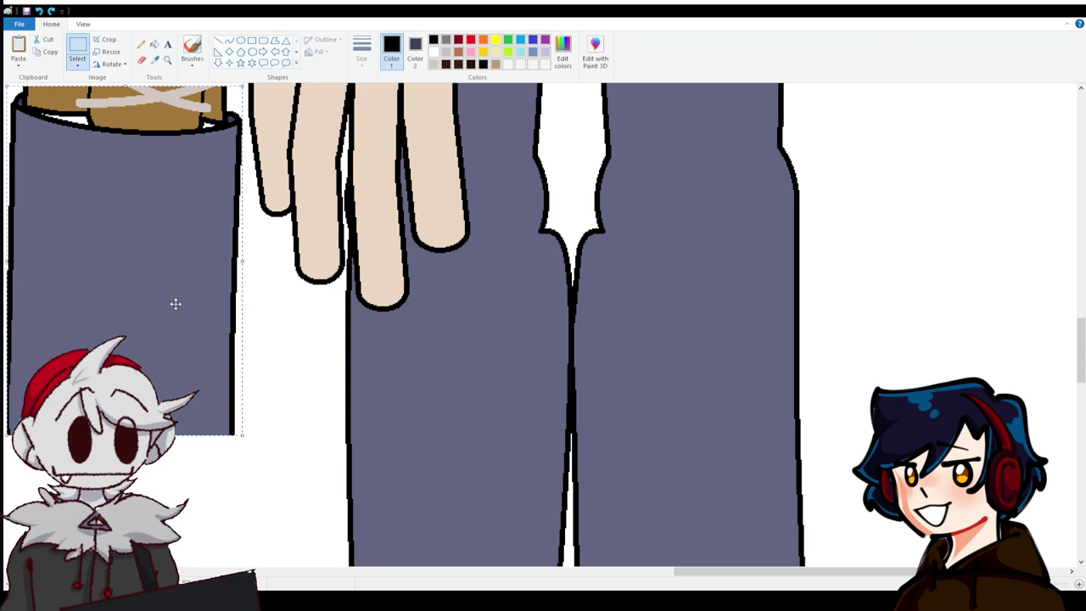
key(ctrl+z)
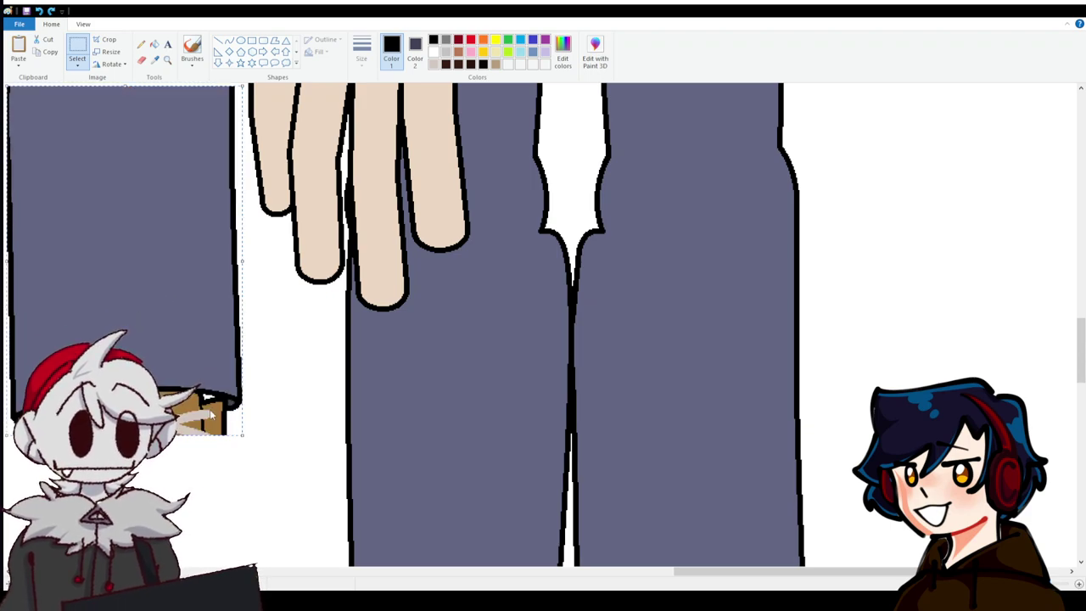
click(263, 467)
drag(123, 354, 454, 341)
scroll(489, 366, down, 3)
scroll(454, 341, up, 3)
drag(442, 476, 442, 475)
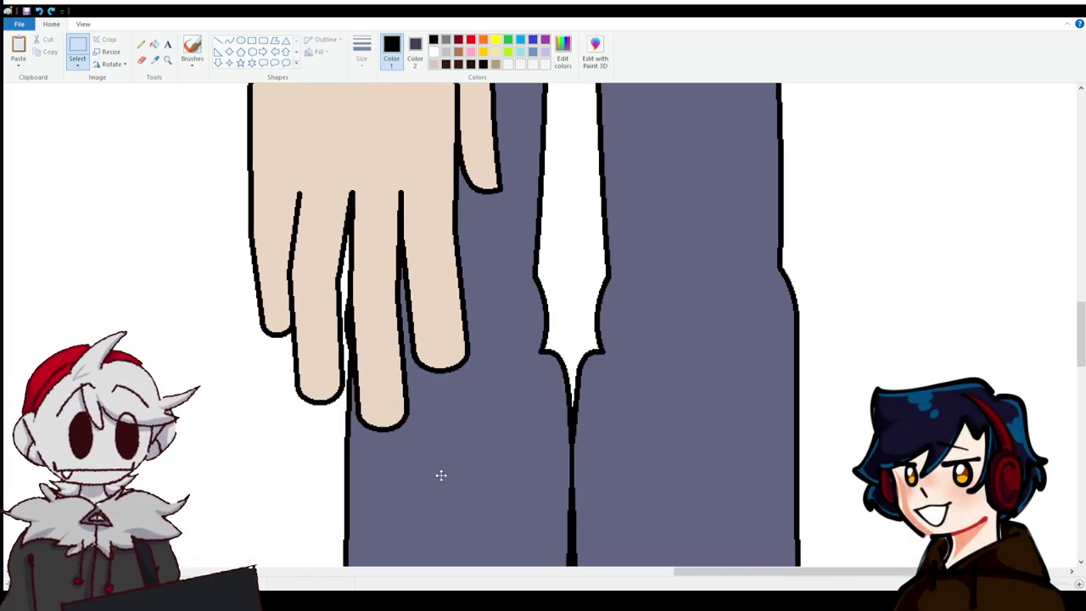
click(468, 325)
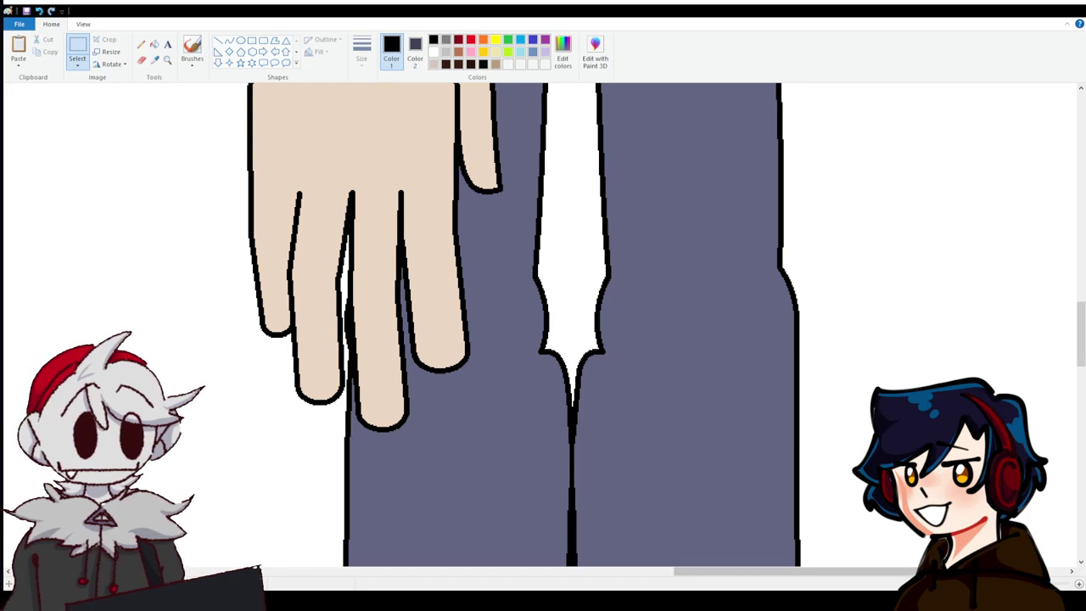
ctrl+scroll(527, 331, down, 3)
scroll(726, 436, up, 5)
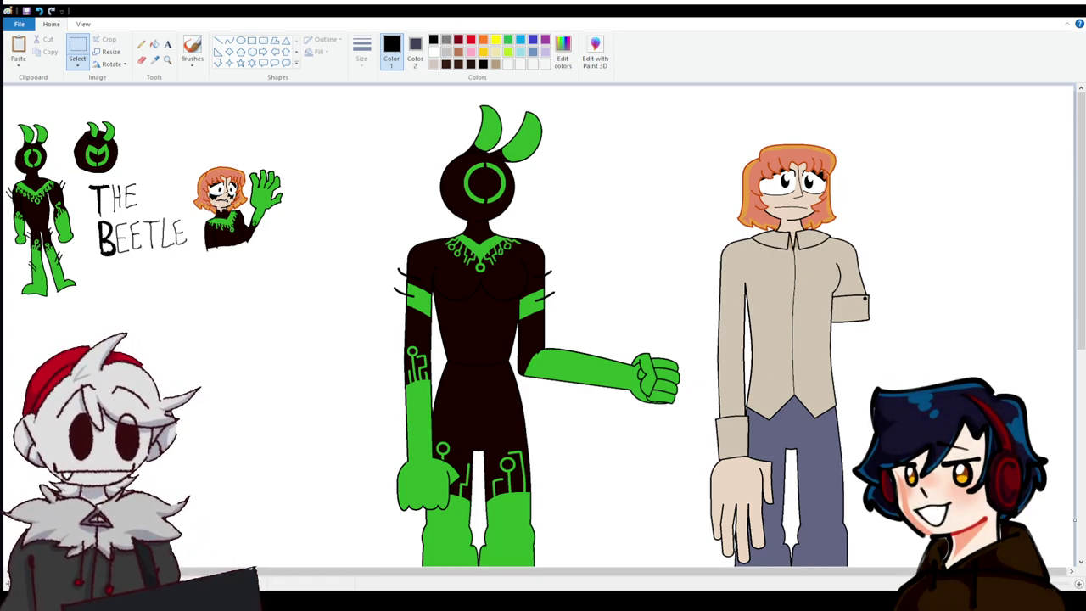
Widen the canvas beyond the uncostumed figure and fill the added strip with white as the secondary colour.
ctrl+scroll(708, 354, down, 2)
drag(577, 302, 662, 303)
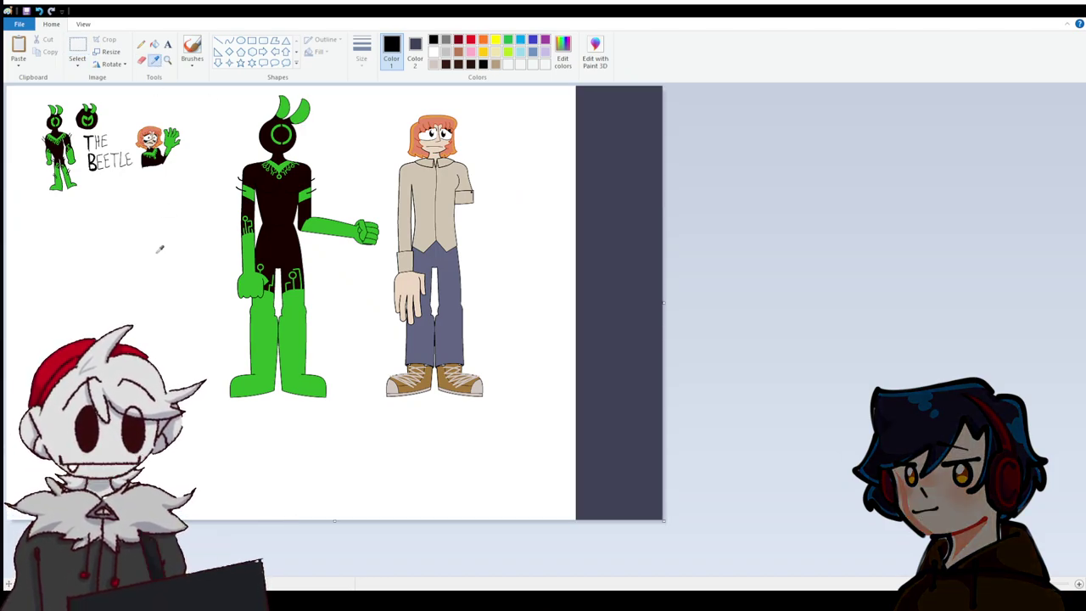
right_click(640, 211)
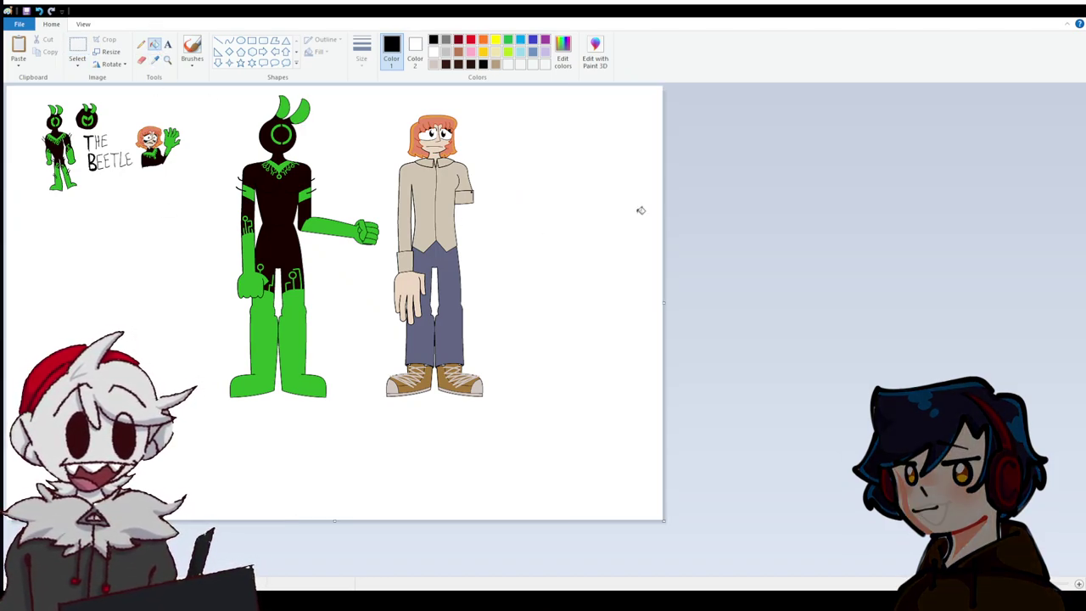
click(78, 46)
drag(512, 405, 384, 98)
key(Right)
key(Right)
key(Right)
key(Right)
key(Right)
key(Right)
key(Right)
key(Right)
key(Right)
key(Right)
key(Right)
key(Right)
key(Right)
key(Right)
key(Right)
key(Right)
key(Right)
key(Right)
key(Right)
key(Right)
key(Right)
key(Right)
key(Right)
key(Right)
key(Right)
key(Right)
key(Right)
key(Right)
key(Right)
key(Right)
key(Right)
key(Right)
key(Right)
key(Right)
key(Right)
key(Right)
key(Right)
key(Right)
key(Right)
key(Right)
key(Right)
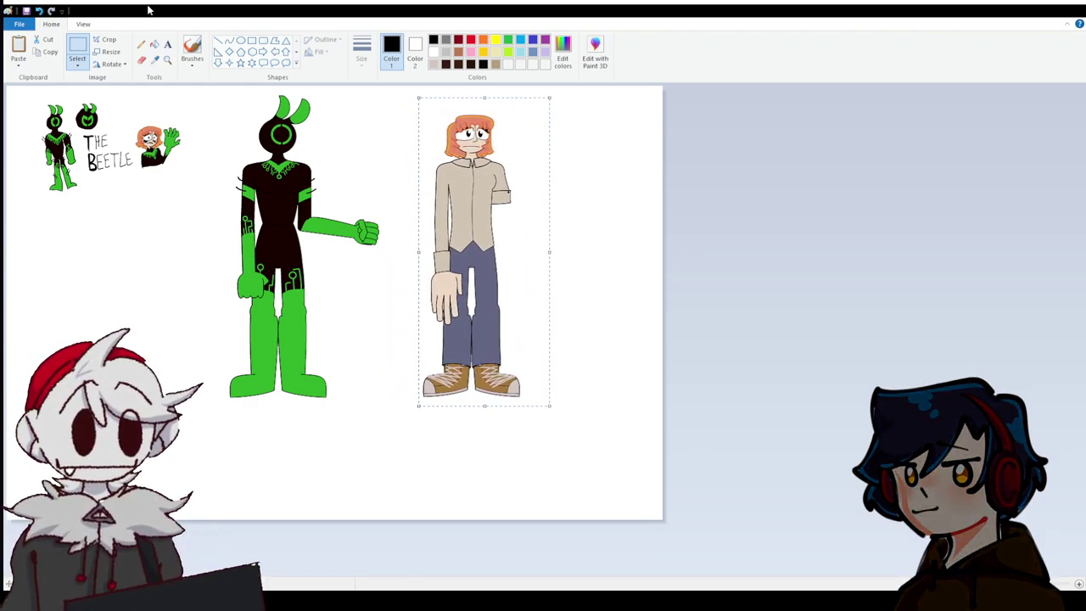
click(39, 11)
click(40, 14)
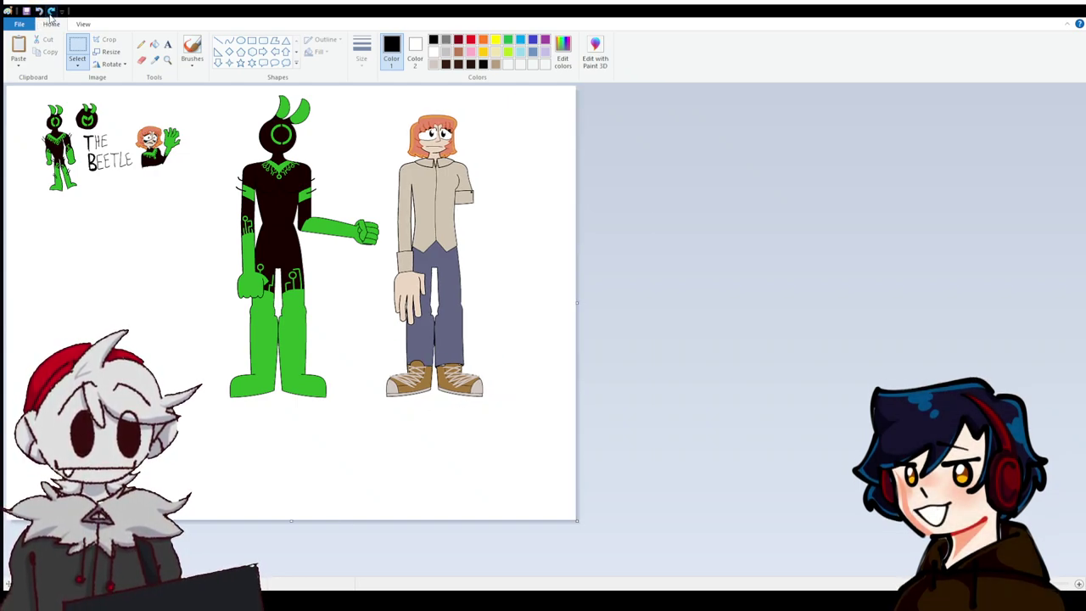
Narrow the canvas slightly beside the uncostumed figure and extend it downward to make room for another row of figures.
drag(576, 304, 538, 304)
key(ctrl+minus)
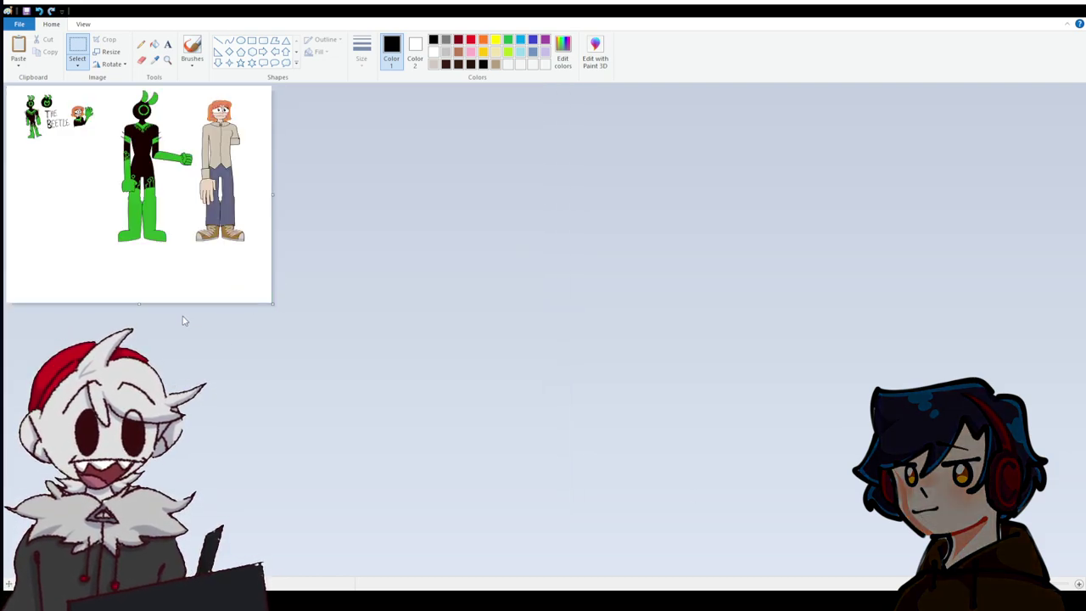
drag(140, 304, 140, 433)
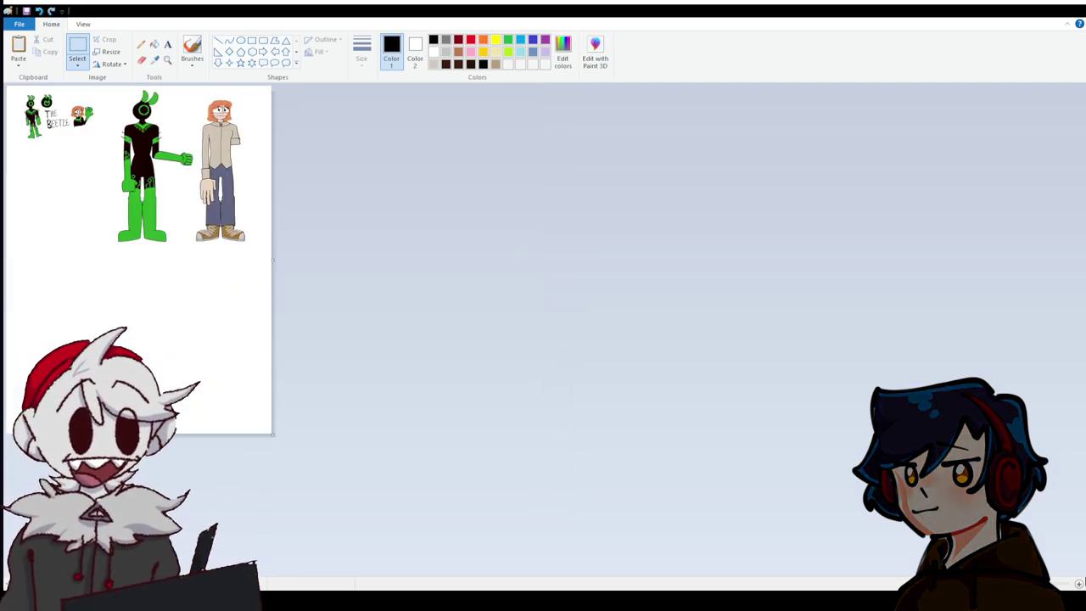
key(ctrl+plus)
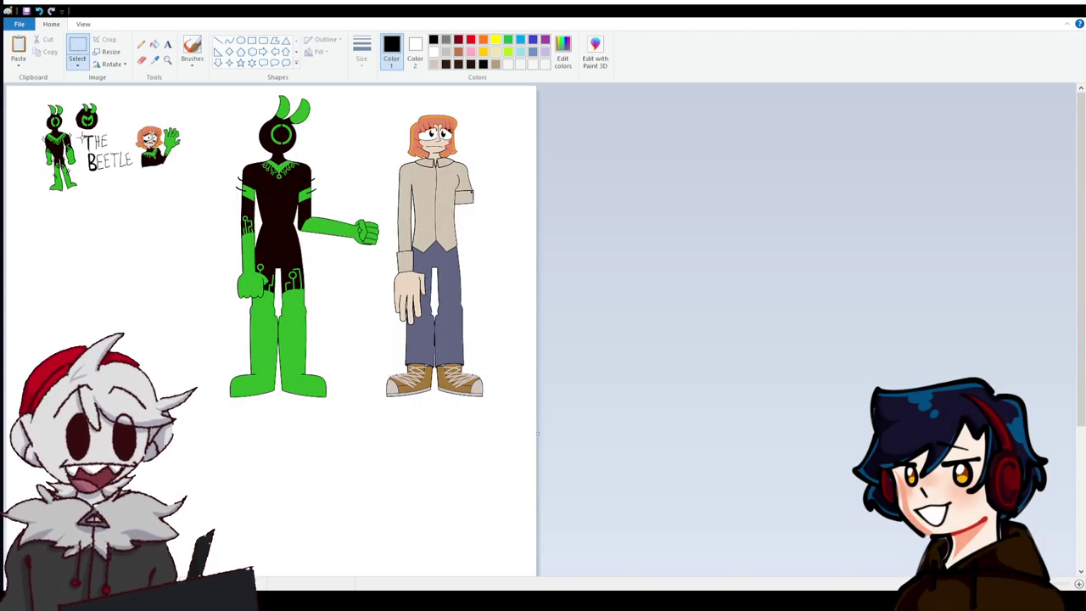
Copy the full costumed Beetle figure and place the copy directly below the original.
drag(220, 406, 383, 88)
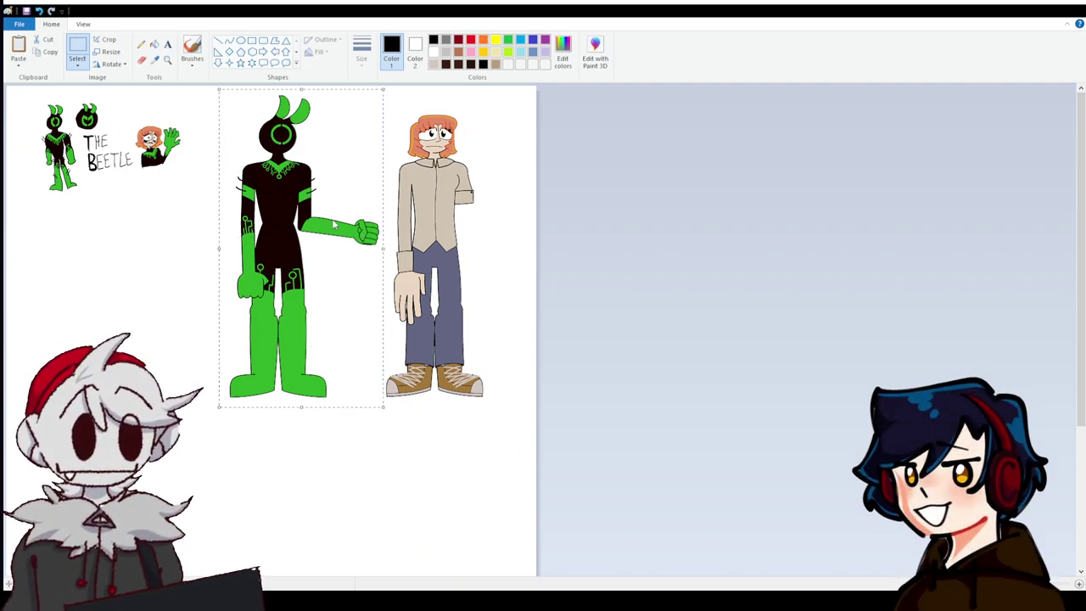
key(ctrl+c)
key(ctrl+v)
drag(117, 197, 325, 520)
scroll(288, 467, down, 5)
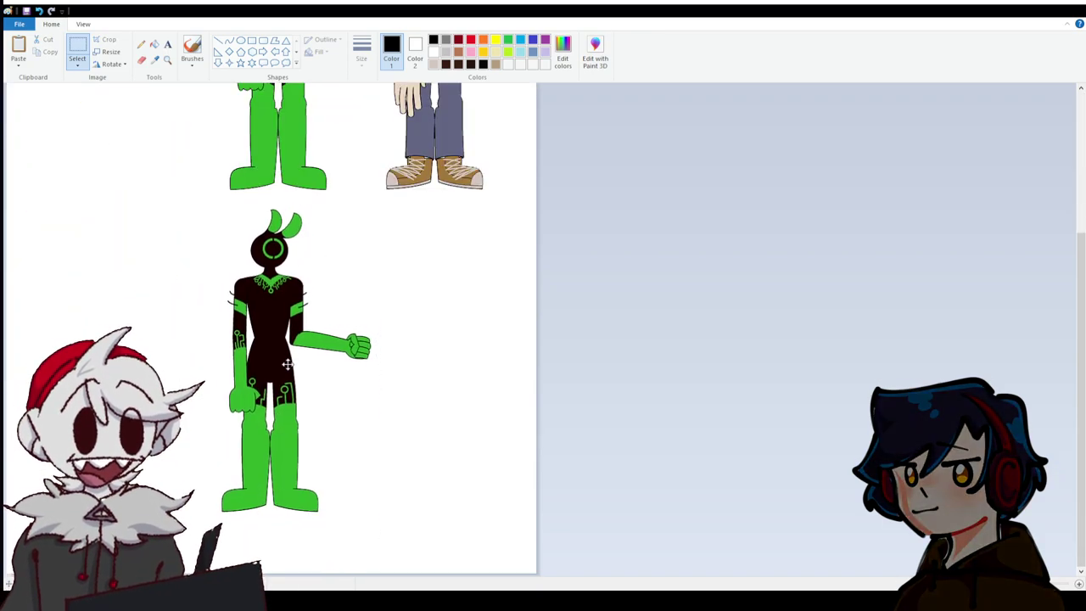
drag(288, 364, 290, 378)
click(628, 497)
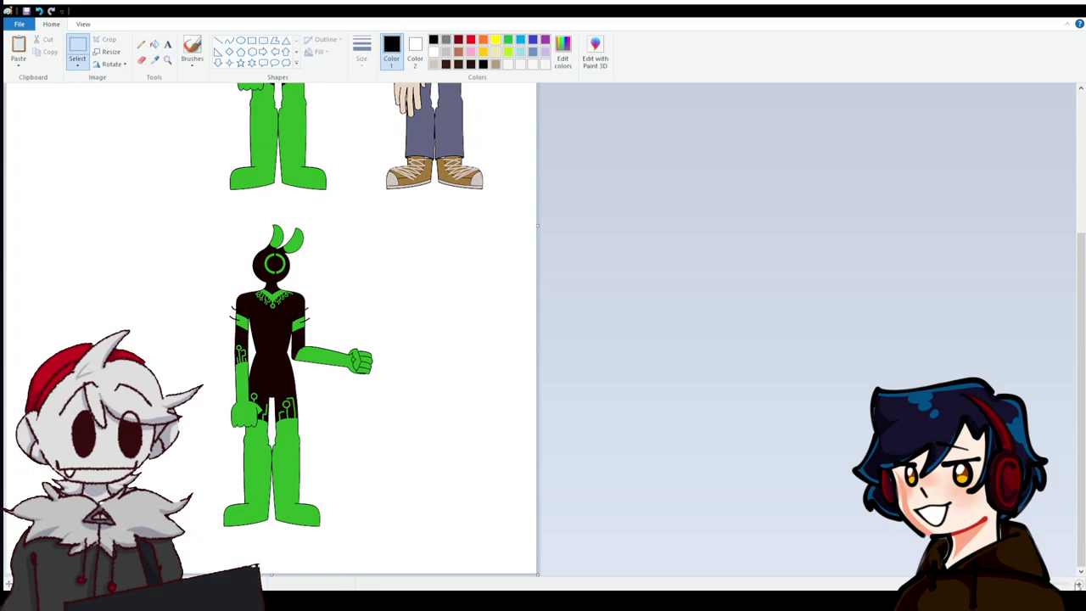
Paste a second copy of the costumed figure and place it below the uncostumed figure, level with the first copy.
click(1077, 584)
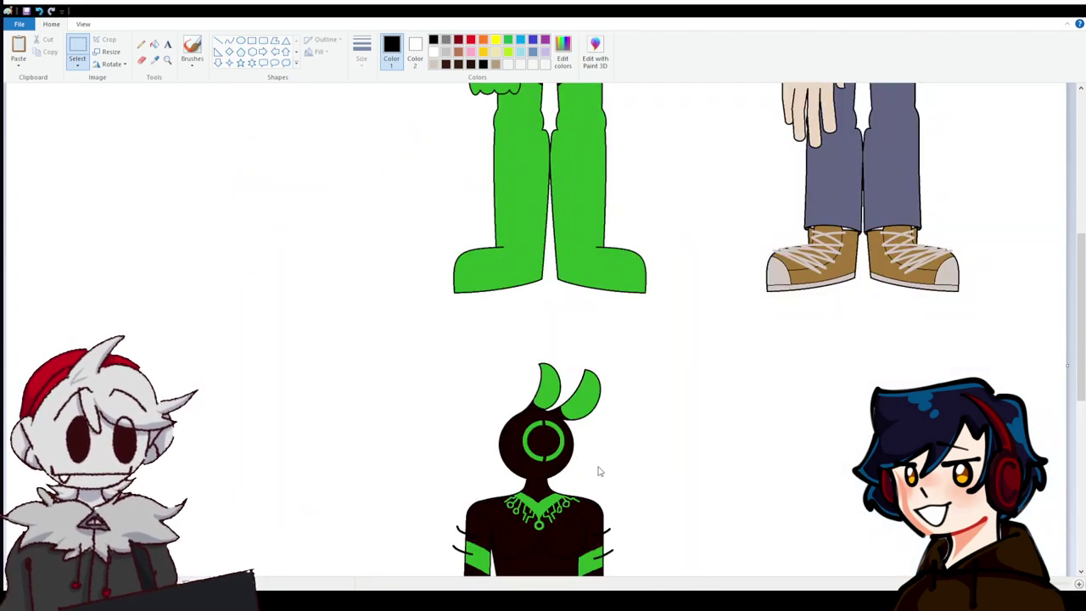
key(ctrl+v)
scroll(526, 455, down, 5)
drag(174, 211, 910, 481)
scroll(867, 442, down, 5)
scroll(867, 441, up, 5)
drag(863, 366, 868, 367)
scroll(853, 407, down, 3)
scroll(722, 334, up, 3)
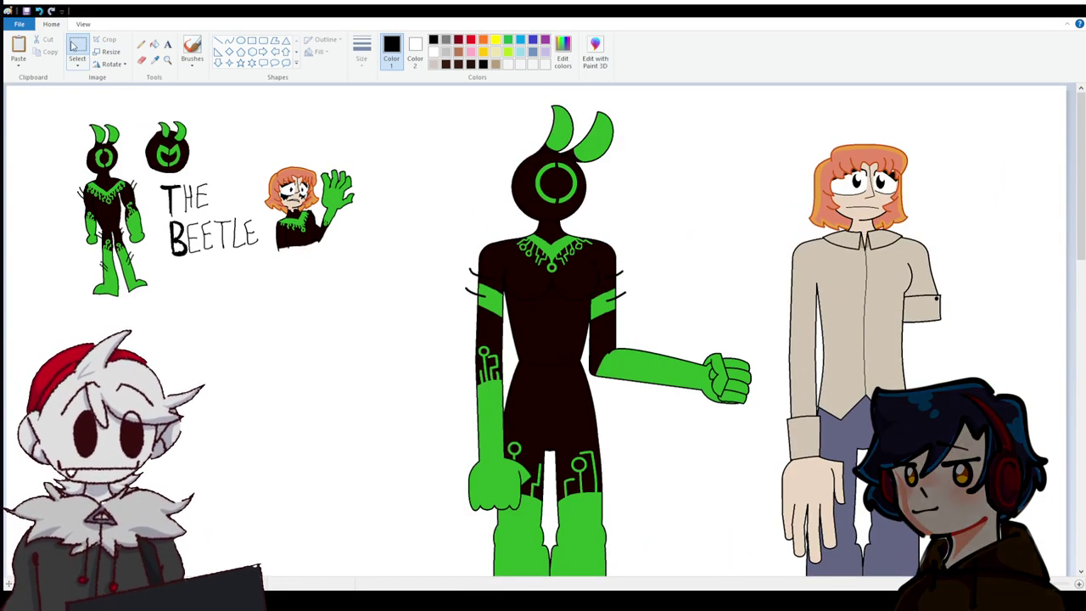
Copy the uncostumed figure's head, from above the hair down to the base of the neck.
click(1079, 584)
drag(393, 572, 750, 572)
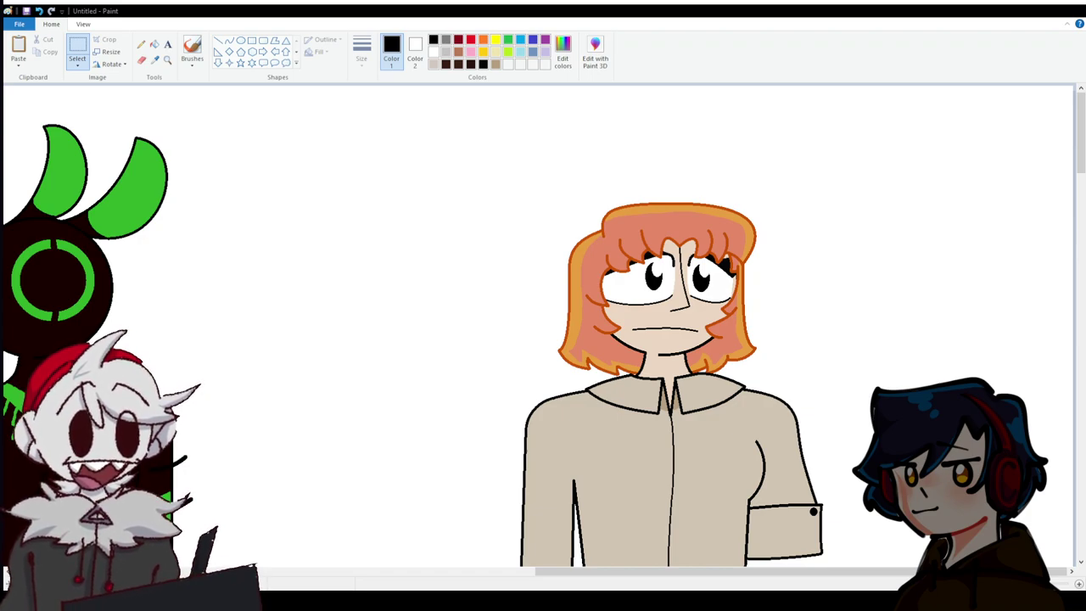
drag(530, 166, 773, 299)
drag(819, 381, 808, 370)
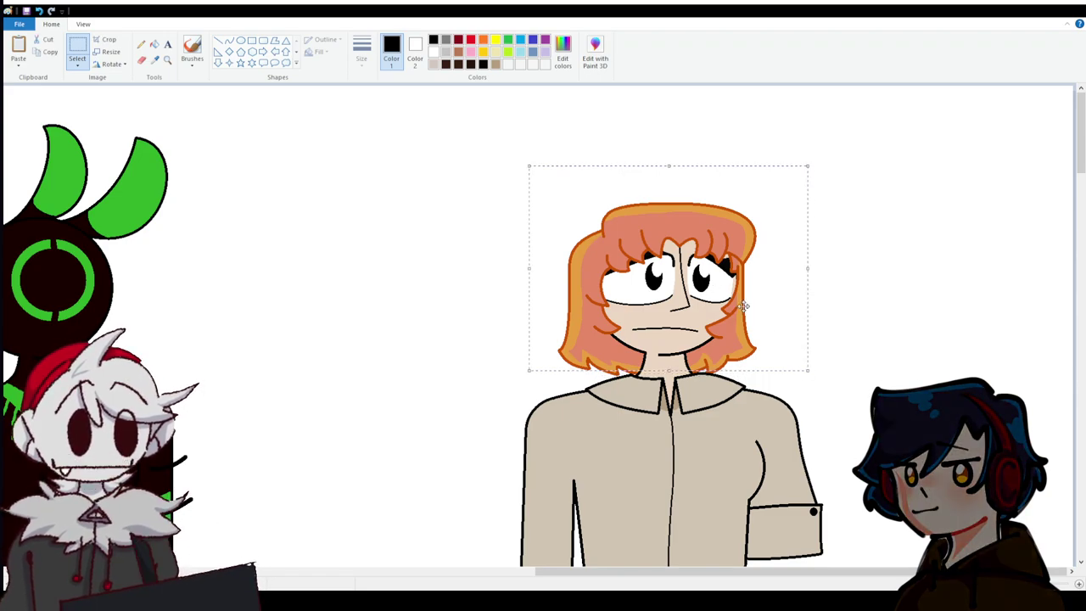
scroll(308, 339, down, 15)
click(483, 300)
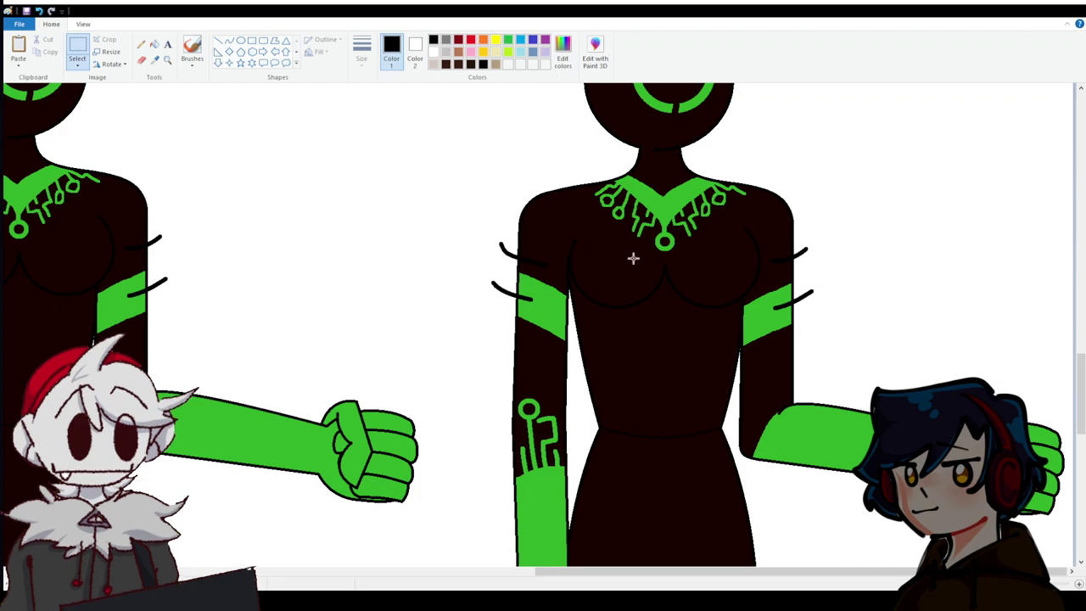
scroll(620, 239, up, 3)
click(1079, 584)
drag(586, 573, 781, 574)
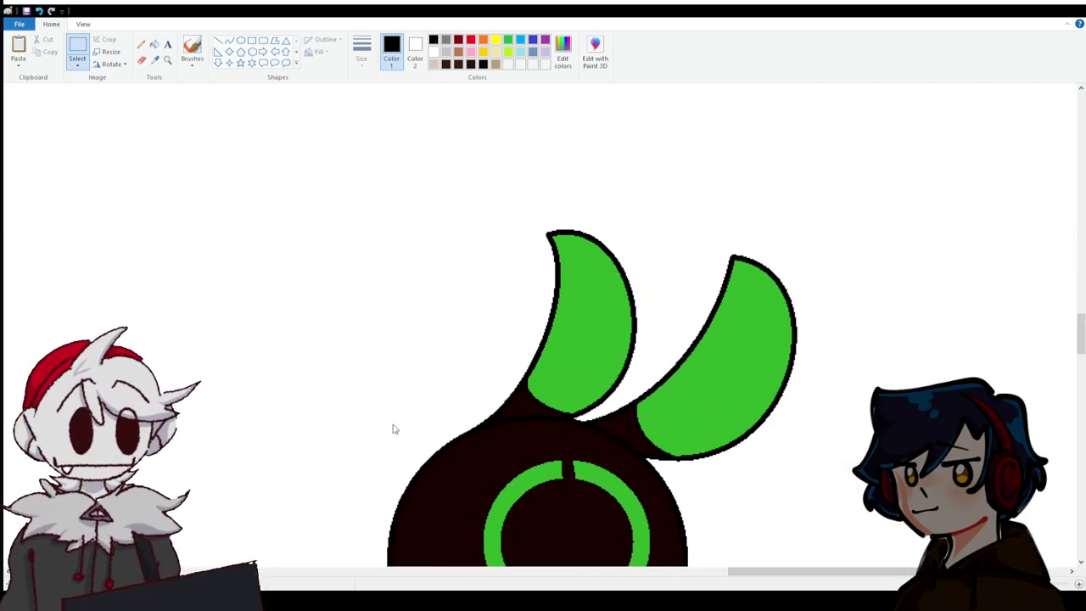
key(ctrl+v)
scroll(350, 258, down, 3)
drag(319, 141, 583, 359)
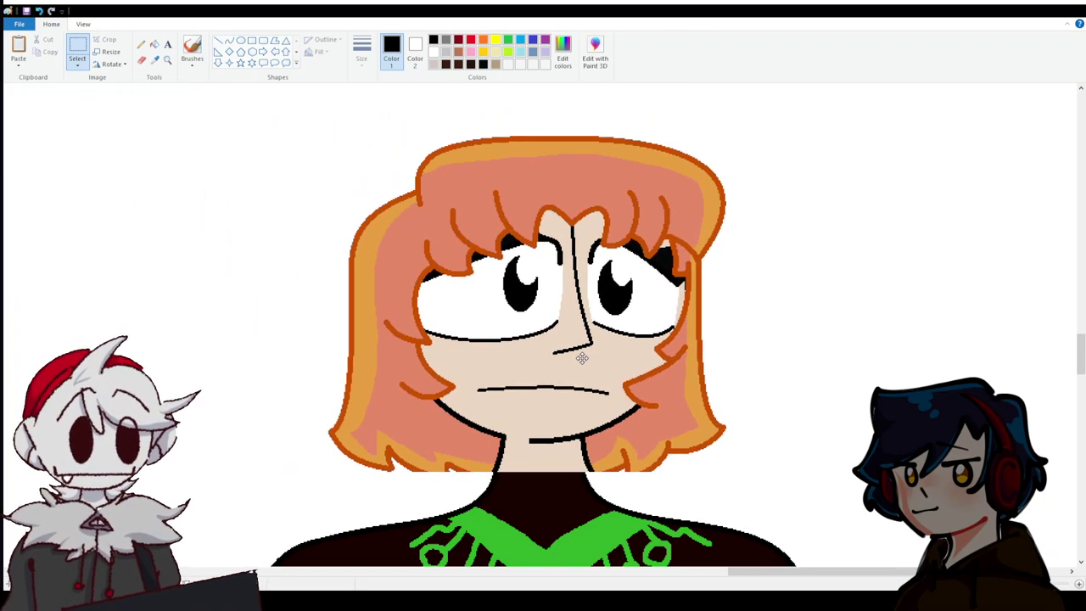
click(38, 10)
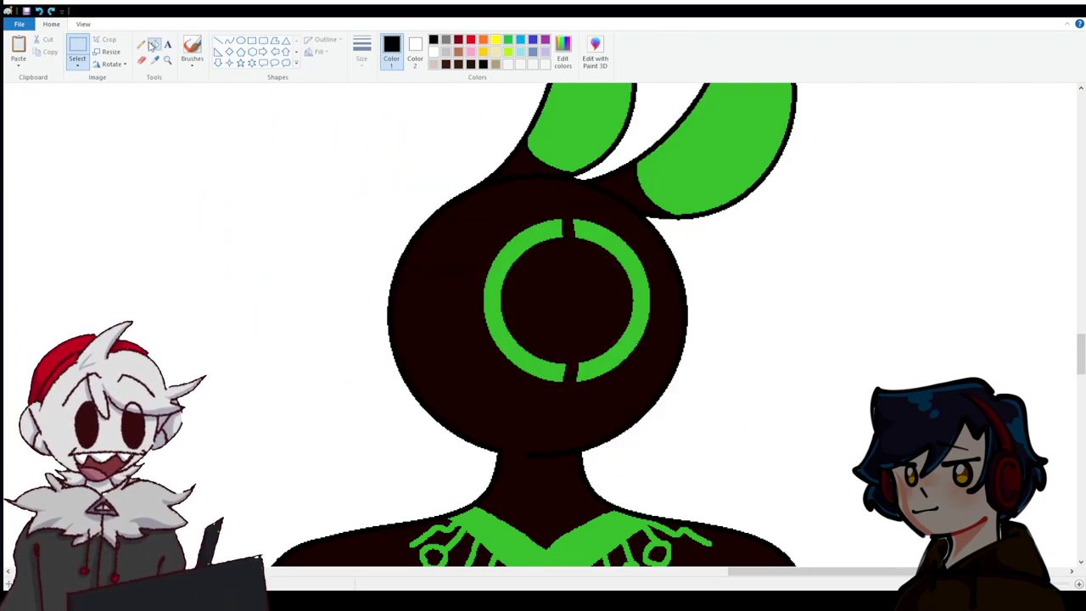
Fill the second costumed copy's helmet and neck white and place the copied head over it, aligned with the neck lines.
click(154, 45)
right_click(449, 306)
click(75, 49)
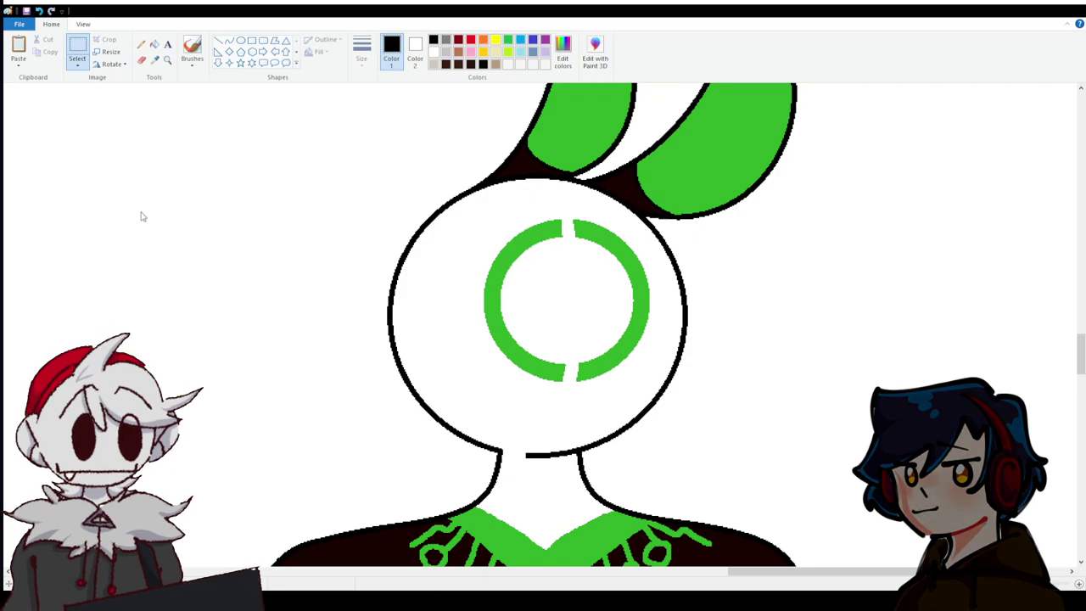
key(ctrl+v)
scroll(142, 214, down, 3)
drag(244, 181, 503, 170)
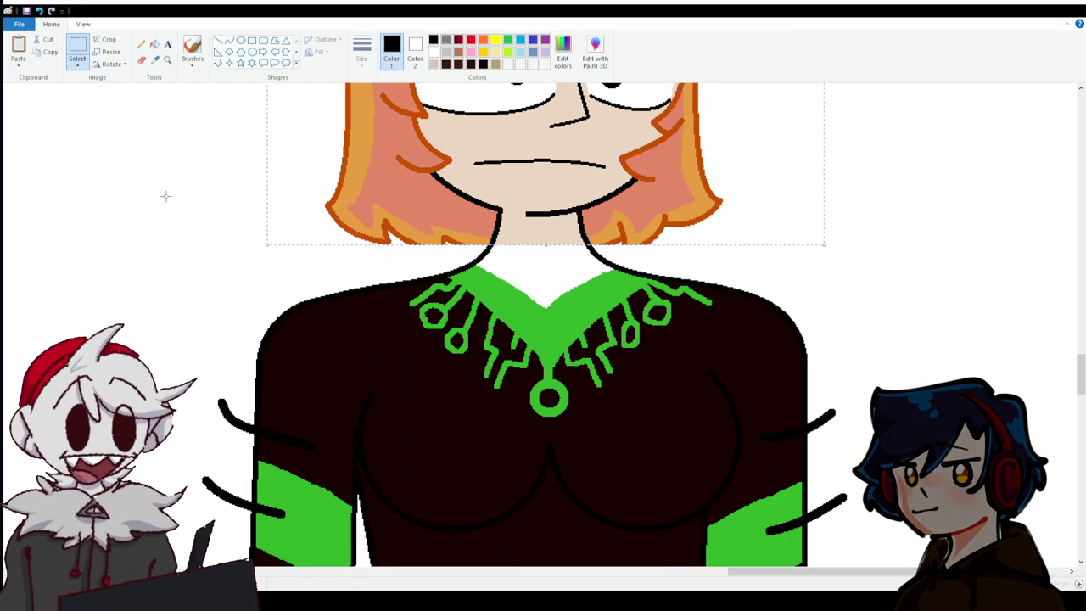
scroll(560, 555, up, 3)
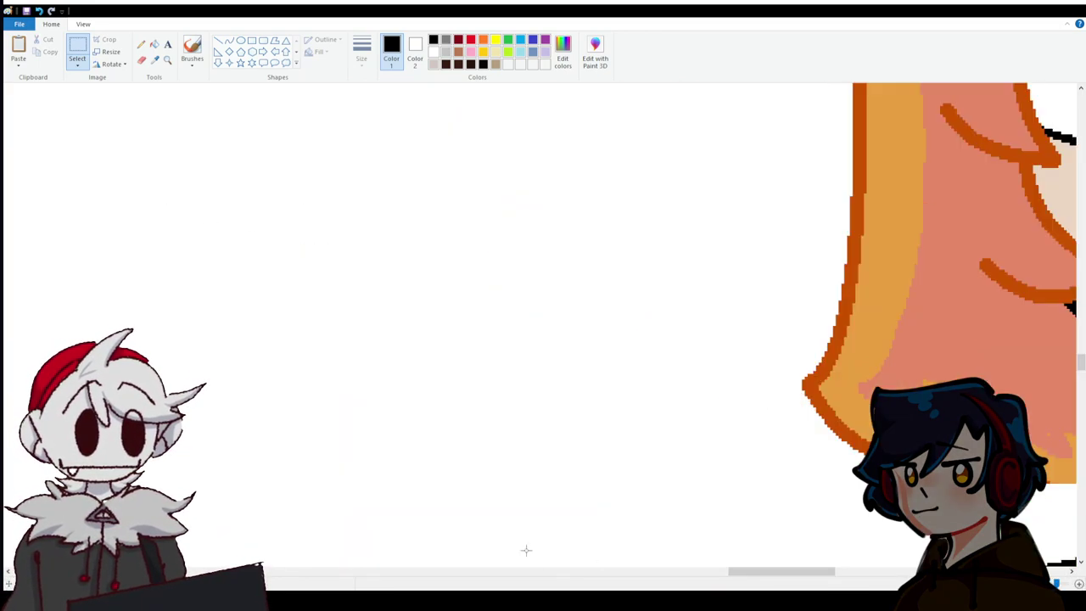
drag(763, 575, 850, 574)
scroll(381, 274, down, 5)
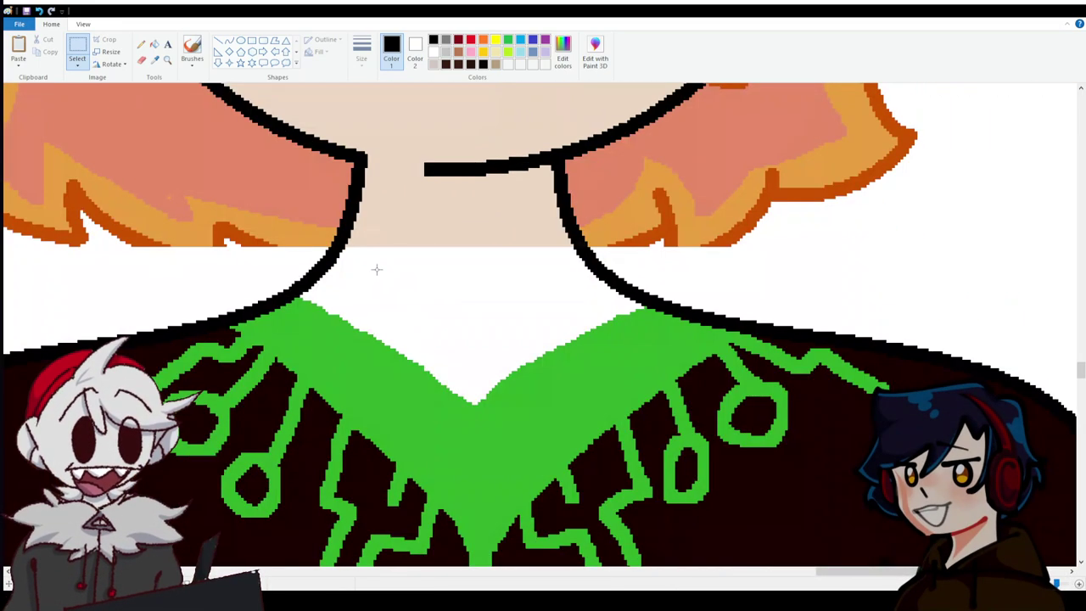
Clean the stray orange specks from the salmon hair beside the neck and complete its cut-off lower outline with dark orange curves.
click(155, 60)
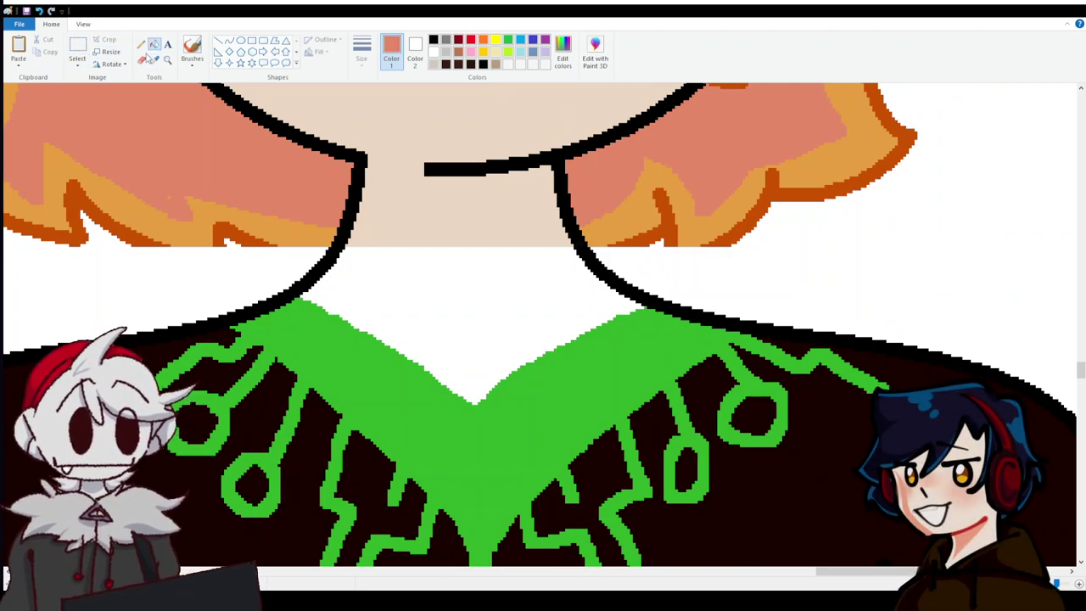
click(156, 128)
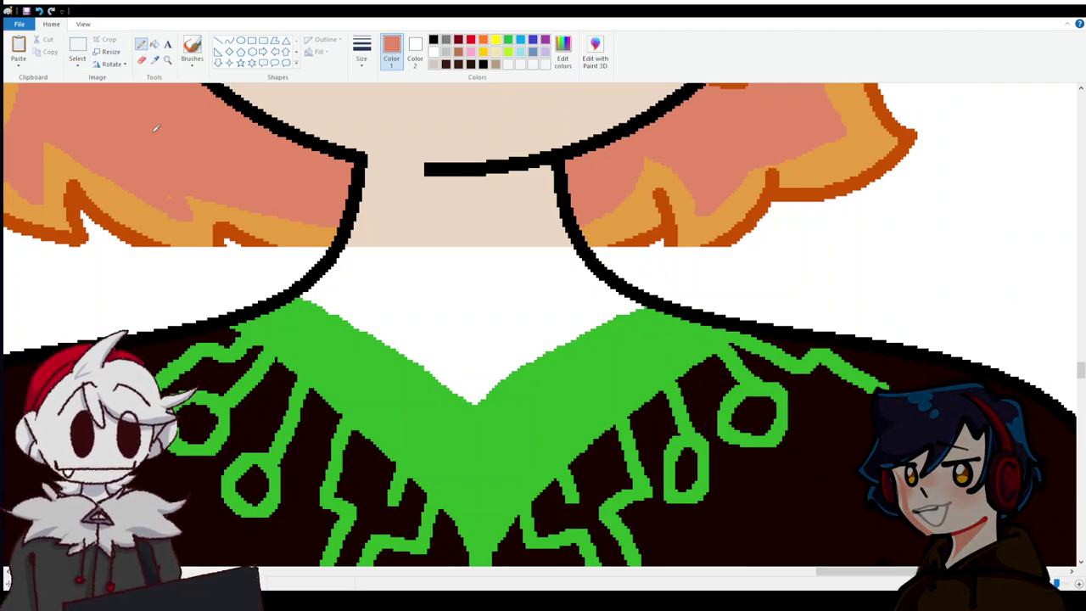
click(154, 61)
click(131, 222)
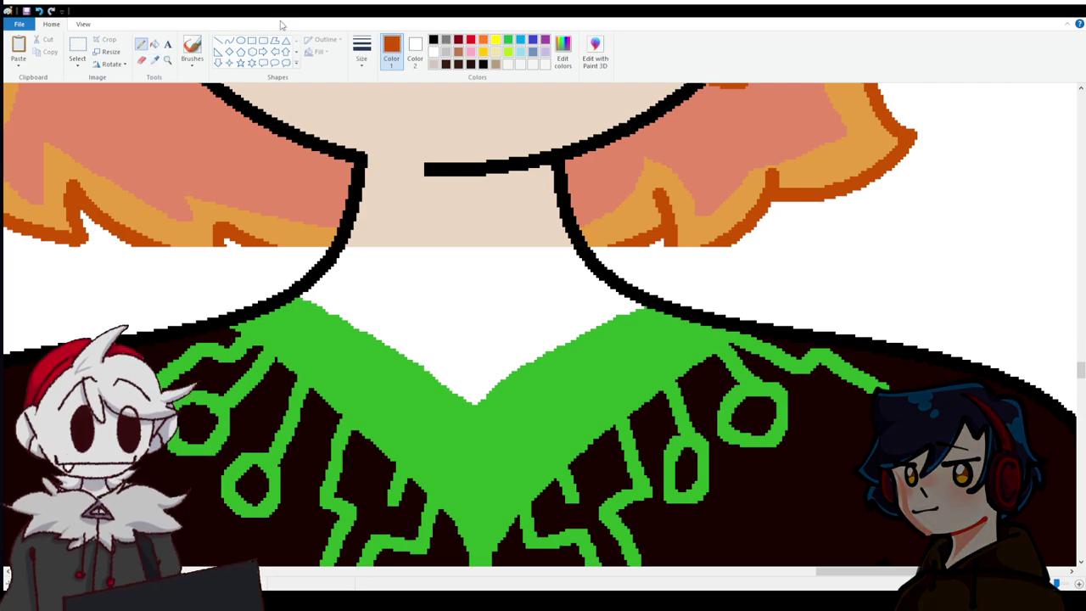
click(230, 41)
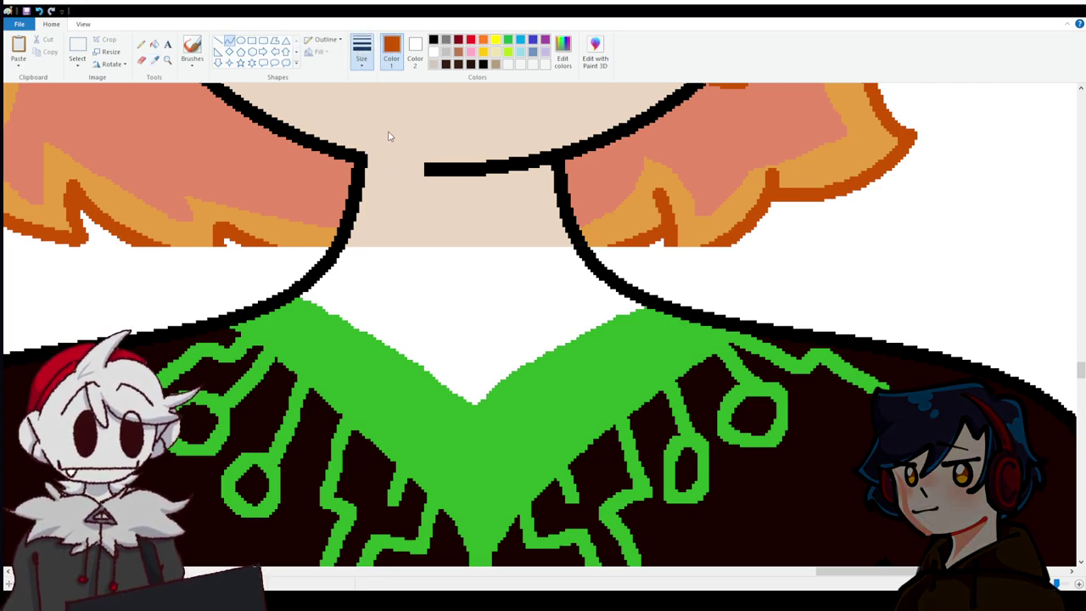
mouse_move(129, 243)
mouse_down()
mouse_move(229, 286)
mouse_move(203, 270)
mouse_move(233, 280)
mouse_move(216, 237)
mouse_move(221, 253)
mouse_move(306, 264)
mouse_move(271, 251)
mouse_up()
click(190, 266)
click(190, 266)
click(201, 189)
click(255, 218)
click(284, 256)
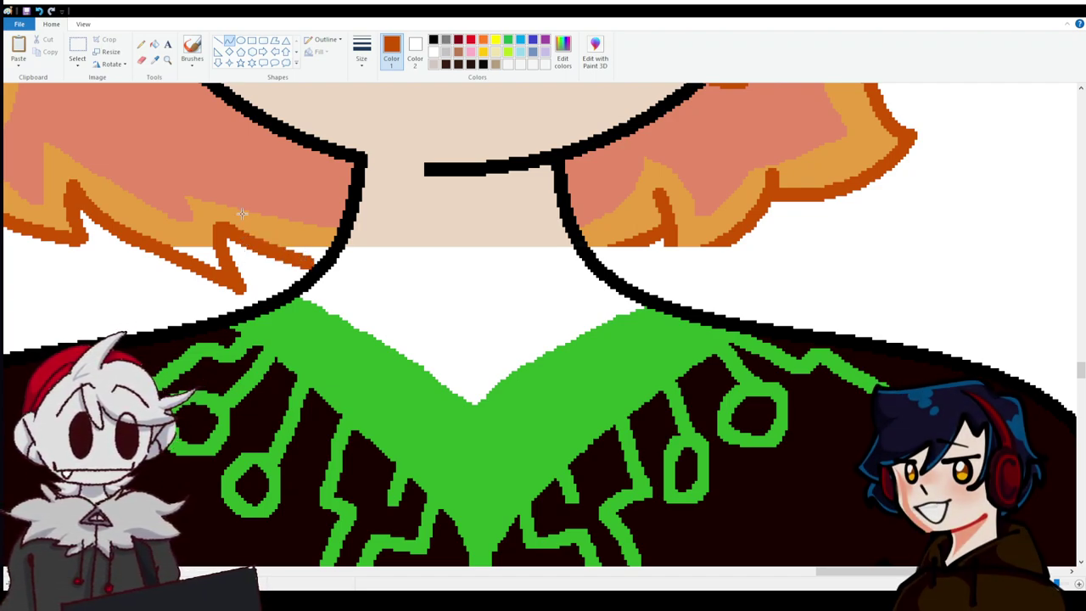
Close the dark orange hair outline against both neck lines and fill the unfinished hair ends with the light orange.
click(142, 44)
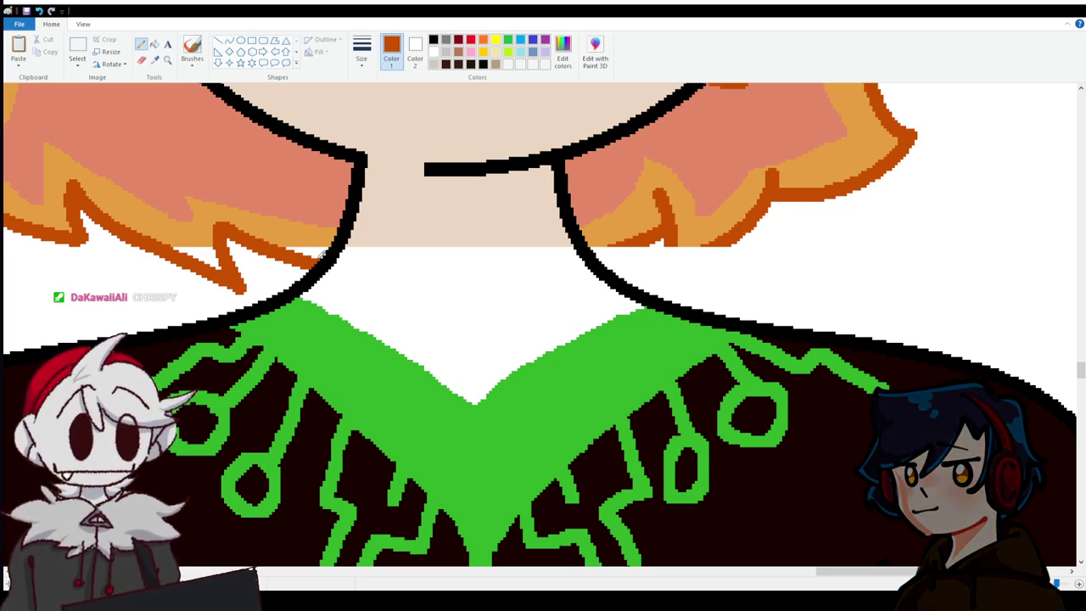
click(229, 41)
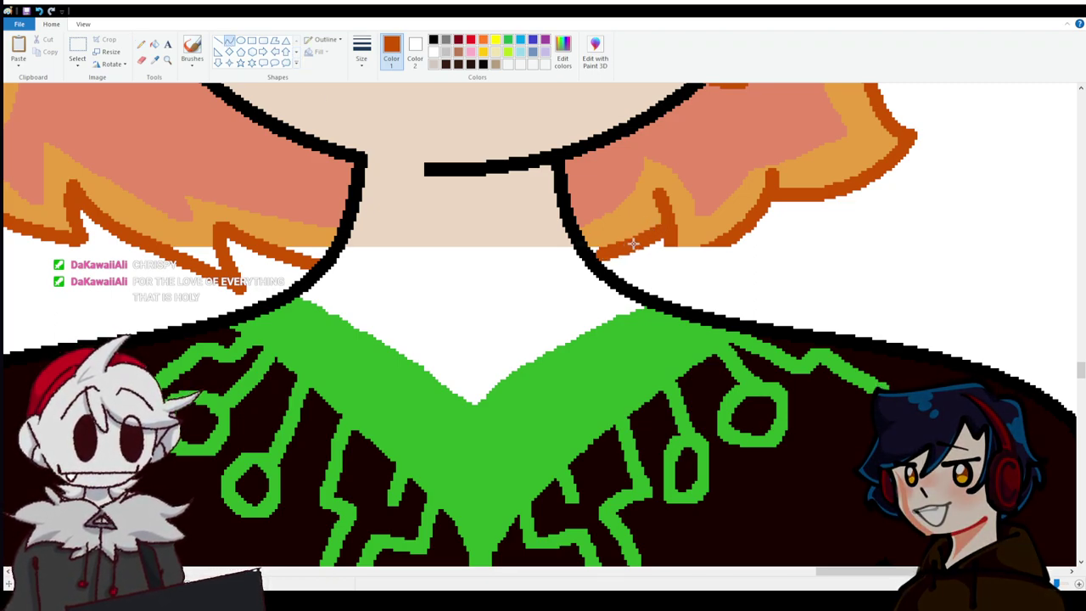
click(155, 60)
click(200, 233)
click(154, 47)
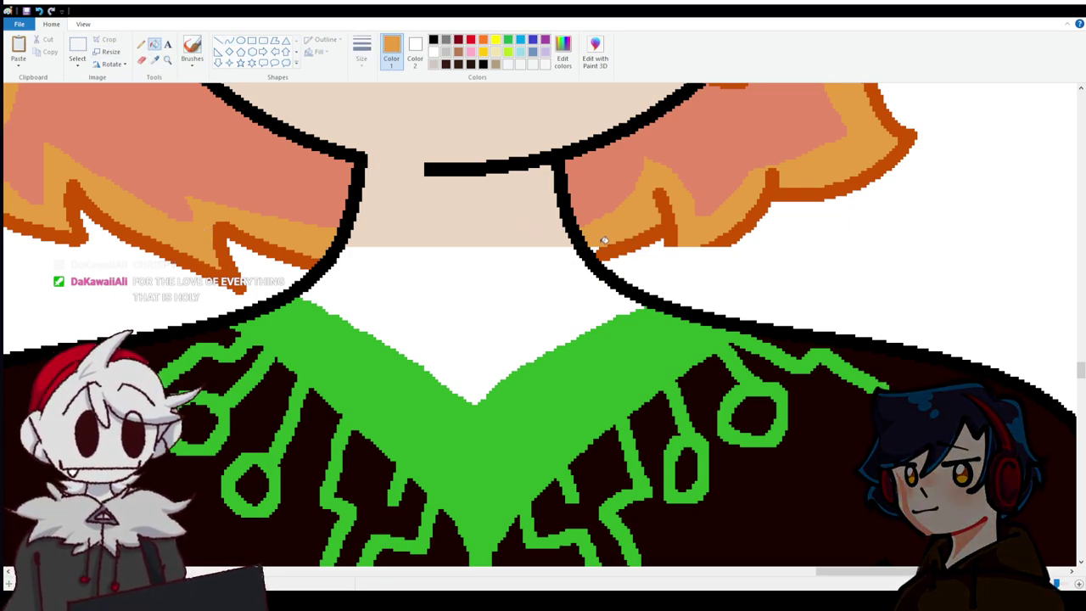
Sample the face's skin colour and fill the white neck area down to the green collar with it.
click(167, 60)
click(154, 60)
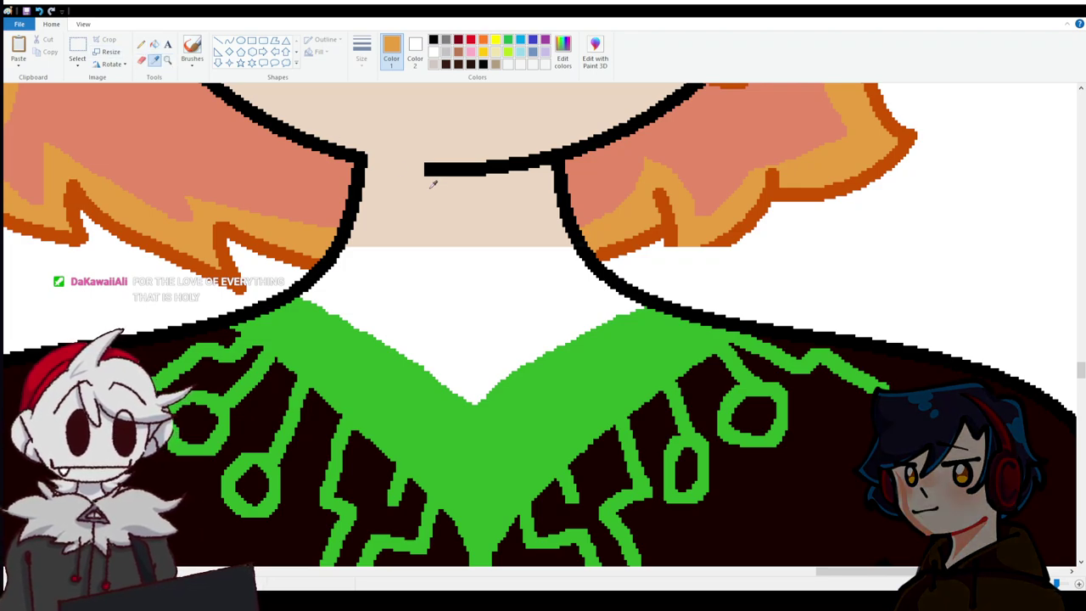
click(427, 179)
click(470, 282)
Draw a wavy edge across the neck in the suit's near-black colour and fill the skin between it and the green collar to match.
click(155, 58)
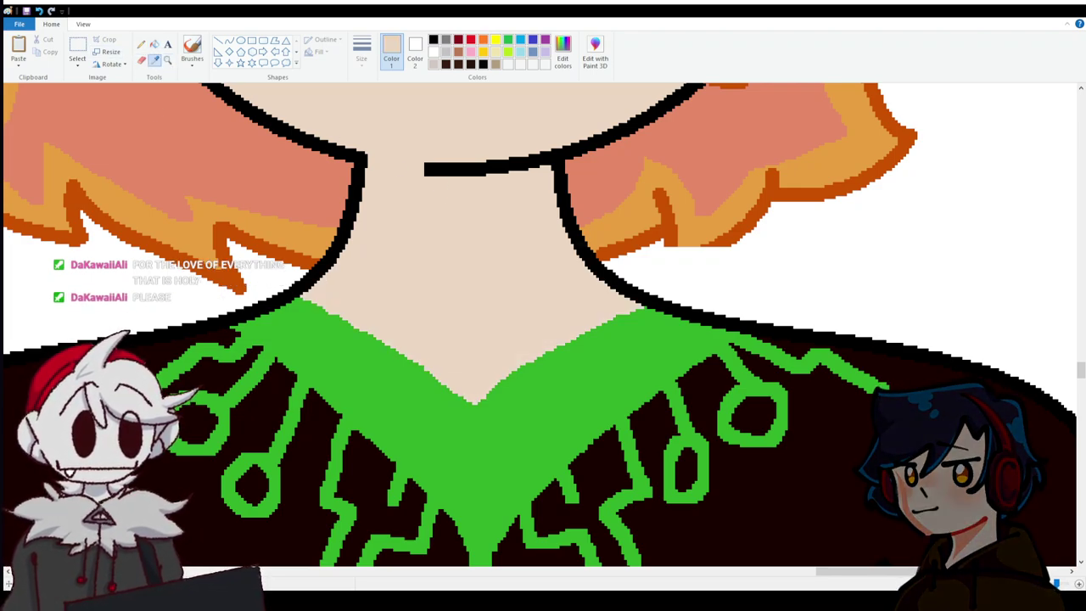
click(212, 92)
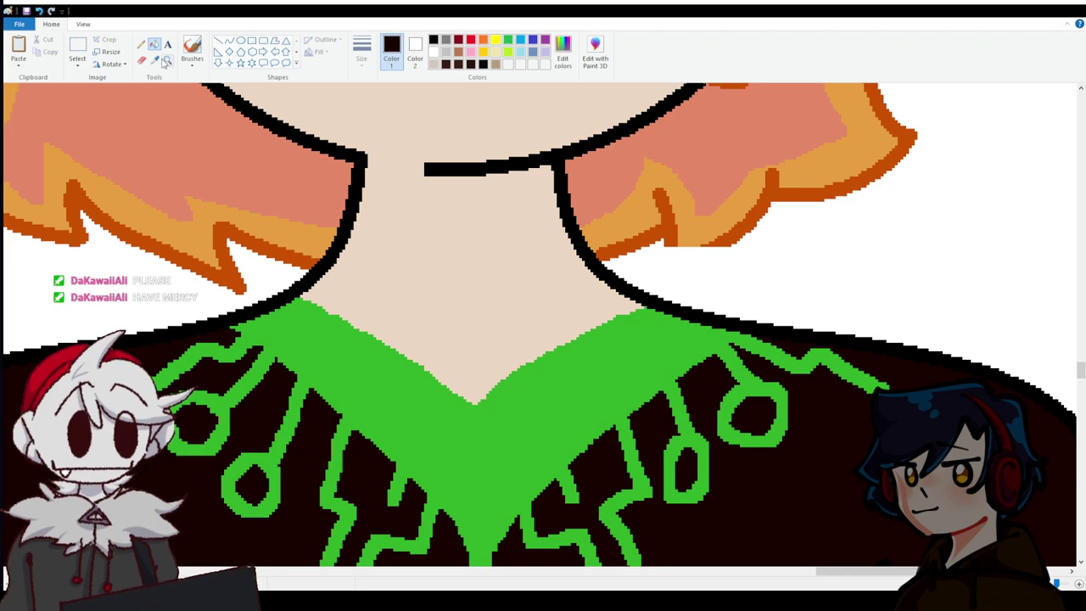
click(155, 60)
click(413, 236)
click(156, 61)
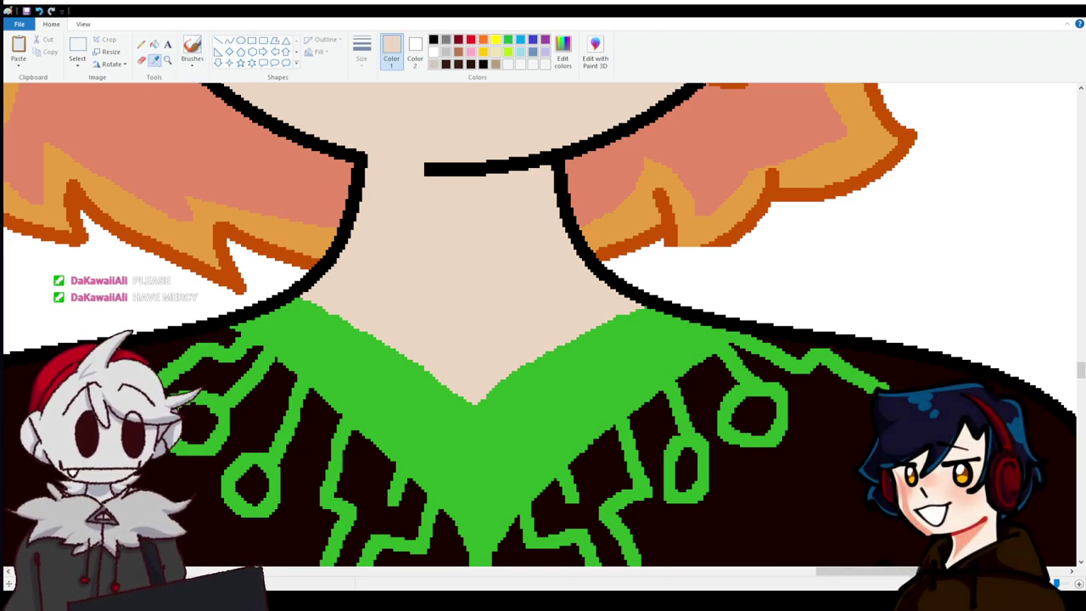
right_click(212, 92)
click(142, 60)
mouse_move(360, 200)
mouse_down()
mouse_move(424, 284)
mouse_move(529, 202)
mouse_move(574, 316)
mouse_move(595, 268)
mouse_up()
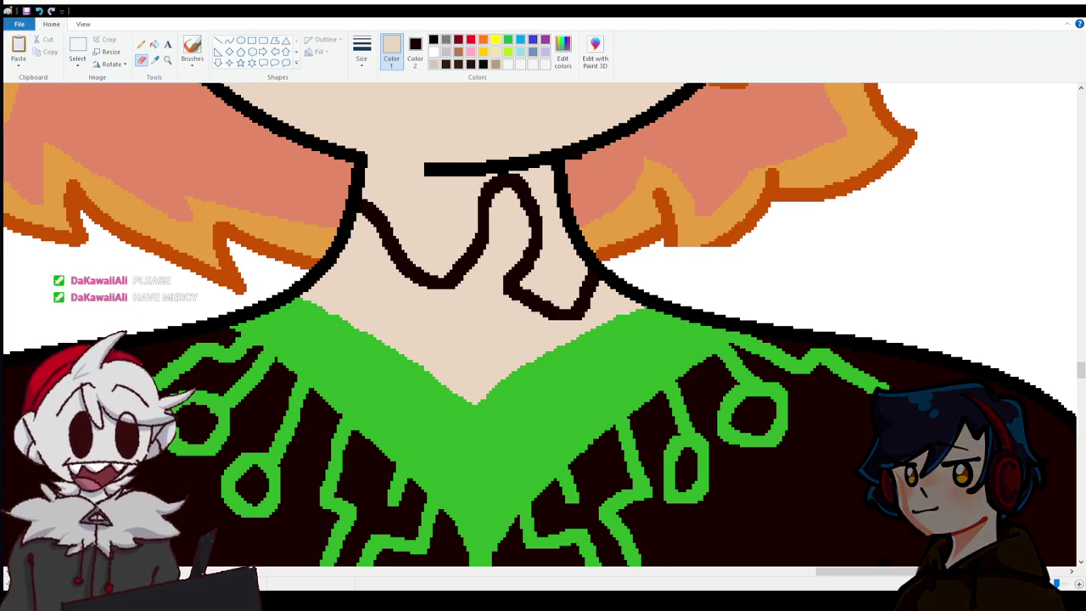
click(153, 43)
right_click(500, 352)
Delete the leftover green horn tips above the orange-haired head of the second costumed copy.
scroll(500, 357, up, 3)
scroll(743, 509, down, 5)
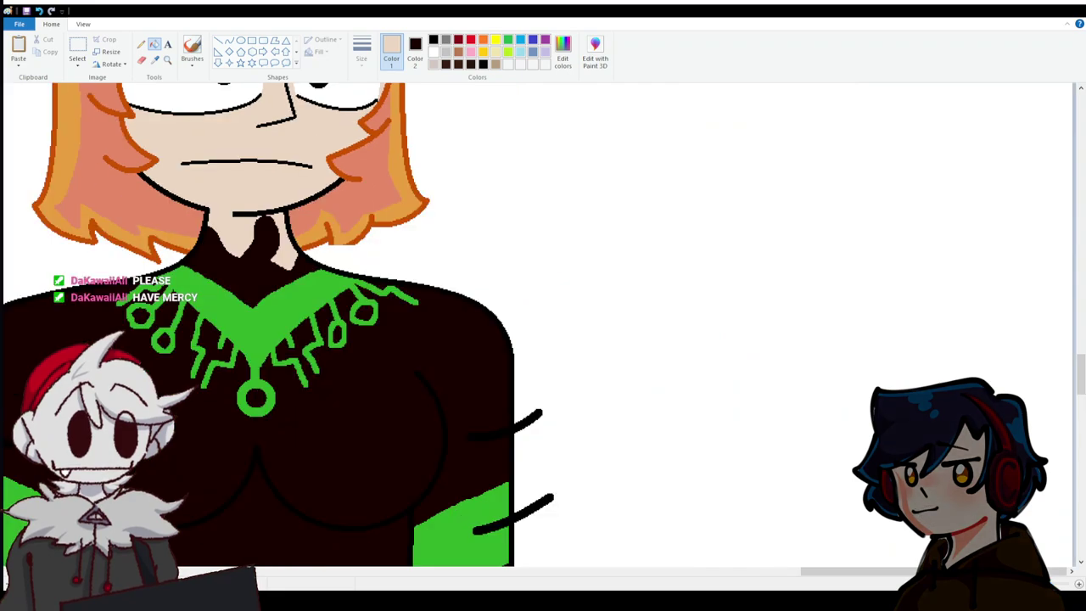
scroll(743, 509, down, 2)
scroll(418, 150, up, 4)
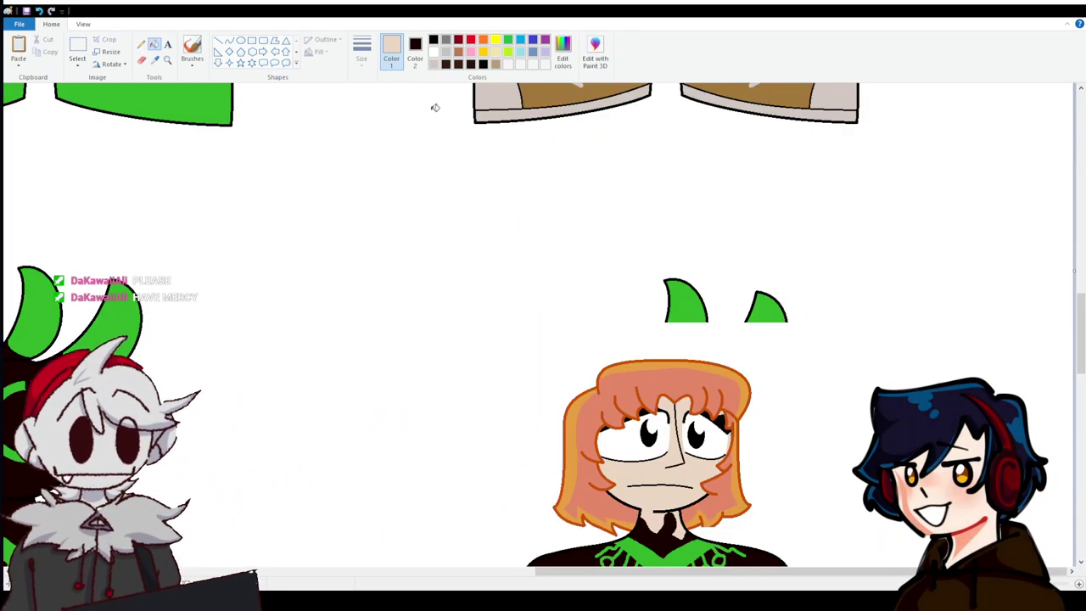
right_click(235, 218)
drag(645, 252, 807, 347)
key(Delete)
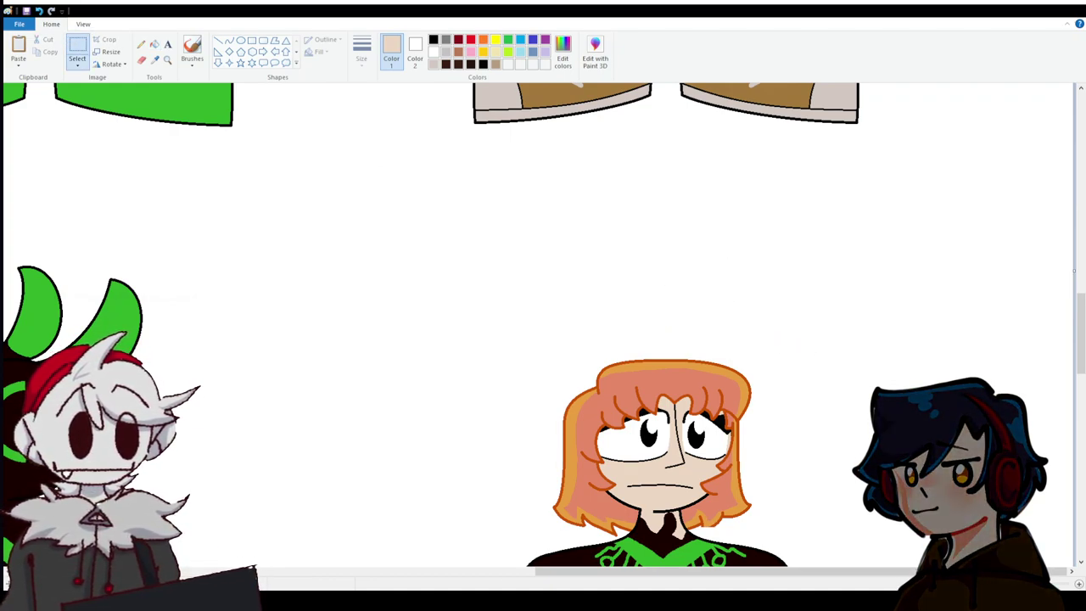
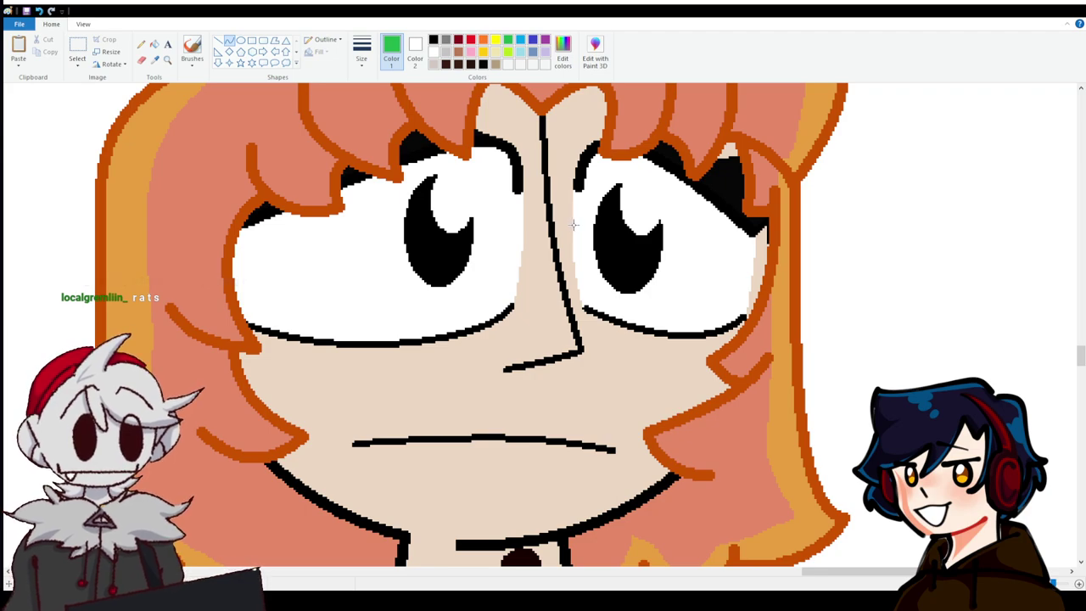
drag(571, 224, 752, 244)
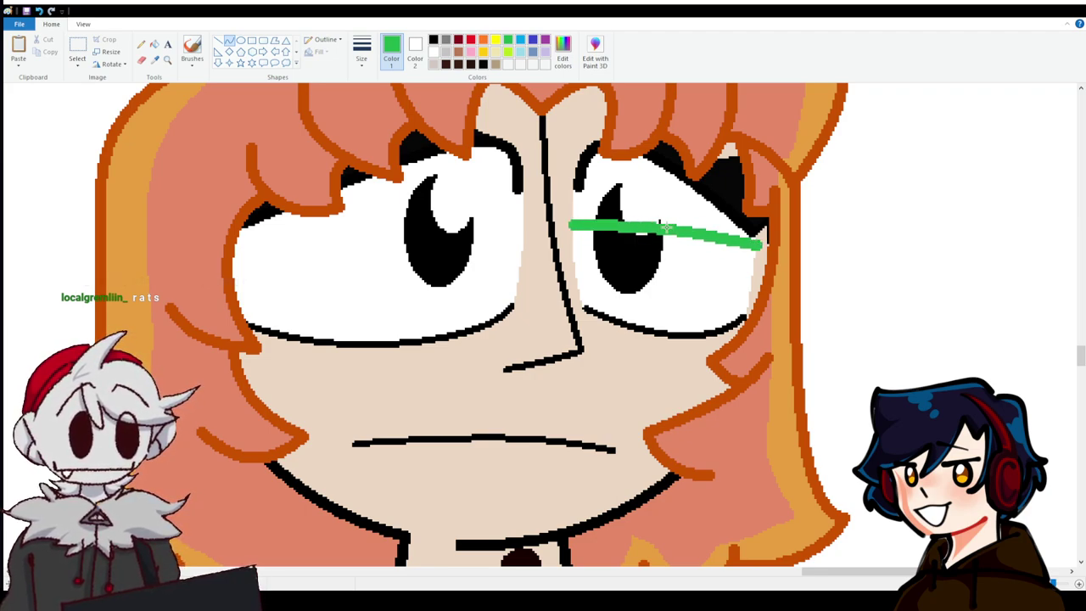
mouse_move(576, 215)
mouse_down()
mouse_move(308, 236)
mouse_move(234, 262)
mouse_up()
drag(442, 213, 520, 204)
click(520, 204)
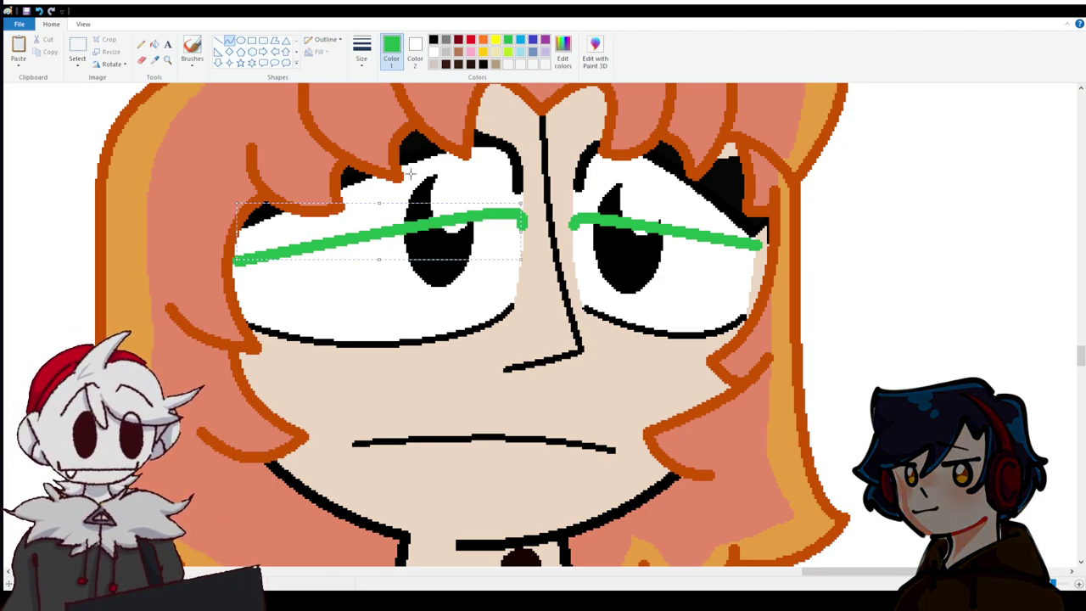
click(39, 11)
click(39, 11)
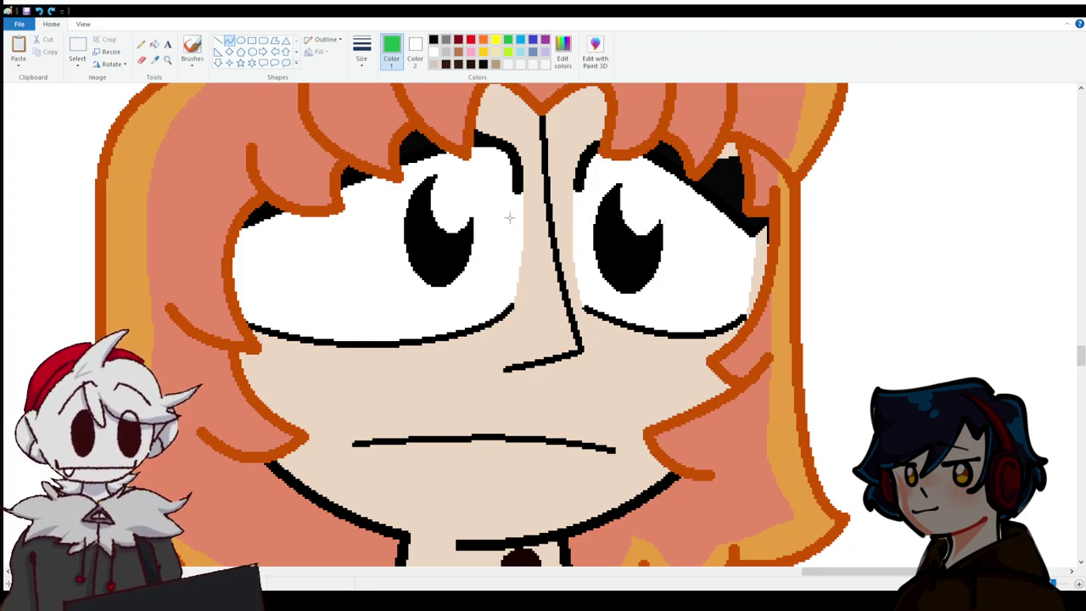
Draw a nearly flat green upper-eyelid line across each eye of the orange-haired head, cutting through the upper part of both pupils.
drag(574, 234, 753, 230)
drag(618, 228, 576, 233)
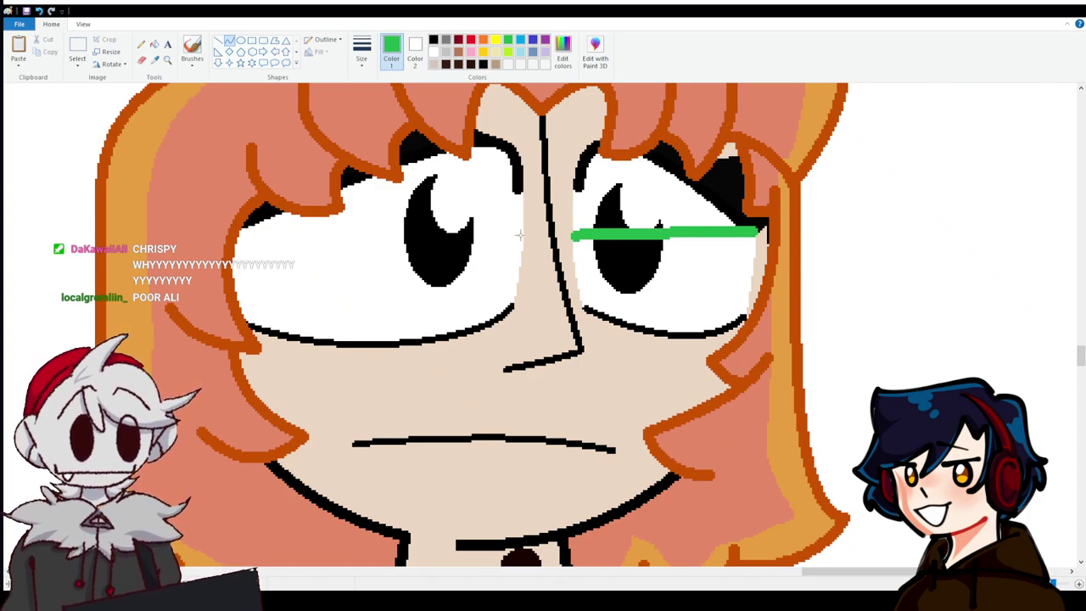
drag(525, 236, 245, 227)
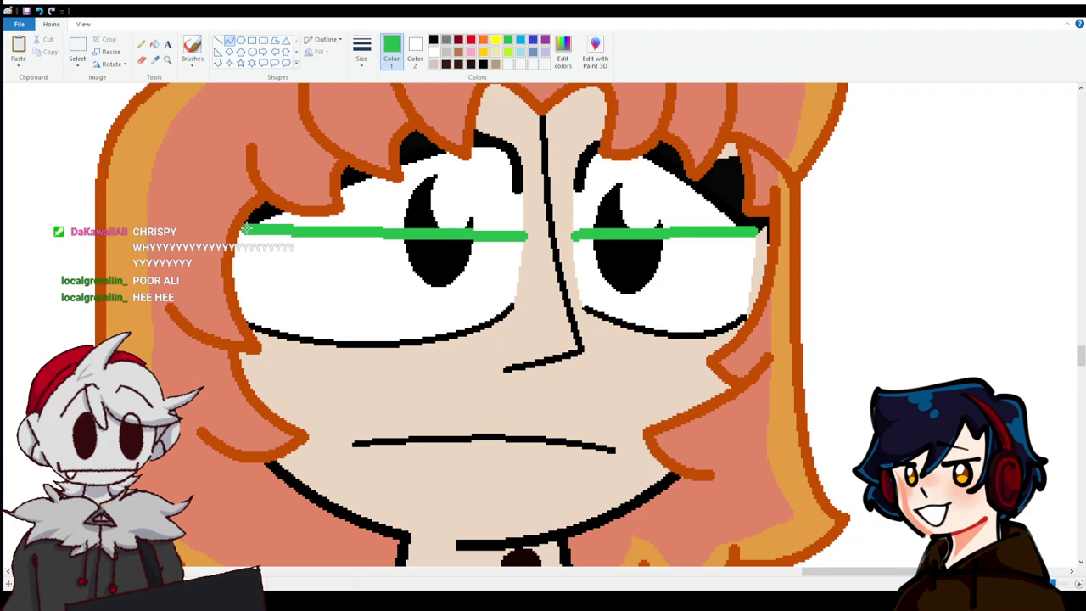
drag(333, 223, 524, 227)
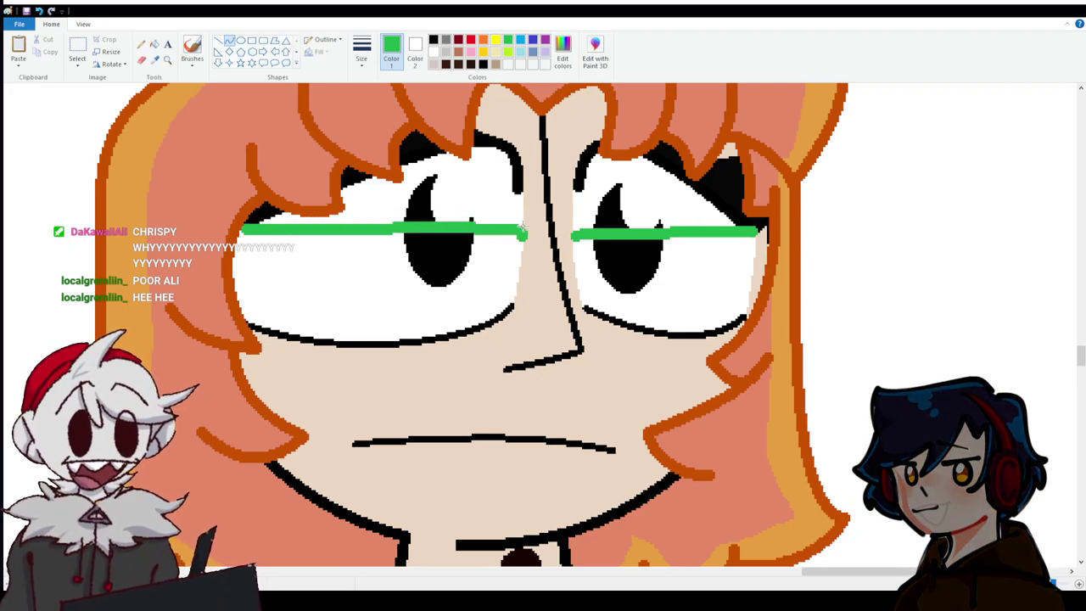
click(524, 232)
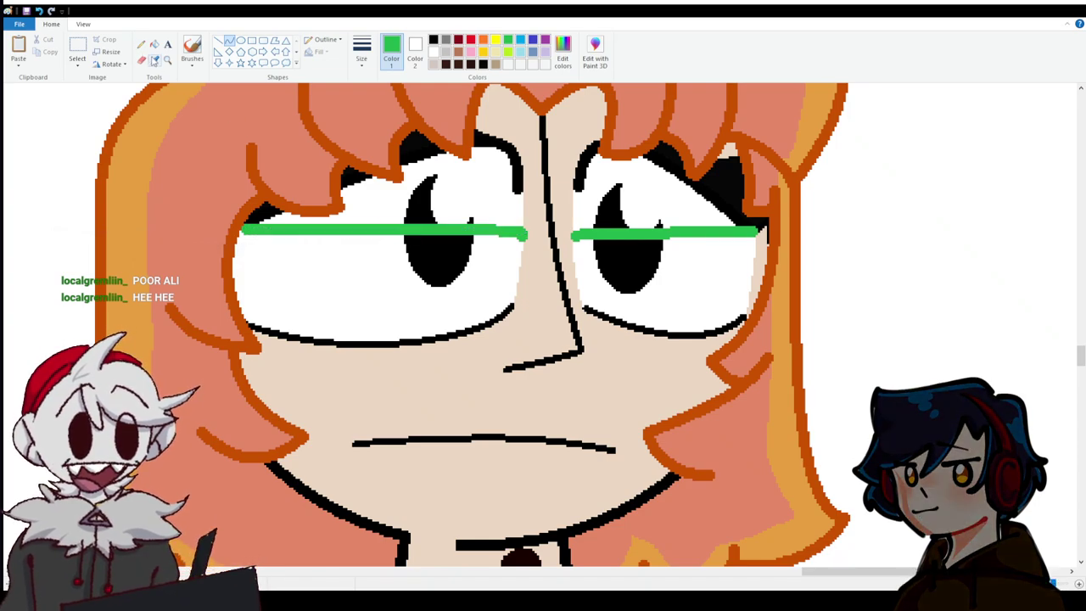
Sample the face's skin colour and fill everything above the larger eye's green lid line with it, including the pupil top and old lashes.
click(154, 60)
click(531, 161)
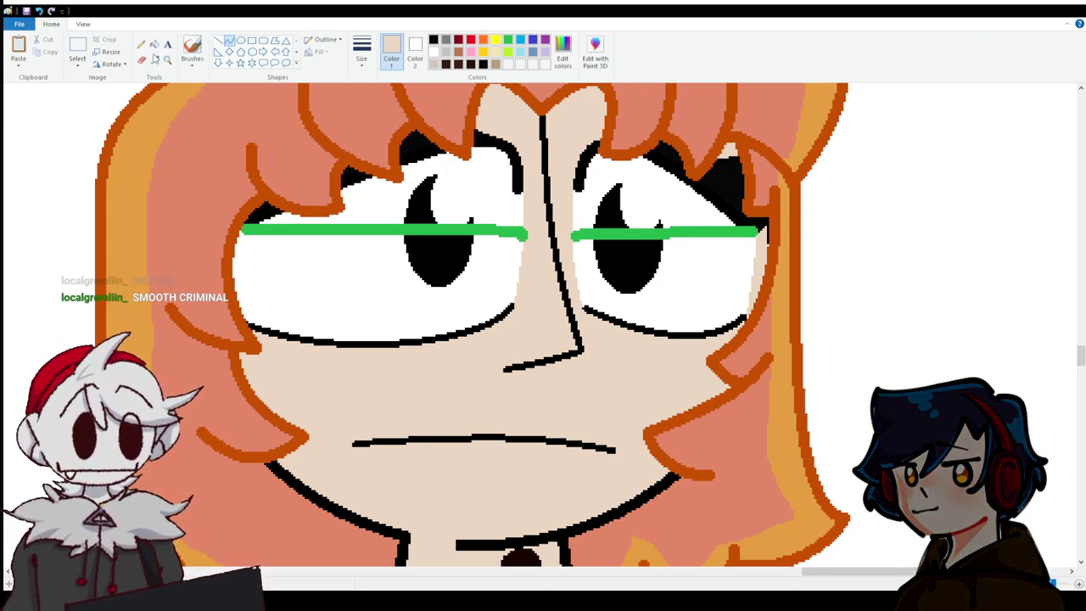
click(154, 43)
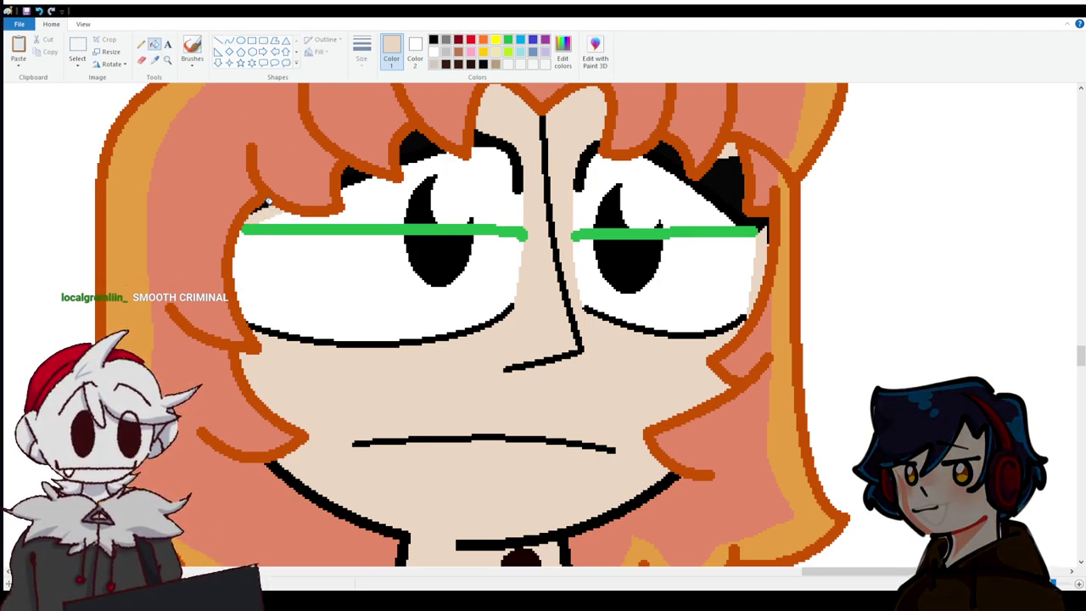
click(276, 217)
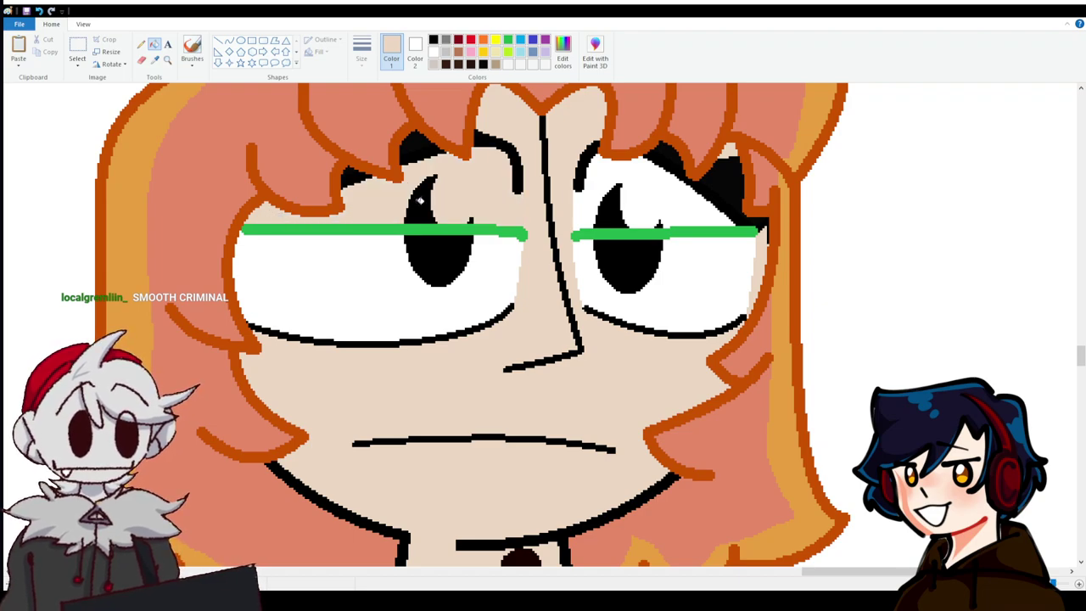
click(420, 200)
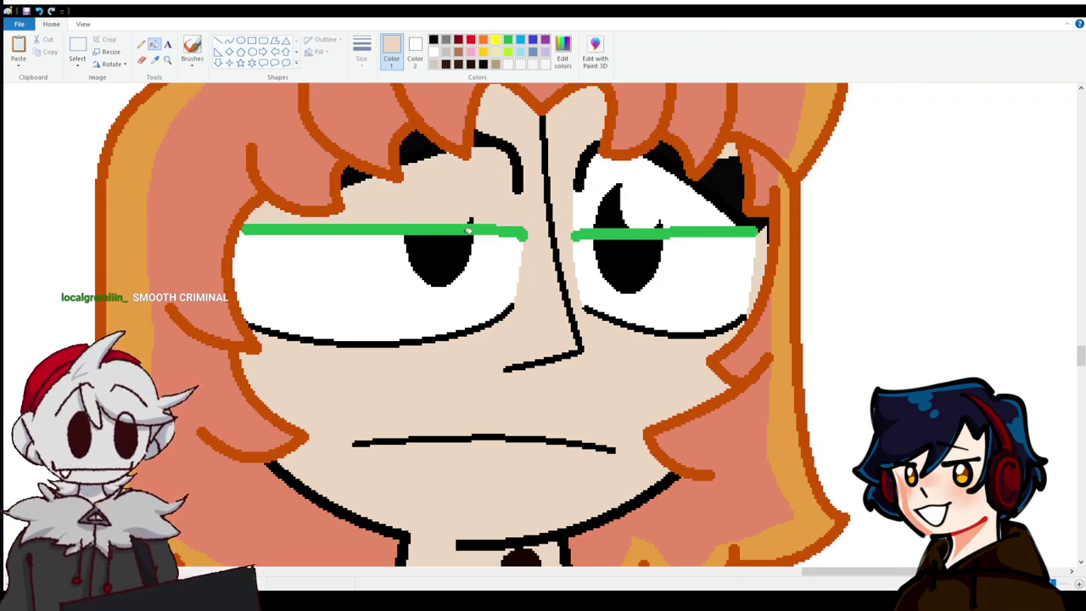
click(486, 134)
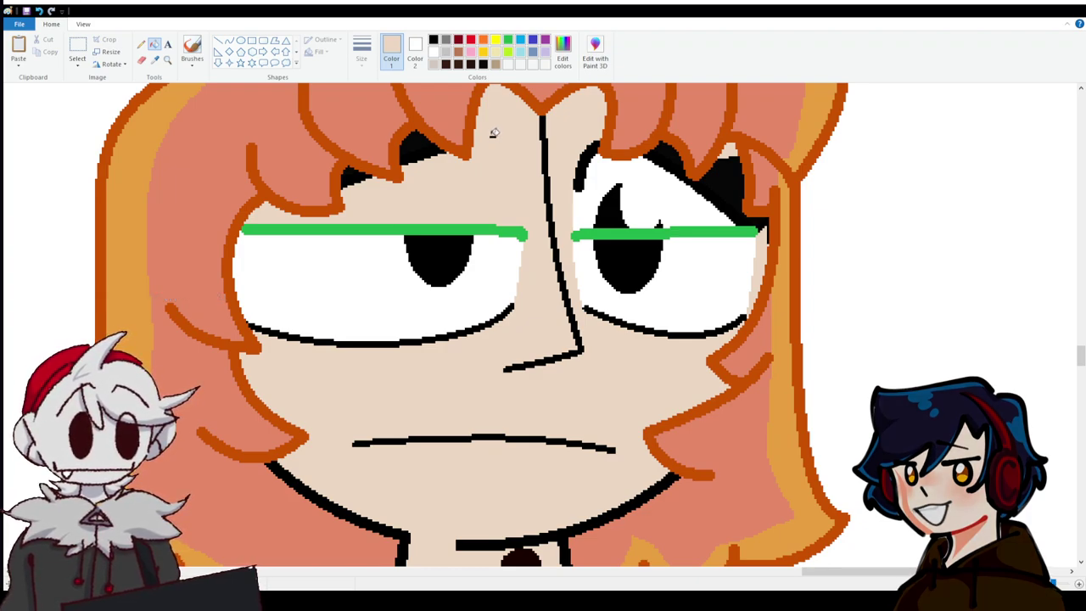
click(404, 154)
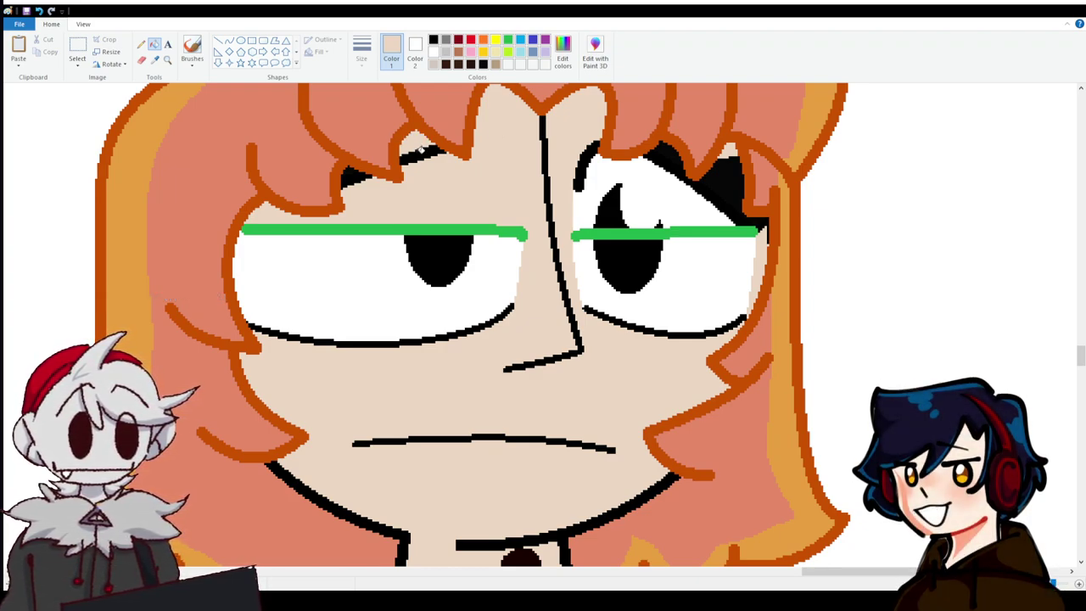
click(401, 159)
click(352, 172)
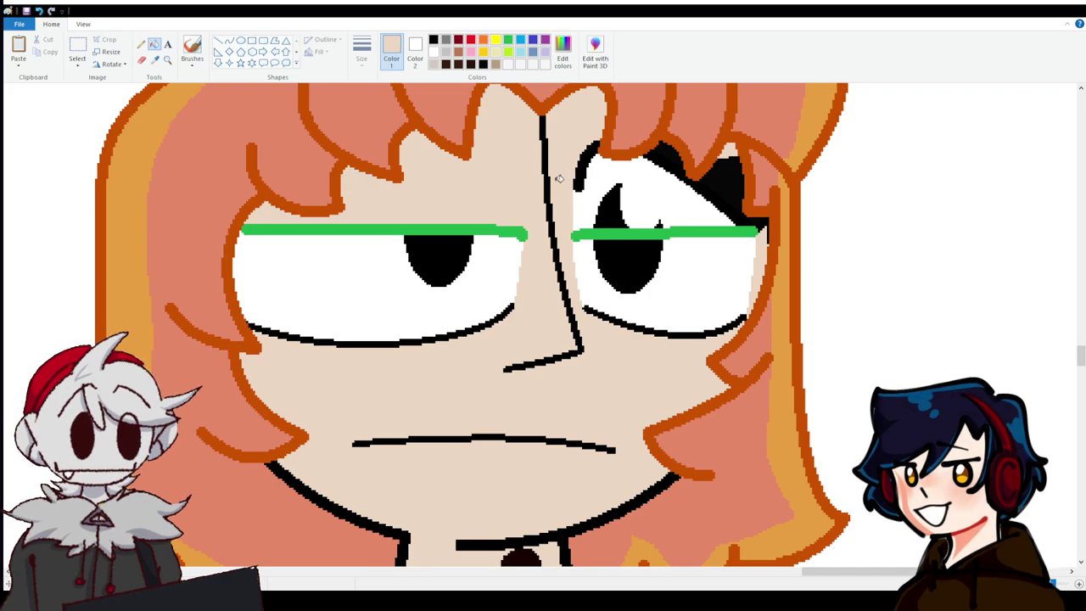
Fill the old lashes, eye white and pupil top above the smaller eye's green lid line with the skin colour.
click(587, 151)
click(655, 160)
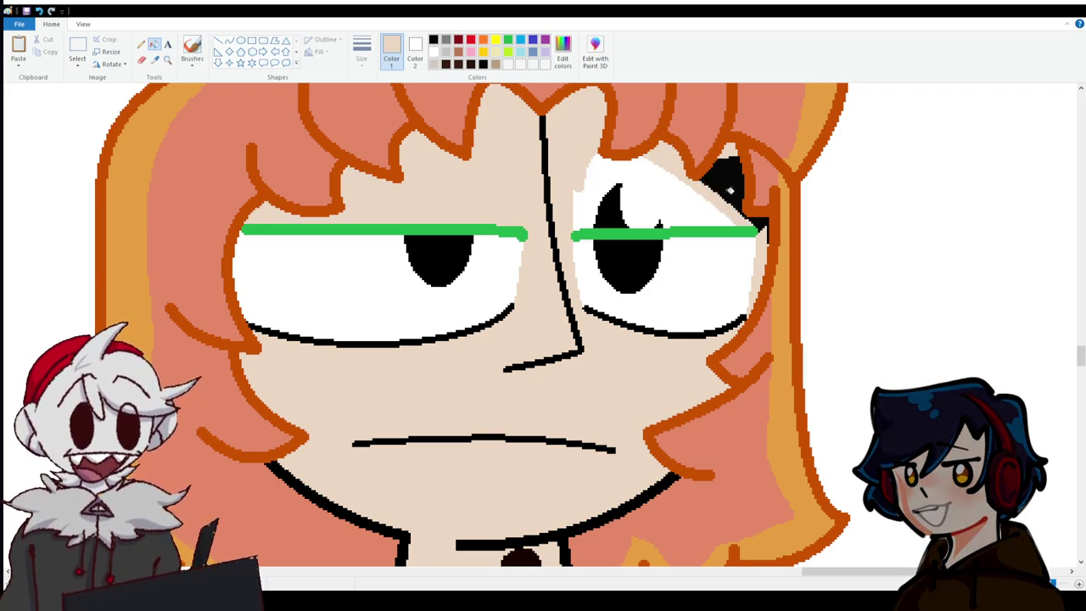
click(752, 212)
click(765, 222)
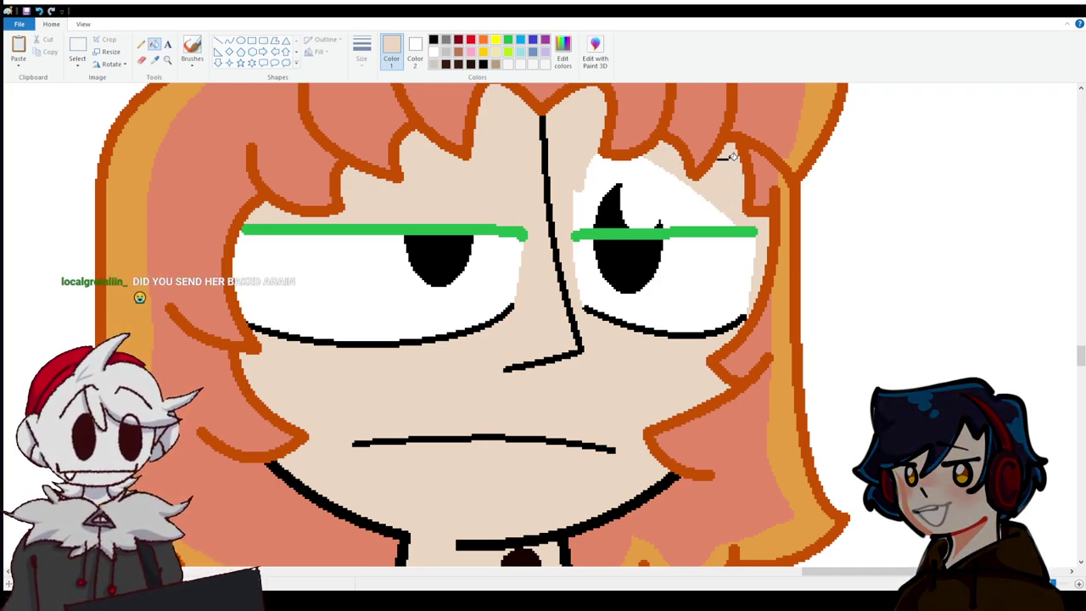
click(659, 195)
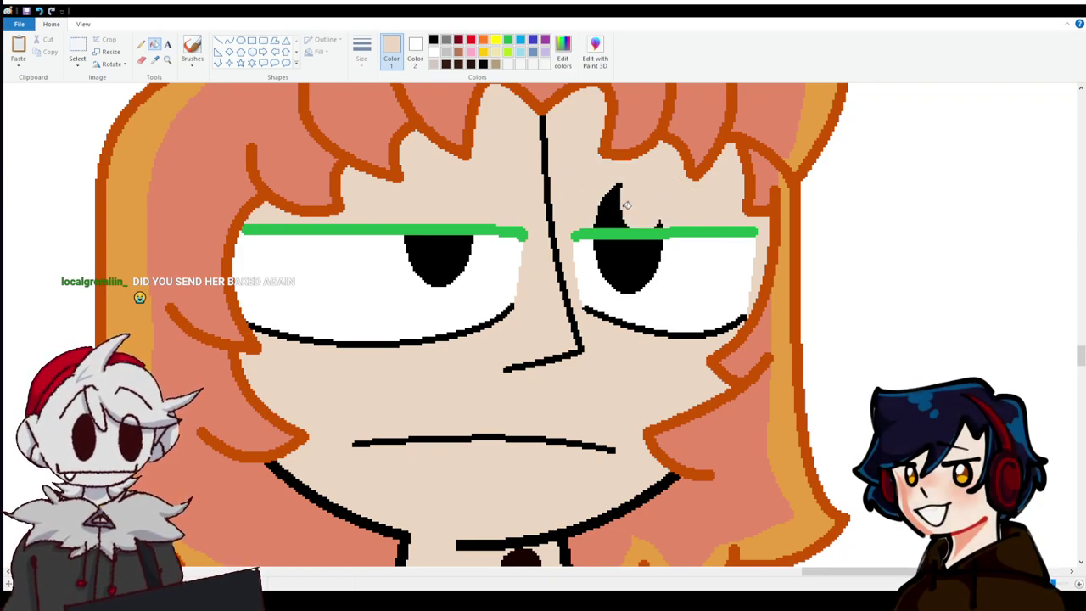
click(618, 214)
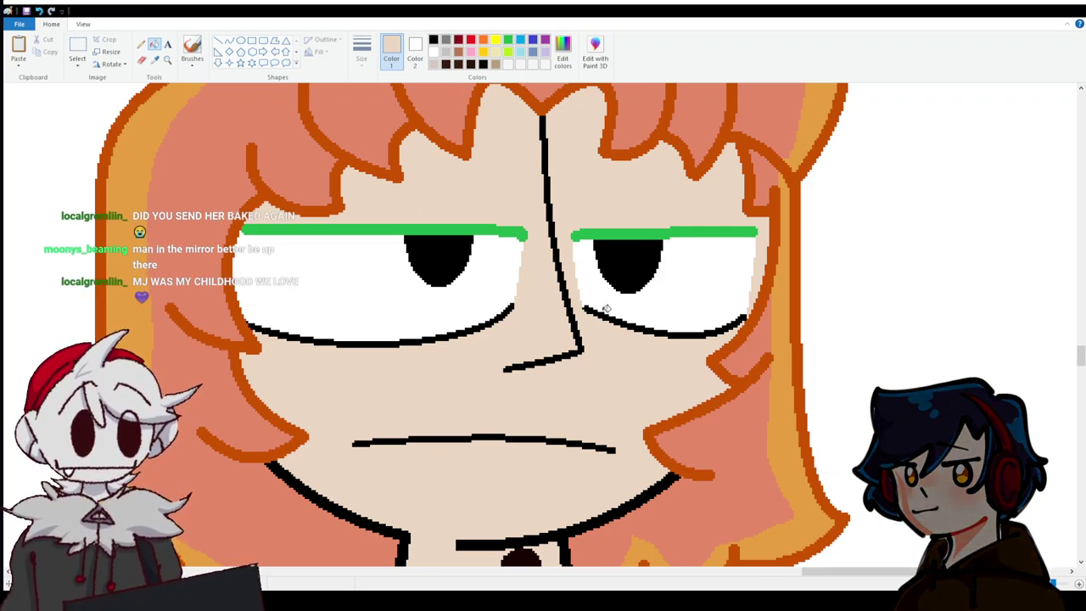
Draw thin green jagged lash outlines along the top of both eyelid lines, tapering towards the nose.
click(508, 39)
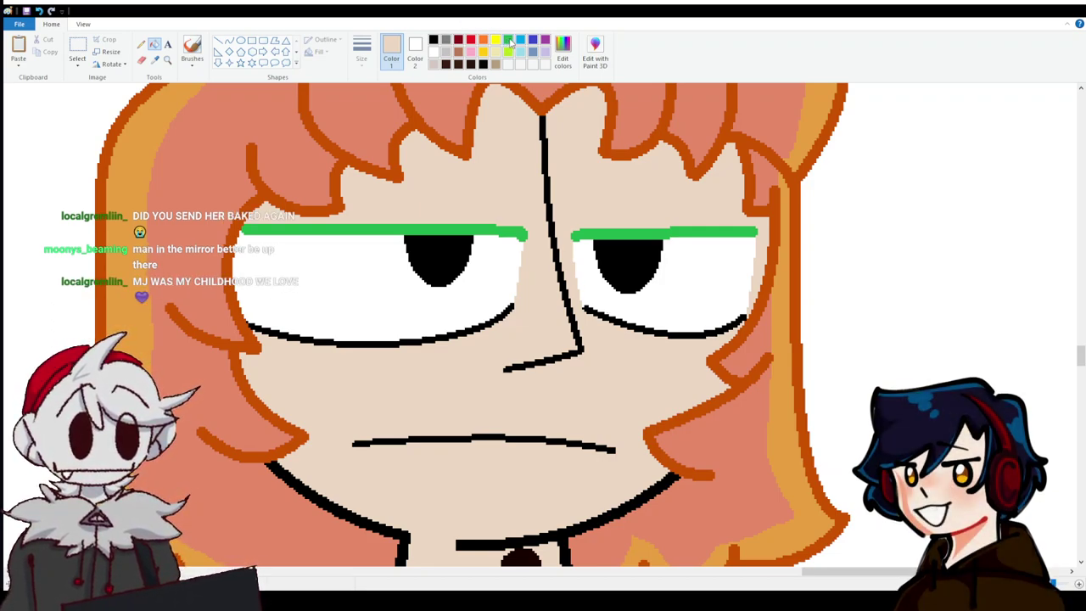
click(230, 41)
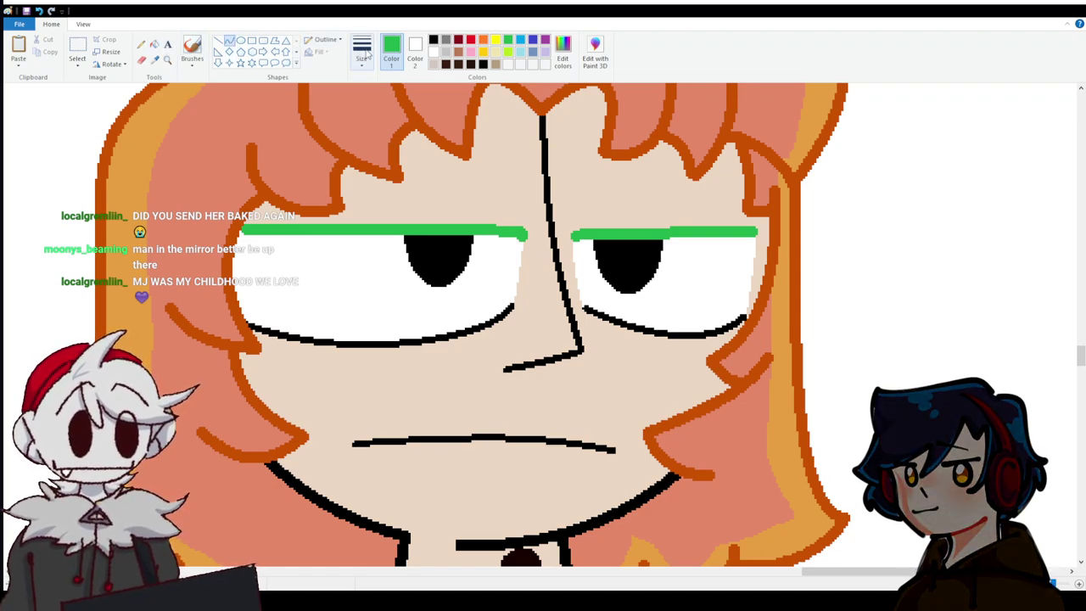
mouse_move(515, 225)
mouse_down()
mouse_move(389, 206)
mouse_move(388, 228)
mouse_move(384, 215)
mouse_move(310, 217)
mouse_move(362, 213)
mouse_up()
click(381, 172)
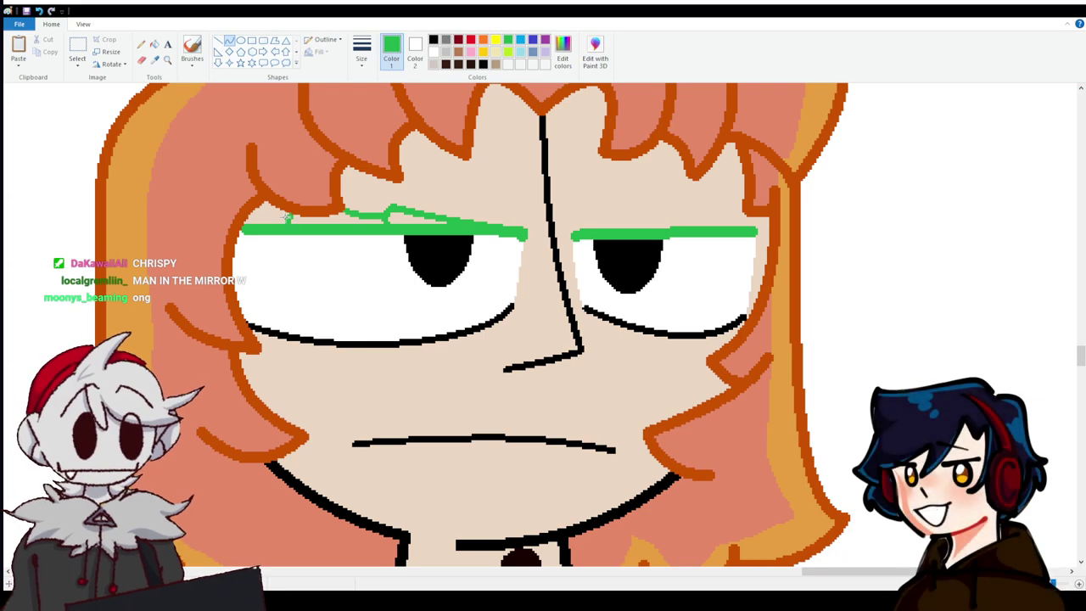
drag(283, 208, 253, 215)
click(253, 182)
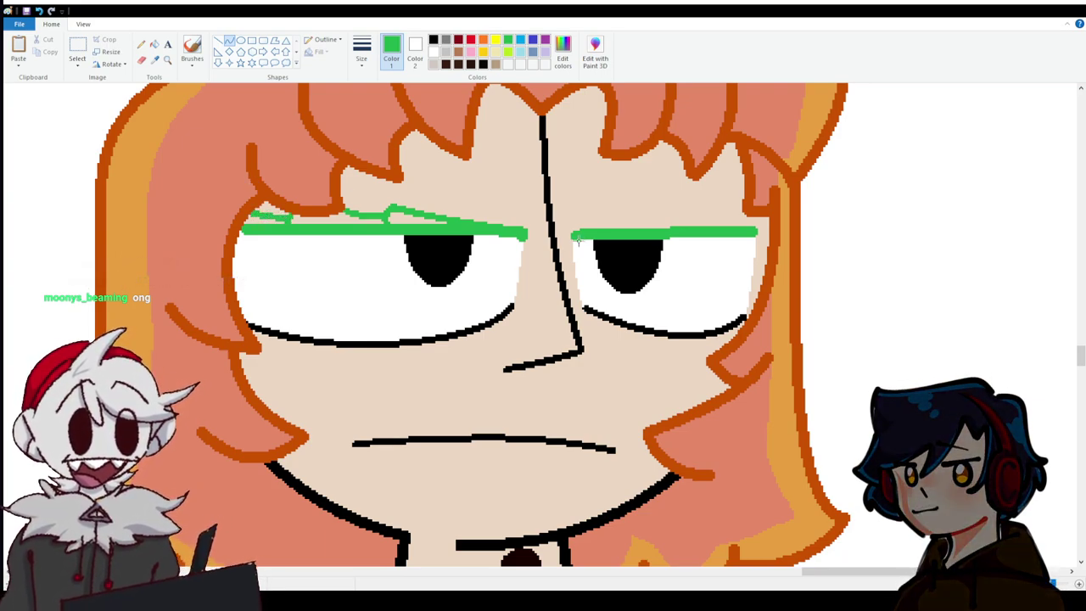
drag(577, 232, 683, 211)
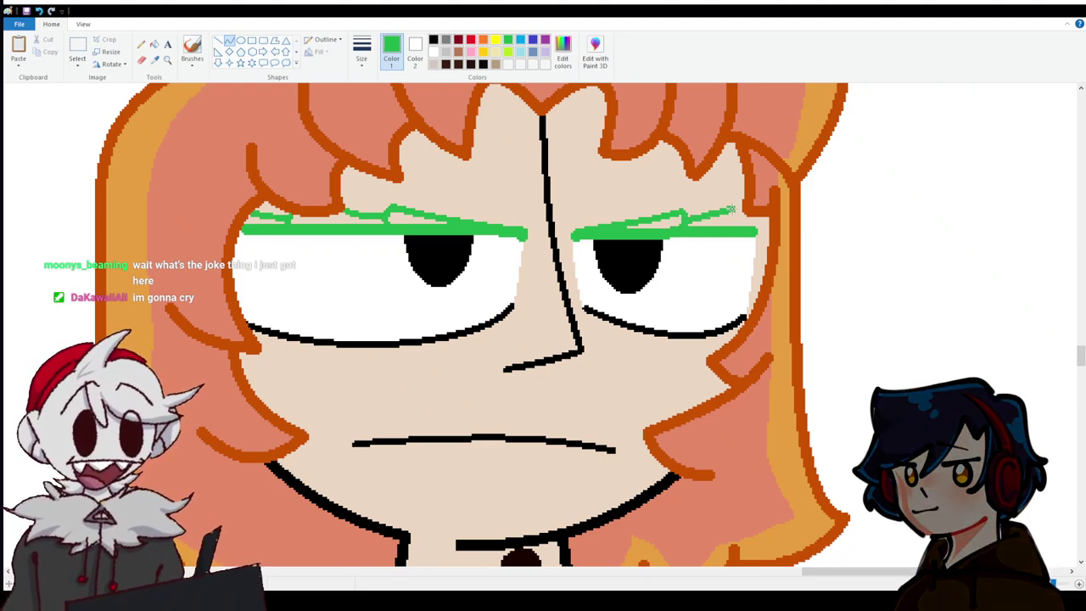
mouse_move(735, 208)
mouse_down()
mouse_move(708, 216)
mouse_move(736, 209)
mouse_up()
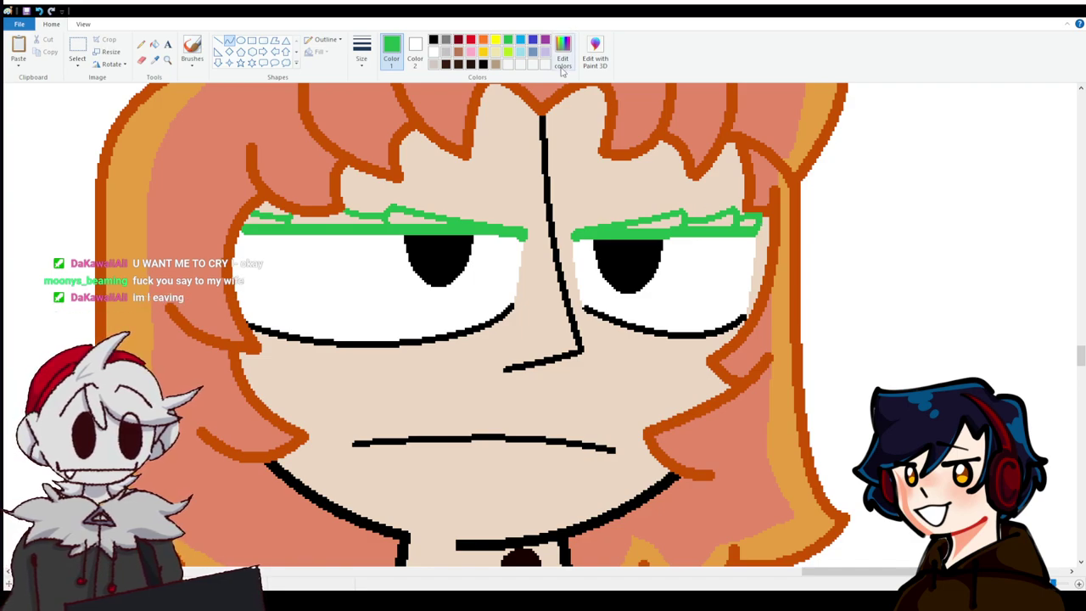
Fill the lash shapes above both eyes with near-black and recolour the green lid and lash outlines black.
click(483, 63)
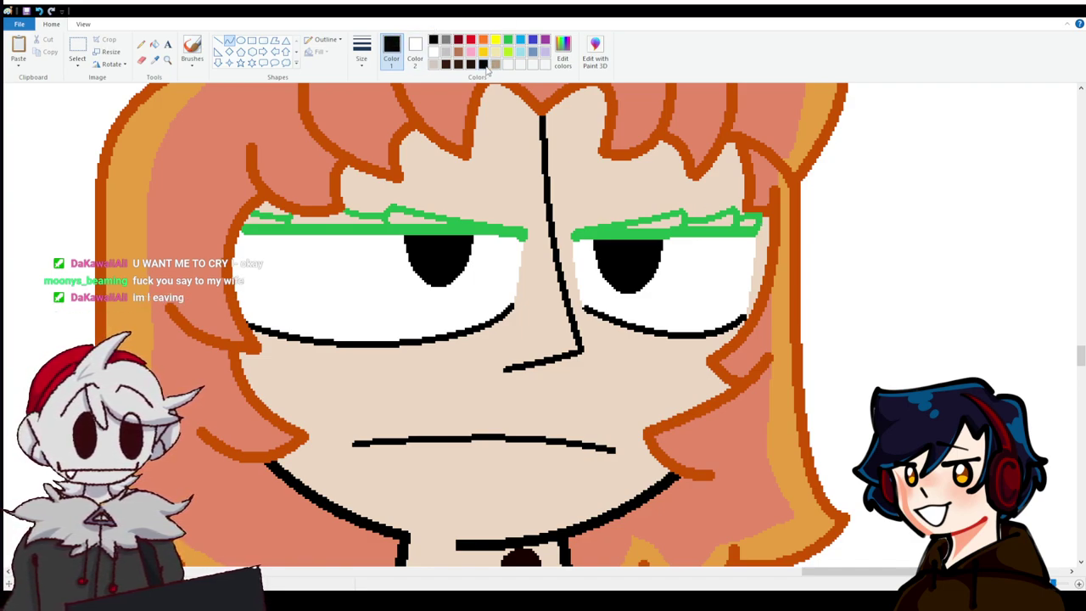
click(154, 44)
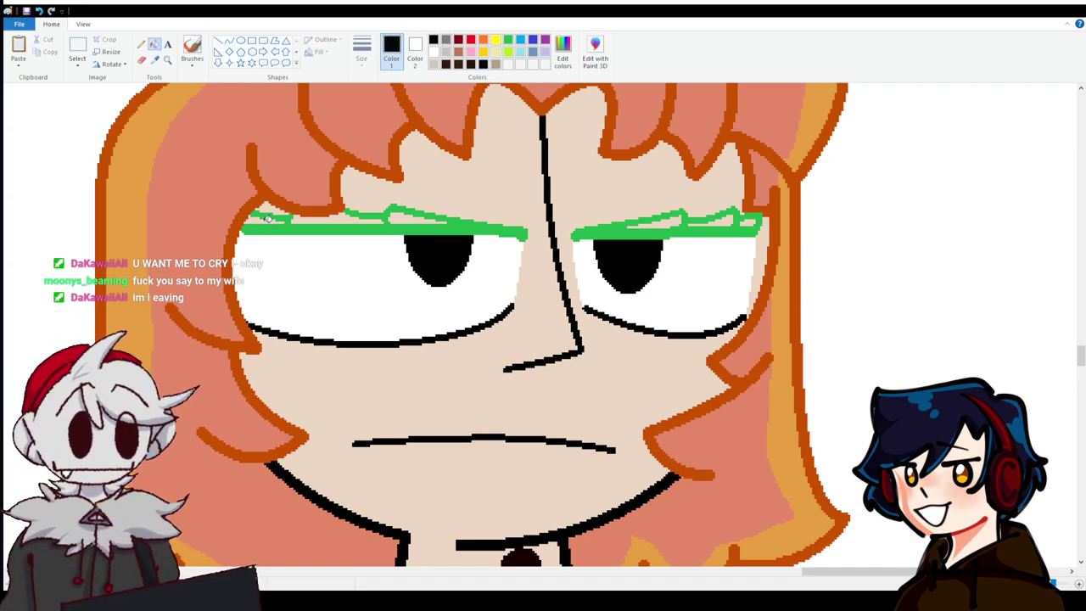
drag(268, 218, 447, 220)
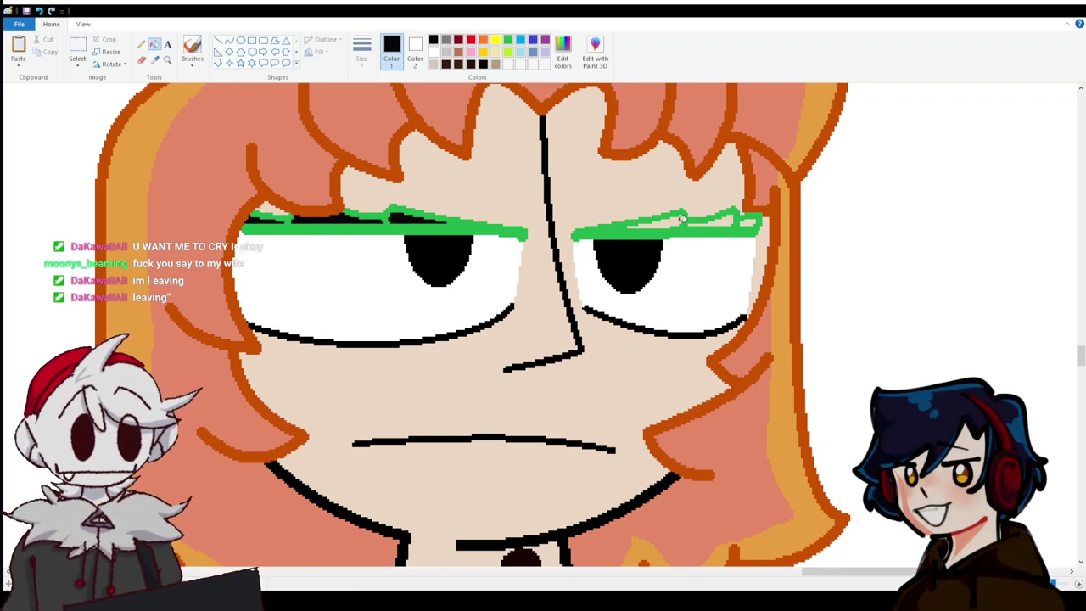
drag(626, 226, 755, 220)
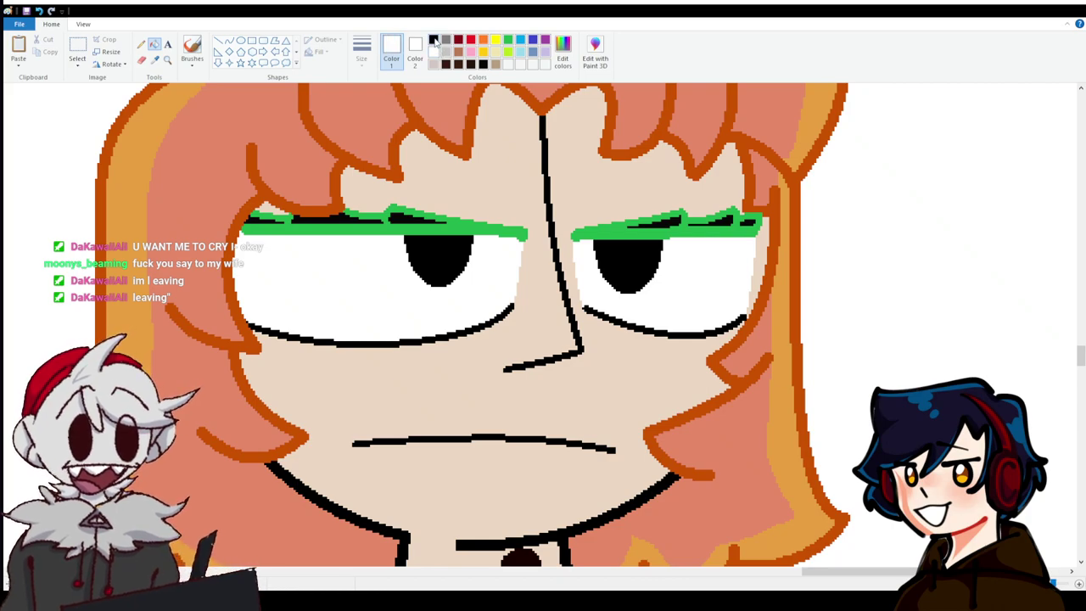
click(477, 223)
click(645, 227)
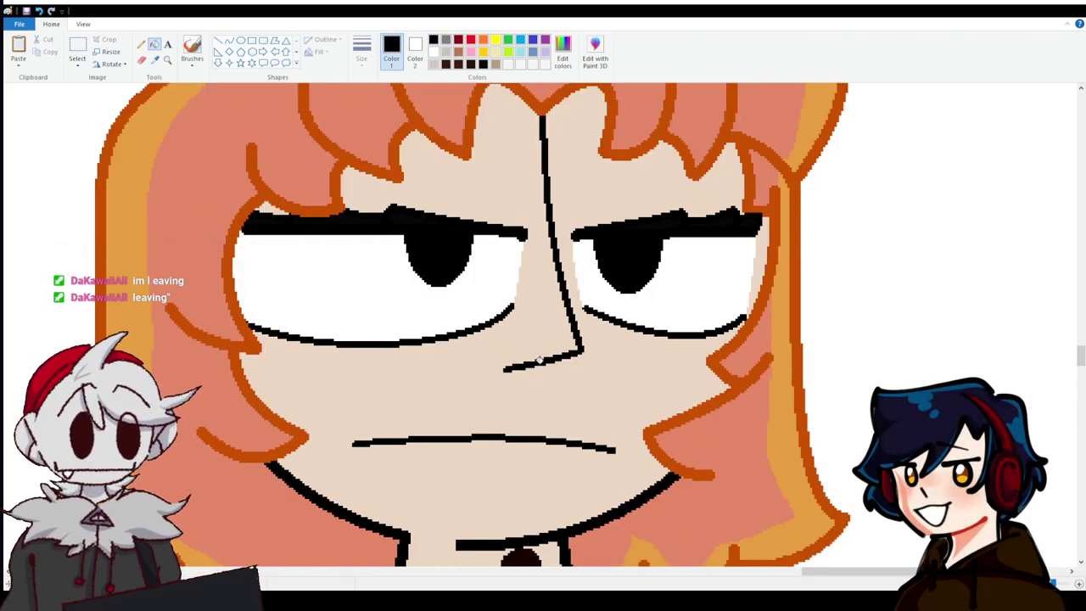
Examine the half-lidded face, its neck and collar, and the costumed figures on the sheet.
scroll(547, 358, up, 4)
scroll(595, 361, down, 5)
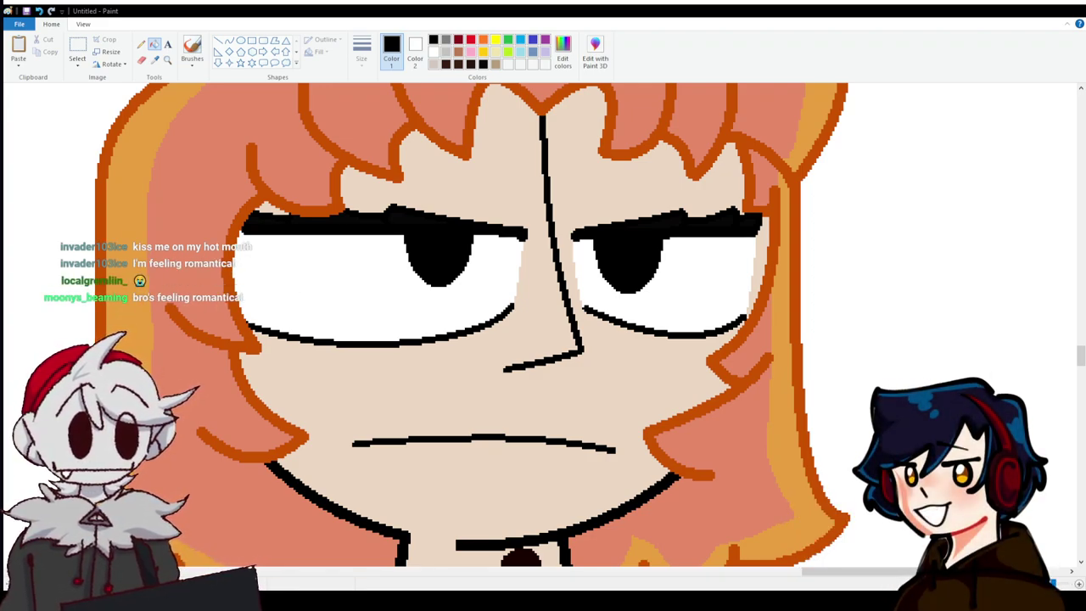
scroll(543, 322, down, 3)
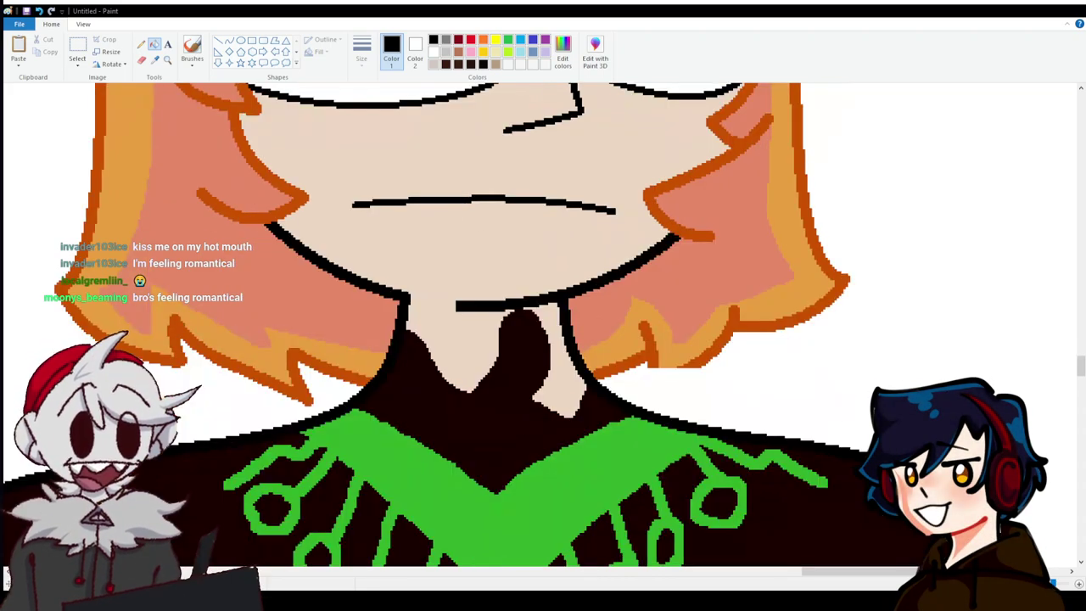
scroll(543, 323, down, 5)
scroll(543, 323, up, 8)
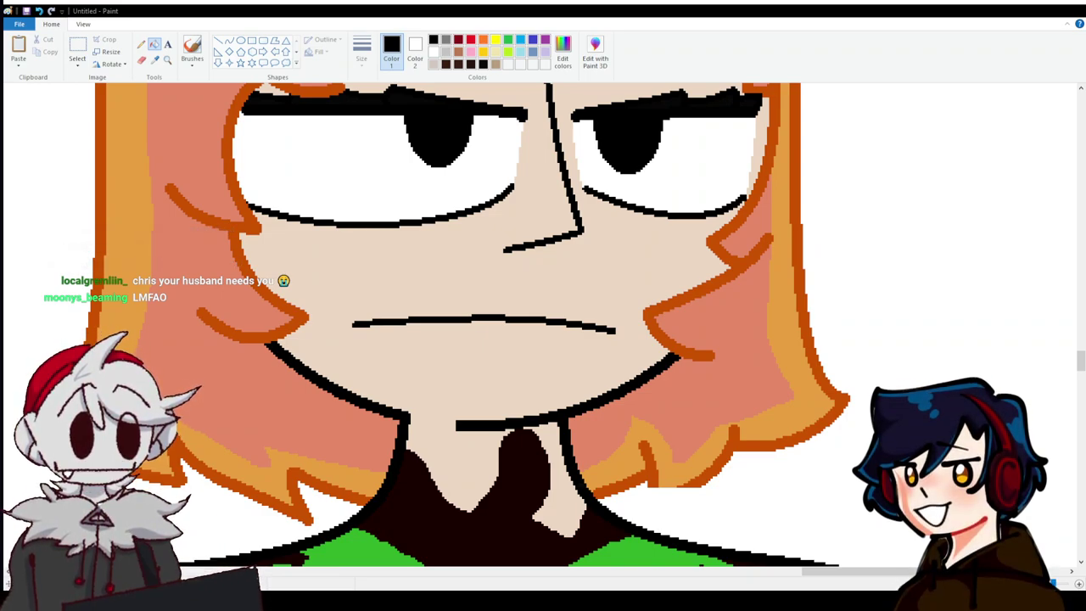
scroll(540, 324, up, 3)
scroll(540, 324, down, 3)
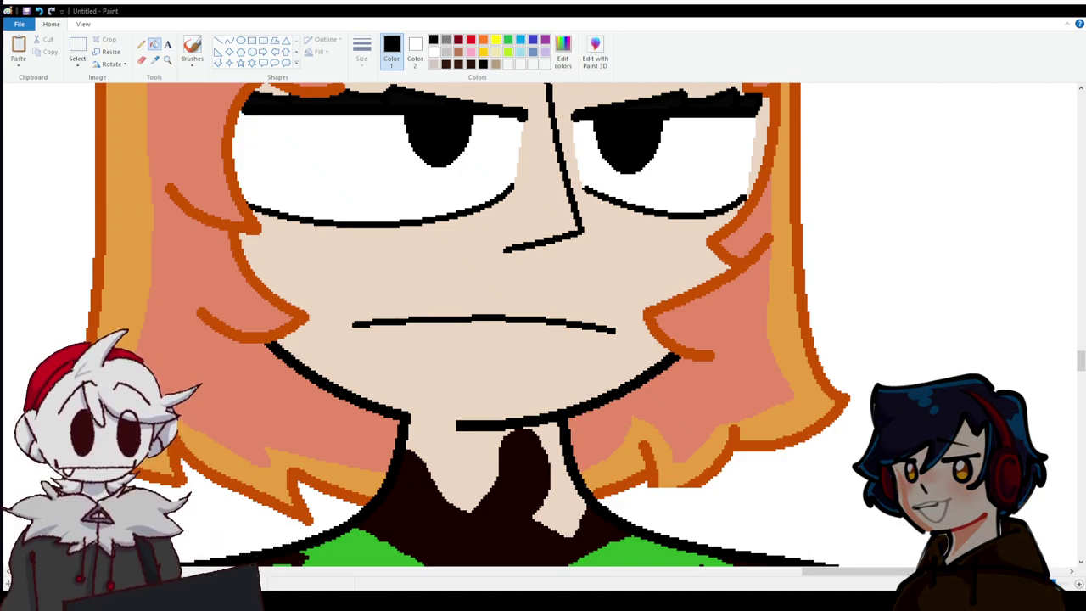
ctrl+scroll(512, 432, down, 5)
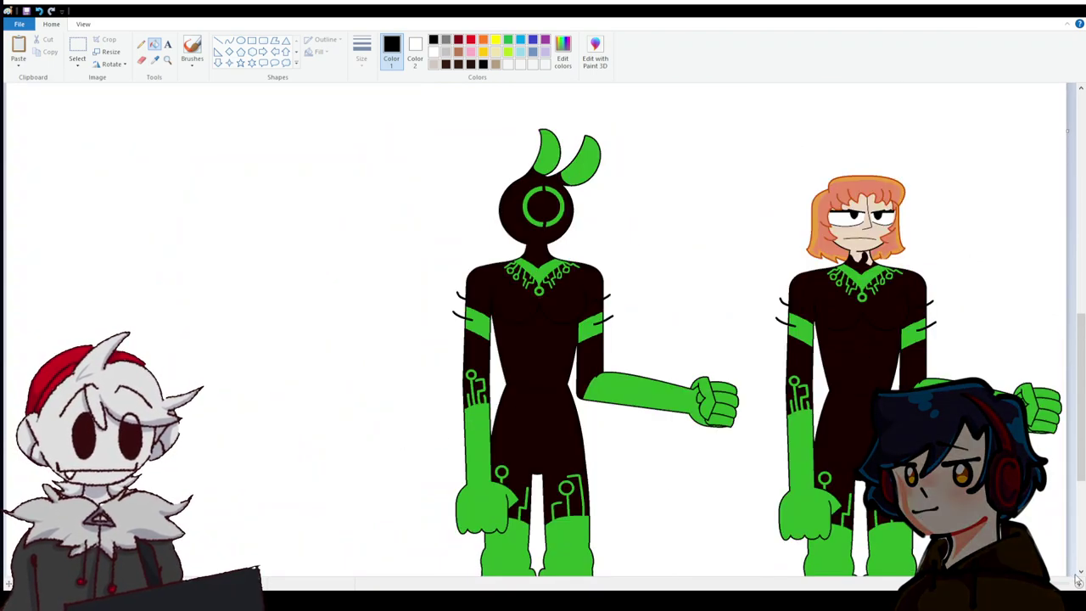
click(1080, 583)
drag(527, 572, 668, 559)
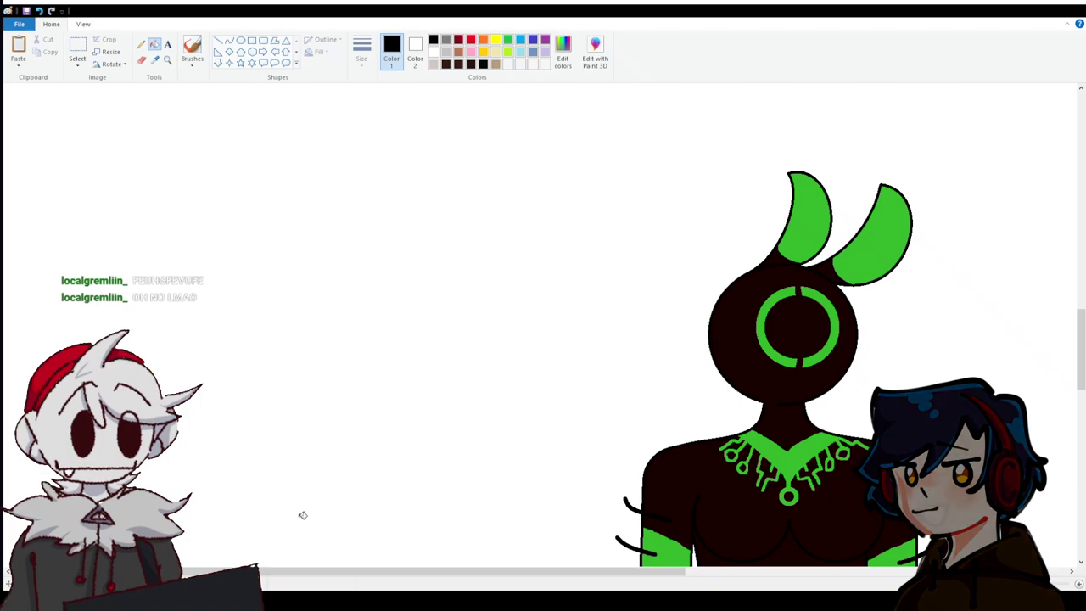
Draw a curved, pointed black wing-strut outline sweeping up and outward from the masked figure's shoulder on the lowered-arm side.
scroll(886, 313, down, 5)
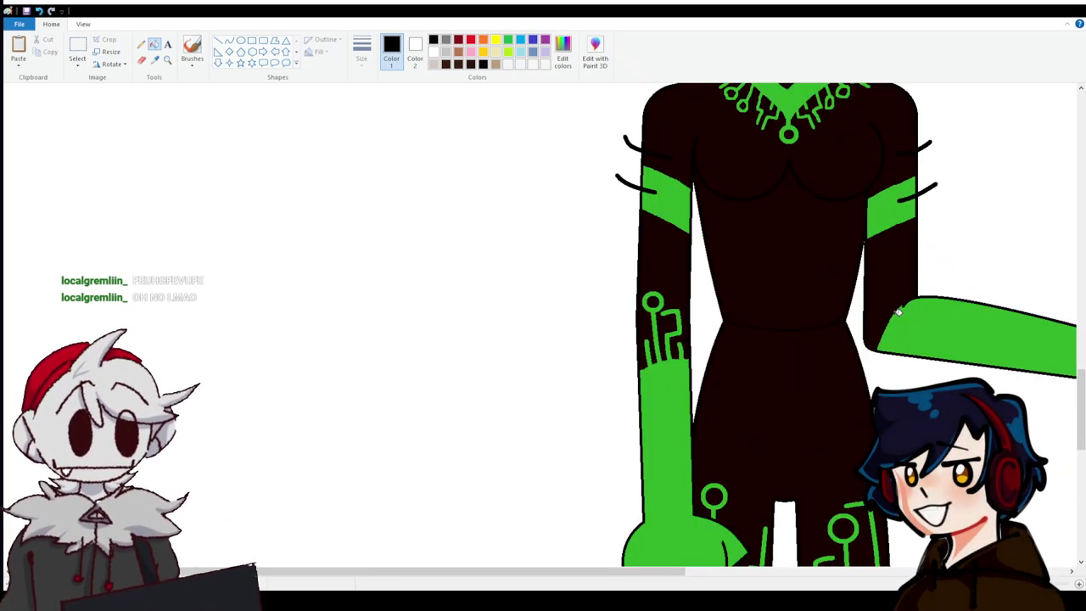
scroll(865, 318, up, 4)
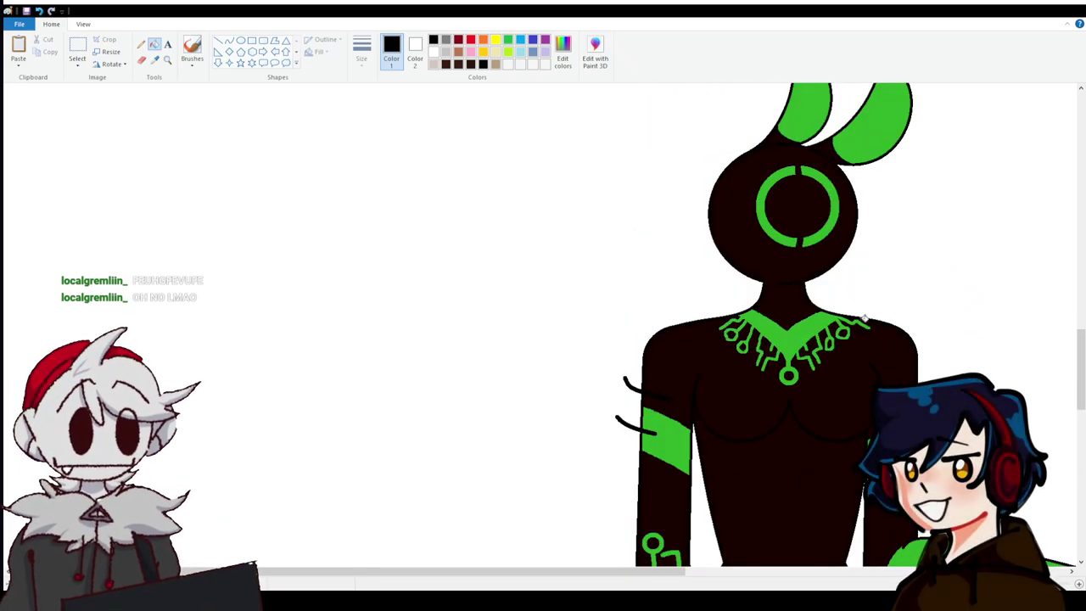
click(229, 40)
scroll(671, 417, up, 1)
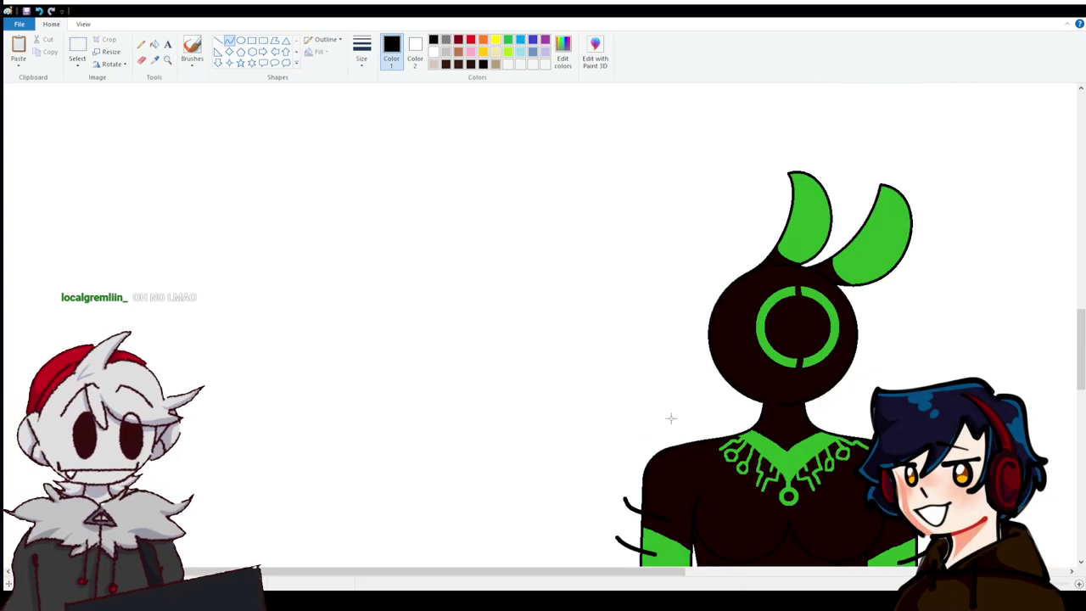
drag(713, 440, 312, 136)
drag(373, 182, 535, 165)
click(183, 134)
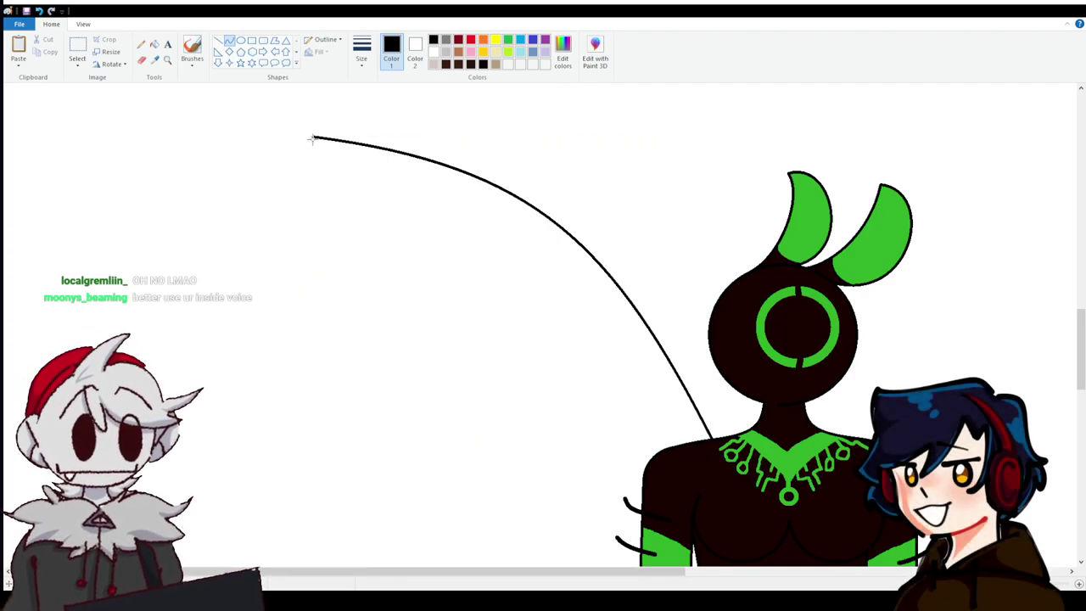
drag(312, 139, 579, 299)
Draw a curved, pointed black lower wing-strut outline sweeping down and outward from behind the masked figure's lowered forearm.
scroll(376, 303, down, 5)
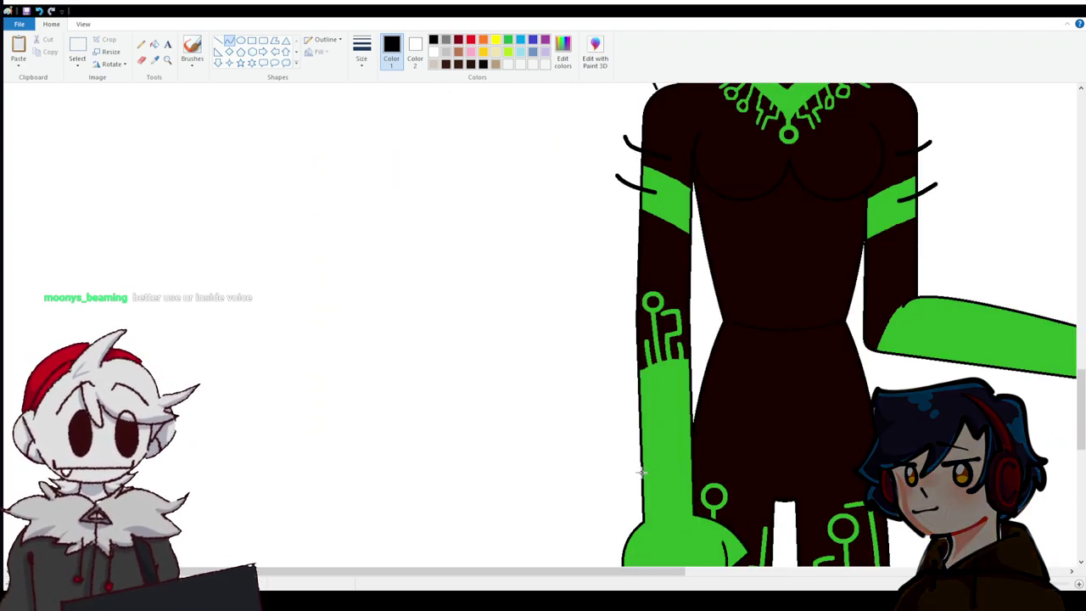
scroll(481, 504, down, 3)
drag(642, 473, 375, 513)
scroll(399, 535, down, 3)
drag(501, 399, 533, 369)
click(275, 407)
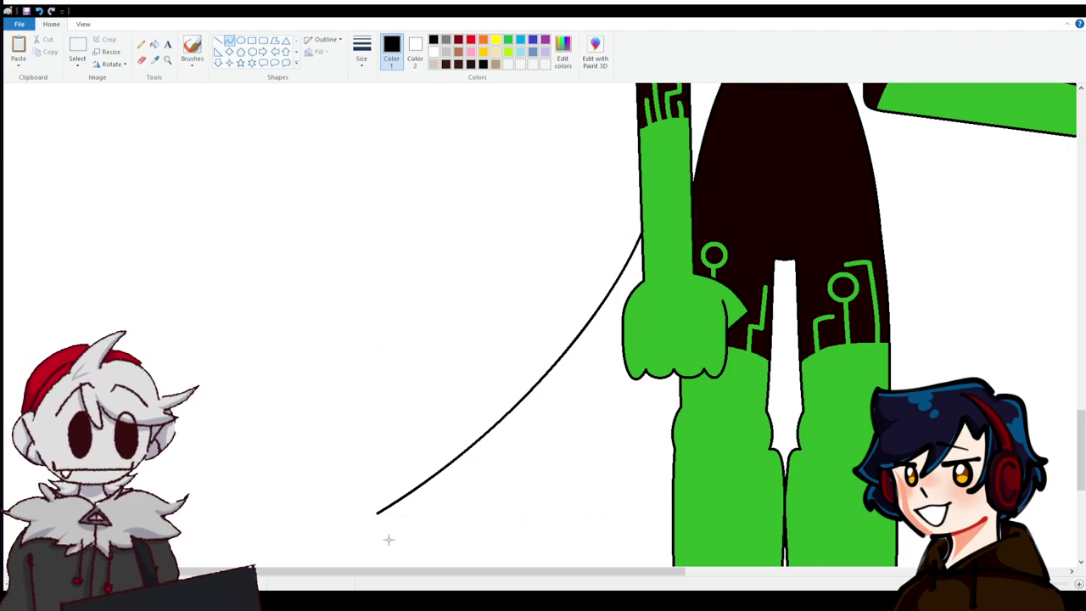
drag(378, 511, 630, 373)
drag(509, 440, 553, 470)
Draw a matching curved, pointed upper wing-strut outline rising from the masked figure's shoulder on the extended-arm side.
scroll(735, 359, up, 5)
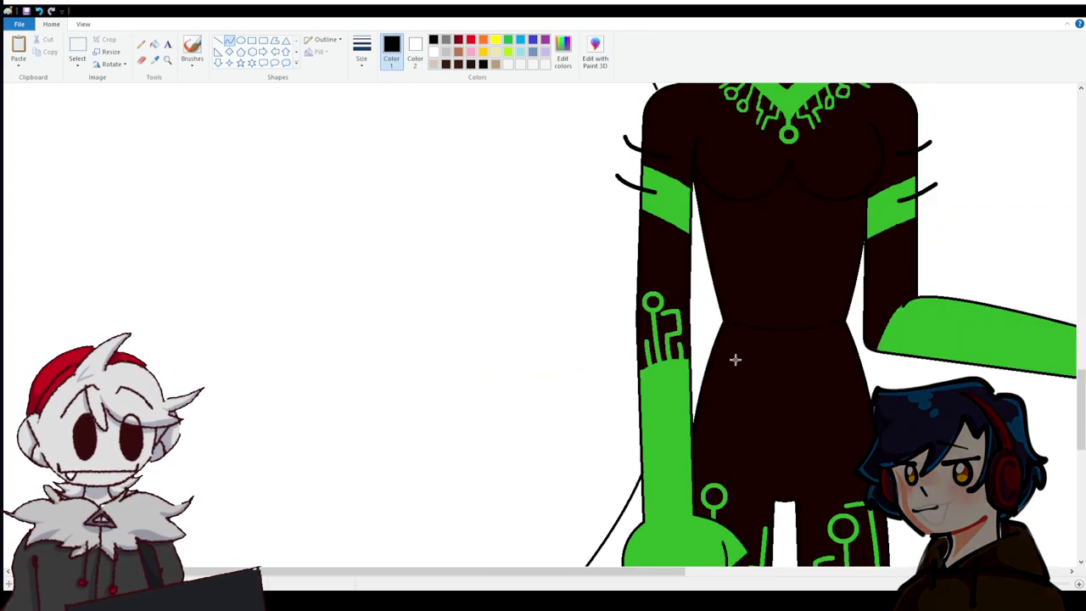
scroll(543, 331, down, 1)
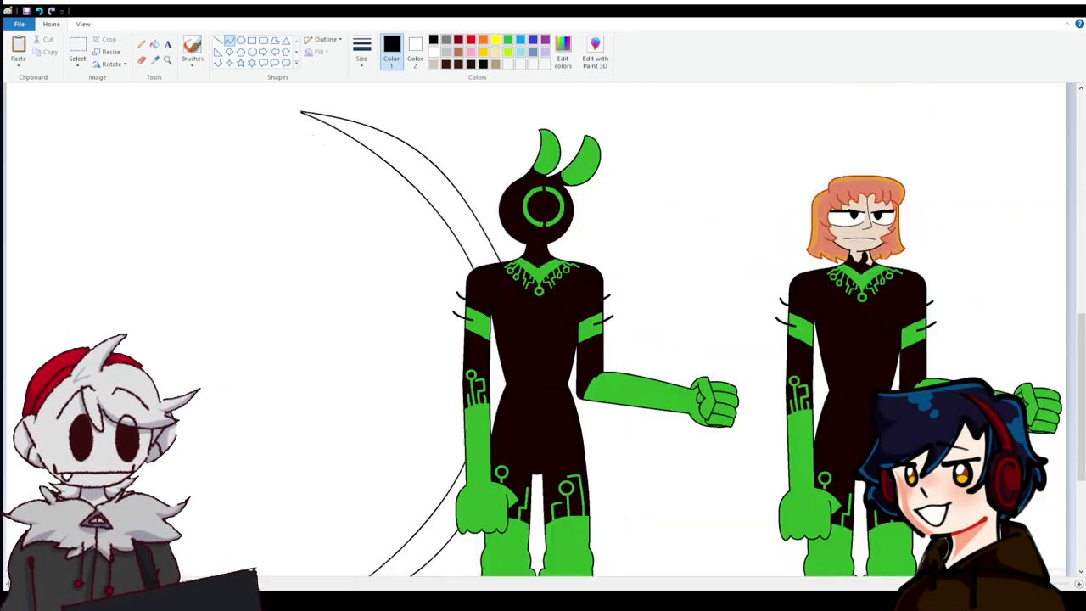
scroll(557, 272, down, 2)
scroll(574, 308, up, 4)
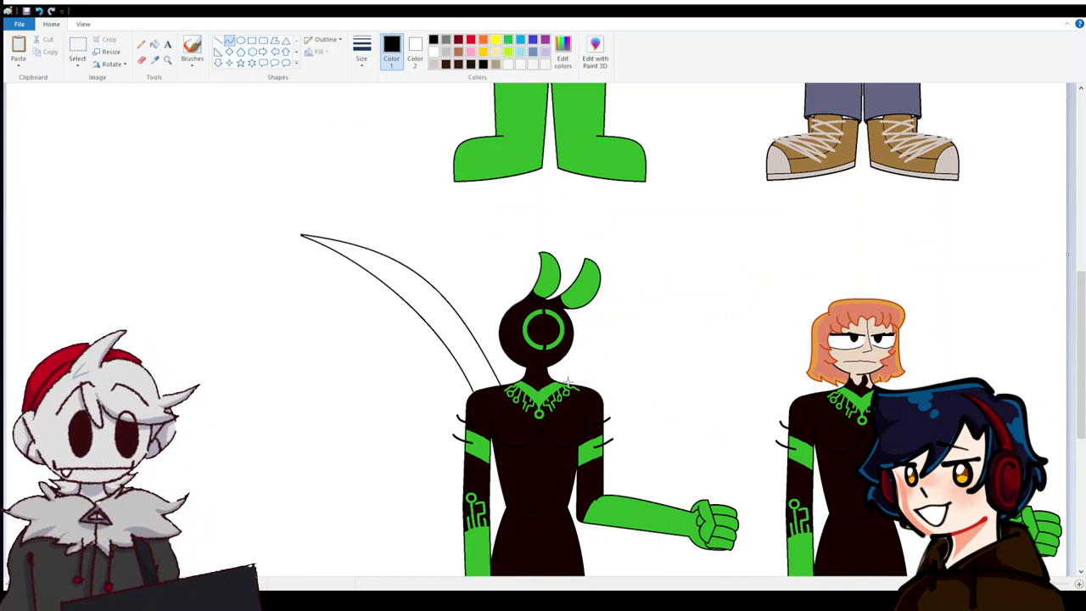
mouse_move(571, 384)
mouse_down()
mouse_move(650, 274)
mouse_move(735, 226)
mouse_up()
mouse_move(653, 304)
mouse_down()
mouse_move(616, 289)
mouse_move(668, 240)
mouse_up()
click(689, 188)
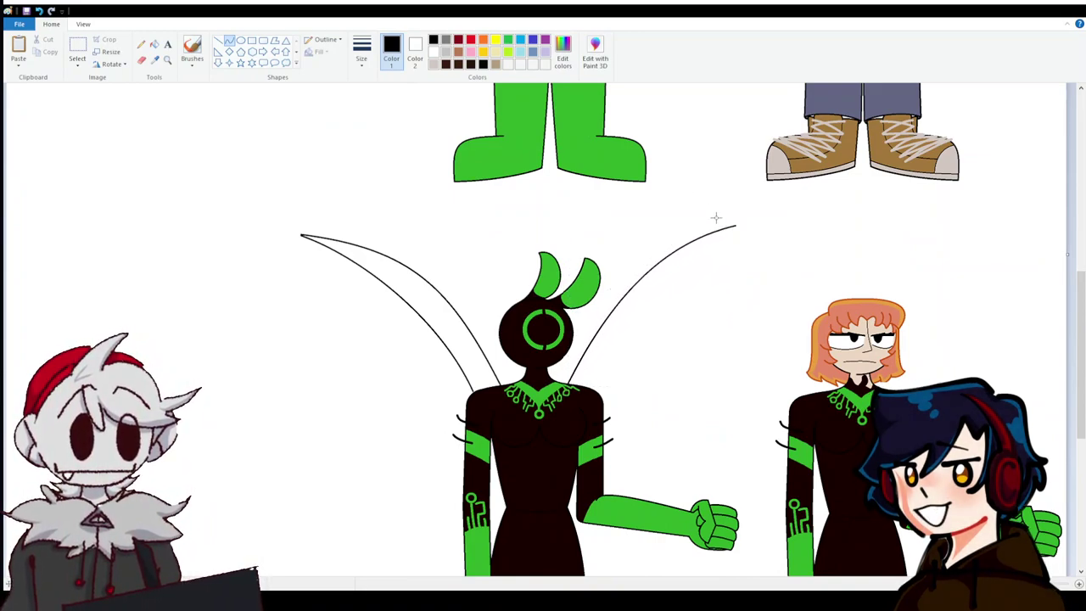
drag(735, 226, 597, 391)
drag(628, 357, 614, 323)
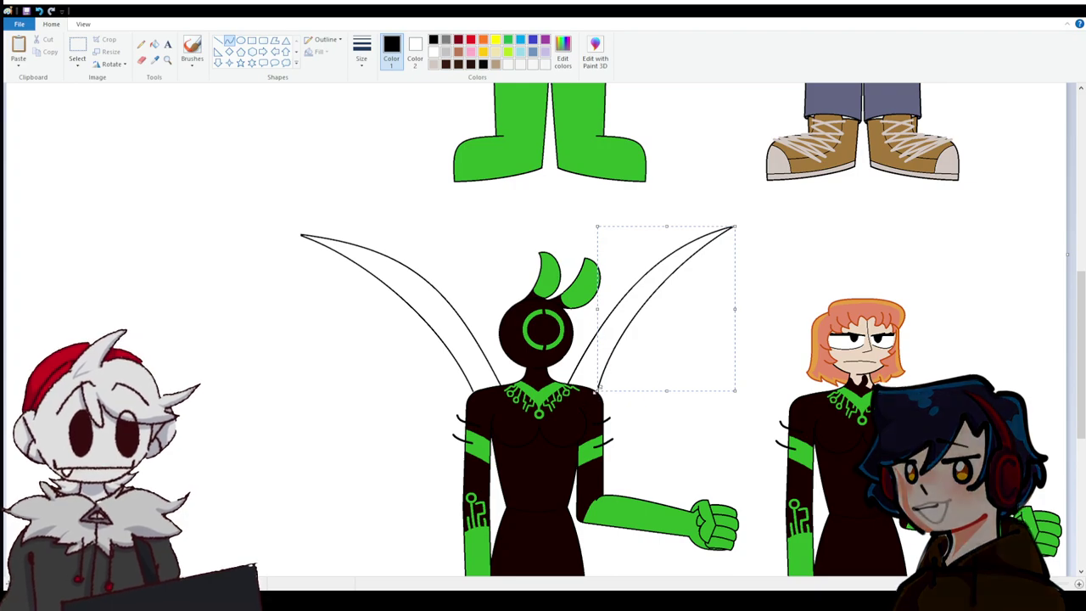
drag(596, 391, 594, 392)
Draw a matching curved, pointed lower wing-strut outline from the masked figure's hip and thigh on the extended-arm side.
scroll(553, 366, down, 3)
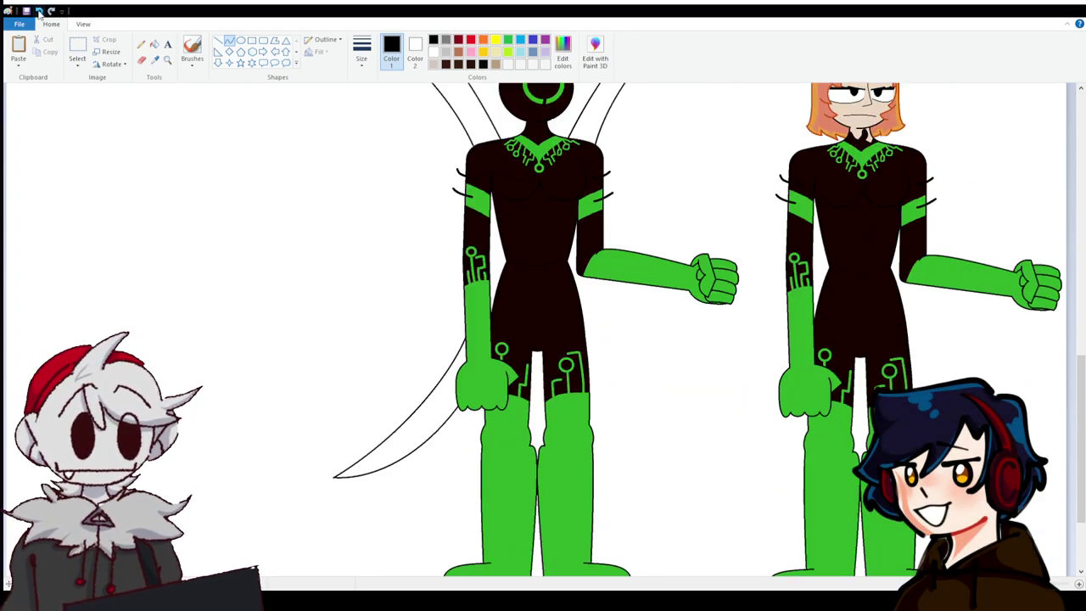
drag(582, 322, 719, 455)
drag(610, 382, 647, 424)
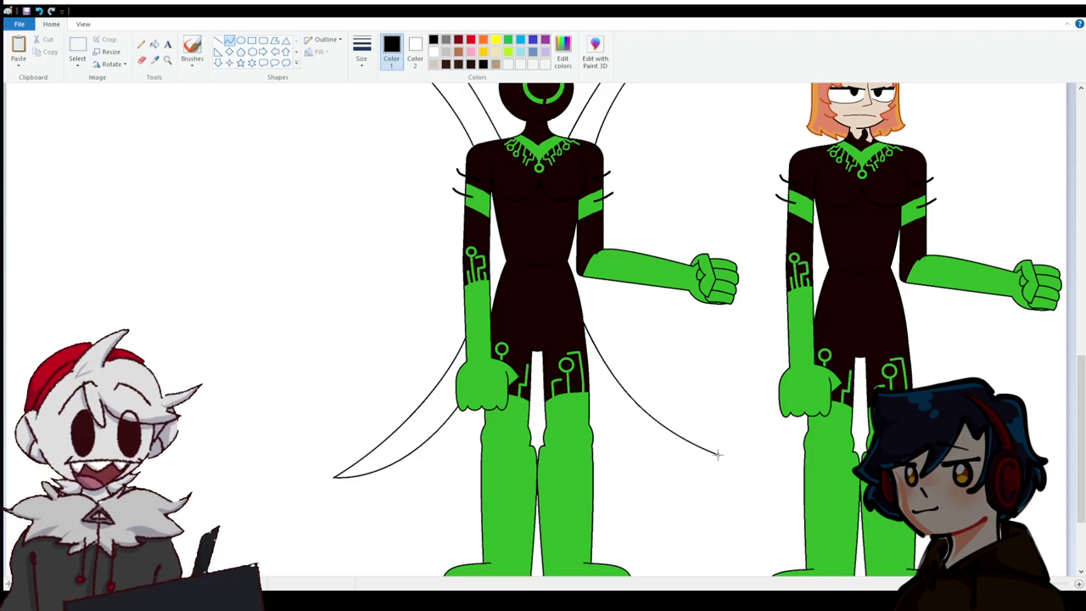
mouse_move(719, 455)
mouse_down()
mouse_move(587, 367)
mouse_move(616, 420)
mouse_move(703, 480)
mouse_move(606, 441)
mouse_move(581, 404)
mouse_up()
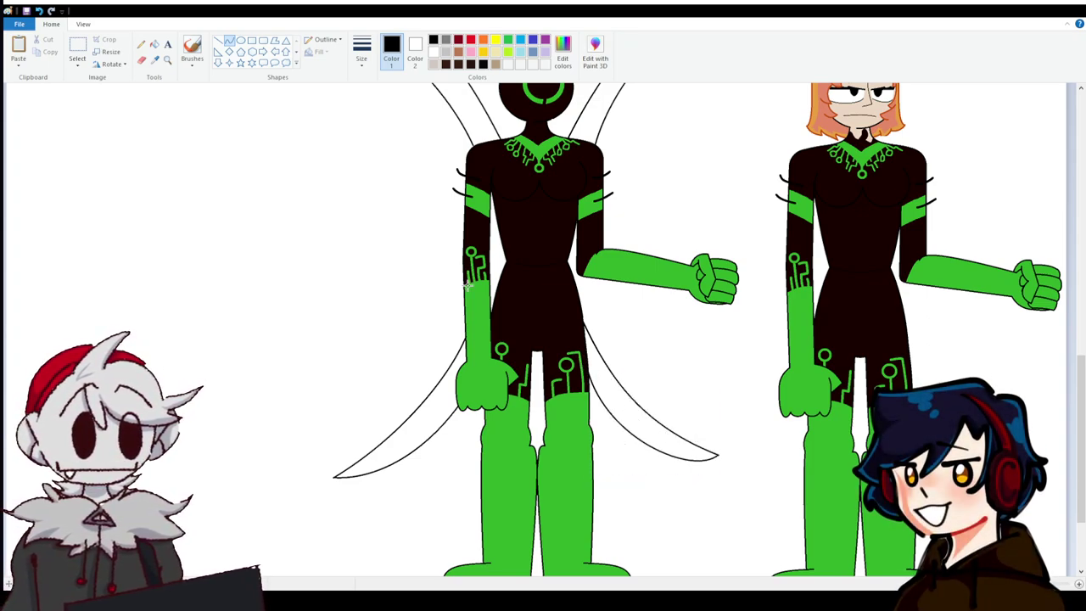
Sample the suit's near-black colour and fill all four wing struts with it.
scroll(469, 286, up, 3)
click(155, 59)
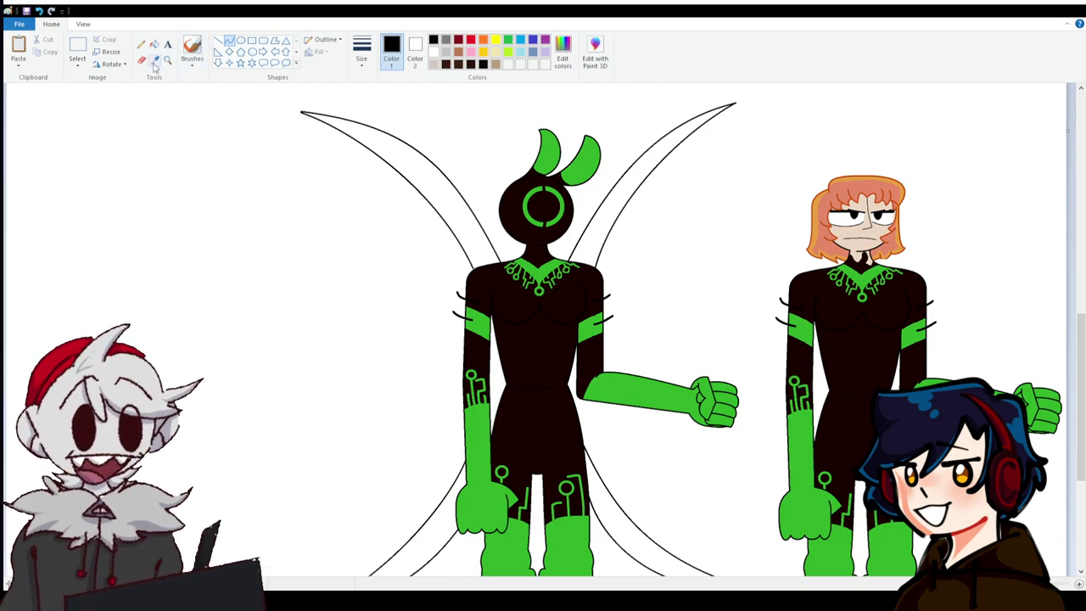
click(489, 274)
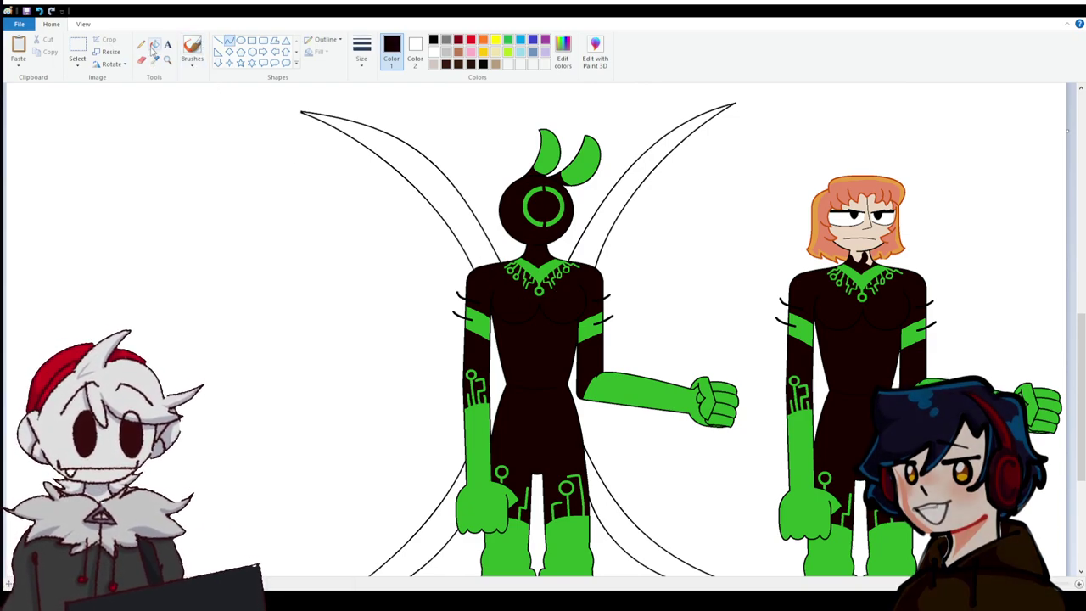
click(478, 235)
click(604, 217)
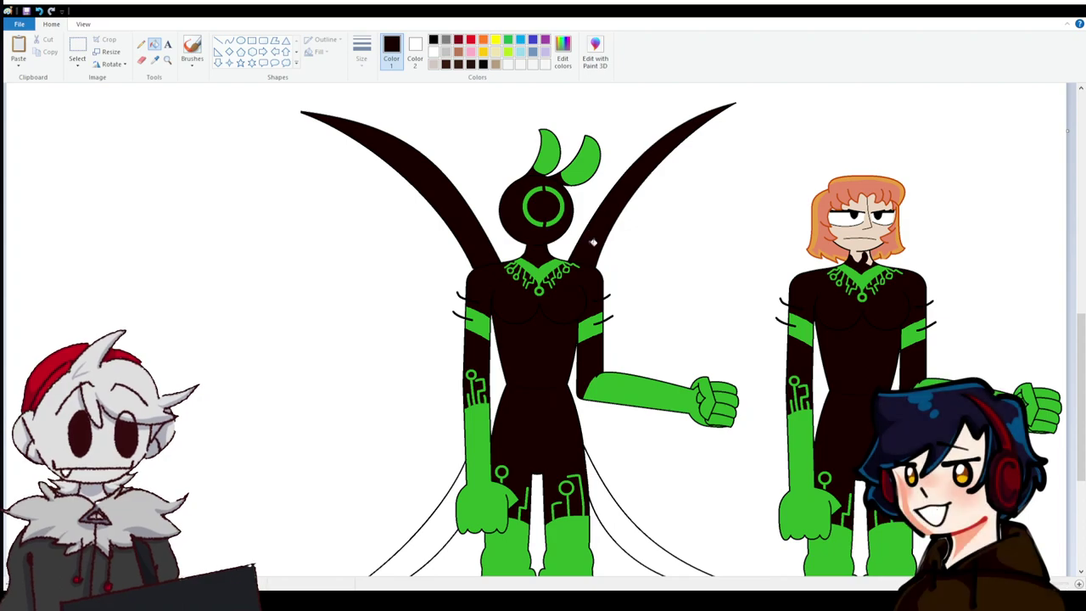
scroll(445, 453, down, 3)
click(424, 422)
click(628, 406)
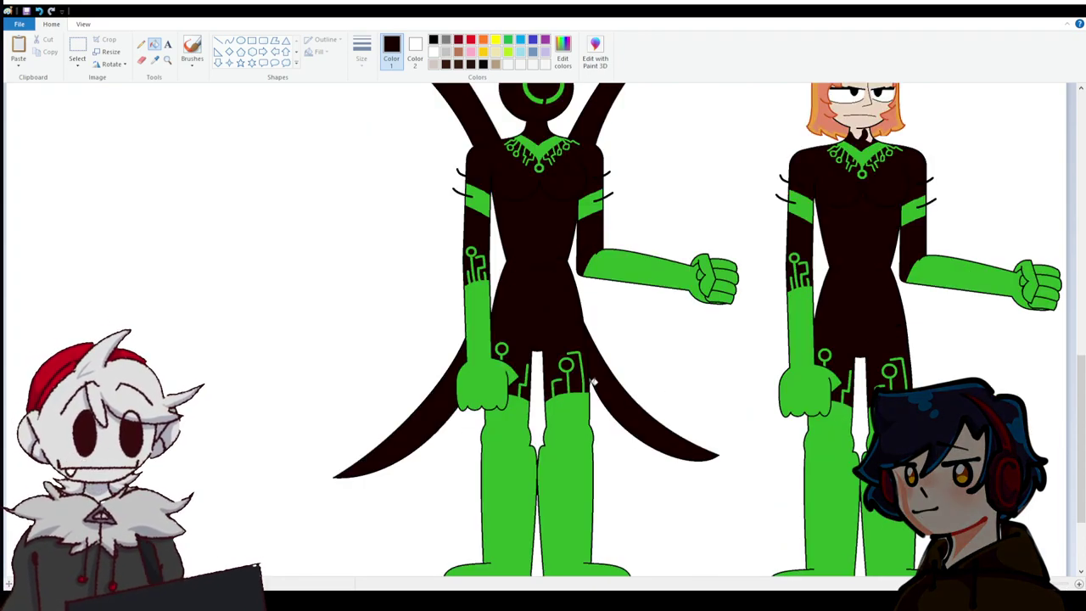
Set Color 1 to the canvas white and Color 2 to a brighter green than the costume's.
scroll(283, 165, up, 3)
click(155, 60)
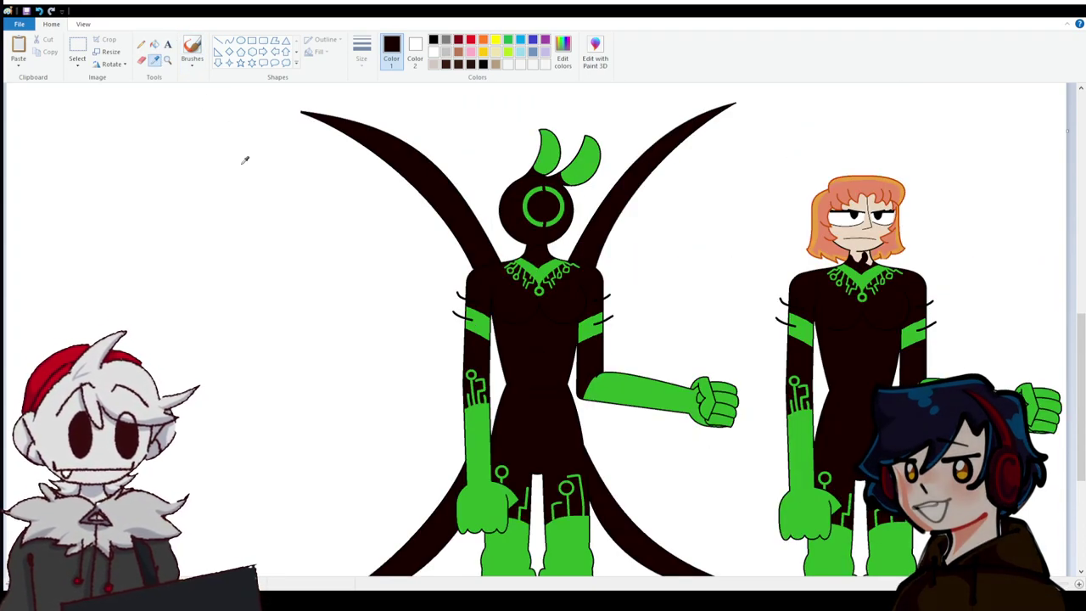
click(242, 164)
click(155, 61)
right_click(578, 179)
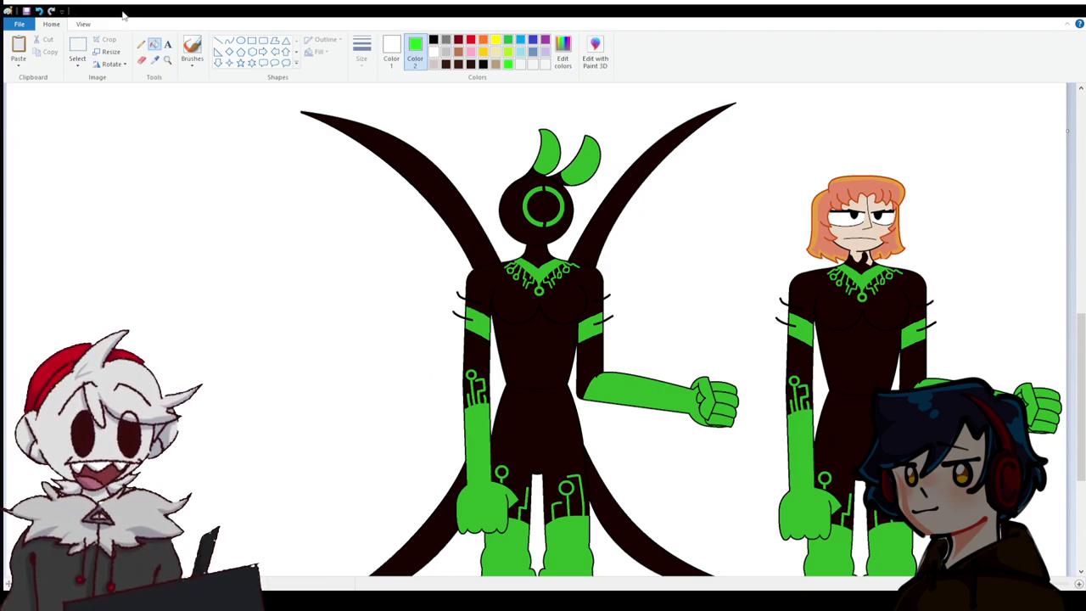
Trace a thin bright green inward-curving edge between the strut tips on the lowered-arm side and fill the enclosed wing bright green.
click(142, 60)
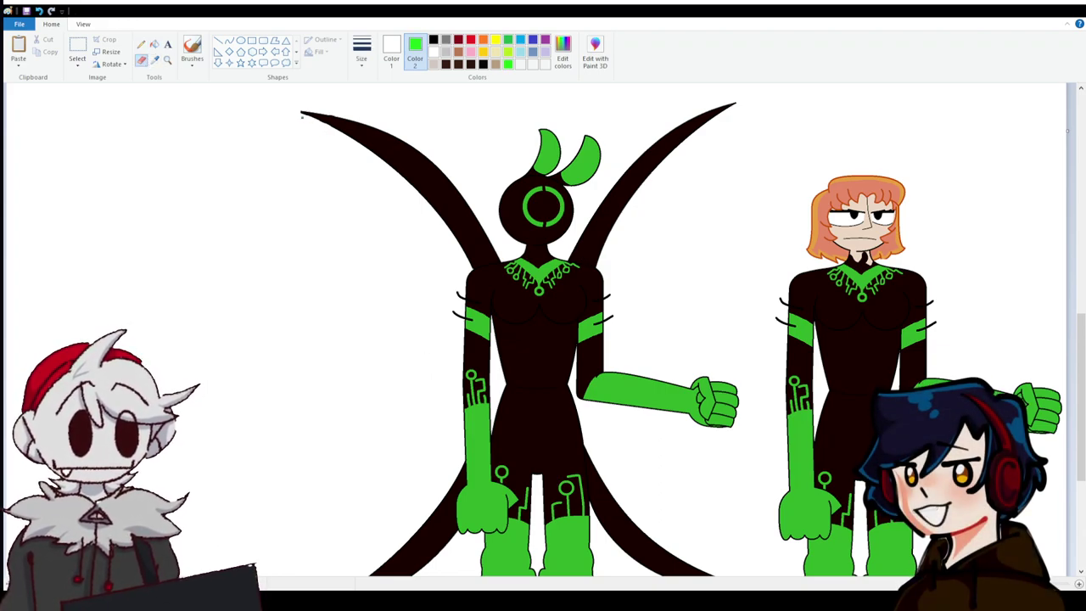
drag(340, 170, 372, 290)
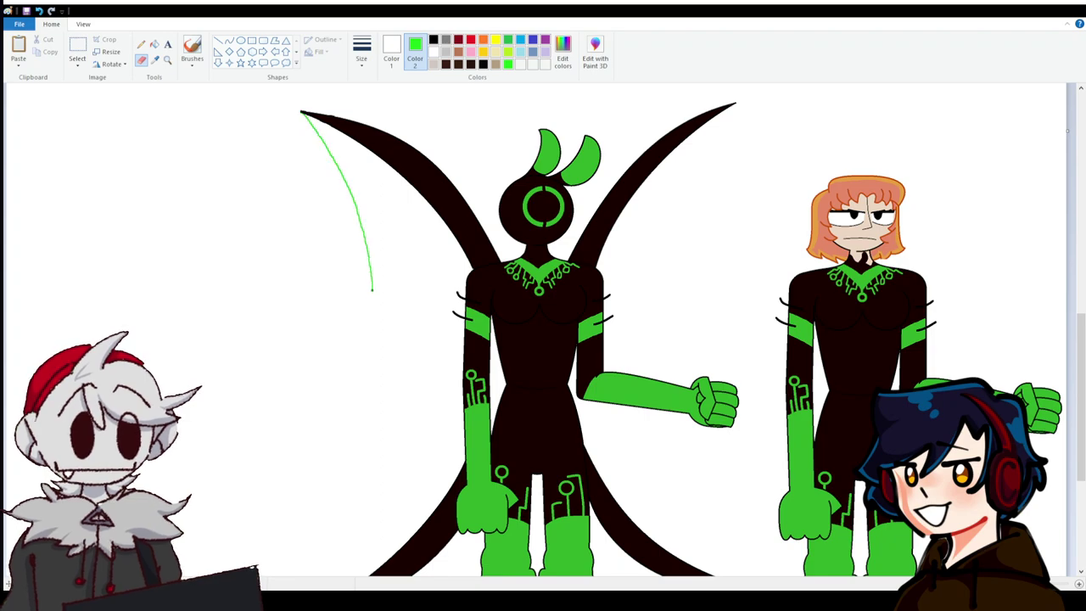
scroll(335, 435, down, 3)
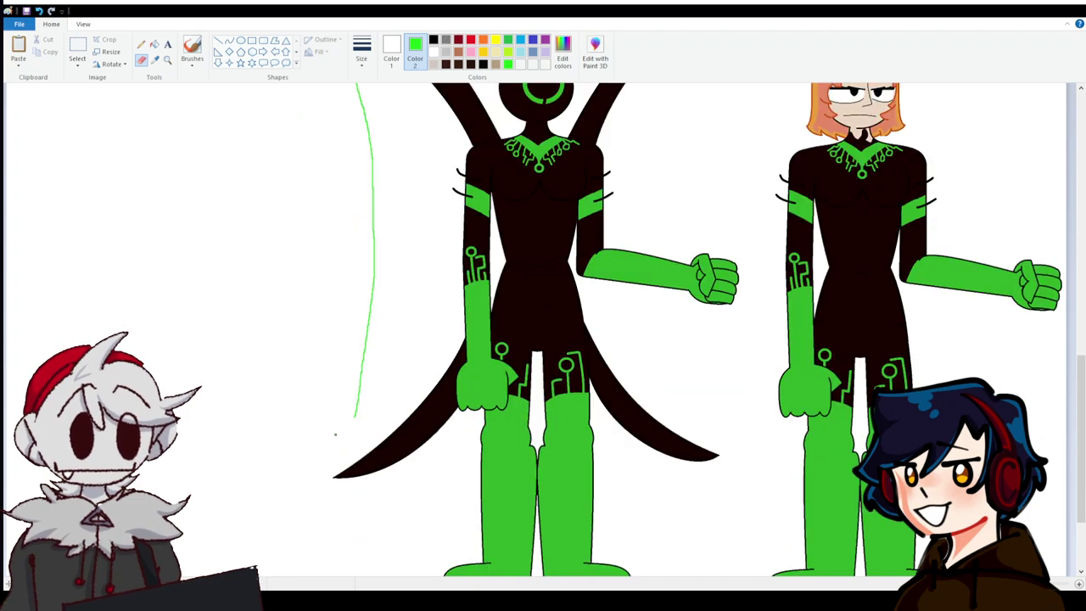
drag(356, 416, 336, 476)
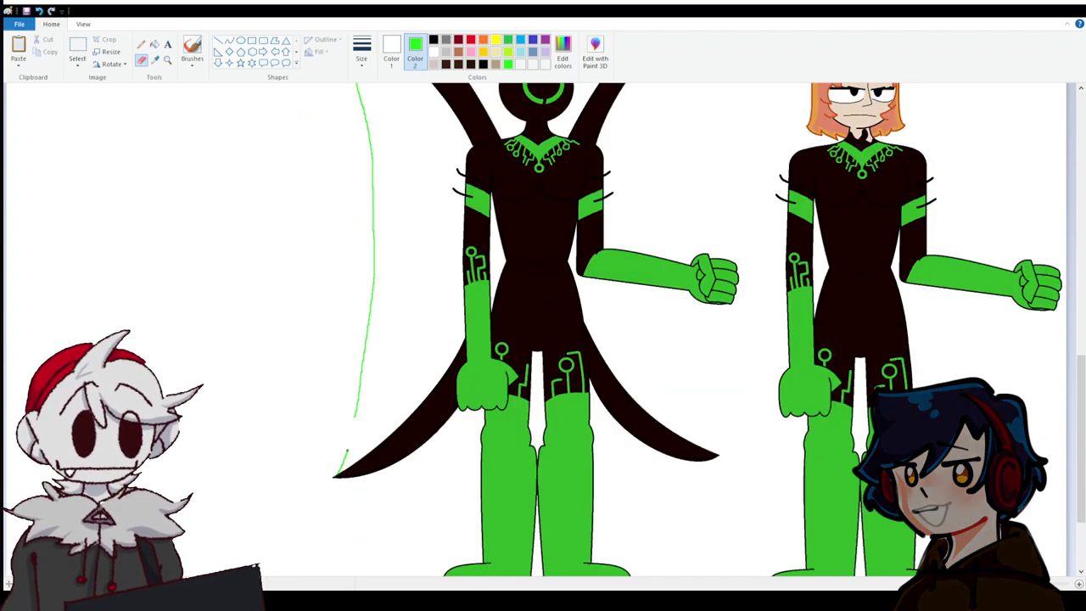
click(153, 44)
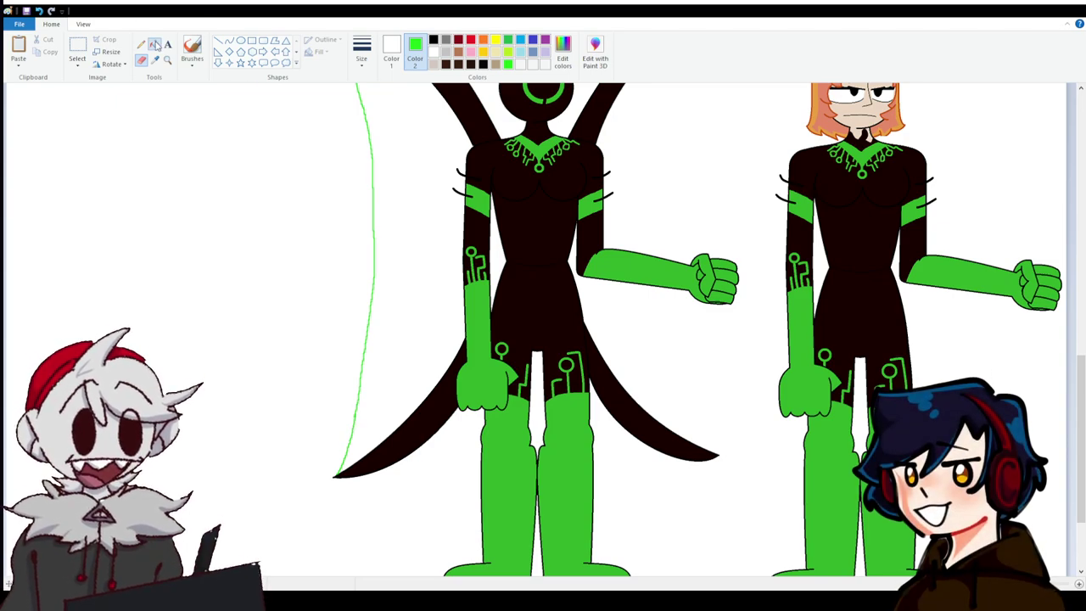
click(432, 196)
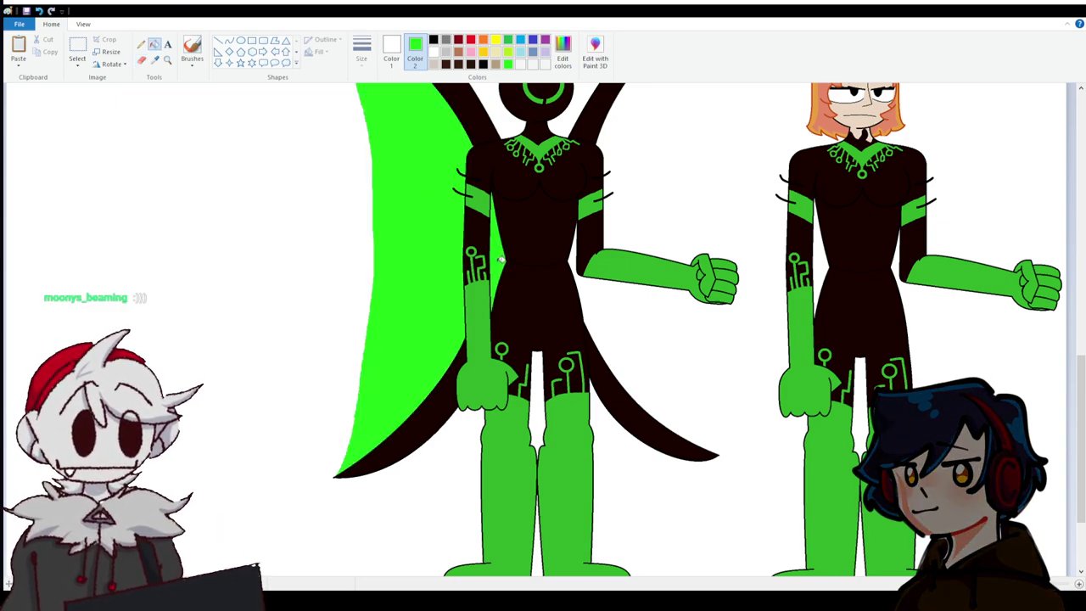
scroll(497, 250, up, 3)
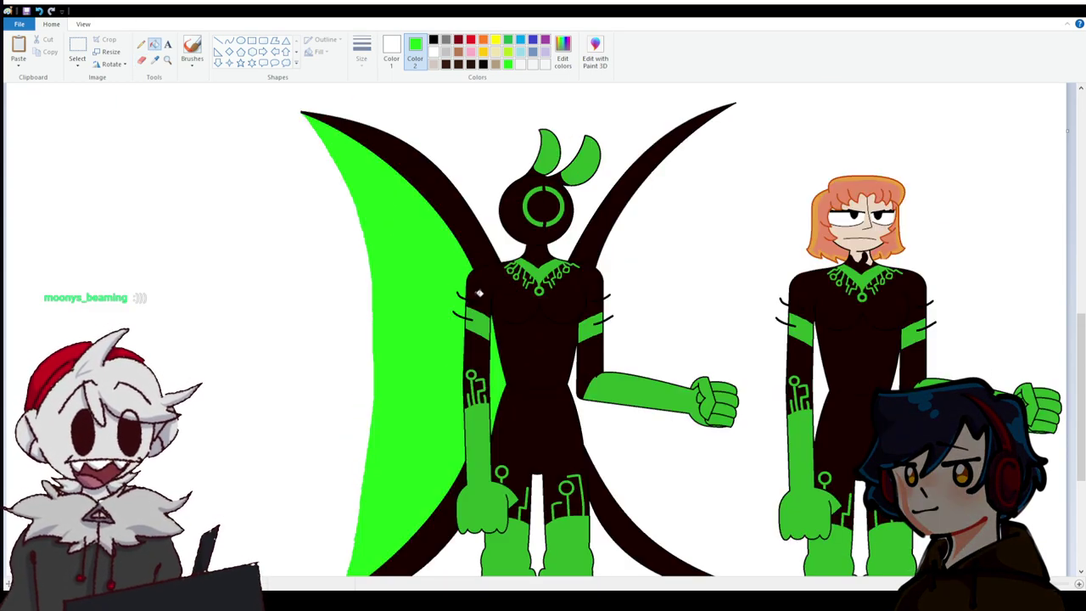
click(141, 60)
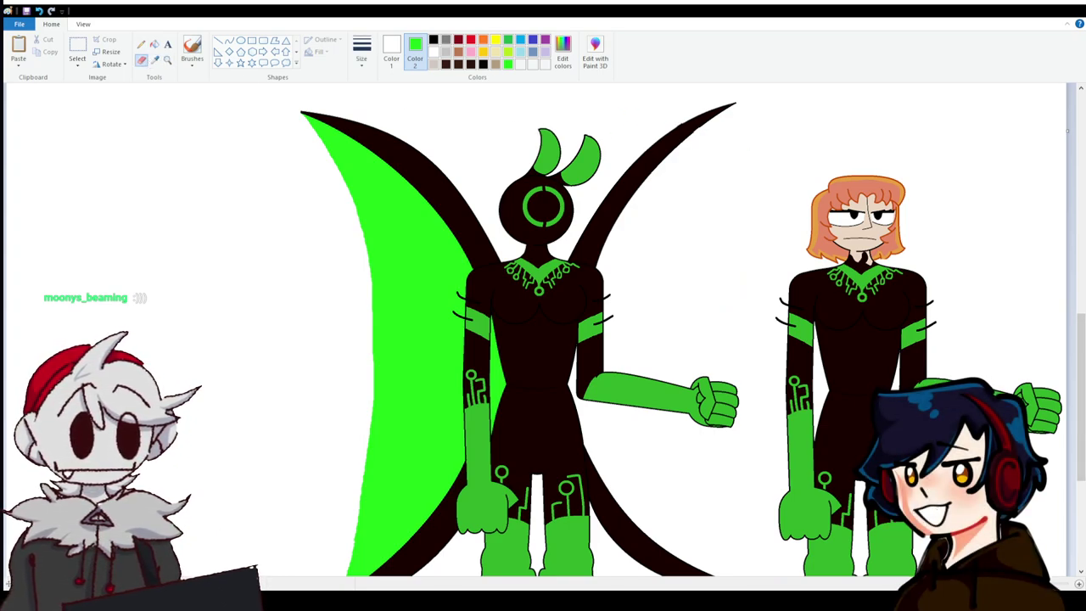
drag(1082, 322, 1081, 333)
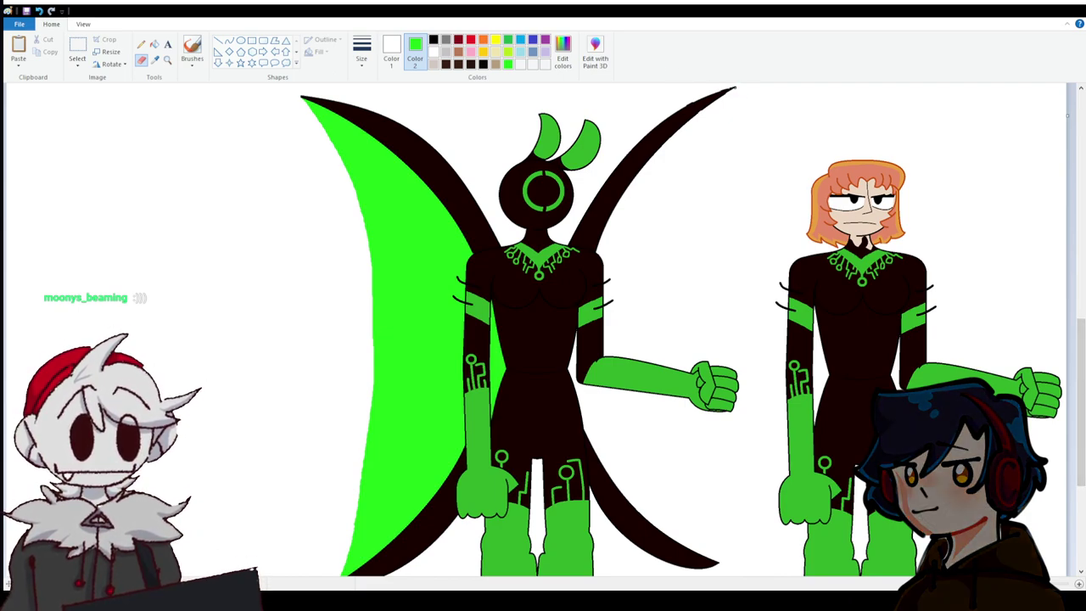
drag(701, 171, 677, 262)
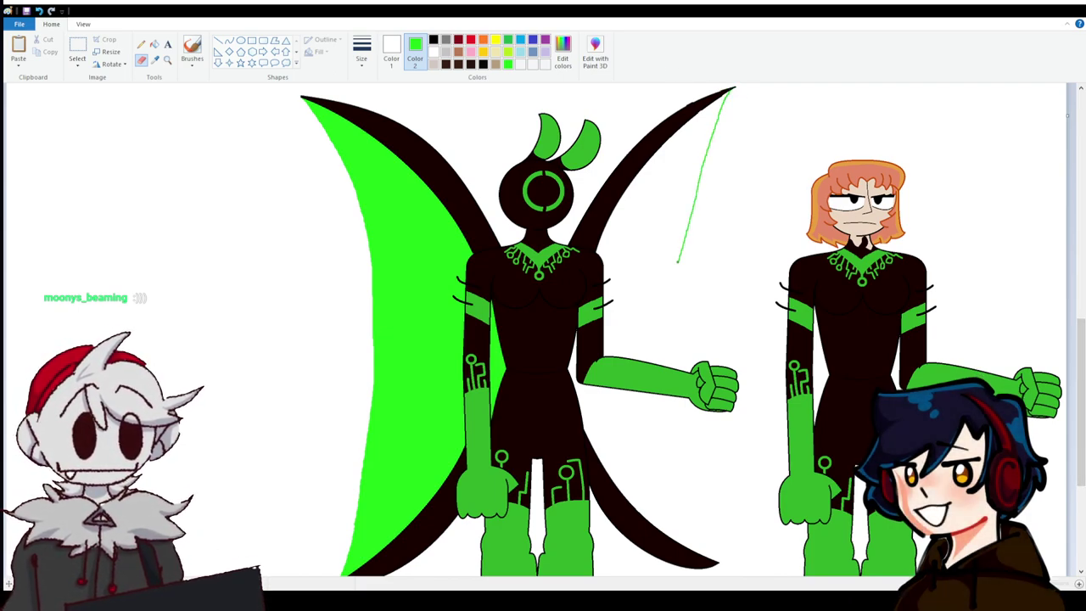
mouse_move(662, 344)
mouse_down()
mouse_move(668, 473)
mouse_move(683, 507)
mouse_up()
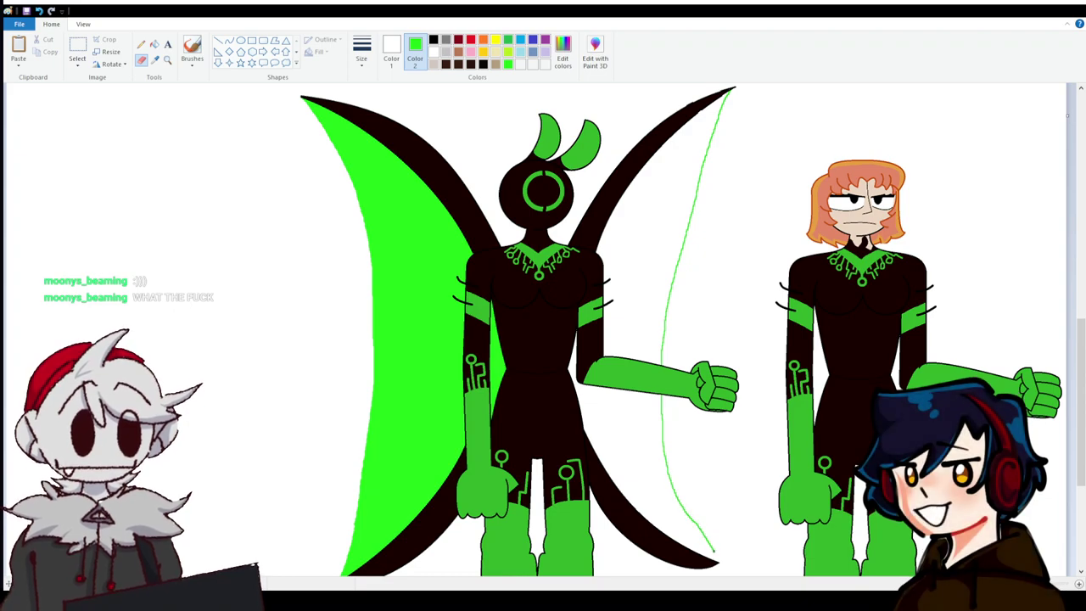
click(38, 11)
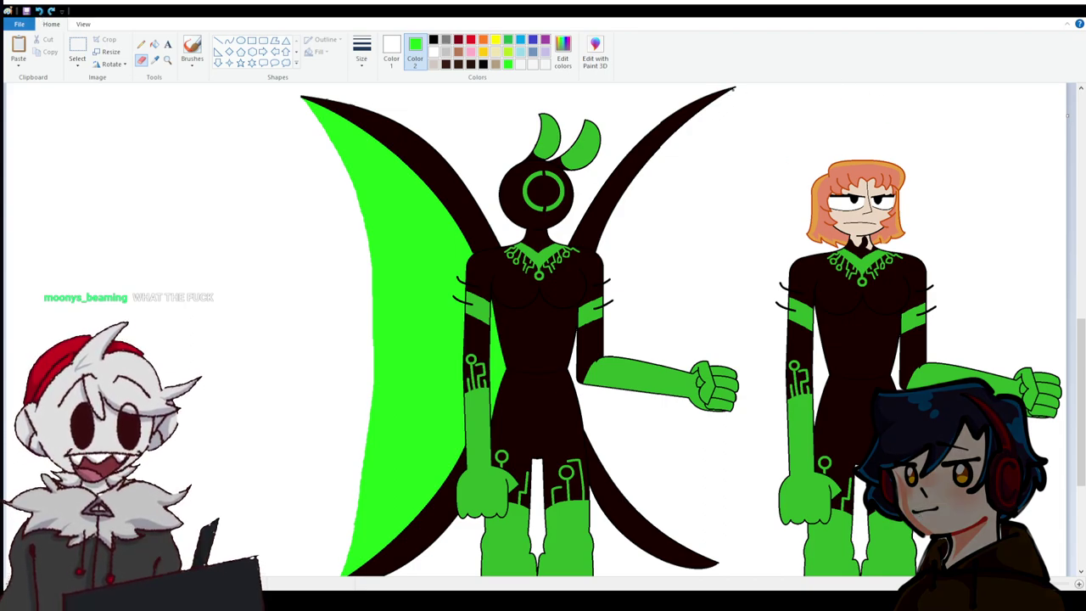
Trace a bright green edge between the strut tips on the extended-arm side and fill the wing above and below the arm.
mouse_move(699, 199)
mouse_down()
mouse_move(670, 359)
mouse_move(673, 477)
mouse_move(696, 560)
mouse_up()
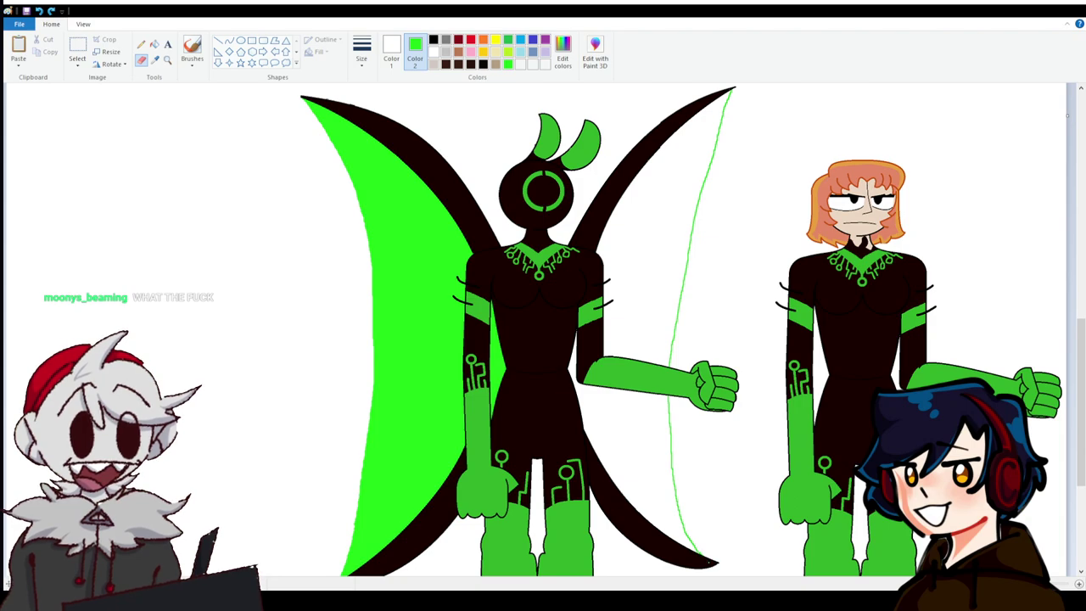
click(154, 44)
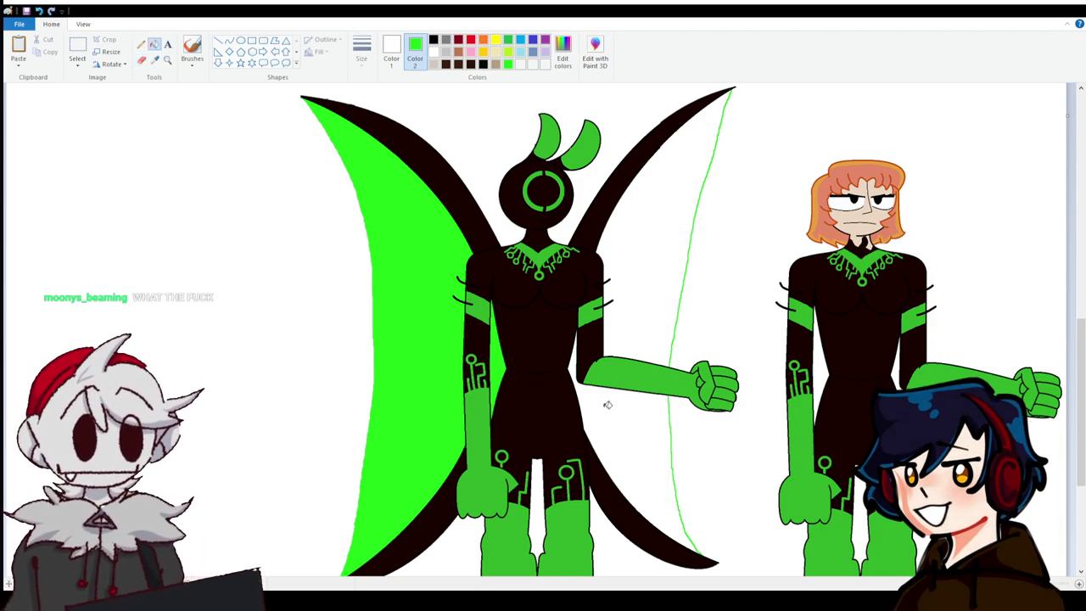
click(609, 404)
click(632, 229)
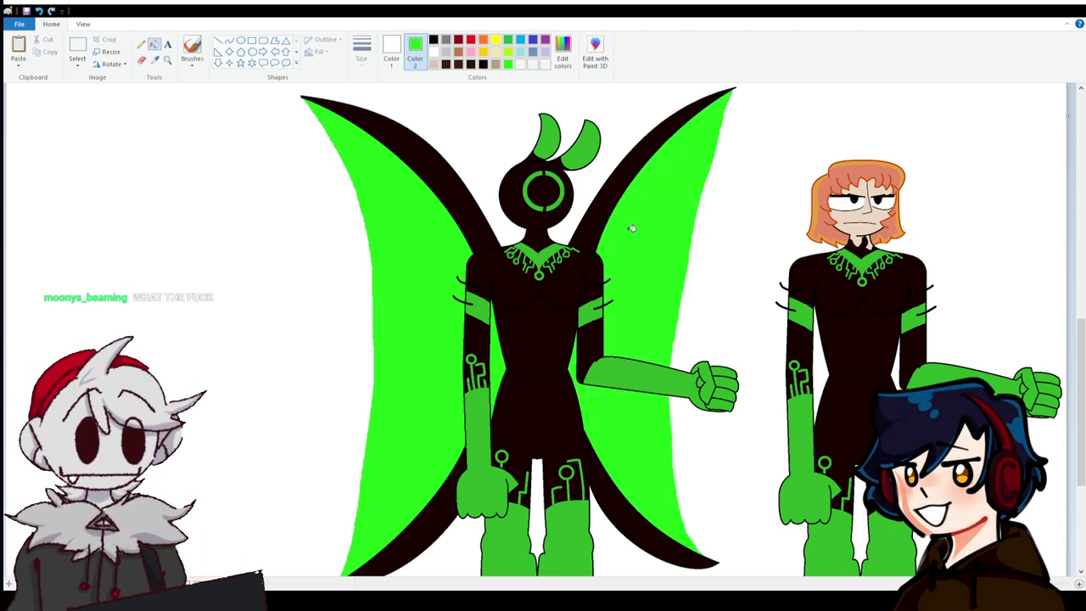
Set Color 1 to the wings' bright green and Color 2 to the canvas white.
click(154, 59)
click(406, 263)
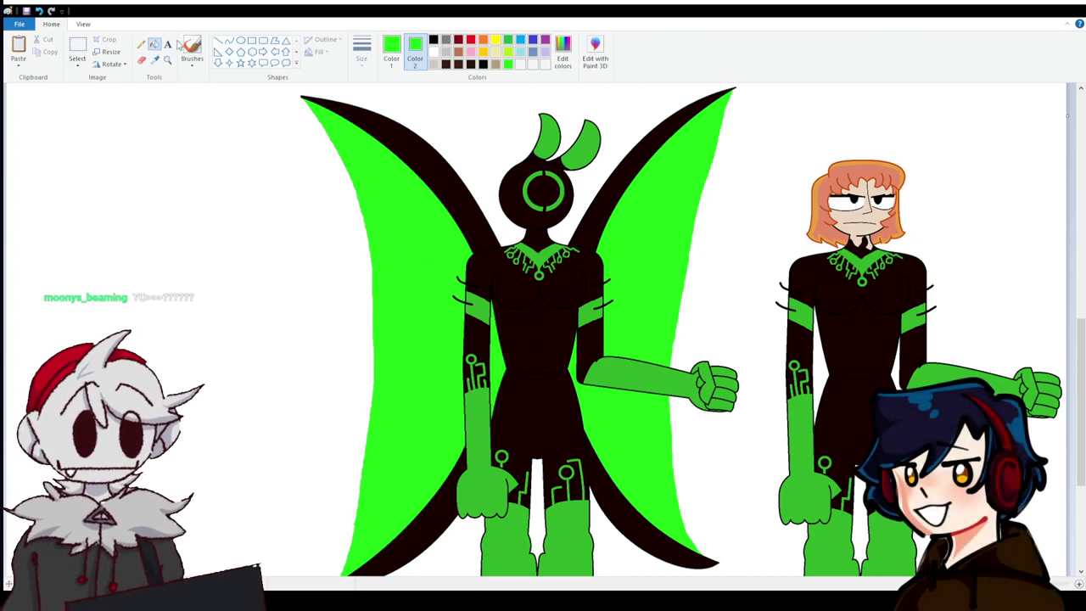
click(155, 60)
right_click(205, 172)
Erase a thin rounded notch outline into the outer edge of each bright green wing and fill both enclosed pieces white.
click(141, 62)
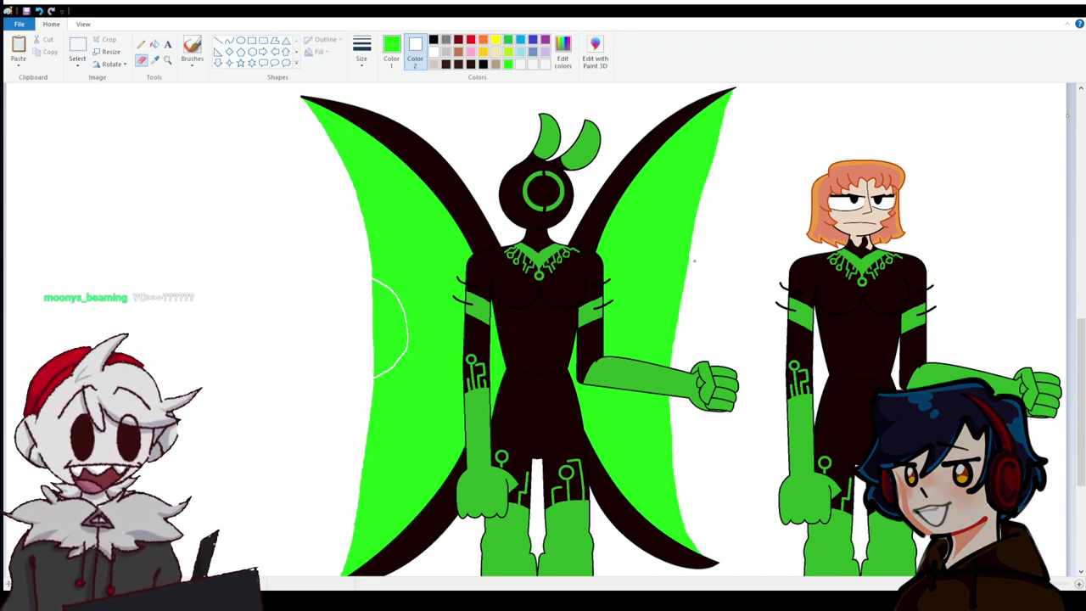
mouse_move(685, 266)
mouse_down()
mouse_move(664, 281)
mouse_move(645, 336)
mouse_up()
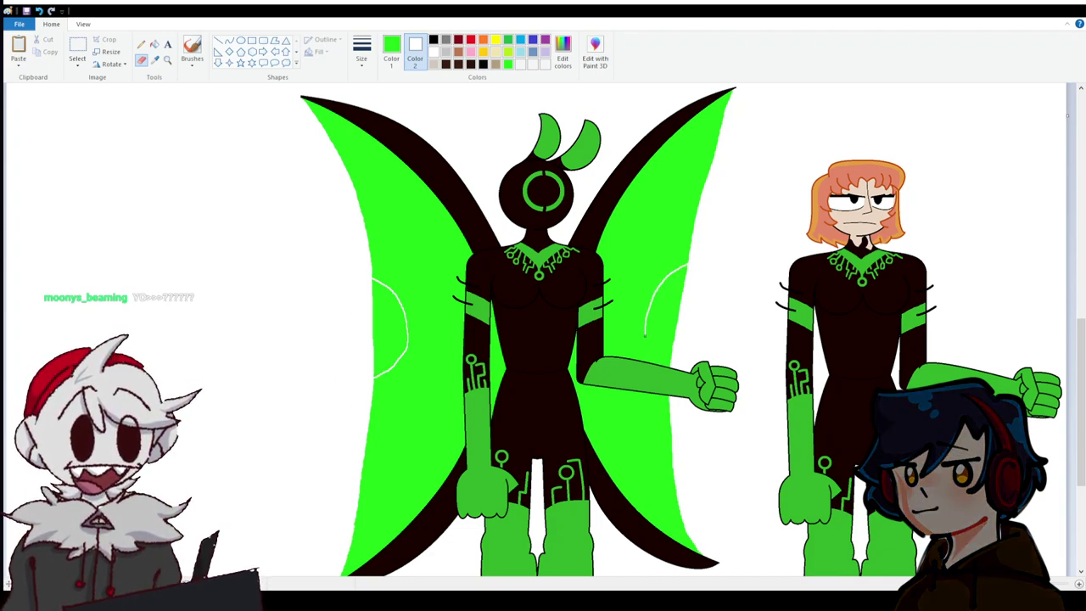
click(153, 43)
click(396, 316)
click(679, 299)
Try filling the white background with bright green and undo the fill.
scroll(747, 359, up, 3)
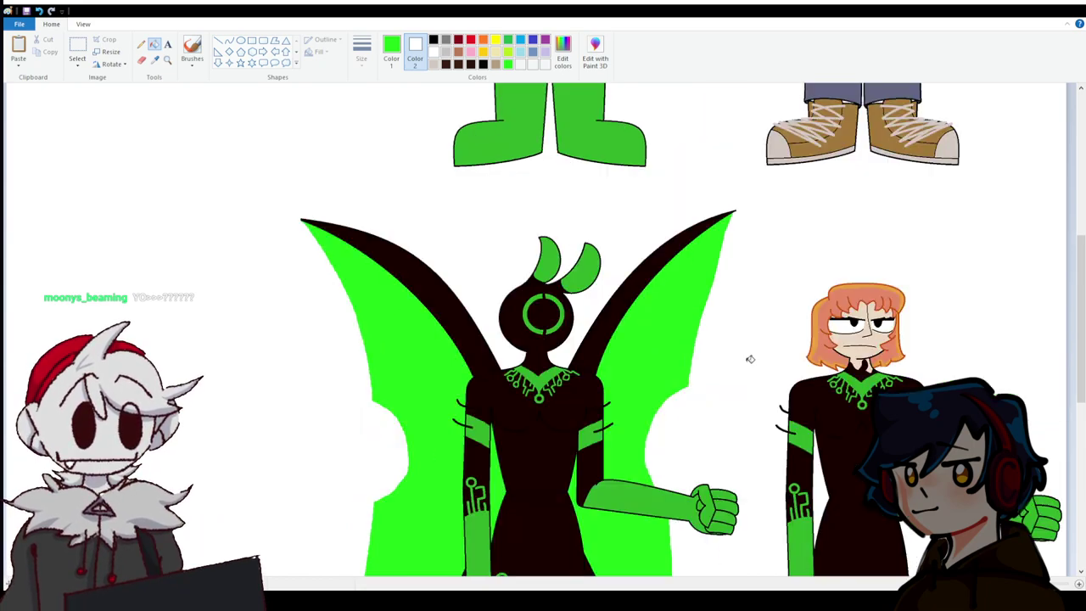
scroll(744, 371, down, 5)
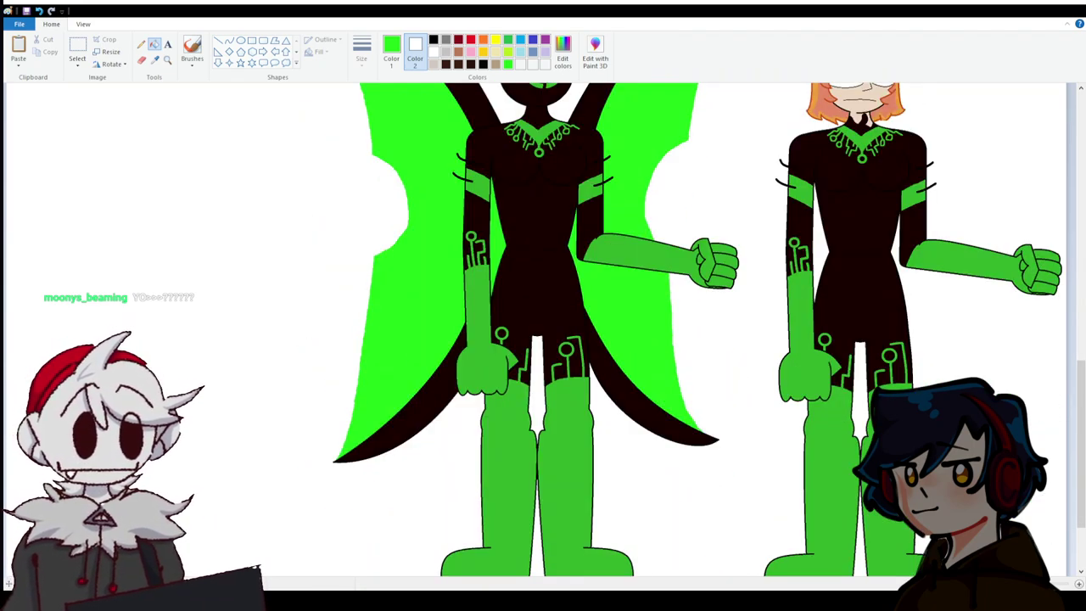
click(744, 371)
scroll(744, 371, down, 1)
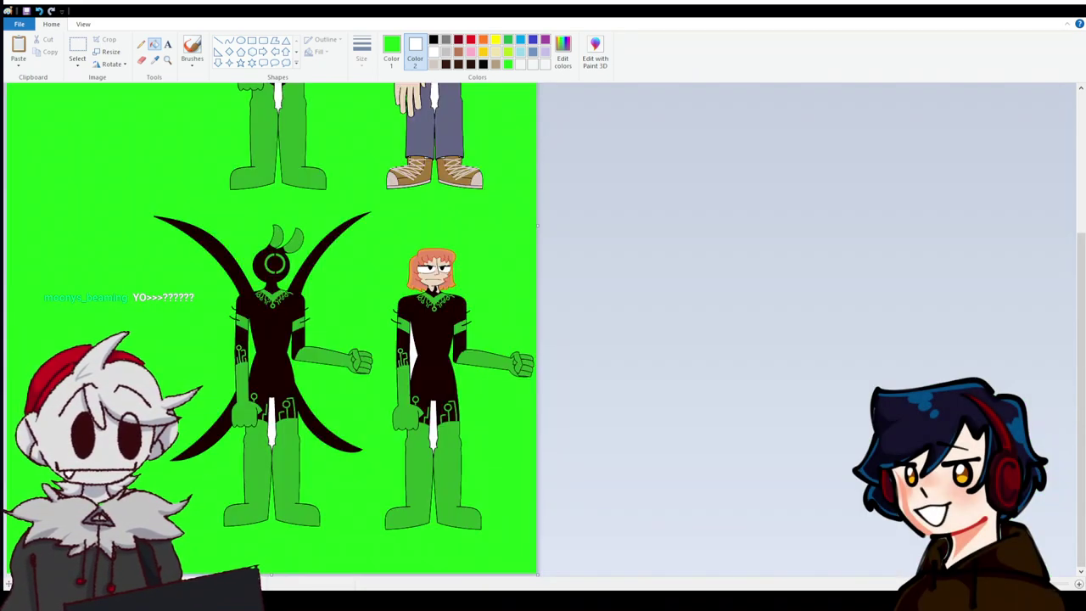
click(39, 11)
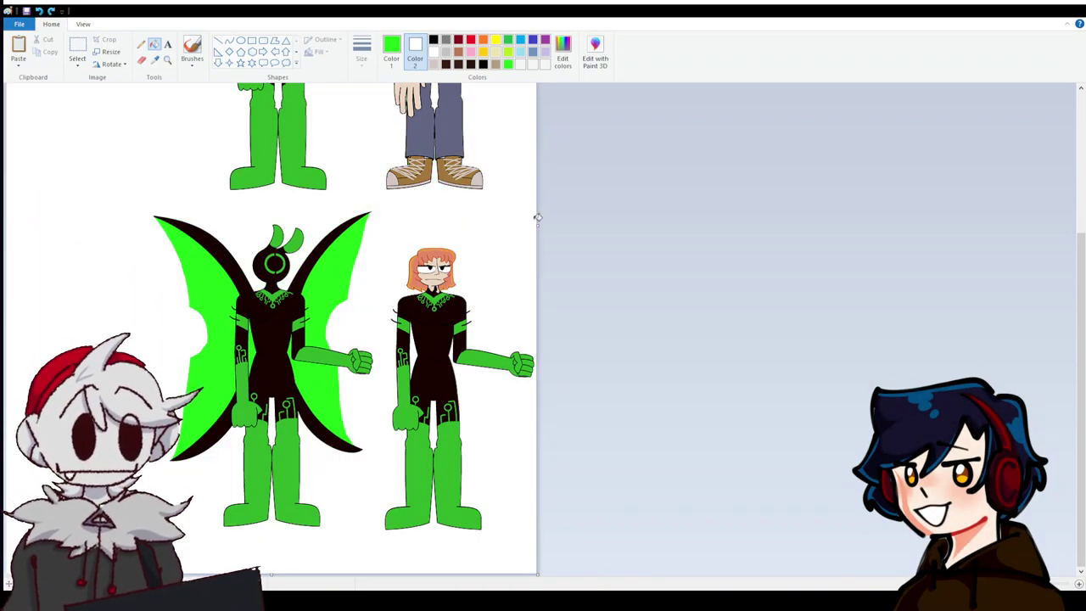
Widen the canvas slightly beyond the red-haired figures to give the extended fist more margin.
drag(538, 218, 562, 226)
scroll(529, 250, up, 3)
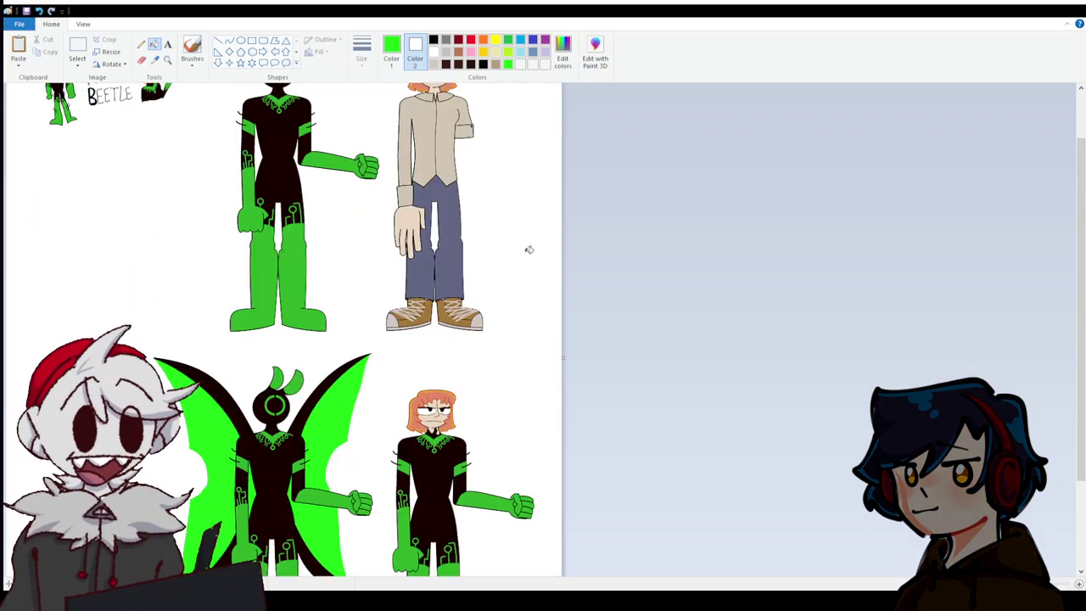
scroll(529, 249, up, 2)
scroll(230, 156, down, 4)
scroll(554, 343, up, 4)
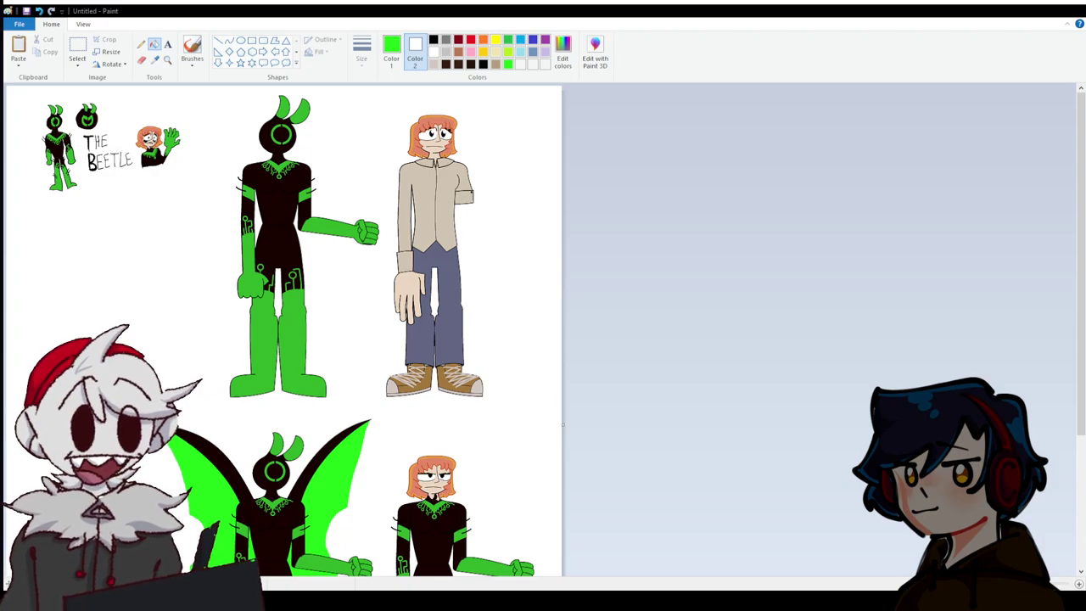
scroll(284, 331, down, 3)
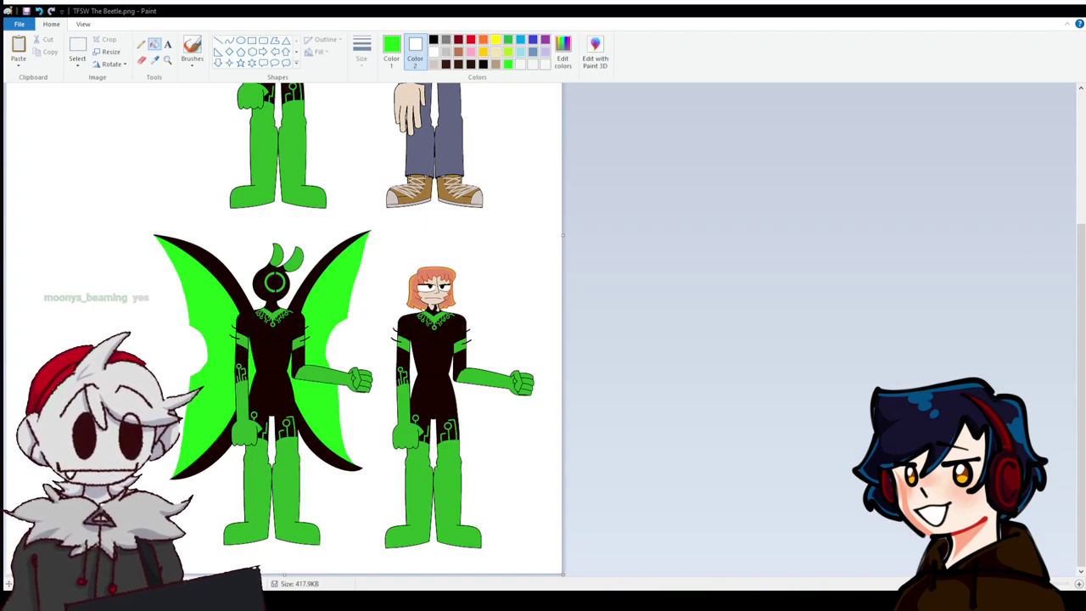
scroll(283, 329, up, 3)
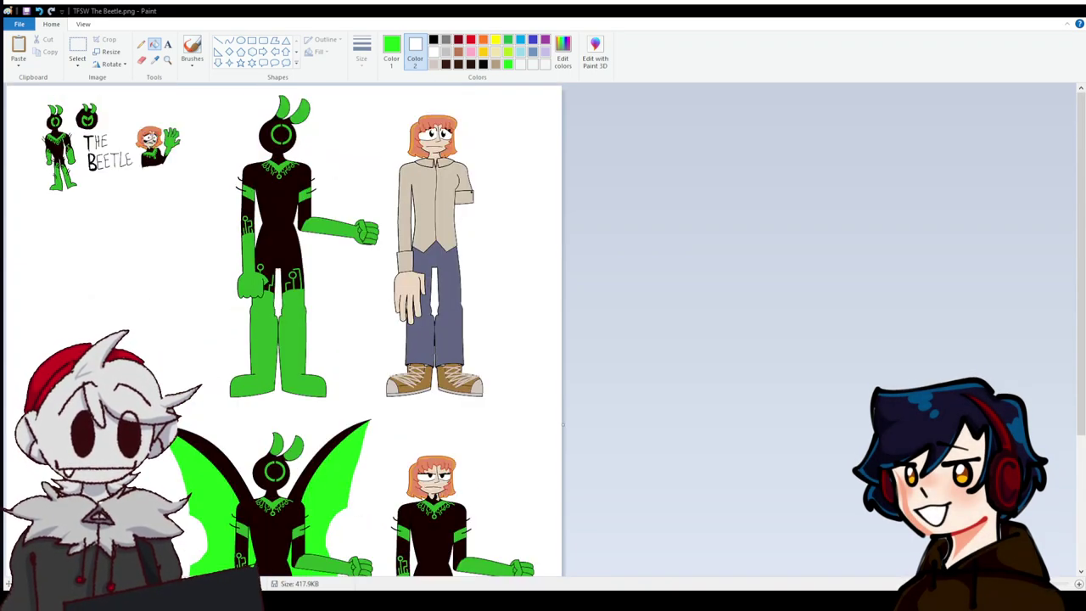
scroll(283, 329, down, 3)
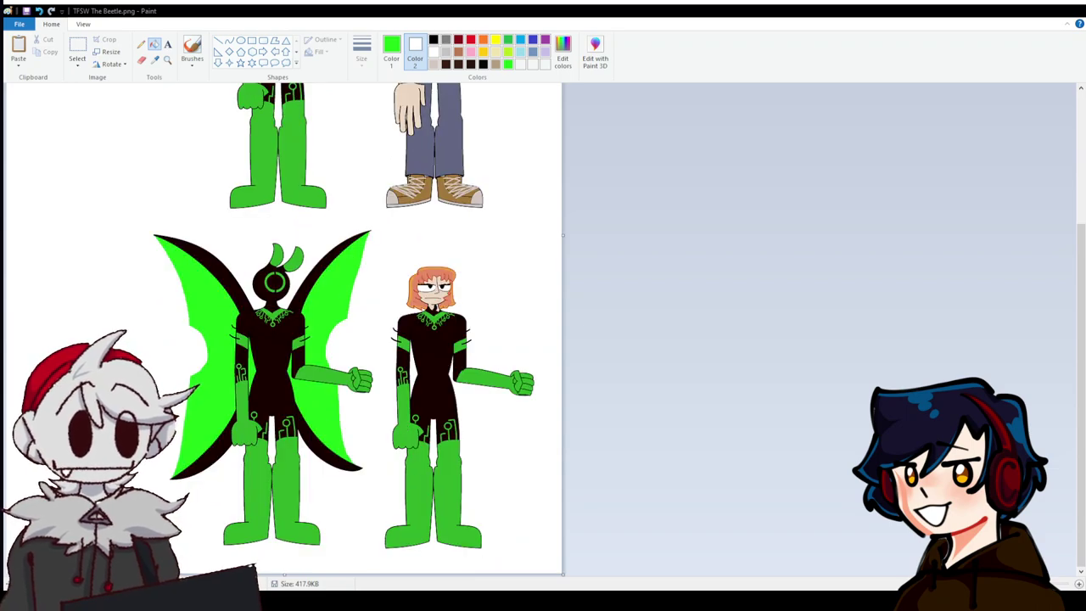
scroll(282, 329, up, 3)
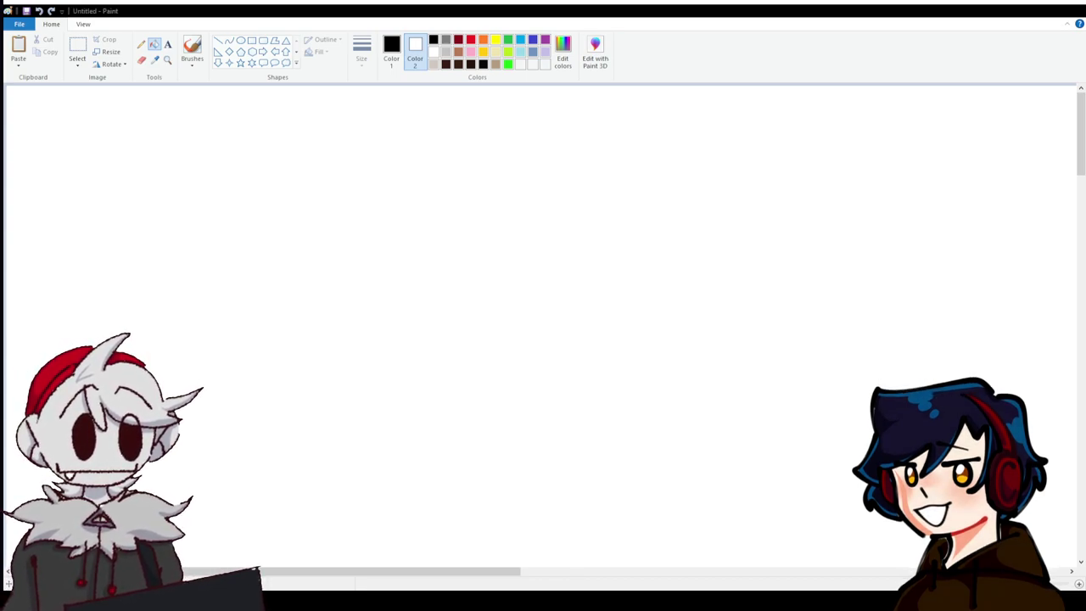
Try a small black-outlined ellipse in the upper middle of the blank canvas and undo it.
scroll(543, 331, down, 2)
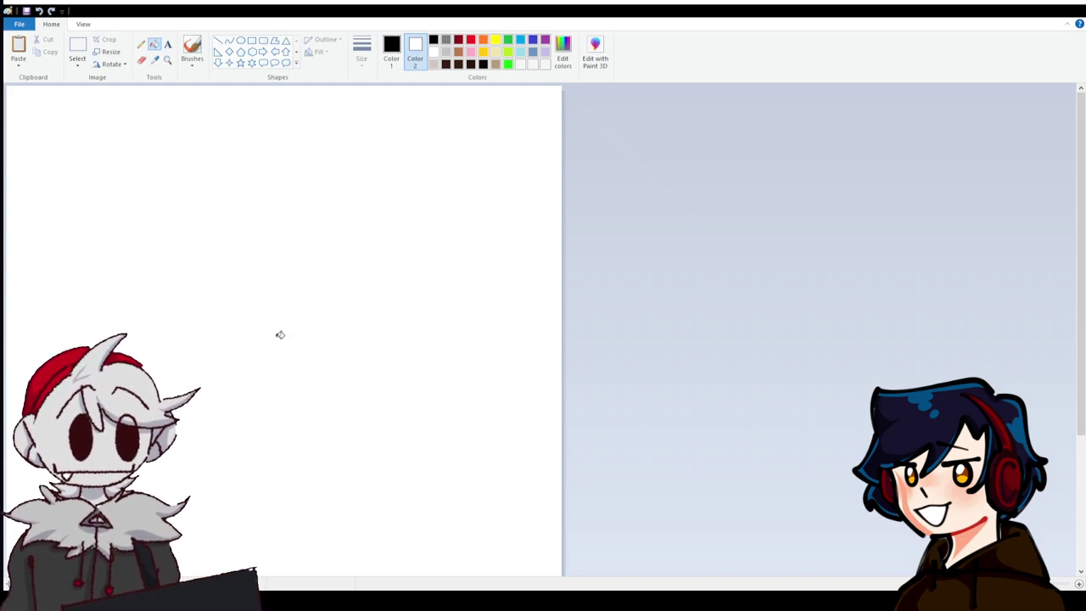
click(241, 40)
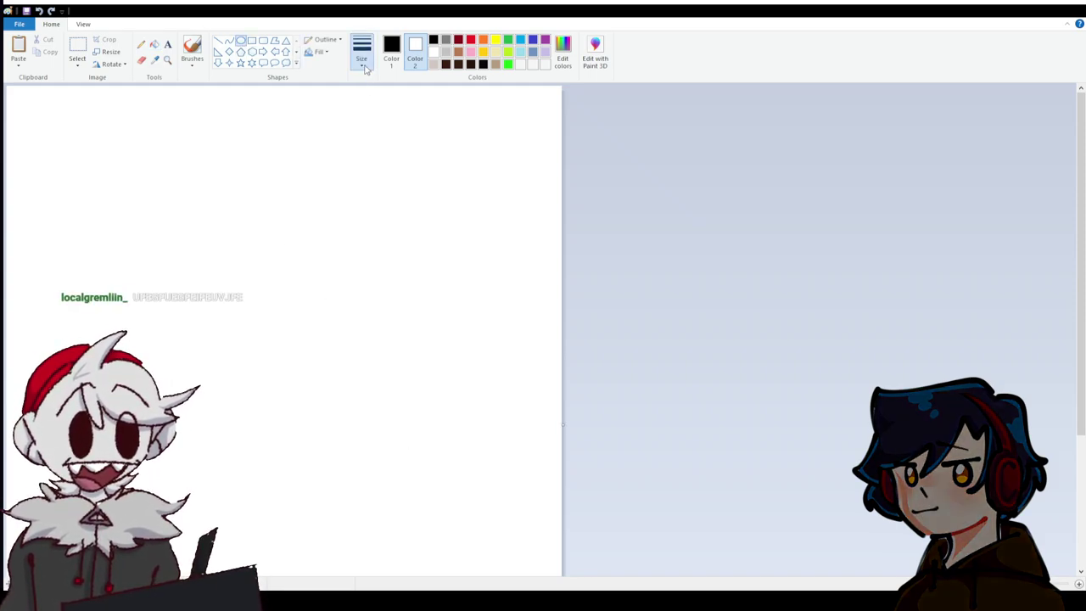
mouse_move(110, 113)
mouse_down()
mouse_move(211, 208)
mouse_move(175, 174)
mouse_up()
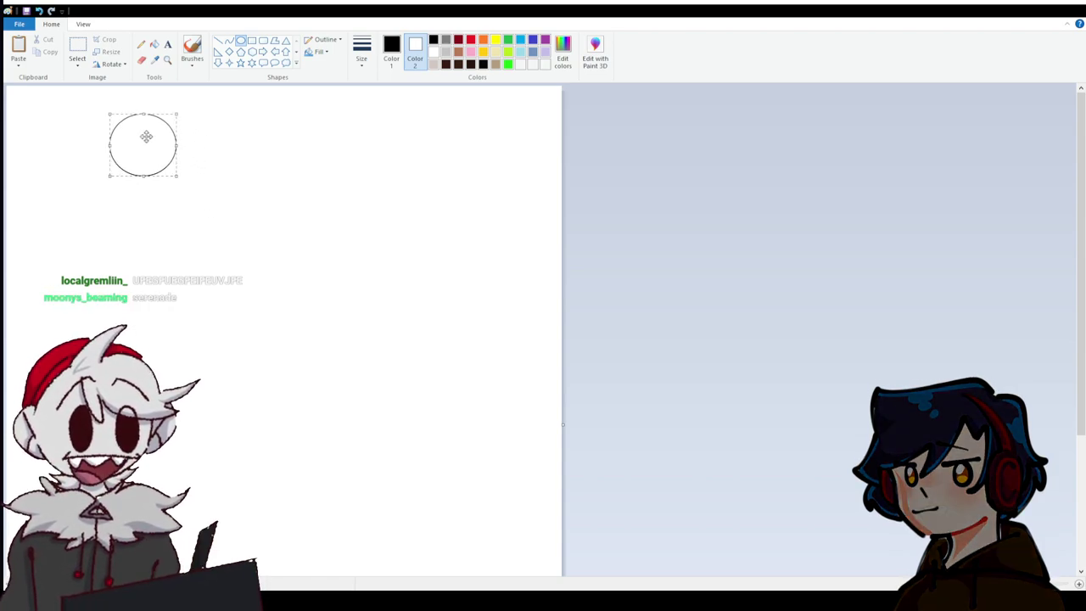
drag(146, 135, 267, 156)
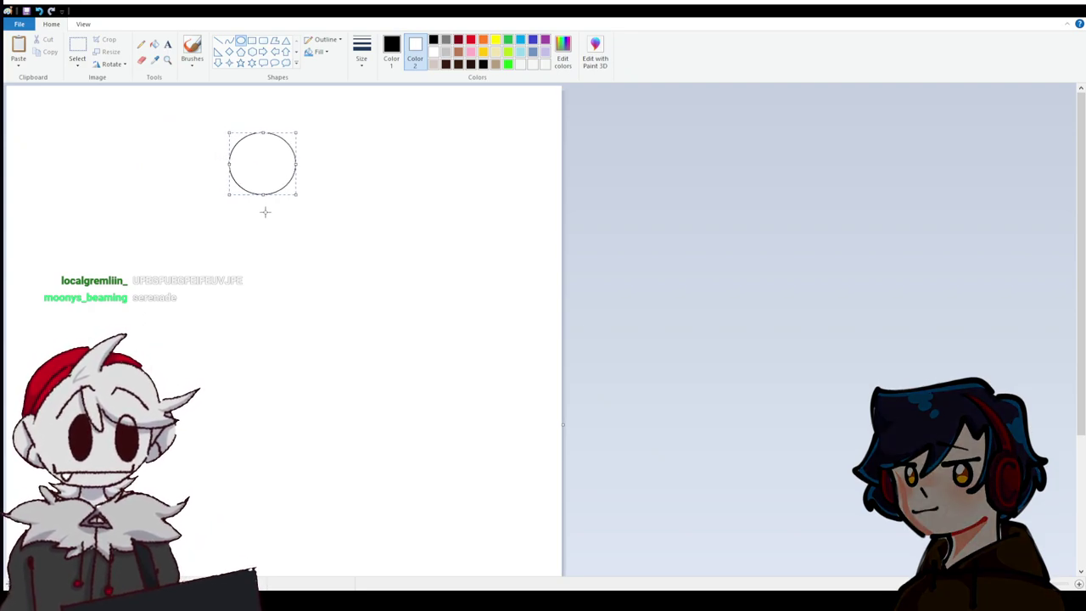
click(173, 215)
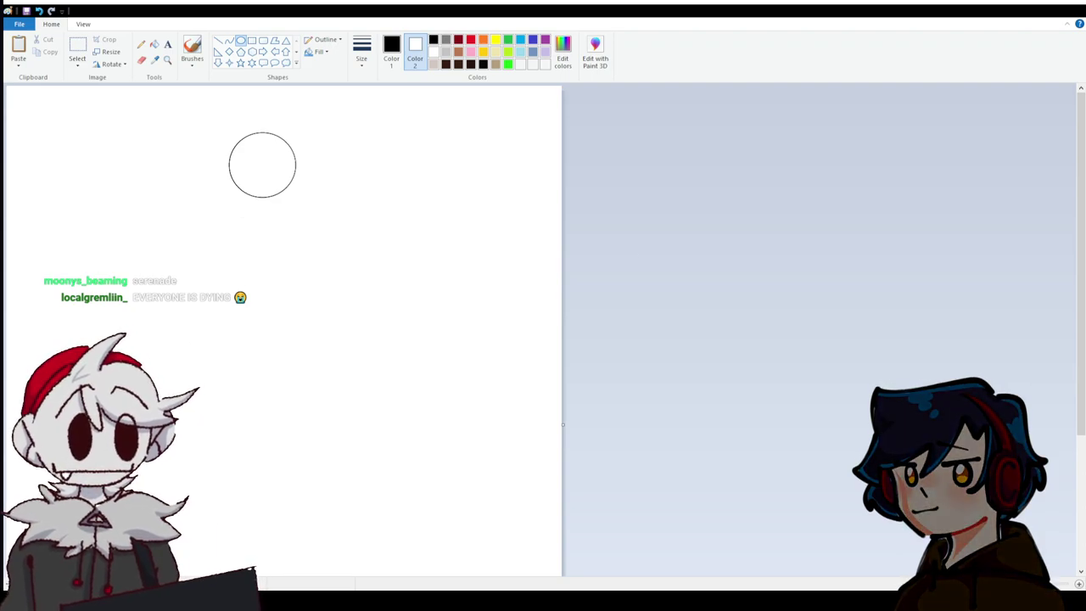
click(1079, 584)
click(1079, 584)
drag(489, 574, 781, 576)
scroll(628, 357, down, 3)
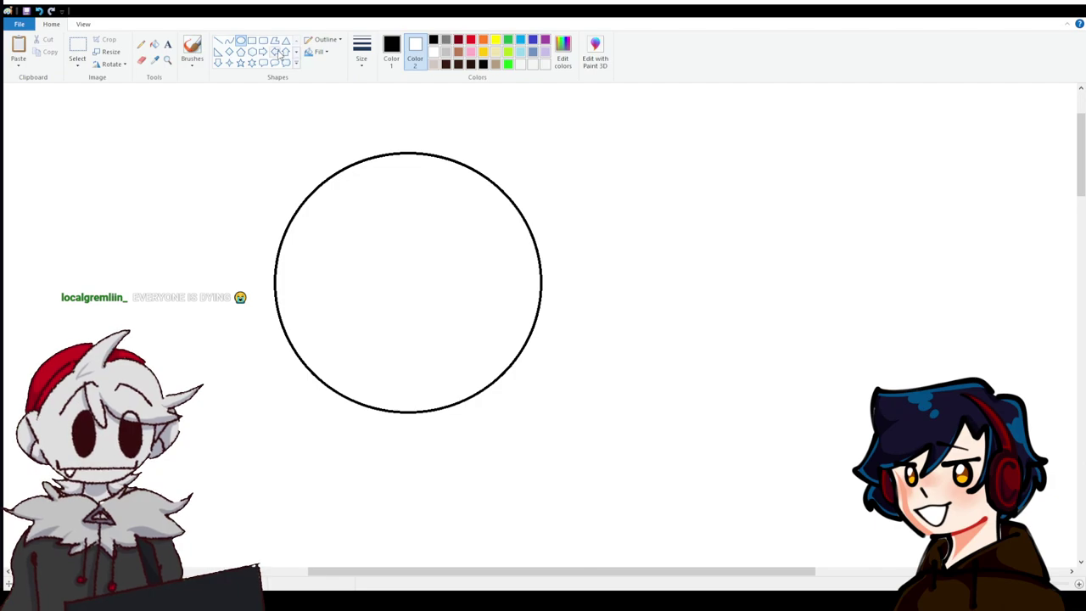
click(37, 10)
Draw a slightly wider black-outlined oval in the upper middle of the blank canvas as the ball.
mouse_move(311, 179)
mouse_down()
mouse_move(446, 281)
mouse_move(548, 414)
mouse_move(597, 450)
mouse_up()
drag(542, 400, 514, 371)
click(190, 256)
Draw two thick red curved guidelines crossing inside the oval, one vertical bowed sideways and one horizontal bowed upward.
click(391, 51)
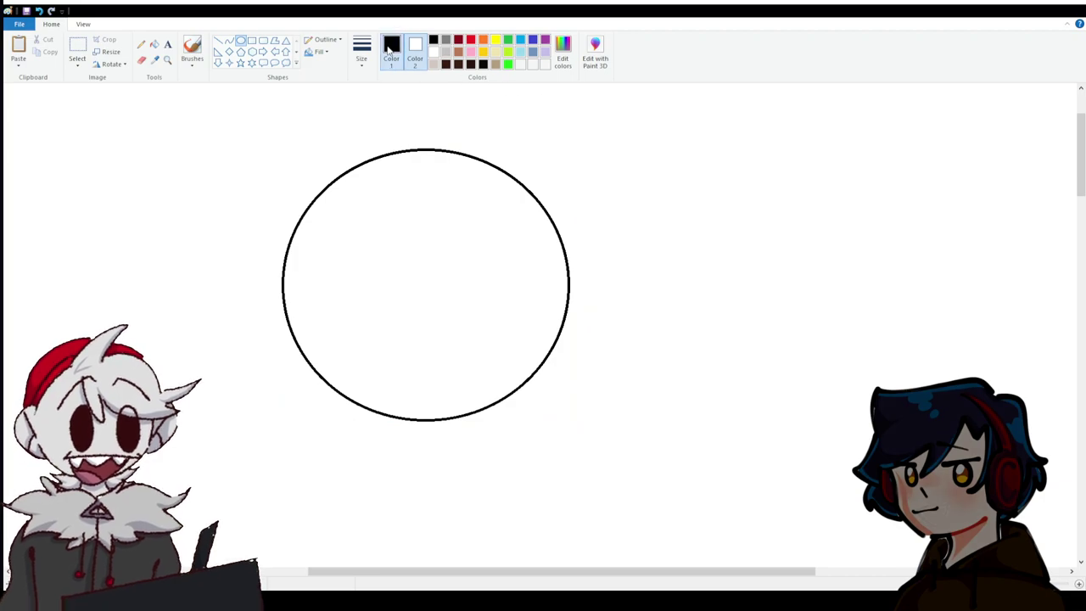
click(471, 40)
click(229, 41)
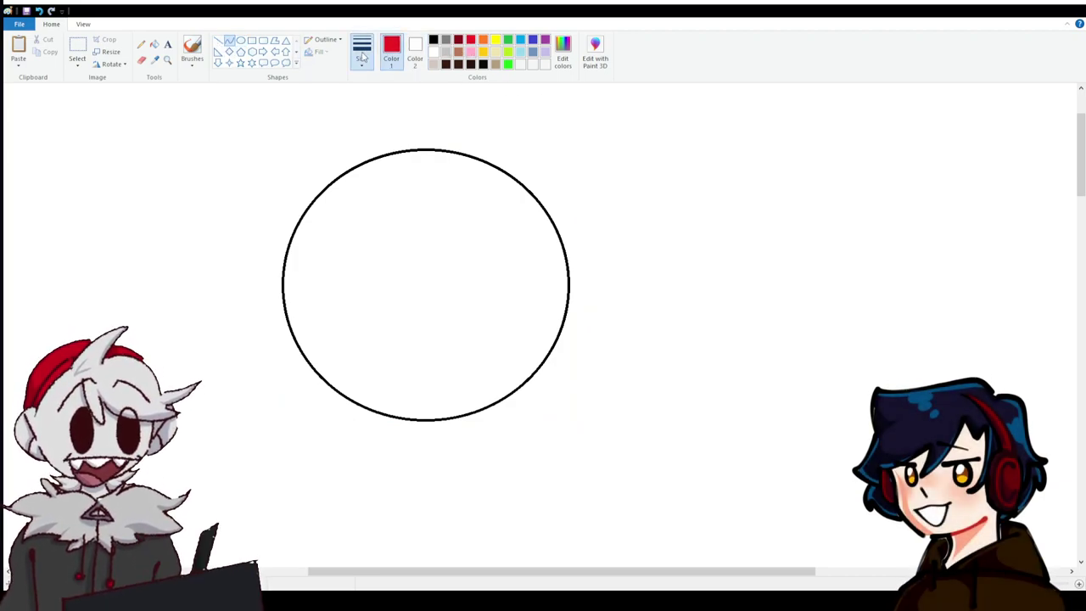
drag(430, 167, 425, 411)
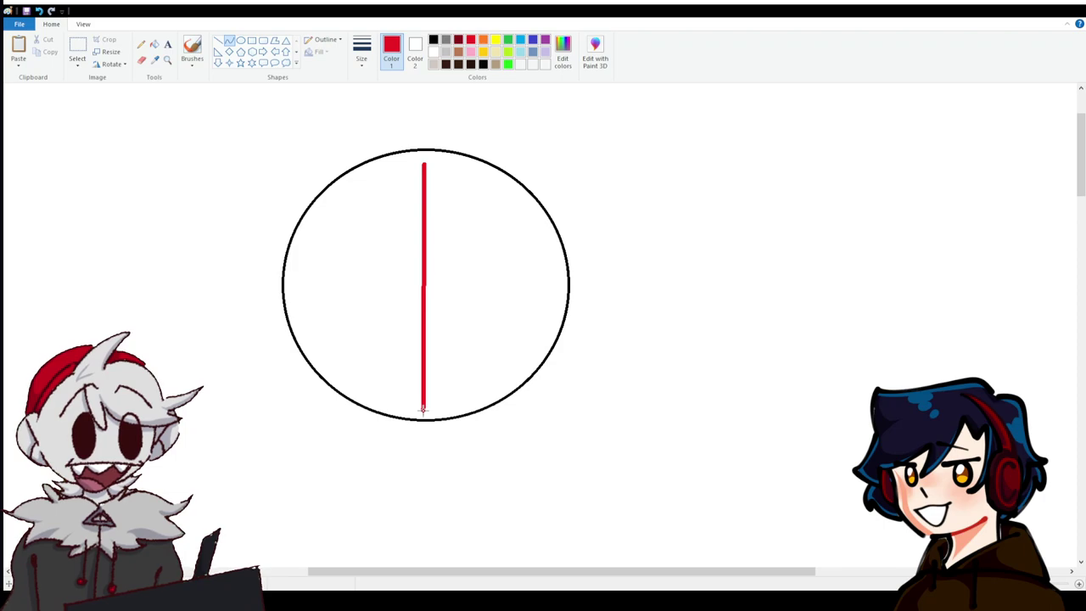
mouse_move(426, 316)
mouse_down()
mouse_move(458, 179)
mouse_move(466, 340)
mouse_move(450, 282)
mouse_move(459, 281)
mouse_up()
click(348, 252)
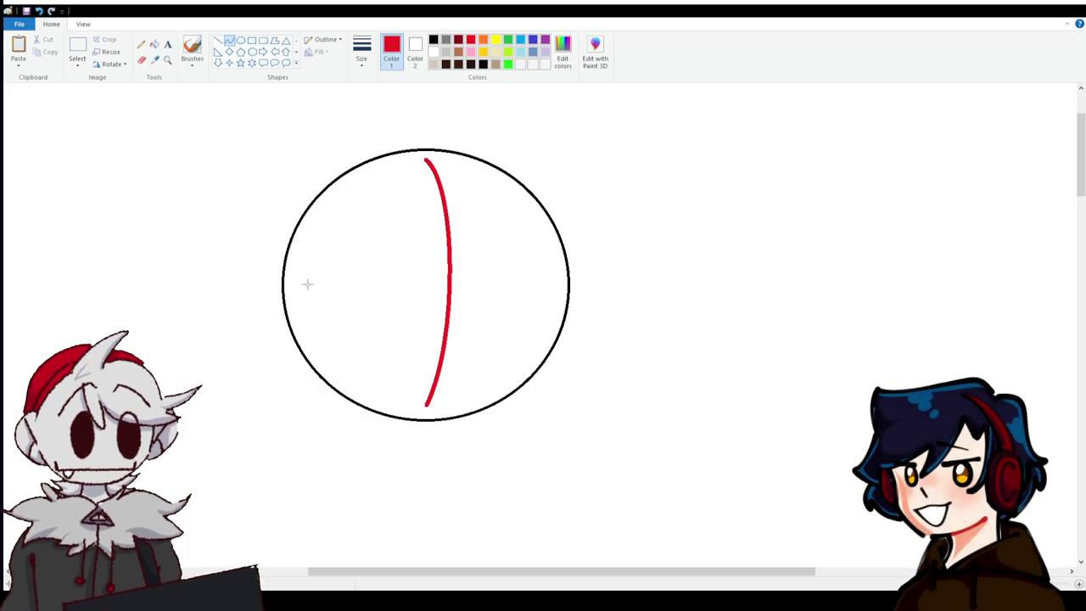
mouse_move(299, 285)
mouse_down()
mouse_move(554, 285)
mouse_move(399, 252)
mouse_move(485, 263)
mouse_move(528, 252)
mouse_up()
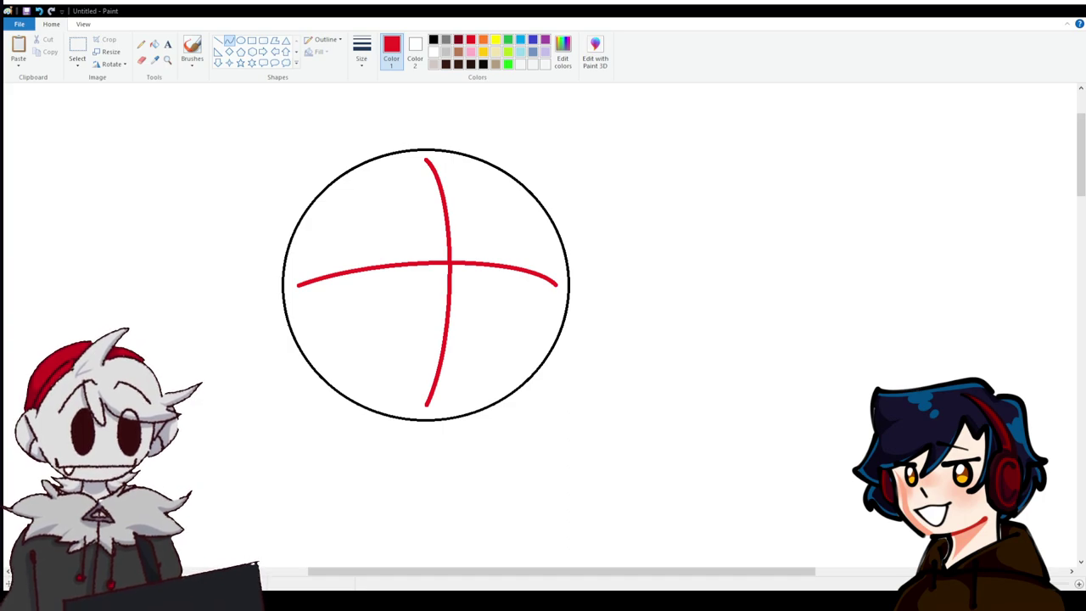
Draw a thick green circle inside the oval, centred on the crossing of the red guidelines.
click(508, 40)
click(241, 40)
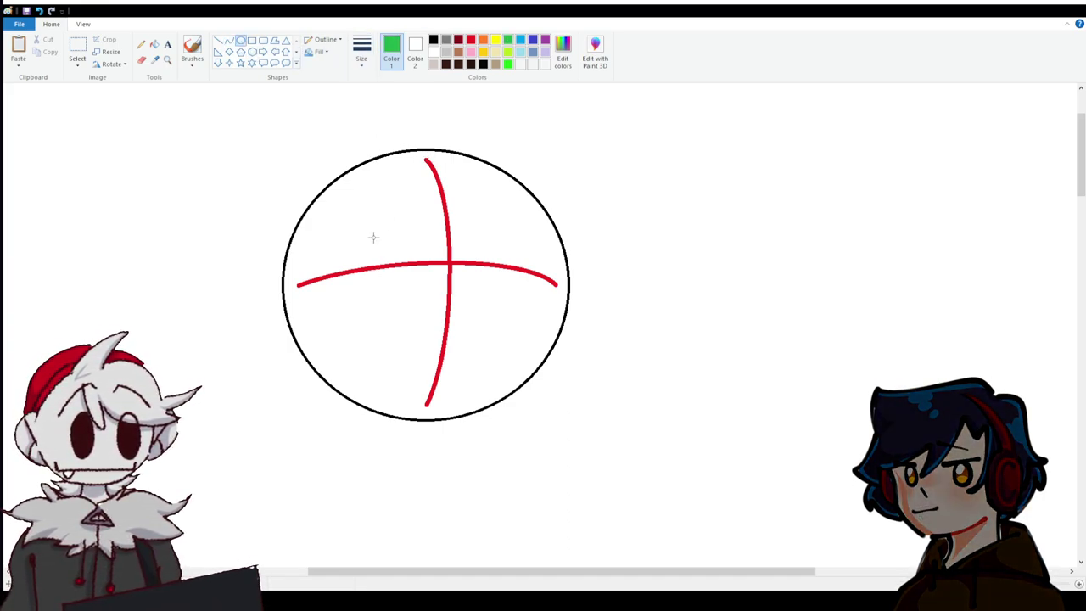
drag(371, 204, 526, 354)
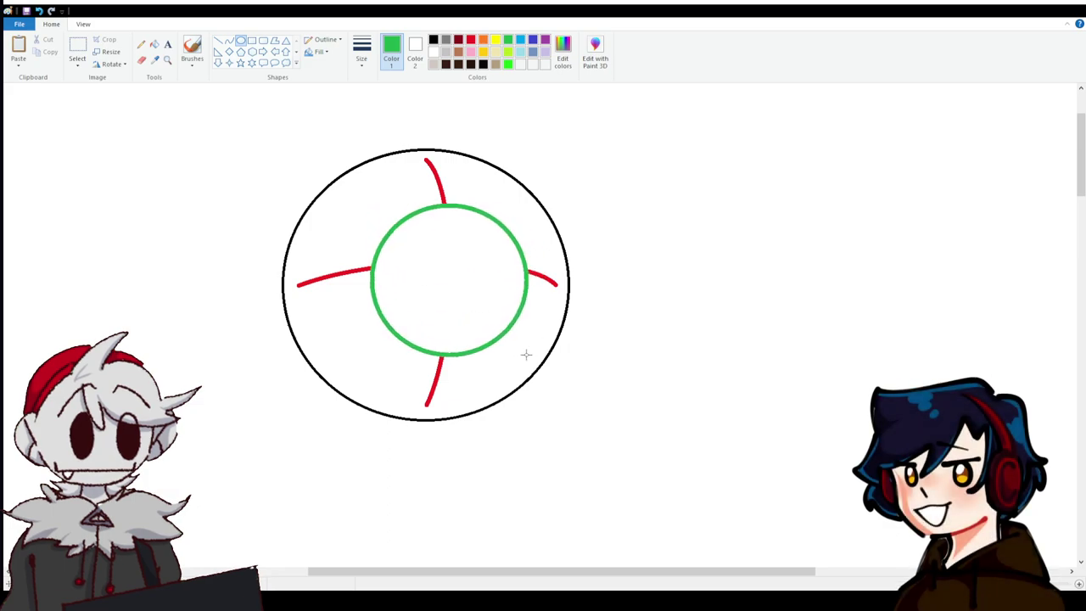
drag(493, 316, 489, 306)
click(303, 236)
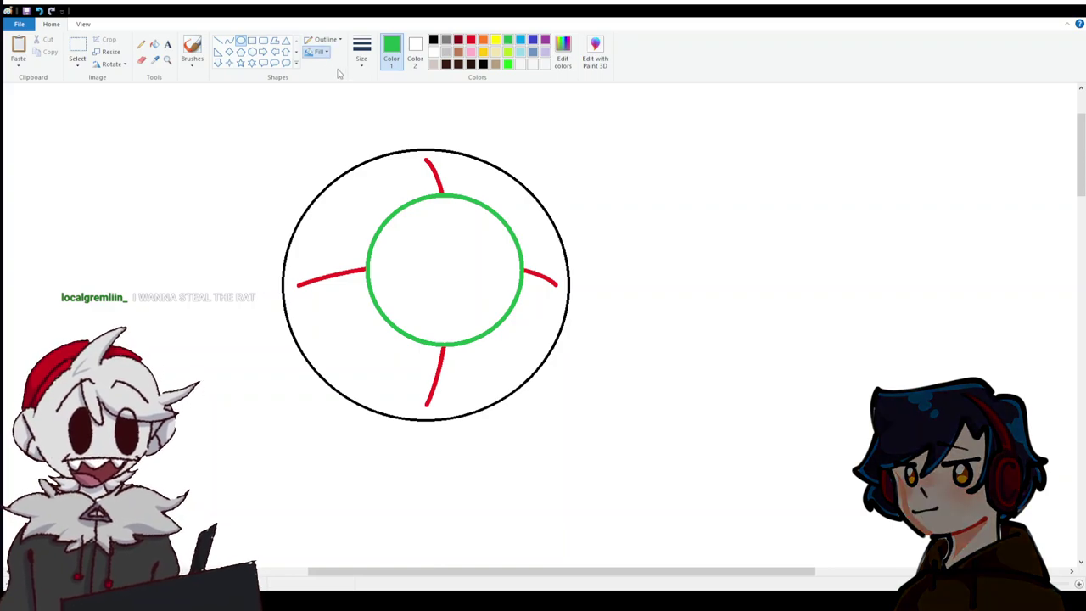
Draw a figure 8 inside the green circle from two stacked thick black ovals, the lower one larger.
click(434, 39)
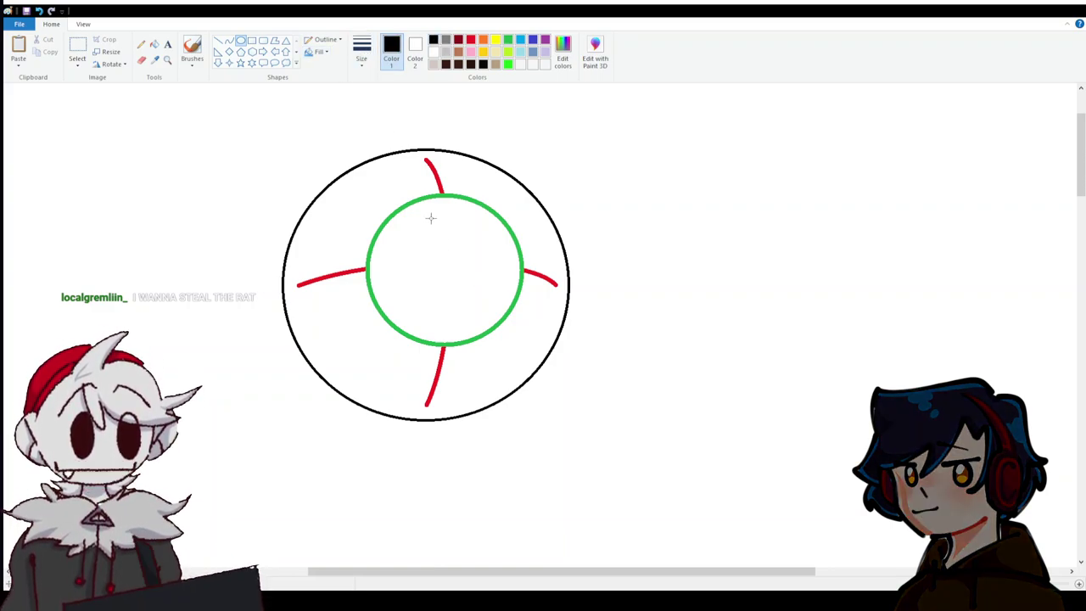
mouse_move(431, 219)
mouse_down()
mouse_move(472, 257)
mouse_move(457, 246)
mouse_move(456, 288)
mouse_move(483, 315)
mouse_up()
click(422, 253)
drag(466, 295, 461, 290)
click(406, 257)
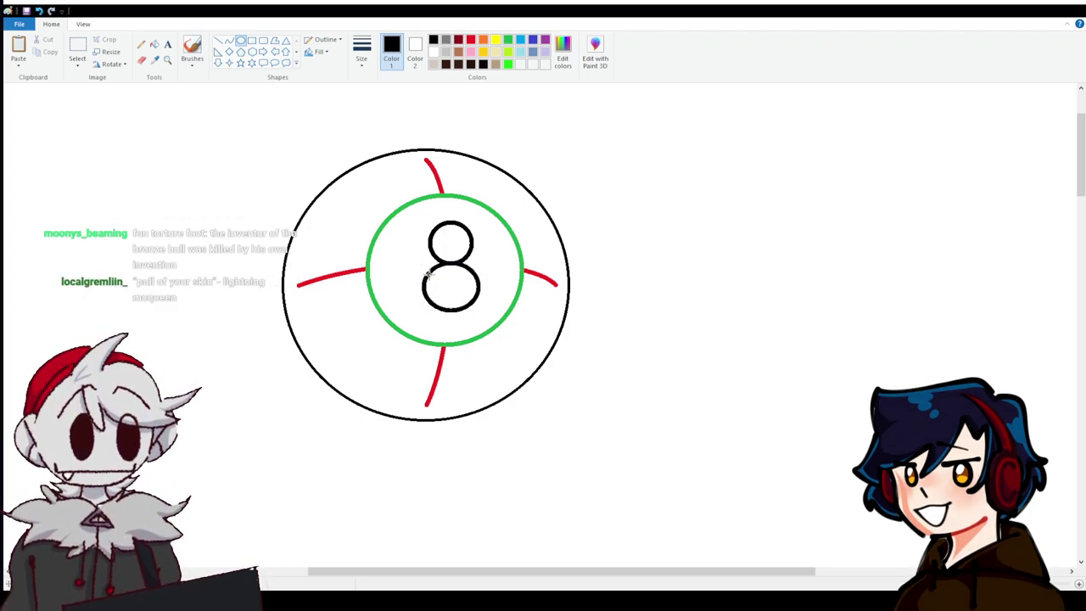
Draw a long, thin black line beneath the ball and bend it into a shallow upward arch.
scroll(428, 272, down, 3)
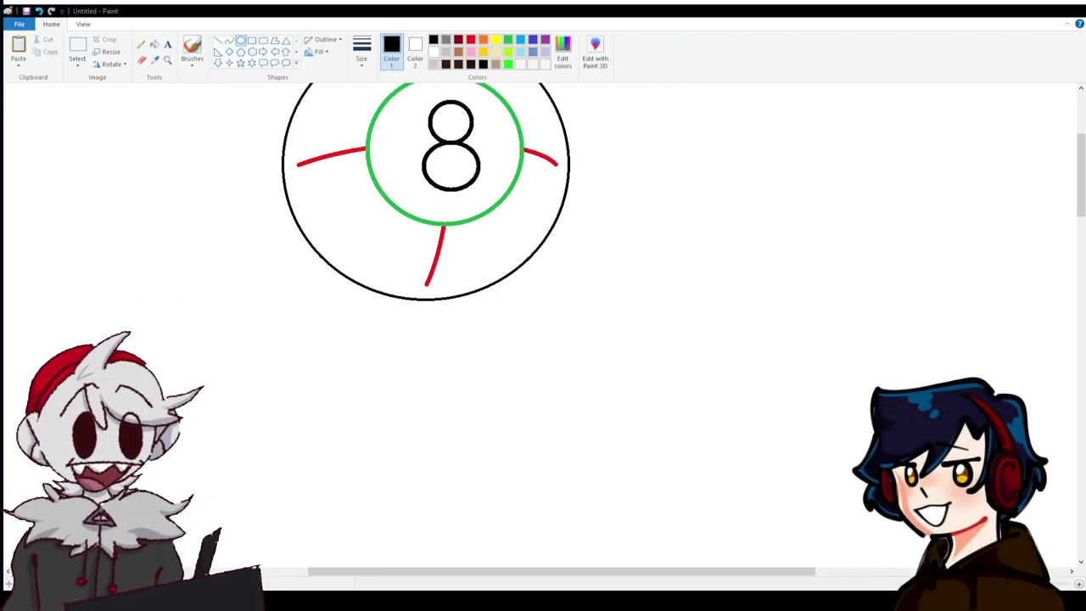
click(230, 41)
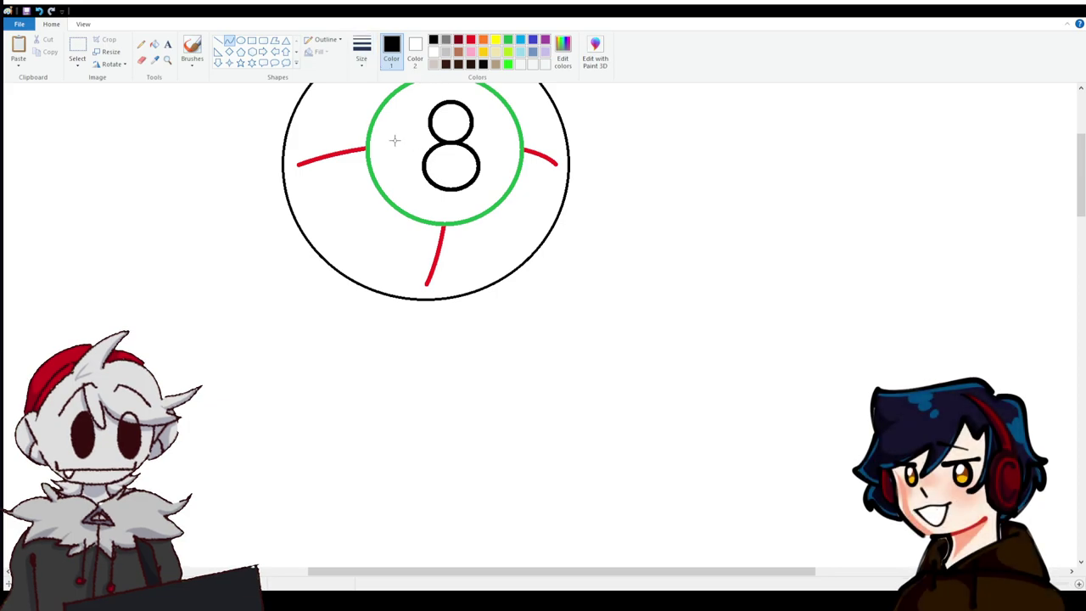
drag(208, 438, 450, 414)
drag(559, 410, 560, 384)
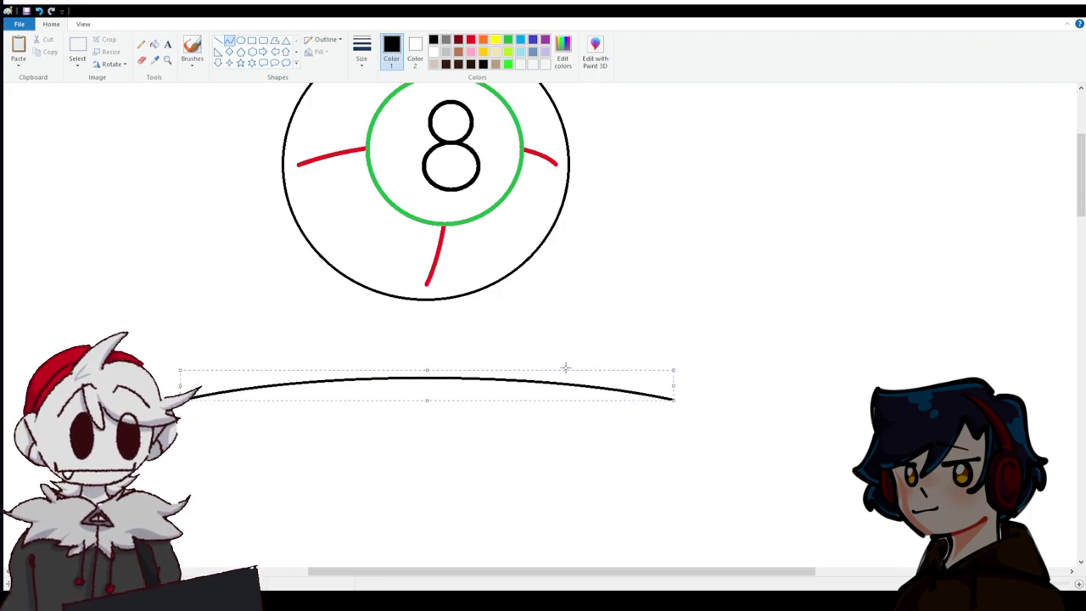
click(583, 315)
Draw a thin orange-outlined oval just below one end of the black arch.
scroll(584, 316, down, 3)
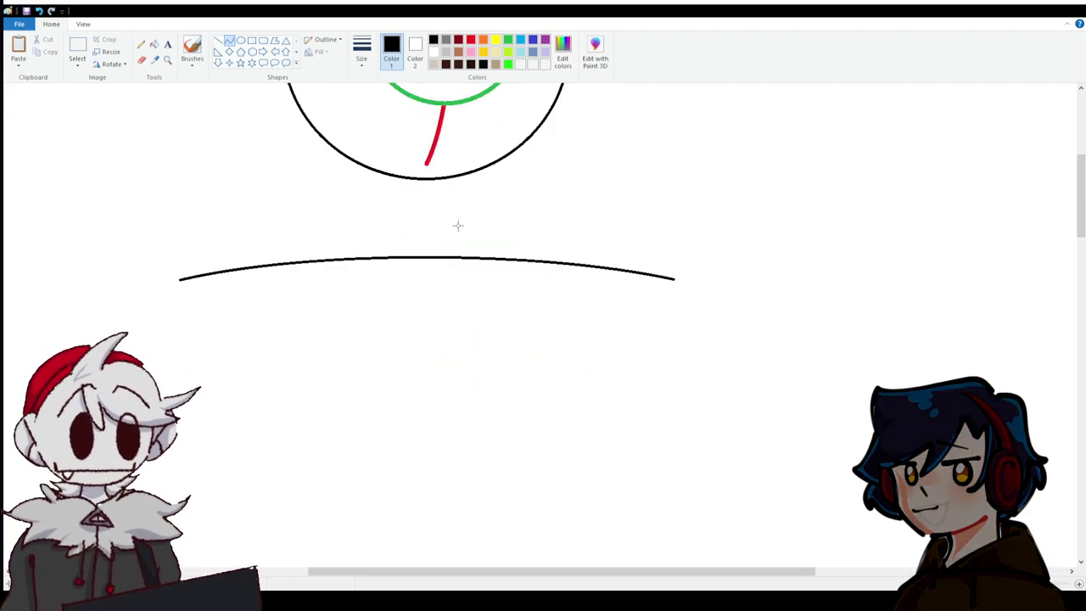
click(483, 40)
click(241, 40)
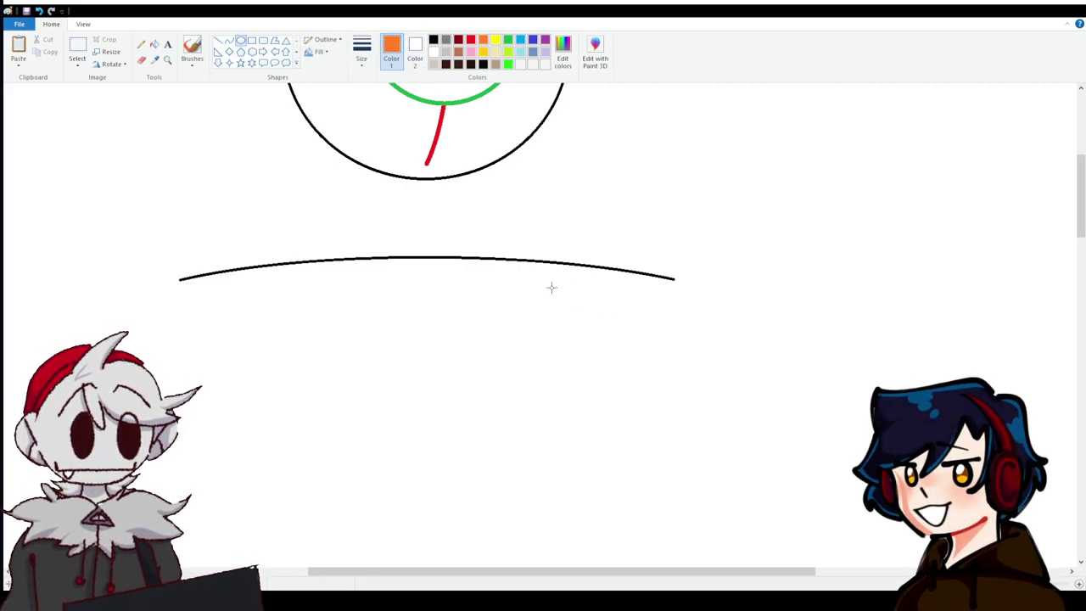
drag(548, 287, 717, 447)
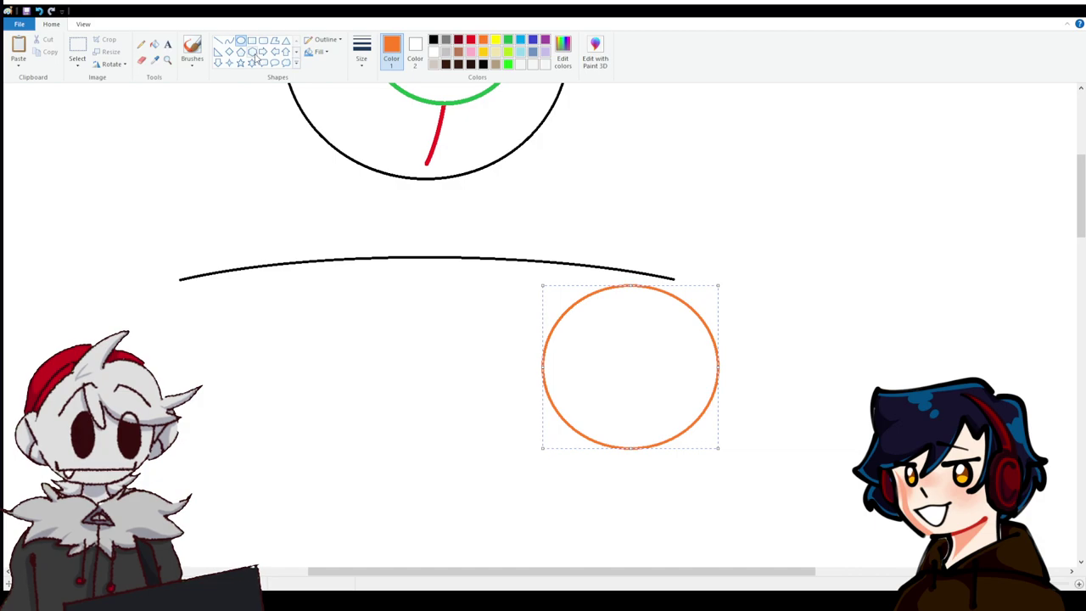
Move the orange oval against the arch's right end and place a same-sized orange oval at its left end.
drag(629, 347, 645, 332)
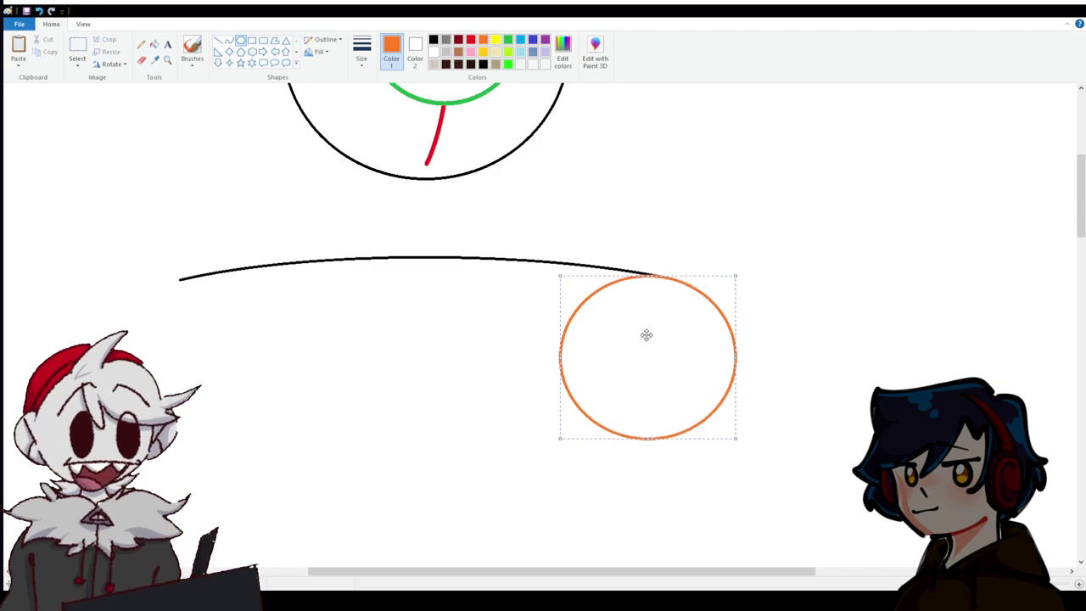
click(533, 303)
drag(574, 283, 734, 437)
drag(574, 283, 561, 276)
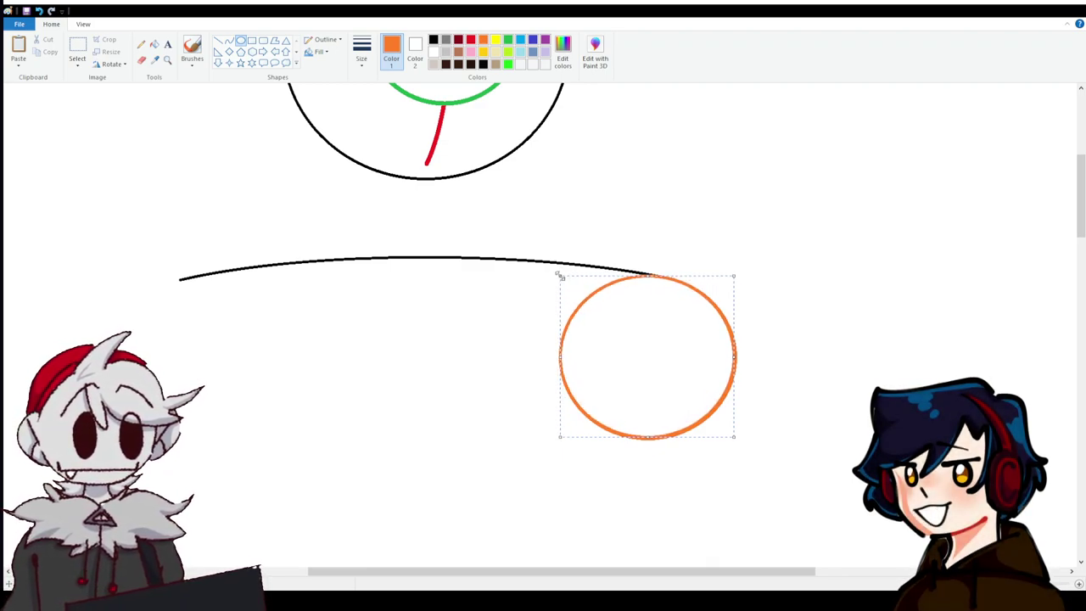
drag(649, 438, 653, 439)
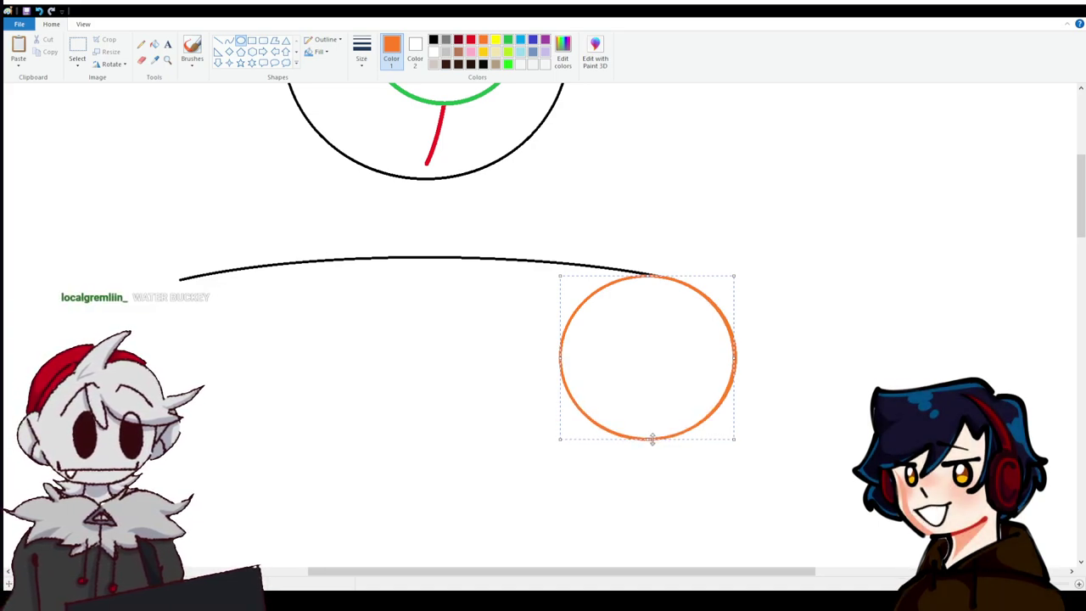
drag(733, 359, 267, 335)
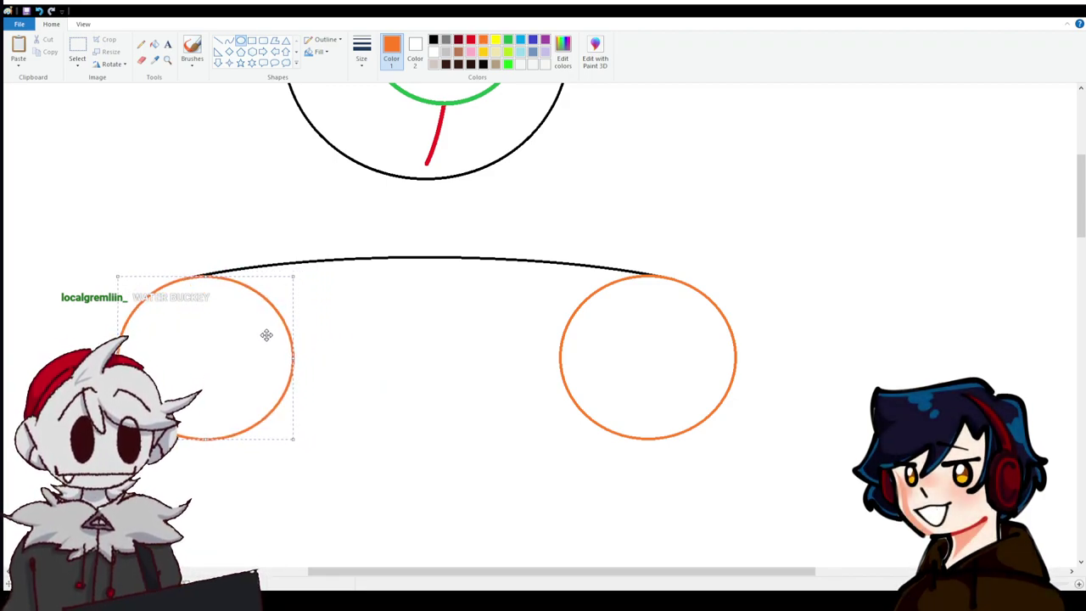
click(439, 316)
Draw a green circle below the arch, overlapping the lower inner part of the right orange oval.
scroll(438, 317, down, 3)
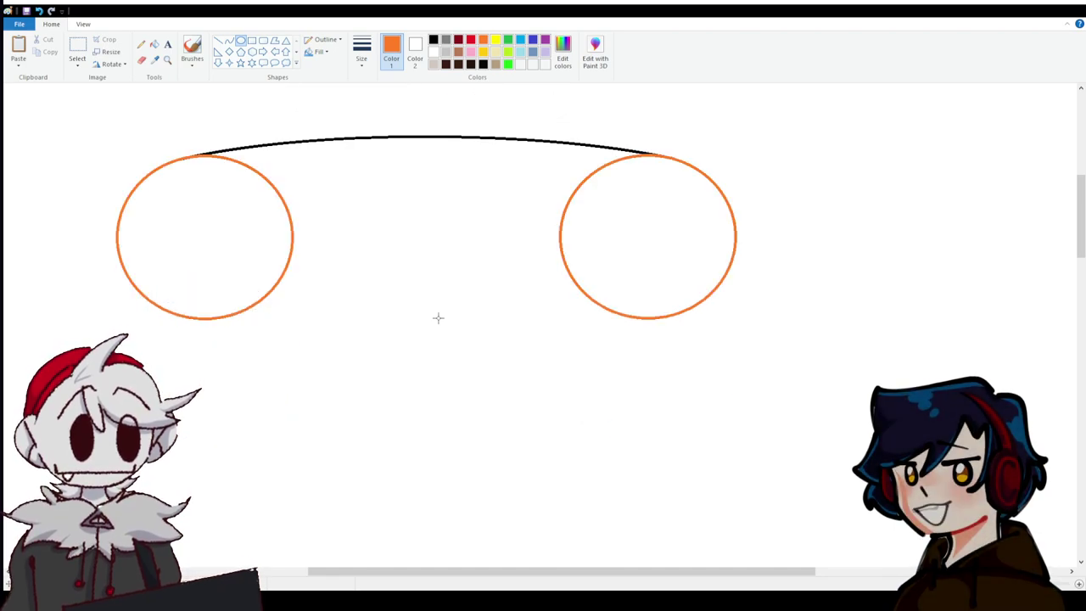
click(507, 64)
drag(642, 237, 405, 461)
drag(506, 370, 527, 339)
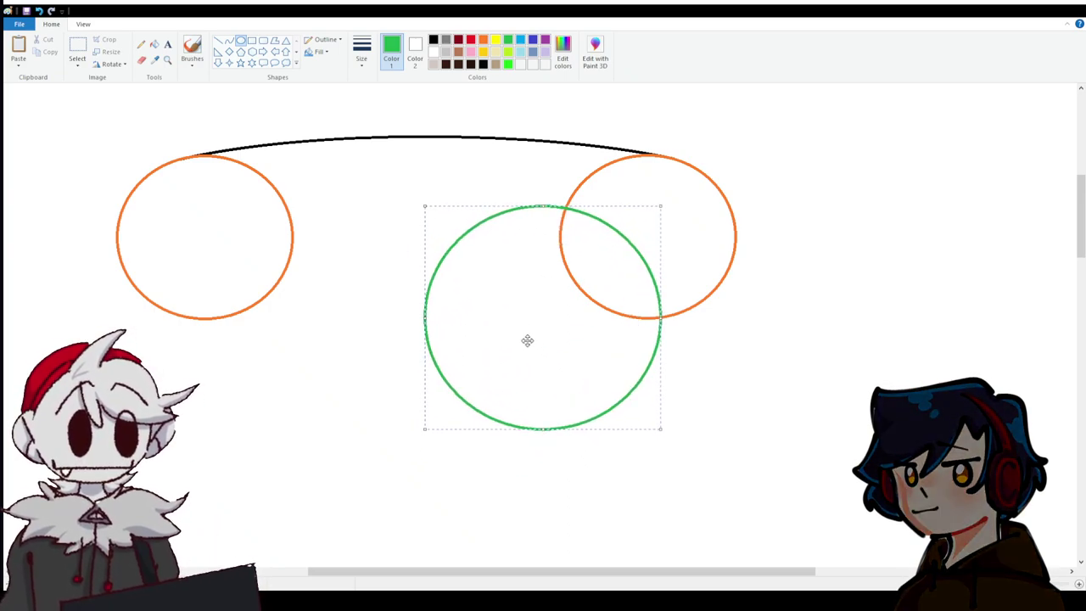
drag(425, 315, 439, 316)
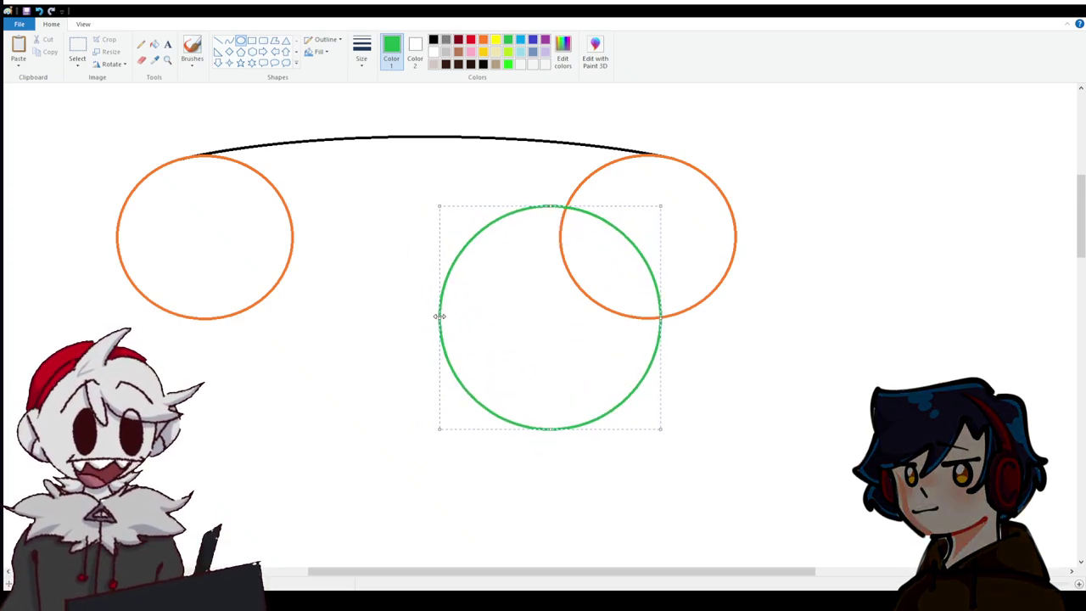
drag(543, 429, 539, 424)
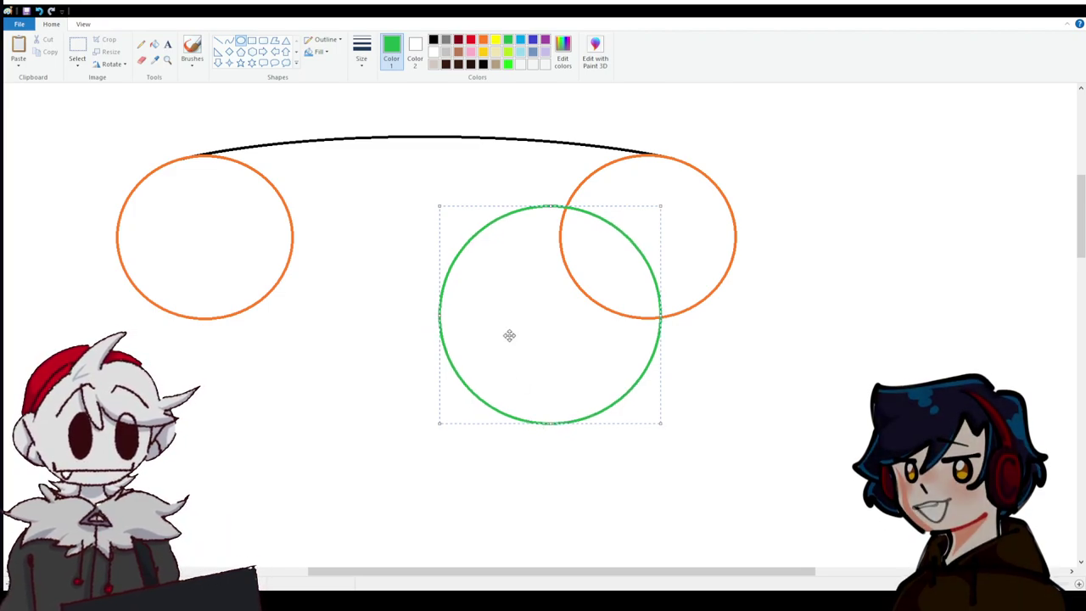
click(425, 284)
Trace a second green circle of the same size and move it beside the first so their edges touch.
drag(455, 218, 661, 421)
drag(455, 218, 442, 206)
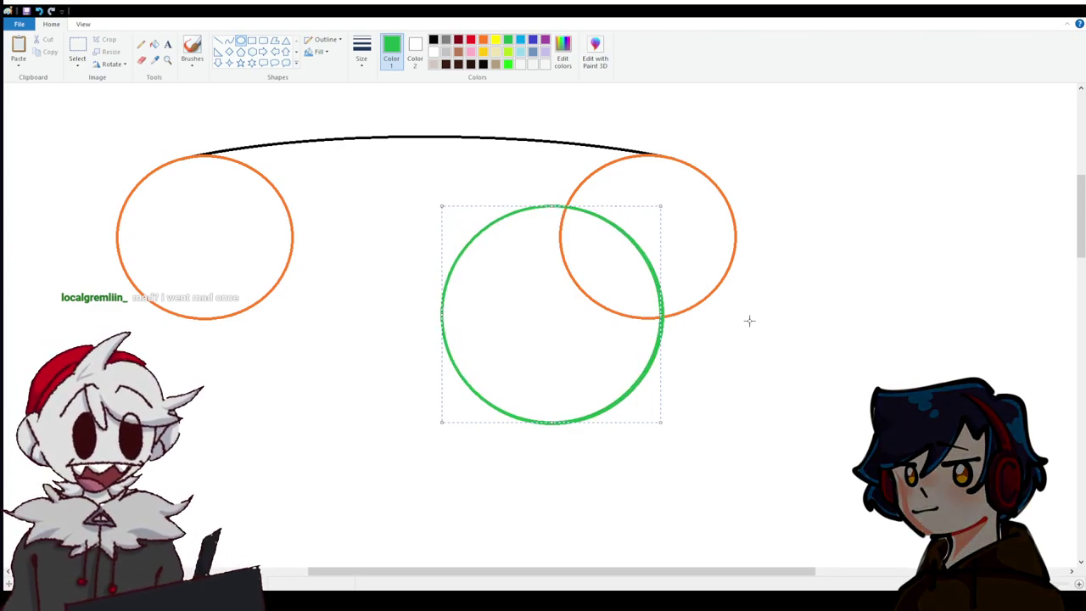
drag(661, 314, 663, 314)
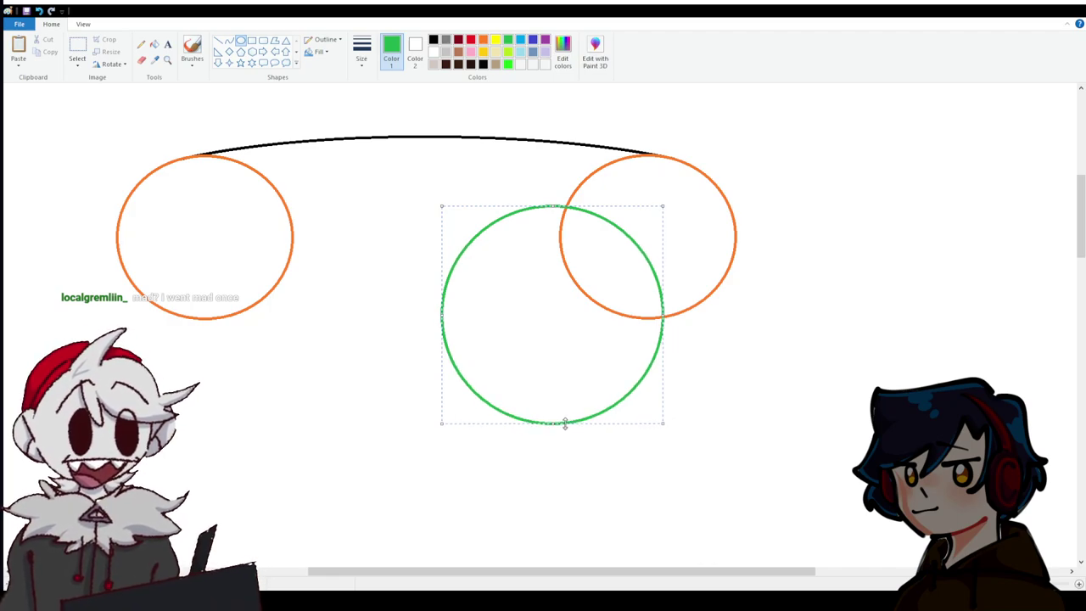
drag(614, 368, 394, 370)
Review the overall layout of the numbered ball, arch, orange ovals and green circles.
scroll(549, 393, up, 5)
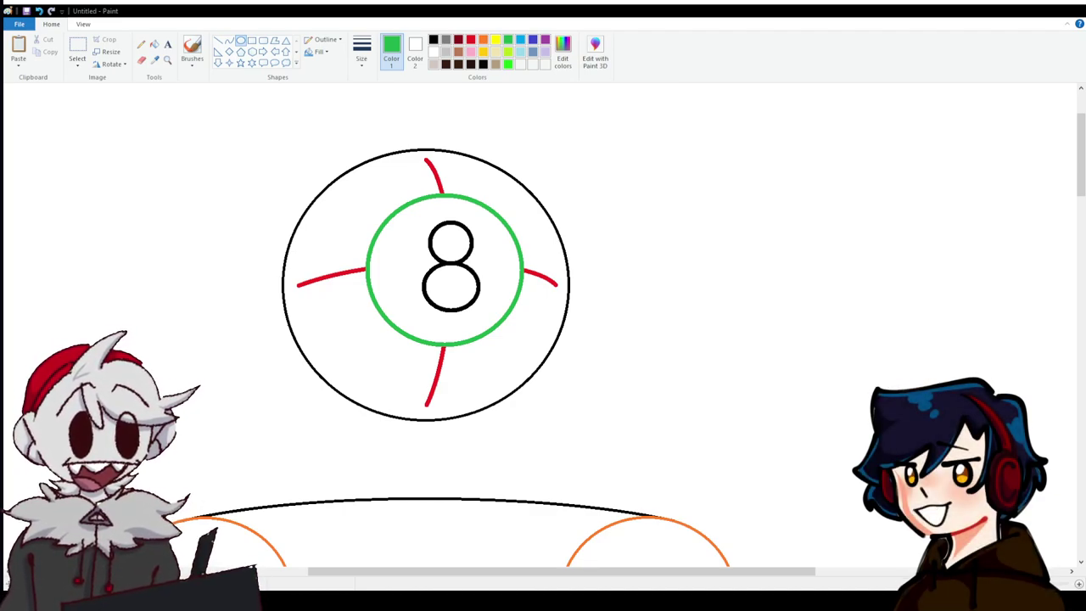
scroll(425, 339, down, 5)
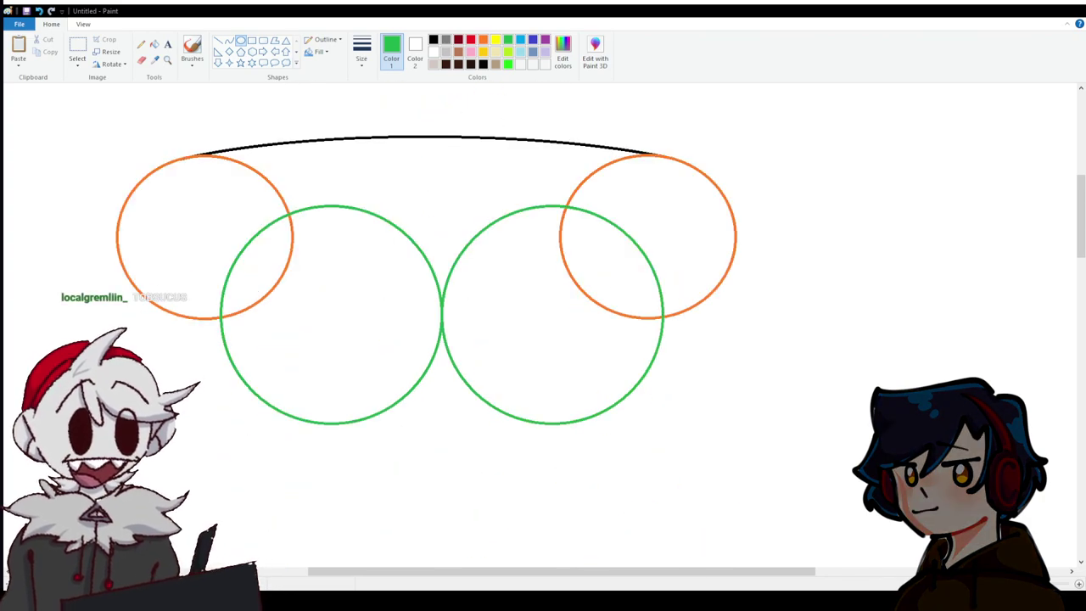
scroll(544, 322, up, 7)
scroll(543, 323, down, 6)
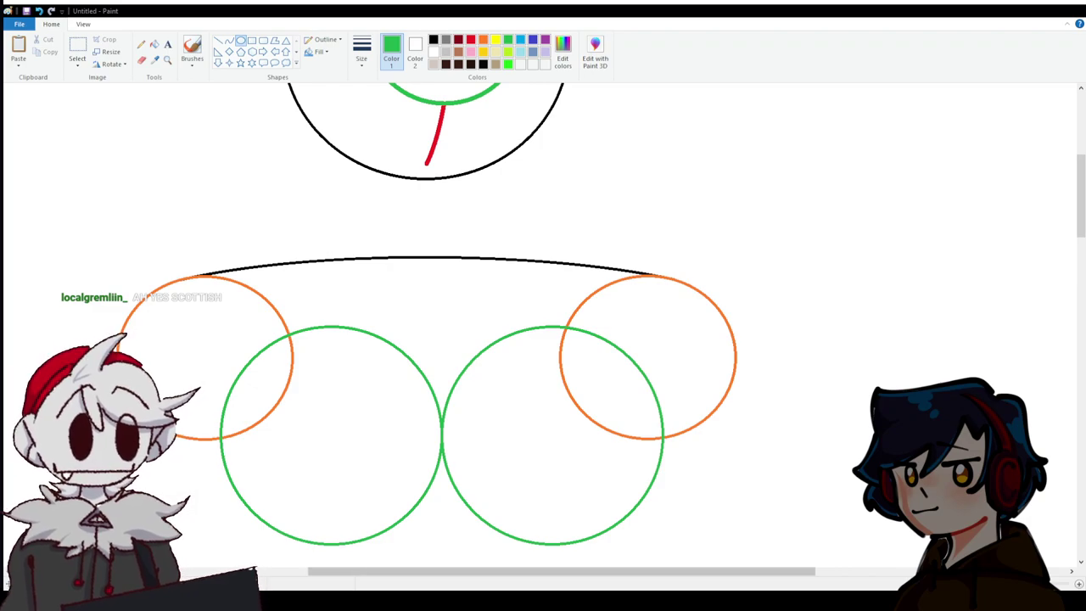
ctrl+scroll(293, 382, down, 1)
scroll(293, 381, down, 3)
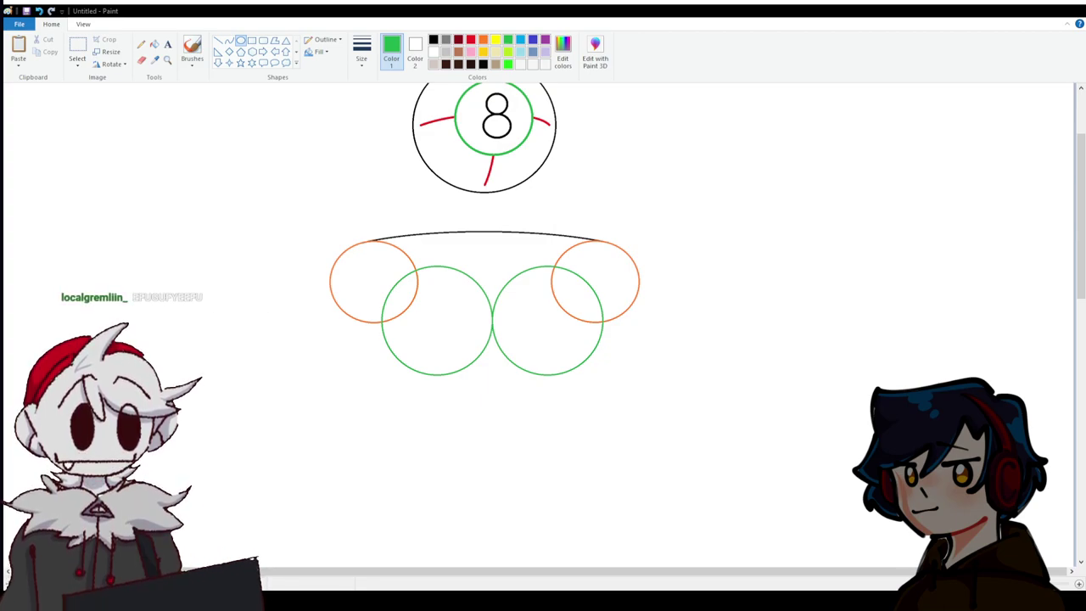
scroll(543, 323, up, 3)
scroll(543, 323, down, 9)
scroll(543, 322, up, 6)
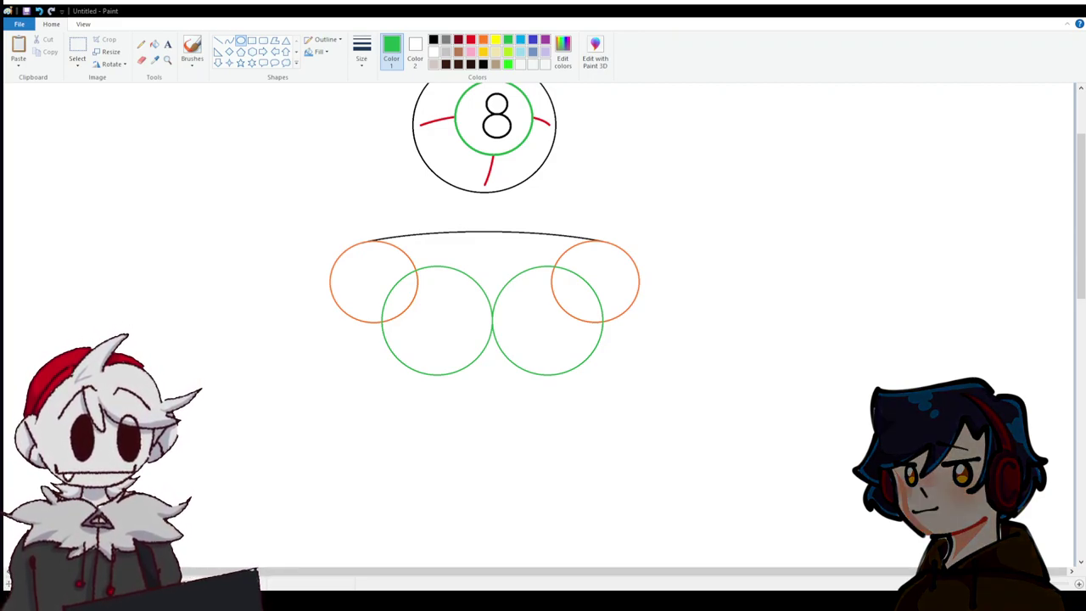
Draw a larger green oval centred beneath the two green circles, its upper edge tucked between them.
scroll(543, 322, down, 3)
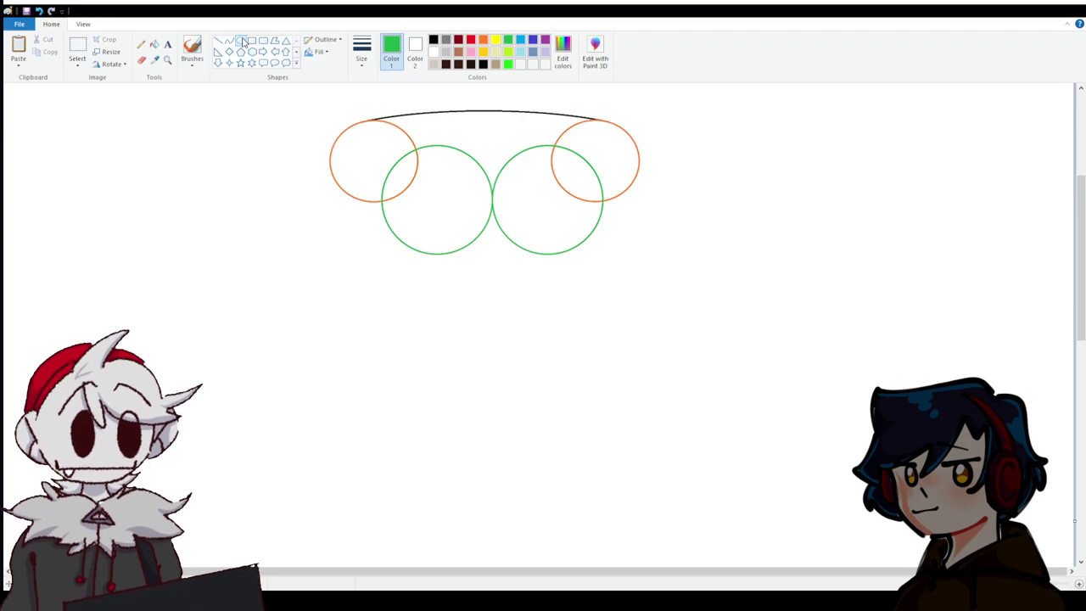
drag(420, 267, 582, 425)
drag(525, 368, 514, 345)
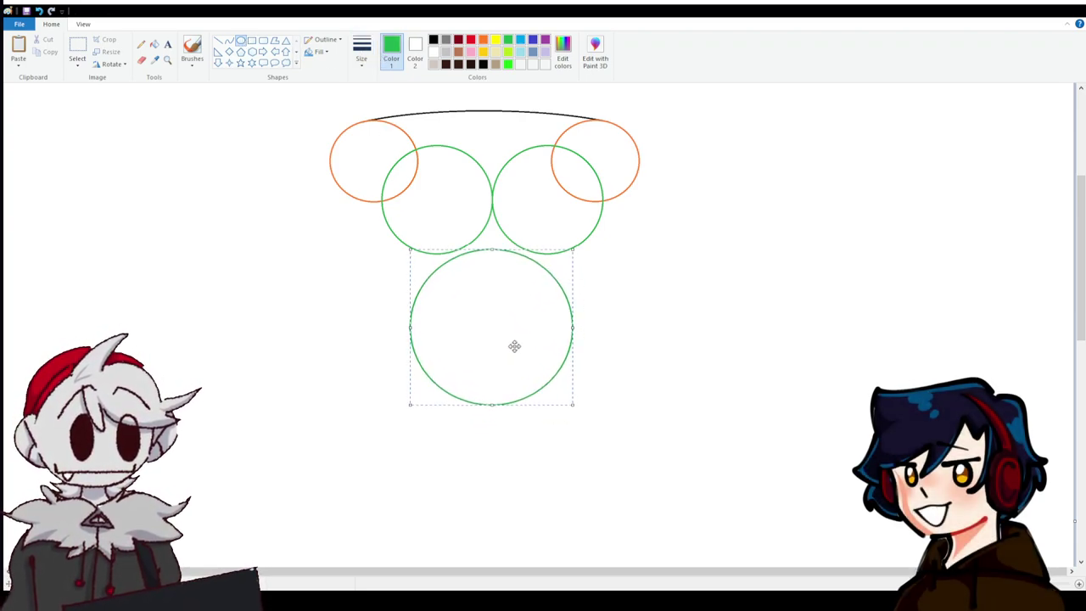
scroll(515, 343, up, 3)
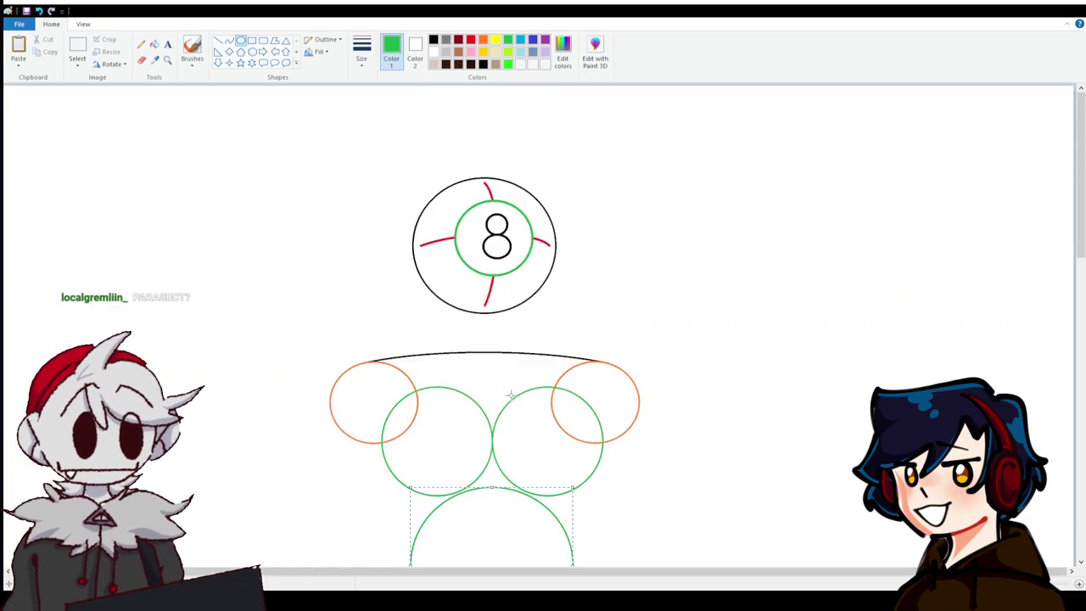
scroll(500, 388, down, 3)
drag(571, 400, 566, 392)
drag(508, 345, 510, 338)
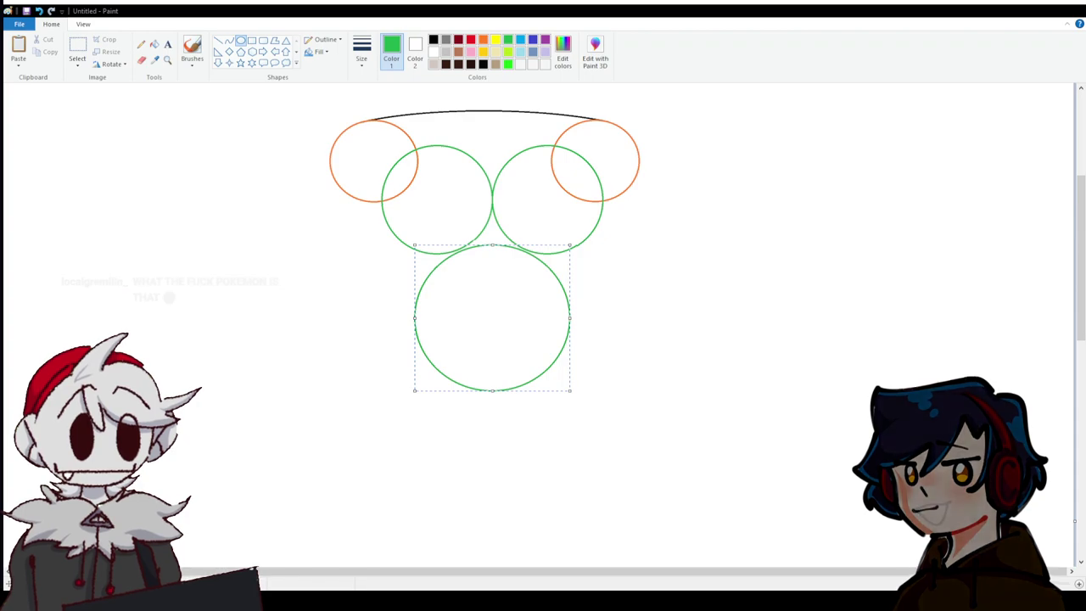
click(529, 478)
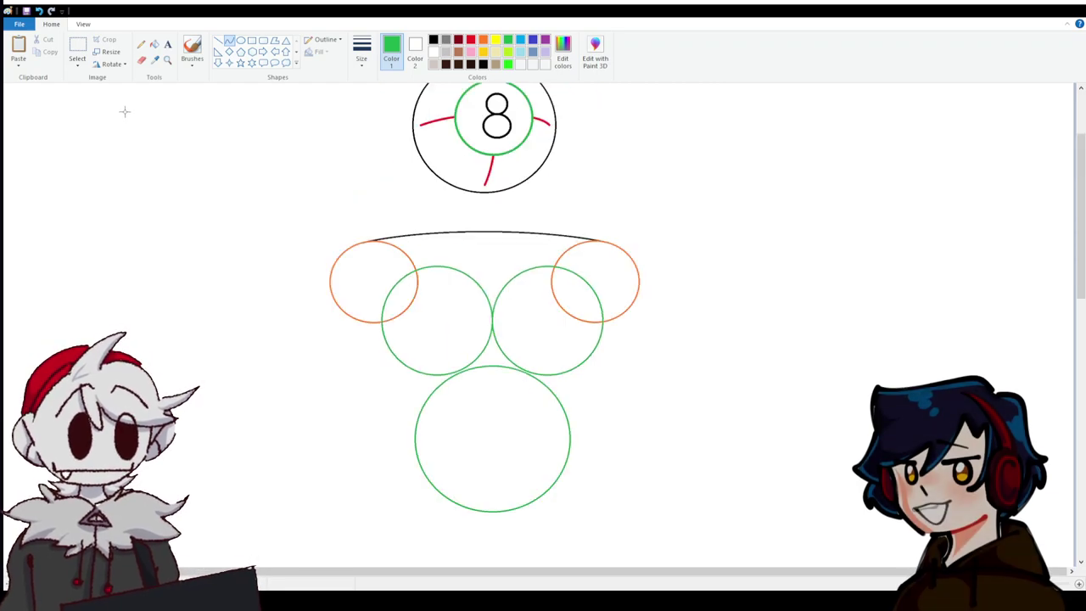
Draw two thin purple curves bowing outward and down from the left and right sides of the large green oval.
scroll(202, 198, down, 2)
scroll(221, 134, up, 1)
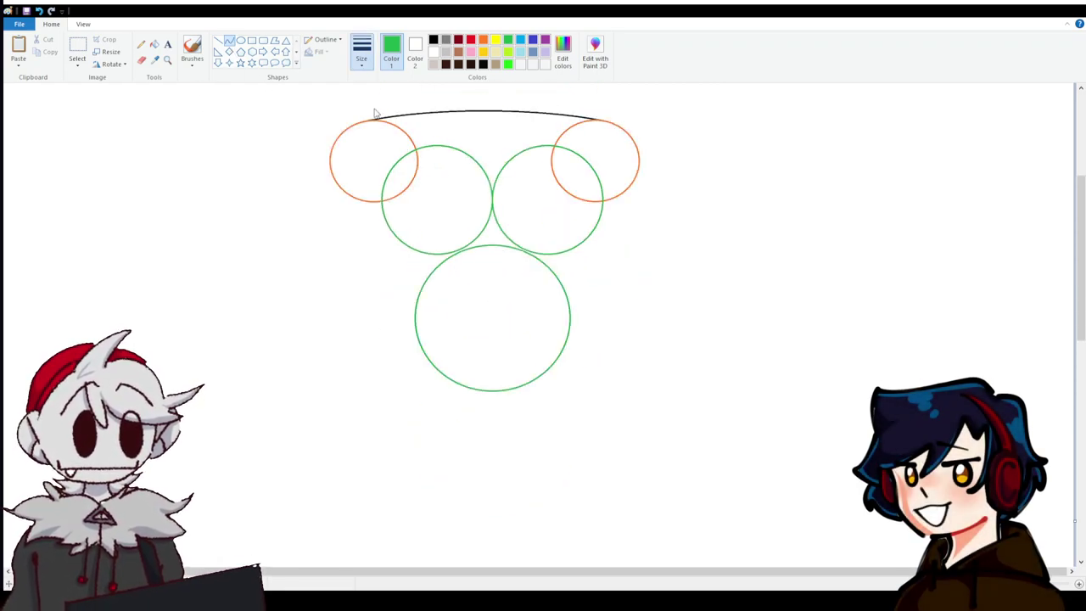
click(549, 42)
scroll(437, 199, down, 3)
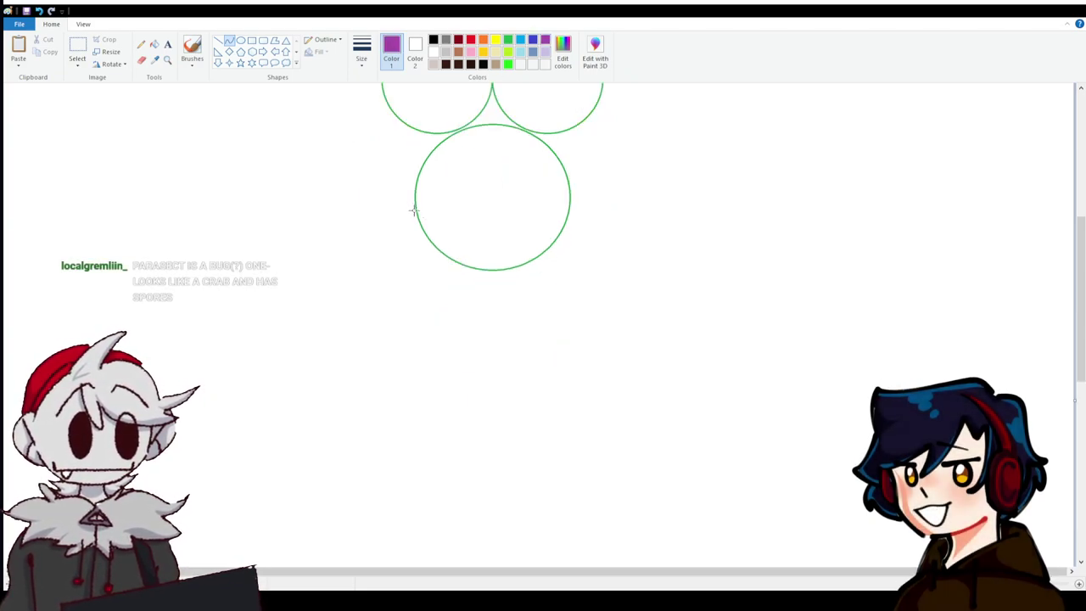
drag(414, 211, 391, 304)
mouse_move(401, 260)
mouse_down()
mouse_move(399, 238)
mouse_move(393, 262)
mouse_move(398, 242)
mouse_up()
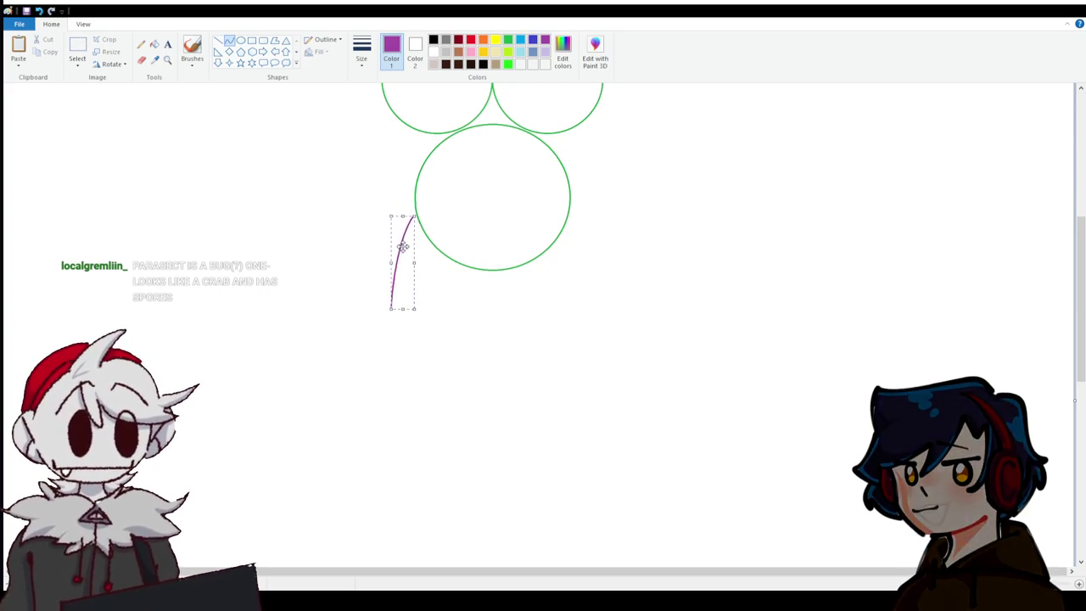
click(364, 293)
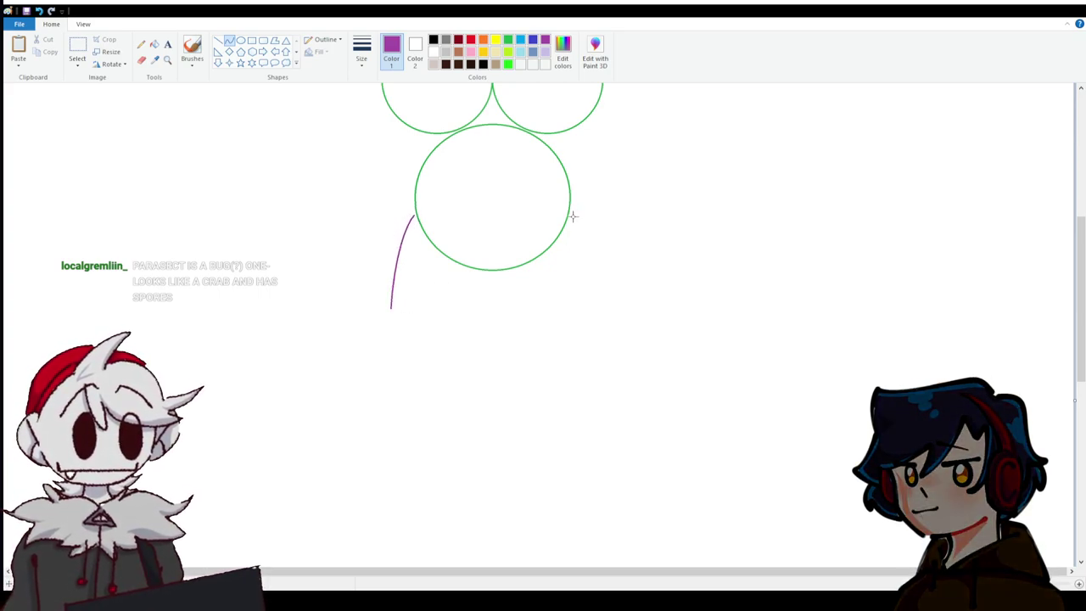
drag(570, 215, 594, 311)
mouse_move(583, 255)
mouse_down()
mouse_move(584, 230)
mouse_move(591, 278)
mouse_up()
click(495, 294)
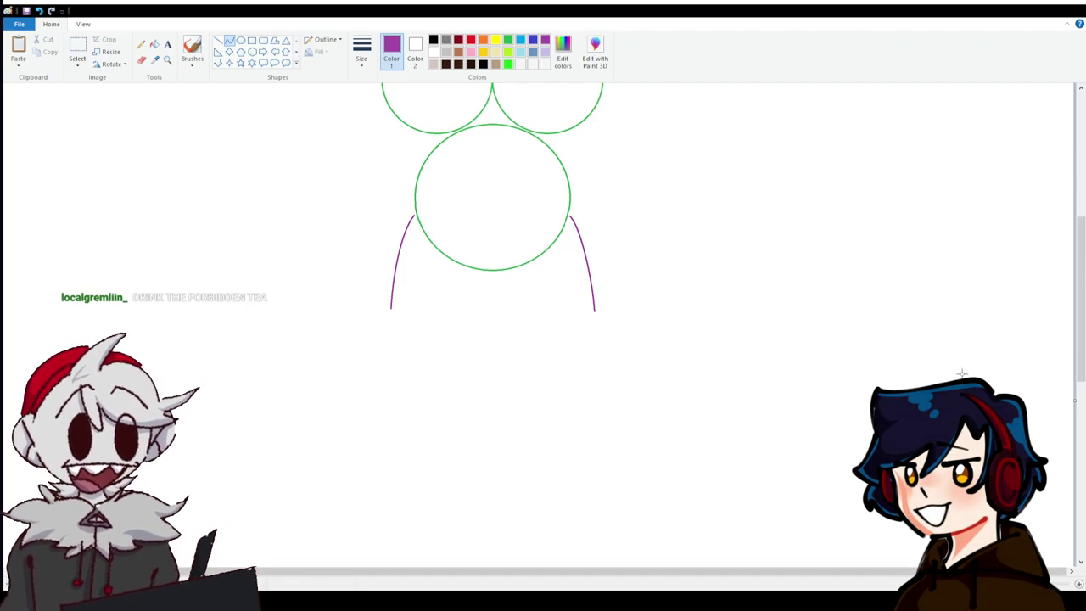
Draw an orange oval below the large green oval, at the lower end of the left purple curve.
scroll(555, 295, up, 8)
scroll(555, 294, down, 8)
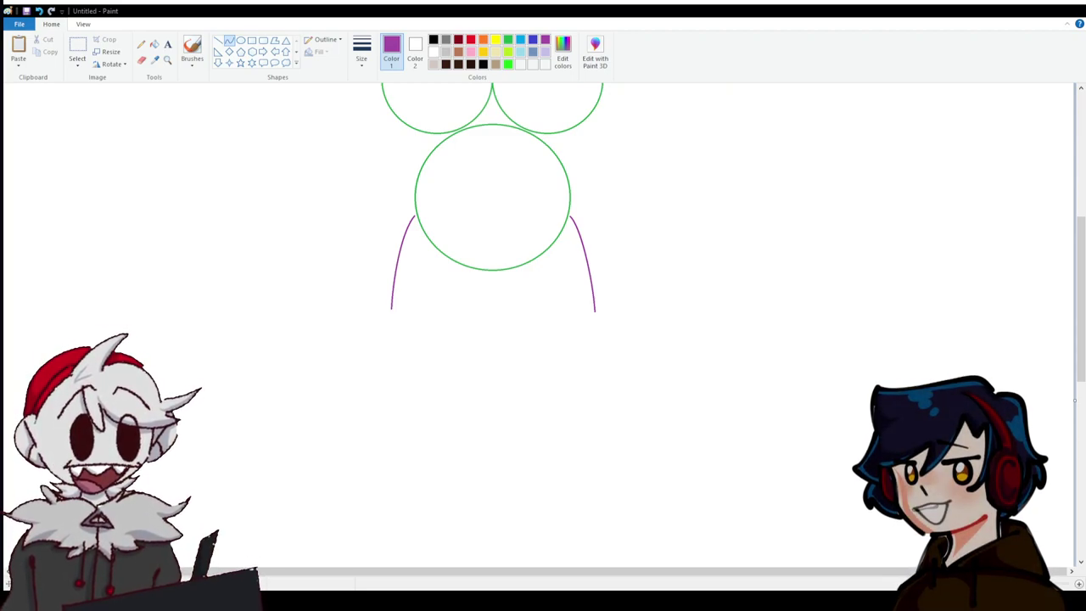
scroll(543, 323, down, 3)
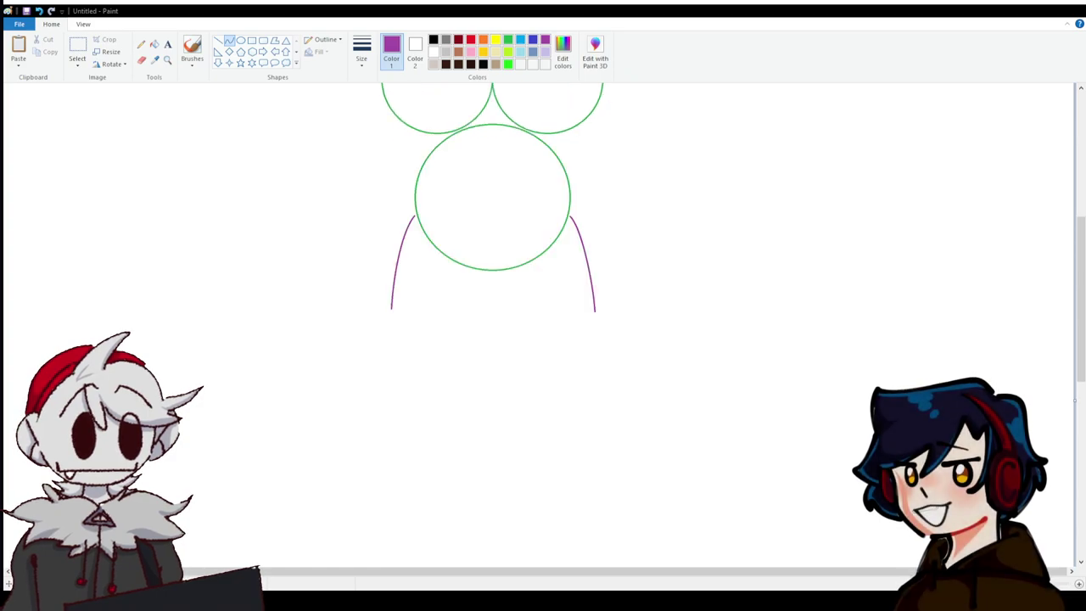
scroll(543, 322, up, 3)
click(241, 40)
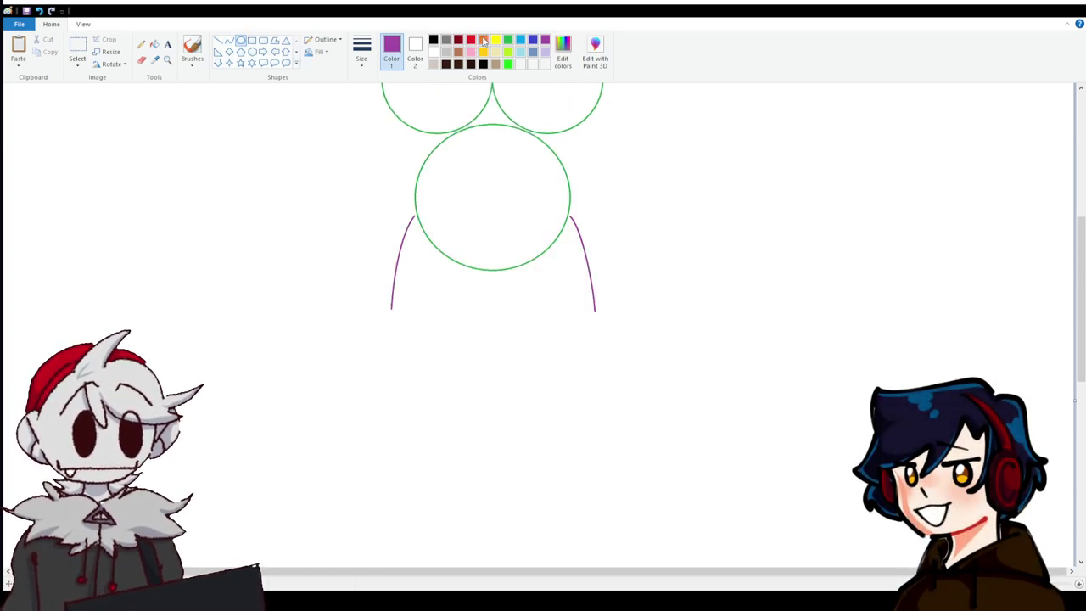
click(483, 40)
drag(496, 278, 389, 362)
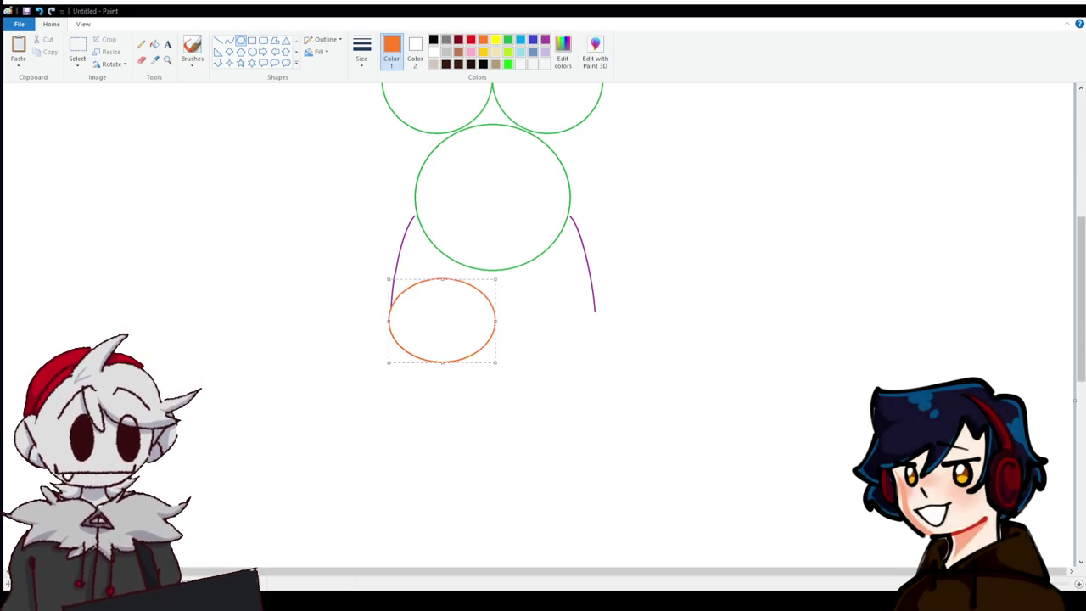
Make the new orange oval rounder and fit it against the left purple curve and the underside of the large green oval.
click(1079, 584)
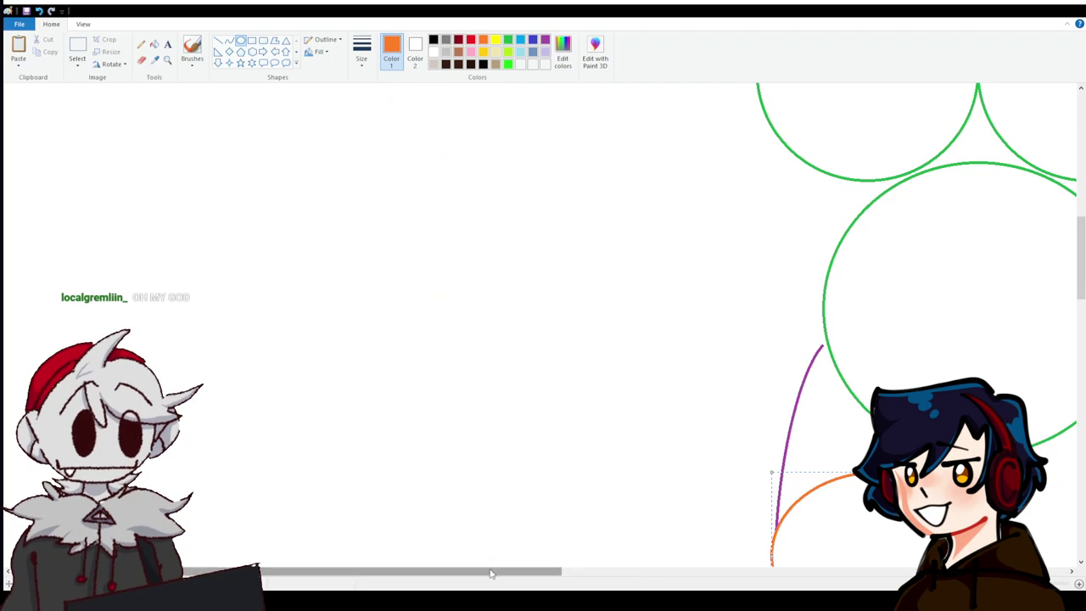
drag(491, 573, 669, 562)
scroll(613, 447, down, 3)
drag(504, 398, 498, 425)
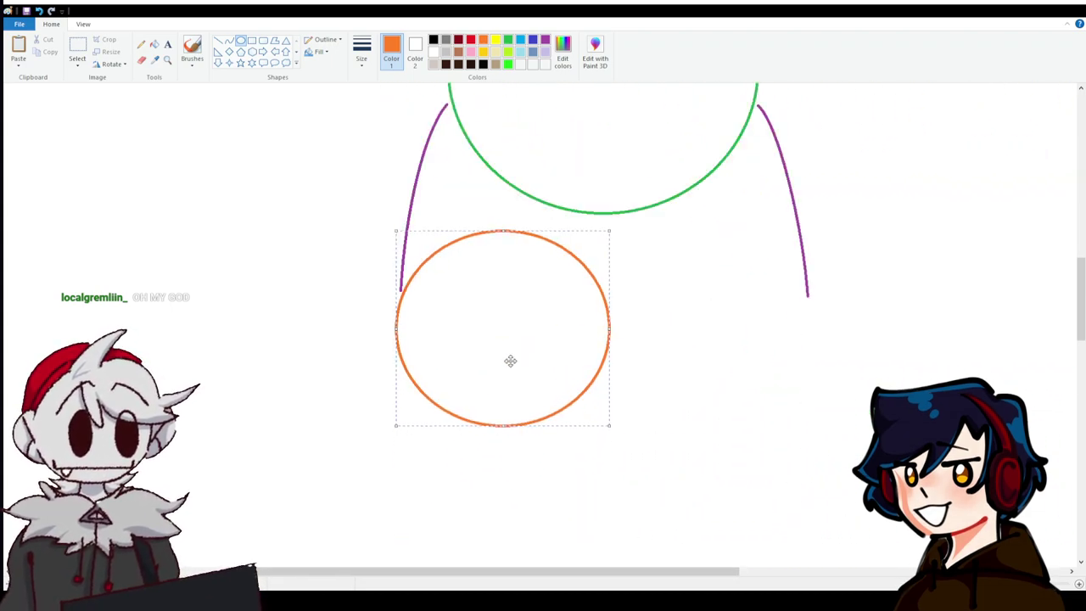
drag(510, 360, 515, 333)
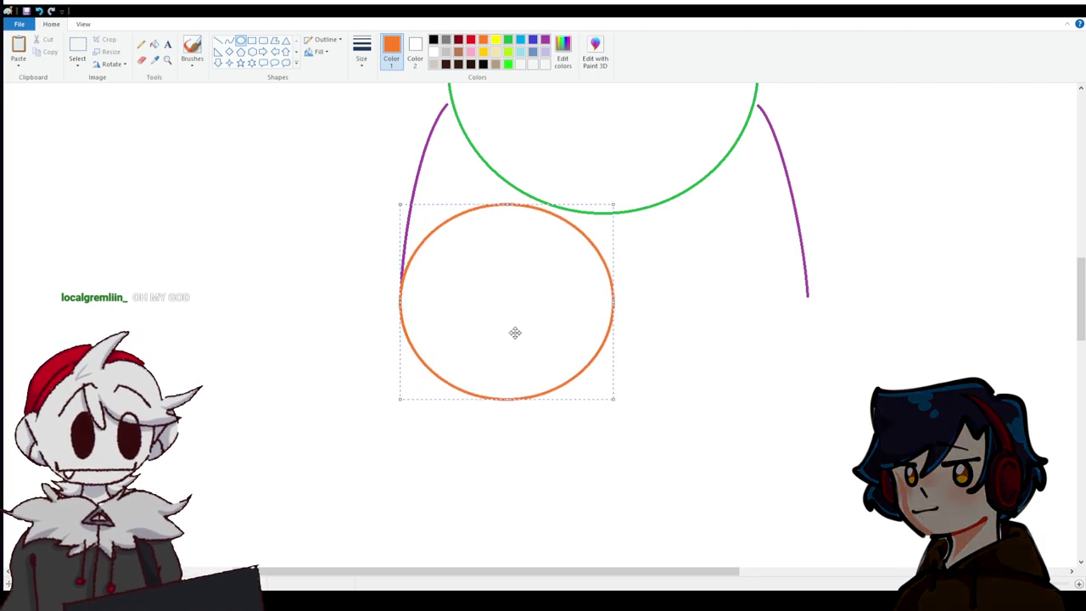
drag(506, 405, 514, 411)
drag(611, 305, 604, 302)
drag(501, 409, 501, 398)
click(342, 309)
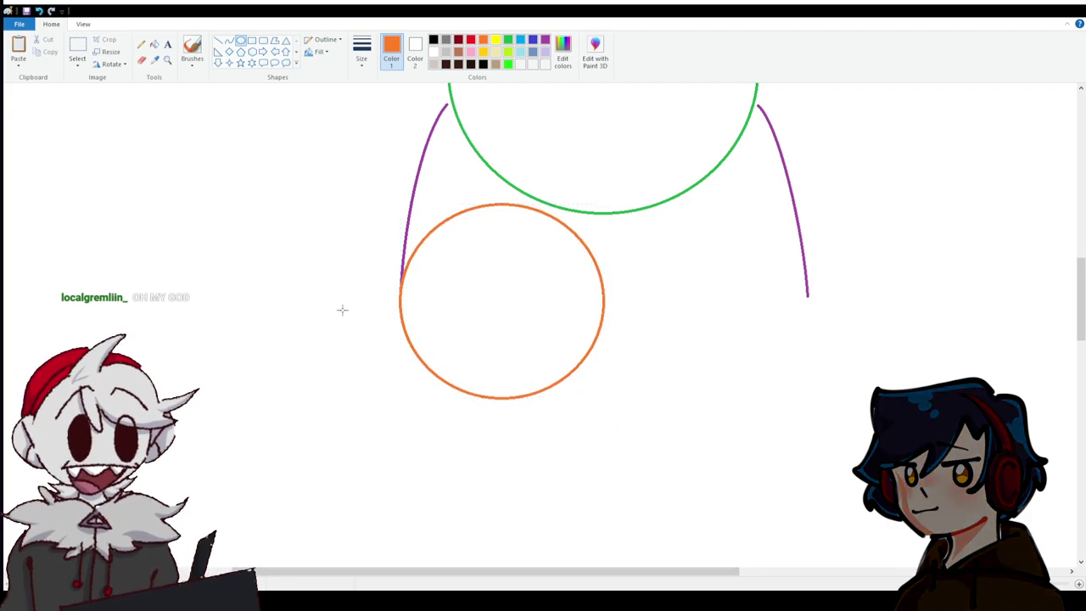
Draw a gold oval over the orange oval and stretch its edges until it exactly matches the orange one's size.
click(496, 40)
drag(403, 225, 600, 396)
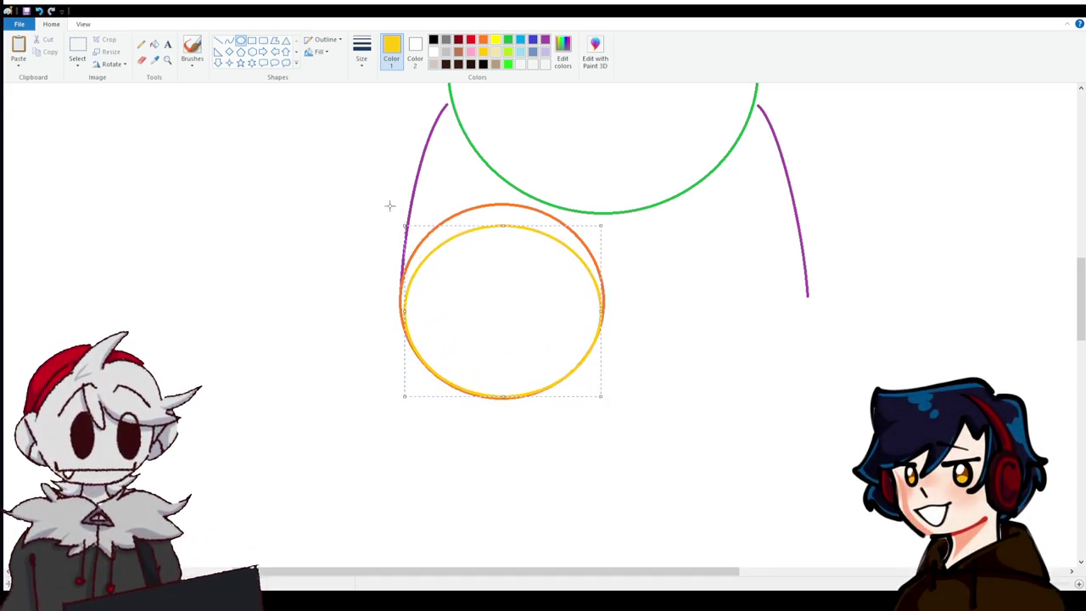
drag(395, 219, 397, 202)
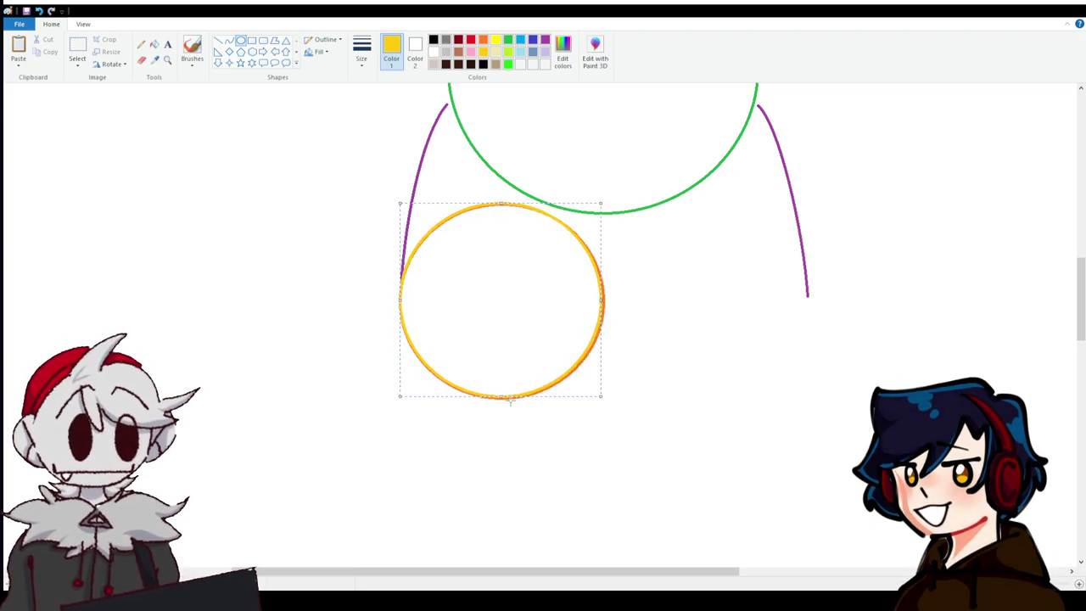
drag(510, 399, 517, 398)
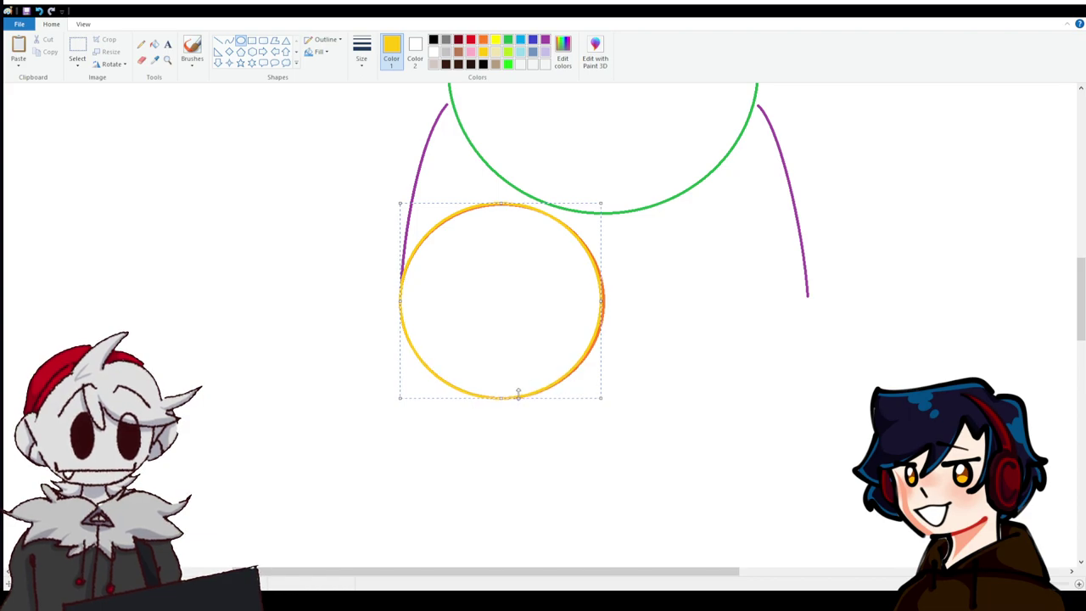
drag(598, 300, 604, 300)
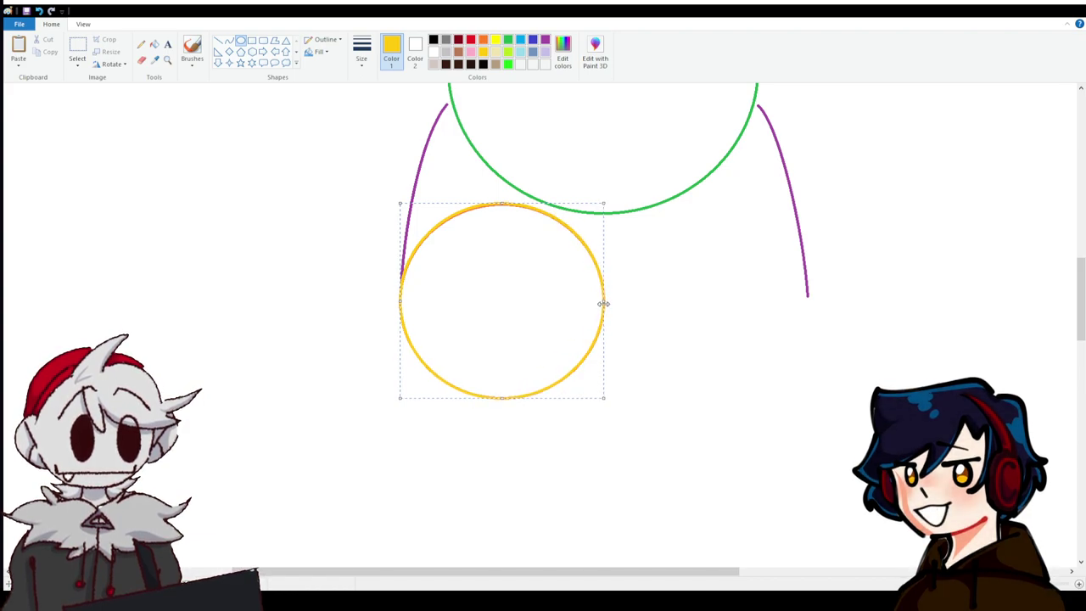
click(511, 204)
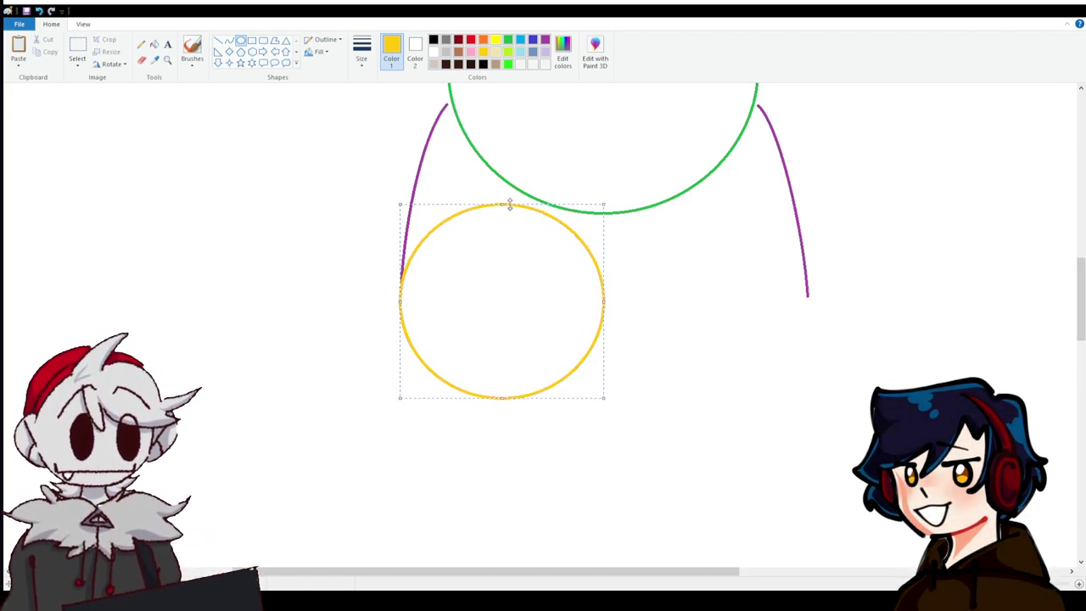
Shift the gold oval sideways until it touches the orange oval's side and meets the lower end of the right purple curve.
key(Right)
key(Right)
key(Right)
key(Right)
key(Right)
key(Right)
key(Right)
key(Right)
key(Right)
key(Right)
key(Right)
key(Right)
key(Right)
key(Right)
key(Right)
key(Right)
key(Right)
key(Right)
key(Right)
key(Right)
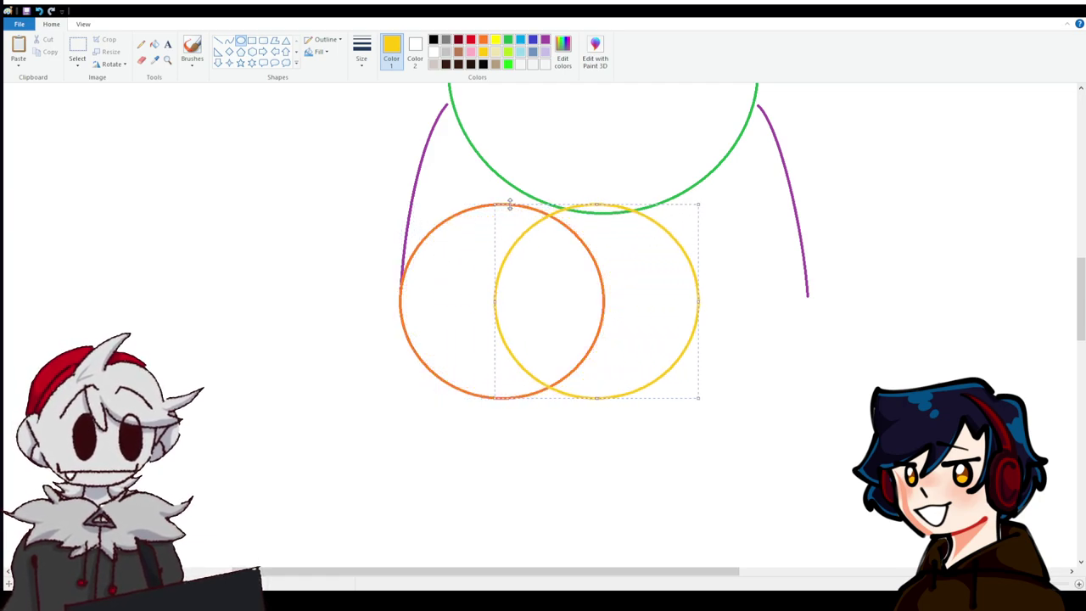
key(Right)
key(Right)
key(Right)
key(Right)
key(Right)
key(Left)
key(Left)
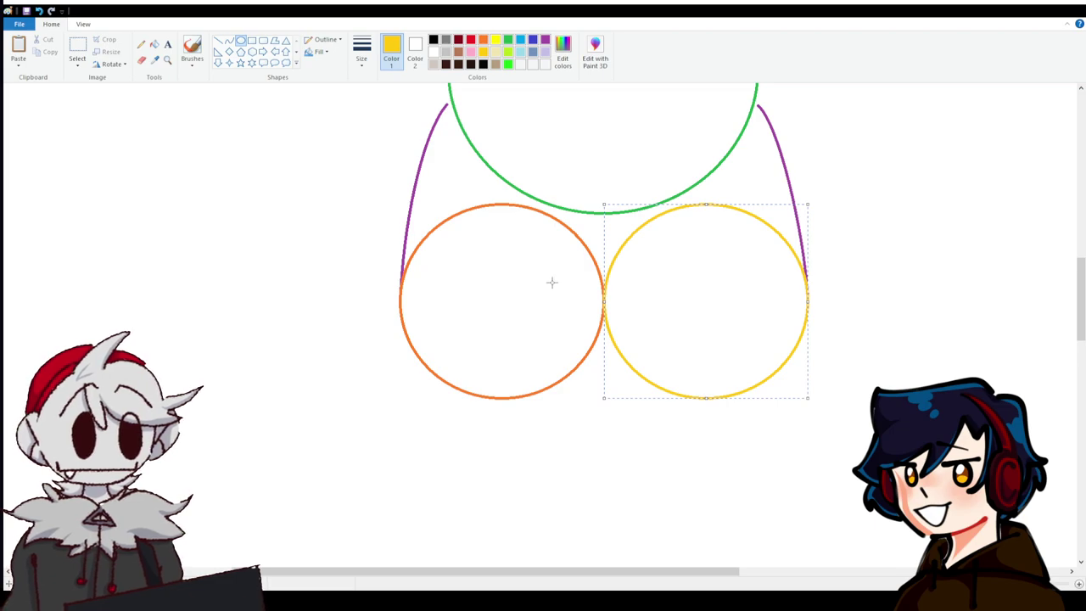
Draw two gently arched gold curves across the base of the numbered ball, the lower one slightly wider.
scroll(620, 395, up, 10)
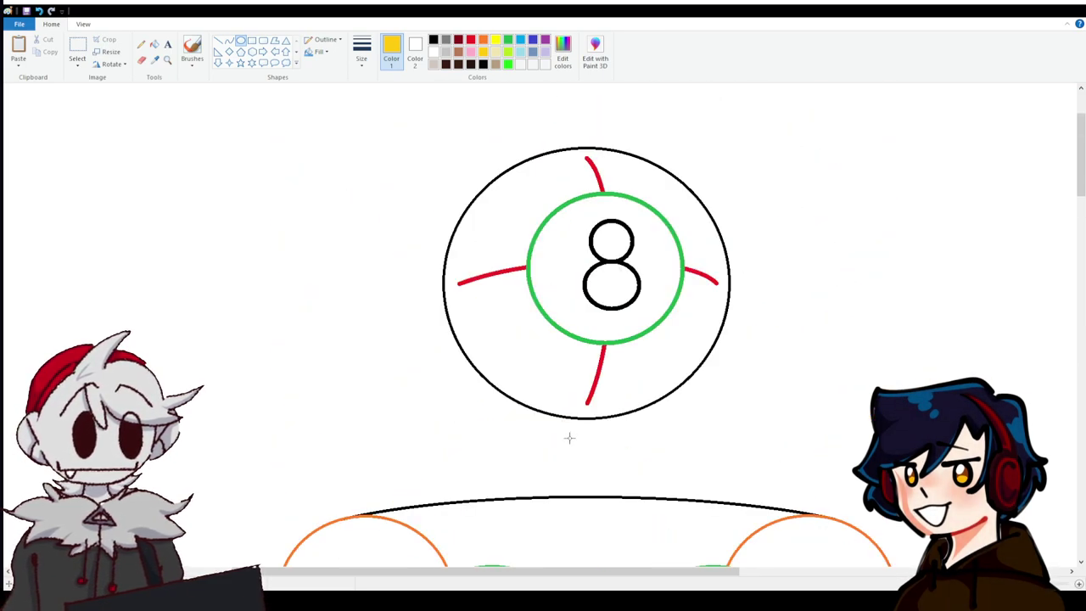
scroll(570, 438, down, 2)
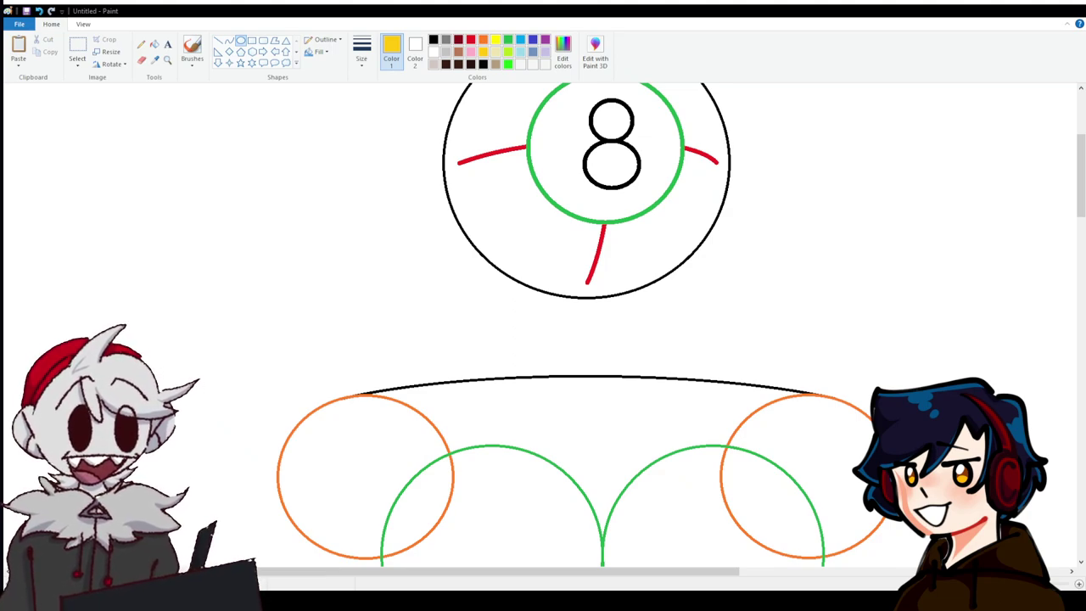
click(229, 40)
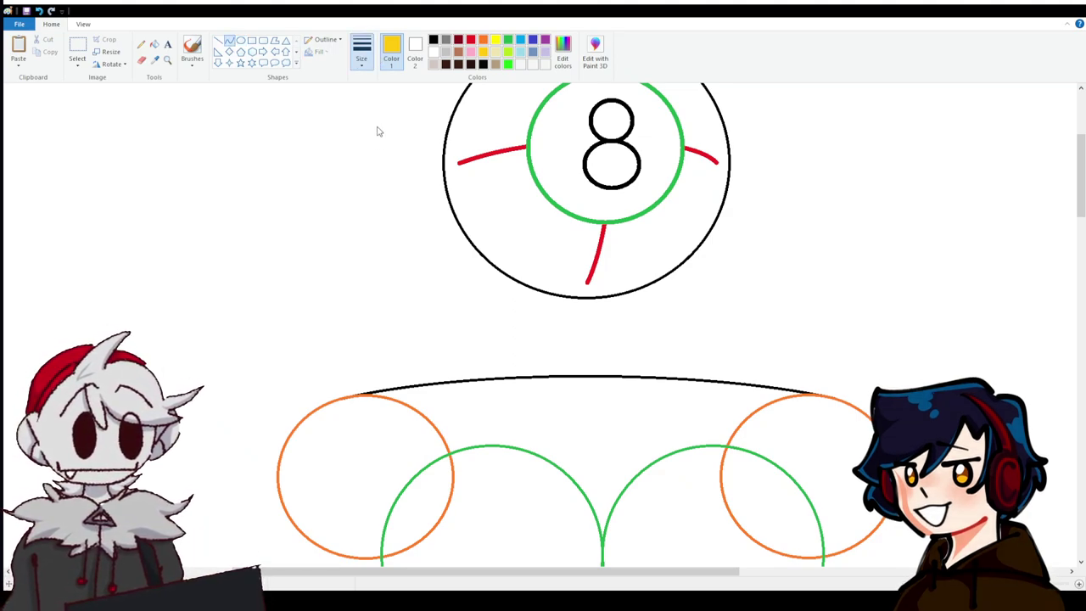
drag(501, 289, 665, 285)
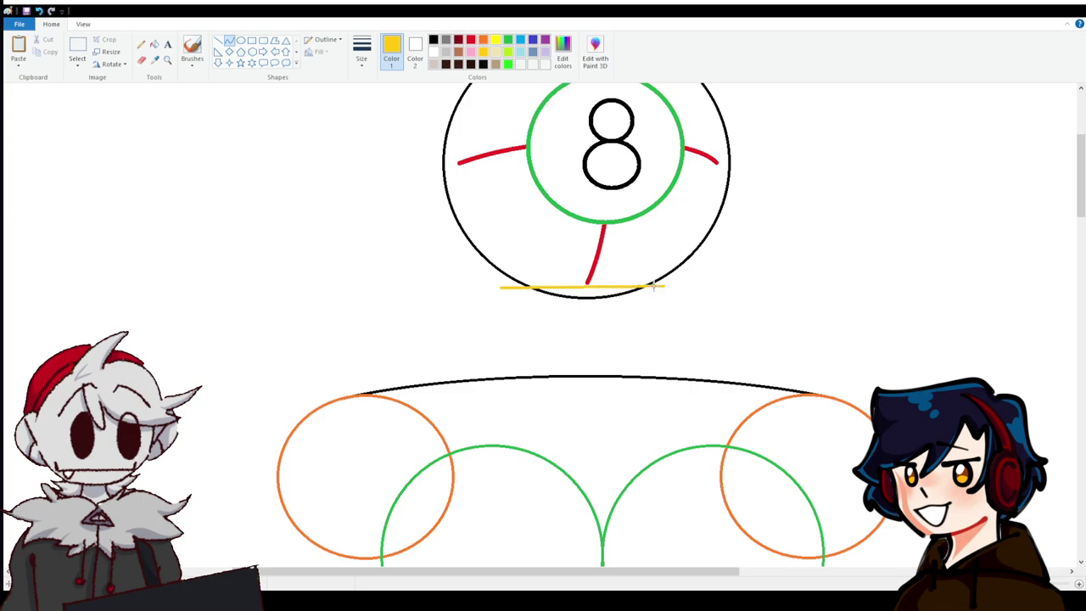
mouse_move(590, 285)
mouse_down()
mouse_move(605, 271)
mouse_move(642, 280)
mouse_up()
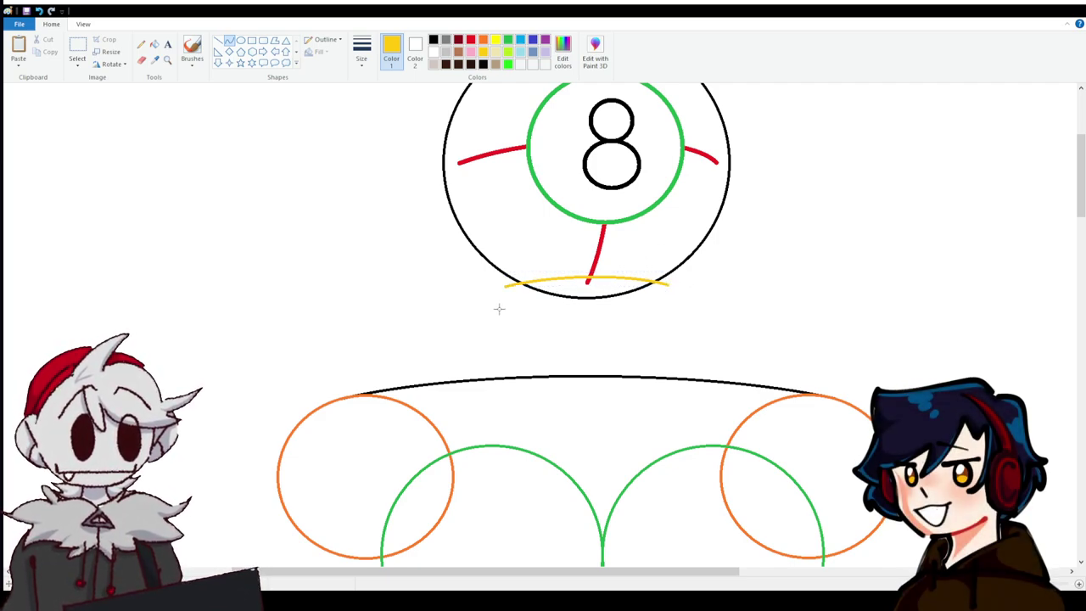
drag(496, 309, 698, 308)
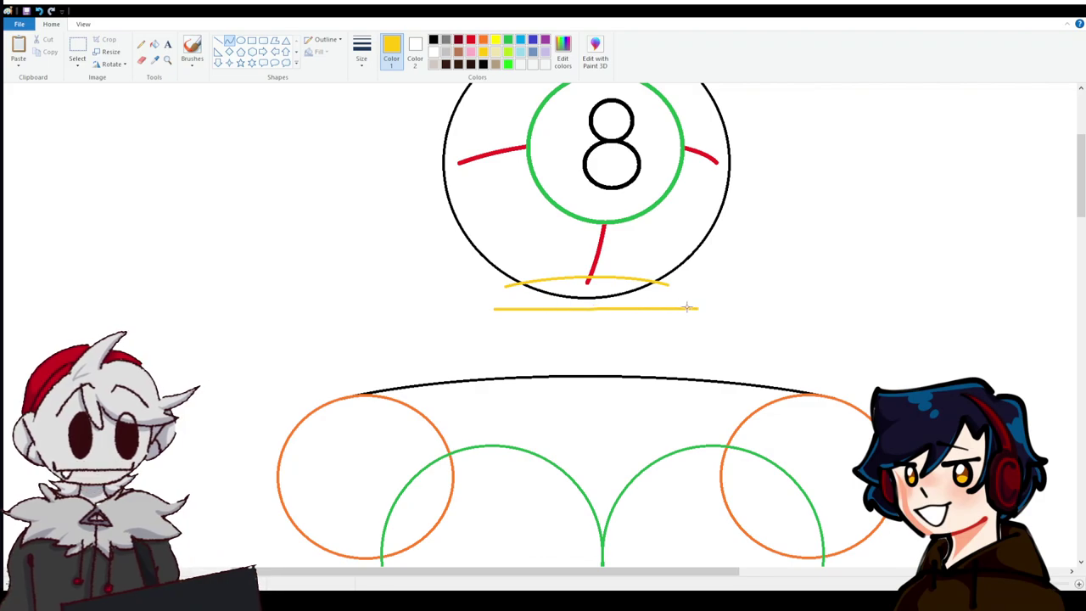
drag(582, 308, 564, 293)
Join the two gold arches with a short curved line at each end to close the neckband.
mouse_move(649, 297)
mouse_down()
mouse_move(670, 297)
mouse_move(654, 312)
mouse_move(671, 296)
mouse_up()
click(662, 260)
click(669, 297)
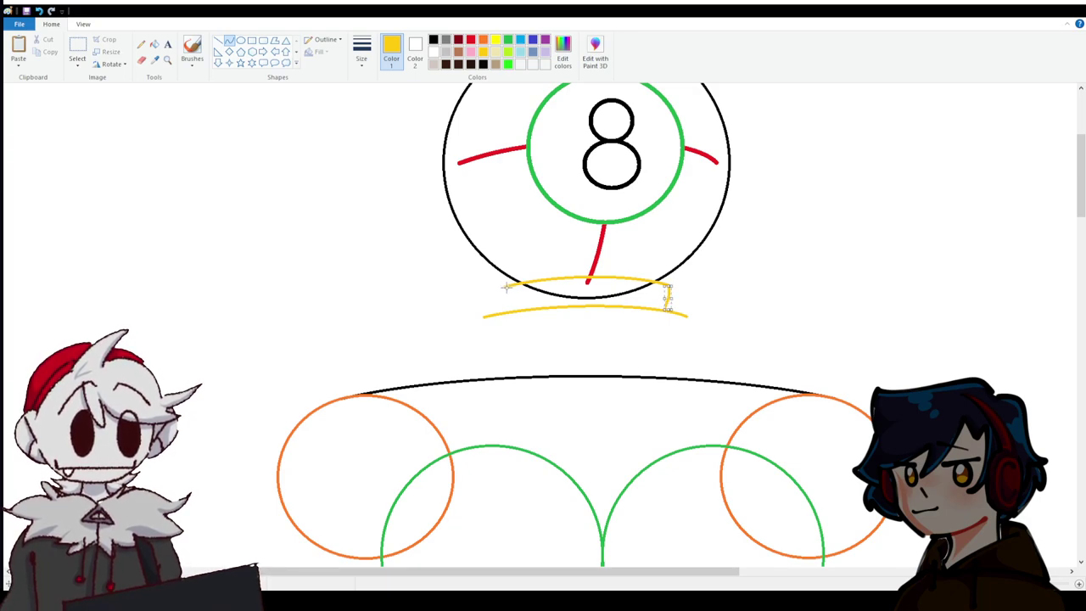
click(504, 286)
click(501, 297)
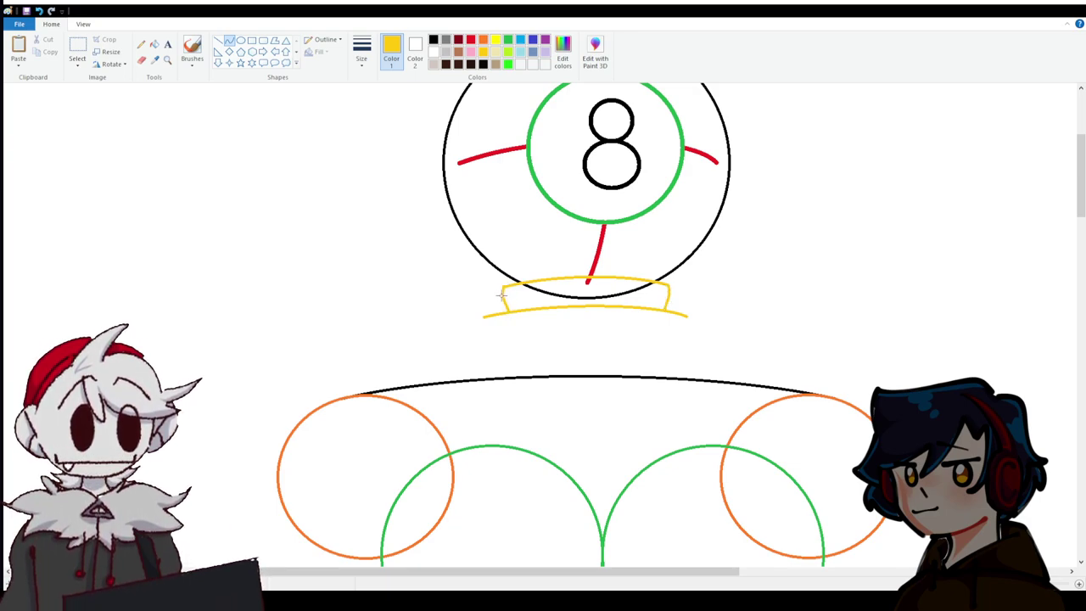
click(502, 296)
click(473, 299)
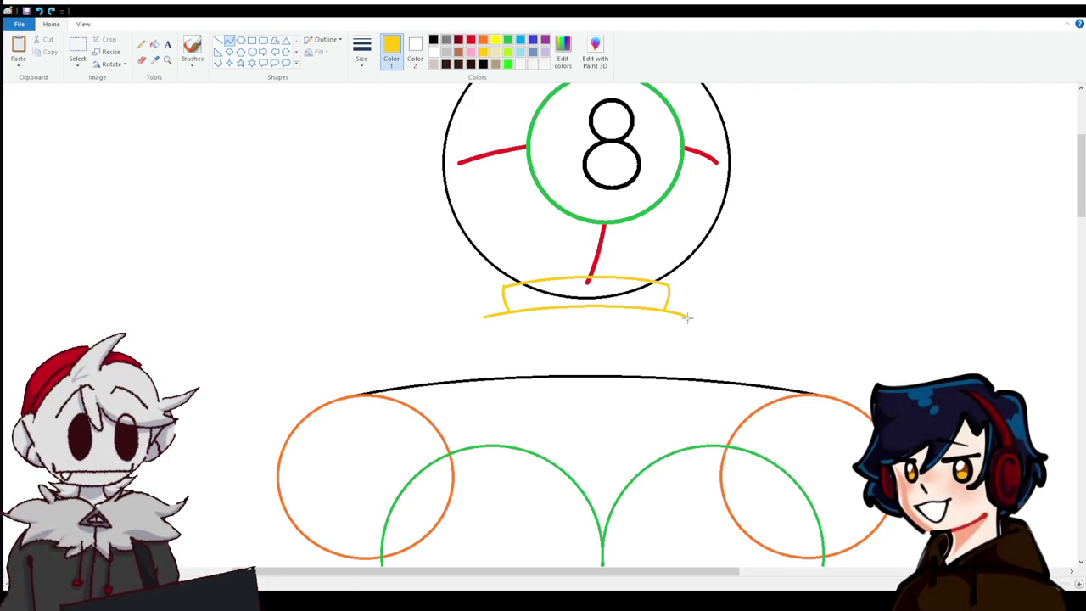
Draw two gold curves from the ends of the lower arch down to a shared point, forming a kerchief over the chest.
drag(688, 316, 639, 402)
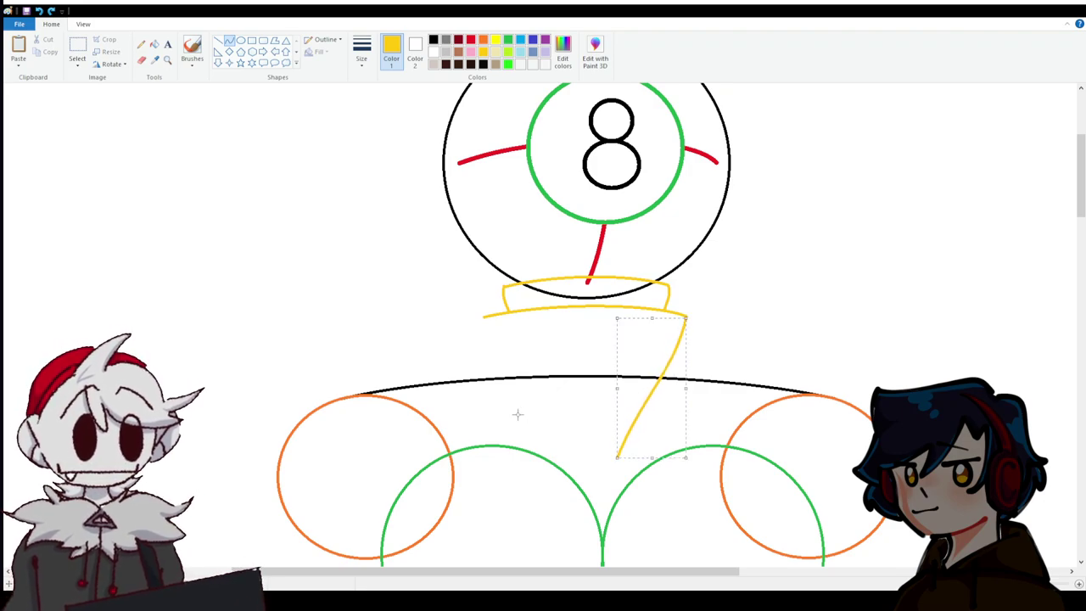
click(518, 415)
drag(607, 454, 483, 317)
mouse_move(501, 365)
mouse_down()
mouse_move(494, 389)
mouse_move(542, 392)
mouse_move(527, 389)
mouse_up()
click(438, 264)
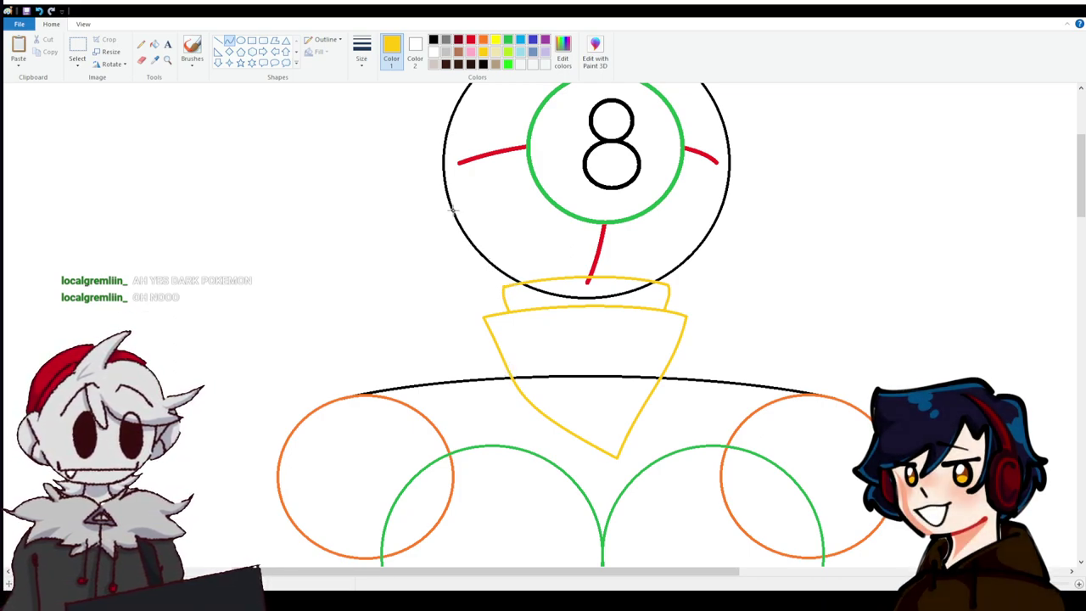
Draw two pointed gold scarf tails with curves, fanning out to the left of the ball and neckband, one above the other.
drag(450, 210, 271, 151)
drag(356, 177, 362, 166)
click(264, 156)
mouse_move(270, 151)
mouse_down()
mouse_move(506, 323)
mouse_move(483, 329)
mouse_move(262, 252)
mouse_move(417, 364)
mouse_up()
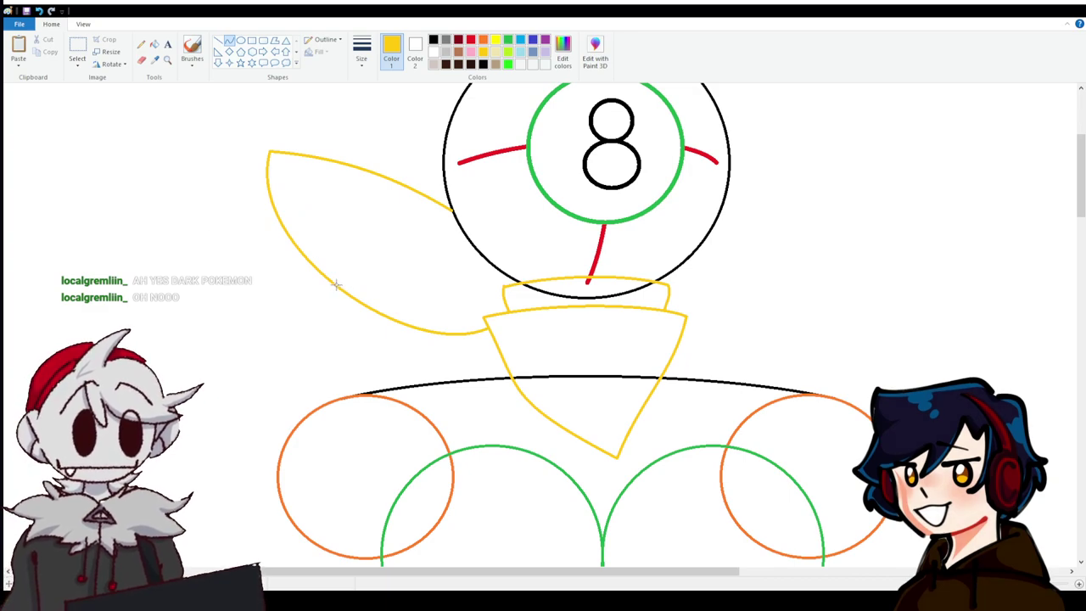
drag(336, 284, 266, 371)
click(162, 159)
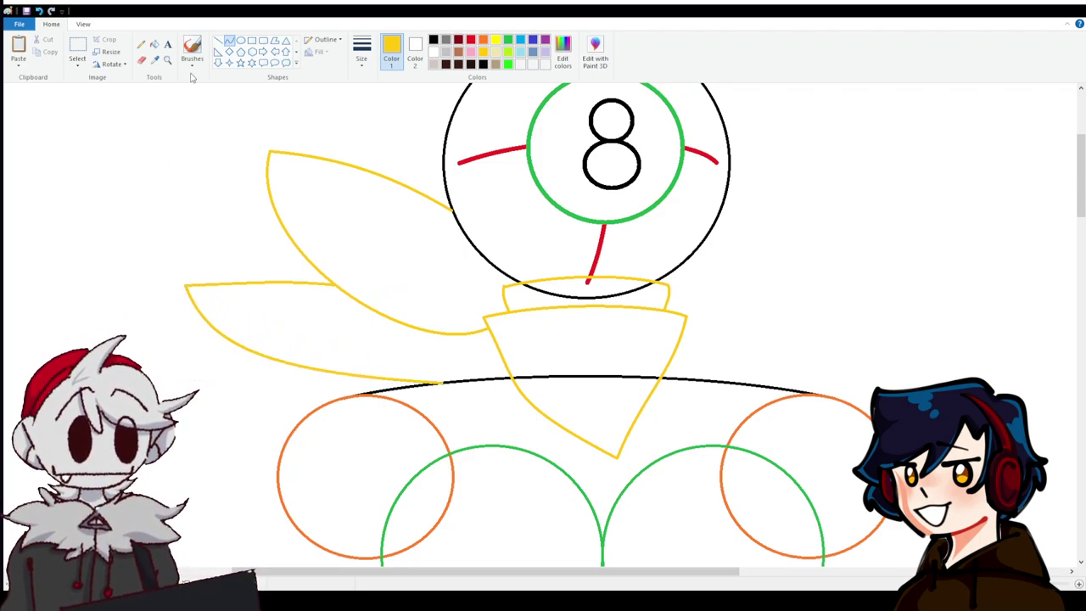
Fill the ball and shoulder line segments crossing the neckband and kerchief with white.
click(156, 43)
click(623, 292)
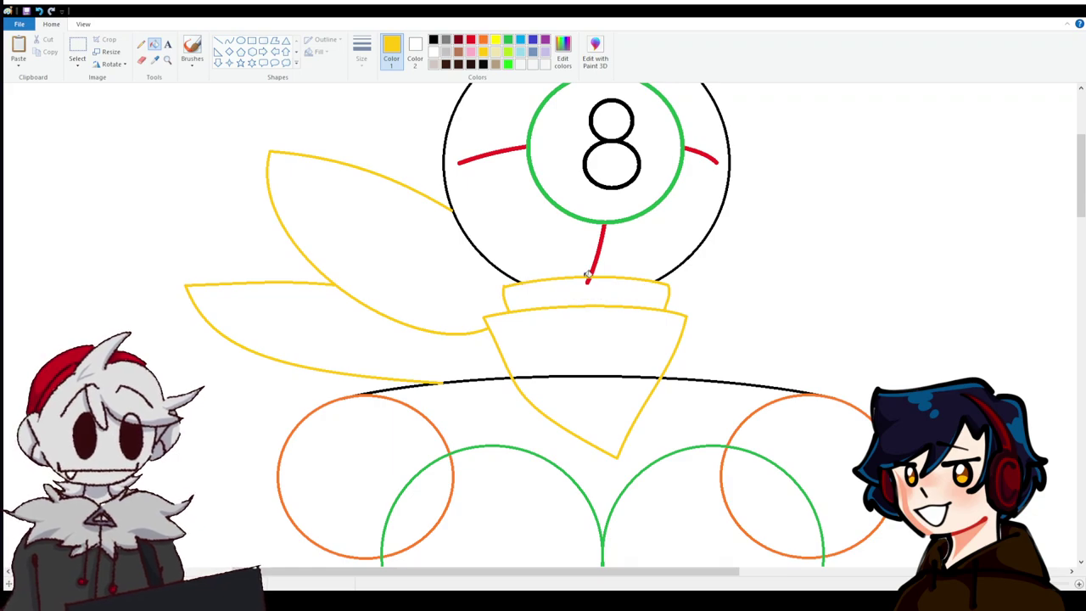
click(575, 369)
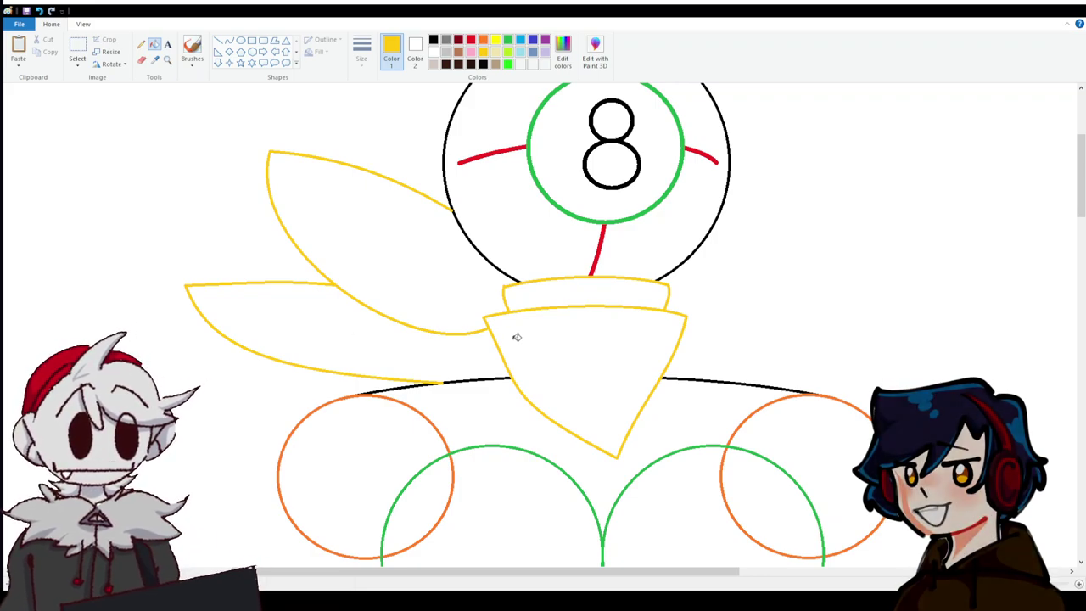
Choose green as the drawing colour for continuing the lower body.
scroll(526, 327, down, 3)
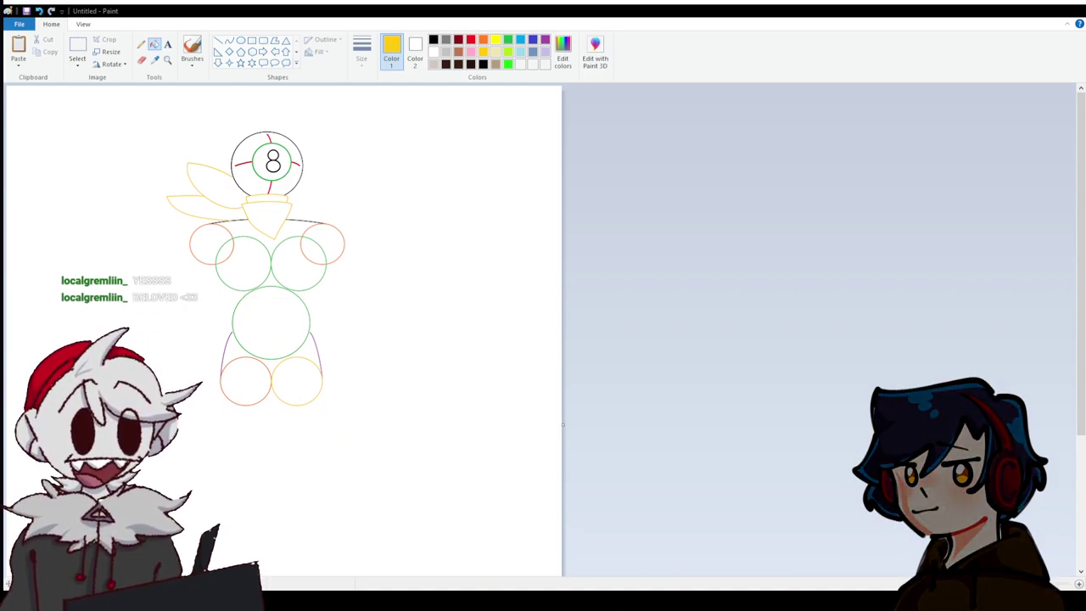
click(1079, 584)
click(1079, 584)
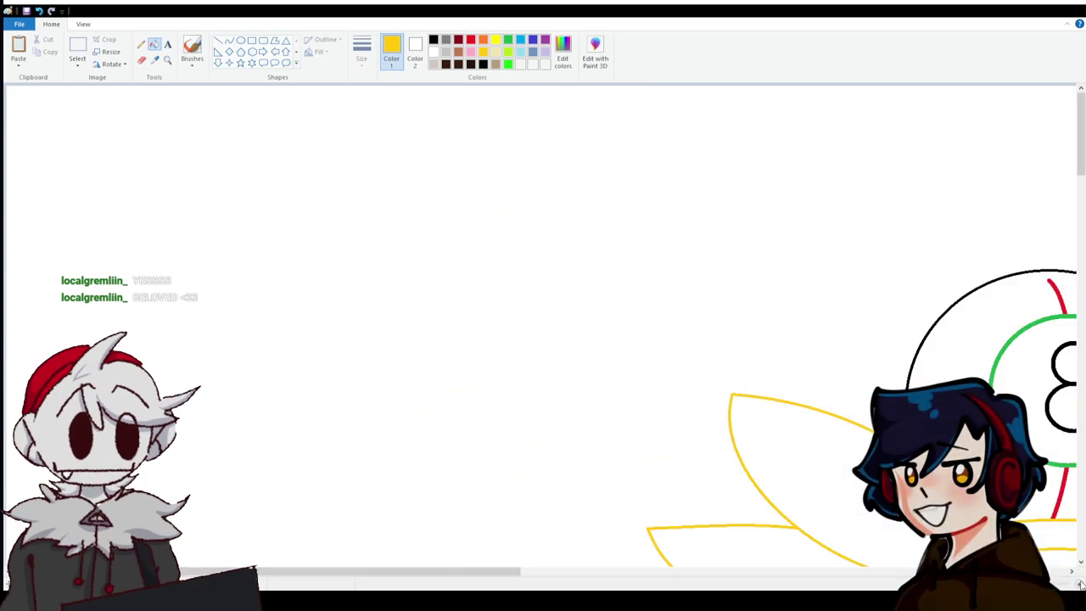
drag(448, 575, 793, 575)
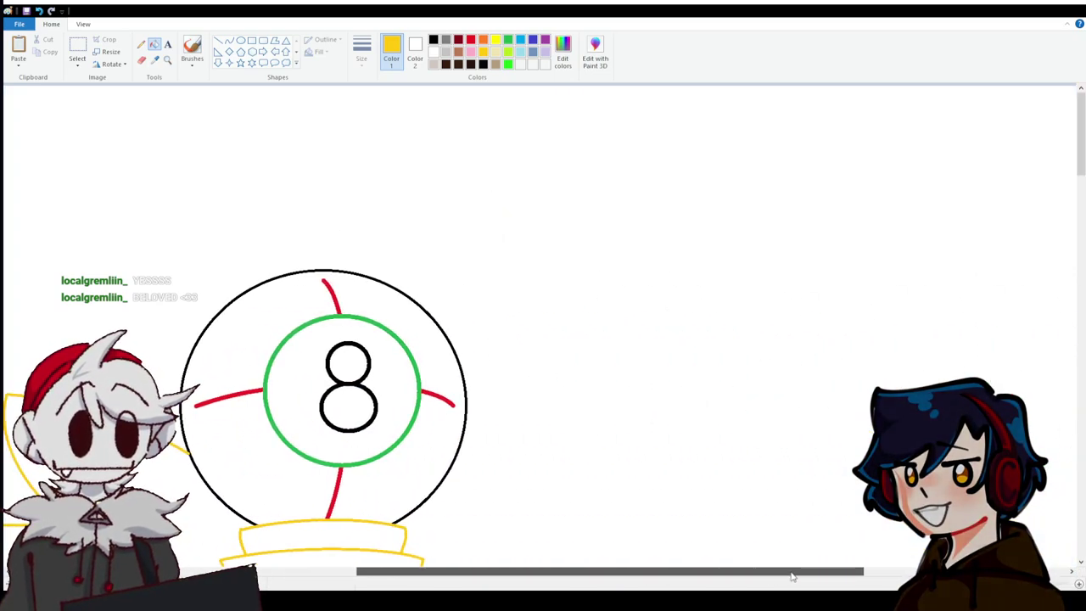
scroll(272, 314, down, 5)
scroll(272, 315, down, 10)
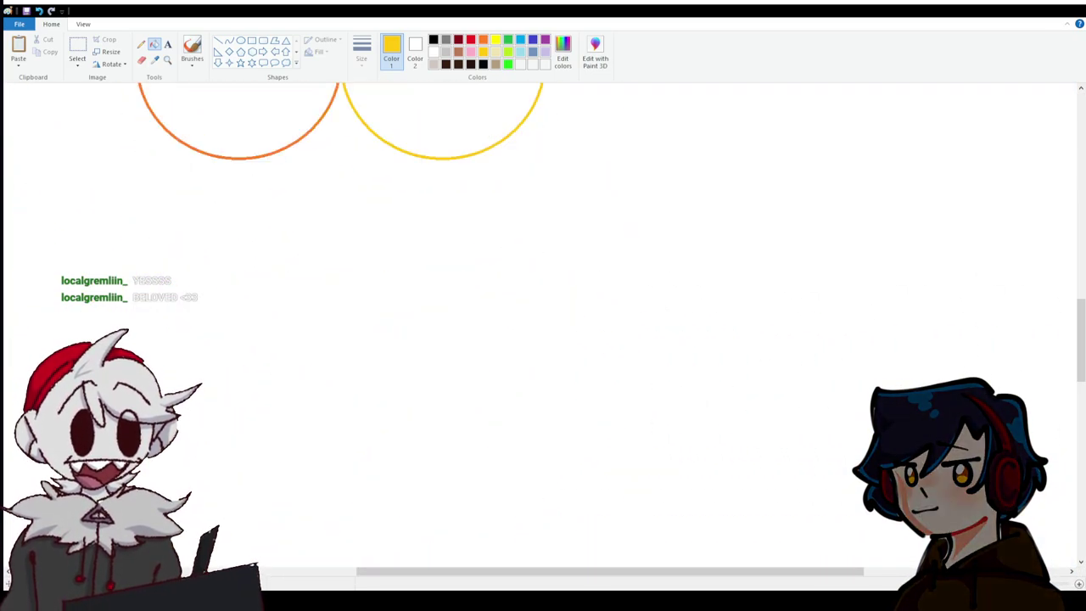
ctrl+scroll(560, 446, down, 1)
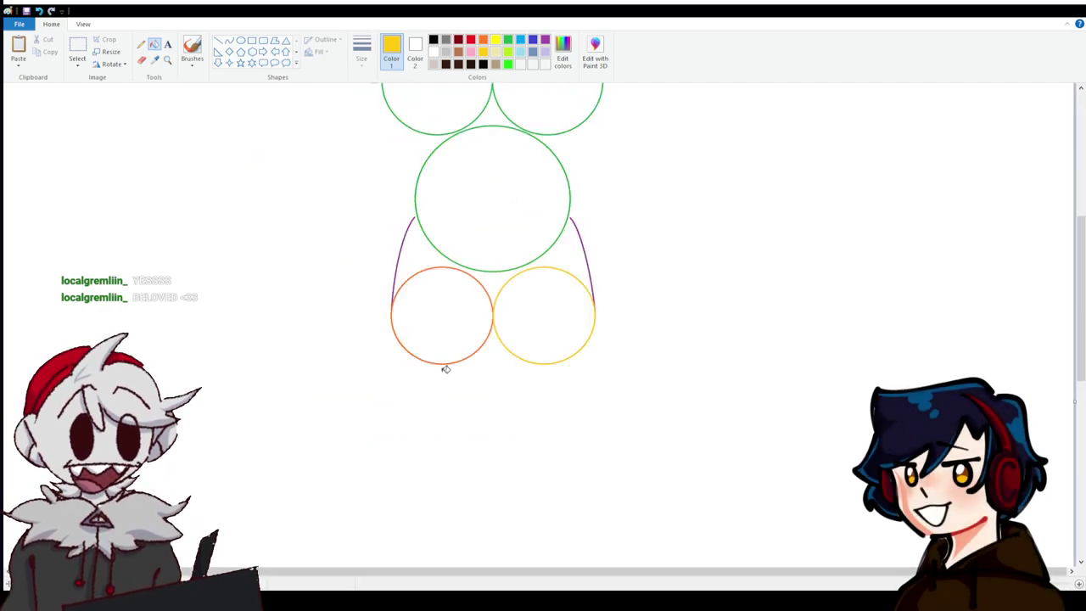
click(508, 40)
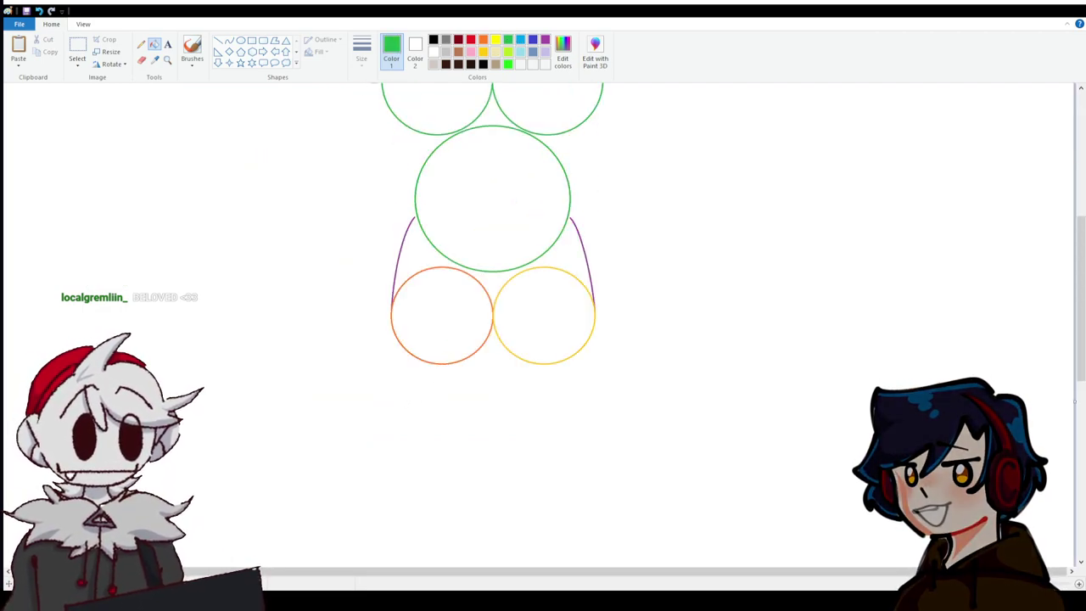
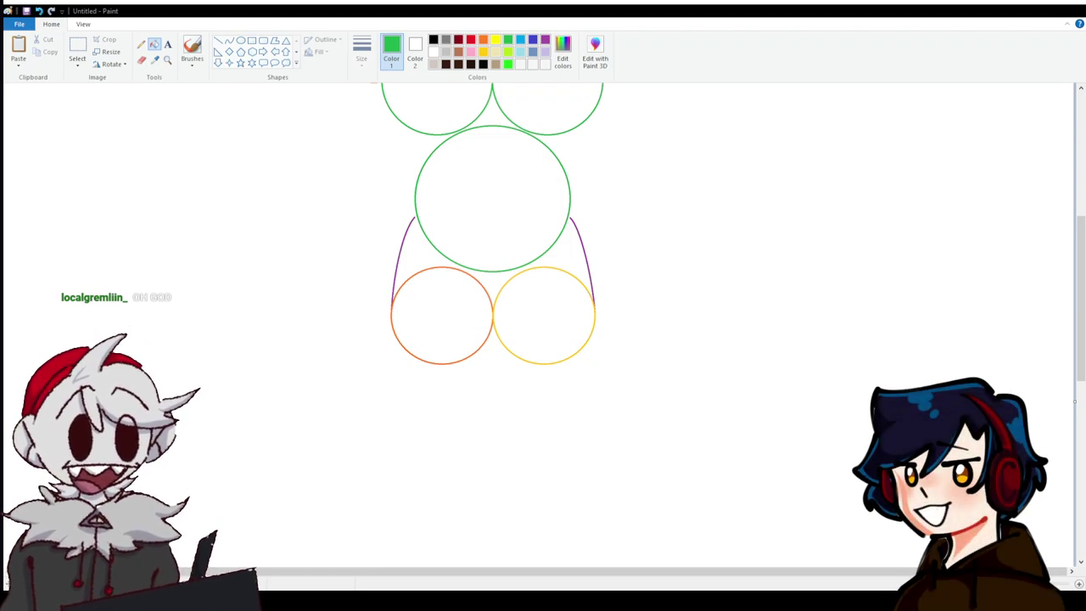
Draw a green circle inside the orange hip circle and size it slightly smaller than the orange one.
click(1079, 584)
scroll(563, 557, down, 3)
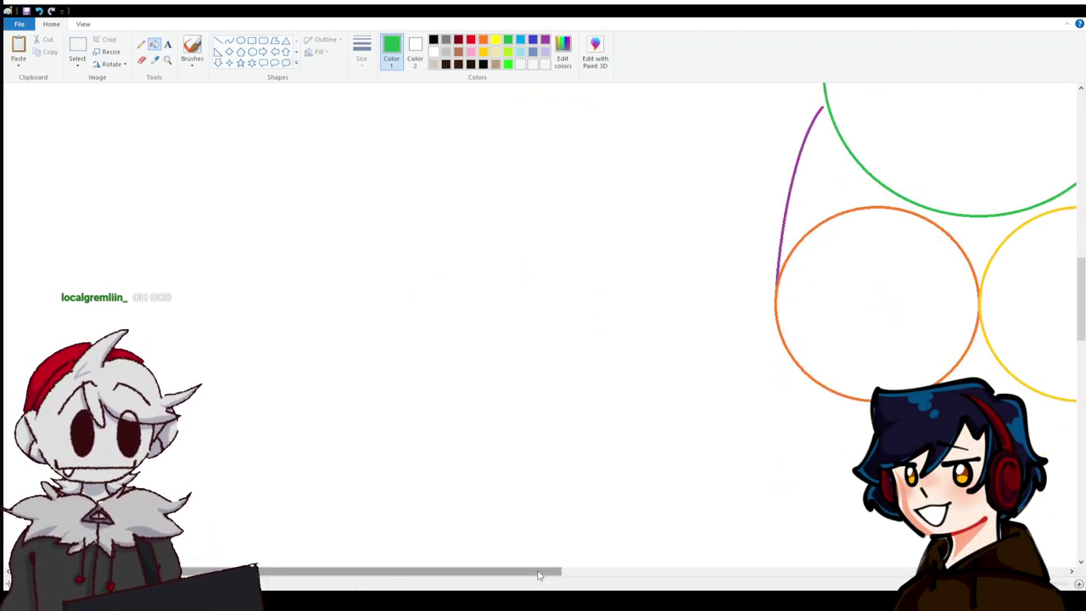
drag(541, 573, 705, 566)
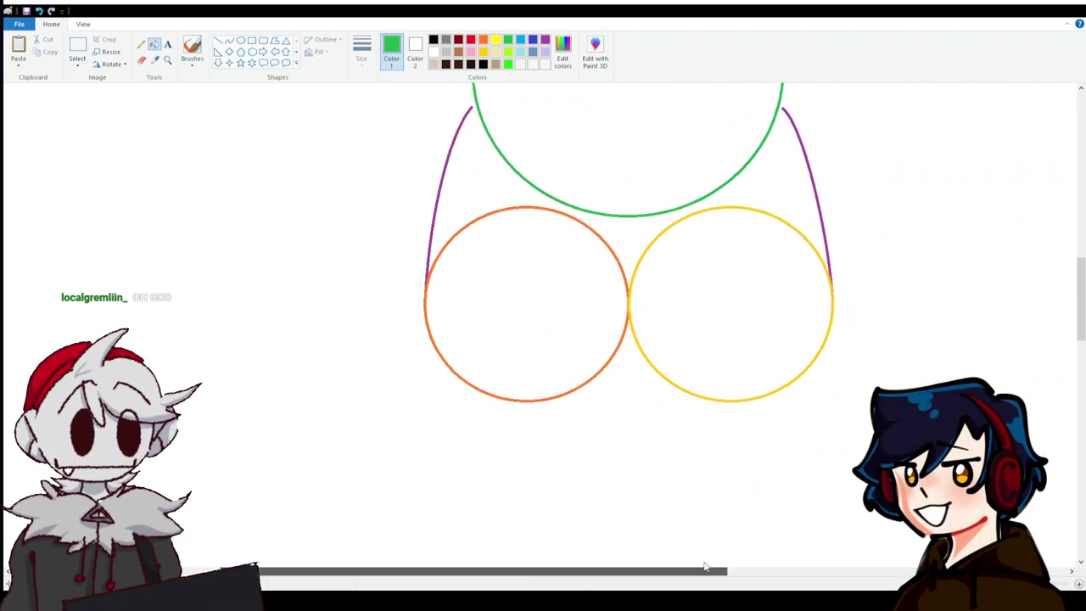
click(229, 41)
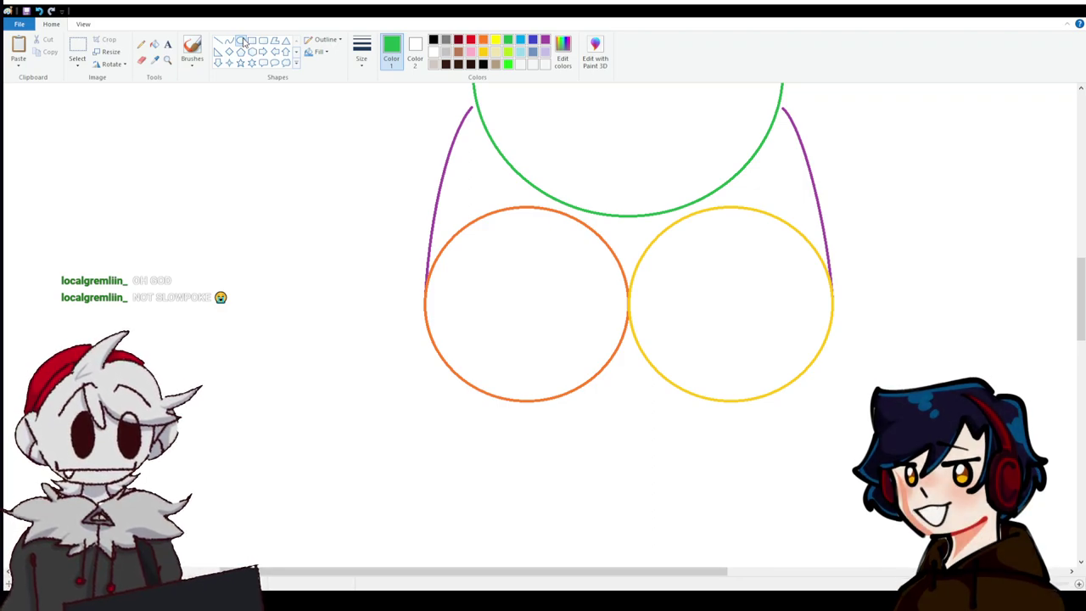
click(242, 41)
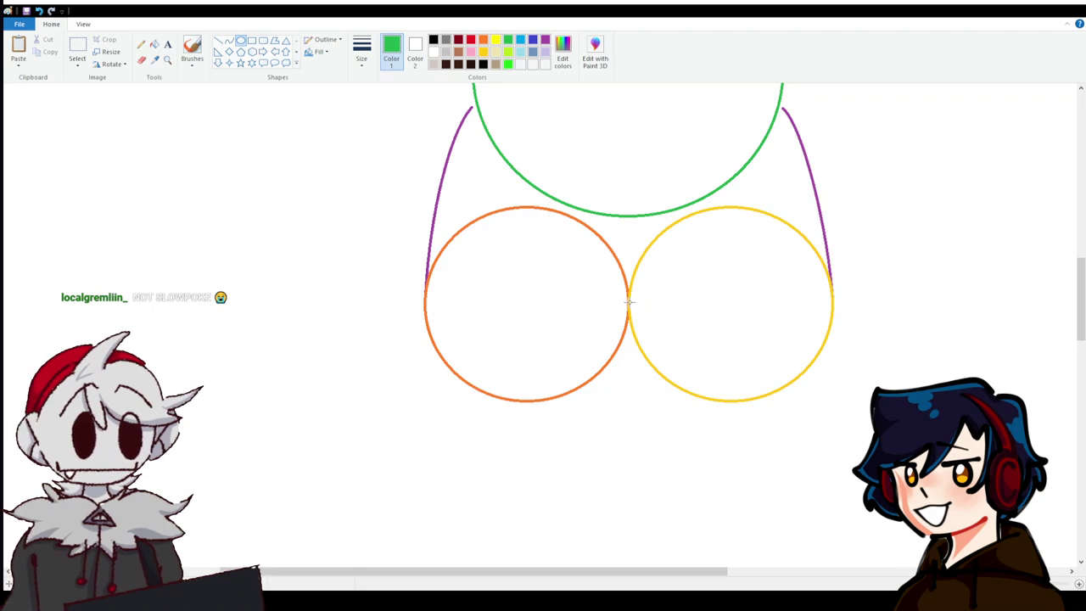
drag(628, 302, 636, 467)
click(40, 10)
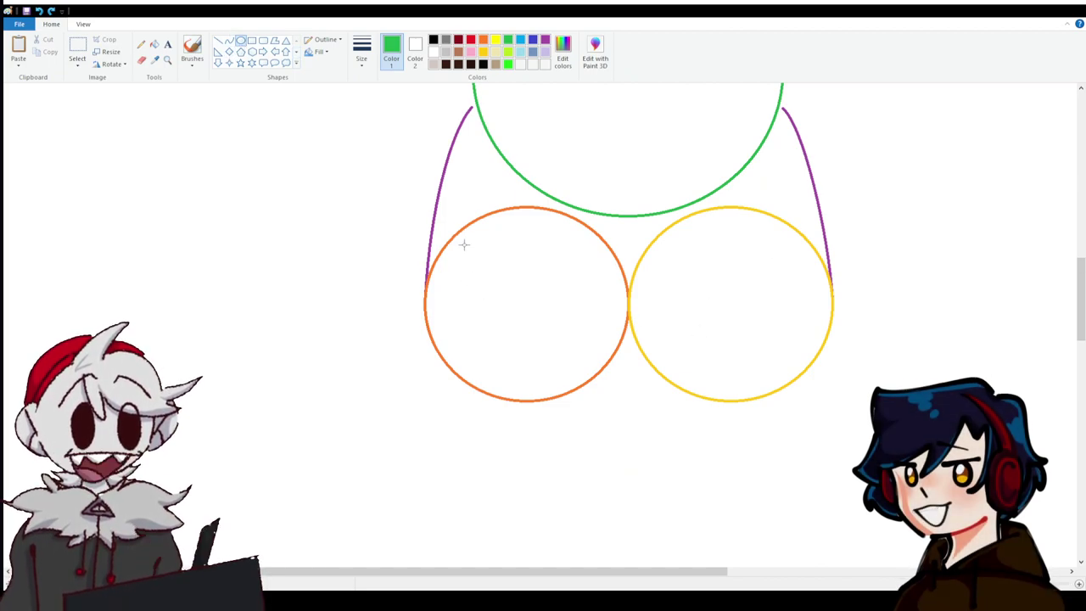
drag(462, 244, 608, 387)
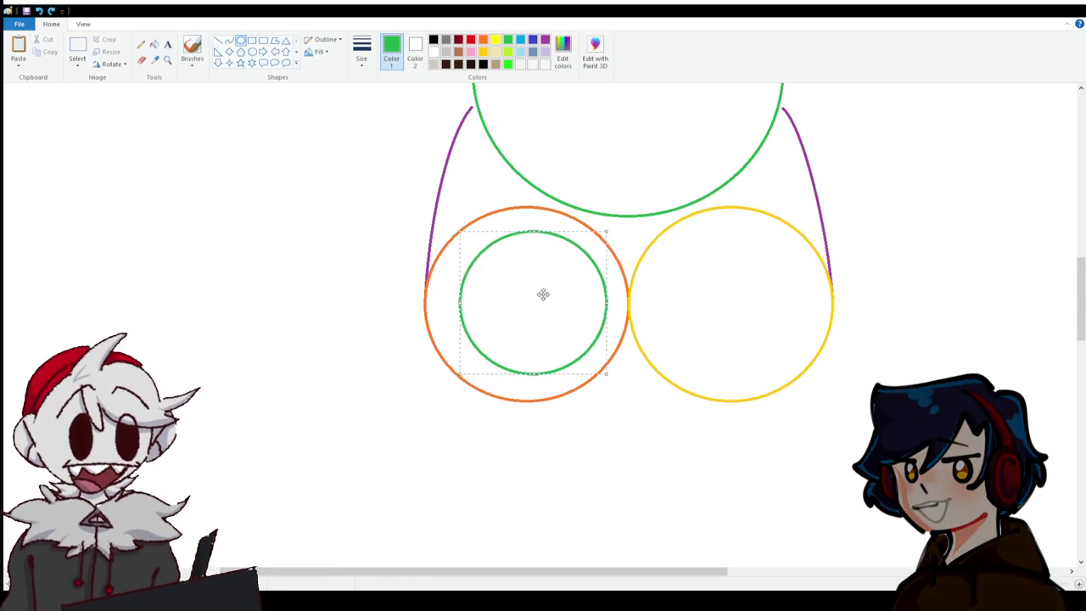
drag(554, 314, 530, 290)
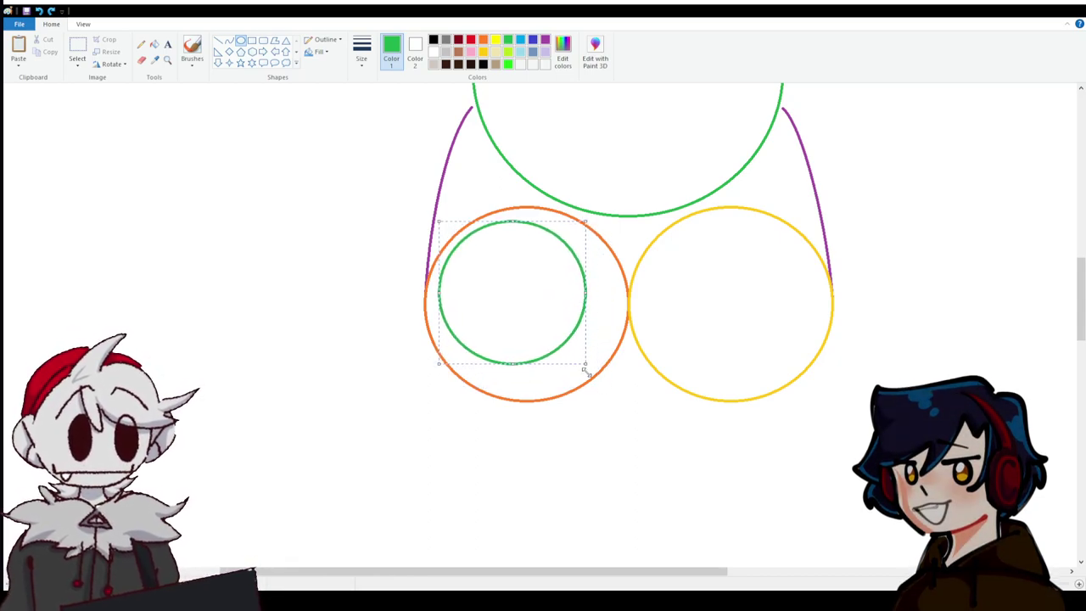
drag(586, 364, 610, 388)
Move the green circle straight down, leaving a wide gap below the orange hip circle, to form the knee.
drag(562, 323, 565, 534)
ctrl+scroll(613, 242, down, 1)
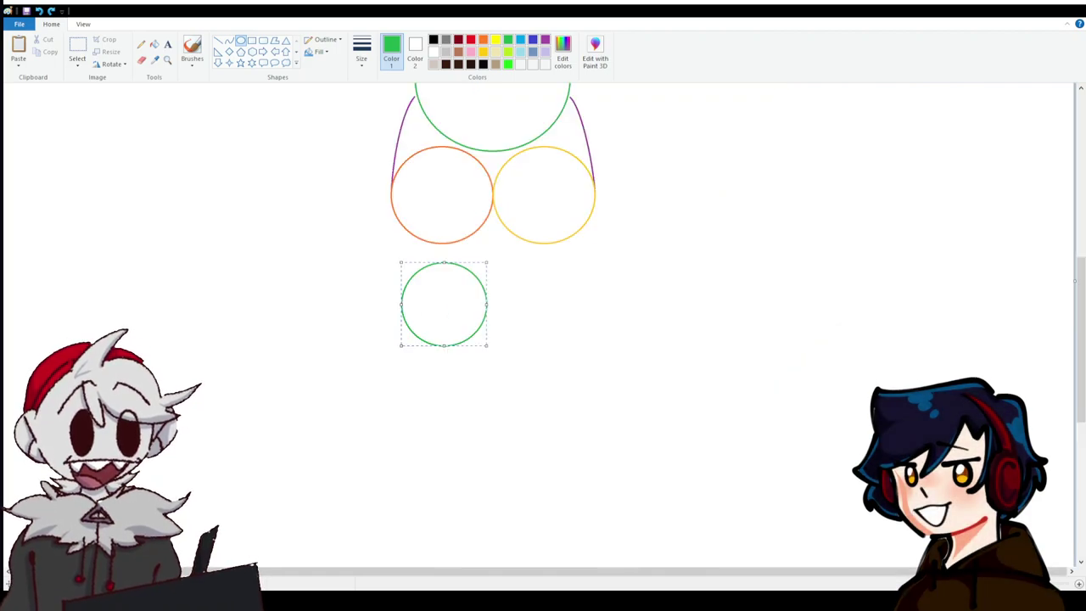
drag(446, 295, 449, 364)
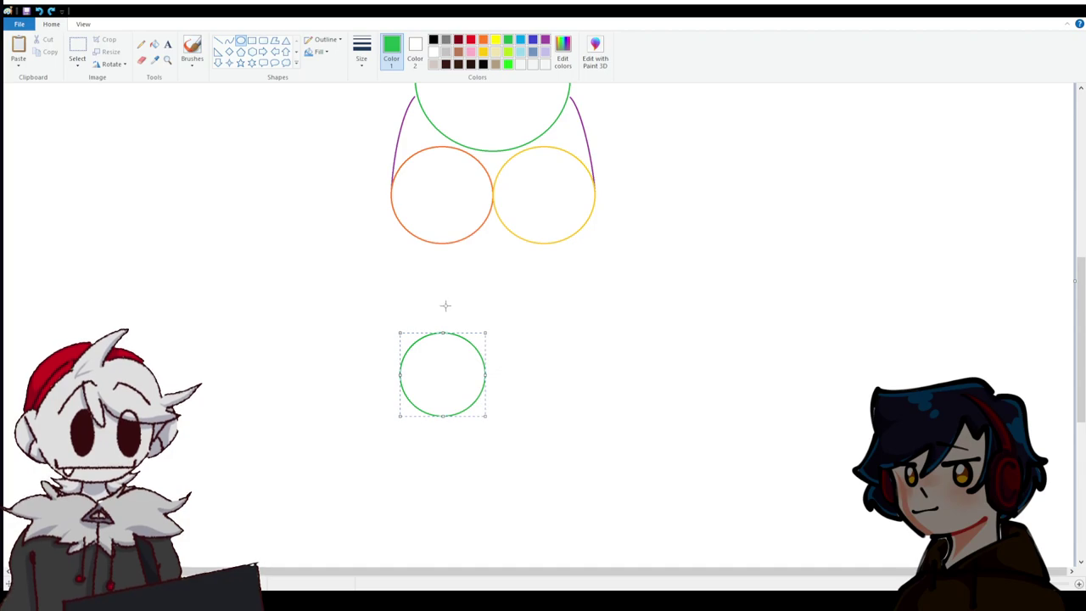
click(445, 305)
Draw a second green circle matching the first knee circle and place it level beside it, beneath the yellow hip circle.
mouse_move(399, 331)
mouse_down()
mouse_move(466, 382)
mouse_move(485, 415)
mouse_up()
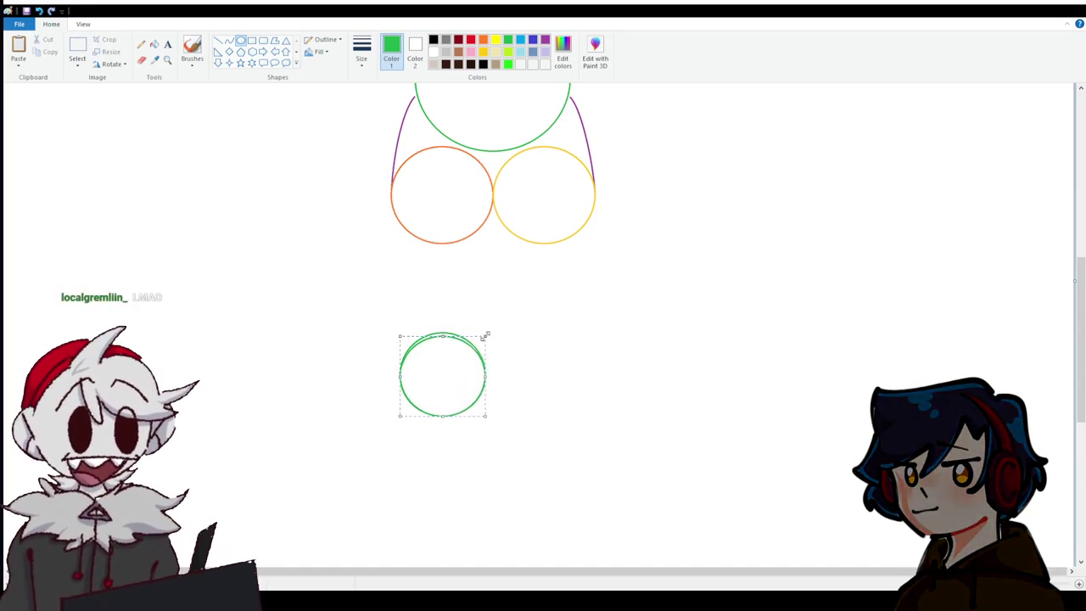
drag(483, 333, 488, 332)
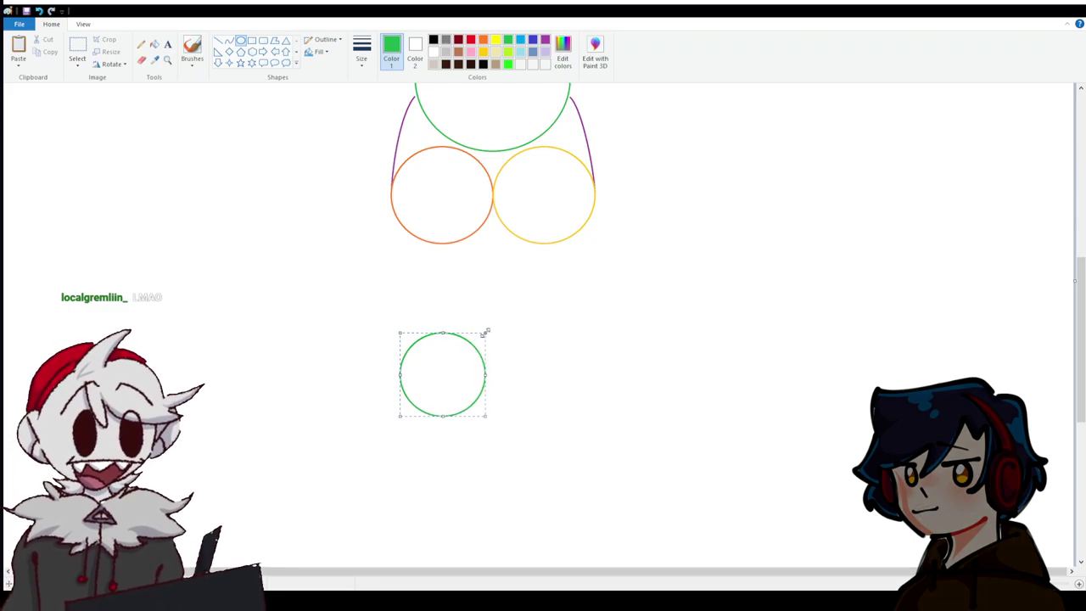
drag(436, 385, 547, 387)
click(377, 302)
Draw a purple curve from the left knee circle's outer edge up to the orange hip circle's outer edge, bowed outward.
scroll(441, 330, up, 1)
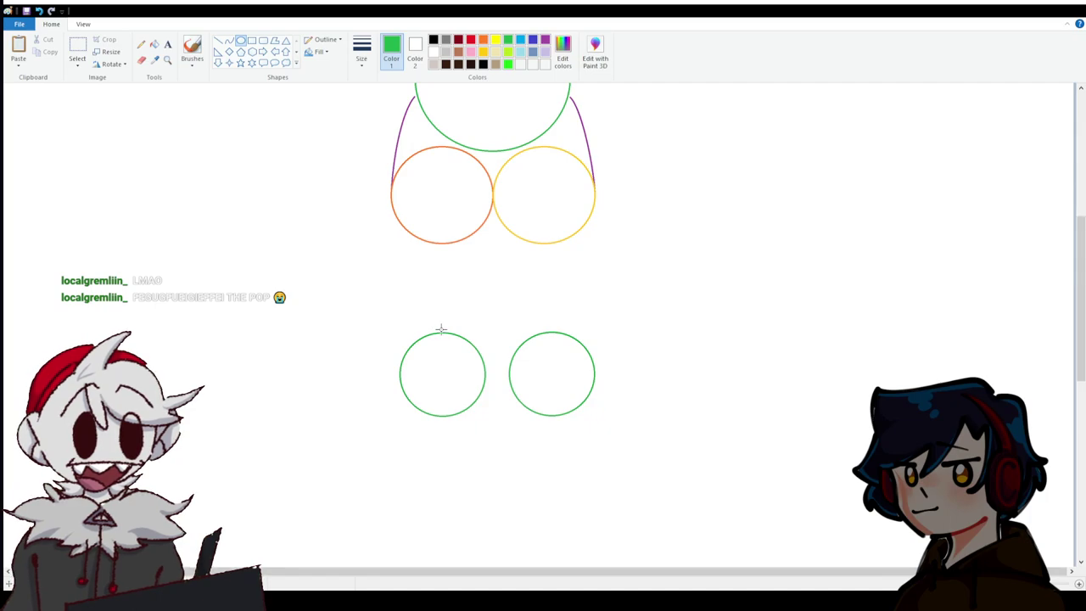
scroll(450, 331, up, 5)
scroll(456, 334, down, 3)
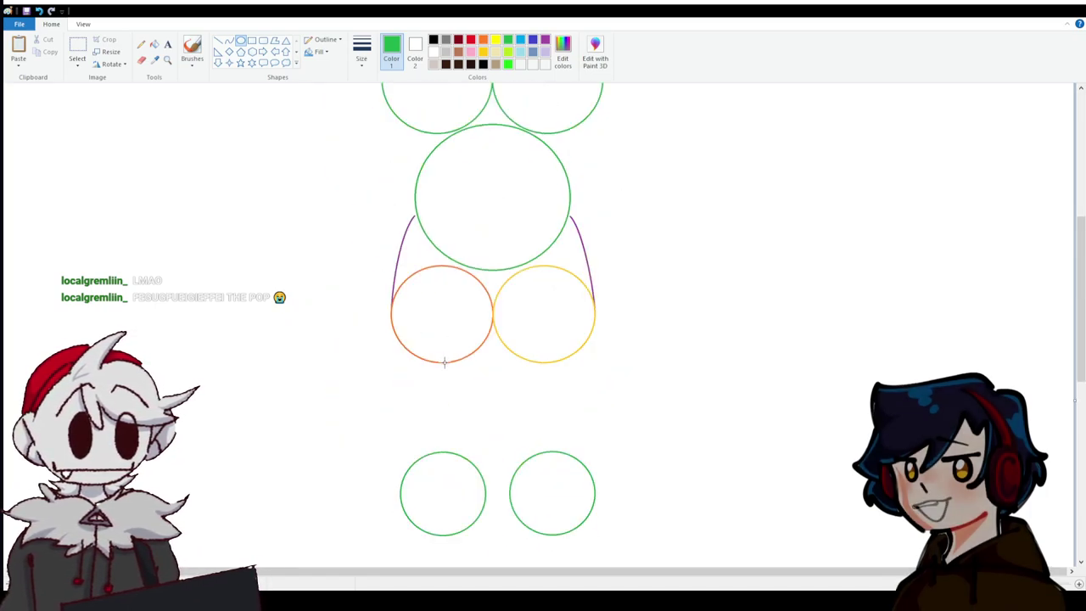
scroll(444, 362, up, 4)
scroll(444, 362, down, 6)
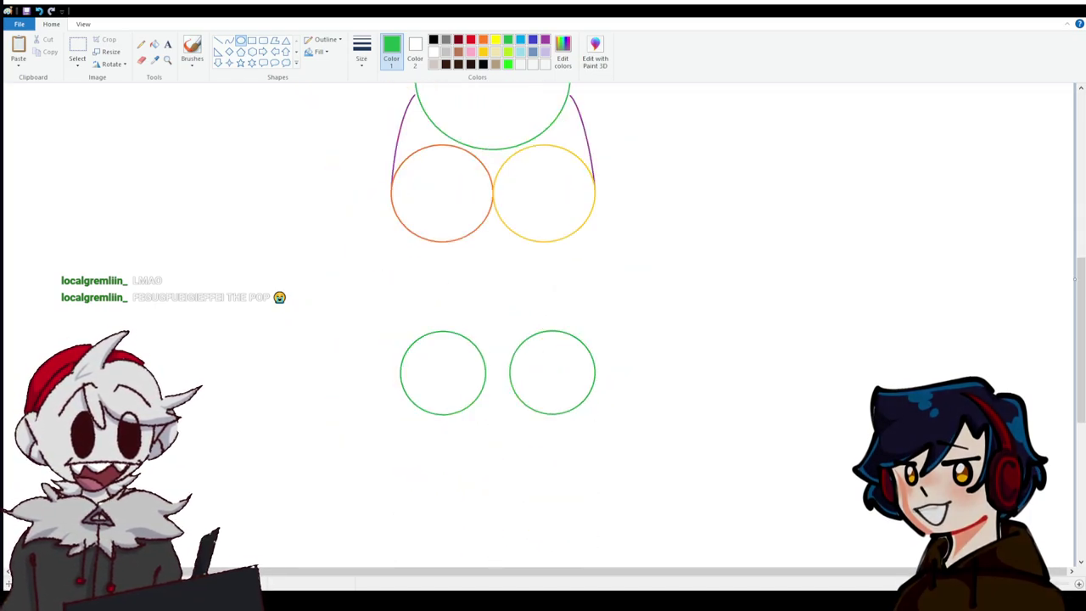
scroll(549, 534, up, 2)
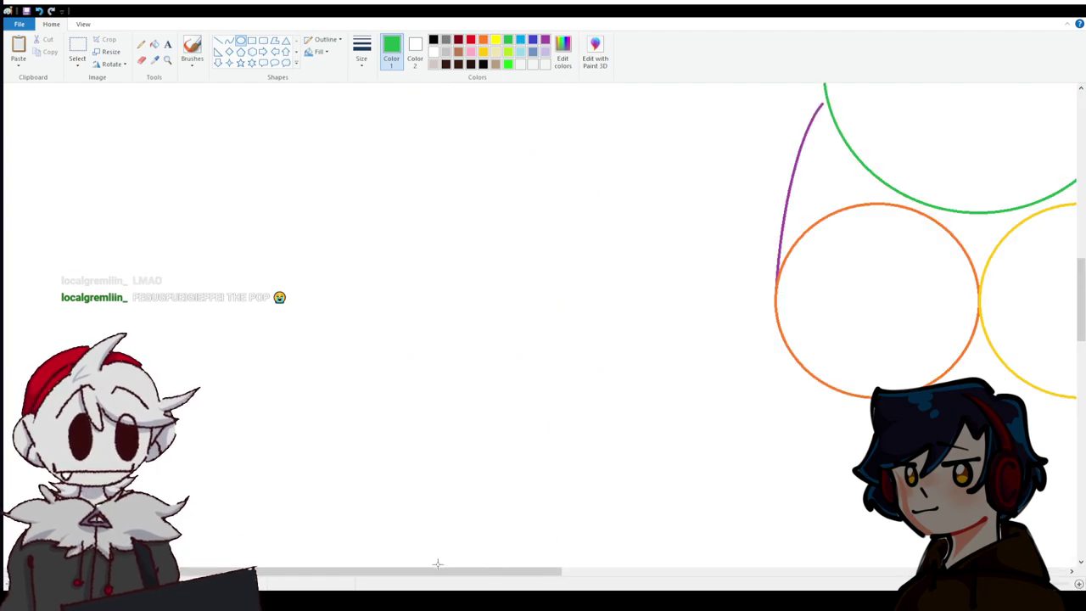
drag(450, 571, 646, 567)
scroll(614, 289, down, 3)
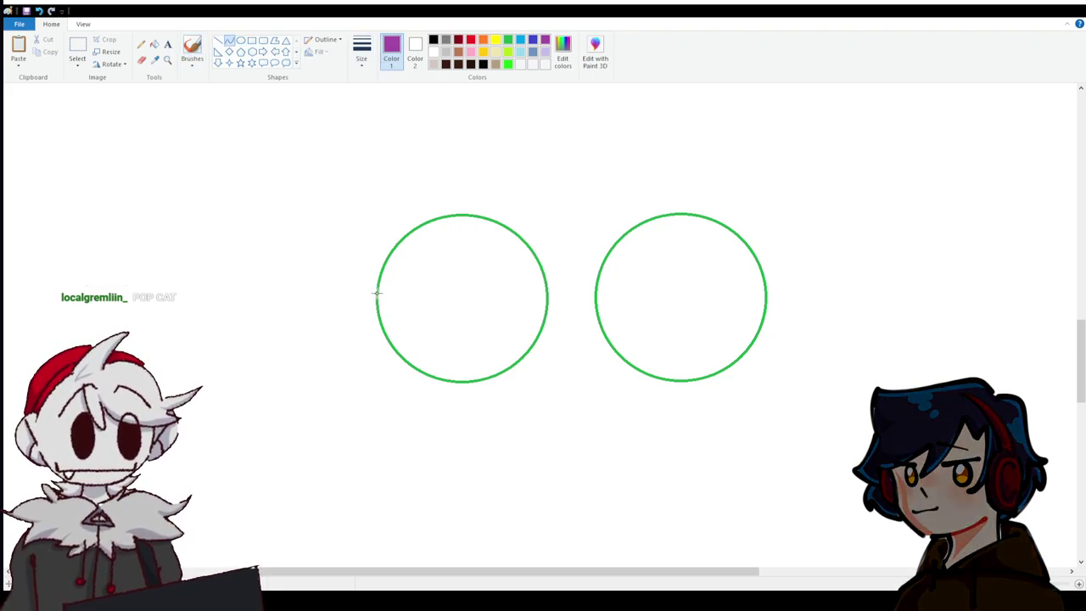
drag(376, 293, 358, 183)
scroll(366, 203, up, 3)
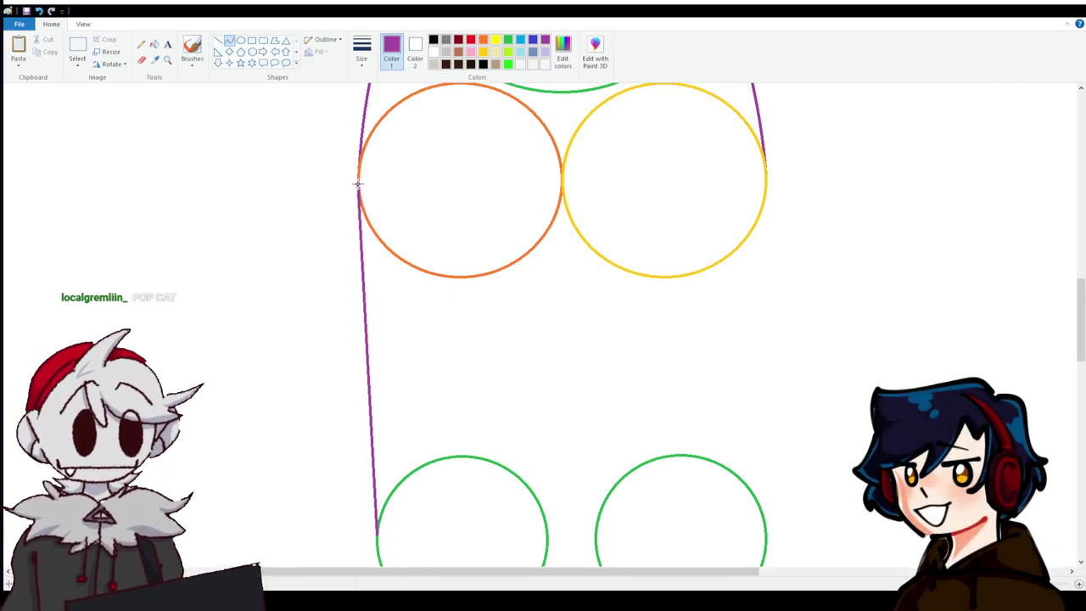
drag(365, 340, 353, 294)
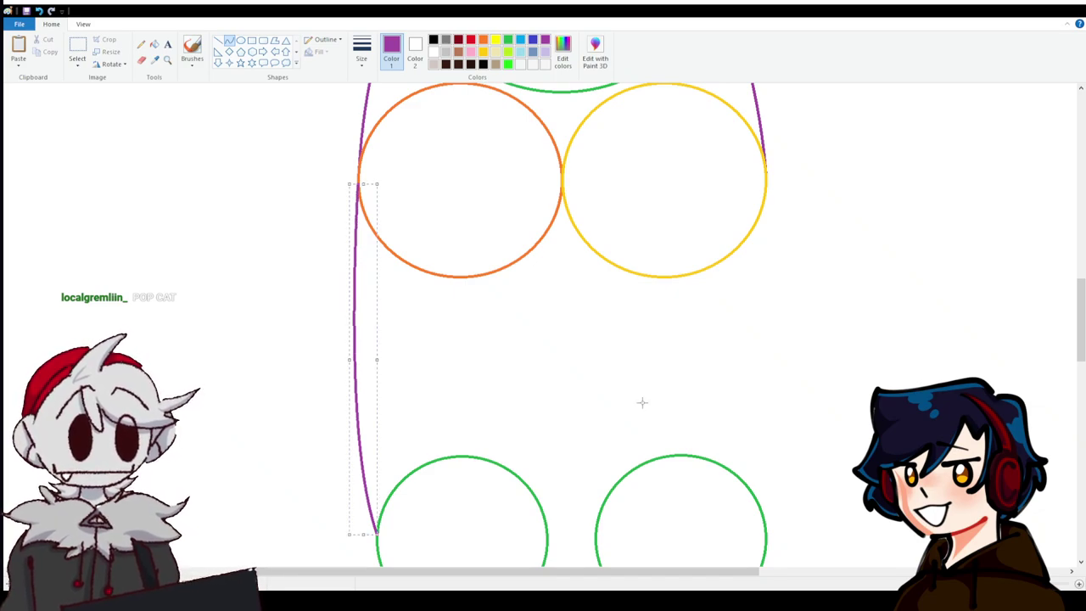
Erase the tip of the purple outer thigh curve where it overshoots the left knee circle's outline.
double_click(1078, 584)
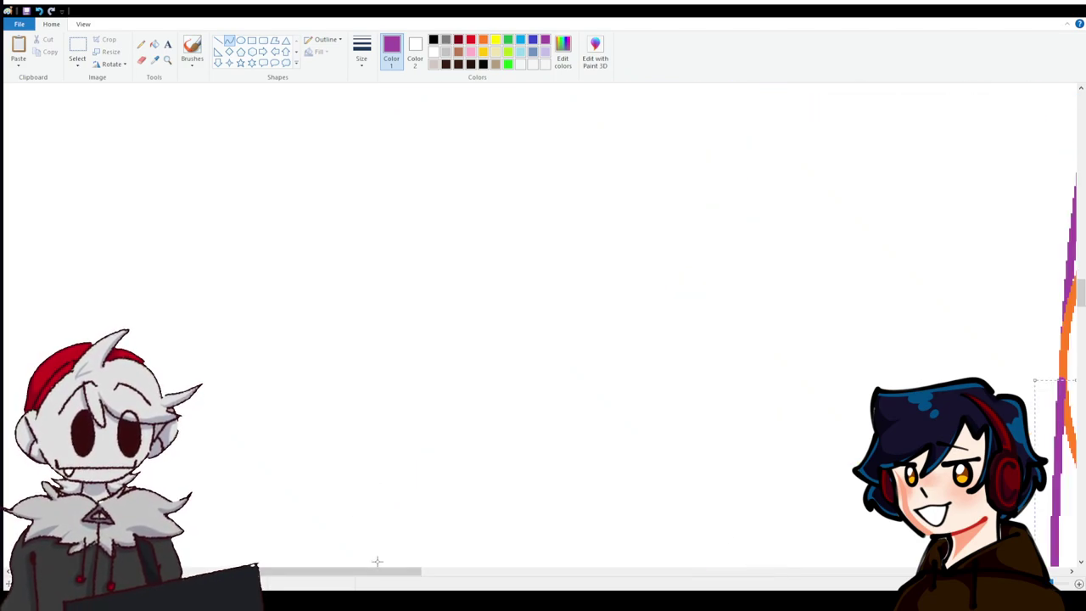
drag(378, 572, 593, 353)
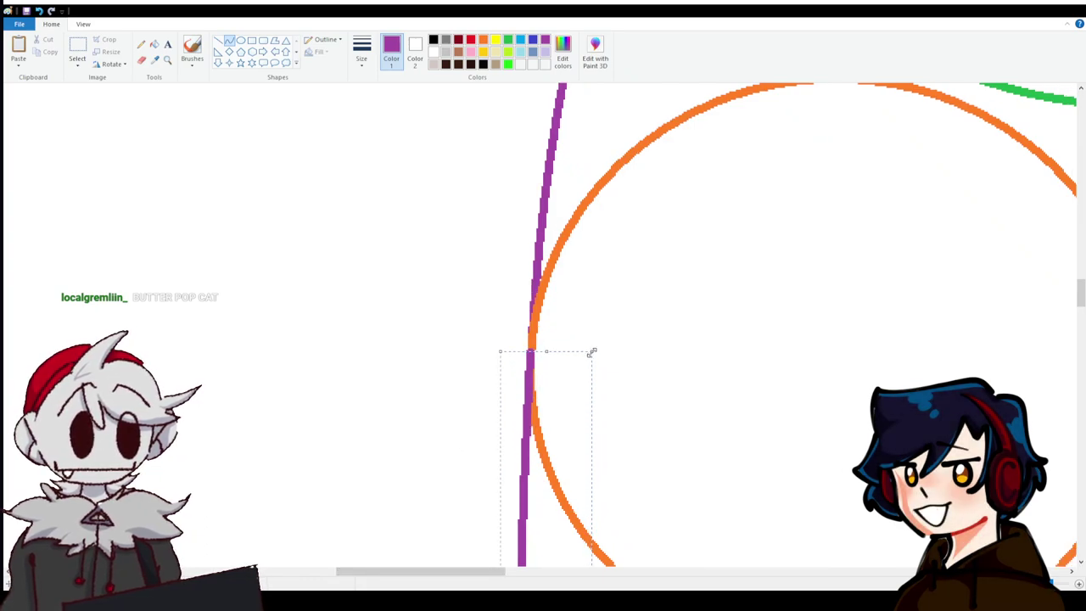
key(ctrl+z)
key(ctrl+z)
key(ctrl+z)
key(ctrl+z)
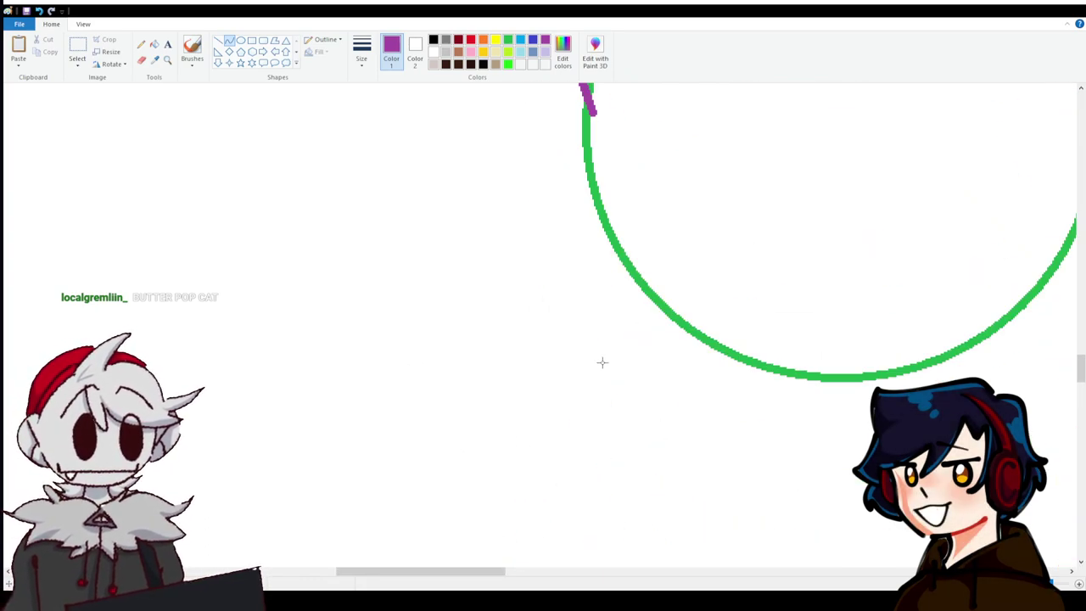
click(141, 61)
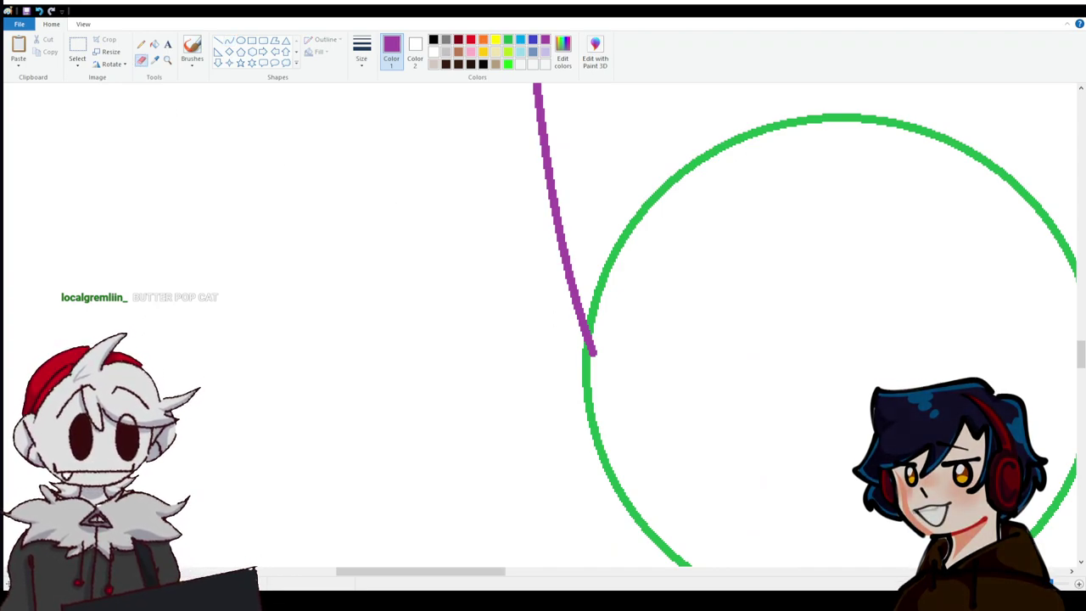
click(1079, 583)
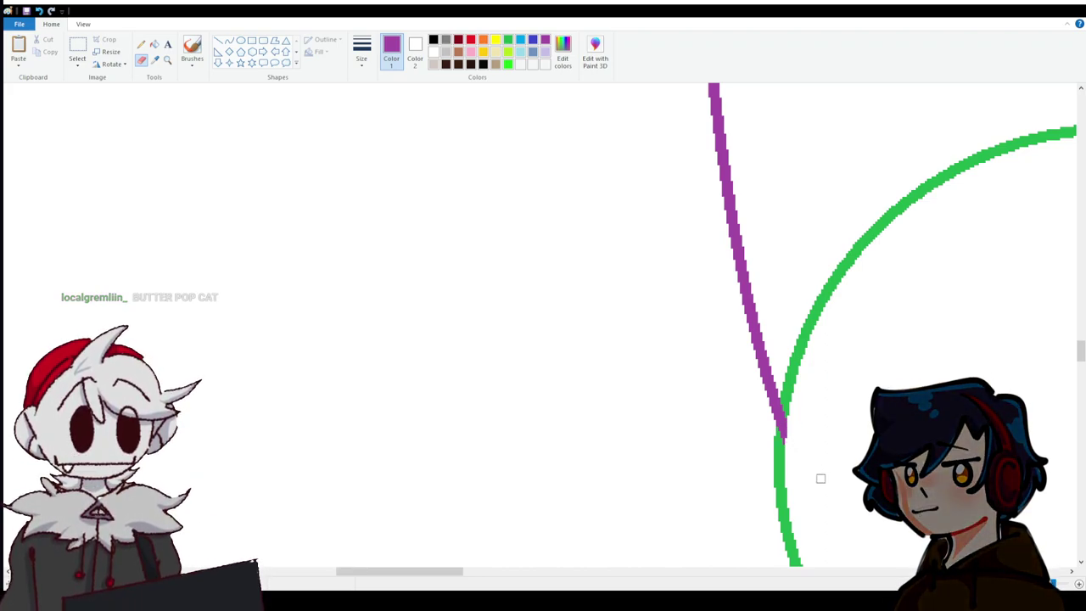
scroll(823, 478, down, 3)
scroll(543, 323, down, 3)
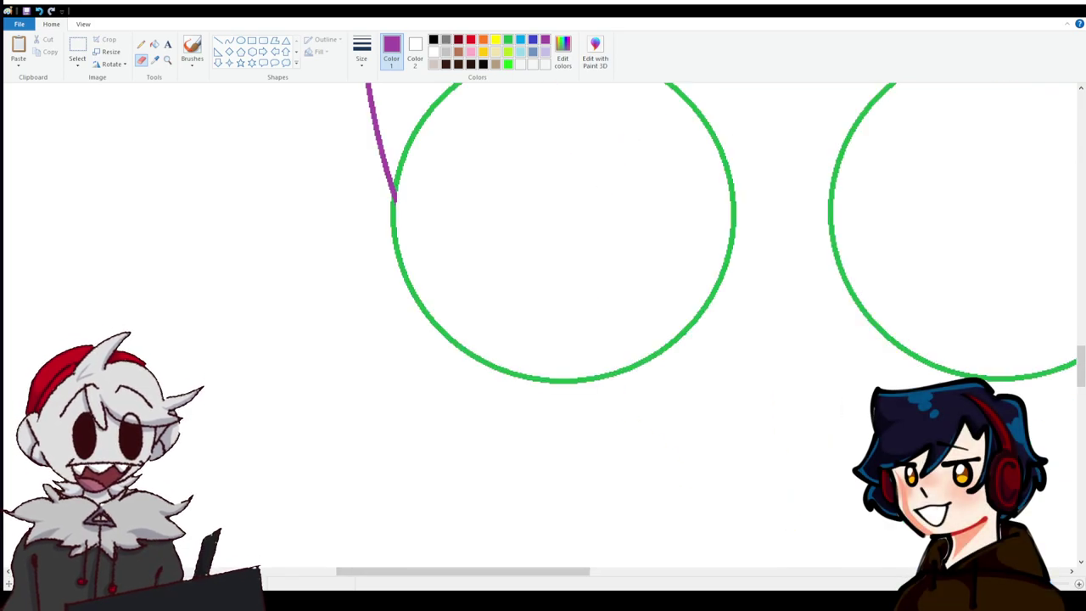
Draw a long purple curve down from the left knee circle's outer edge, bulging outward near the knee and tapering inward, for the calf.
click(229, 43)
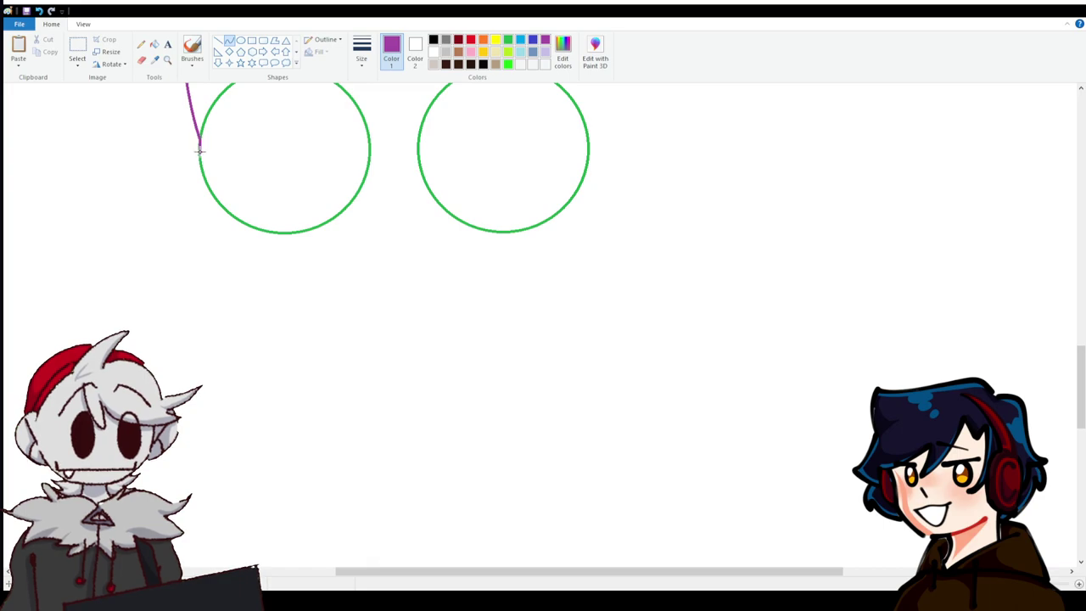
drag(199, 152, 172, 260)
scroll(222, 466, down, 1)
scroll(218, 466, up, 3)
scroll(169, 279, down, 3)
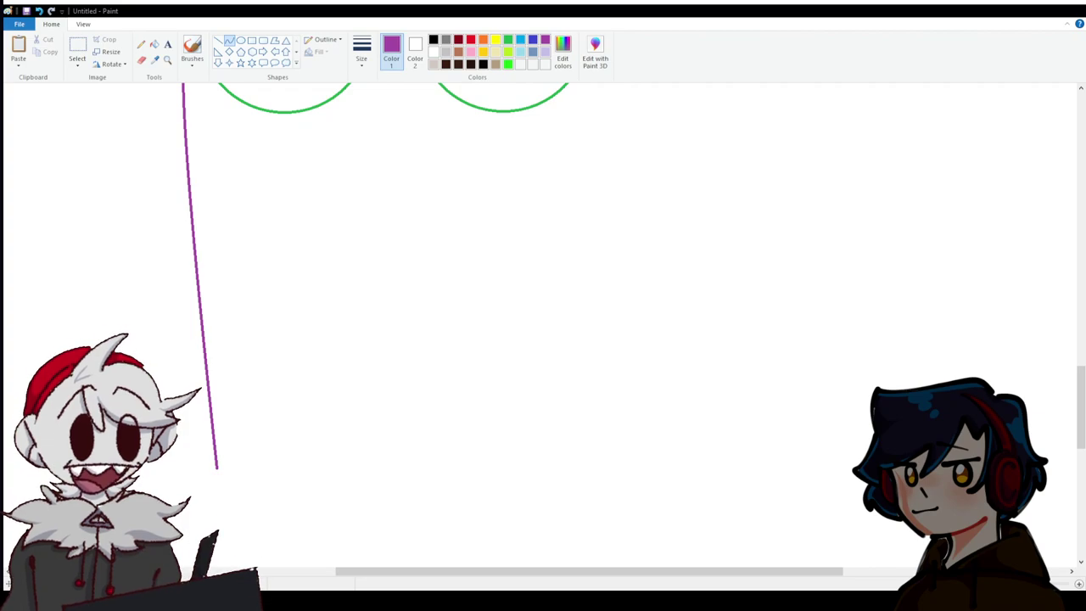
Draw a purple inner thigh curve from the left knee circle's inner edge up to where the orange and yellow hip circles meet.
scroll(539, 324, up, 10)
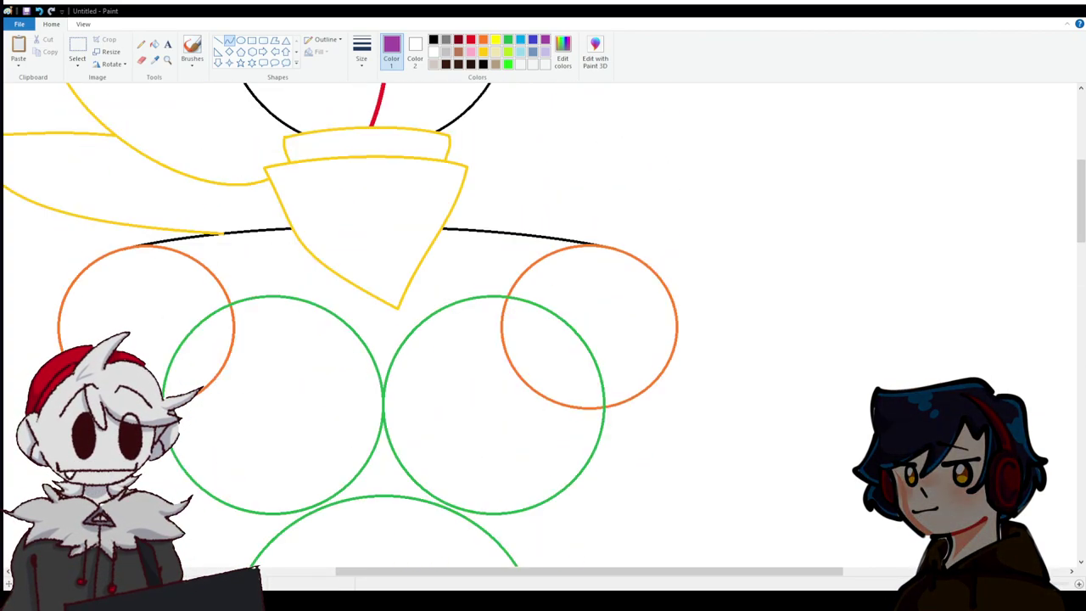
scroll(540, 325, down, 7)
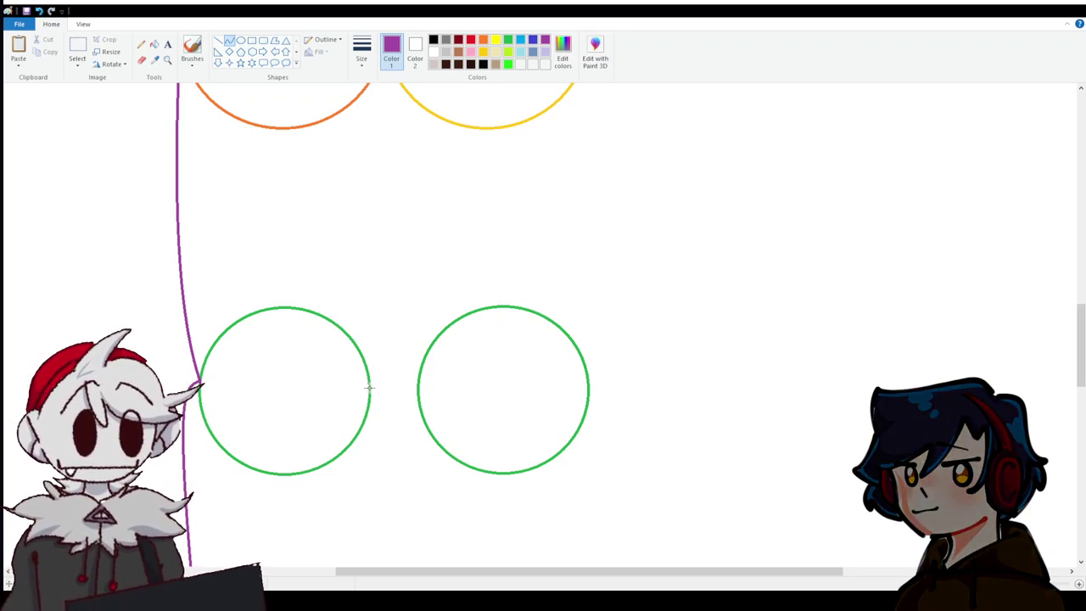
drag(369, 388, 385, 147)
scroll(369, 303, up, 3)
drag(379, 339, 387, 384)
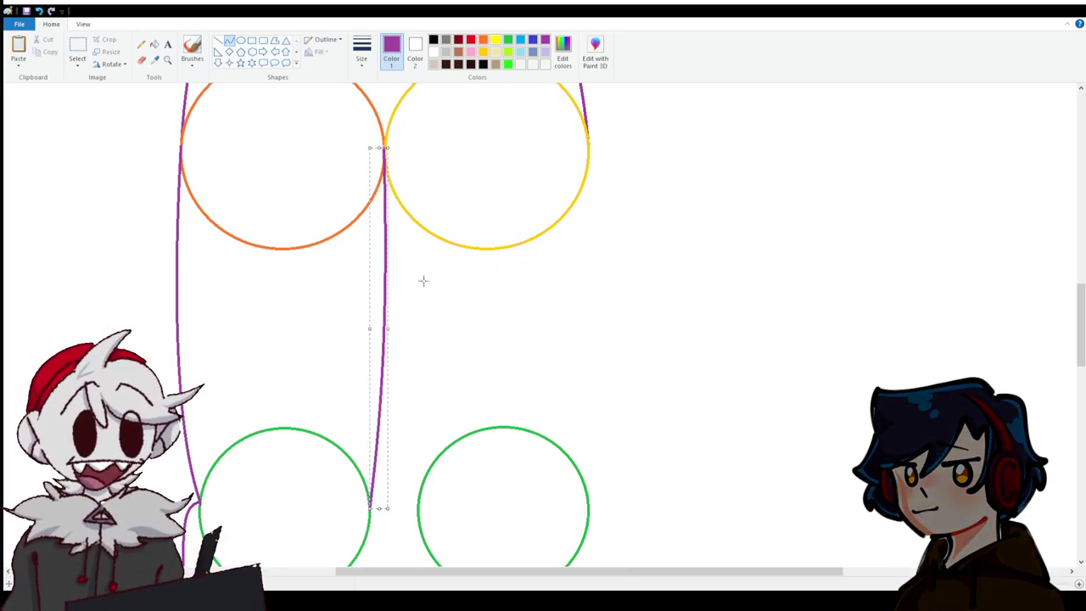
Draw a purple curve branching from the left inner thigh line down to the inner edge of the right knee circle.
scroll(386, 316, down, 3)
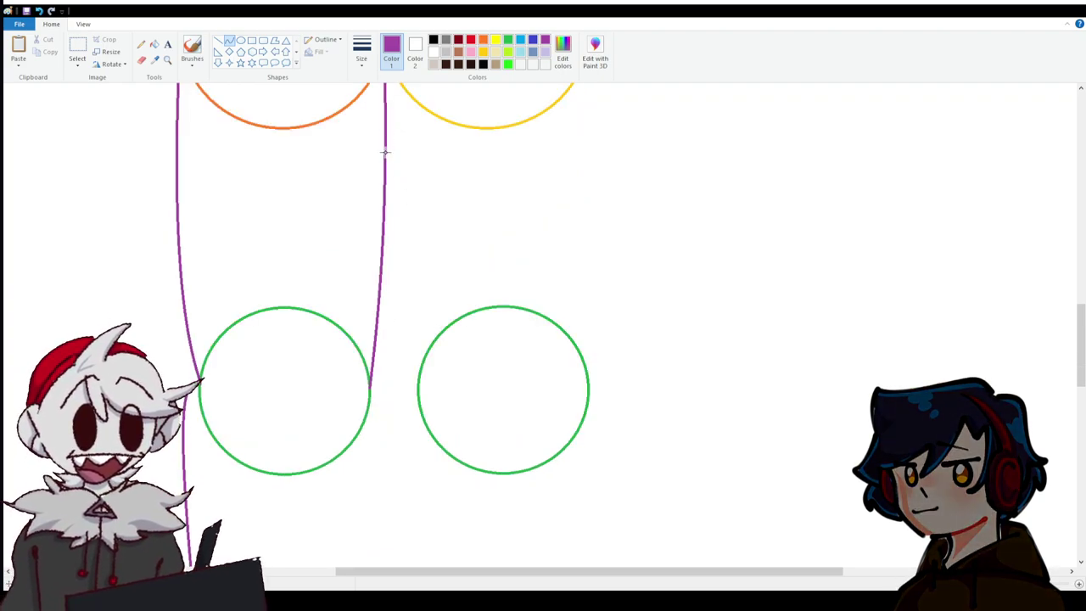
drag(386, 152, 417, 388)
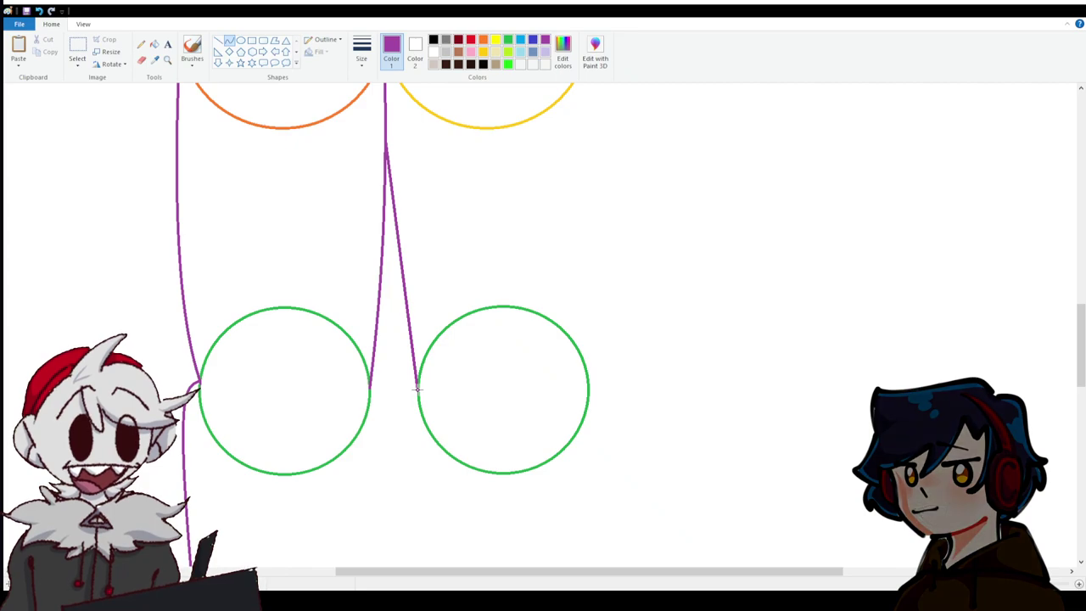
mouse_move(405, 316)
mouse_down()
mouse_move(387, 233)
mouse_move(397, 322)
mouse_up()
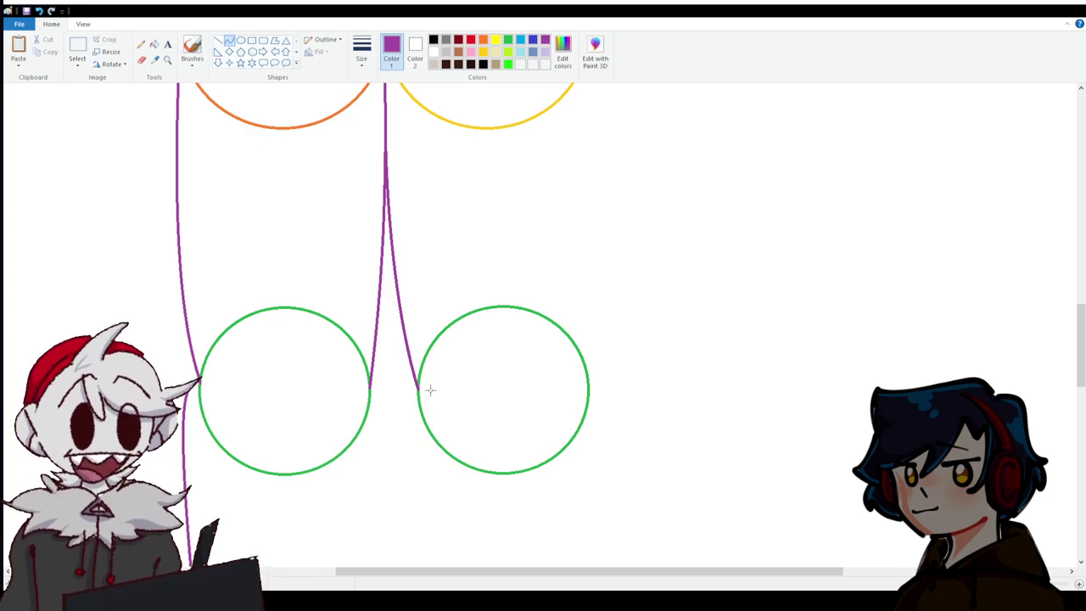
Draw a purple curve from the right knee circle's outer edge up to the yellow hip circle's outer edge, bowed outward.
scroll(556, 391, up, 3)
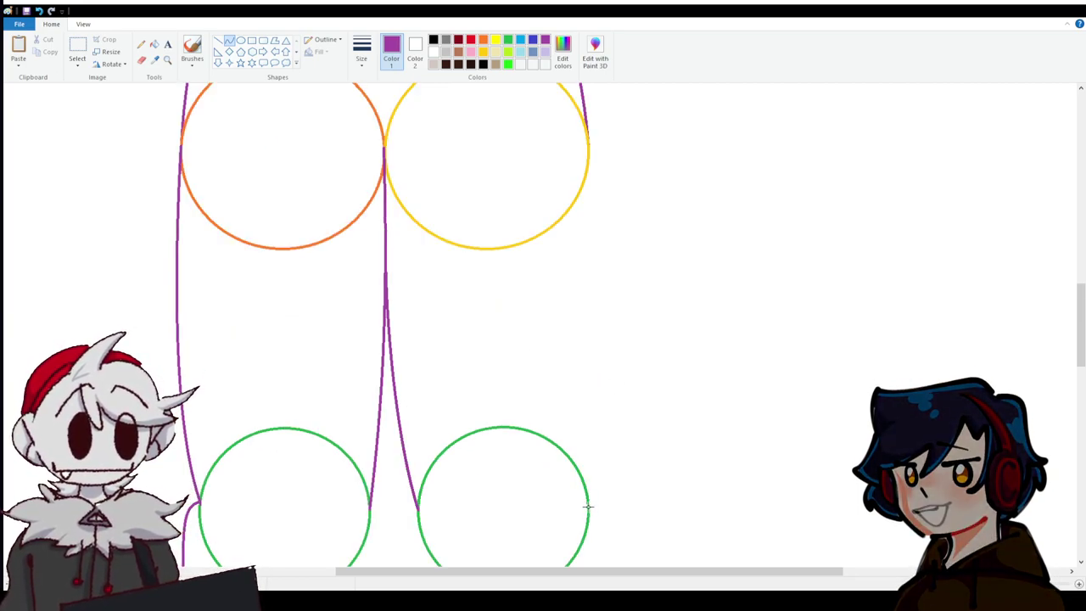
drag(587, 509, 589, 149)
drag(589, 326, 604, 415)
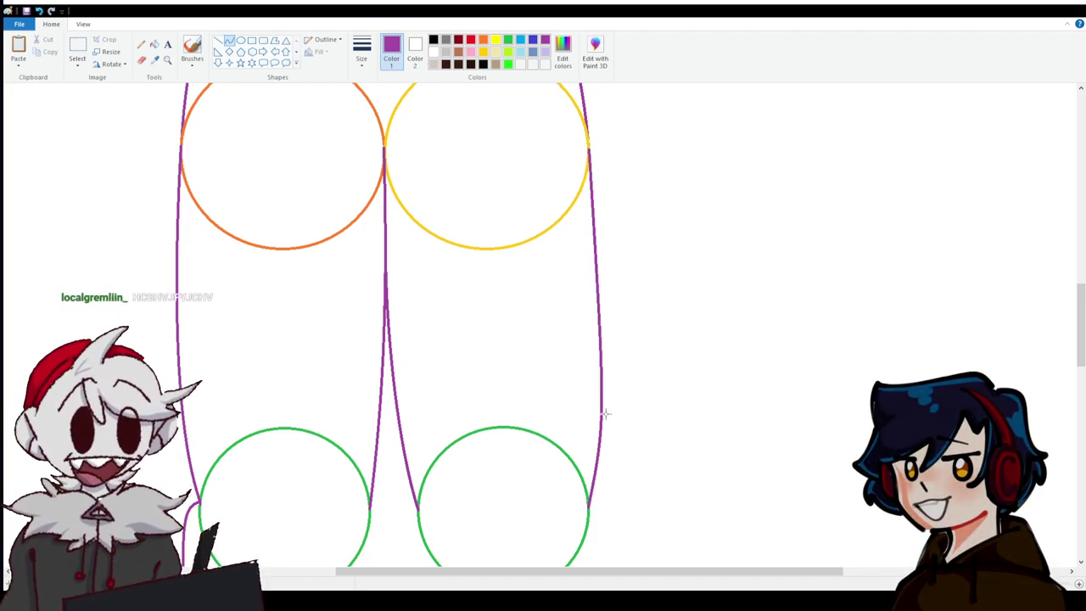
drag(599, 259, 599, 228)
scroll(494, 260, down, 4)
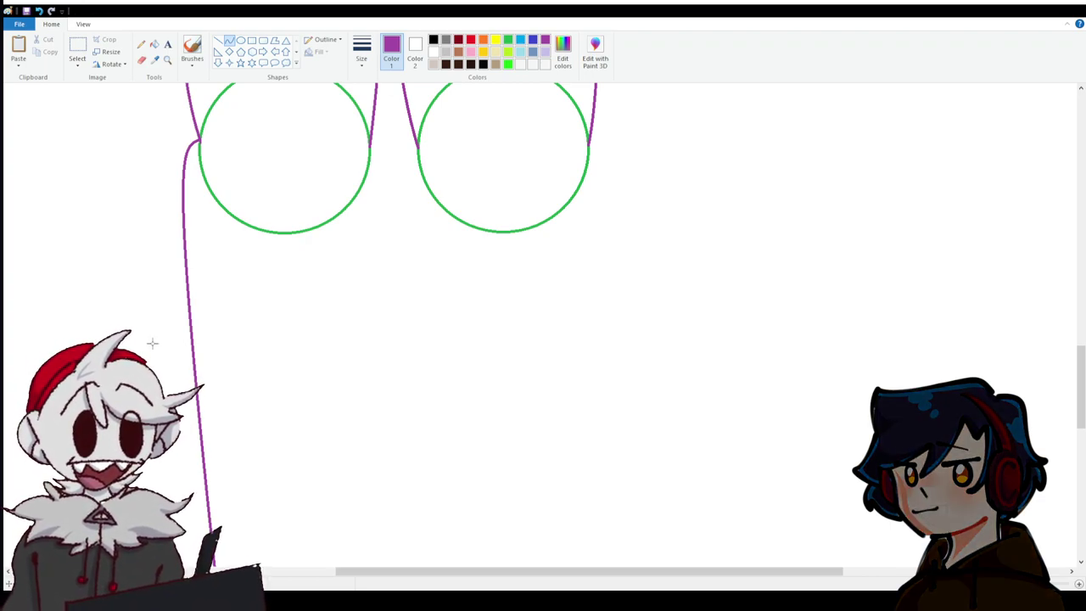
Draw a long purple curve down from the left knee circle's inner edge, tapering toward the outer calf line.
scroll(381, 349, down, 2)
mouse_move(369, 170)
mouse_down()
mouse_move(381, 348)
mouse_move(334, 318)
mouse_move(321, 338)
mouse_move(357, 334)
mouse_move(376, 264)
mouse_move(369, 344)
mouse_up()
scroll(327, 339, up, 1)
scroll(327, 339, up, 1)
scroll(460, 380, up, 10)
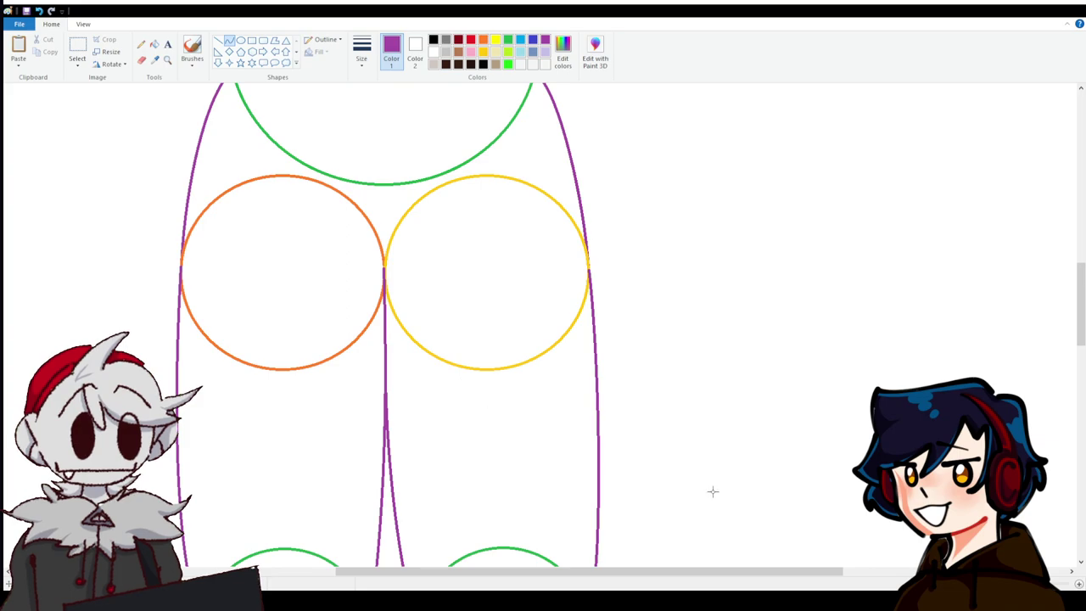
Examine the figure from head to ankles at different zoom levels, checking the leg shapes and overall proportions.
scroll(739, 516, down, 4)
scroll(739, 516, up, 3)
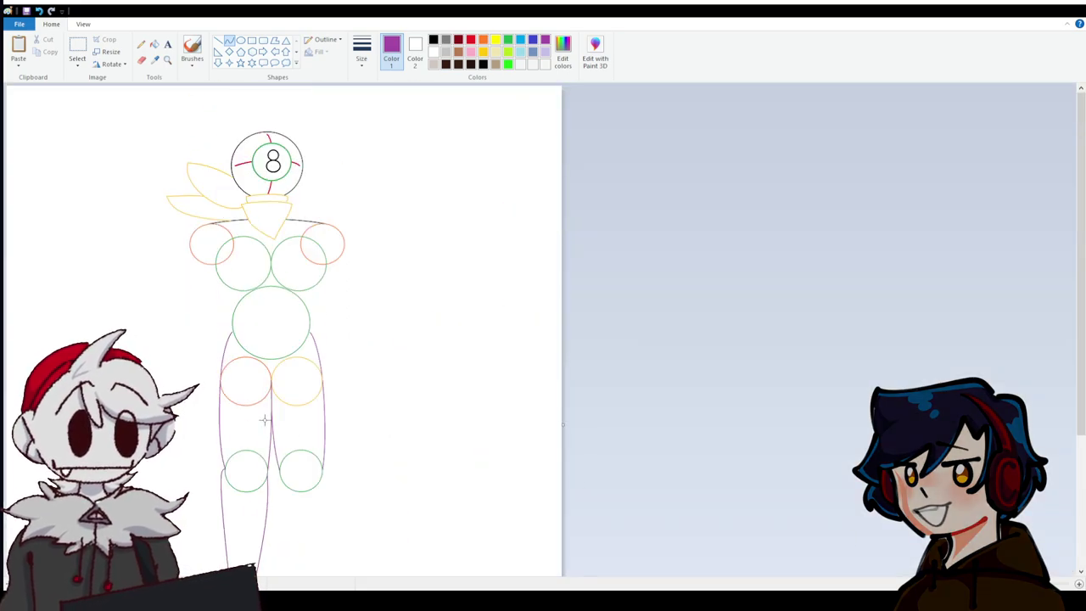
scroll(264, 419, down, 3)
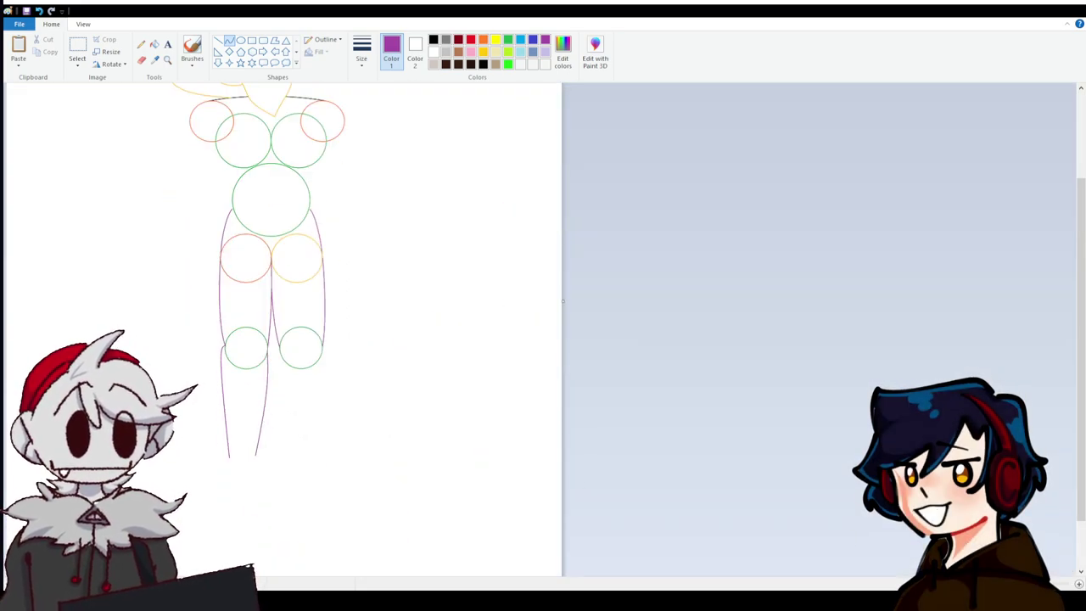
click(1079, 584)
click(1078, 584)
drag(368, 573, 684, 575)
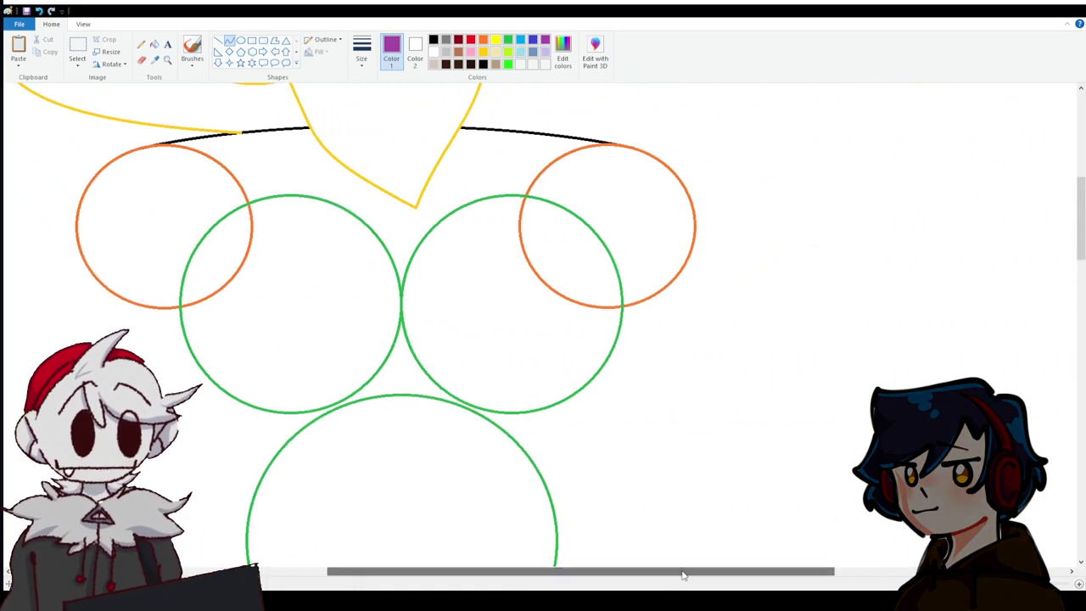
scroll(451, 424, down, 3)
scroll(448, 424, down, 20)
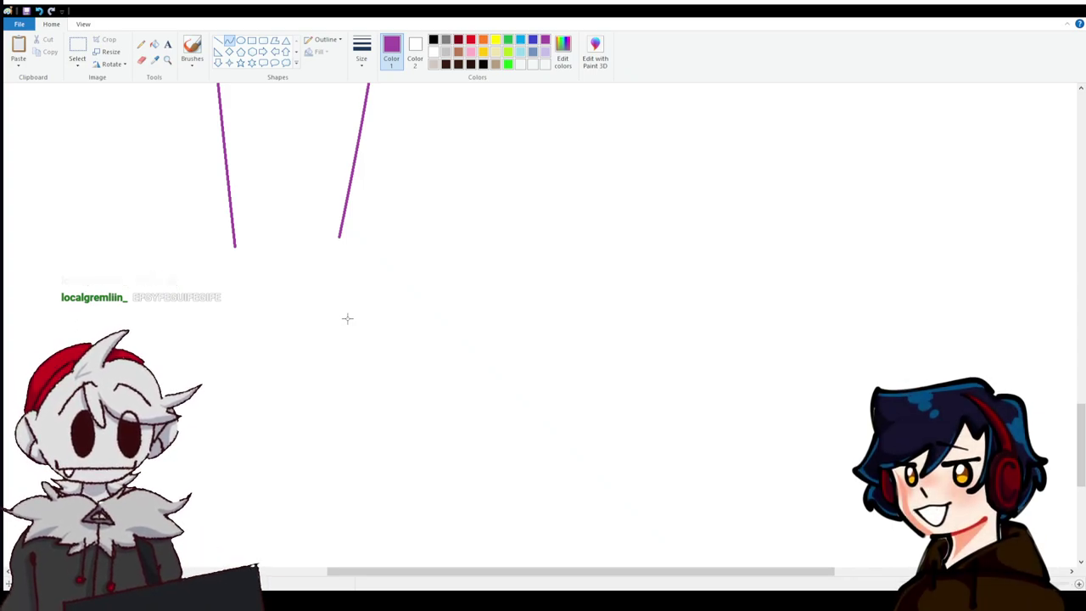
scroll(374, 354, up, 10)
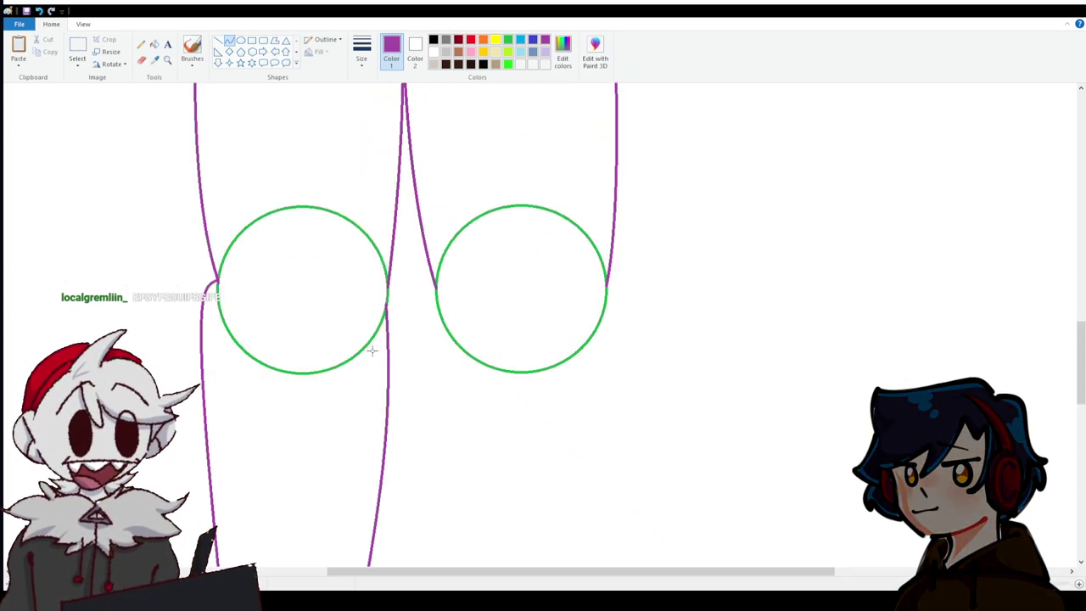
scroll(368, 364, up, 5)
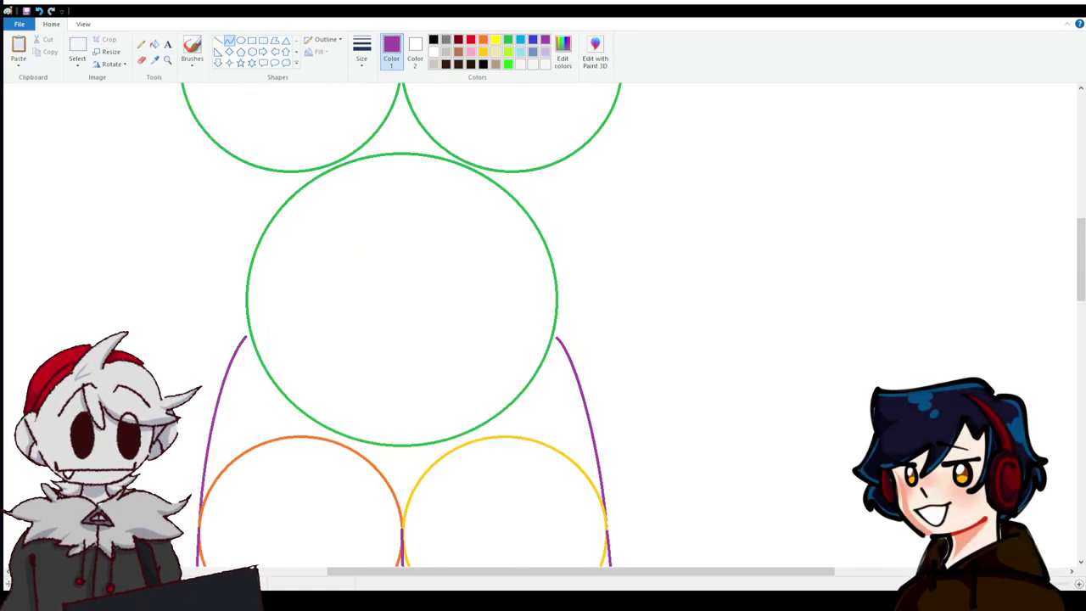
scroll(369, 364, down, 2)
scroll(419, 444, down, 3)
scroll(420, 444, up, 1)
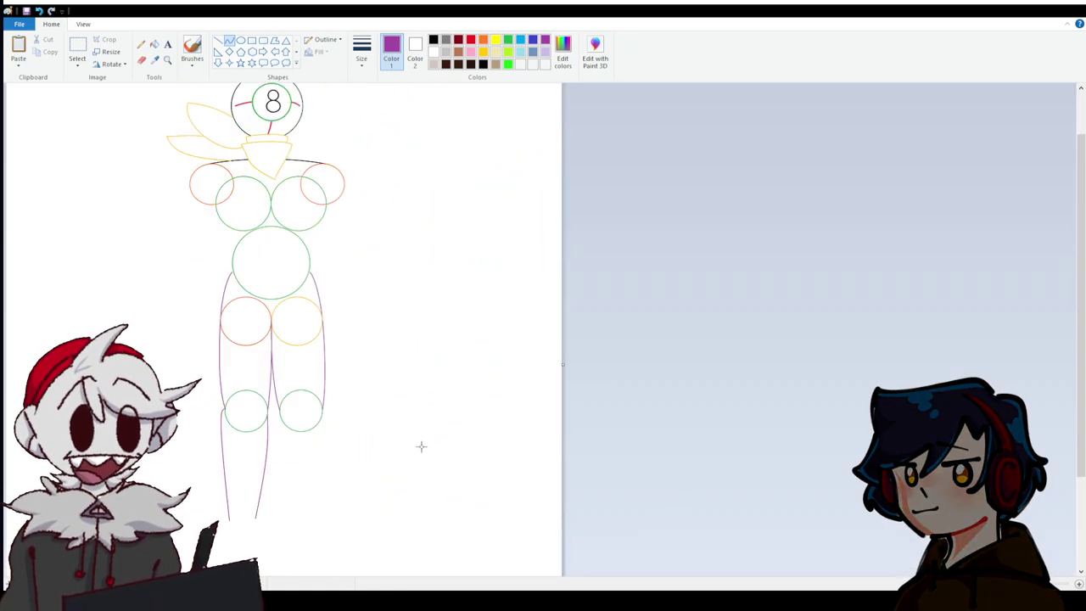
scroll(421, 446, up, 3)
scroll(421, 446, down, 3)
scroll(420, 447, up, 3)
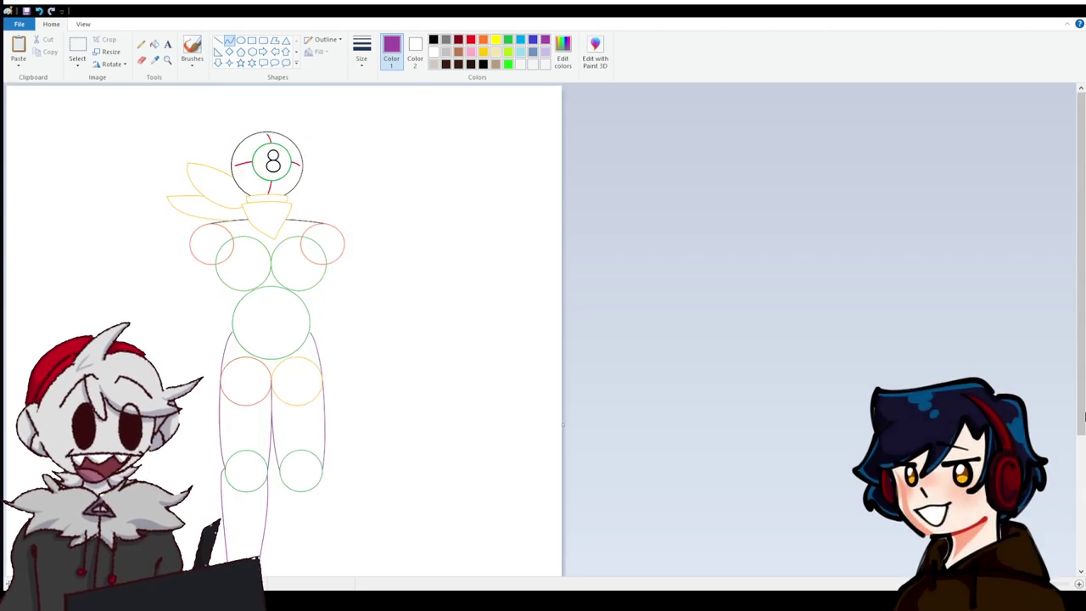
drag(1082, 243, 1083, 262)
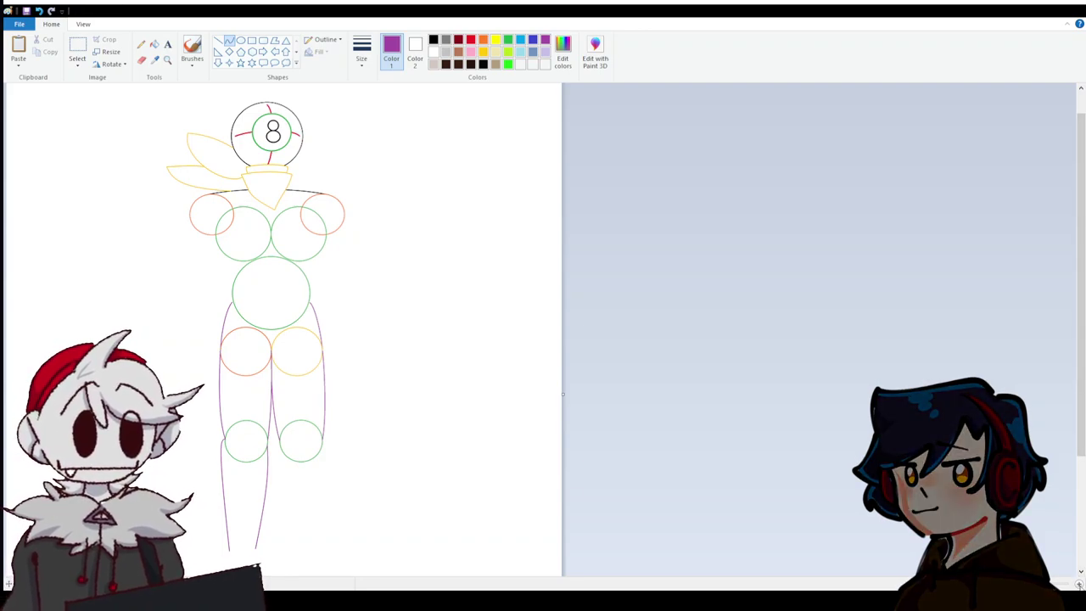
Select and copy the left knee circle together with both purple calf lines below it.
click(1079, 584)
click(1079, 584)
scroll(458, 552, down, 10)
drag(436, 573, 714, 577)
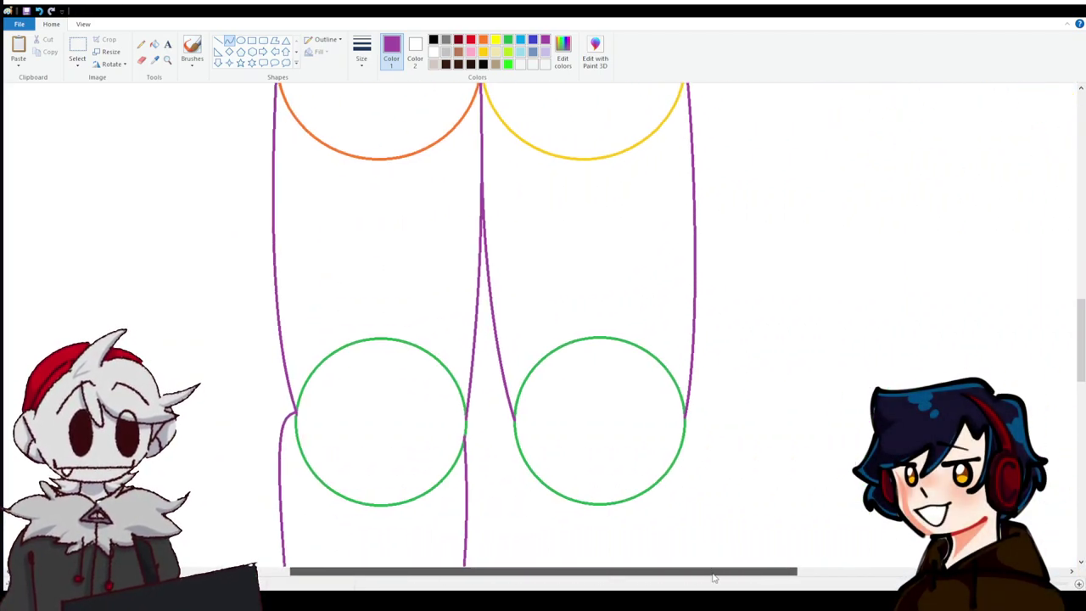
scroll(243, 308, down, 5)
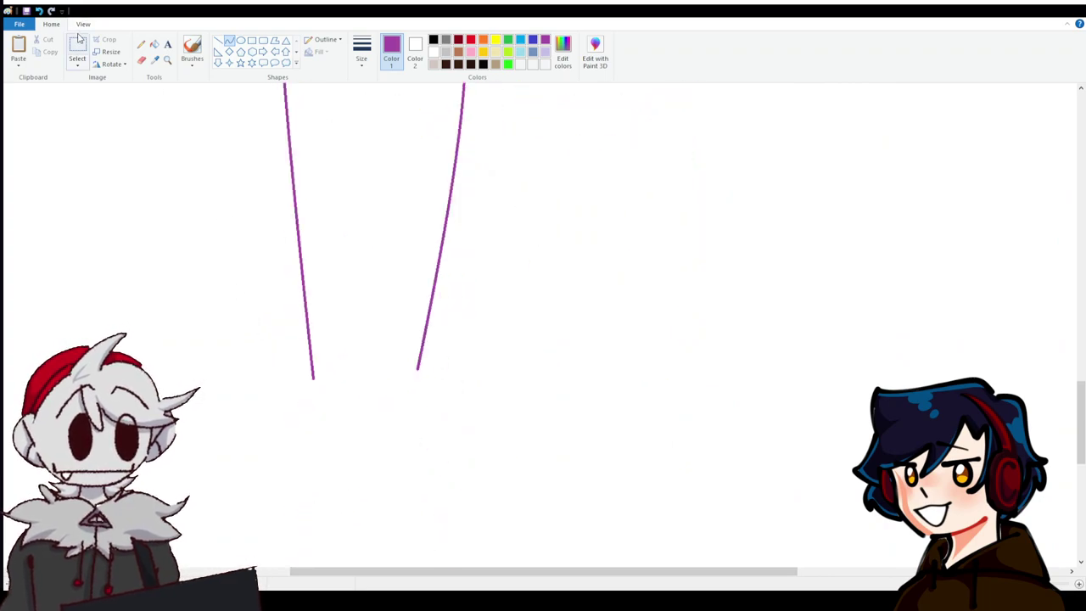
click(77, 45)
scroll(450, 261, up, 3)
drag(280, 416, 483, 337)
click(251, 313)
scroll(277, 507, down, 5)
drag(268, 513, 485, 337)
scroll(468, 413, up, 5)
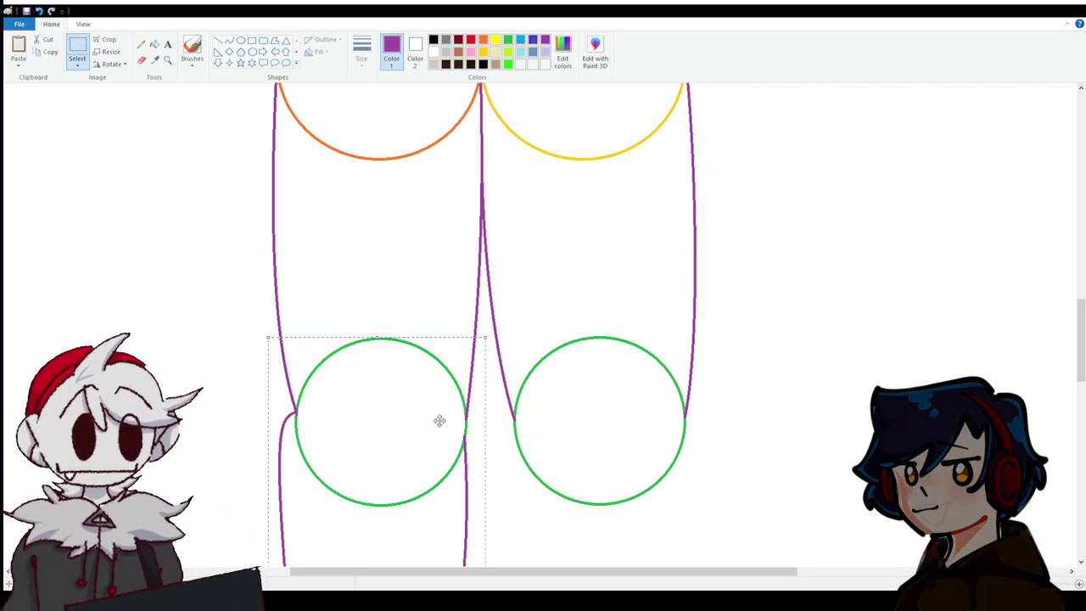
Paste the copied knee and calf, flip the copy horizontally, and place it over the right knee below the thigh lines.
scroll(759, 572, up, 1)
mouse_move(424, 571)
mouse_down()
mouse_move(676, 568)
mouse_move(577, 570)
mouse_up()
scroll(466, 303, down, 3)
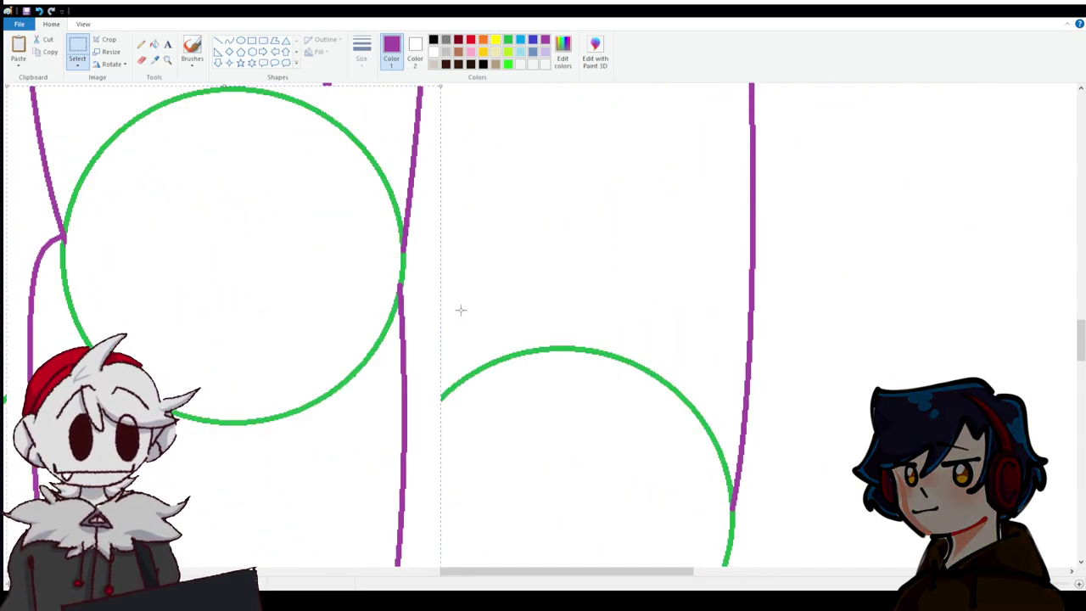
click(351, 469)
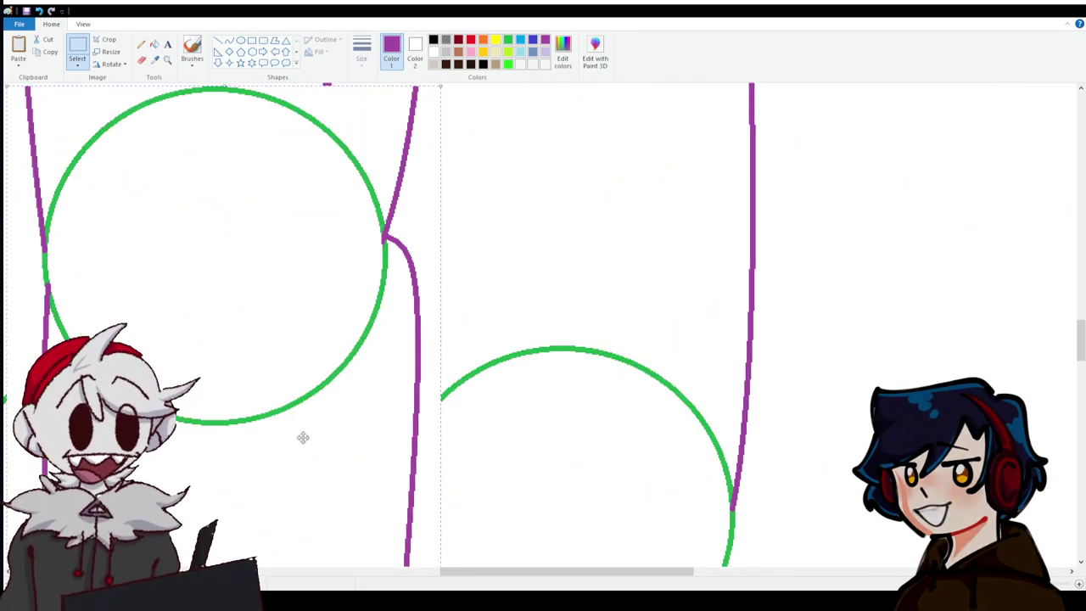
drag(247, 175, 568, 429)
scroll(567, 429, down, 8)
scroll(565, 429, up, 6)
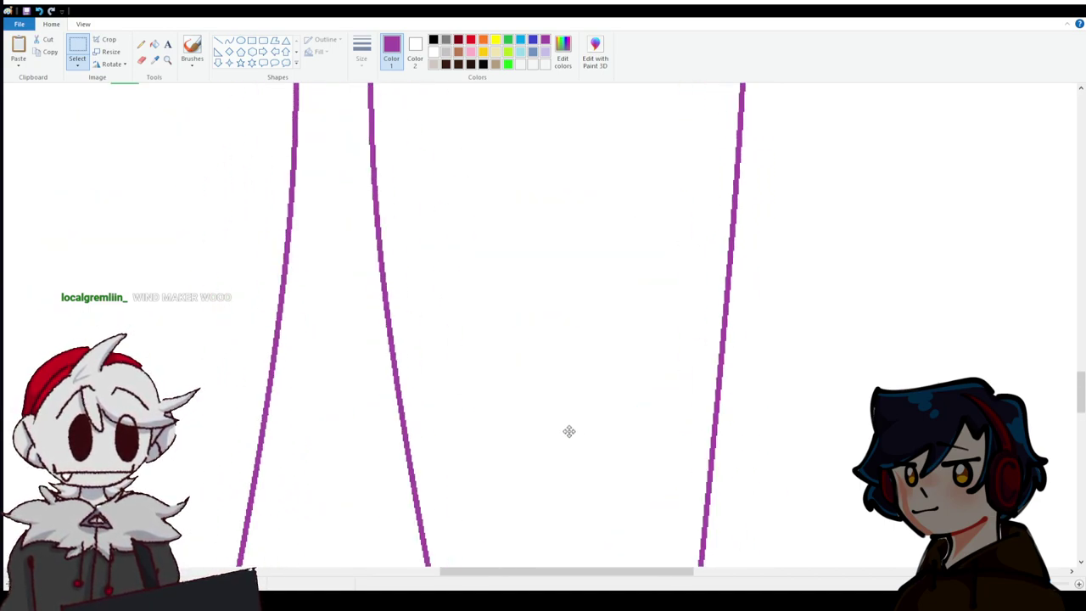
scroll(619, 331, up, 5)
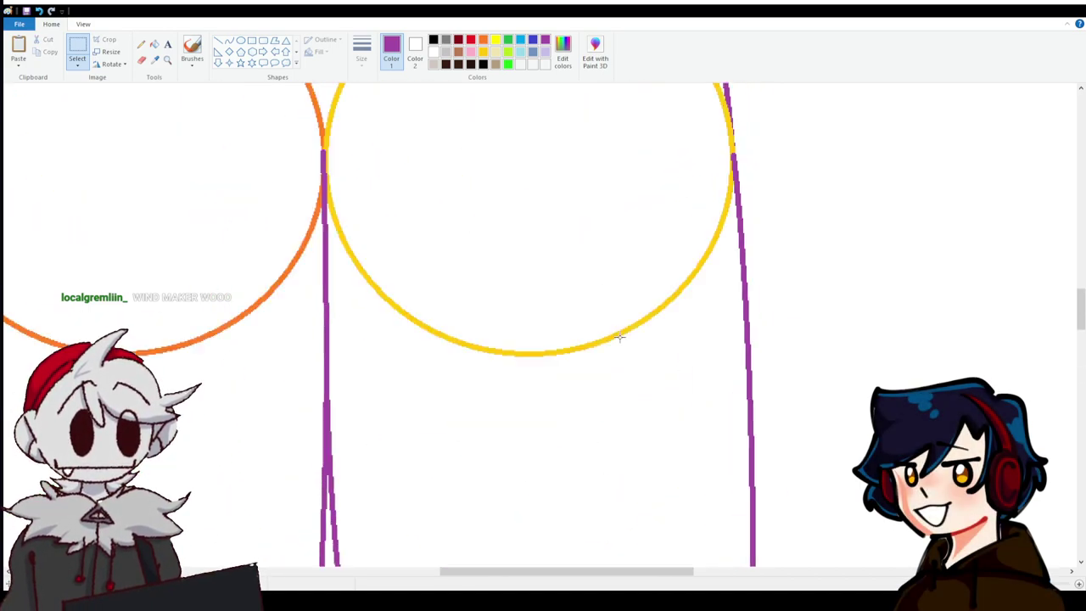
scroll(671, 370, down, 5)
click(667, 369)
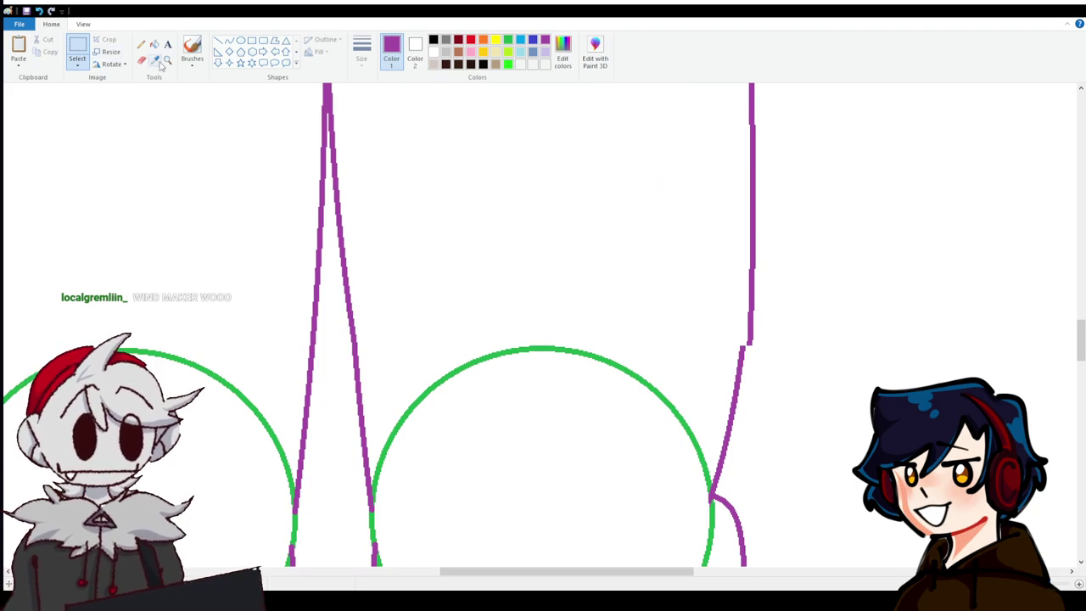
Try to replace the right outer thigh line with a mirrored copy of the left one, and undo the placement.
drag(570, 576, 482, 575)
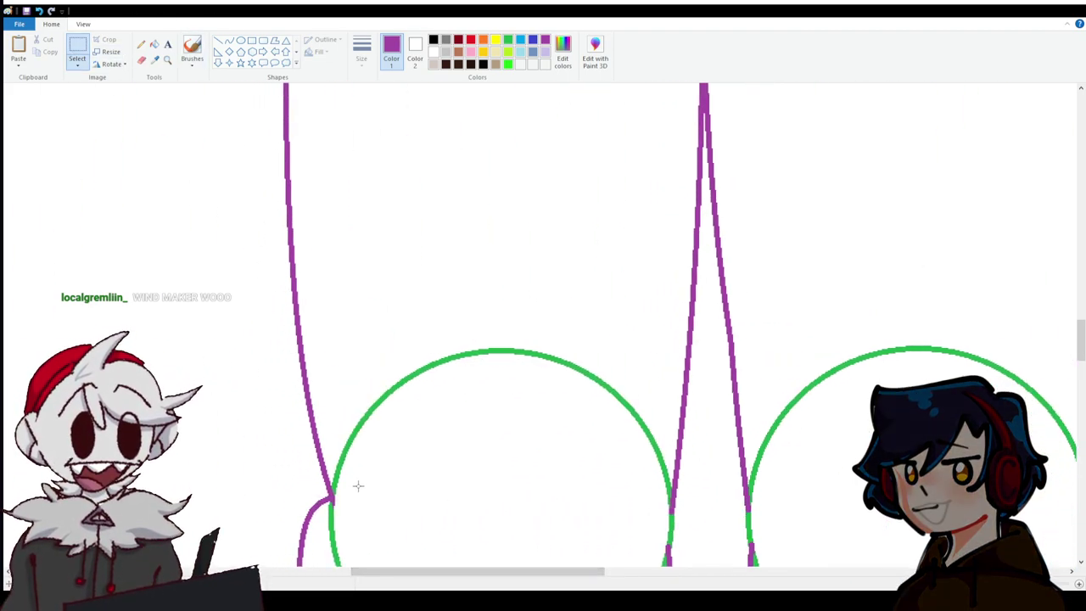
drag(360, 484, 267, 260)
scroll(272, 356, up, 5)
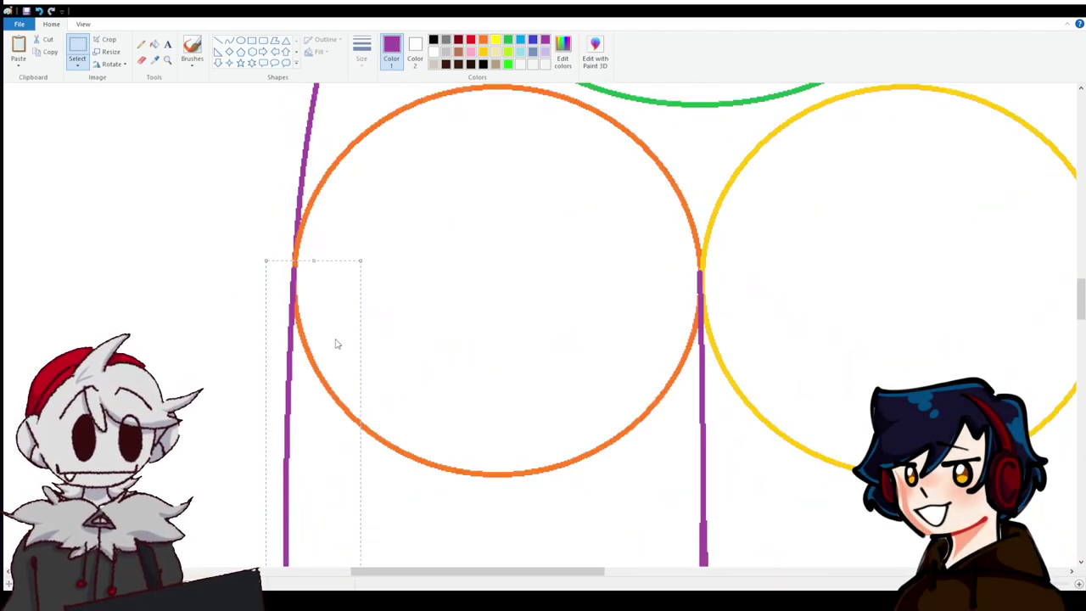
drag(494, 571, 640, 572)
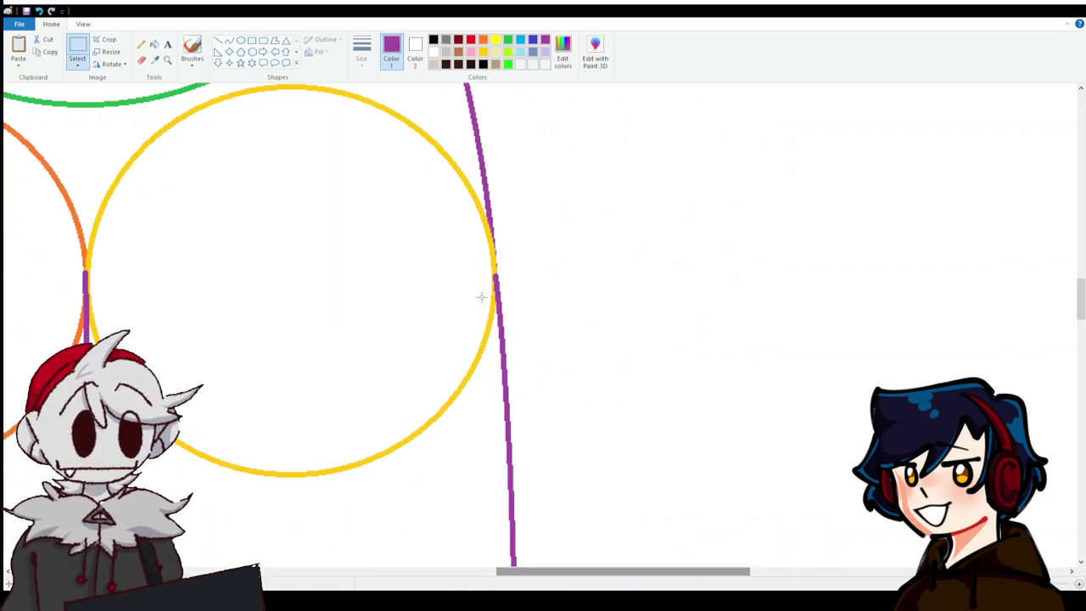
key(ctrl+v)
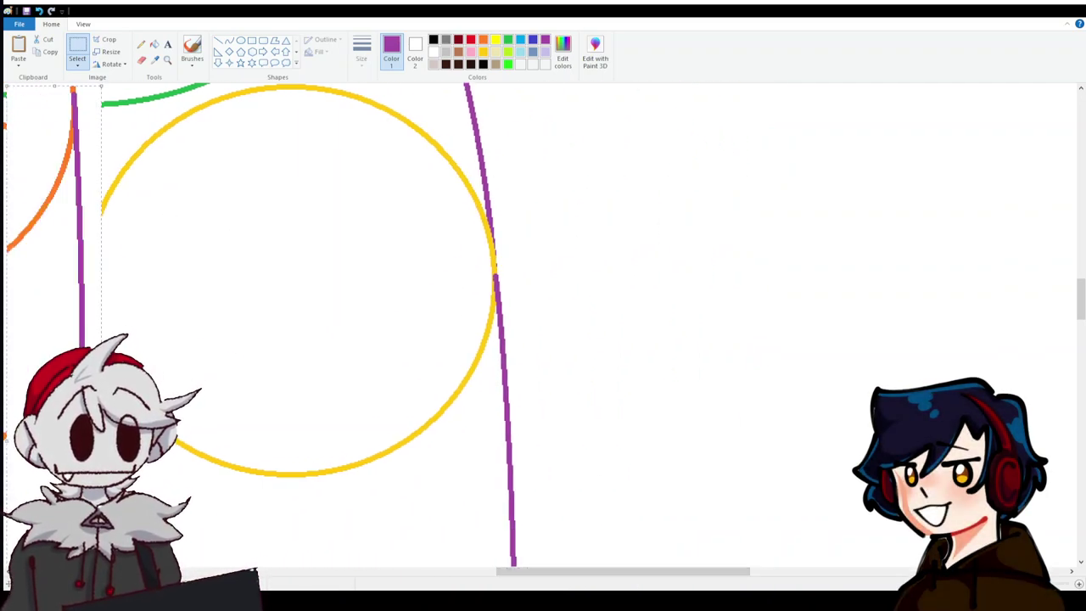
scroll(185, 377, down, 6)
mouse_move(491, 425)
mouse_down()
mouse_move(482, 435)
mouse_move(482, 407)
mouse_up()
scroll(482, 435, up, 5)
scroll(481, 434, up, 2)
scroll(482, 408, down, 8)
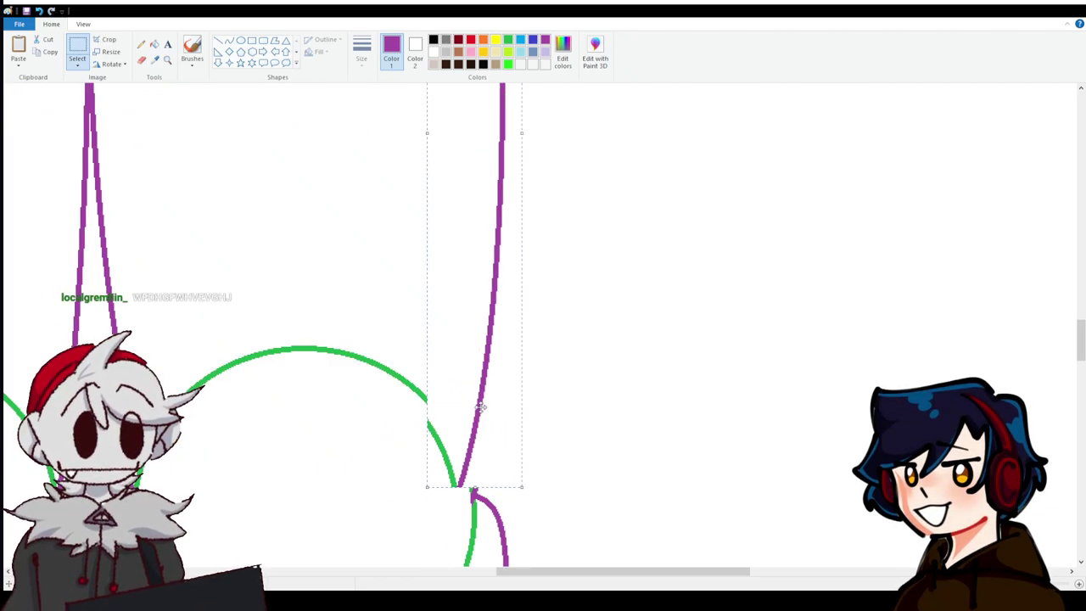
click(39, 10)
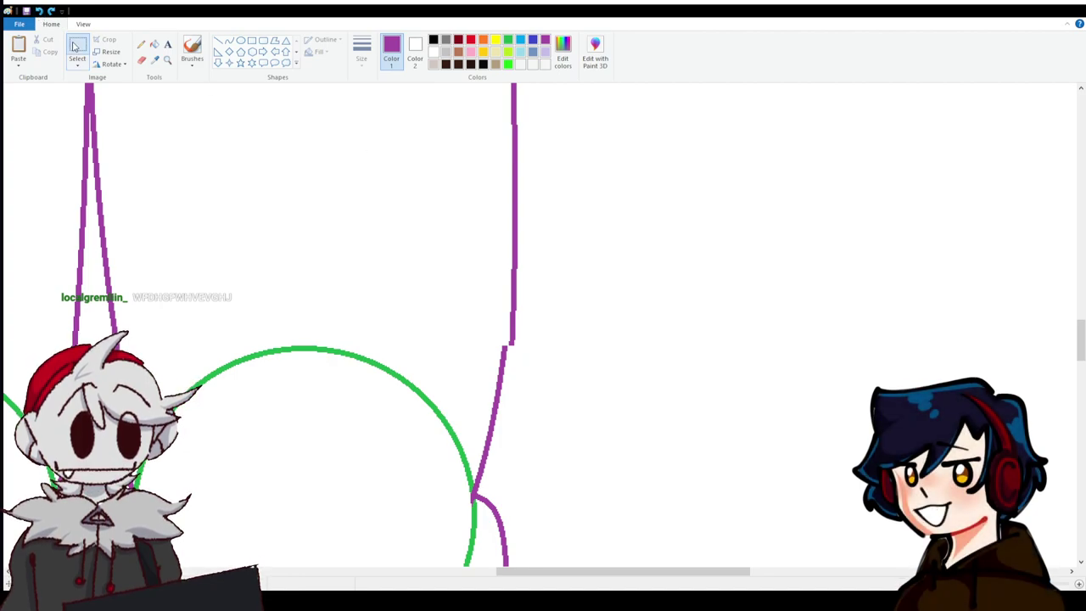
Remove the offset section of the right outer thigh line above the knee and bridge the gap with a smooth purple curve.
click(142, 60)
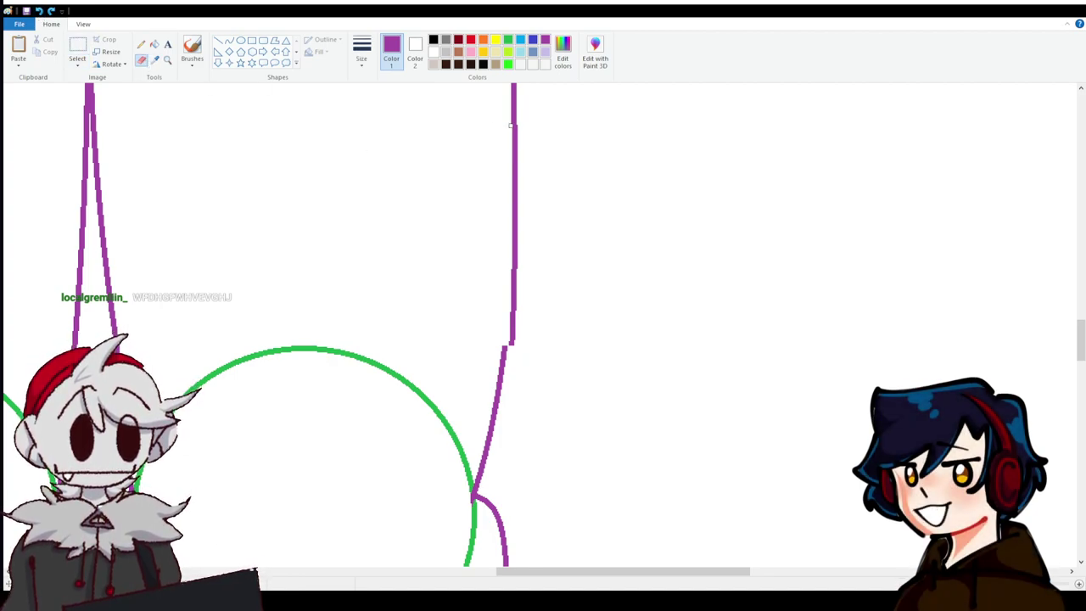
click(155, 44)
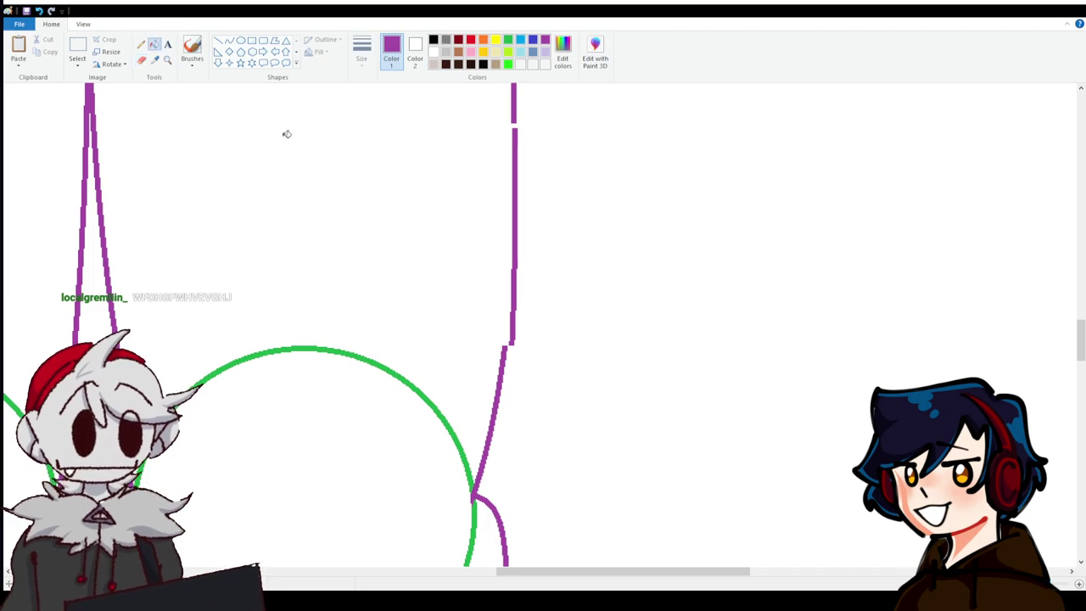
right_click(510, 318)
click(229, 40)
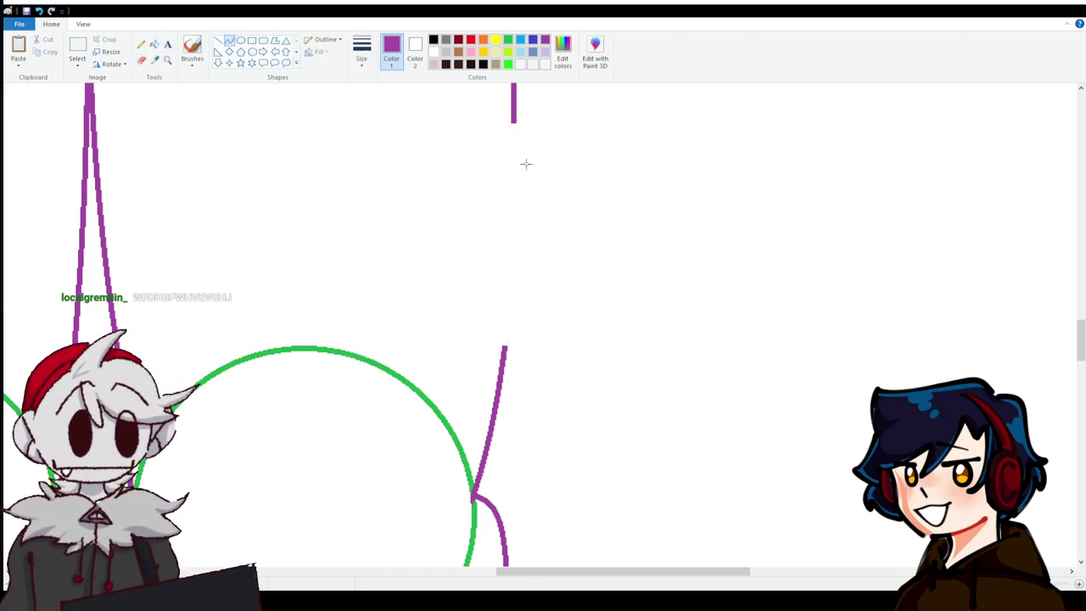
drag(512, 119, 503, 346)
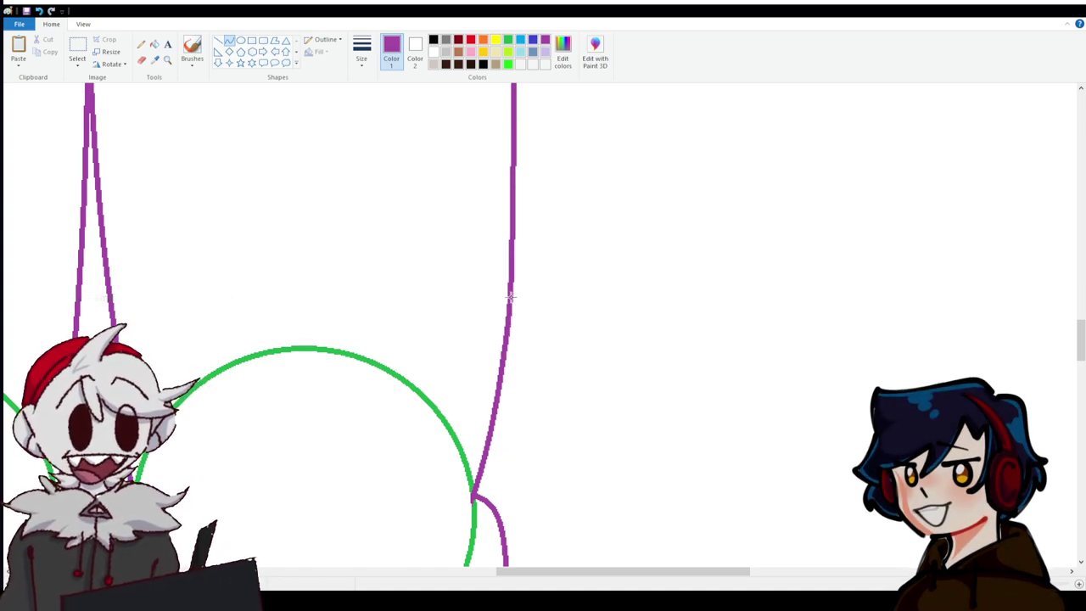
key(ctrl+z)
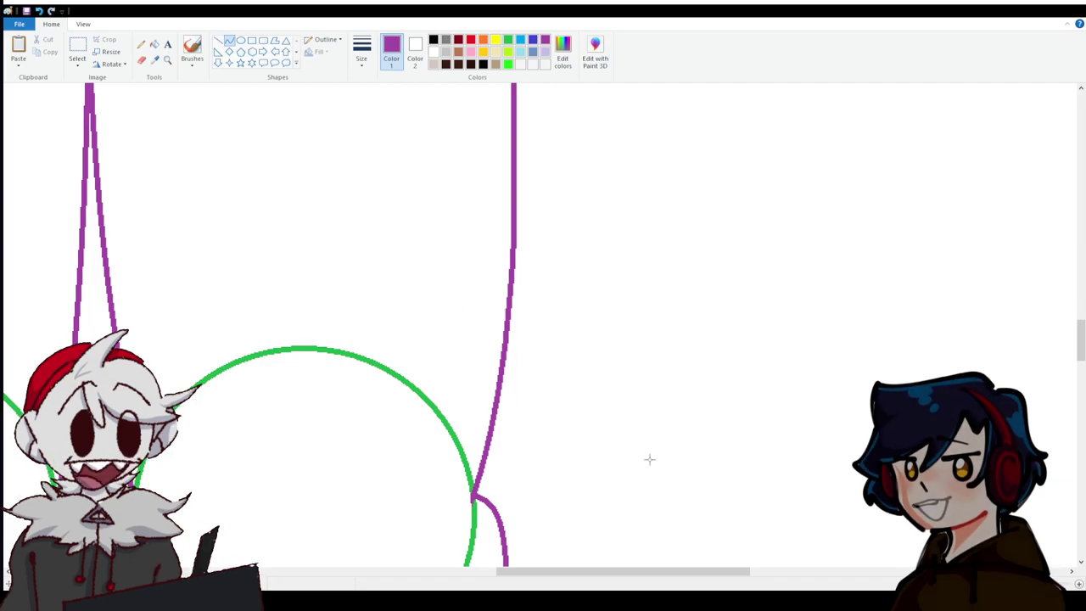
Draw a green, slightly bowed sole from the bottom of the right calf's inner line out past its outer line.
scroll(611, 441, down, 3)
scroll(363, 336, down, 6)
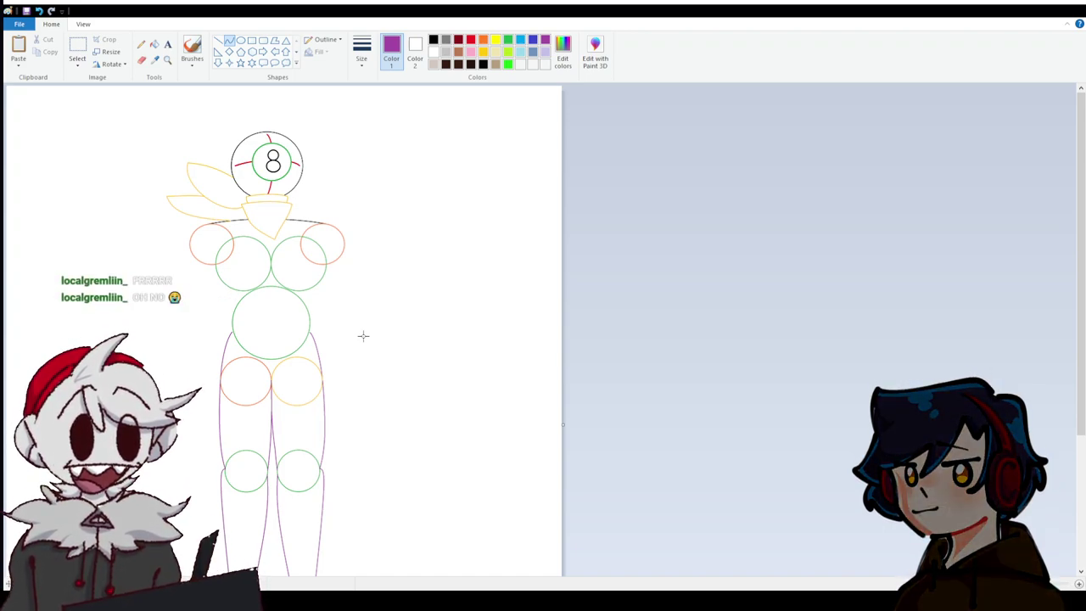
scroll(429, 333, down, 3)
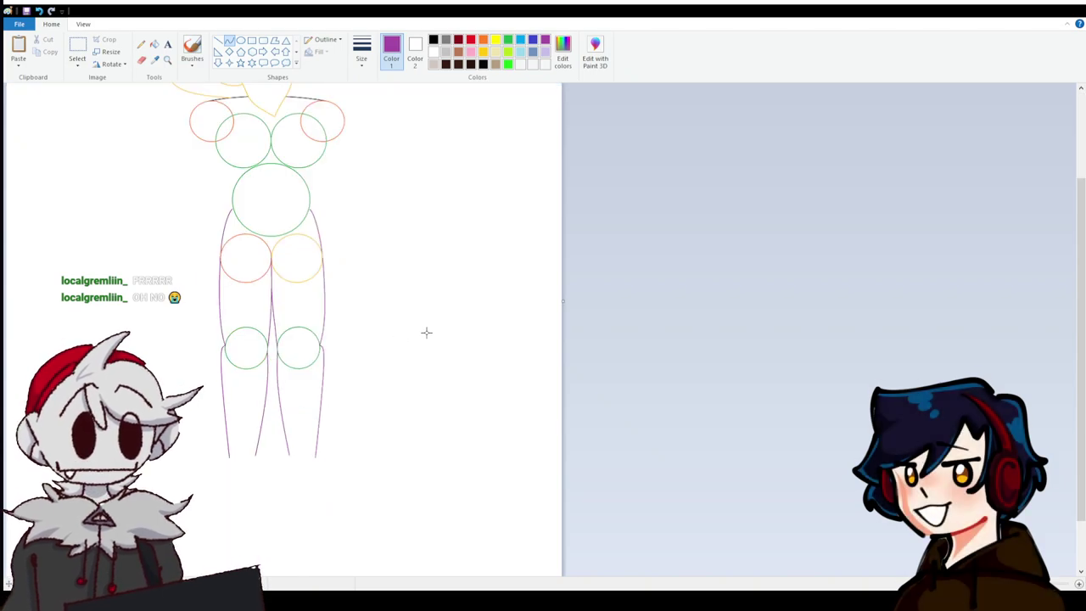
scroll(426, 332, up, 3)
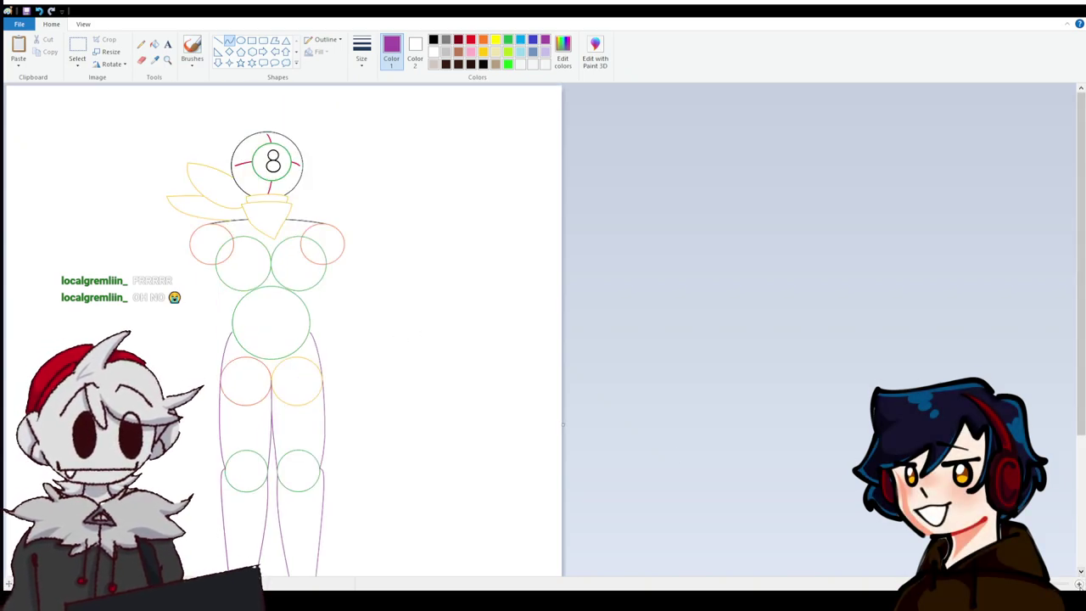
click(1079, 583)
scroll(820, 477, down, 7)
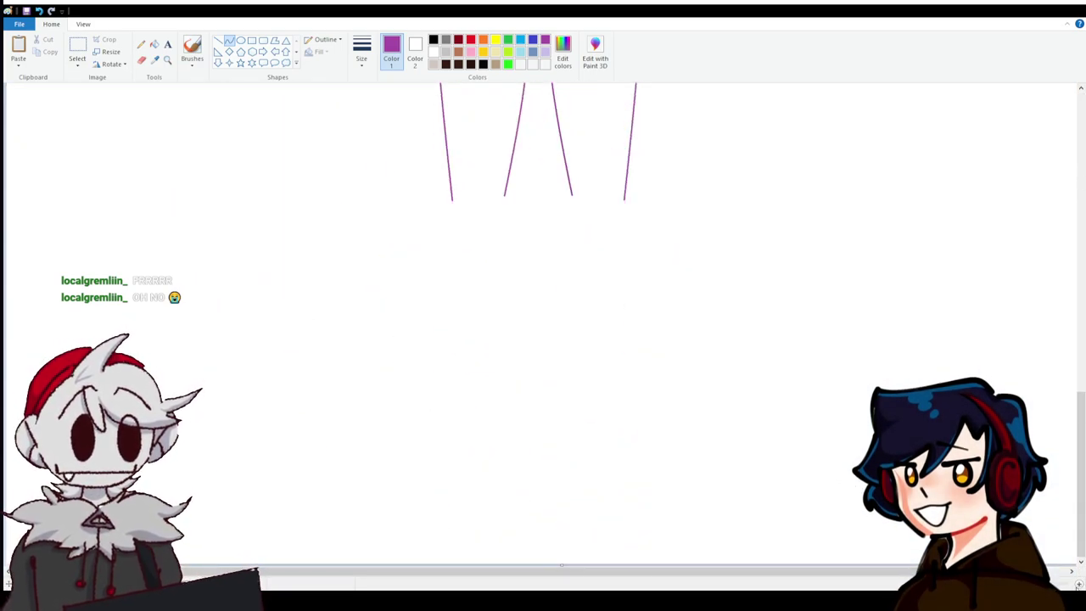
click(1079, 584)
drag(475, 573, 890, 569)
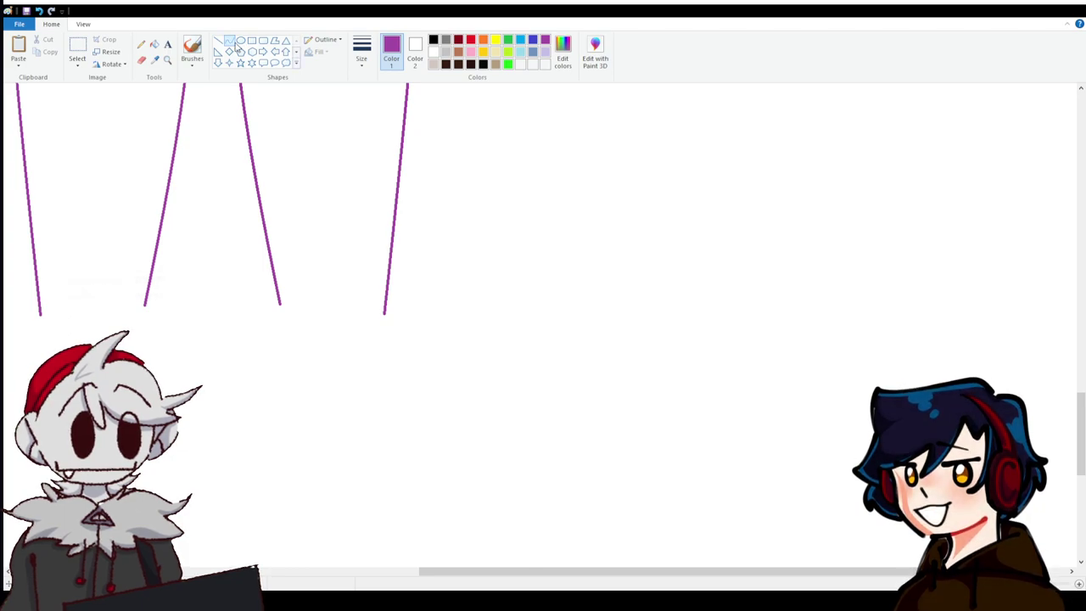
click(507, 41)
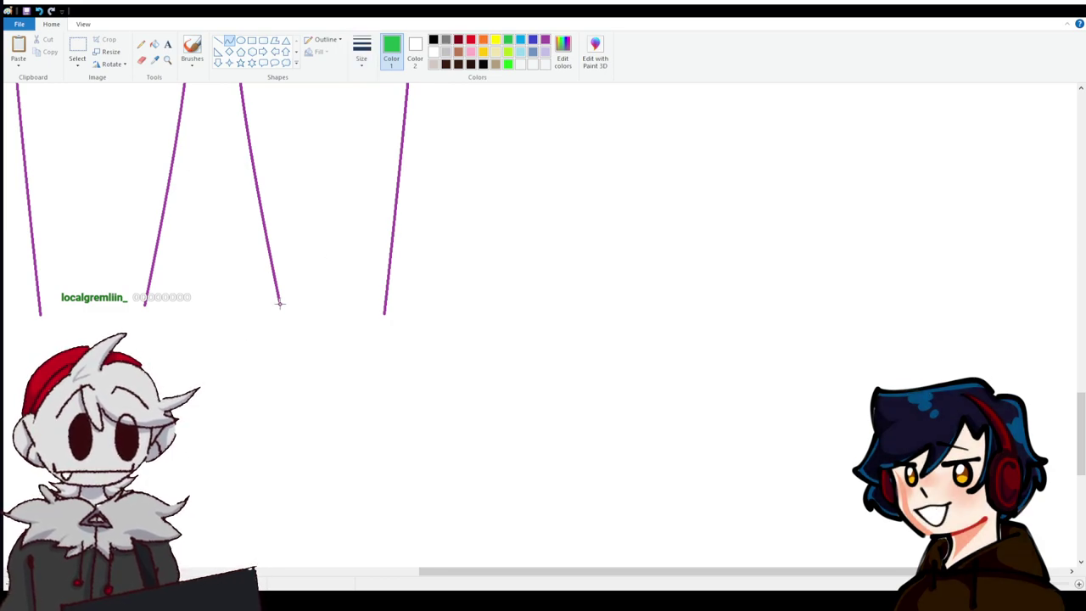
drag(280, 303, 524, 319)
mouse_move(381, 311)
mouse_down()
mouse_move(381, 324)
mouse_move(449, 320)
mouse_up()
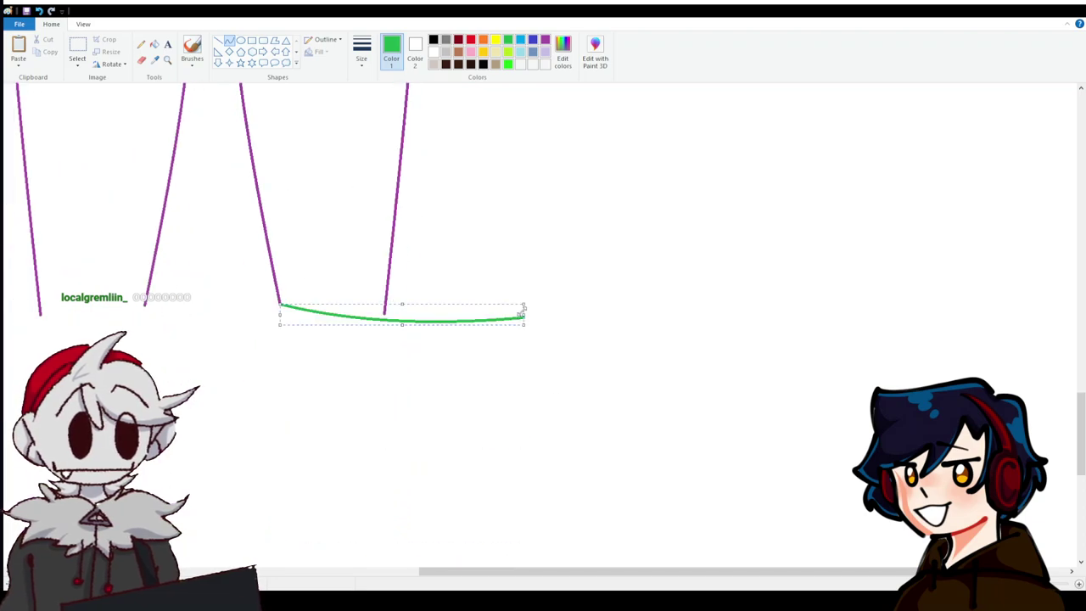
drag(524, 321, 564, 325)
Sketch a rounded green toe and upper foot curve above the right foot's sole, and undo the whole foot.
scroll(543, 305, up, 3)
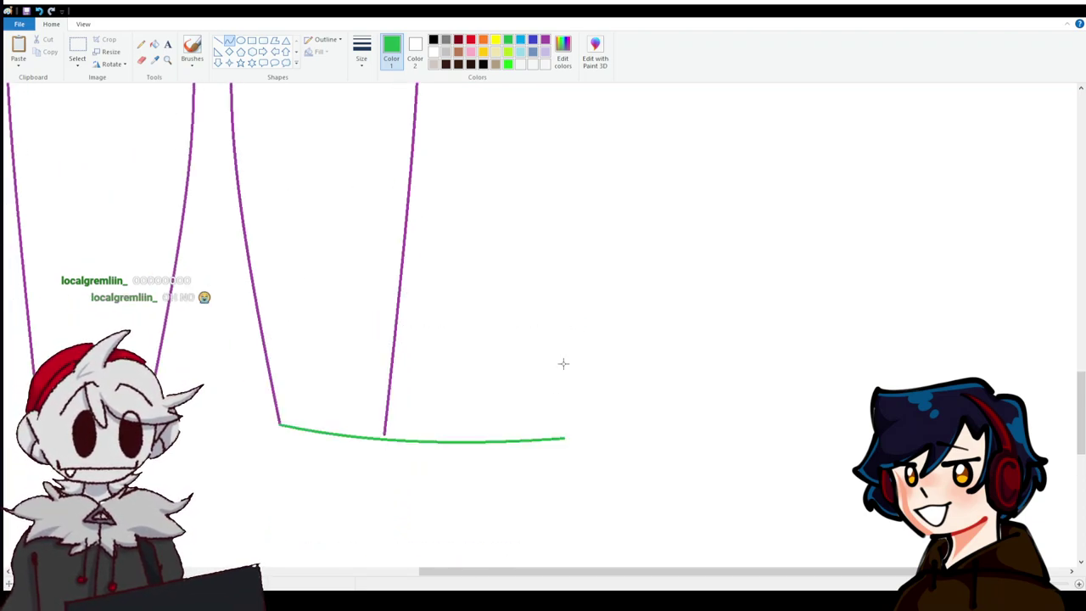
mouse_move(563, 438)
mouse_down()
mouse_move(436, 314)
mouse_move(378, 316)
mouse_move(470, 309)
mouse_move(576, 331)
mouse_move(538, 313)
mouse_up()
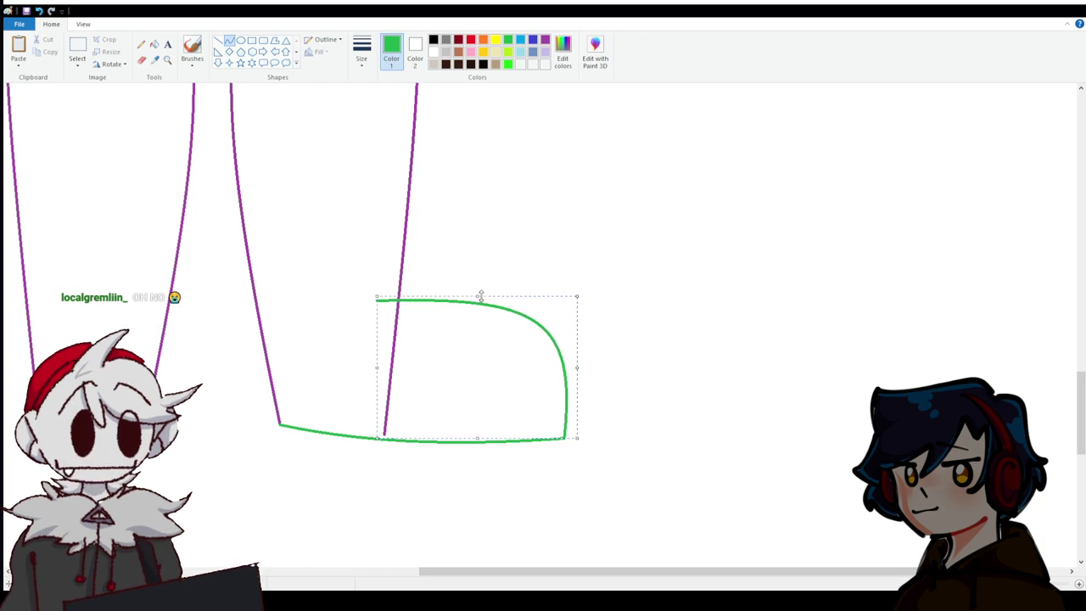
click(456, 226)
scroll(354, 371, up, 5)
scroll(238, 334, down, 3)
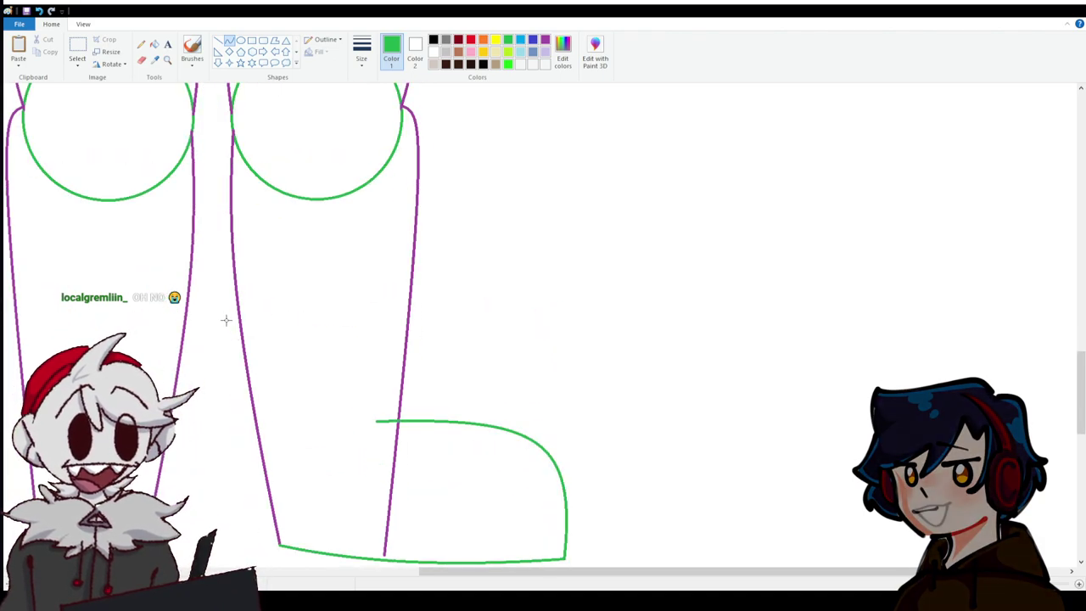
click(39, 11)
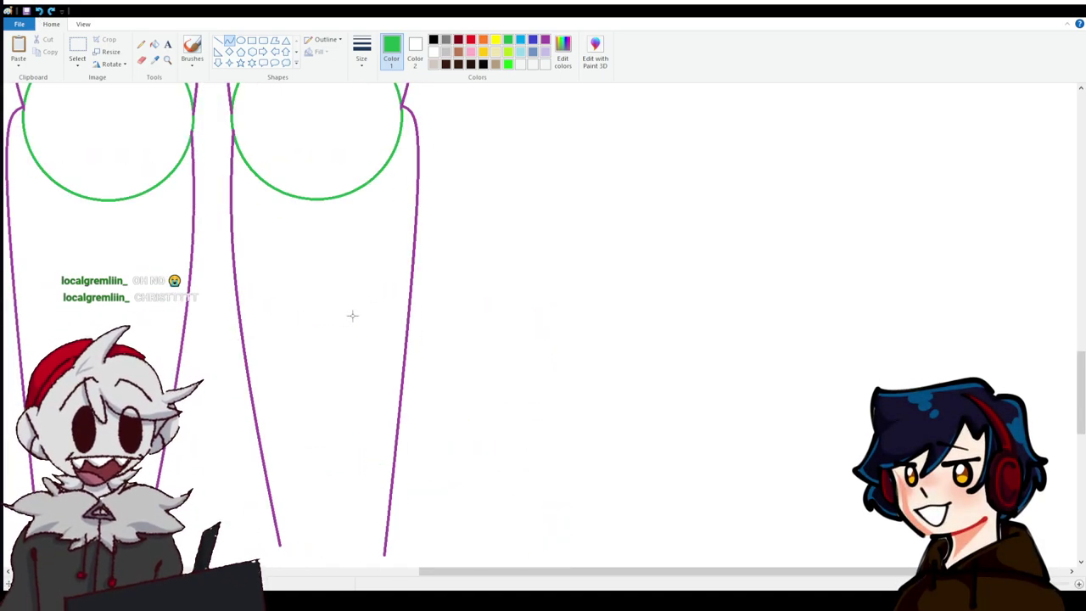
Examine the knees and calves up close and against the whole figure to judge the leg shape.
scroll(409, 333, down, 5)
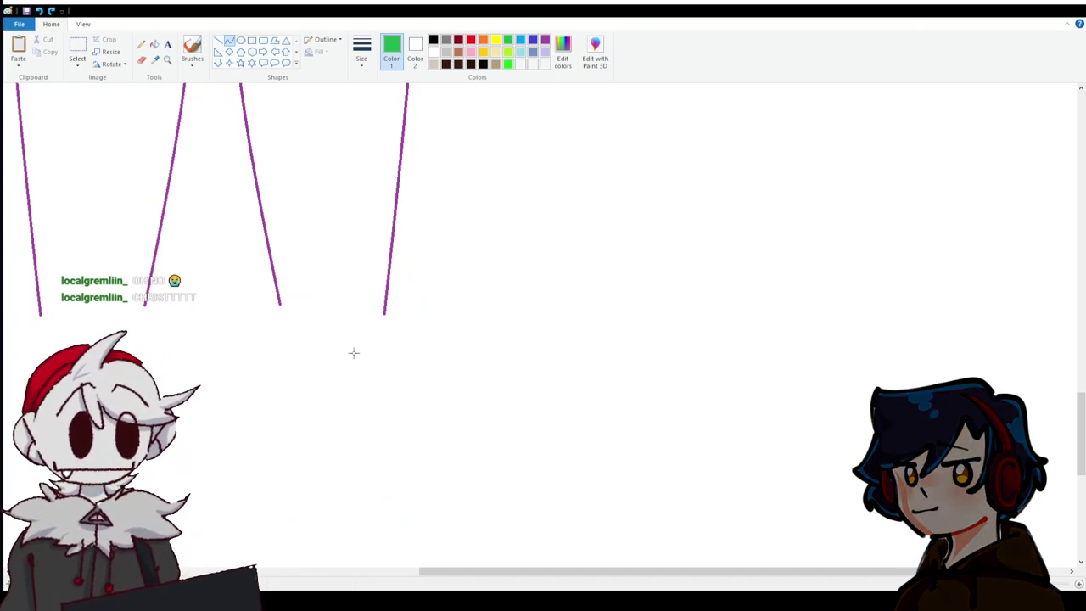
scroll(211, 196, up, 5)
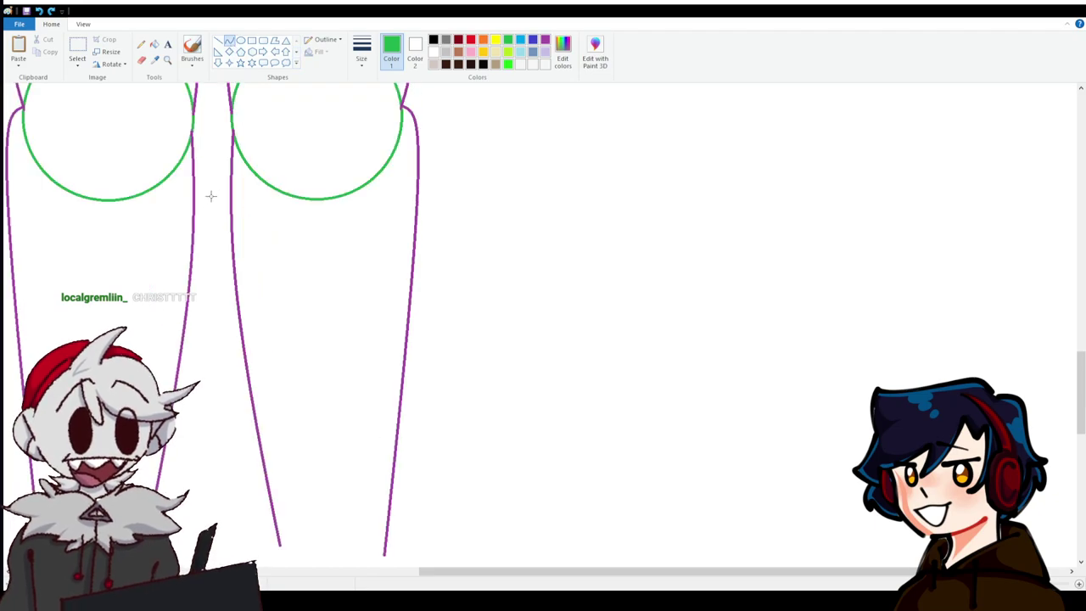
scroll(211, 204, down, 7)
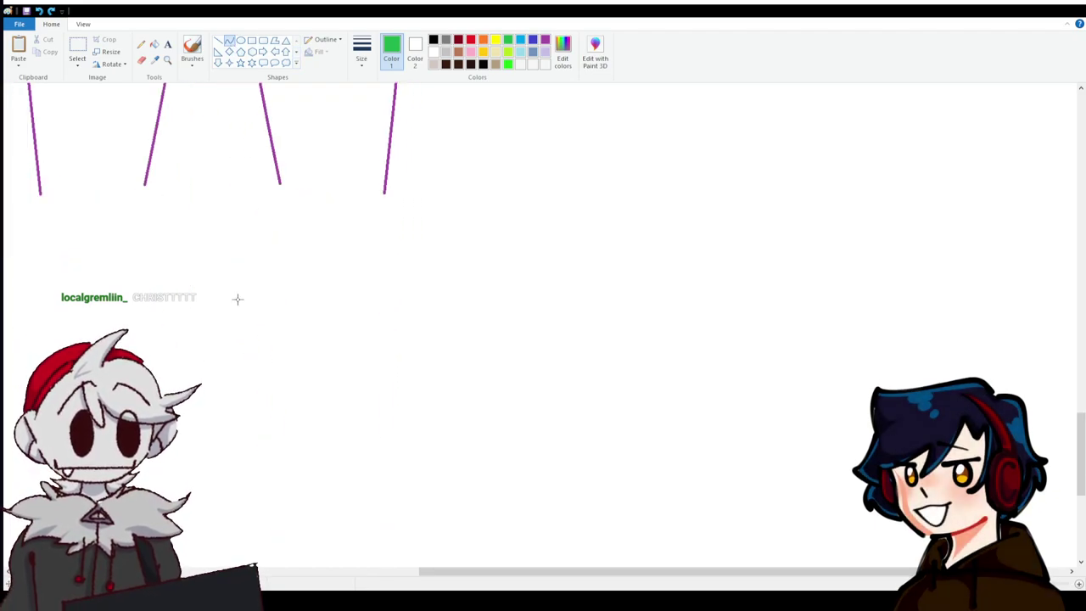
scroll(238, 299, up, 7)
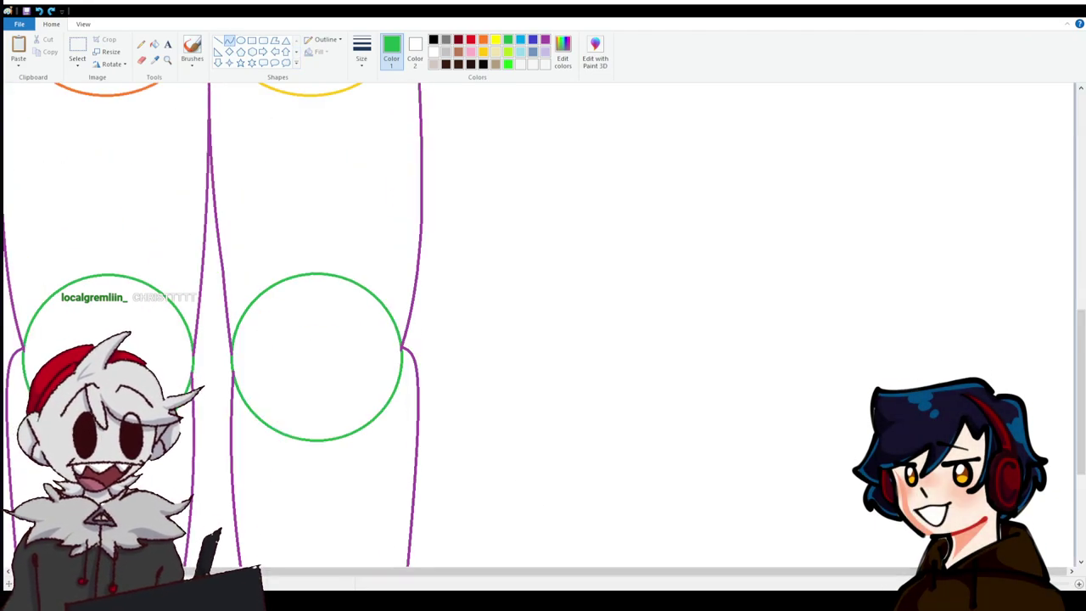
scroll(352, 359, down, 4)
scroll(352, 359, up, 3)
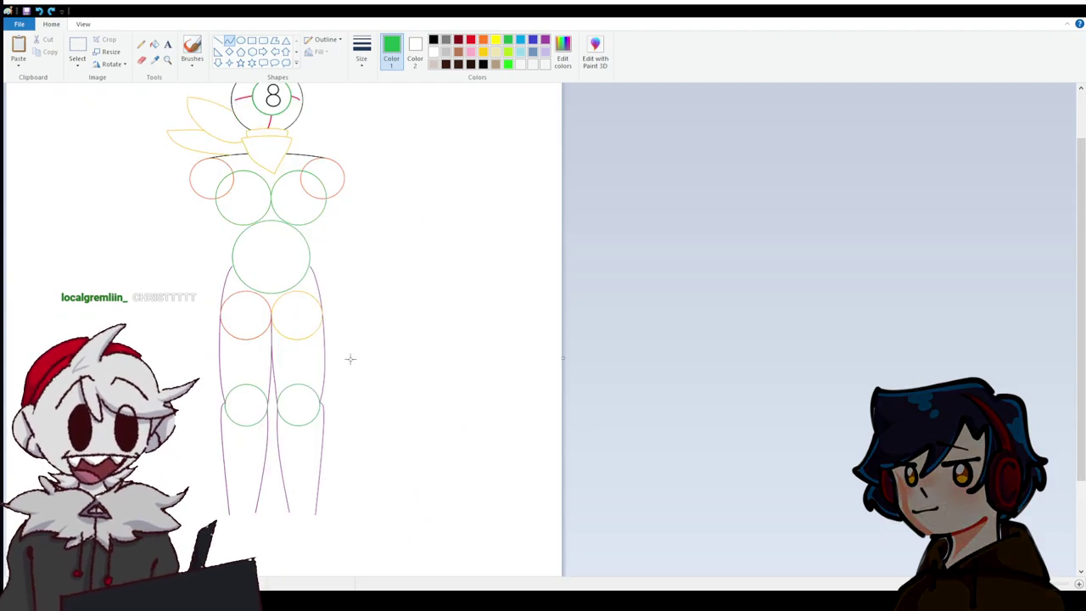
scroll(349, 359, down, 2)
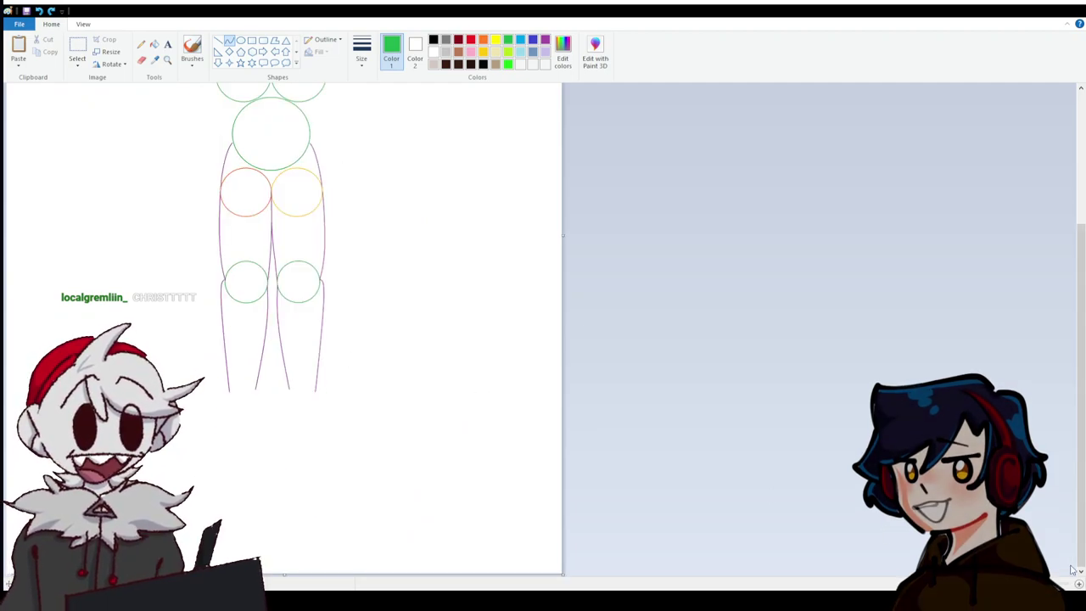
scroll(348, 359, up, 3)
scroll(543, 325, down, 10)
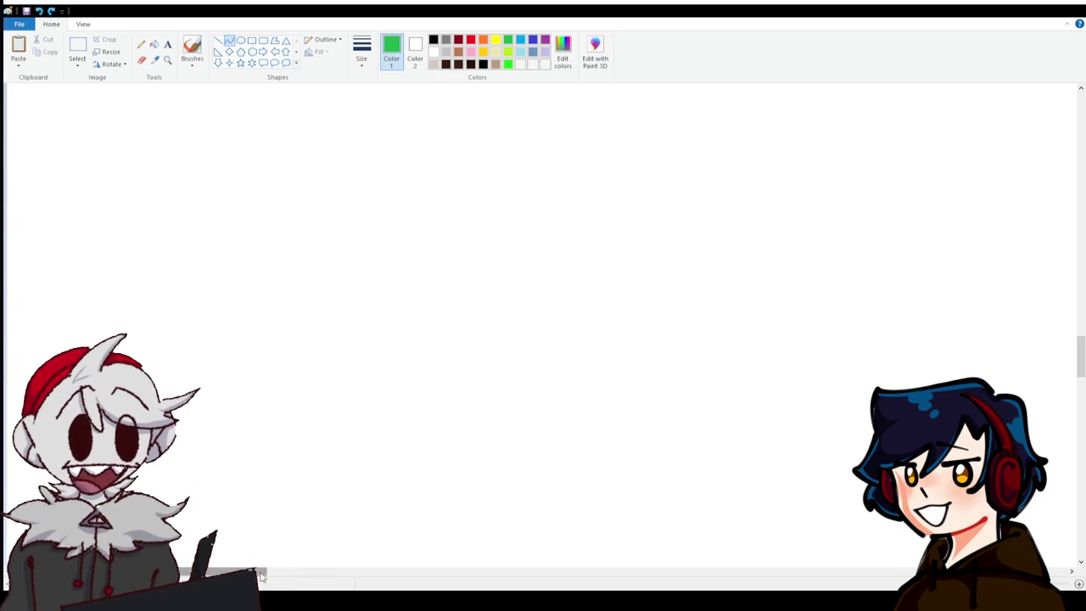
Try to flip the left lower leg horizontally from mid-knee down and reposition it, and undo the change.
drag(260, 571, 624, 571)
scroll(322, 311, down, 9)
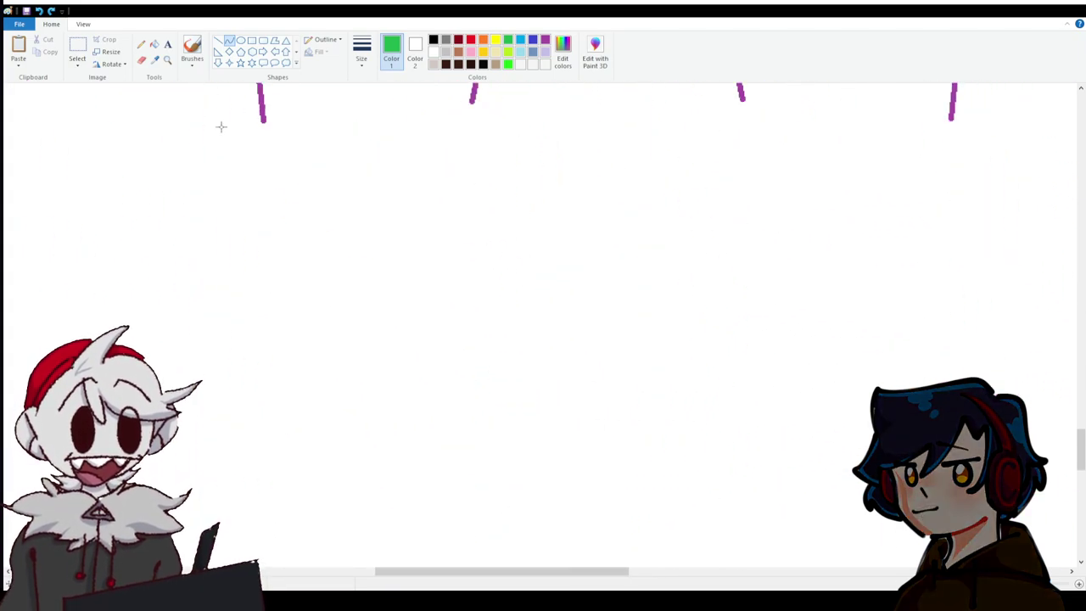
click(79, 48)
mouse_move(37, 293)
mouse_down()
mouse_move(551, 213)
mouse_move(589, 296)
mouse_move(563, 383)
mouse_move(586, 305)
mouse_up()
scroll(589, 296, up, 5)
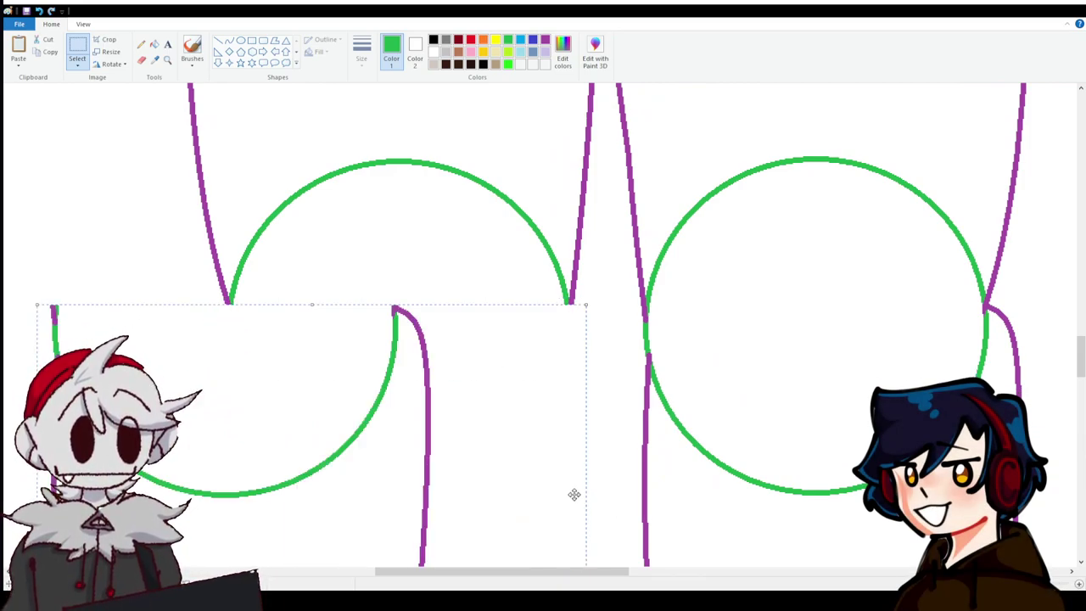
drag(575, 495, 742, 539)
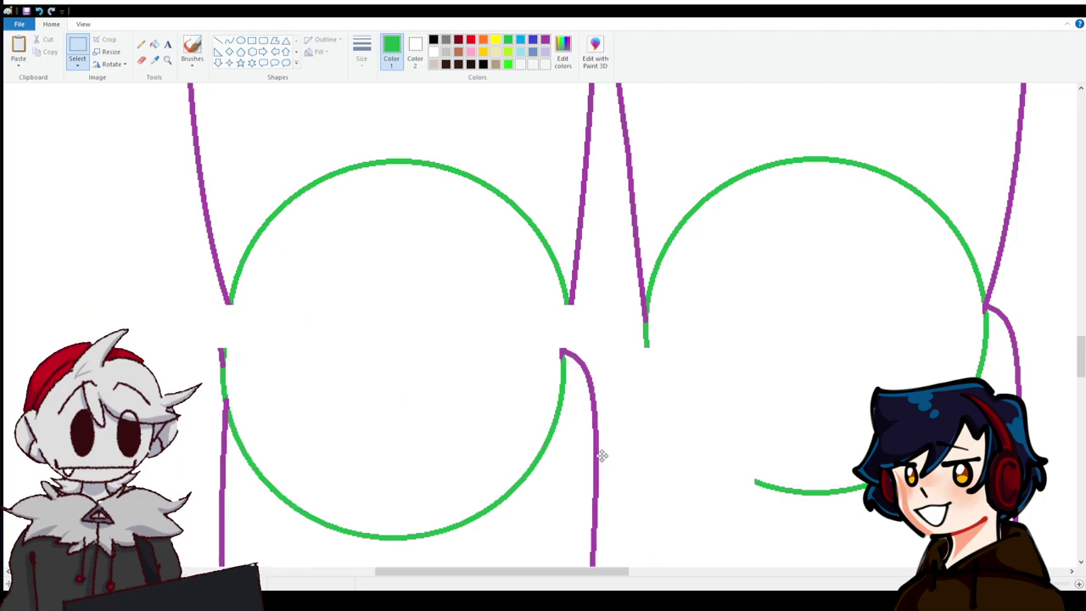
click(40, 11)
click(39, 11)
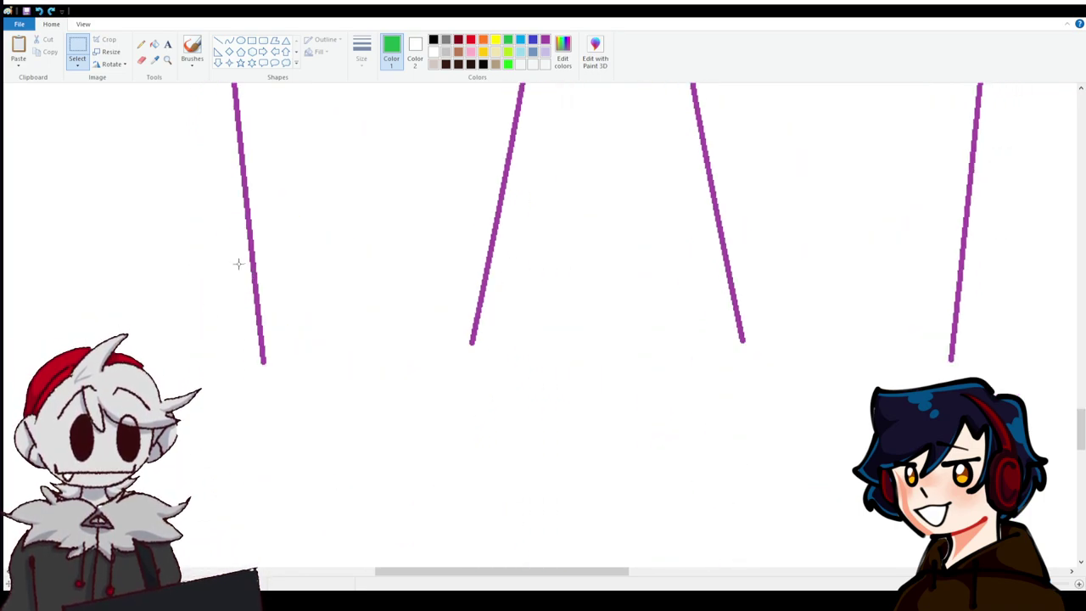
Select the left lower leg from mid-knee down, flip it horizontally, and realign it under the left knee's upper half.
drag(235, 368, 463, 194)
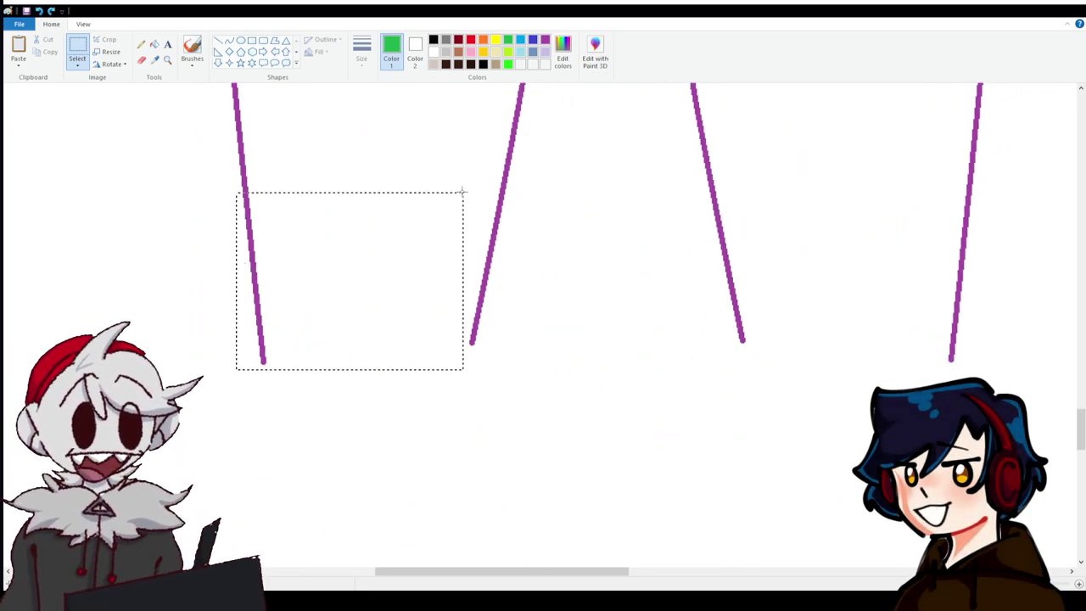
scroll(468, 199, up, 3)
scroll(201, 334, up, 3)
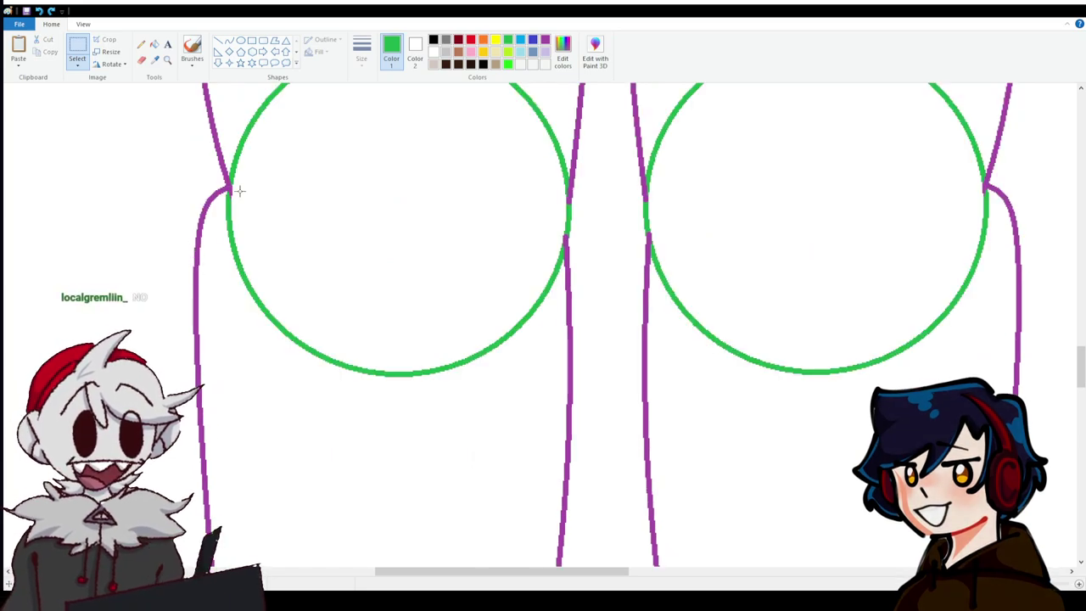
drag(172, 182, 577, 485)
scroll(575, 387, down, 10)
scroll(357, 427, up, 10)
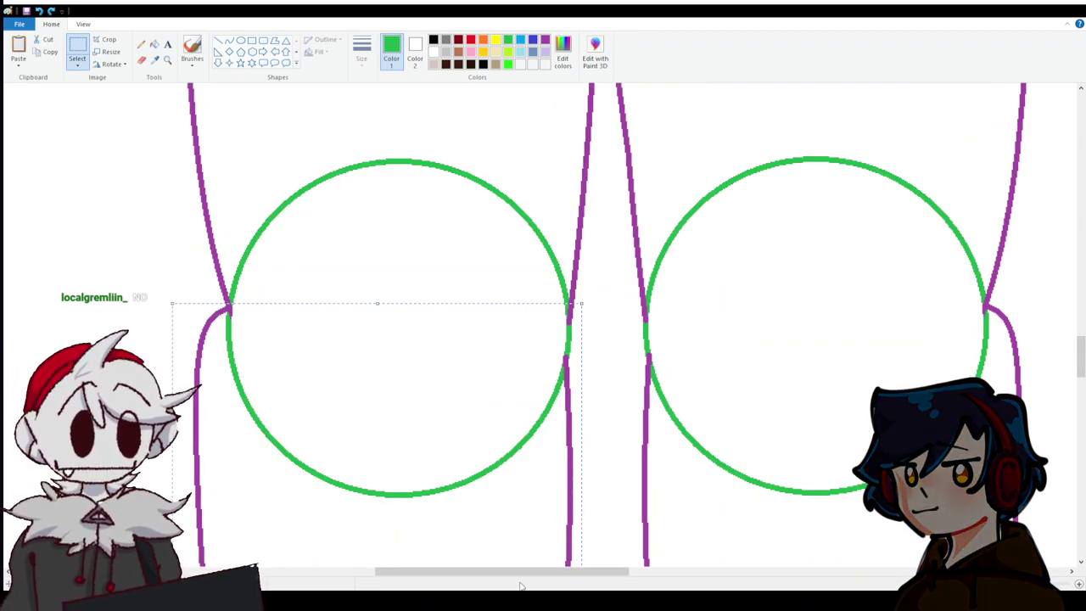
drag(455, 531, 522, 414)
scroll(509, 401, down, 8)
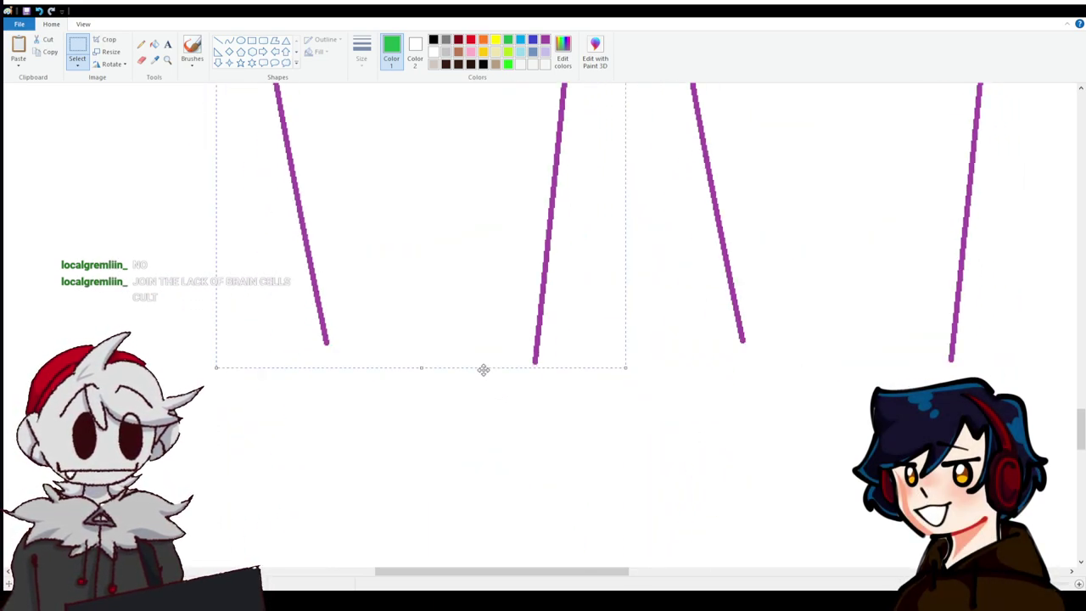
click(768, 334)
Select the right lower leg from mid-knee down, flip it horizontally, and realign it under the right knee's upper half.
drag(516, 571, 597, 562)
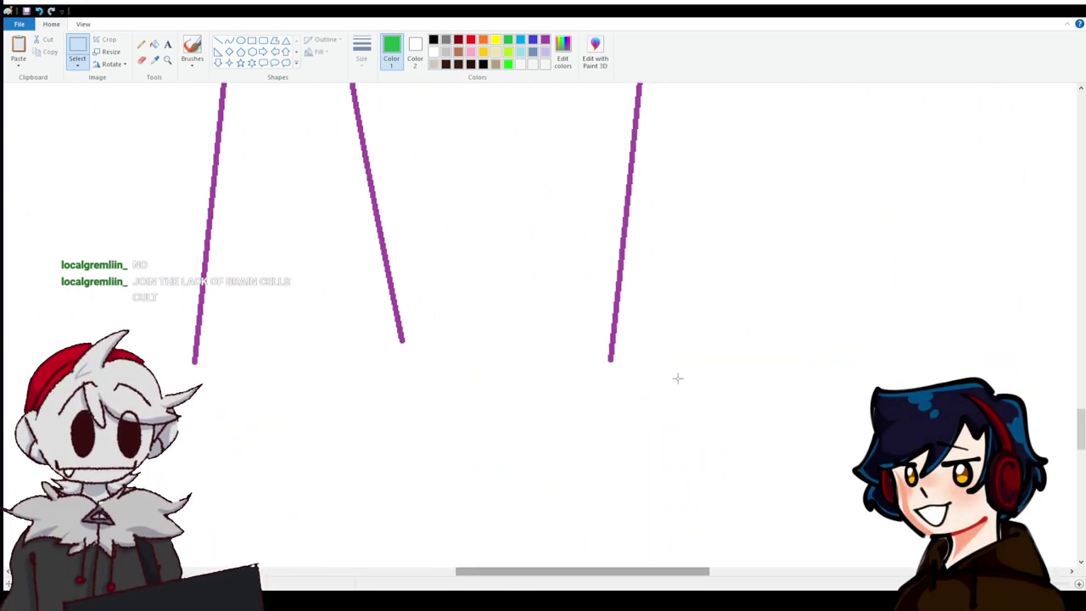
drag(679, 378, 413, 296)
scroll(414, 295, up, 3)
scroll(365, 331, up, 5)
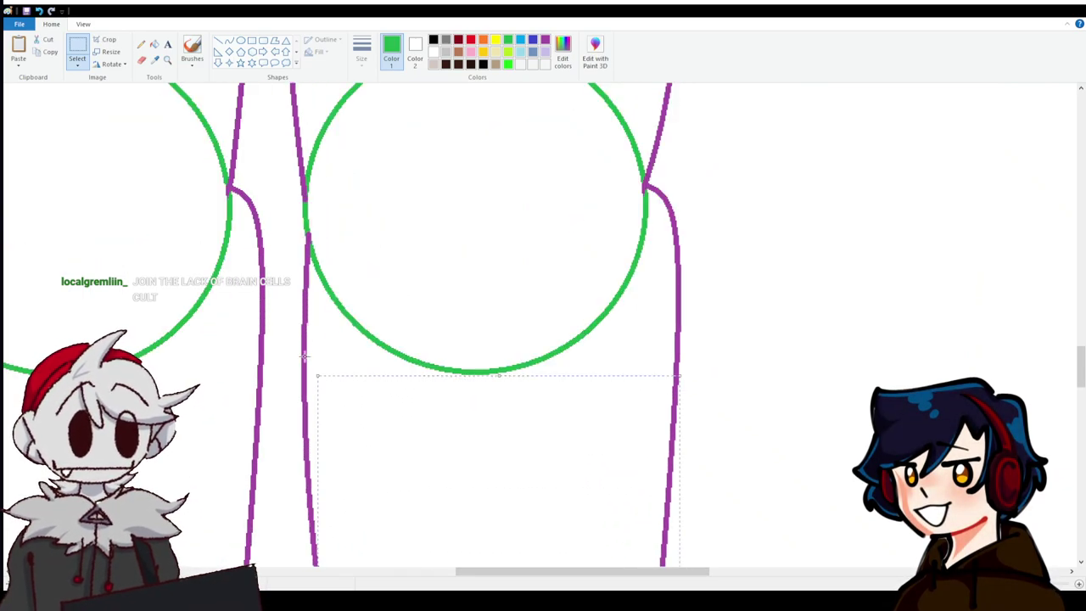
drag(694, 183, 297, 438)
scroll(298, 436, down, 5)
scroll(297, 437, up, 5)
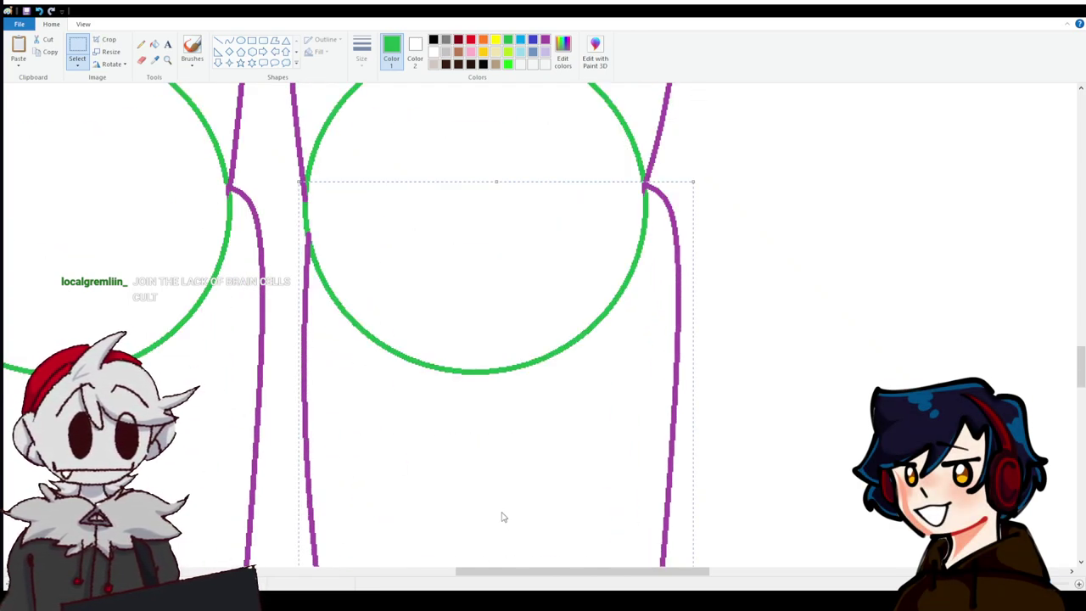
drag(502, 517, 444, 333)
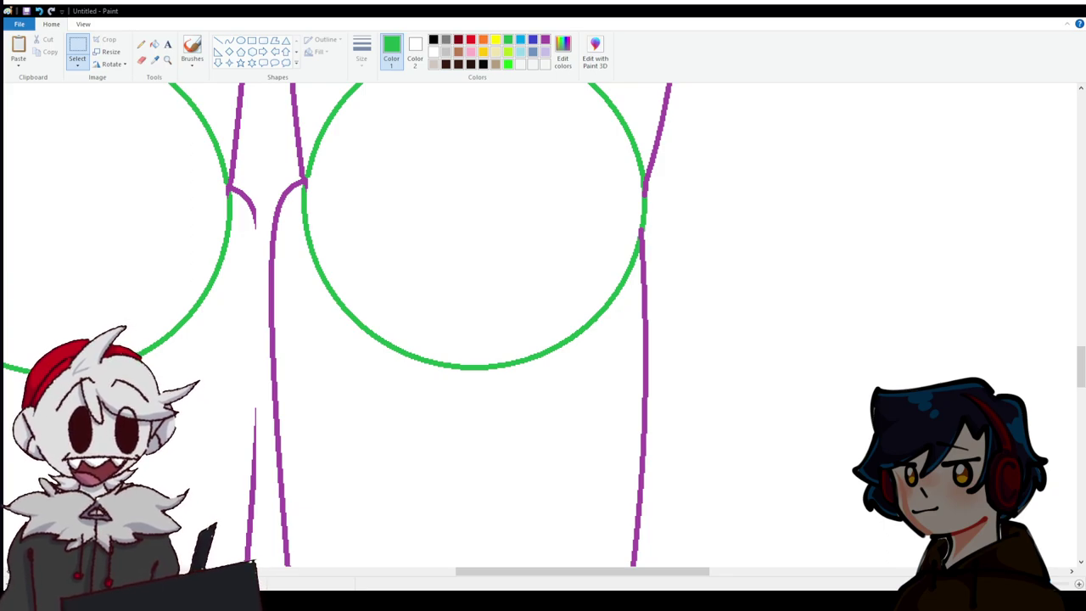
Redraw the lower part of the erased section on the left calf's inner line with a straight purple line.
click(545, 39)
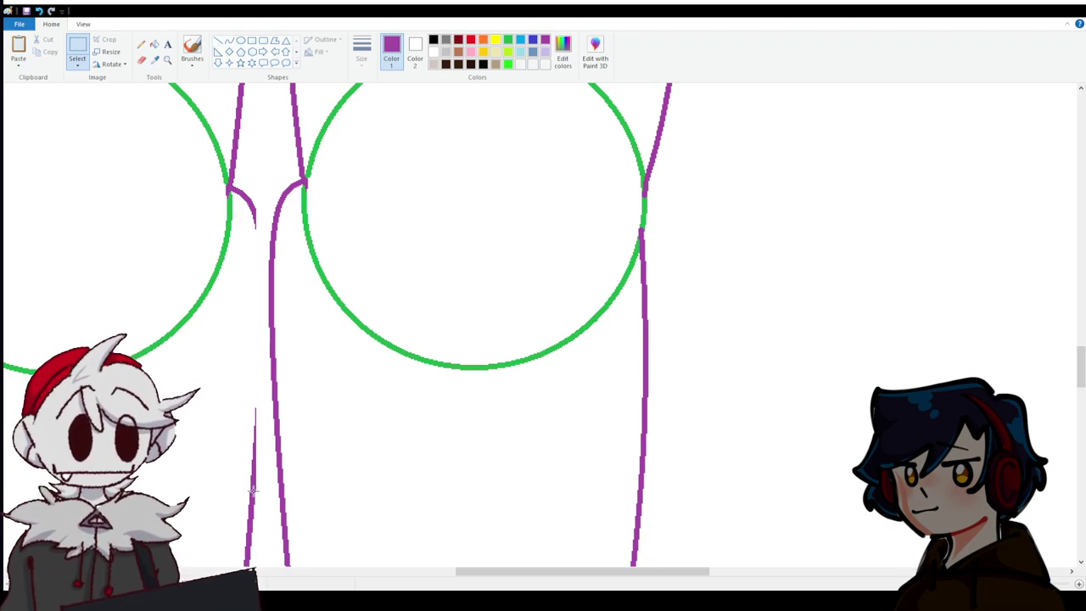
click(219, 41)
drag(252, 465, 260, 342)
drag(262, 392, 261, 396)
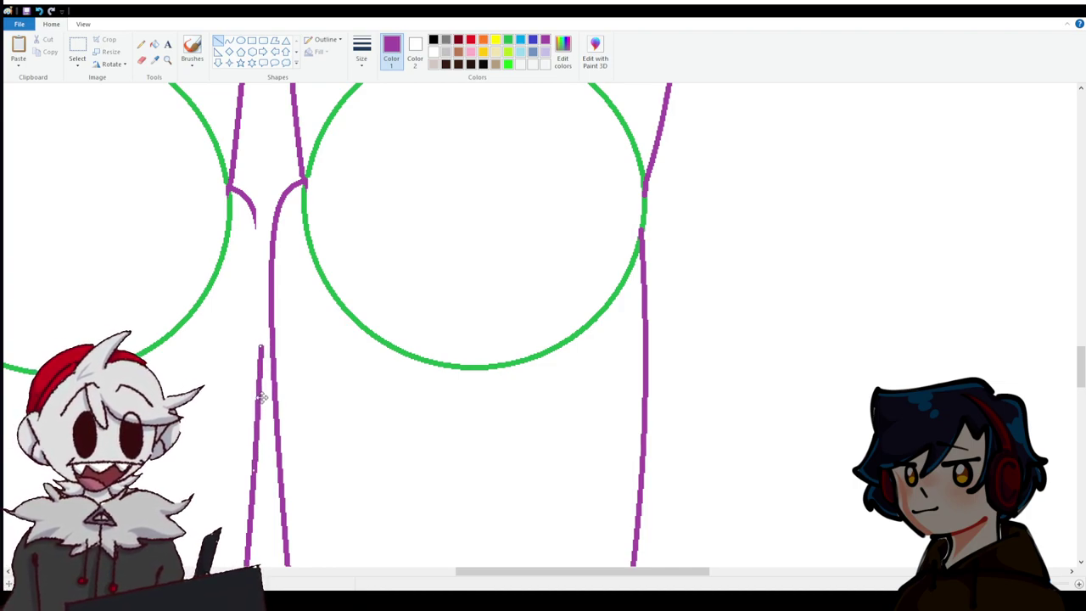
Extend the left calf's inner line upward and bridge the remaining gap to the knee with a purple Curve tool stroke.
drag(260, 347, 253, 208)
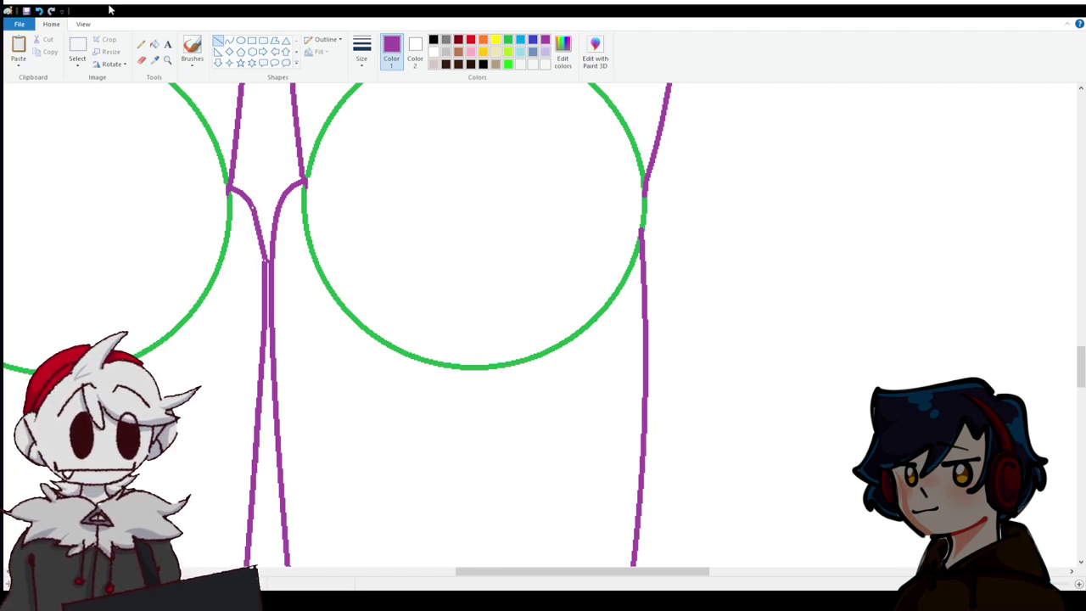
click(39, 10)
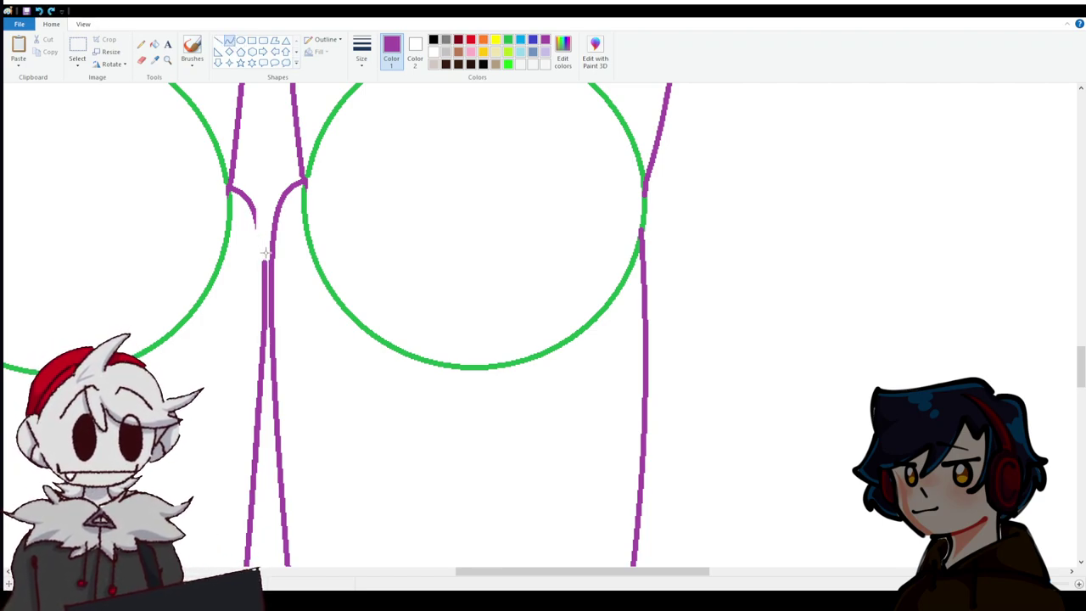
drag(264, 262, 253, 208)
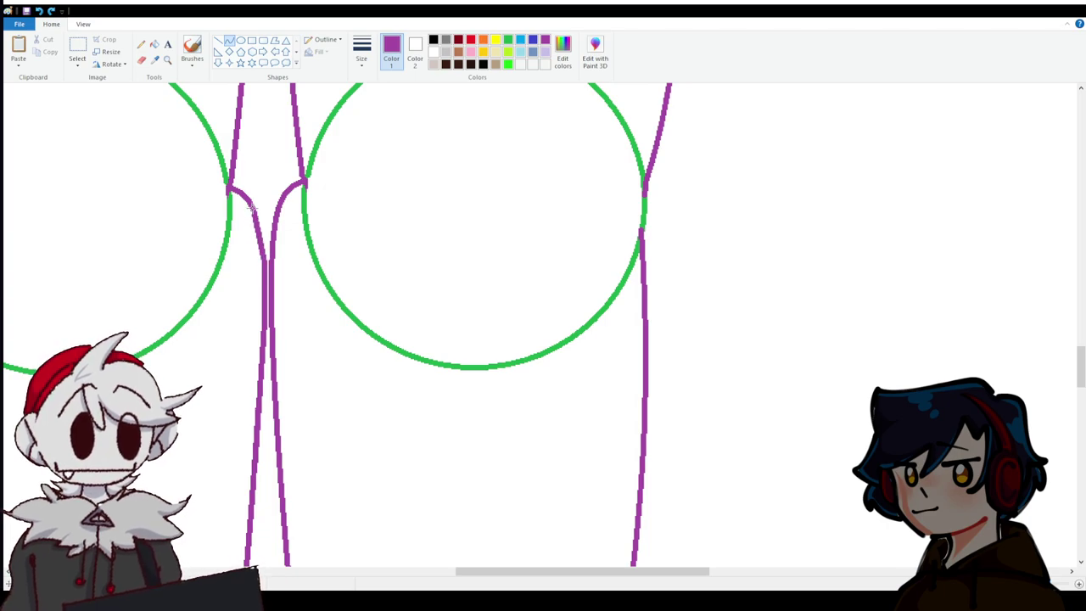
Smooth the bend in the left calf's purple inner line just below the knee.
click(259, 219)
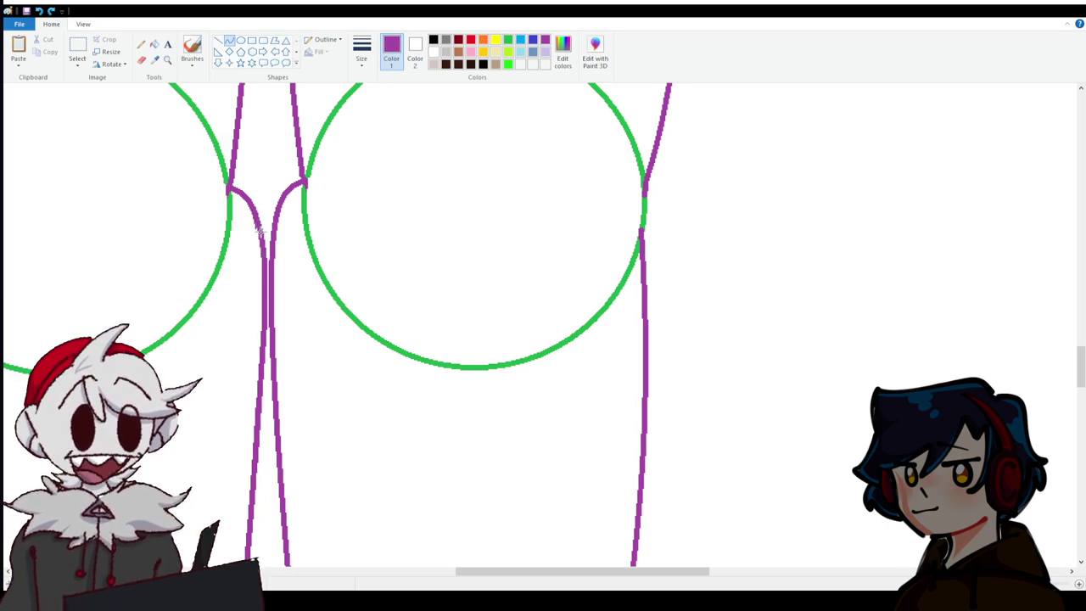
scroll(491, 486, up, 5)
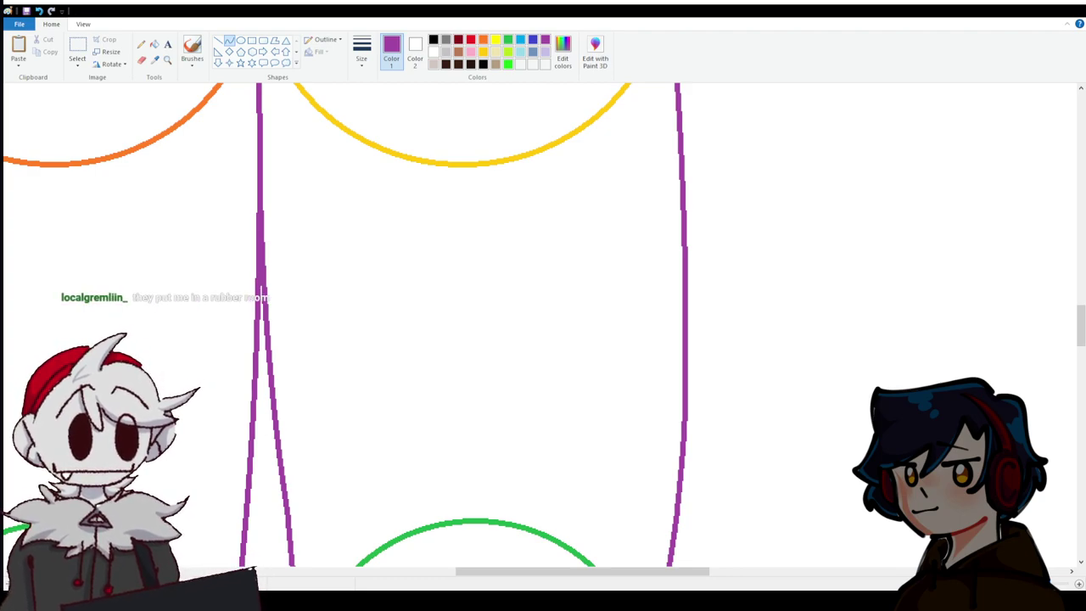
ctrl+scroll(417, 371, down, 5)
scroll(879, 549, down, 3)
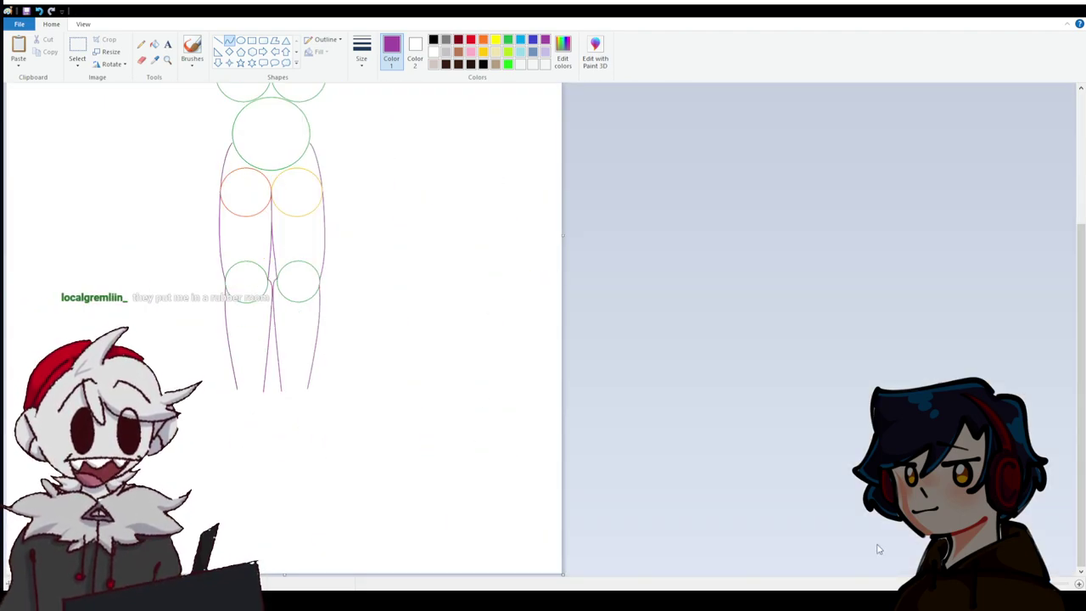
Draw the right shoe's sole in orange as a gently sagging curve extending outward from the end of the right calf's inner line.
click(1078, 583)
click(1078, 584)
click(1079, 584)
scroll(350, 514, down, 3)
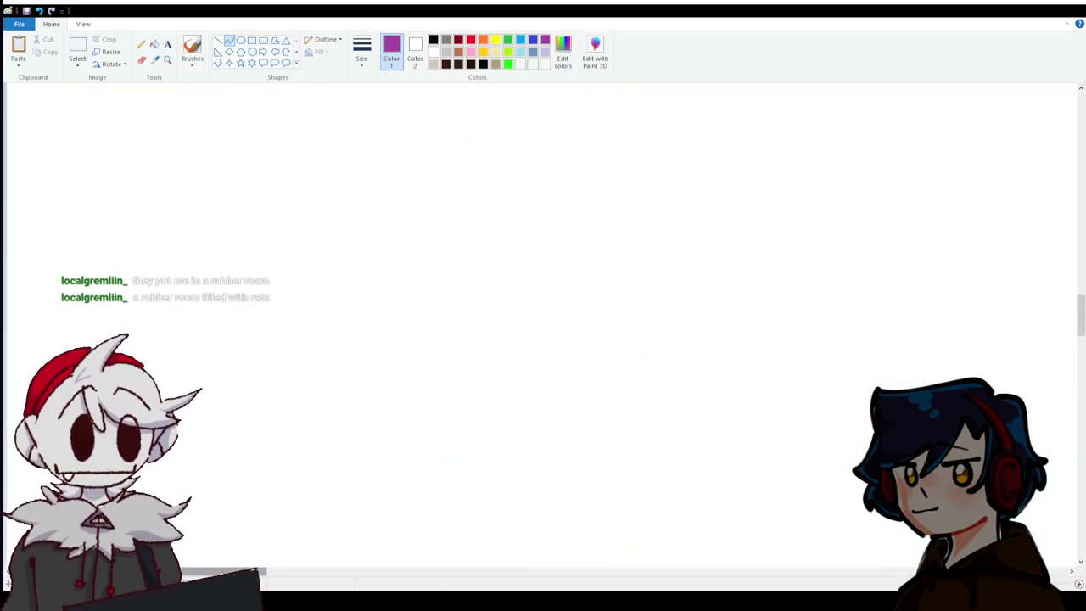
drag(223, 573, 736, 583)
scroll(730, 582, left, 2)
scroll(294, 433, down, 6)
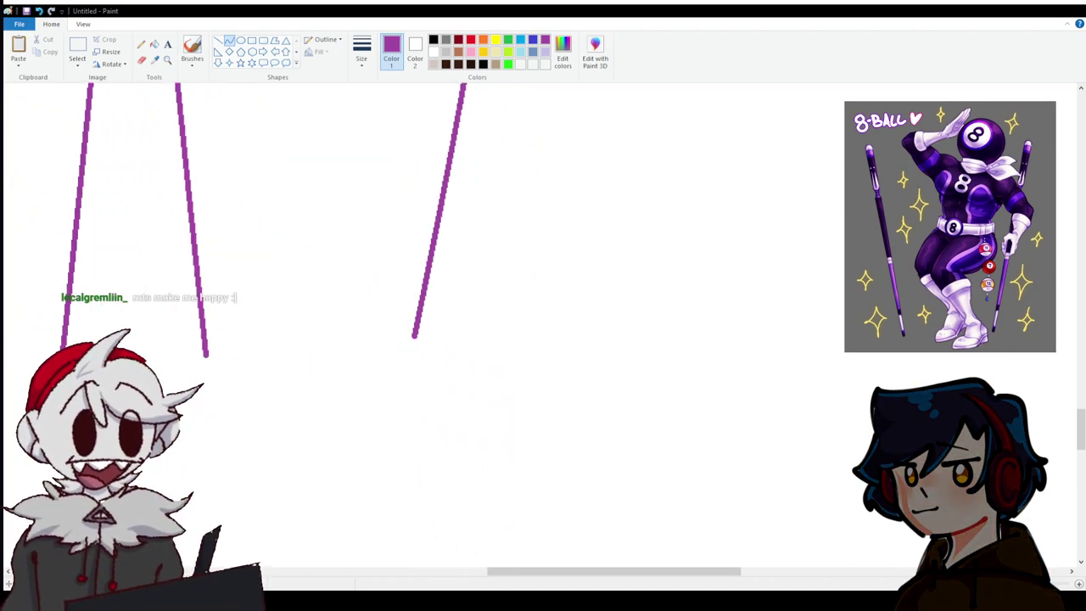
click(483, 40)
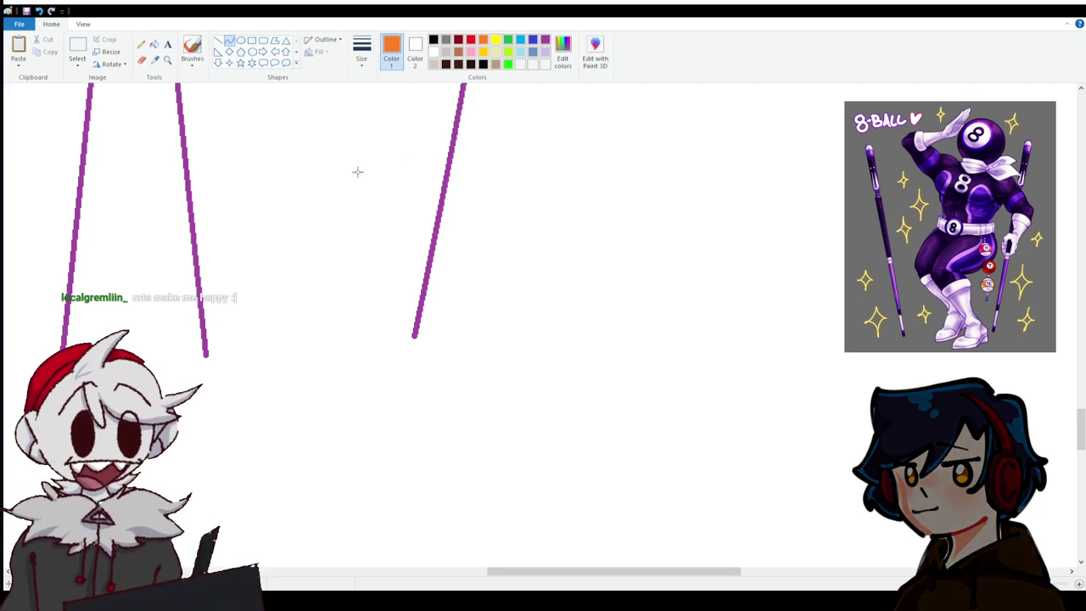
drag(205, 354, 893, 381)
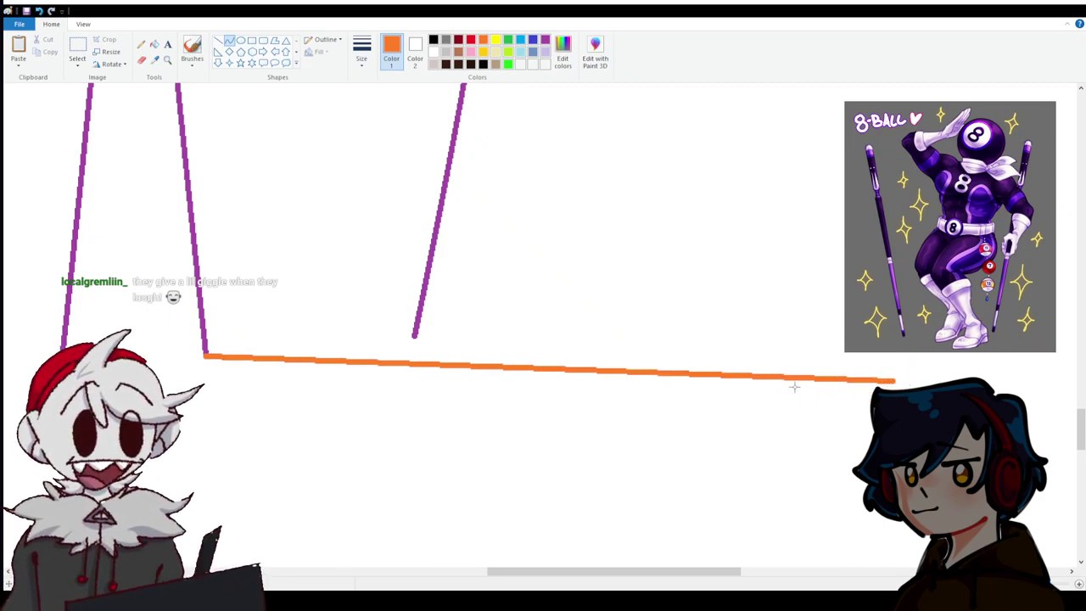
drag(792, 383, 616, 397)
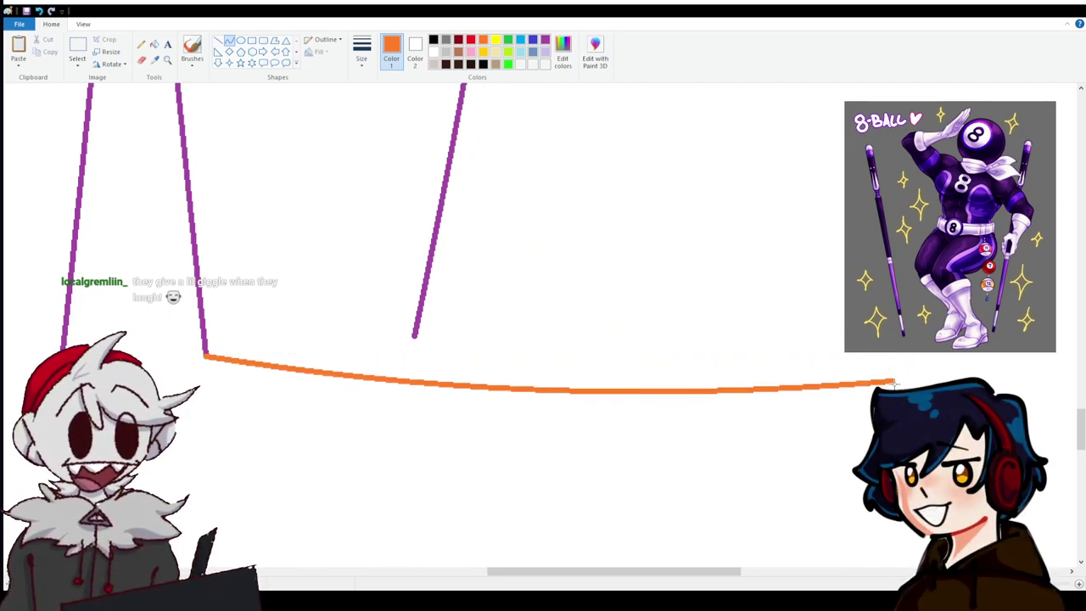
Try to draw the right shoe's upper as a single orange curve from the toe to the shin.
drag(893, 381, 448, 215)
scroll(796, 319, up, 3)
drag(658, 339, 747, 269)
drag(447, 213, 461, 151)
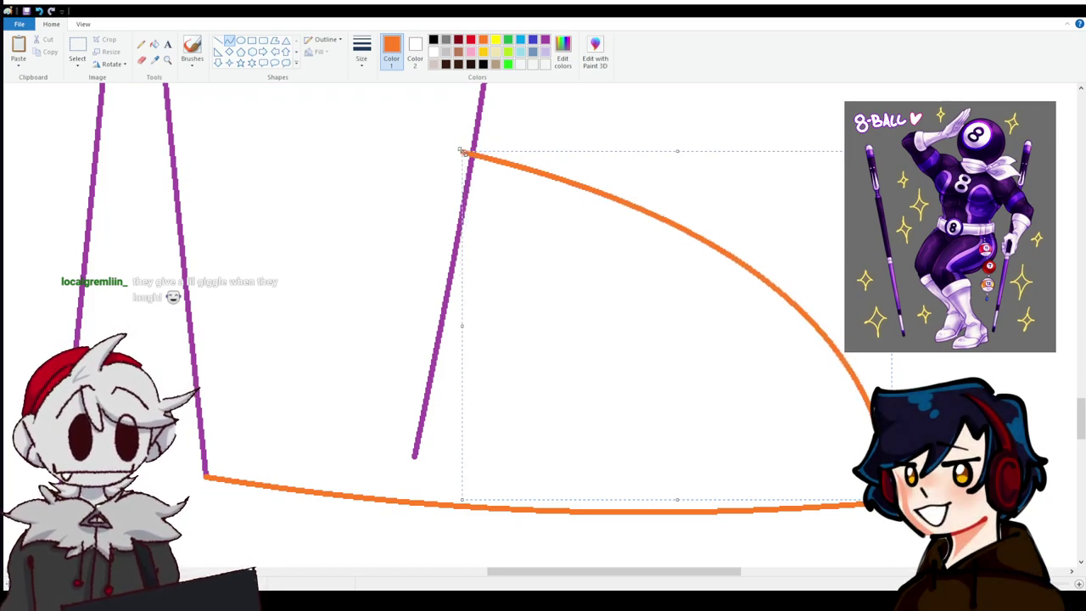
click(384, 222)
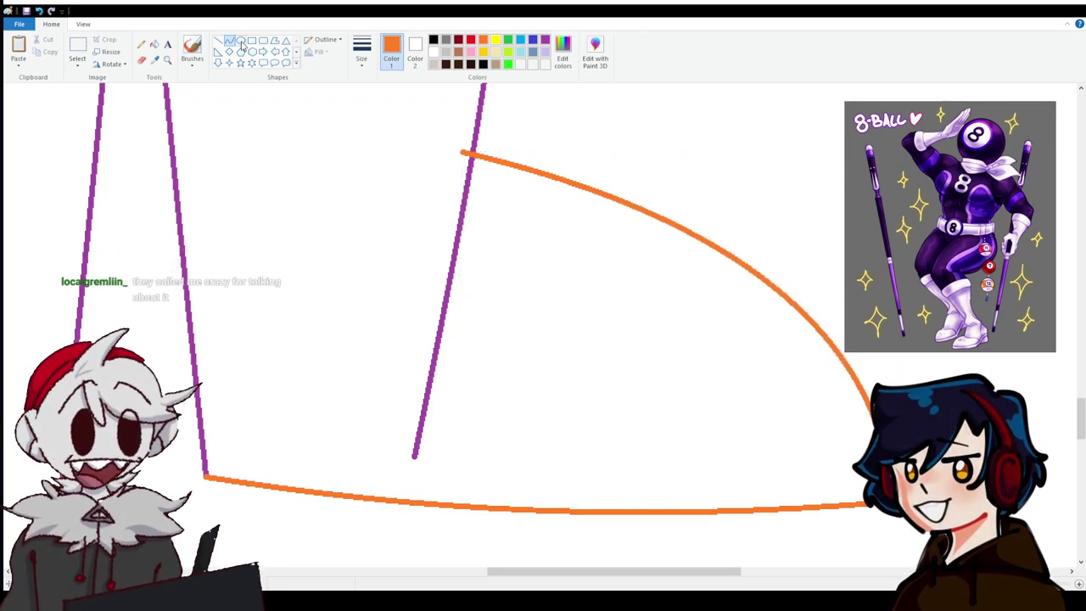
click(41, 11)
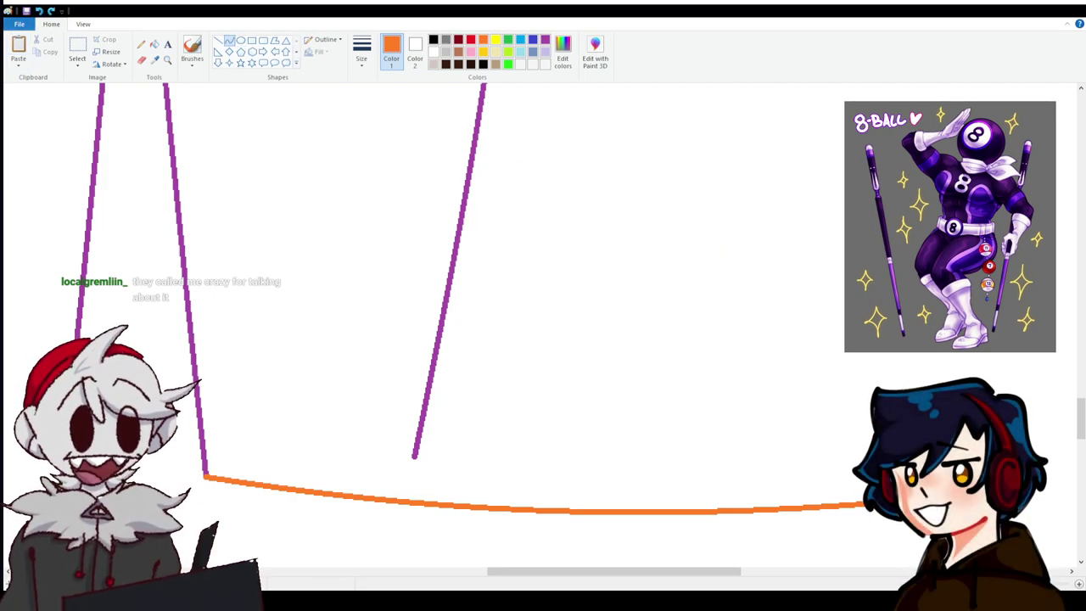
Draw the right shoe's upper in orange with a rounded toe curve and a separate instep curve rising to the outer shin line.
drag(891, 503, 580, 306)
mouse_move(764, 288)
mouse_down()
mouse_move(858, 283)
mouse_move(851, 297)
mouse_move(824, 291)
mouse_up()
click(557, 208)
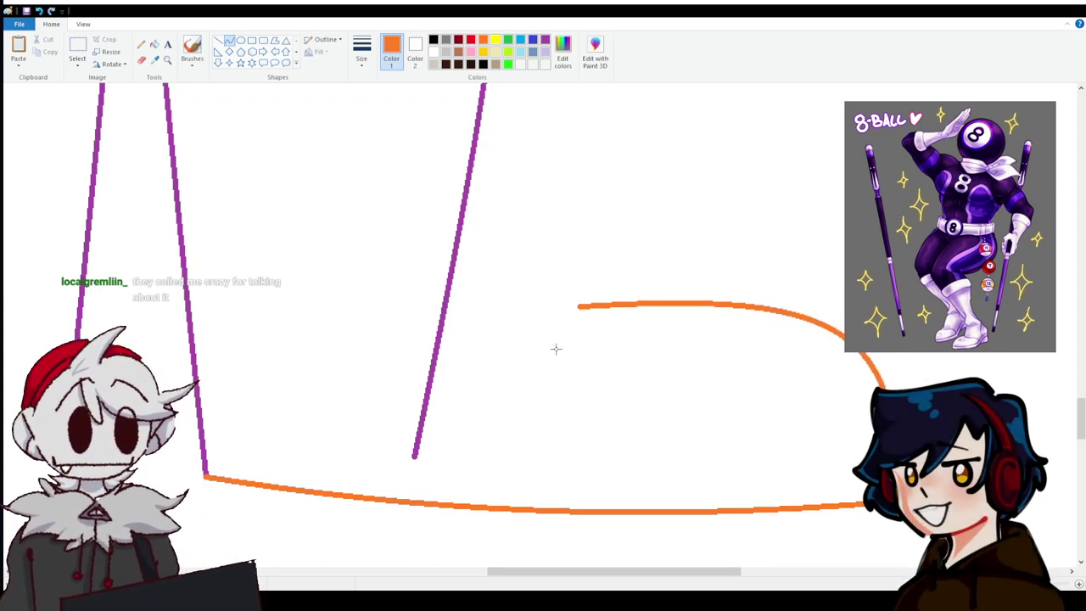
drag(578, 306, 470, 125)
mouse_move(504, 160)
mouse_down()
mouse_move(538, 199)
mouse_move(500, 146)
mouse_up()
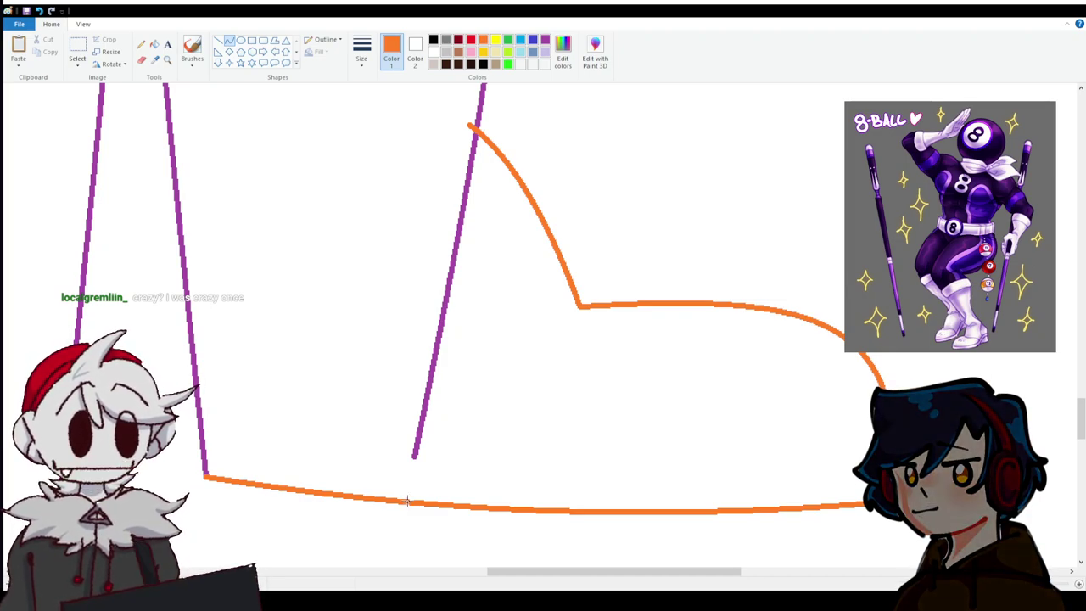
Draw an orange heel block on the right shoe and a curved arch from its upper front corner down to the sole.
drag(408, 501, 408, 401)
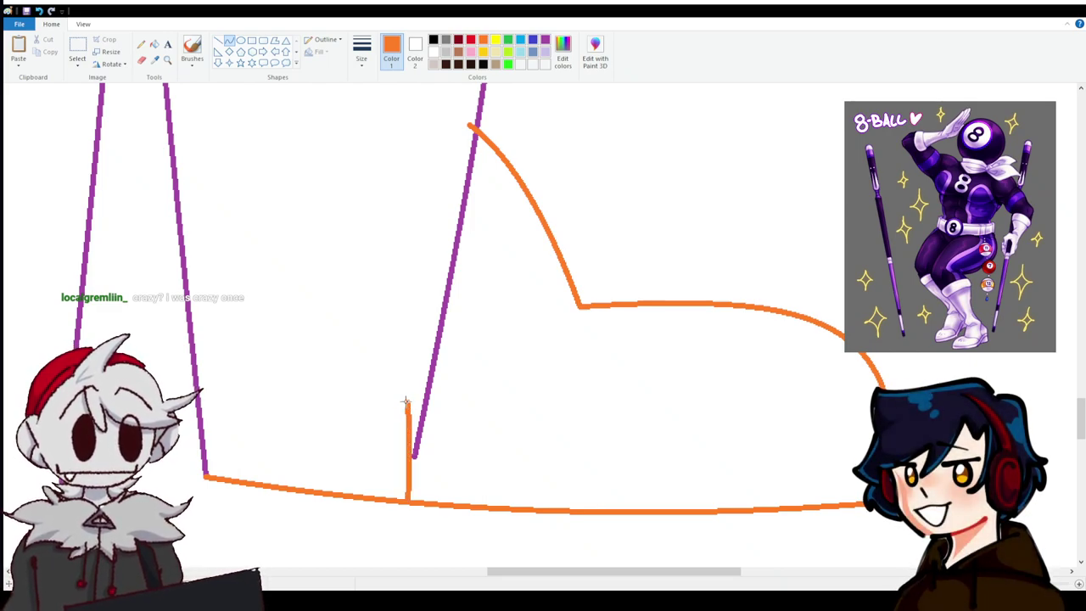
drag(407, 402, 195, 380)
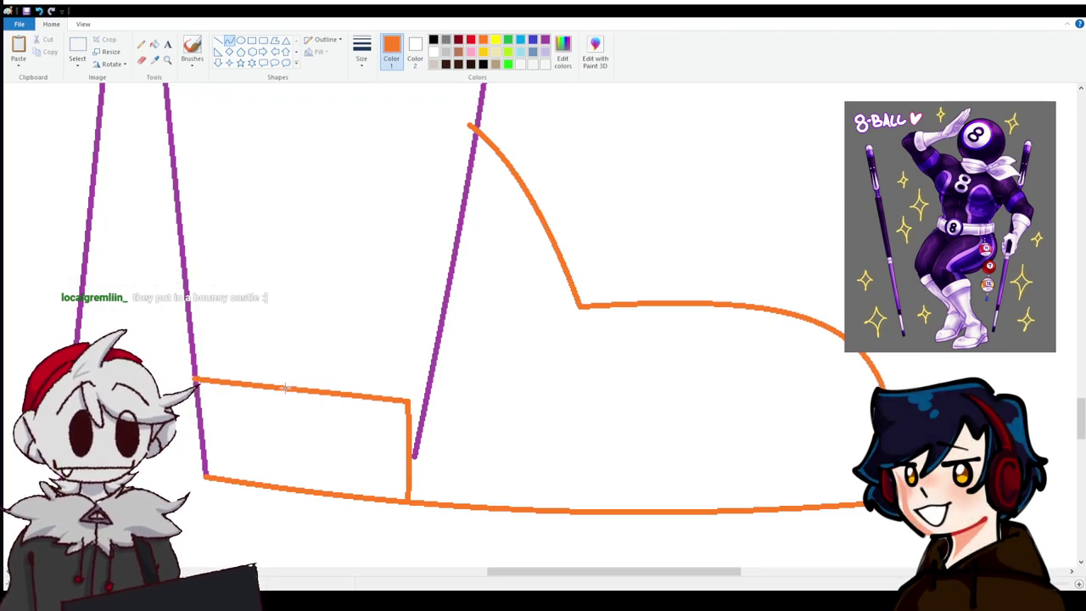
drag(407, 402, 653, 511)
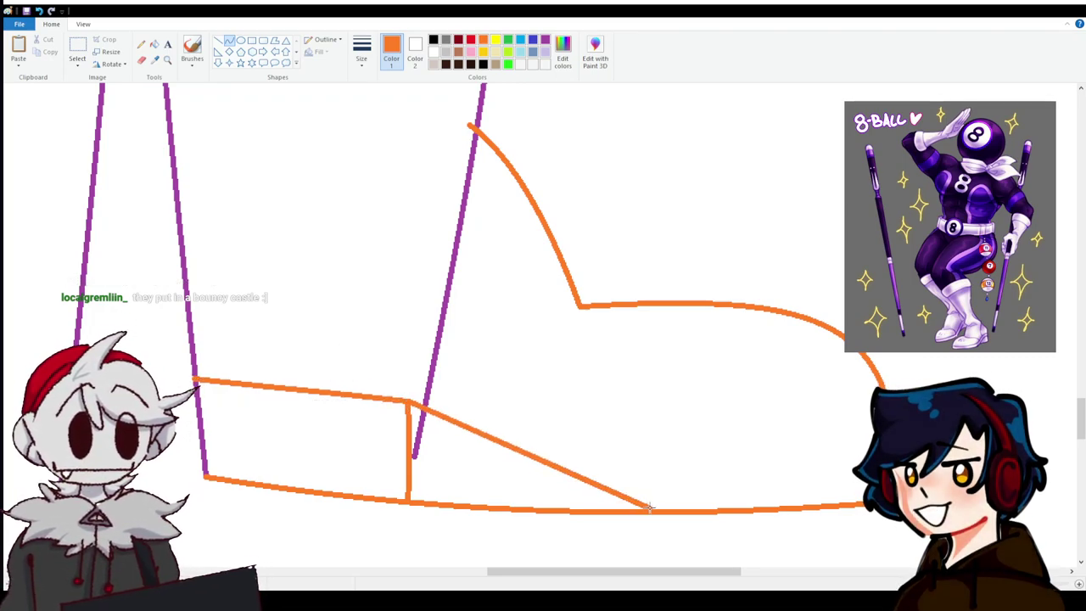
drag(594, 483, 473, 507)
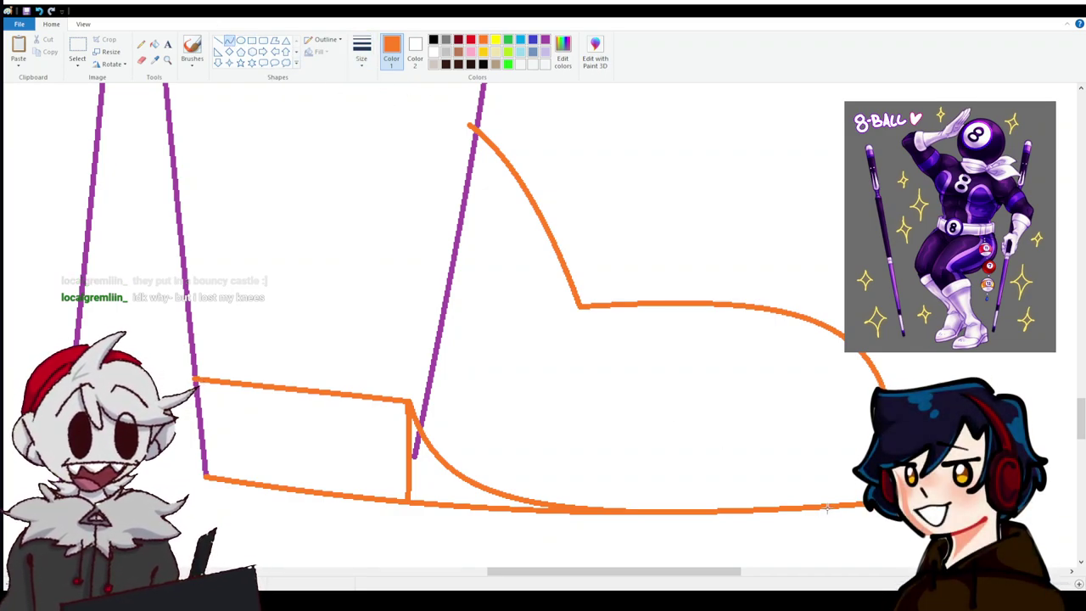
Add a thinner orange line above the right shoe's sole and heel, following them from the toe to the calf's inner line.
drag(865, 480, 437, 474)
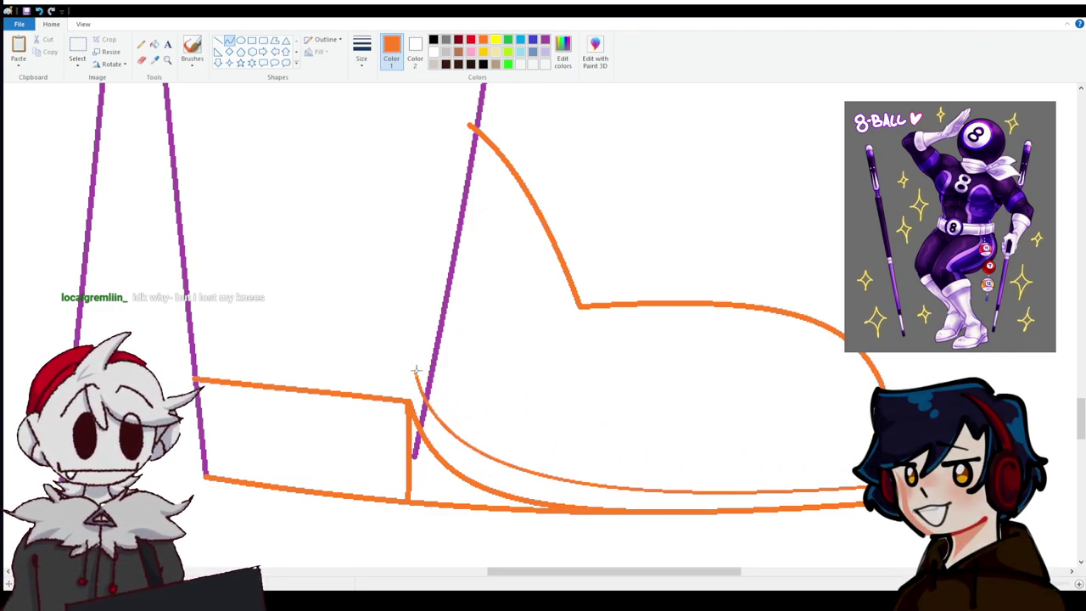
drag(417, 371, 197, 355)
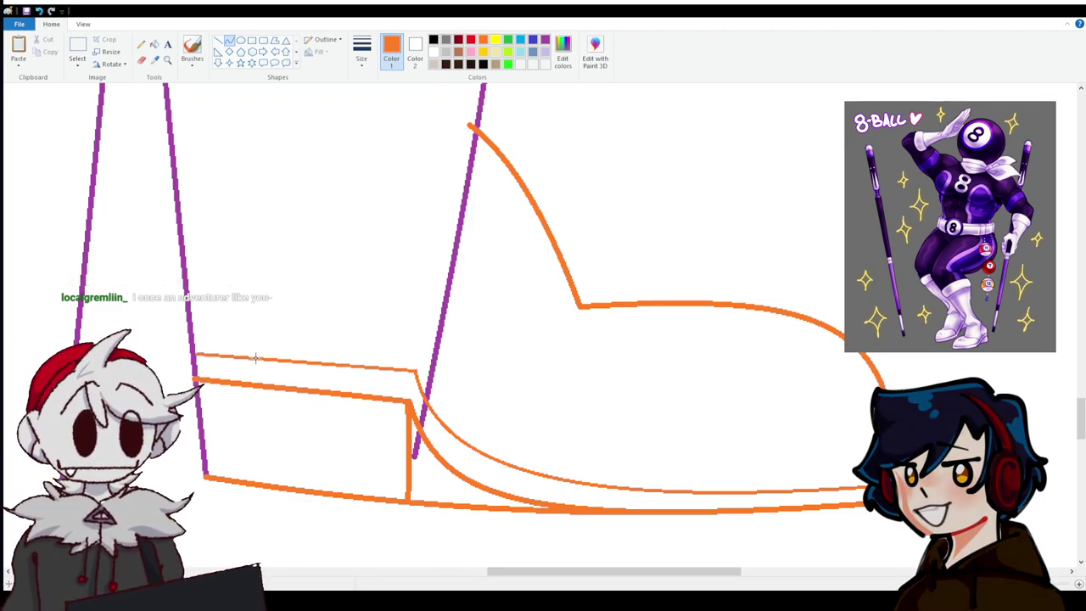
Cut the old sole segment loose beneath the arch and fill it white, along with the purple shin line's end below the arch.
click(1079, 583)
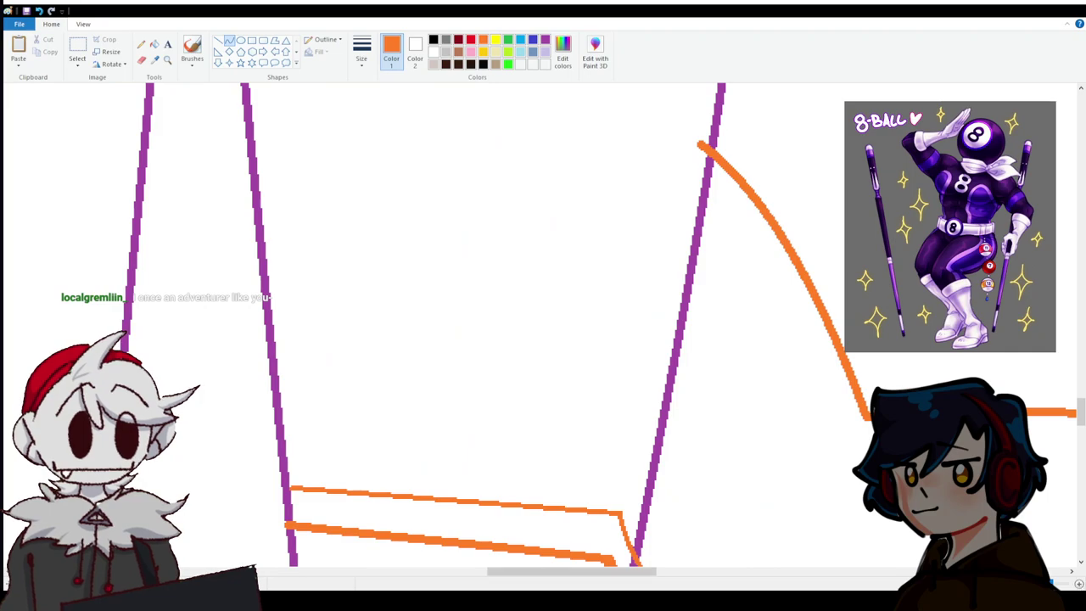
scroll(429, 280, down, 4)
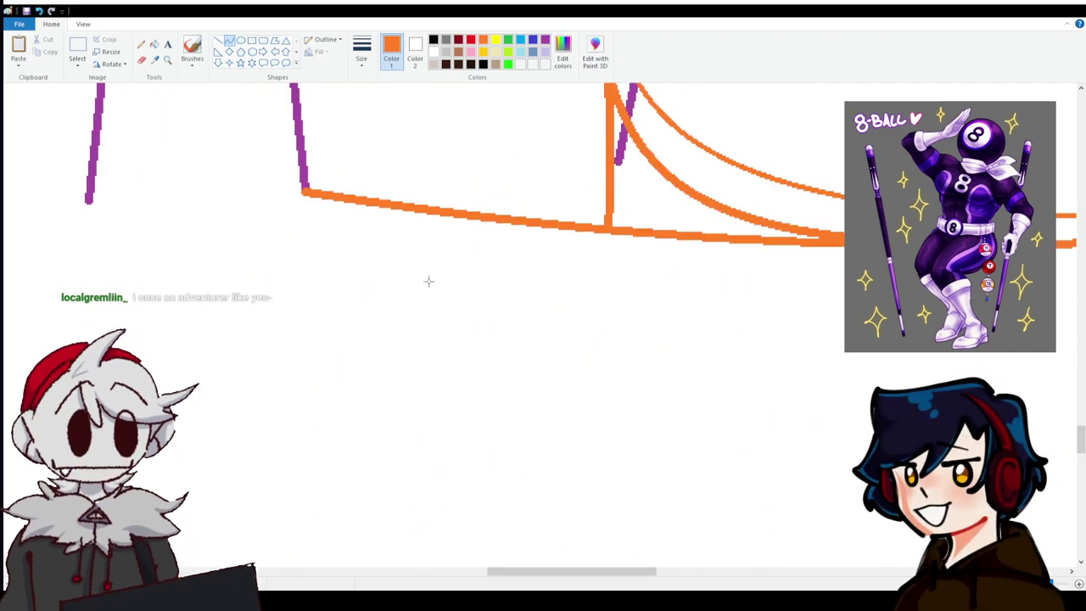
click(142, 59)
drag(615, 229, 616, 242)
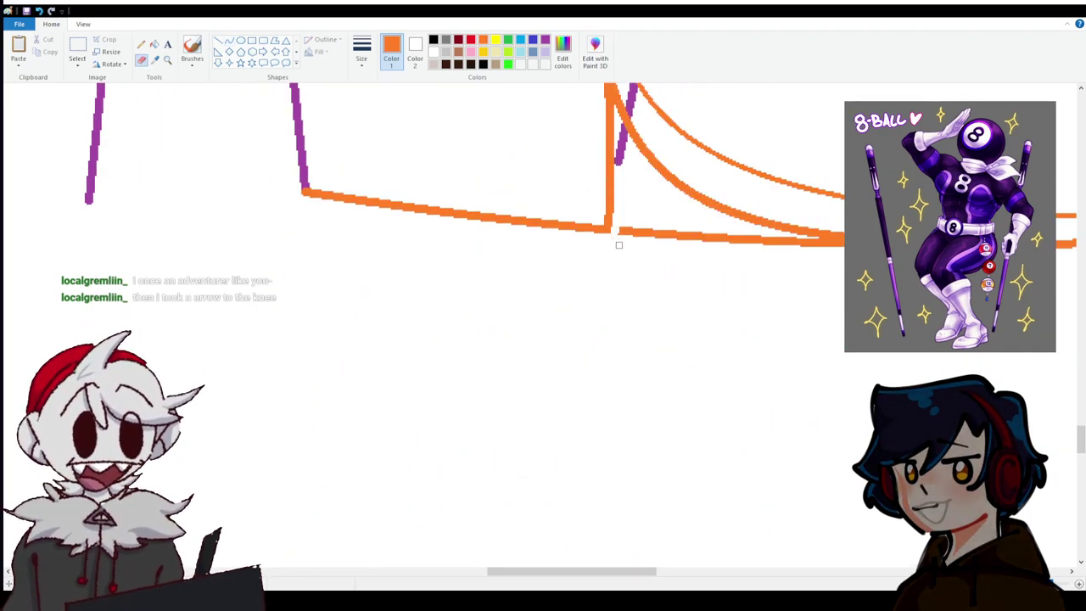
click(218, 40)
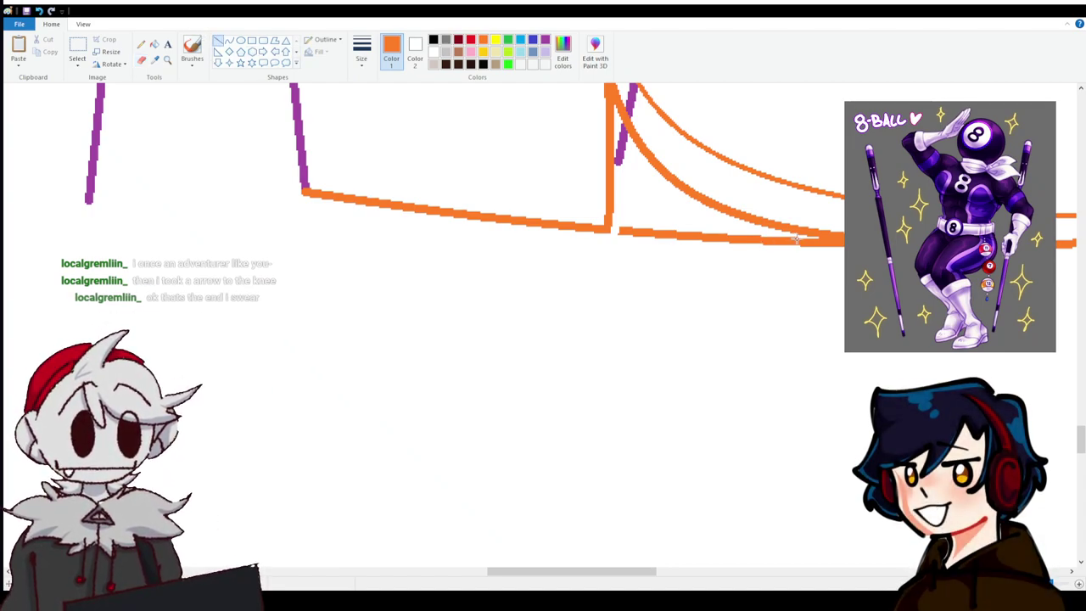
drag(793, 240, 844, 243)
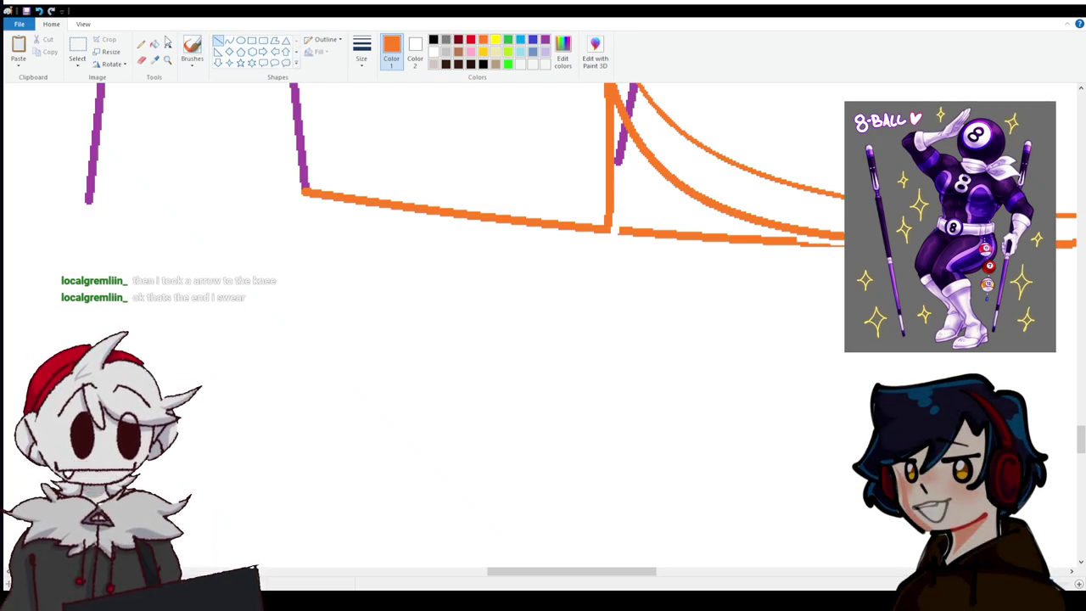
click(154, 43)
right_click(683, 236)
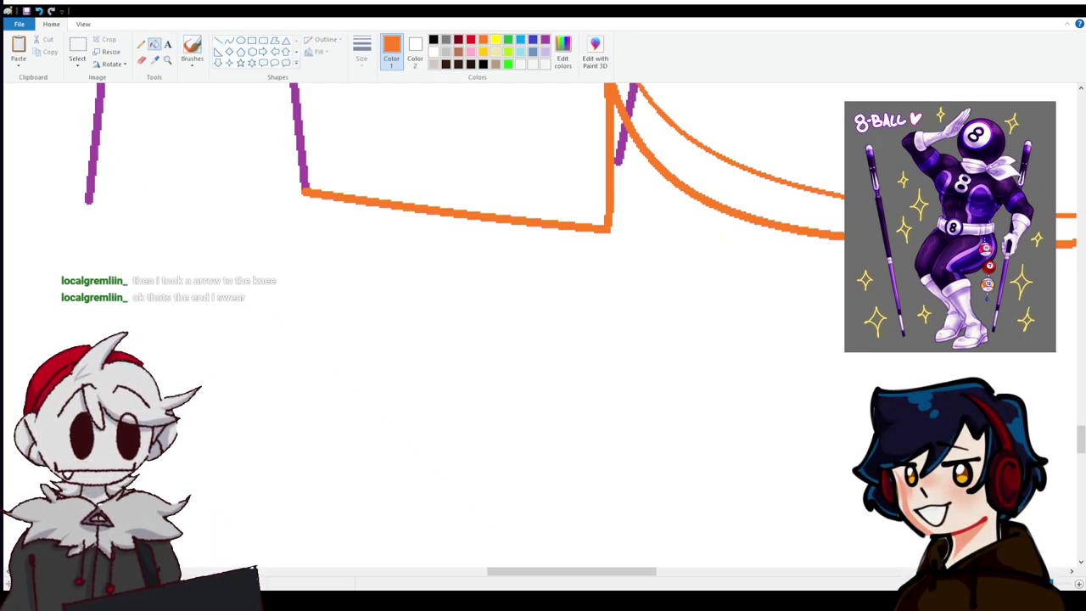
right_click(623, 142)
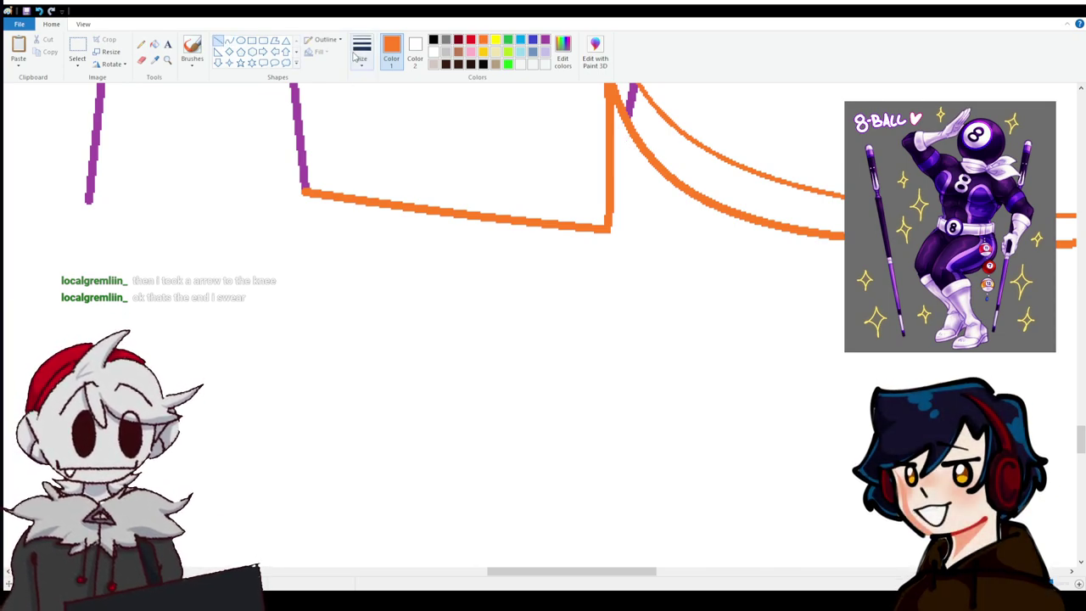
Draw a short straight orange line from the heel's lower front corner up to the arch curve.
click(219, 41)
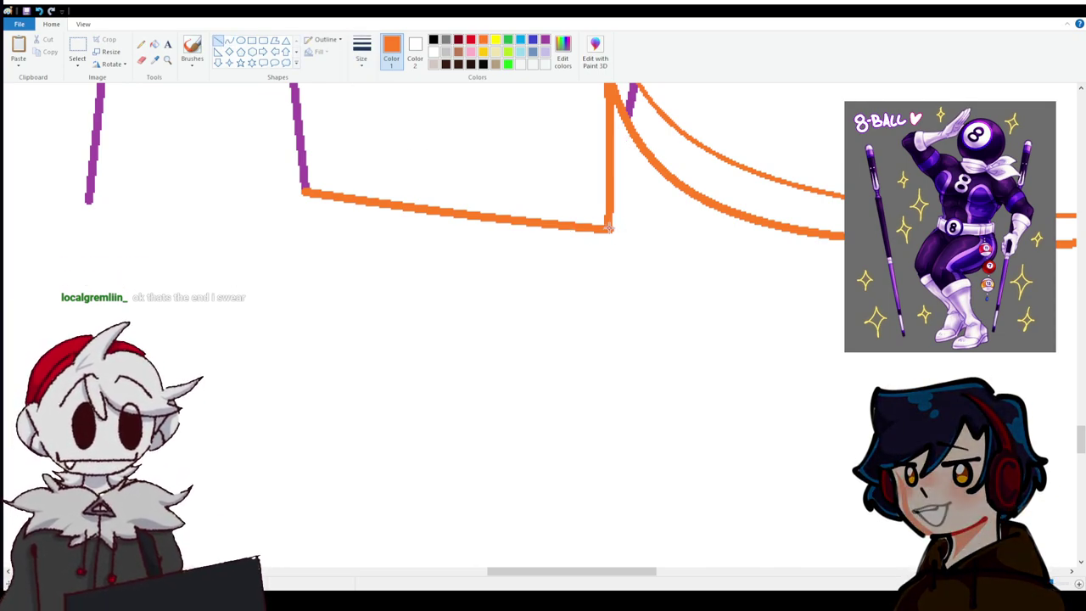
drag(607, 228, 707, 202)
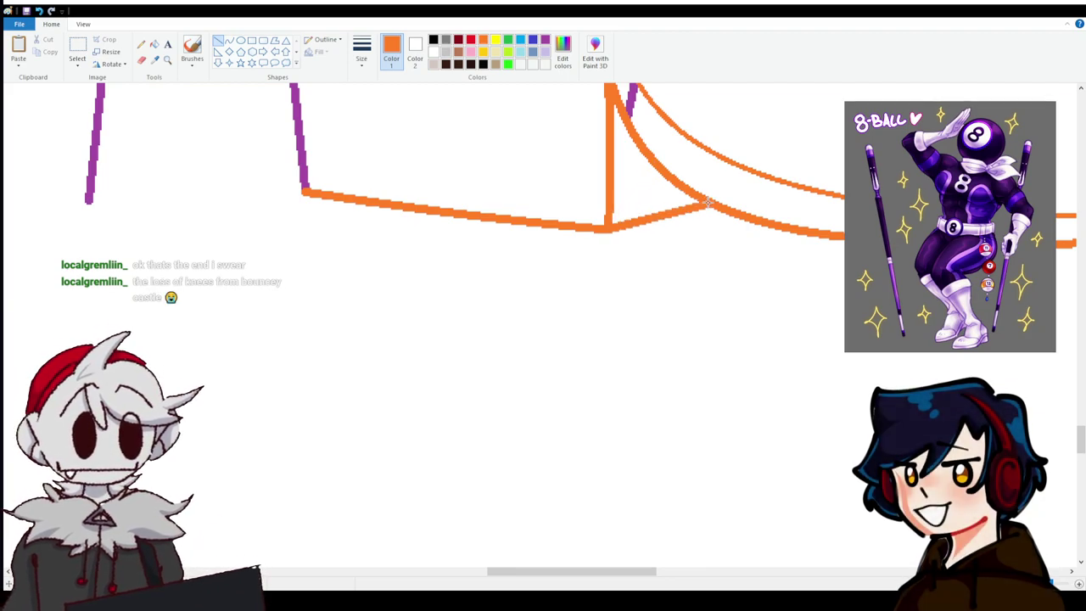
scroll(290, 366, down, 7)
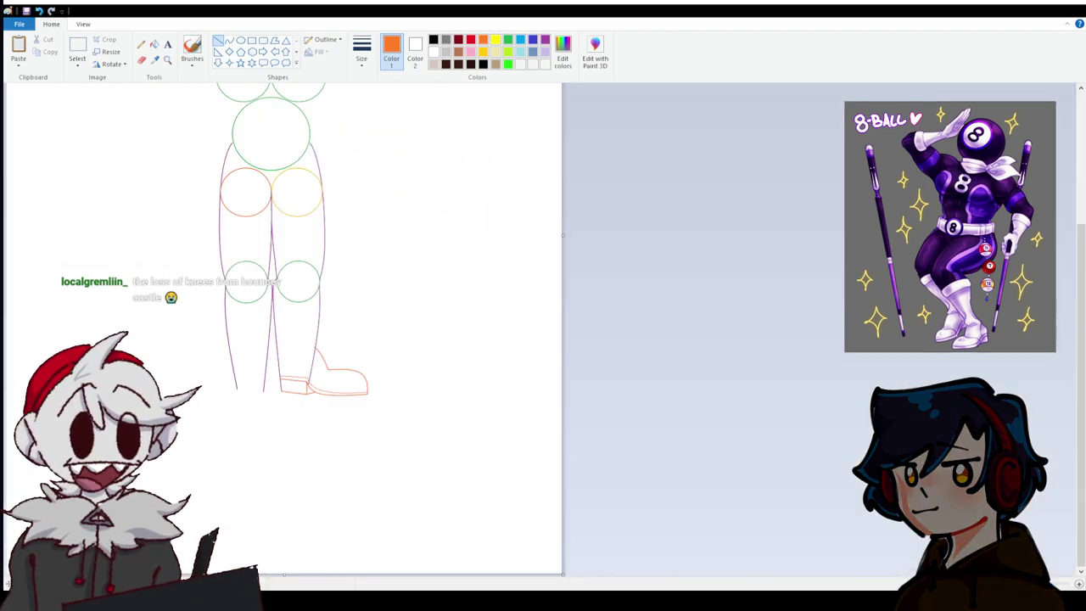
scroll(290, 366, up, 4)
scroll(290, 368, down, 3)
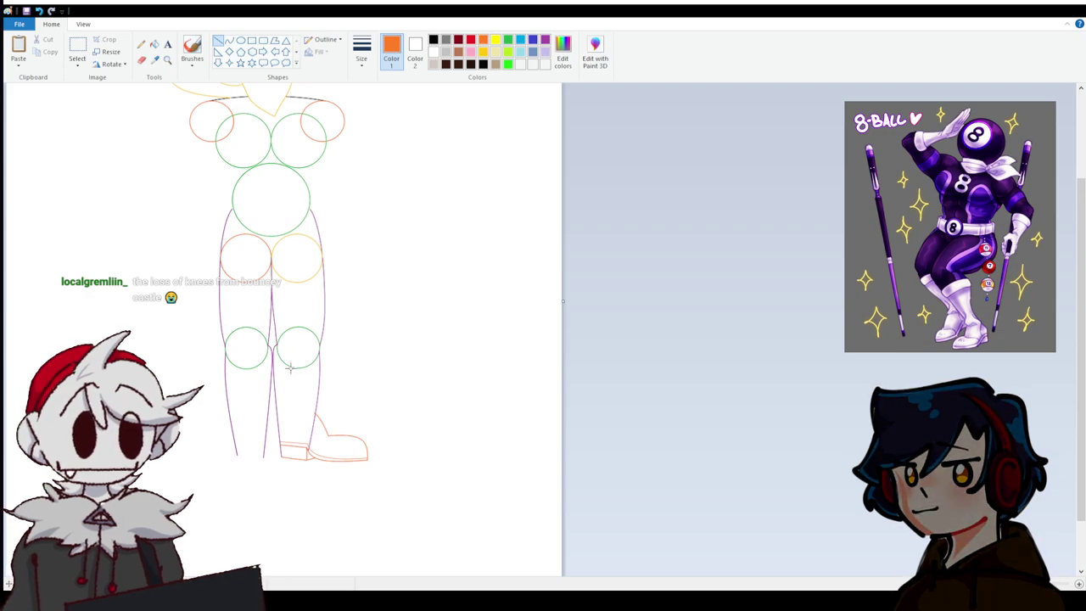
scroll(289, 367, up, 2)
scroll(289, 365, down, 2)
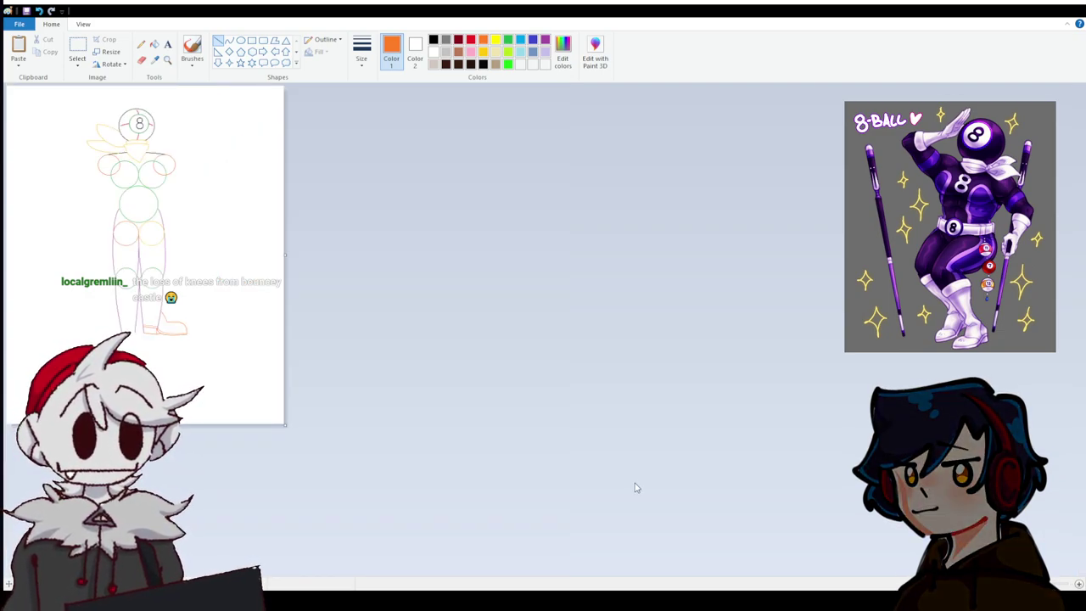
Shift the toe portion of the right shoe inward toward the heel to shorten the shoe.
click(1079, 584)
click(1079, 584)
click(1078, 584)
click(1079, 584)
scroll(322, 516, down, 8)
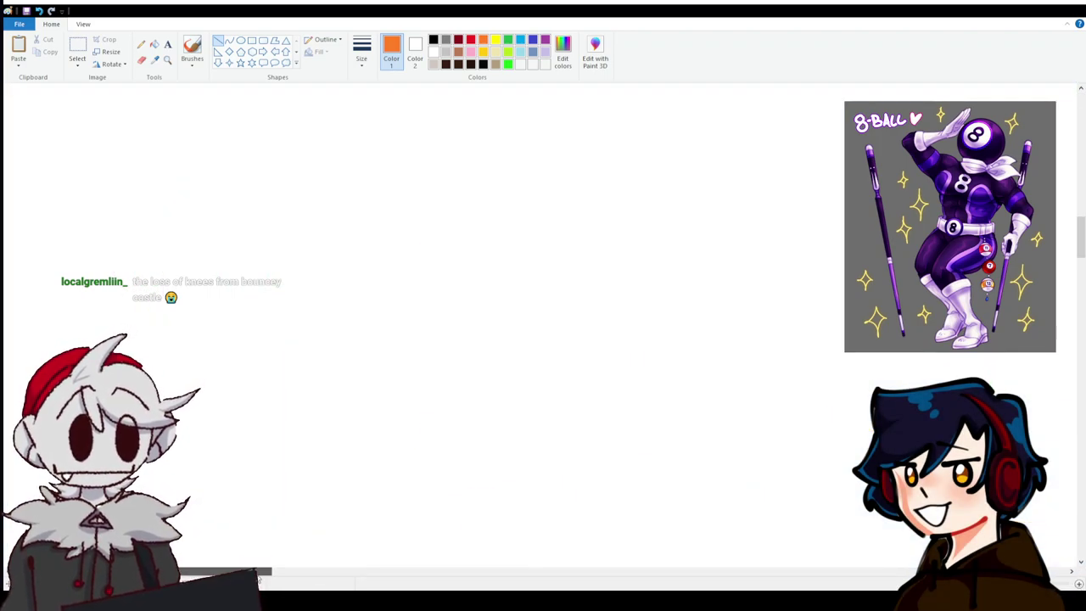
scroll(306, 377, down, 4)
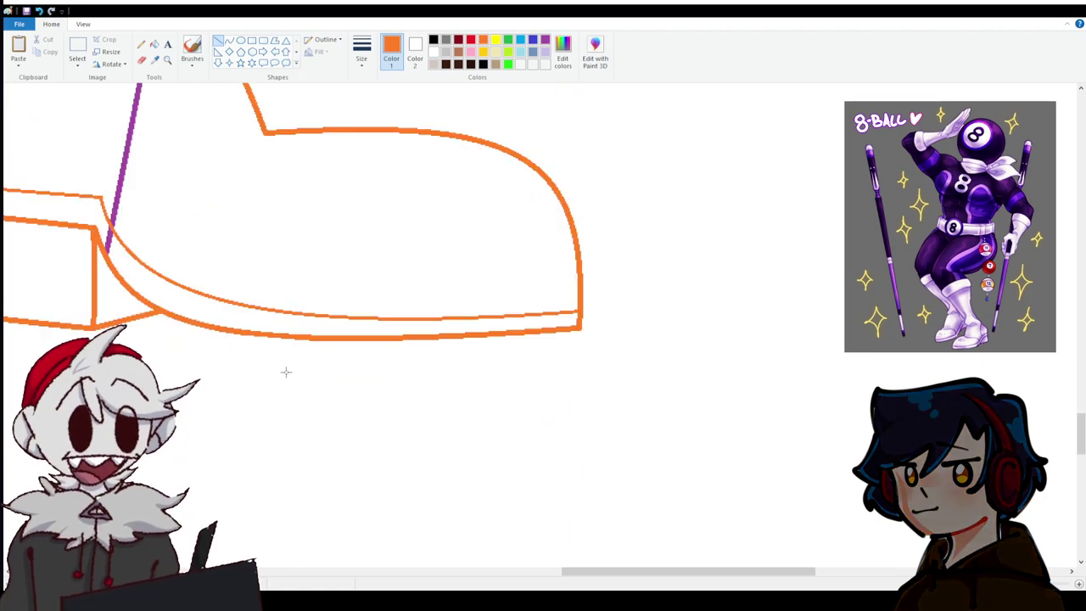
scroll(286, 371, up, 3)
click(77, 49)
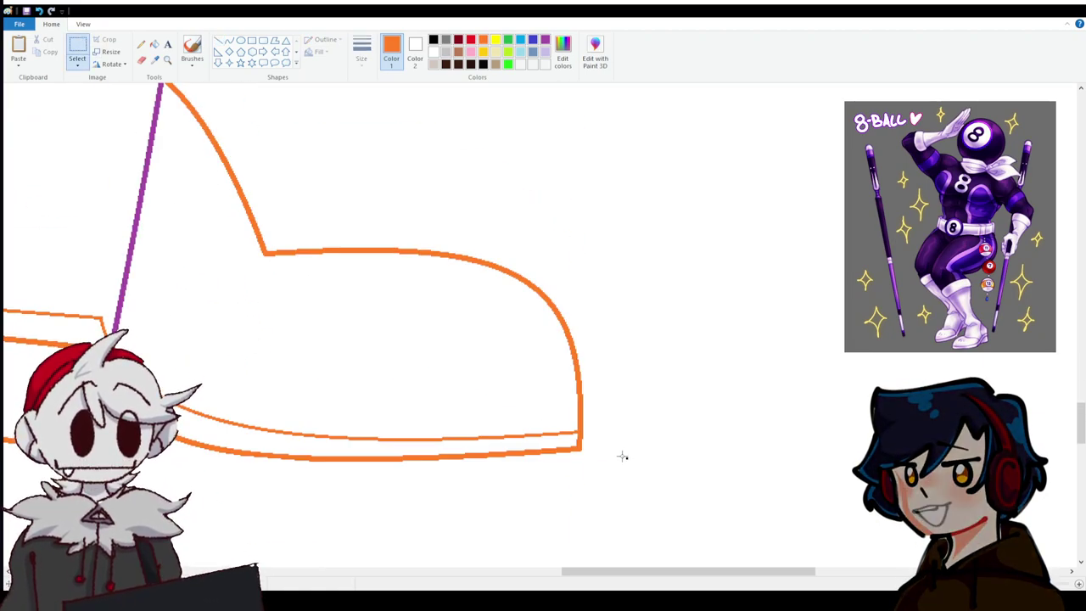
drag(629, 457, 403, 238)
click(407, 462)
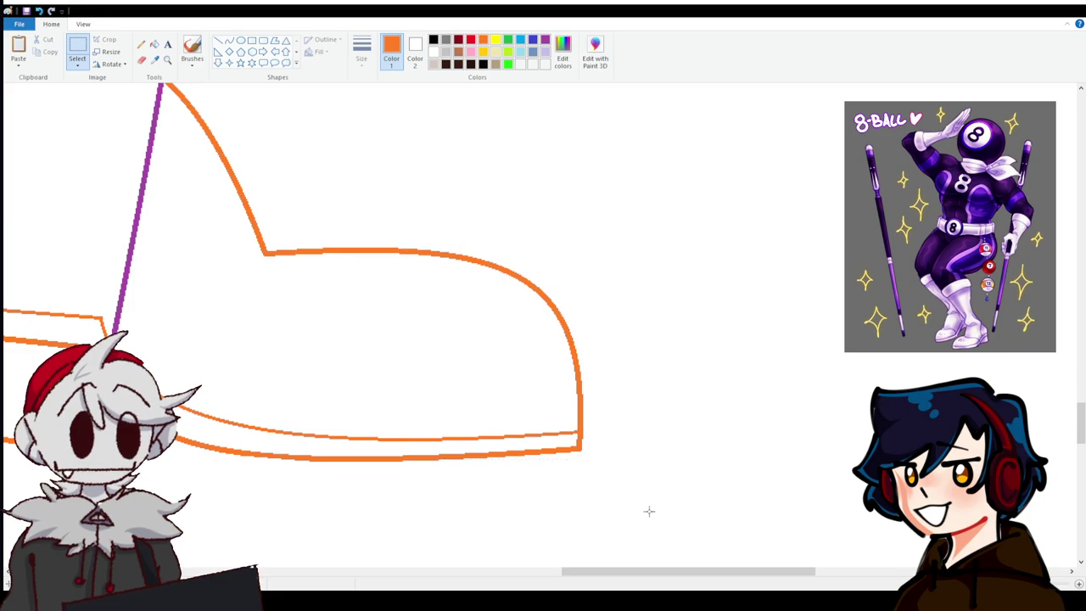
drag(649, 510, 403, 226)
drag(463, 279, 422, 281)
click(655, 330)
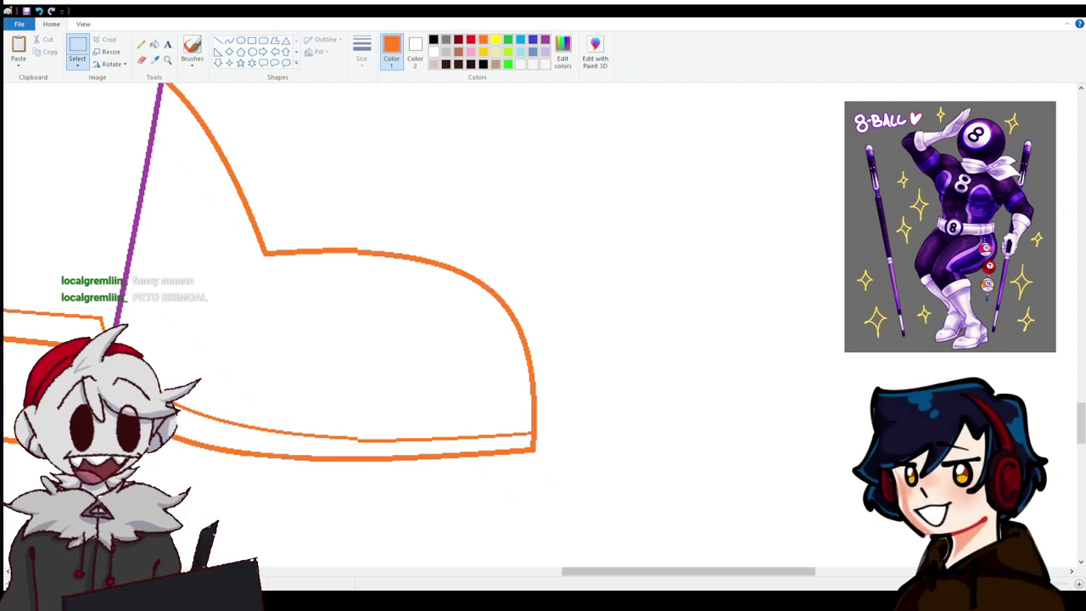
Bridge the seam in the upper outline of the right shoe's toe with a short straight green line.
ctrl+scroll(450, 421, down, 3)
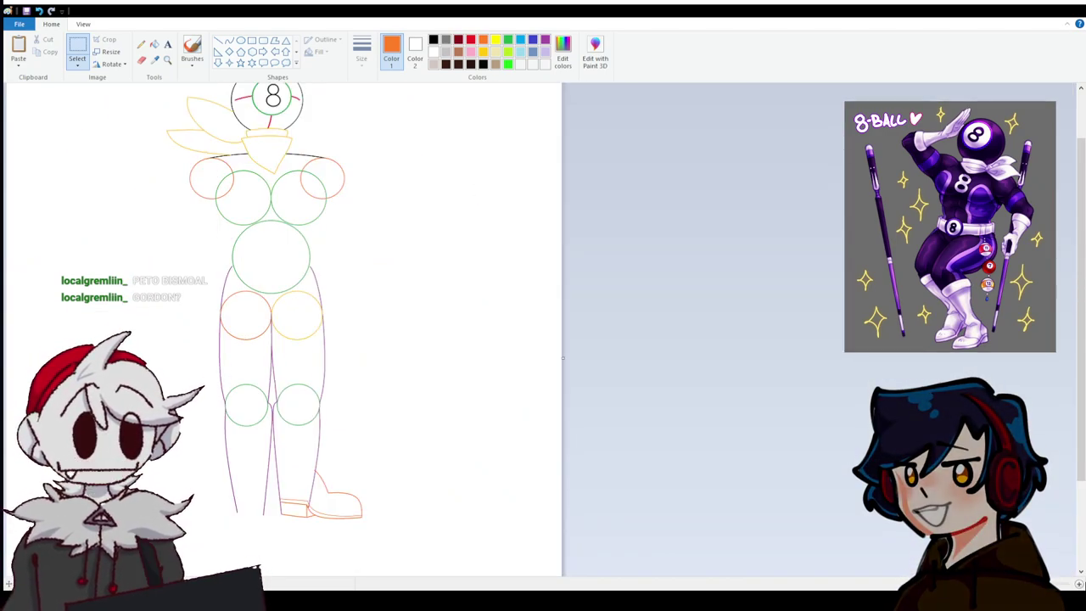
ctrl+scroll(575, 565, up, 4)
scroll(575, 565, down, 4)
drag(237, 572, 677, 584)
scroll(506, 497, down, 12)
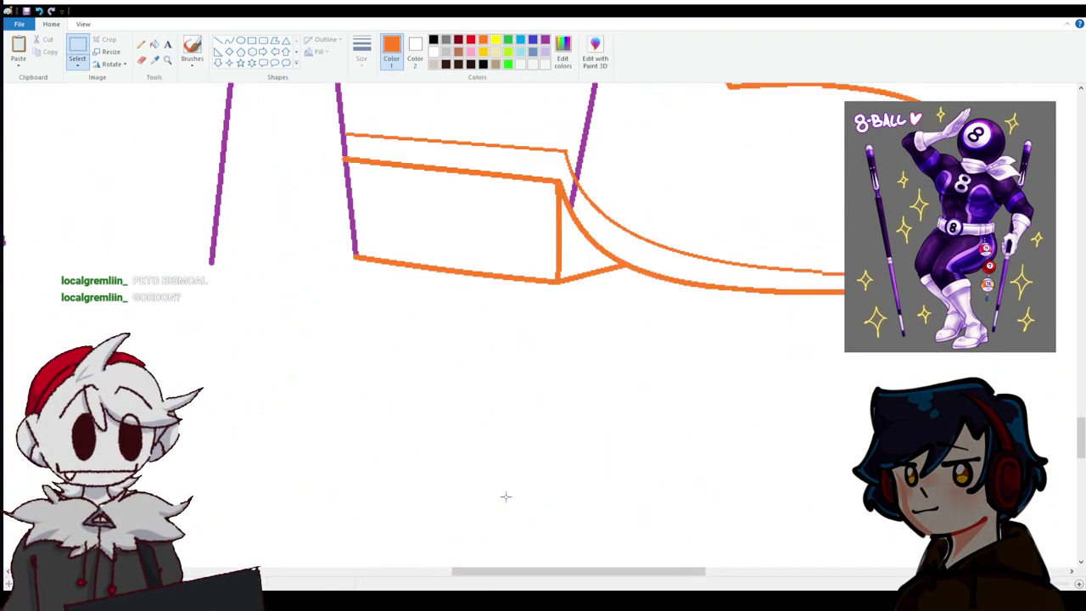
scroll(506, 496, up, 5)
scroll(556, 348, down, 3)
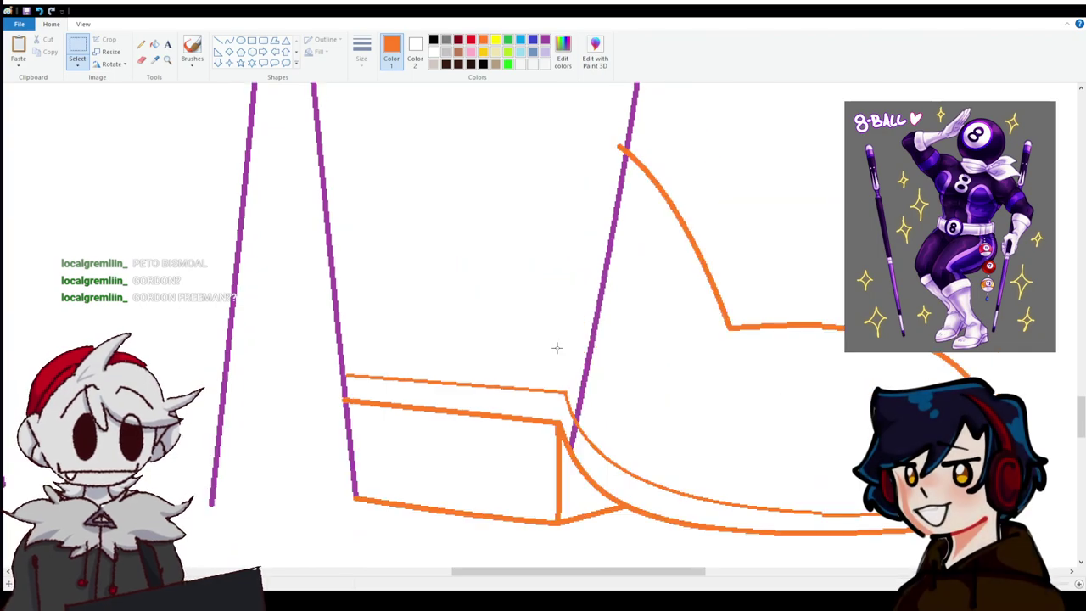
click(1080, 586)
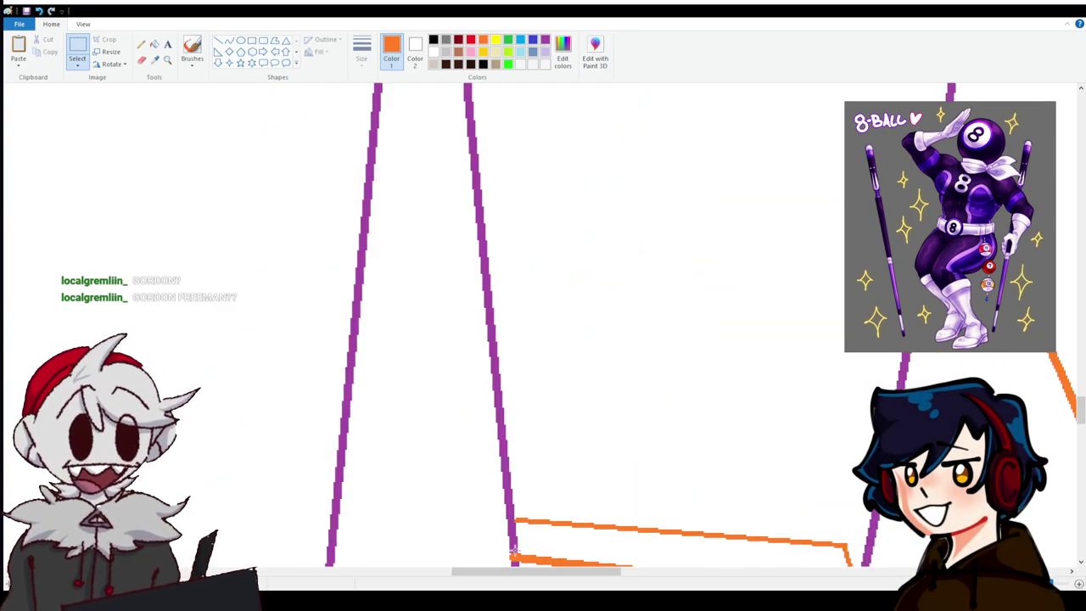
drag(520, 571, 657, 572)
scroll(330, 247, down, 3)
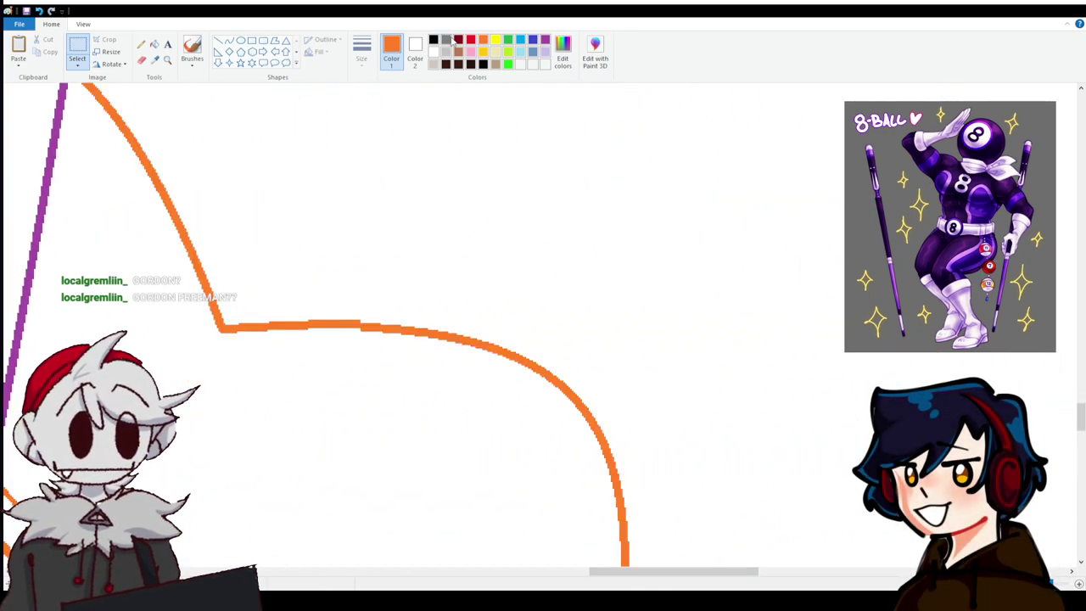
click(507, 40)
click(218, 40)
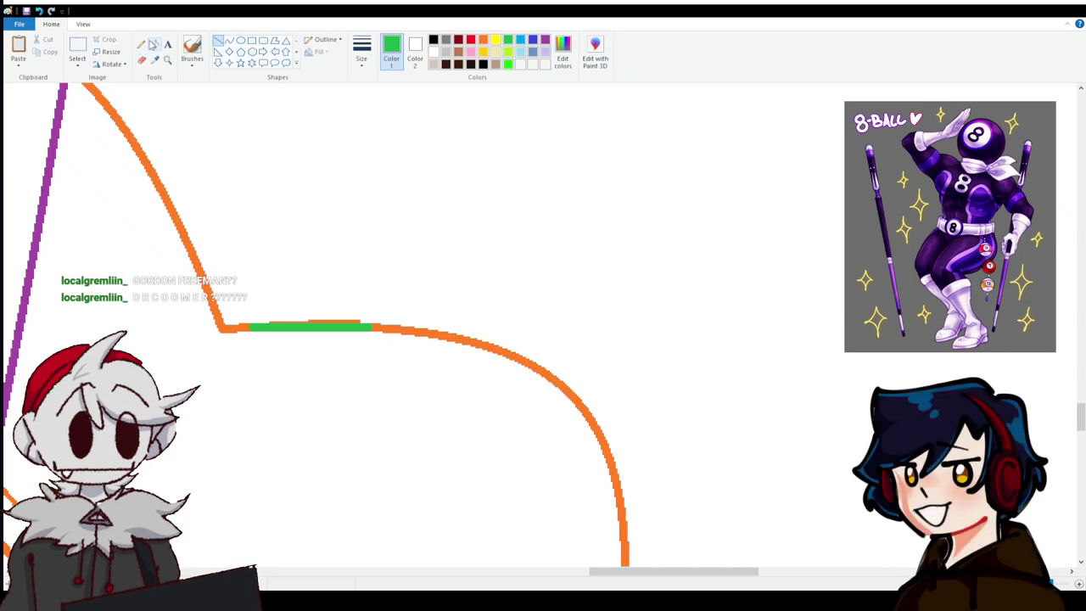
click(154, 44)
Bridge the seam in the thin line above the sole with a straight green line, and recolour both green patches orange.
scroll(318, 318, down, 5)
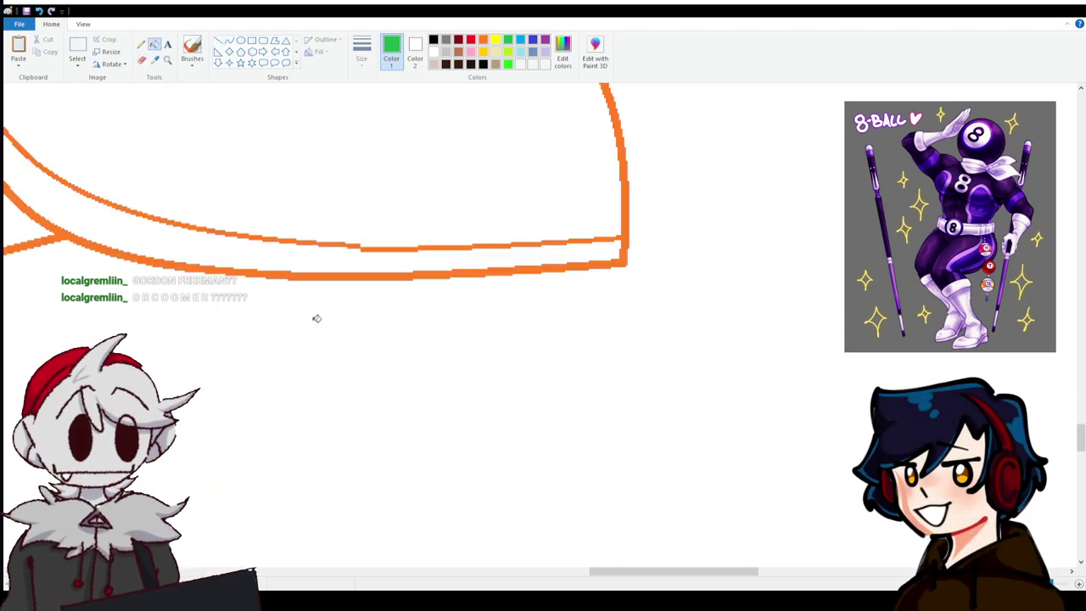
click(219, 41)
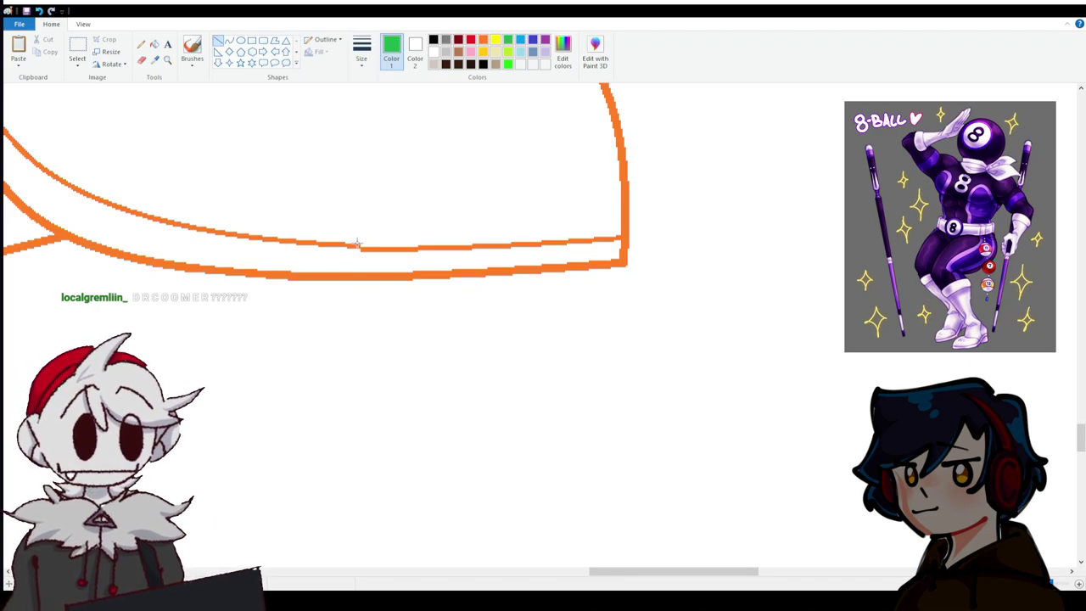
drag(353, 246, 482, 246)
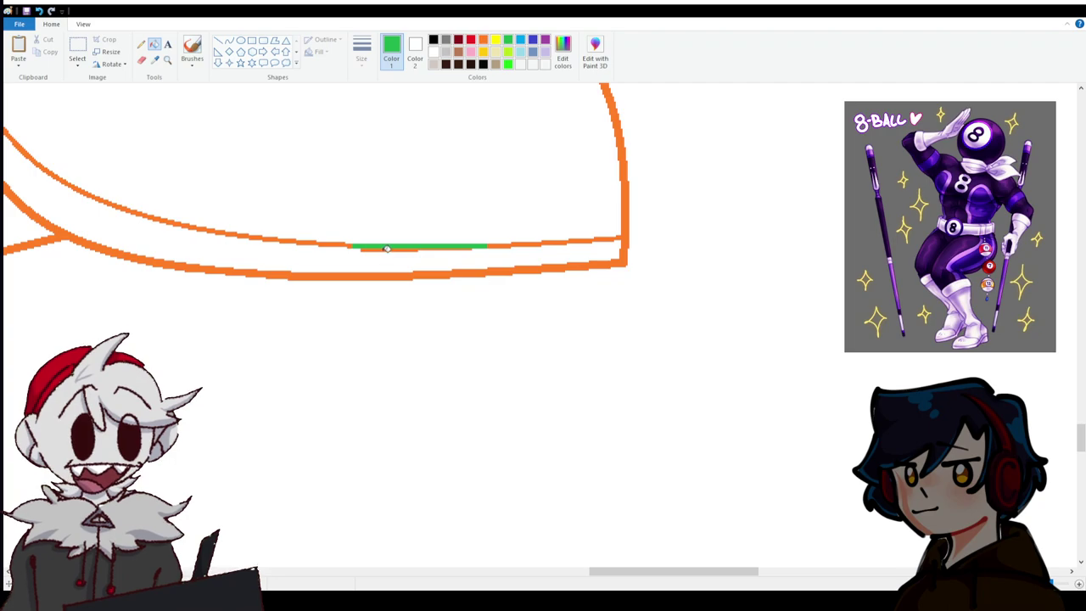
click(483, 39)
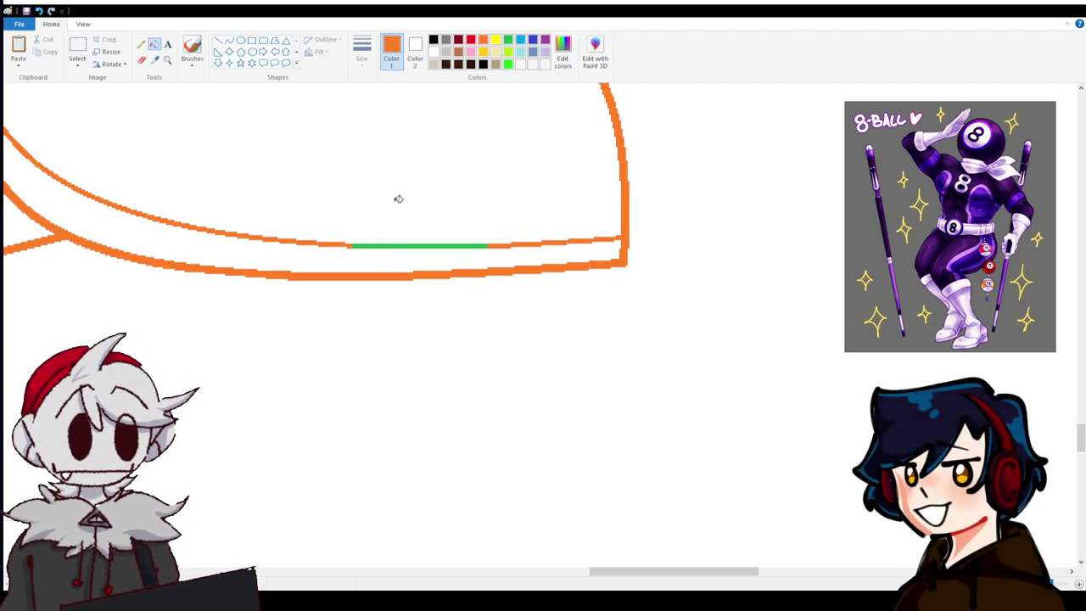
click(373, 242)
scroll(373, 255, up, 5)
click(323, 324)
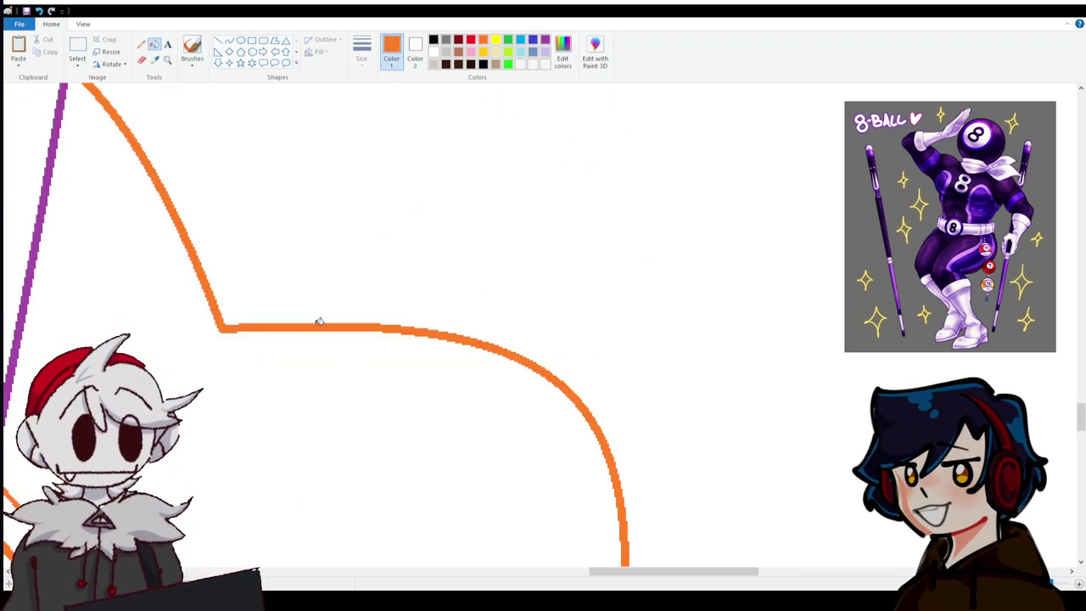
Fill the purple shin line inside the right shoe white, from the instep curve down to the arch.
drag(591, 578, 503, 578)
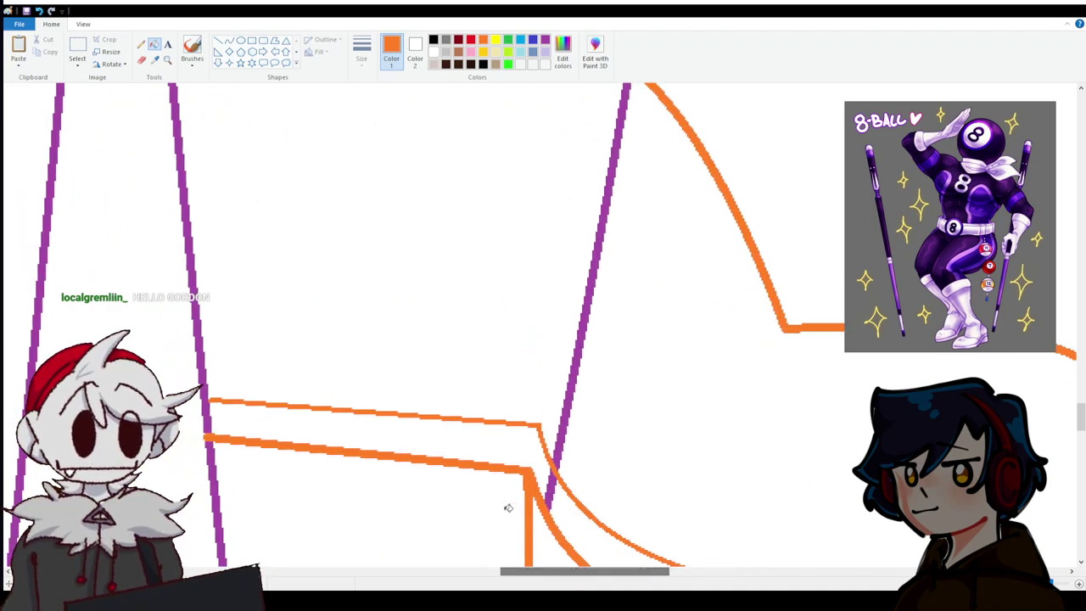
scroll(552, 475, down, 3)
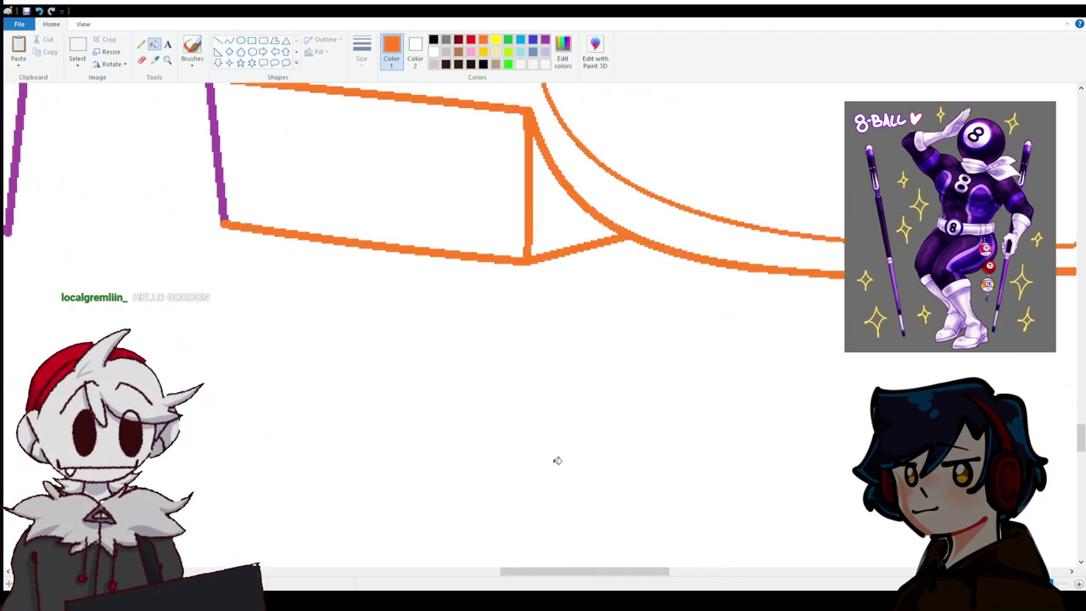
scroll(568, 483, up, 5)
scroll(359, 354, down, 2)
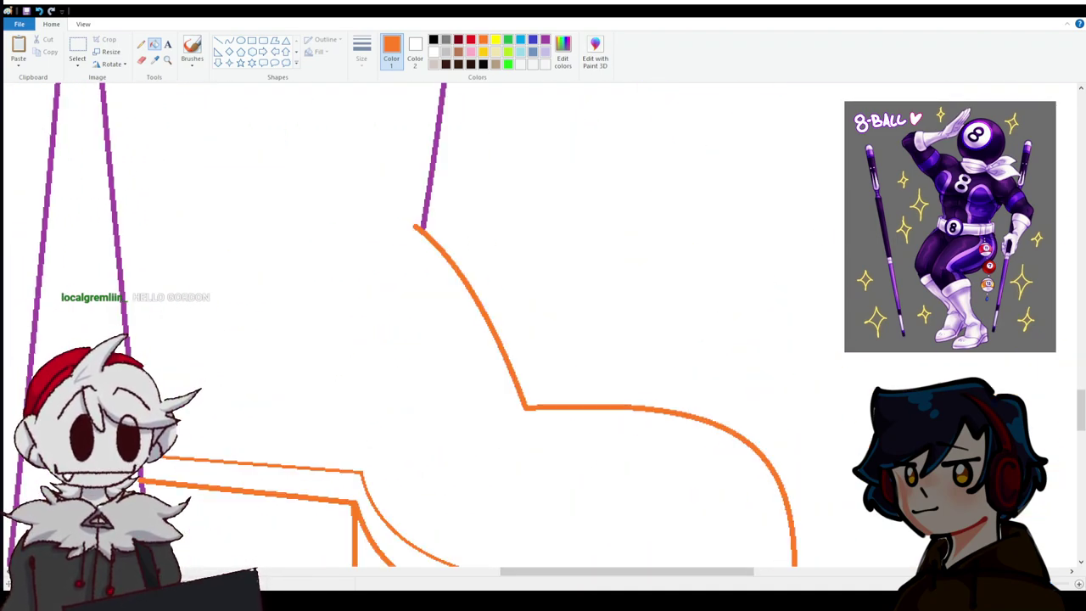
scroll(359, 354, up, 4)
Remove the right leg's green knee circle, keeping the purple leg outline continuous at the outer knee.
scroll(277, 337, up, 3)
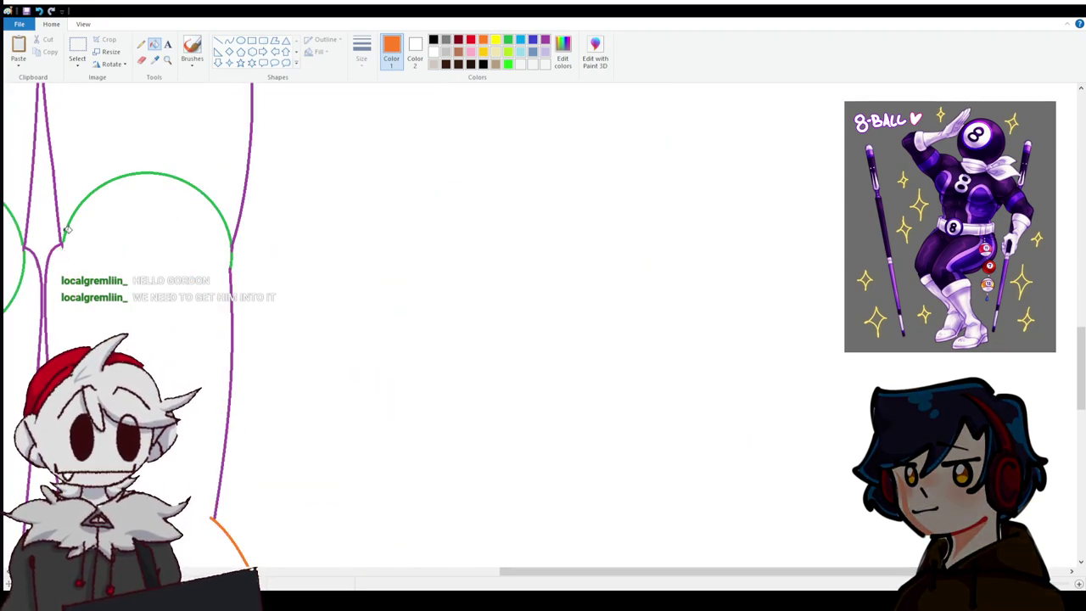
key(ctrl+z)
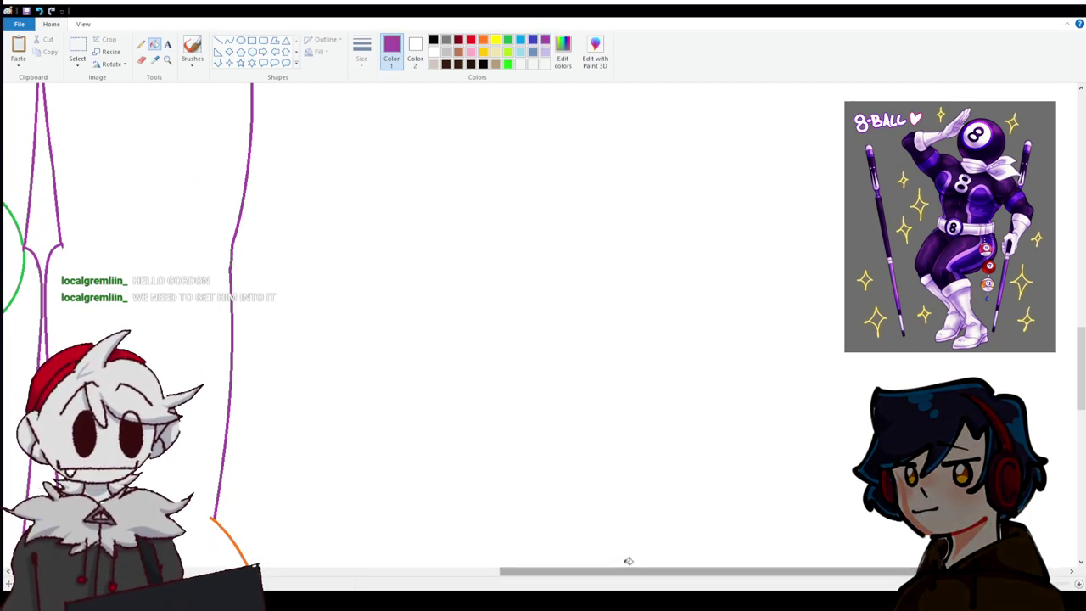
drag(626, 570, 527, 570)
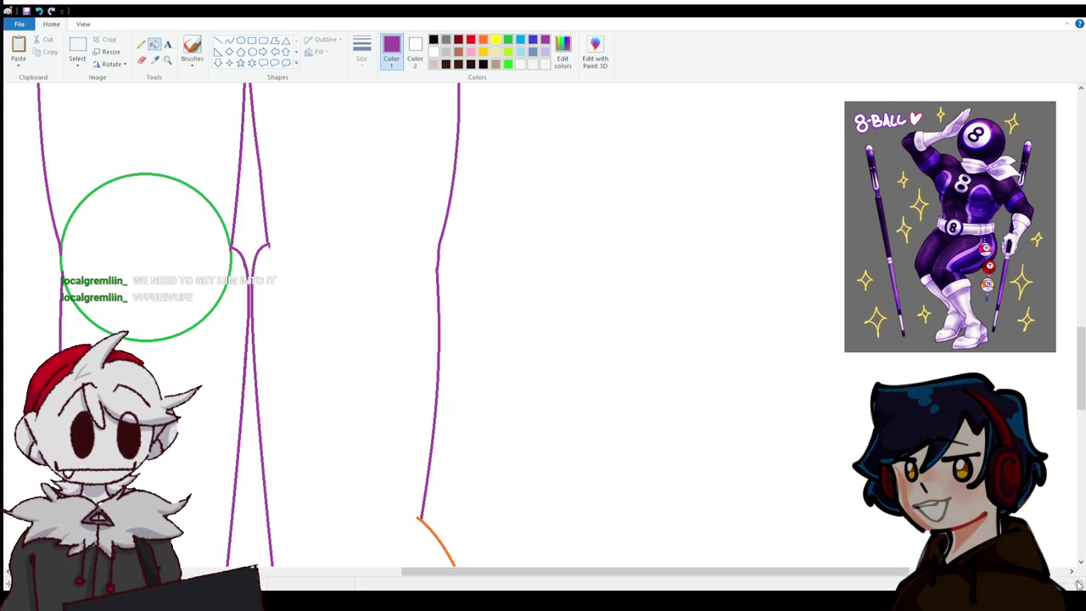
Draw an upward-bowed green curve across the right shin below the knee, slightly past the outer leg line, and thicken it to match the outlines.
ctrl+scroll(770, 431, up, 1)
drag(570, 575, 642, 570)
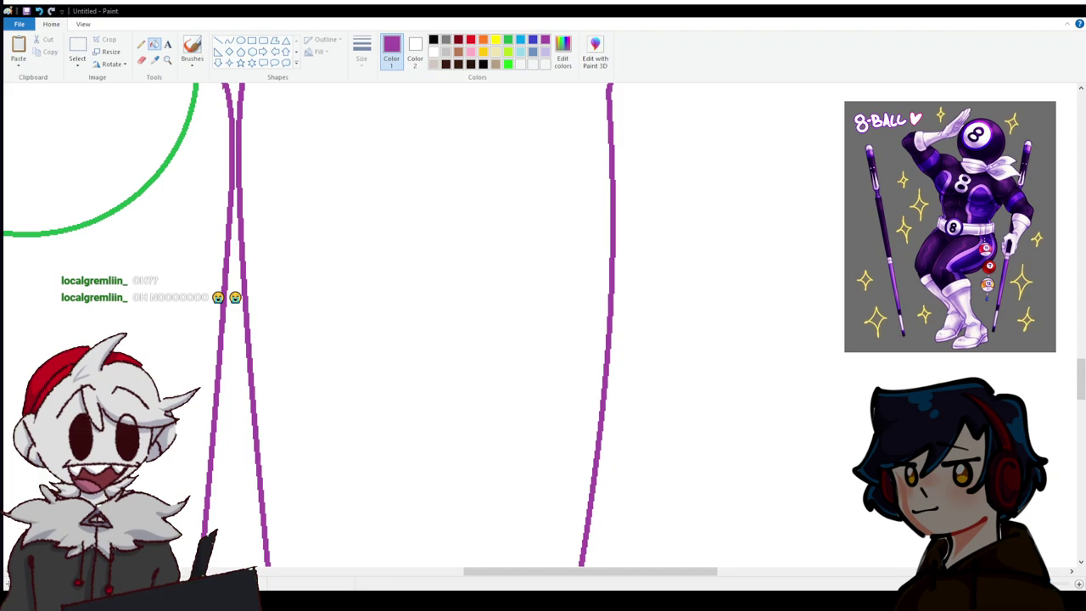
scroll(544, 325, down, 7)
scroll(543, 324, up, 9)
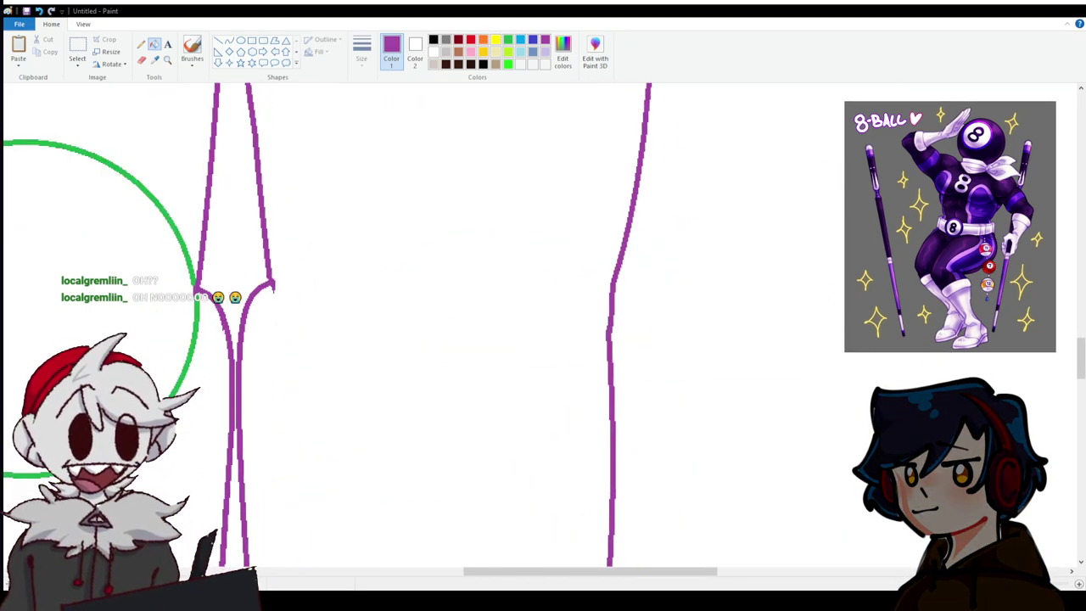
scroll(424, 322, down, 3)
click(229, 41)
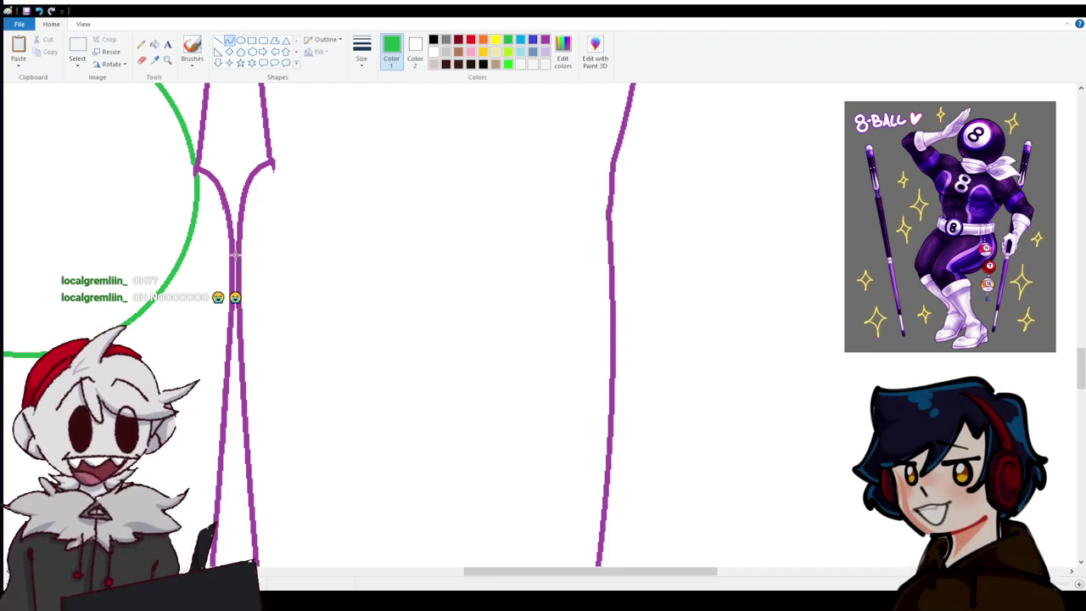
drag(236, 255, 624, 234)
click(449, 213)
click(589, 227)
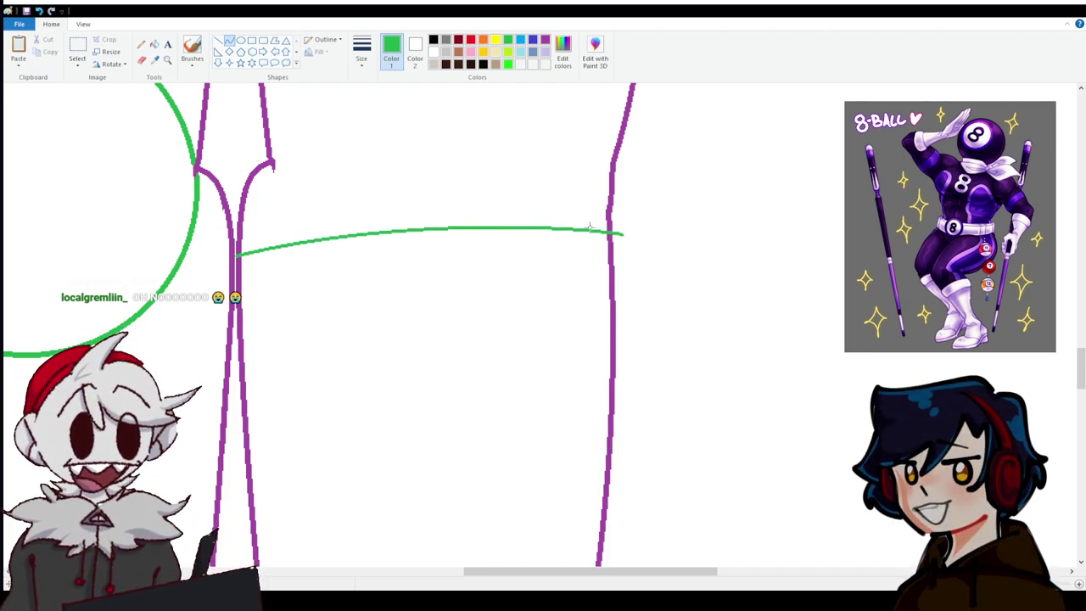
click(357, 53)
click(399, 128)
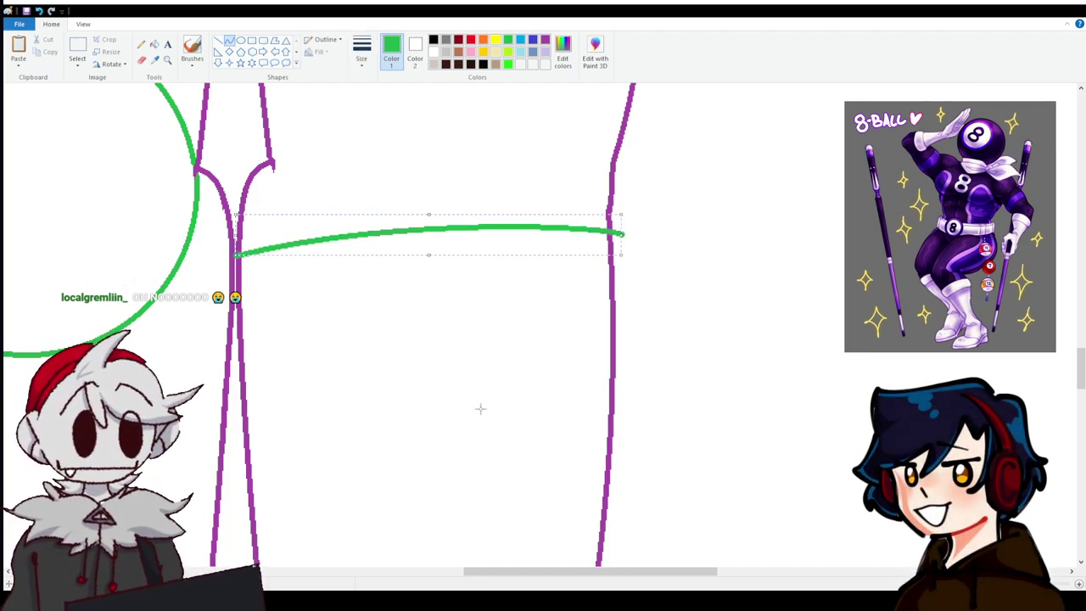
Complete the green boot cuff with slightly curved side and bottom edges around the right shin.
drag(622, 235, 631, 432)
mouse_move(636, 374)
mouse_down()
mouse_move(637, 271)
mouse_move(630, 348)
mouse_up()
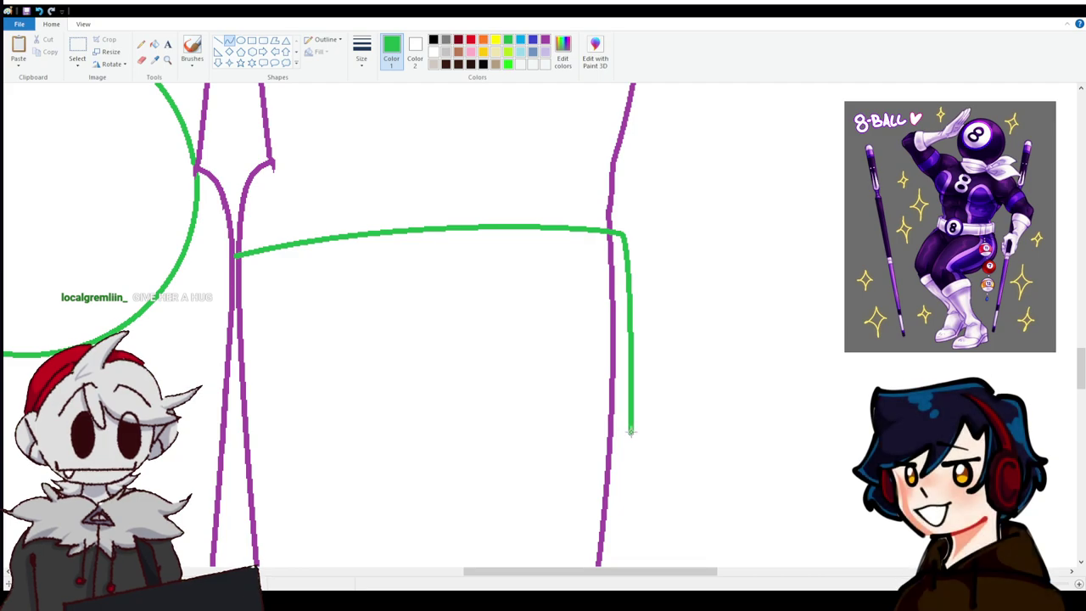
drag(628, 435, 239, 446)
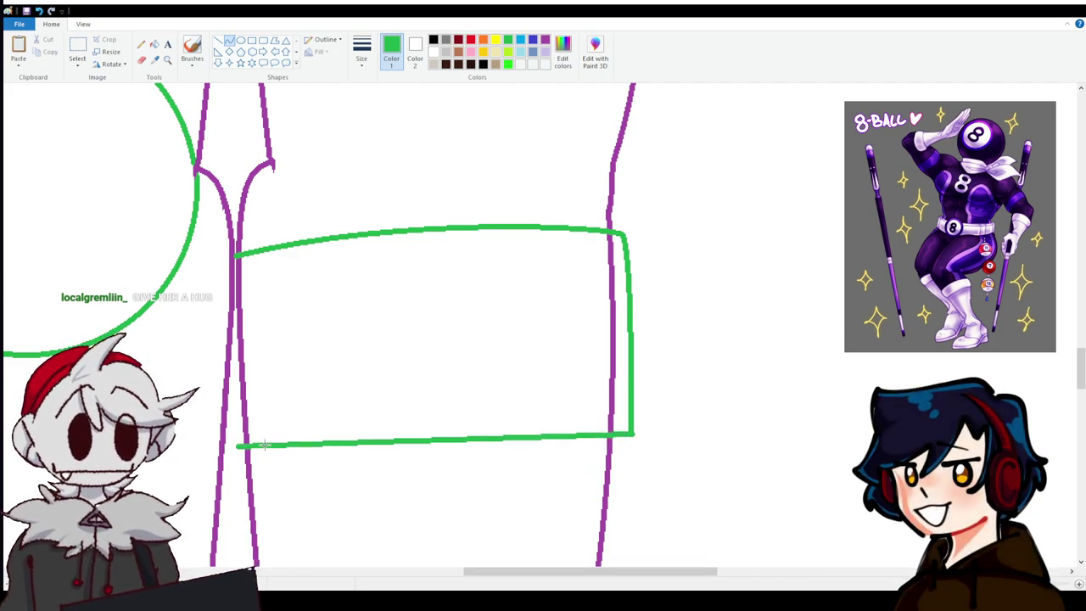
drag(442, 433, 528, 426)
click(447, 436)
drag(597, 438, 599, 435)
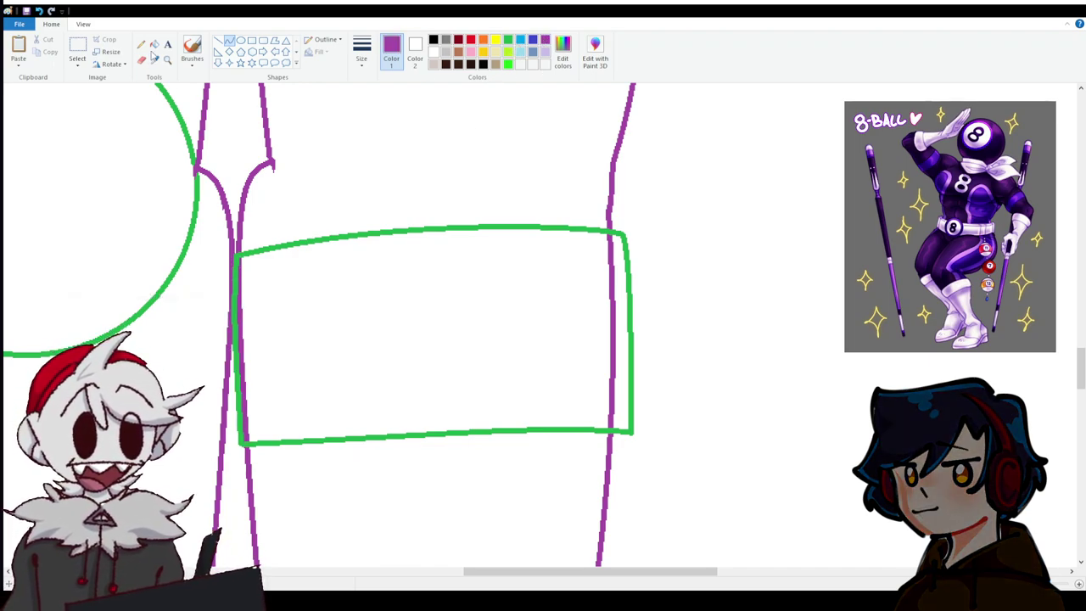
Clear the purple leg lines inside the green boot cuff and touch up the heel's upper front corner with the fill tool.
click(154, 47)
click(461, 370)
key(ctrl+z)
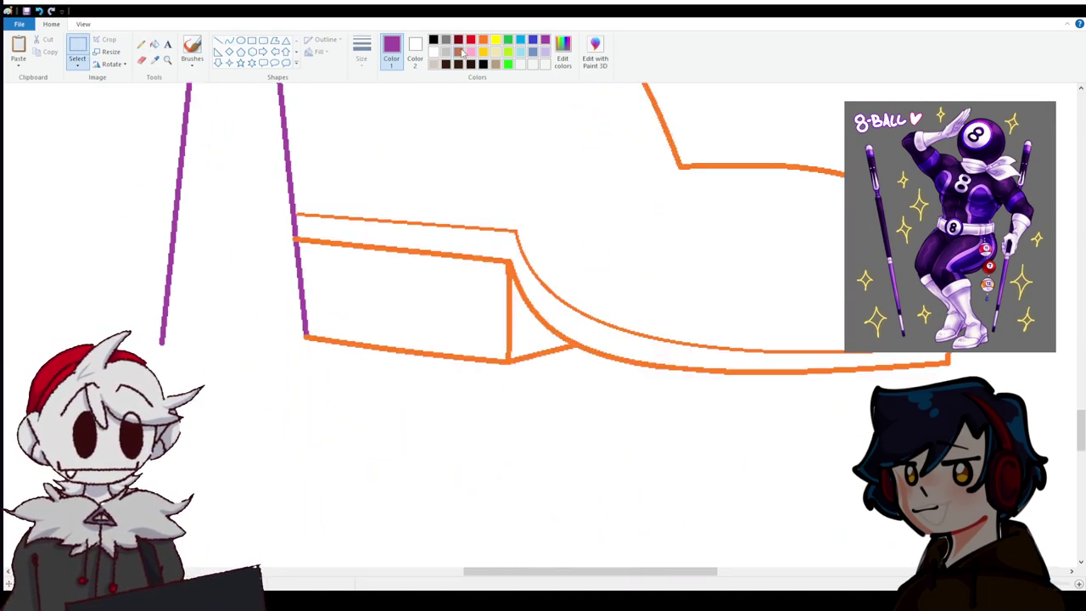
click(155, 47)
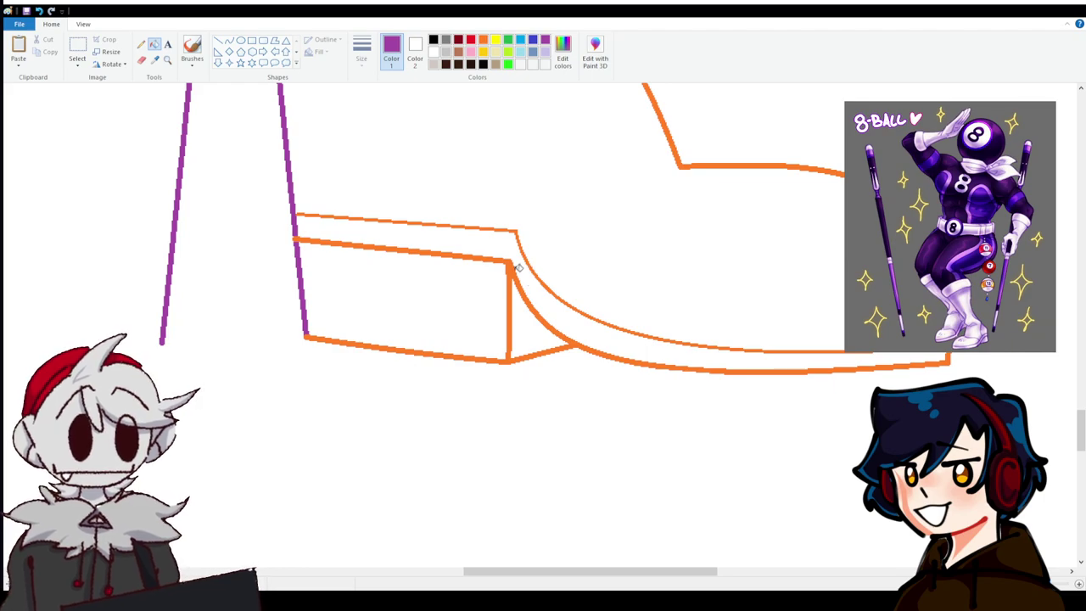
click(513, 270)
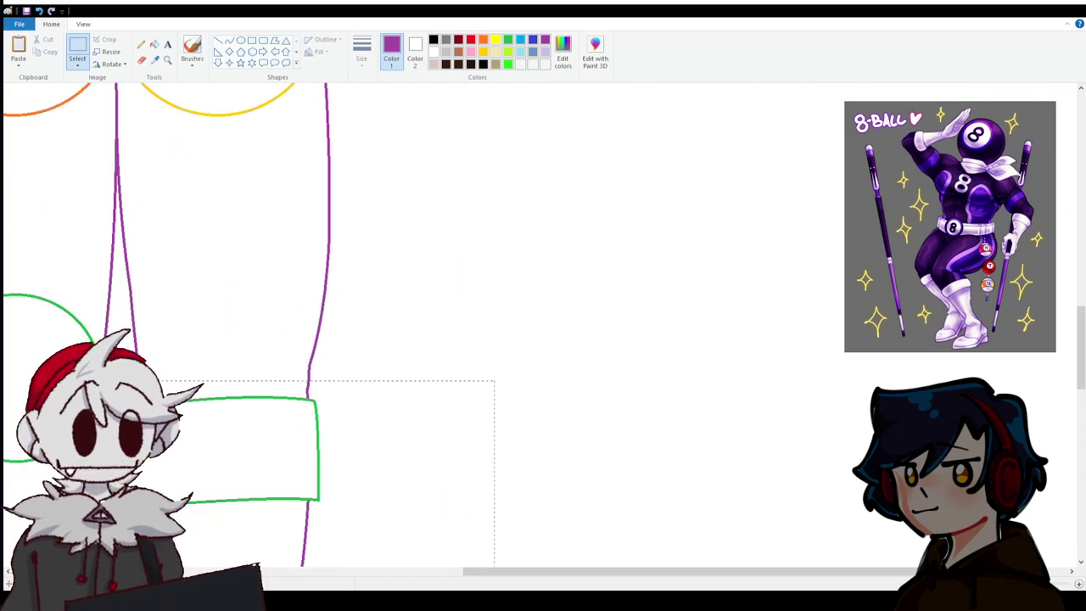
Replace the left shin and boot with a horizontally flipped copy of the right leg's section, aligned so the green cuffs meet at the centre.
drag(136, 398, 136, 363)
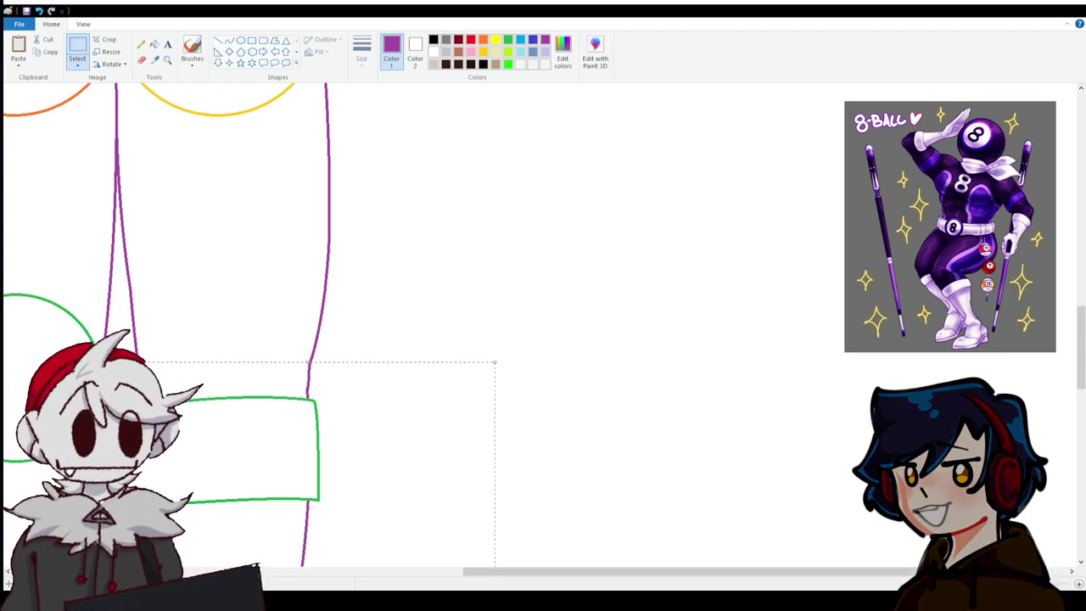
click(1078, 584)
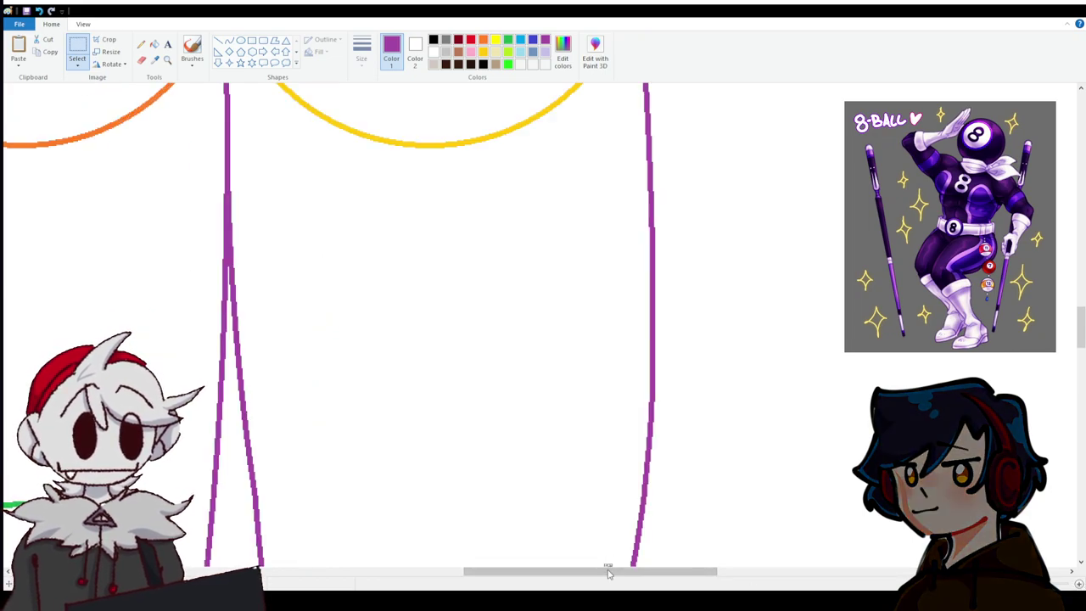
drag(608, 573, 521, 578)
scroll(255, 310, down, 3)
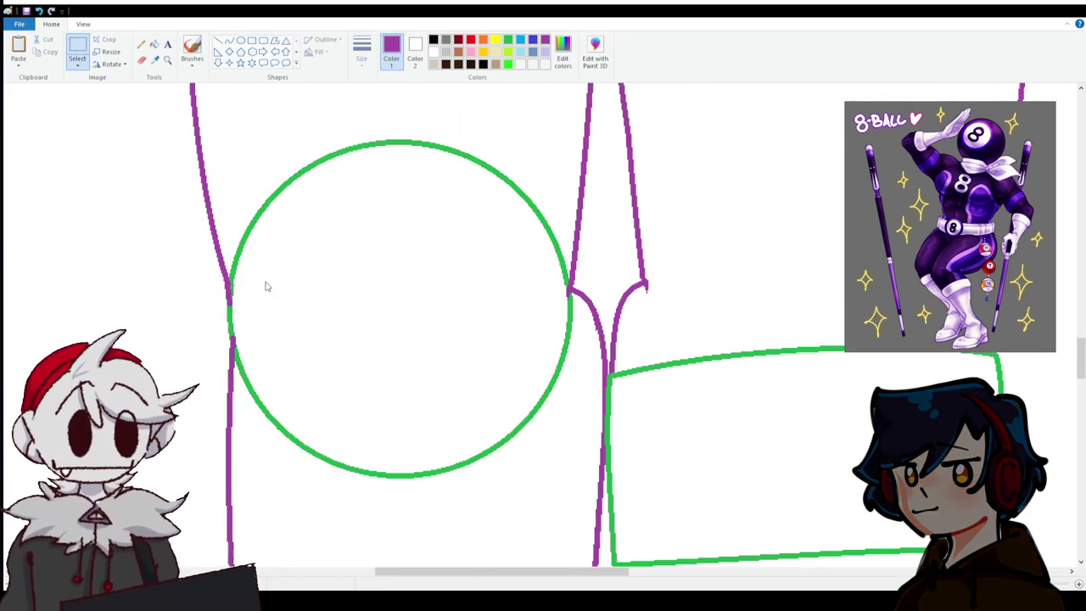
key(ctrl+v)
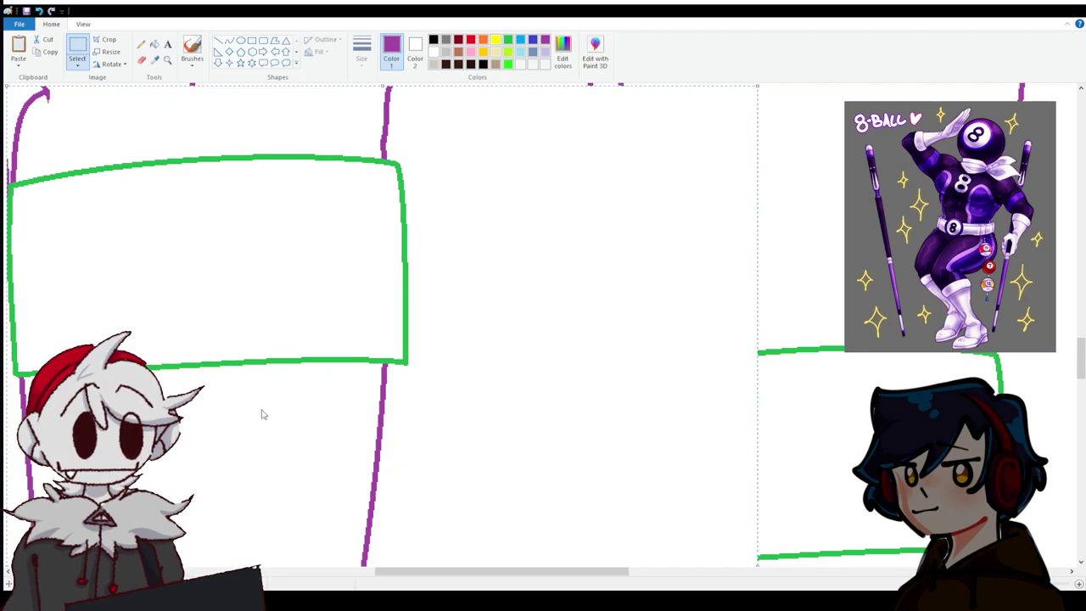
drag(261, 414, 398, 513)
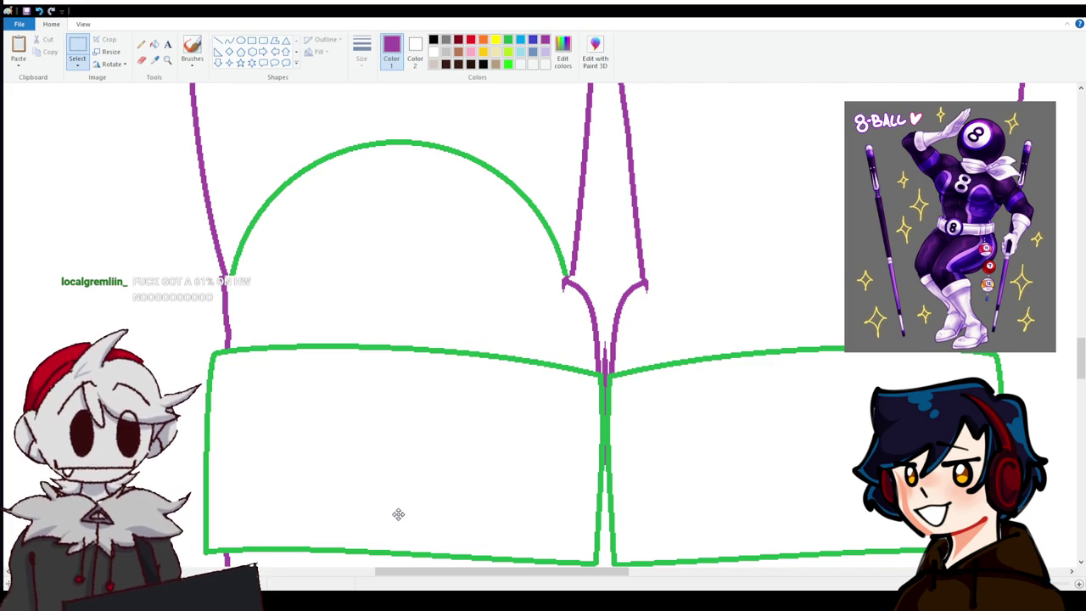
drag(398, 515, 403, 515)
scroll(368, 448, down, 6)
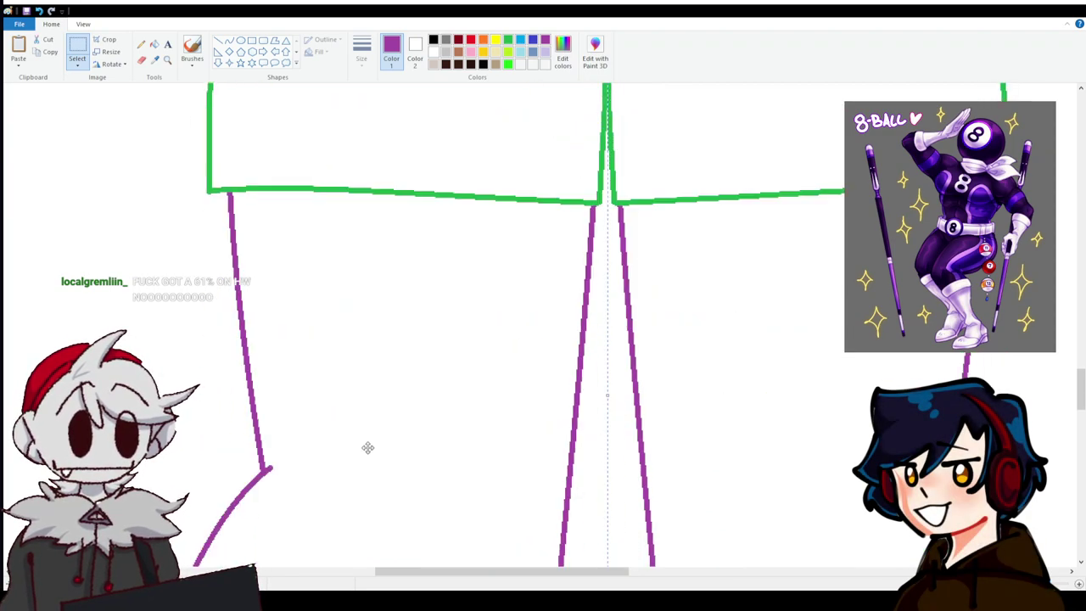
scroll(364, 419, up, 5)
scroll(135, 173, up, 3)
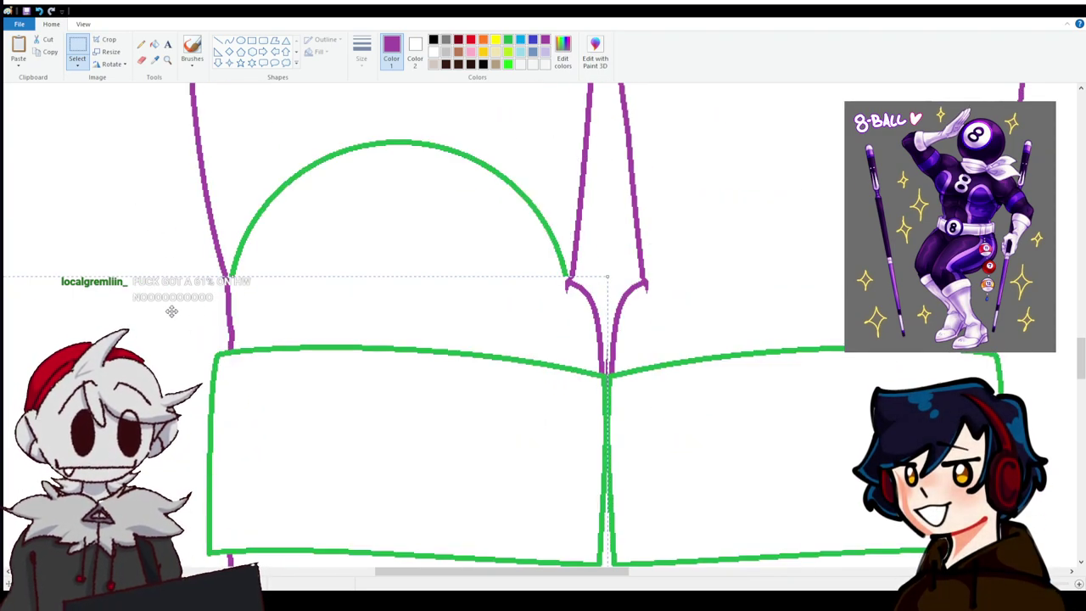
Clear the leftover green knee arc above the left boot cuff with a white fill.
click(154, 44)
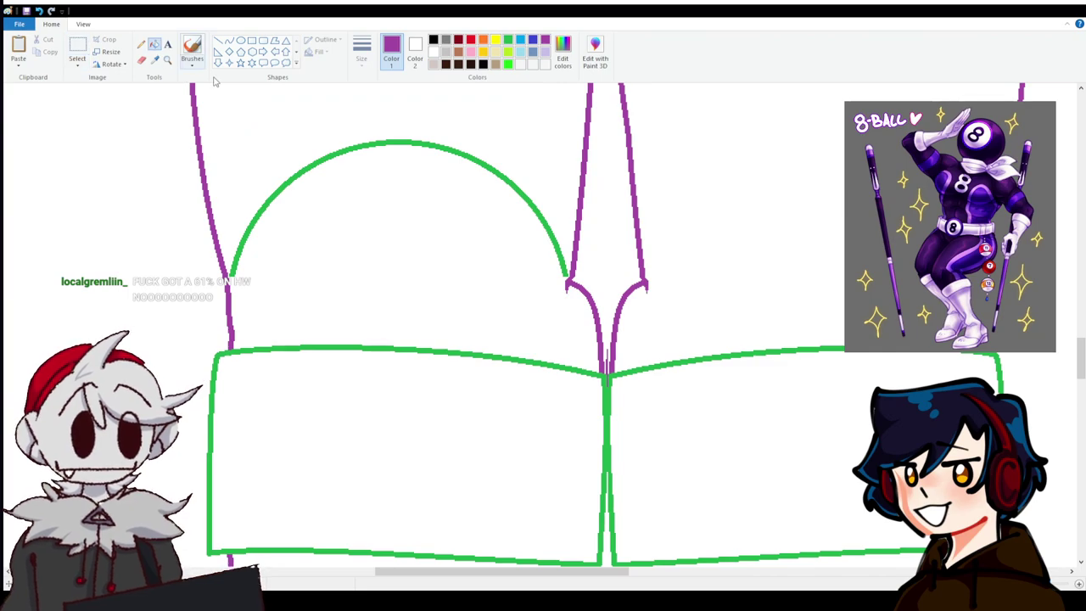
right_click(557, 240)
click(1003, 584)
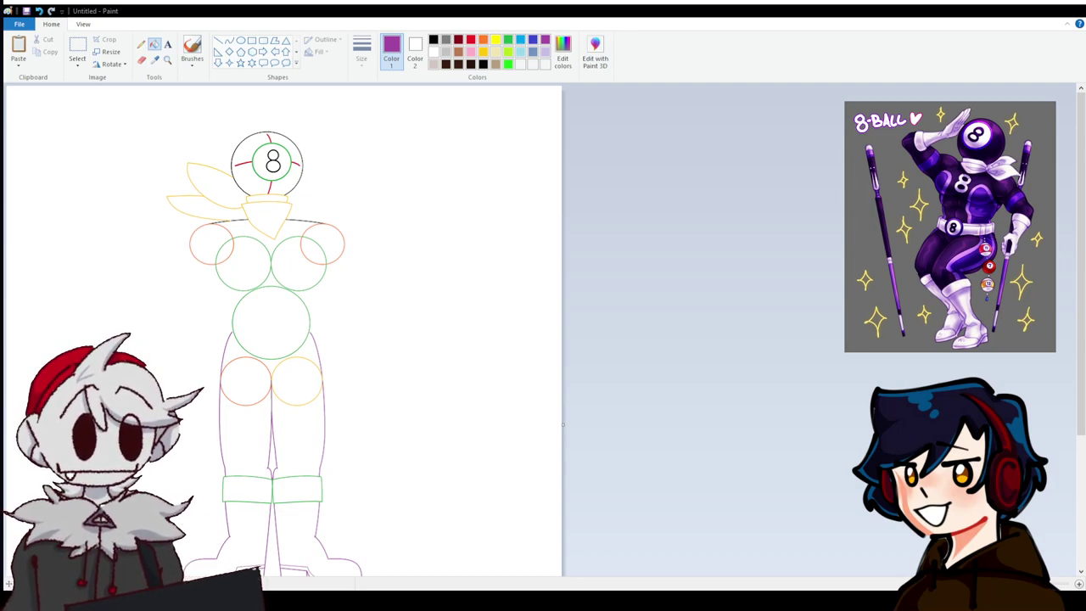
Fill the ball head around the green number circle with the same red as the guide lines so they merge into it.
scroll(645, 539, up, 2)
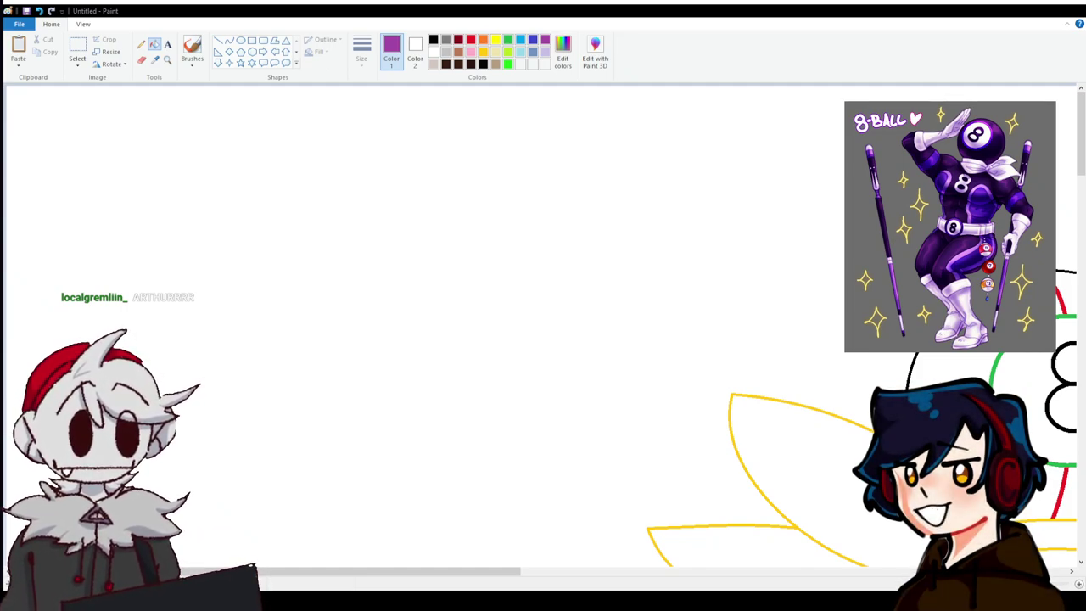
drag(422, 571, 801, 572)
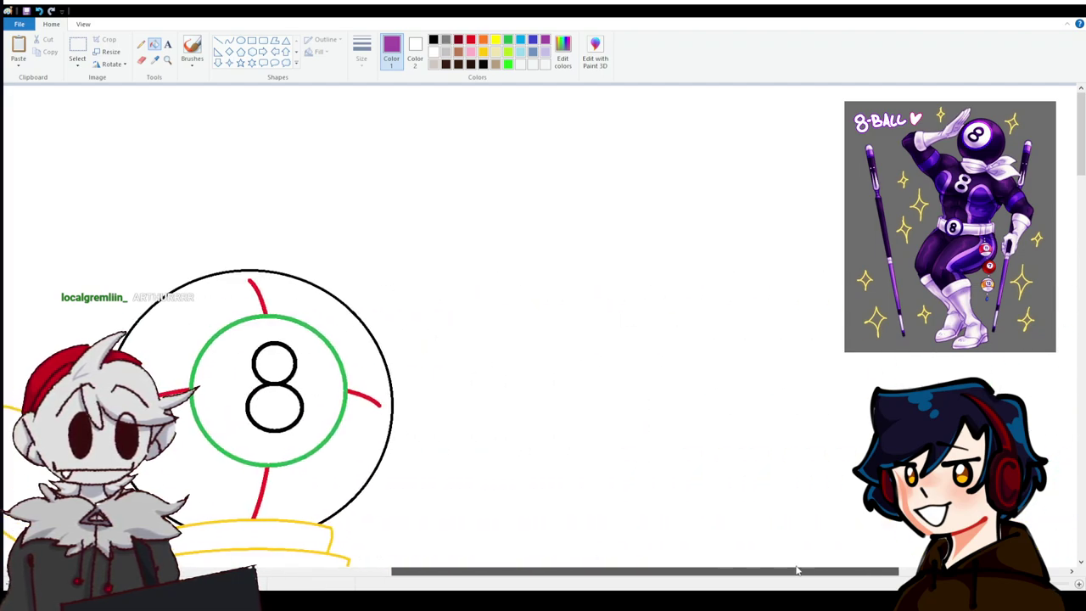
click(471, 39)
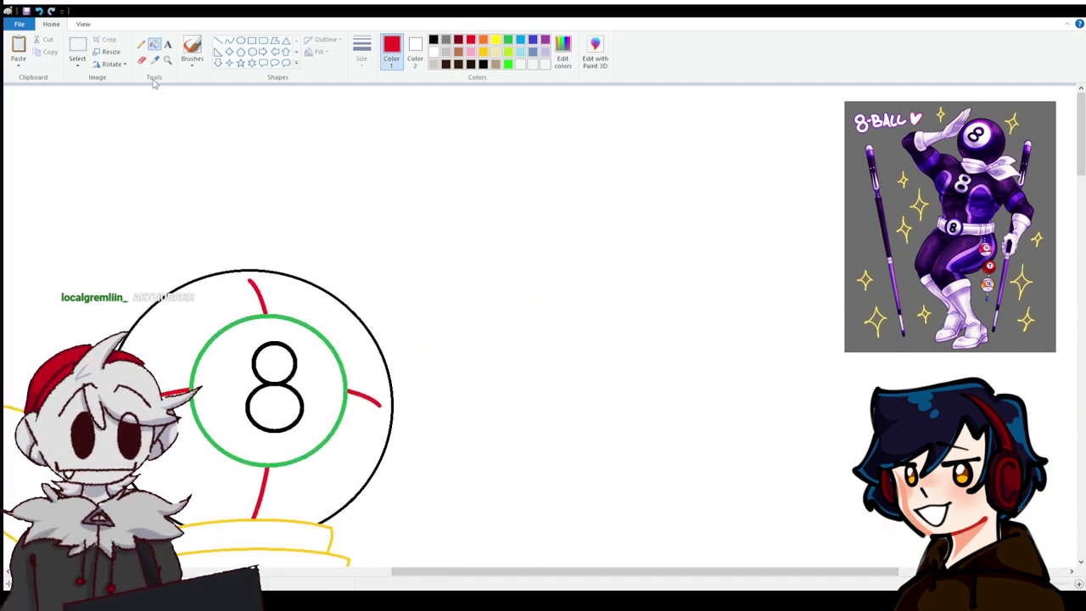
click(154, 45)
click(195, 312)
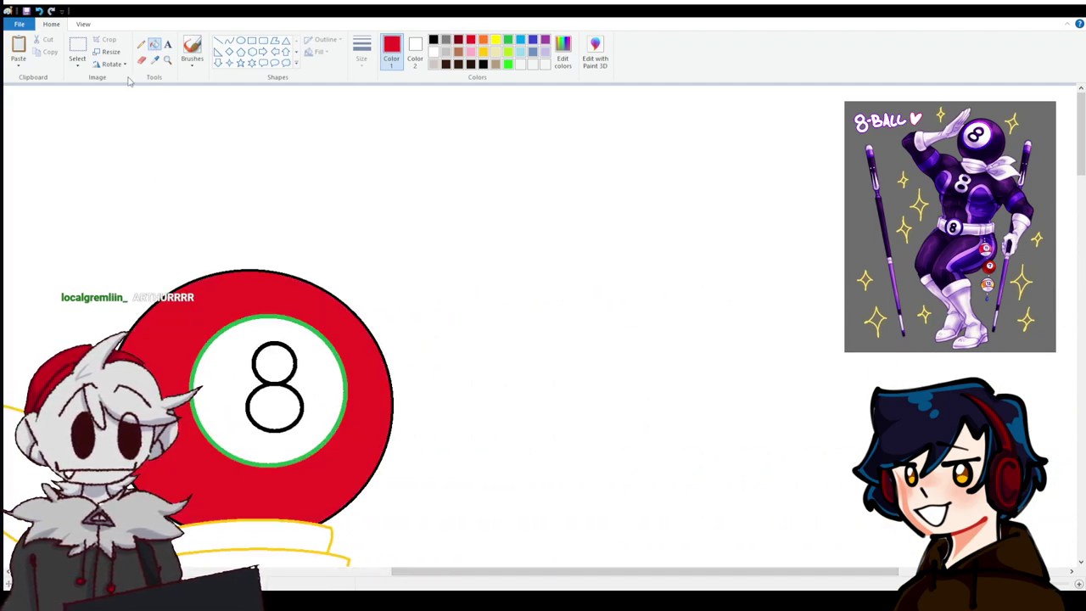
Refill the red ball head with the very dark purple sampled from a temporarily pasted crop of the reference head.
click(77, 48)
key(ctrl+v)
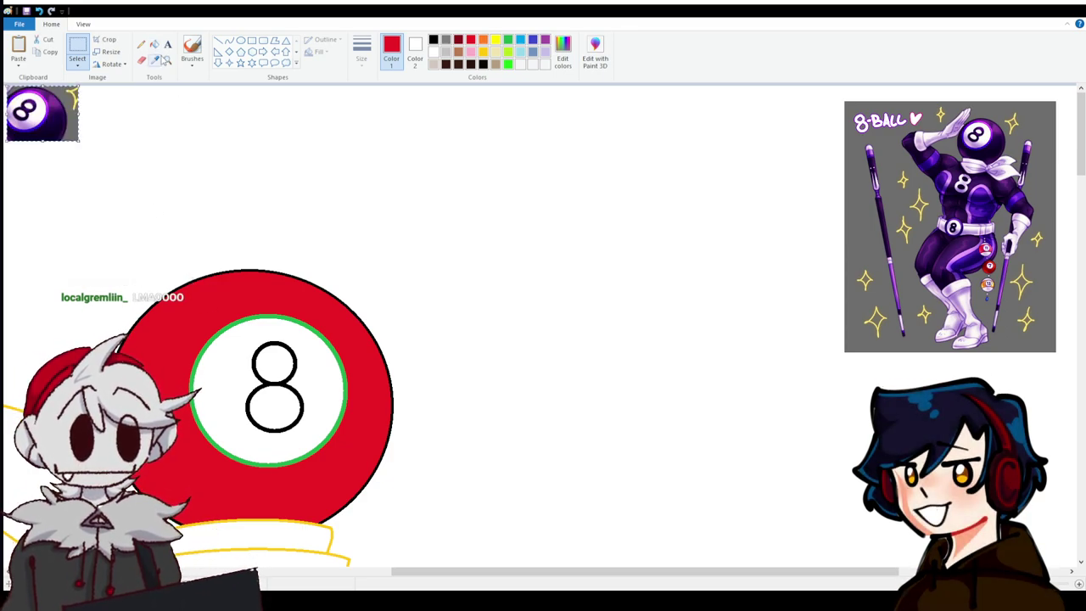
click(155, 60)
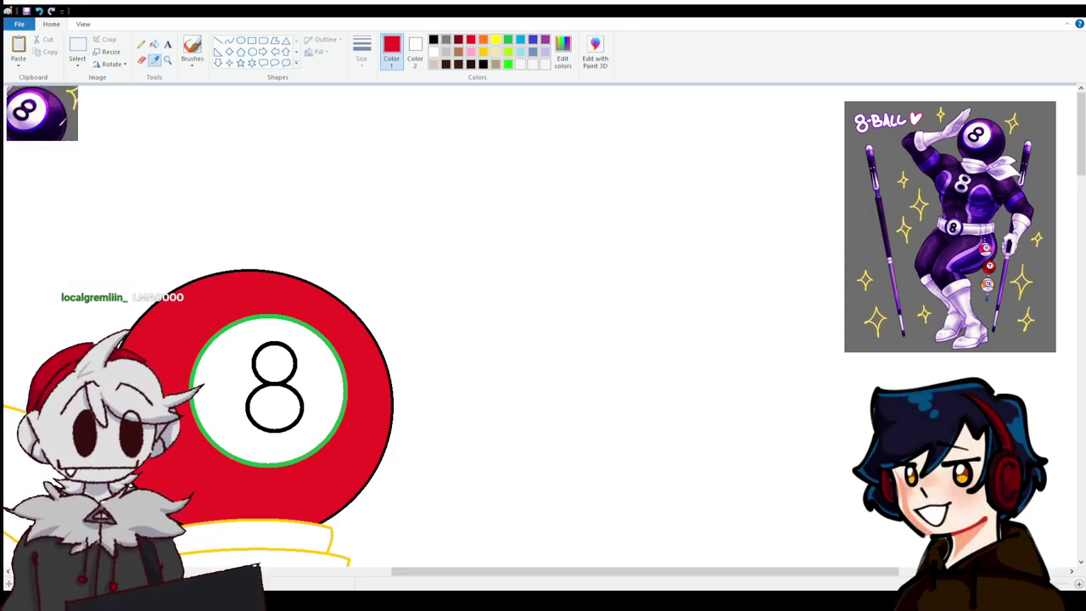
click(63, 123)
click(38, 10)
click(209, 280)
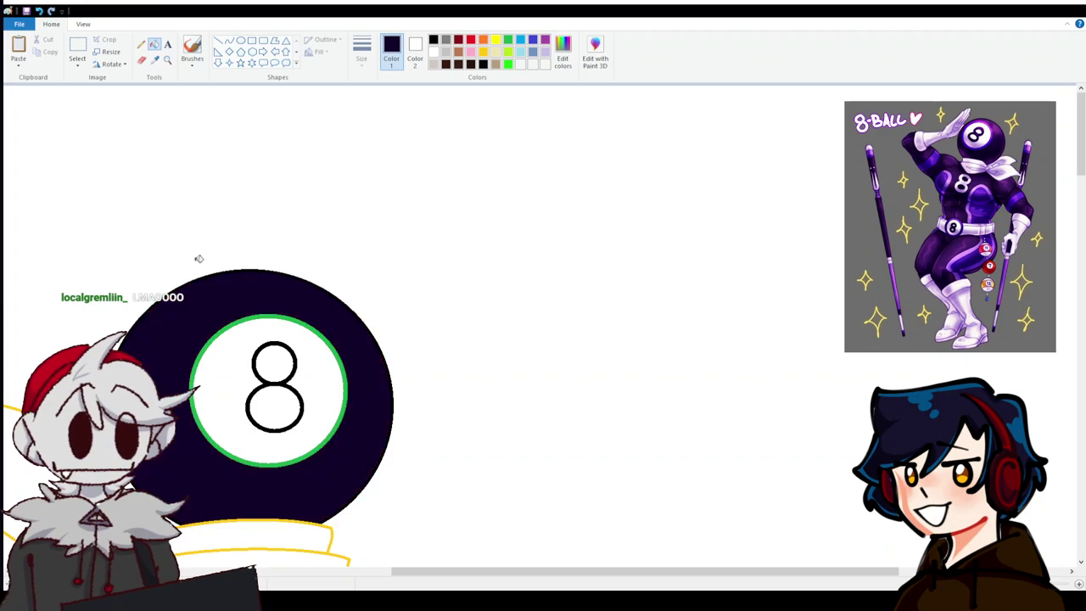
Recolour the green number ring bright purple and the 8's outline dark purple, sampling both colours from a temporarily pasted reference crop.
click(77, 50)
key(ctrl+v)
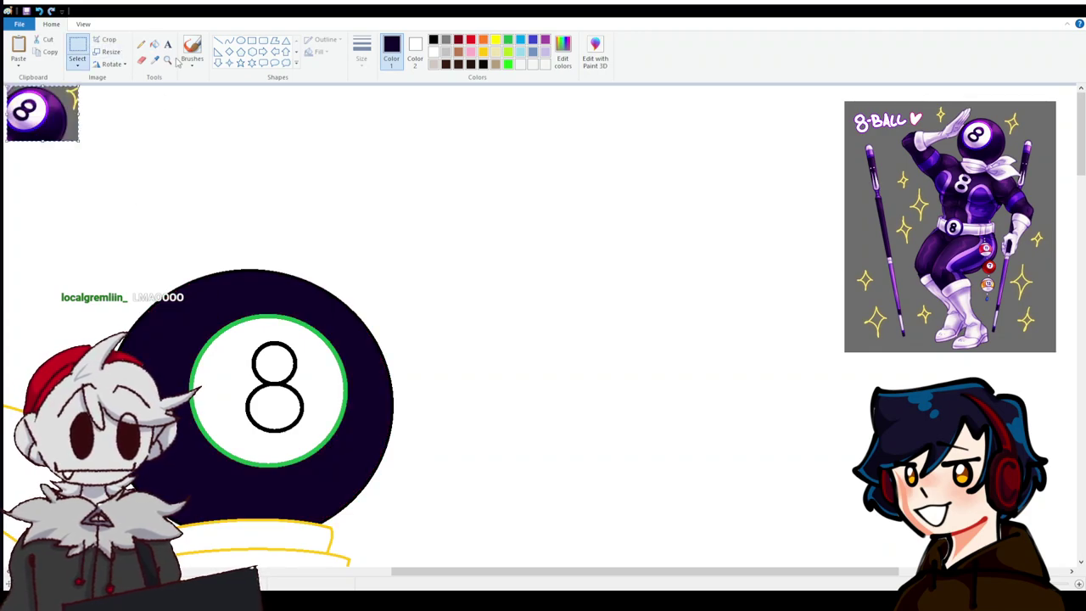
click(156, 60)
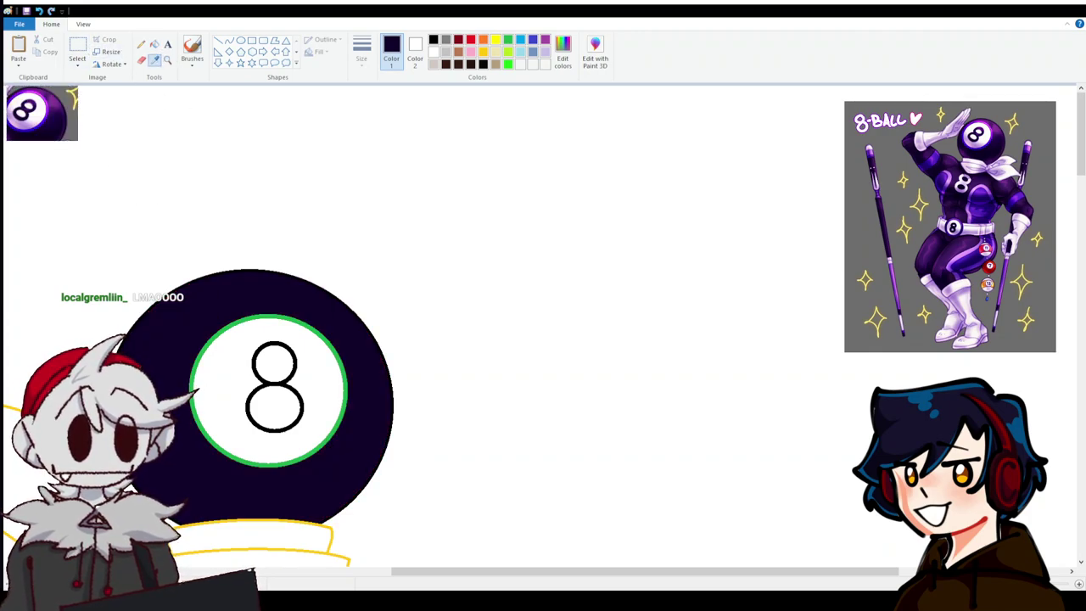
click(1080, 584)
click(1079, 584)
click(1079, 584)
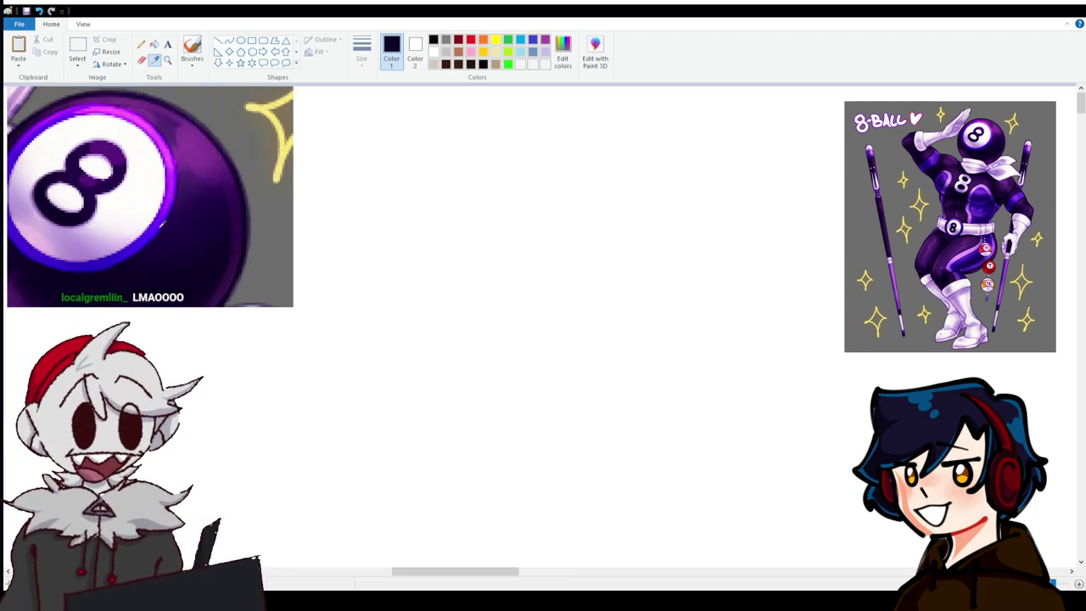
click(174, 183)
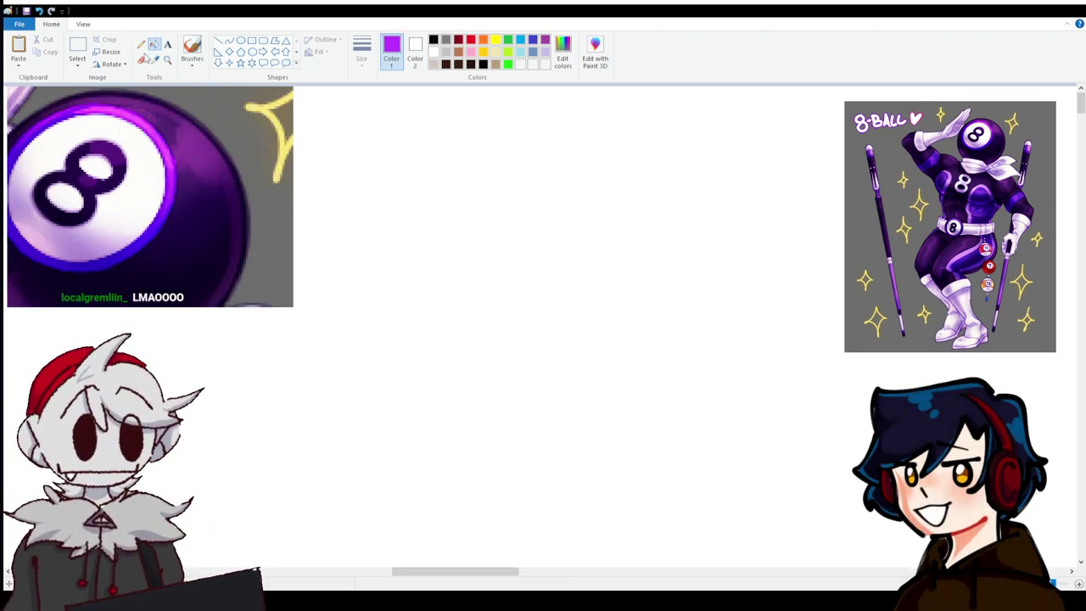
click(156, 60)
right_click(76, 157)
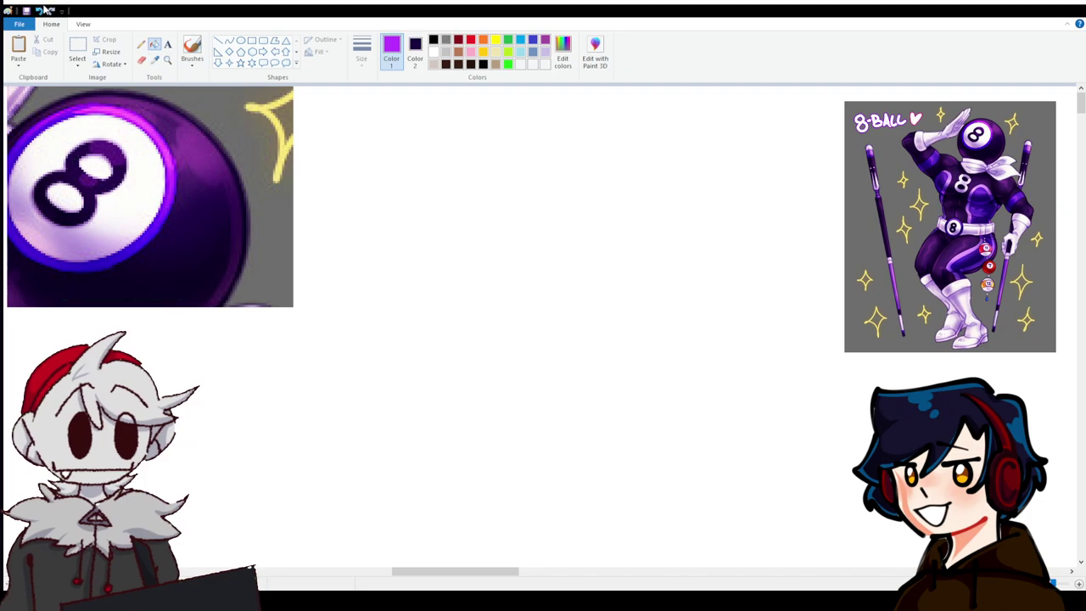
click(36, 12)
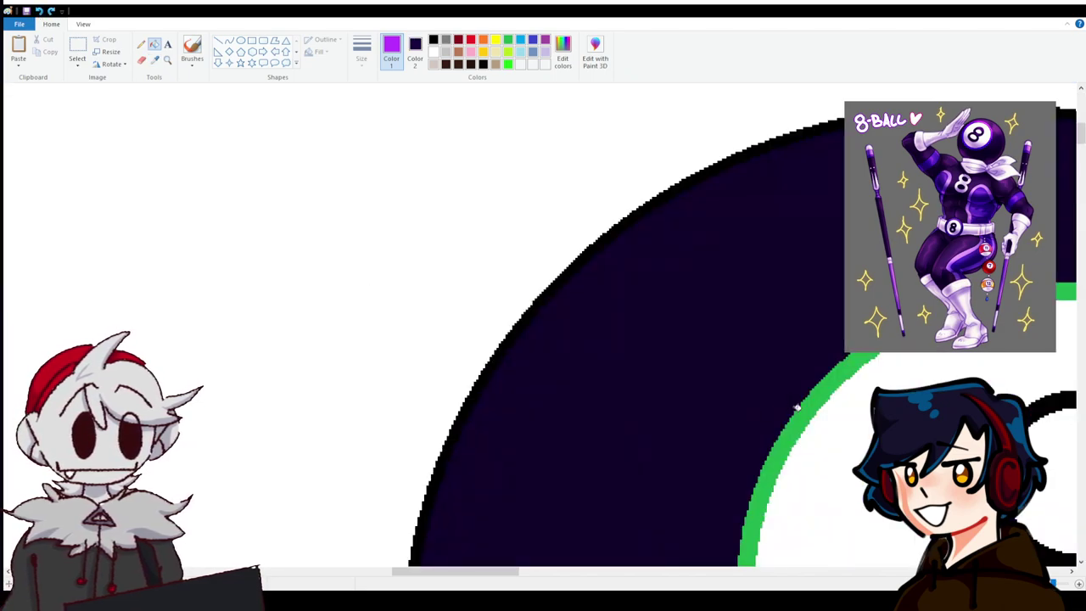
click(799, 409)
right_click(1053, 400)
scroll(1053, 401, down, 4)
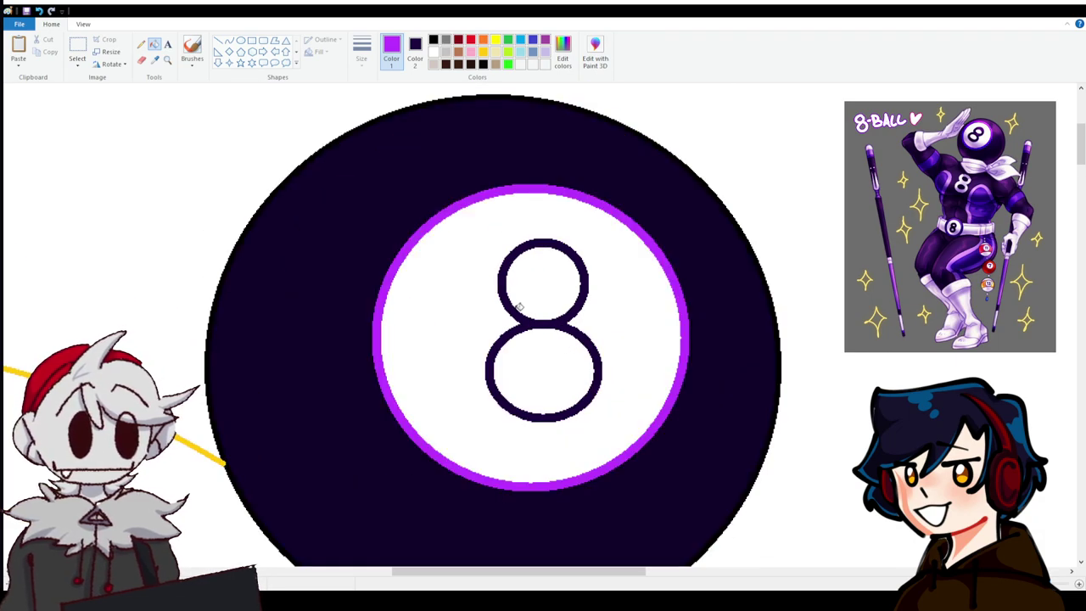
Recolour the lower half of the number ring blue-violet sampled from the reference crop, dividing the ring at both sides with the eraser.
click(78, 51)
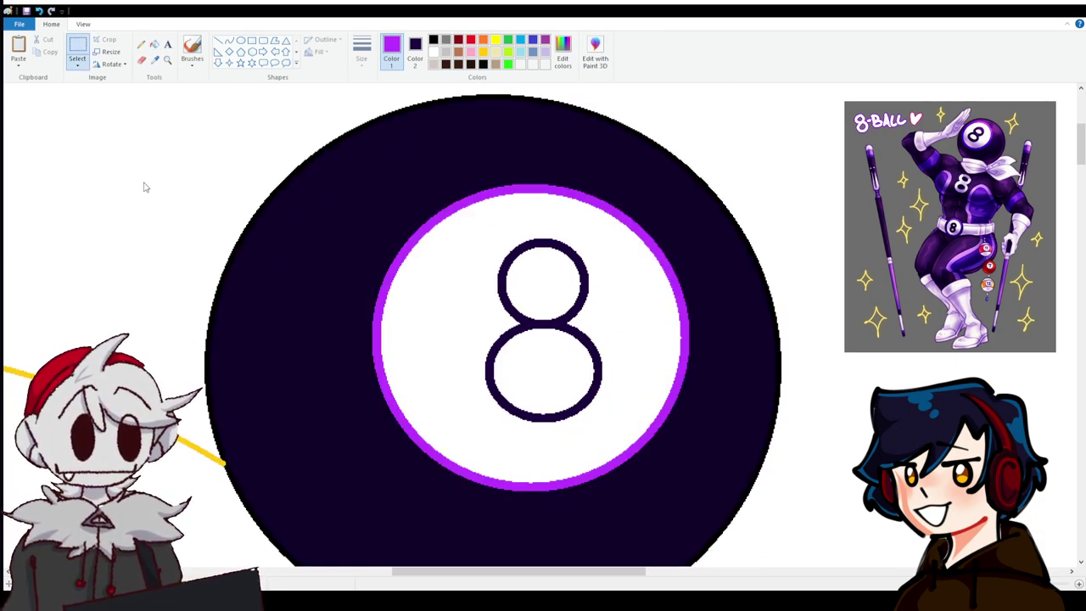
key(ctrl+v)
click(155, 60)
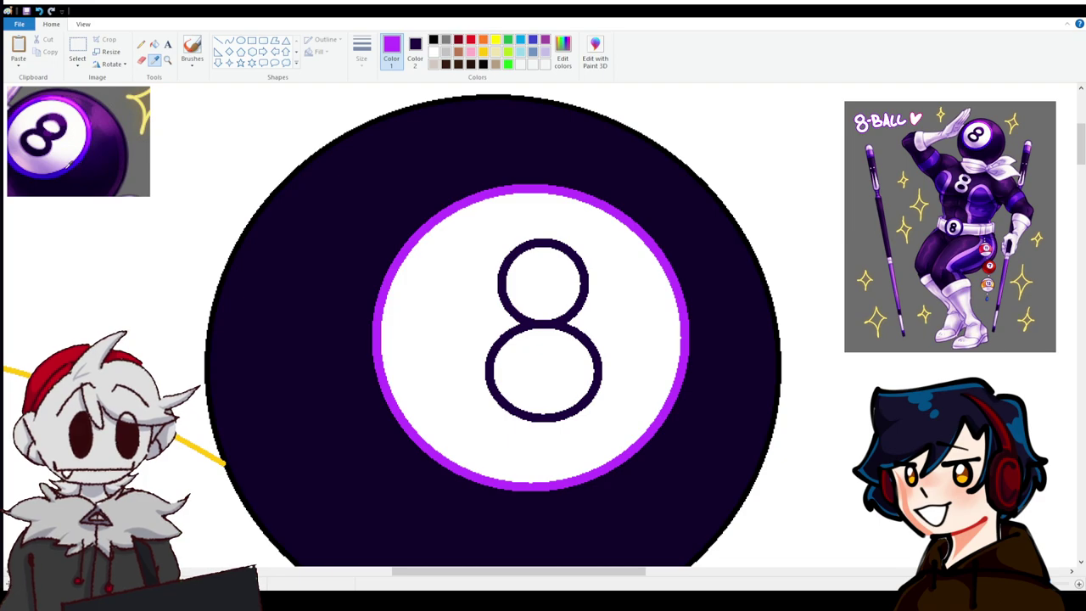
right_click(71, 165)
click(39, 11)
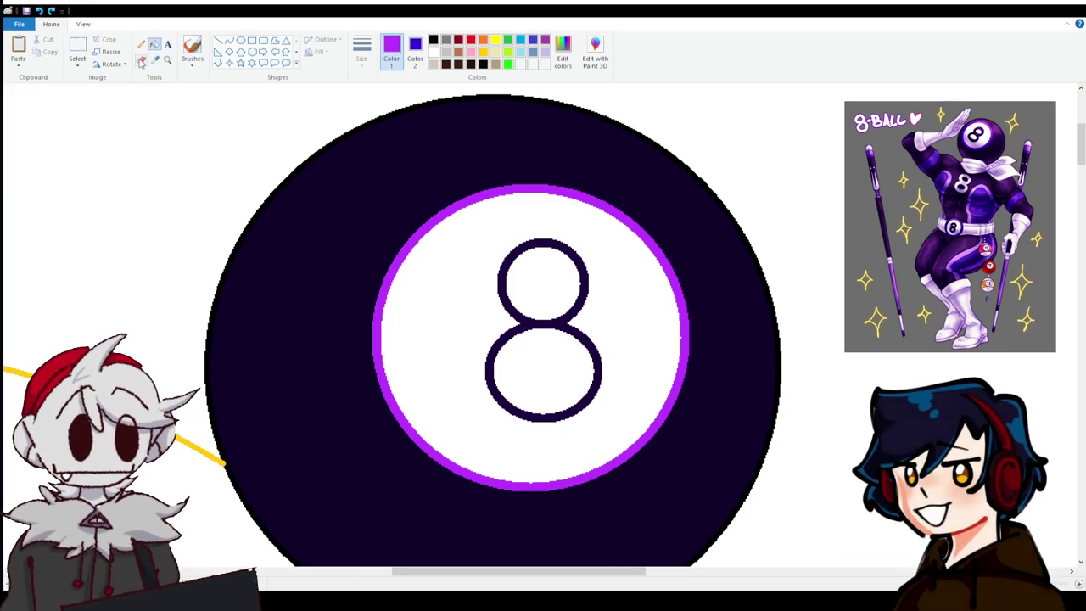
click(142, 60)
mouse_move(368, 394)
mouse_down()
mouse_move(442, 364)
mouse_move(596, 336)
mouse_move(727, 331)
mouse_up()
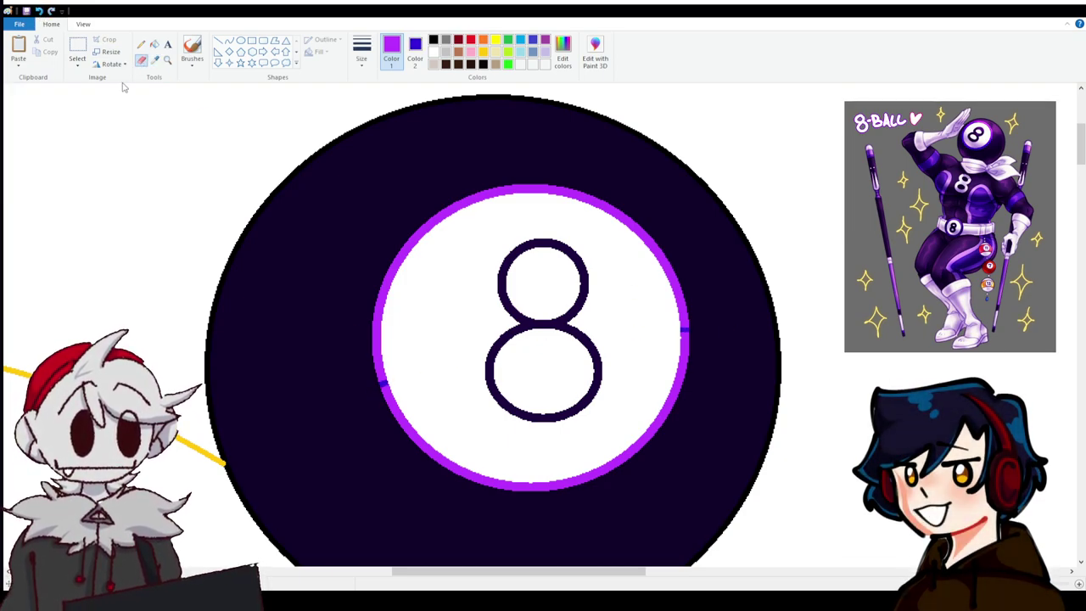
click(155, 44)
click(393, 397)
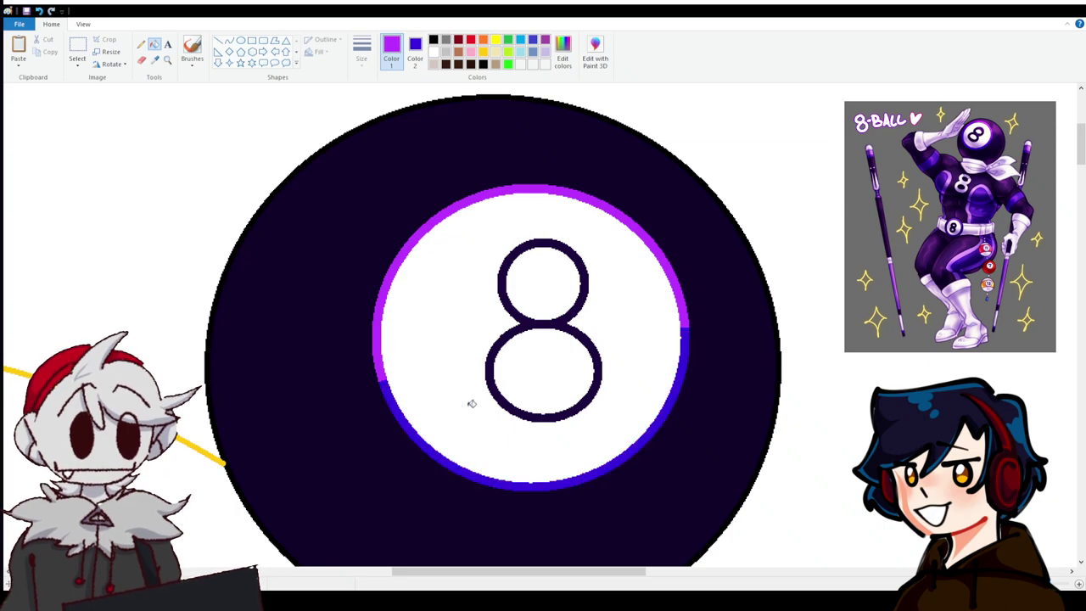
Examine the whole figure, the coloured head and the torso circles against the reference.
scroll(472, 404, down, 3)
scroll(464, 377, down, 3)
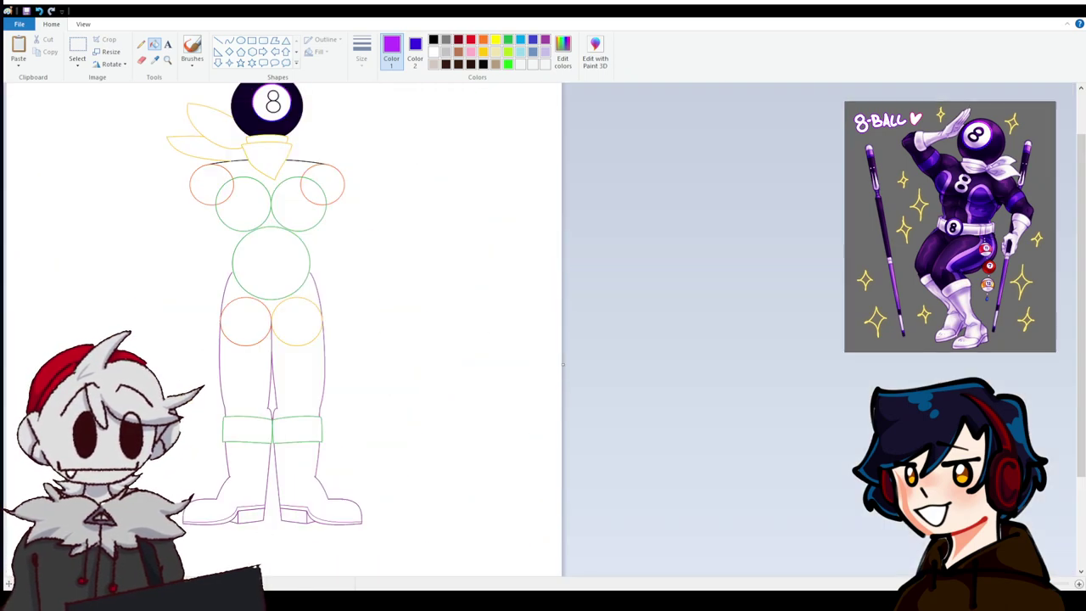
scroll(432, 365, down, 1)
scroll(432, 364, up, 1)
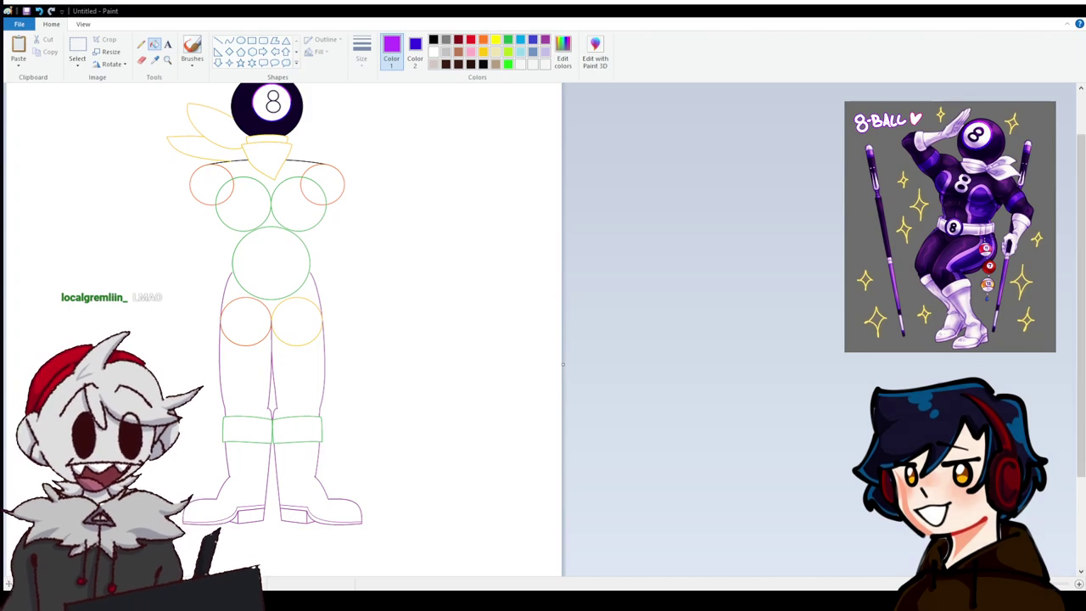
click(1079, 584)
click(1078, 584)
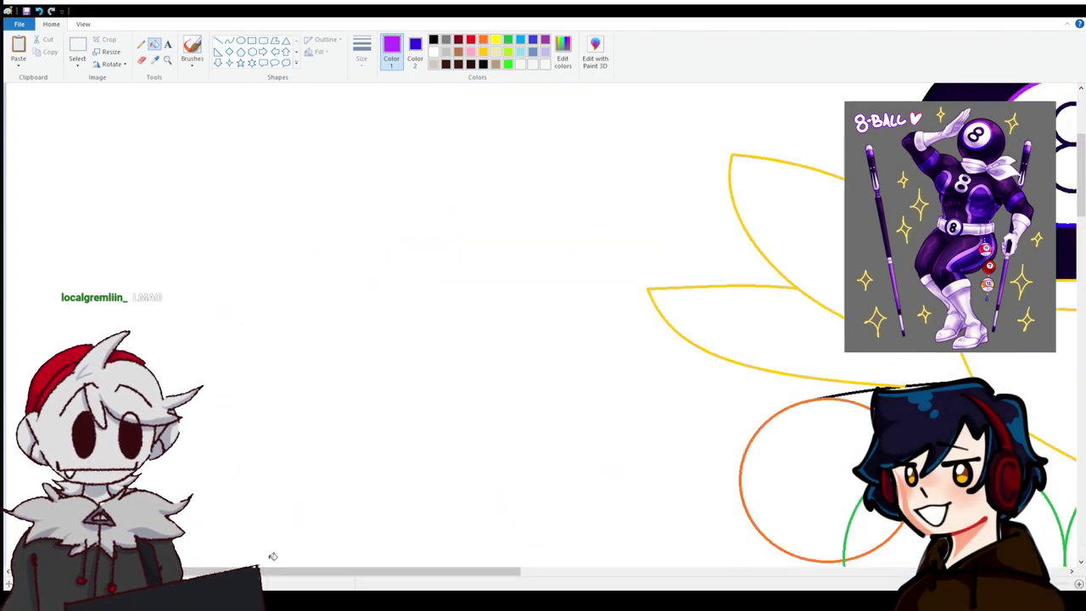
drag(268, 572, 591, 552)
scroll(283, 412, up, 3)
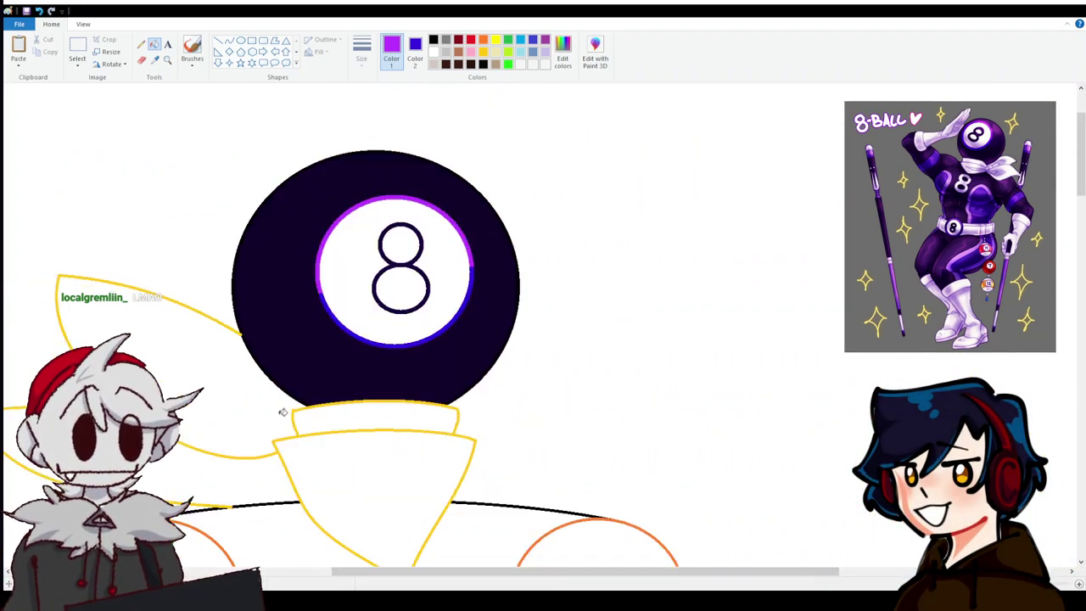
scroll(282, 413, down, 20)
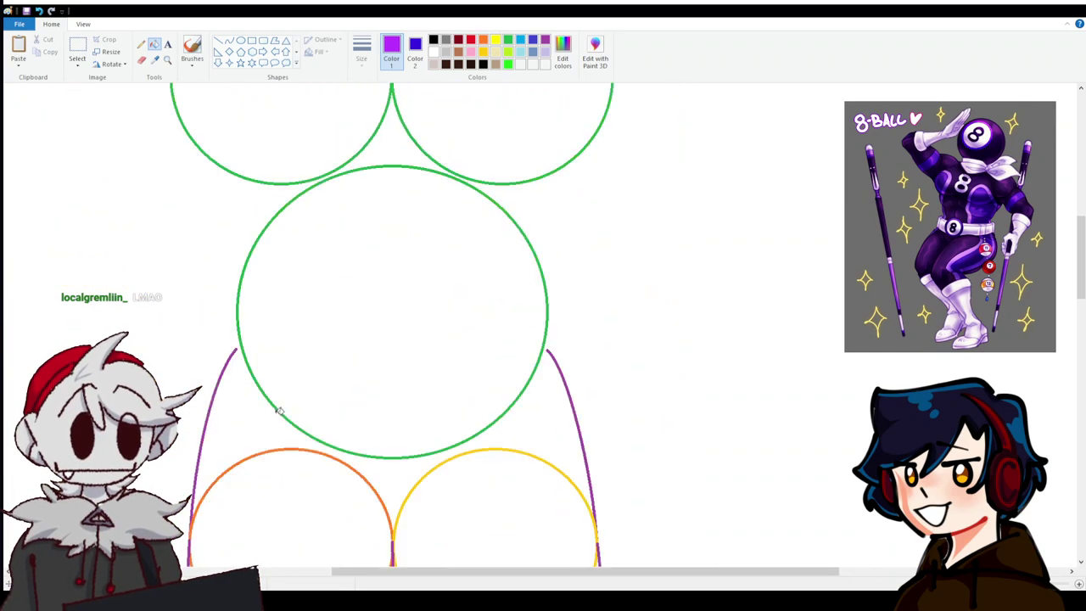
scroll(279, 411, up, 20)
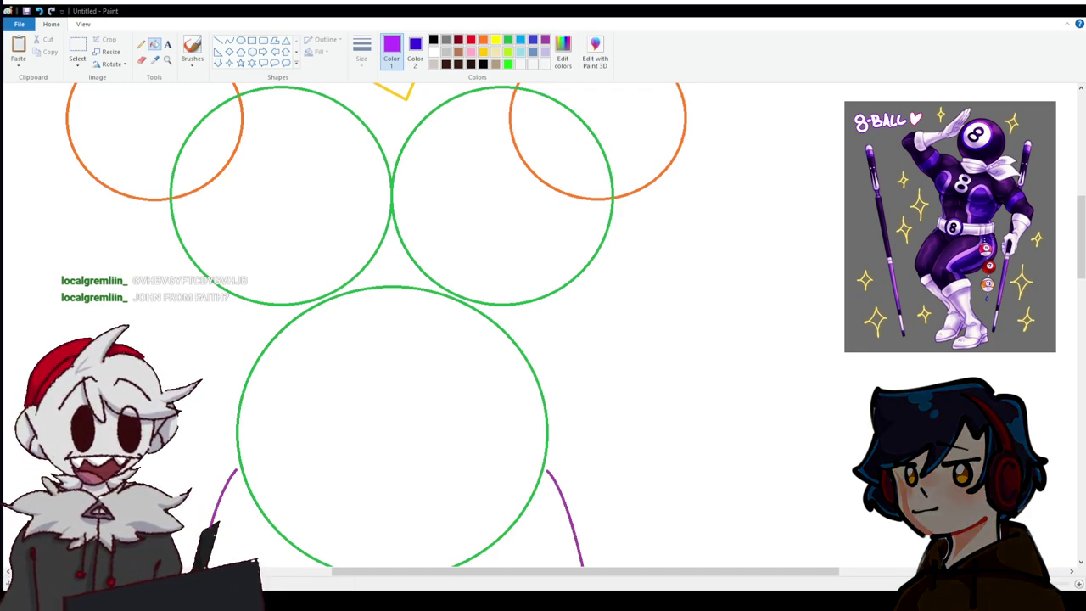
Set the secondary colour to white.
click(415, 51)
click(433, 52)
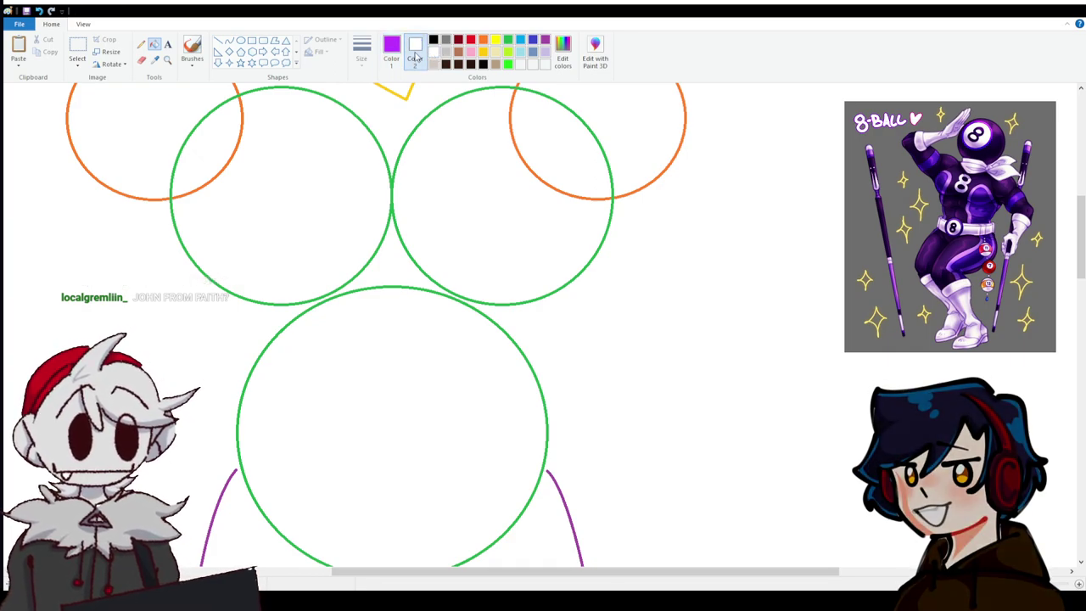
Draw an orange curve for the right side of the waist, bowing outward from the right chest circle down to the belly circle.
click(391, 51)
click(483, 40)
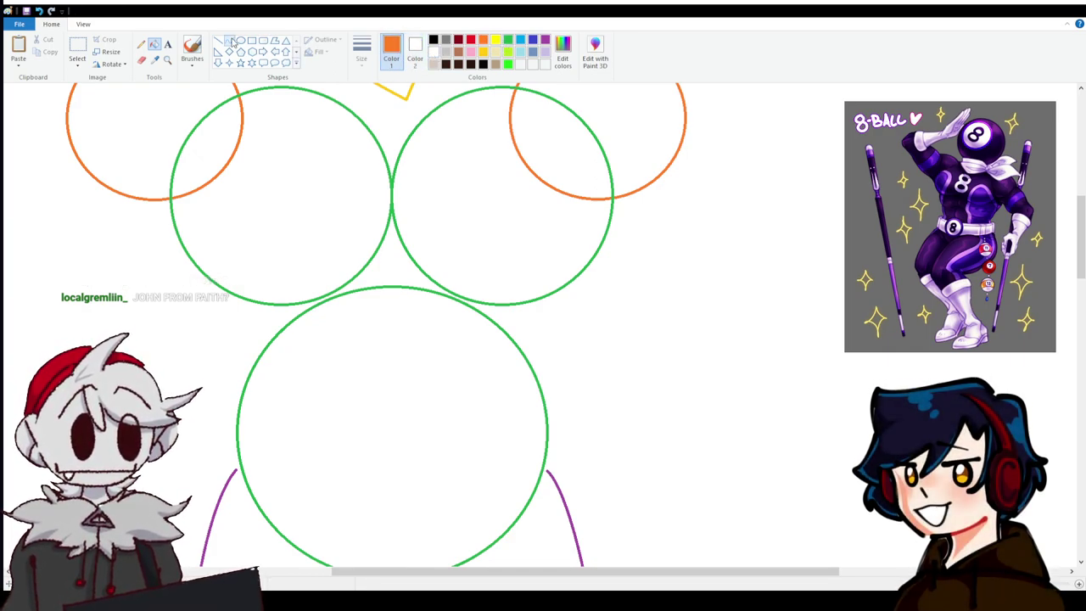
click(230, 41)
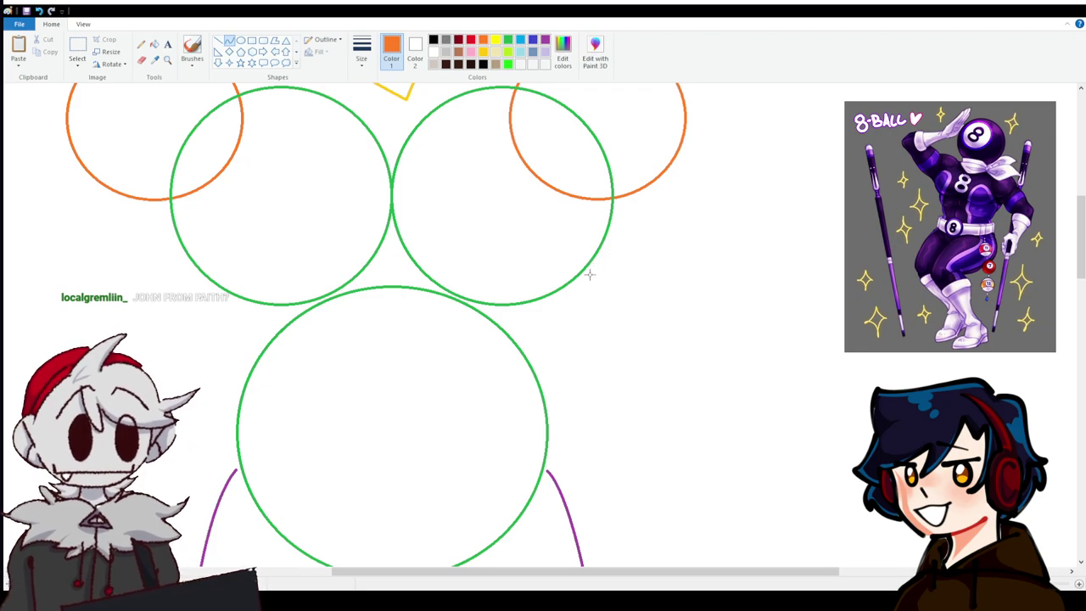
drag(590, 270, 550, 411)
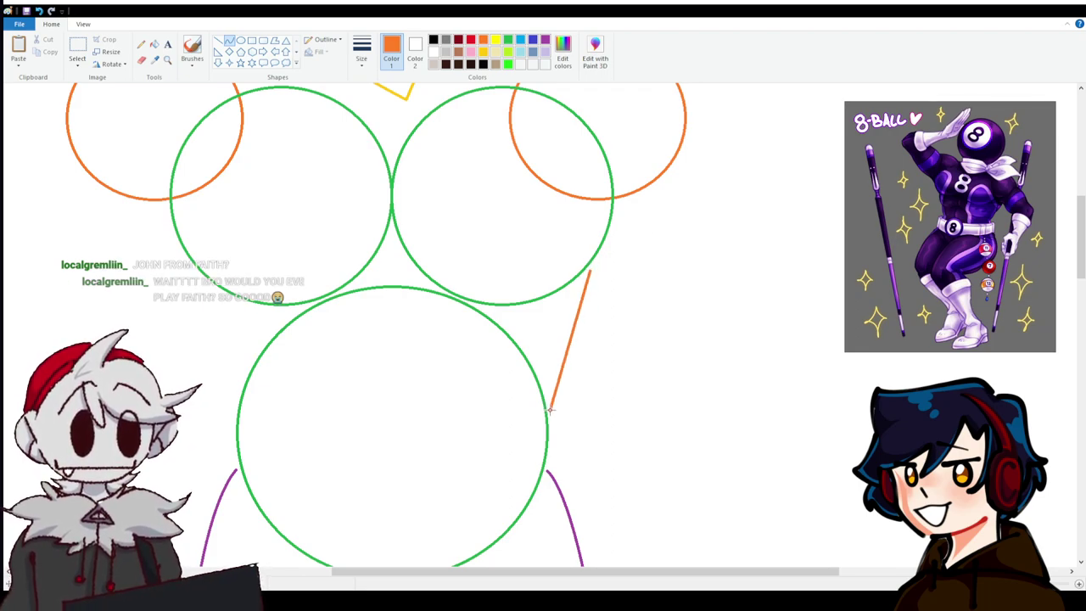
drag(571, 344, 591, 325)
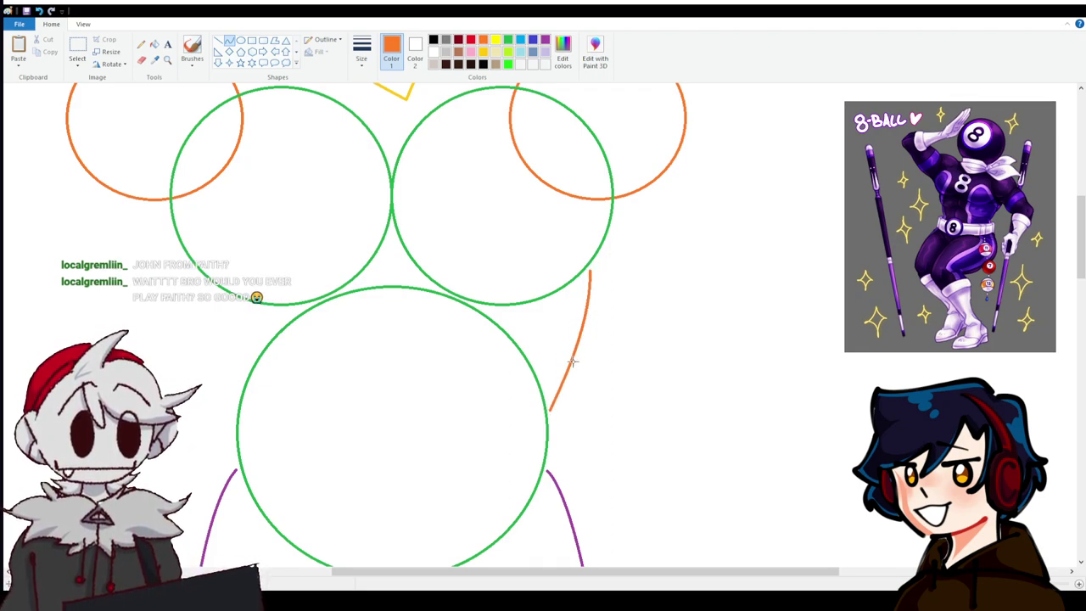
Duplicate the orange waist curve, mirror it horizontally and place it symmetrically between the left chest circle and the belly circle.
click(77, 48)
drag(619, 422, 501, 253)
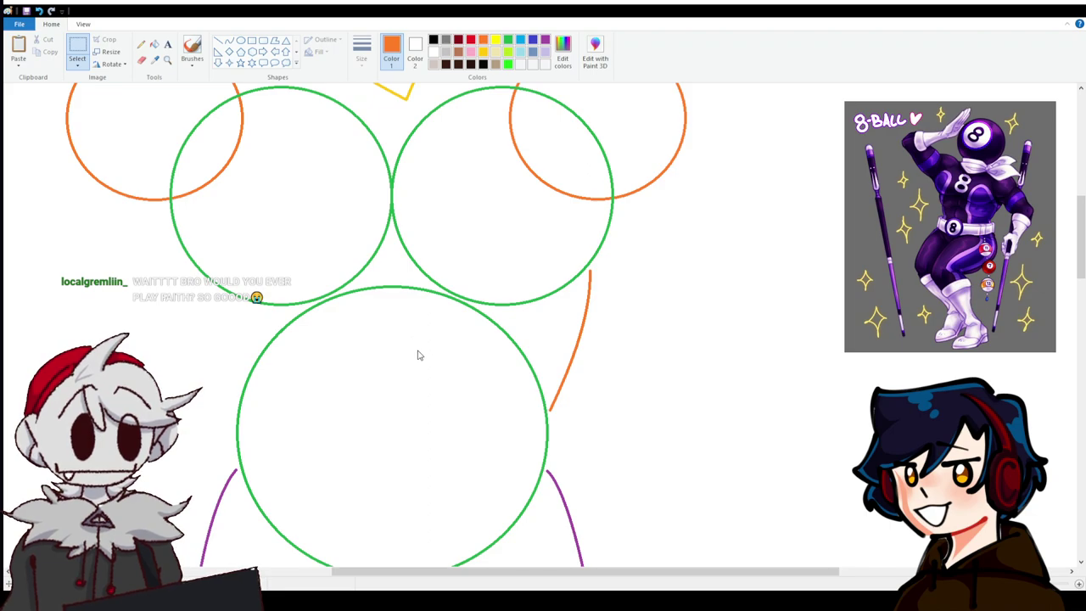
key(ctrl+c)
key(ctrl+v)
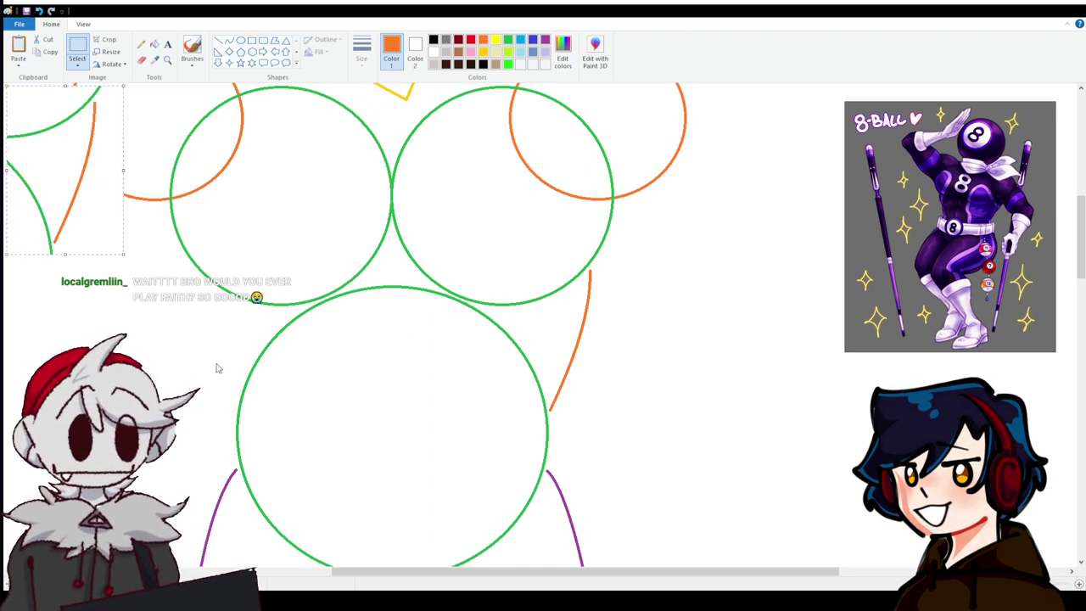
drag(107, 153, 268, 324)
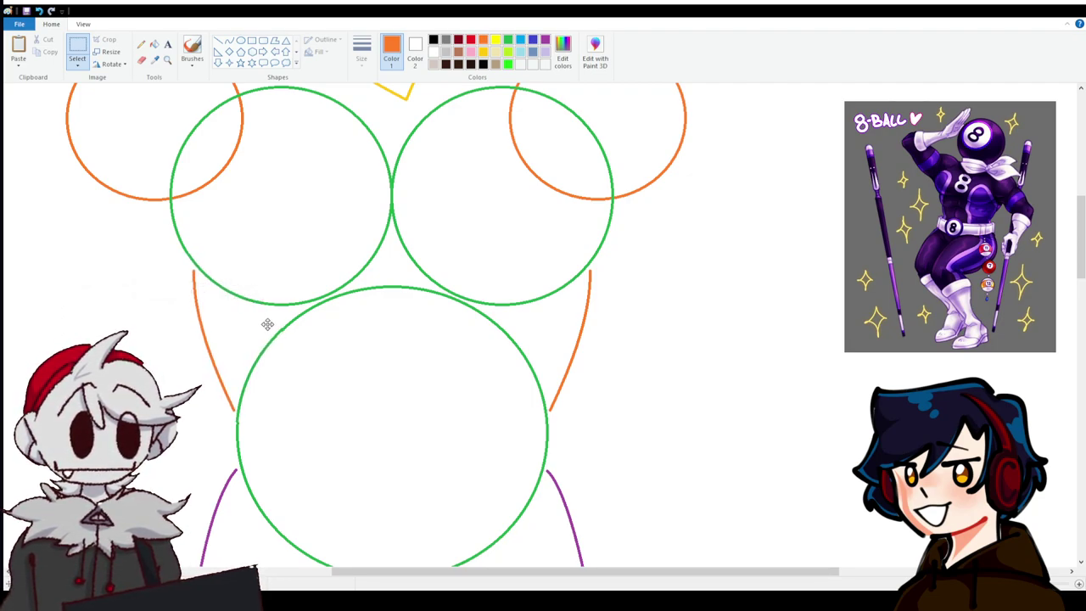
drag(268, 325, 268, 324)
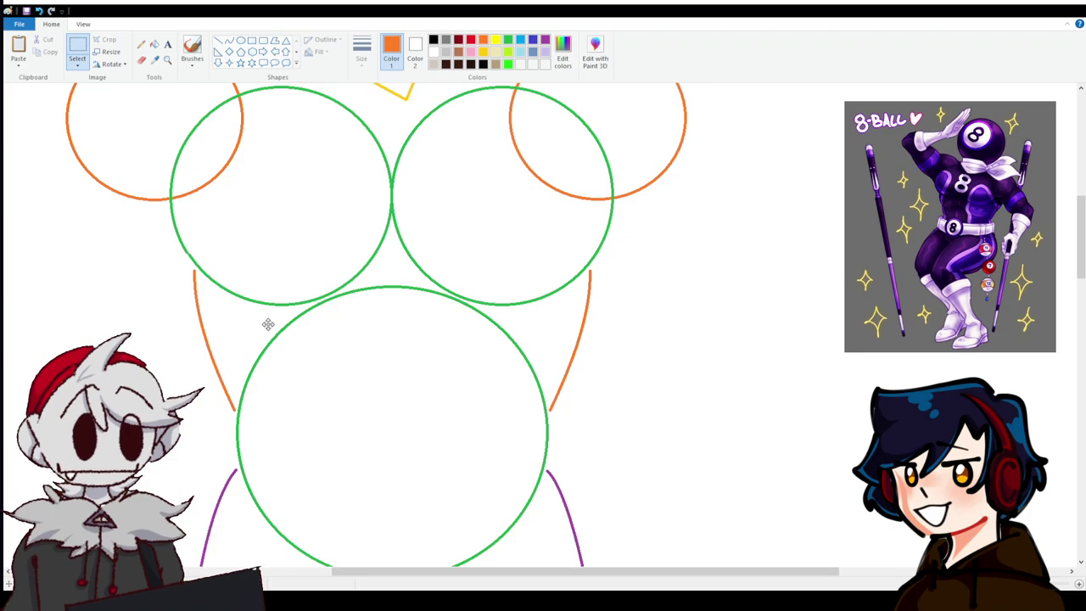
click(224, 207)
Erase a small gap in the top of the left orange shoulder circle, just beneath the black shoulder line.
scroll(359, 315, up, 5)
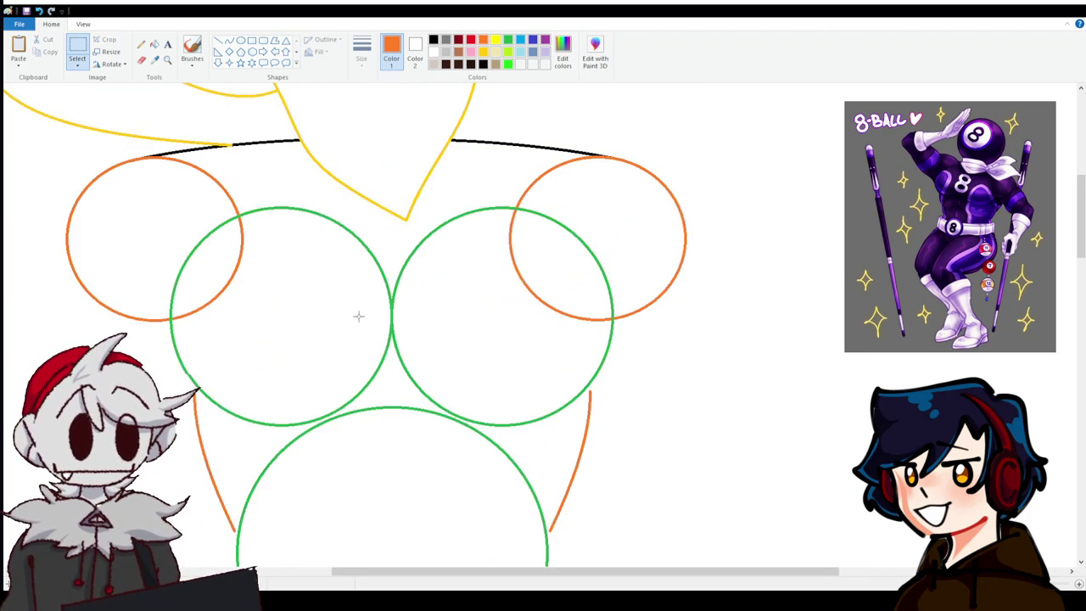
scroll(422, 349, up, 3)
scroll(419, 349, down, 8)
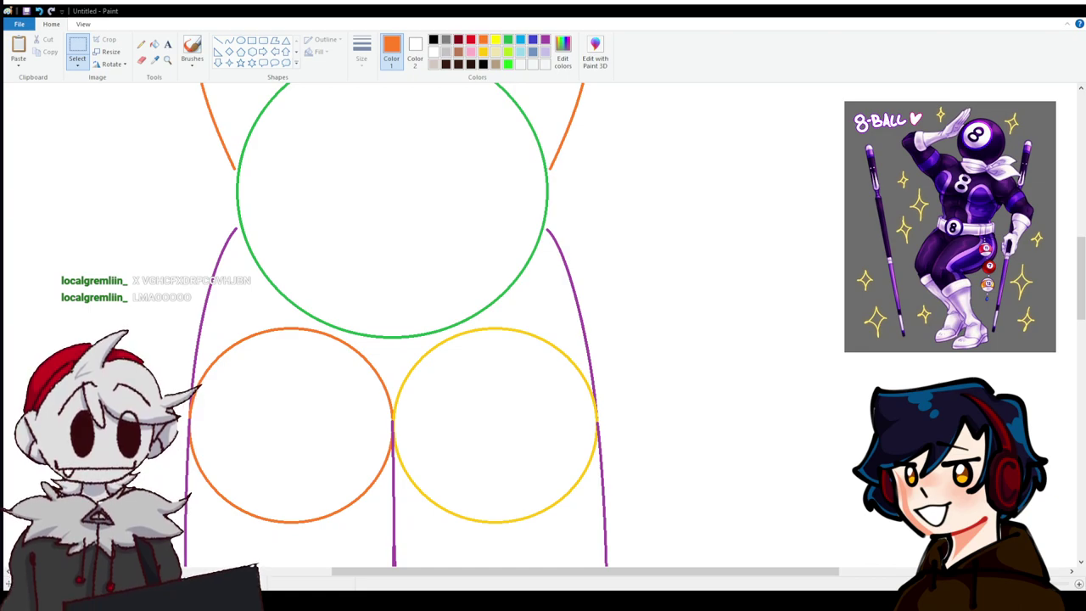
scroll(339, 323, up, 10)
scroll(346, 324, down, 5)
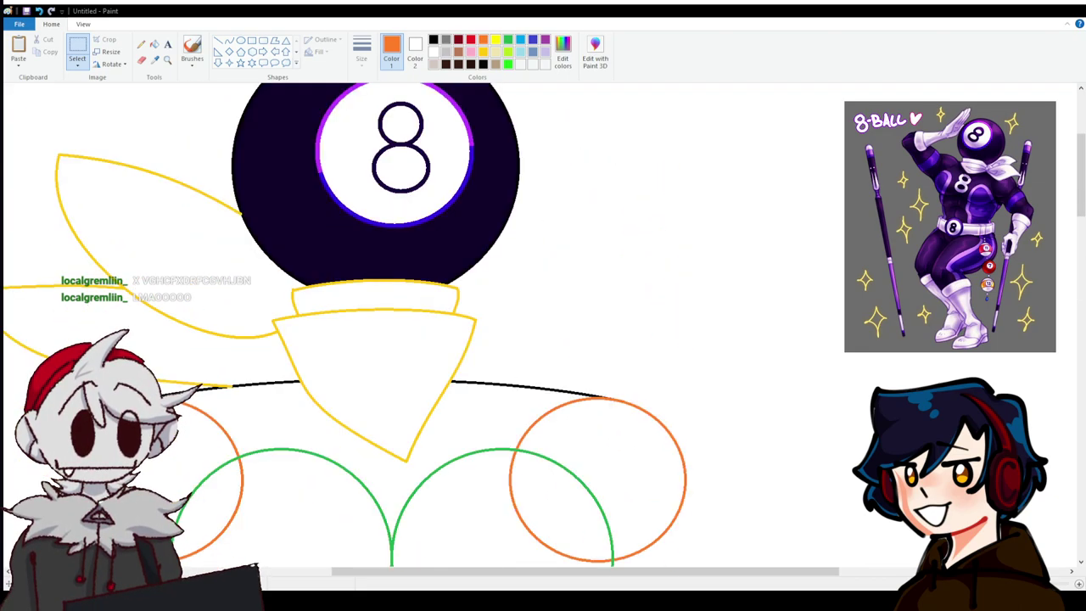
ctrl+scroll(772, 344, up, 5)
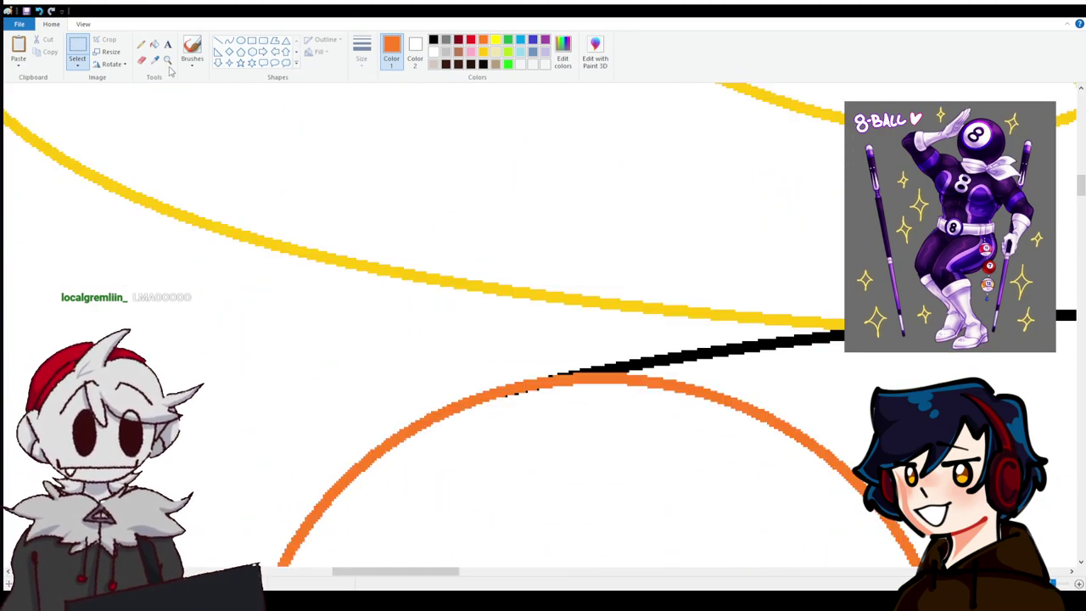
click(141, 60)
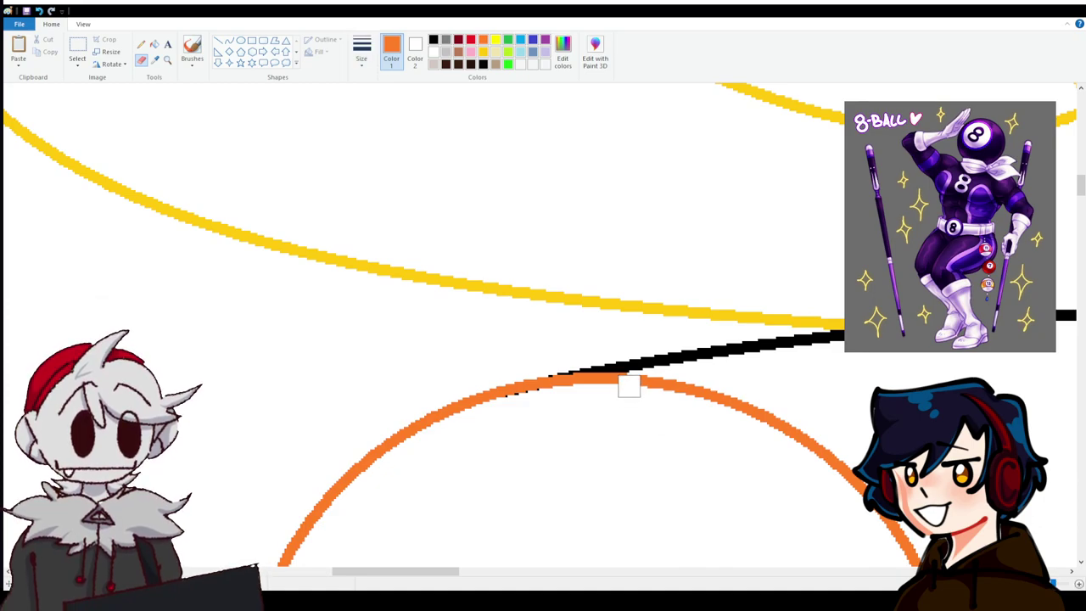
drag(627, 386, 611, 388)
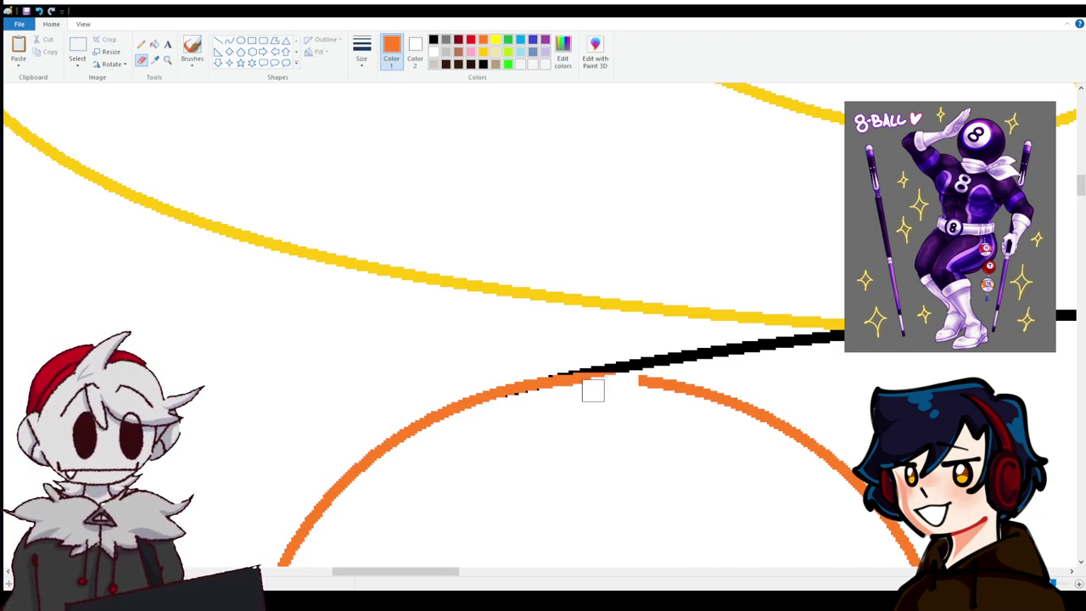
drag(591, 390, 577, 394)
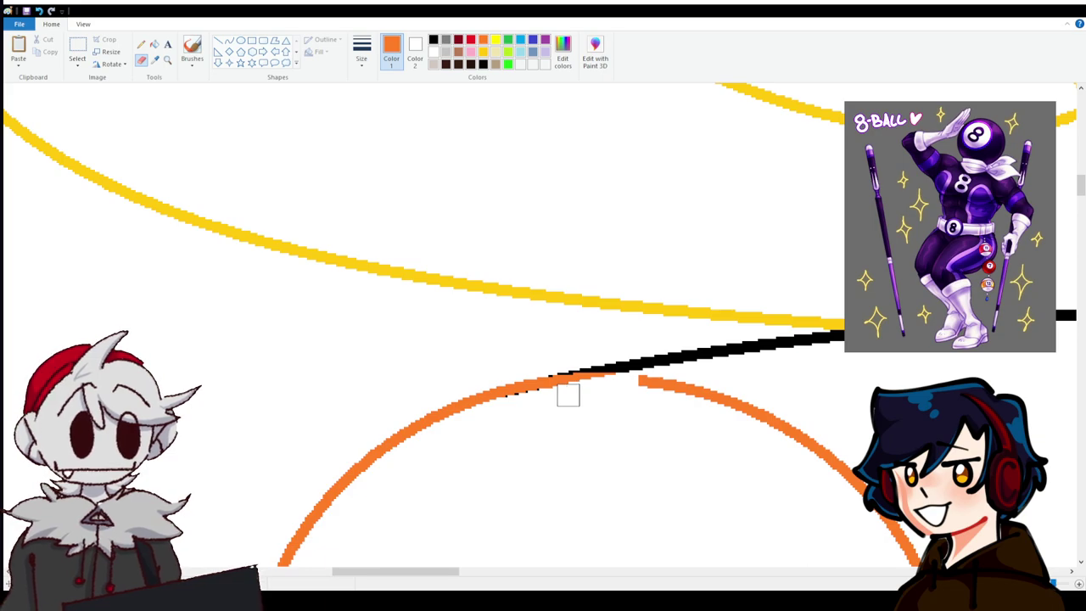
Fill the inner arcs of the left shoulder circle with white so only its outer shoulder contour remains.
scroll(614, 388, down, 5)
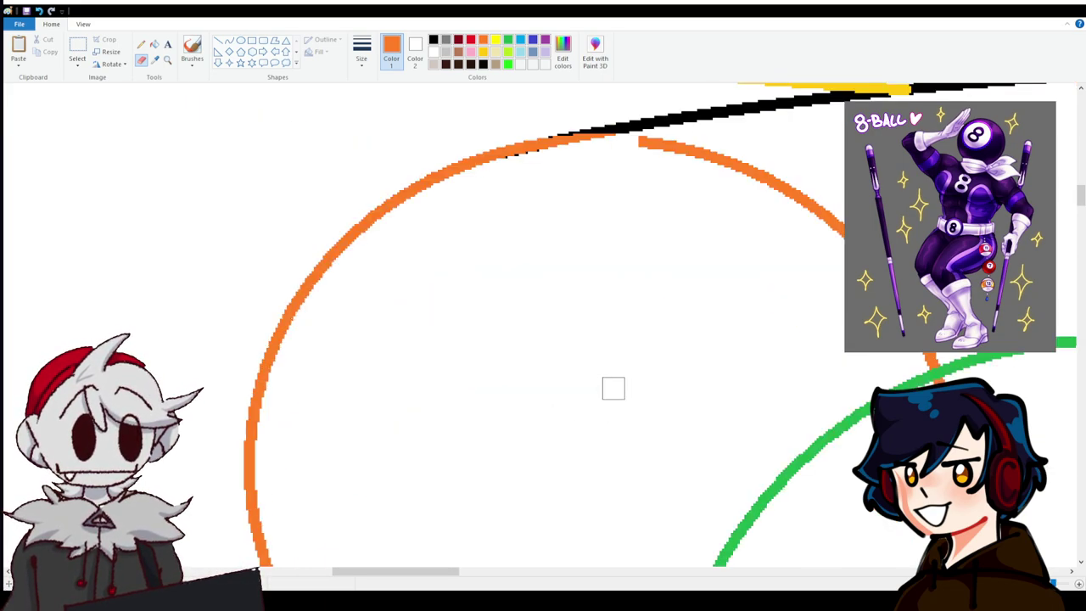
scroll(630, 376, up, 3)
click(153, 44)
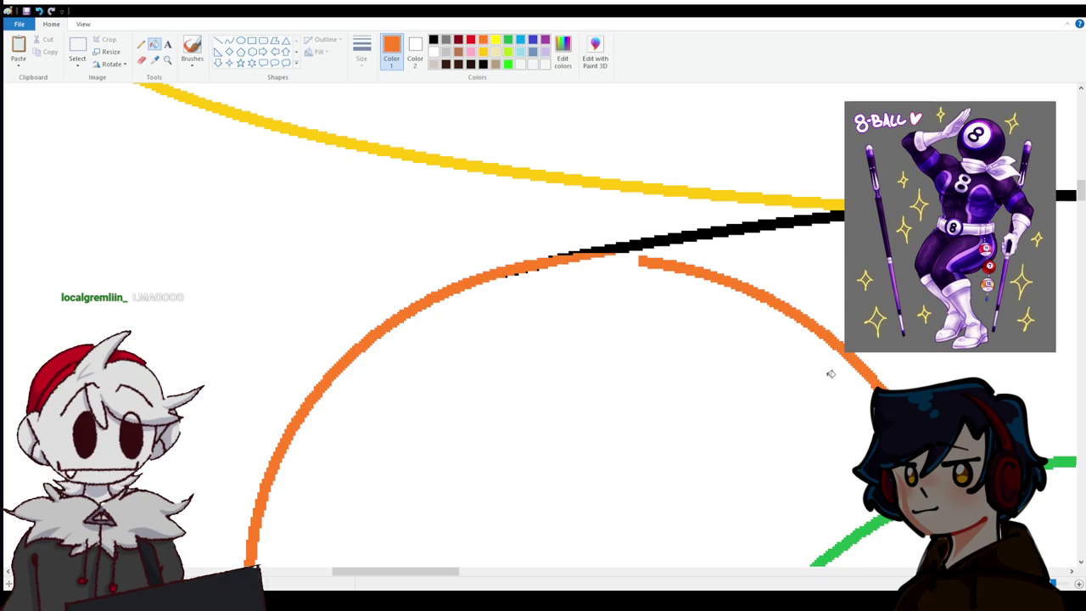
scroll(543, 340, down, 5)
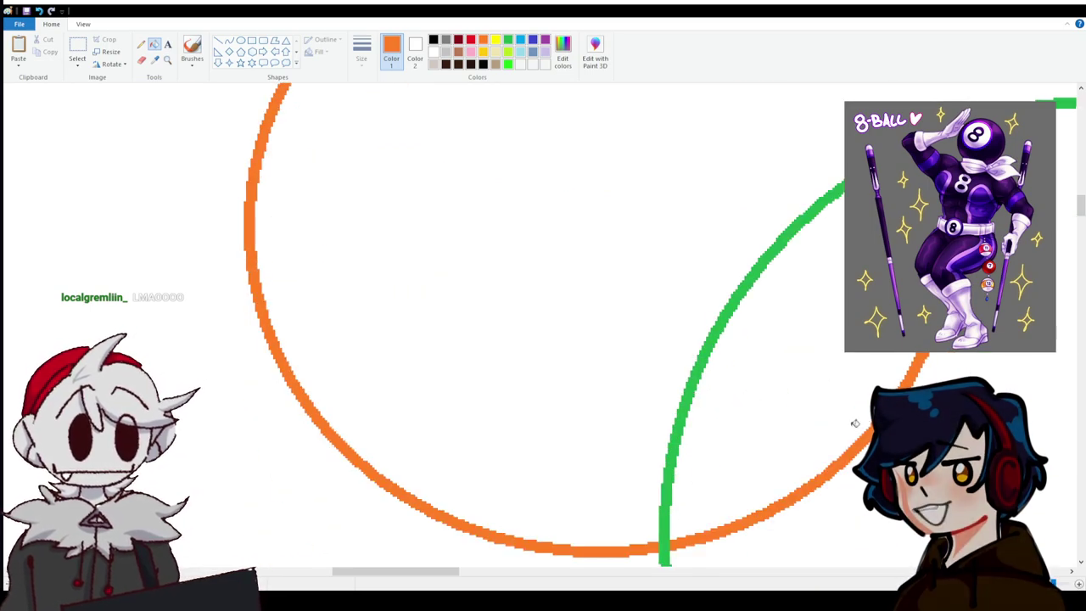
scroll(504, 507, up, 3)
Erase a small gap in the top of the right orange shoulder circle where it meets the black shoulder line.
drag(384, 572, 624, 538)
scroll(624, 539, left, 1)
click(140, 59)
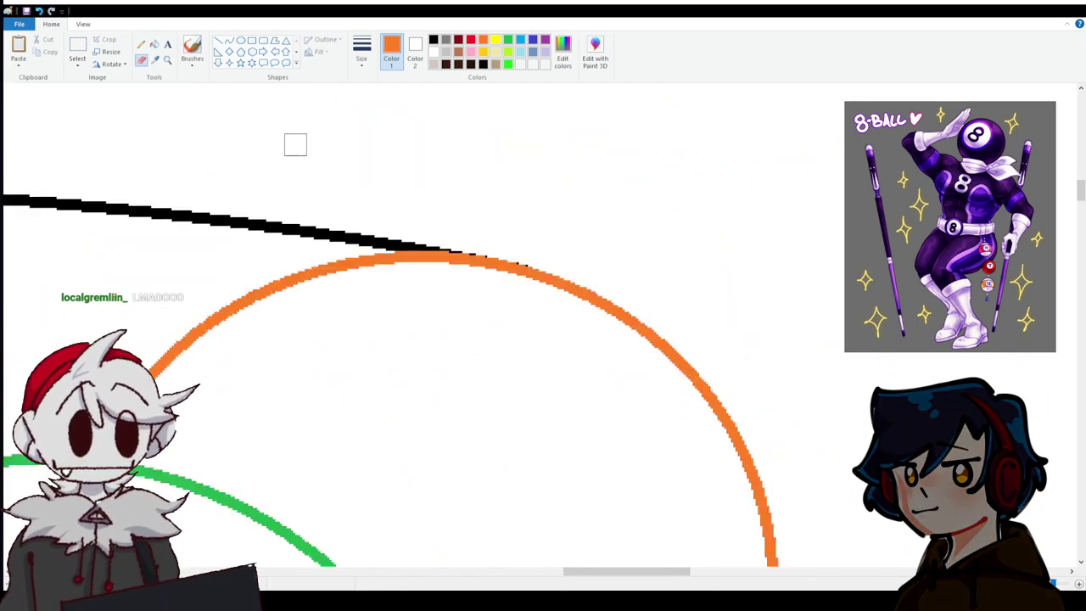
scroll(296, 145, up, 2)
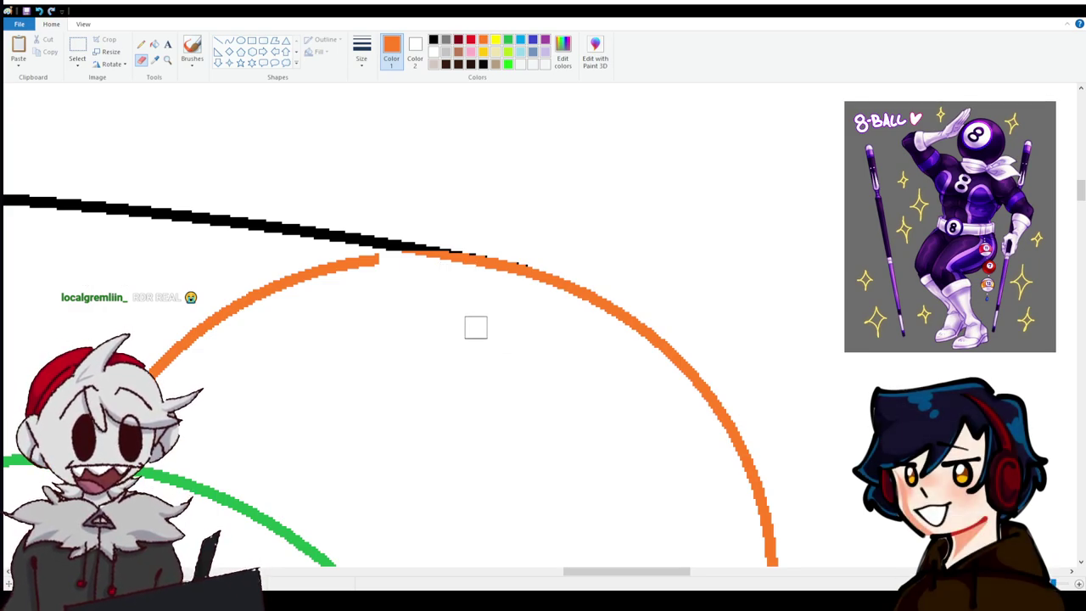
scroll(475, 325, down, 5)
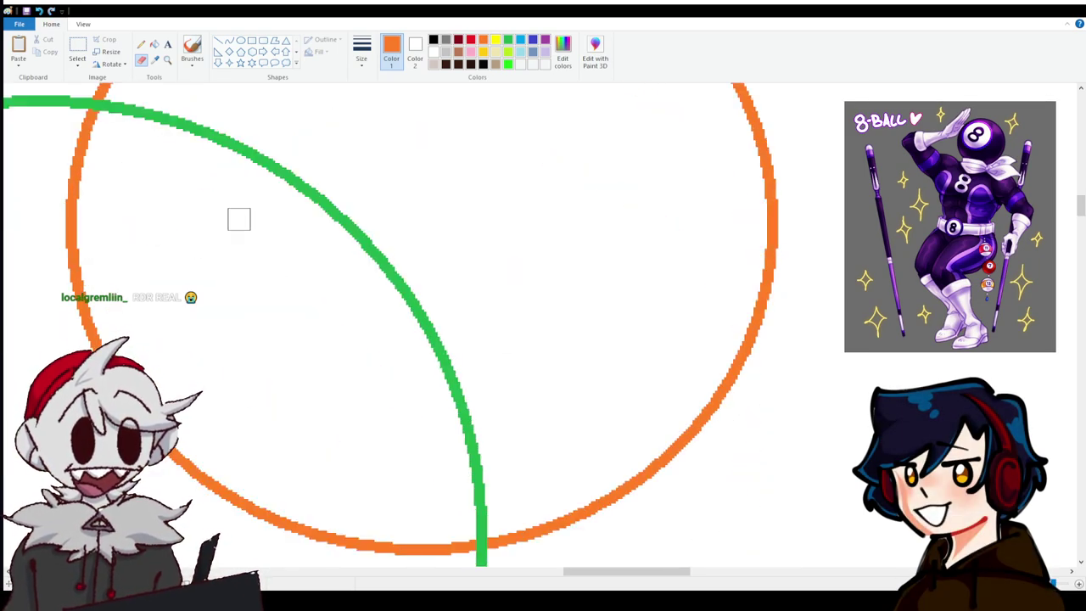
Fill the inner arcs of the right shoulder circle with white, keeping only its outer shoulder contour.
click(153, 44)
right_click(90, 123)
scroll(114, 151, up, 2)
right_click(129, 153)
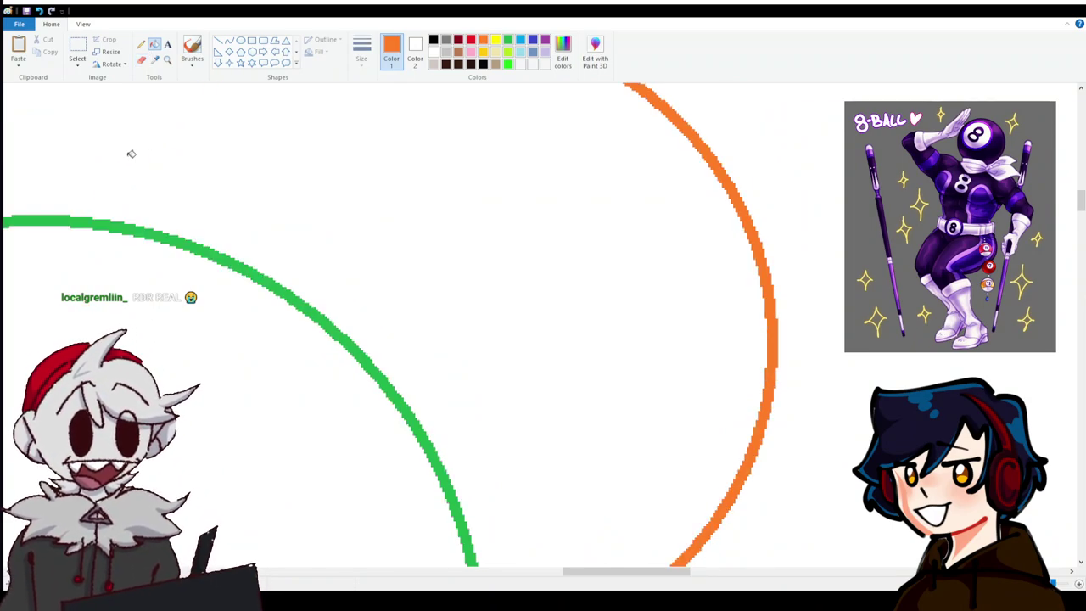
ctrl+scroll(486, 333, down, 5)
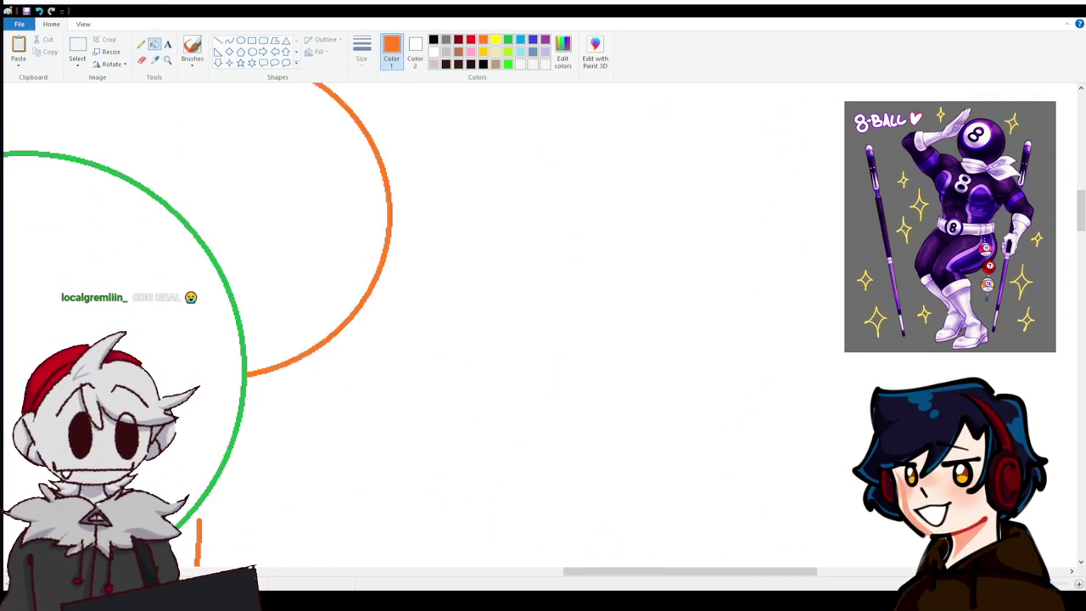
Try recolouring the scarf's yellow outline black, and undo the fill.
scroll(485, 334, up, 3)
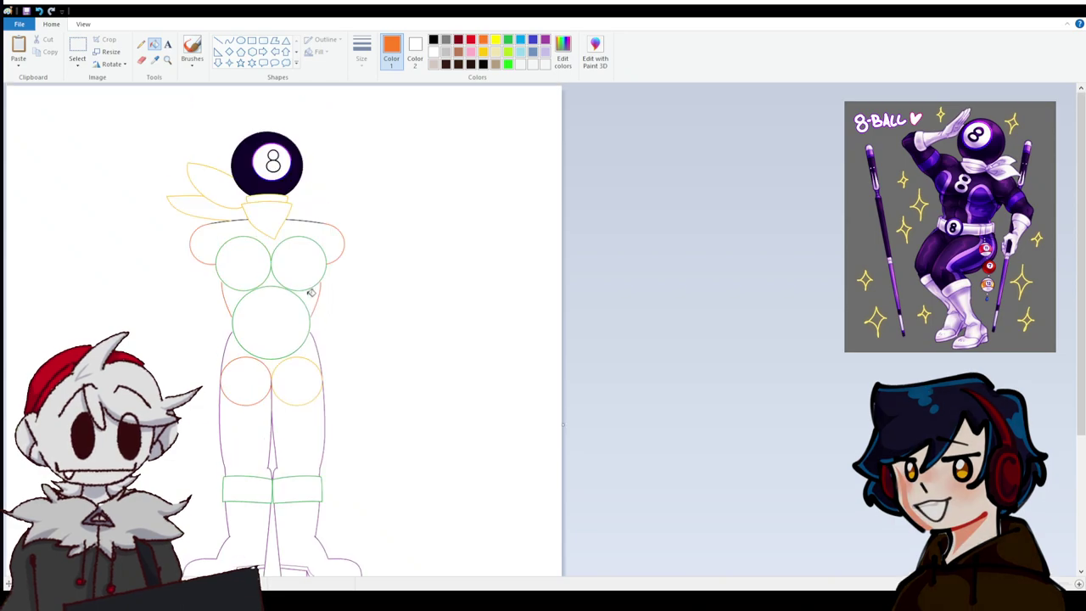
ctrl+scroll(543, 331, up, 3)
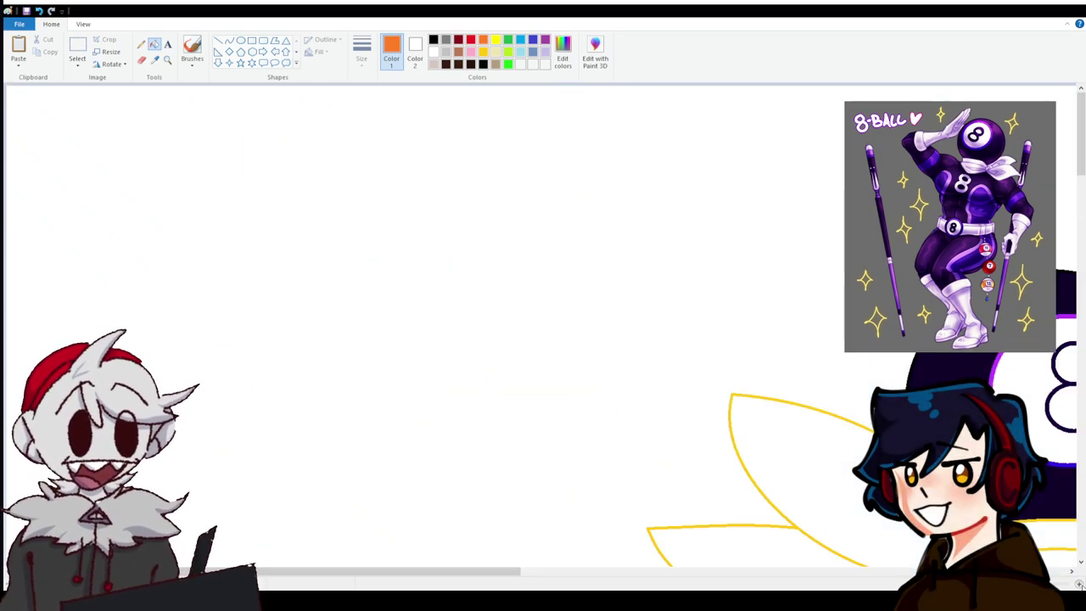
ctrl+scroll(486, 334, down, 2)
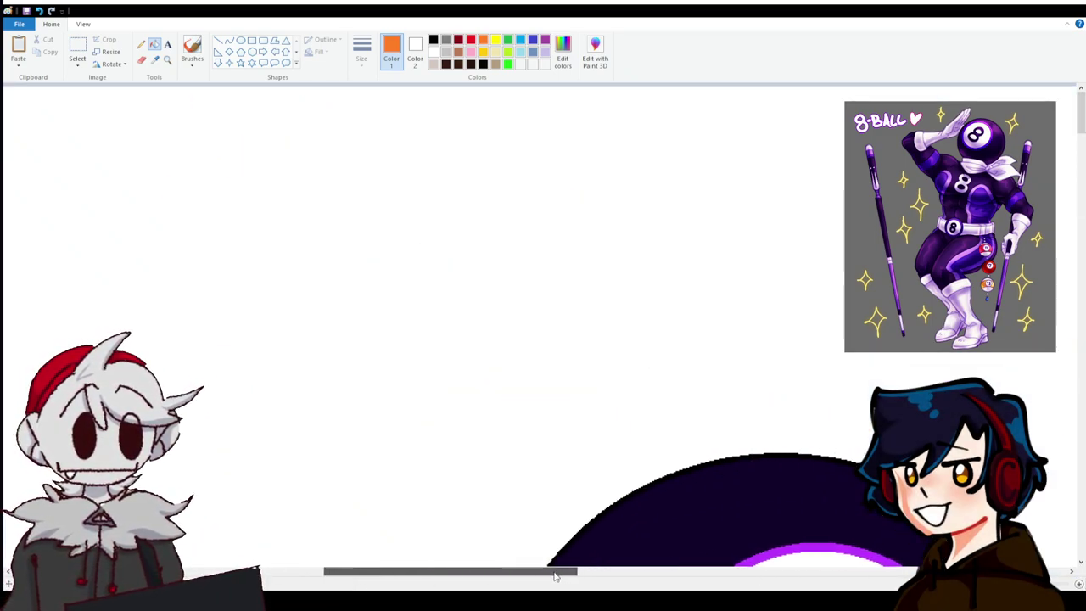
scroll(515, 315, down, 3)
click(434, 40)
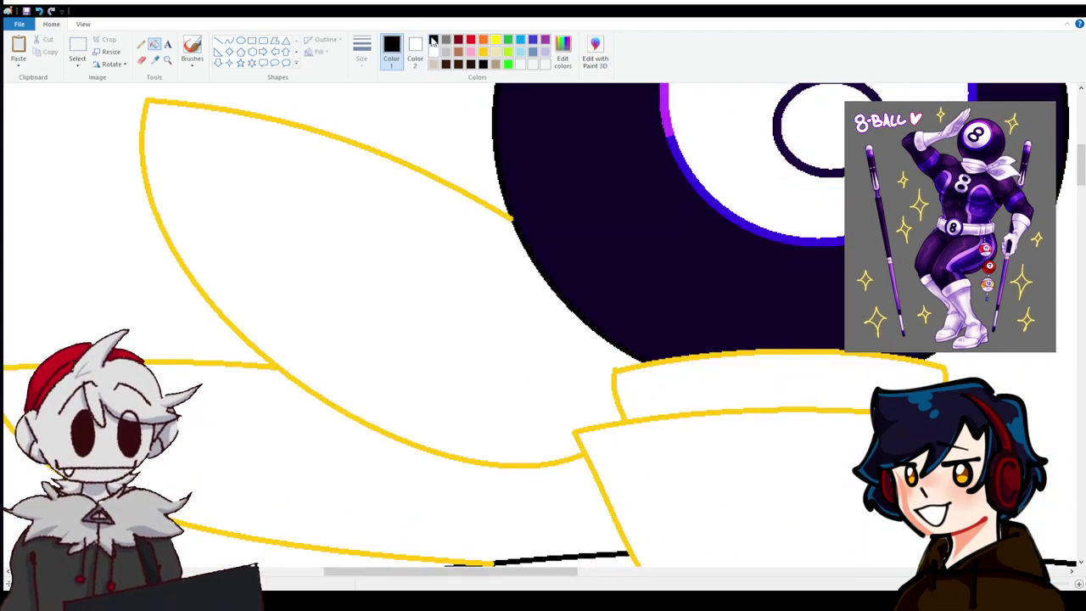
click(153, 44)
click(617, 371)
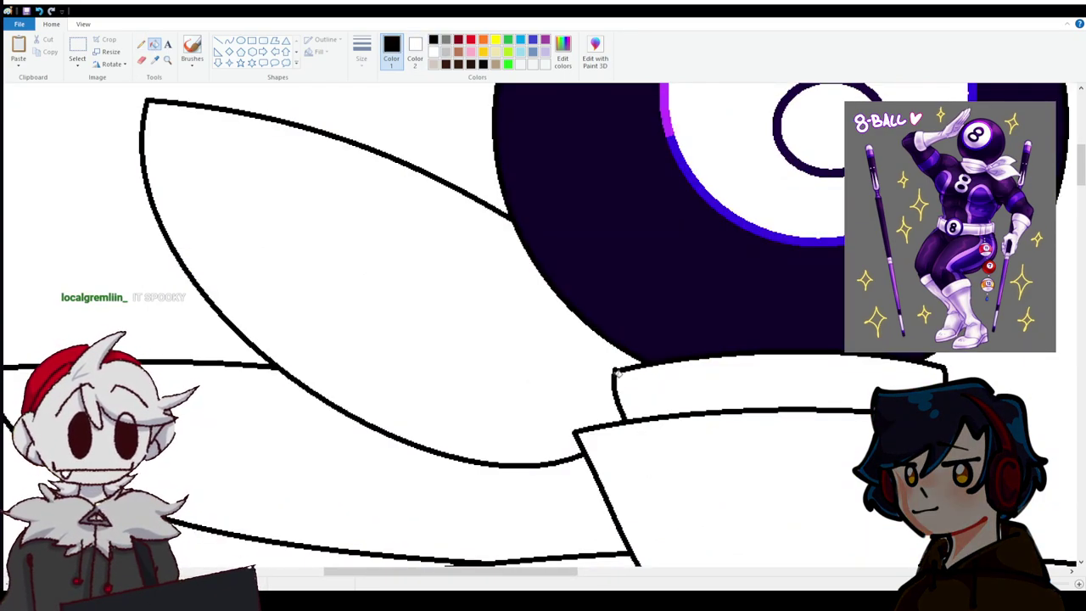
scroll(540, 325, down, 3)
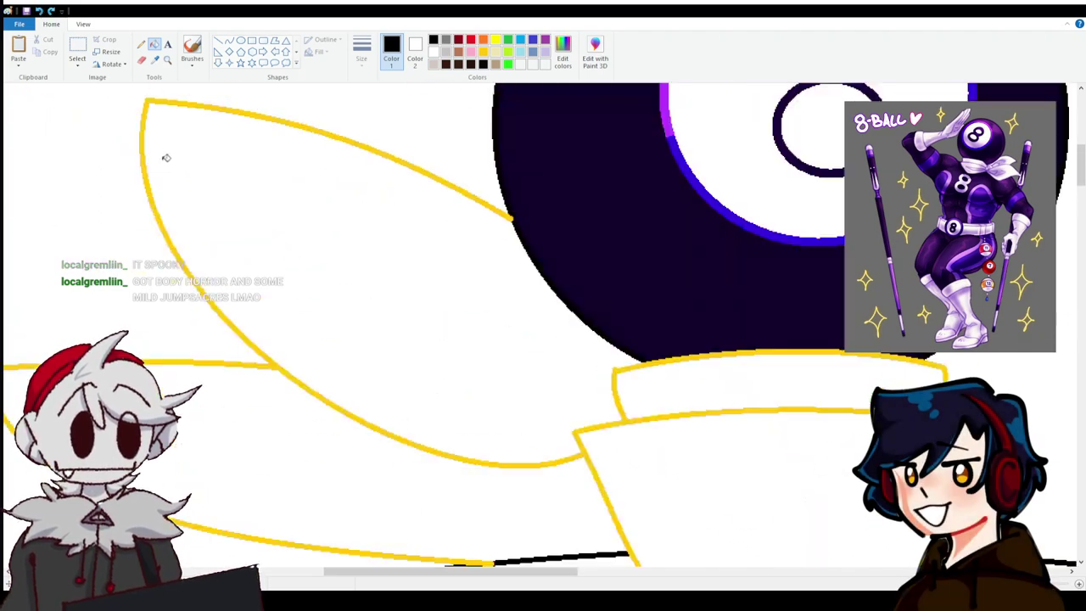
scroll(165, 158, up, 3)
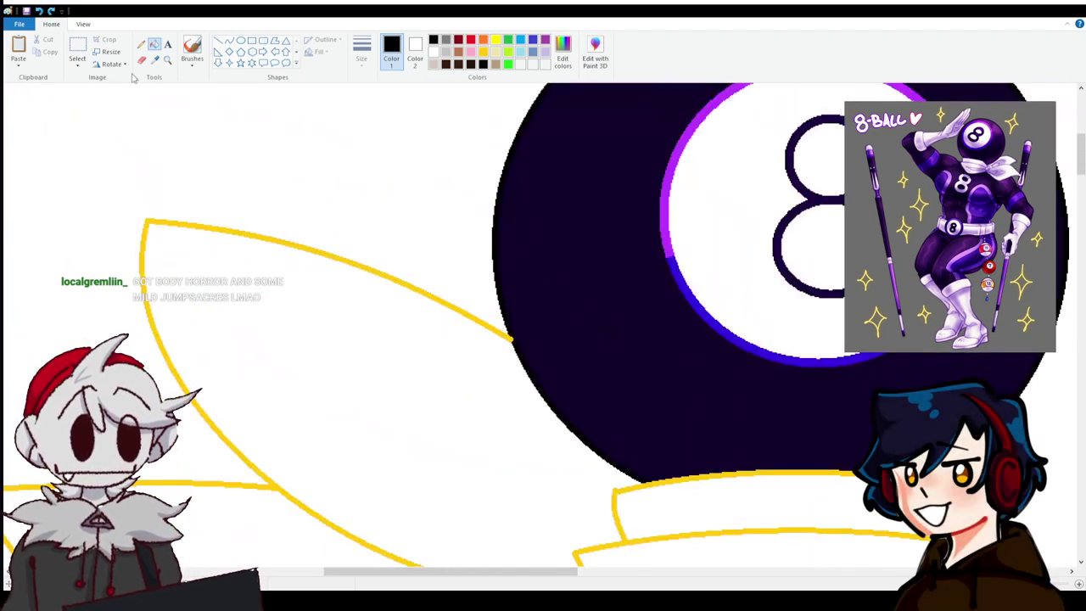
Paste a reference crop of the scarf and sample its purple as primary colour and its pale lavender as secondary colour.
key(ctrl+v)
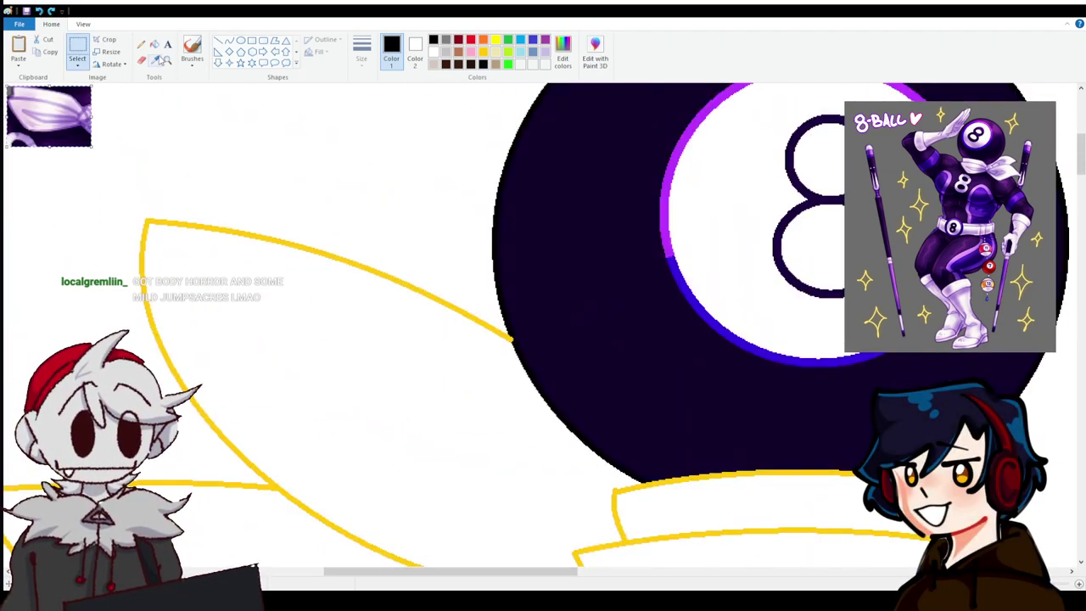
click(155, 61)
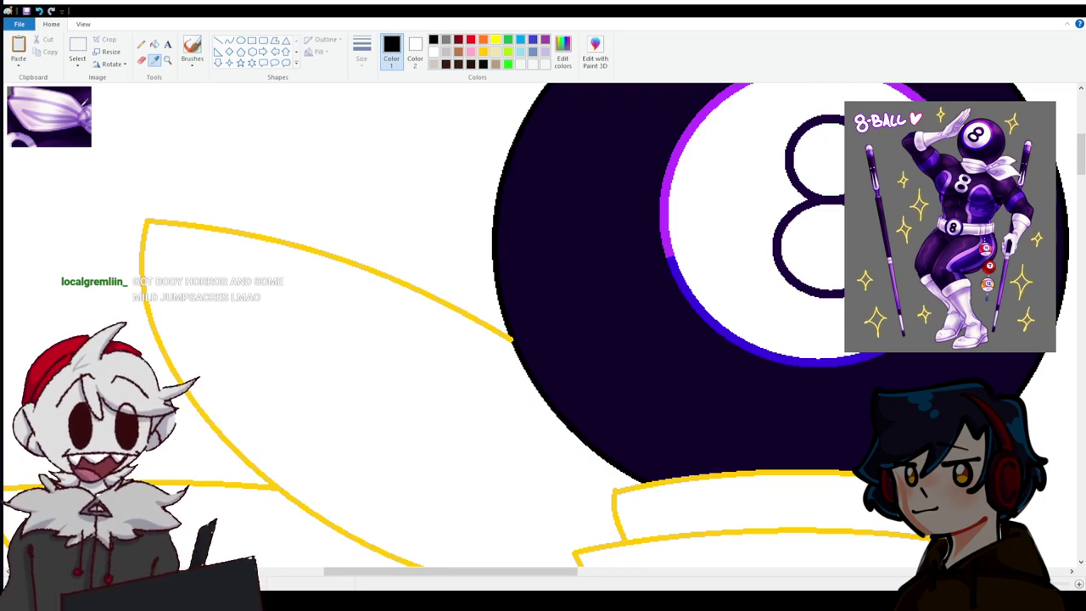
click(82, 91)
click(153, 48)
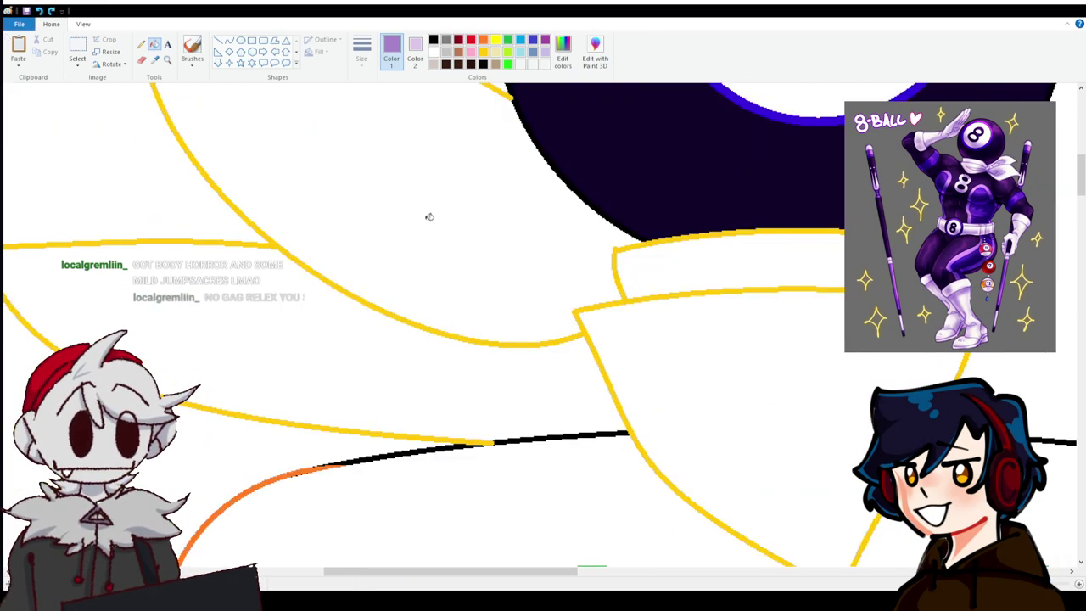
Recolour the scarf's outline with the sampled purple and fill its tails, neckband and front triangle with pale lavender.
scroll(429, 217, down, 3)
click(580, 192)
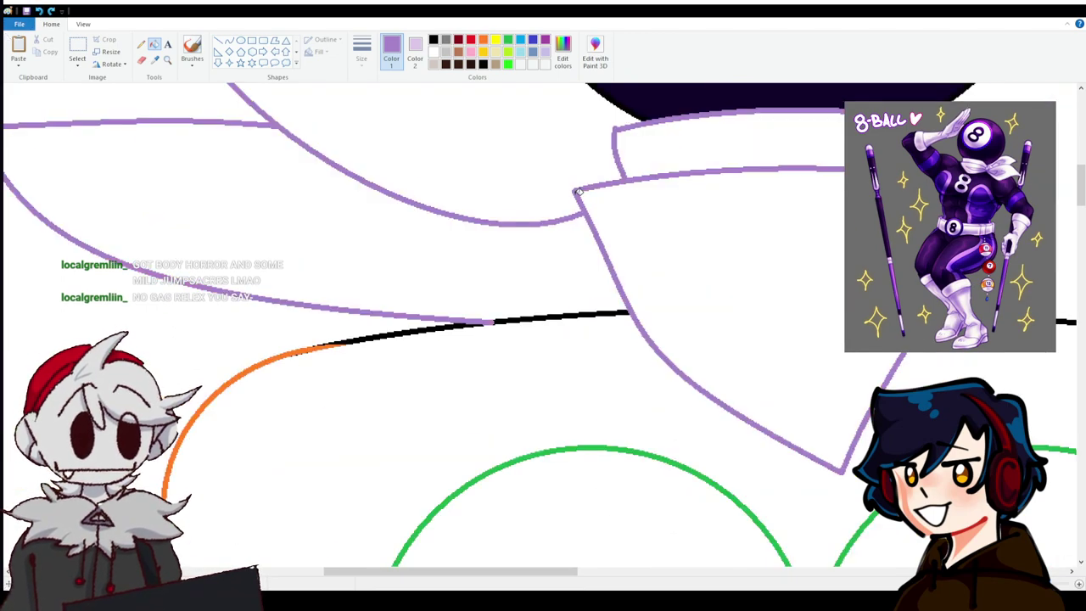
click(545, 198)
click(565, 265)
click(764, 147)
click(762, 247)
scroll(800, 297, up, 3)
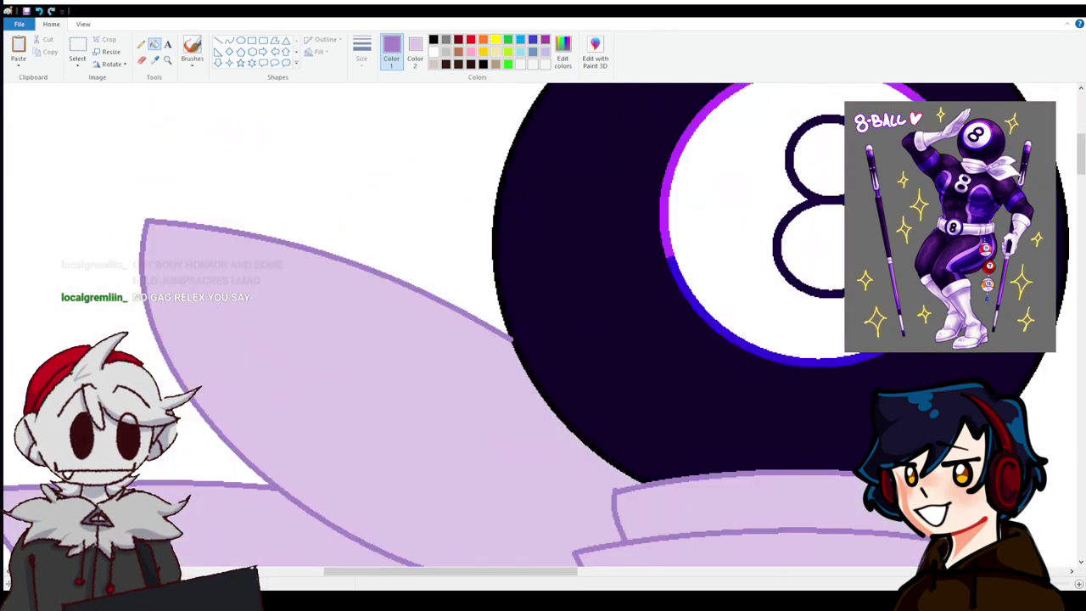
Patch the black shoulder line where the lower scarf tail meets it, using a short black straight line.
scroll(889, 380, down, 3)
scroll(889, 380, up, 1)
scroll(888, 380, up, 2)
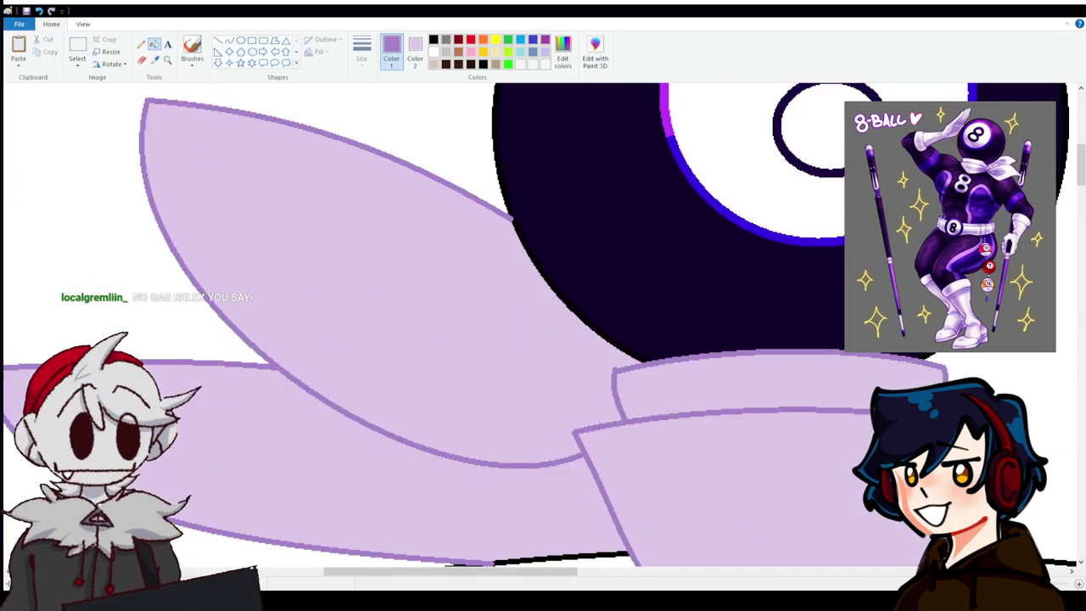
click(1079, 584)
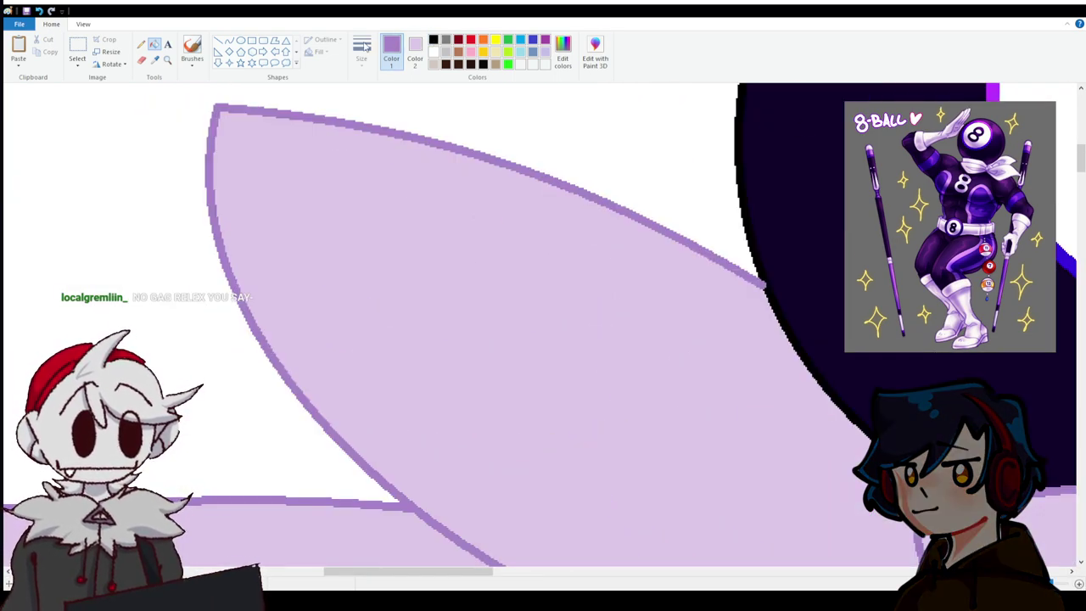
click(434, 40)
click(219, 40)
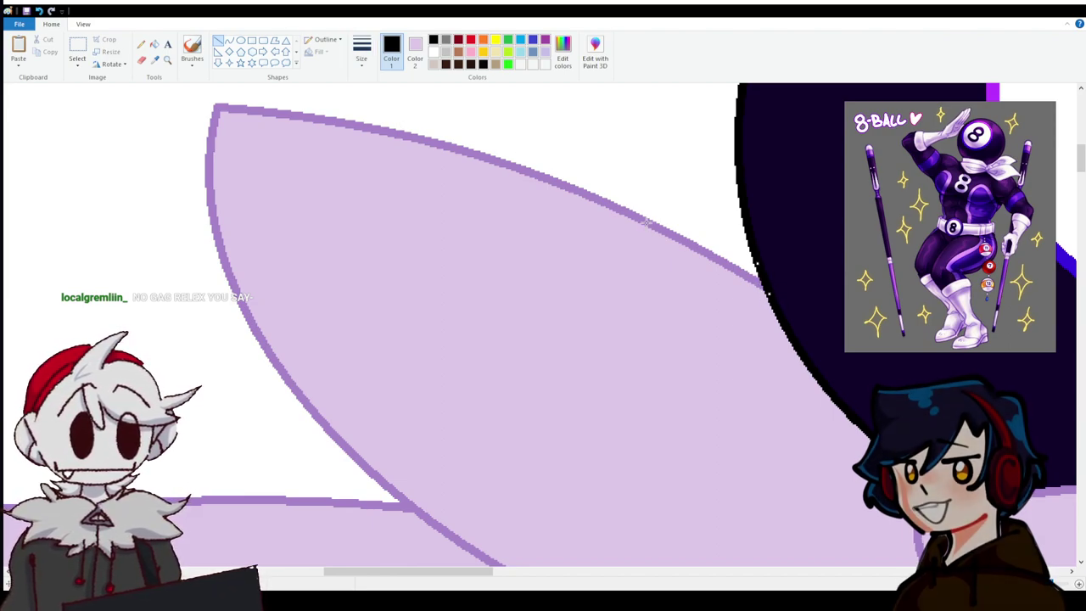
scroll(634, 225, down, 4)
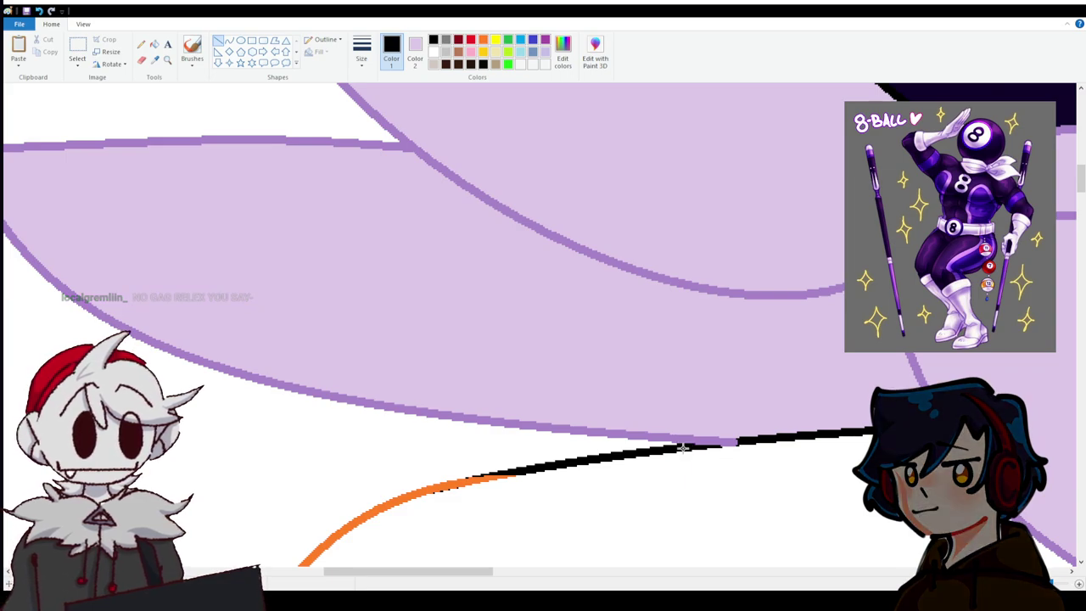
drag(681, 445, 699, 443)
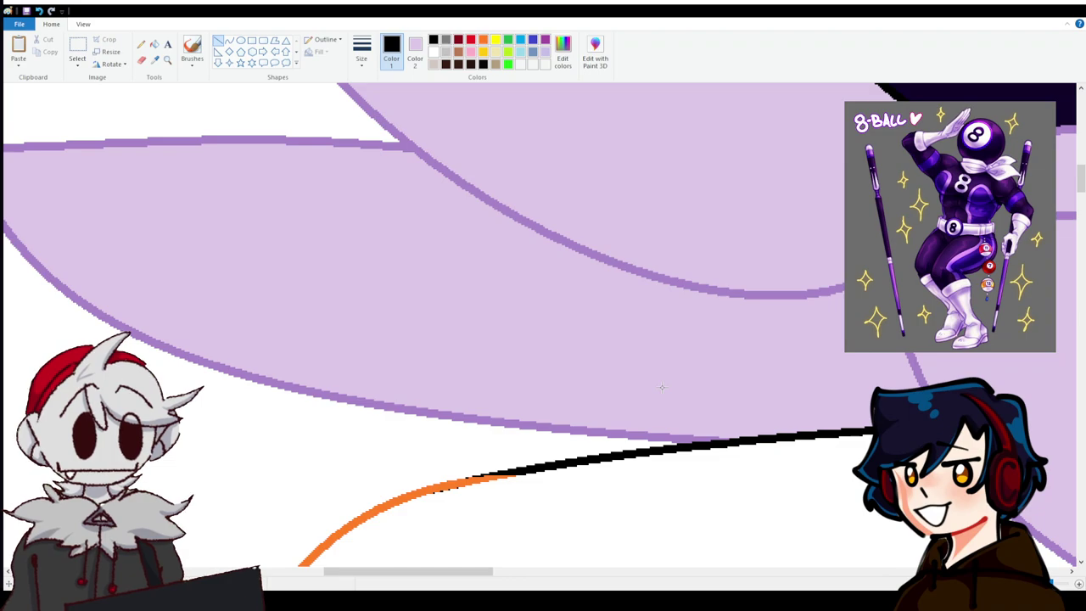
Inspect the figure's outlines from the head and scarf down through the torso, legs and boots.
scroll(681, 448, down, 1)
scroll(681, 447, down, 2)
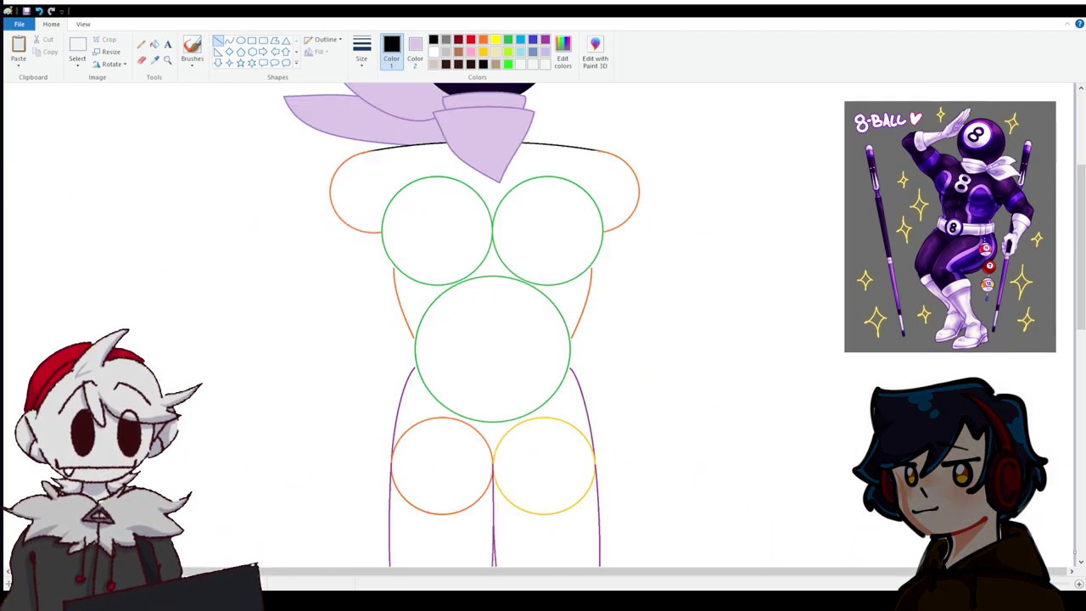
scroll(496, 326, up, 3)
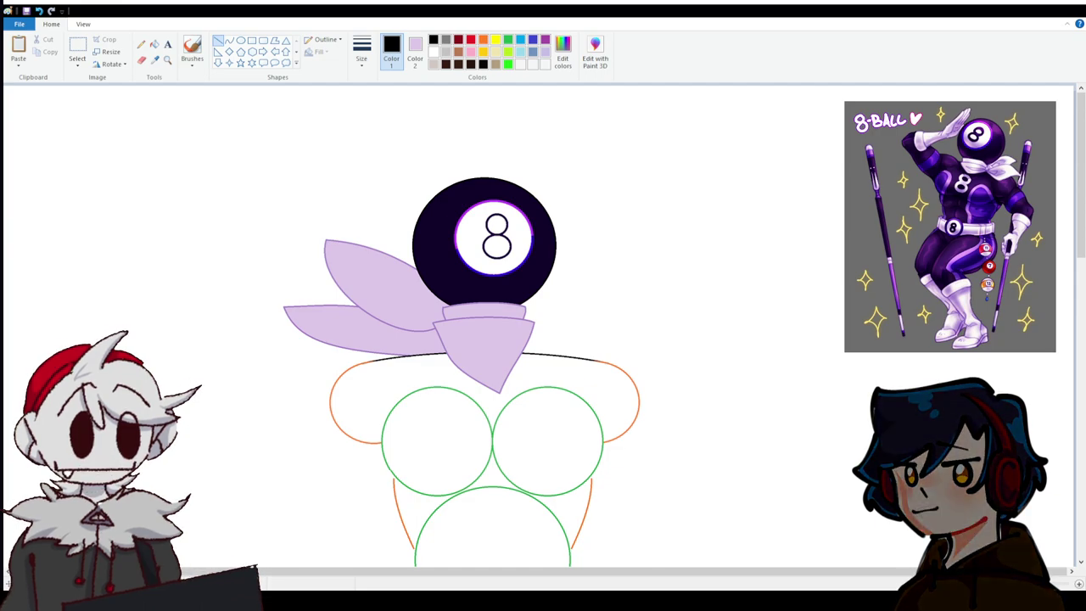
click(1078, 584)
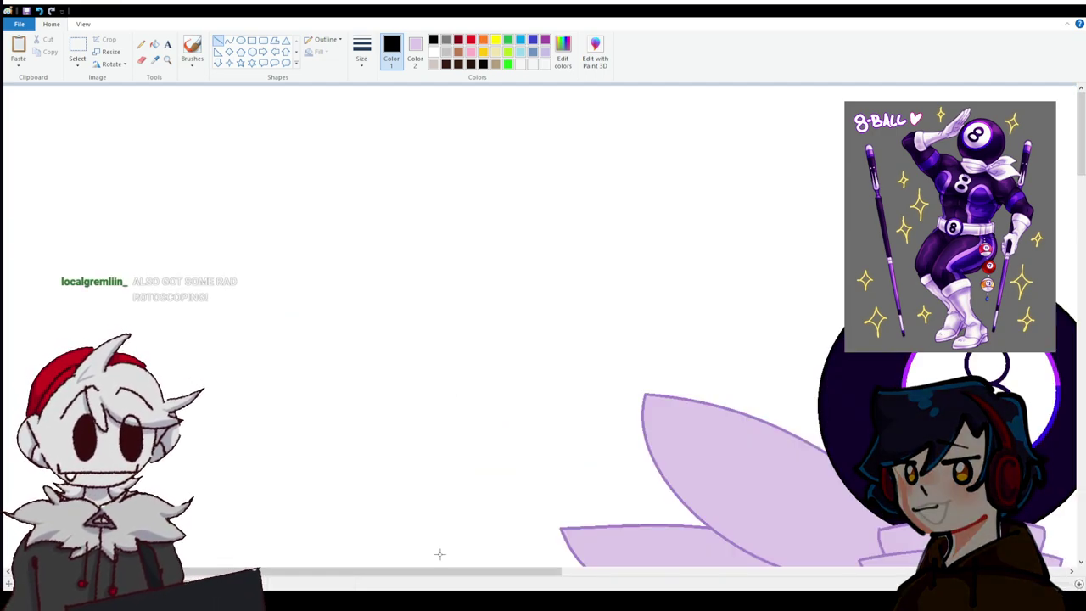
drag(432, 572, 610, 573)
scroll(427, 409, down, 3)
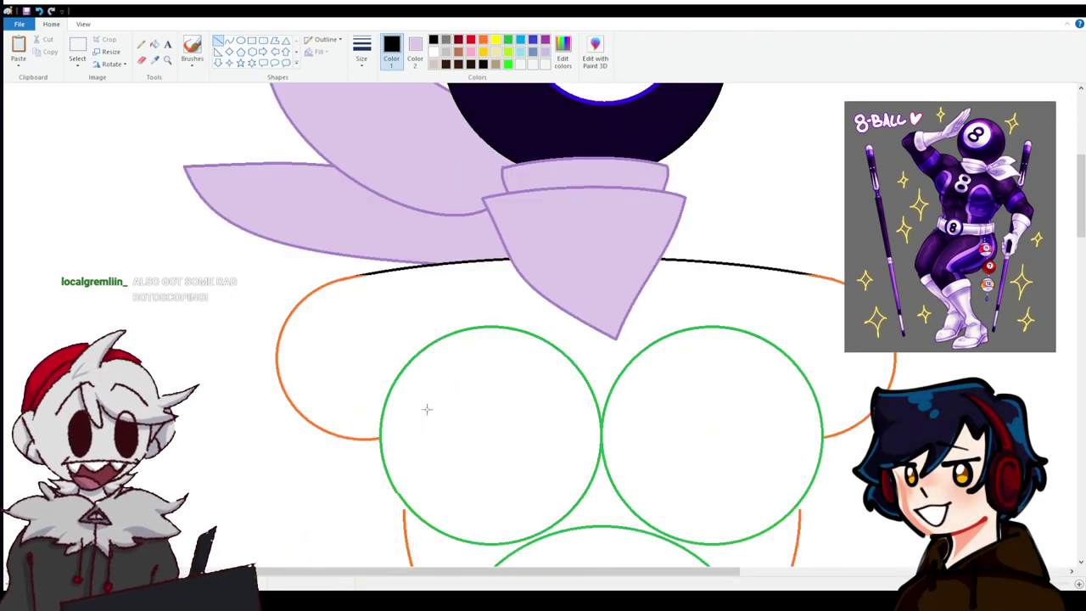
scroll(427, 409, up, 4)
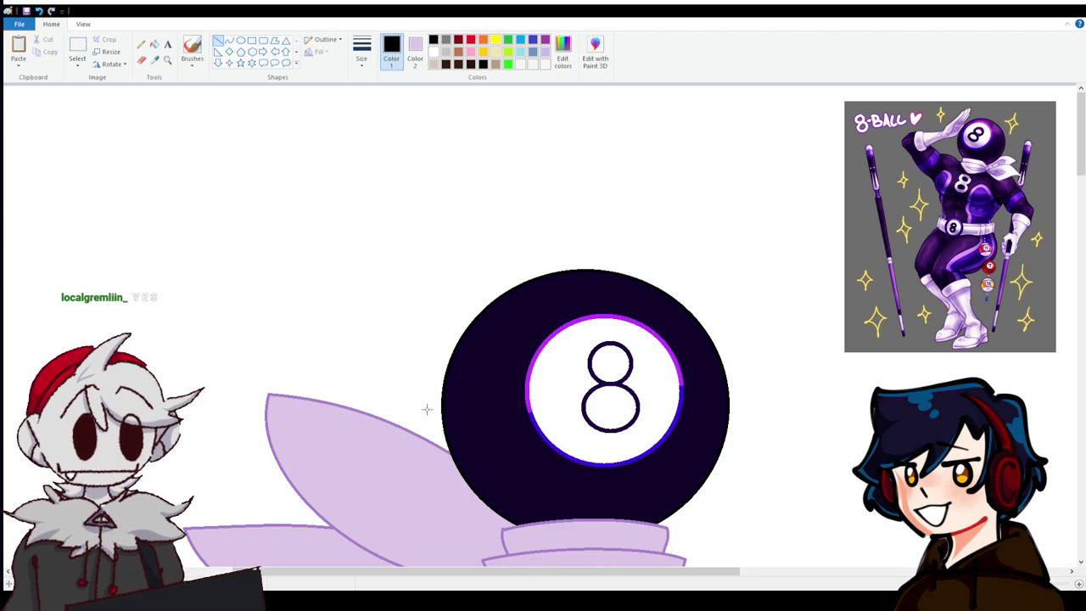
scroll(426, 410, down, 5)
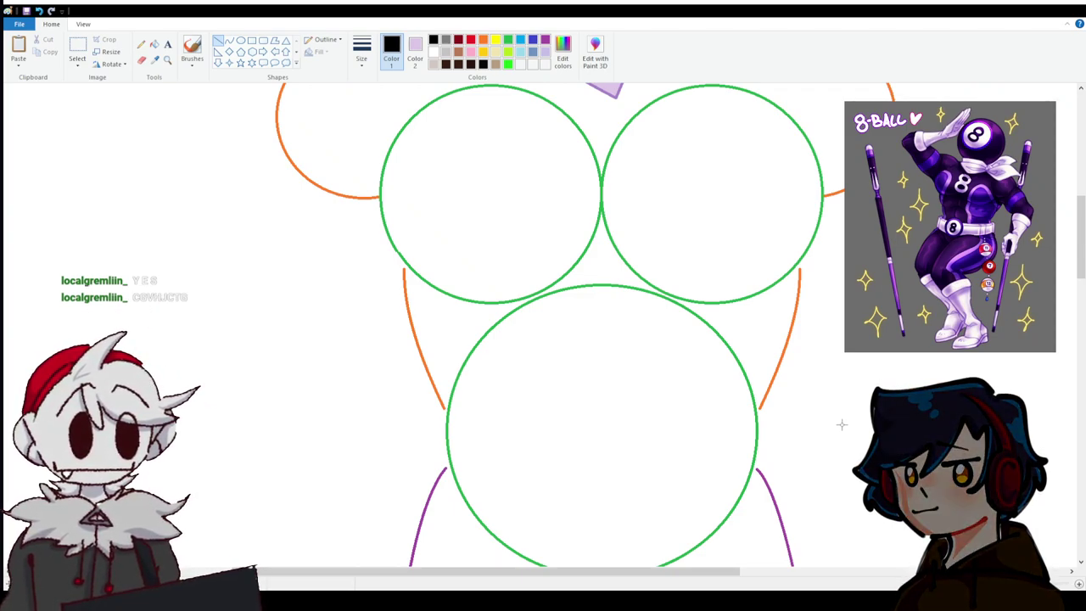
click(1079, 584)
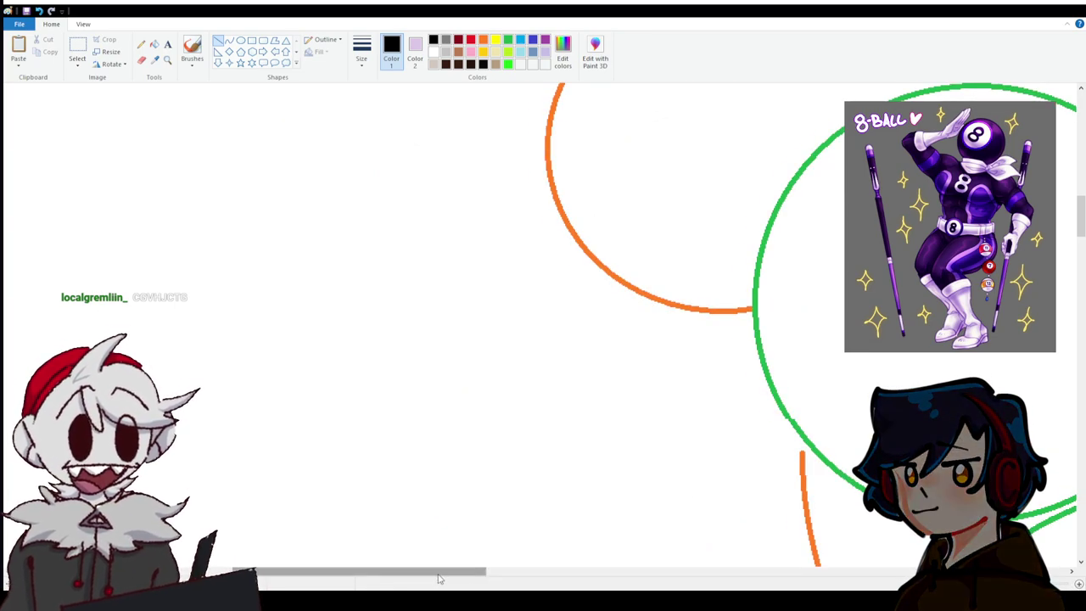
drag(439, 574, 488, 573)
scroll(551, 495, down, 2)
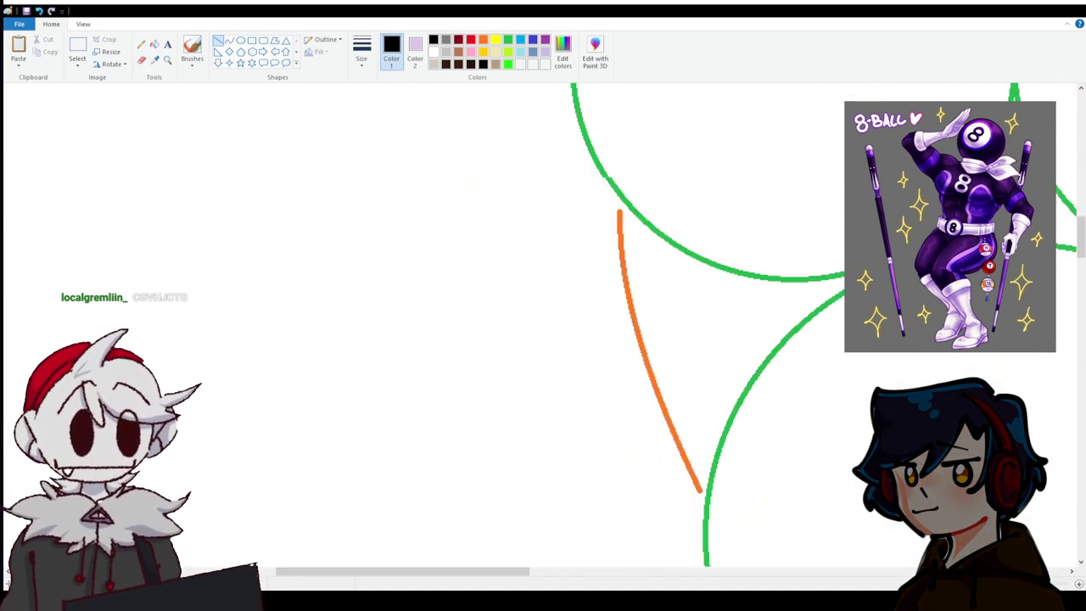
click(989, 584)
click(988, 584)
scroll(523, 415, down, 1)
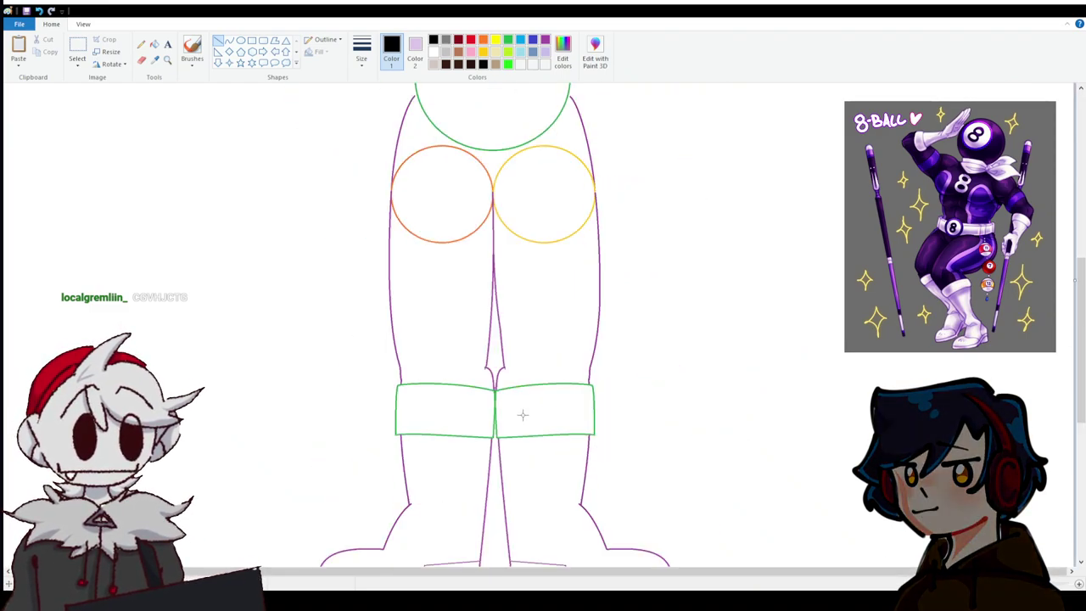
scroll(523, 415, down, 4)
scroll(523, 415, up, 10)
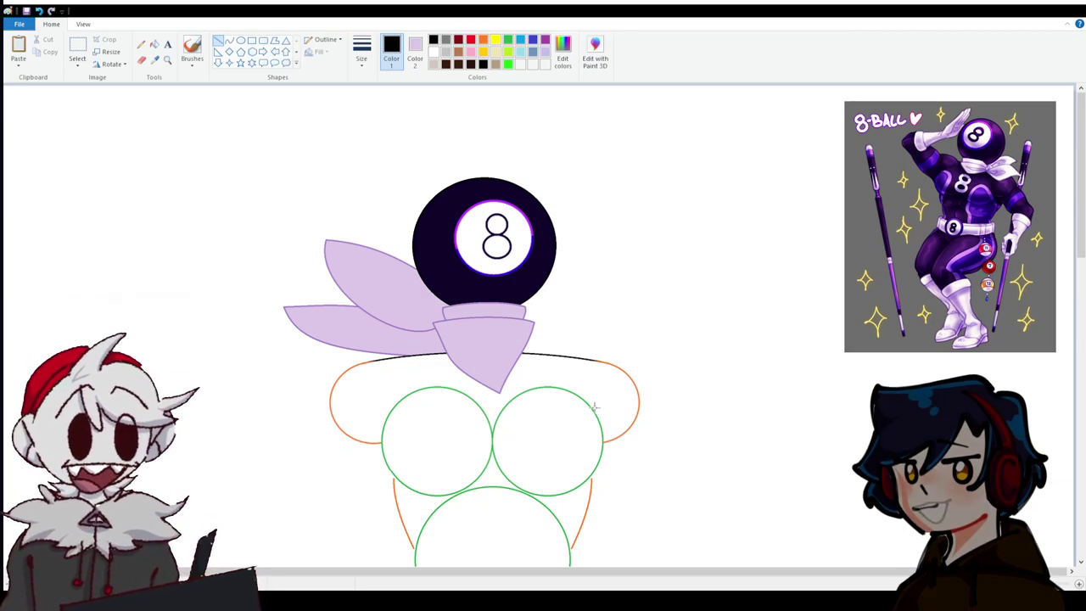
Recolour the green outlines of both boot cuffs with the palette purple used for the legs.
click(1079, 584)
scroll(543, 522, down, 6)
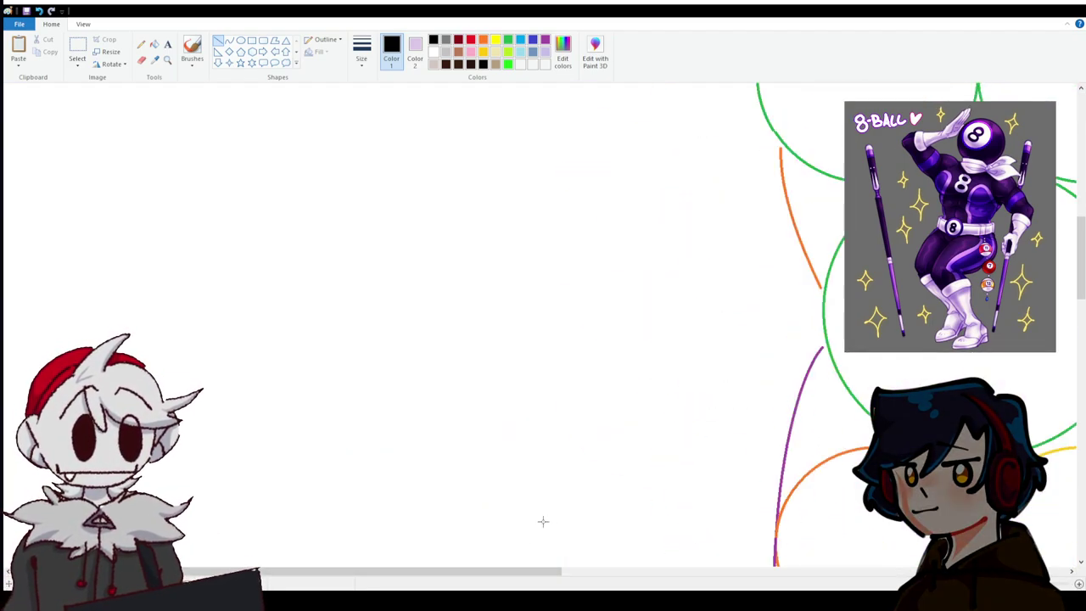
drag(528, 574, 742, 573)
scroll(524, 360, down, 5)
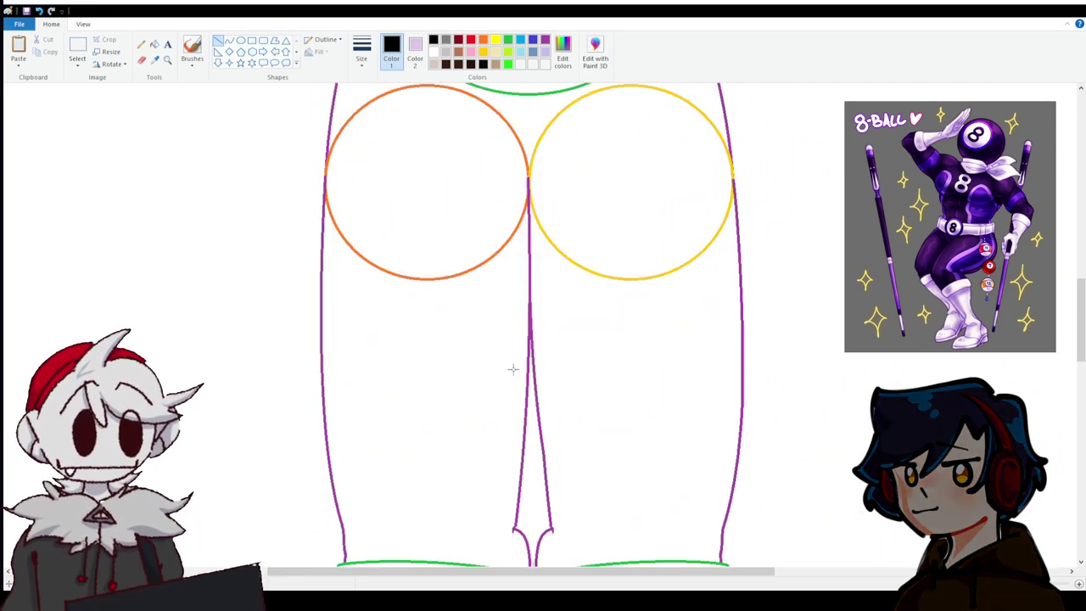
scroll(440, 336, down, 5)
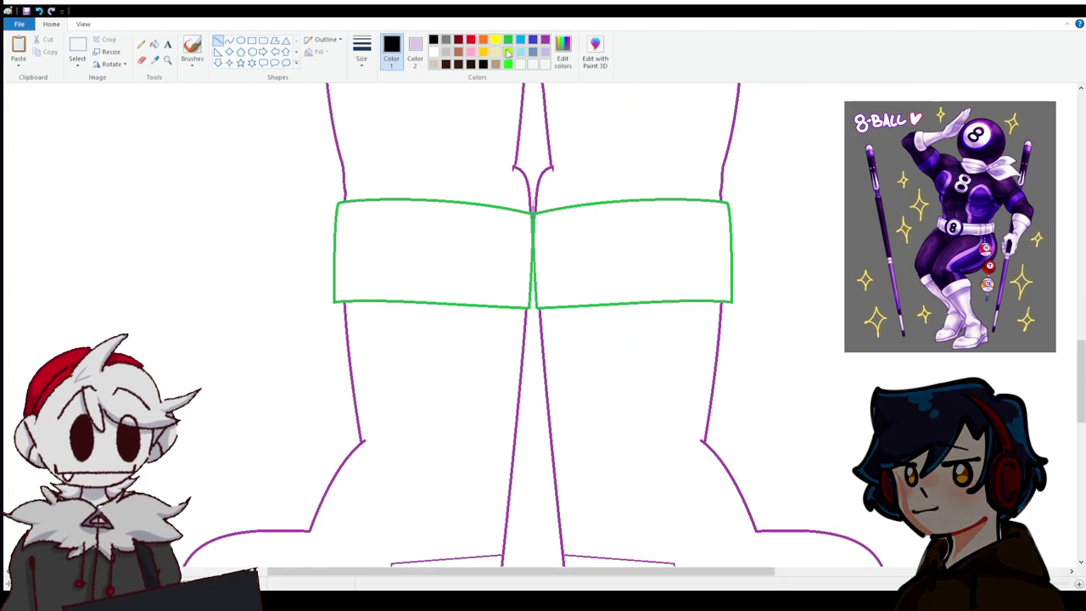
click(544, 40)
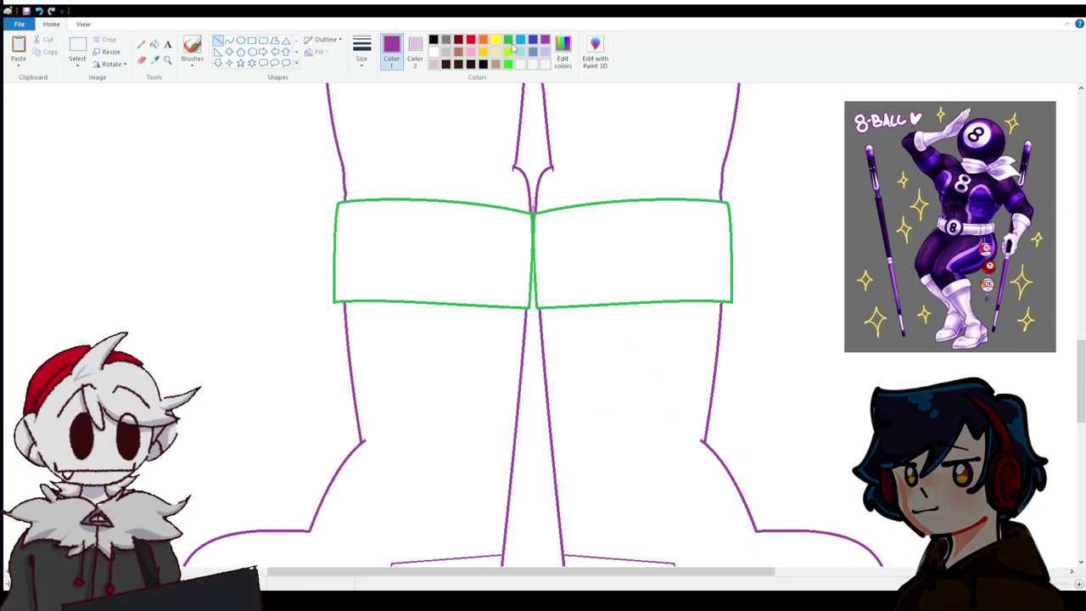
click(154, 45)
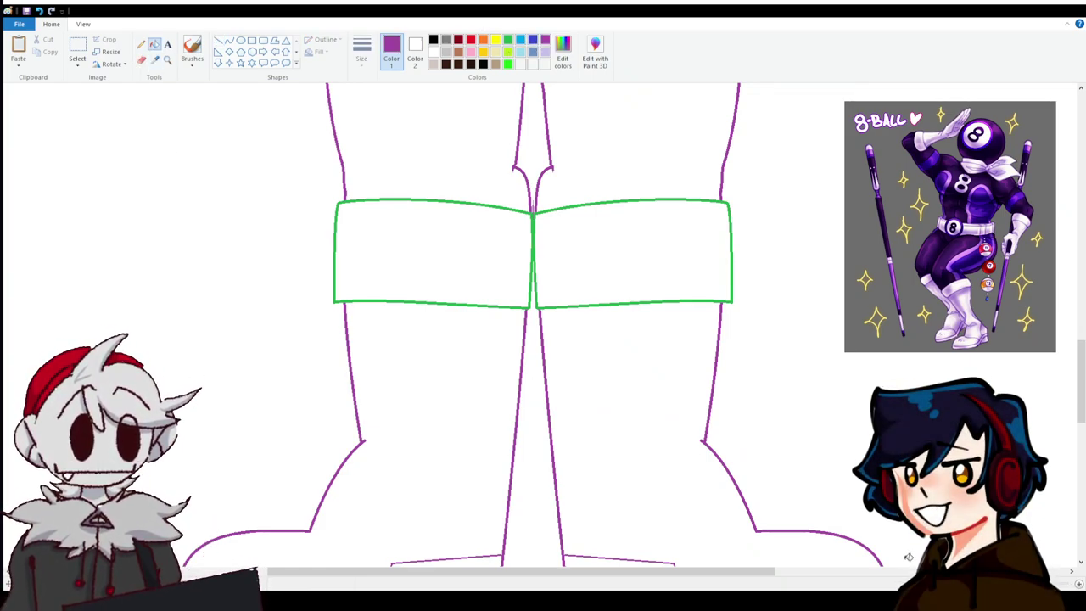
click(1079, 583)
click(1079, 583)
drag(352, 572, 505, 572)
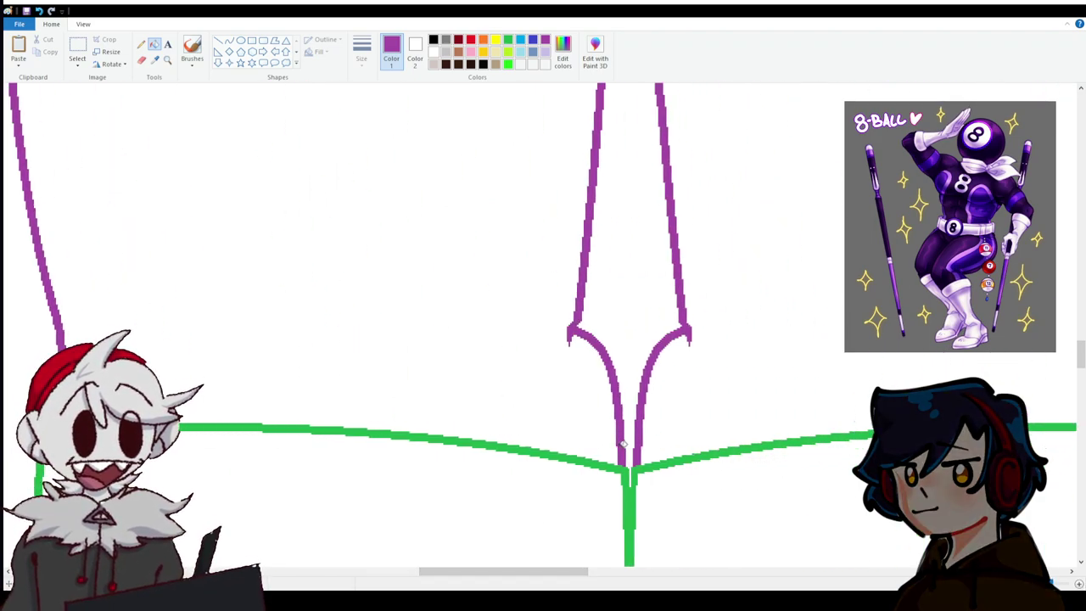
scroll(626, 424, down, 1)
click(629, 392)
scroll(632, 395, down, 2)
Remove the orange and yellow thigh guide circles by filling their outlines with white, leaving the purple leg outlines.
scroll(649, 403, up, 4)
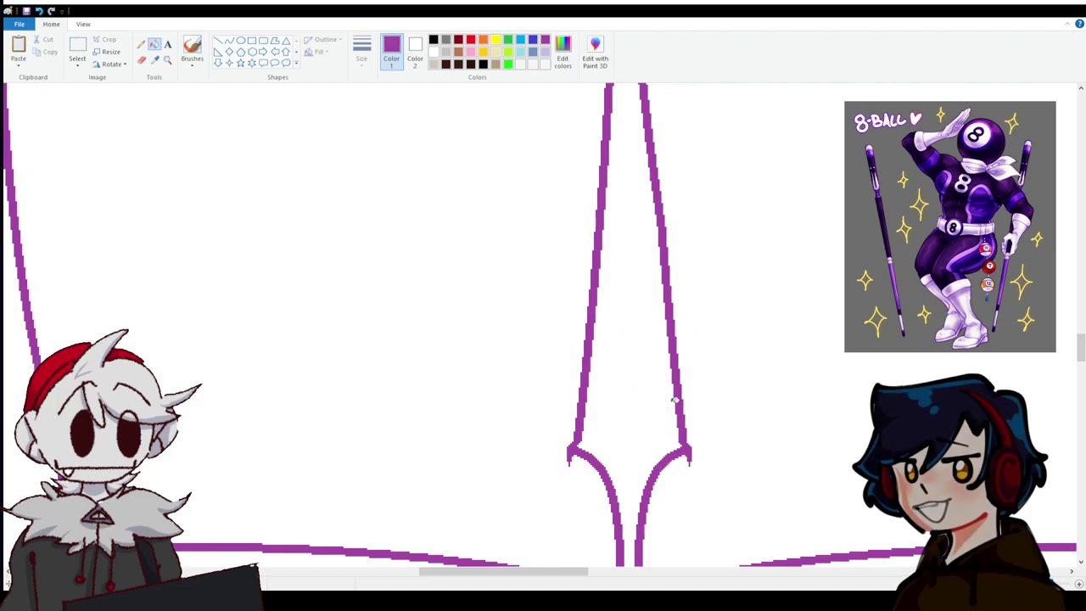
scroll(676, 400, up, 10)
scroll(674, 400, down, 3)
scroll(536, 311, up, 2)
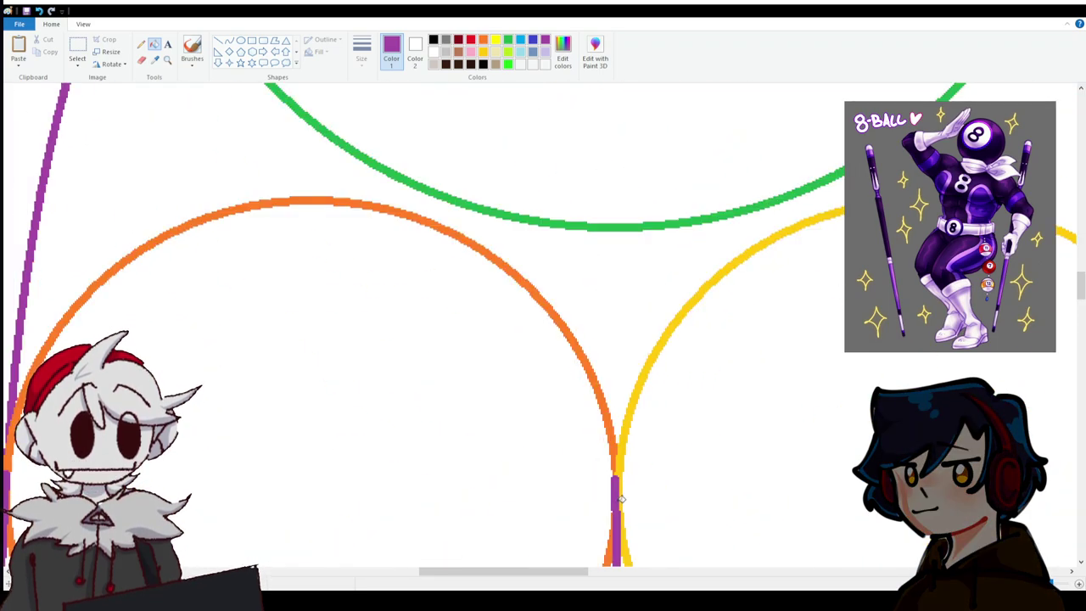
key(ctrl+z)
key(ctrl+z)
drag(532, 572, 491, 572)
scroll(390, 382, down, 2)
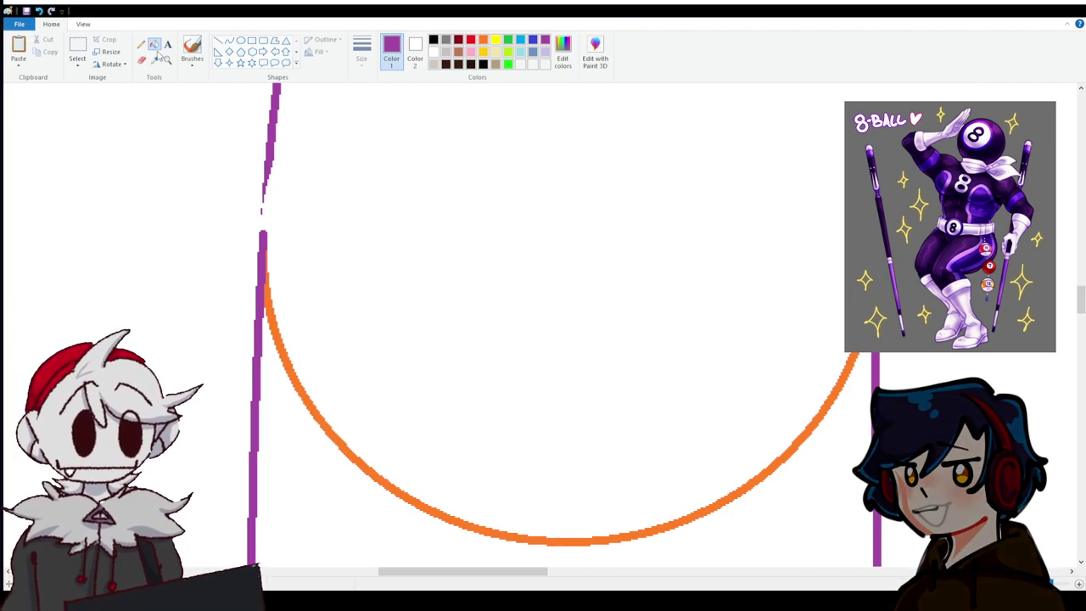
click(39, 11)
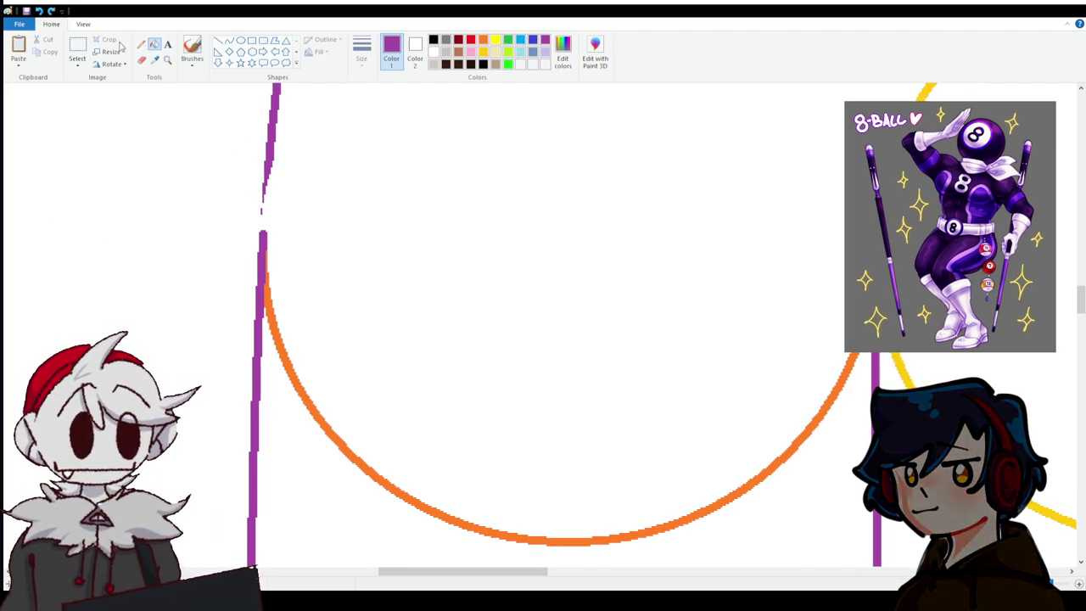
click(39, 12)
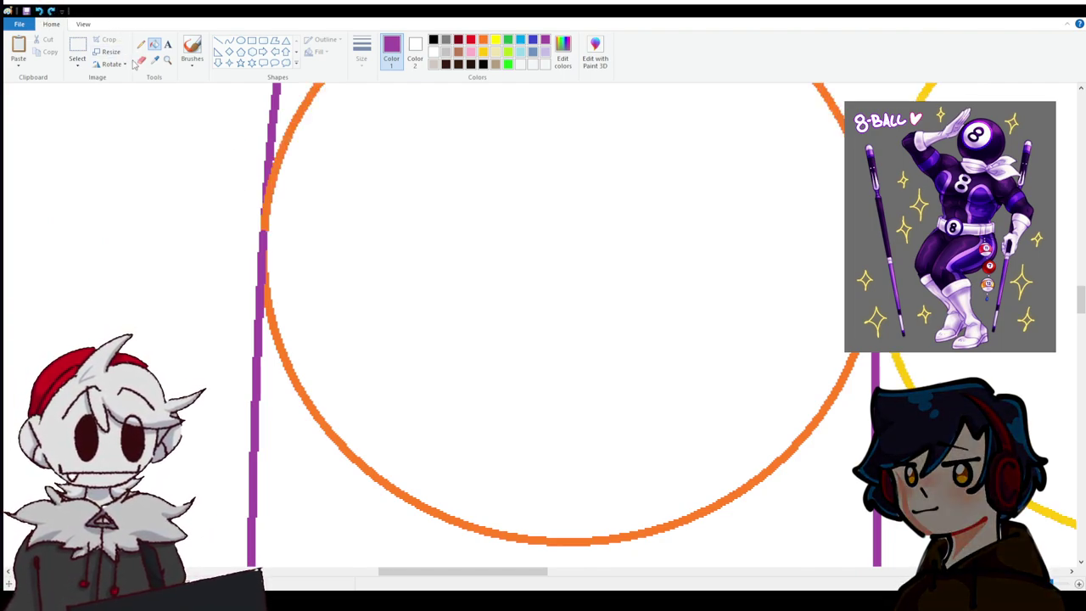
click(51, 11)
right_click(282, 344)
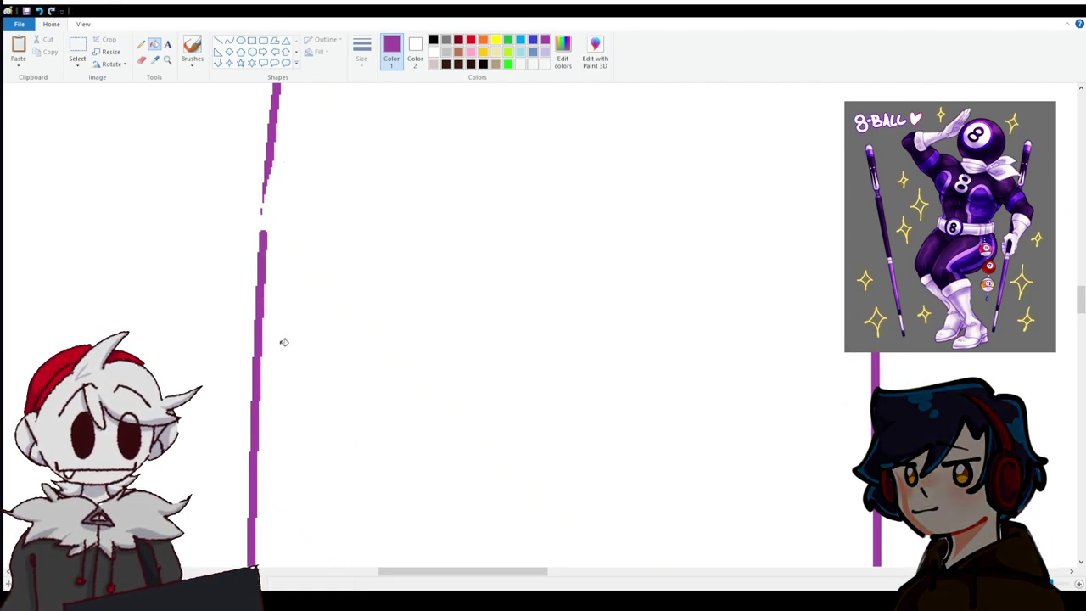
Close the gaps left in both outer thigh outlines with short purple straight lines.
click(218, 40)
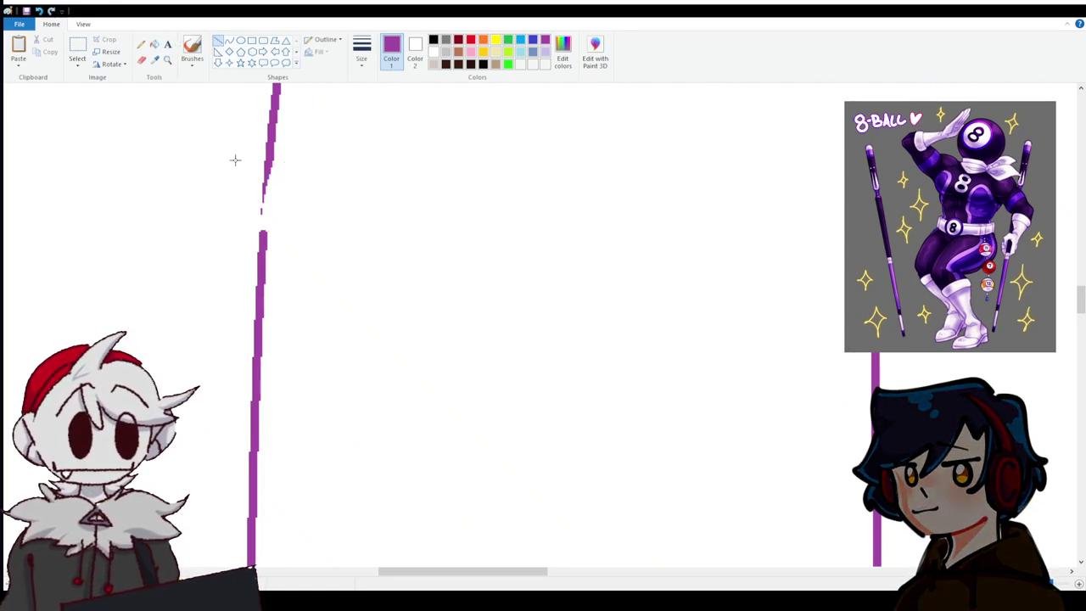
drag(262, 234, 268, 162)
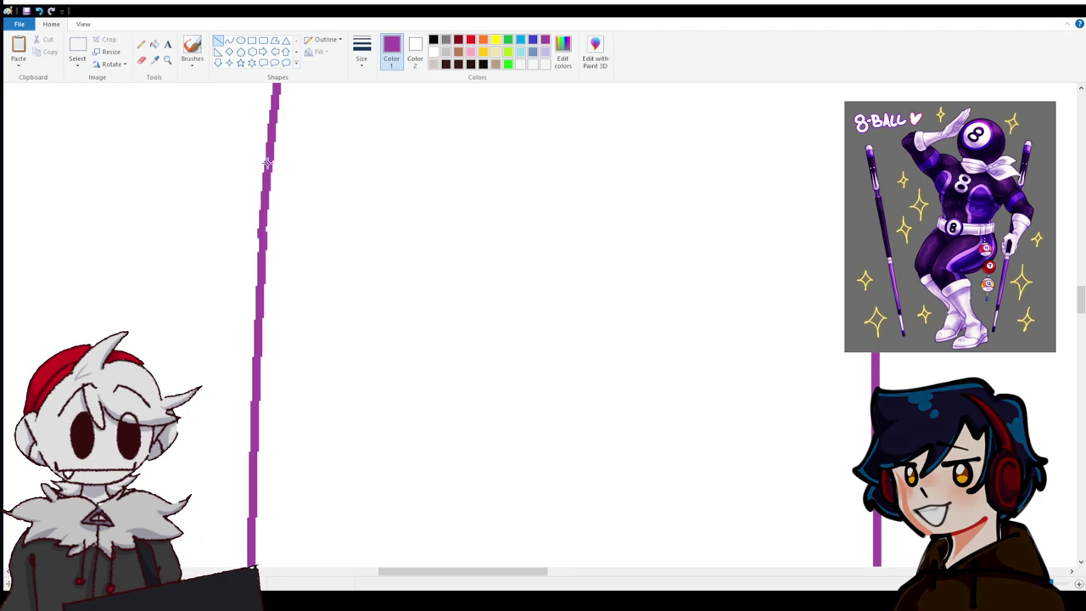
drag(264, 236, 263, 233)
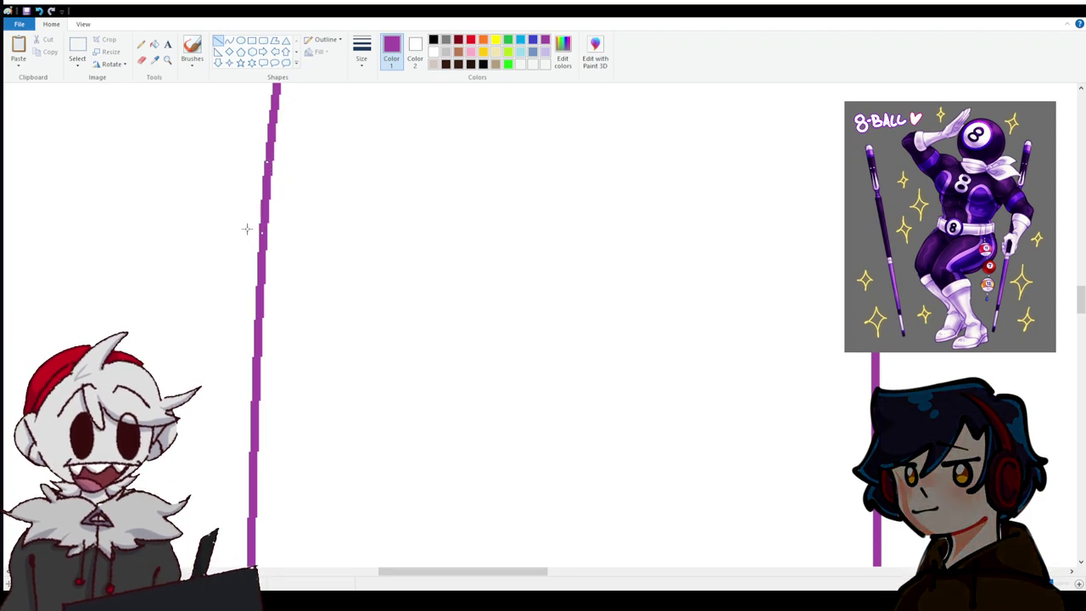
drag(512, 584, 661, 584)
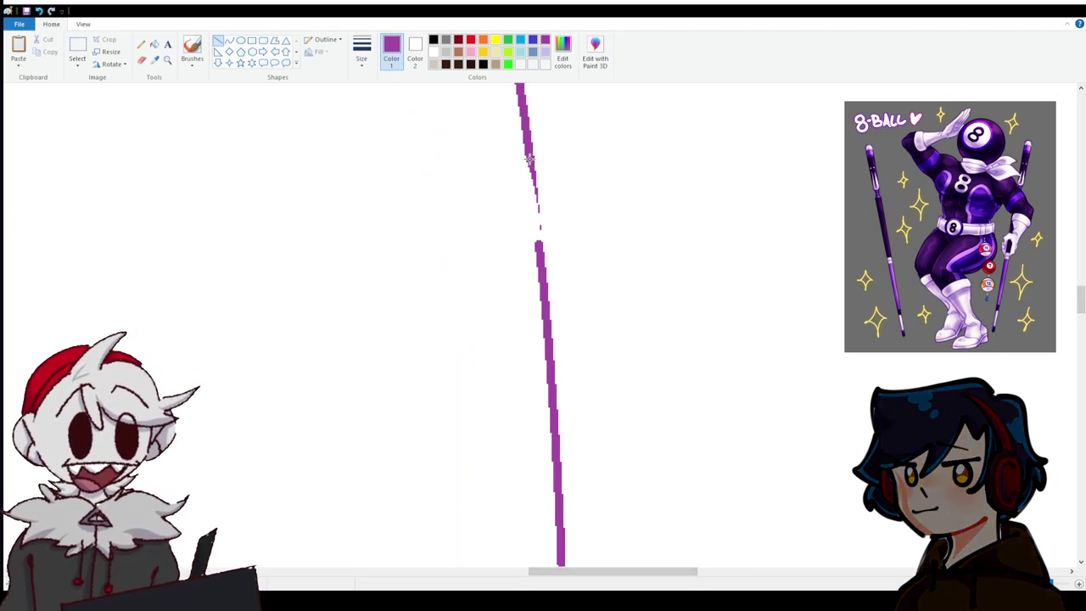
drag(528, 159, 543, 250)
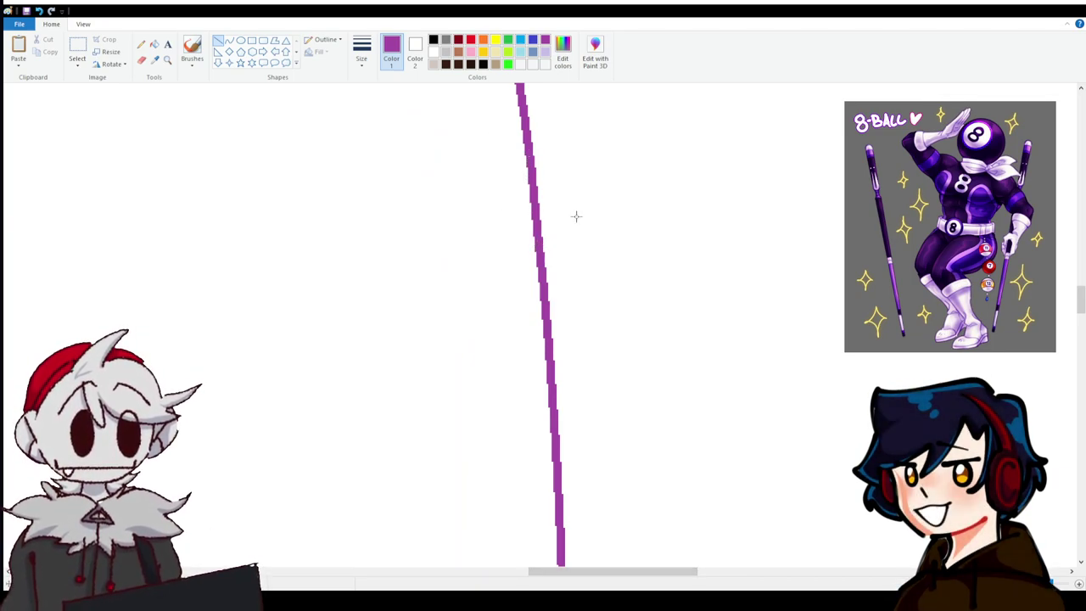
drag(1052, 583, 1024, 583)
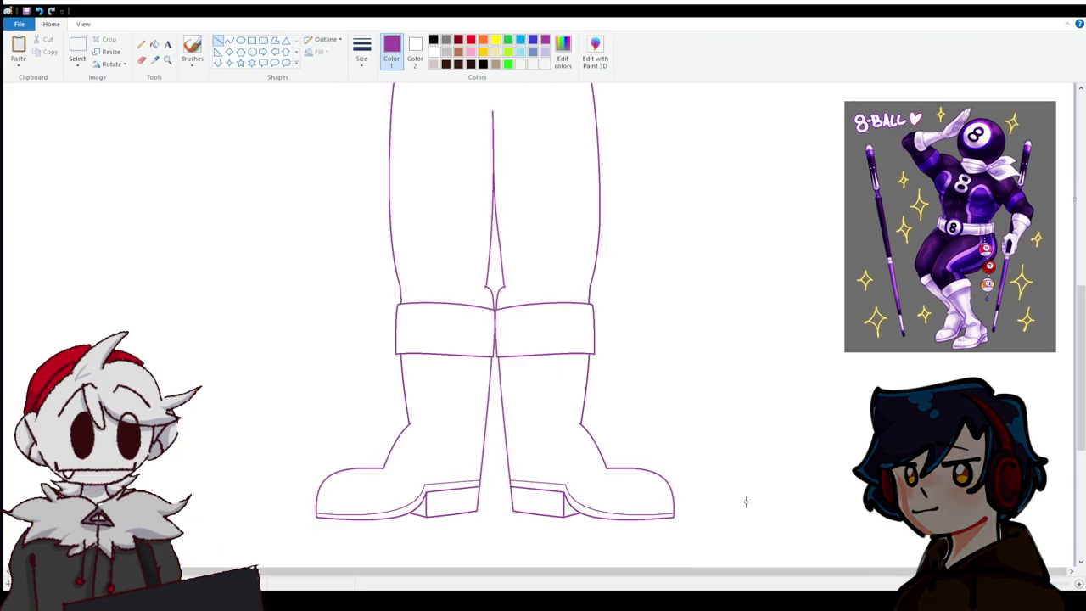
scroll(599, 414, up, 5)
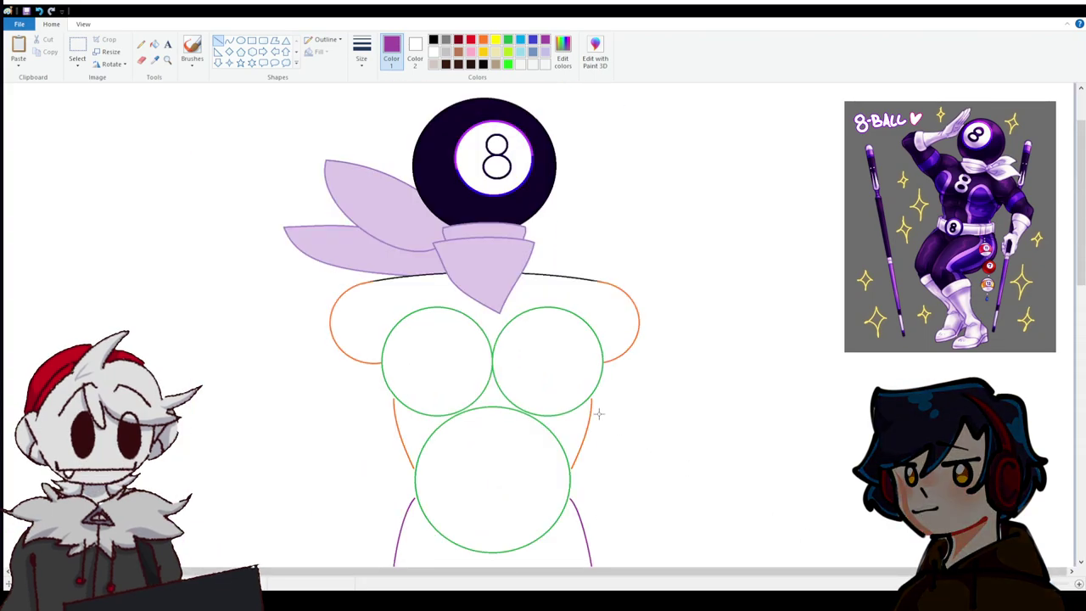
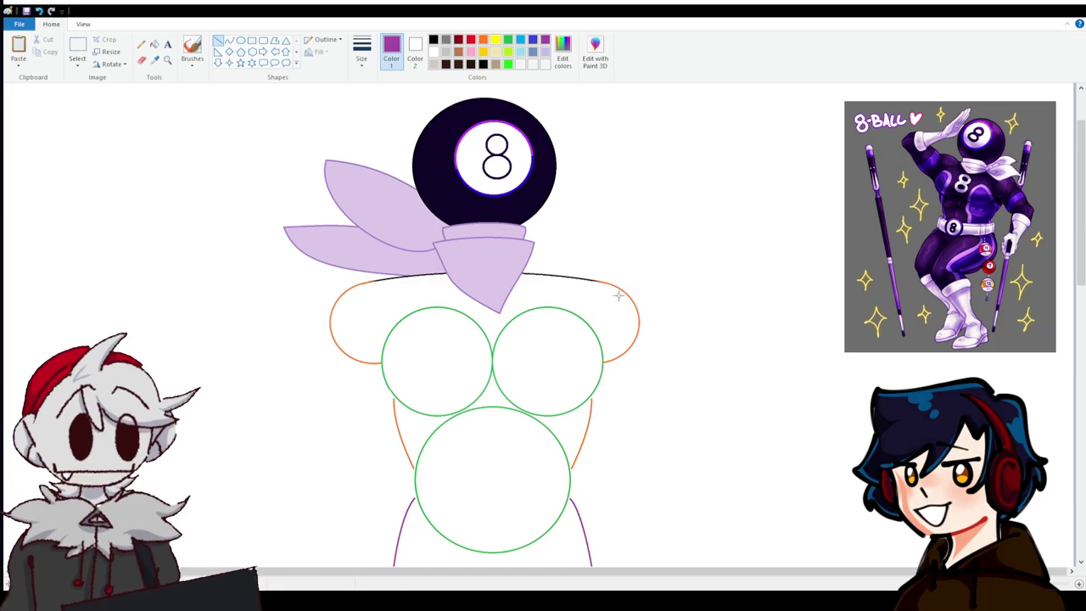
Examine the figure's linework from the 8-ball head and scarf down to the boots.
scroll(565, 269, down, 10)
scroll(552, 315, up, 8)
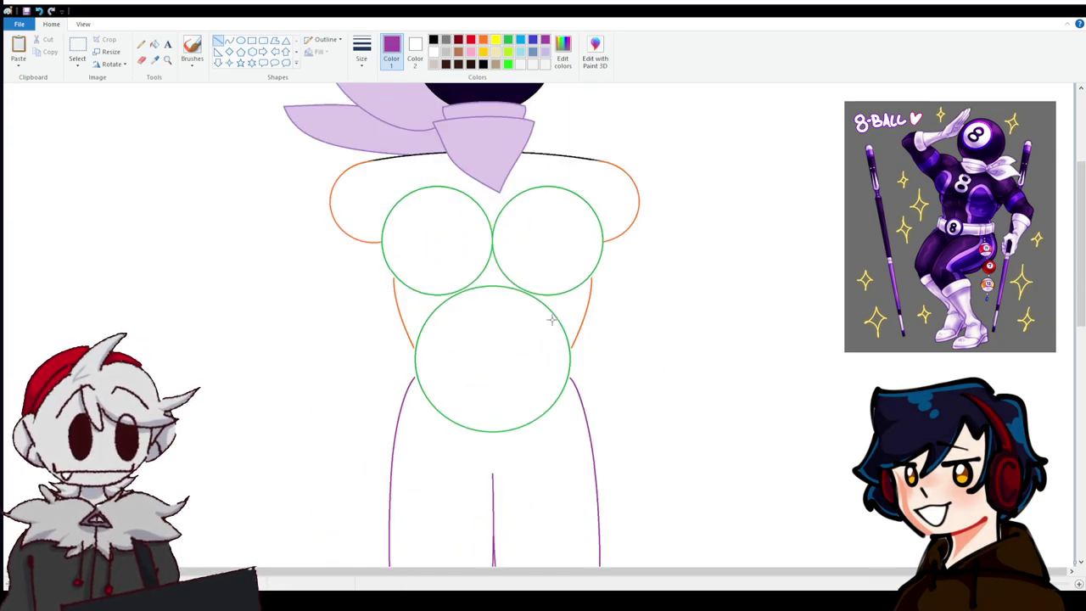
scroll(560, 337, up, 3)
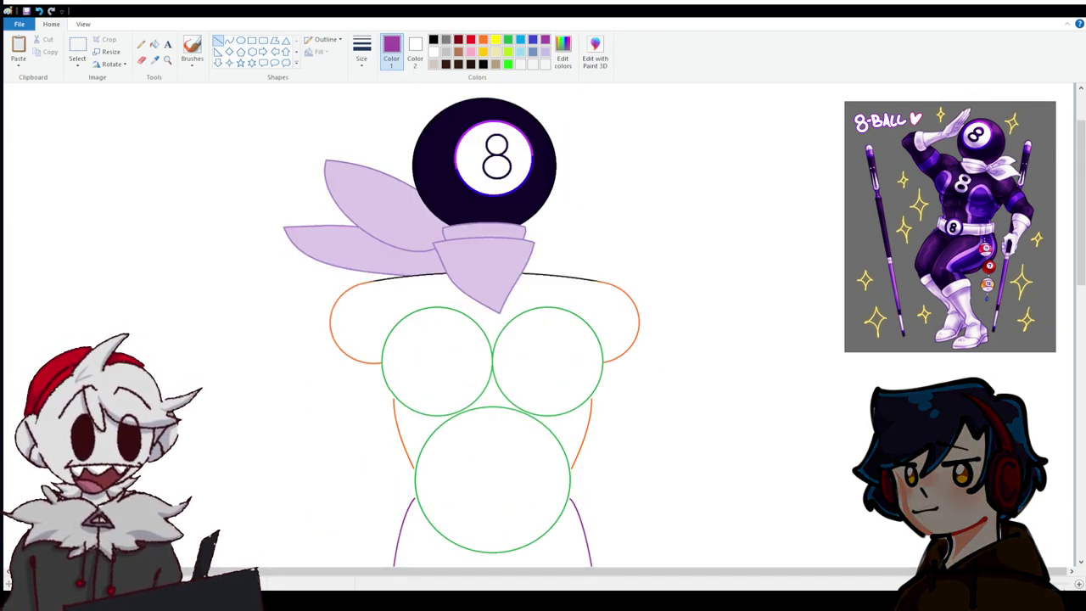
click(1078, 582)
drag(486, 563, 713, 557)
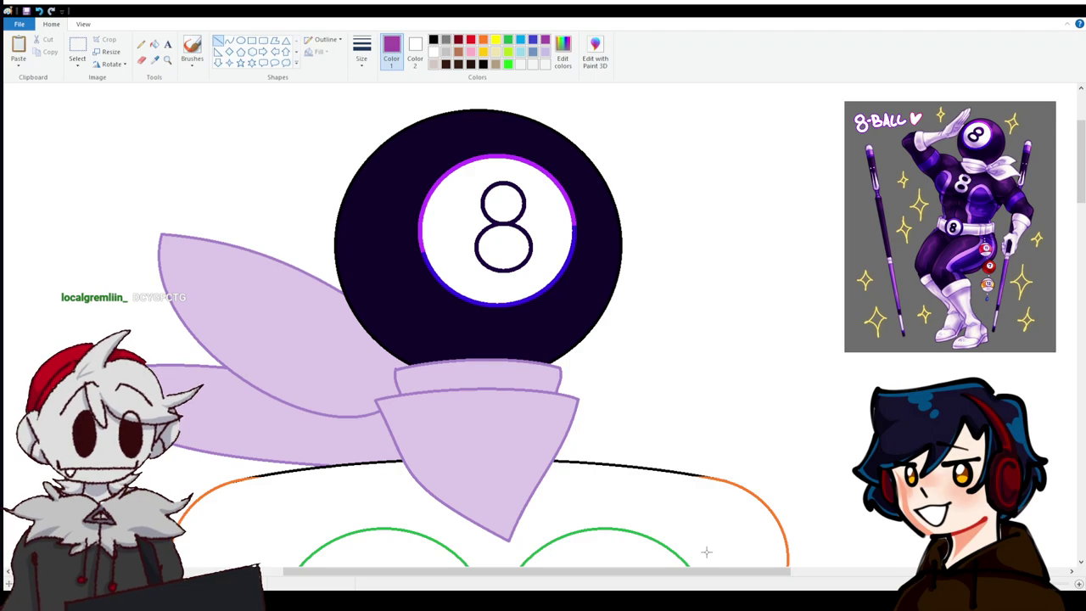
scroll(482, 142, down, 10)
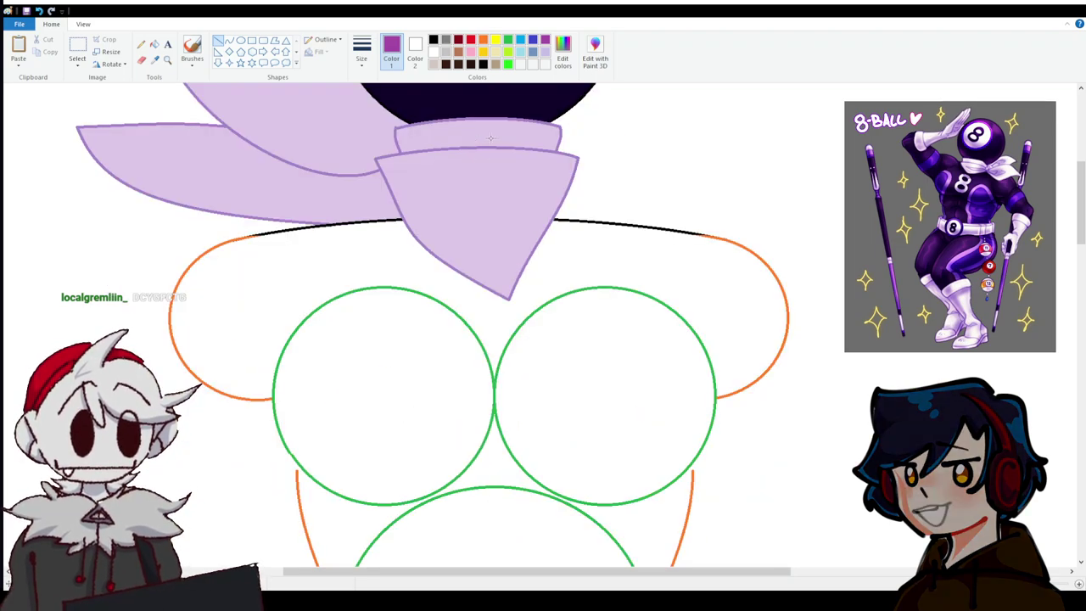
scroll(472, 193, down, 5)
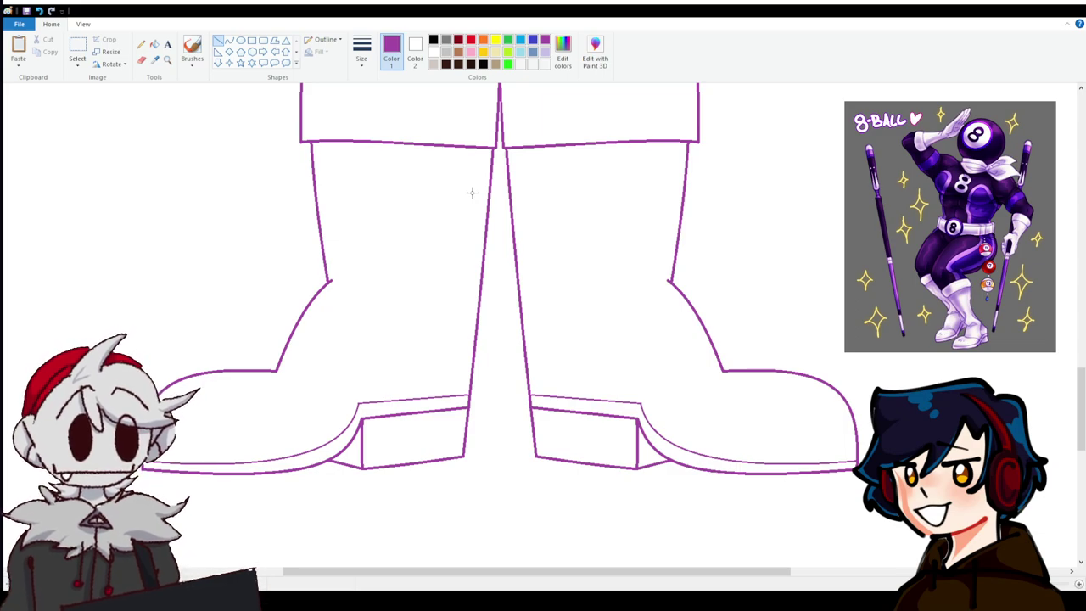
scroll(473, 192, up, 10)
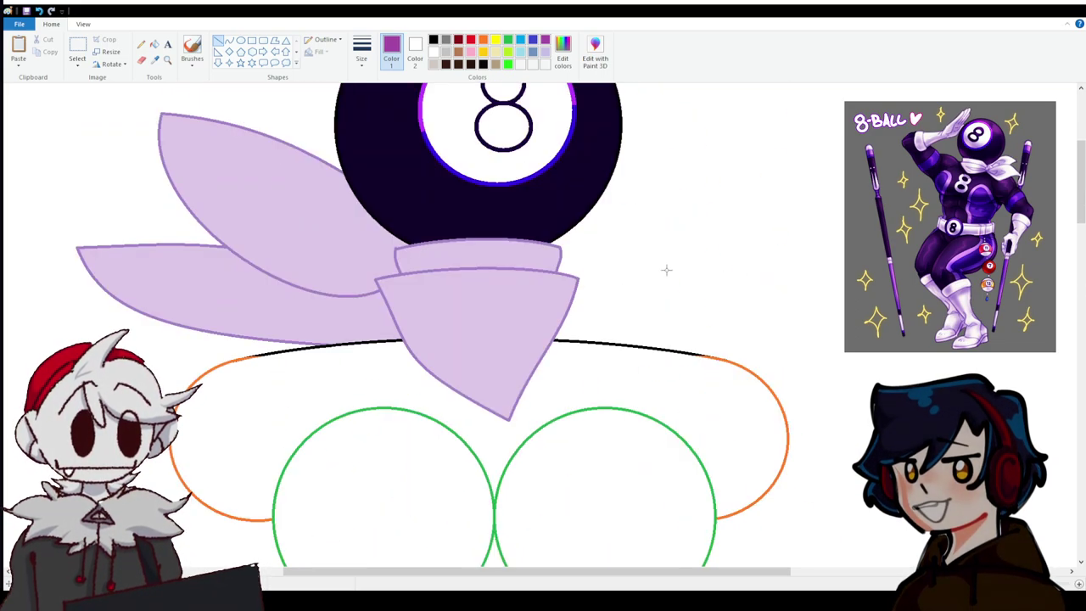
scroll(624, 333, up, 3)
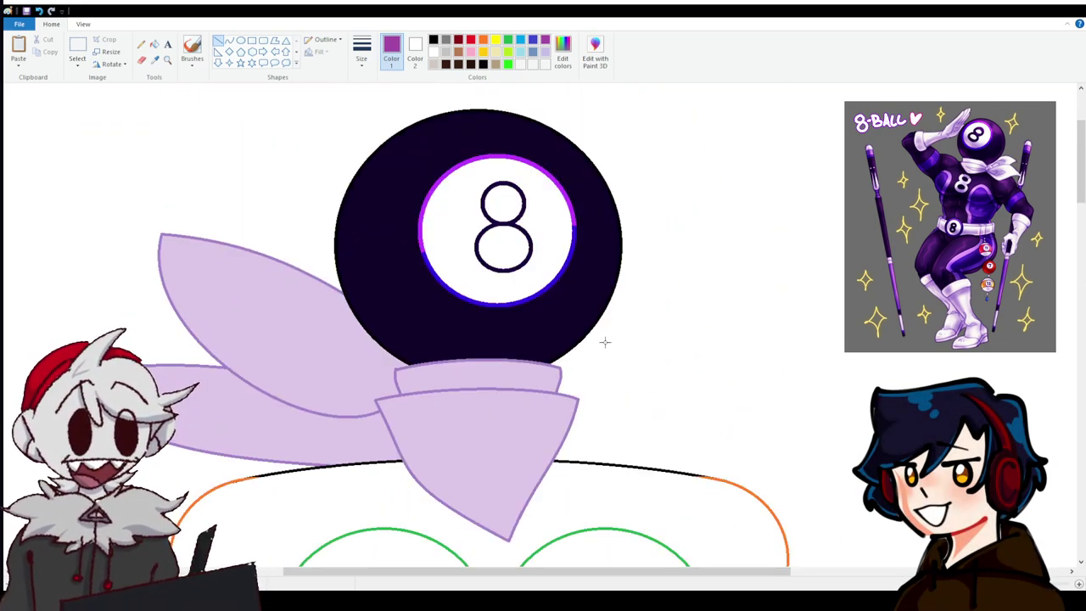
scroll(599, 338, down, 9)
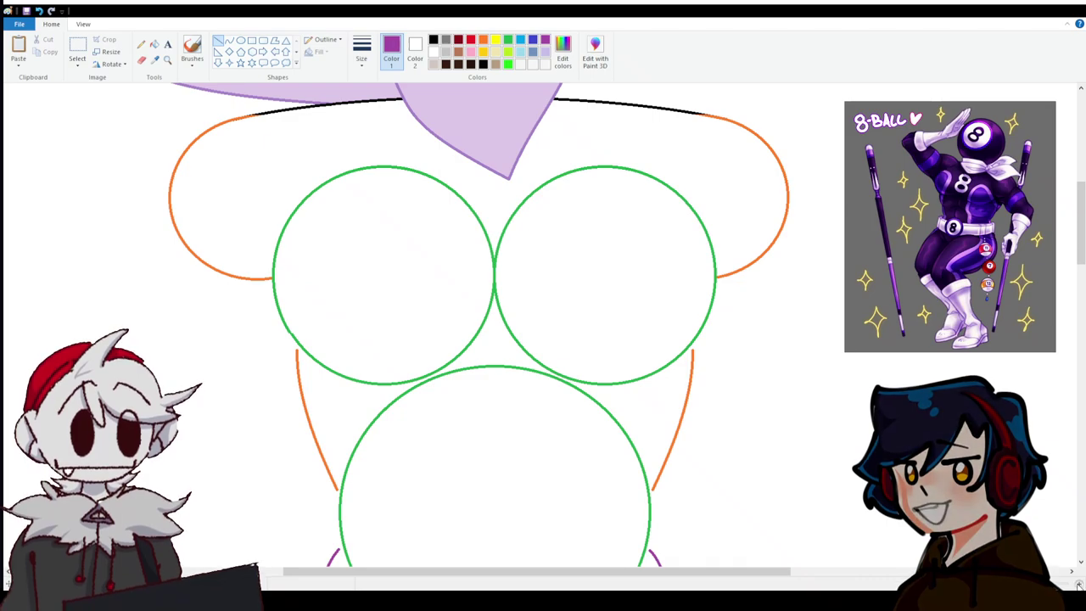
Draw a gold ellipse over the left chest circle and stretch it to match that circle's green outline.
click(1080, 583)
drag(481, 574, 552, 573)
click(483, 53)
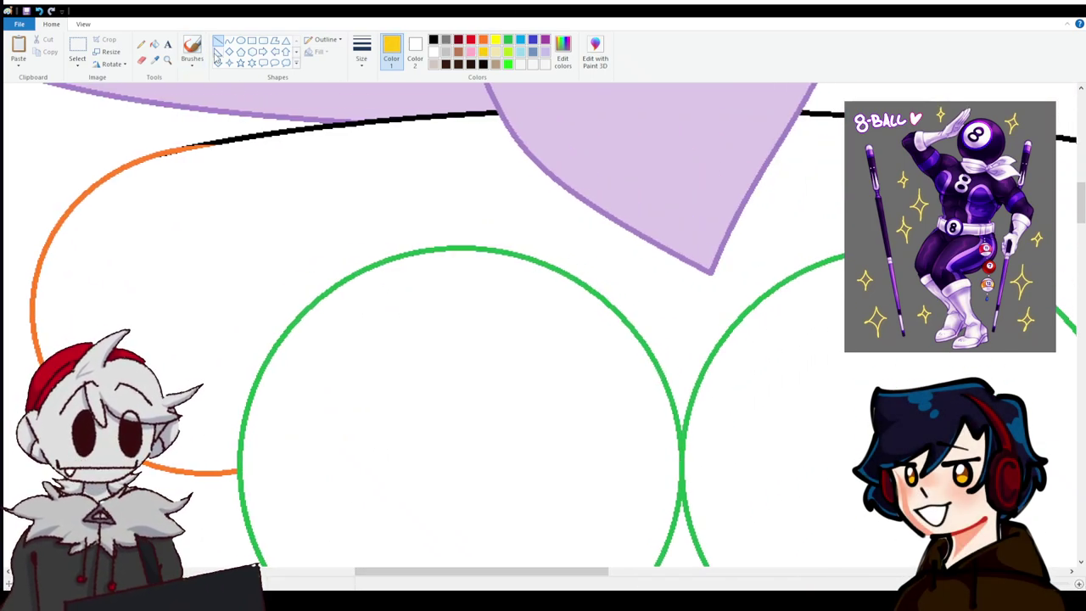
click(242, 40)
drag(343, 301, 541, 424)
drag(479, 350, 494, 296)
drag(459, 369, 482, 439)
scroll(472, 395, down, 3)
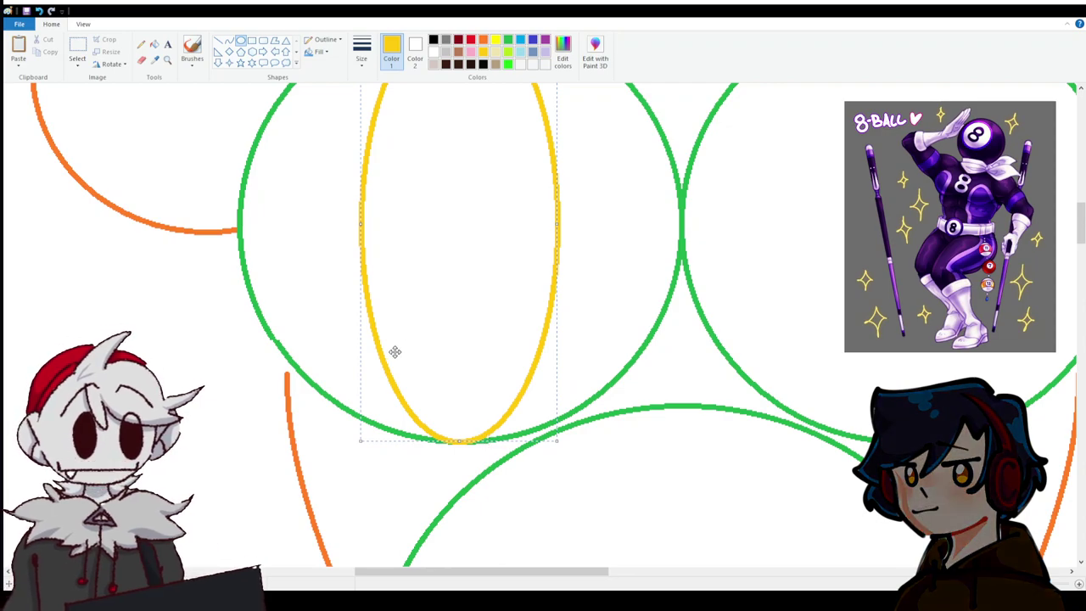
drag(361, 222, 240, 227)
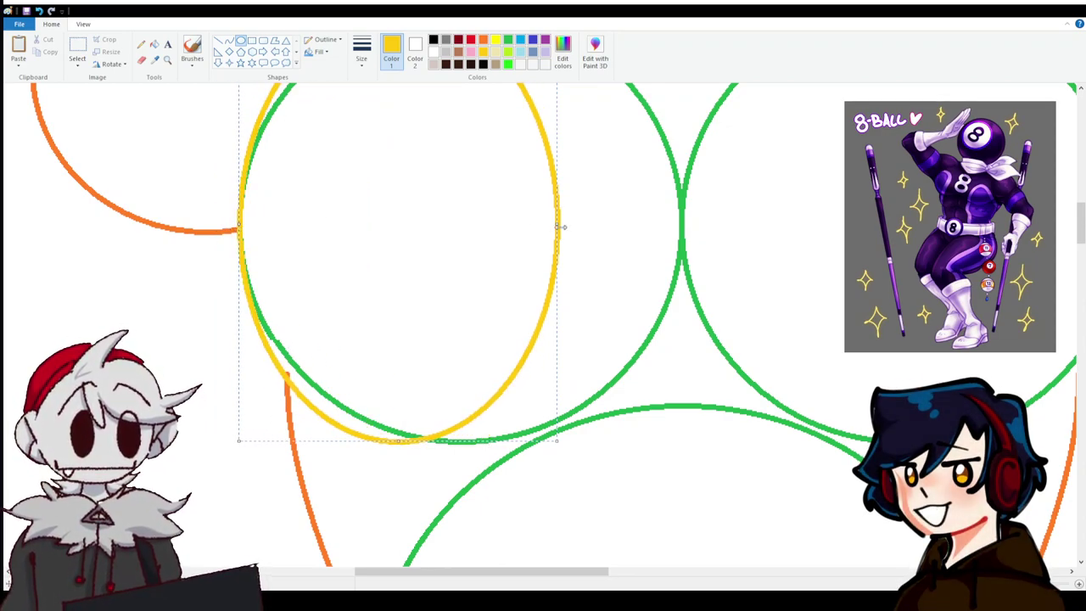
drag(557, 221, 681, 227)
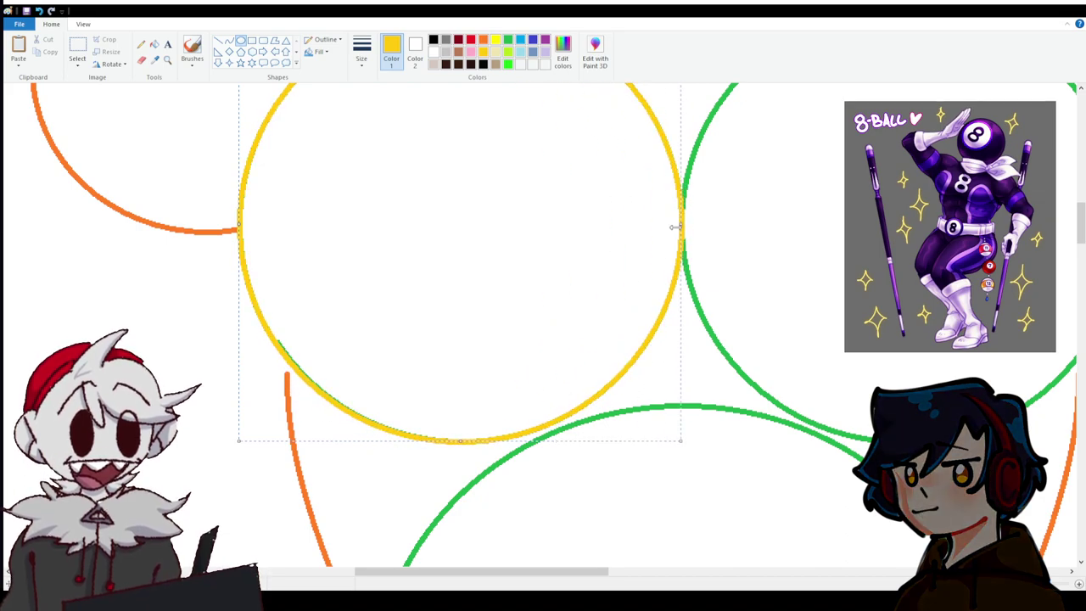
Recolour the gold circle's outline green with the fill tool.
click(507, 40)
click(155, 43)
scroll(425, 366, up, 3)
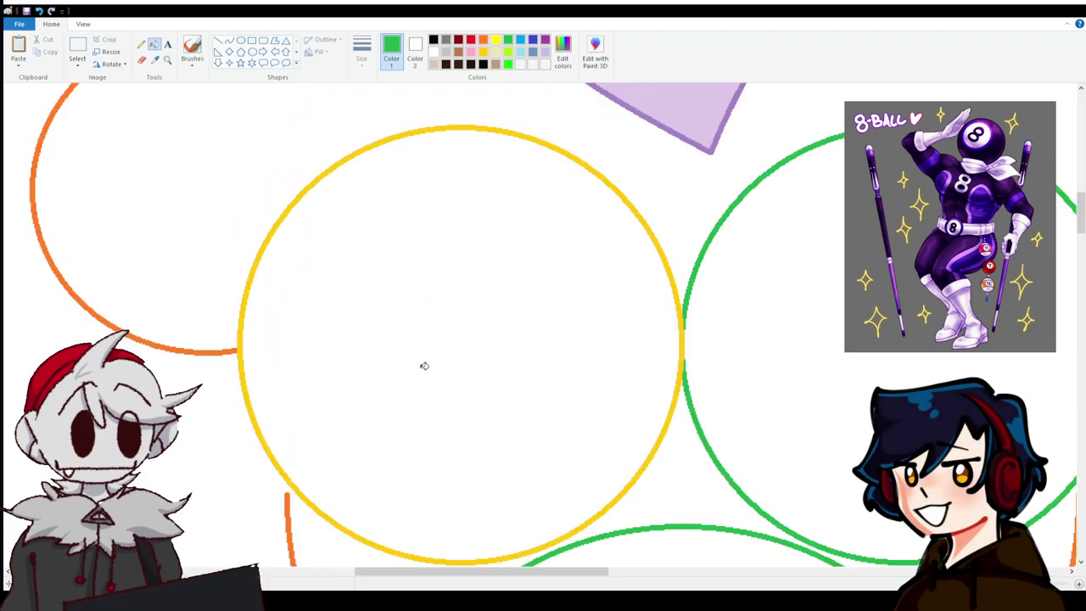
scroll(387, 382, down, 3)
click(141, 61)
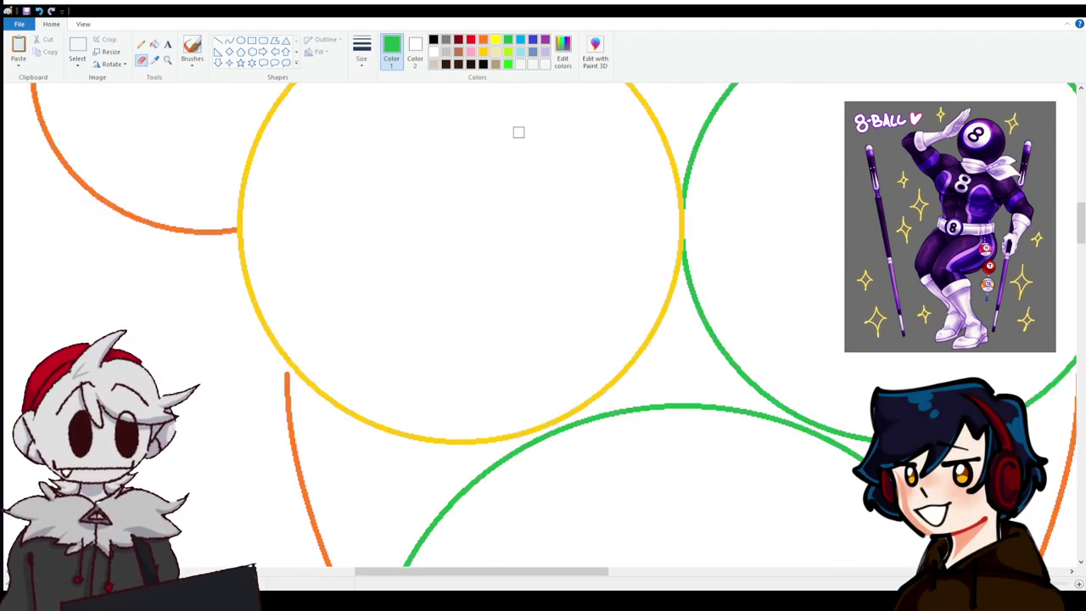
click(154, 43)
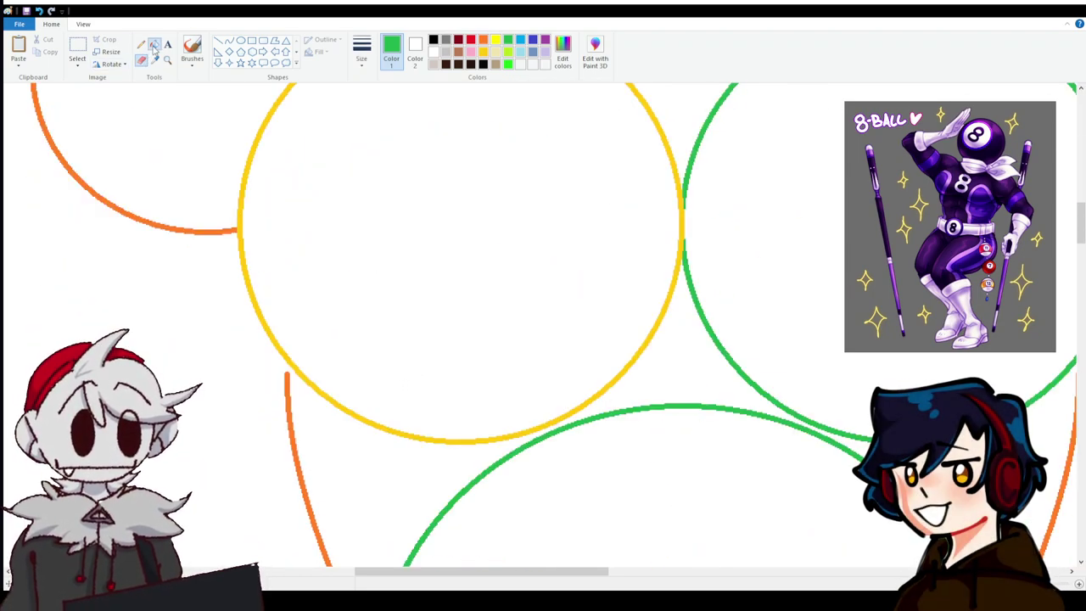
click(252, 157)
Erase small gaps in the left chest circle's upper outer outline and at the point where both chest circles meet.
click(141, 61)
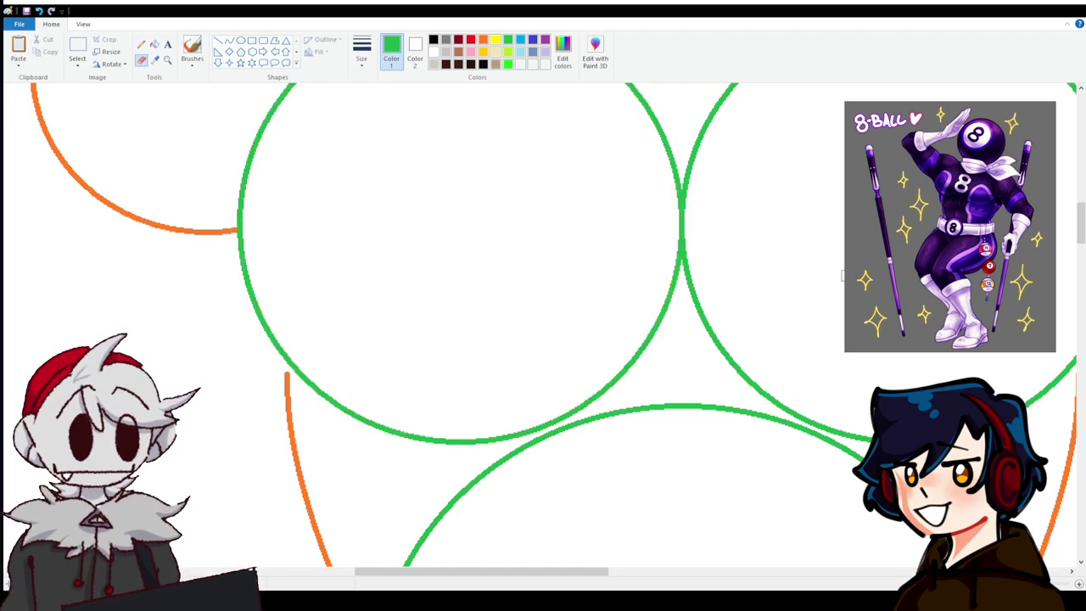
scroll(696, 325, up, 3)
drag(296, 157, 346, 194)
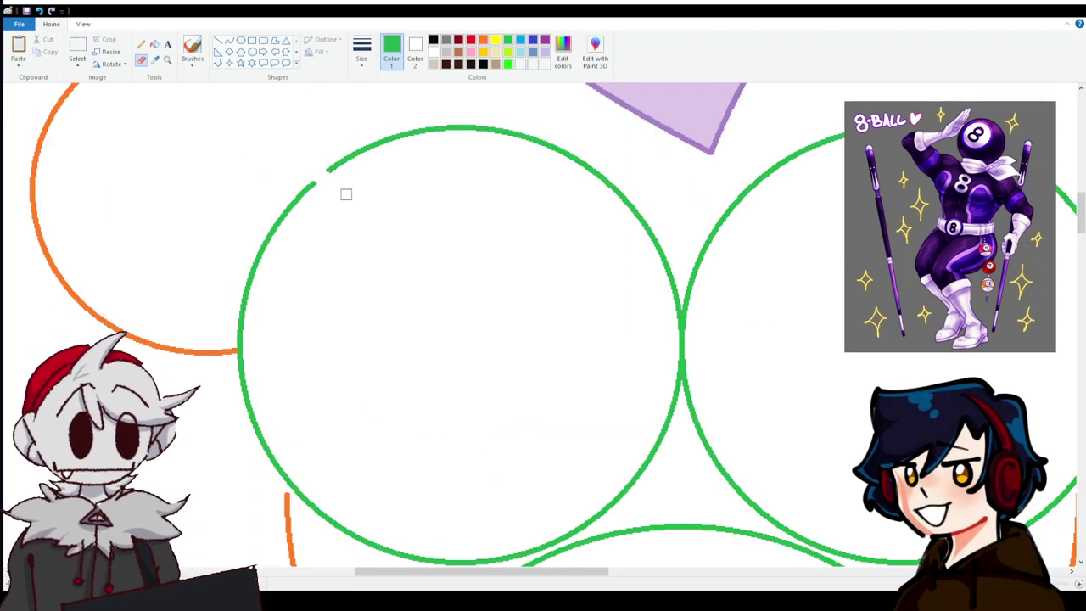
drag(481, 572, 515, 572)
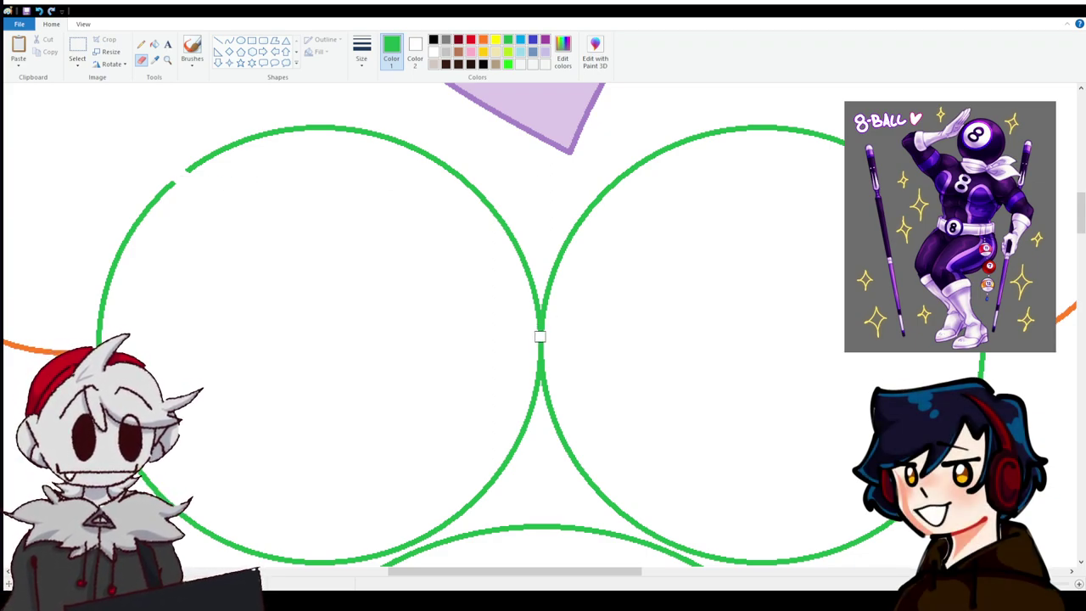
click(546, 336)
Remove the upper inner arcs of the chest circles by filling them with white.
click(156, 45)
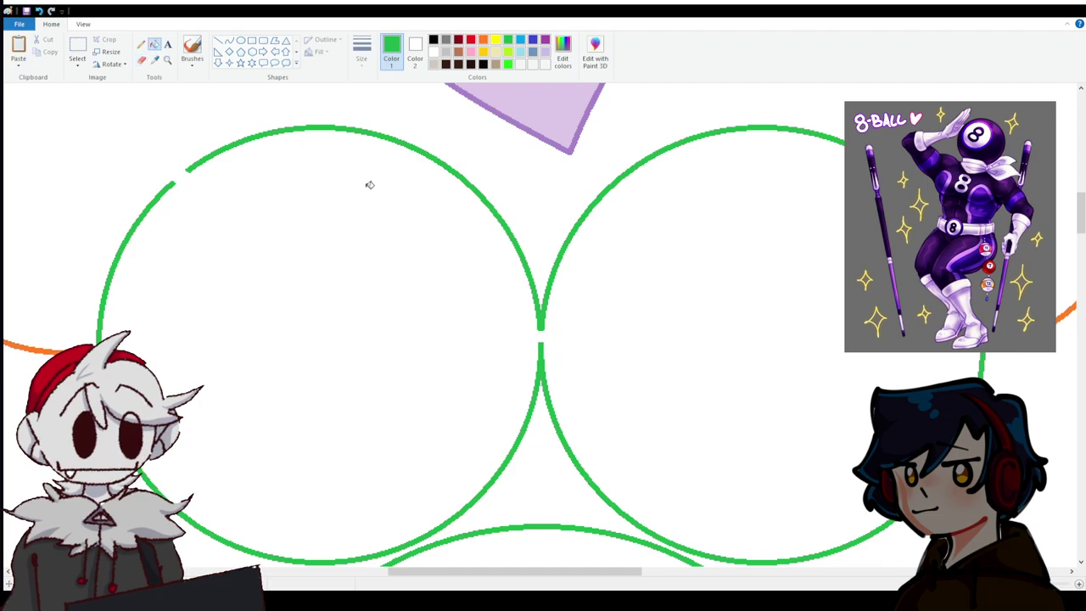
right_click(540, 316)
scroll(633, 413, up, 3)
scroll(632, 413, down, 6)
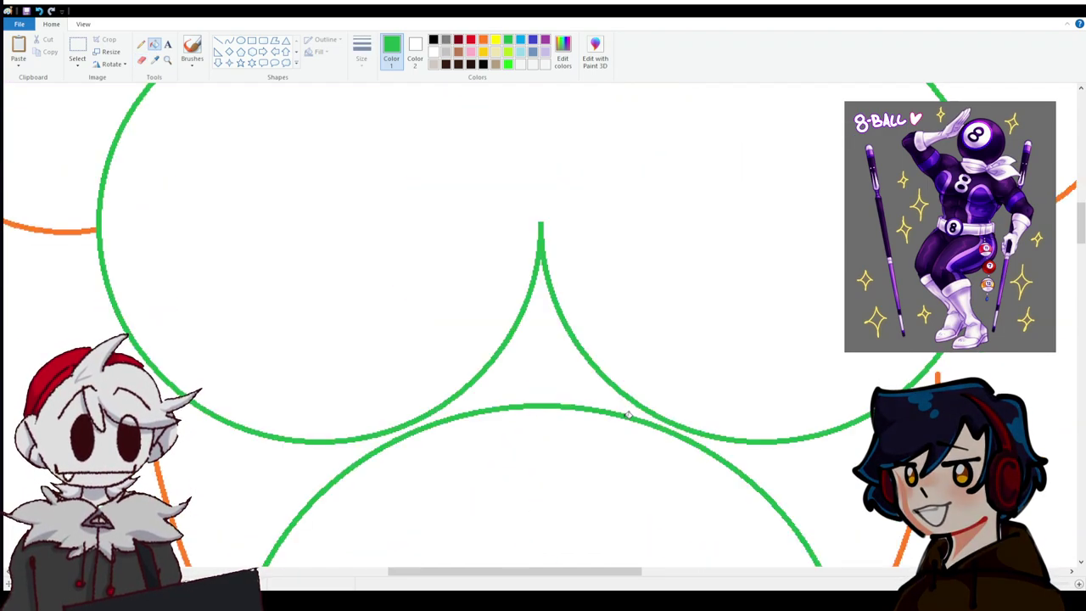
Erase a gap in each chest circle's lower outer outline and fill the lower inner arcs with white.
click(141, 60)
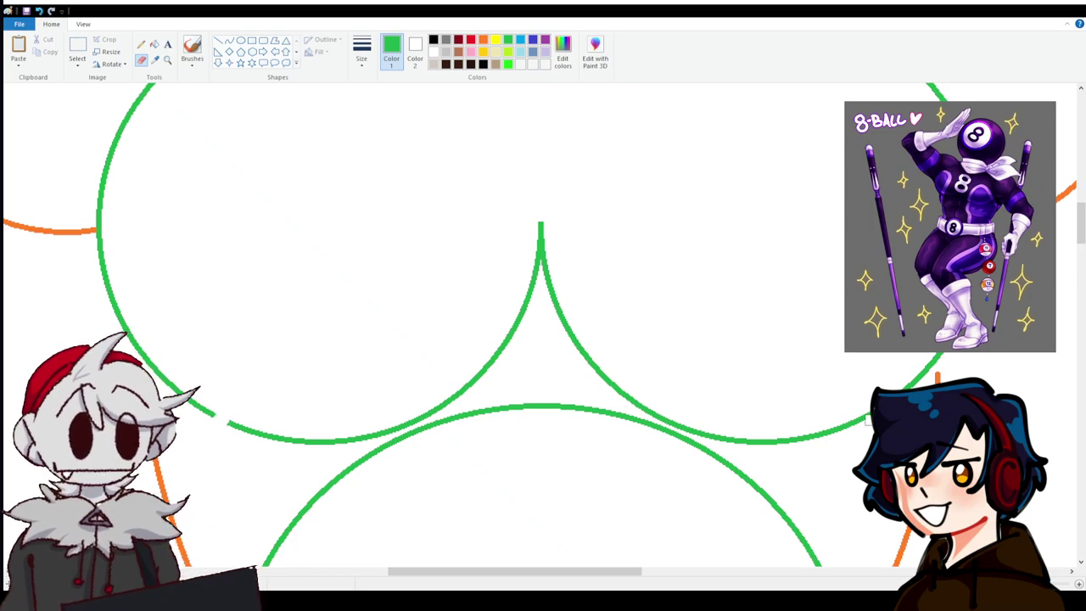
click(154, 44)
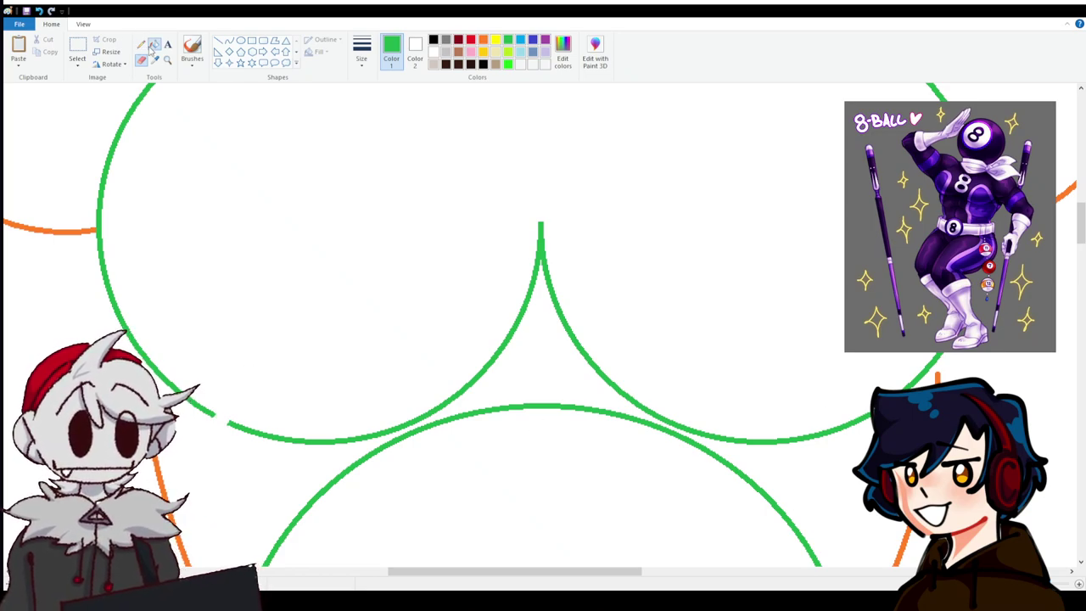
right_click(543, 245)
scroll(709, 379, up, 6)
scroll(758, 404, down, 6)
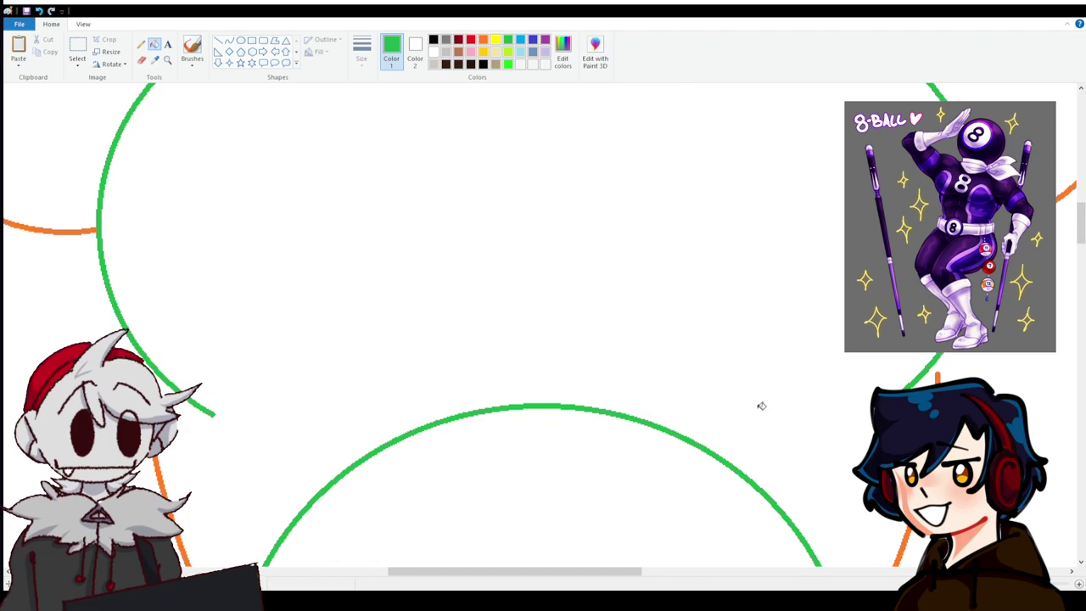
Paste the copied scarf reference onto the canvas near the head and undo the paste.
scroll(759, 405, down, 6)
scroll(810, 446, down, 5)
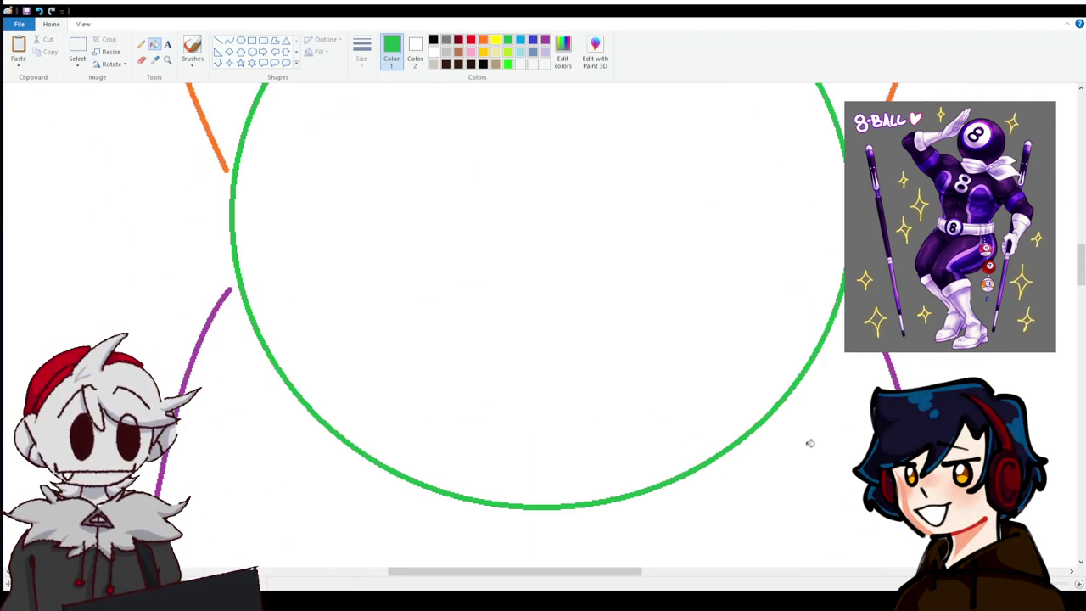
scroll(582, 417, down, 3)
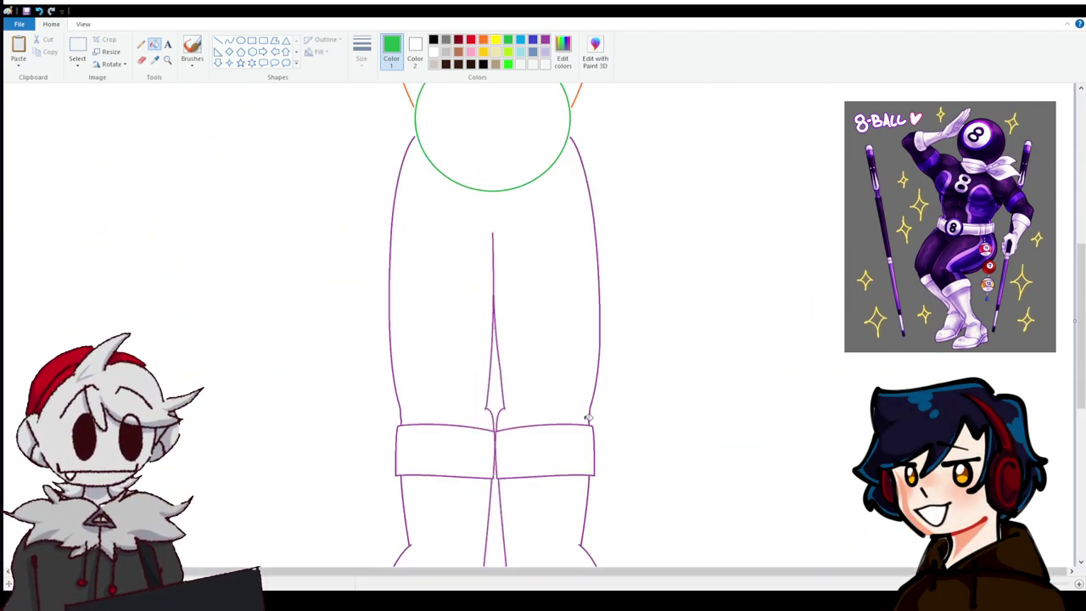
scroll(565, 407, up, 7)
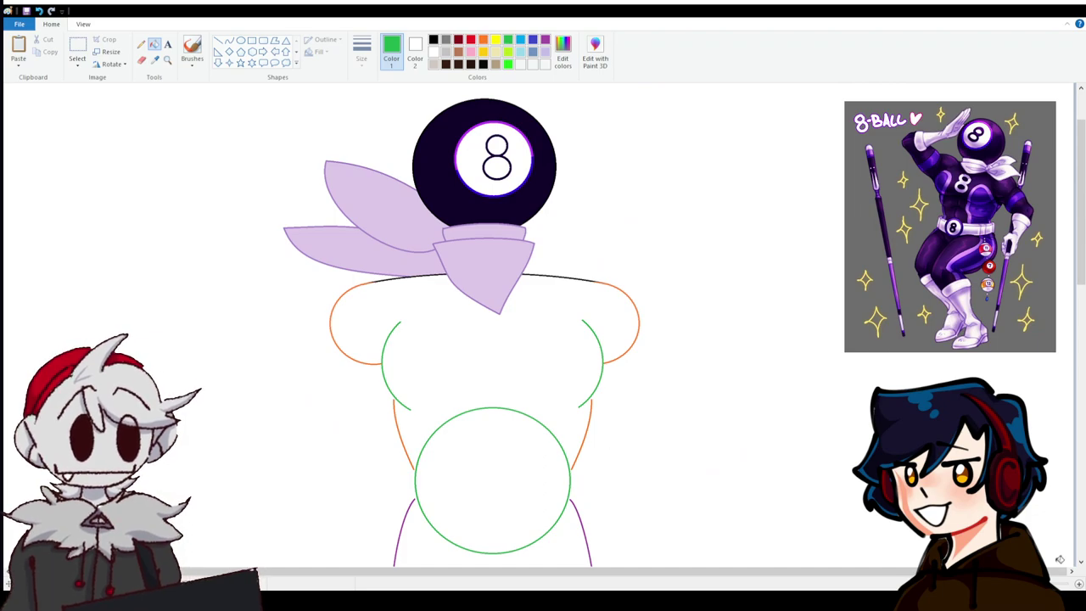
click(1079, 584)
click(1079, 584)
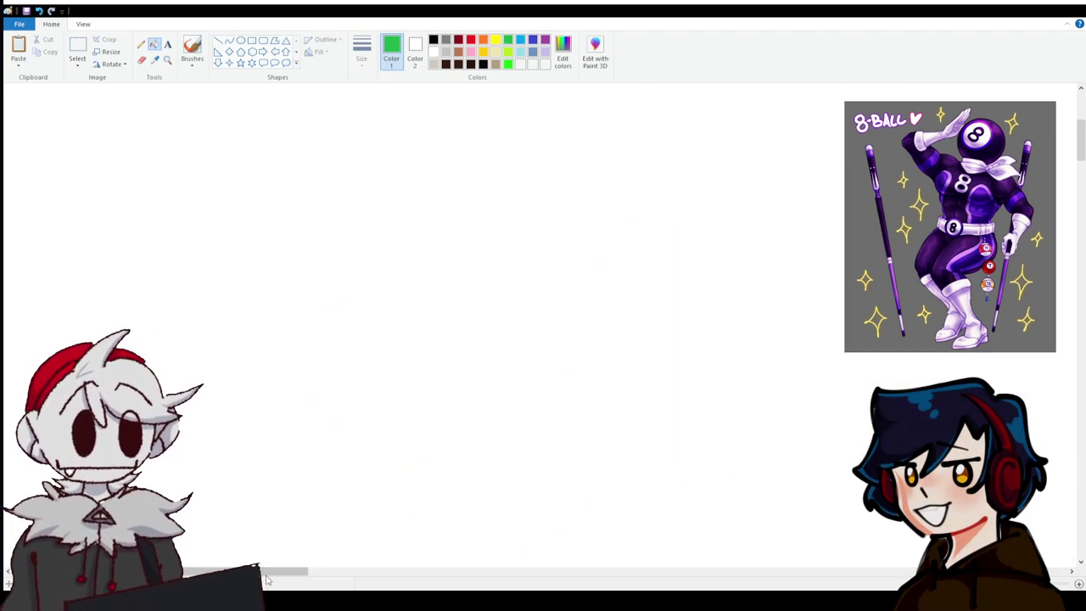
drag(265, 575, 635, 575)
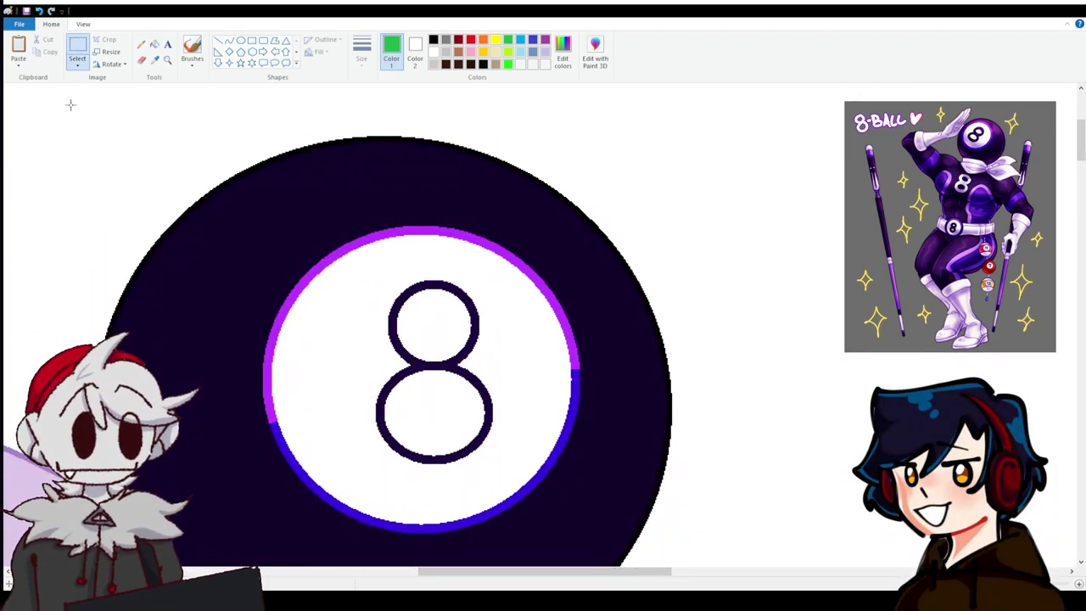
key(ctrl+v)
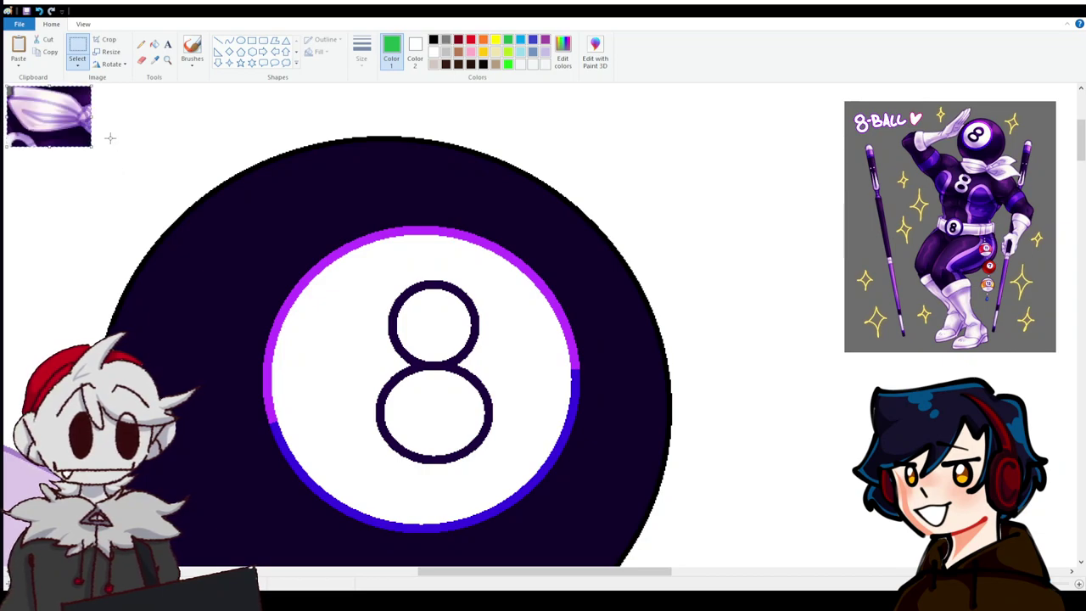
click(38, 12)
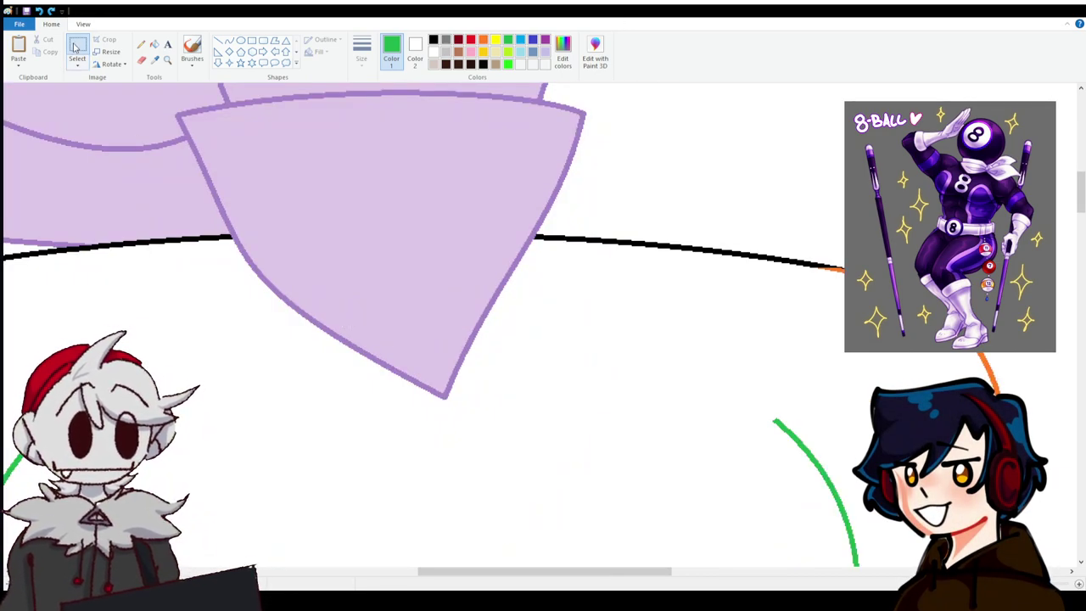
Paste the reference crop of the chest beside the scarf and sample its dark purple as the primary colour.
key(ctrl+v)
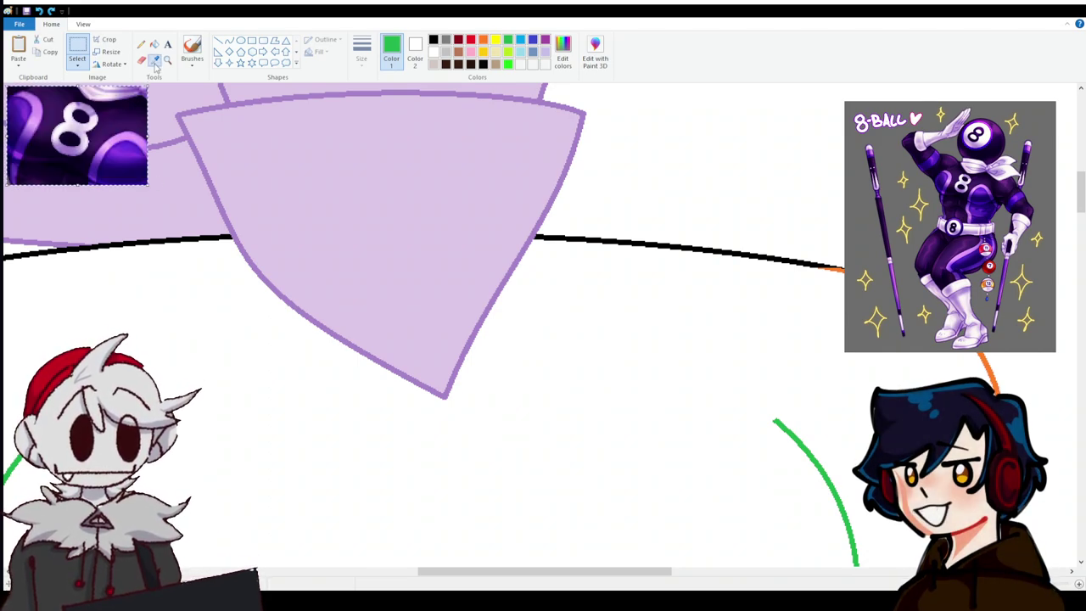
click(154, 60)
click(59, 104)
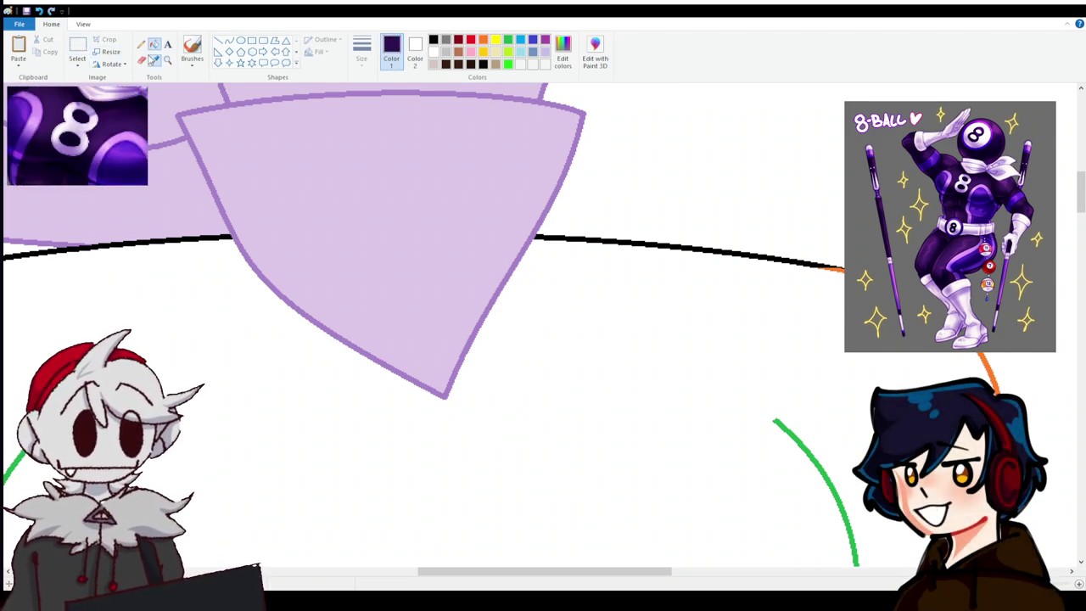
Try to fill the torso with the sampled dark purple, and undo the fill.
click(155, 44)
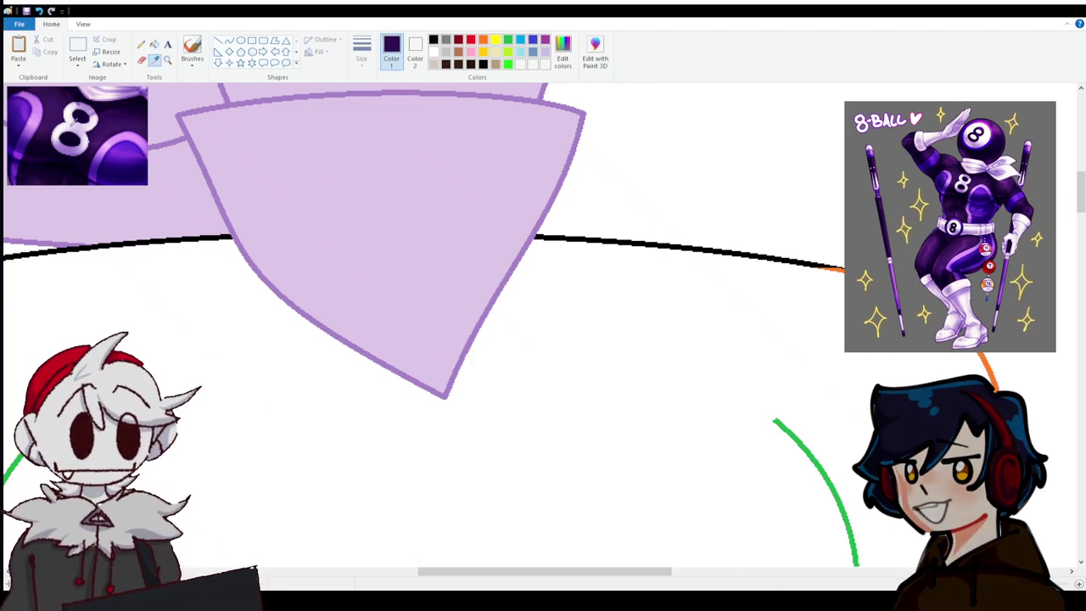
click(225, 438)
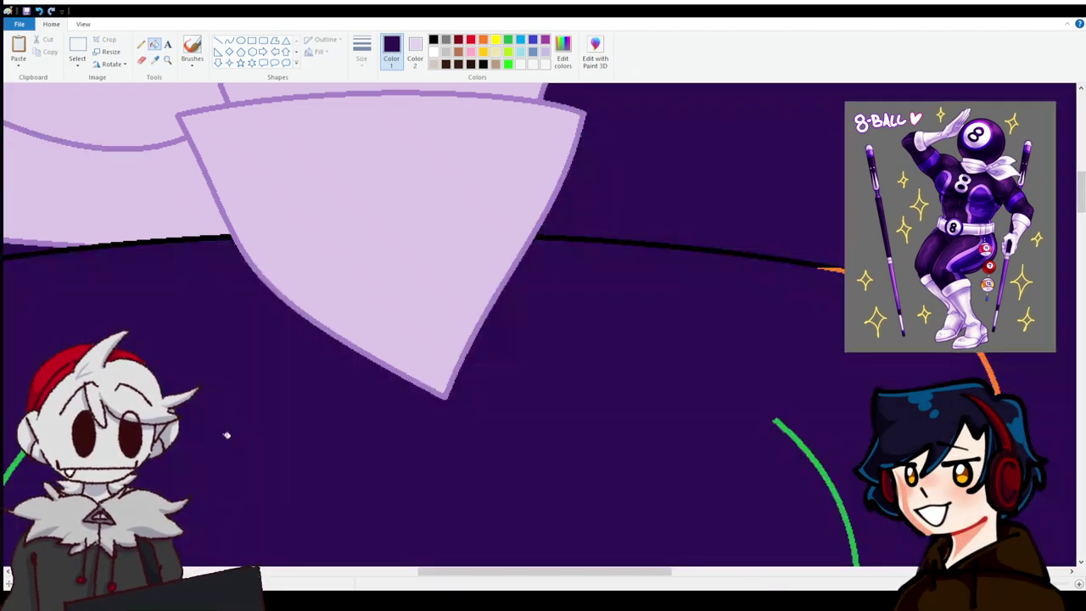
scroll(196, 291, down, 4)
click(38, 11)
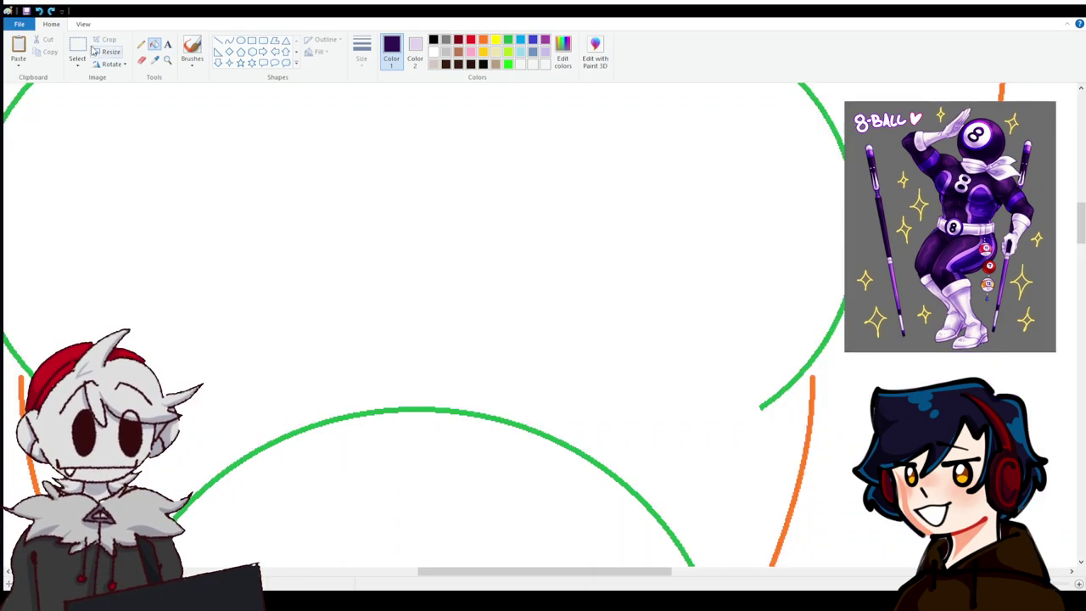
Draw two stacked light purple ellipse outlines below the scarf tip, the lower one larger, forming an 8 on the chest.
click(240, 40)
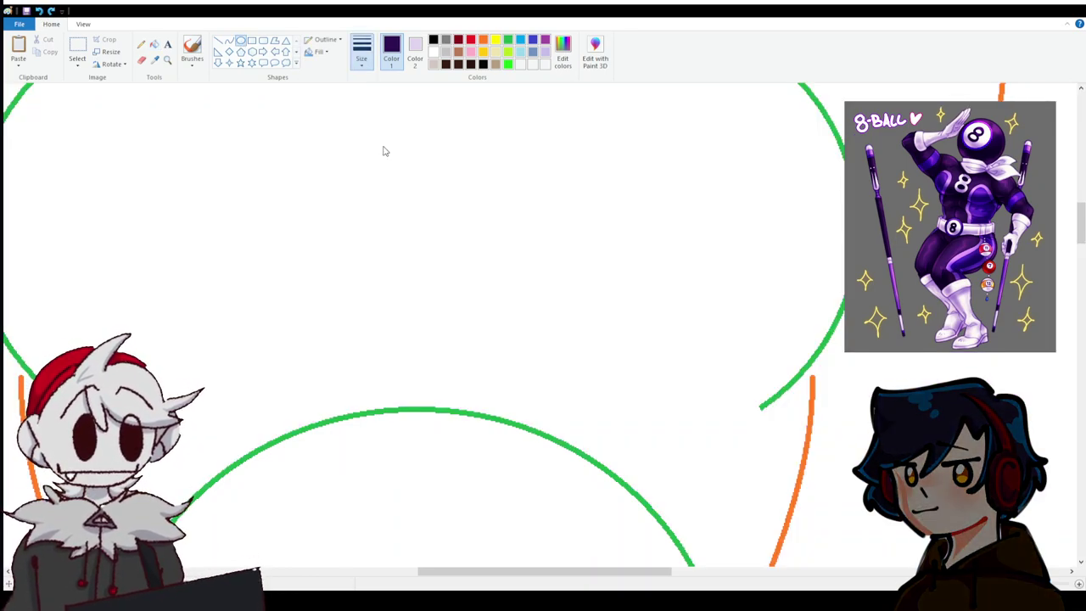
scroll(384, 249, up, 3)
drag(353, 294, 508, 435)
scroll(334, 265, down, 1)
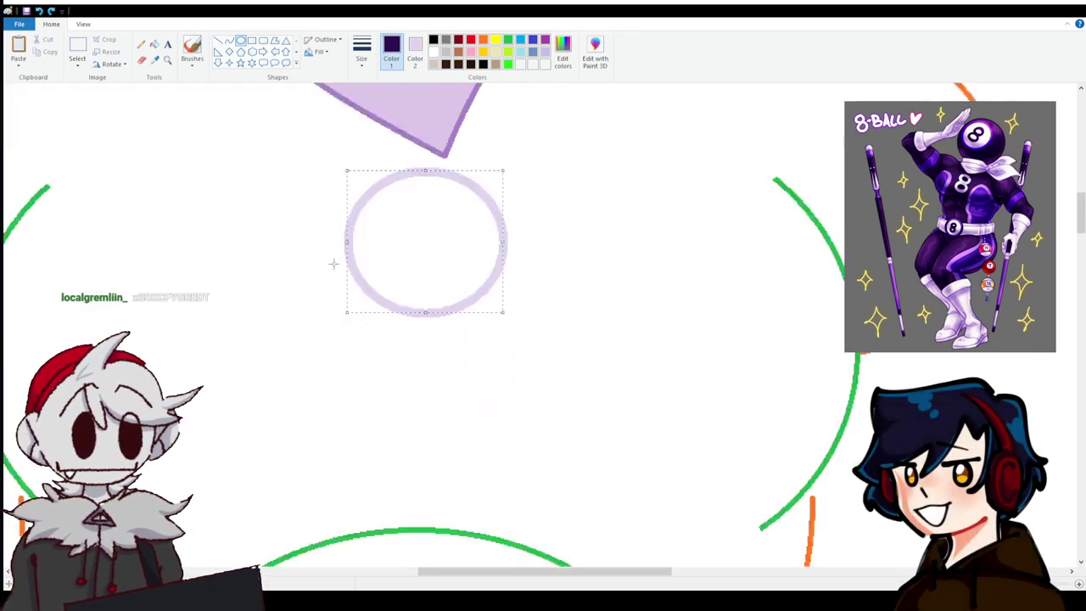
drag(333, 317, 538, 498)
drag(477, 435, 471, 429)
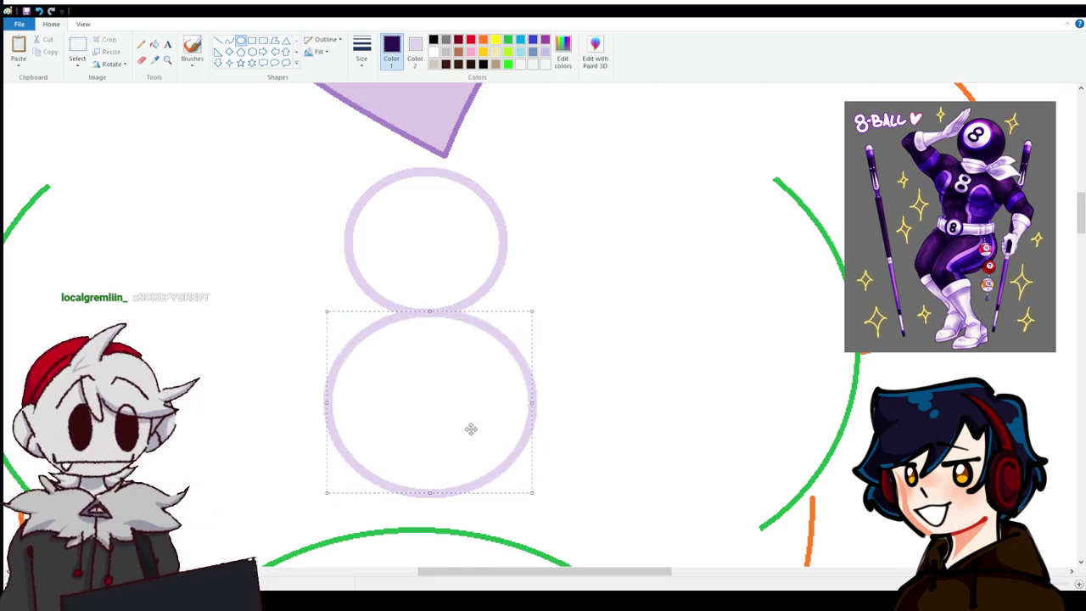
Thicken the upper ring of the chest 8 by fitting a slightly smaller light purple ellipse against its inside.
drag(368, 180, 495, 300)
drag(370, 242, 355, 241)
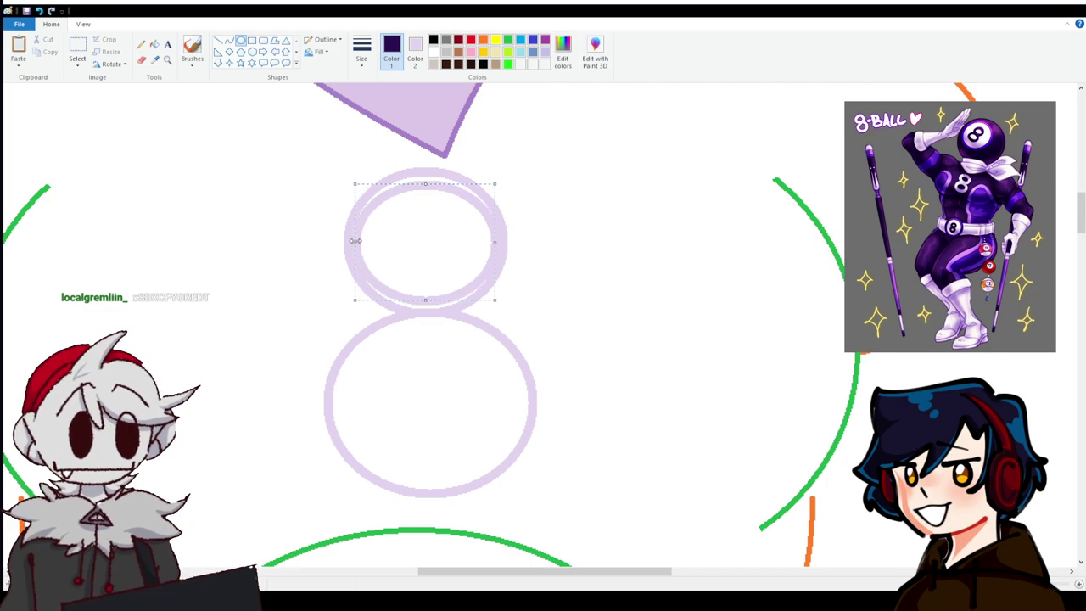
drag(426, 301, 437, 306)
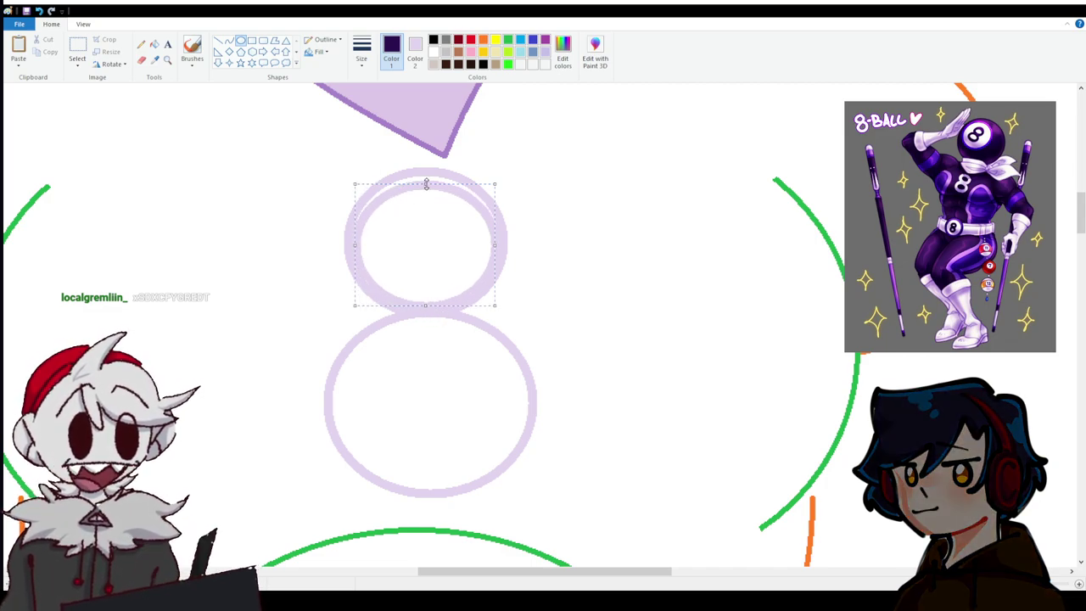
drag(426, 182, 420, 179)
click(295, 202)
Thicken the lower ring of the chest 8 with a second light purple ellipse stretched to fit its inside.
drag(363, 357, 480, 475)
drag(402, 405, 393, 398)
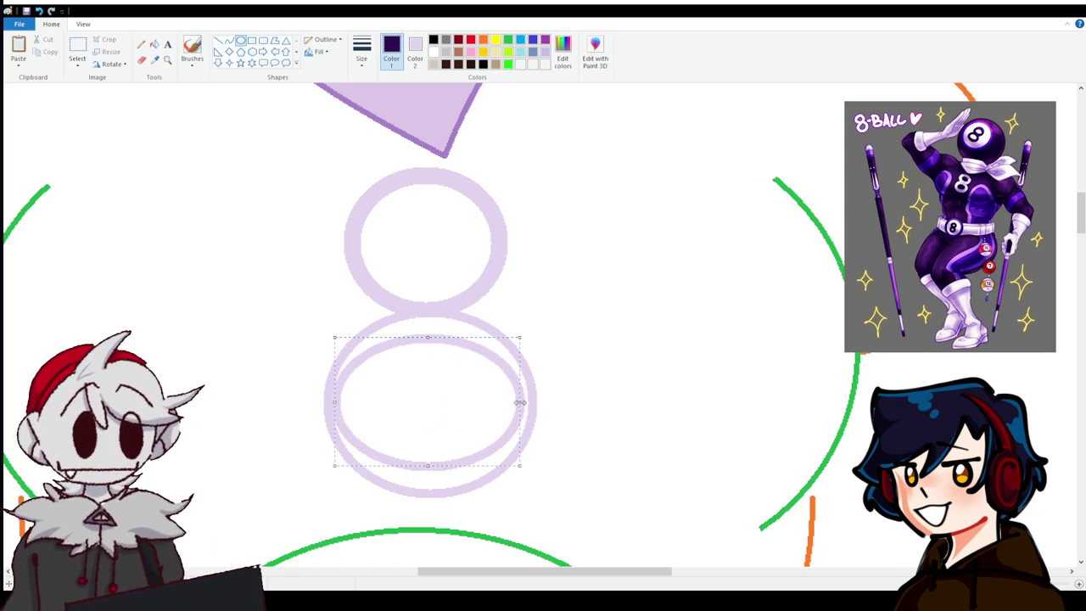
drag(427, 337, 427, 321)
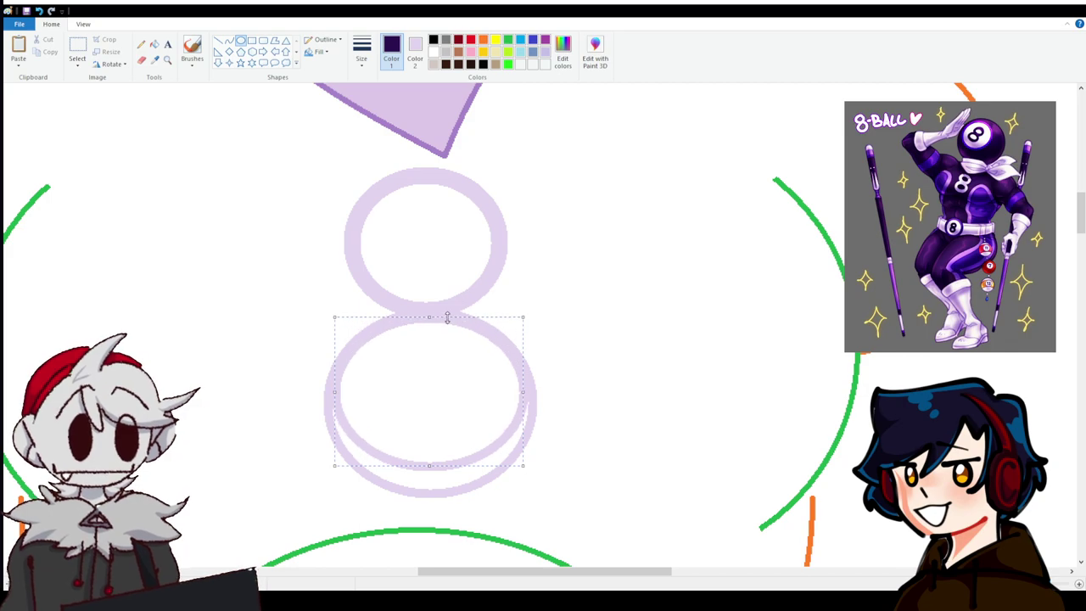
drag(427, 466, 427, 484)
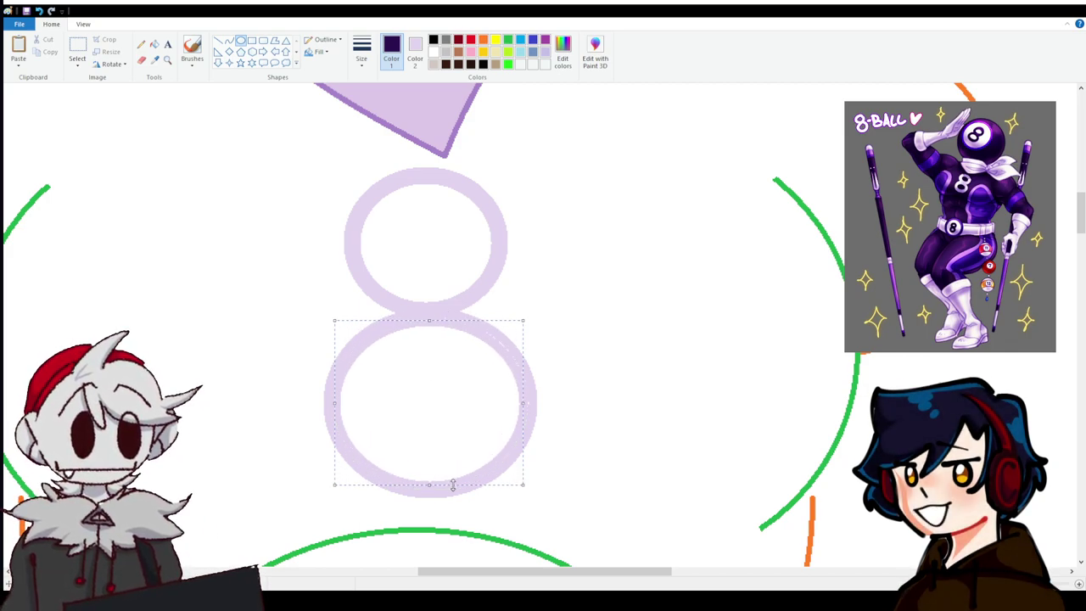
click(313, 245)
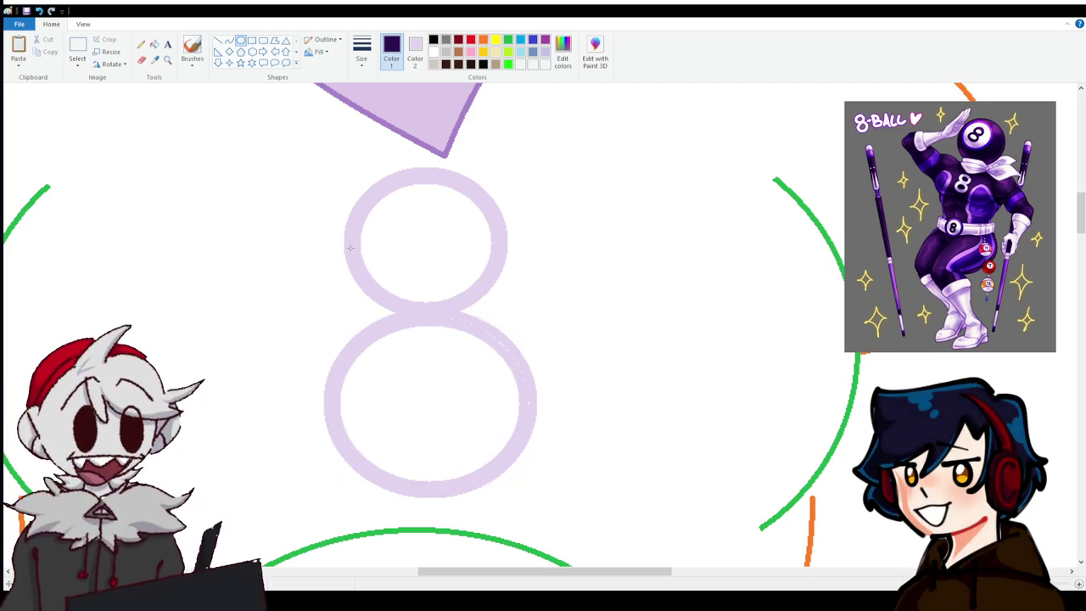
click(219, 41)
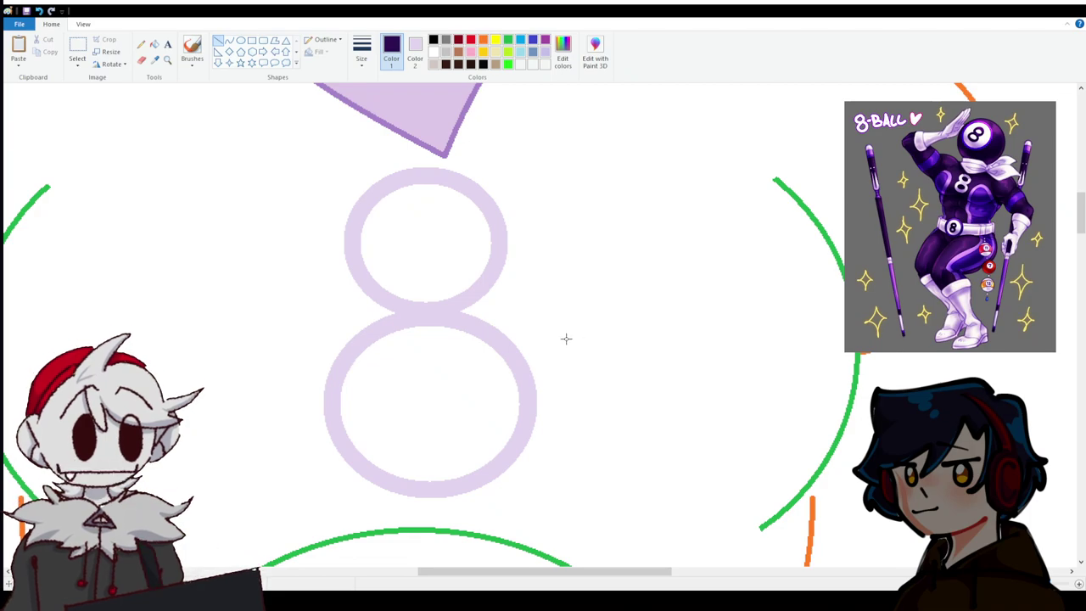
Fill the insides of both rings of the chest 8 with dark purple.
click(154, 45)
click(445, 247)
click(438, 374)
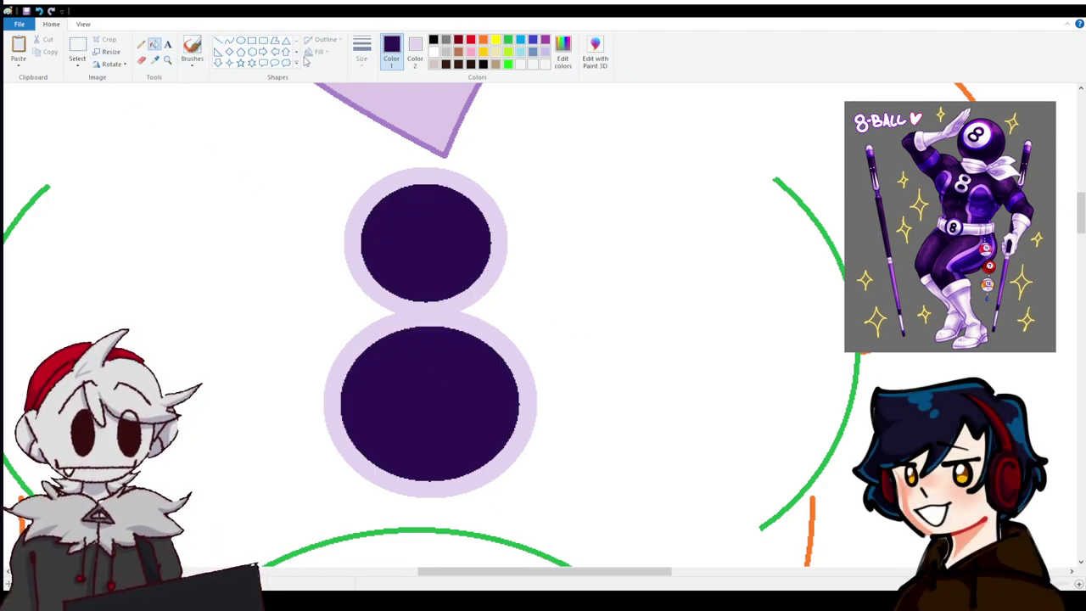
Sample white as primary and dark purple as secondary colour, and bridge the gaps between chest arcs and orange side lines with Eraser strokes.
click(155, 59)
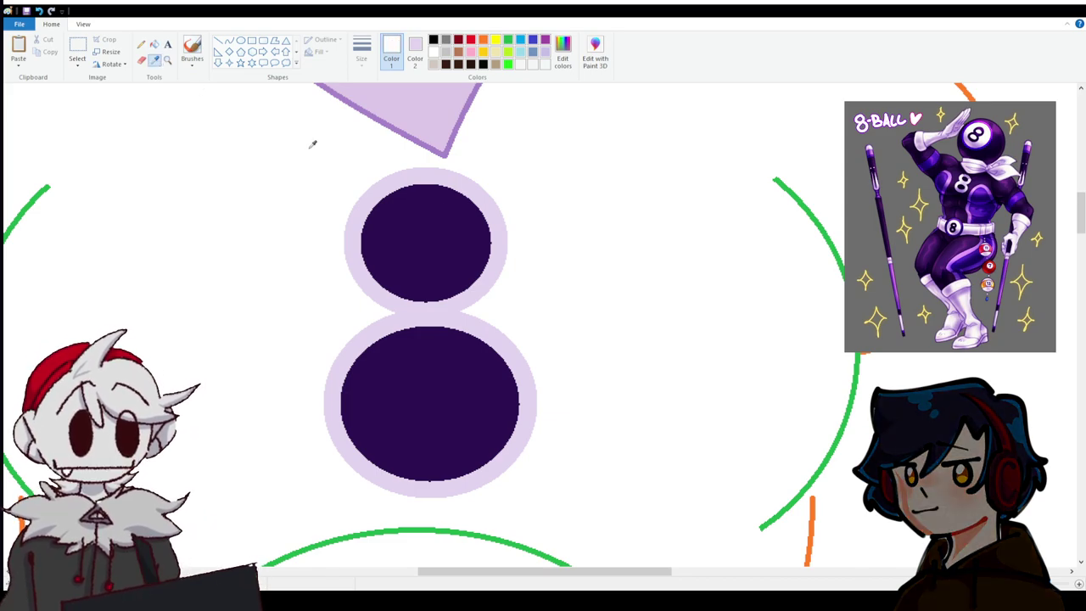
right_click(447, 238)
click(142, 59)
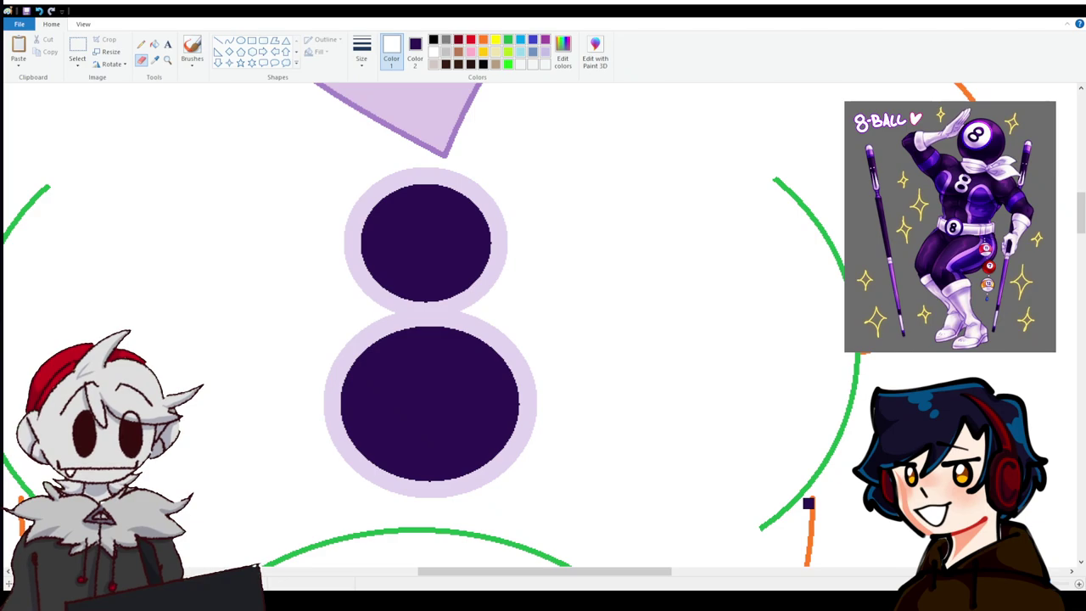
drag(807, 503, 804, 457)
drag(609, 573, 569, 574)
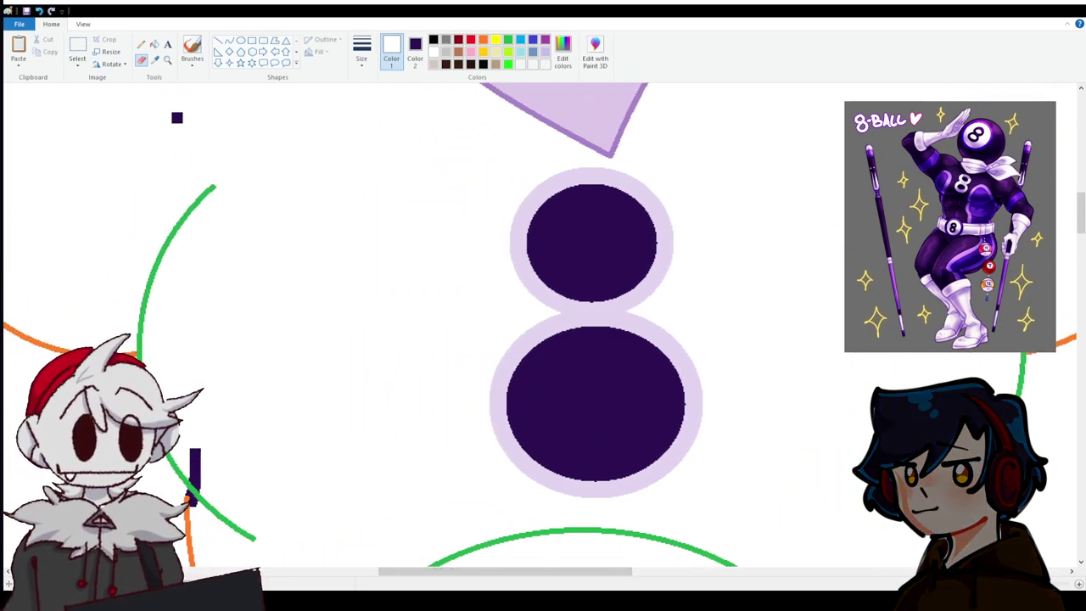
Close the gaps between the belly circle and the orange waist and purple hip lines with short dark purple Eraser strokes.
scroll(342, 252, up, 5)
scroll(382, 292, up, 3)
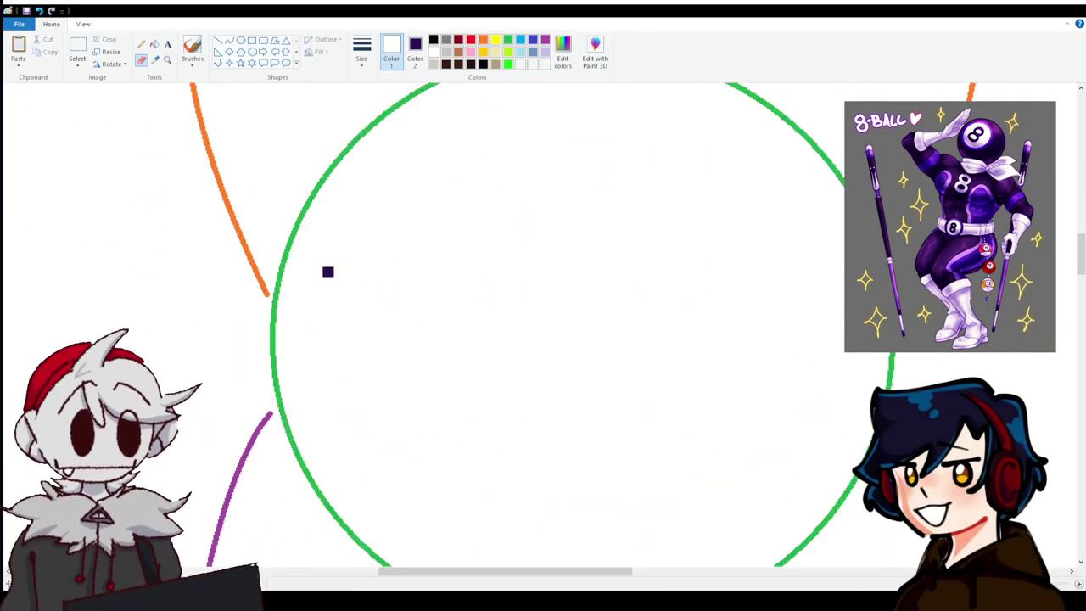
drag(268, 281, 289, 311)
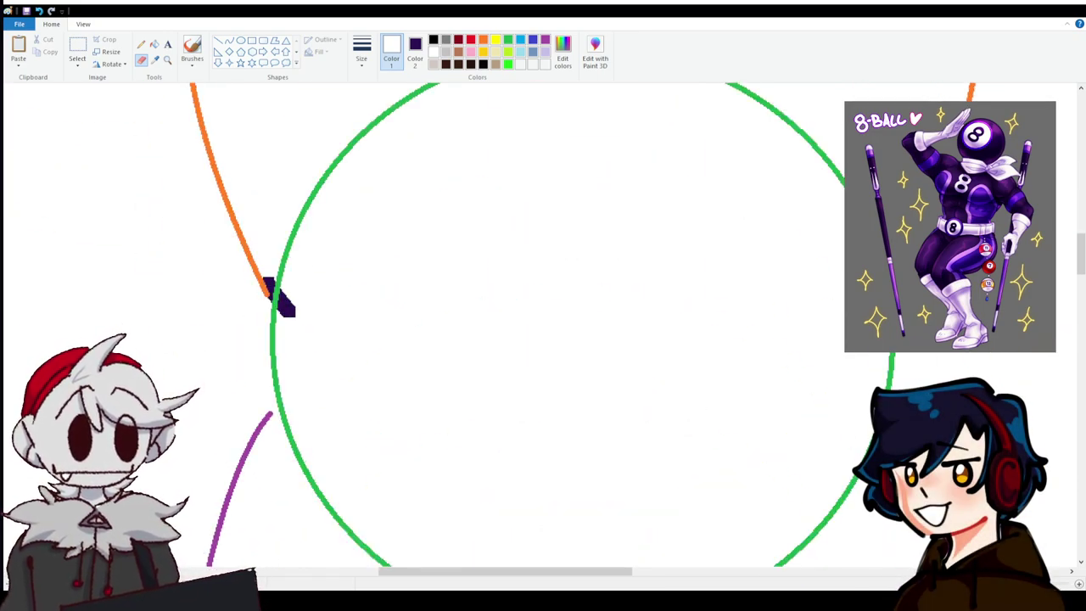
drag(272, 421, 288, 410)
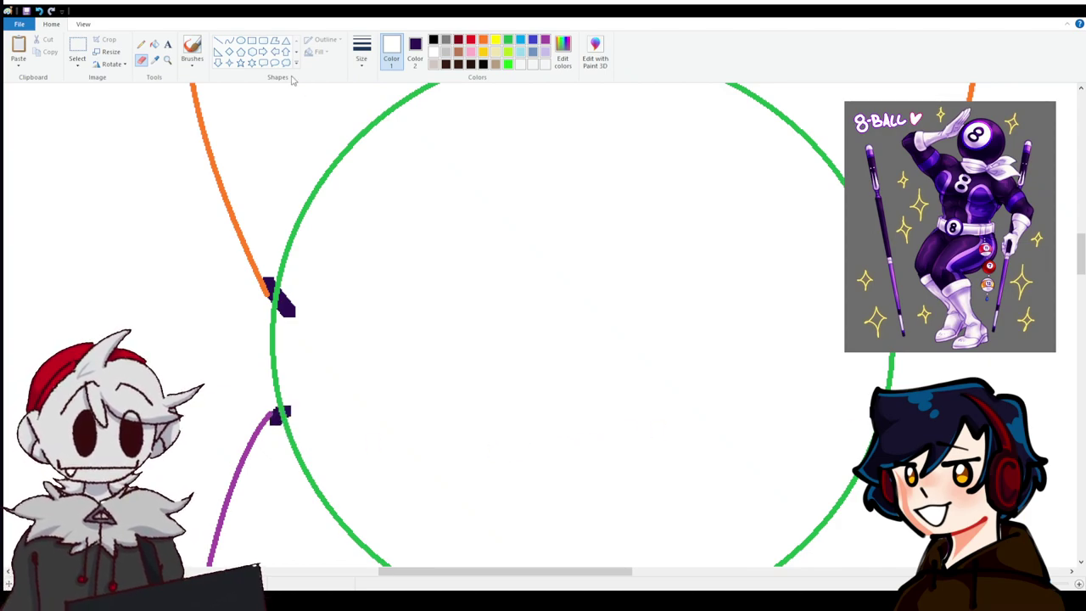
Fill the belly circle, the torso with the shoulders, and the legs with dark purple.
click(153, 44)
scroll(411, 251, up, 5)
click(424, 345)
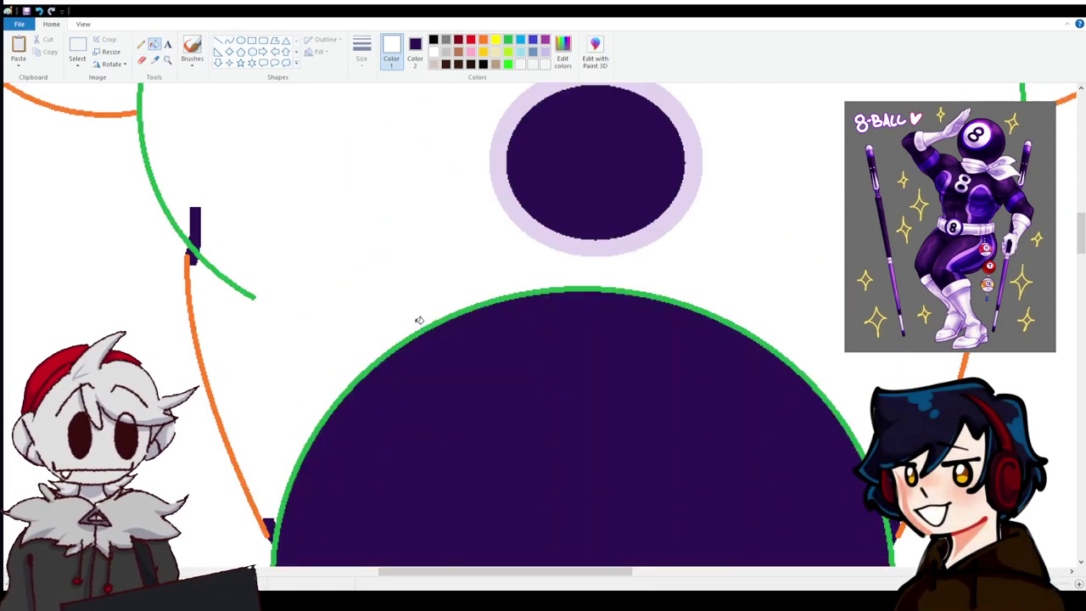
click(419, 321)
scroll(424, 298, up, 8)
scroll(519, 424, down, 11)
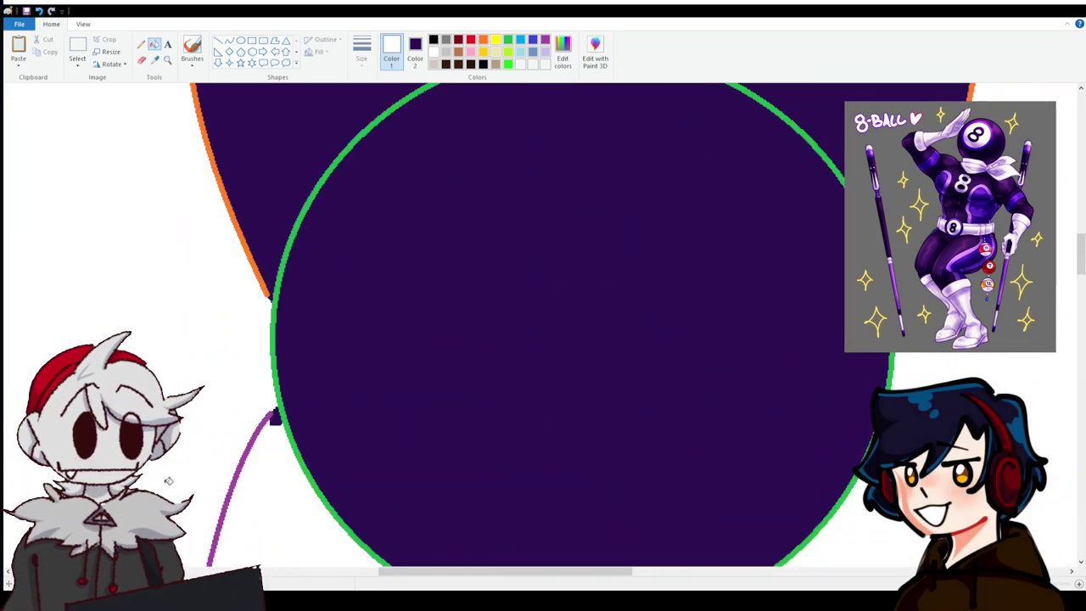
scroll(169, 480, down, 10)
click(341, 290)
scroll(404, 410, down, 1)
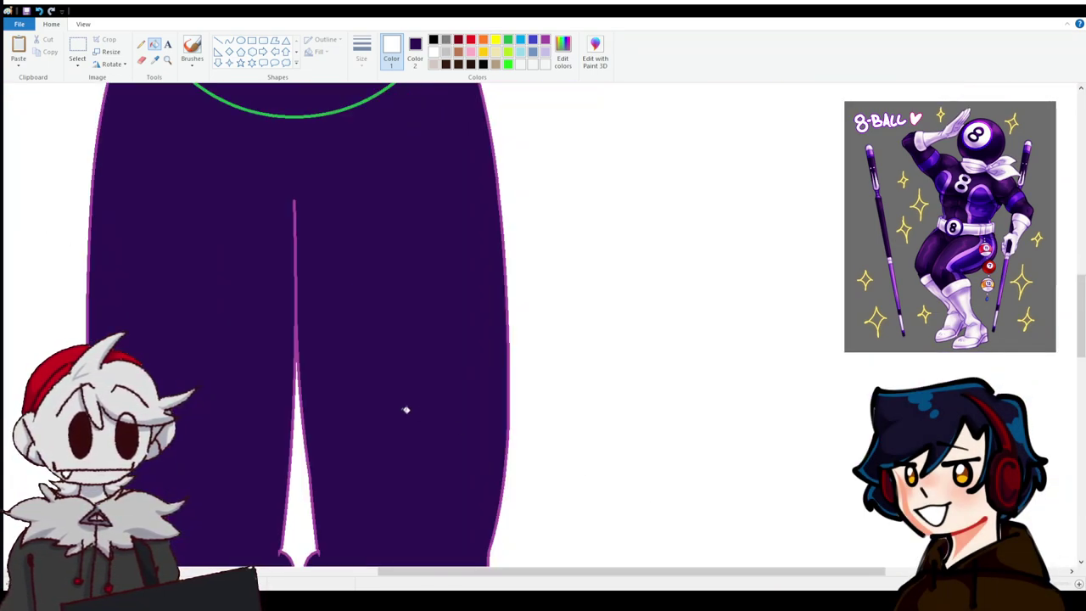
Examine the filled body from the head and scarf down to the legs, including the chest 8 and the remaining coloured outlines.
scroll(373, 401, up, 8)
scroll(477, 445, down, 5)
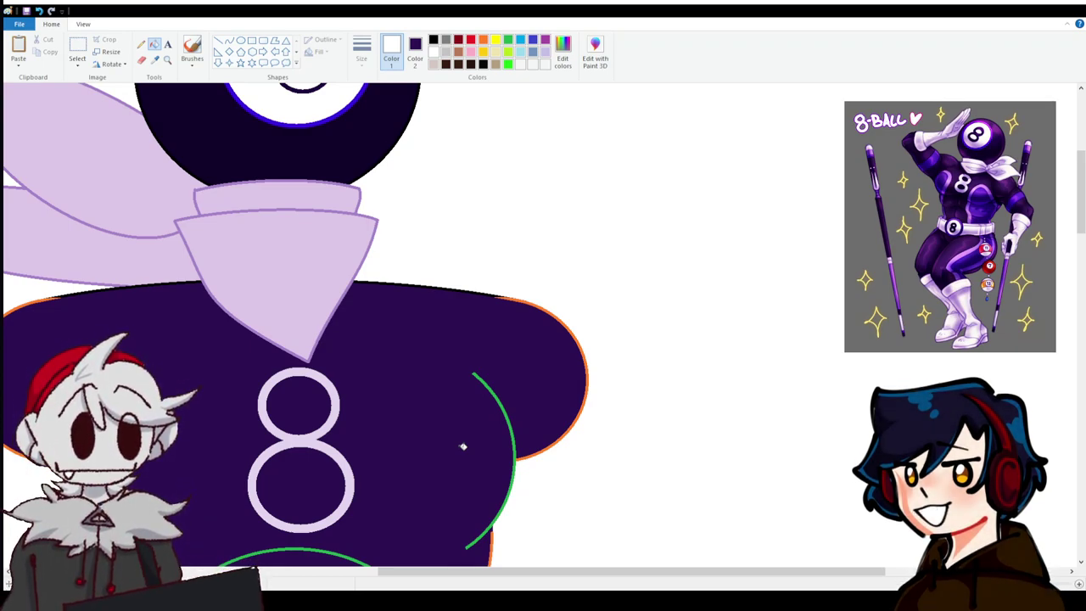
scroll(543, 324, down, 1)
scroll(526, 415, up, 3)
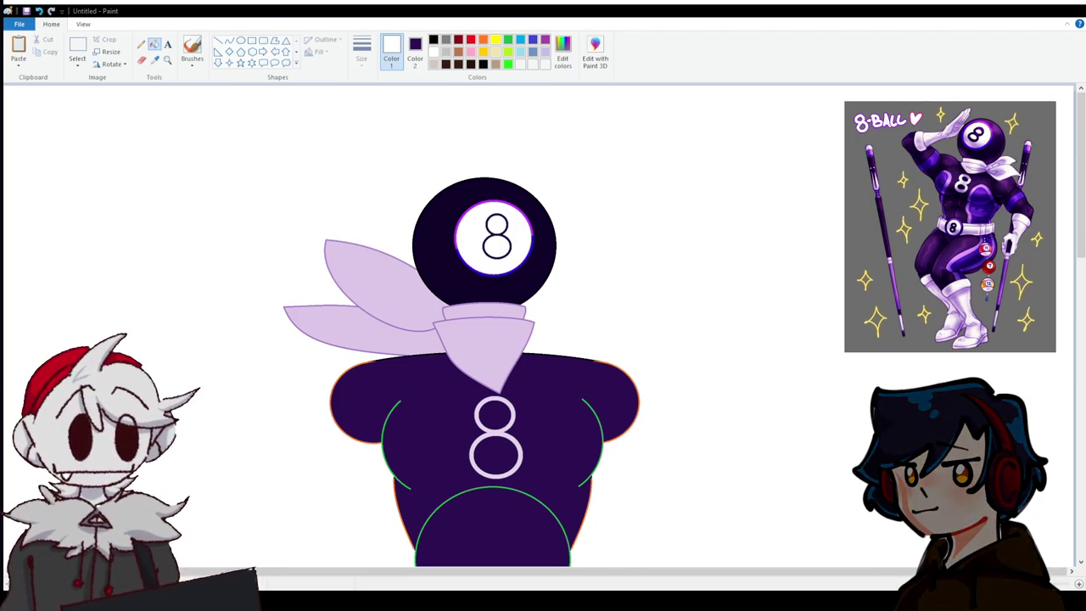
scroll(540, 324, down, 3)
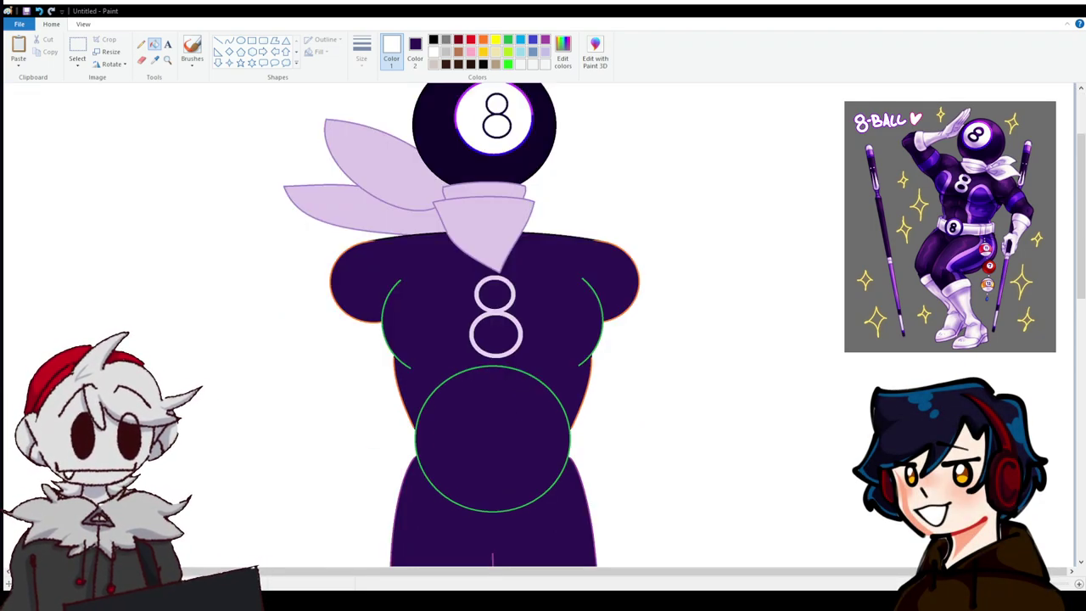
scroll(720, 546, up, 1)
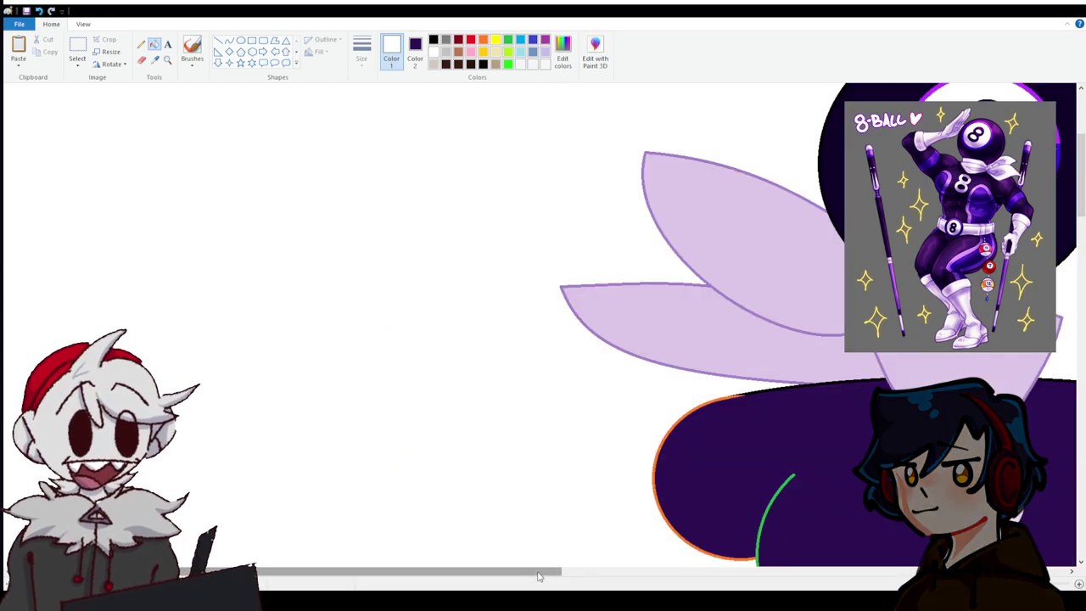
drag(538, 573, 778, 552)
scroll(808, 514, down, 3)
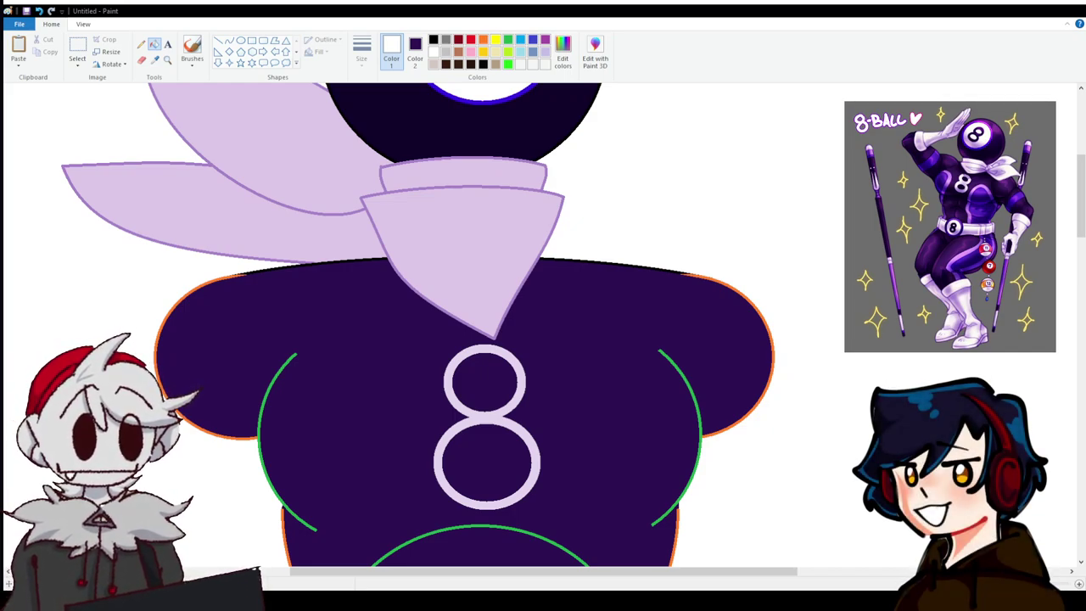
scroll(543, 324, down, 3)
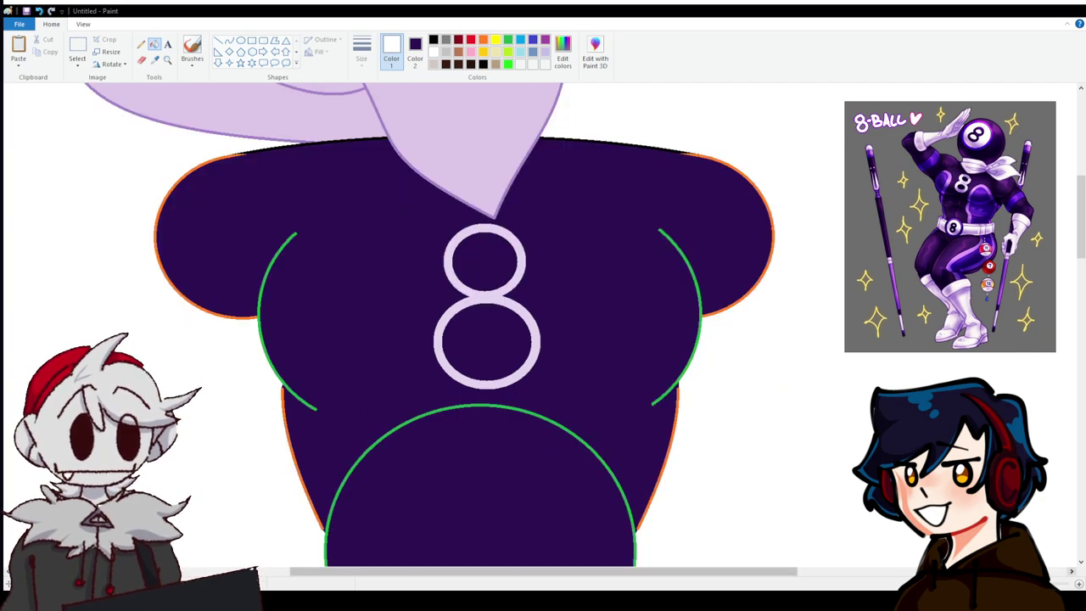
scroll(711, 203, up, 1)
Sample the chest 8's light purple, draw a smaller ellipse inside its lower ring, and fill the gap between them to thicken it.
click(155, 59)
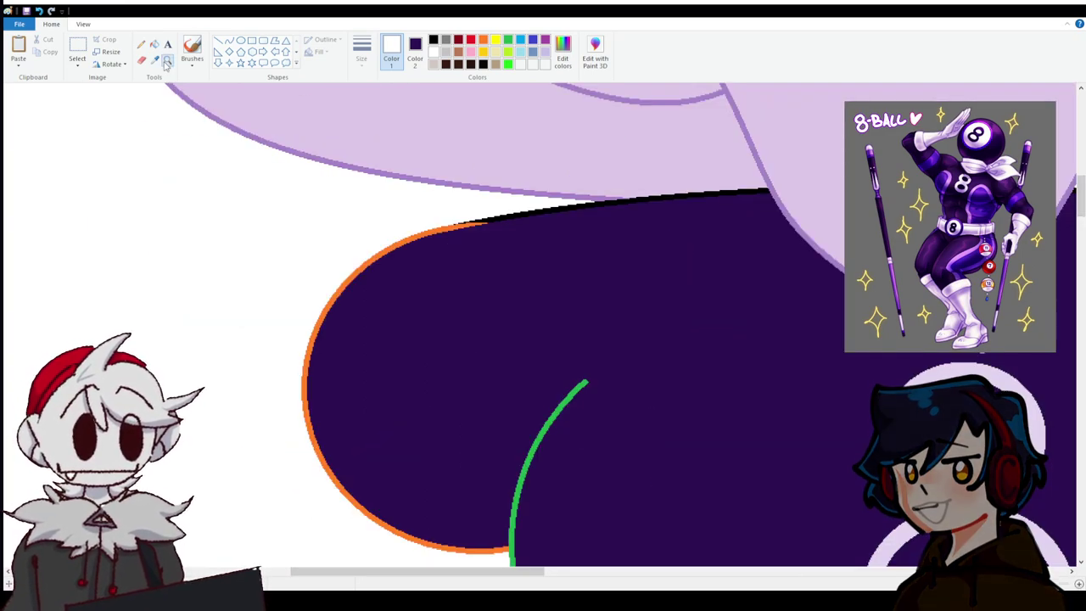
click(938, 382)
scroll(940, 371, up, 4)
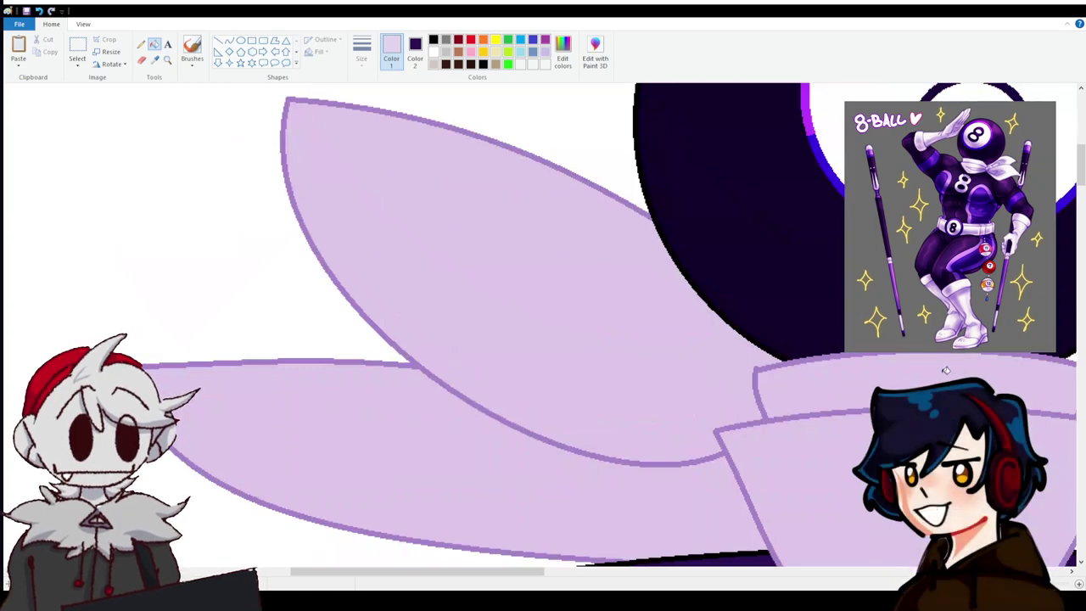
scroll(938, 371, down, 6)
scroll(836, 227, up, 3)
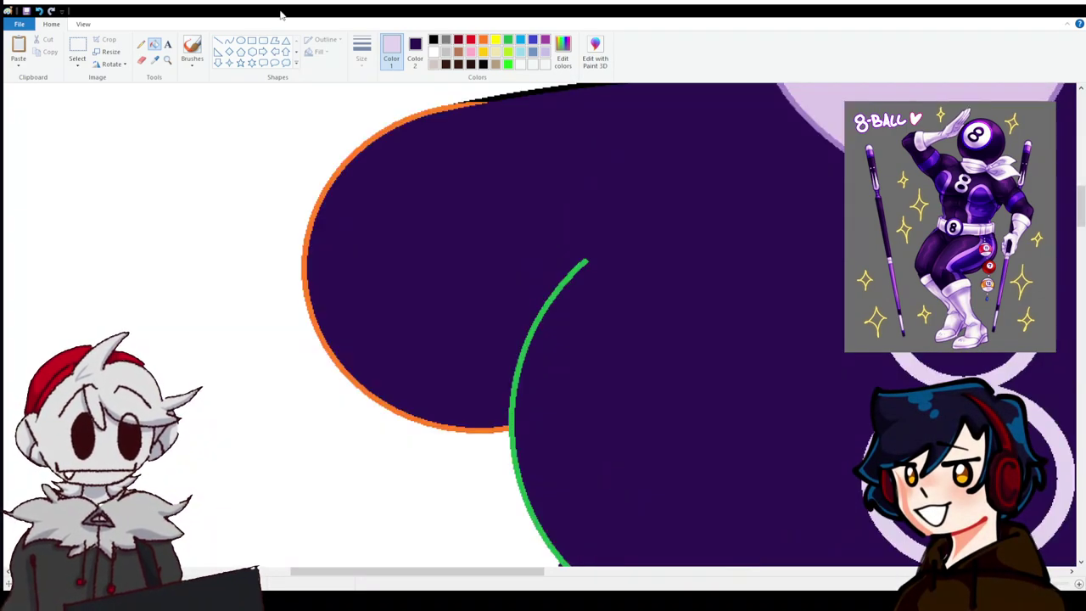
click(240, 40)
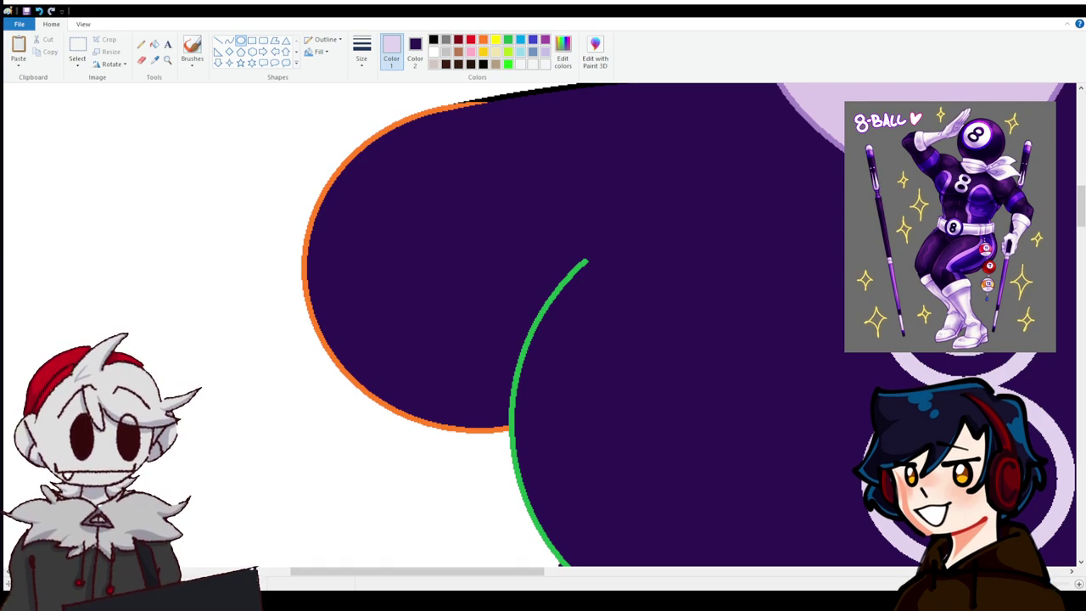
scroll(543, 322, down, 3)
drag(916, 296, 1060, 417)
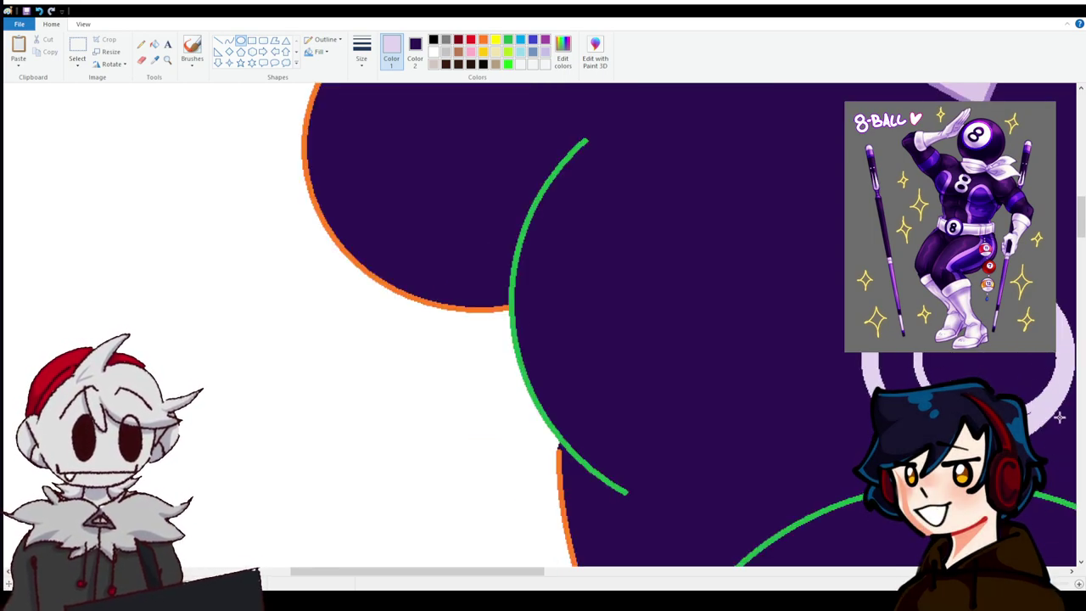
drag(1006, 369, 987, 365)
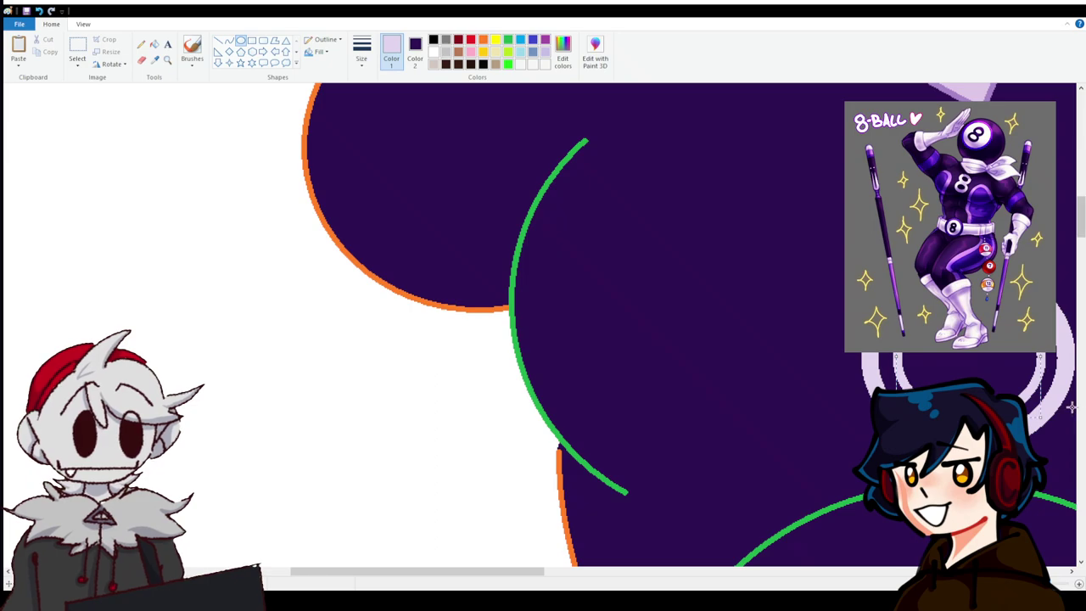
drag(1041, 417, 1030, 408)
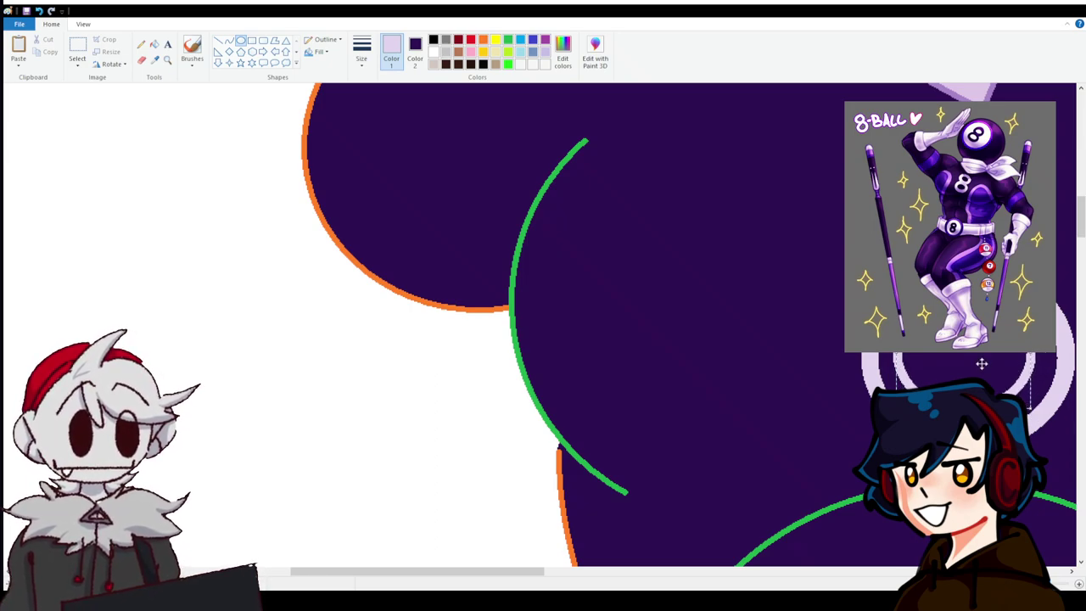
drag(982, 364, 987, 368)
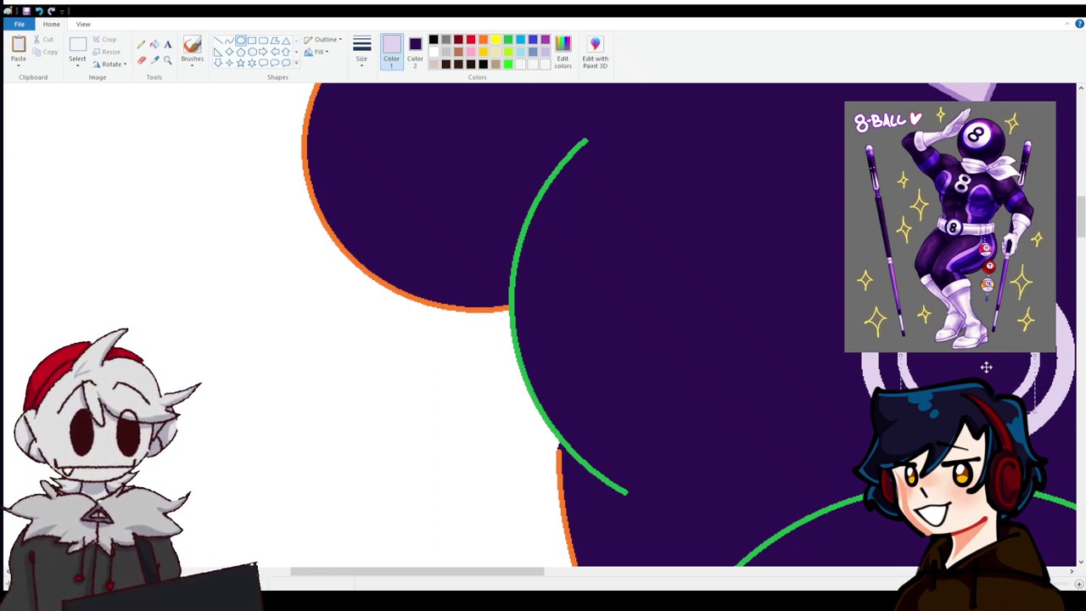
click(154, 45)
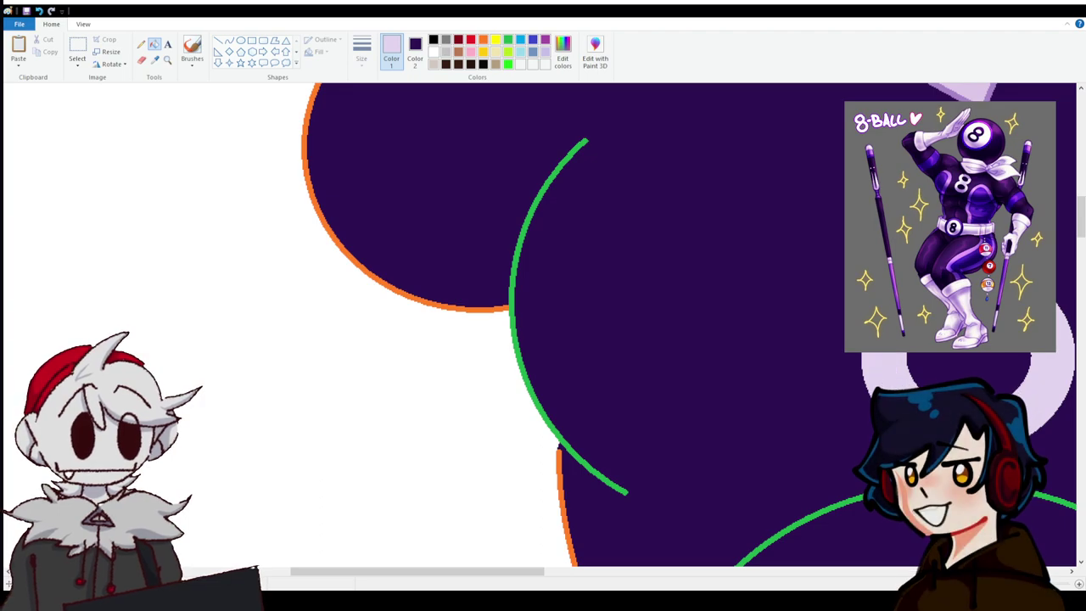
Undo the thickening of the chest 8's lower ring.
scroll(543, 322, up, 3)
scroll(543, 323, down, 6)
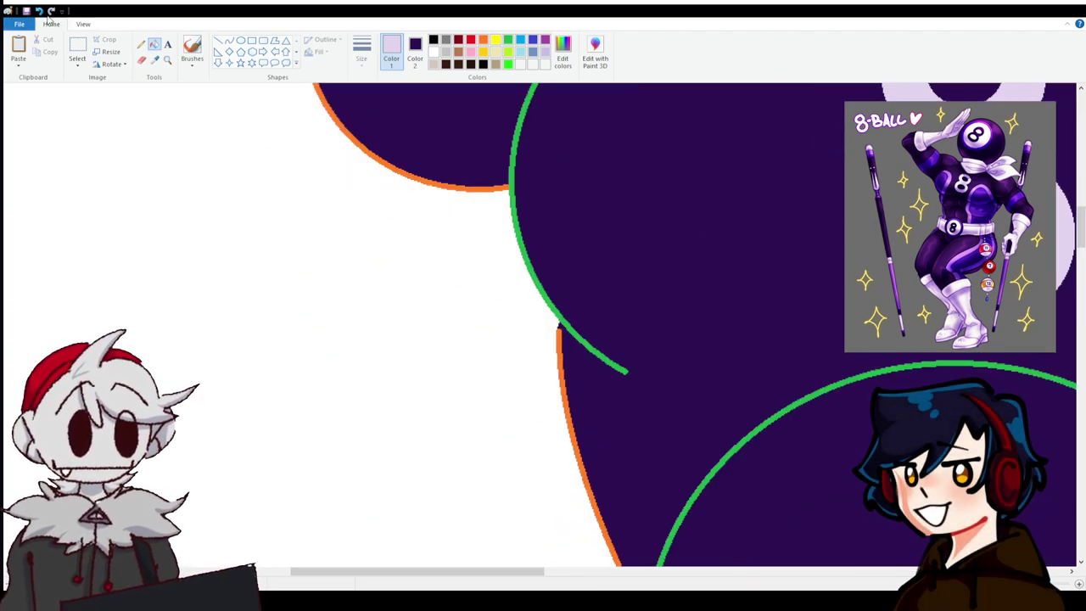
scroll(822, 337, up, 5)
scroll(822, 337, up, 5)
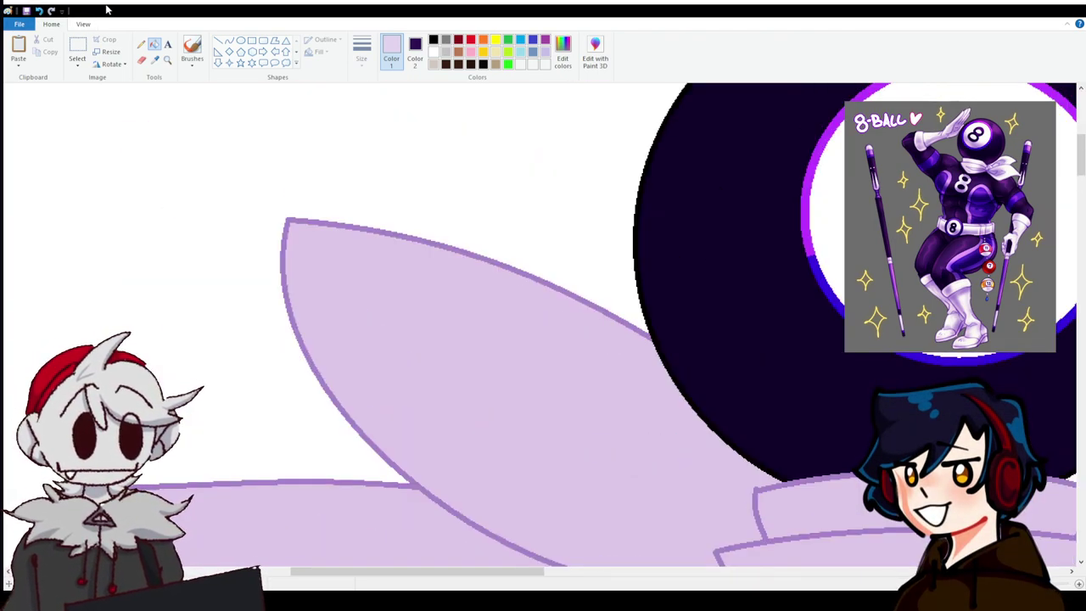
click(39, 12)
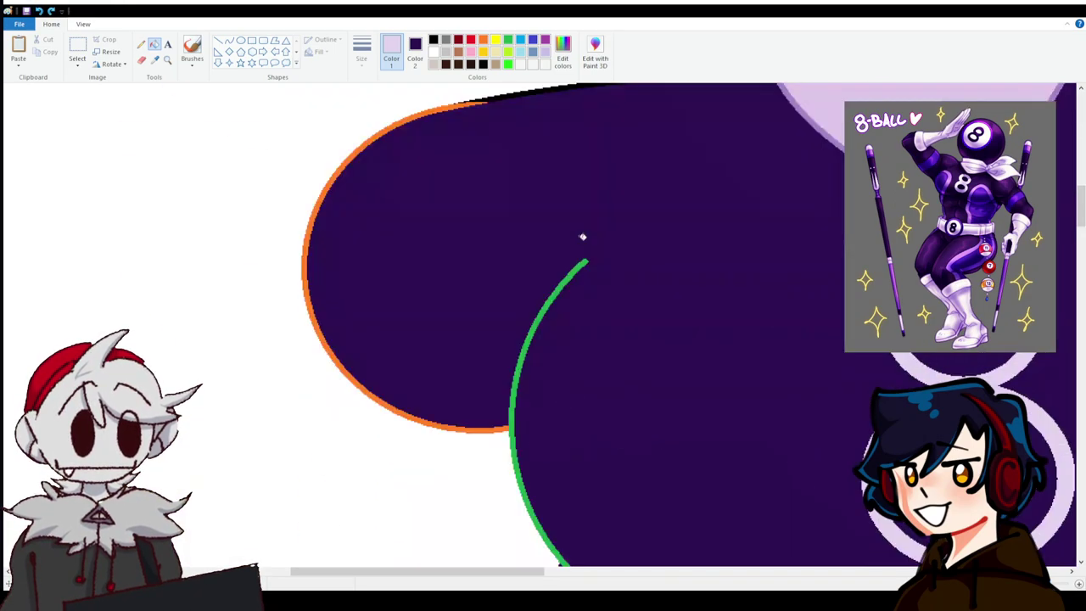
Draw smaller light purple ellipses inside both rings of the chest 8 and fill the gaps to thicken the whole numeral.
click(241, 41)
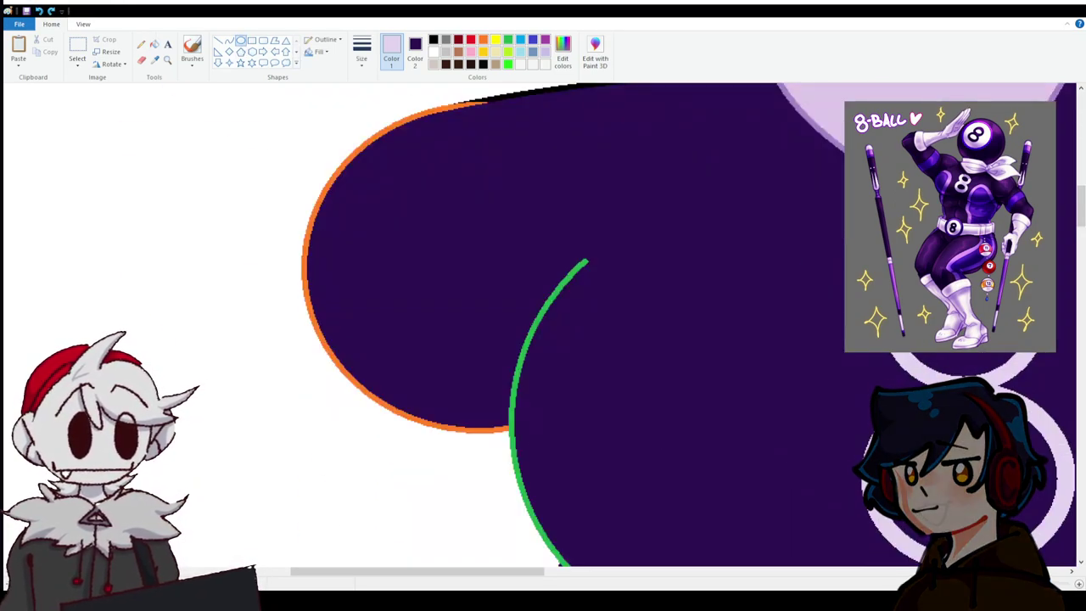
drag(932, 273, 1014, 363)
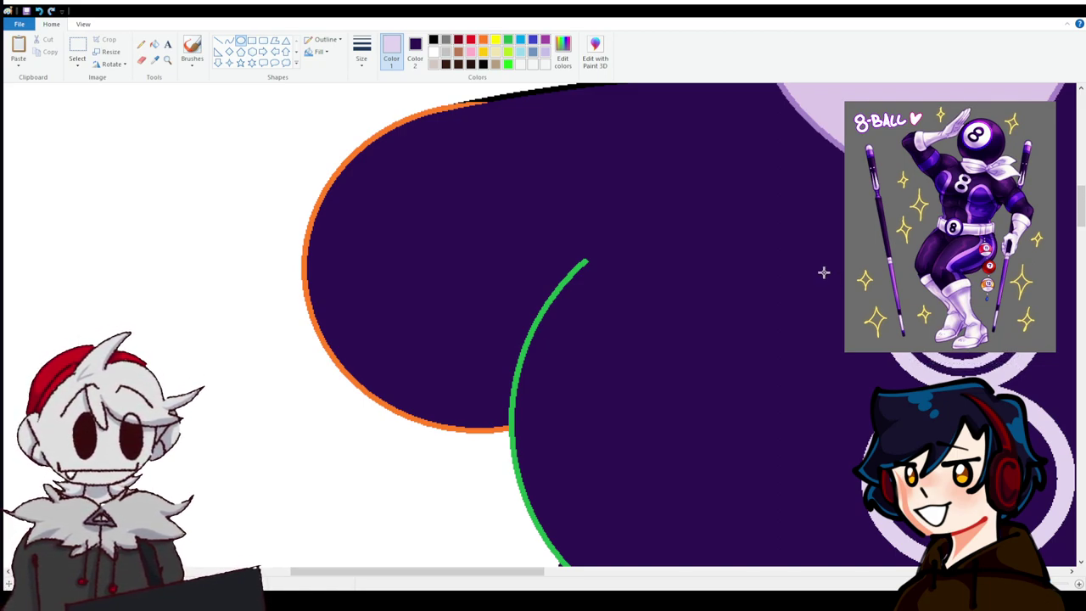
scroll(822, 272, down, 3)
drag(911, 302, 1064, 439)
drag(1005, 370, 1043, 358)
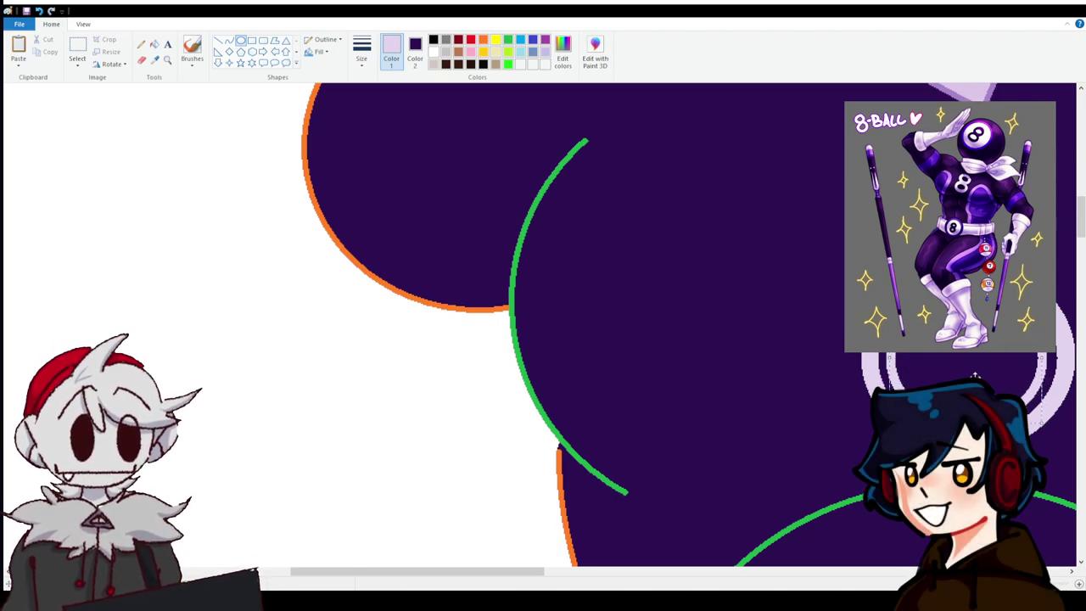
click(155, 45)
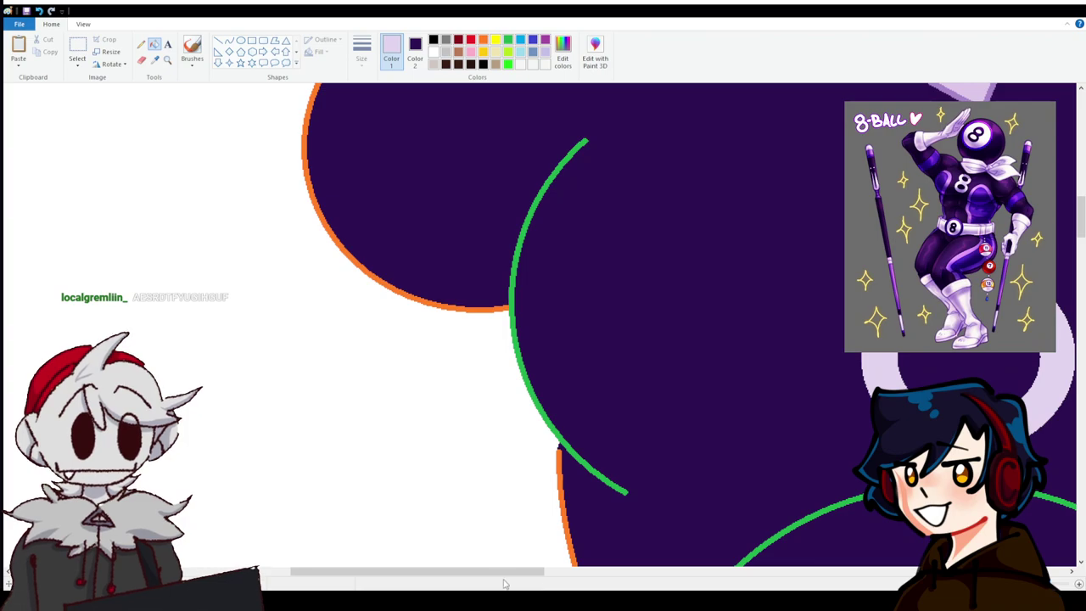
drag(504, 582, 639, 582)
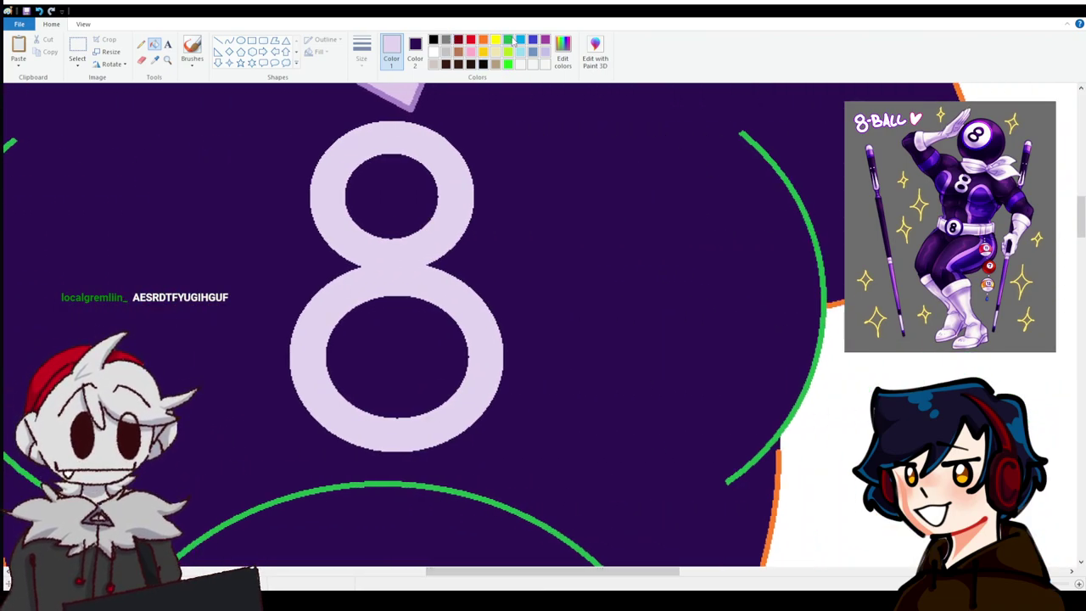
Draw a gold arched curve on the chest beside the 8, rising from below and bending over to the right green chest line.
click(230, 41)
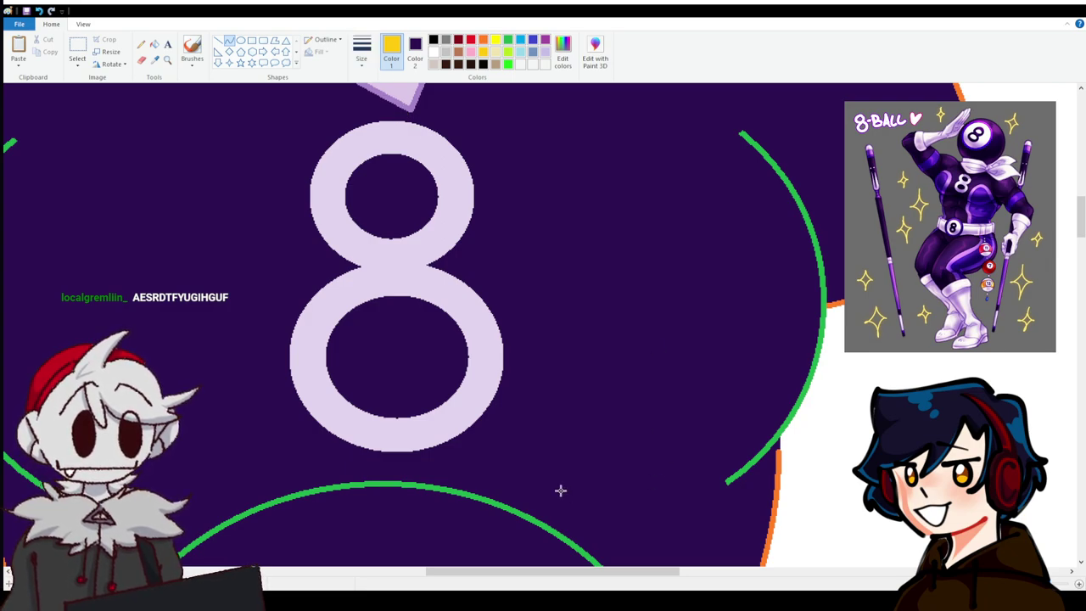
mouse_move(558, 491)
mouse_down()
mouse_move(752, 303)
mouse_move(820, 284)
mouse_move(752, 248)
mouse_move(535, 213)
mouse_move(648, 156)
mouse_move(635, 151)
mouse_up()
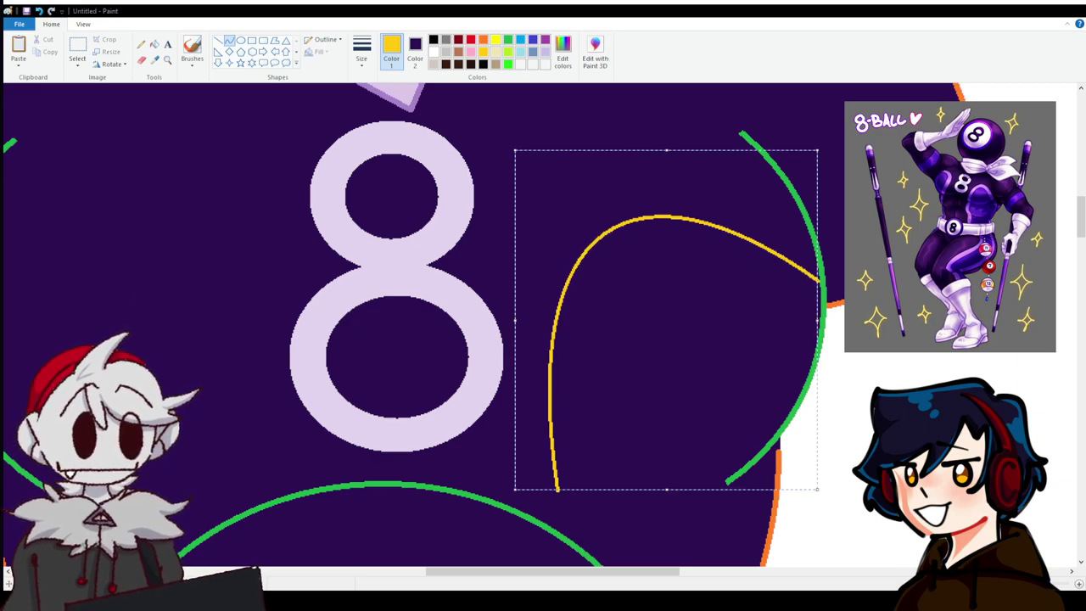
click(375, 373)
Draw a gold buckle circle over the lower edge of the green belly circle and centre it on the body.
scroll(374, 373, down, 6)
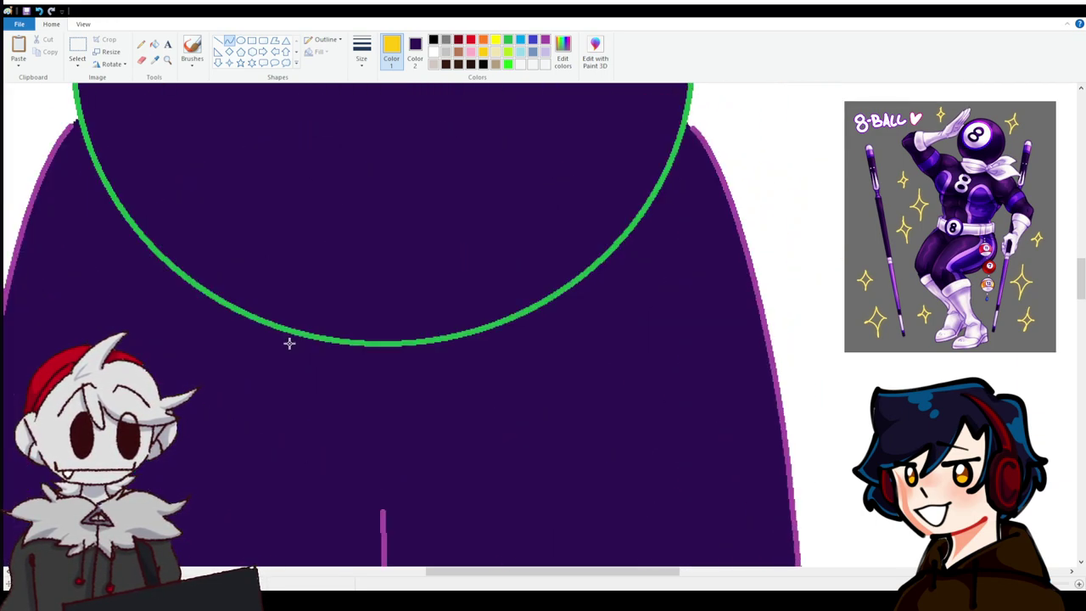
scroll(288, 343, up, 1)
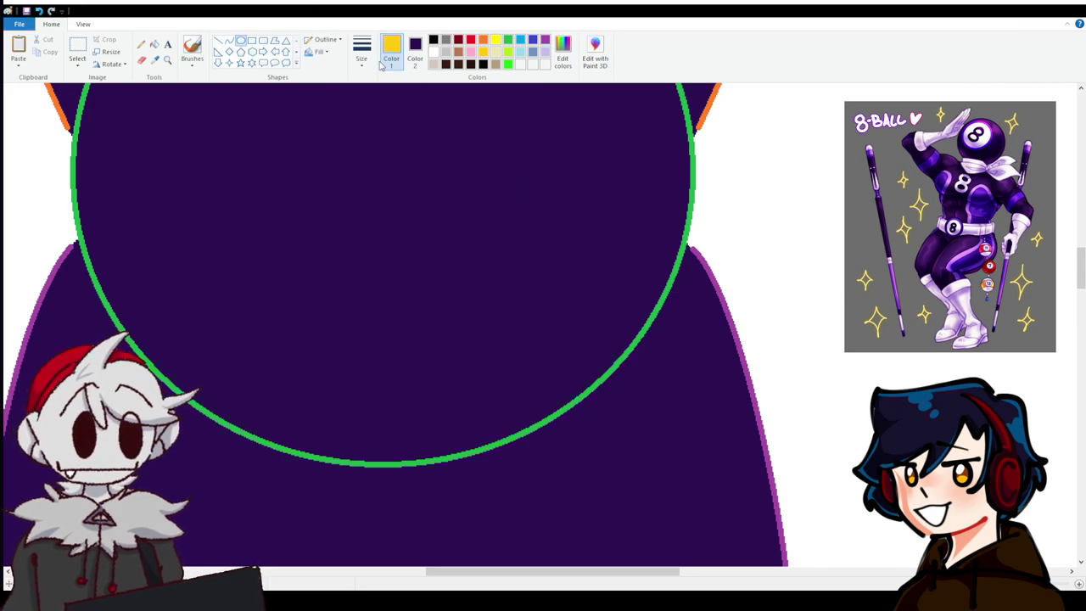
drag(243, 226, 551, 518)
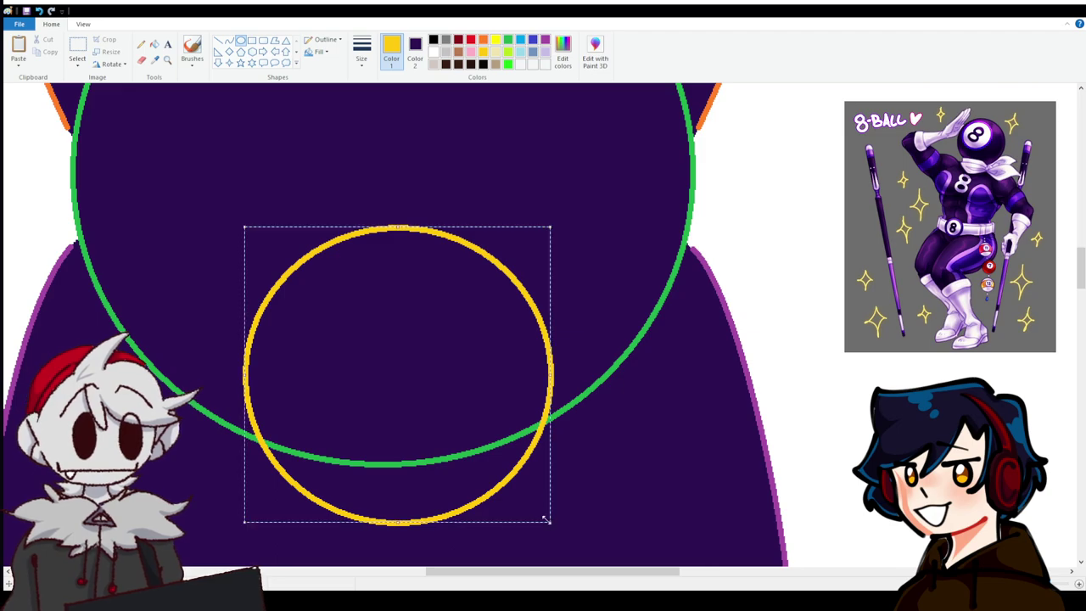
drag(471, 425, 462, 384)
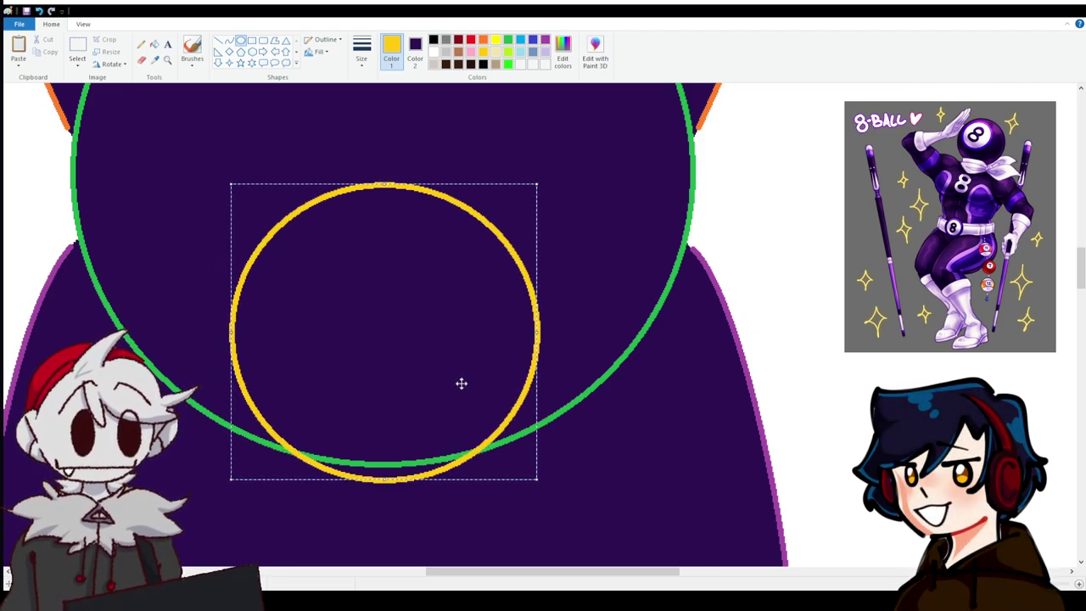
click(656, 279)
Draw the belt's gold upper edge from the buckle circle to just outside the right side of the belly circle.
click(229, 40)
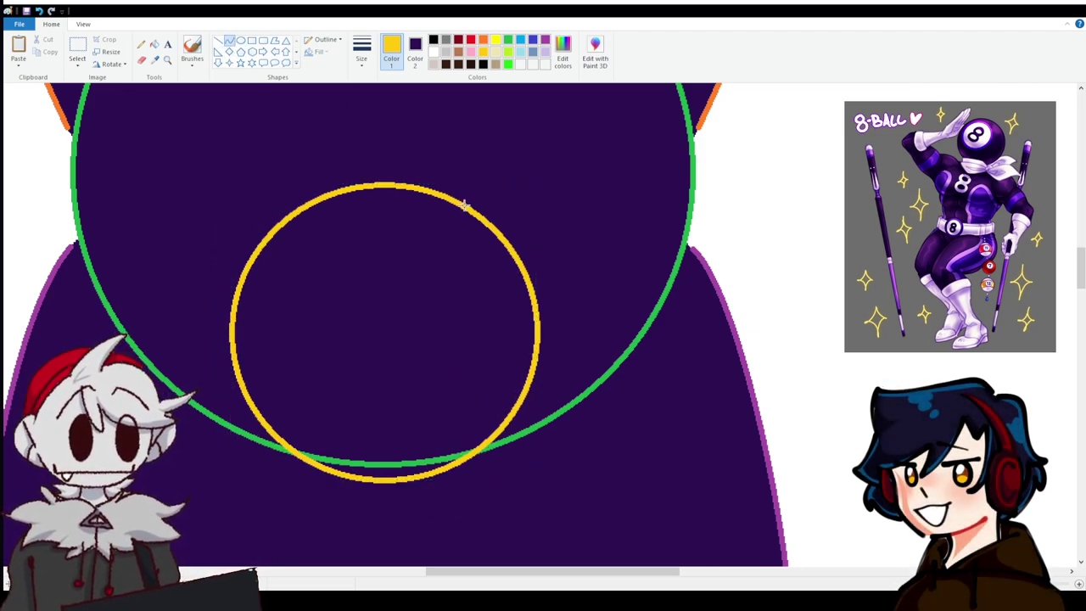
drag(477, 212, 705, 211)
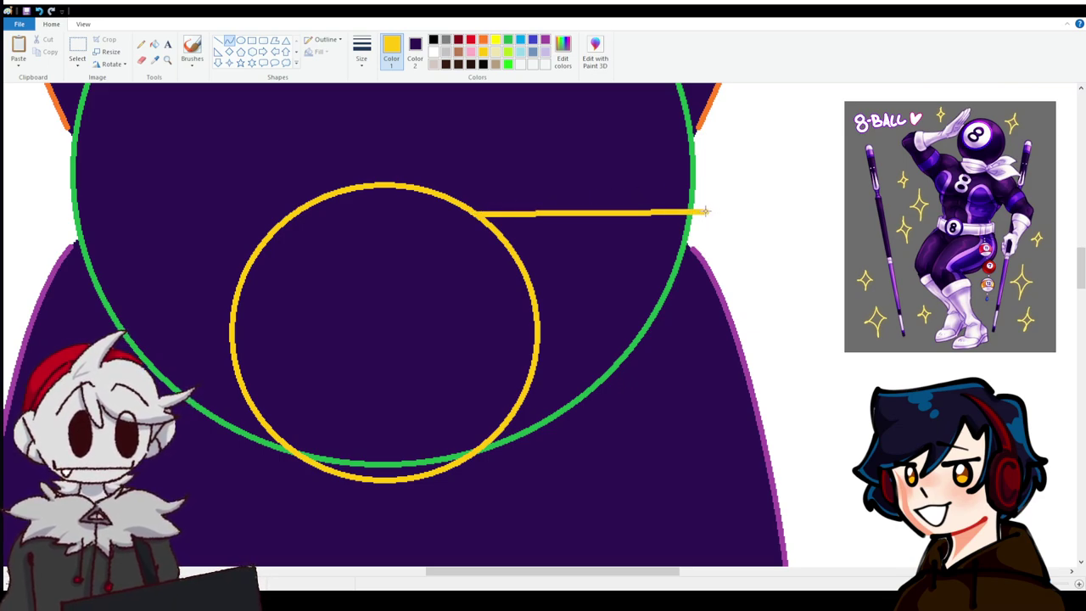
drag(638, 217, 588, 216)
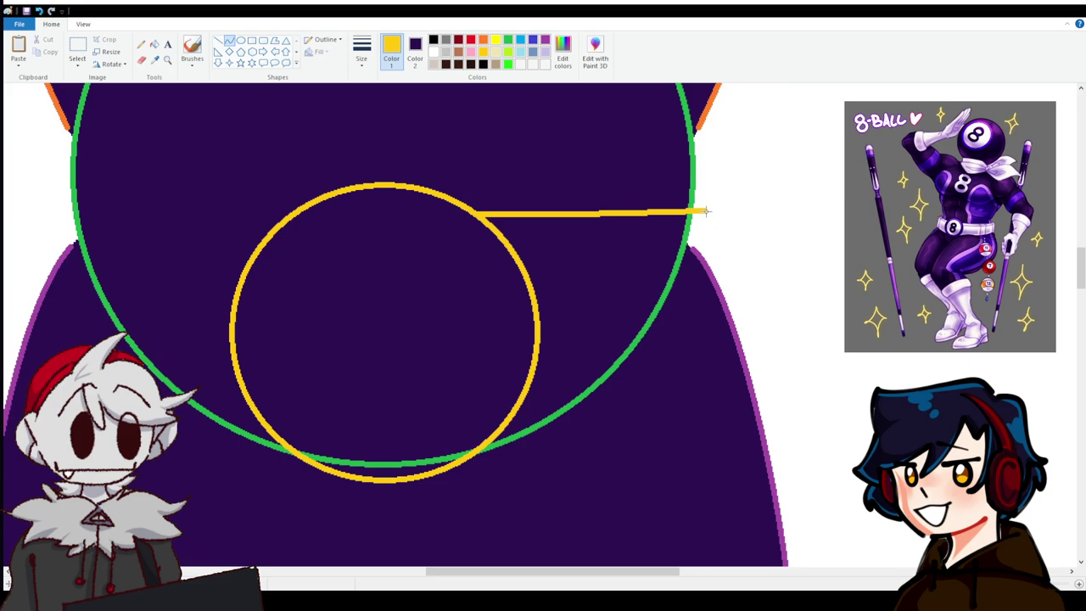
drag(747, 281, 778, 464)
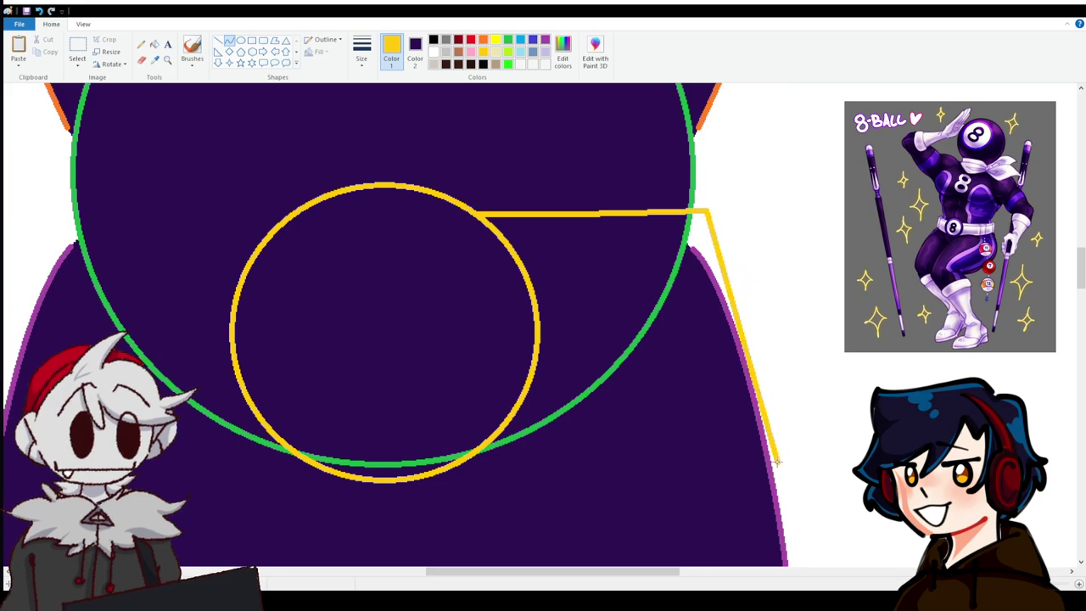
drag(785, 368, 750, 242)
click(777, 341)
click(606, 336)
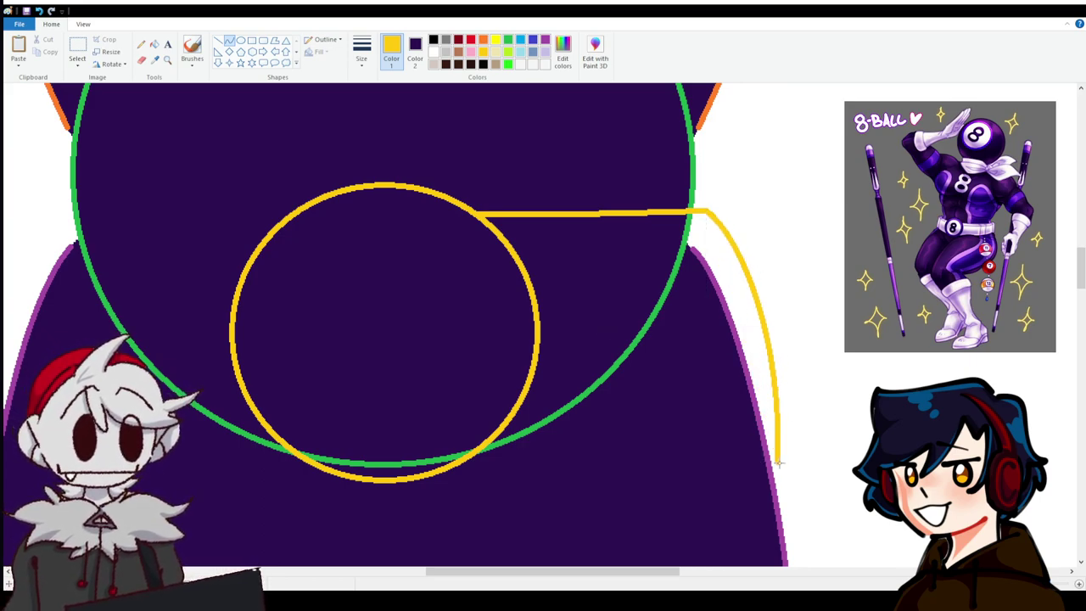
drag(751, 461, 456, 463)
mouse_move(628, 465)
mouse_down()
mouse_move(646, 481)
mouse_move(626, 477)
mouse_up()
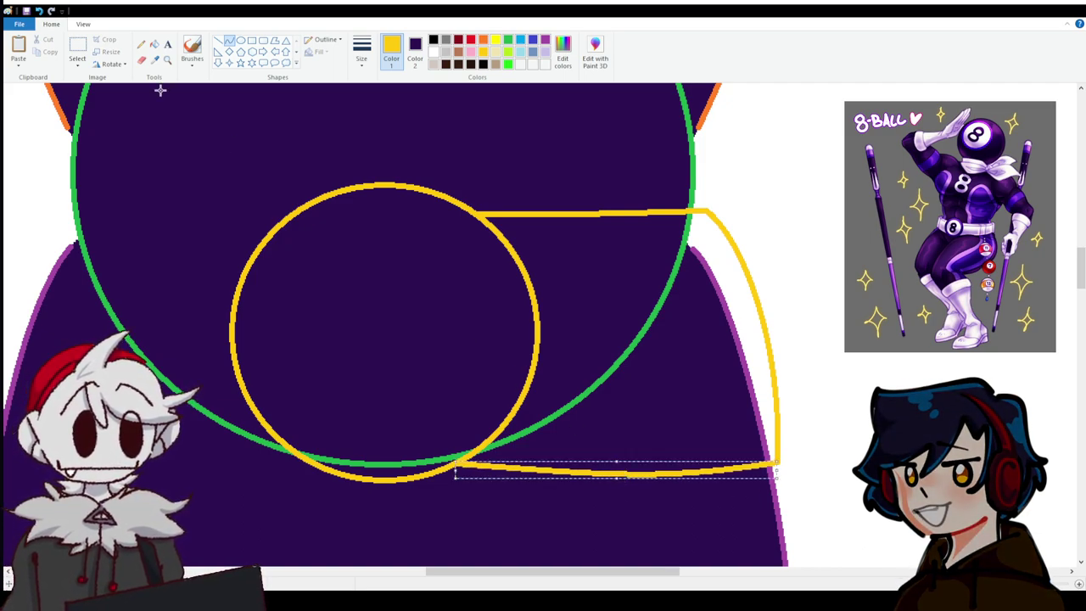
click(40, 10)
click(40, 11)
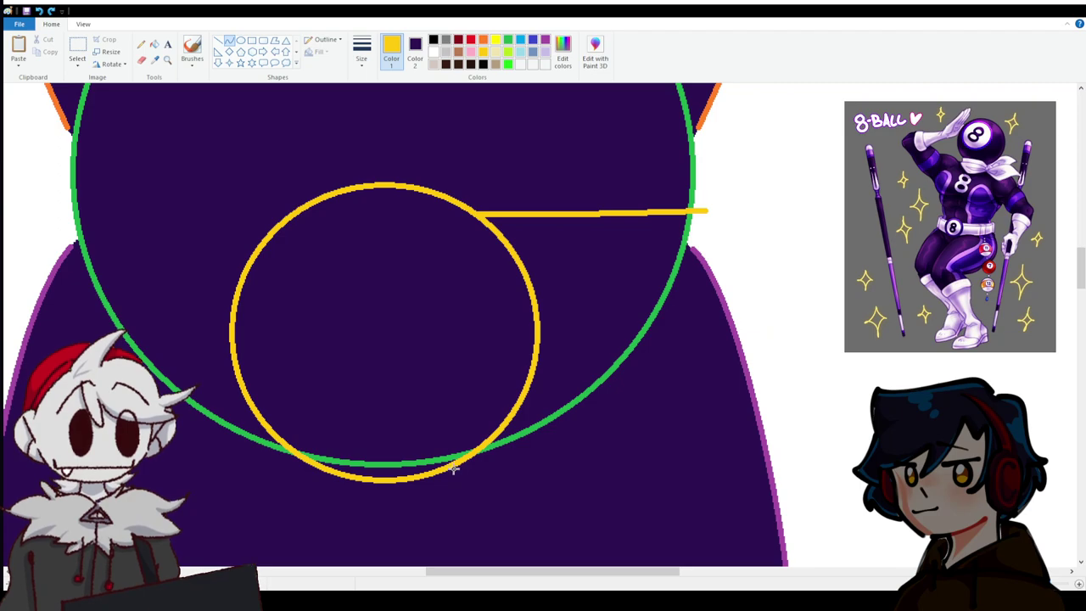
Draw the belt's gold lower edge from the buckle to the right hip line, and join both edges with an outward-bowed end curve.
drag(457, 461, 774, 452)
drag(652, 464, 652, 463)
click(656, 465)
click(724, 304)
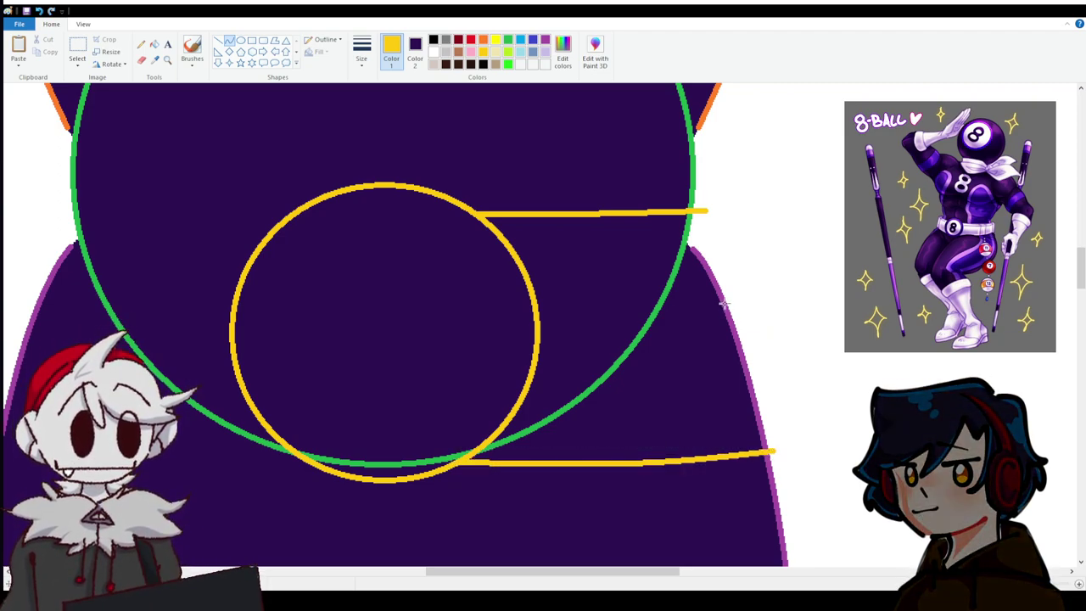
drag(756, 320, 774, 451)
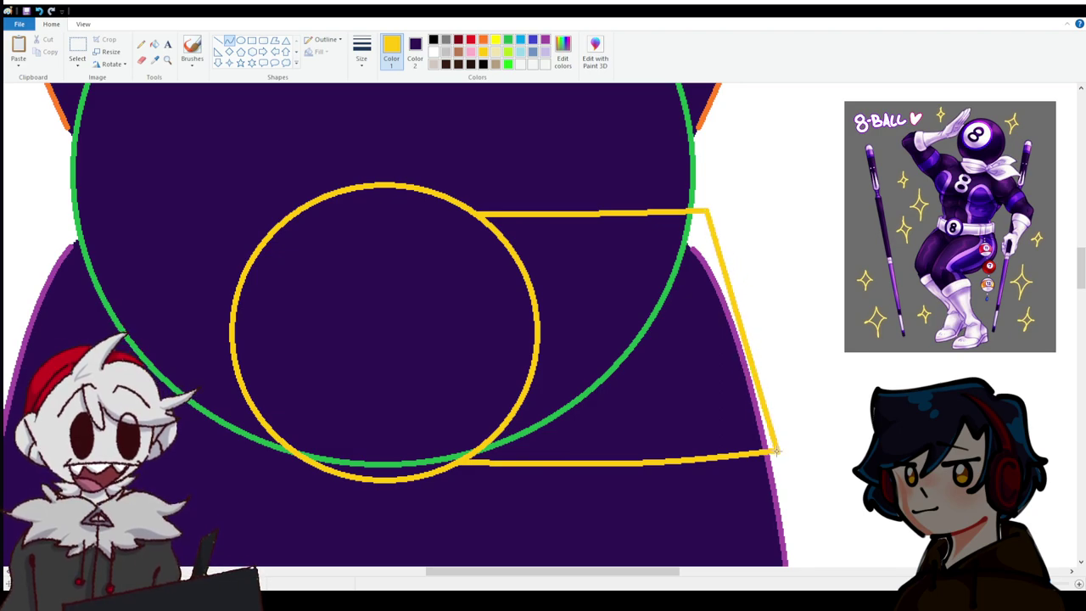
drag(732, 255, 752, 308)
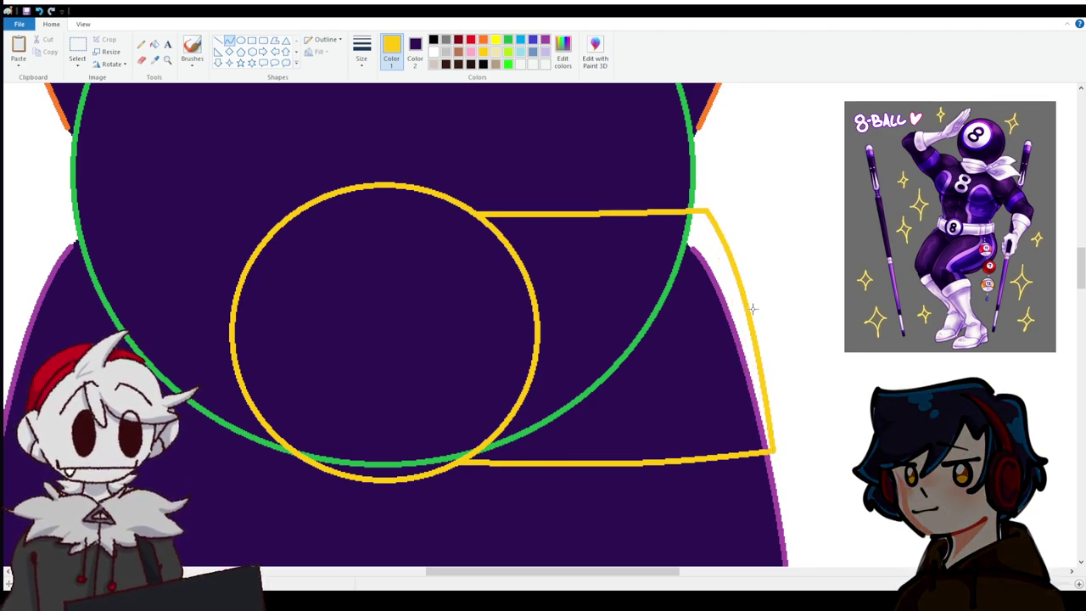
click(752, 308)
click(366, 323)
Select the right half of the belt starting from the buckle's centre line and copy it.
click(77, 50)
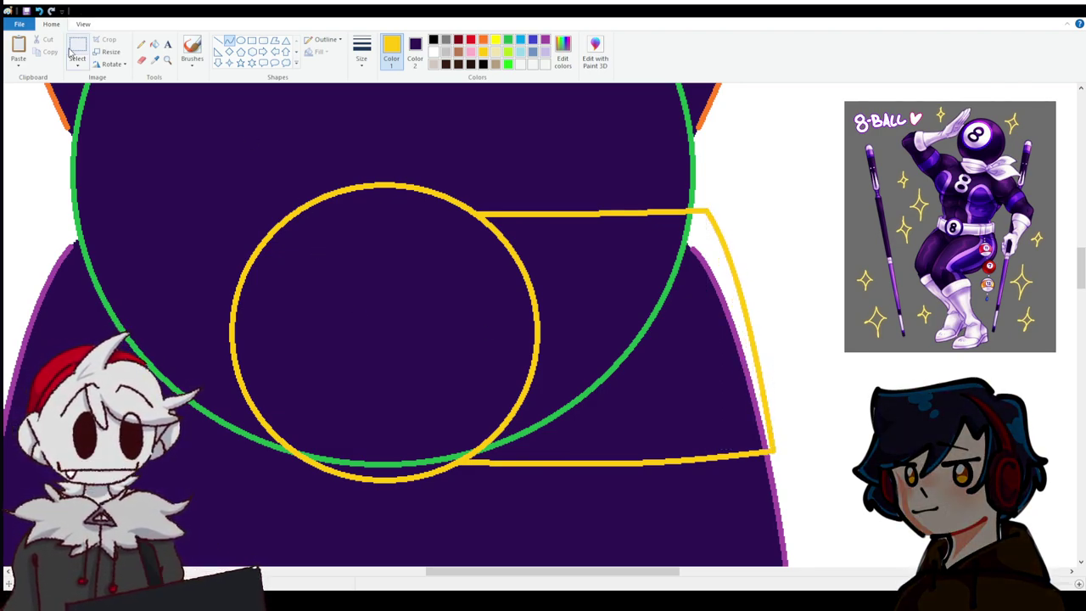
drag(792, 477, 381, 213)
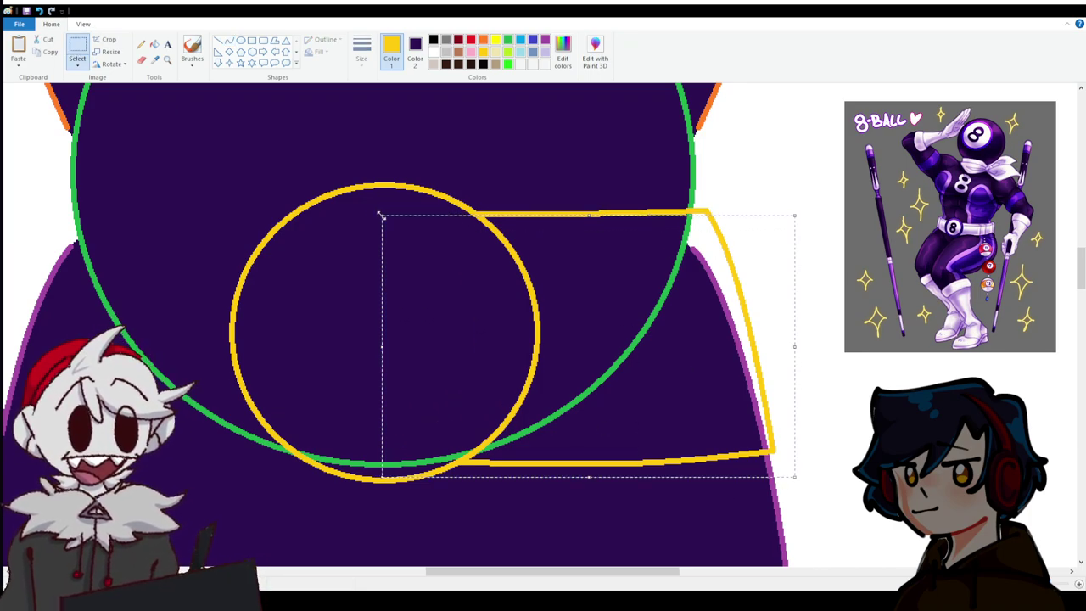
click(795, 487)
drag(800, 475, 376, 312)
click(366, 267)
drag(804, 509, 384, 174)
key(ctrl+c)
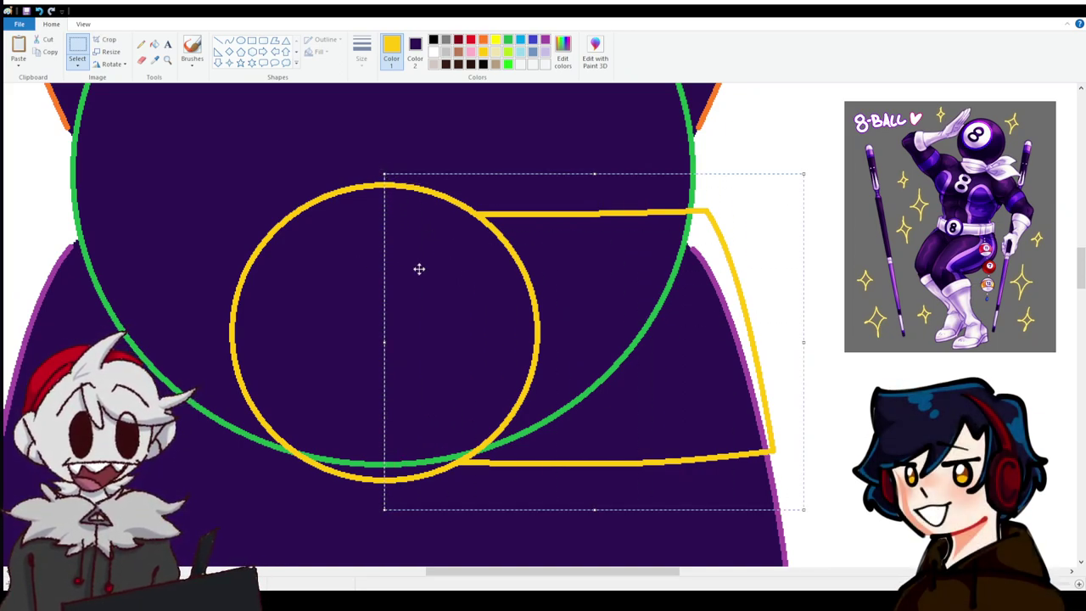
Paste the copied belt half, flip it horizontally, and align it as the left half of the belt and buckle.
key(ctrl+v)
right_click(148, 285)
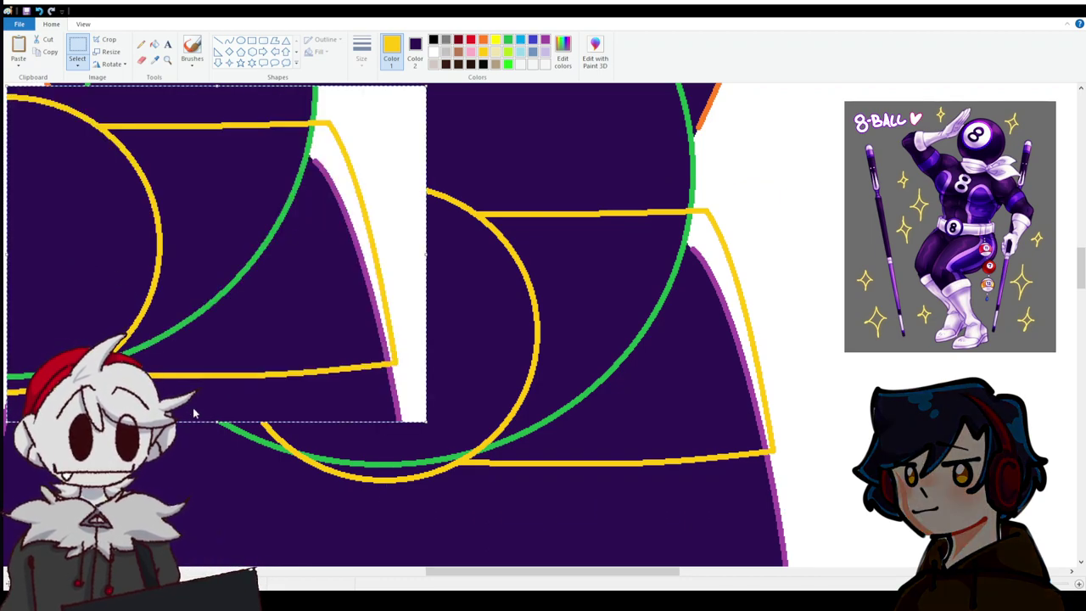
click(270, 439)
drag(268, 303, 226, 388)
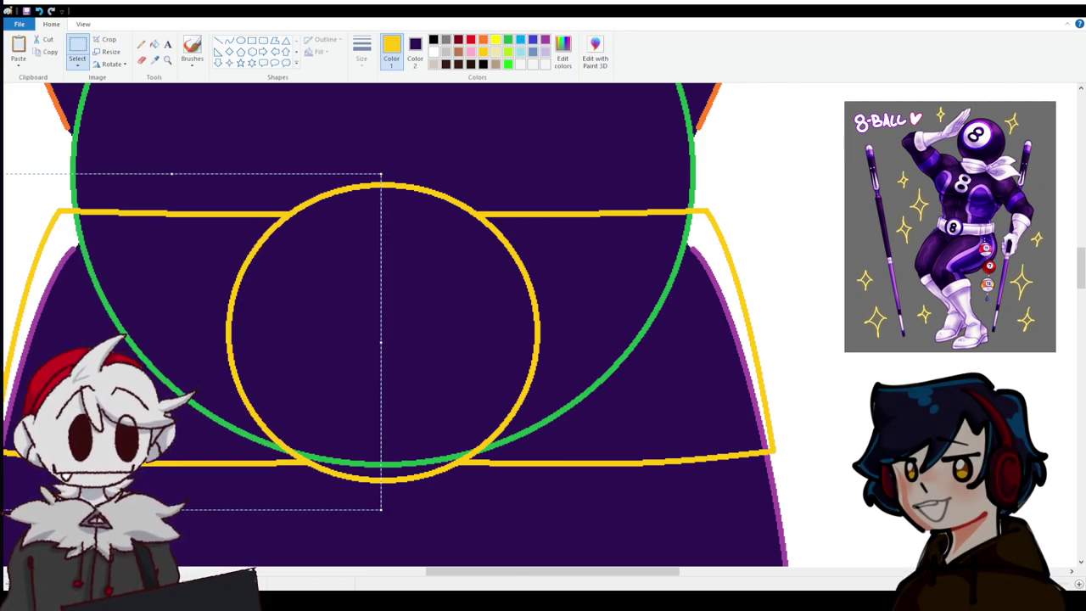
scroll(20, 331, left, 3)
click(18, 312)
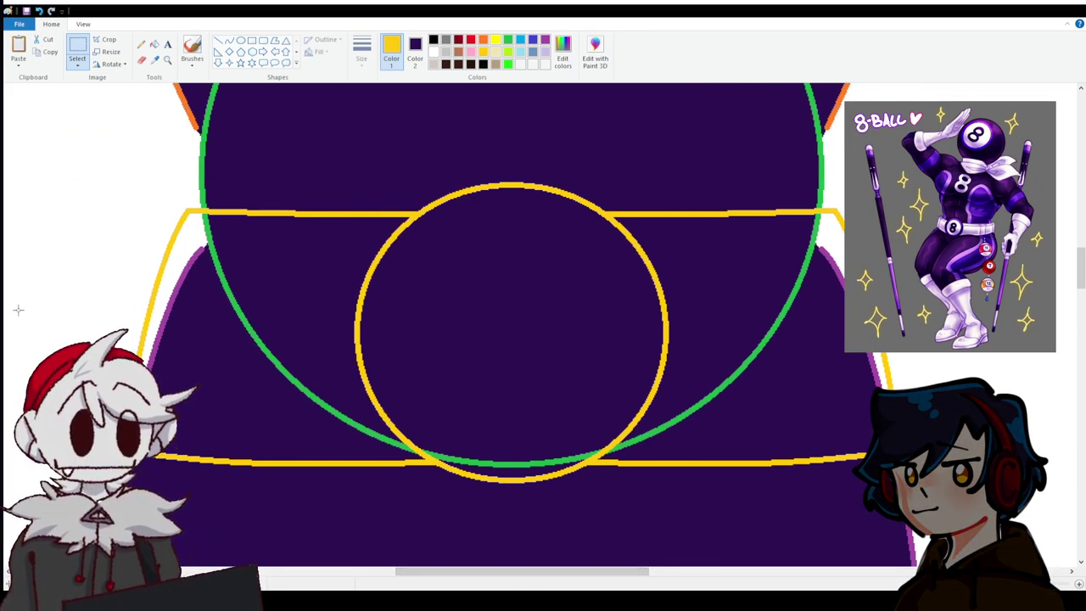
Sample white as the secondary colour and fill the belt's left half and the buckle with it, covering the purple and green lines inside.
click(156, 45)
click(155, 60)
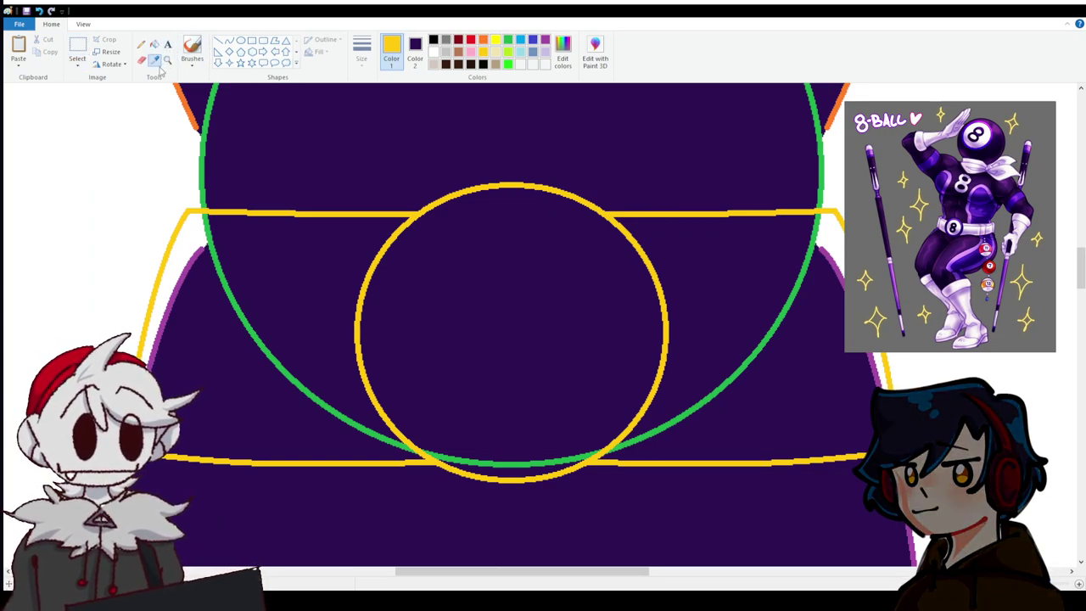
right_click(194, 236)
right_click(201, 250)
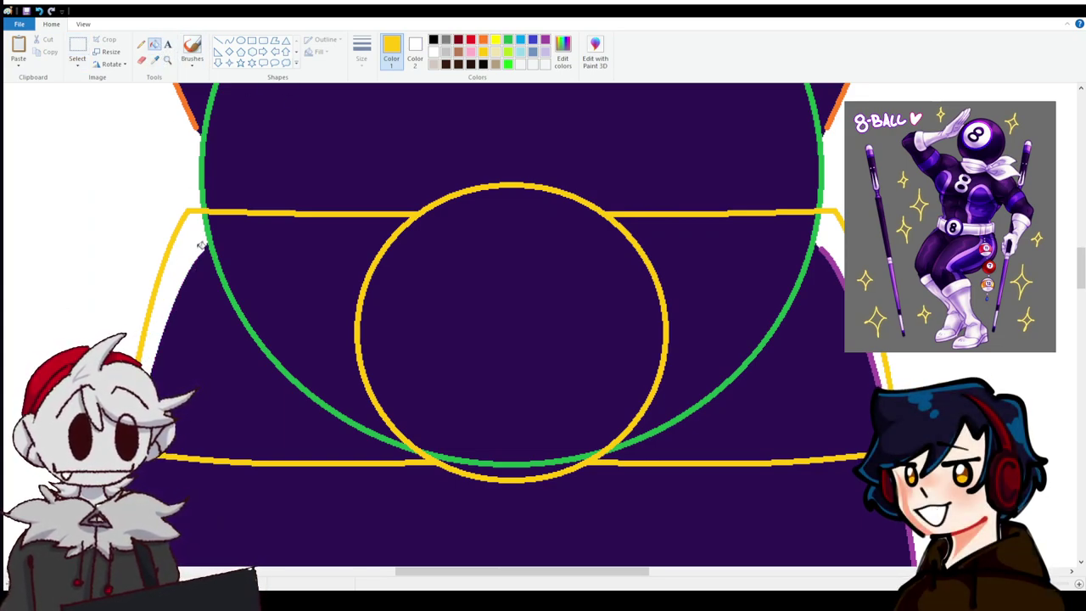
right_click(205, 256)
right_click(212, 255)
right_click(224, 258)
right_click(499, 440)
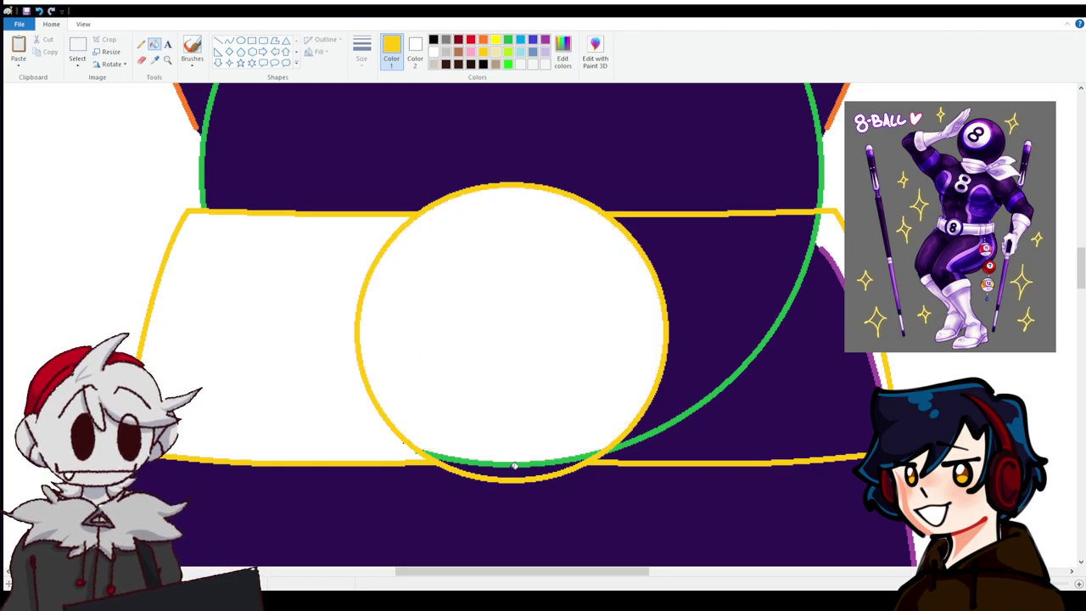
Fill the remaining green line at the buckle's base and the belt's right half, including its inner lines, with white.
right_click(515, 465)
right_click(515, 461)
right_click(794, 370)
right_click(779, 322)
right_click(779, 322)
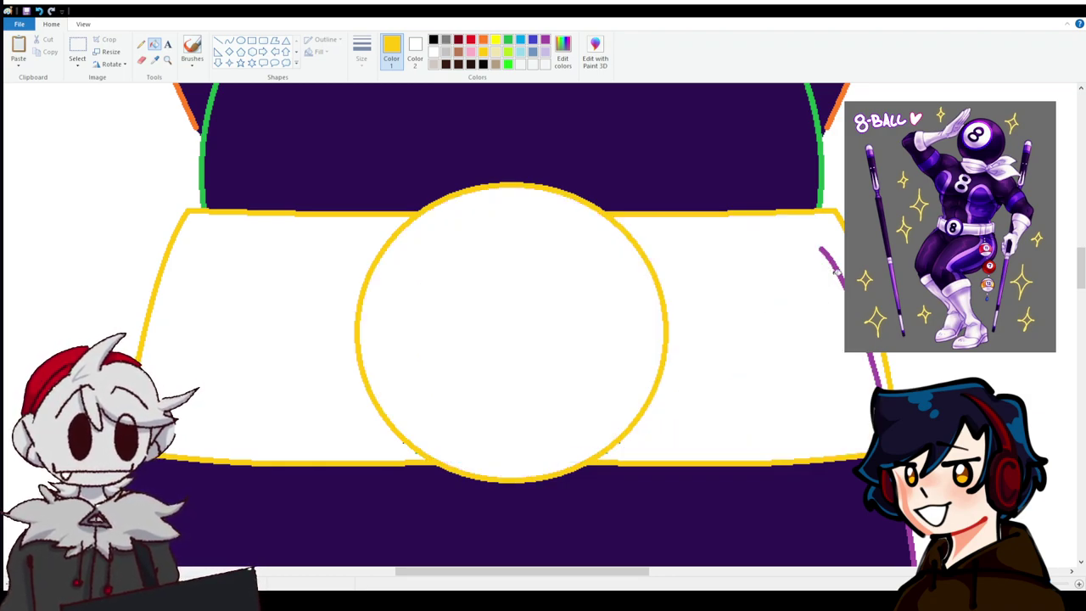
Fill the belt sections on both sides of the round buckle with green.
click(508, 40)
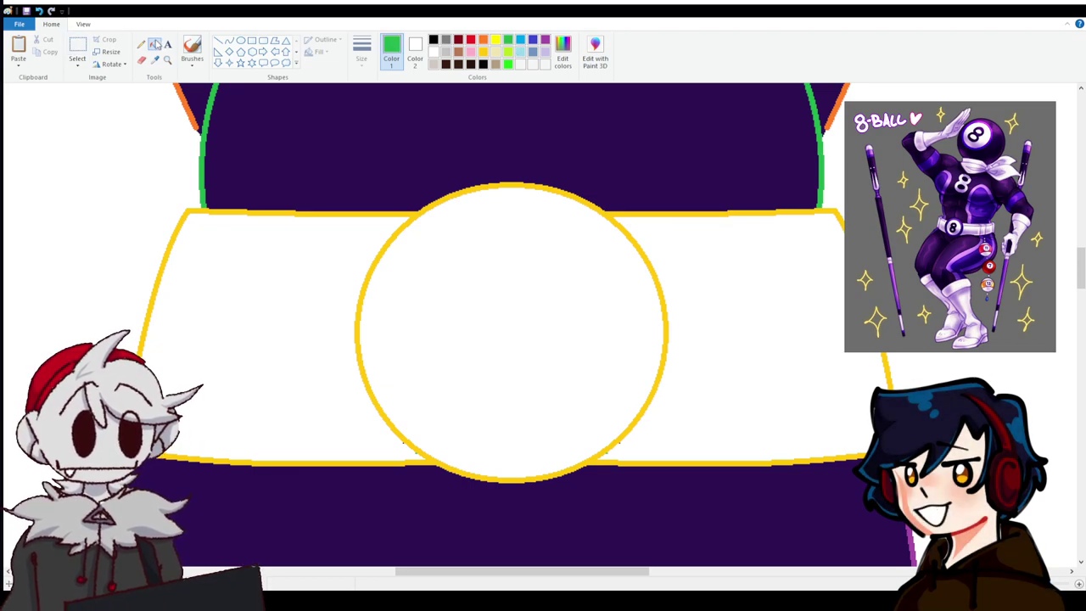
click(312, 384)
click(705, 379)
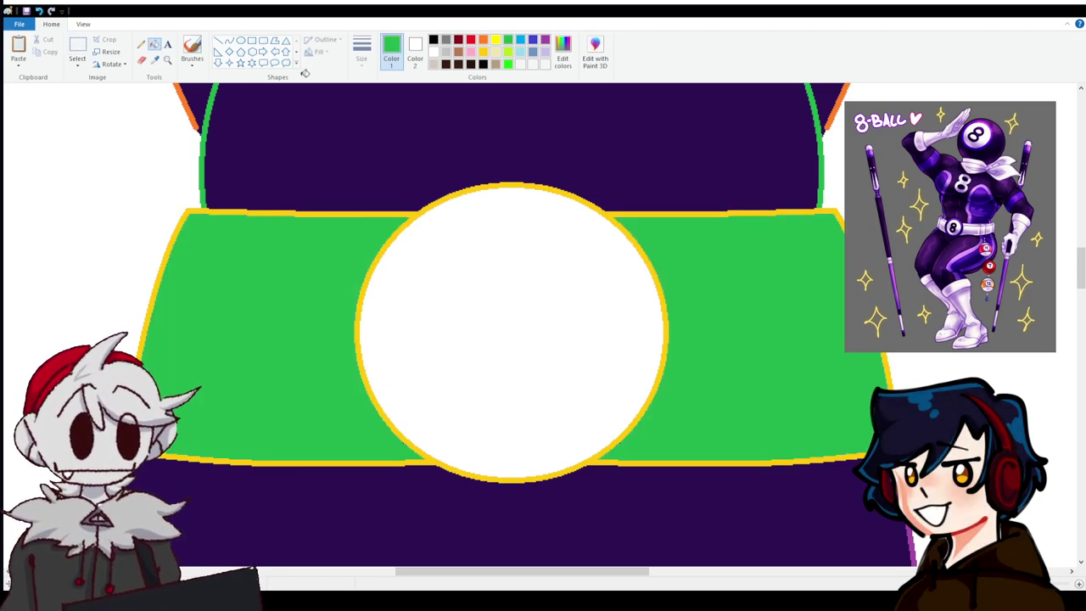
Sample the body's dark purple and fill the belt sections on both sides of the buckle with it.
click(154, 60)
scroll(284, 218, down, 3)
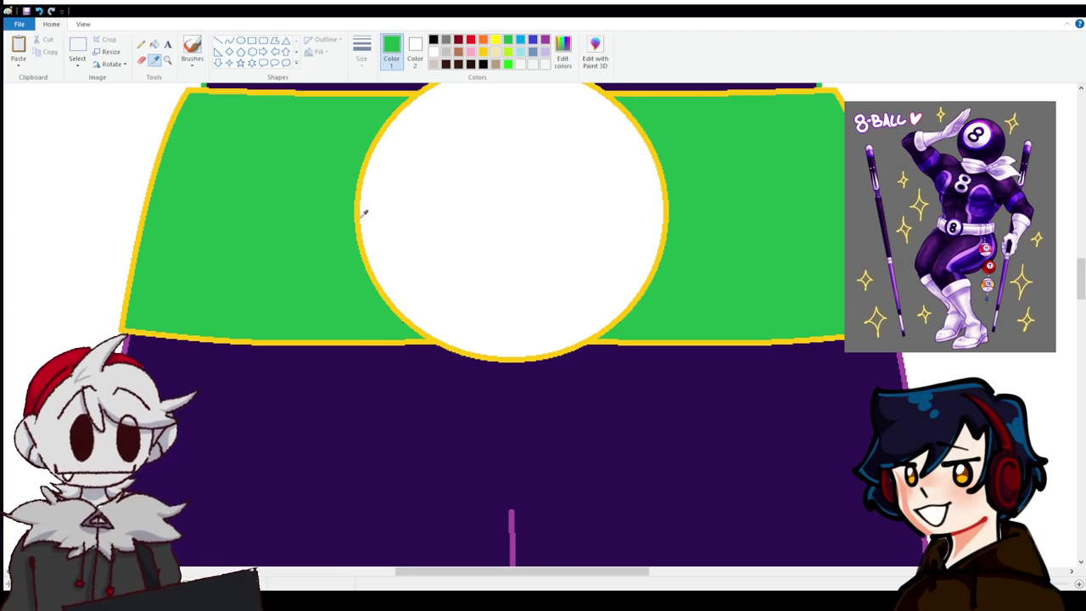
click(394, 355)
click(376, 310)
click(704, 263)
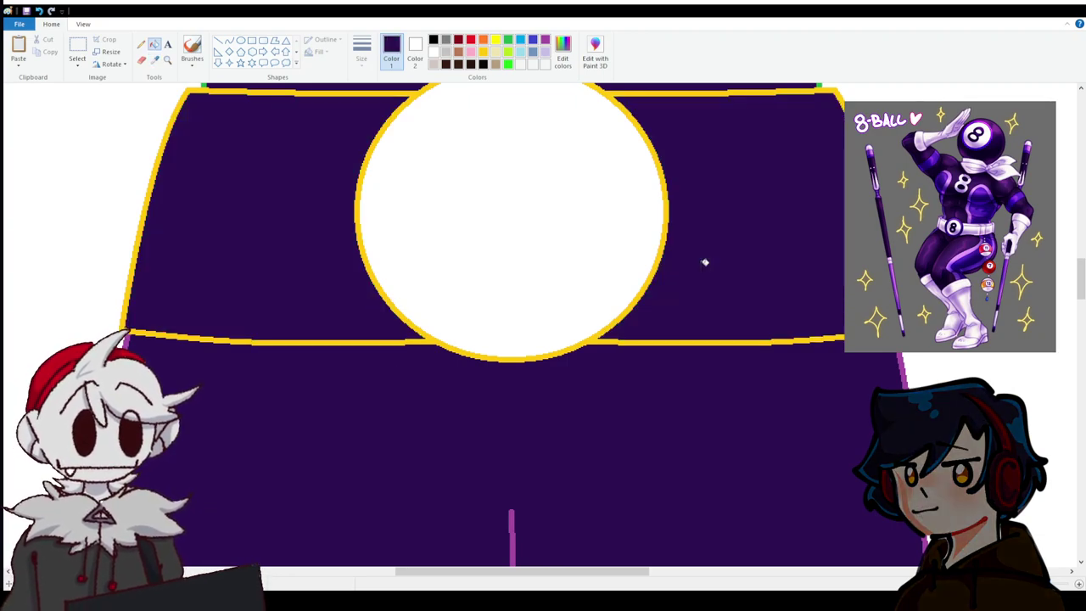
scroll(746, 413, up, 10)
scroll(749, 417, down, 8)
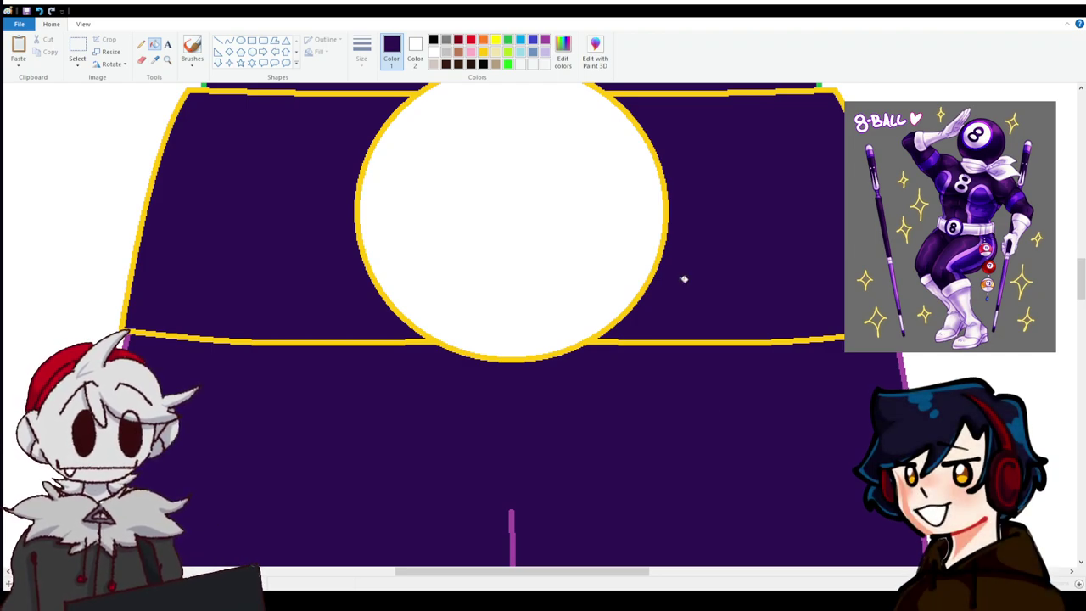
Undo the last dark purple fill and fill both belt sections beside the buckle with white.
click(40, 11)
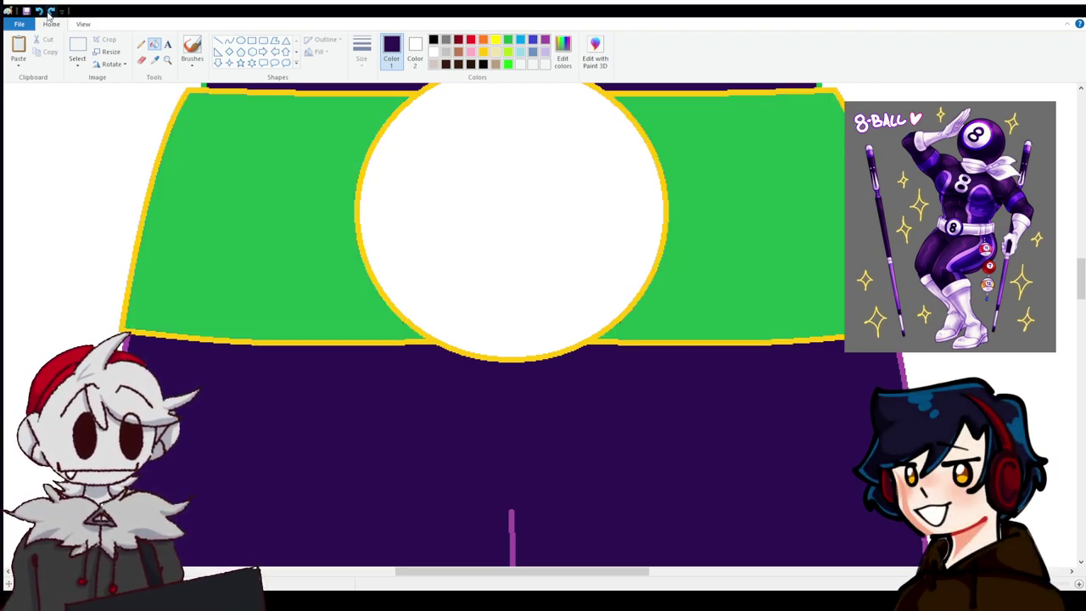
click(50, 11)
click(50, 12)
right_click(223, 187)
right_click(727, 193)
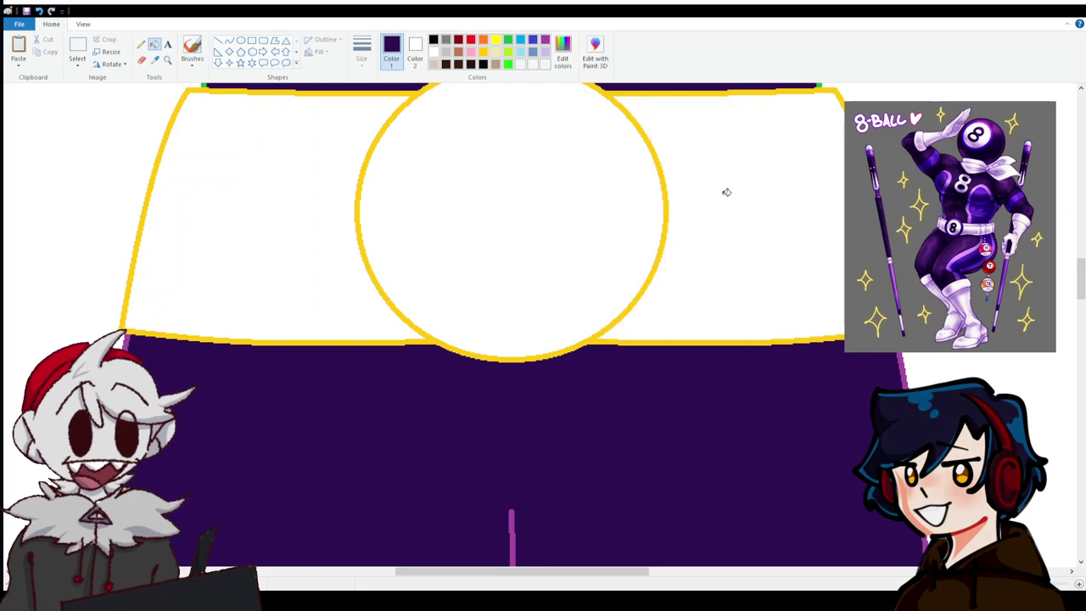
Draw a yellow ellipse inside the belt buckle and resize it to form an even, narrow ring within the buckle's outline.
click(252, 42)
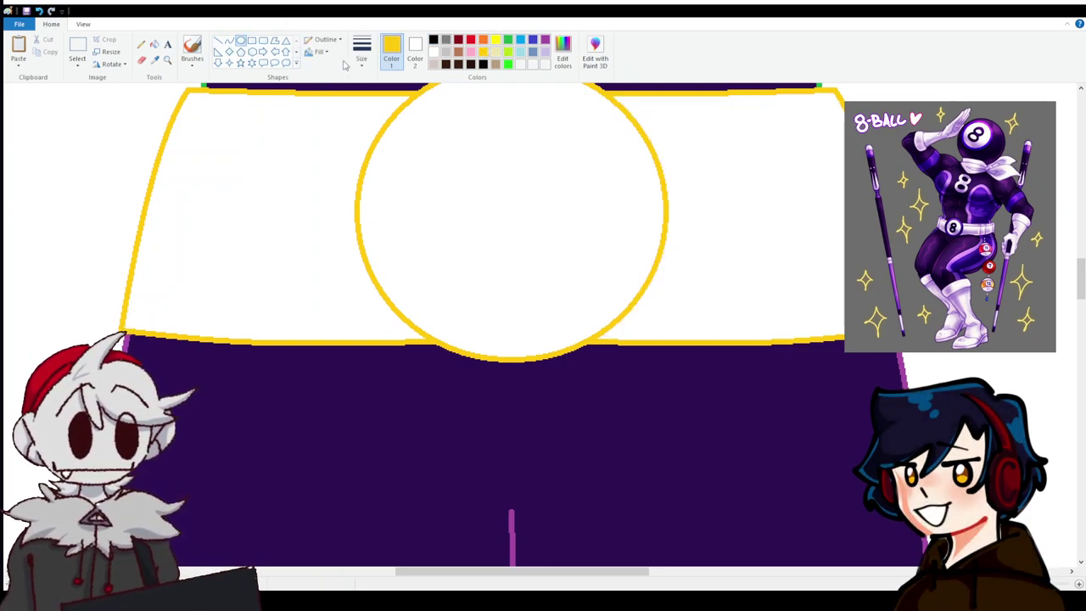
scroll(455, 168, up, 3)
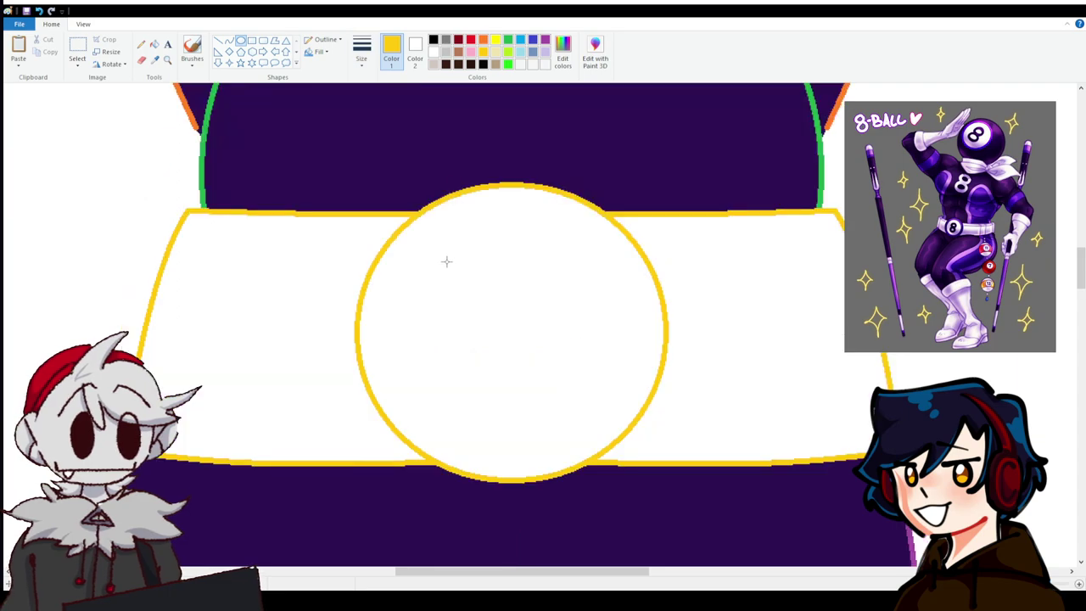
drag(415, 205, 654, 463)
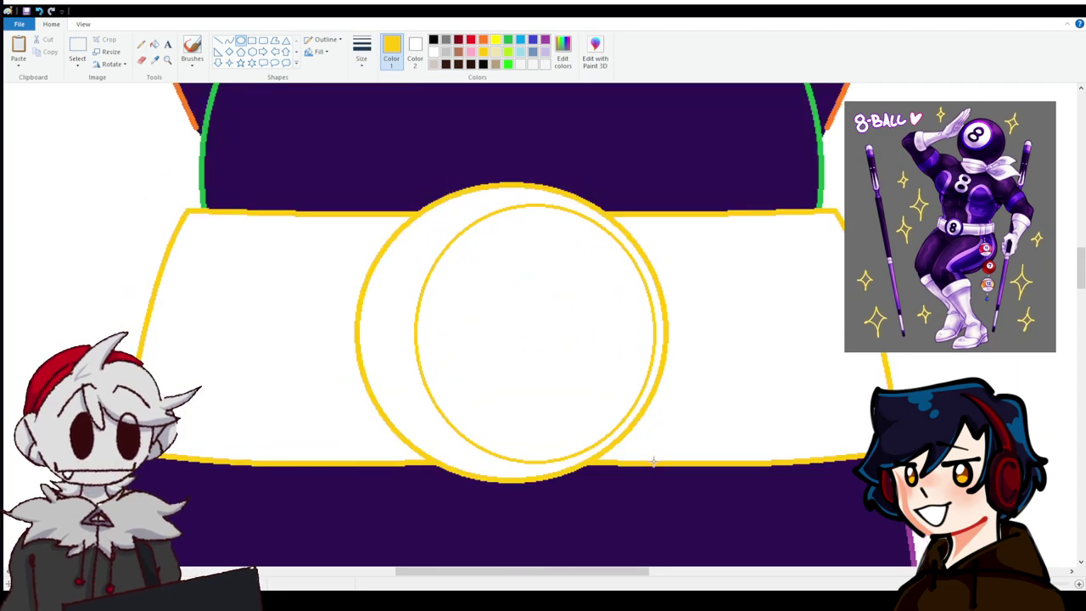
drag(419, 333, 366, 336)
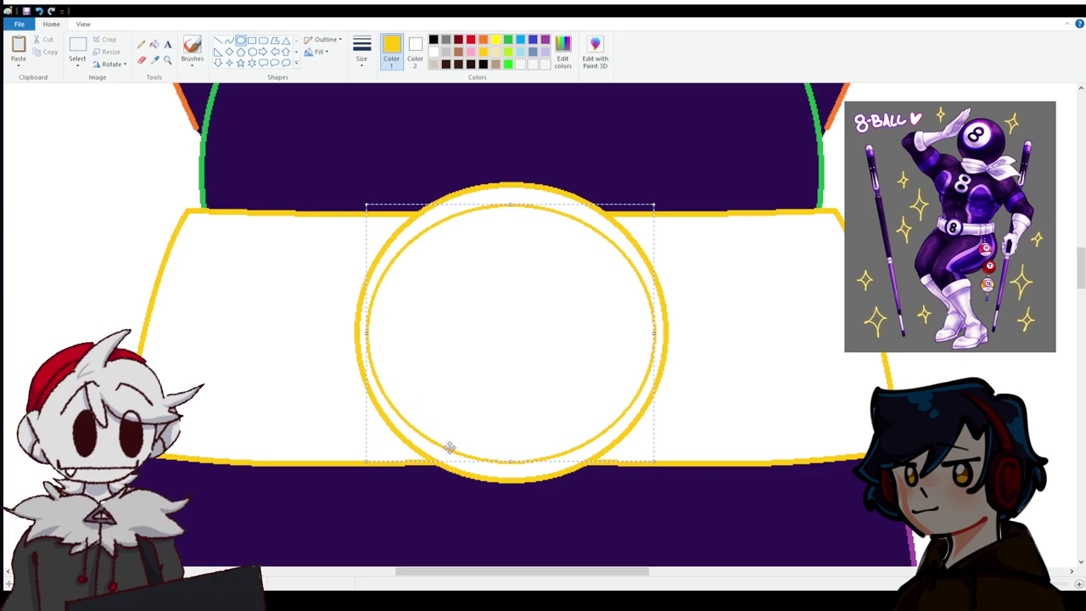
drag(512, 461, 526, 467)
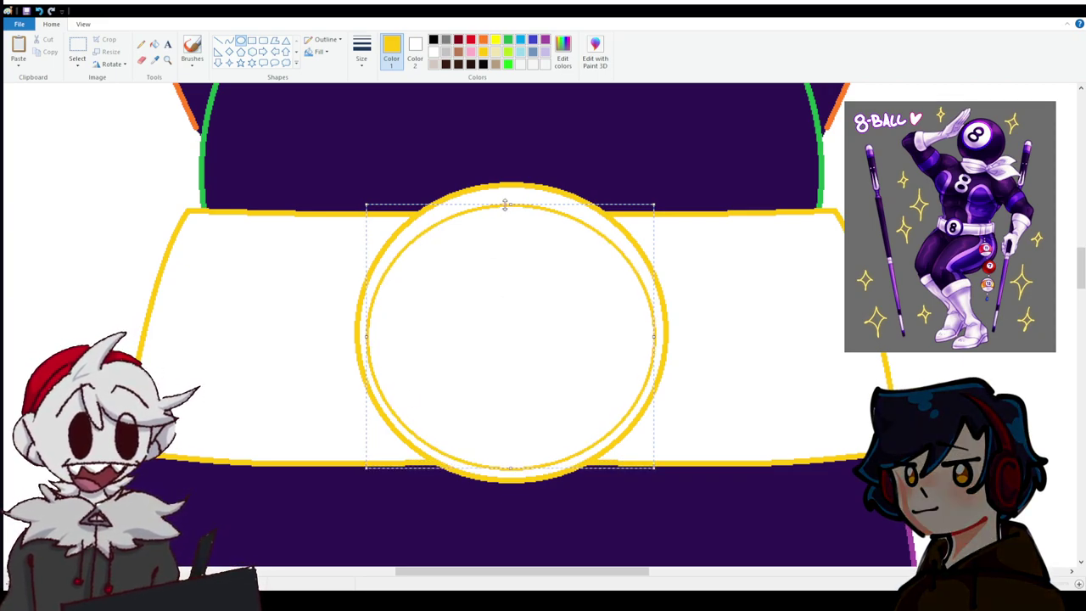
drag(505, 204, 509, 197)
drag(367, 331, 371, 330)
drag(477, 328, 476, 326)
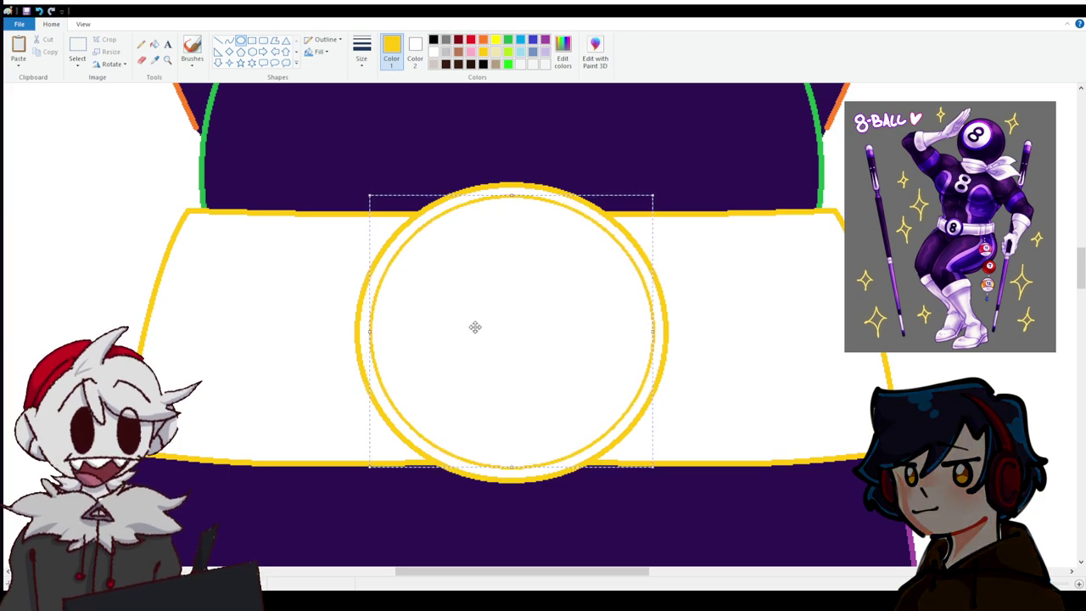
click(316, 292)
Sample the bright purple from the ring on the 8-ball head and fill the buckle's narrow ring with it.
scroll(349, 255, up, 20)
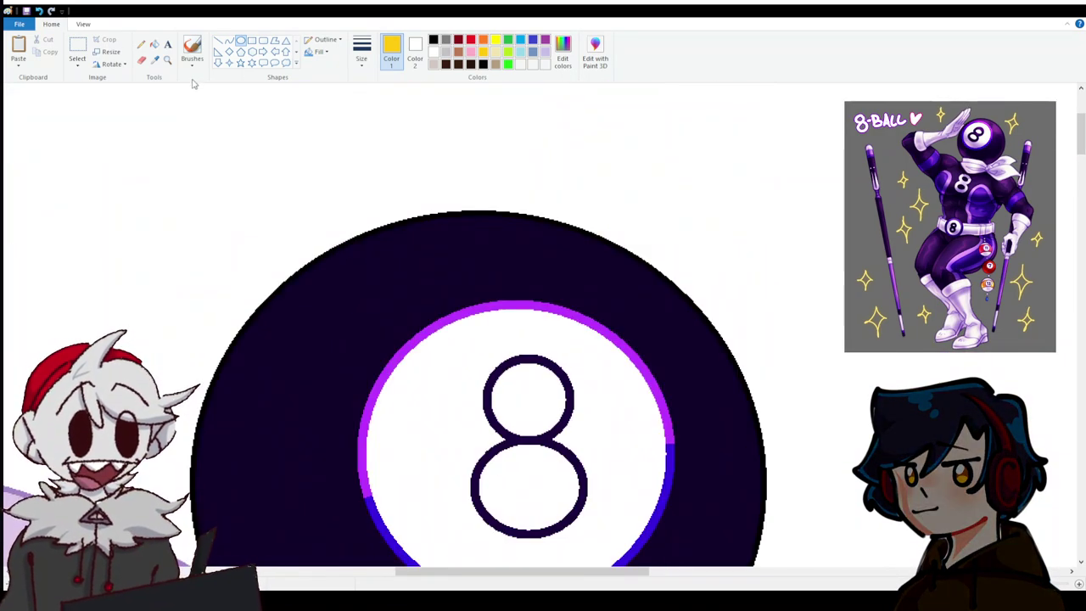
click(157, 60)
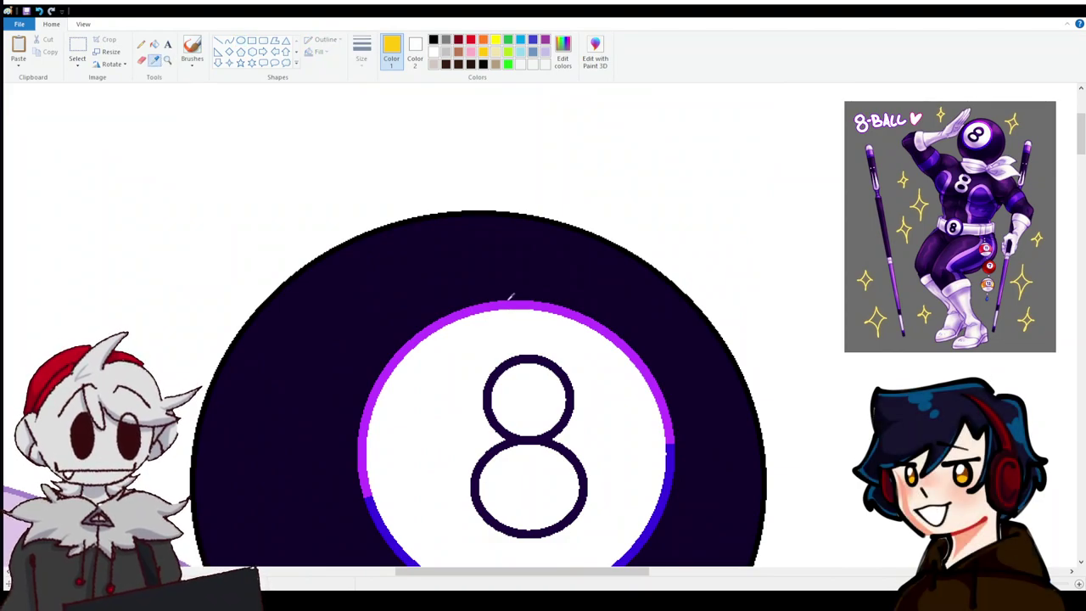
click(513, 299)
scroll(356, 184, down, 20)
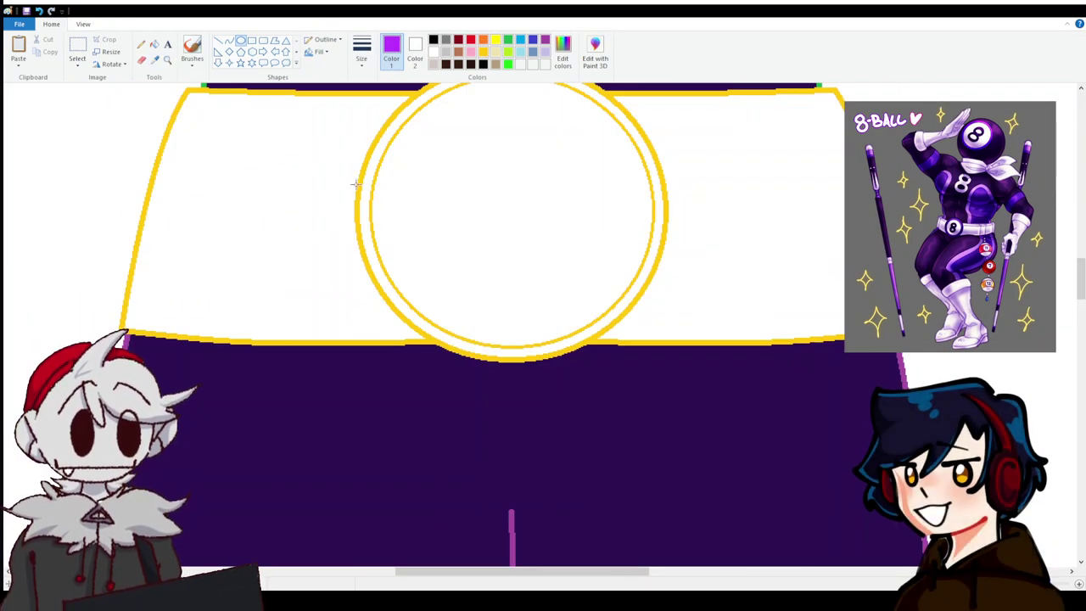
click(379, 207)
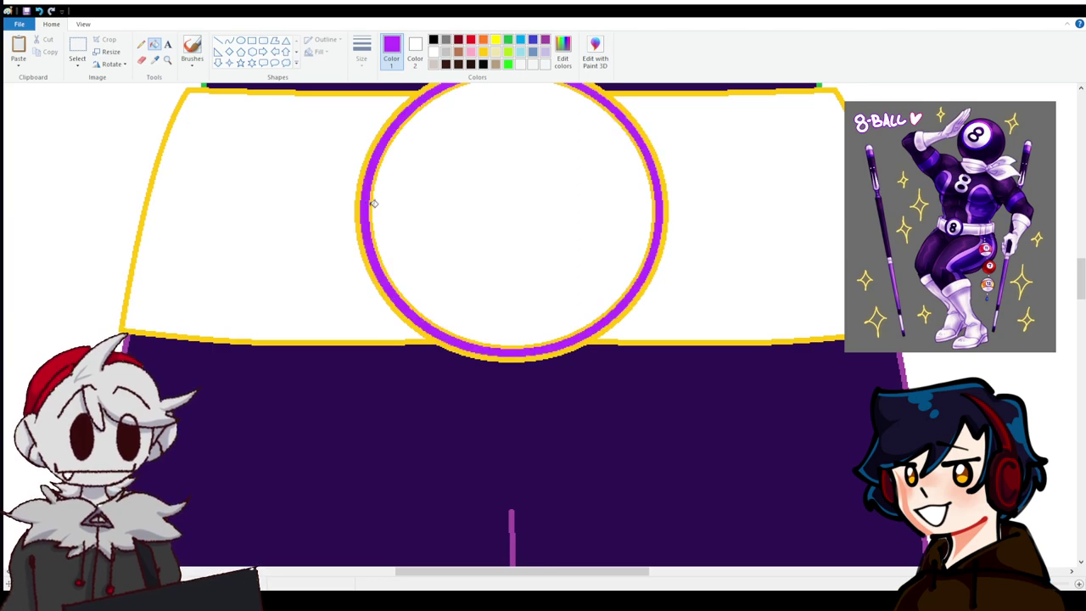
Sample the head ring's blue as the secondary colour, mark dividers on both sides of the buckle ring, and fill its lower part blue.
scroll(399, 220, up, 20)
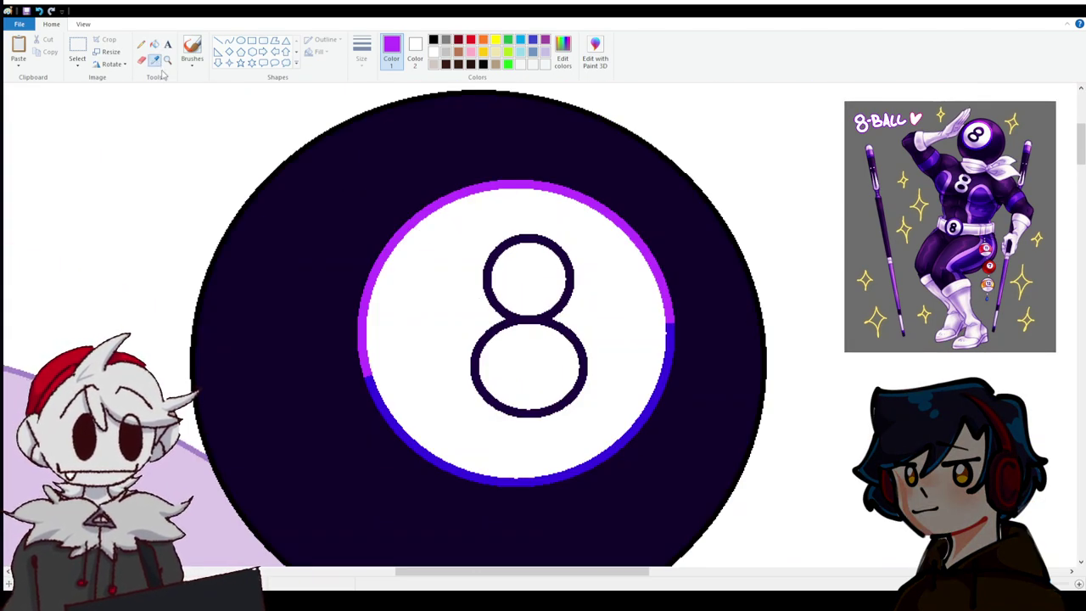
right_click(378, 383)
scroll(374, 383, down, 20)
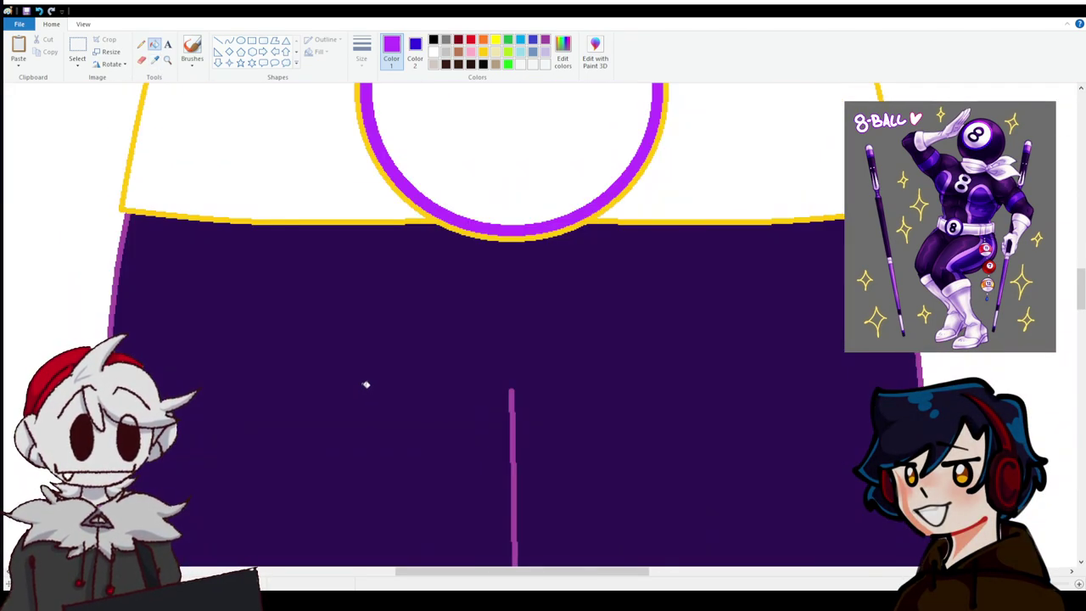
click(141, 59)
scroll(364, 415, up, 3)
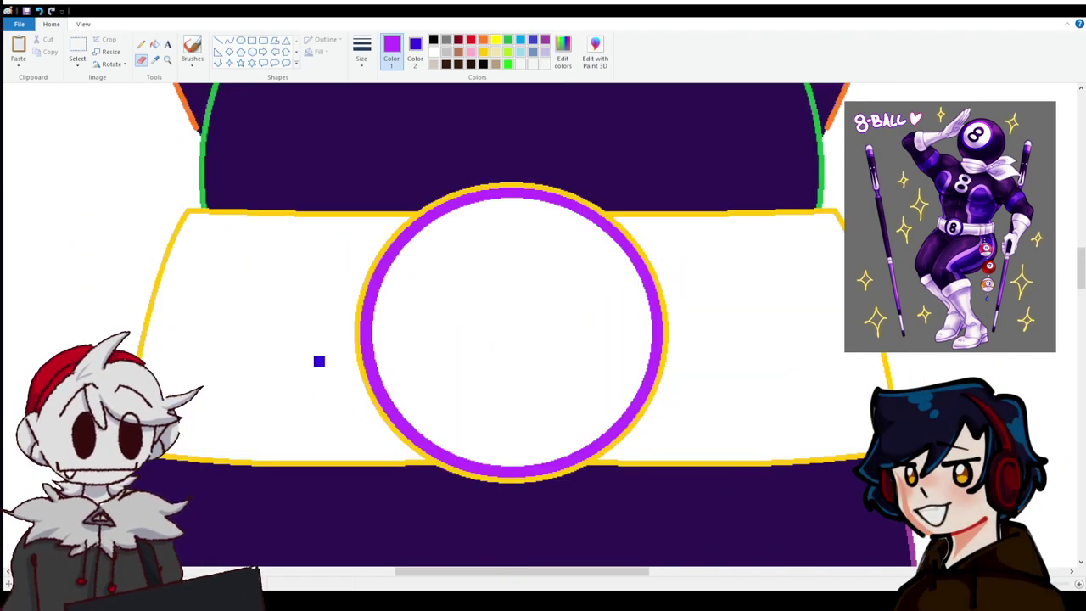
click(367, 356)
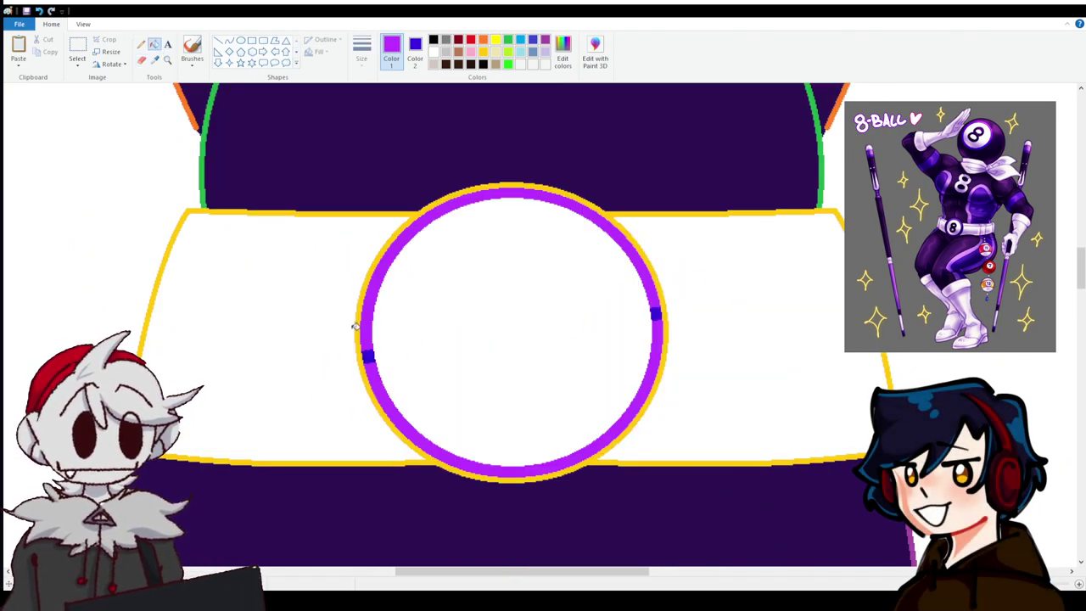
right_click(371, 380)
Sample the 8's dark purple and draw a fitted ellipse inside the upper loop of the head's 8 to thicken it.
scroll(461, 369, up, 15)
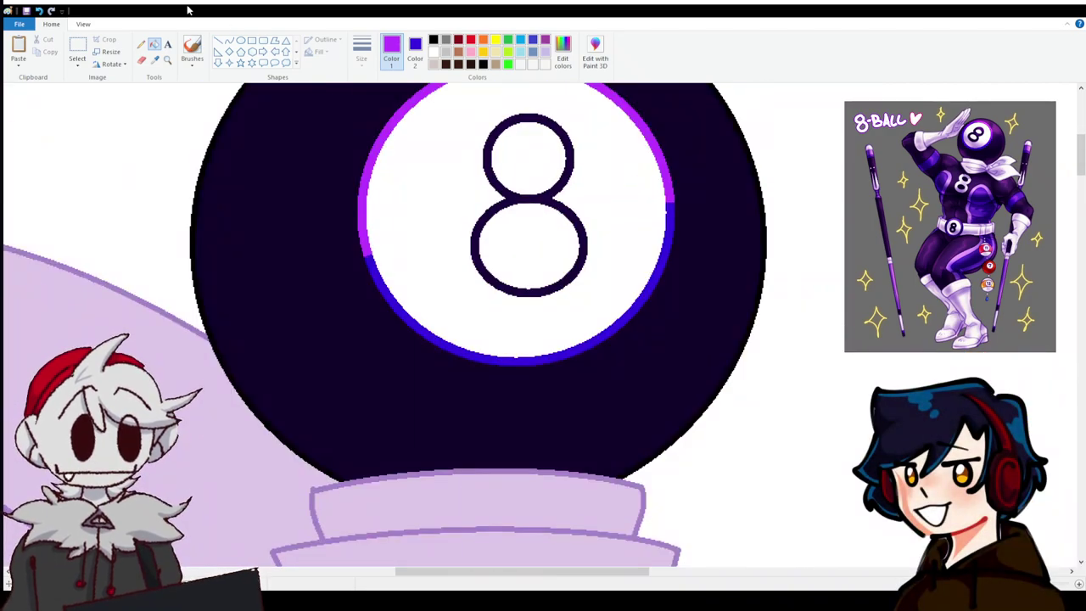
click(515, 198)
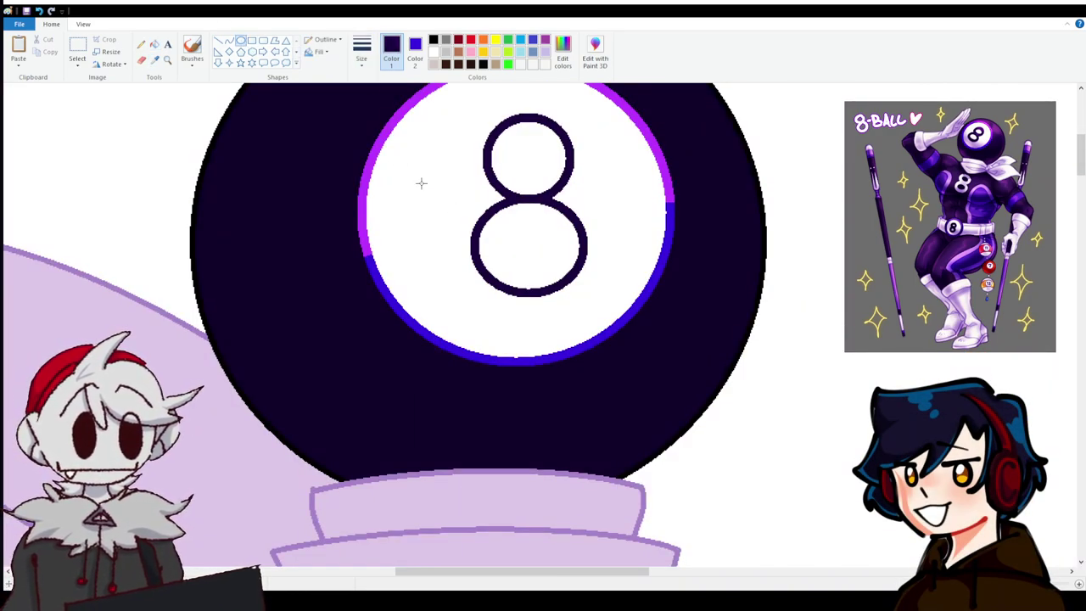
scroll(421, 183, up, 3)
drag(504, 253, 563, 302)
mouse_move(538, 280)
mouse_down()
mouse_move(527, 275)
mouse_move(561, 277)
mouse_move(527, 252)
mouse_move(534, 245)
mouse_up()
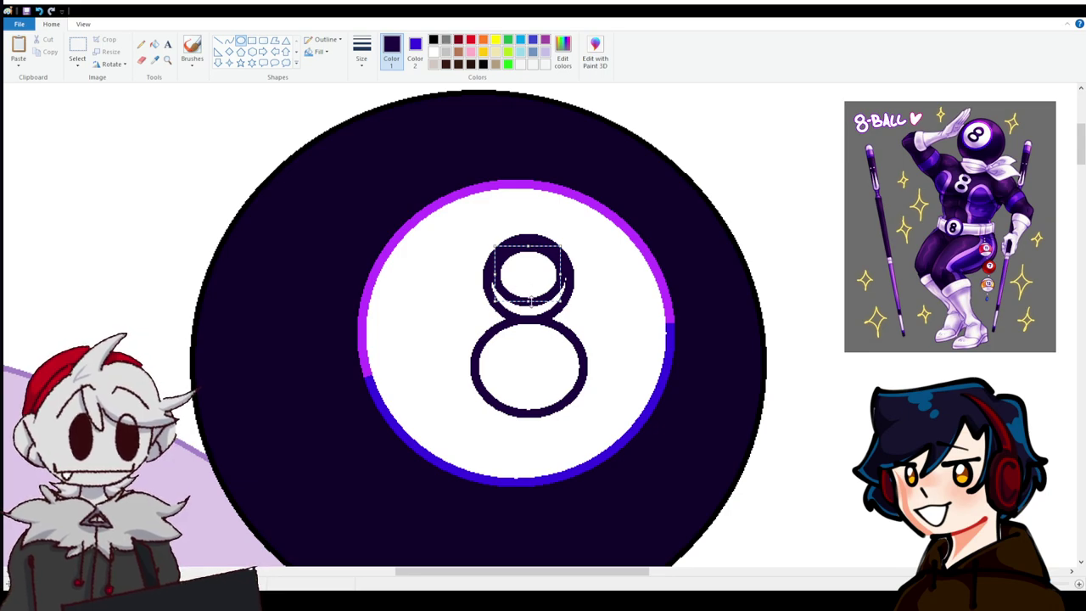
mouse_move(532, 301)
mouse_down()
mouse_move(532, 311)
mouse_move(535, 285)
mouse_up()
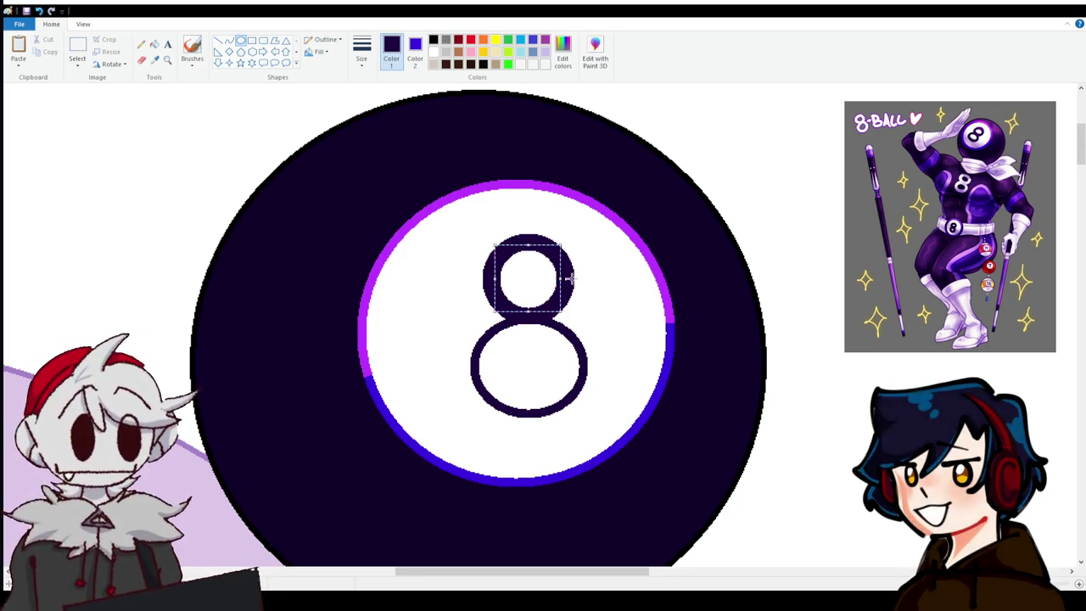
click(424, 249)
Draw a dark purple ellipse inside the lower loop of the head's 8 and adjust it to thicken the loop.
scroll(450, 260, down, 3)
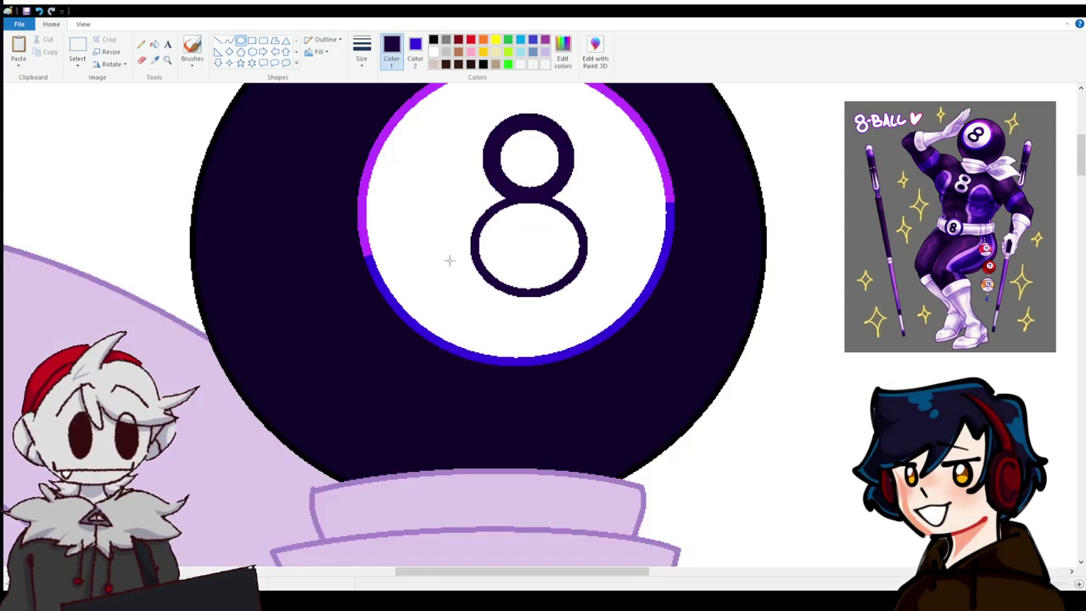
drag(497, 208, 554, 278)
mouse_move(516, 238)
mouse_down()
mouse_move(503, 239)
mouse_move(577, 245)
mouse_up()
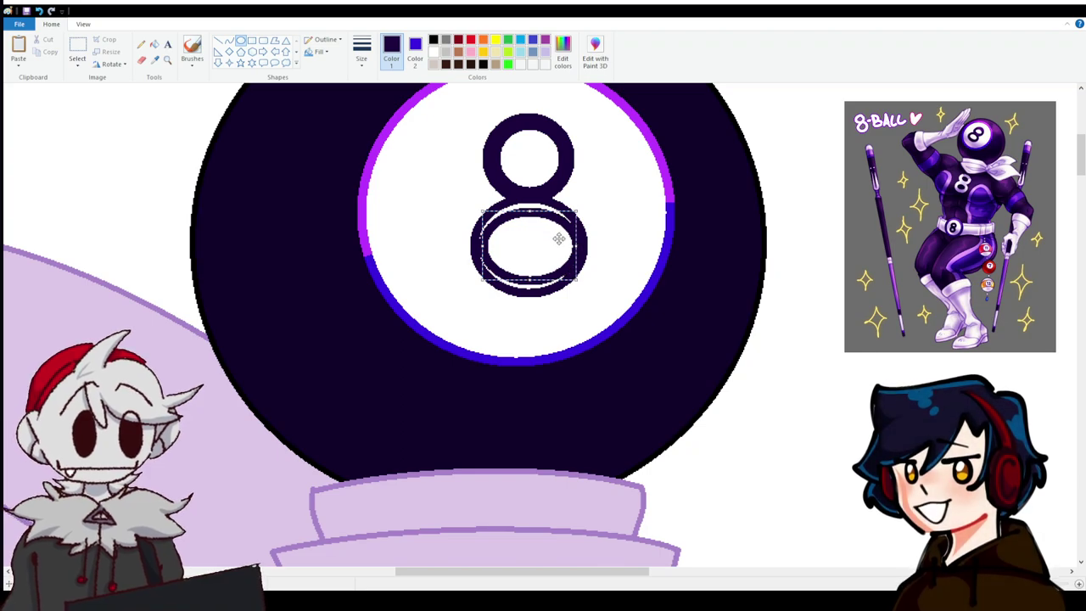
drag(527, 210, 528, 205)
drag(530, 279, 535, 283)
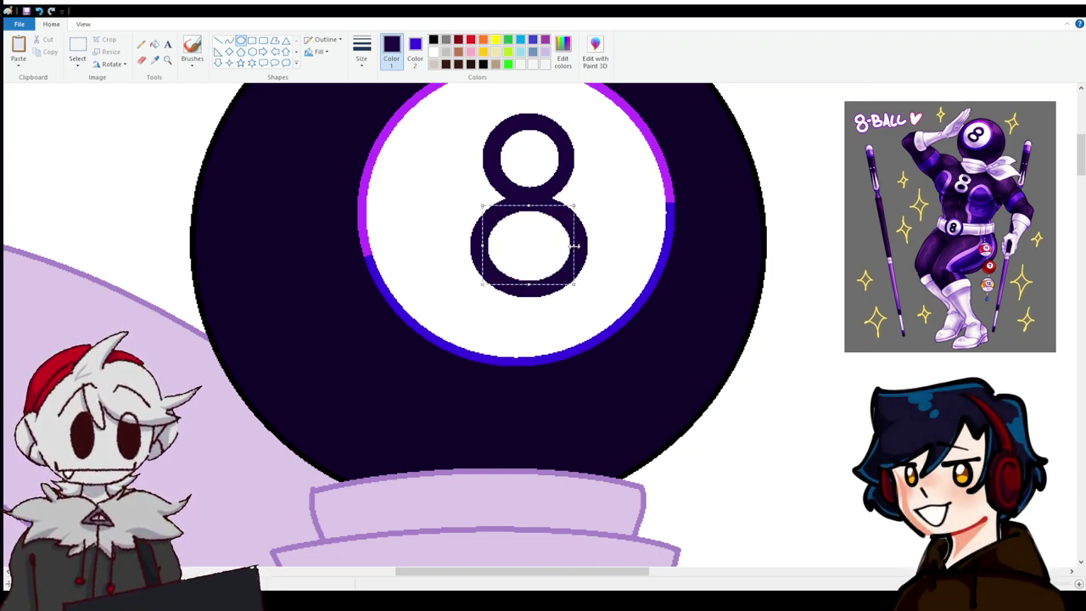
click(422, 181)
Cover the white specks in the lower loop of the head's 8 with dark purple using the Line tool.
scroll(544, 303, up, 3)
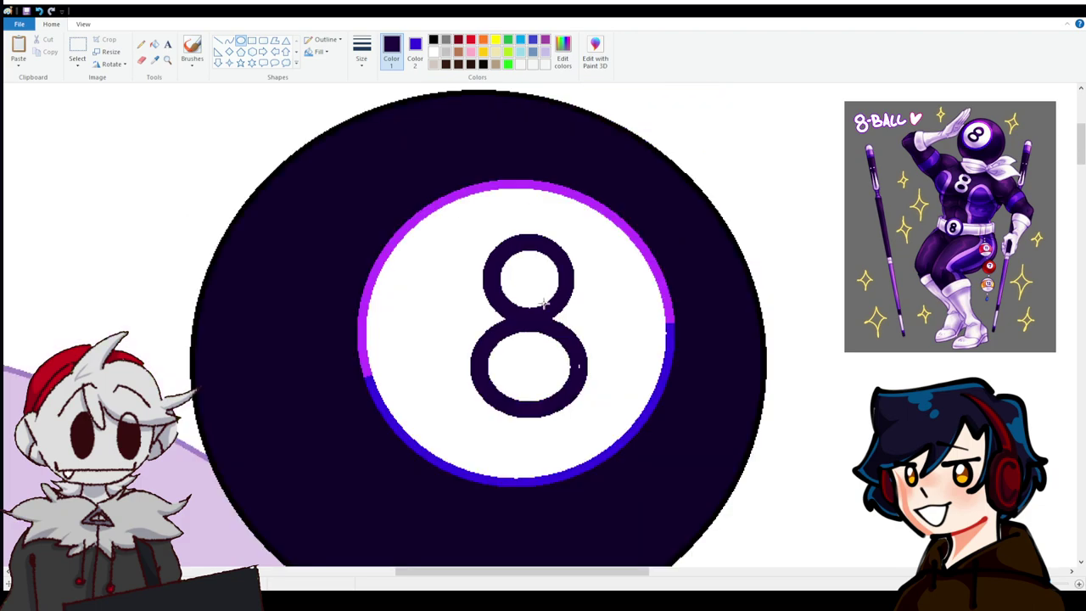
click(217, 41)
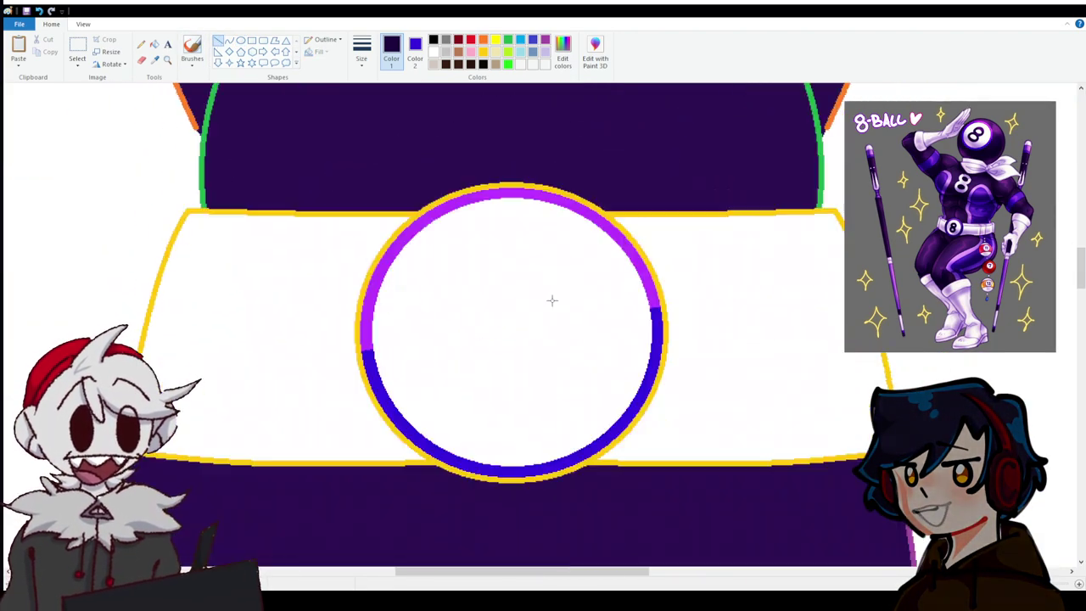
scroll(552, 301, down, 2)
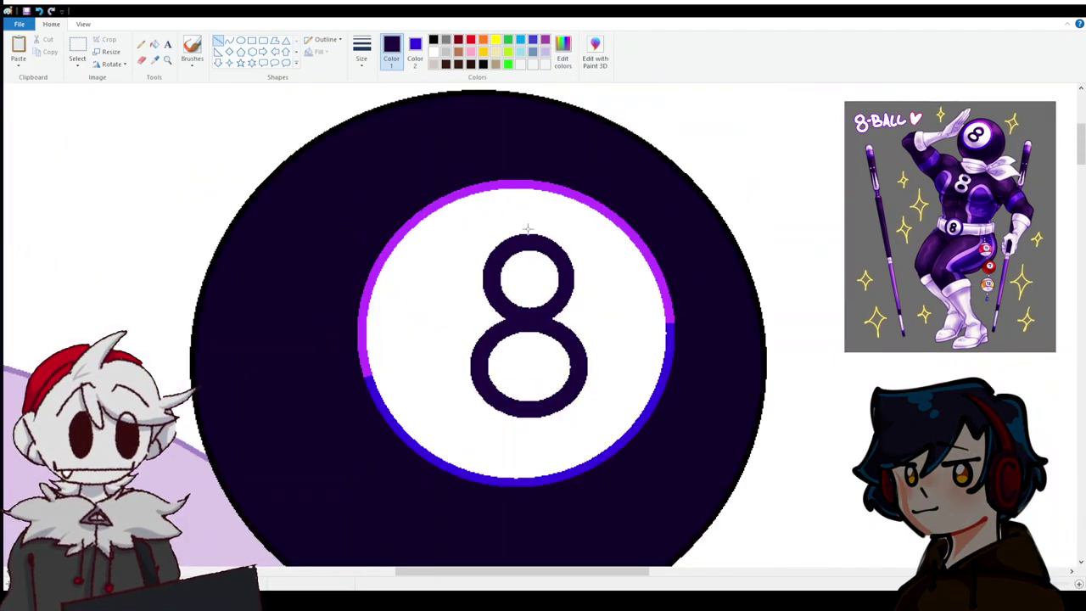
Copy the thickened 8 from the head and paste it into the centre of the belt buckle.
click(75, 45)
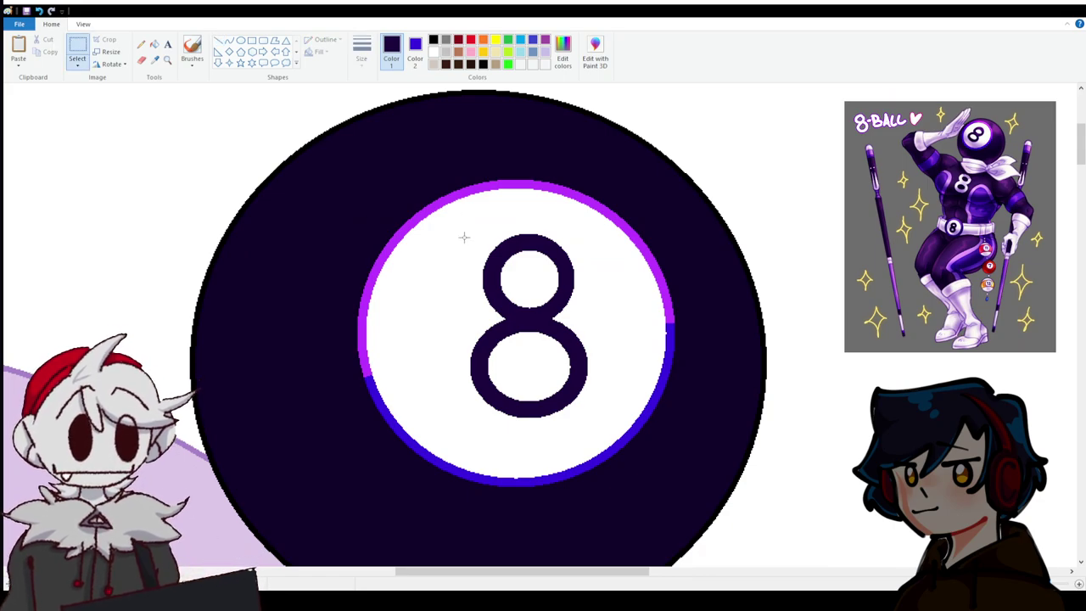
drag(461, 222, 594, 425)
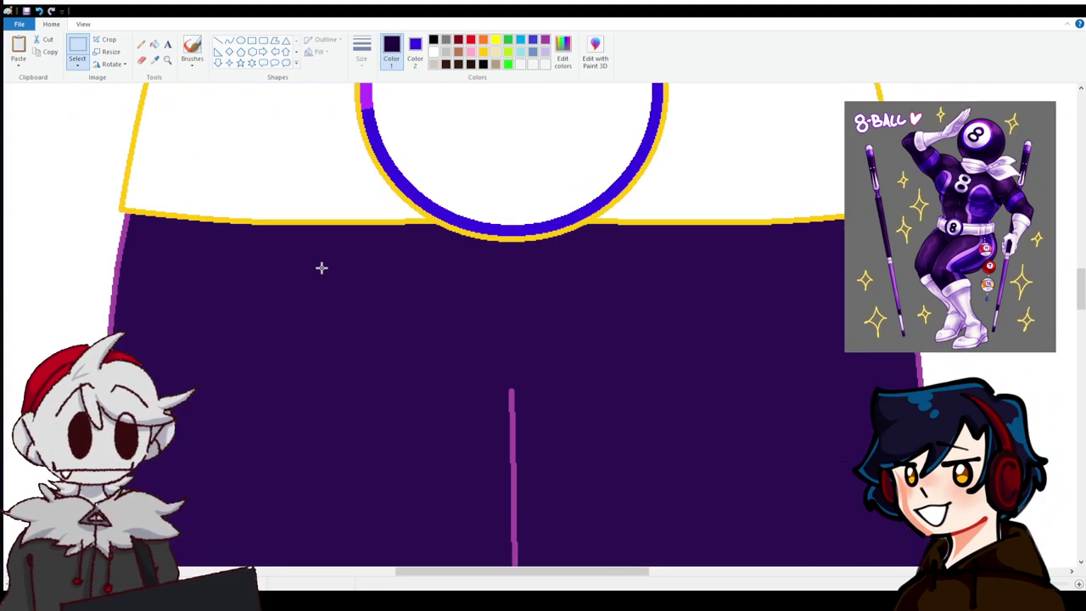
key(ctrl+v)
scroll(363, 299, up, 3)
scroll(363, 299, down, 1)
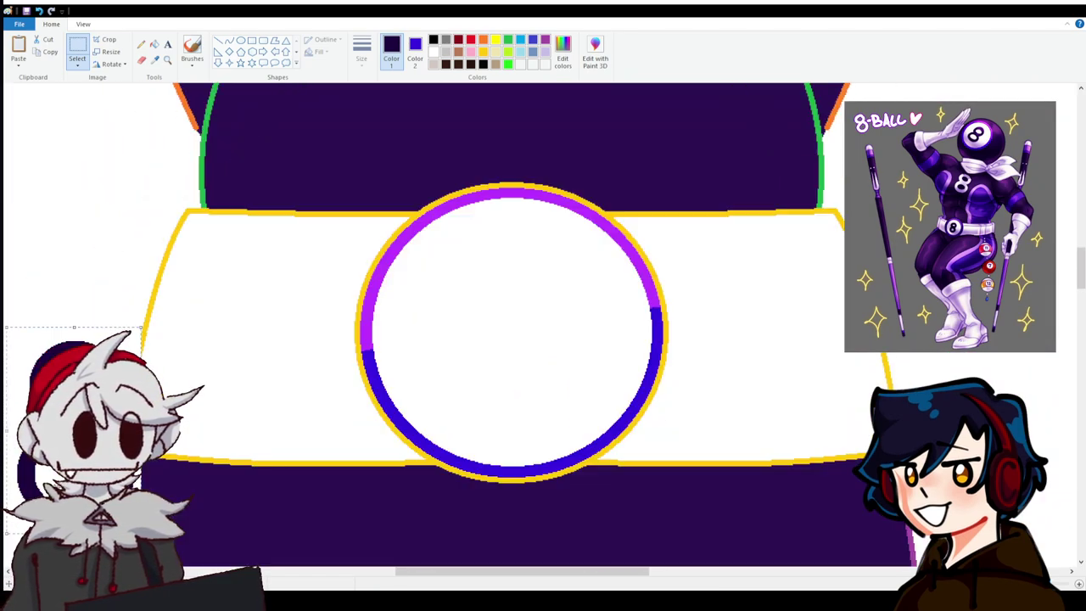
drag(80, 462, 509, 365)
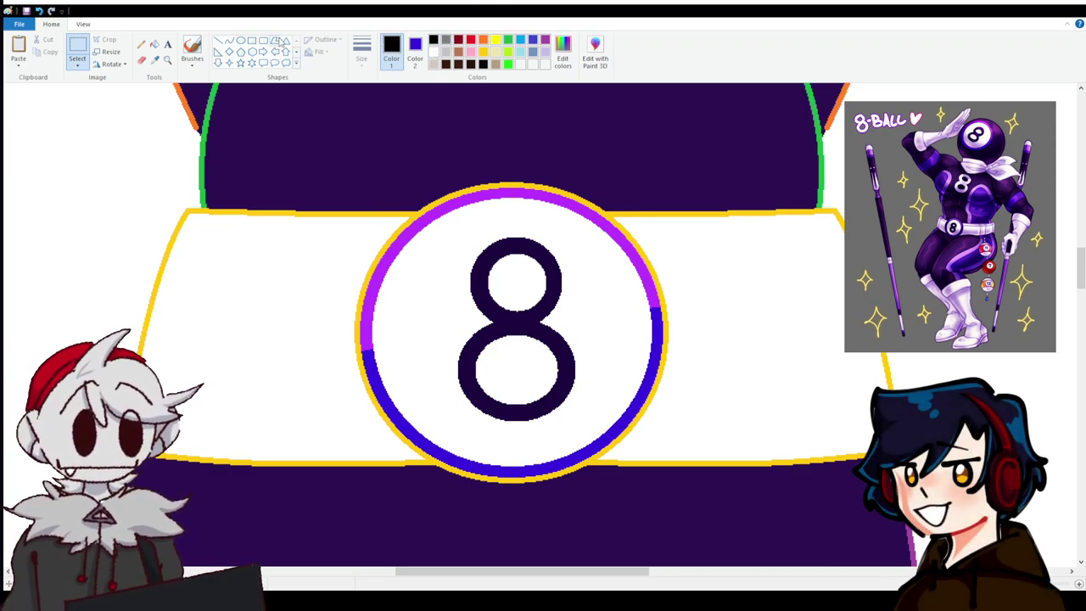
Fill the yellow outline of the belt and buckle with black and check the whole figure.
click(154, 44)
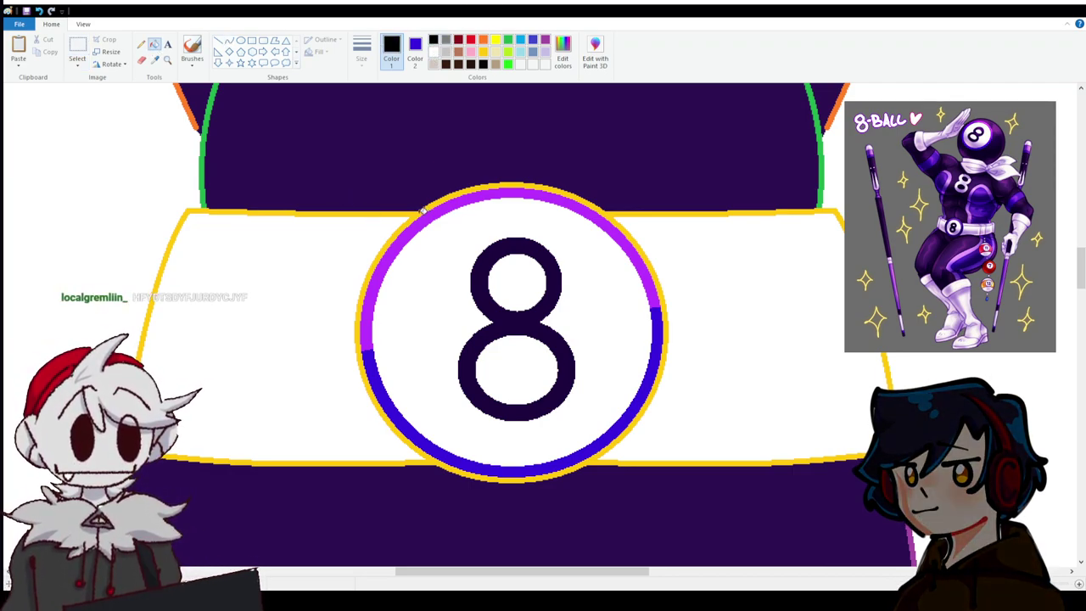
click(421, 210)
scroll(631, 366, up, 3)
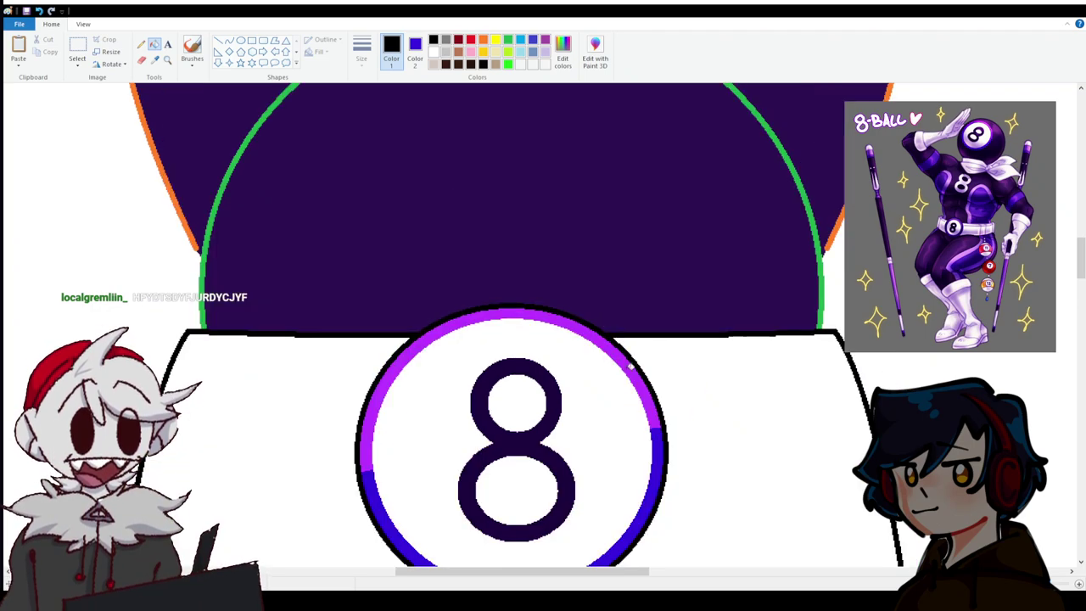
click(1008, 584)
click(1007, 584)
click(1007, 584)
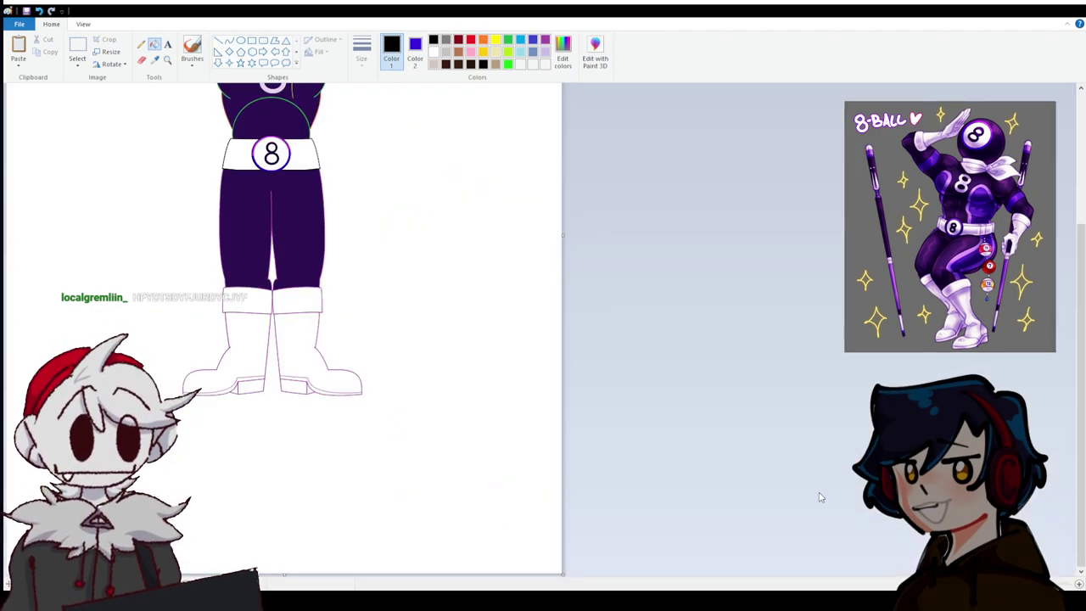
scroll(409, 270, up, 4)
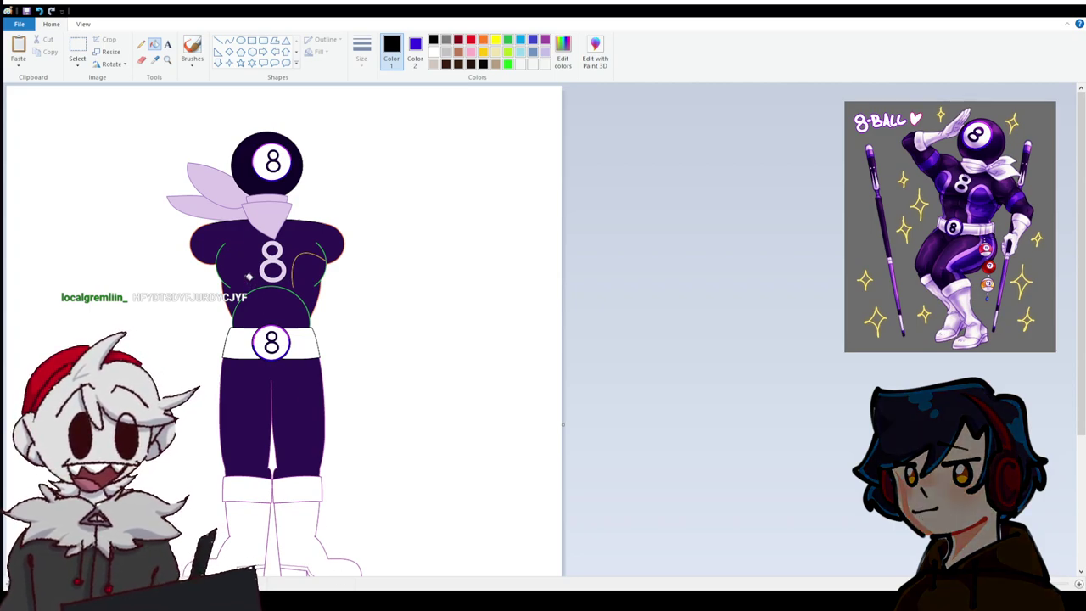
Recolour the scarf's tails, collar band and front triangle with a paler lavender using the Fill tool.
click(1078, 584)
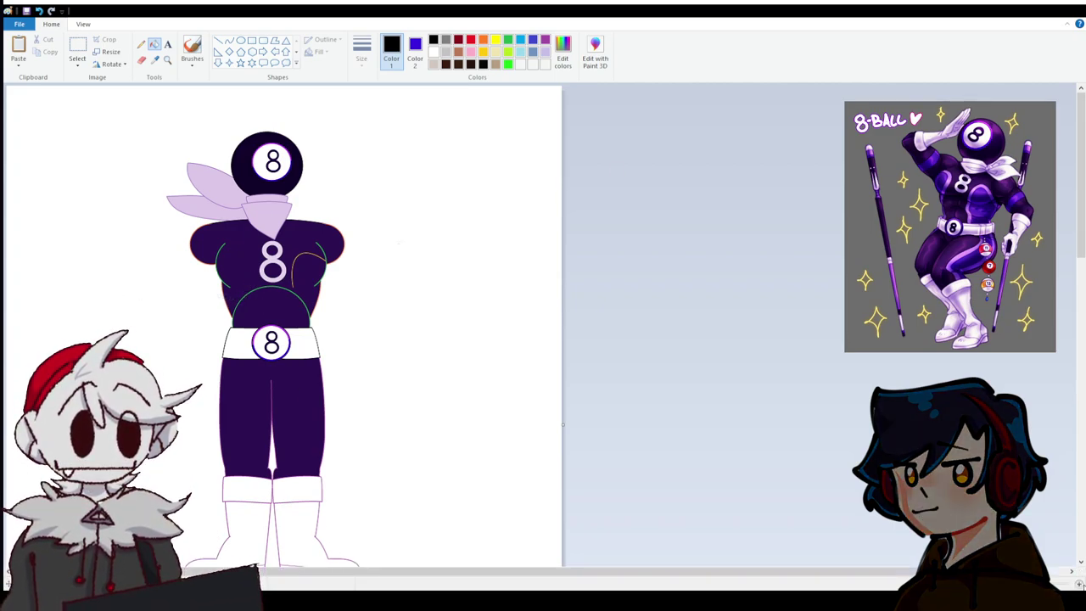
click(1078, 584)
drag(495, 571, 735, 569)
scroll(509, 297, down, 5)
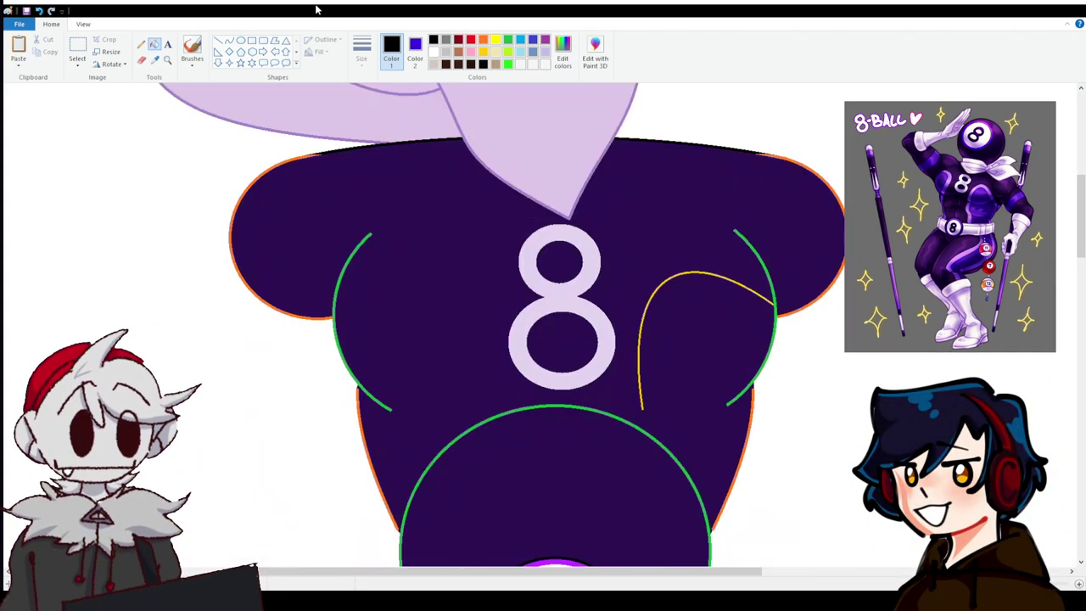
click(287, 91)
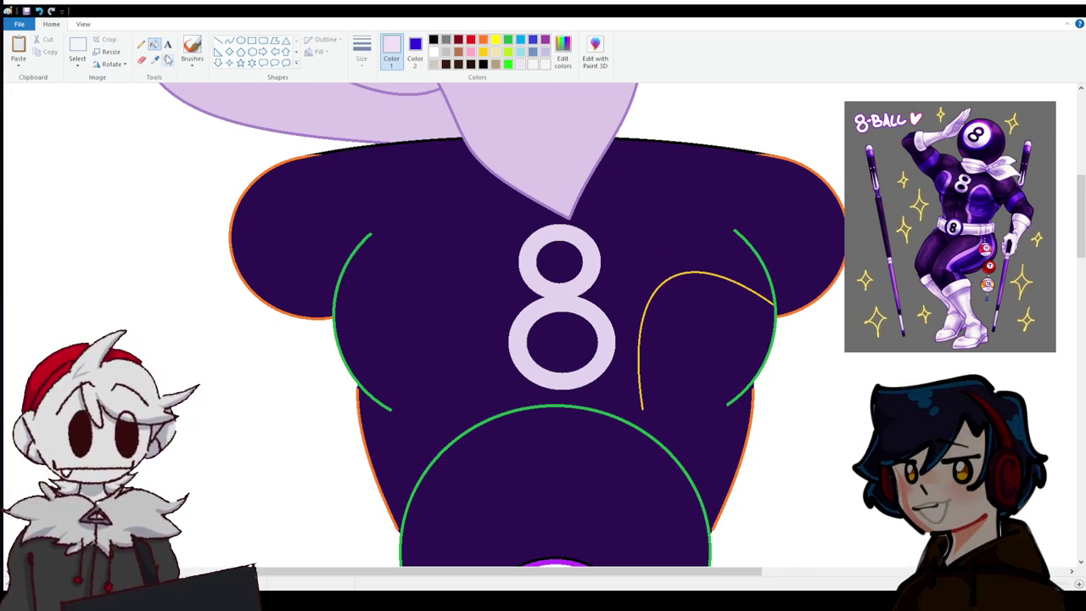
scroll(362, 376, up, 5)
click(512, 414)
click(521, 441)
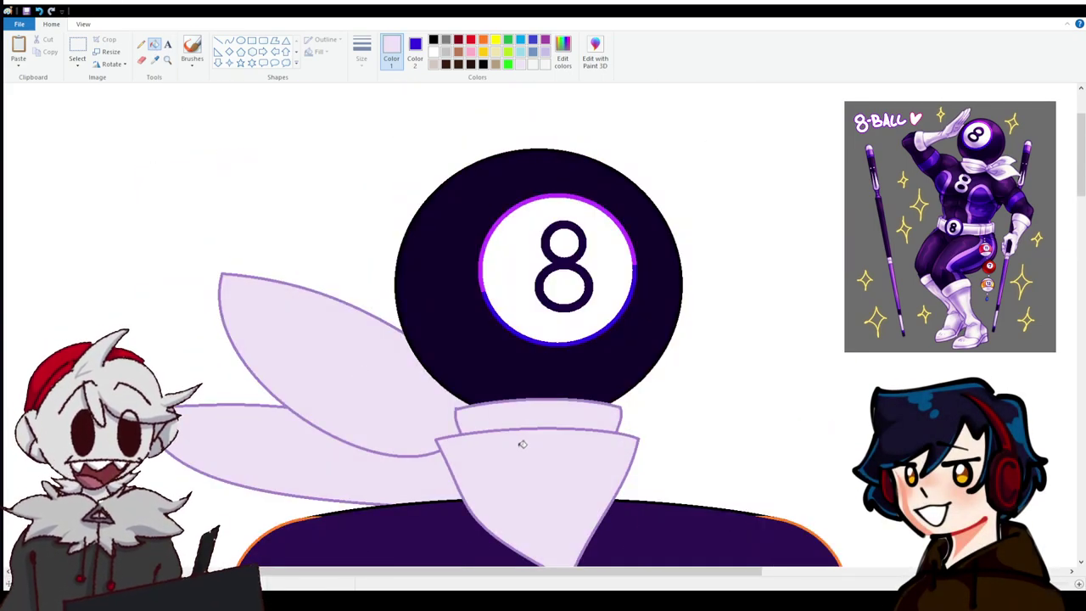
Fill both halves of the belt, the buckle's face and the loops of its 8 with the pale lavender.
scroll(521, 442, down, 5)
click(444, 265)
click(674, 258)
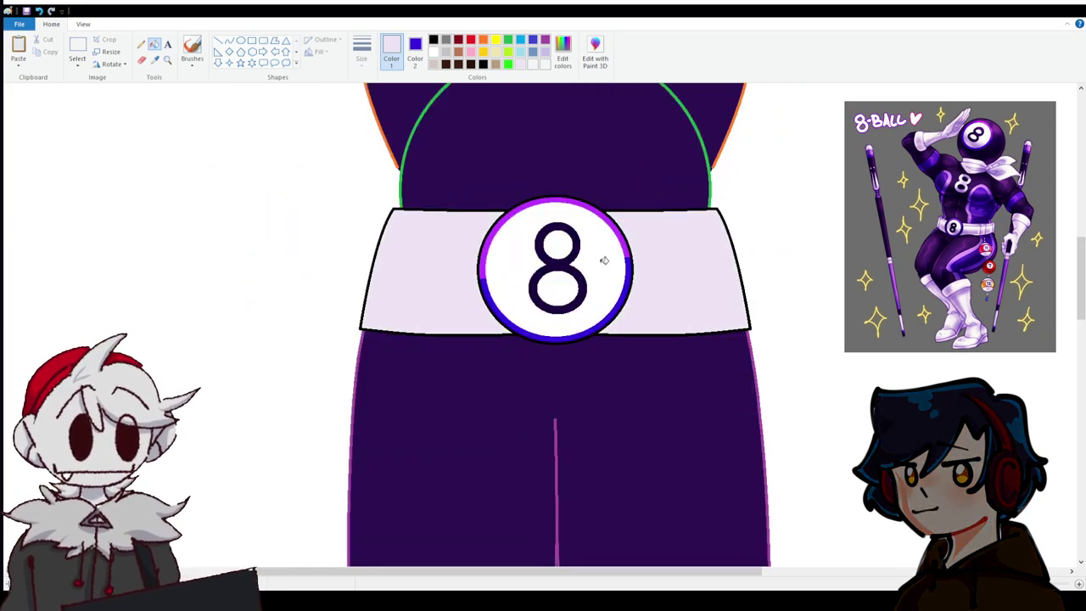
click(606, 230)
click(558, 246)
click(560, 279)
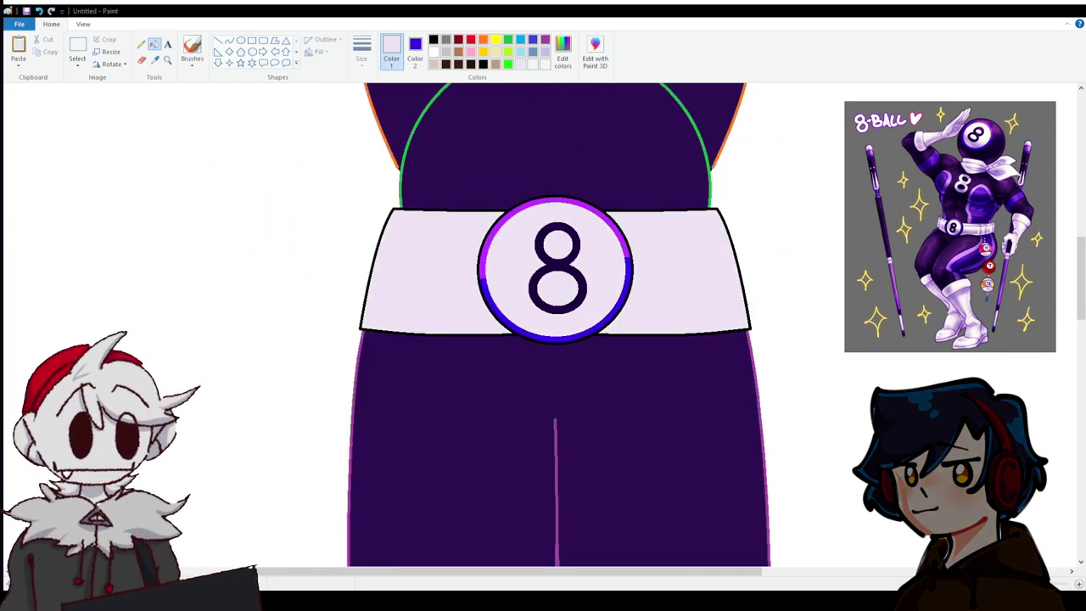
Try filling the head's number circle and the loops of its 8 with the pale lavender.
scroll(543, 339, up, 5)
click(542, 386)
click(566, 362)
click(565, 399)
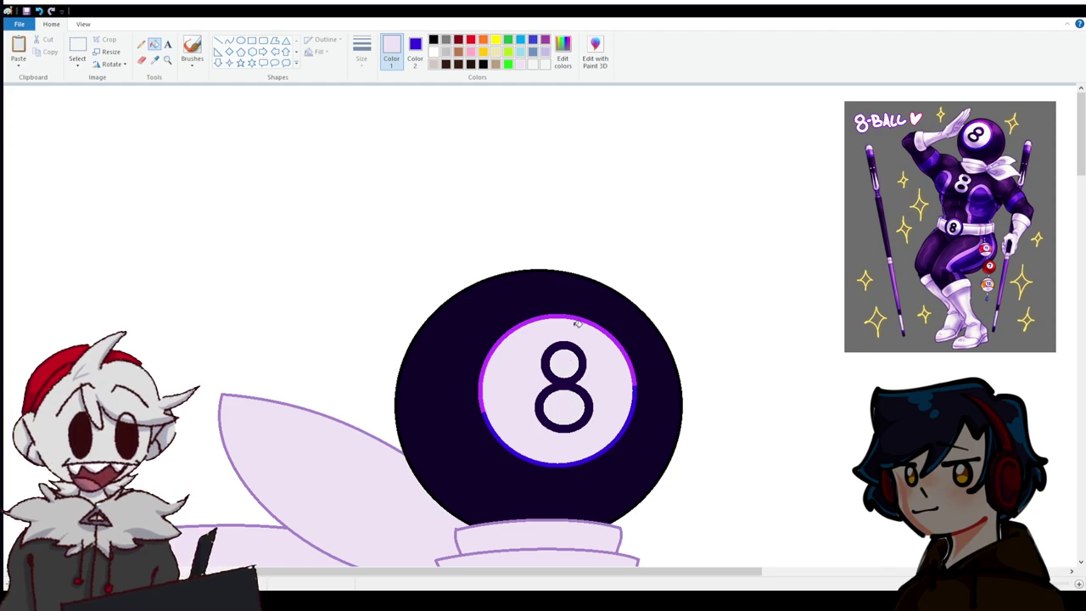
scroll(479, 174, down, 5)
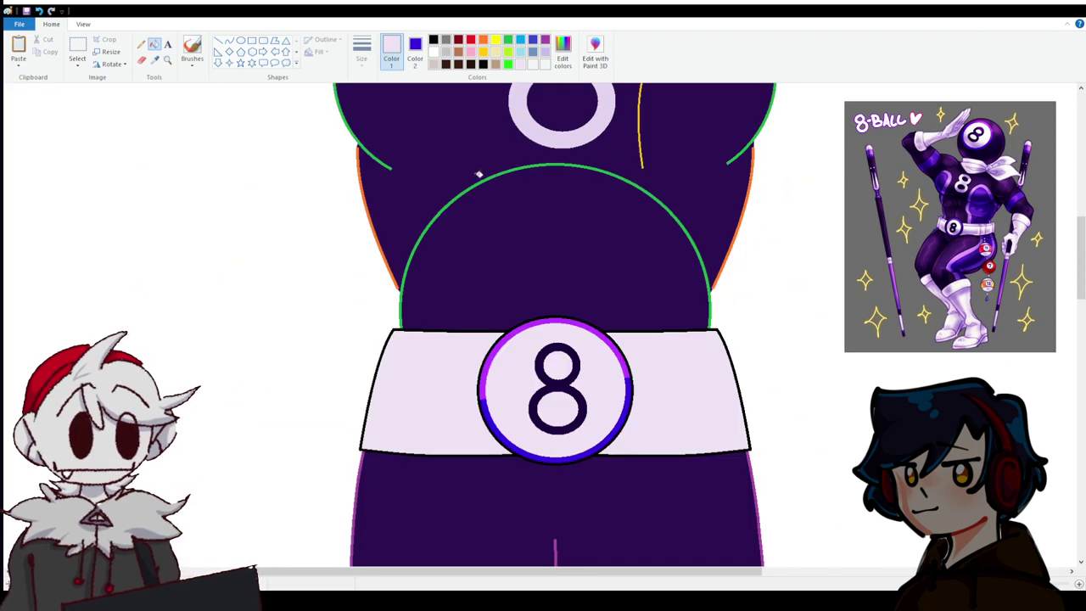
click(40, 12)
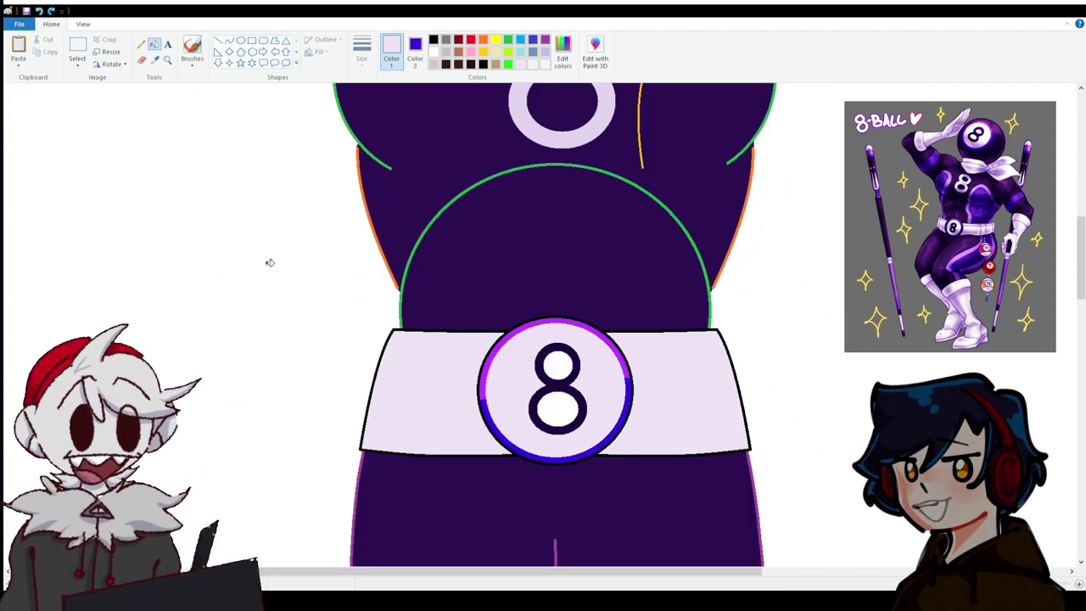
scroll(267, 280, up, 5)
scroll(340, 297, down, 6)
right_click(471, 290)
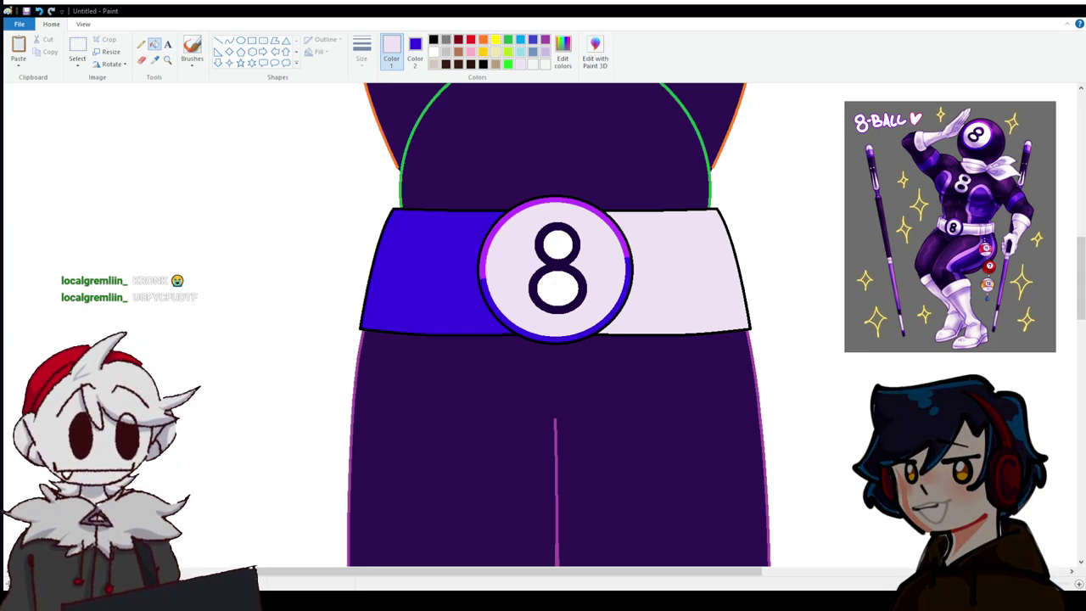
click(40, 10)
Sample the white inside the buckle's 8 and fill the buckle's face and both belt halves with it.
click(155, 60)
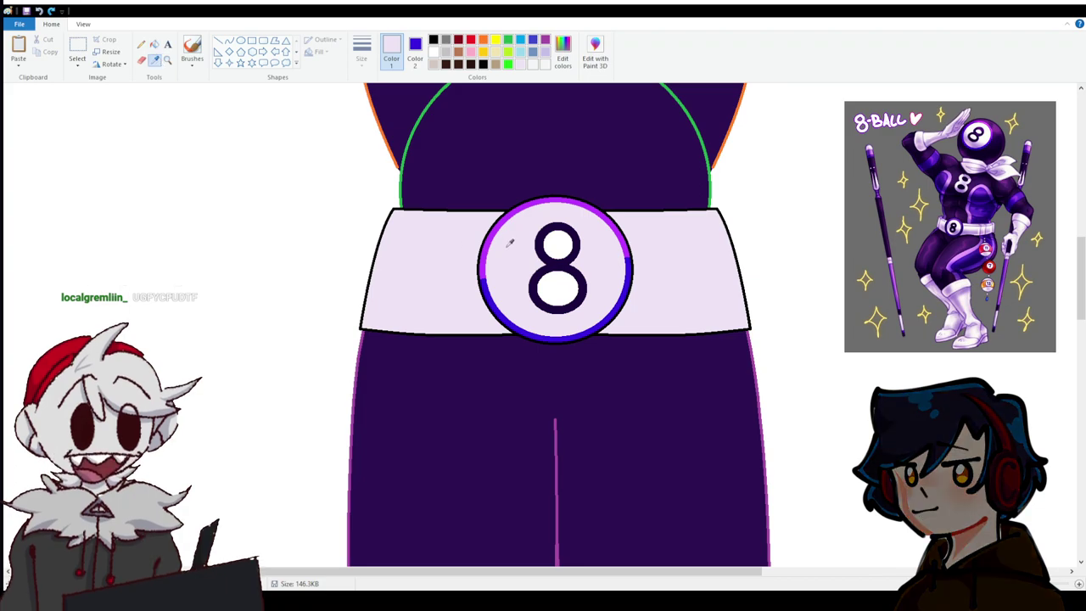
click(559, 241)
click(501, 252)
click(469, 245)
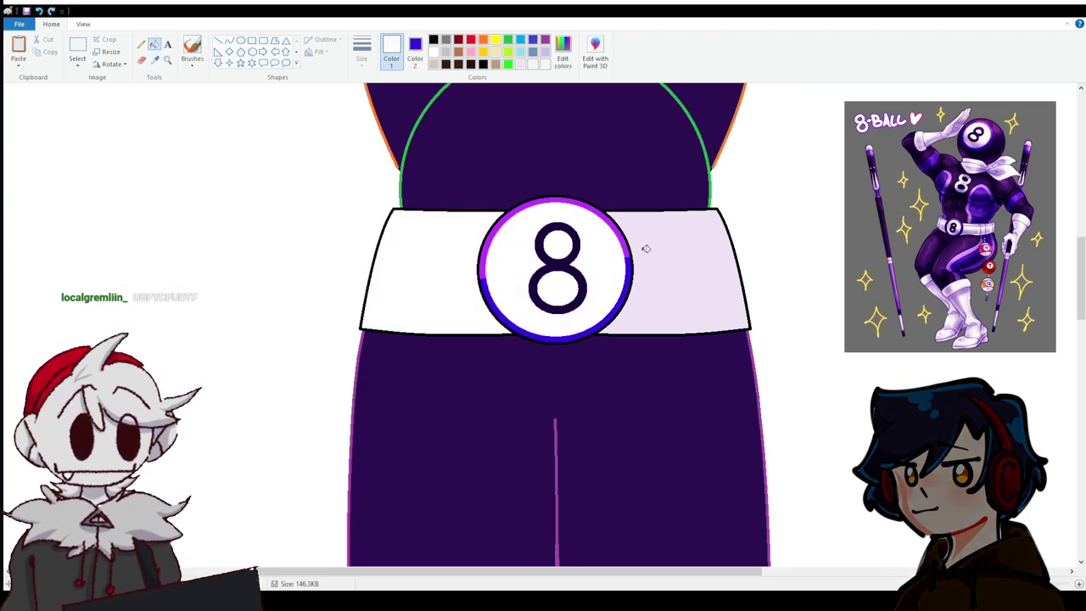
click(645, 250)
Fill the 8 on the character's chest with white.
scroll(669, 315, up, 5)
scroll(669, 315, up, 3)
scroll(510, 327, down, 6)
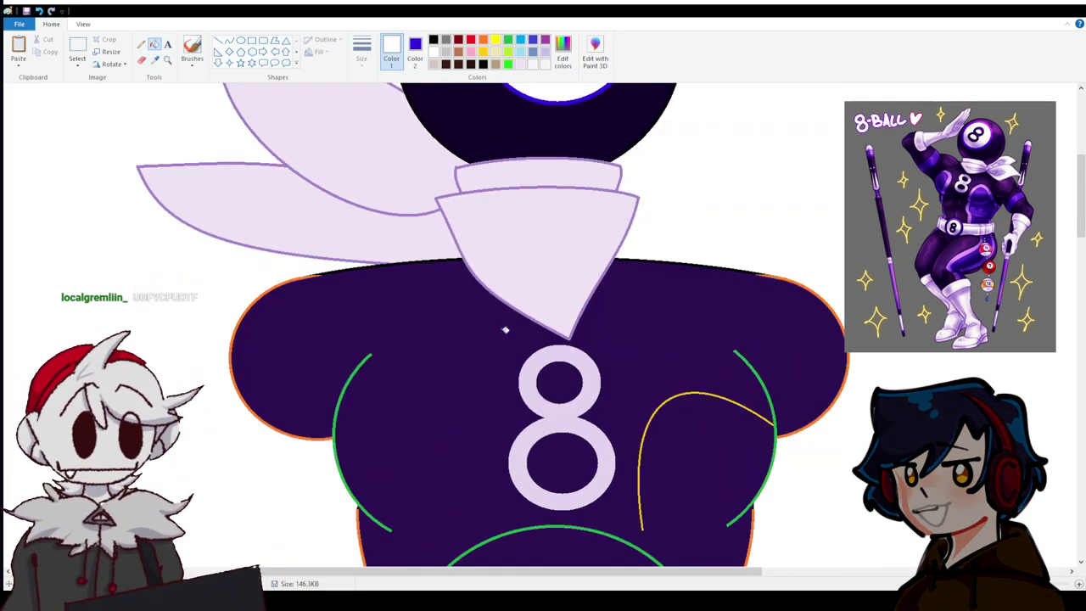
click(538, 371)
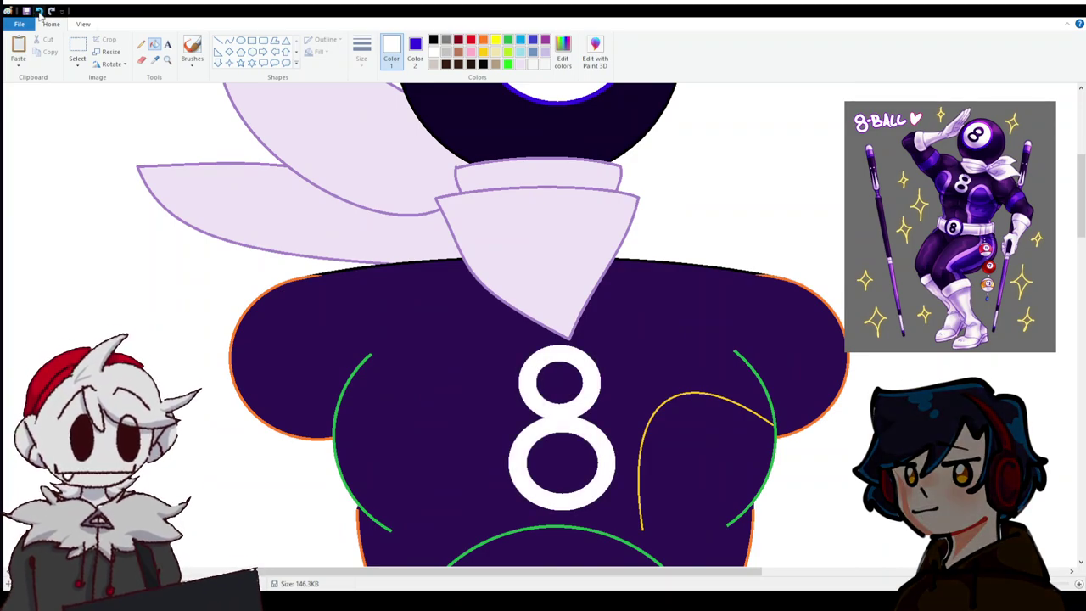
Continue the yellow chest stripe down to the belt with a bent yellow line using the Curve tool.
scroll(472, 296, down, 3)
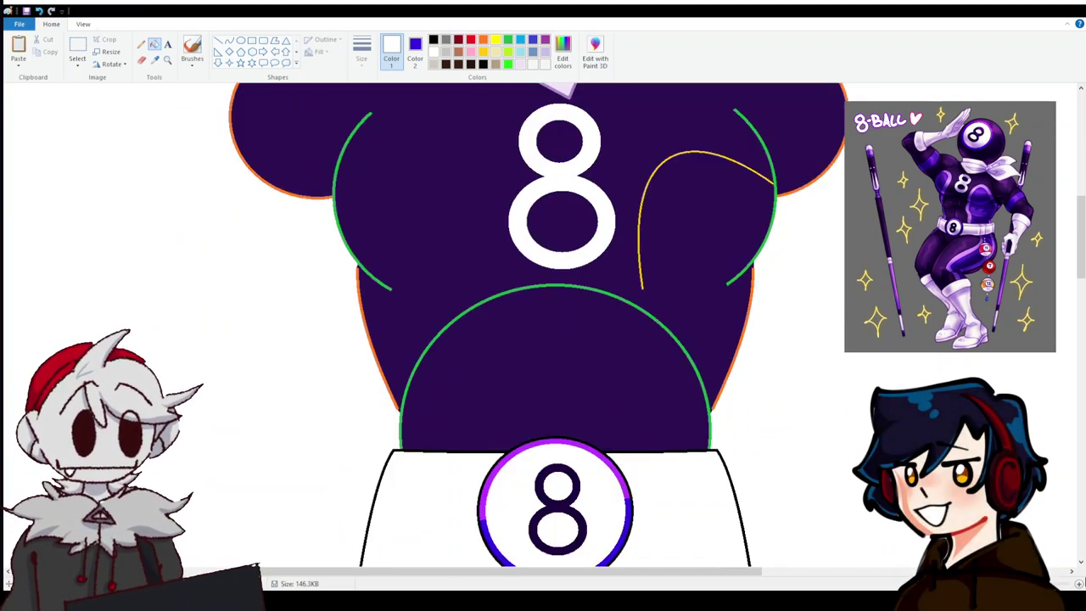
click(1069, 584)
drag(454, 573, 608, 573)
scroll(543, 255, down, 3)
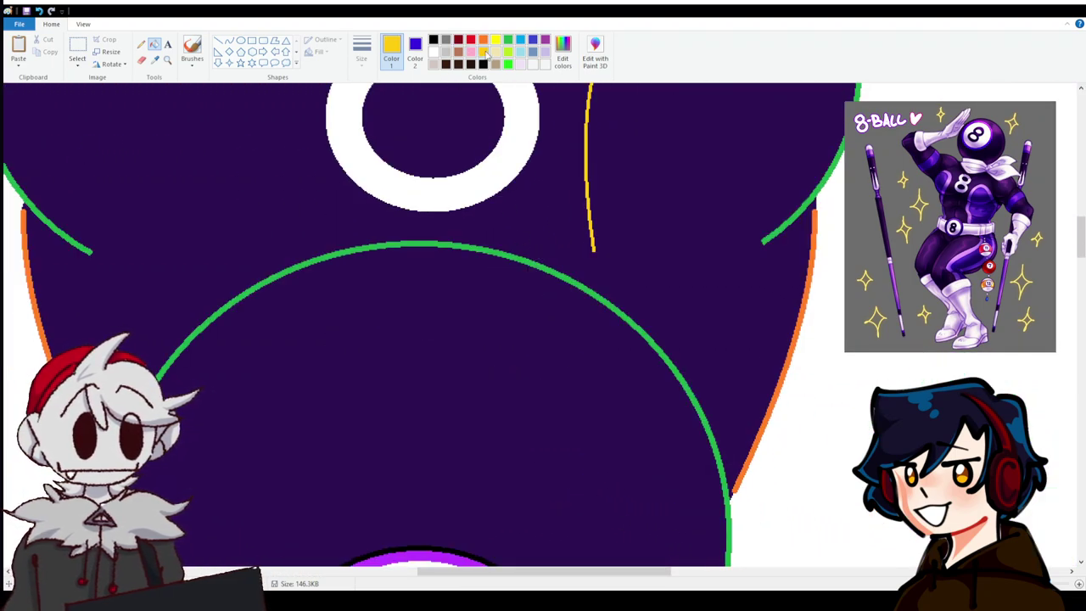
click(229, 41)
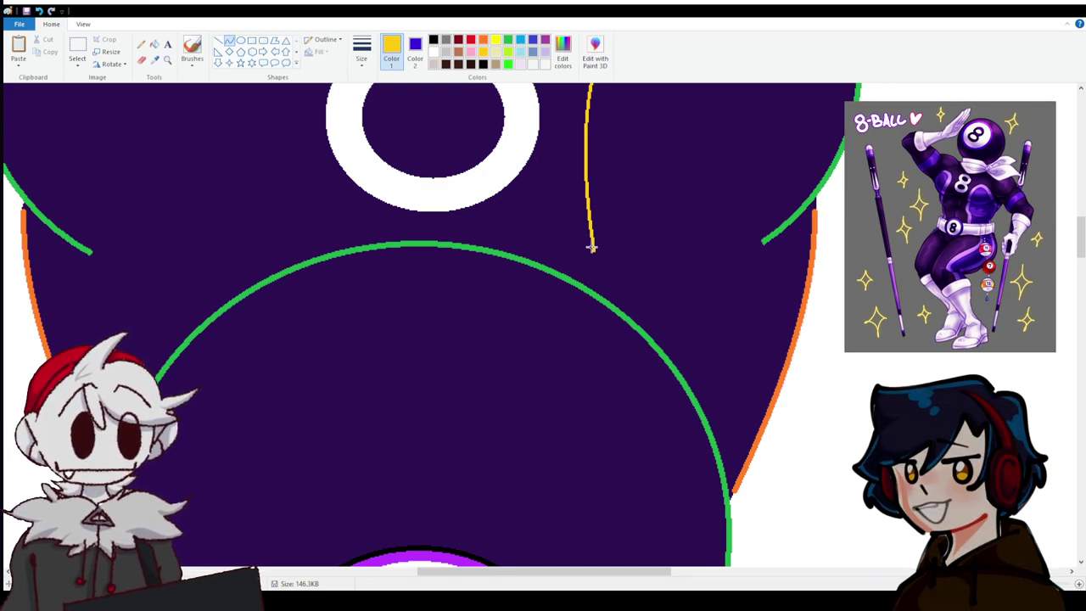
scroll(594, 318, down, 2)
mouse_move(599, 323)
mouse_down()
mouse_move(578, 284)
mouse_move(587, 330)
mouse_move(599, 311)
mouse_move(579, 323)
mouse_up()
scroll(589, 325, up, 5)
click(484, 325)
scroll(700, 402, down, 3)
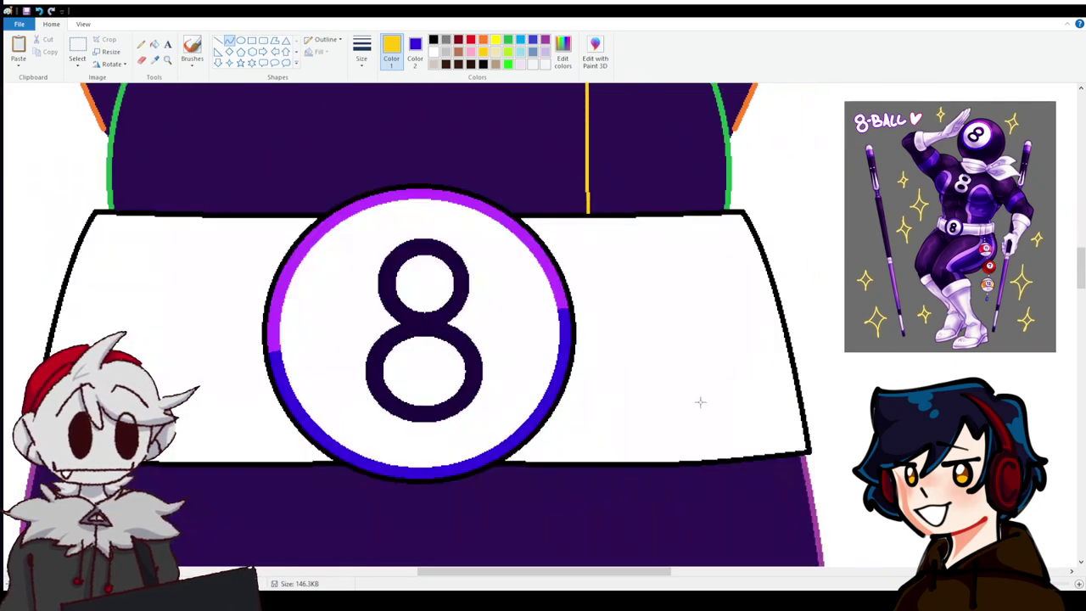
Draw a second yellow curve just inside the chest arc, following its bend as the stripe's inner edge.
scroll(701, 402, up, 5)
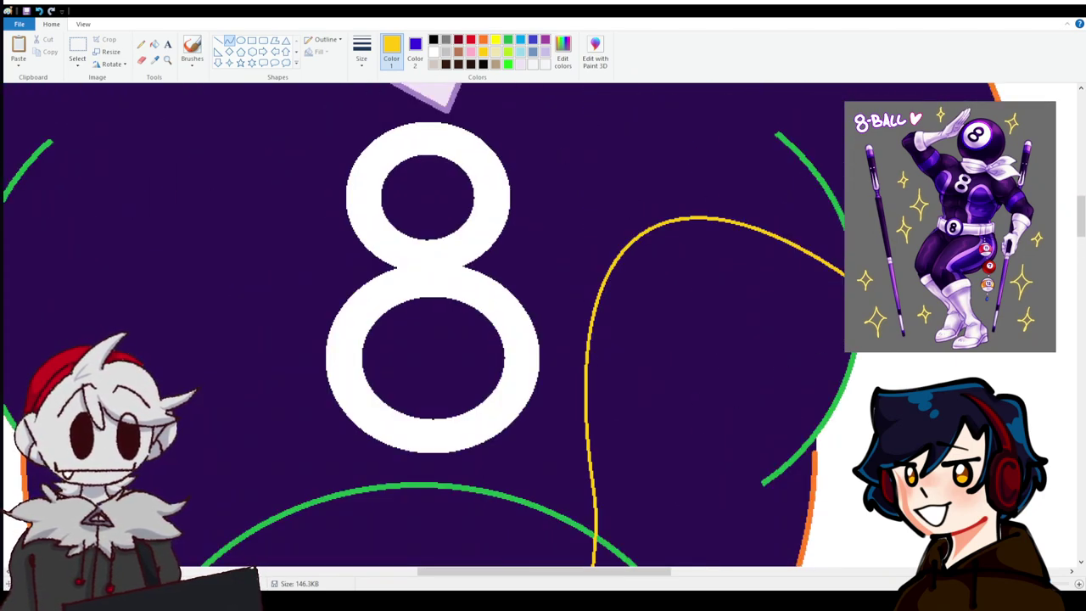
mouse_move(845, 341)
mouse_down()
mouse_move(727, 351)
mouse_move(626, 514)
mouse_move(739, 240)
mouse_move(699, 230)
mouse_move(567, 236)
mouse_up()
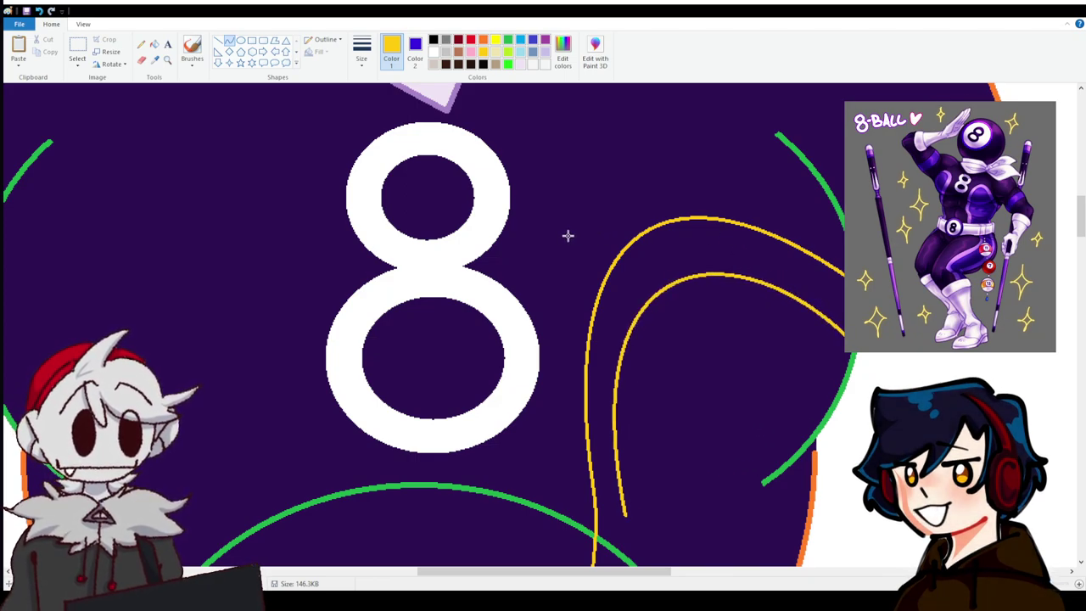
drag(747, 371, 748, 346)
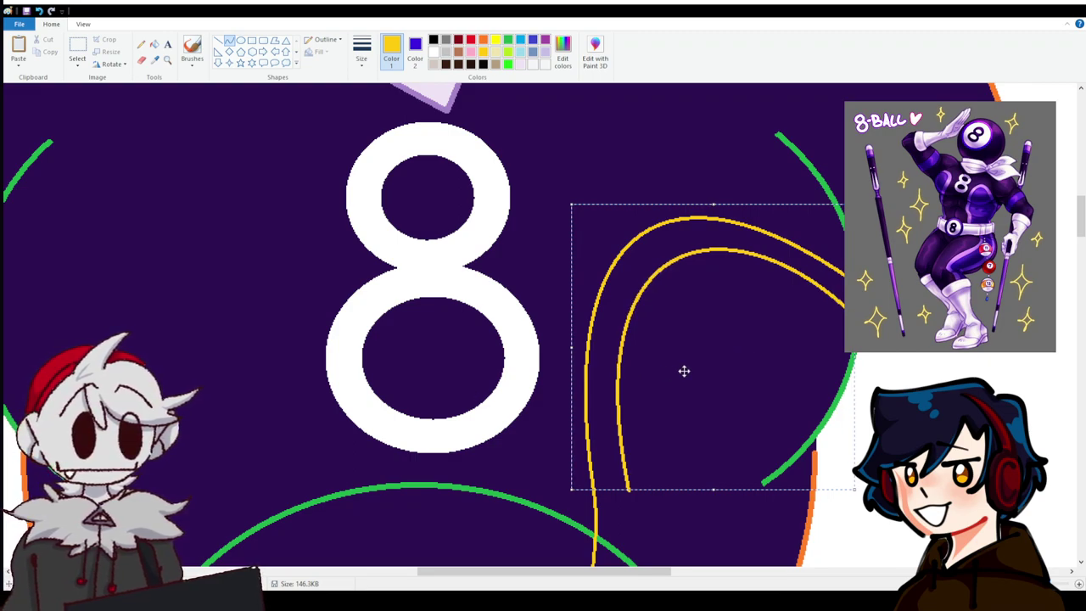
click(464, 371)
Extend the chest stripe's inner edge down to the belt with a slightly bent yellow curve.
scroll(654, 363, down, 3)
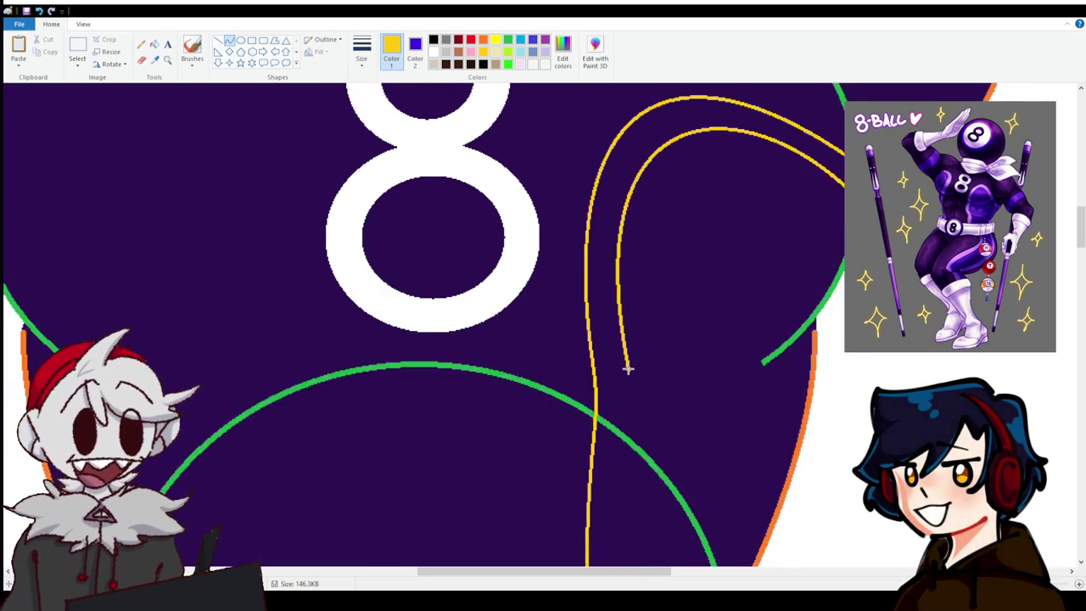
drag(628, 368, 628, 448)
scroll(628, 407, down, 6)
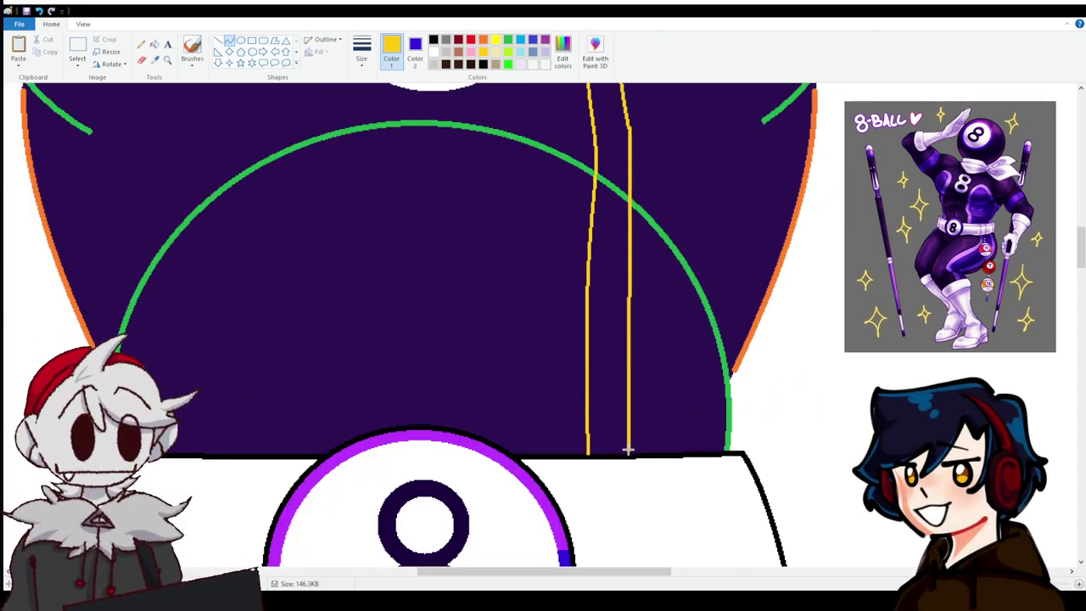
scroll(628, 452, up, 3)
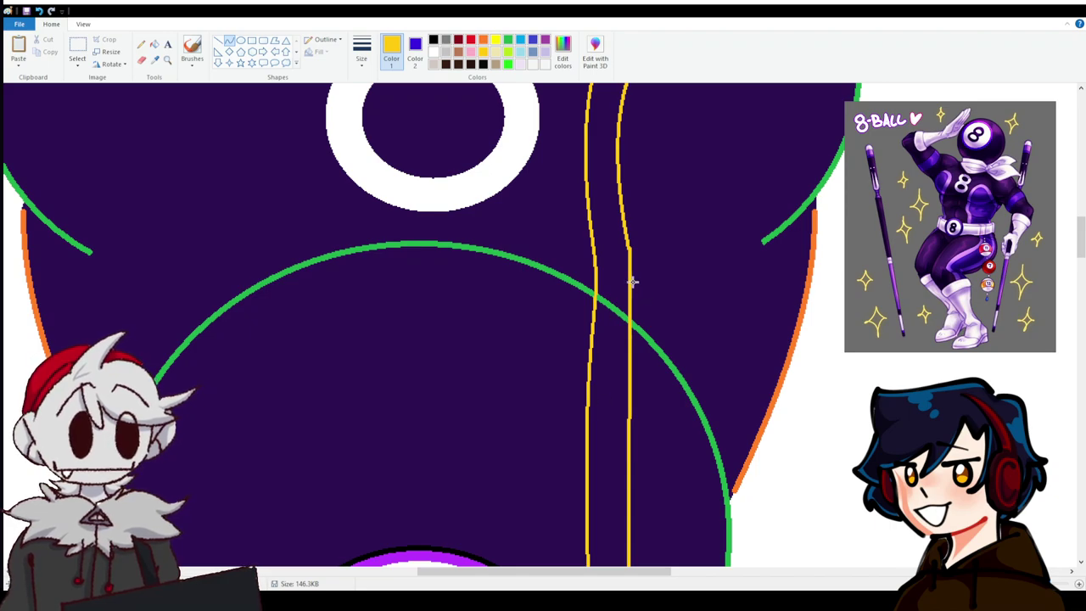
drag(629, 280, 625, 288)
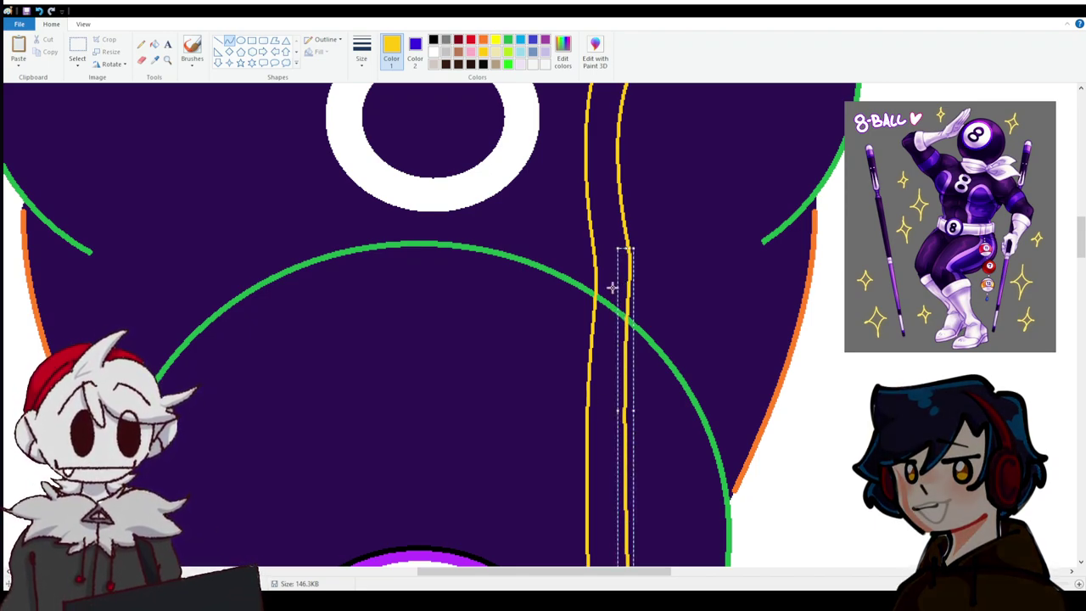
click(550, 286)
Draw a yellow curve from the belt's lower edge down the right-hand trouser leg, bending along its outer side.
scroll(550, 286, down, 3)
scroll(550, 286, down, 6)
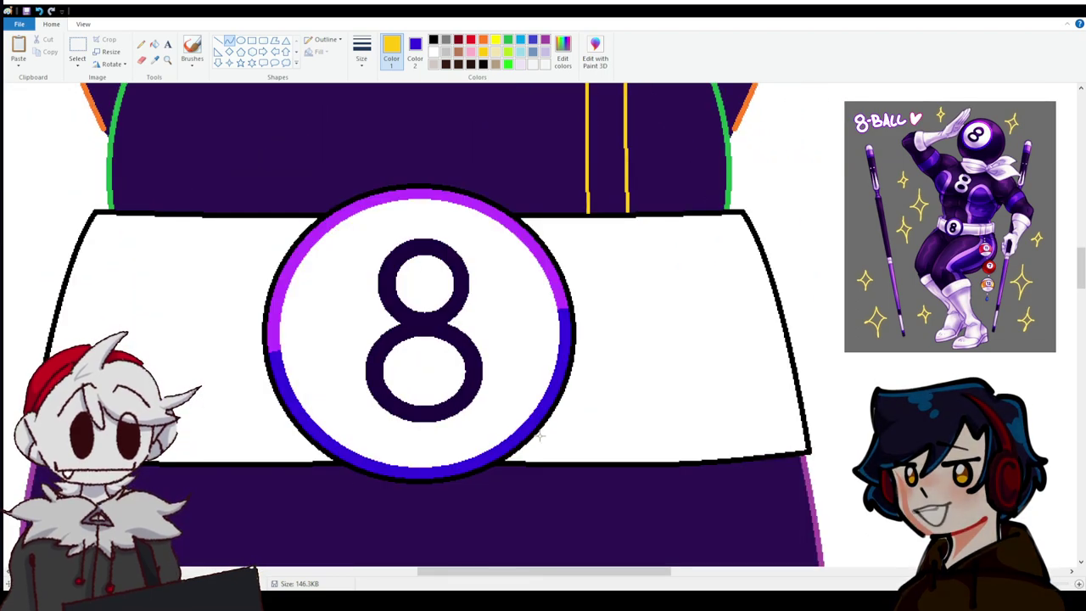
scroll(532, 347, down, 6)
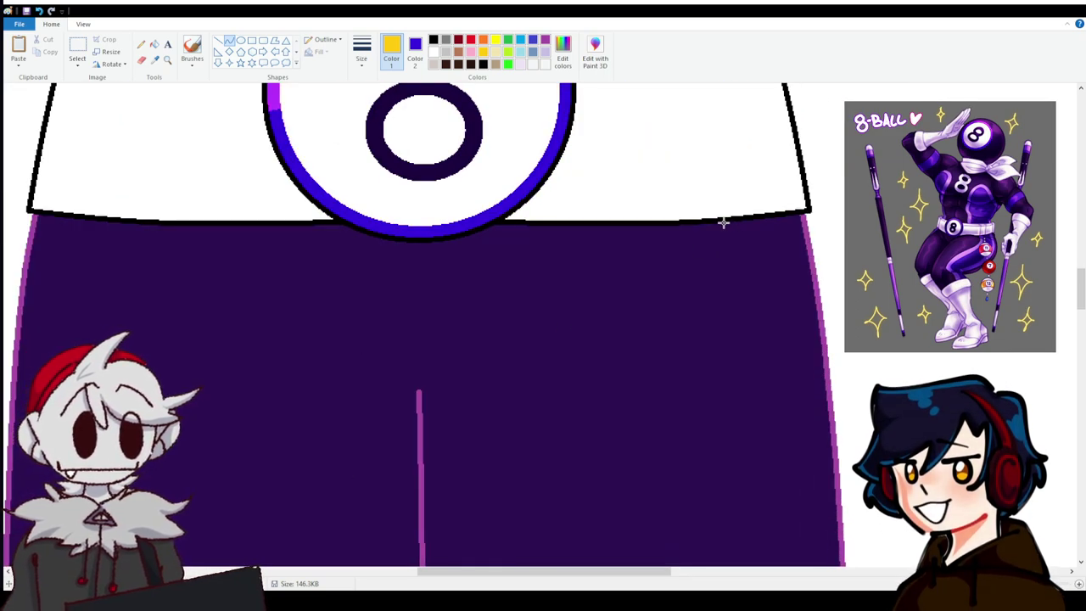
mouse_move(722, 221)
mouse_down()
mouse_move(732, 365)
mouse_move(755, 296)
mouse_move(742, 444)
mouse_move(764, 352)
mouse_up()
scroll(732, 364, down, 12)
scroll(772, 380, up, 5)
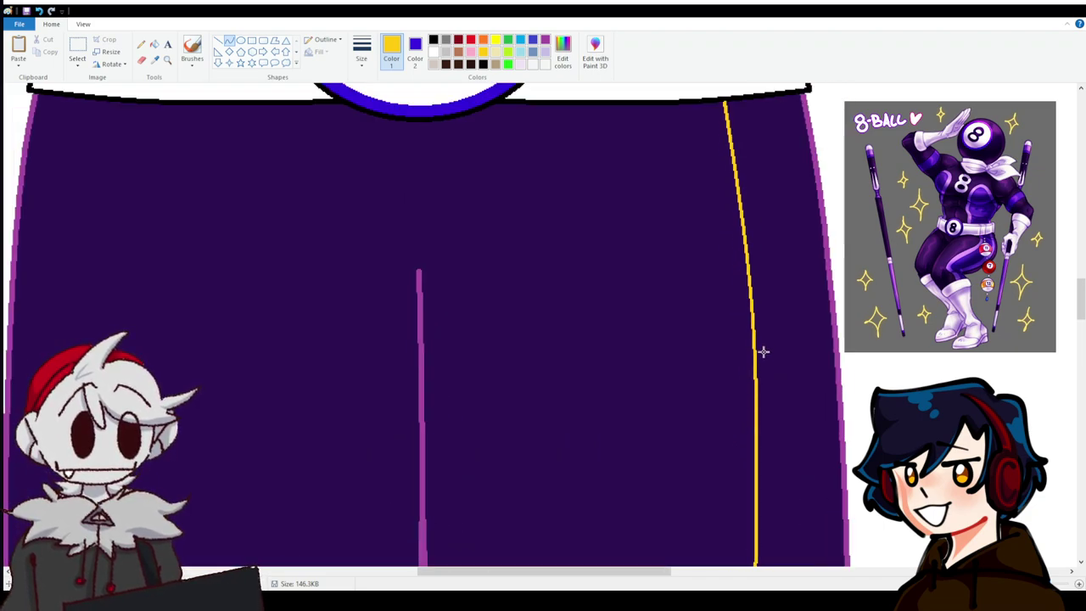
scroll(766, 356, down, 3)
click(771, 338)
scroll(733, 347, up, 4)
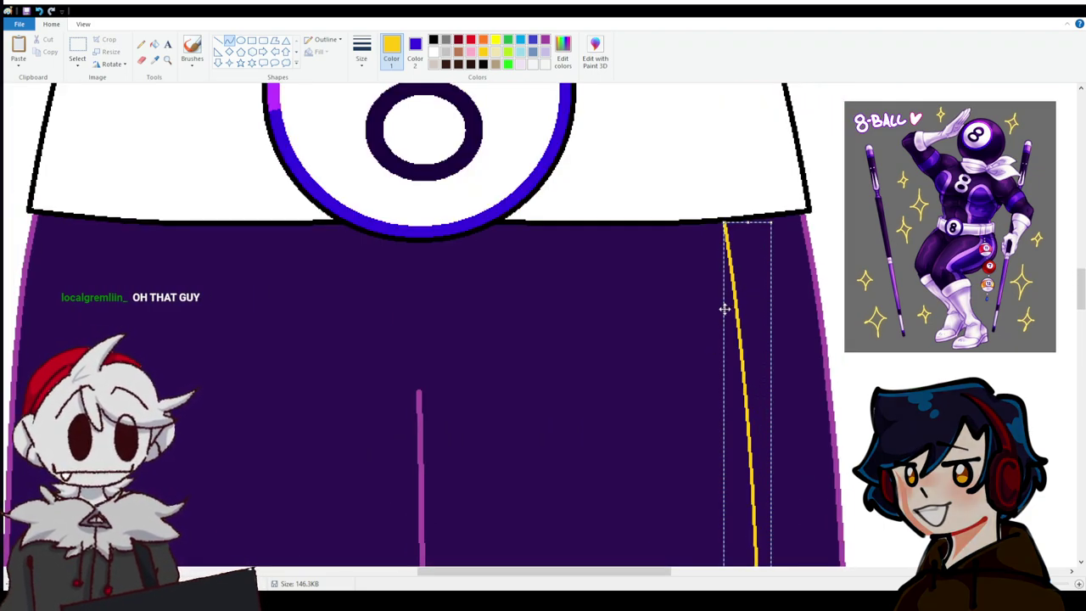
click(633, 246)
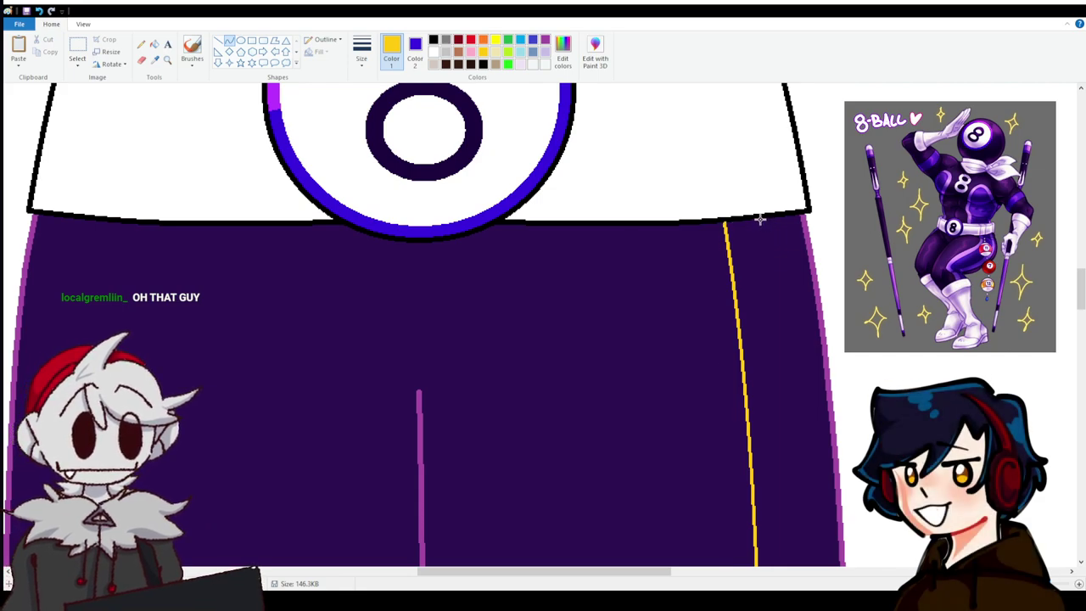
Draw a second yellow curve down the right-hand trouser leg, outside the first, to form a stripe.
drag(759, 219, 812, 398)
scroll(768, 293, down, 5)
scroll(778, 429, up, 5)
click(613, 286)
click(152, 46)
scroll(752, 376, down, 2)
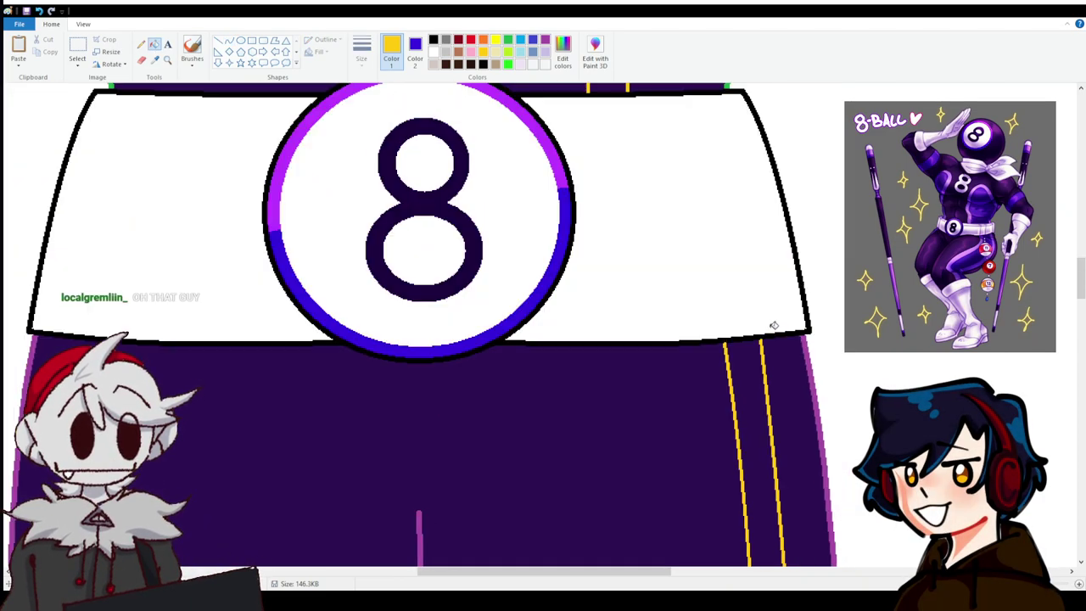
Sample light lilac as the primary colour and bright purple as the secondary colour from a pasted reference crop, and remove the crop.
scroll(743, 381, up, 3)
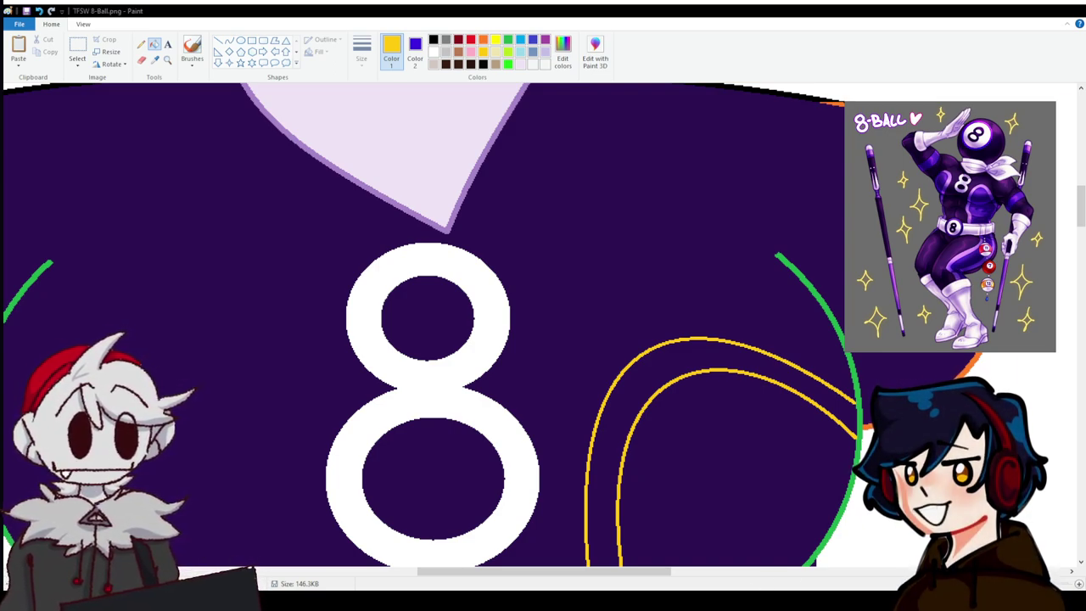
scroll(424, 322, down, 20)
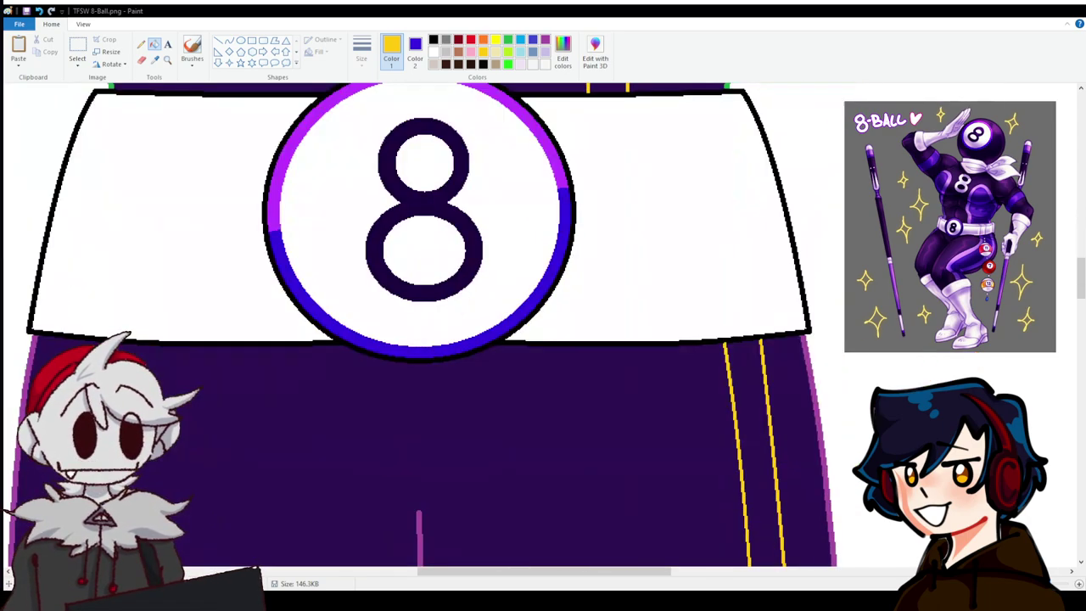
scroll(425, 322, up, 10)
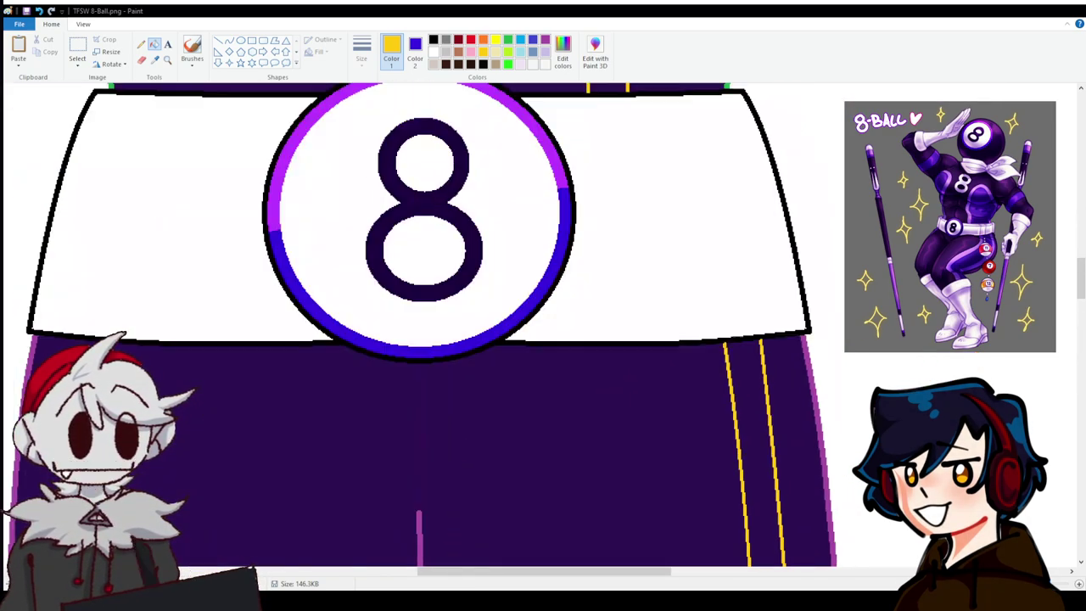
scroll(425, 323, up, 3)
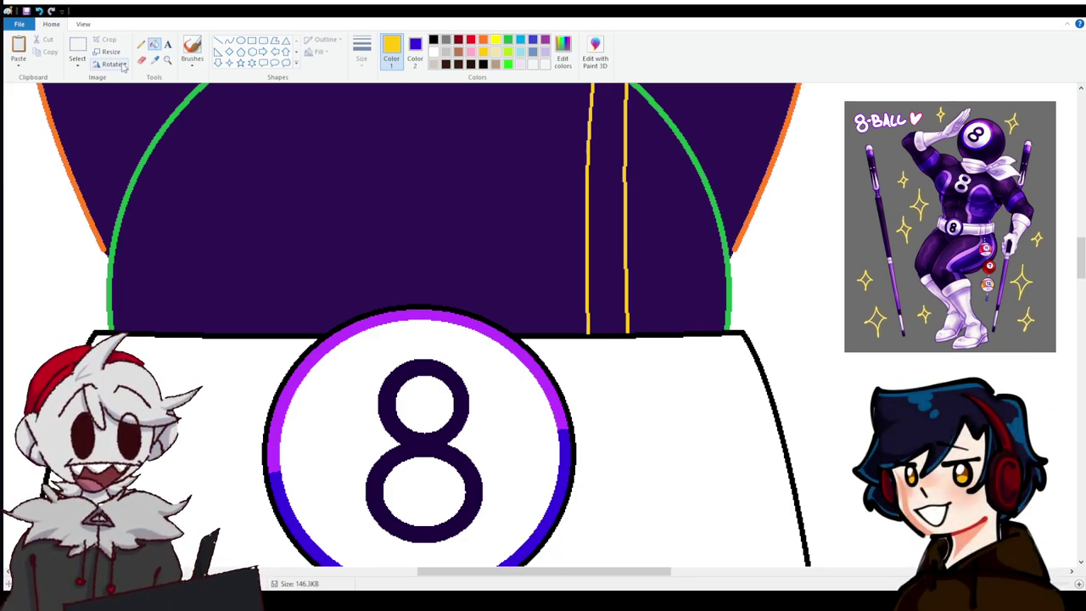
click(81, 49)
key(ctrl+v)
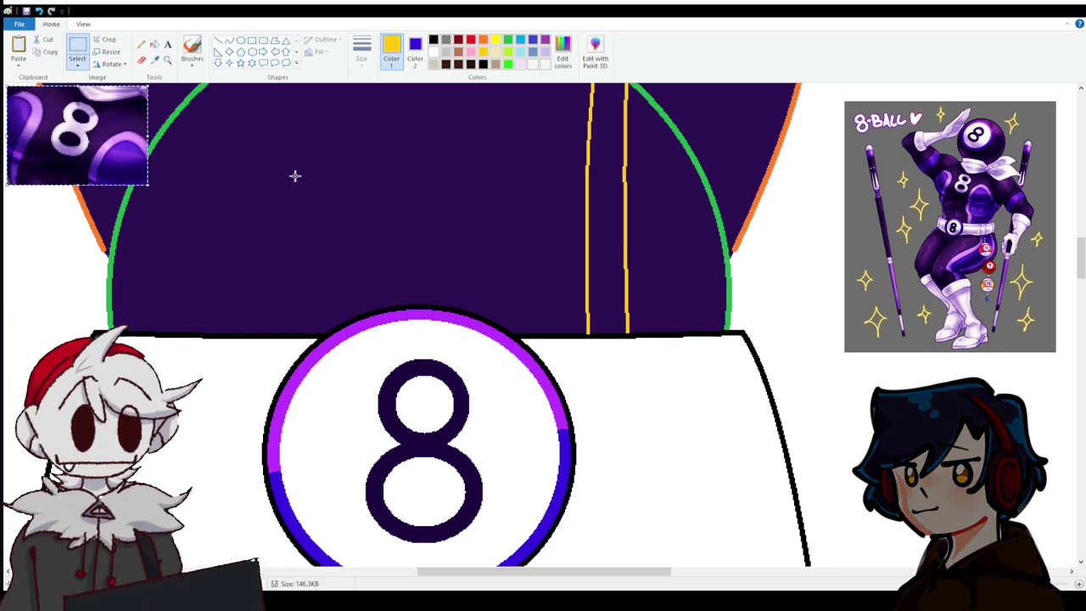
click(155, 60)
click(102, 149)
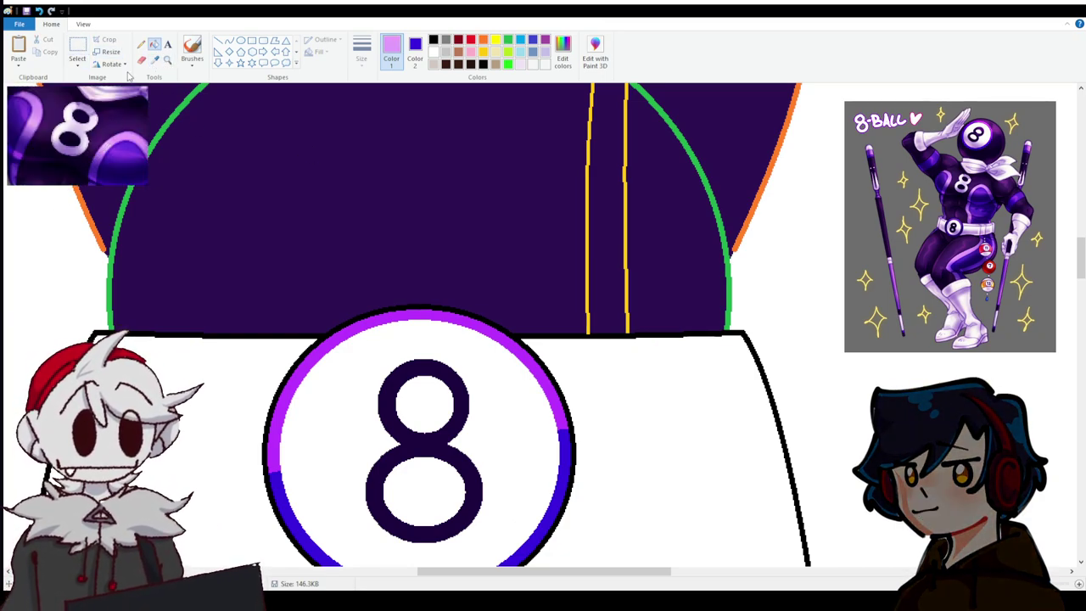
click(156, 61)
click(120, 93)
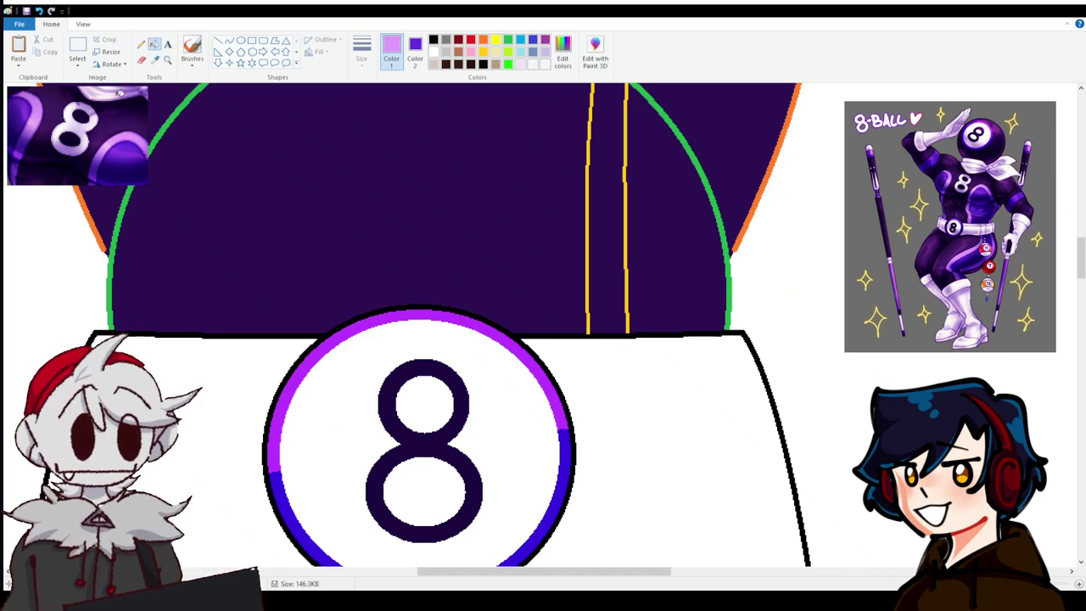
click(40, 12)
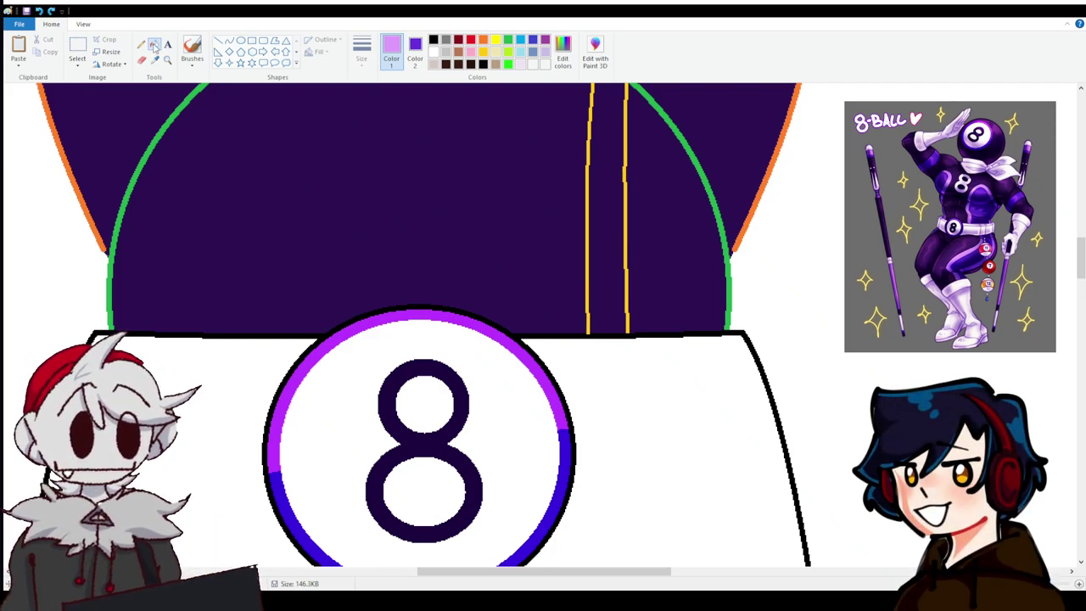
Fill the right-hand chest stripe with light lilac and the torso area outside it with bright purple.
scroll(639, 337, up, 4)
scroll(645, 373, up, 3)
scroll(617, 306, down, 7)
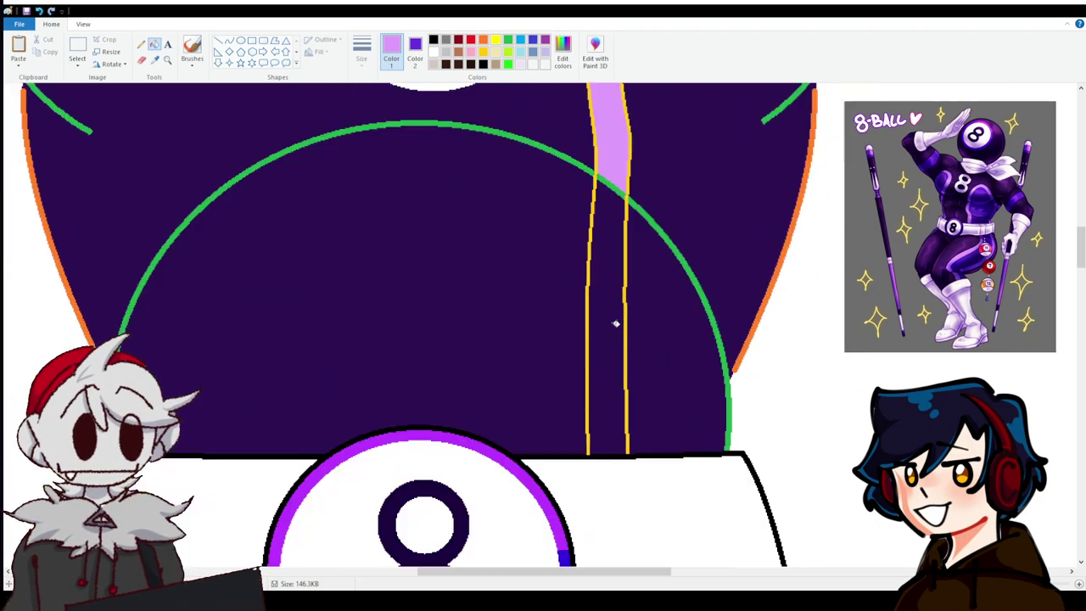
click(599, 273)
click(686, 190)
click(665, 277)
scroll(711, 449, up, 7)
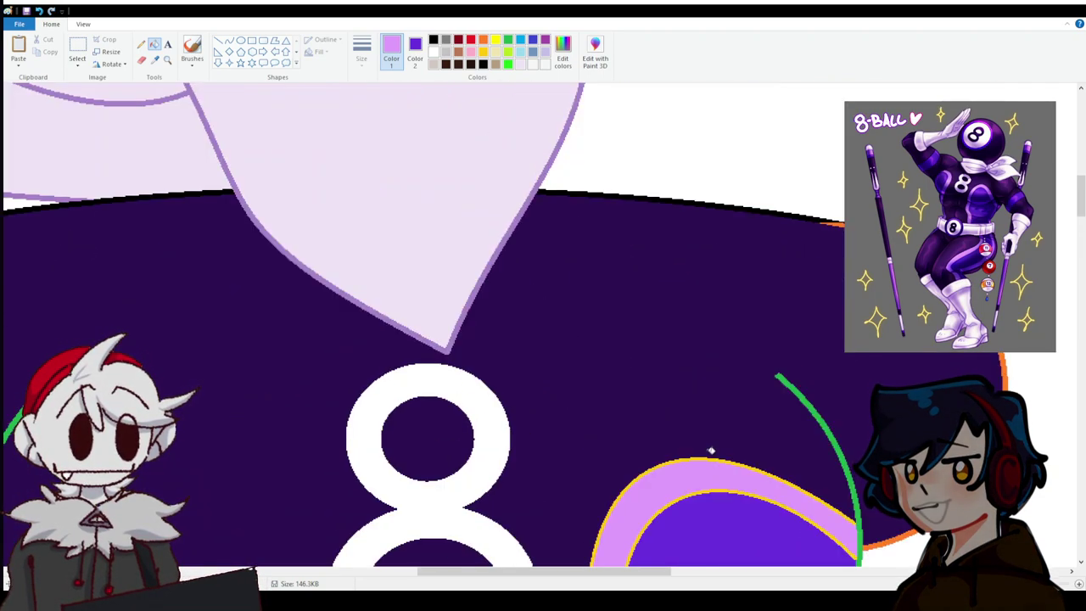
scroll(449, 172, down, 3)
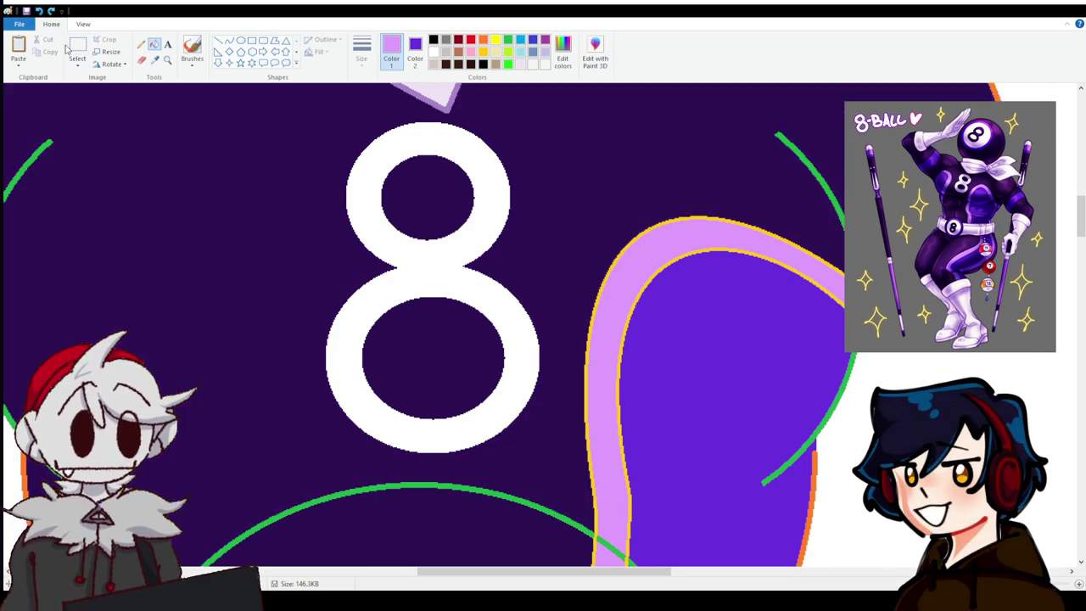
Paste the reference crop again, sample medium purple as the primary colour and dark indigo as the secondary colour, and remove the crop.
click(77, 49)
key(ctrl+v)
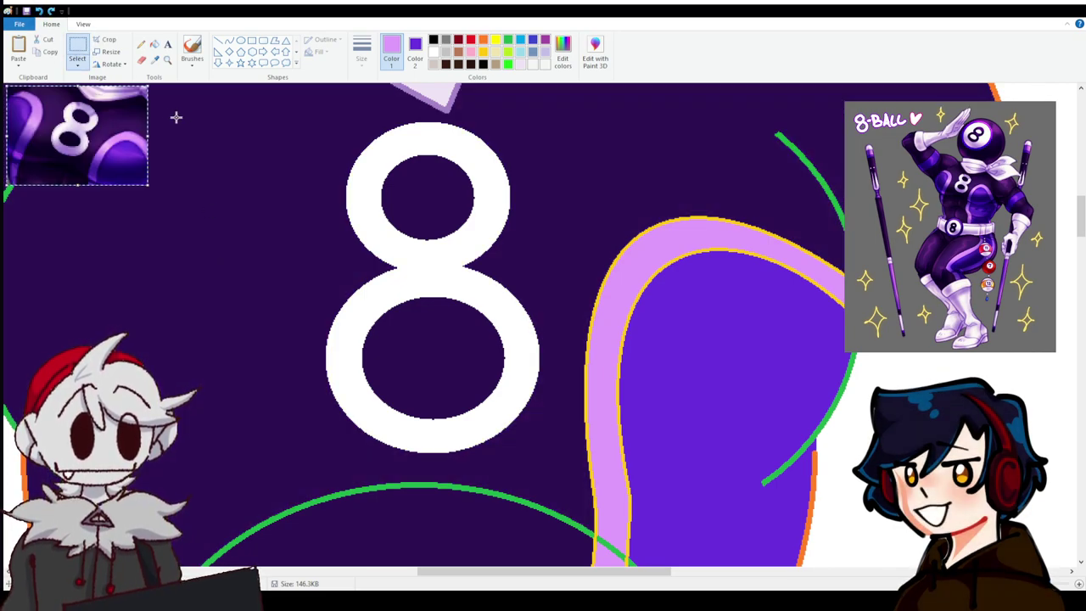
click(155, 60)
right_click(140, 160)
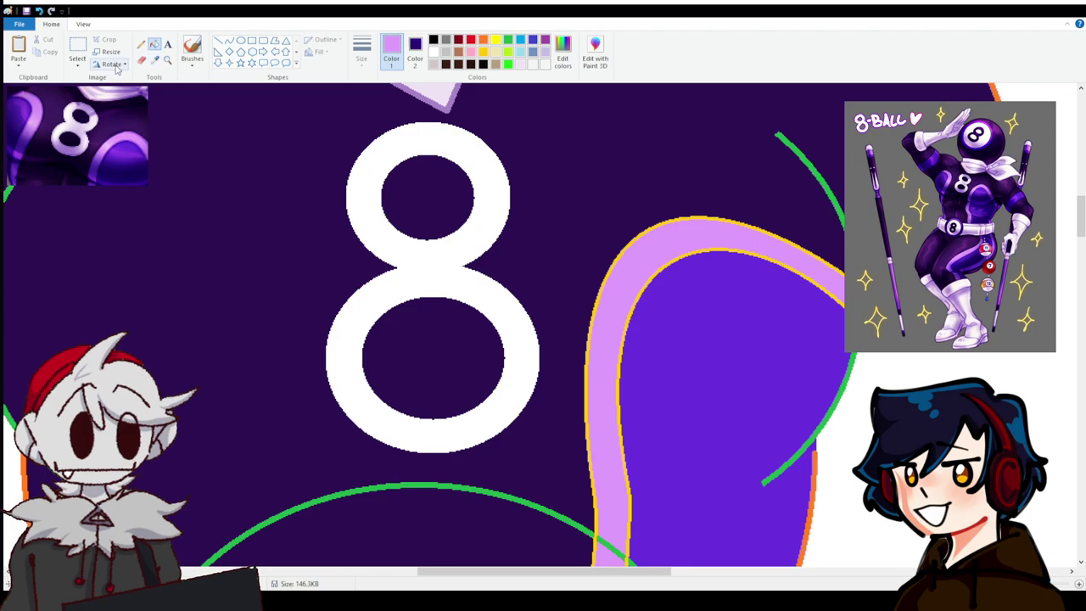
click(101, 138)
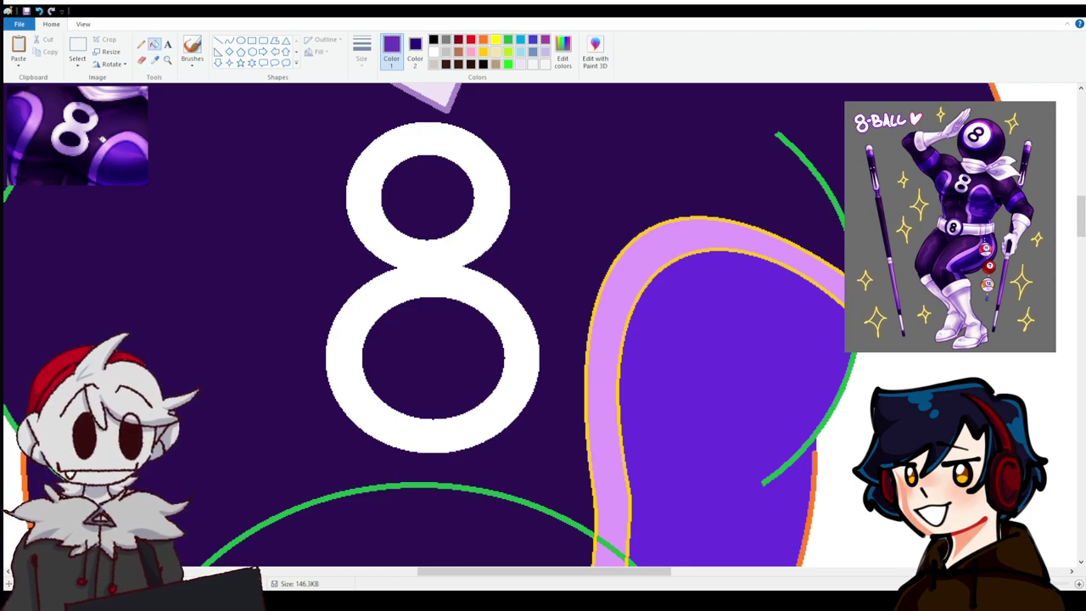
click(38, 12)
Try medium purple on the chest stripe and dark indigo on the torso area outside it, and undo these fills.
click(622, 393)
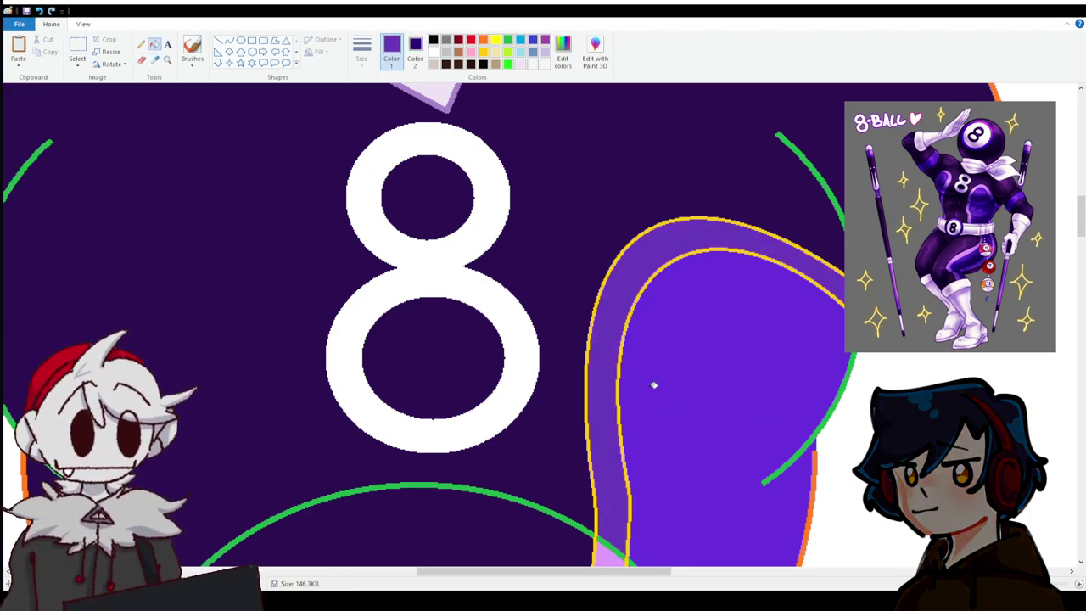
right_click(653, 382)
scroll(645, 380, down, 3)
click(612, 373)
right_click(655, 416)
scroll(696, 480, up, 3)
scroll(662, 464, down, 4)
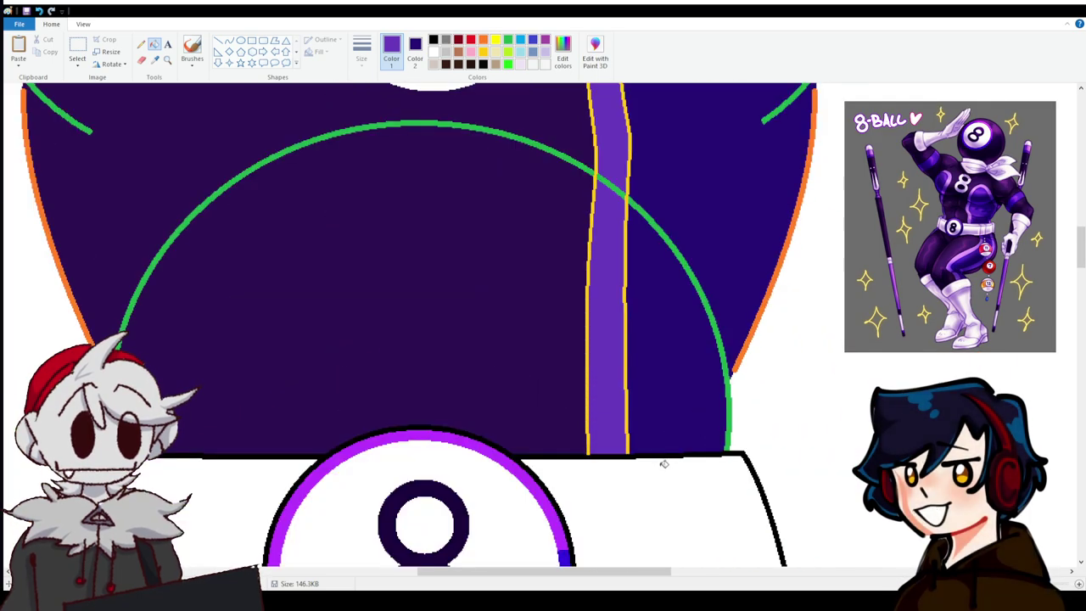
scroll(597, 356, up, 5)
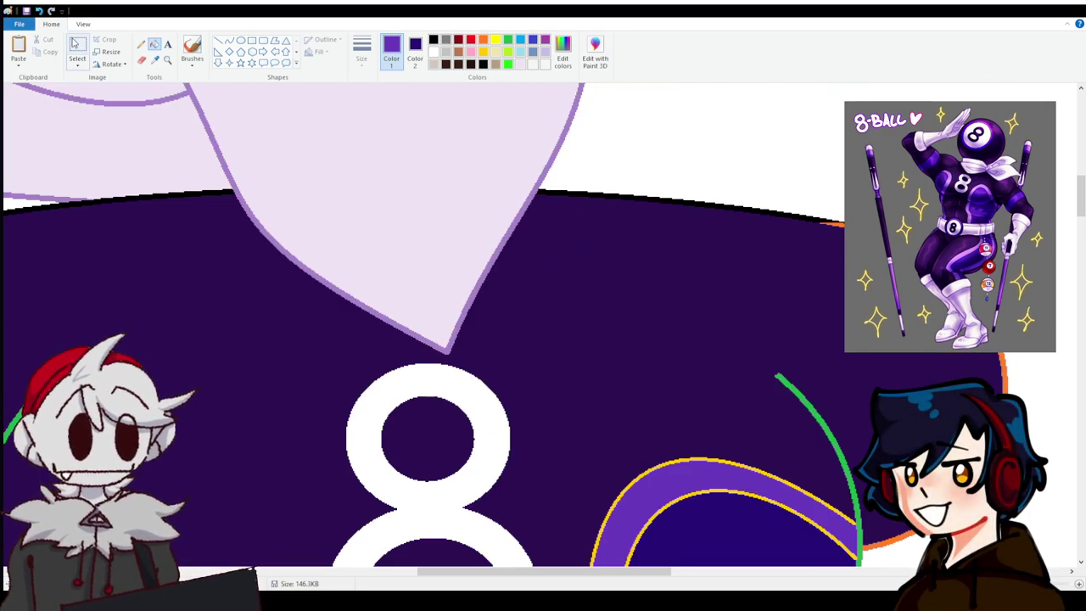
click(74, 44)
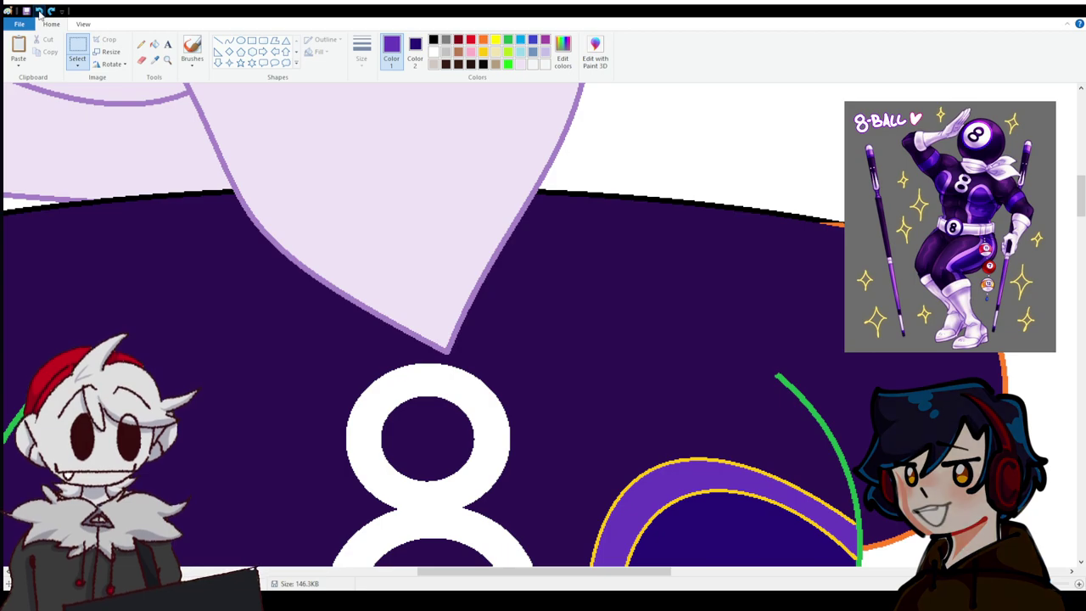
scroll(591, 331, down, 5)
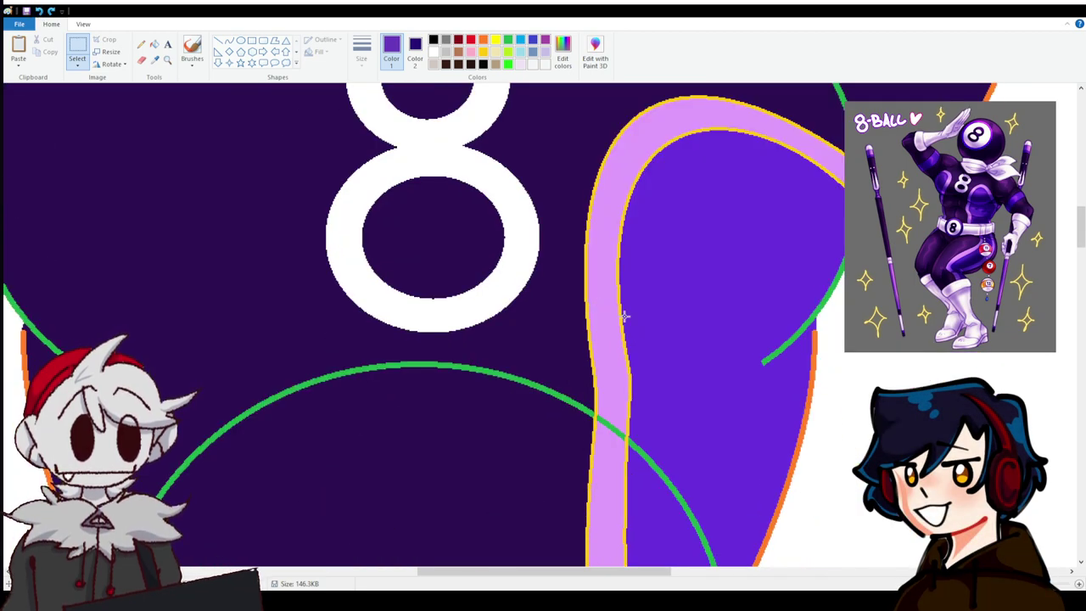
Fill the chest stripe with medium purple and the torso area outside it with a custom deep purple, down to the belt.
scroll(613, 335, down, 3)
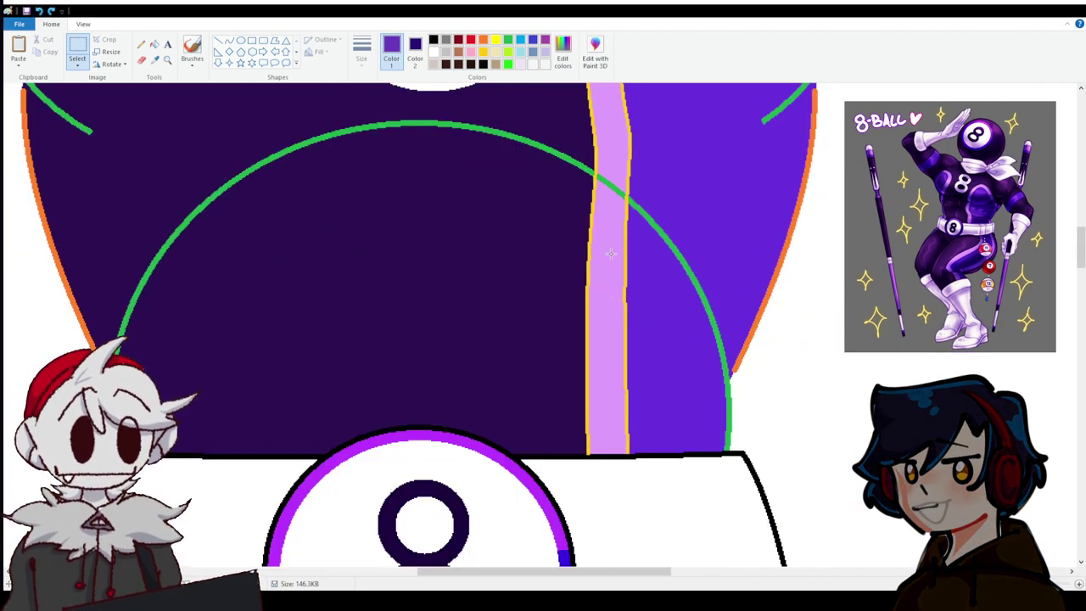
click(155, 43)
click(604, 203)
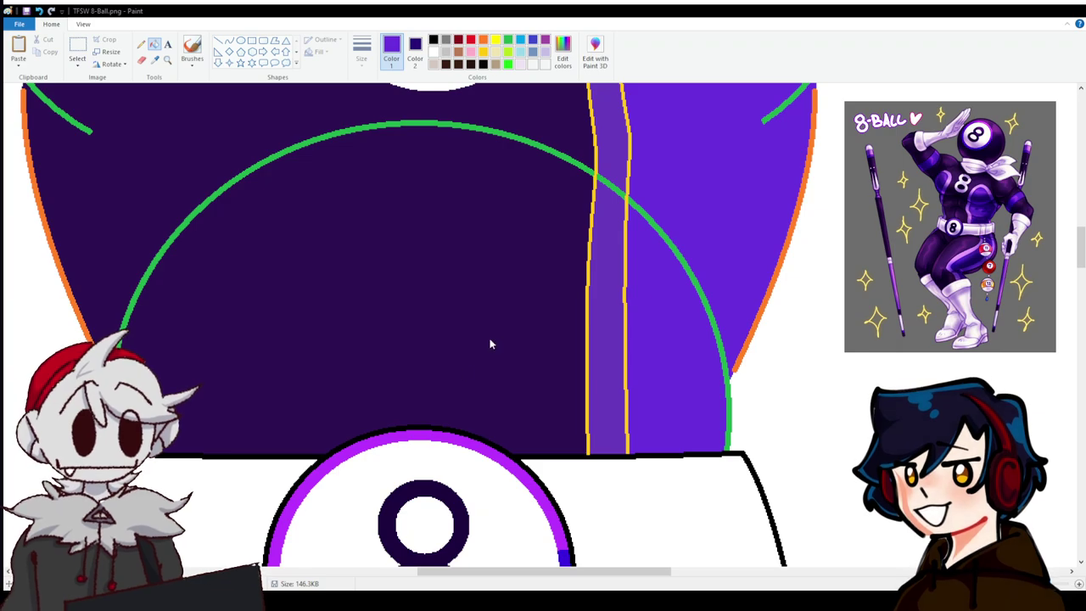
click(670, 291)
click(721, 296)
scroll(721, 296, up, 3)
scroll(721, 296, up, 7)
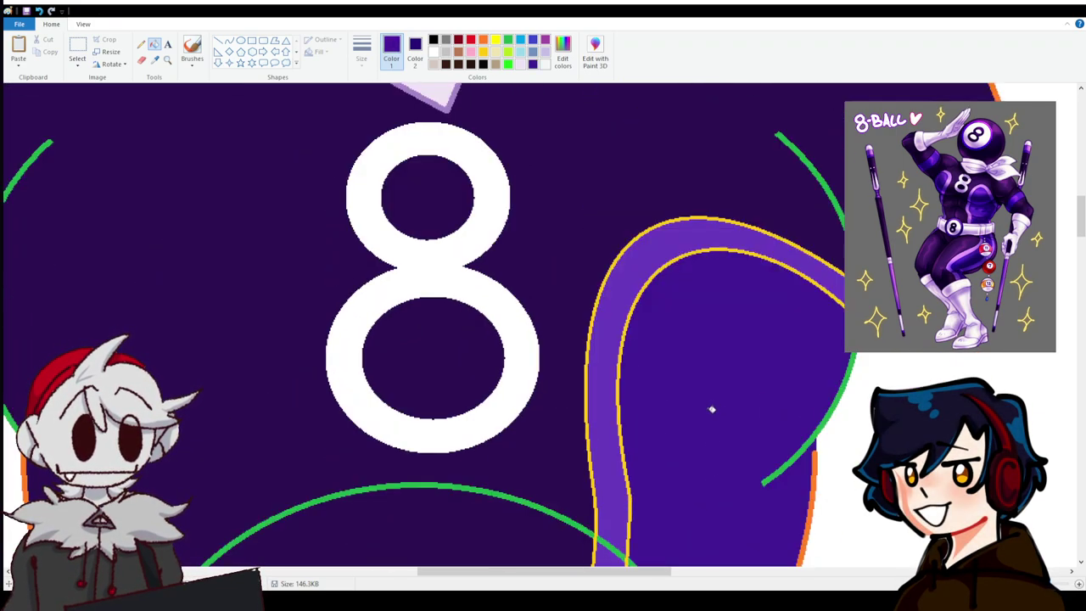
scroll(711, 407, down, 4)
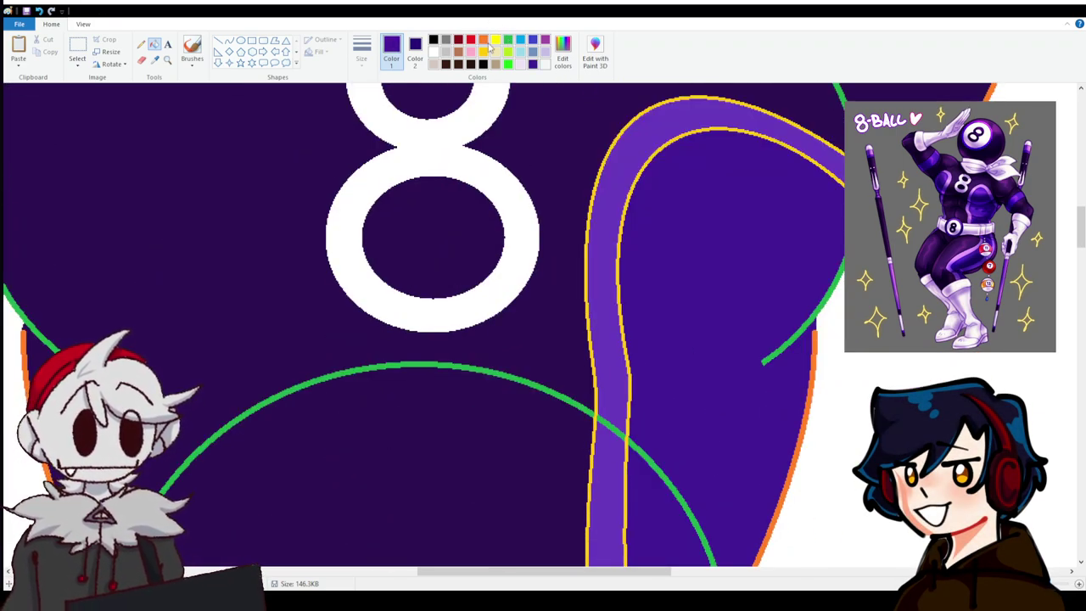
Select and copy the right-hand part of the torso, from the top of the stripe's arch down to the belt's upper edge.
click(79, 56)
scroll(866, 373, down, 7)
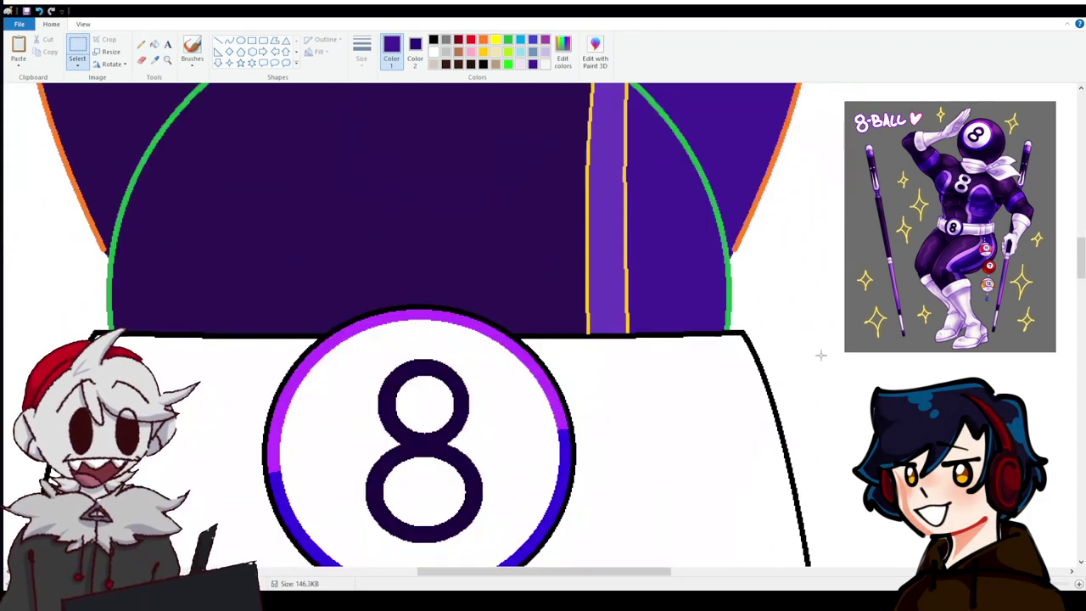
scroll(866, 373, up, 10)
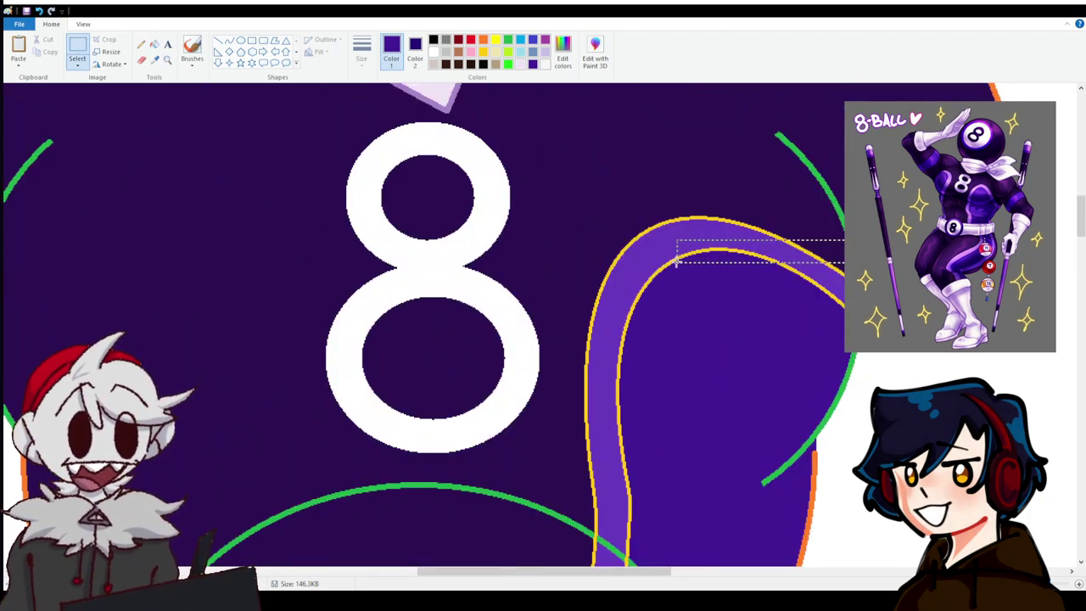
click(694, 179)
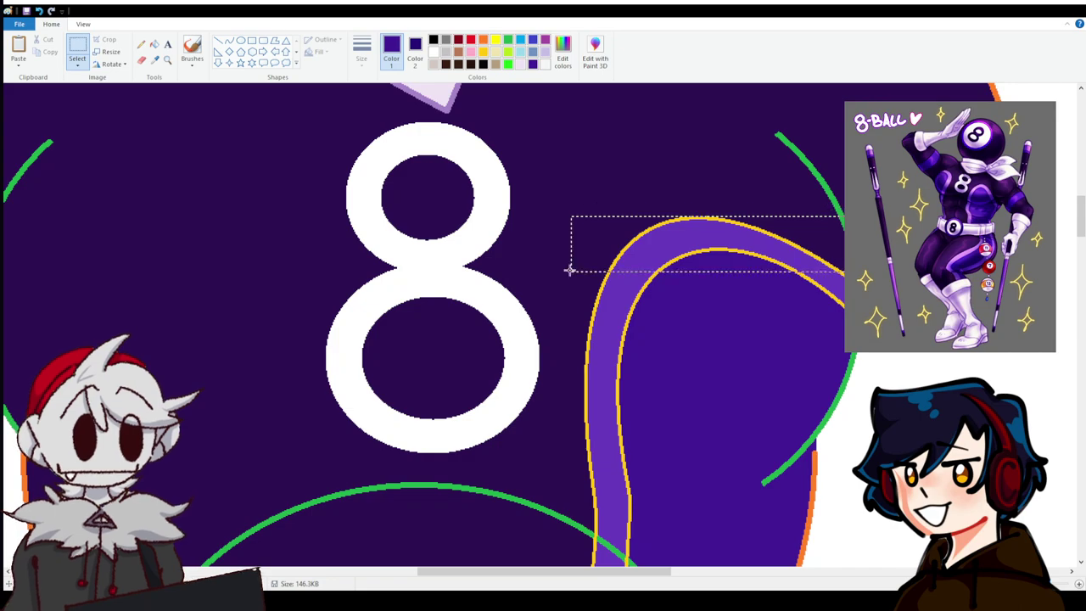
scroll(570, 407, down, 4)
drag(572, 427, 570, 351)
scroll(594, 365, up, 3)
scroll(630, 378, up, 3)
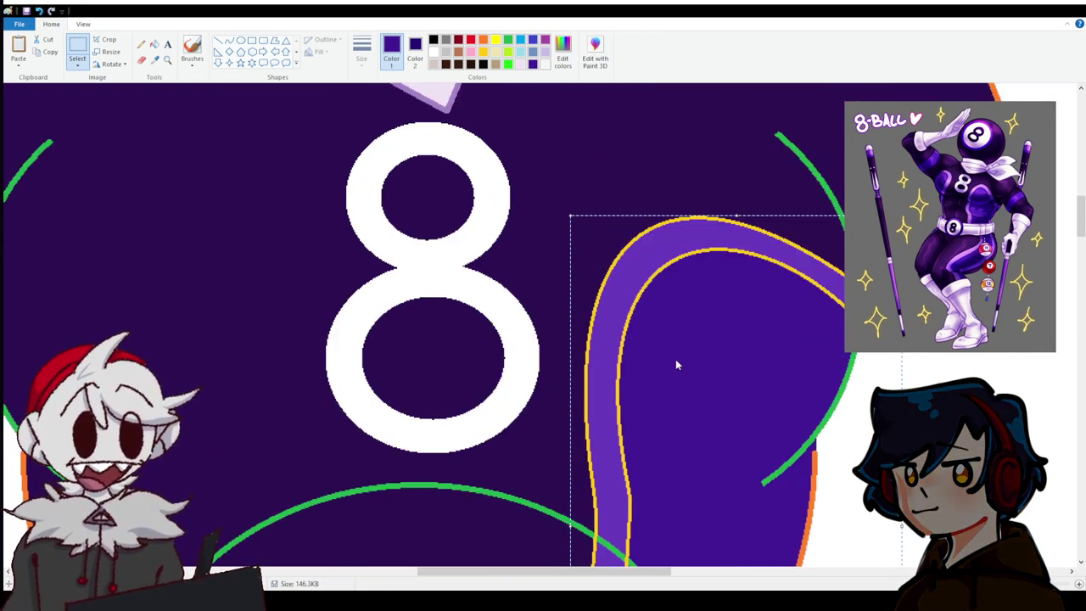
Try to place a horizontally mirrored copy of the striped section over the left-hand side of the torso, aligned with the belt and waist outline.
scroll(475, 373, left, 8)
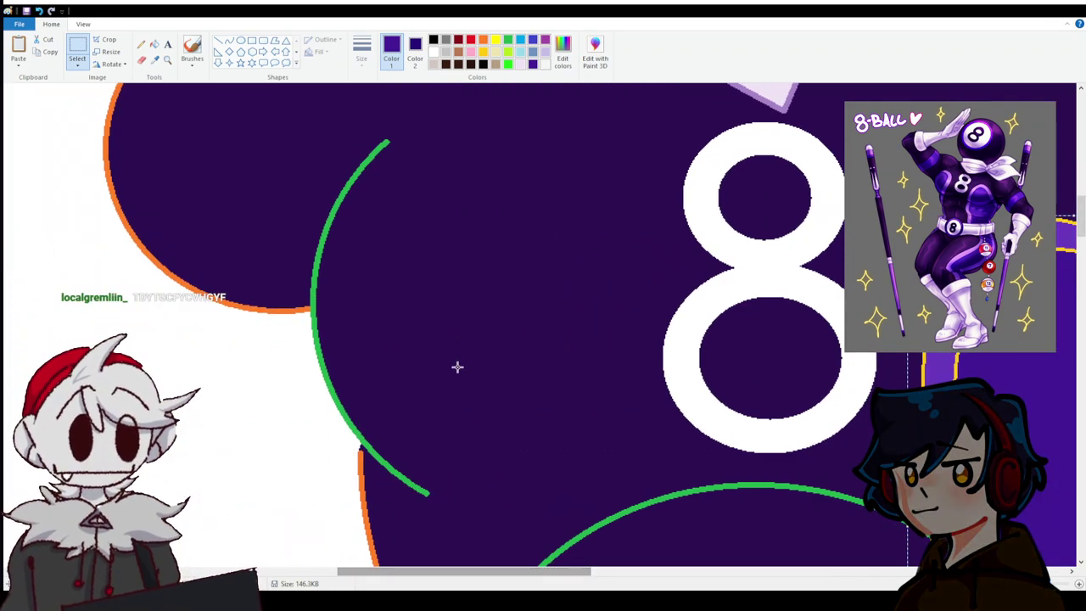
key(ctrl+v)
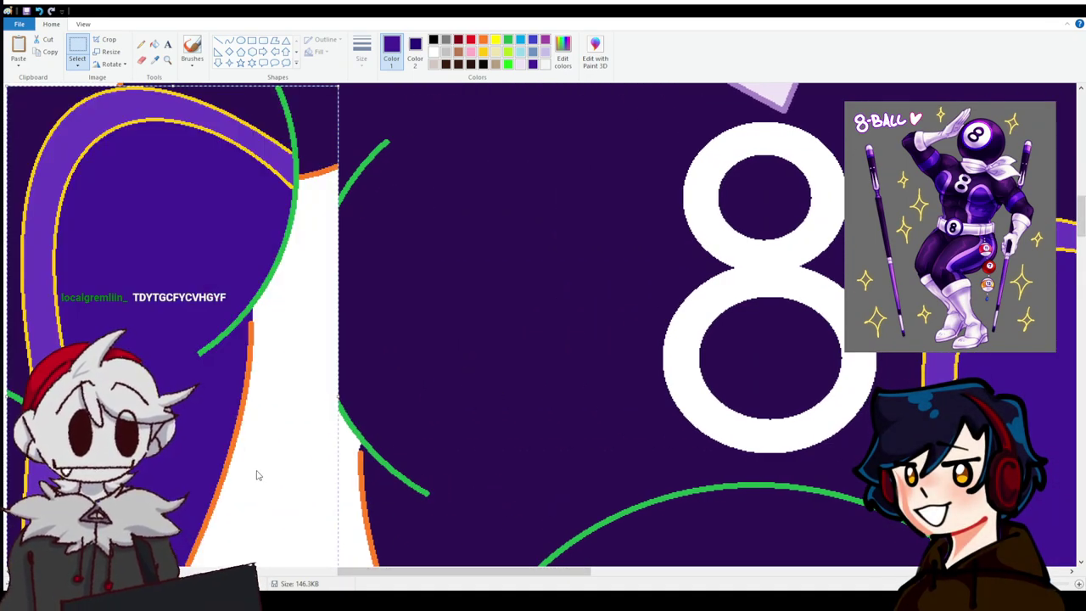
click(308, 499)
scroll(280, 424, down, 8)
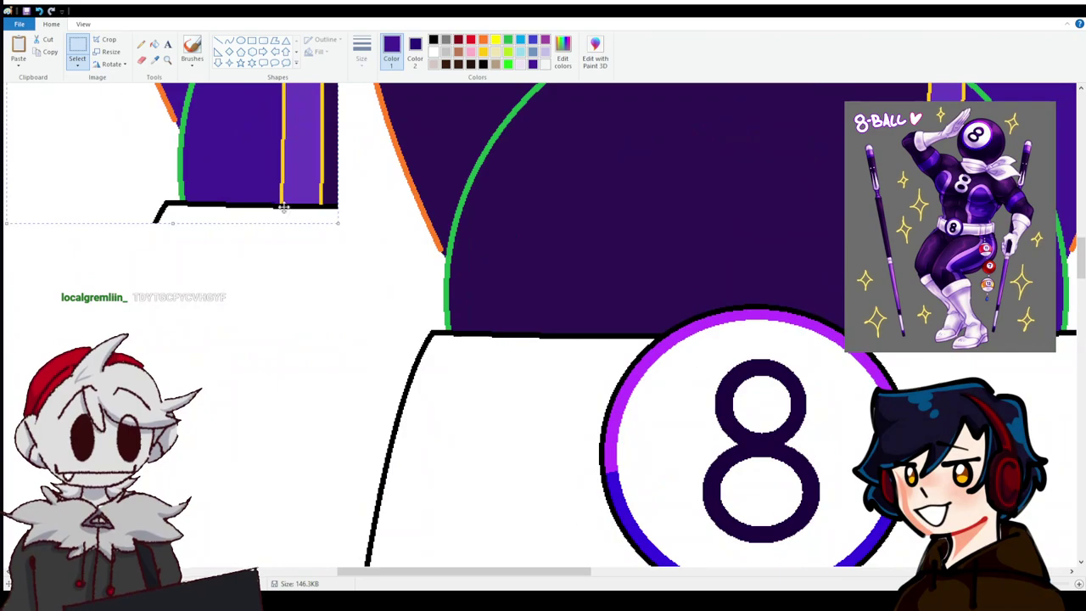
drag(289, 180, 548, 303)
scroll(533, 372, up, 5)
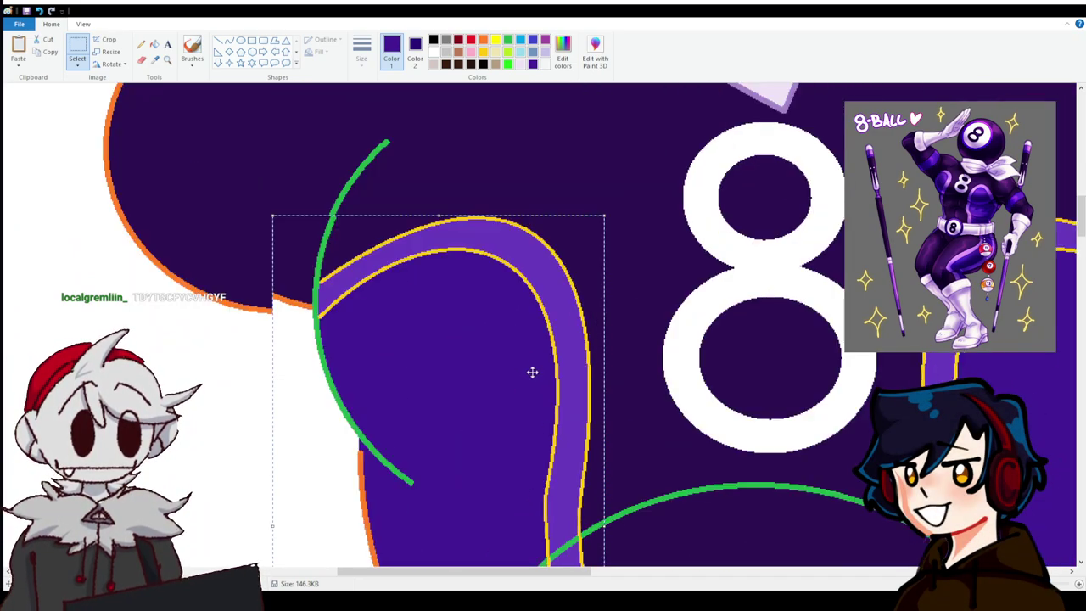
key(Escape)
drag(511, 380, 508, 380)
scroll(508, 380, down, 5)
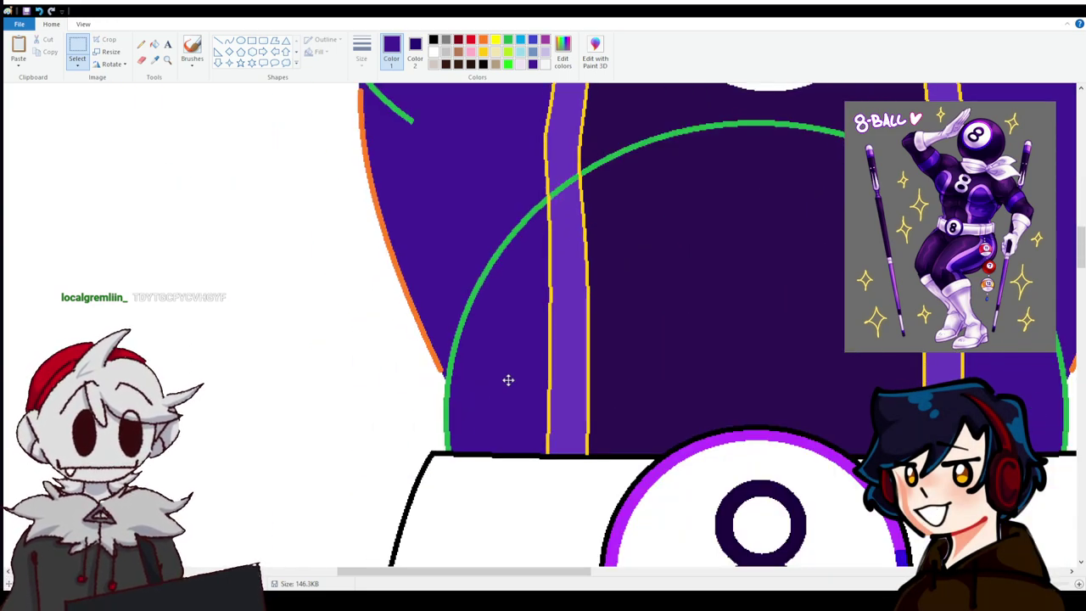
Undo the placement of the mirrored striped section on the left-hand side of the torso.
scroll(338, 379, up, 4)
scroll(338, 380, up, 1)
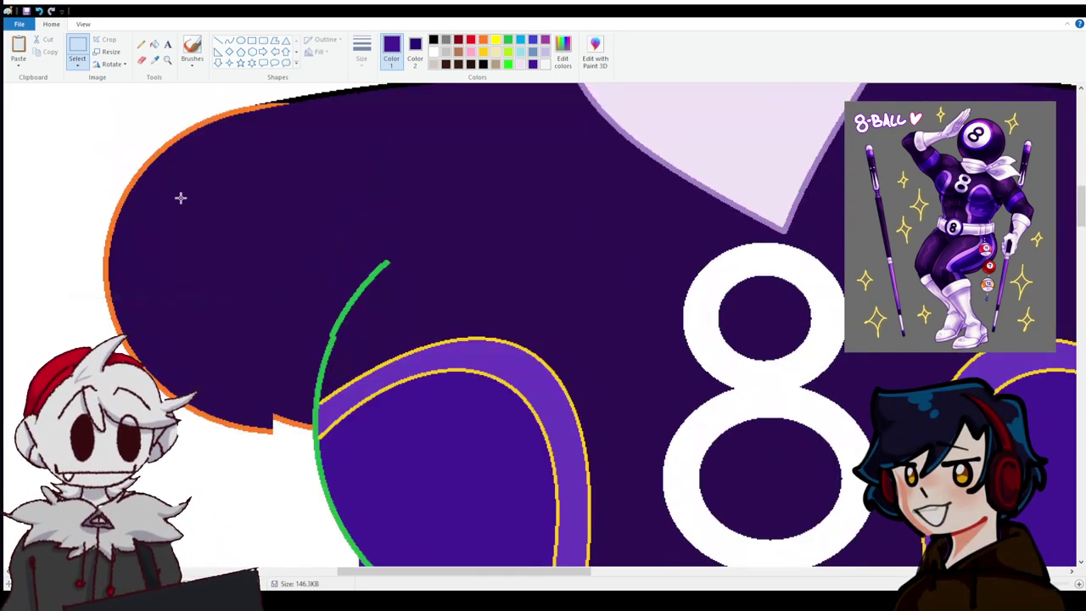
click(39, 11)
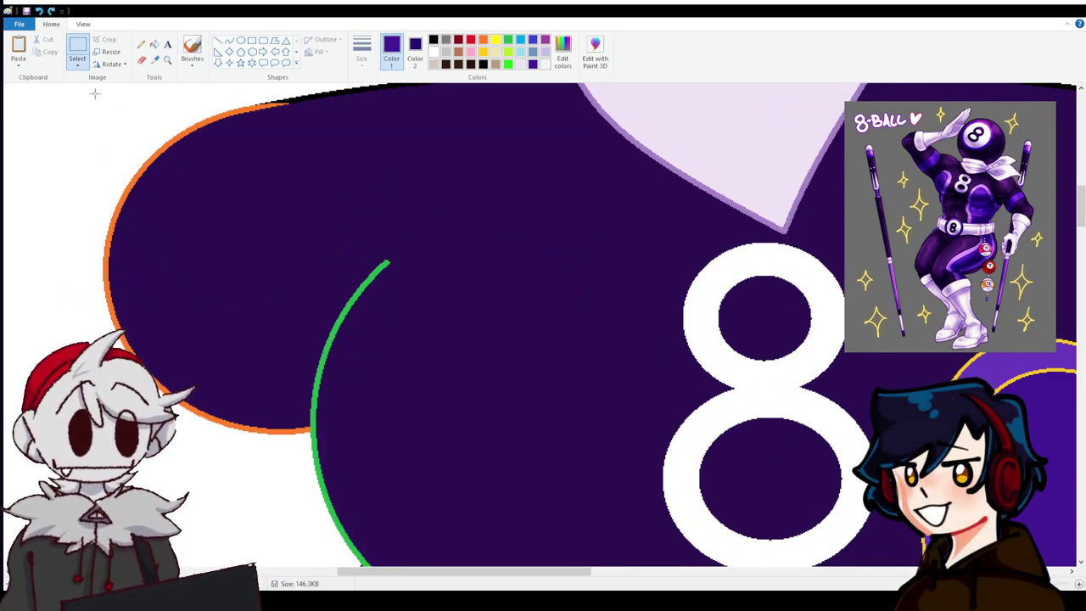
Copy the left-hand shoulder and armpit area, redo the mirrored striped section, and place the shoulder copy over its overlapping corner.
mouse_move(351, 343)
mouse_down()
mouse_move(431, 407)
mouse_move(429, 433)
mouse_up()
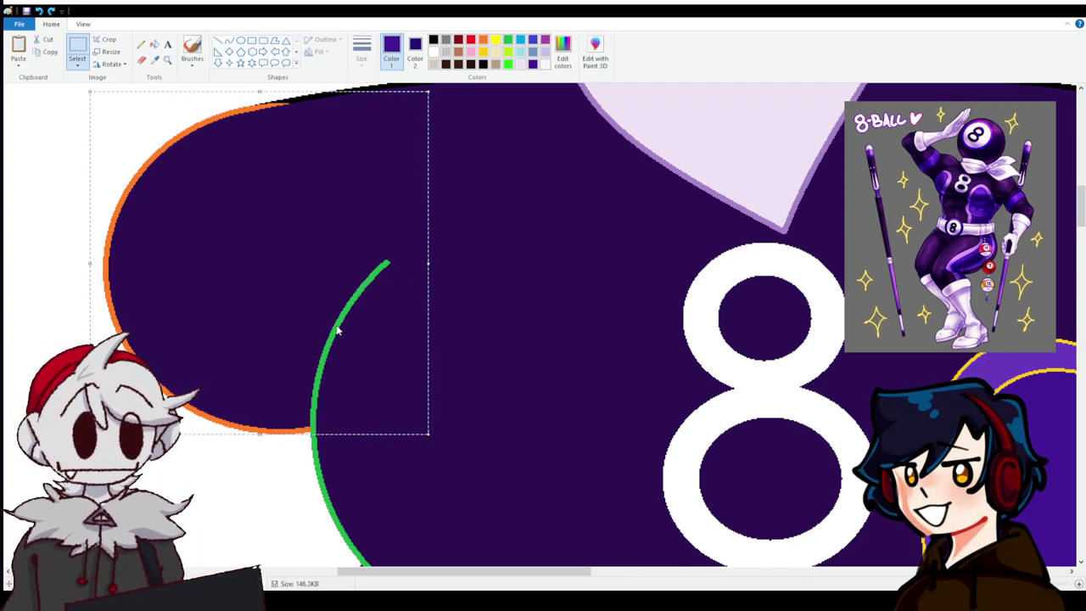
click(50, 11)
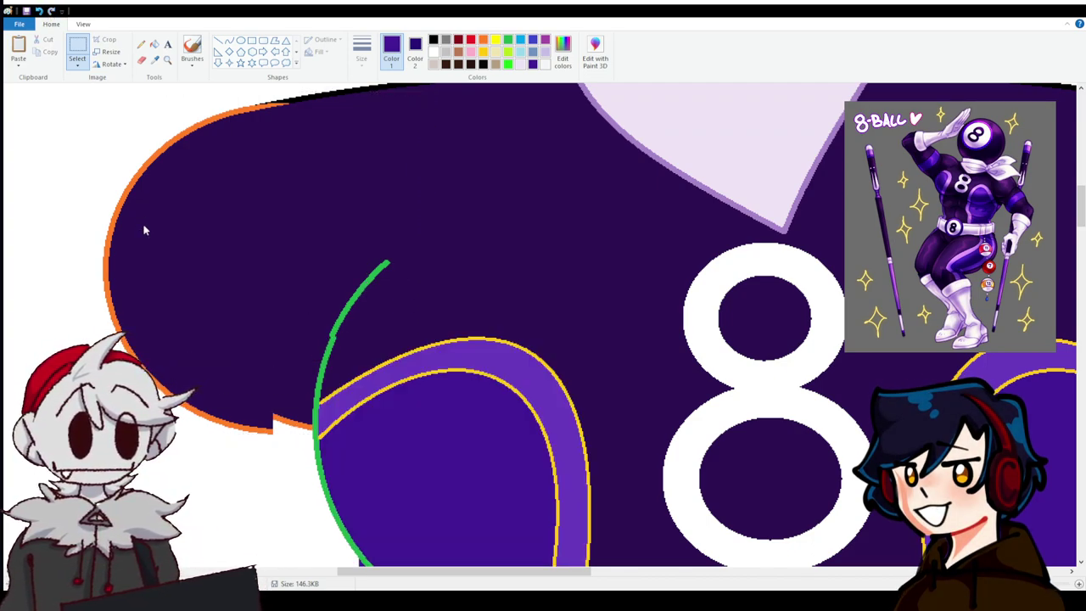
drag(165, 259, 291, 396)
scroll(323, 318, down, 3)
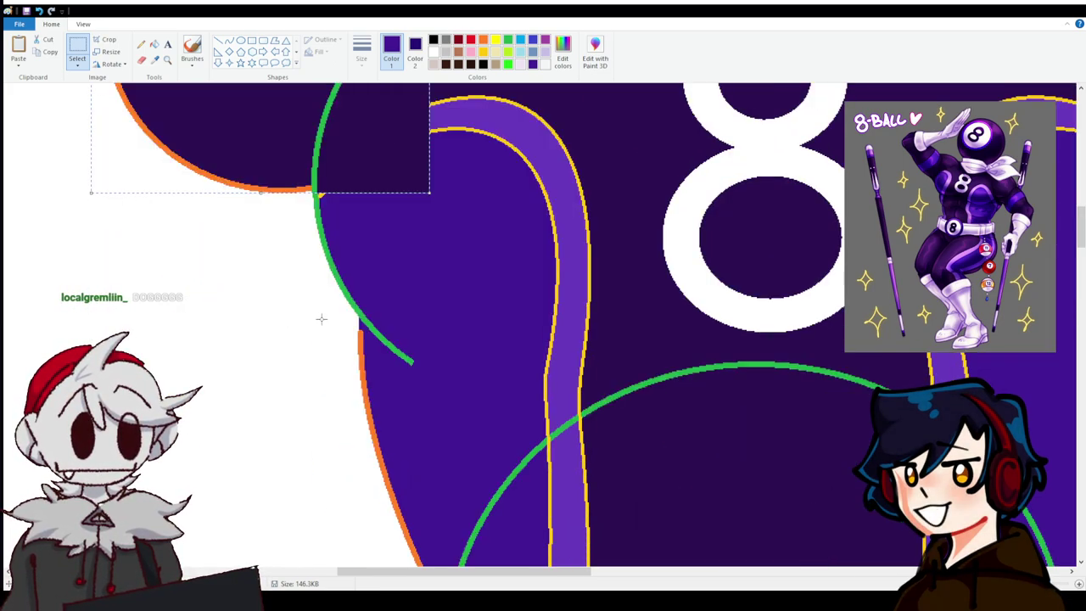
scroll(320, 303, up, 3)
scroll(696, 451, down, 3)
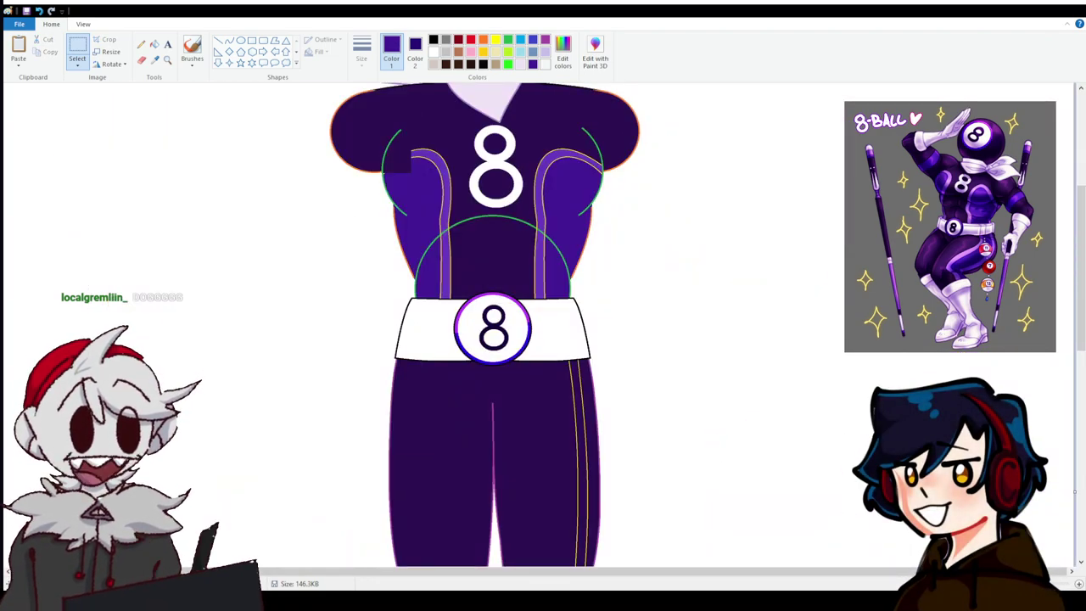
click(1080, 584)
click(1080, 584)
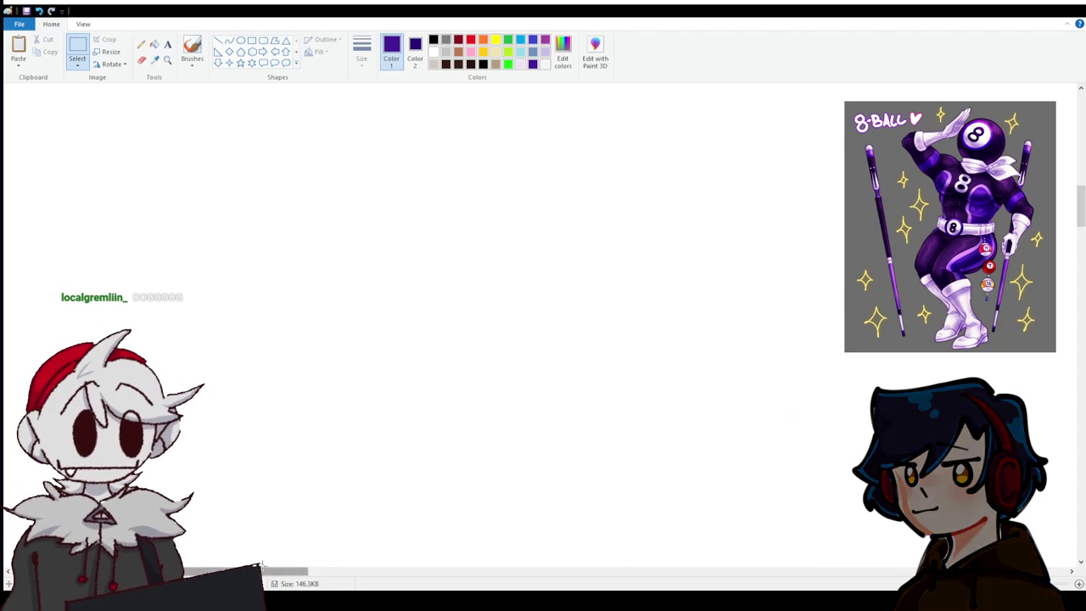
scroll(498, 560, down, 4)
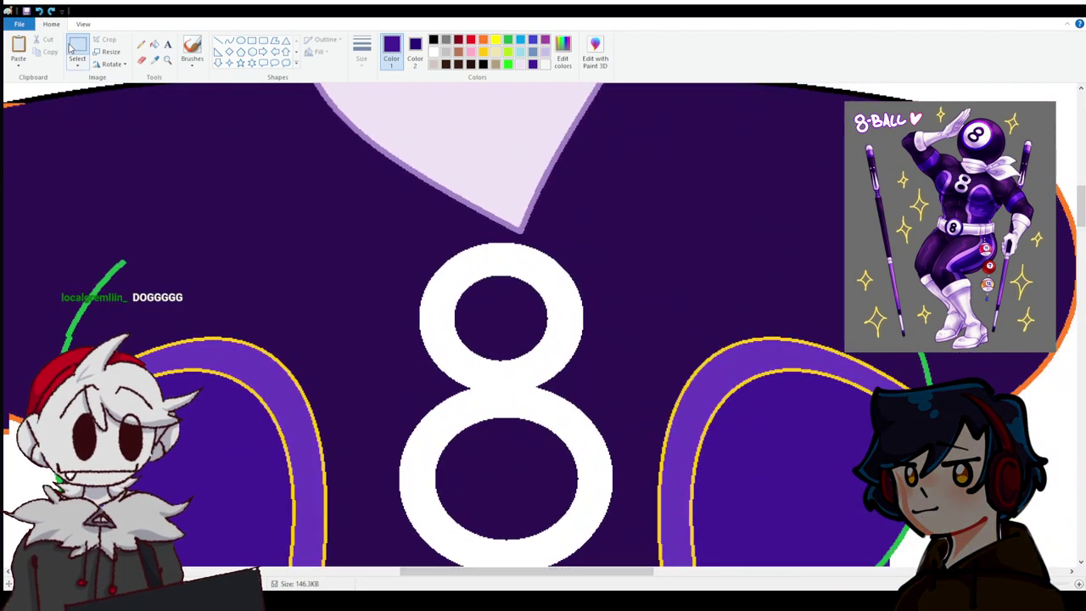
Copy the arch of the left-hand stripe and place it back over the restored shoulder area.
mouse_move(53, 442)
mouse_down()
mouse_move(279, 373)
mouse_move(332, 347)
mouse_move(325, 337)
mouse_up()
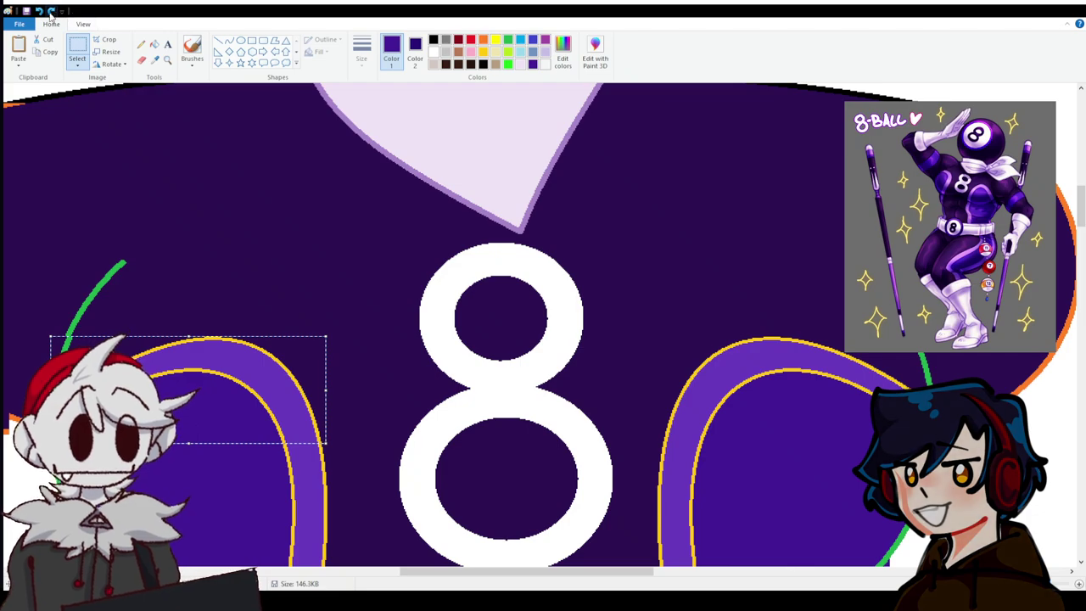
click(192, 191)
key(ctrl+v)
drag(92, 138, 136, 387)
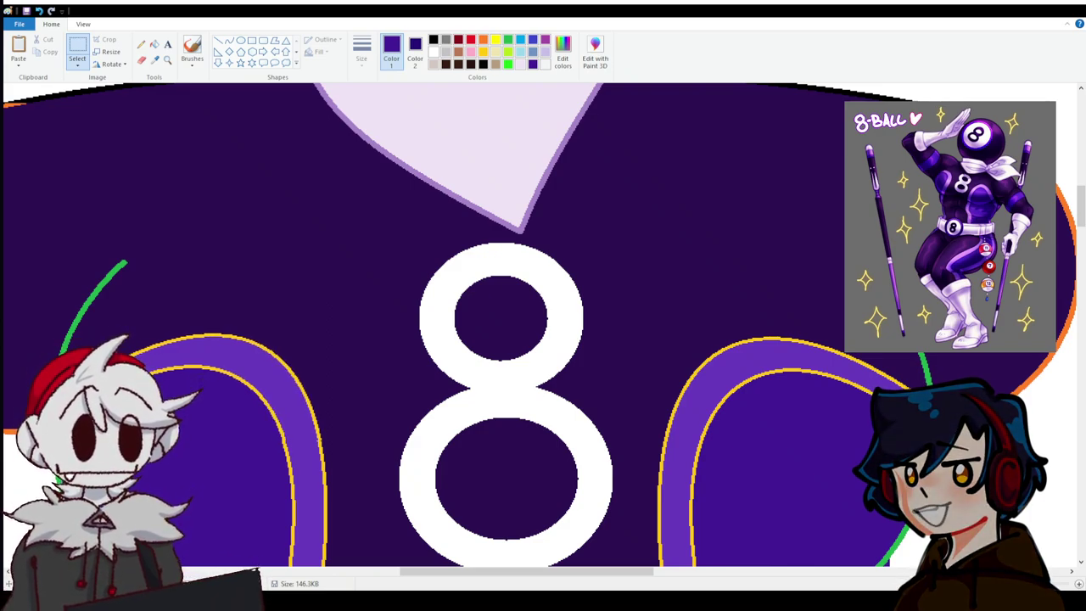
Realign the left-hand stripe's arch section and the upper part of the green chest curve with their adjoining lines.
drag(49, 331, 325, 440)
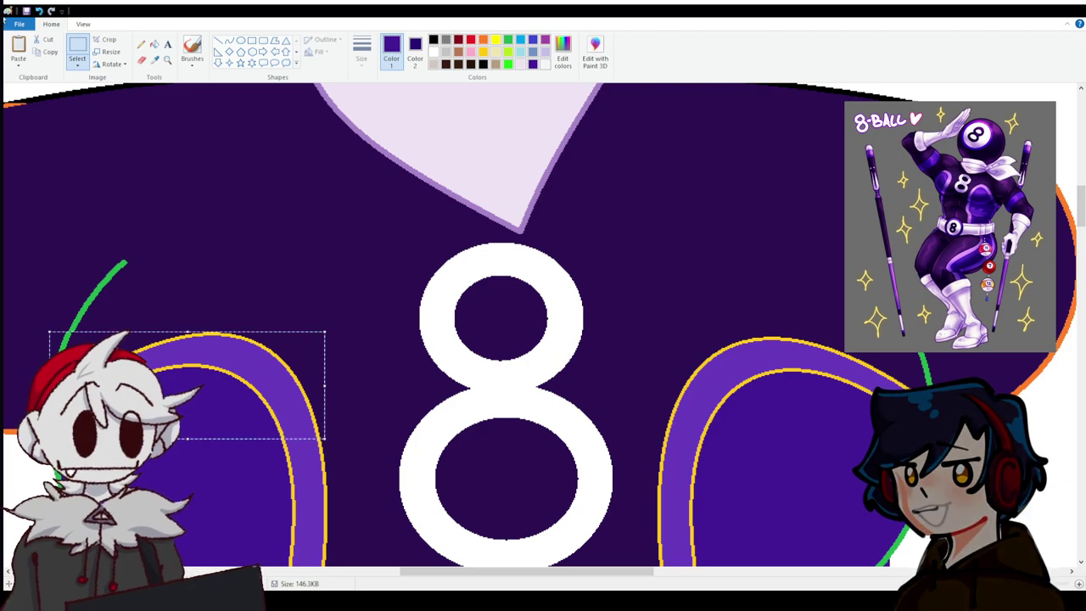
click(39, 11)
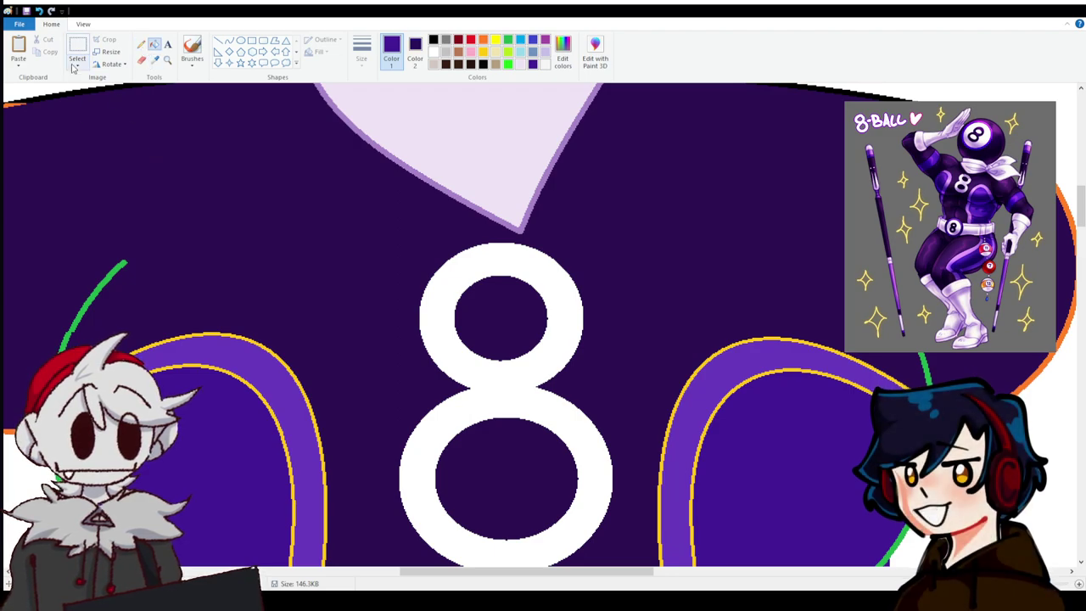
click(159, 252)
drag(161, 231, 46, 314)
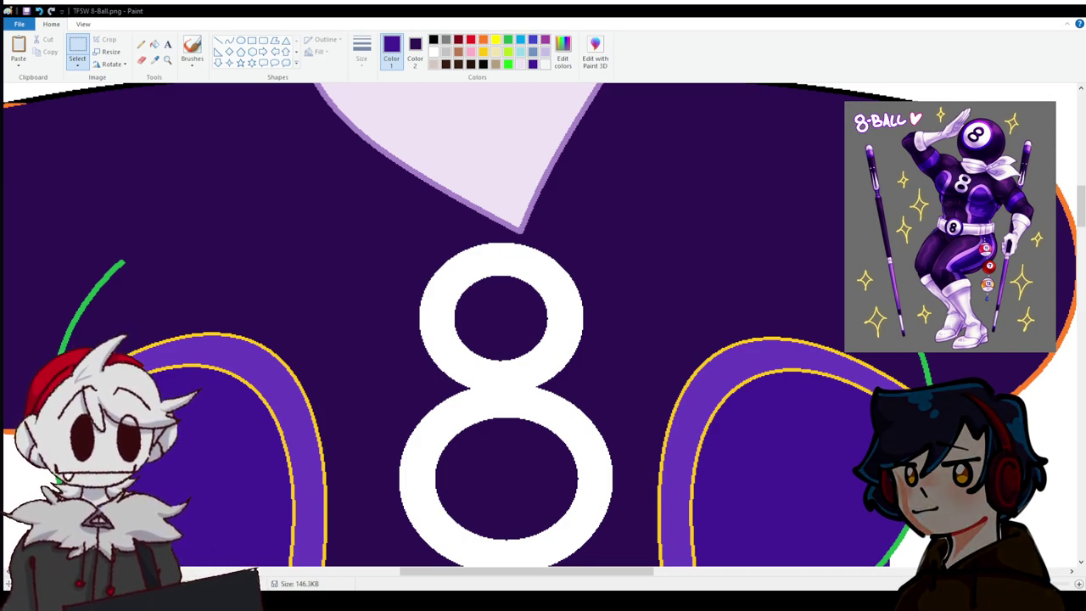
Draw a short orange line extending the left-hand torso outline down to the green curve at the waist.
scroll(543, 323, down, 5)
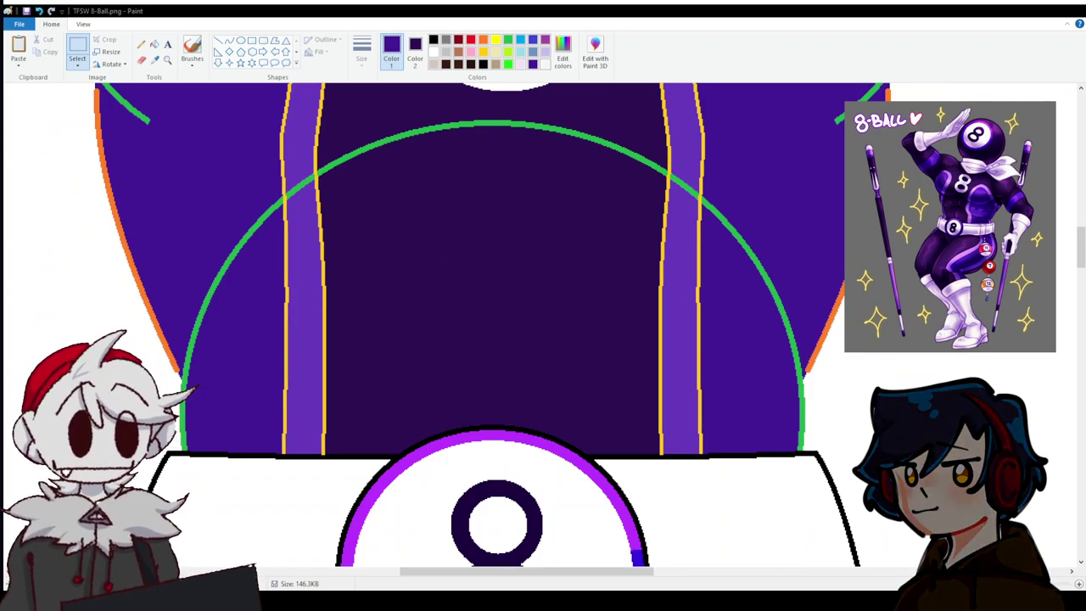
ctrl+scroll(345, 139, up, 4)
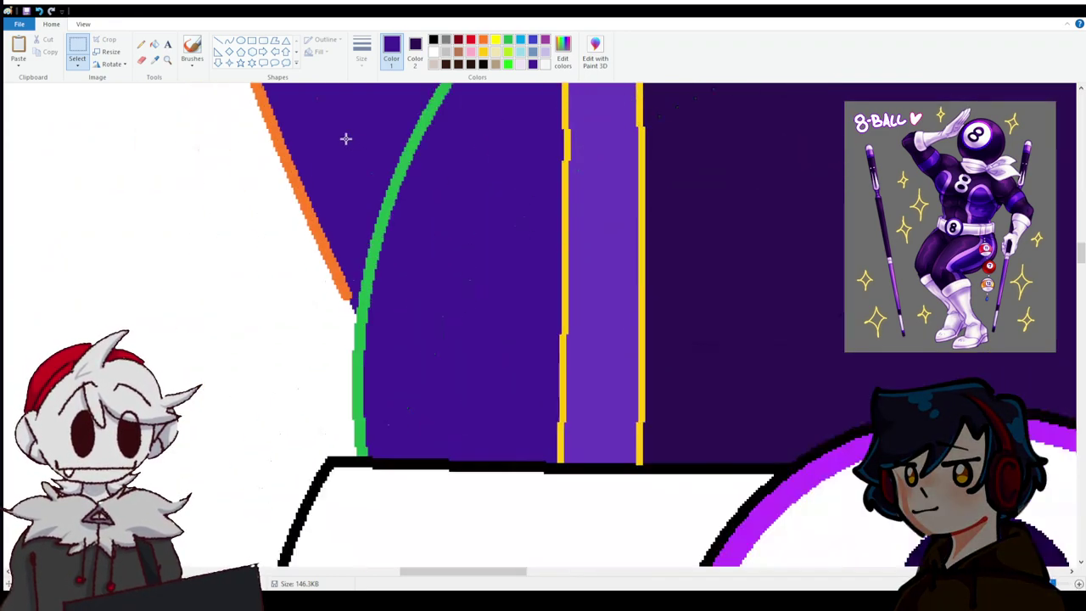
click(482, 39)
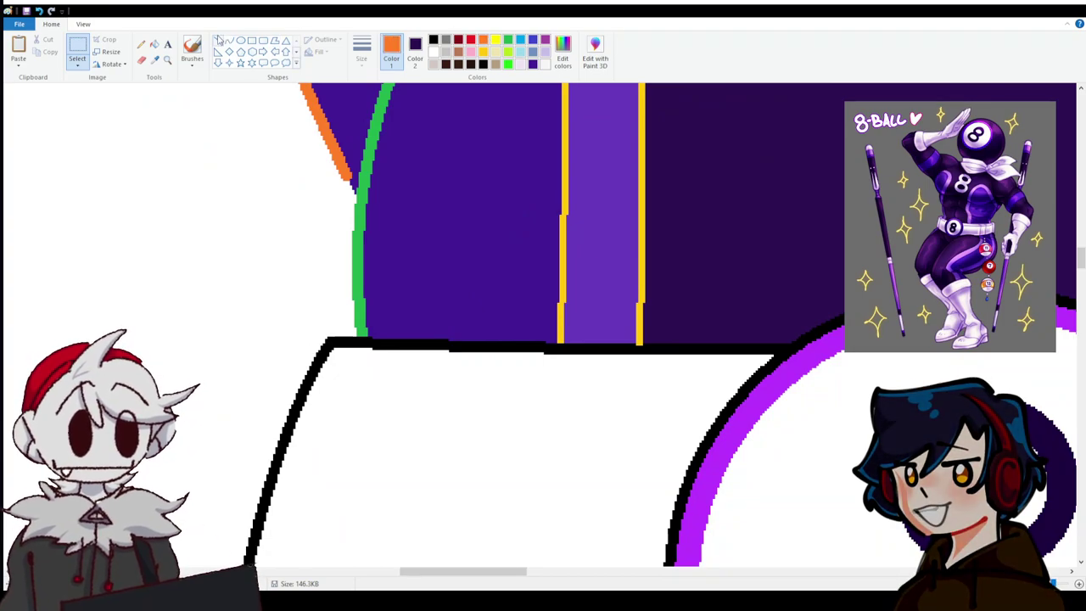
click(218, 40)
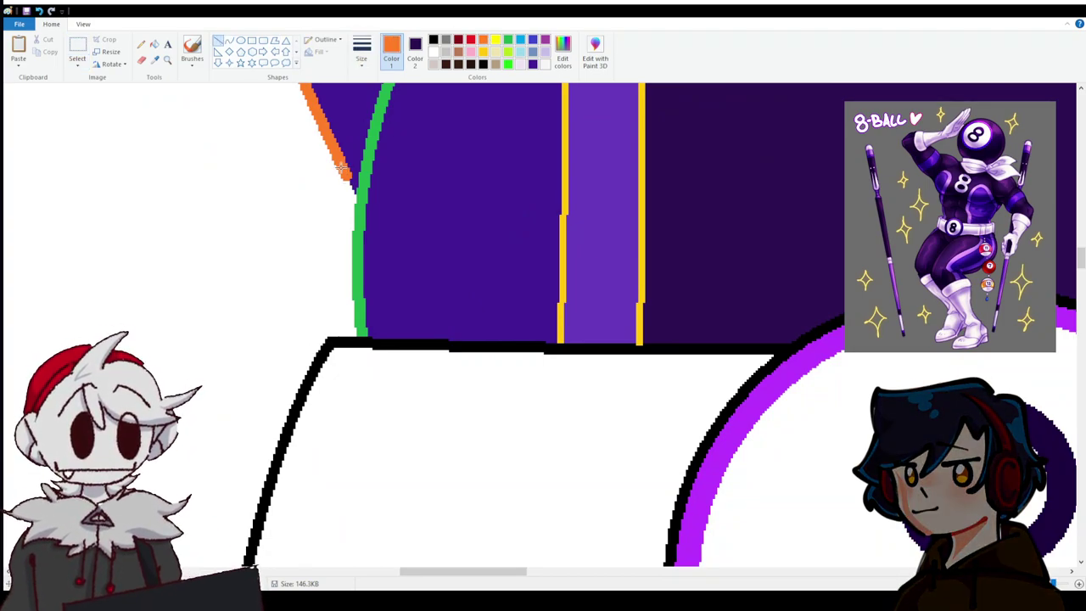
drag(347, 174, 359, 210)
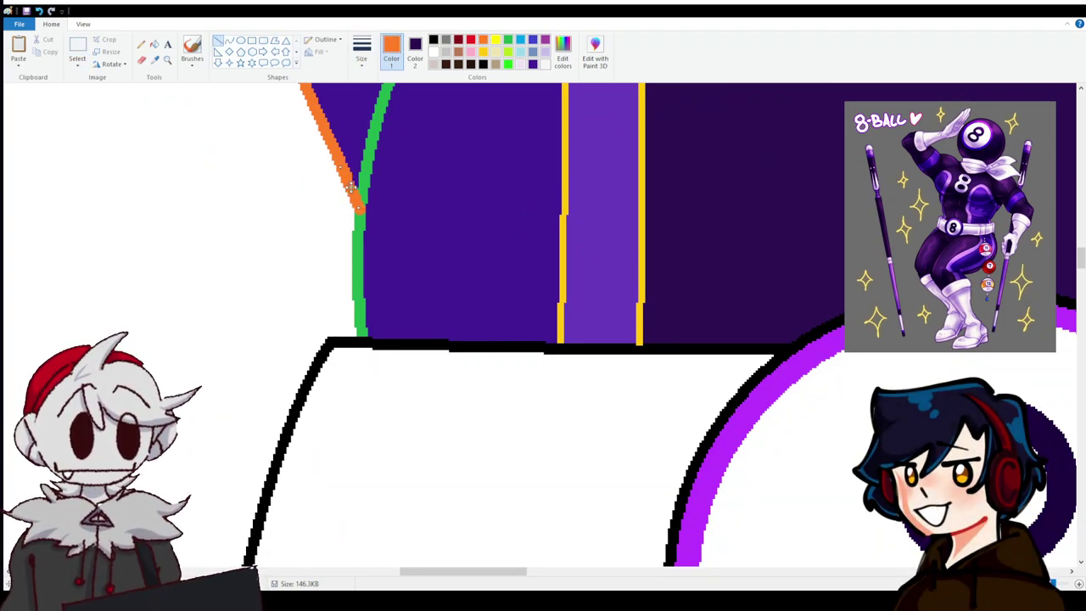
Fill the green curve segments inside the left-hand side panel with the panel's deep purple.
scroll(499, 181, up, 5)
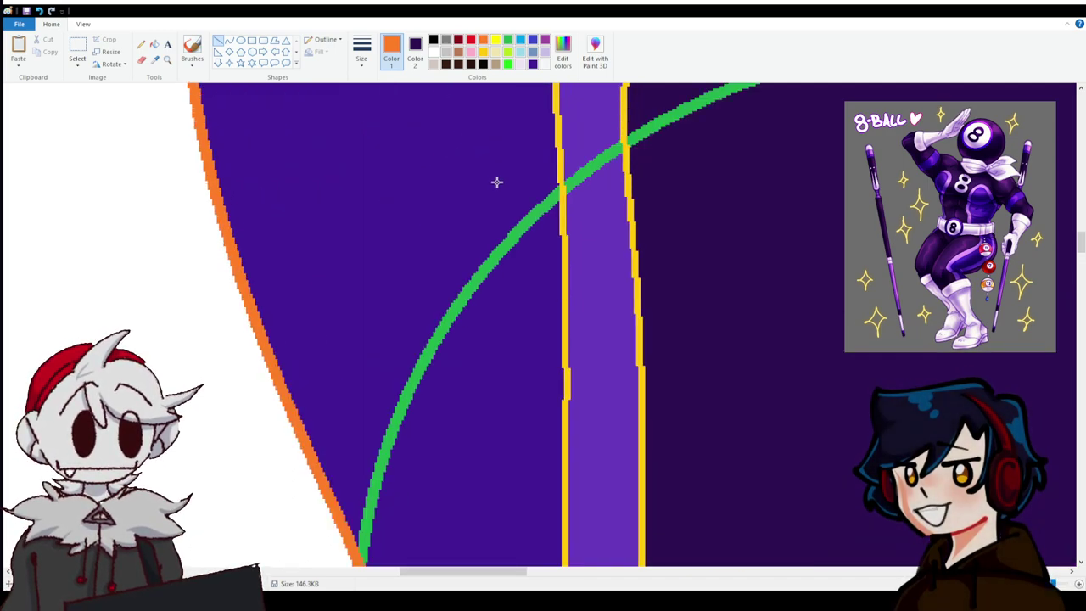
scroll(466, 190, up, 4)
scroll(465, 189, down, 5)
scroll(466, 189, up, 3)
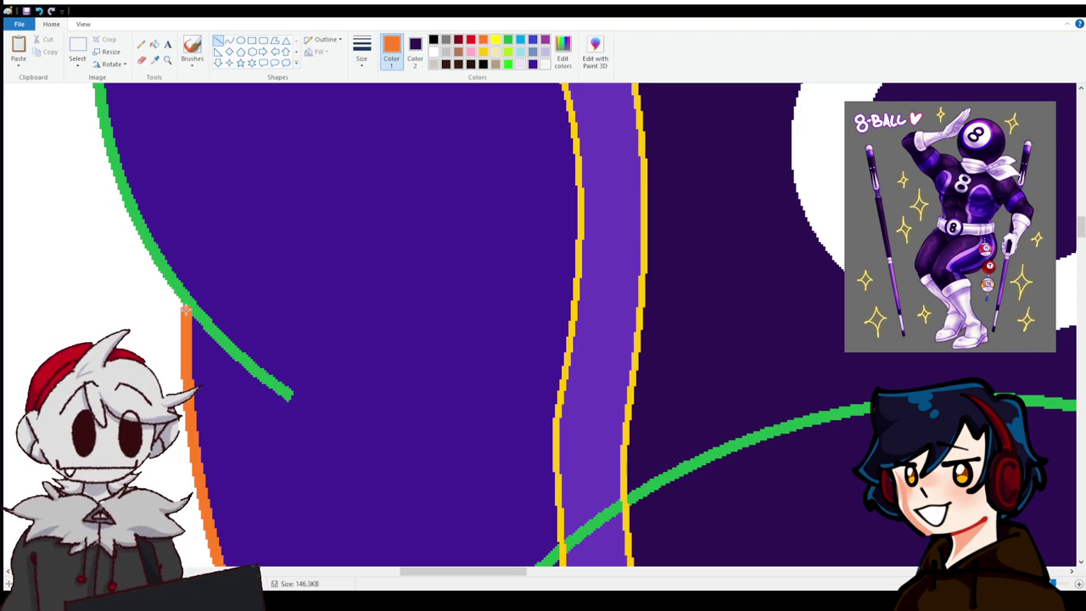
click(154, 43)
click(297, 358)
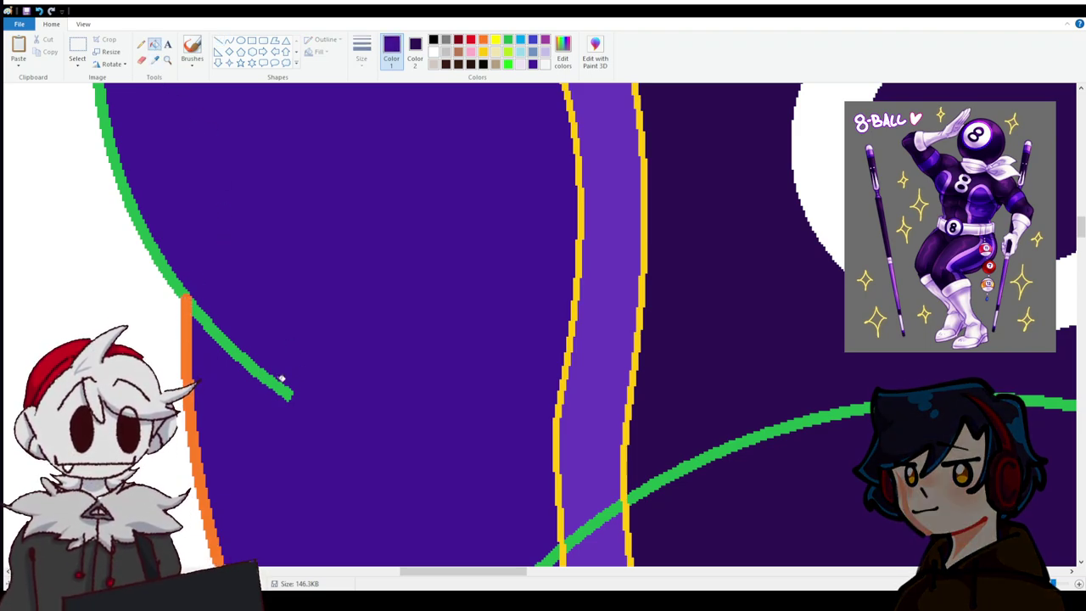
click(281, 384)
scroll(362, 402, down, 3)
click(471, 414)
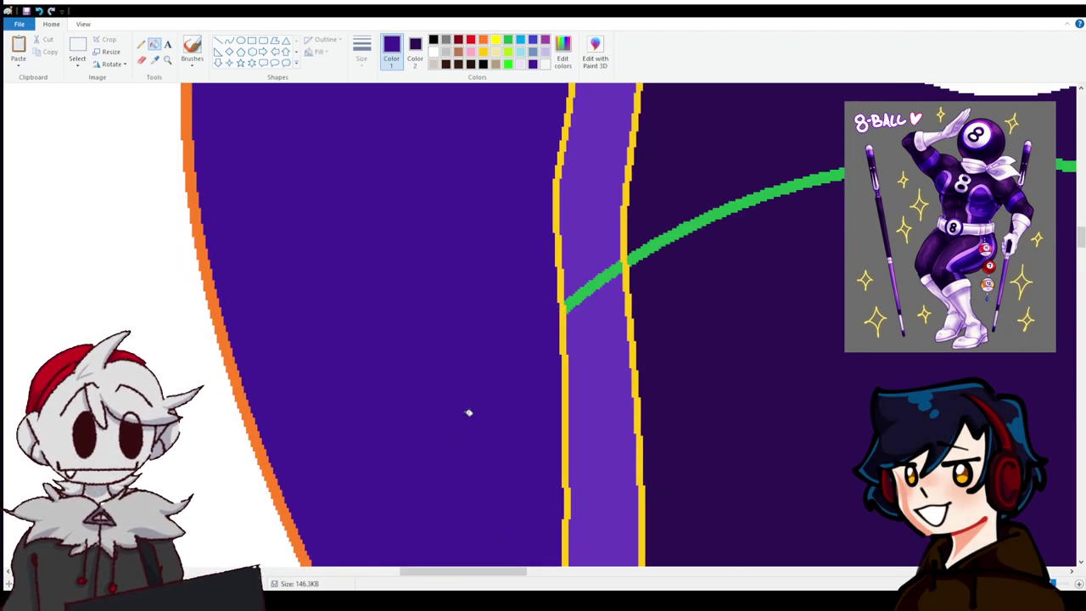
Fill the green belly arc with medium purple where it crosses both stripes and with the darkest torso purple between them.
scroll(469, 412, down, 2)
scroll(484, 399, up, 3)
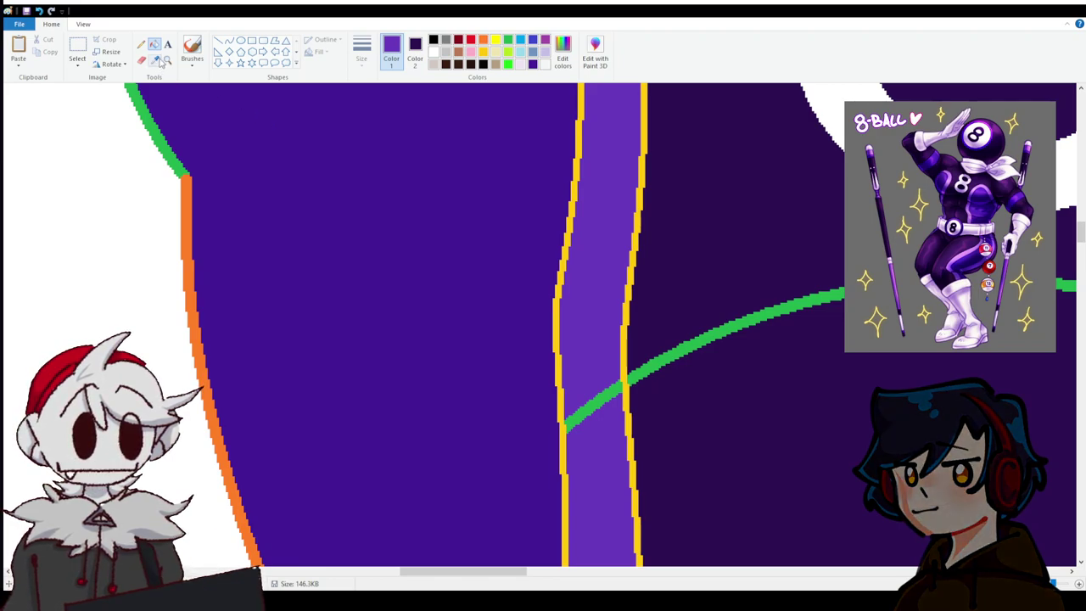
right_click(707, 270)
click(619, 390)
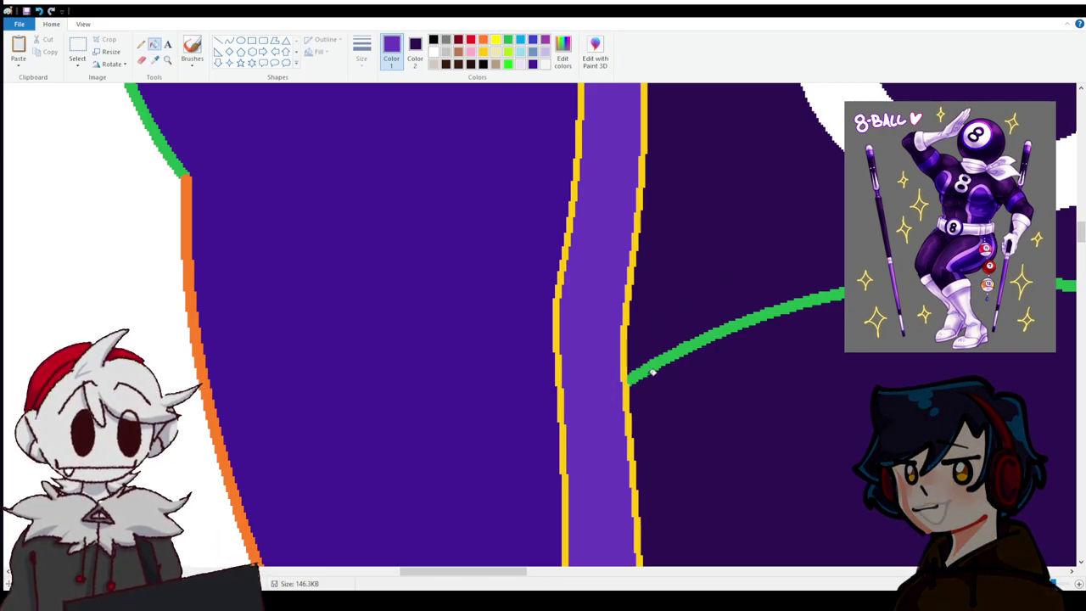
click(653, 361)
drag(408, 572, 509, 572)
click(501, 401)
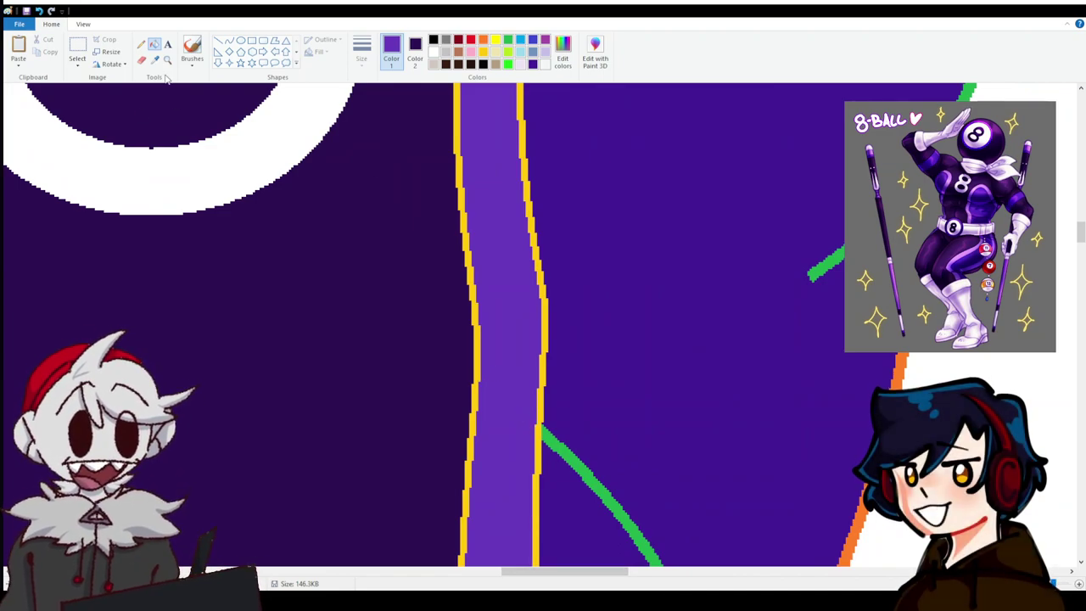
Fill the remaining green belly arc in the right-hand side panel with the panel's deep purple, down to the belt.
click(701, 354)
scroll(696, 365, down, 1)
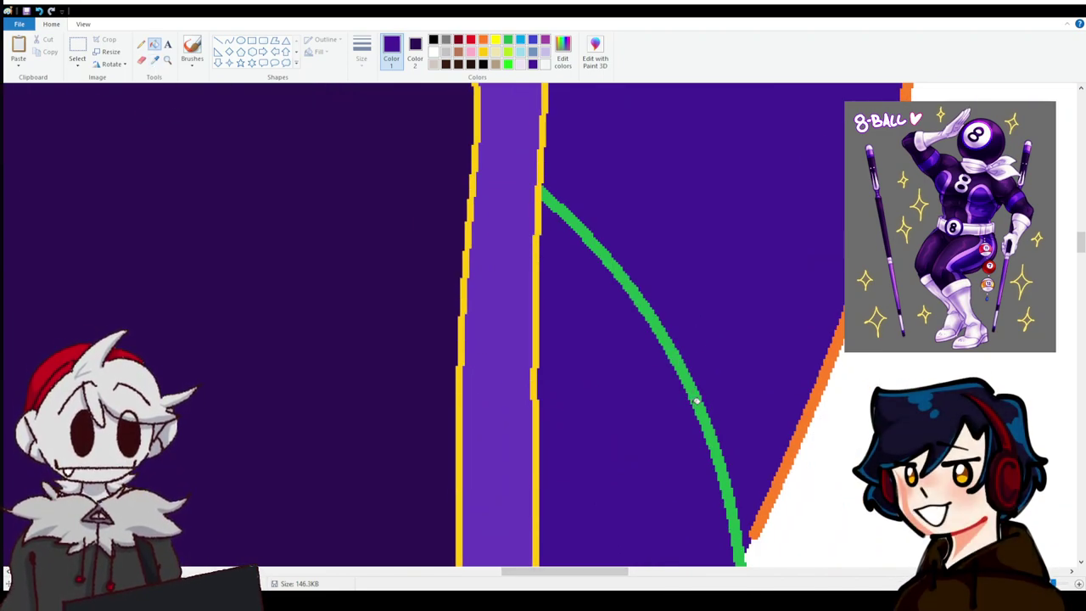
click(696, 400)
scroll(700, 368, down, 1)
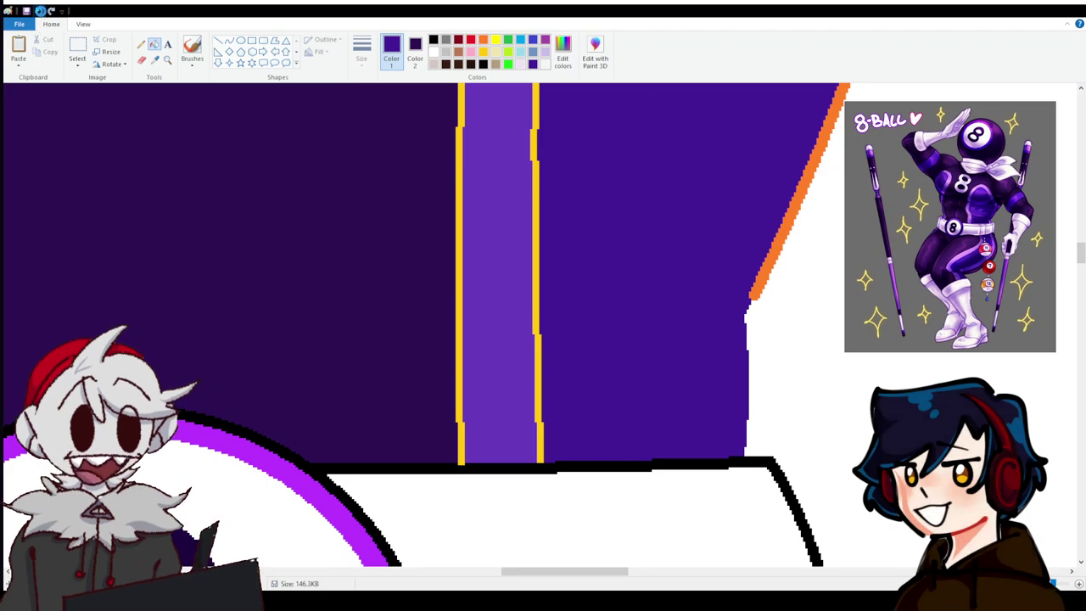
click(40, 12)
click(51, 11)
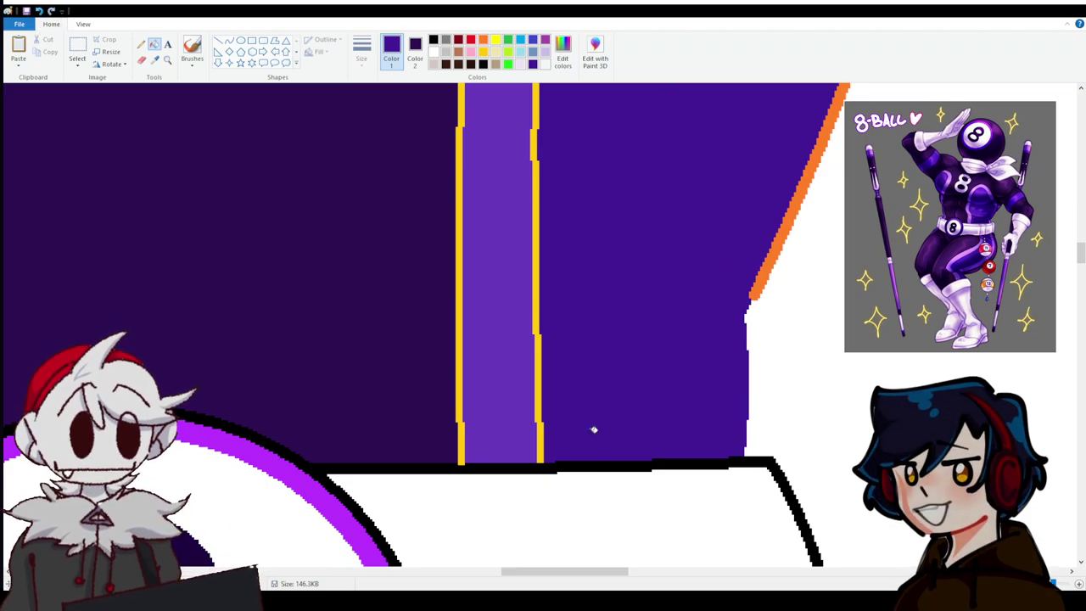
Copy the left-hand waist corner with its orange and green outline and place it, mirrored horizontally, over the right-hand waist corner.
drag(594, 572, 492, 570)
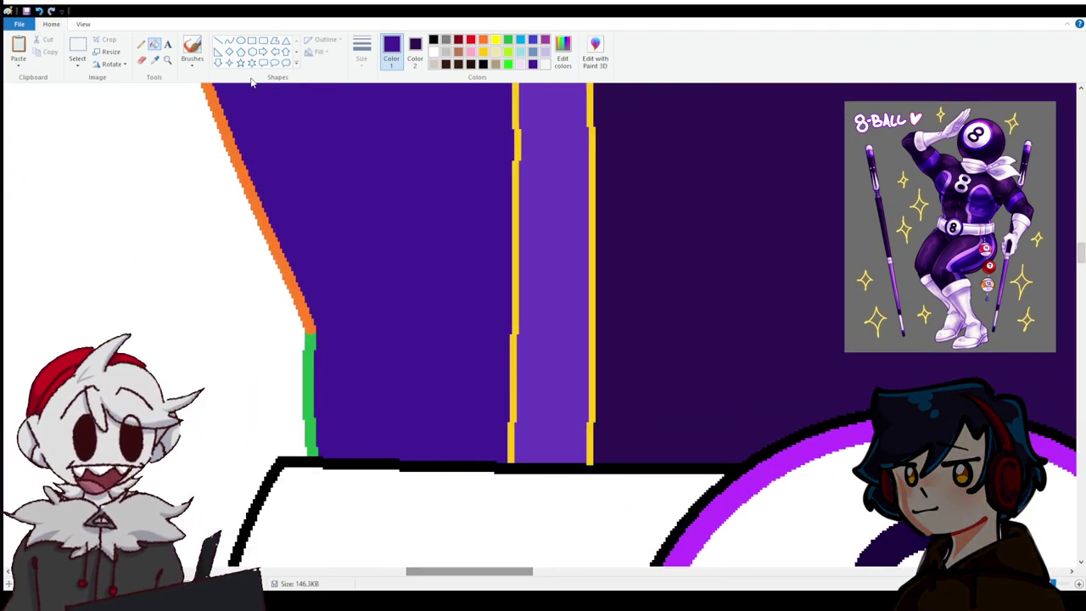
click(72, 51)
drag(229, 282, 363, 486)
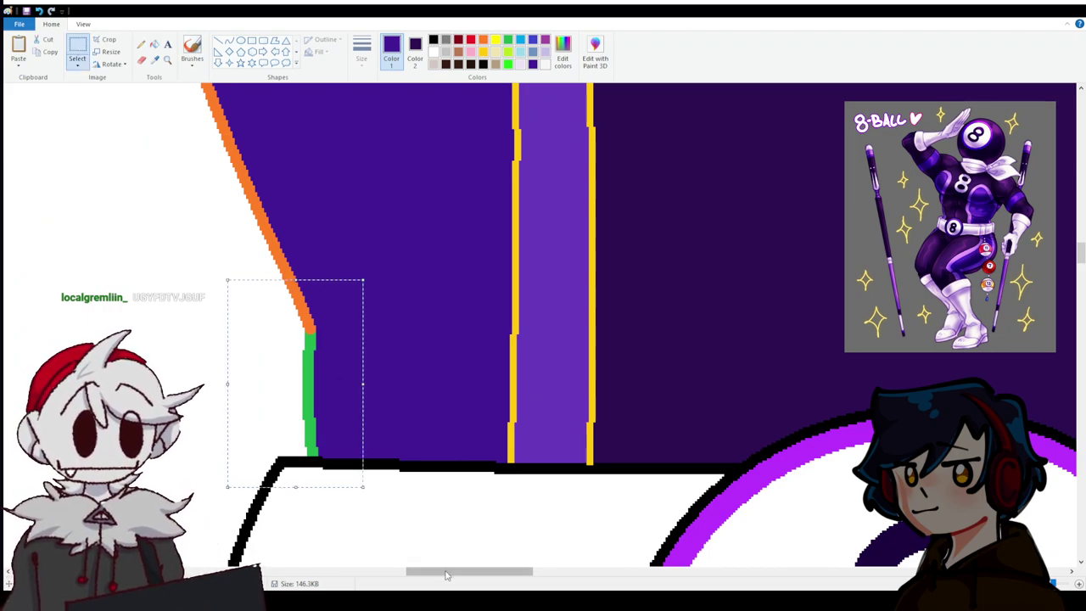
mouse_move(455, 571)
mouse_down()
mouse_move(655, 571)
mouse_move(570, 567)
mouse_up()
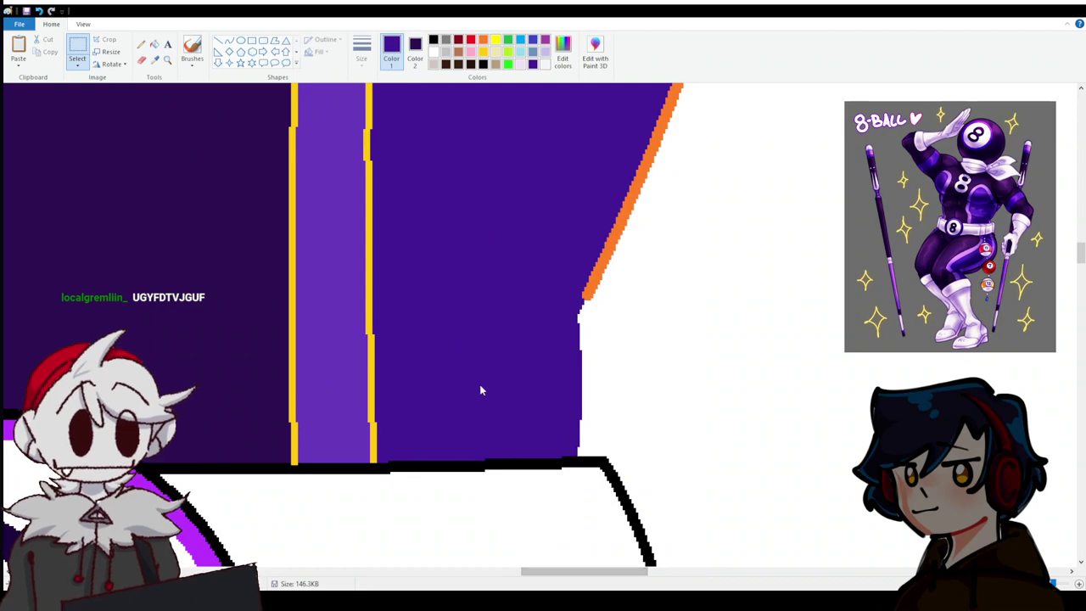
key(ctrl+v)
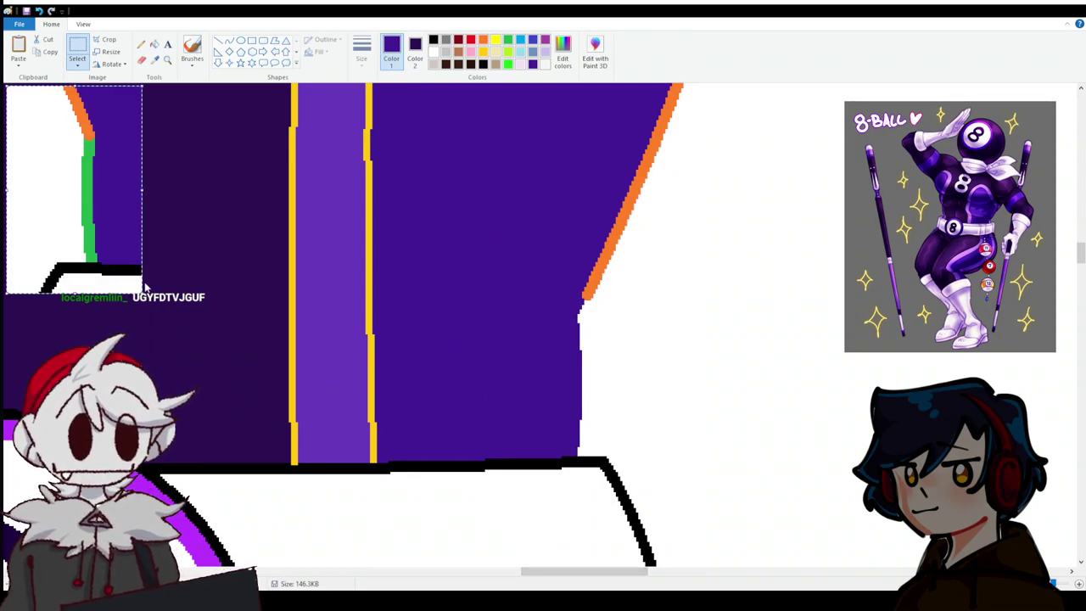
drag(125, 235, 614, 427)
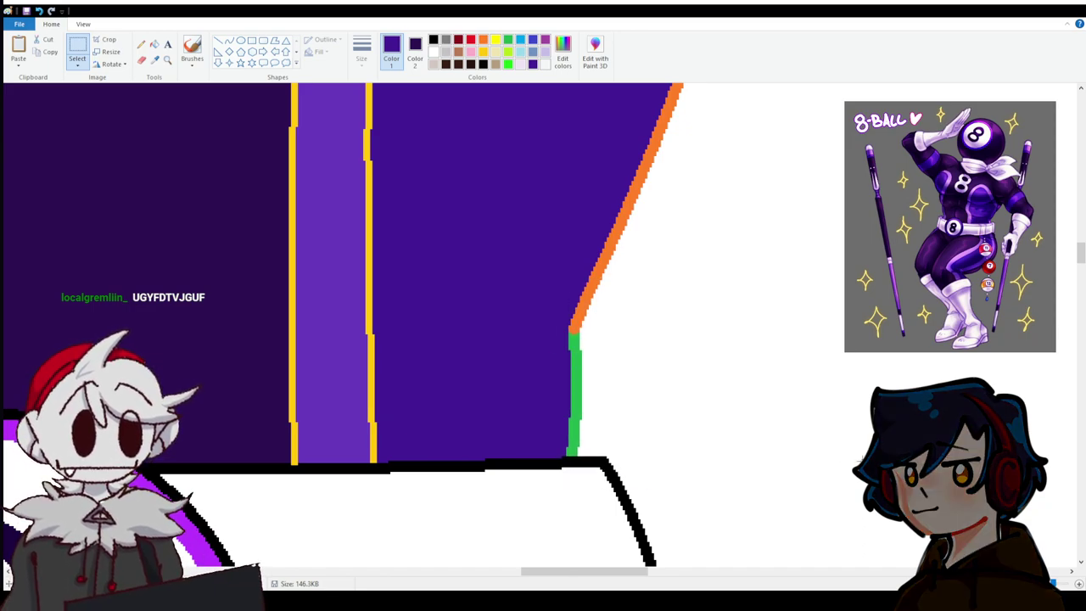
ctrl+scroll(614, 427, down, 3)
ctrl+scroll(704, 454, down, 4)
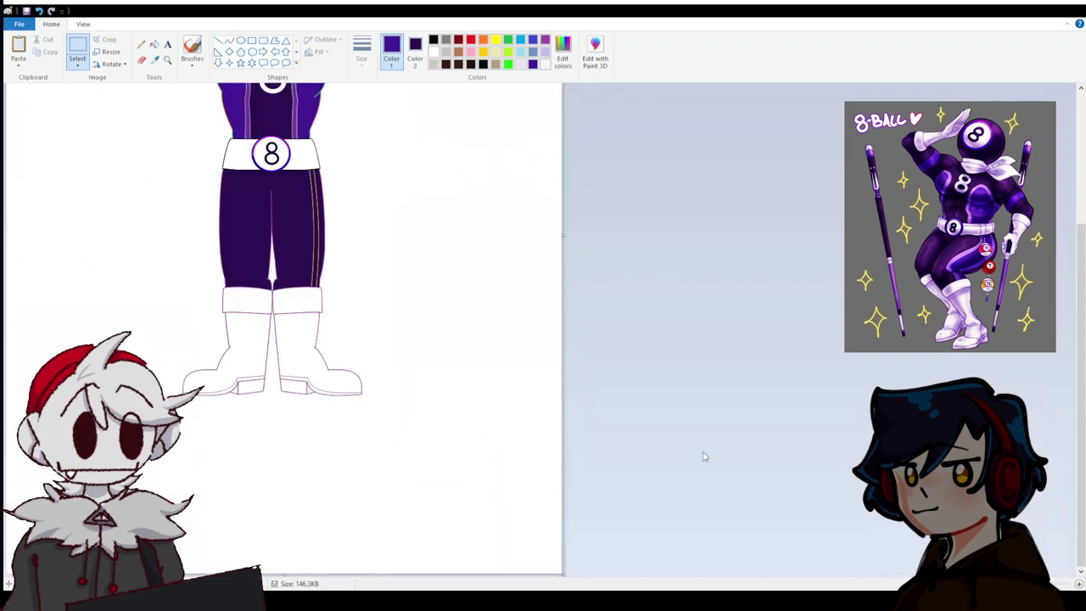
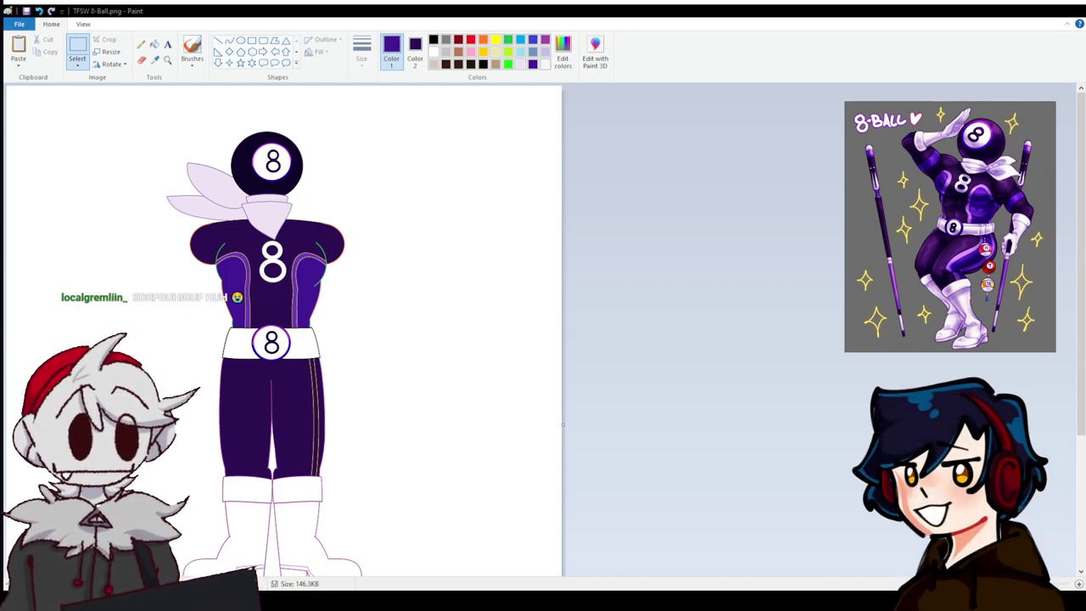
Fill both yellow outlines of the right-hand torso stripe with the green of the neighbouring arc.
scroll(364, 533, up, 3)
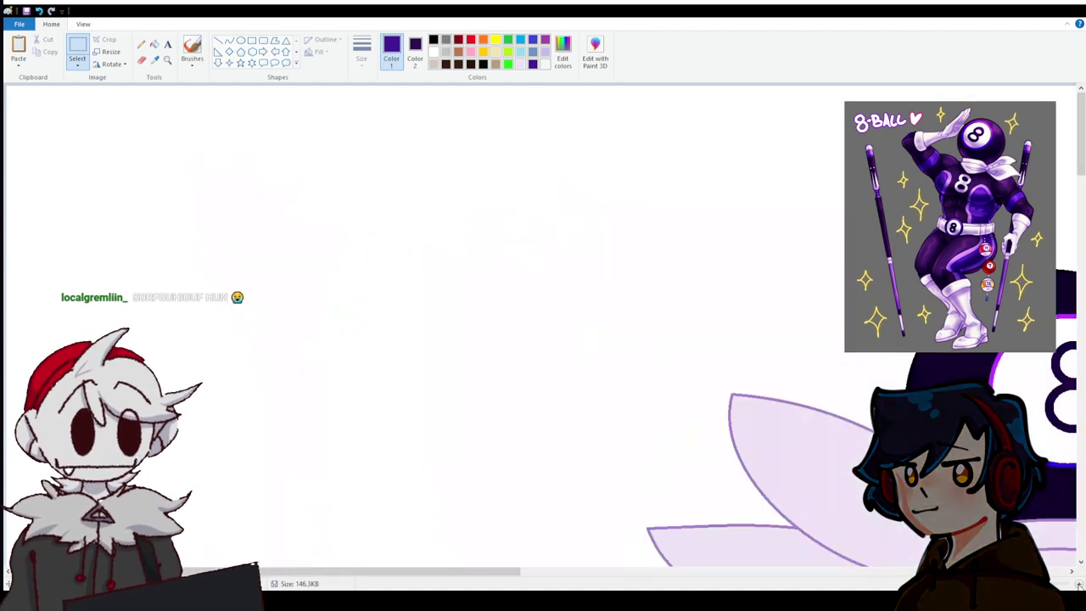
scroll(597, 512, right, 3)
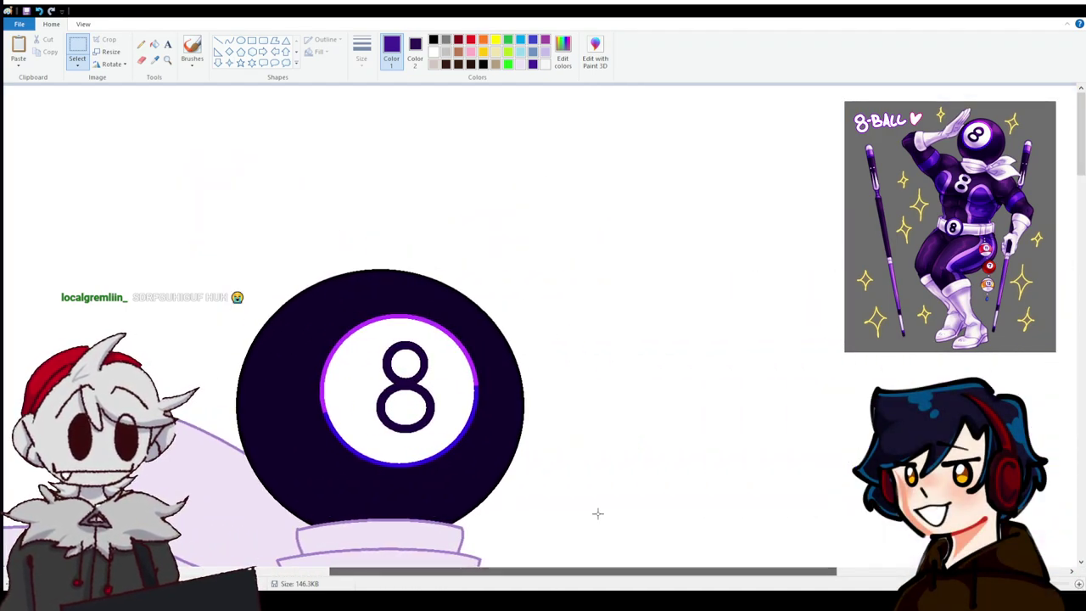
scroll(512, 407, down, 10)
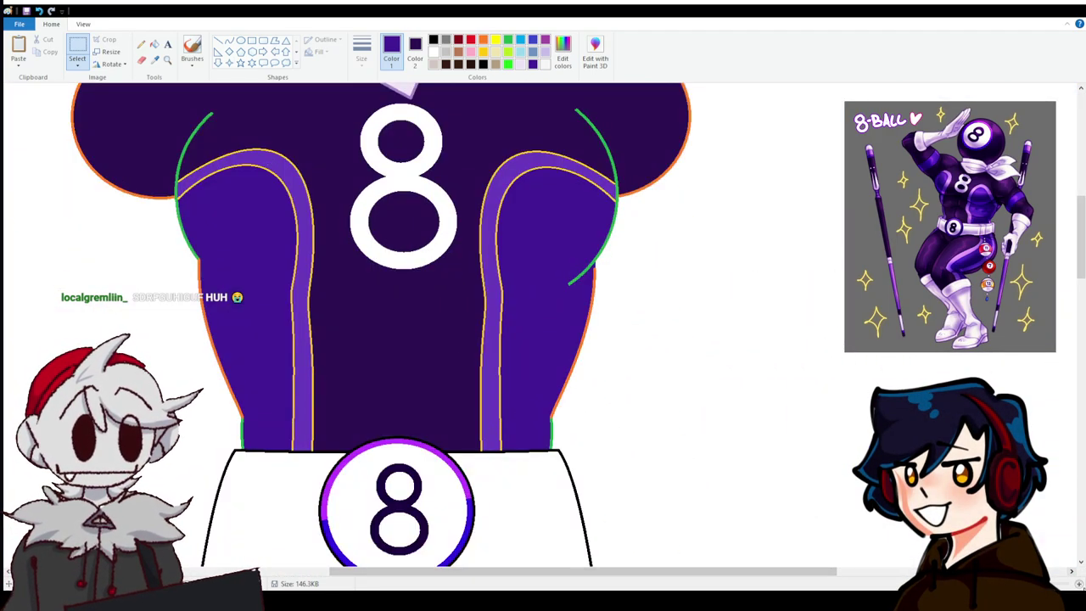
click(1077, 582)
drag(484, 577, 559, 569)
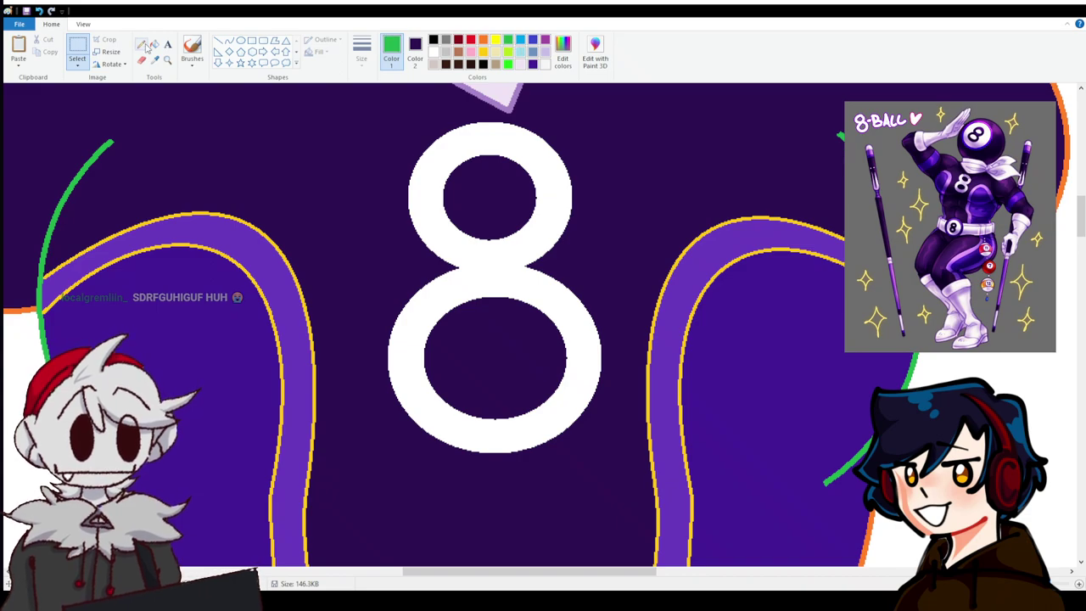
click(155, 44)
click(782, 247)
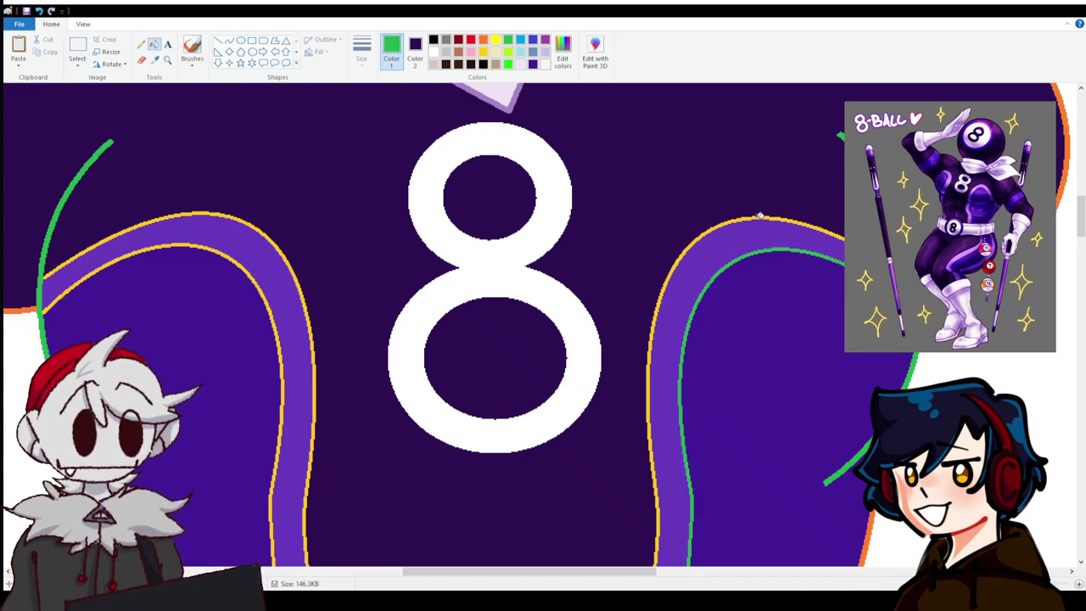
click(759, 216)
scroll(730, 232, down, 5)
scroll(701, 249, up, 3)
scroll(736, 283, up, 2)
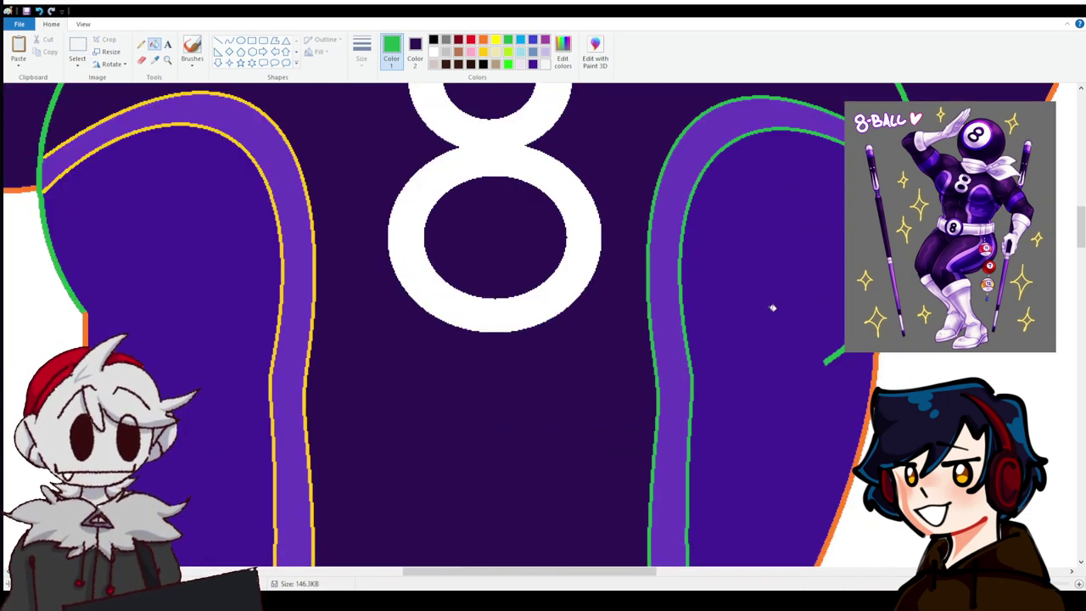
Fill the green outlines of the right-hand torso stripe, chest arc and waist with the body outline's orange.
click(218, 40)
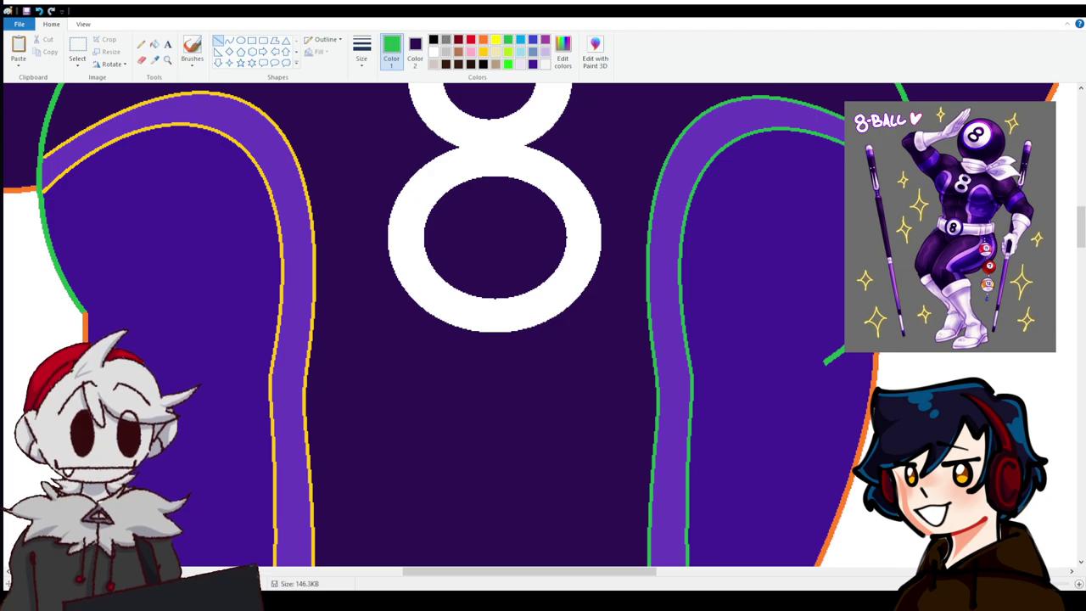
scroll(753, 326, up, 4)
scroll(755, 327, down, 2)
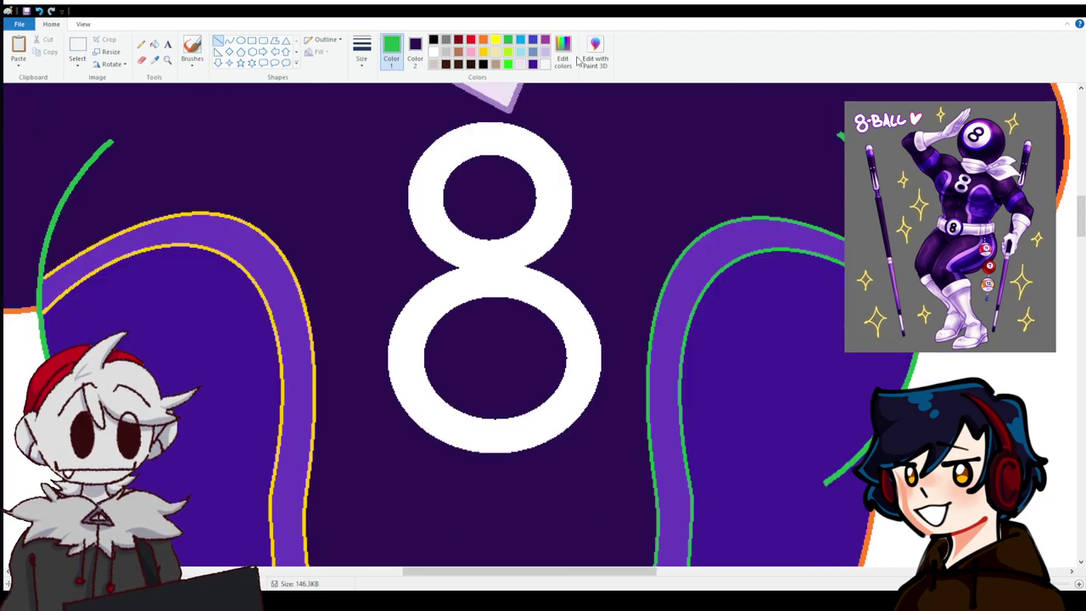
click(155, 48)
scroll(795, 153, down, 10)
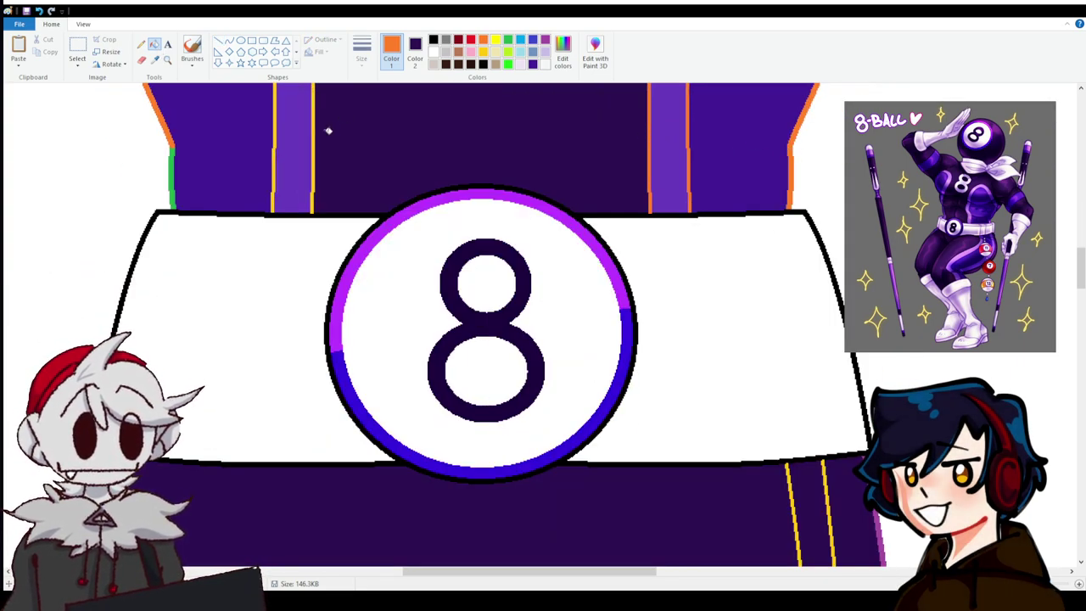
Recolour the left-hand torso stripe's yellow outlines green, then fill them and the adjoining green arc with orange.
scroll(323, 291, up, 8)
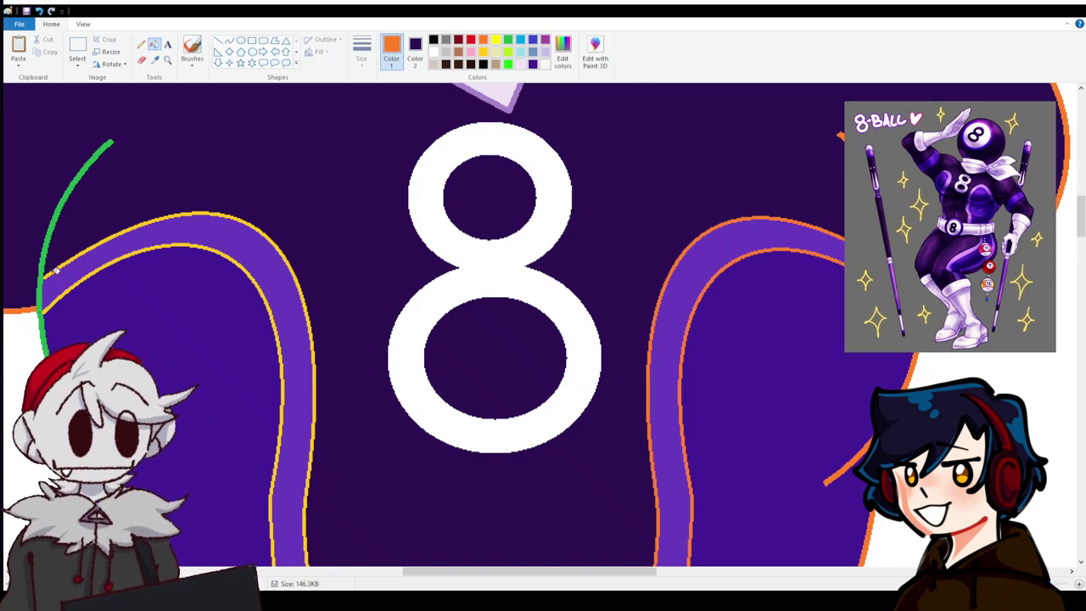
click(103, 250)
click(113, 260)
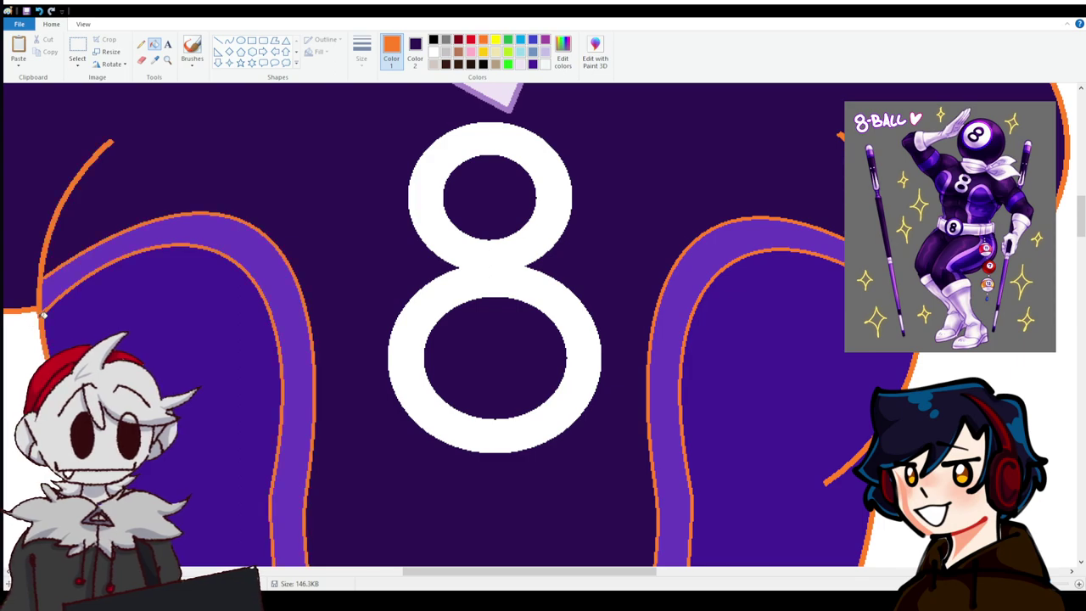
Examine the outlines of the torso, belt and trousers for remaining guide-line colours.
scroll(43, 314, down, 8)
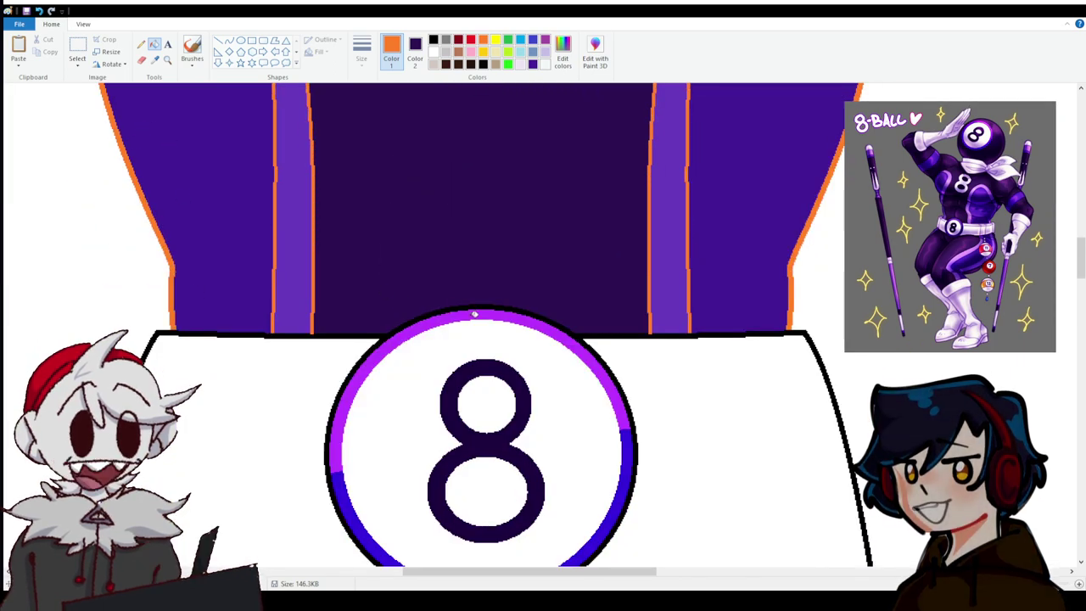
scroll(585, 337, up, 15)
scroll(807, 280, down, 5)
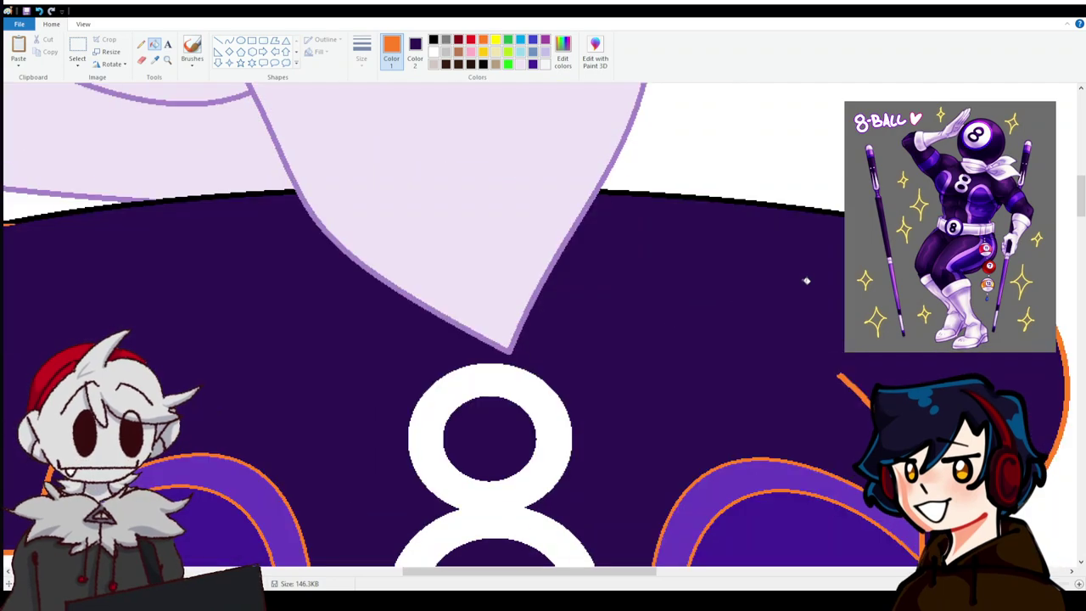
scroll(806, 280, down, 3)
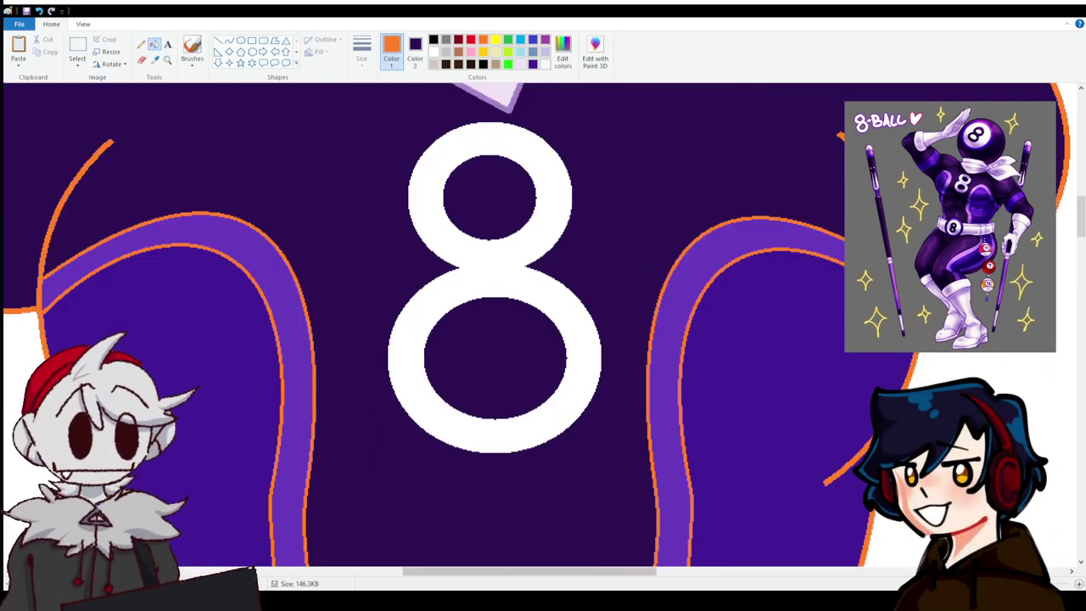
scroll(789, 497, down, 4)
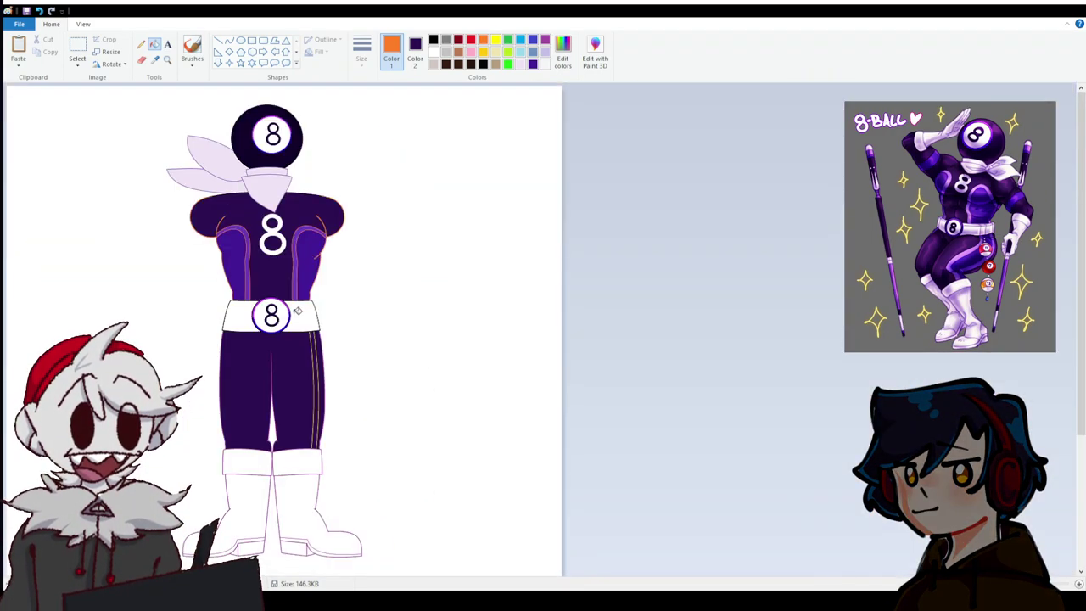
scroll(298, 311, up, 1)
scroll(514, 502, up, 2)
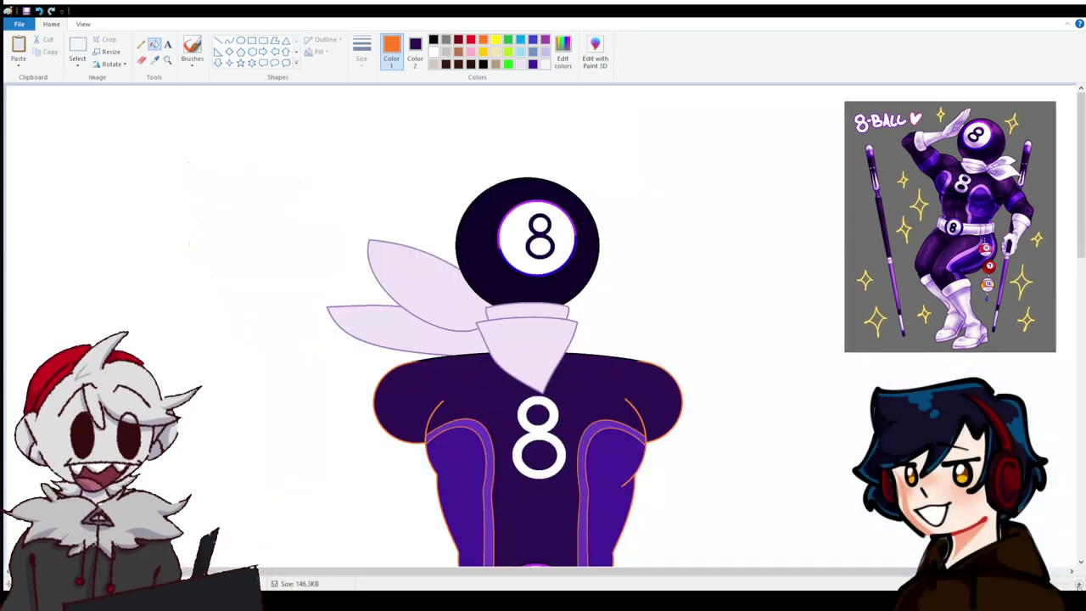
scroll(514, 502, down, 3)
drag(464, 571, 740, 565)
scroll(683, 472, down, 4)
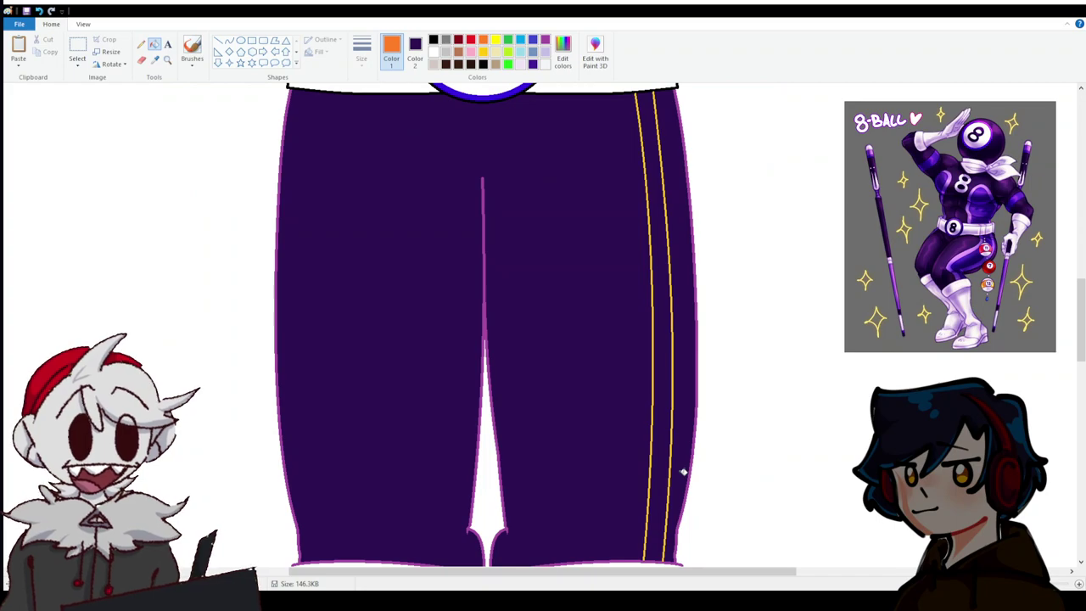
scroll(712, 440, up, 4)
click(1080, 582)
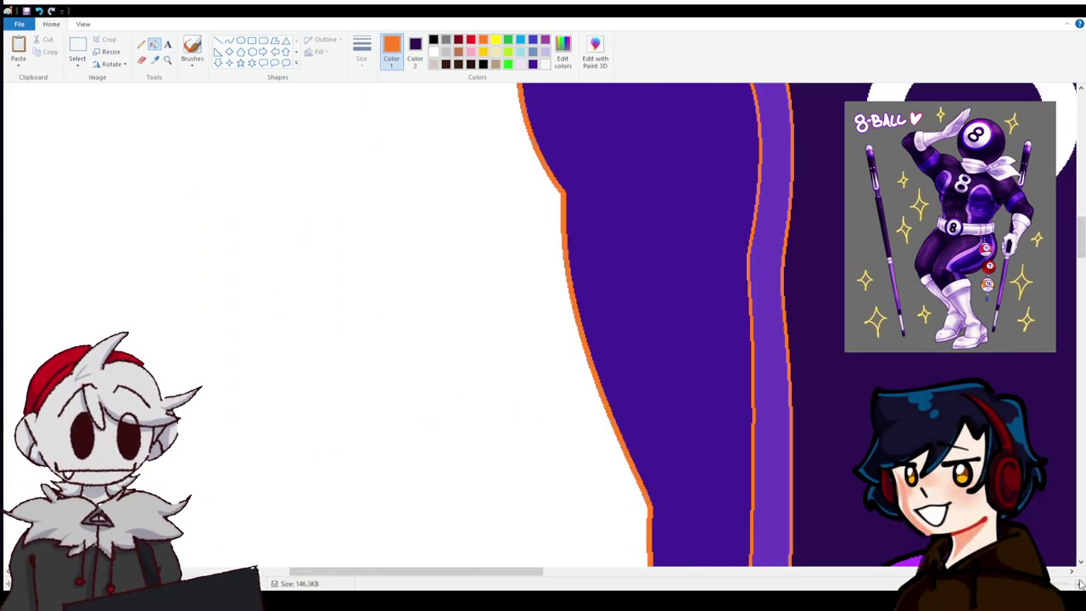
drag(524, 575, 642, 575)
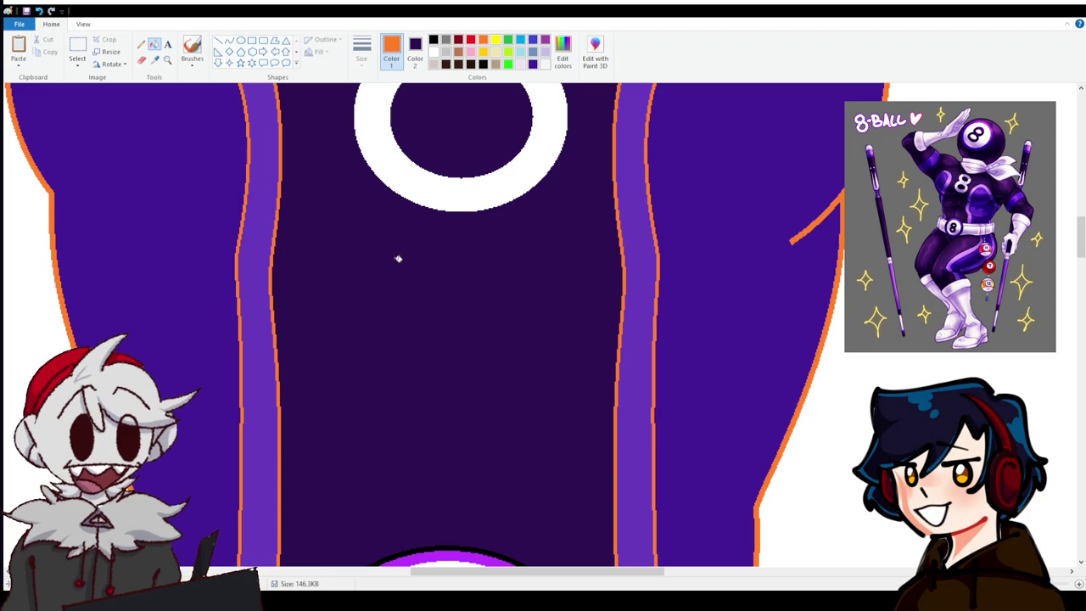
Recolour the two yellow stripe lines on the right-hand trouser leg with the trouser outline's purple, undoing the misplaced fill.
scroll(420, 404, down, 5)
scroll(438, 456, up, 5)
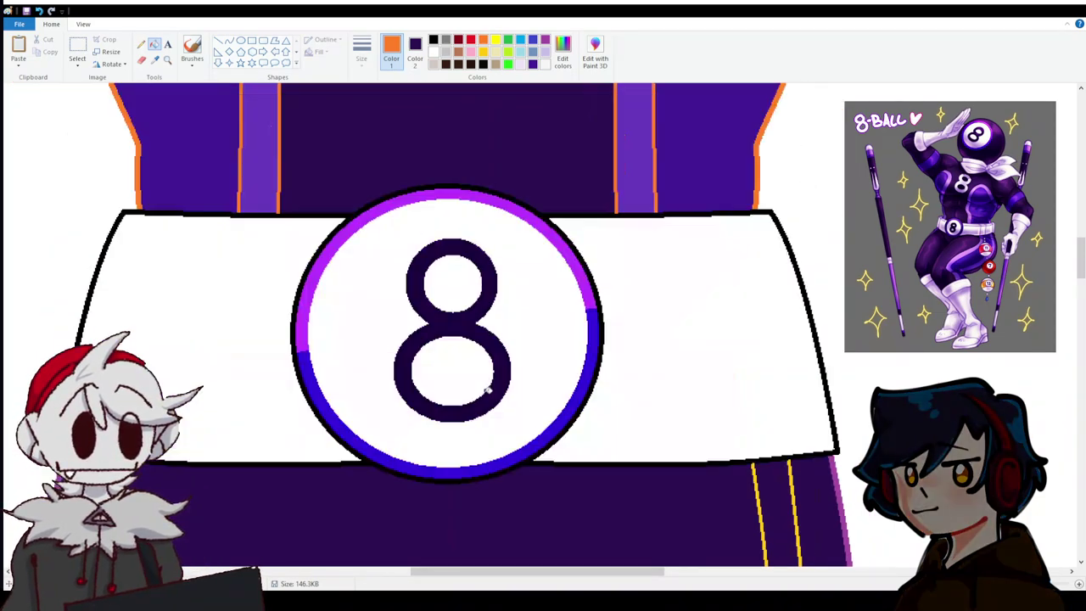
scroll(511, 366, down, 7)
scroll(798, 331, down, 4)
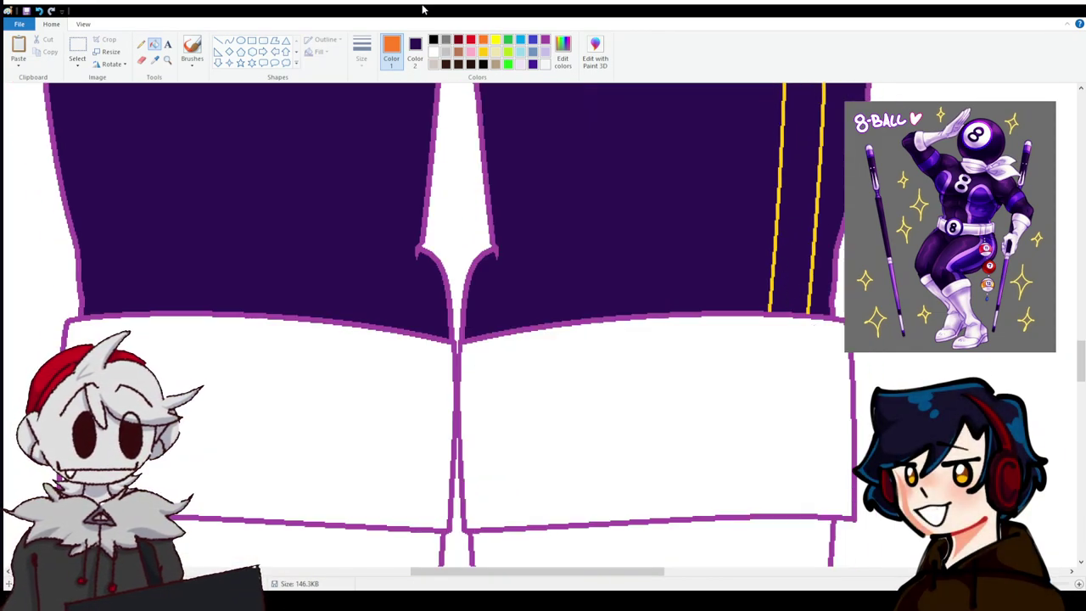
click(784, 180)
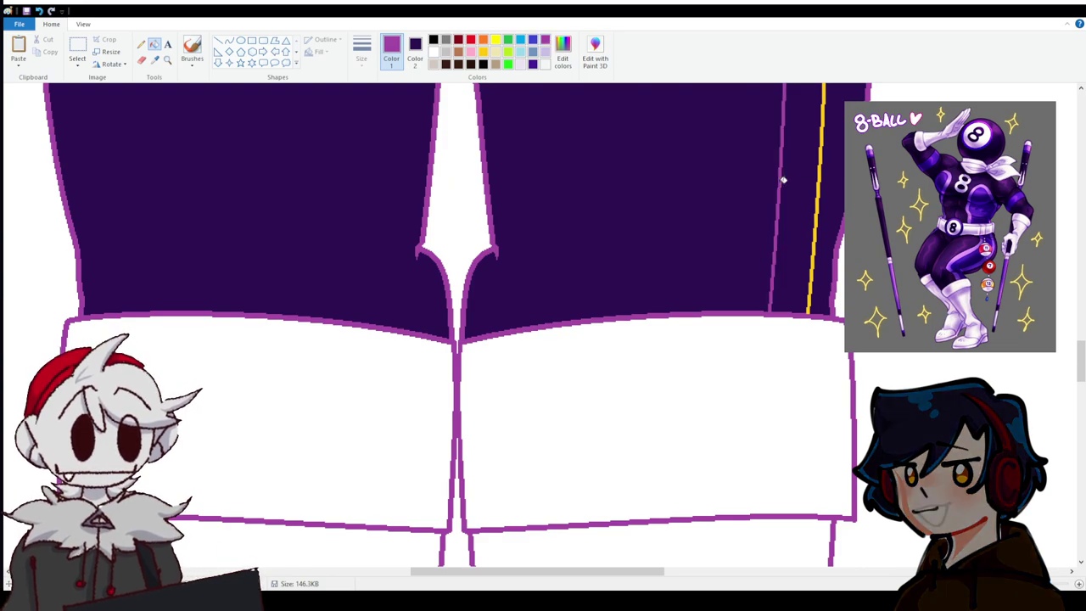
click(823, 180)
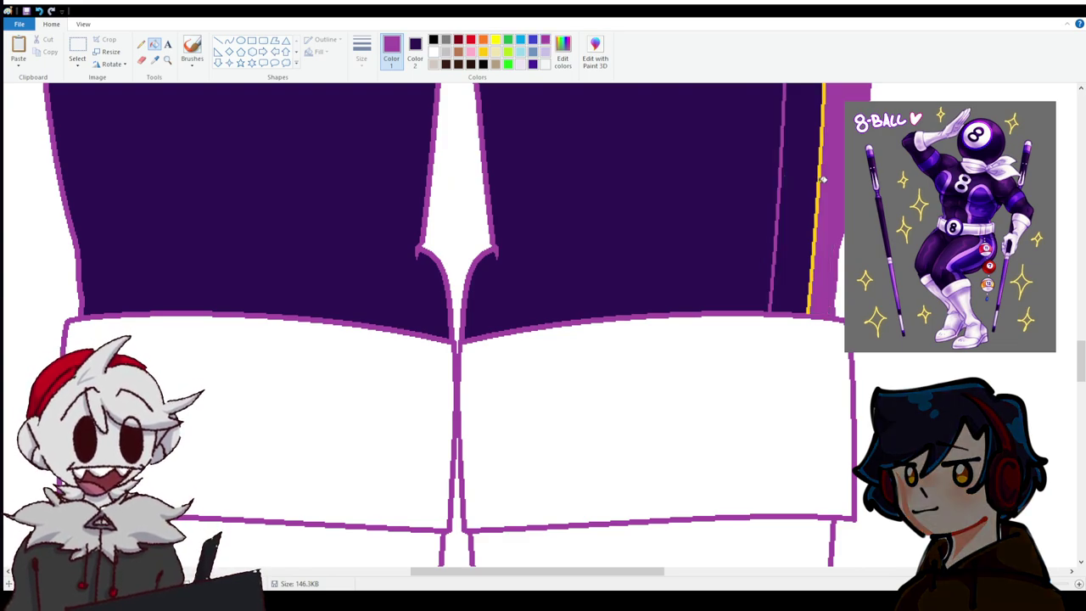
click(39, 11)
Fill the right-hand trouser stripe with the torso stripe's medium purple and the strip outside it with the panel's deep purple.
scroll(783, 346, up, 10)
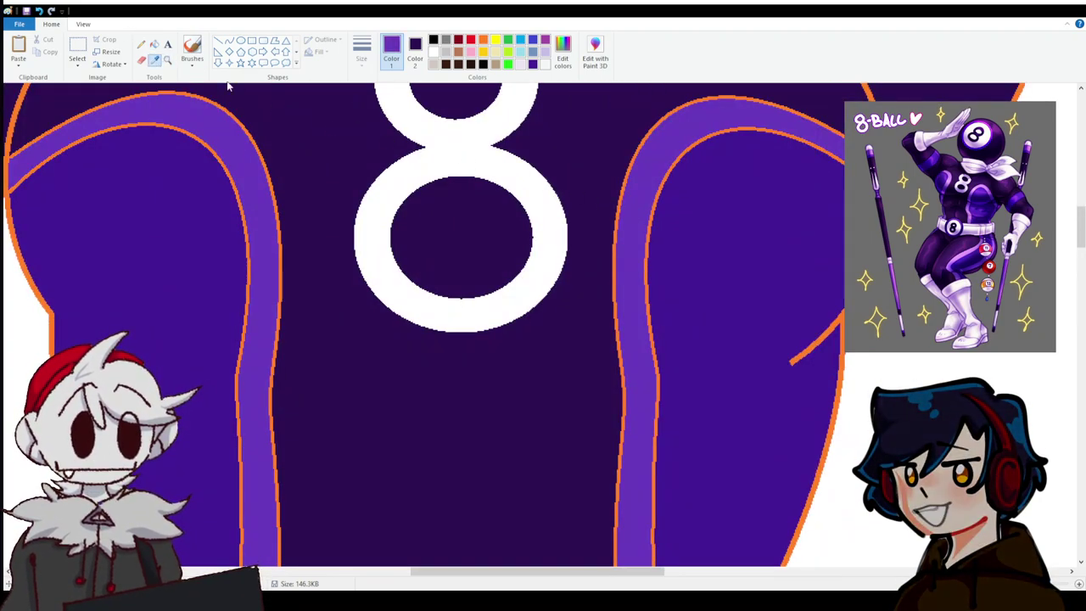
scroll(690, 225, down, 6)
scroll(681, 241, down, 10)
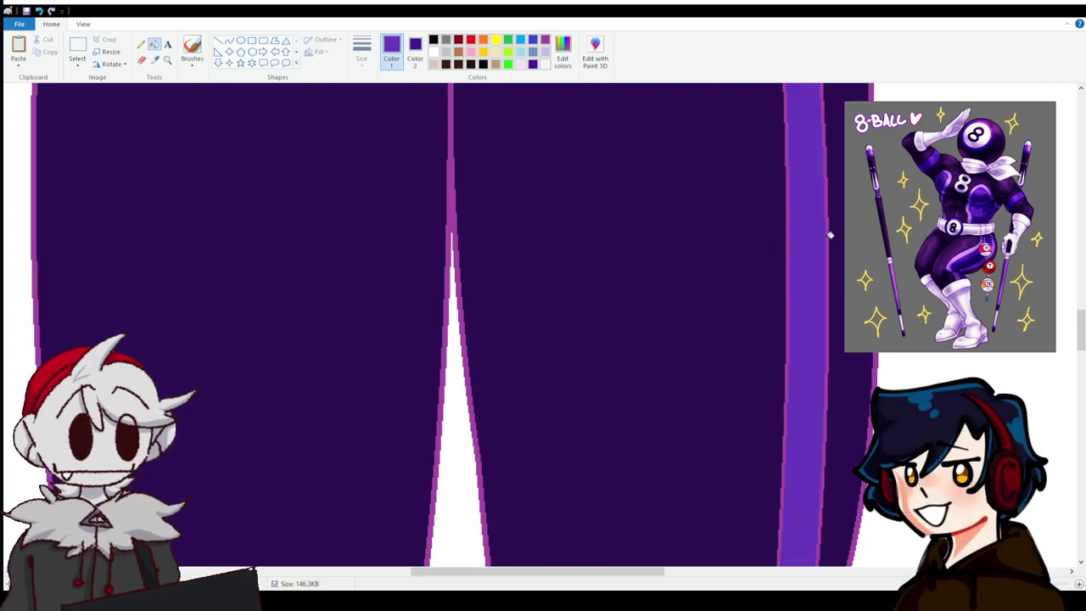
scroll(781, 213, up, 3)
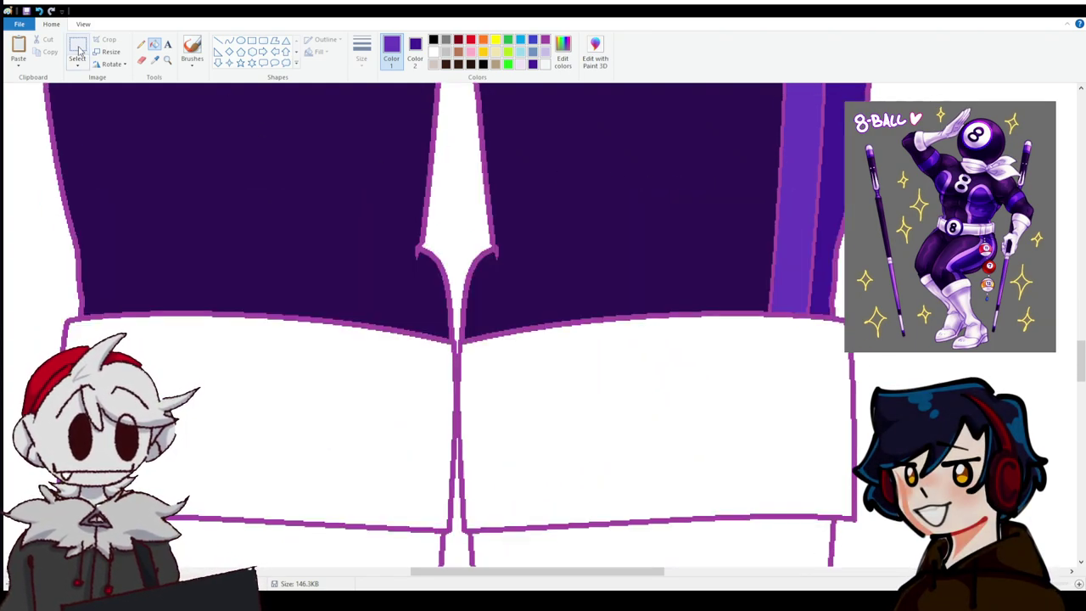
Try to copy the right-hand trouser leg's striped side and place it, mirrored horizontally, over the left-hand leg.
drag(728, 393, 928, 204)
scroll(849, 318, up, 10)
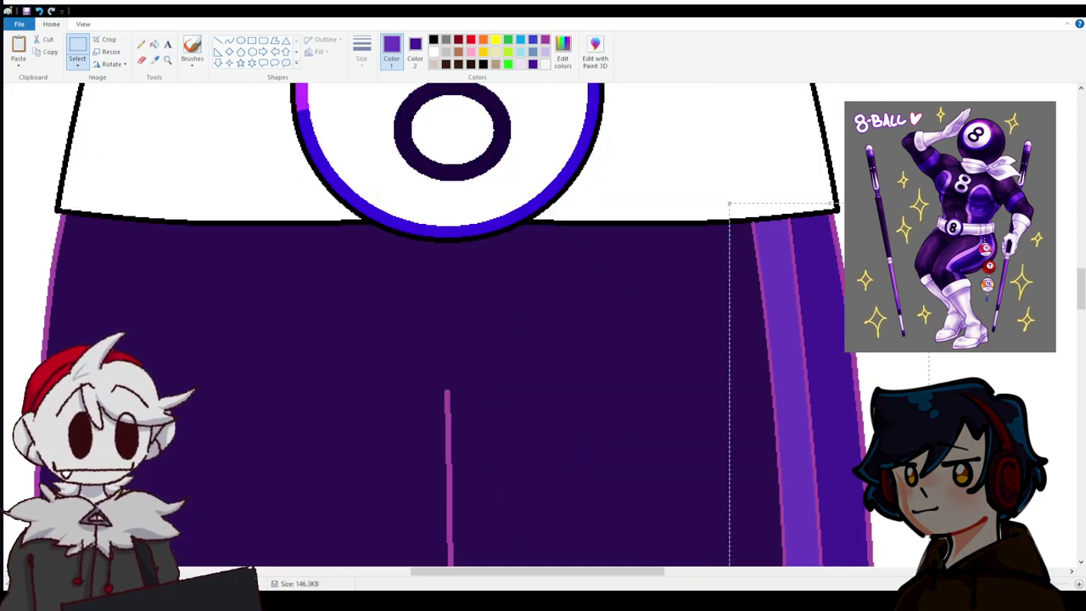
key(ctrl+v)
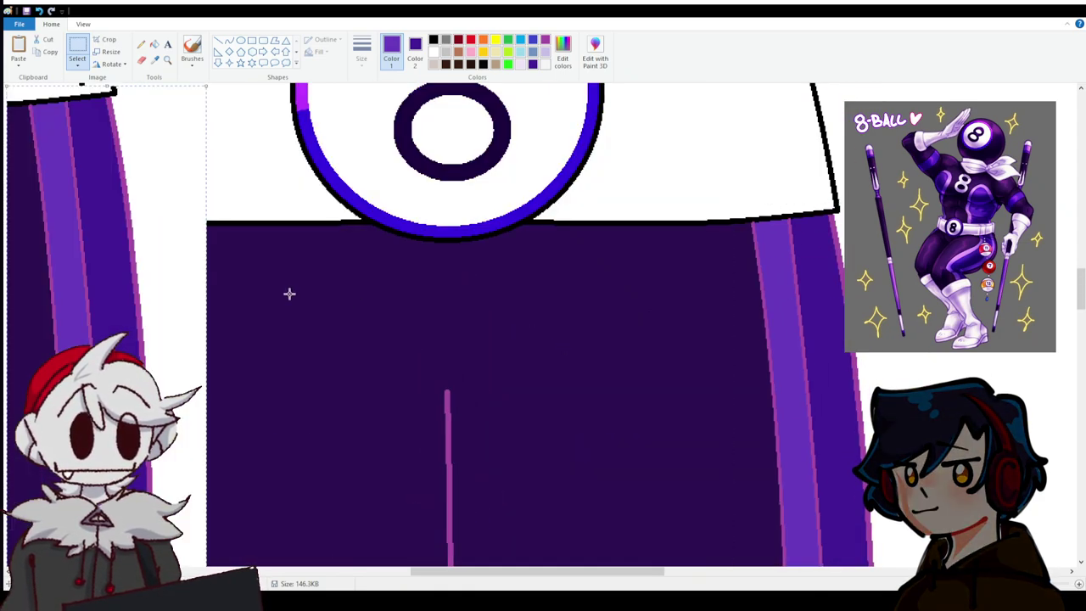
drag(84, 231, 128, 367)
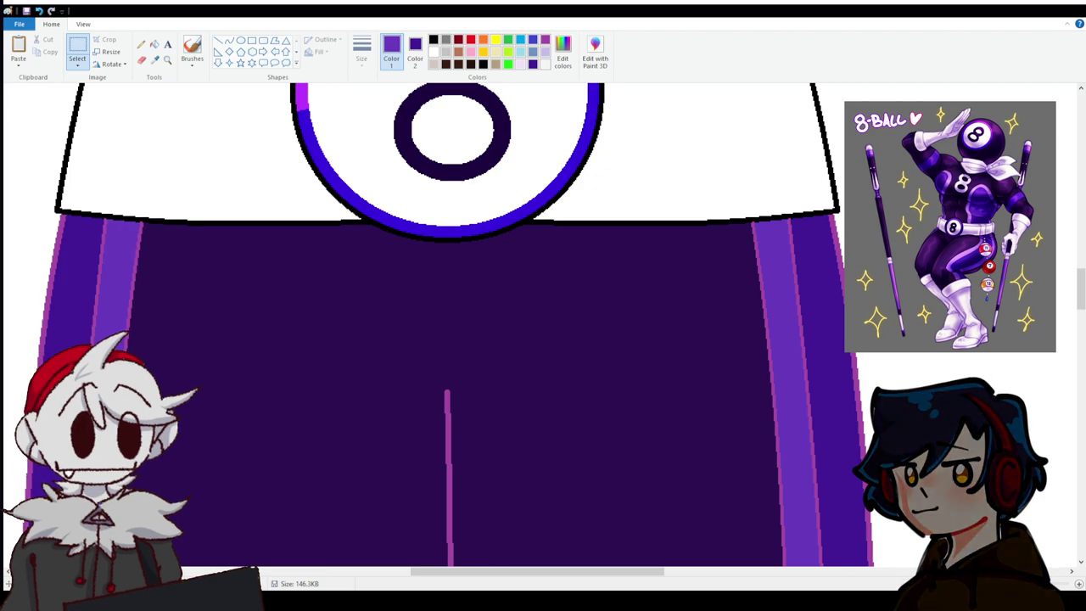
scroll(309, 321, down, 5)
scroll(309, 321, down, 5)
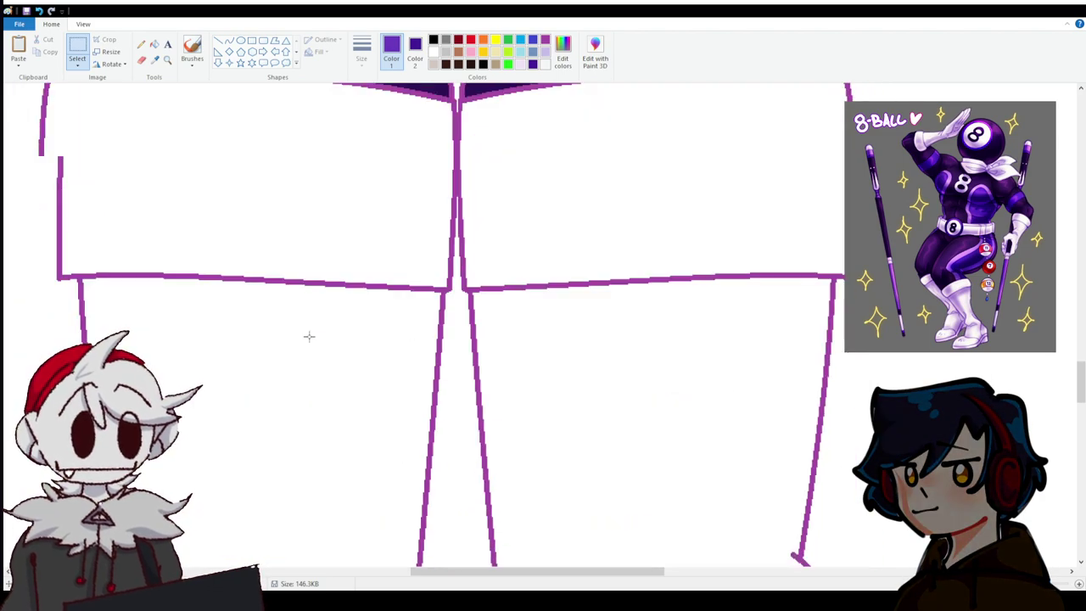
Set the primary drawing colour to black.
click(433, 51)
click(433, 39)
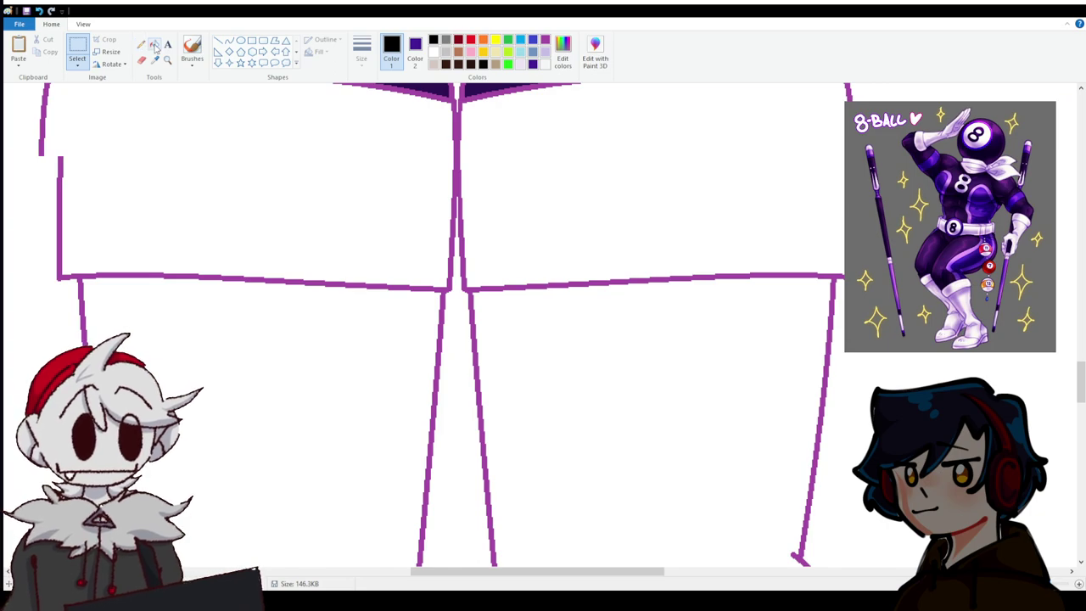
scroll(262, 296, up, 4)
scroll(255, 303, down, 2)
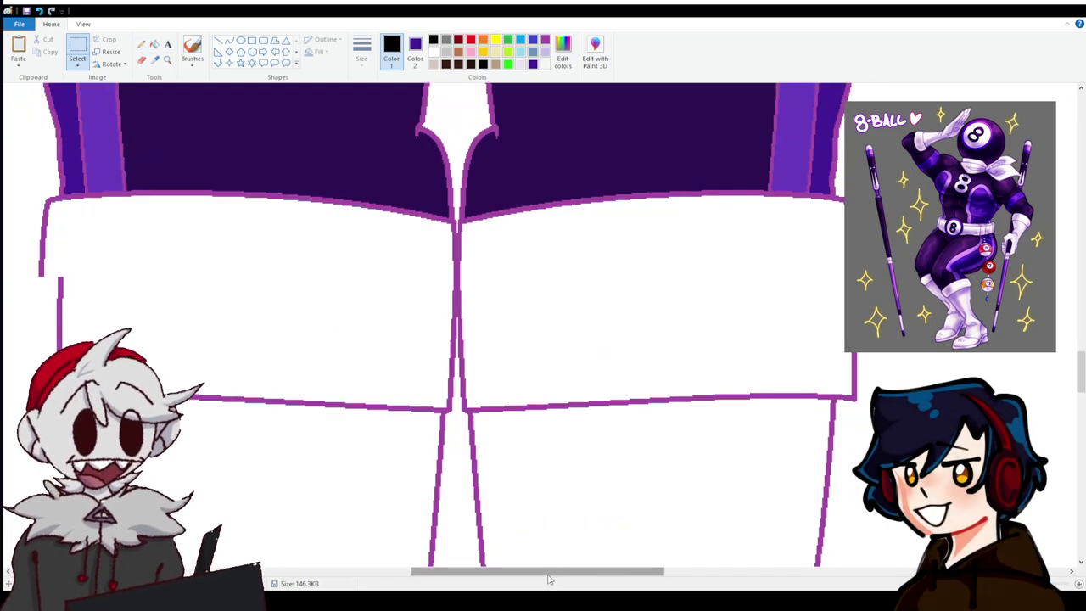
Undo the mirrored stripe copy placed over the left-hand trouser leg and boot cuff.
scroll(255, 303, left, 3)
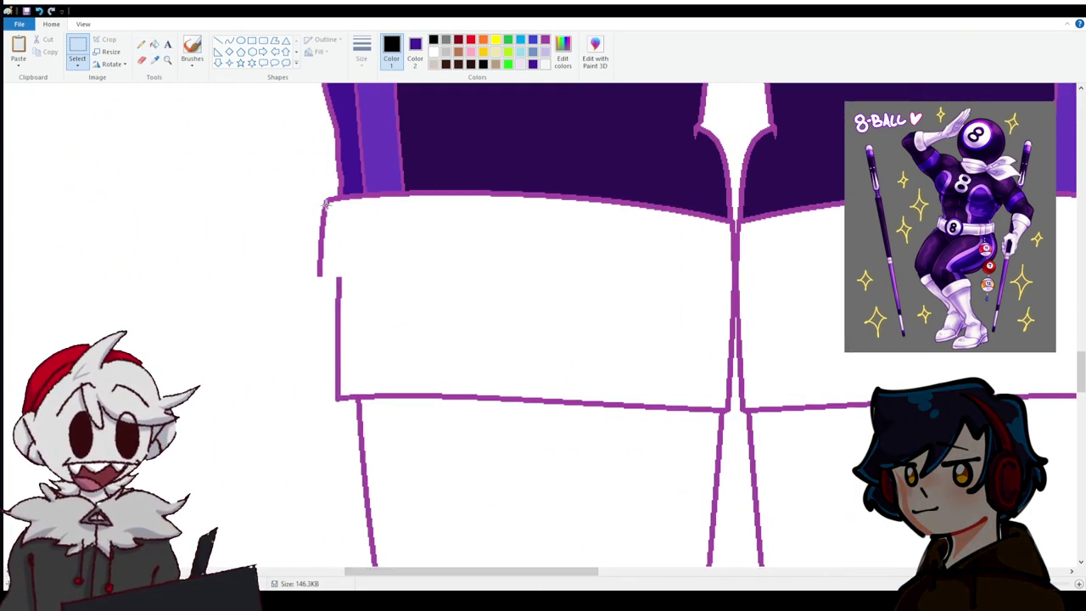
scroll(456, 323, up, 6)
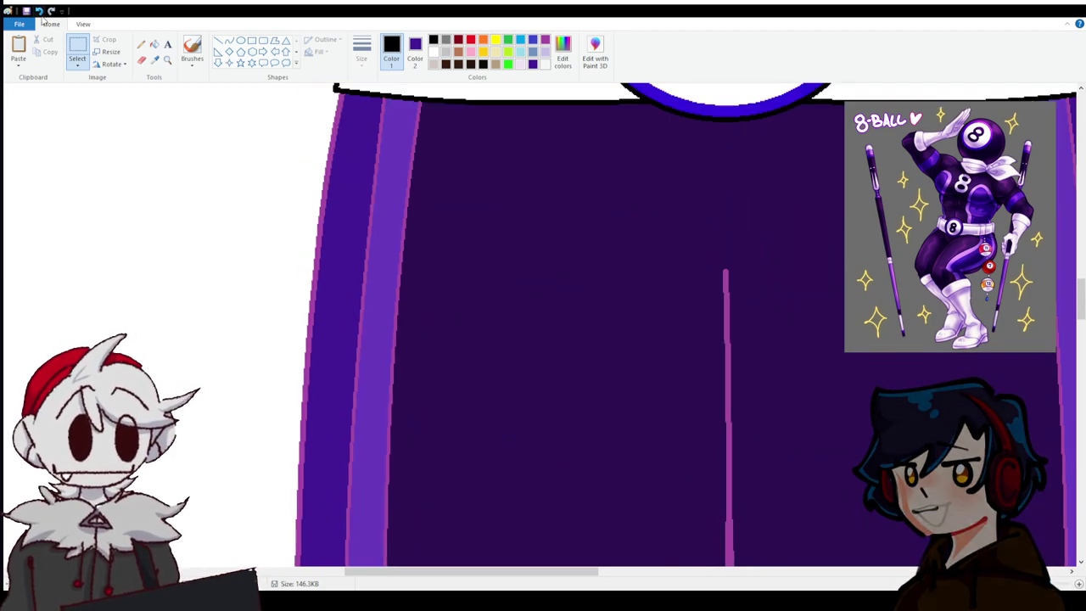
scroll(195, 193, down, 4)
scroll(196, 193, down, 4)
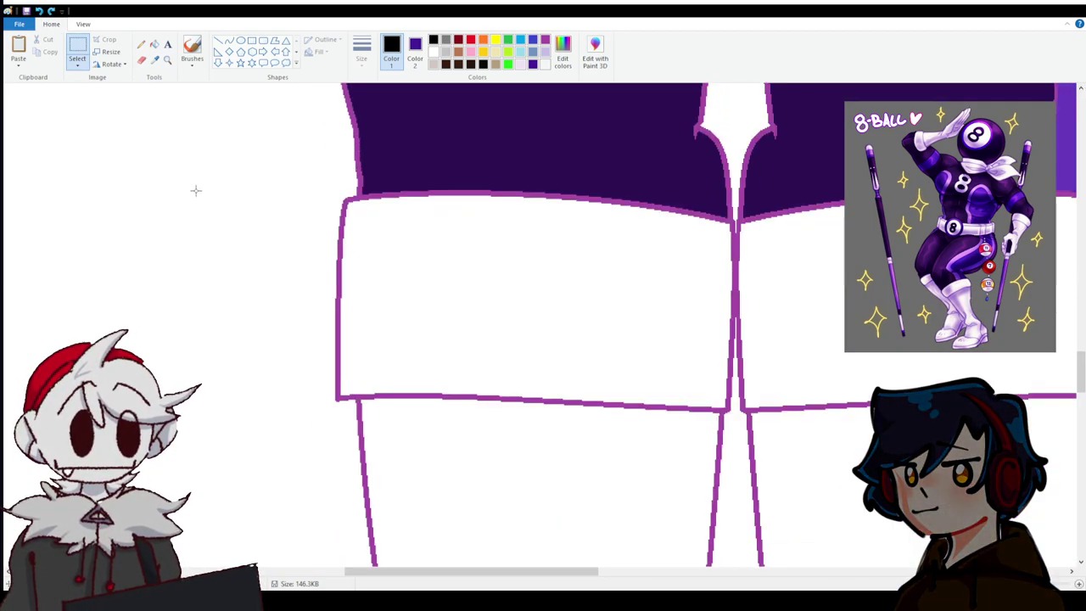
Paste the mirrored trouser stripe copy again and place it over the left-hand leg, directly below the belt.
scroll(195, 189, up, 1)
scroll(194, 190, down, 1)
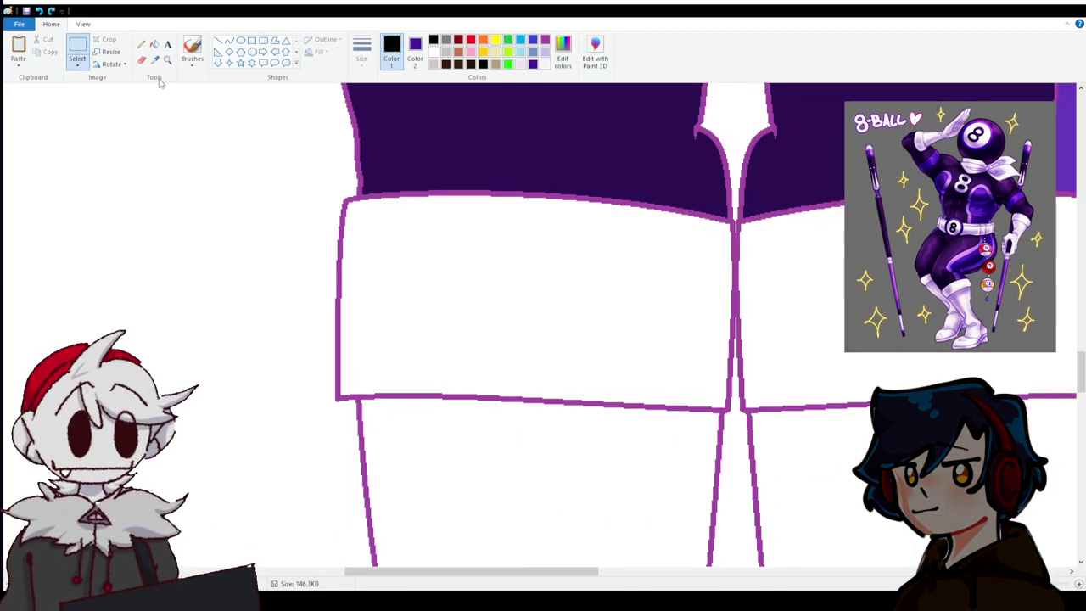
click(53, 10)
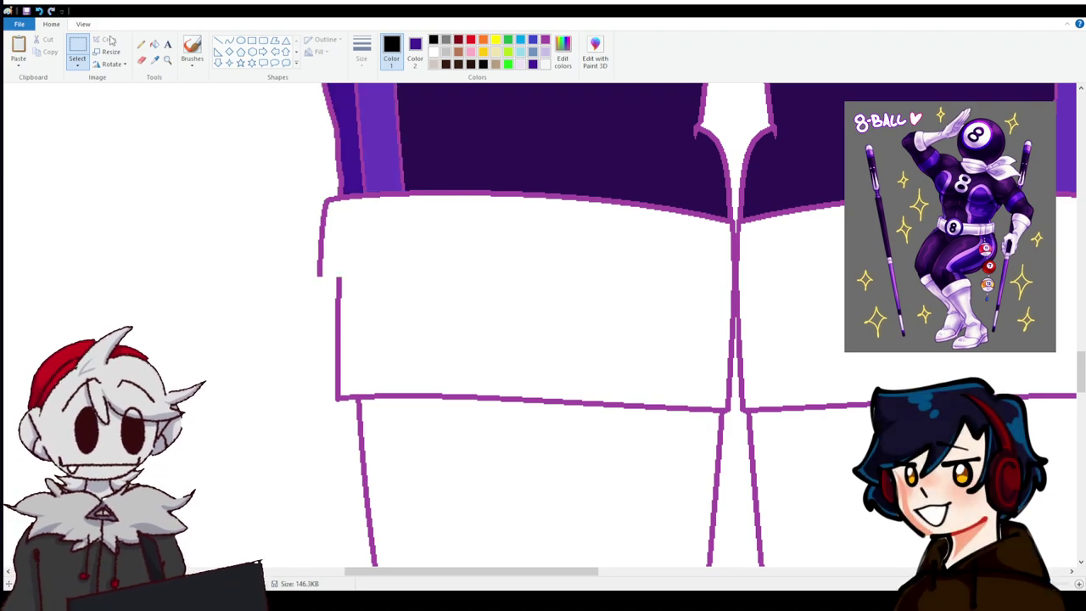
click(38, 10)
key(ctrl+v)
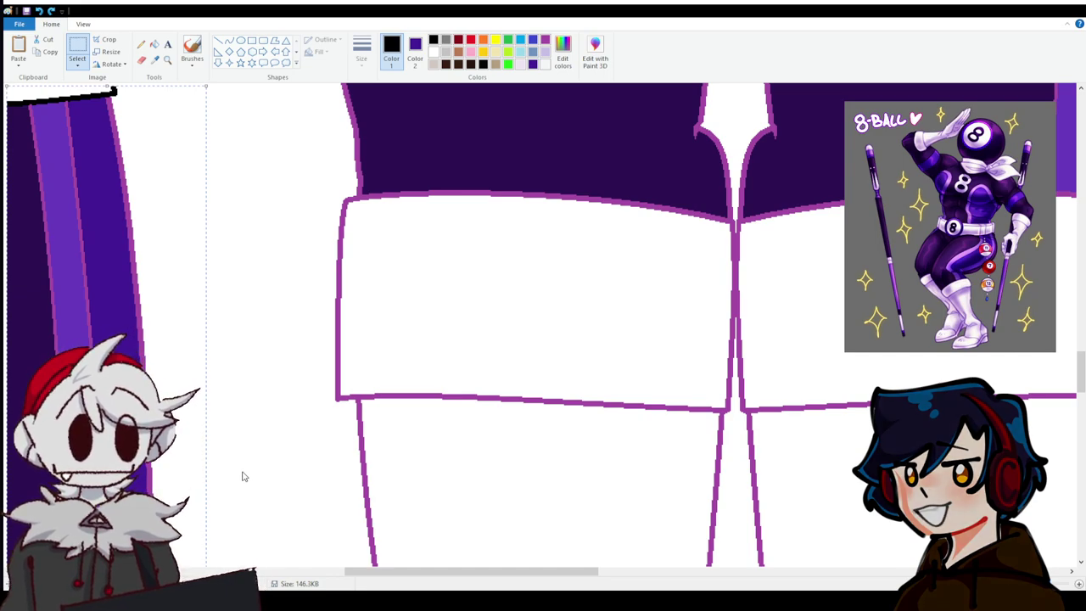
drag(137, 438, 393, 145)
scroll(424, 429, up, 5)
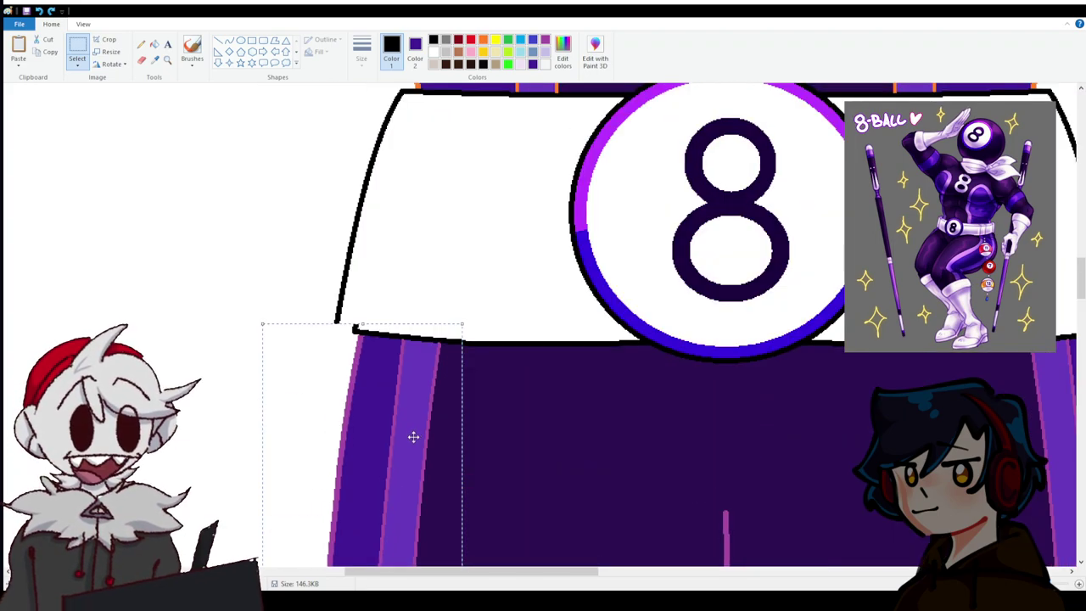
click(346, 235)
Repair the belt's lower left-hand corner by copying it from before the stripe paste and placing it over the damaged area.
click(38, 11)
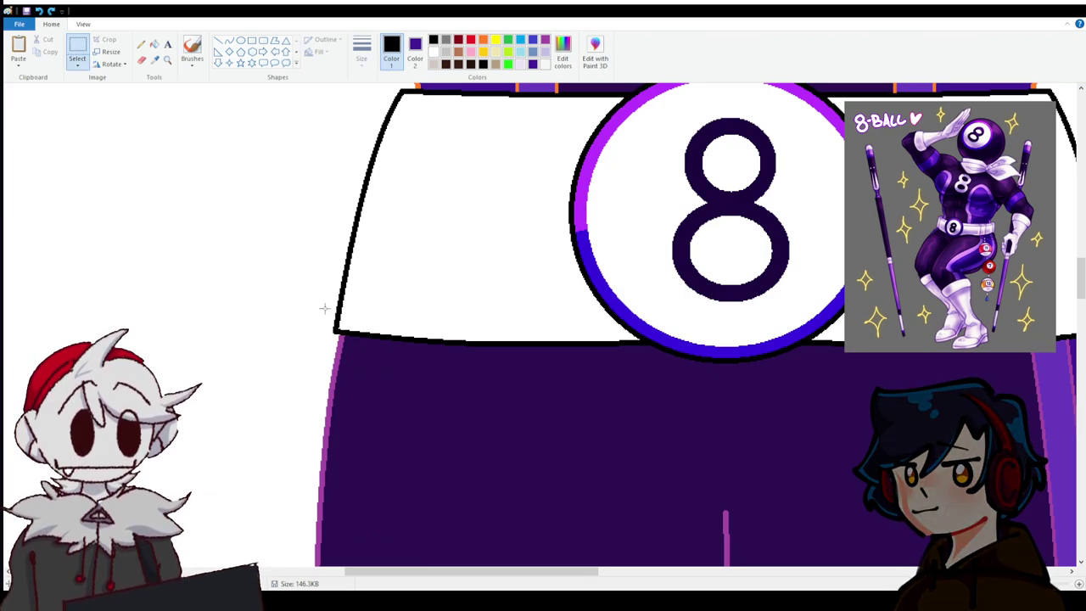
drag(326, 307, 546, 345)
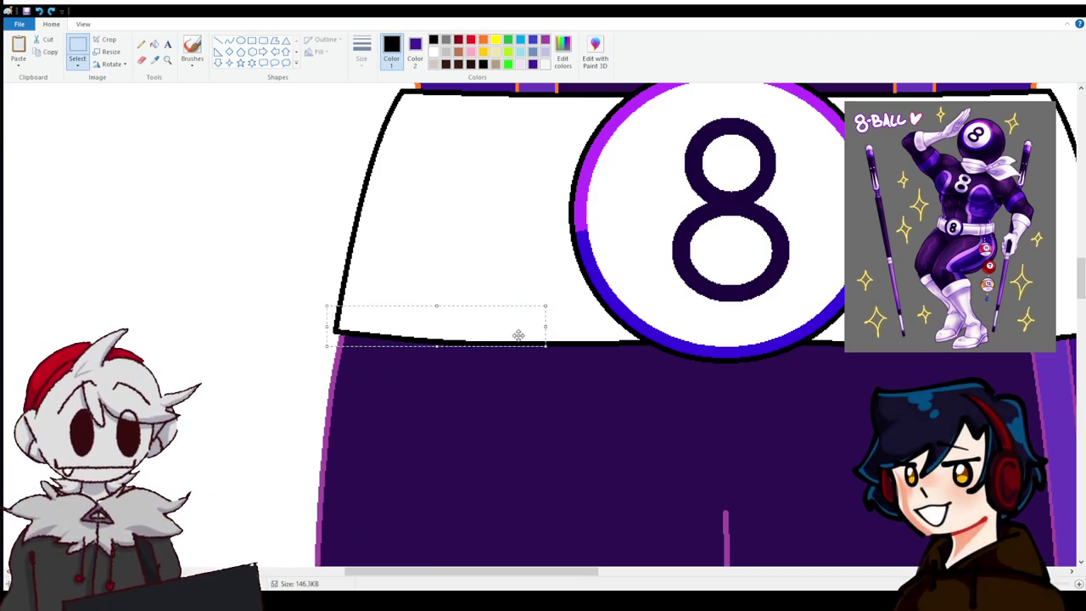
click(51, 11)
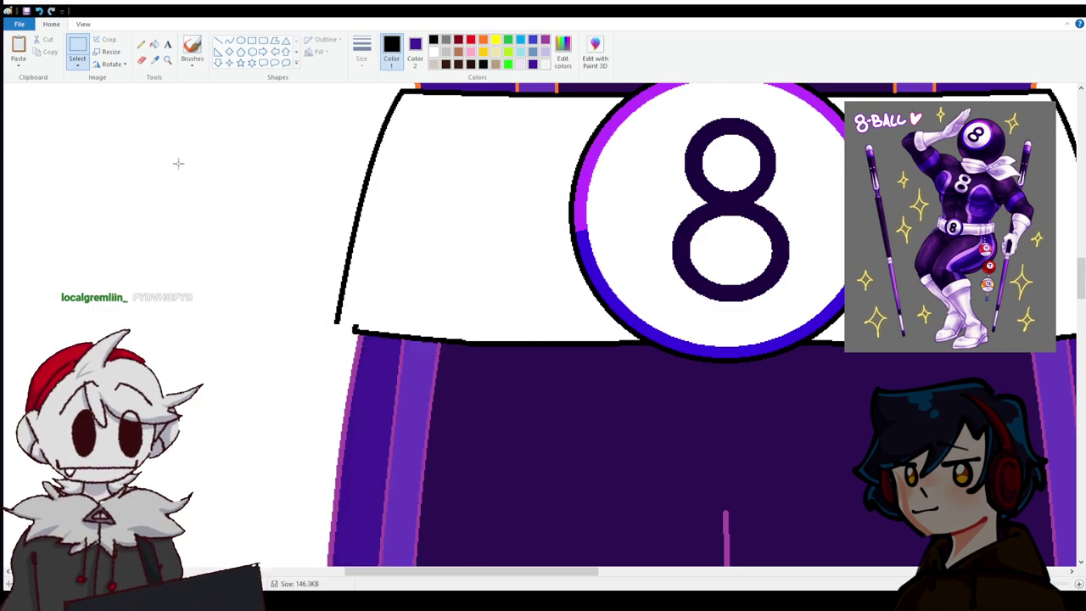
key(ctrl+v)
drag(177, 111, 501, 330)
click(478, 245)
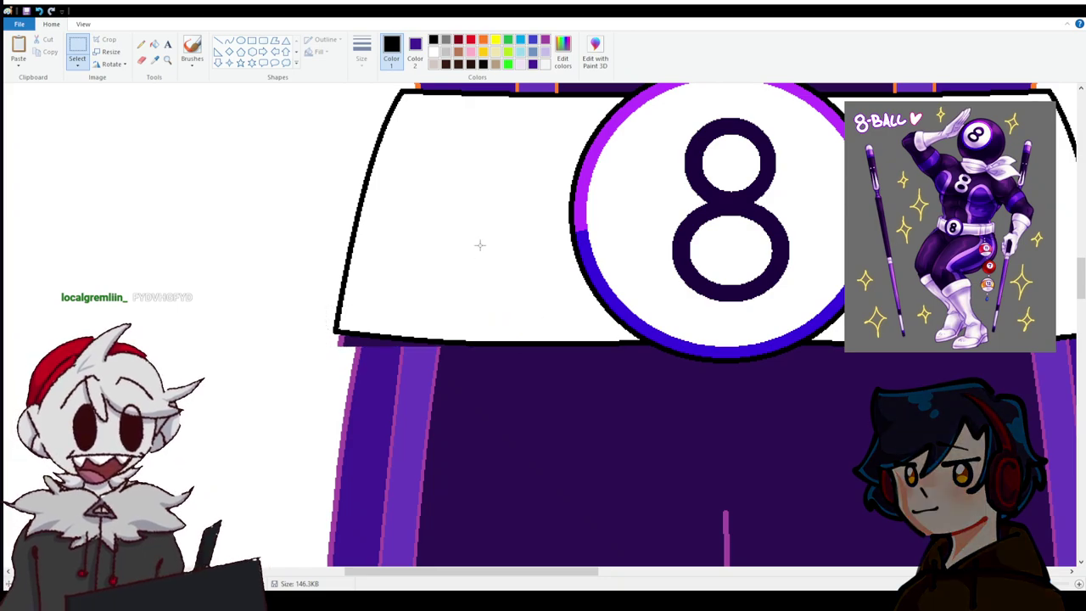
Draw an orange curve from just below the belt's left-hand corner down the leg's outer edge to bridge the gap in the outline.
scroll(603, 413, down, 3)
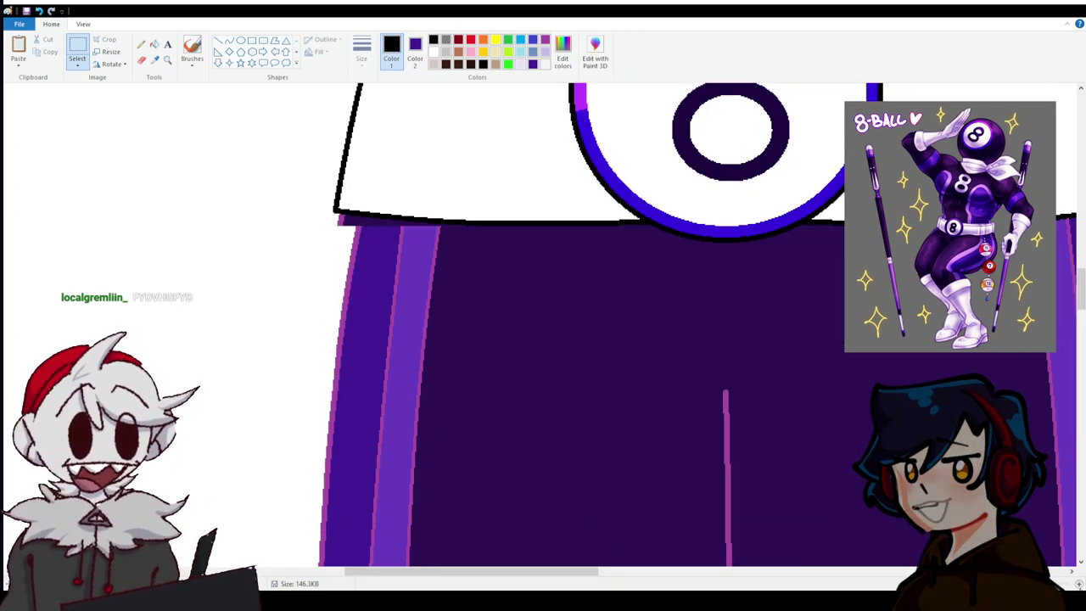
scroll(543, 327, up, 3)
scroll(543, 327, left, 5)
scroll(586, 388, down, 6)
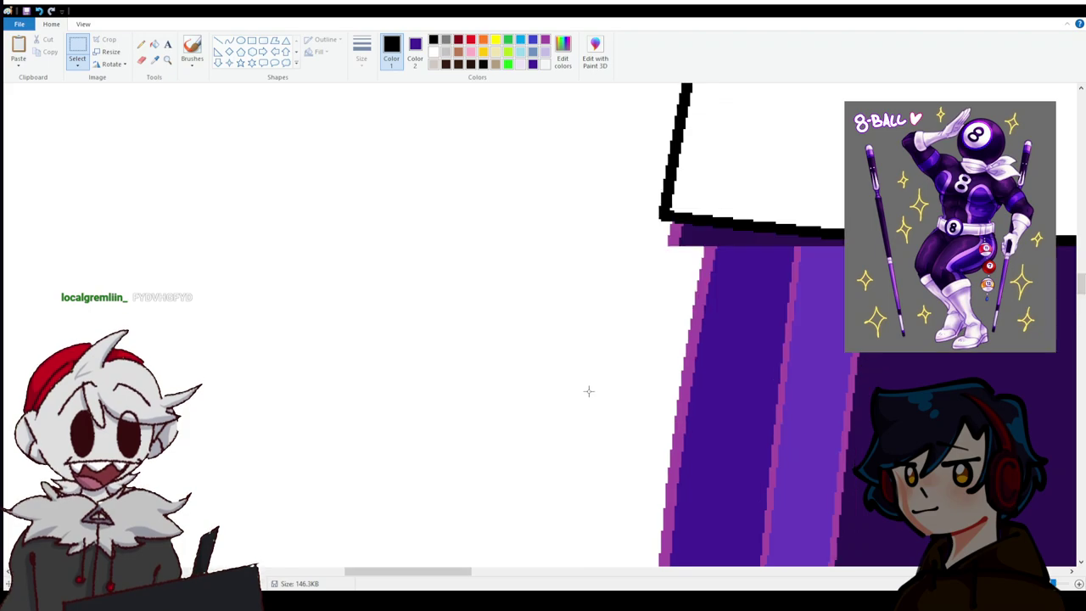
click(483, 39)
click(229, 40)
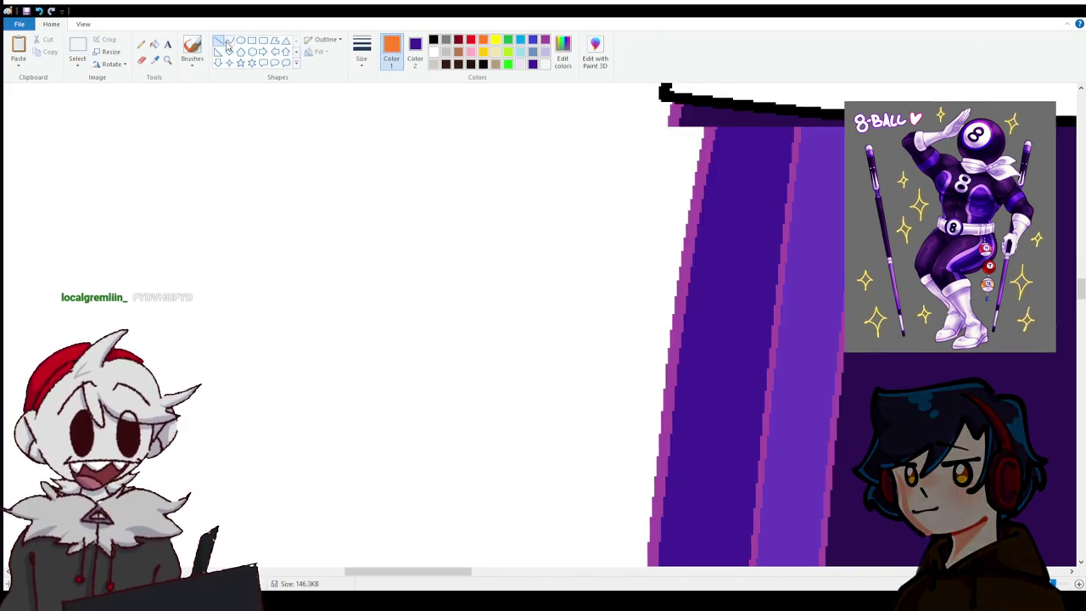
scroll(589, 229, up, 3)
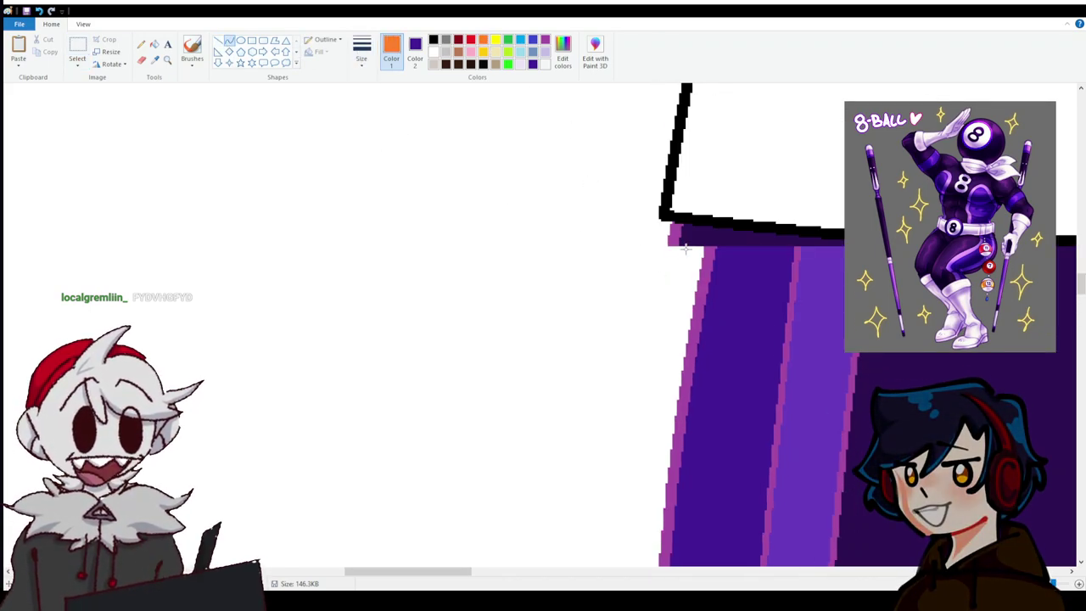
drag(671, 236, 668, 271)
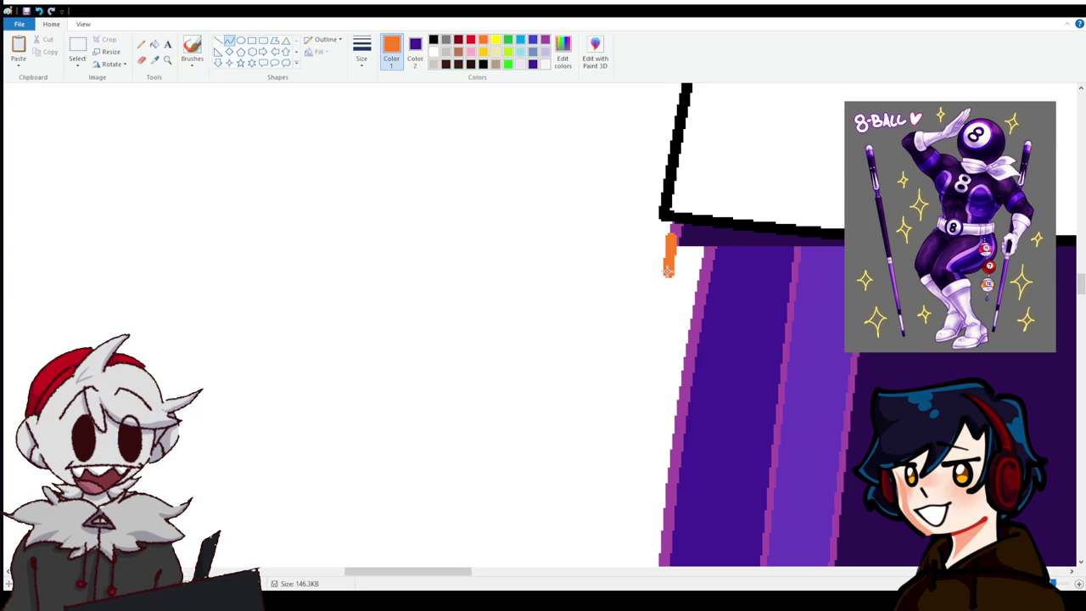
click(41, 10)
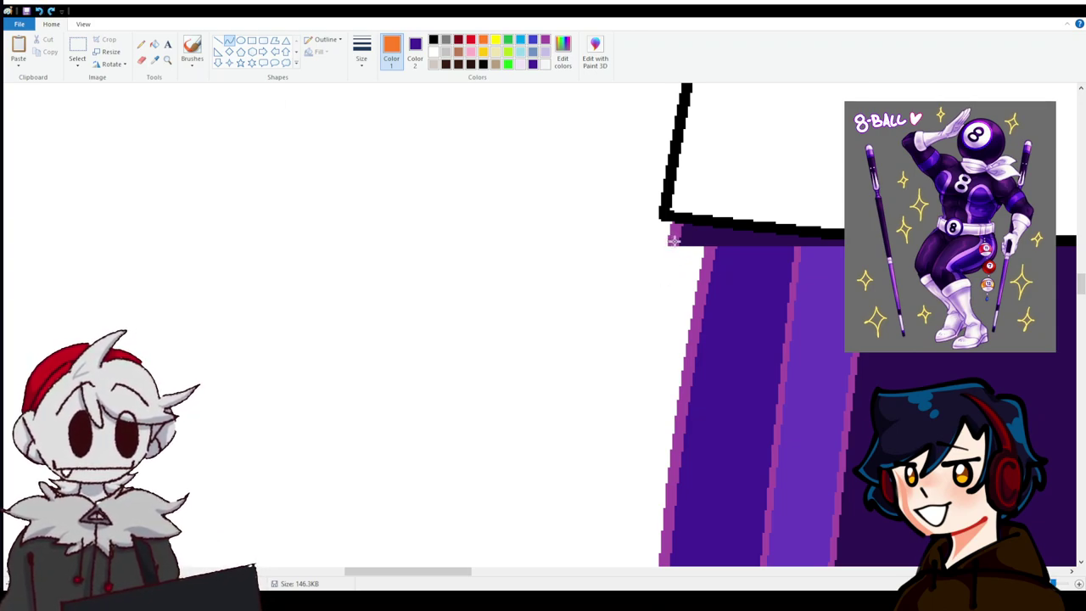
drag(673, 241, 628, 378)
scroll(669, 303, down, 4)
scroll(637, 380, down, 2)
scroll(771, 449, up, 6)
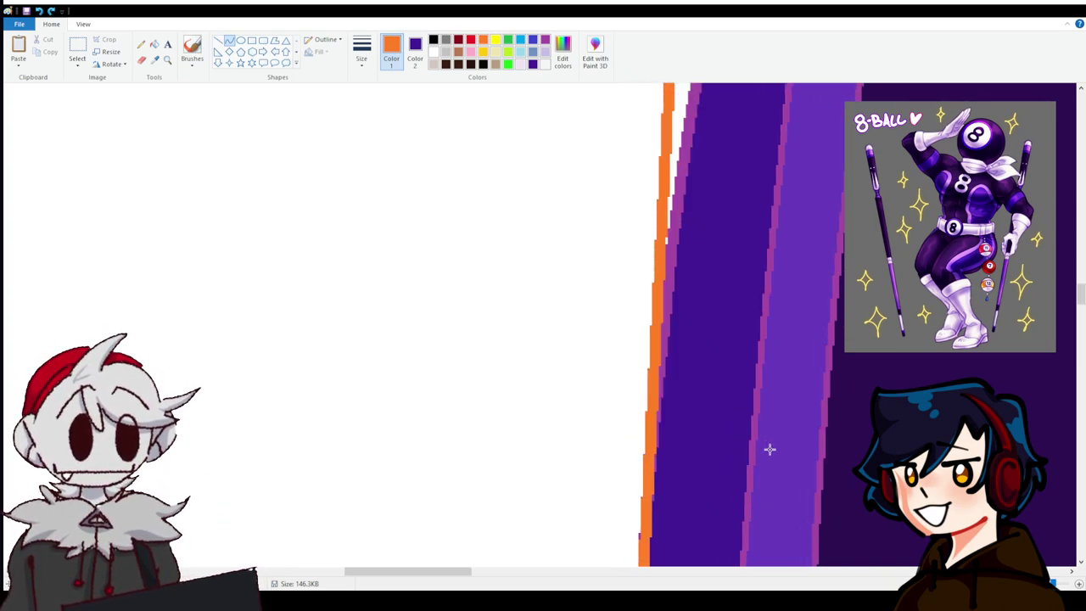
scroll(673, 440, down, 5)
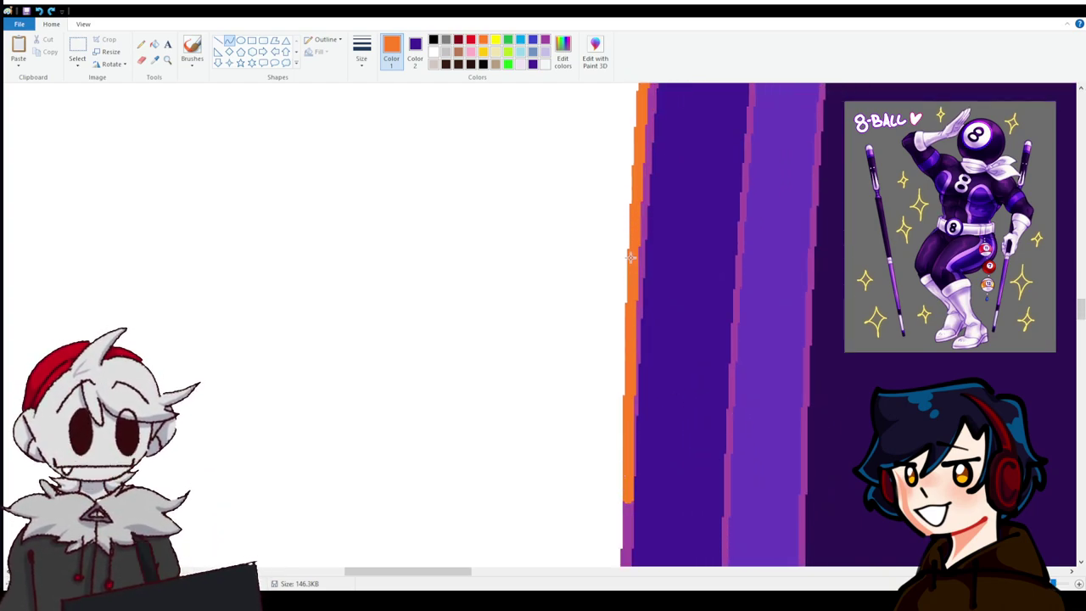
scroll(643, 279, up, 5)
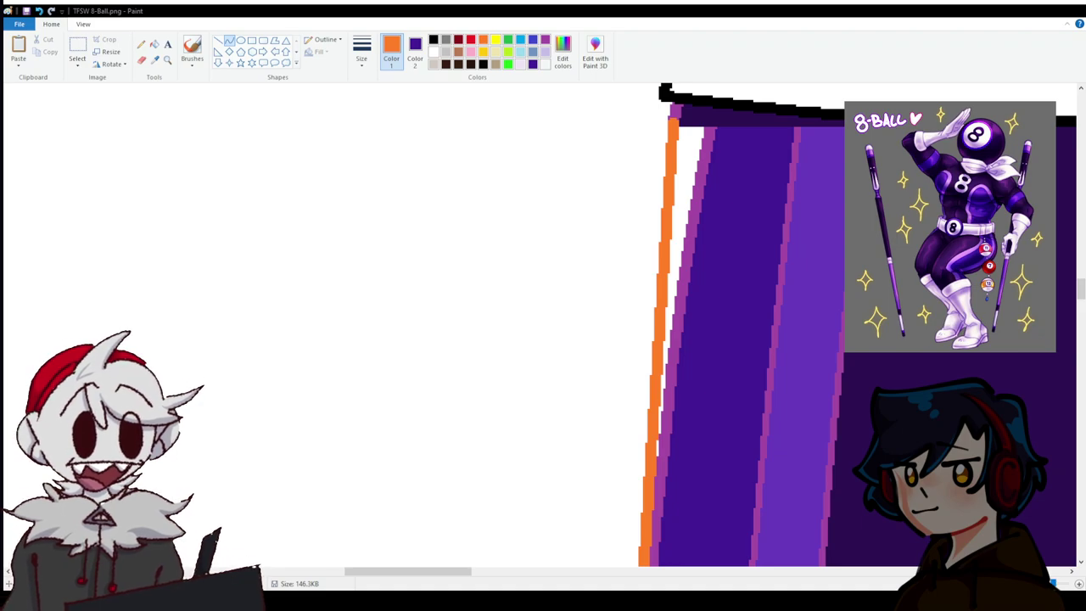
Fill the white gap and the old outline inside the orange curve with the outer trouser strip's deep purple.
click(154, 60)
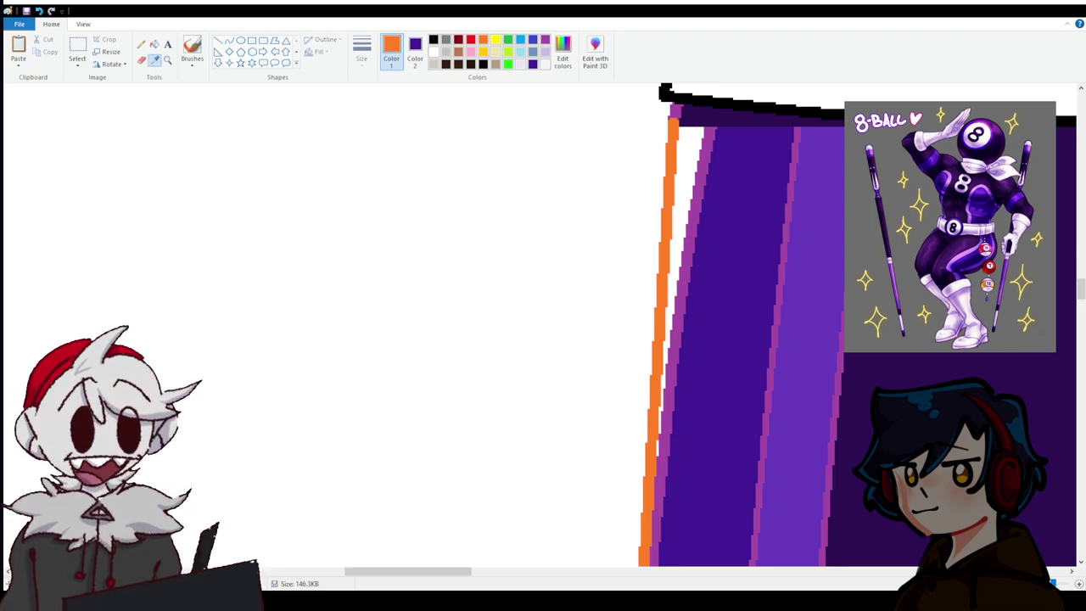
click(766, 146)
click(154, 44)
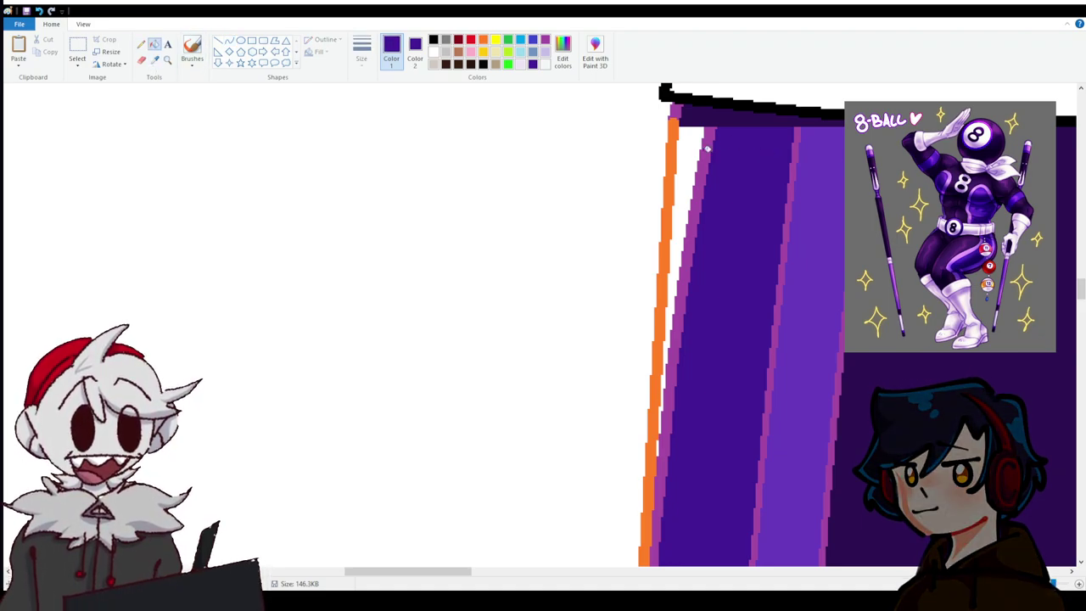
click(696, 151)
click(668, 354)
click(656, 450)
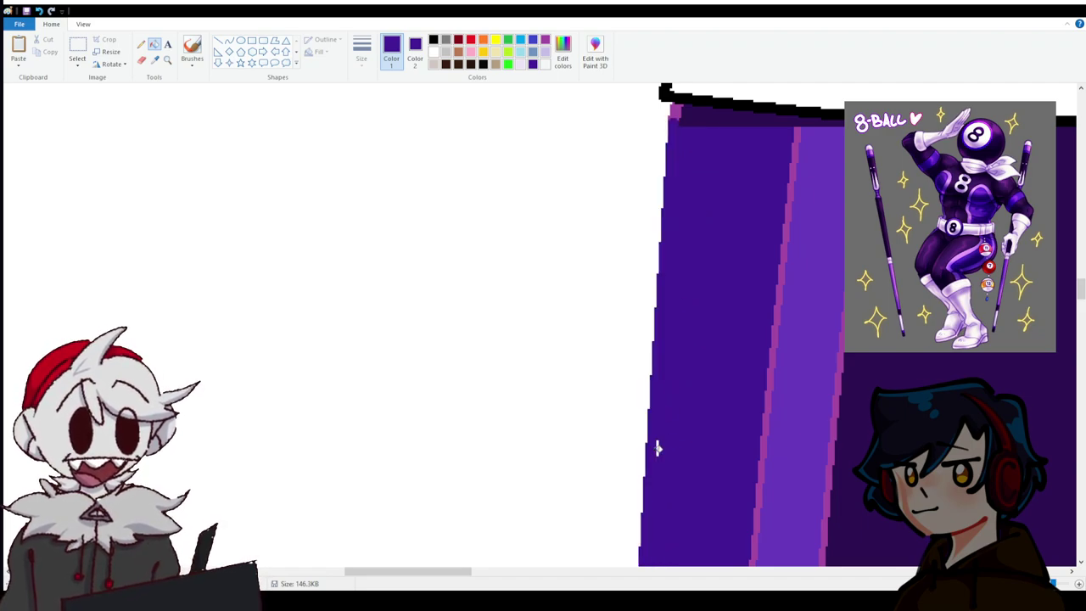
key(ctrl+z)
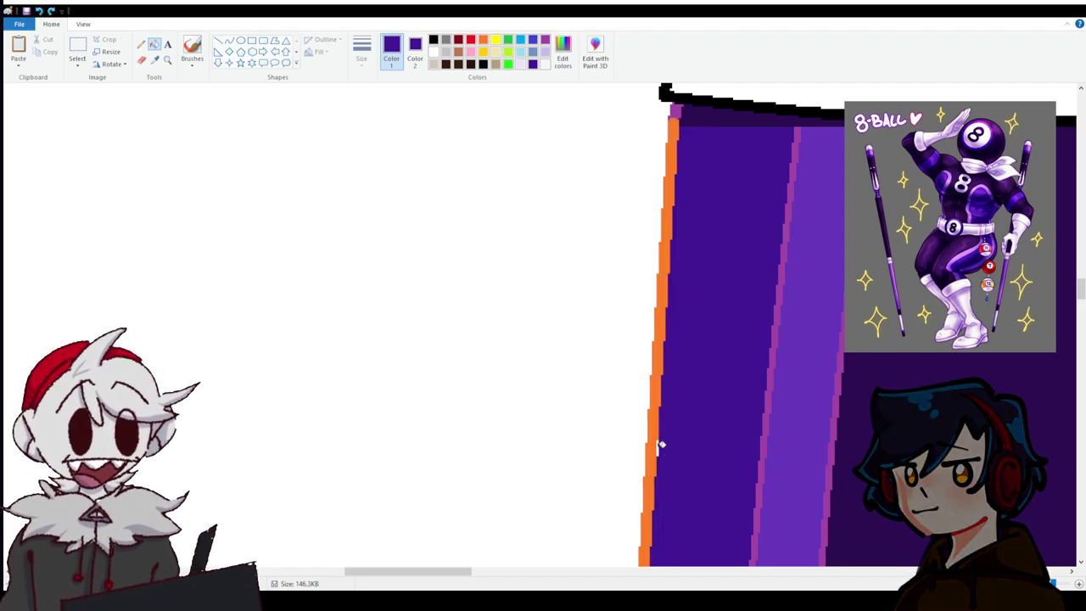
Extend the left-hand stripe's purple outline up to the belt and fill the dark patches below it with the strips' deep and medium purples.
click(544, 41)
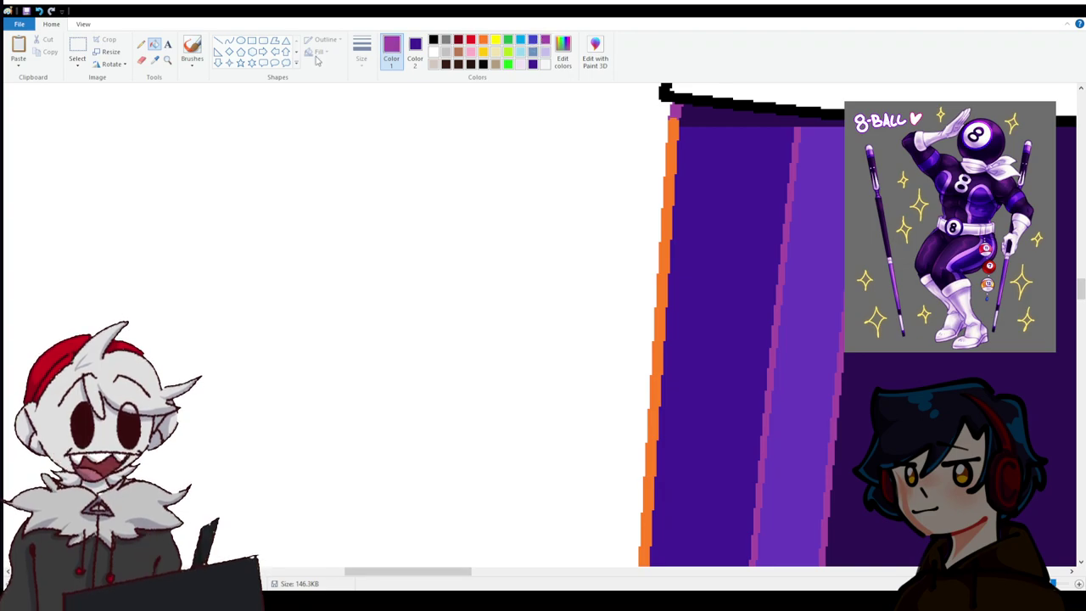
click(218, 41)
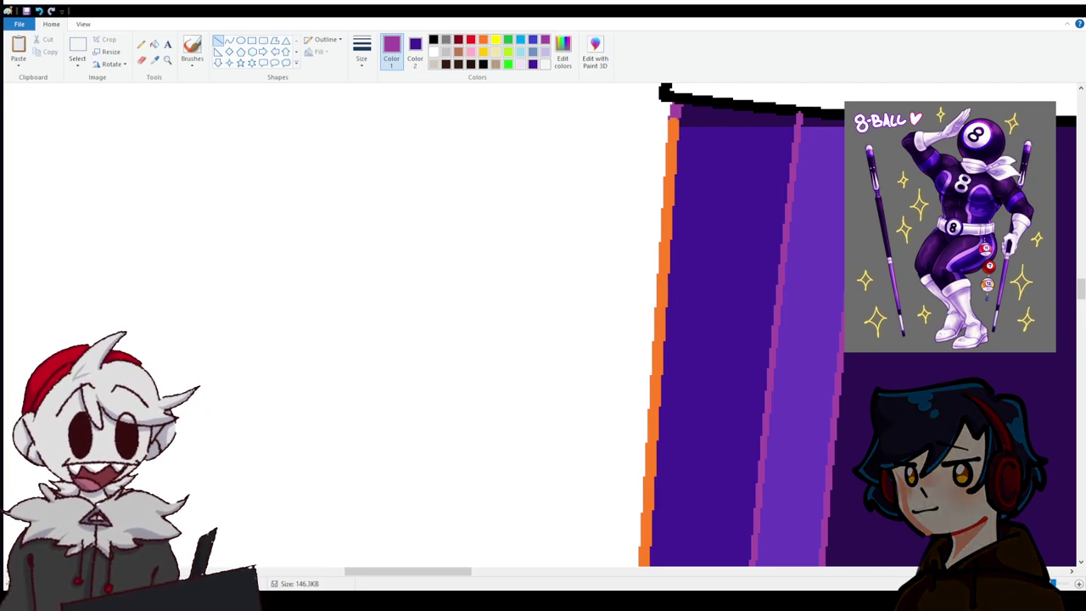
click(155, 60)
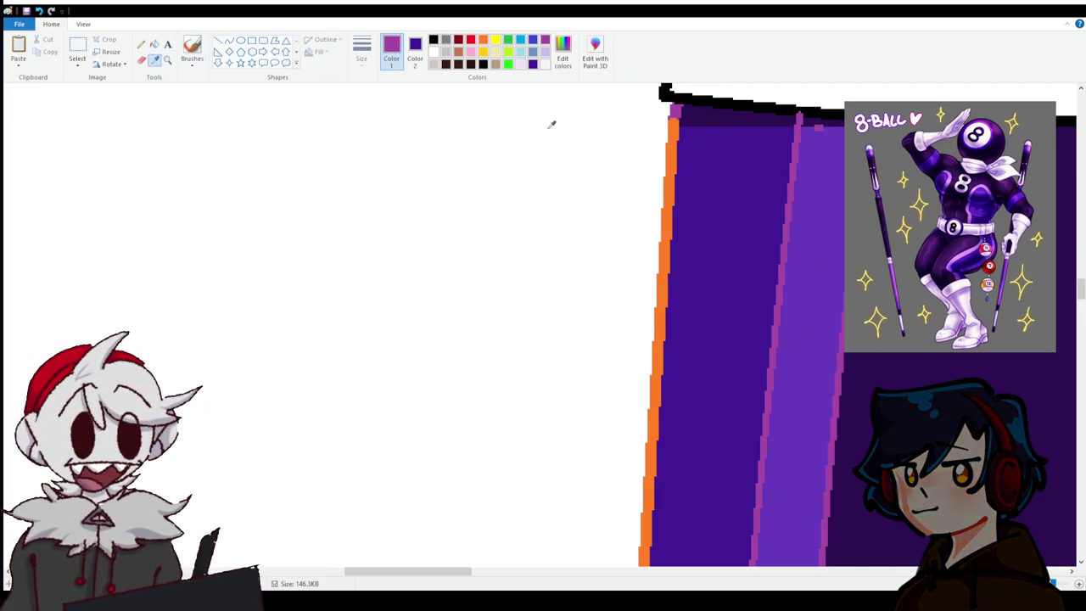
click(735, 141)
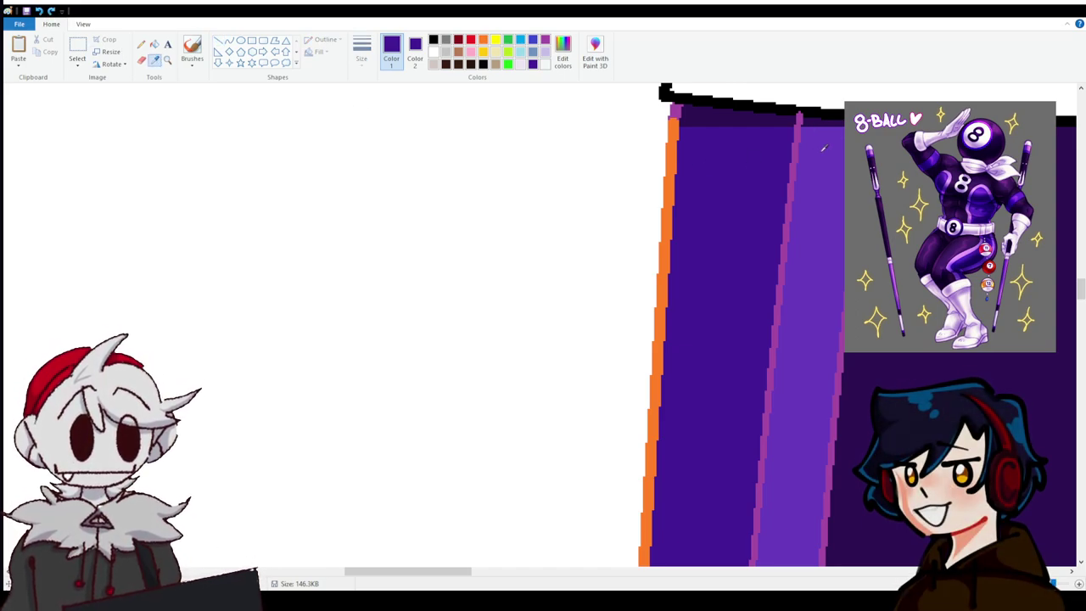
click(154, 47)
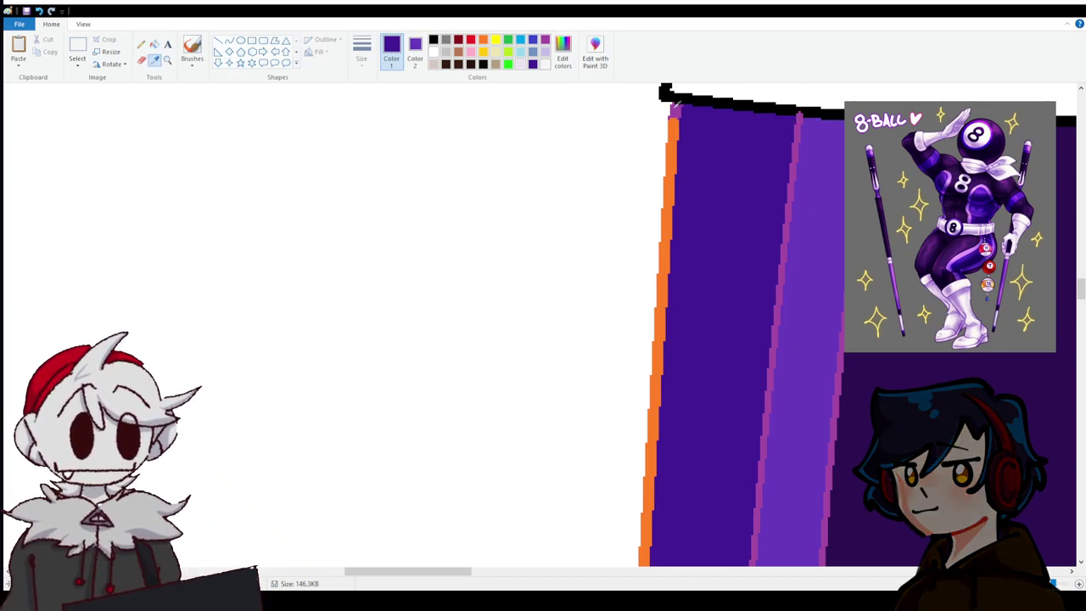
Recolour the orange outer edge of the left-hand trouser leg with the purple of the leg's outline.
click(676, 107)
click(673, 141)
scroll(672, 174, down, 3)
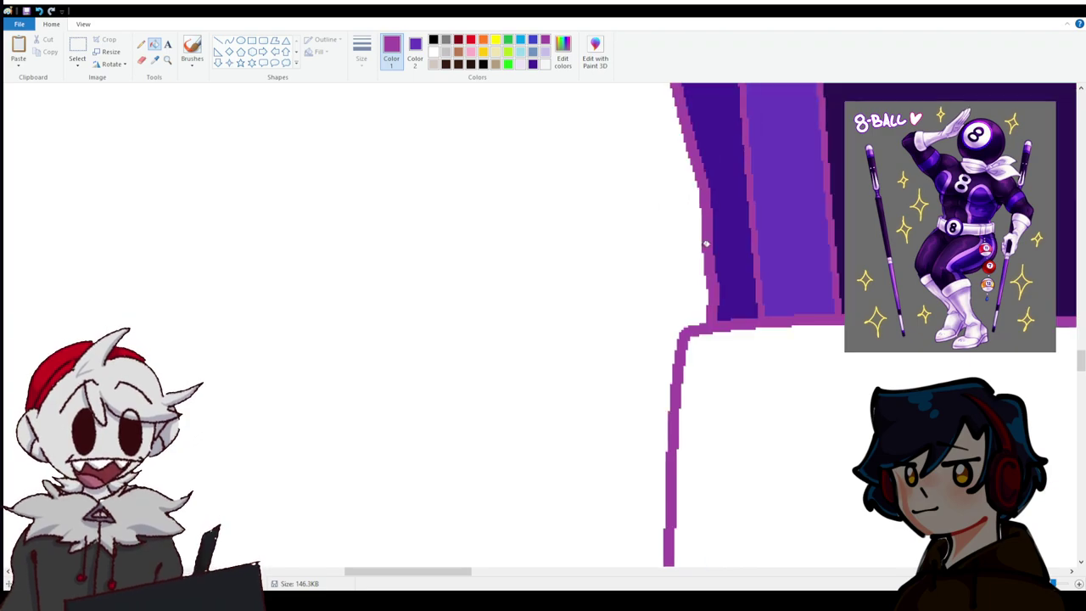
scroll(665, 191, up, 3)
Examine the whole figure from the head down to the boots to compare its outlines and colours.
click(433, 40)
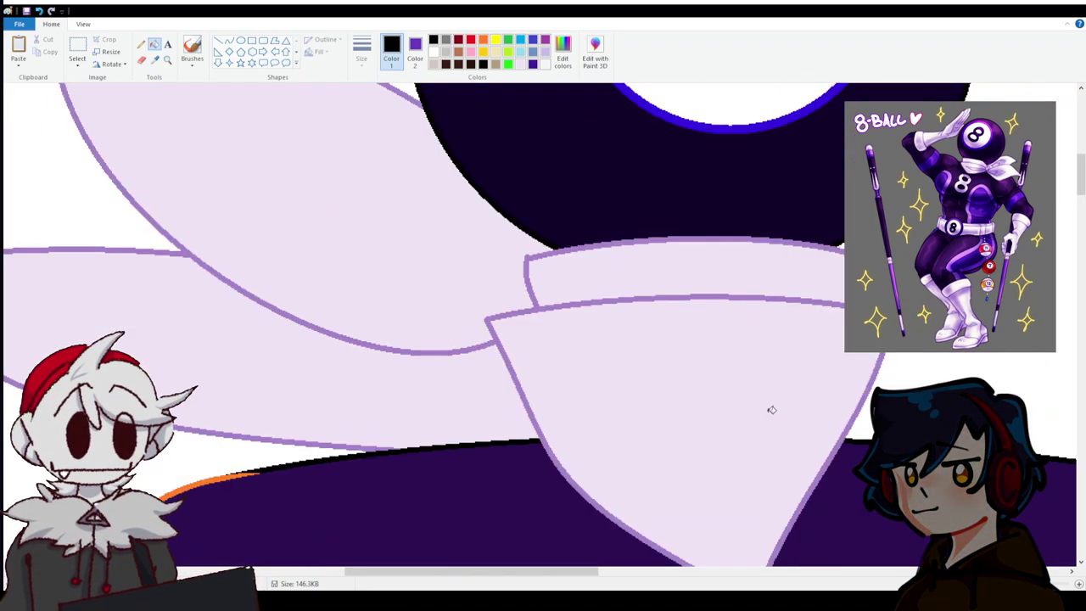
scroll(771, 410, up, 3)
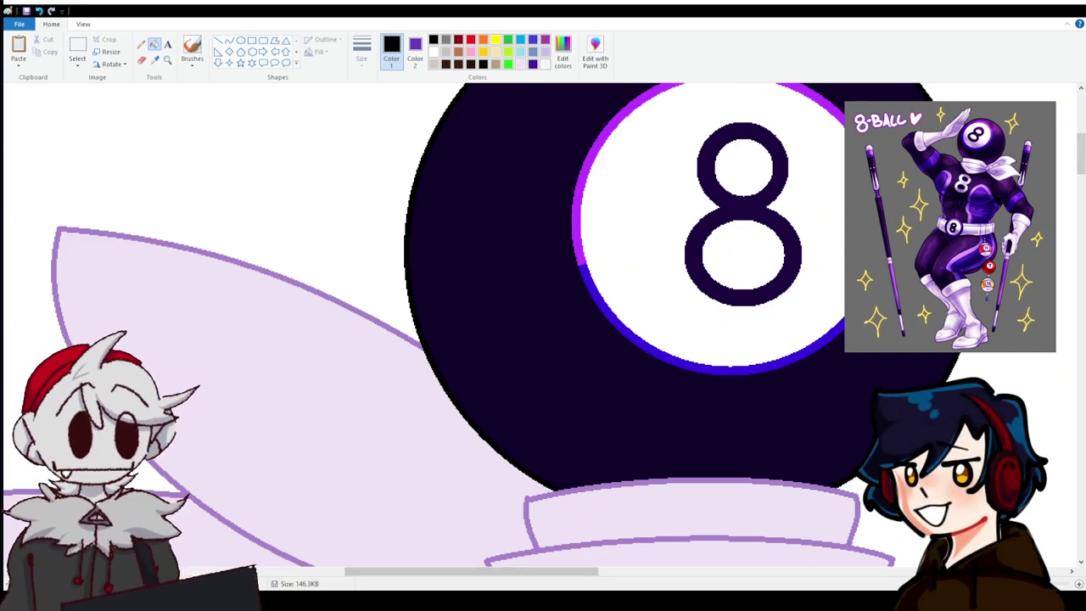
scroll(535, 376, down, 2)
scroll(536, 376, down, 6)
scroll(535, 376, up, 1)
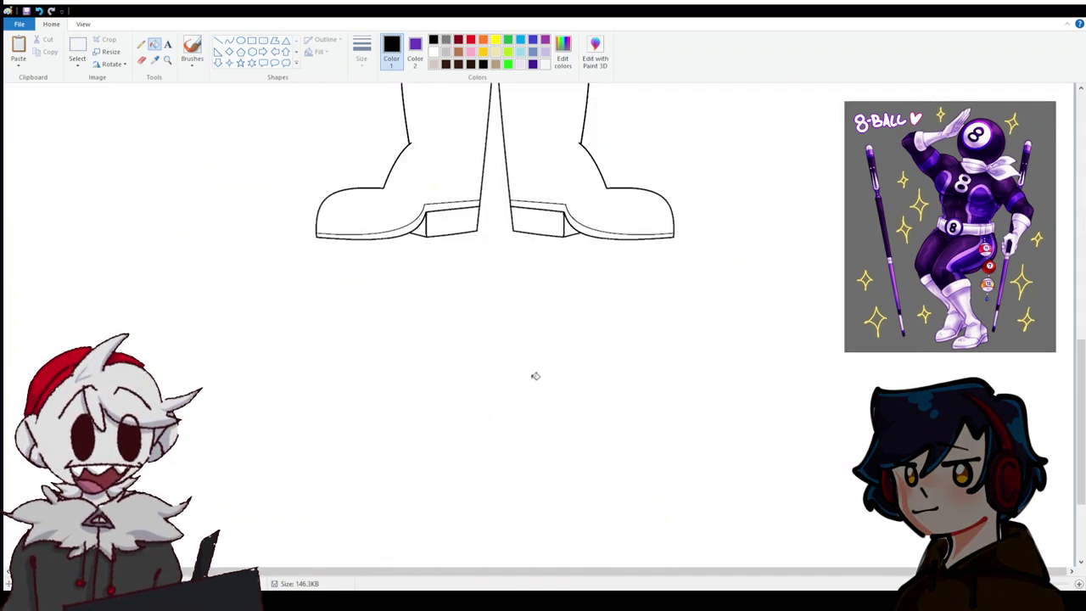
scroll(535, 376, up, 10)
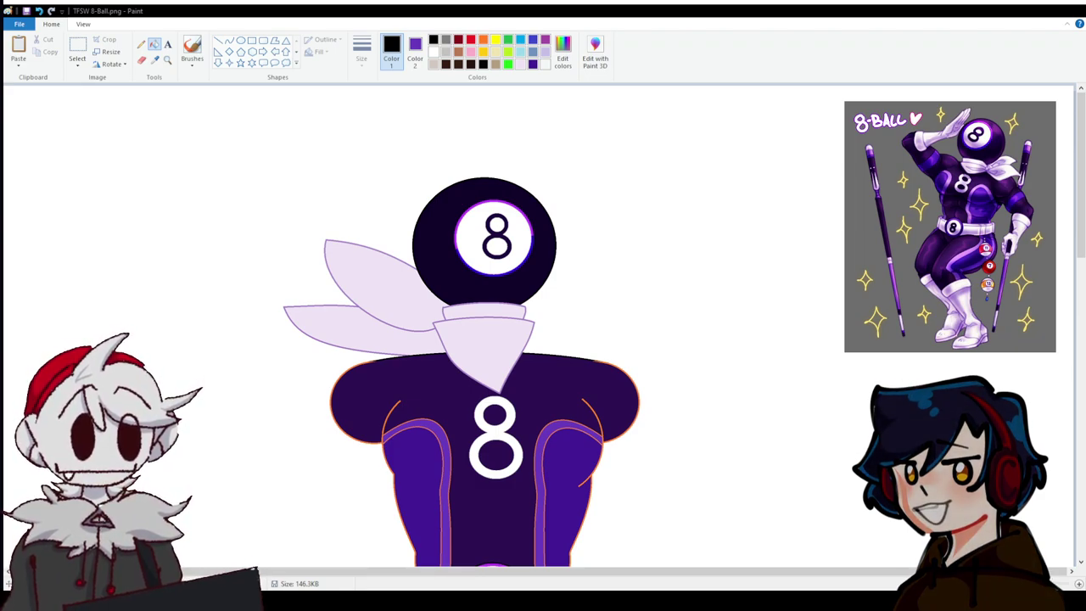
scroll(543, 322, down, 10)
scroll(483, 323, up, 10)
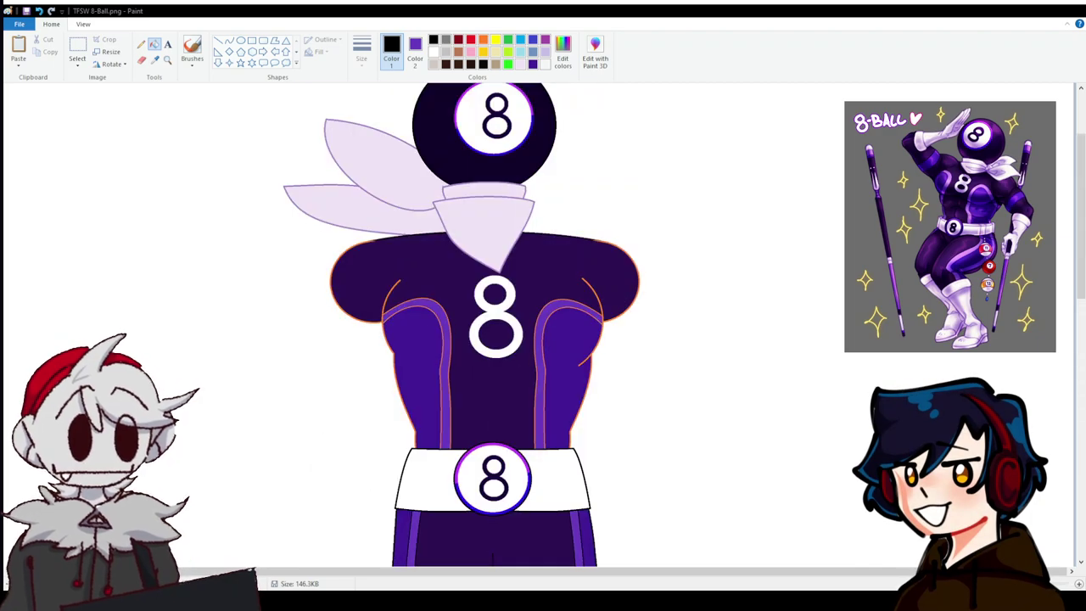
scroll(539, 325, up, 5)
scroll(539, 324, down, 5)
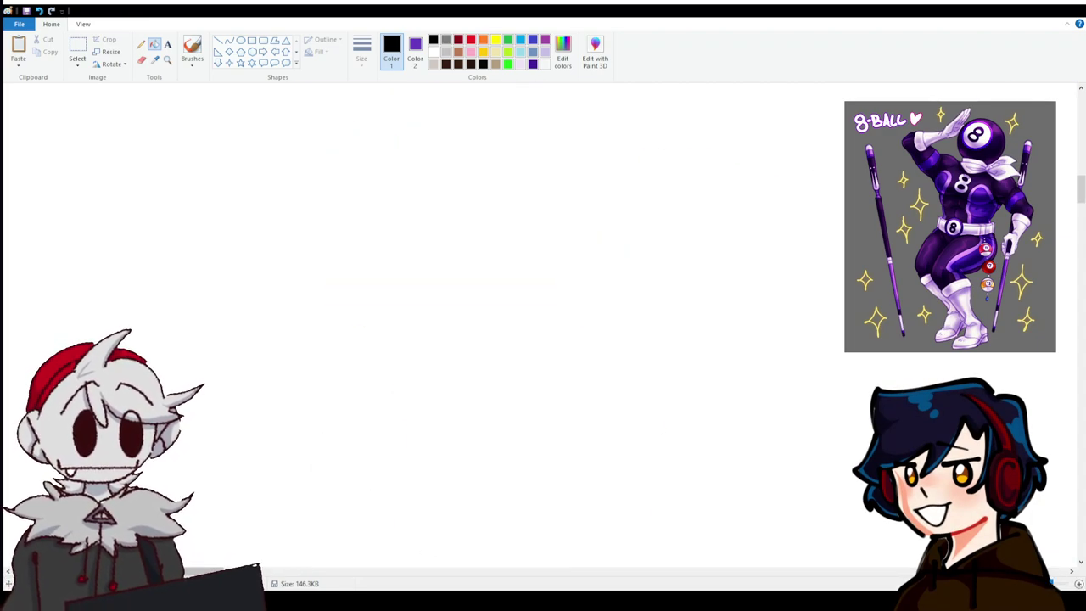
Break the orange outline with small green marks where the underside of each shoulder meets the torso.
drag(276, 570, 485, 571)
scroll(415, 396, down, 3)
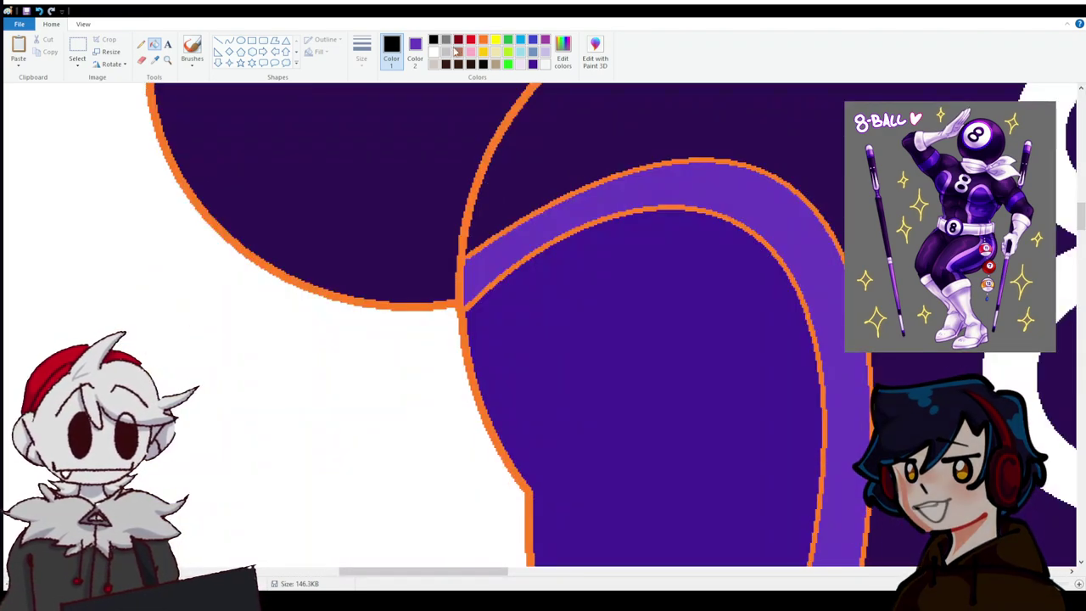
click(483, 40)
click(415, 51)
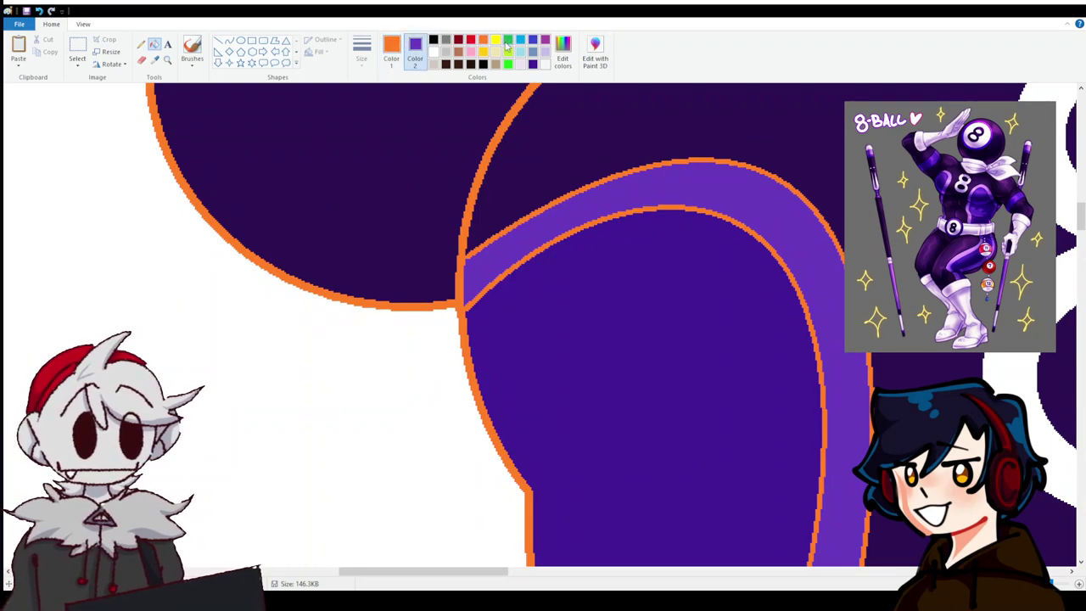
click(508, 40)
click(142, 60)
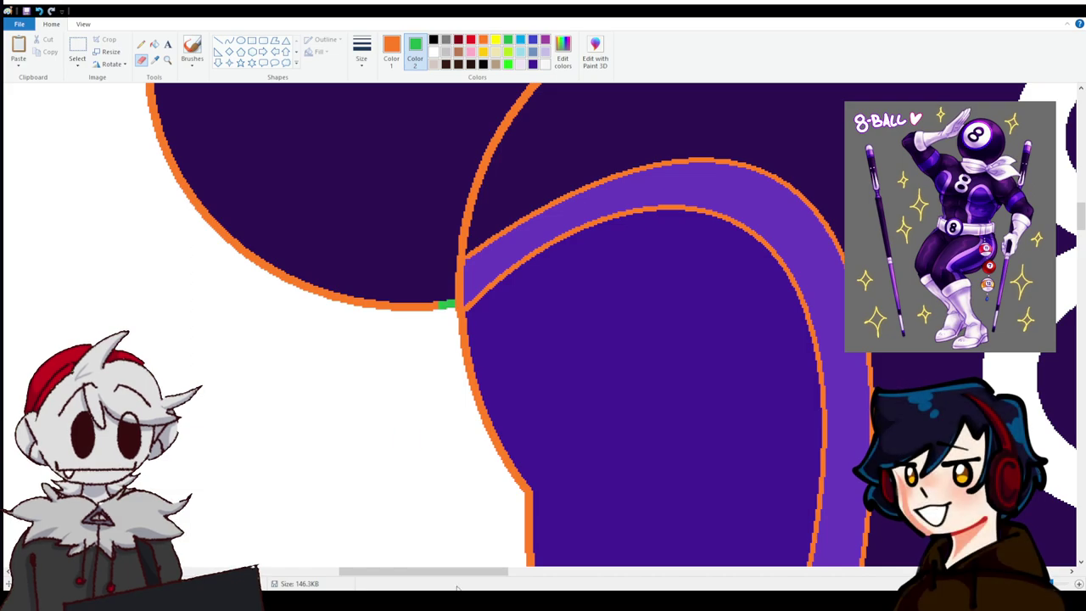
drag(462, 571, 660, 562)
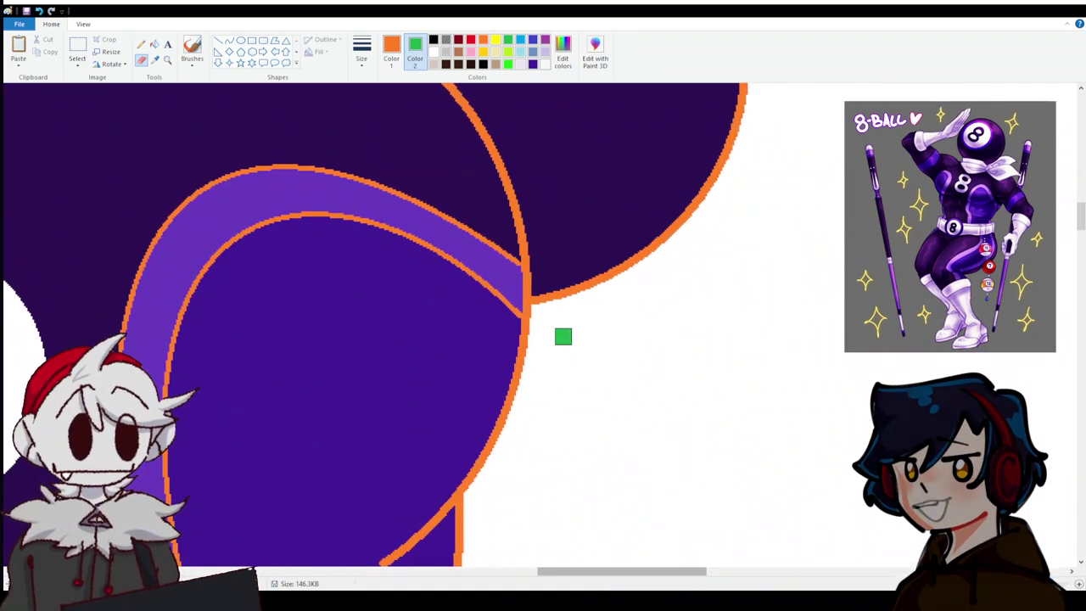
right_click(539, 302)
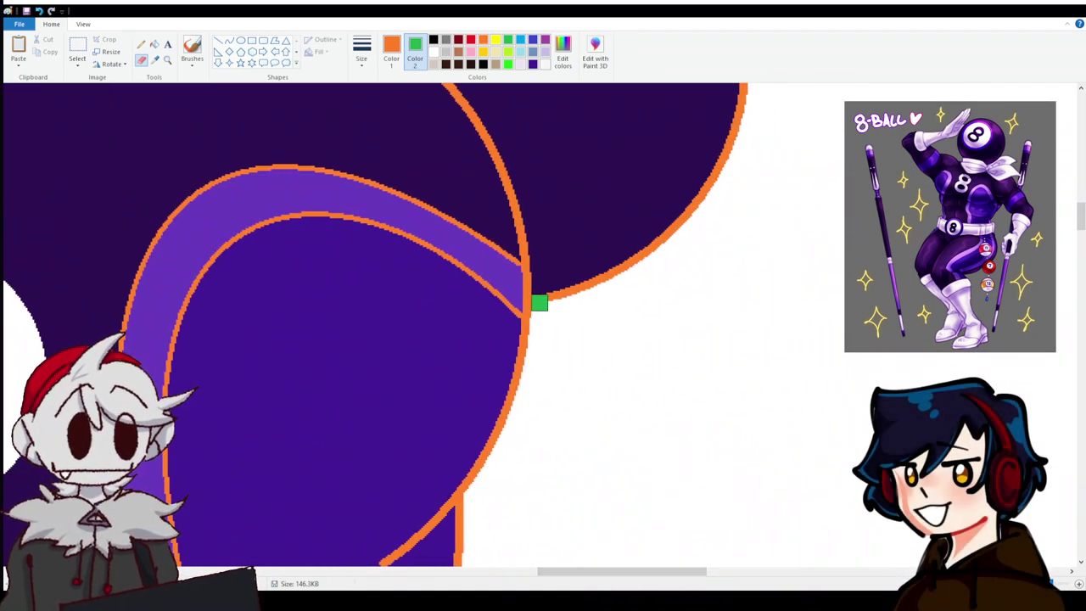
Fill the outer outlines of both shoulders with green.
click(154, 43)
scroll(565, 323, up, 5)
right_click(556, 301)
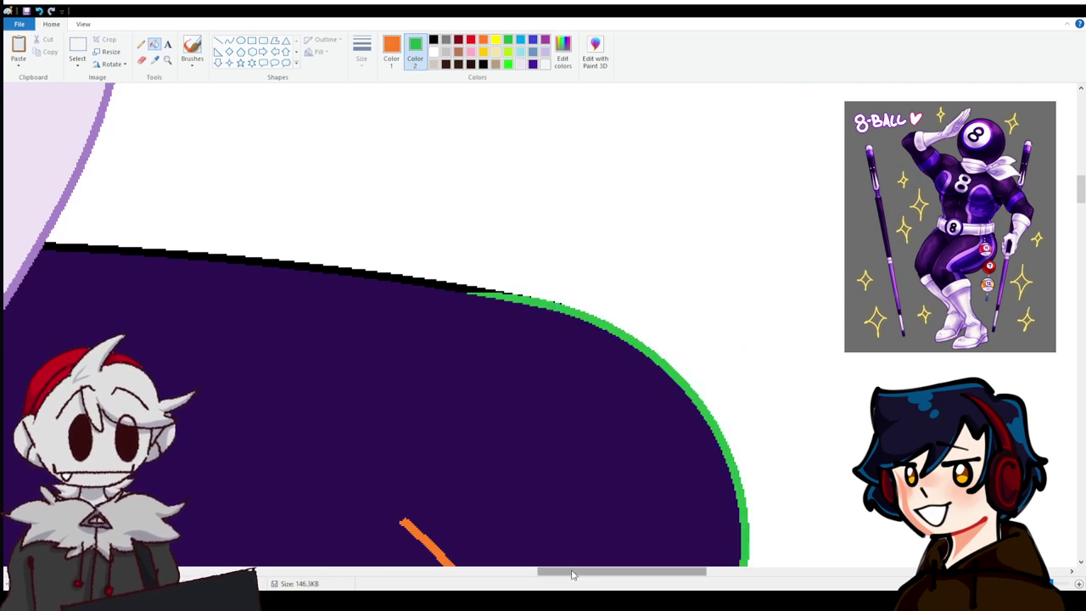
drag(577, 573, 365, 556)
right_click(327, 333)
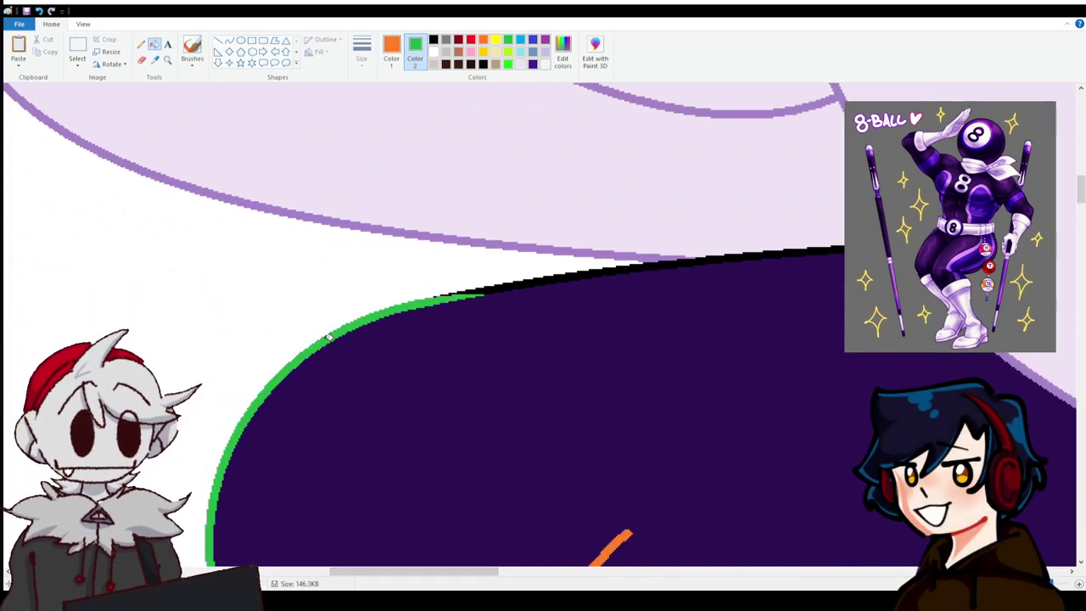
Reset the secondary colour to white and fill the remaining orange torso and stripe outlines on both sides with black.
scroll(339, 331, down, 5)
click(433, 52)
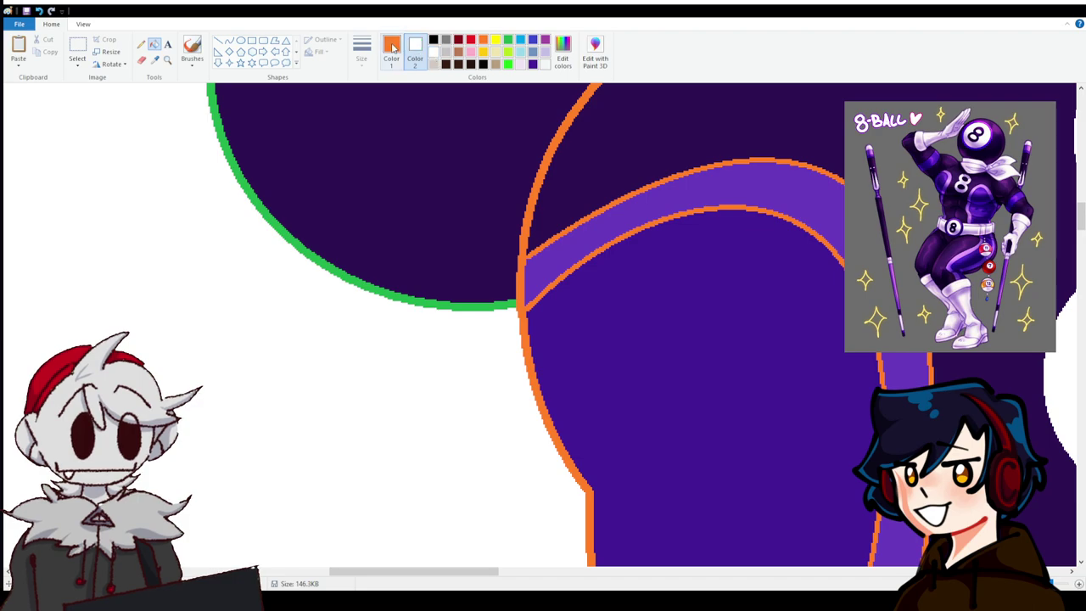
click(392, 54)
click(445, 53)
click(434, 40)
scroll(682, 281, down, 5)
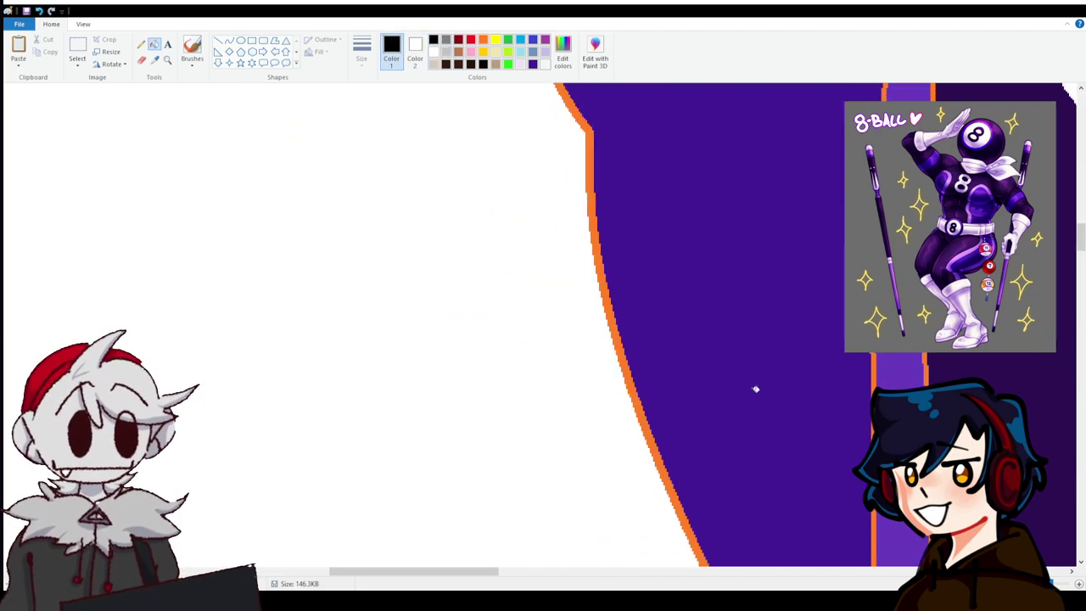
click(602, 301)
scroll(681, 357, down, 2)
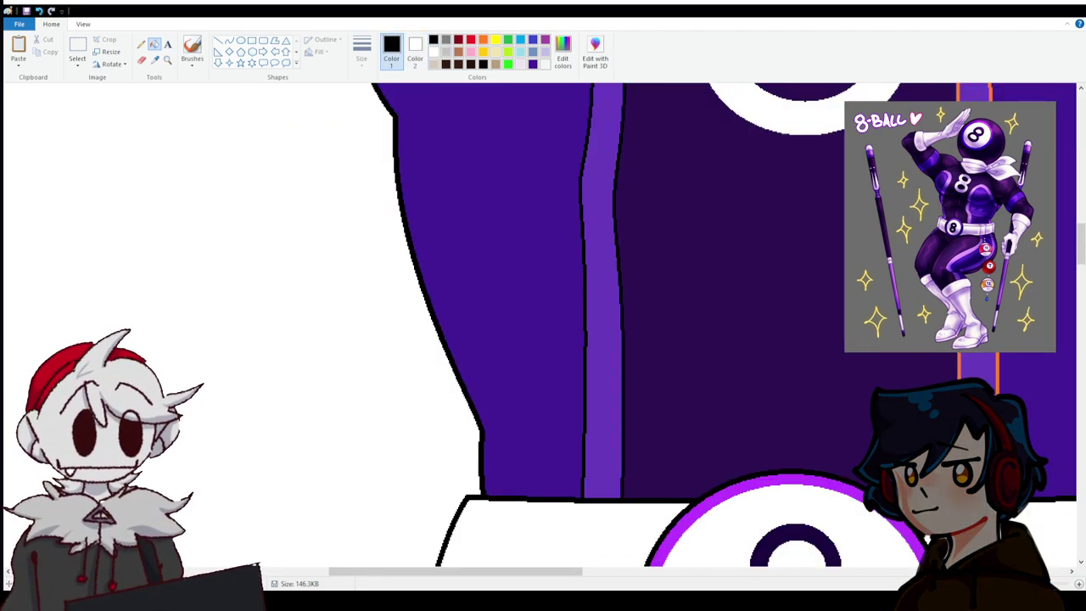
scroll(807, 405, up, 3)
click(600, 344)
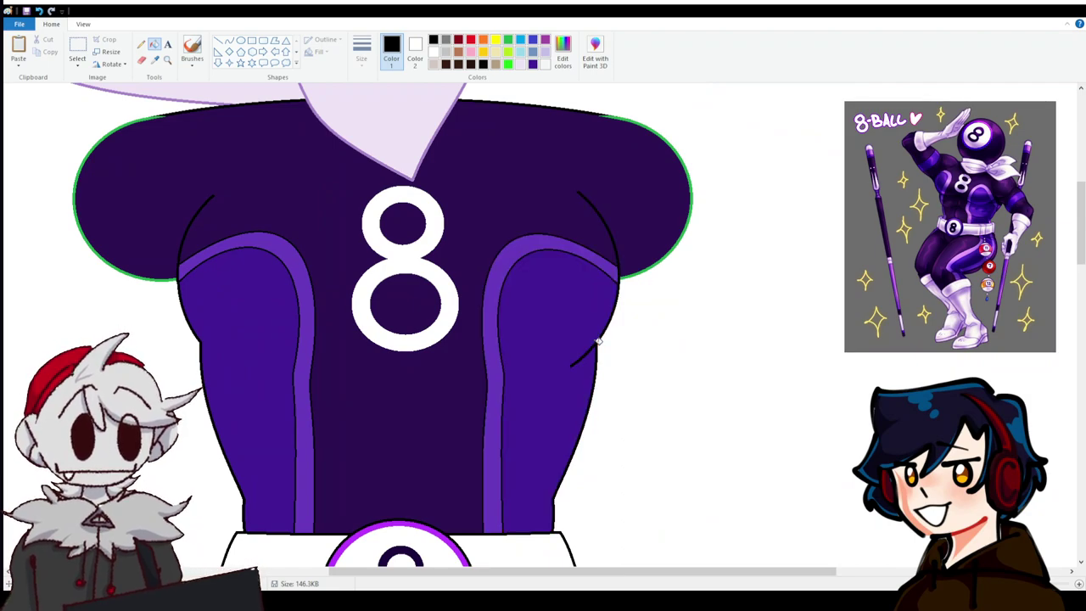
scroll(531, 376, down, 4)
scroll(525, 378, up, 3)
scroll(525, 378, up, 5)
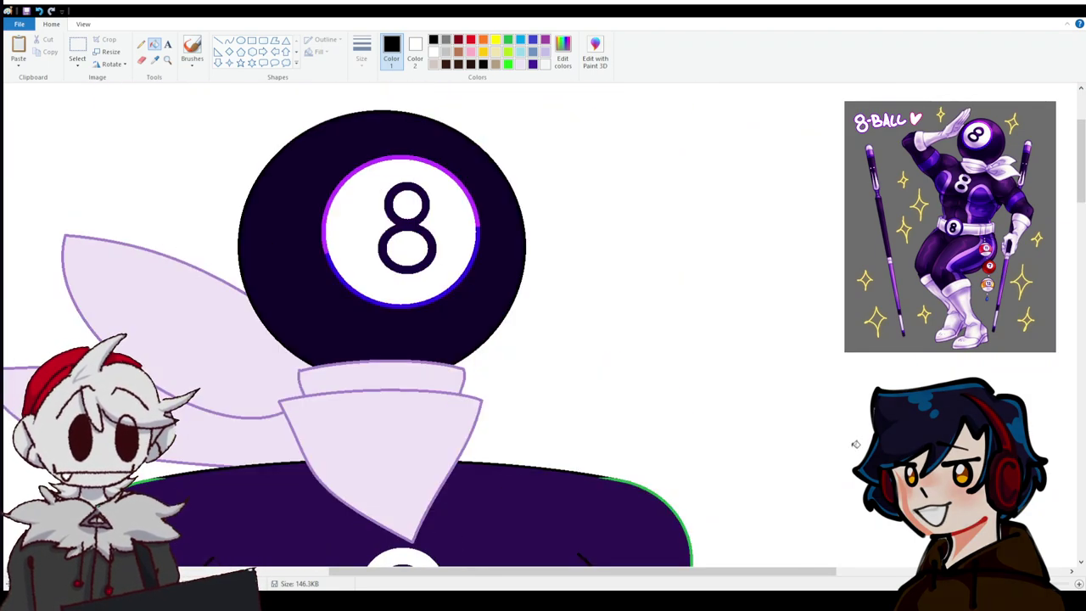
scroll(379, 391, down, 3)
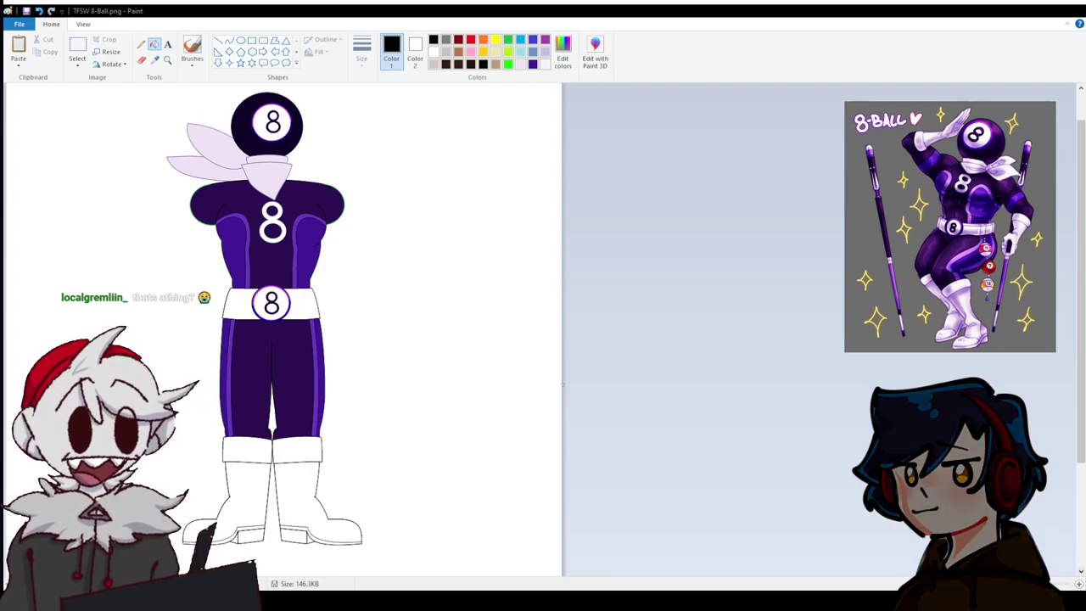
click(1079, 584)
click(1079, 584)
drag(417, 574, 711, 562)
scroll(560, 360, down, 3)
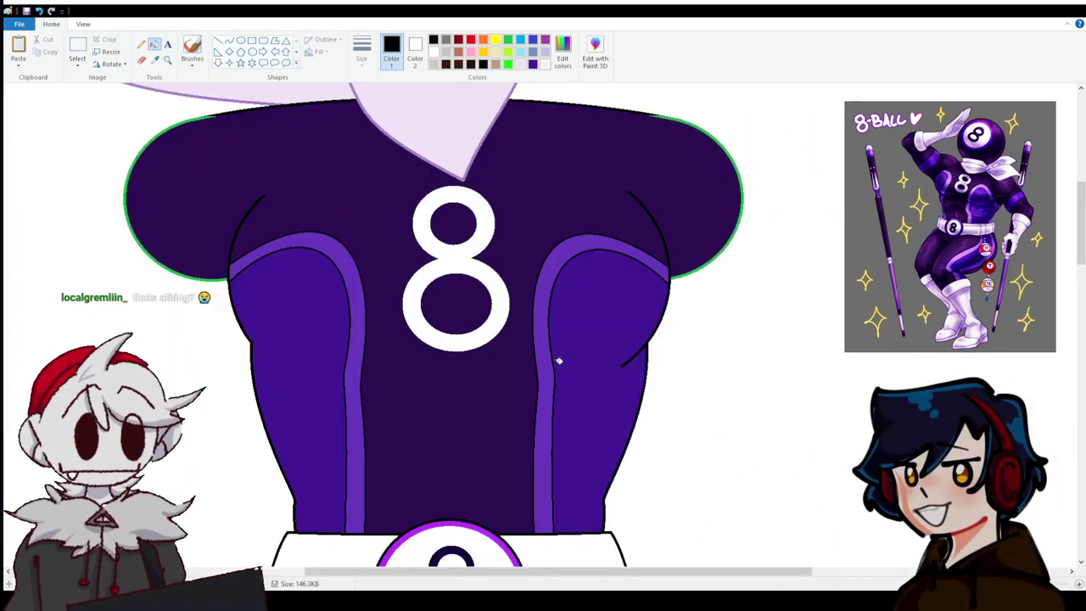
click(483, 41)
scroll(653, 350, up, 5)
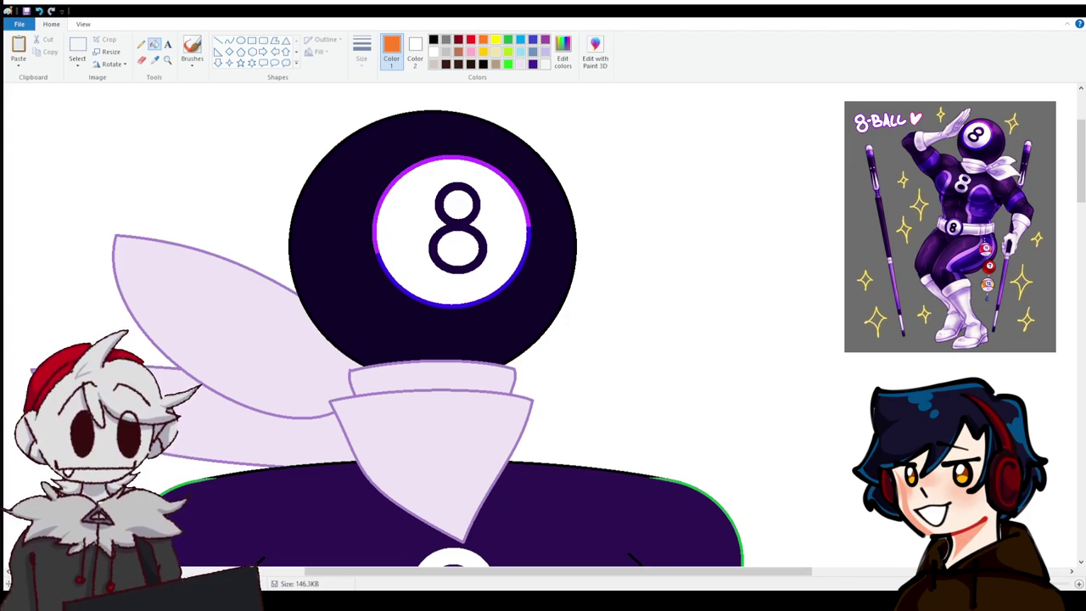
scroll(690, 291, down, 5)
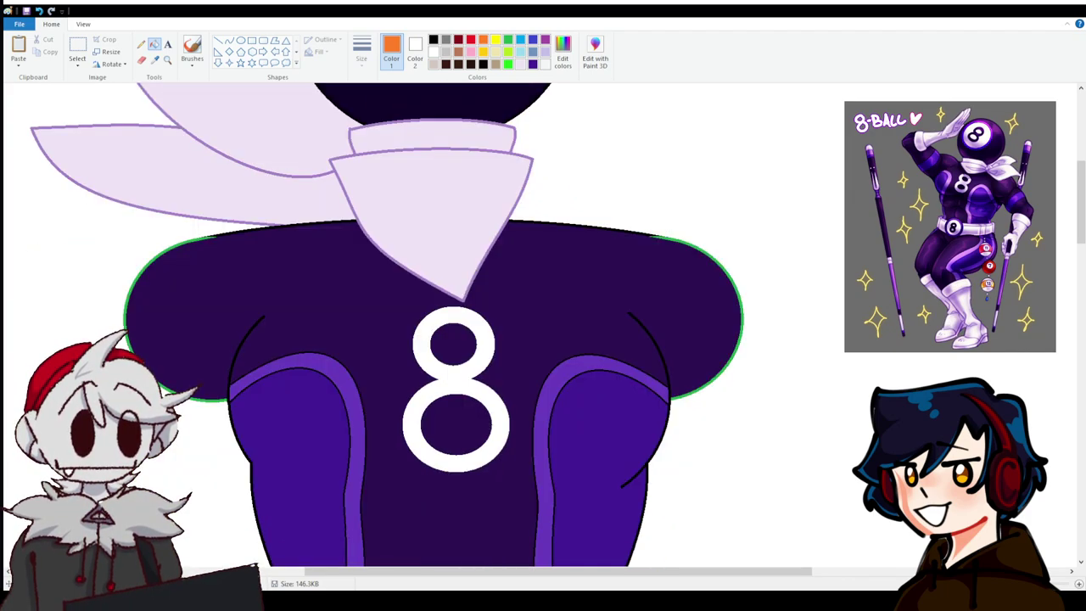
click(218, 40)
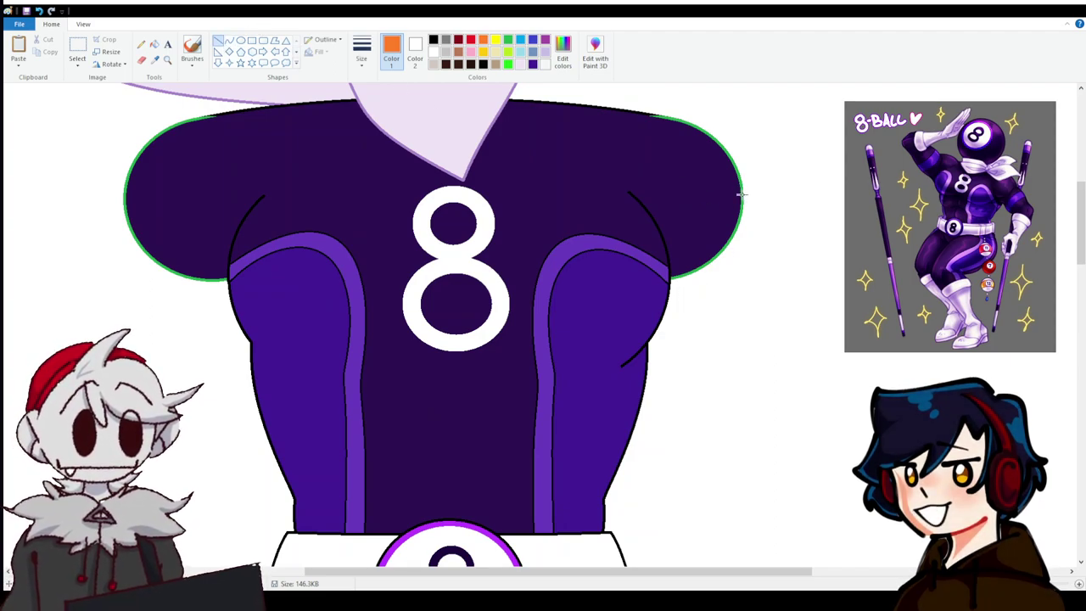
drag(742, 194, 747, 331)
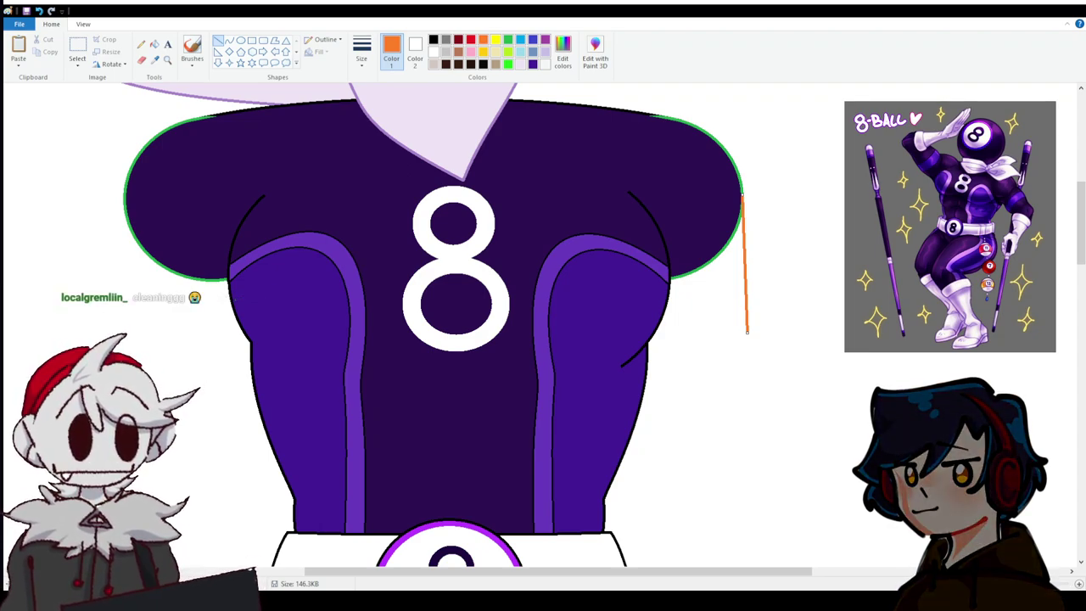
scroll(783, 393, up, 5)
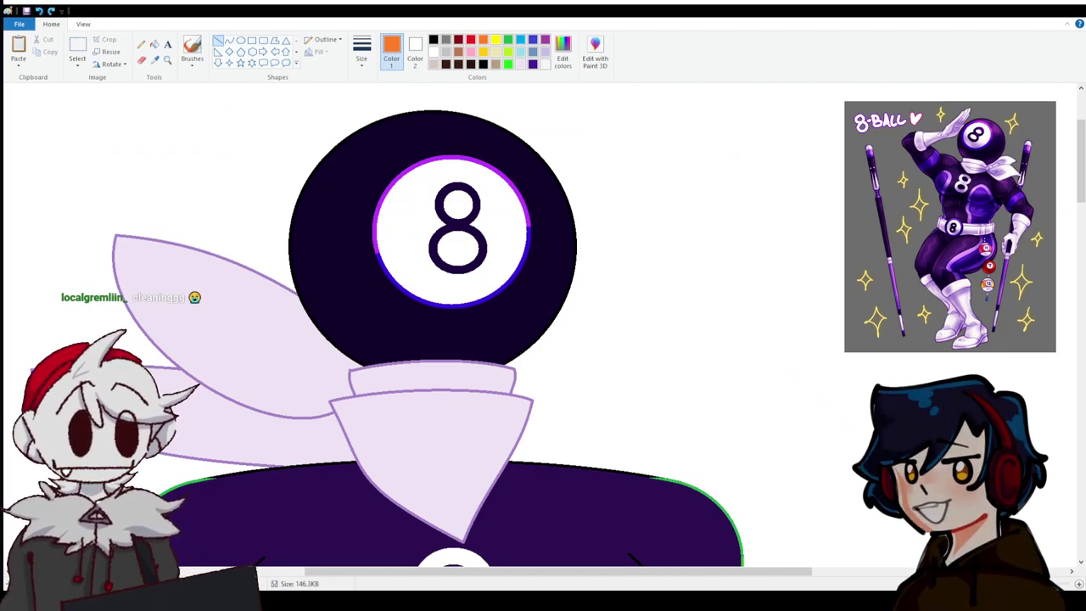
scroll(492, 401, down, 3)
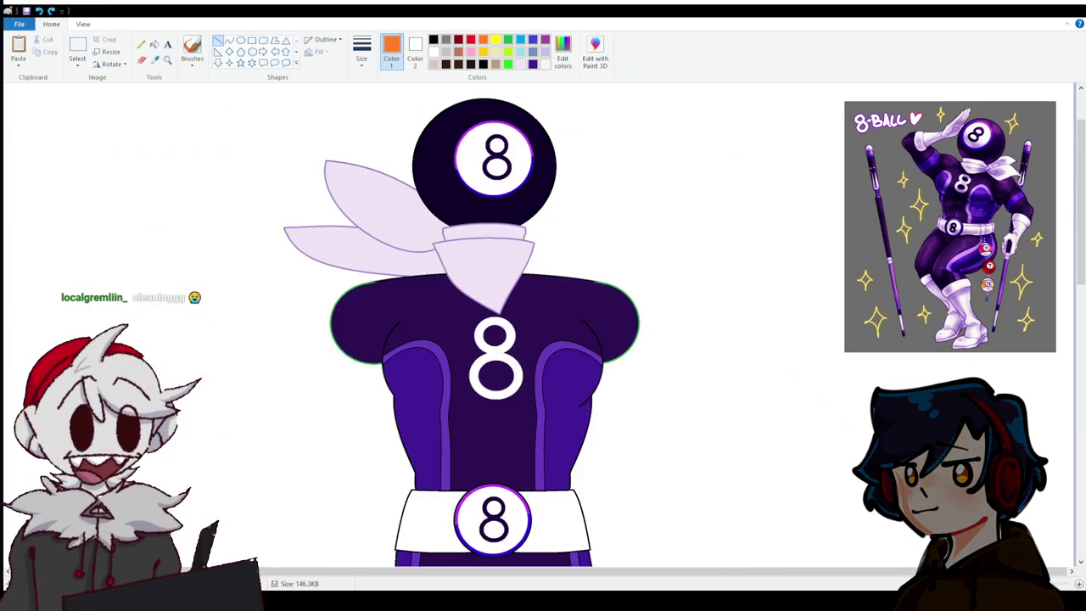
scroll(471, 386, up, 1)
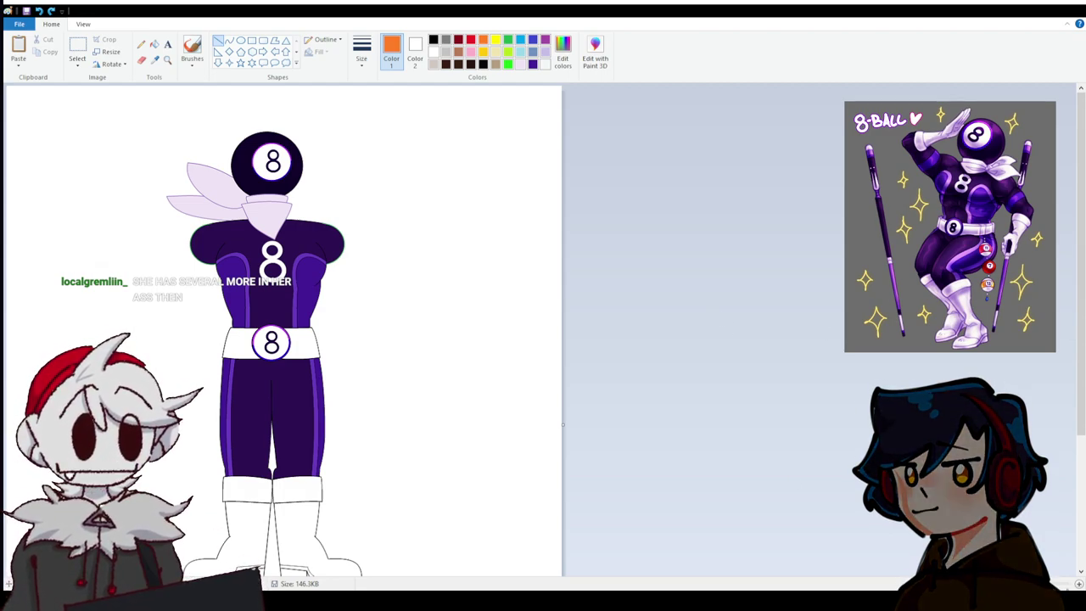
Draw a nearly vertical orange line from the outermost point of the right-hand shoulder down to the belt's top edge level.
click(1079, 583)
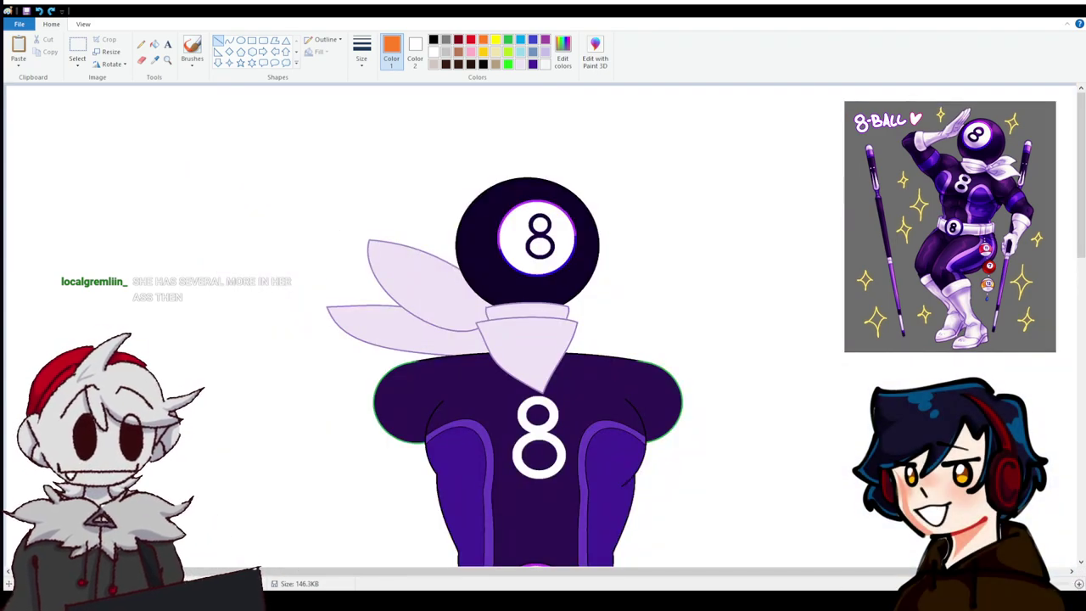
click(1080, 584)
drag(501, 571, 811, 557)
scroll(594, 415, down, 10)
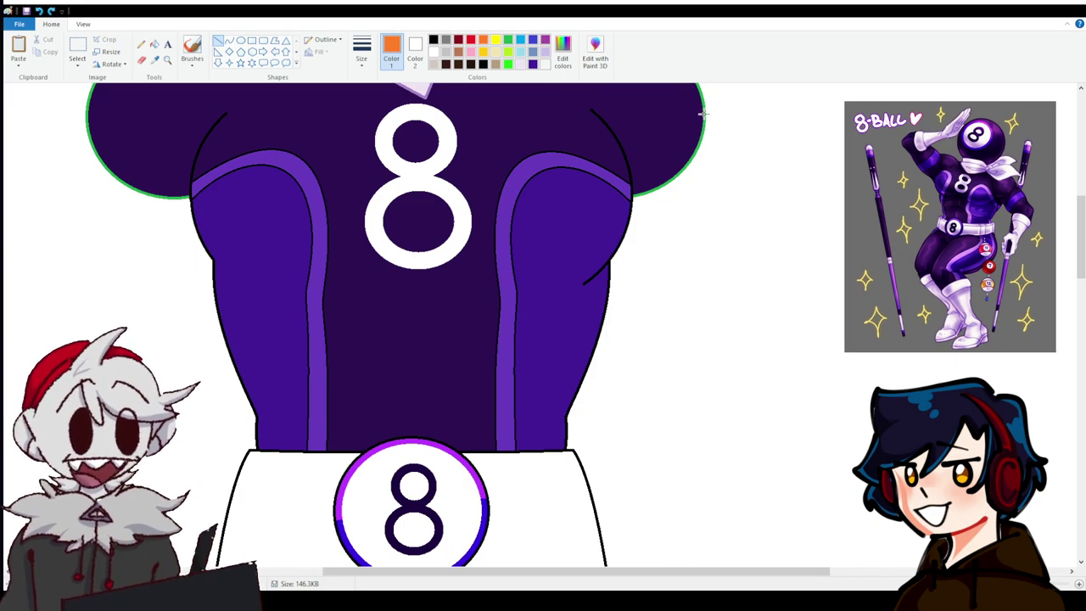
mouse_move(704, 115)
mouse_down()
mouse_move(701, 229)
mouse_move(722, 450)
mouse_up()
Draw a long orange curve bowed upward through the lower end of the arm line, running outward and slightly down for the forearm's upper edge.
drag(640, 573, 803, 557)
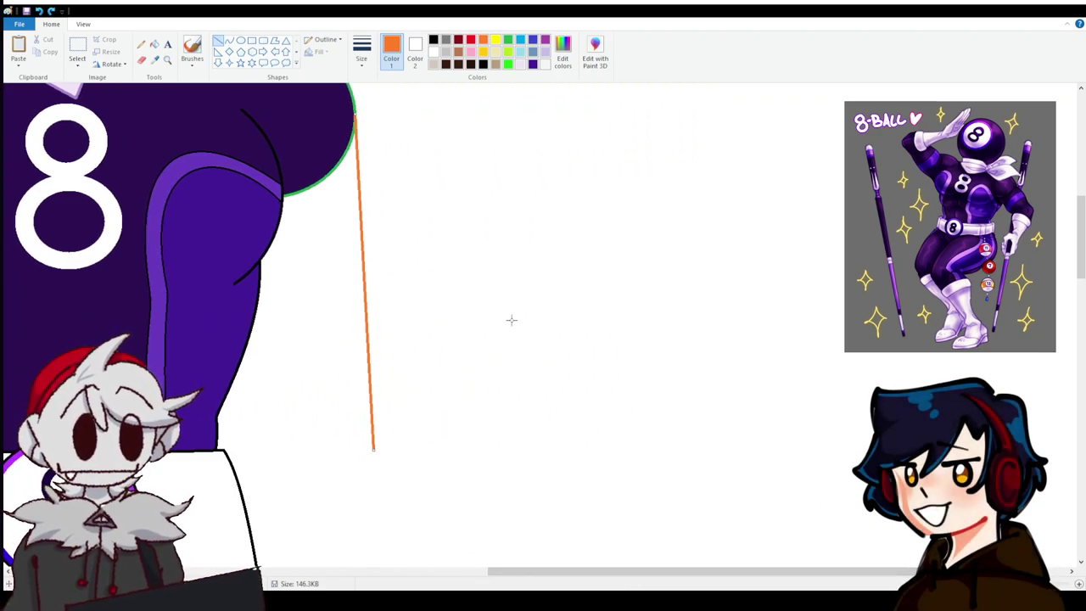
click(229, 39)
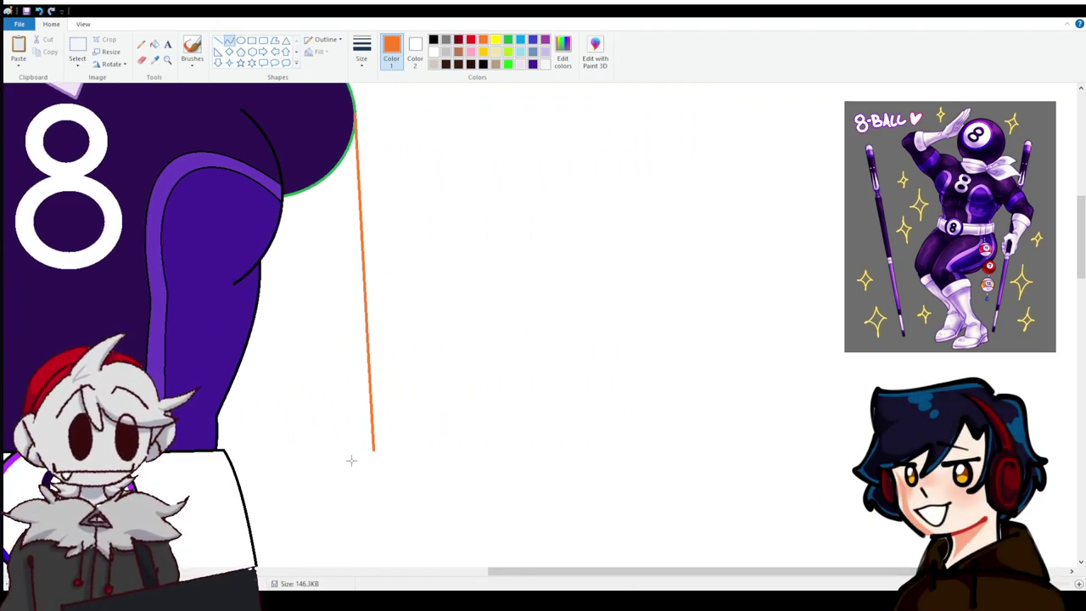
drag(333, 478, 832, 503)
drag(645, 471, 406, 423)
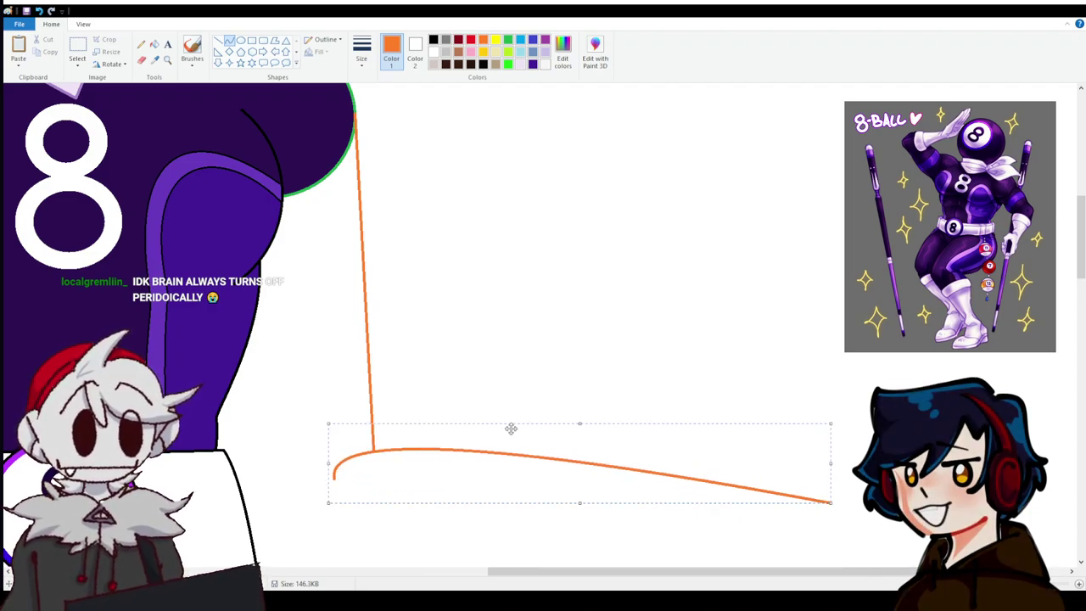
click(502, 371)
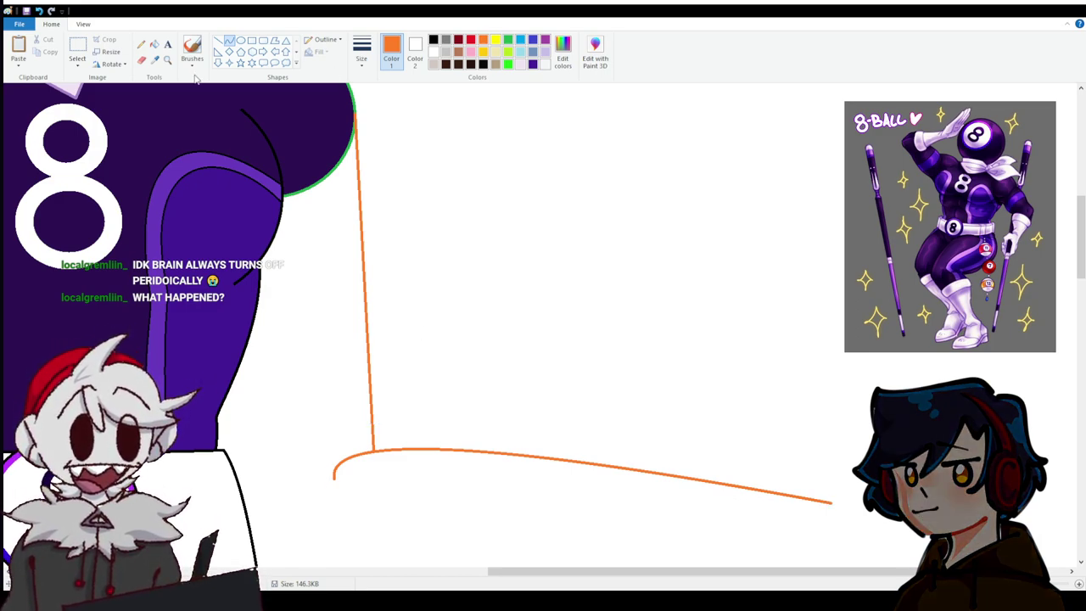
Draw a nearly horizontal straight orange line beneath the forearm curve, from its outer end back towards the belt.
click(219, 40)
scroll(628, 232, down, 3)
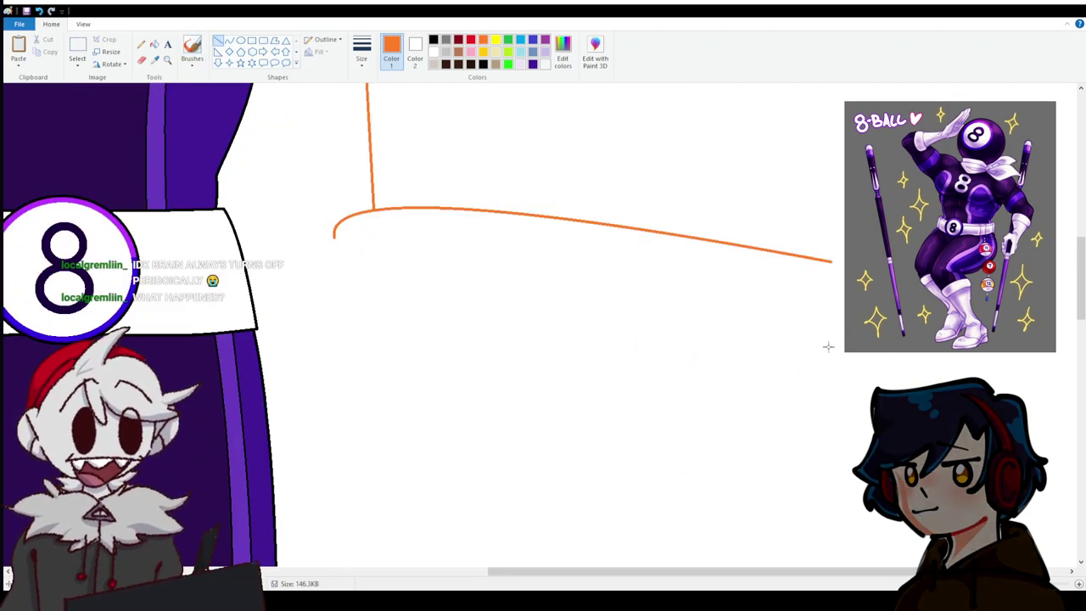
drag(830, 346, 294, 338)
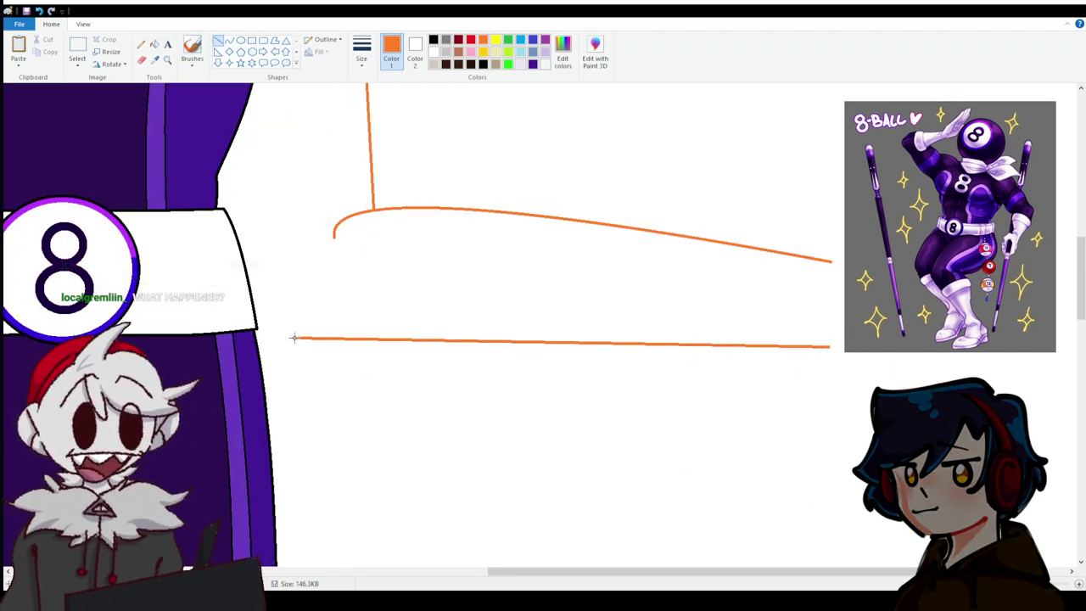
Draw the upper arm's inner orange line from the waist down beside the belt, and erase the hooked inner end of the forearm curve.
drag(269, 282, 262, 102)
scroll(263, 246, up, 2)
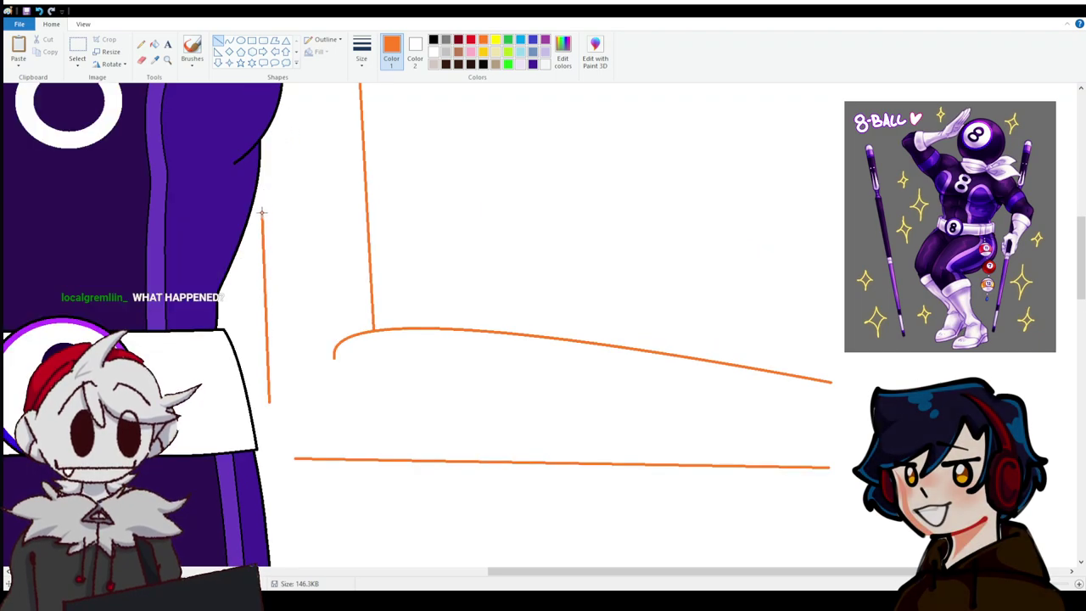
drag(262, 267, 252, 248)
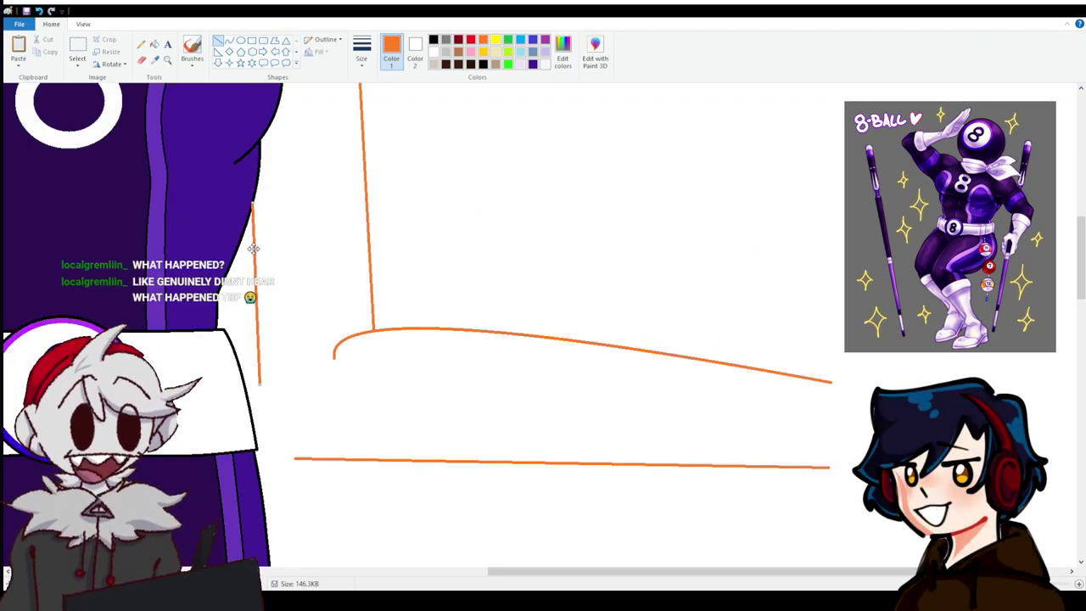
drag(260, 386, 260, 399)
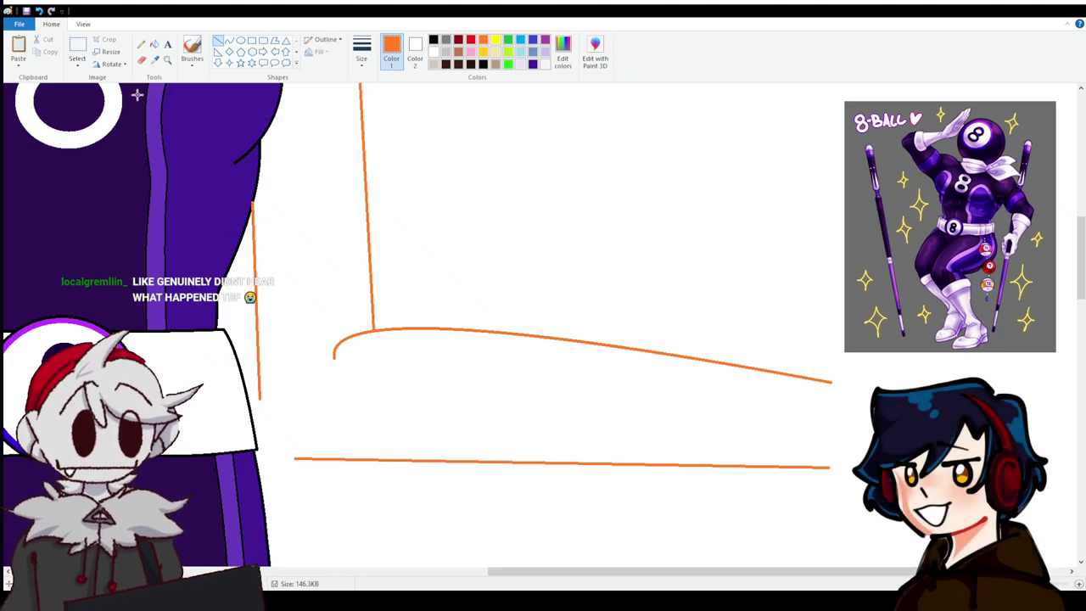
click(141, 59)
drag(337, 350, 334, 347)
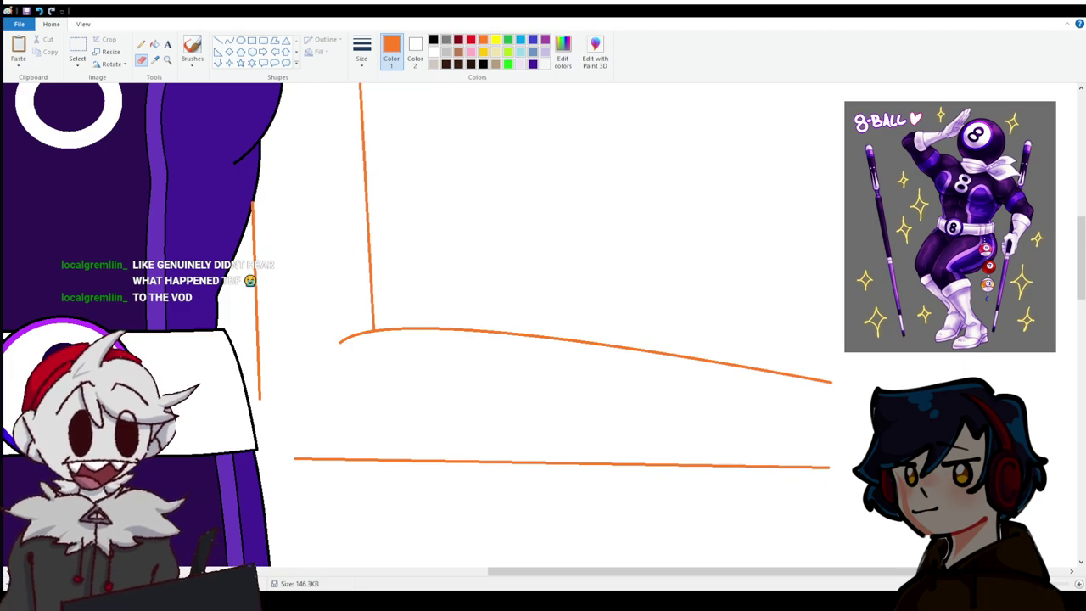
Draw a rounded orange elbow curve joining the upper arm's inner line beside the belt to the inner end of the forearm's lower line.
scroll(802, 315, up, 4)
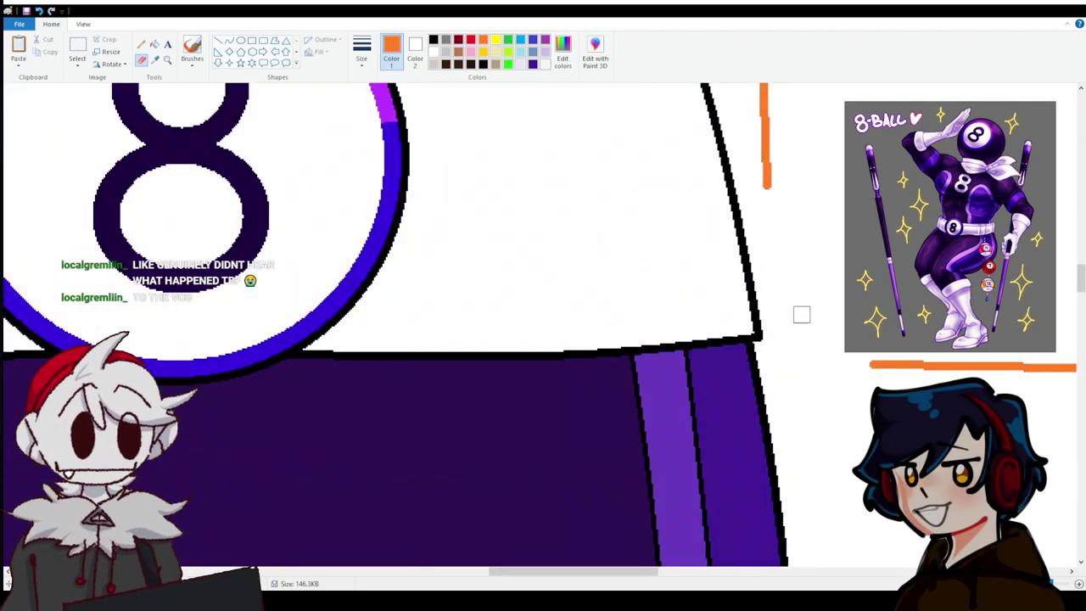
click(230, 40)
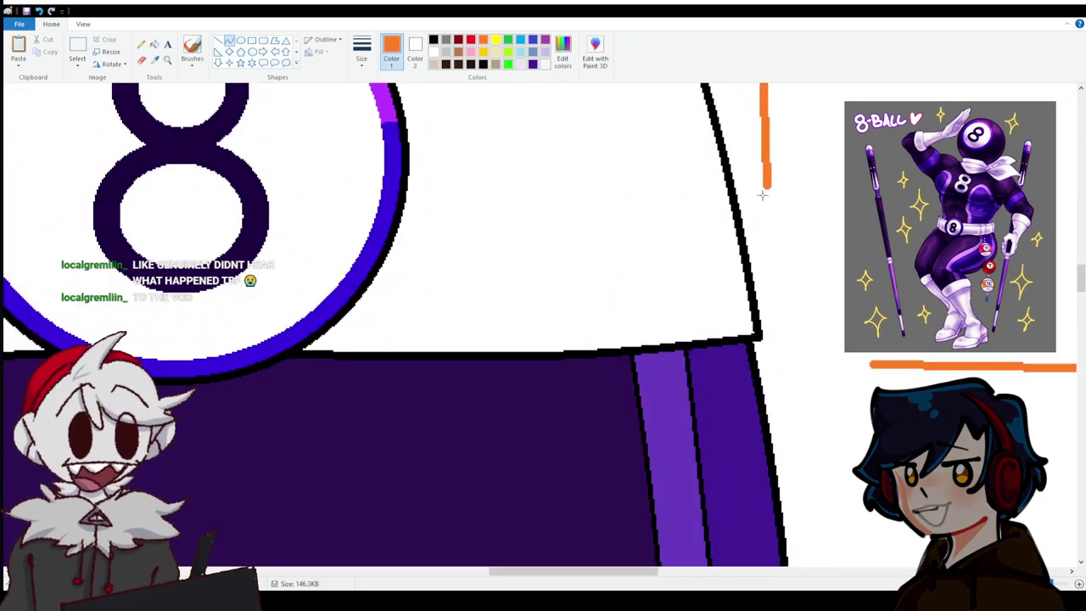
mouse_move(765, 188)
mouse_down()
mouse_move(806, 284)
mouse_move(871, 364)
mouse_move(774, 366)
mouse_move(779, 377)
mouse_move(789, 362)
mouse_move(806, 369)
mouse_up()
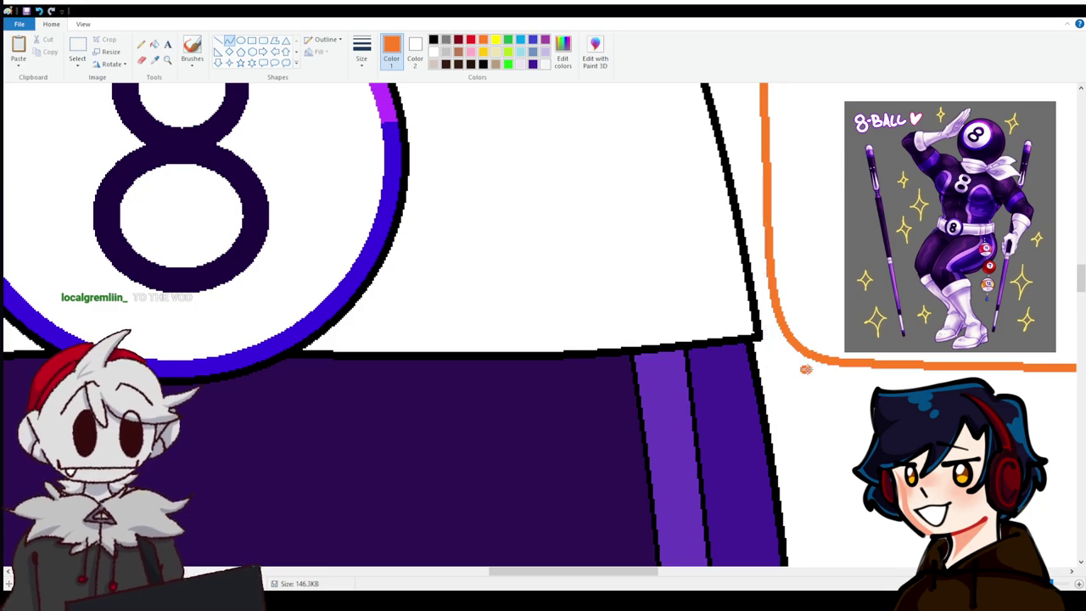
click(39, 12)
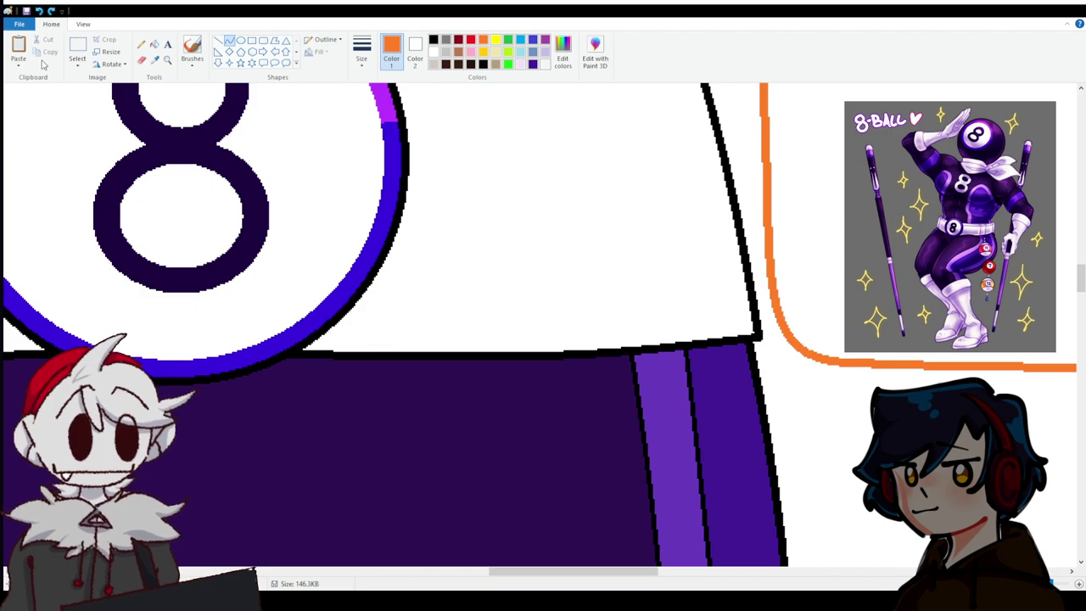
scroll(114, 348, up, 3)
scroll(490, 351, down, 5)
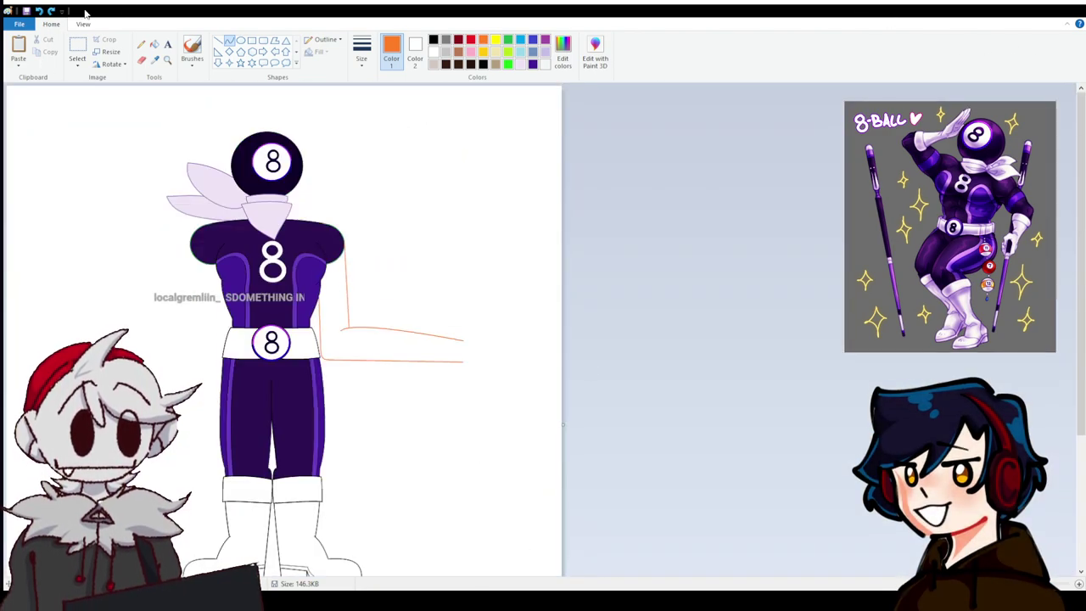
Undo all the orange outlines of the right-hand arm and save the picture.
click(38, 11)
click(38, 11)
click(38, 11)
click(39, 13)
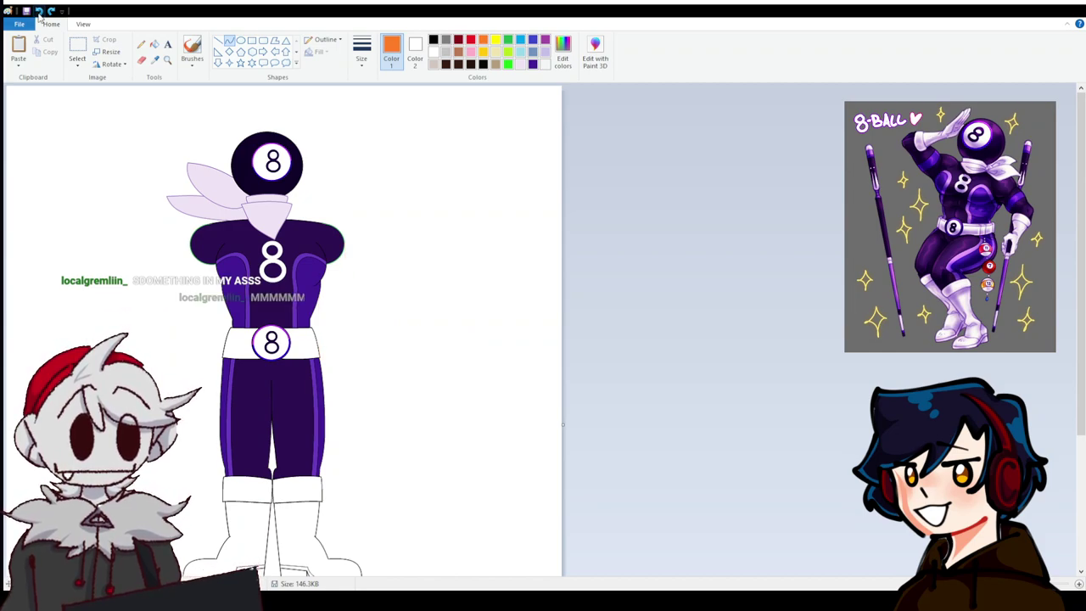
click(38, 14)
click(48, 14)
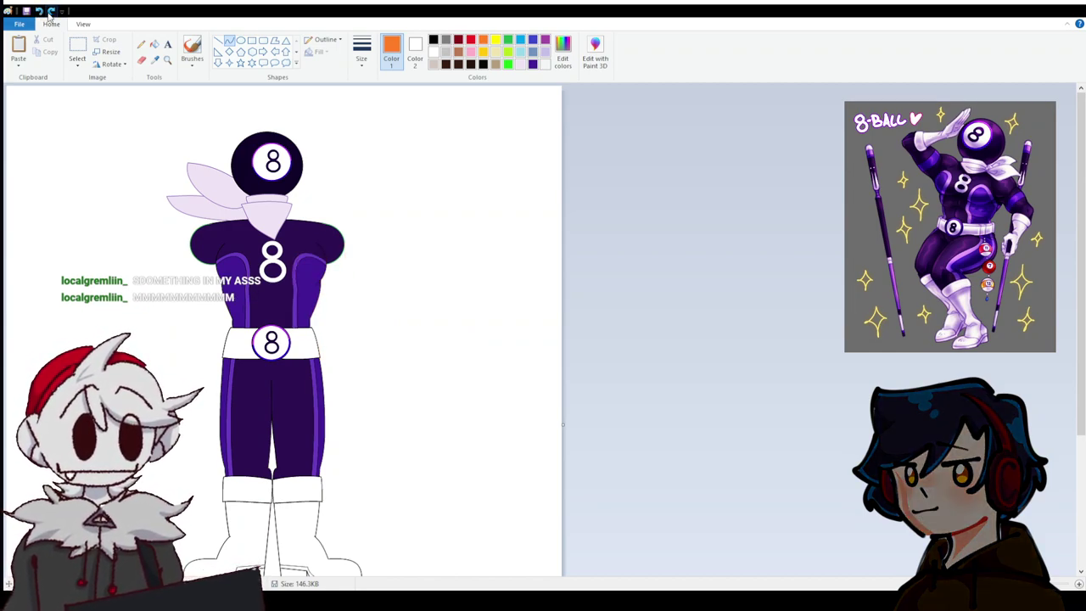
click(27, 11)
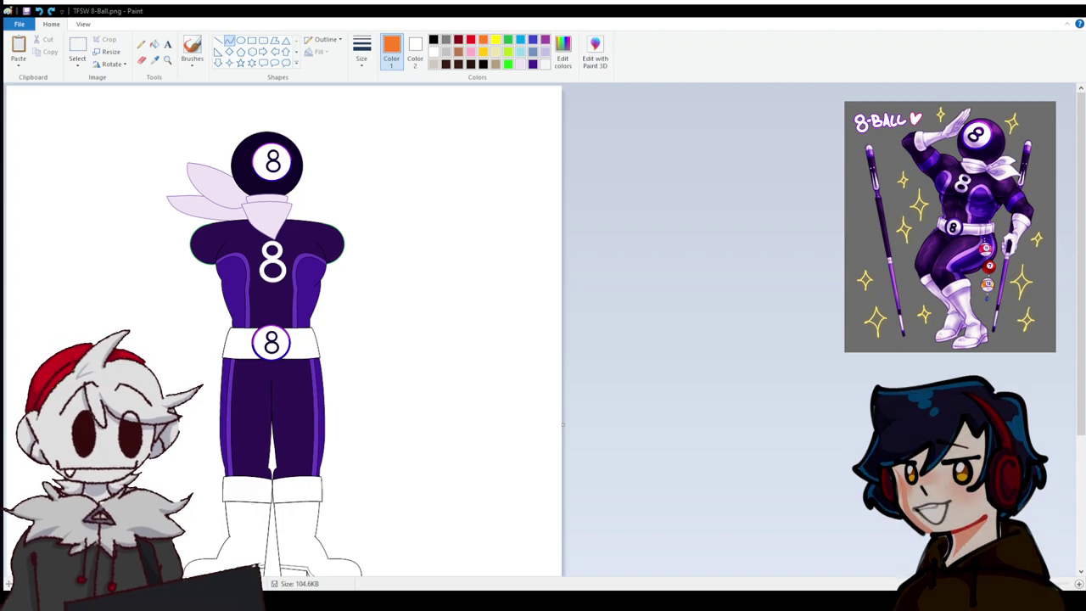
Try a slanted straight orange line in the blank area beside the head's upper right edge, and undo it.
scroll(730, 536, up, 1)
drag(650, 572, 798, 572)
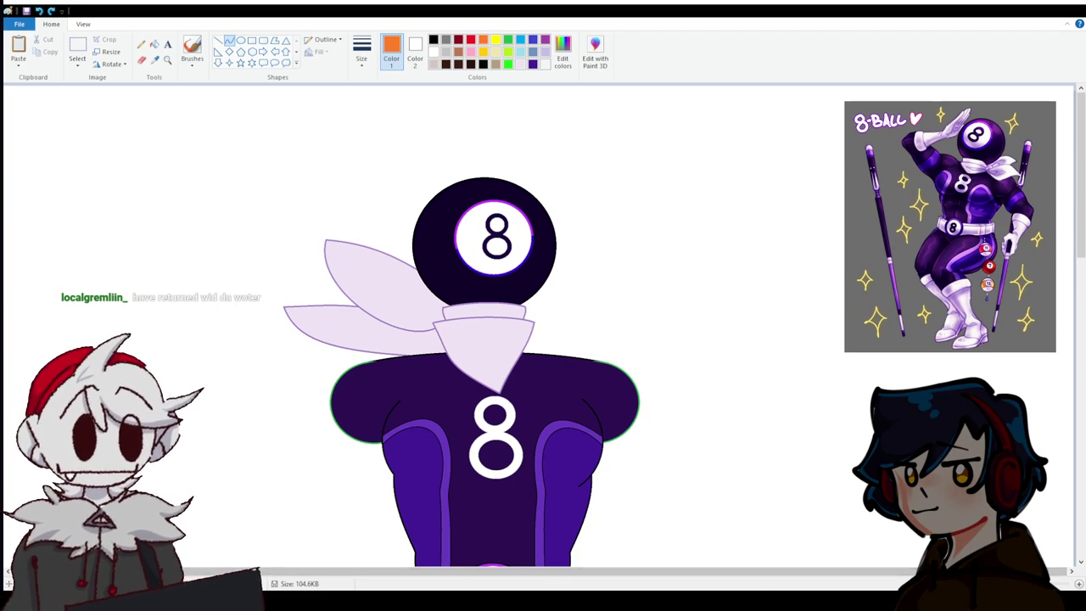
click(1080, 584)
click(1079, 584)
scroll(175, 480, down, 3)
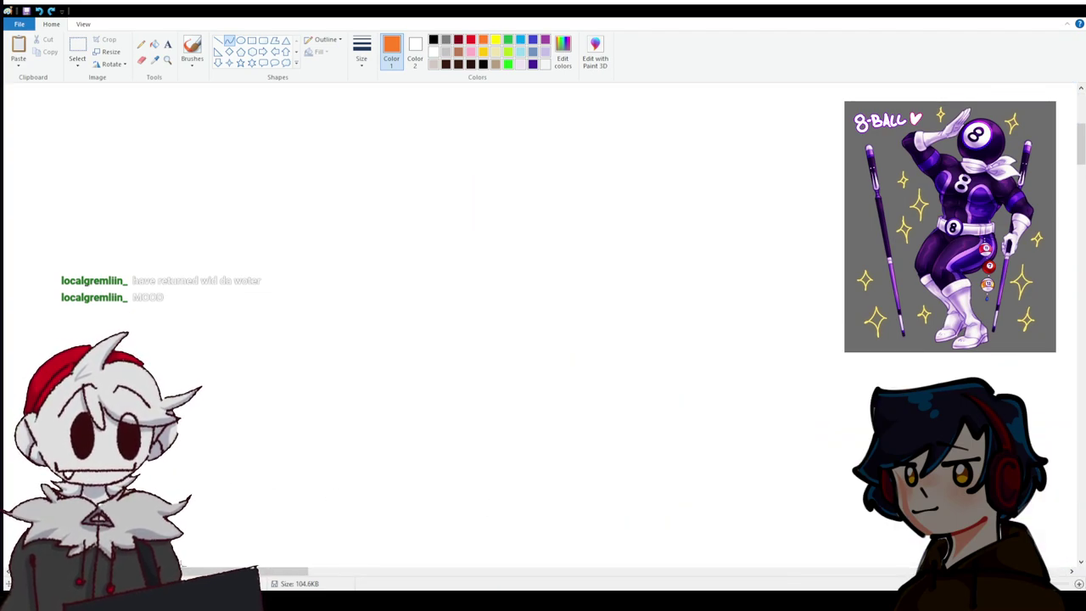
drag(135, 572, 569, 573)
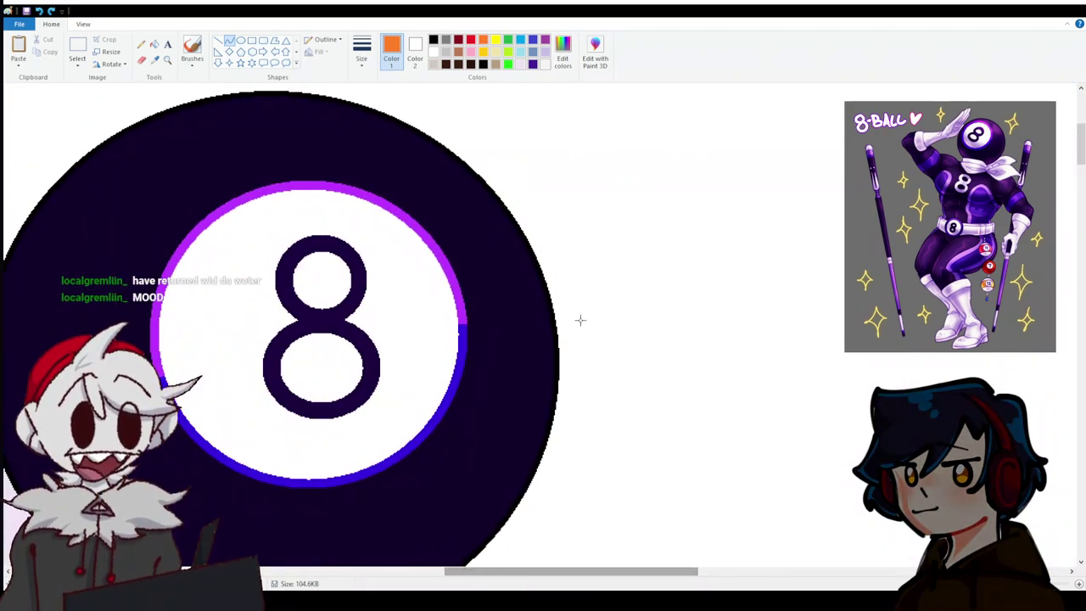
scroll(654, 295, up, 3)
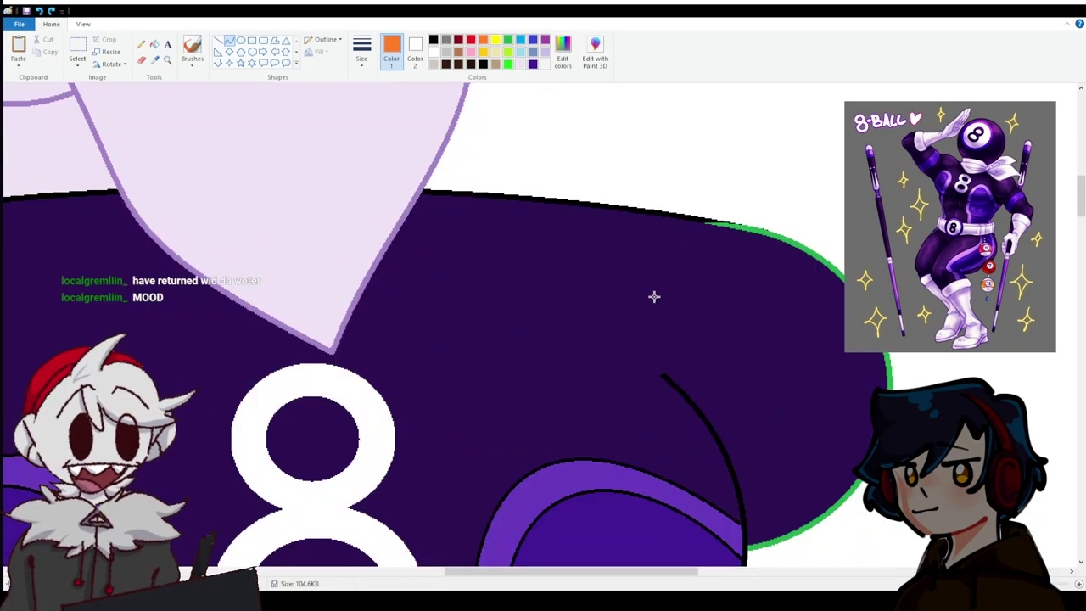
scroll(654, 295, down, 3)
scroll(230, 256, down, 3)
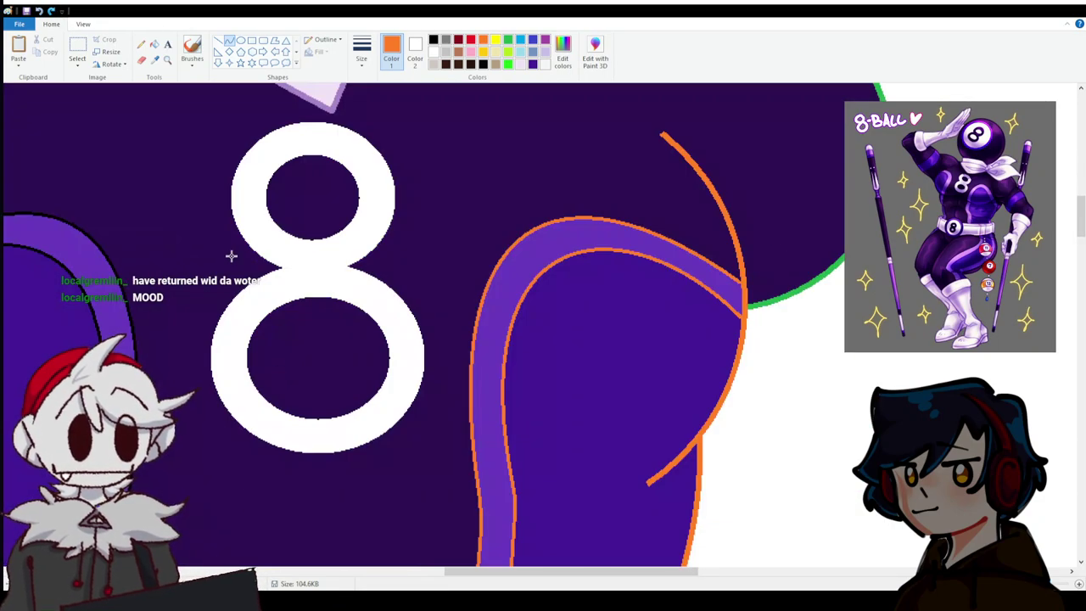
click(51, 11)
scroll(556, 208, up, 3)
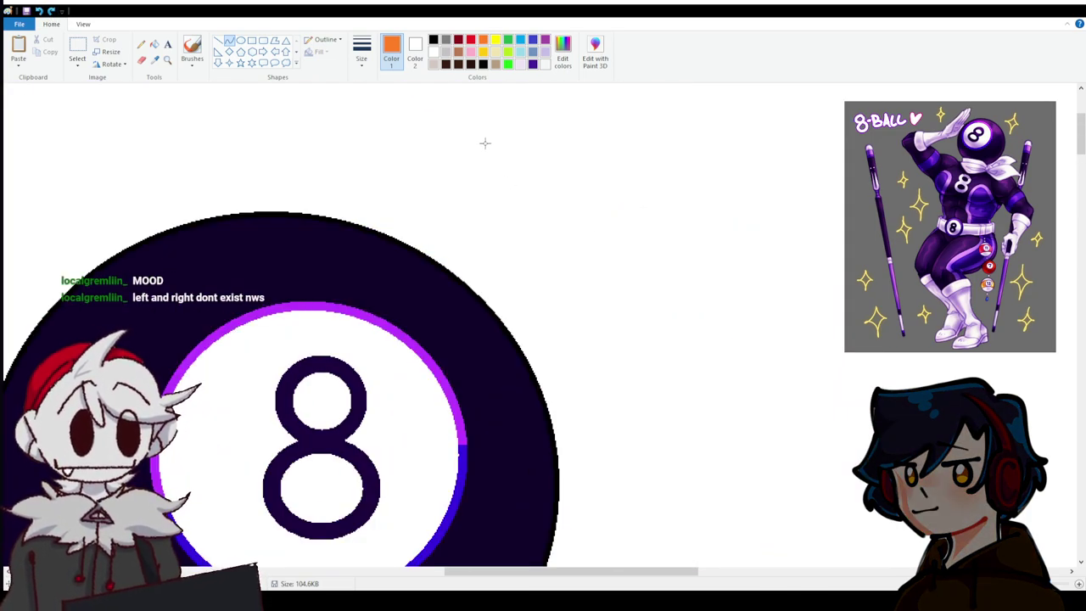
drag(485, 143, 598, 355)
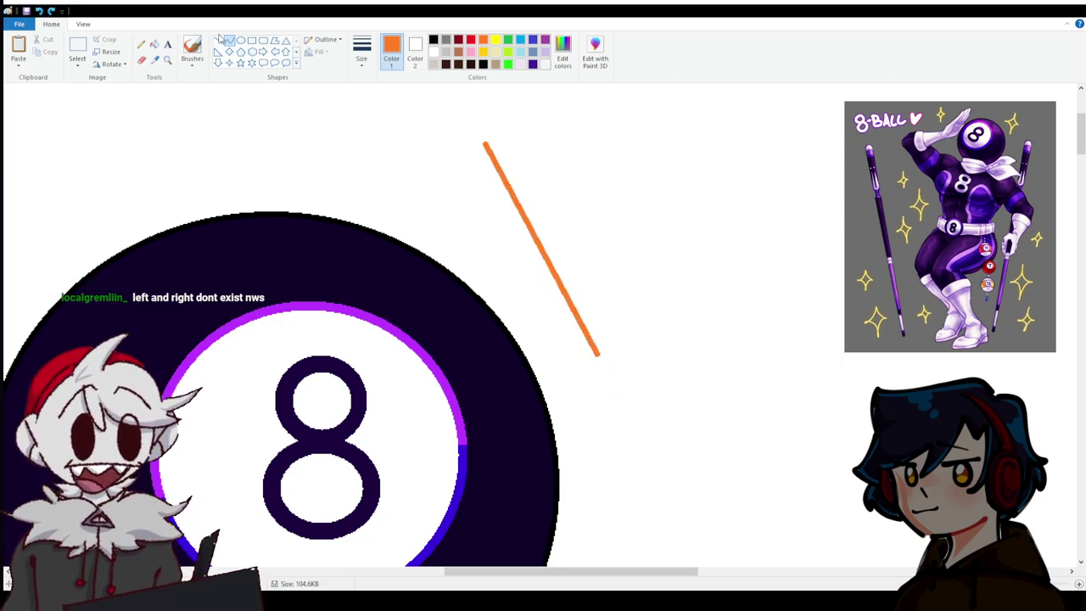
click(39, 11)
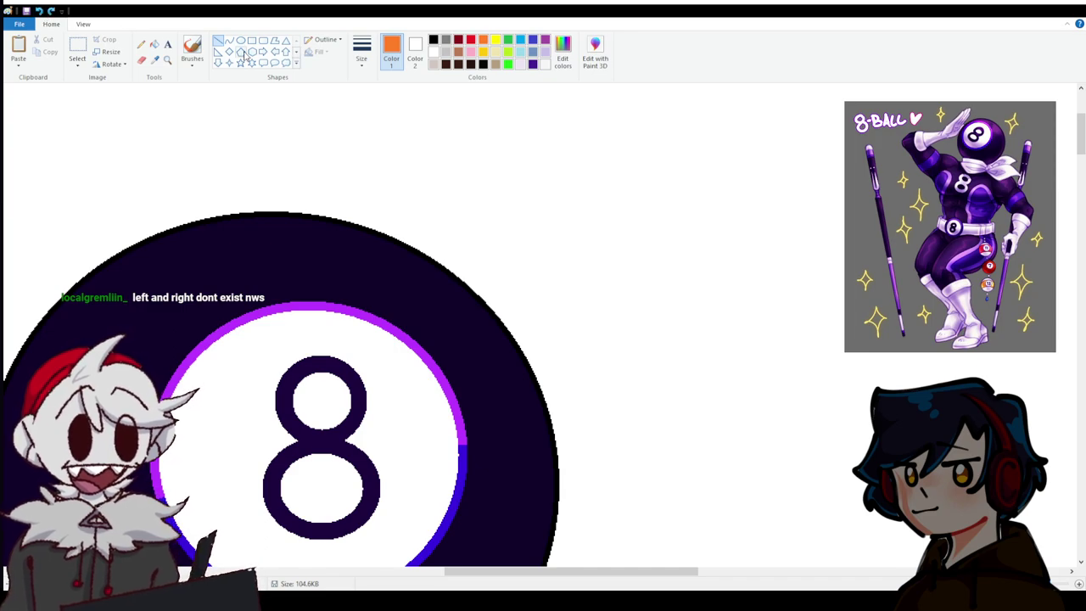
Try a large orange ellipse touching the head's upper right side, and undo it.
click(241, 40)
drag(535, 161, 947, 543)
drag(882, 455, 874, 431)
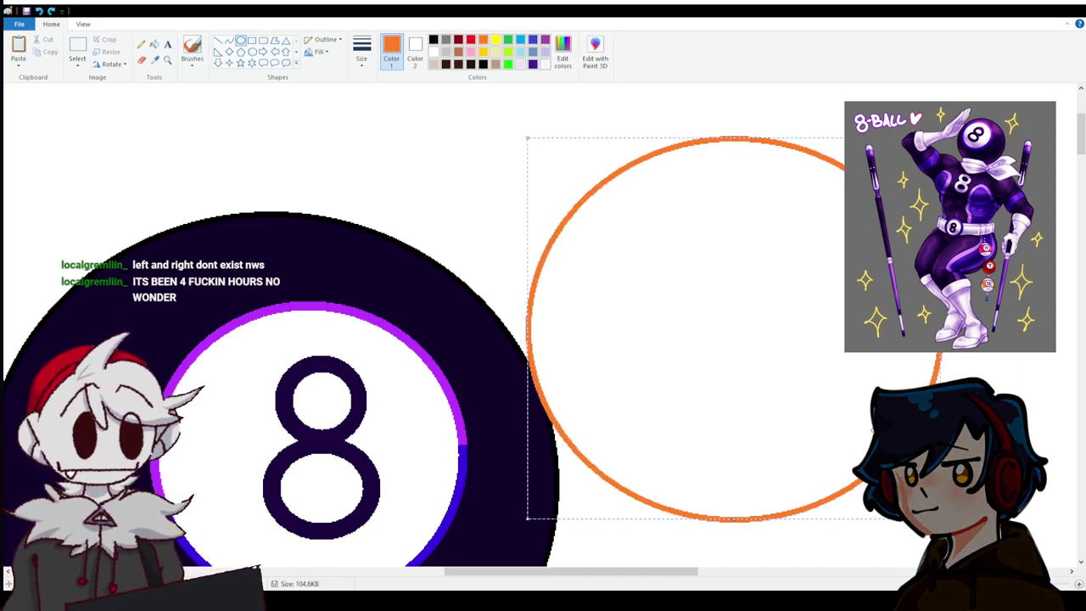
click(479, 247)
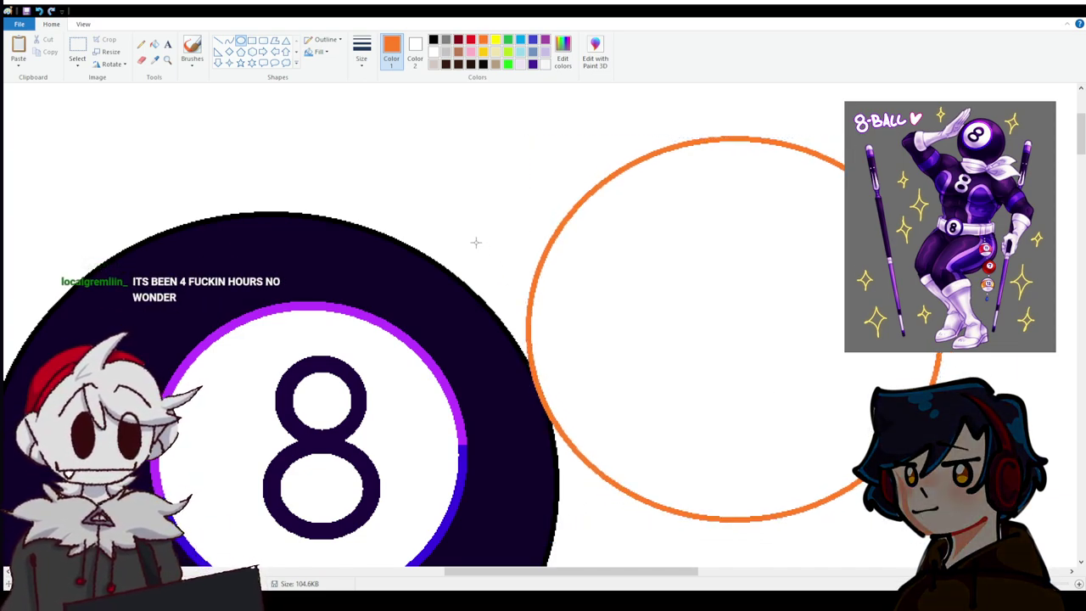
click(218, 40)
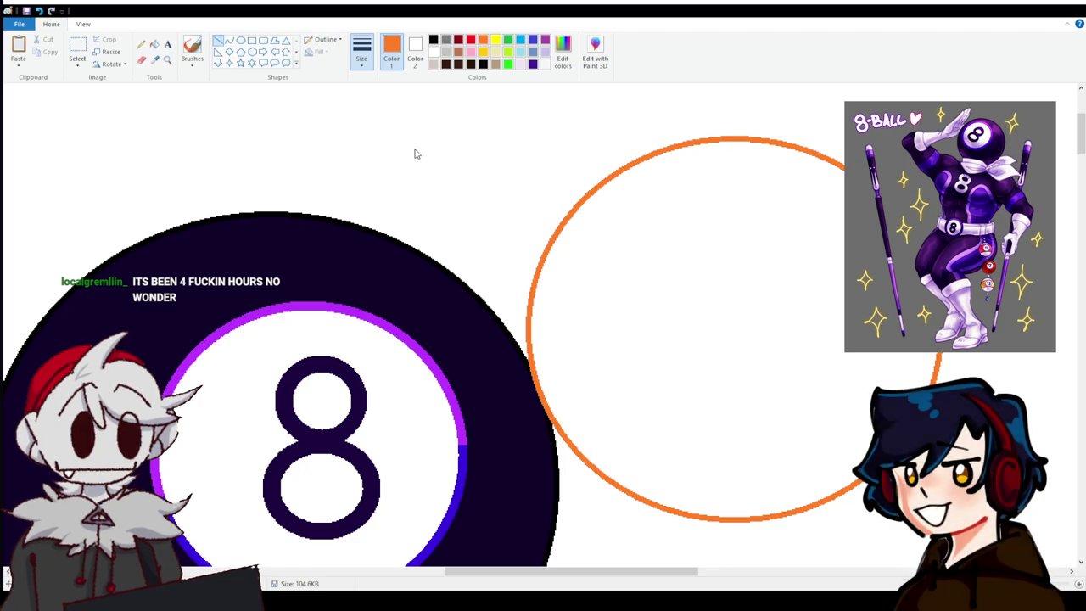
click(472, 40)
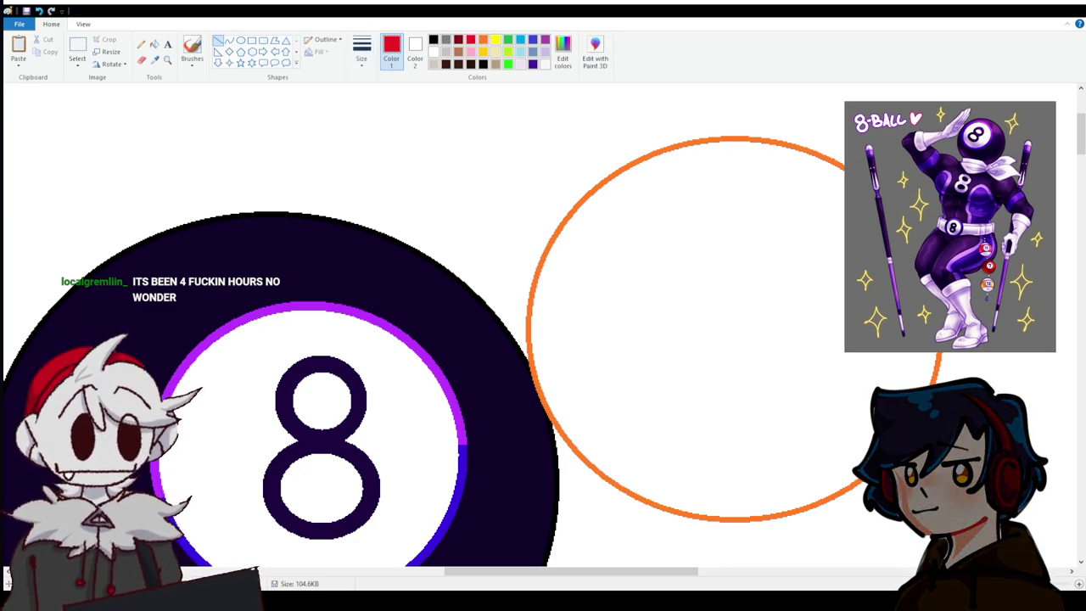
scroll(540, 370, down, 1)
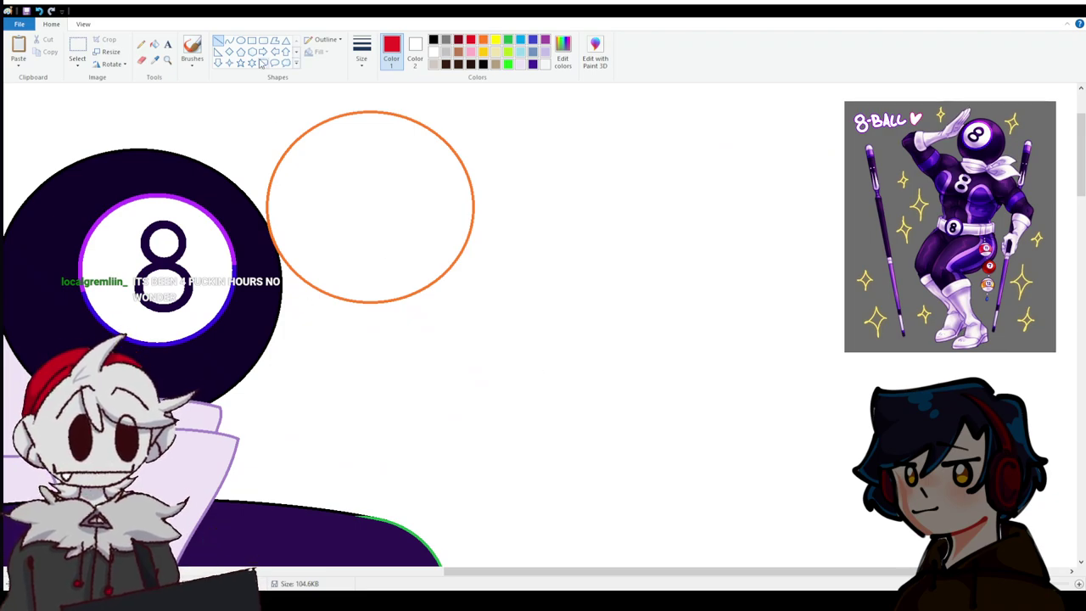
scroll(558, 370, down, 4)
scroll(558, 369, up, 4)
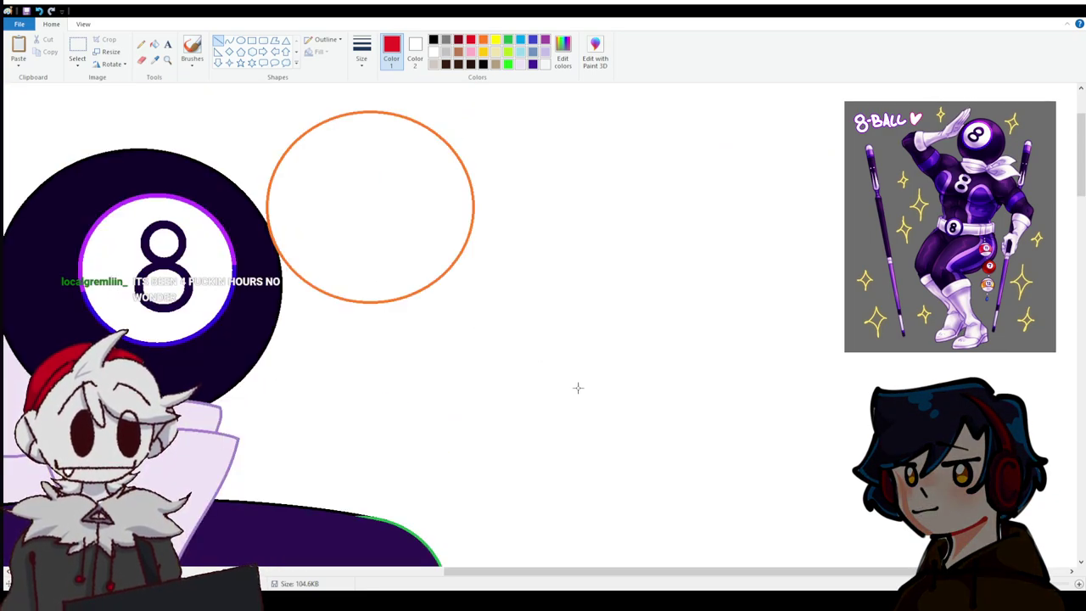
click(39, 11)
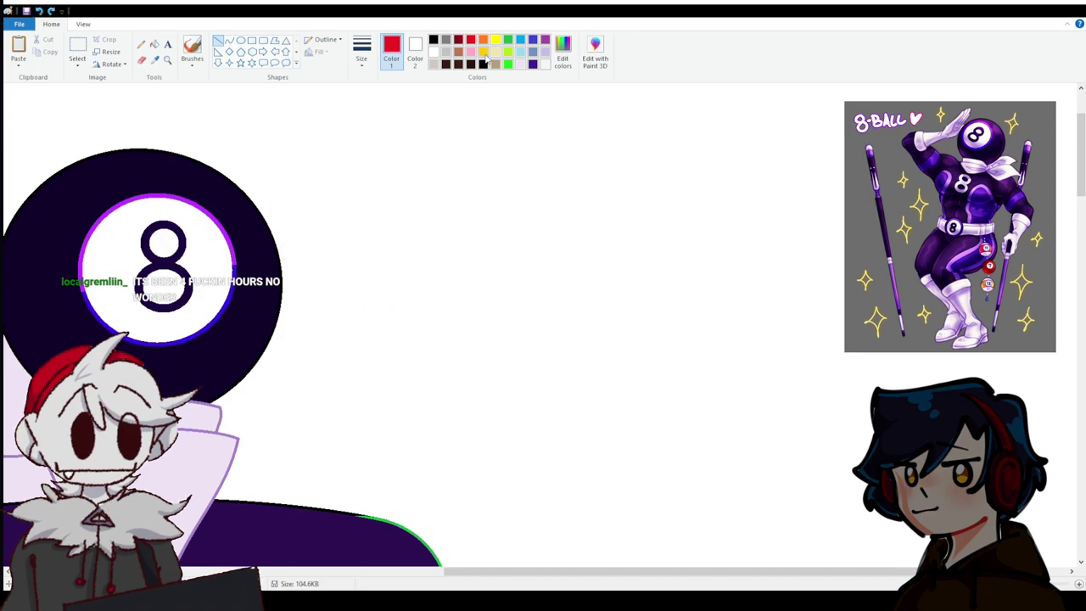
Draw a green ellipse slightly larger than the head's white number disc and place it against the head's upper right side.
click(508, 40)
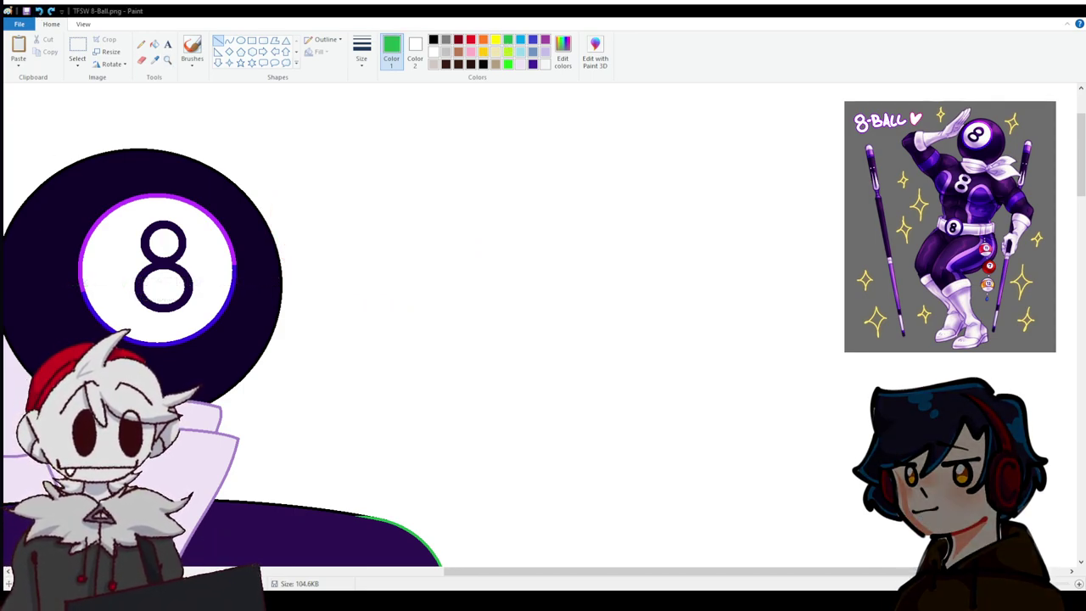
click(241, 40)
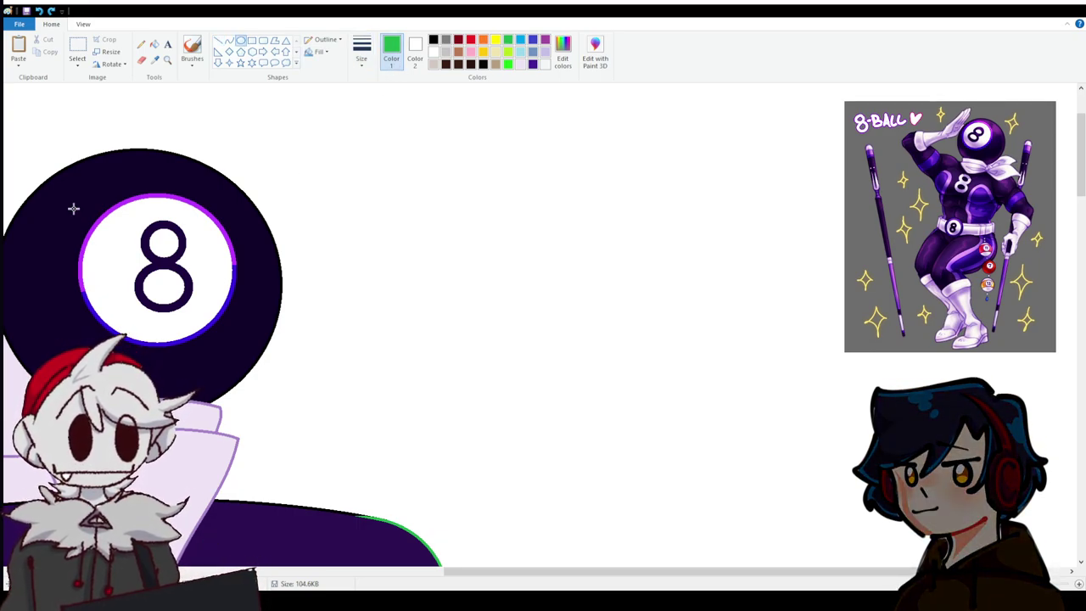
mouse_move(54, 175)
mouse_down()
mouse_move(272, 383)
mouse_move(243, 359)
mouse_up()
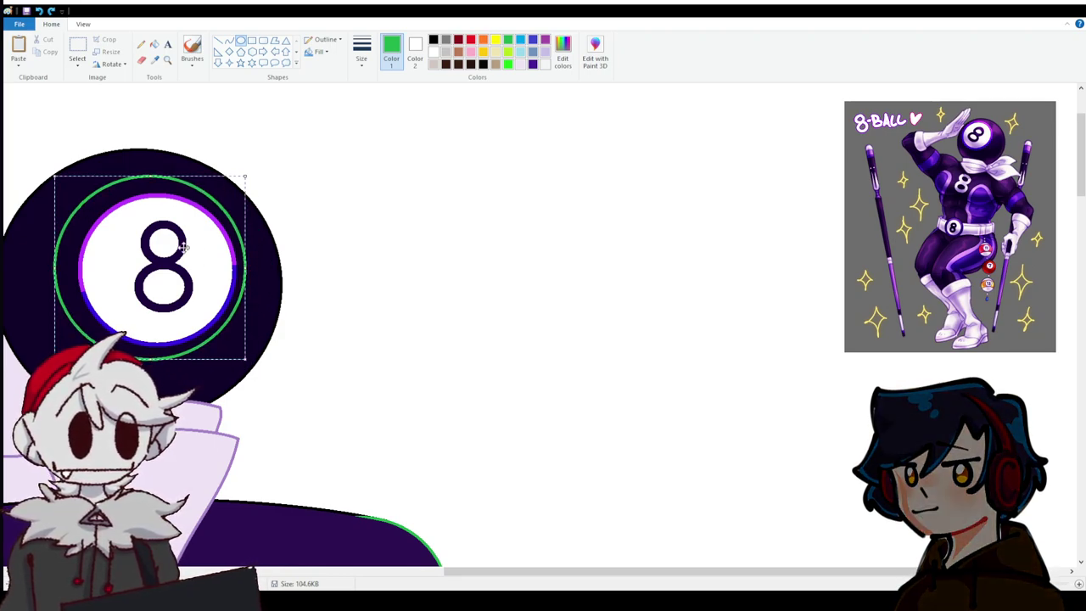
drag(182, 246, 394, 184)
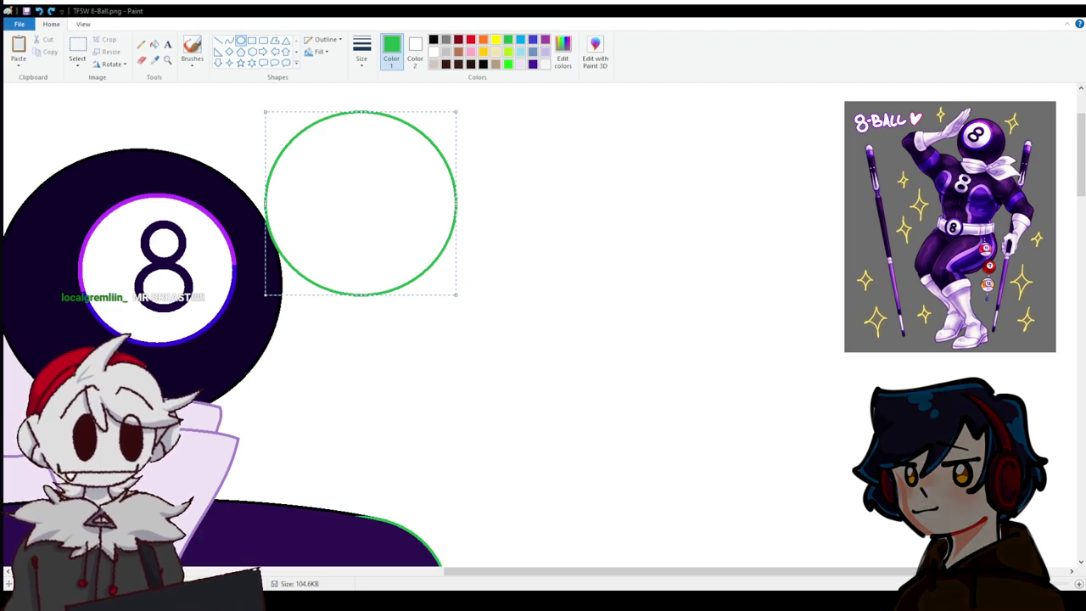
click(488, 338)
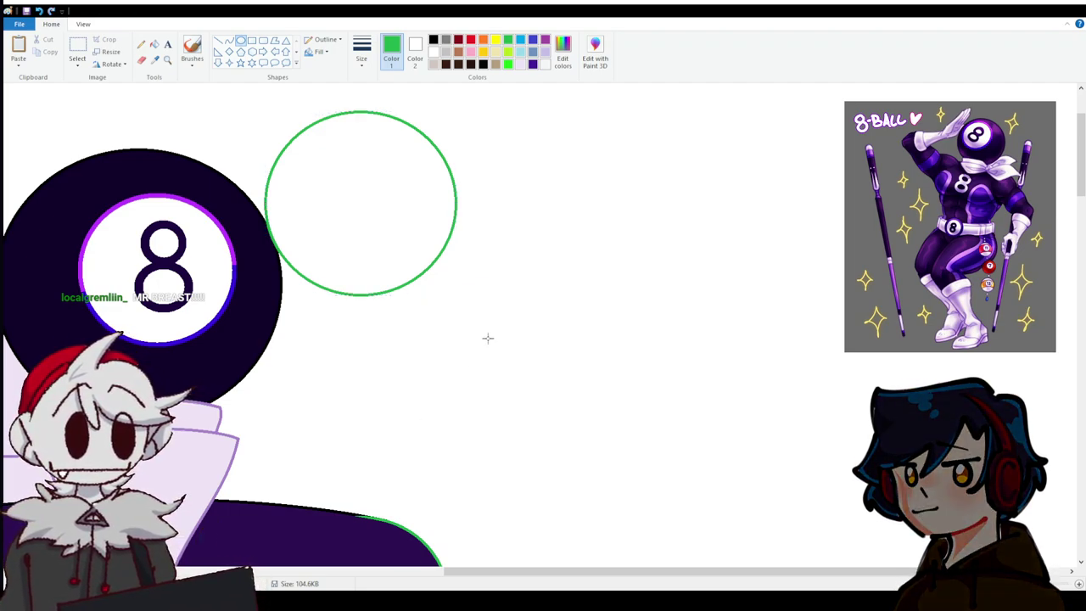
Draw a straight orange line from the torso's edge below the right-hand shoulder, sloping outward and up for the raised arm's lower edge.
click(483, 40)
click(219, 40)
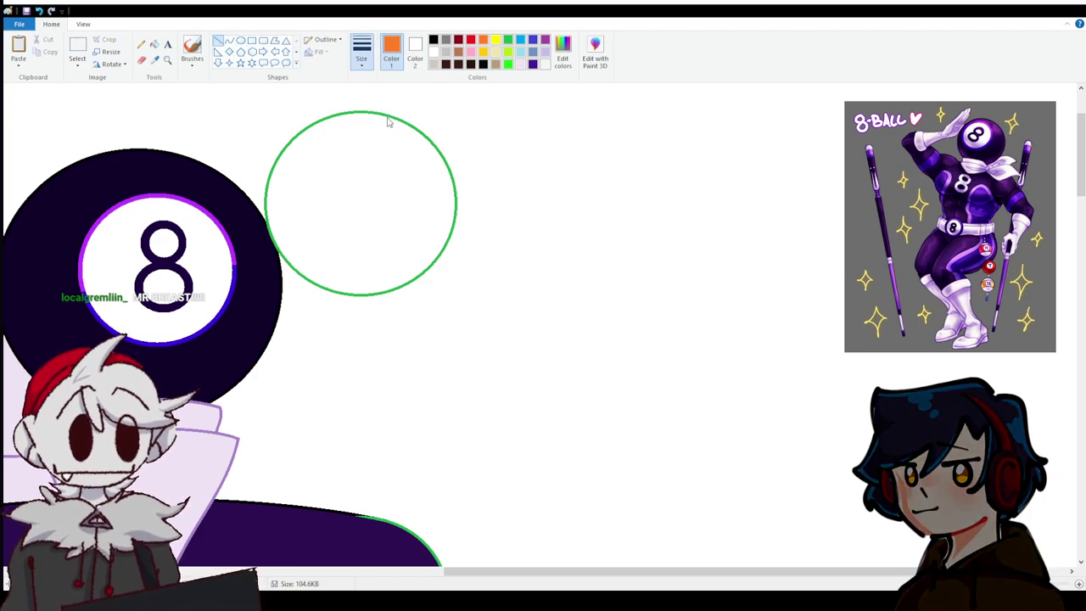
scroll(428, 163, down, 3)
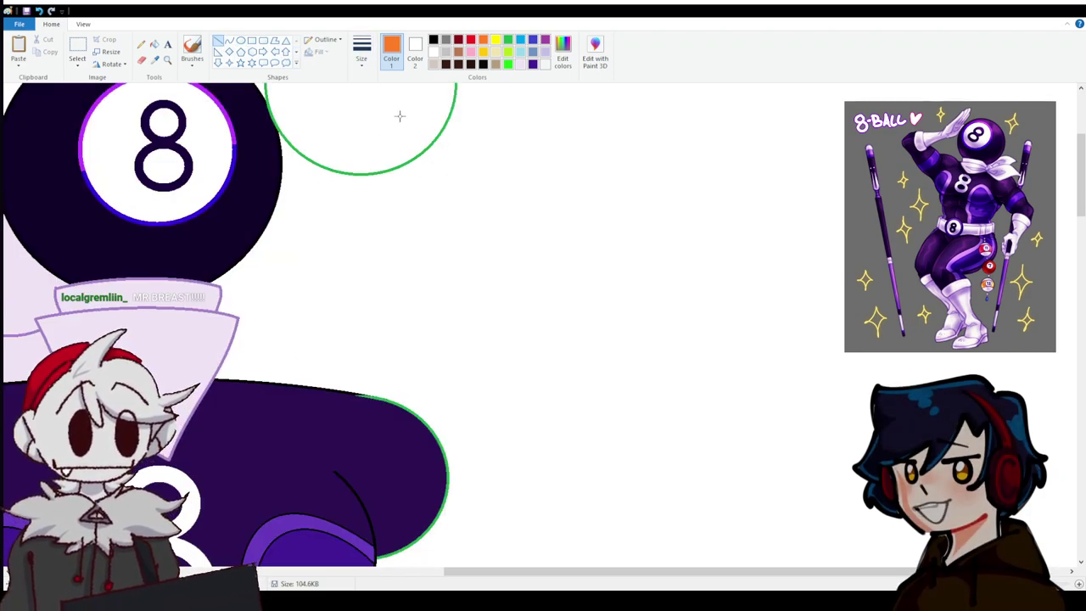
scroll(393, 269, down, 6)
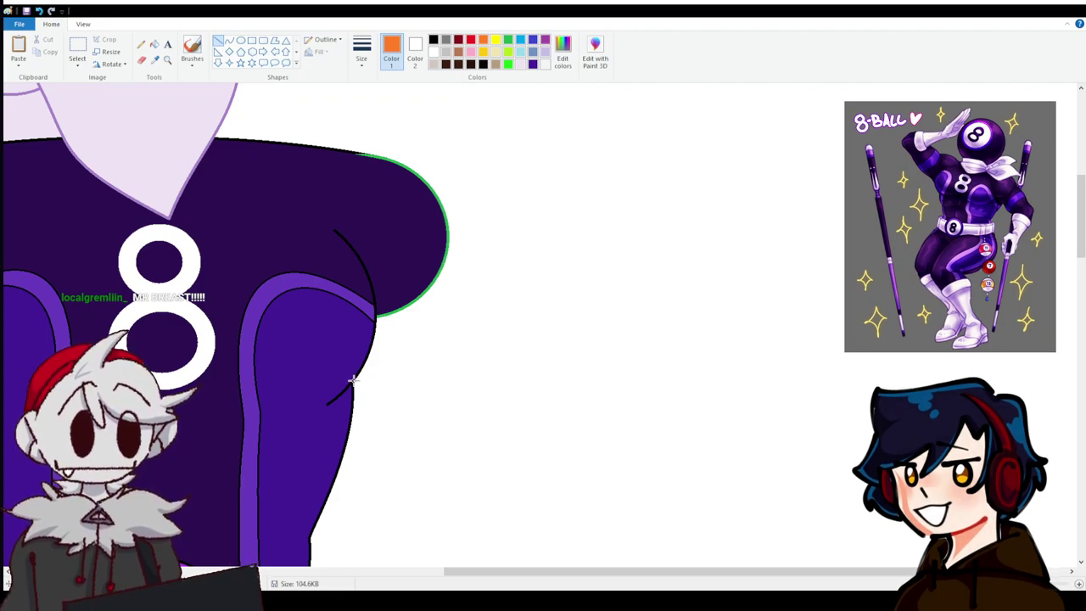
drag(355, 379, 443, 387)
scroll(395, 444, down, 6)
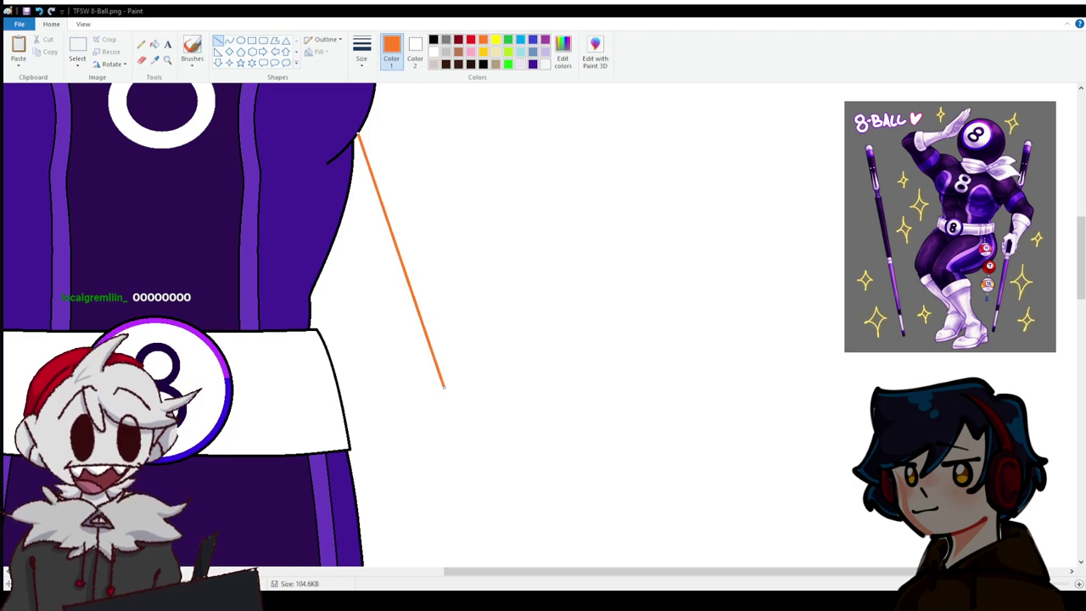
scroll(440, 354, up, 6)
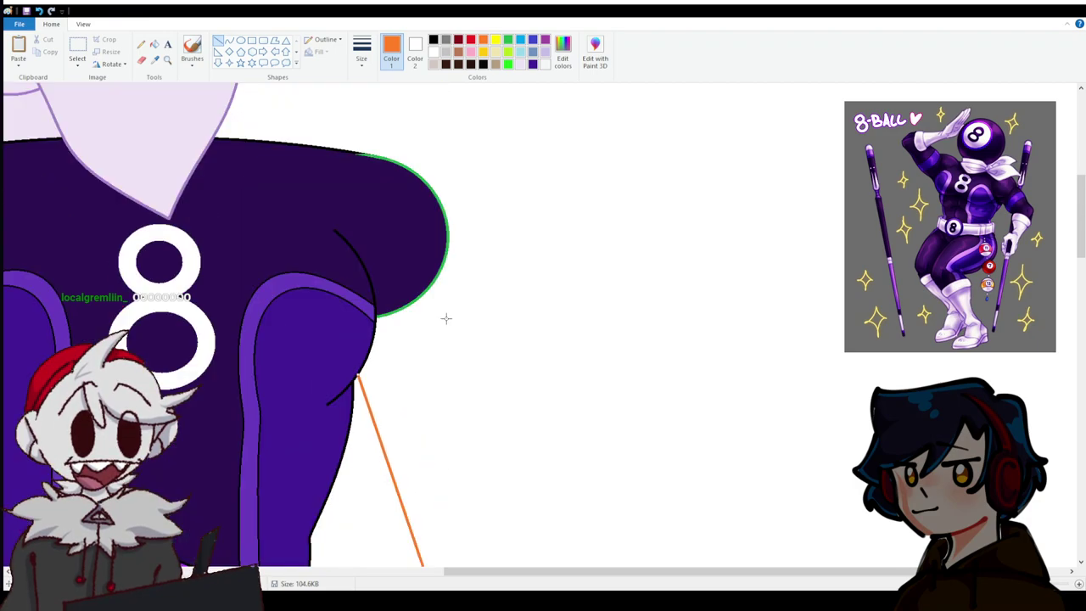
scroll(444, 319, down, 3)
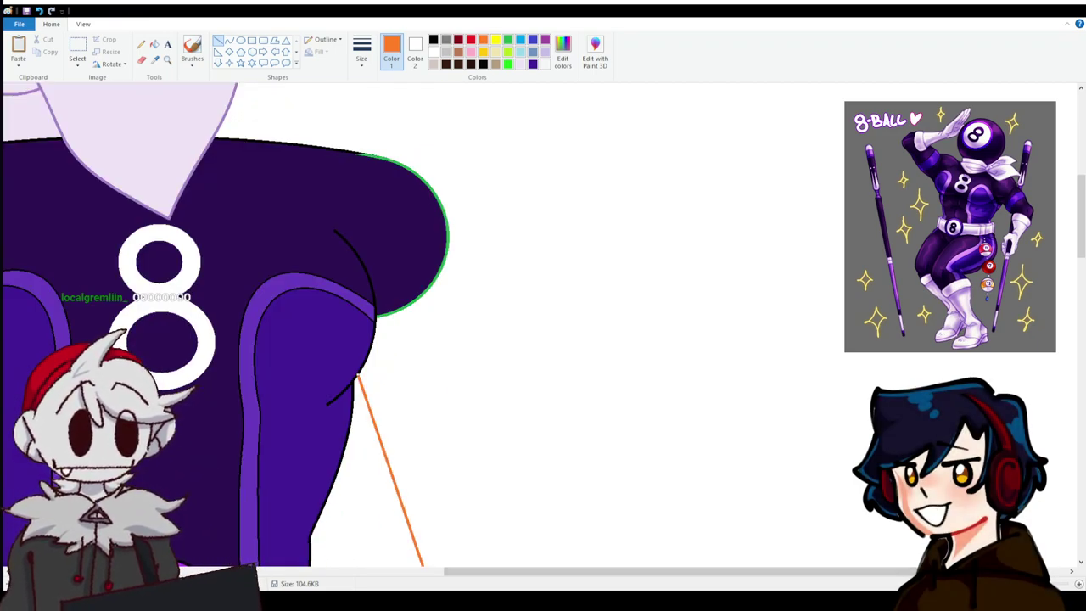
scroll(638, 357, down, 2)
drag(630, 358, 745, 171)
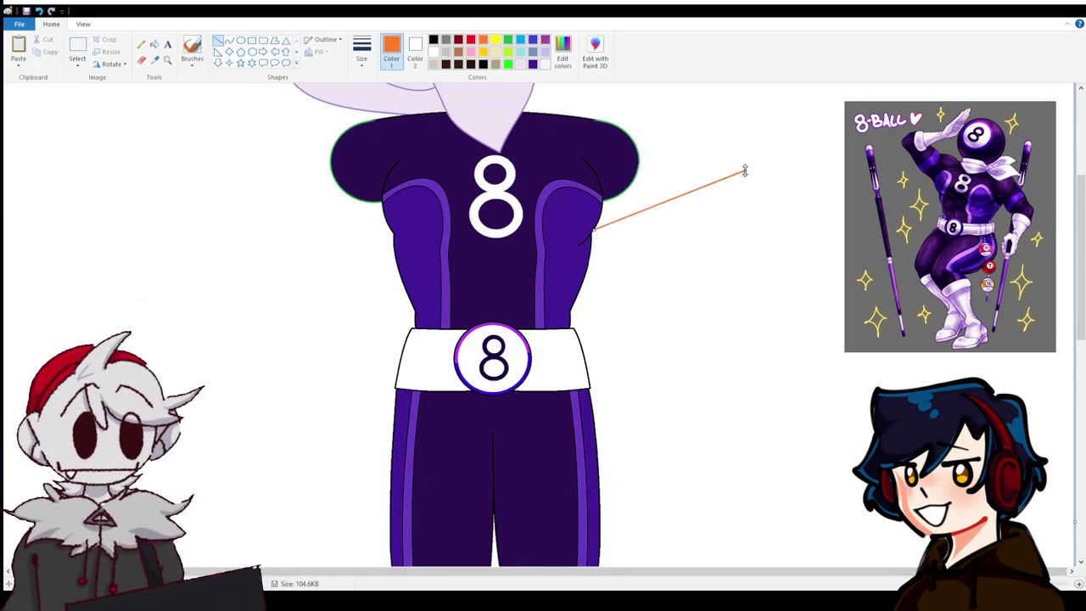
Move the orange line's start to the right-hand shoulder's lower edge and lower its outer end to set the elbow point.
click(1079, 583)
click(1079, 583)
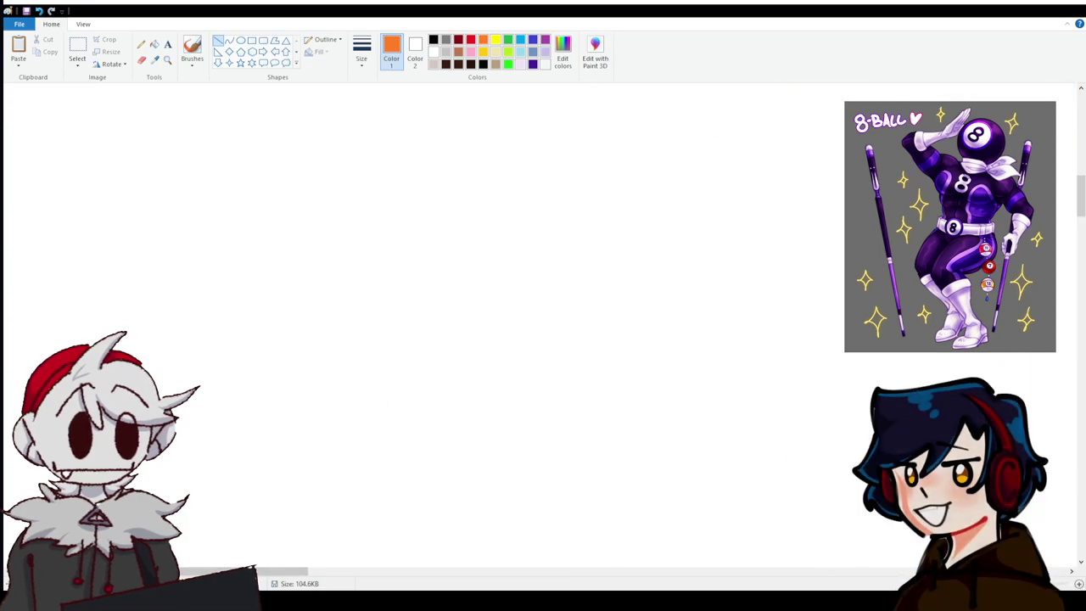
drag(265, 573, 739, 546)
scroll(432, 417, down, 3)
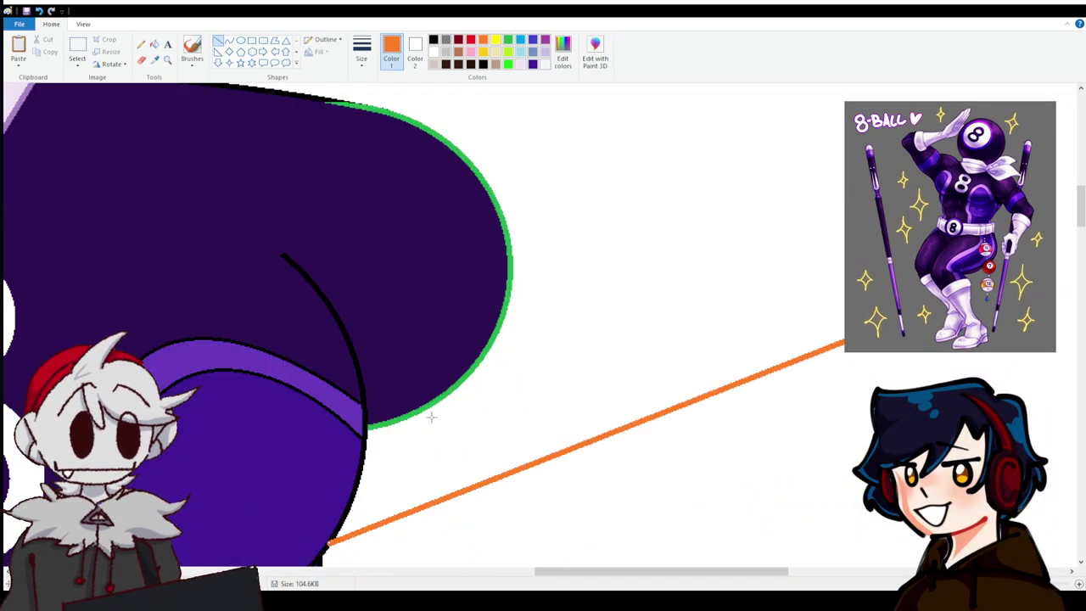
drag(387, 528, 454, 399)
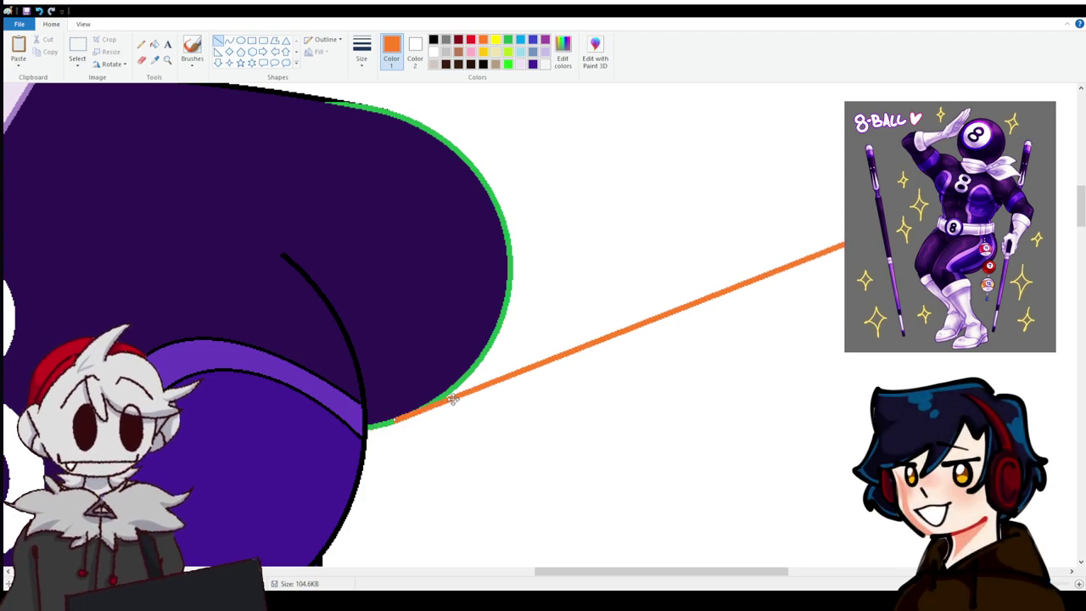
scroll(501, 406, up, 5)
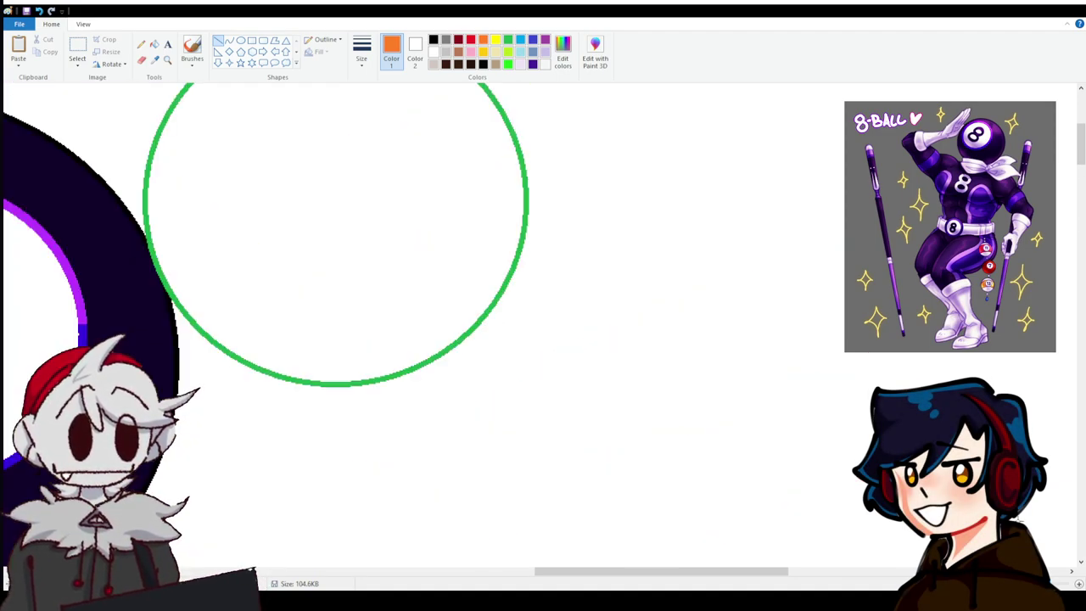
scroll(540, 325, down, 1)
scroll(442, 480, down, 3)
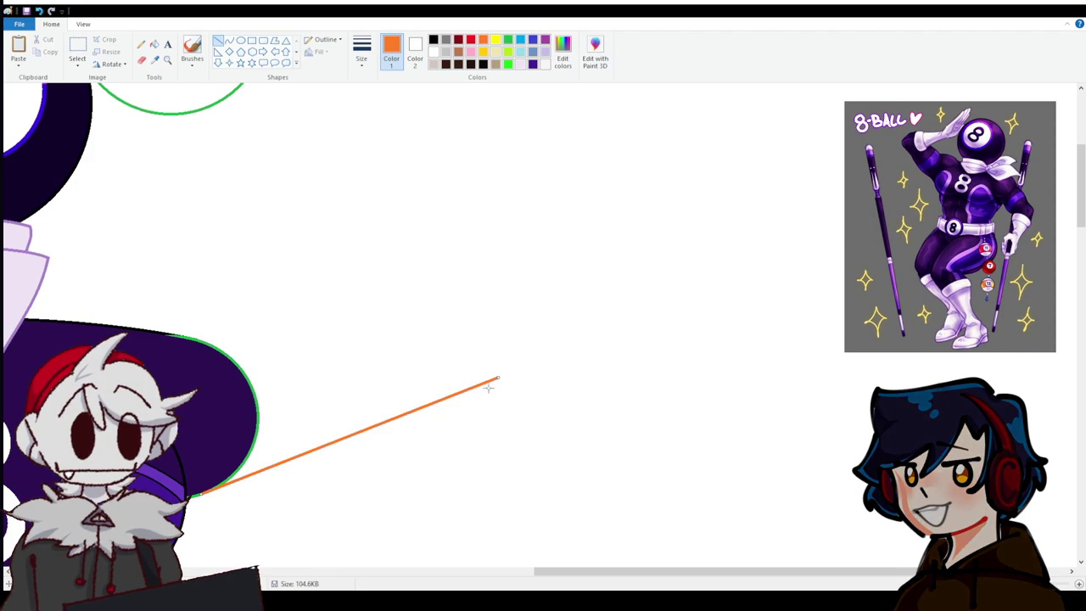
drag(499, 378, 512, 405)
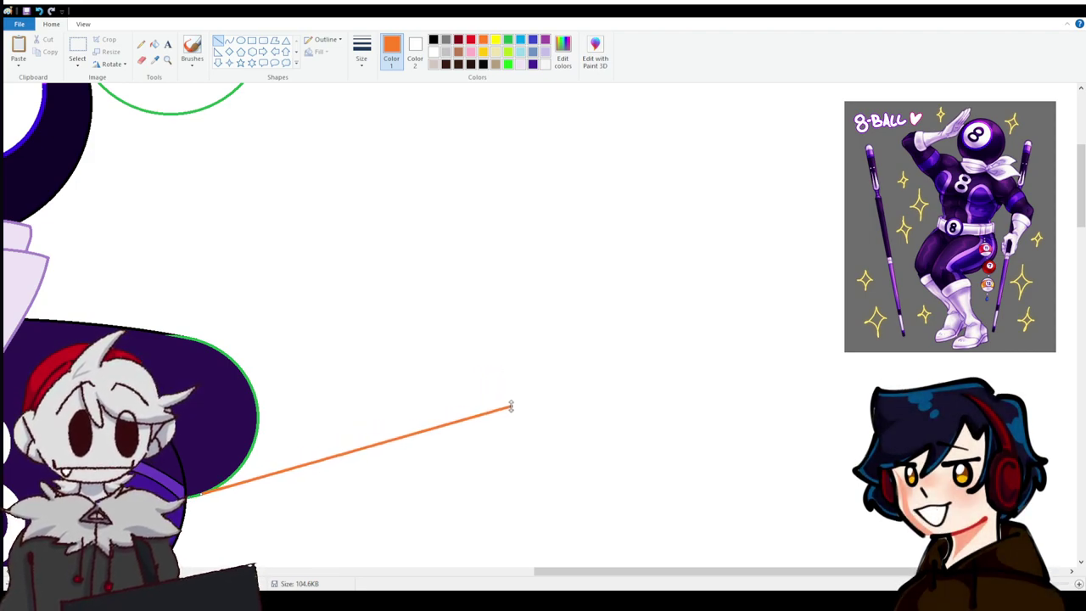
click(499, 382)
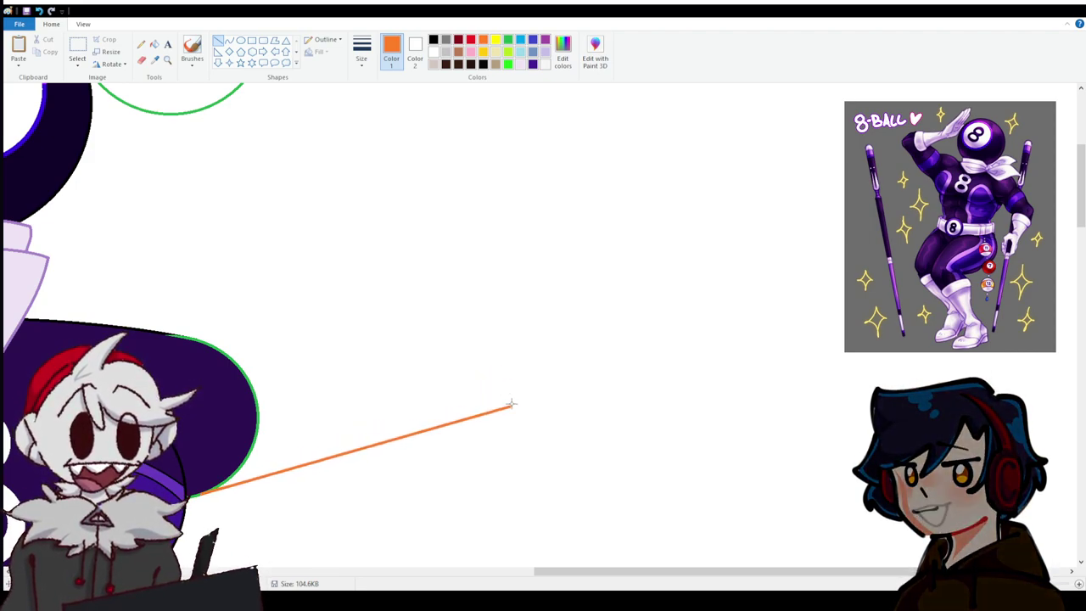
Draw the raised forearm in orange: a straight outer line from the elbow to the green circle and an inner line curving at the elbow crease.
drag(512, 406, 256, 185)
scroll(254, 222, up, 3)
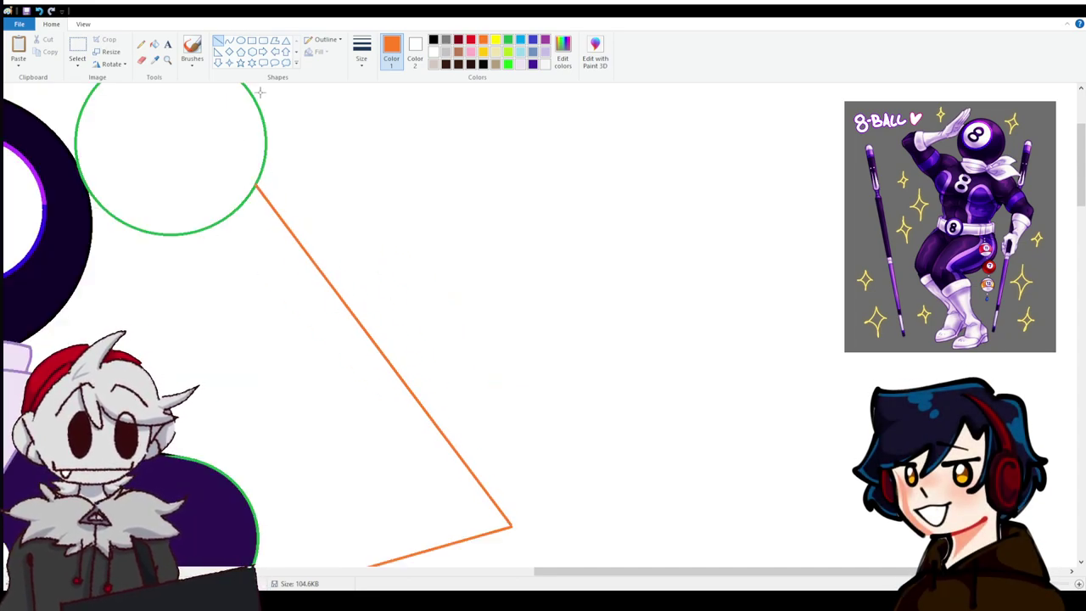
scroll(180, 207, down, 3)
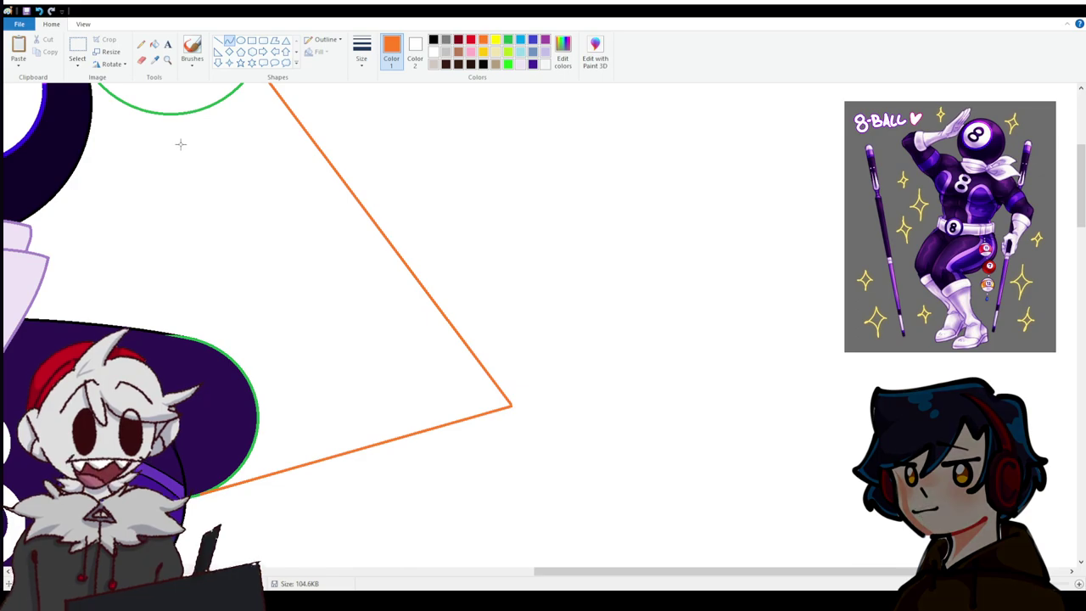
drag(182, 112, 297, 376)
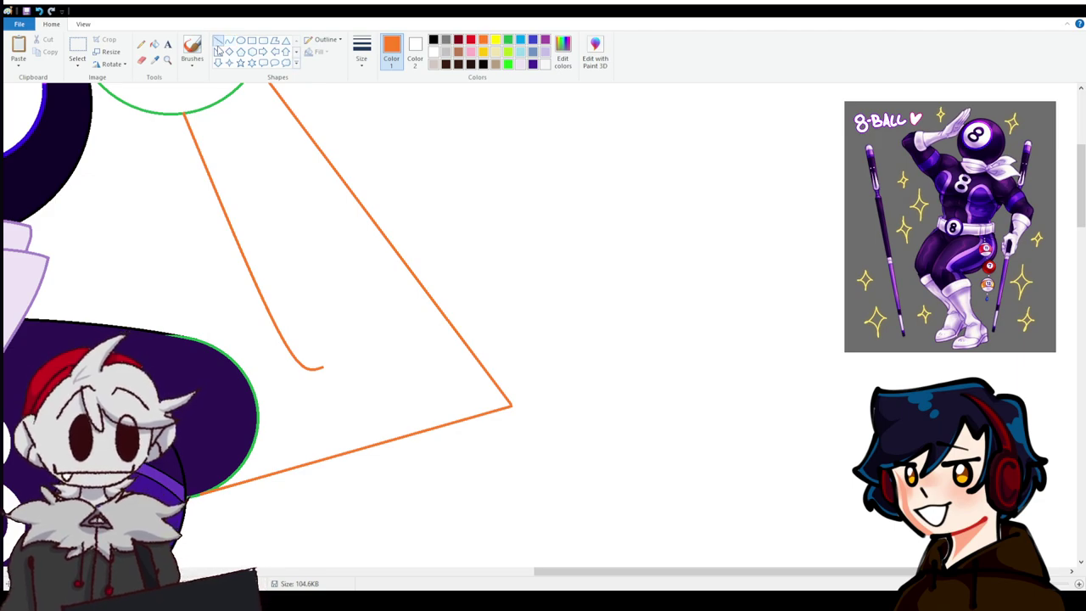
Draw a straight orange line from the inner forearm line near the elbow crease back to the black outline on top of the shoulder.
click(1078, 584)
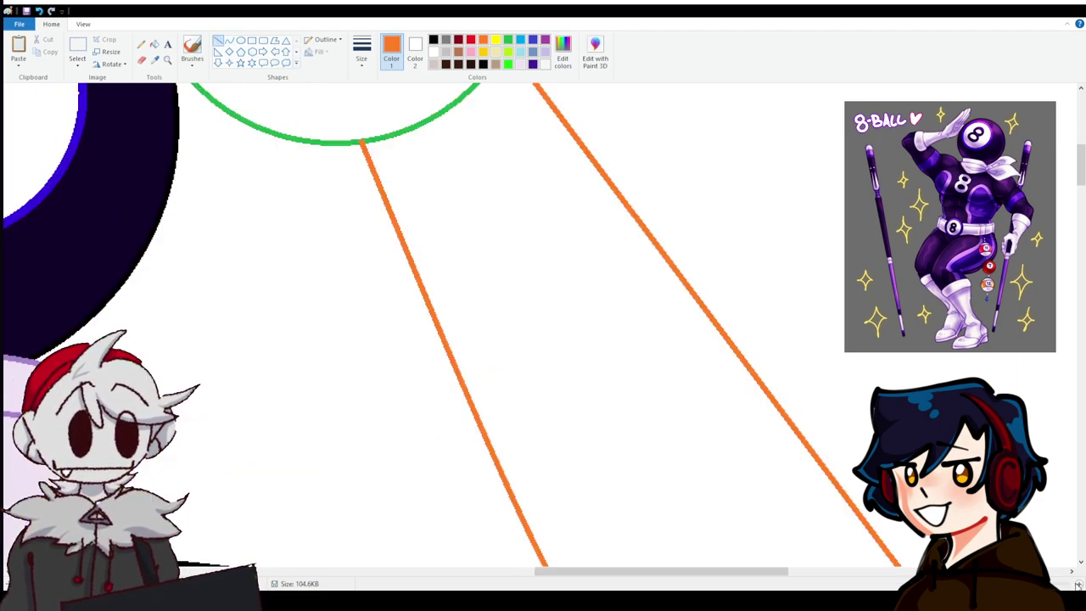
scroll(375, 484, down, 3)
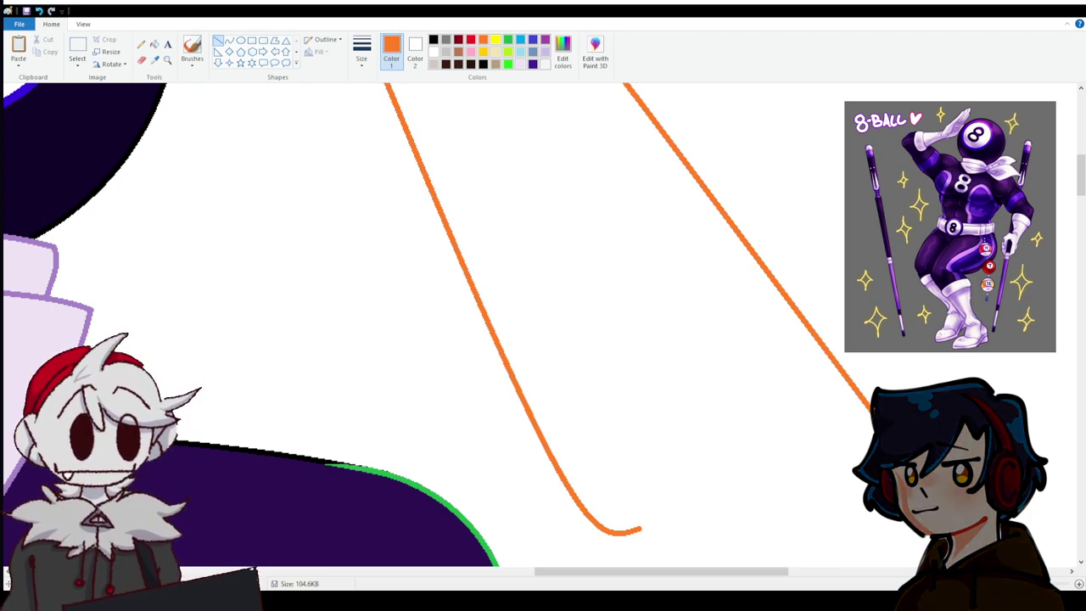
scroll(375, 483, down, 9)
scroll(375, 483, up, 6)
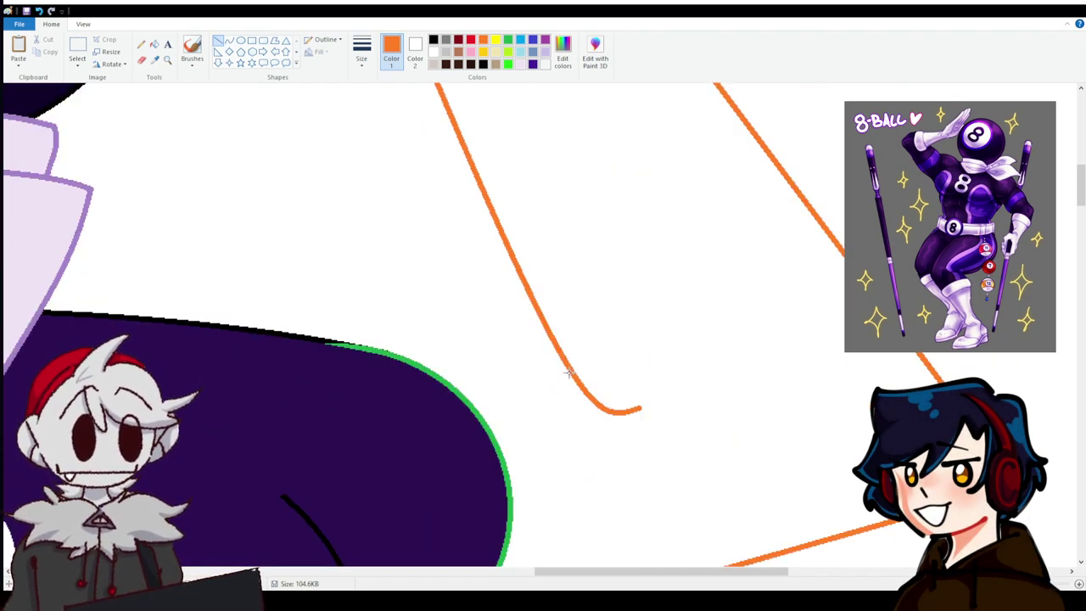
drag(566, 368, 312, 338)
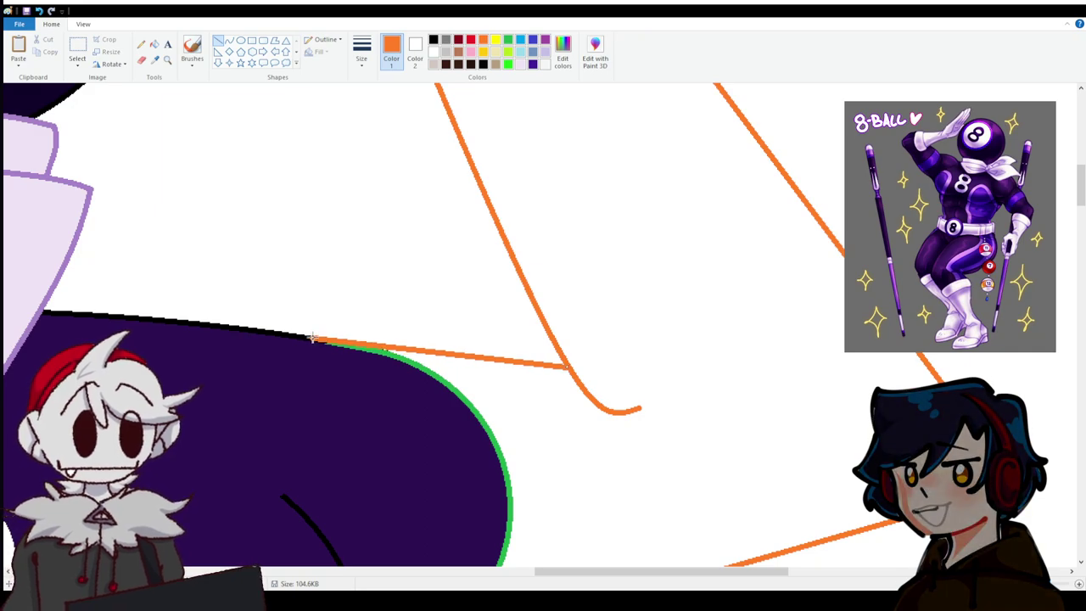
scroll(496, 393, down, 5)
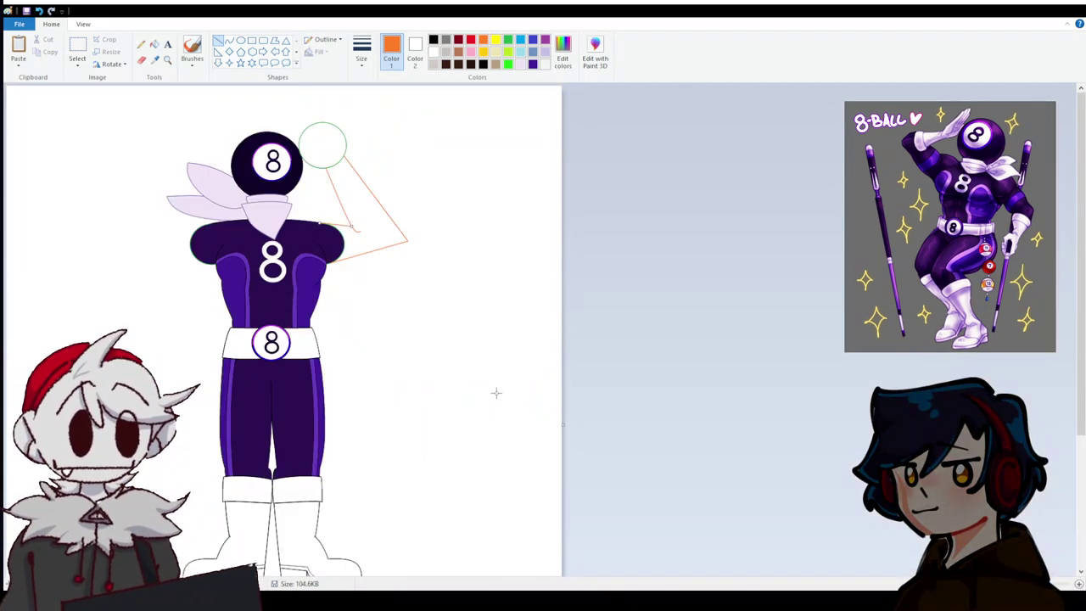
scroll(509, 531, up, 5)
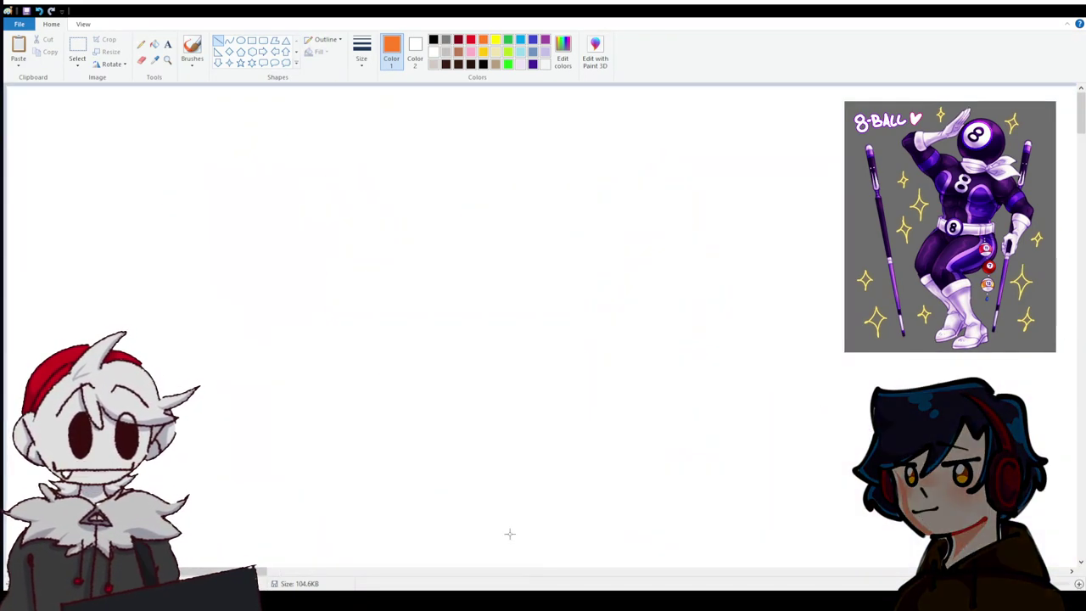
drag(214, 572, 705, 509)
scroll(537, 314, down, 3)
scroll(509, 293, down, 3)
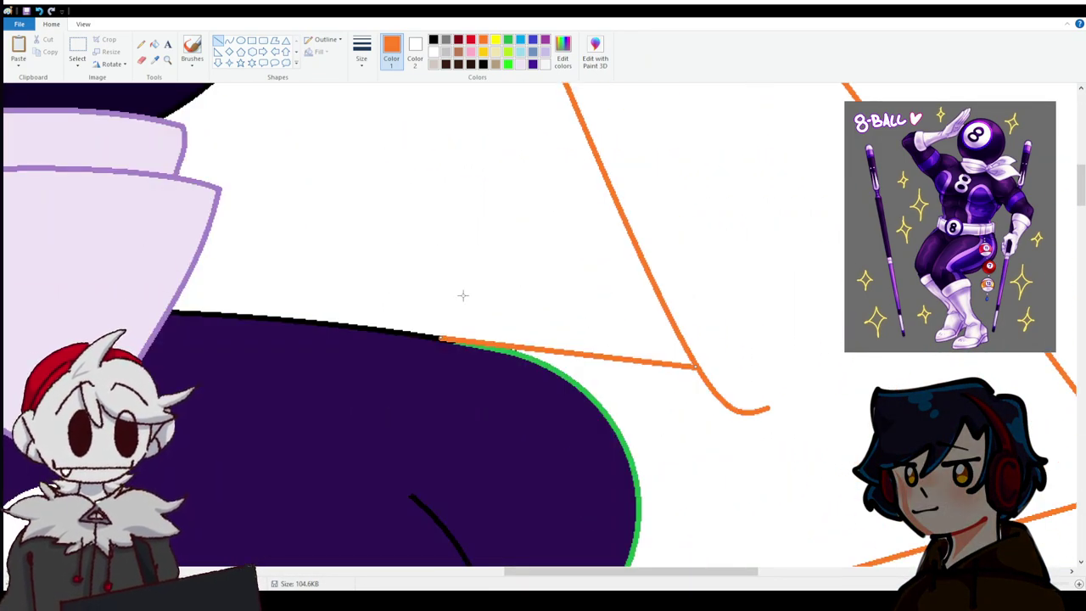
drag(444, 337, 433, 337)
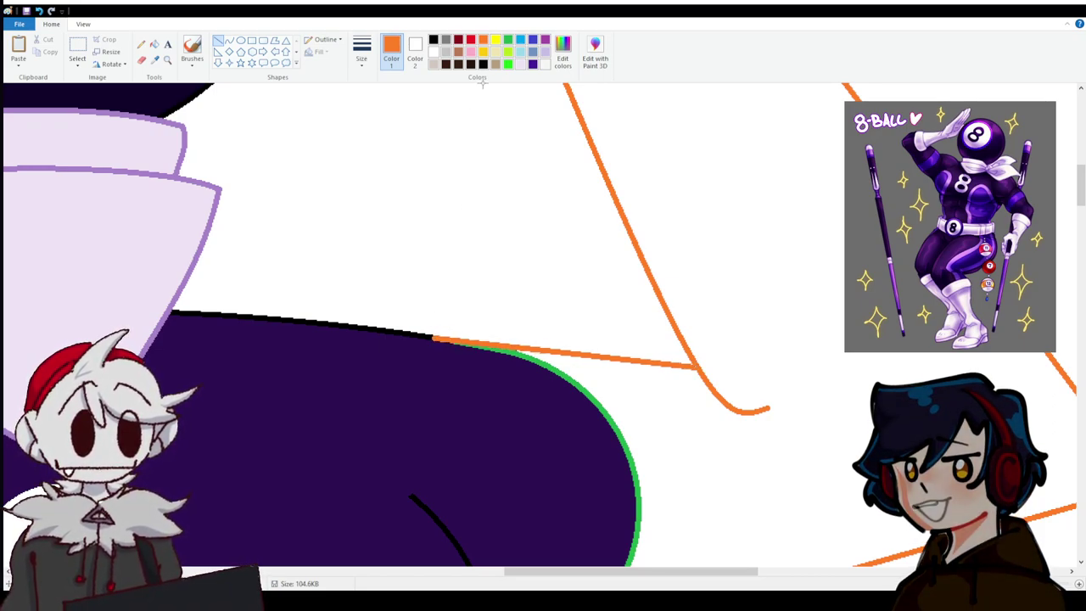
Fill the green outline of the right-hand shoulder and the torso's dark purple area with white.
click(154, 44)
right_click(613, 424)
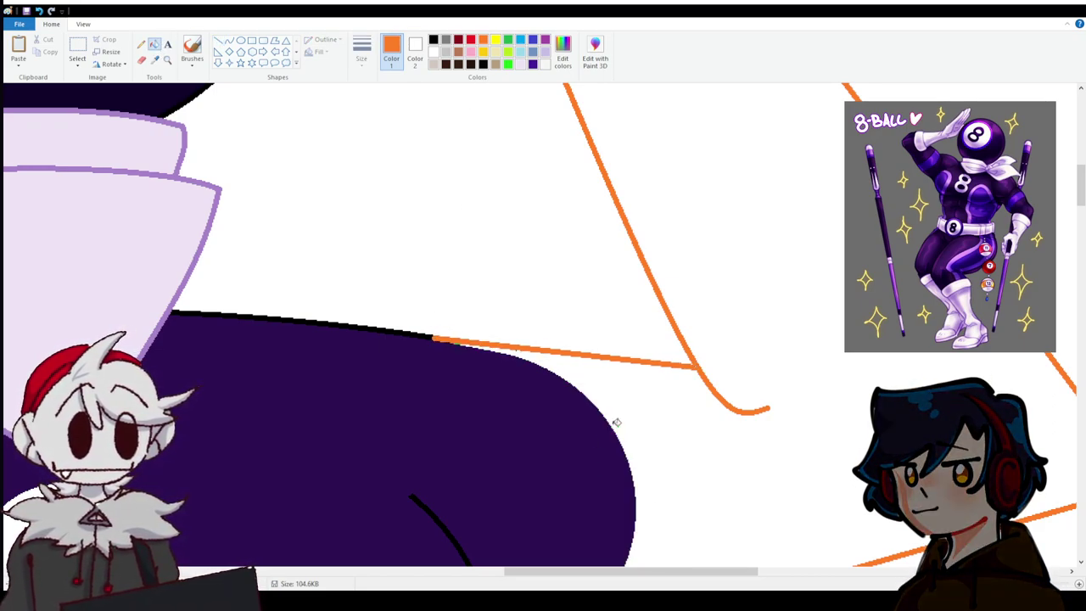
right_click(458, 340)
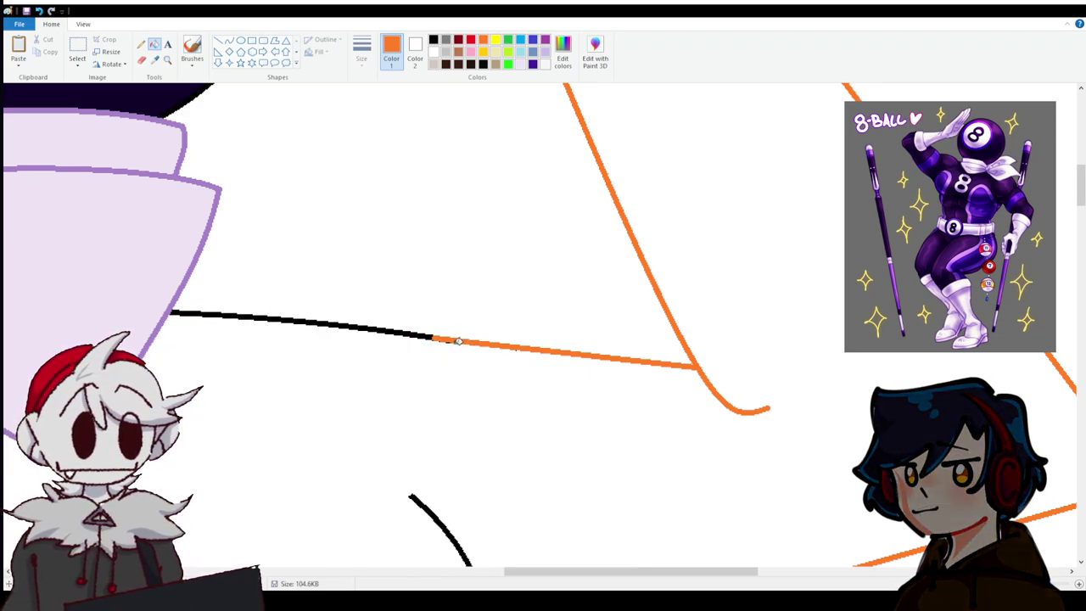
Sample the dark purple from inside the chest number, try filling the white torso with it, and undo that fill.
scroll(337, 388, down, 5)
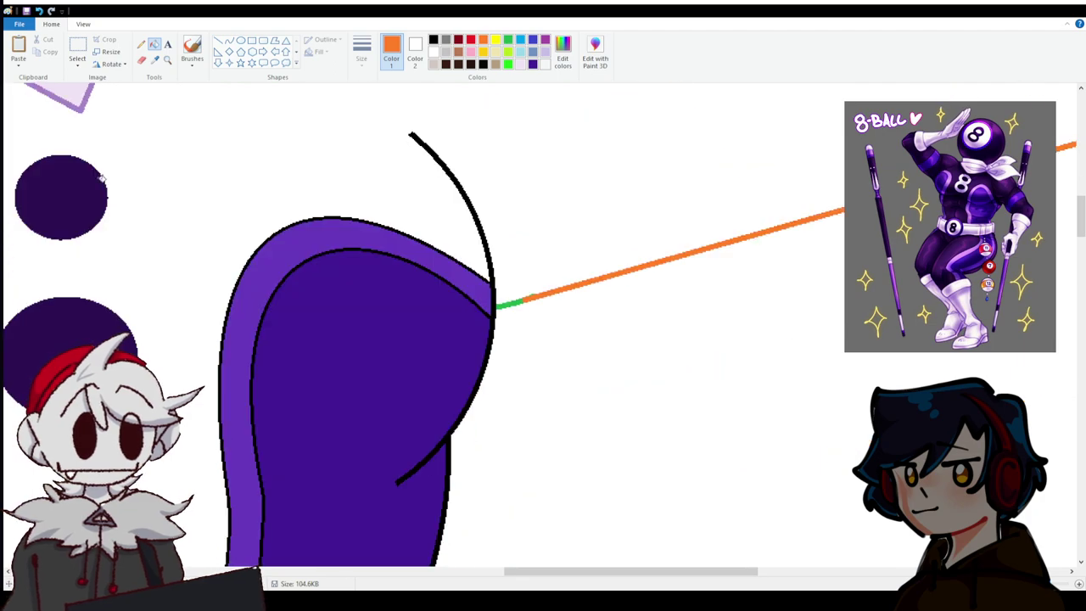
click(92, 167)
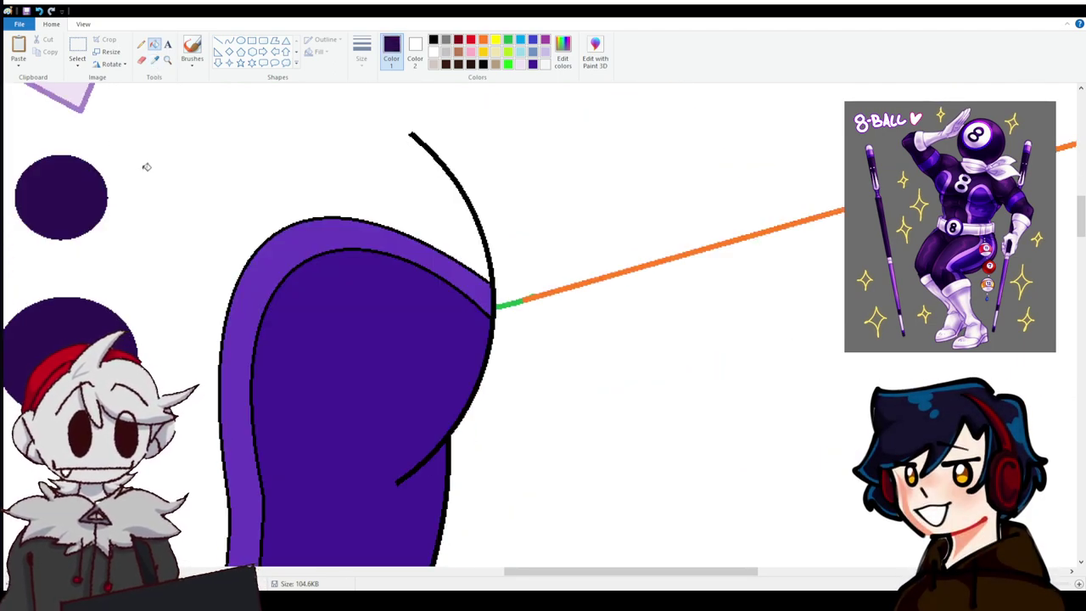
click(146, 166)
click(37, 11)
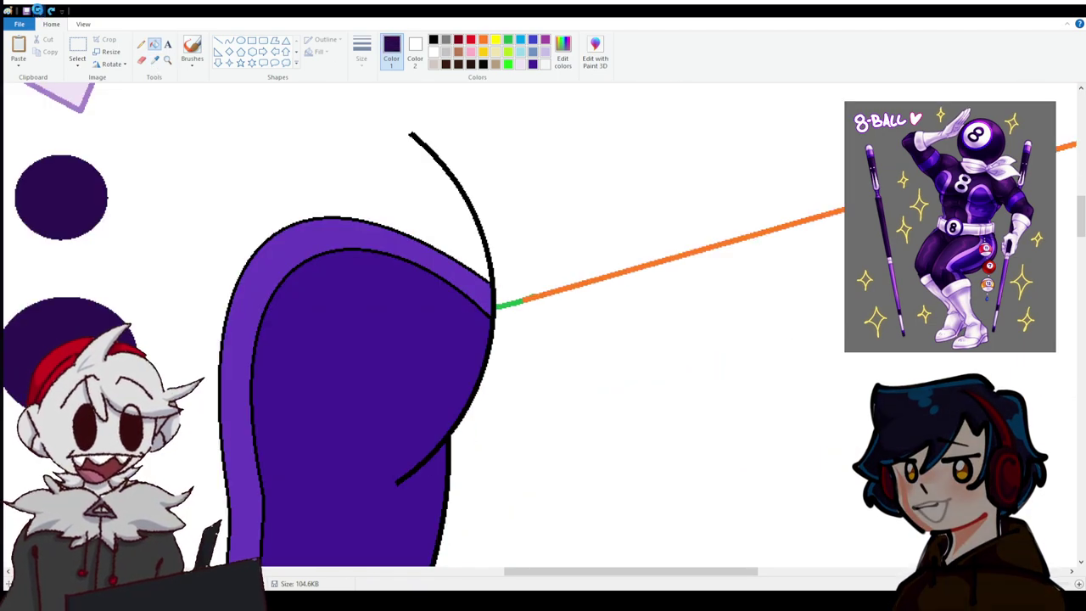
Paste the copied white 8 with its dark purple background and place it over the number's remains on the chest.
scroll(248, 198, up, 3)
scroll(248, 197, left, 8)
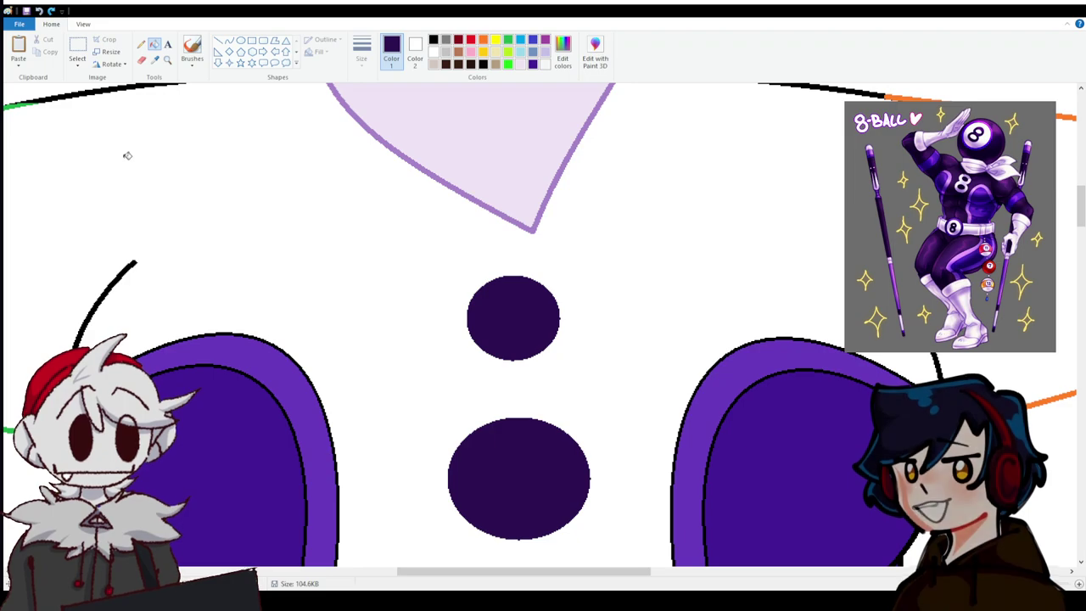
click(78, 50)
key(ctrl+v)
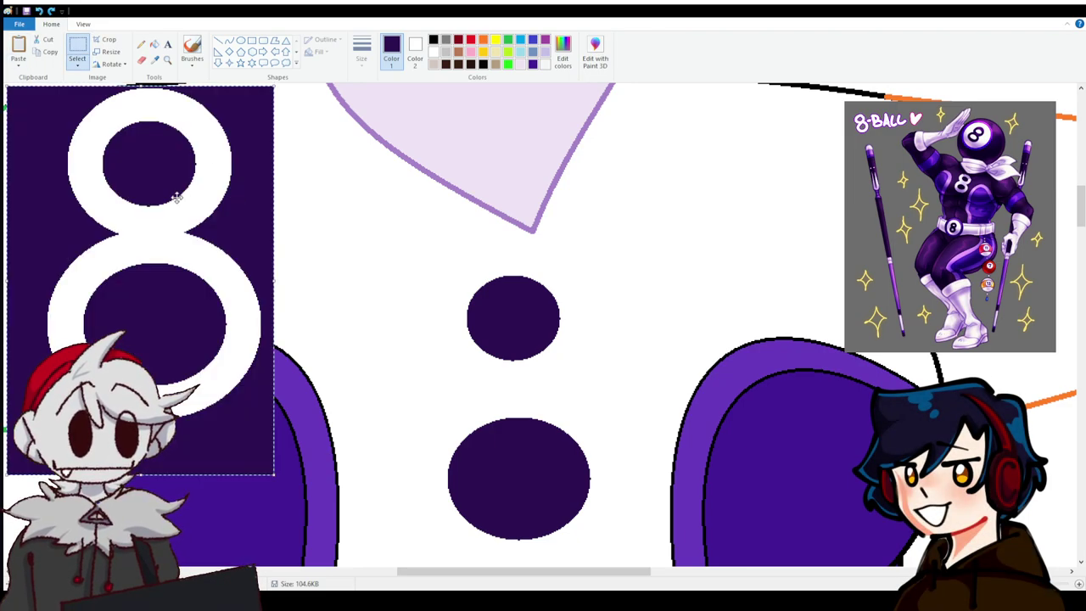
drag(170, 198, 536, 352)
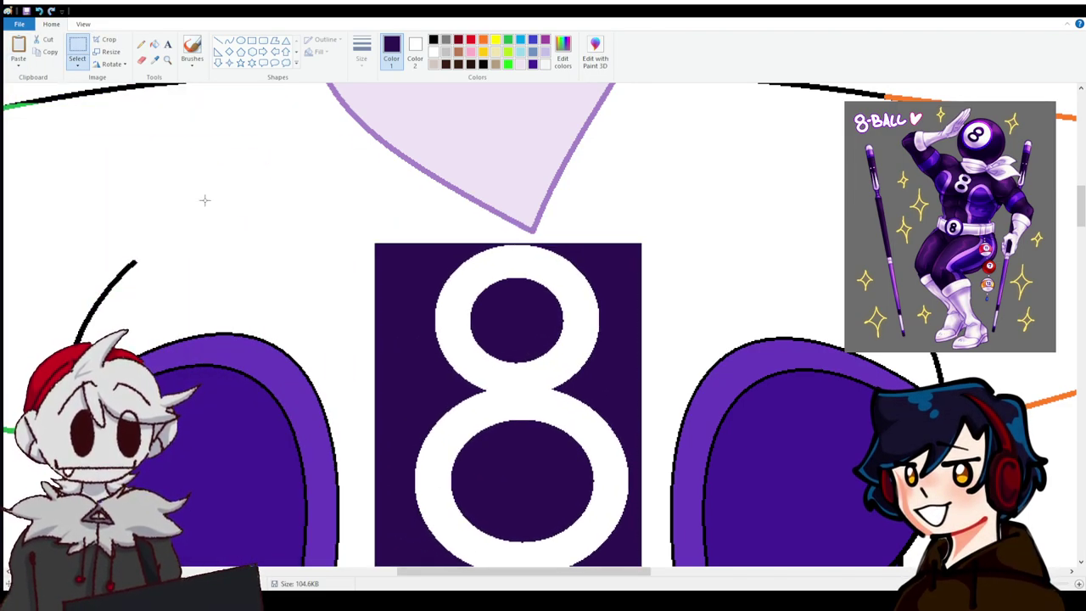
Fill the white torso area together with the raised arm in dark purple.
click(157, 62)
click(415, 284)
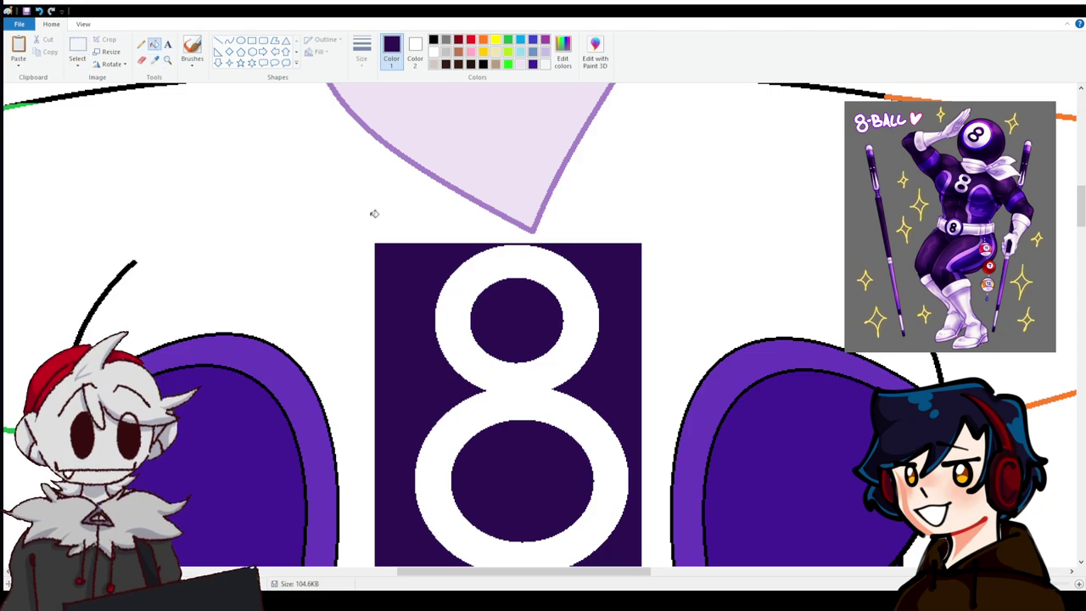
click(365, 204)
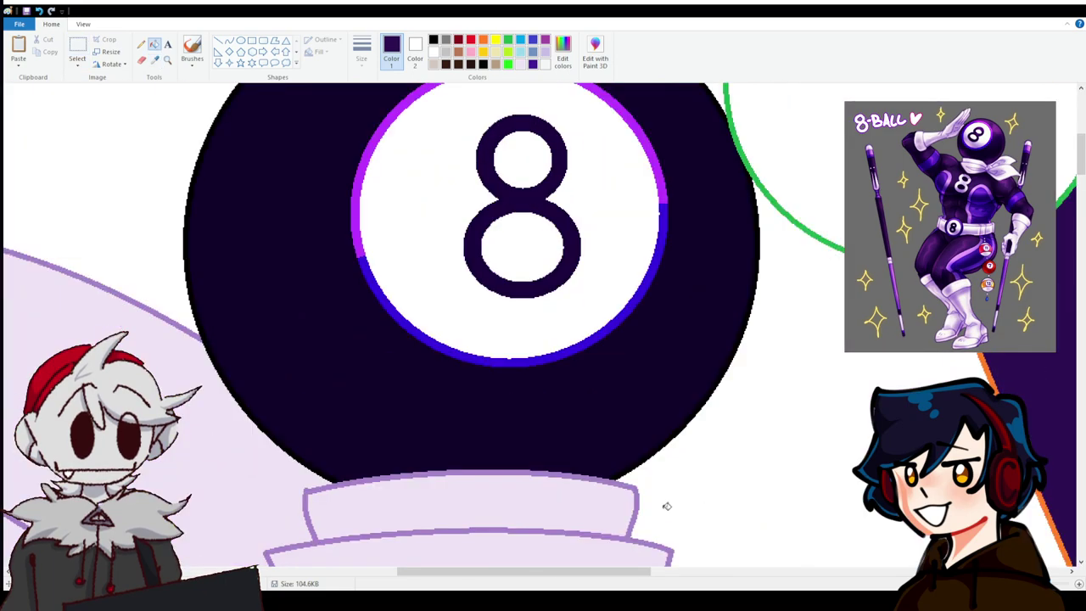
Draw a gold curve arching across the middle of the raised forearm from its inner to its outer edge.
drag(647, 572, 781, 572)
scroll(515, 204, down, 5)
scroll(515, 204, up, 3)
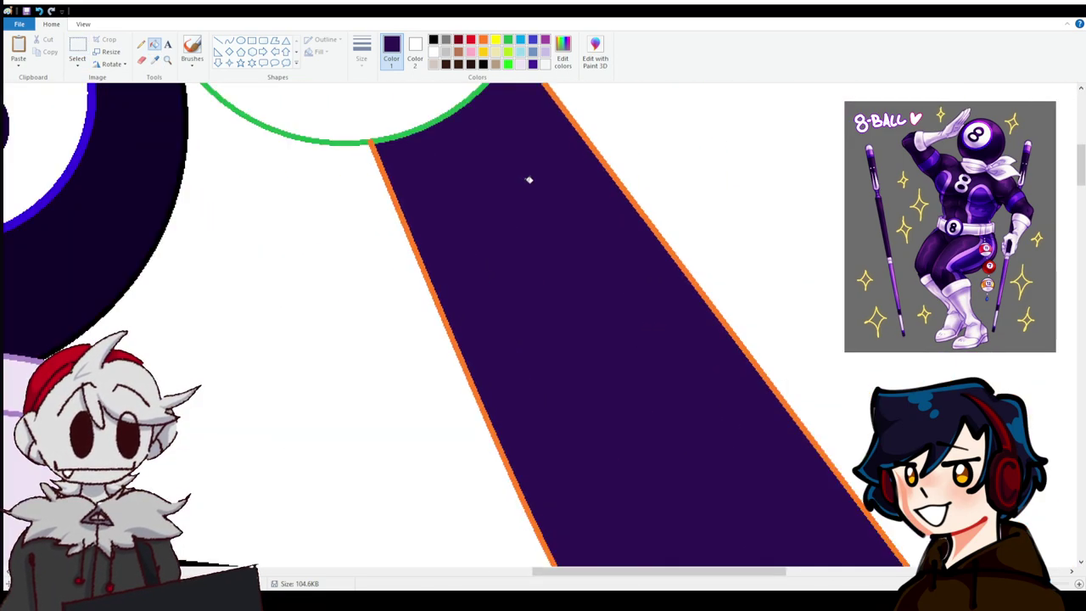
click(483, 51)
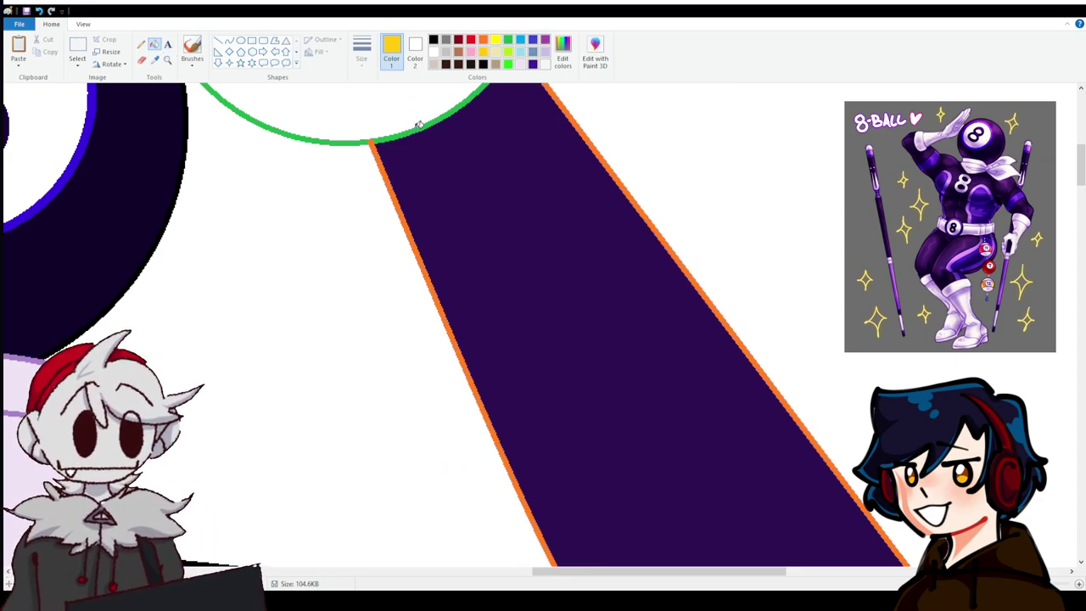
scroll(568, 204, down, 5)
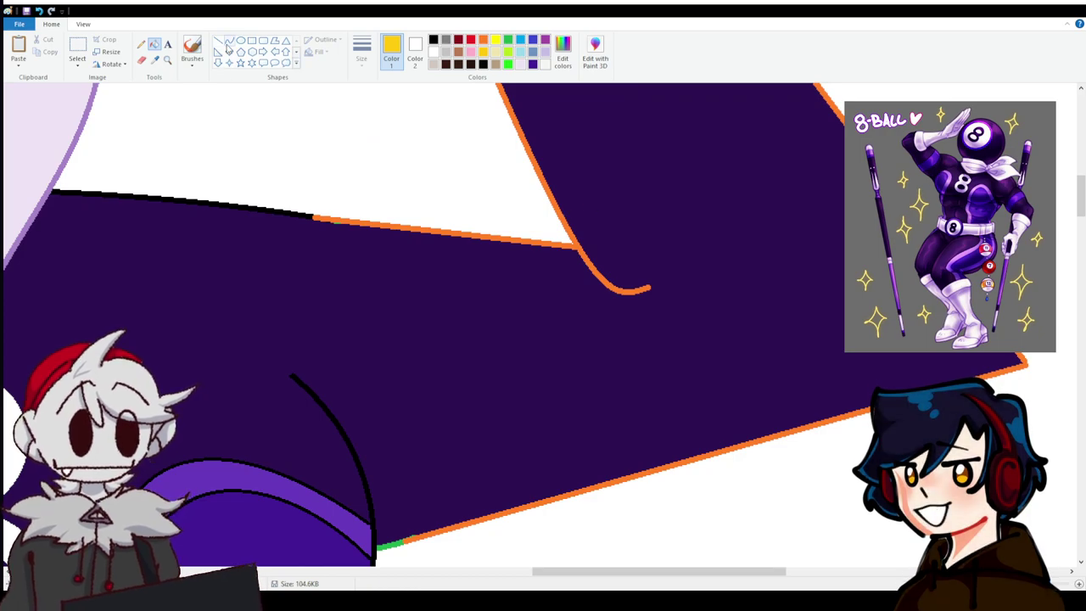
click(229, 41)
scroll(584, 358, up, 3)
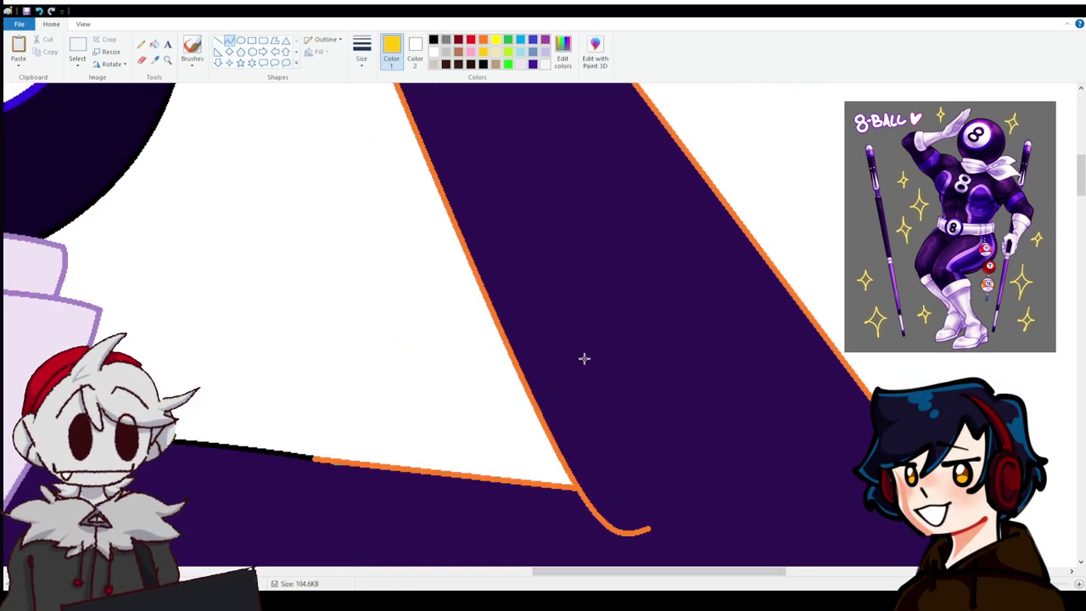
mouse_move(496, 335)
mouse_down()
mouse_move(735, 217)
mouse_move(543, 260)
mouse_move(665, 194)
mouse_up()
click(696, 216)
click(421, 303)
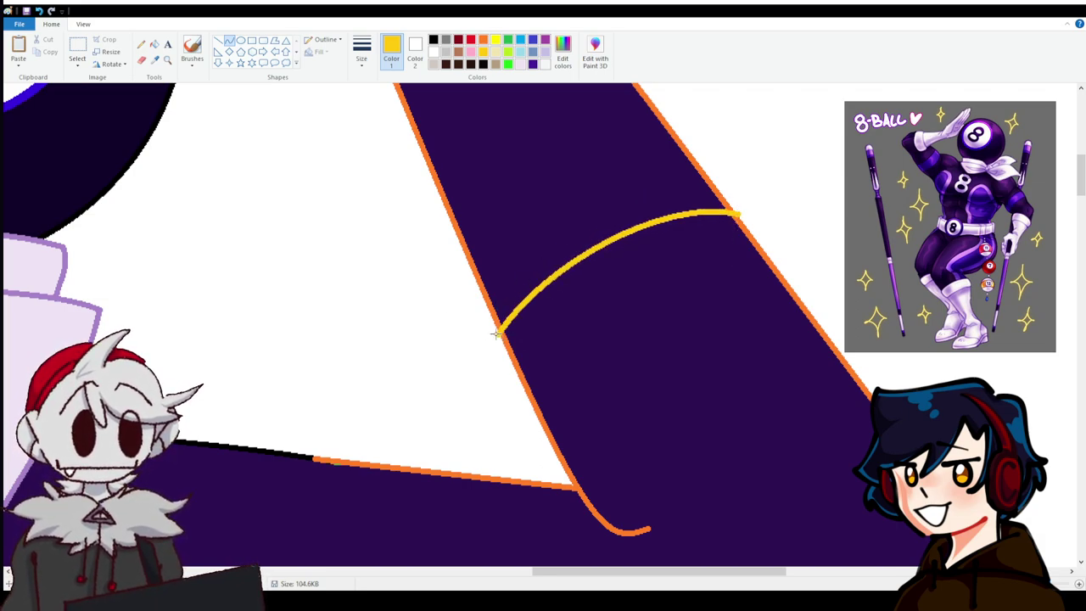
Complete a gold band around the forearm with slightly bowed curves along both edges and a second arch nearer the green circle.
drag(497, 334, 445, 216)
mouse_move(465, 267)
mouse_down()
mouse_move(455, 271)
mouse_move(476, 300)
mouse_move(465, 270)
mouse_up()
click(415, 213)
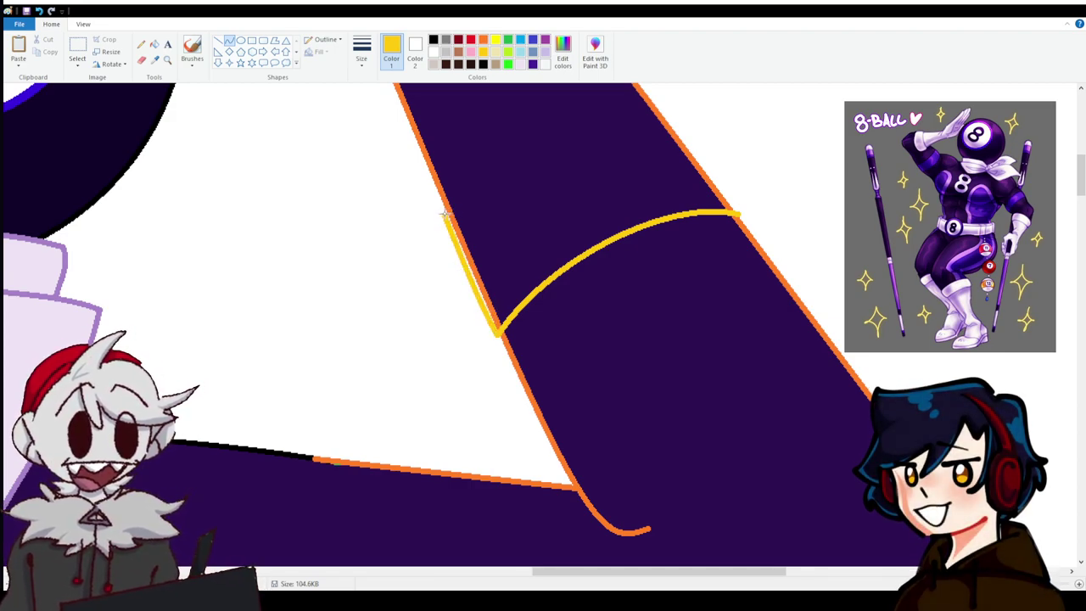
drag(442, 215, 656, 108)
drag(554, 146, 585, 124)
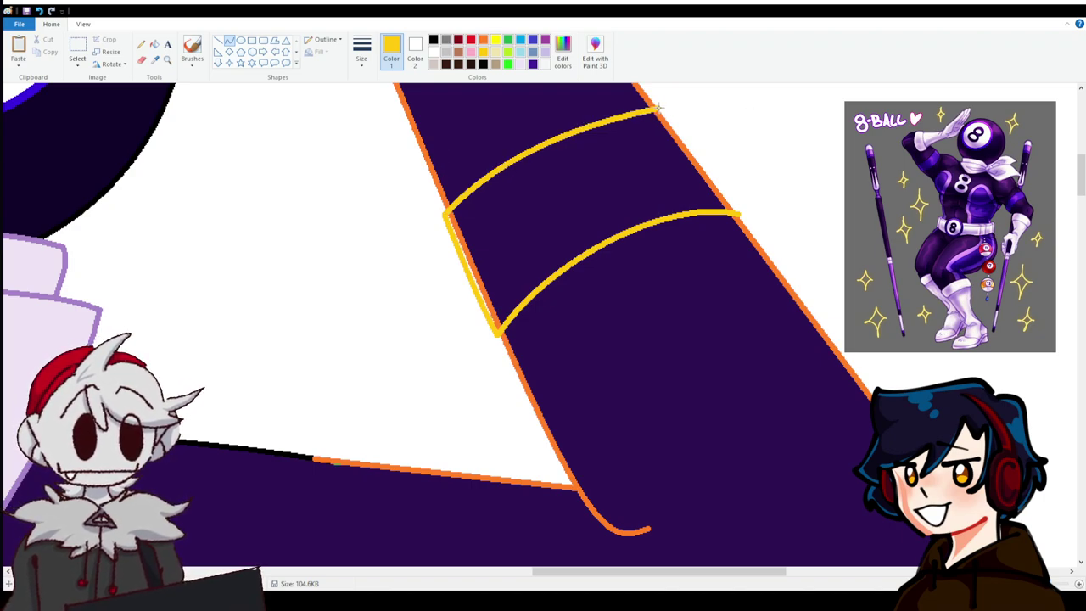
mouse_move(658, 108)
mouse_down()
mouse_move(732, 182)
mouse_move(737, 214)
mouse_up()
mouse_move(696, 151)
mouse_down()
mouse_move(686, 137)
mouse_move(710, 173)
mouse_up()
click(529, 117)
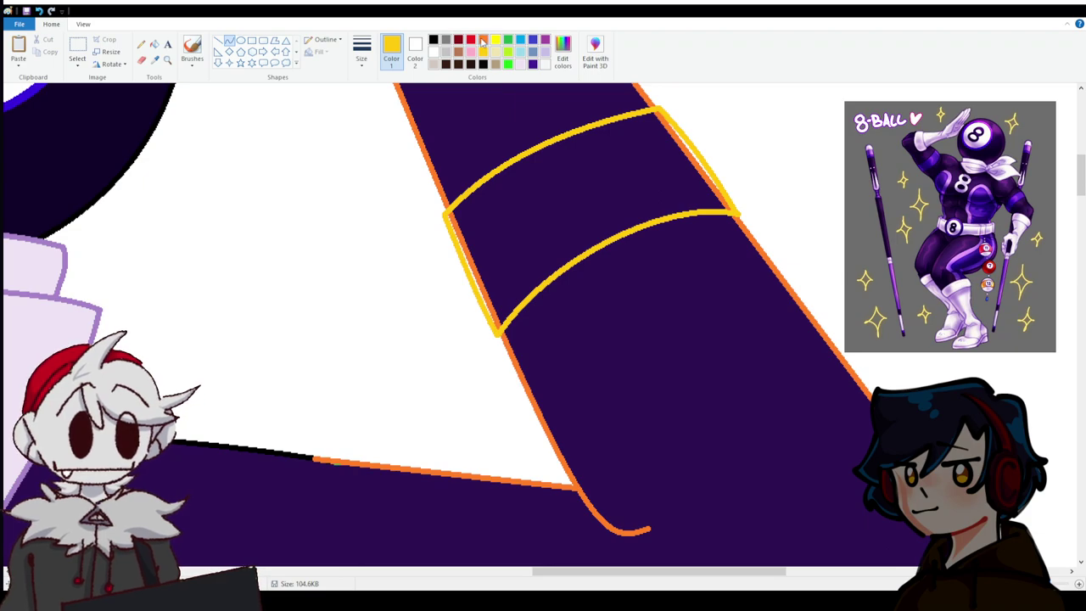
Fill the forearm band and the forearm section between the band and the green circle in white.
click(483, 40)
click(153, 44)
right_click(578, 182)
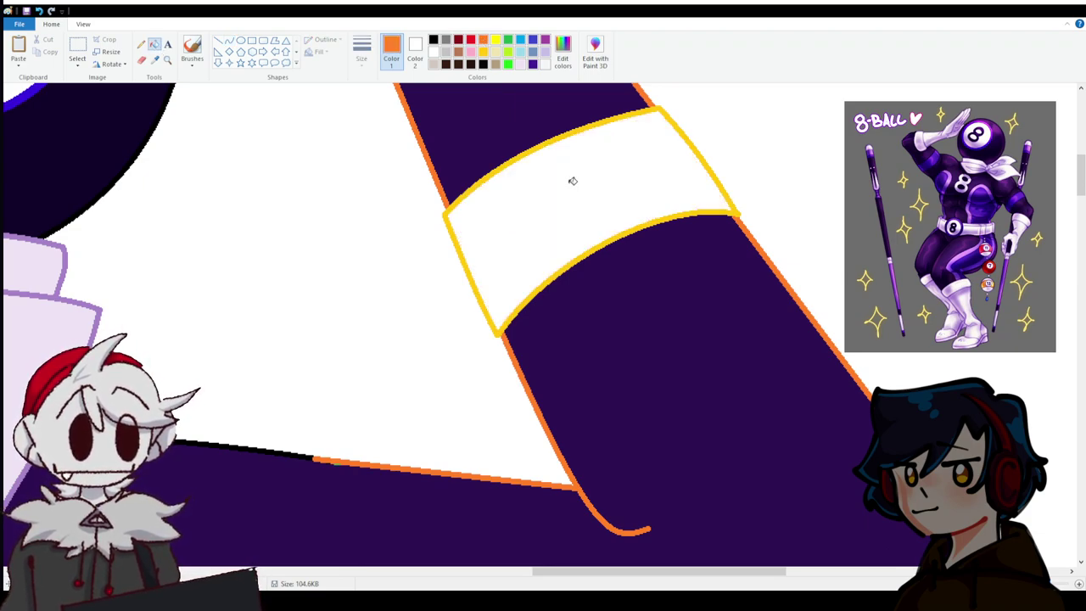
scroll(363, 130, up, 3)
right_click(453, 343)
scroll(509, 439, up, 3)
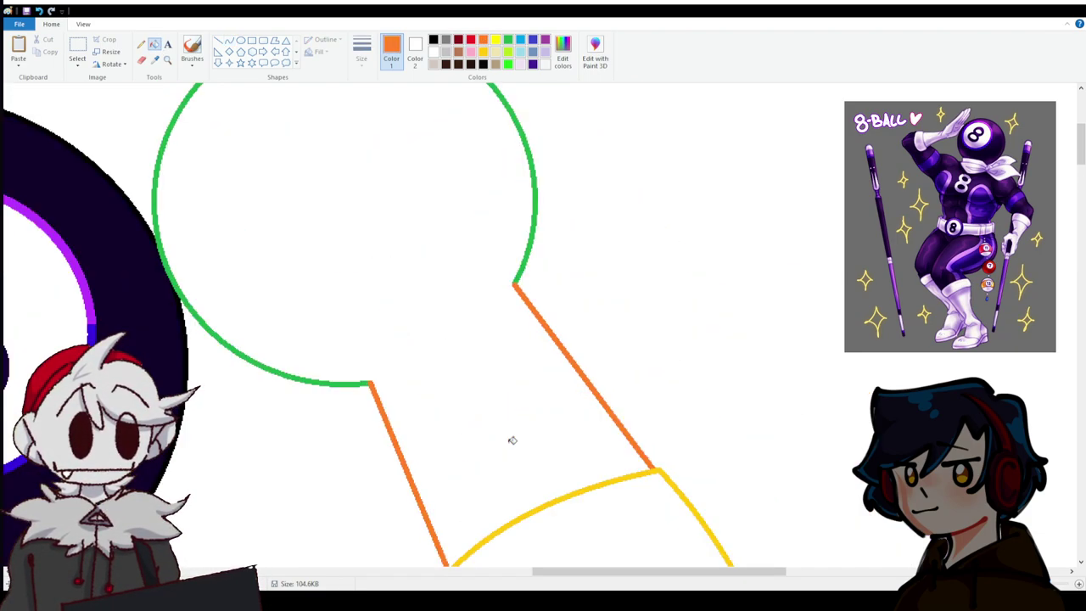
Draw a thick gold straight line running diagonally from the upper forearm through the green circle, and shift it slightly towards the head.
mouse_move(679, 584)
mouse_down()
mouse_move(643, 581)
mouse_move(664, 579)
mouse_up()
click(496, 40)
click(218, 40)
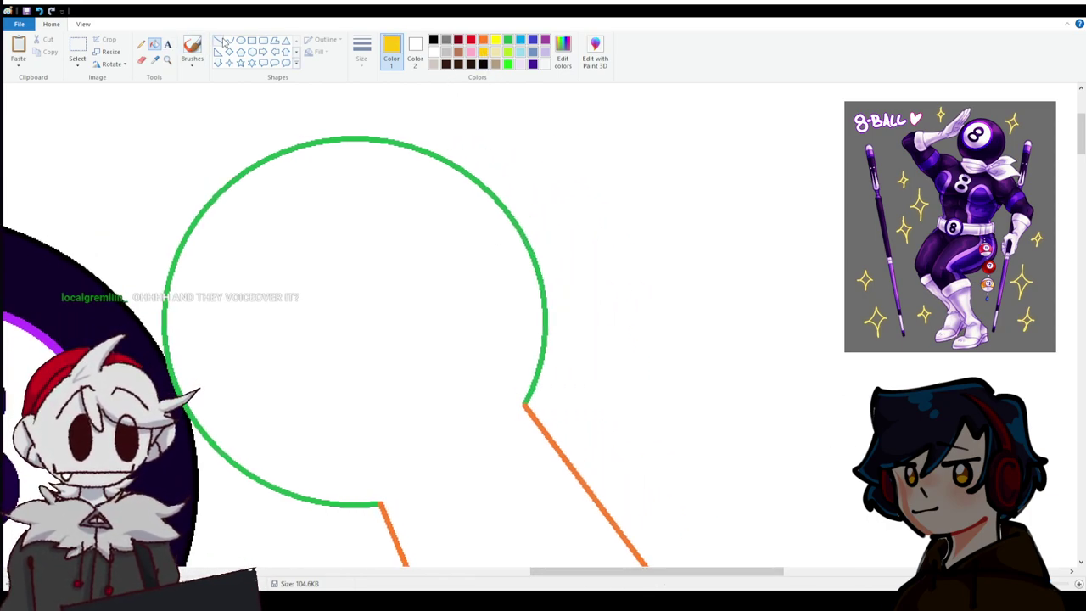
click(361, 56)
mouse_move(509, 536)
mouse_down()
mouse_move(332, 291)
mouse_move(283, 181)
mouse_up()
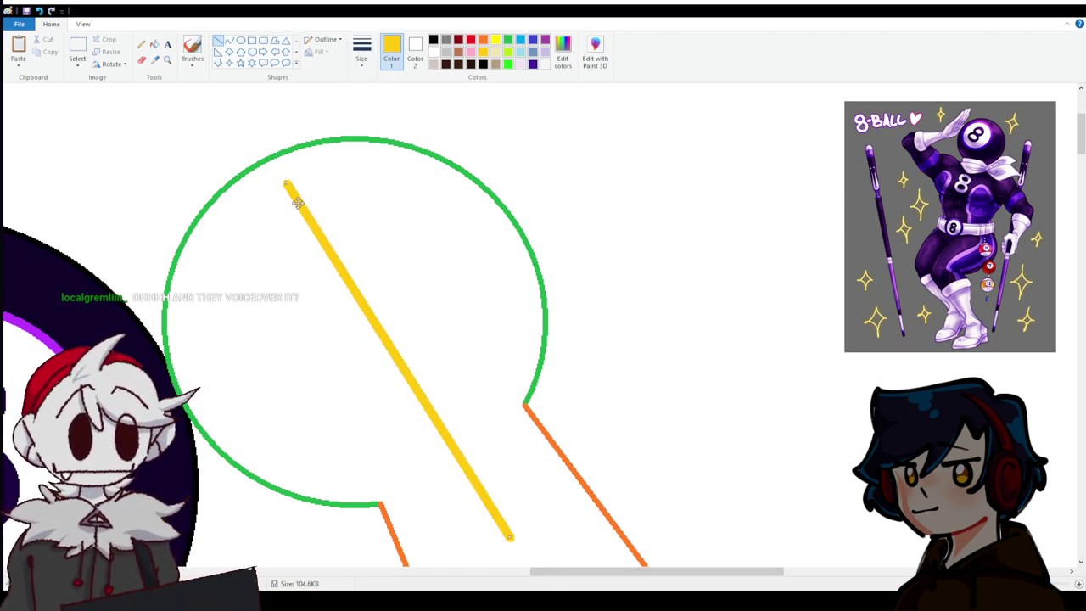
drag(315, 224, 301, 219)
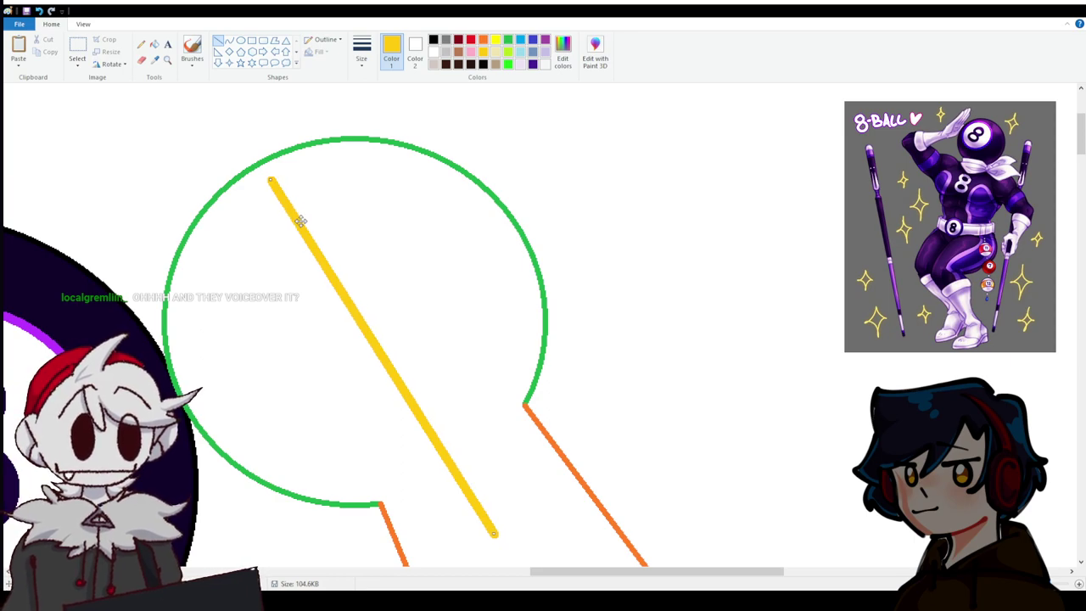
Set up the Curve tool with purple as the drawing colour and a thinner line than the gold diagonal.
scroll(279, 346, down, 5)
scroll(276, 346, up, 7)
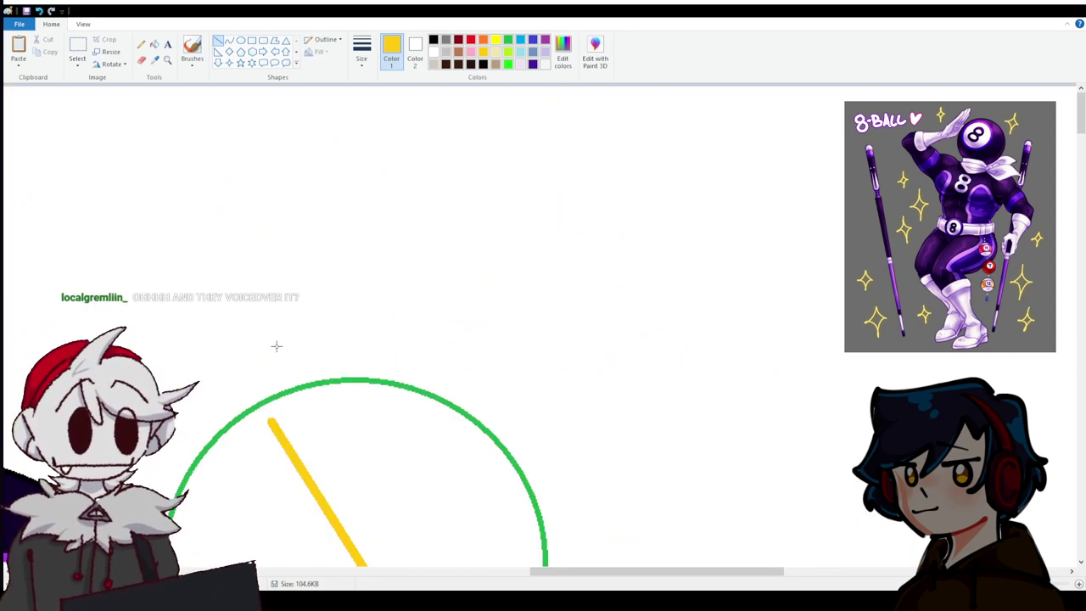
click(544, 40)
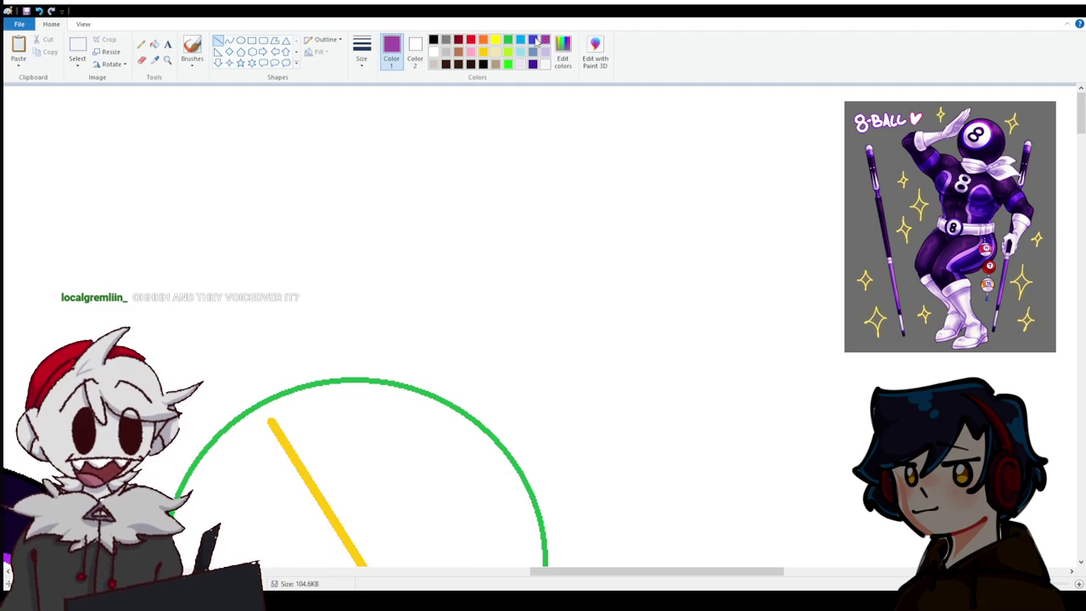
click(230, 46)
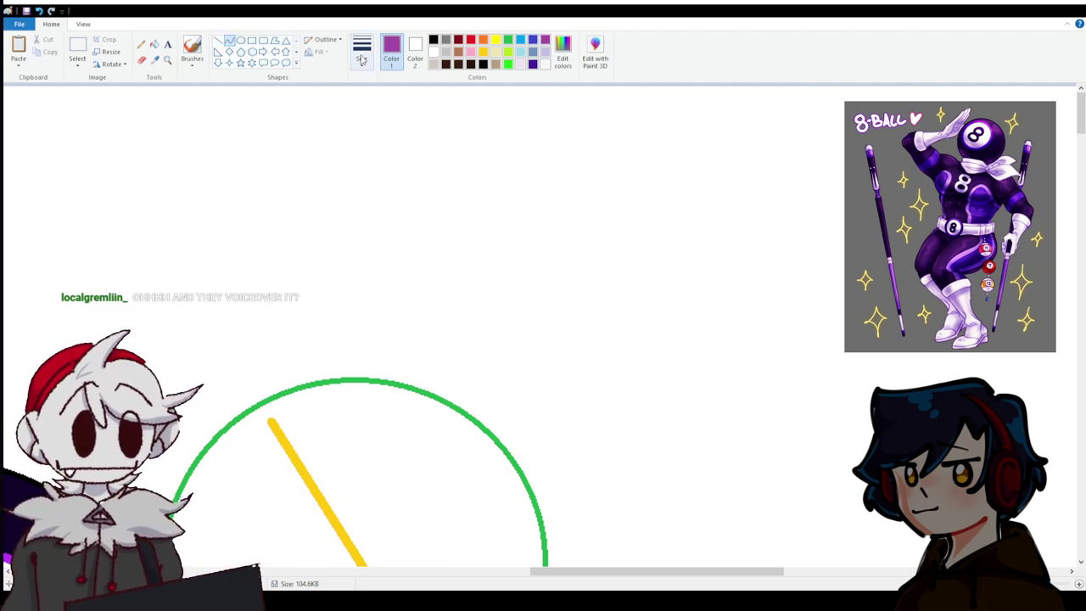
click(365, 70)
click(392, 124)
scroll(310, 285, down, 3)
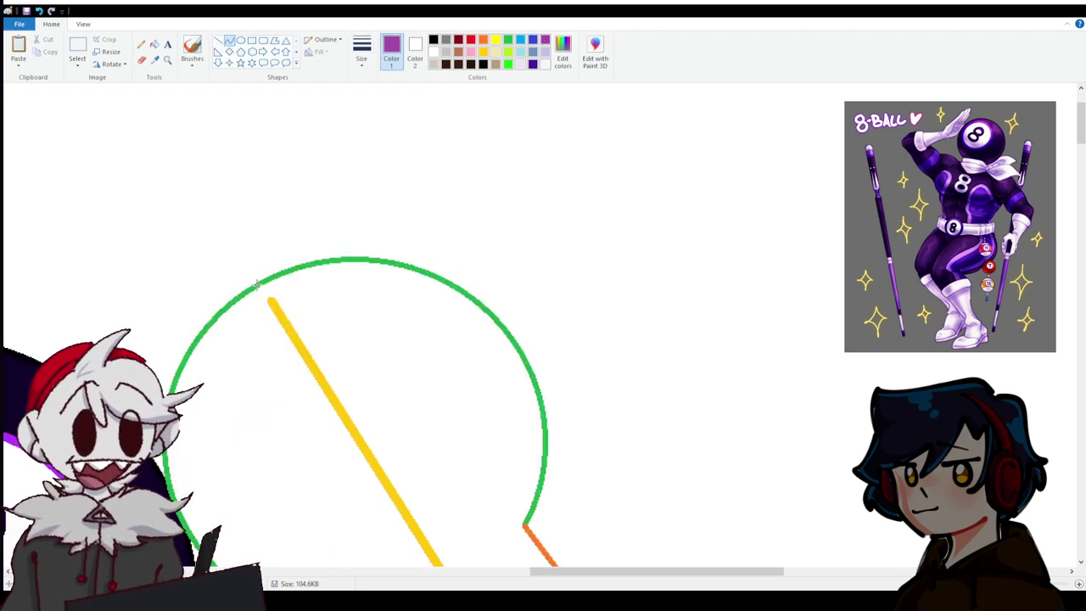
Try to outline the hand with two purple curves over the top and head side of the green circle, and undo them.
drag(257, 285, 403, 211)
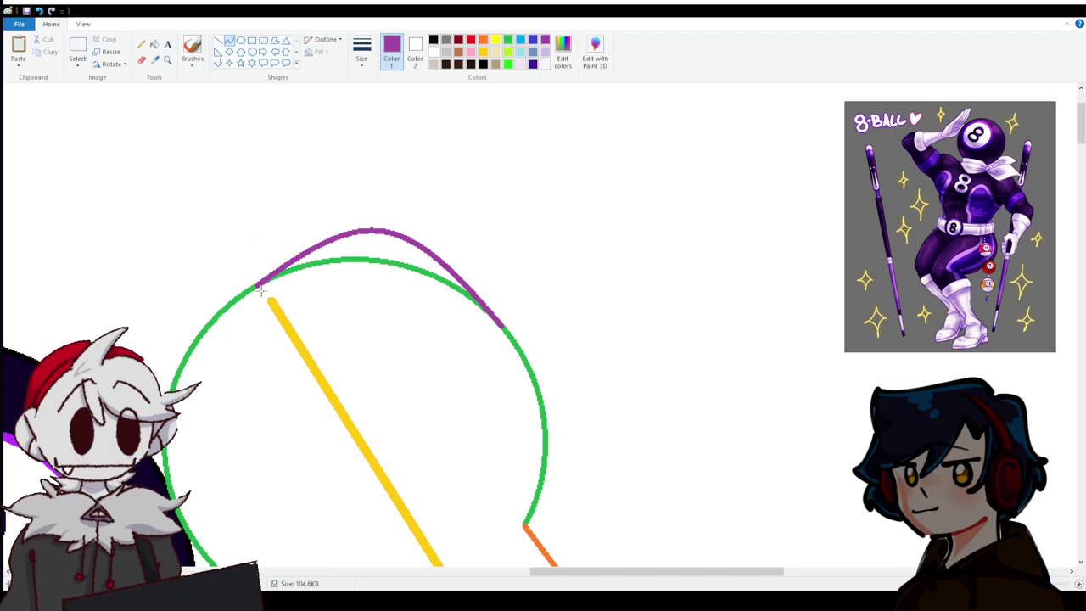
drag(256, 285, 117, 395)
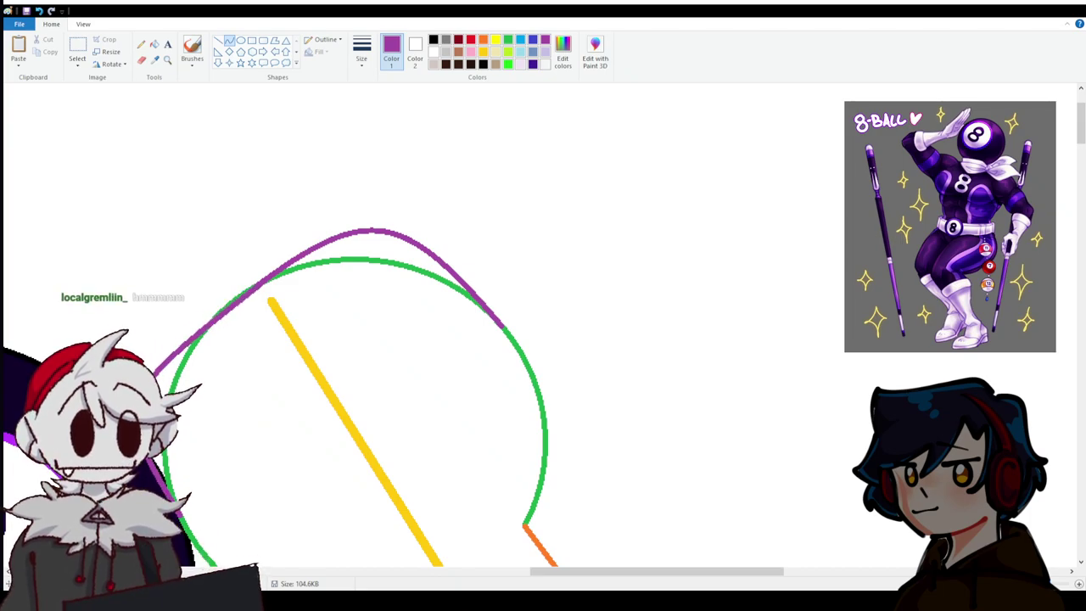
click(116, 395)
drag(257, 283, 242, 292)
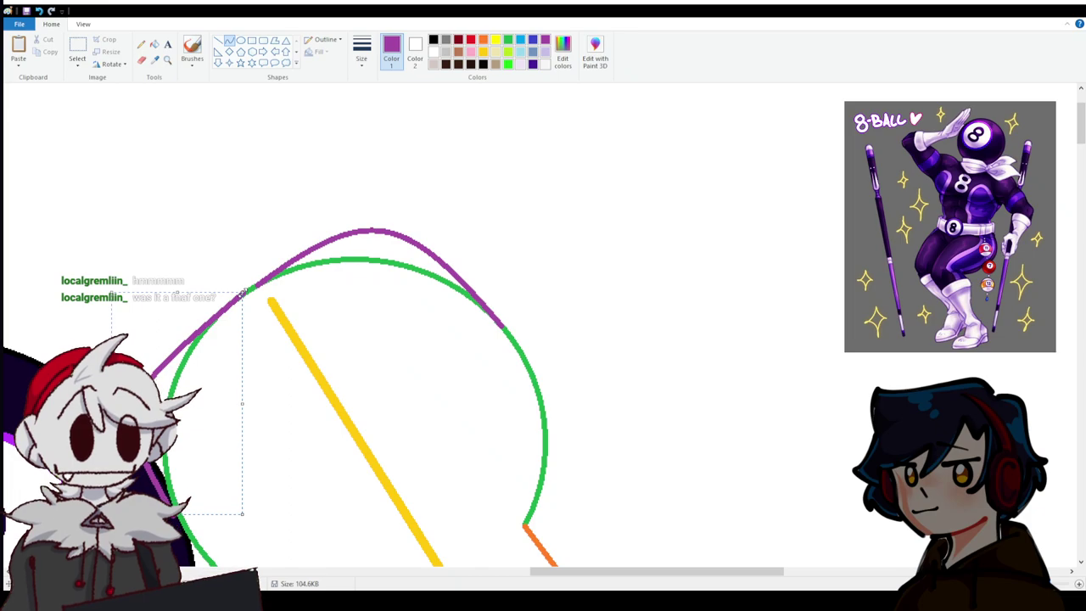
drag(112, 515, 123, 517)
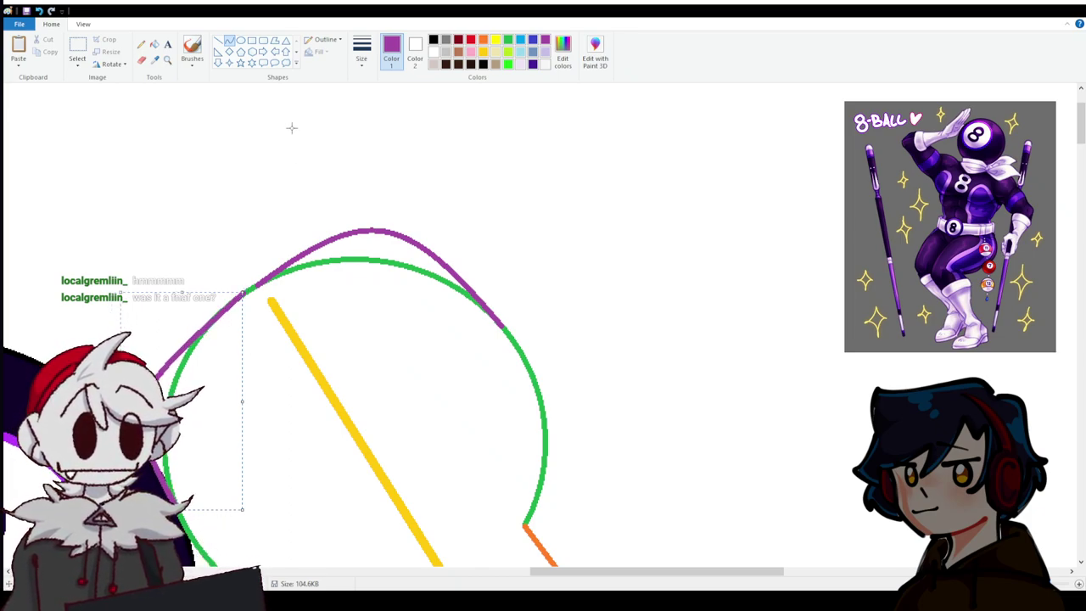
click(38, 11)
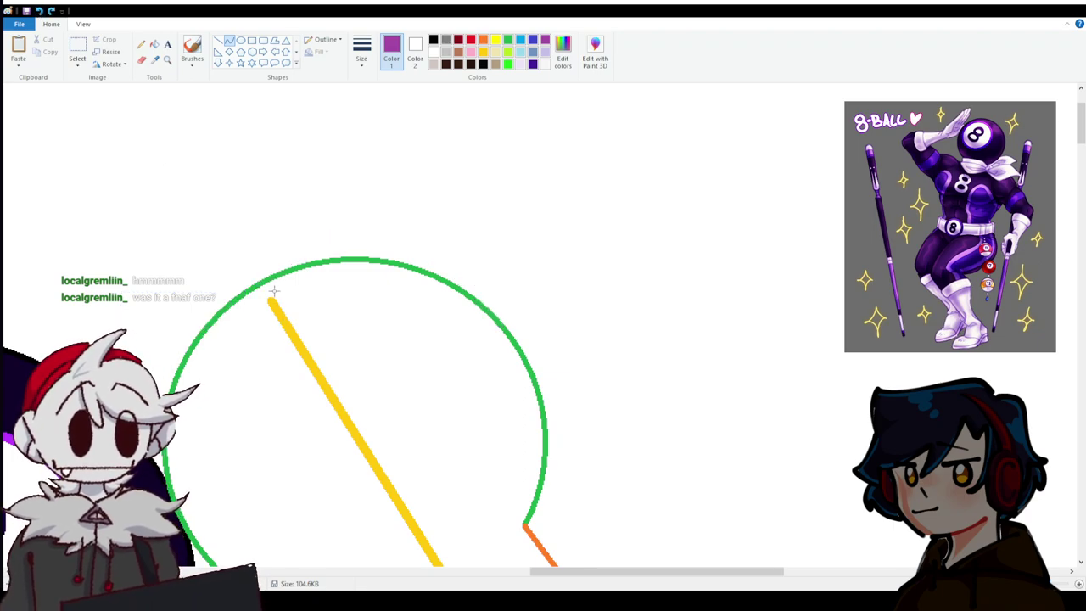
Draw two joined purple curves bulging outside the green circle, one arching over its top and one around its head side.
drag(249, 270, 490, 314)
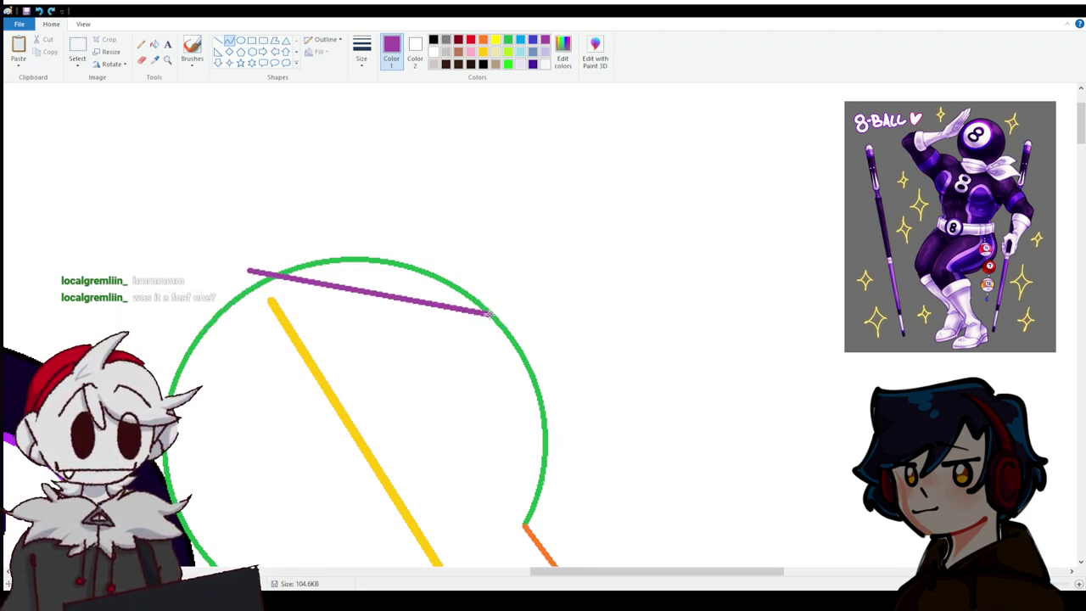
drag(371, 292, 371, 186)
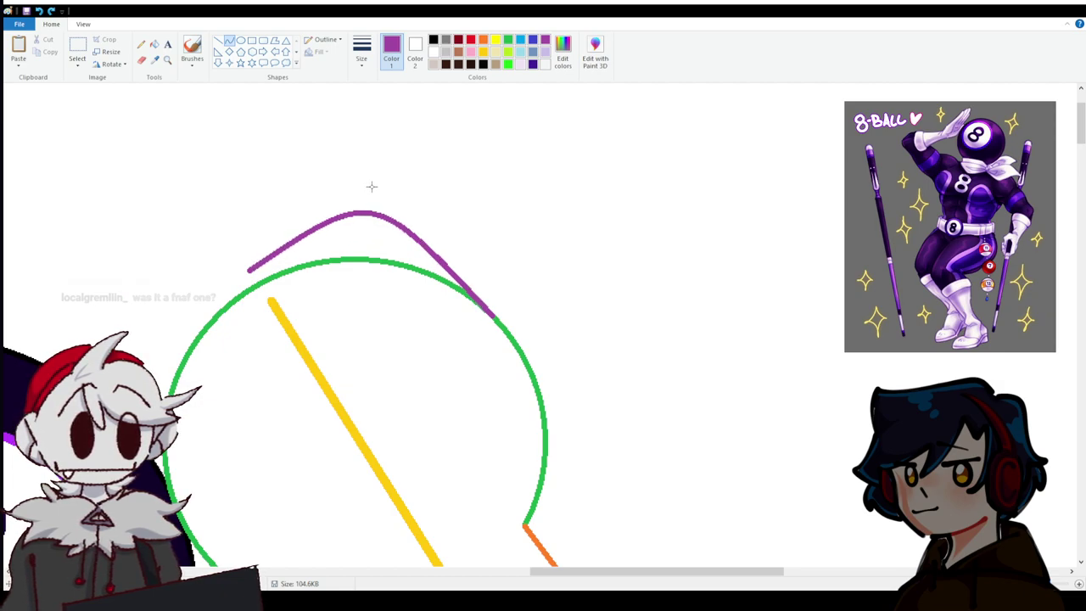
drag(249, 270, 185, 519)
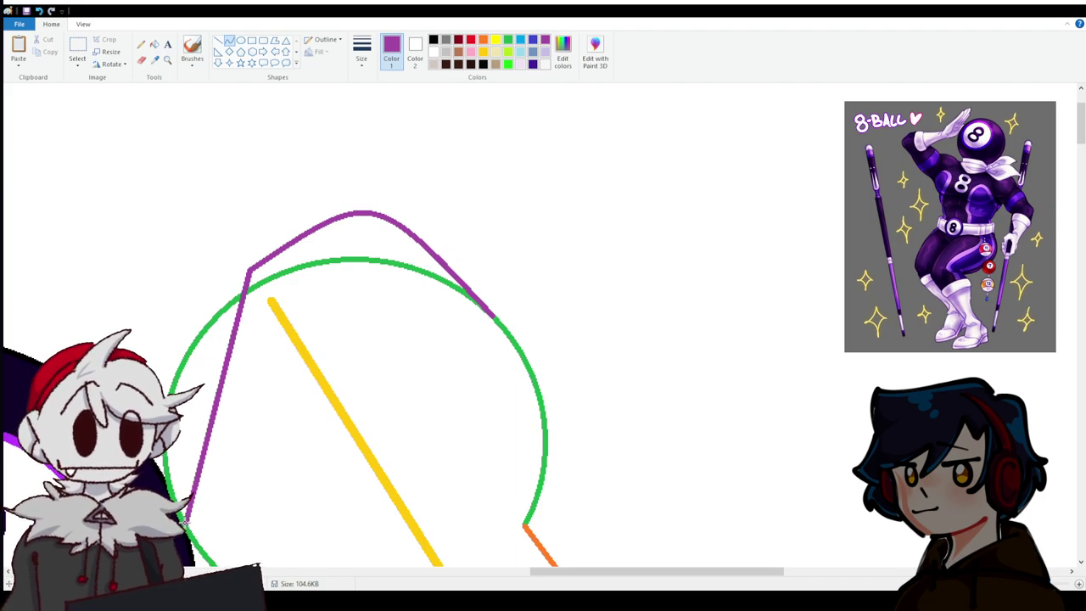
scroll(356, 331, down, 3)
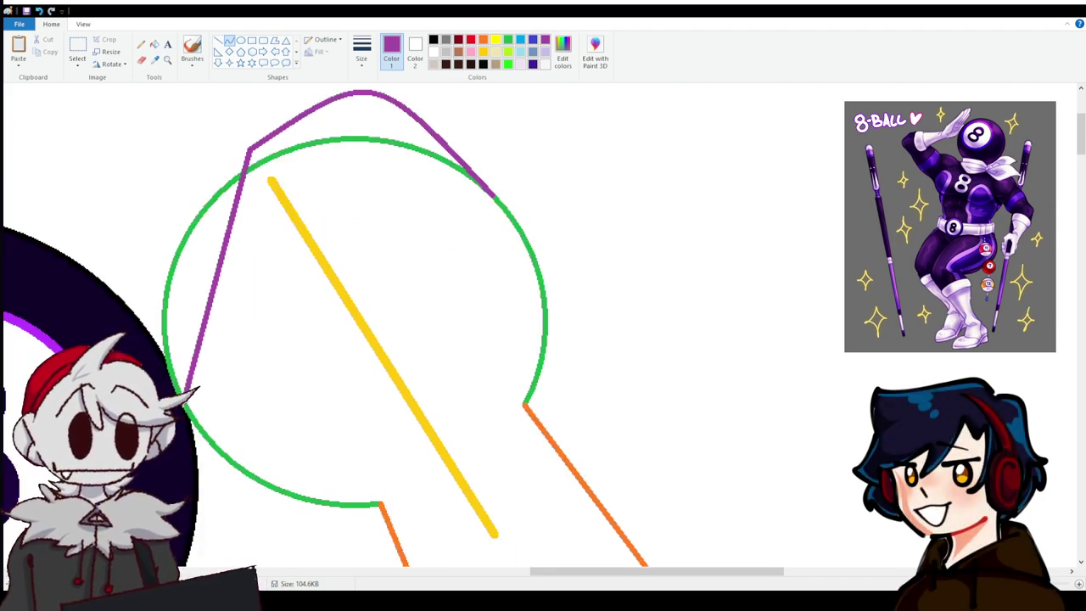
drag(204, 272, 90, 254)
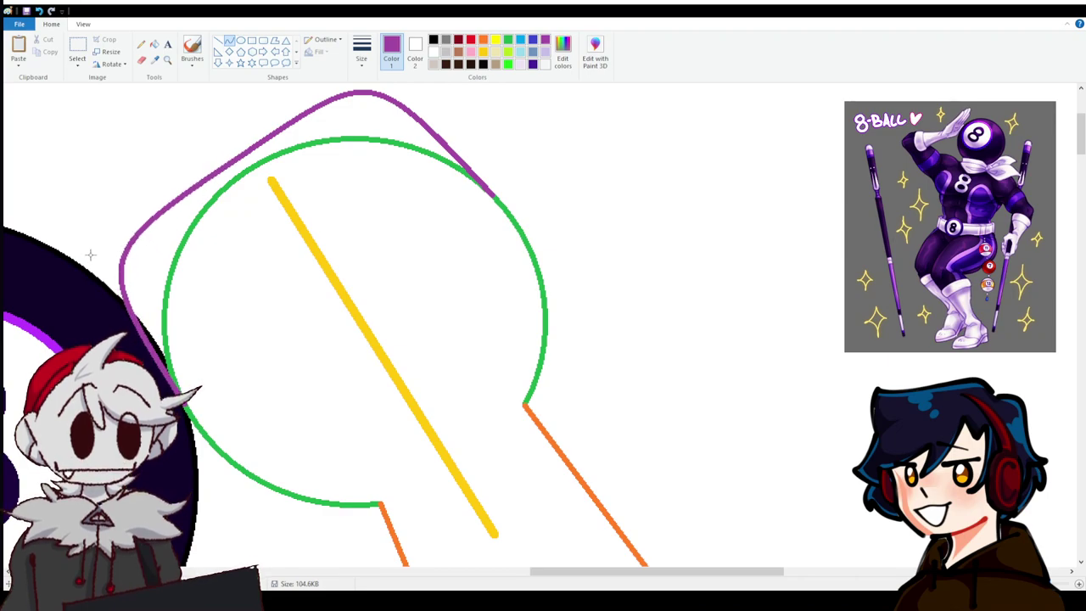
Select the whole character and move it down a little to leave more white space above the head and hand.
scroll(592, 477, up, 6)
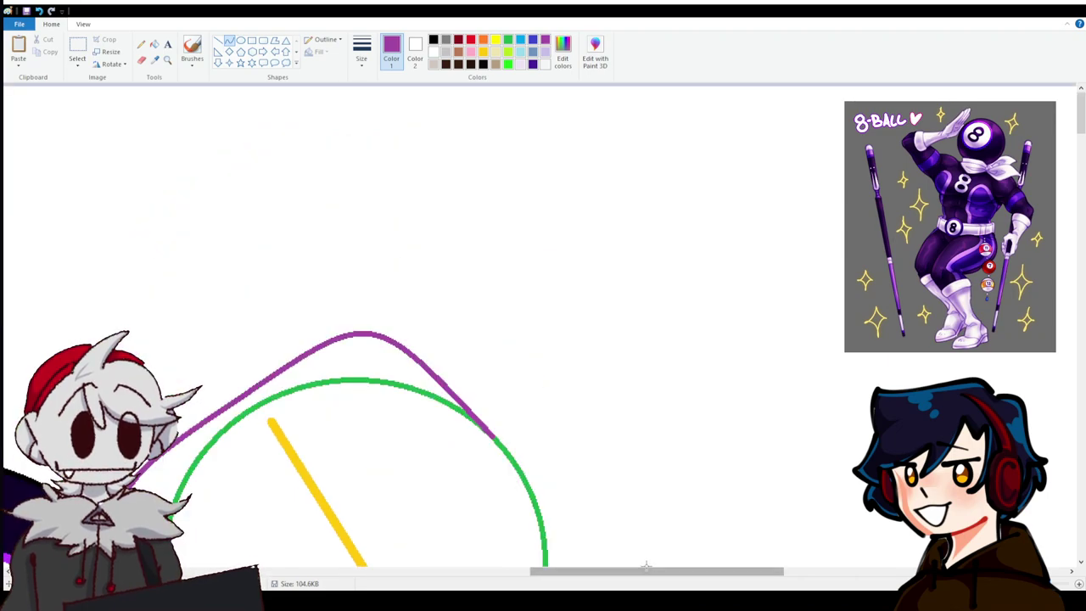
mouse_move(645, 571)
mouse_down()
mouse_move(524, 570)
mouse_move(578, 570)
mouse_up()
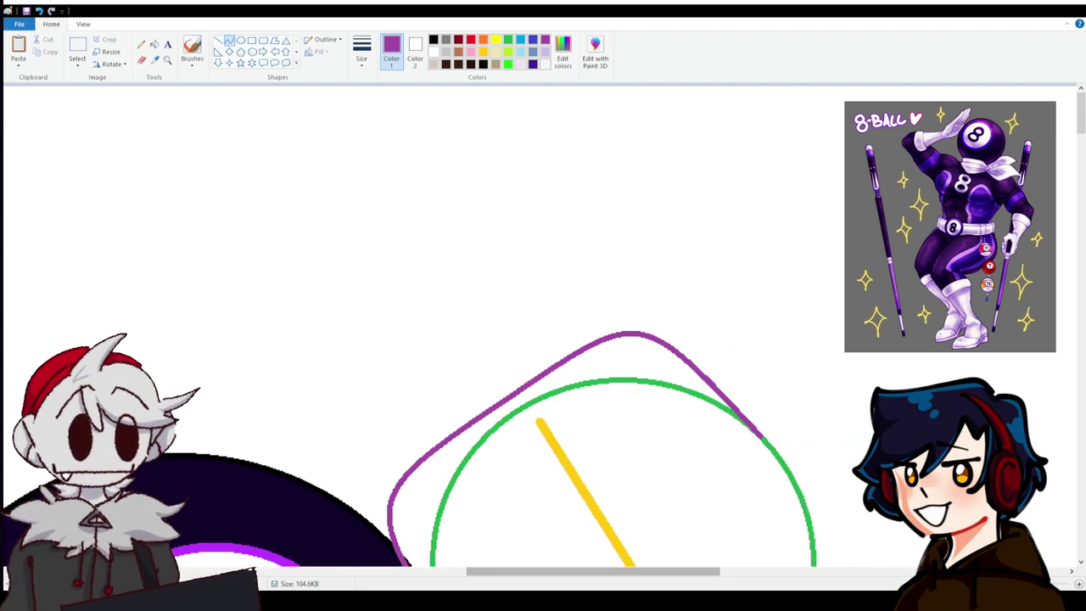
scroll(619, 557, down, 2)
scroll(211, 254, down, 2)
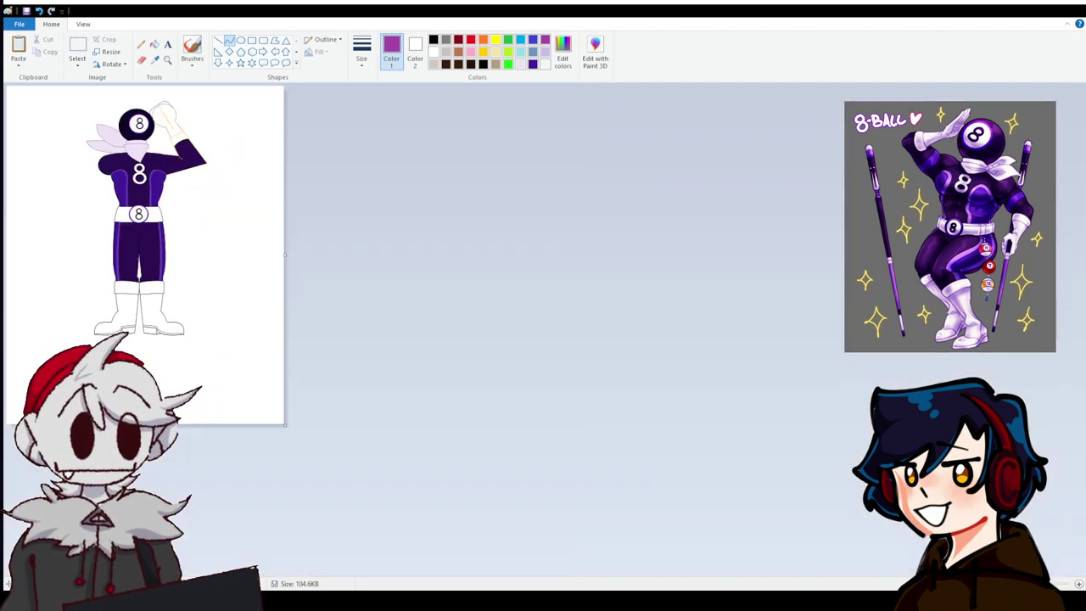
click(76, 44)
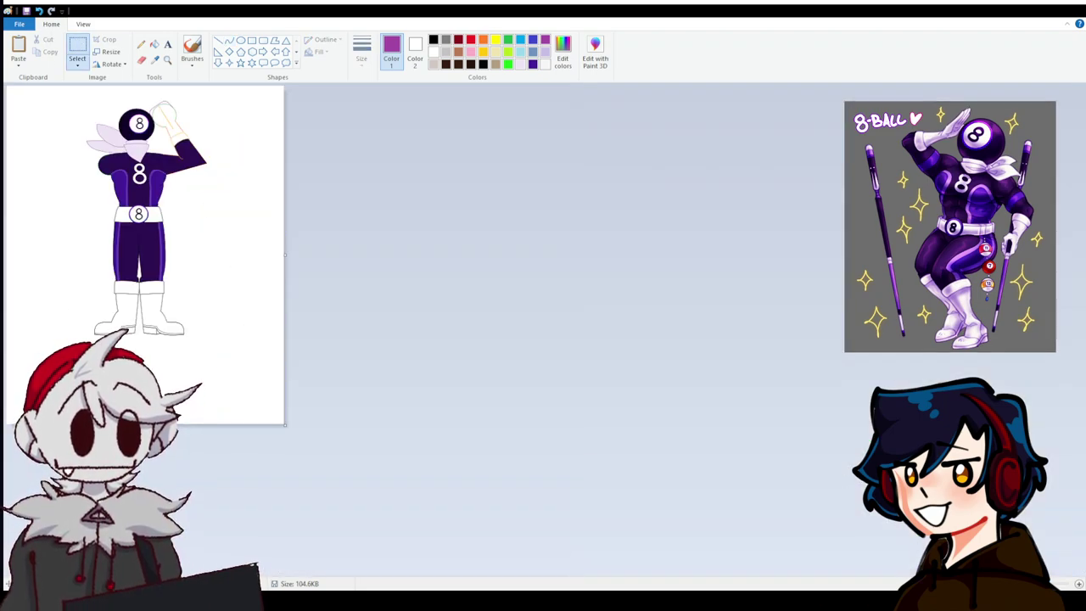
drag(233, 110, 217, 85)
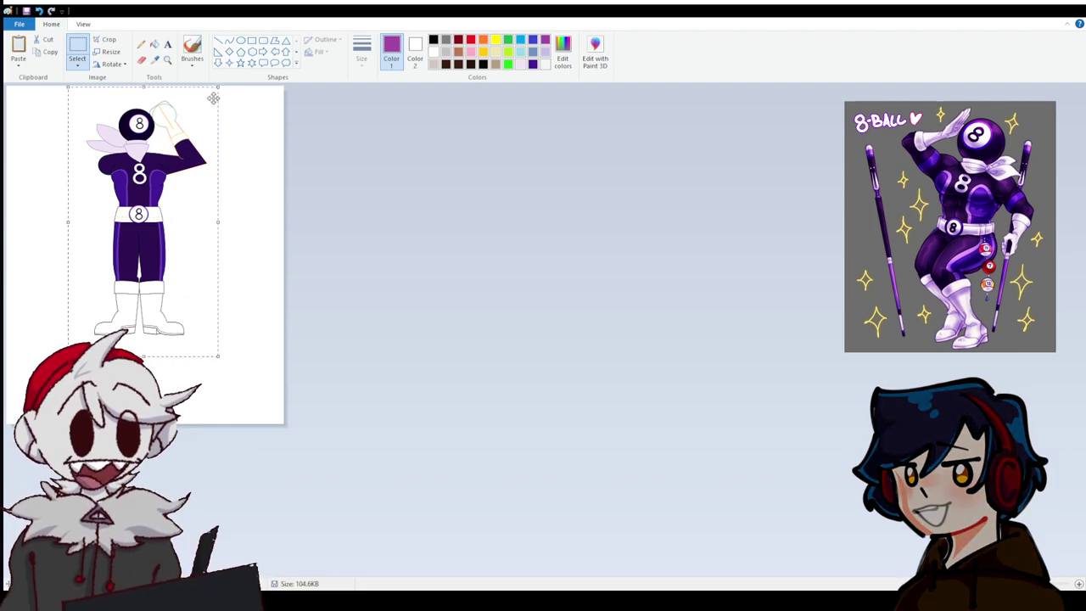
key(Down)
key(Down)
key(Down)
key(Down)
key(Down)
key(Down)
key(Down)
key(Down)
key(Down)
key(Down)
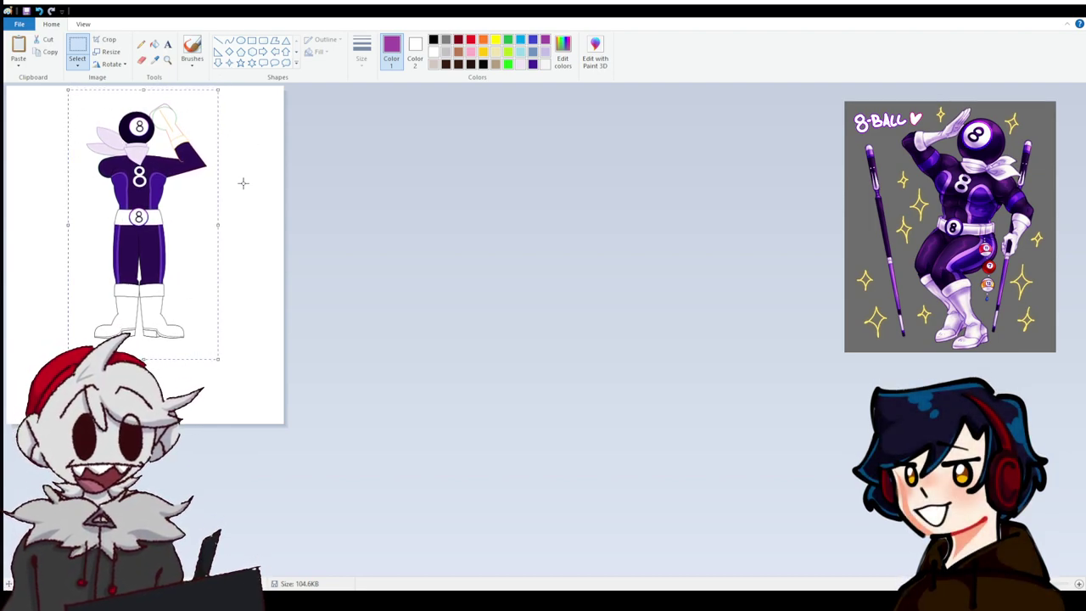
key(Down)
key(Down)
key(Down)
key(Down)
key(Down)
key(Down)
key(Down)
key(Down)
key(Down)
key(Down)
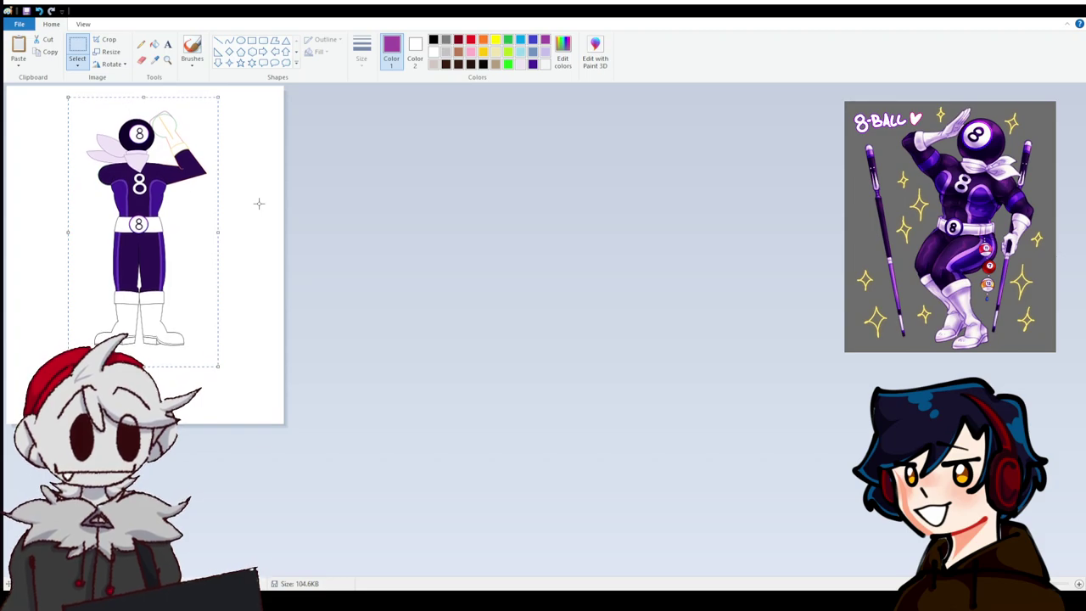
click(630, 387)
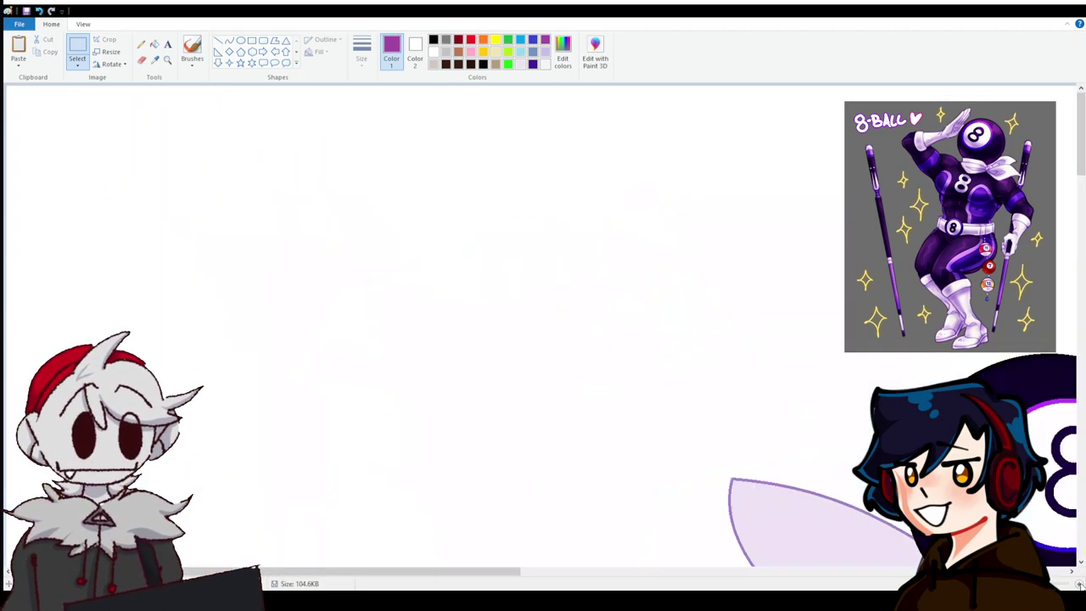
Try to draw a long pointed finger in lime curves rising from the hand's purple top edge, and undo it.
drag(184, 574, 650, 580)
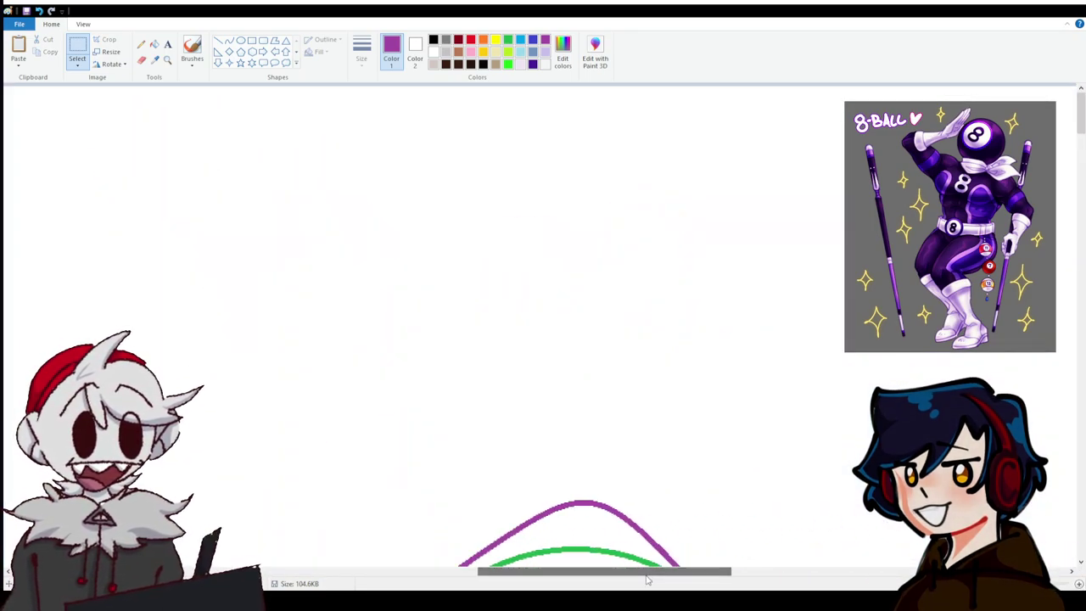
scroll(358, 297, down, 3)
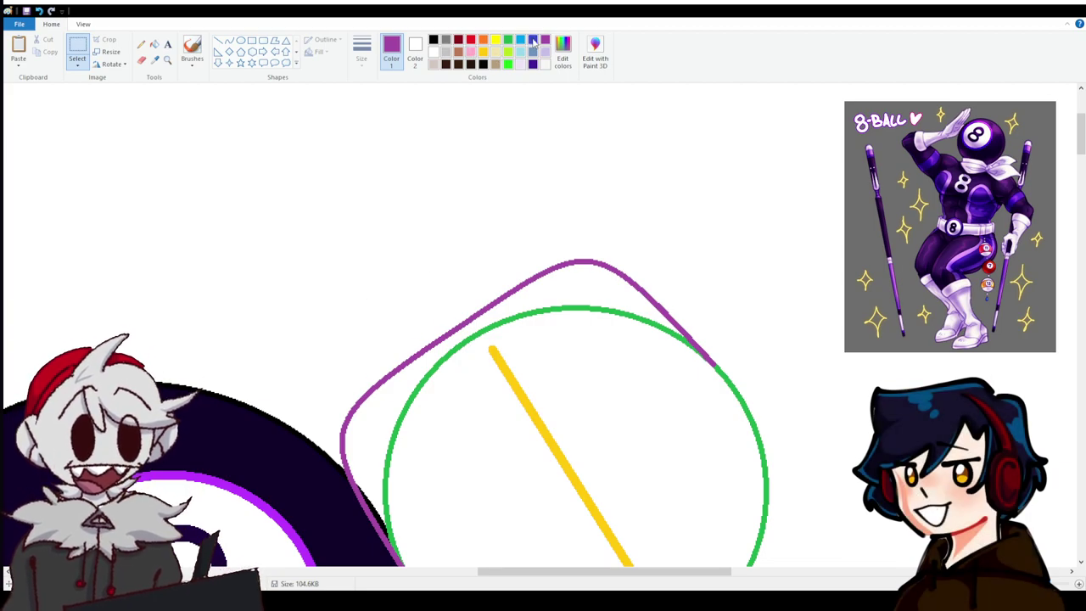
click(507, 51)
click(229, 40)
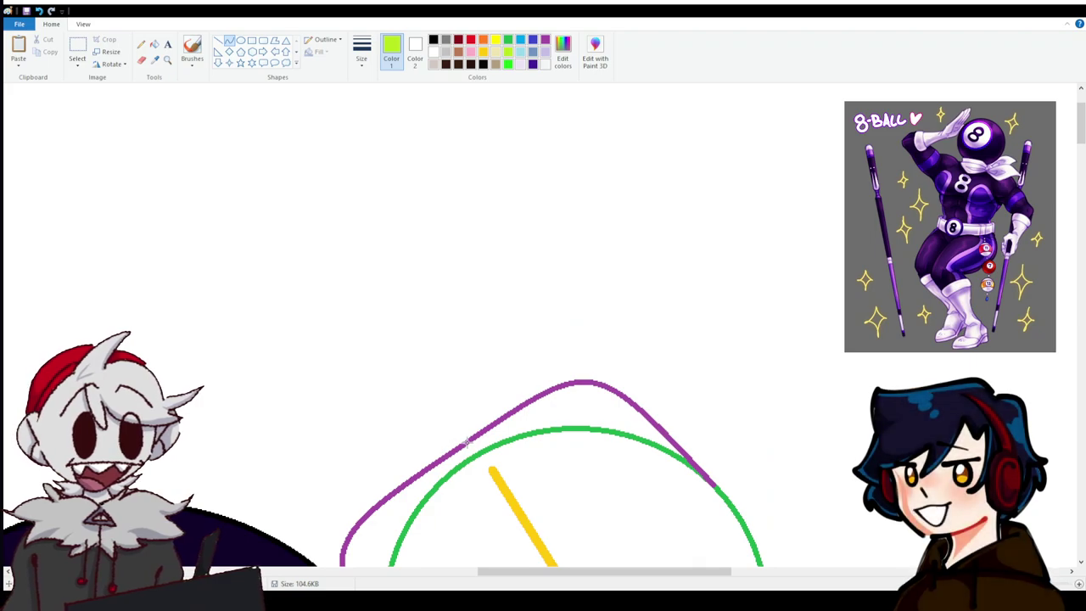
drag(465, 443, 310, 111)
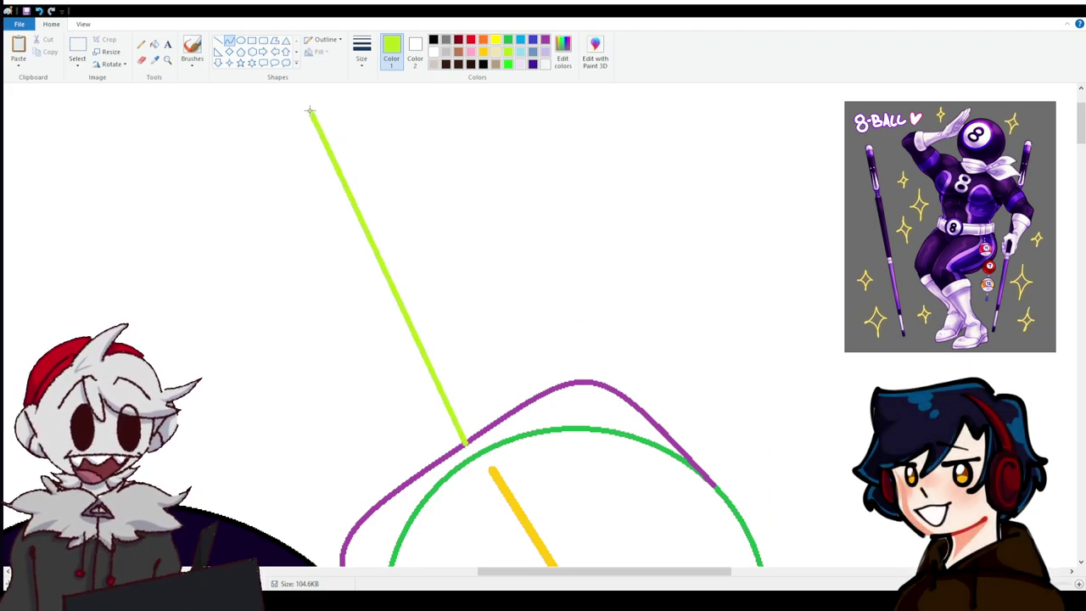
mouse_move(302, 163)
mouse_down()
mouse_move(317, 209)
mouse_move(298, 179)
mouse_up()
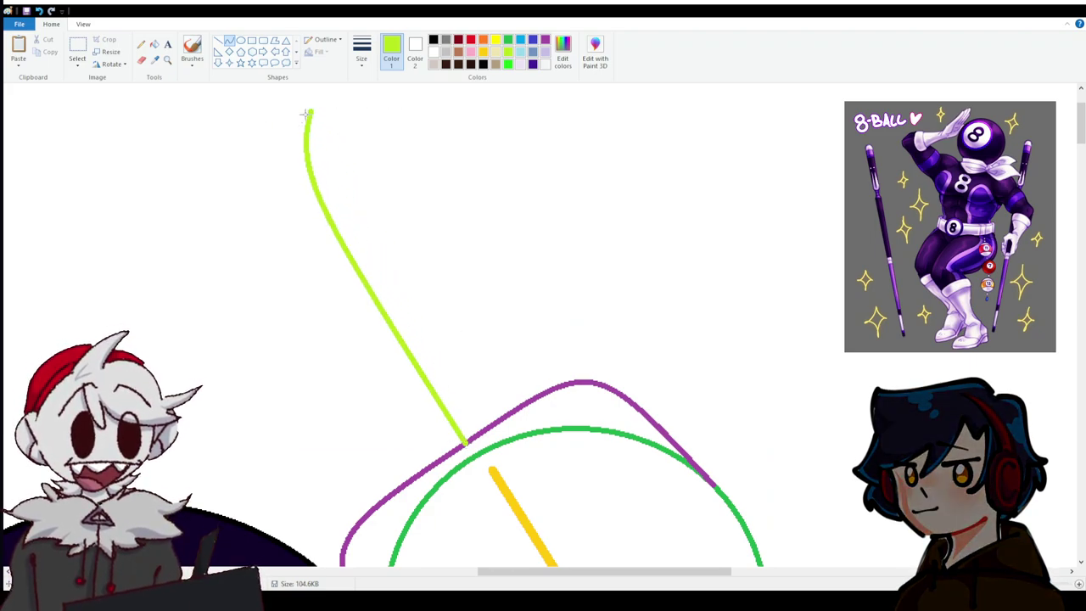
drag(312, 109, 526, 406)
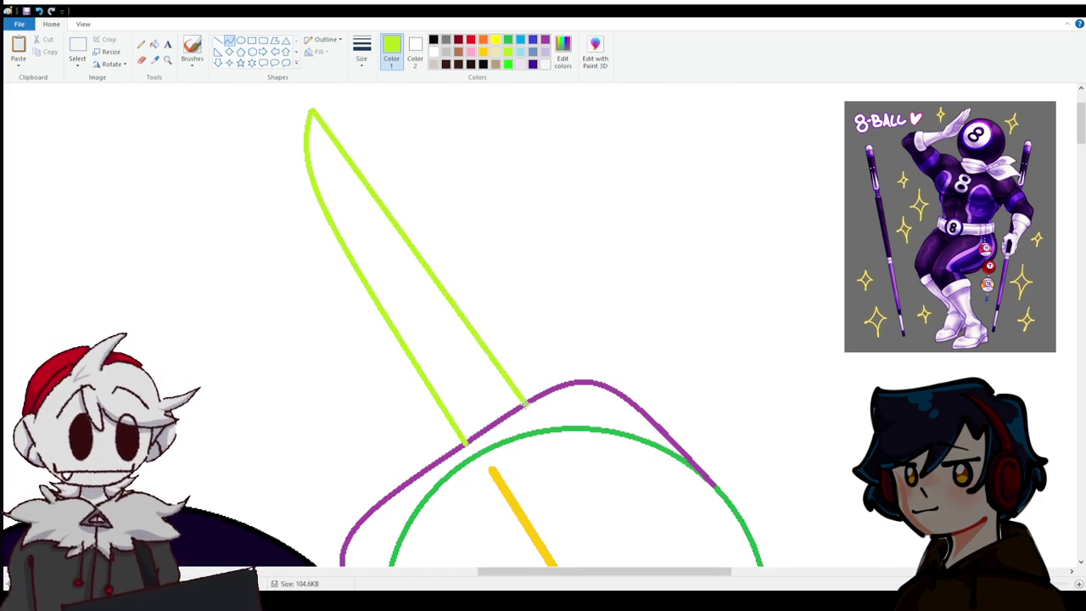
drag(501, 369, 379, 208)
scroll(222, 191, down, 3)
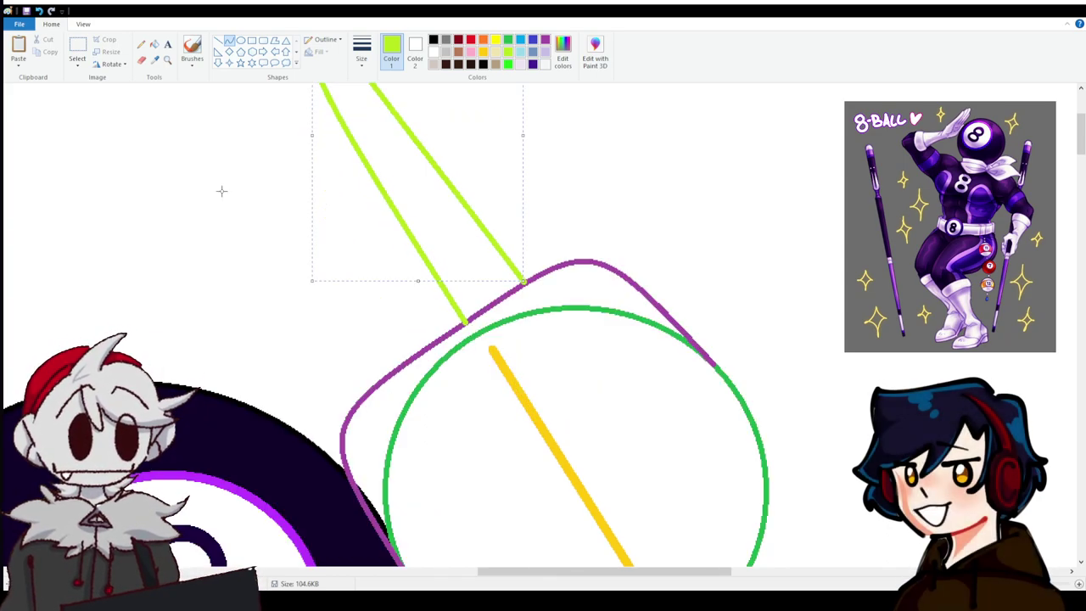
click(40, 10)
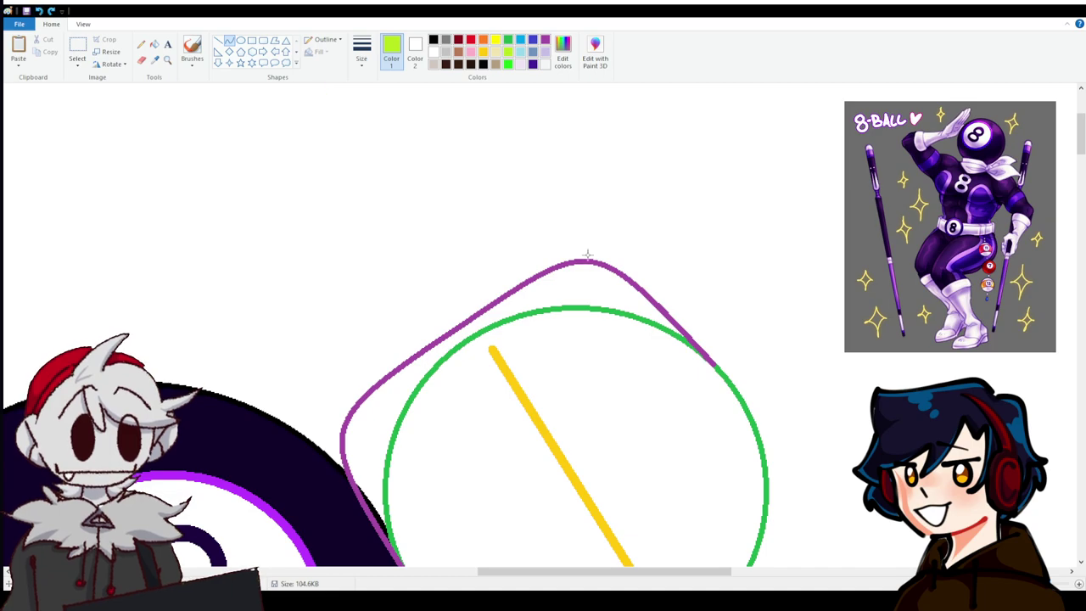
Draw a long curved finger in two lime curves rising from the outer part of the hand's purple top edge.
scroll(686, 461, up, 3)
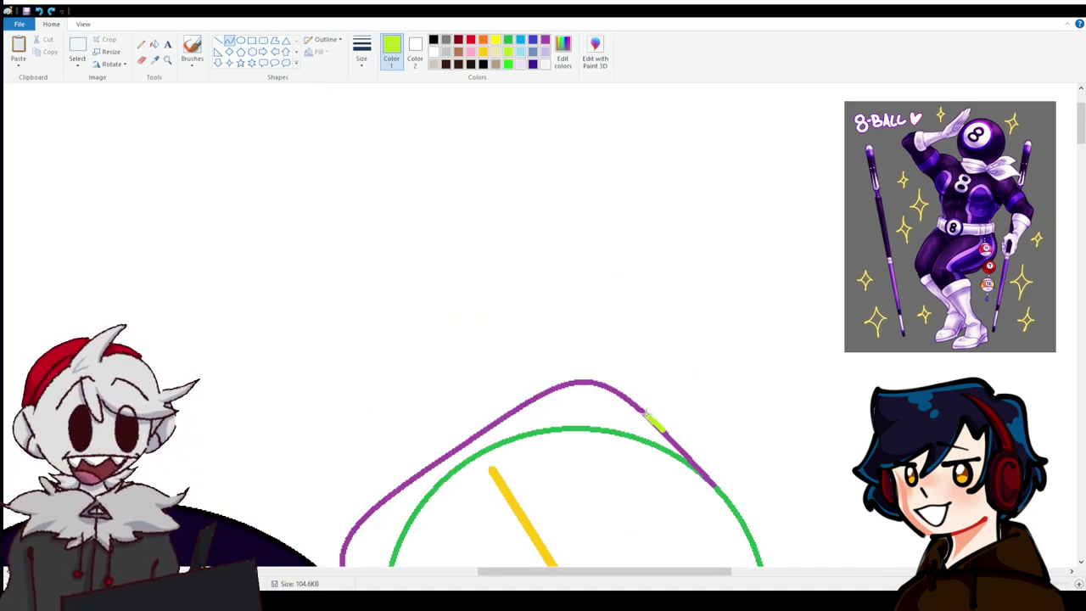
drag(647, 414, 440, 146)
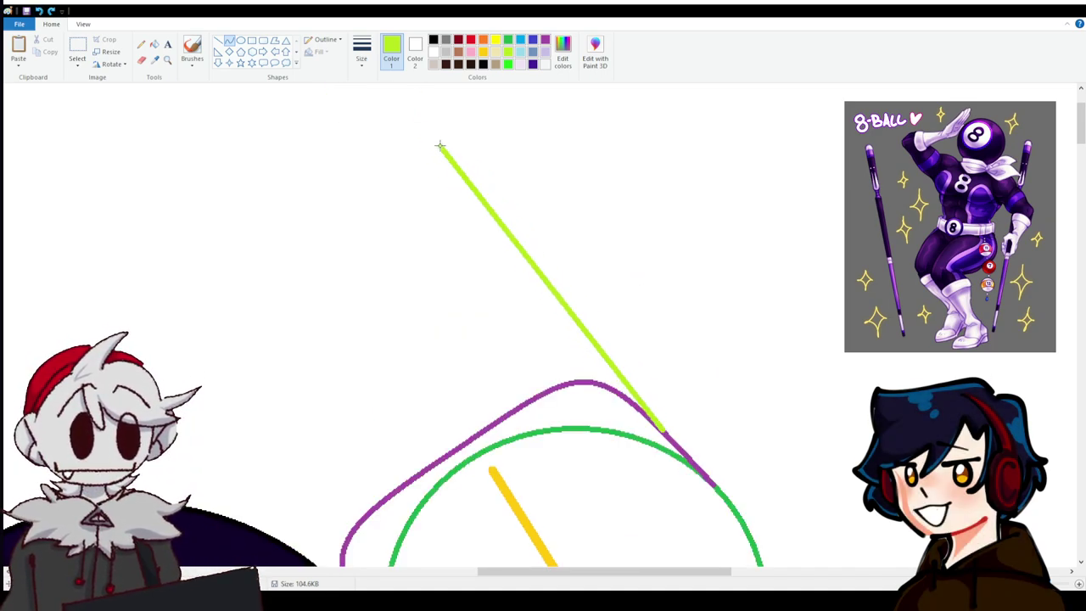
drag(496, 239, 470, 219)
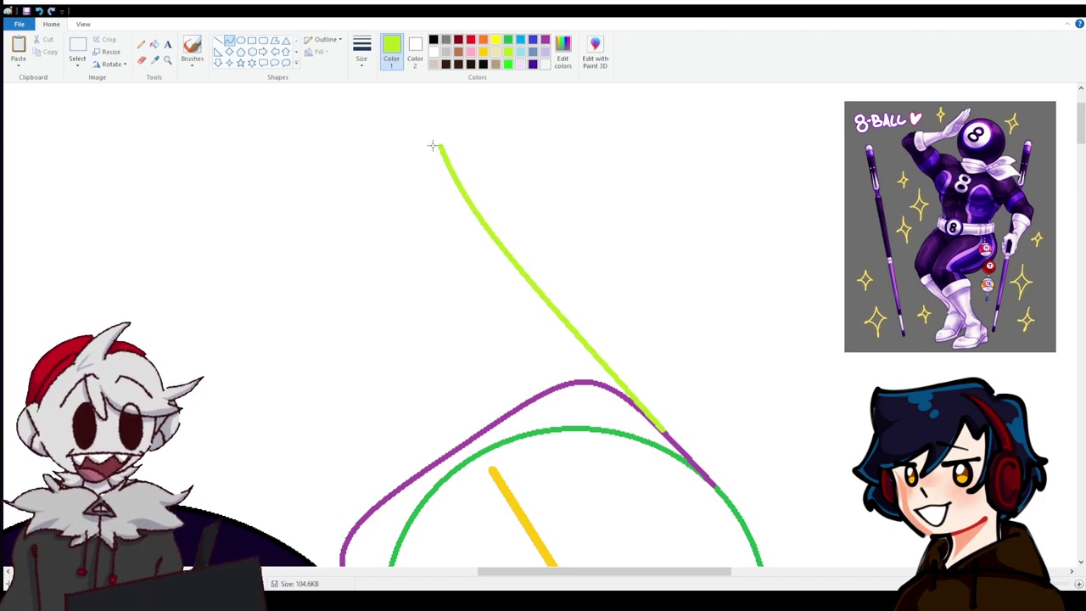
drag(433, 146, 402, 289)
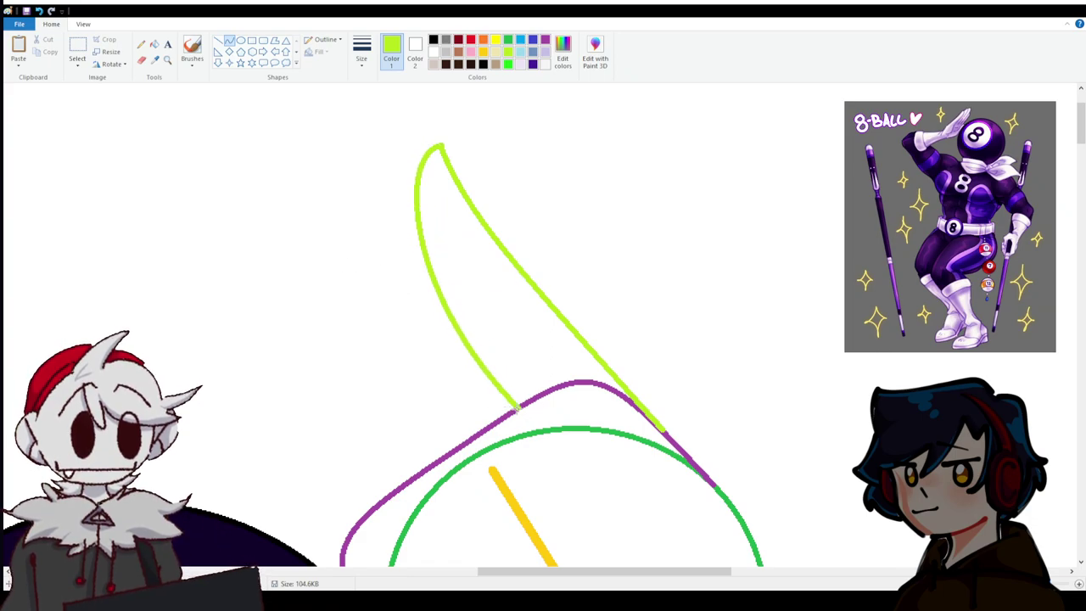
Draw a second long lime finger beside the first on the head side, based on the hand's purple top edge.
mouse_move(517, 409)
mouse_down()
mouse_move(356, 136)
mouse_move(326, 109)
mouse_up()
mouse_move(344, 161)
mouse_down()
mouse_move(427, 307)
mouse_move(453, 331)
mouse_move(403, 259)
mouse_up()
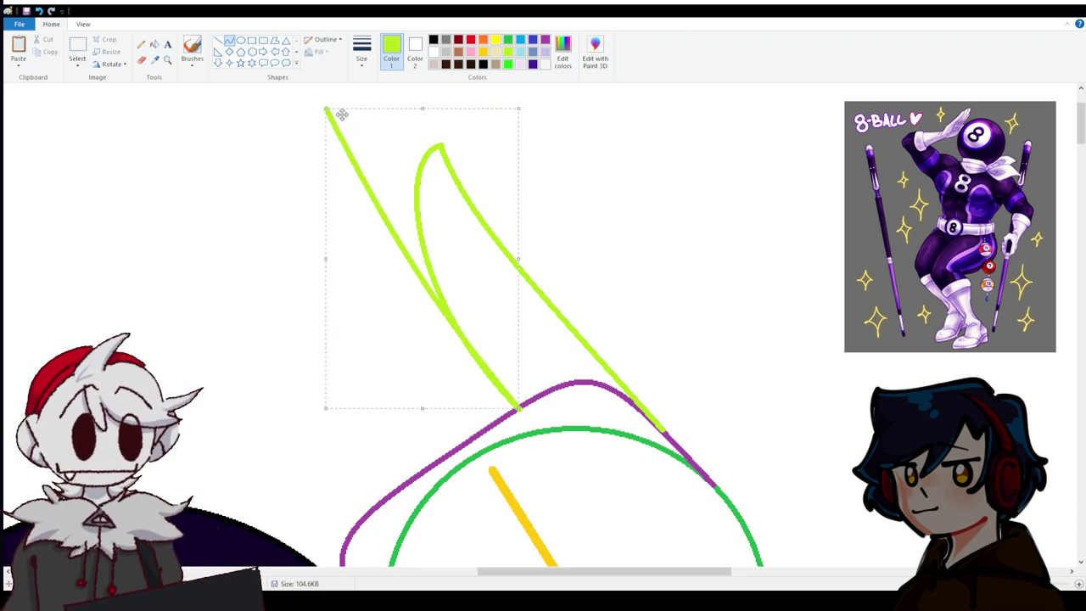
mouse_move(326, 109)
mouse_down()
mouse_move(351, 138)
mouse_move(342, 134)
mouse_move(416, 419)
mouse_move(450, 455)
mouse_up()
mouse_move(393, 345)
mouse_down()
mouse_move(372, 354)
mouse_move(286, 164)
mouse_move(266, 213)
mouse_move(290, 293)
mouse_up()
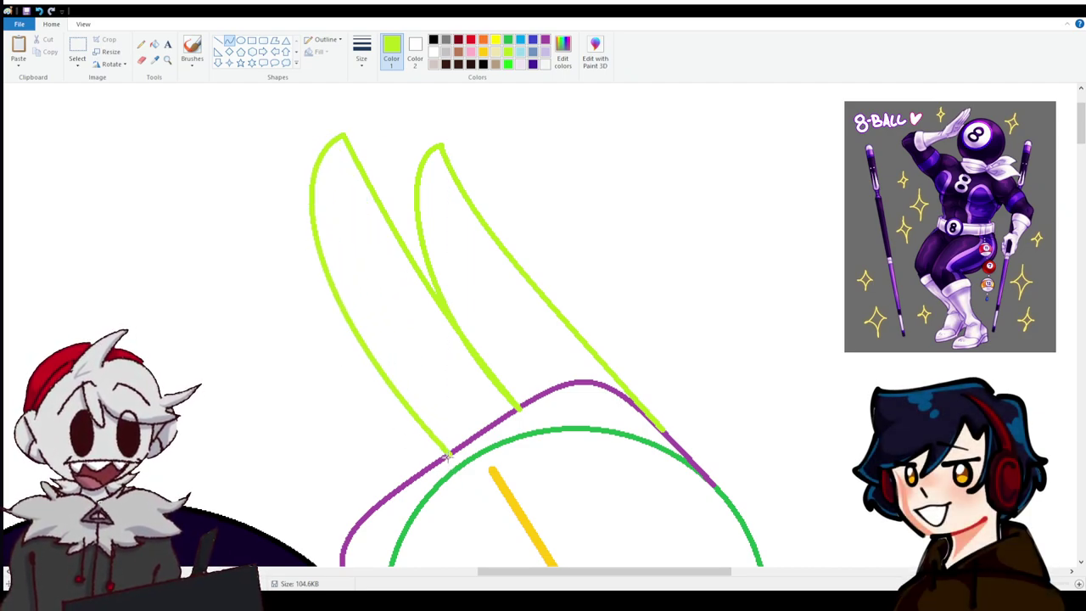
Draw a third, slightly lower lime finger on the head side of the second, ending on the purple edge.
mouse_move(450, 458)
mouse_down()
mouse_move(279, 243)
mouse_move(278, 199)
mouse_up()
drag(296, 251, 331, 314)
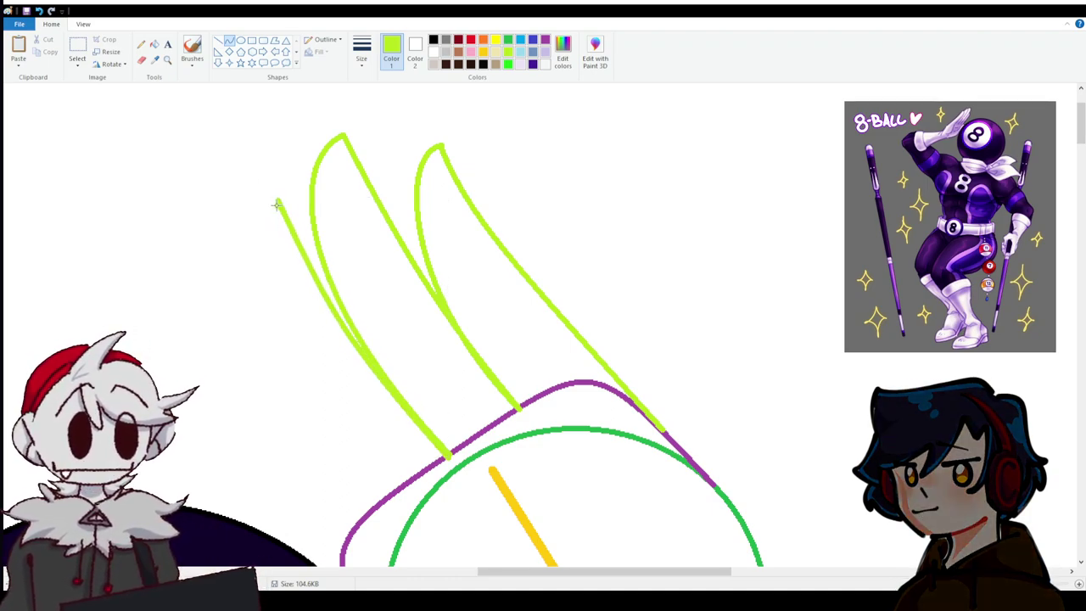
drag(277, 204, 387, 492)
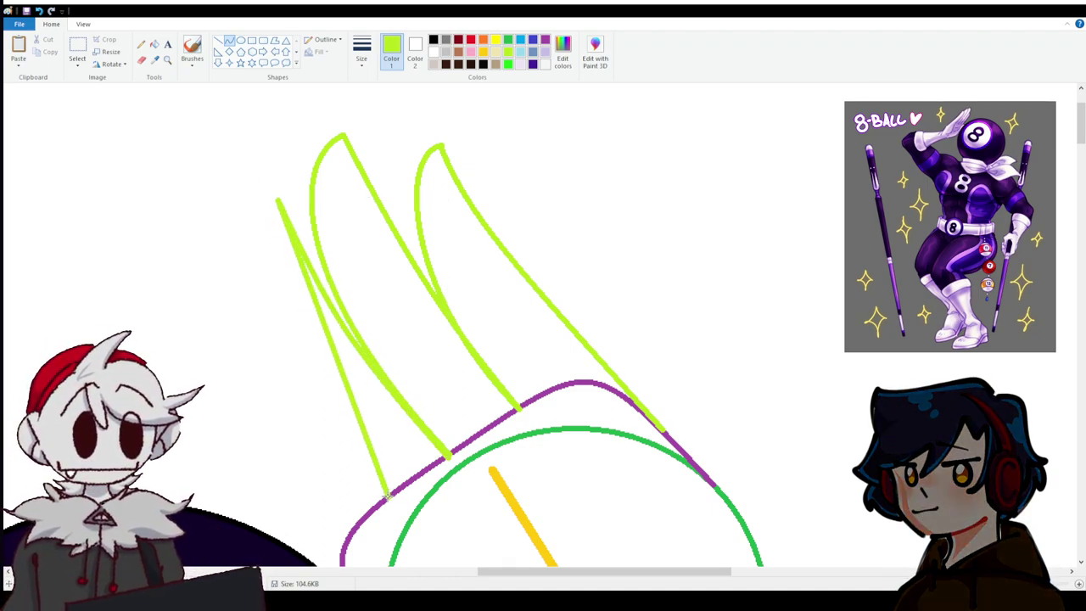
mouse_move(316, 292)
mouse_down()
mouse_move(233, 281)
mouse_move(212, 215)
mouse_move(258, 412)
mouse_up()
scroll(218, 315, down, 4)
scroll(269, 332, up, 2)
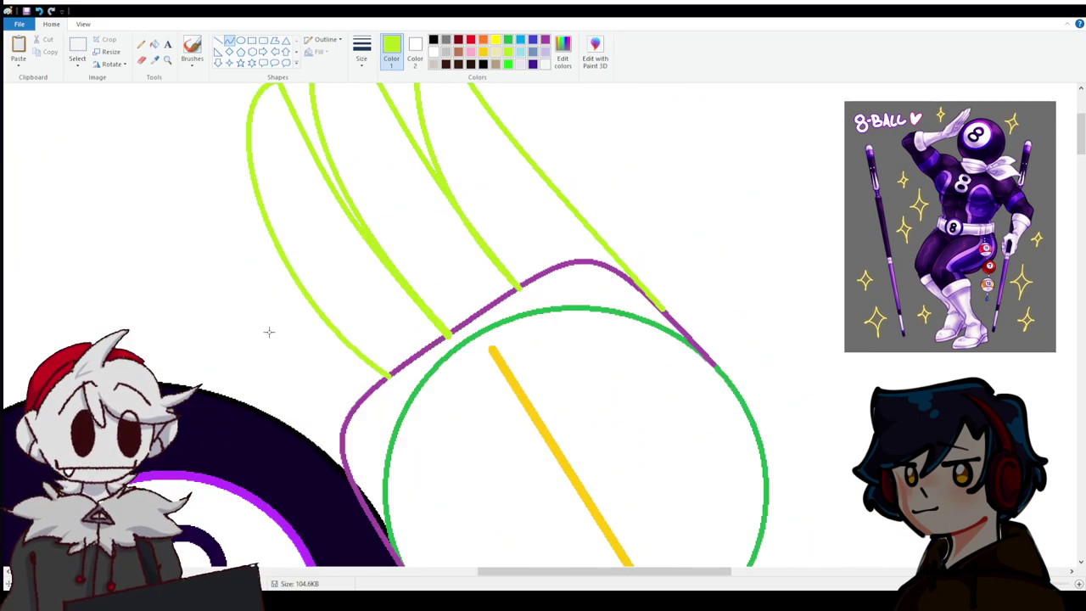
Draw a shorter lime little finger nearest the head, with its outer curve running down over the 8-ball's edge to the palm.
drag(388, 376, 249, 227)
drag(319, 307, 250, 235)
click(238, 217)
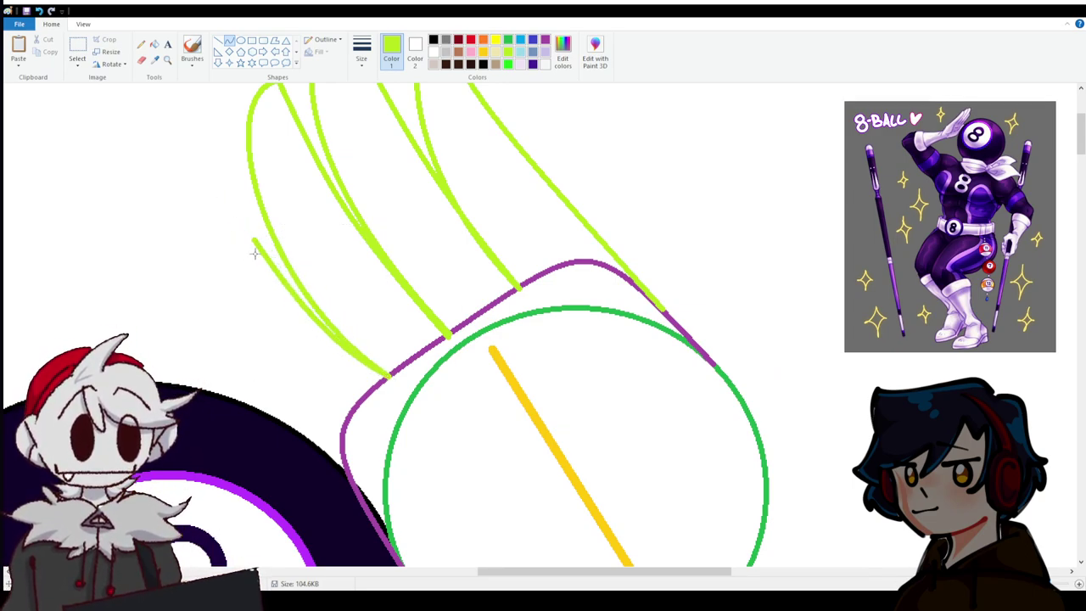
drag(253, 254, 247, 359)
scroll(367, 516, down, 2)
scroll(384, 430, up, 3)
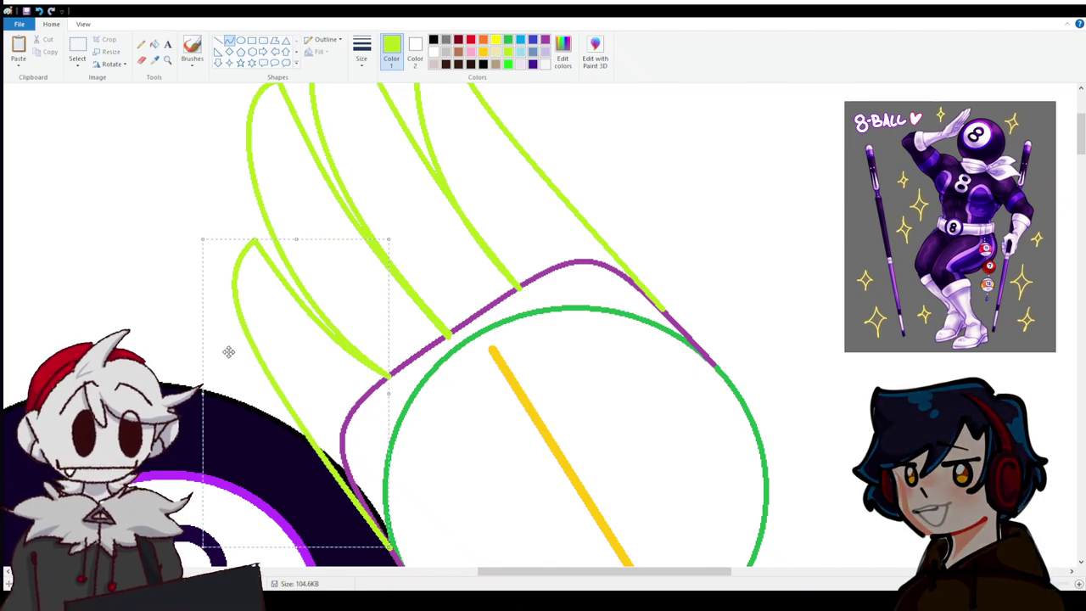
click(144, 302)
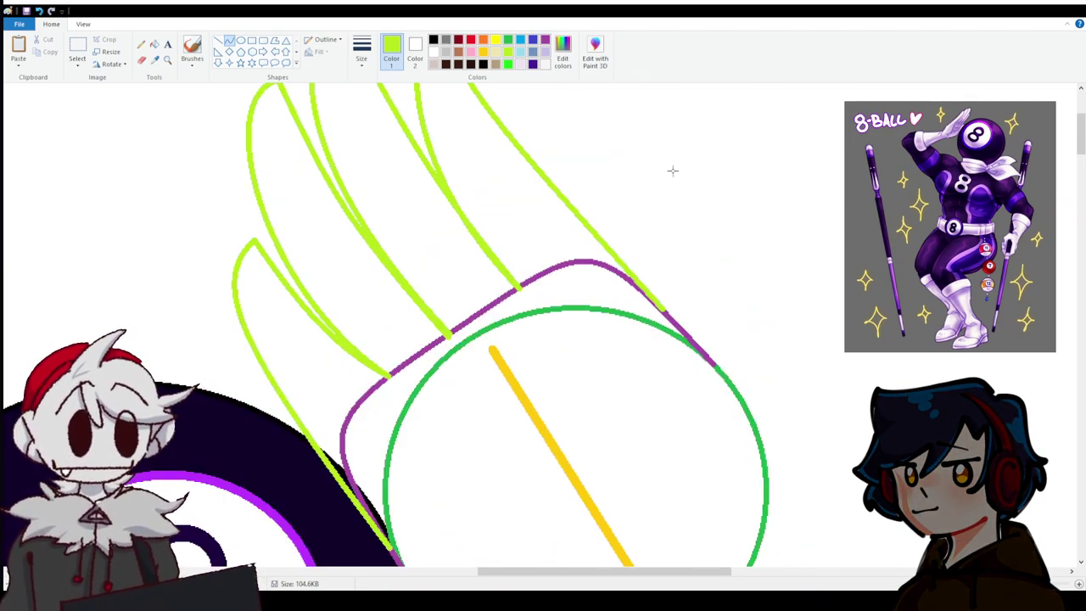
Try to draw a pointed lime thumb on the side of the palm facing away from the head, and undo it.
drag(673, 171, 784, 349)
drag(759, 326, 694, 243)
click(693, 243)
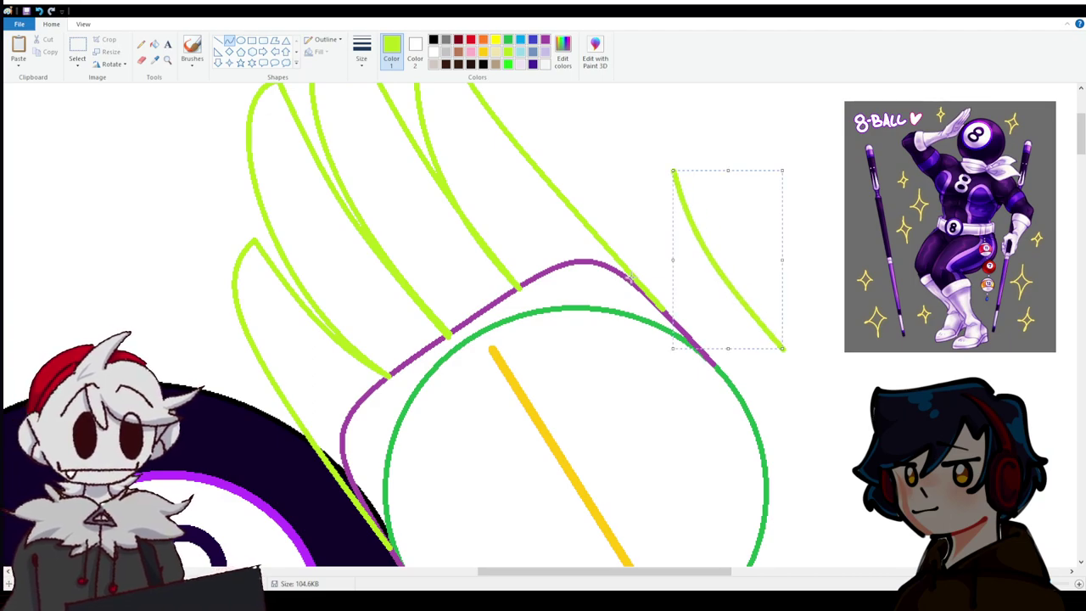
click(810, 370)
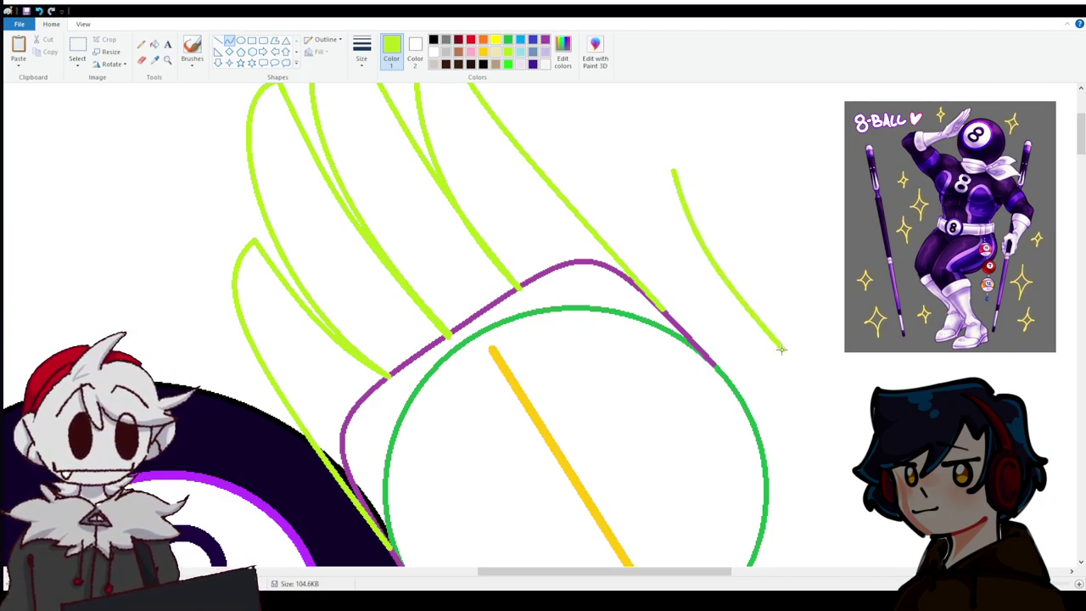
scroll(780, 388, down, 3)
drag(781, 388, 762, 409)
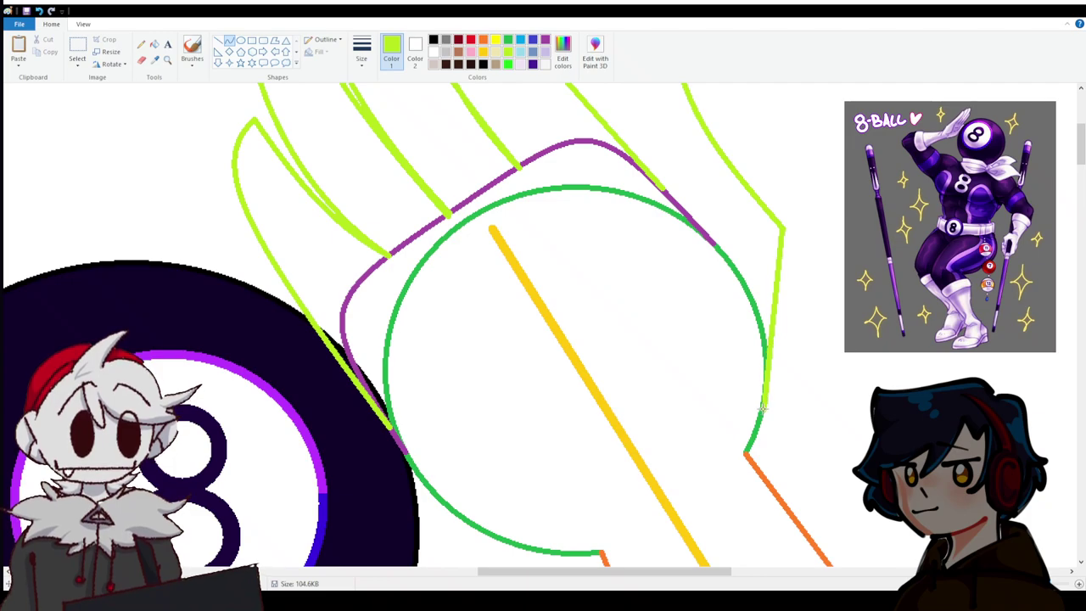
mouse_move(768, 348)
mouse_down()
mouse_move(765, 285)
mouse_move(761, 328)
mouse_up()
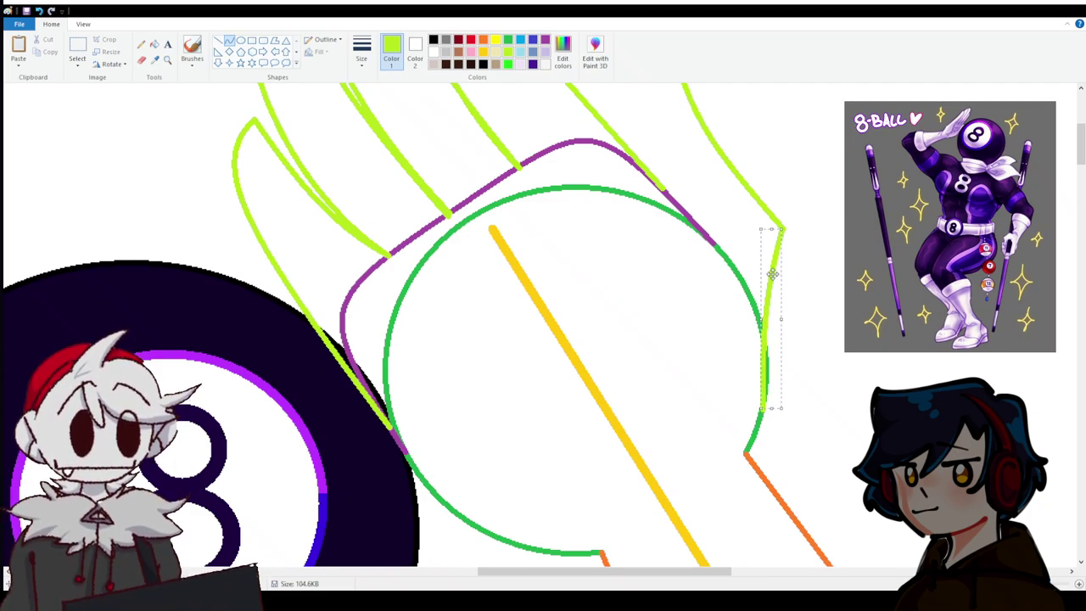
drag(762, 408, 765, 372)
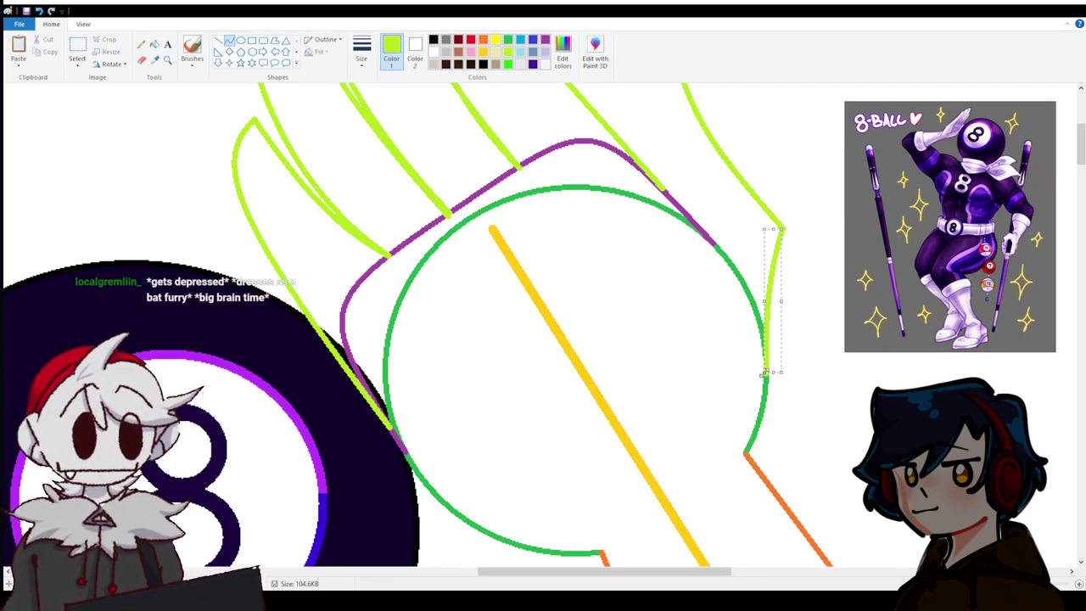
scroll(704, 237, up, 3)
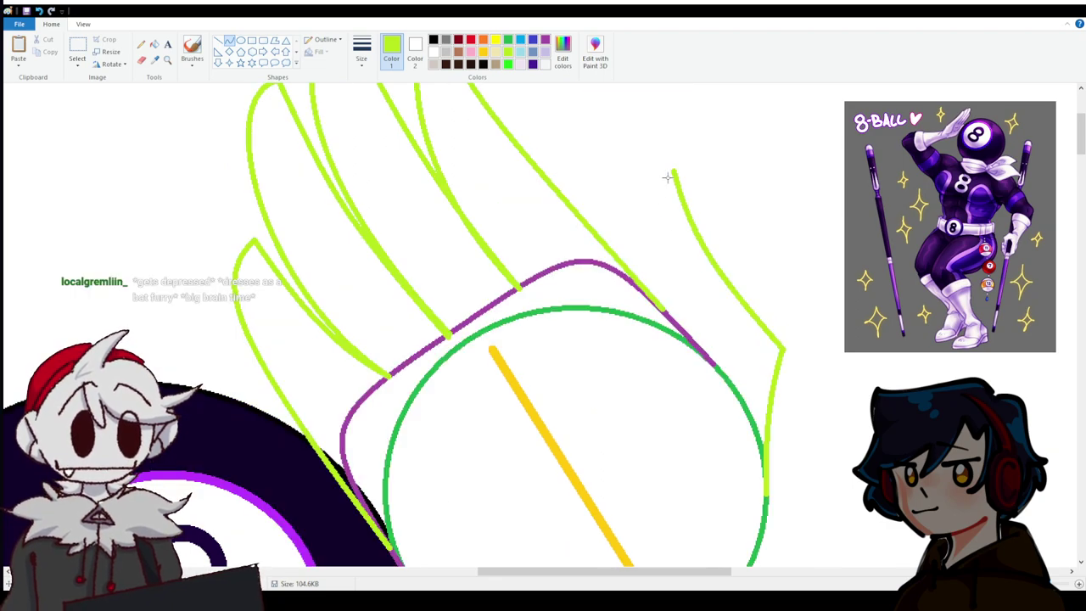
drag(672, 179, 674, 220)
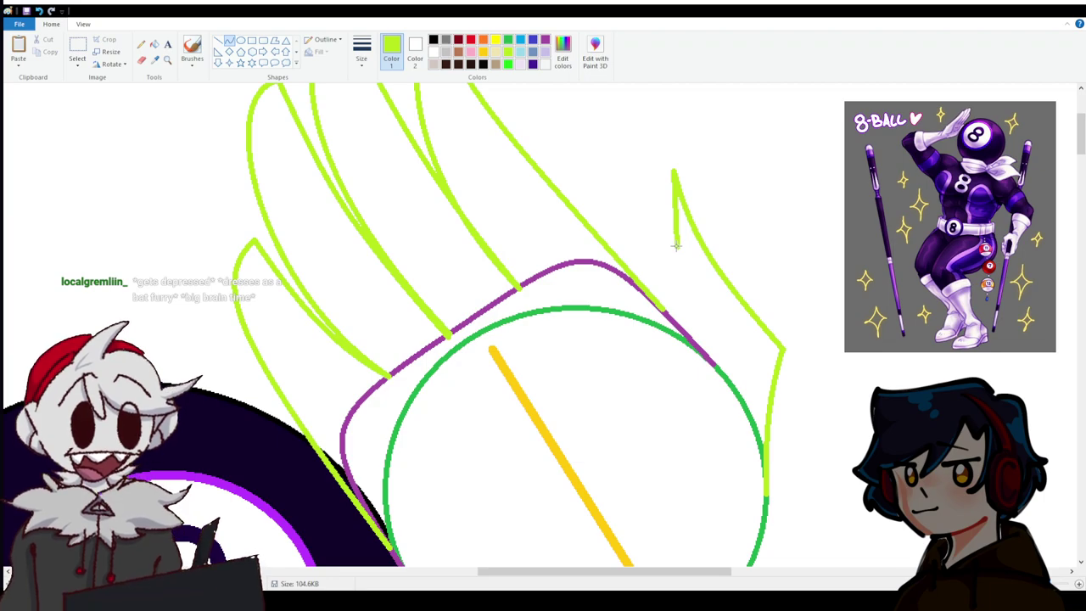
drag(677, 247, 687, 351)
mouse_move(672, 288)
mouse_down()
mouse_move(638, 228)
mouse_move(641, 284)
mouse_up()
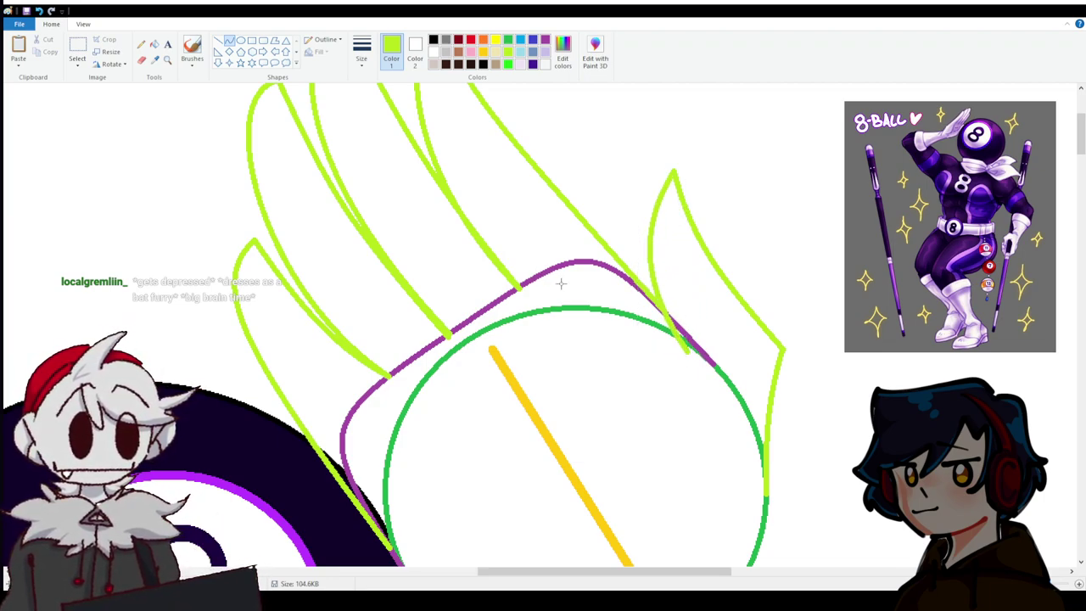
scroll(632, 475, down, 3)
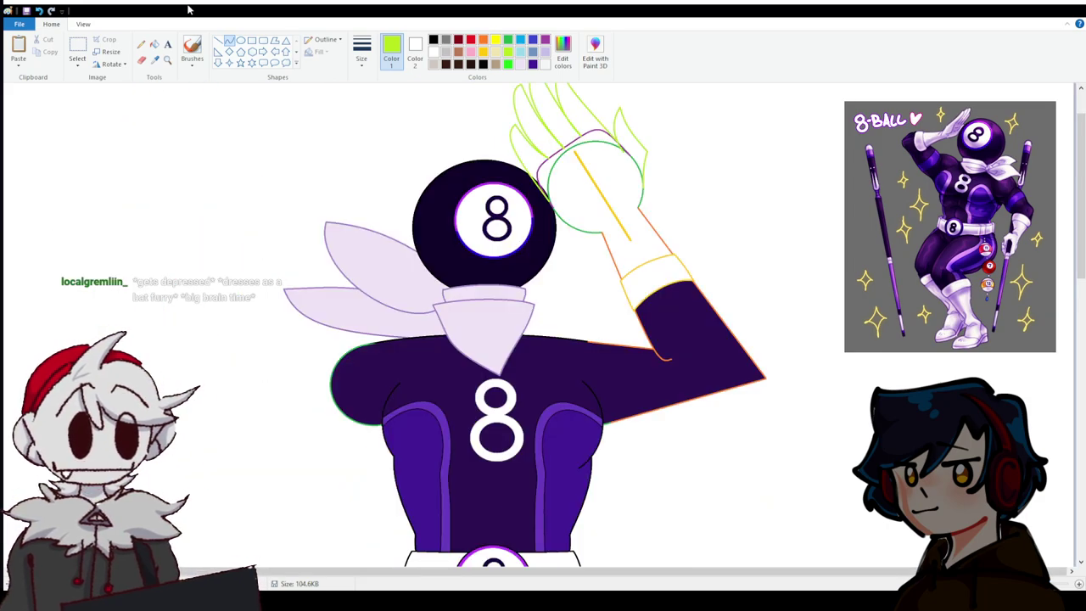
click(39, 11)
click(39, 11)
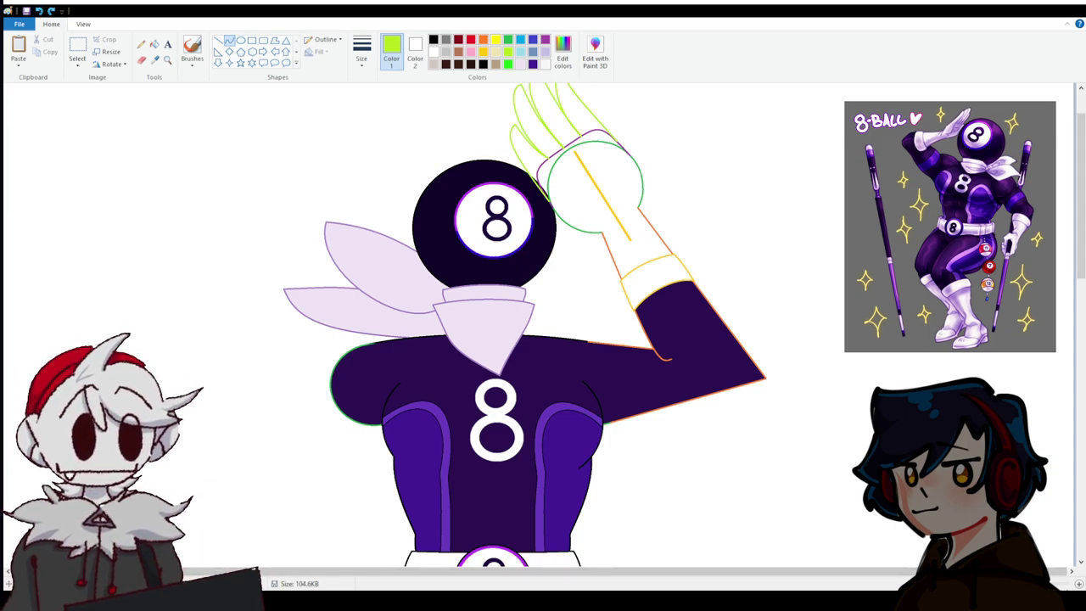
Examine the hand sketch, head and chest up close to judge where the thumb belongs.
click(1079, 584)
click(1079, 584)
drag(252, 573, 647, 575)
scroll(620, 326, down, 2)
scroll(577, 360, down, 5)
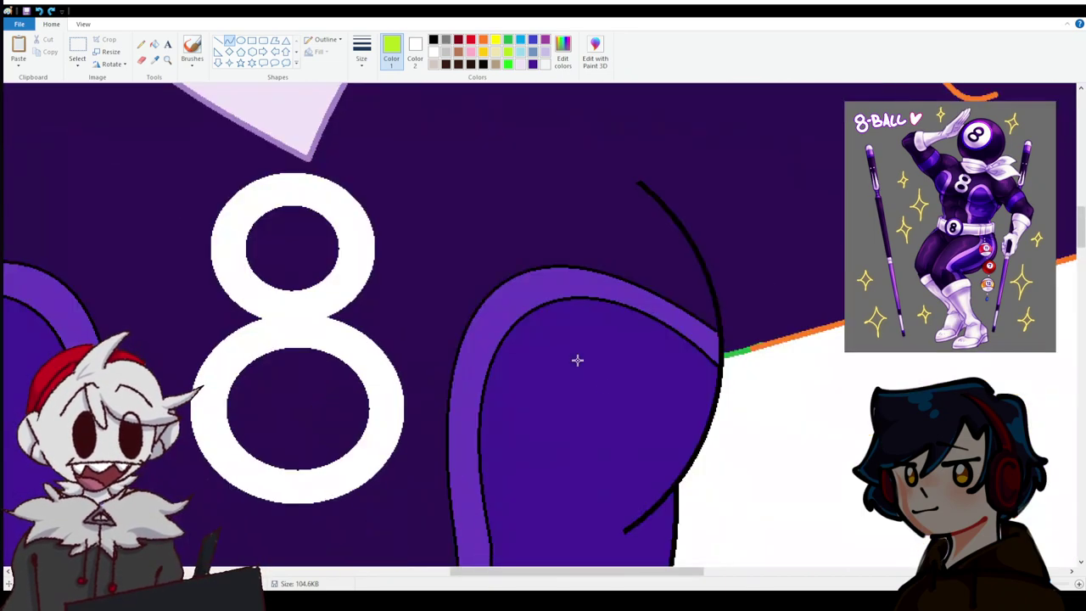
scroll(670, 379, up, 5)
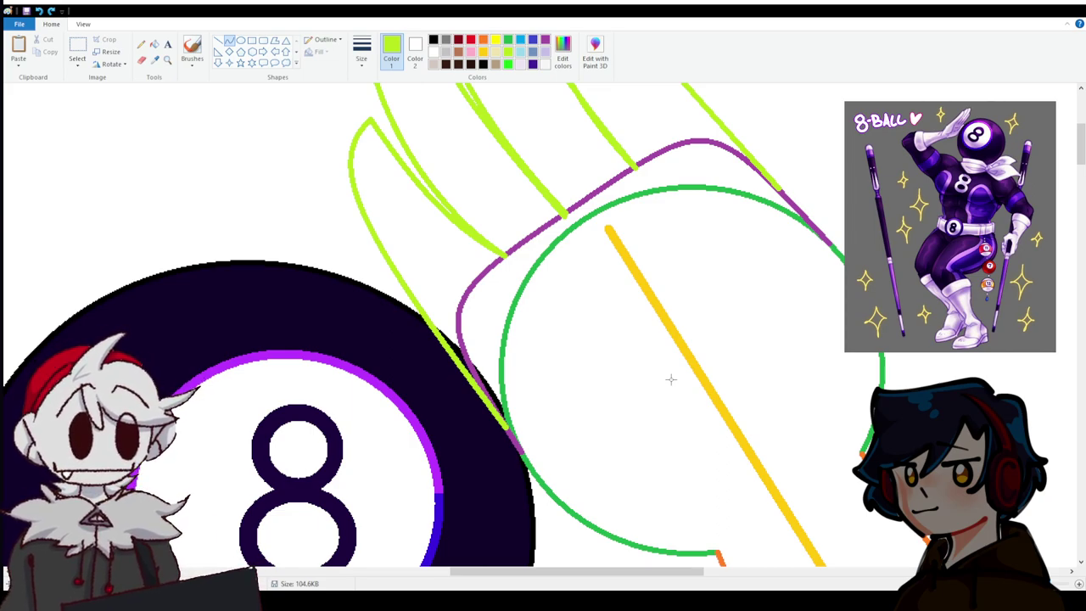
scroll(475, 368, down, 5)
scroll(466, 359, up, 6)
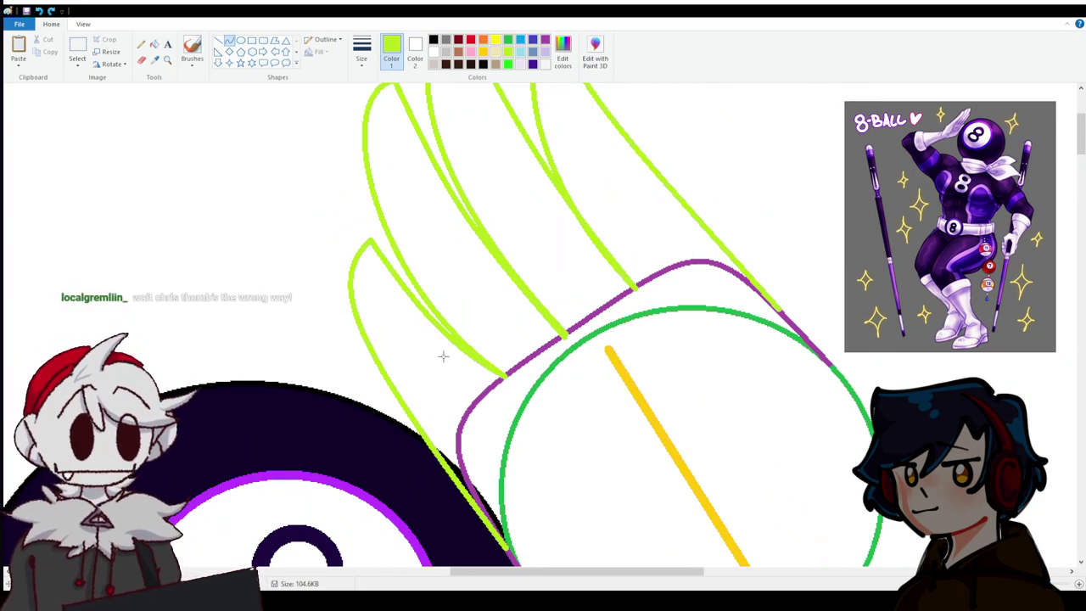
scroll(443, 356, down, 5)
scroll(728, 230, down, 5)
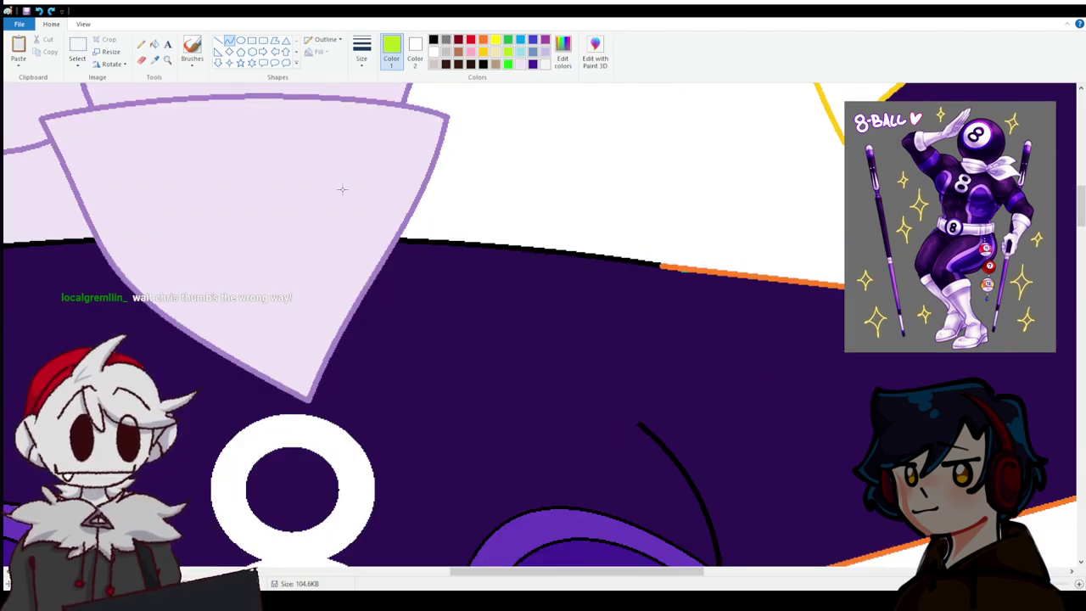
Draw the thumb's tip and face-side edge over the 8-ball head in two lime curves starting from the palm's head side.
scroll(353, 227, up, 5)
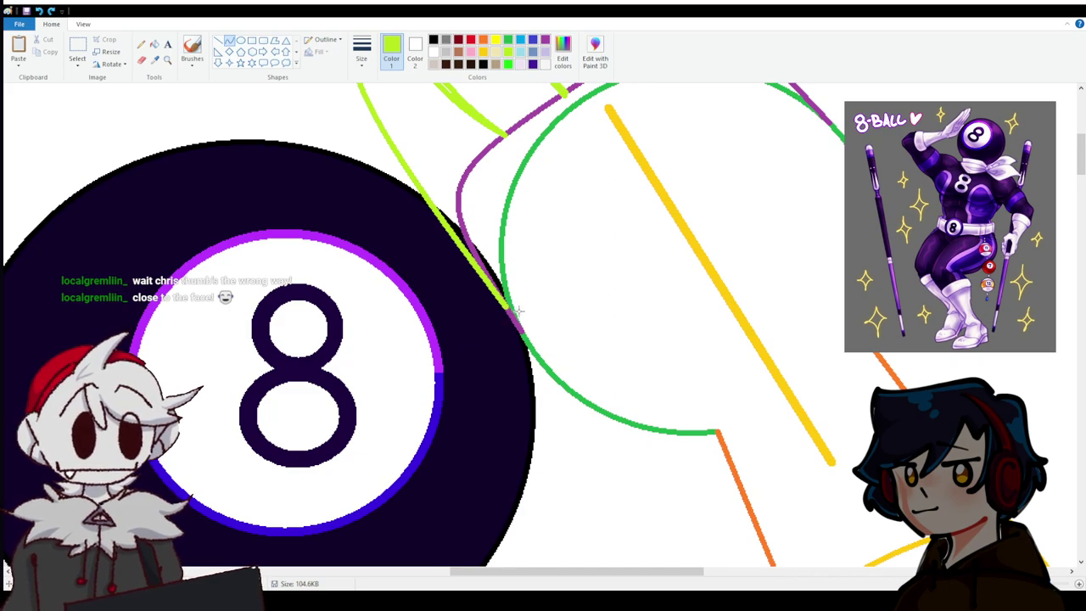
drag(479, 276, 362, 264)
drag(427, 257, 408, 245)
drag(363, 274, 536, 472)
click(400, 211)
mouse_move(480, 363)
mouse_down()
mouse_move(487, 352)
mouse_move(495, 371)
mouse_up()
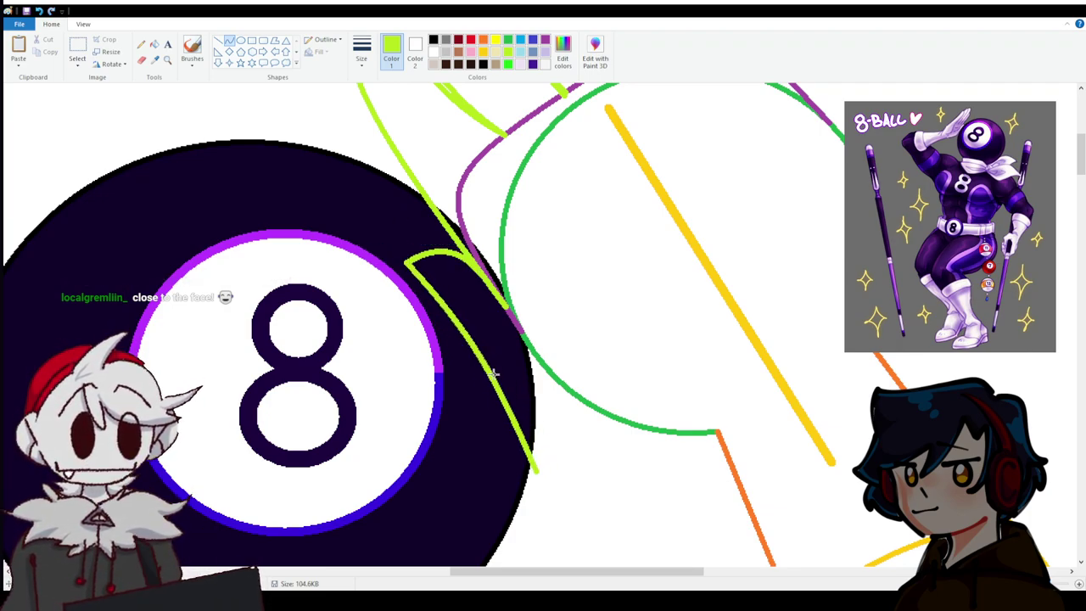
Close the thumb with a lime curve from its lower corner to the bottom of the green palm circle near the wrist.
mouse_move(535, 471)
mouse_down()
mouse_move(504, 444)
mouse_move(661, 449)
mouse_move(700, 433)
mouse_up()
click(542, 427)
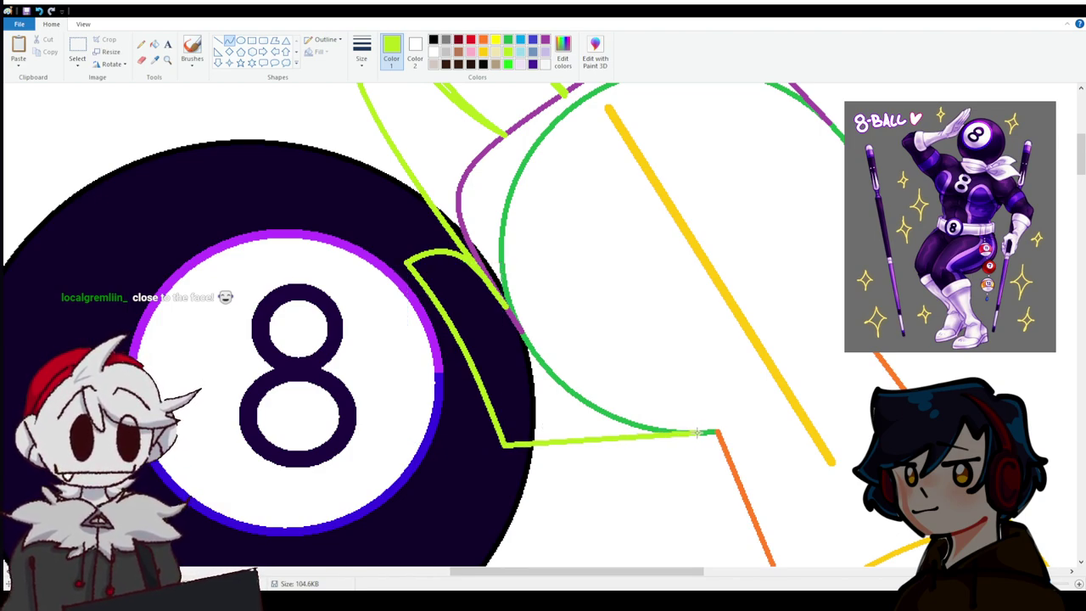
drag(623, 437, 552, 429)
scroll(607, 359, up, 2)
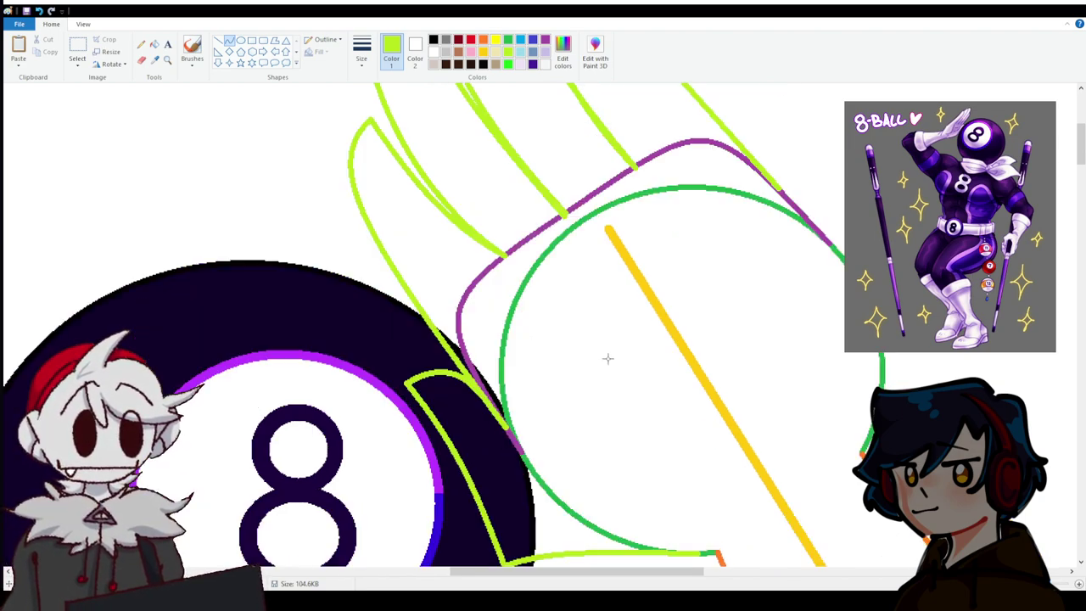
ctrl+scroll(606, 359, down, 3)
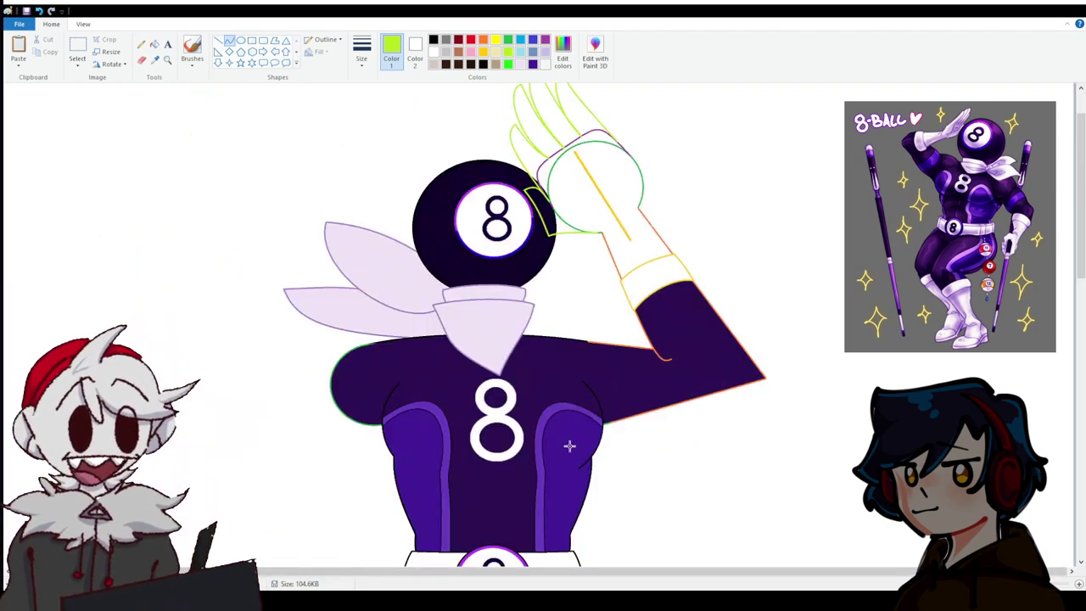
scroll(570, 445, up, 1)
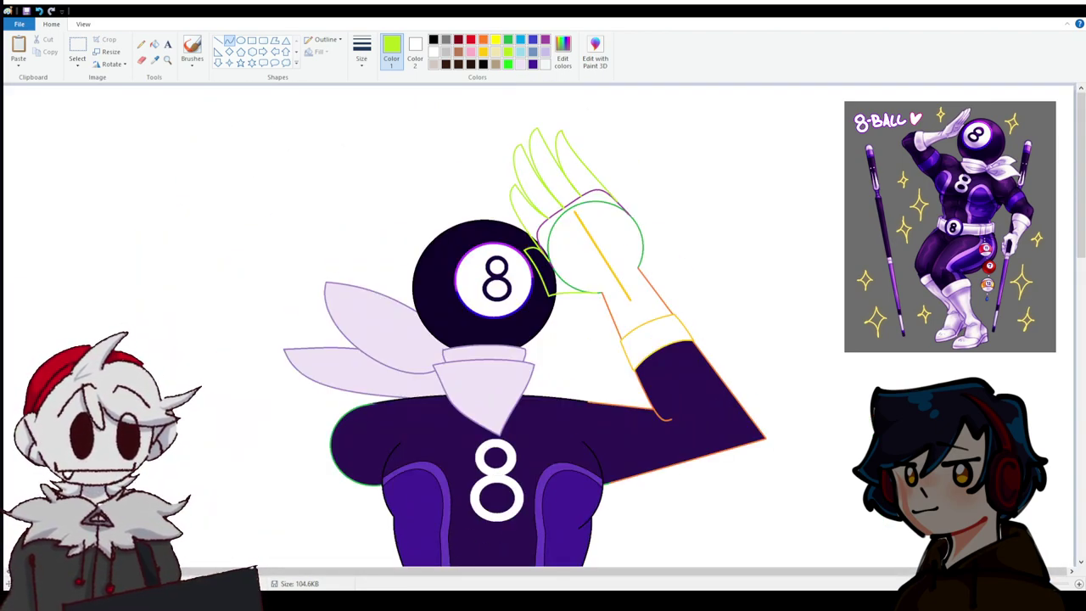
Erase a small gap in the green palm circle where it runs between the thumb and the palm.
click(1079, 584)
click(1078, 584)
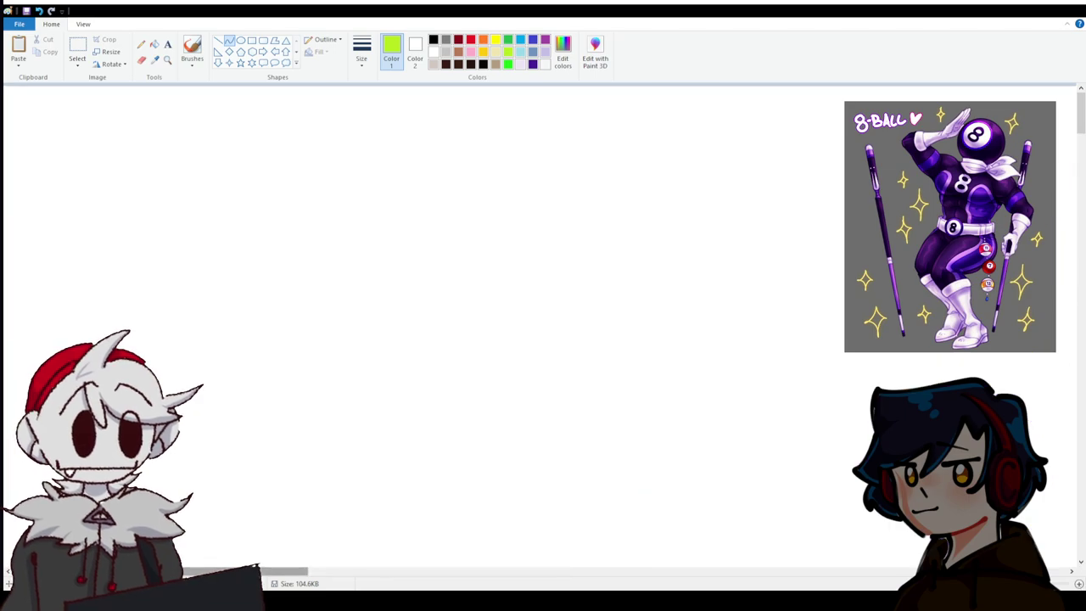
drag(246, 572, 666, 573)
scroll(416, 219, down, 3)
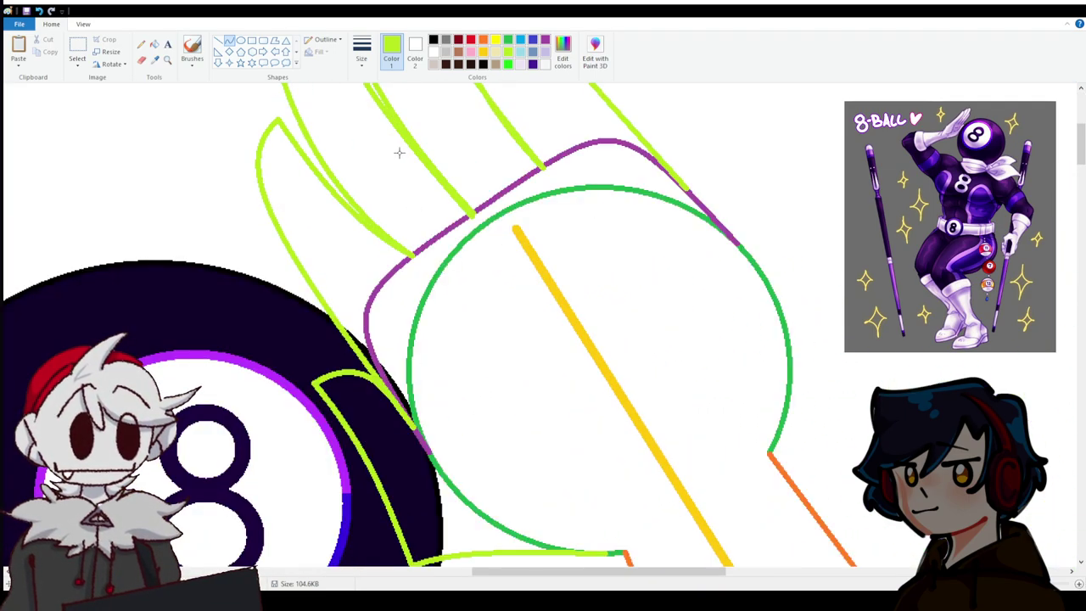
click(141, 59)
scroll(237, 170, down, 3)
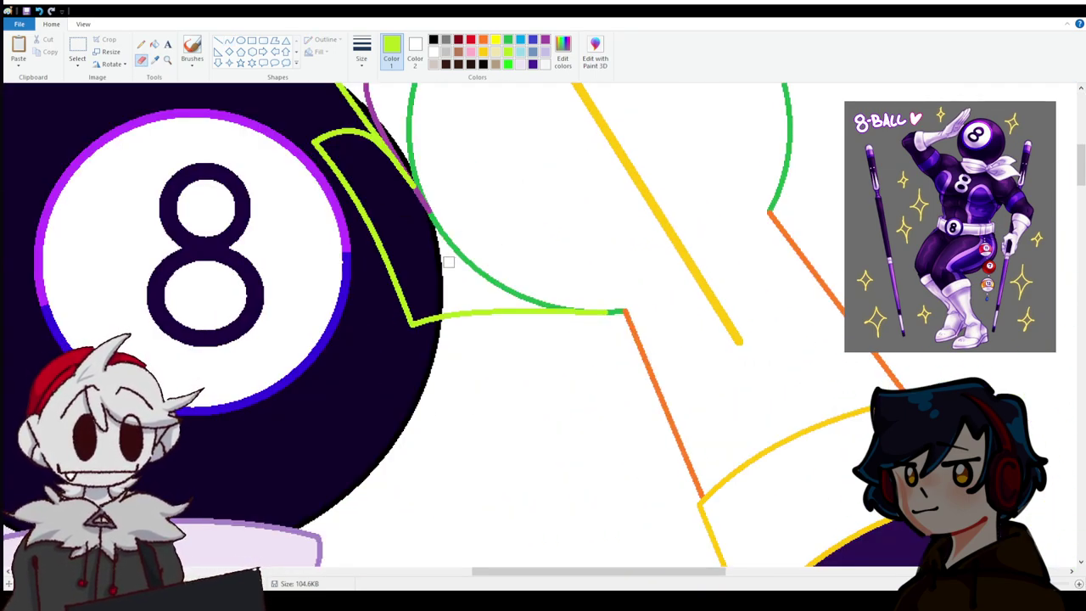
drag(448, 261, 469, 235)
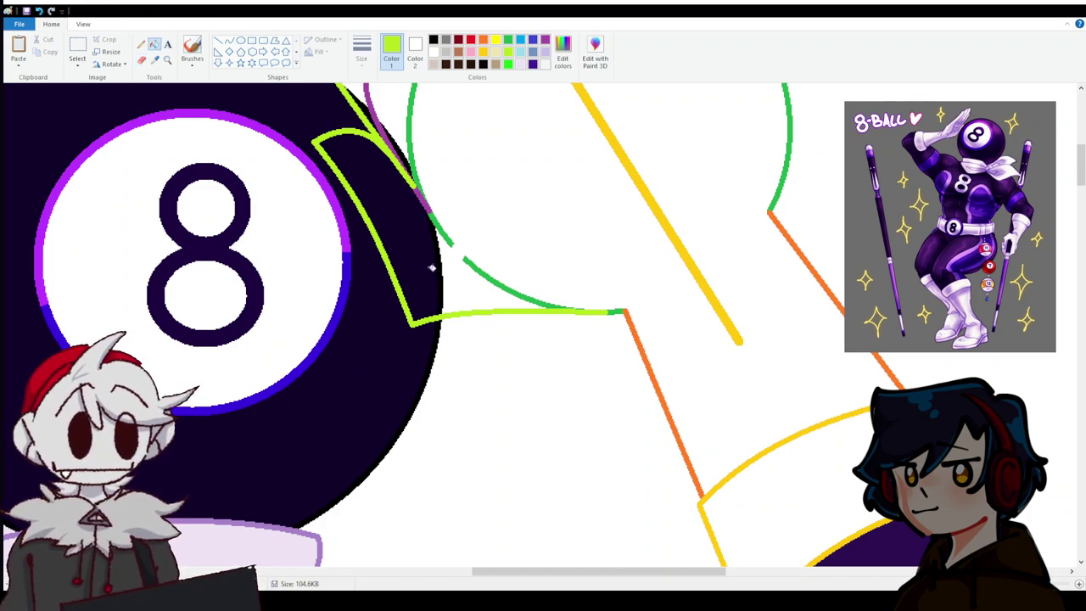
Fill the dark area inside the thumb and the leftover lower arc of the green palm circle with white.
right_click(432, 267)
right_click(501, 285)
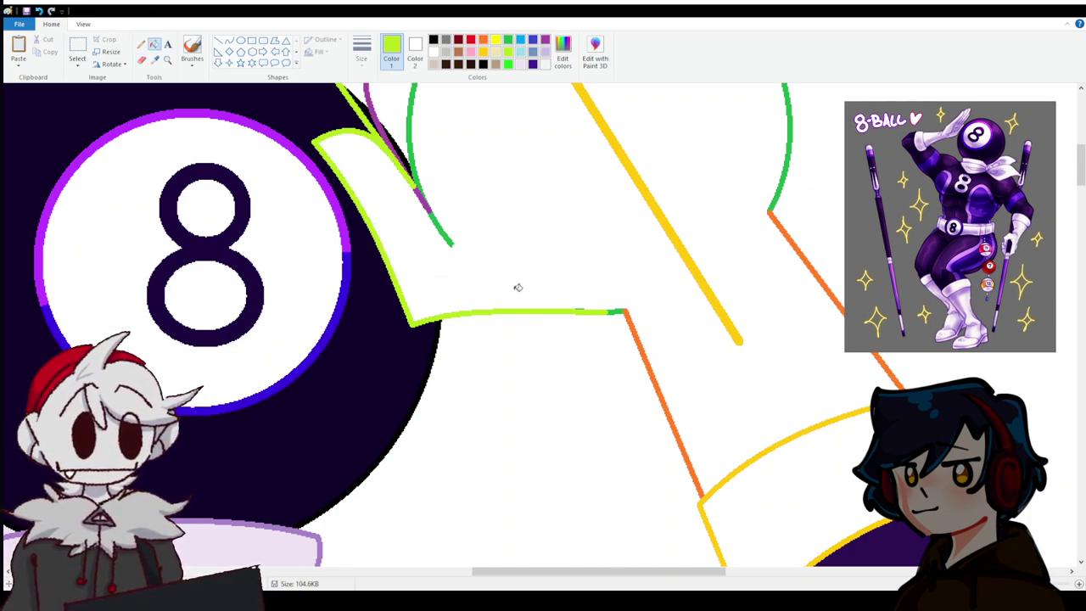
right_click(584, 307)
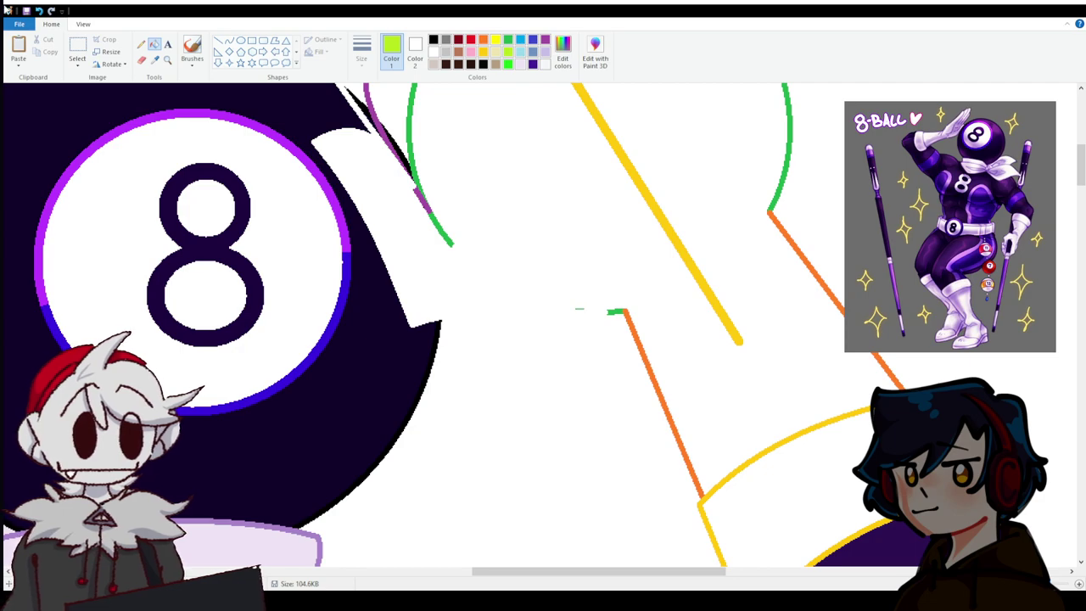
click(582, 307)
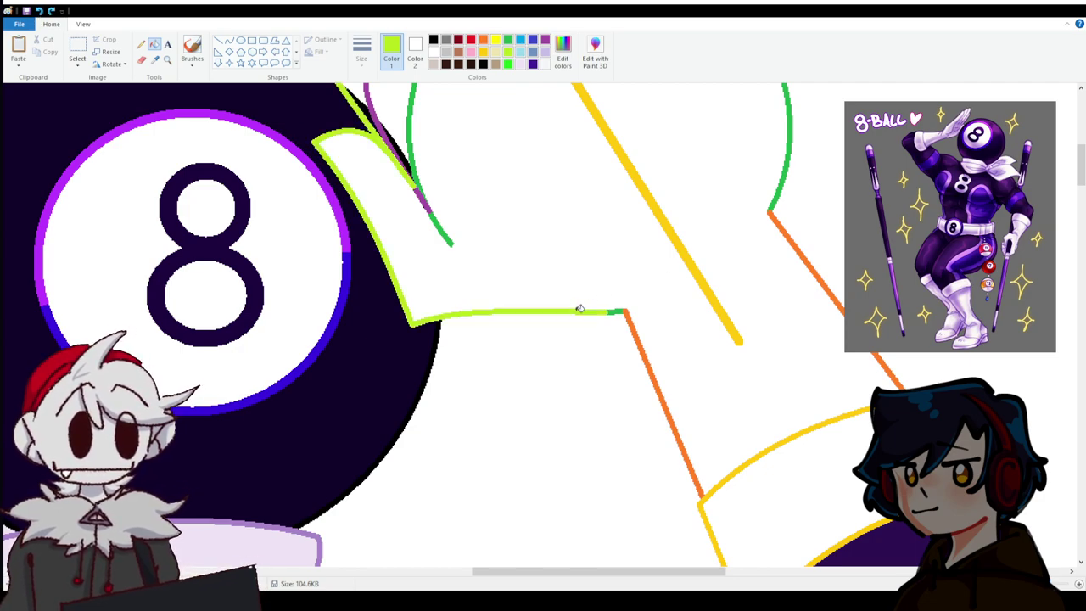
Fill the purple knuckle outline white piece by piece, and join the outermost finger to the green palm arc with a straight lime line.
scroll(437, 208, up, 3)
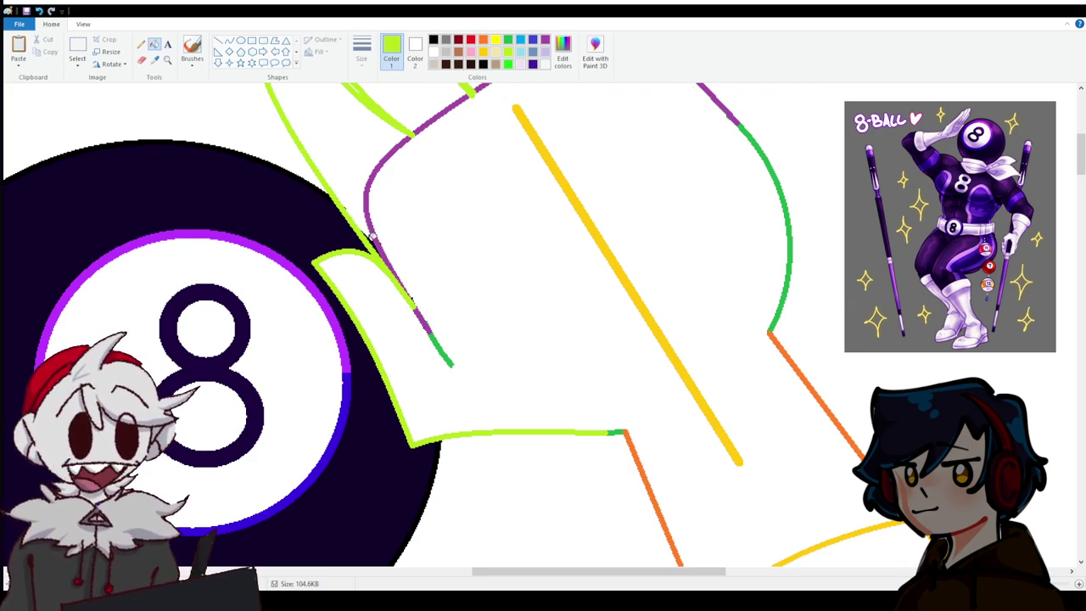
scroll(378, 242, up, 3)
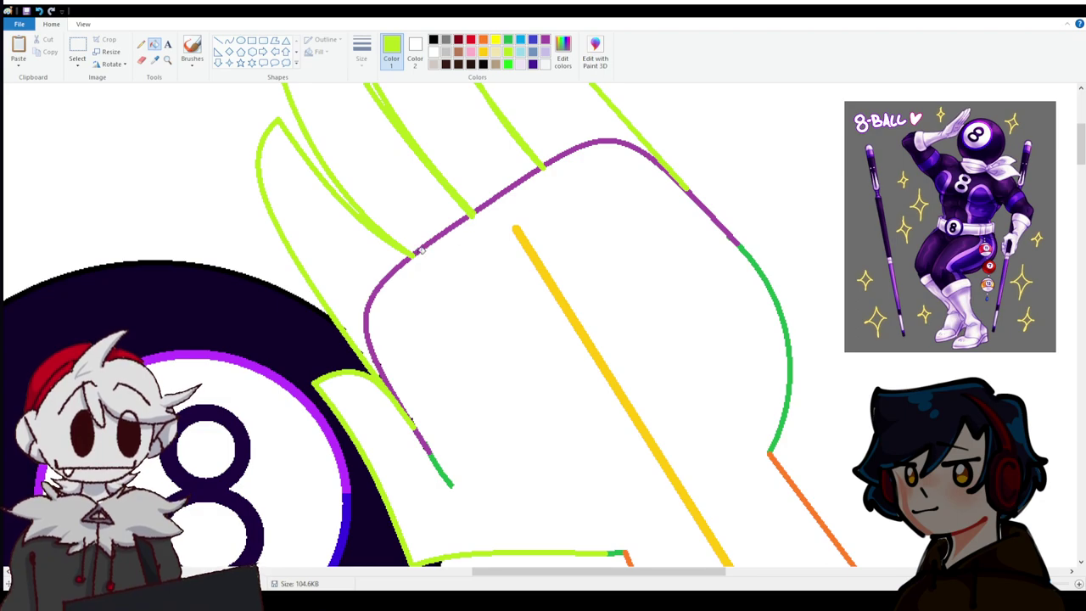
right_click(406, 255)
right_click(437, 235)
right_click(504, 192)
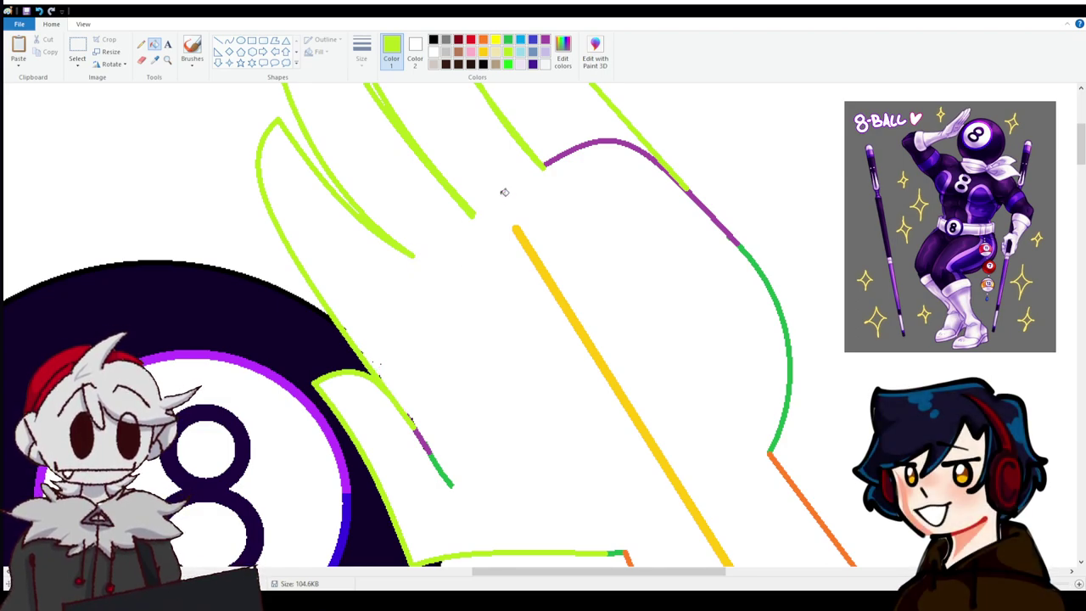
right_click(591, 143)
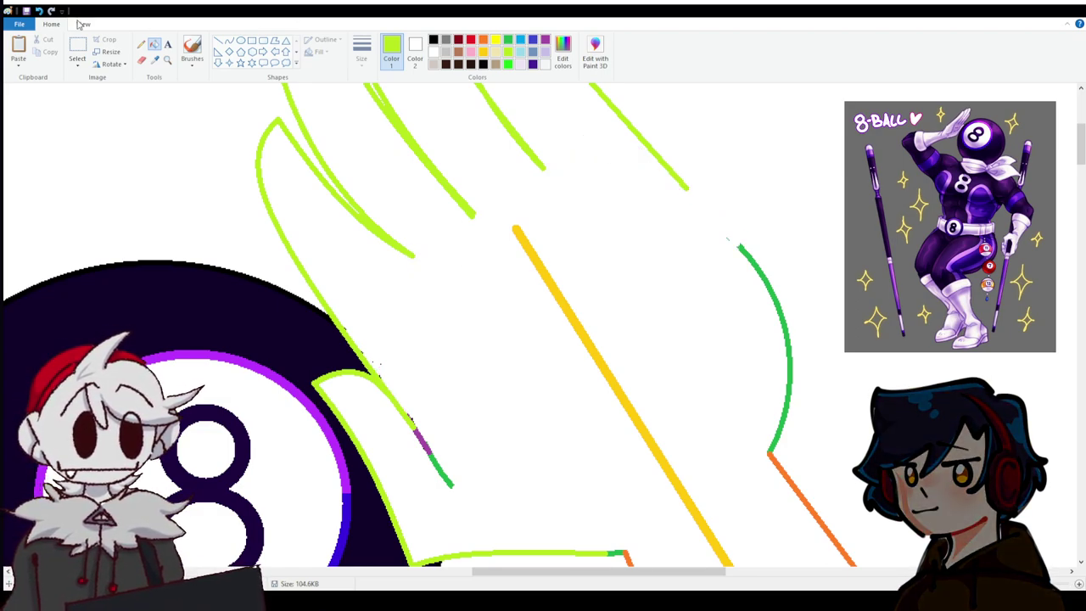
click(218, 40)
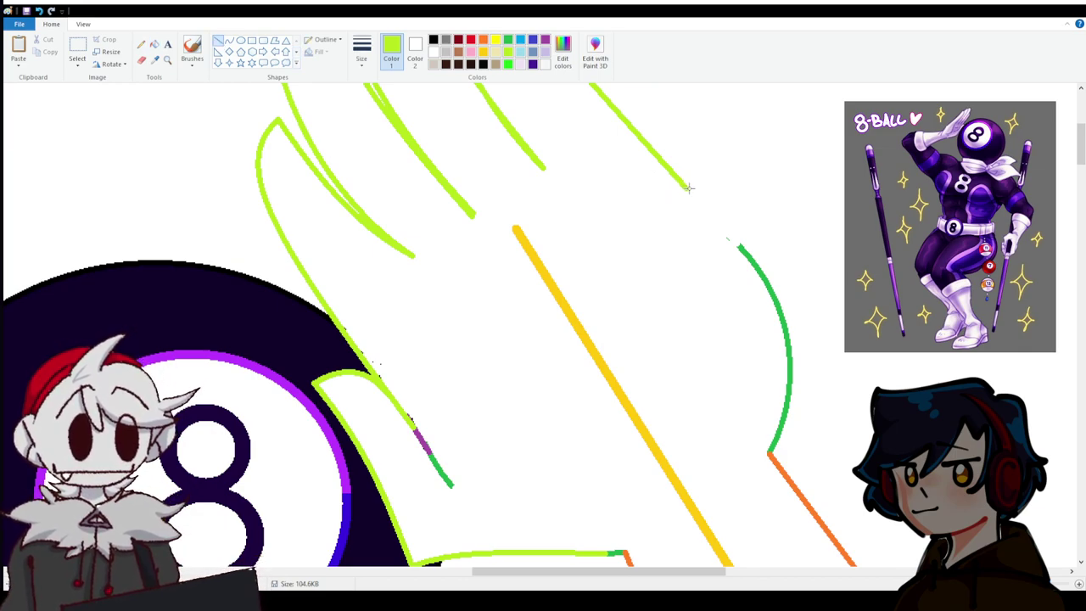
drag(683, 185, 738, 246)
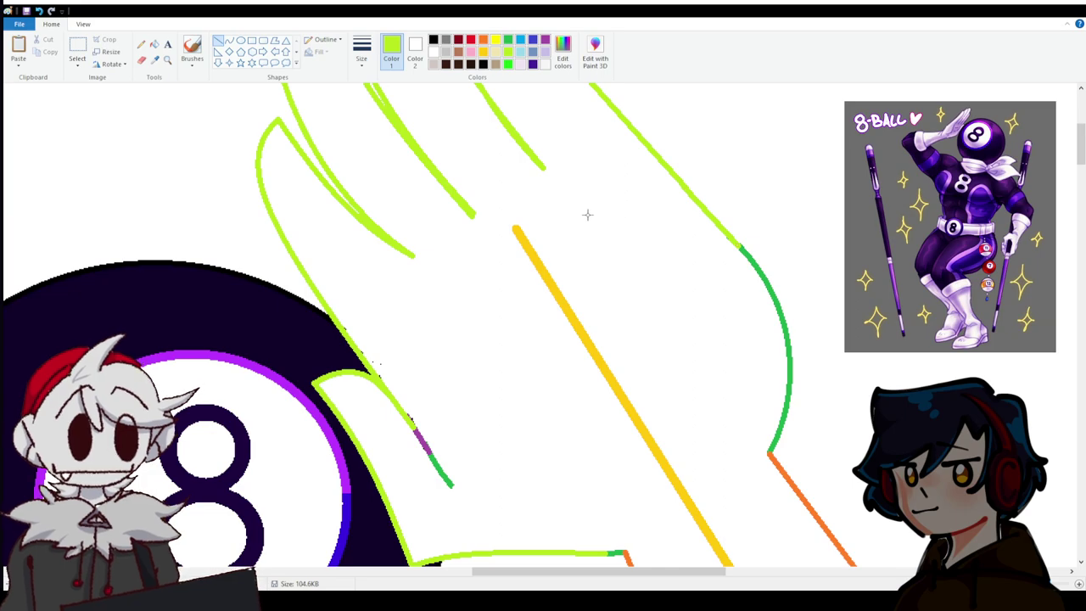
Cover the stray specks beside the finger and thumb edge with the ball's dark navy, and fill that patch white.
scroll(433, 238, down, 3)
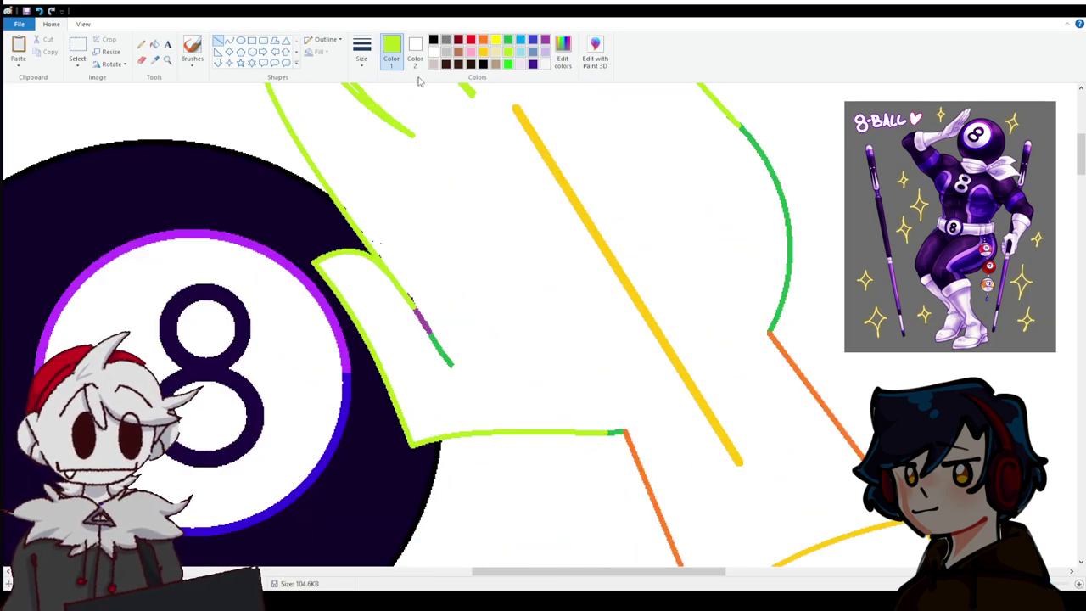
click(433, 52)
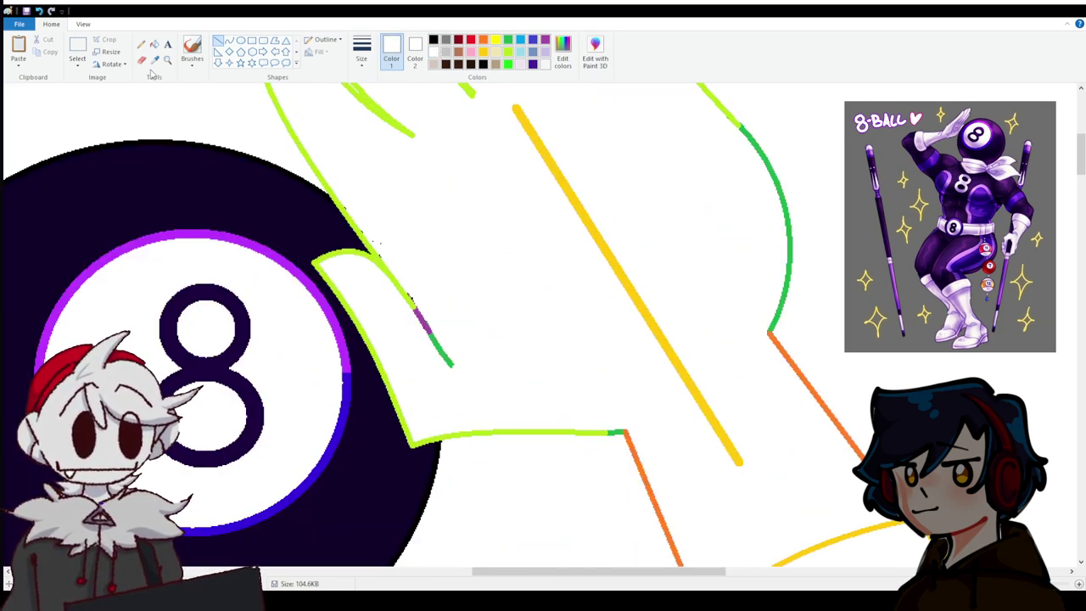
click(1079, 584)
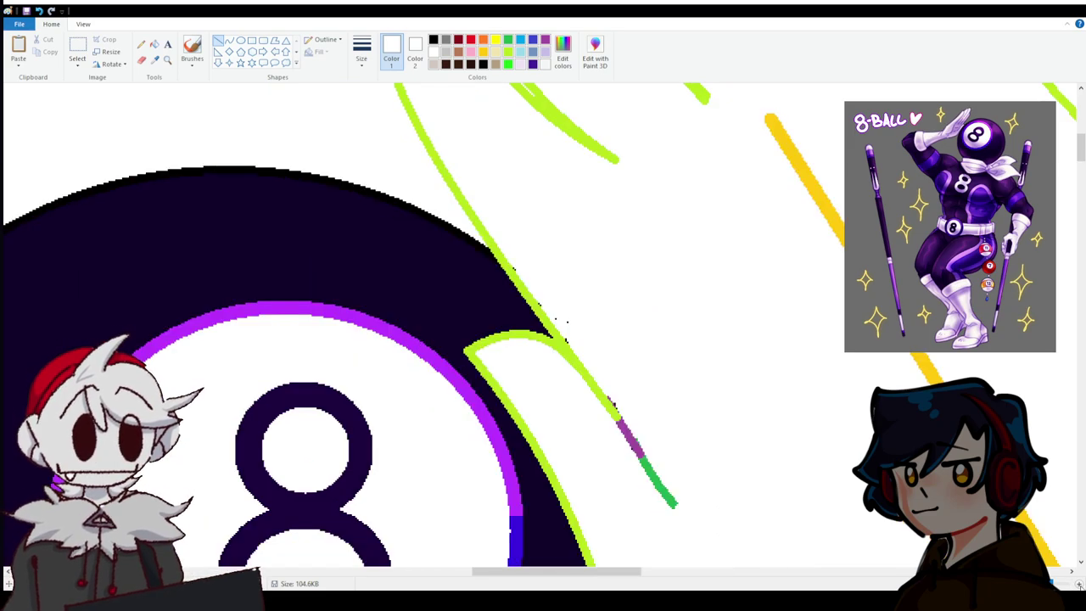
click(154, 60)
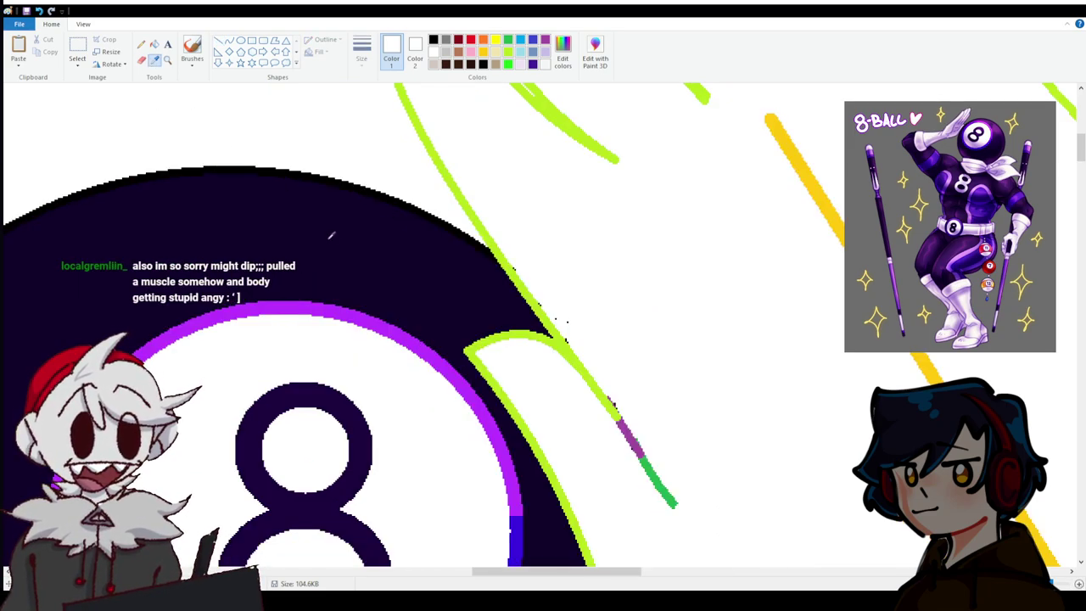
click(218, 41)
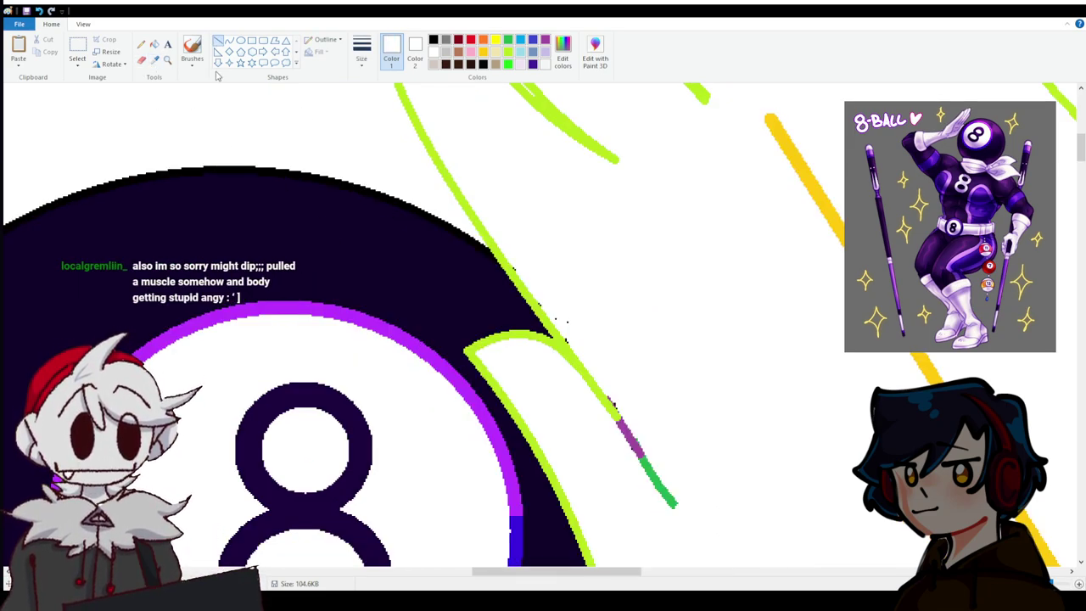
click(154, 60)
right_click(210, 224)
click(143, 62)
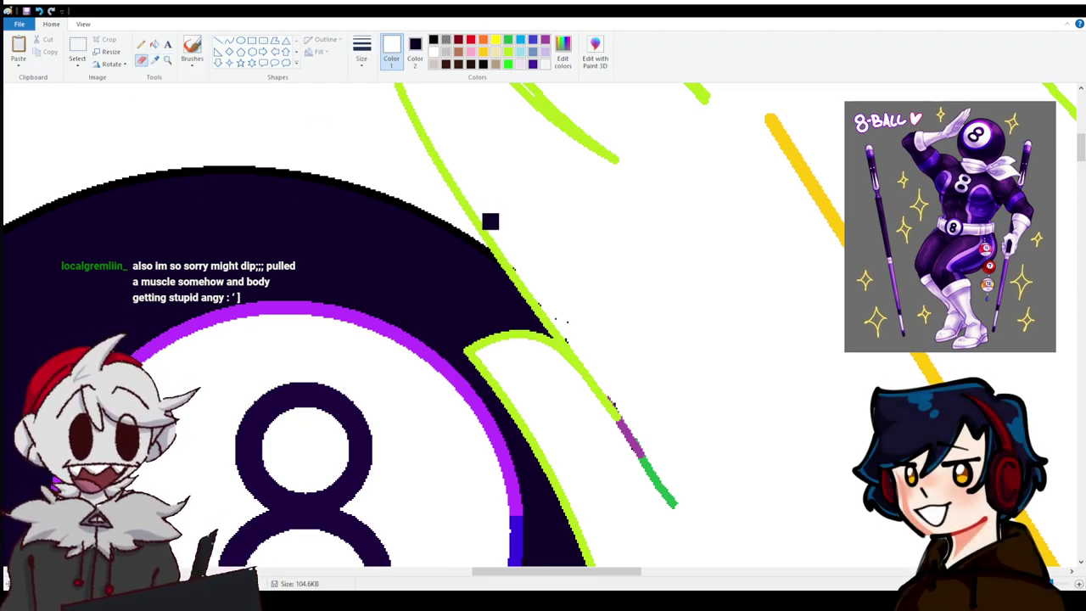
drag(519, 266, 628, 407)
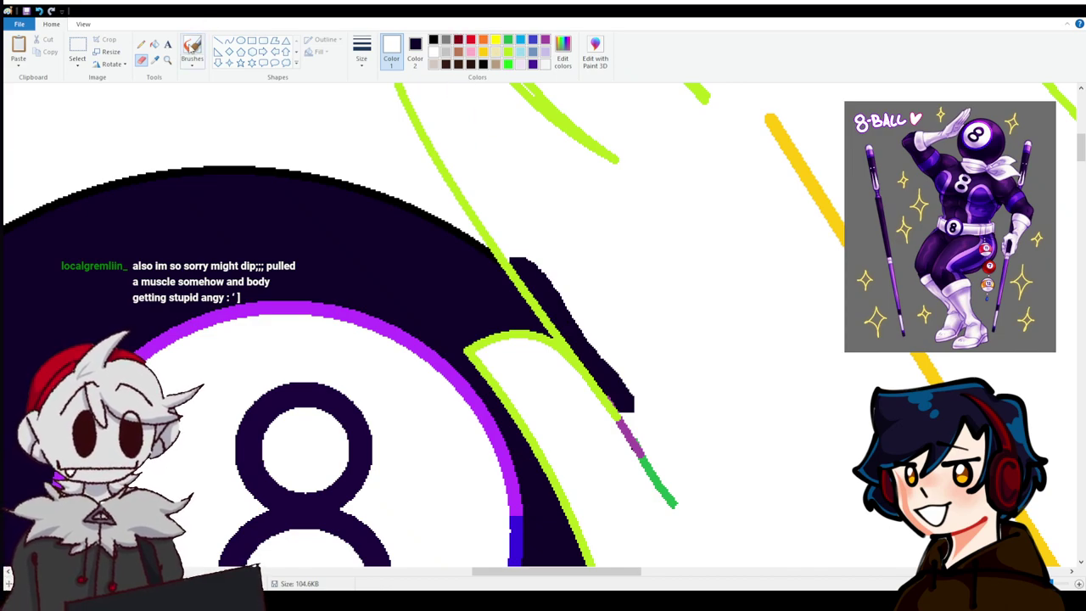
click(153, 43)
click(600, 356)
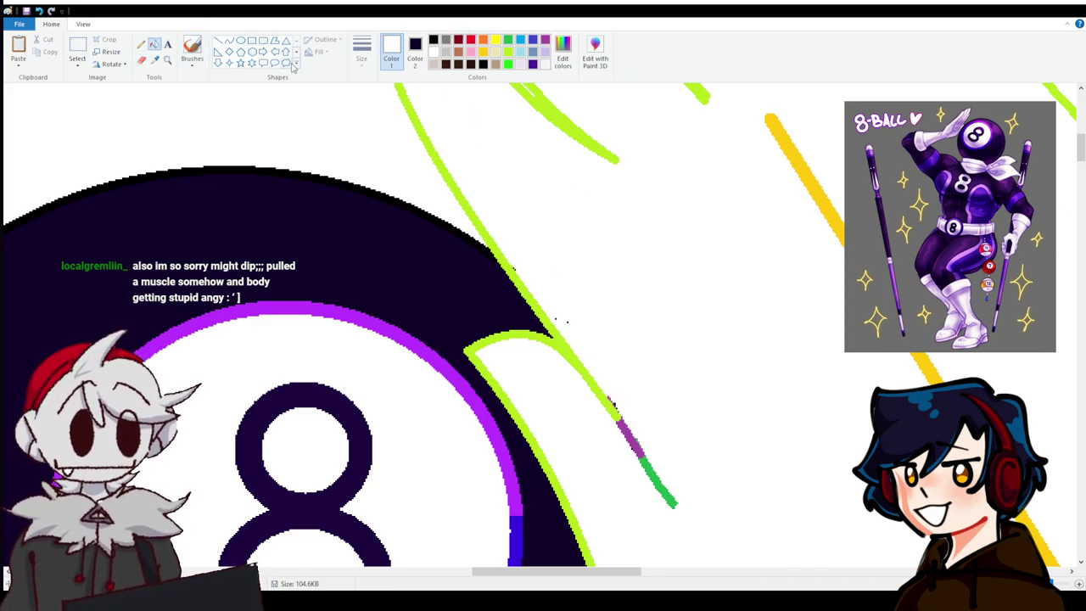
Paint over the remaining black specks along the finger and thumb edge in black, and fill the black patch white.
click(415, 49)
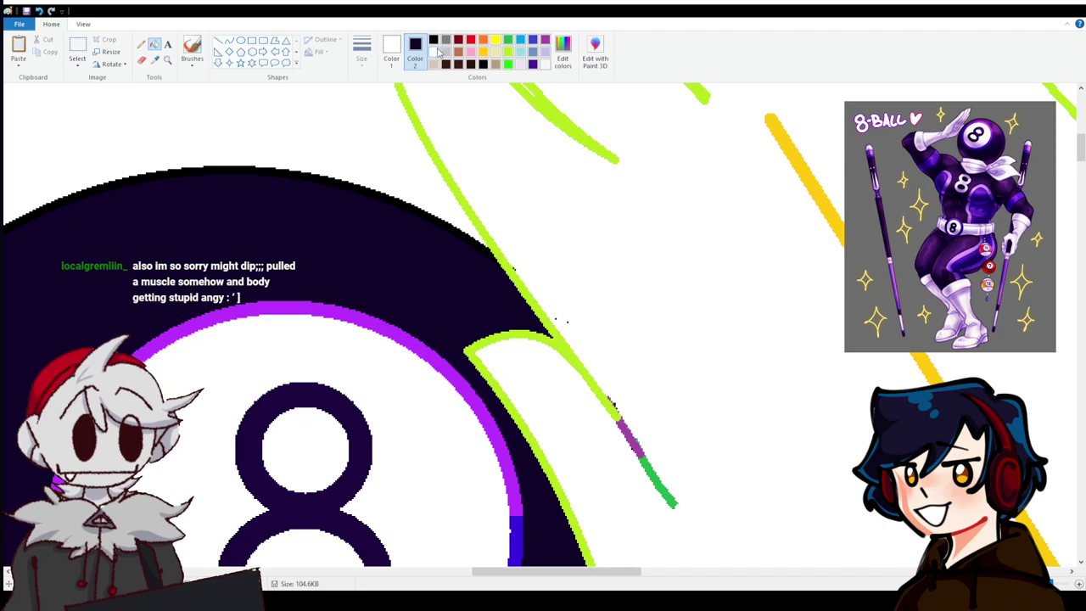
click(141, 59)
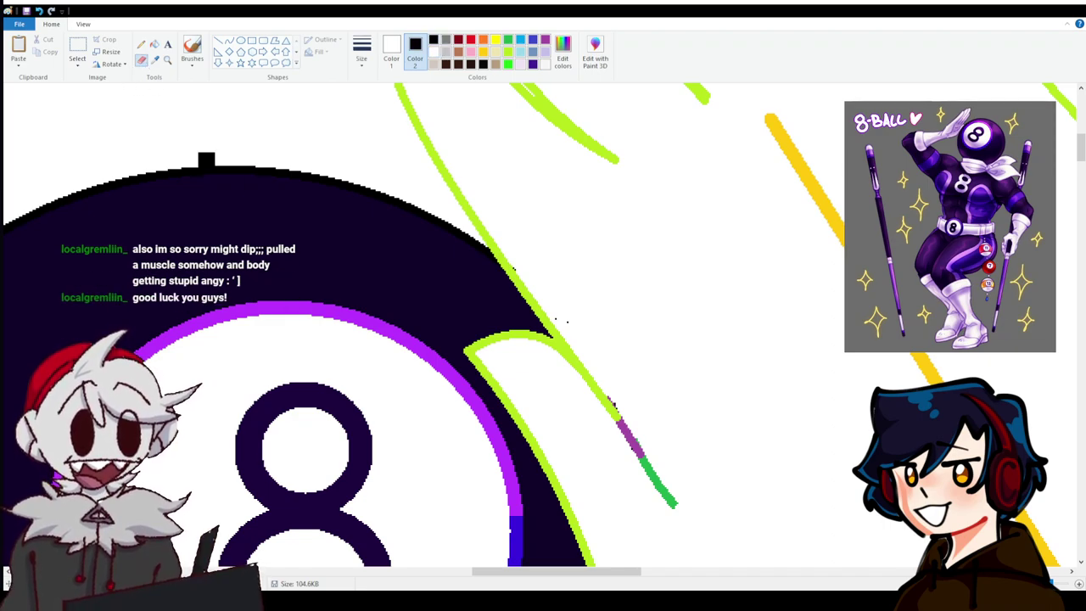
mouse_move(514, 260)
mouse_down()
mouse_move(577, 321)
mouse_move(564, 327)
mouse_move(630, 407)
mouse_up()
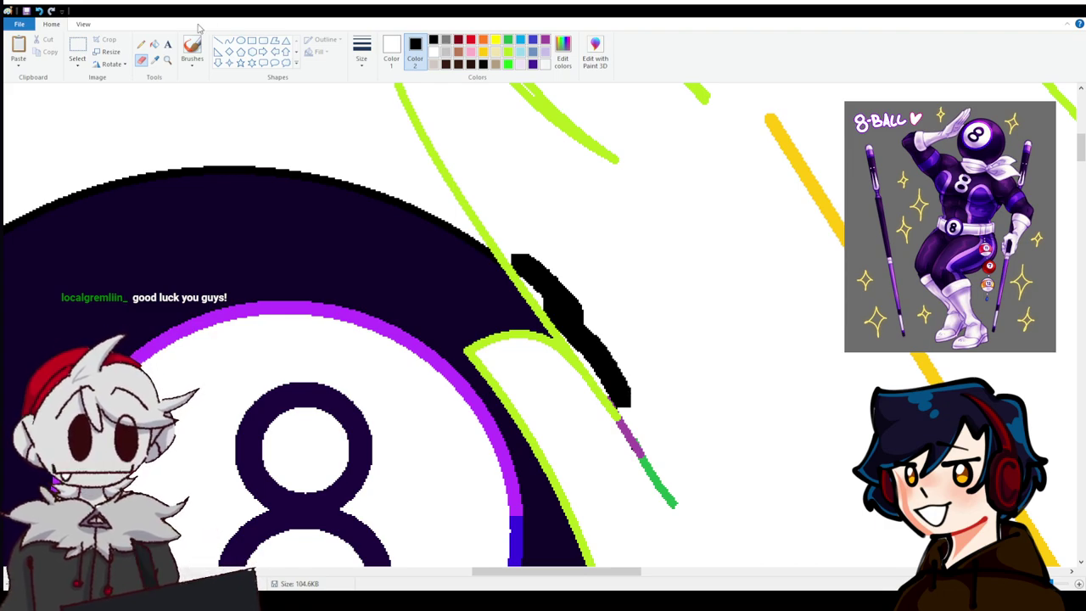
click(154, 43)
click(554, 311)
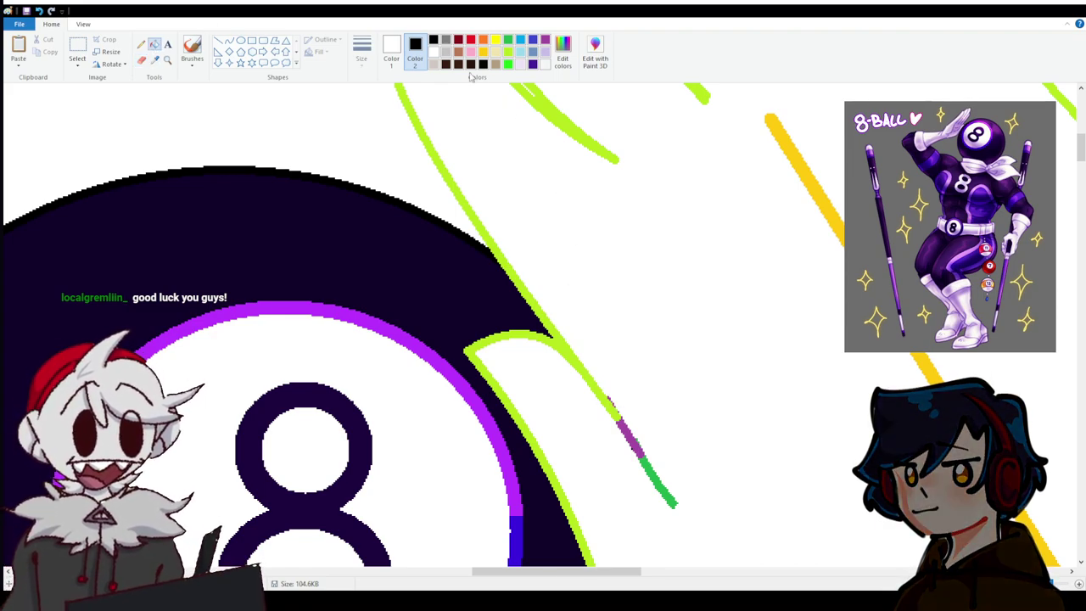
Cover the purple specks beside the end of the thumb's lime line with purple, and fill the purple patch white.
click(546, 40)
click(141, 60)
mouse_move(615, 405)
mouse_down()
mouse_move(628, 405)
mouse_move(613, 380)
mouse_up()
click(155, 43)
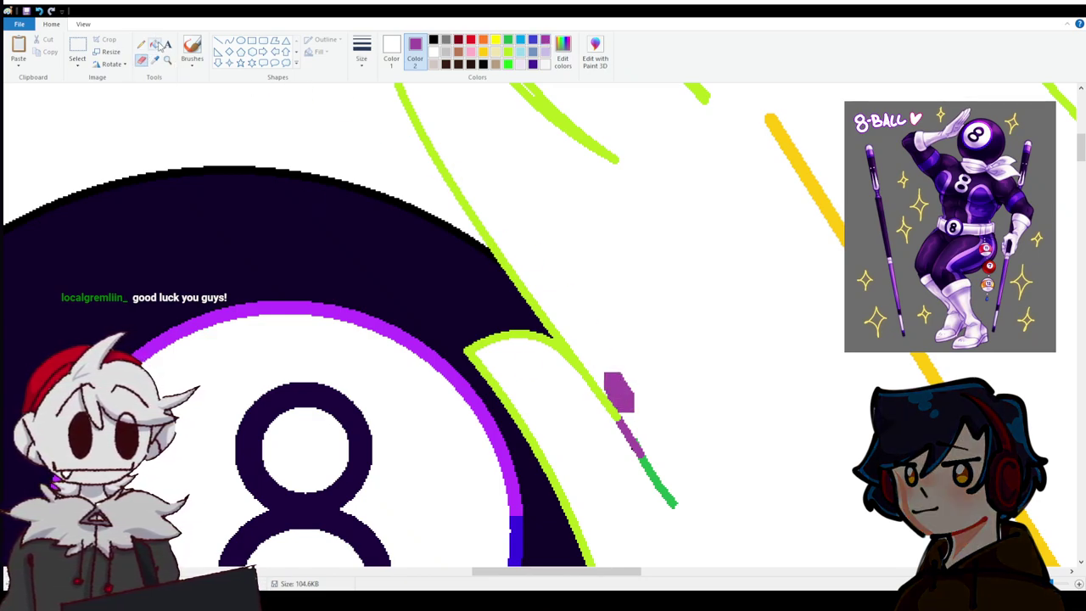
click(614, 386)
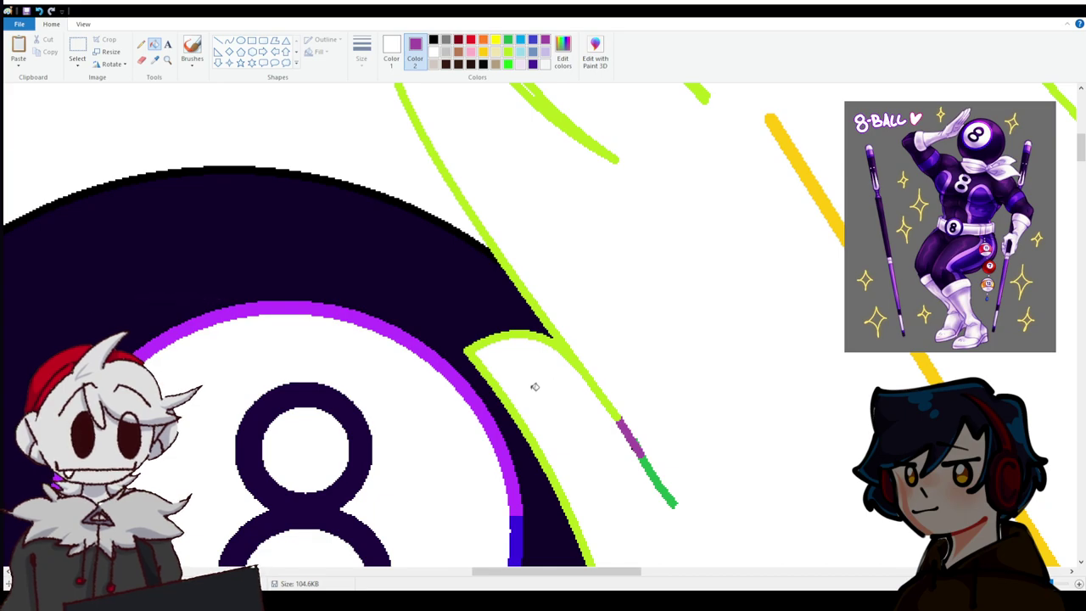
Recolour the hand's lime and green outlines purple, and fill the yellow guide line across the palm with white.
right_click(560, 338)
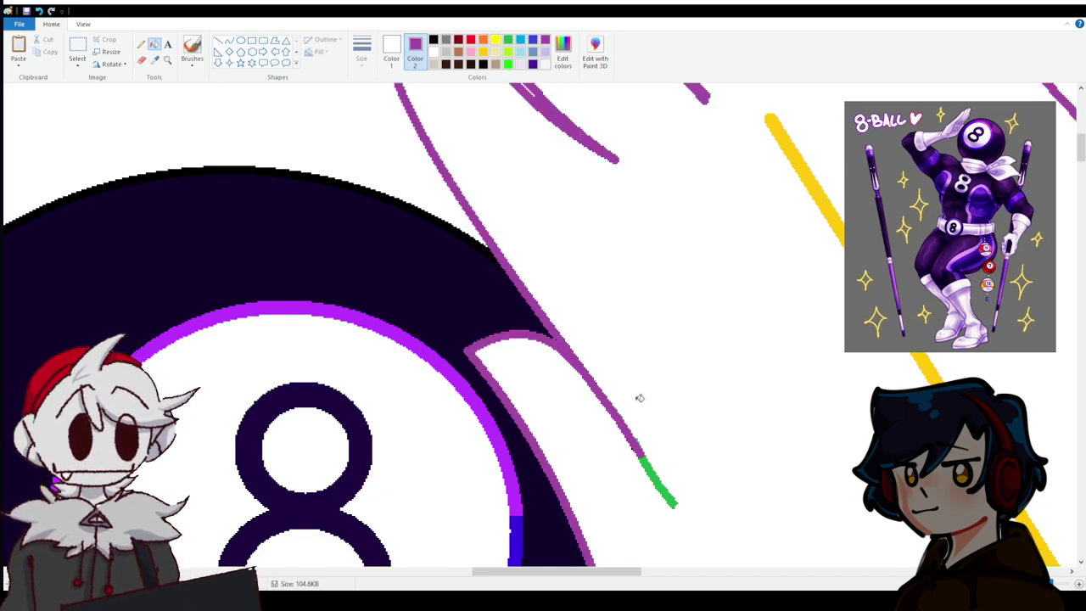
scroll(640, 398, down, 5)
right_click(650, 219)
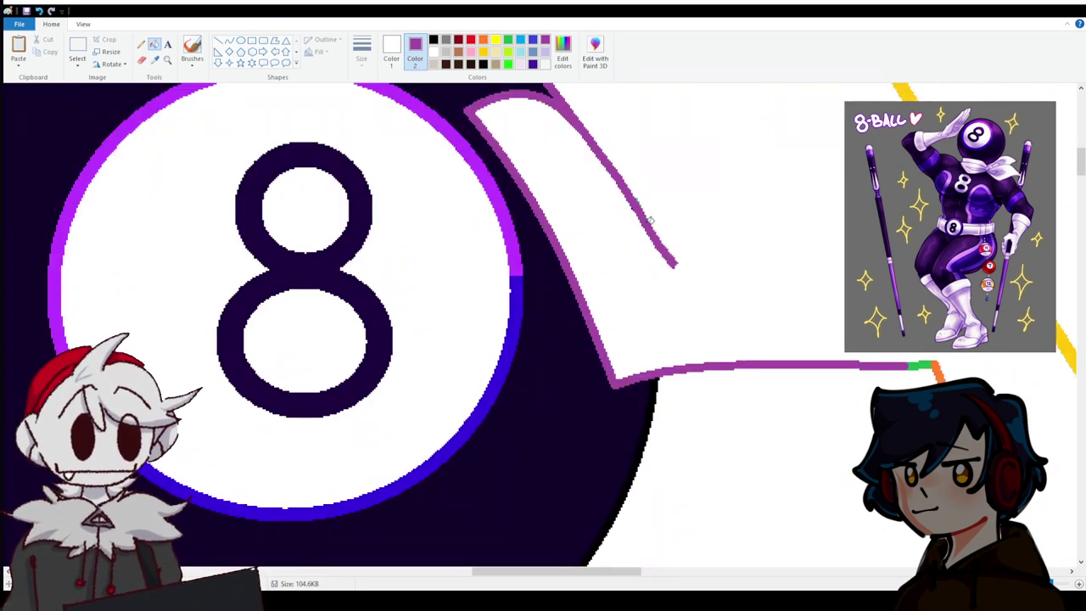
right_click(919, 360)
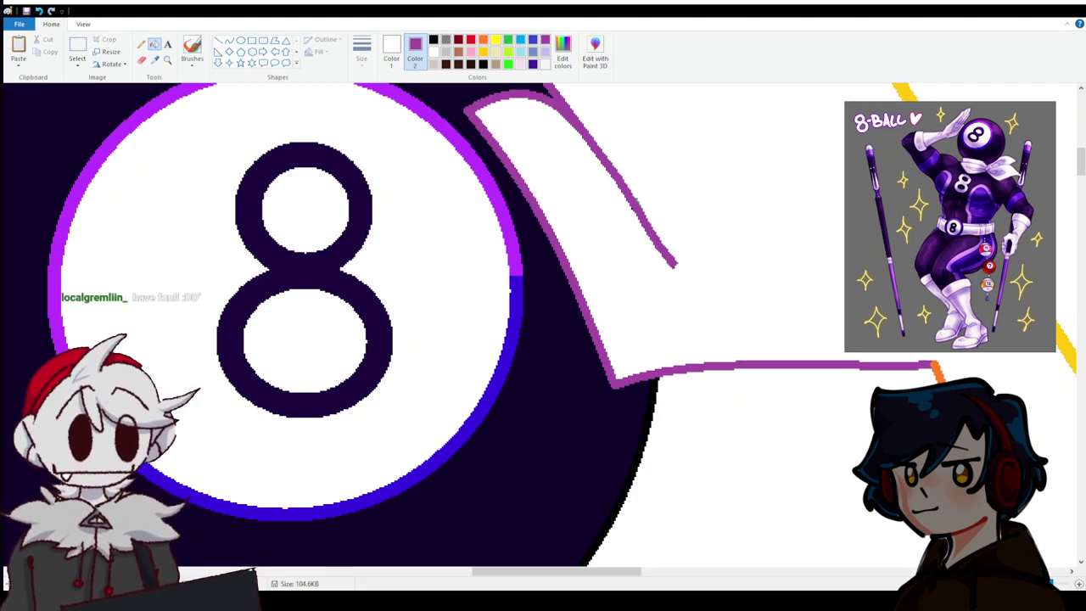
scroll(344, 303, down, 4)
scroll(345, 301, up, 5)
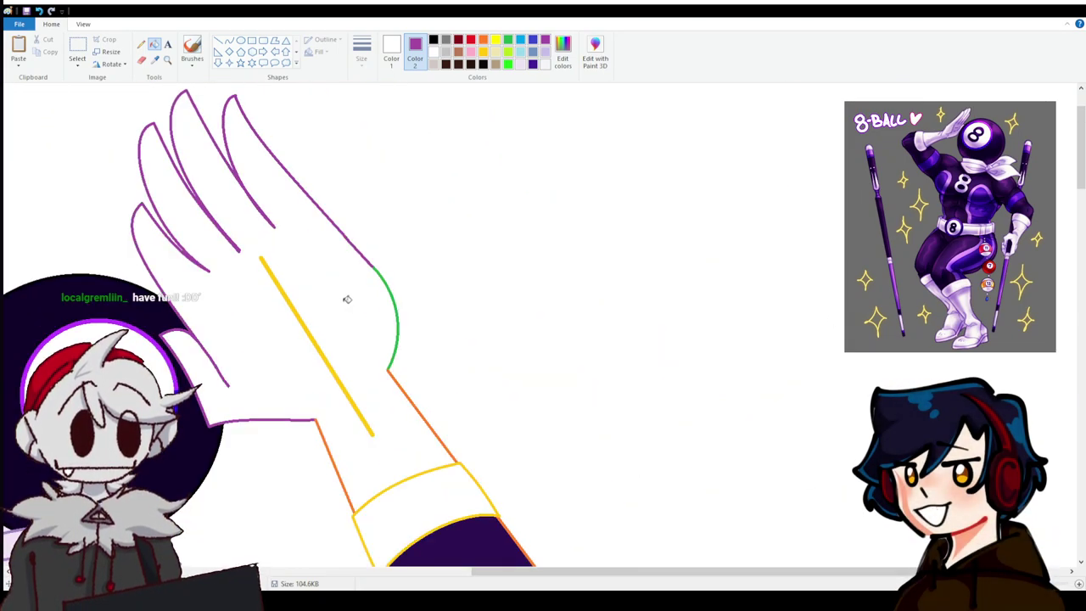
right_click(390, 283)
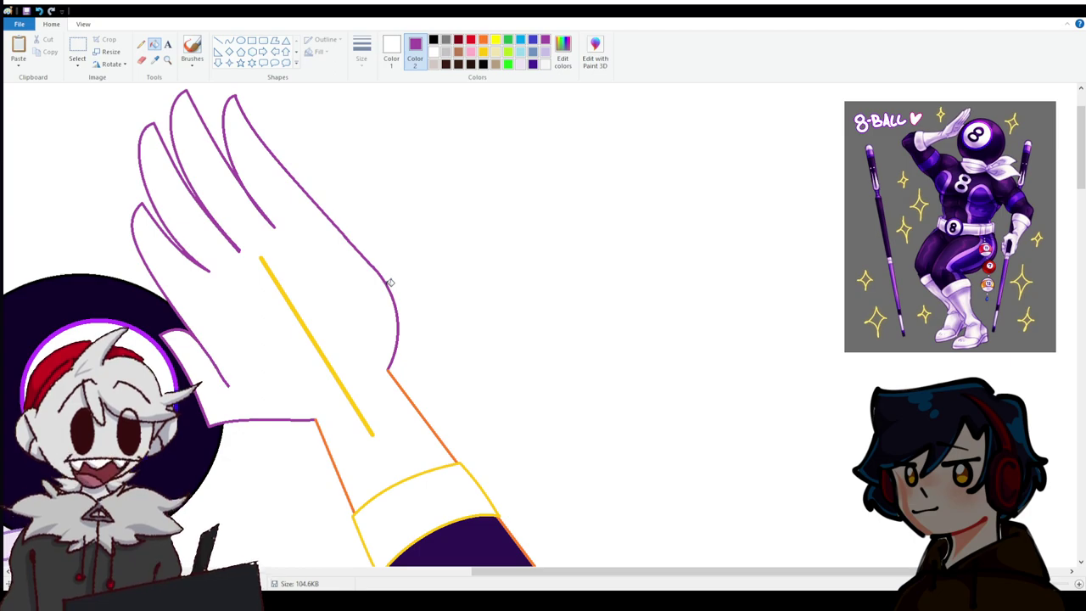
key(ctrl+z)
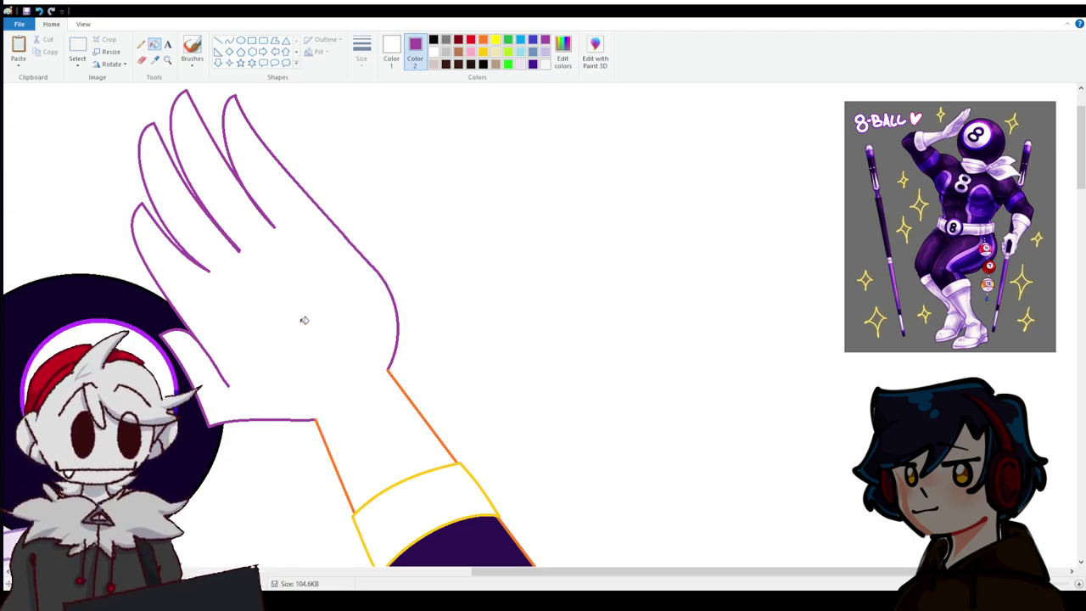
Set Color 2 to white and fill the yellow outline of the glove's cuff with orange.
scroll(299, 320, down, 3)
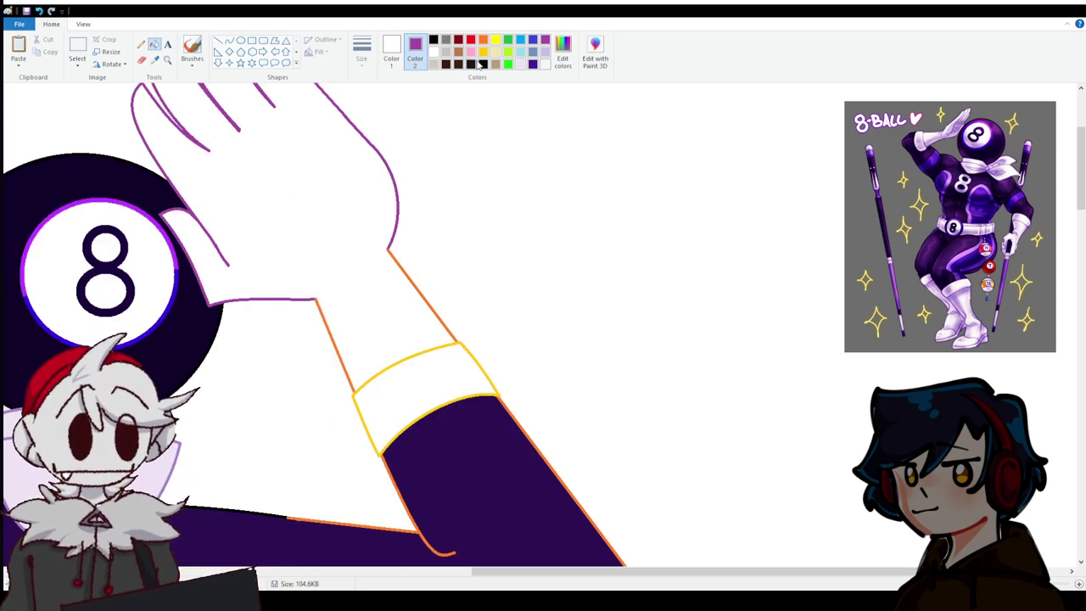
click(433, 52)
click(391, 51)
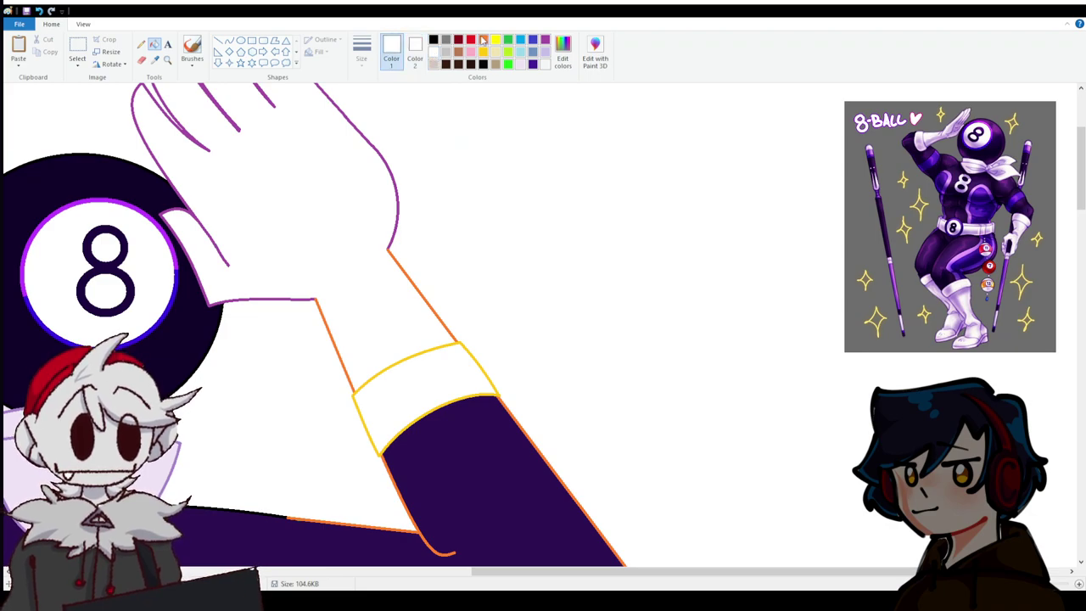
click(483, 40)
click(459, 339)
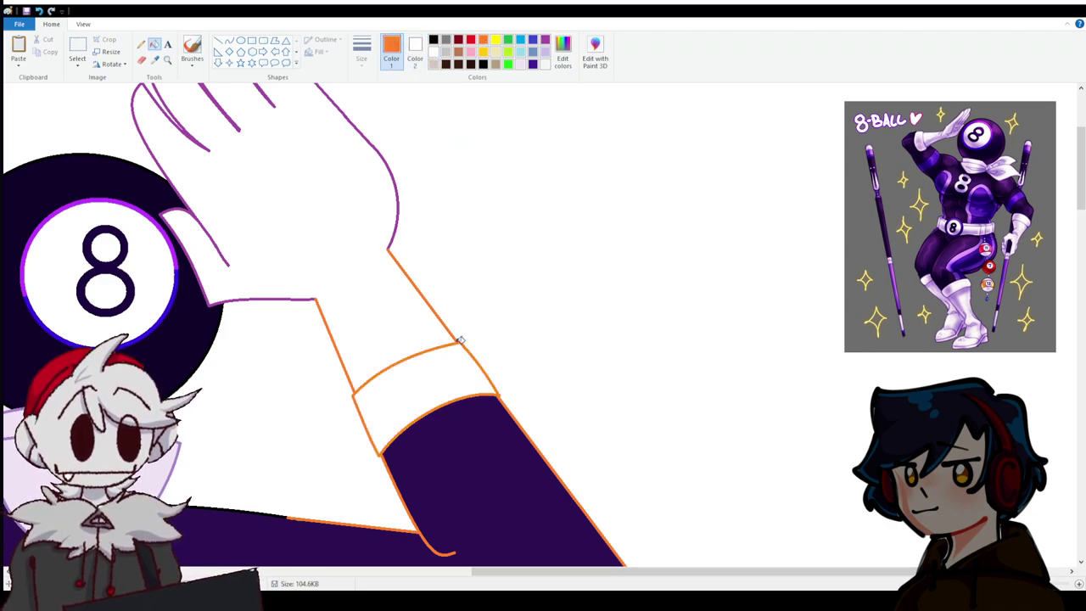
Fill the connected orange outline of the wrist, cuff and raised arm with black.
scroll(450, 335, down, 6)
click(434, 40)
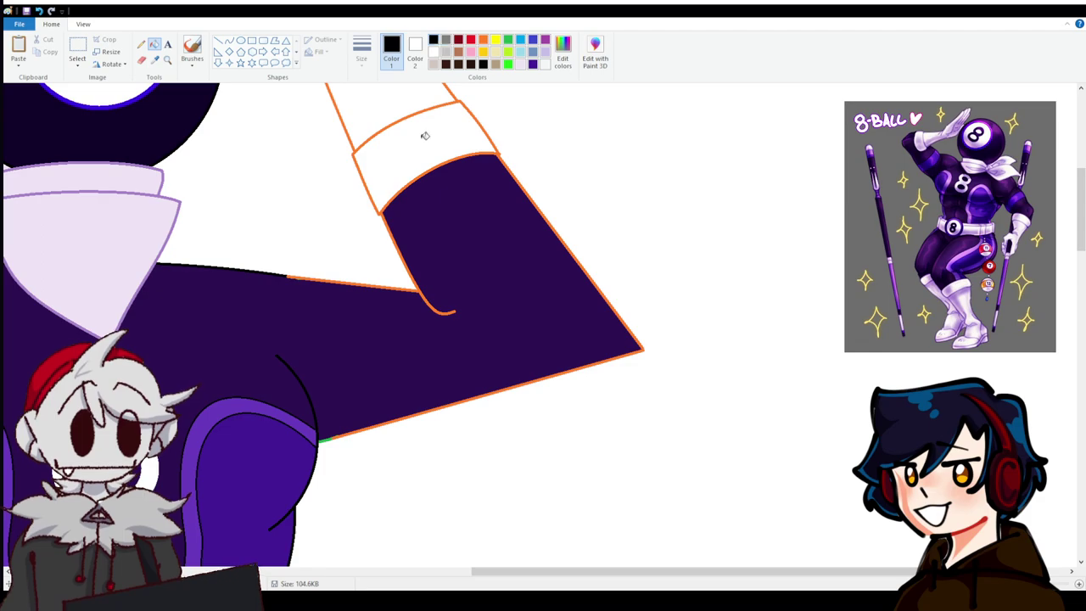
click(428, 268)
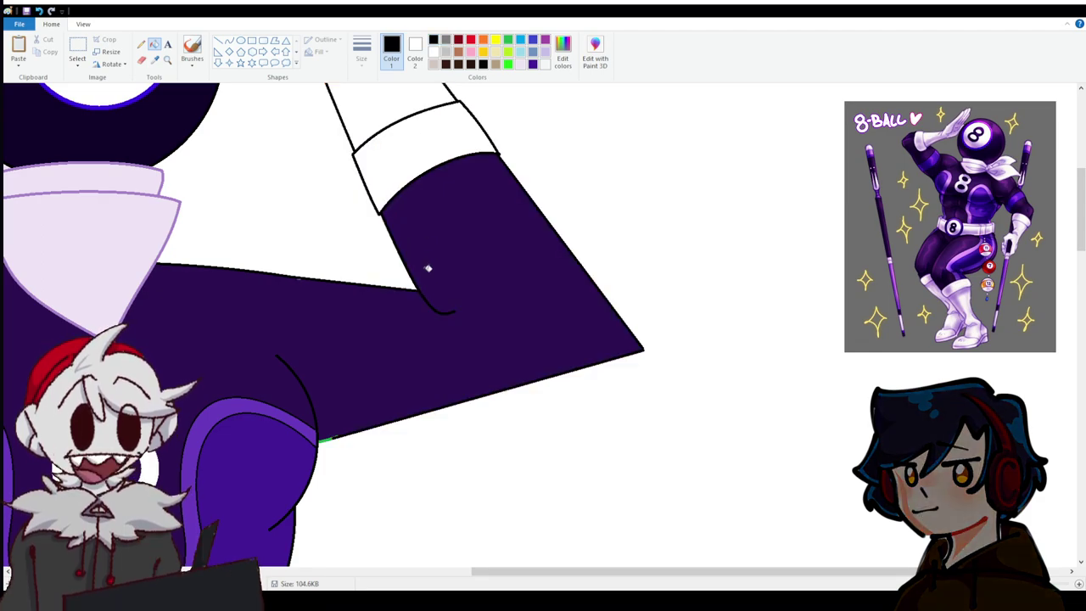
Sample the suit's dark purple as Color 2, fill the suit's chest and arm with green, and refill them with that purple.
click(508, 40)
click(154, 60)
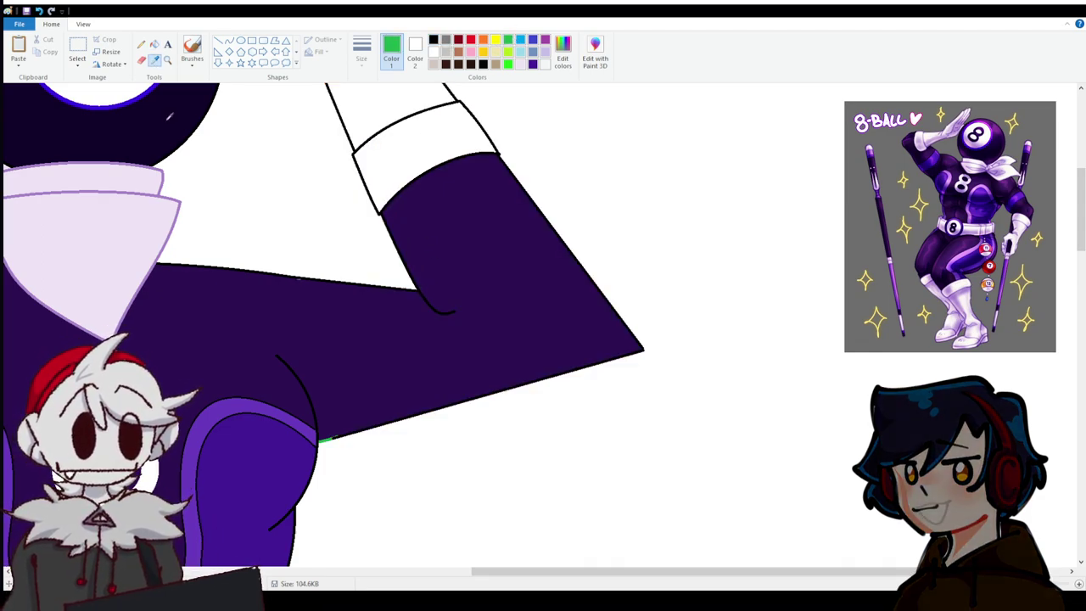
right_click(238, 347)
click(243, 332)
right_click(244, 334)
Fill the raised hand's purple outline with black.
scroll(246, 338, up, 5)
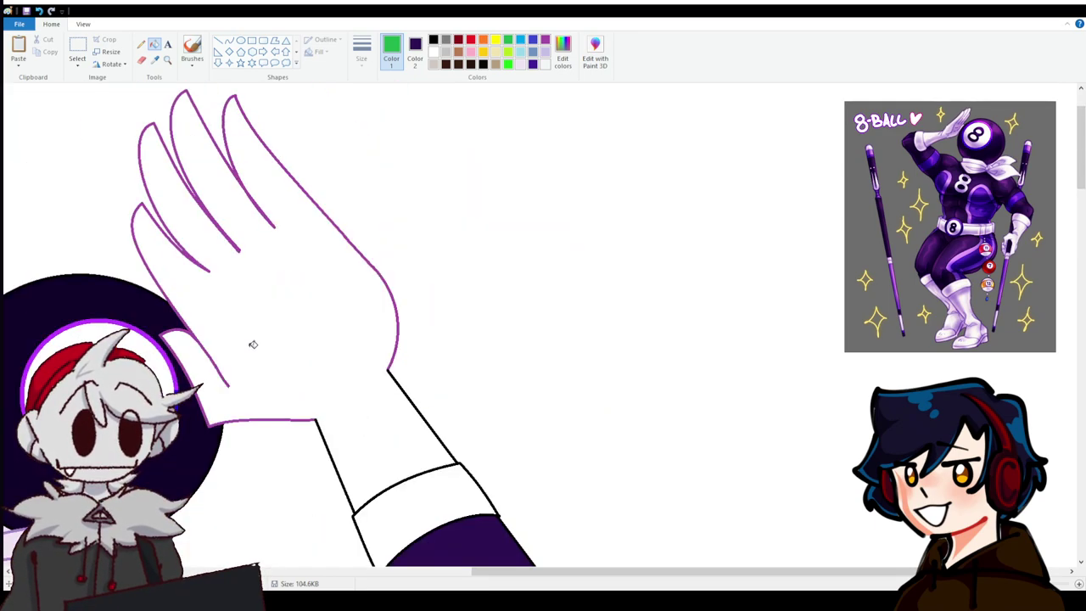
click(434, 40)
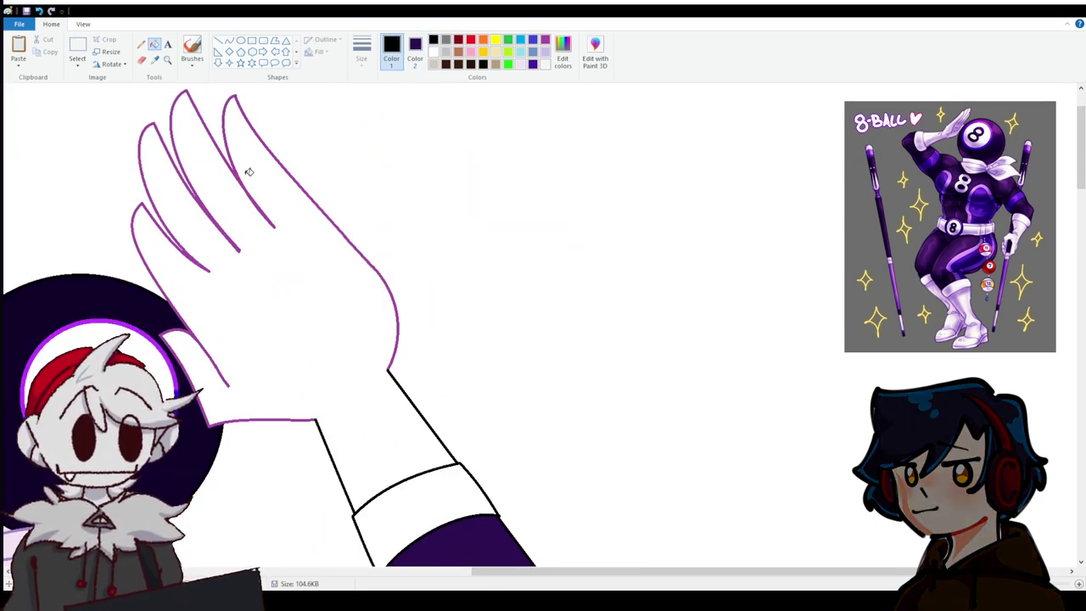
click(261, 205)
Check the other shoulder and undo the recent fills to restore its green outline.
scroll(448, 317, down, 2)
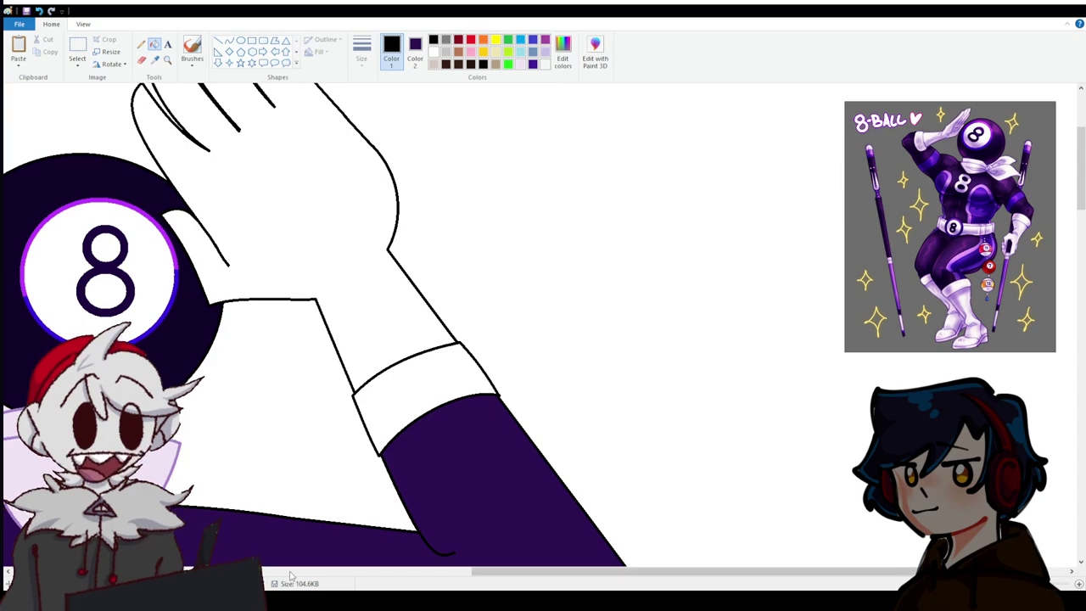
drag(543, 576, 262, 505)
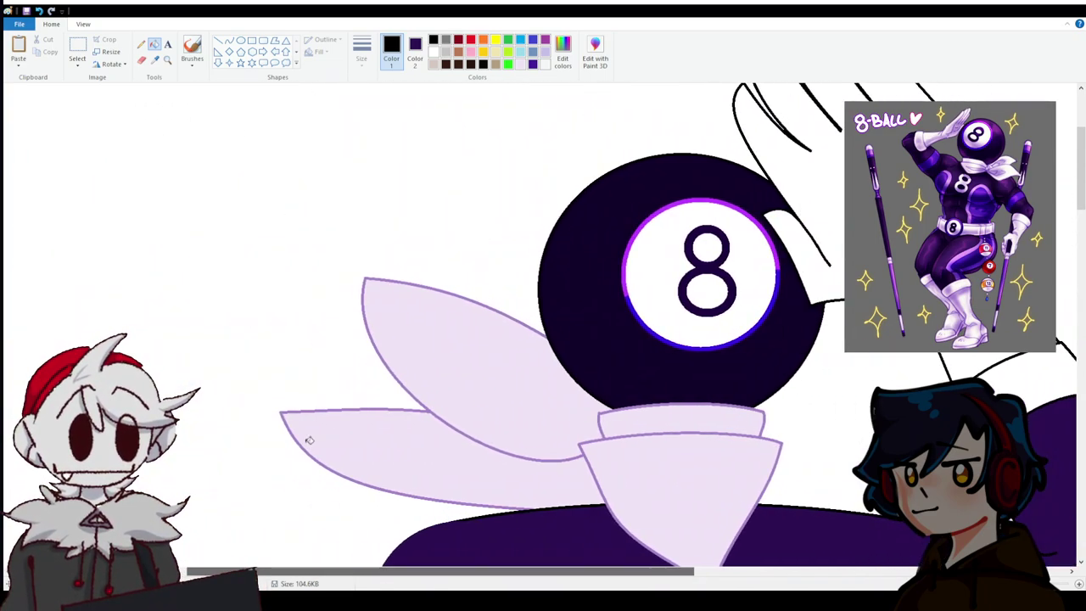
scroll(307, 390, down, 7)
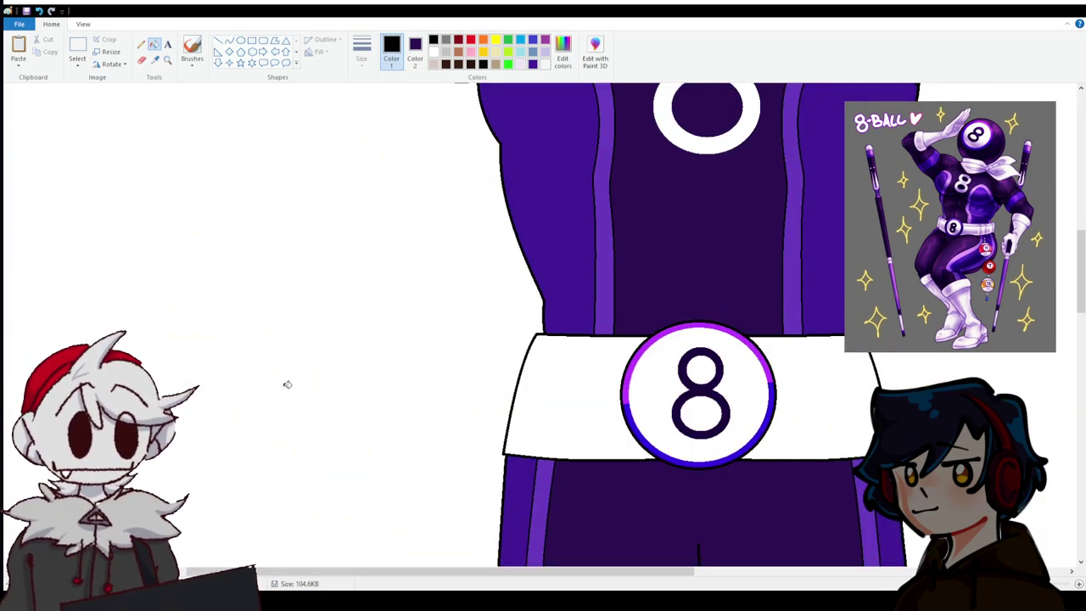
scroll(284, 382, up, 5)
scroll(408, 242, down, 3)
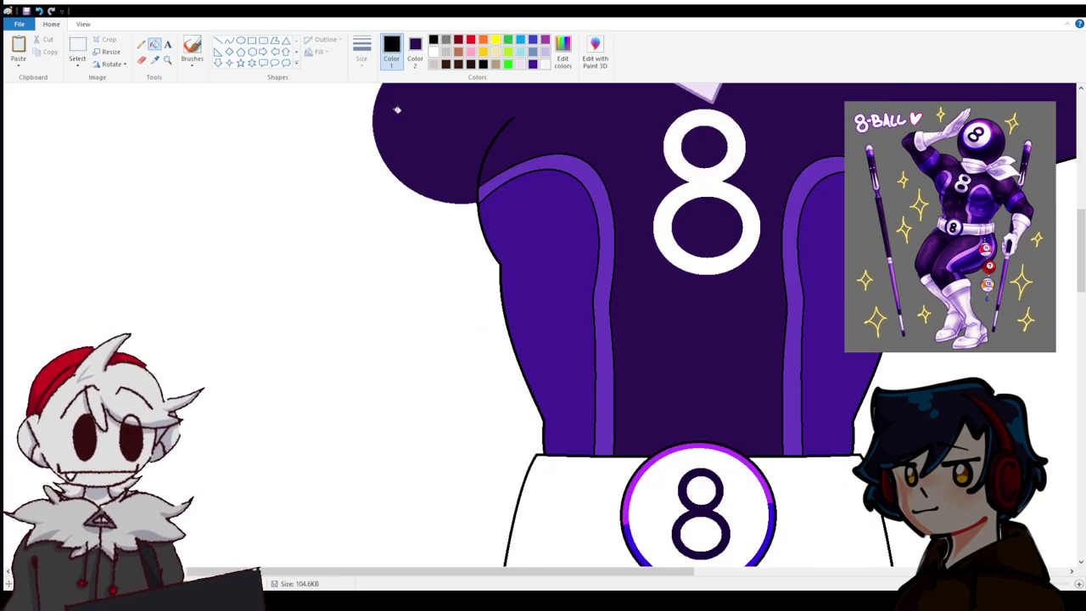
scroll(407, 127, up, 3)
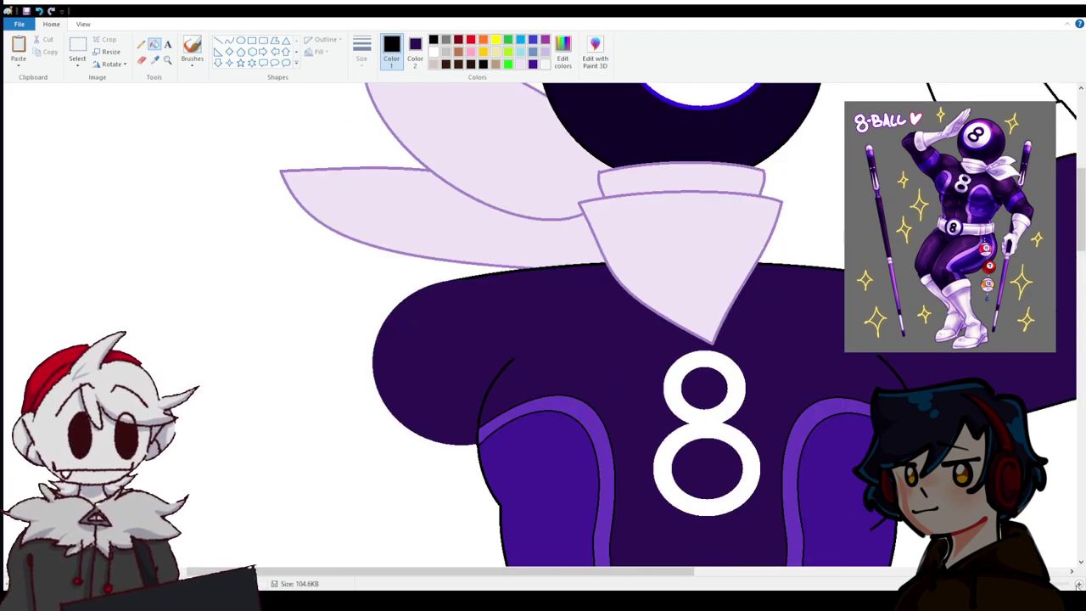
click(39, 12)
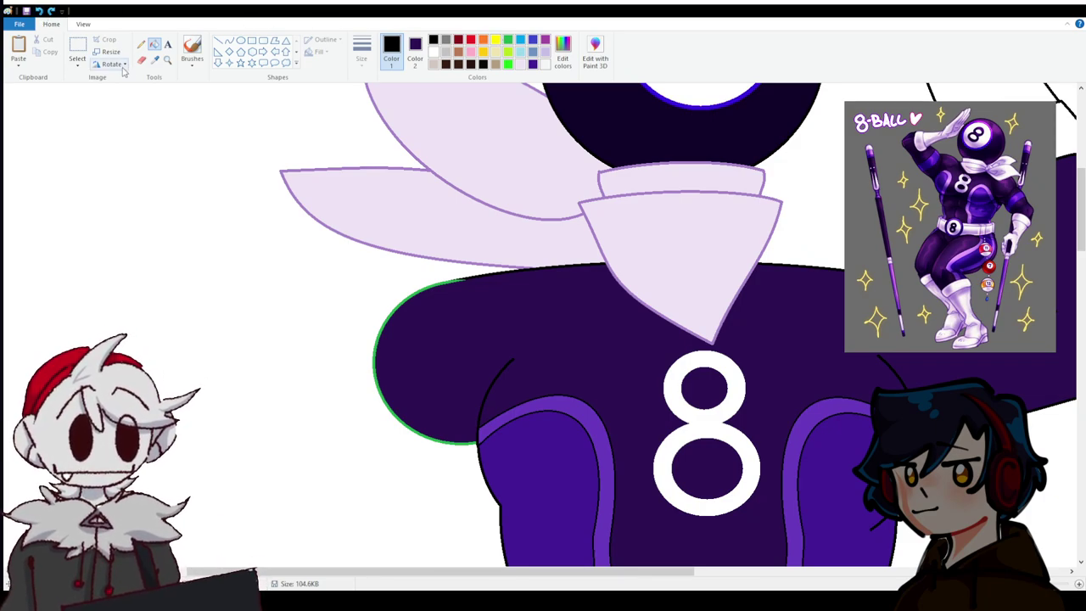
Sample the suit's dark purple as Color 1, set Color 2 to green, and ready the Fill tool for the suit.
click(155, 61)
click(510, 298)
click(415, 51)
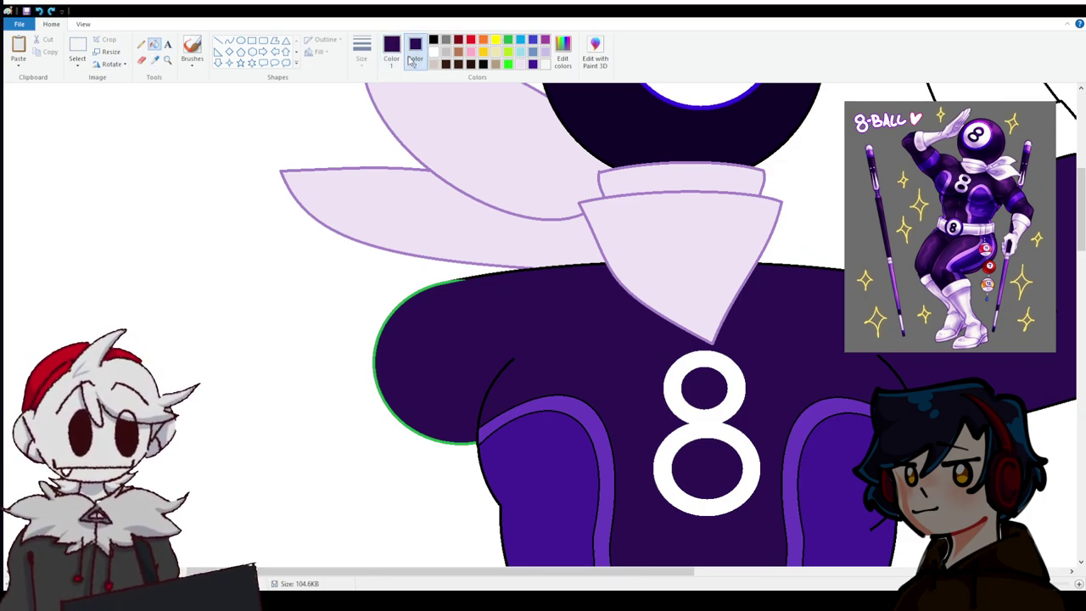
click(507, 40)
click(141, 59)
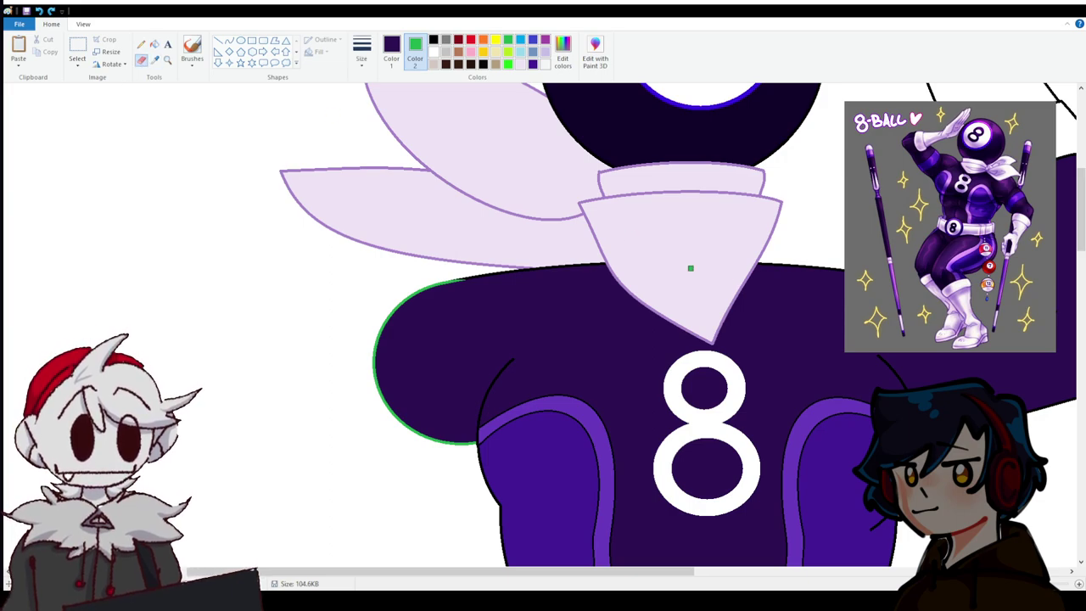
click(154, 43)
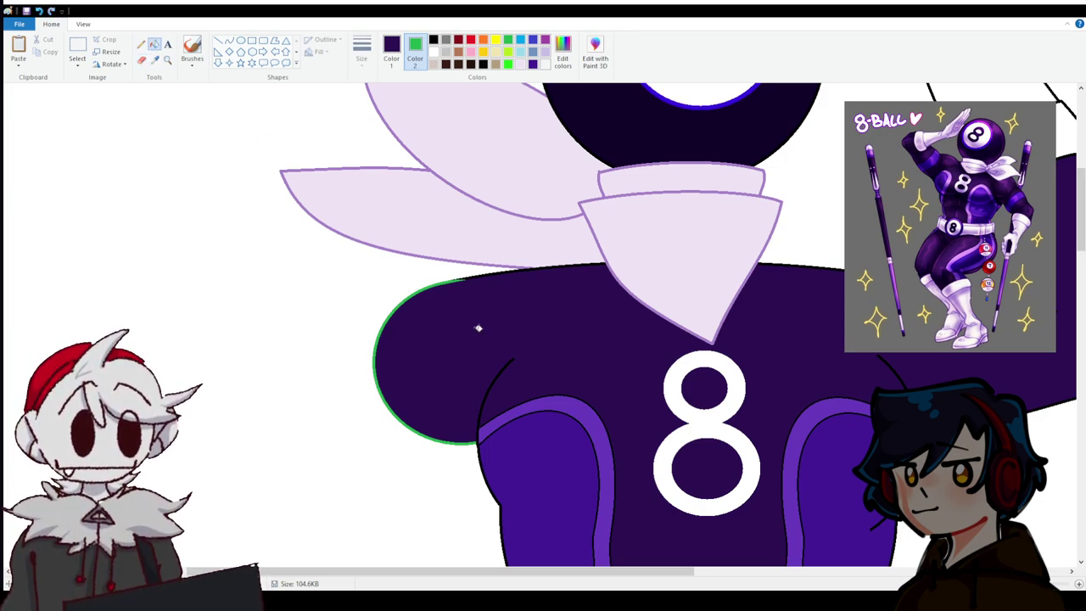
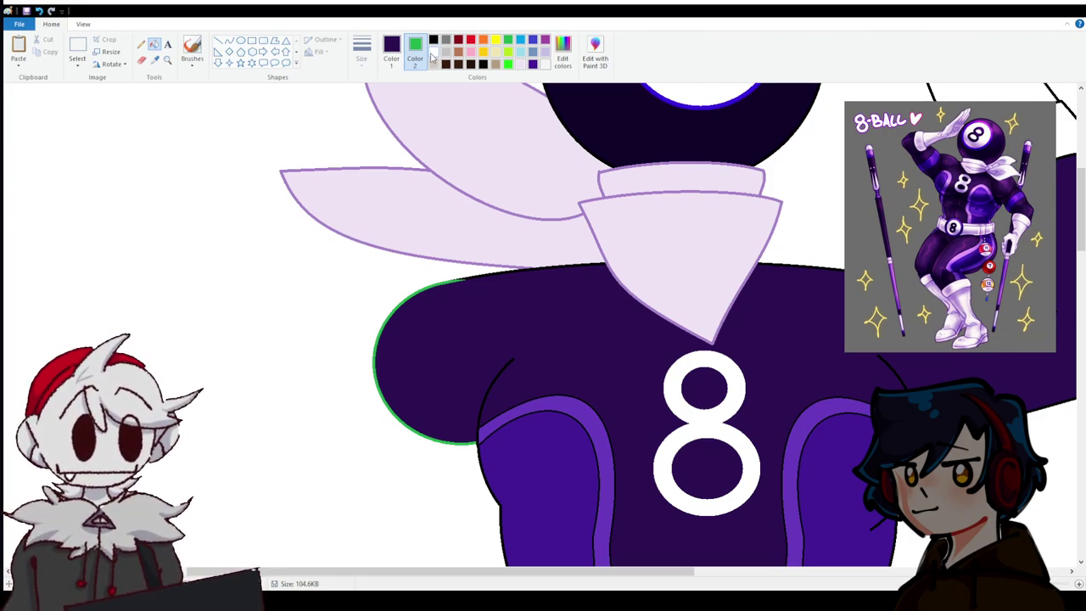
Draw a long orange line from the outer edge of the green-outlined shoulder down to thigh level as the lowered arm's outer side.
click(392, 51)
click(483, 39)
click(218, 40)
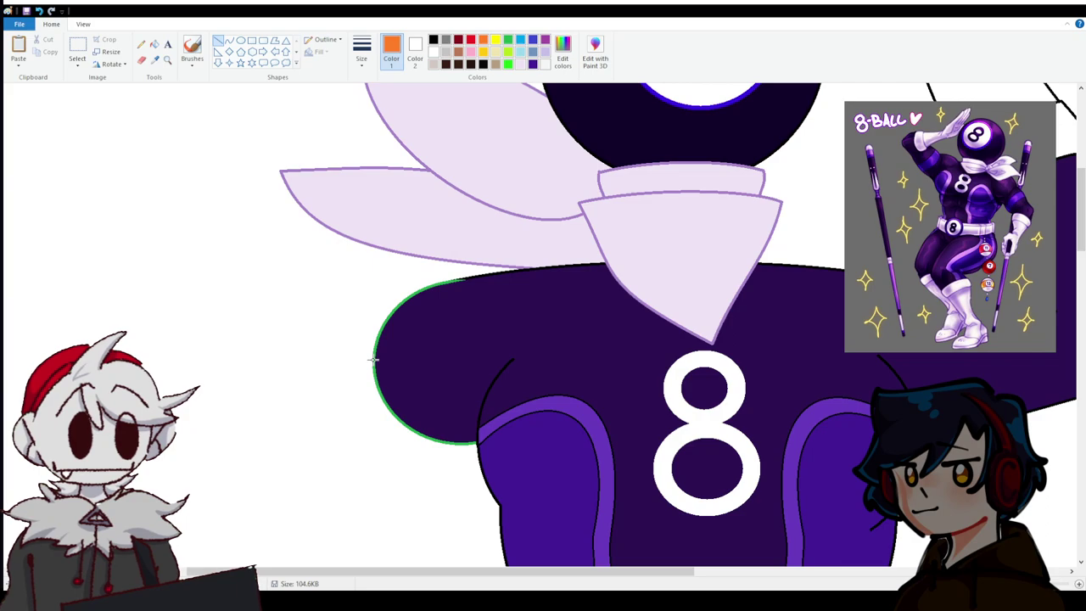
drag(373, 360, 377, 474)
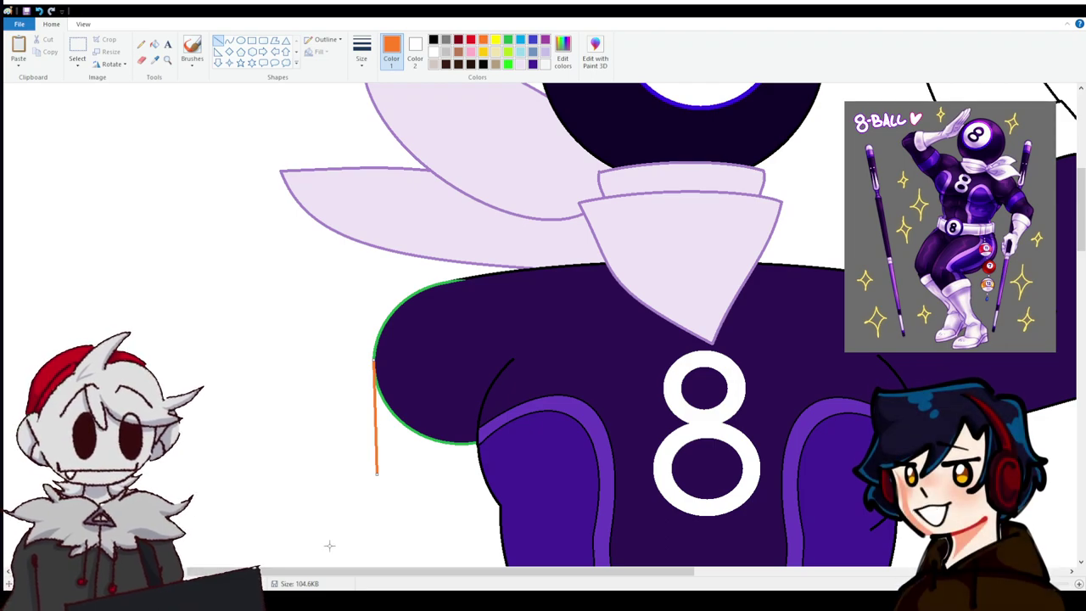
scroll(760, 470, down, 1)
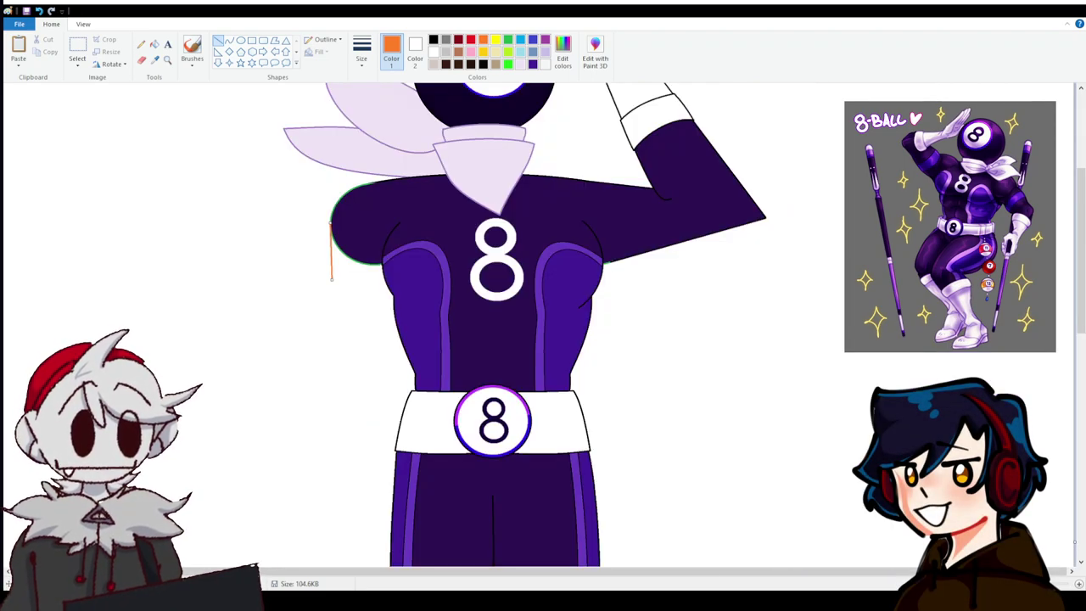
mouse_move(331, 281)
mouse_down()
mouse_move(327, 384)
mouse_move(336, 278)
mouse_move(335, 299)
mouse_up()
scroll(326, 381, down, 3)
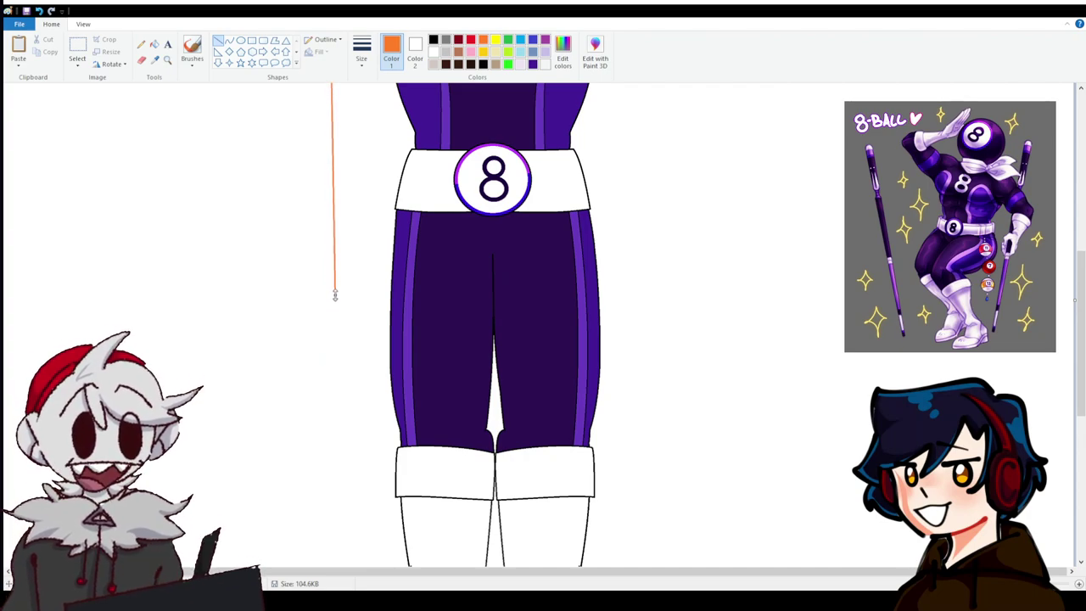
scroll(337, 297, up, 3)
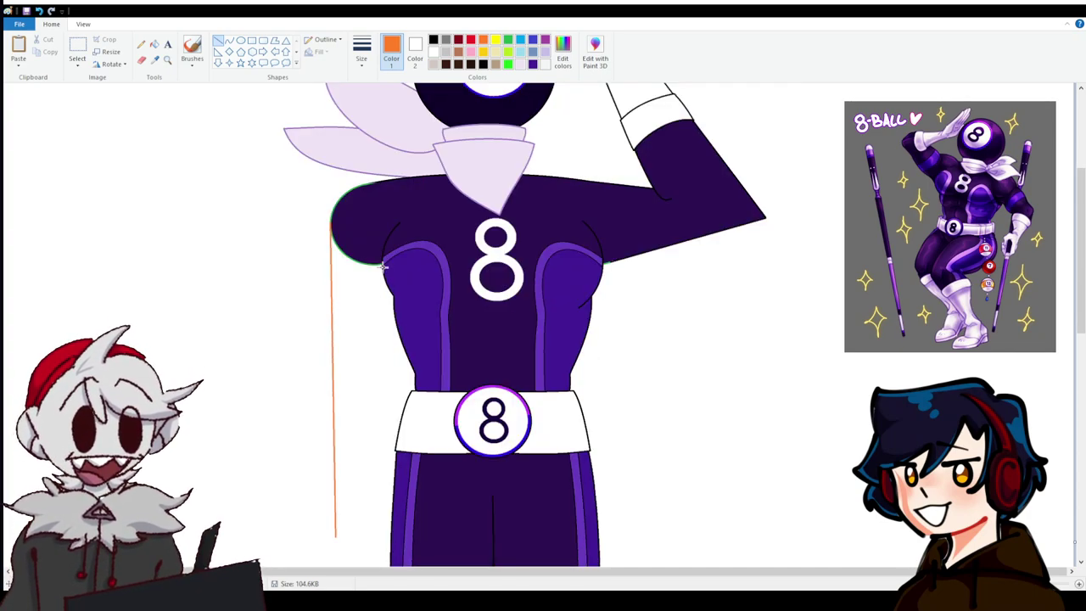
Draw the lowered arm's inner side as an orange line from the armpit down to the outer line's end level.
mouse_move(384, 265)
mouse_down()
mouse_move(386, 351)
mouse_move(369, 413)
mouse_up()
scroll(386, 352, down, 2)
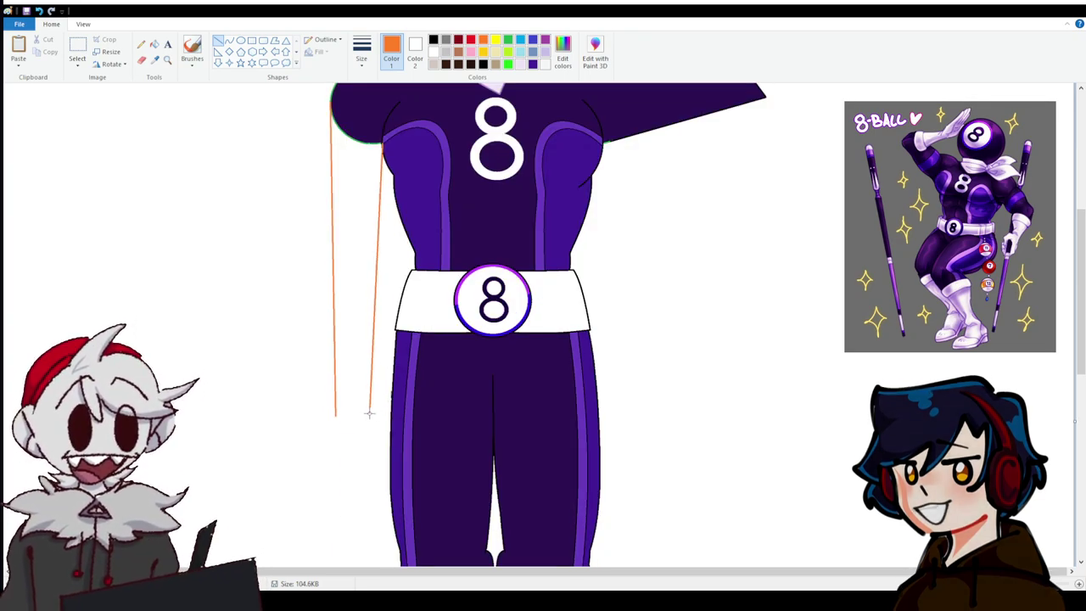
scroll(548, 374, up, 2)
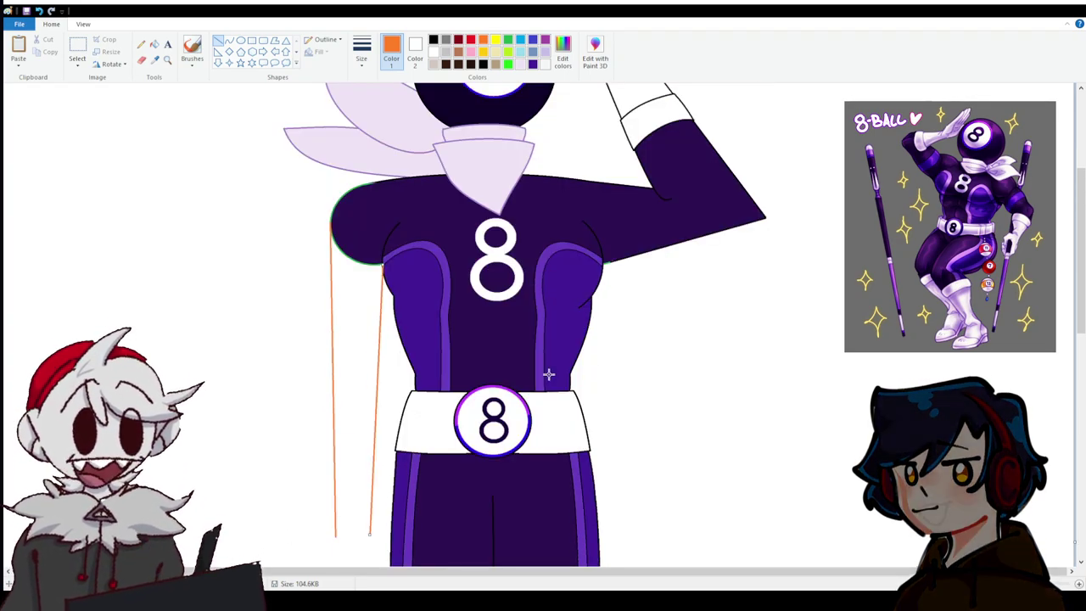
Fill the leftover green segment under the raised arm's armpit with black.
scroll(426, 533, left, 10)
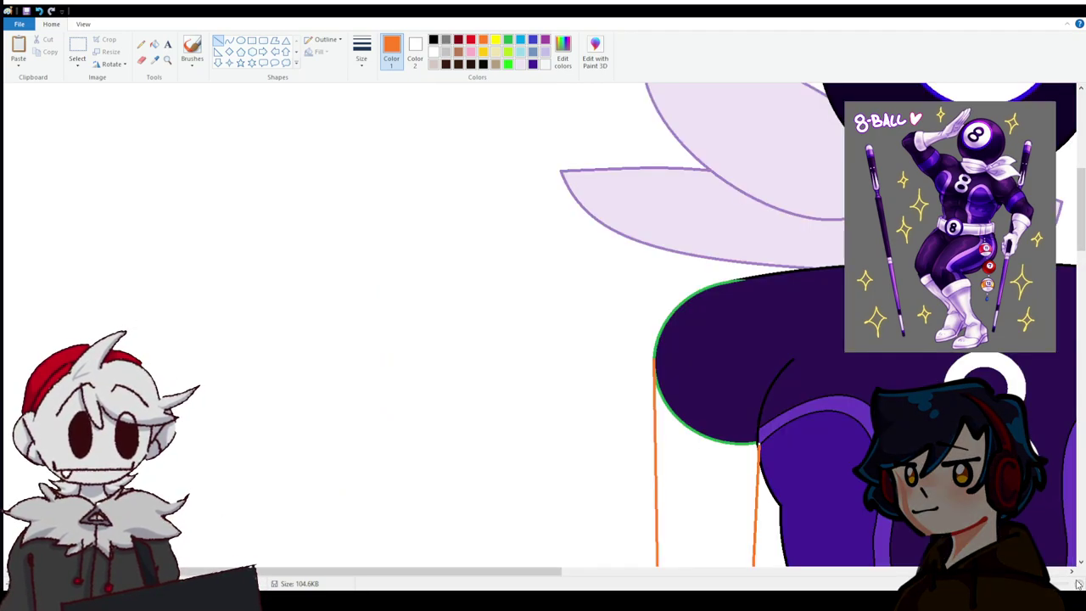
drag(288, 570, 692, 567)
scroll(691, 509, down, 6)
click(155, 43)
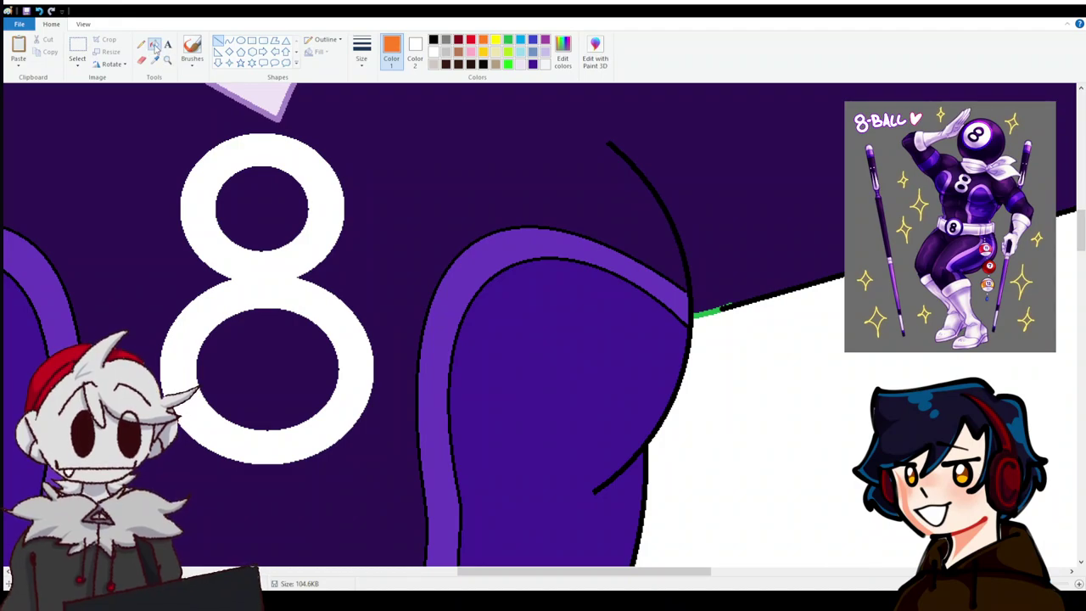
click(433, 39)
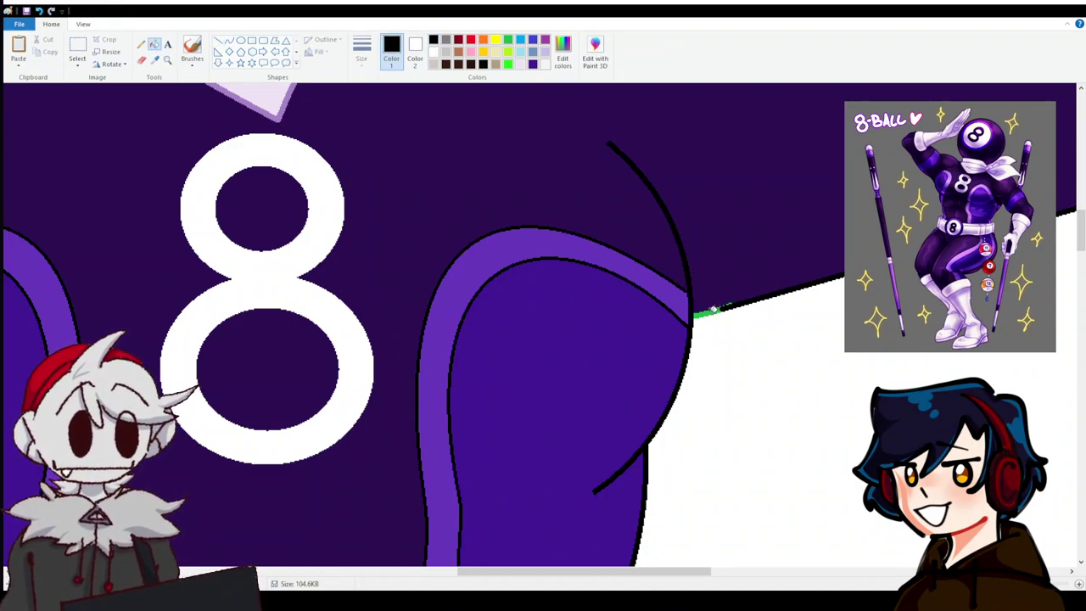
click(710, 312)
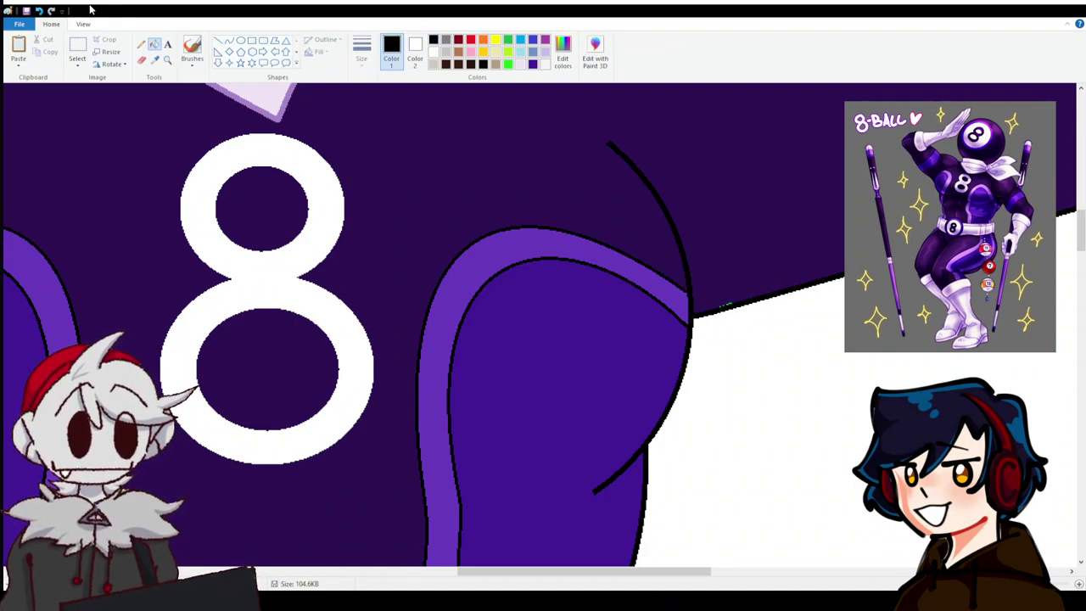
Set Color 1 to green and Color 2 to the sampled suit purple, and erase the green specks along the raised arm's lower outline.
click(508, 40)
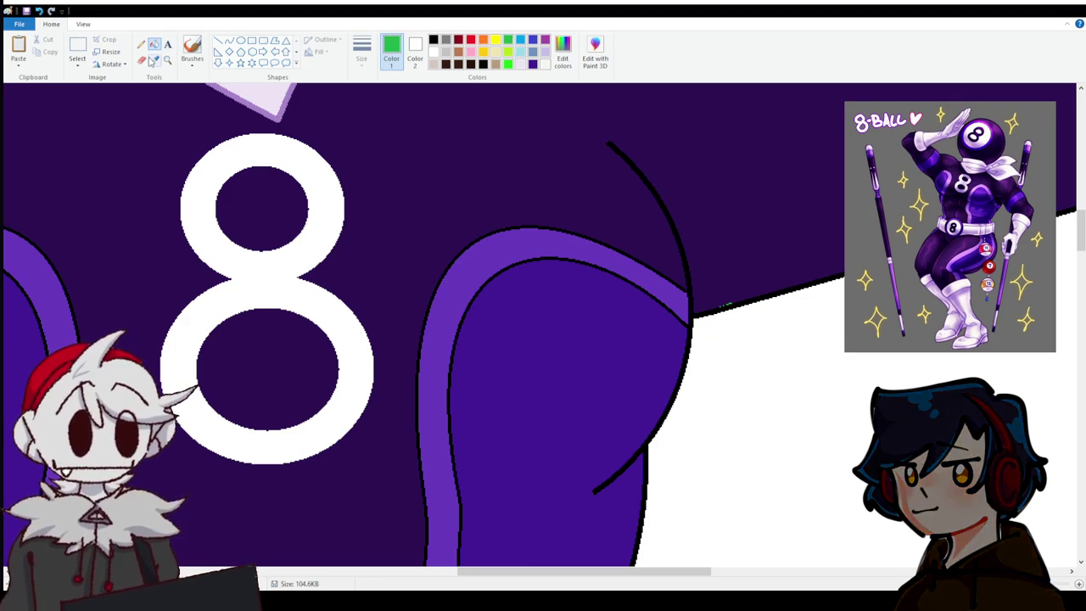
click(153, 61)
right_click(148, 92)
click(142, 61)
drag(698, 322, 754, 297)
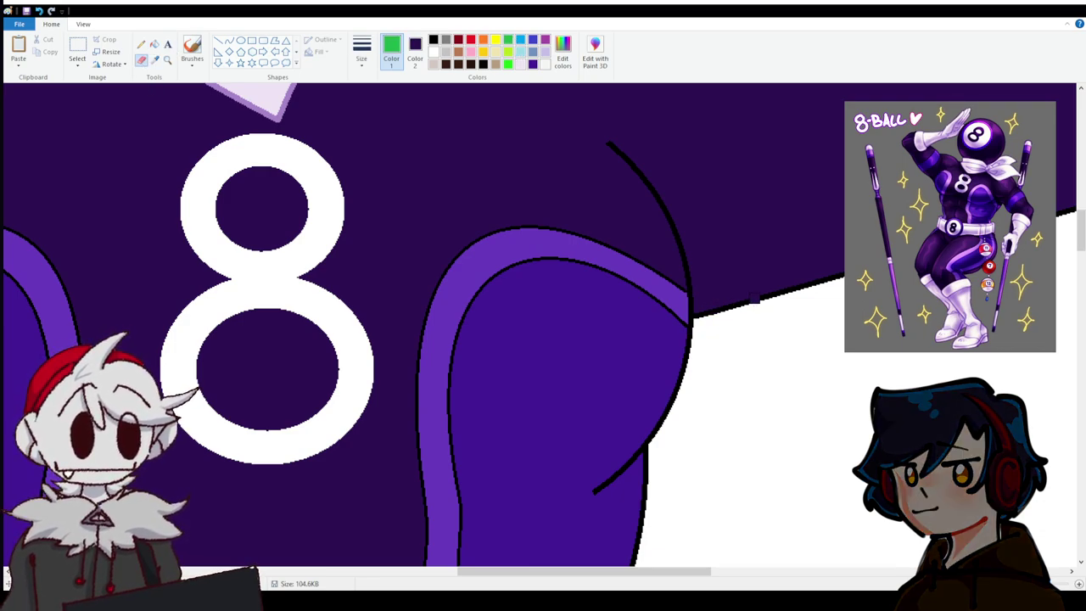
Return to the lowered arm's orange lines, reset Color 2 to white, and set Color 1 to purple.
scroll(750, 305, down, 5)
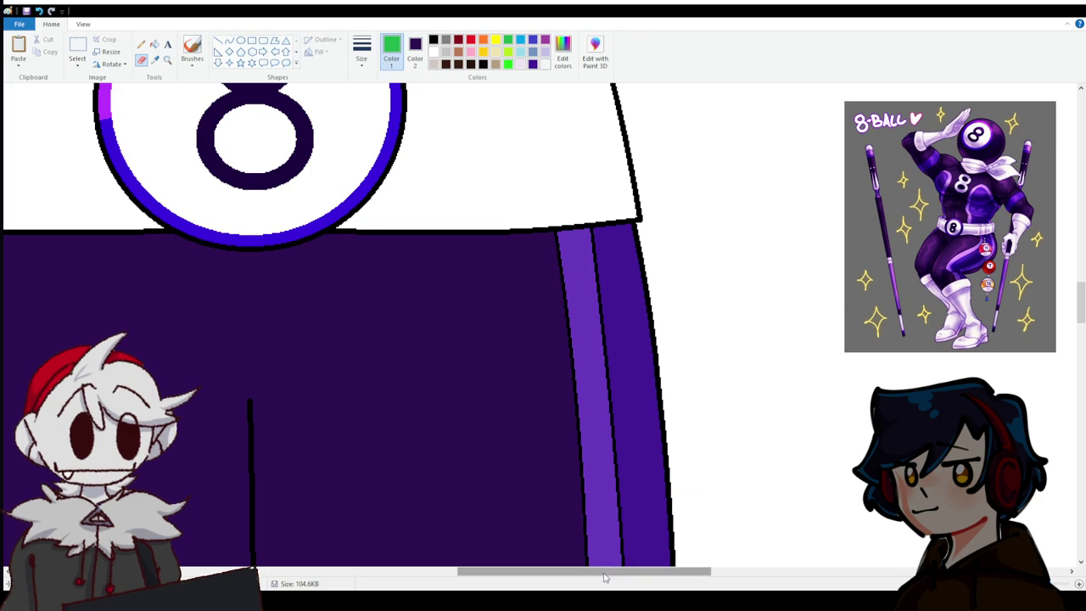
drag(605, 577, 452, 572)
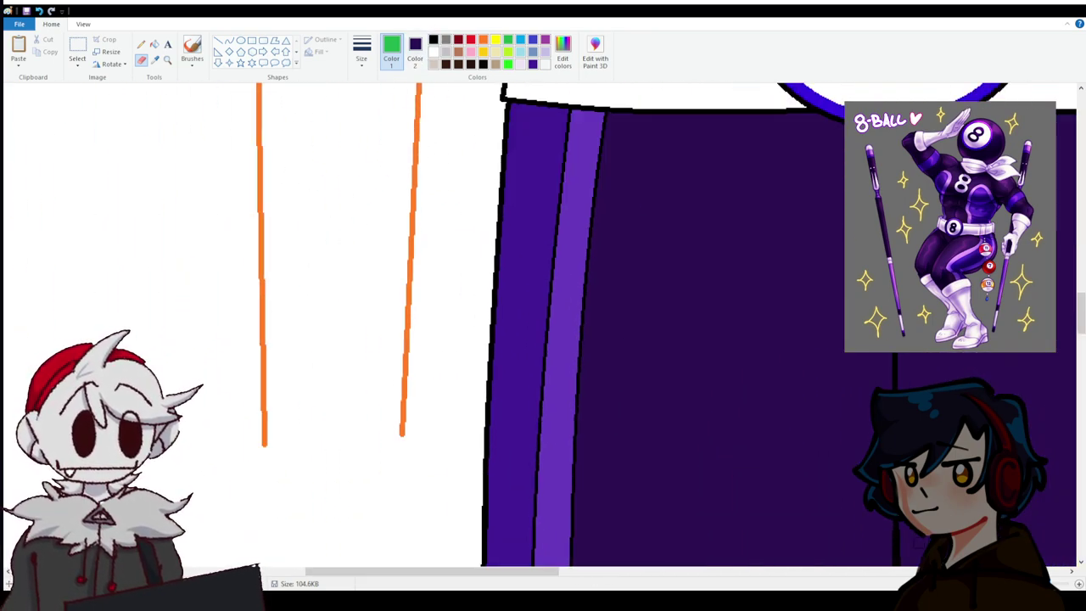
scroll(633, 340, up, 10)
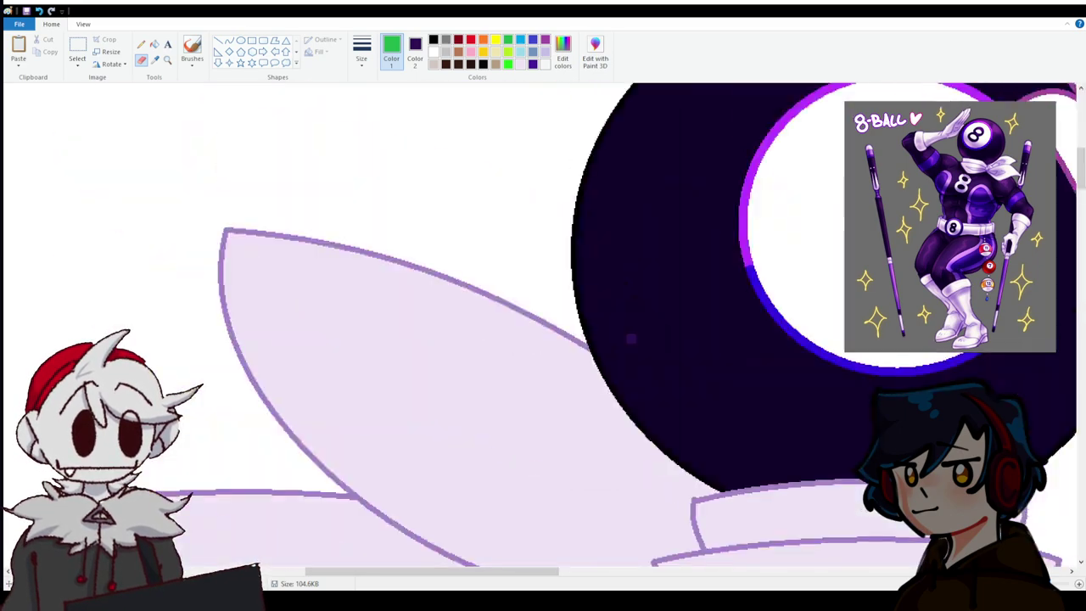
scroll(632, 338, down, 10)
scroll(560, 328, up, 2)
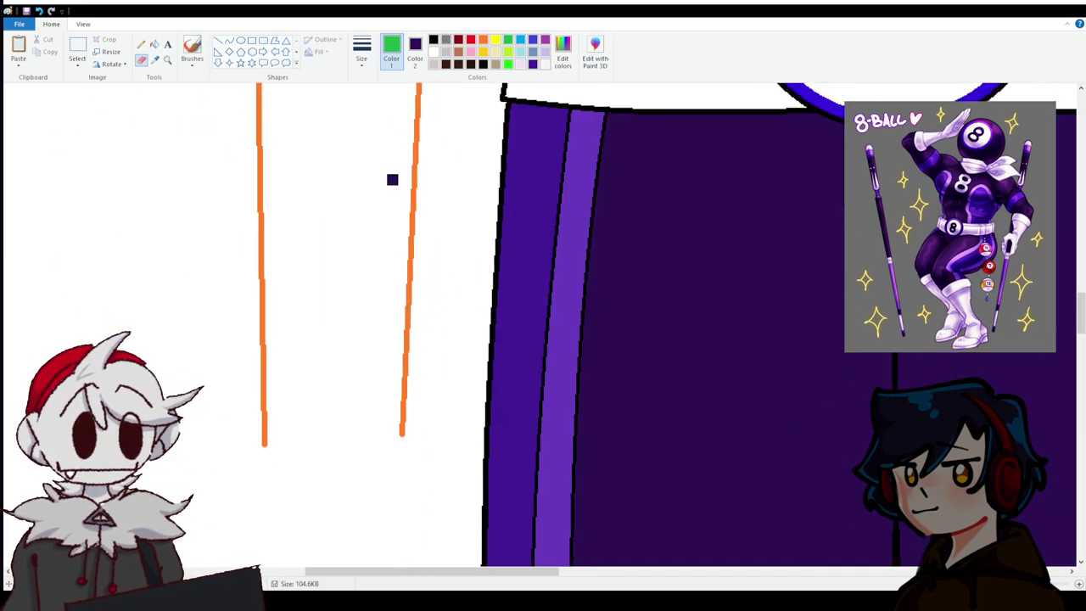
click(415, 49)
click(433, 50)
click(391, 49)
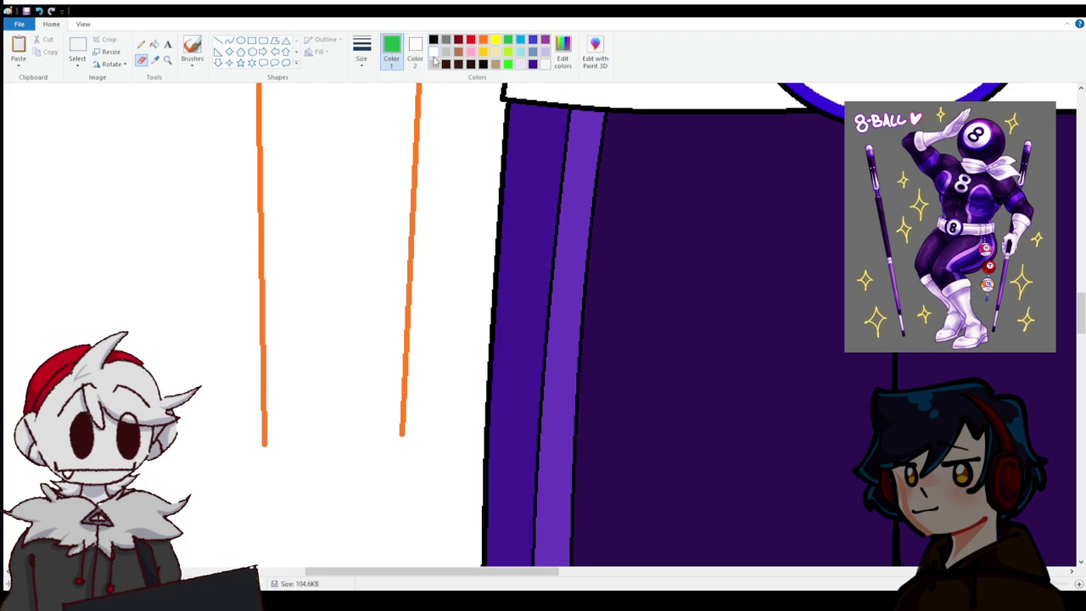
click(545, 40)
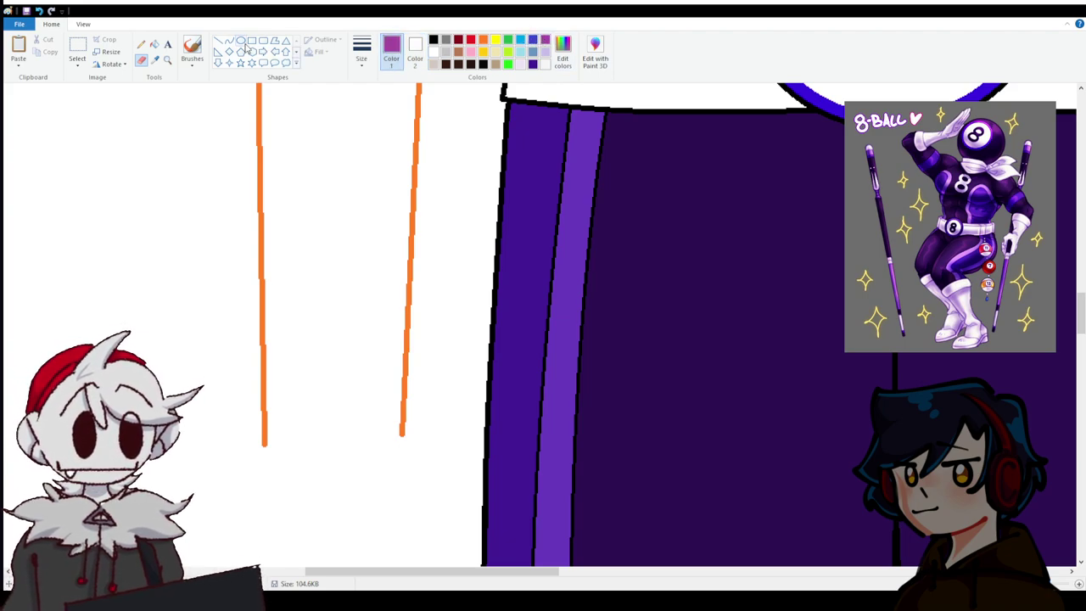
Draw a shallow downward-bowed purple curve below the two orange arm lines, adjust its line thickness, and shift it slightly lower.
click(241, 40)
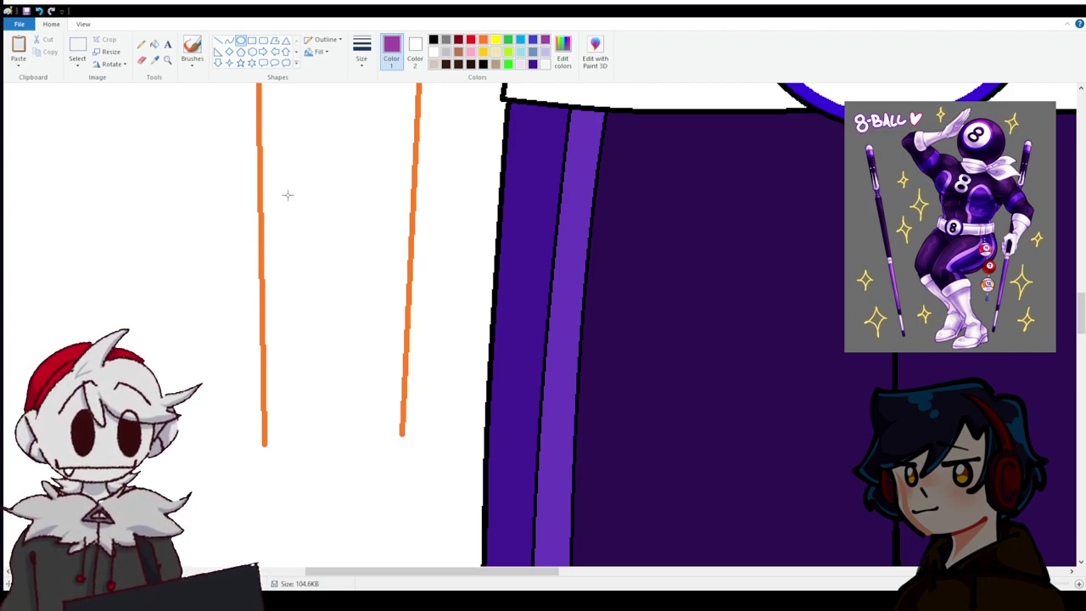
click(229, 41)
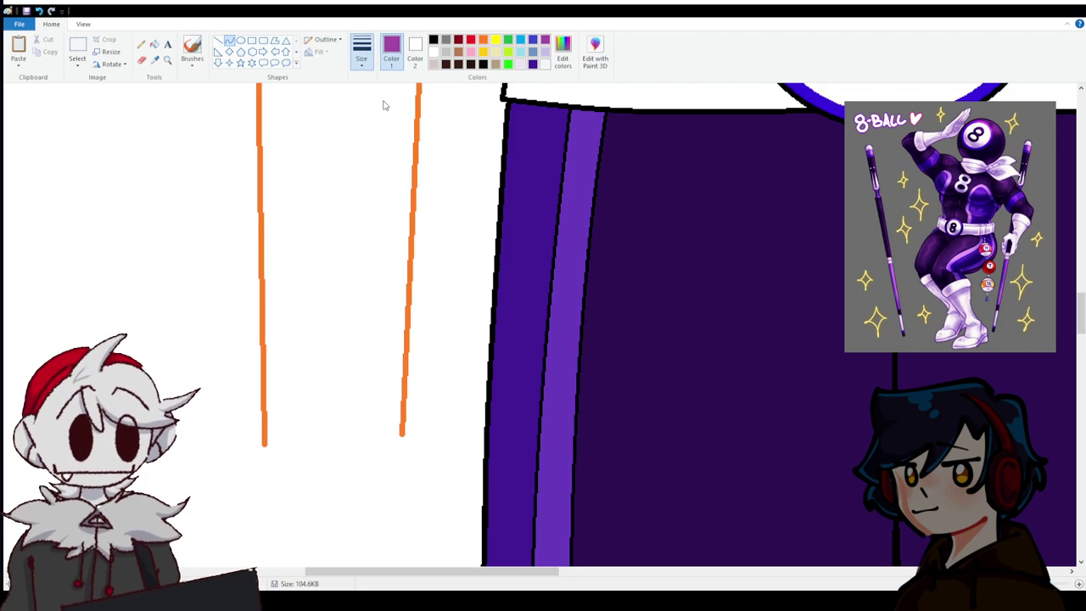
scroll(238, 509, down, 3)
drag(221, 473, 453, 471)
drag(255, 477, 461, 503)
click(362, 52)
click(379, 119)
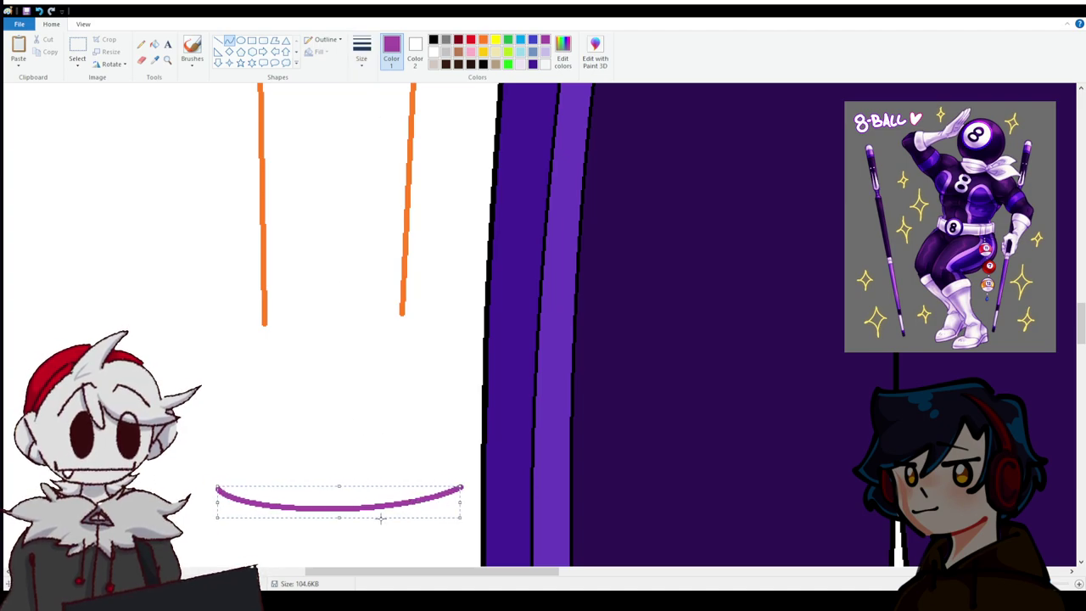
mouse_move(338, 517)
mouse_down()
mouse_move(340, 506)
mouse_move(384, 507)
mouse_move(338, 527)
mouse_up()
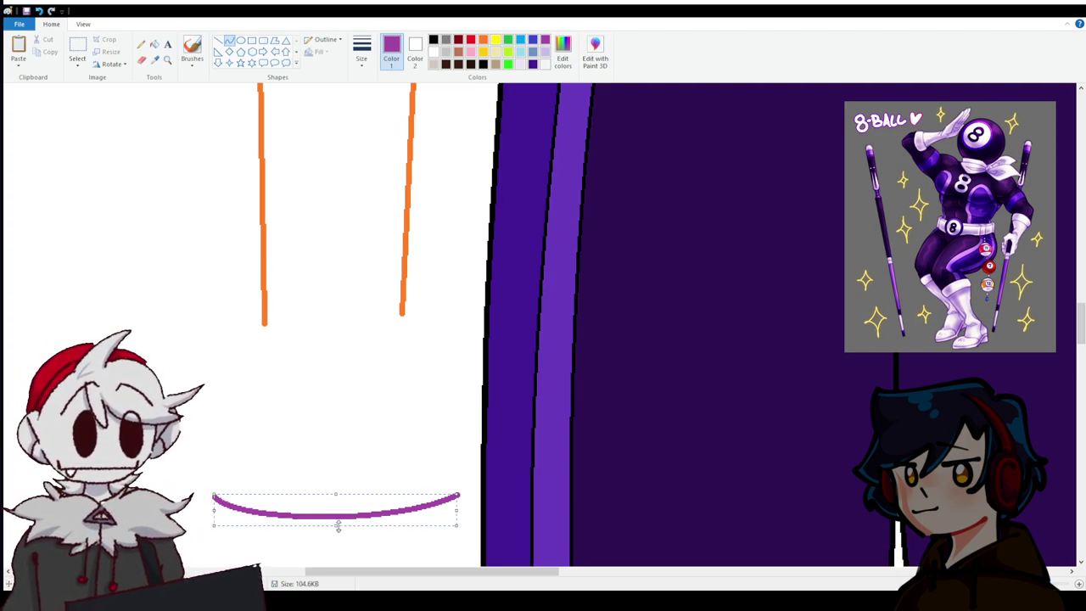
drag(297, 510, 296, 520)
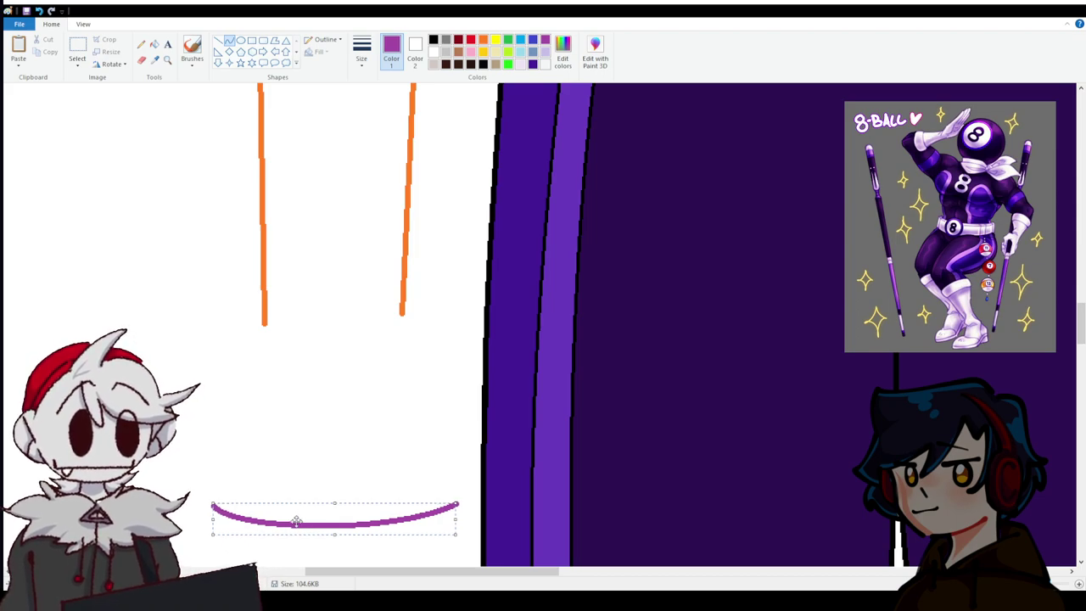
Connect the curve's ends to the two orange arm lines with purple sides, angled on the outer side and gently curved on the inner side.
click(209, 509)
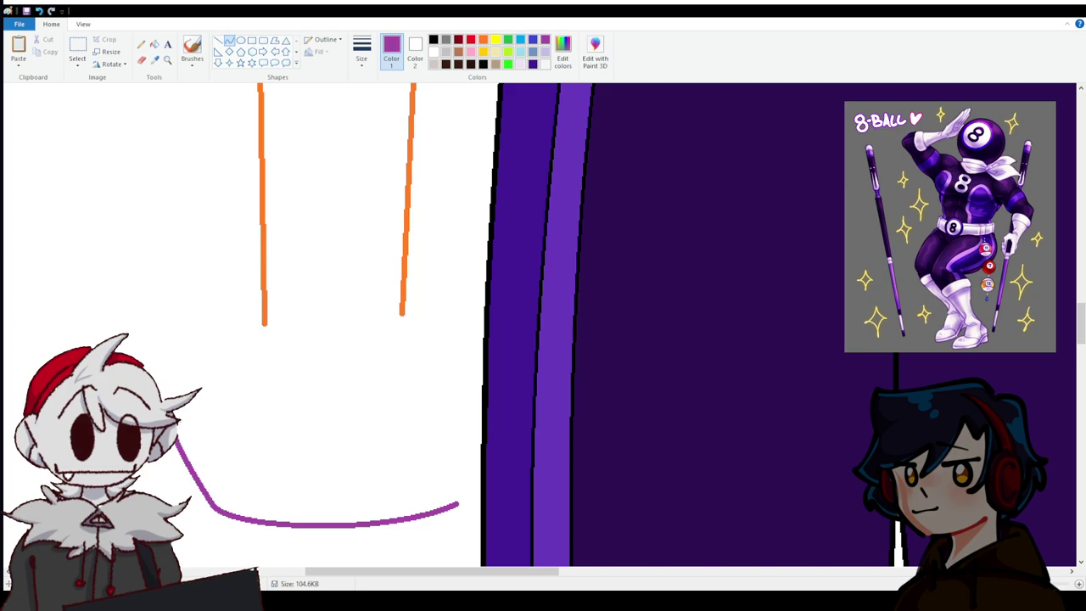
drag(174, 418, 265, 321)
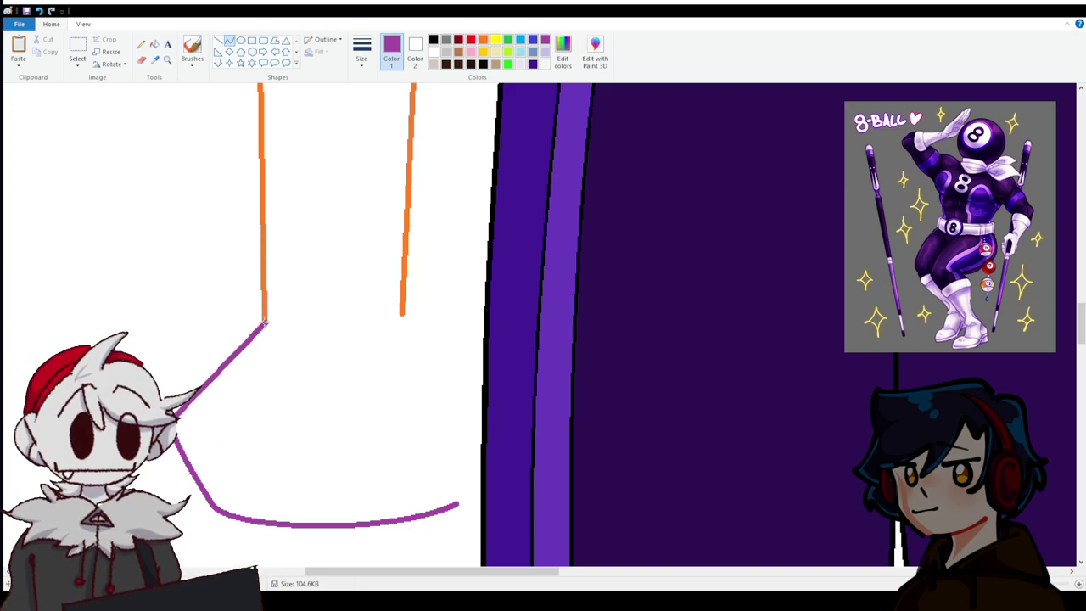
click(237, 293)
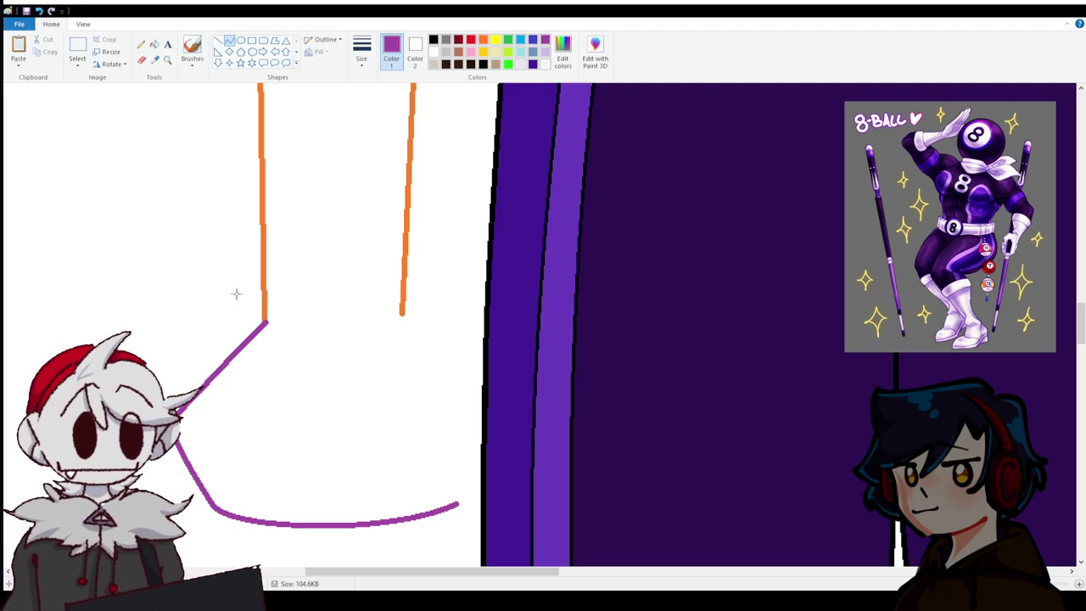
mouse_move(459, 506)
mouse_down()
mouse_move(405, 314)
mouse_move(429, 386)
mouse_move(430, 365)
mouse_up()
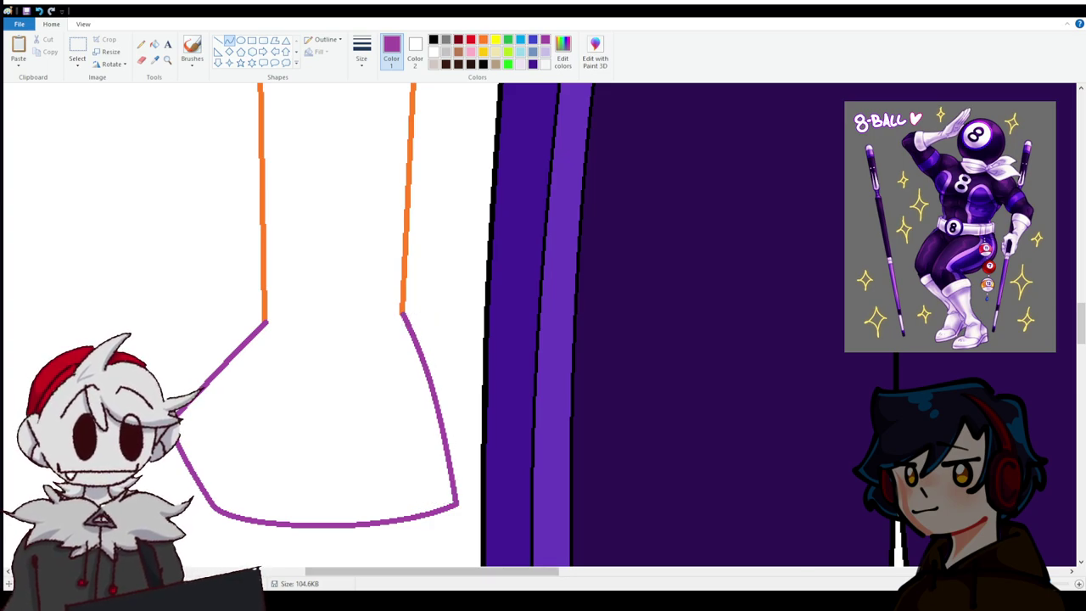
Review the new lowered arm against the raised hand and the whole figure, and set Color 1 to black.
click(987, 583)
click(987, 583)
scroll(653, 477, down, 2)
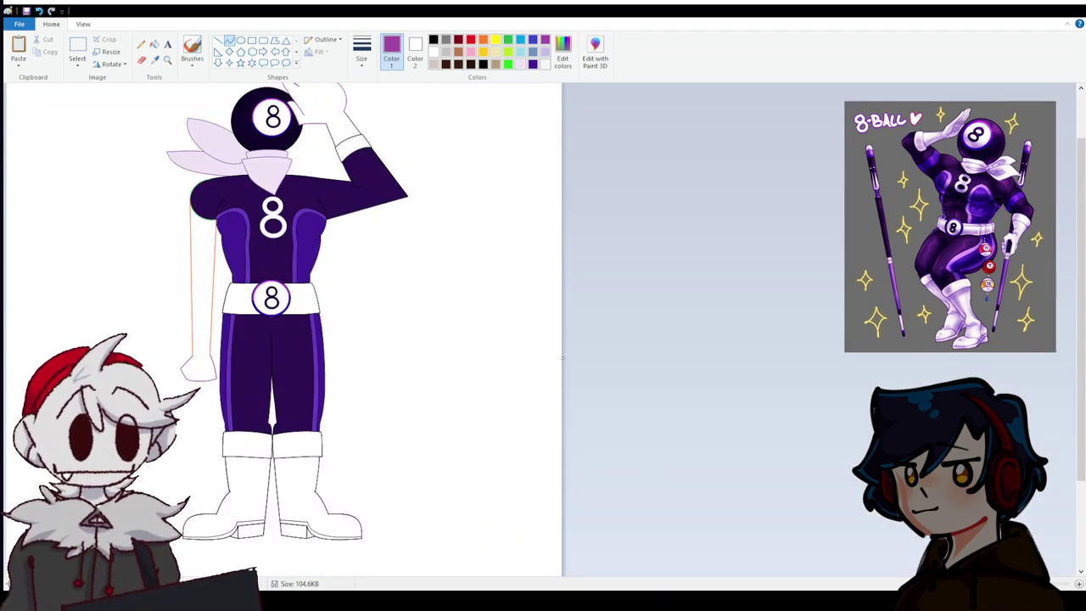
click(1079, 584)
click(1078, 584)
click(1079, 584)
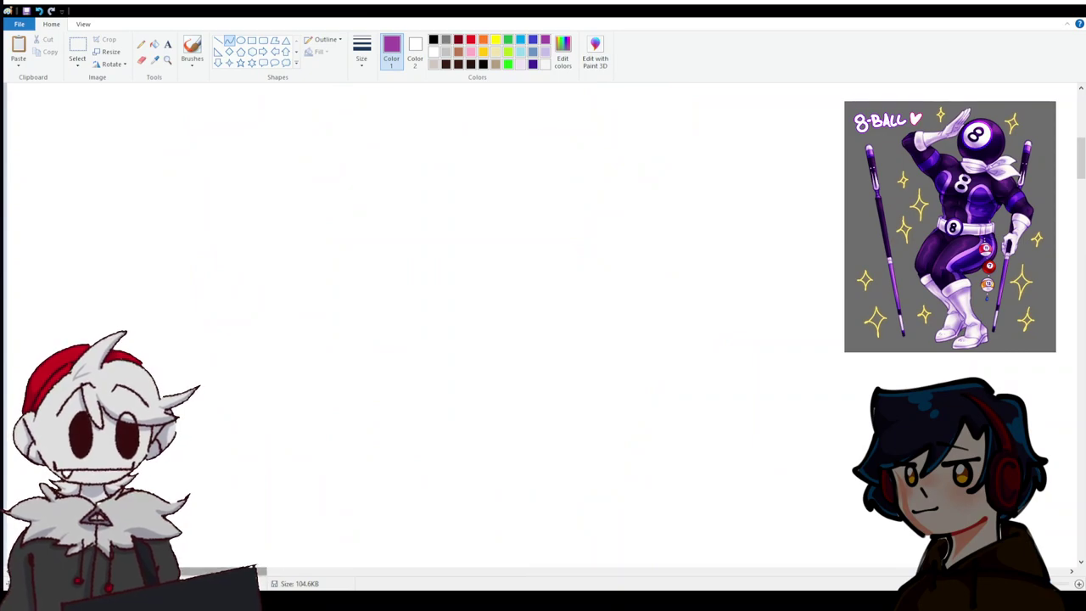
drag(240, 571, 688, 572)
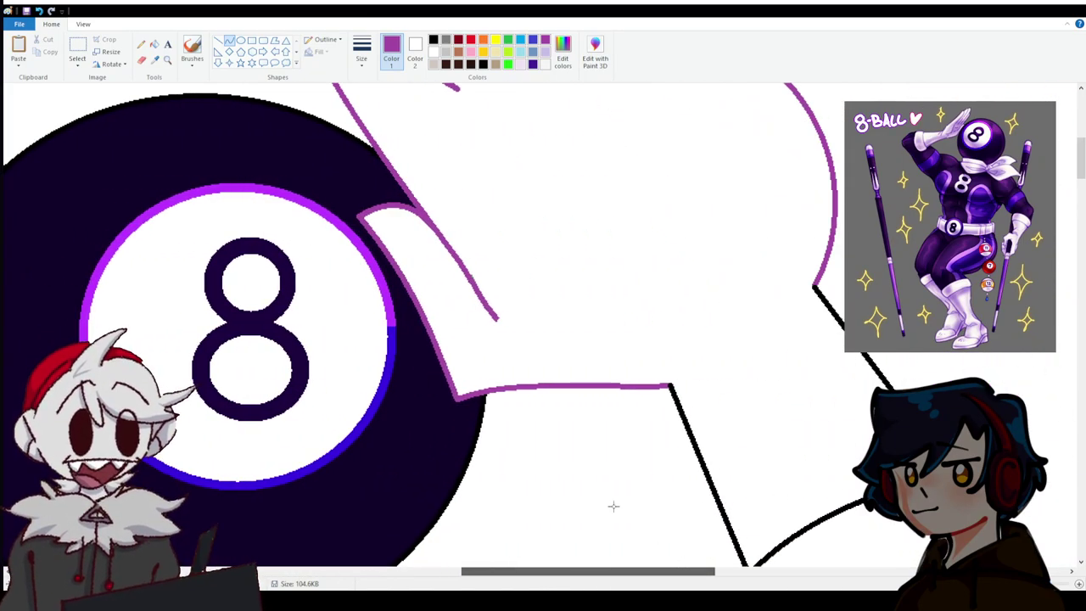
scroll(387, 356, up, 3)
scroll(388, 356, down, 4)
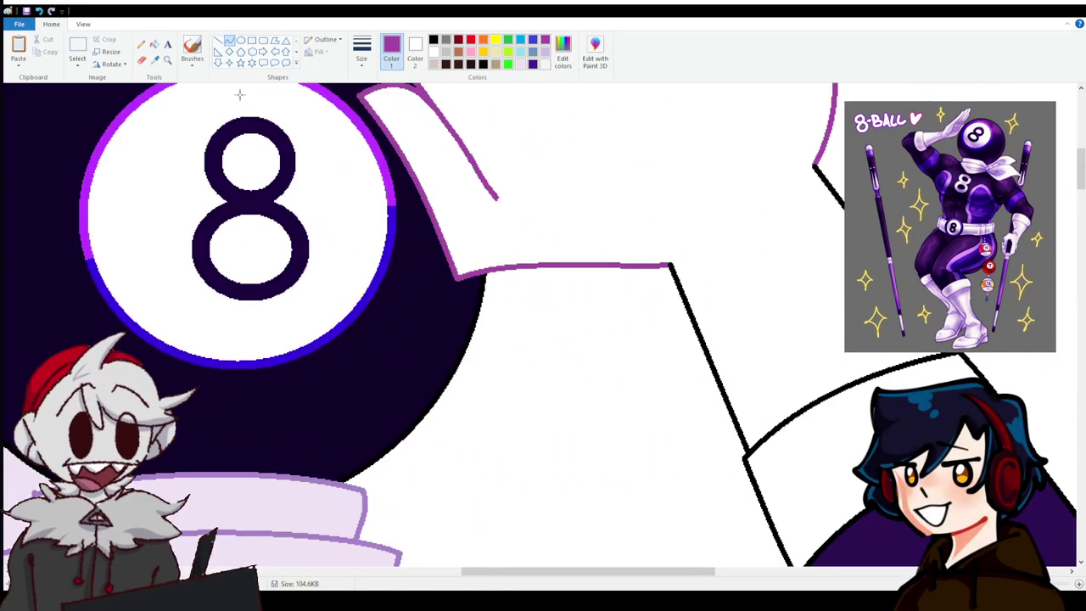
click(433, 39)
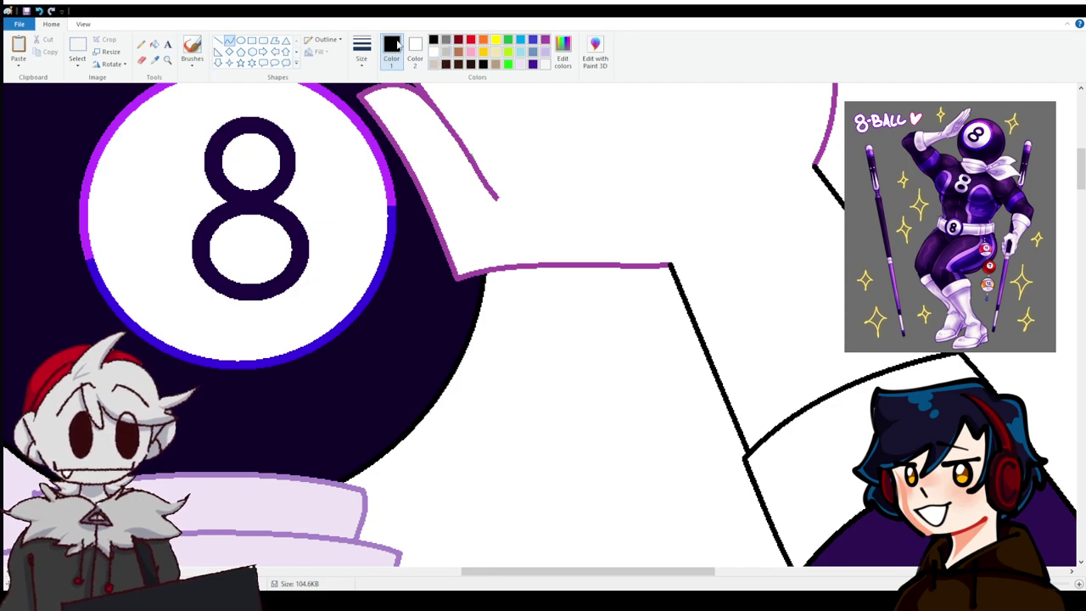
scroll(543, 340, down, 2)
scroll(370, 404, down, 3)
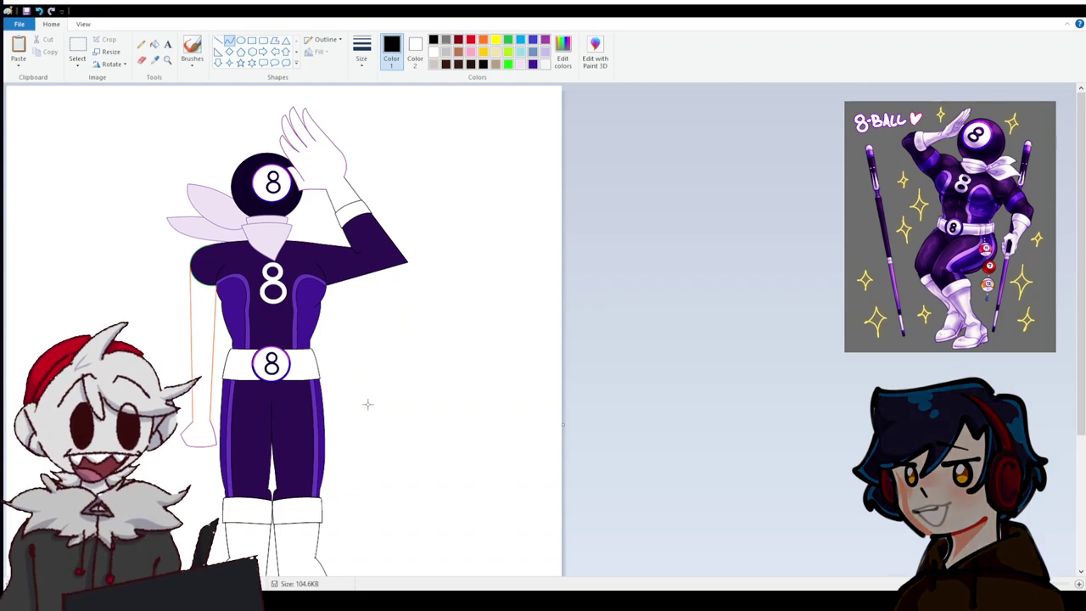
scroll(370, 404, down, 2)
scroll(367, 404, up, 2)
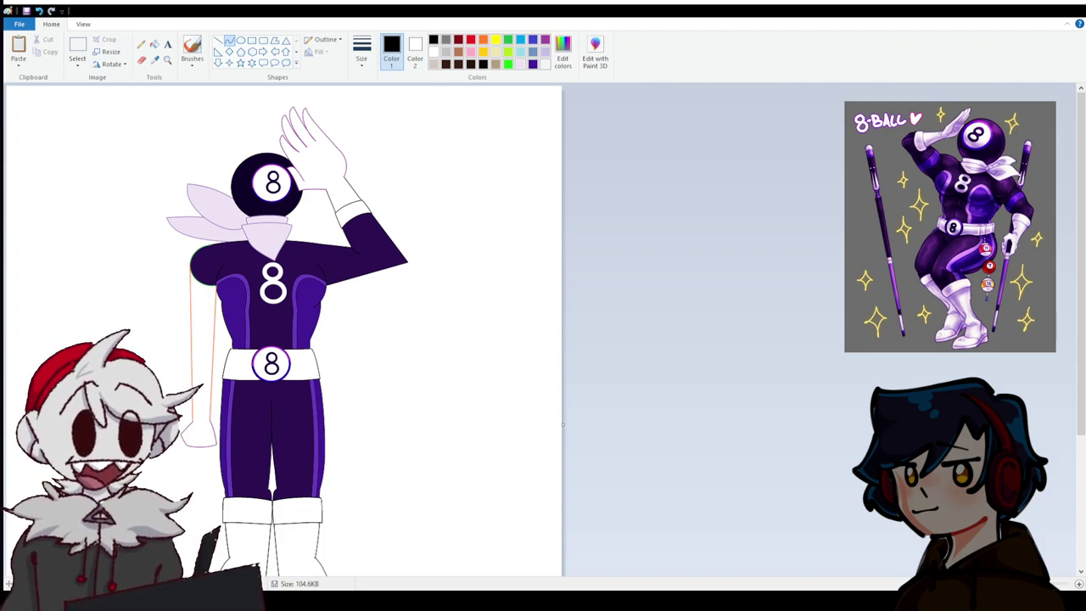
Paste the copied half of the figure with the plain rounded shoulder over the raised arm, aligning it with the head and torso.
click(1079, 584)
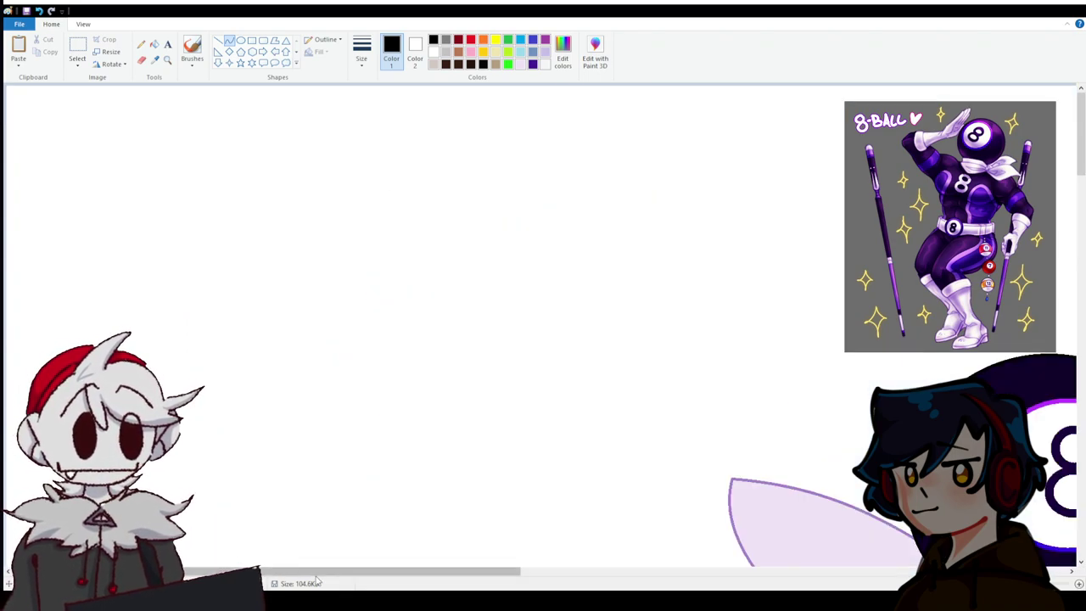
drag(344, 571, 666, 569)
scroll(125, 309, down, 3)
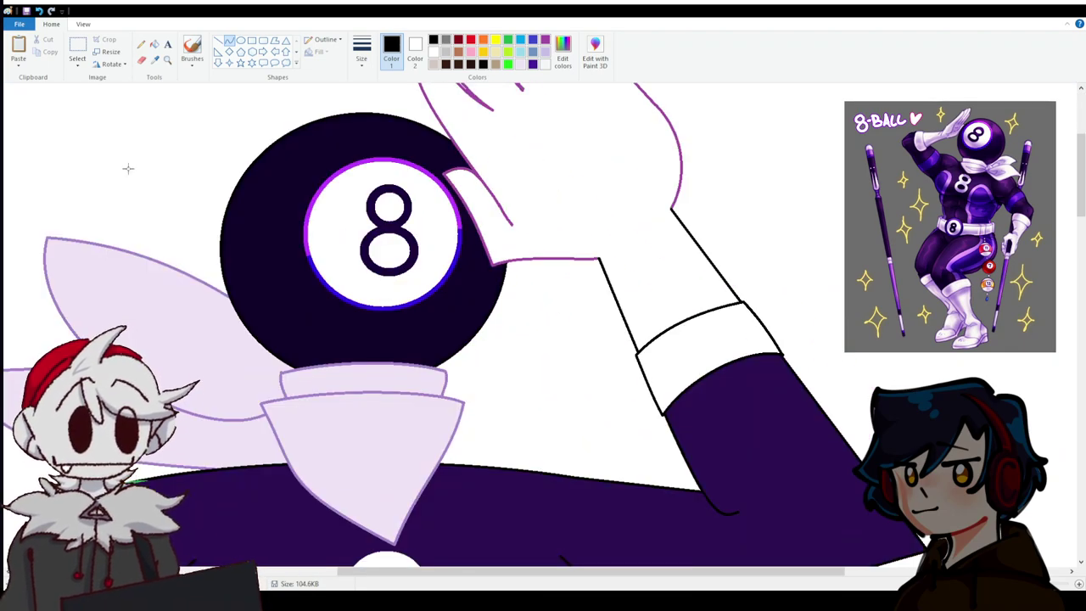
click(77, 49)
key(ctrl+v)
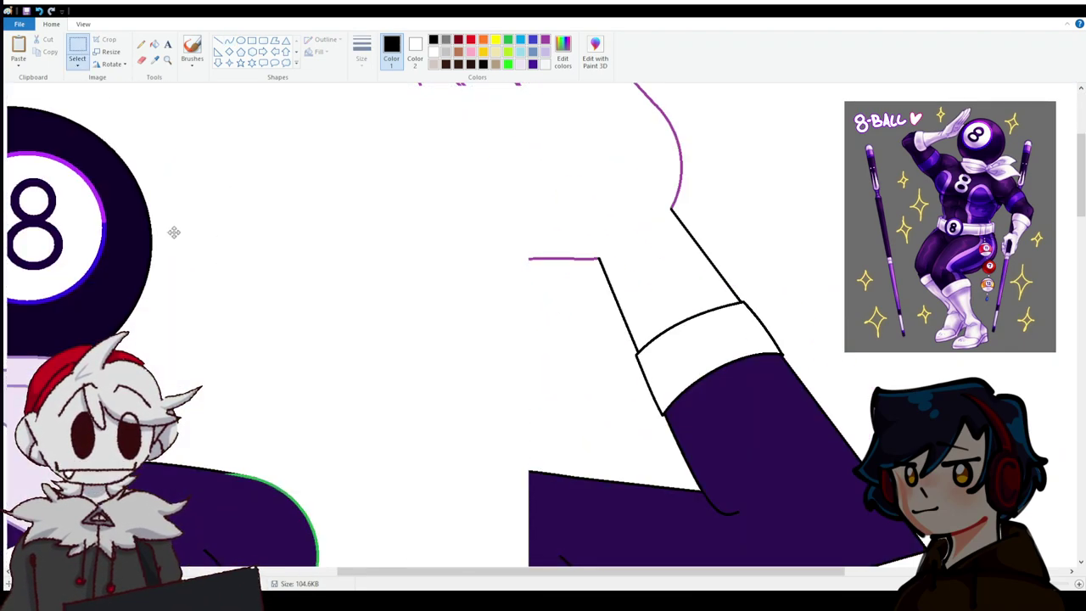
drag(174, 232, 529, 237)
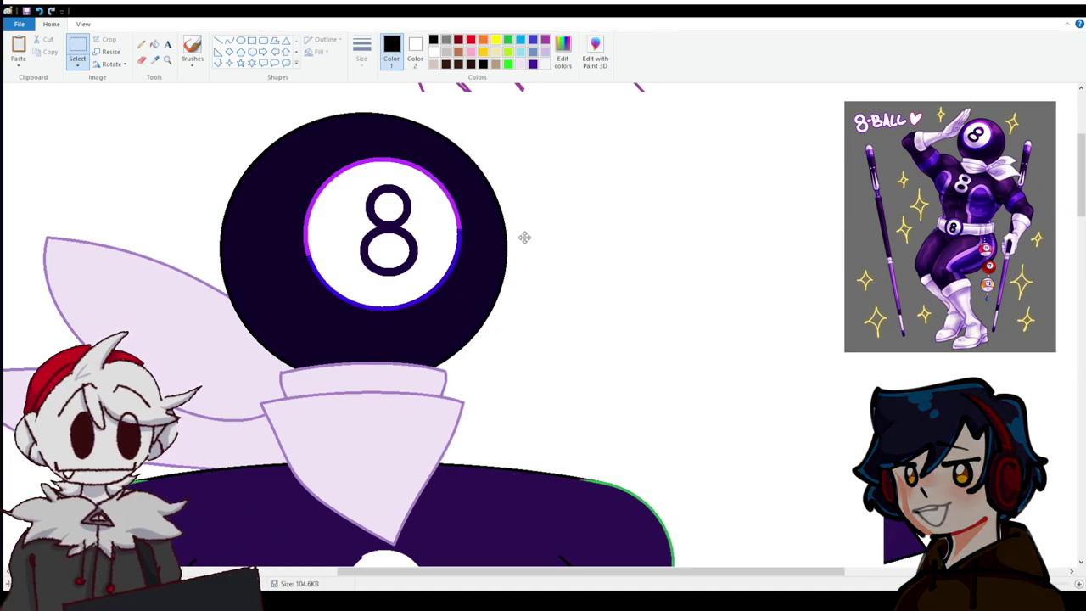
scroll(493, 240, down, 3)
scroll(494, 240, down, 5)
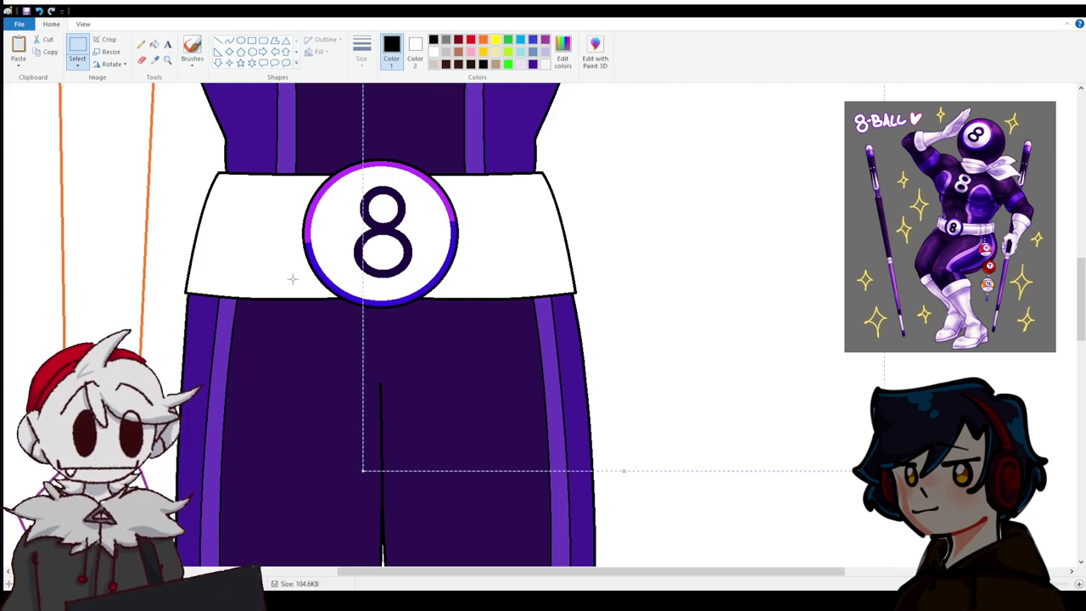
scroll(386, 417, up, 6)
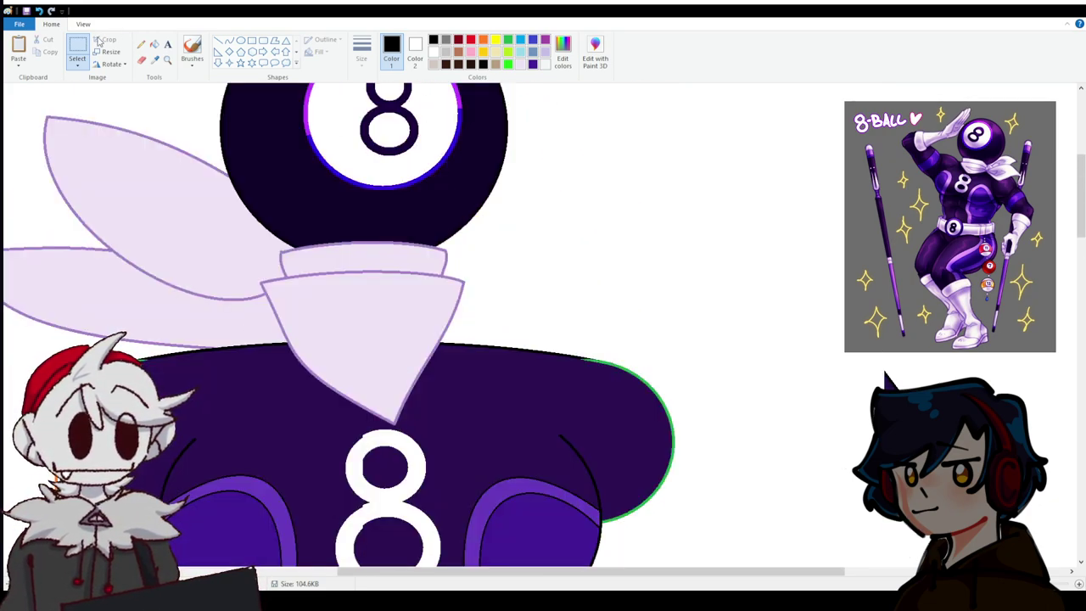
scroll(449, 178, up, 4)
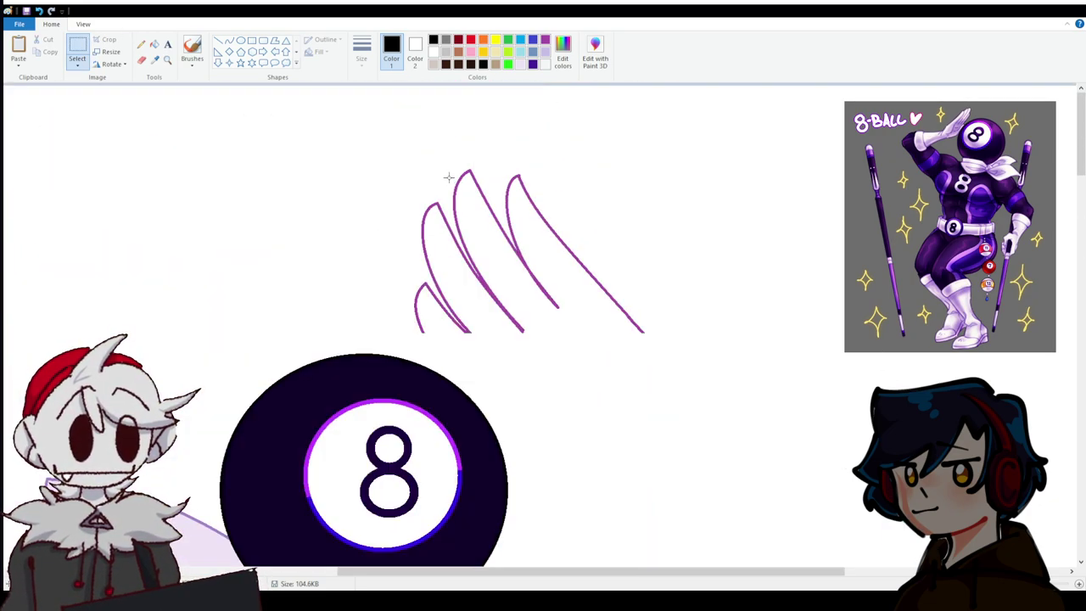
click(154, 44)
key(ctrl+z)
Draw a thin purple upward-bowed curve across the inside of the lowered hand's outline, hooking down near its inner side.
scroll(382, 213, down, 5)
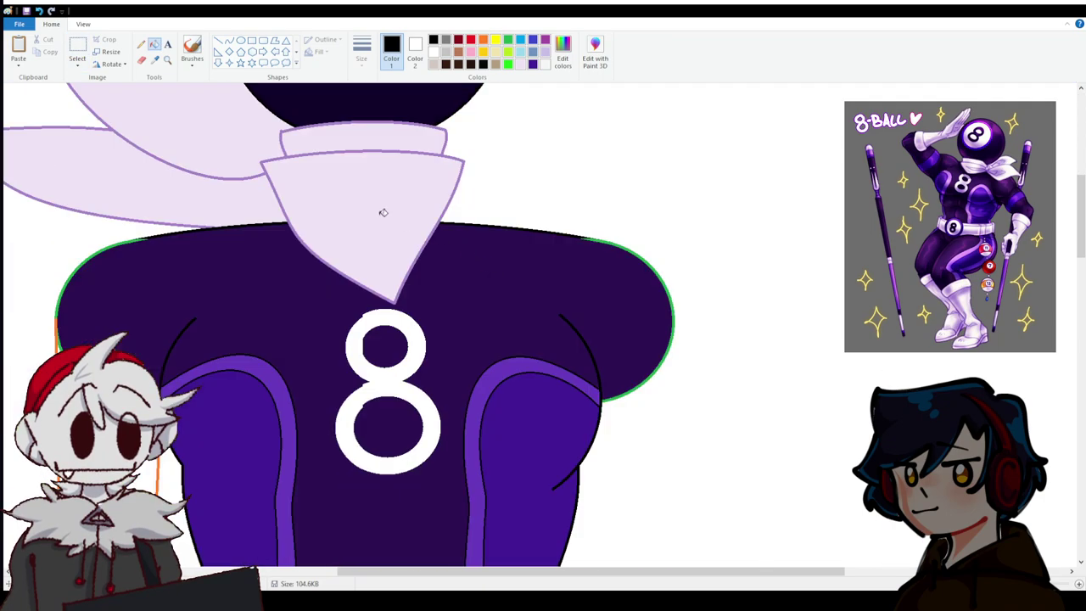
click(76, 48)
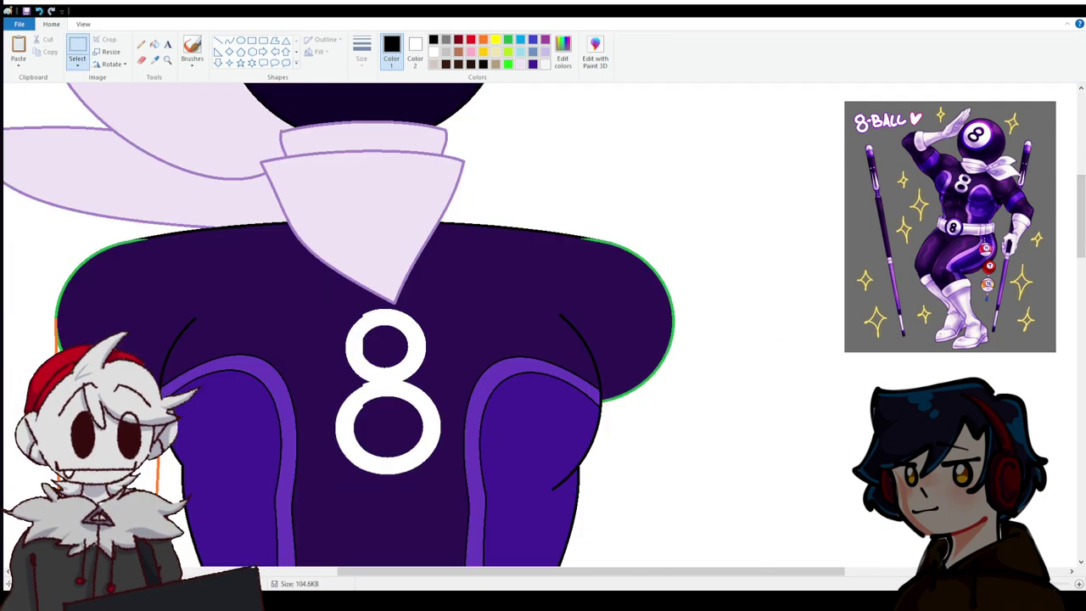
click(294, 314)
scroll(294, 314, down, 5)
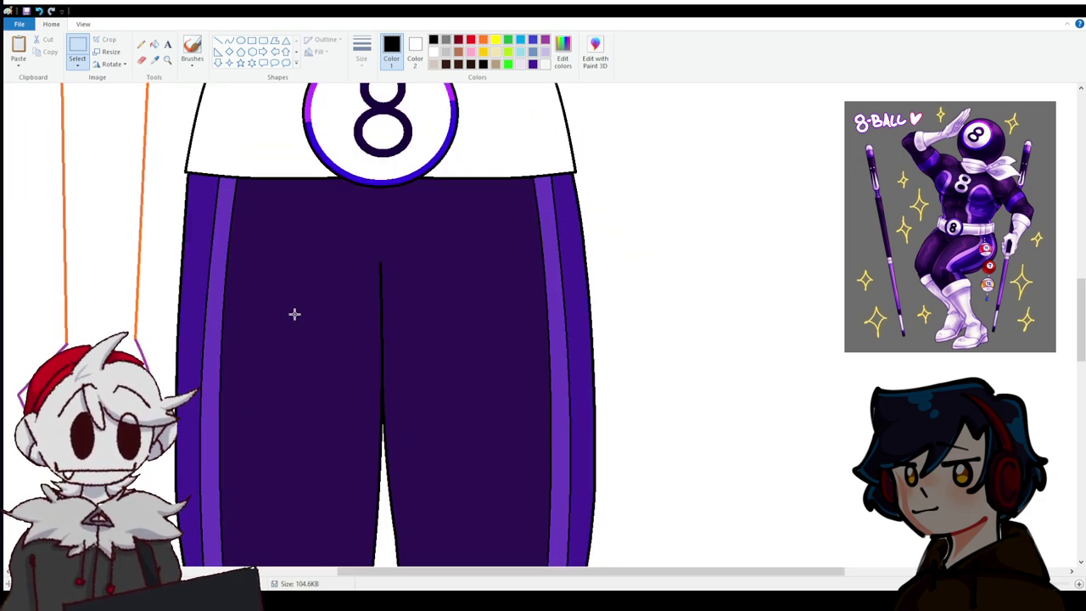
ctrl+scroll(294, 314, up, 2)
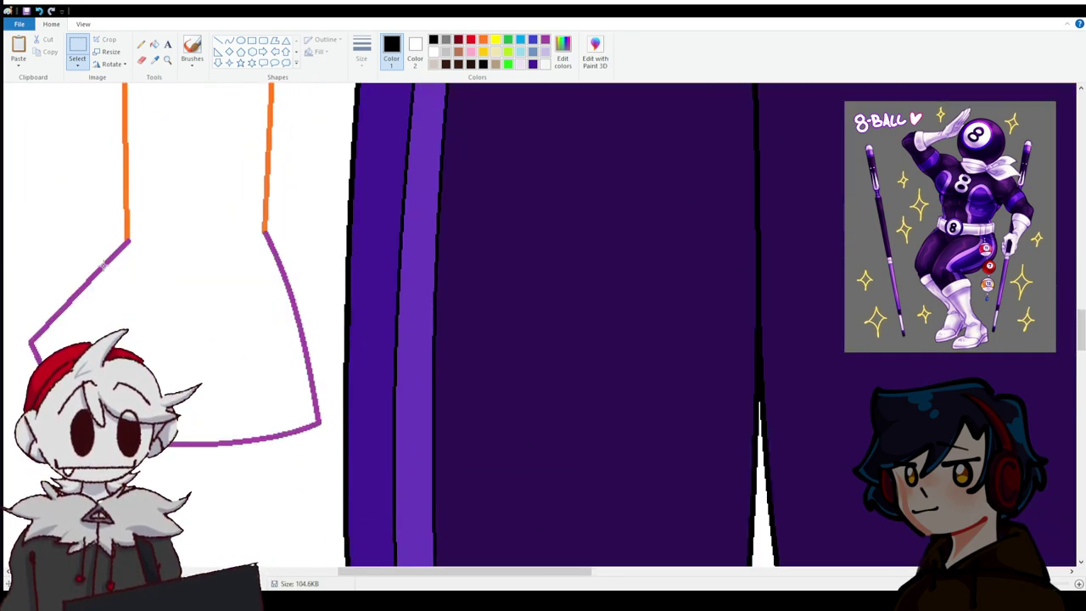
scroll(102, 264, down, 2)
click(544, 41)
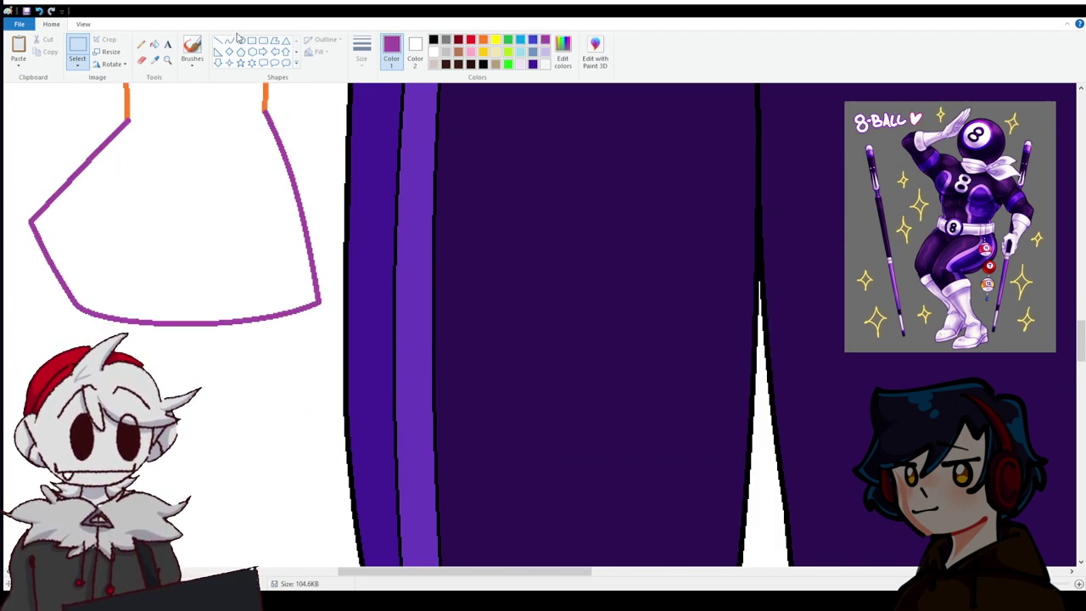
click(229, 40)
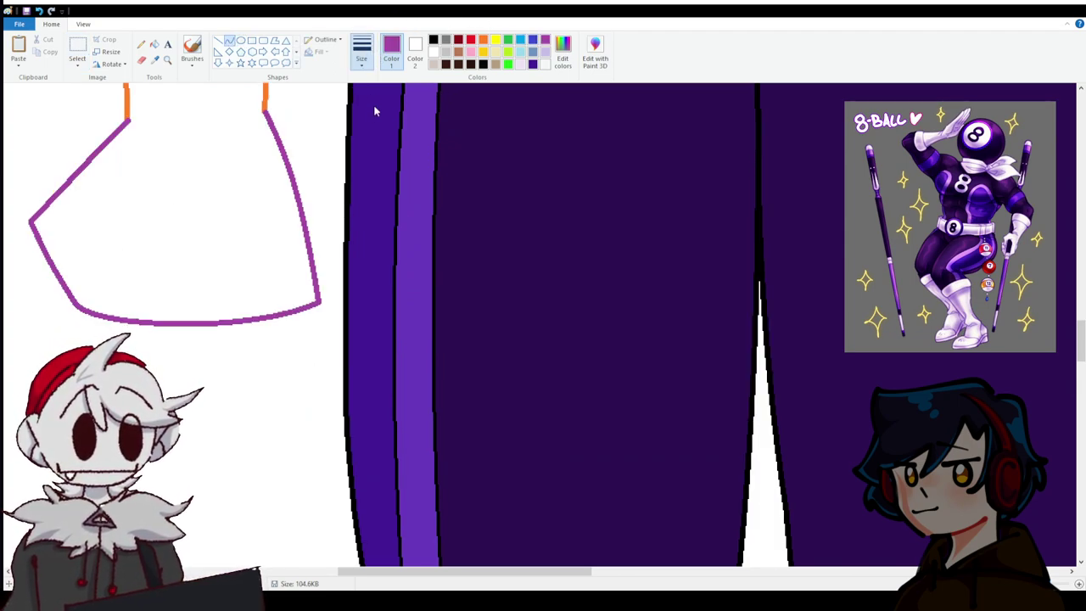
scroll(375, 110, up, 2)
drag(56, 401, 283, 318)
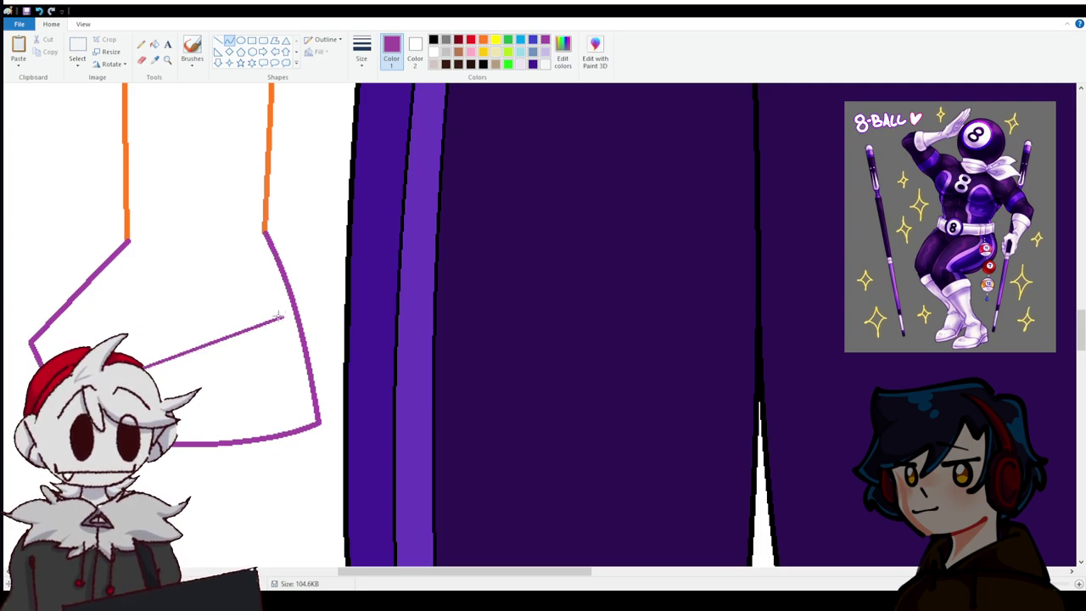
mouse_move(220, 331)
mouse_down()
mouse_move(141, 330)
mouse_move(281, 263)
mouse_move(268, 257)
mouse_up()
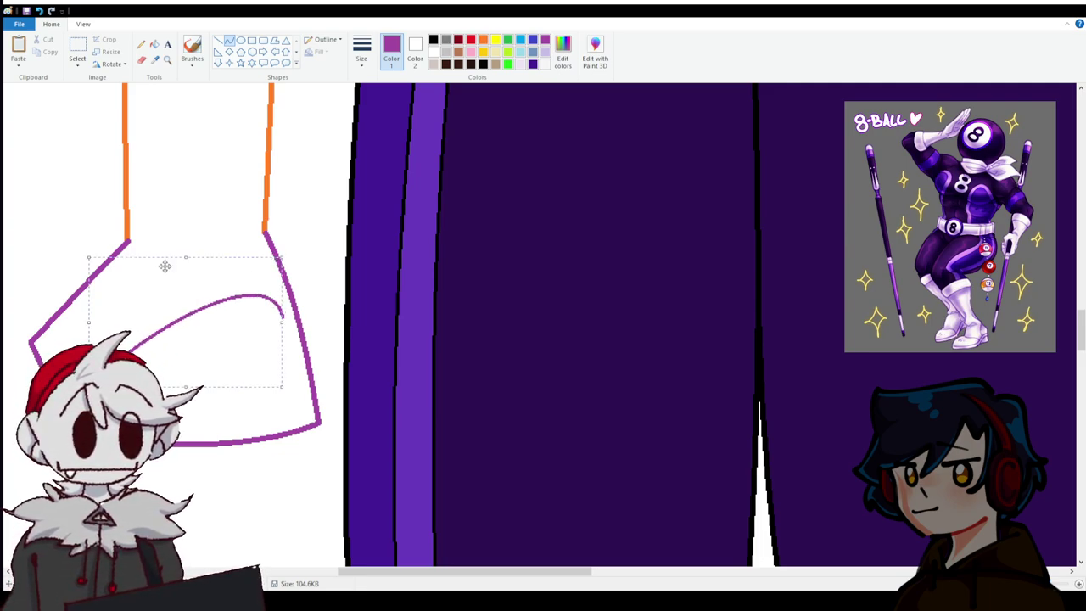
click(192, 221)
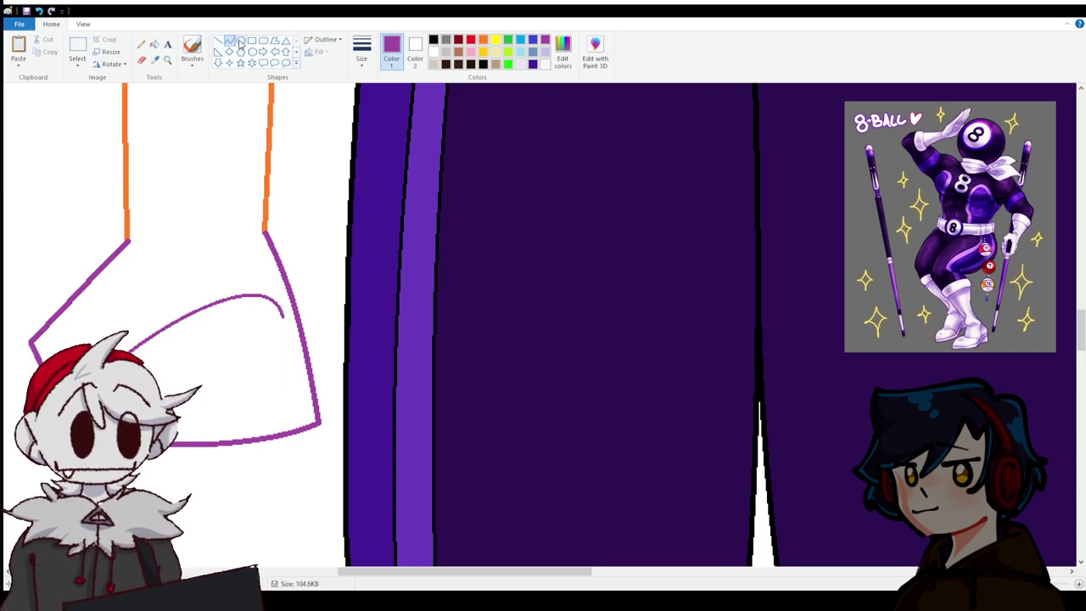
Try green finger lines on the lowered hand: a shallow curve crossing the purple one, trimmed at its end, and short slanted strokes.
click(508, 40)
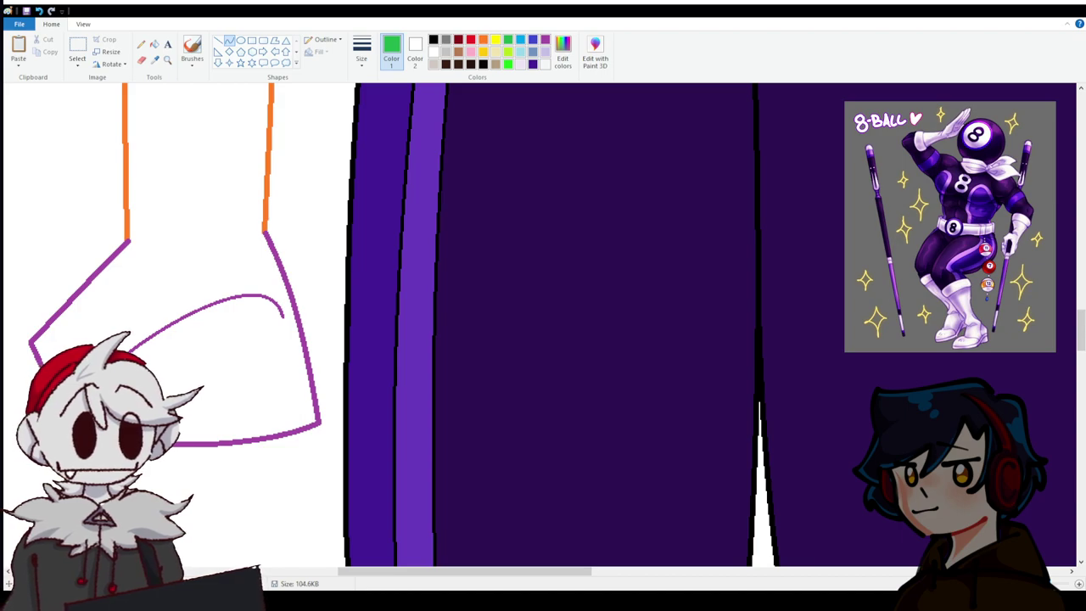
click(228, 40)
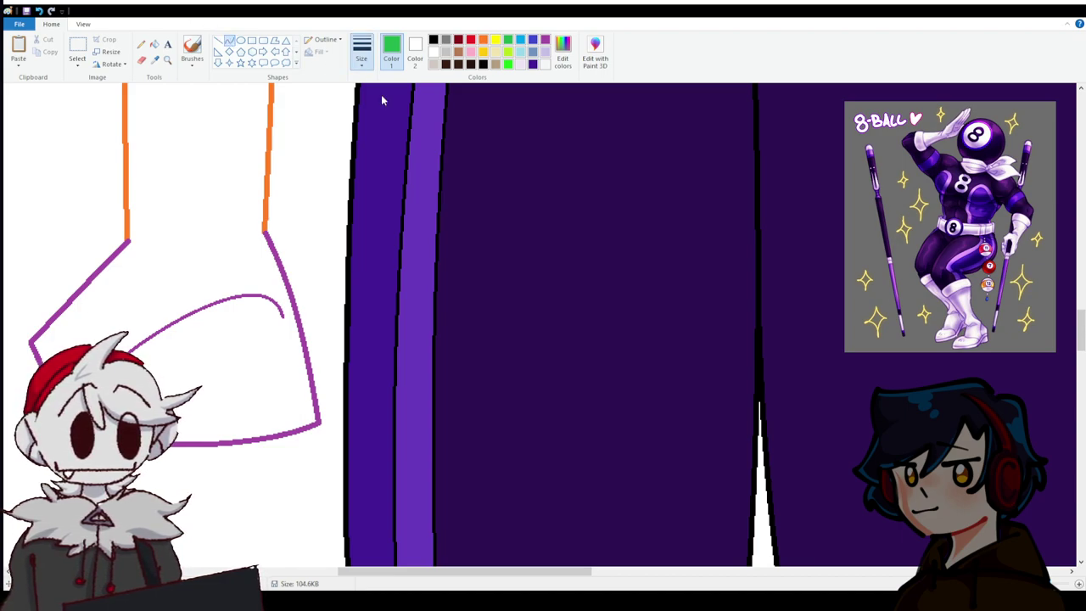
mouse_move(253, 279)
mouse_down()
mouse_move(118, 328)
mouse_move(195, 312)
mouse_up()
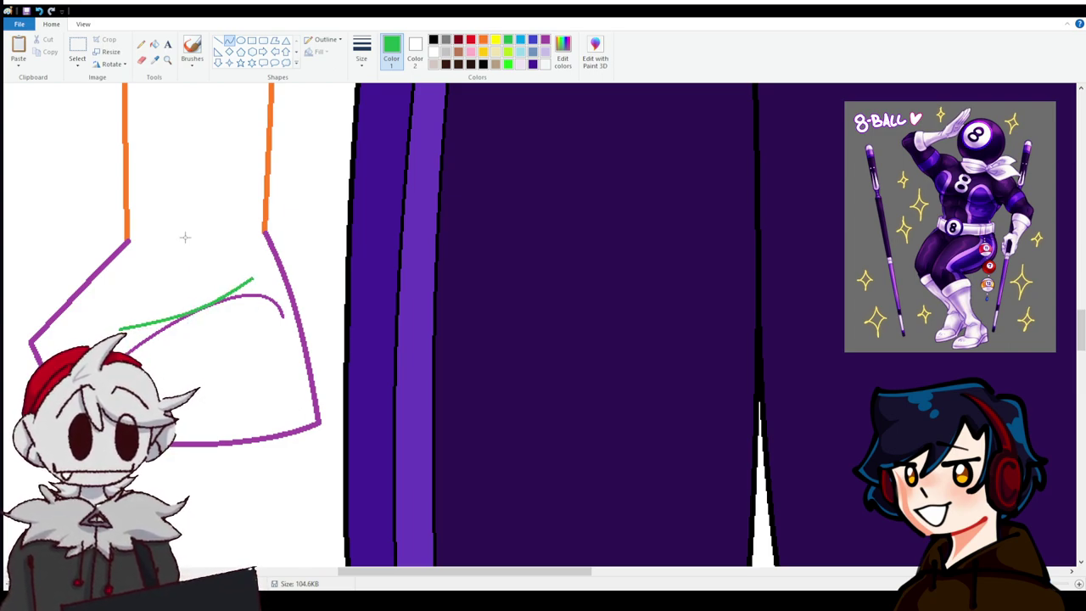
click(142, 63)
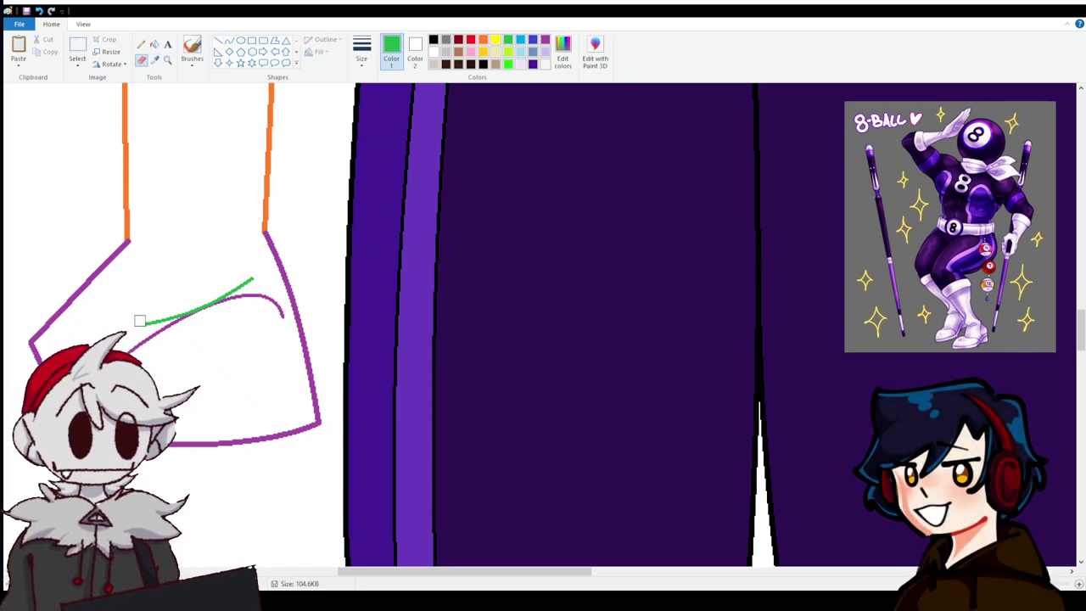
click(229, 40)
drag(145, 323, 136, 348)
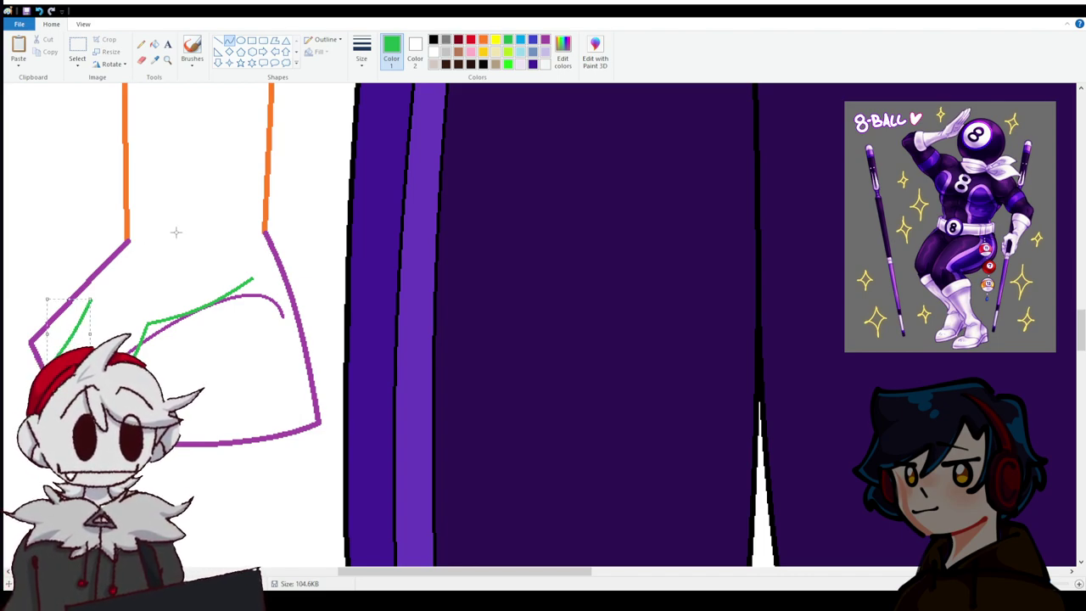
Clear the purple curve's overhanging end, check the hand against the figure, and undo the hand edits back to the first green curve.
click(154, 43)
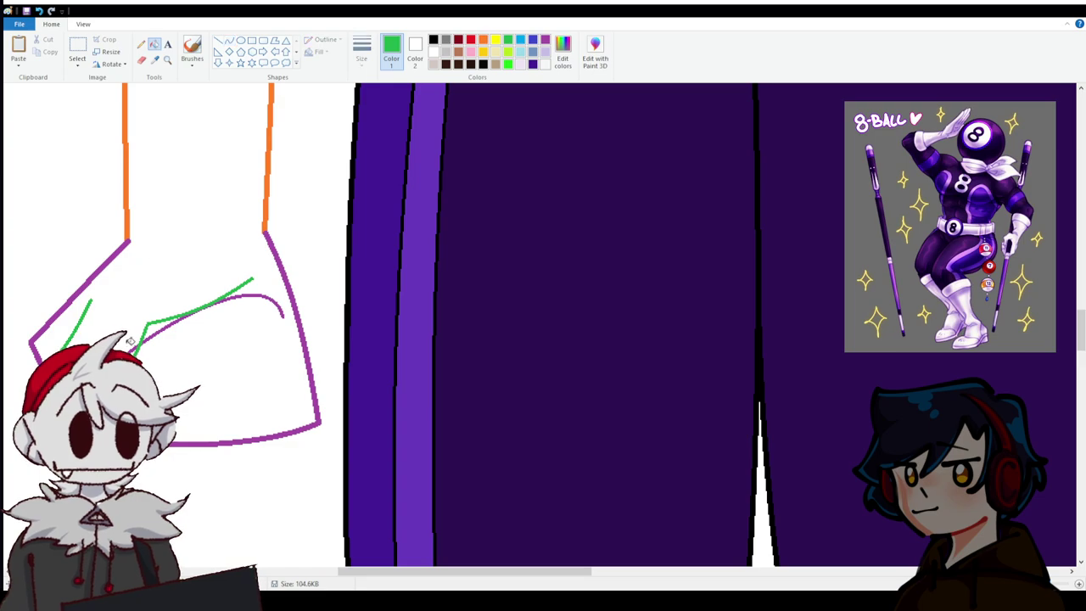
scroll(308, 406, down, 3)
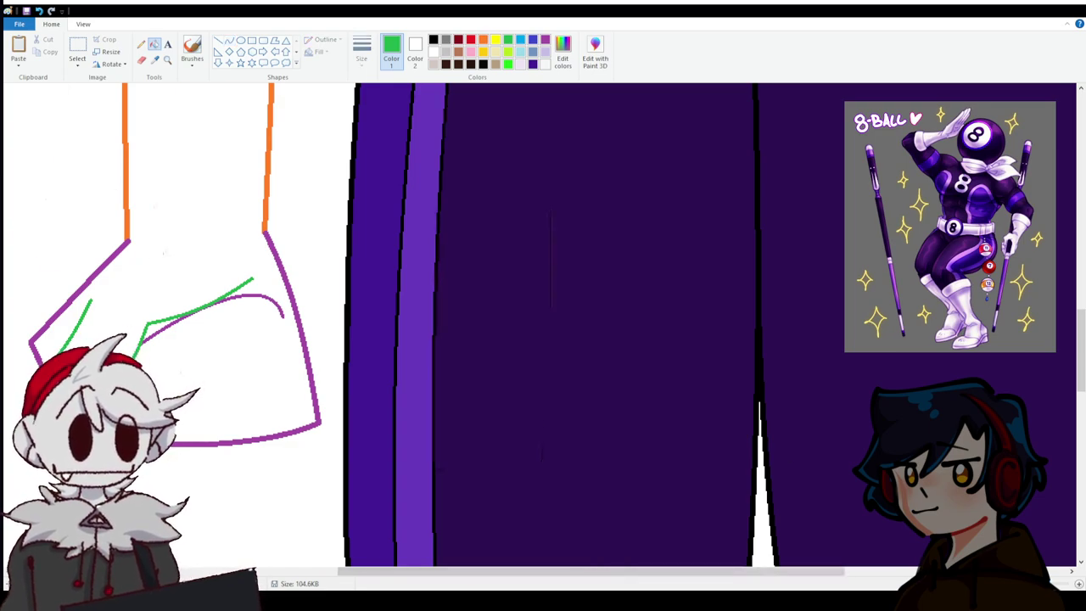
scroll(308, 406, up, 3)
scroll(308, 405, up, 3)
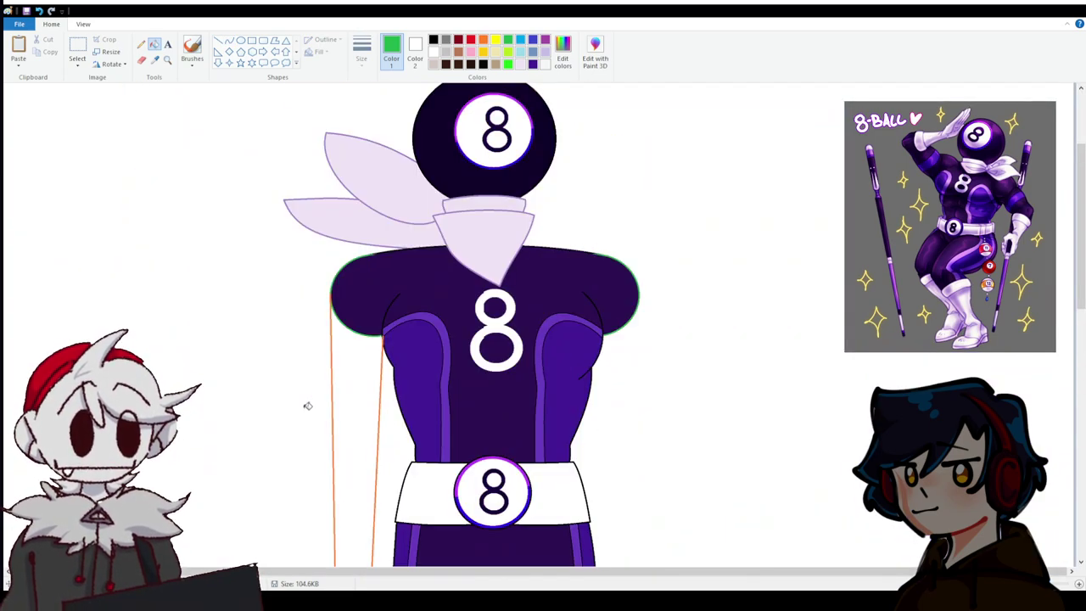
scroll(308, 405, down, 9)
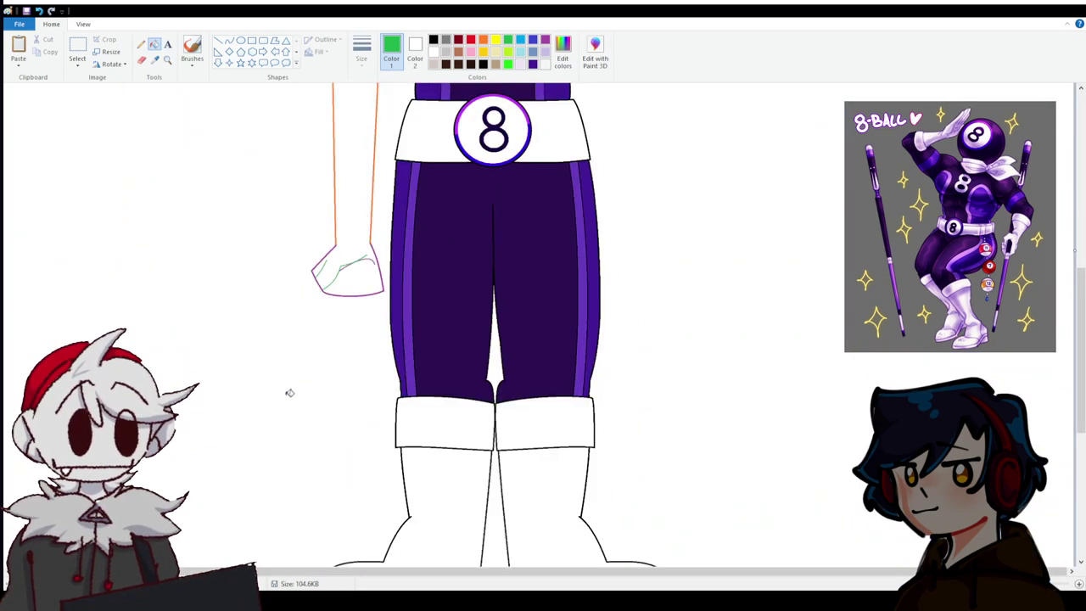
click(39, 11)
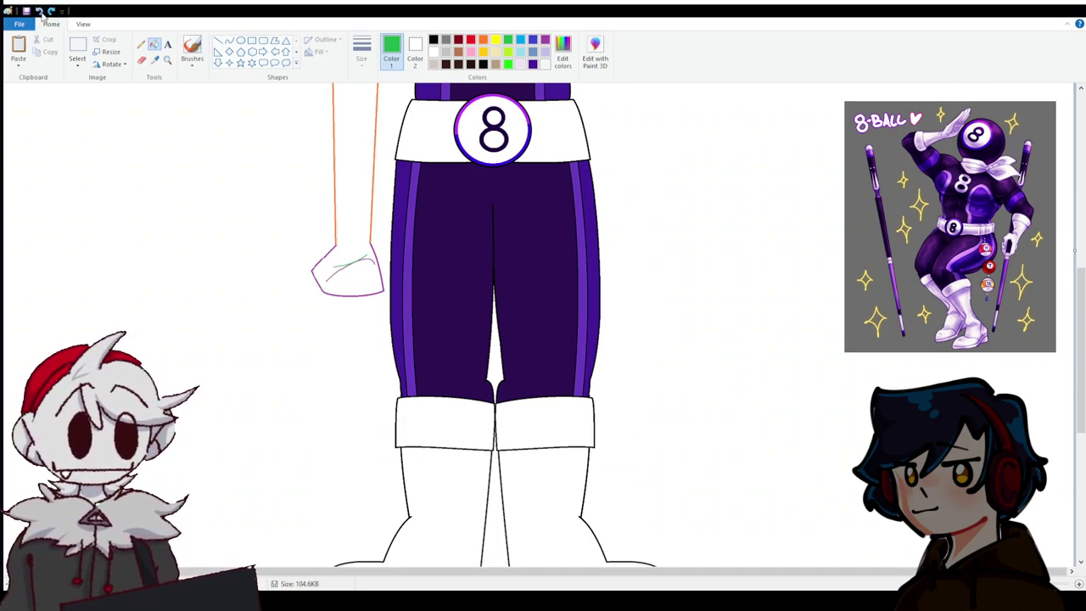
Try a long straight purple diagonal from above the opposite shoulder across the torso and through the lowered hand, and undo it.
click(218, 41)
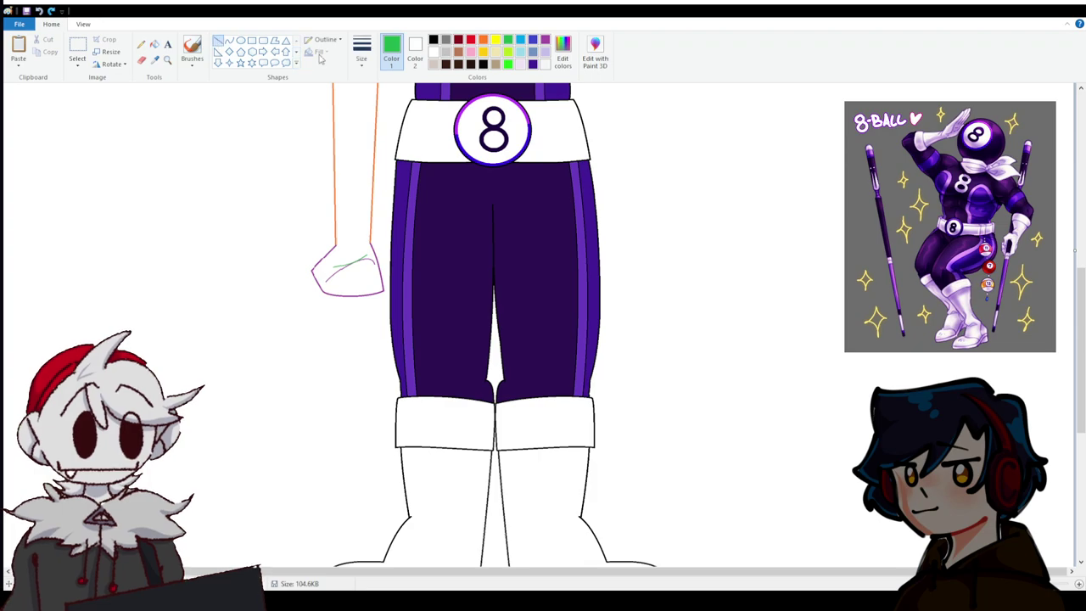
click(545, 40)
scroll(746, 252, up, 10)
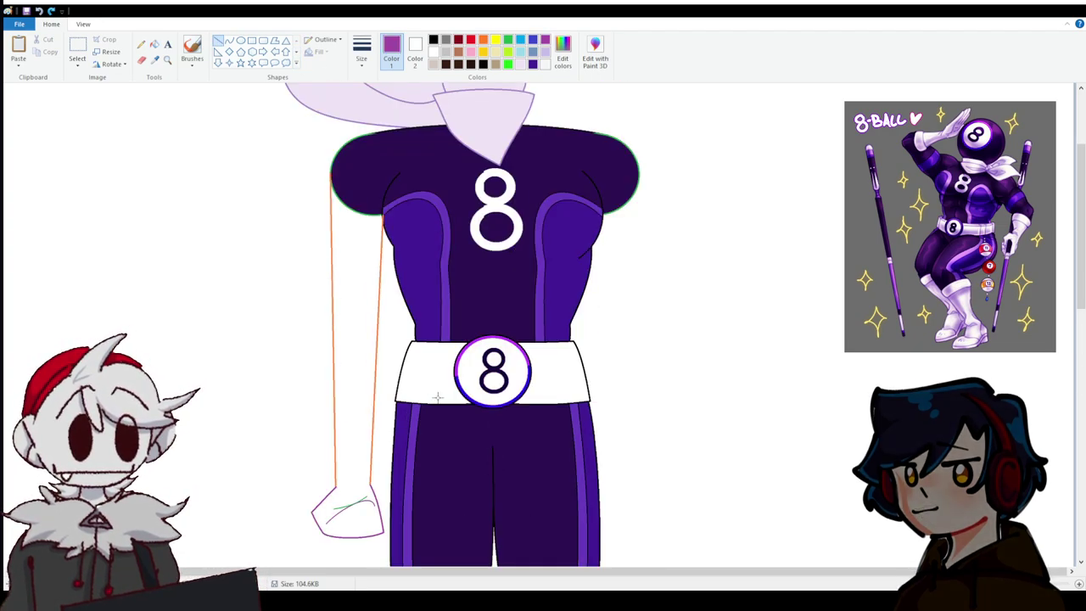
drag(742, 254, 314, 428)
scroll(594, 368, down, 5)
scroll(650, 206, up, 3)
scroll(501, 393, down, 6)
scroll(469, 392, up, 3)
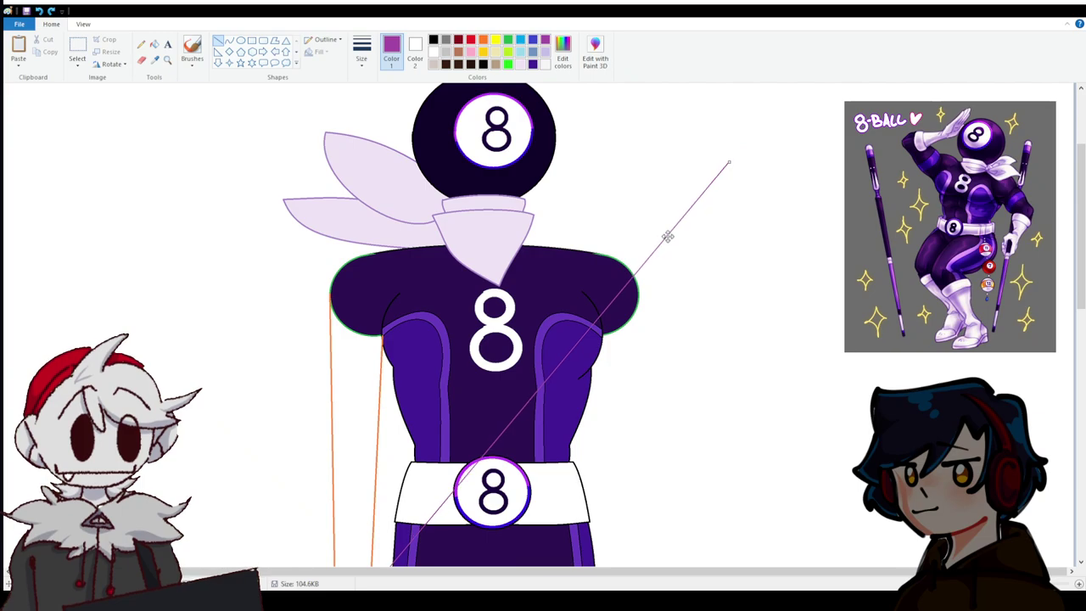
scroll(669, 222, down, 3)
scroll(702, 198, up, 3)
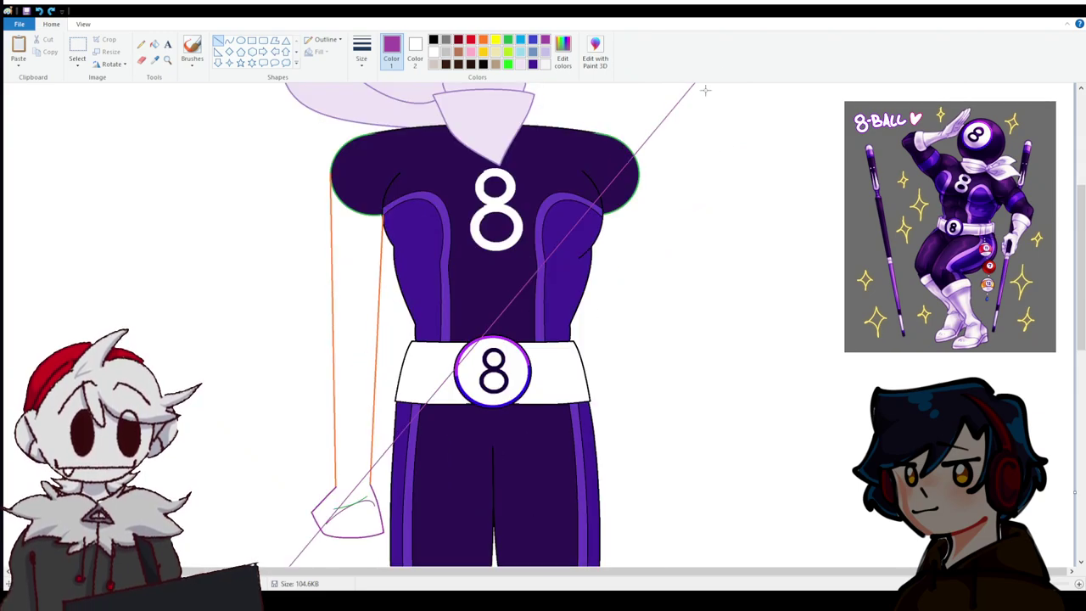
scroll(705, 89, up, 3)
click(38, 11)
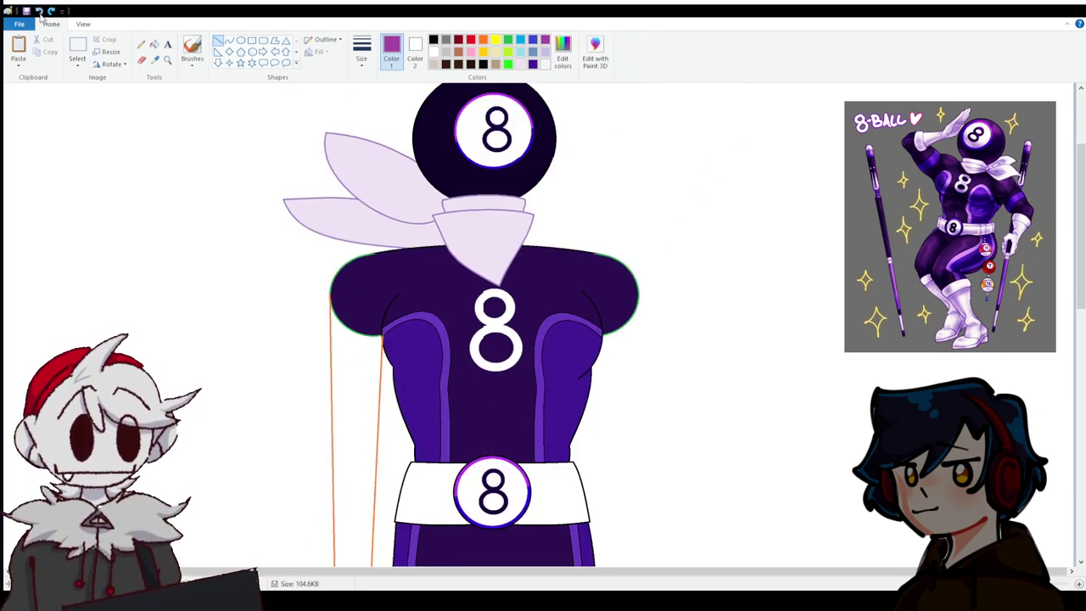
Remove the remaining green curve from inside the lowered hand, leaving only its purple lines.
scroll(313, 257, down, 6)
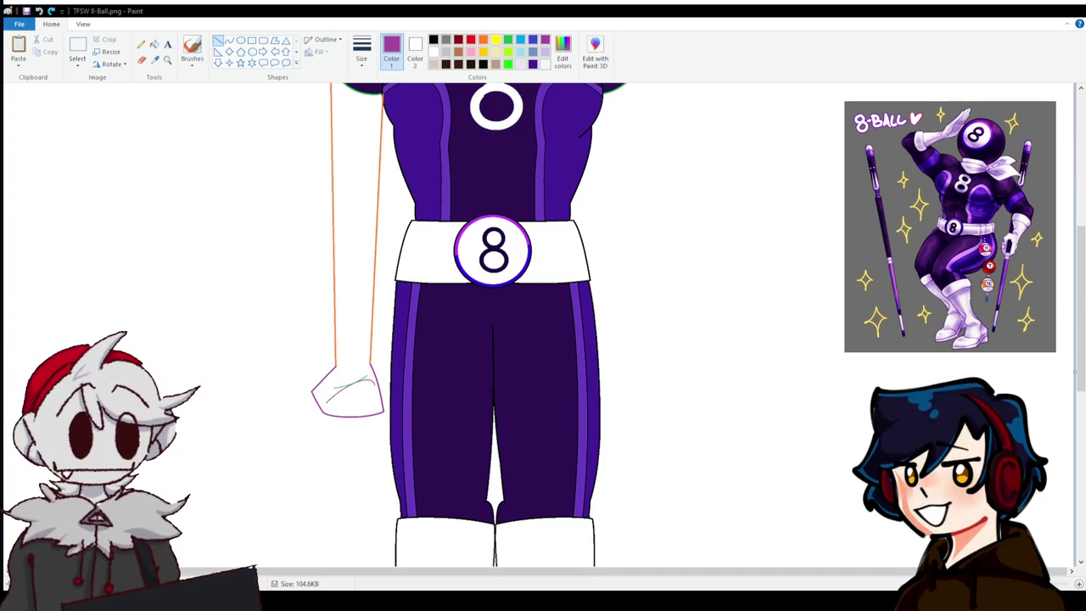
scroll(394, 291, down, 3)
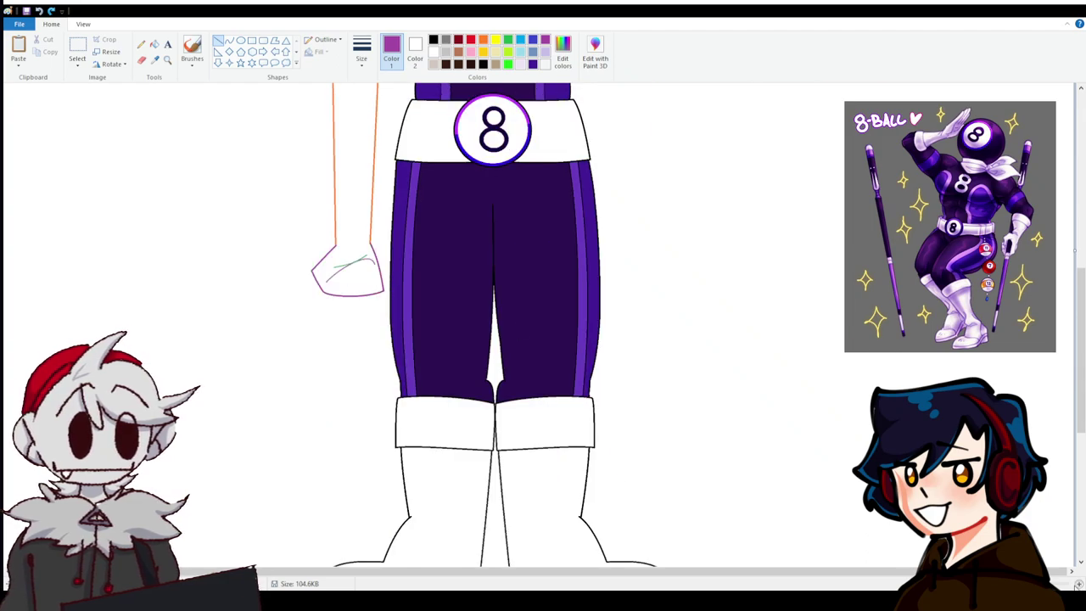
click(1078, 584)
click(154, 44)
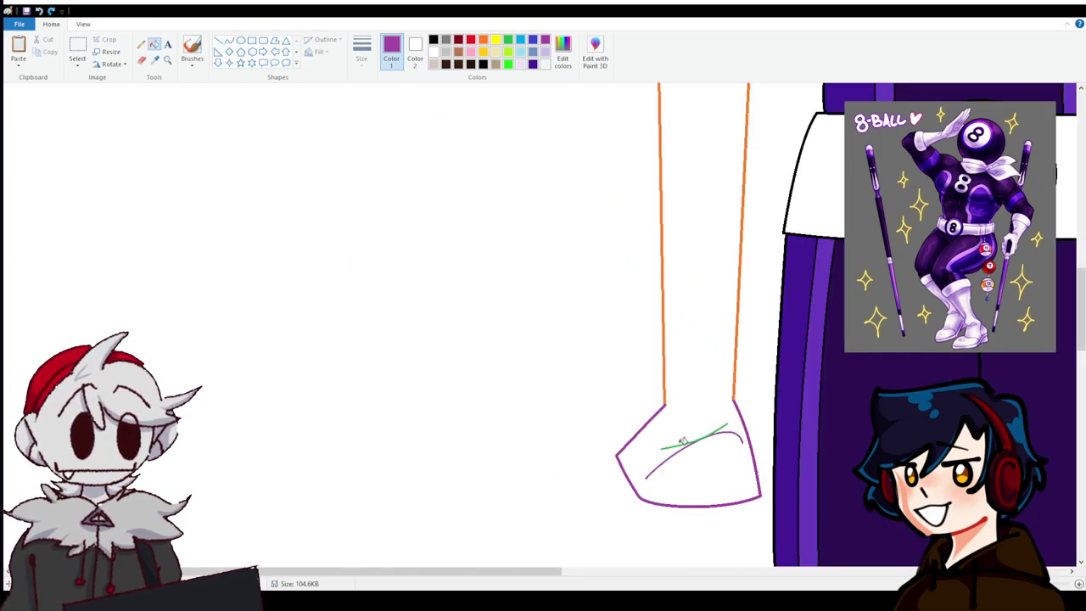
key(ctrl+z)
scroll(627, 372, down, 2)
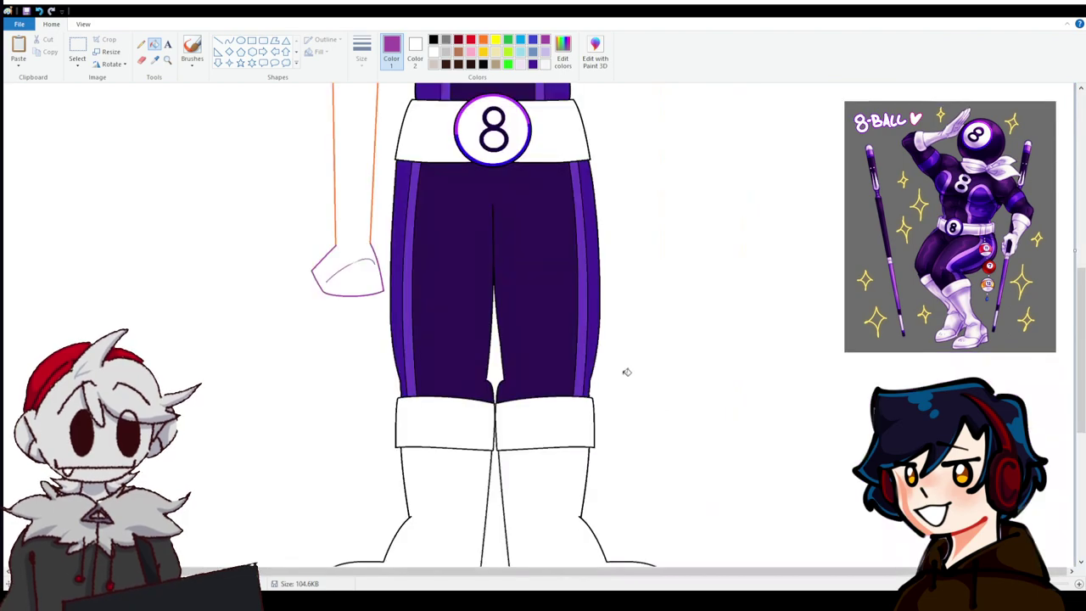
Draw a long straight gold diagonal from above the opposite shoulder, across the torso and through the lowered hand, for the cue's lower edge.
scroll(627, 372, up, 1)
click(508, 39)
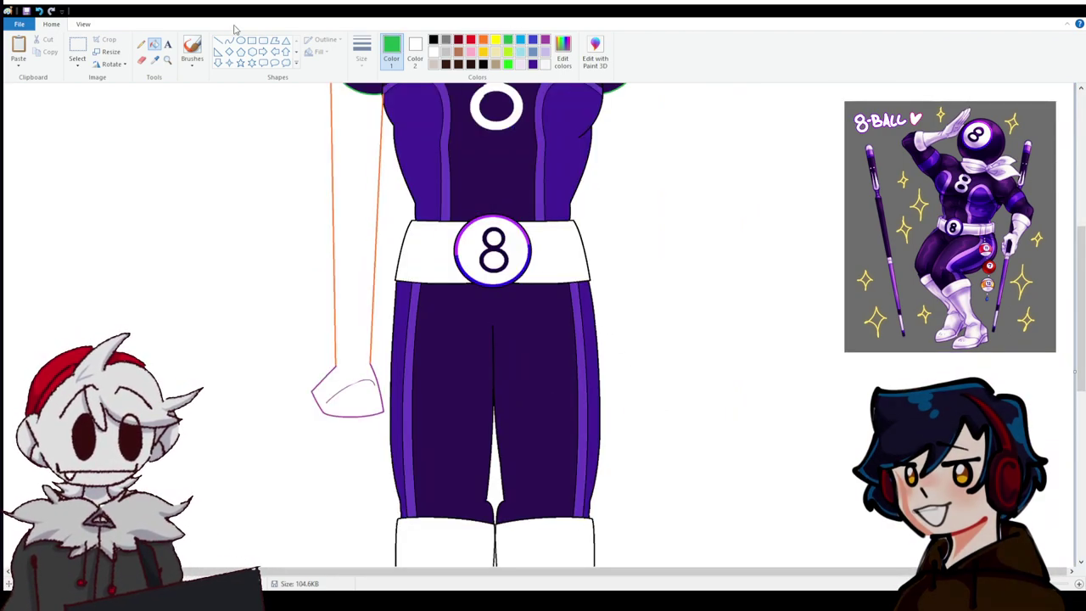
click(219, 40)
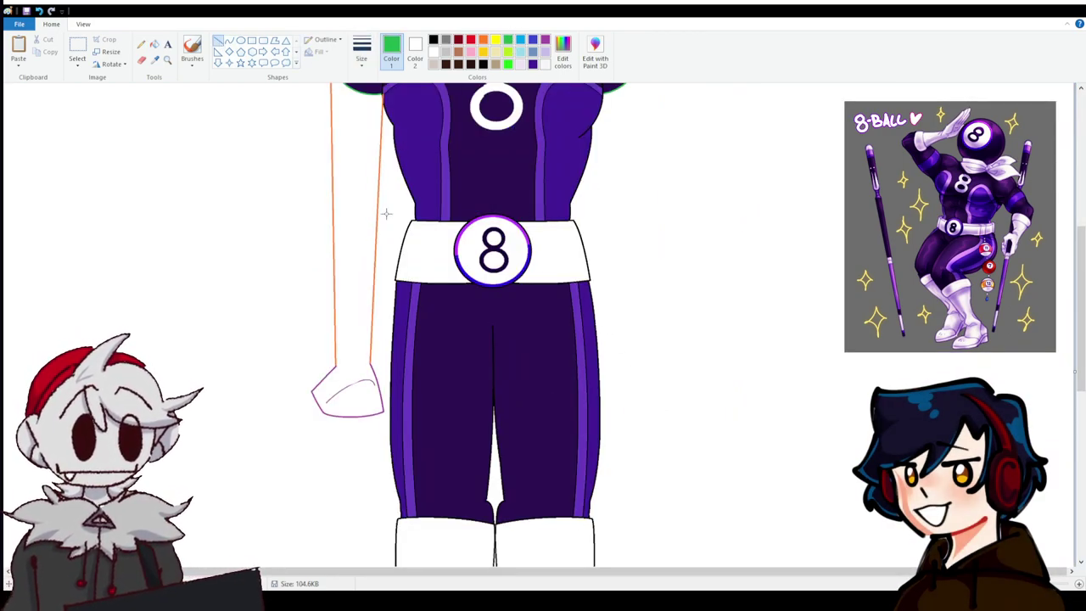
drag(280, 439, 766, 196)
scroll(682, 204, down, 5)
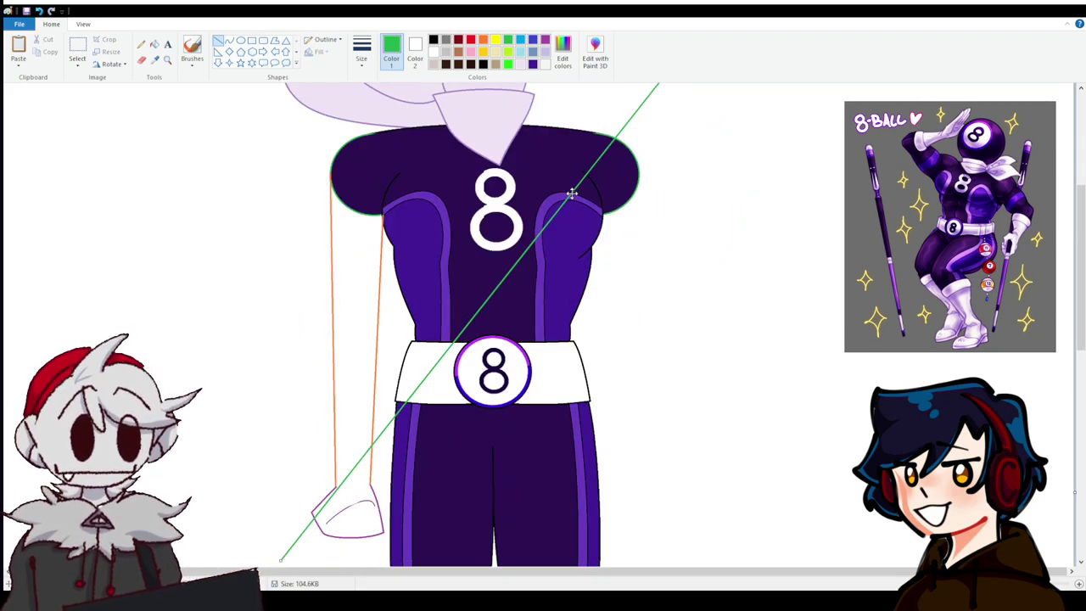
scroll(677, 259, up, 5)
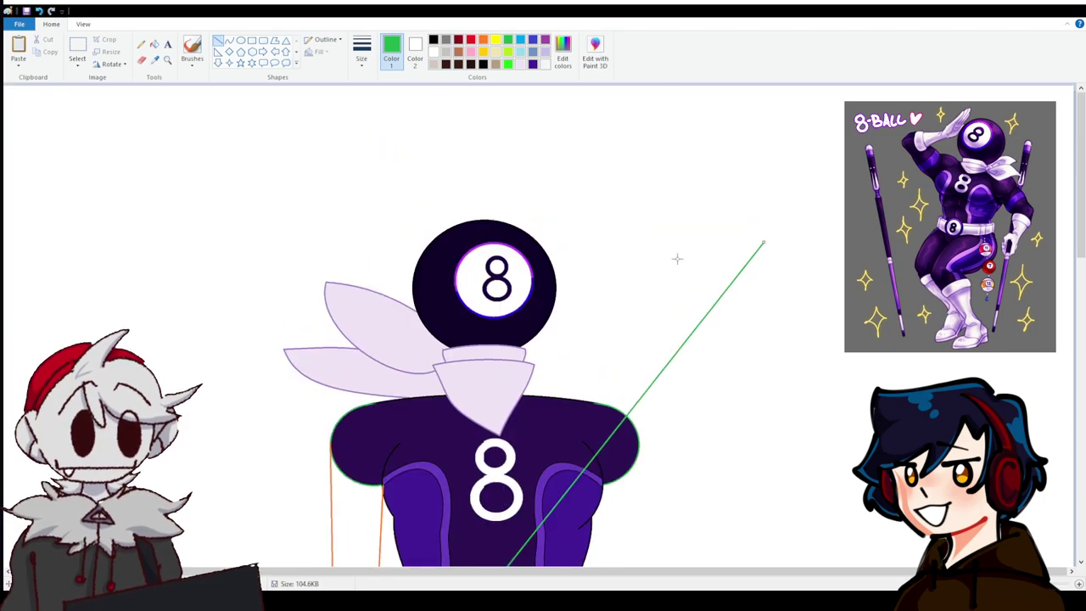
click(495, 40)
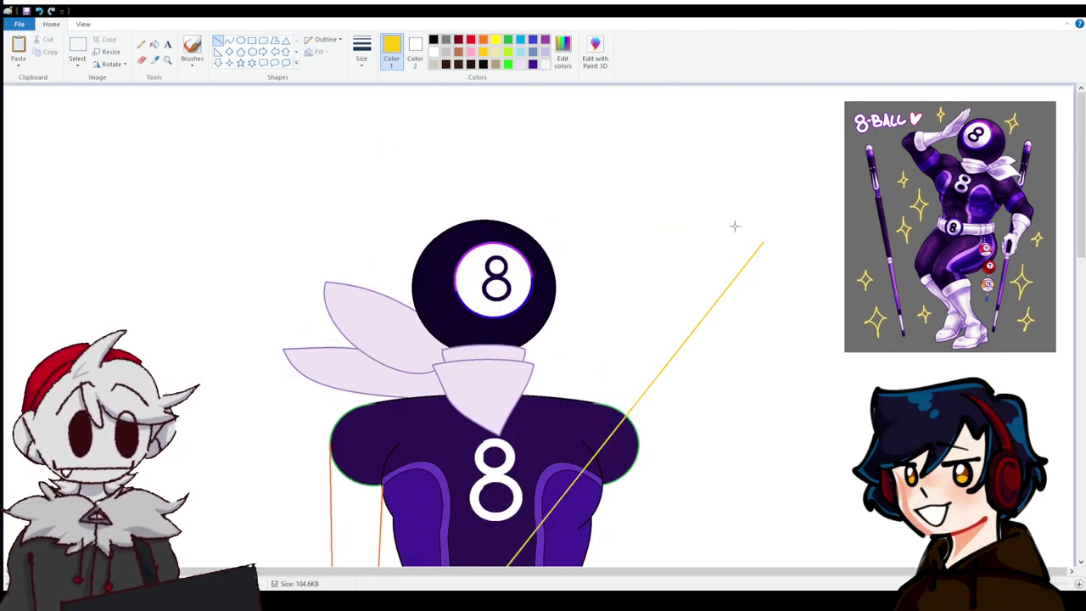
Try a second gold diagonal alongside the first for the cue's upper edge, compare both ends, and undo it.
mouse_move(726, 222)
mouse_down()
mouse_move(634, 345)
mouse_move(426, 354)
mouse_move(316, 346)
mouse_move(293, 366)
mouse_move(273, 485)
mouse_up()
scroll(588, 375, down, 3)
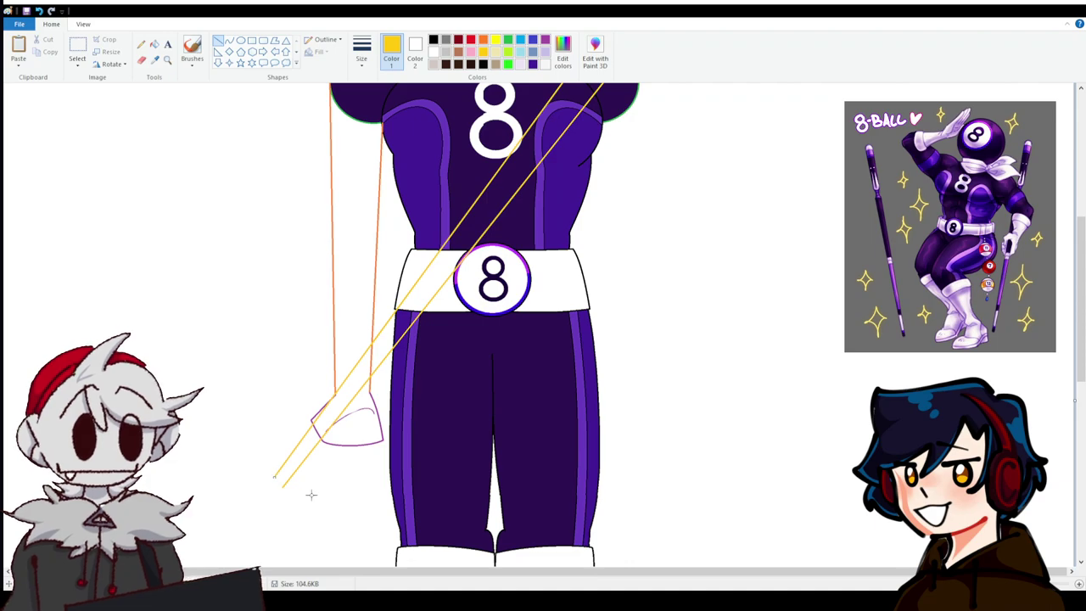
scroll(337, 495, up, 6)
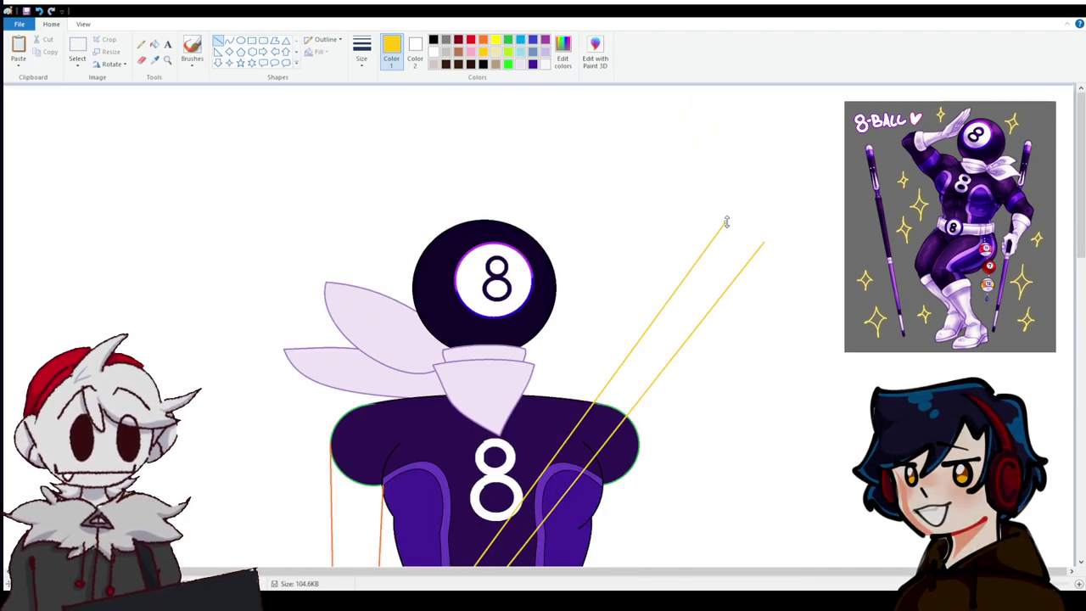
scroll(670, 225, down, 6)
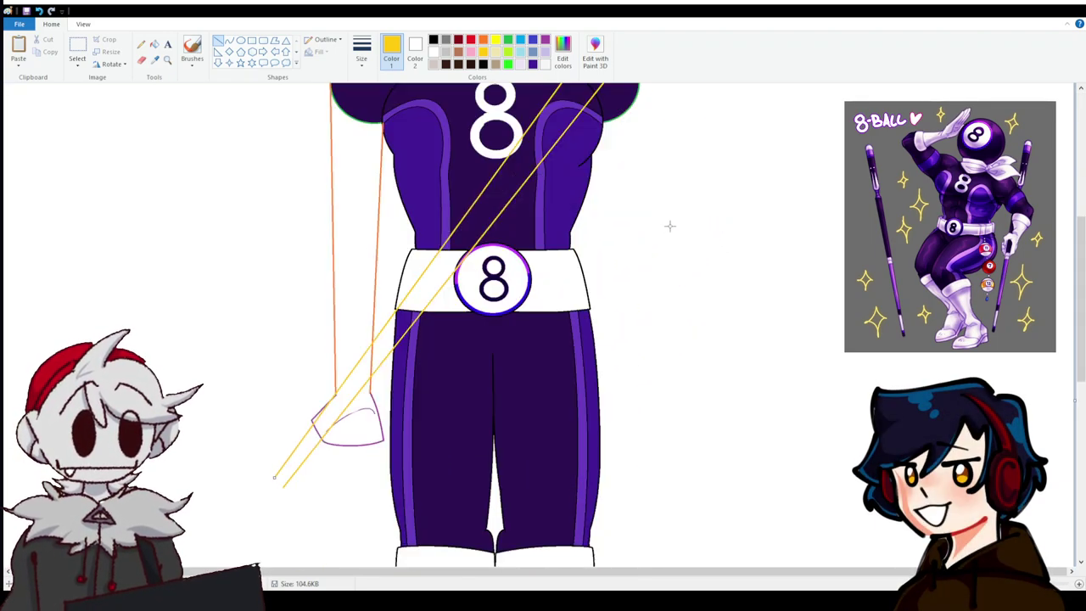
click(334, 402)
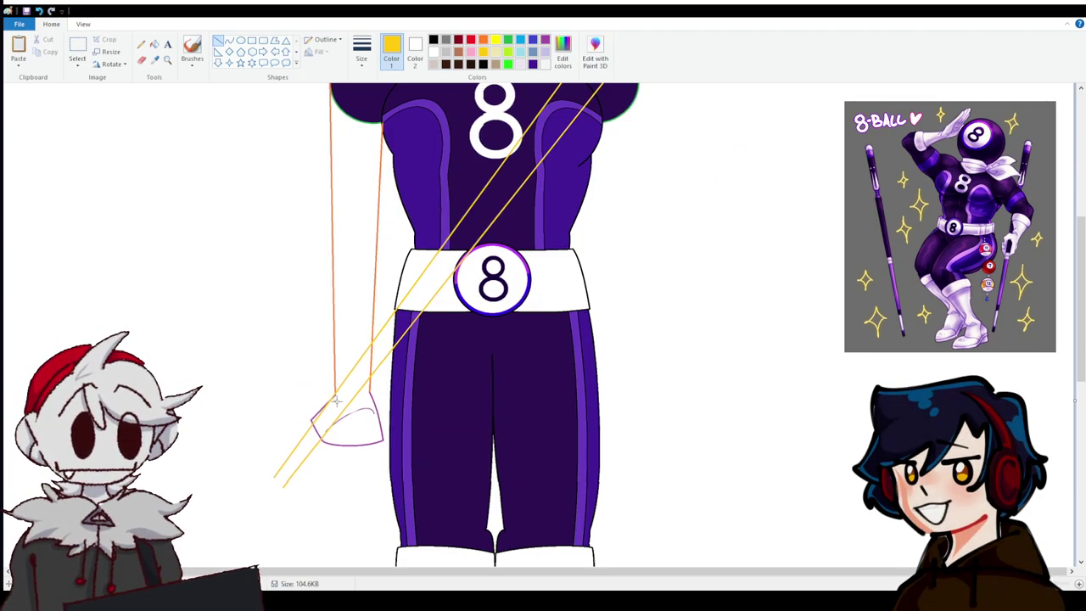
click(40, 12)
Draw the cue's upper edge as a straight gold line that narrows towards the first line at the hand end.
mouse_move(283, 484)
mouse_down()
mouse_move(346, 325)
mouse_move(674, 262)
mouse_move(713, 225)
mouse_up()
scroll(346, 325, up, 4)
scroll(712, 225, down, 4)
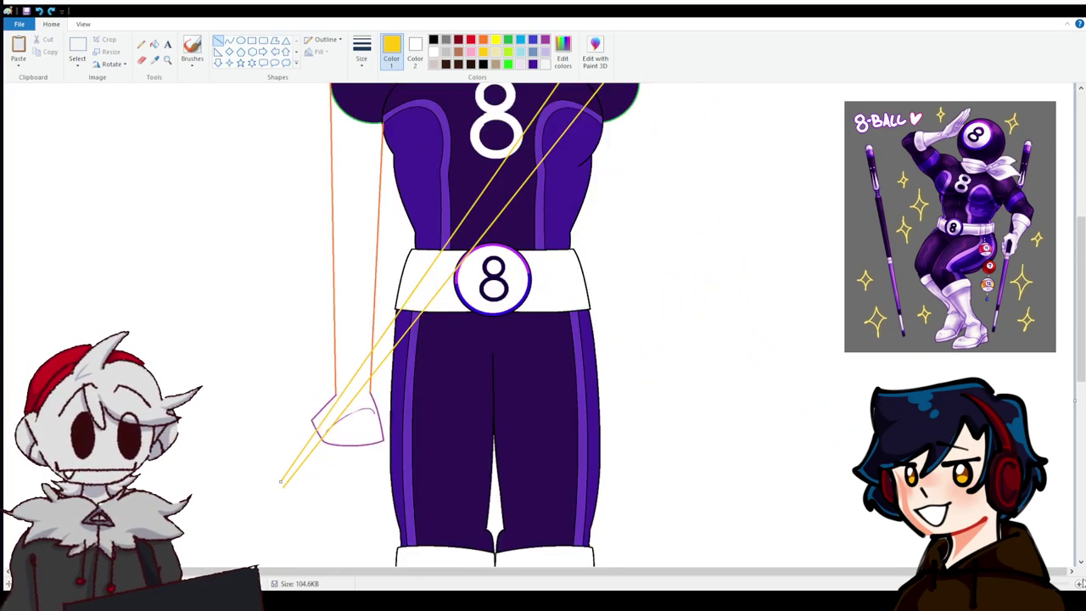
Close the cue's wide upper end with a rounded gold curve joining the ends of its two edges.
click(1081, 583)
click(1080, 583)
drag(252, 574, 495, 574)
scroll(68, 325, down, 4)
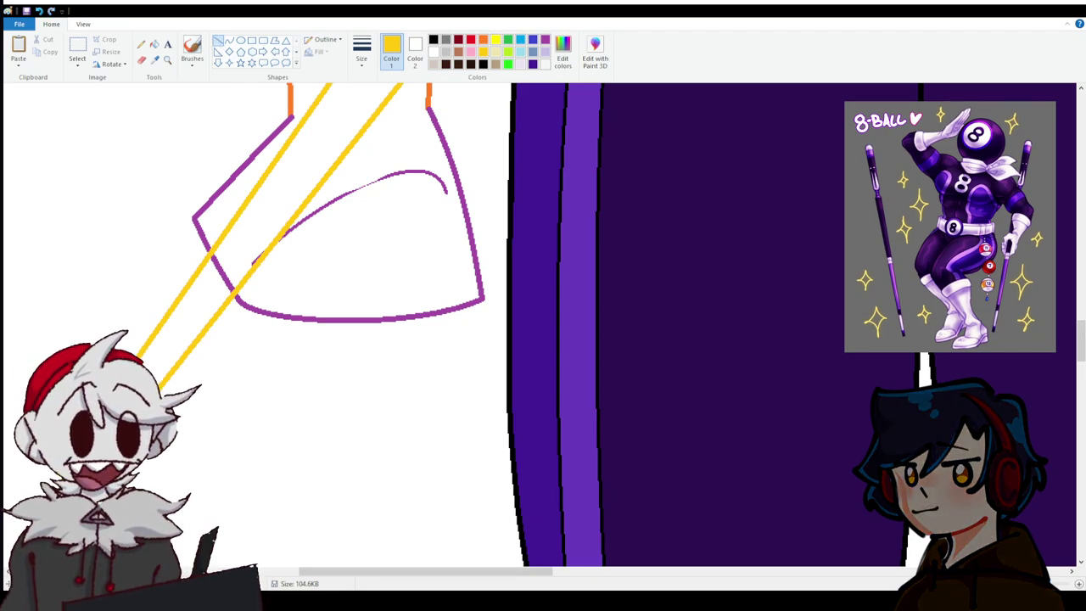
scroll(704, 543, right, 5)
scroll(698, 478, up, 5)
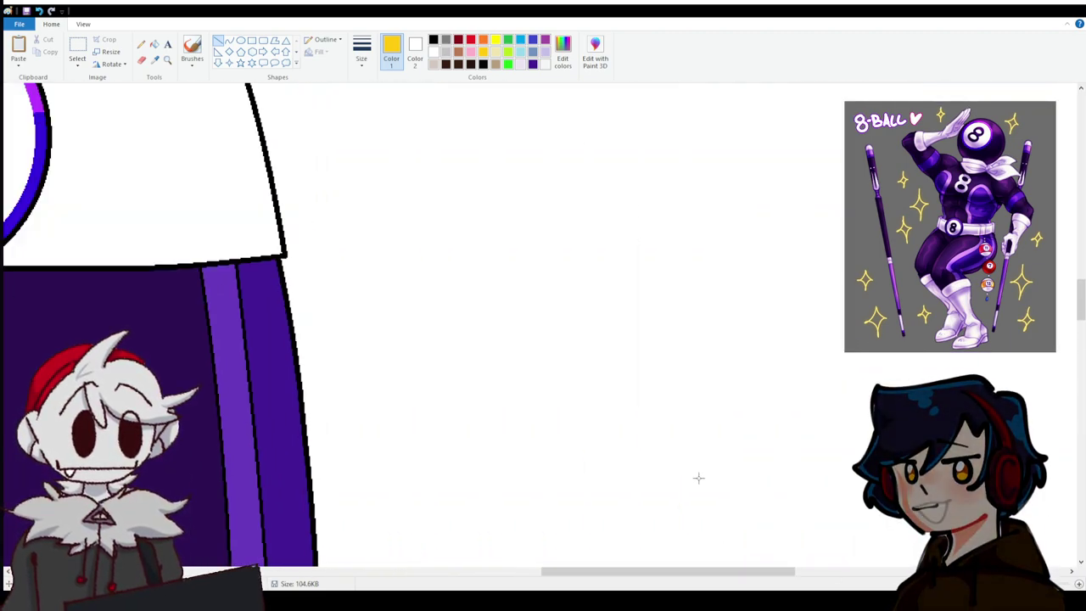
scroll(730, 478, up, 5)
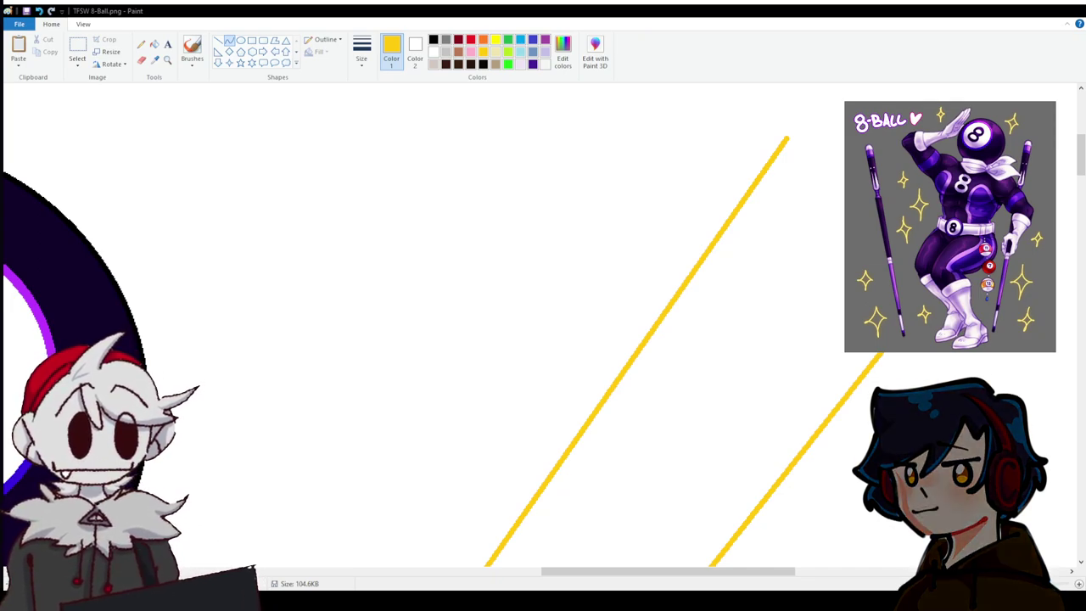
scroll(543, 331, up, 3)
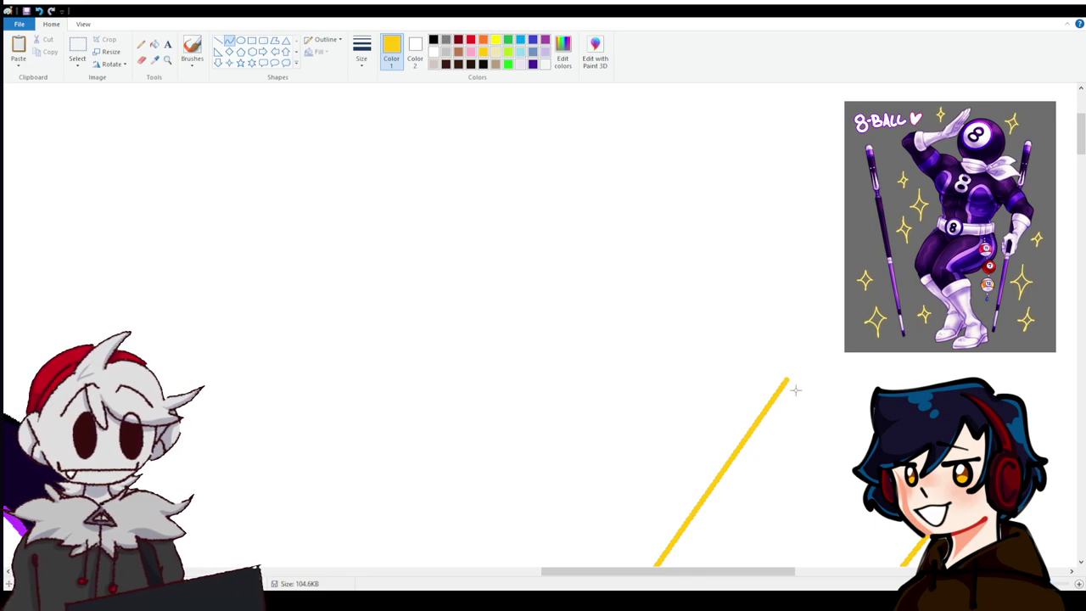
mouse_move(787, 379)
mouse_down()
mouse_move(959, 434)
mouse_move(1016, 413)
mouse_up()
drag(902, 395, 845, 289)
drag(1010, 356, 1044, 357)
drag(979, 370, 978, 370)
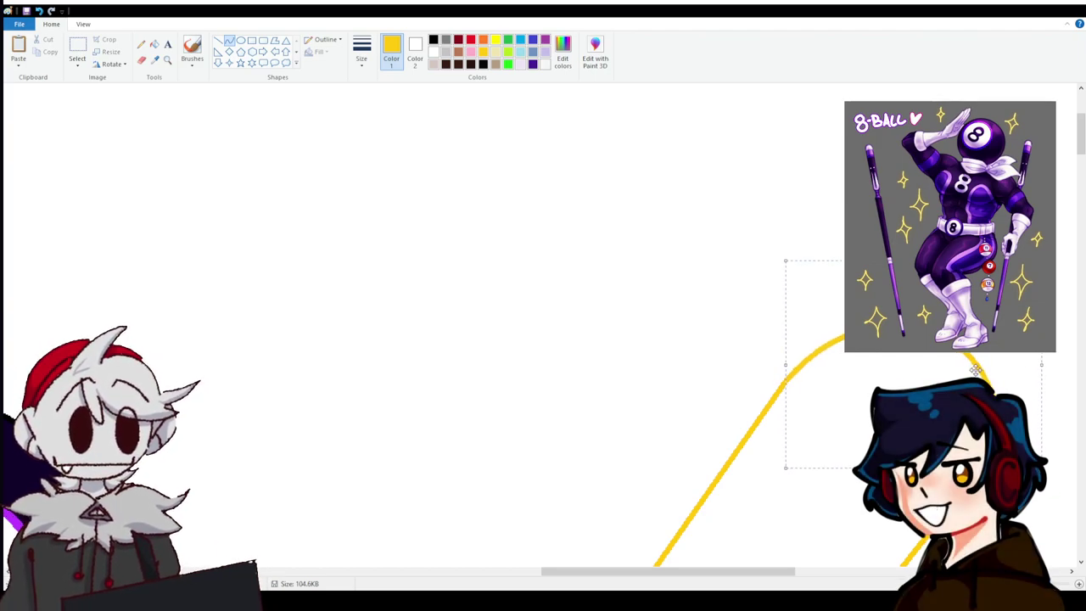
Add two thinner gold curved bands across the cue, one just beneath the rounded cap and another further down, both bowed towards the cap.
scroll(652, 338, down, 3)
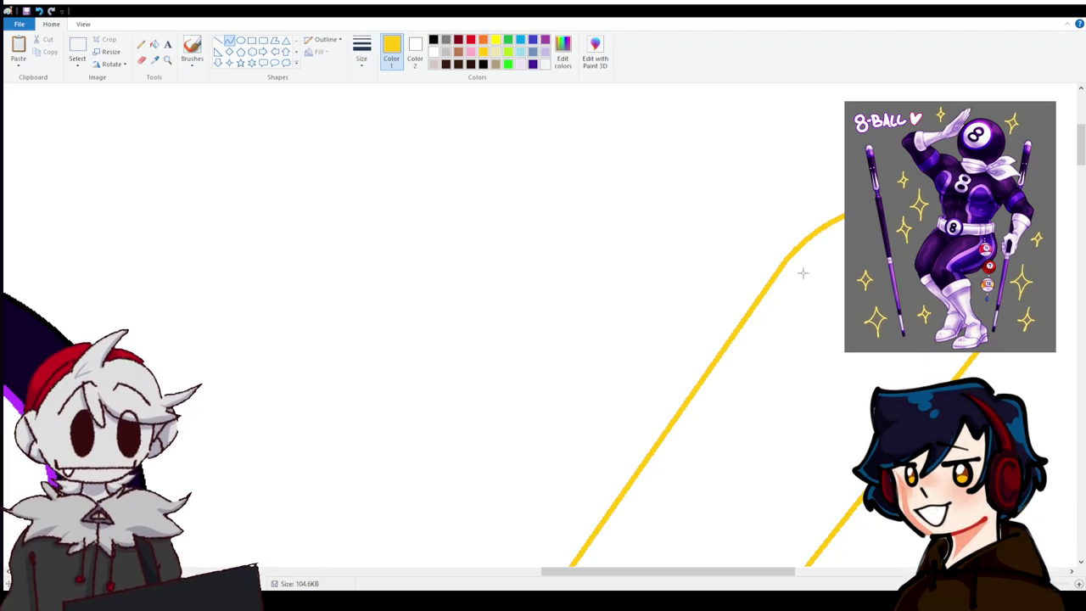
drag(788, 267, 950, 373)
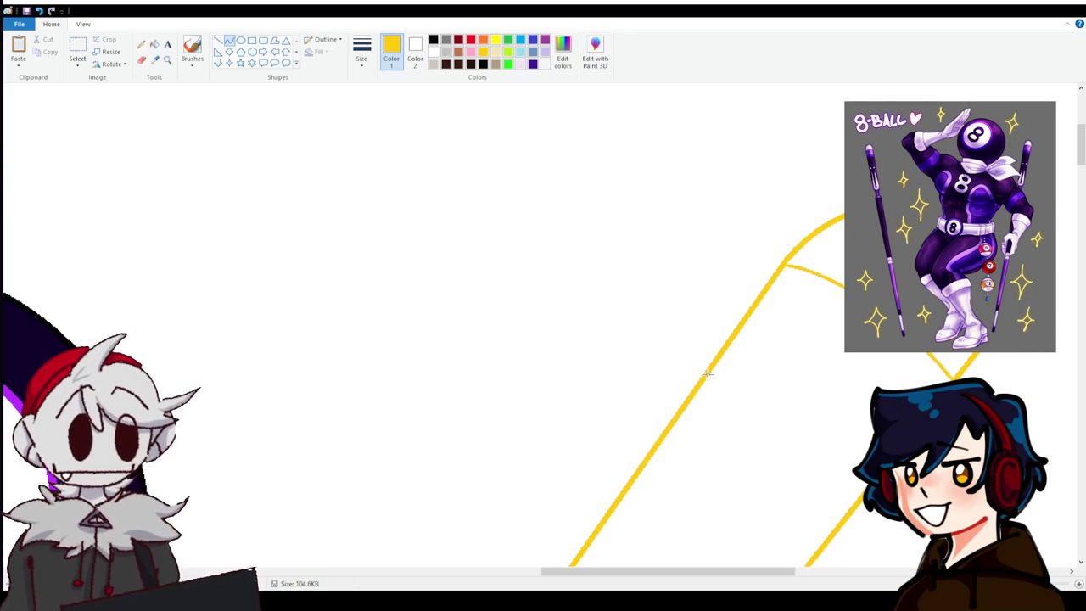
mouse_move(708, 375)
mouse_down()
mouse_move(835, 467)
mouse_move(857, 502)
mouse_up()
mouse_move(798, 453)
mouse_down()
mouse_move(809, 446)
mouse_move(812, 416)
mouse_up()
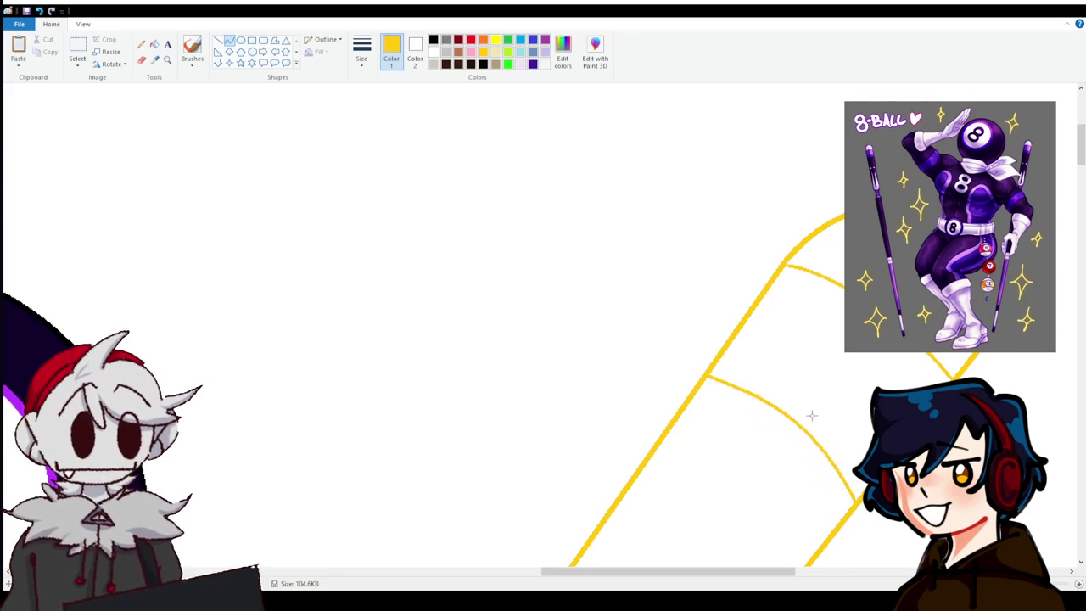
click(542, 314)
Draw two small gold circles of equal size side by side inside the cue, below the second curved band.
scroll(533, 312, down, 3)
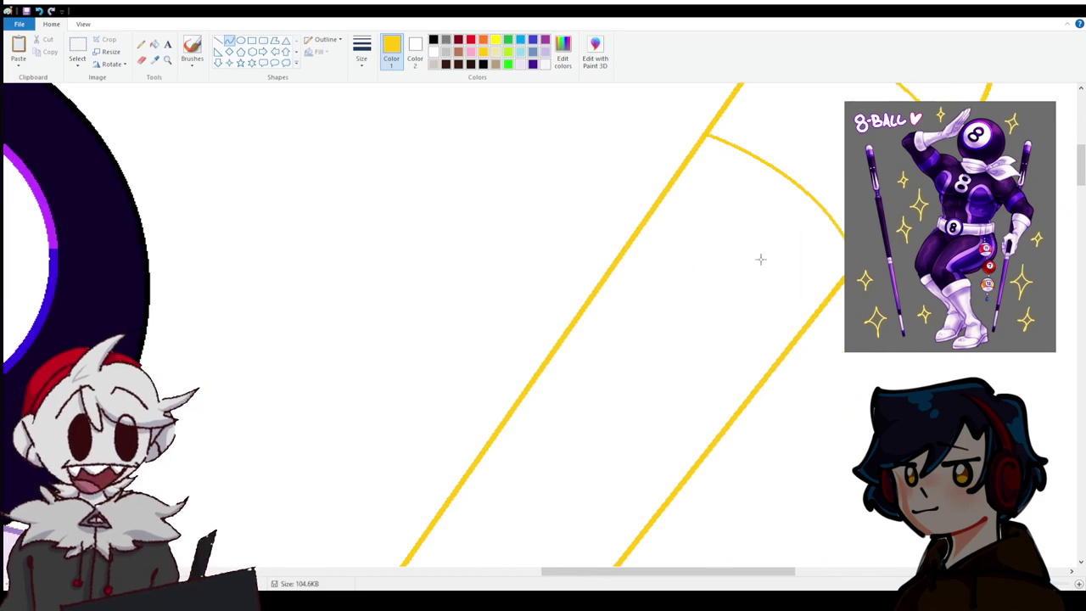
click(241, 39)
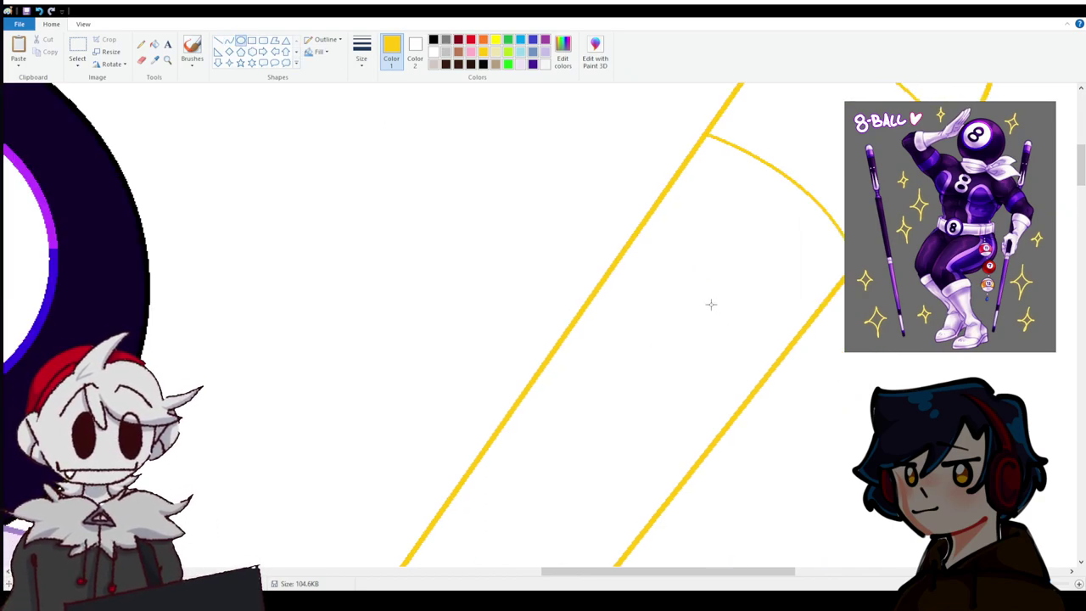
mouse_move(724, 295)
mouse_down()
mouse_move(762, 333)
mouse_move(765, 317)
mouse_move(769, 331)
mouse_move(676, 272)
mouse_up()
click(741, 268)
click(569, 213)
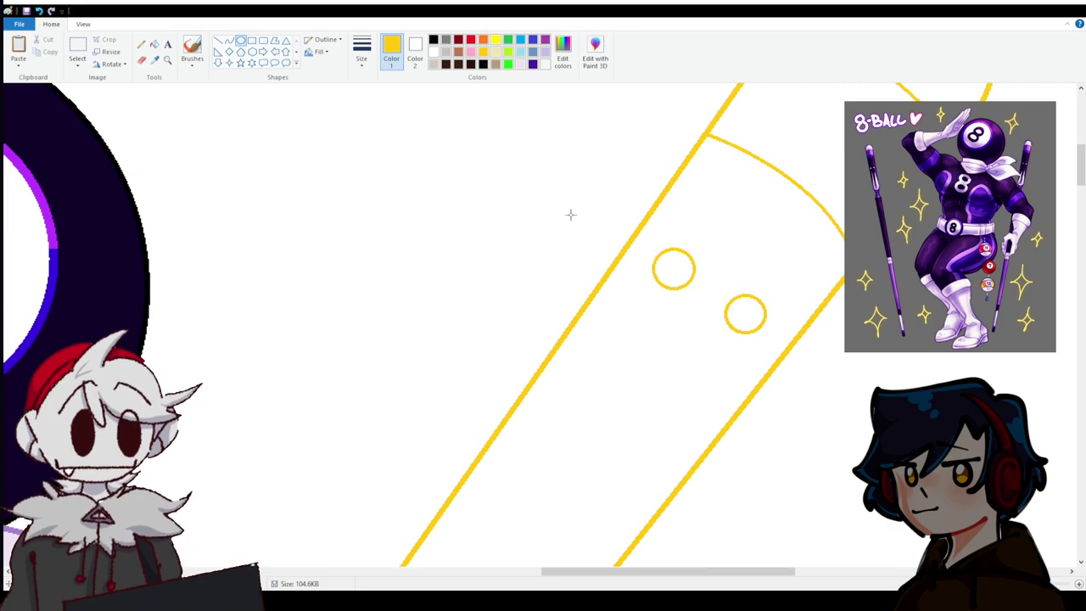
Draw a gold zigzag of four straight lines across the cue, with one peak below each circle and its outer ends on the edges.
scroll(529, 189, down, 3)
click(219, 40)
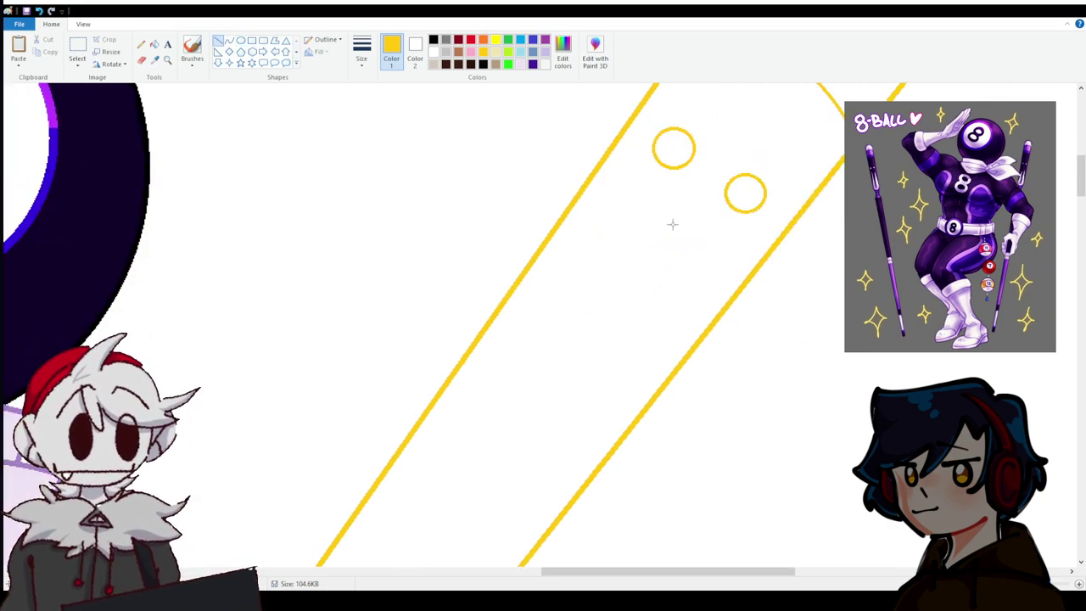
mouse_move(717, 227)
mouse_down()
mouse_move(501, 422)
mouse_move(514, 432)
mouse_up()
click(697, 186)
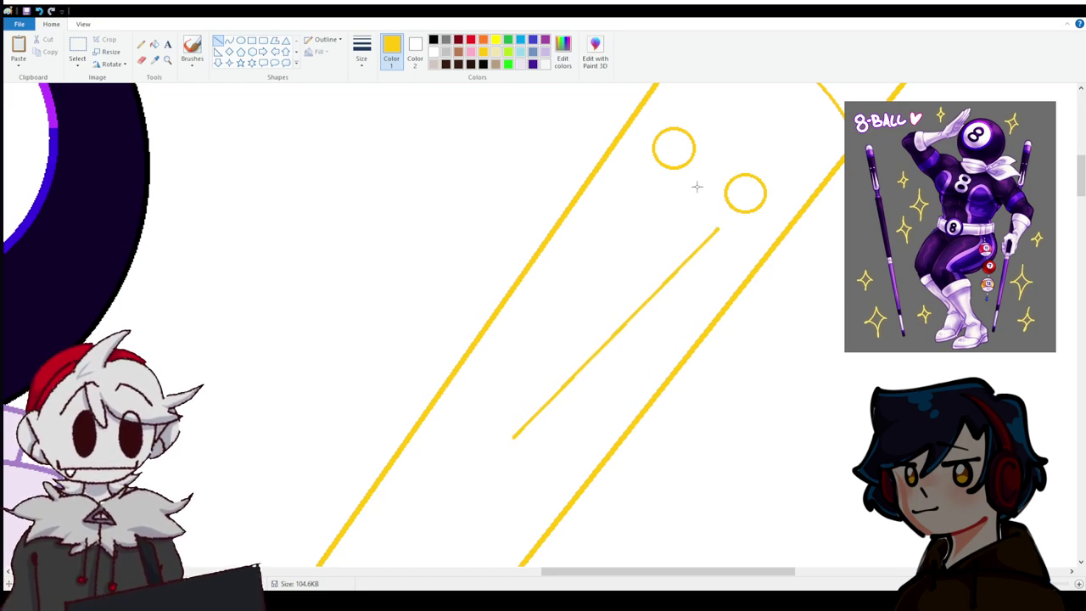
mouse_move(649, 181)
mouse_down()
mouse_move(552, 303)
mouse_move(514, 435)
mouse_up()
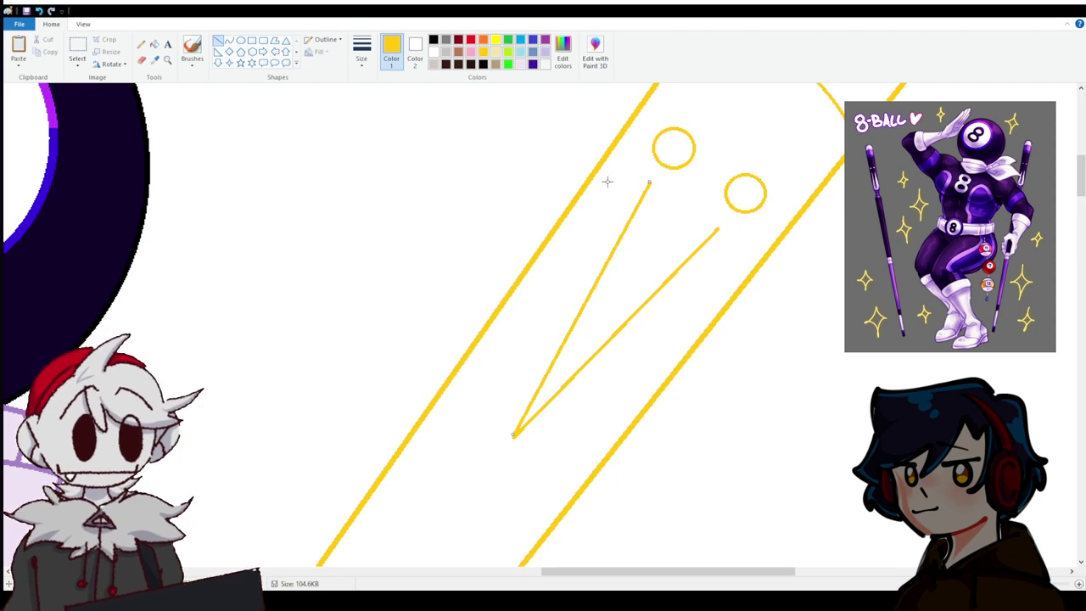
click(656, 178)
mouse_move(644, 184)
mouse_down()
mouse_move(448, 340)
mouse_move(436, 400)
mouse_move(441, 386)
mouse_up()
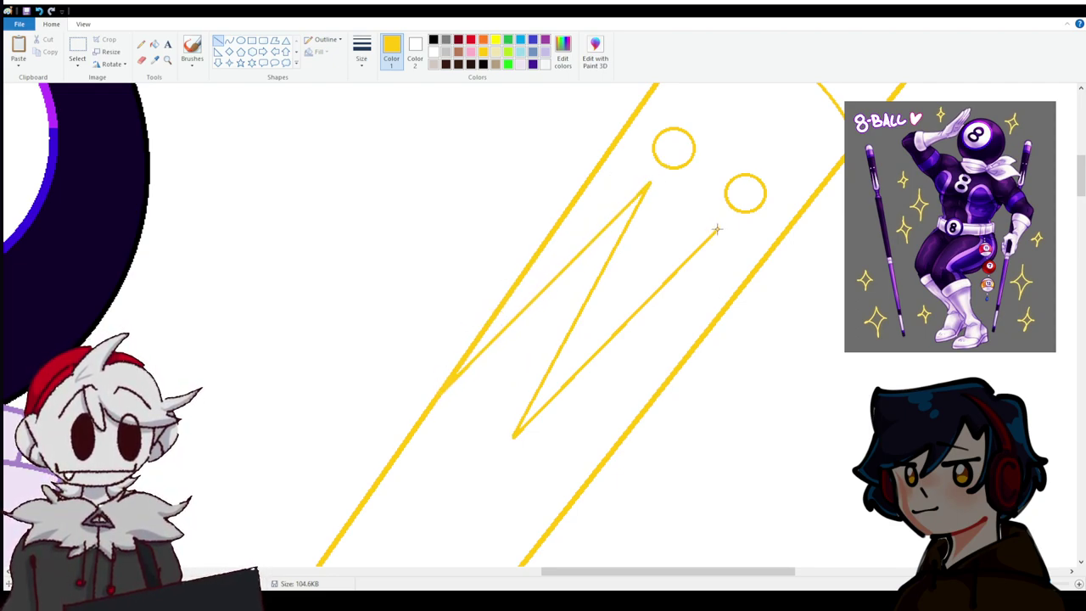
drag(717, 229, 588, 482)
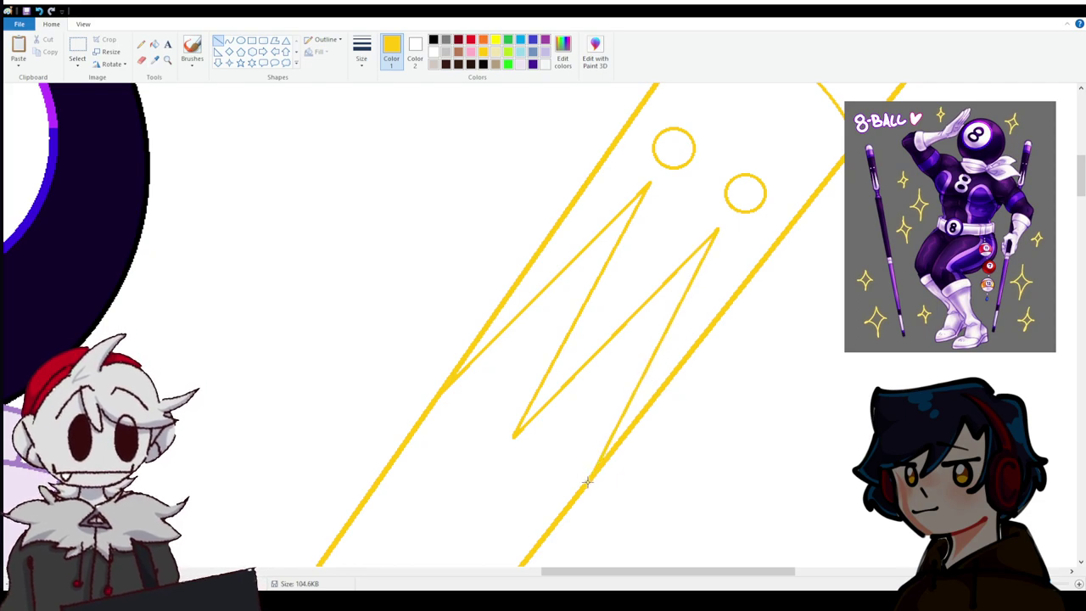
Draw a purple curve across the cue just below the zigzag, bowed down towards the shoulder.
scroll(543, 323, down, 3)
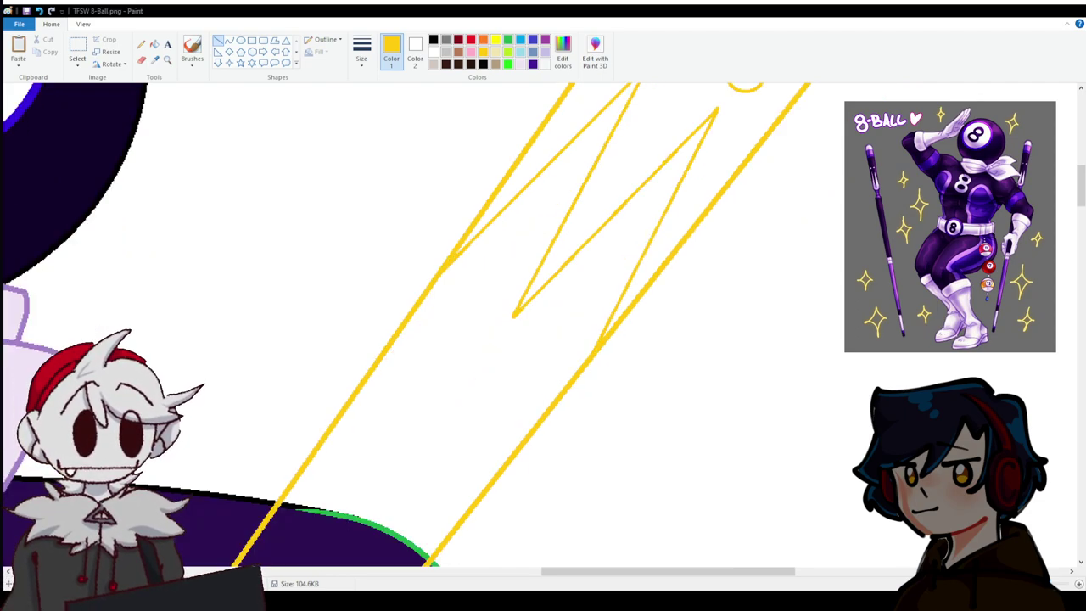
scroll(544, 323, down, 3)
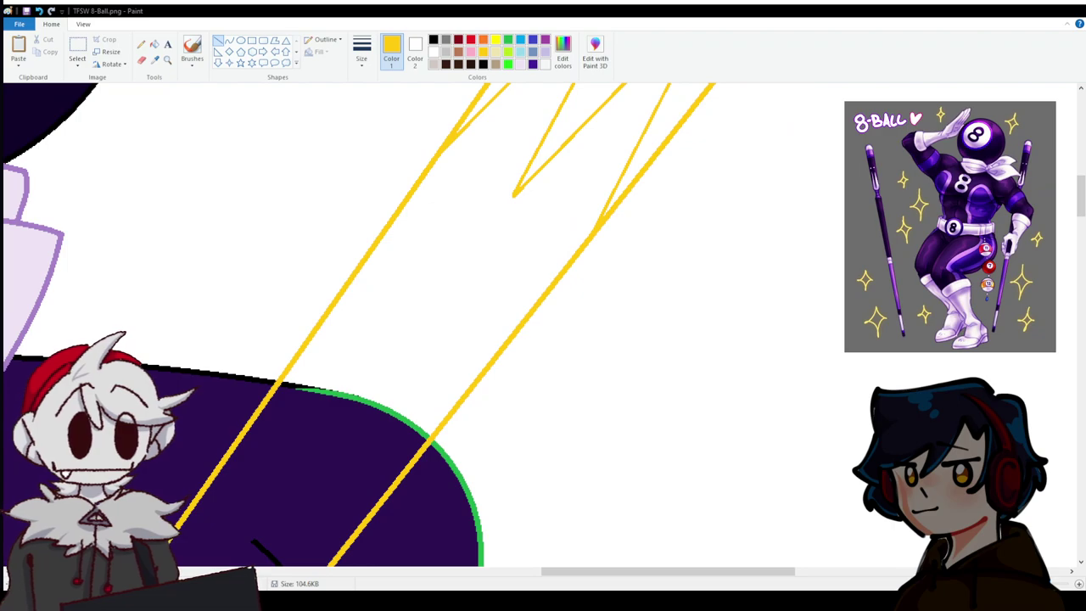
click(230, 40)
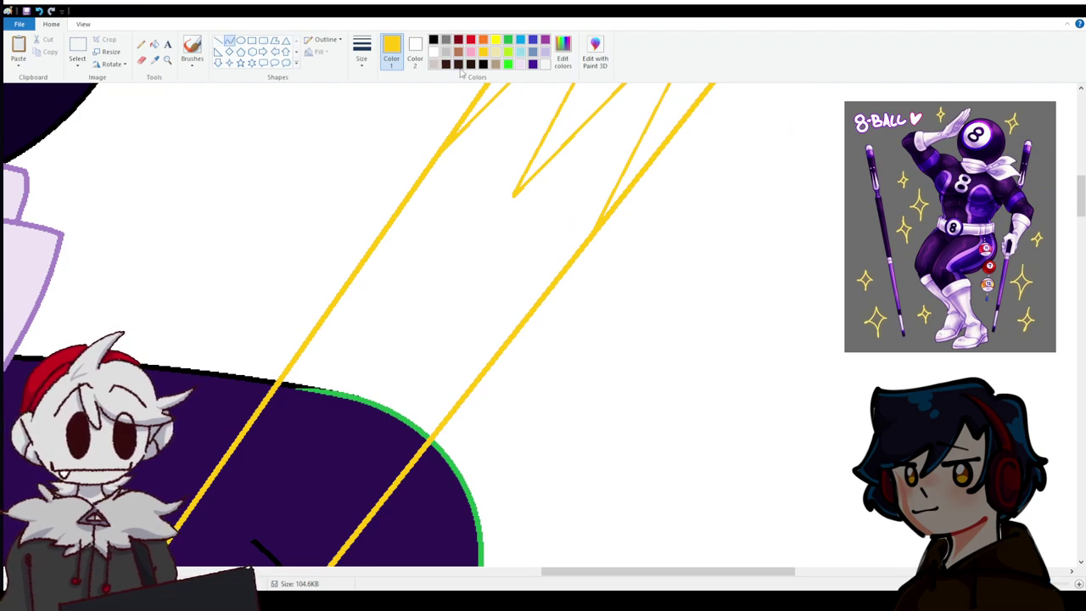
click(508, 41)
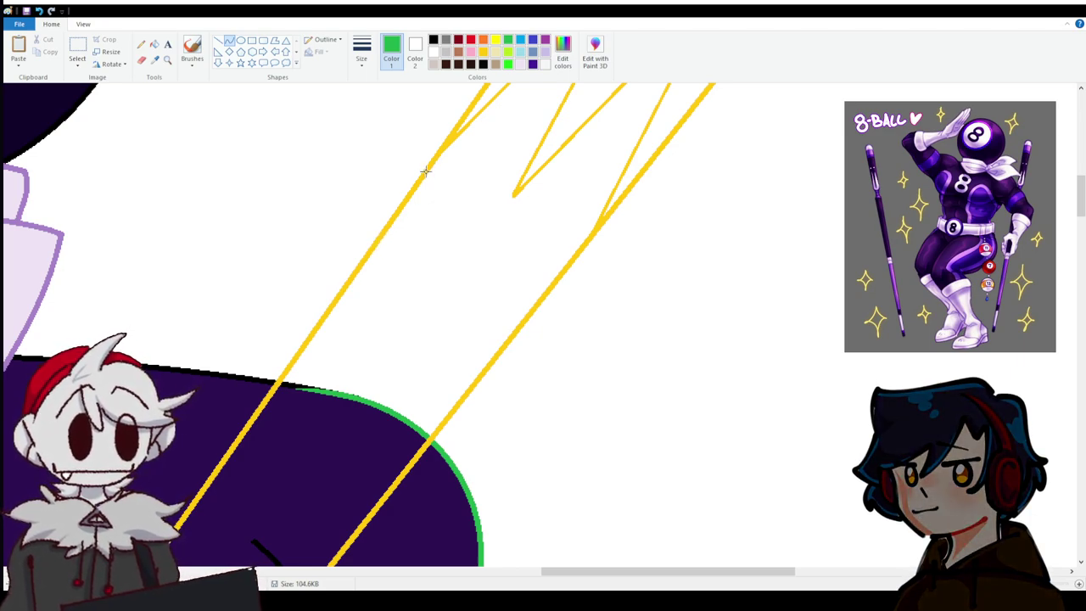
mouse_move(426, 172)
mouse_down()
mouse_move(568, 263)
mouse_move(417, 235)
mouse_move(498, 294)
mouse_move(519, 249)
mouse_up()
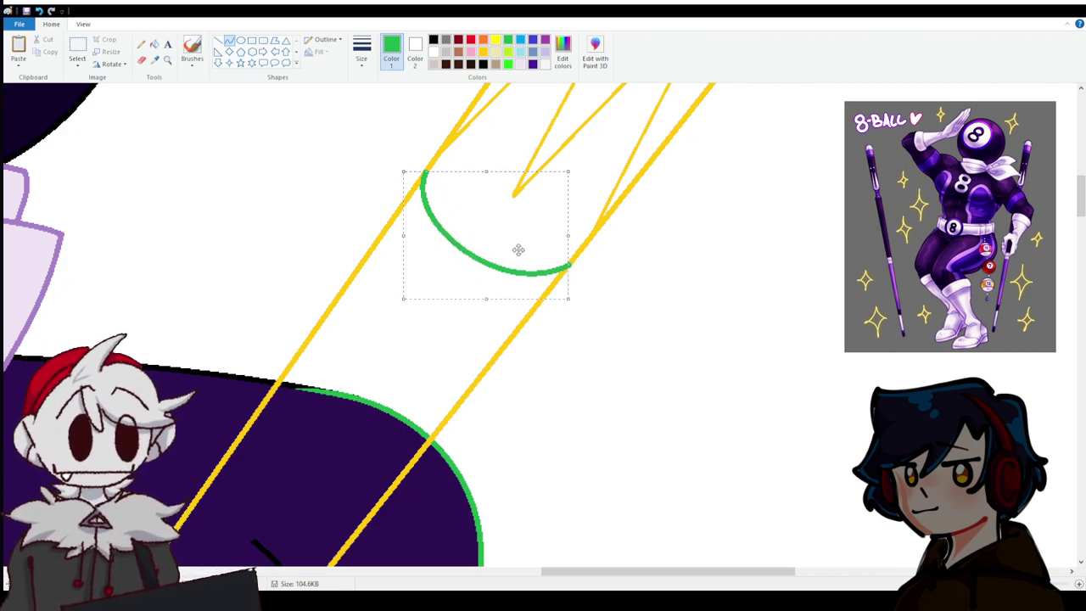
click(544, 40)
click(365, 155)
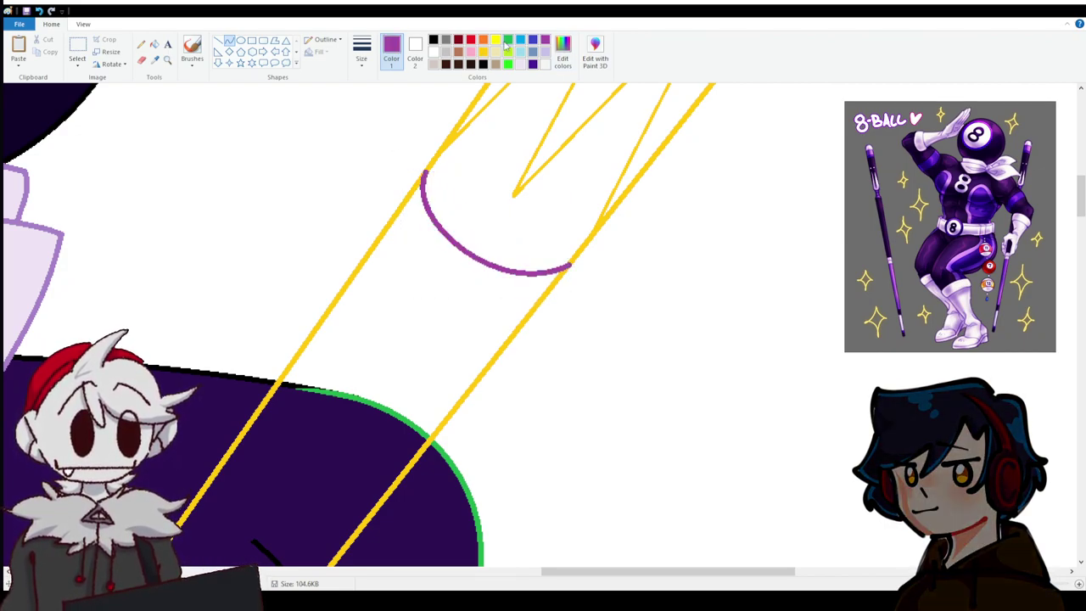
Draw a second purple curve across the cue just above the shoulder, bowed up towards the zigzag.
click(508, 41)
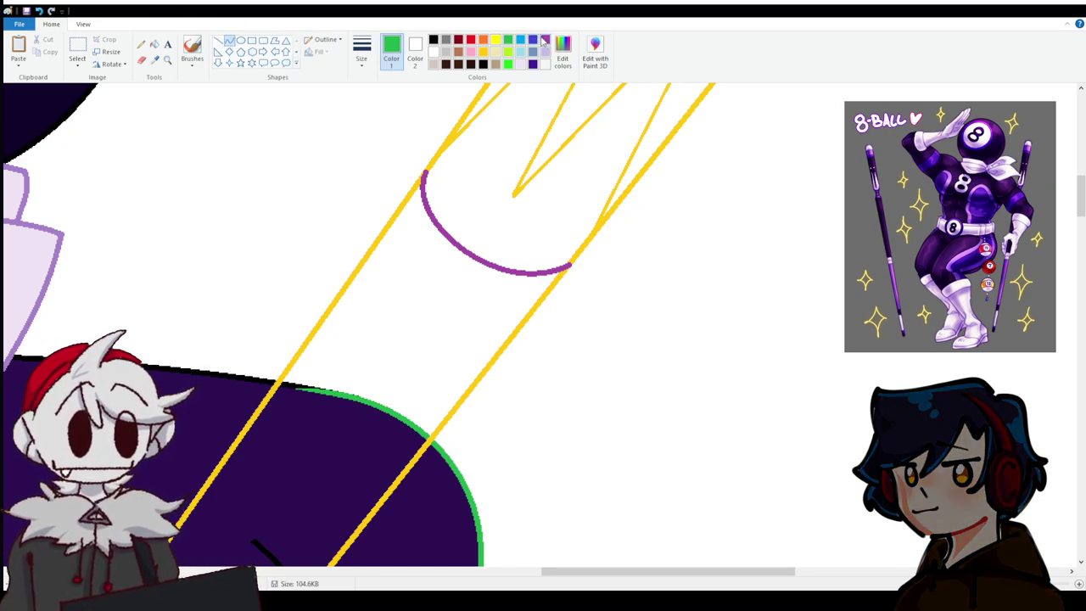
click(544, 40)
mouse_move(308, 338)
mouse_down()
mouse_move(356, 382)
mouse_move(443, 422)
mouse_up()
click(368, 359)
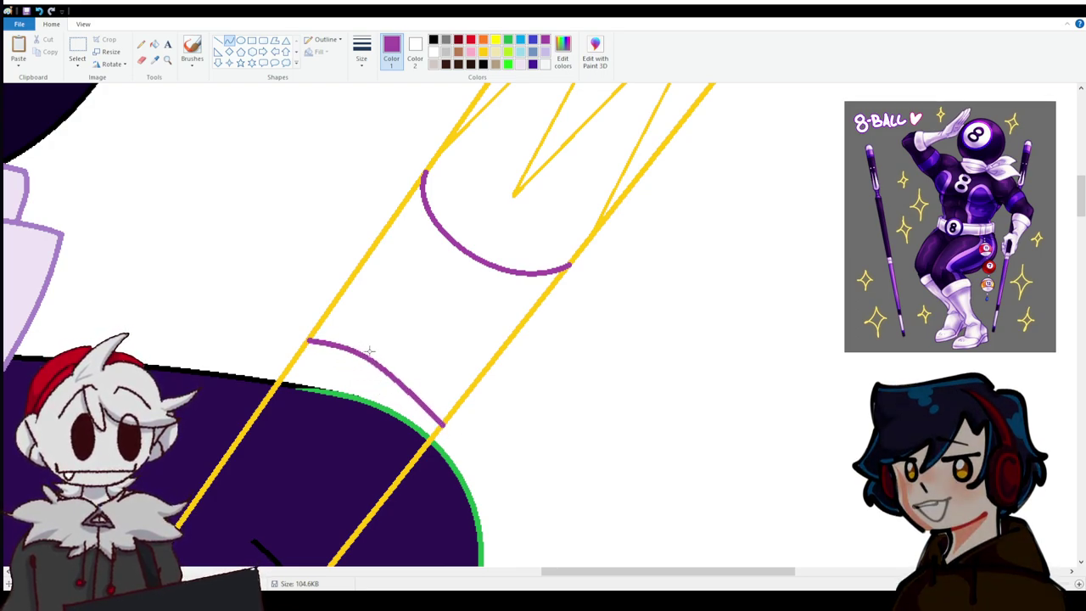
click(419, 380)
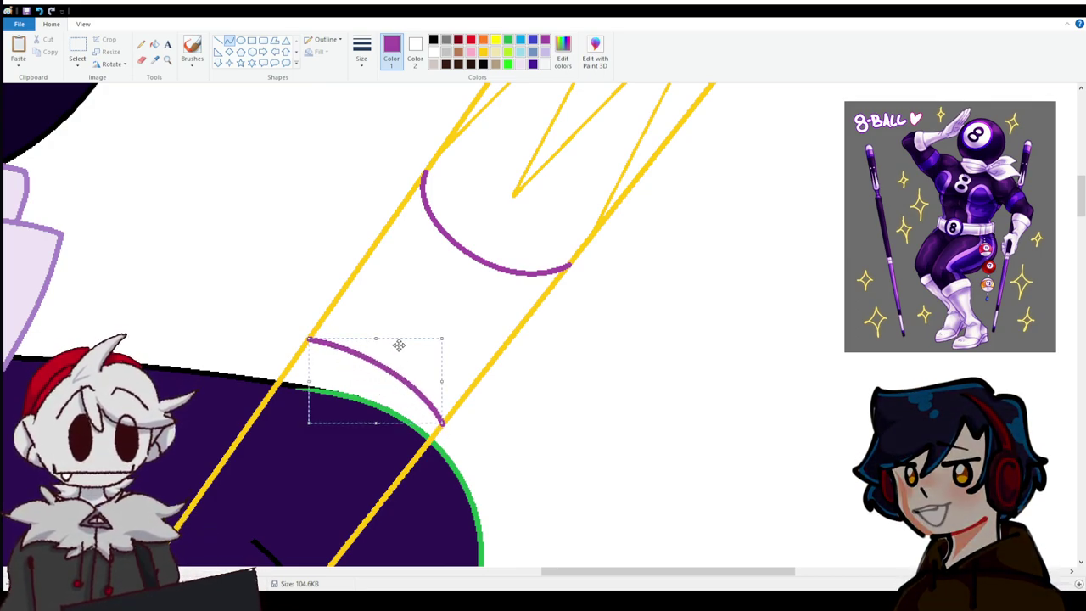
Draw two parallel straight green lines inside the cue, connecting the upper purple curve to the lower one above the shoulder.
click(371, 261)
click(496, 40)
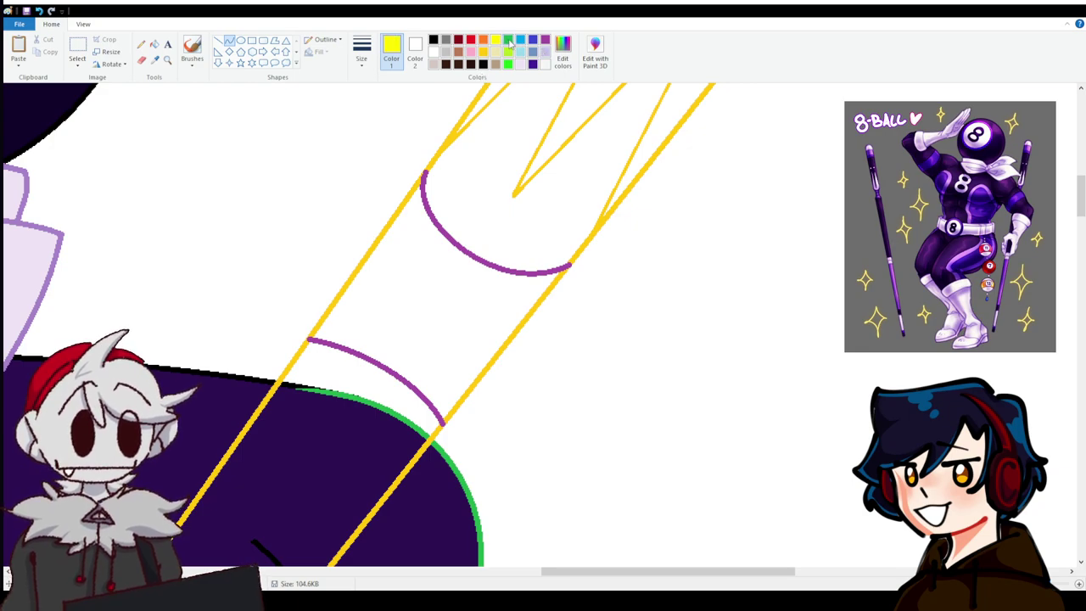
click(507, 40)
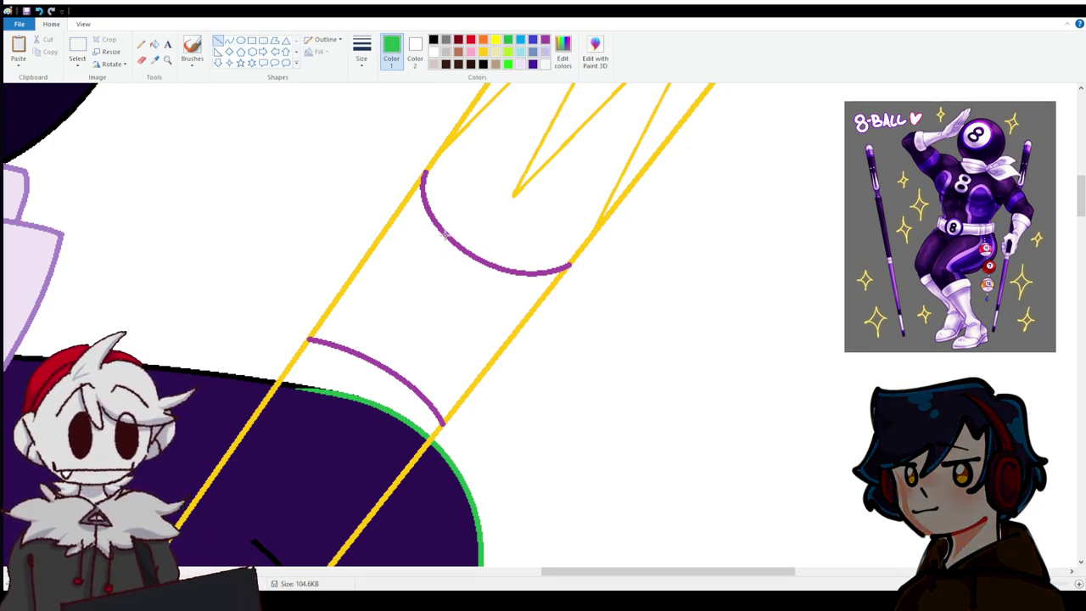
drag(442, 233, 362, 355)
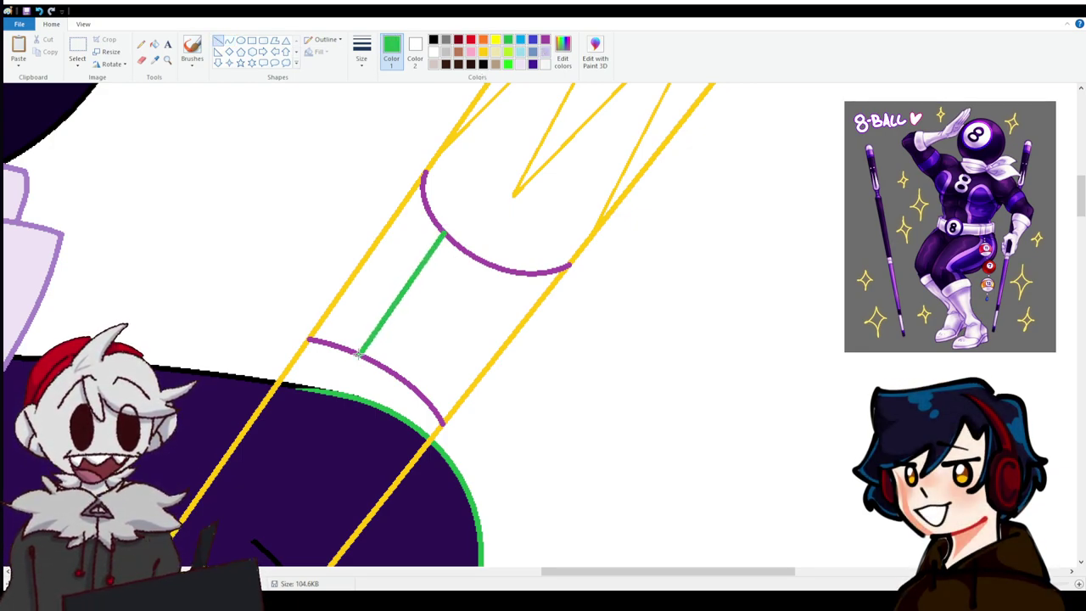
drag(446, 231, 444, 231)
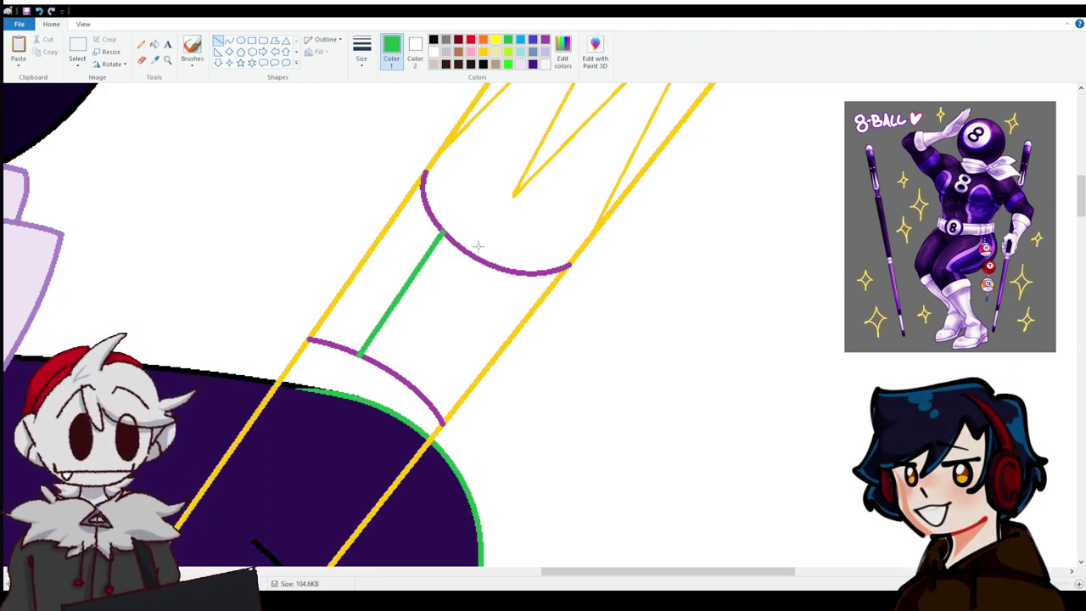
drag(488, 265, 404, 379)
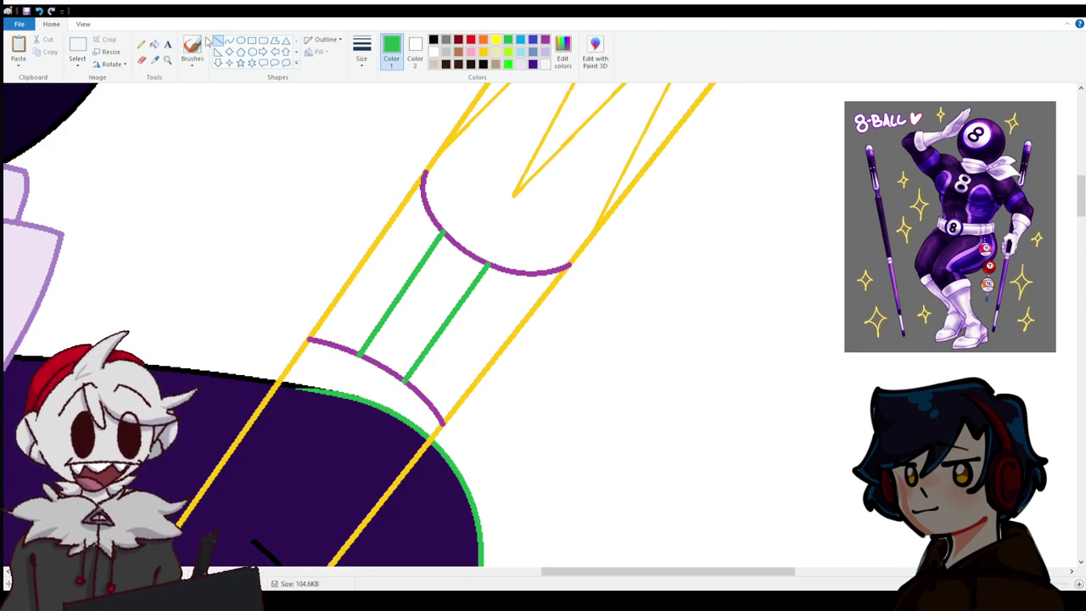
Fill with white the middle parts of both purple curves between the green lines, and the gold cue edges beside those lines.
click(154, 45)
right_click(390, 366)
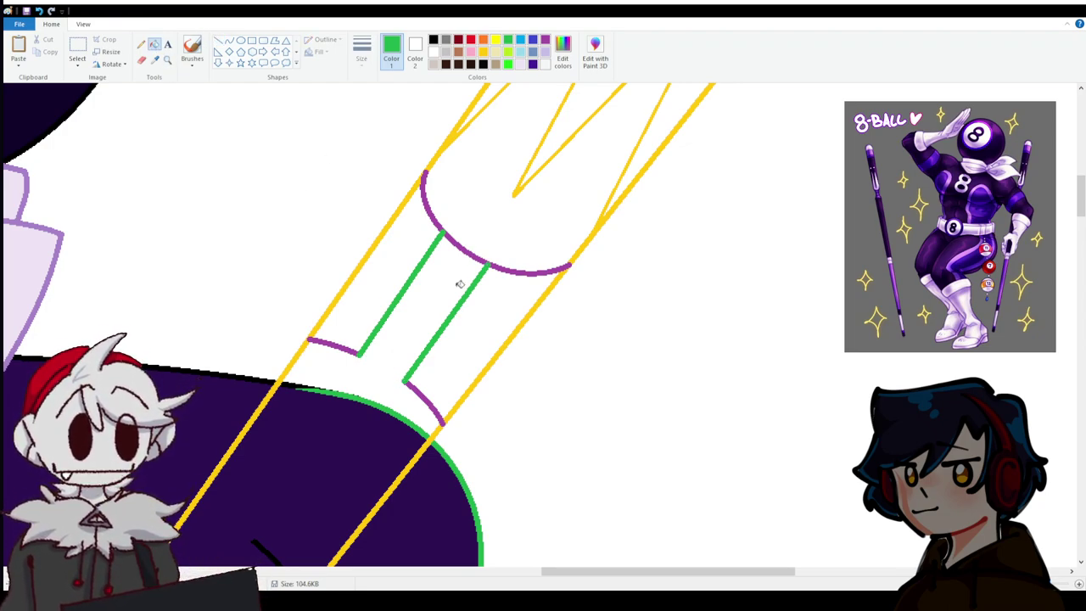
right_click(472, 252)
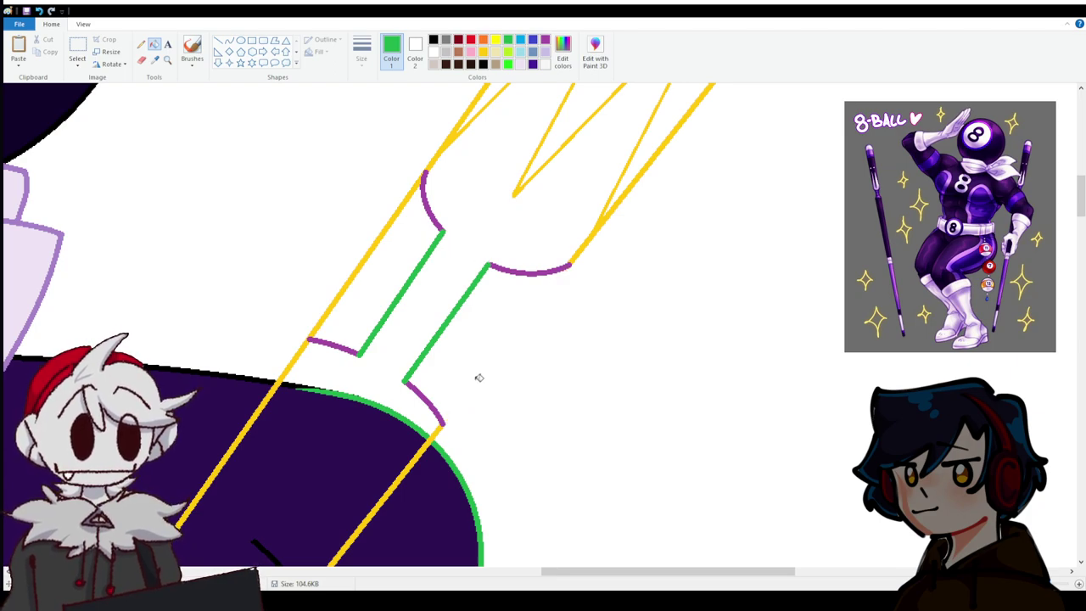
right_click(376, 240)
scroll(589, 408, up, 3)
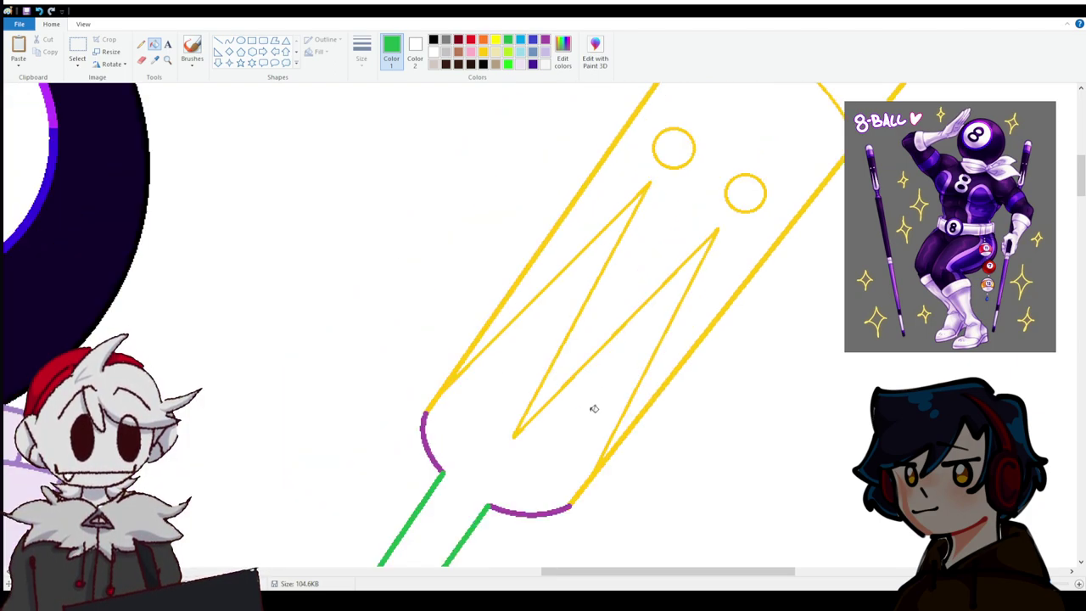
scroll(589, 407, down, 3)
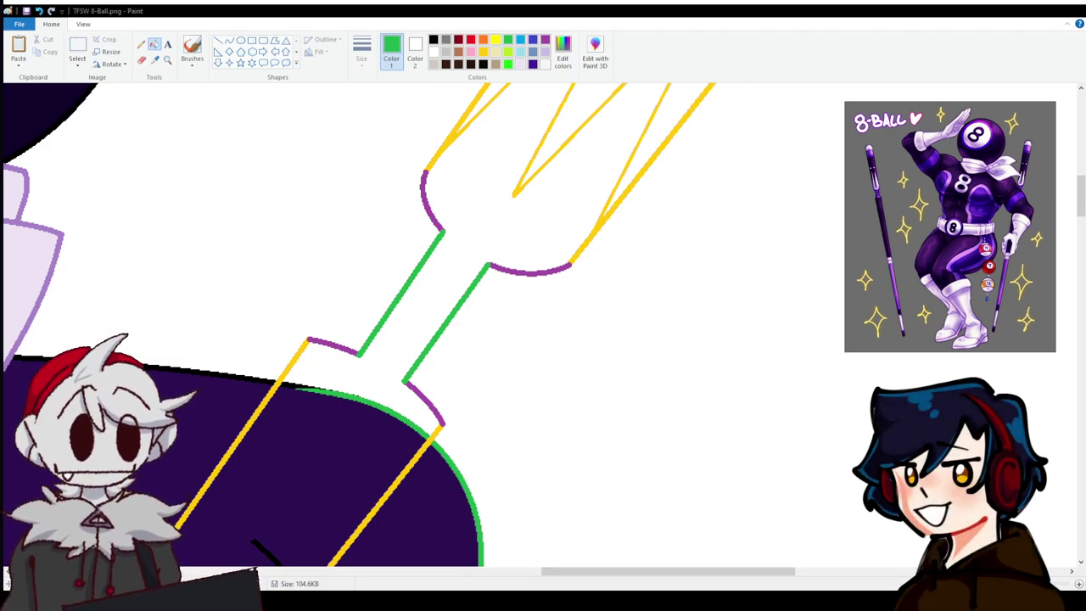
scroll(542, 325, up, 3)
scroll(541, 325, down, 3)
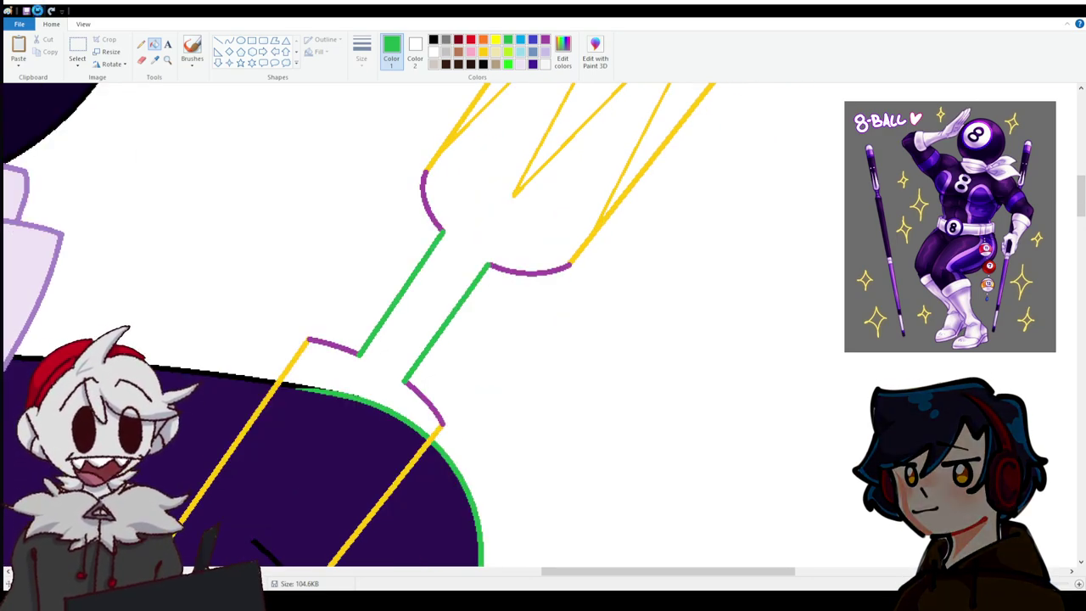
Undo the erasing of the gold edges and the upper purple curve, and erase the two straight green lines with white.
click(38, 11)
click(38, 11)
click(38, 11)
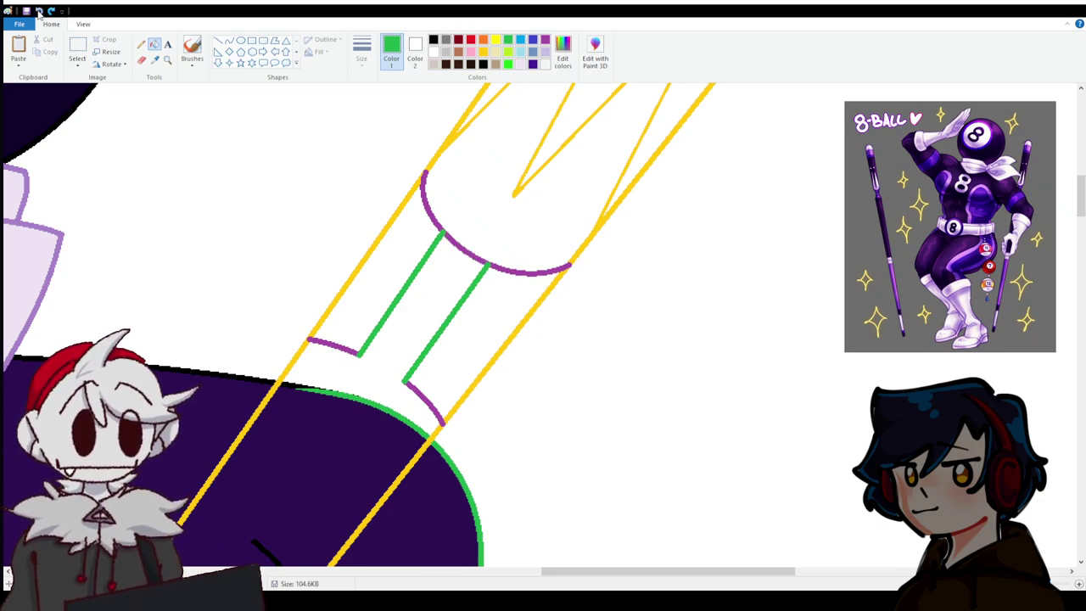
key(ctrl+z)
key(ctrl+z)
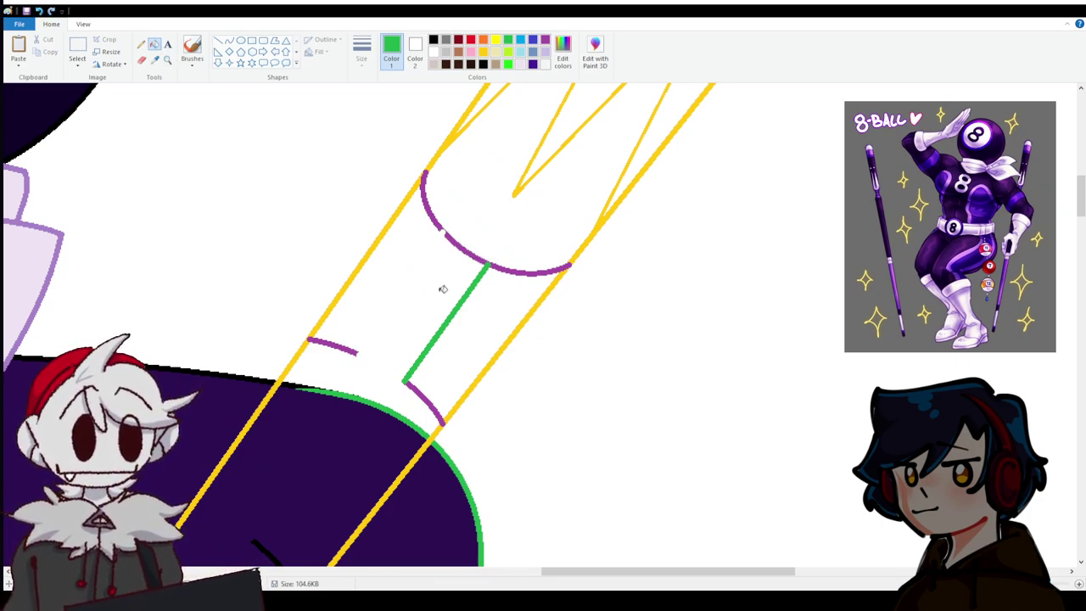
Draw two green curves joining the upper and lower purple curves, both bowed inward to form a narrow neck in the cue.
click(230, 41)
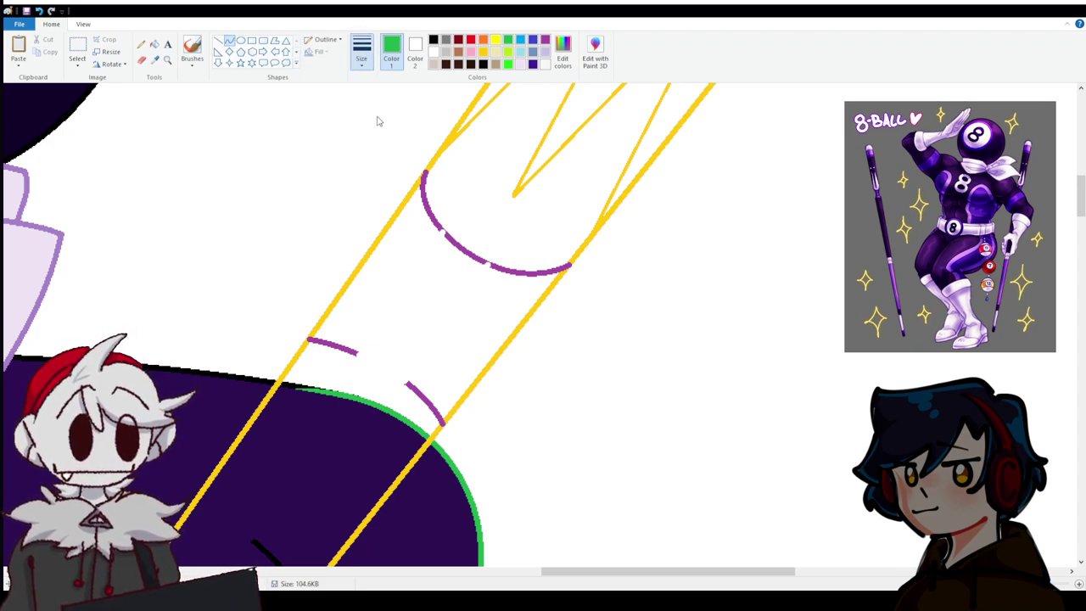
drag(357, 353, 443, 251)
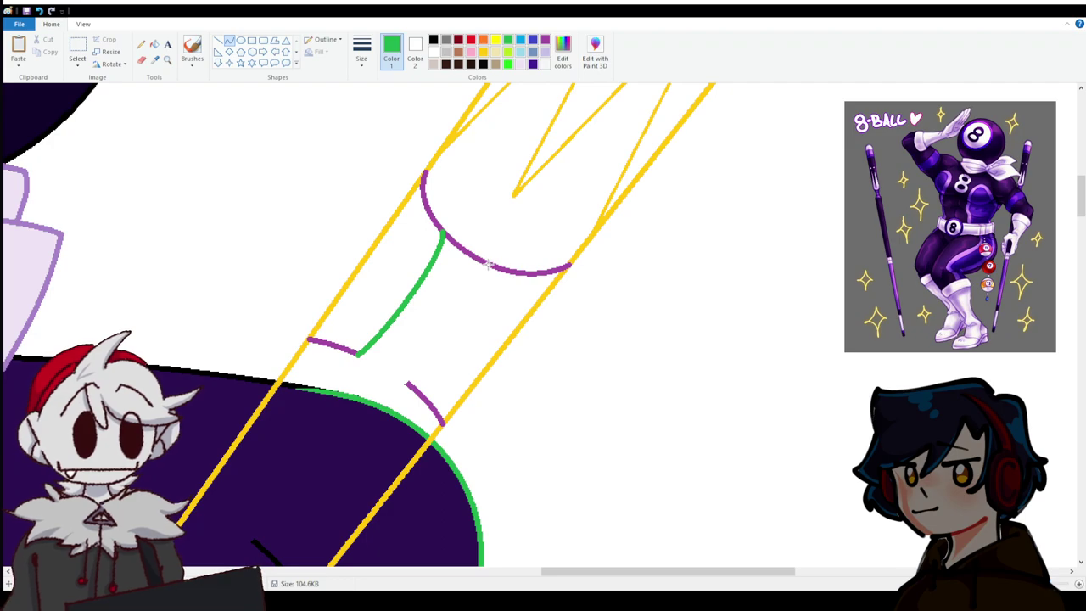
mouse_move(488, 265)
mouse_down()
mouse_move(390, 394)
mouse_move(412, 373)
mouse_move(406, 381)
mouse_move(428, 310)
mouse_move(421, 340)
mouse_up()
drag(458, 305, 456, 304)
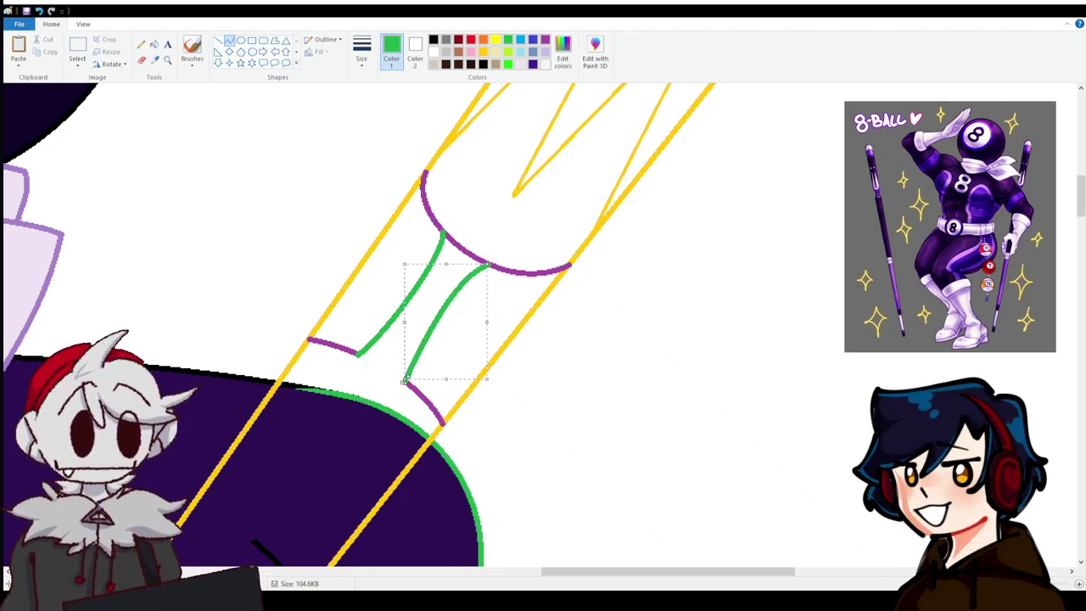
click(363, 353)
Fill the part of the upper purple curve between the two green curves with white to open the neck.
scroll(410, 405, up, 3)
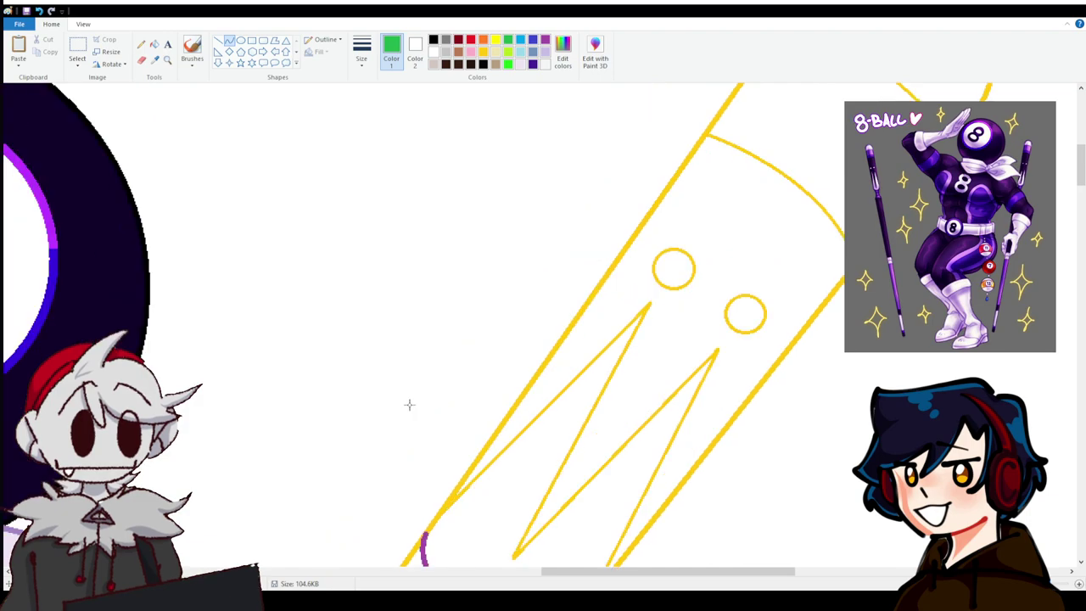
scroll(410, 405, down, 3)
click(152, 44)
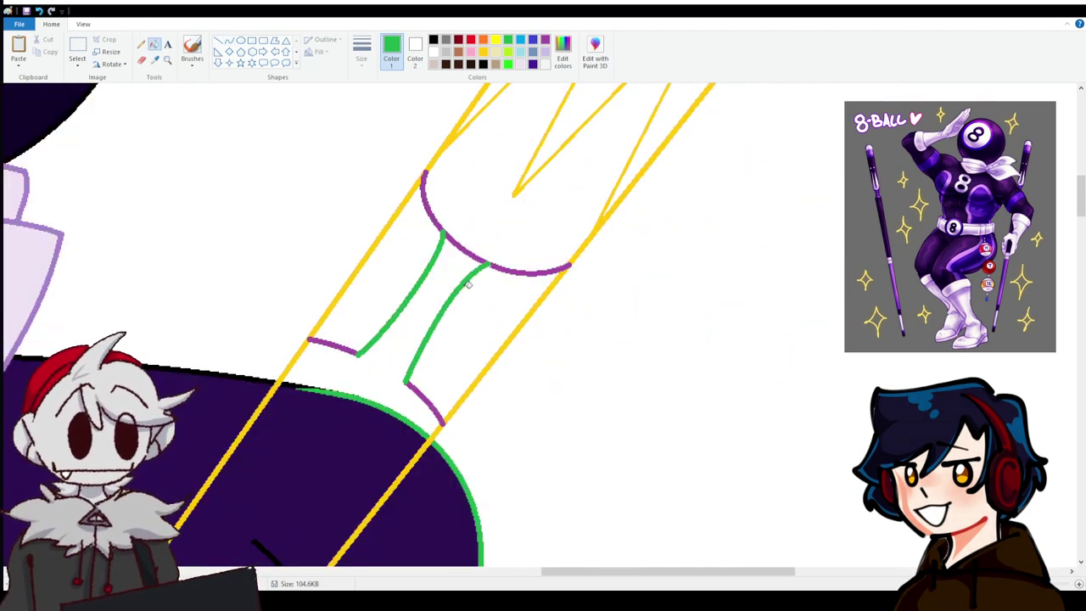
right_click(466, 252)
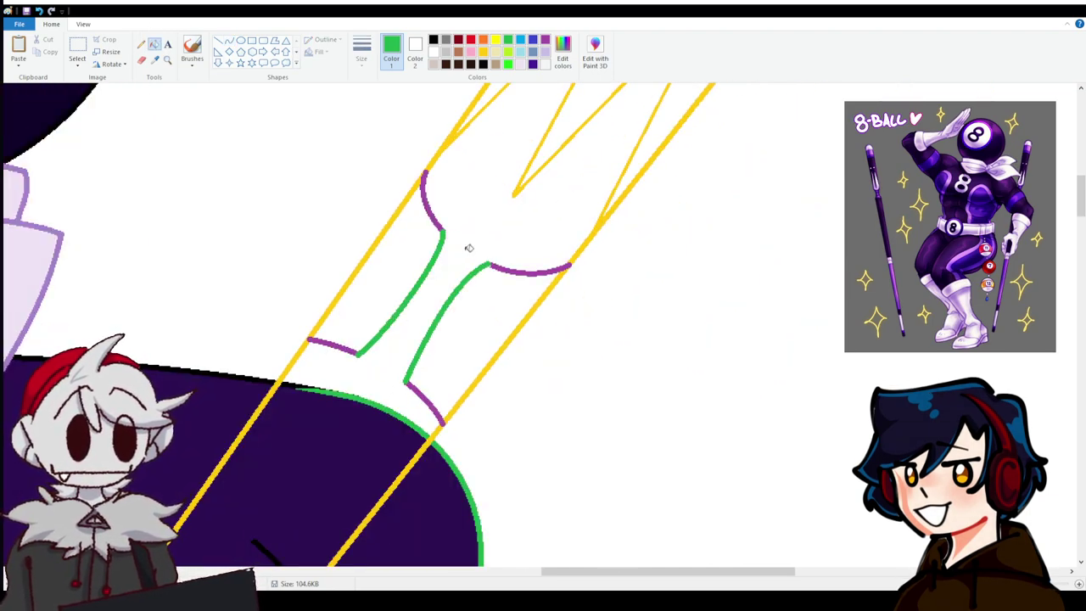
click(218, 40)
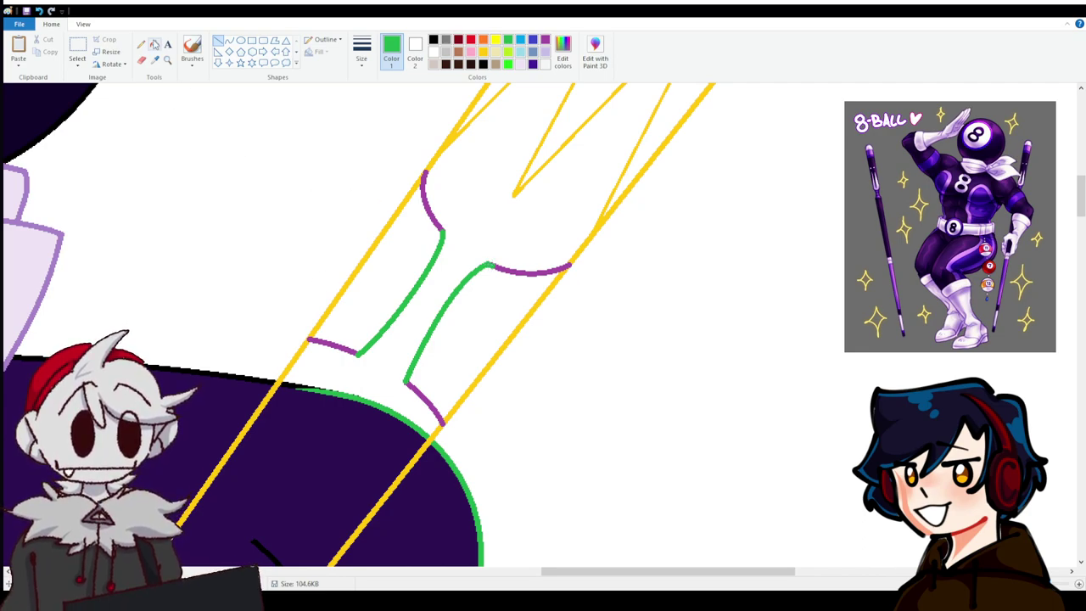
Paste the copied chest section with the white 8 and align it on the torso to cover the gold cue lines.
scroll(386, 301, down, 5)
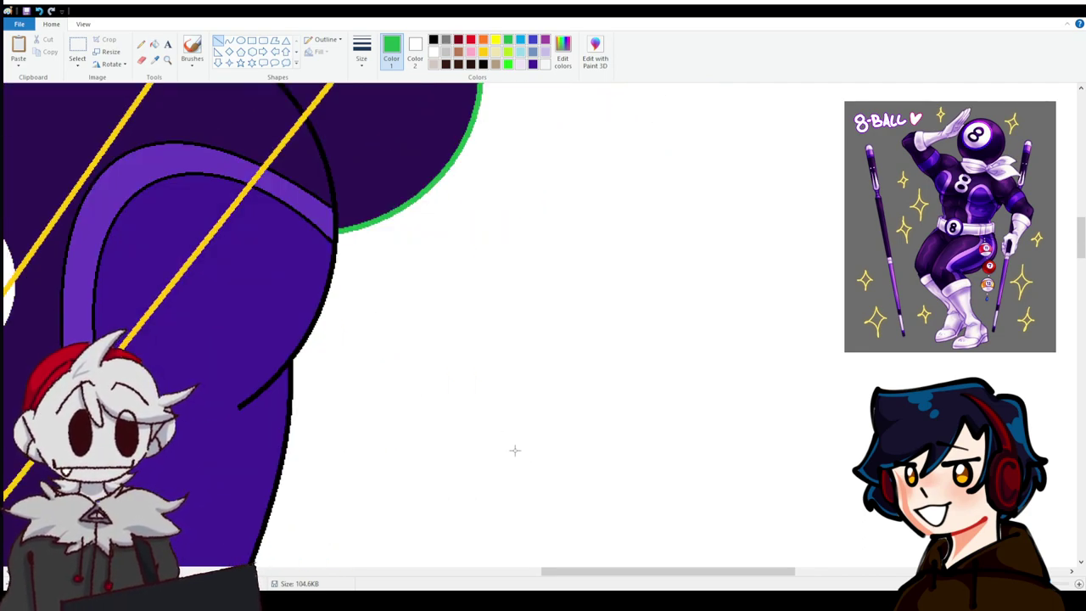
click(983, 584)
drag(814, 572, 613, 552)
scroll(417, 383, down, 3)
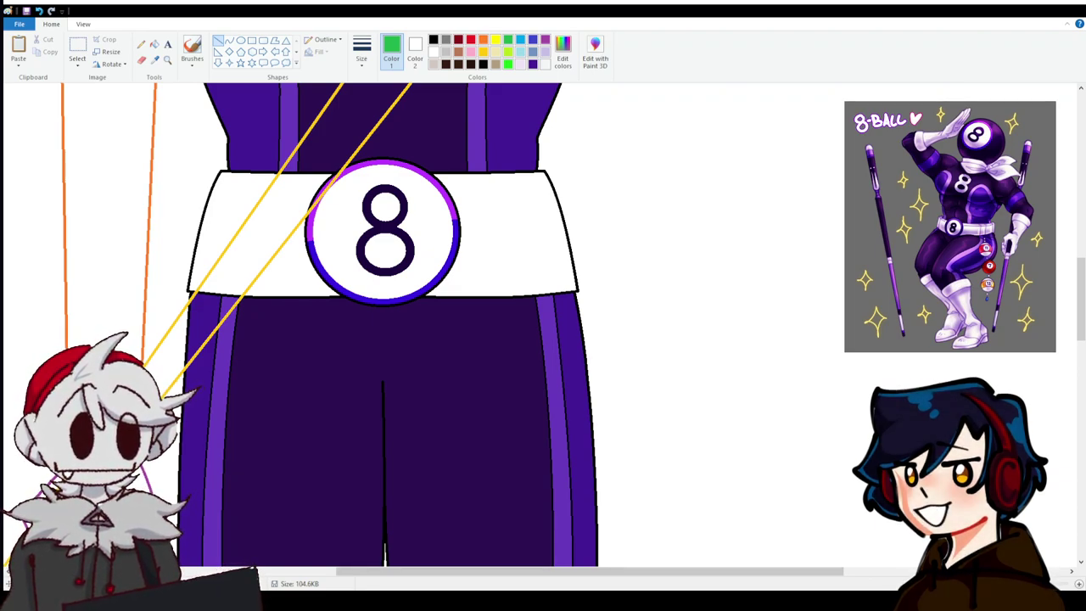
click(1080, 584)
drag(545, 573, 616, 572)
scroll(555, 496, up, 5)
scroll(453, 370, down, 3)
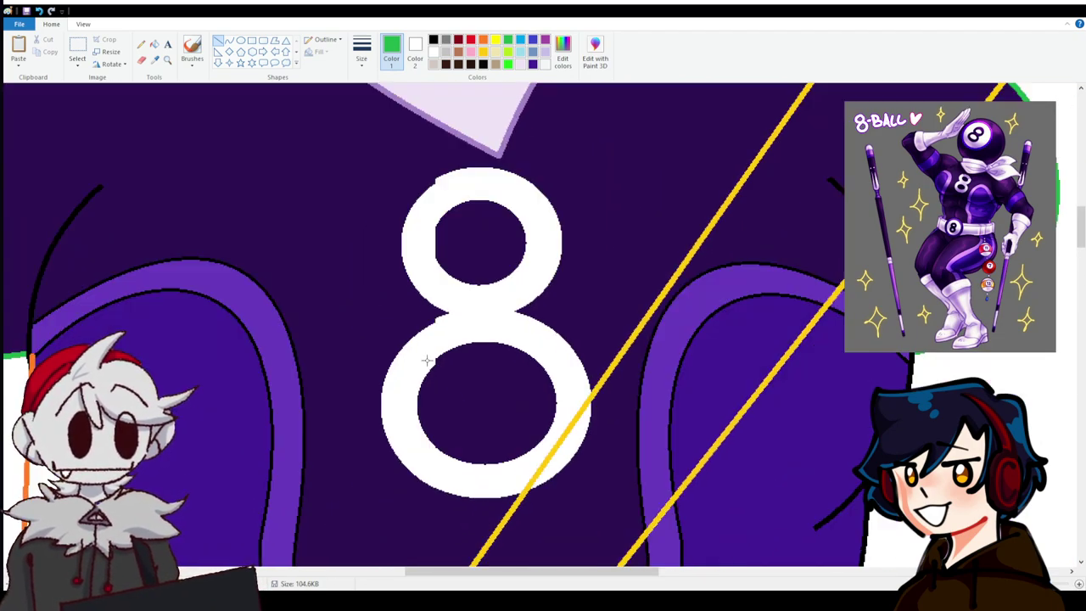
click(77, 48)
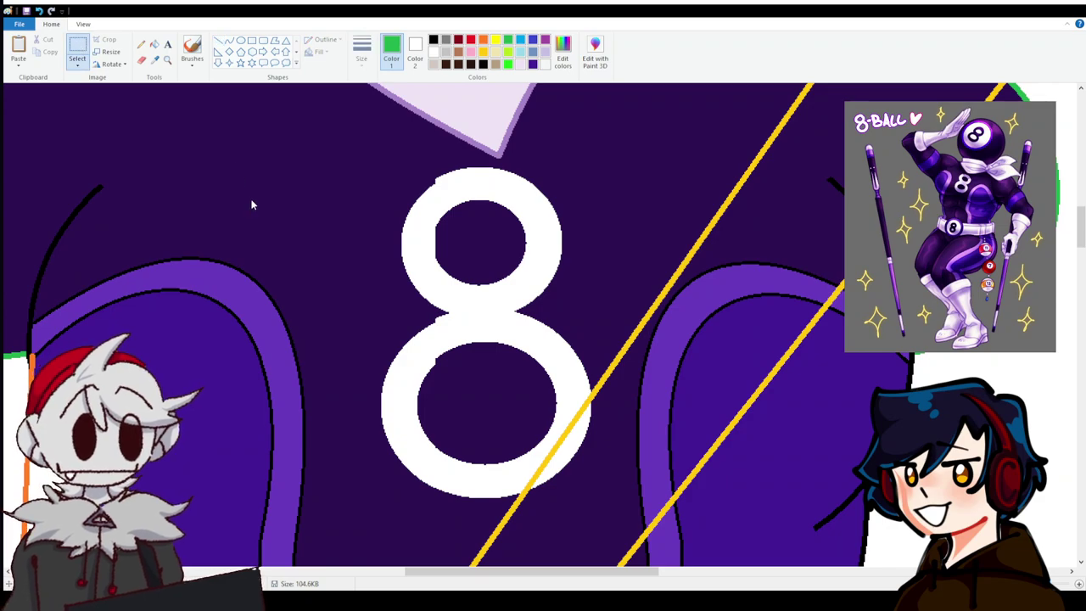
key(ctrl+v)
scroll(371, 349, up, 5)
drag(468, 463, 523, 398)
scroll(509, 399, down, 4)
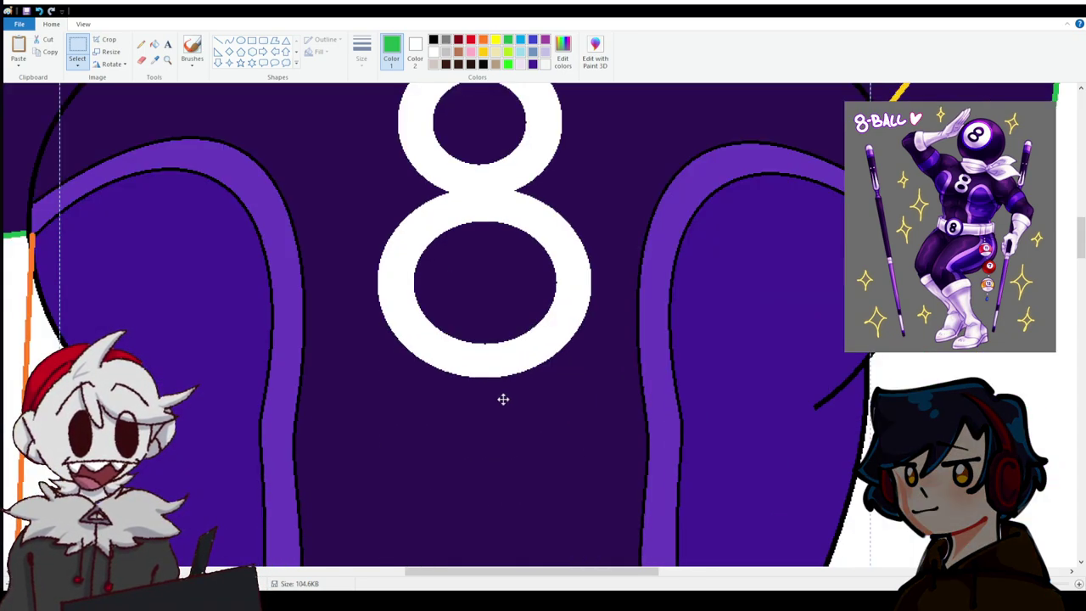
scroll(468, 417, up, 3)
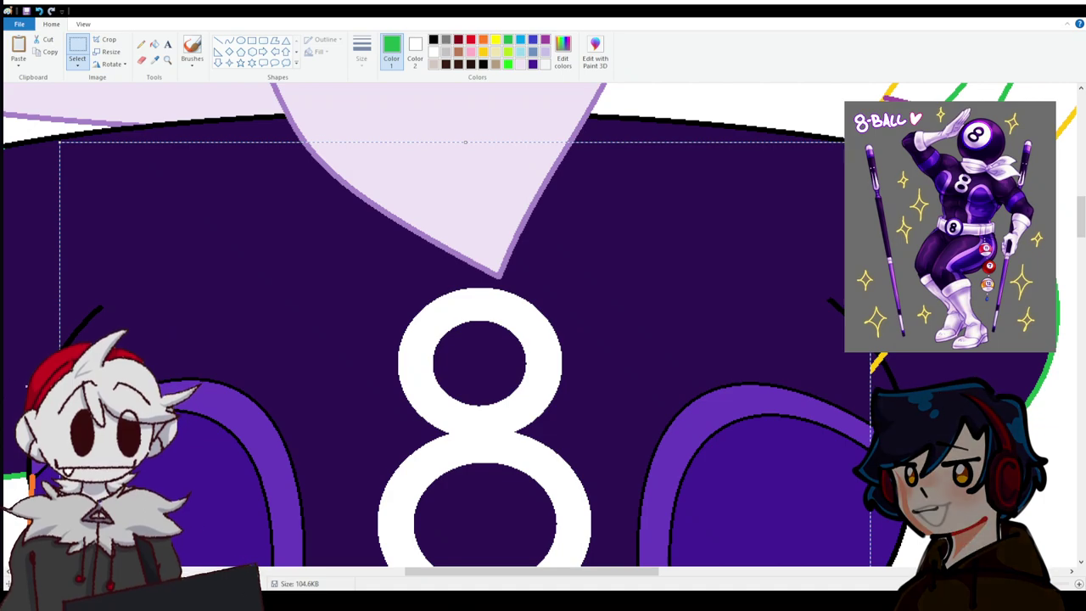
scroll(363, 371, down, 3)
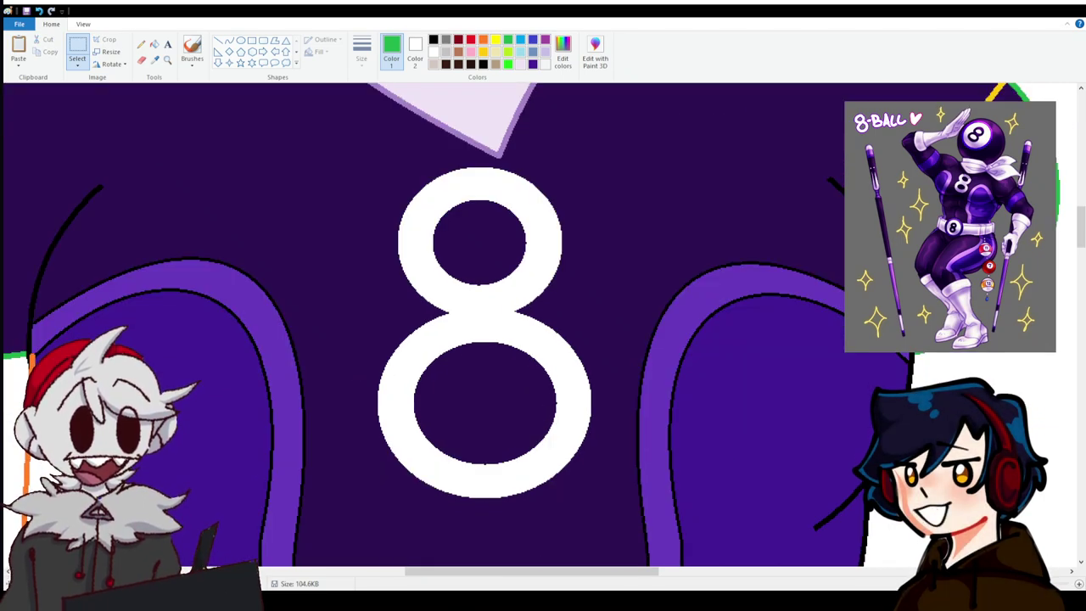
Draw a short black line to repair the arm crease where the remaining gold cue line crosses it.
click(1079, 583)
drag(535, 577, 668, 576)
scroll(487, 132, up, 3)
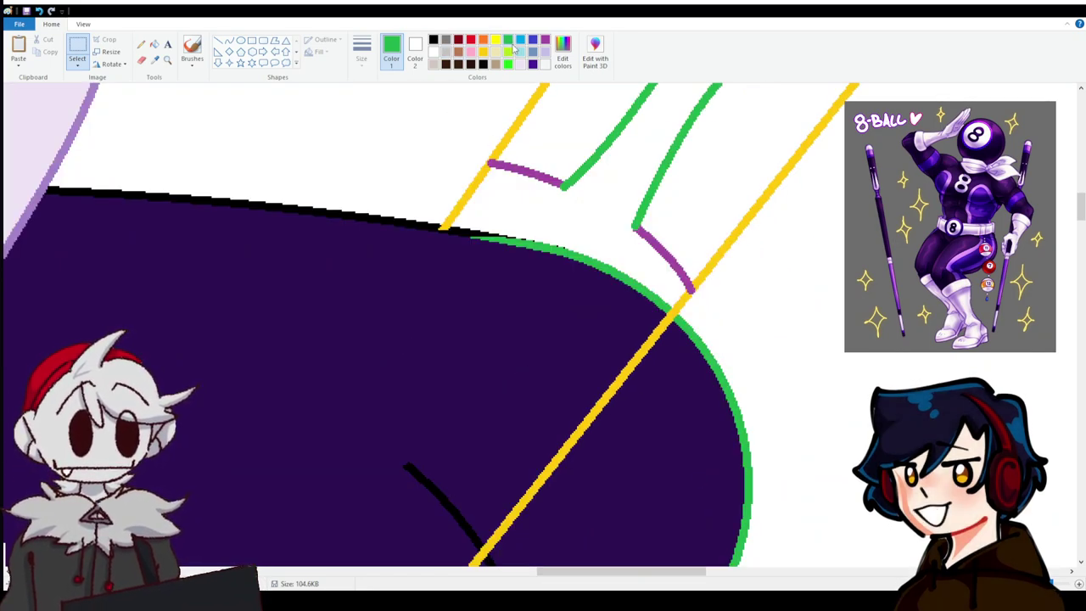
click(218, 39)
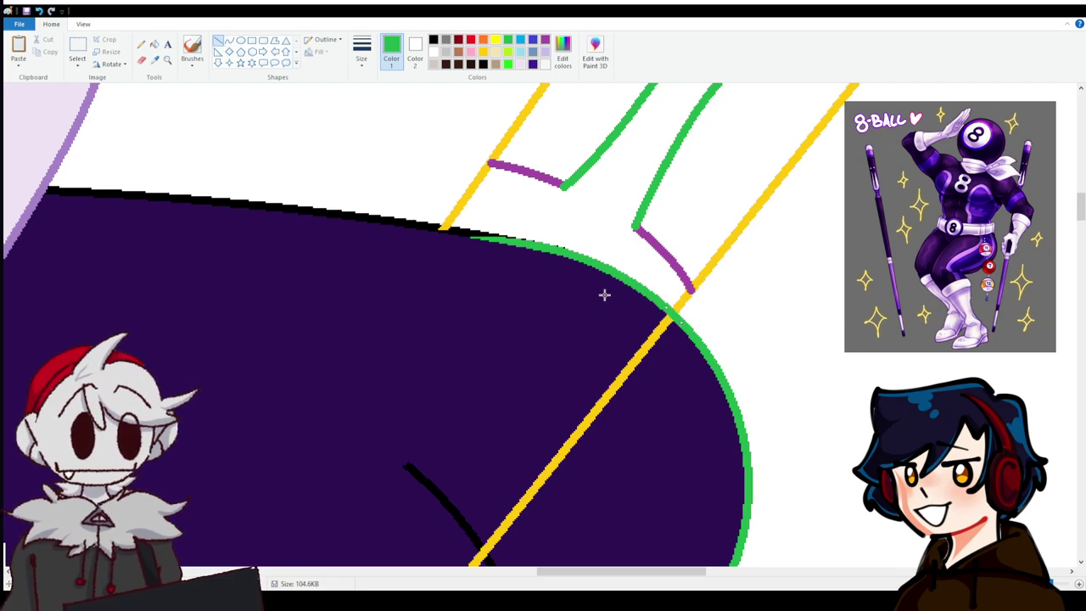
scroll(564, 273, down, 2)
click(434, 39)
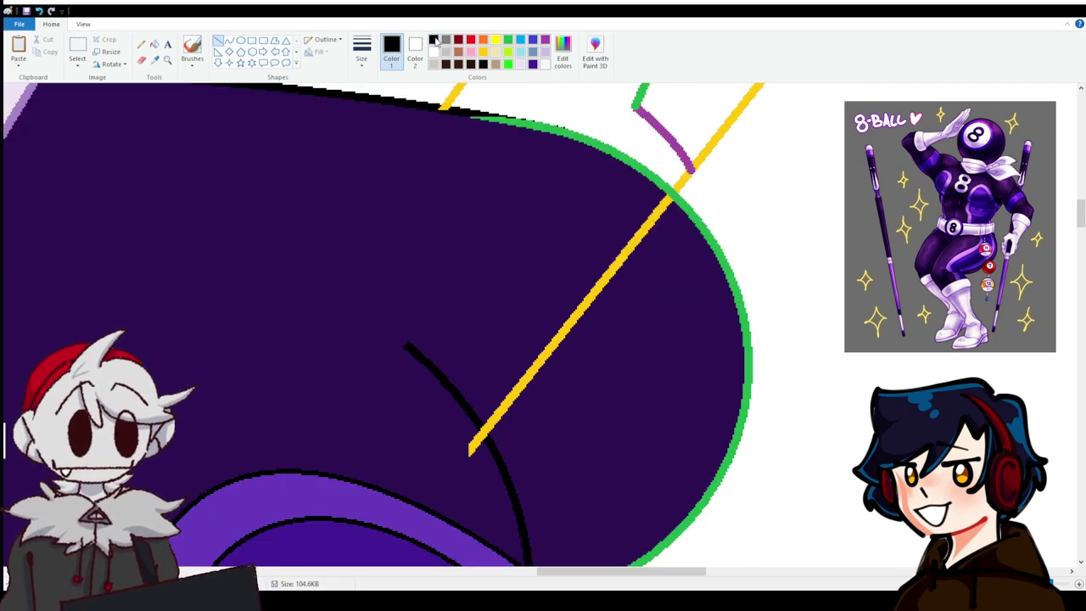
drag(476, 423, 487, 443)
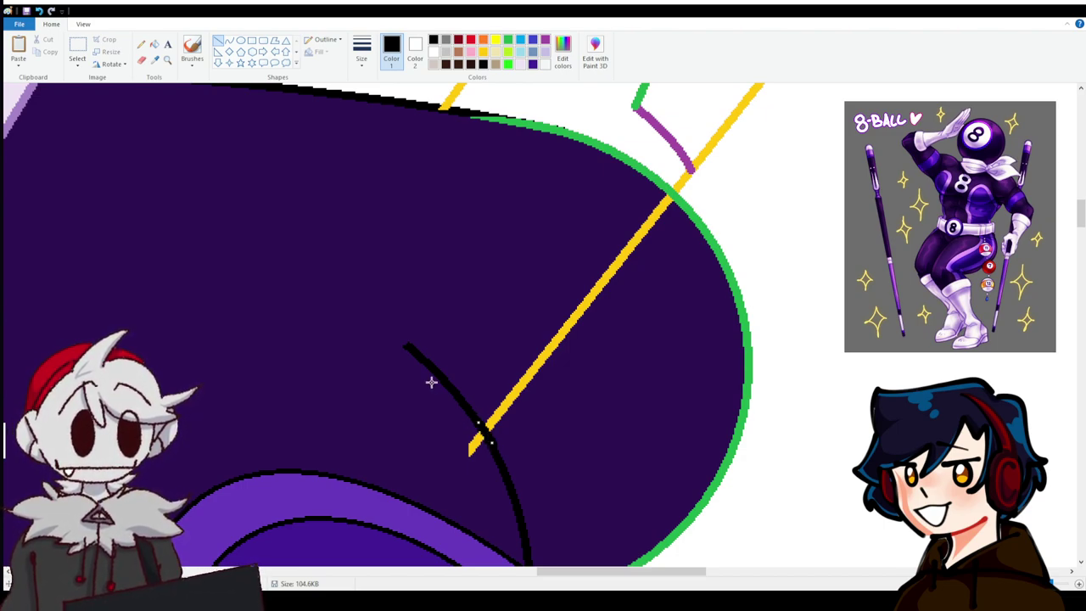
Pick up the suit's dark purple and fill the remaining gold cue line pieces on both sides of the arm crease.
click(154, 61)
click(163, 106)
click(153, 45)
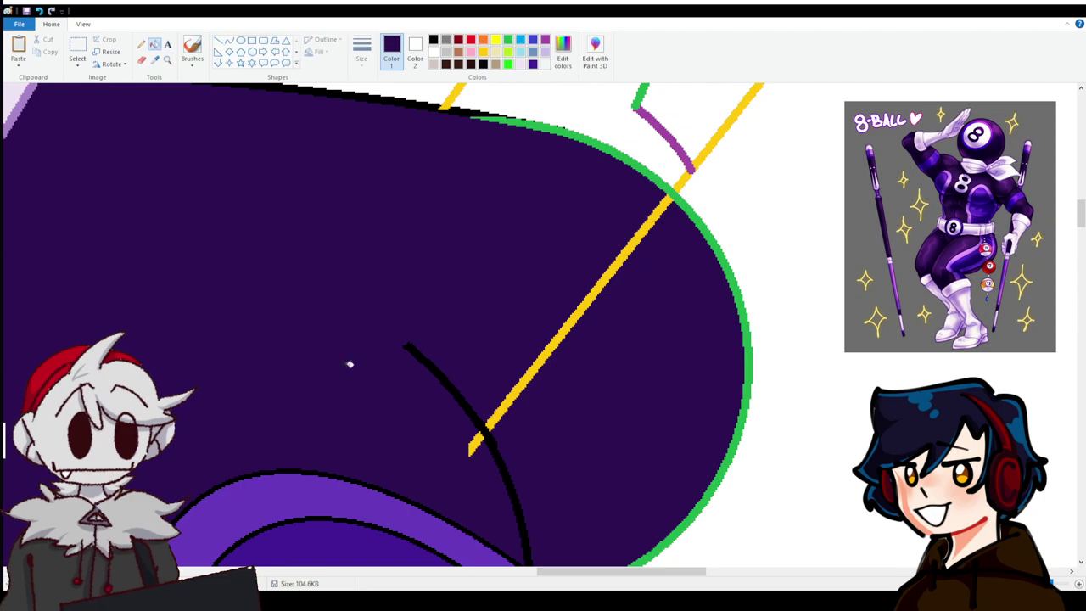
click(482, 437)
click(502, 410)
Fill with white the outer gold cue edges running alongside the green neck, between the two purple curves.
scroll(543, 369, up, 3)
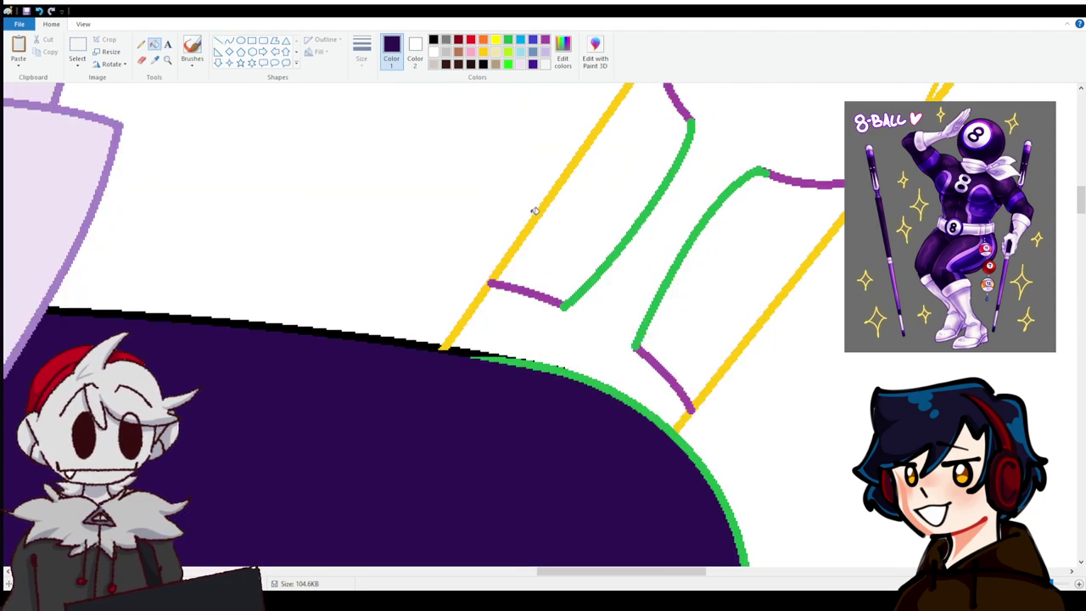
right_click(542, 206)
right_click(795, 286)
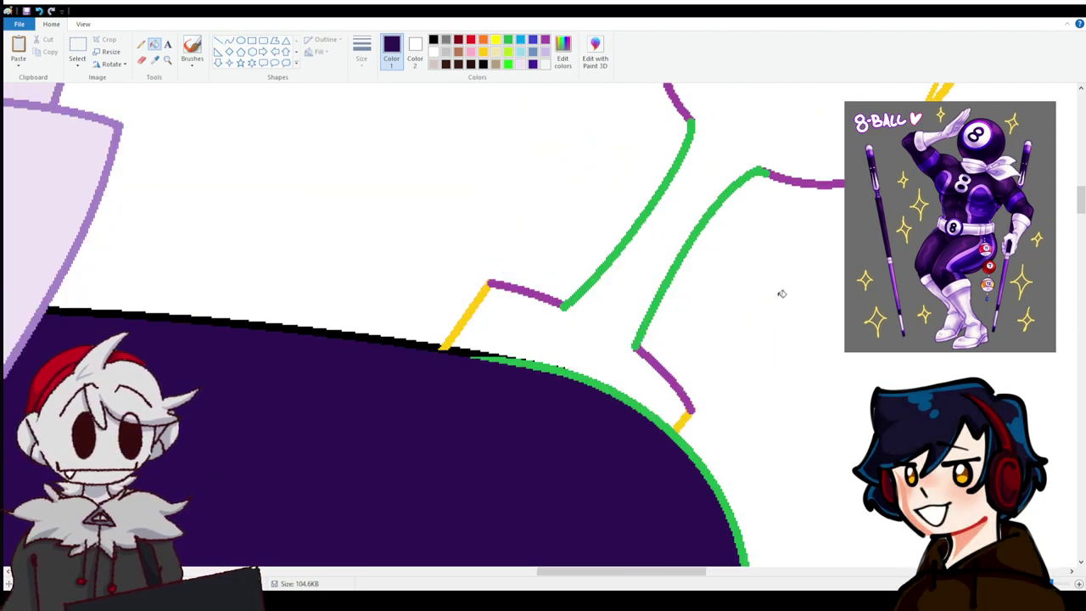
scroll(782, 340, up, 2)
scroll(779, 407, down, 8)
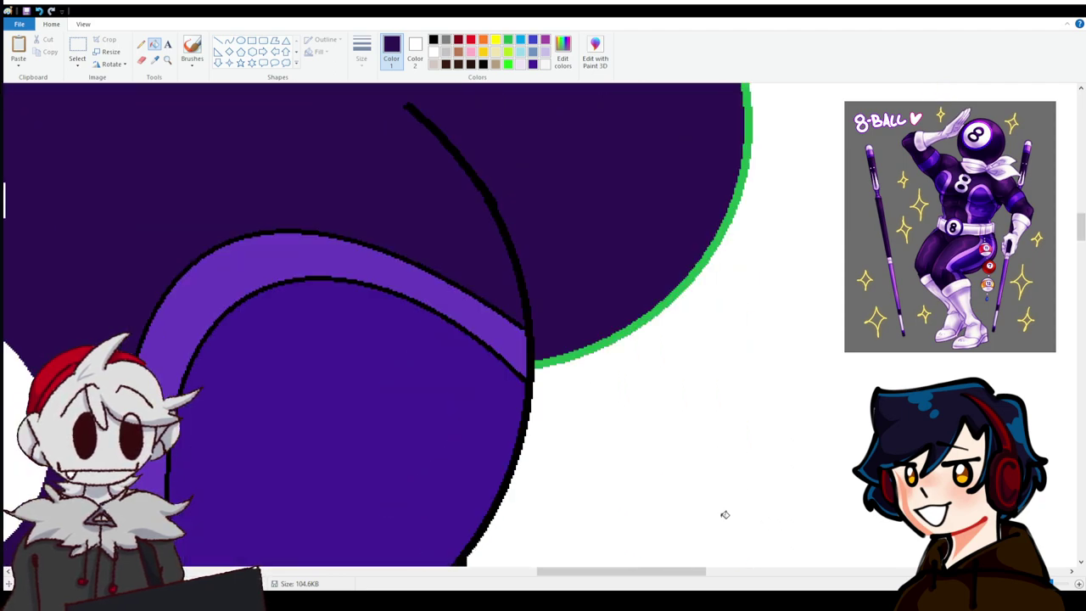
scroll(725, 514, up, 3)
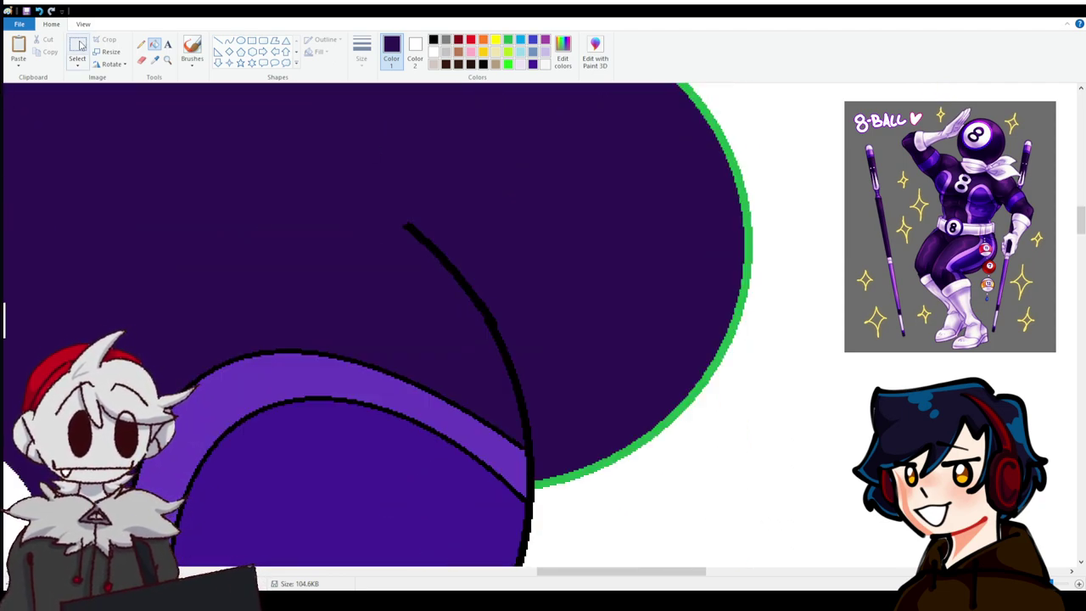
Try to nudge the upper end of the black arm crease line slightly up and down.
click(77, 48)
drag(379, 194, 528, 323)
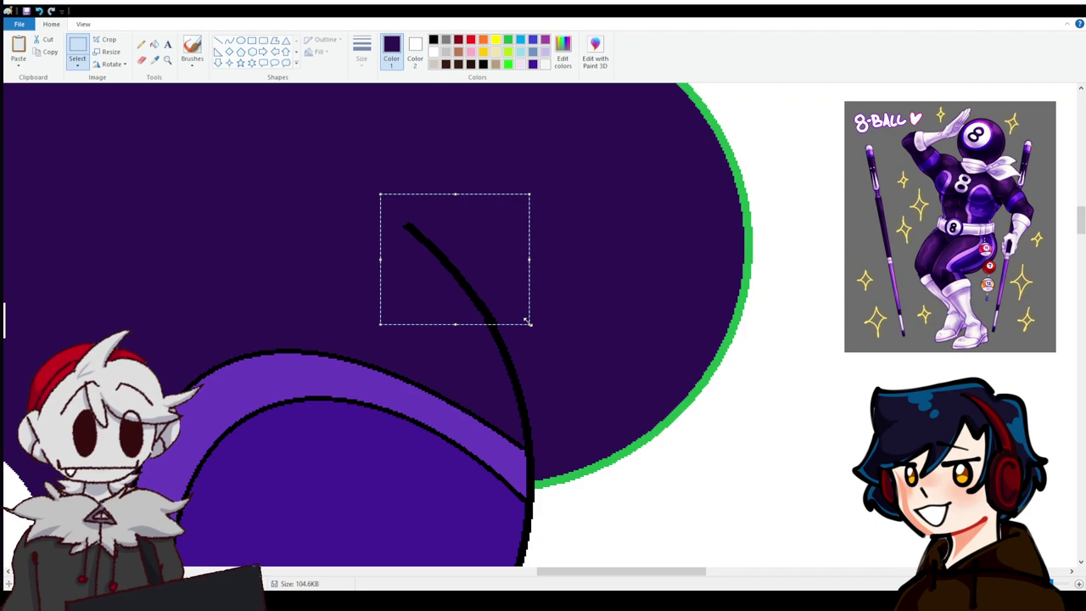
key(Down)
key(Down)
key(Down)
key(Down)
key(Down)
key(Down)
key(Down)
key(Down)
key(Down)
key(Down)
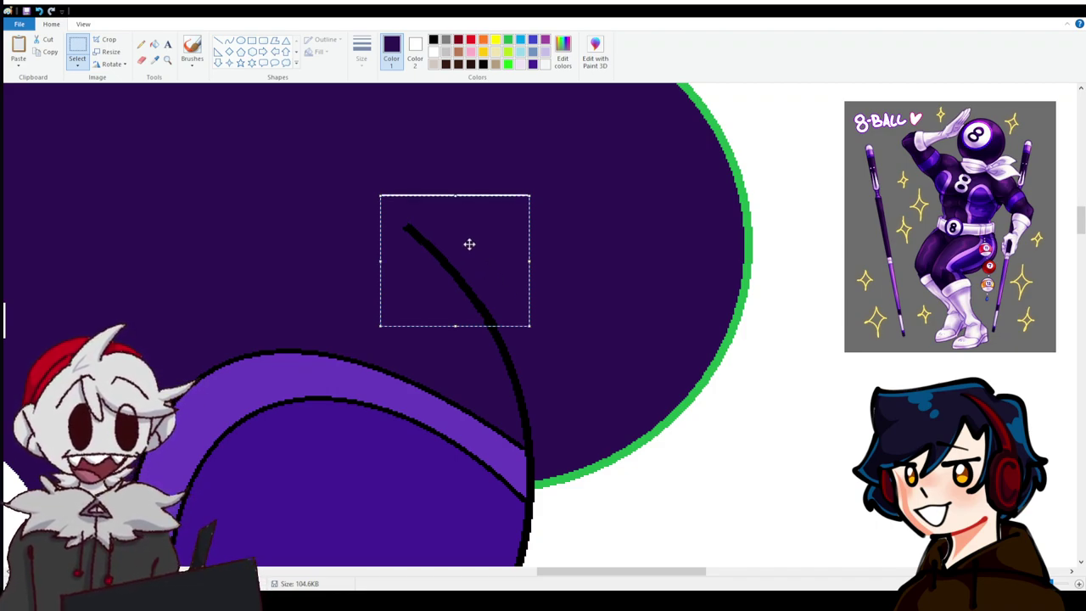
key(Up)
key(Up)
key(Up)
key(Up)
key(Up)
key(Up)
key(Up)
key(Up)
key(Up)
key(Down)
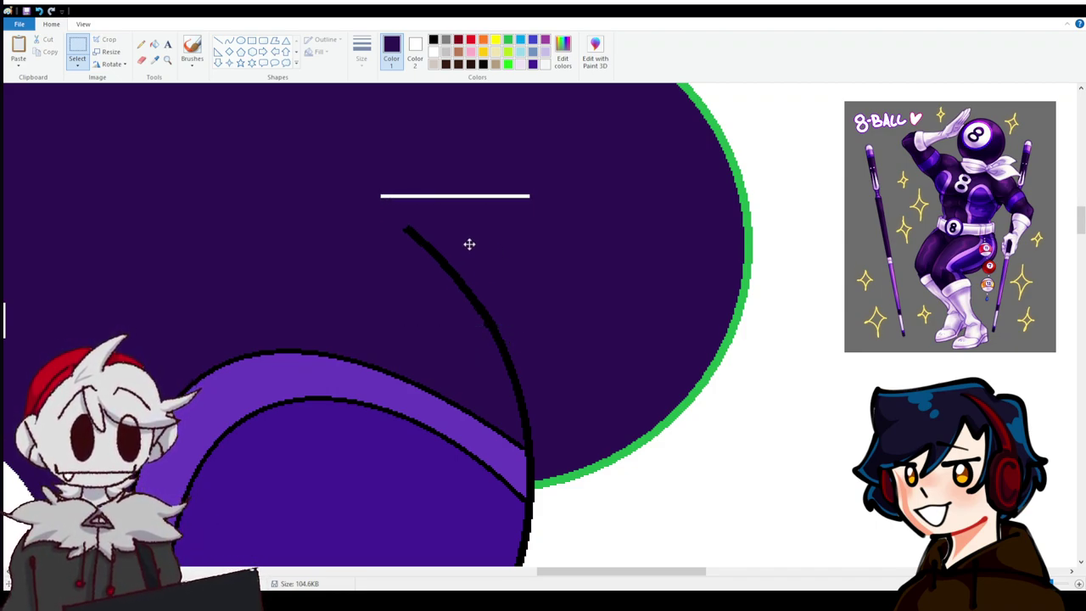
key(Up)
key(Down)
key(Up)
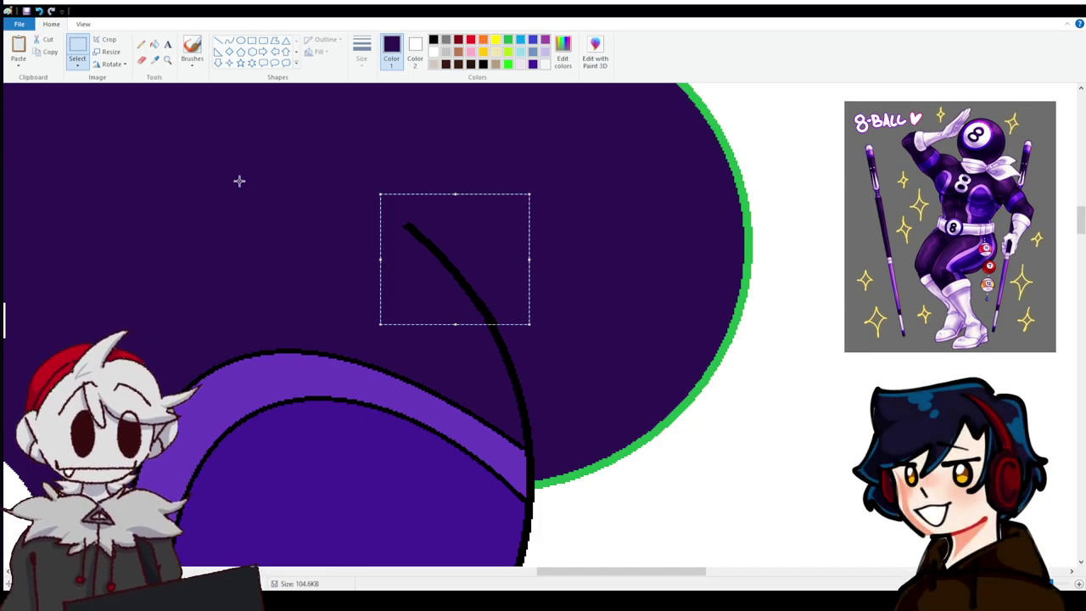
click(246, 182)
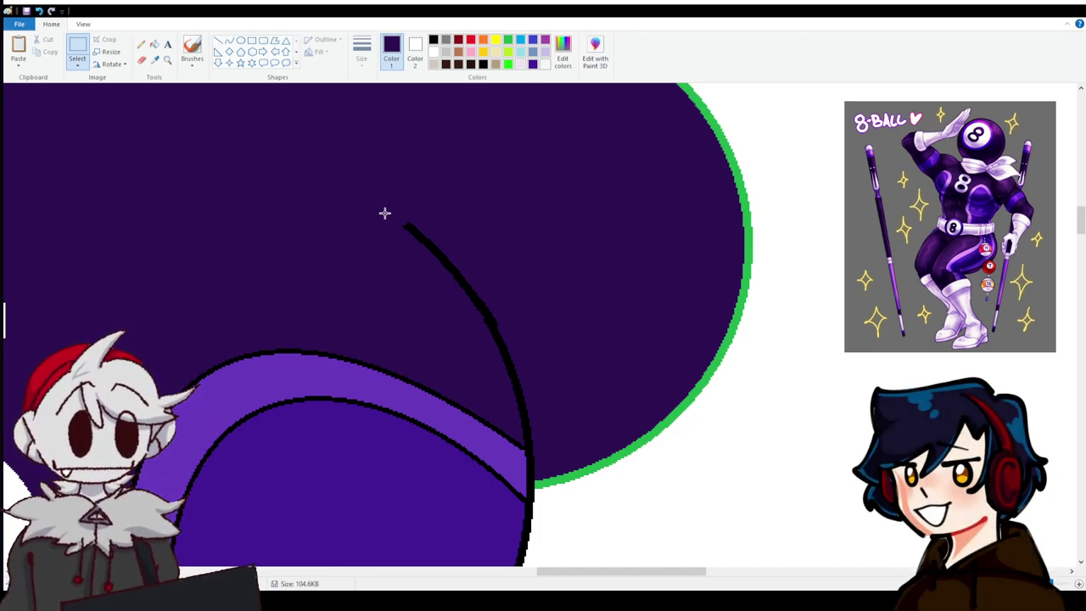
drag(385, 213, 505, 324)
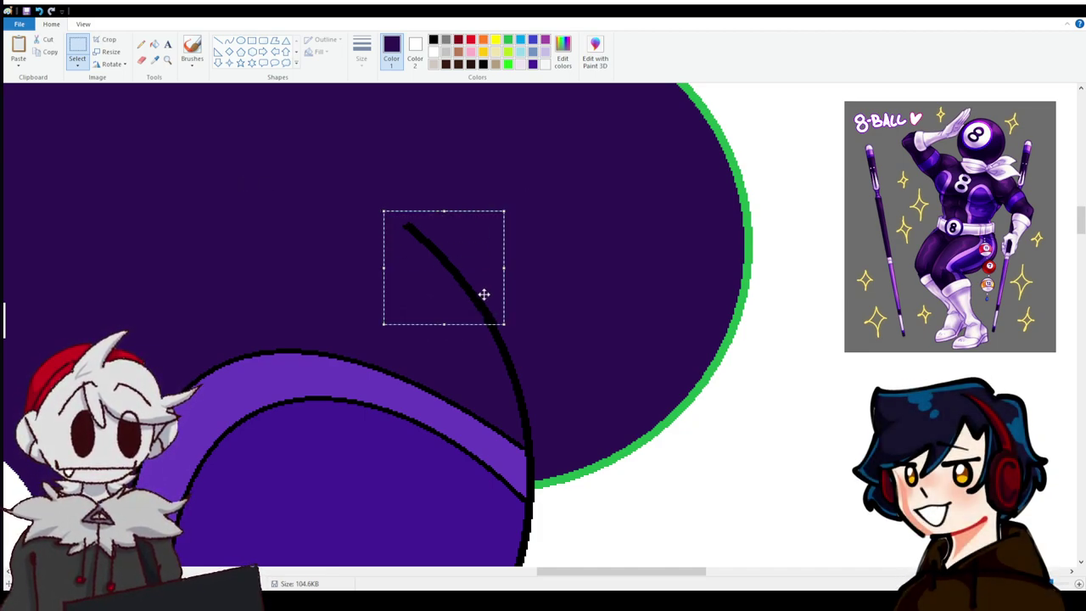
key(Escape)
drag(470, 272, 470, 271)
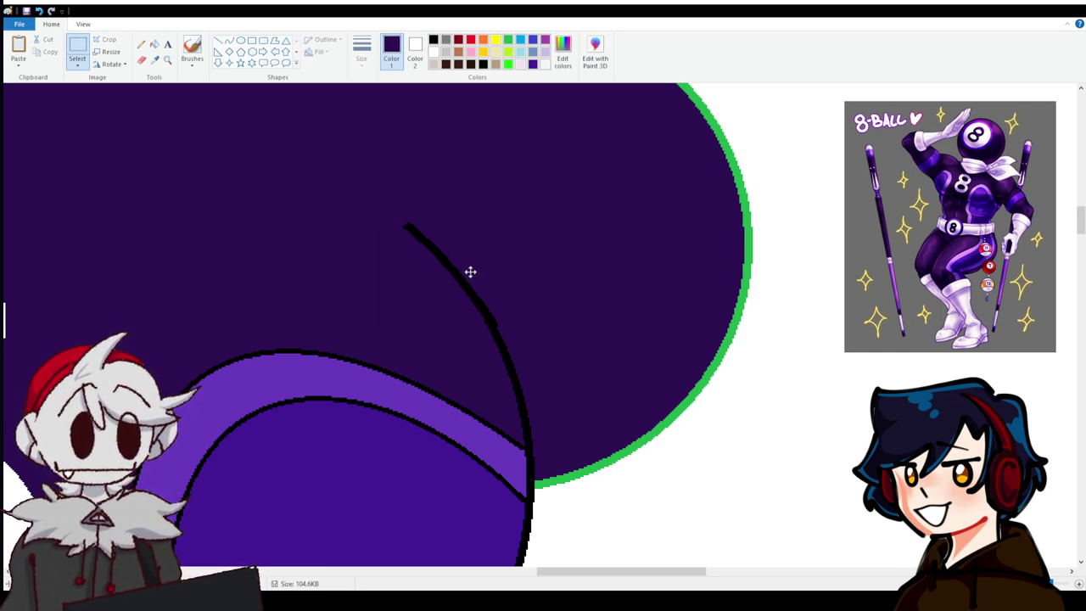
click(39, 11)
Extend both gold cue lines beside the hip with straight gold segments until they meet the leg's black outline.
scroll(506, 469, down, 5)
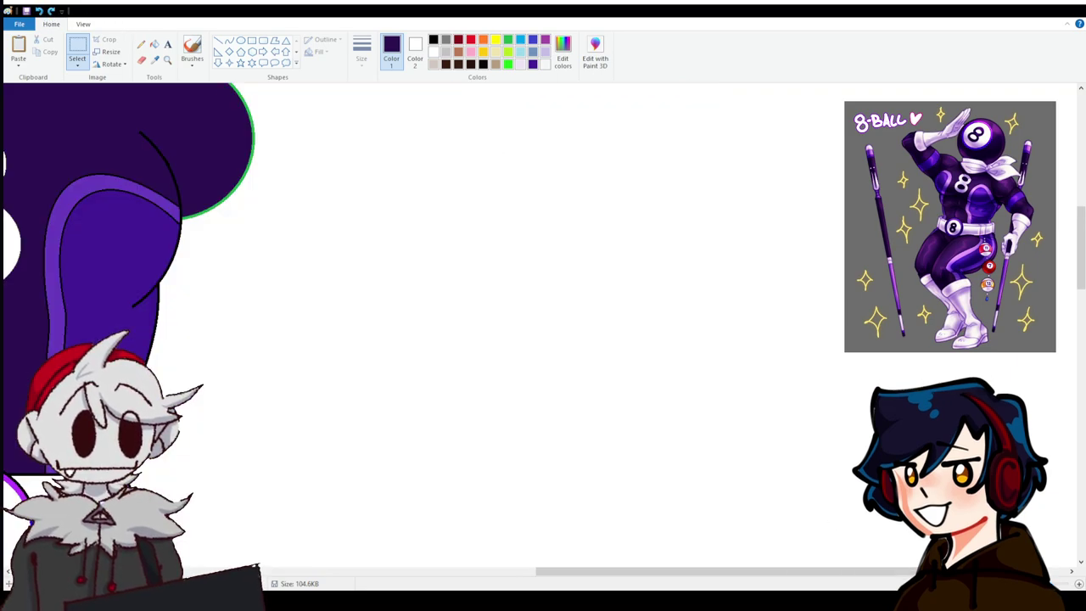
scroll(506, 469, up, 4)
scroll(506, 468, down, 5)
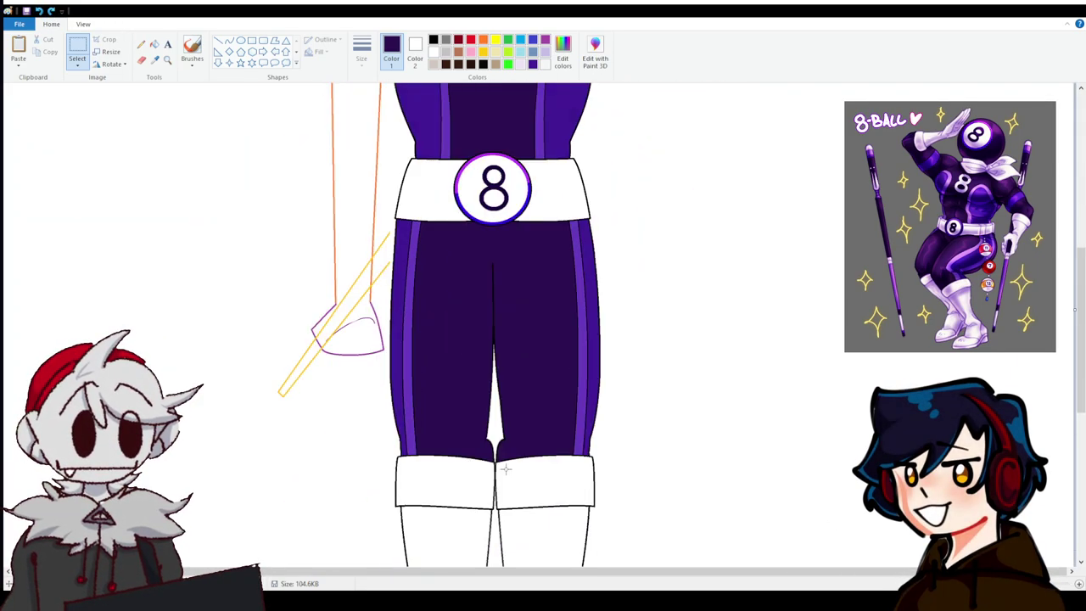
scroll(506, 468, down, 5)
click(1078, 584)
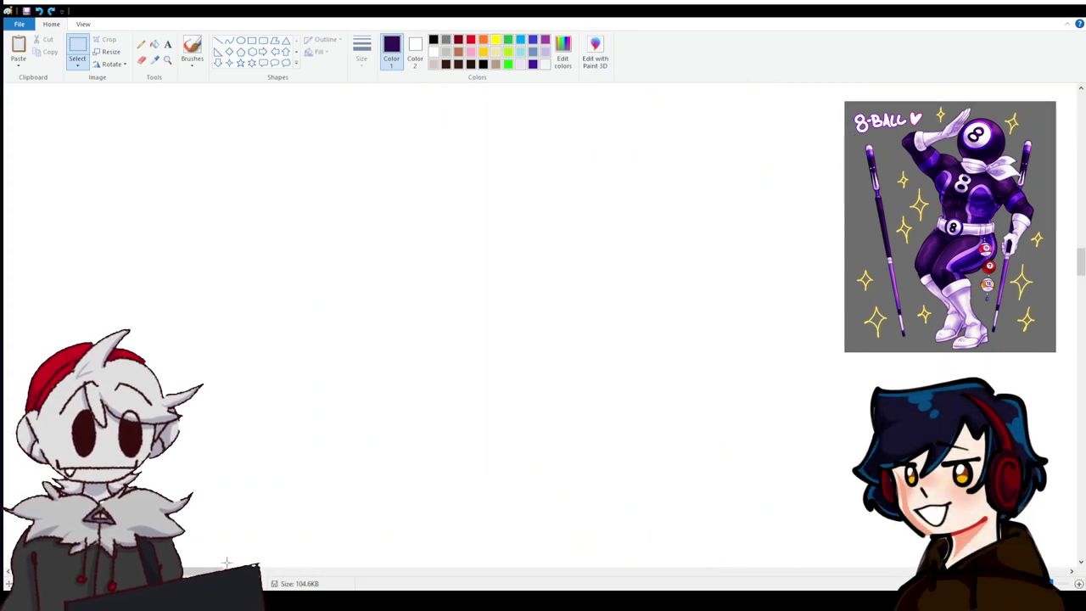
scroll(652, 541, down, 2)
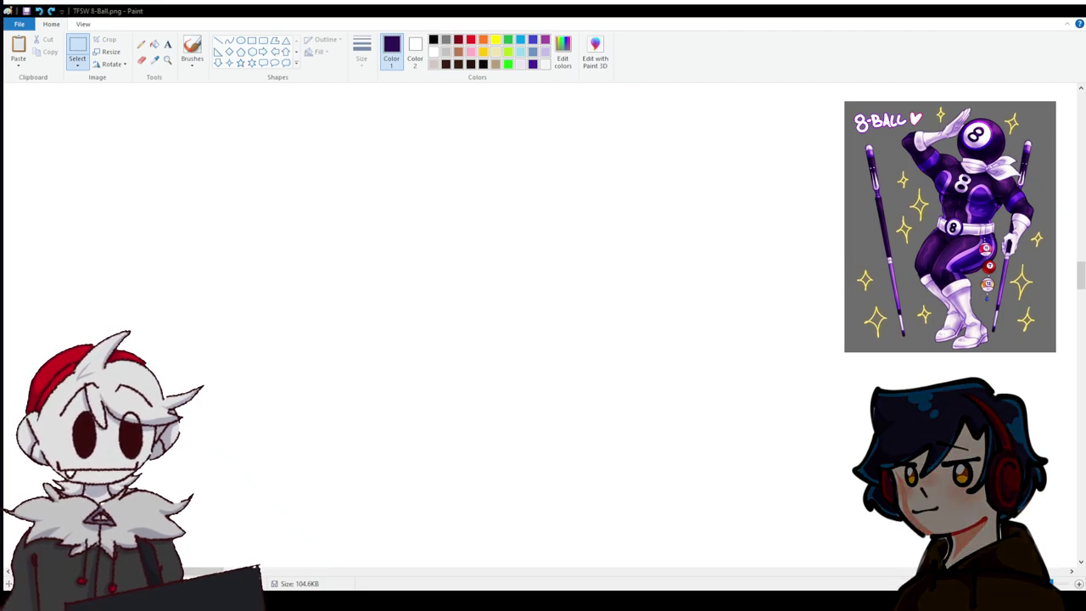
drag(339, 571, 445, 571)
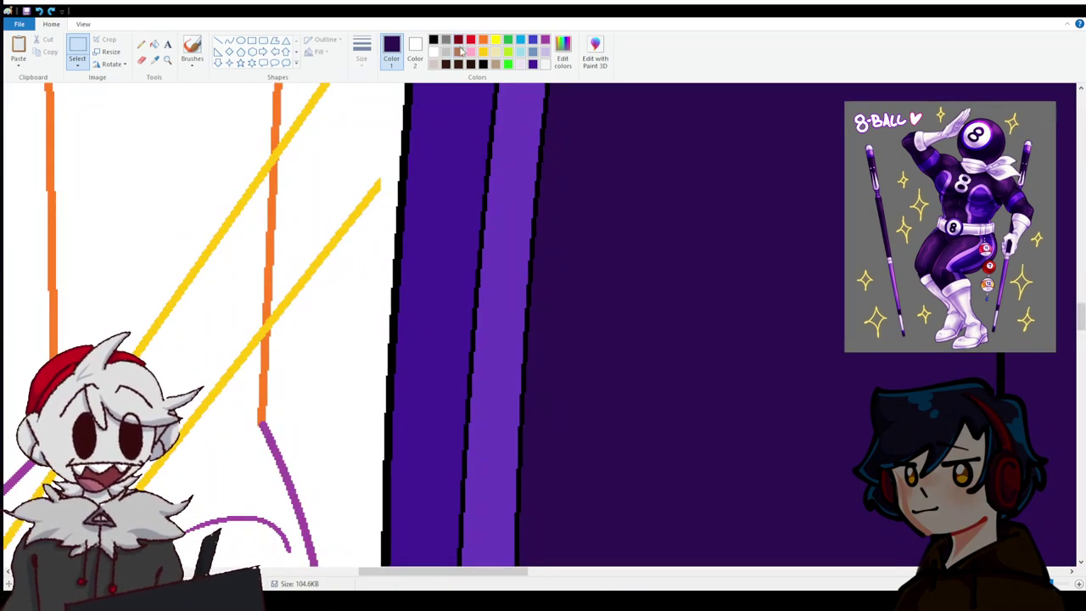
click(483, 52)
click(219, 41)
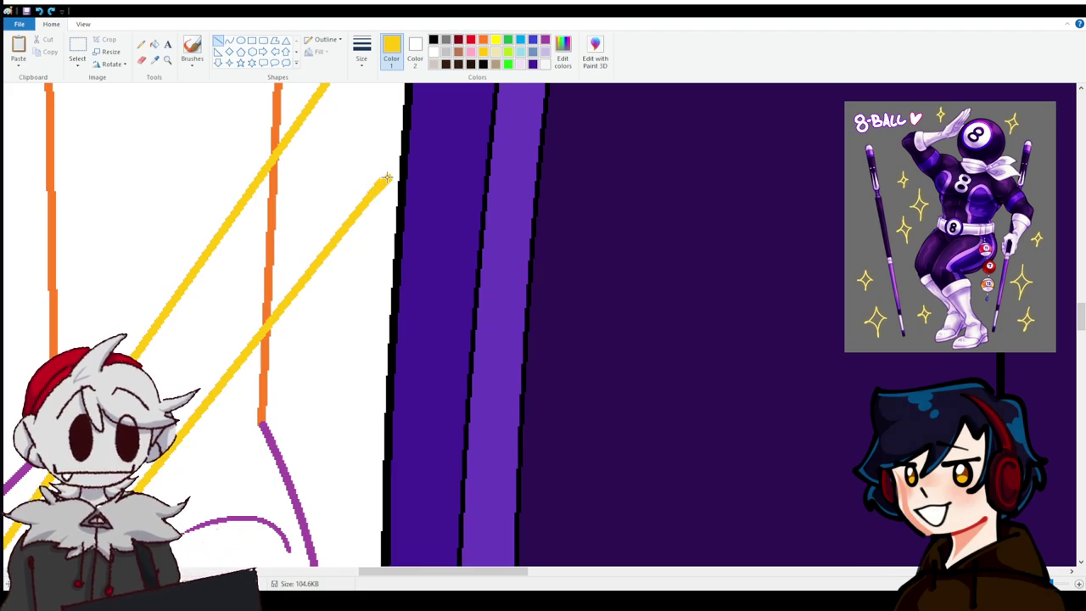
drag(387, 176, 406, 155)
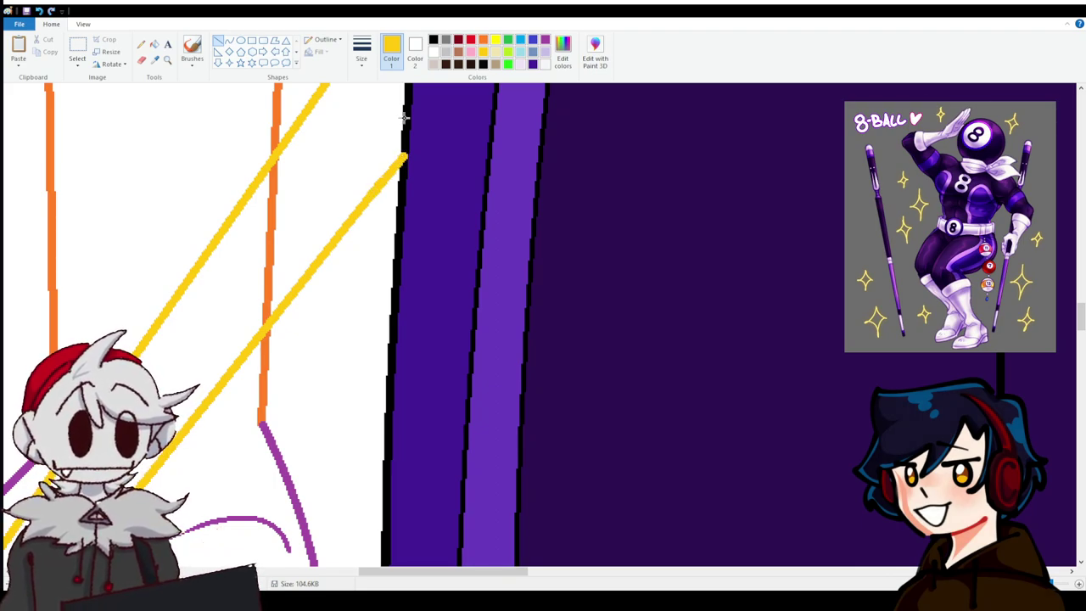
scroll(404, 118, up, 3)
drag(379, 365, 420, 291)
drag(415, 310, 419, 313)
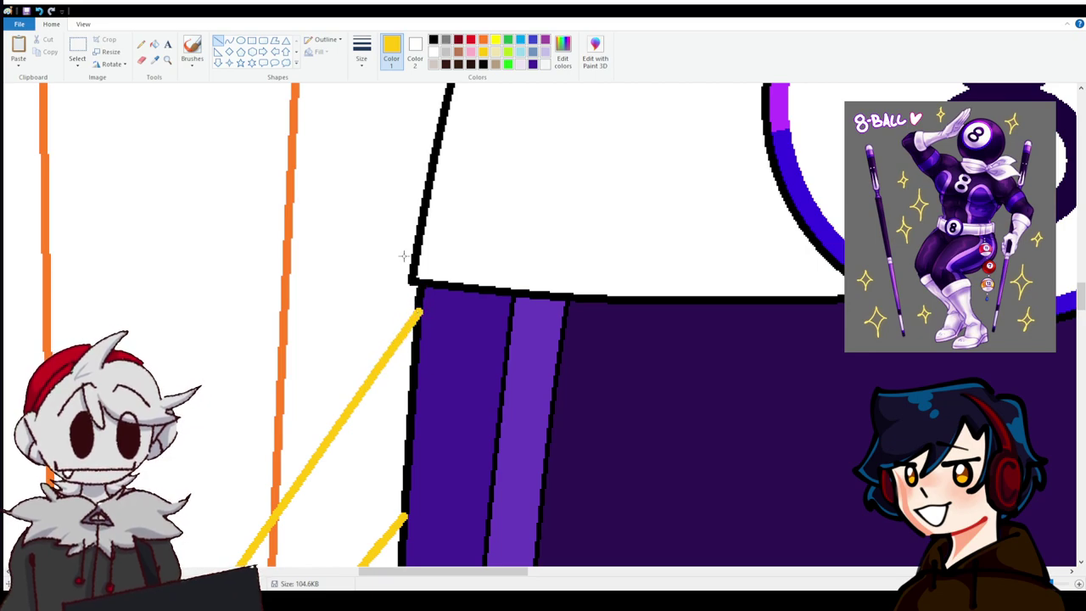
Outline the first finger over the purple hand sketch with lime curves: a knuckle arch and both sides down to the hand's lower edge.
scroll(404, 256, down, 5)
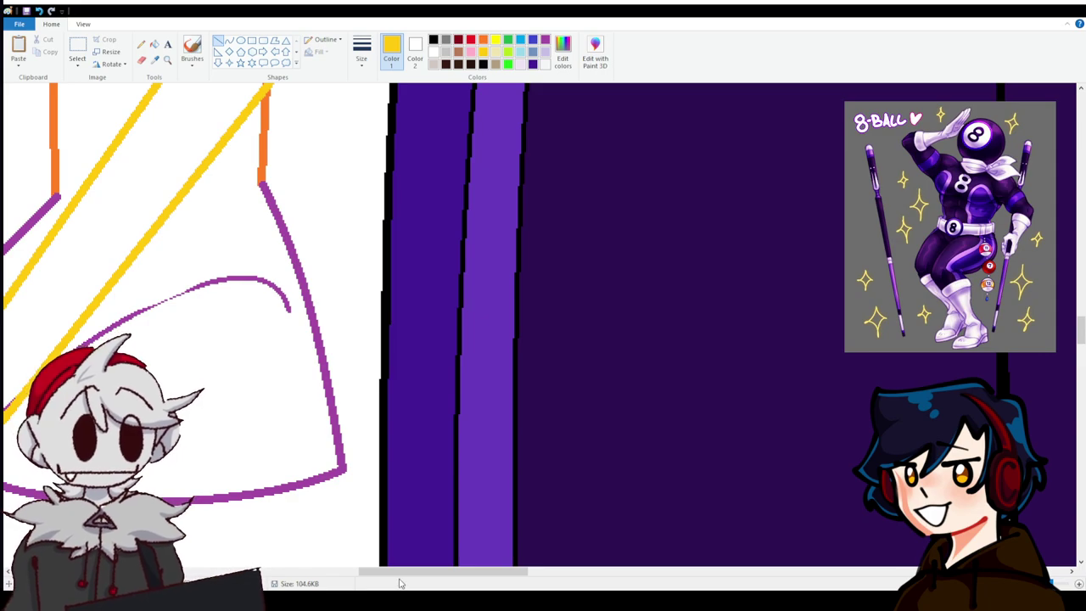
drag(401, 583, 352, 560)
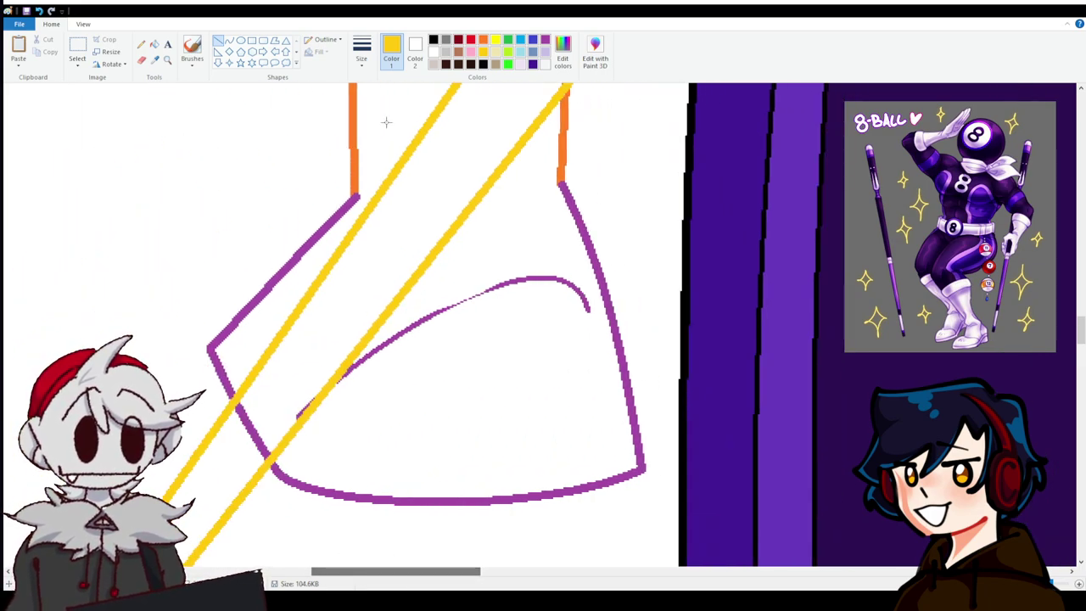
click(229, 42)
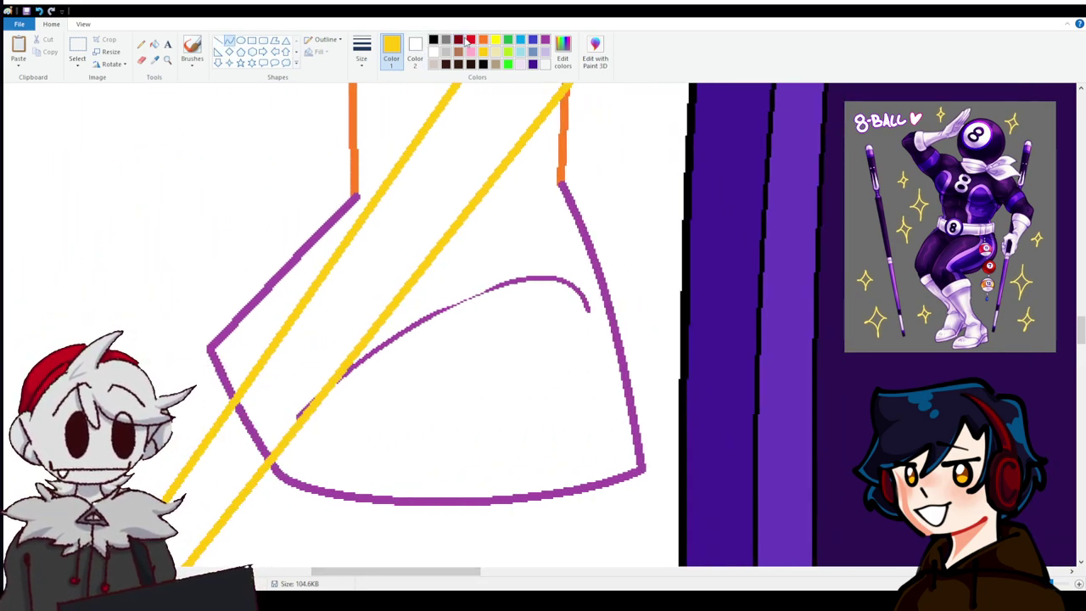
click(510, 52)
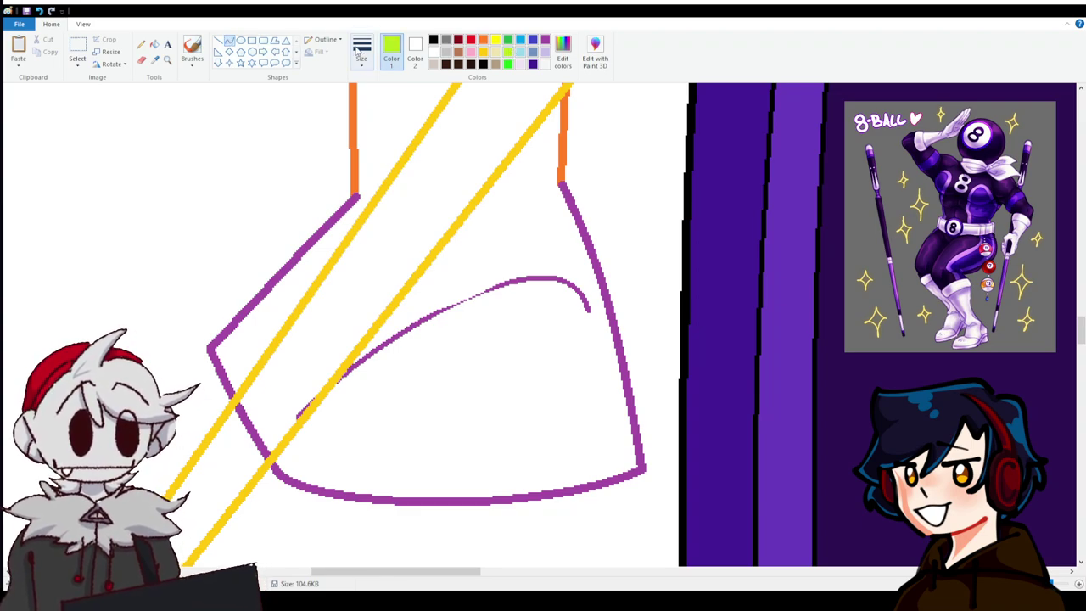
mouse_move(297, 385)
mouse_down()
mouse_move(372, 370)
mouse_move(373, 322)
mouse_up()
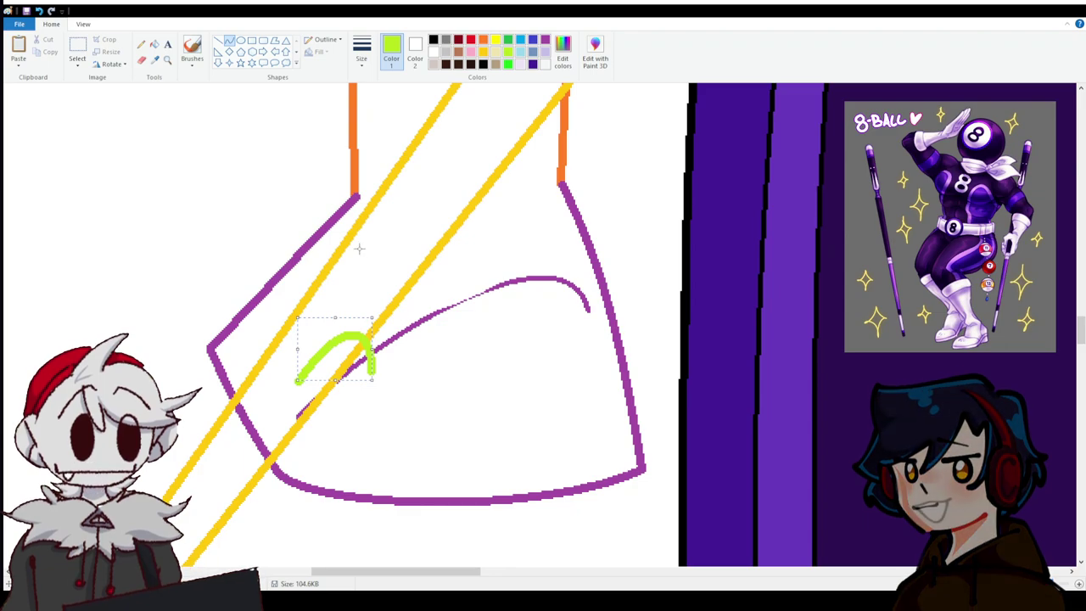
click(359, 247)
mouse_move(299, 382)
mouse_down()
mouse_move(265, 482)
mouse_move(291, 416)
mouse_up()
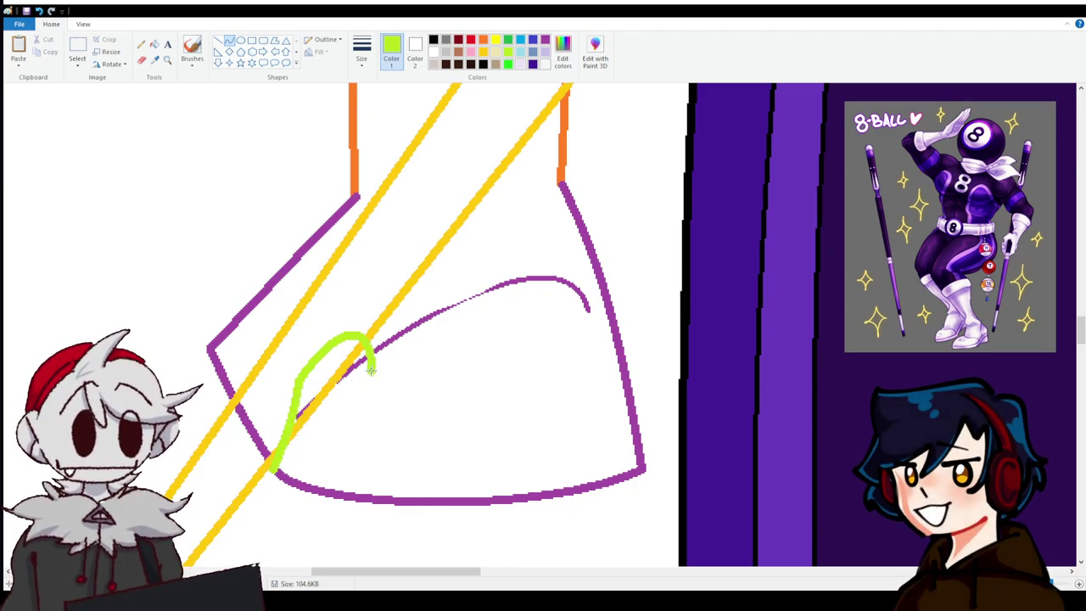
drag(371, 369, 367, 498)
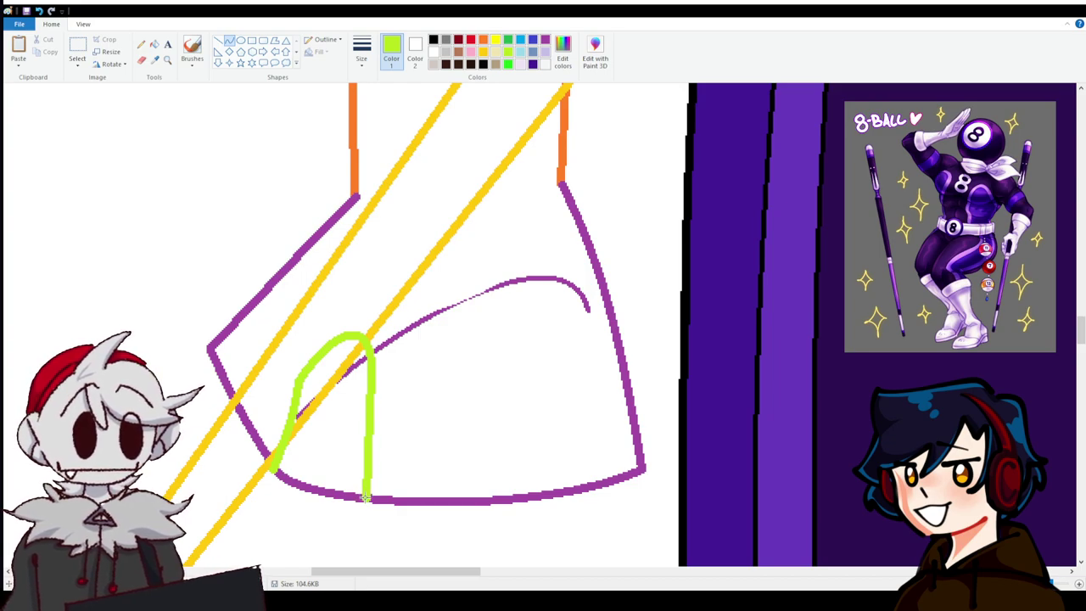
drag(370, 437, 373, 433)
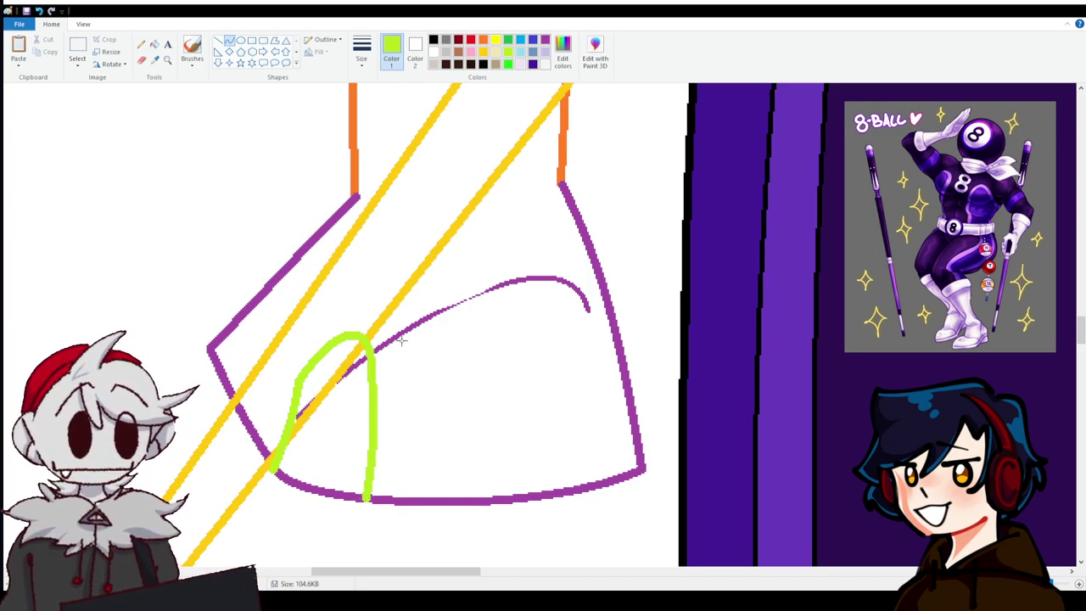
Draw lime knuckle arches for the second and third fingers and a curved dividing line between them to the hand's lower edge.
mouse_move(369, 355)
mouse_down()
mouse_move(456, 314)
mouse_move(388, 262)
mouse_move(449, 252)
mouse_up()
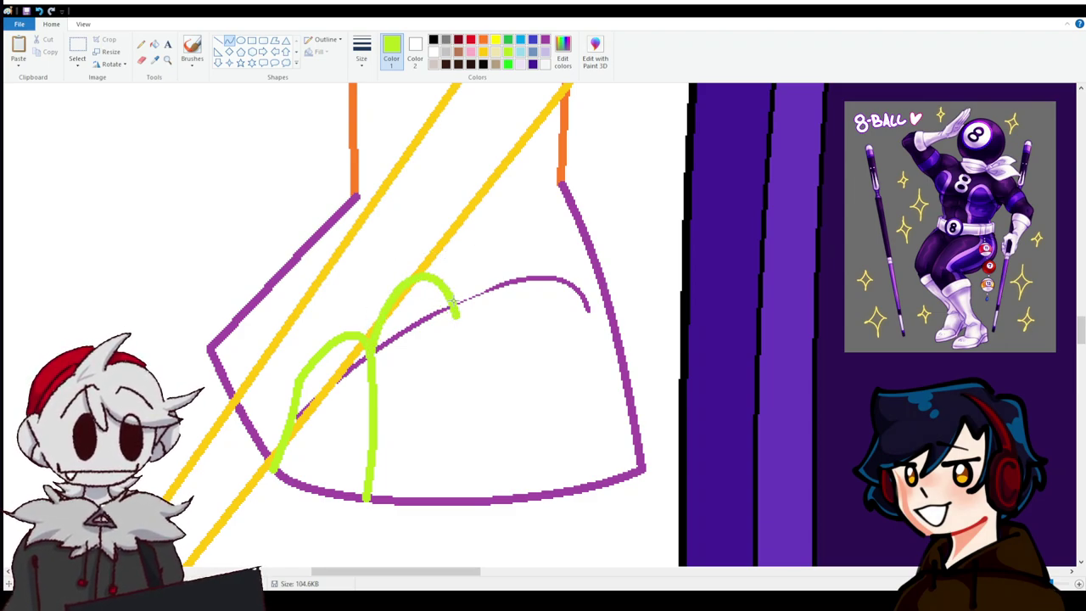
mouse_move(455, 302)
mouse_down()
mouse_move(506, 270)
mouse_move(535, 268)
mouse_move(450, 207)
mouse_move(532, 208)
mouse_move(519, 205)
mouse_up()
click(562, 219)
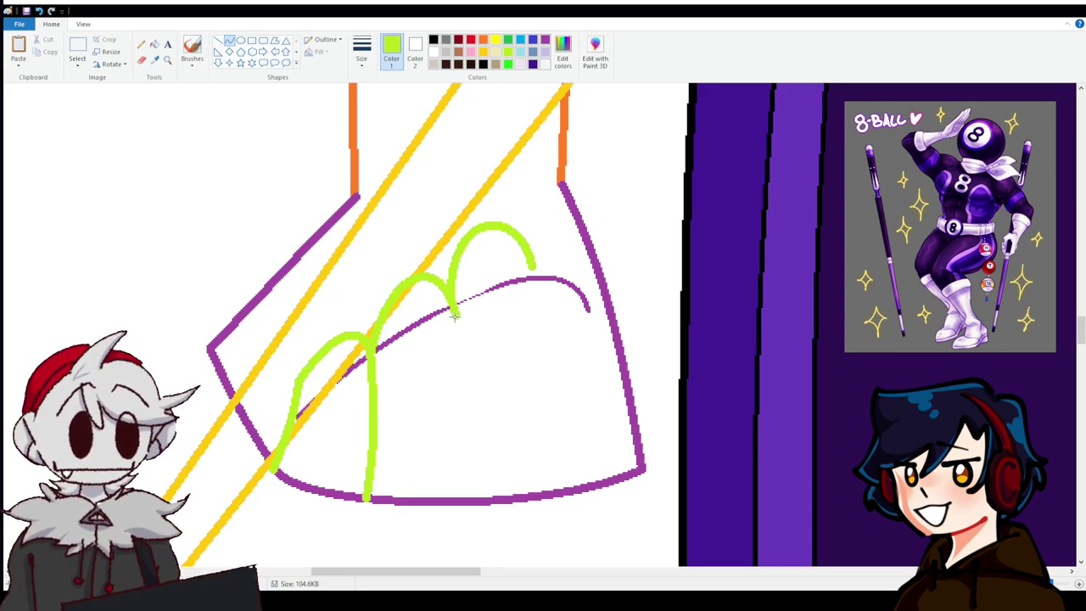
drag(456, 314, 465, 511)
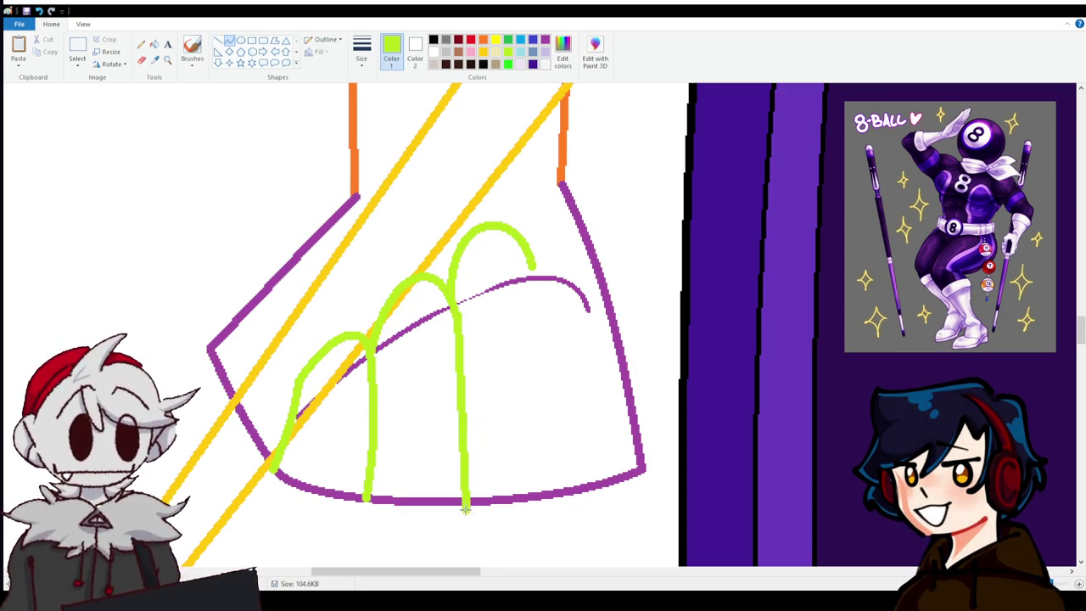
mouse_move(468, 424)
mouse_down()
mouse_move(480, 426)
mouse_move(461, 367)
mouse_up()
click(507, 345)
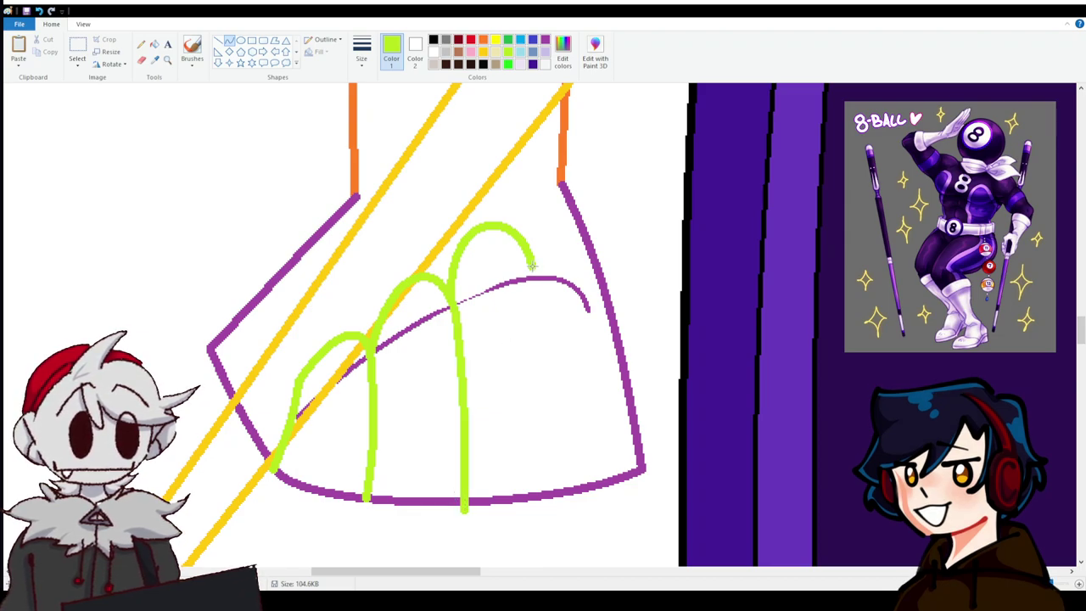
Draw the lime divider between the third and fourth fingers, plus the fourth finger's knuckle arch and outer side along the hand's edge.
drag(533, 266, 572, 496)
mouse_move(563, 398)
mouse_down()
mouse_move(547, 304)
mouse_move(547, 349)
mouse_up()
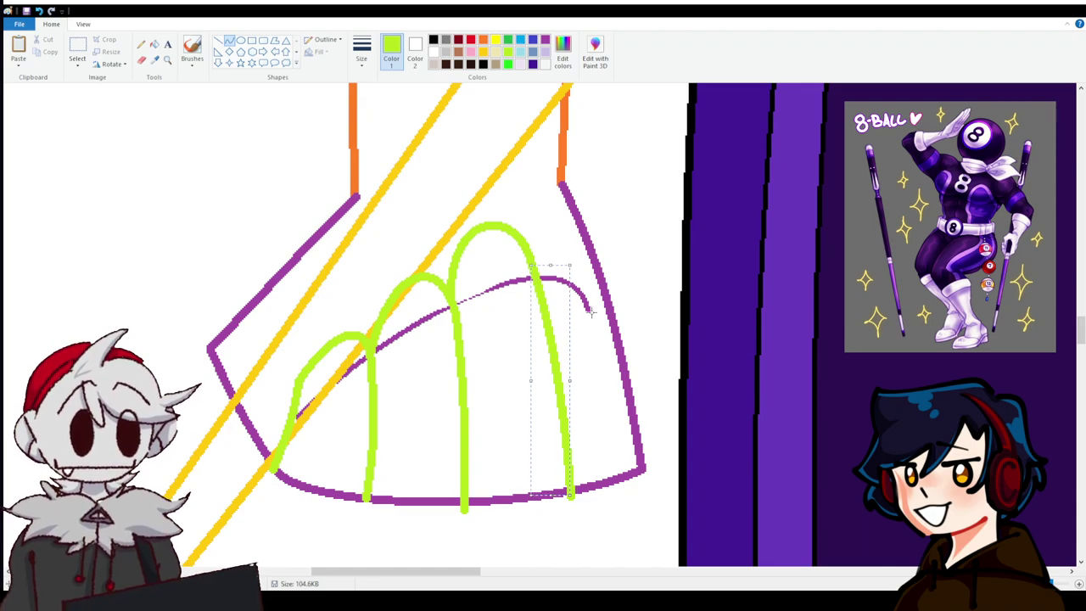
click(594, 309)
mouse_move(534, 265)
mouse_down()
mouse_move(596, 251)
mouse_move(606, 211)
mouse_up()
mouse_move(601, 252)
mouse_down()
mouse_move(642, 370)
mouse_move(650, 477)
mouse_up()
mouse_move(630, 410)
mouse_down()
mouse_move(624, 301)
mouse_move(631, 318)
mouse_up()
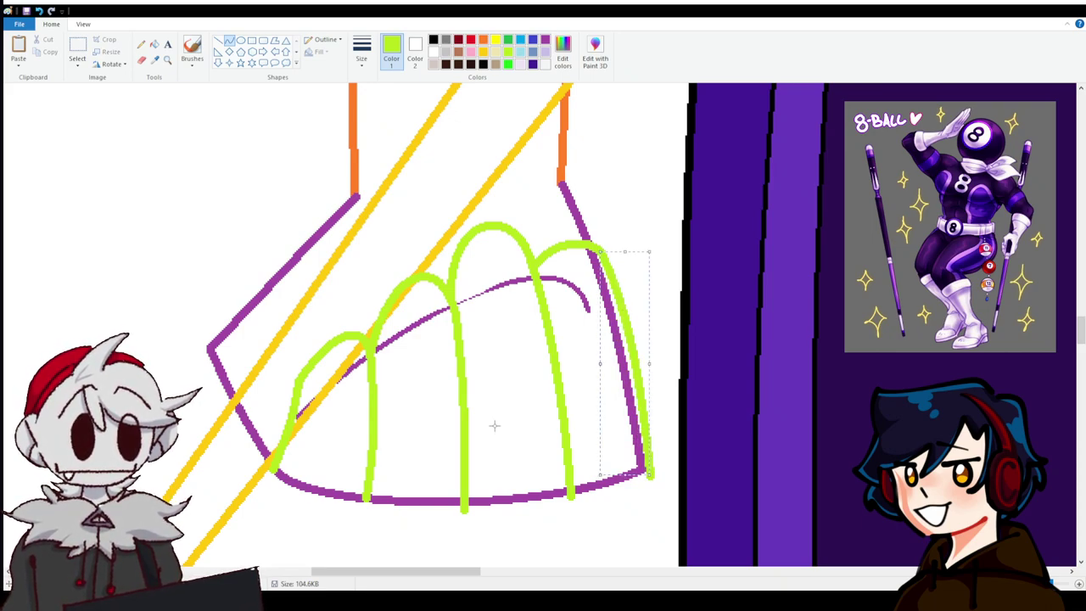
Close the lower ends of all four fingers with rounded lime curves below the hand sketch's purple edge.
drag(274, 469, 266, 514)
click(322, 543)
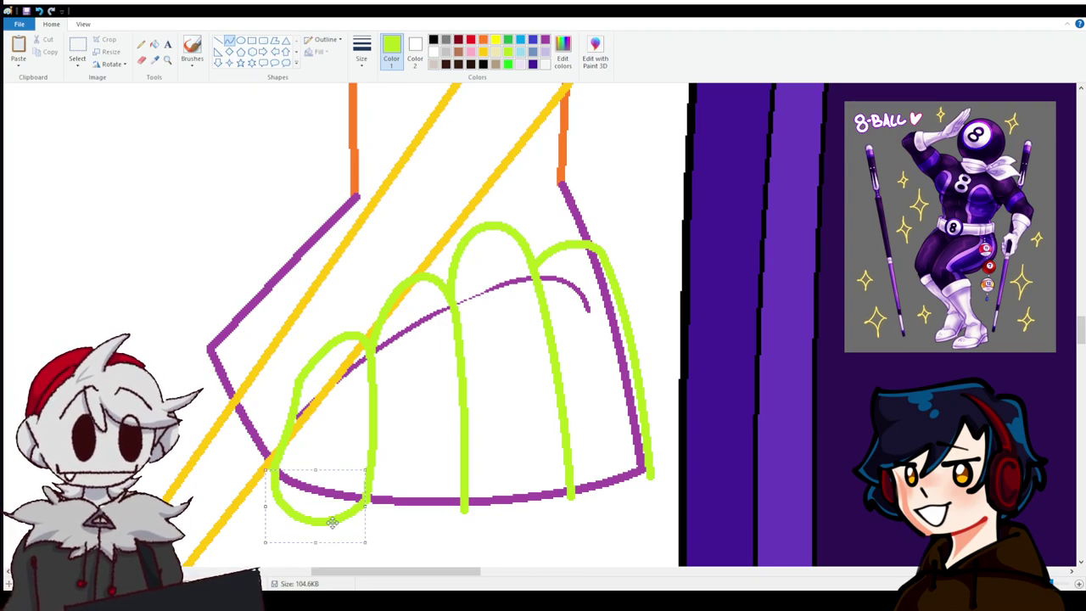
drag(367, 501, 551, 546)
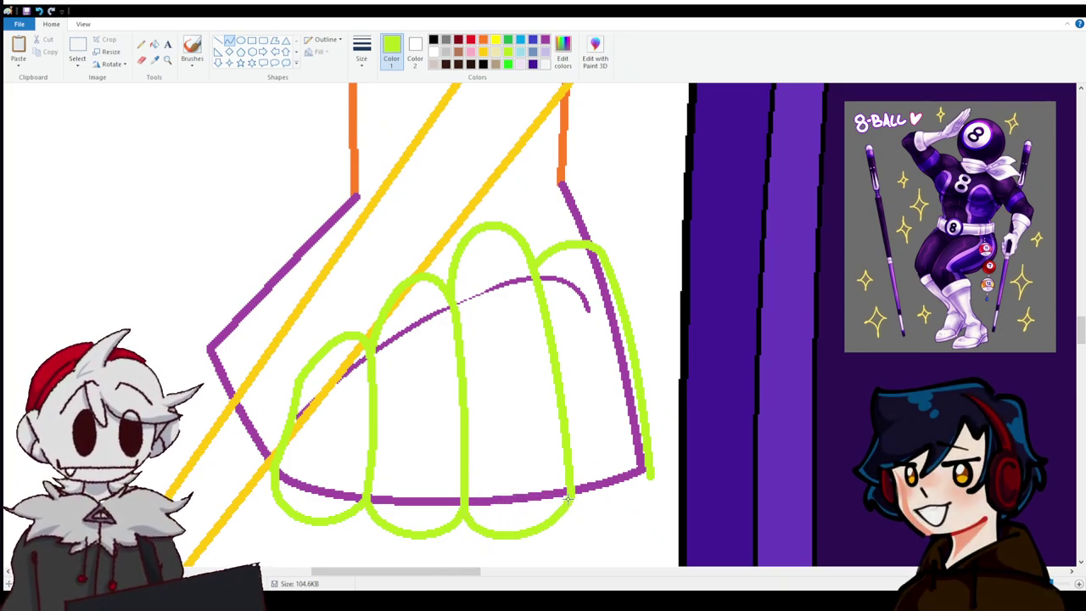
drag(573, 491, 648, 473)
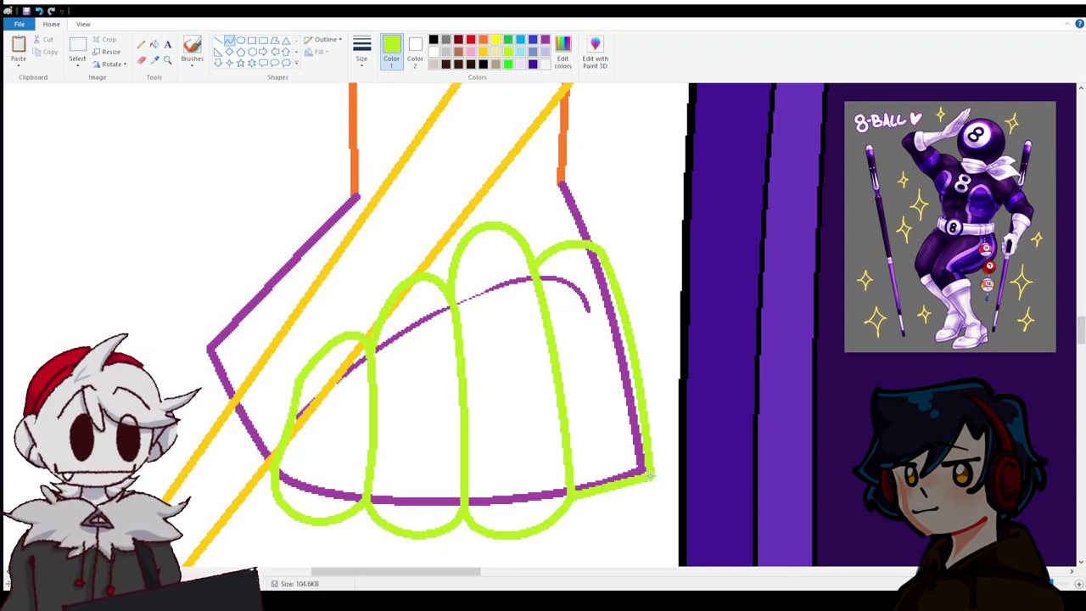
click(590, 511)
click(635, 499)
click(478, 363)
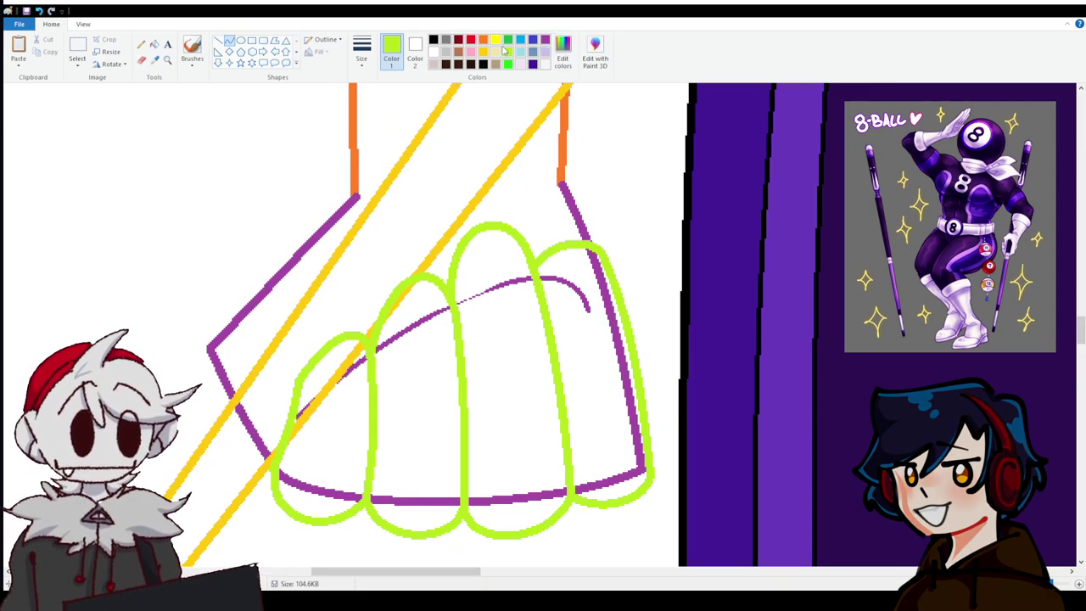
Draw the thumb's inner side as a curve from the wrist corner down to the first finger, coloured blue-gray.
click(473, 52)
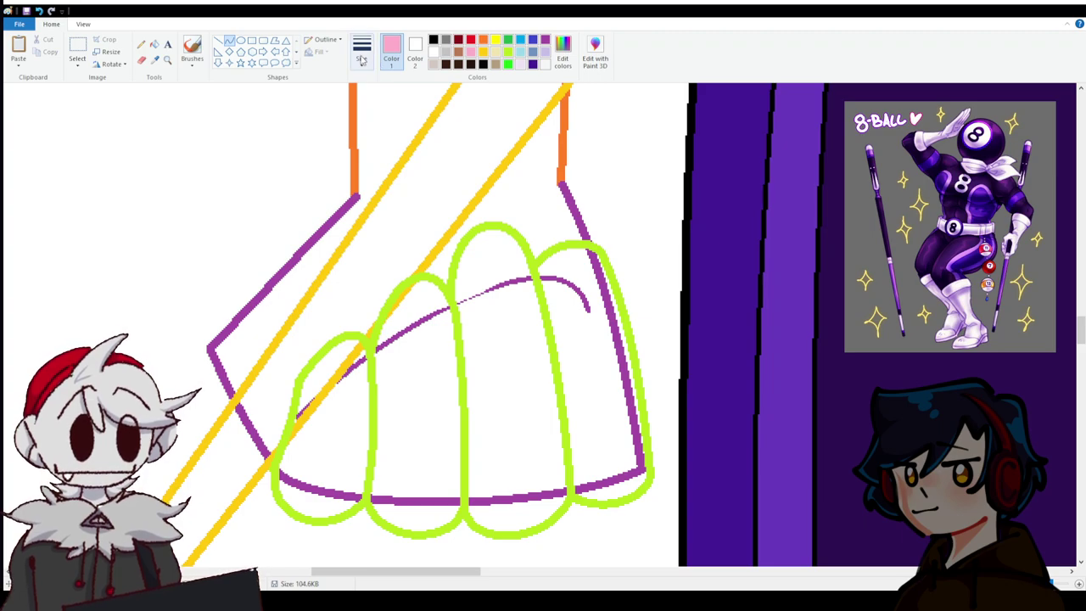
mouse_move(360, 199)
mouse_down()
mouse_move(330, 362)
mouse_move(286, 451)
mouse_up()
mouse_move(338, 327)
mouse_down()
mouse_move(365, 318)
mouse_move(387, 345)
mouse_up()
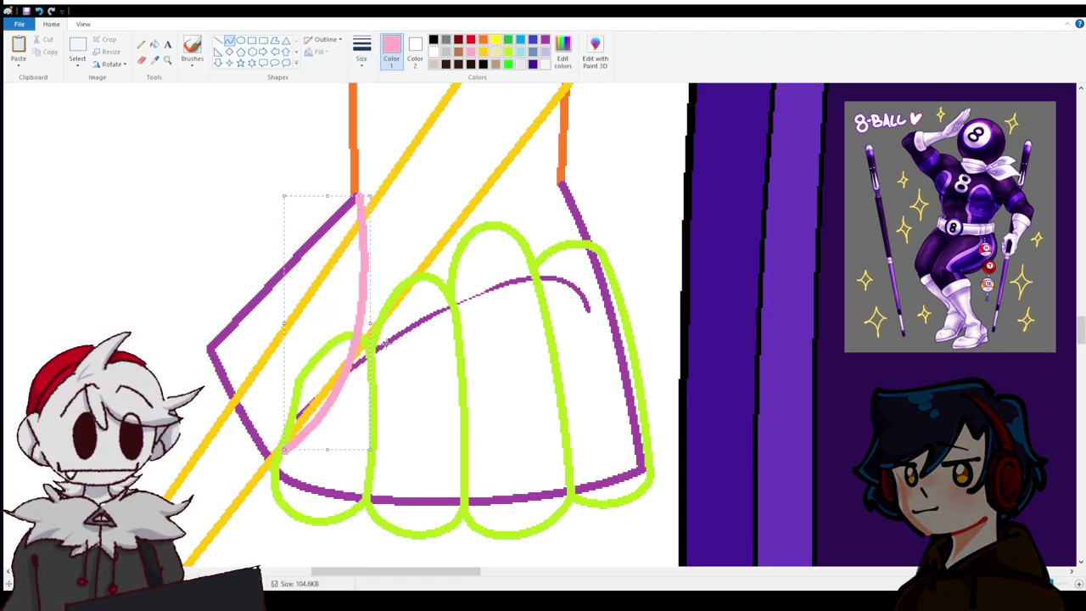
click(507, 40)
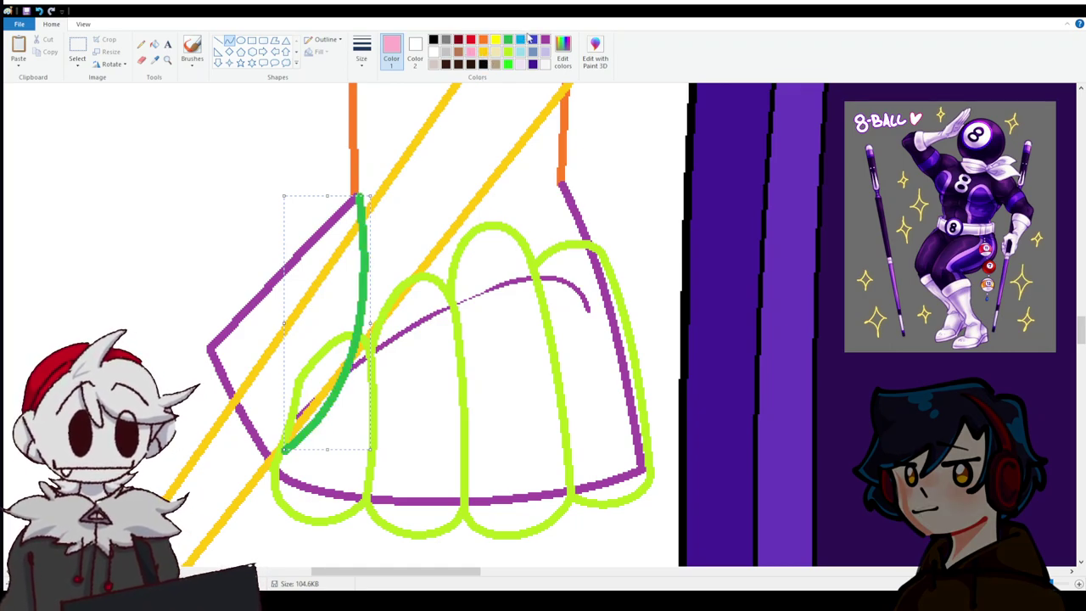
click(533, 40)
click(533, 52)
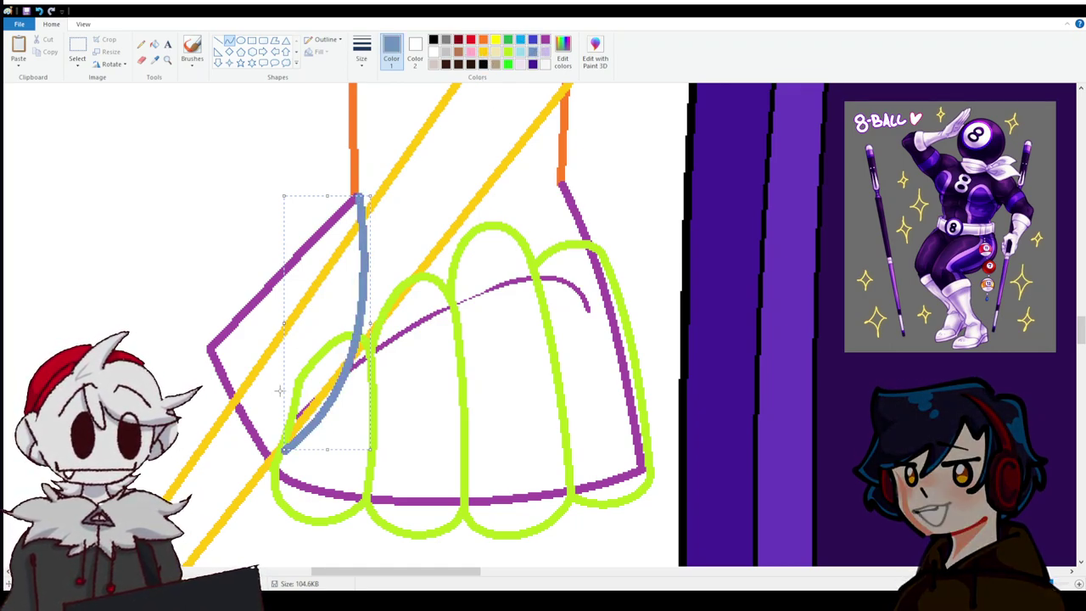
Complete the thumb outline with blue-gray curves for the rounded tip, the outer side and the base back to the wrist.
drag(284, 450, 199, 424)
click(259, 440)
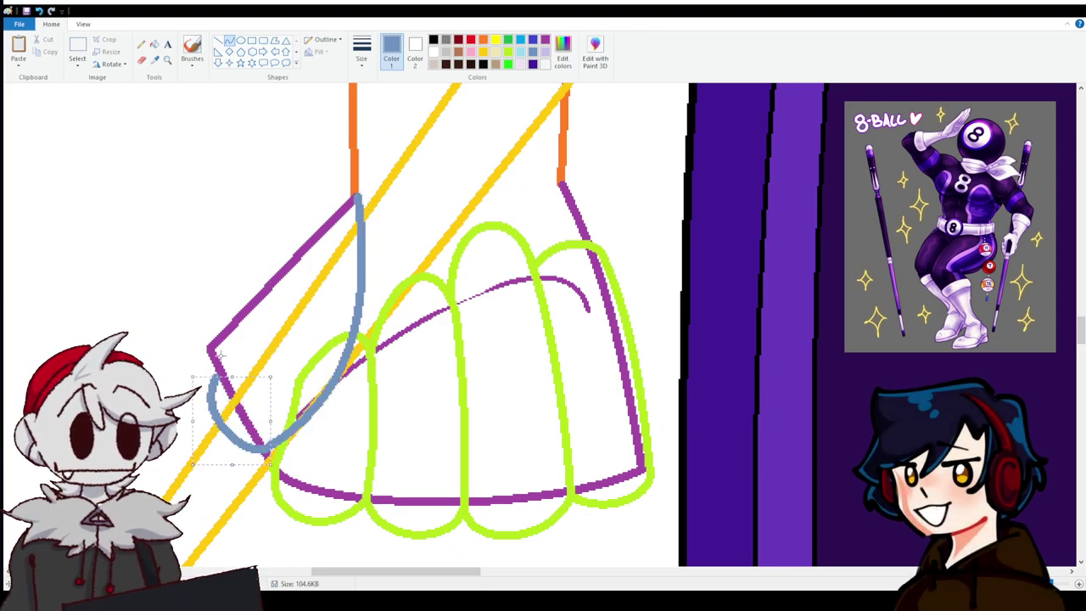
drag(214, 379, 260, 263)
drag(250, 303, 246, 306)
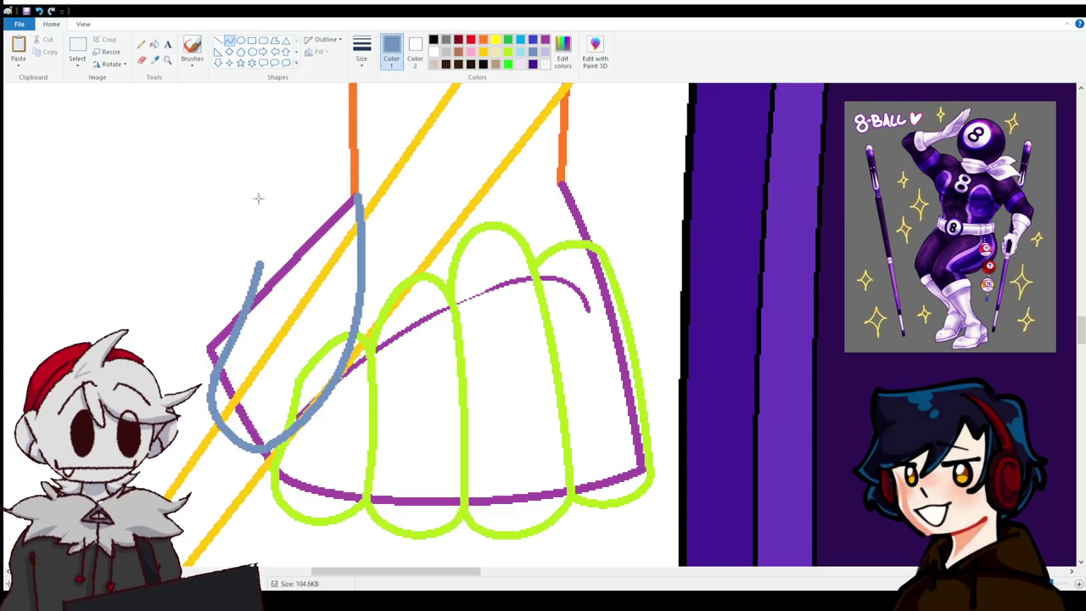
drag(259, 263, 350, 197)
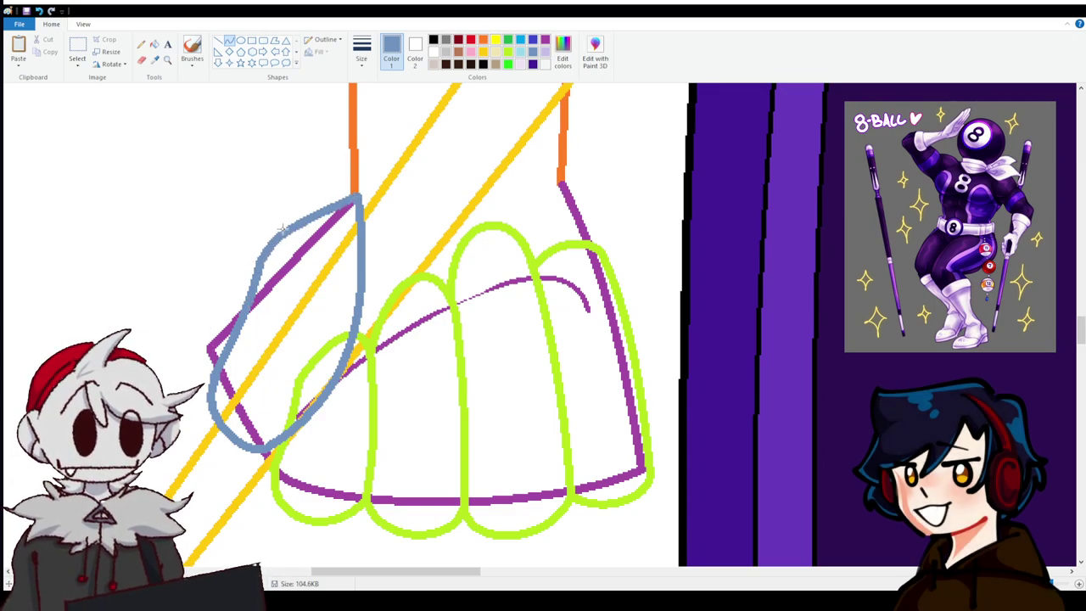
Remove the sketch and cue lines inside the thumb outline by merging them with purple and lime fills, ending with white.
click(154, 43)
click(545, 40)
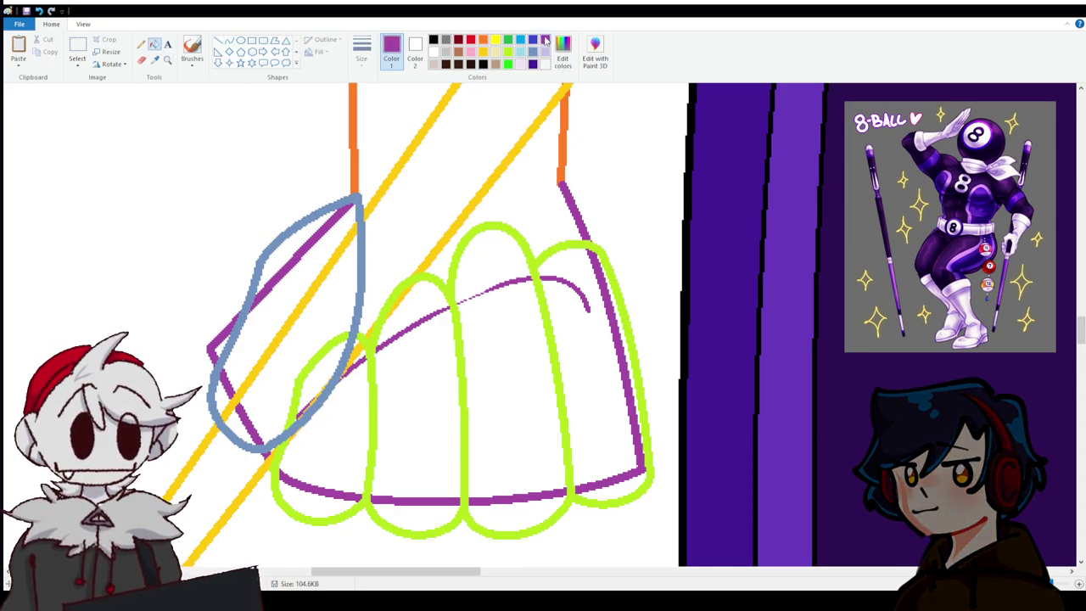
click(290, 281)
click(312, 311)
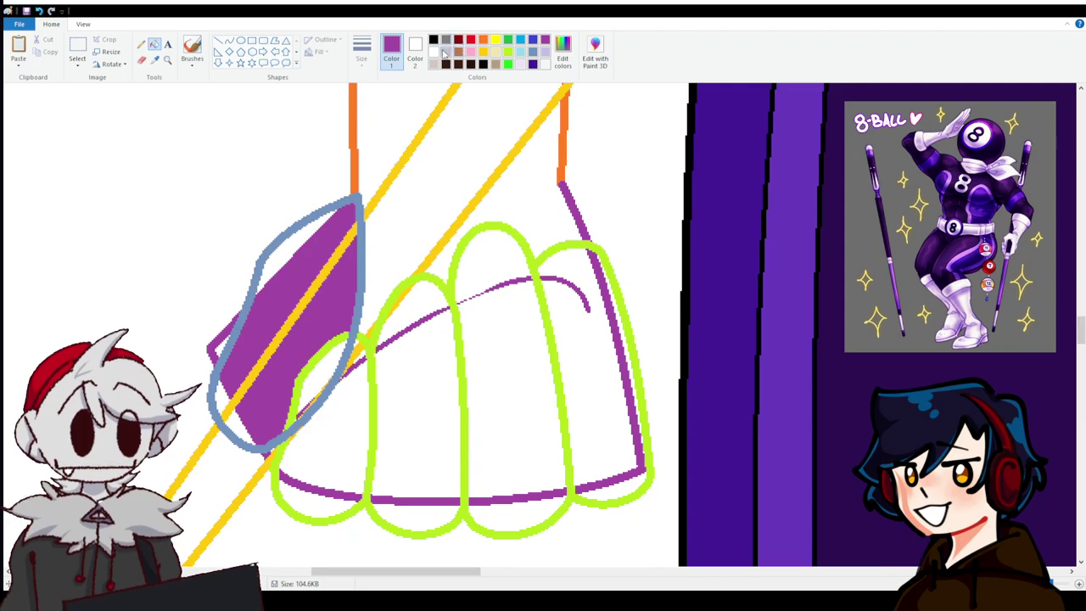
click(496, 40)
click(315, 252)
click(309, 377)
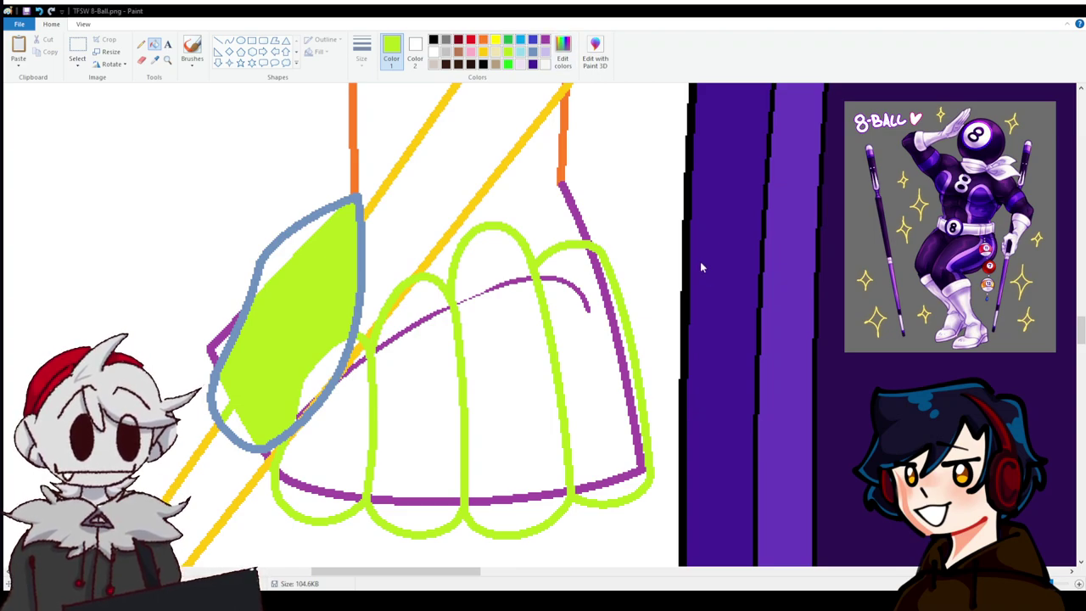
click(545, 40)
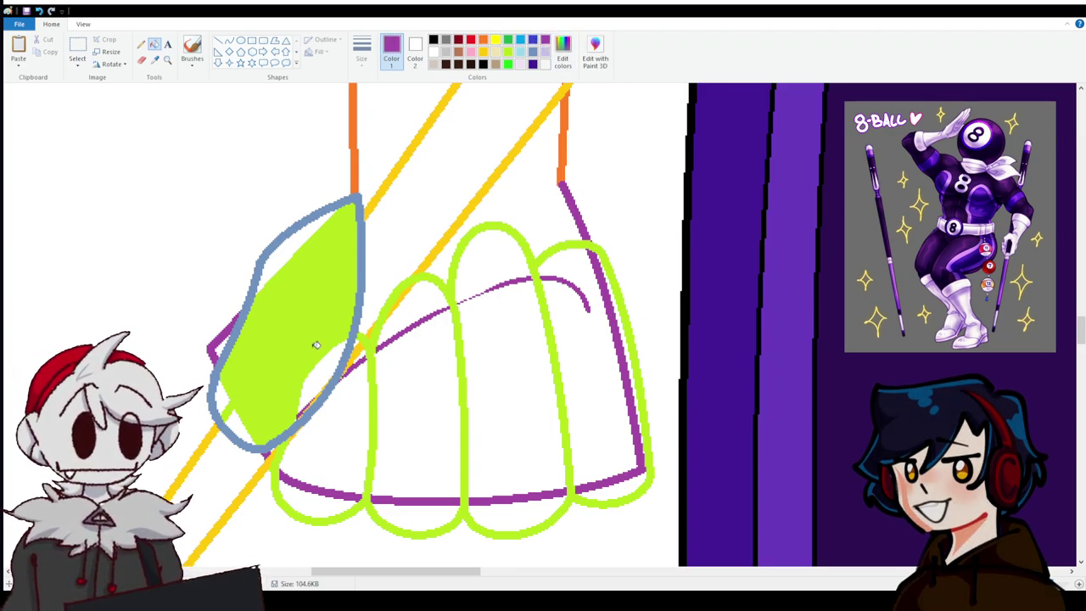
click(317, 363)
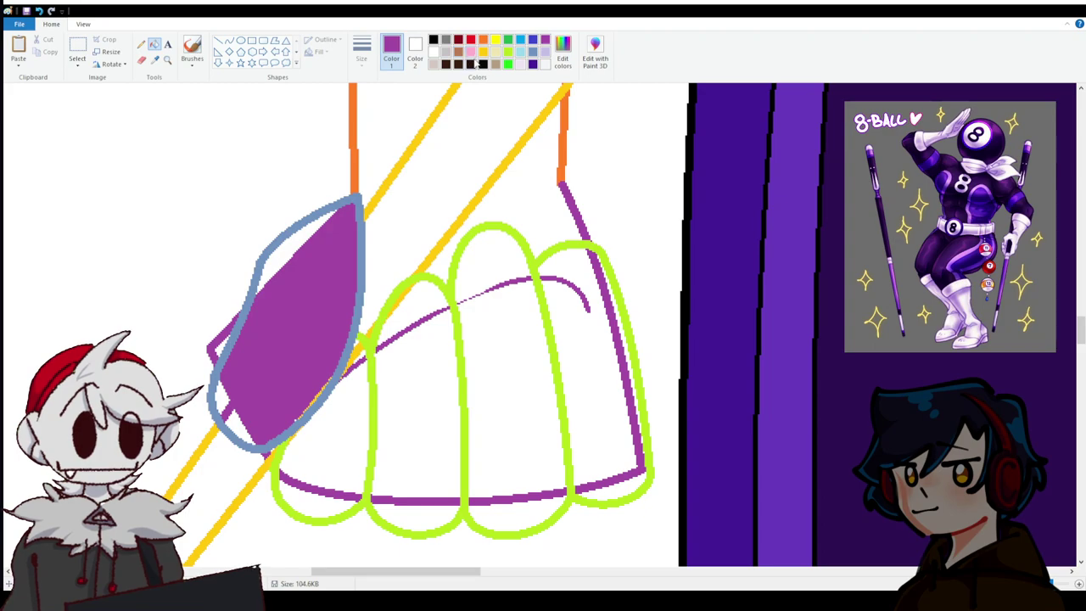
click(482, 65)
click(313, 326)
right_click(310, 328)
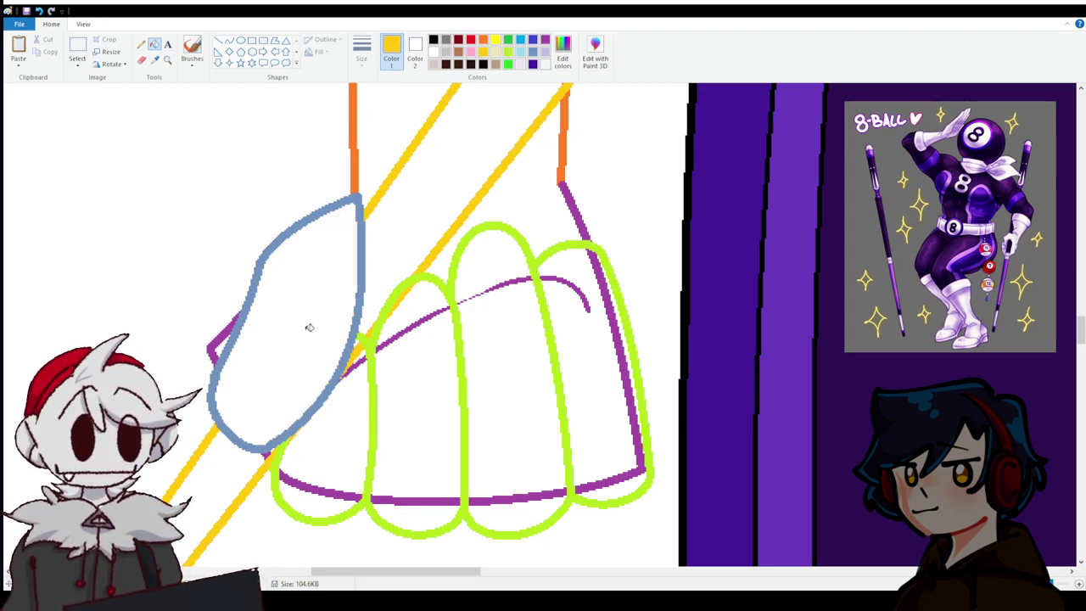
Clear the purple knuckle line and cue lines inside the first and second fingers using gold and white fills.
click(360, 361)
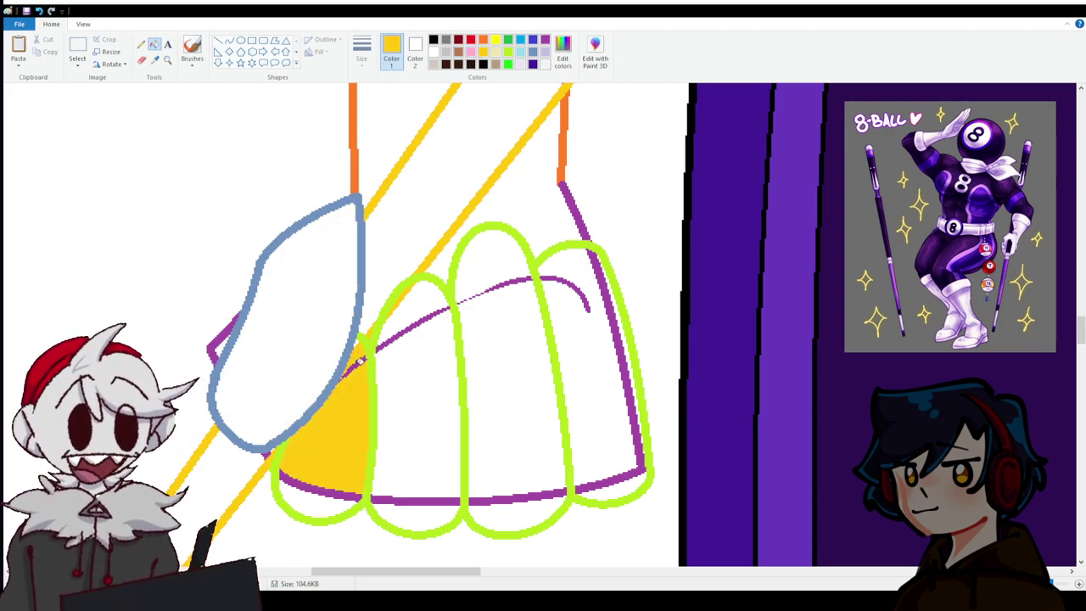
right_click(360, 371)
click(416, 309)
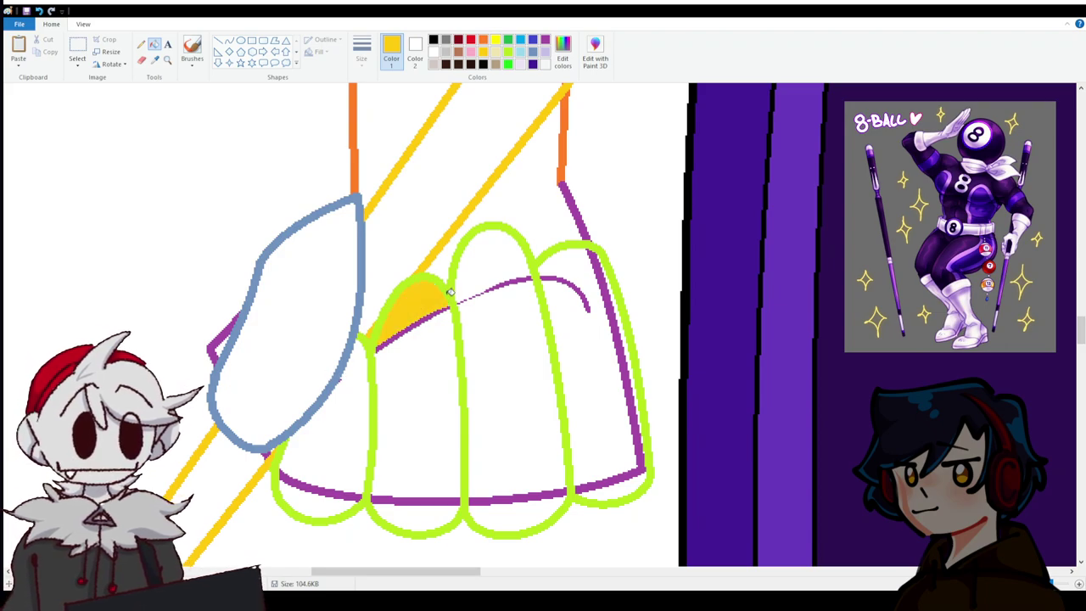
right_click(417, 308)
right_click(429, 317)
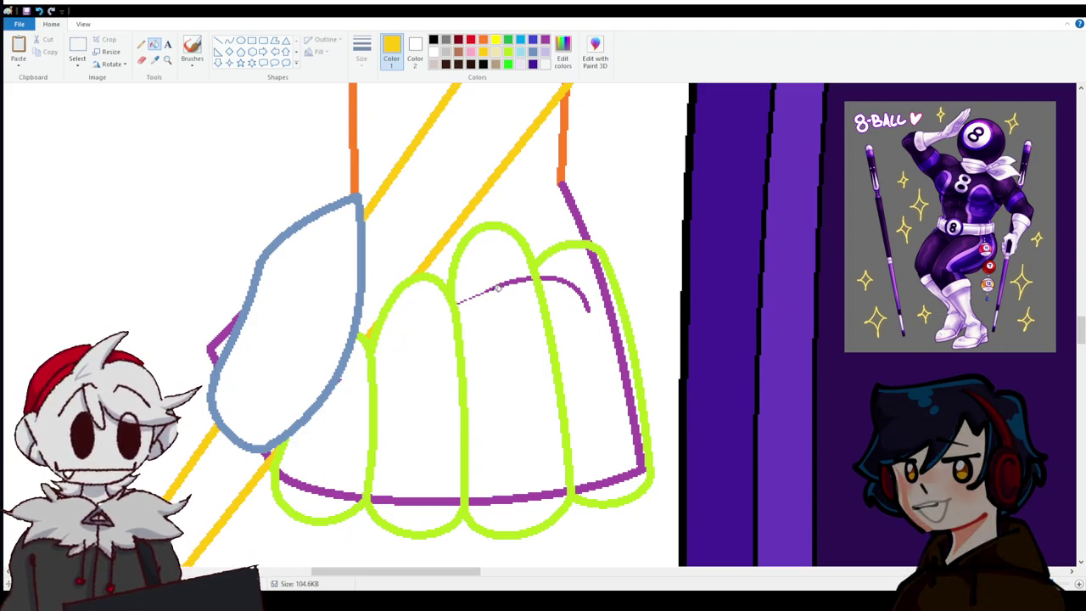
Remove the purple sketch lines inside the third and fourth fingers and along the hand's lower edge, erasing the leftovers.
key(ctrl+z)
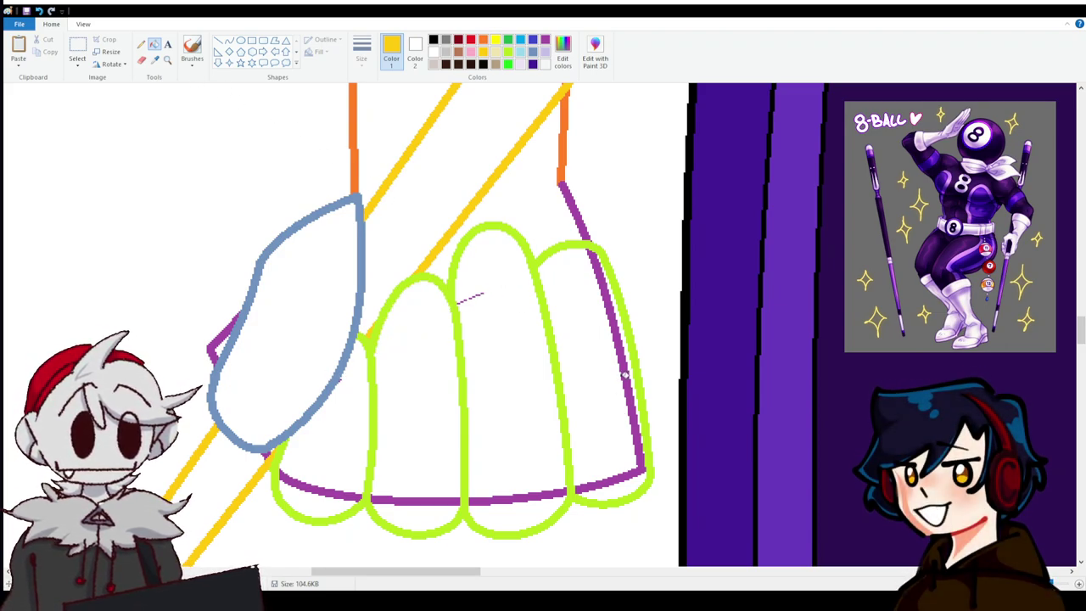
key(ctrl+z)
key(ctrl+z)
key(ctrl+z)
key(ctrl+z)
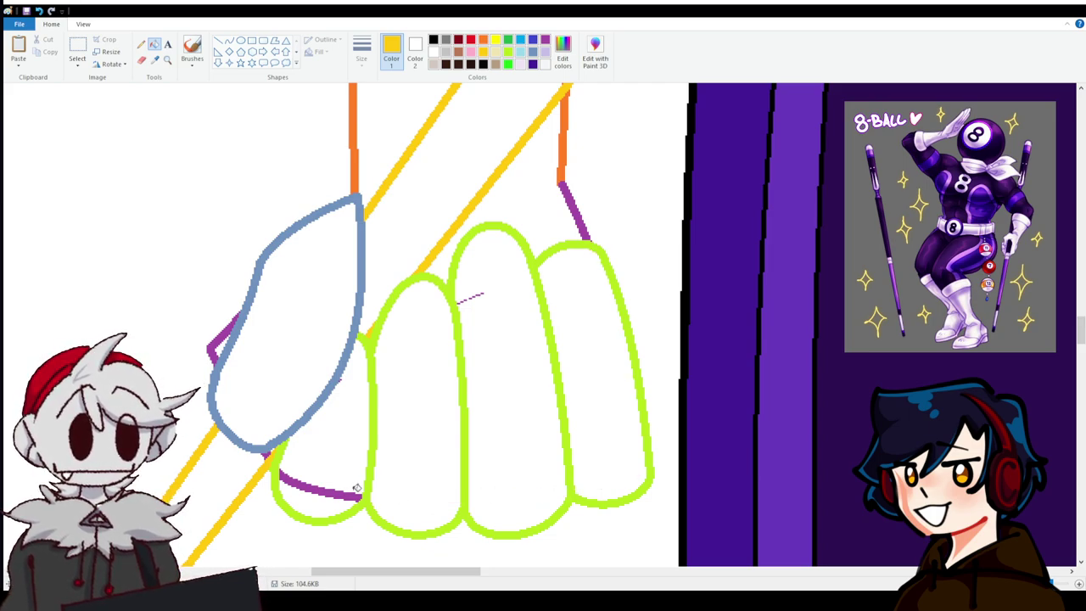
click(141, 59)
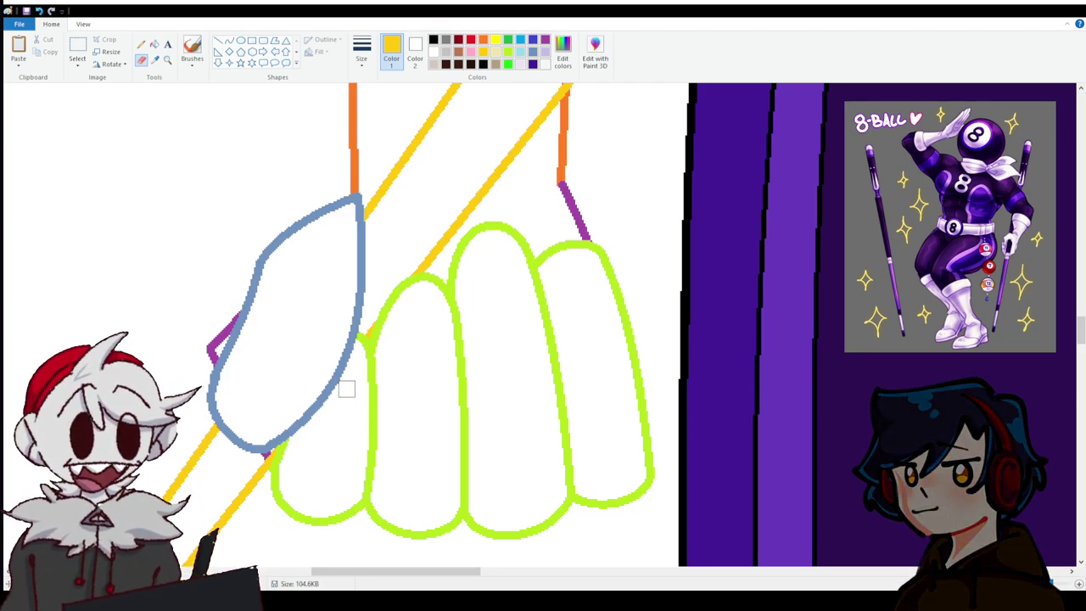
scroll(340, 387, down, 3)
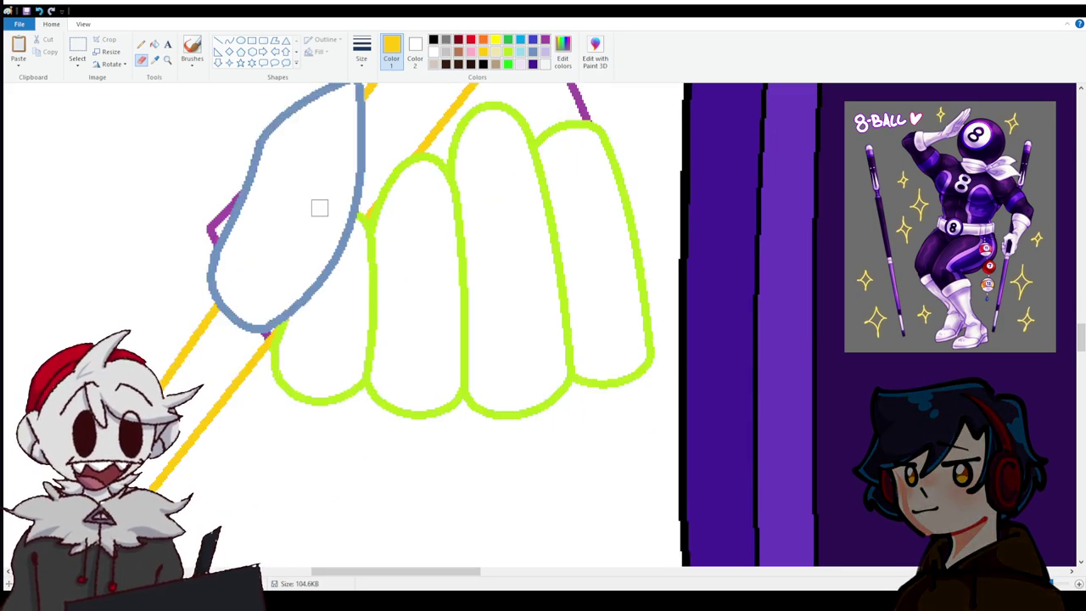
Recolour the finger and thumb outlines gold to match the cue's lines.
click(155, 45)
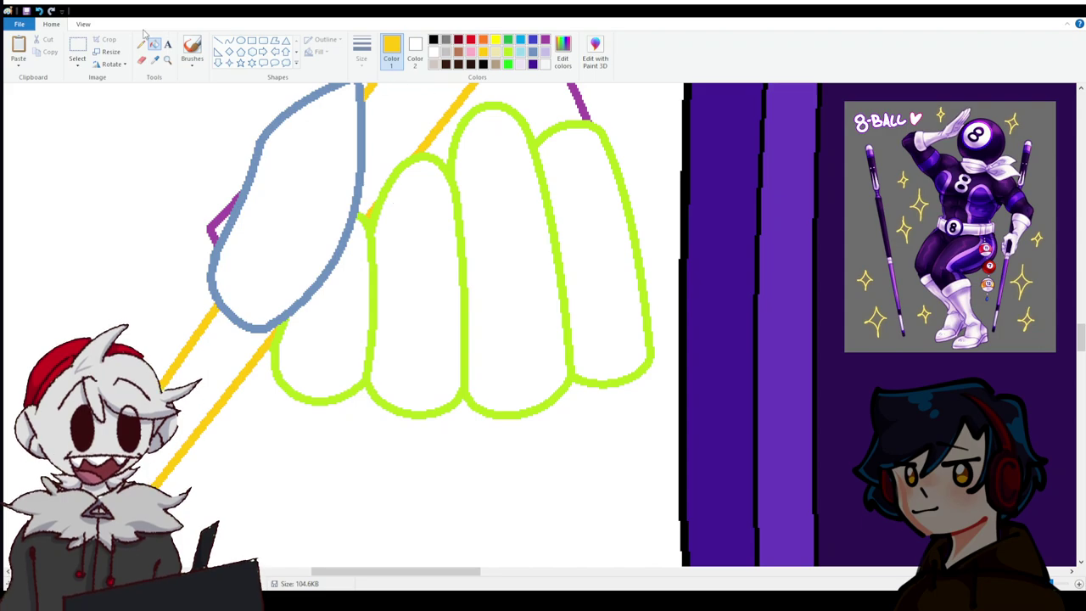
click(371, 219)
scroll(370, 217, up, 3)
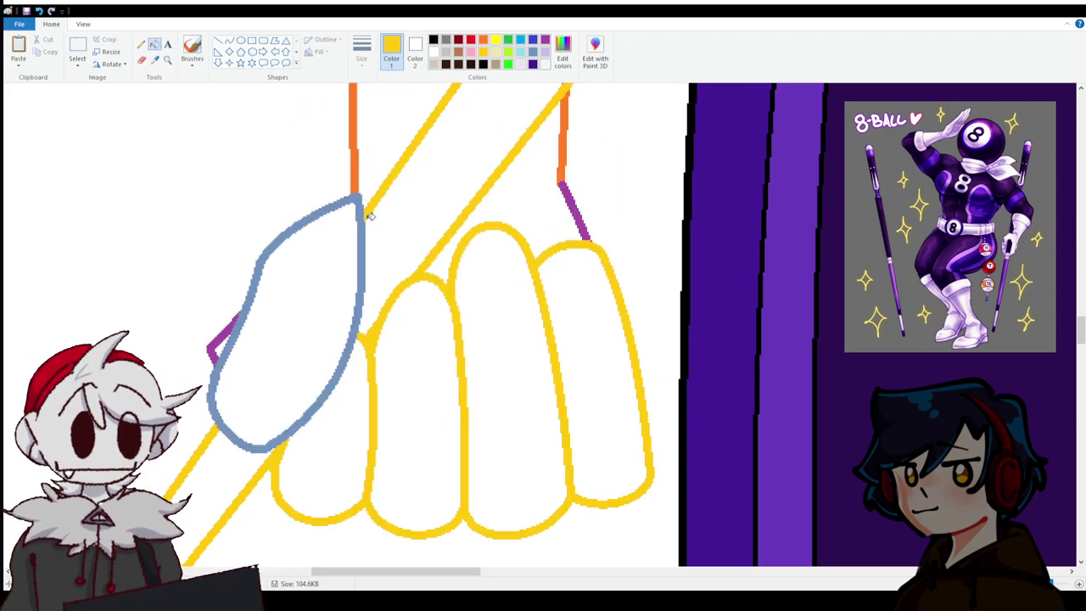
click(353, 198)
Clear the part of the orange arm line that crosses between the cue's two edges.
scroll(369, 218, up, 10)
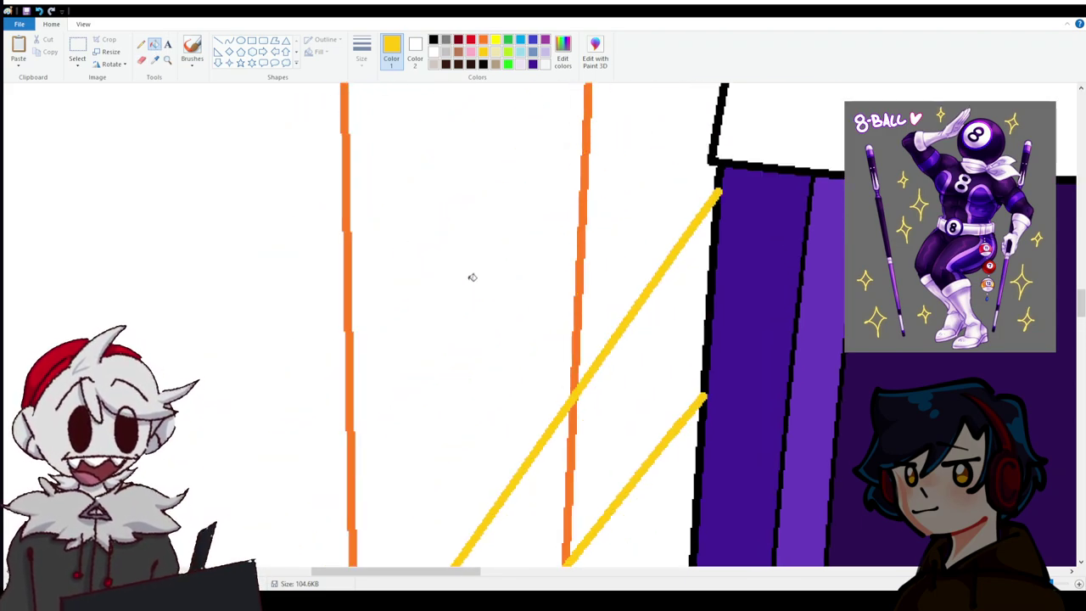
scroll(575, 436, down, 6)
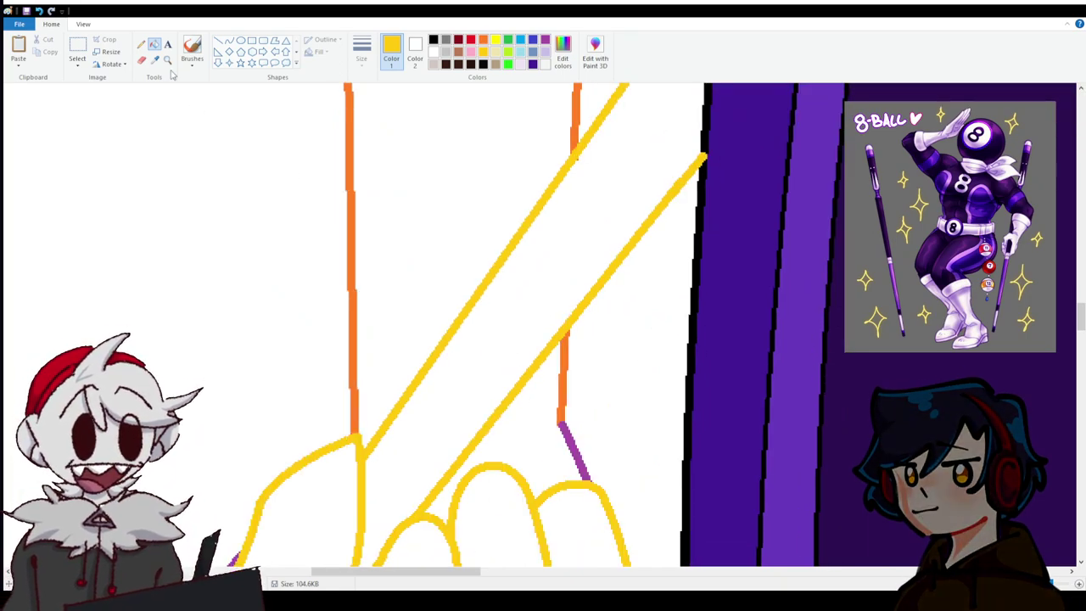
click(142, 61)
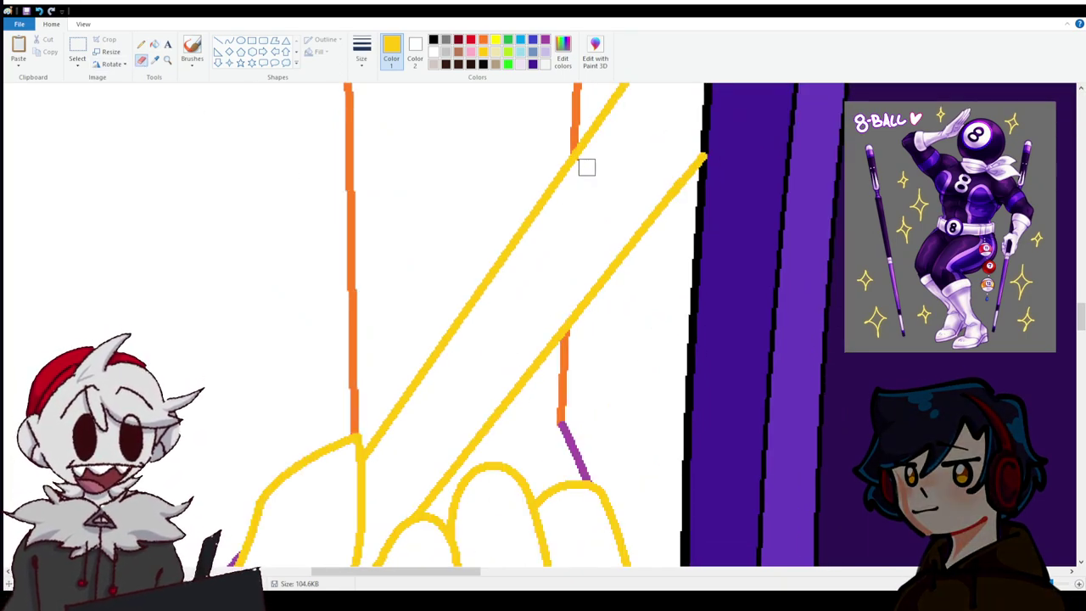
scroll(444, 250, down, 9)
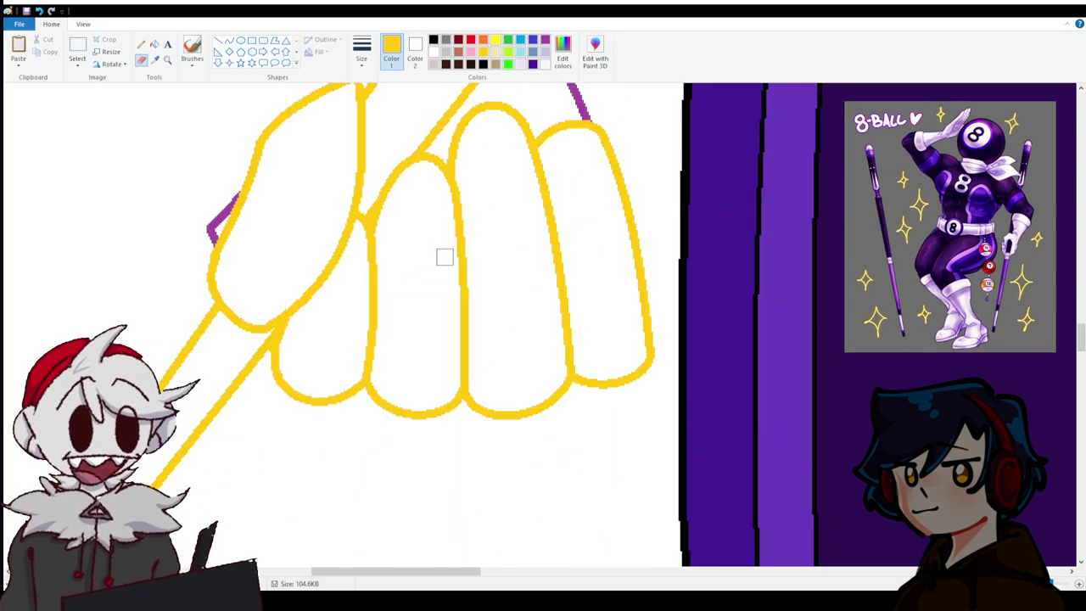
scroll(438, 200, up, 3)
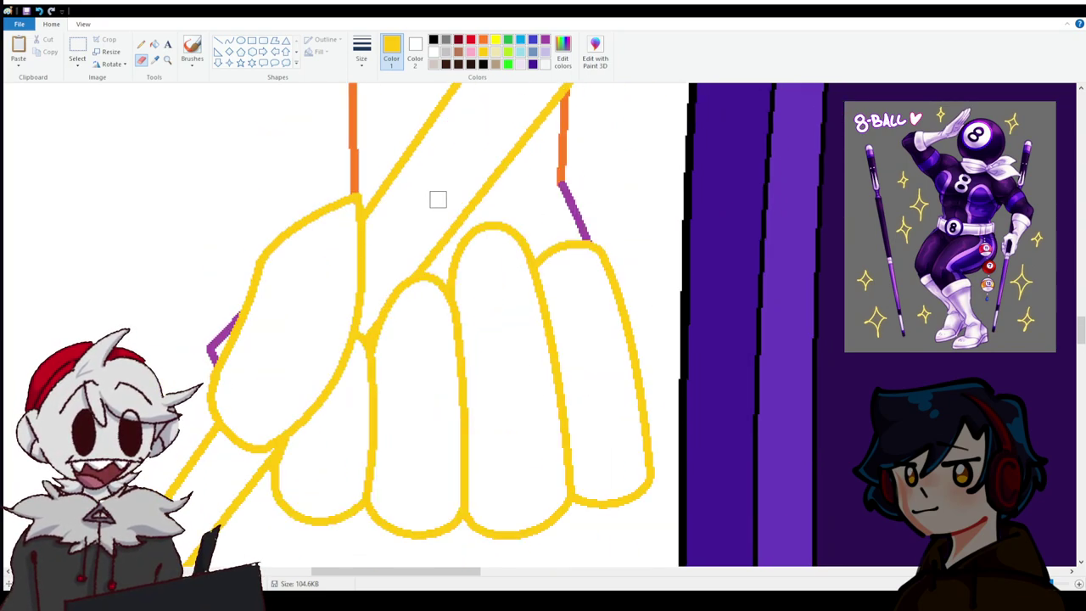
Recolour the connected hand and cue lines purple to merge them with the sketch remnants, and turn them all orange.
click(545, 40)
click(154, 45)
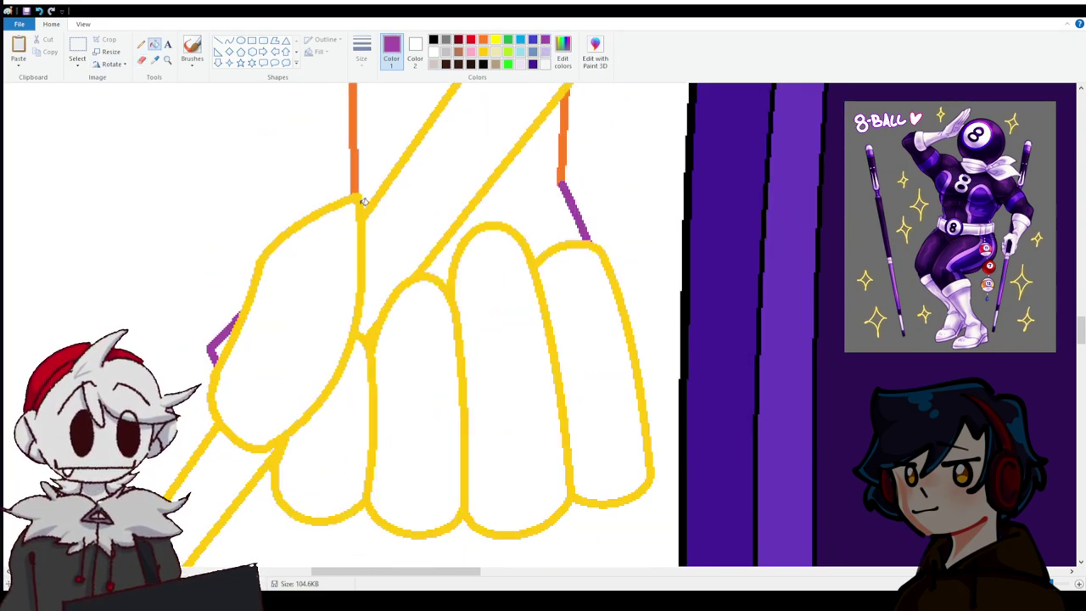
click(363, 201)
click(483, 41)
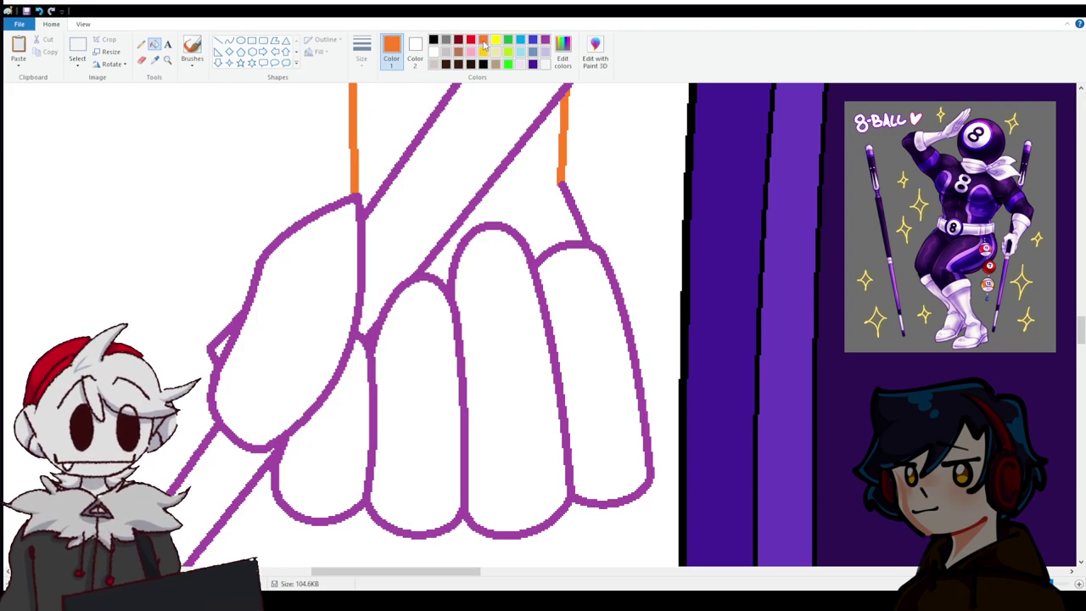
click(361, 327)
scroll(431, 368, down, 5)
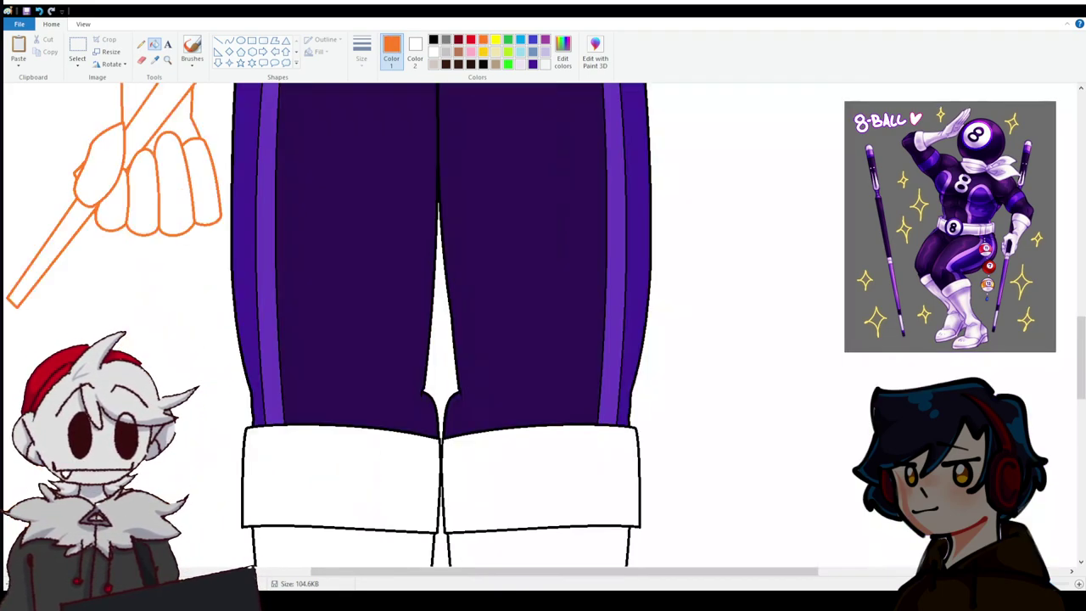
Try a green curve across the forearm above the cue-gripping hand as the glove cuff's upper edge, and undo it.
scroll(457, 380, up, 3)
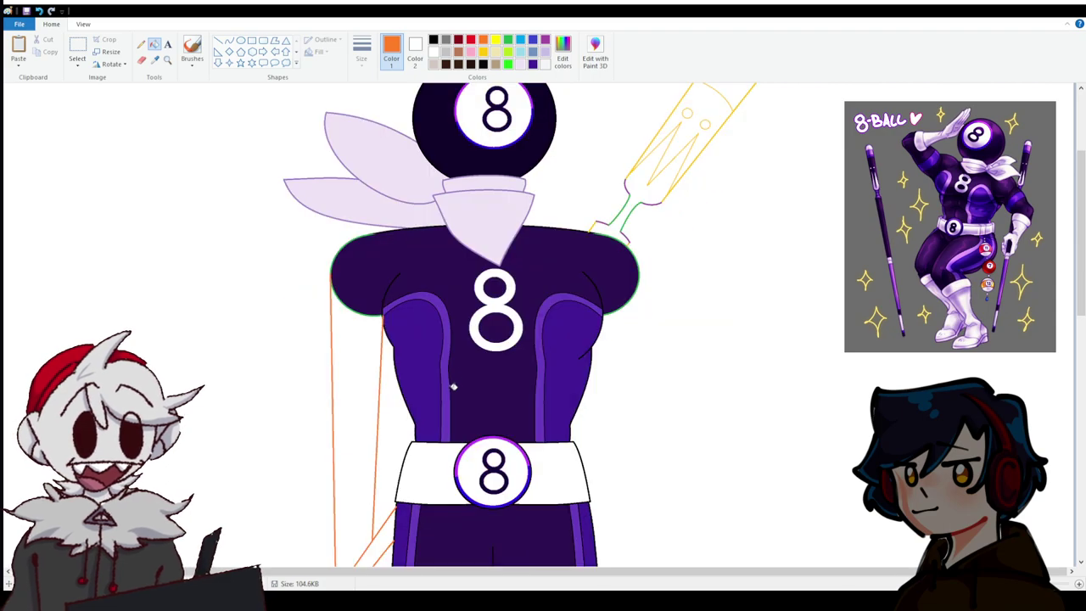
scroll(454, 384, down, 3)
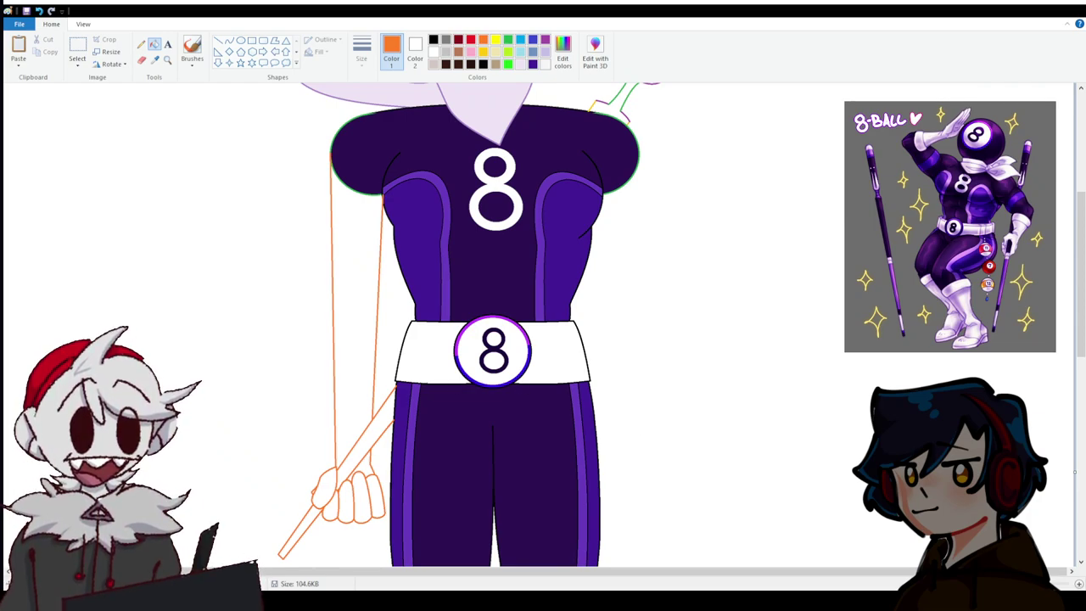
click(1079, 584)
click(1078, 584)
scroll(359, 550, down, 3)
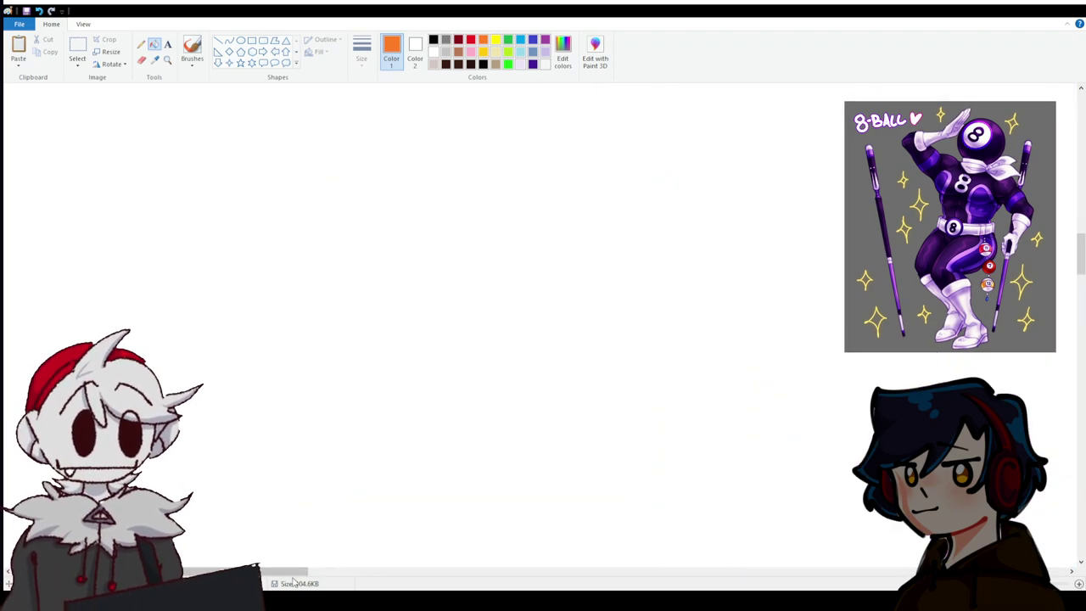
drag(293, 572, 511, 567)
scroll(538, 374, down, 4)
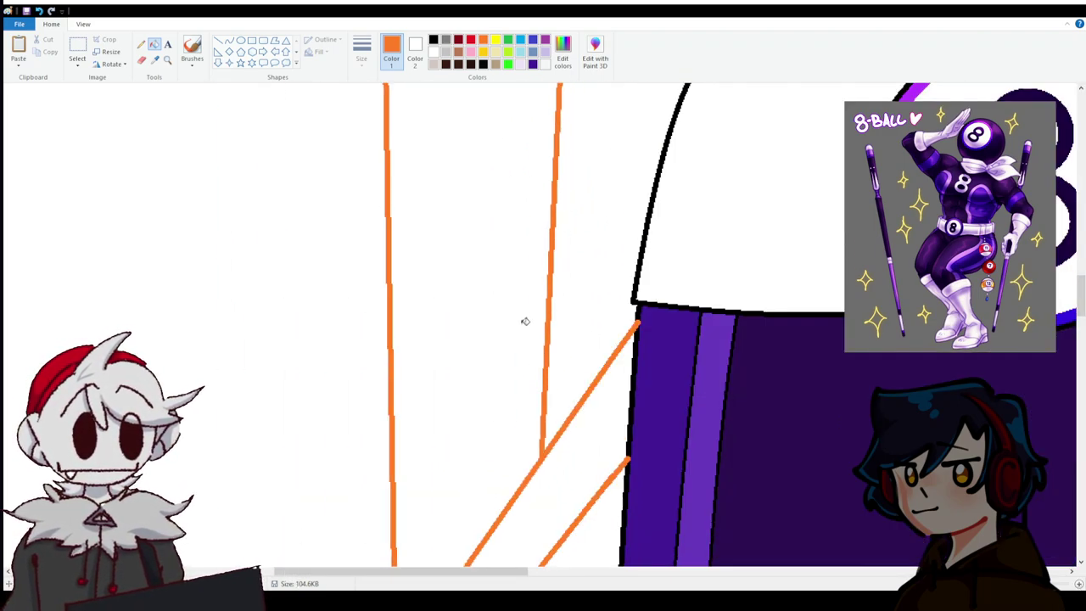
scroll(525, 321, up, 3)
click(508, 40)
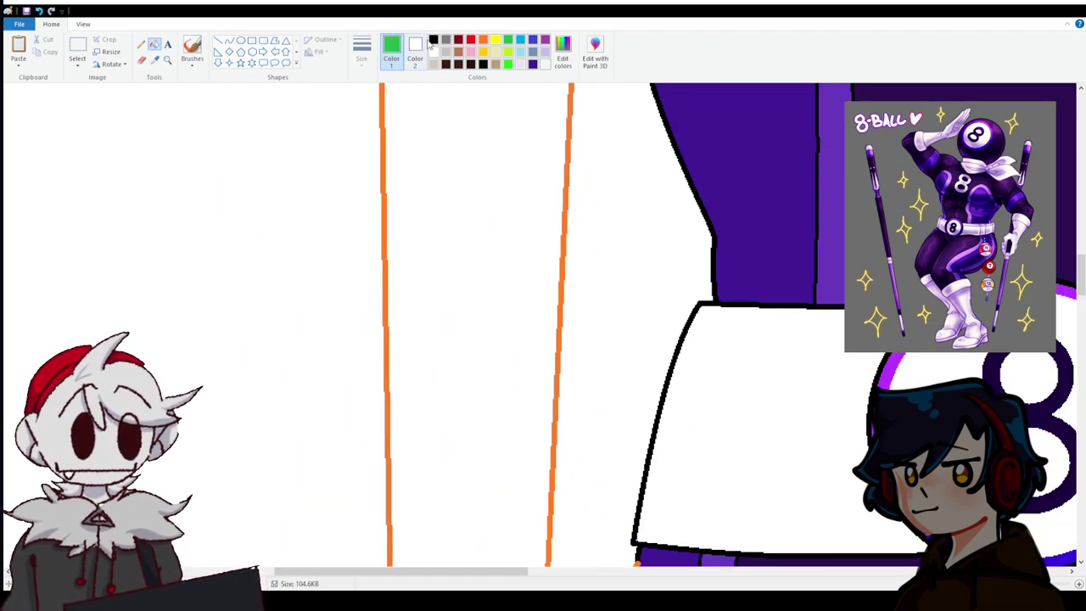
click(229, 41)
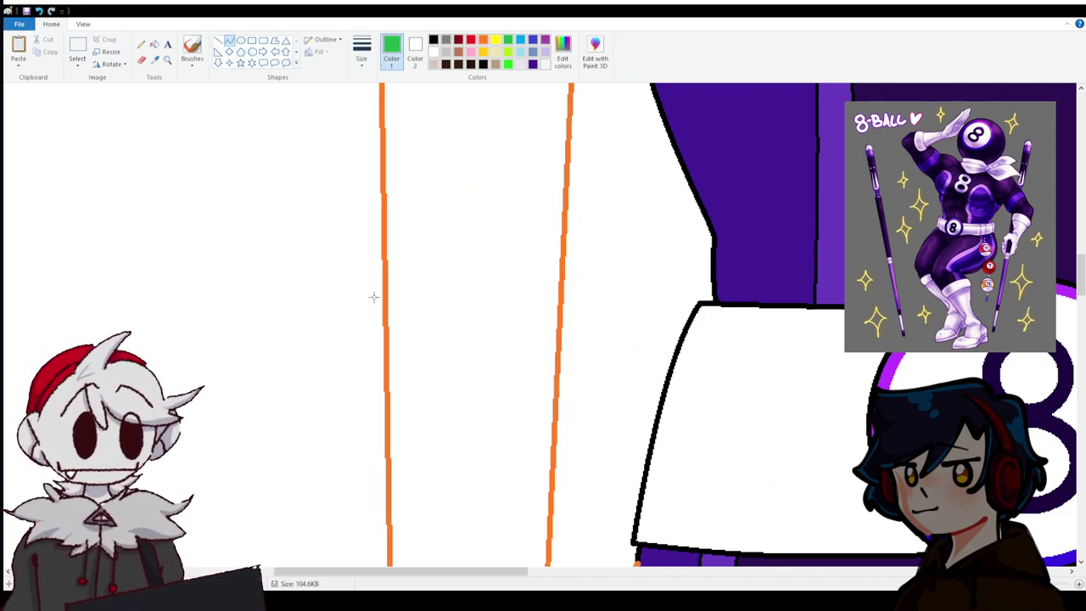
mouse_move(395, 298)
mouse_down()
mouse_move(572, 305)
mouse_move(413, 282)
mouse_move(524, 286)
mouse_up()
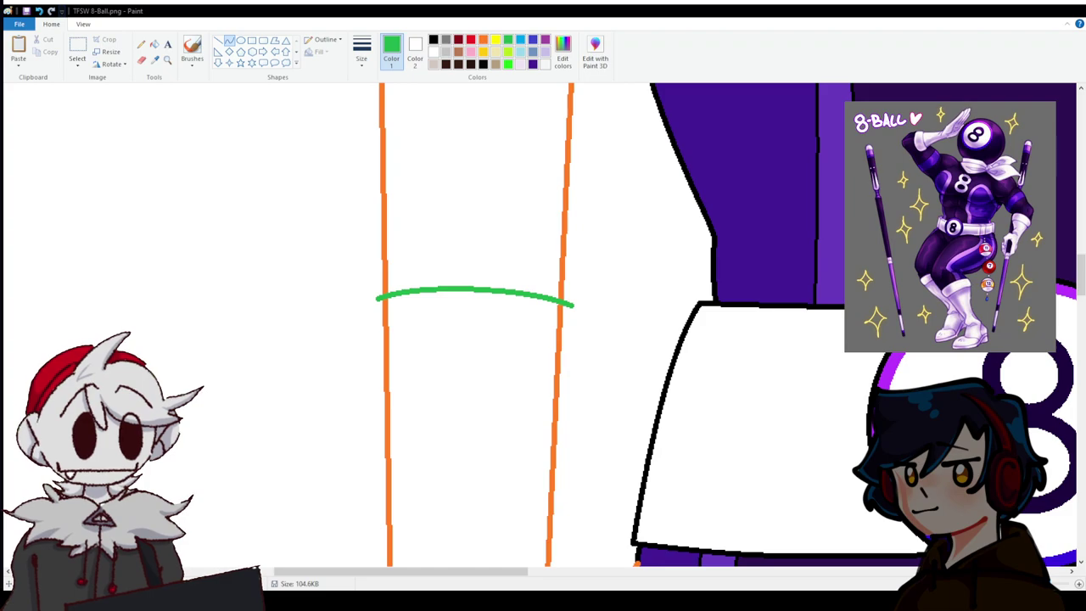
click(40, 11)
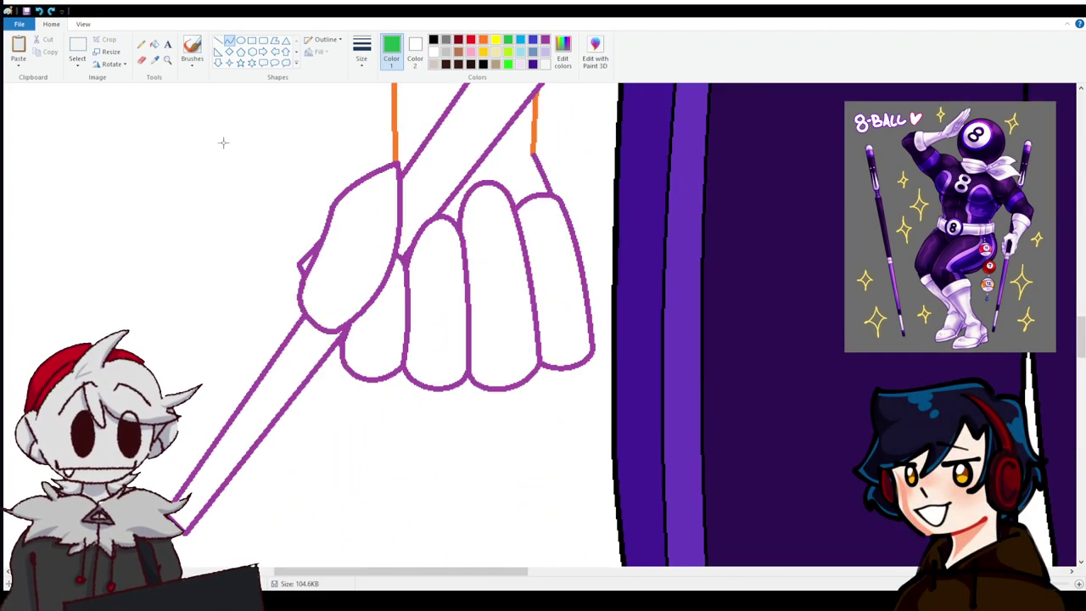
click(51, 11)
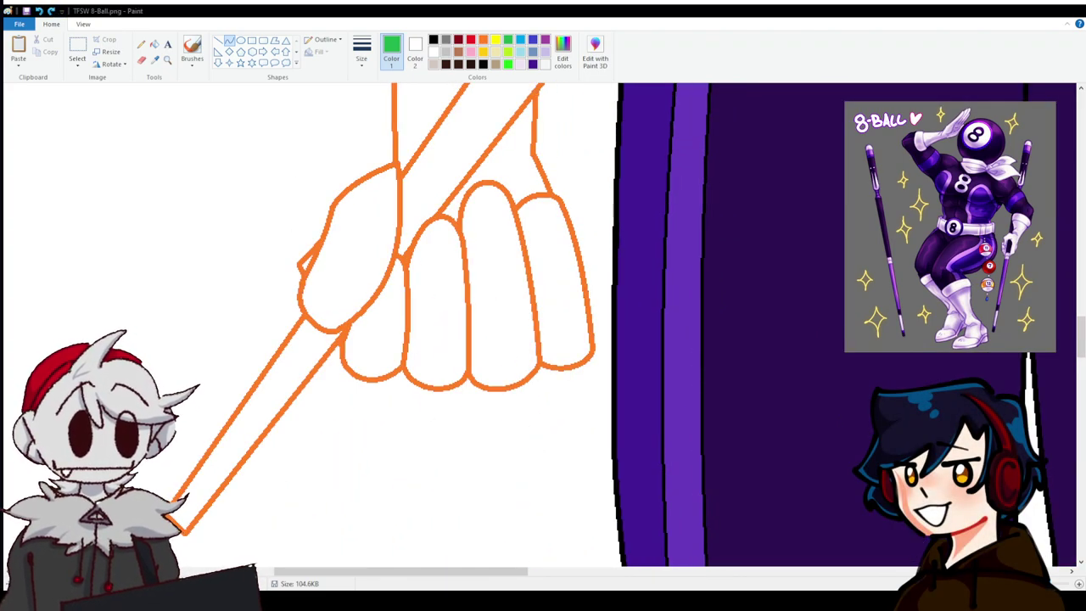
Draw the glove cuff's upper edge as a green upward-bowed curve across the forearm, and add its bowed side edge nearest the body.
scroll(424, 324, up, 3)
scroll(543, 323, up, 5)
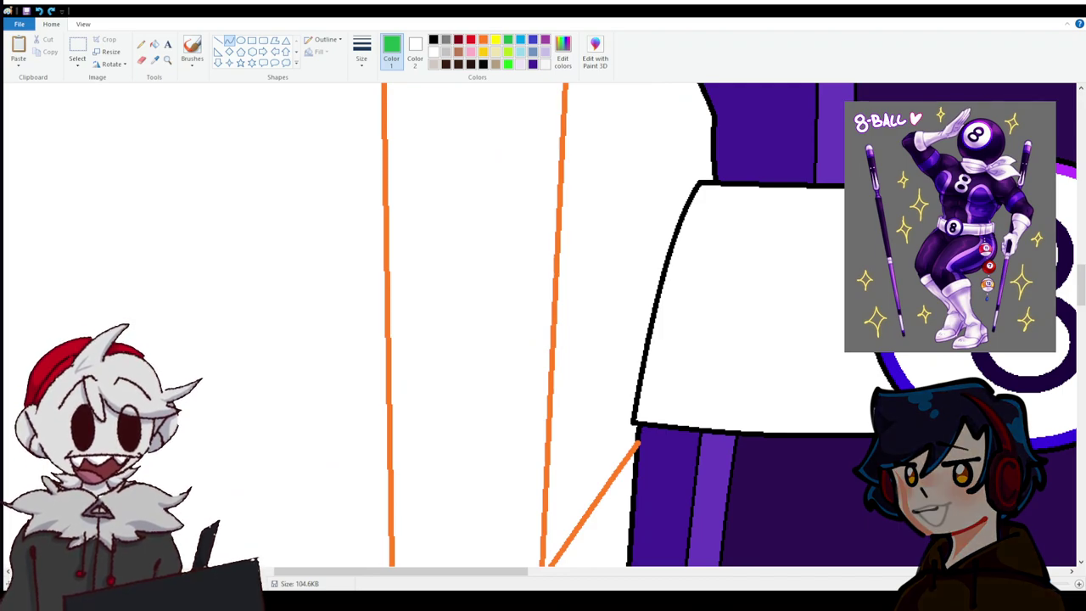
drag(363, 205, 574, 211)
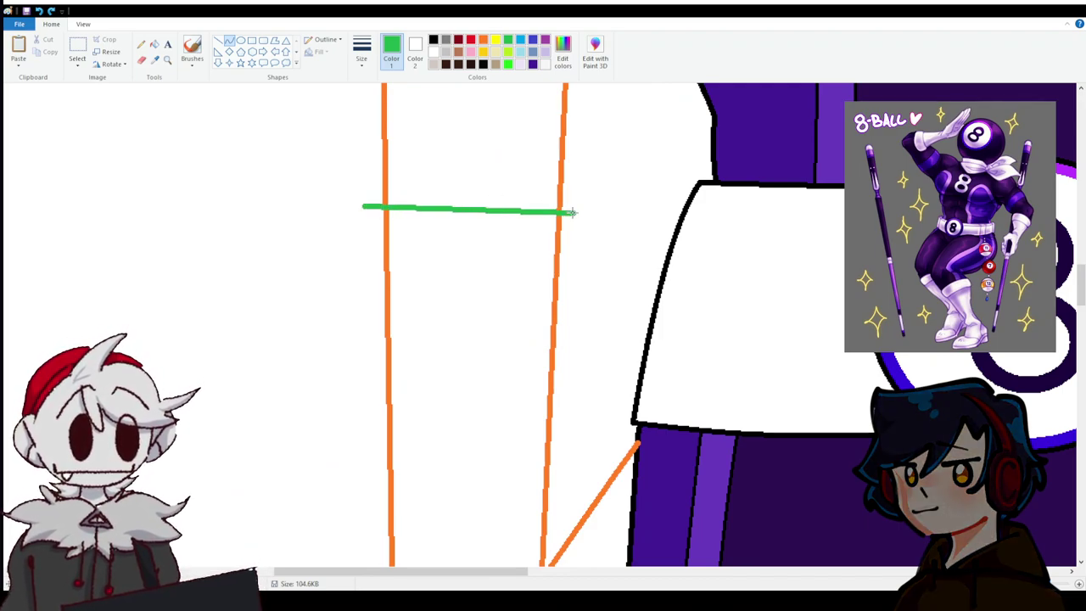
mouse_move(462, 207)
mouse_down()
mouse_move(432, 187)
mouse_move(513, 194)
mouse_move(584, 261)
mouse_move(568, 357)
mouse_up()
click(530, 142)
mouse_move(575, 327)
mouse_down()
mouse_move(591, 285)
mouse_move(584, 297)
mouse_up()
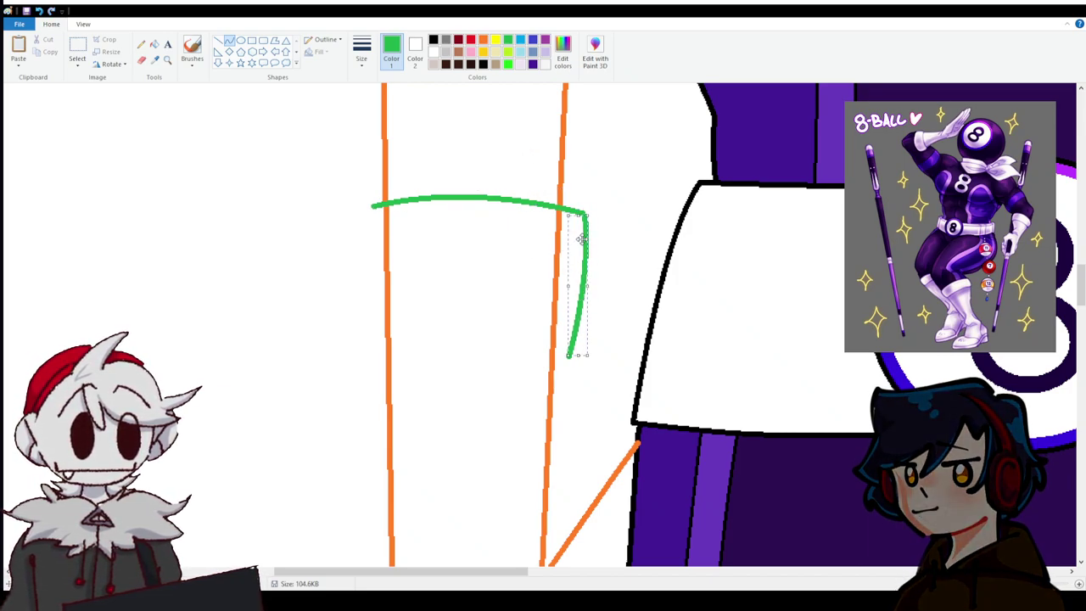
drag(582, 239, 579, 235)
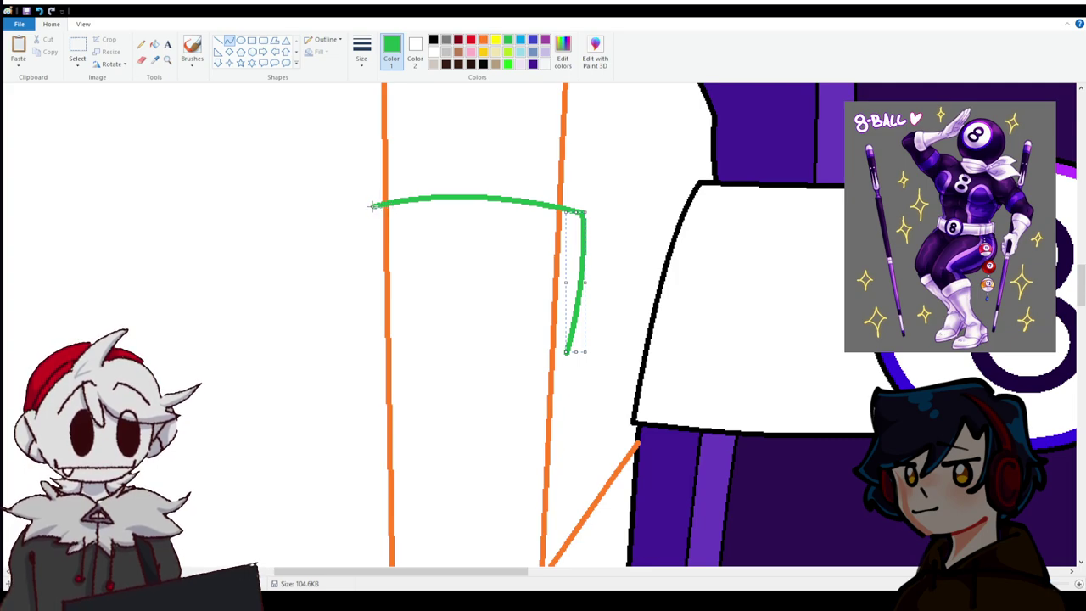
Close the green glove cuff with a bowed outer side edge and a downward-bowed lower edge across the forearm.
mouse_move(373, 207)
mouse_down()
mouse_move(374, 347)
mouse_move(367, 274)
mouse_up()
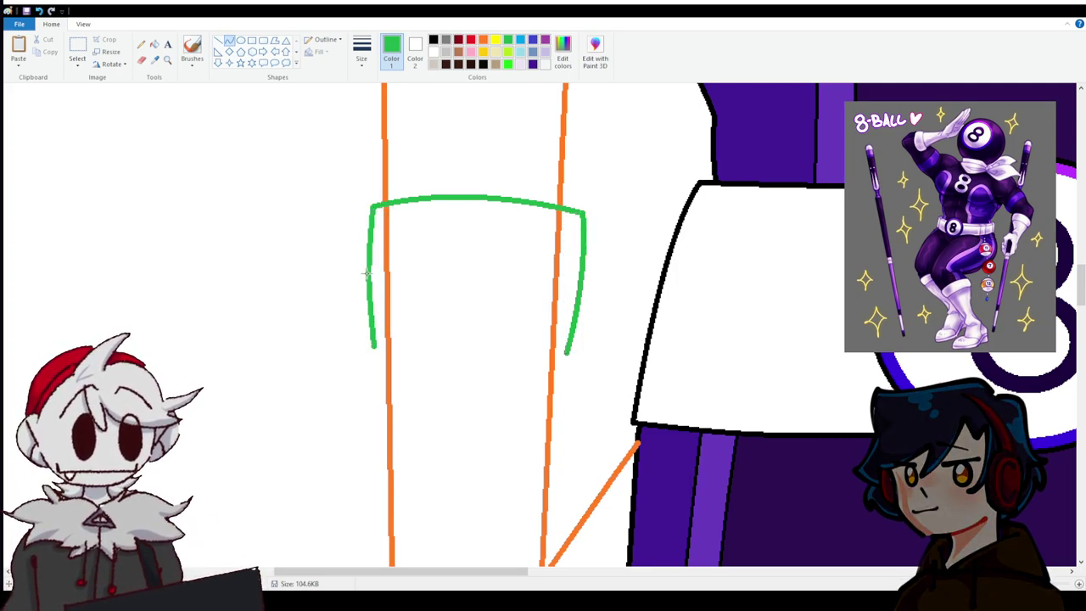
click(363, 313)
click(374, 346)
drag(374, 346, 568, 354)
drag(465, 353, 458, 361)
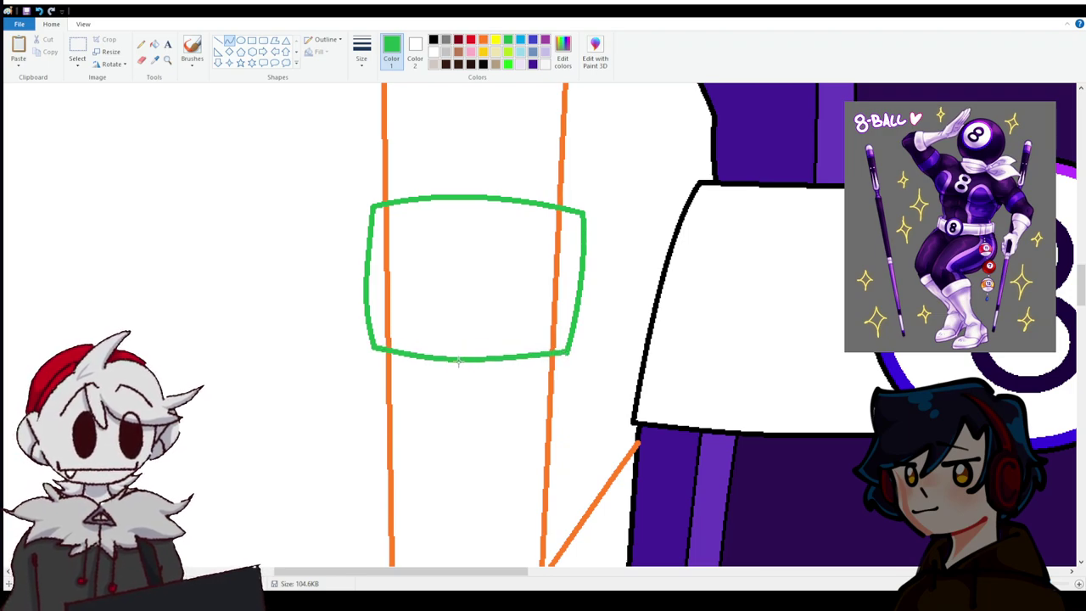
click(511, 361)
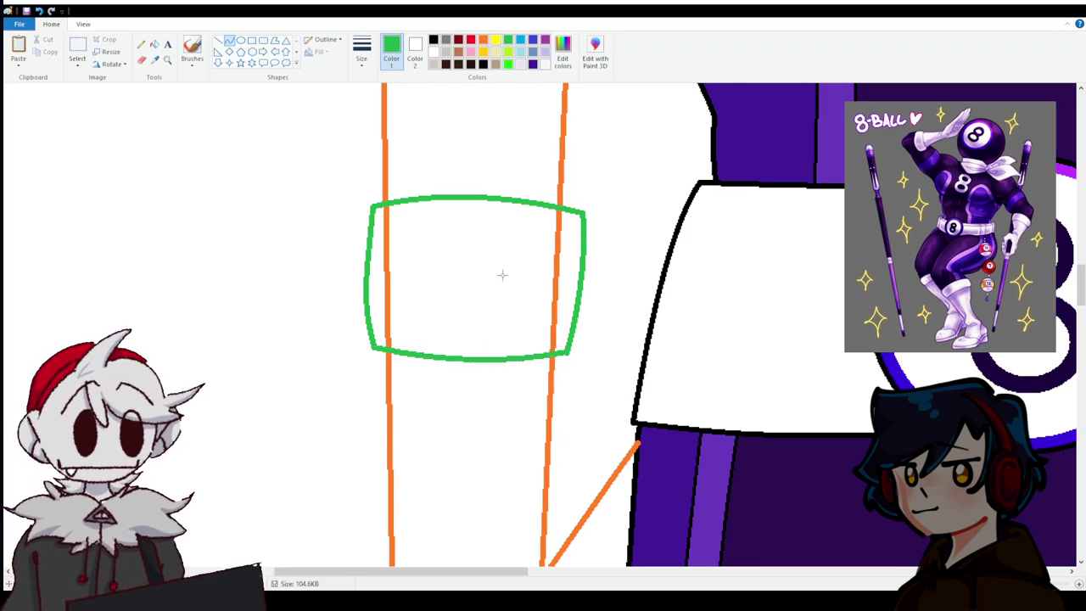
Clear the two orange arm line segments inside the green cuff by filling them white.
click(155, 45)
right_click(387, 255)
right_click(556, 265)
Sample the shoulder's dark purple, blend away the green line under the shoulder, and fill the arm with that colour.
scroll(594, 371, up, 5)
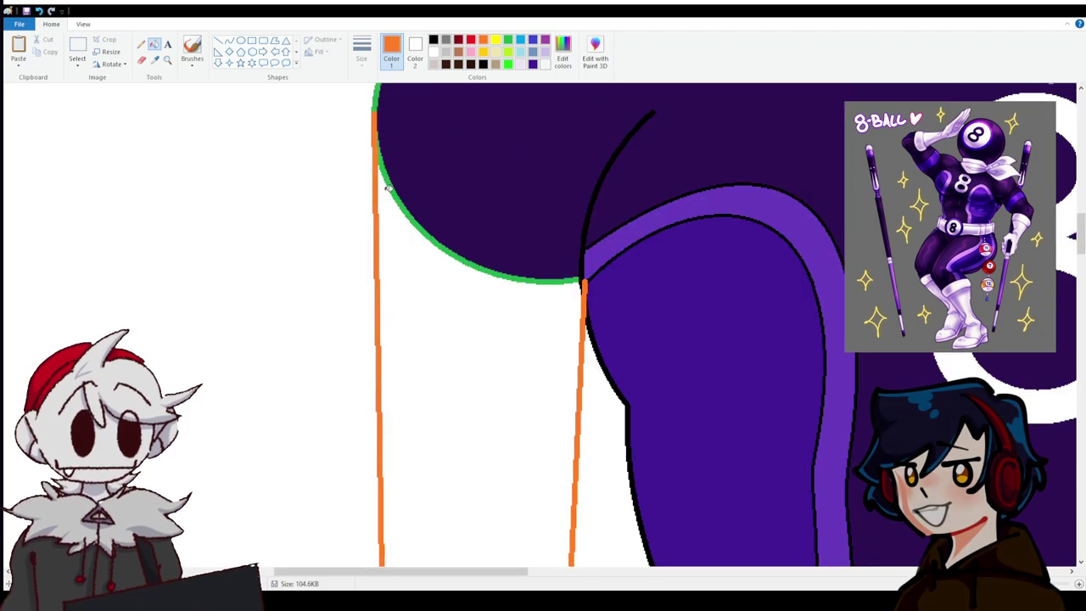
click(156, 61)
click(512, 251)
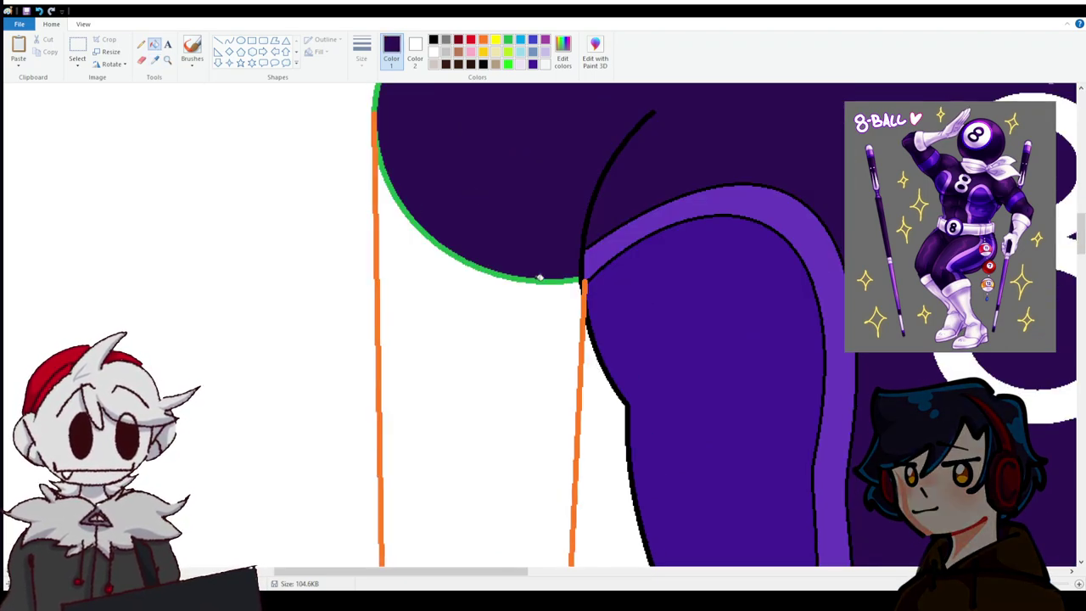
click(540, 277)
click(537, 296)
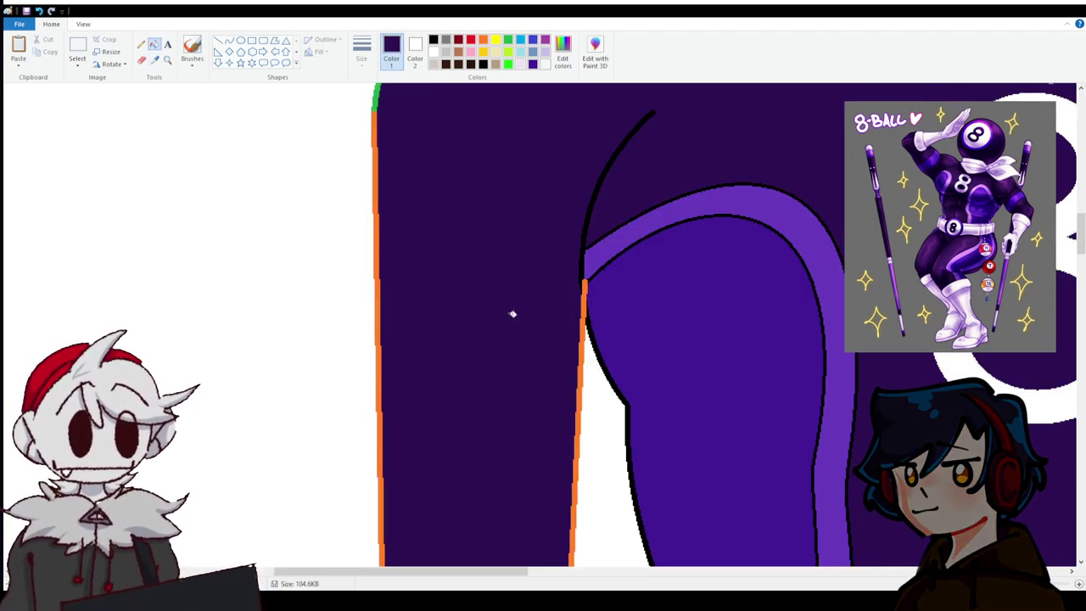
Try a dark purple fill on the shoulder's remaining green outline, and undo it.
scroll(512, 313, up, 3)
click(456, 222)
scroll(465, 272, down, 3)
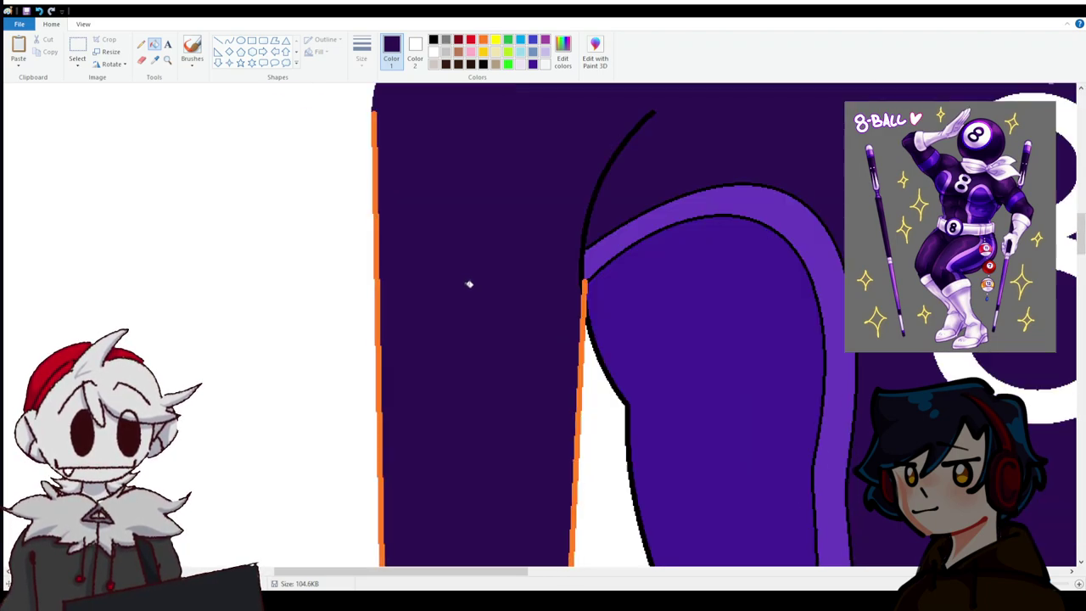
scroll(346, 235, up, 5)
click(39, 11)
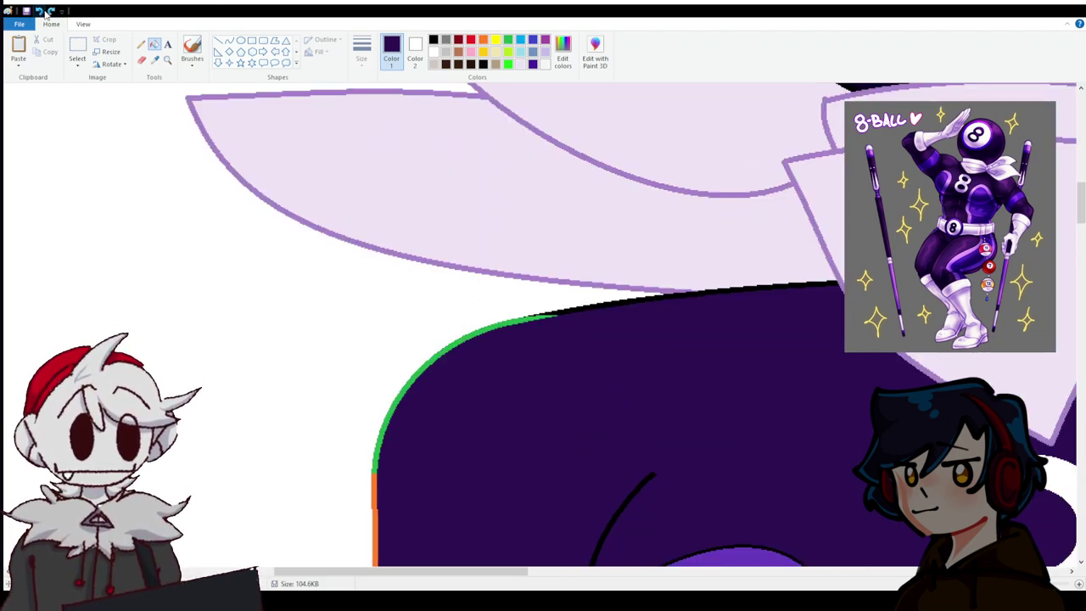
Recolour the shoulder's remaining green outline orange to match the arm lines.
click(483, 40)
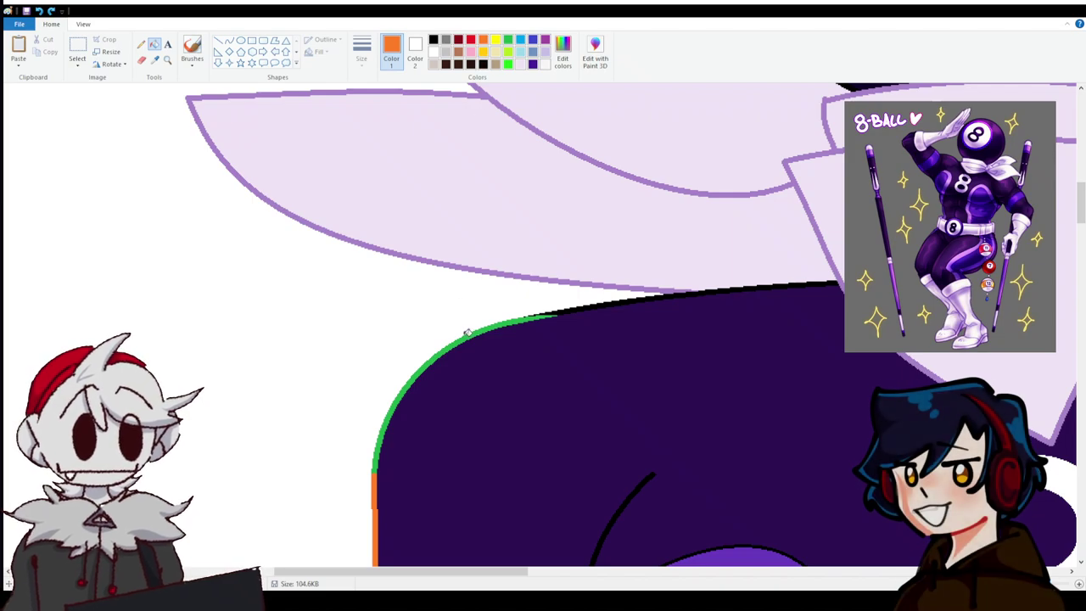
click(468, 332)
Draw two thinner orange upward-bowed curves across the upper arm to outline an armband.
scroll(441, 202, down, 5)
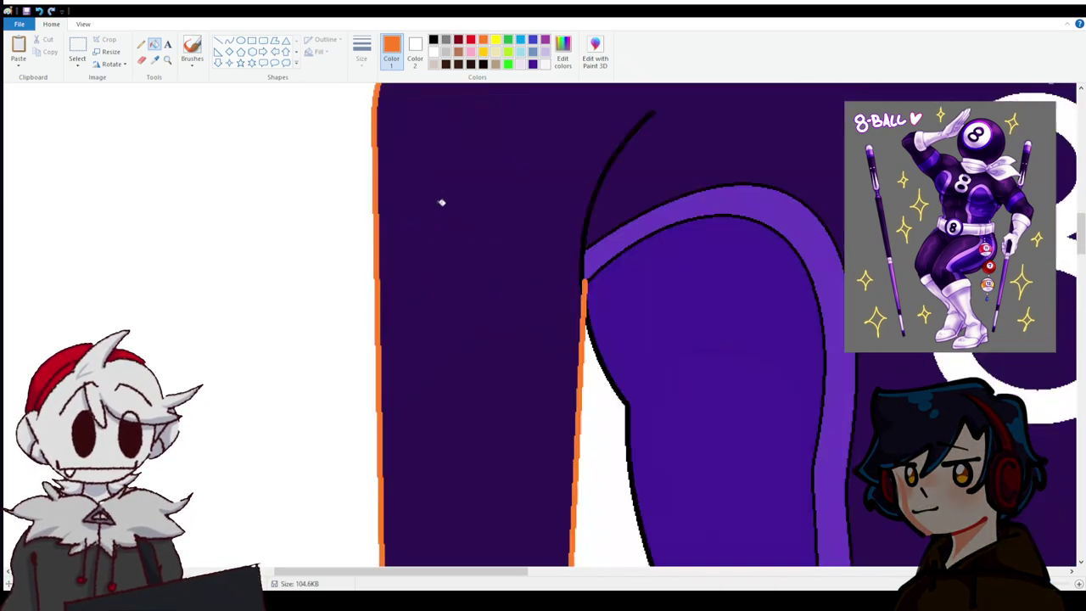
click(229, 40)
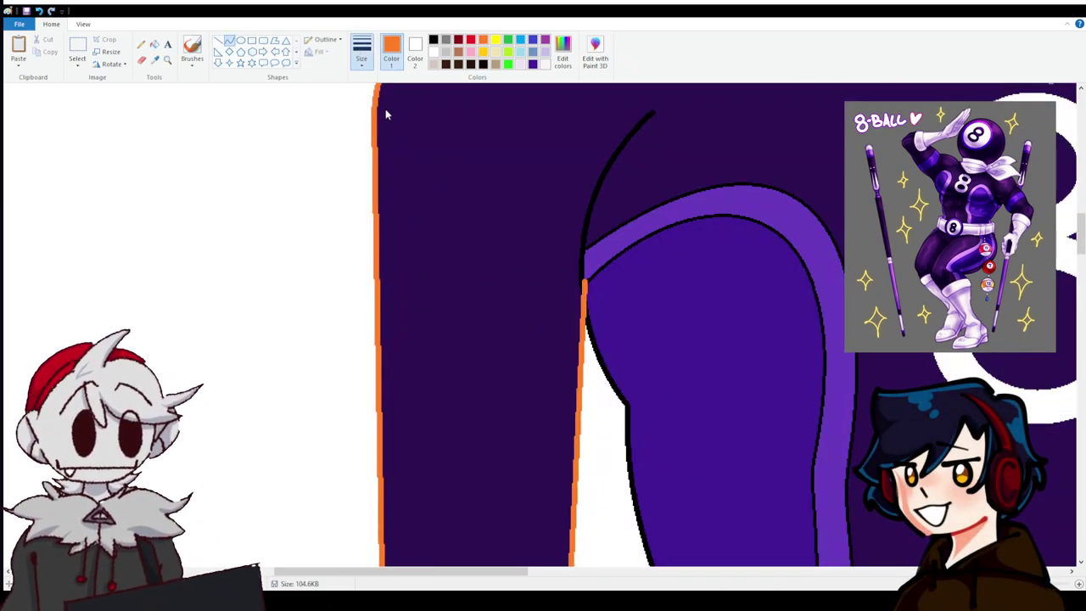
drag(582, 314, 379, 255)
click(549, 280)
drag(480, 244, 428, 232)
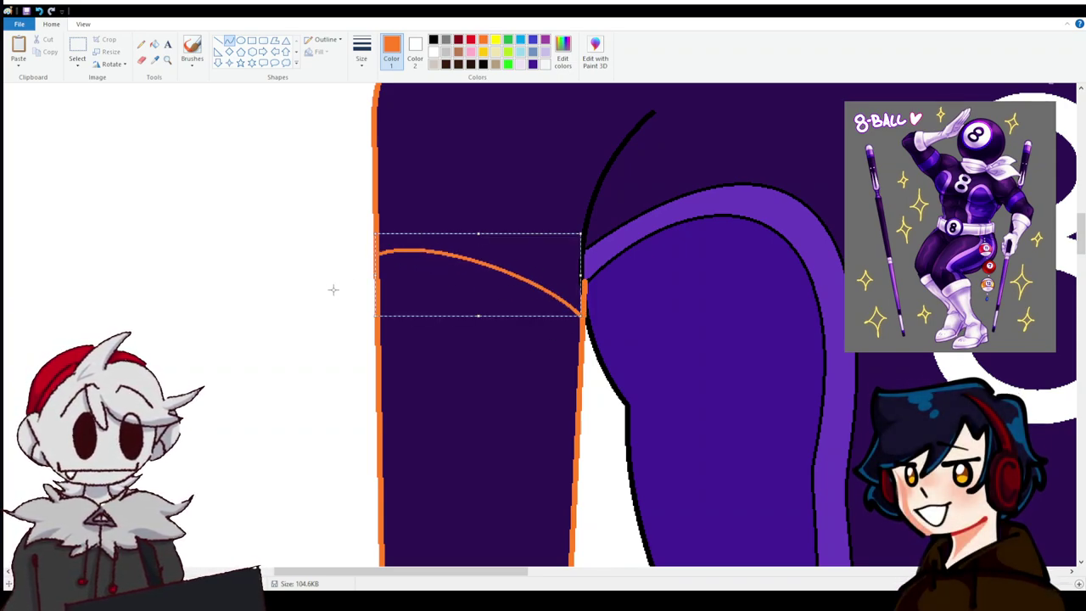
click(333, 290)
mouse_move(377, 351)
mouse_down()
mouse_move(548, 381)
mouse_move(577, 414)
mouse_up()
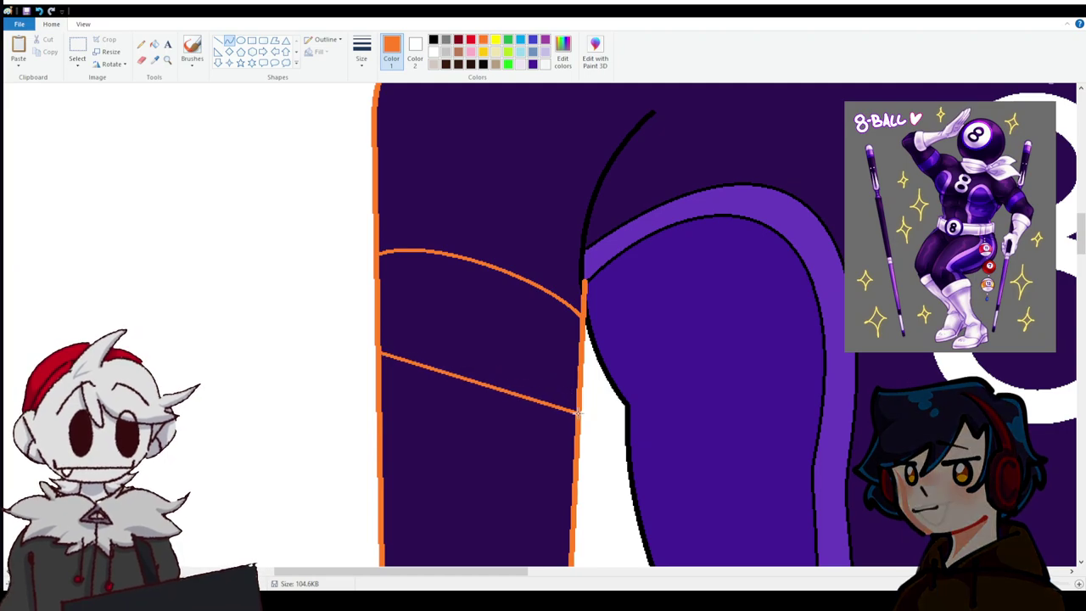
mouse_move(509, 389)
mouse_down()
mouse_move(526, 381)
mouse_move(412, 345)
mouse_move(512, 369)
mouse_up()
click(464, 246)
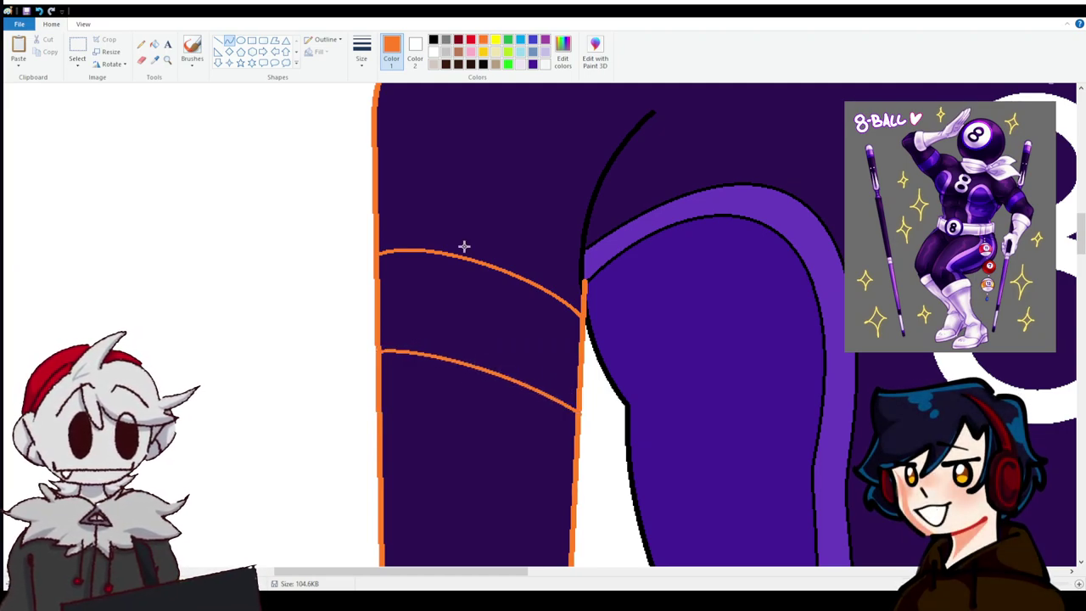
Fill the armband with the brighter purple sampled from the torso's side panel.
click(155, 60)
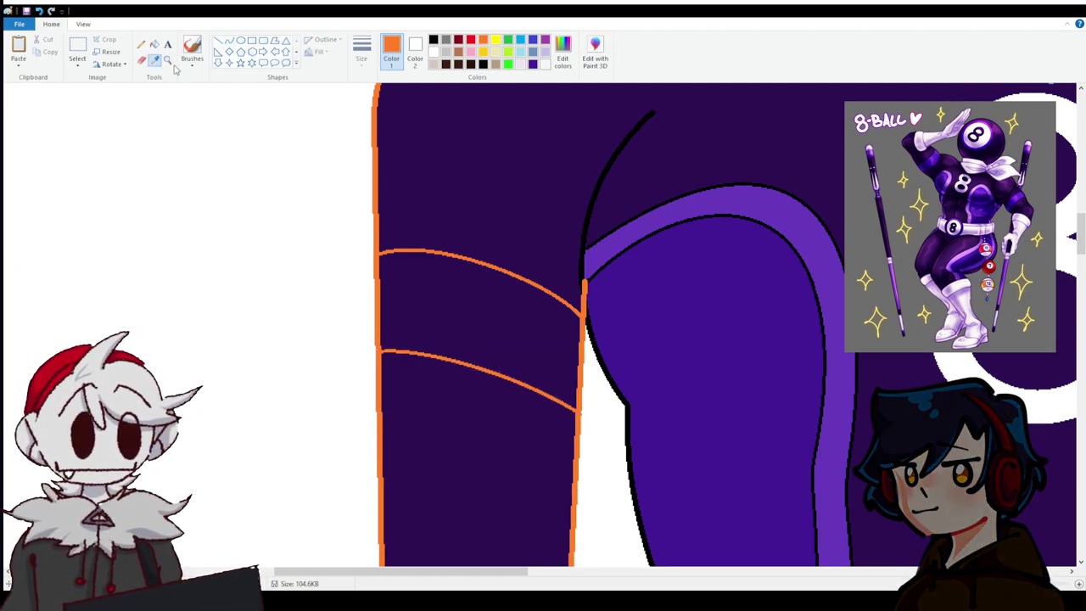
click(672, 280)
click(155, 45)
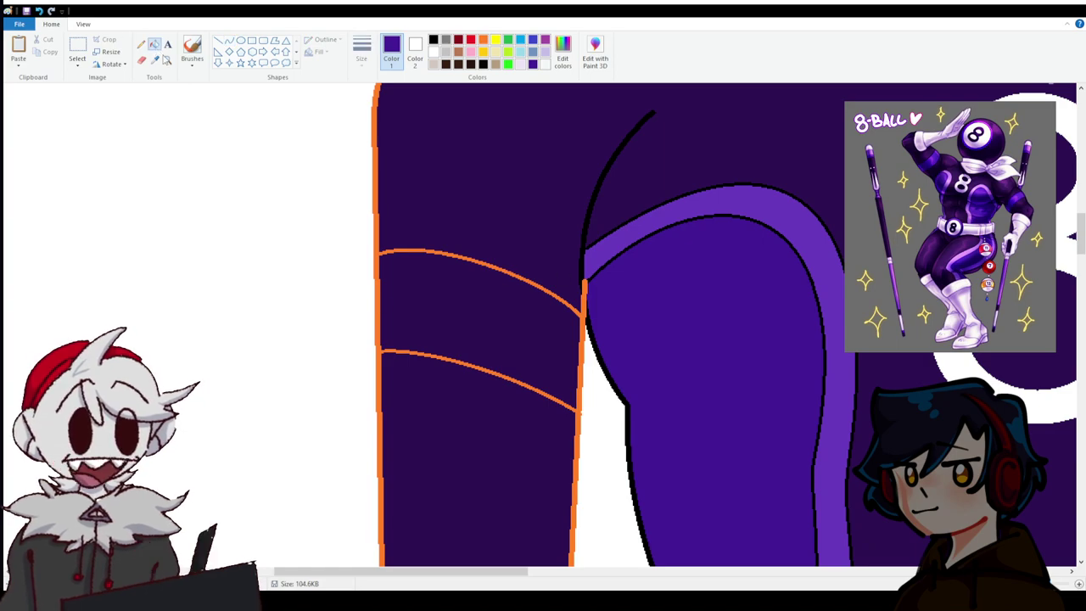
click(446, 274)
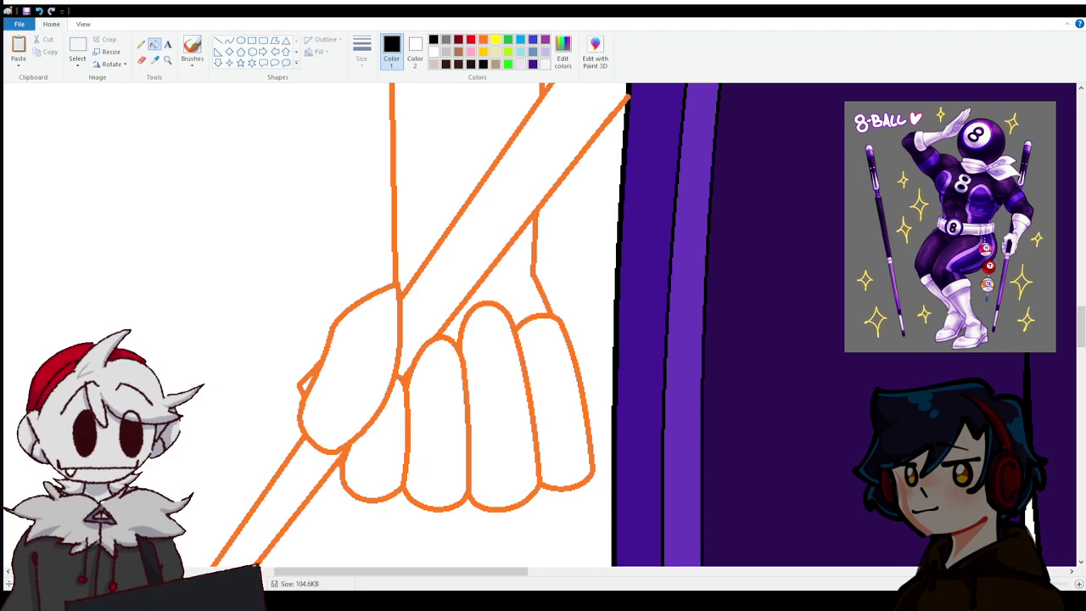
Try recolouring the green glove cuff outline black on its own, and undo it.
scroll(297, 331, down, 3)
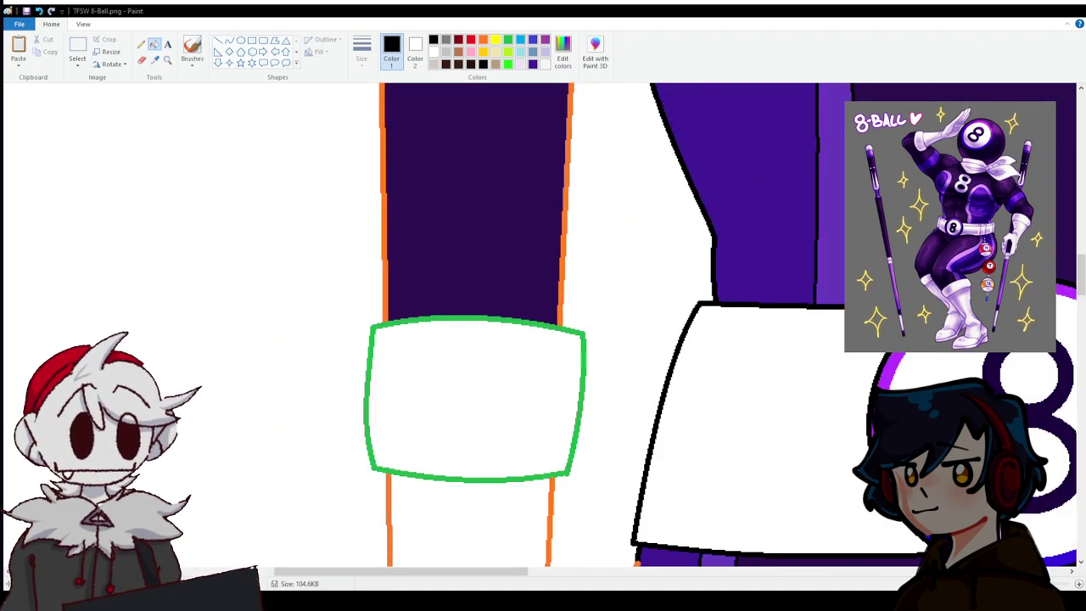
click(510, 321)
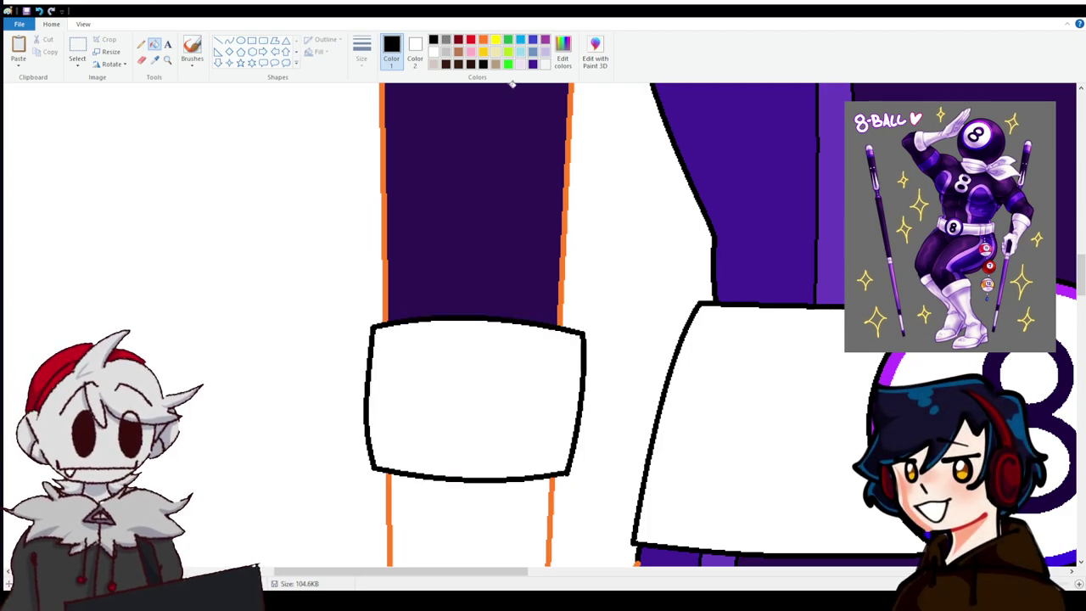
click(484, 41)
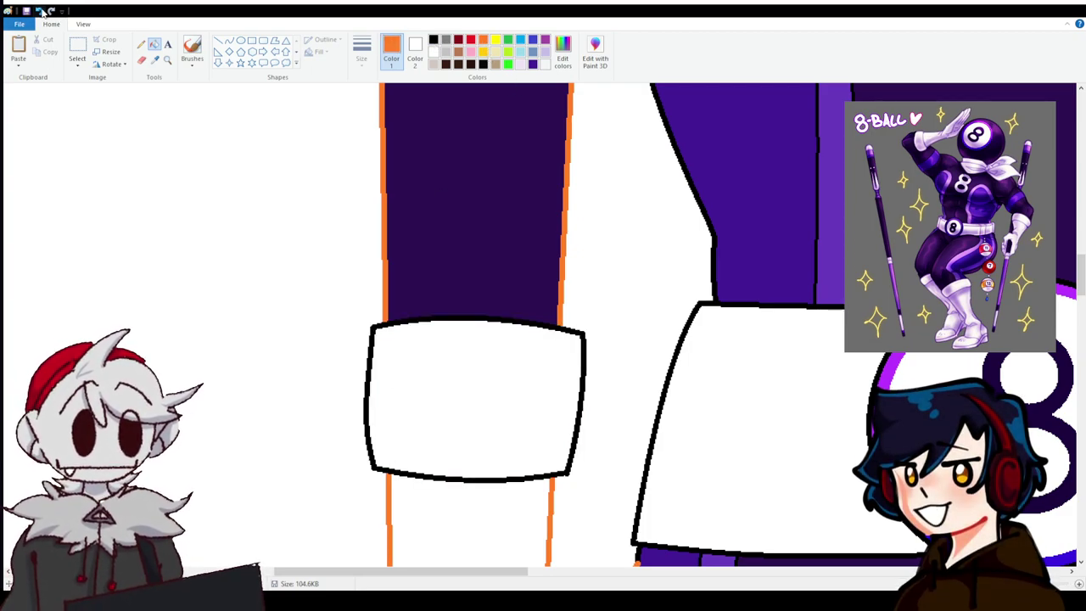
click(38, 10)
Recolour the cuff outline orange to merge it with the arm lines, and turn all the connected outlines black.
click(388, 322)
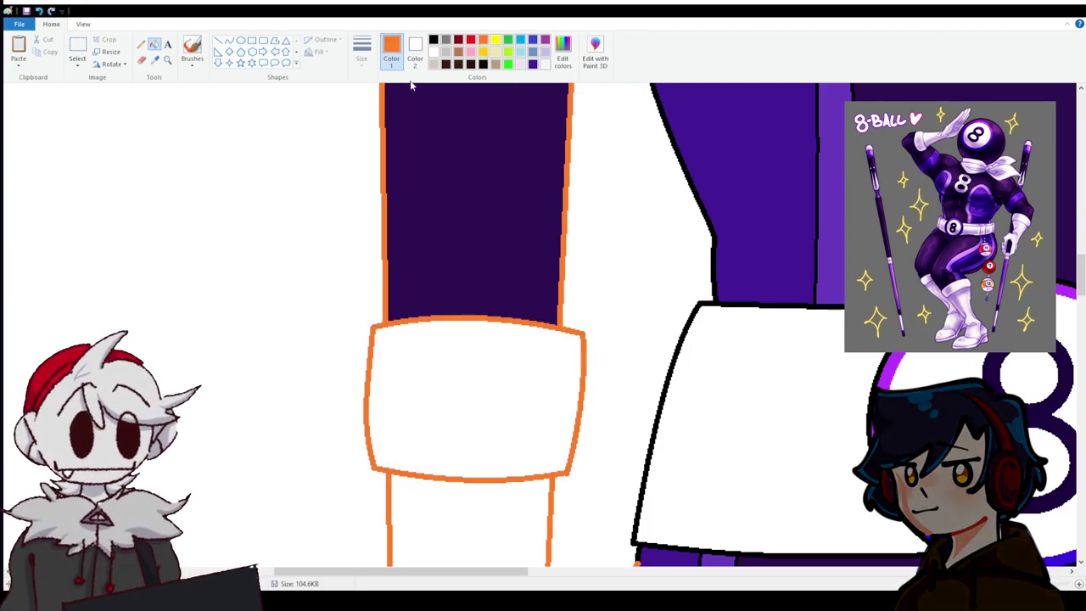
click(433, 40)
click(386, 324)
scroll(405, 356, down, 5)
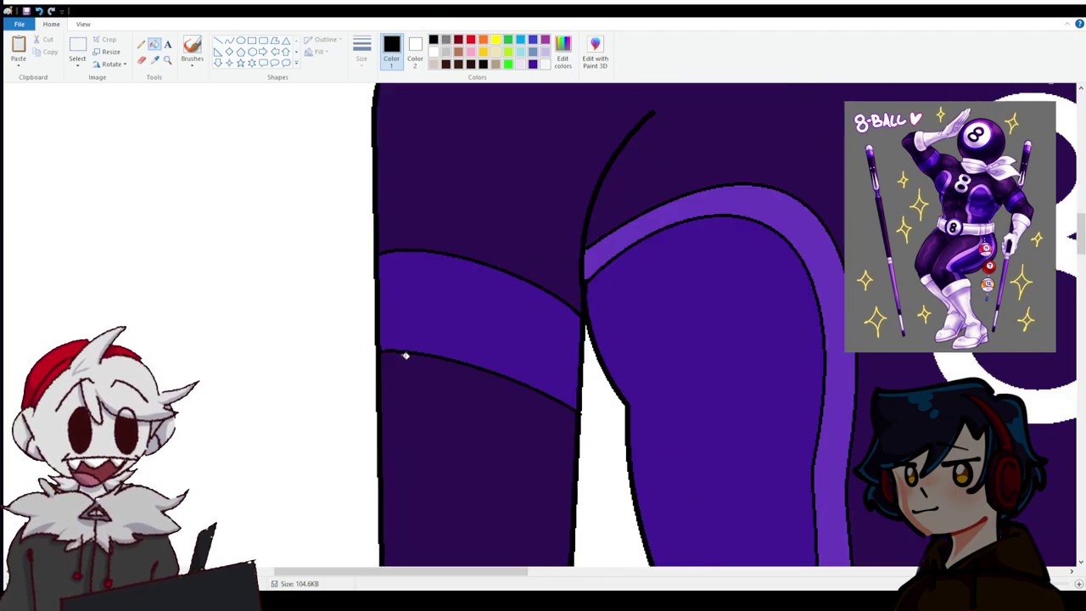
Draw black curved bands across the lower part of the cue, near its tip and just below the thumb.
scroll(403, 371, up, 4)
scroll(404, 372, up, 10)
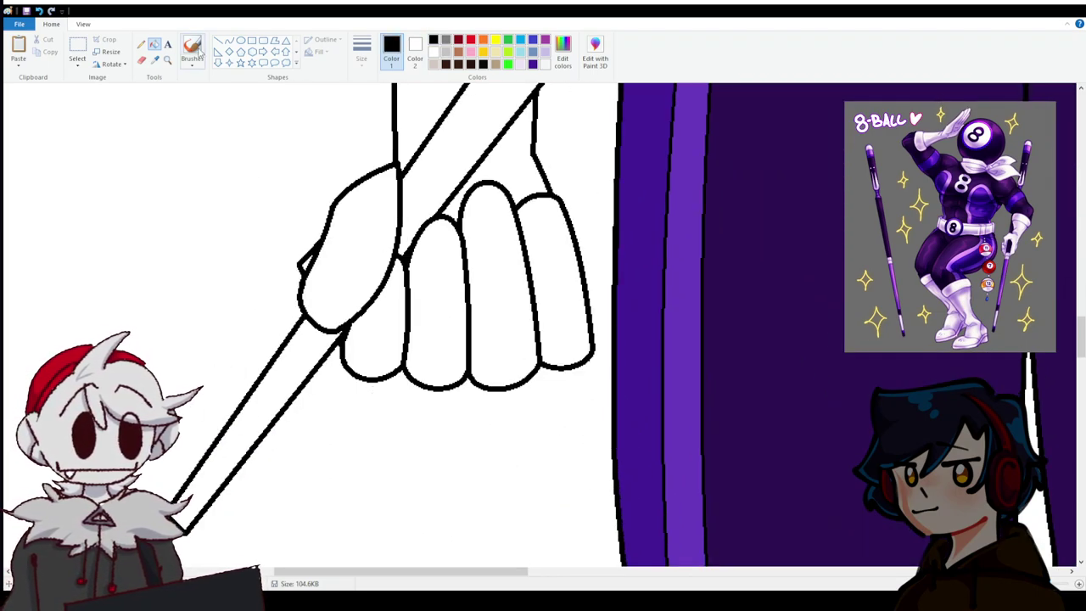
click(218, 43)
click(229, 41)
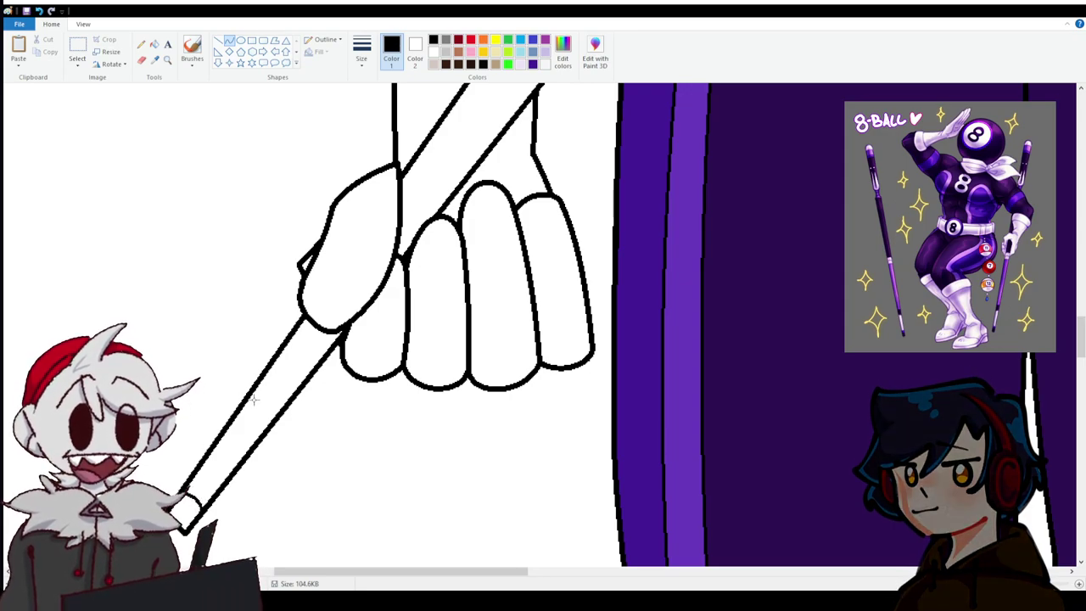
drag(307, 385, 294, 366)
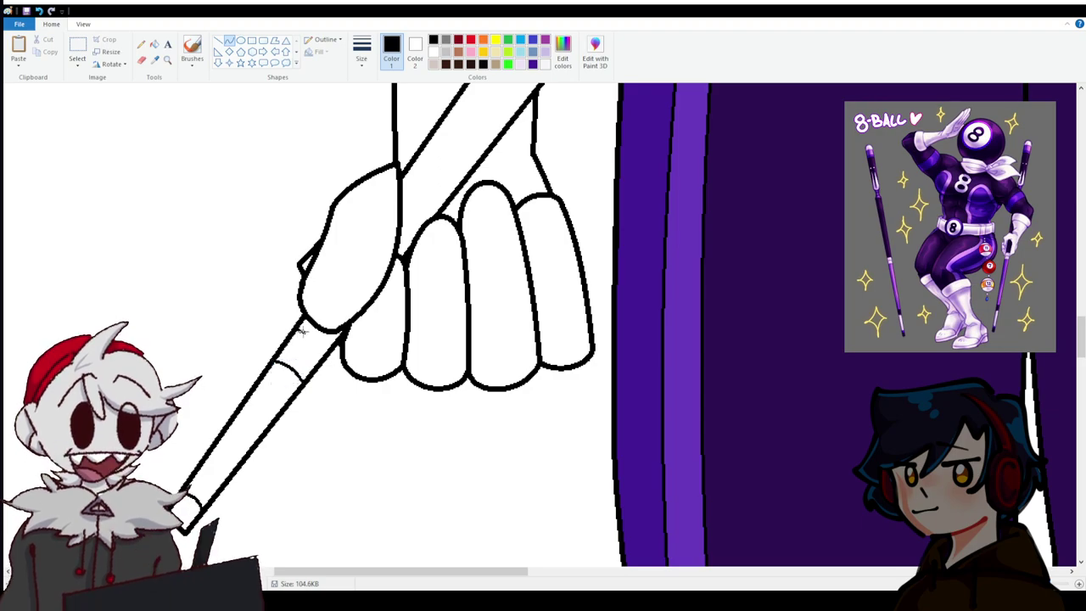
drag(308, 331, 310, 328)
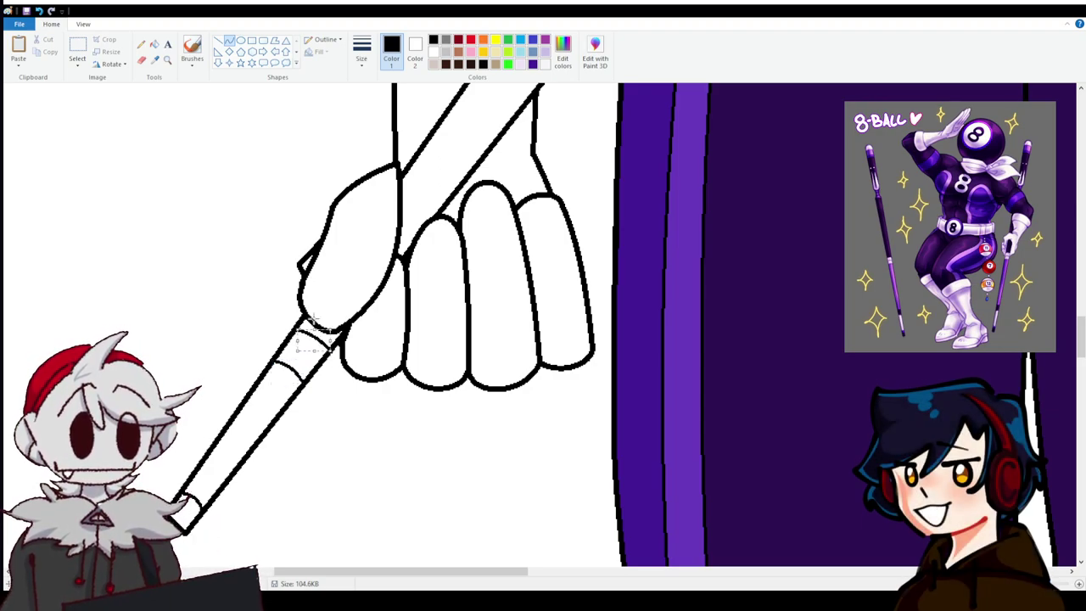
Fill the cue's tip and the band below the thumb with the near-black purple sampled from the ball head.
scroll(453, 274, up, 9)
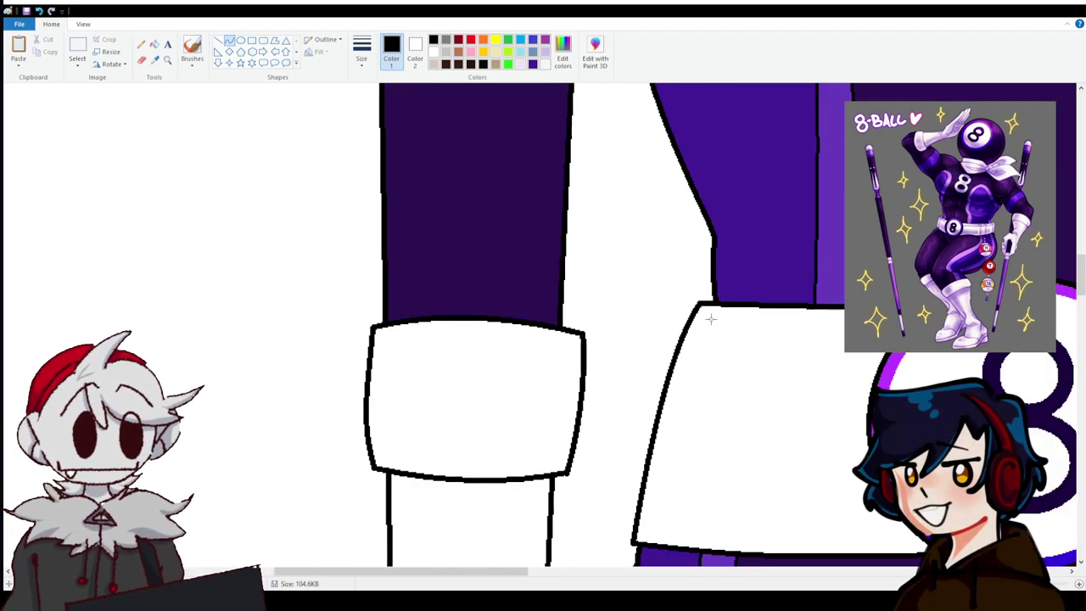
scroll(671, 315, down, 4)
scroll(718, 381, up, 10)
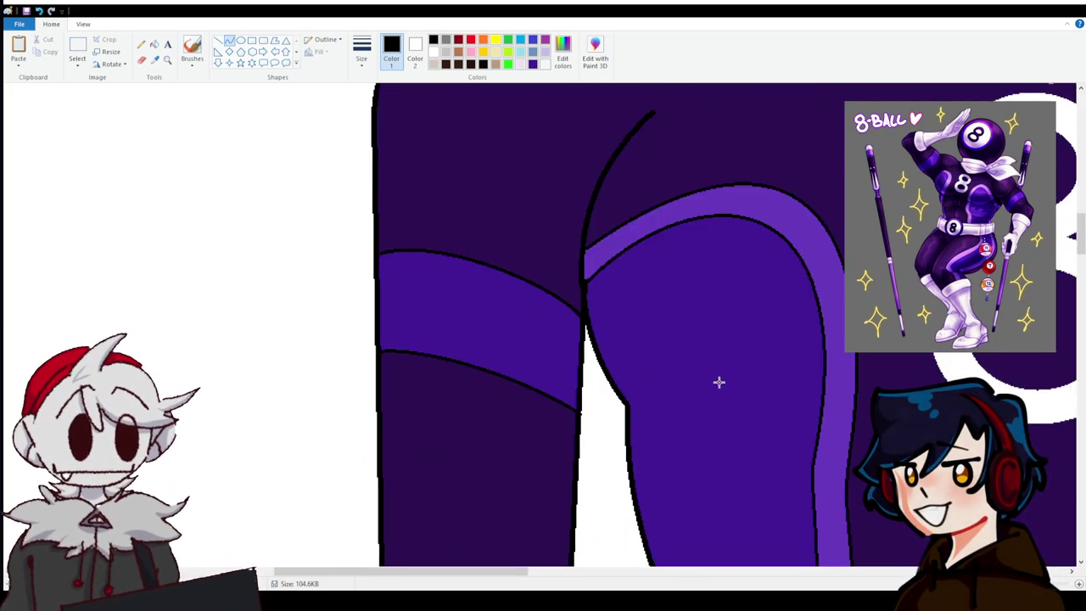
scroll(701, 337, up, 4)
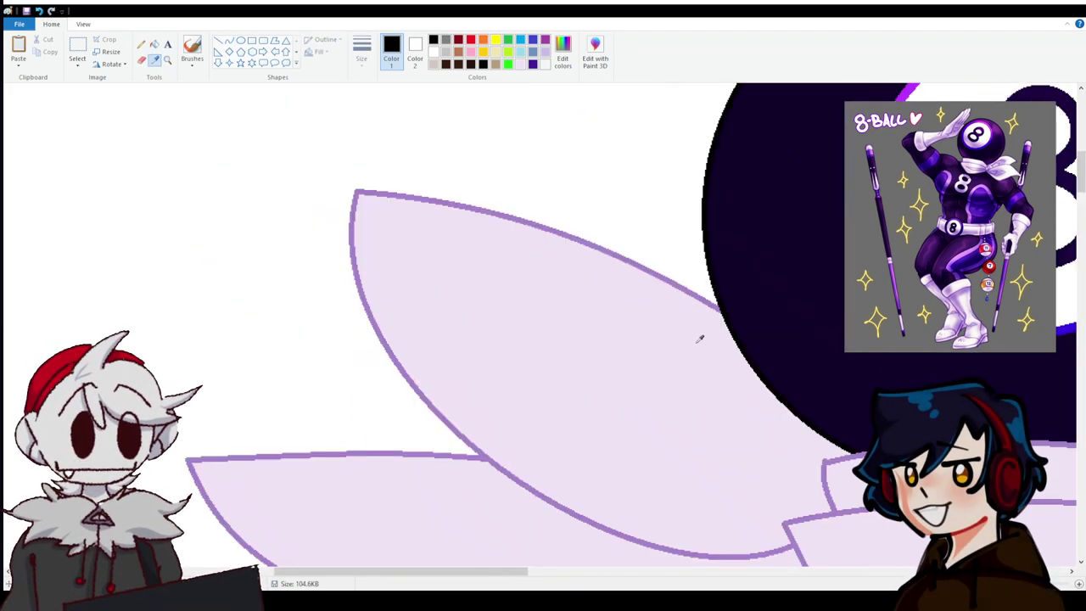
scroll(710, 359, down, 8)
scroll(361, 330, down, 5)
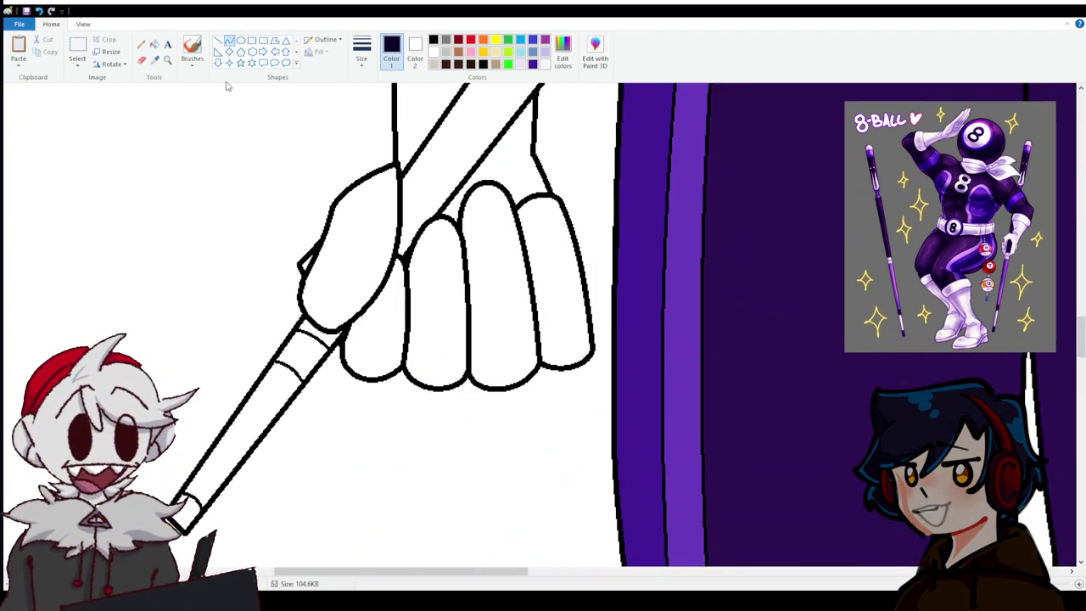
click(154, 44)
click(310, 342)
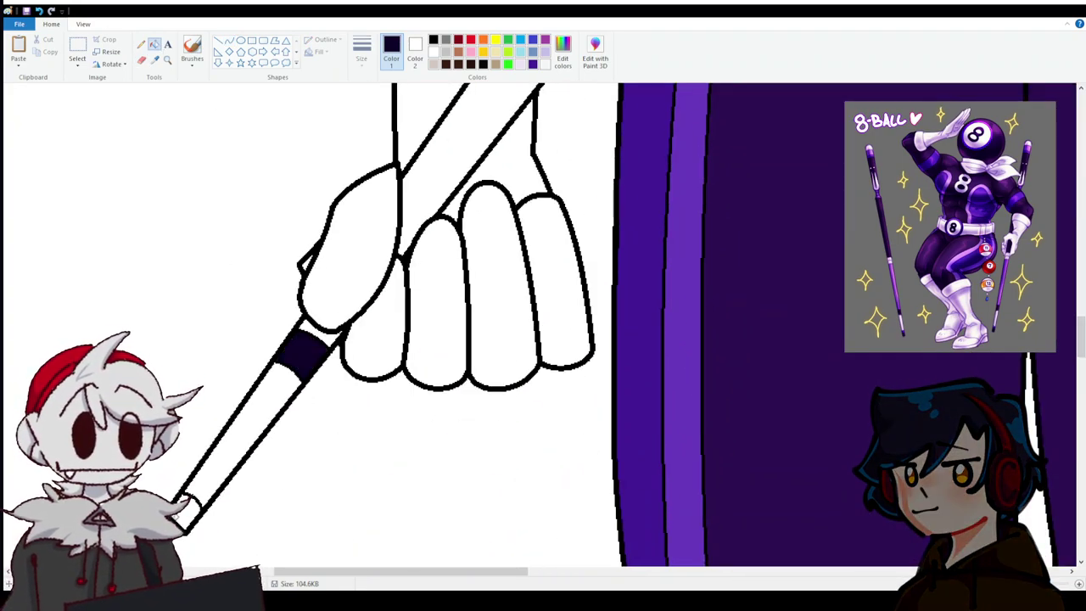
Fill the cue shaft above the hand and the short section under the thumb with bright purple from the head's disc ring.
scroll(478, 419, up, 5)
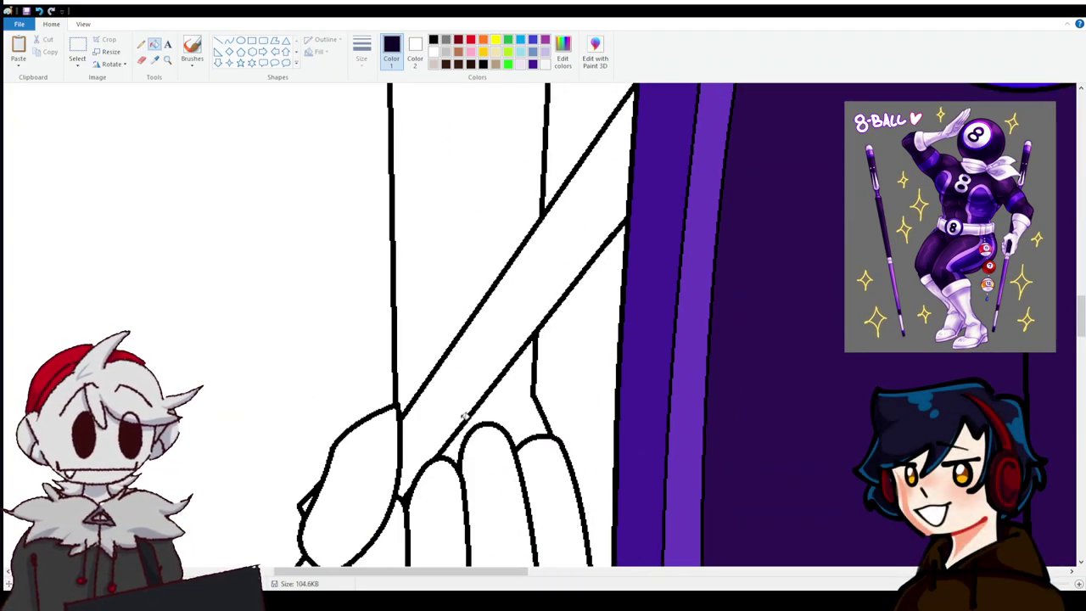
scroll(596, 364, up, 15)
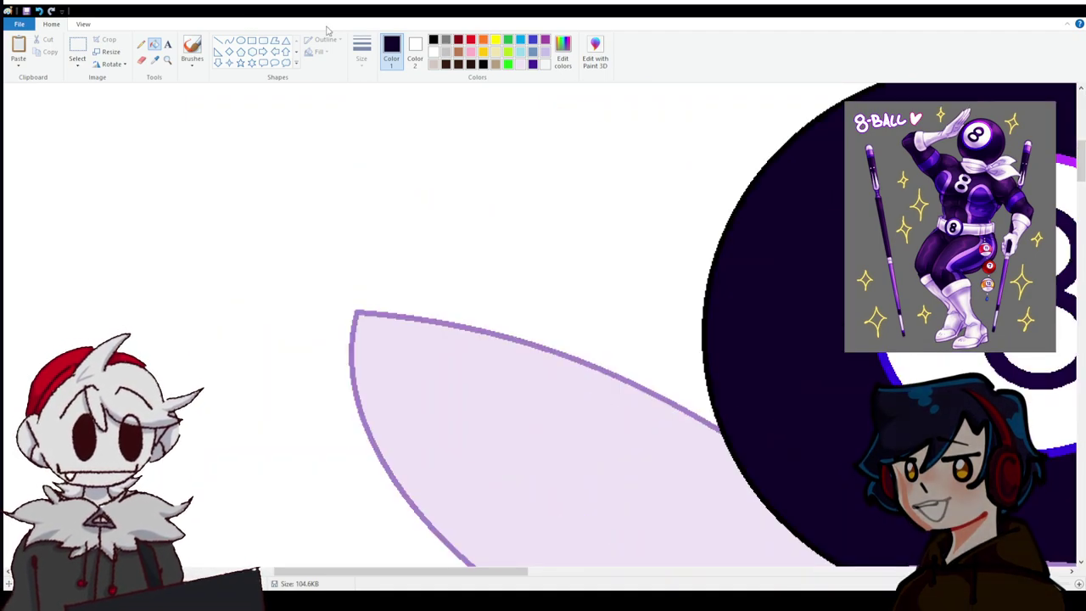
click(1065, 160)
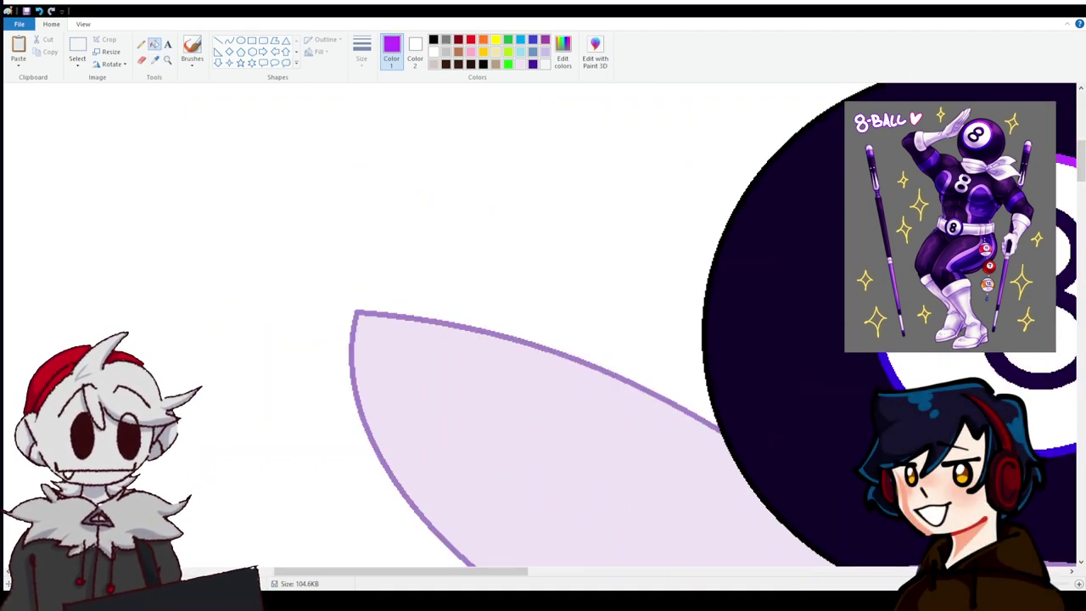
scroll(480, 332, down, 15)
click(463, 335)
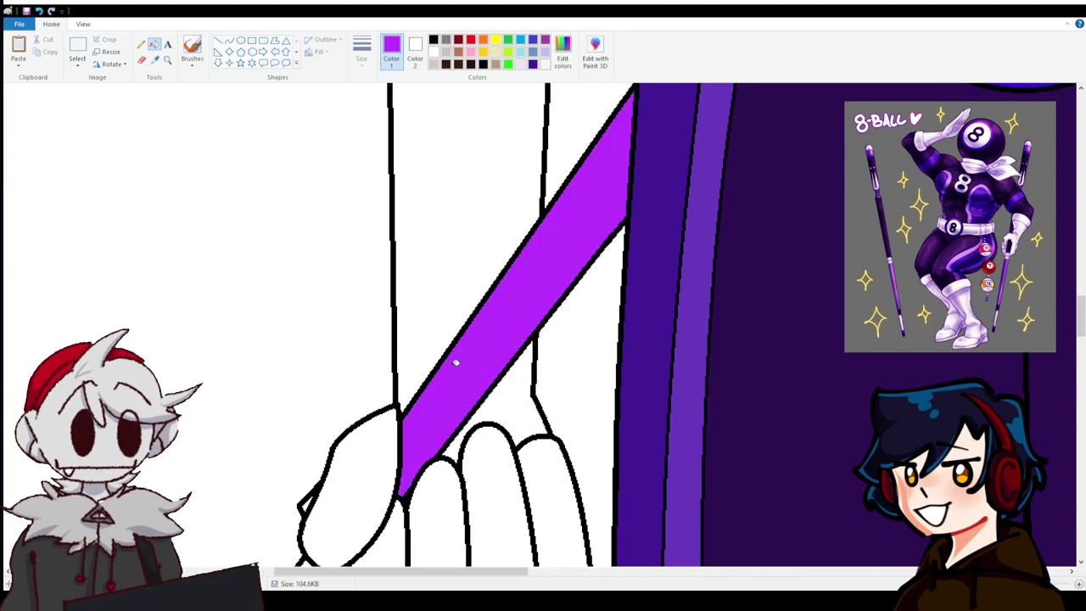
scroll(454, 359, down, 6)
click(322, 330)
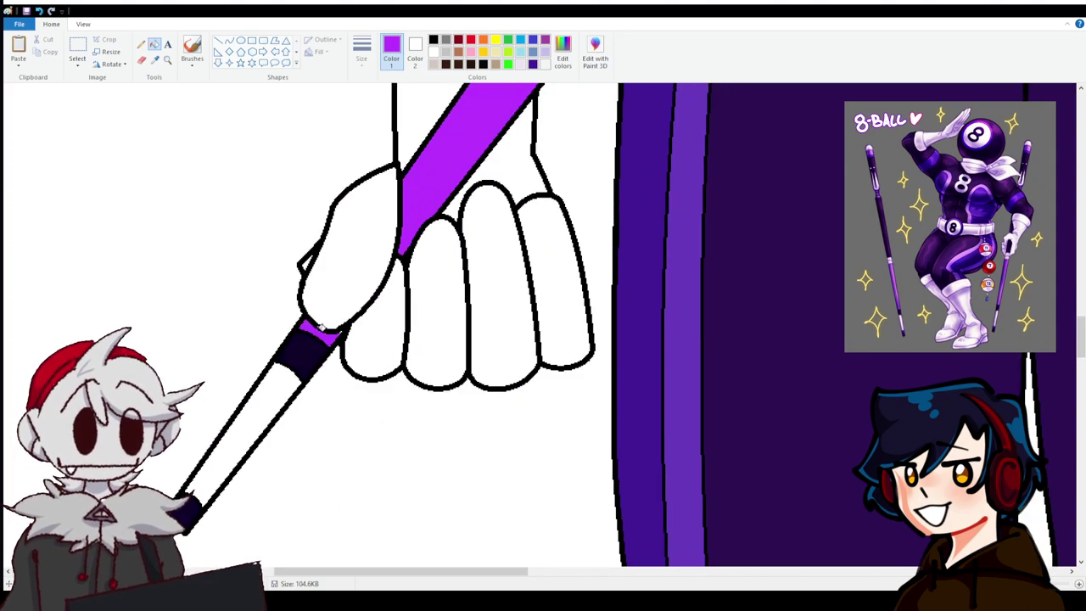
Recolour the yellow outline and zigzag of the cue's handle behind the shoulder with palette purple.
click(434, 41)
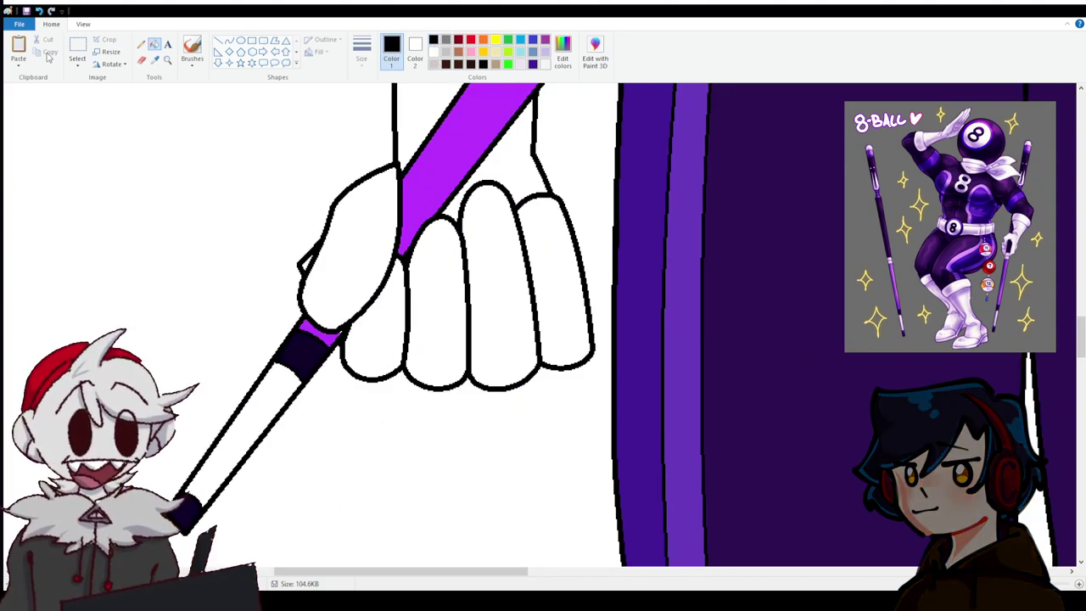
click(142, 45)
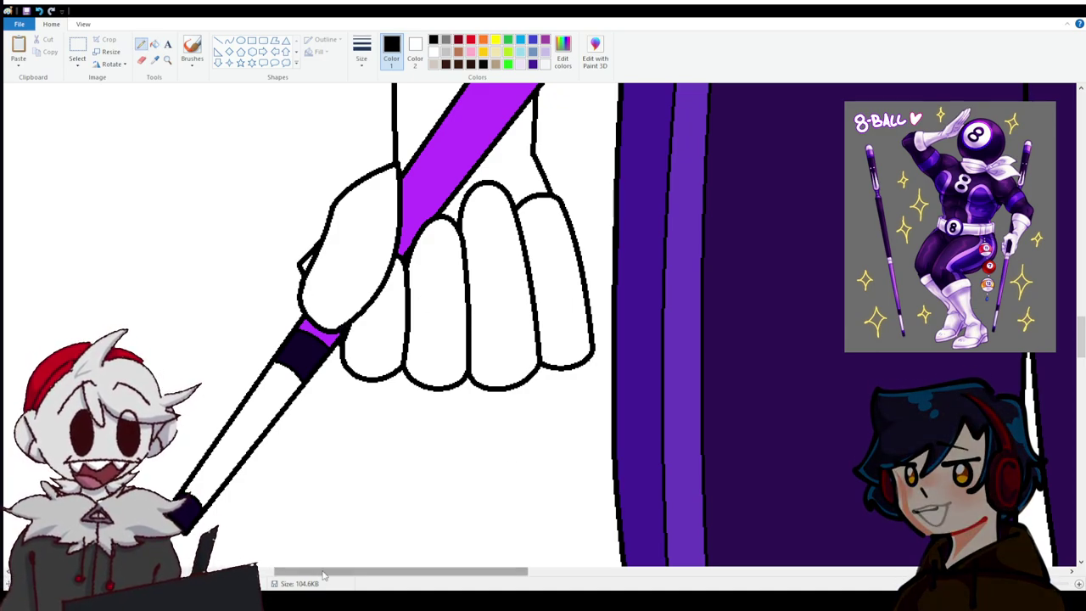
mouse_move(327, 574)
mouse_down()
mouse_move(402, 552)
mouse_move(450, 562)
mouse_move(563, 531)
mouse_up()
scroll(371, 303, down, 5)
scroll(552, 393, up, 11)
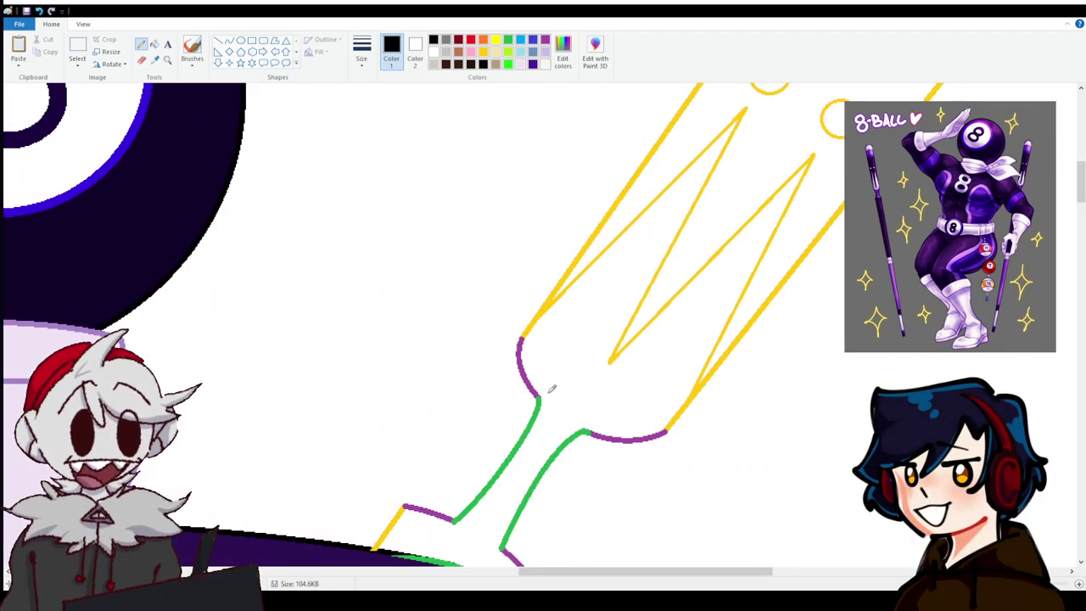
scroll(550, 386, up, 4)
scroll(501, 139, down, 6)
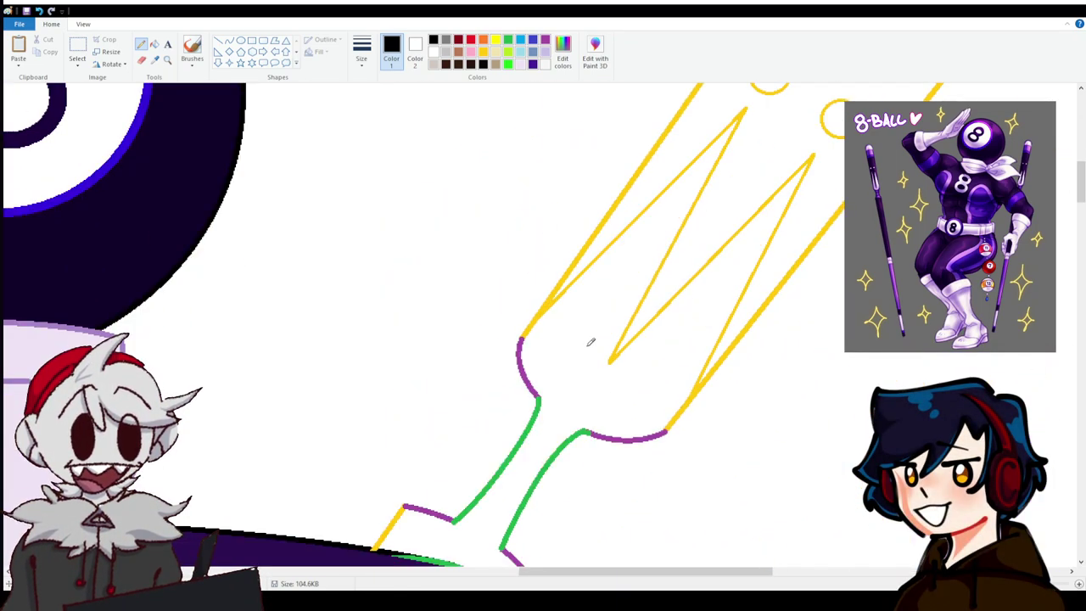
click(545, 41)
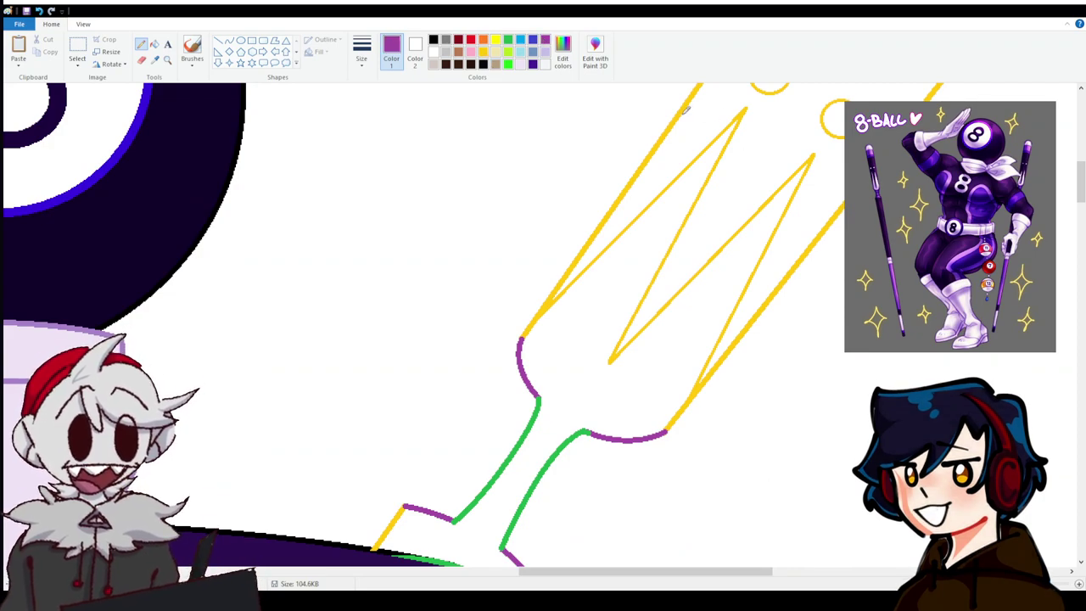
click(155, 43)
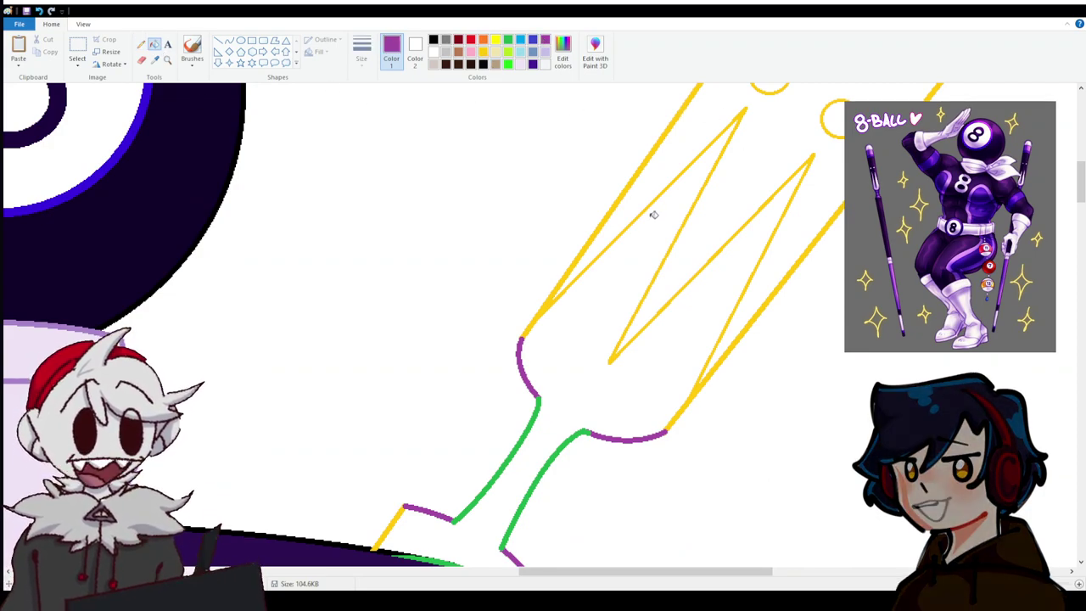
click(624, 197)
scroll(701, 259, up, 2)
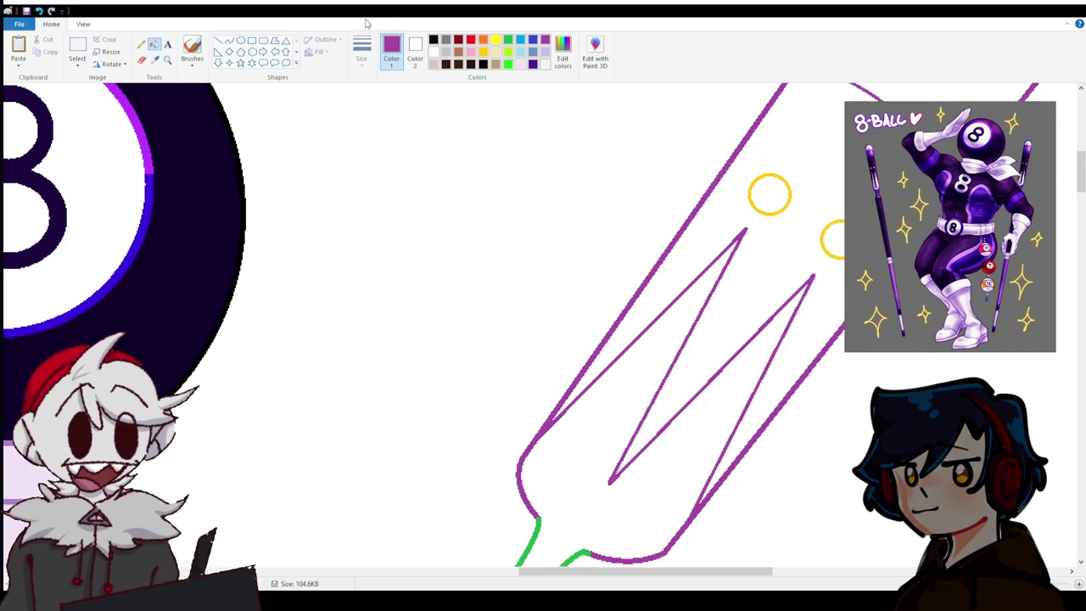
Recolour the two small yellow circles on the cue handle black.
click(434, 40)
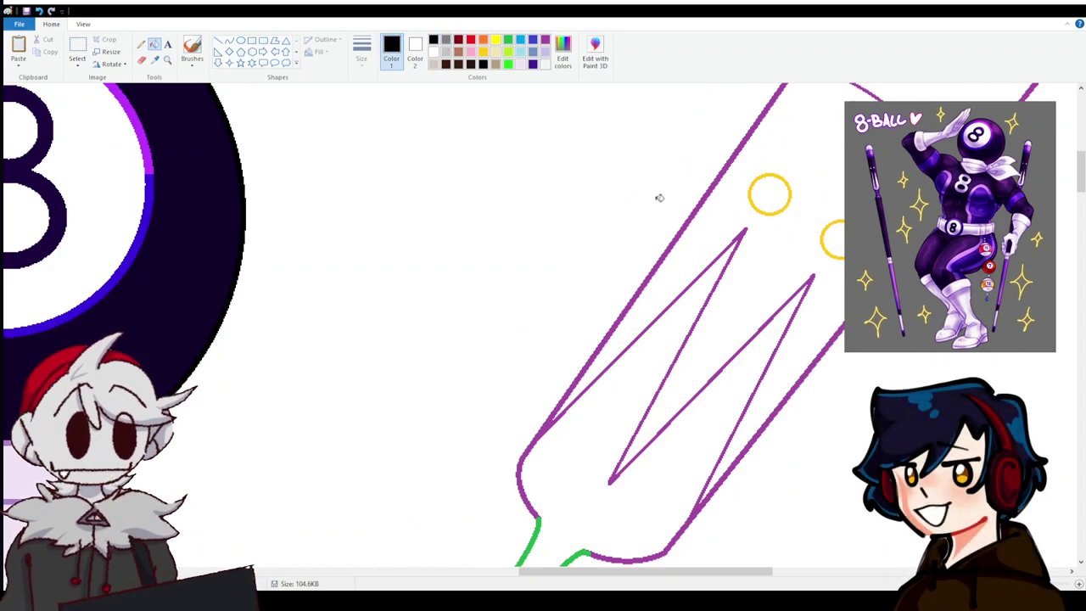
click(771, 172)
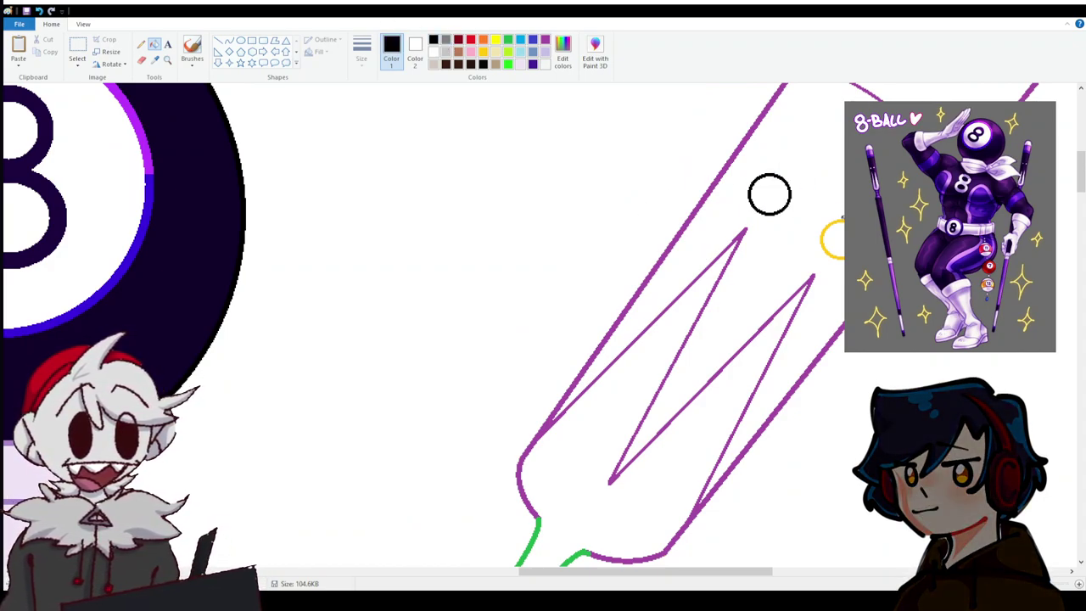
click(840, 222)
Recolour the cue's green neck lines and yellow base lines above the shoulder purple.
click(545, 40)
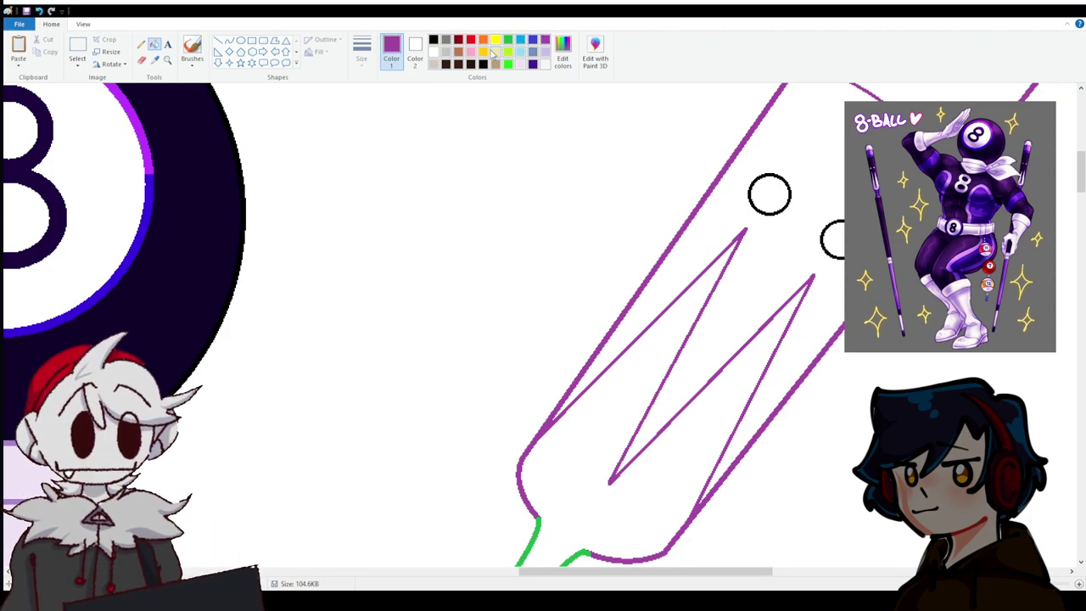
click(141, 43)
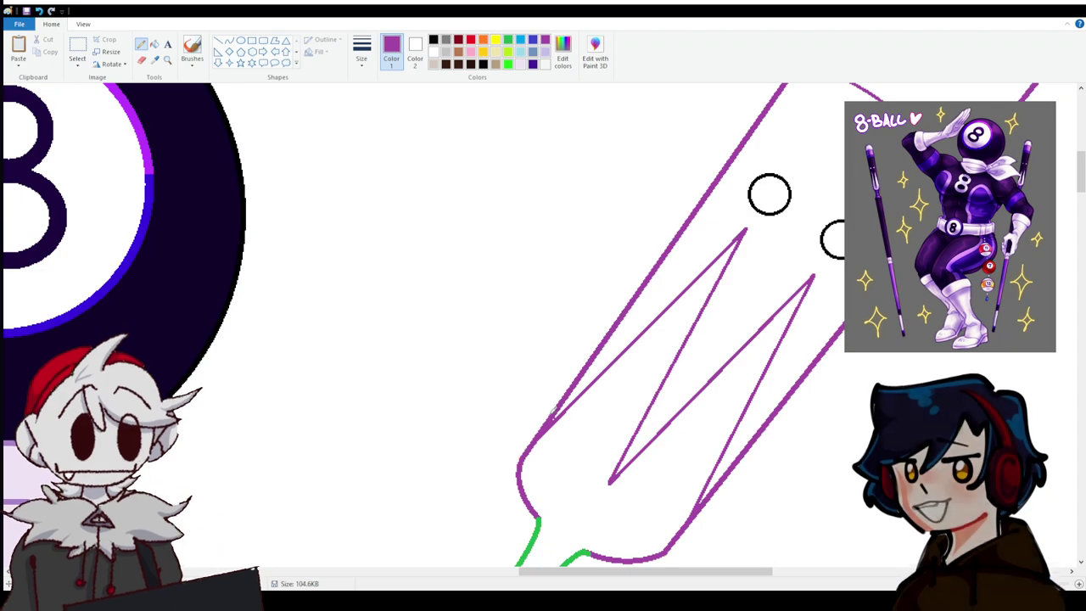
scroll(558, 380, down, 3)
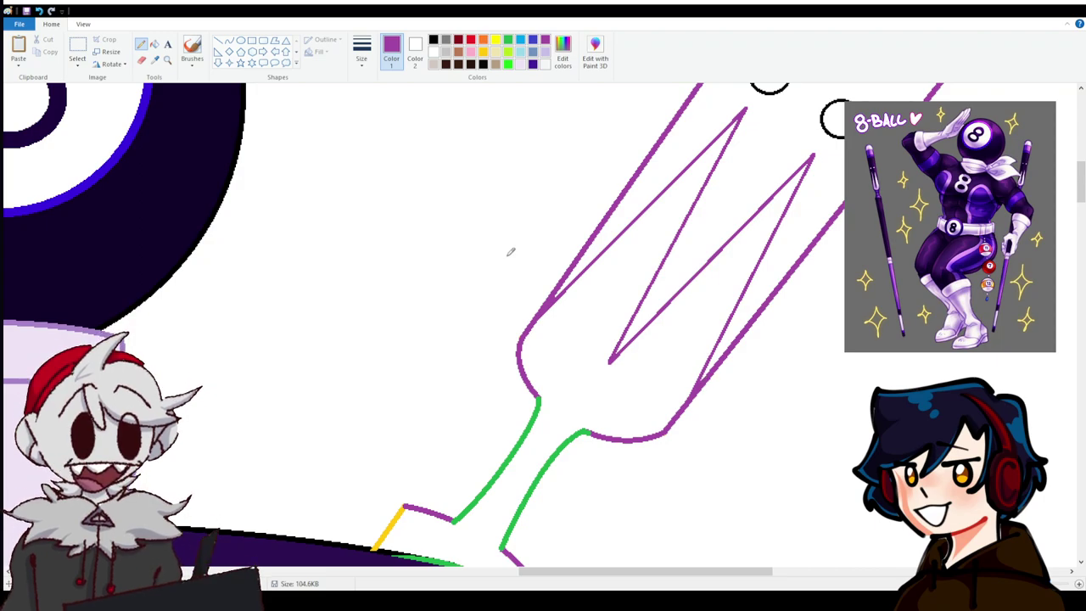
scroll(510, 252, down, 6)
click(154, 43)
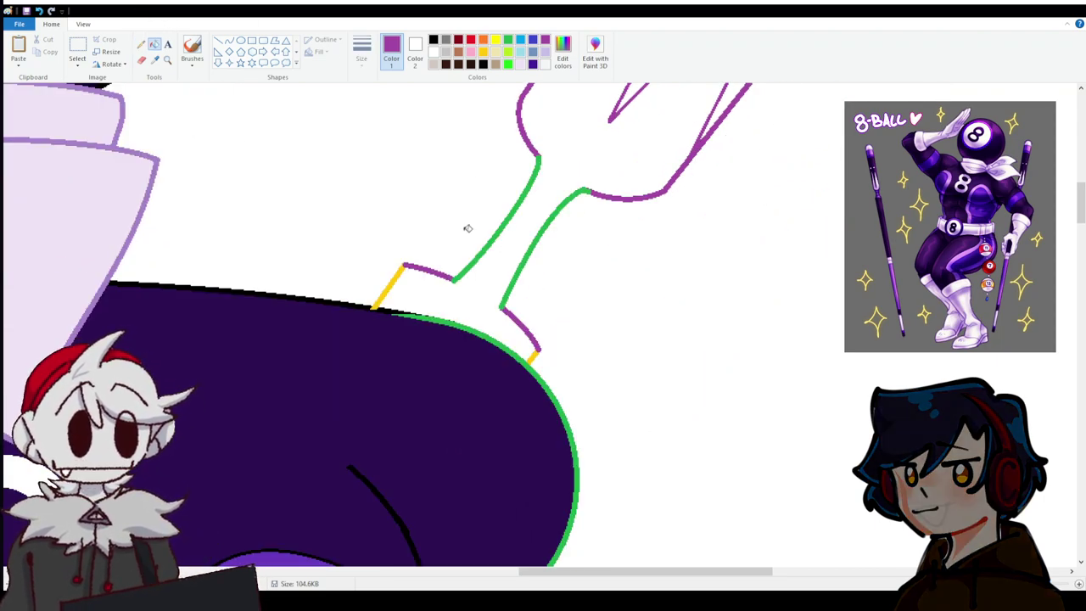
click(502, 234)
click(534, 245)
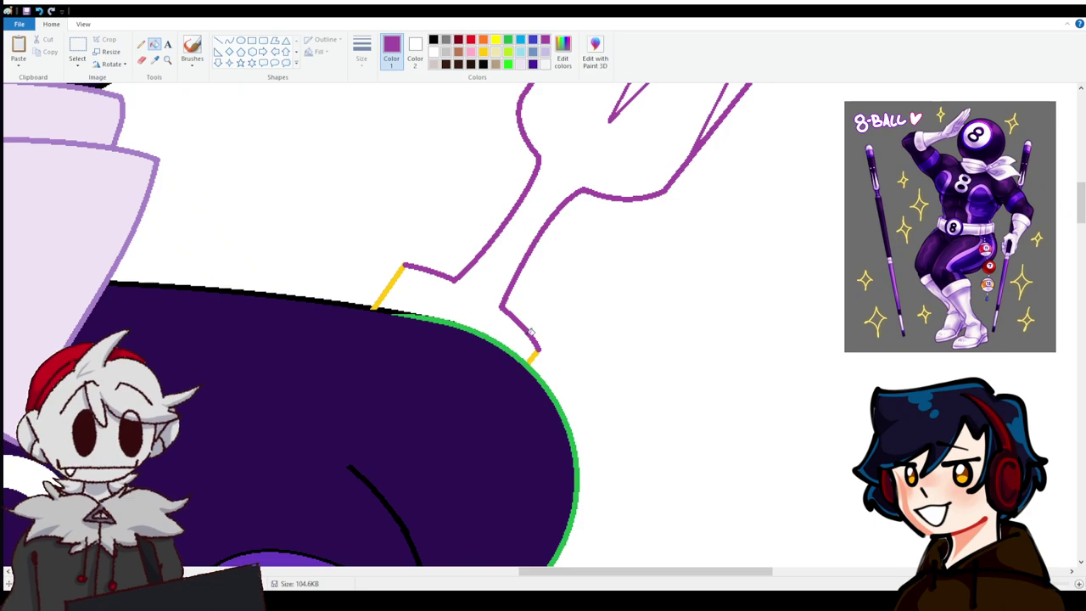
click(534, 355)
click(400, 271)
Fill the cue handle's zigzag section with the near-black purple sampled from the ball head.
scroll(655, 359, up, 6)
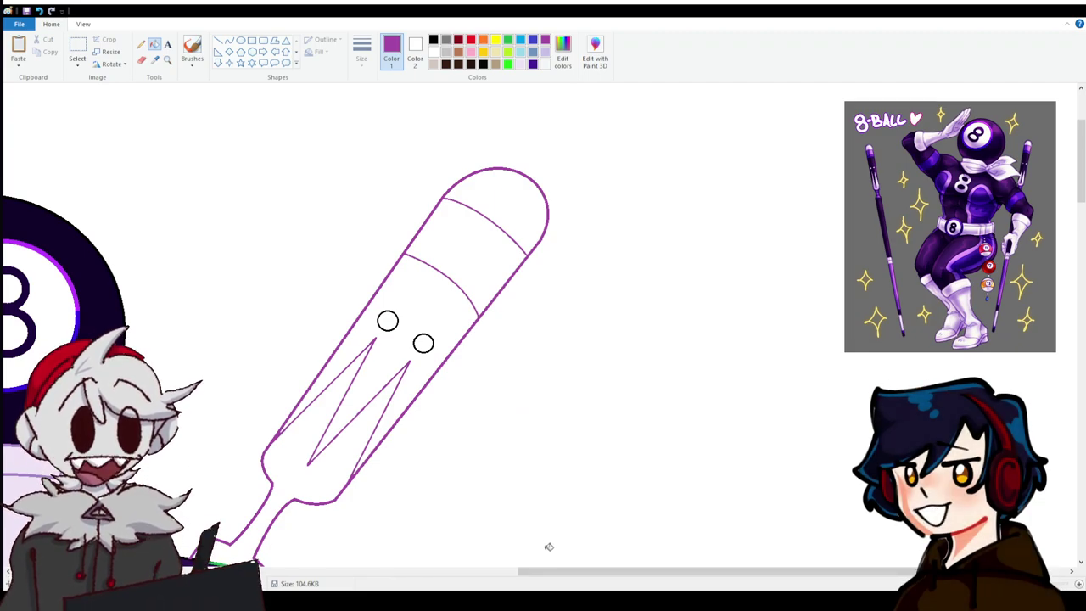
drag(549, 571, 339, 571)
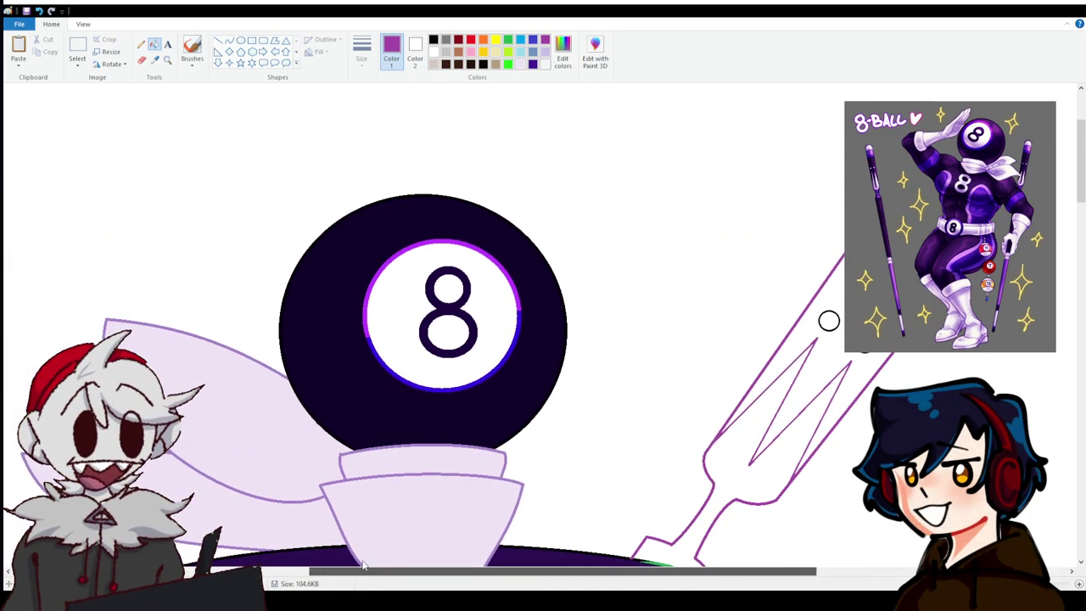
click(155, 60)
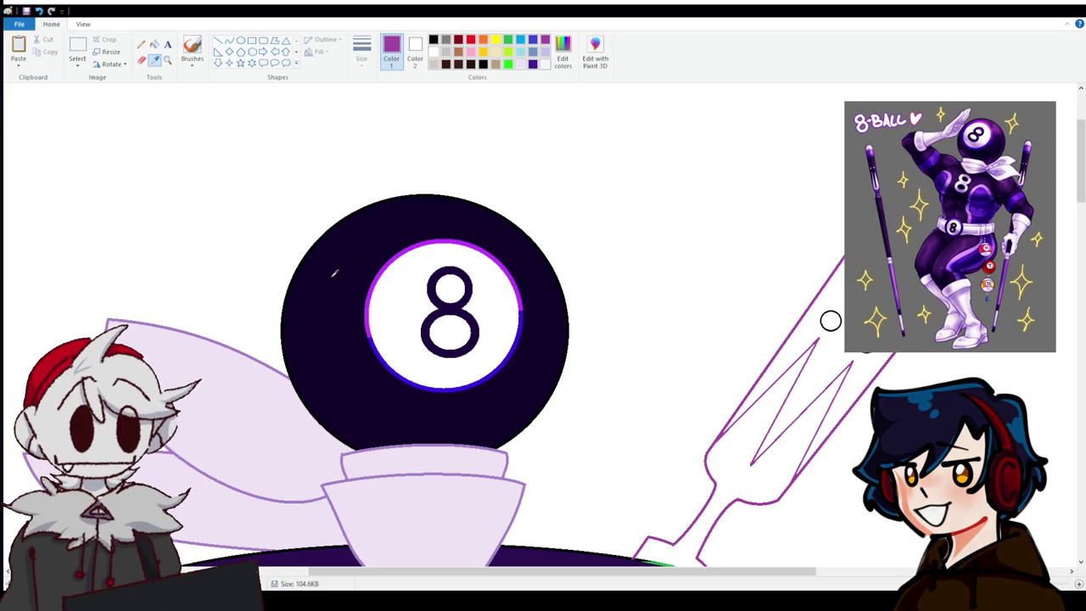
click(315, 280)
click(831, 348)
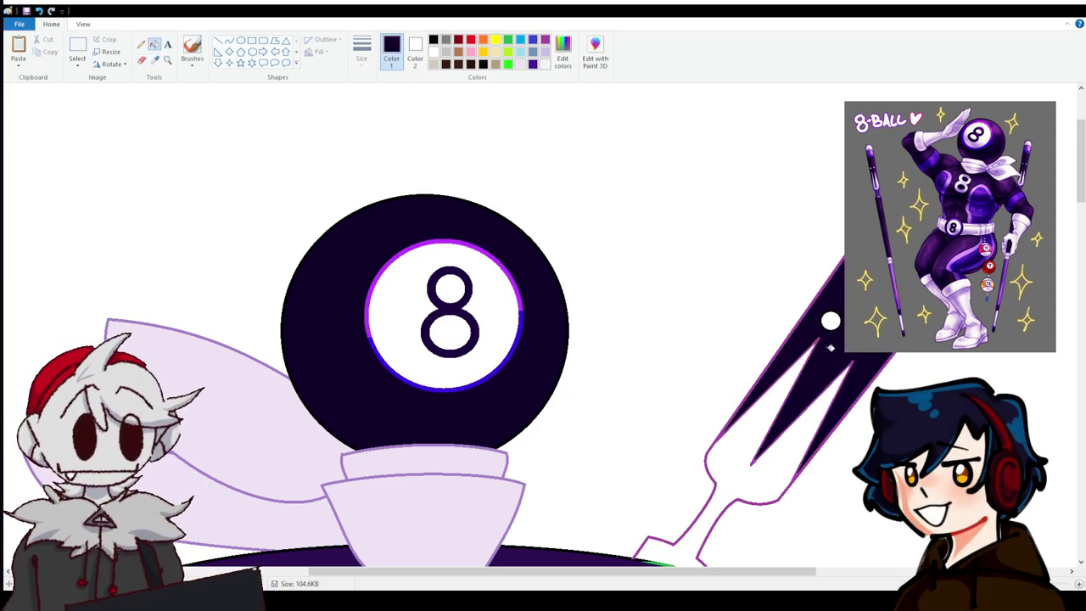
Fill the band above the cue handle's dark section with the bright purple of the head's disc ring.
click(155, 61)
scroll(238, 171, down, 10)
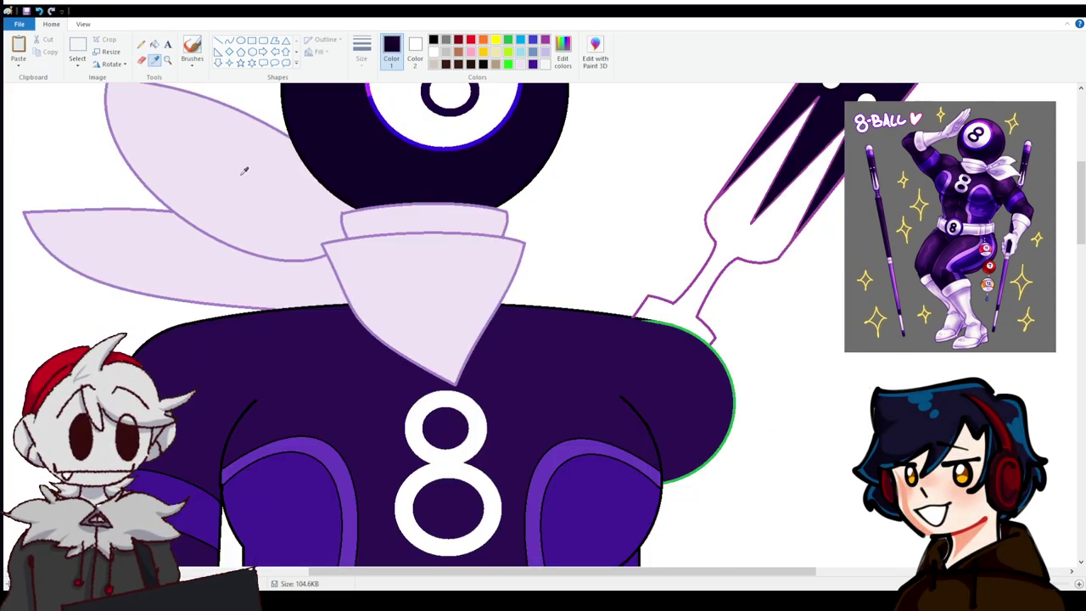
click(215, 461)
scroll(776, 288, up, 9)
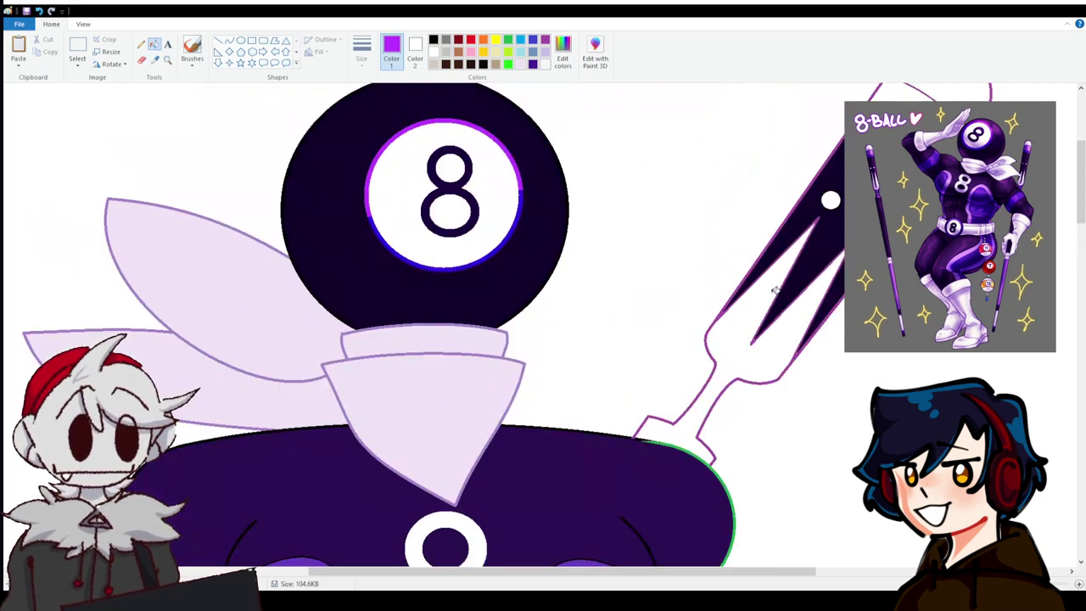
click(927, 360)
scroll(883, 331, down, 4)
scroll(756, 269, up, 2)
scroll(755, 246, up, 3)
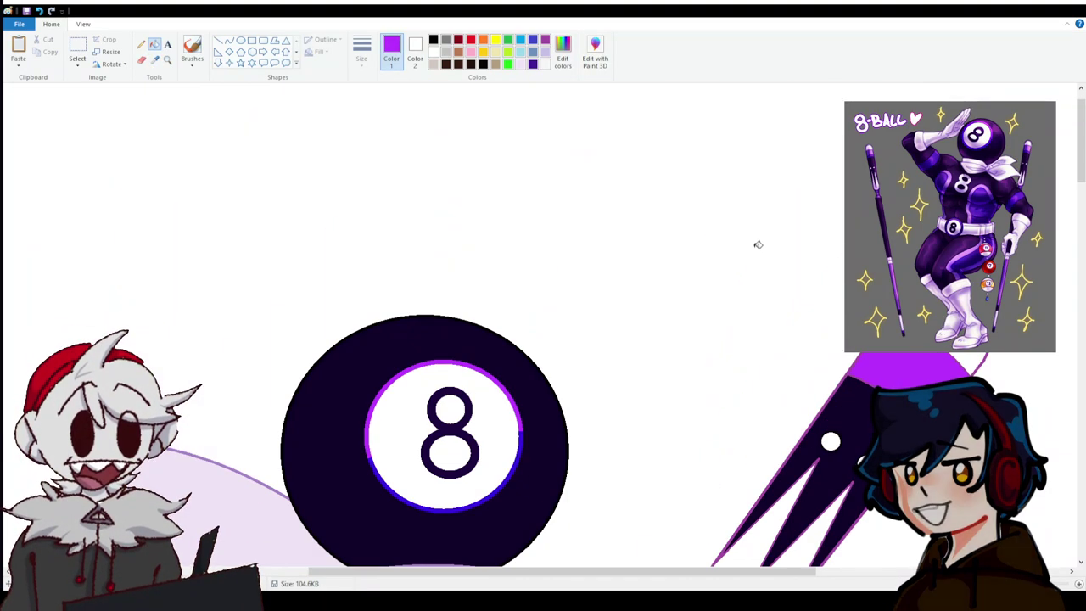
Draw purple curves across both ends of the shoulder cue's narrow neck, separating it from the handle above and the base below.
scroll(747, 255, down, 4)
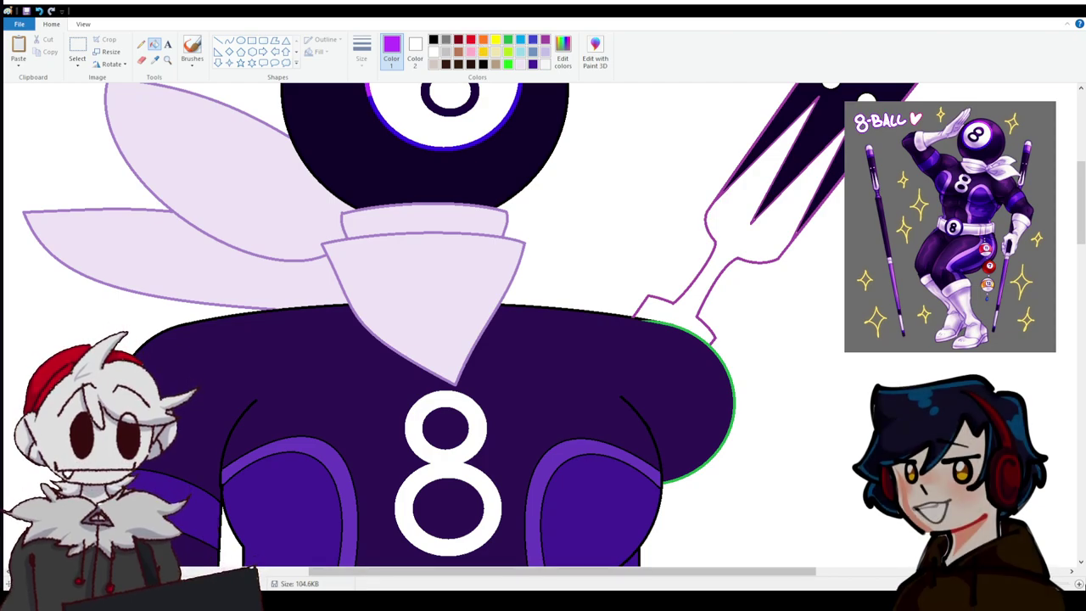
click(1078, 584)
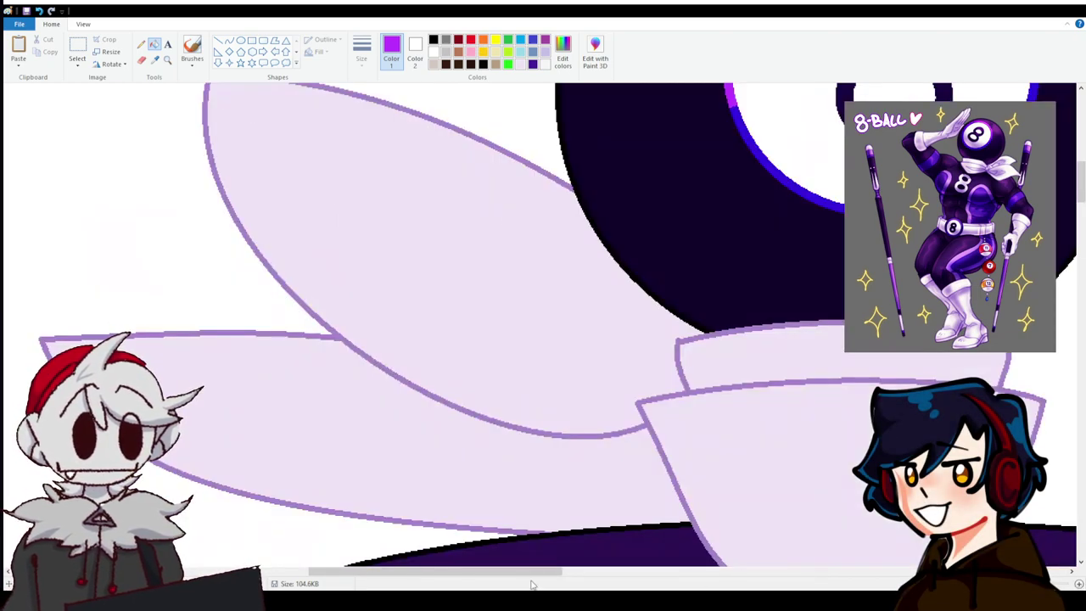
drag(531, 584, 753, 584)
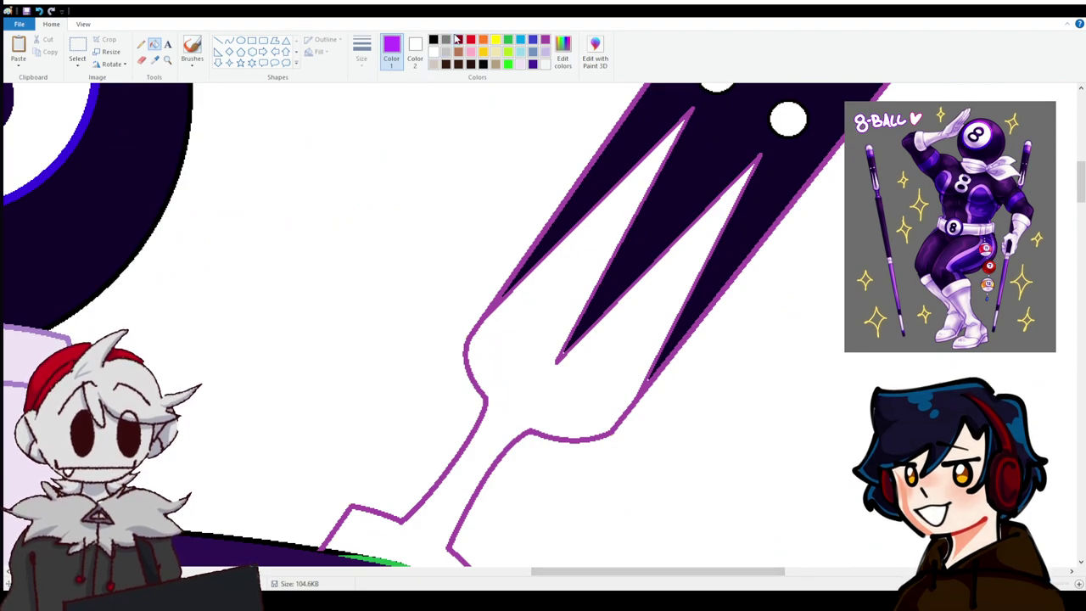
click(230, 42)
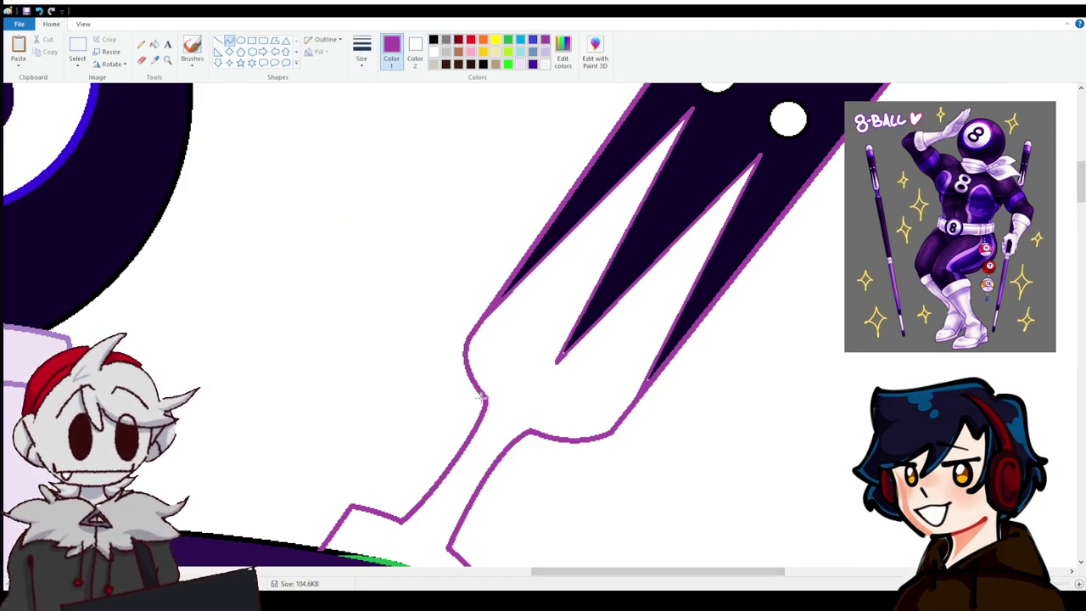
drag(485, 400, 528, 433)
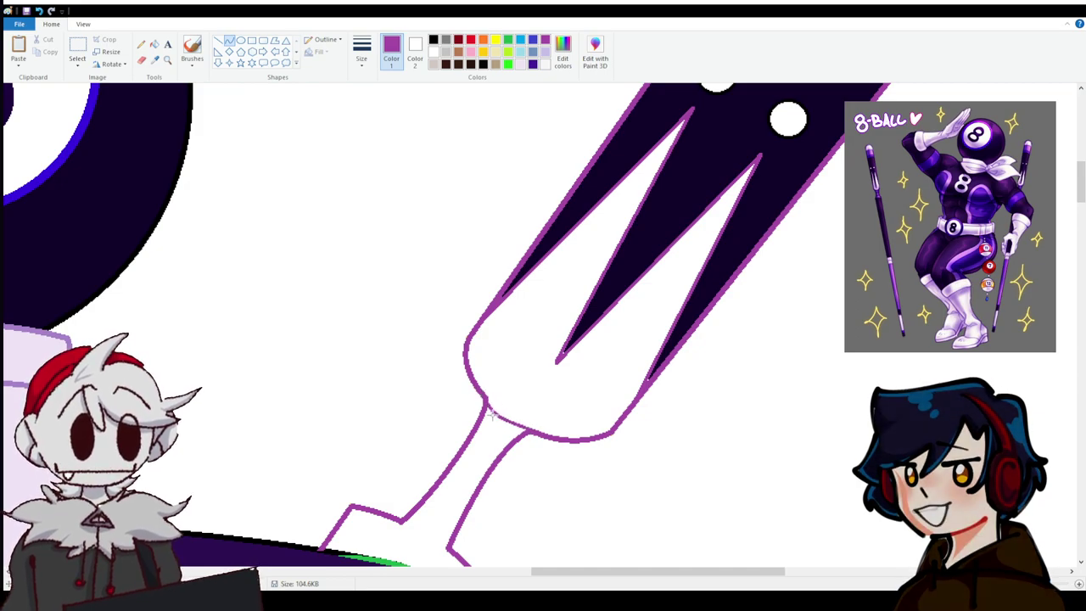
scroll(369, 370, down, 3)
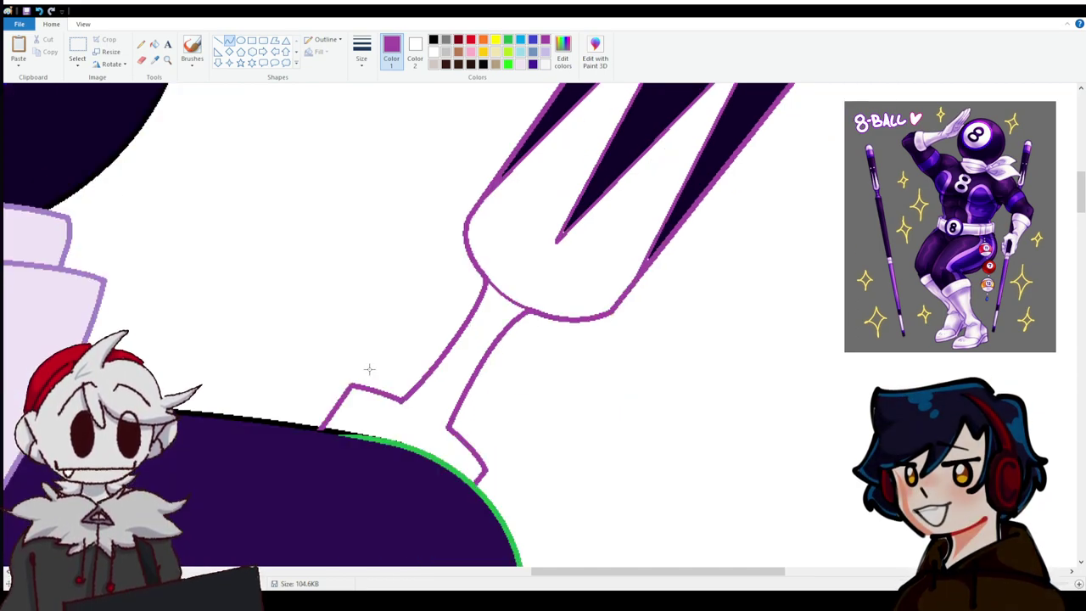
drag(401, 397, 450, 424)
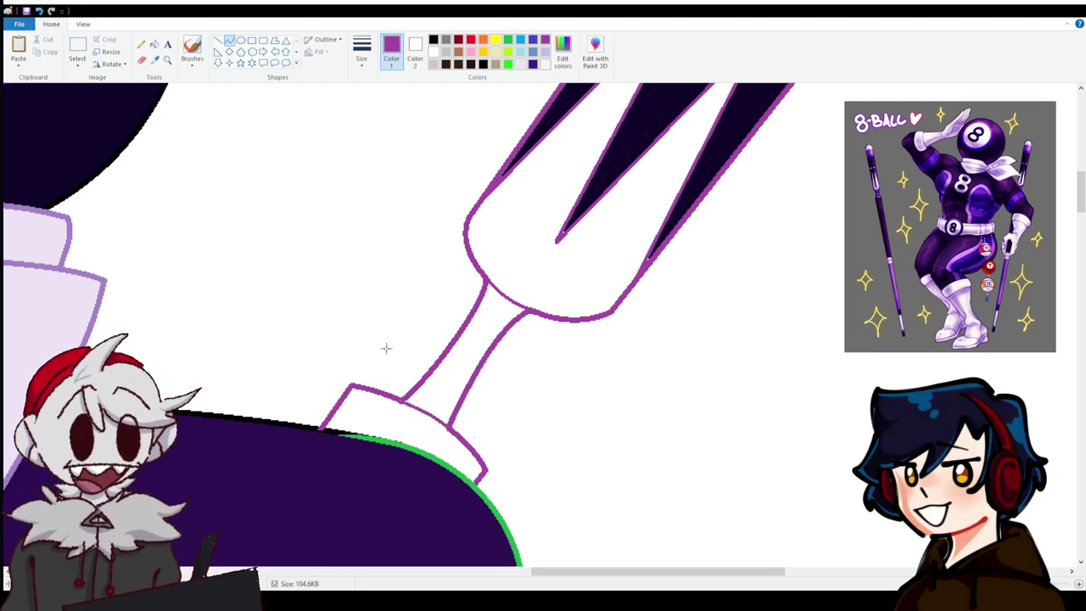
Fill the cue's base above the shoulder with the near-black purple sampled from the handle's zigzag section.
click(155, 60)
scroll(757, 285, up, 3)
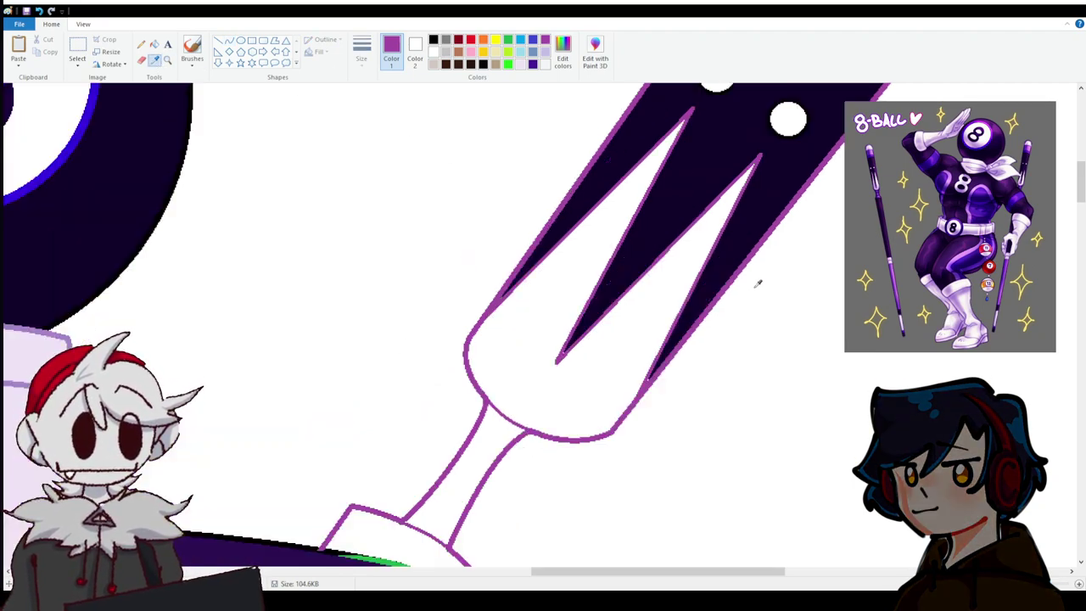
scroll(758, 284, up, 1)
click(718, 248)
scroll(101, 310, down, 6)
scroll(146, 236, up, 4)
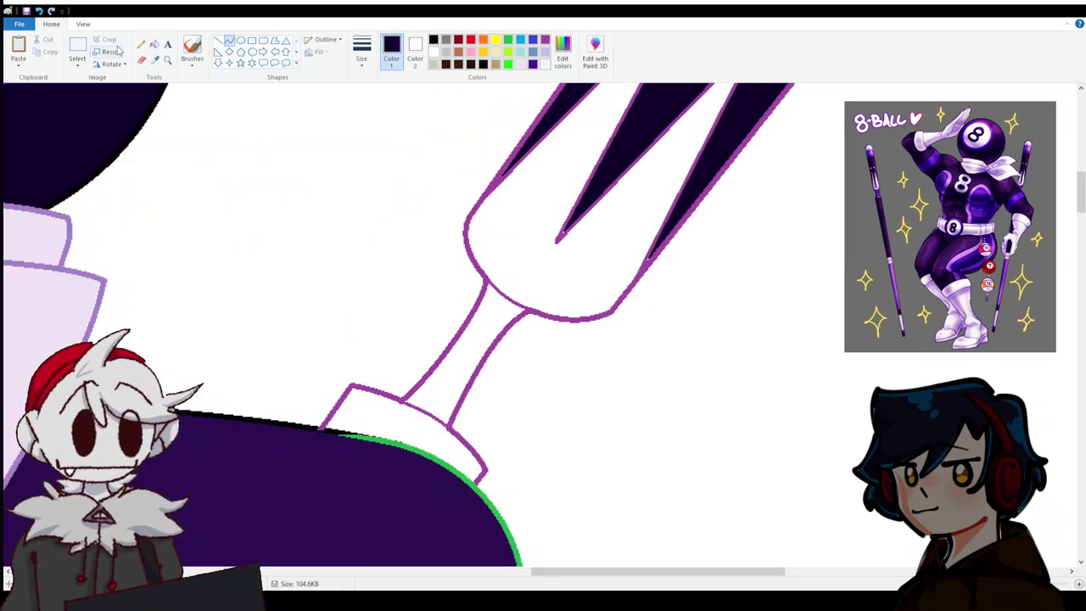
click(154, 44)
click(394, 421)
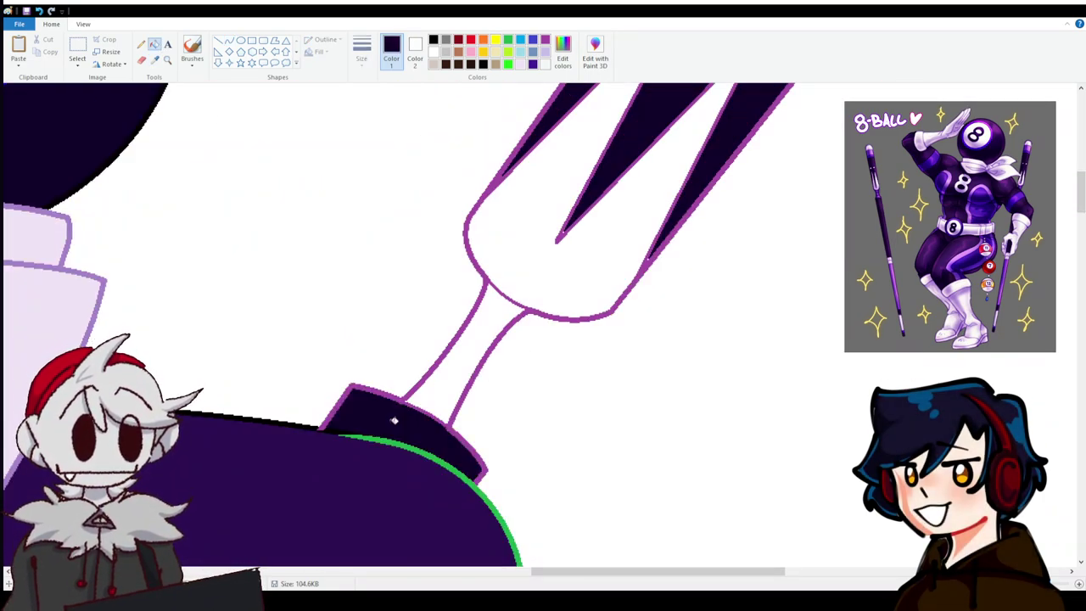
Fill the cue's neck with the bright purple sampled from the handle's band and touch up the white specks at the zigzag tips in purple.
scroll(509, 475, down, 3)
scroll(514, 478, up, 8)
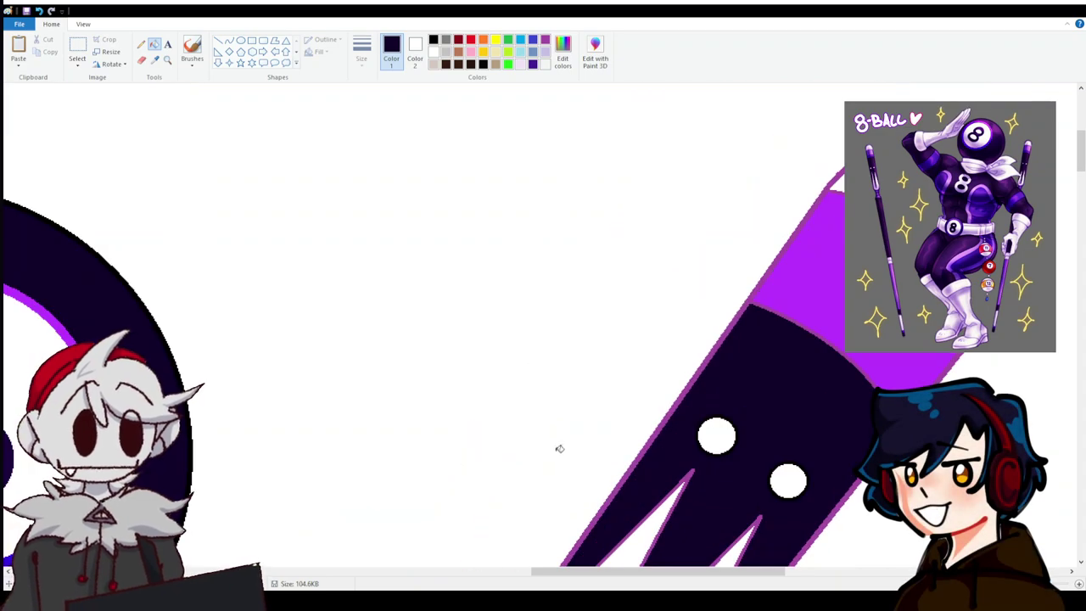
click(797, 272)
scroll(609, 289, down, 6)
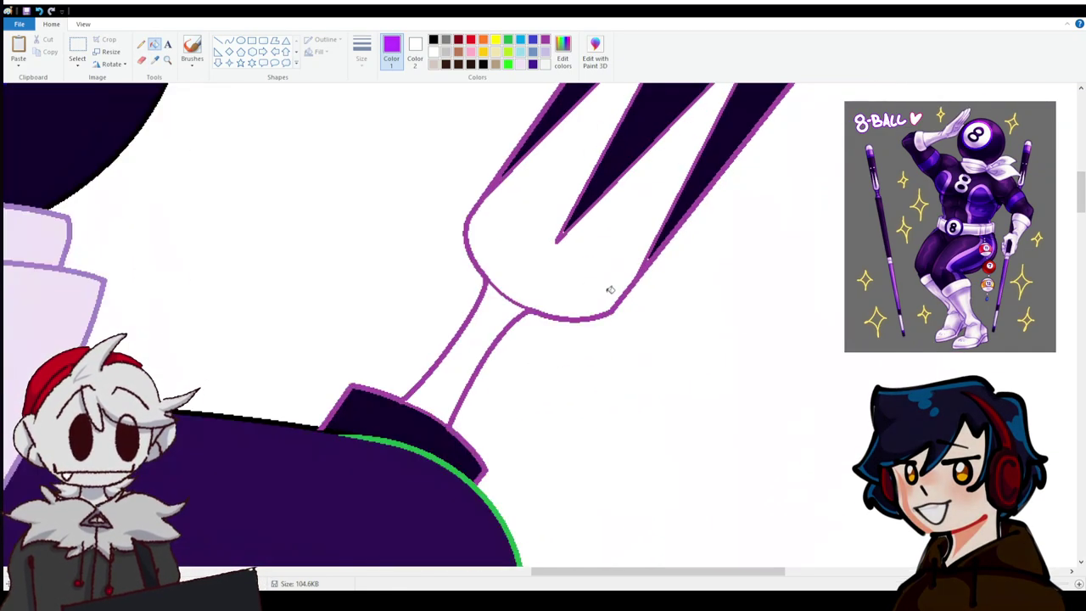
click(486, 324)
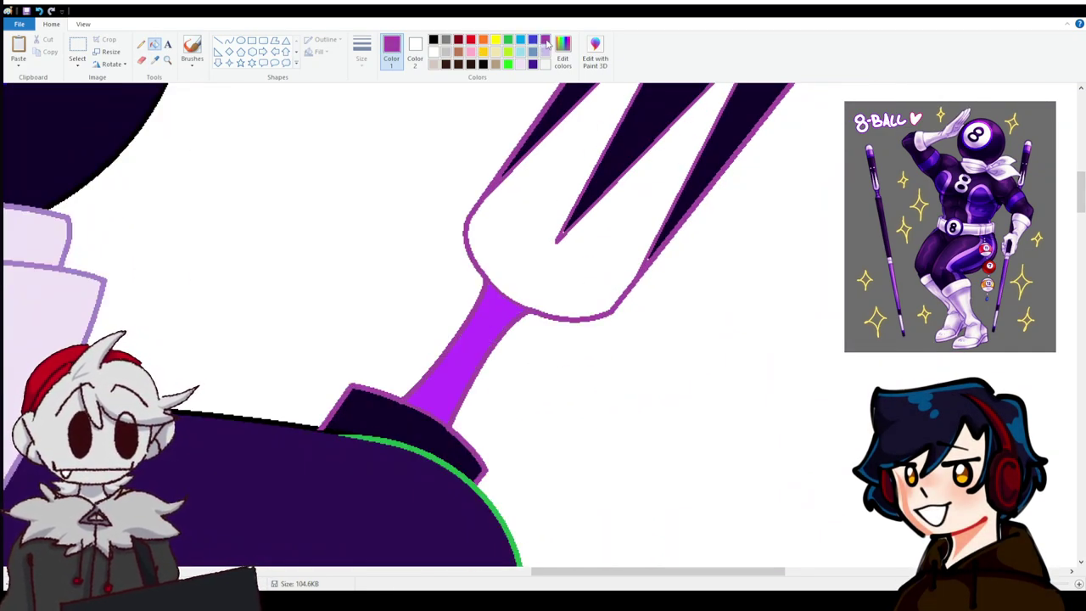
click(141, 44)
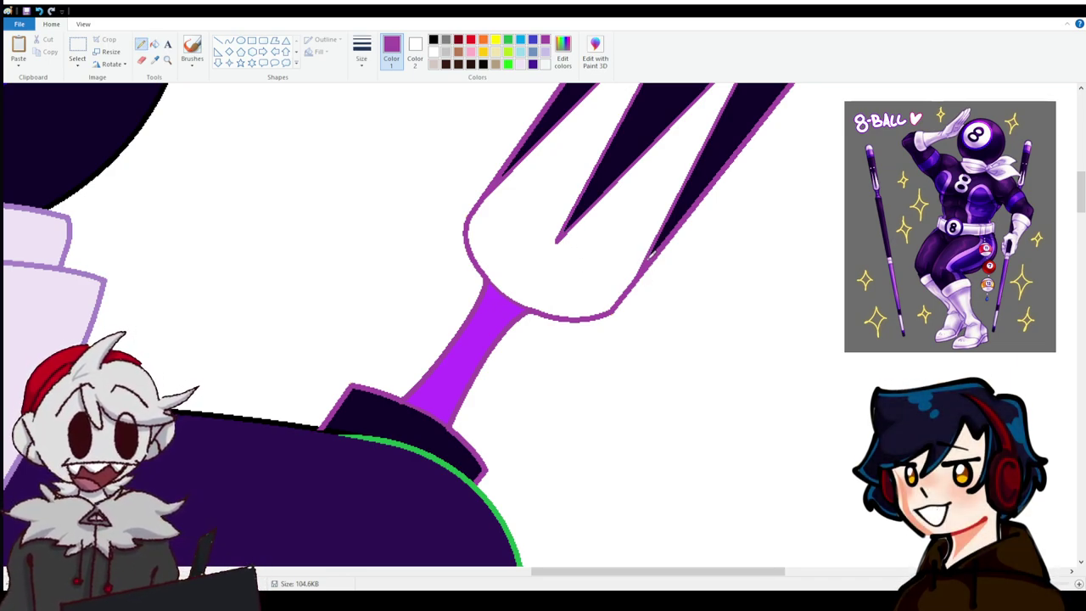
click(434, 39)
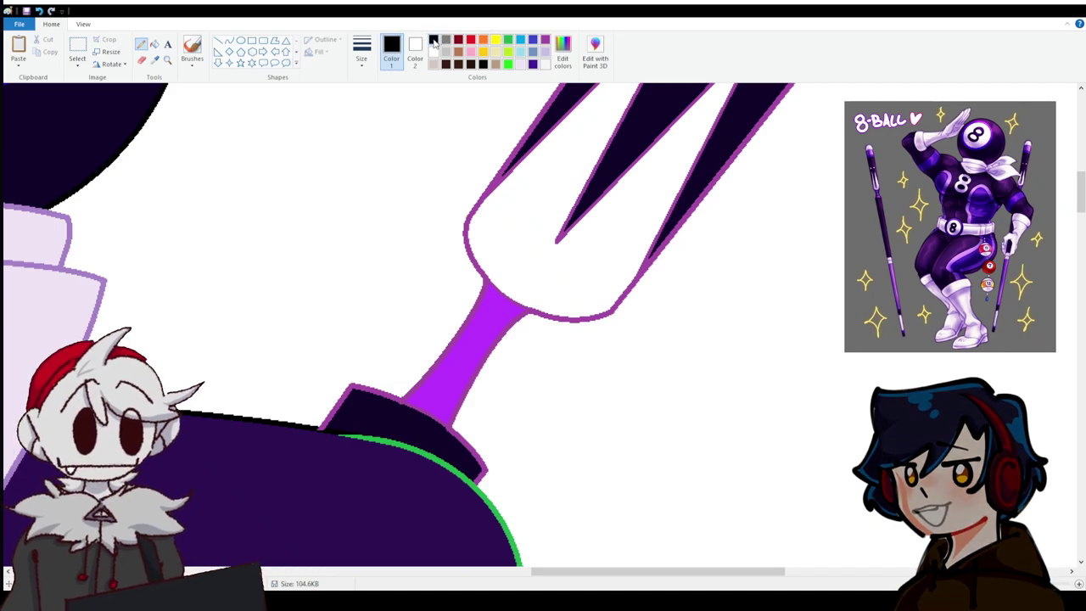
click(155, 43)
scroll(676, 242, up, 5)
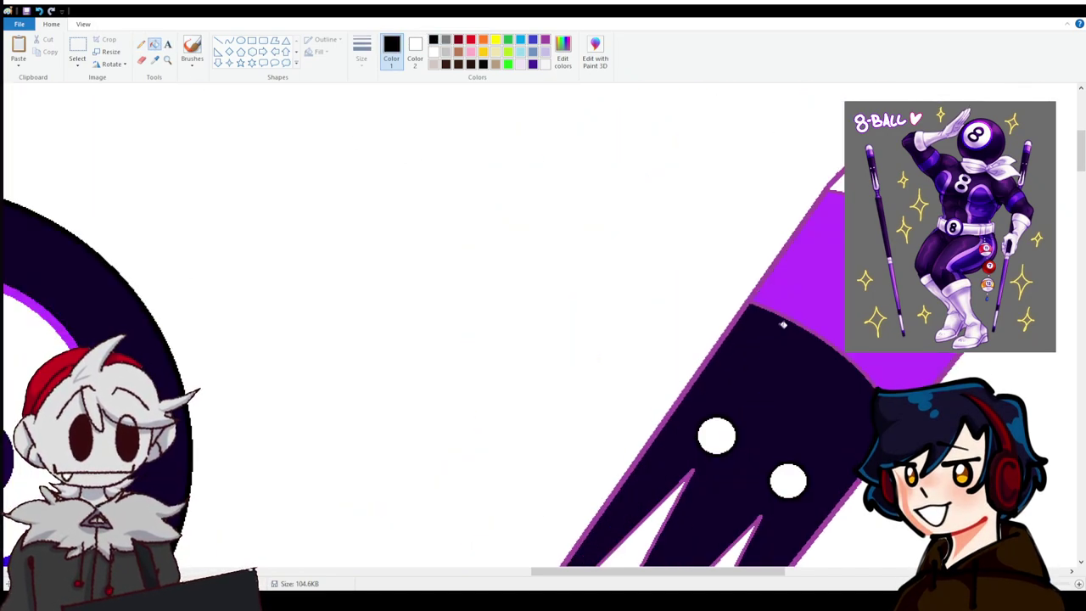
scroll(750, 300, down, 3)
scroll(490, 413, down, 5)
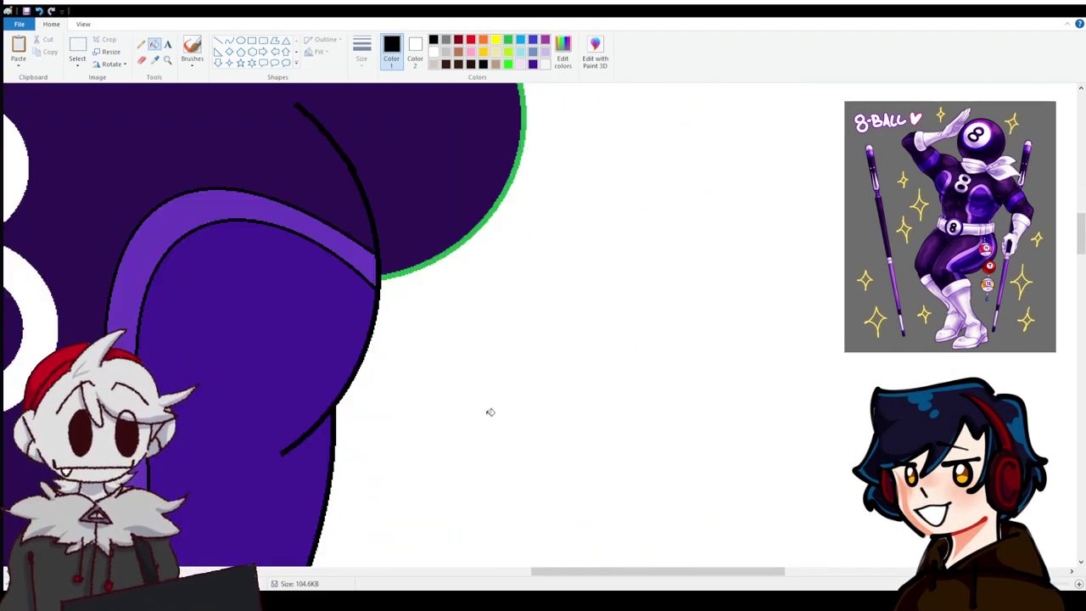
click(599, 562)
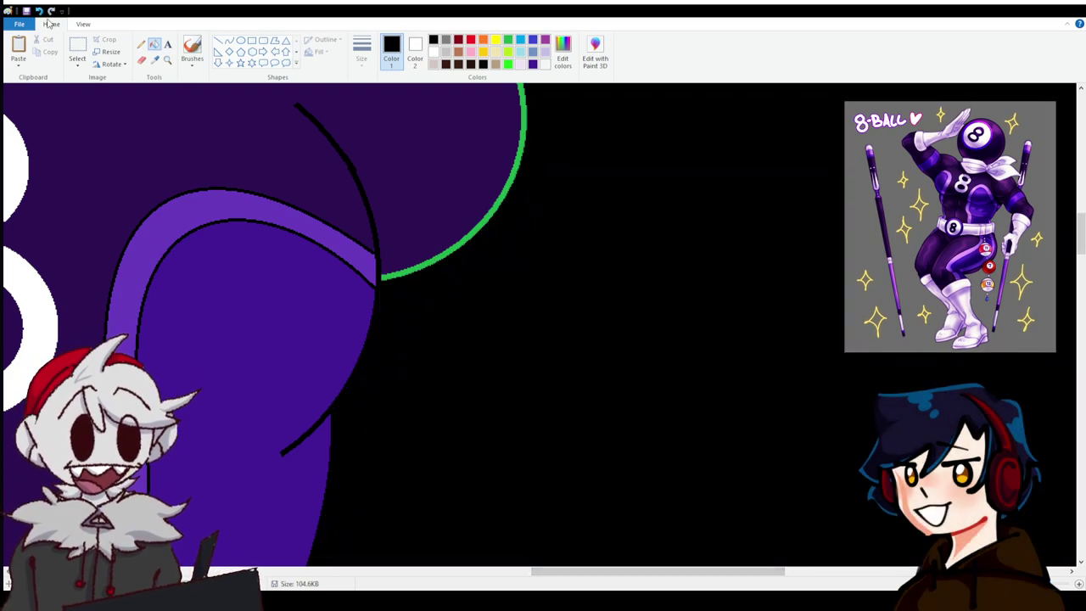
key(ctrl+z)
click(1000, 584)
click(1000, 584)
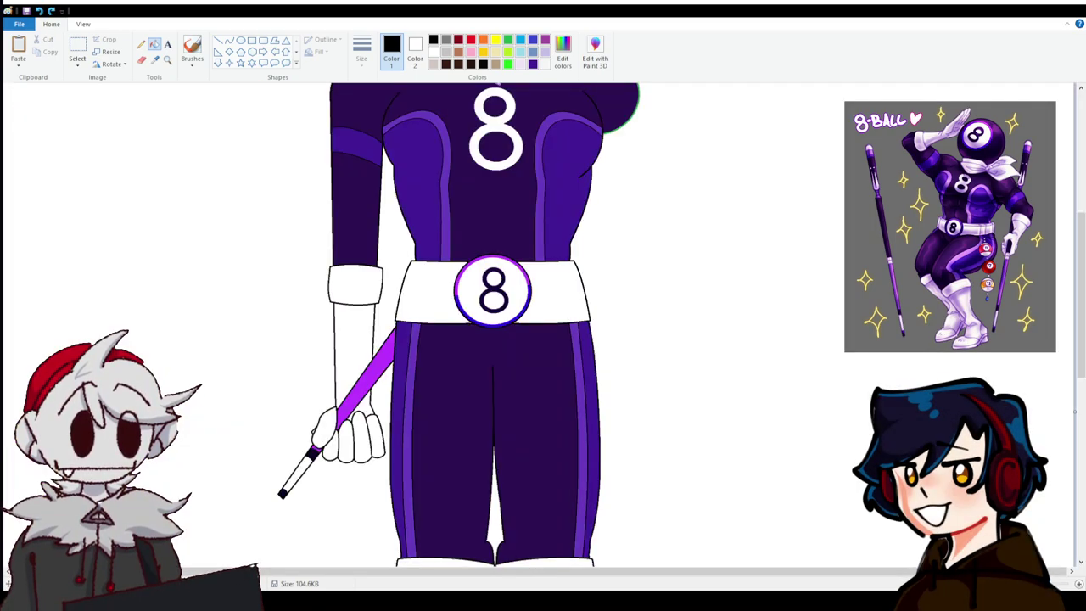
click(1000, 584)
scroll(578, 408, up, 3)
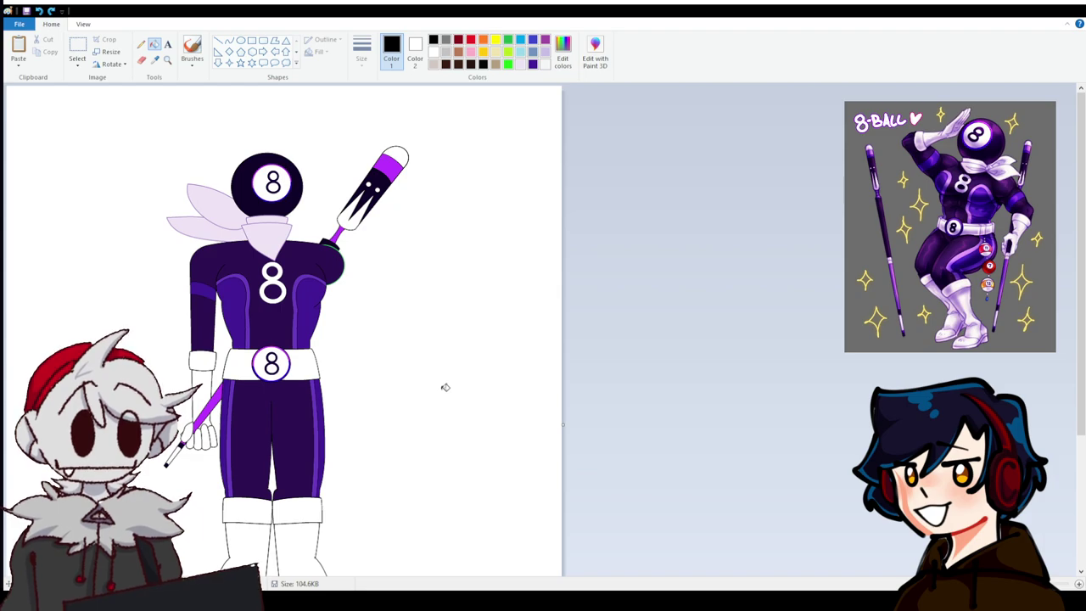
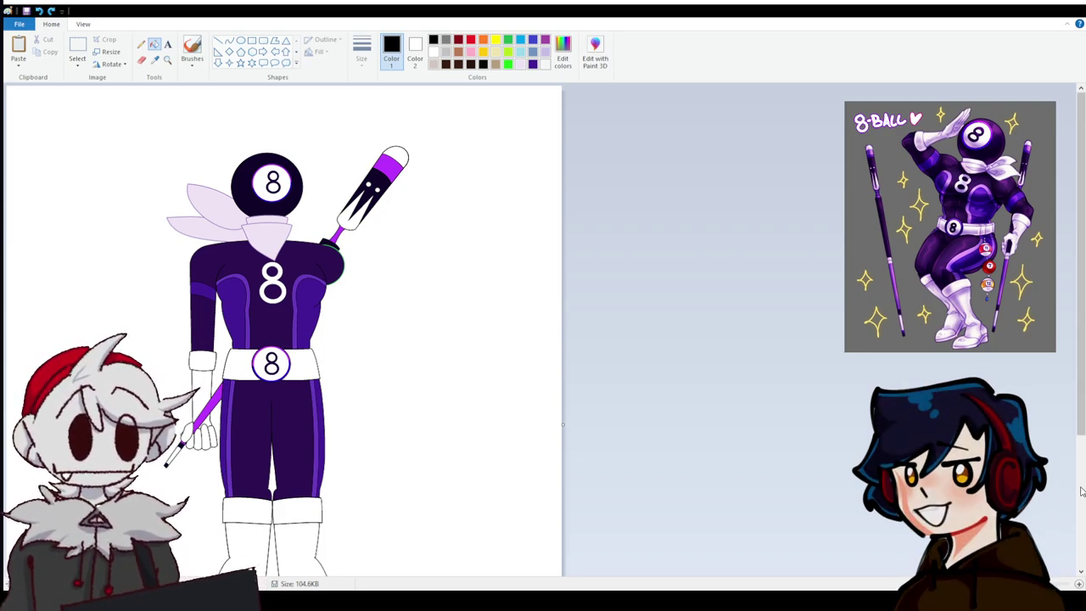
Draw a large black circle outline for a billiard ball in the blank area to the right of the cue and shoulder.
click(1079, 584)
click(1079, 584)
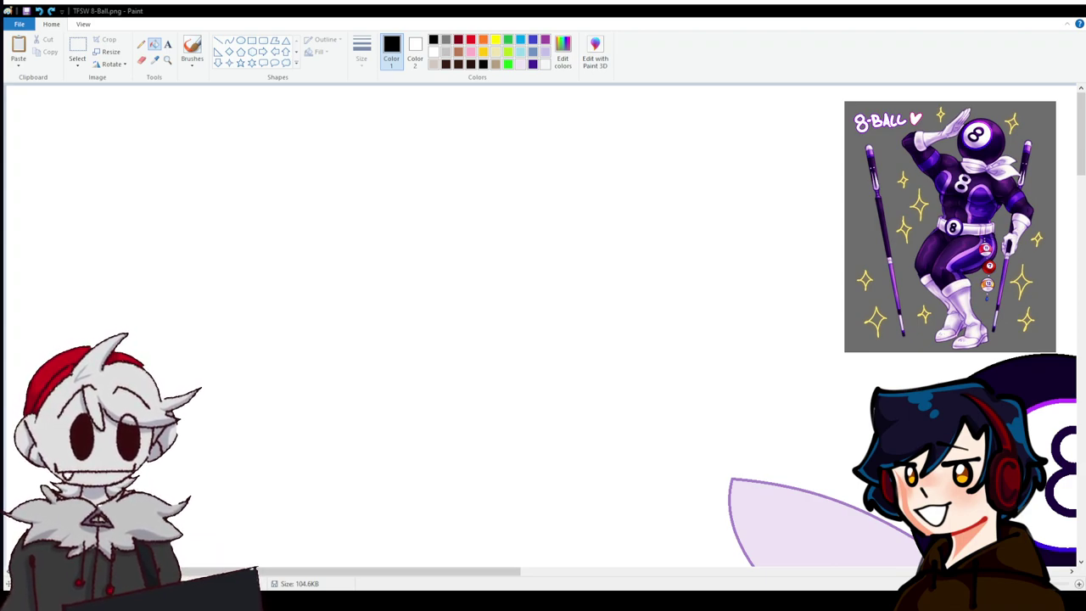
drag(437, 573, 718, 582)
scroll(634, 423, down, 3)
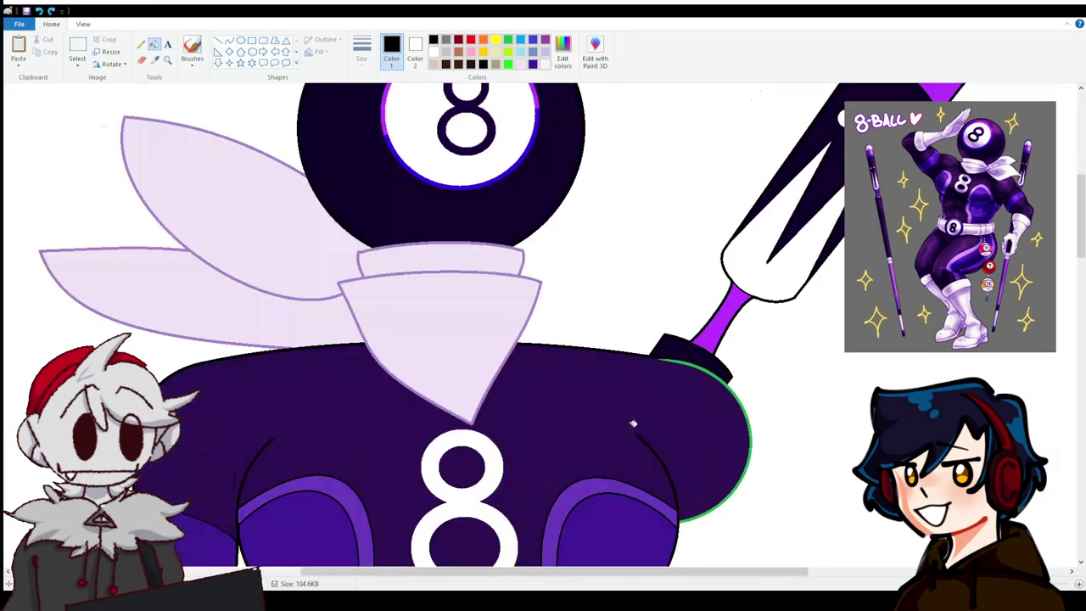
scroll(633, 422, down, 5)
scroll(638, 412, down, 5)
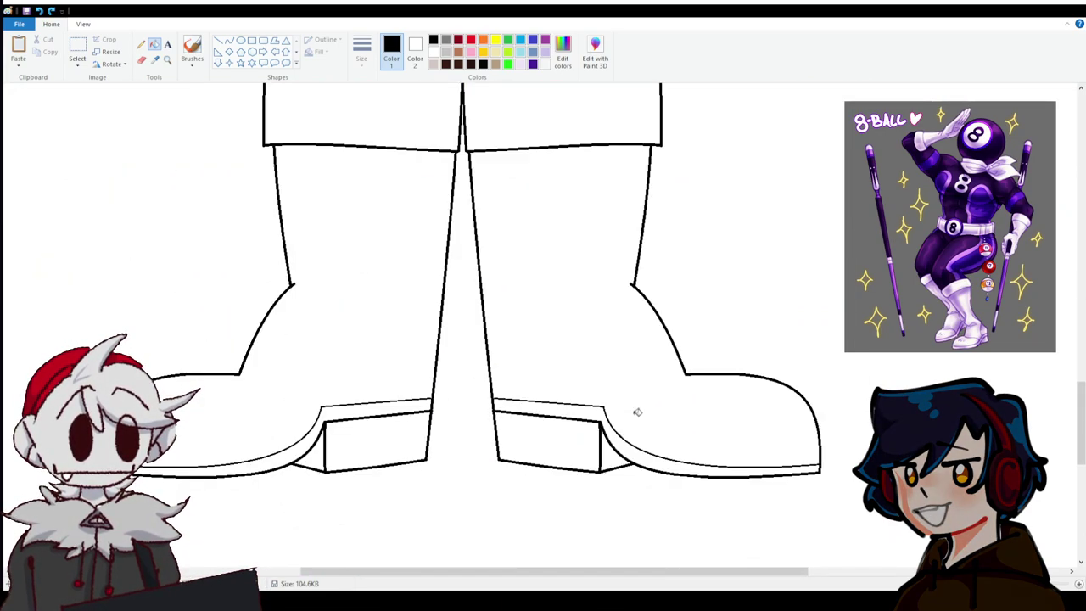
scroll(638, 413, up, 12)
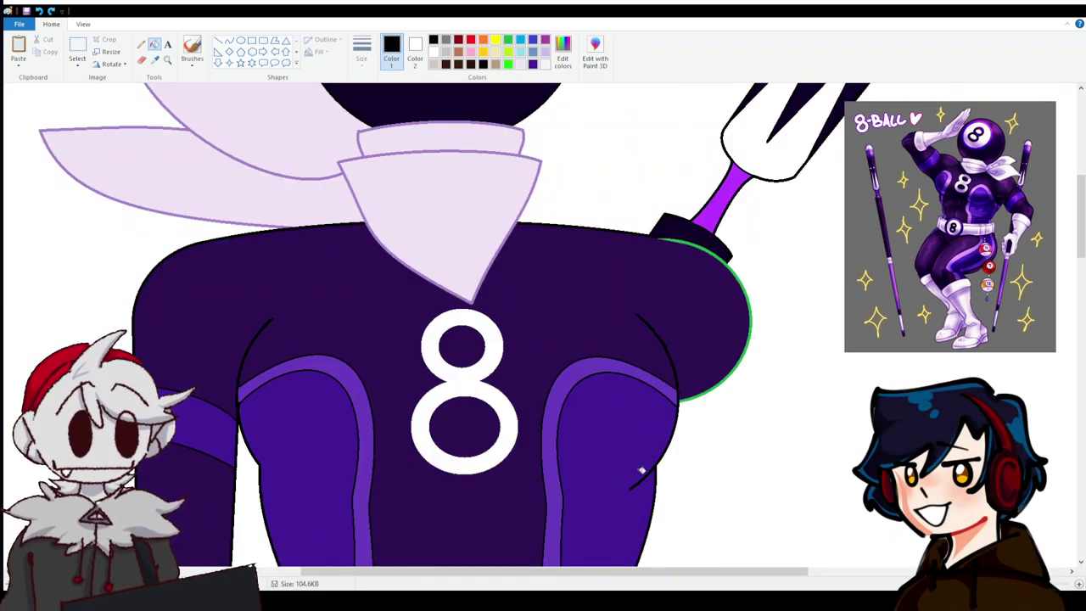
drag(608, 573, 913, 574)
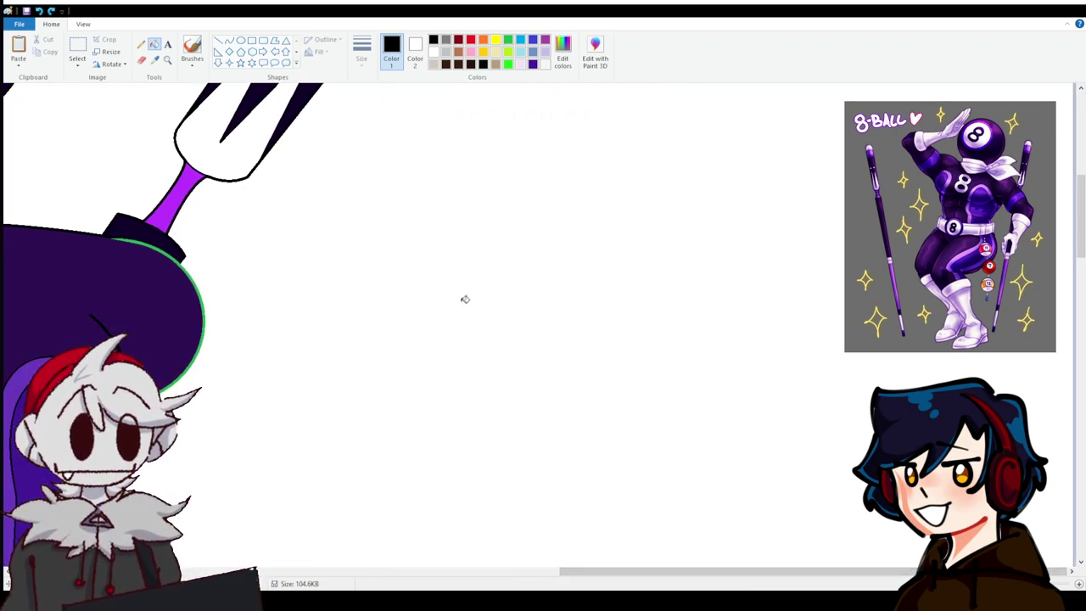
click(241, 41)
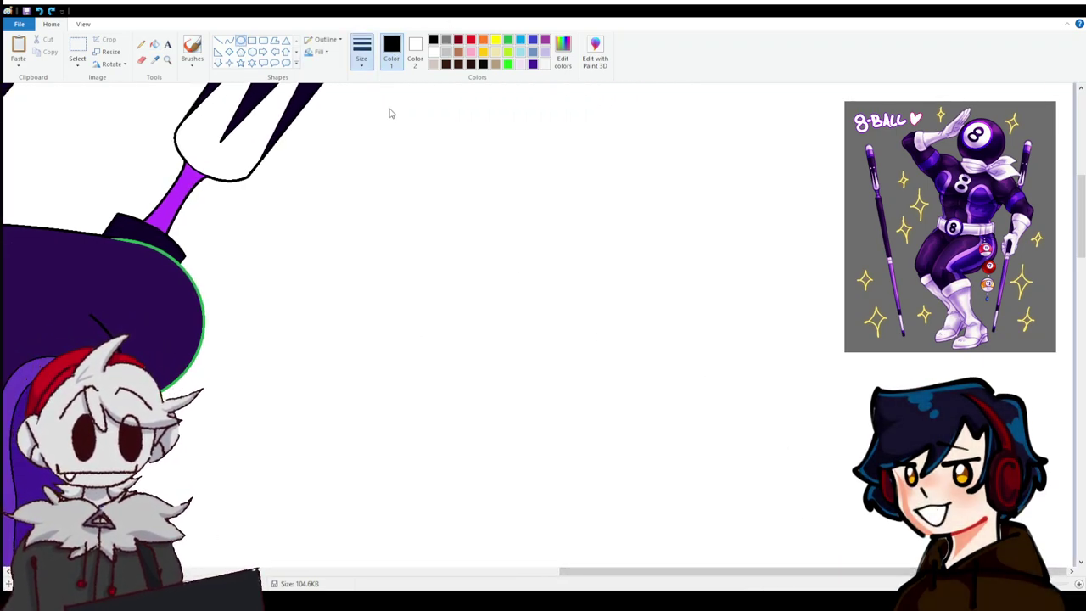
drag(593, 133, 844, 374)
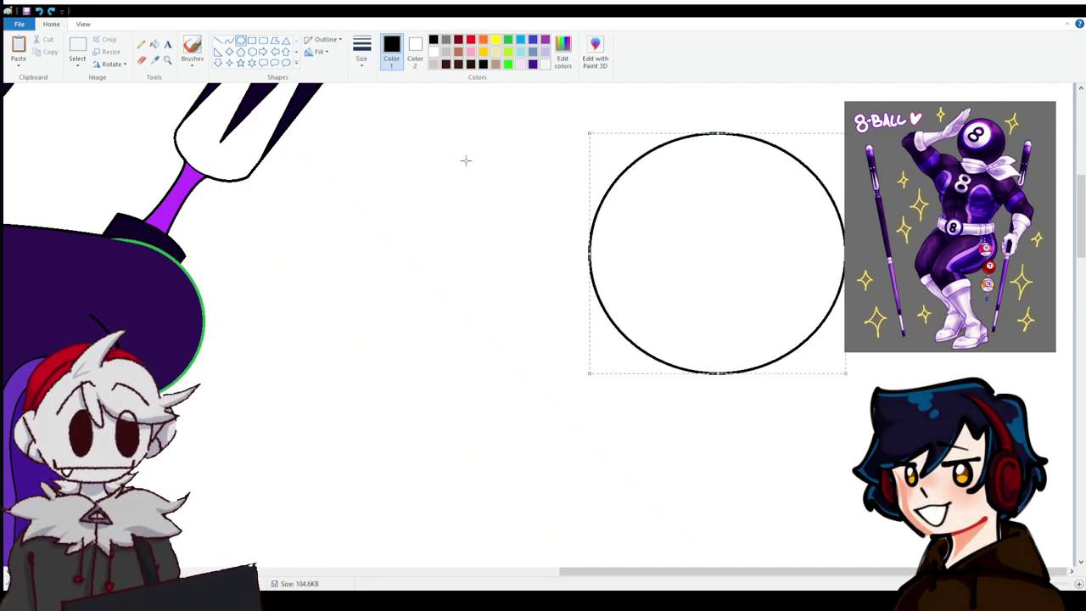
click(466, 161)
Draw two upward-arching curved lines across the ball to outline a wide stripe.
click(229, 40)
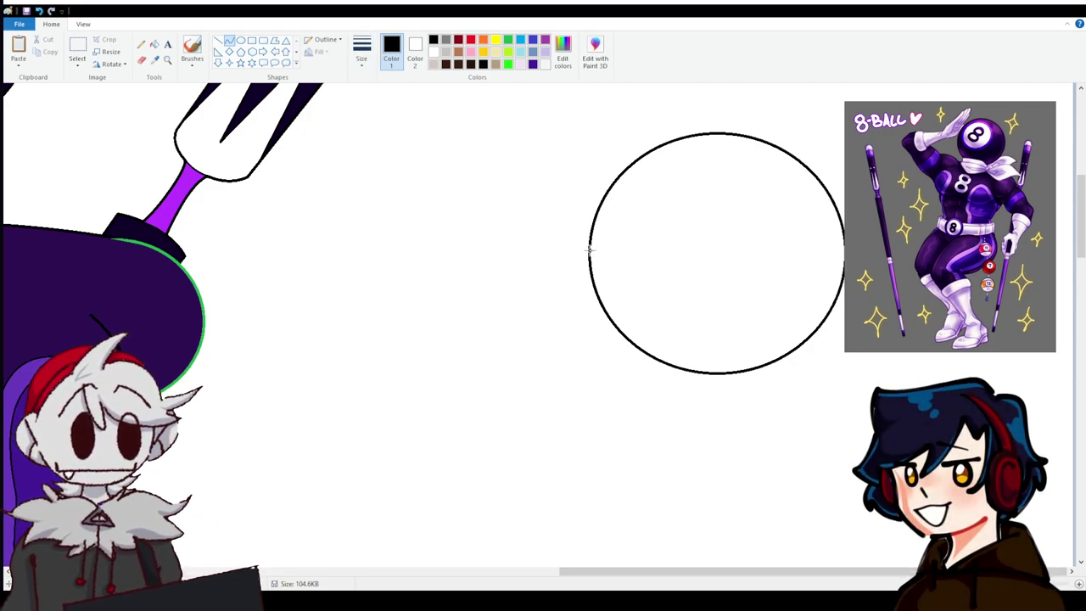
drag(592, 242, 838, 203)
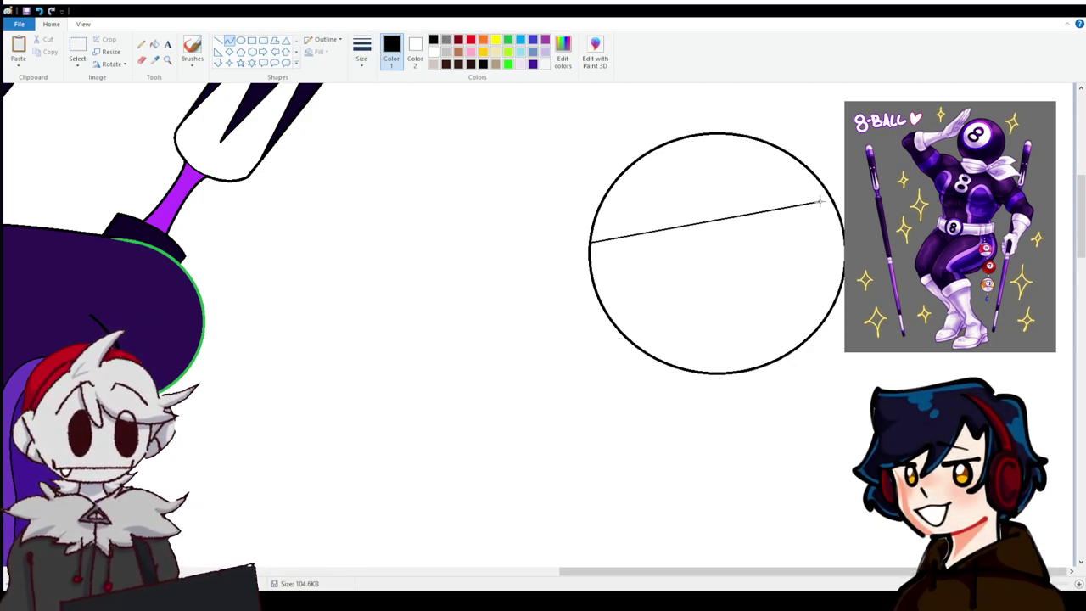
mouse_move(679, 227)
mouse_down()
mouse_move(672, 188)
mouse_move(770, 172)
mouse_up()
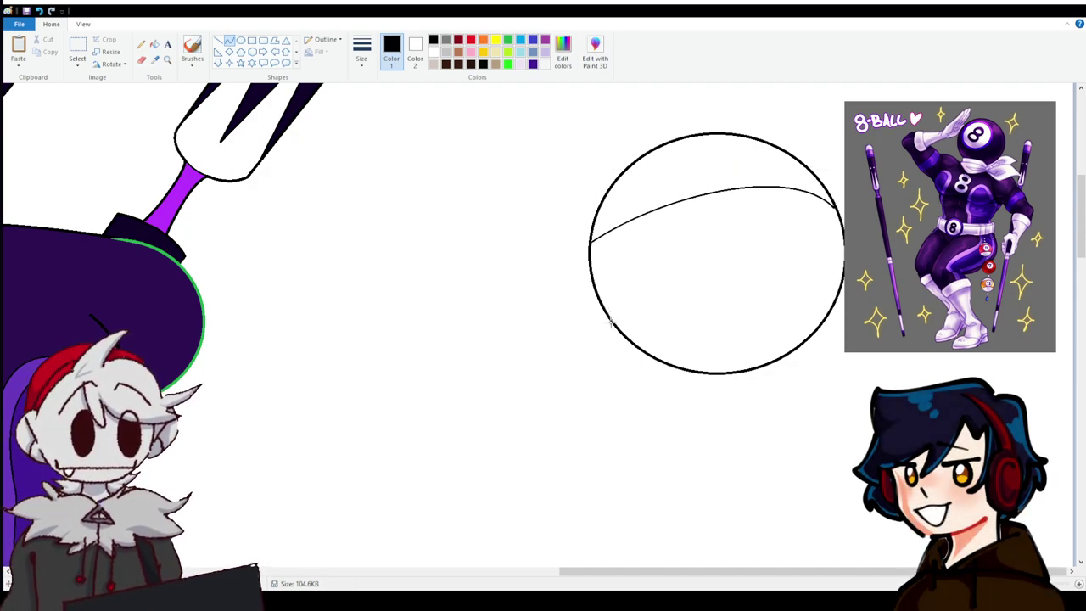
drag(628, 320, 840, 285)
mouse_move(747, 296)
mouse_down()
mouse_move(739, 269)
mouse_move(664, 274)
mouse_move(819, 256)
mouse_up()
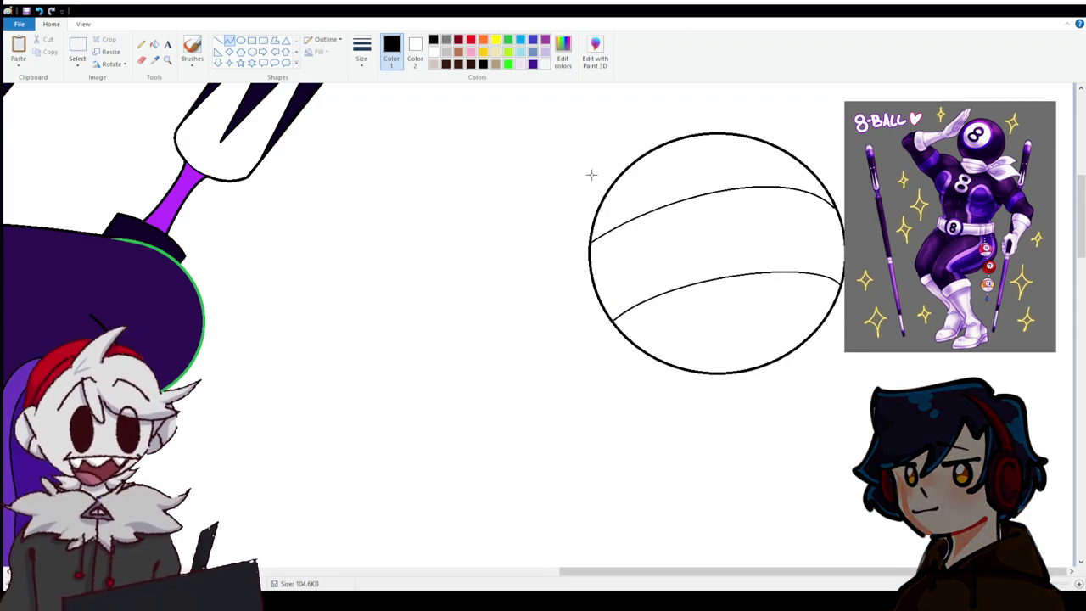
Draw a small circle inside the ball's stripe, between the two curved lines, for the number.
click(241, 40)
drag(697, 188, 771, 265)
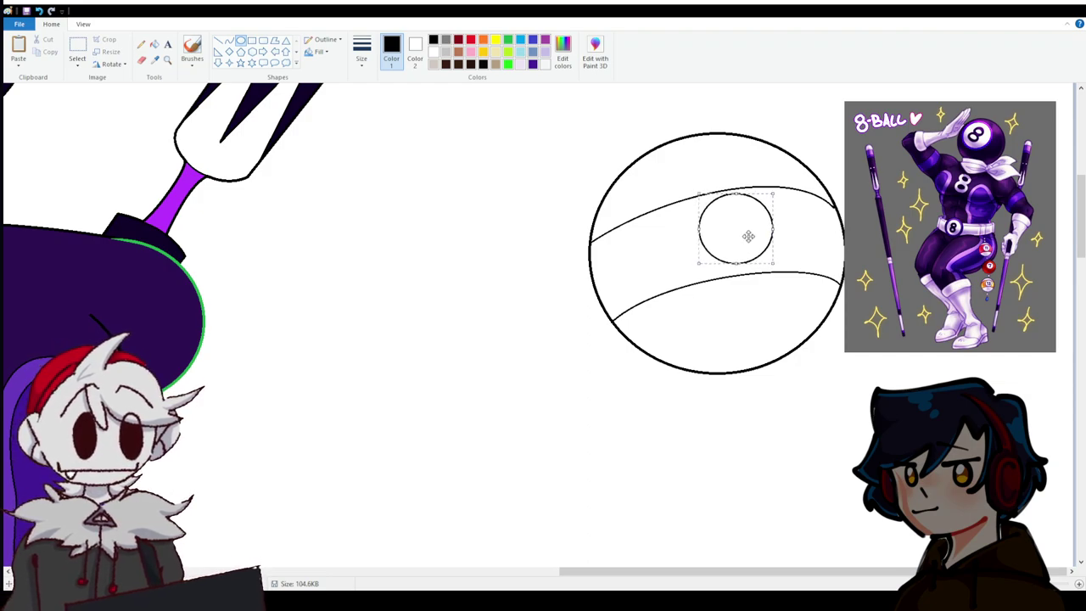
click(513, 138)
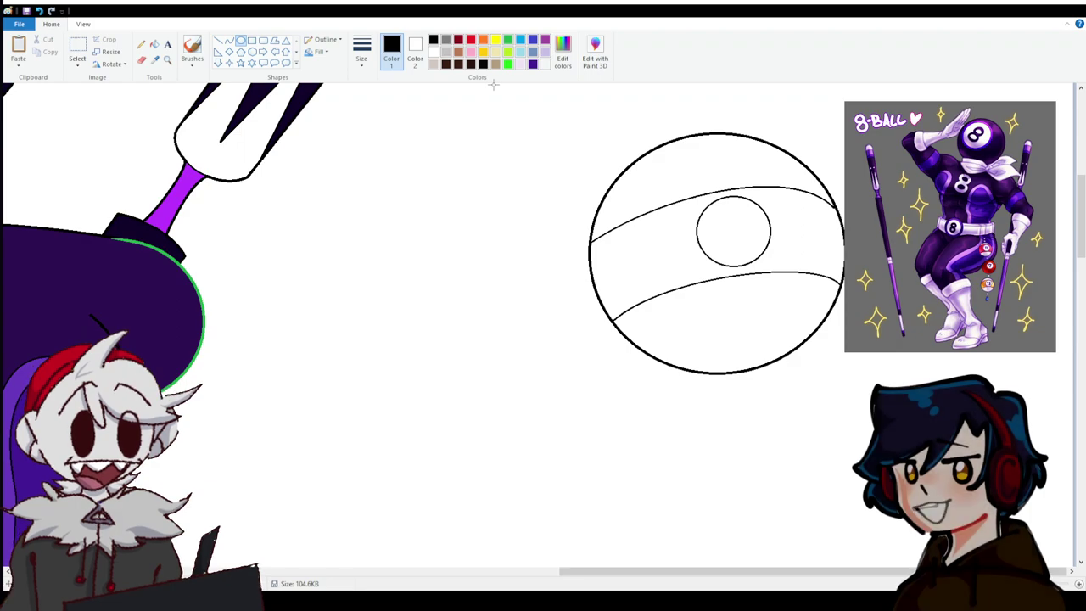
Fill the ball's stripe with gold, leaving the small number circle white.
scroll(778, 391, up, 3)
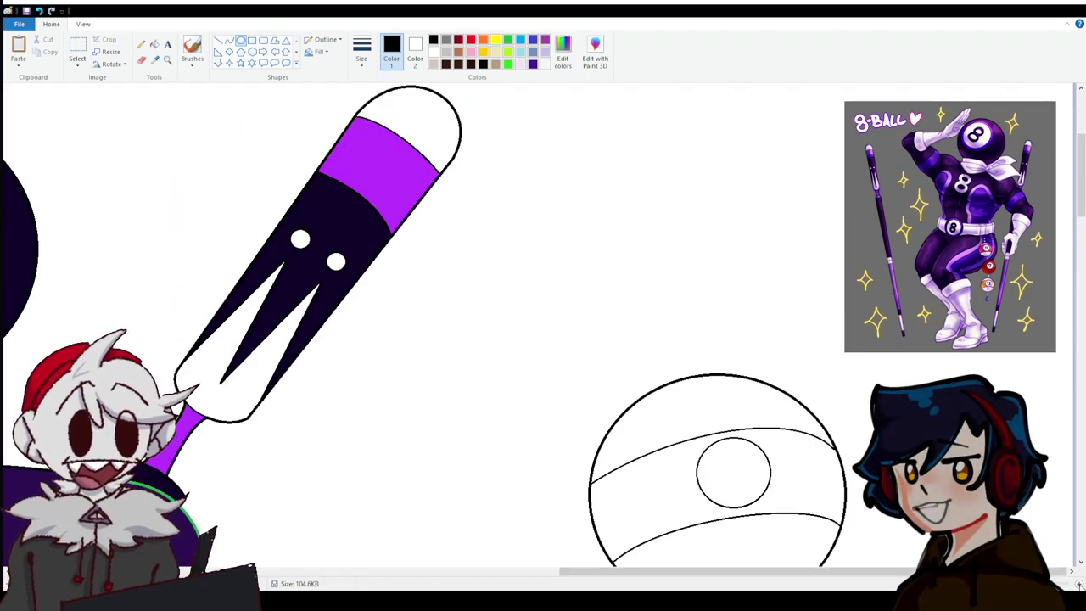
scroll(448, 422, up, 1)
scroll(449, 422, down, 5)
drag(616, 575, 849, 540)
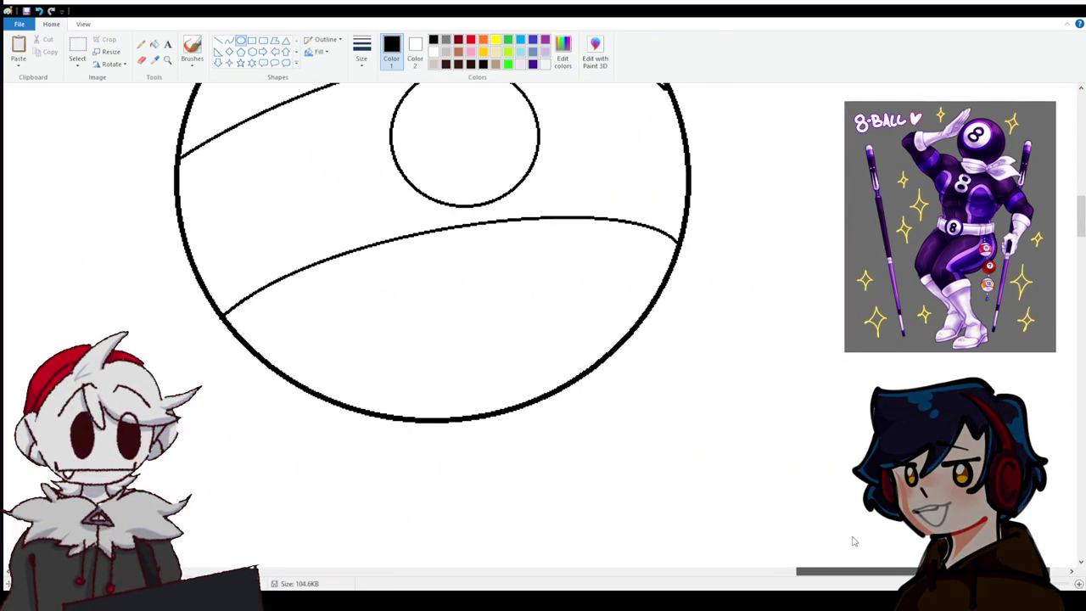
click(483, 52)
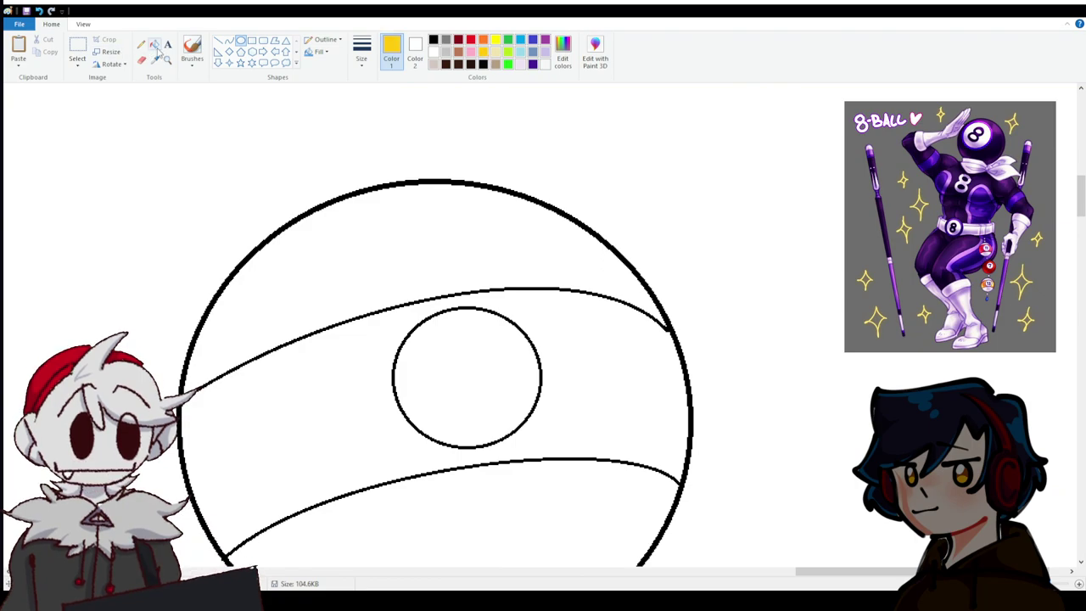
click(155, 45)
click(312, 411)
Draw a thick black number 16 in the white circle using a line, a small ring and a curve.
click(433, 41)
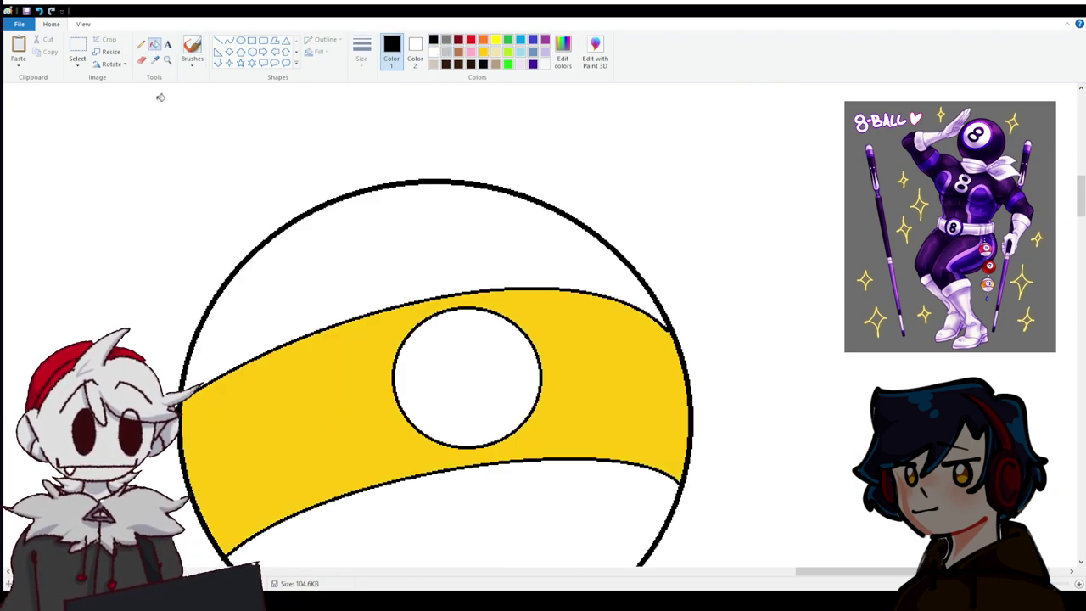
click(219, 41)
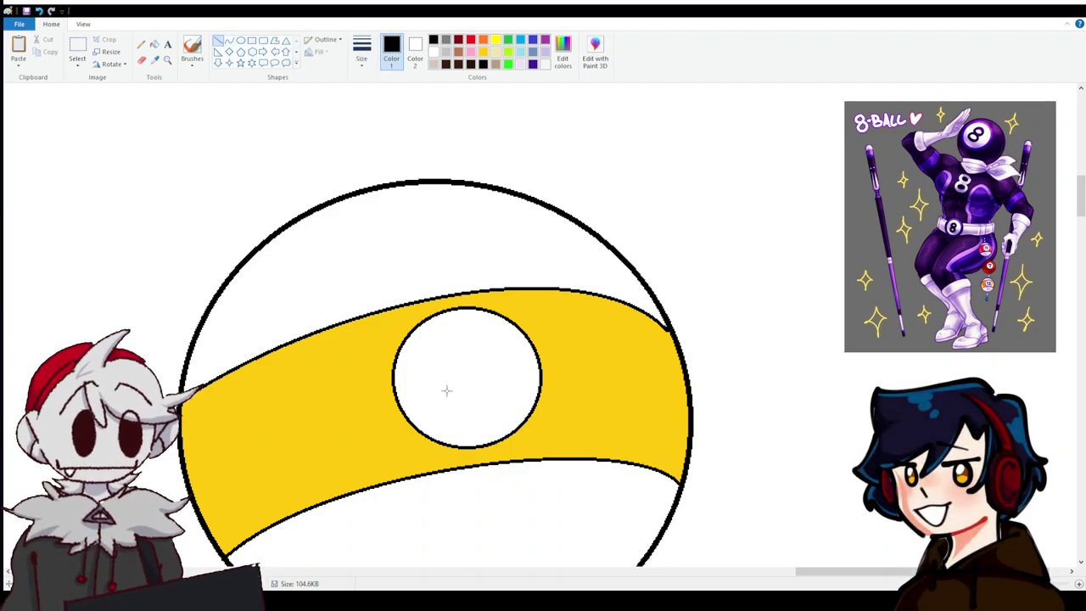
drag(437, 330, 457, 422)
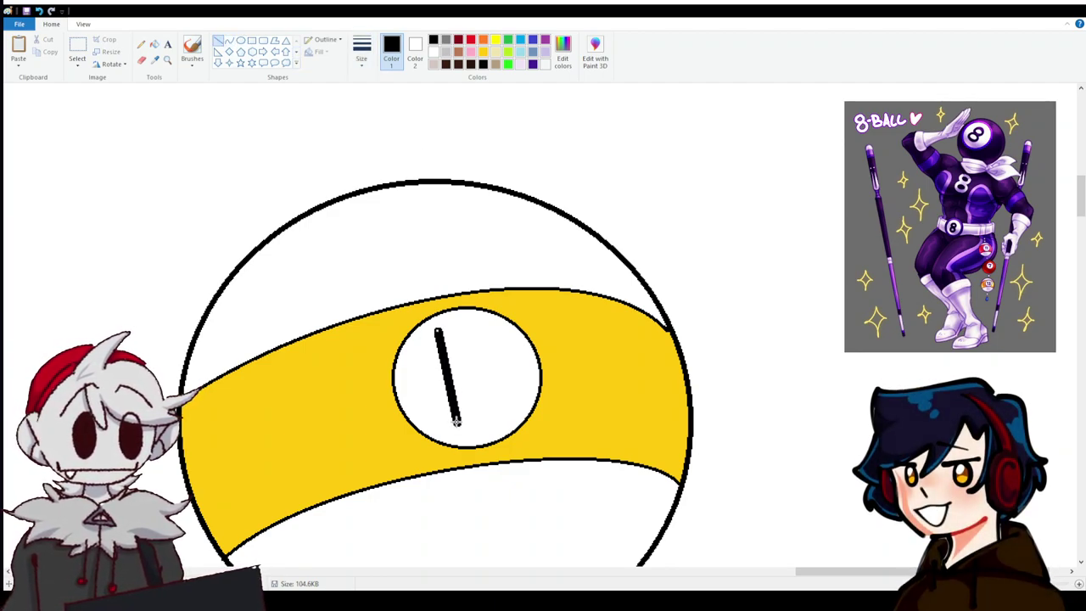
click(243, 41)
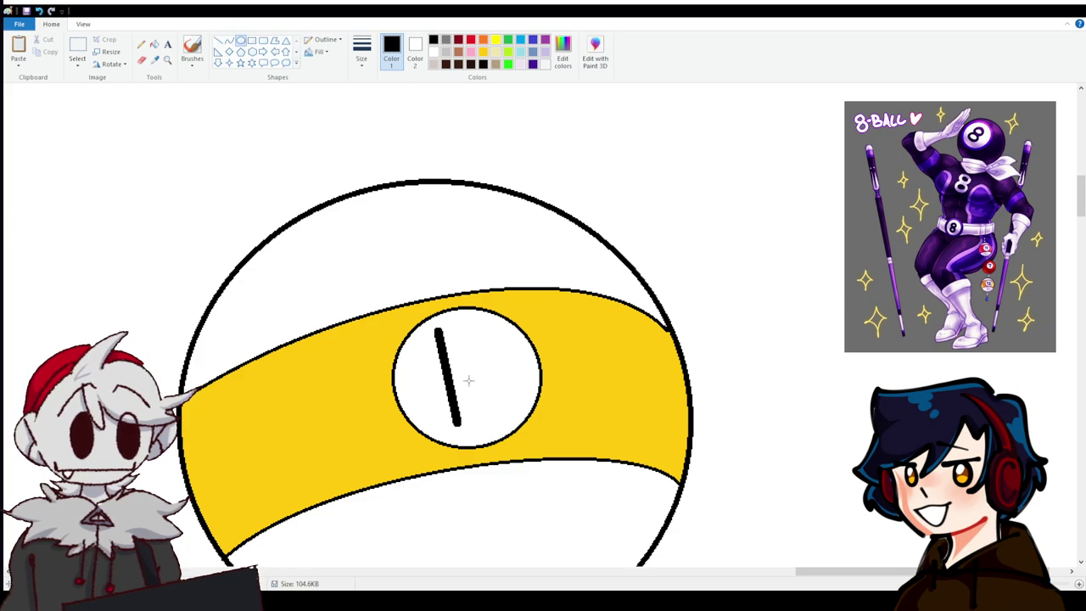
drag(466, 365, 491, 390)
click(453, 282)
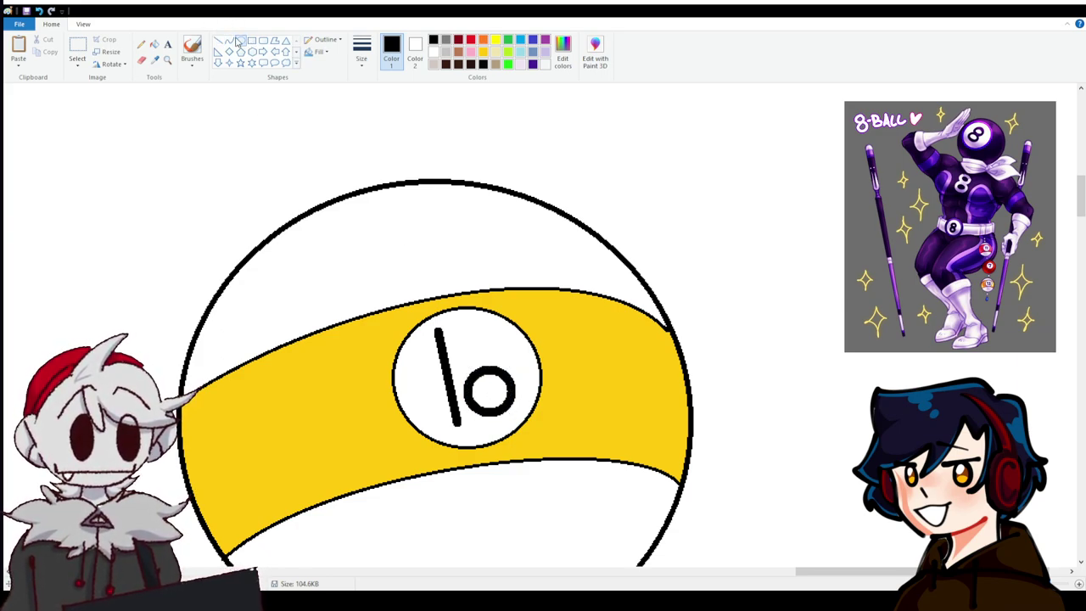
click(230, 40)
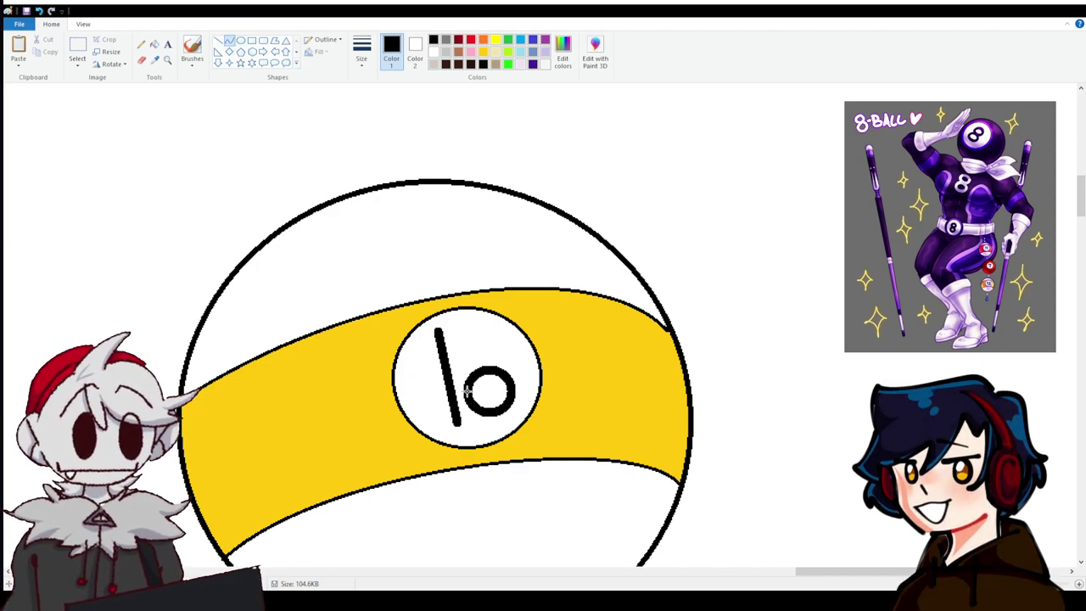
mouse_move(458, 397)
mouse_down()
mouse_move(461, 338)
mouse_move(476, 322)
mouse_move(446, 351)
mouse_move(463, 325)
mouse_move(486, 323)
mouse_move(465, 360)
mouse_up()
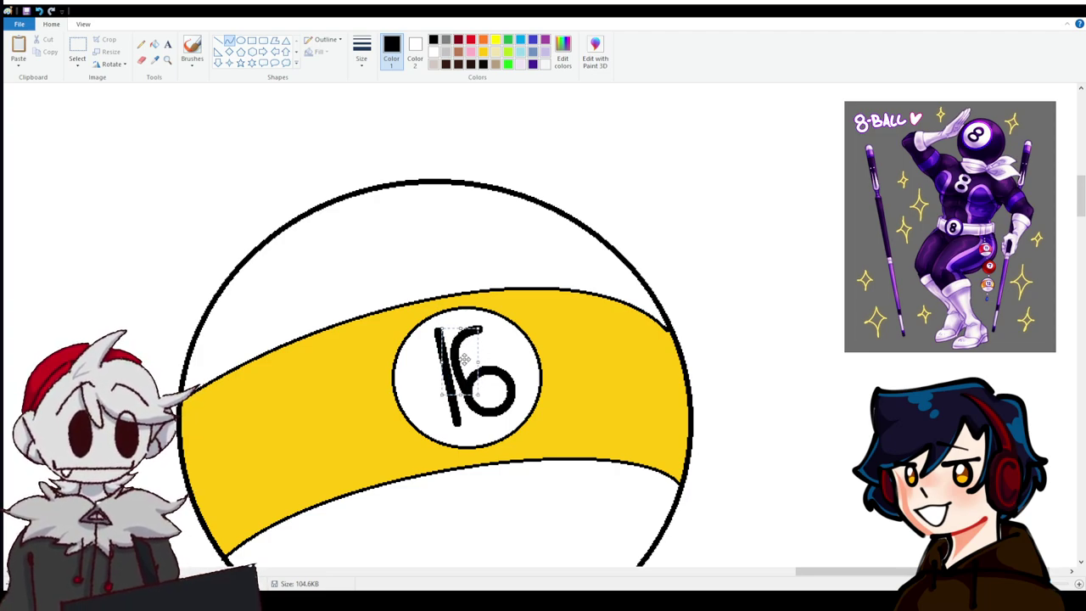
key(Escape)
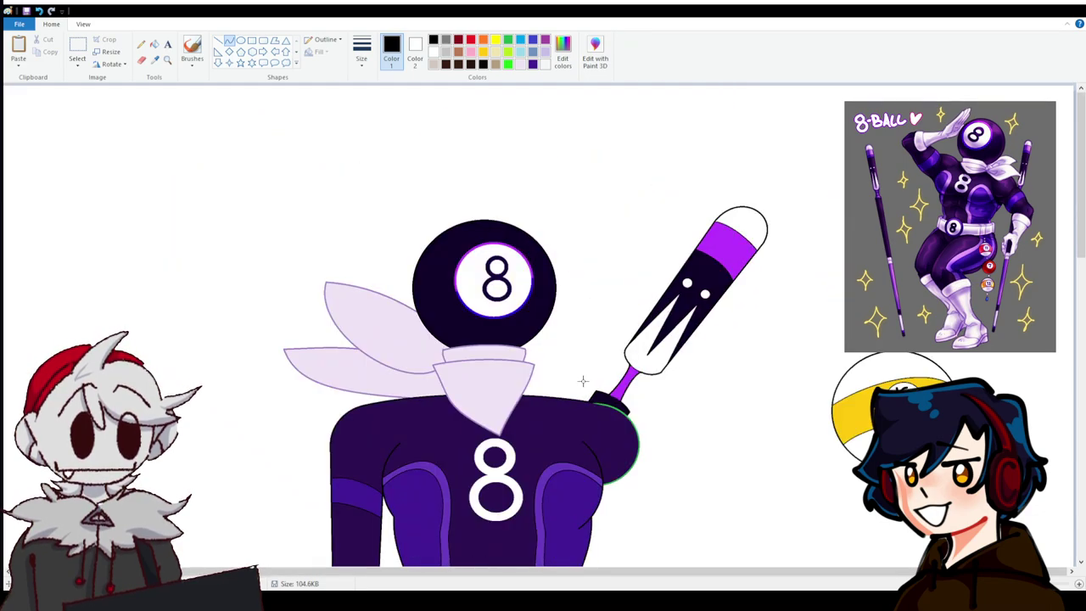
Examine the whole figure and the striped ball to judge the space below the ball.
scroll(583, 381, down, 5)
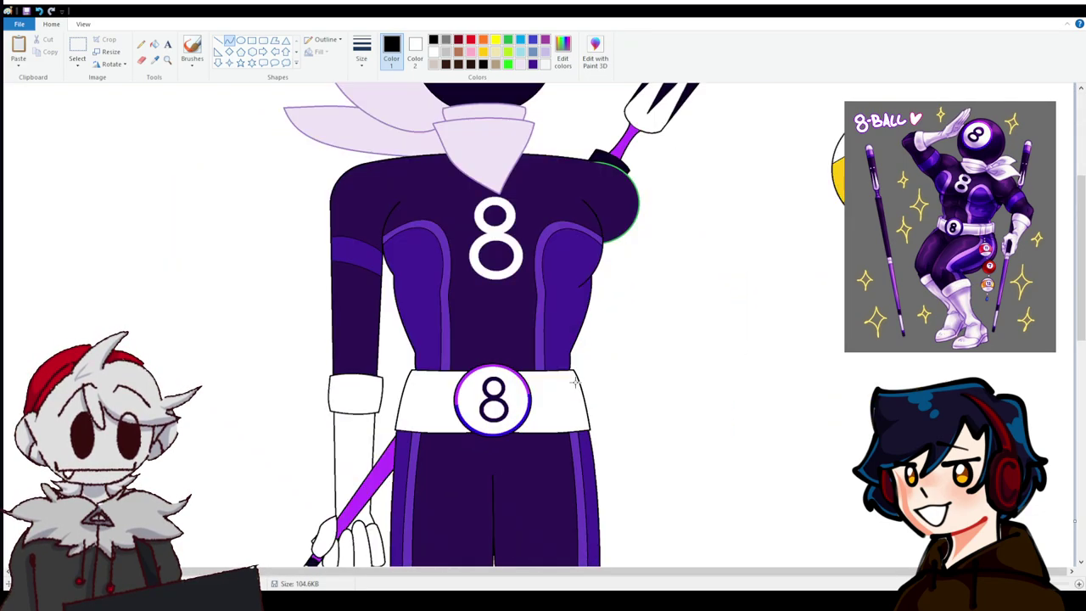
scroll(573, 384, down, 7)
scroll(573, 383, up, 12)
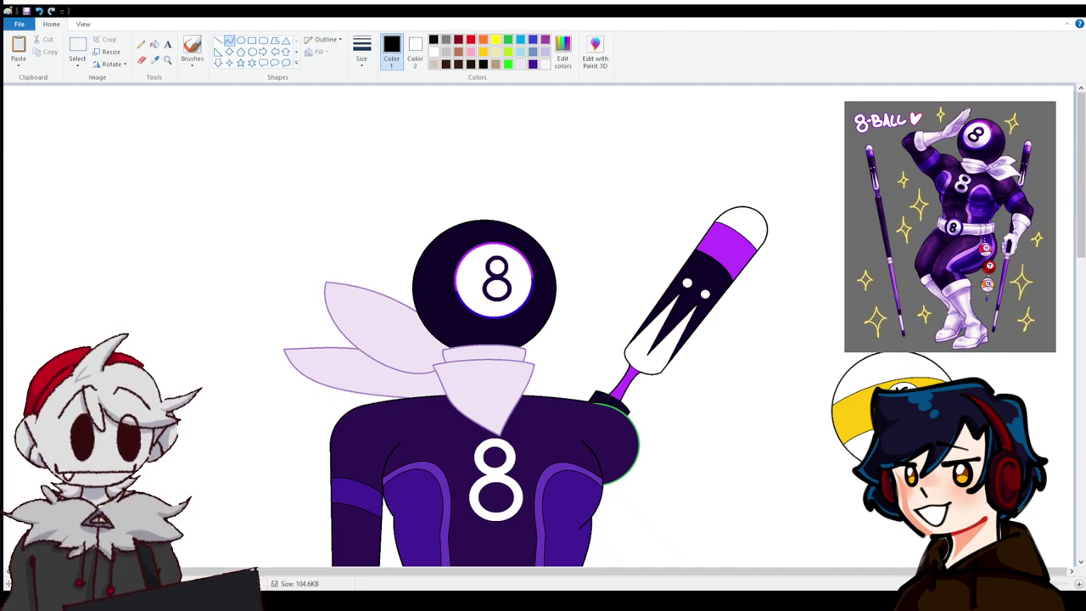
click(1079, 584)
drag(532, 574, 976, 573)
scroll(756, 427, down, 5)
scroll(747, 414, up, 3)
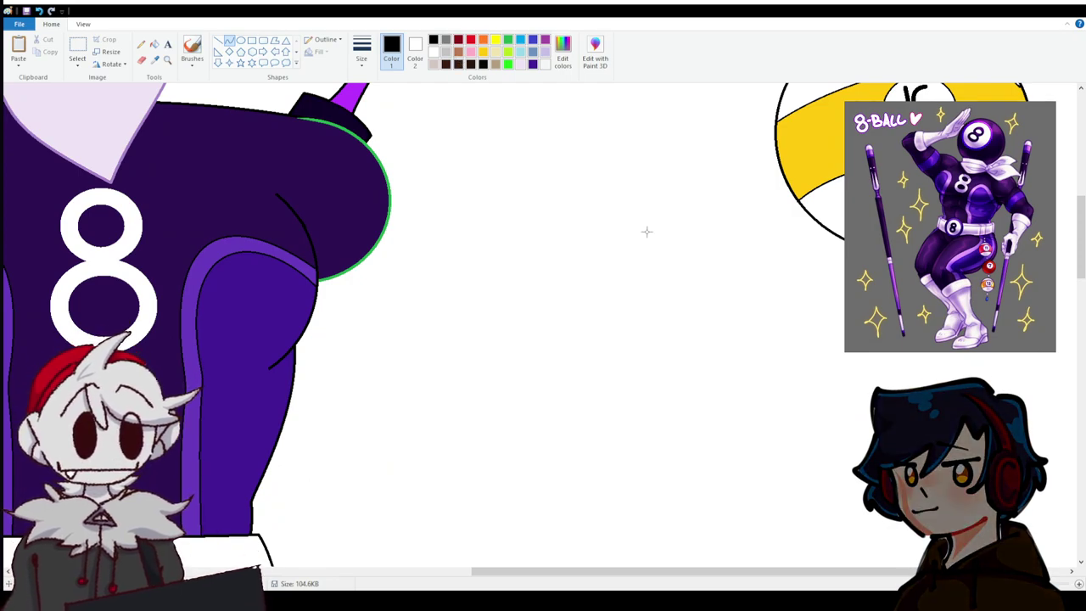
click(1079, 584)
drag(668, 573, 1010, 552)
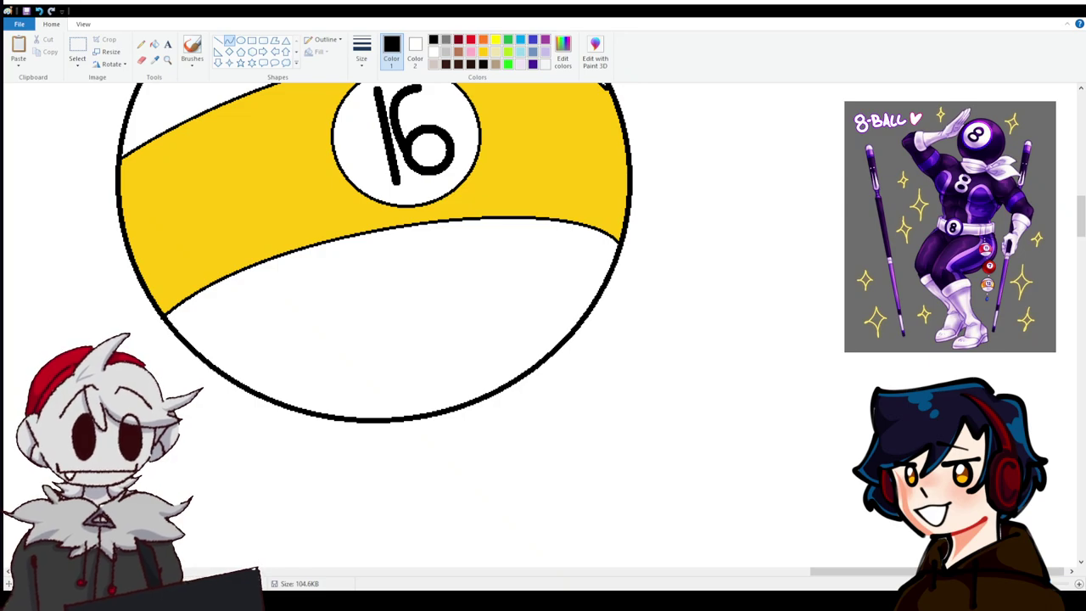
scroll(486, 324, down, 5)
scroll(540, 324, down, 1)
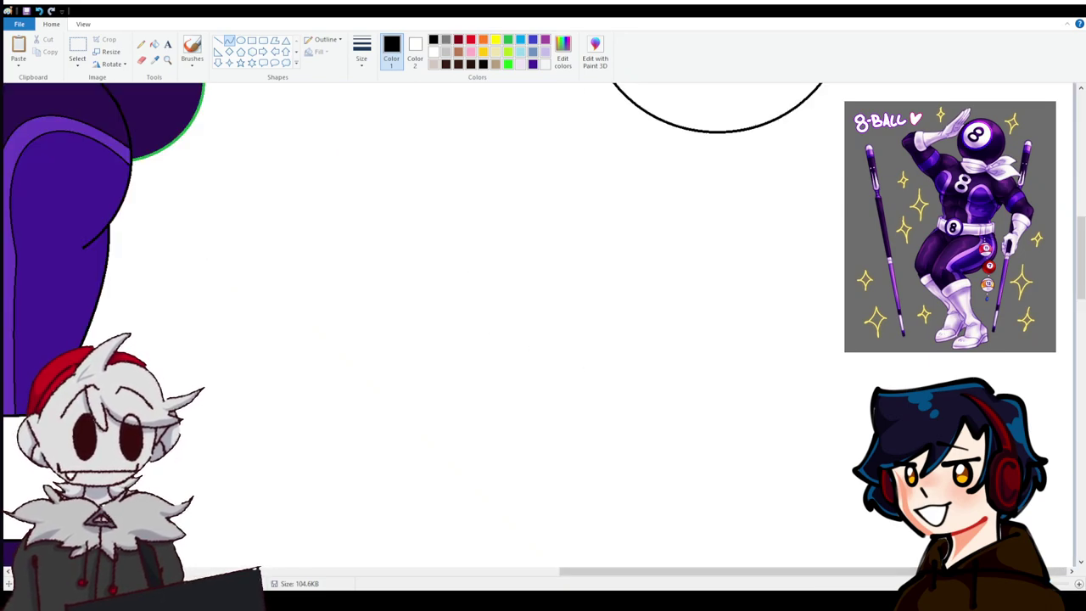
Draw a wide, downward-bowed green guide curve below the striped ball as the lower edge of a hand.
click(510, 42)
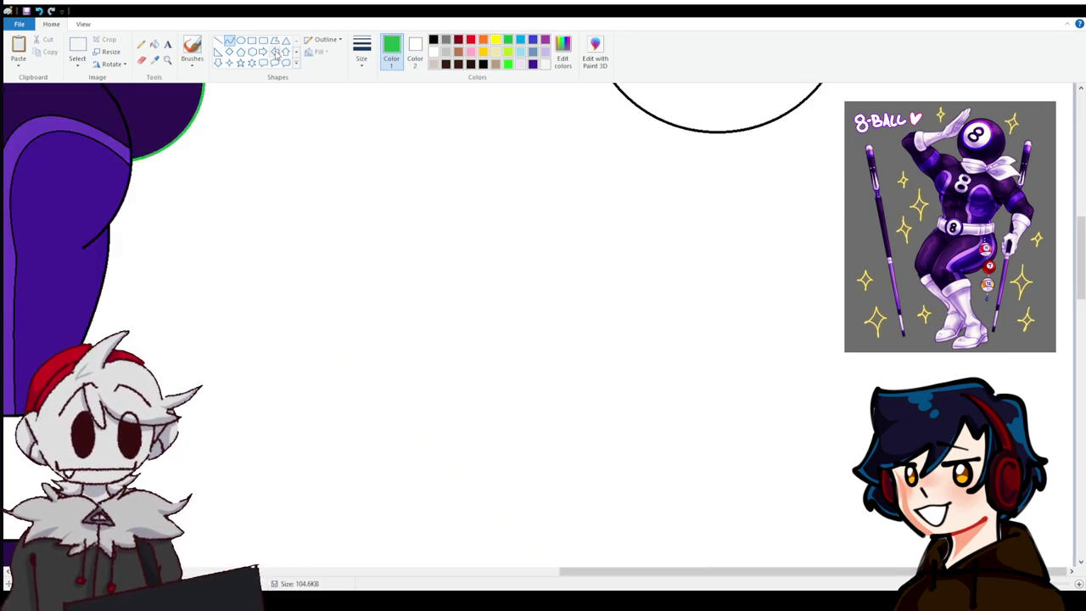
click(231, 43)
scroll(579, 427, up, 5)
drag(584, 471, 810, 518)
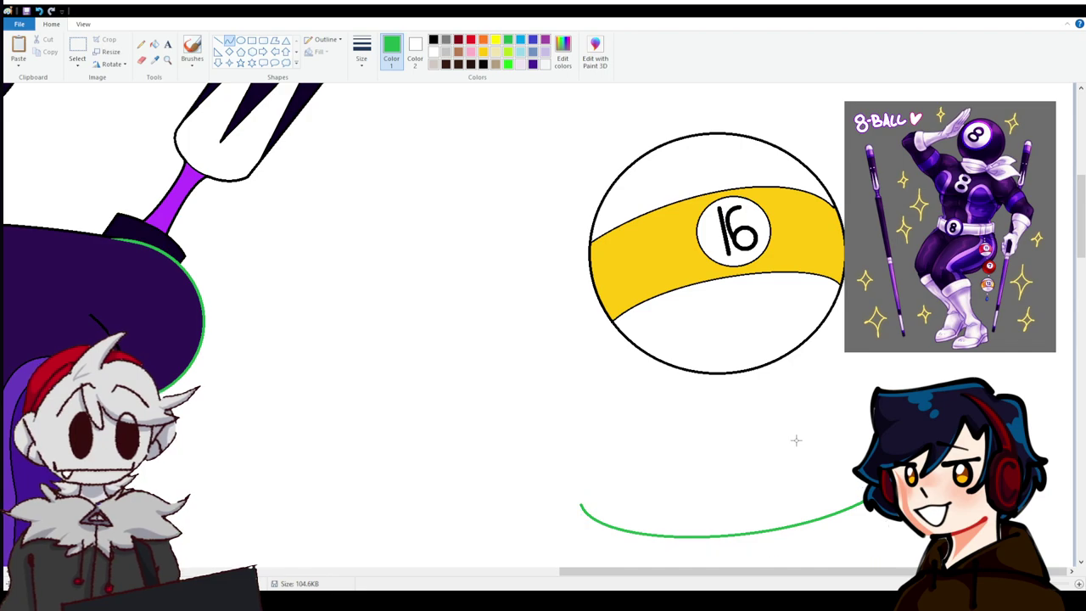
Draw two rounded green finger outlines side by side above the guide curve, starting at its left end.
drag(580, 502, 623, 357)
drag(621, 399, 621, 401)
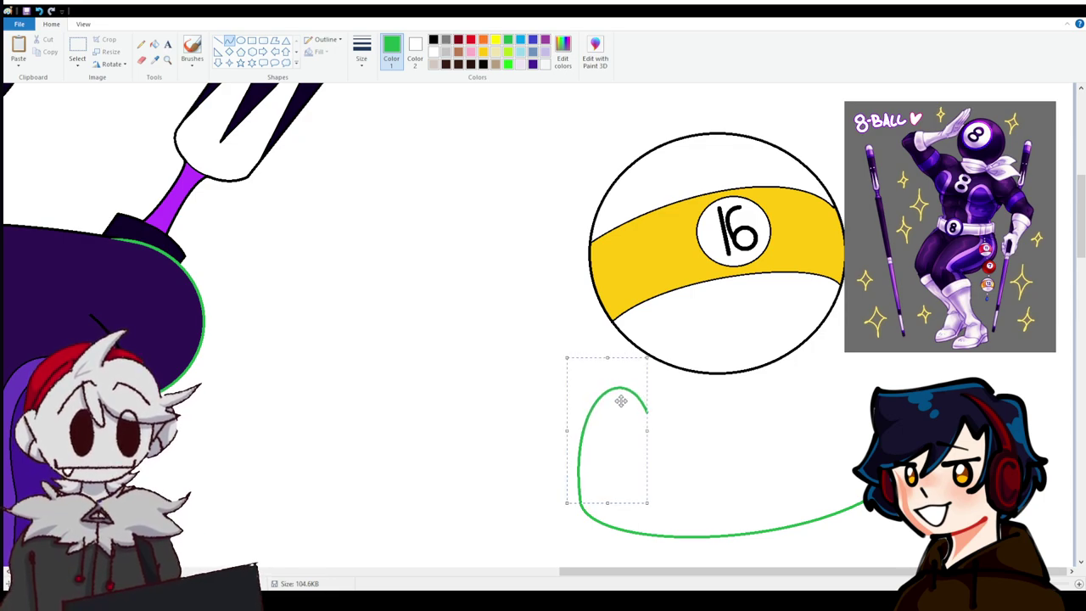
drag(641, 358, 651, 351)
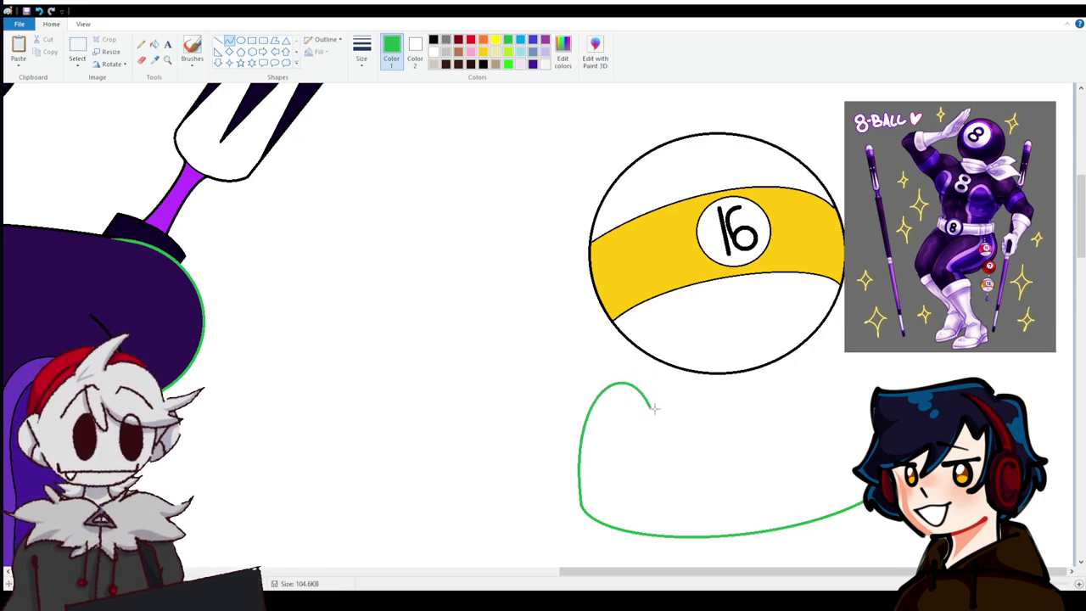
mouse_move(651, 408)
mouse_down()
mouse_move(660, 490)
mouse_move(659, 431)
mouse_move(661, 455)
mouse_up()
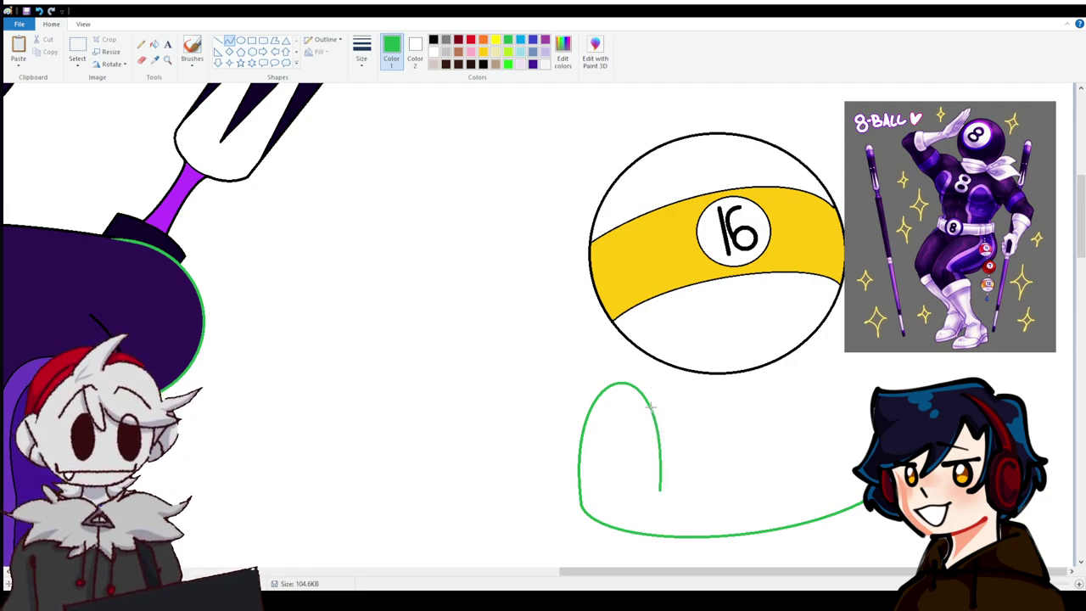
mouse_move(651, 407)
mouse_down()
mouse_move(713, 420)
mouse_move(752, 490)
mouse_move(744, 494)
mouse_up()
mouse_move(698, 441)
mouse_down()
mouse_move(671, 374)
mouse_move(751, 369)
mouse_move(740, 369)
mouse_up()
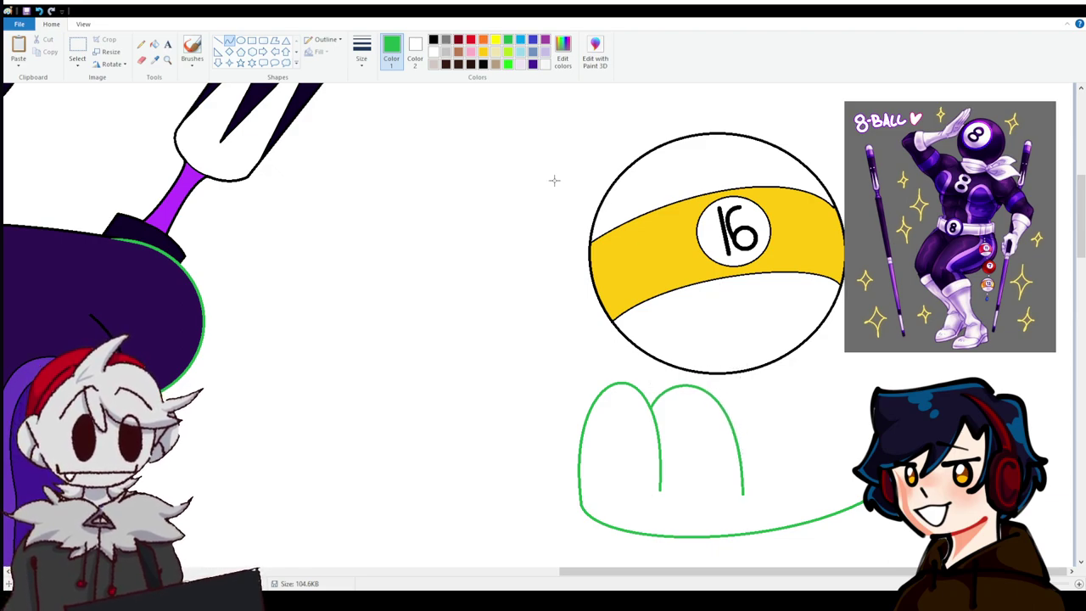
Draw a third, taller green finger outline with a bent side beside the first two, overlapping the lower part of the striped ball.
mouse_move(759, 329)
mouse_down()
mouse_move(736, 363)
mouse_move(747, 331)
mouse_move(807, 312)
mouse_move(801, 303)
mouse_move(800, 380)
mouse_up()
click(748, 331)
click(759, 294)
drag(806, 352, 806, 333)
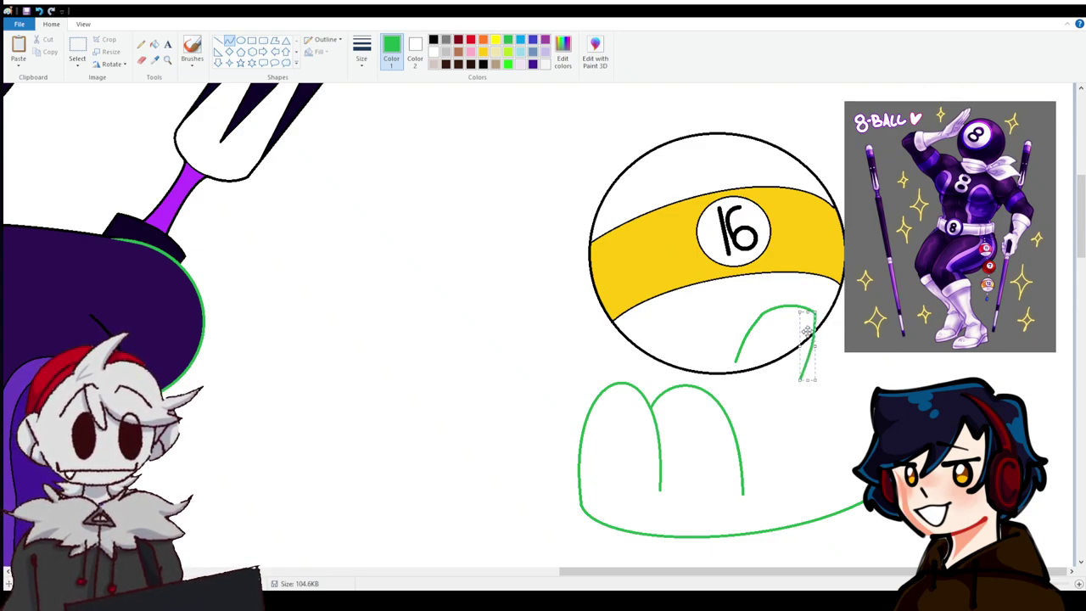
click(798, 392)
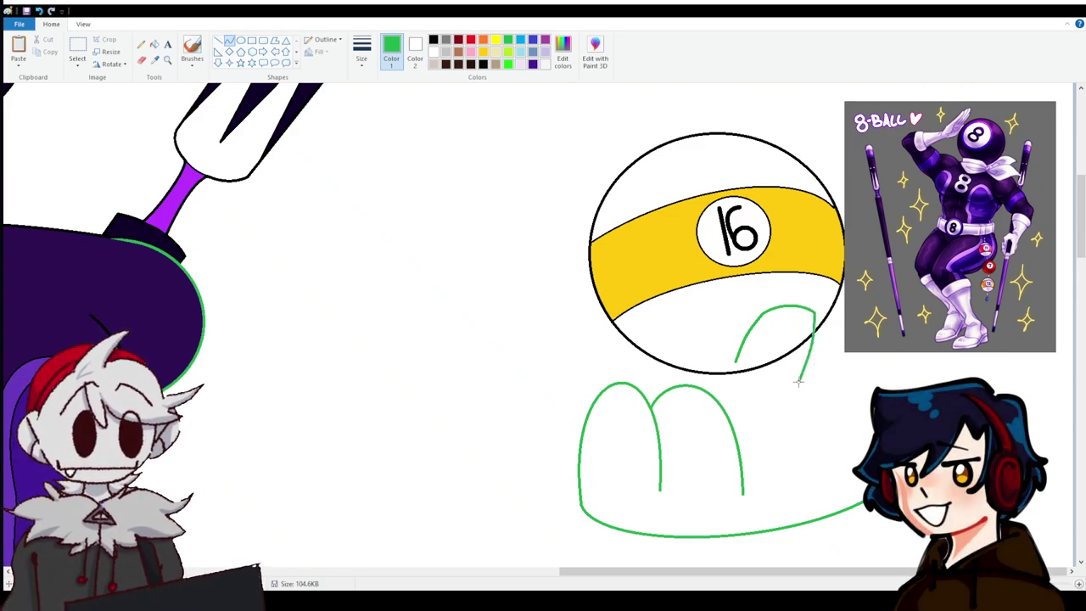
drag(799, 381, 824, 475)
mouse_move(811, 429)
mouse_down()
mouse_move(810, 409)
mouse_move(820, 421)
mouse_up()
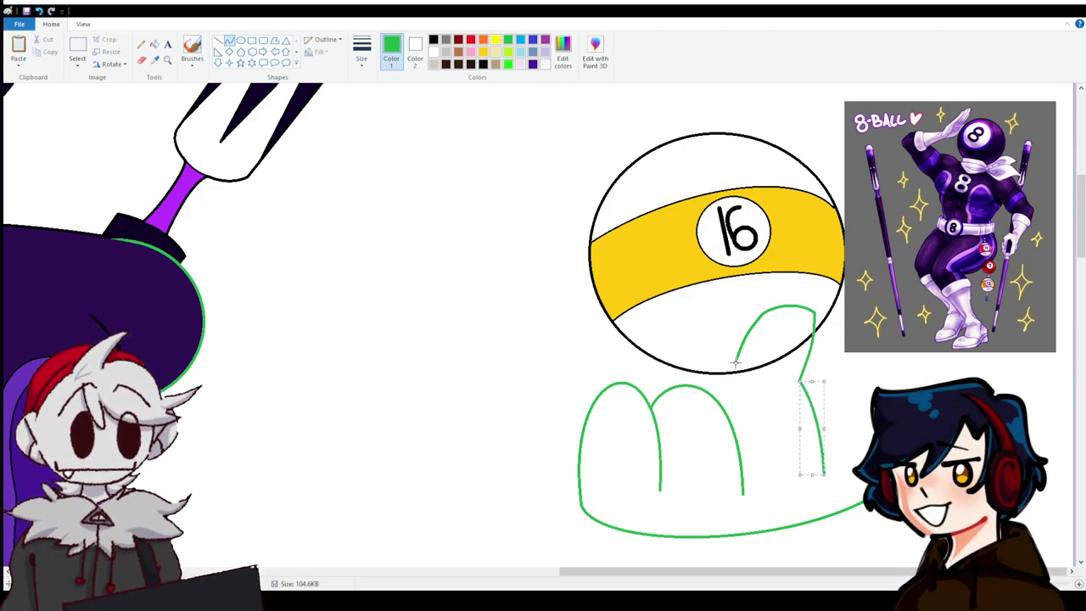
mouse_move(737, 365)
mouse_down()
mouse_move(743, 495)
mouse_move(745, 409)
mouse_move(747, 424)
mouse_up()
click(686, 338)
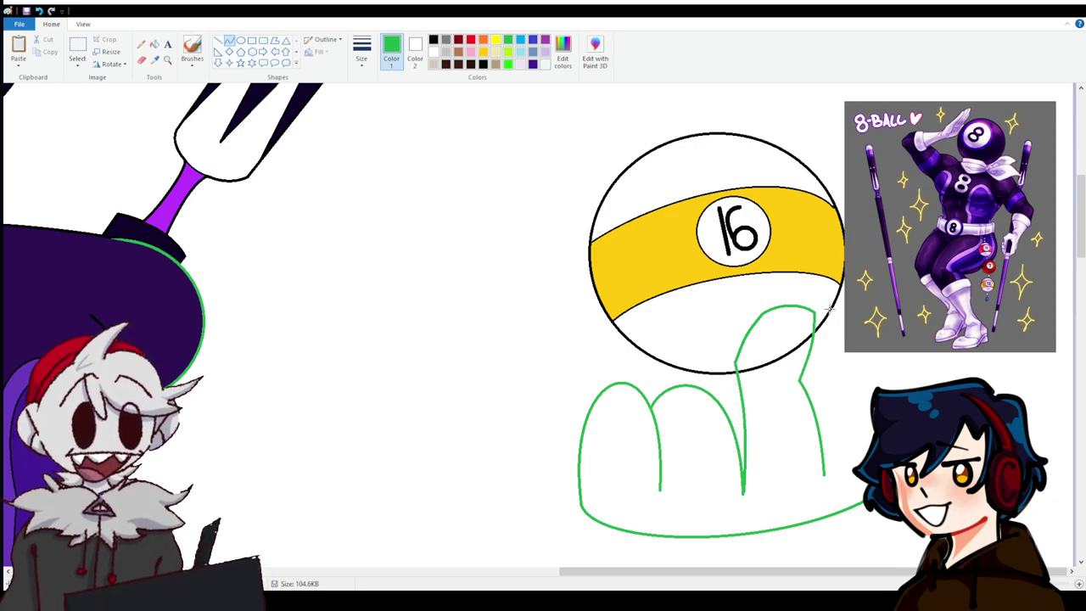
Draw a fourth green finger outline alongside the third, running down to the far end of the hand's lower edge.
mouse_move(819, 316)
mouse_down()
mouse_move(840, 299)
mouse_move(830, 289)
mouse_move(810, 375)
mouse_move(818, 332)
mouse_up()
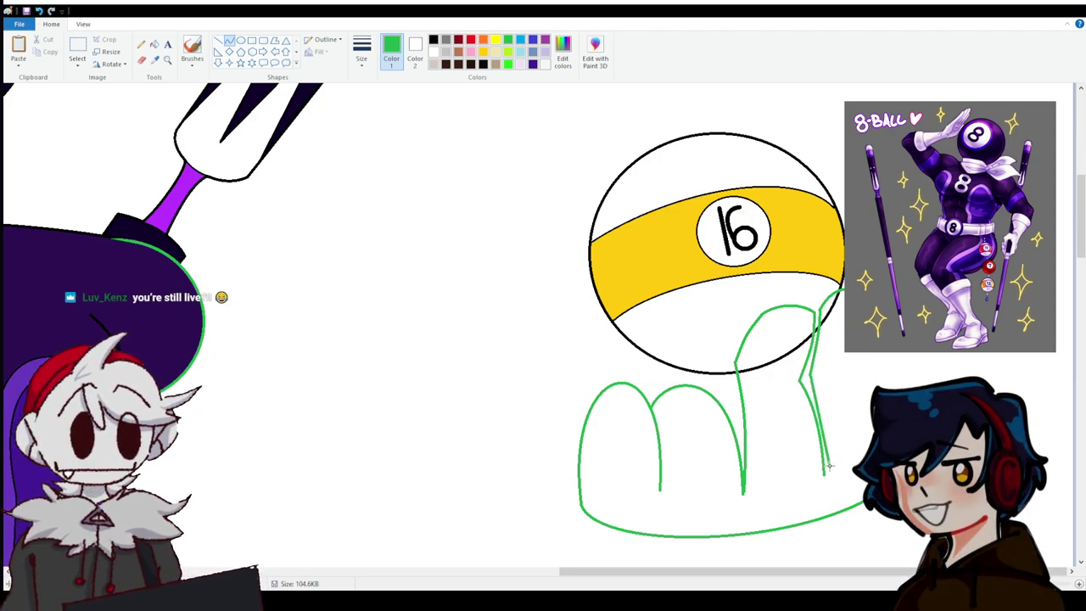
drag(801, 376, 825, 474)
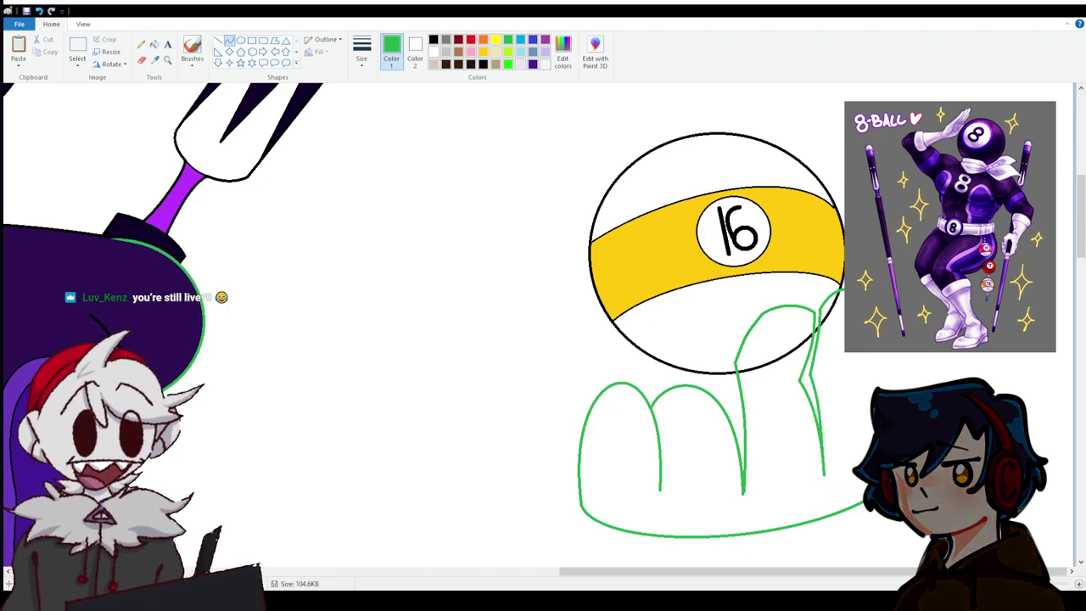
drag(849, 374, 844, 376)
drag(849, 334, 868, 327)
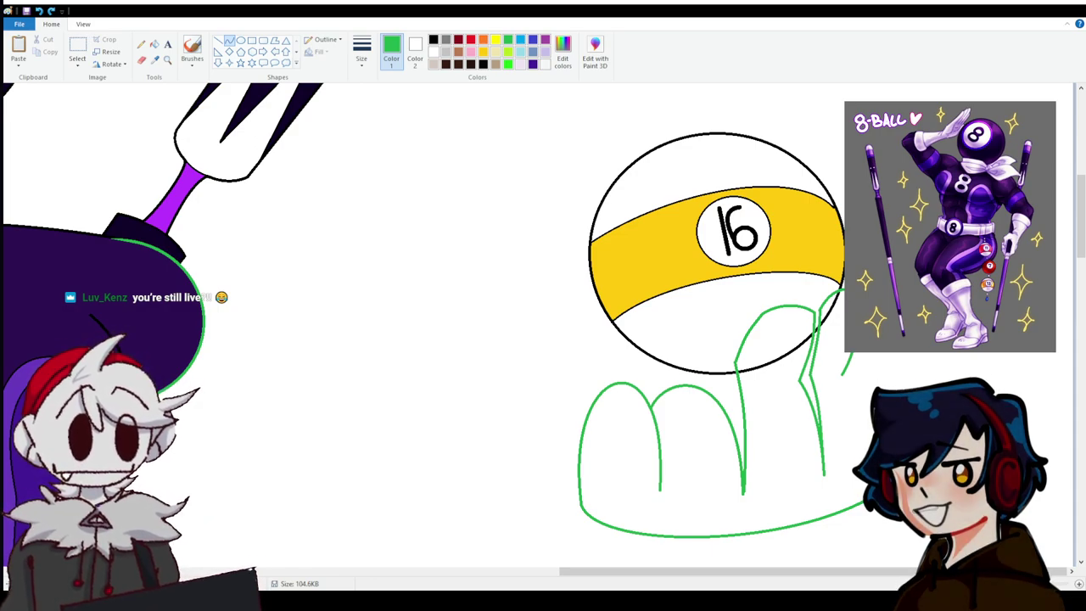
drag(871, 443, 852, 353)
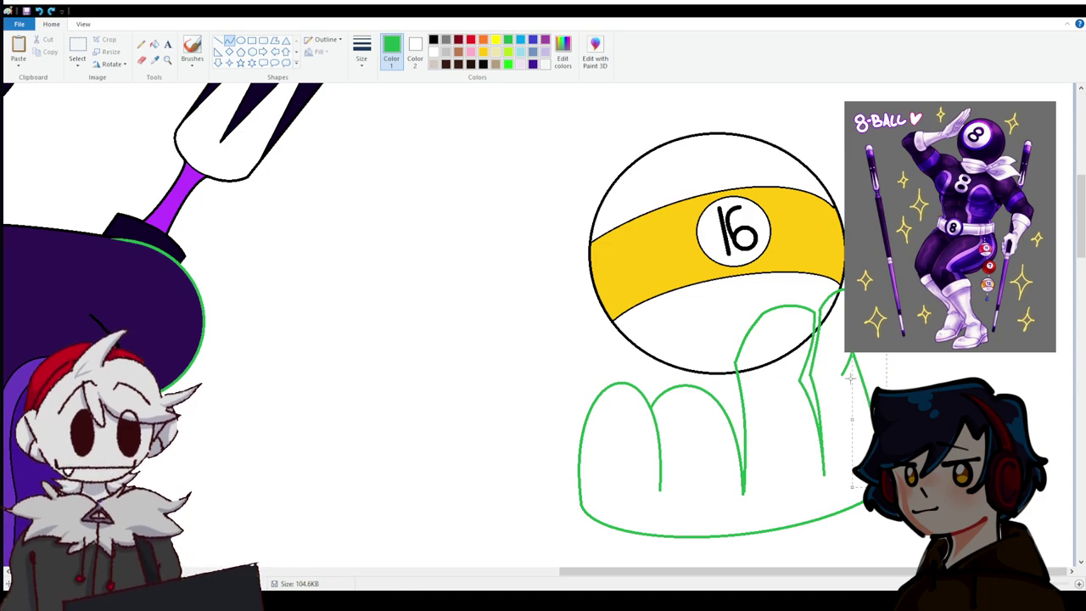
Erase the stray green tip on the fourth finger and add two short green curves linking the first two fingers to the ball.
click(142, 59)
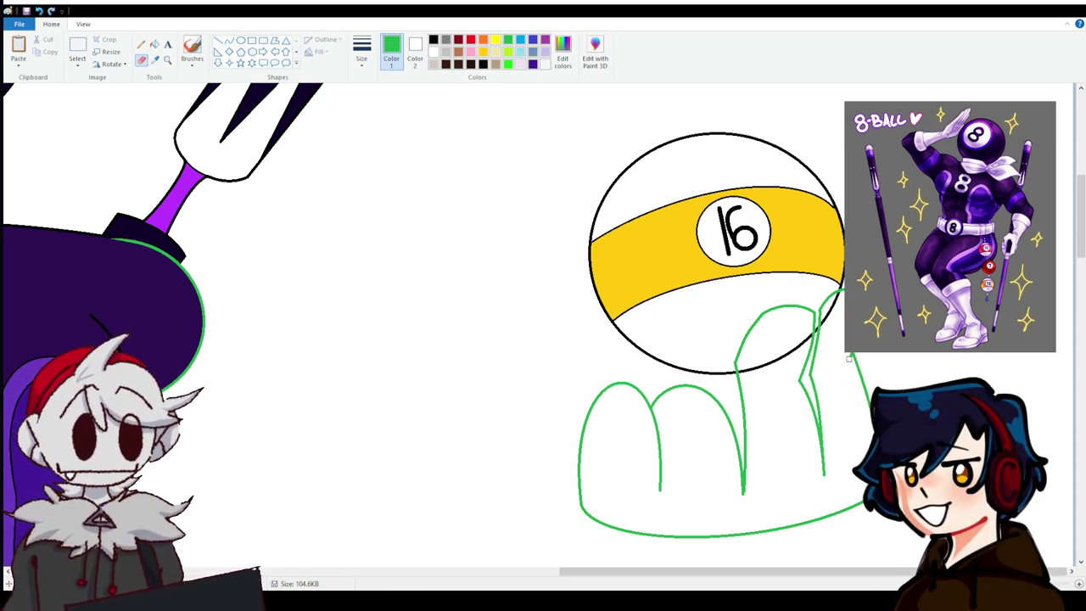
scroll(810, 413, up, 3)
scroll(793, 442, down, 5)
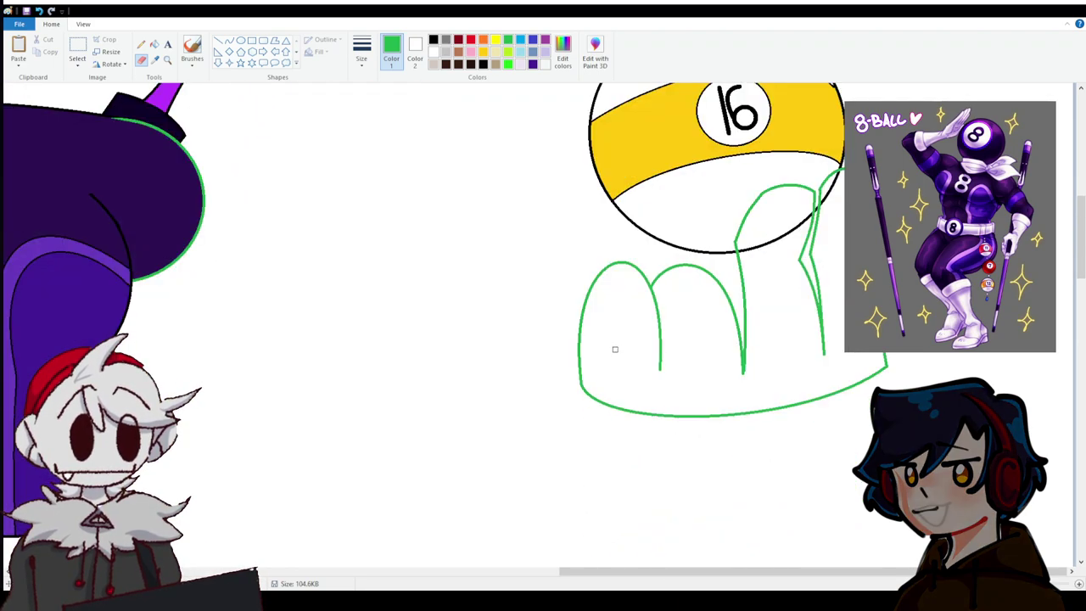
scroll(794, 442, up, 2)
click(229, 40)
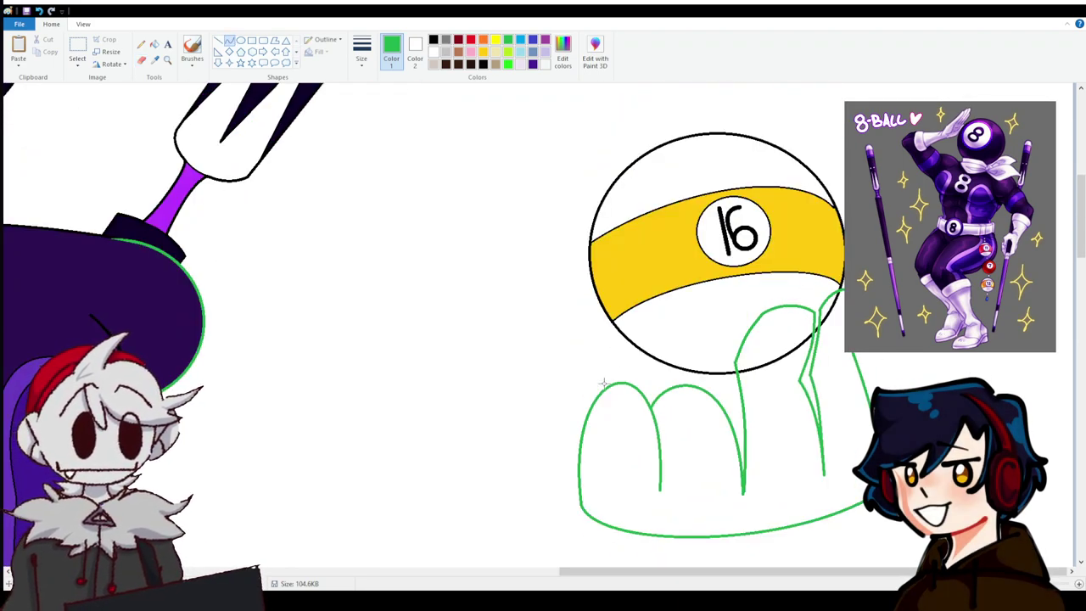
drag(615, 358, 619, 360)
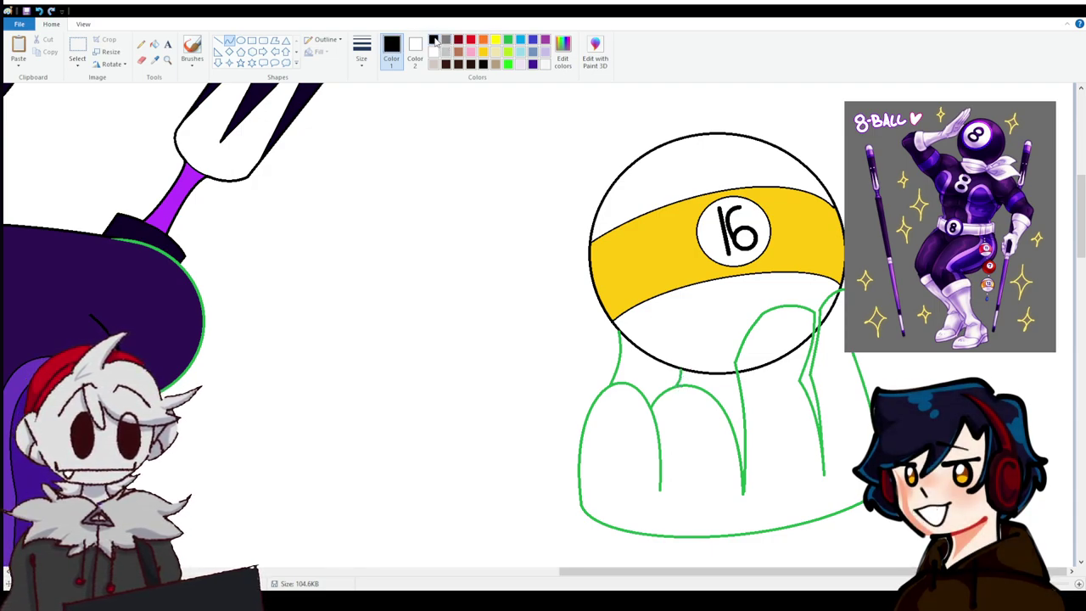
Clear the part of the ball's black outline that crosses the third finger by filling it with white.
click(153, 47)
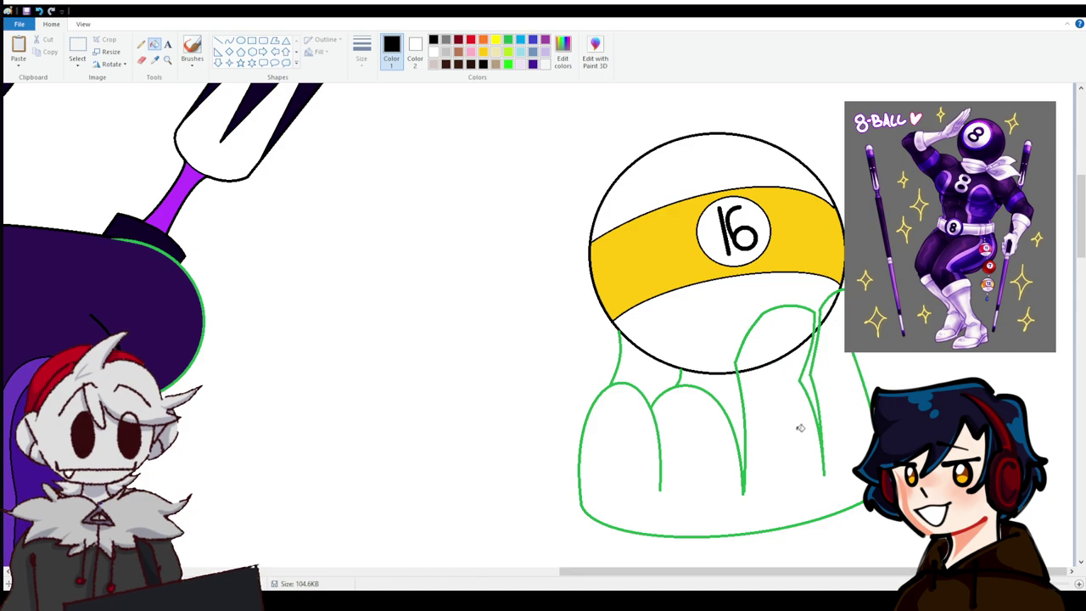
click(785, 417)
key(ctrl+z)
scroll(781, 417, up, 3)
scroll(728, 370, down, 5)
scroll(727, 370, down, 3)
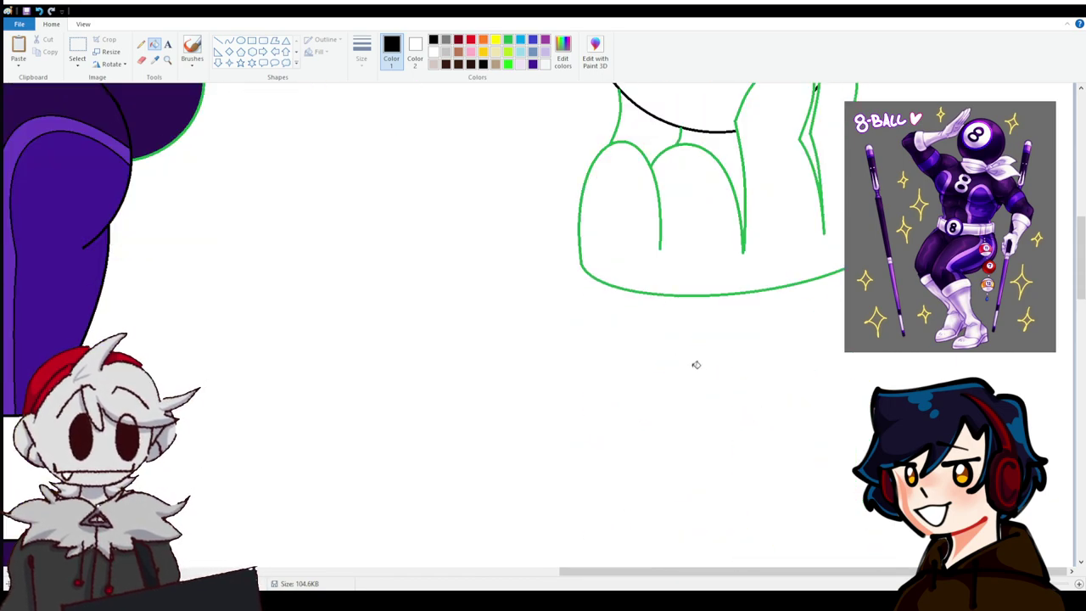
scroll(693, 364, up, 3)
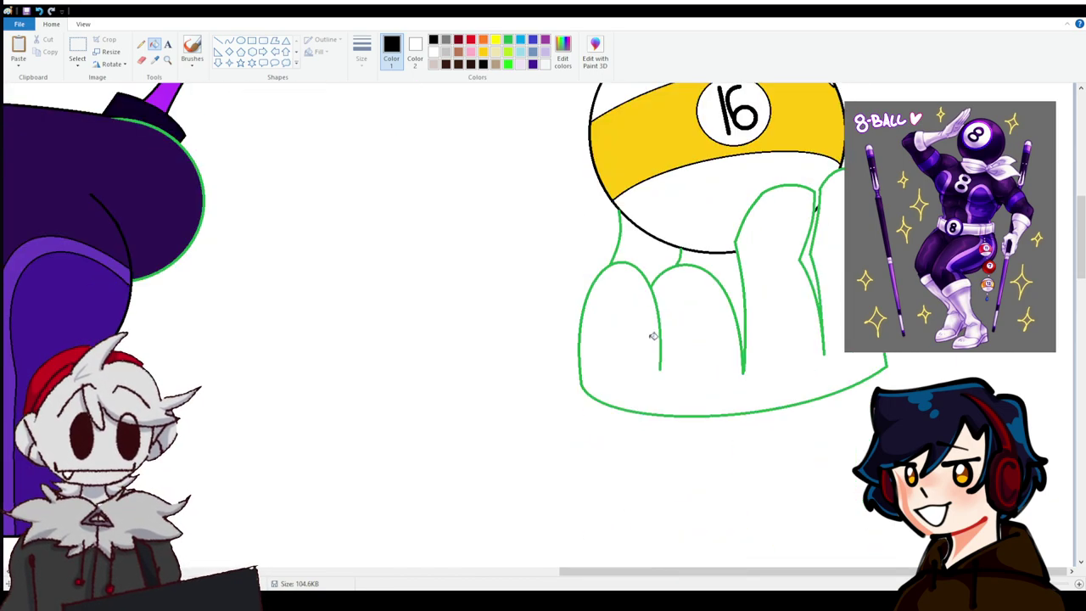
Draw two straight gold lines meeting at an elbow as the arm's lower edge, from the armpit to the base of the hand.
click(484, 52)
click(218, 40)
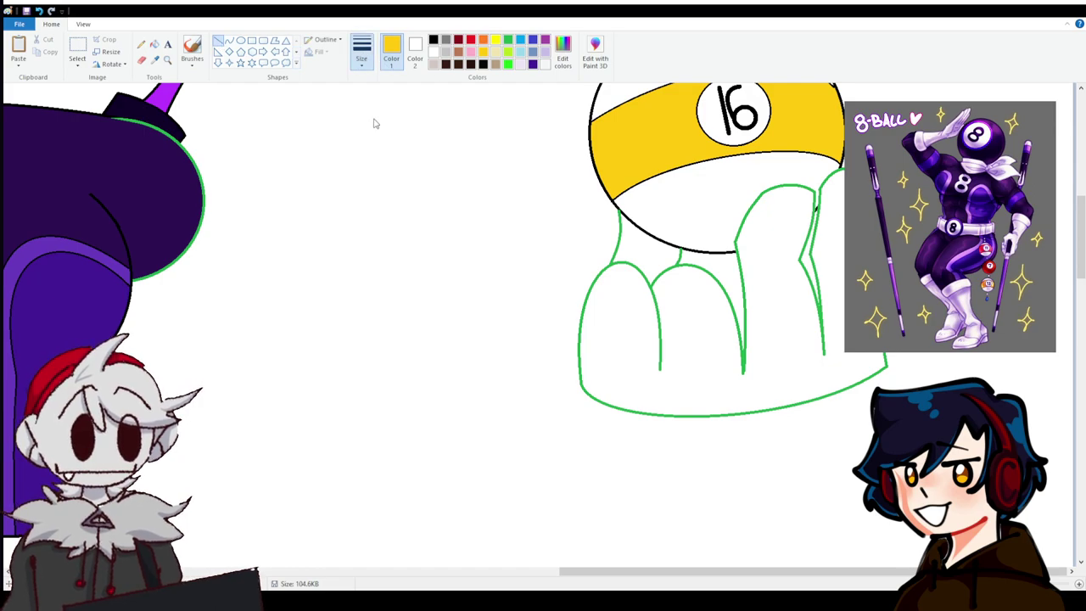
drag(792, 406, 131, 160)
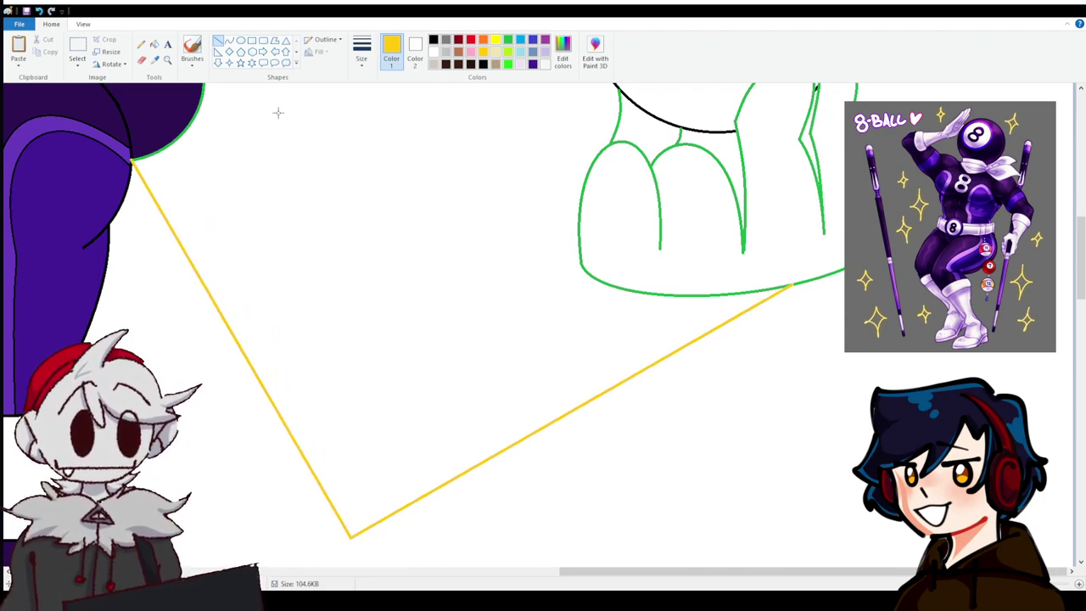
Draw a curved gold line from the shoulder down to the inner elbow as the upper arm's top edge.
scroll(279, 113, up, 1)
click(229, 40)
scroll(392, 349, down, 1)
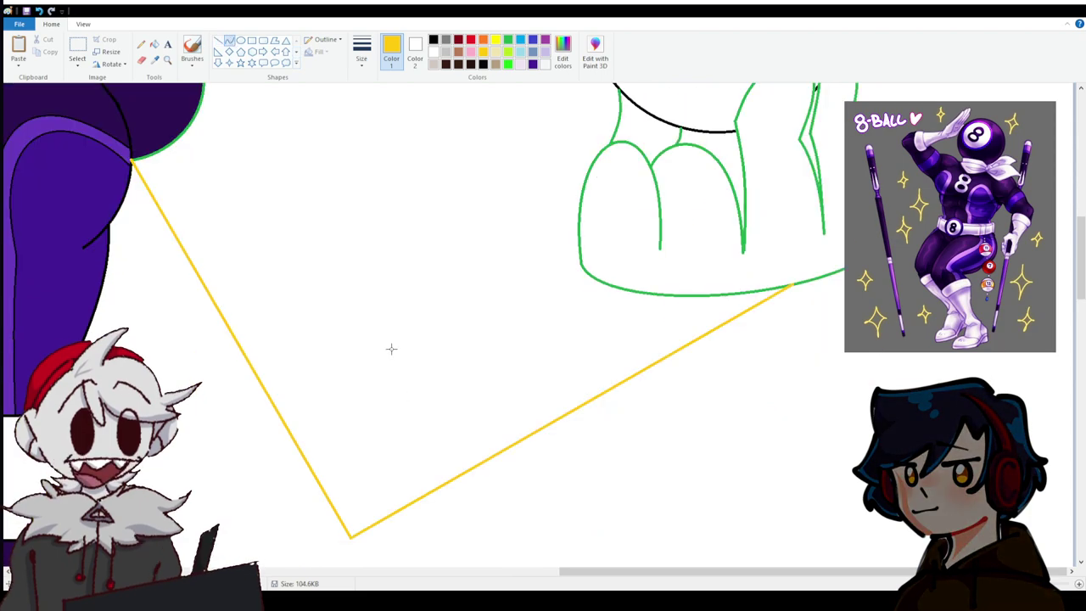
drag(412, 323, 192, 279)
scroll(272, 218, up, 3)
scroll(213, 264, down, 1)
drag(269, 263, 296, 223)
click(296, 223)
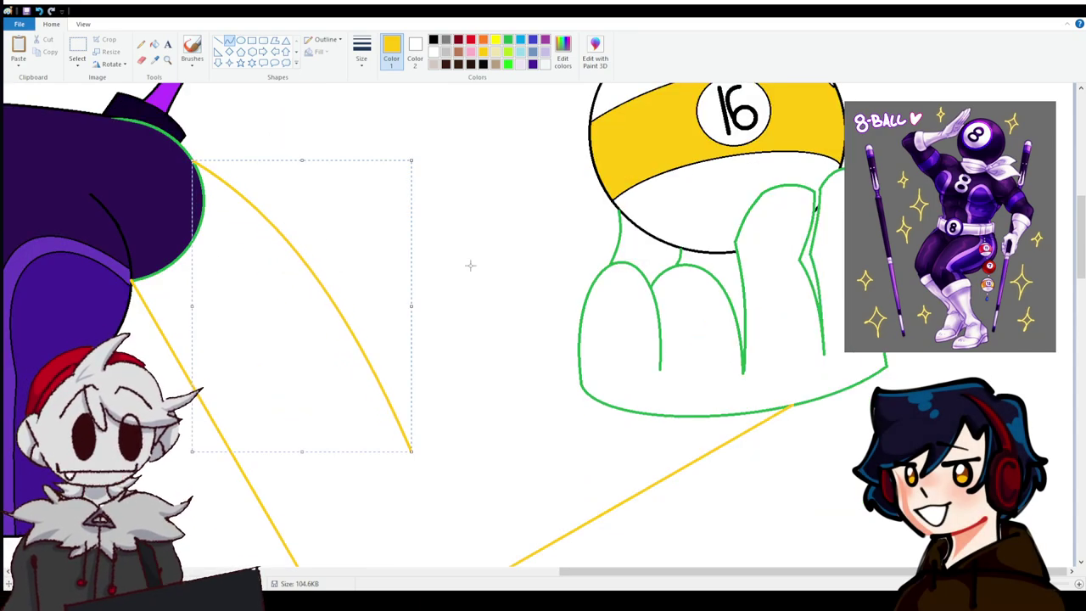
click(468, 283)
Draw a slightly bowed gold curve from the inner elbow to the base of the hand as the forearm's upper edge.
drag(400, 465, 605, 406)
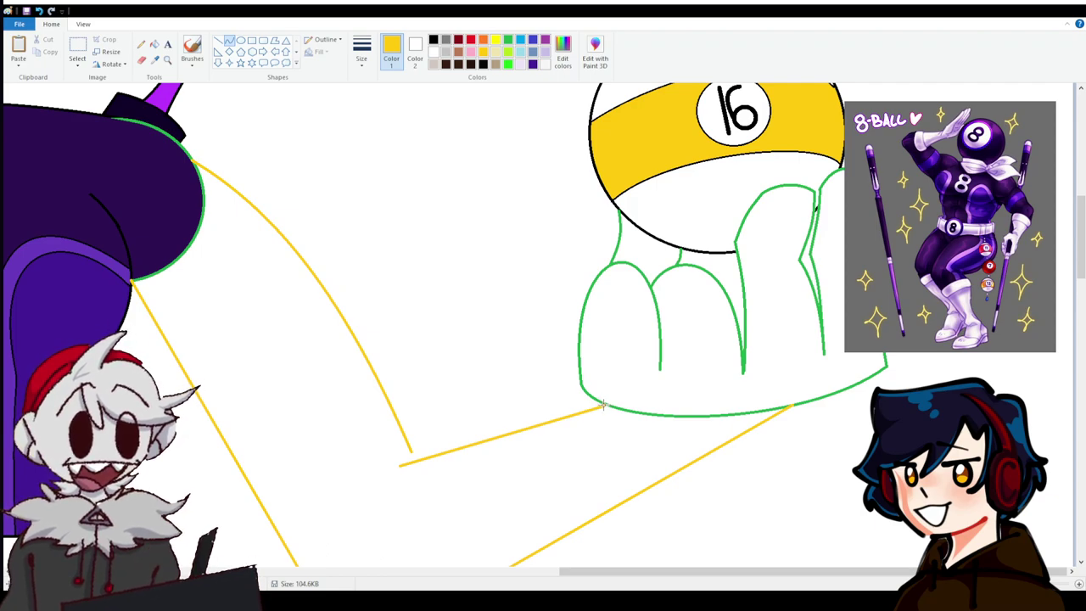
drag(544, 421, 431, 429)
click(456, 349)
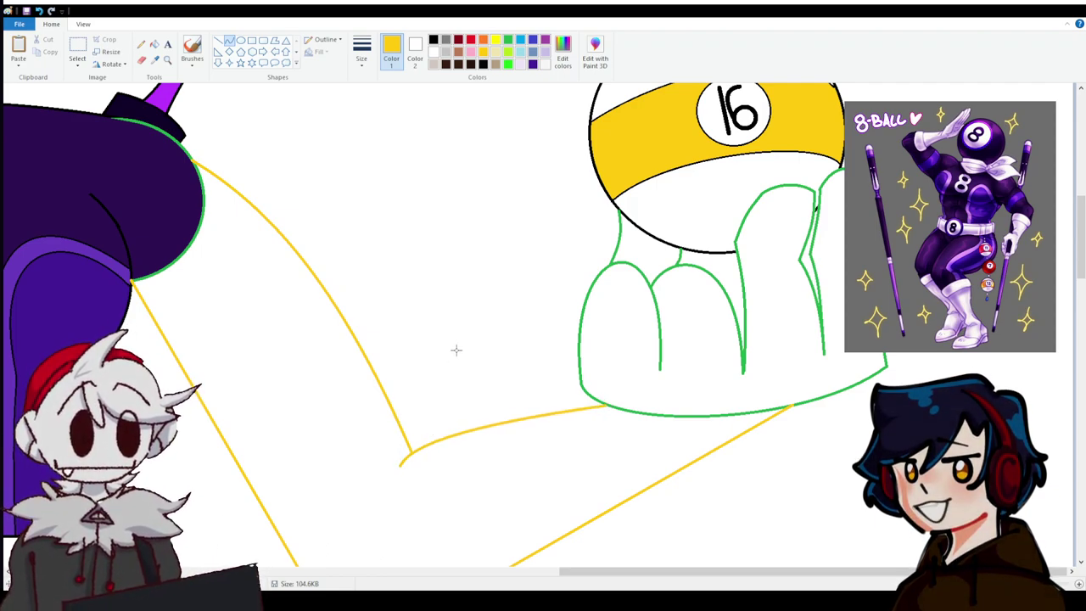
Draw a purple curve bowed toward the elbow across the forearm as the near edge of the glove cuff.
scroll(589, 381, down, 3)
scroll(518, 310, up, 6)
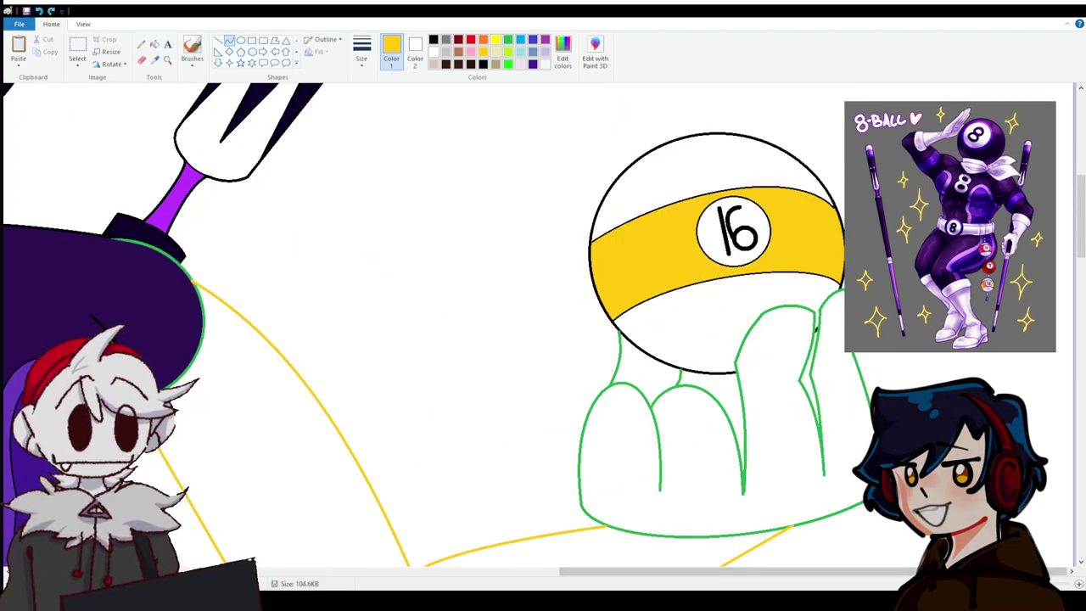
scroll(462, 383, down, 5)
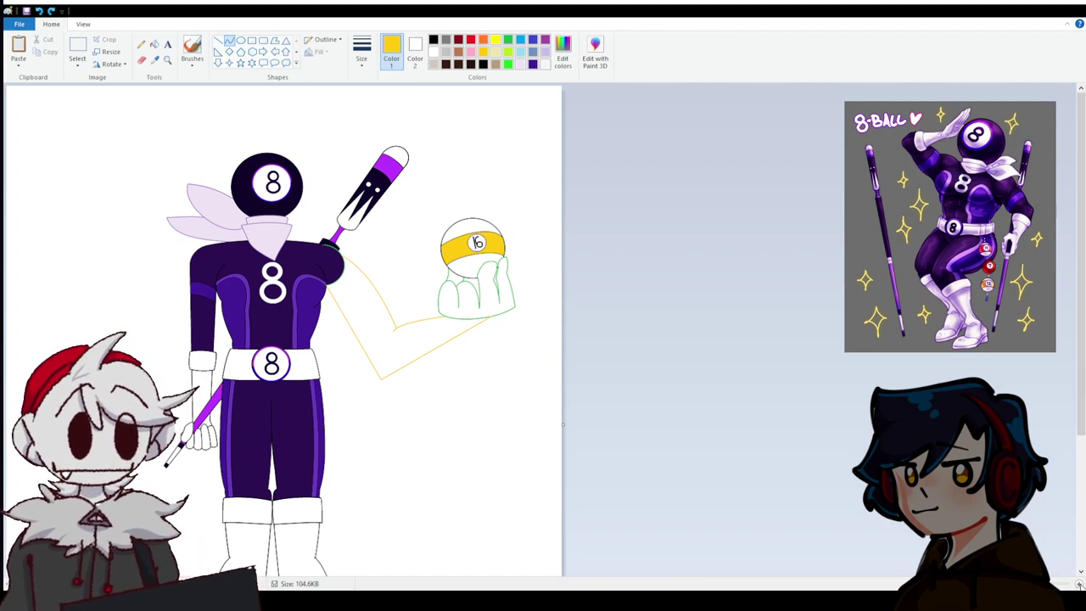
click(1080, 584)
click(1080, 584)
scroll(422, 484, down, 5)
drag(358, 573, 922, 566)
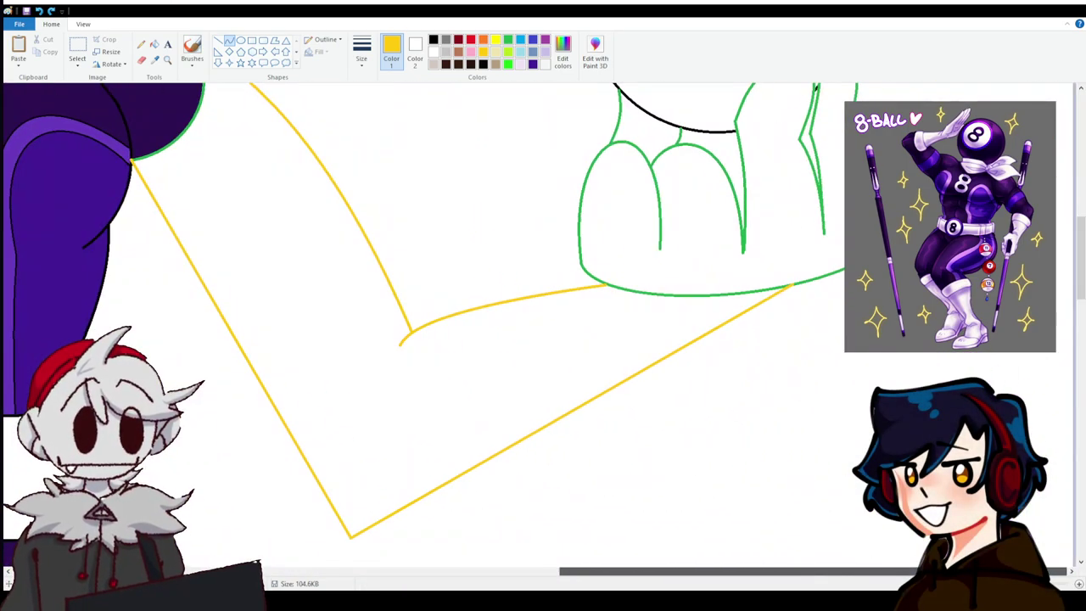
click(508, 40)
click(544, 40)
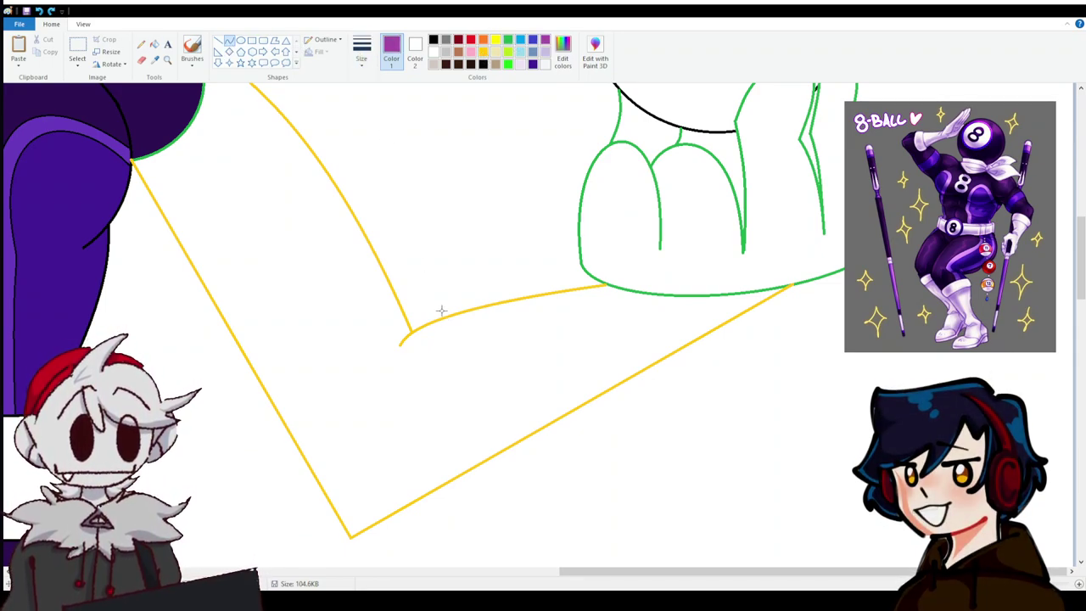
mouse_move(446, 314)
mouse_down()
mouse_move(490, 427)
mouse_move(490, 467)
mouse_up()
drag(455, 350, 435, 357)
drag(458, 406, 447, 404)
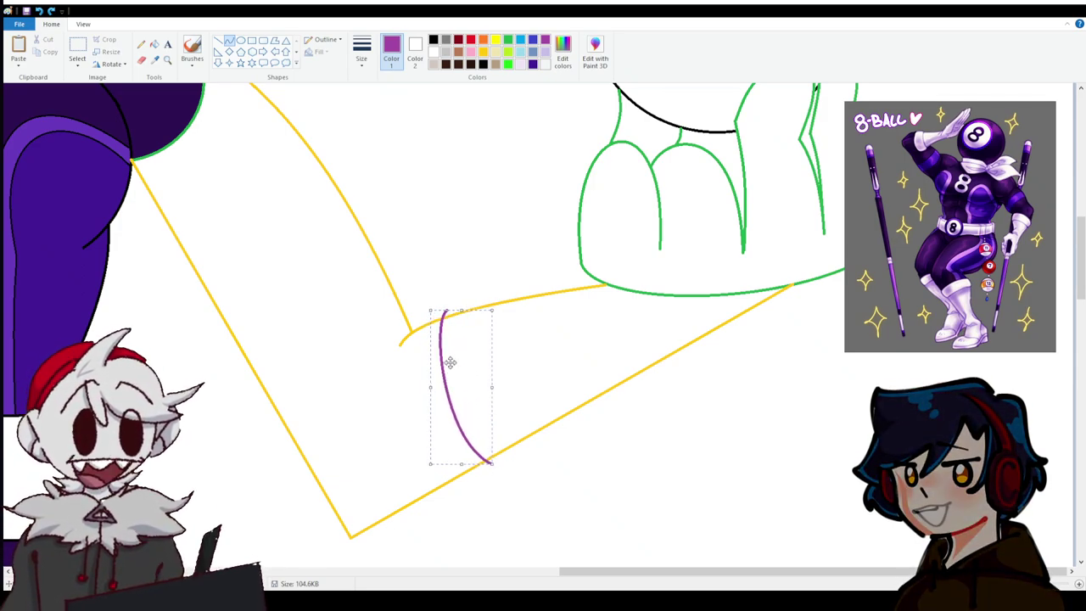
click(448, 271)
Close the purple cuff band with two short end lines and a matching curved edge on the hand side.
drag(443, 312, 504, 297)
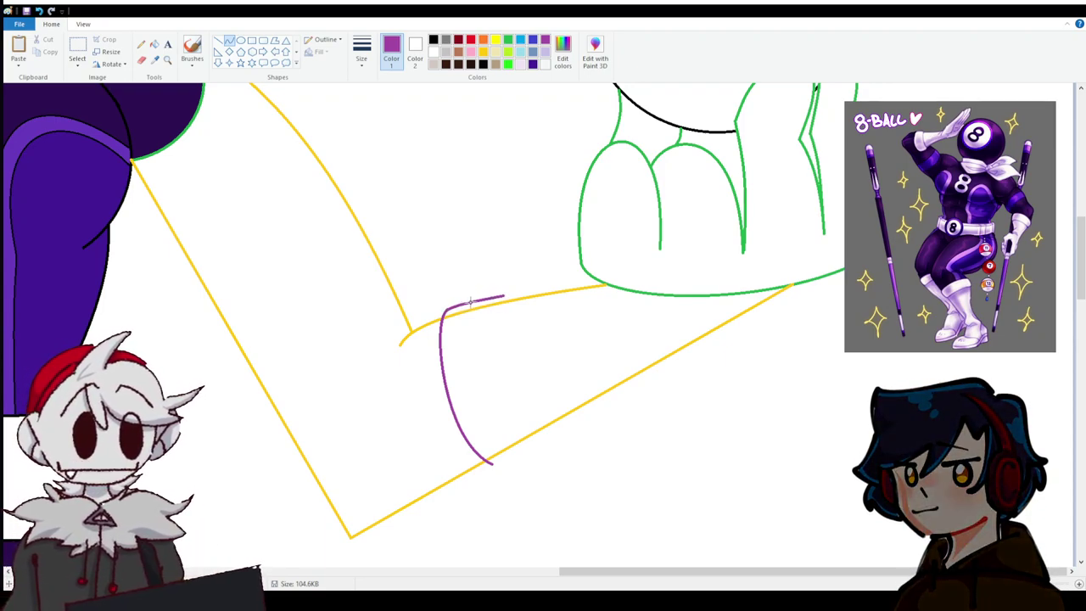
drag(504, 299, 538, 438)
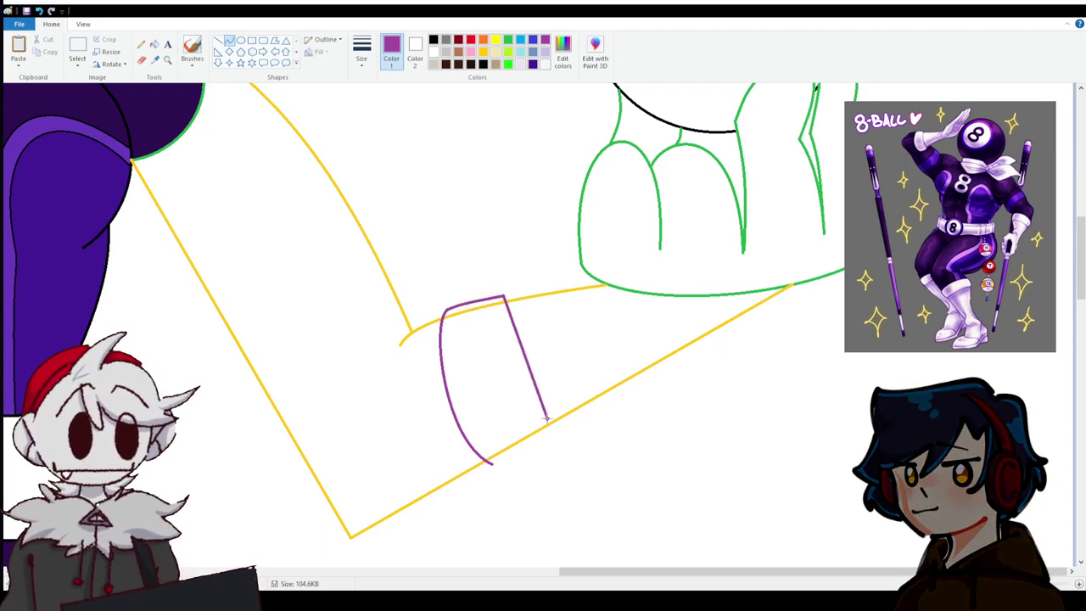
drag(493, 339, 505, 404)
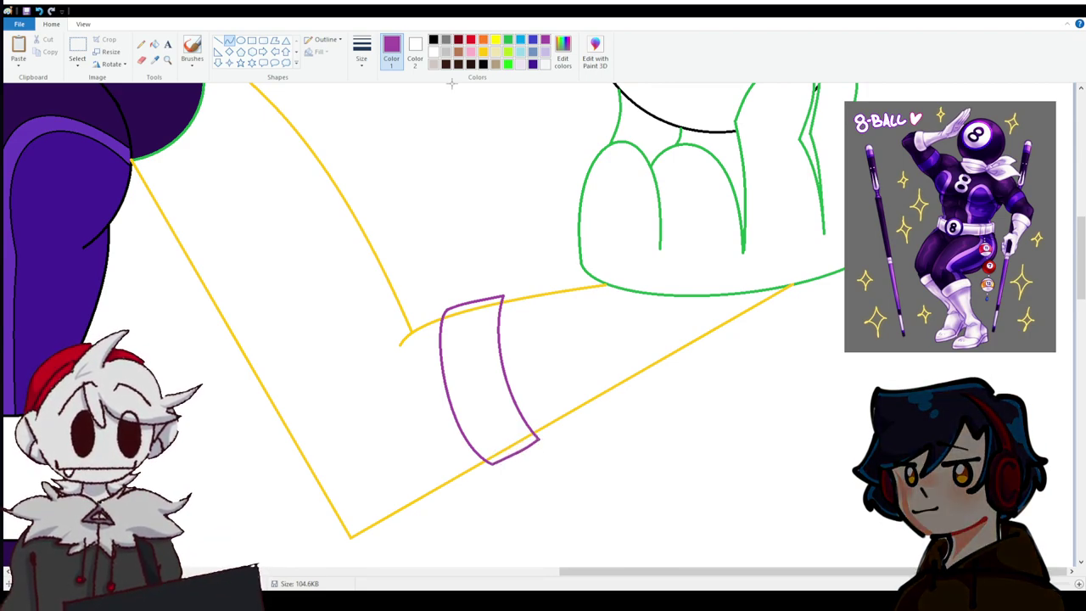
Clear the gold arm lines crossing the cuff band with white fill and recolour the band's purple outline gold.
click(483, 52)
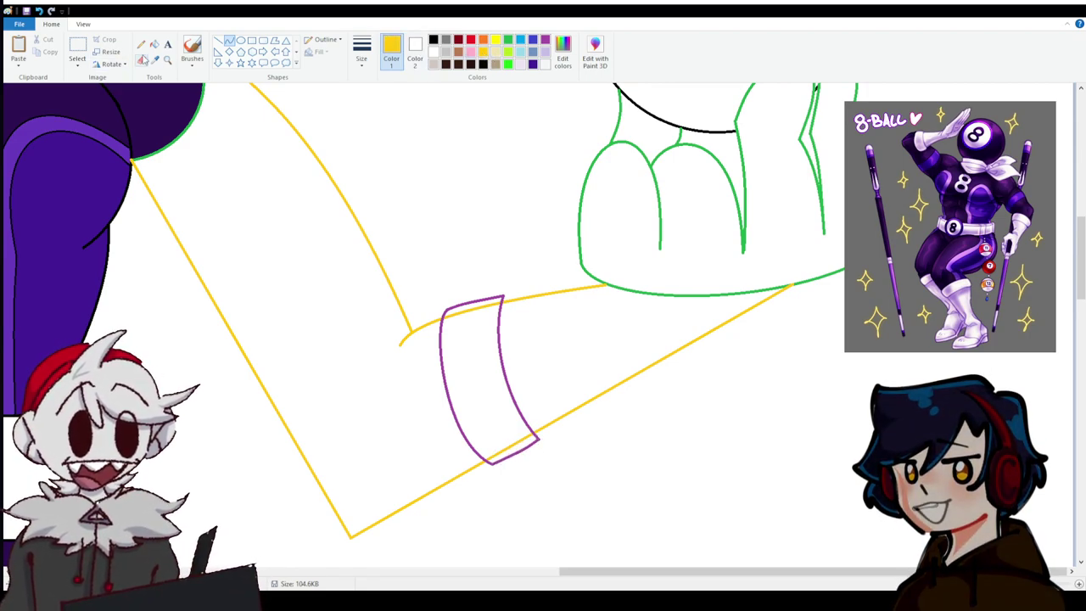
click(154, 44)
click(478, 339)
right_click(479, 341)
scroll(504, 427, up, 3)
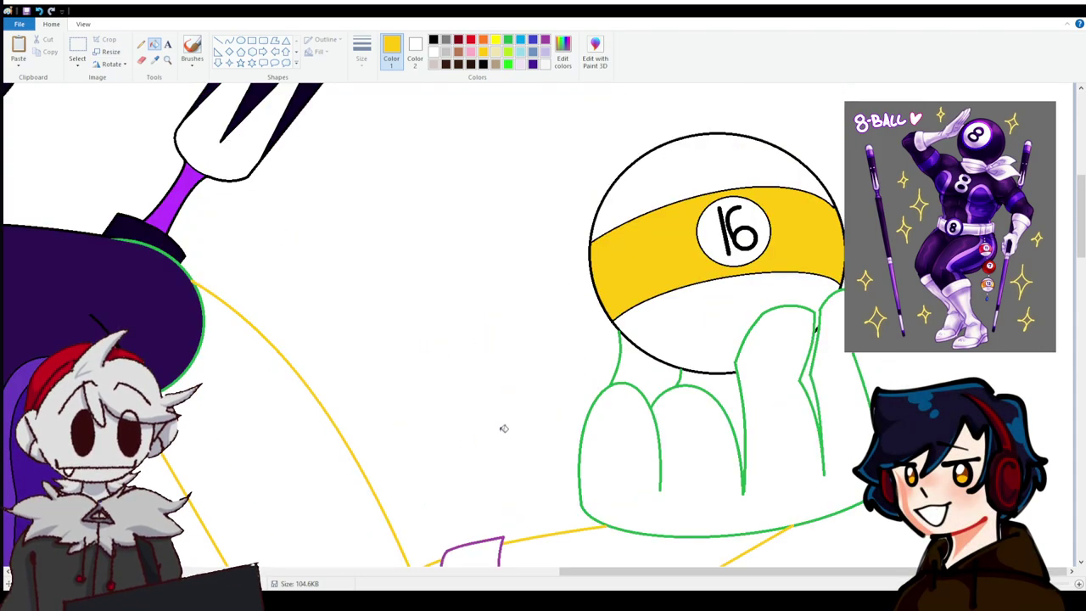
scroll(505, 427, down, 3)
click(506, 300)
scroll(583, 393, up, 2)
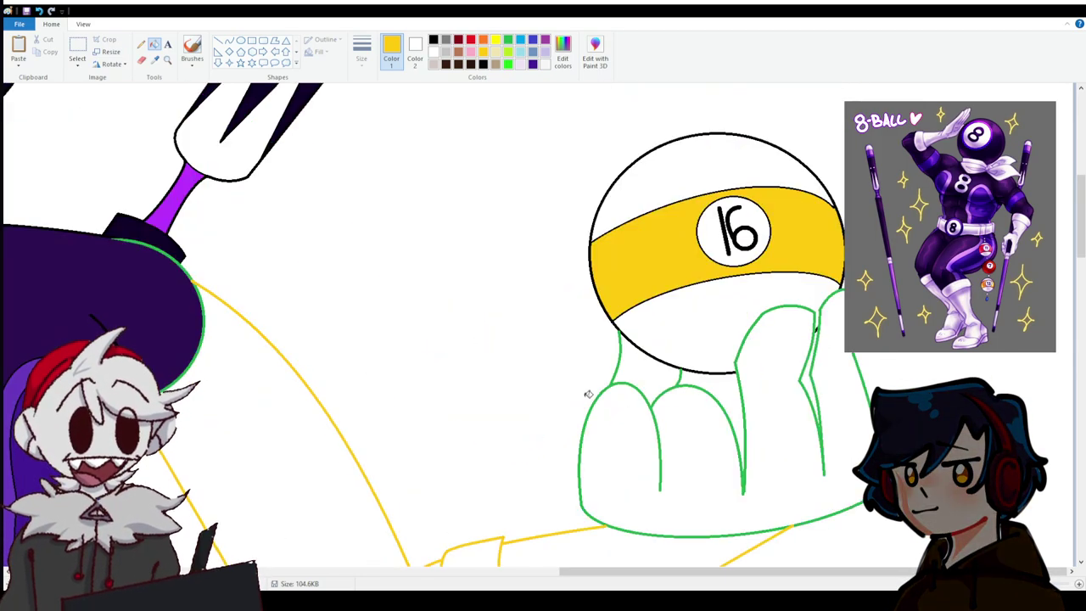
scroll(583, 398, down, 1)
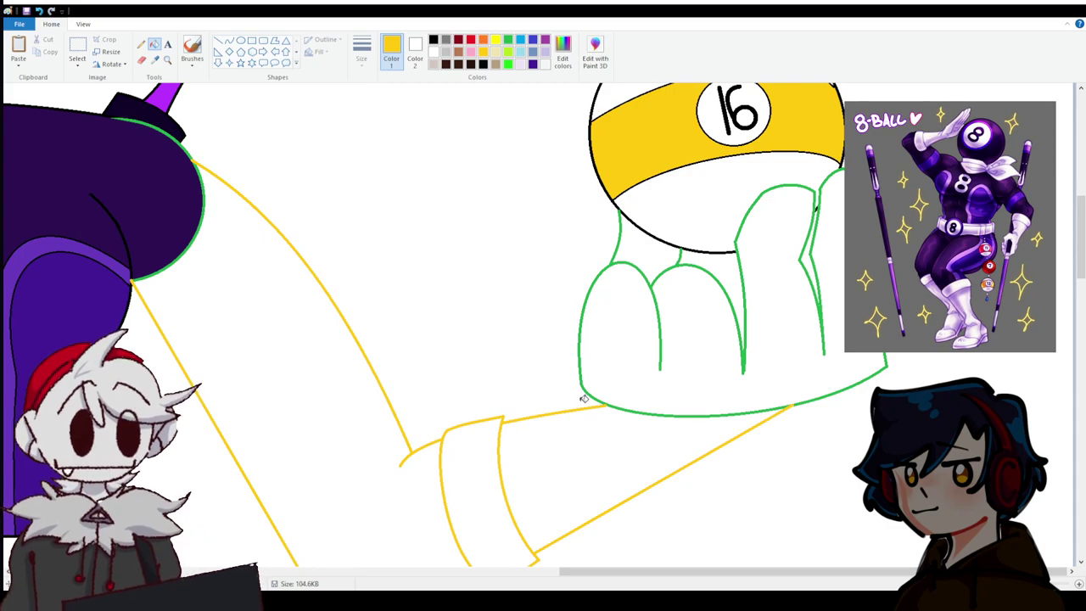
Clear the two green connector lines between the ball and the short fingers with white, and patch the ball's black outline where they met it.
click(1078, 584)
click(1079, 584)
drag(572, 573, 858, 572)
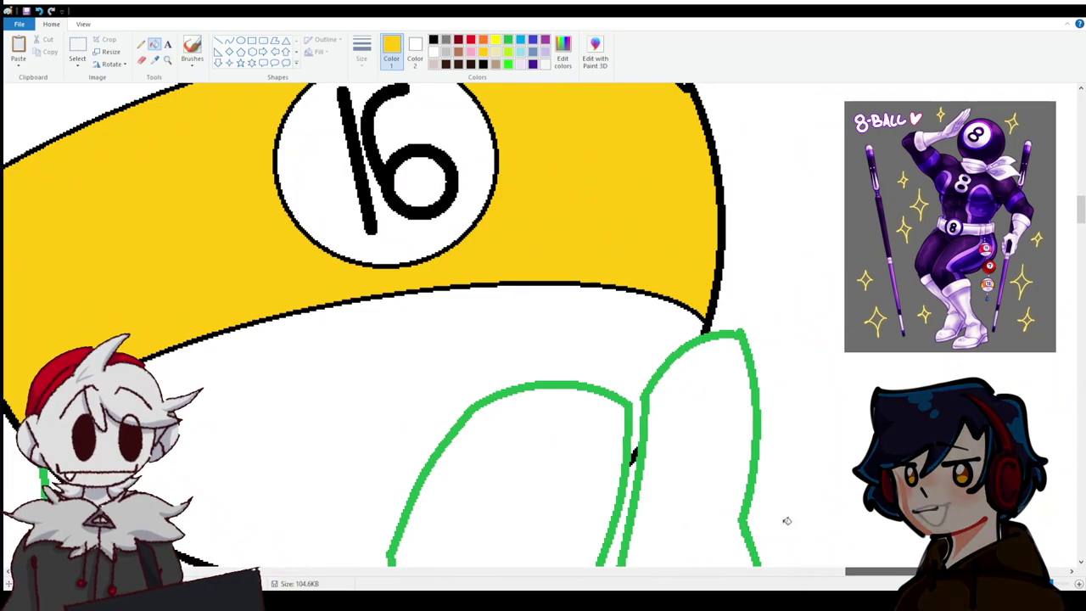
scroll(272, 265, down, 3)
scroll(269, 291, up, 1)
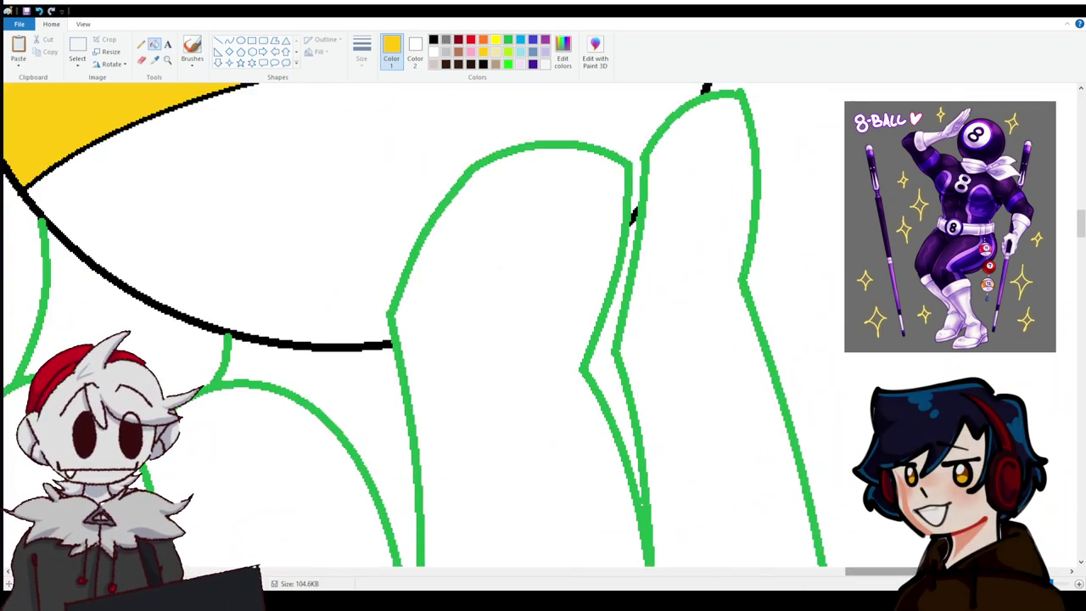
drag(934, 573, 873, 573)
click(218, 41)
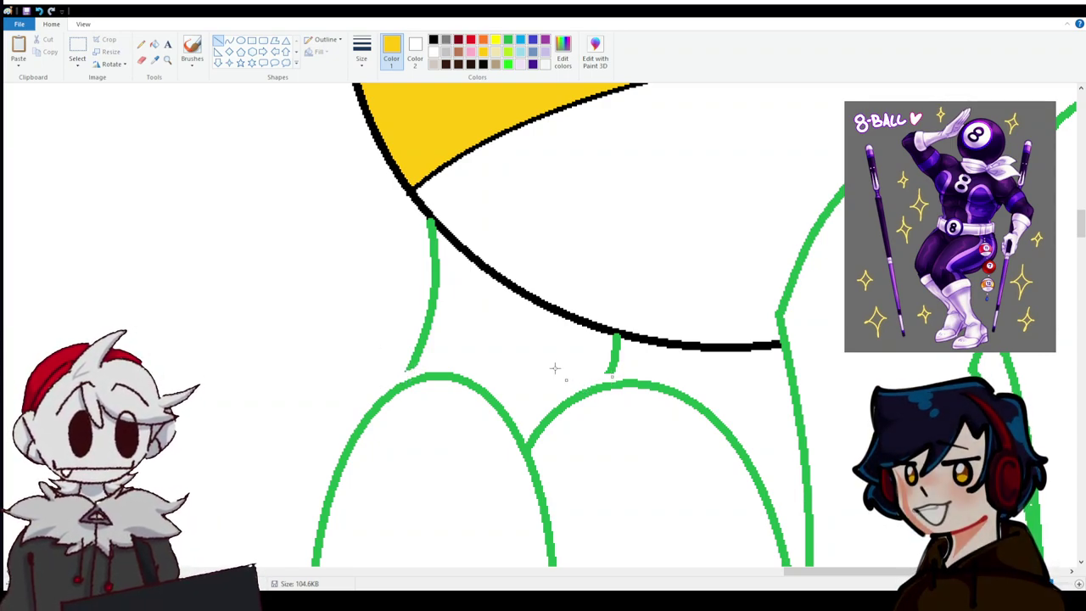
click(153, 44)
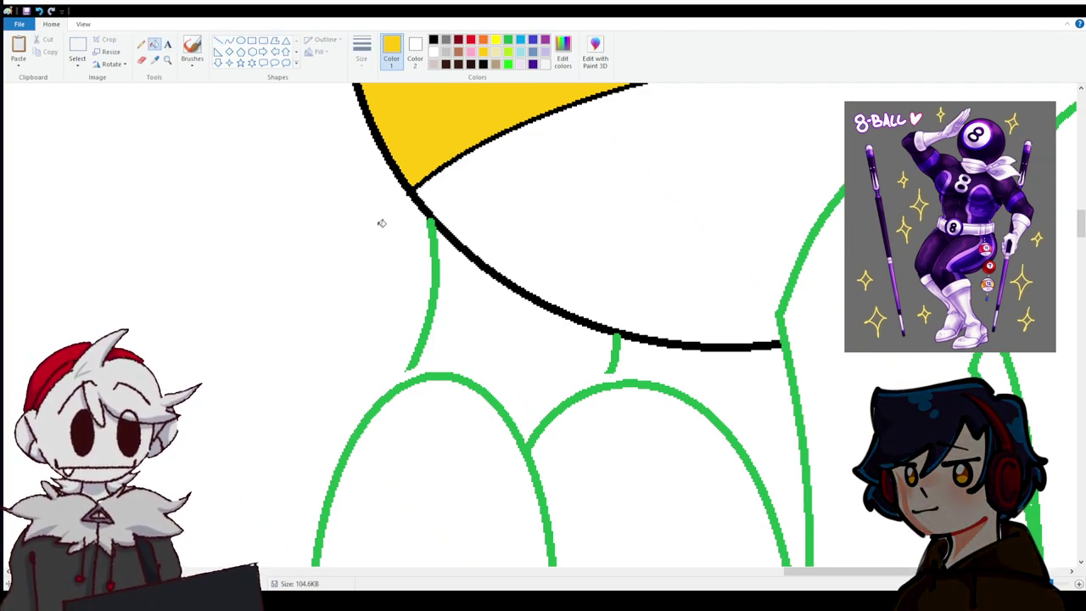
right_click(434, 248)
right_click(614, 352)
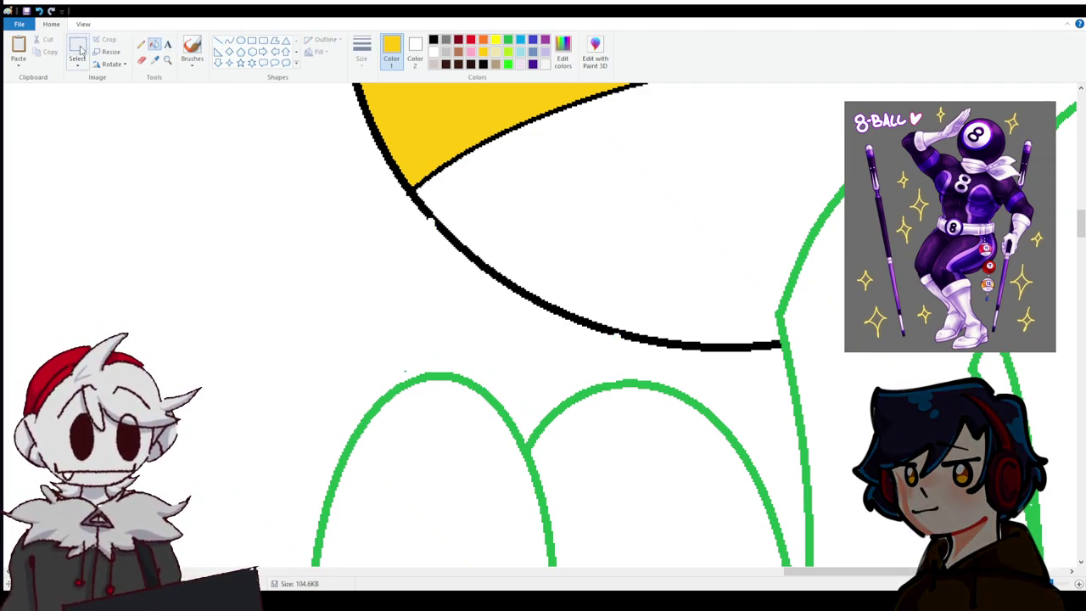
click(142, 62)
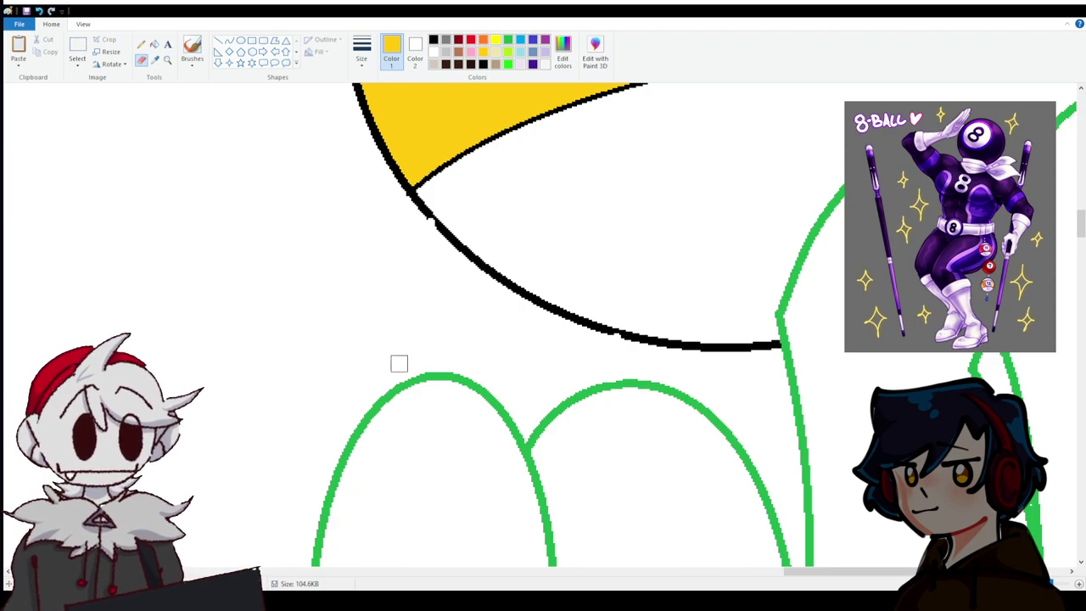
click(433, 39)
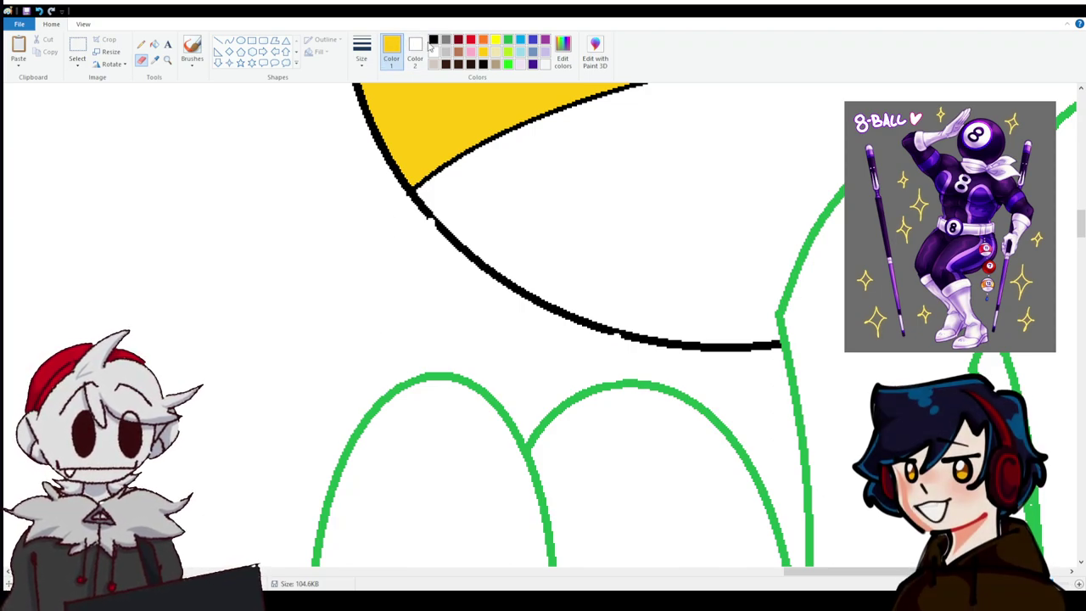
click(218, 40)
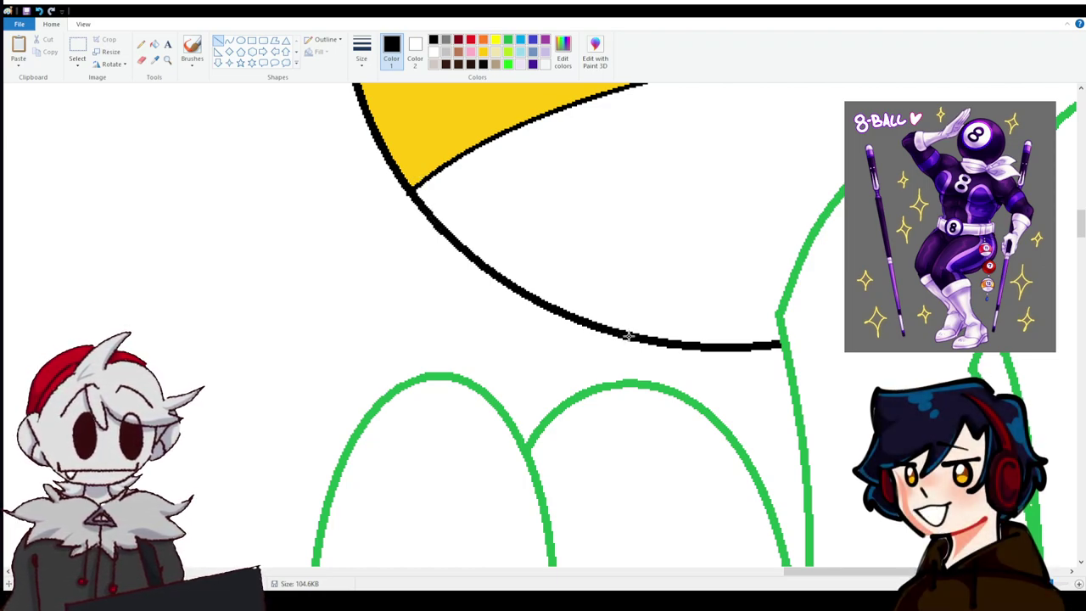
Draw a short green curve from the underside of the ball down to the top of the second finger.
drag(836, 571, 858, 571)
click(507, 40)
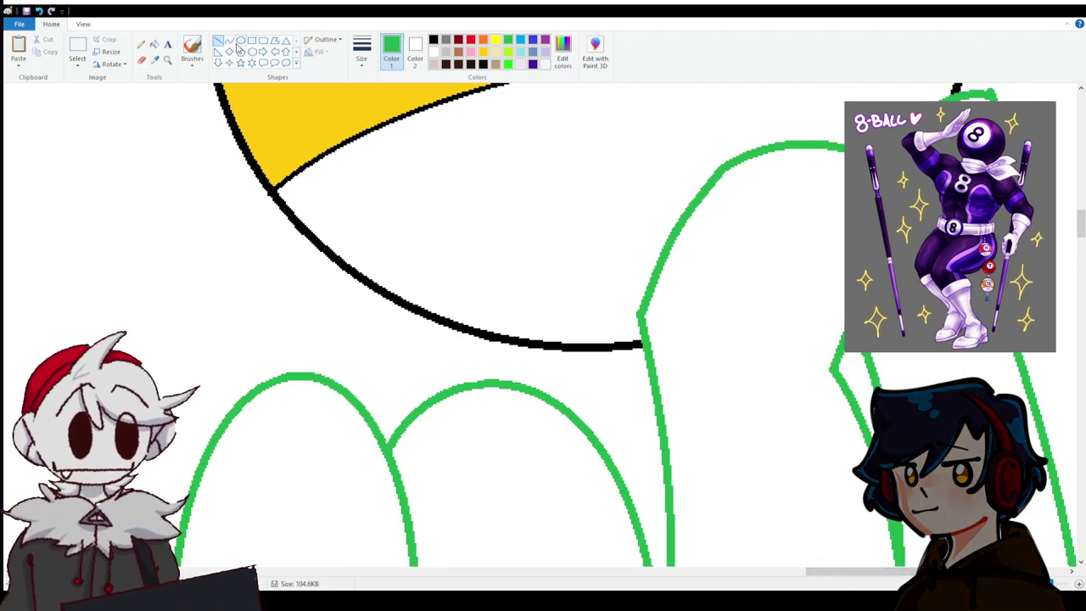
click(230, 41)
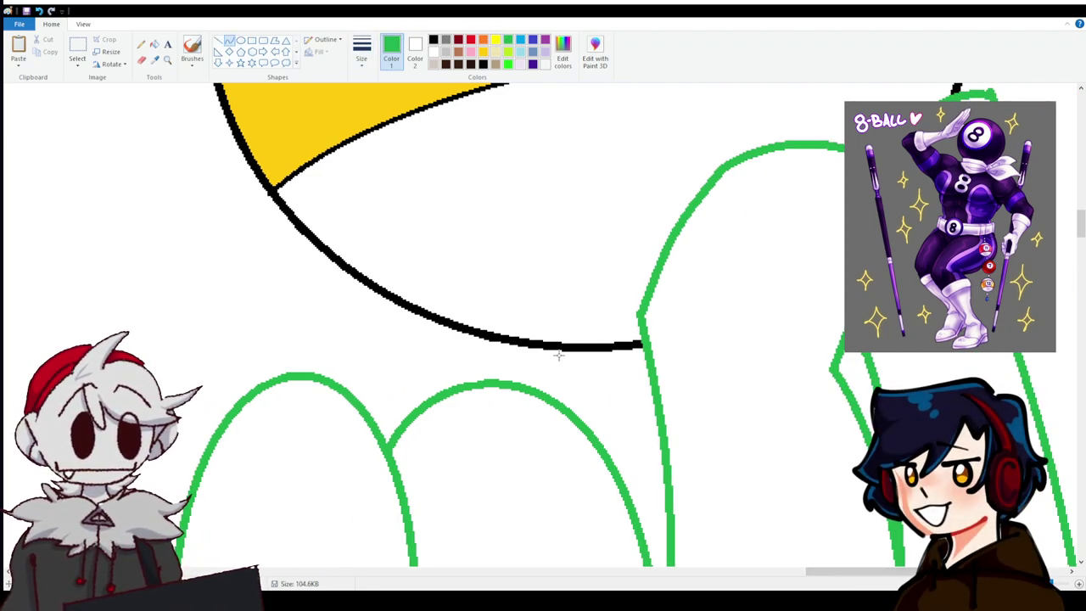
drag(537, 343, 548, 394)
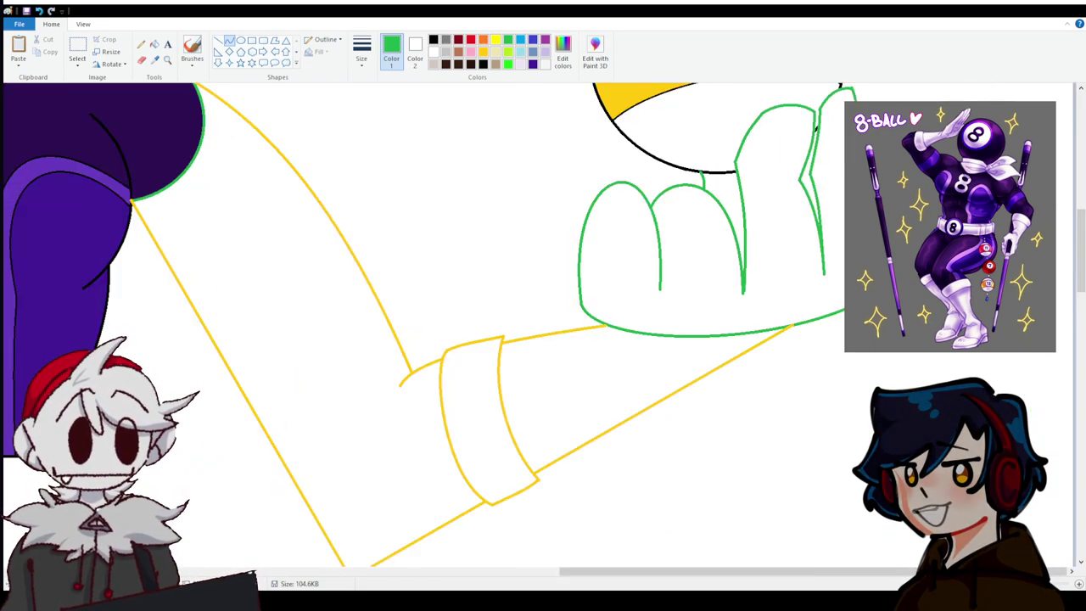
scroll(621, 378, down, 1)
scroll(620, 378, up, 2)
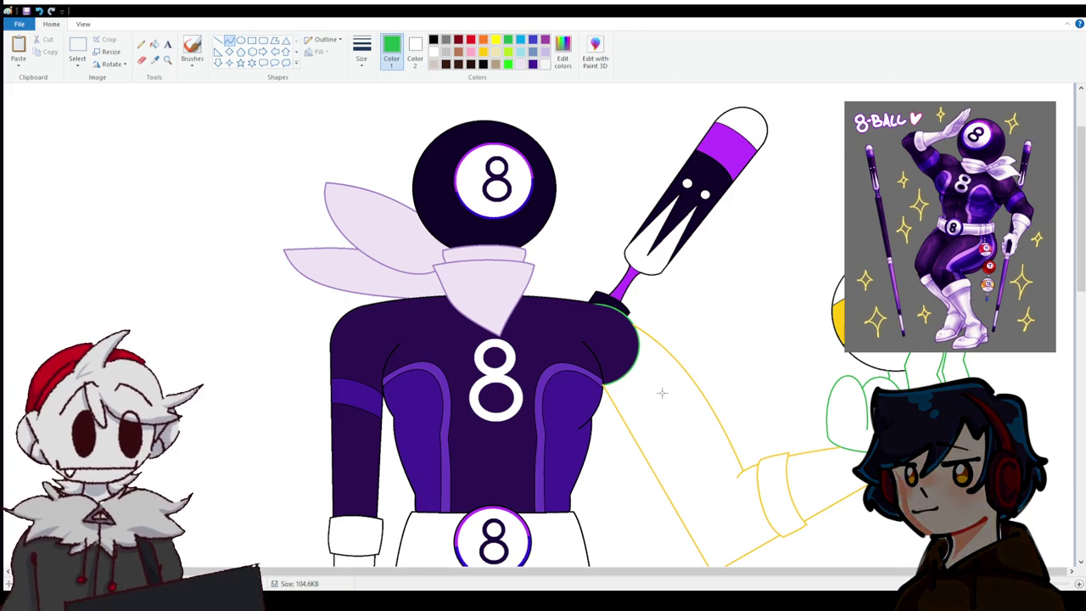
Fill the new bent arm with the torso's dark purple, covering the green shoulder arc that separates it from the body.
click(1079, 584)
scroll(534, 478, down, 5)
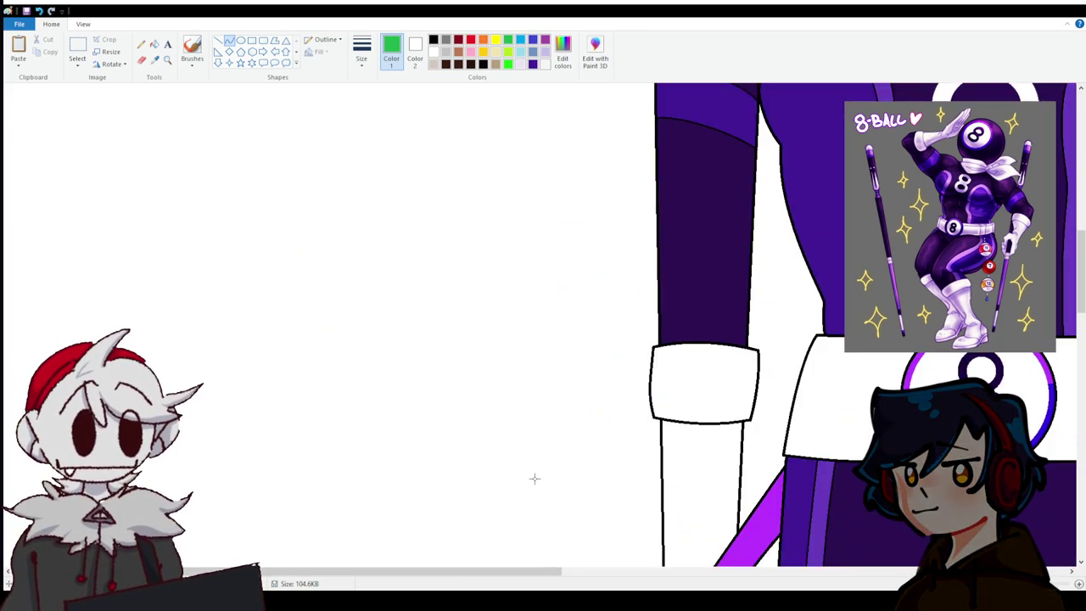
scroll(506, 483, up, 2)
drag(439, 572, 620, 573)
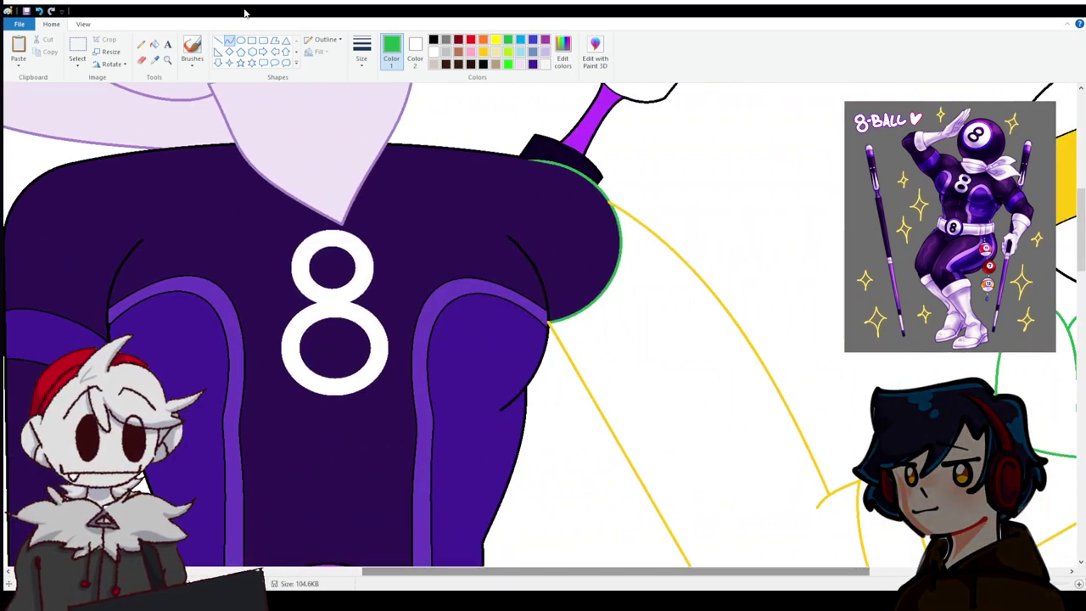
click(154, 60)
click(183, 174)
click(154, 48)
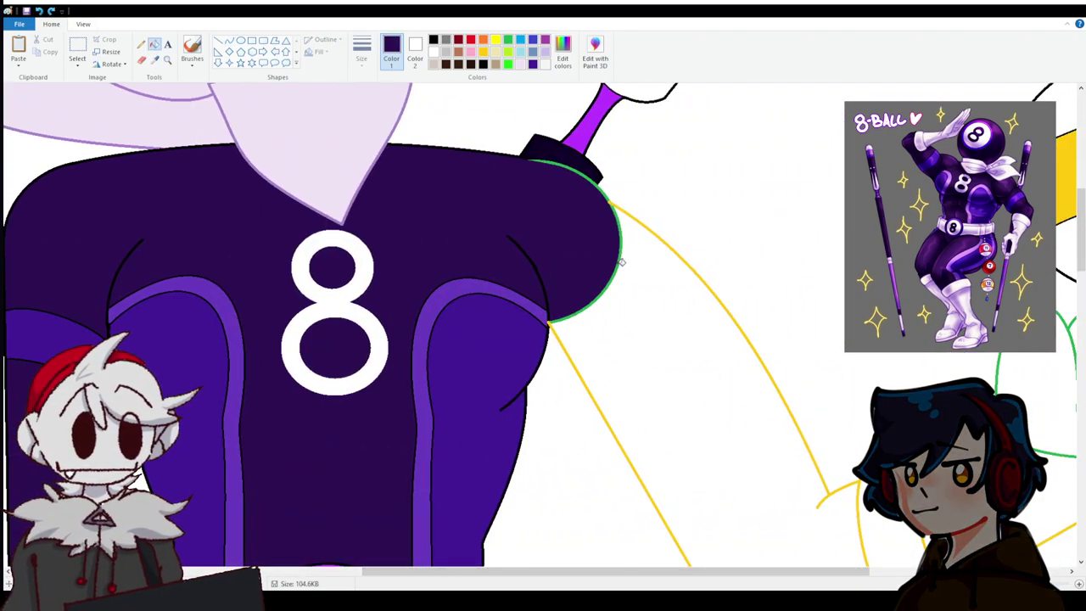
click(643, 270)
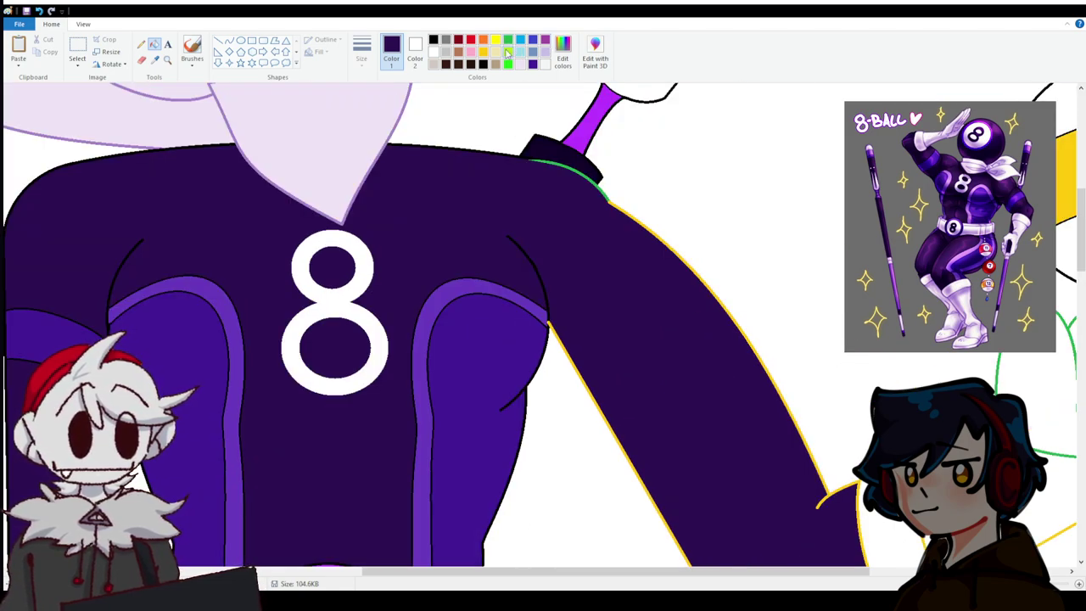
Draw two roughly parallel gold curves bowed toward the shoulder across the upper arm as the edges of a sleeve band.
click(485, 51)
click(230, 41)
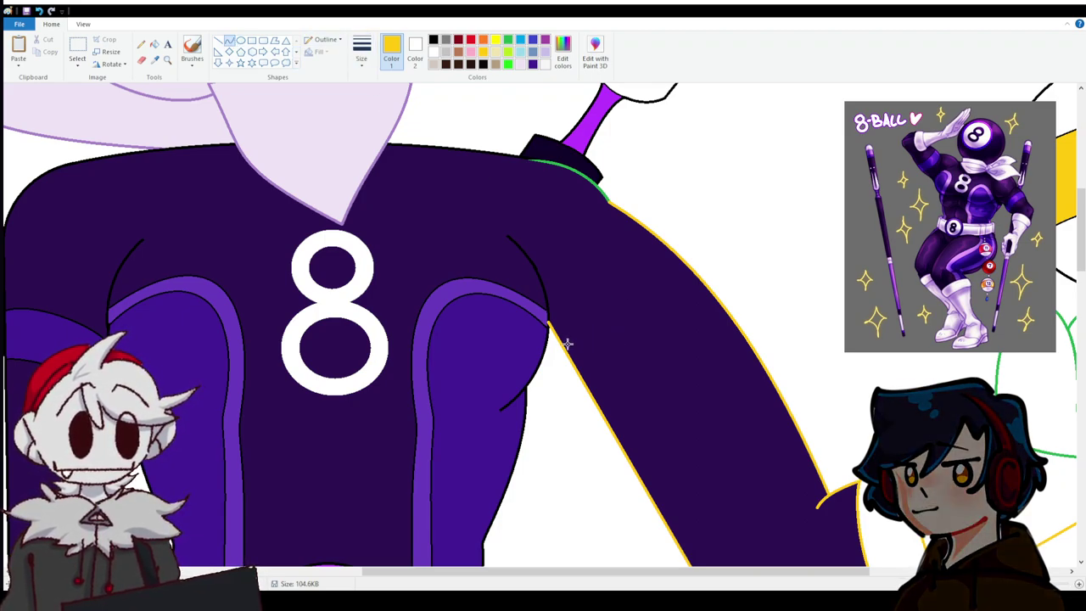
drag(564, 346, 684, 265)
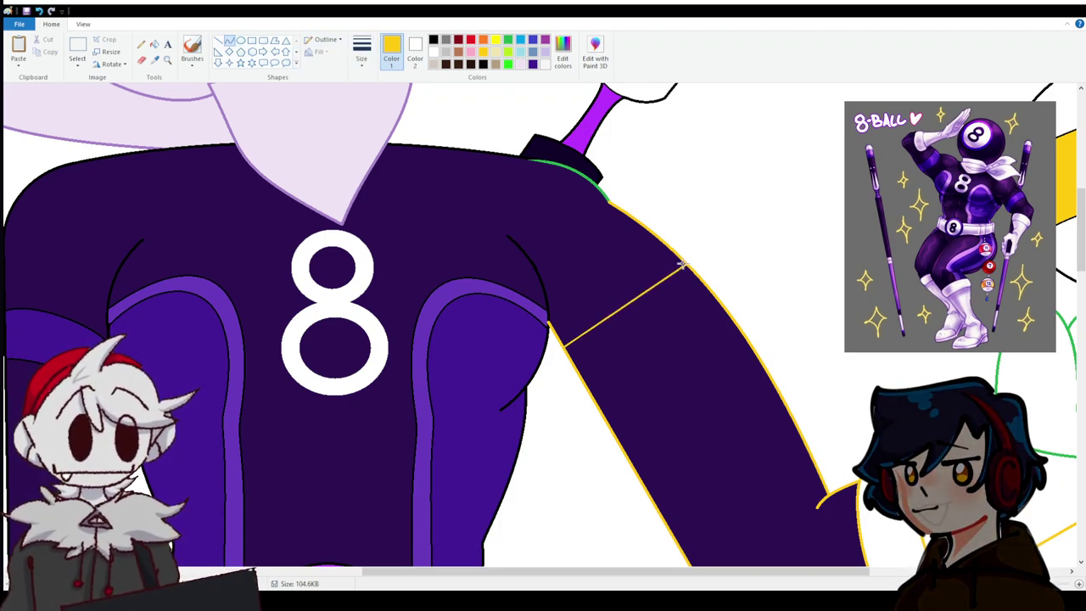
drag(624, 305, 632, 223)
click(632, 223)
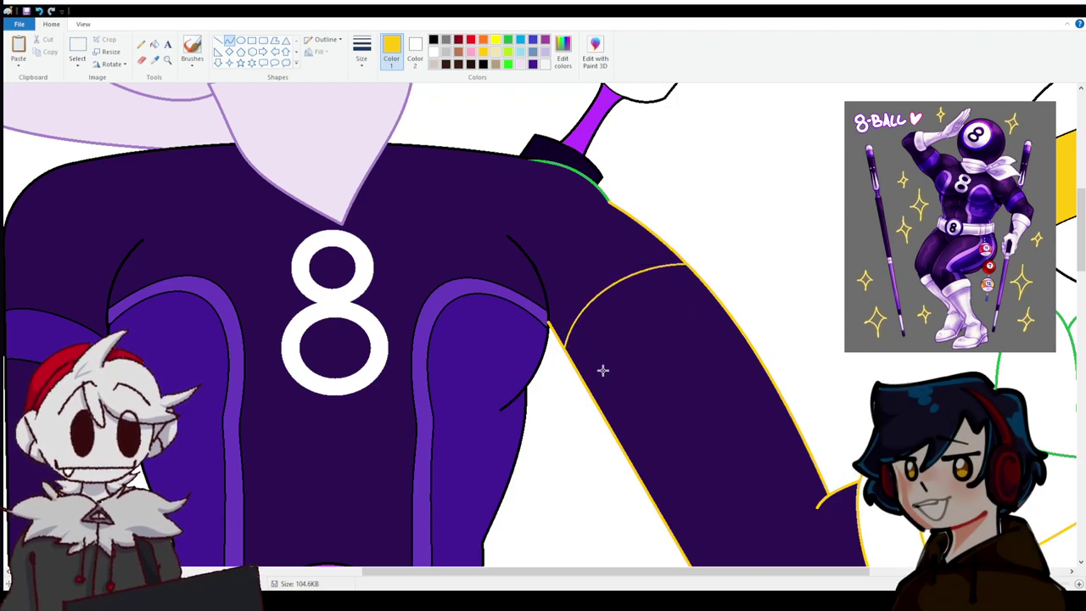
drag(583, 380, 715, 297)
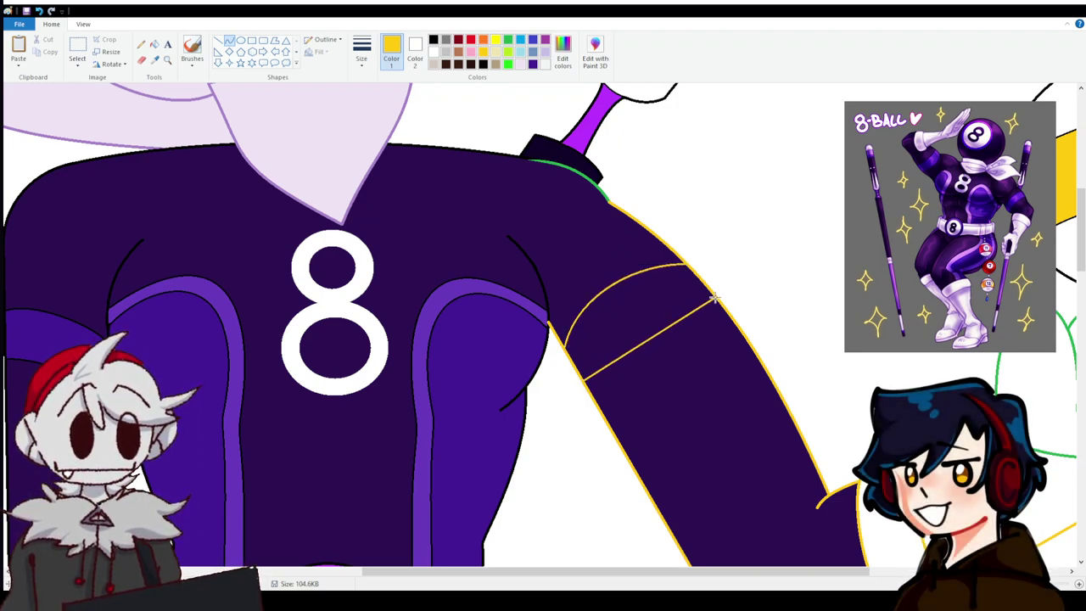
mouse_move(647, 337)
mouse_down()
mouse_move(621, 323)
mouse_move(643, 303)
mouse_up()
click(573, 230)
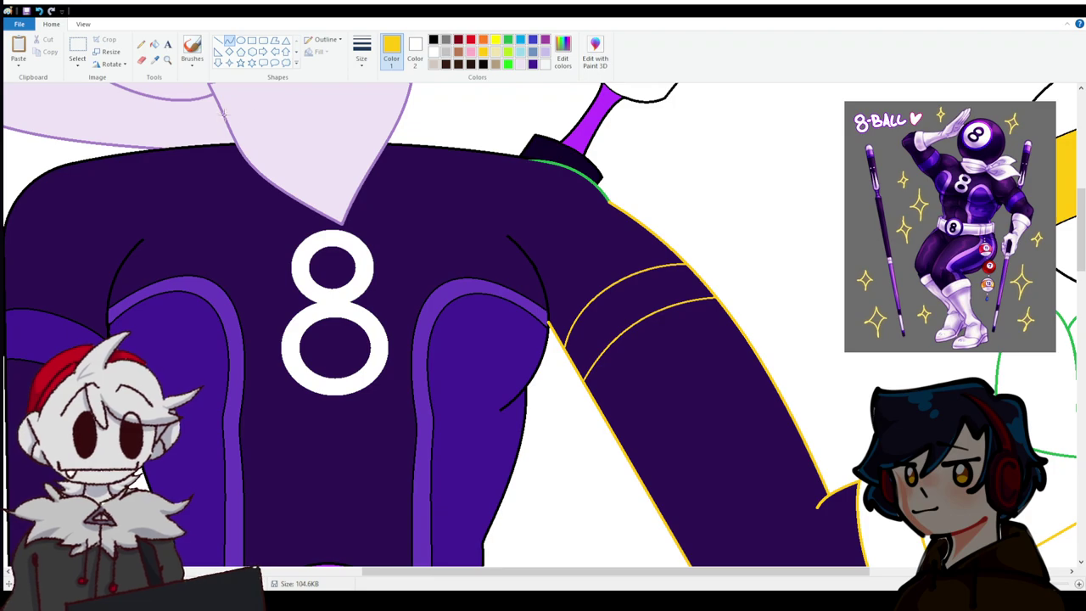
Fill the new sleeve band with the lighter purple sampled from the other arm's band.
click(154, 62)
right_click(51, 331)
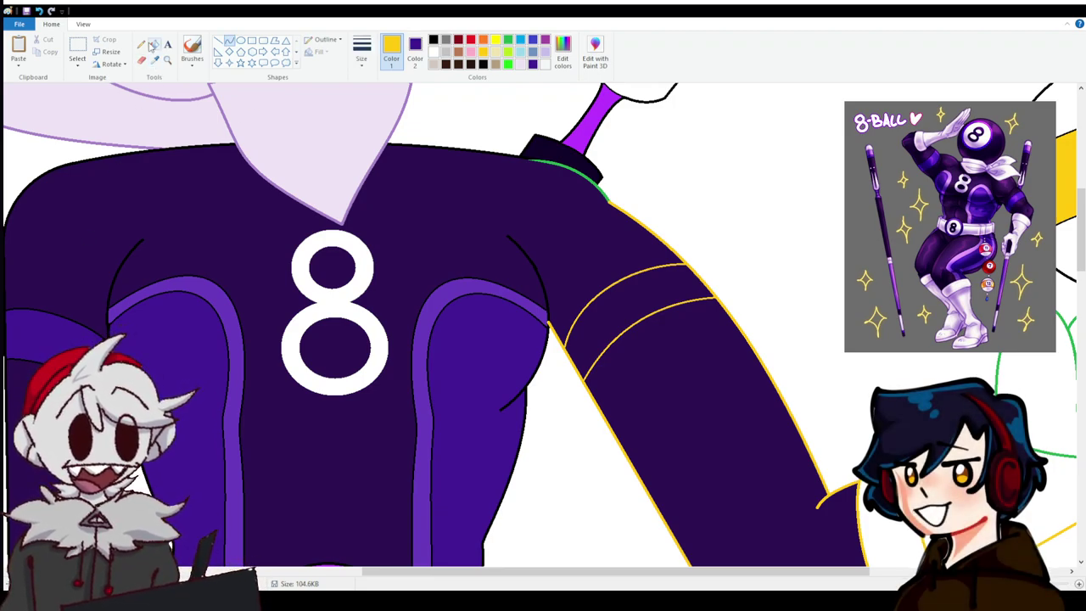
click(155, 45)
right_click(611, 348)
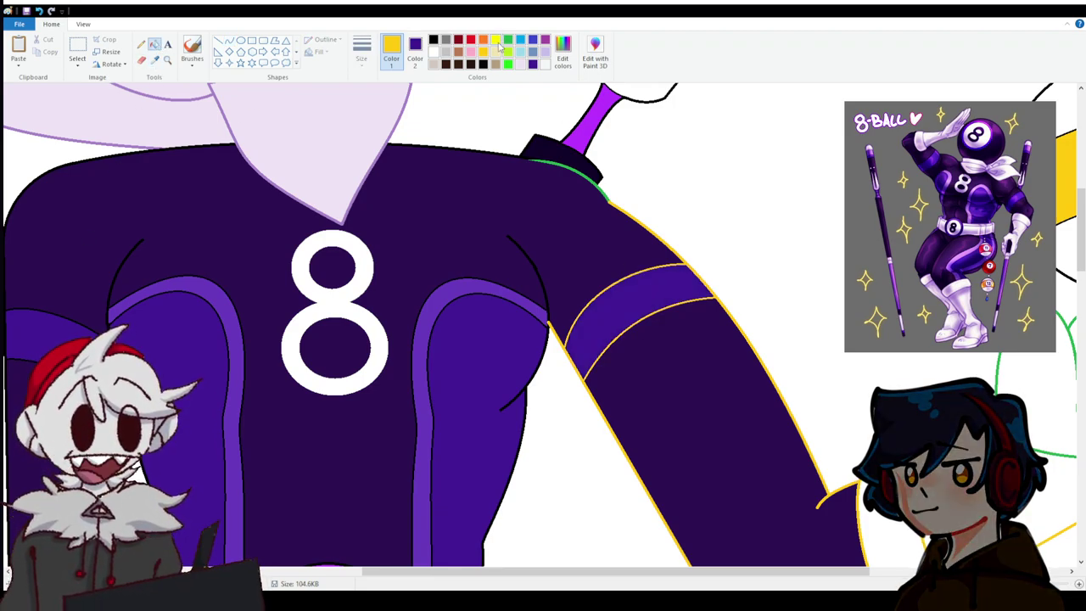
Recolour the gold and green outlines of the arm, hand and sleeve band black.
click(715, 297)
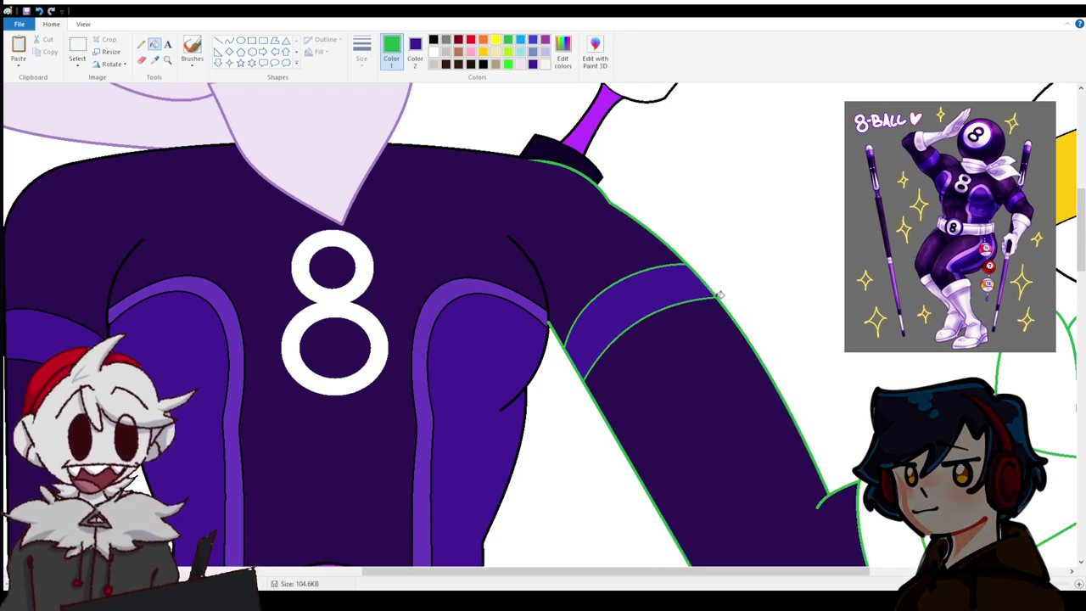
click(433, 39)
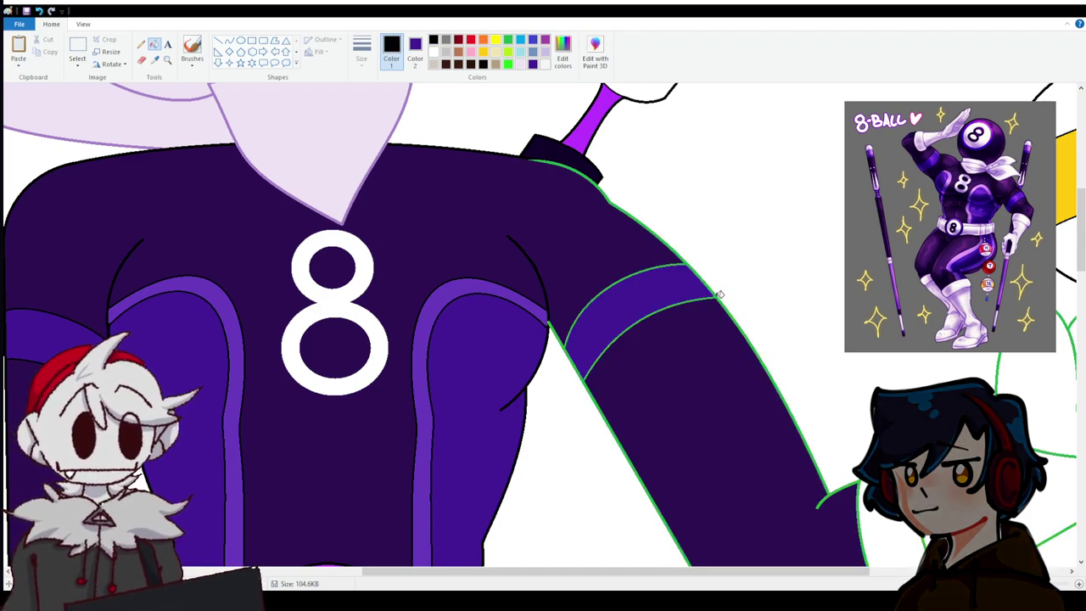
click(716, 297)
Select the whole figure with its cues and ball and move it toward the upper-left corner of the canvas.
click(989, 584)
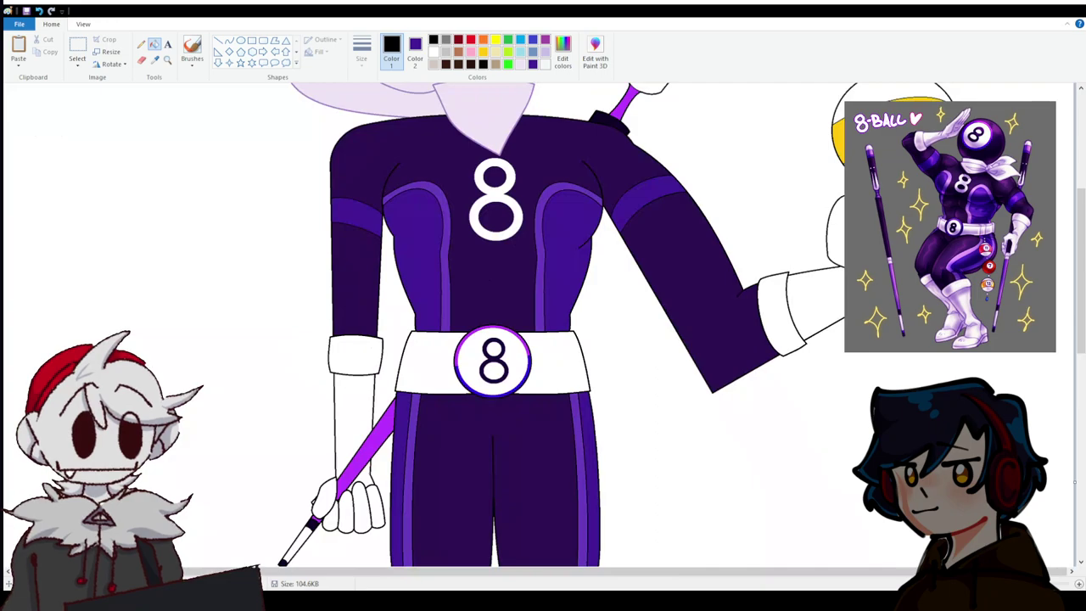
click(989, 584)
scroll(402, 358, up, 3)
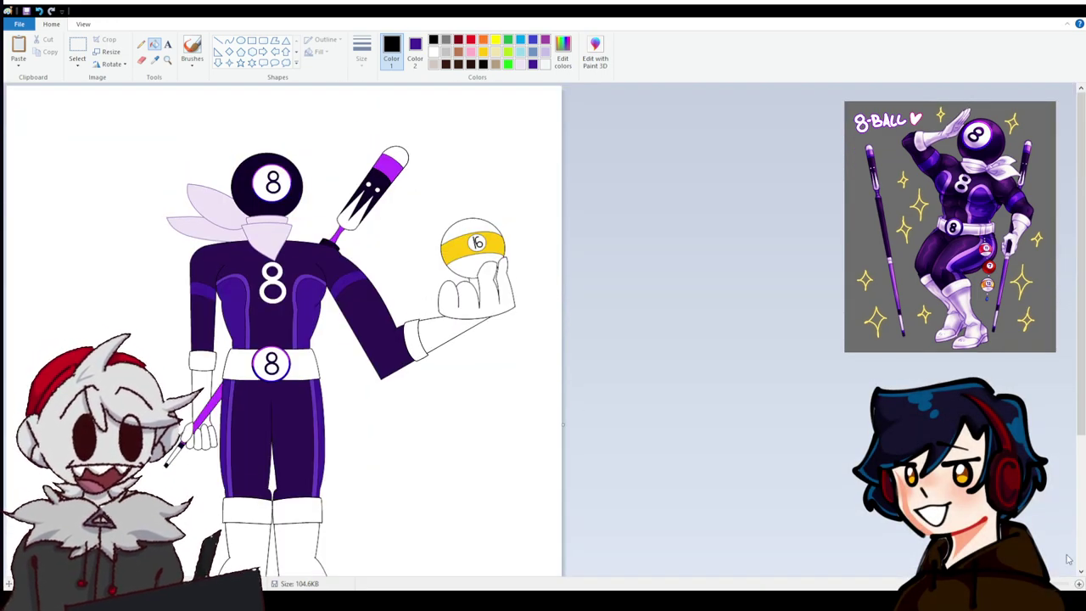
ctrl+scroll(286, 338, down, 2)
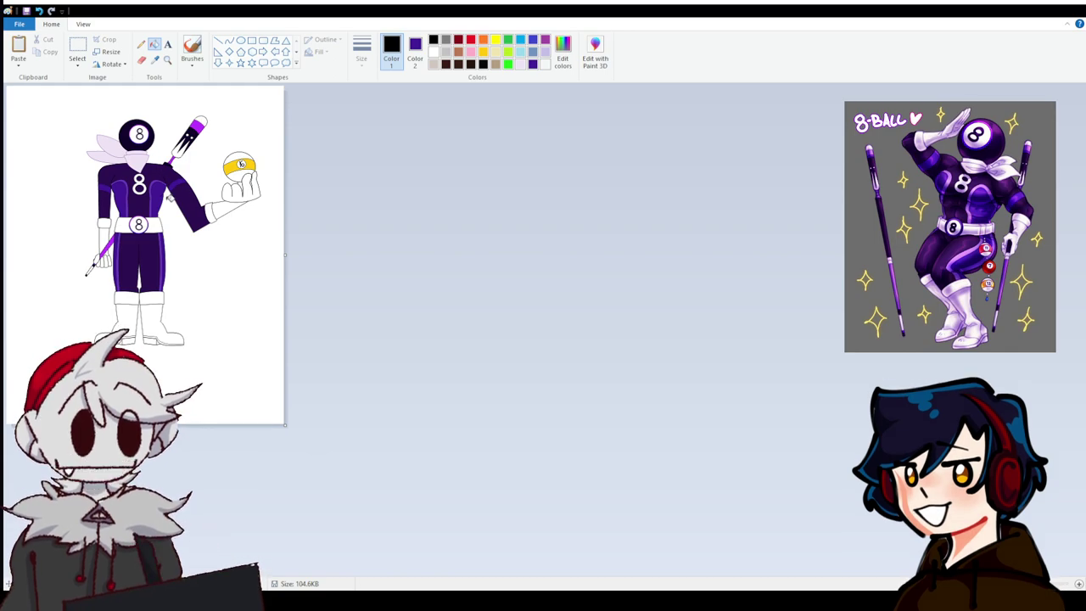
click(77, 48)
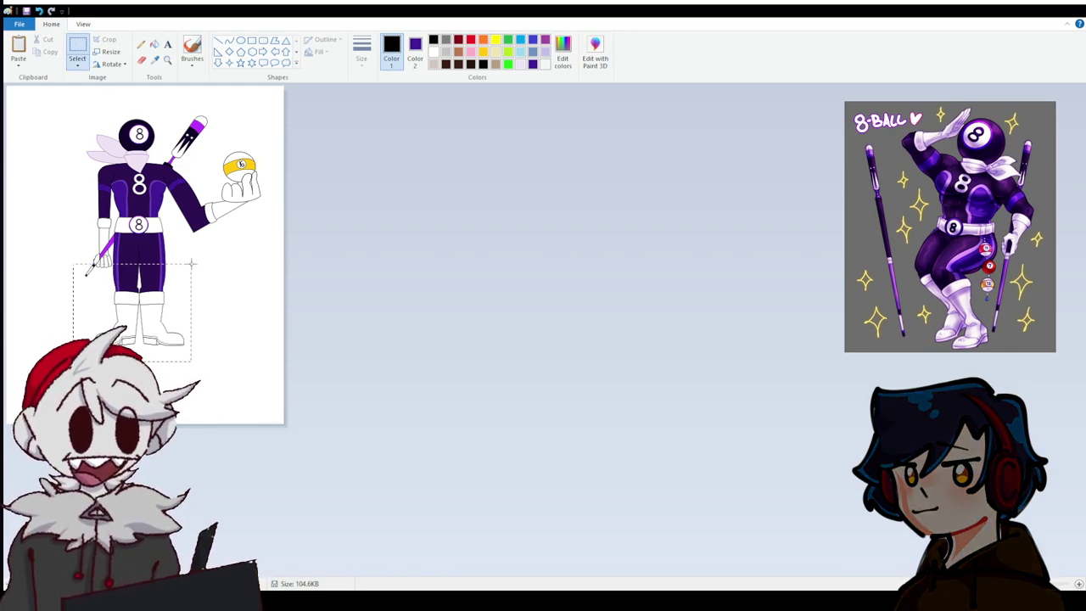
drag(255, 114, 265, 109)
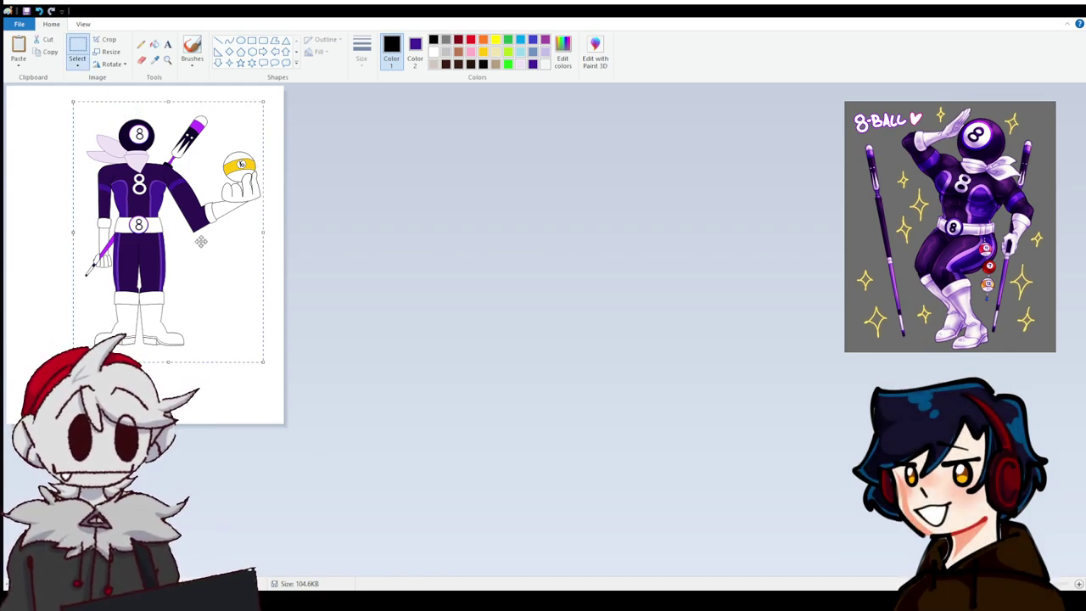
drag(202, 241, 156, 227)
Fill the purple area left behind by the move with white and resize the canvas to be wider and shorter.
click(155, 60)
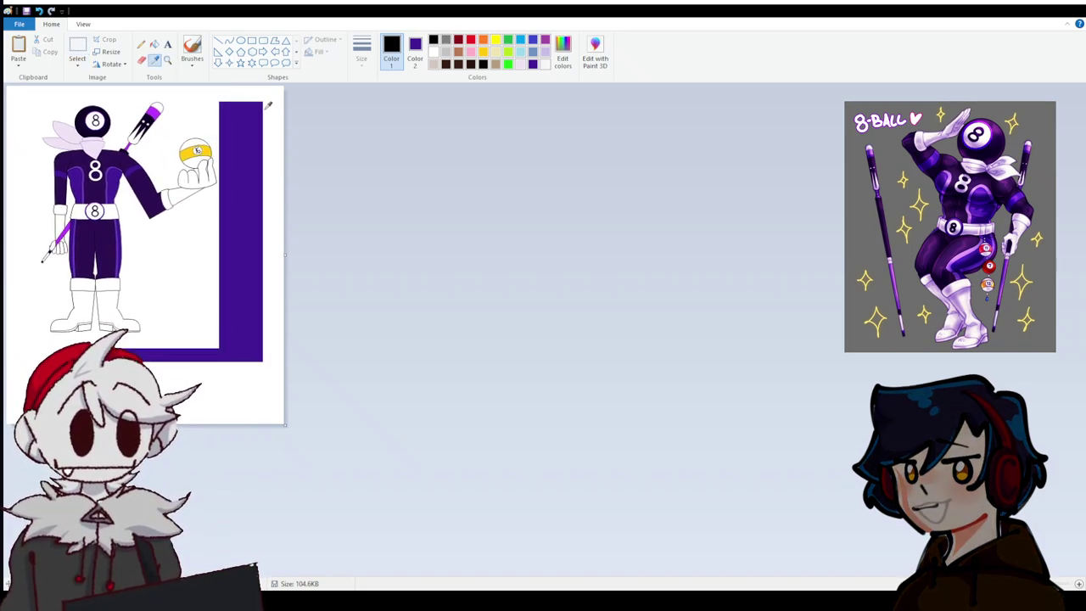
right_click(265, 111)
right_click(254, 128)
drag(284, 423, 307, 360)
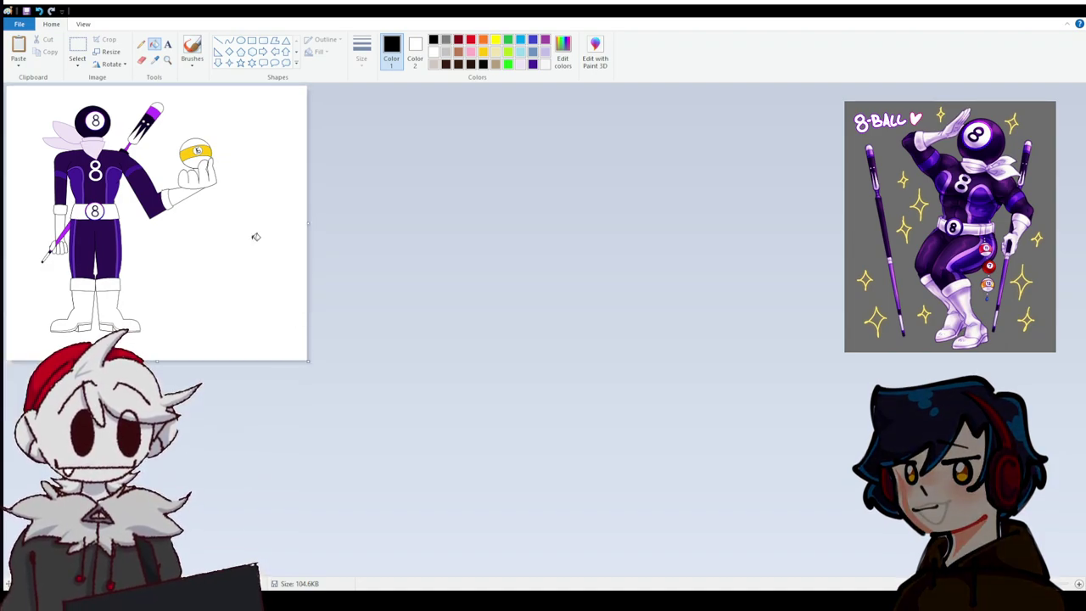
Duplicate the head, scarf and upper shoulders and place the copy in the blank canvas area to the right of the figure.
click(1081, 584)
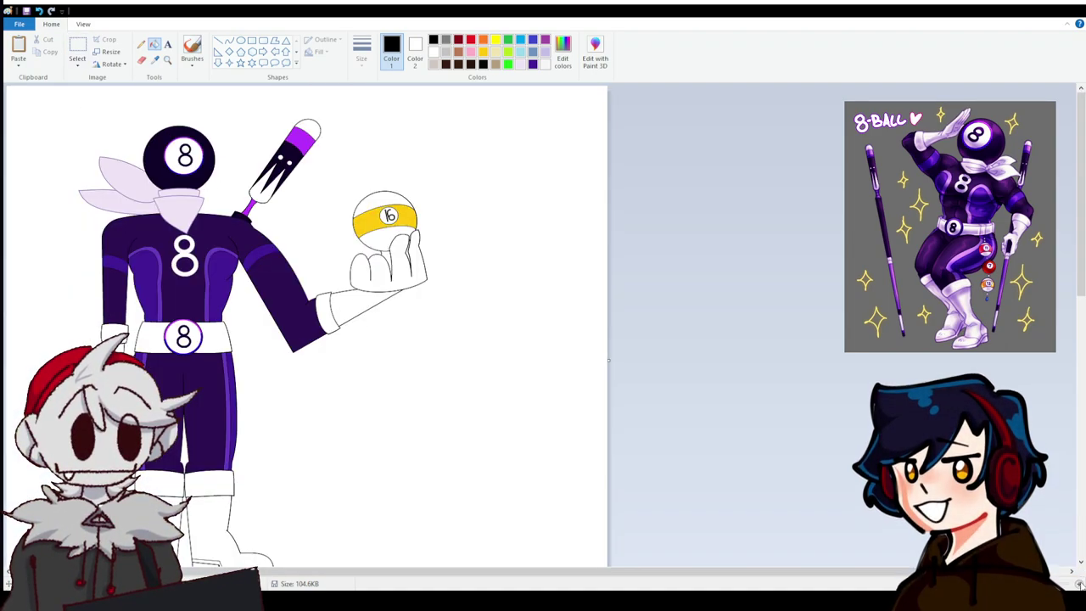
click(1080, 584)
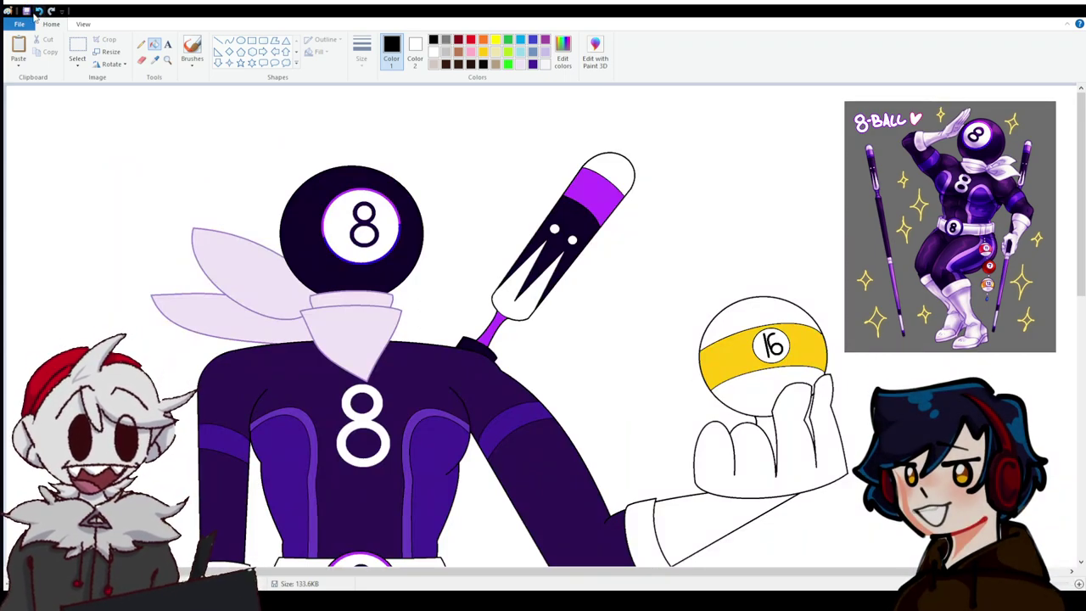
click(77, 46)
drag(151, 125, 458, 387)
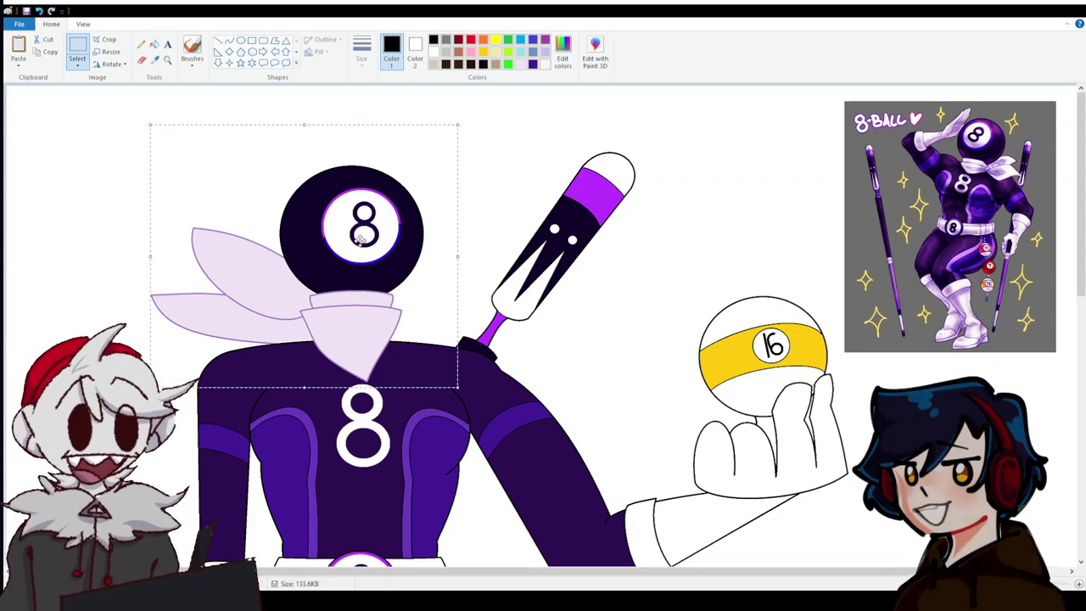
drag(660, 571, 790, 571)
key(ctrl+v)
drag(148, 175, 847, 197)
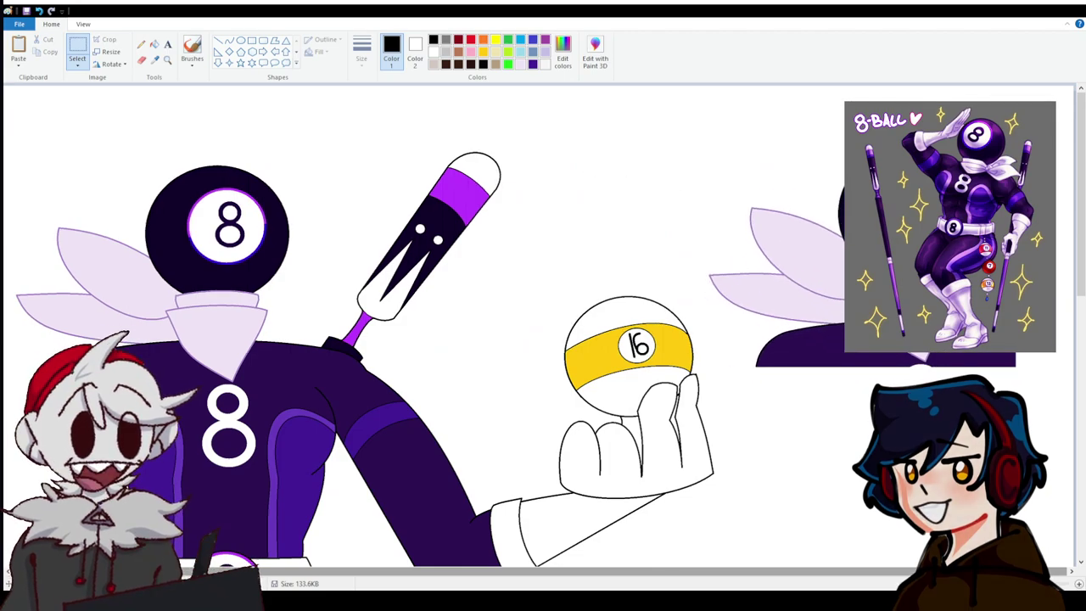
Fill the duplicated head's dark ball, its purple and blue ring and the number 8 with white, leaving only the black outline.
click(1079, 584)
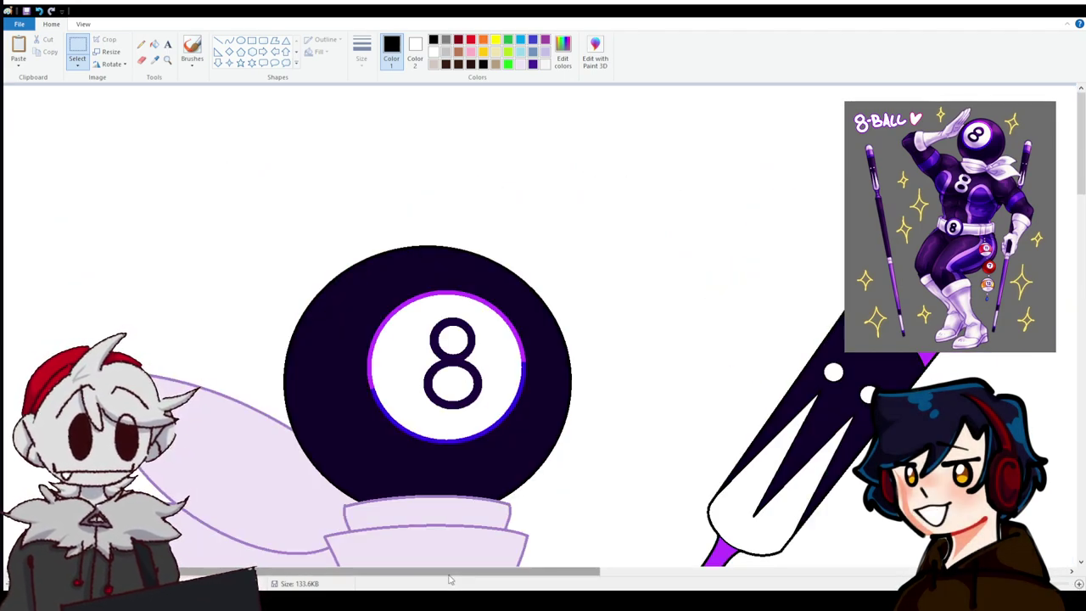
drag(450, 573, 920, 573)
click(1079, 584)
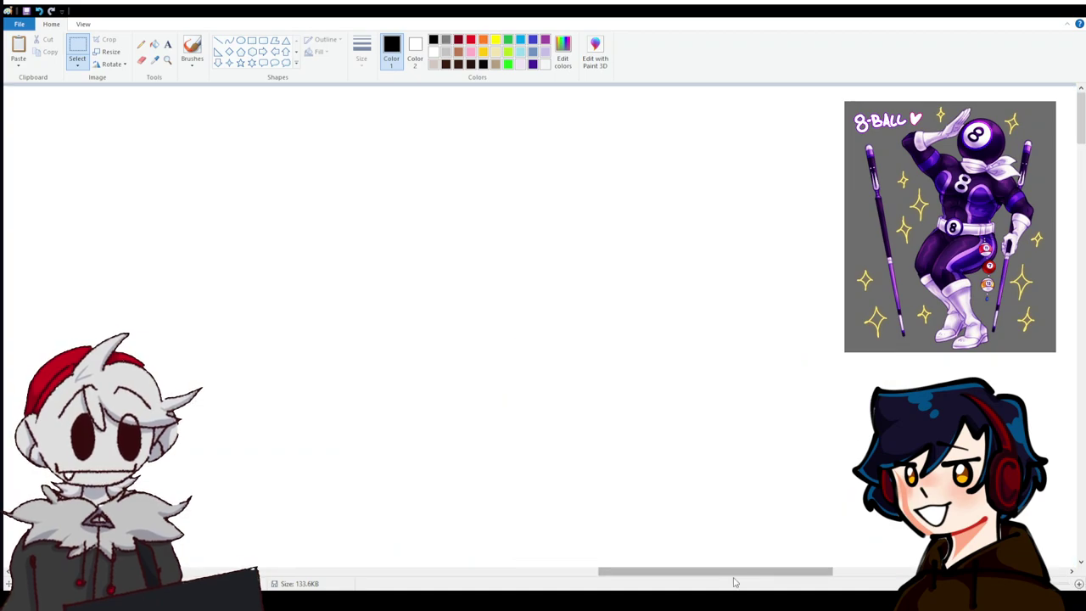
drag(708, 574, 915, 571)
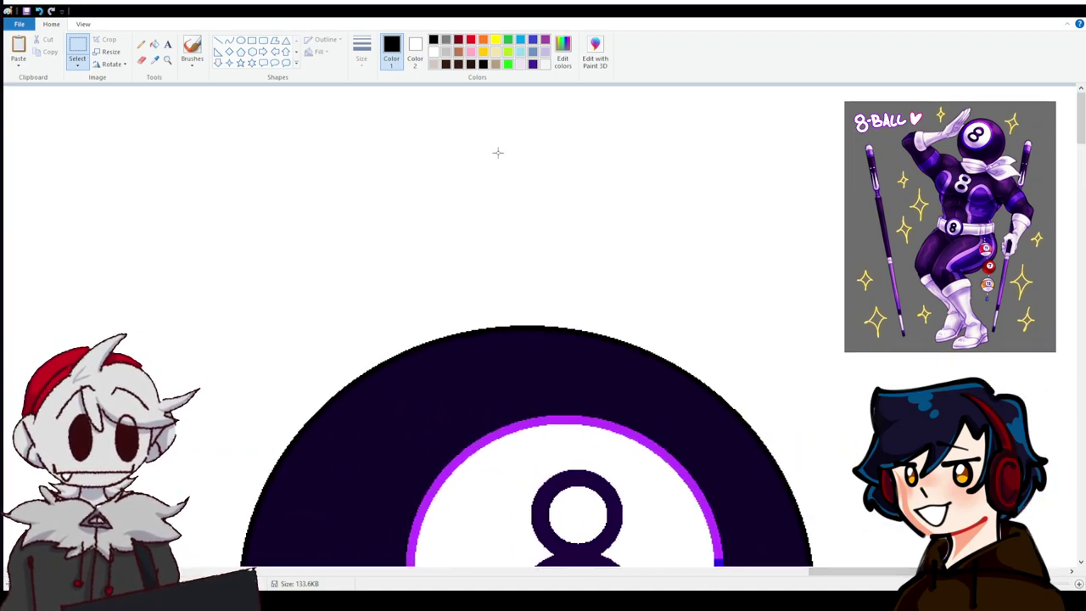
scroll(497, 153, down, 1)
click(483, 39)
click(155, 44)
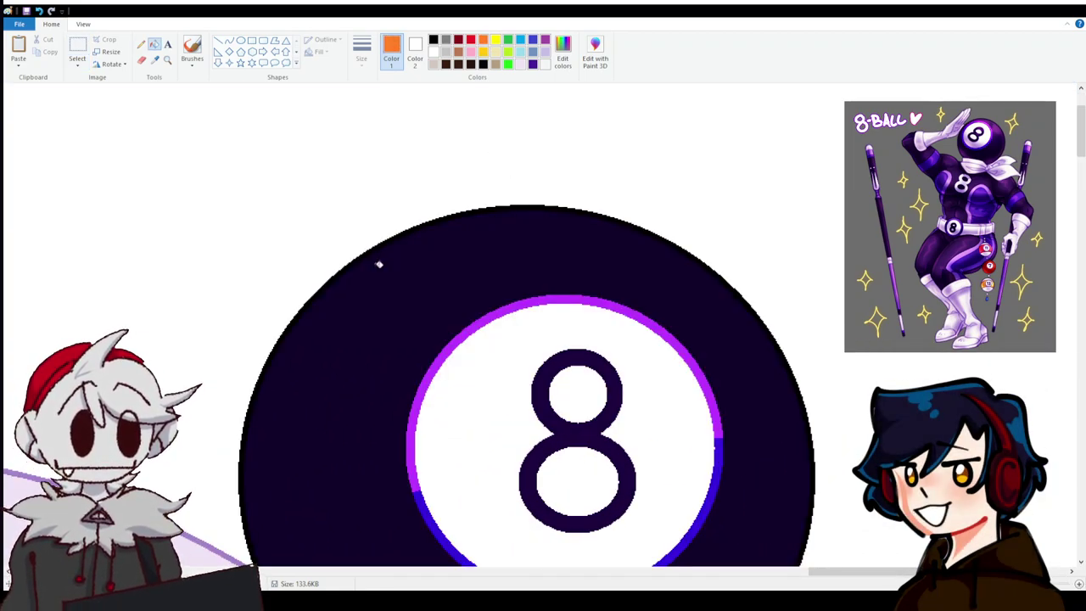
right_click(378, 261)
scroll(459, 331, down, 3)
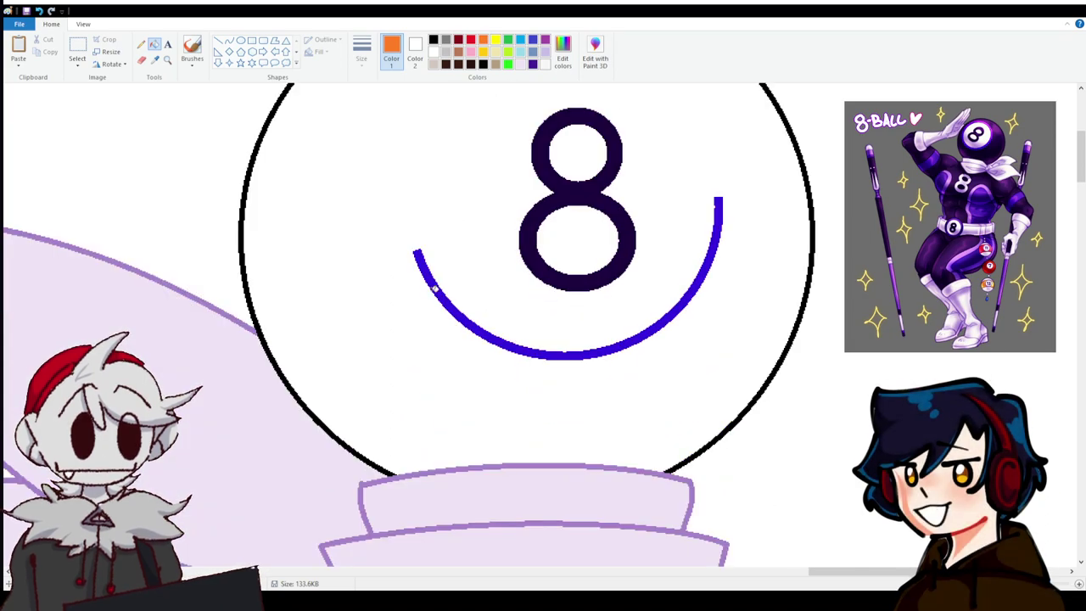
right_click(438, 289)
right_click(570, 202)
scroll(570, 201, up, 2)
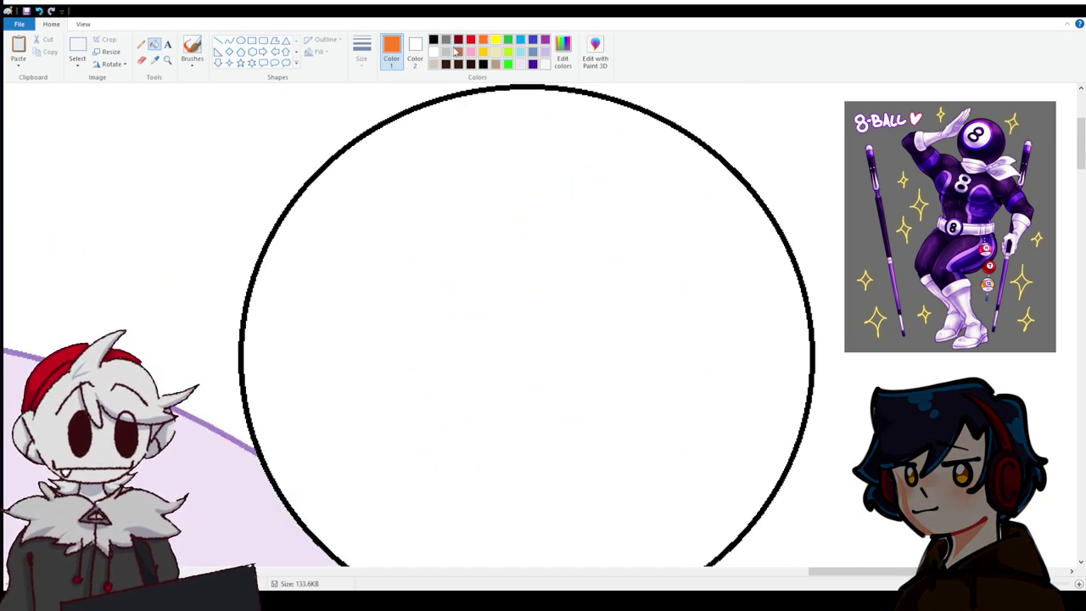
Draw a curved vertical and a curved horizontal red guideline crossing inside the blank head circle.
click(229, 40)
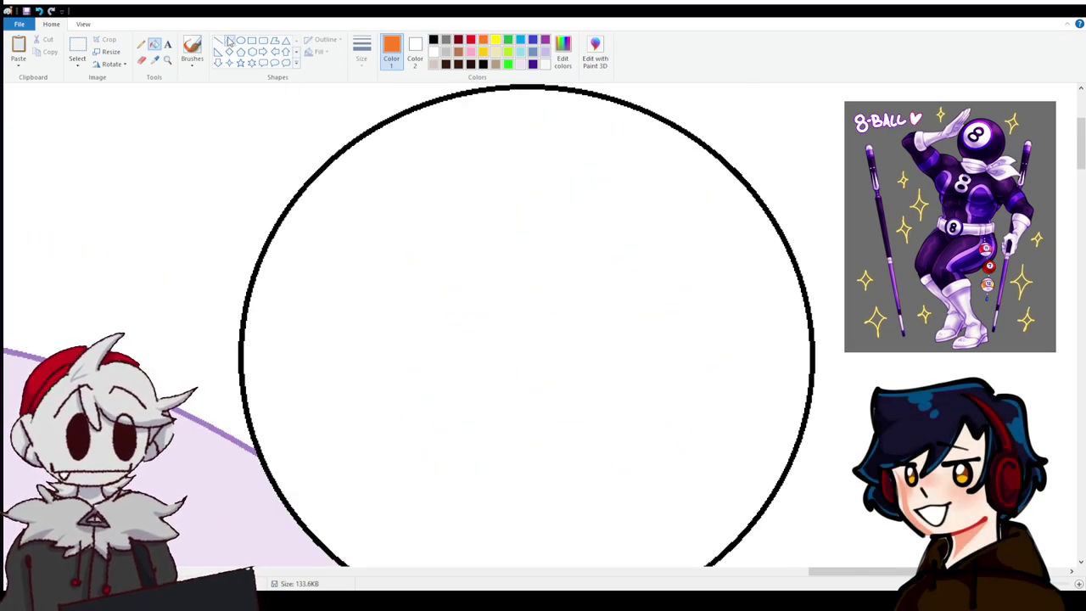
click(471, 40)
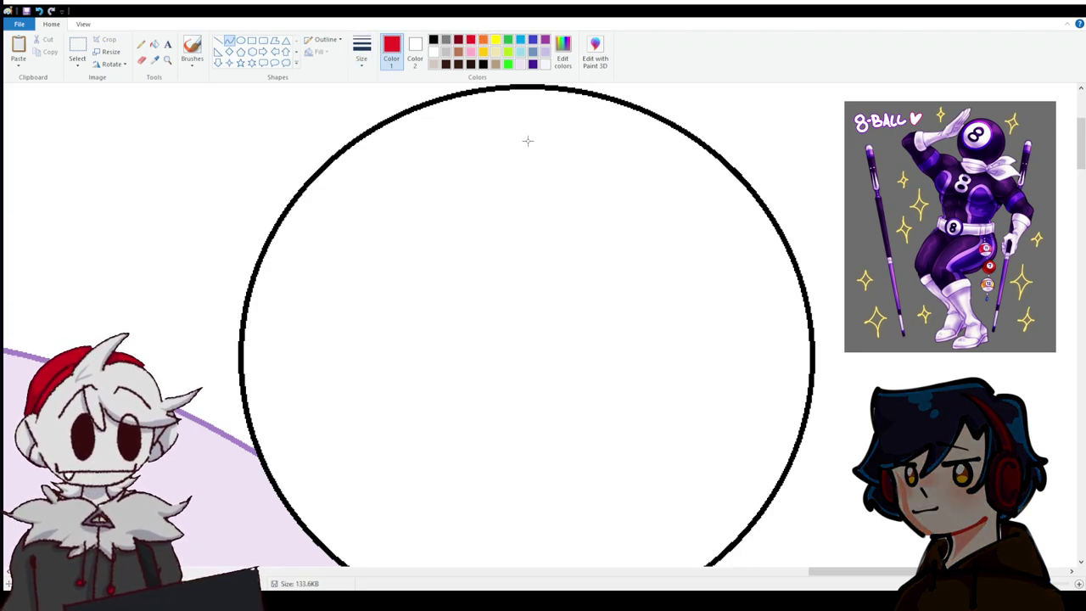
drag(534, 105, 572, 222)
scroll(533, 175, down, 3)
scroll(533, 424, up, 3)
click(572, 376)
drag(276, 357, 787, 357)
mouse_move(543, 356)
mouse_down()
mouse_move(630, 322)
mouse_move(567, 298)
mouse_move(698, 299)
mouse_up()
click(592, 226)
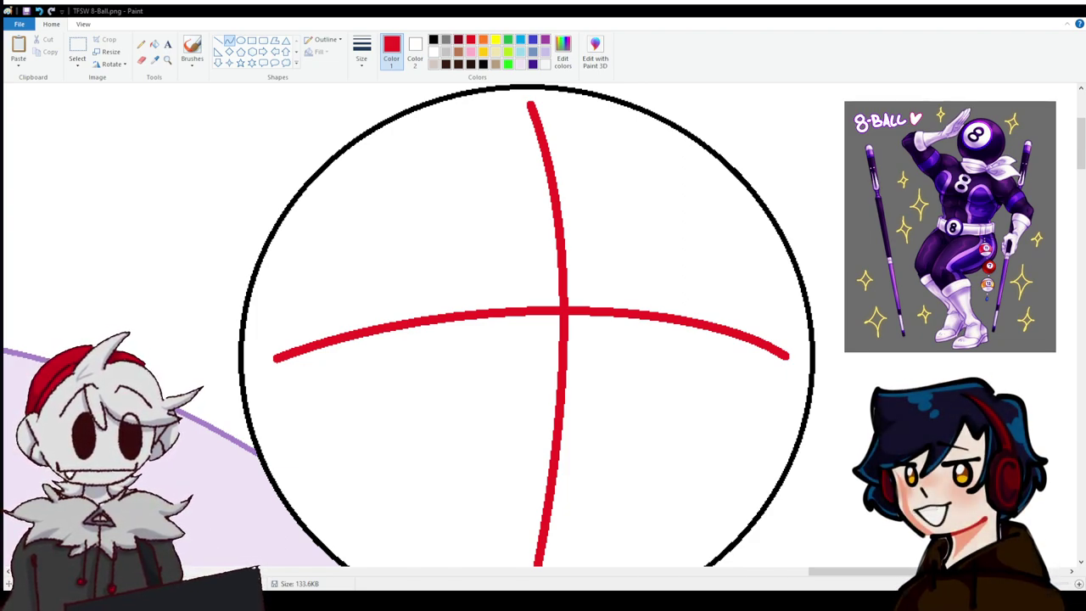
Sketch a thinner orange brow-and-nose line with connected curves along the vertical guideline, and erase its upper end.
click(483, 41)
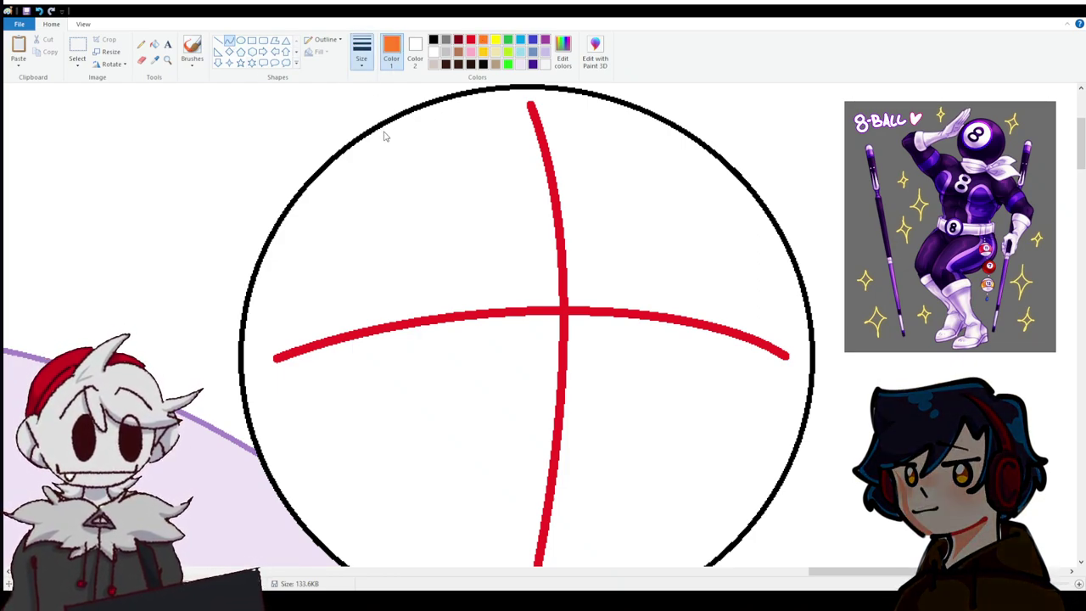
mouse_move(564, 196)
mouse_down()
mouse_move(589, 152)
mouse_move(577, 177)
mouse_move(586, 128)
mouse_move(585, 183)
mouse_move(560, 189)
mouse_up()
drag(551, 238, 584, 351)
scroll(579, 309, down, 2)
mouse_move(594, 271)
mouse_down()
mouse_move(589, 165)
mouse_move(574, 132)
mouse_up()
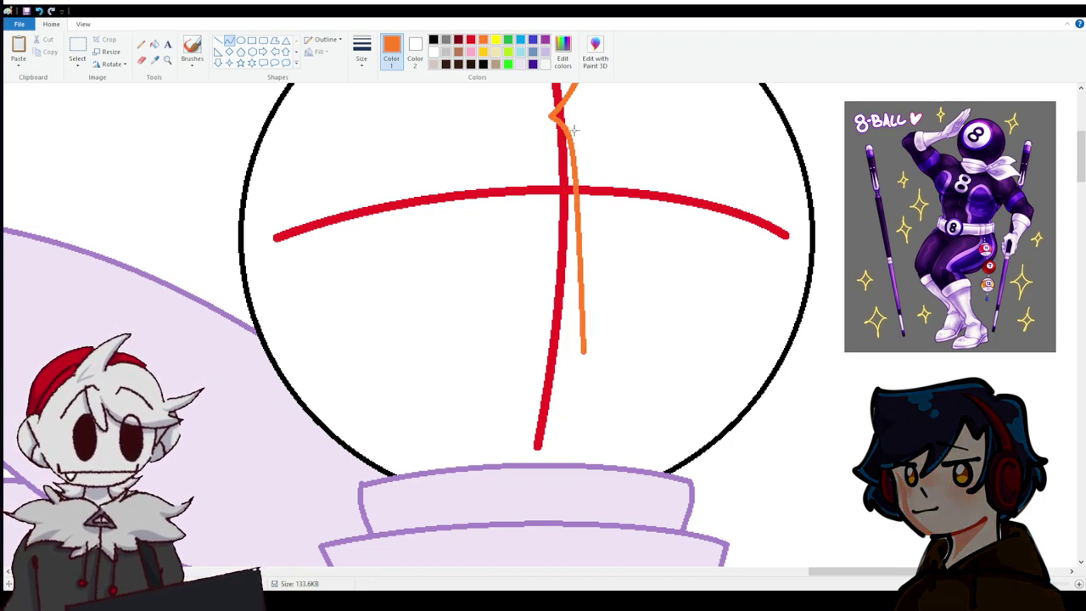
click(589, 190)
mouse_move(552, 351)
mouse_down()
mouse_move(552, 278)
mouse_move(519, 298)
mouse_up()
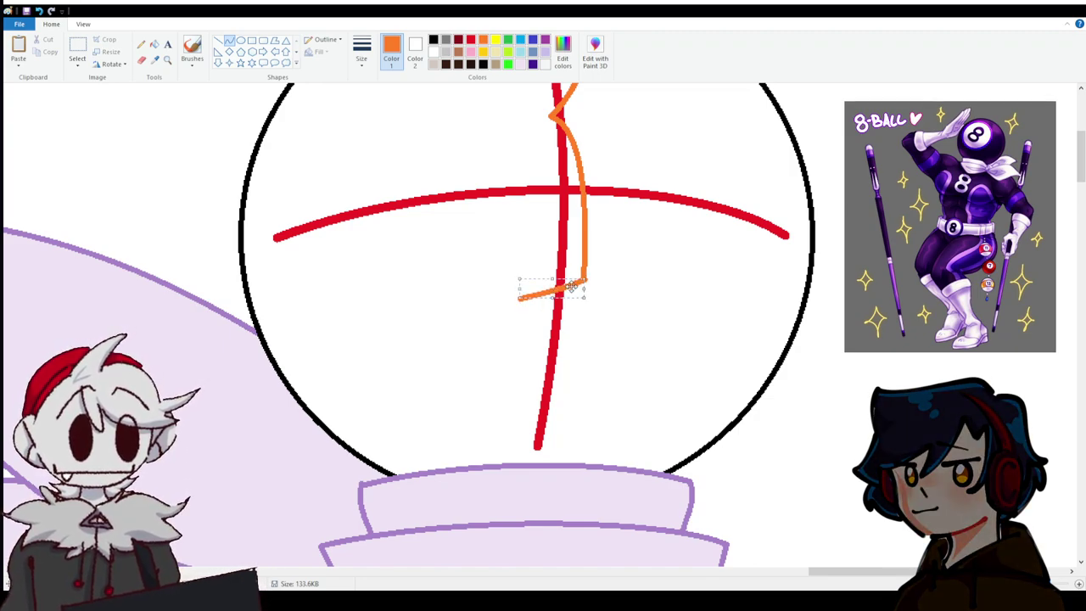
scroll(585, 289, up, 5)
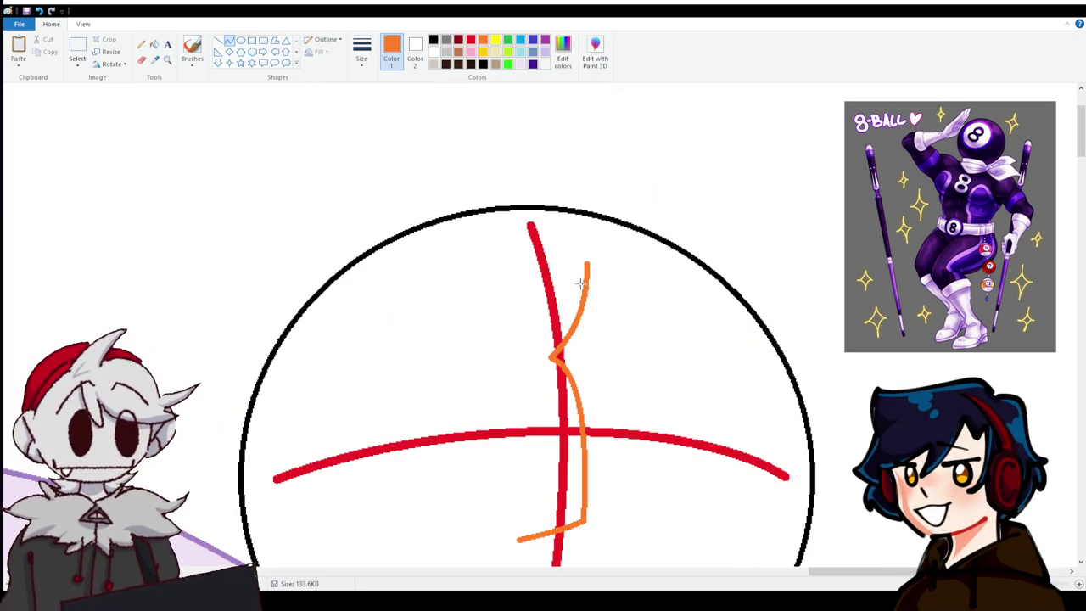
click(141, 61)
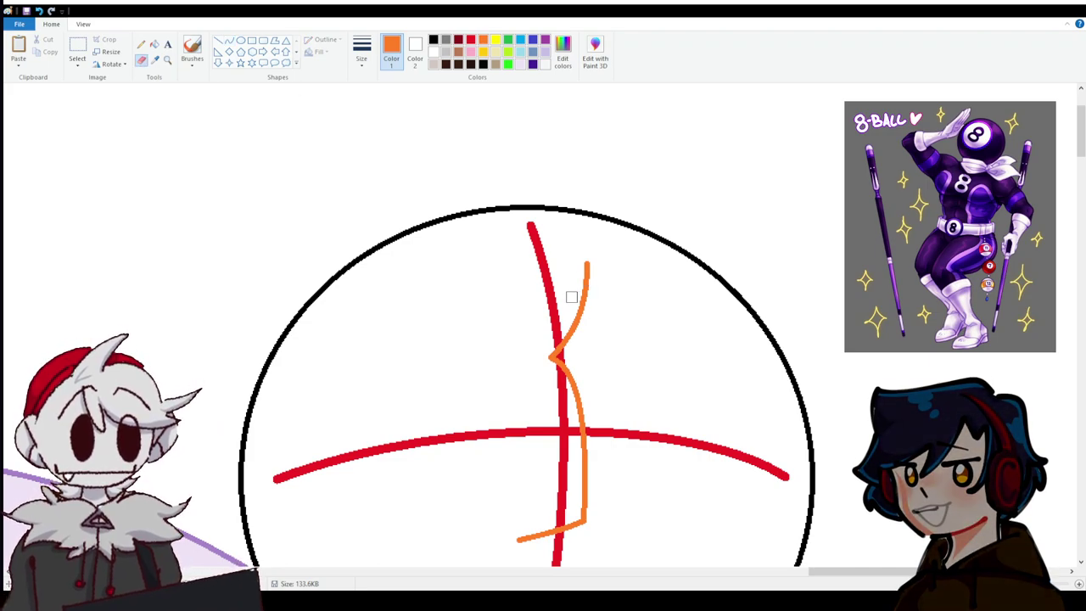
mouse_move(594, 296)
mouse_down()
mouse_move(577, 279)
mouse_move(589, 260)
mouse_up()
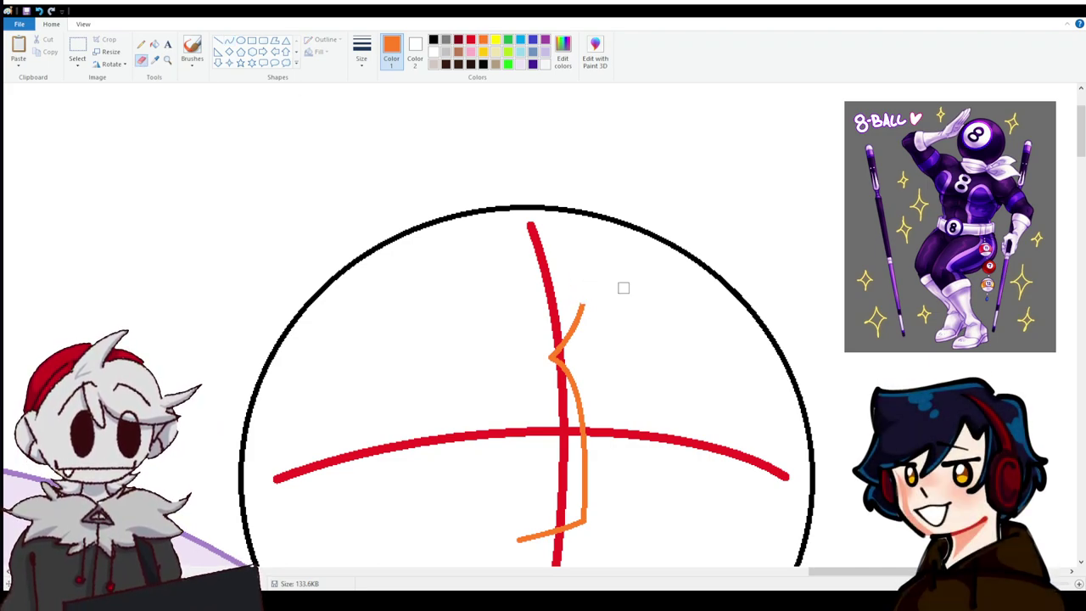
scroll(623, 287, down, 3)
scroll(664, 322, up, 5)
scroll(679, 339, down, 3)
scroll(654, 298, up, 3)
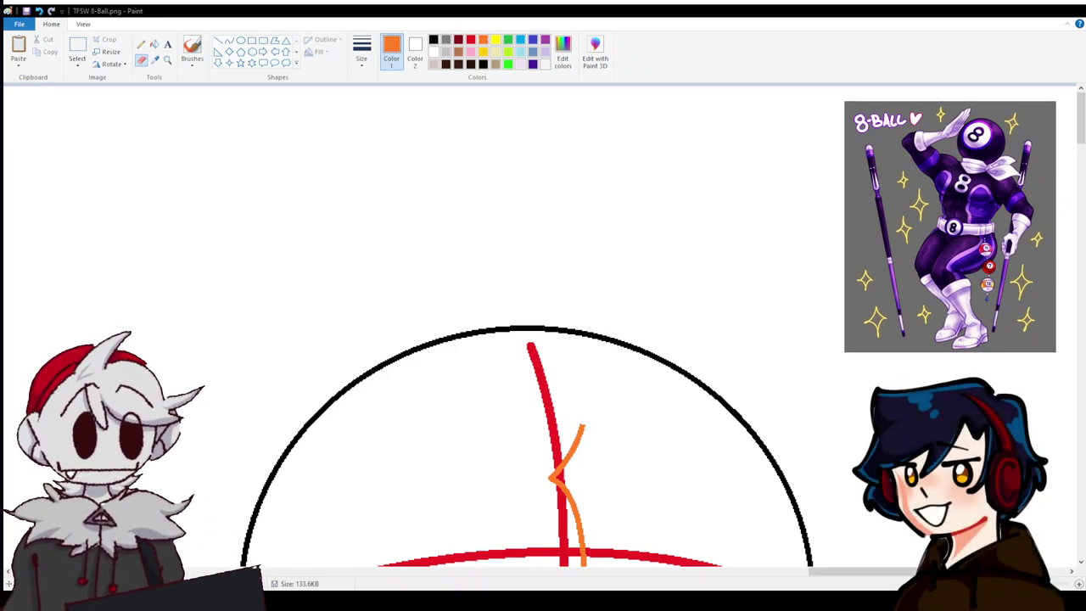
click(230, 40)
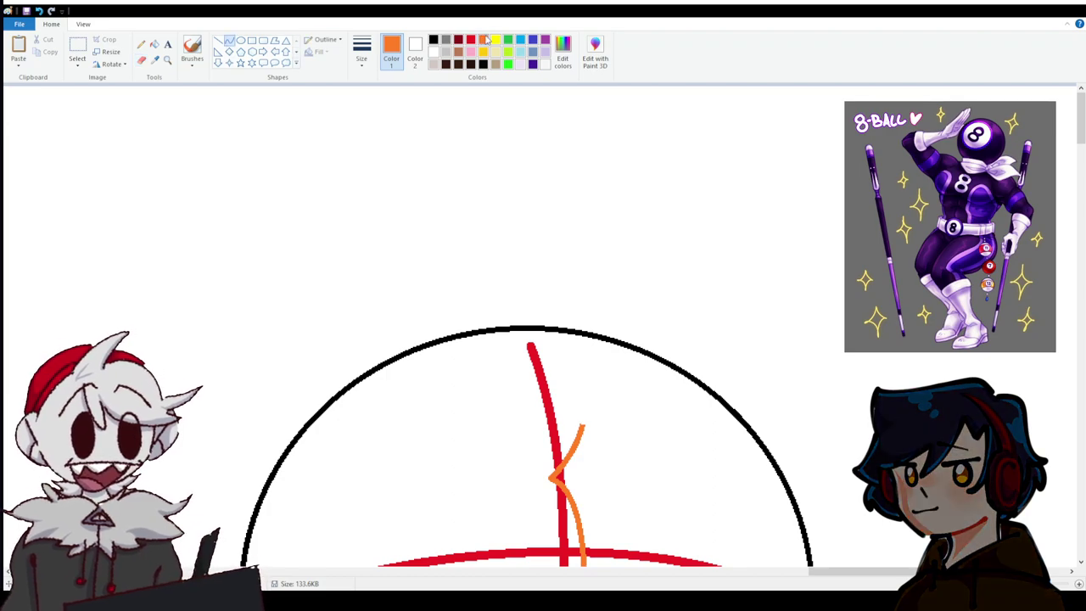
click(544, 41)
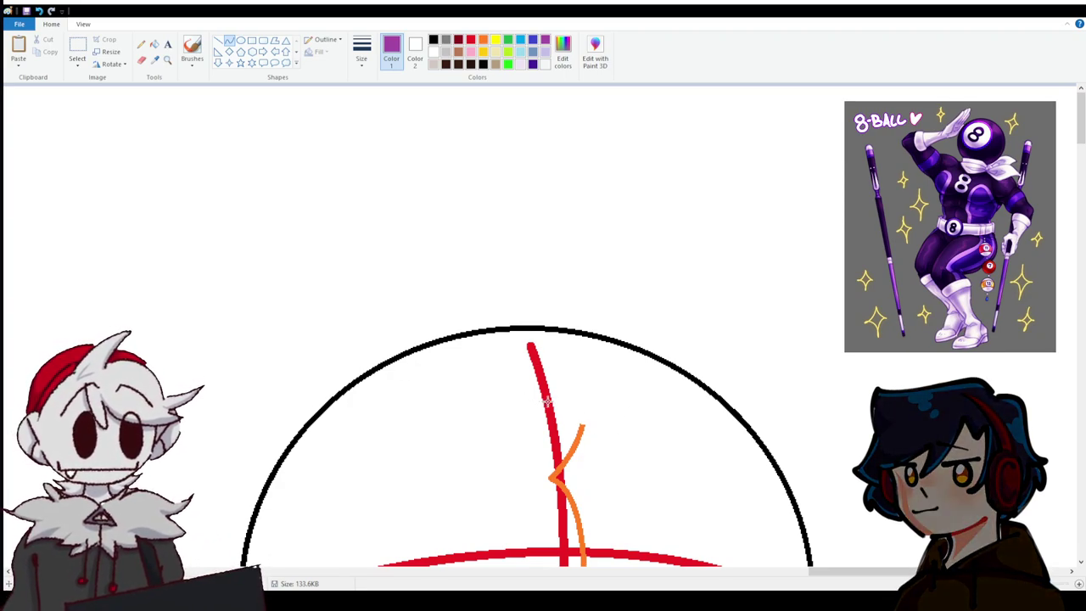
mouse_move(549, 404)
mouse_down()
mouse_move(701, 378)
mouse_move(744, 504)
mouse_move(733, 524)
mouse_move(740, 517)
mouse_move(651, 393)
mouse_move(567, 356)
mouse_up()
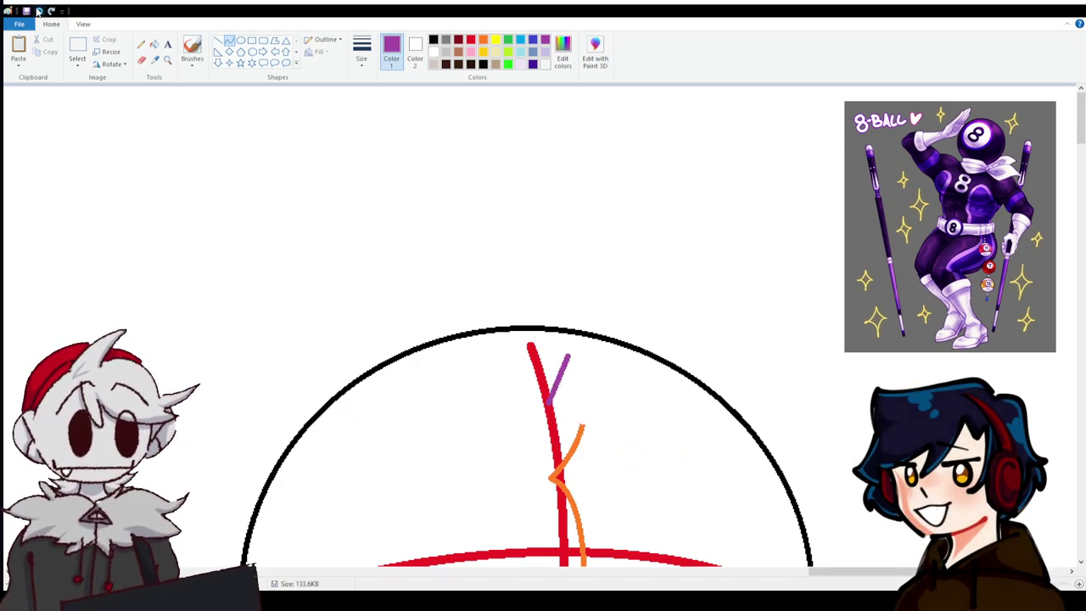
click(37, 10)
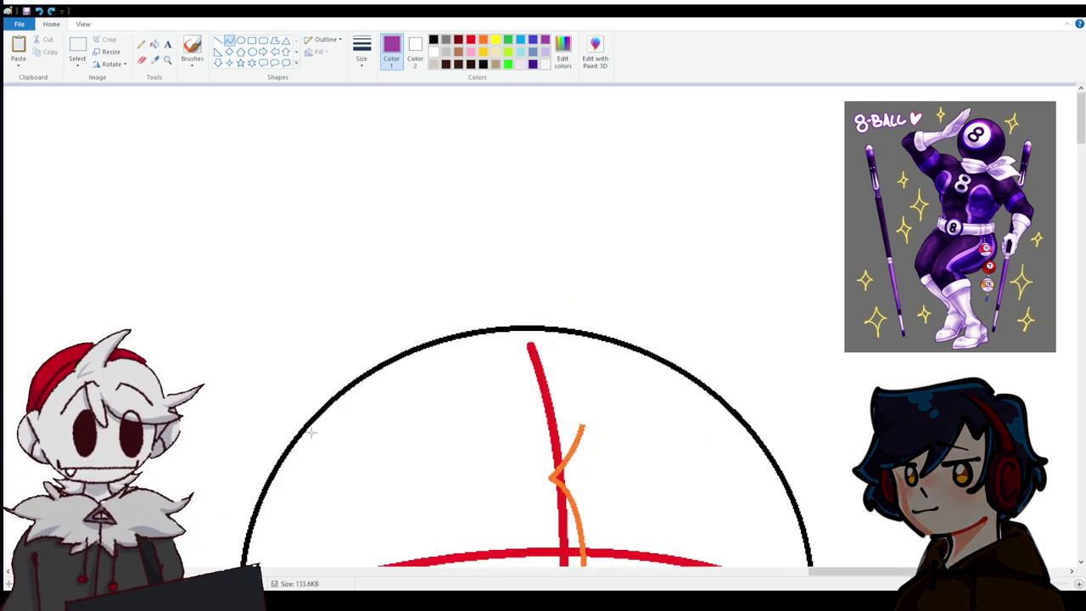
Draw a large green curved outline arching over the blank head and down its right side.
scroll(424, 357, down, 5)
scroll(557, 296, up, 1)
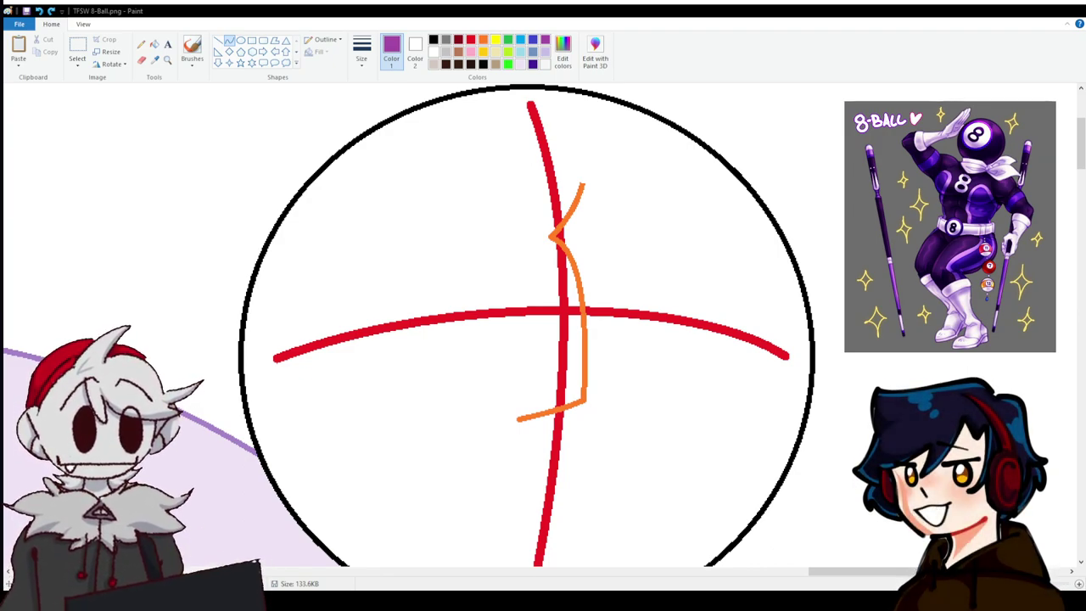
scroll(577, 235, up, 5)
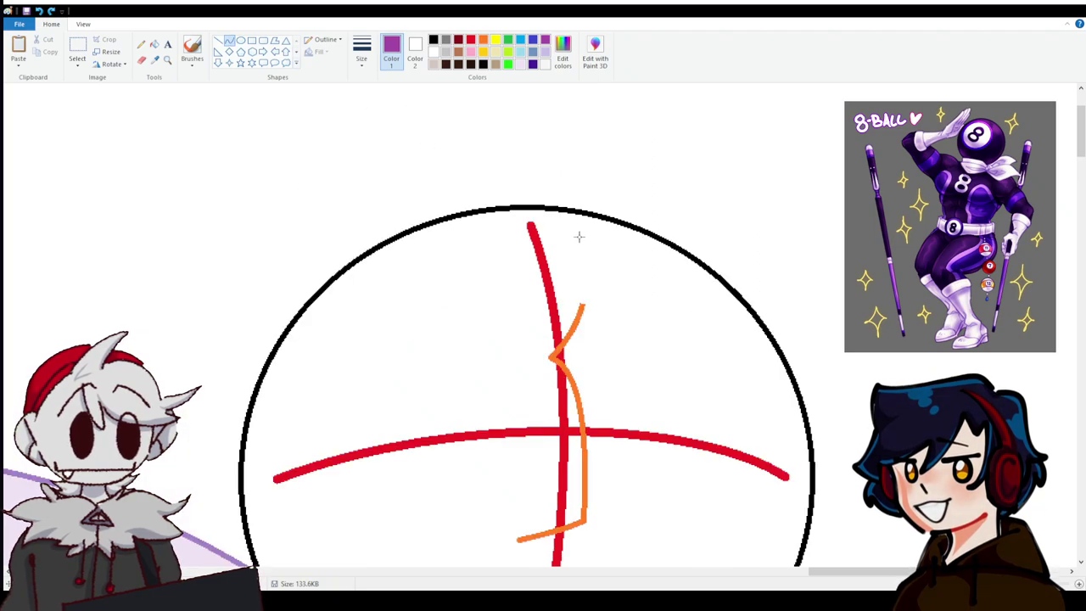
click(507, 40)
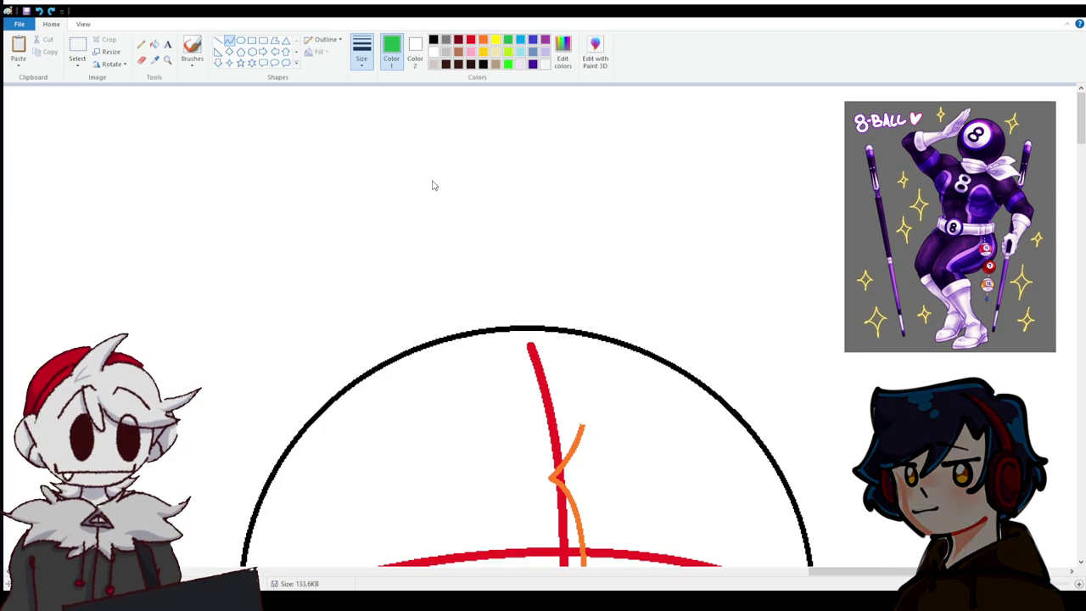
drag(353, 317, 874, 359)
drag(798, 221, 839, 98)
scroll(838, 98, down, 3)
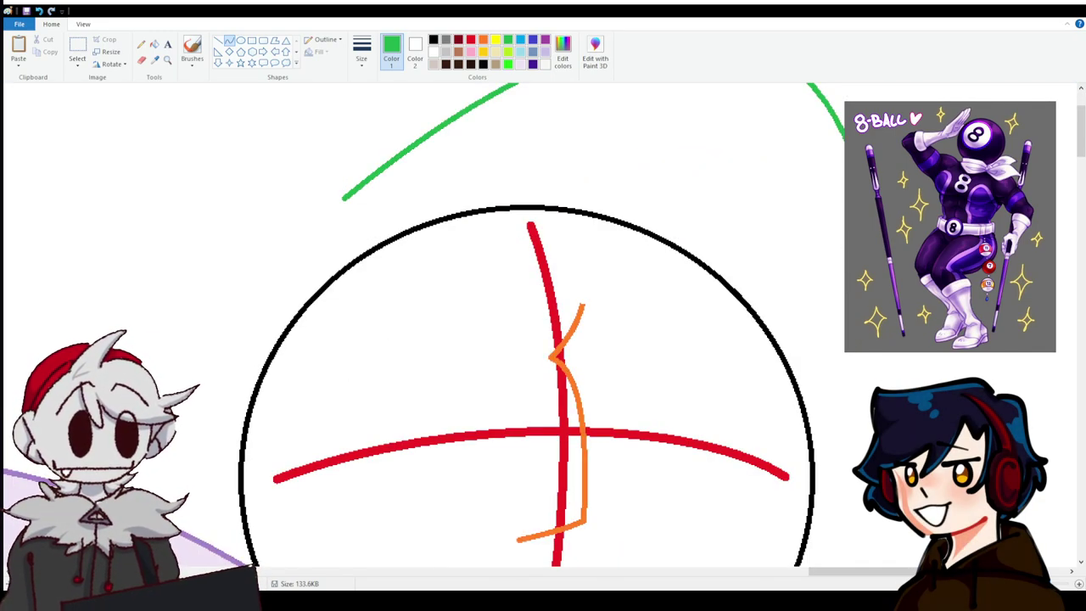
scroll(905, 354, down, 6)
scroll(410, 324, up, 3)
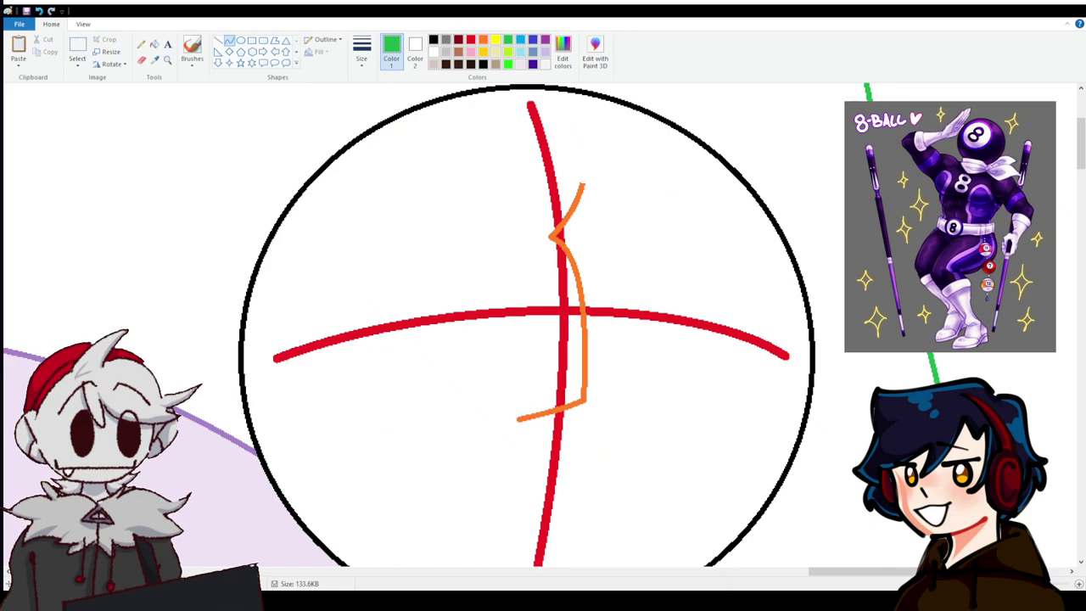
scroll(927, 358, down, 3)
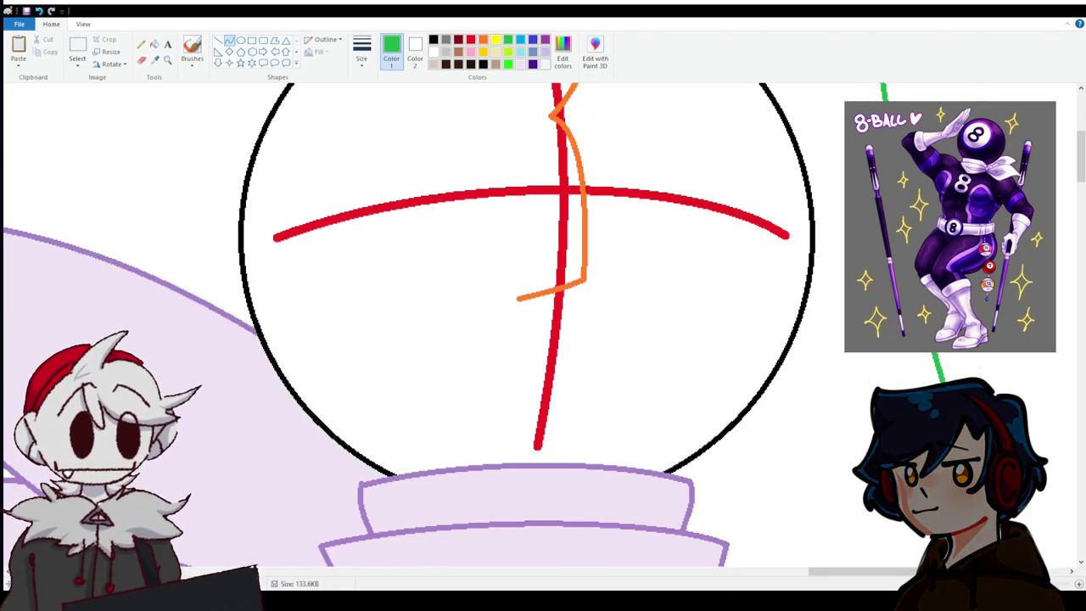
drag(972, 511, 756, 451)
mouse_move(771, 465)
mouse_down()
mouse_move(875, 543)
mouse_move(800, 529)
mouse_up()
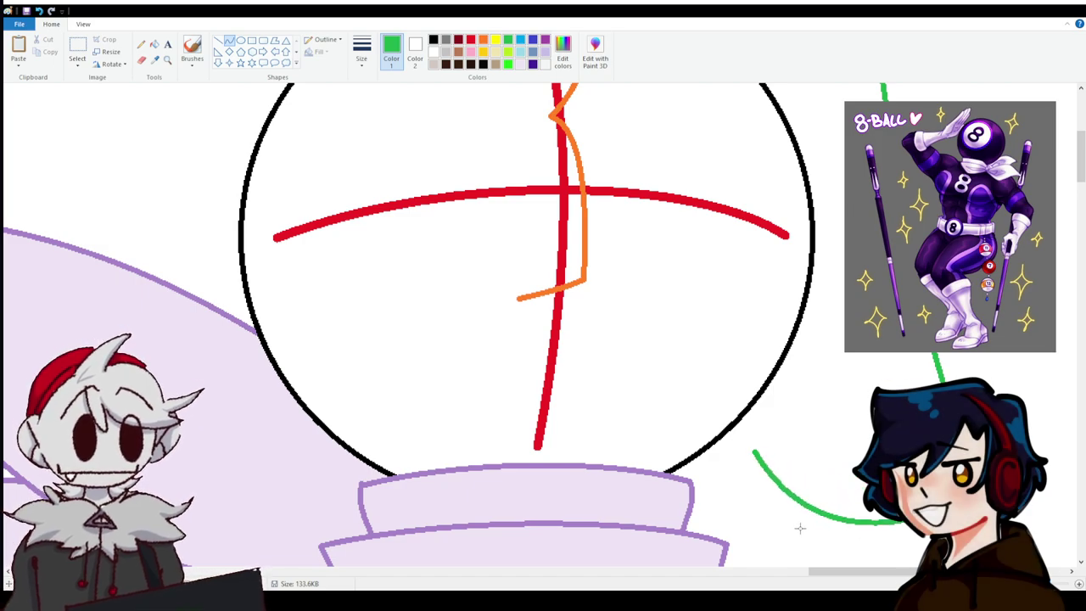
click(800, 528)
click(39, 11)
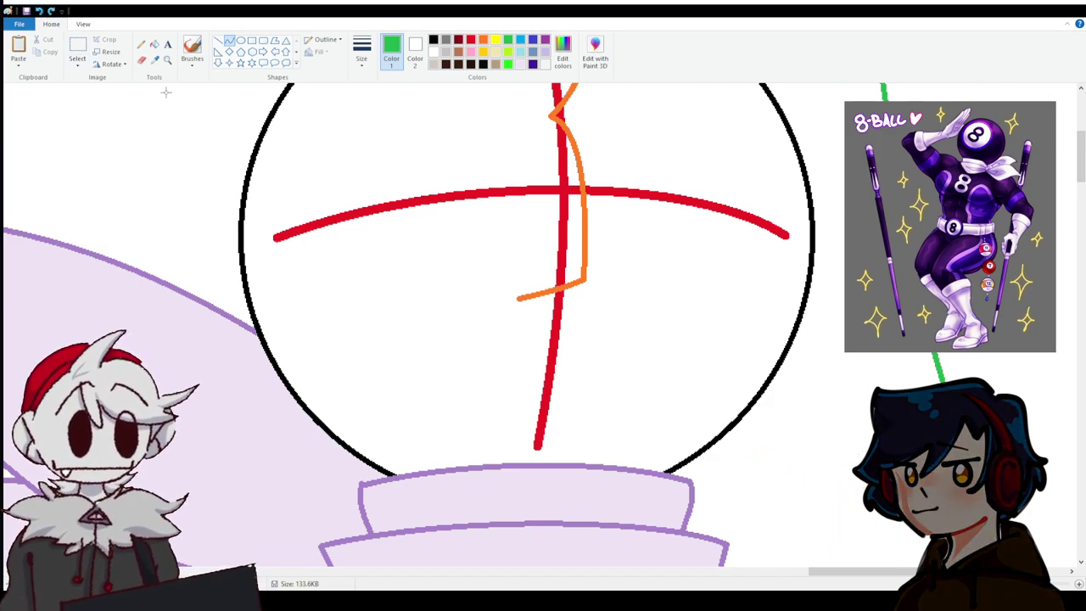
Draw a gently bent green curve from the area right of the head in to the scarf's right edge.
scroll(543, 340, down, 3)
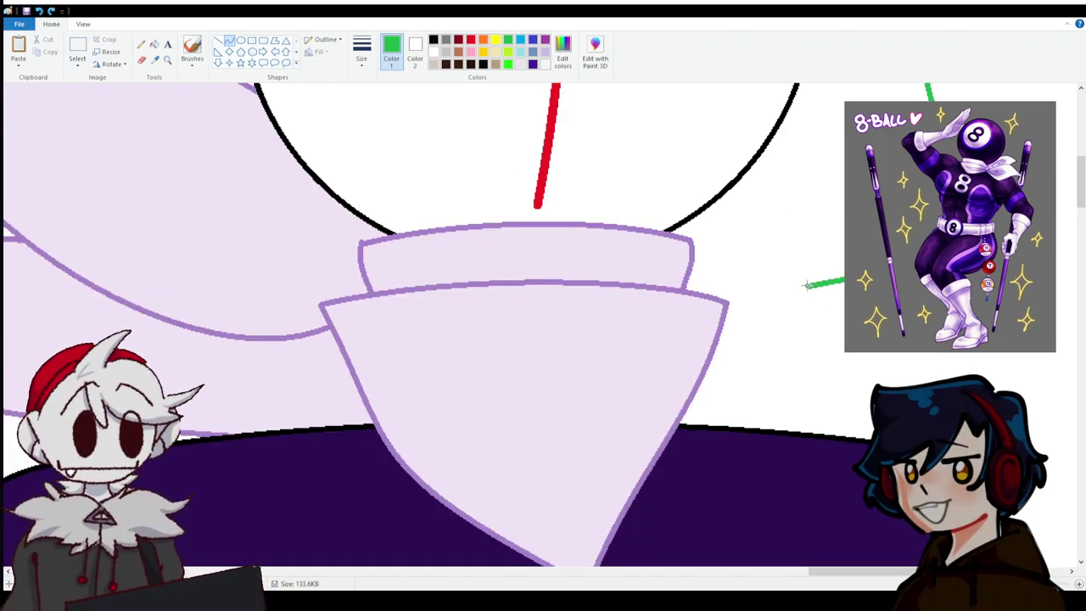
drag(976, 254, 716, 348)
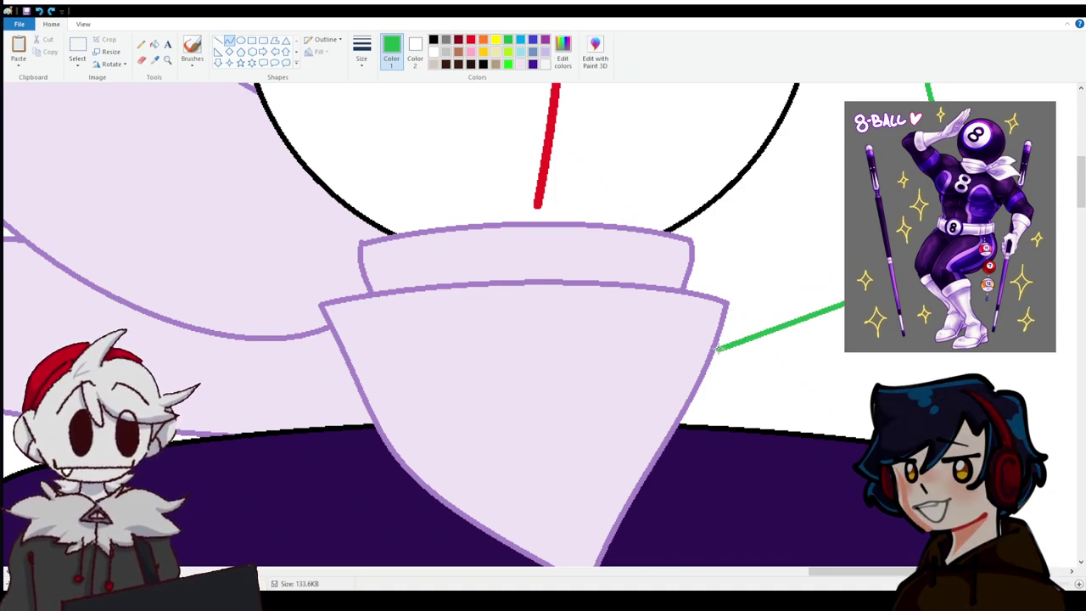
click(933, 307)
click(891, 331)
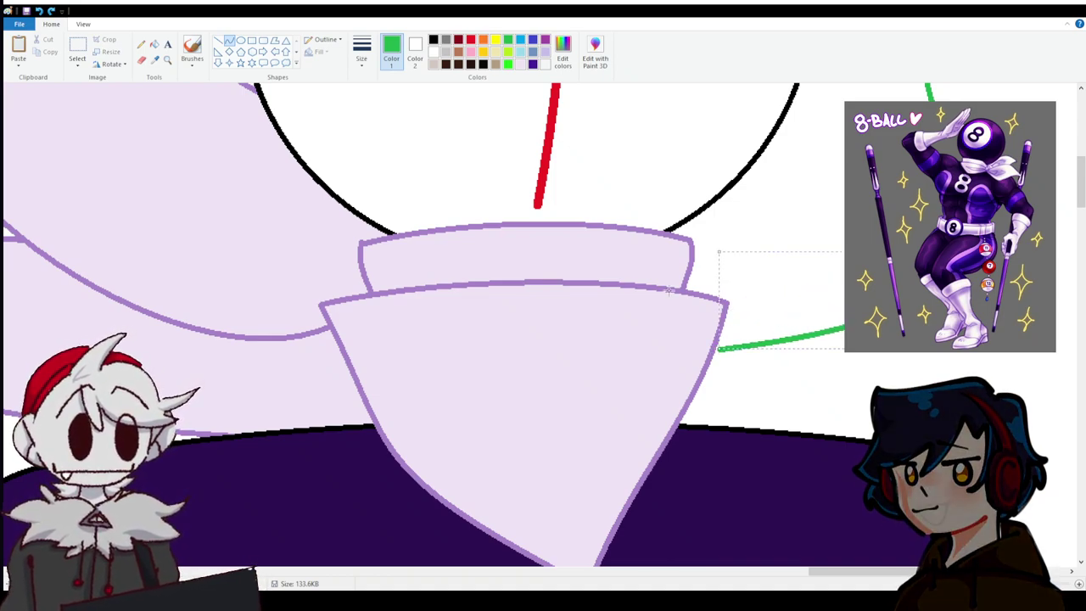
scroll(497, 279, up, 7)
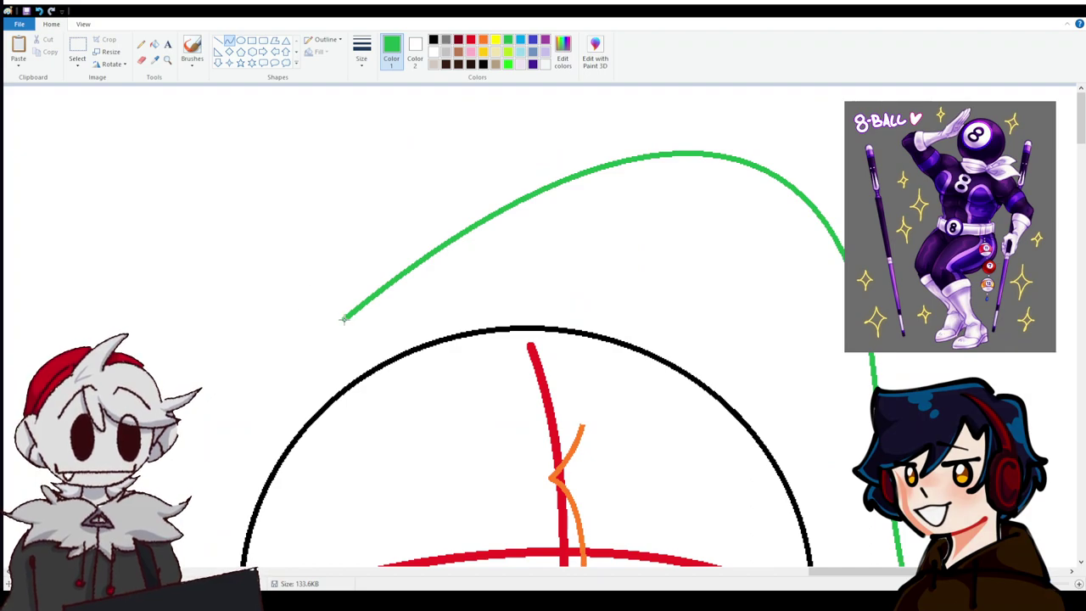
mouse_move(343, 319)
mouse_down()
mouse_move(202, 280)
mouse_move(189, 237)
mouse_move(198, 274)
mouse_move(173, 270)
mouse_up()
scroll(229, 293, down, 3)
scroll(194, 242, down, 3)
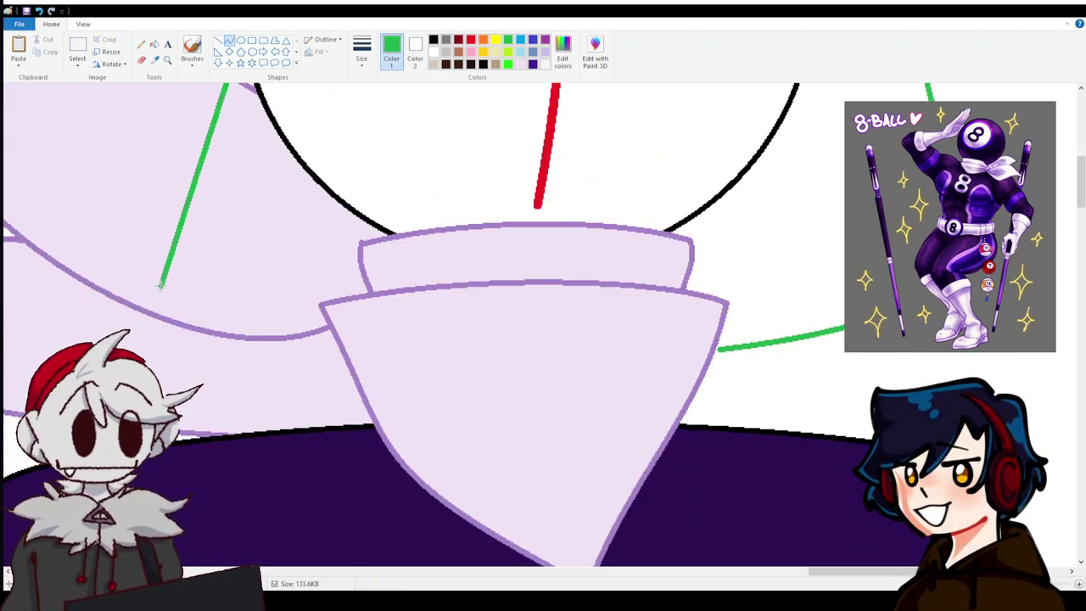
scroll(174, 265, up, 5)
scroll(238, 261, up, 3)
drag(238, 262, 210, 344)
scroll(198, 366, down, 6)
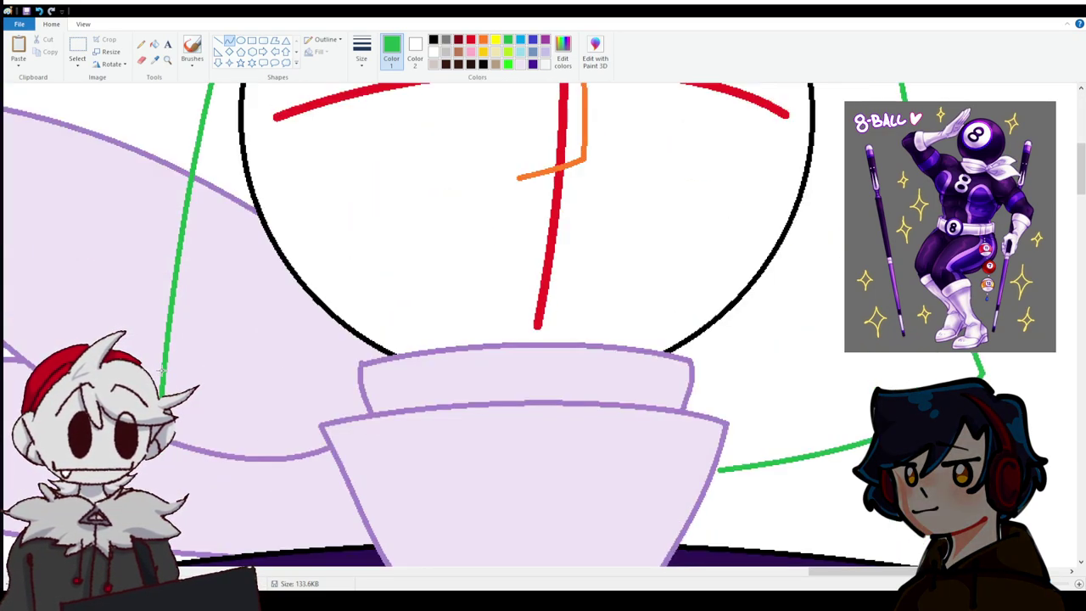
scroll(211, 363, up, 4)
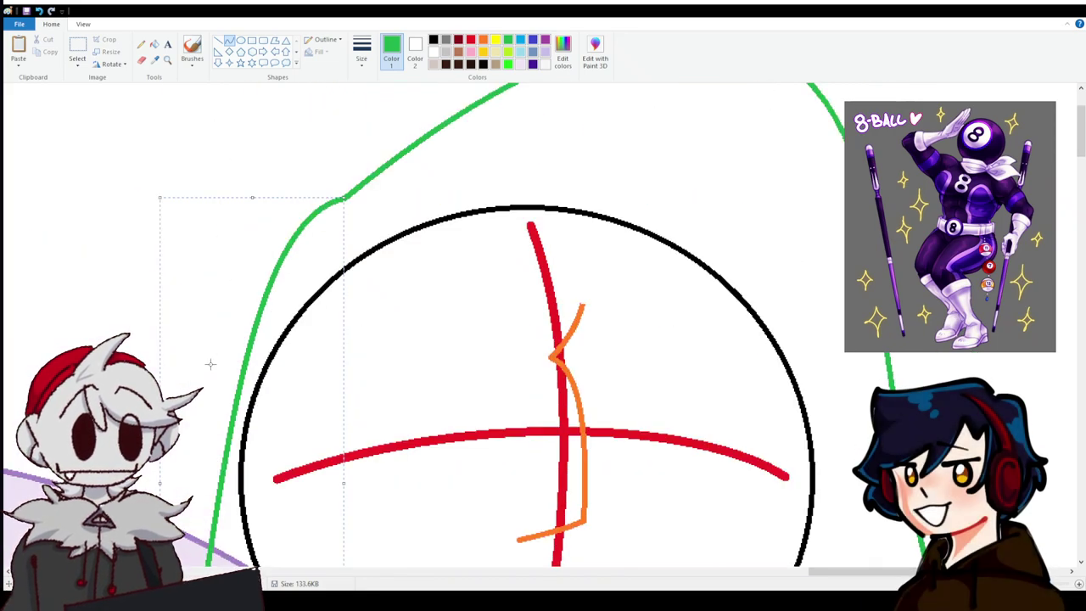
scroll(175, 369, down, 1)
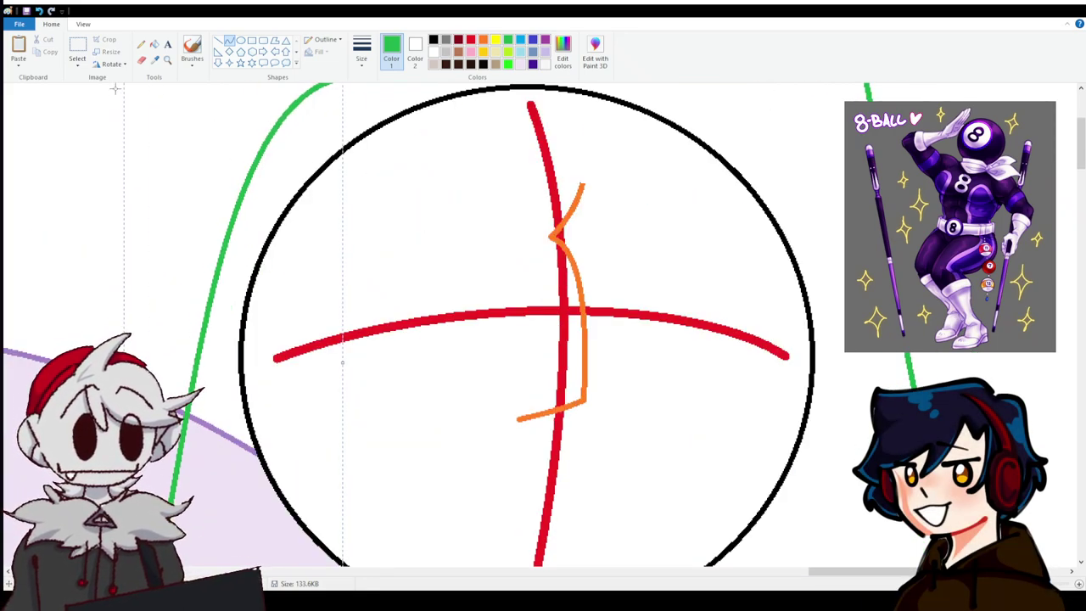
key(Delete)
Draw a rounded green curve from the outline's open upper-left end down beside the blank head.
scroll(145, 116, up, 1)
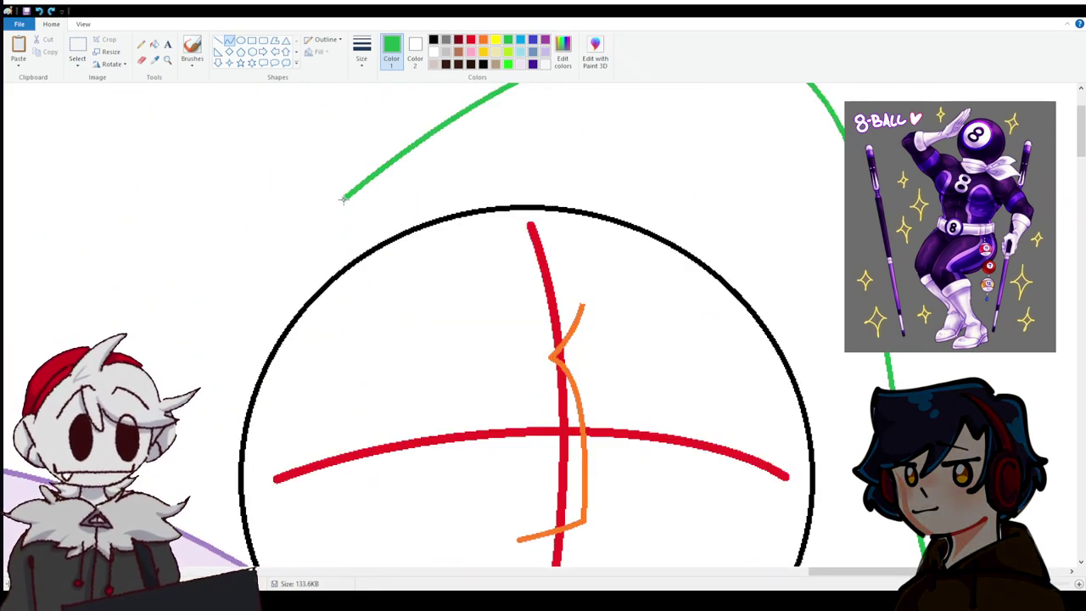
mouse_move(344, 199)
mouse_down()
mouse_move(274, 223)
mouse_move(178, 373)
mouse_up()
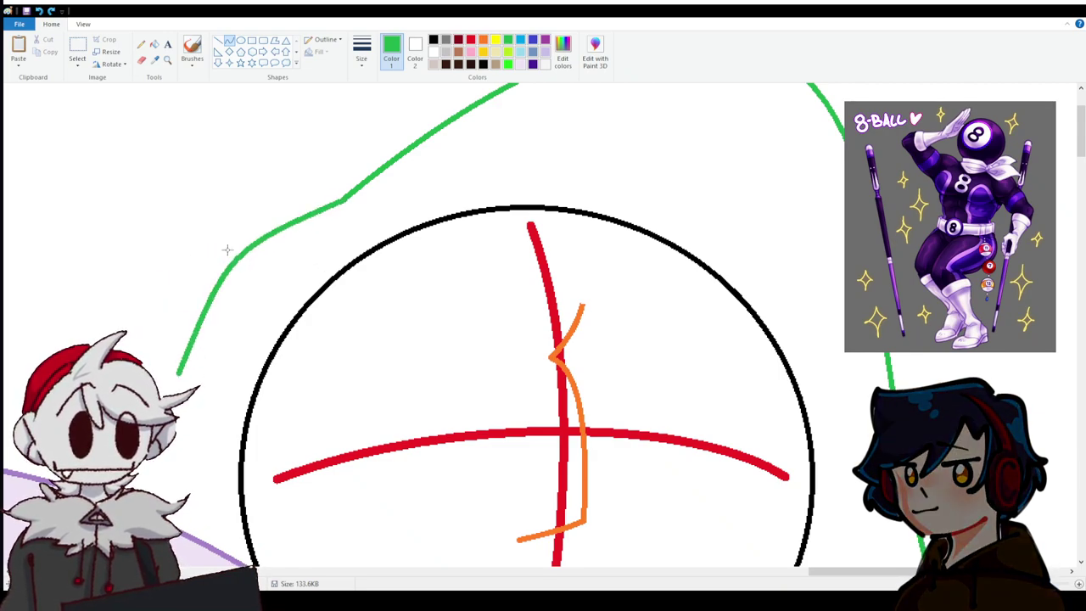
drag(227, 250, 192, 246)
click(143, 261)
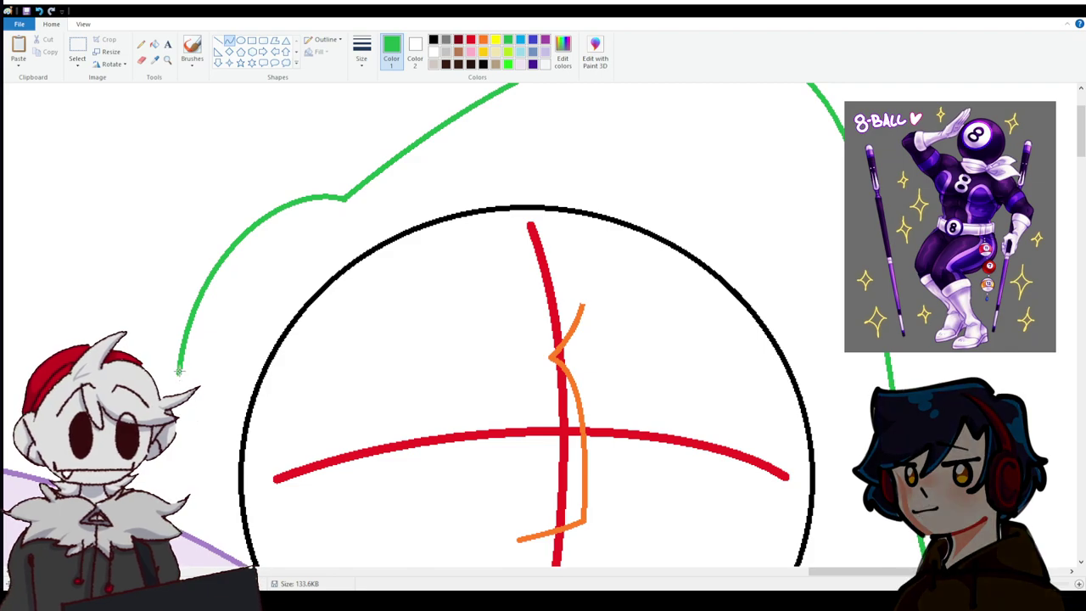
Extend the green outline down the head's left side over the scarf tails, and curve it in to the scarf's left edge.
scroll(178, 374, down, 3)
drag(178, 372, 127, 367)
scroll(144, 331, up, 3)
drag(153, 319, 170, 371)
scroll(222, 362, down, 2)
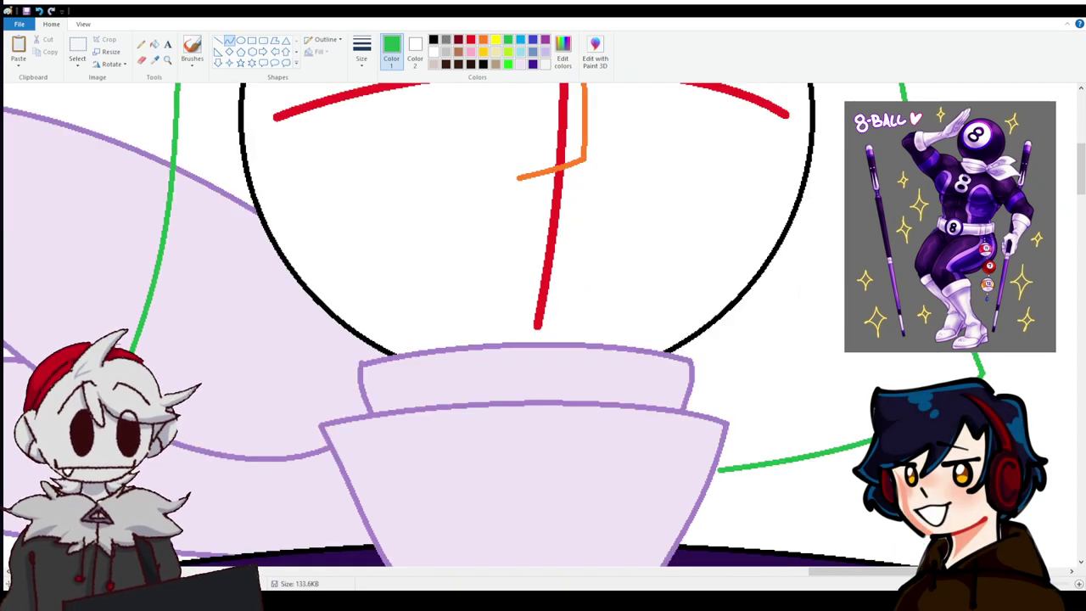
mouse_move(319, 456)
mouse_down()
mouse_move(338, 463)
mouse_move(321, 457)
mouse_up()
drag(201, 399, 169, 434)
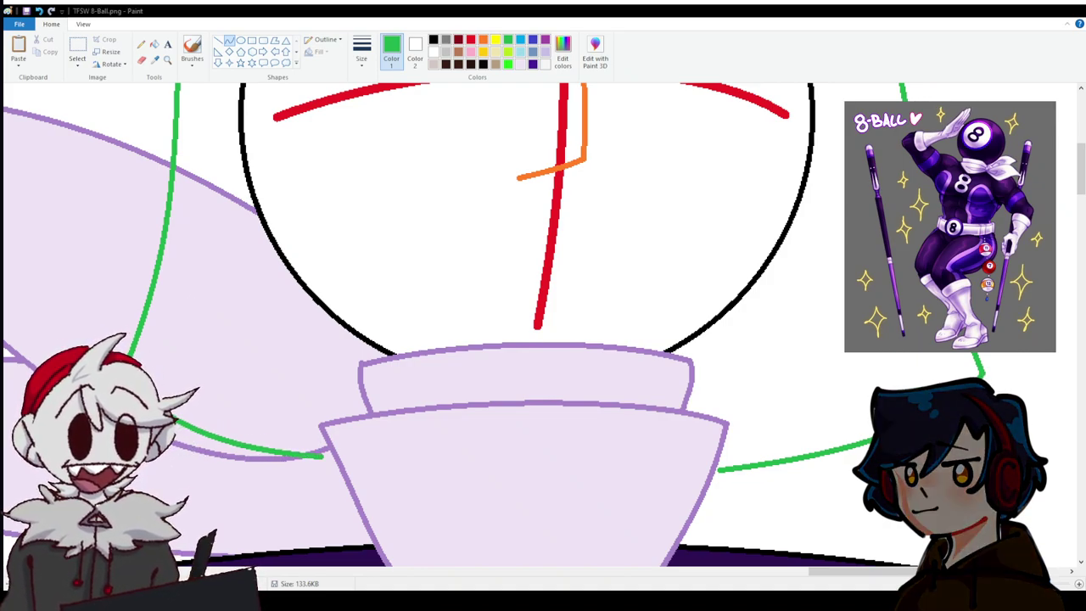
Select the entire drawing and shift it slightly left and down on the canvas.
scroll(543, 322, up, 5)
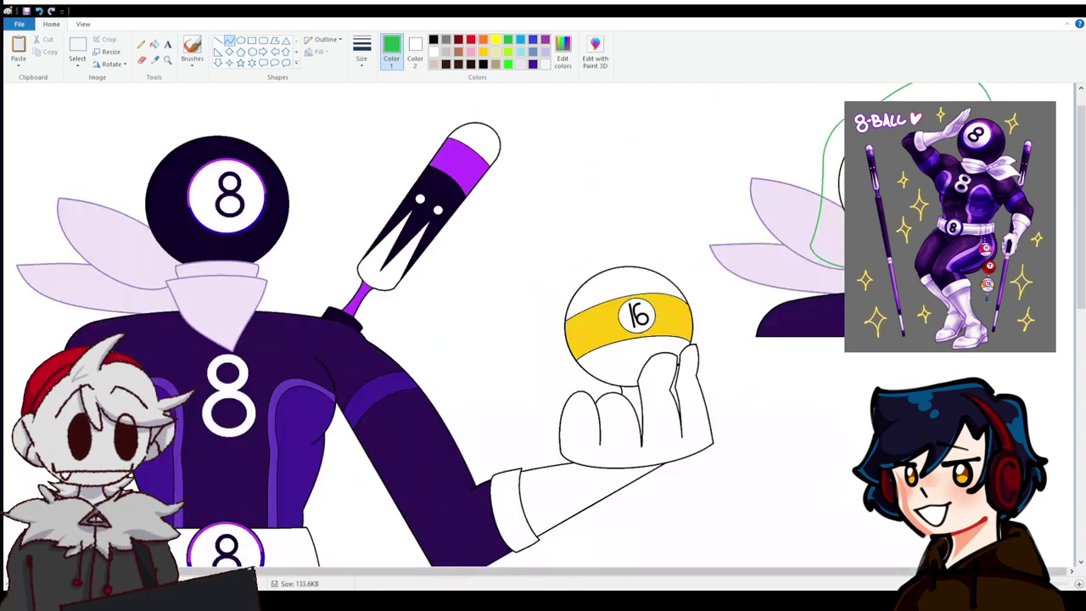
scroll(768, 460, up, 1)
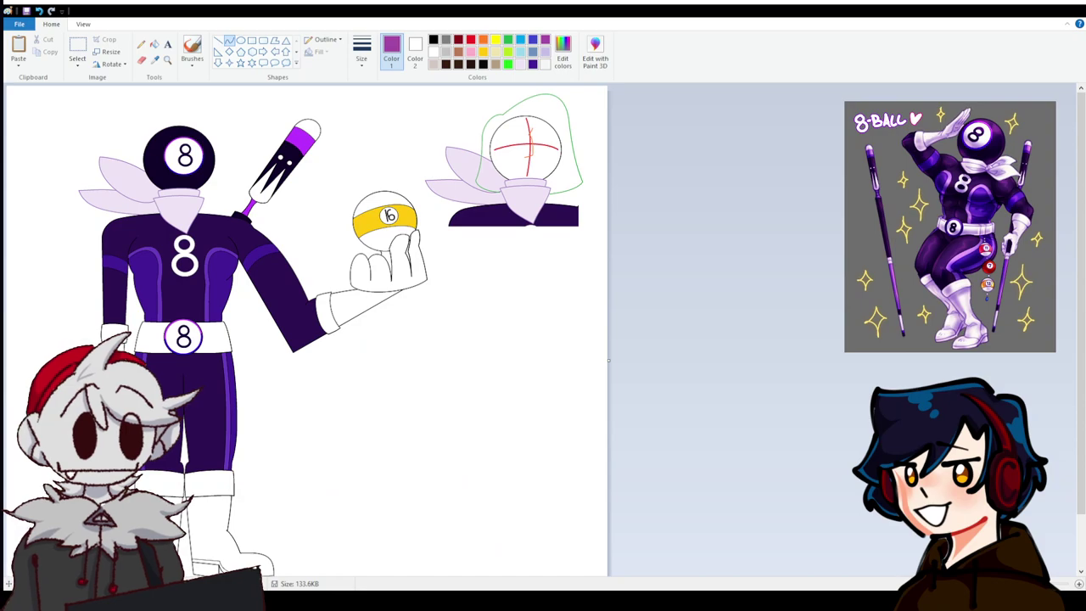
scroll(259, 378, down, 1)
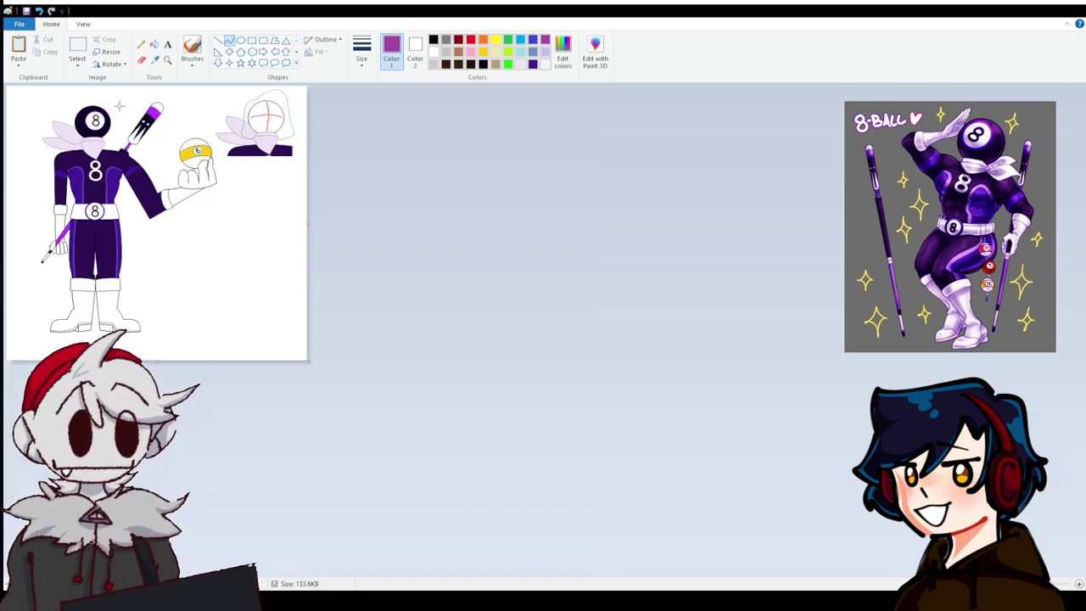
click(81, 47)
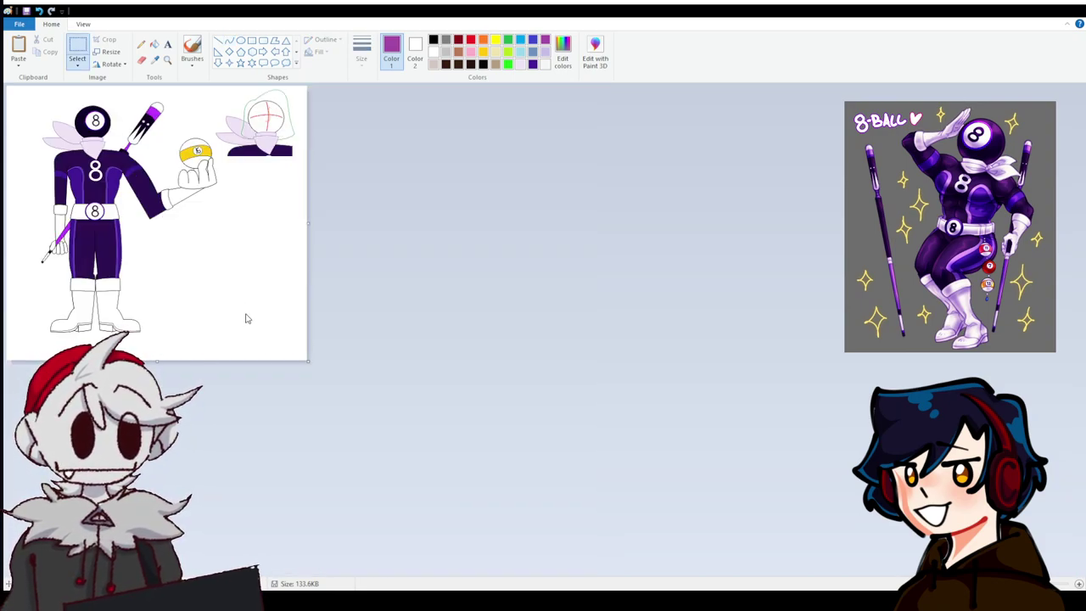
key(ctrl+a)
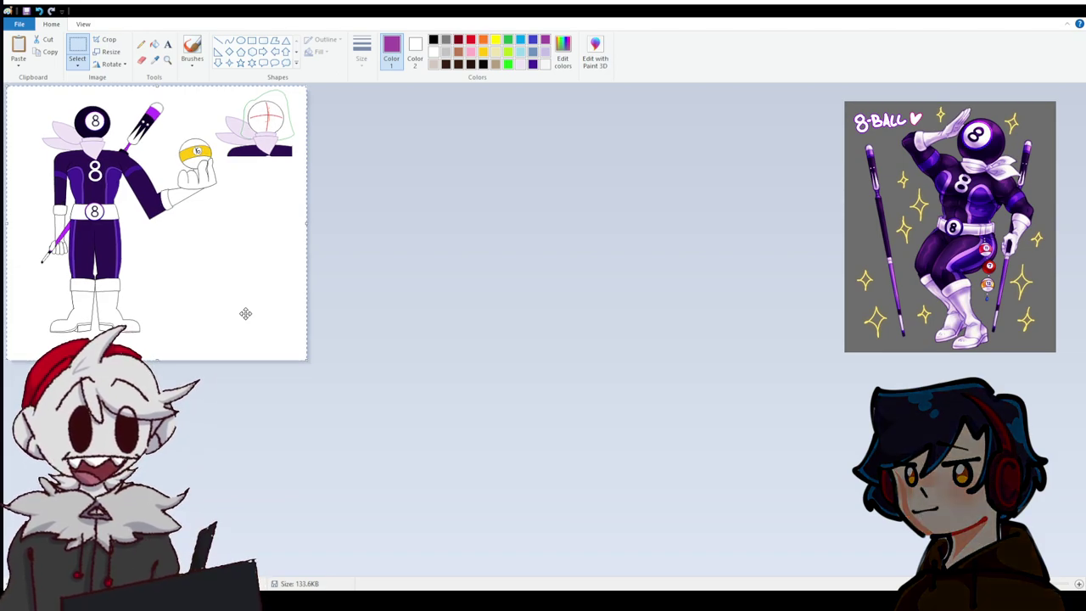
key(Left)
key(Left)
key(Left)
key(Left)
key(Left)
key(Left)
key(Left)
key(Down)
key(Down)
key(Down)
key(Down)
key(Down)
key(Down)
key(Down)
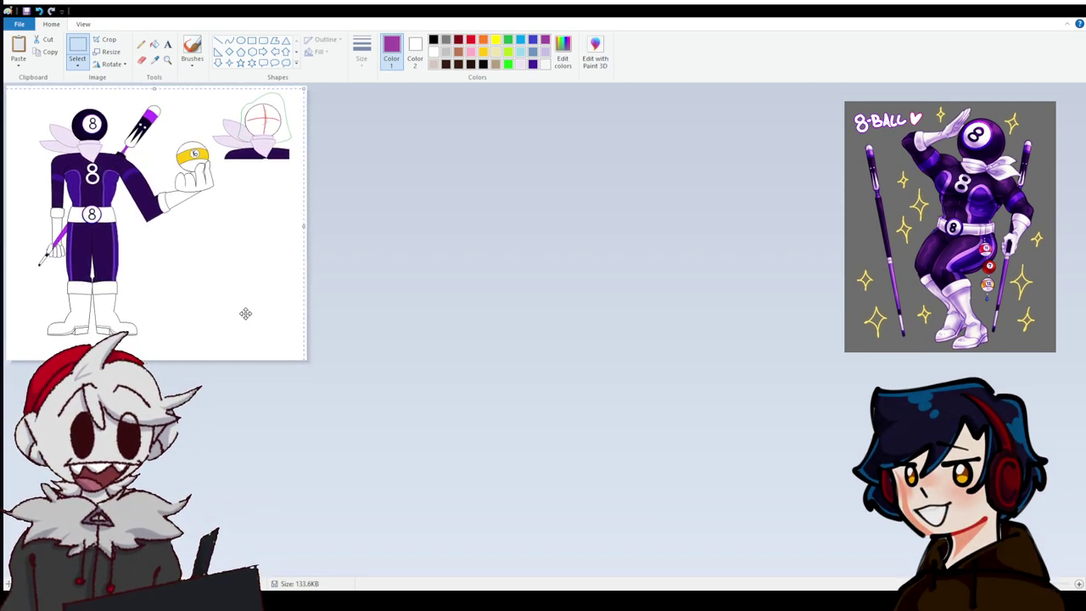
key(Left)
key(Left)
key(Left)
key(Left)
key(Left)
key(Left)
key(Down)
key(Down)
key(Down)
key(Down)
key(Down)
key(Down)
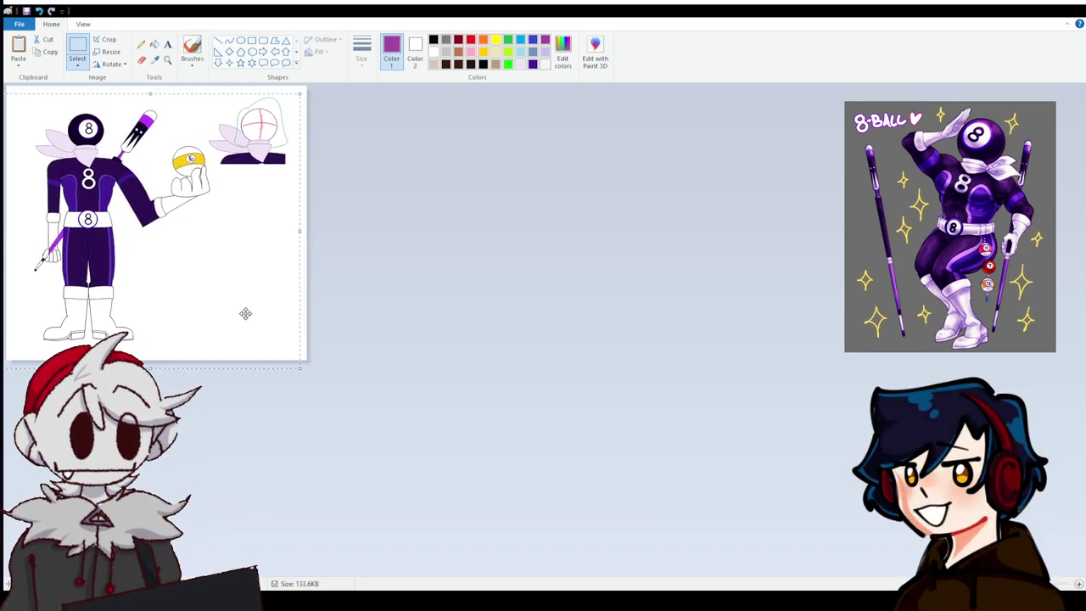
click(424, 284)
Draw purple curled hair strands rising from the notch in the green outline and along its upper-left slope.
click(1081, 585)
click(1079, 584)
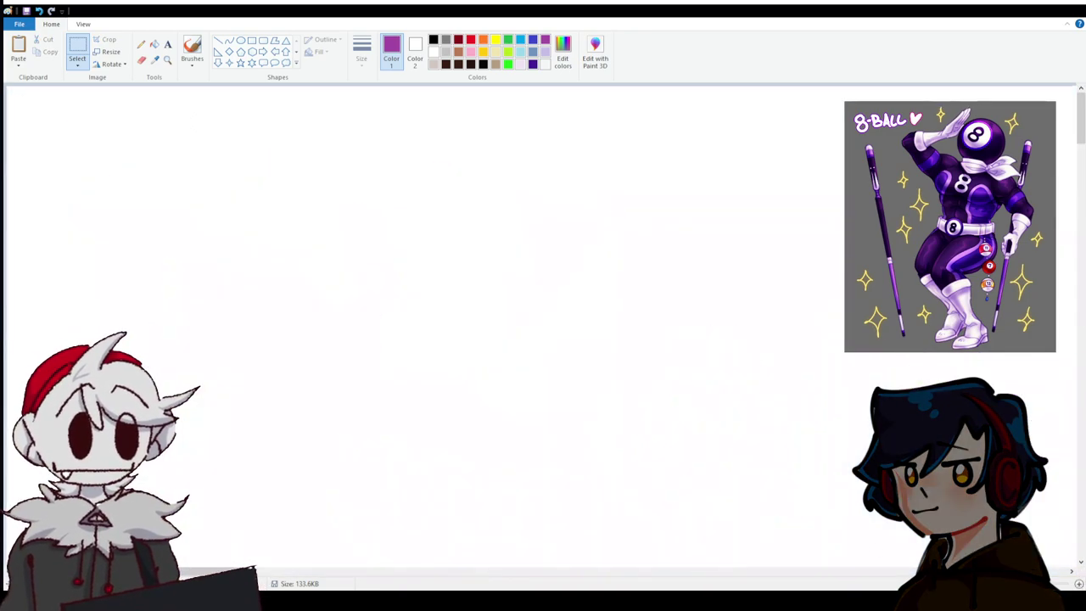
drag(202, 571, 977, 557)
scroll(439, 214, down, 3)
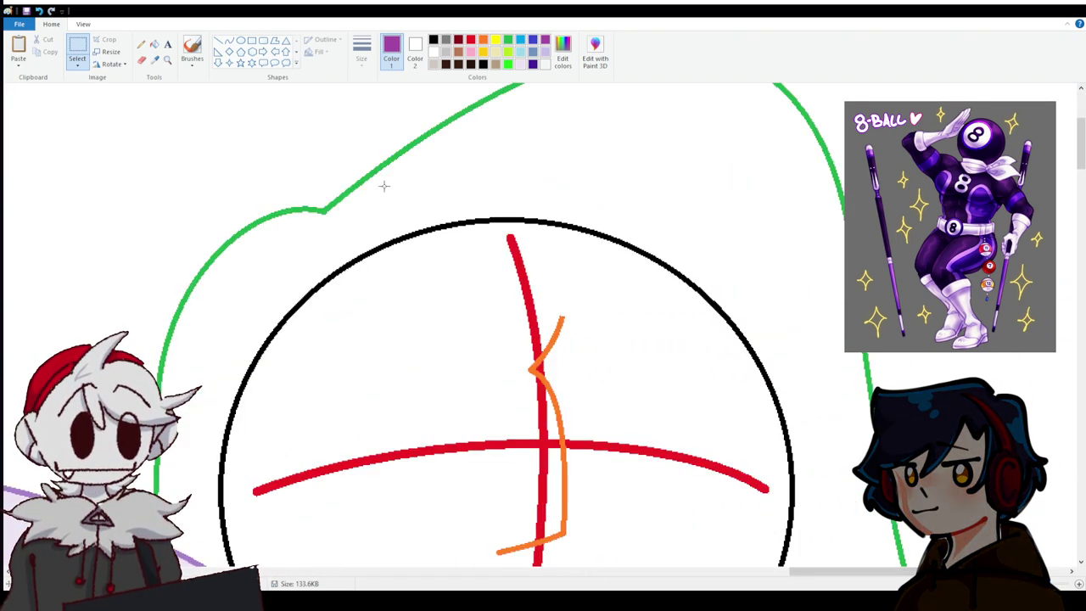
click(229, 41)
scroll(269, 114, up, 3)
drag(323, 331, 411, 192)
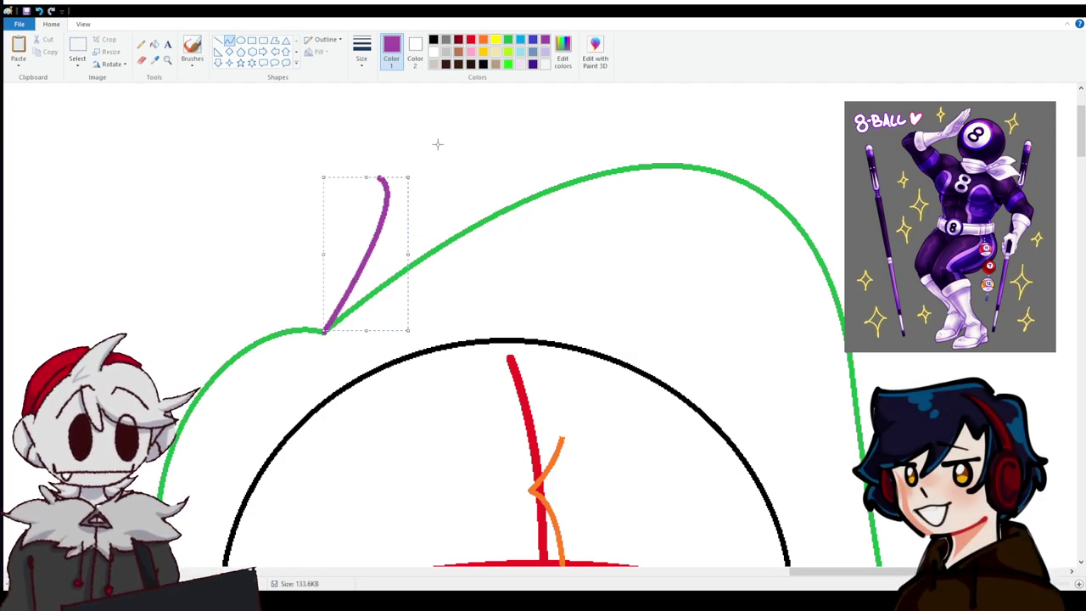
mouse_move(437, 144)
mouse_down()
mouse_move(394, 176)
mouse_move(446, 224)
mouse_move(434, 238)
mouse_move(450, 133)
mouse_move(487, 193)
mouse_move(495, 145)
mouse_up()
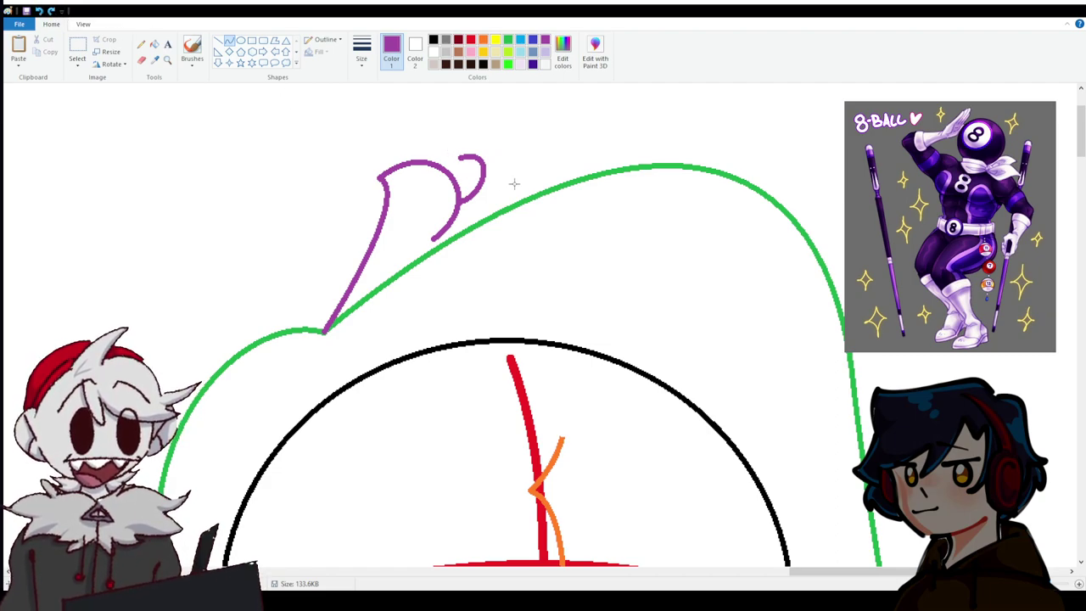
mouse_move(460, 156)
mouse_down()
mouse_move(524, 190)
mouse_move(546, 114)
mouse_move(535, 121)
mouse_move(572, 170)
mouse_move(562, 157)
mouse_move(671, 133)
mouse_move(697, 146)
mouse_up()
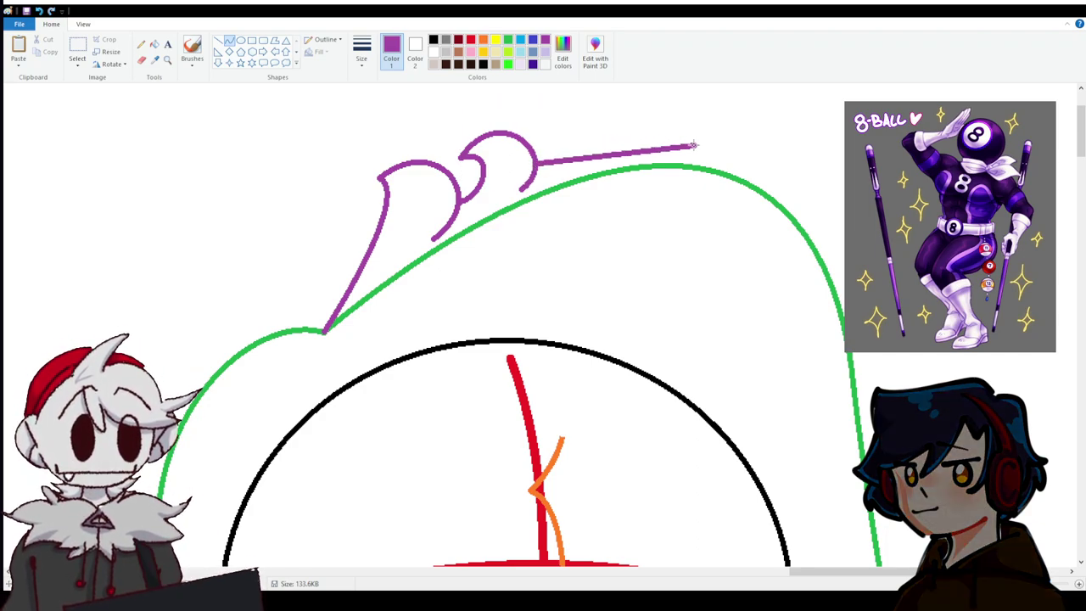
Draw a long swept purple lock with a pointed tip over the green outline's peak, and a rounded curl beside it.
mouse_move(617, 153)
mouse_down()
mouse_move(606, 103)
mouse_move(639, 89)
mouse_move(670, 102)
mouse_move(650, 111)
mouse_move(751, 125)
mouse_up()
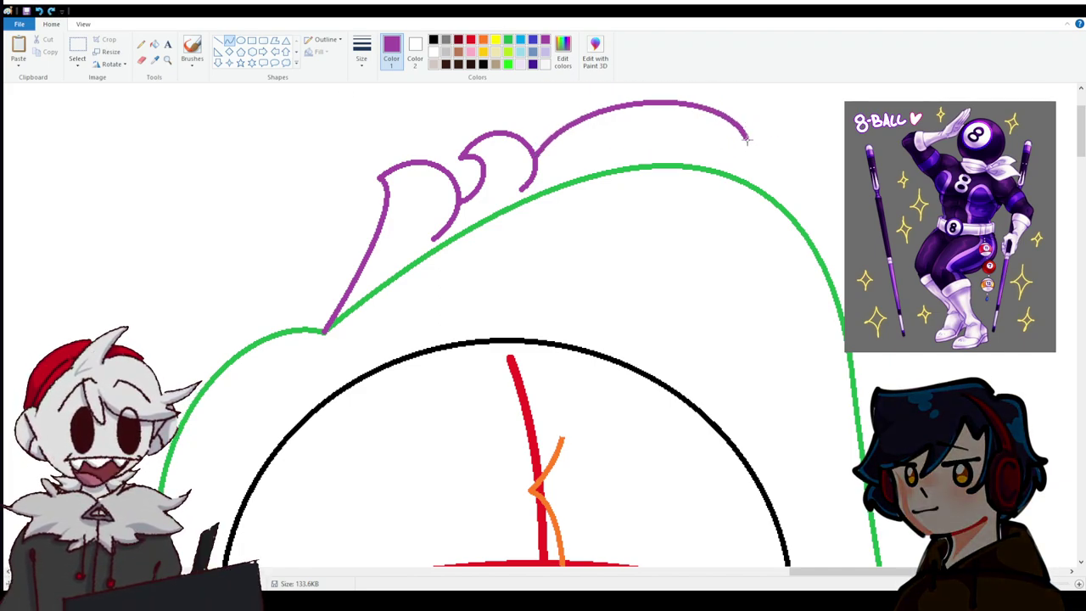
mouse_move(746, 136)
mouse_down()
mouse_move(613, 154)
mouse_move(648, 166)
mouse_move(666, 150)
mouse_move(766, 153)
mouse_move(783, 142)
mouse_move(737, 158)
mouse_up()
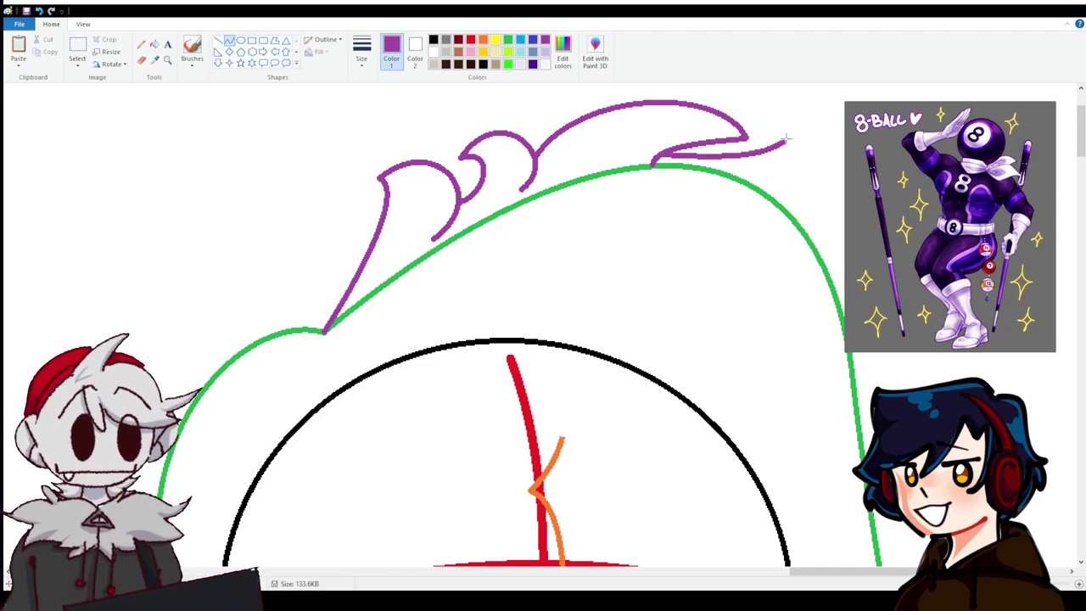
drag(845, 218, 825, 152)
drag(817, 197, 834, 214)
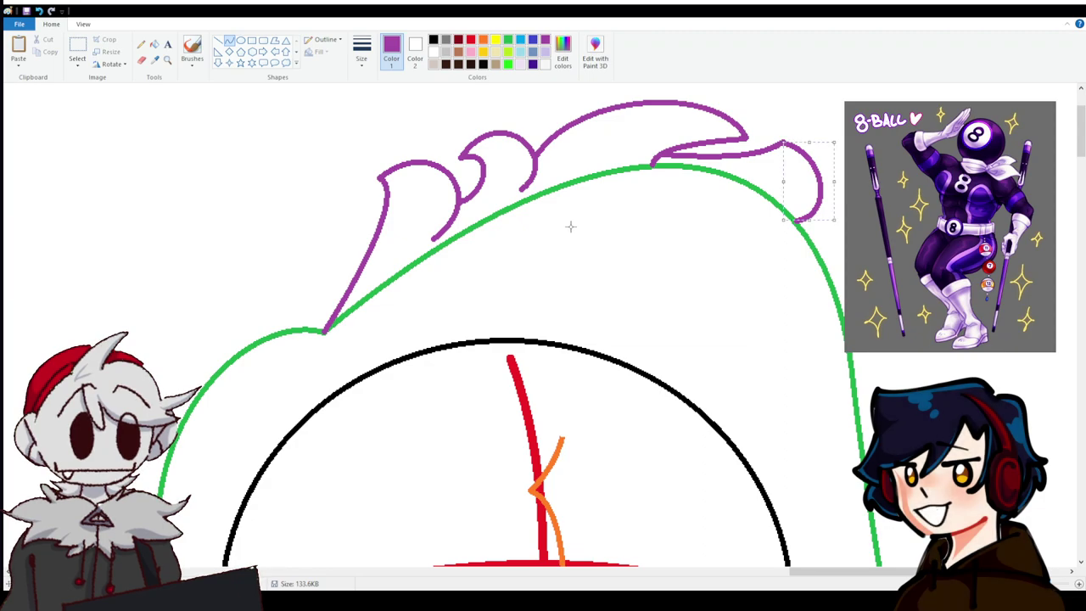
scroll(574, 224, down, 1)
scroll(611, 265, up, 1)
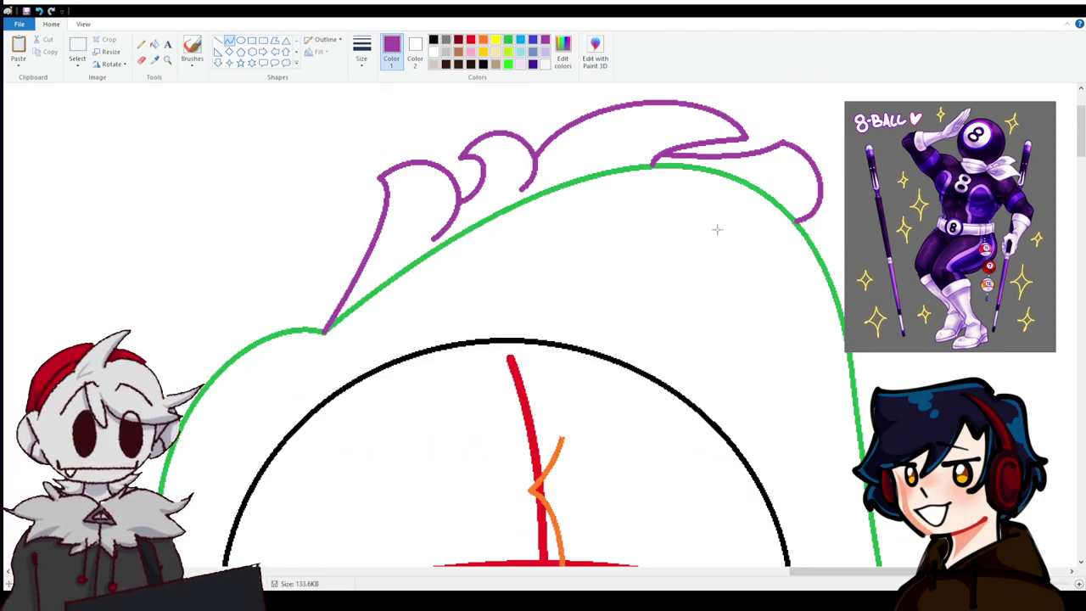
Draw further purple hair curls down the upper-right side of the green outline.
drag(813, 212, 850, 261)
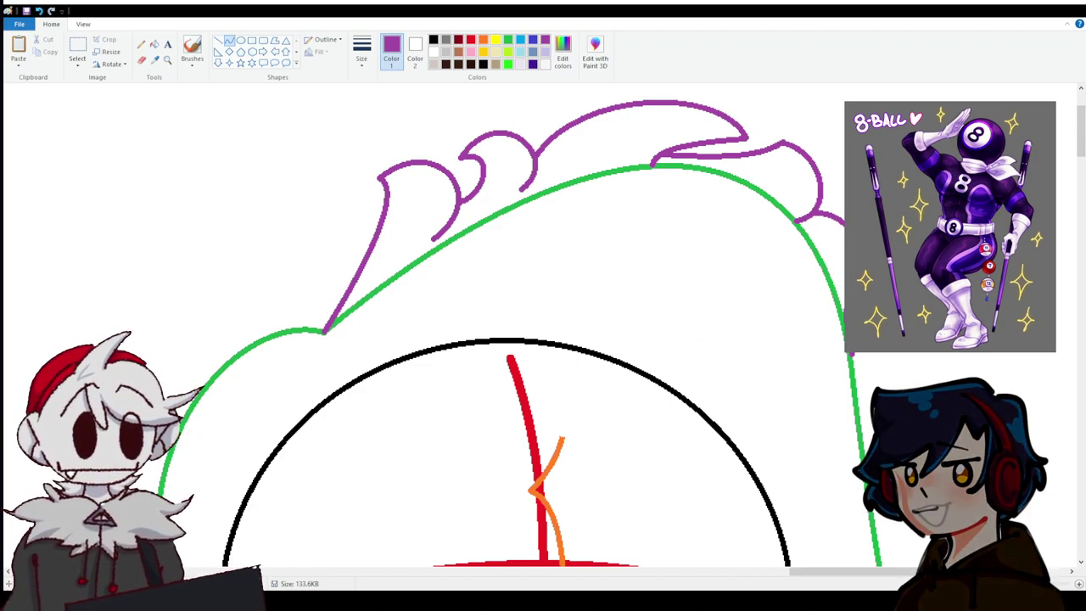
drag(870, 353, 898, 382)
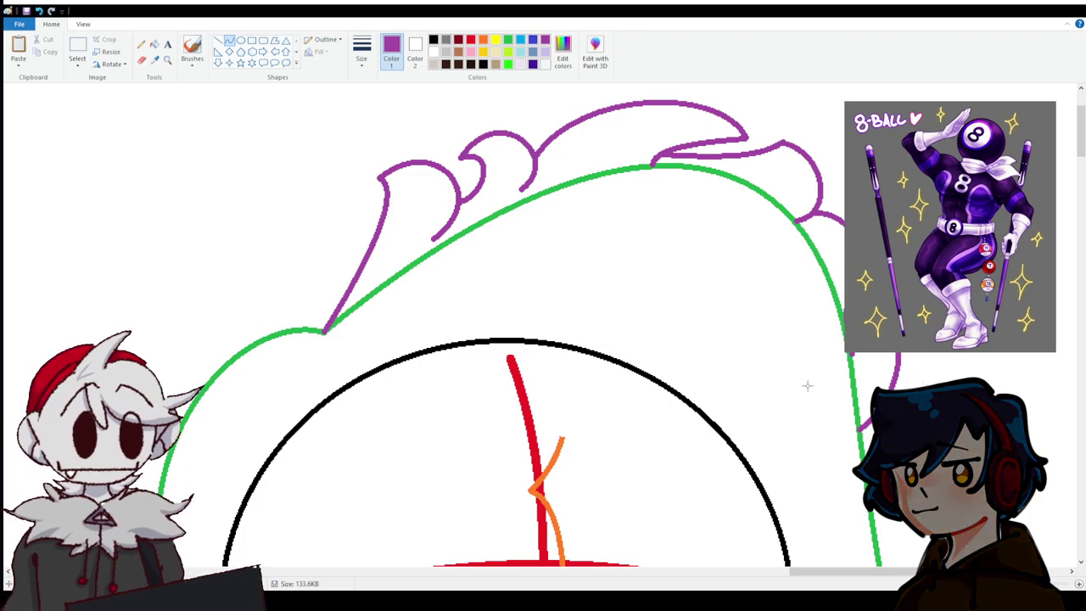
scroll(807, 386, down, 5)
scroll(764, 297, up, 5)
scroll(739, 242, down, 5)
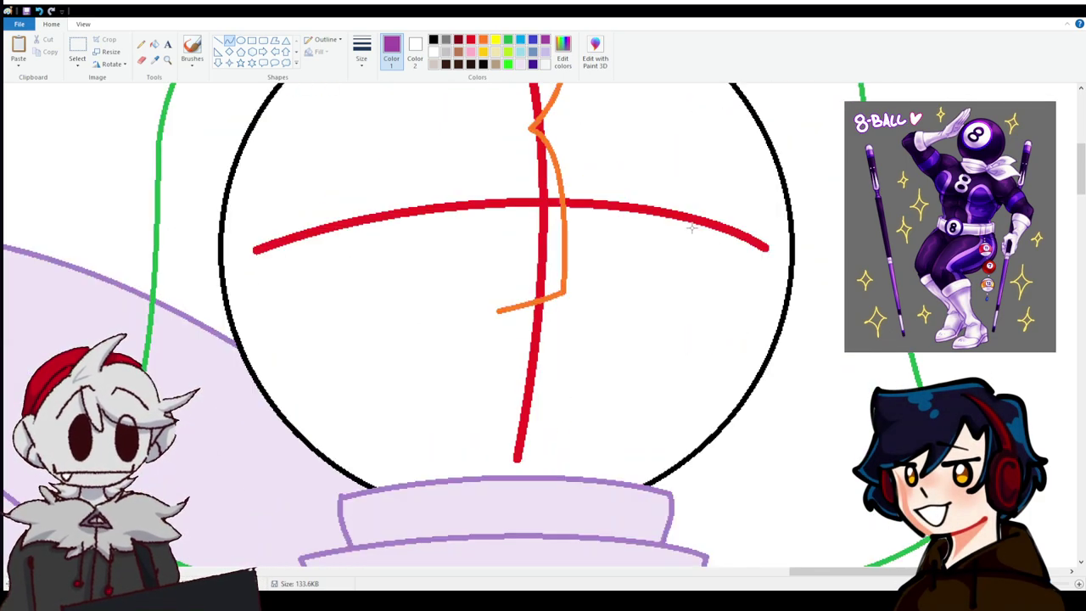
scroll(742, 291, up, 3)
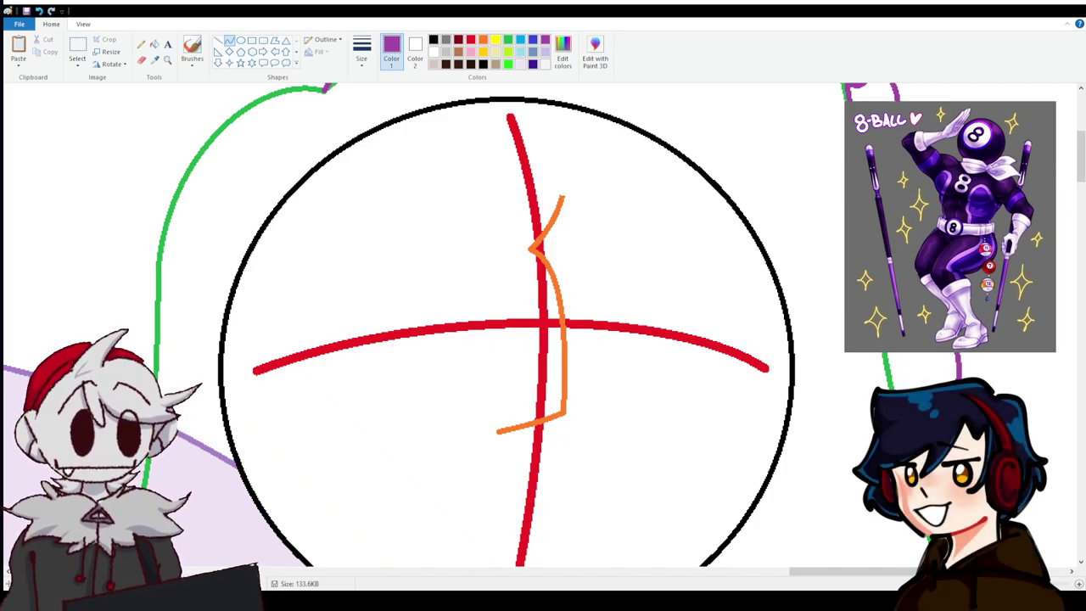
Continue the purple hair down the right side, and curve its lower end inward below the green outline.
scroll(840, 340, up, 3)
scroll(840, 340, down, 4)
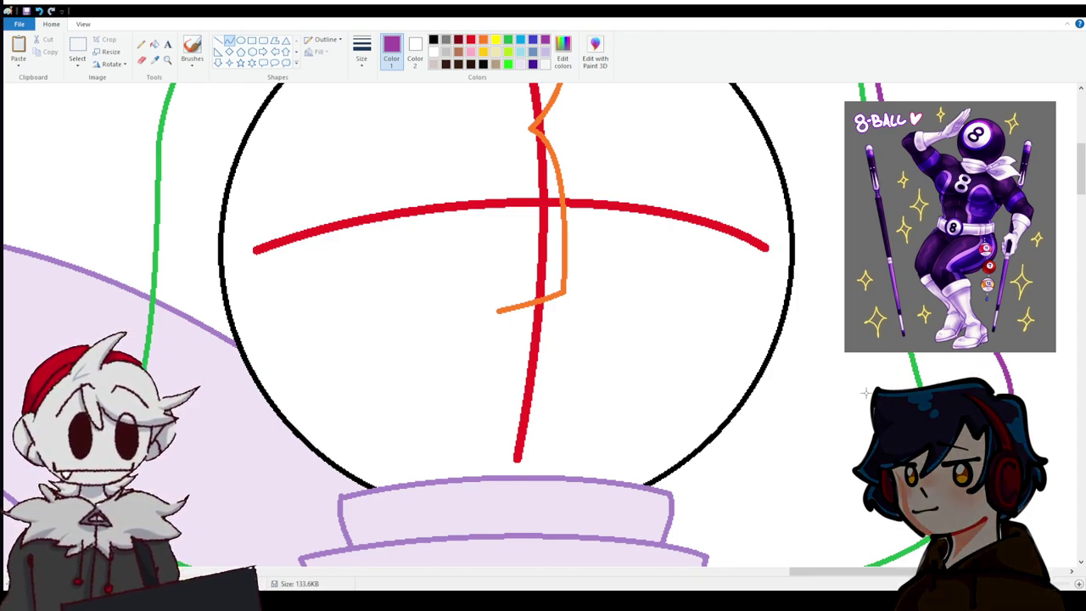
scroll(866, 392, down, 3)
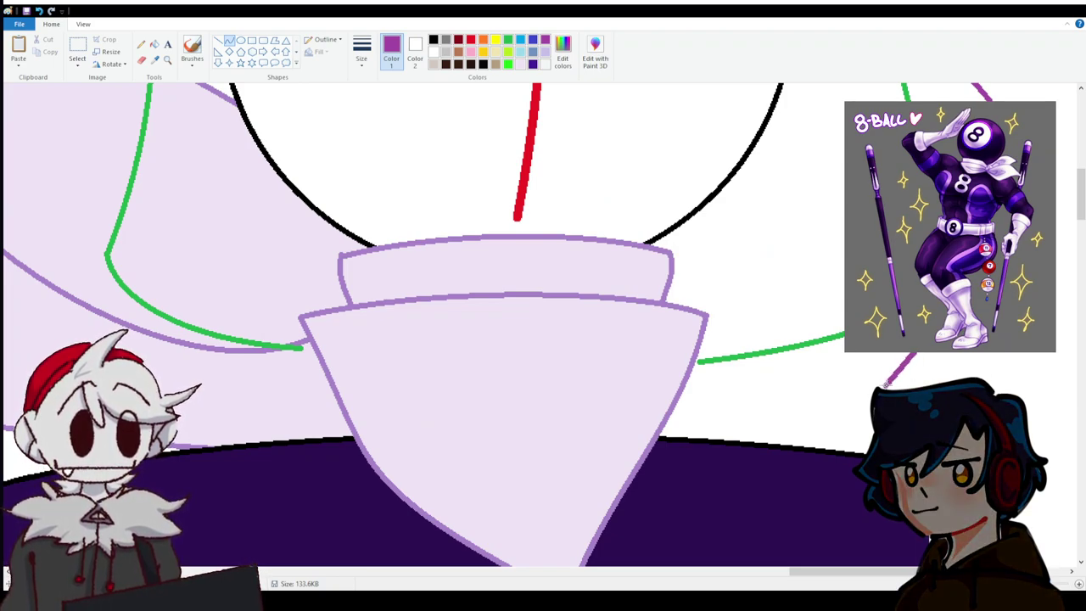
mouse_move(980, 359)
mouse_down()
mouse_move(963, 327)
mouse_move(983, 368)
mouse_up()
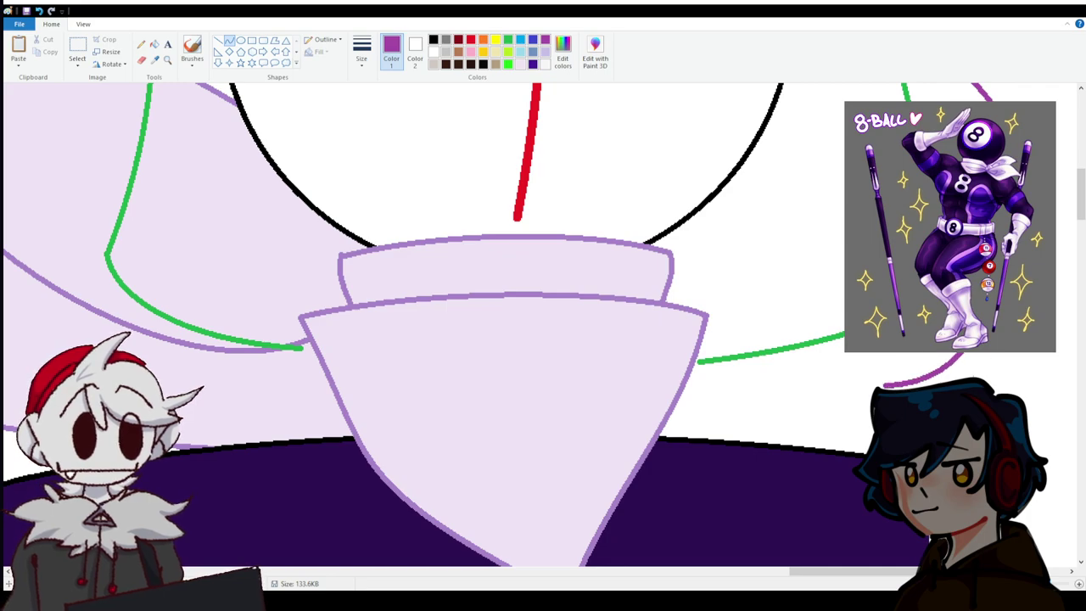
scroll(750, 303, up, 4)
scroll(690, 267, down, 2)
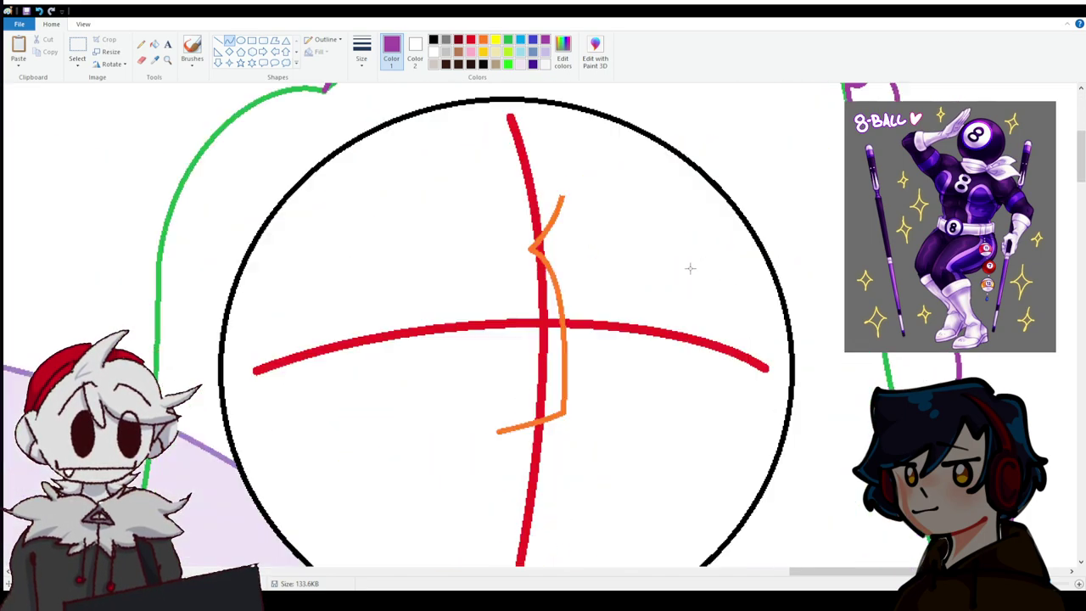
scroll(538, 281, down, 4)
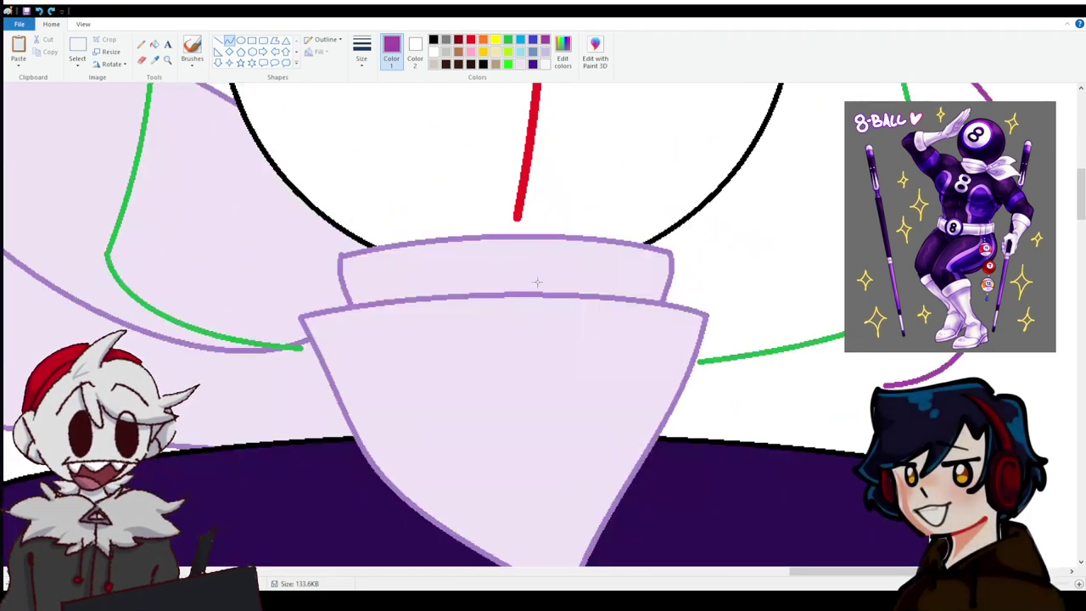
Draw purple hair curls below the green outline's lower-right end, finishing with a curved lock that meets the scarf knot's right edge.
scroll(710, 337, up, 7)
scroll(543, 263, up, 3)
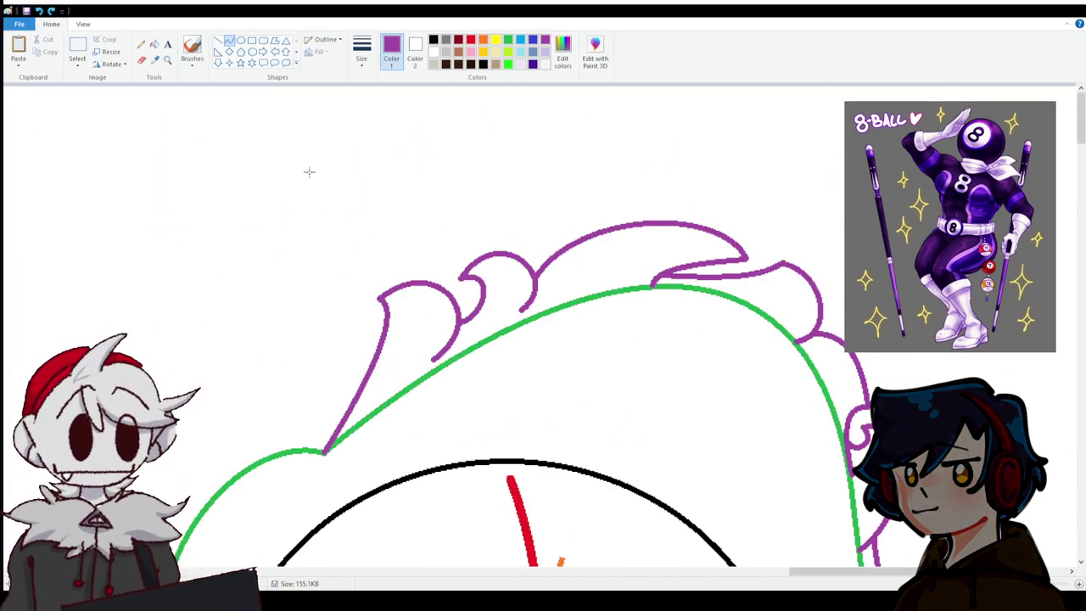
scroll(743, 310, down, 5)
scroll(742, 311, down, 2)
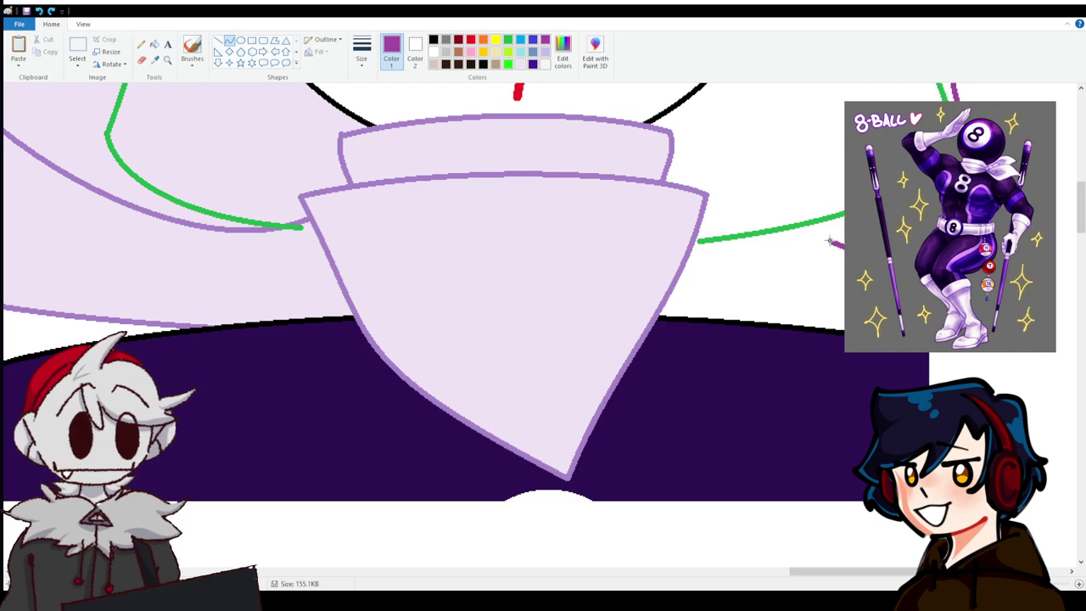
drag(866, 254, 866, 192)
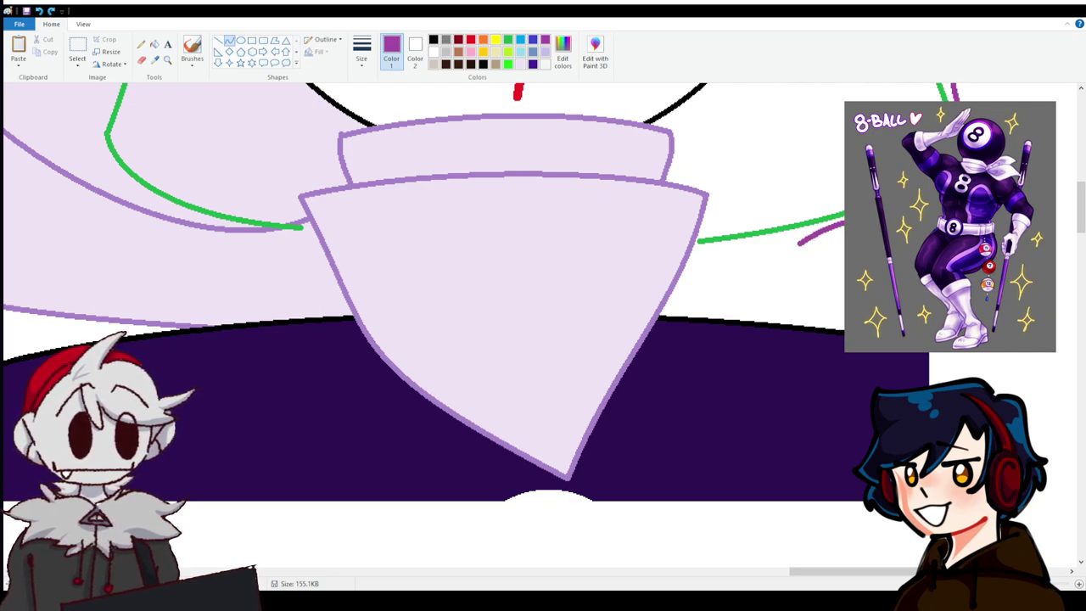
mouse_move(820, 236)
mouse_down()
mouse_move(842, 275)
mouse_move(719, 255)
mouse_move(691, 262)
mouse_move(728, 315)
mouse_move(844, 312)
mouse_move(734, 348)
mouse_up()
drag(722, 303, 719, 303)
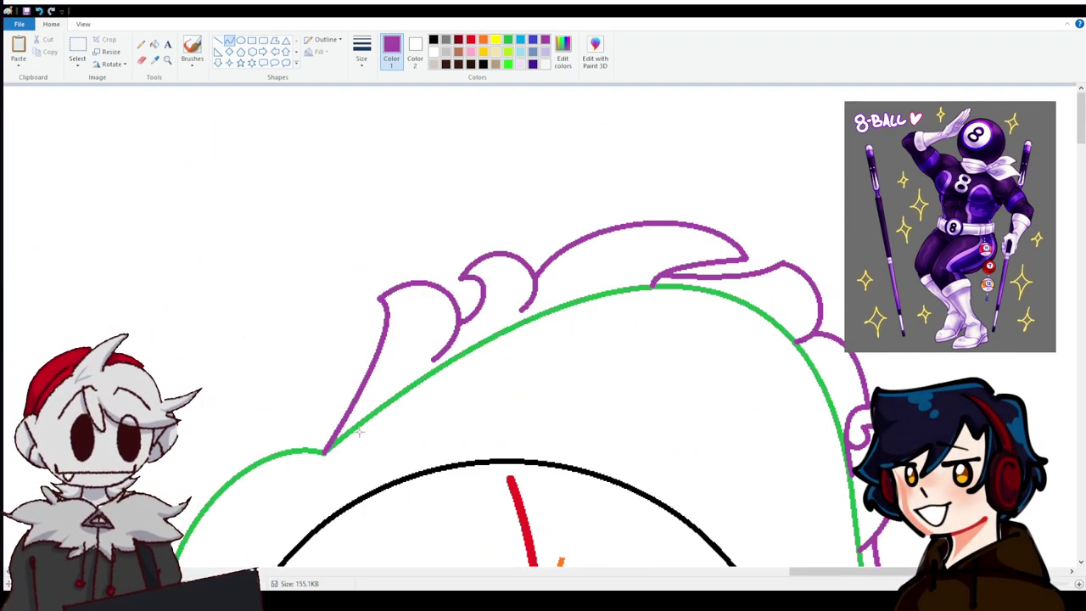
Draw a swept purple lock leftward from the green outline's notch, with a rounded curl and a bowed strand continuing down the left slope.
drag(323, 452, 219, 443)
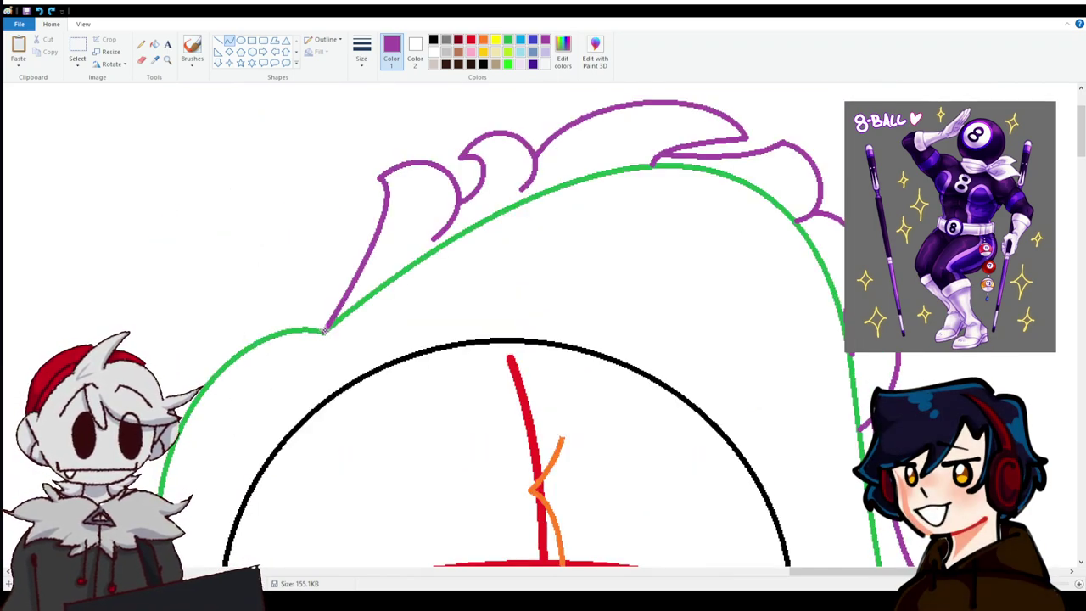
mouse_move(325, 330)
mouse_down()
mouse_move(189, 303)
mouse_move(297, 298)
mouse_move(298, 258)
mouse_move(201, 235)
mouse_up()
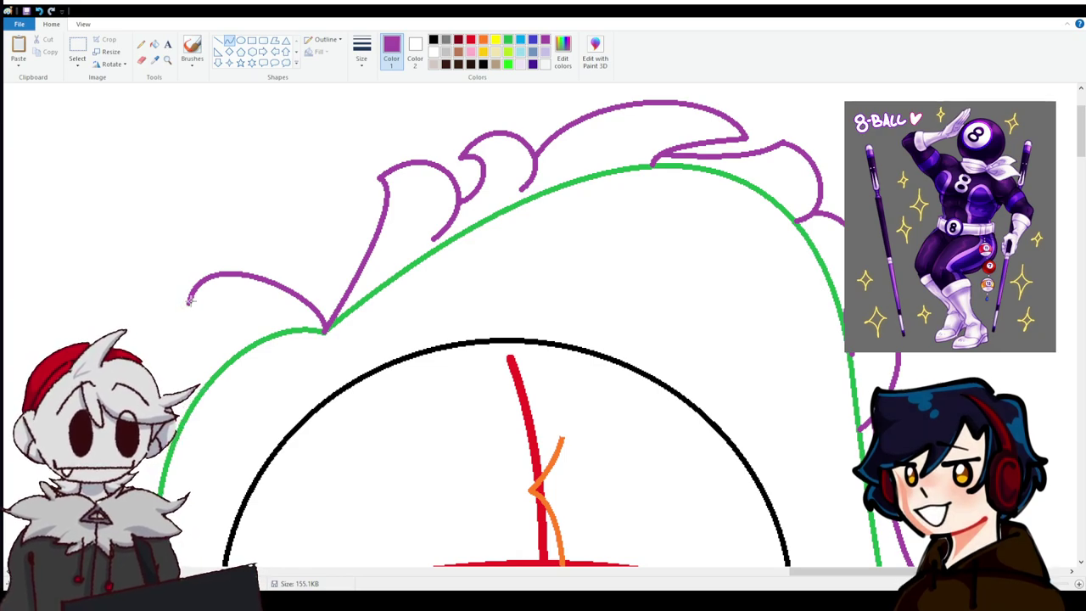
mouse_move(190, 303)
mouse_down()
mouse_move(196, 368)
mouse_move(219, 291)
mouse_move(241, 334)
mouse_up()
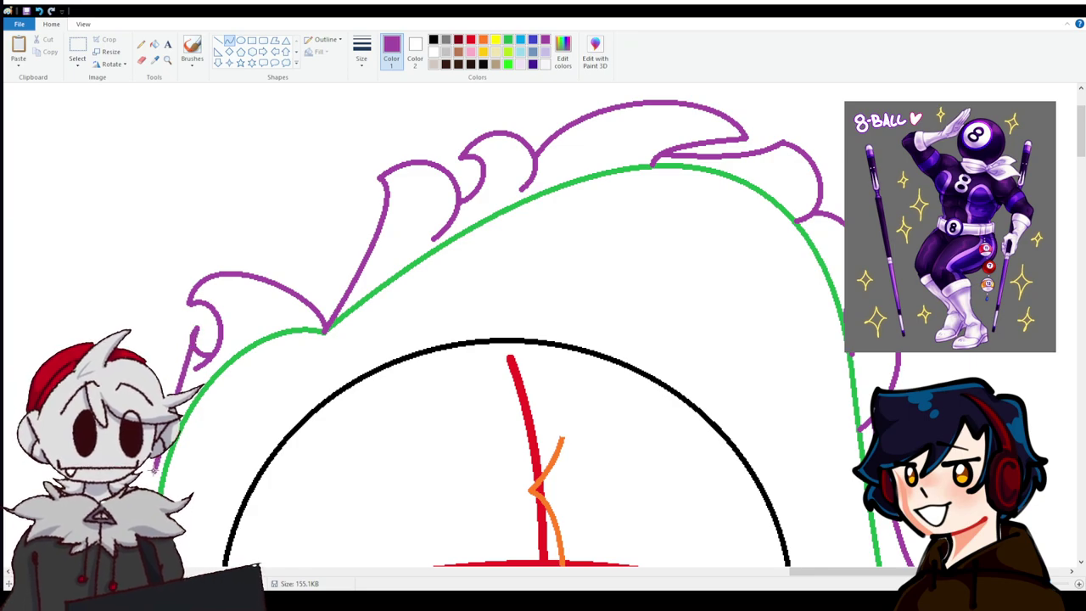
drag(172, 396, 147, 321)
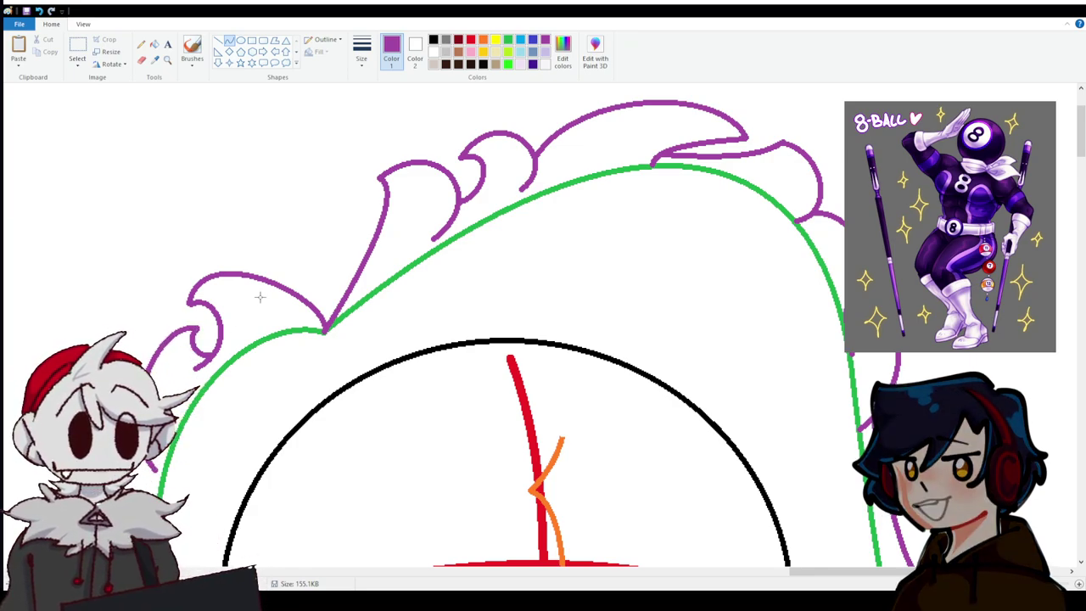
Extend the purple hair down the green outline's left side with a bowed lock and a small inward curl at its lower end.
scroll(260, 297, down, 3)
drag(146, 215, 92, 335)
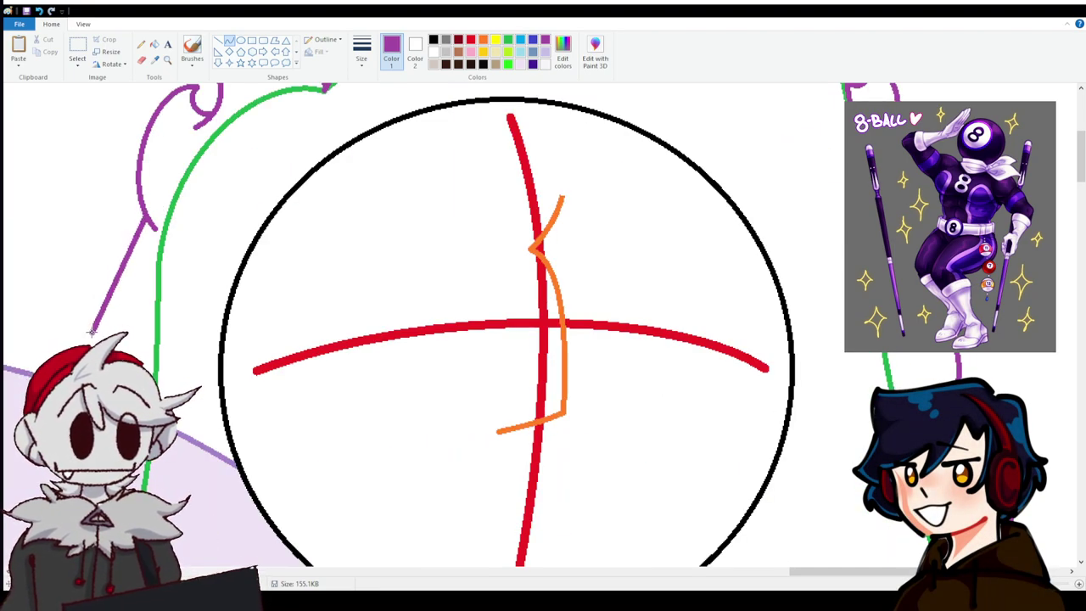
drag(106, 280, 111, 205)
click(82, 271)
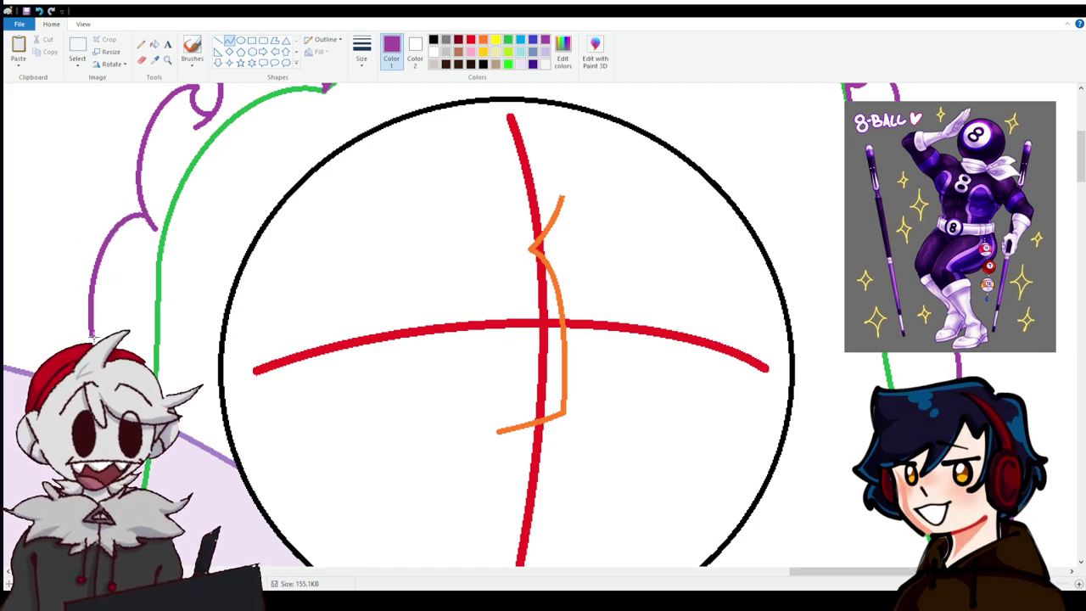
mouse_move(92, 334)
mouse_down()
mouse_move(136, 374)
mouse_move(106, 296)
mouse_up()
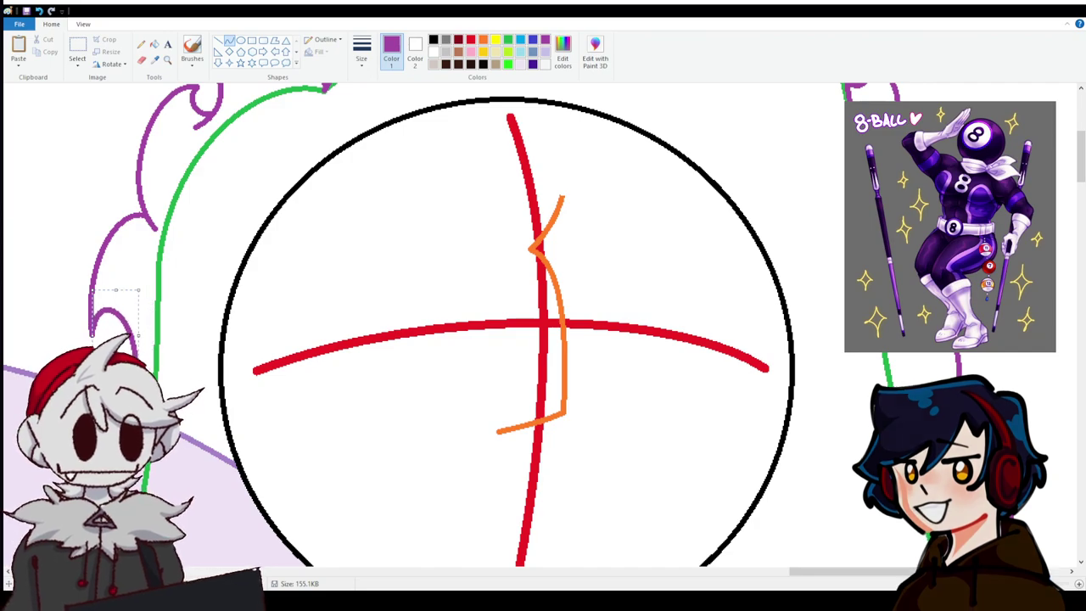
click(174, 323)
Add a small hooked purple curl beneath the last one, and a rounded lock bending back toward the green outline.
scroll(189, 332, up, 1)
scroll(189, 332, down, 1)
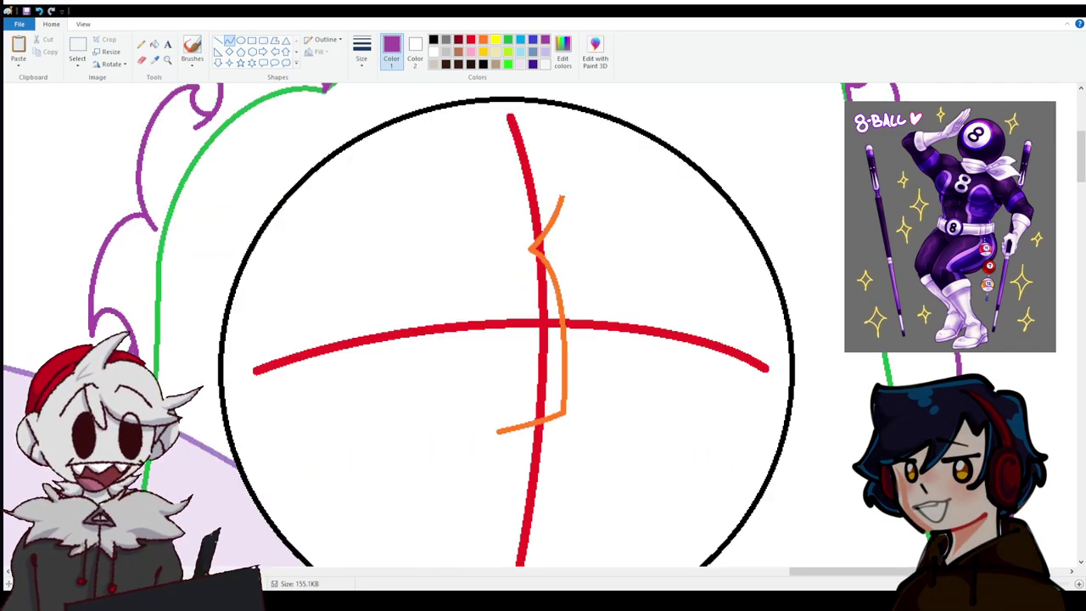
click(92, 323)
scroll(89, 316, down, 3)
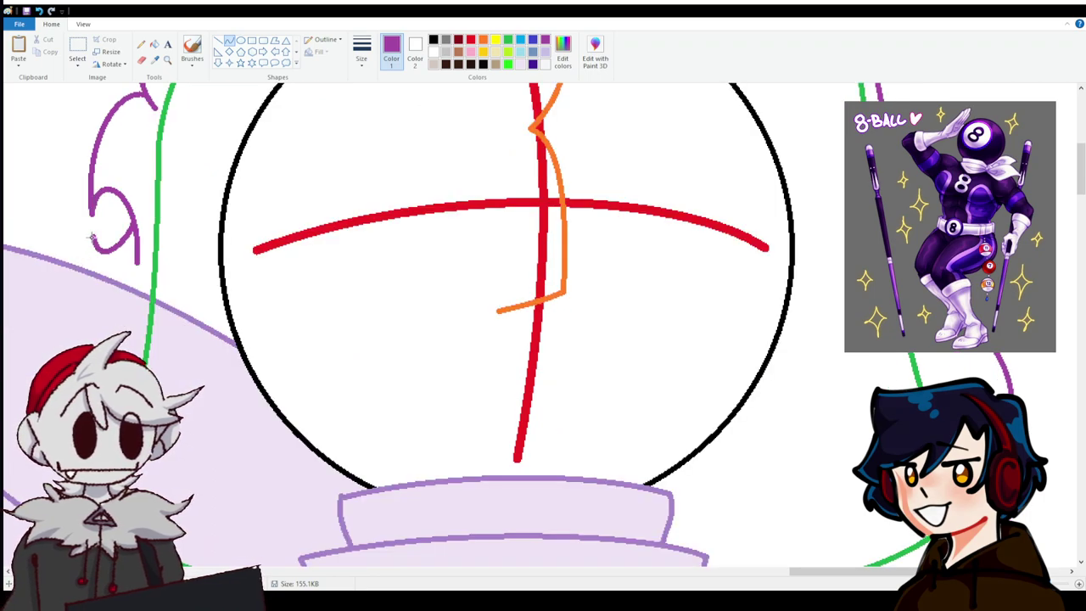
drag(115, 294, 62, 294)
click(99, 377)
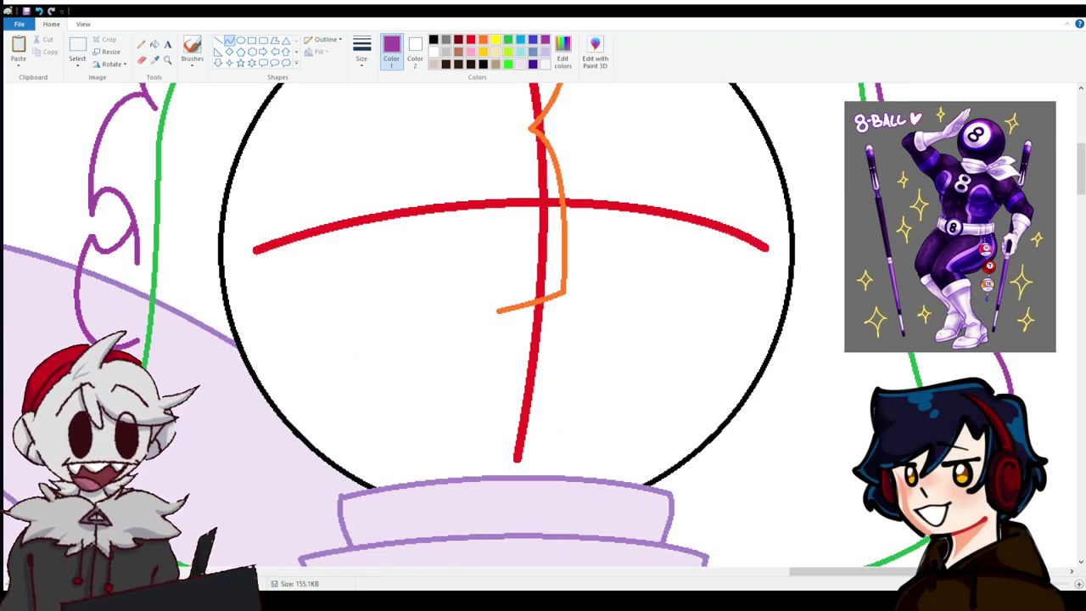
Draw purple curls leftward from the scarf knot below the green outline, and join them upward to the hair on the left side.
scroll(194, 298, down, 3)
scroll(170, 297, up, 5)
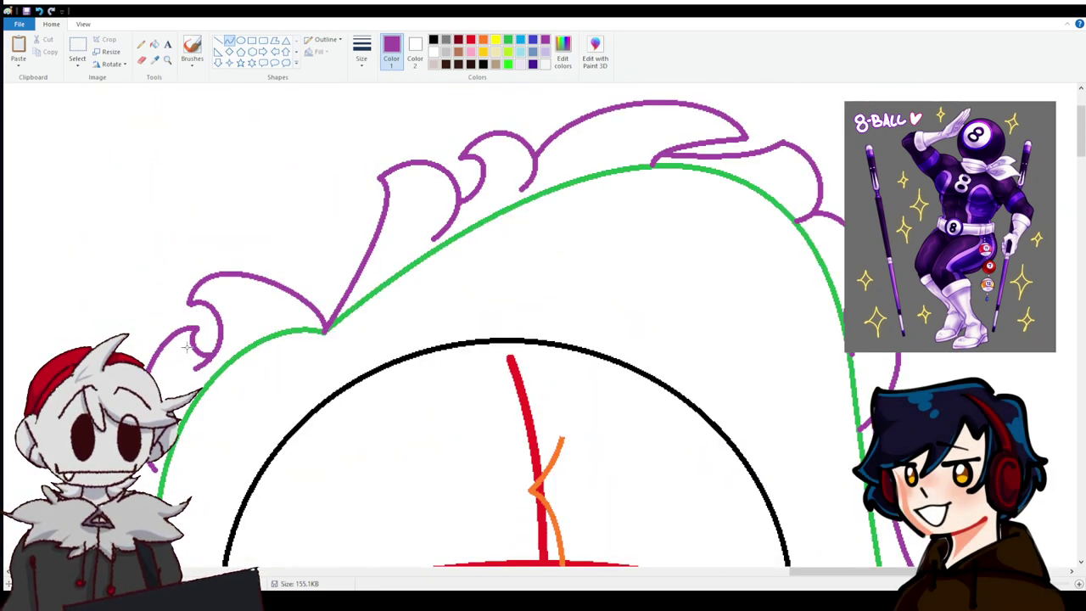
scroll(140, 295, down, 8)
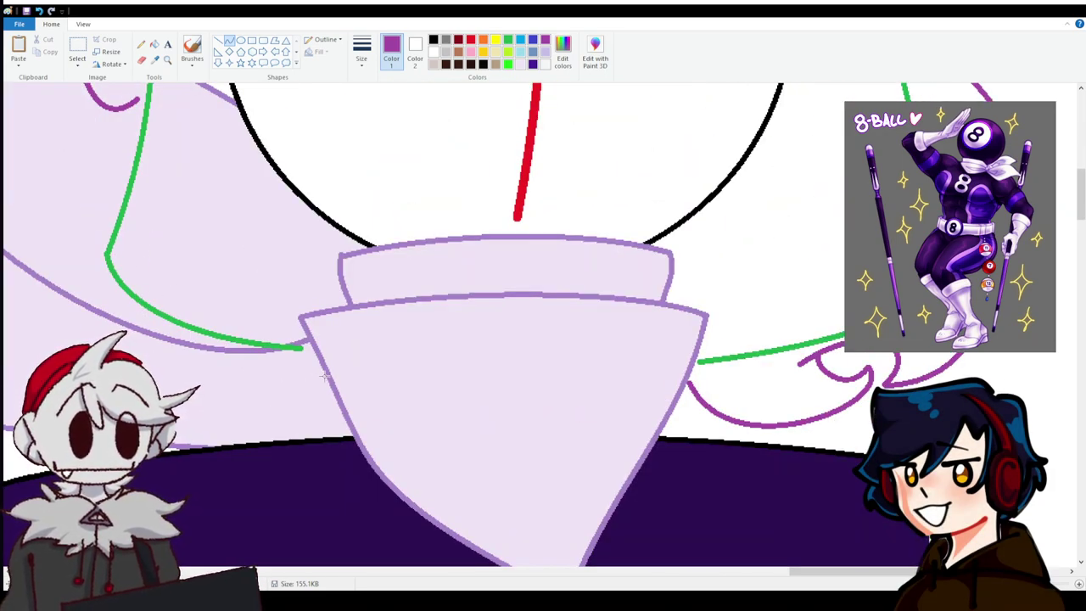
drag(325, 375, 178, 397)
drag(247, 382, 255, 361)
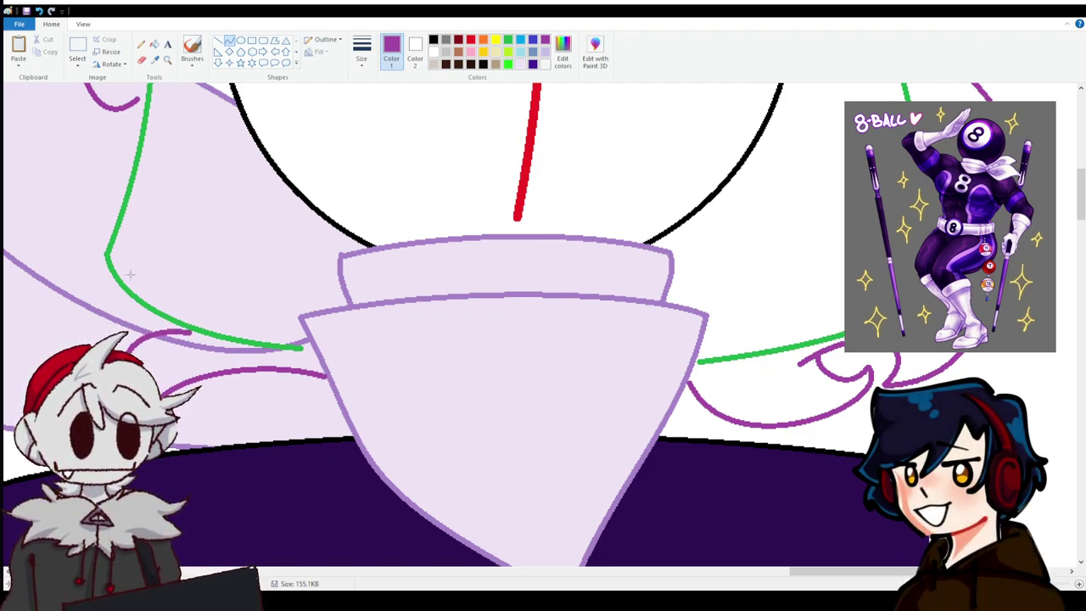
drag(48, 258, 19, 268)
drag(59, 314, 15, 340)
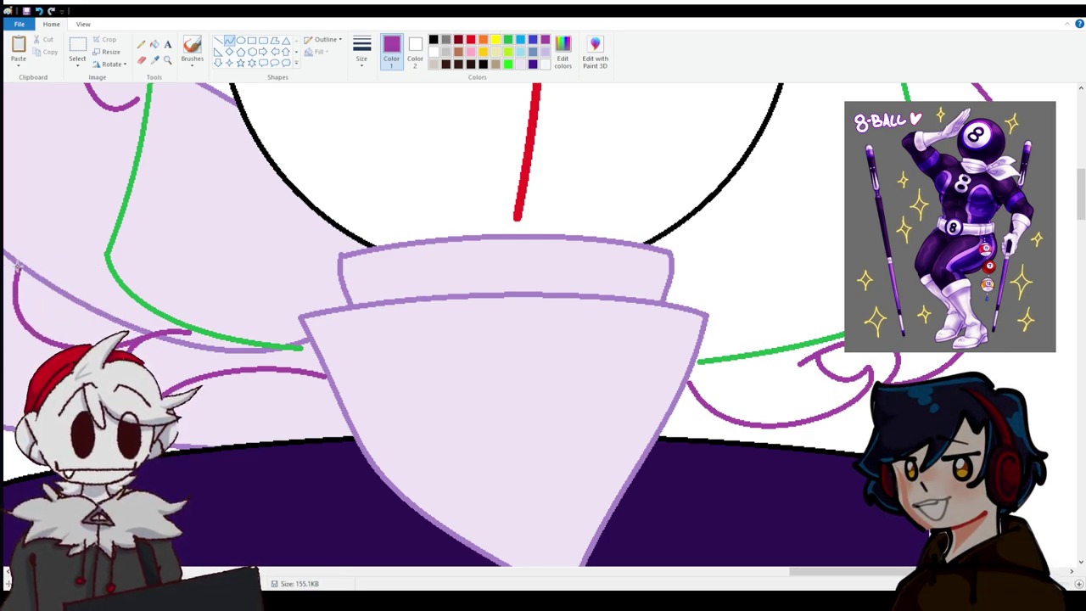
mouse_move(15, 273)
mouse_down()
mouse_move(108, 110)
mouse_move(82, 249)
mouse_move(40, 317)
mouse_move(122, 249)
mouse_up()
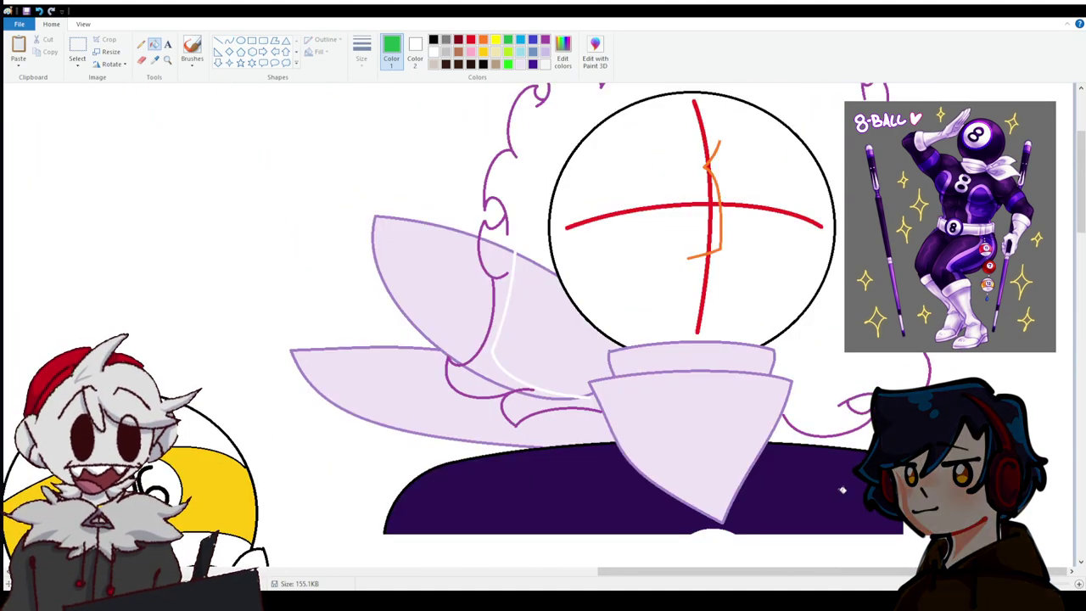
scroll(843, 490, up, 3)
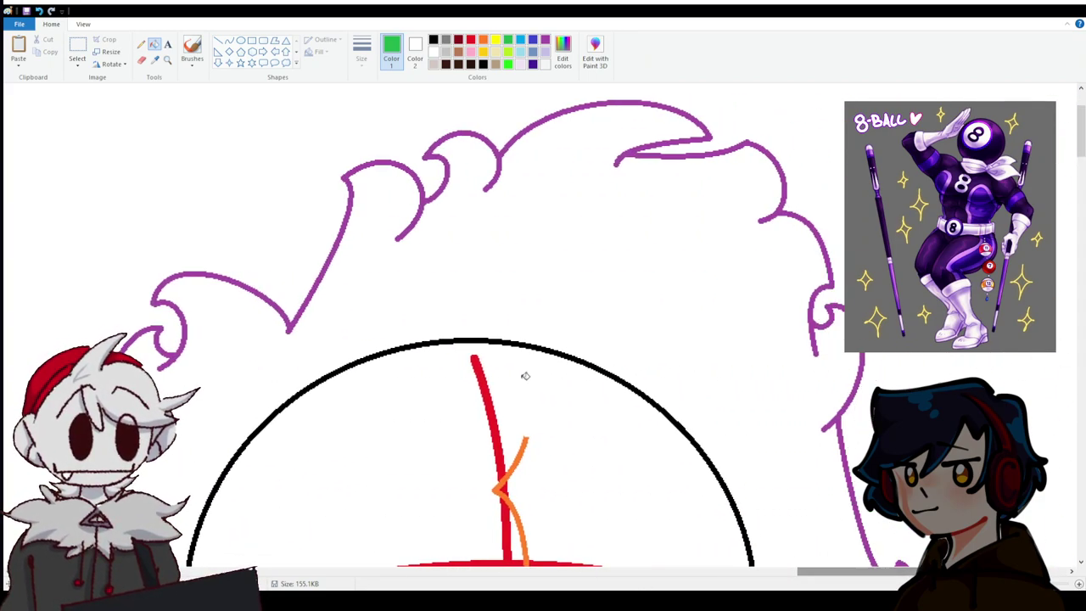
scroll(525, 376, down, 5)
click(230, 39)
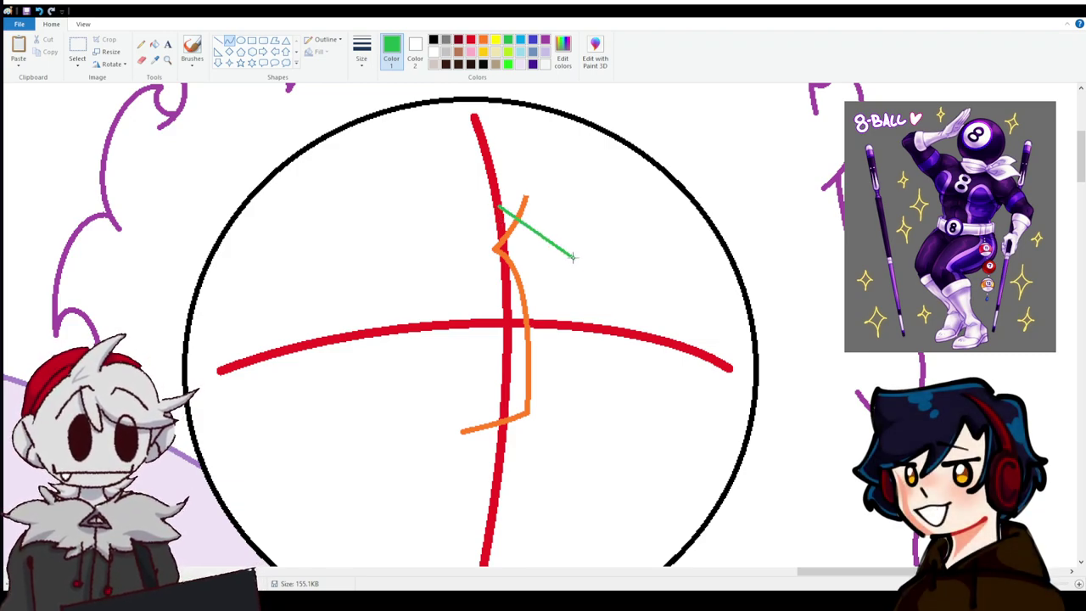
mouse_move(574, 257)
mouse_down()
mouse_move(645, 300)
mouse_move(599, 265)
mouse_up()
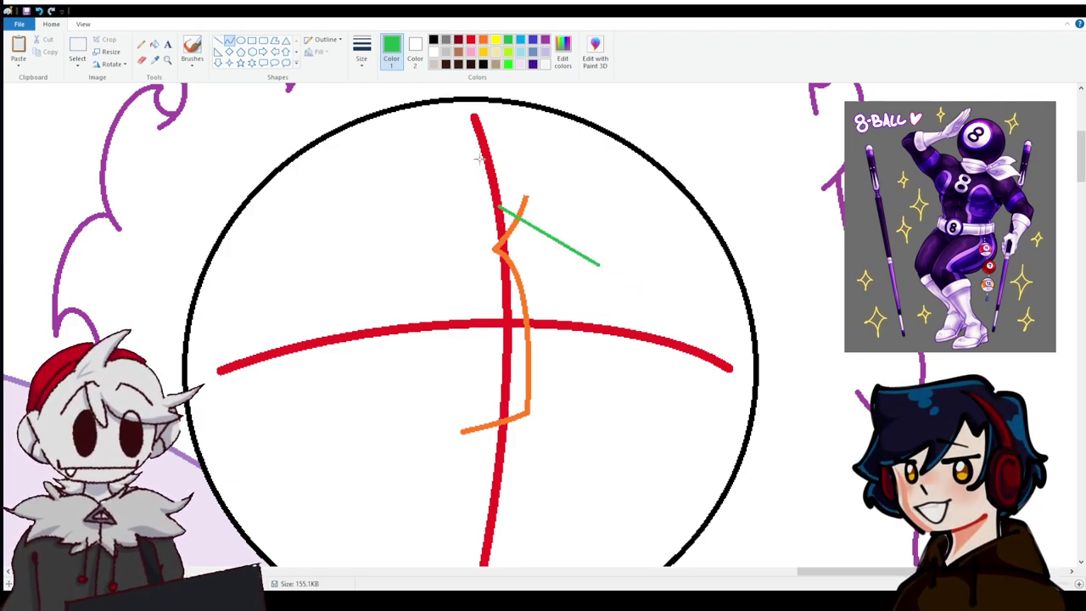
key(ctrl+z)
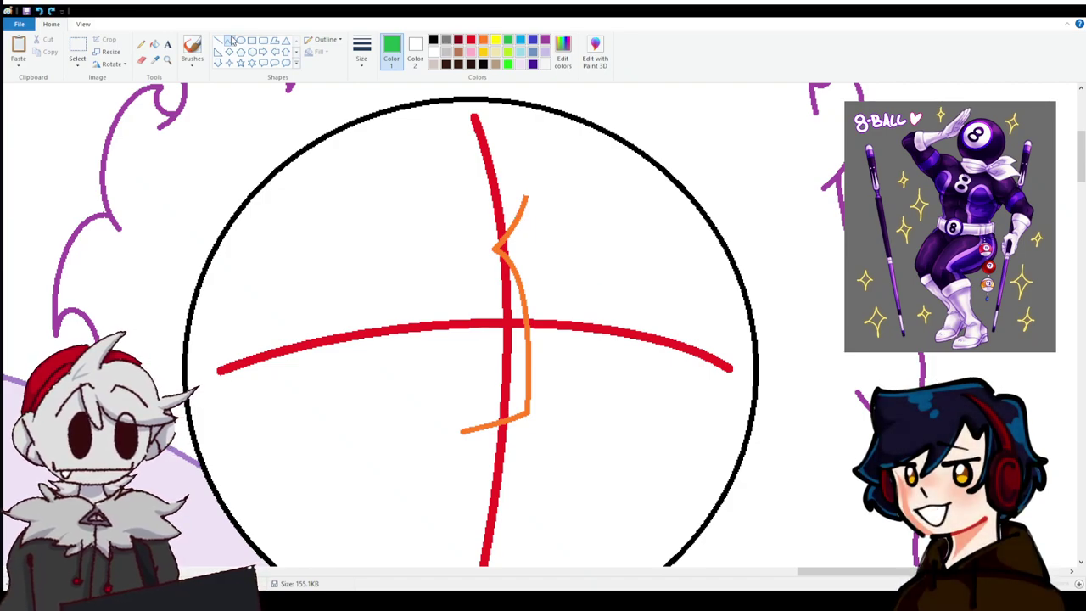
Try drawing two thick black curves above the horizontal red guideline and a thinner one below it on the left, and undo them.
click(368, 56)
click(392, 131)
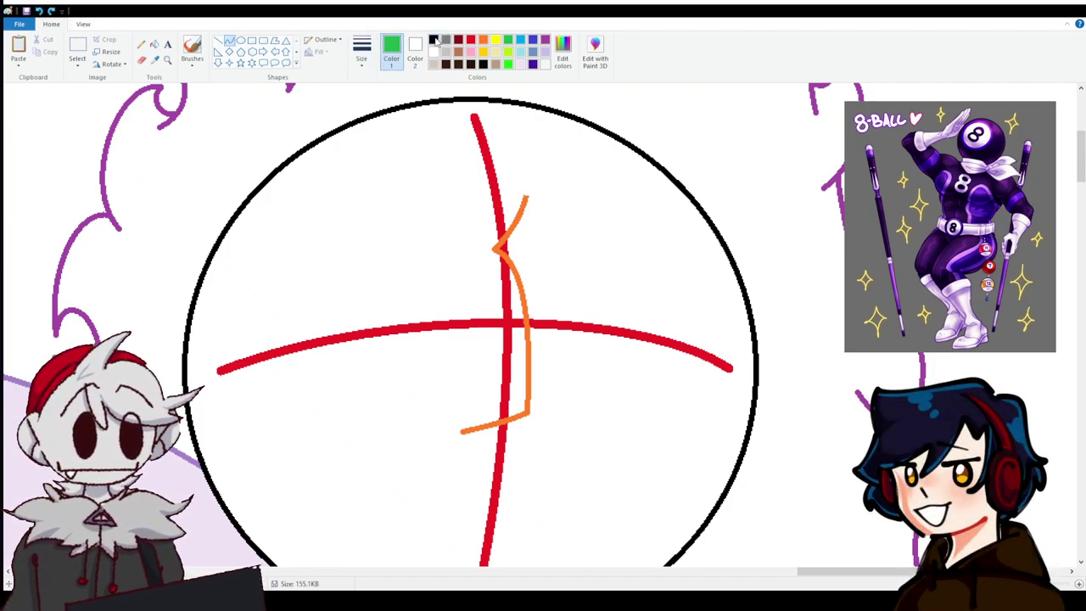
mouse_move(248, 305)
mouse_down()
mouse_move(451, 276)
mouse_move(470, 262)
mouse_move(437, 283)
mouse_move(451, 298)
mouse_up()
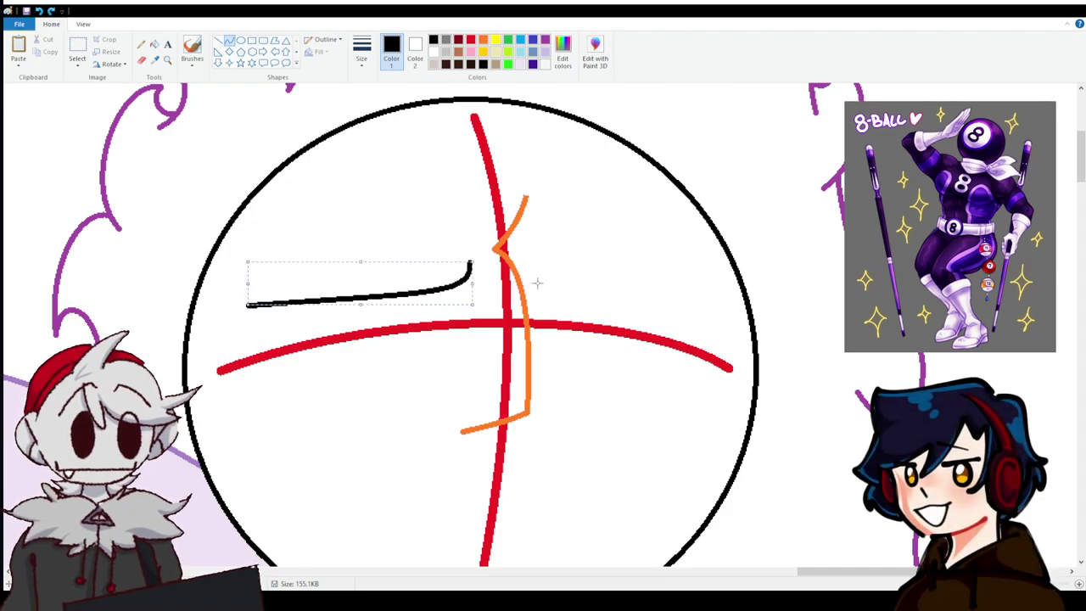
mouse_move(538, 275)
mouse_down()
mouse_move(725, 299)
mouse_move(562, 245)
mouse_move(645, 250)
mouse_up()
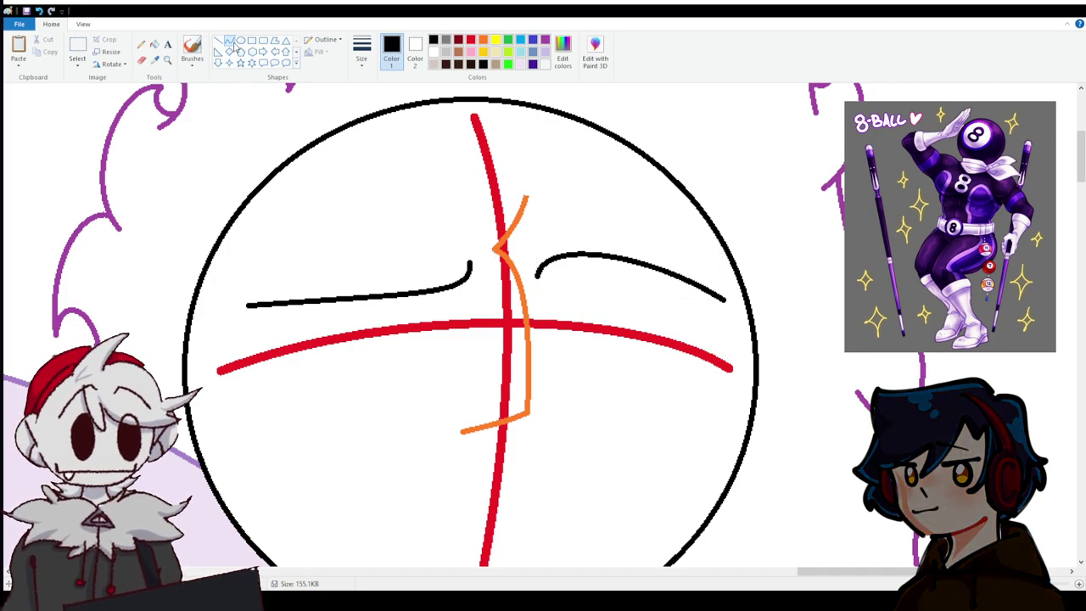
click(361, 64)
click(372, 101)
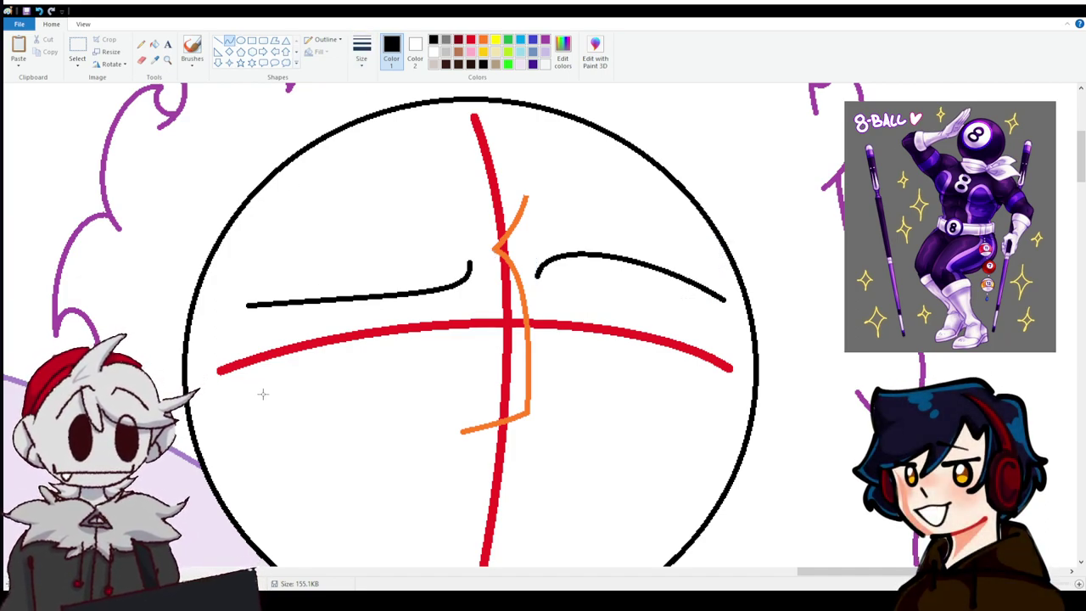
mouse_move(264, 394)
mouse_down()
mouse_move(467, 404)
mouse_move(413, 388)
mouse_move(424, 392)
mouse_up()
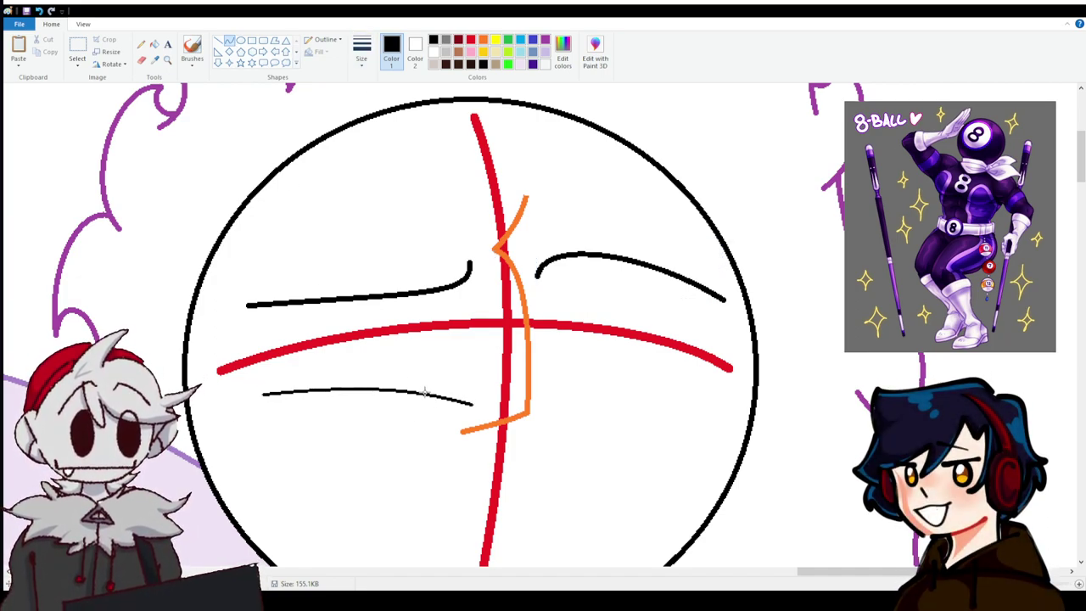
click(38, 11)
click(38, 11)
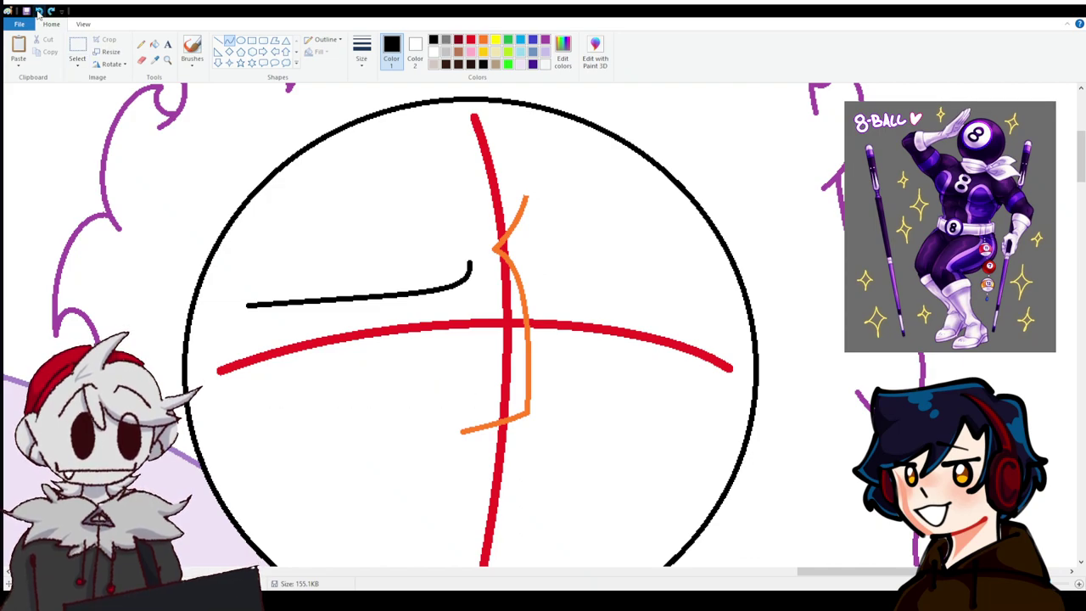
click(38, 11)
Draw a thick green curve inside the head circle's upper-left area, bowing down toward the circle's left edge.
scroll(456, 329, up, 3)
scroll(456, 329, up, 3)
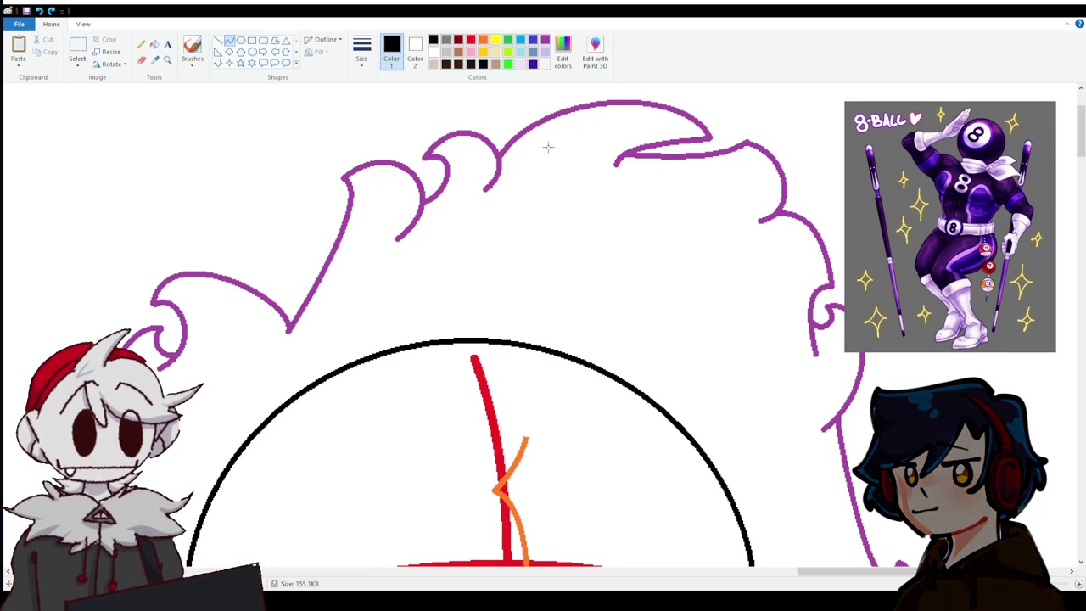
click(507, 40)
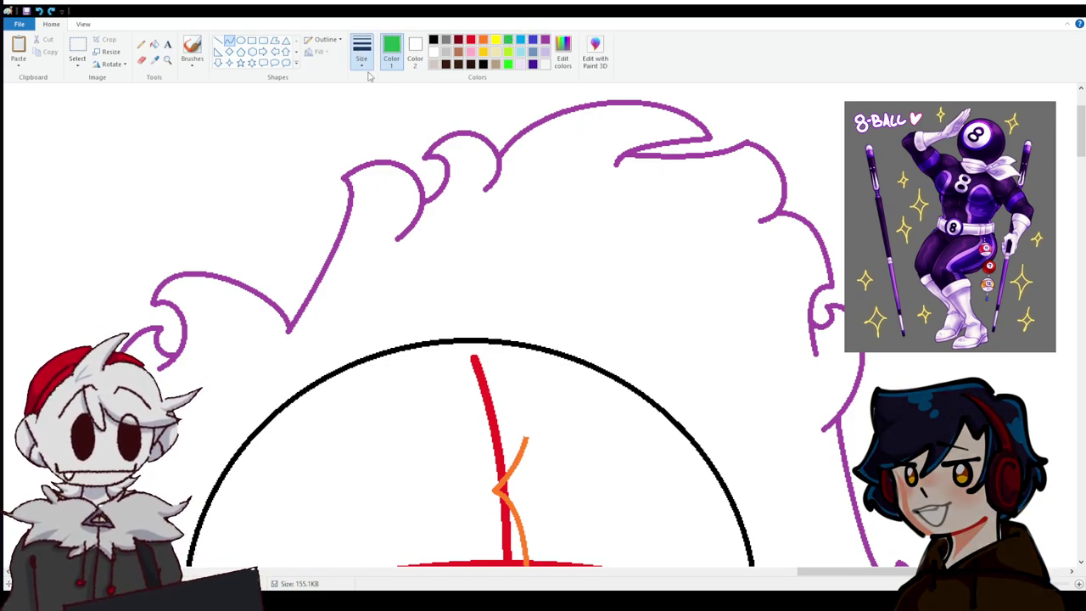
scroll(376, 201, down, 15)
scroll(373, 210, up, 10)
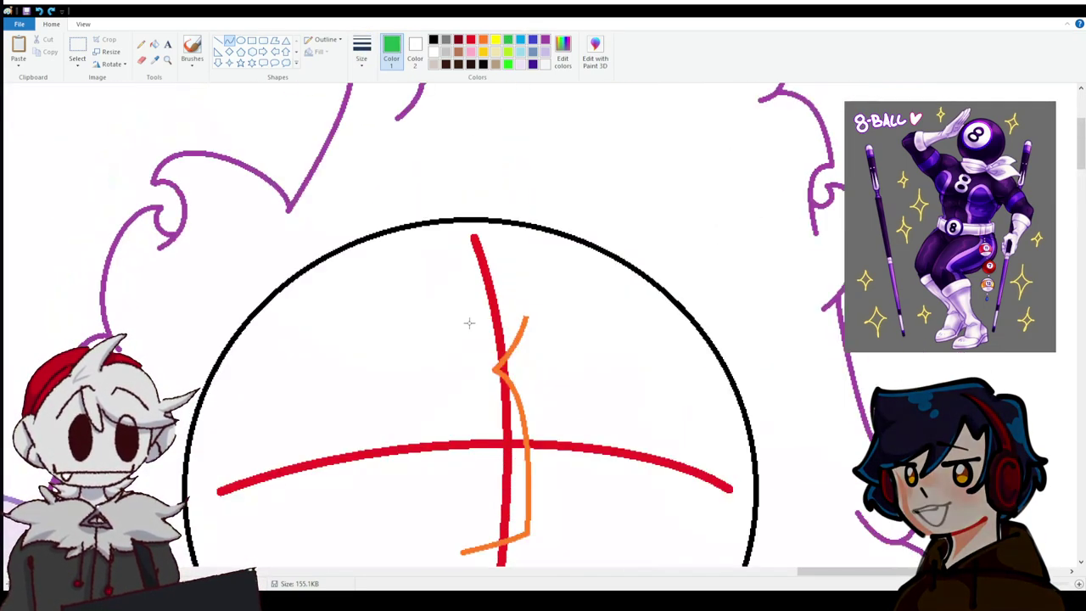
scroll(468, 323, down, 3)
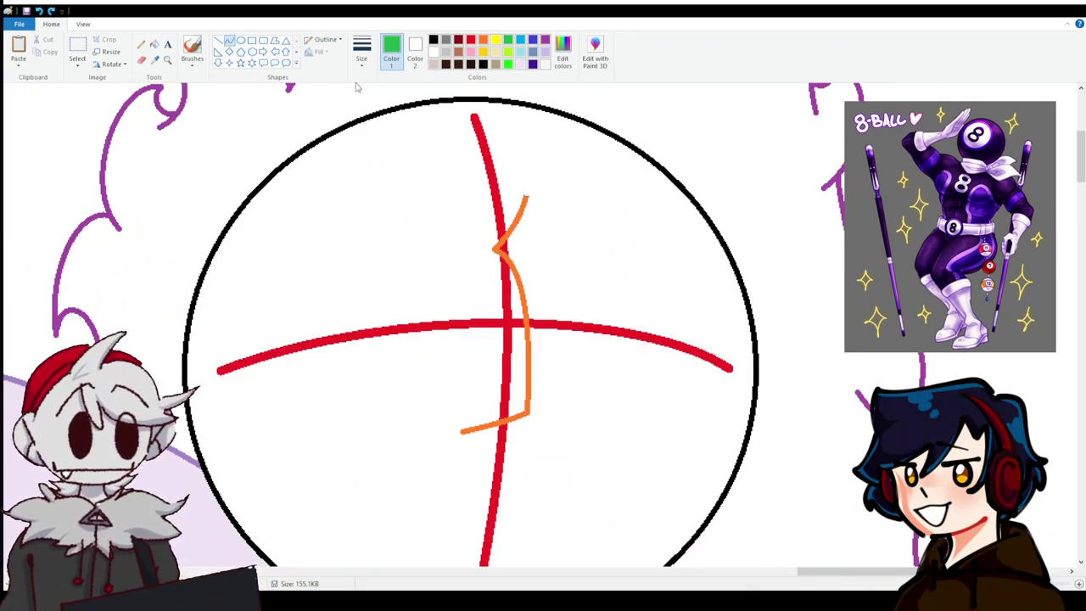
scroll(374, 186, up, 3)
scroll(309, 251, down, 3)
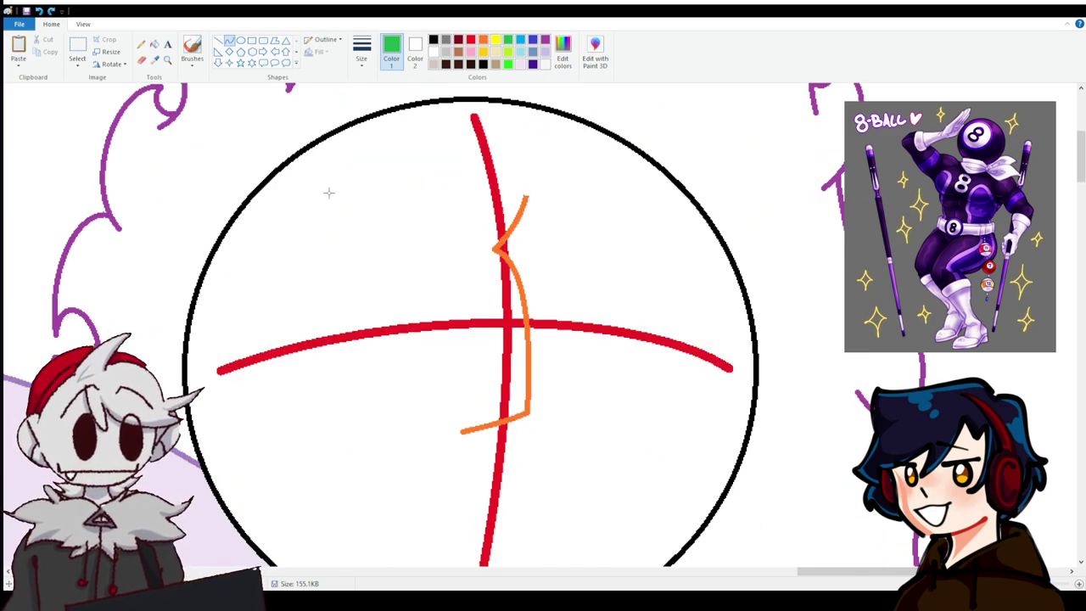
mouse_move(329, 193)
mouse_down()
mouse_move(268, 262)
mouse_move(223, 286)
mouse_move(208, 276)
mouse_up()
mouse_move(214, 280)
mouse_down()
mouse_move(308, 242)
mouse_move(227, 282)
mouse_up()
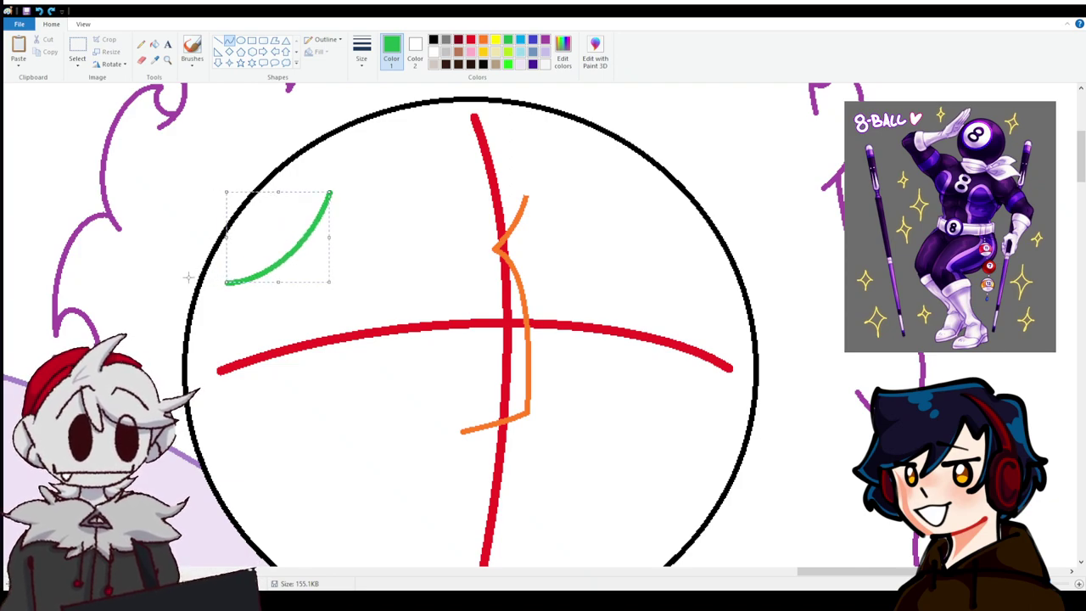
Extend the green hairline across the head circle's left edge with a hooked curl, a lock curving downward, and a small upturned tip.
drag(209, 240, 245, 209)
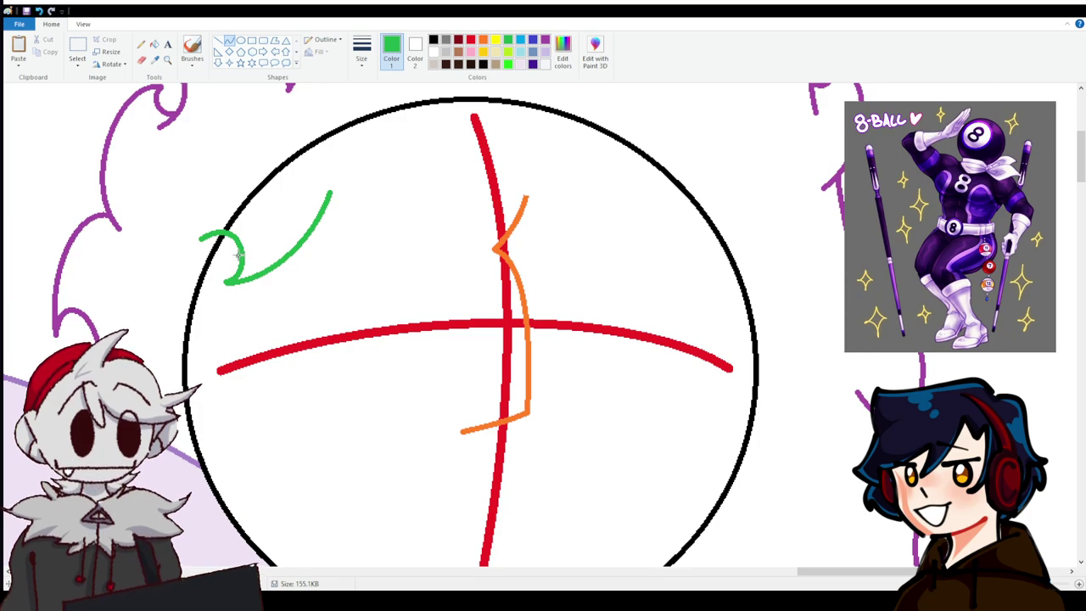
drag(239, 248, 141, 331)
drag(201, 315, 206, 316)
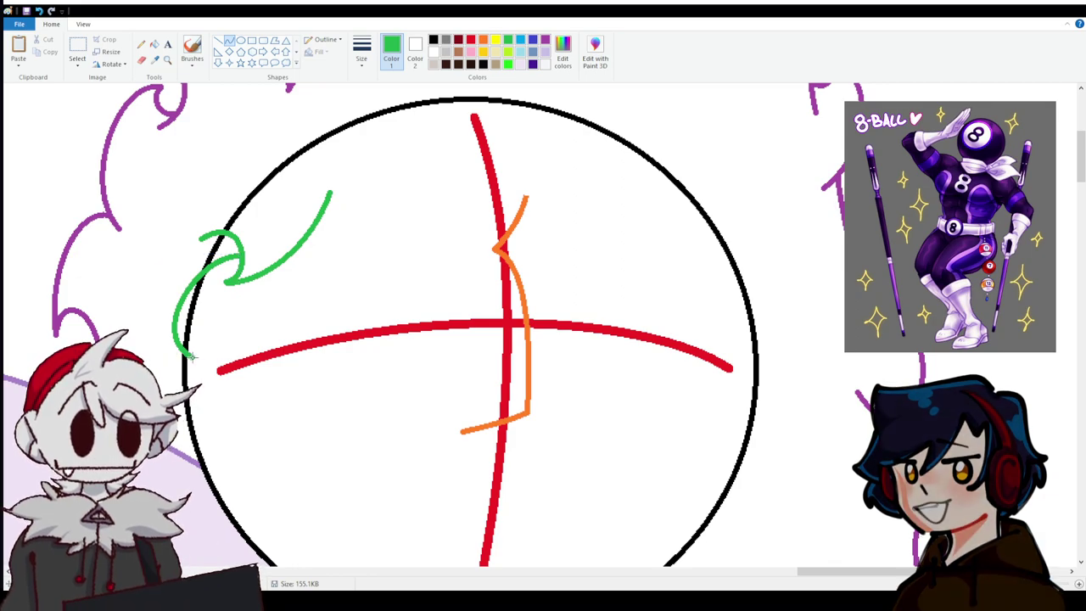
drag(193, 356, 140, 336)
Draw a green arch from the left hairline to the vertical red guideline, and a lock bending up over the head circle's top.
scroll(338, 180, up, 4)
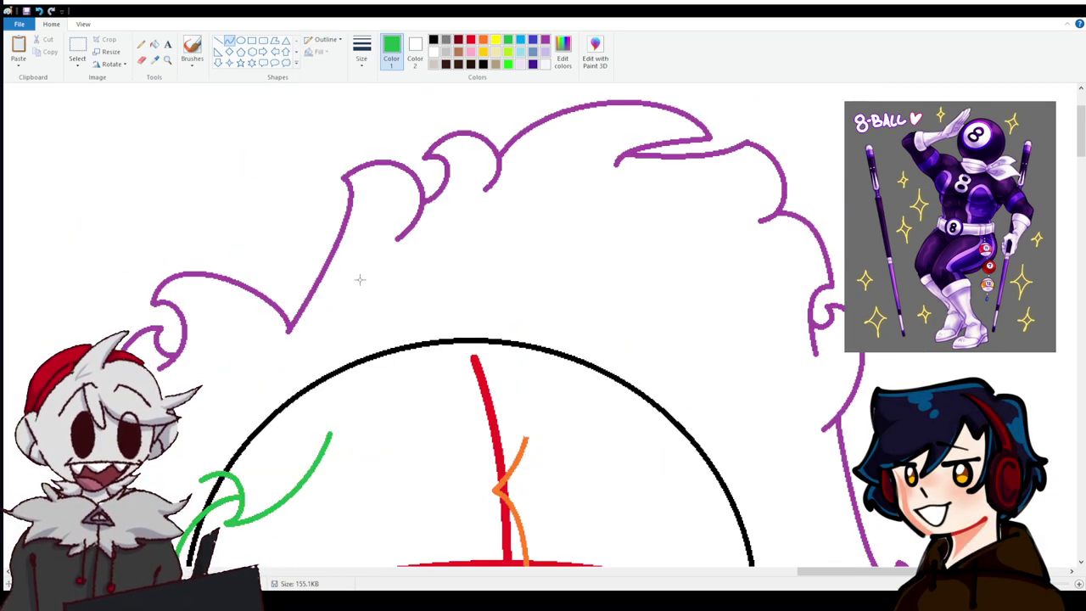
scroll(359, 280, down, 2)
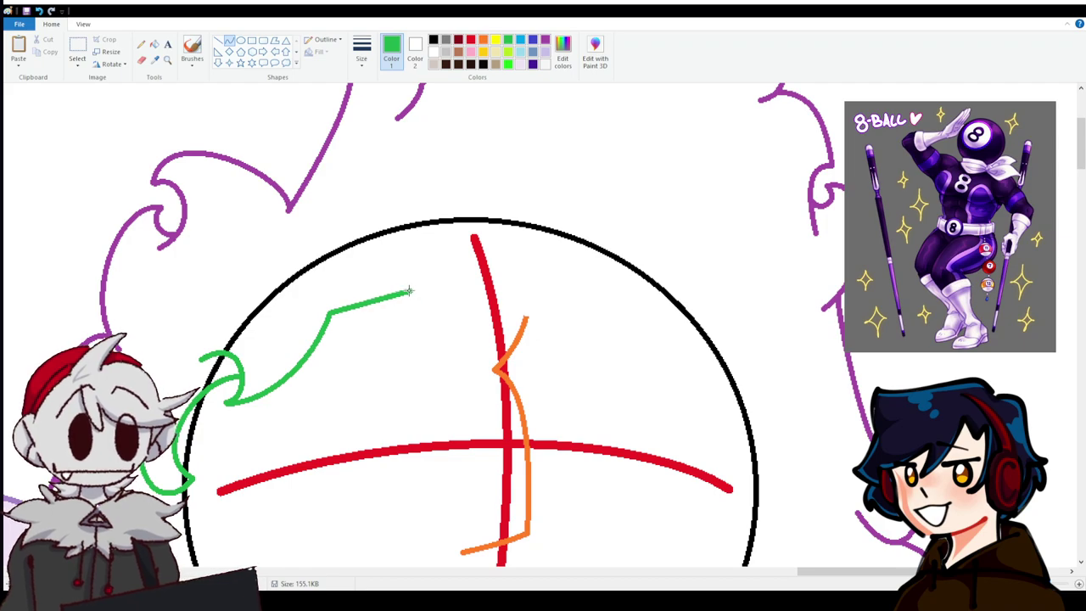
drag(409, 291, 484, 322)
drag(483, 320, 456, 261)
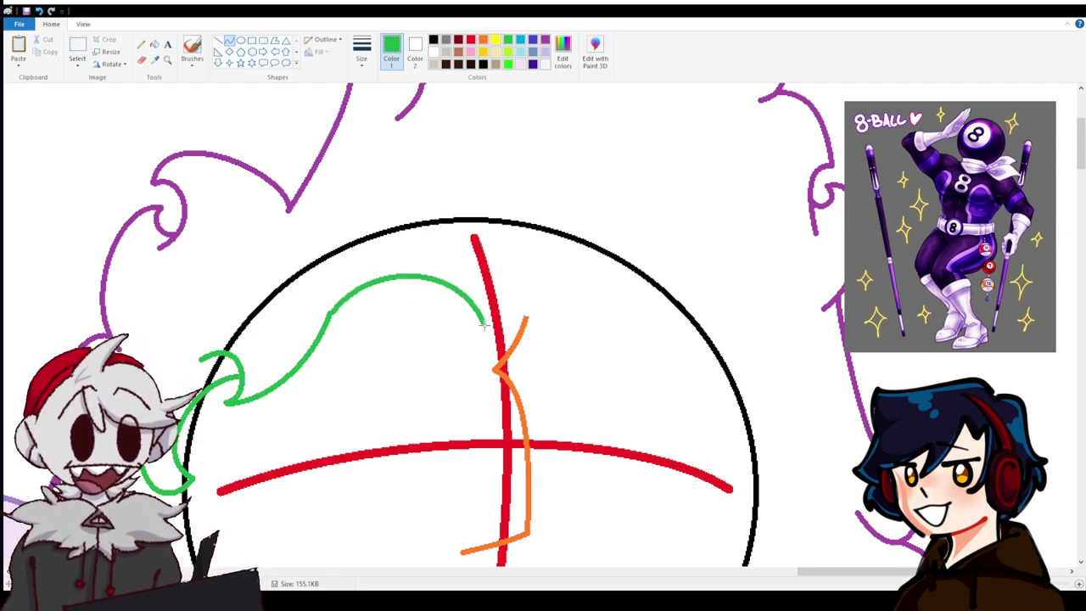
drag(484, 324, 443, 204)
drag(465, 263, 531, 278)
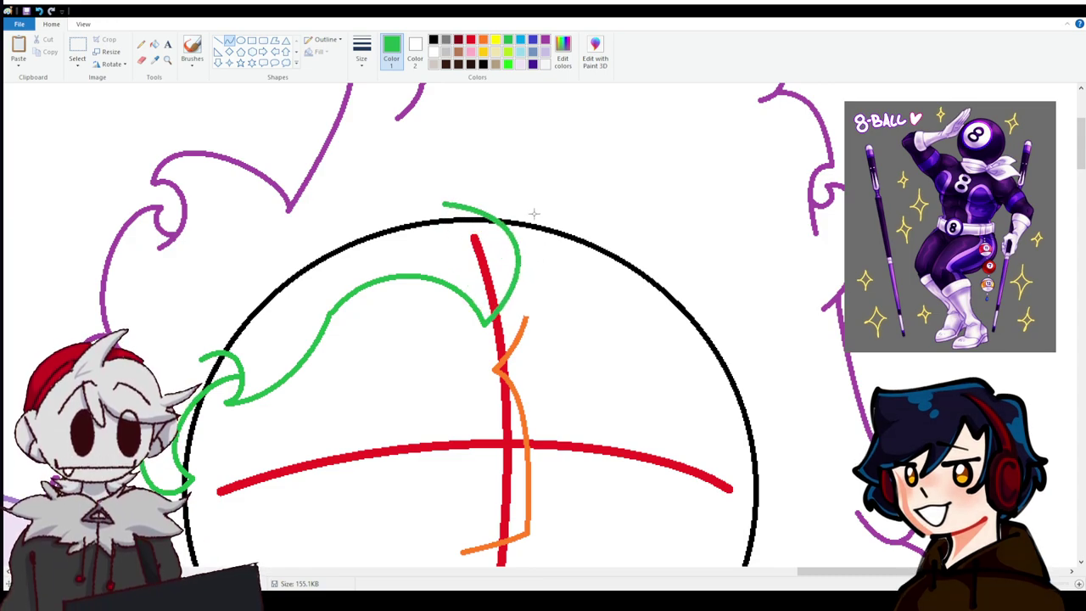
drag(534, 214, 485, 177)
Draw a wide green curve sagging rightward from the central lock, ending in a pointed tip that bends back upward.
drag(505, 297, 669, 376)
drag(557, 388, 597, 411)
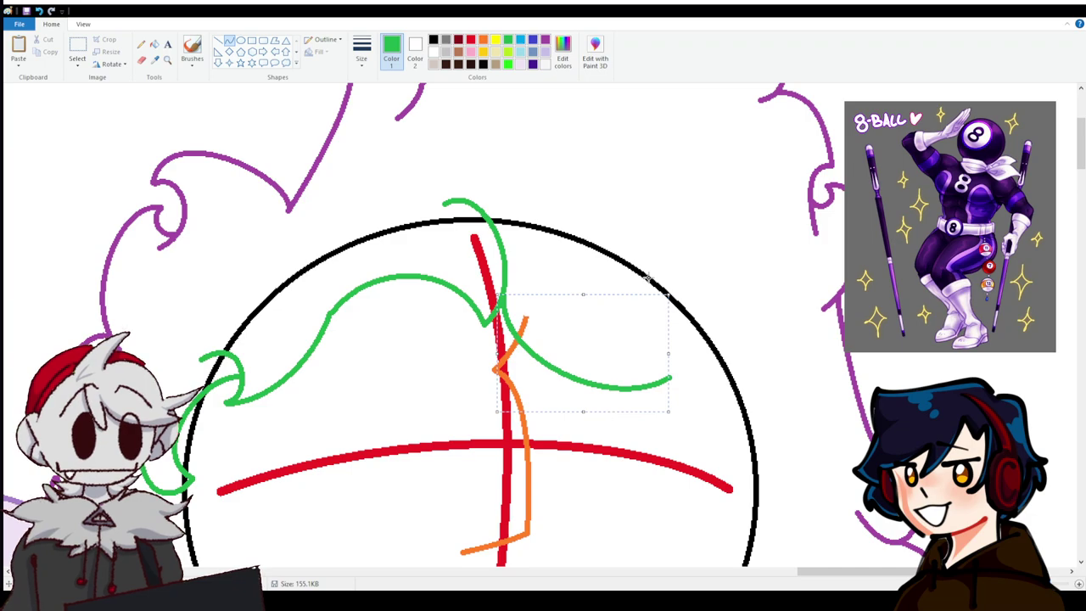
drag(671, 374, 574, 300)
Add a green lock beneath the pointed tip, dipping over the red horizontal guideline and rising to the head circle's right edge.
scroll(530, 281, down, 5)
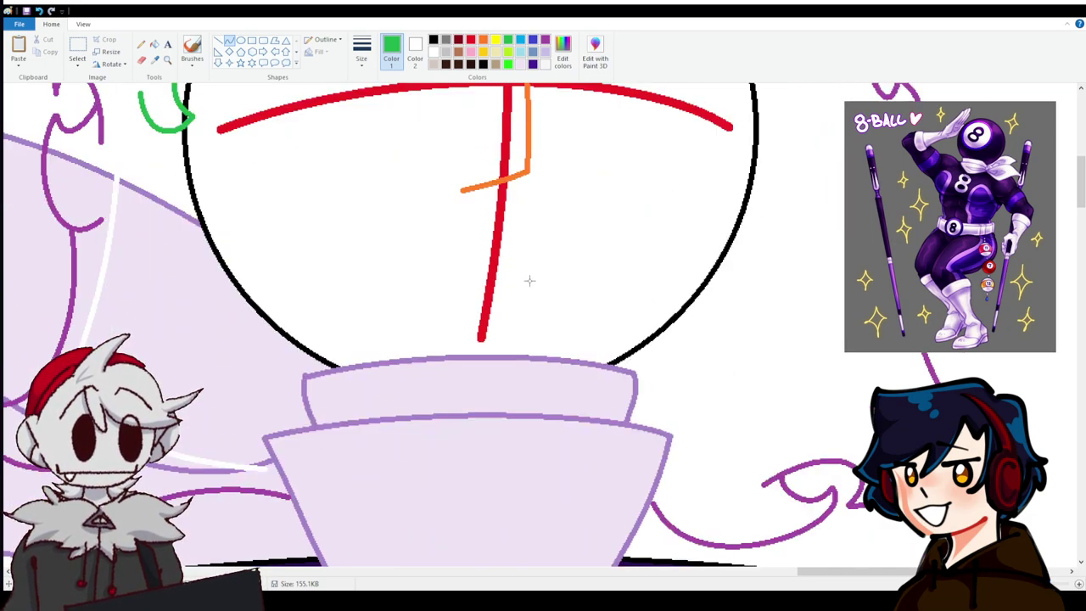
scroll(530, 280, up, 3)
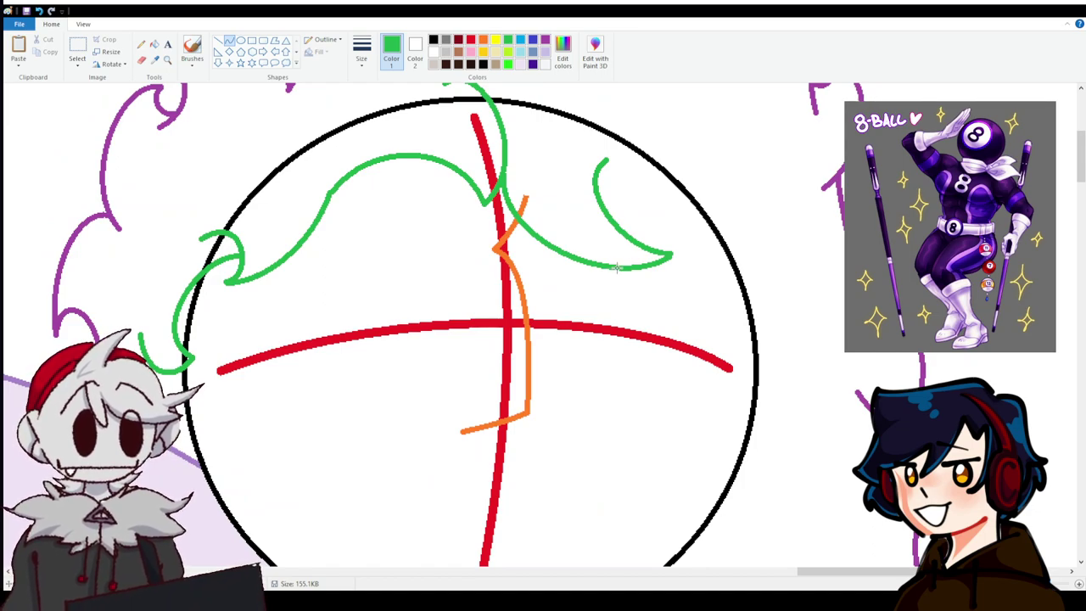
drag(618, 269, 737, 334)
drag(679, 304, 607, 314)
drag(691, 328, 717, 343)
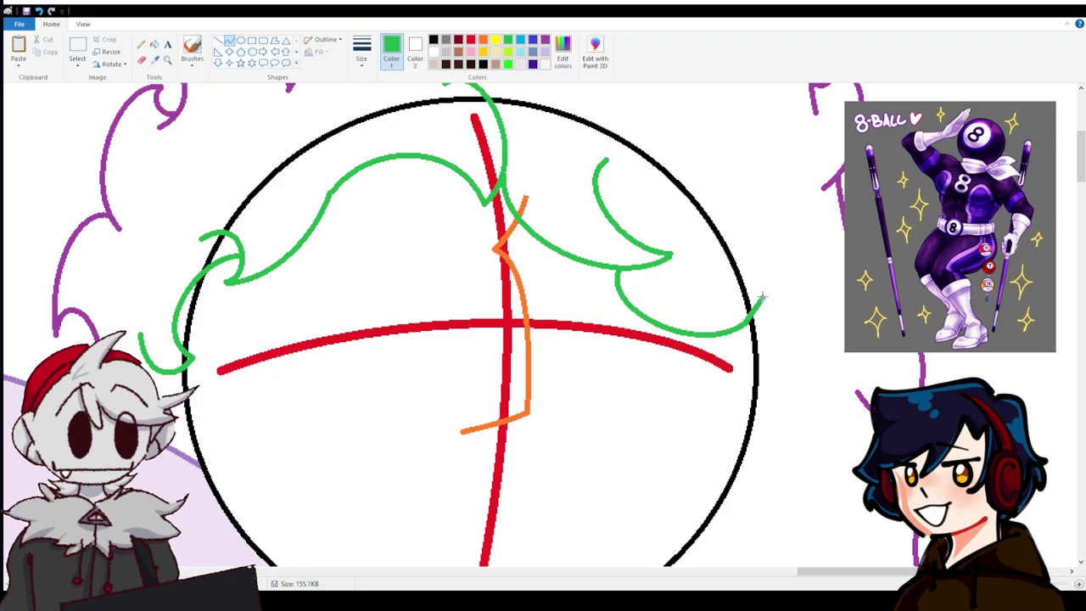
Draw a rounded green curl over the head circle's right edge, with a strand sweeping outward and down beneath it.
drag(763, 297, 774, 298)
drag(765, 301, 667, 313)
drag(718, 245, 738, 231)
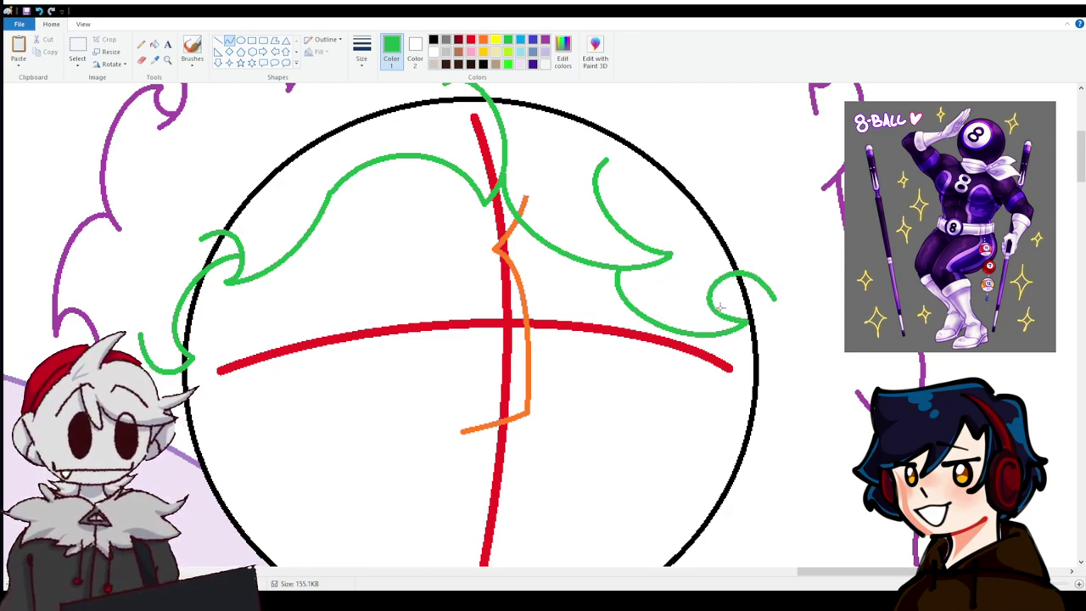
mouse_move(755, 318)
mouse_down()
mouse_move(801, 352)
mouse_move(743, 289)
mouse_move(776, 312)
mouse_up()
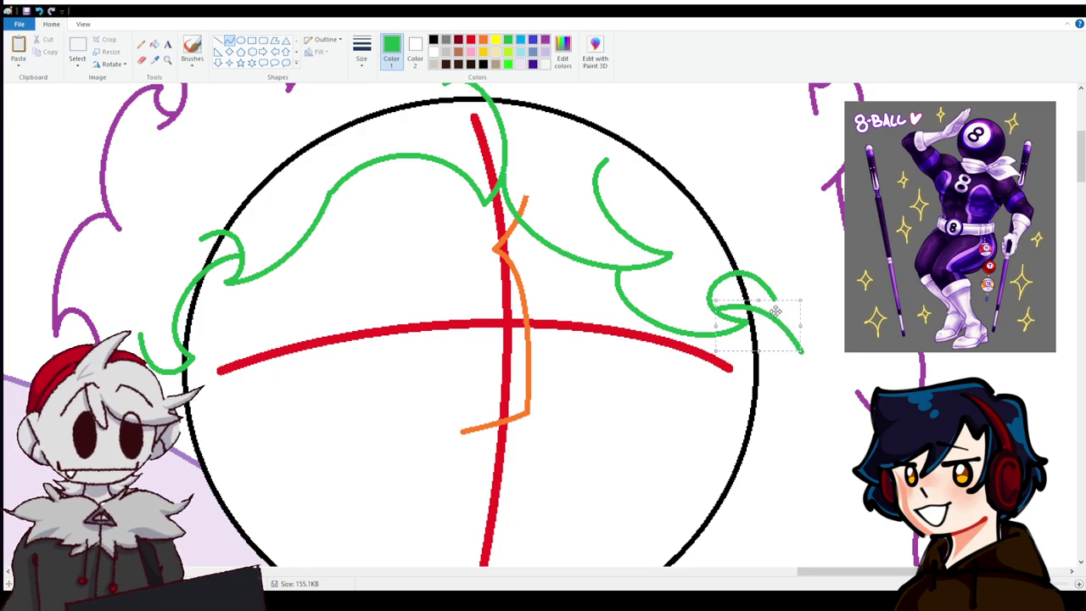
Fill the parts of the head circle's black outline above the green hairline with white to remove them.
click(154, 47)
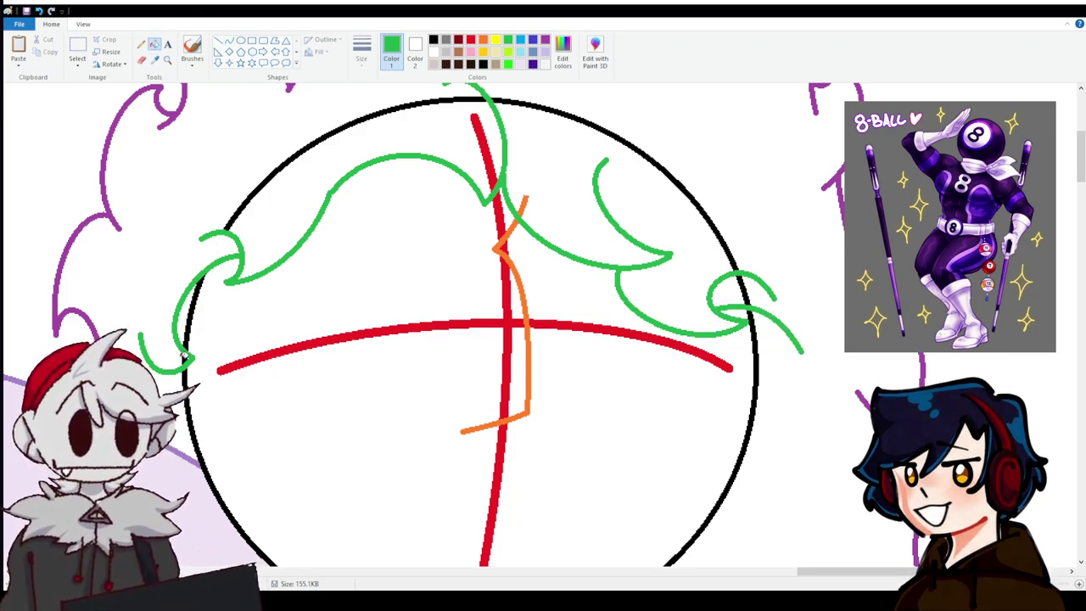
right_click(289, 166)
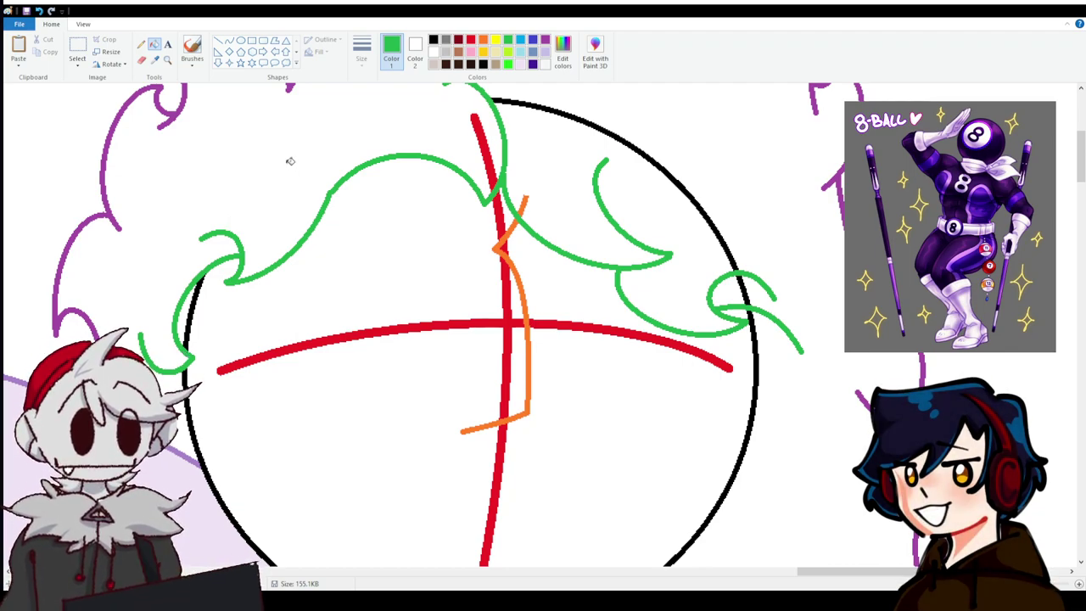
right_click(510, 110)
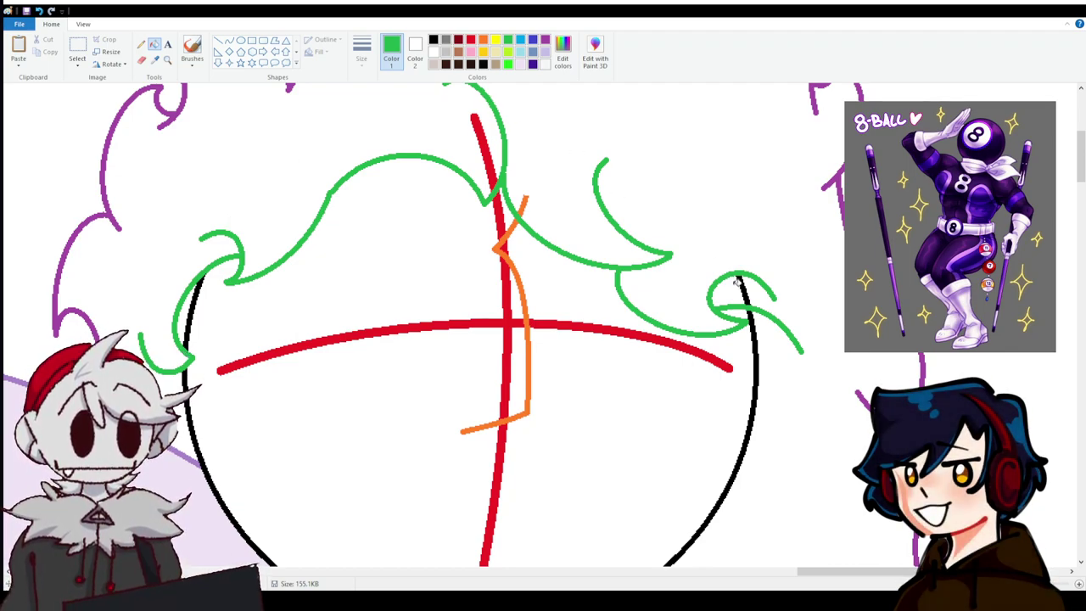
Draw a long black curve just above the left half of the horizontal guideline, turning upward near the vertical guideline.
scroll(808, 526, up, 3)
scroll(749, 515, down, 6)
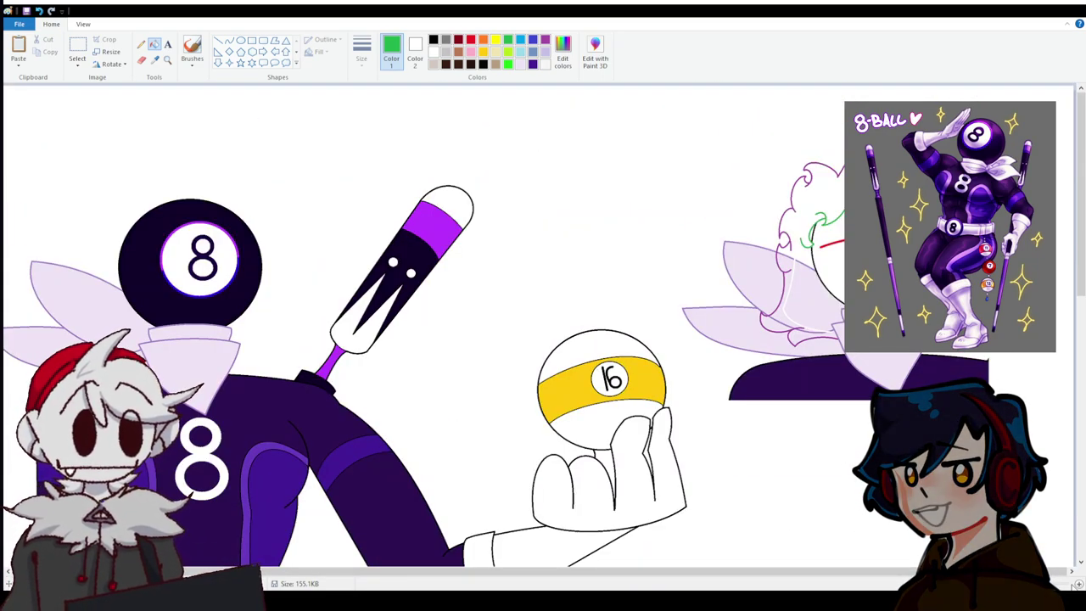
scroll(377, 530, up, 2)
scroll(378, 530, down, 5)
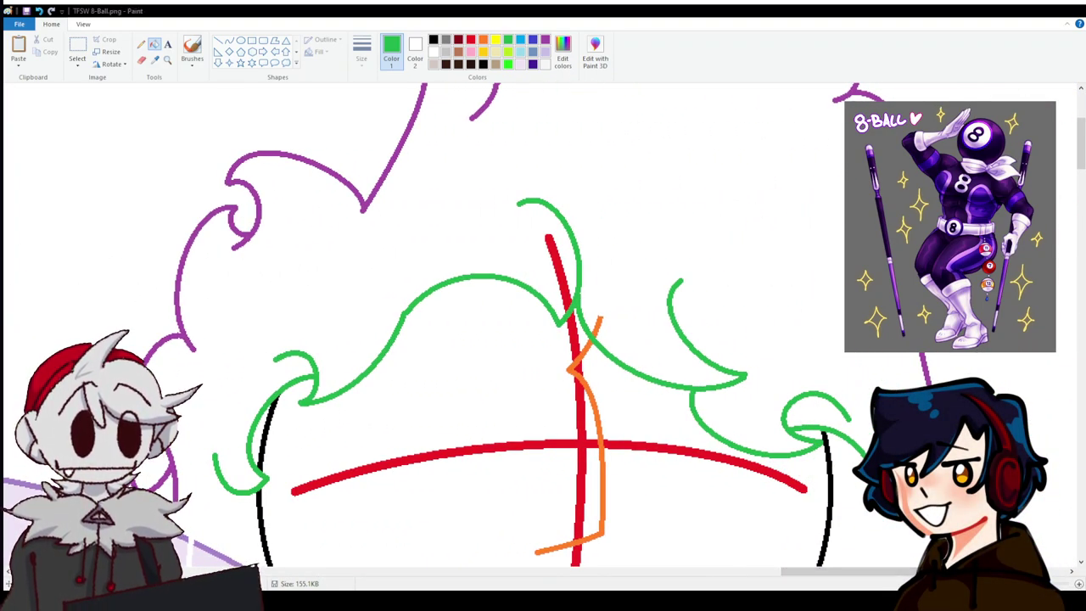
scroll(543, 324, down, 2)
scroll(543, 324, up, 1)
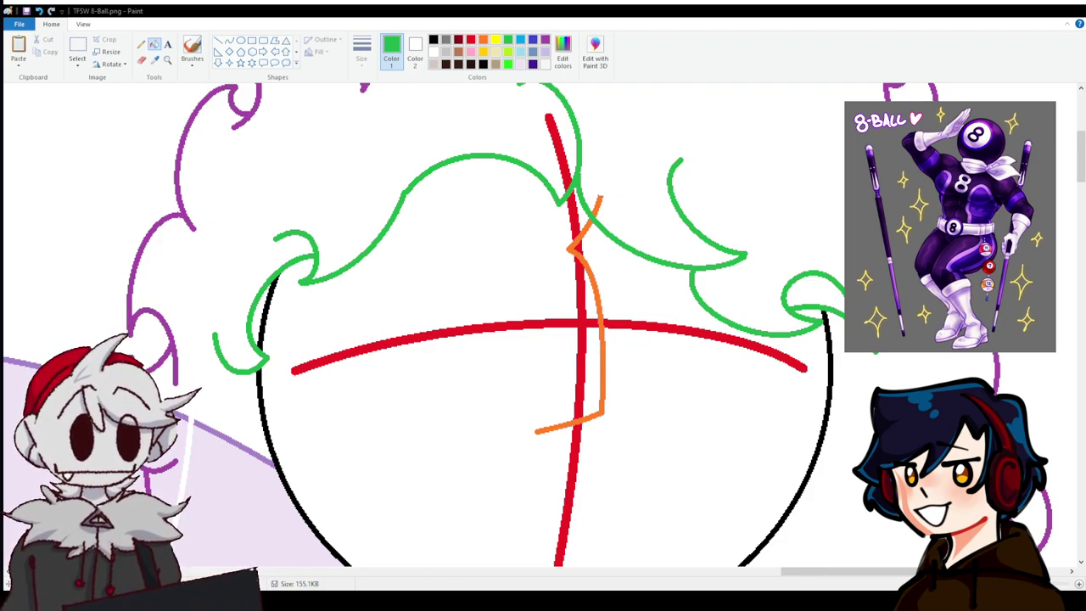
click(228, 42)
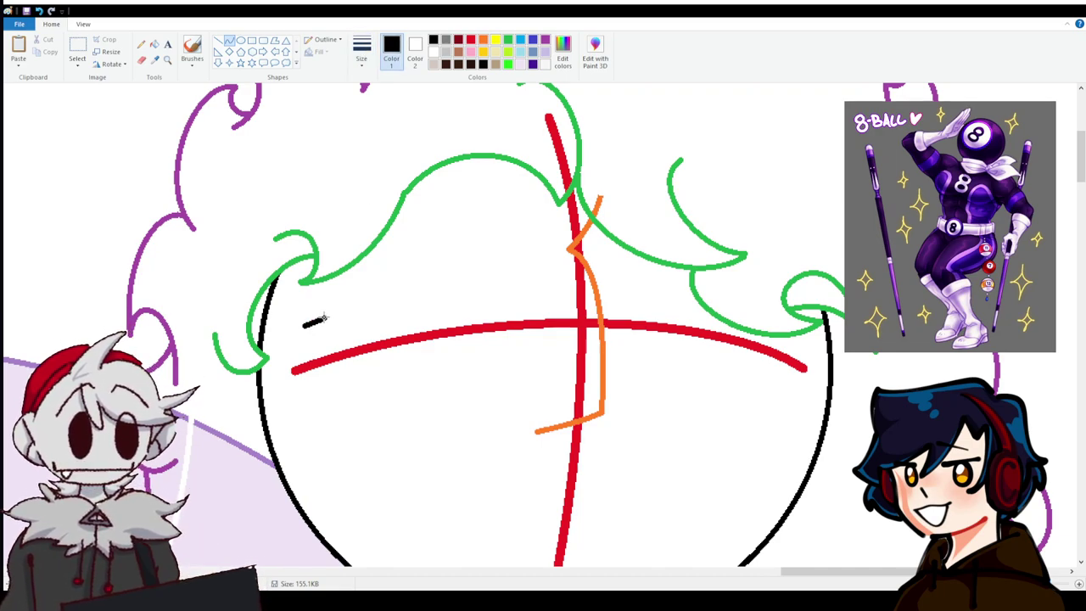
drag(322, 318, 506, 229)
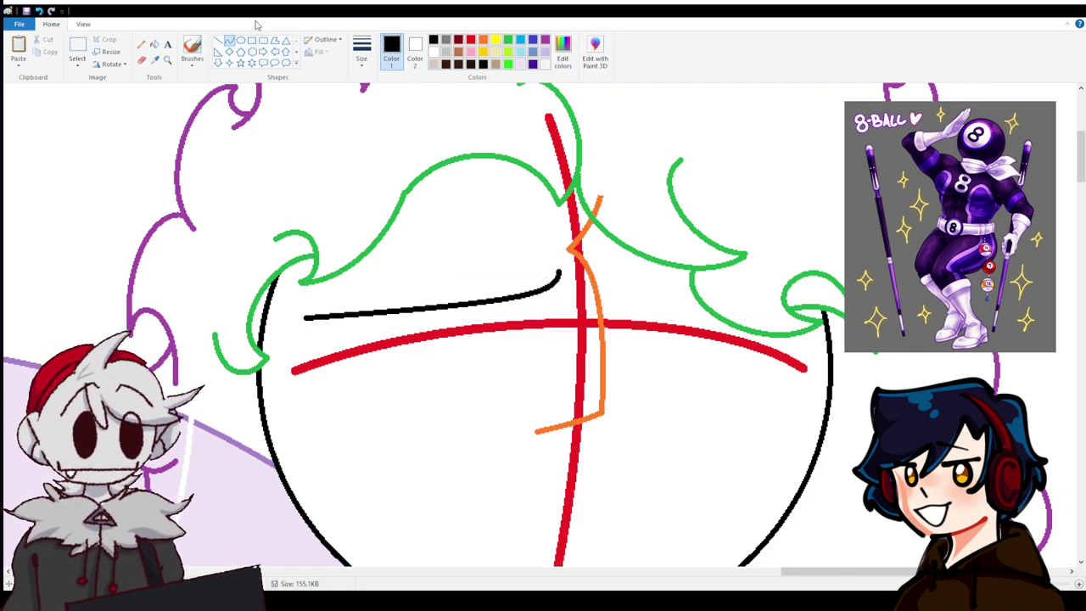
Increase the line thickness and draw a bold black arch between the left black curve and the green hairline.
click(363, 53)
click(388, 145)
mouse_move(385, 260)
mouse_down()
mouse_move(522, 257)
mouse_move(504, 204)
mouse_up()
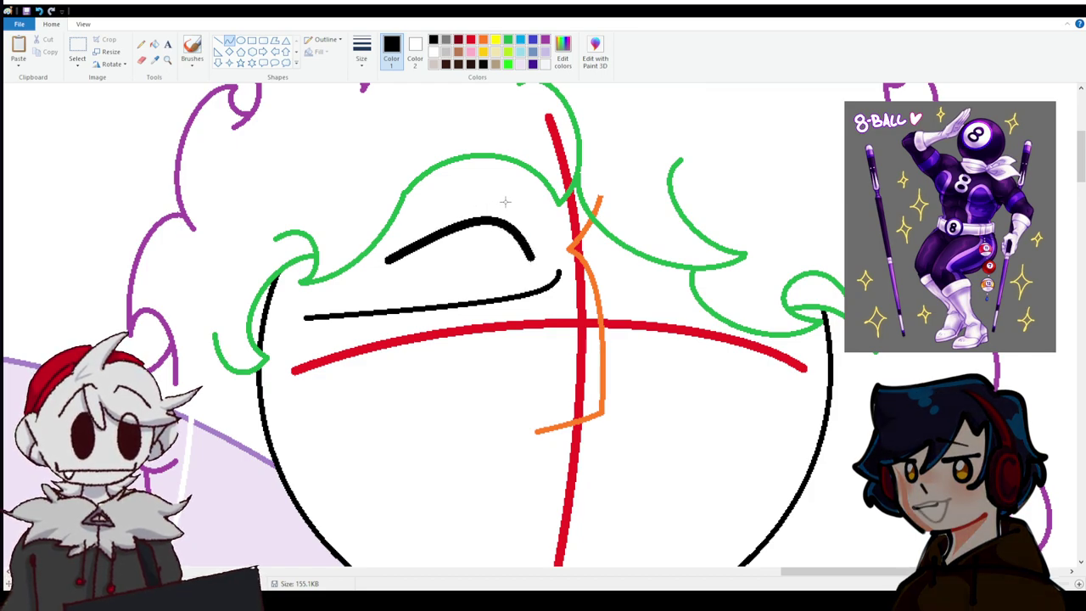
click(264, 243)
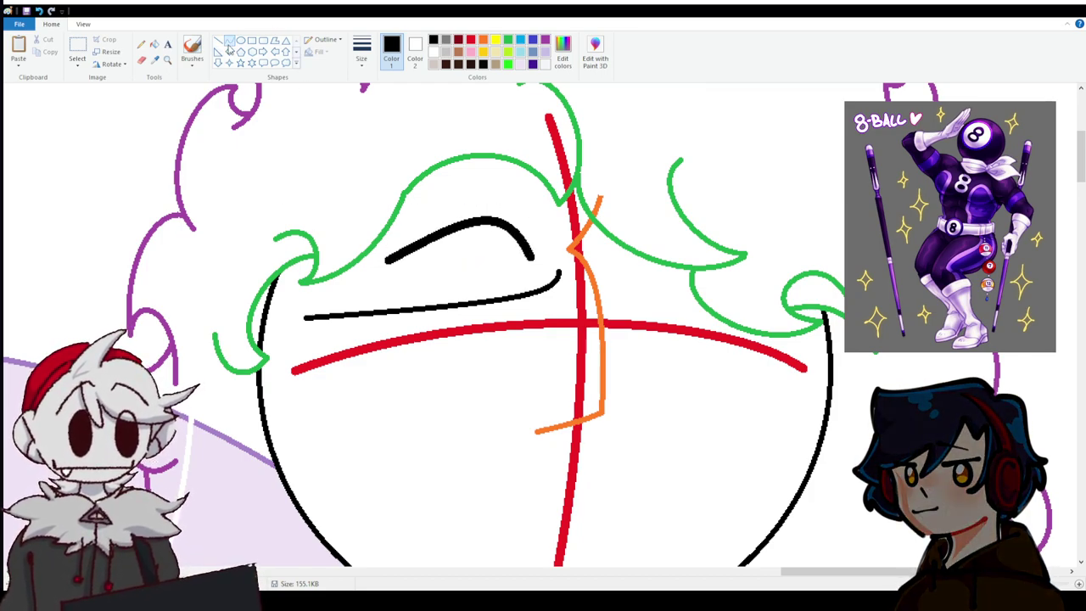
With a thinner line, outline three pointed tufts along the top of the left black curve to form an eyebrow shape.
click(363, 56)
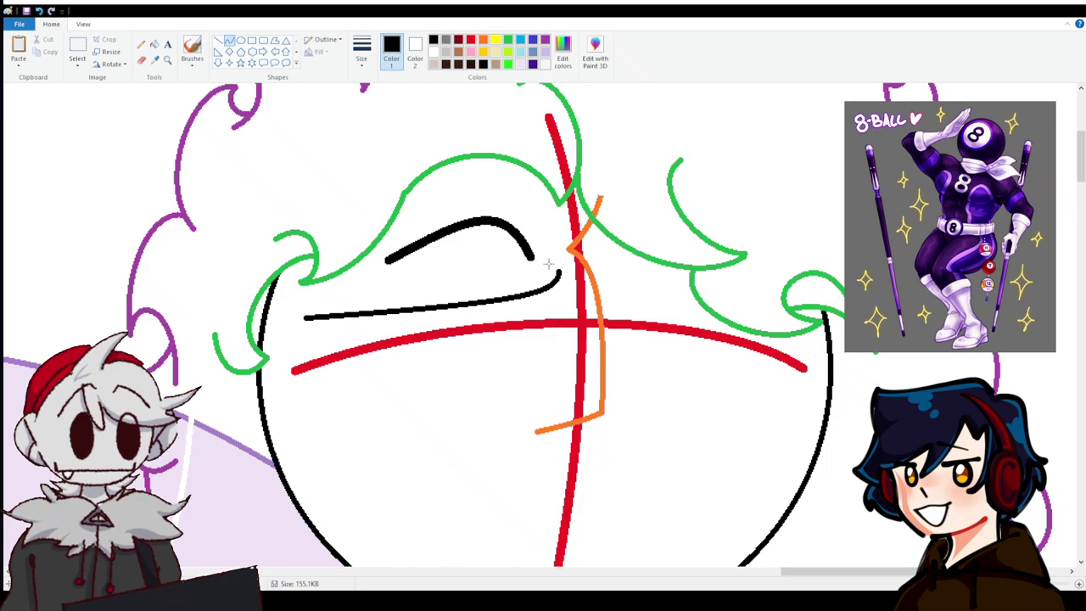
drag(558, 270, 460, 262)
mouse_move(494, 270)
mouse_down()
mouse_move(496, 285)
mouse_move(461, 261)
mouse_move(442, 299)
mouse_move(353, 281)
mouse_up()
mouse_move(391, 286)
mouse_down()
mouse_move(382, 296)
mouse_move(288, 295)
mouse_move(307, 305)
mouse_up()
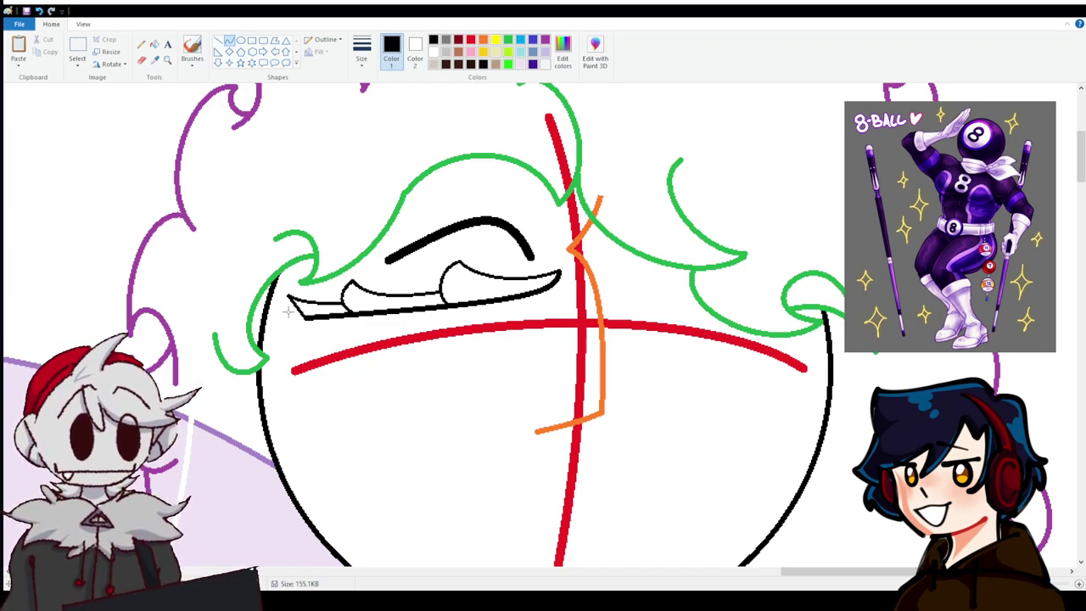
Draw two thin black curves below the horizontal guideline, one on each side of the orange nose line.
scroll(361, 283, down, 3)
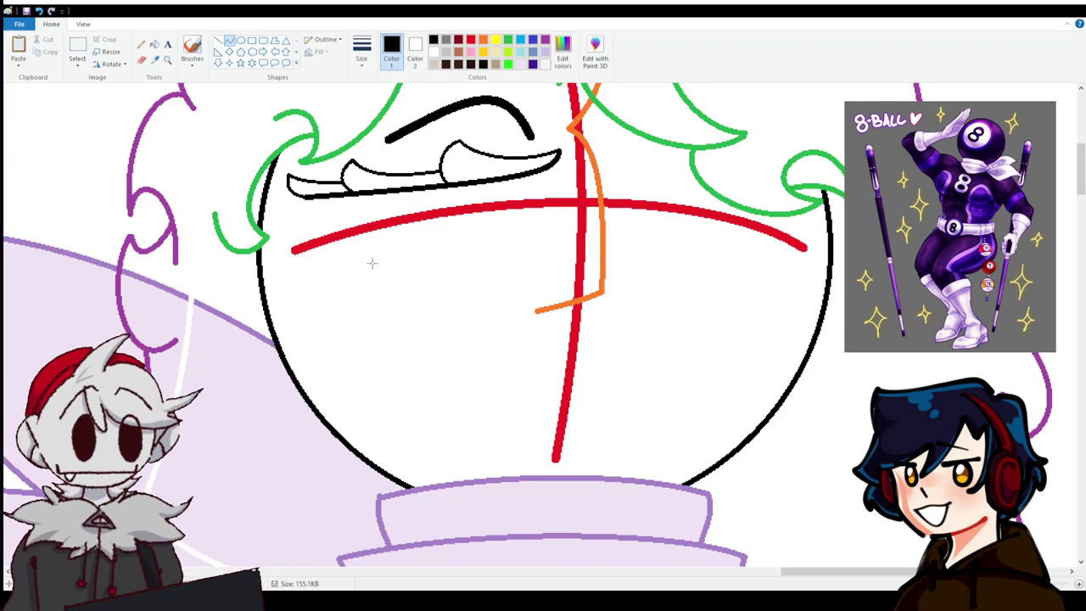
drag(321, 298, 477, 281)
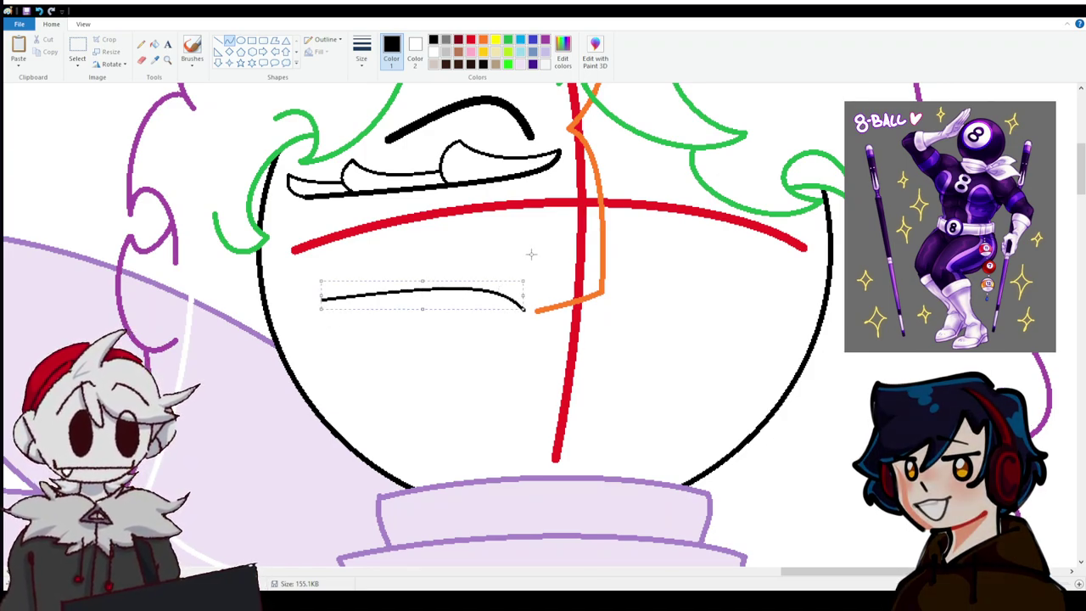
scroll(727, 382, up, 3)
drag(612, 419, 794, 434)
drag(704, 424, 734, 413)
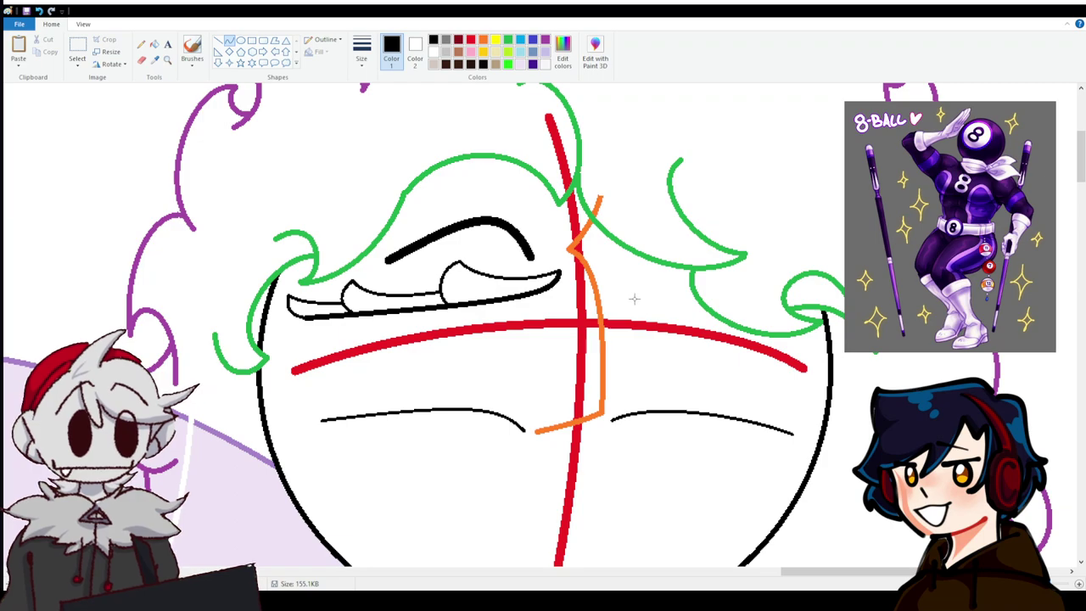
Draw the right eyebrow's thick black lower curve up to the green lock, and restore the green line where they overlap.
mouse_move(604, 270)
mouse_down()
mouse_move(708, 299)
mouse_move(613, 285)
mouse_move(643, 293)
mouse_up()
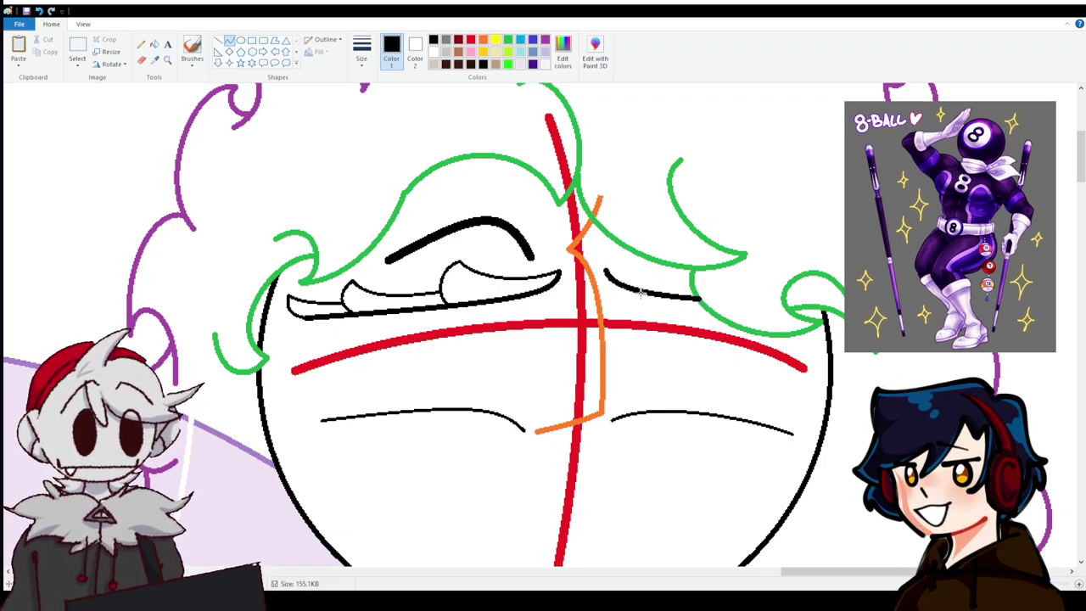
click(1078, 584)
drag(818, 574, 886, 574)
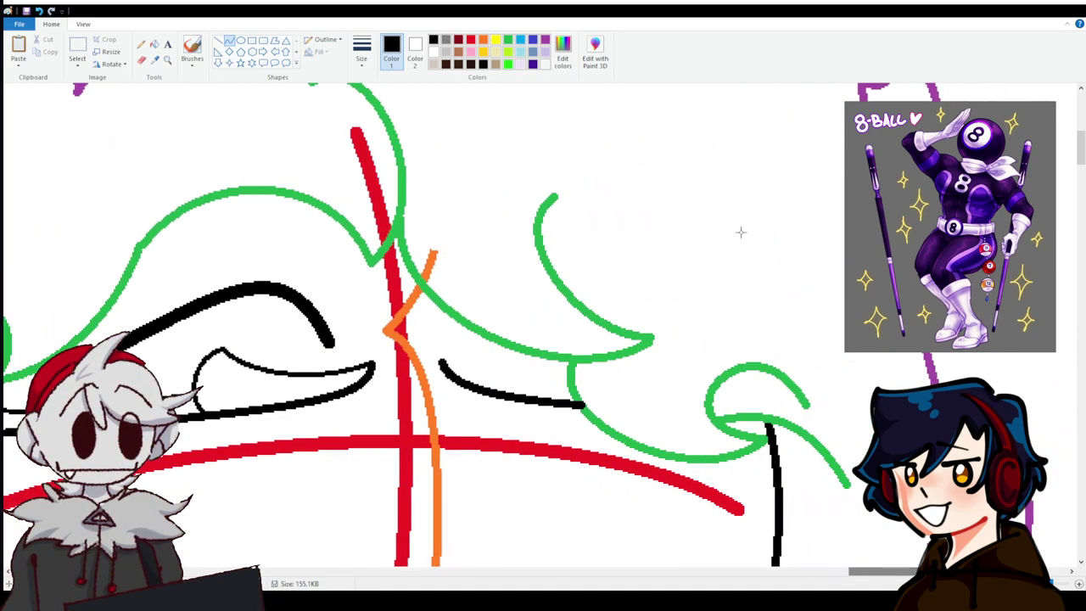
click(218, 41)
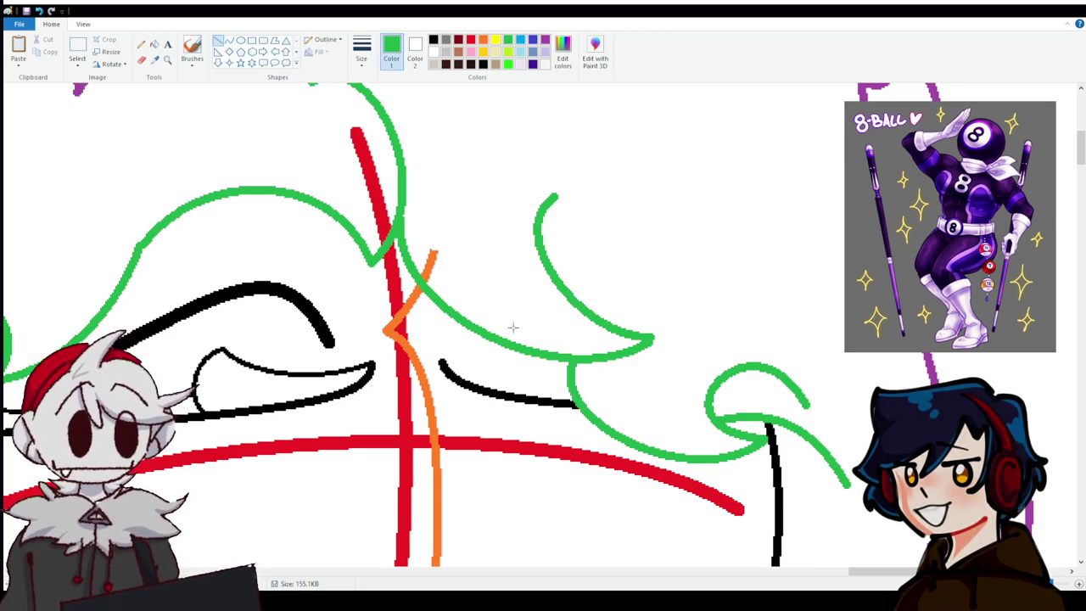
Draw a thinner black curve above the right eyebrow's lower line, from its inner tip to the green lock.
scroll(514, 327, down, 3)
drag(897, 574, 892, 576)
scroll(522, 352, up, 2)
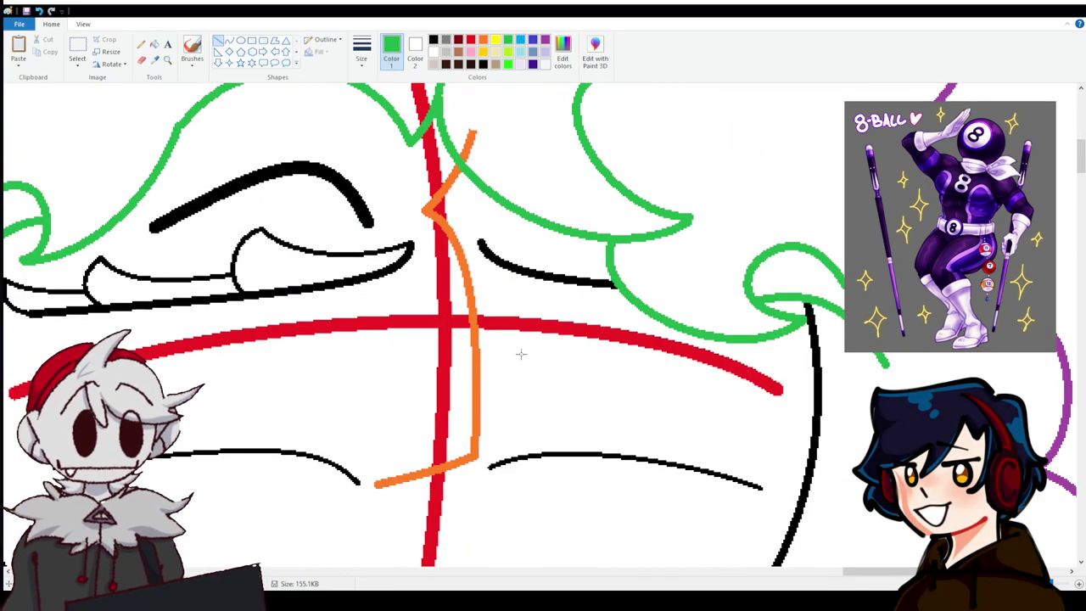
click(433, 39)
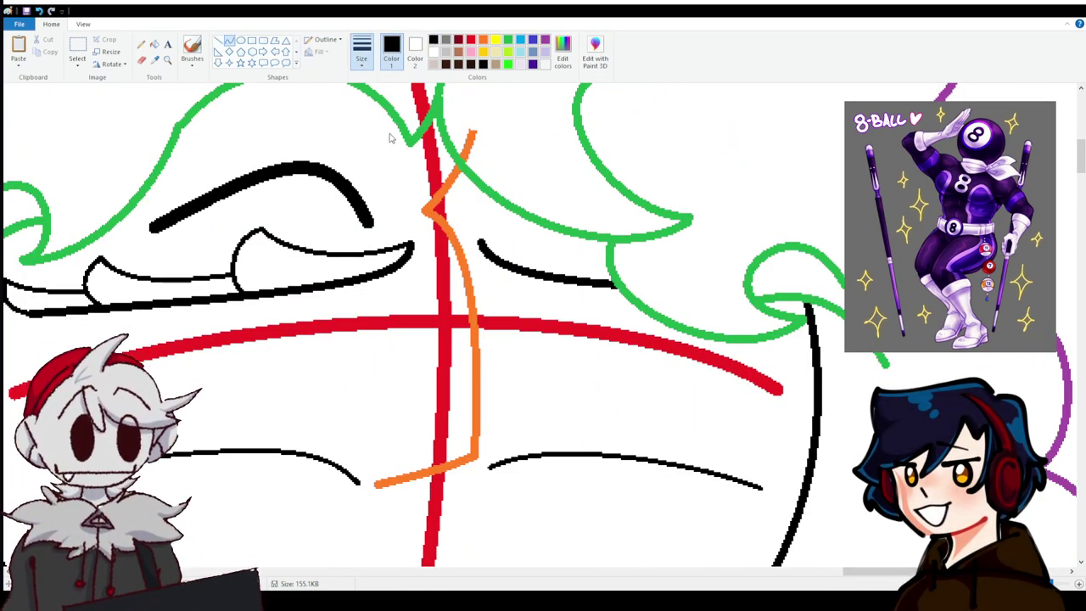
mouse_move(481, 243)
mouse_down()
mouse_move(610, 256)
mouse_move(535, 255)
mouse_up()
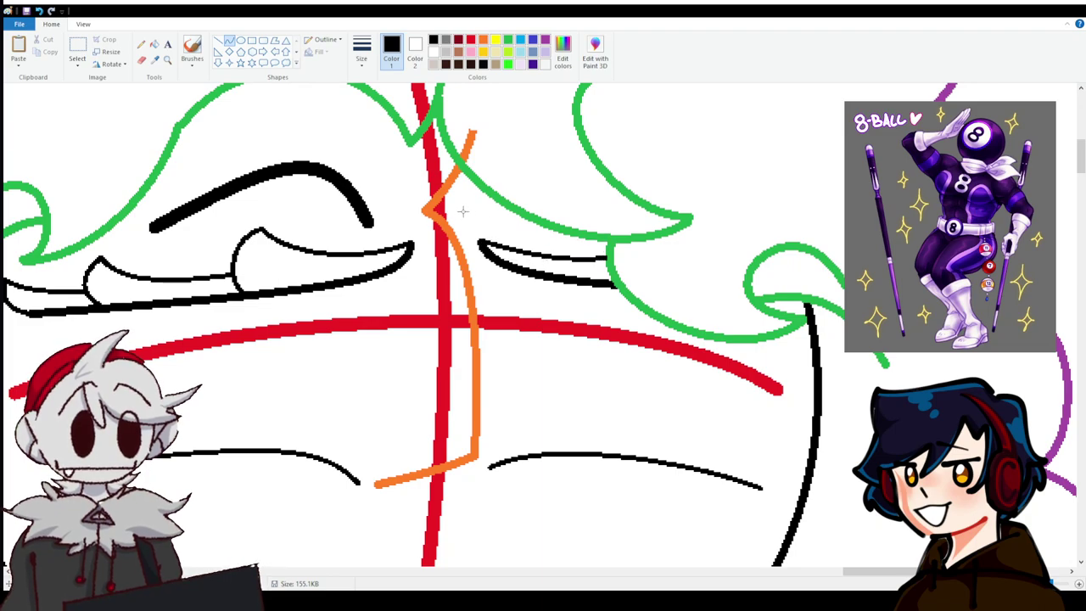
Fill the three outlined tufts of the left lash shape and the right lash shape with black.
click(483, 52)
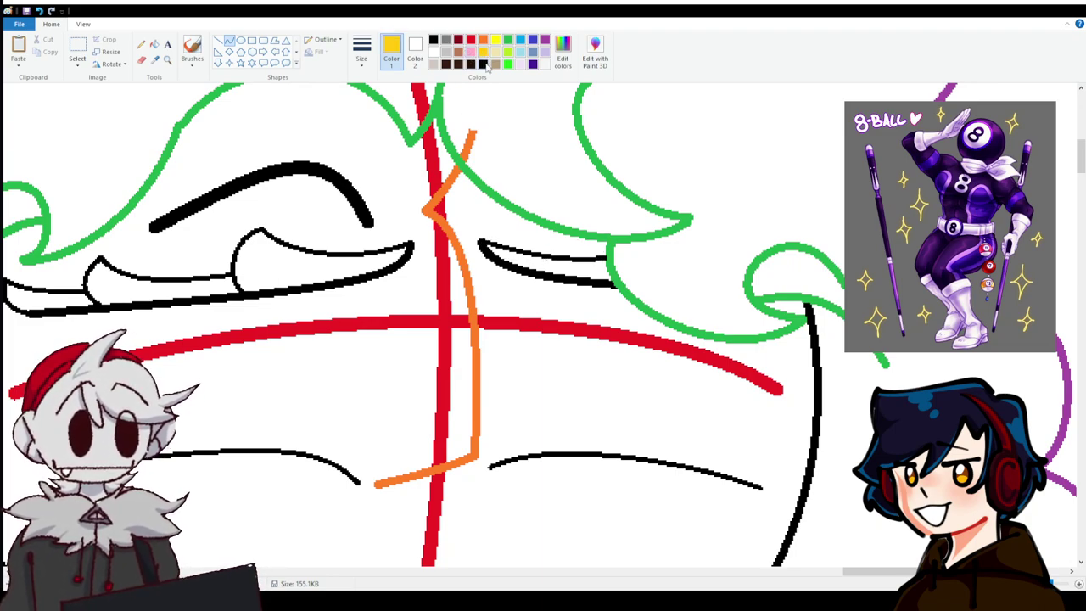
click(483, 64)
click(153, 43)
click(76, 295)
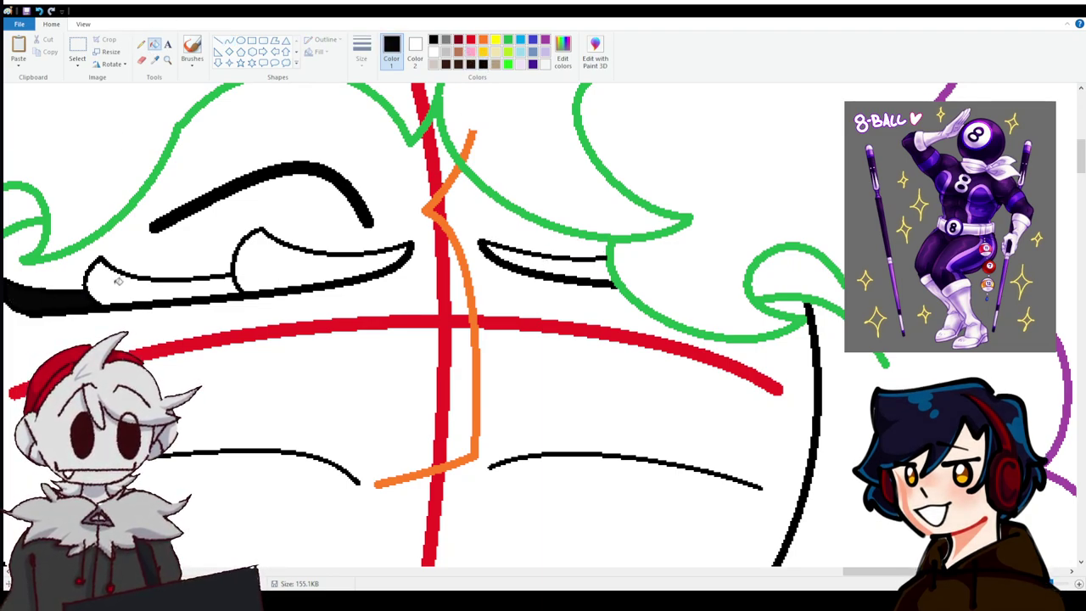
click(117, 283)
click(285, 261)
click(588, 268)
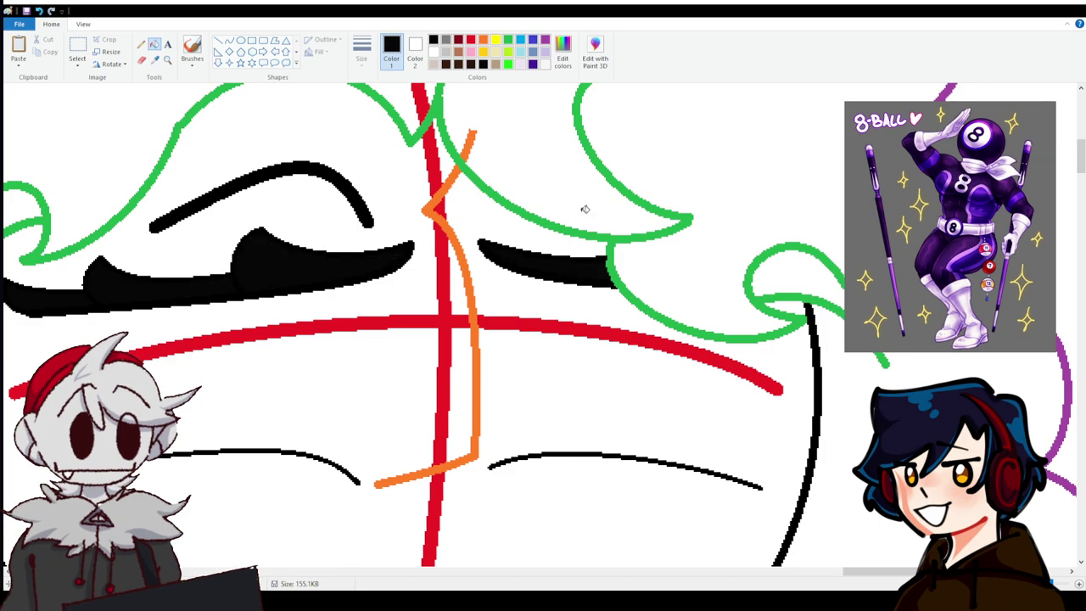
Draw a thin green U-shaped iris outline hanging below the left lash shape, and close its gap at the lash.
scroll(478, 173, down, 3)
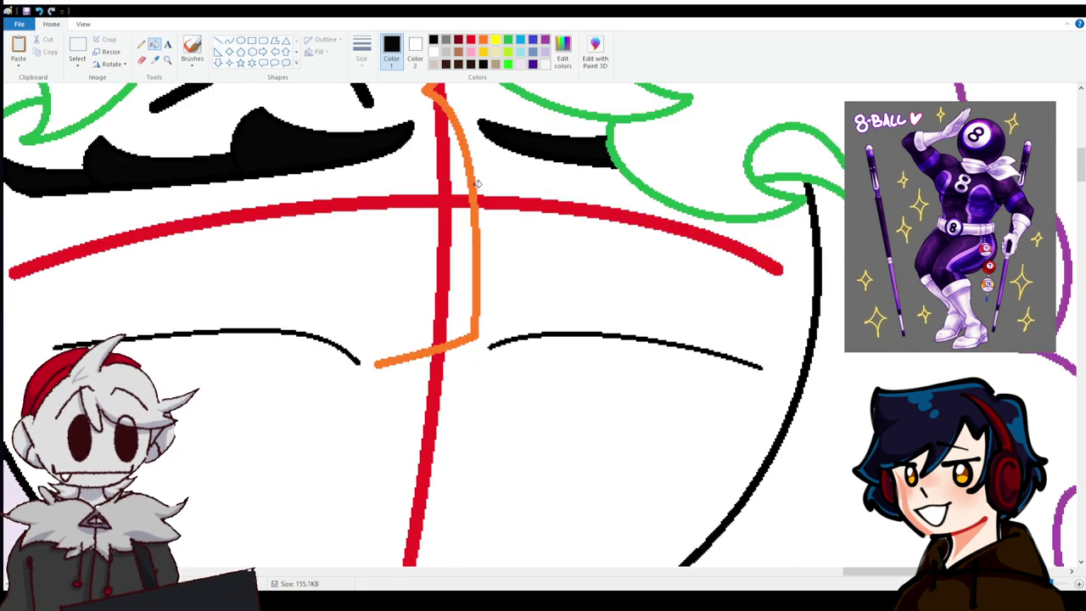
click(229, 41)
click(510, 39)
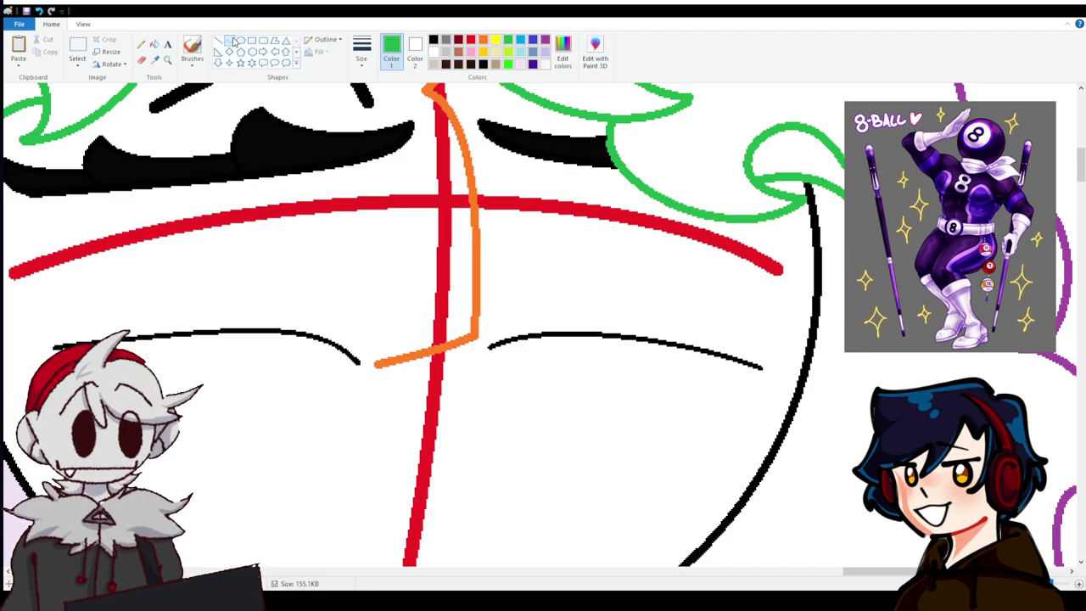
drag(219, 188, 312, 316)
drag(313, 251, 287, 232)
click(170, 178)
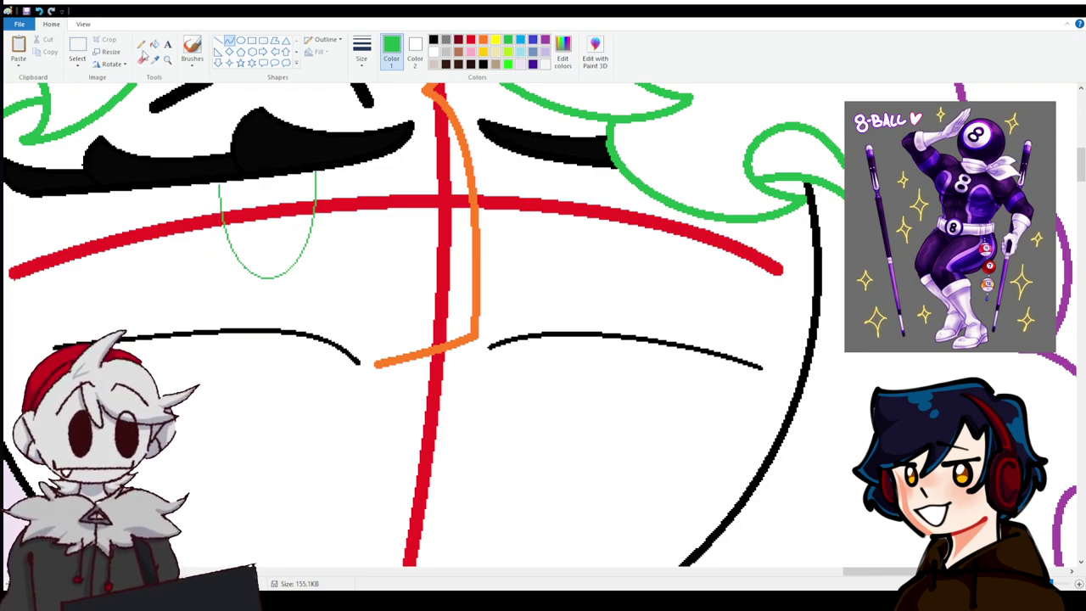
click(141, 45)
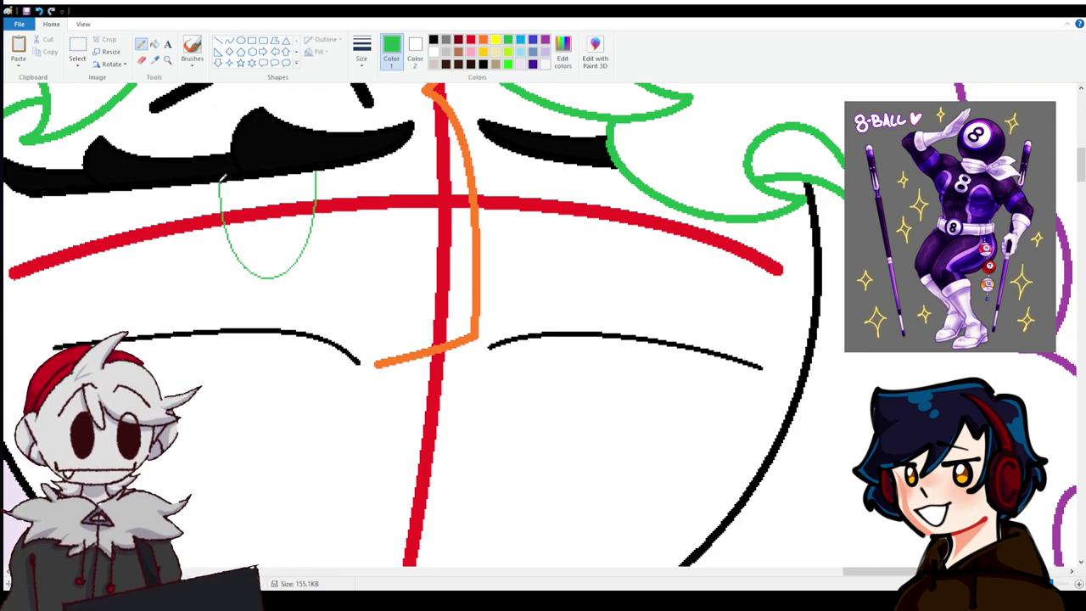
Fill the left iris orange, covering the red guideline inside it, and recolor the whole iris green.
click(229, 40)
scroll(544, 283, up, 3)
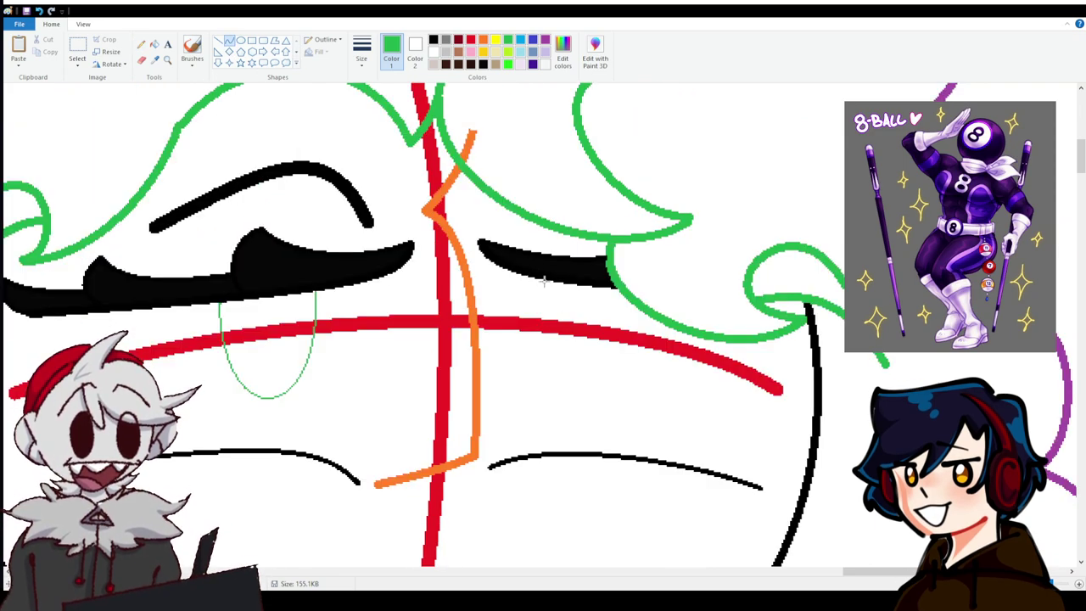
click(483, 40)
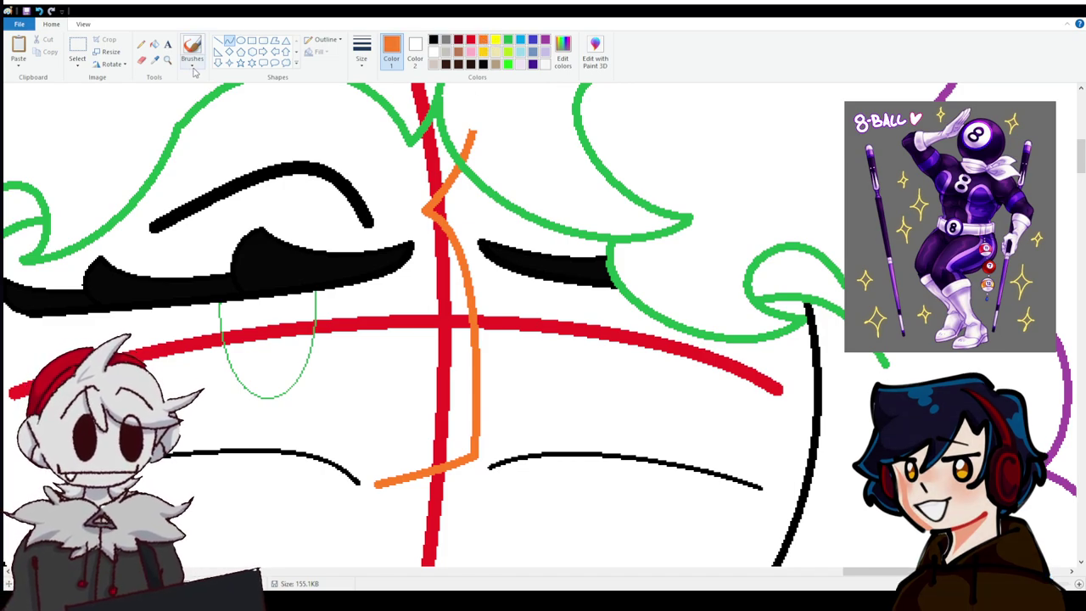
click(153, 44)
click(279, 356)
click(281, 319)
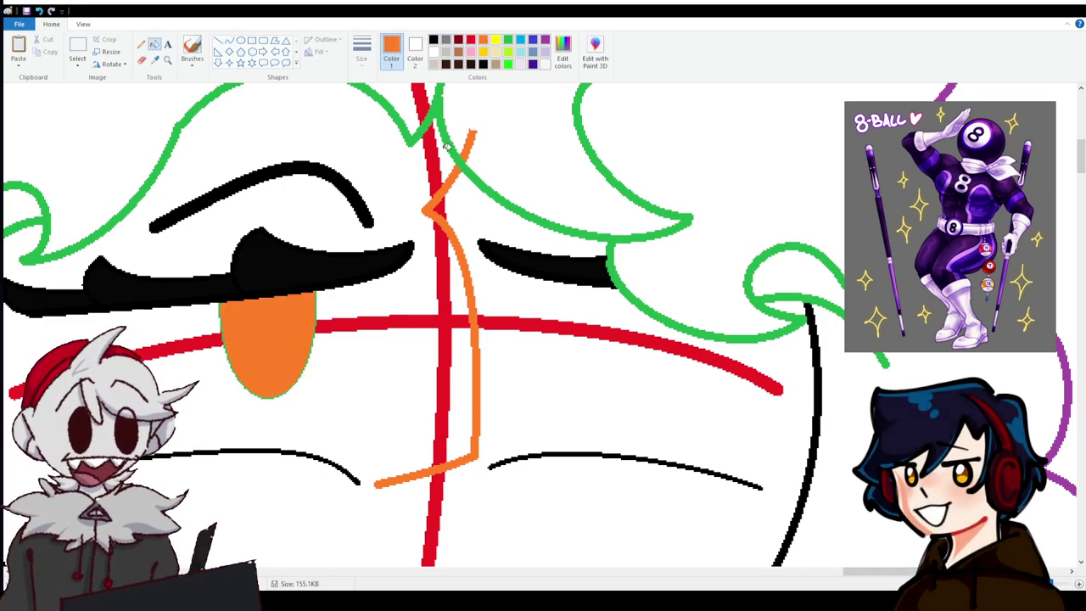
click(507, 40)
click(255, 327)
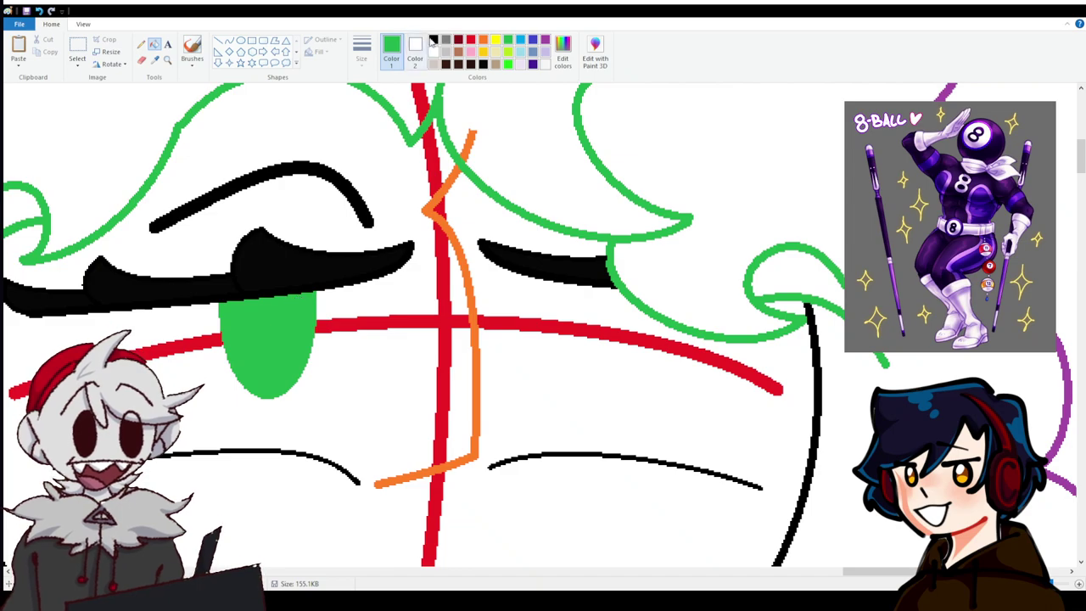
Draw a thin orange U-shaped iris outline below the right lash shape and close its gap at the lash.
click(483, 41)
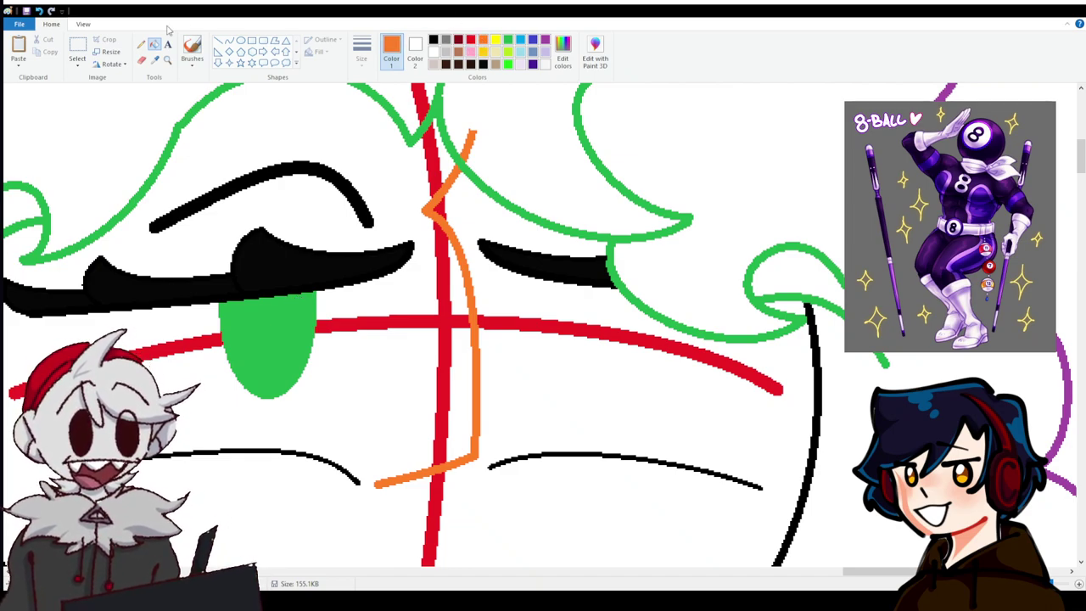
click(230, 40)
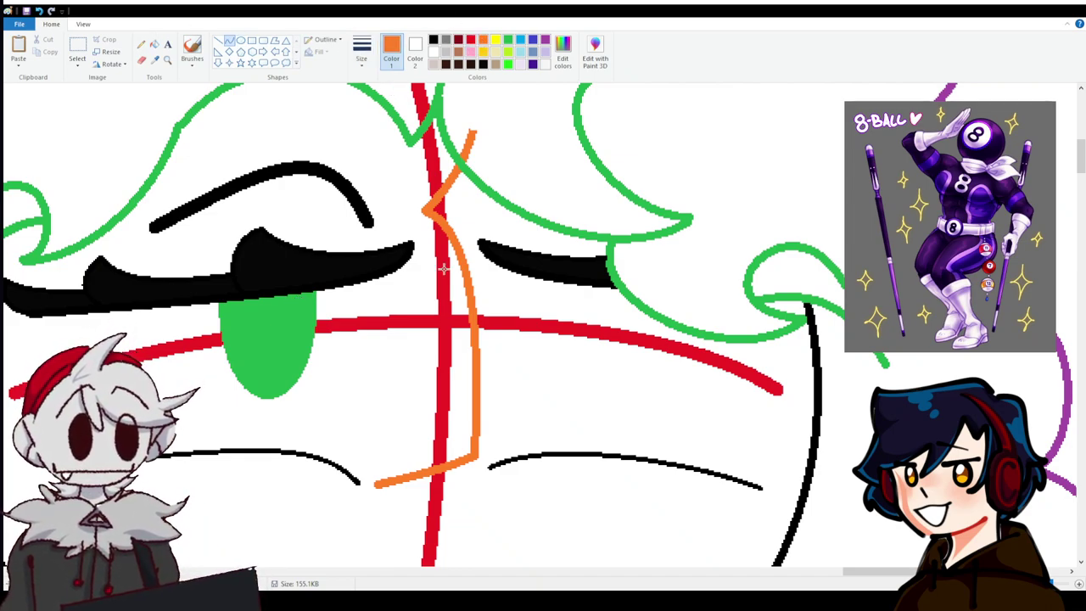
mouse_move(538, 278)
mouse_down()
mouse_move(602, 296)
mouse_move(598, 348)
mouse_move(537, 423)
mouse_move(637, 415)
mouse_move(620, 418)
mouse_up()
click(554, 268)
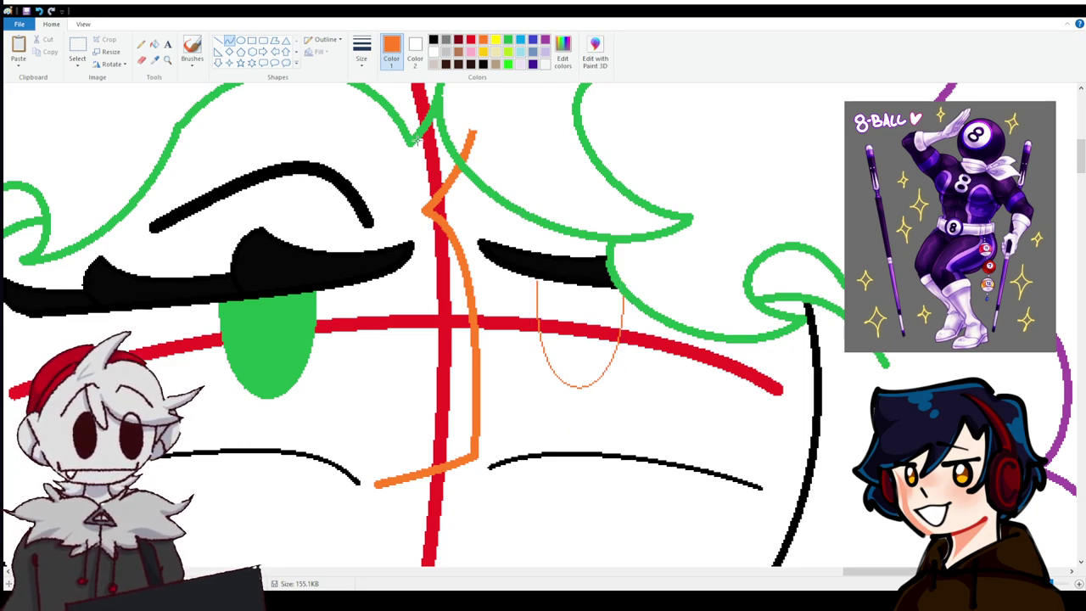
click(141, 44)
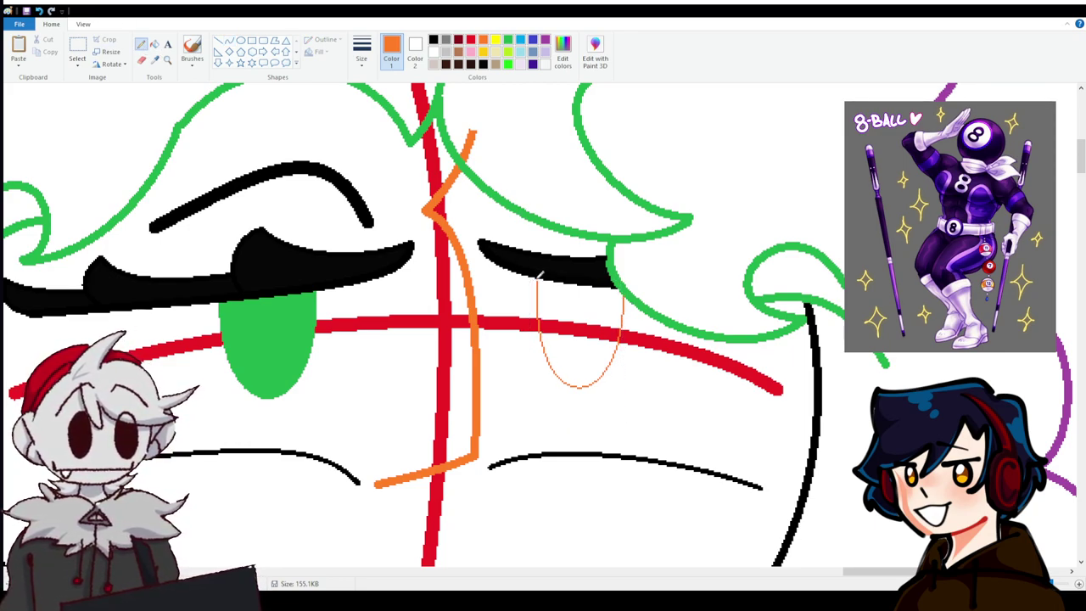
Fill the right iris with orange, including the sections above, below and on the red guideline.
click(154, 44)
click(573, 306)
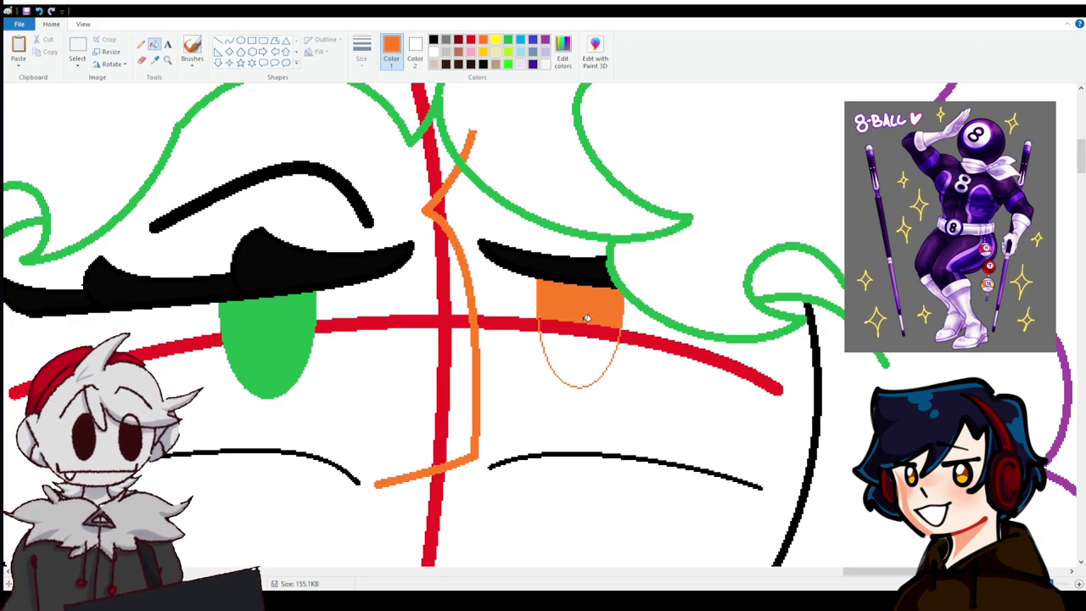
click(586, 352)
click(583, 326)
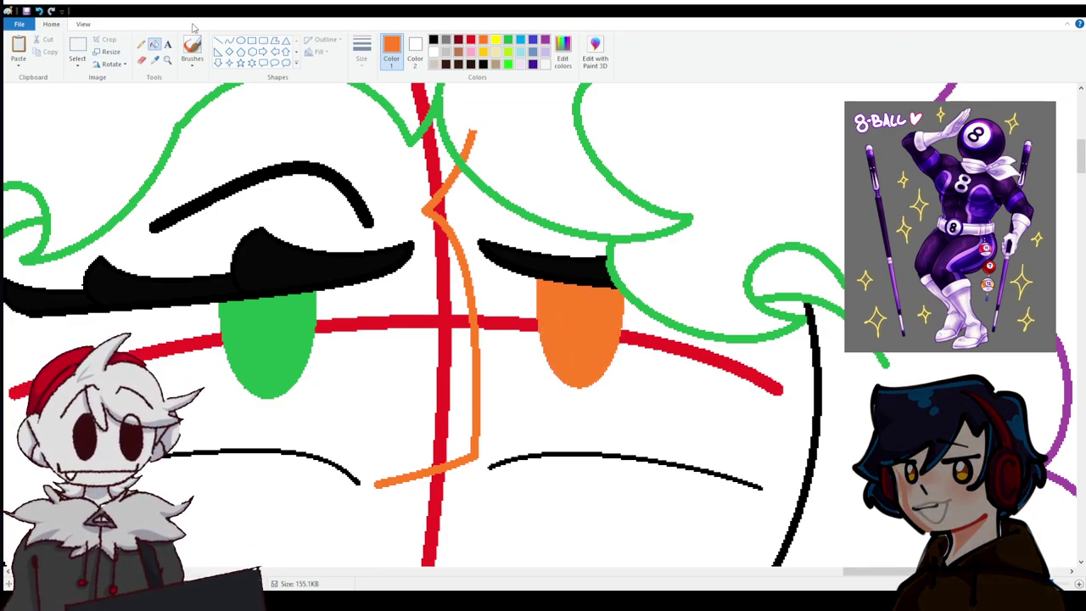
Draw a thin white curved highlight outline in the upper right part of each iris.
click(229, 40)
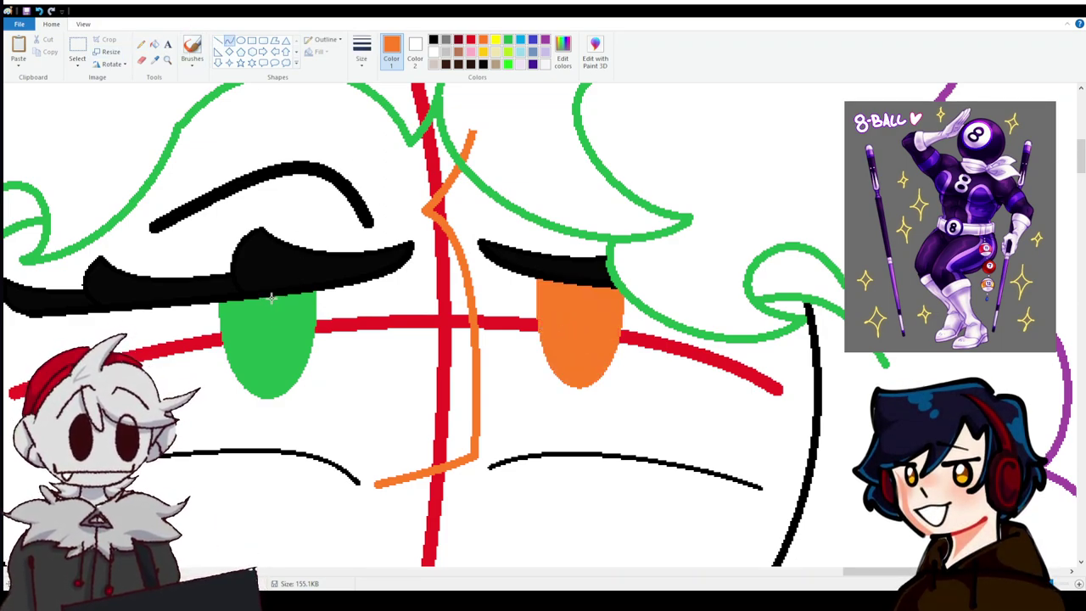
drag(303, 302, 296, 324)
click(313, 222)
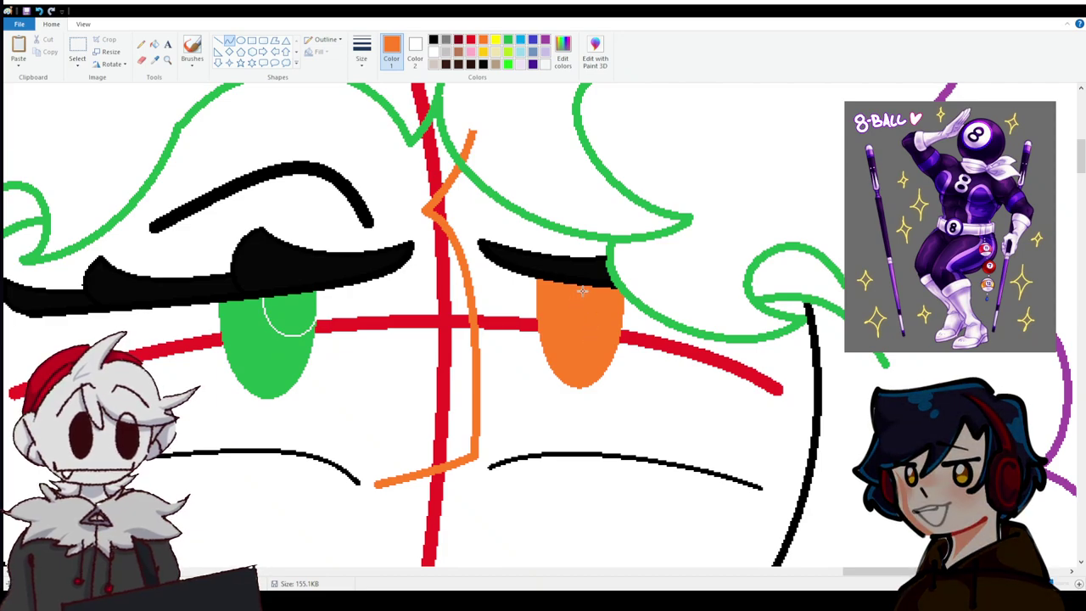
mouse_move(582, 288)
mouse_down()
mouse_move(625, 315)
mouse_move(642, 356)
mouse_up()
drag(619, 321, 617, 319)
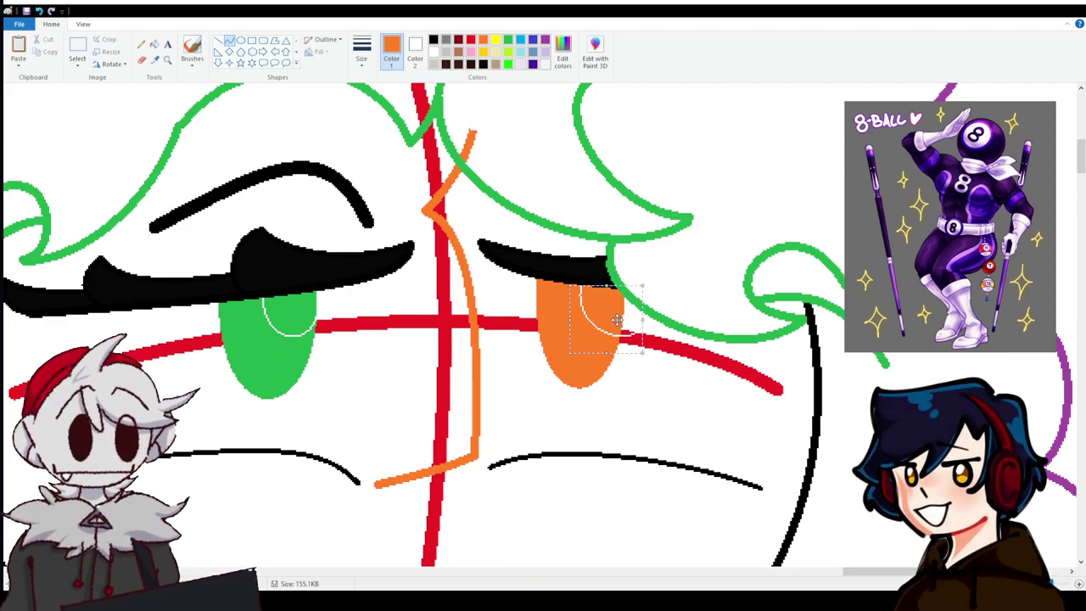
Fill the highlight areas of both irises with white.
click(153, 44)
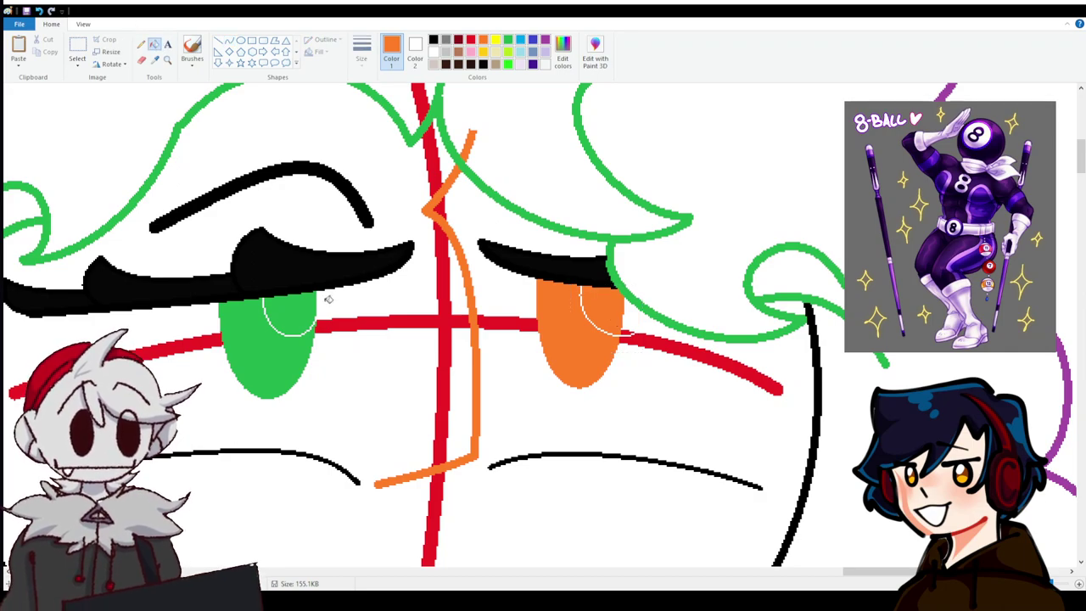
right_click(312, 319)
right_click(588, 307)
Recolor the orange nose line black below the green hairline.
scroll(588, 307, down, 3)
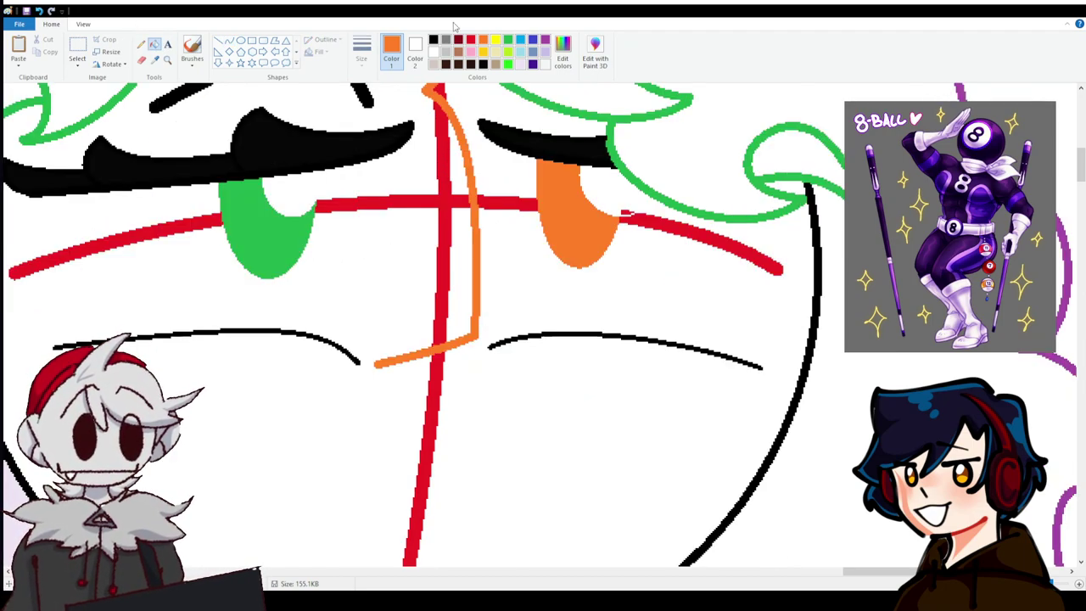
click(434, 40)
click(437, 94)
scroll(437, 93, up, 2)
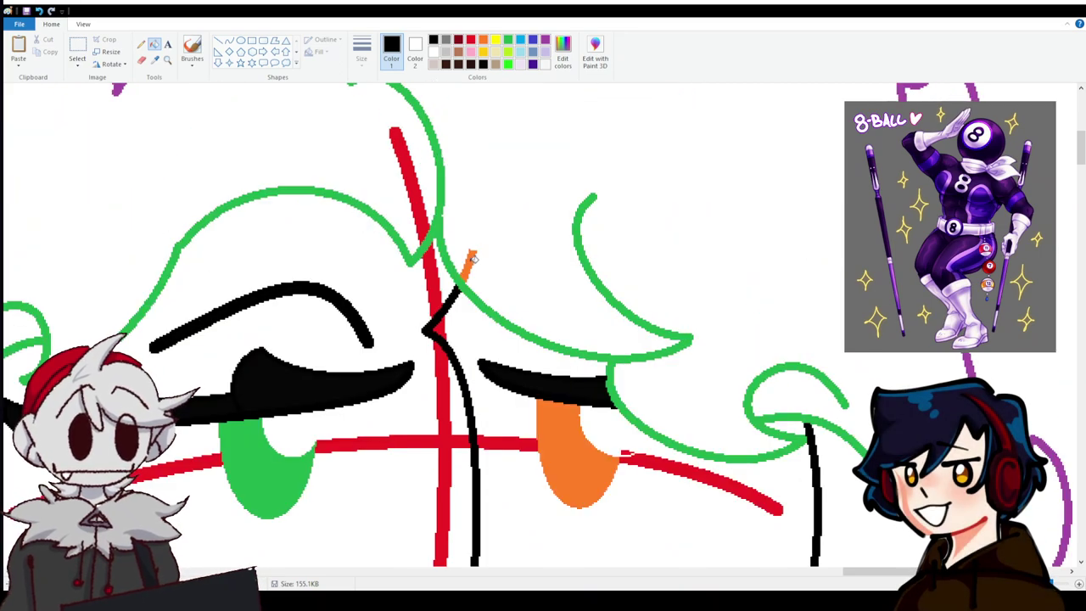
Draw a wide black smile curve beneath the nose and shift it slightly left and down.
scroll(469, 268, down, 8)
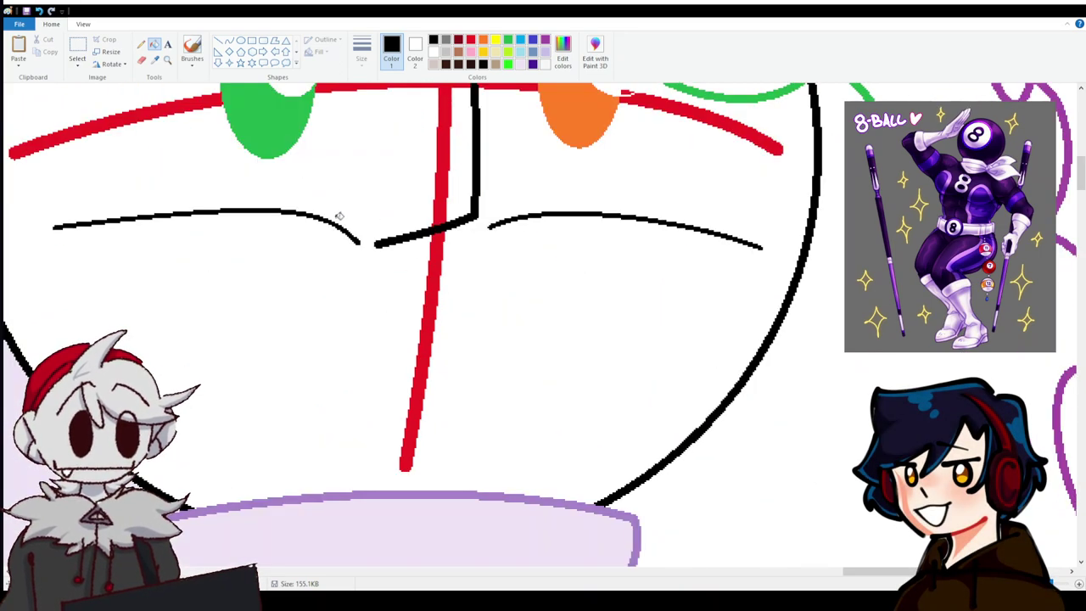
click(230, 40)
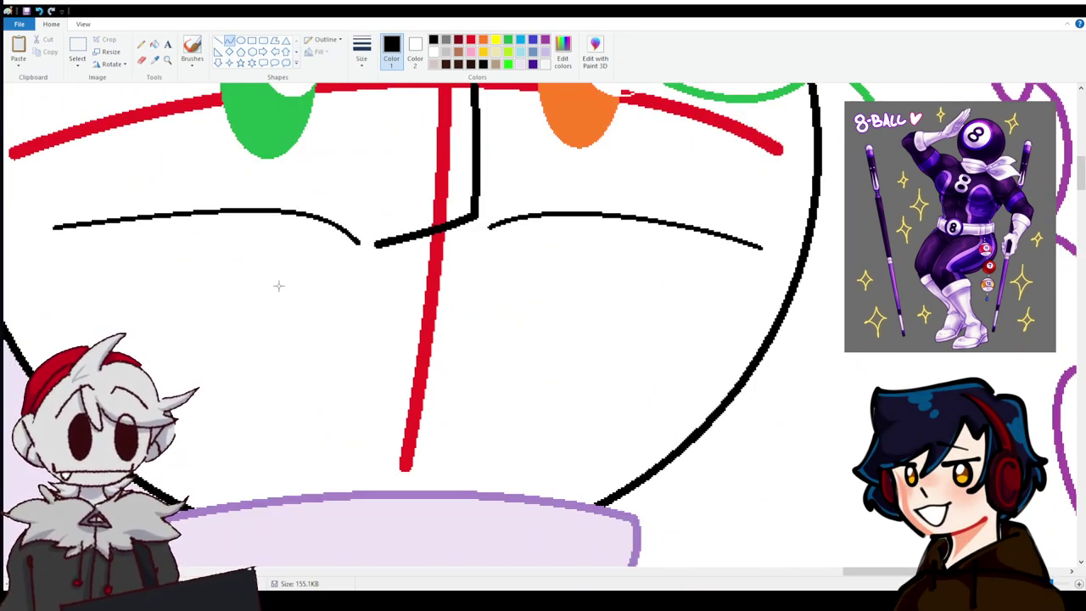
drag(184, 342, 668, 376)
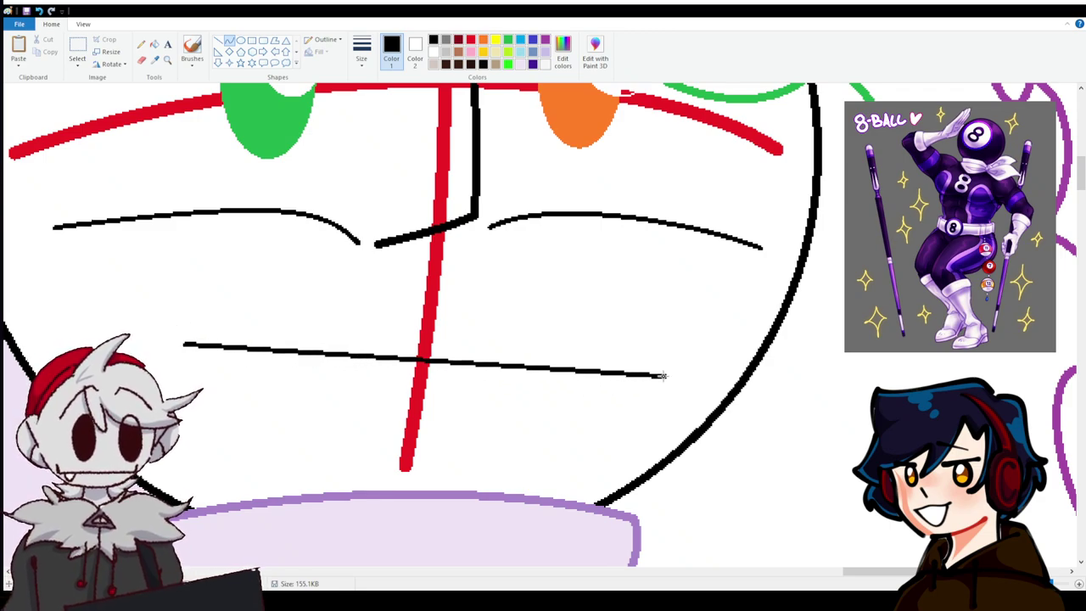
drag(407, 386, 416, 410)
drag(505, 386, 480, 343)
scroll(502, 403, up, 2)
scroll(372, 408, down, 2)
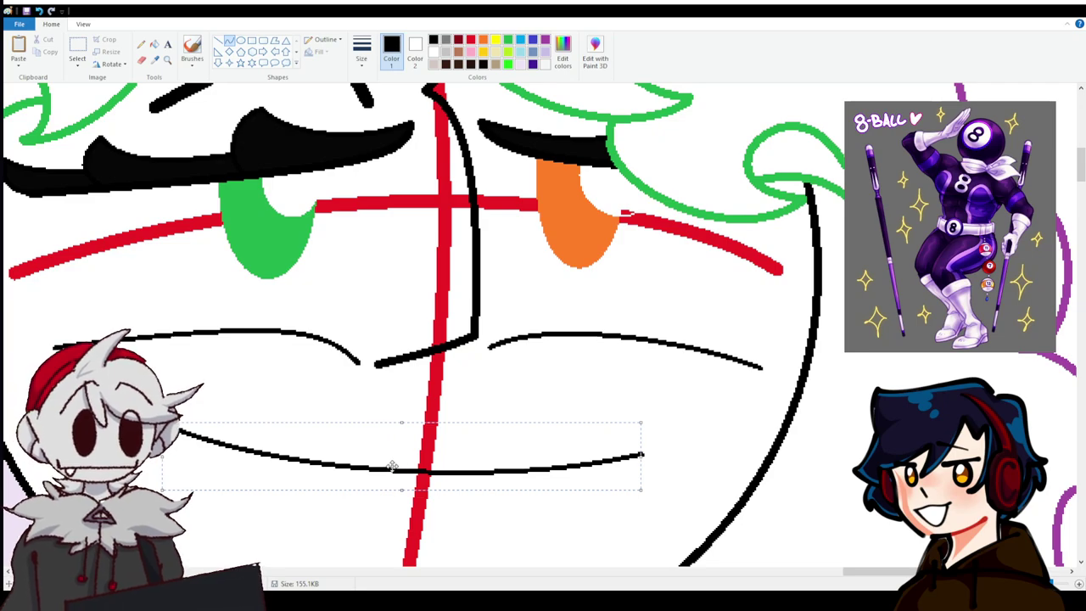
drag(382, 454, 380, 475)
click(308, 393)
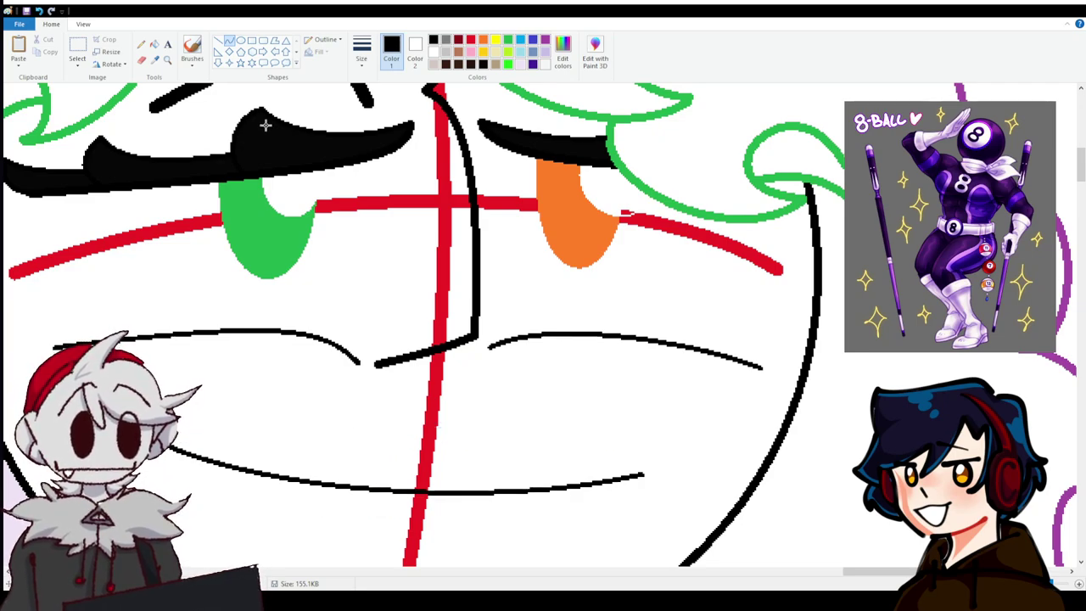
Draw a small circle below the mouth, just right of the red vertical guideline, and fill it black.
click(241, 40)
scroll(381, 251, down, 3)
drag(472, 311, 503, 337)
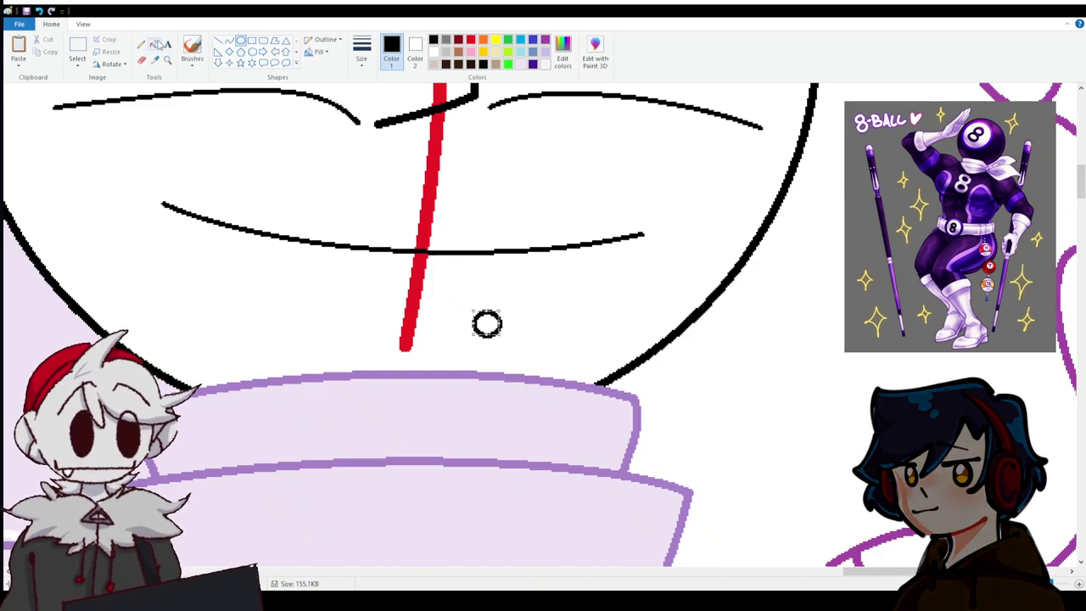
click(156, 44)
click(488, 324)
Recolor the green left iris orange to match the right one.
scroll(604, 398, up, 3)
scroll(684, 466, down, 1)
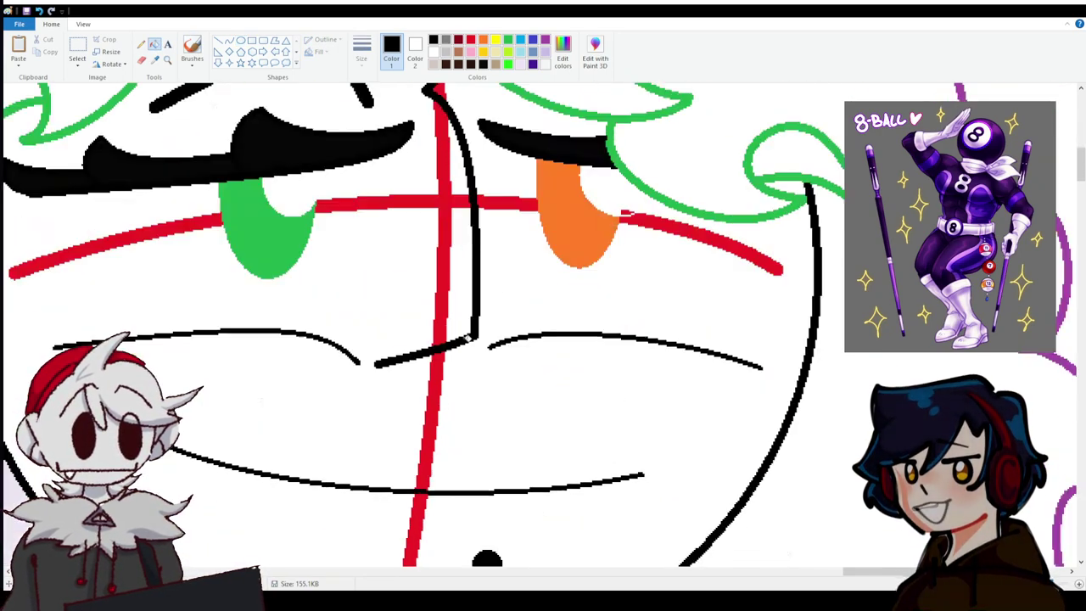
click(483, 40)
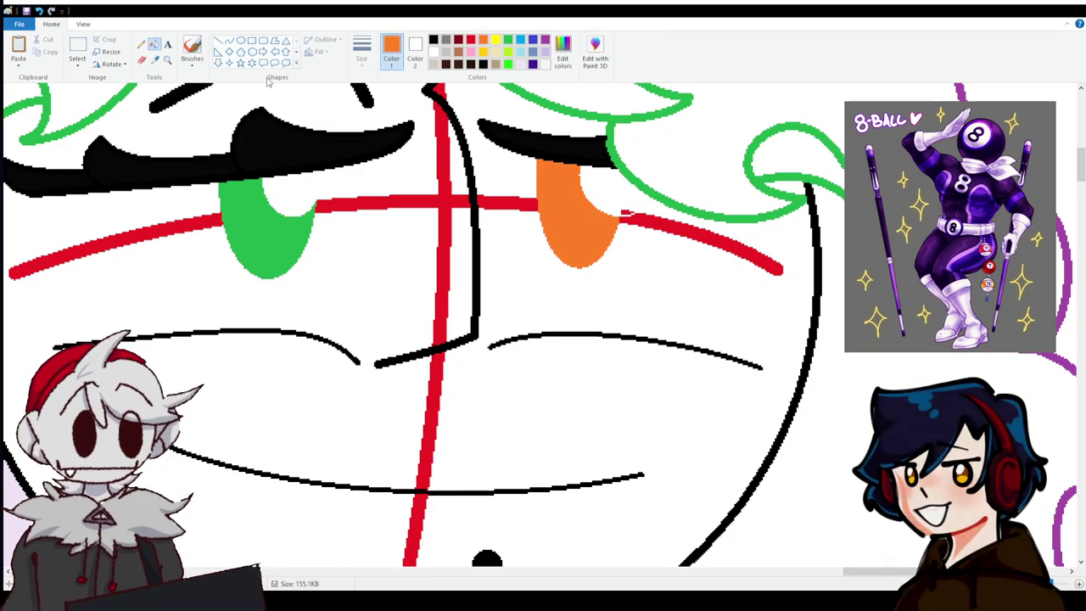
click(255, 239)
Recolor the green hairline and fringe curls purple to match the outer hair outline.
scroll(509, 340, up, 5)
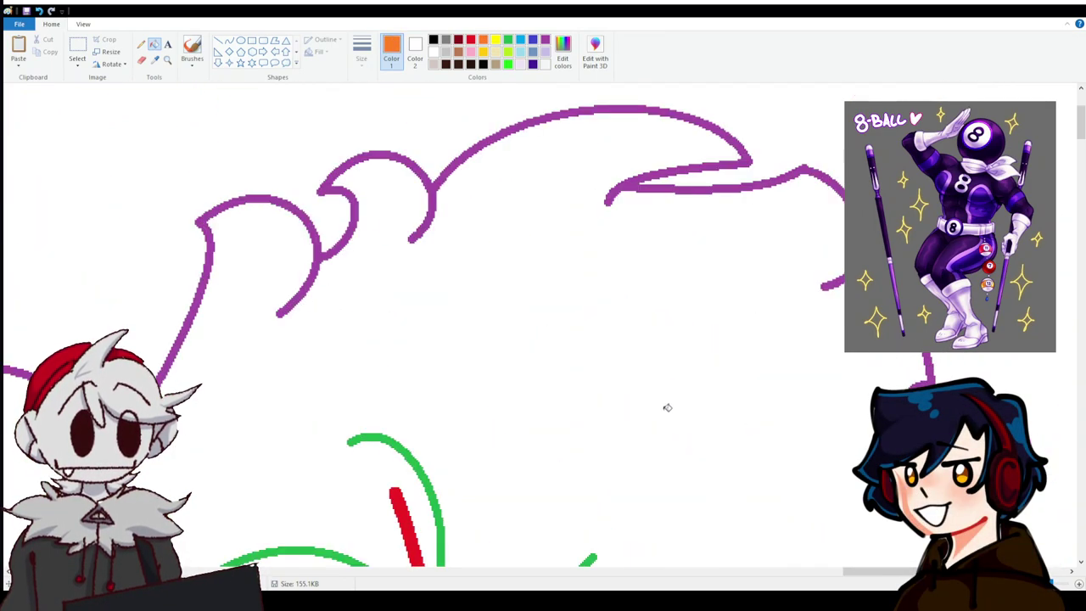
scroll(632, 197, down, 5)
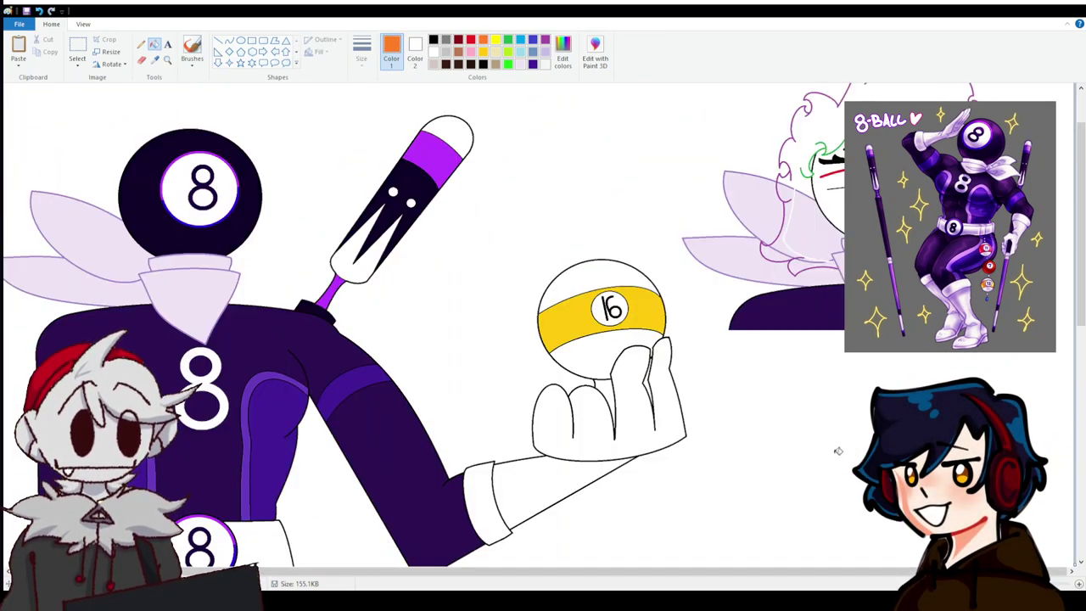
scroll(838, 451, up, 1)
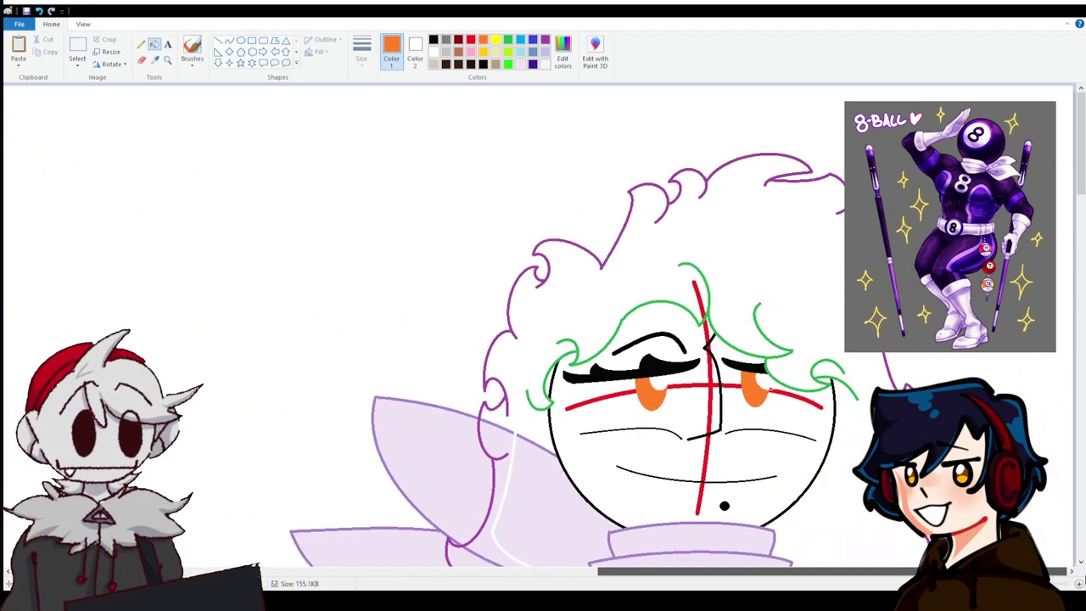
click(545, 40)
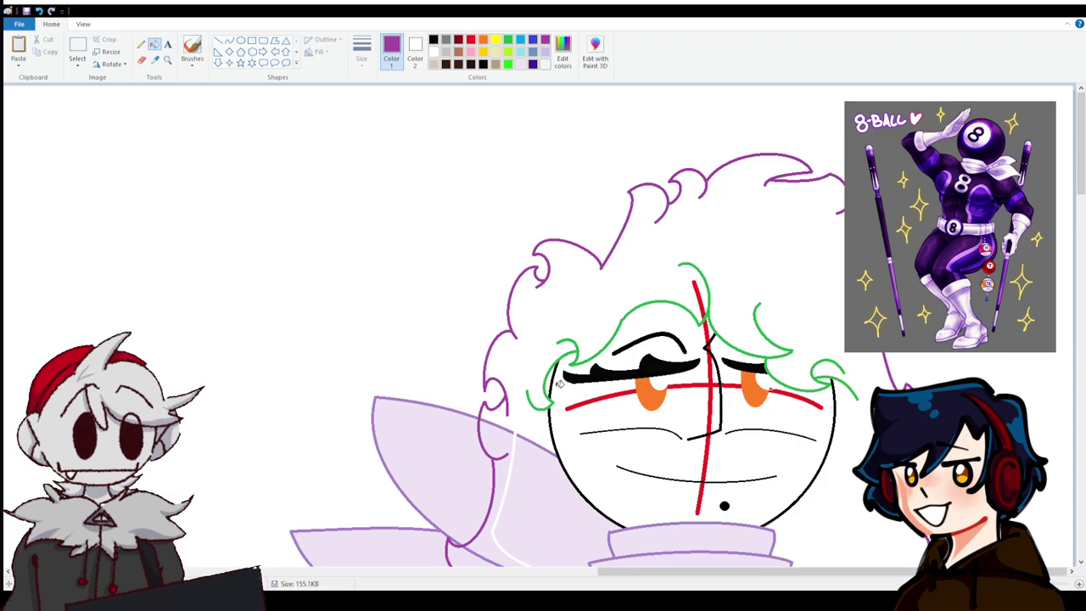
click(578, 349)
Fill the red vertical and horizontal face guidelines with white, including the leftover bits around the nose and eyes.
scroll(575, 345, down, 1)
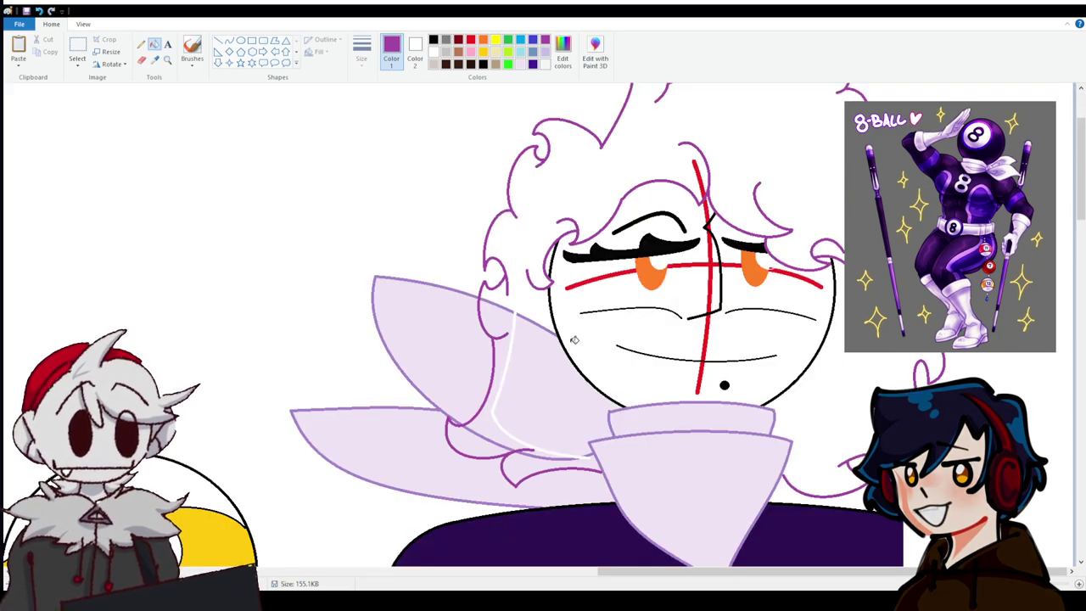
click(471, 40)
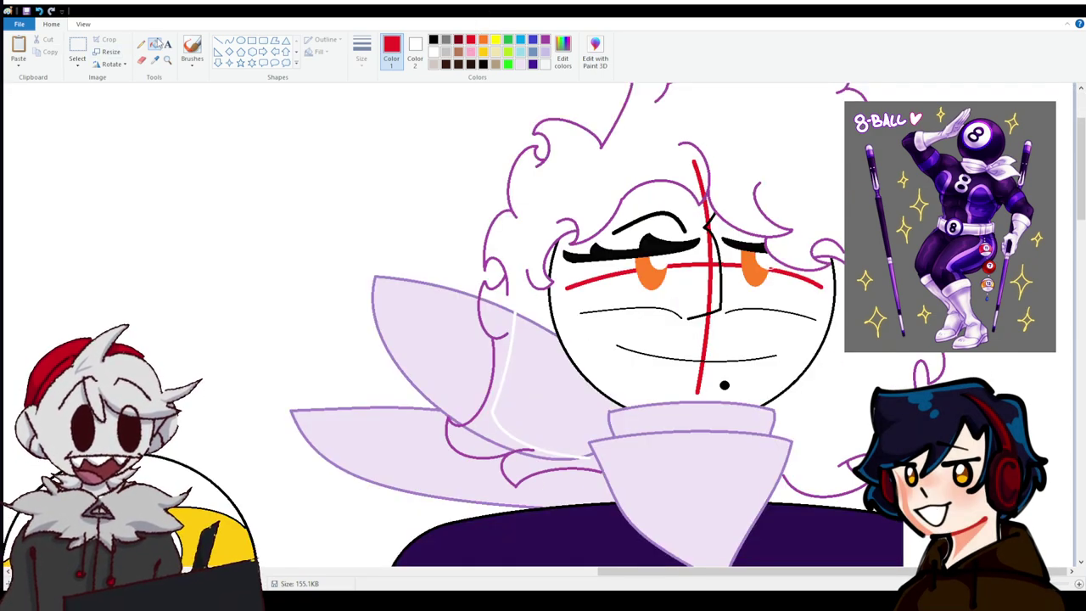
click(683, 168)
right_click(684, 168)
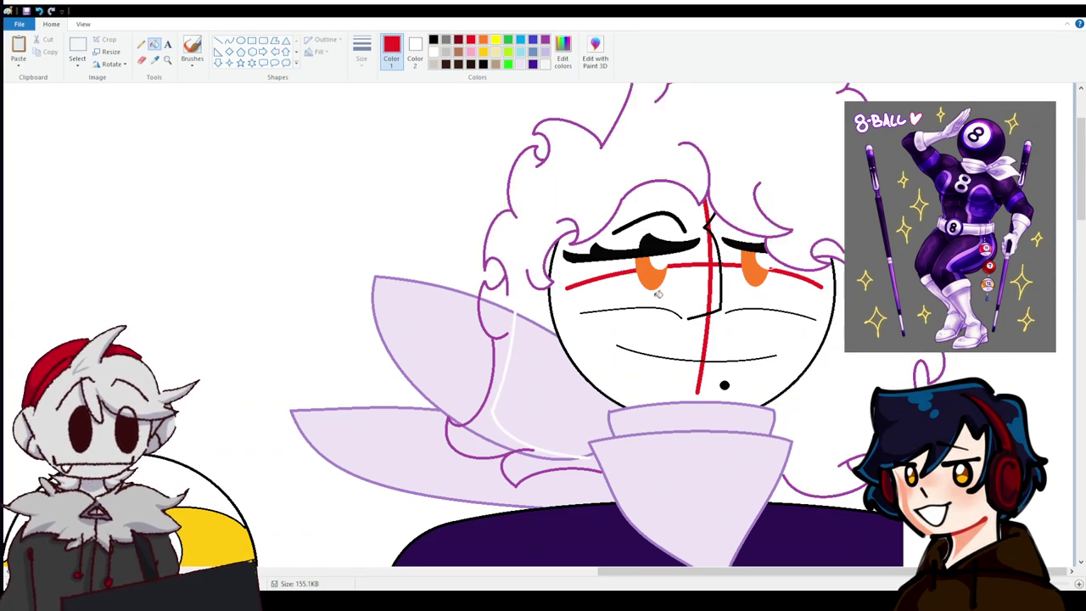
click(625, 292)
right_click(626, 292)
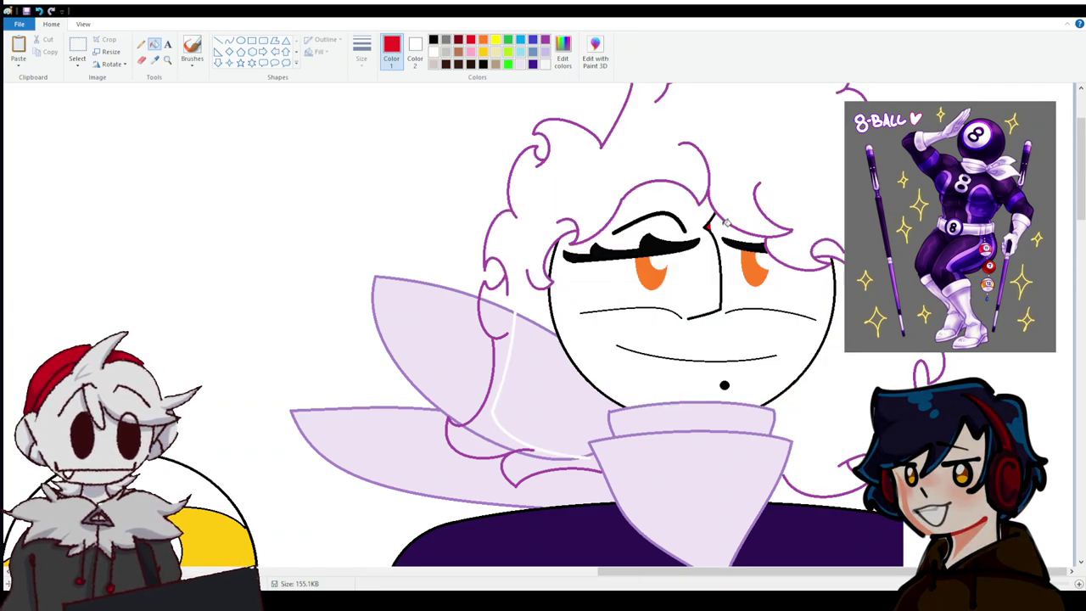
click(726, 222)
right_click(726, 222)
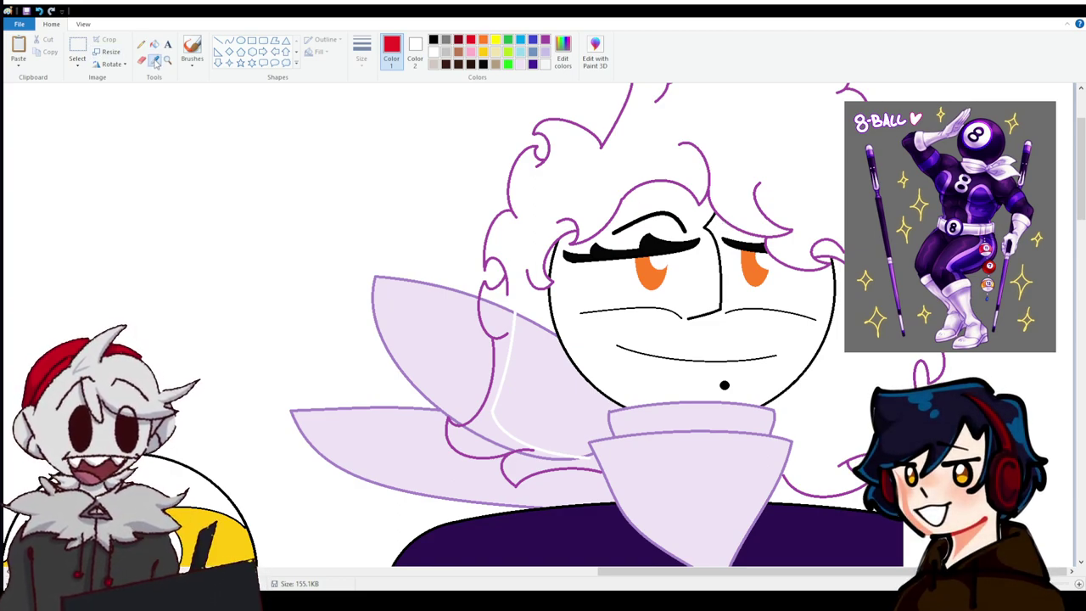
Fill the lavender scarf area and its outline between the left hair edge and the face with white.
click(1079, 584)
click(1079, 584)
mouse_move(705, 571)
mouse_down()
mouse_move(926, 571)
mouse_move(862, 571)
mouse_up()
click(155, 46)
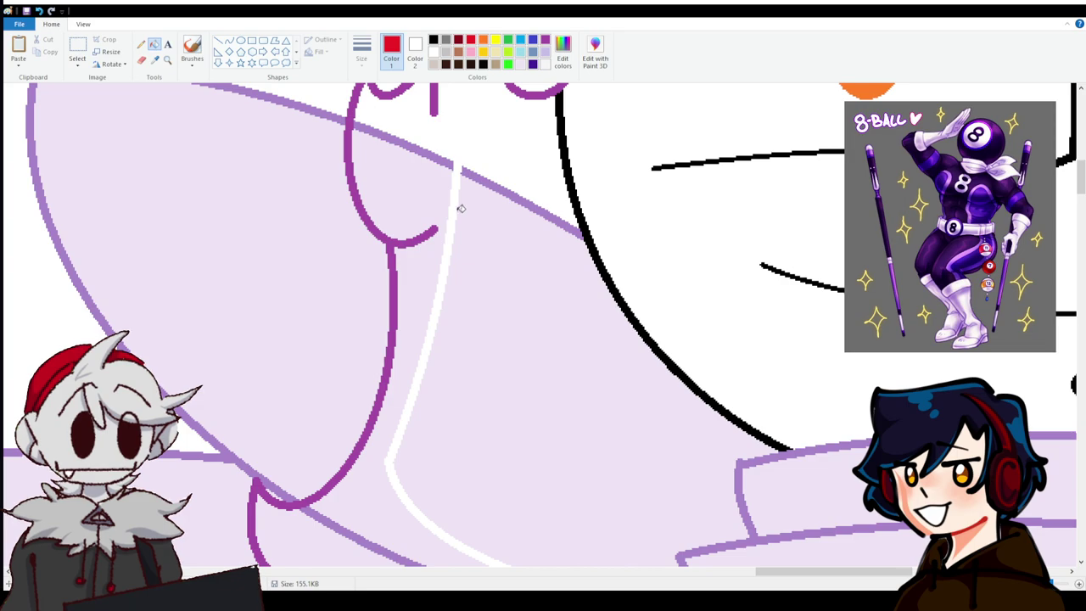
click(520, 192)
click(442, 161)
click(431, 178)
click(495, 308)
Fill the remaining lavender scarf pieces and outline segments inside the lower-left hair curls with white.
scroll(495, 307, down, 3)
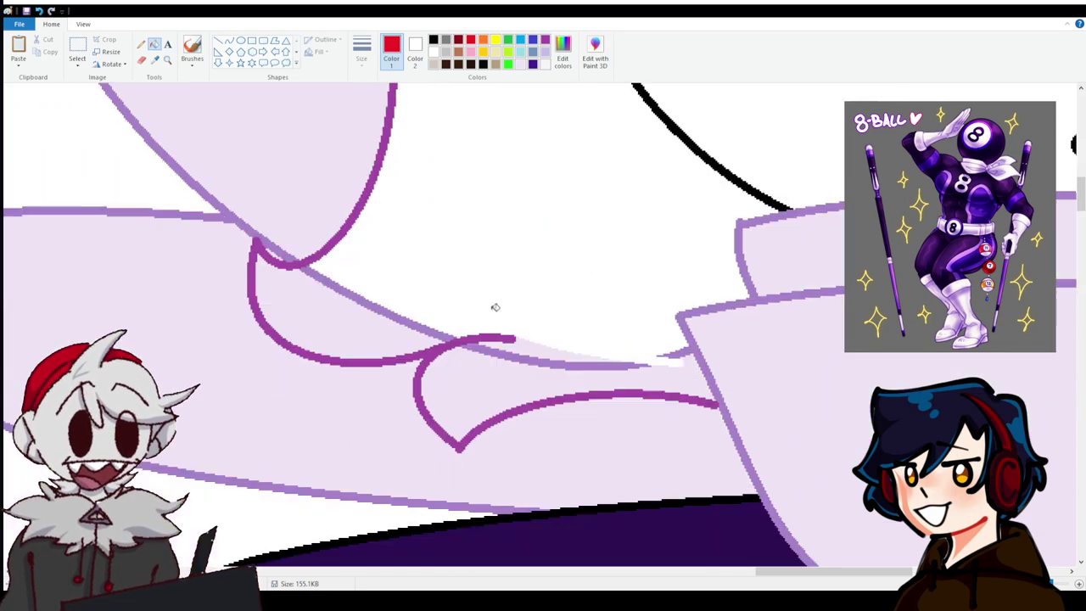
click(395, 192)
right_click(371, 197)
right_click(511, 251)
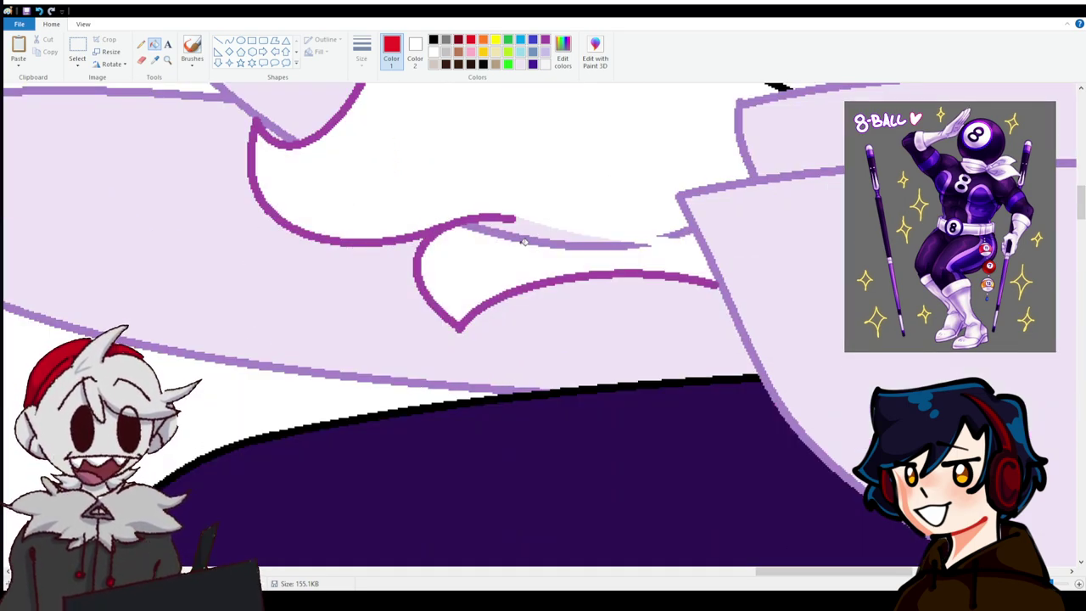
right_click(519, 239)
right_click(530, 231)
Separate the stray purple stub from the neck scarf's left edge with a white line and fill it white.
click(219, 40)
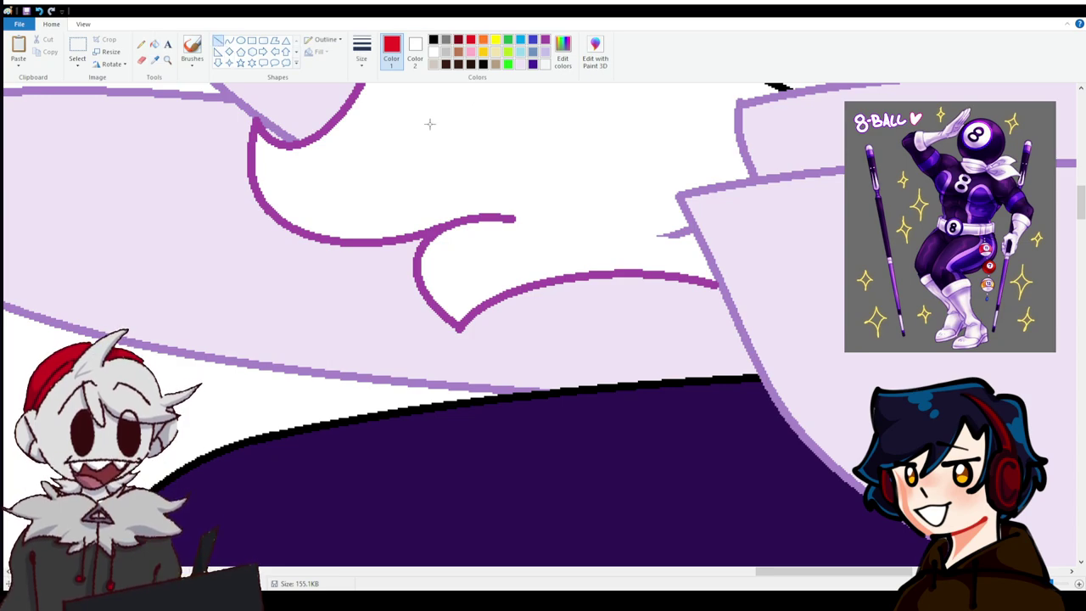
drag(696, 241, 679, 205)
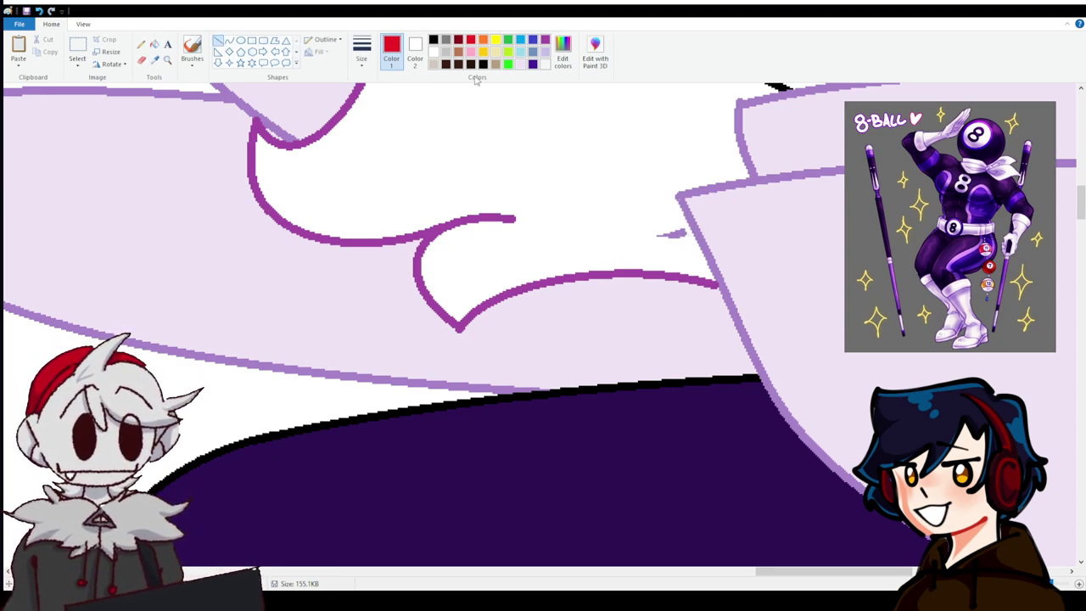
click(154, 45)
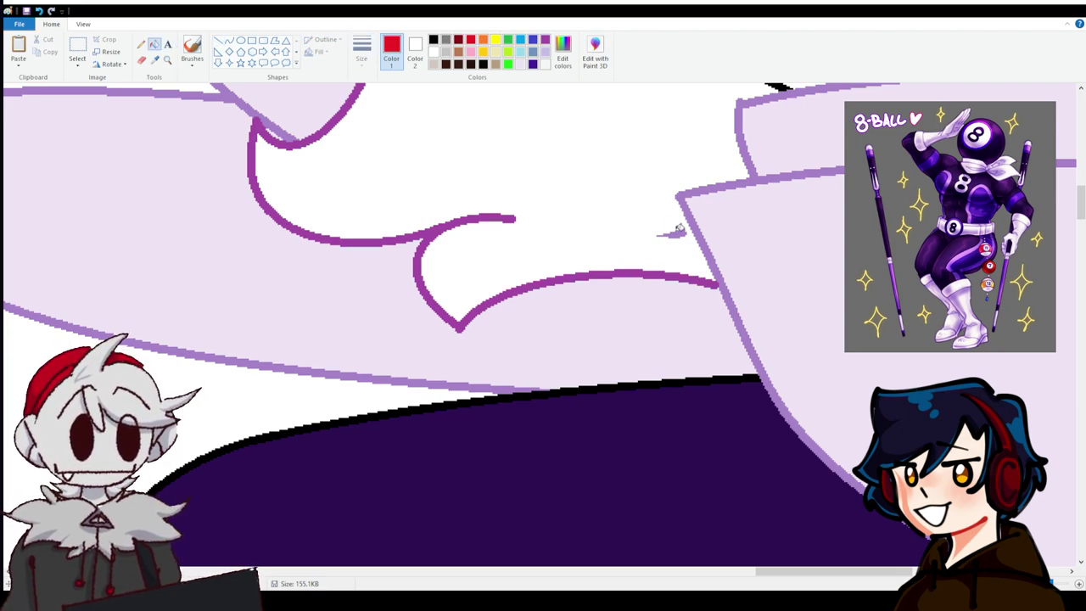
scroll(720, 429, up, 10)
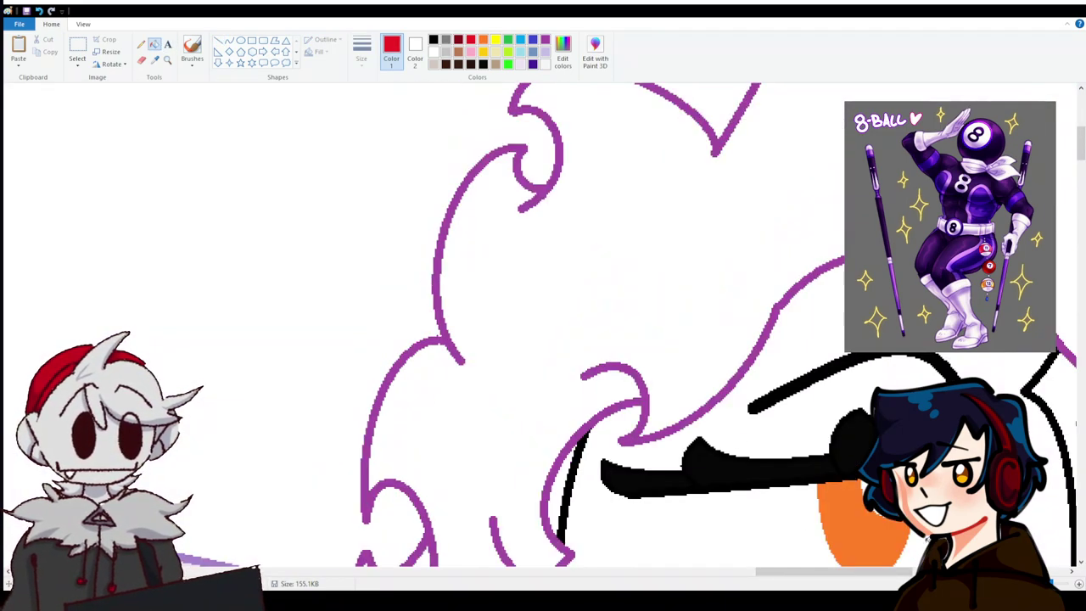
scroll(832, 389, down, 2)
scroll(832, 388, up, 3)
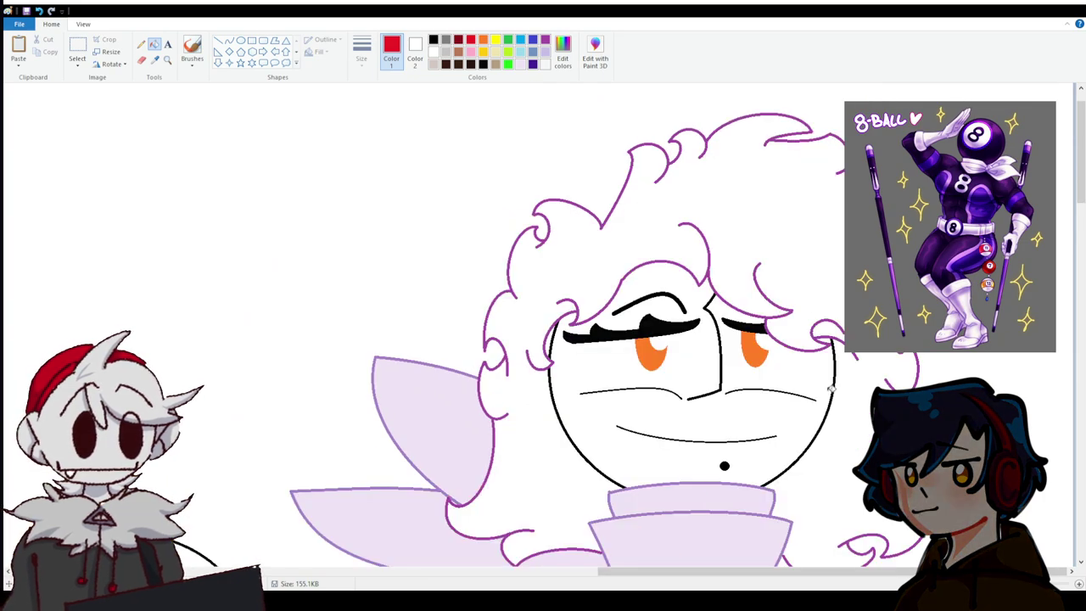
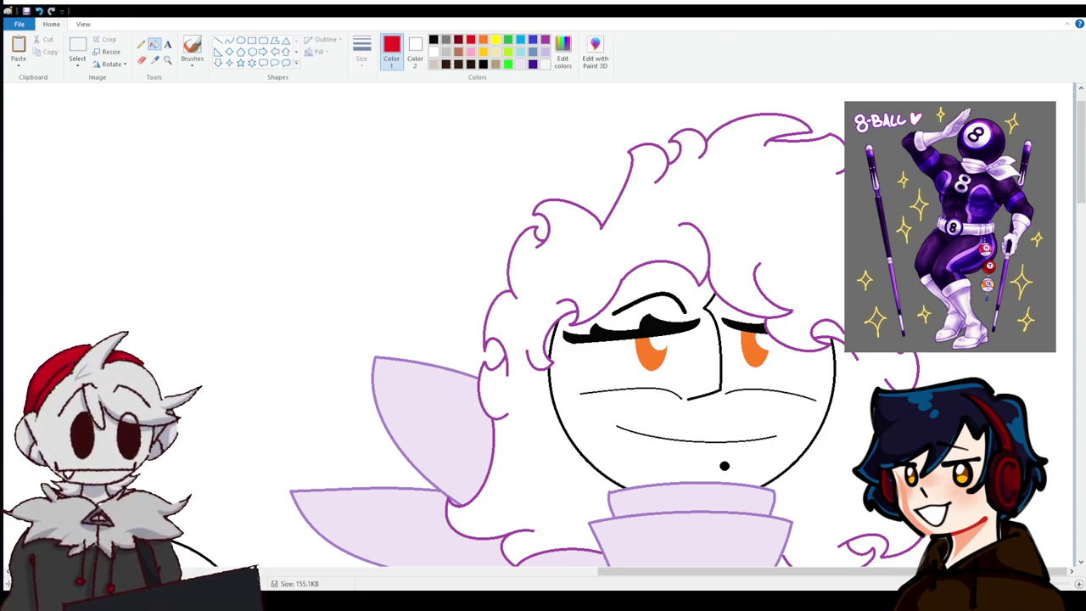
Paste the dark-background photo of red curly hair, sample a brown from its curls and remove the photo.
click(77, 49)
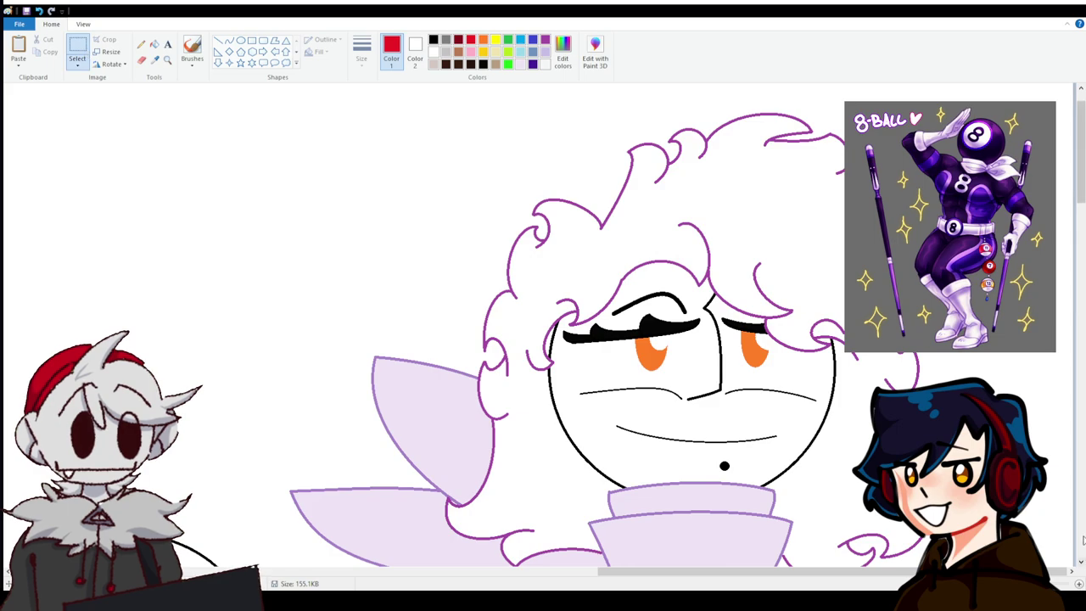
click(1079, 584)
drag(650, 574, 872, 579)
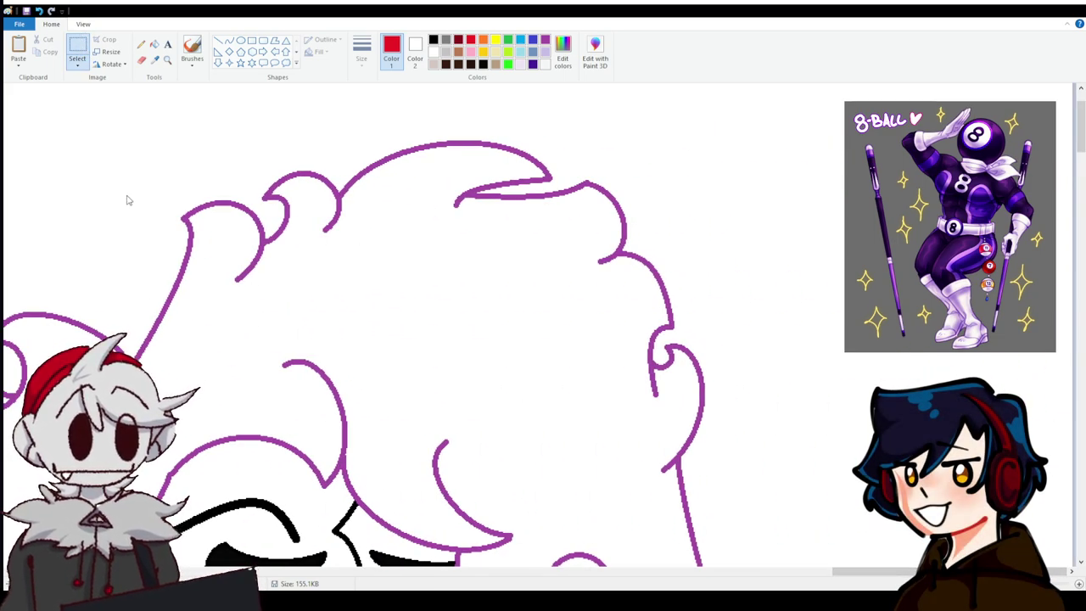
key(ctrl+v)
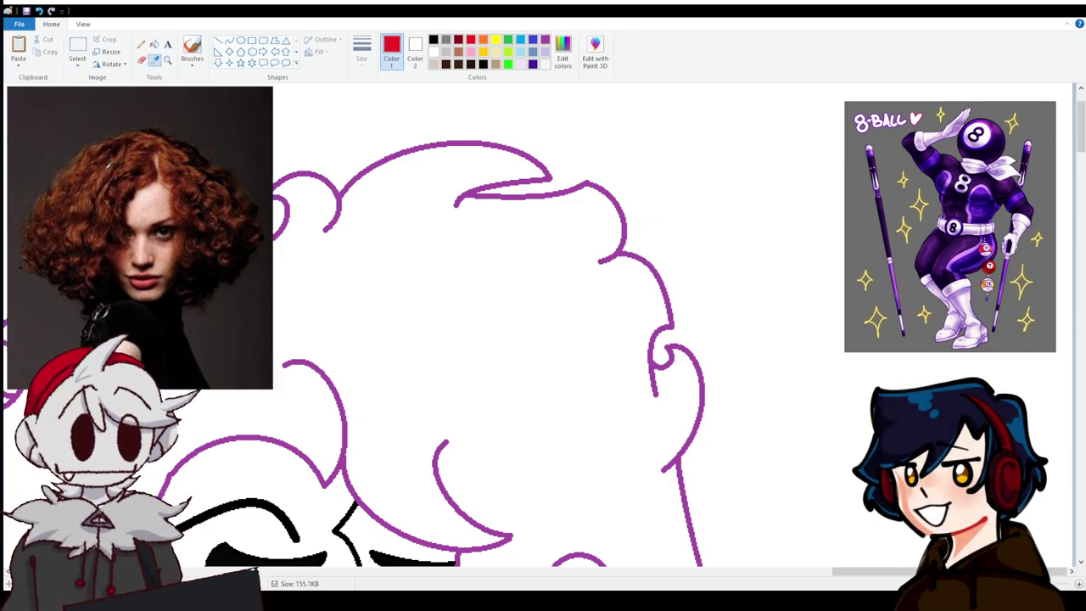
click(109, 165)
click(39, 11)
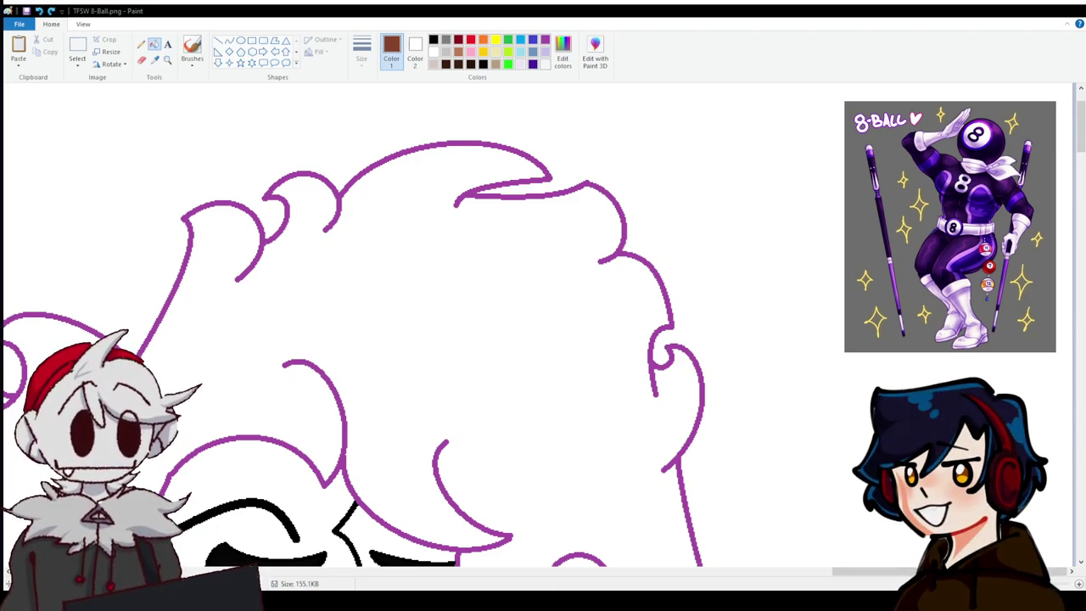
Paste the second red curly hair photo and sample a reddish brown as primary colour and a dark brown as secondary colour.
click(77, 49)
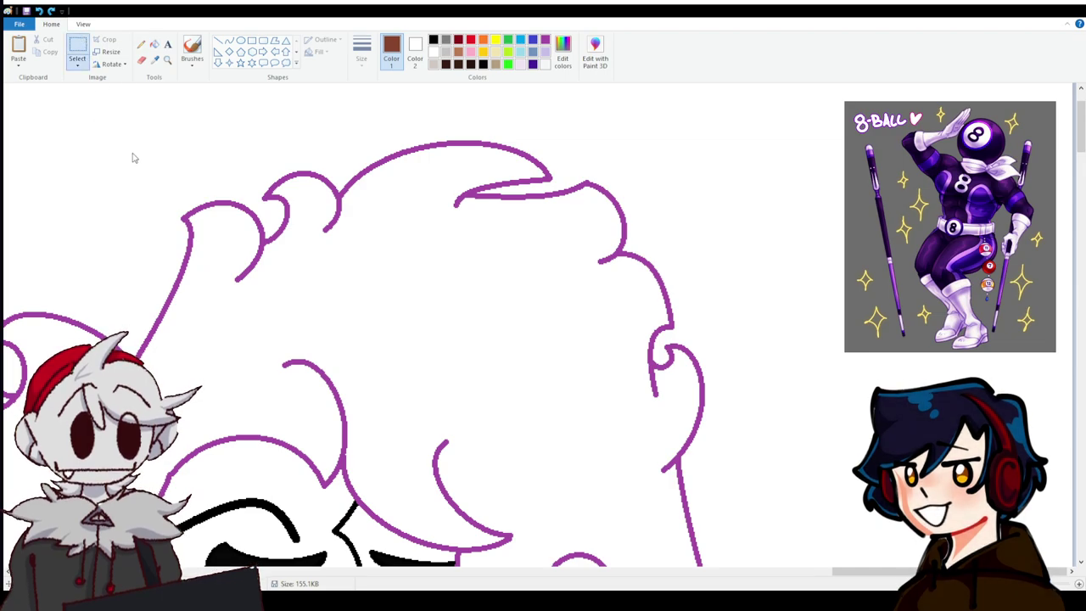
key(ctrl+v)
click(155, 59)
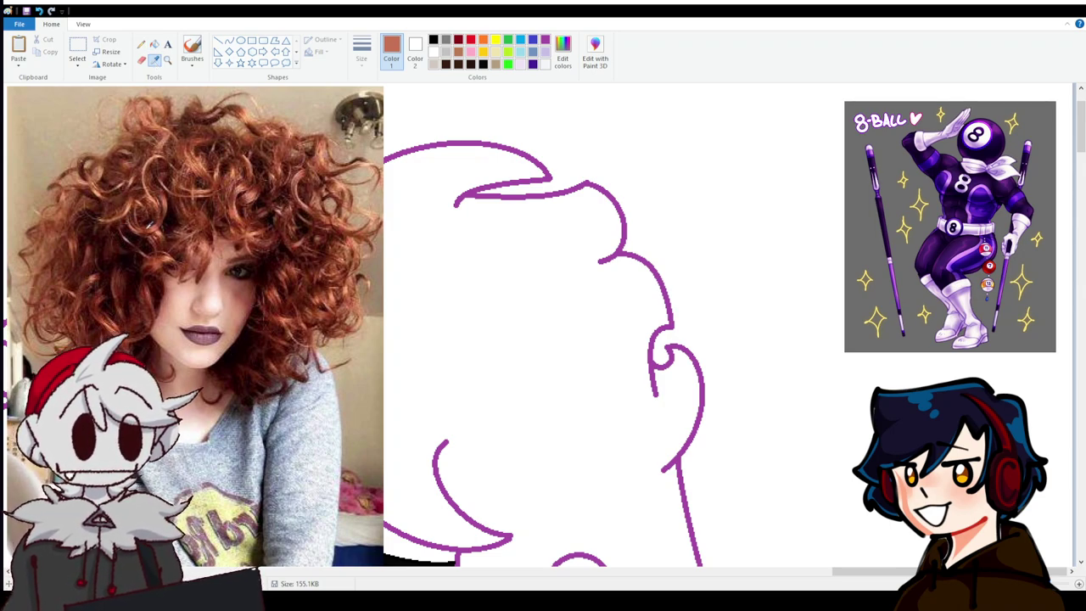
click(146, 136)
click(155, 60)
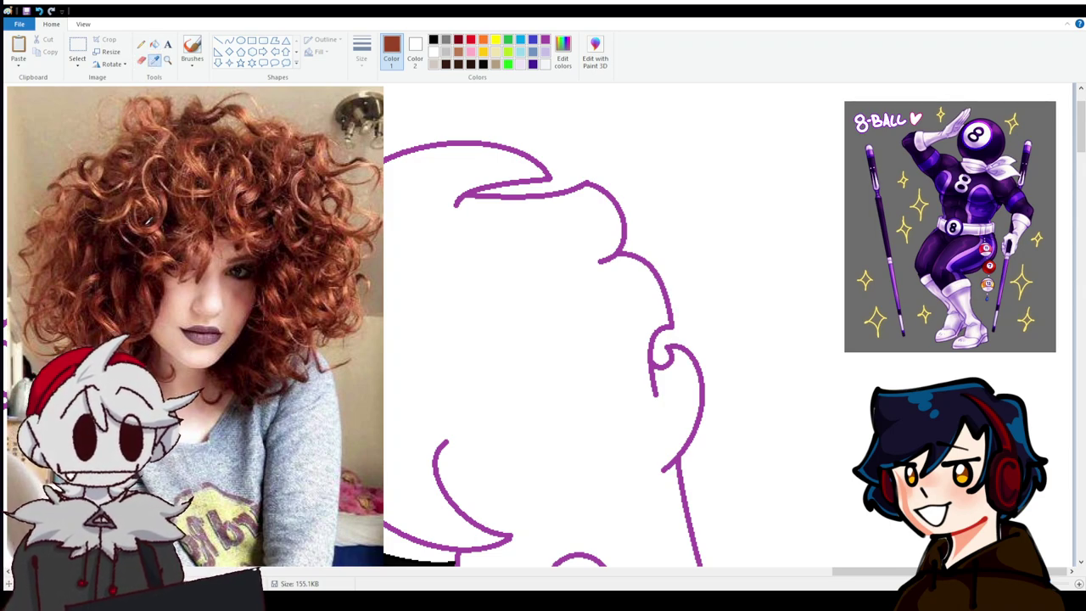
click(158, 258)
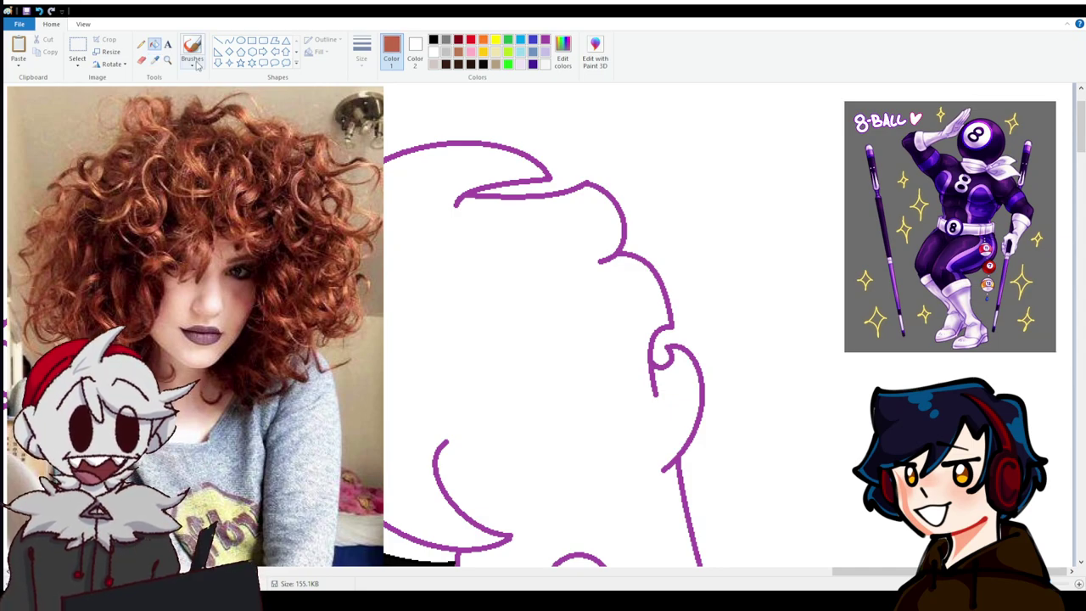
click(156, 61)
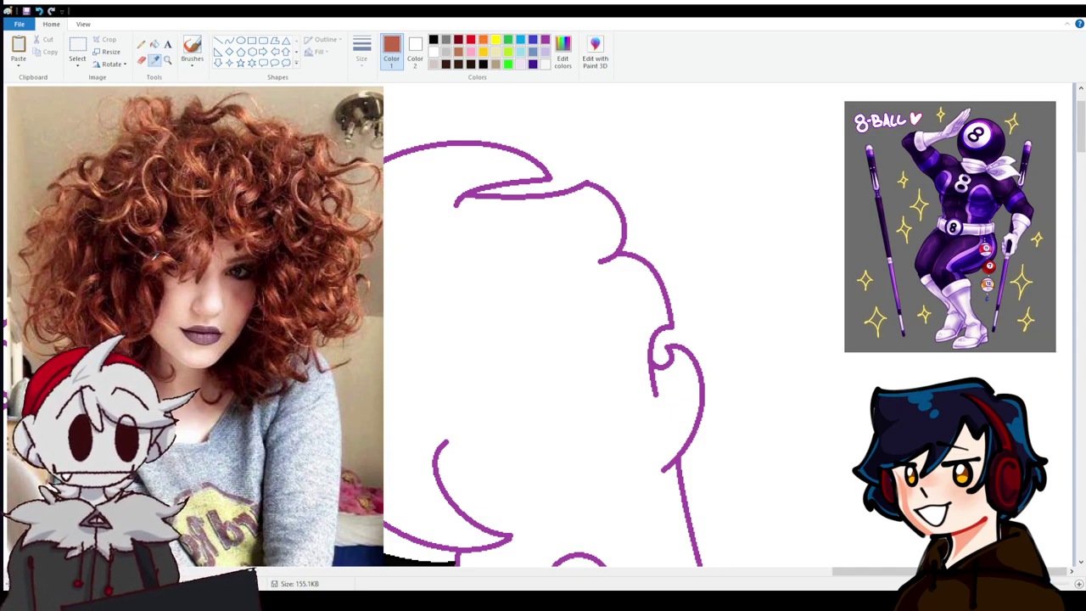
click(171, 142)
click(155, 59)
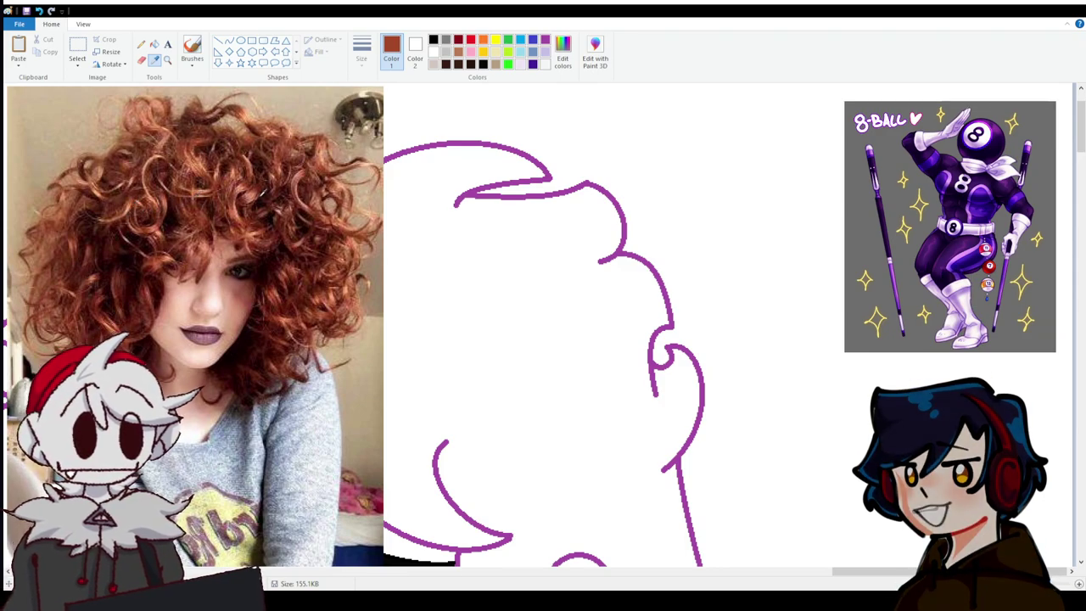
right_click(273, 190)
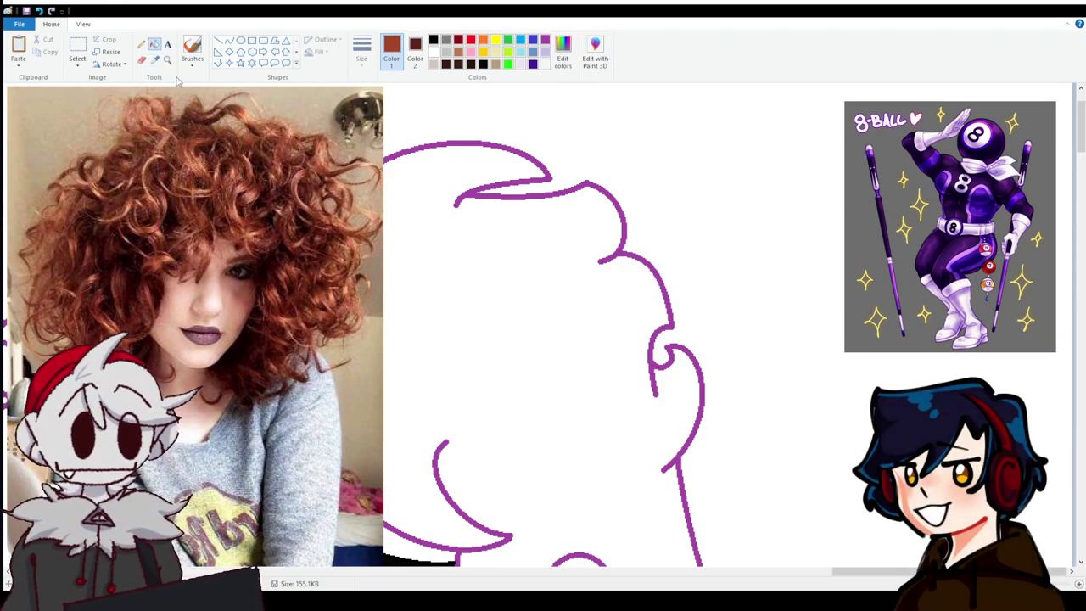
Remove the pasted photo, recolour the hair outline dark brown and fill the hair with the sampled reddish brown.
click(39, 10)
right_click(267, 234)
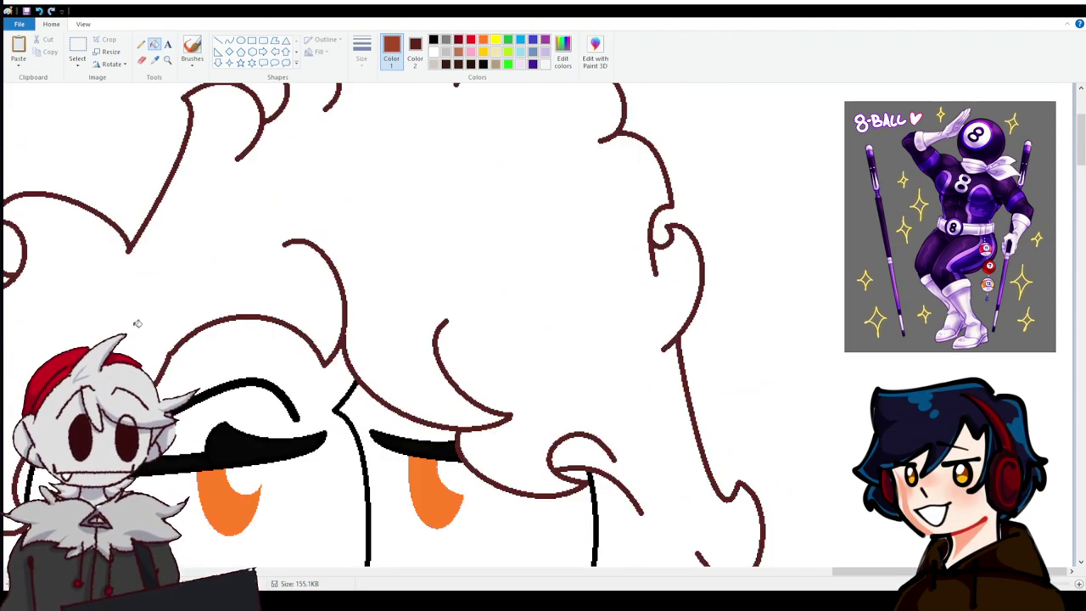
click(143, 308)
scroll(143, 308, down, 4)
scroll(39, 279, up, 3)
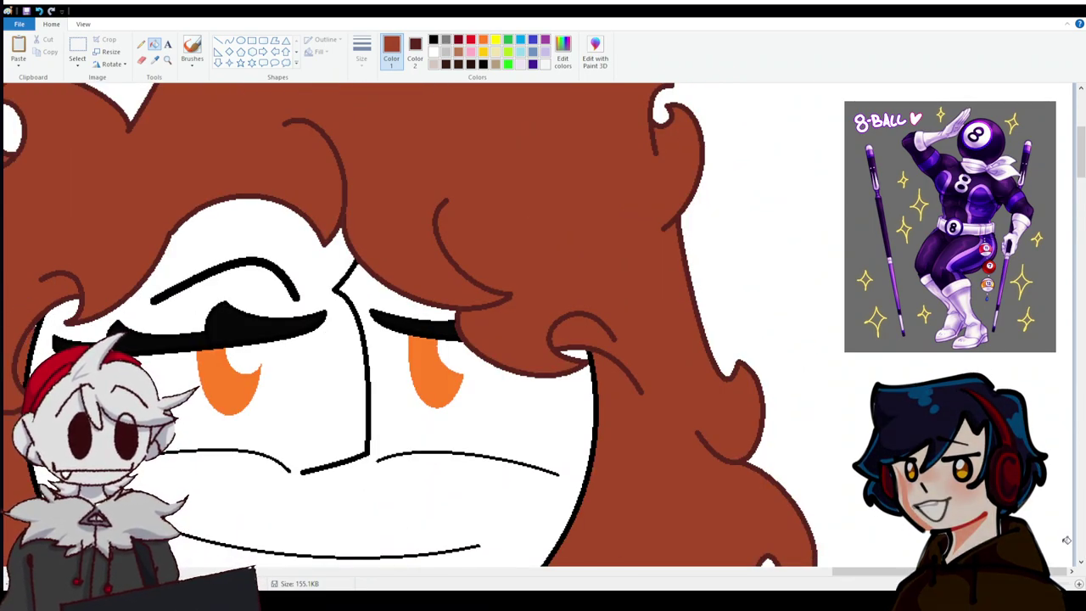
Try a more orange brown as the hair's fill colour and undo that fill.
click(1079, 584)
click(1079, 584)
scroll(262, 136, down, 3)
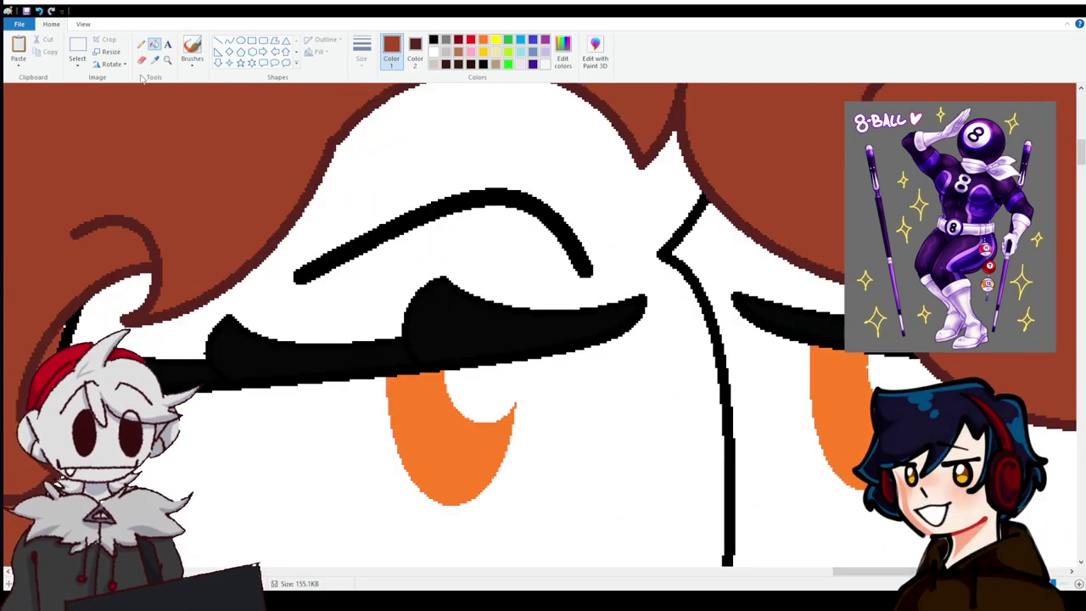
click(141, 46)
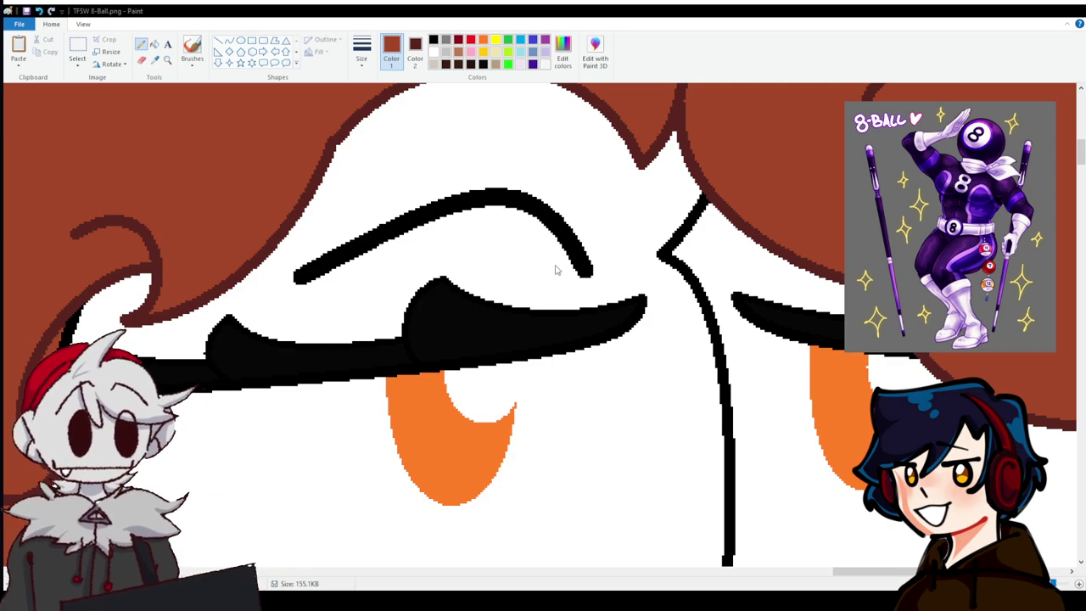
click(443, 375)
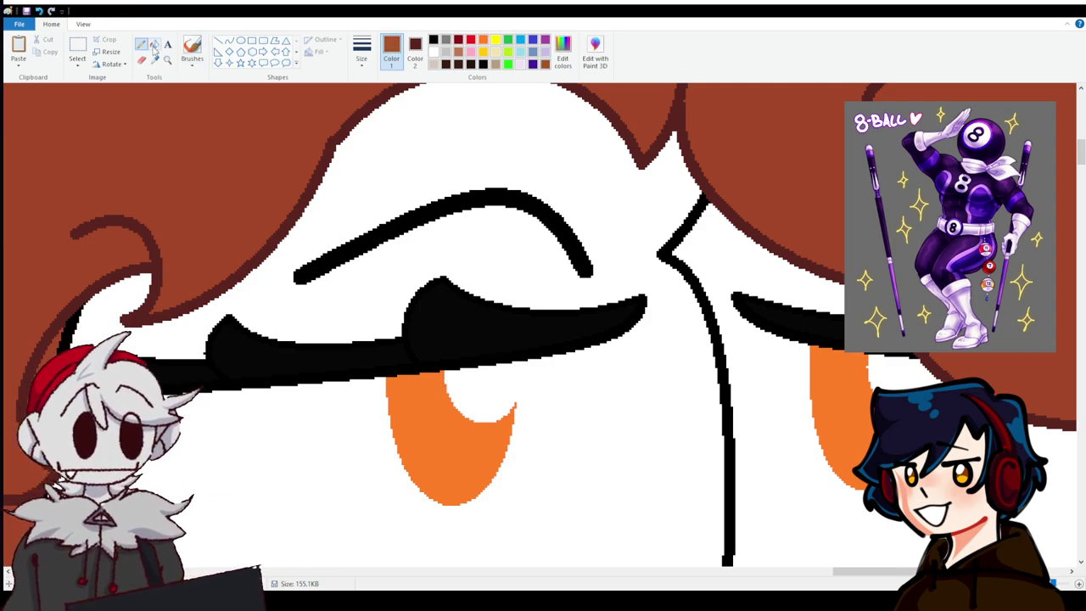
click(153, 44)
click(206, 170)
scroll(317, 307, up, 3)
scroll(316, 307, down, 6)
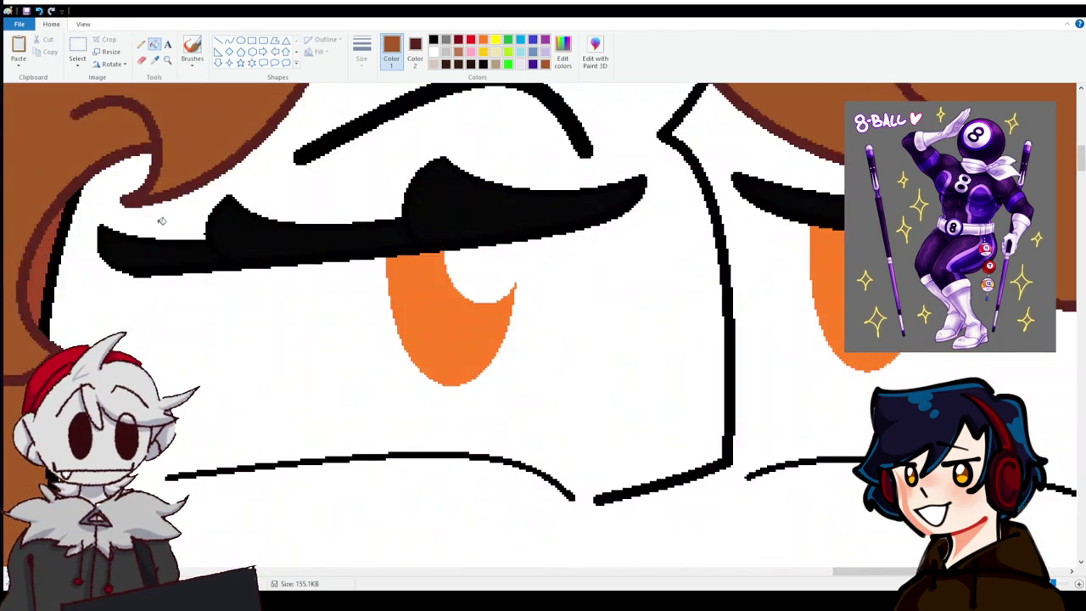
click(39, 11)
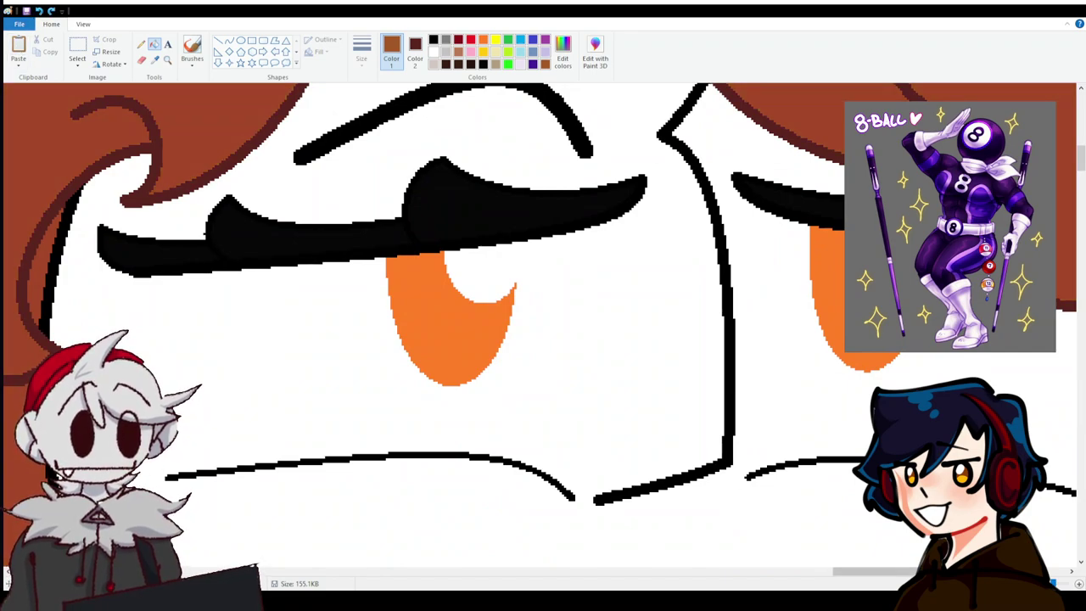
Set the primary colour to black and the secondary colour to white.
scroll(555, 448, down, 3)
scroll(560, 446, up, 3)
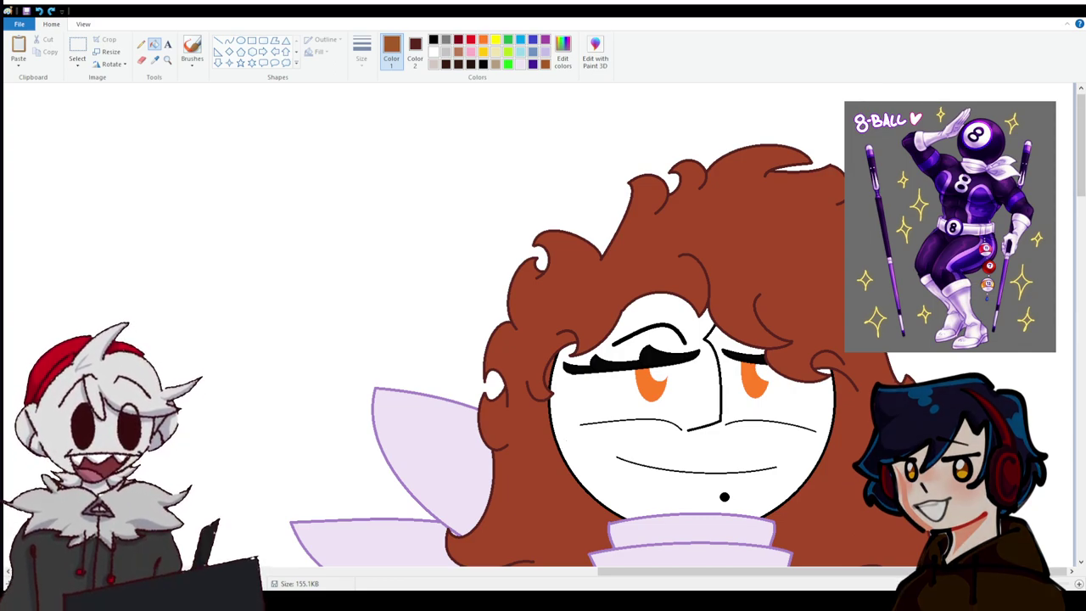
click(1078, 584)
drag(669, 572, 821, 572)
scroll(572, 387, down, 3)
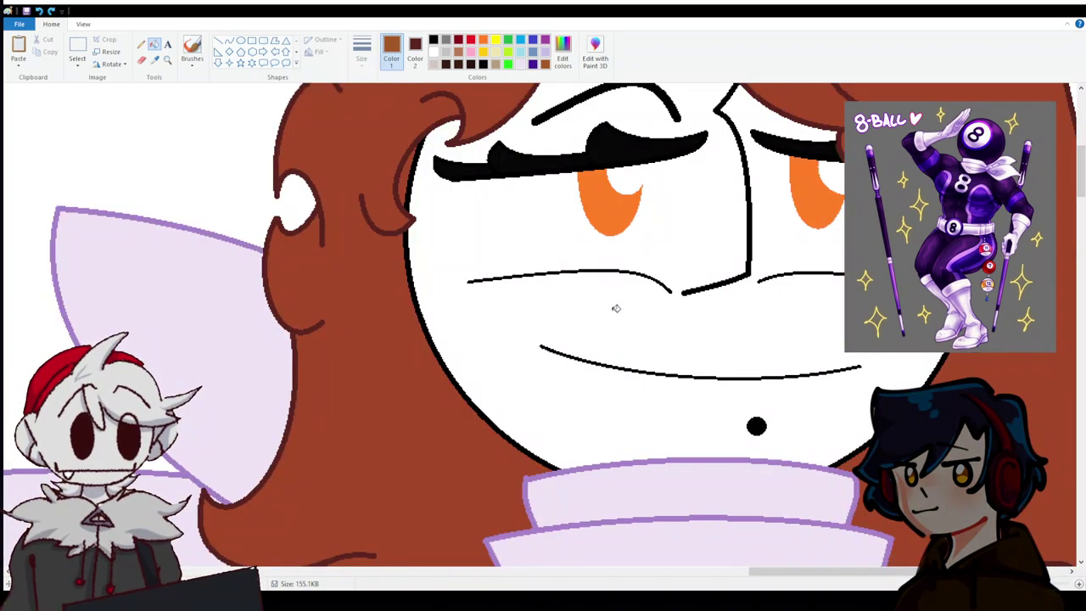
click(434, 40)
click(434, 52)
click(415, 53)
click(434, 52)
click(391, 53)
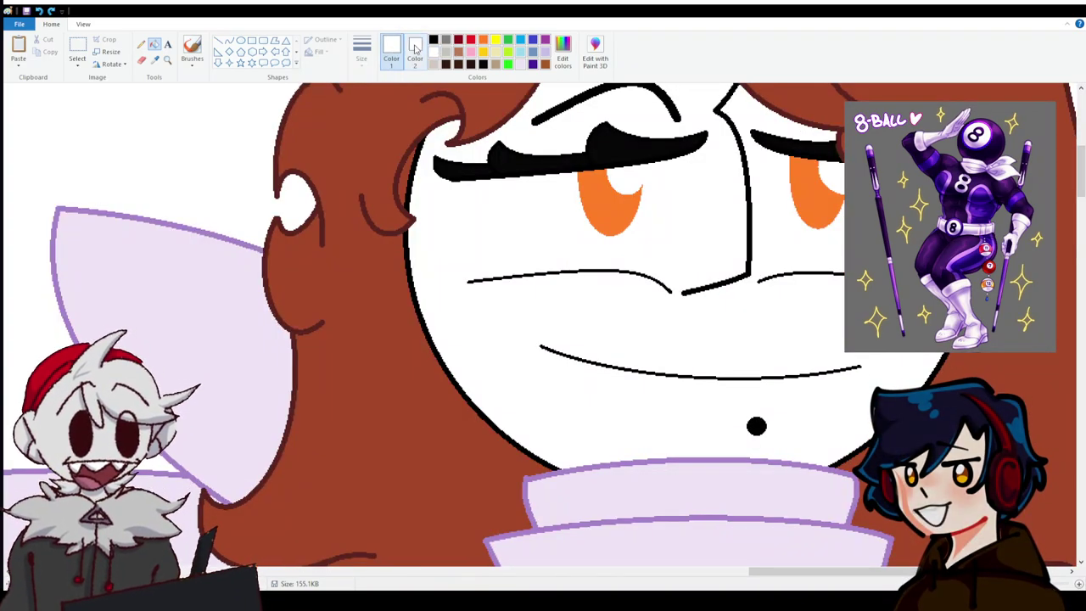
click(434, 40)
Try a tall, narrow orange ellipse across the face's left edge and undo it.
click(241, 40)
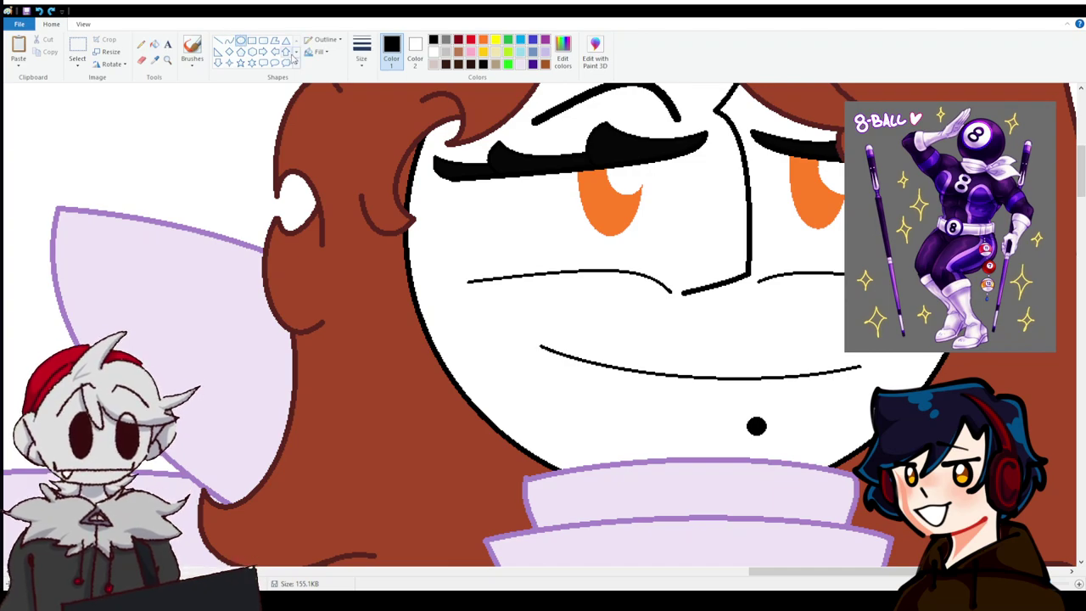
click(483, 40)
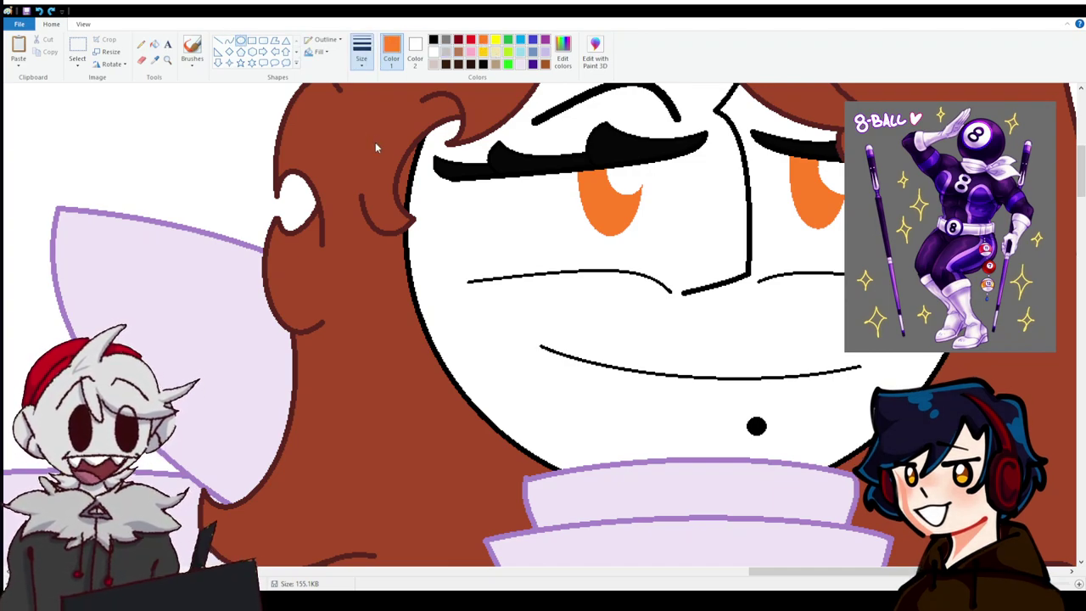
drag(430, 228, 479, 385)
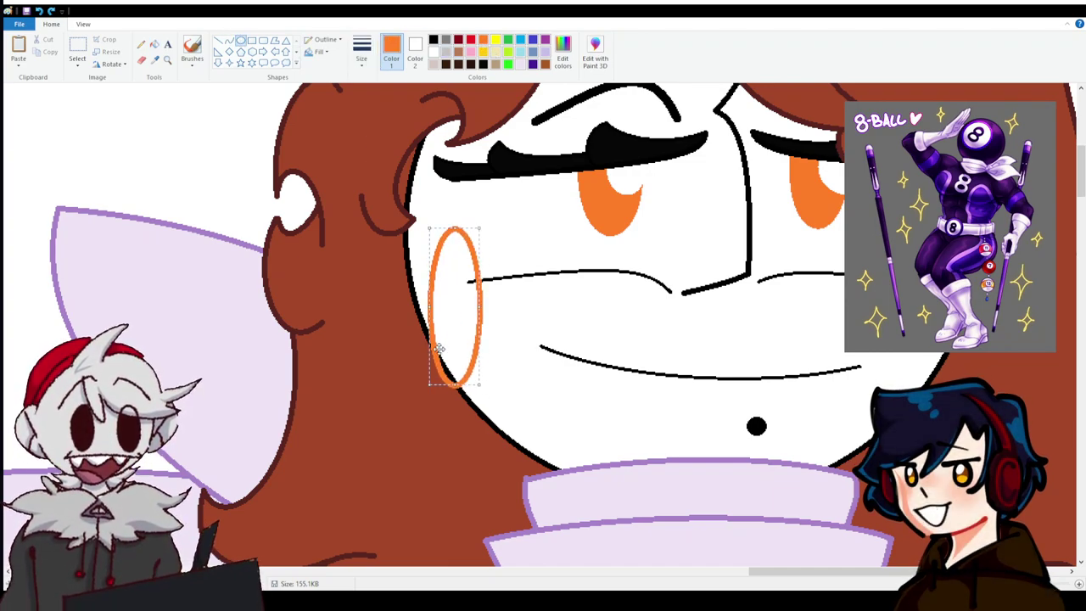
click(39, 10)
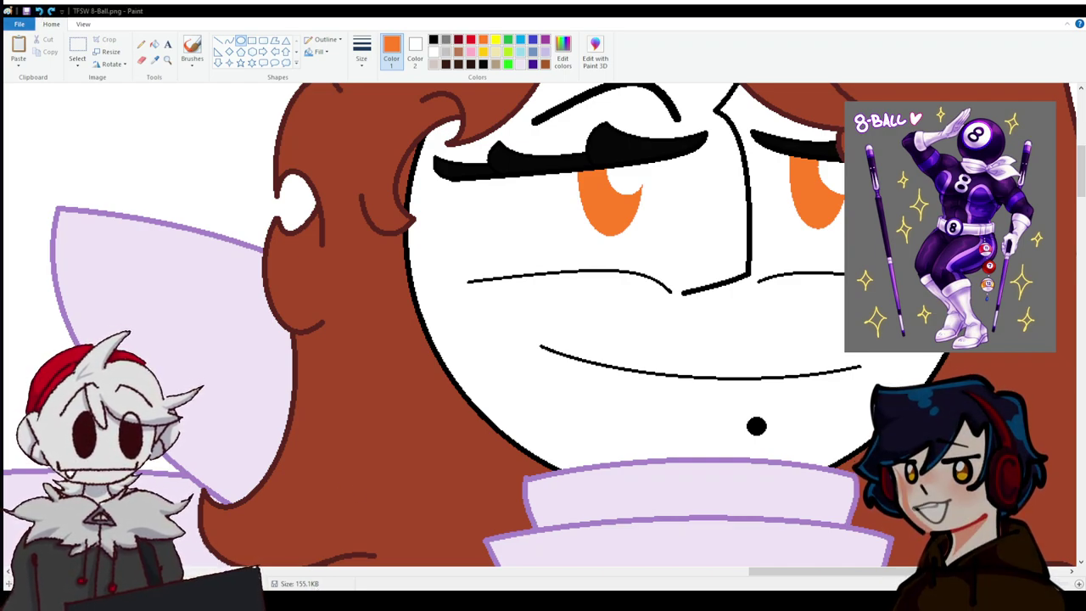
Draw a green curve bulging from the left cheek into the hair, from below the cheek curl down to the lower jaw.
click(230, 40)
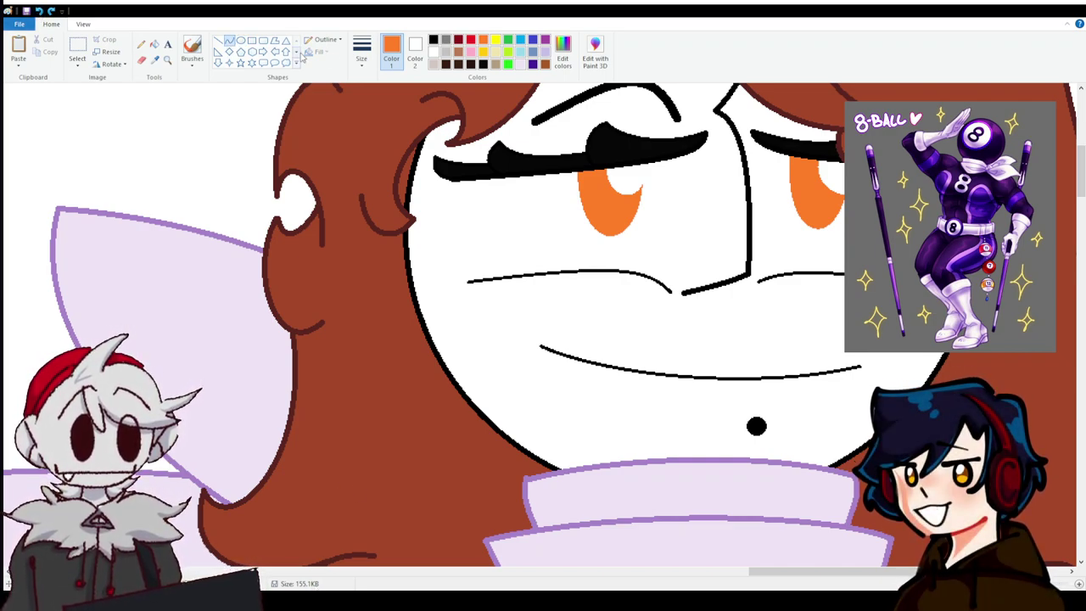
drag(433, 234, 531, 448)
drag(476, 339, 298, 233)
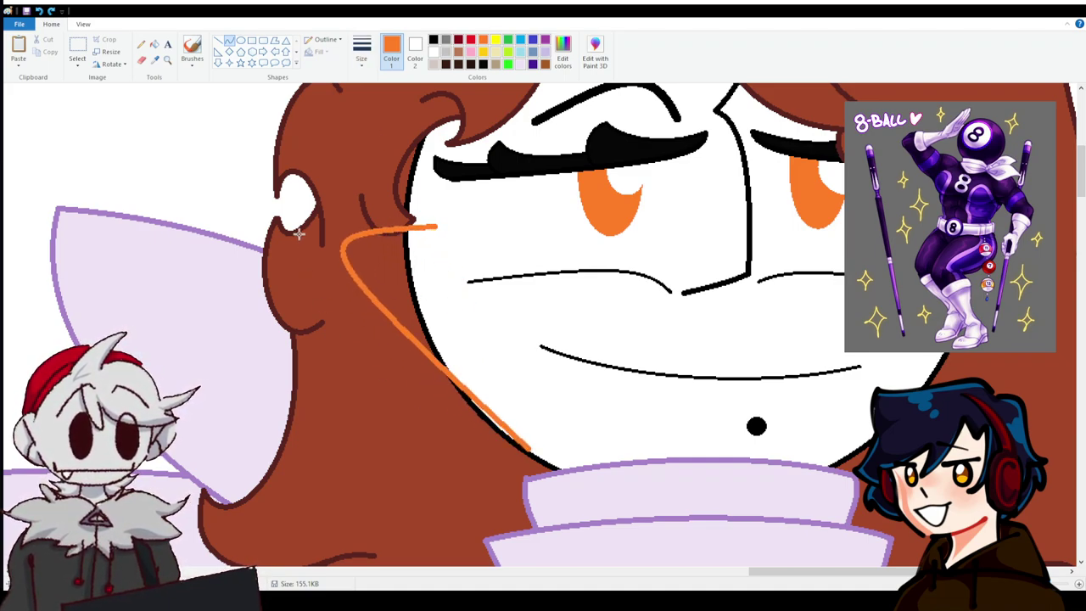
drag(312, 365, 365, 534)
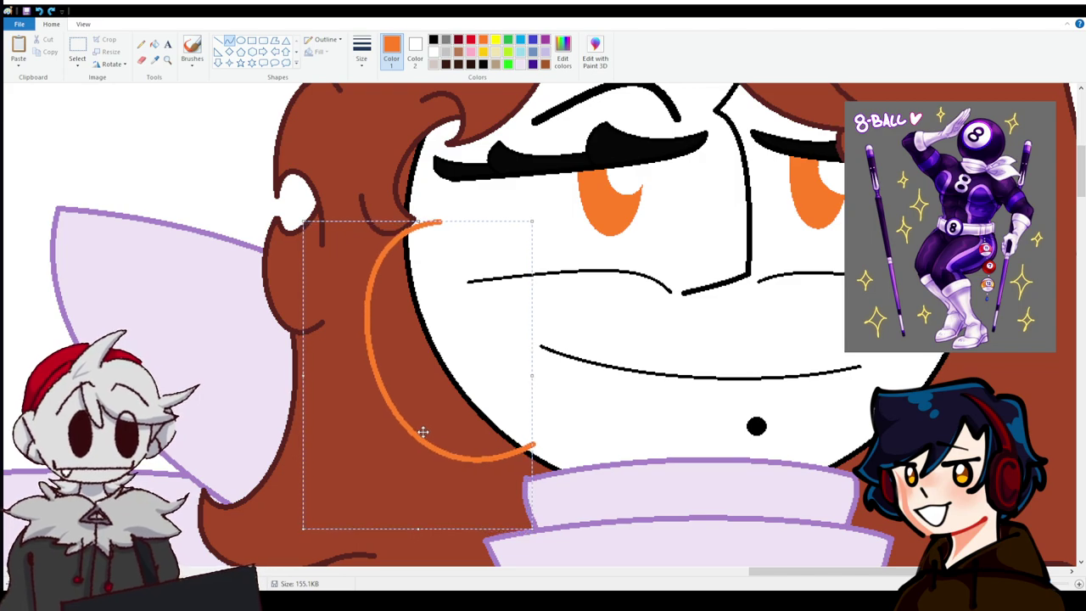
click(508, 40)
click(312, 129)
Fill the hair area enclosed by the left green curve and the old black face outline beside it with white.
click(154, 45)
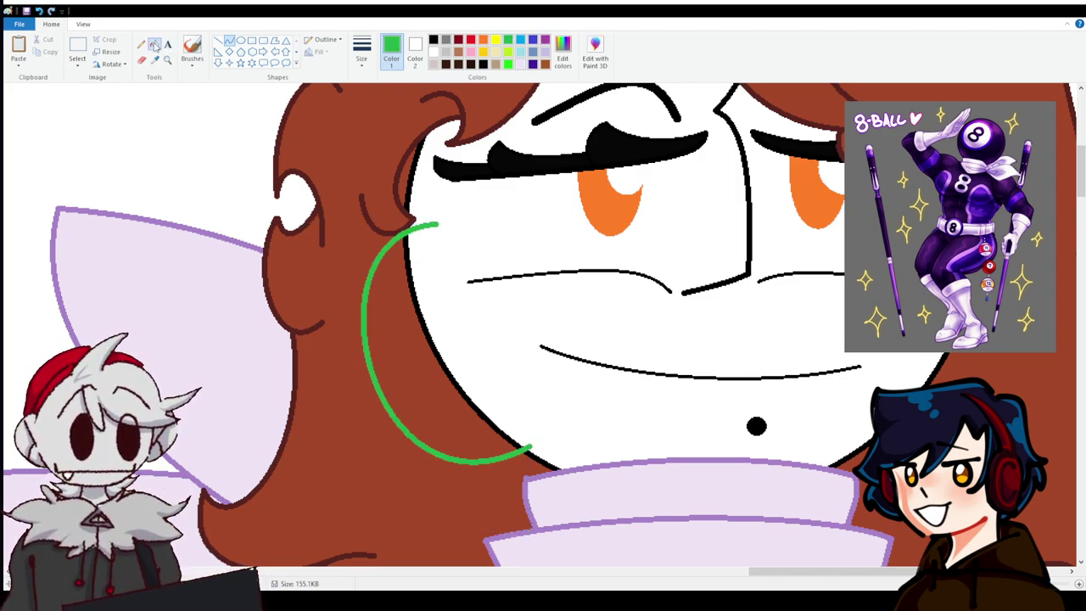
right_click(415, 297)
right_click(410, 299)
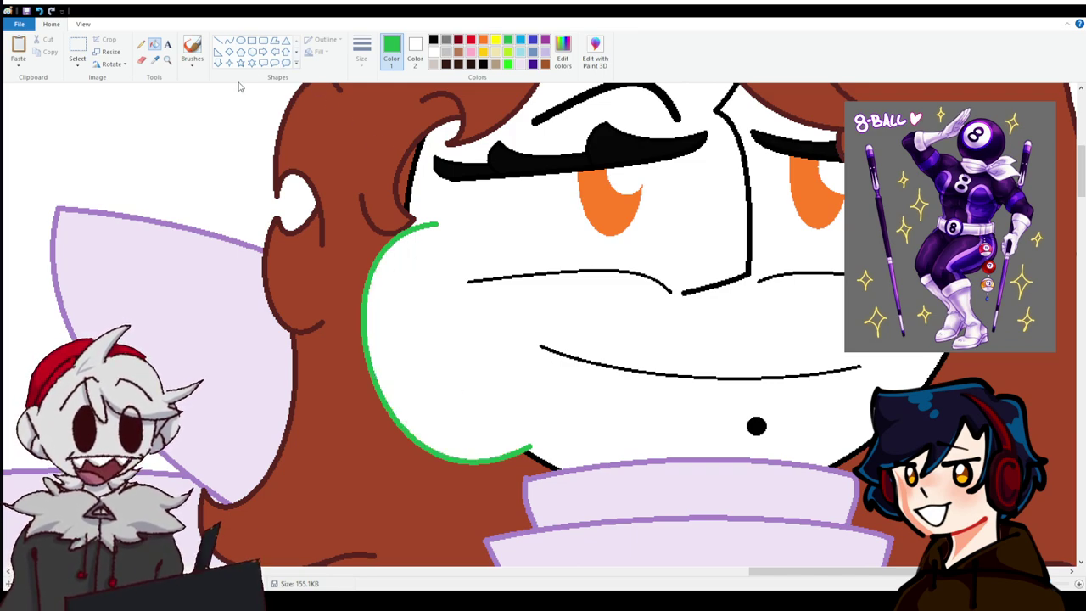
Draw a matching green curve bulging out from the right cheek and fill the hair area it encloses with white.
click(229, 41)
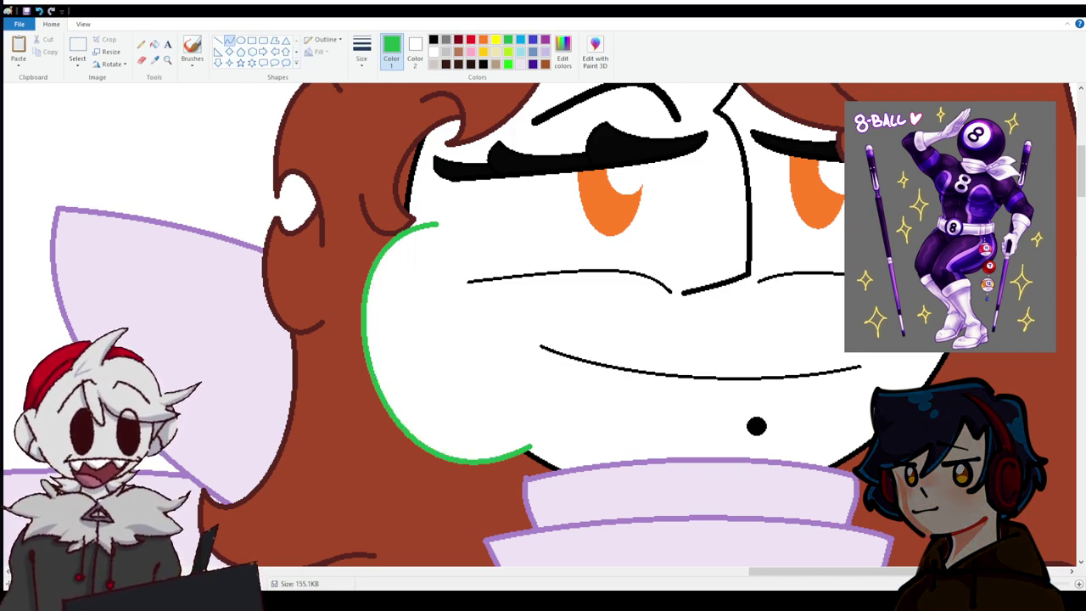
drag(979, 230, 862, 447)
drag(908, 382, 1034, 509)
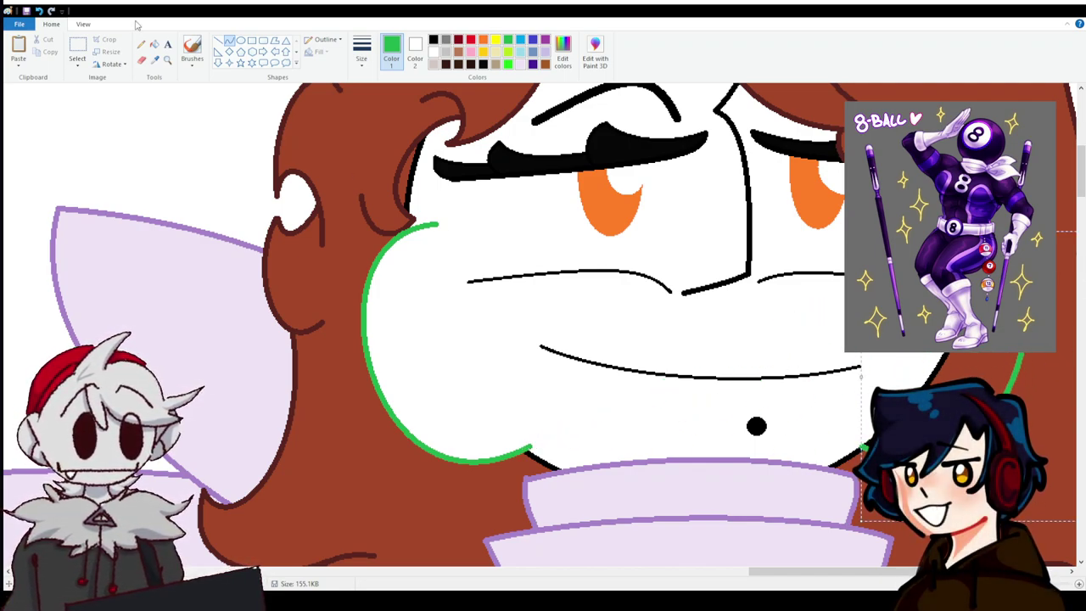
click(157, 44)
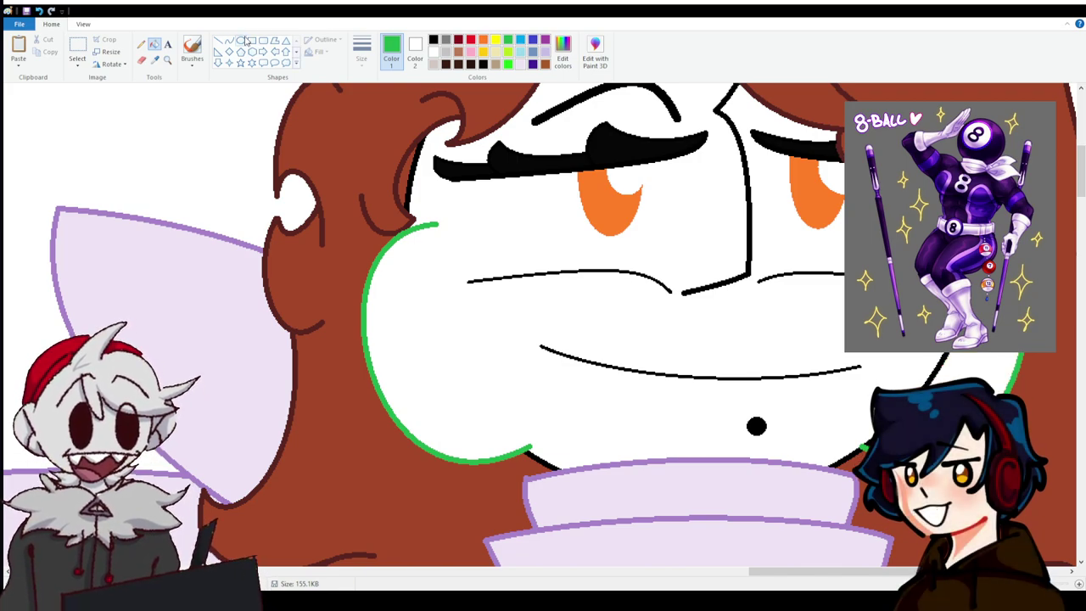
Draw two thinner green straight lines inside the left bulge, one down from its upper end and one branching to its lower end.
click(219, 41)
drag(422, 226, 396, 420)
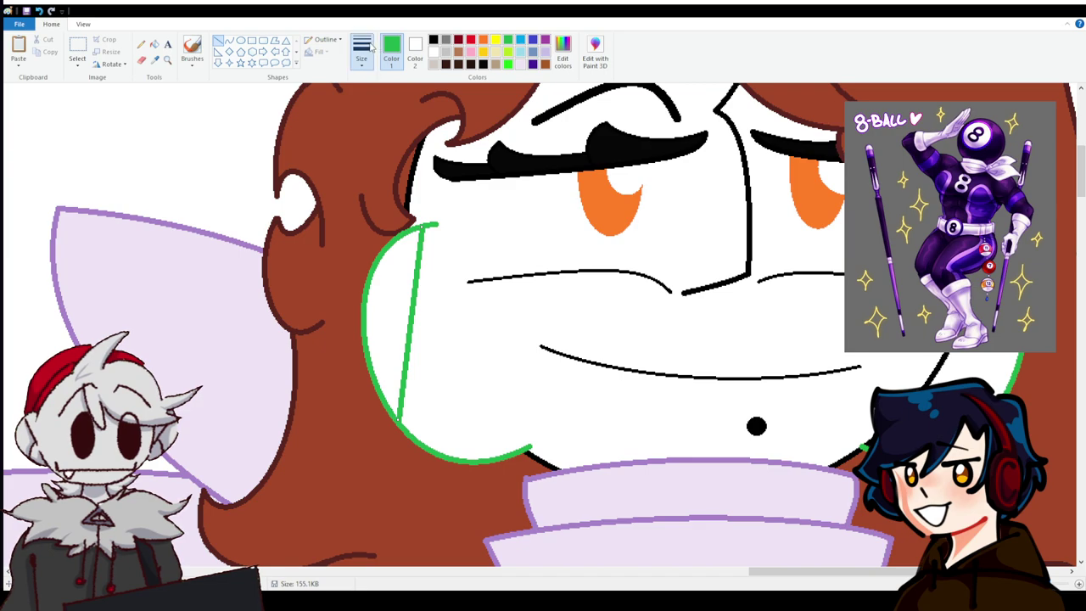
drag(405, 374, 513, 452)
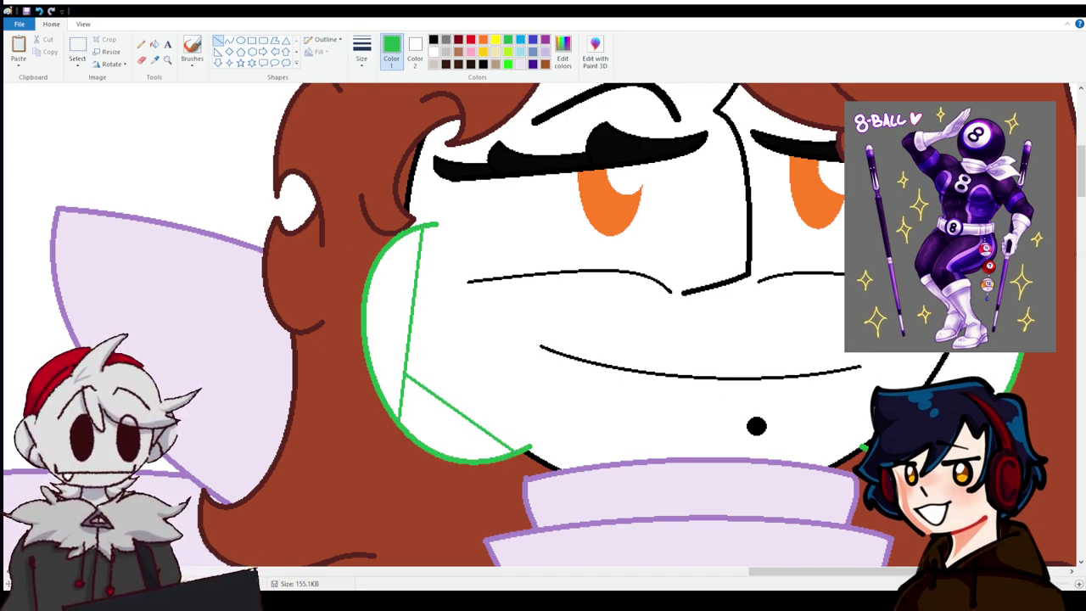
Draw two thin green straight lines inside the right cheek bulge, mirroring the descending line and its branch on the left.
drag(973, 229, 994, 421)
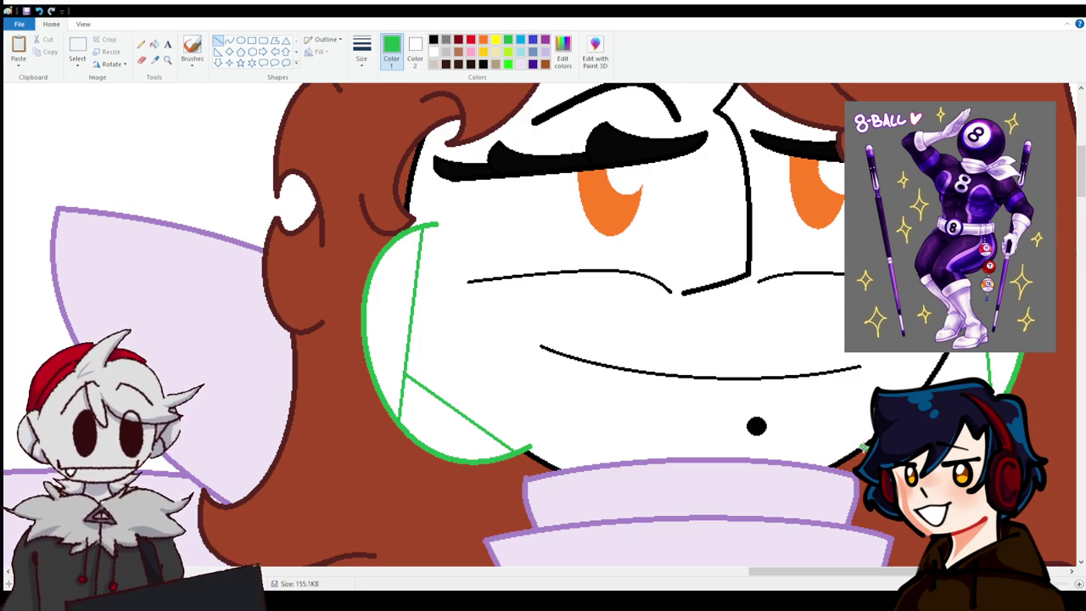
scroll(340, 86, up, 3)
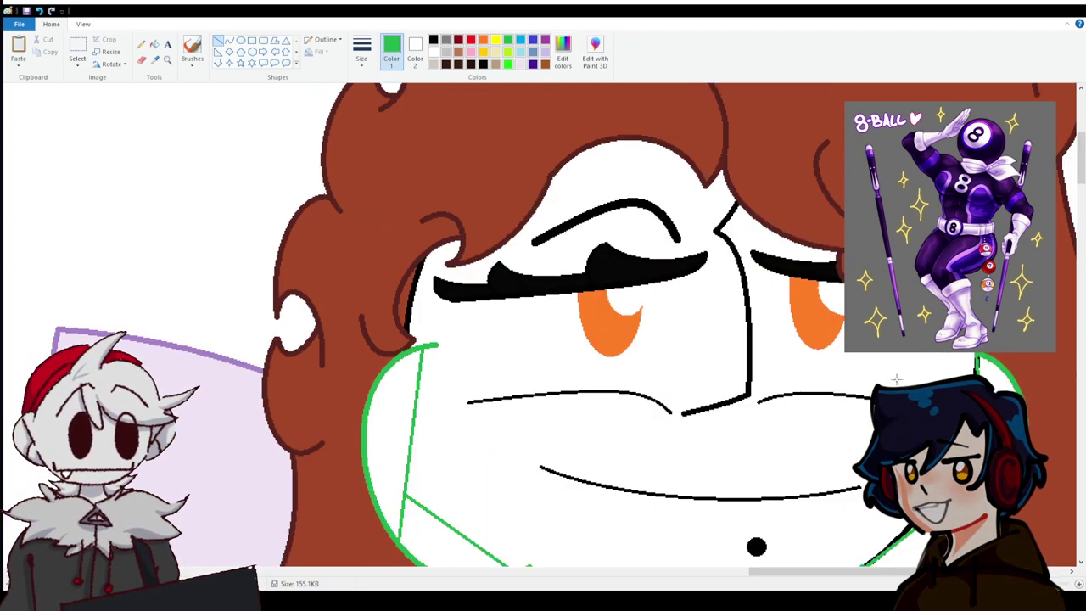
scroll(686, 327, up, 6)
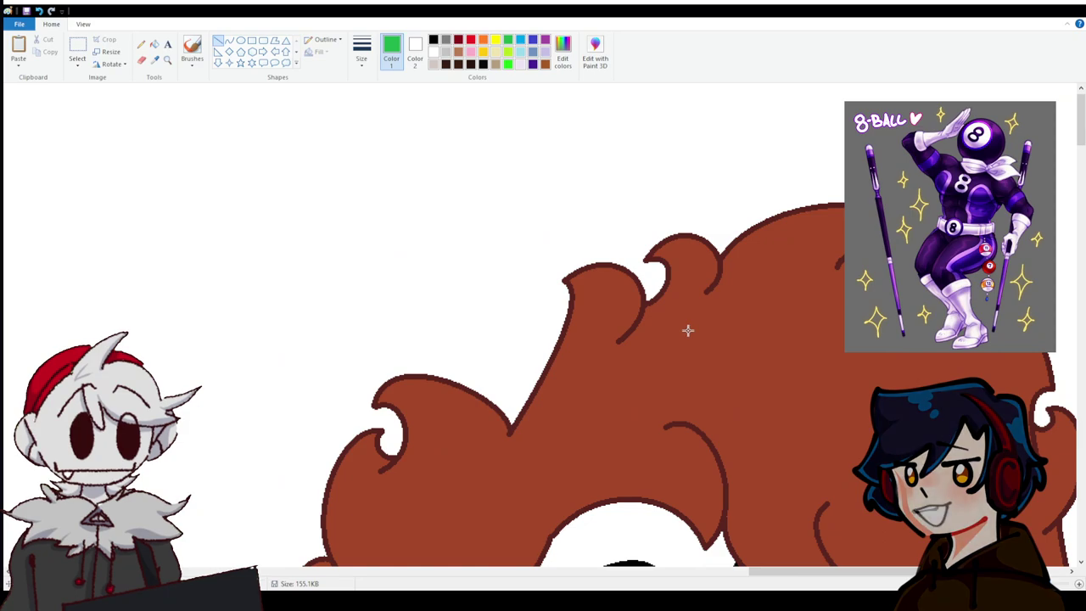
scroll(668, 319, down, 6)
scroll(668, 319, down, 3)
Recolour the green outlines and inner lines of both cheek bulges black with the fill tool.
click(434, 39)
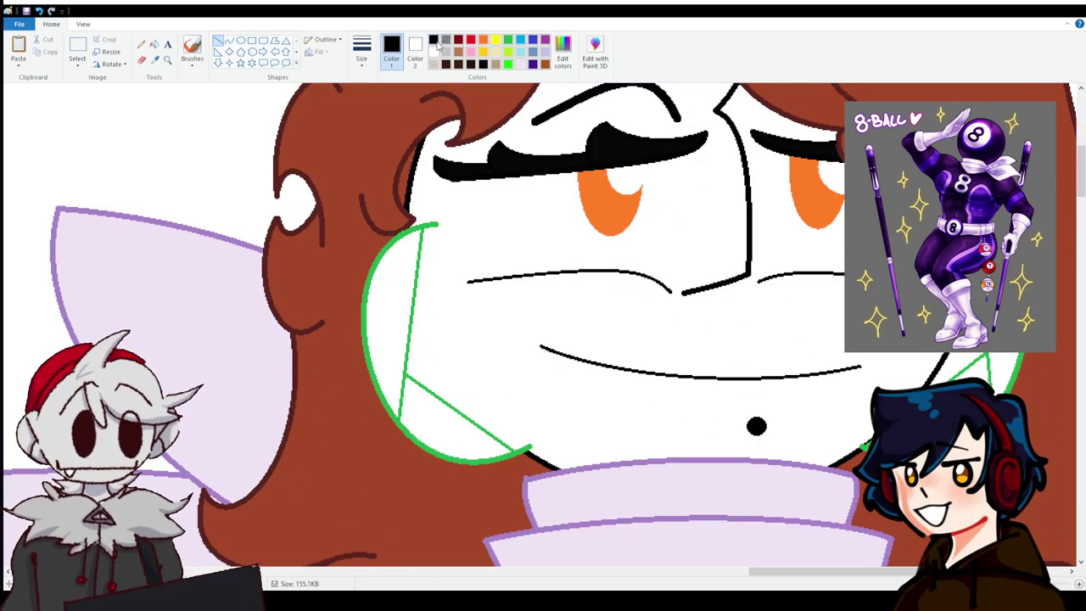
click(154, 43)
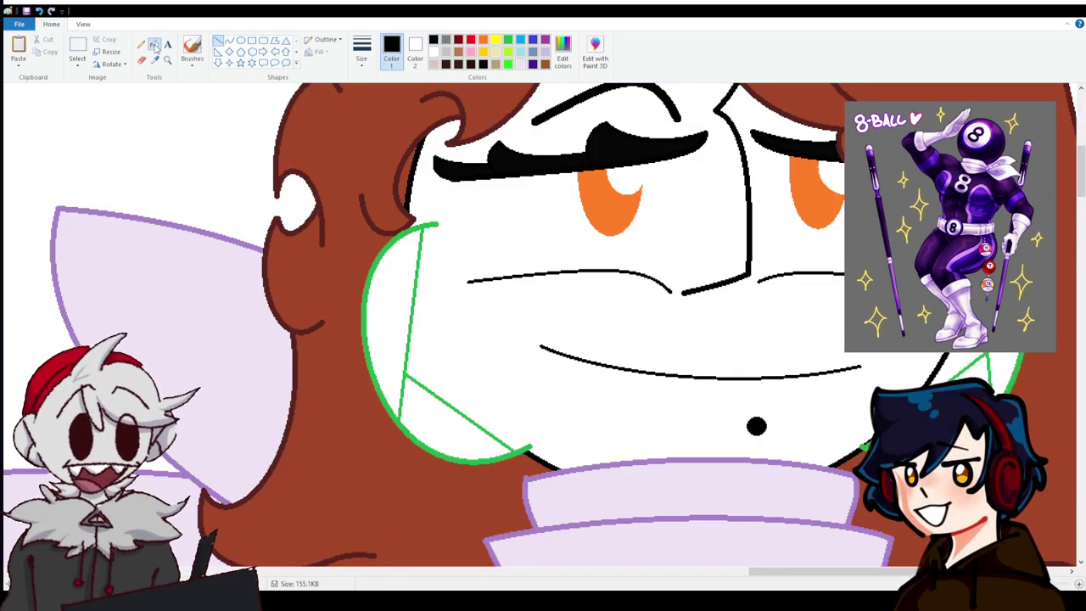
click(421, 230)
click(995, 372)
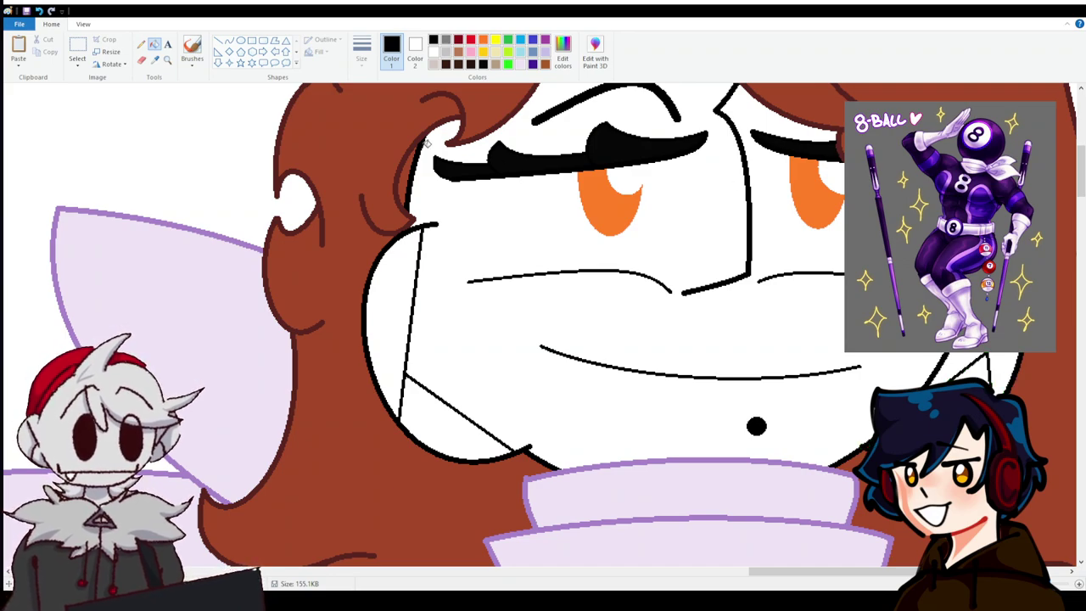
click(140, 43)
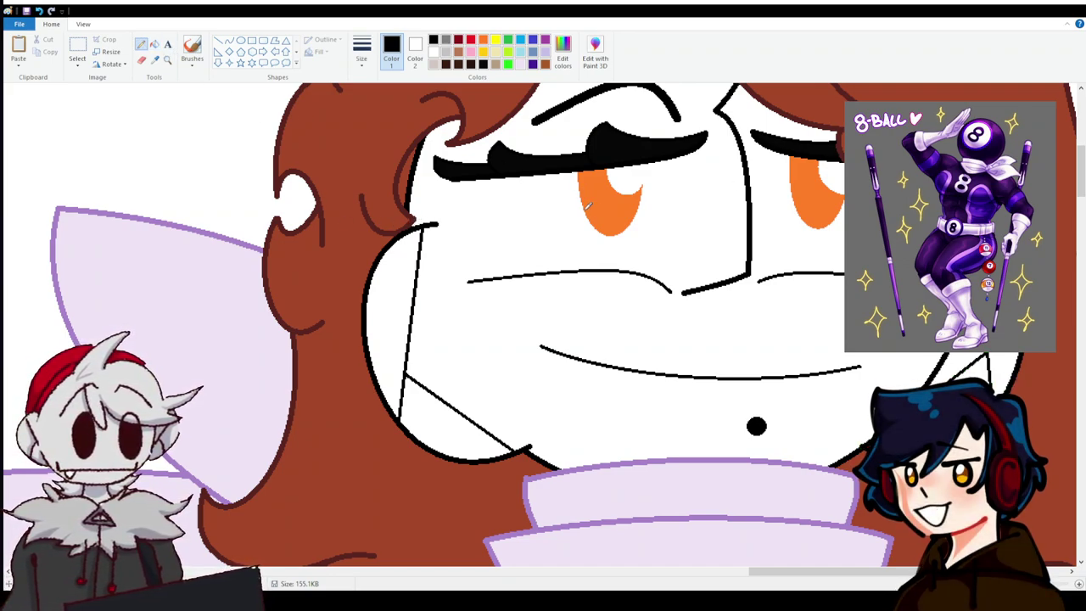
scroll(588, 203, up, 3)
scroll(598, 225, down, 4)
scroll(601, 235, down, 3)
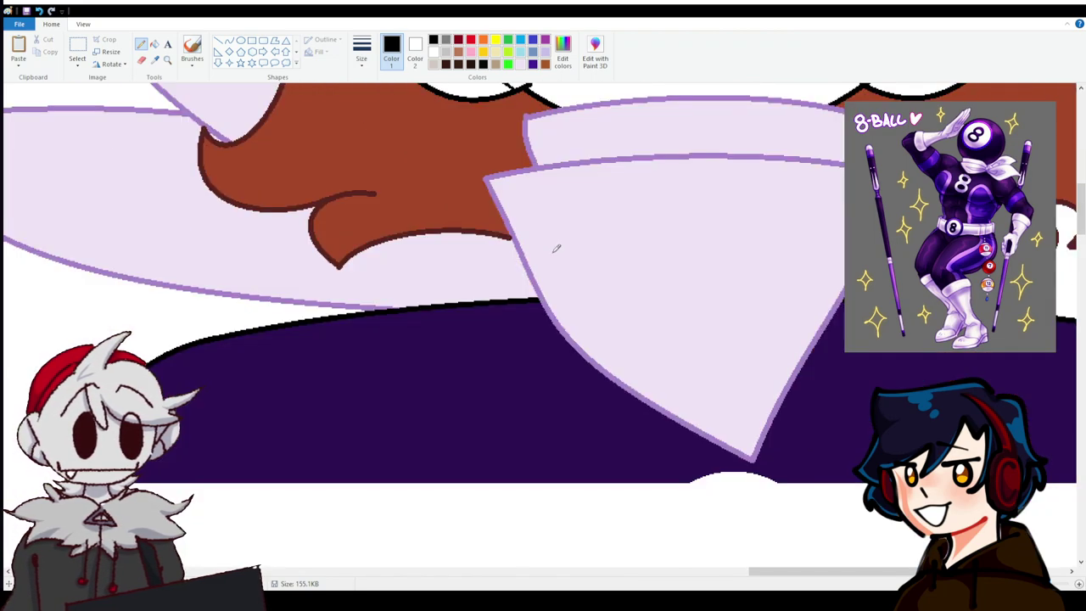
scroll(557, 247, up, 5)
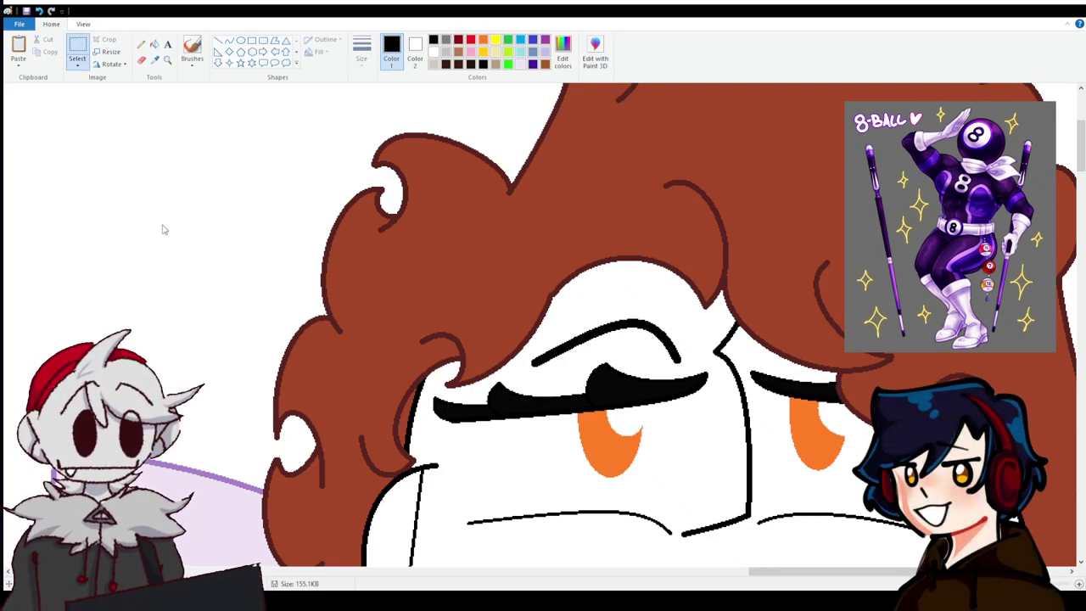
Sample the light pink skin colour from a swatch pasted onto the canvas and undo the paste.
key(ctrl+v)
click(154, 59)
click(56, 131)
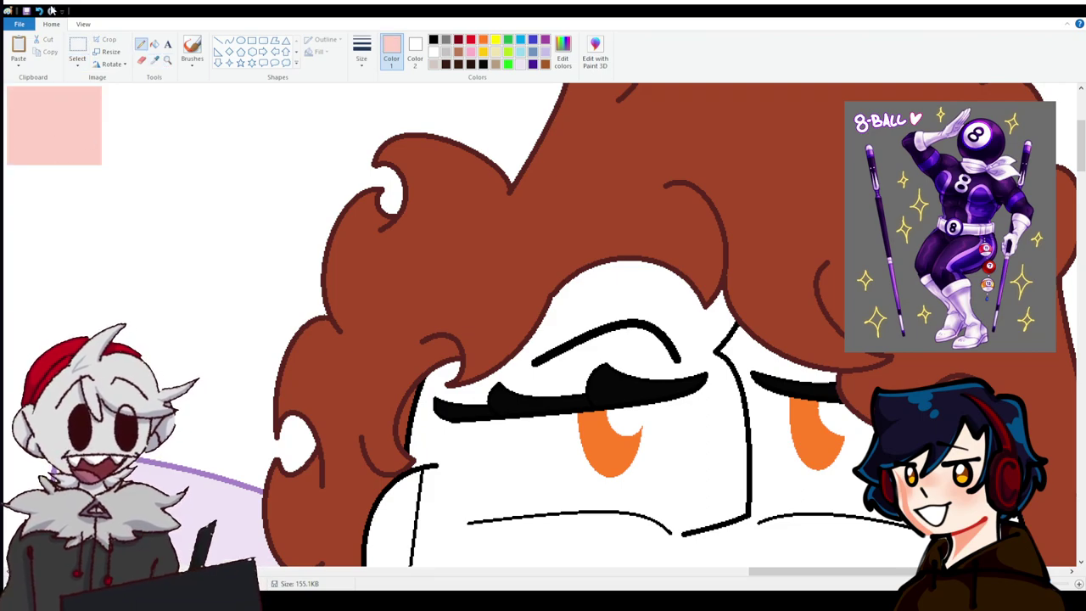
click(40, 12)
Fill the alternate head's face and both cheek bulges with the light pink skin colour.
click(154, 44)
scroll(704, 323, down, 3)
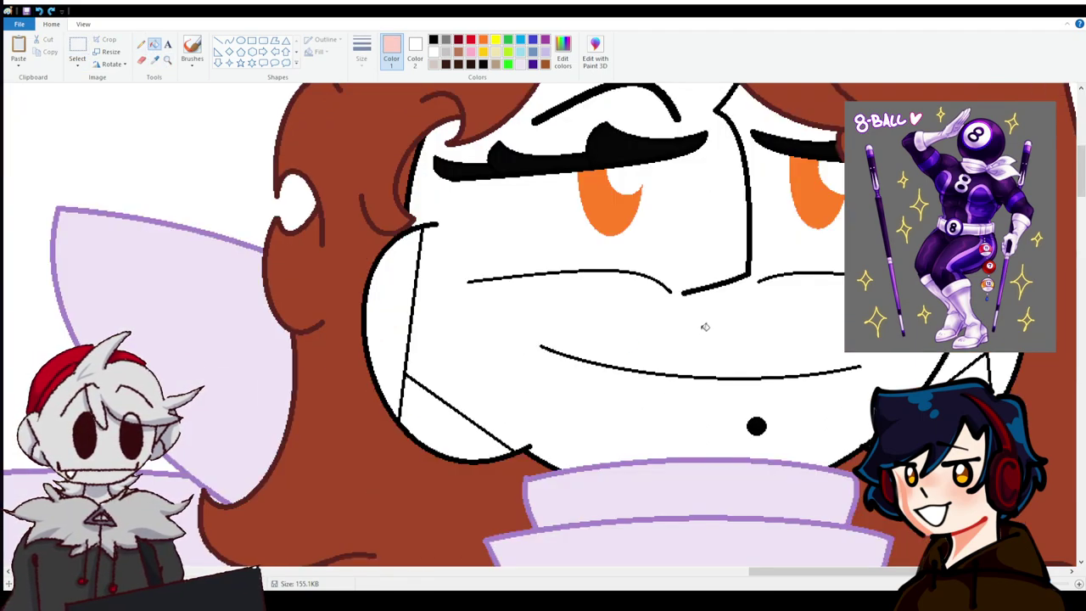
click(703, 324)
click(401, 306)
click(443, 418)
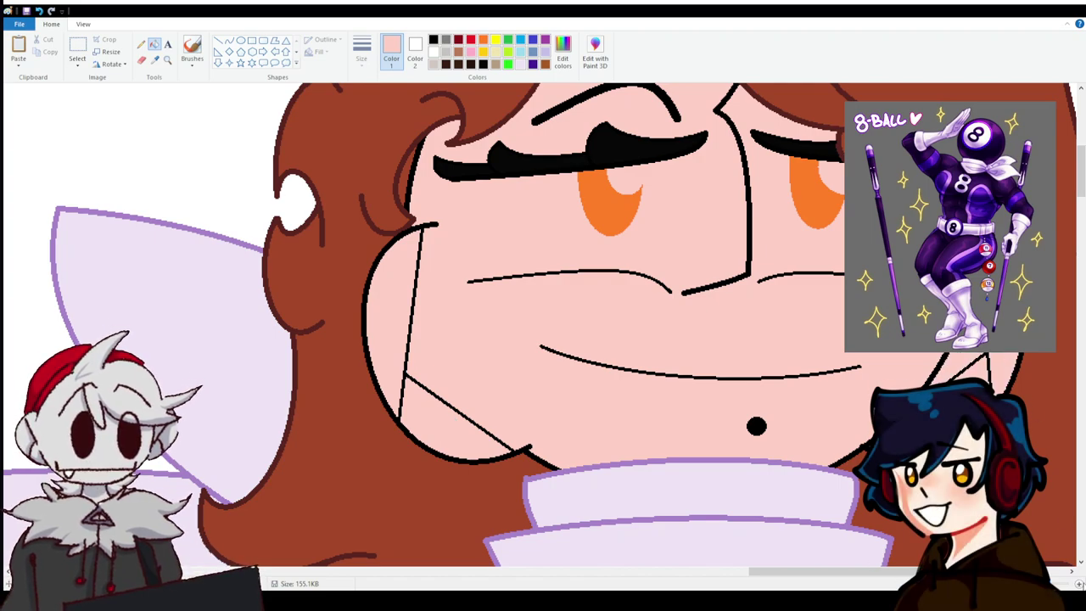
Draw thin white curves closing the inner and outer sides of the left eye between the upper lash and lower lid line.
click(1078, 583)
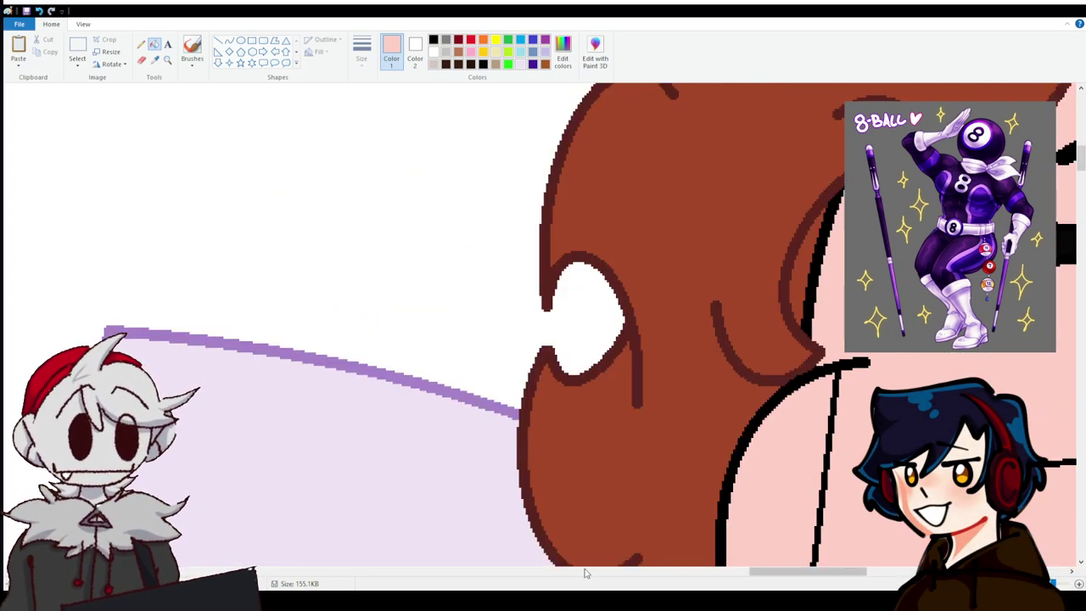
drag(816, 578, 889, 578)
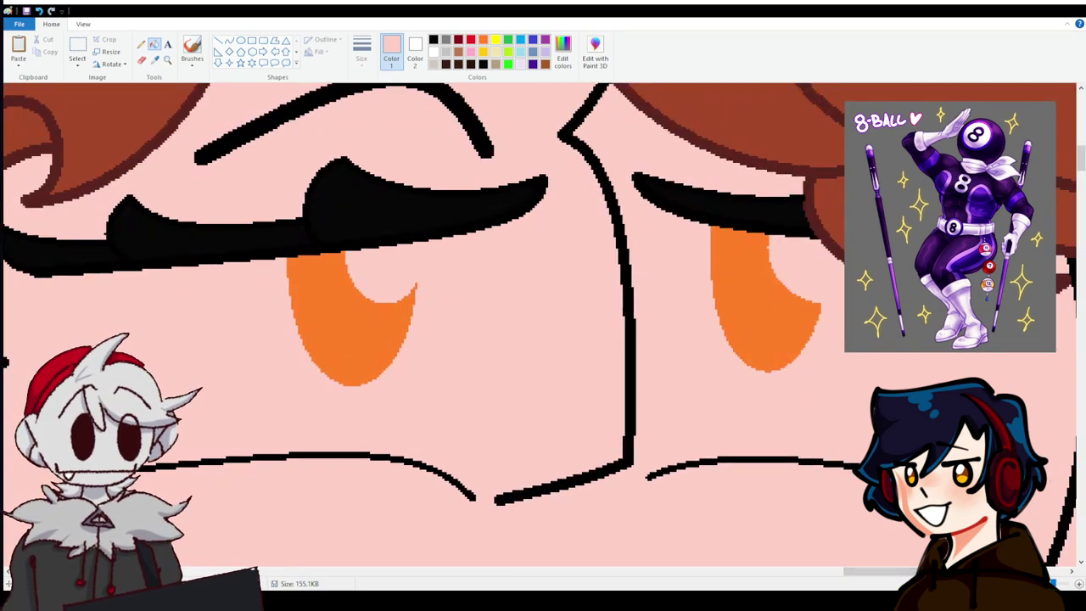
click(435, 52)
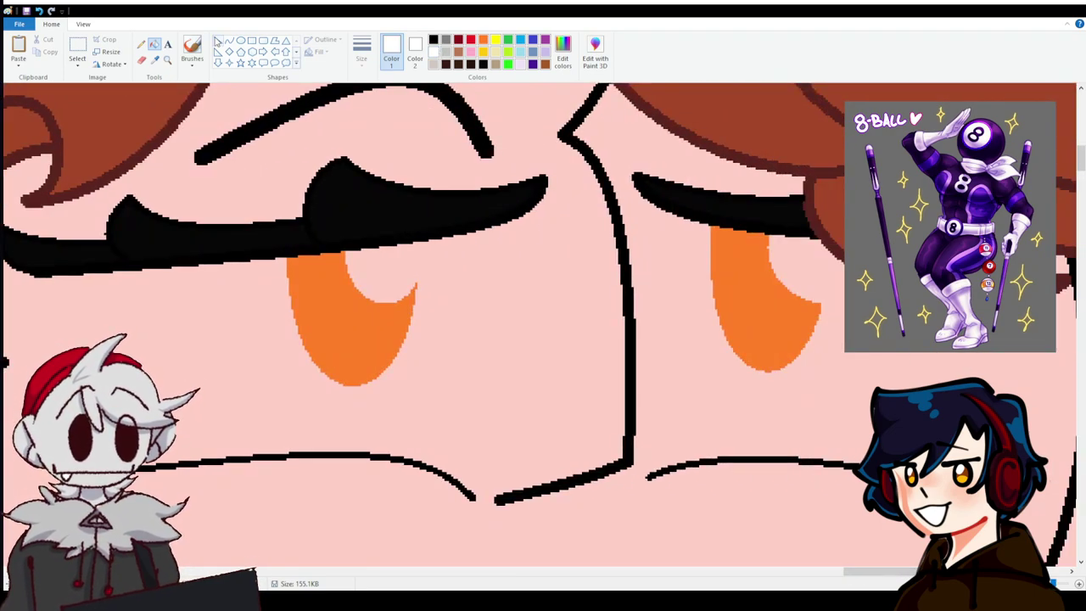
click(230, 40)
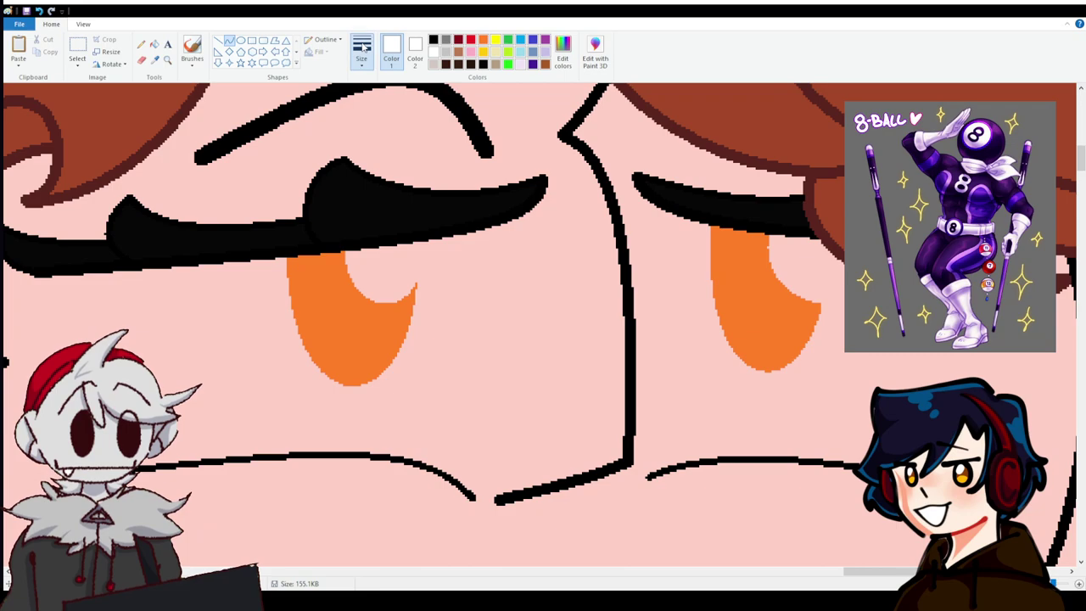
mouse_move(541, 197)
mouse_down()
mouse_move(542, 246)
mouse_move(478, 505)
mouse_move(555, 271)
mouse_move(526, 462)
mouse_up()
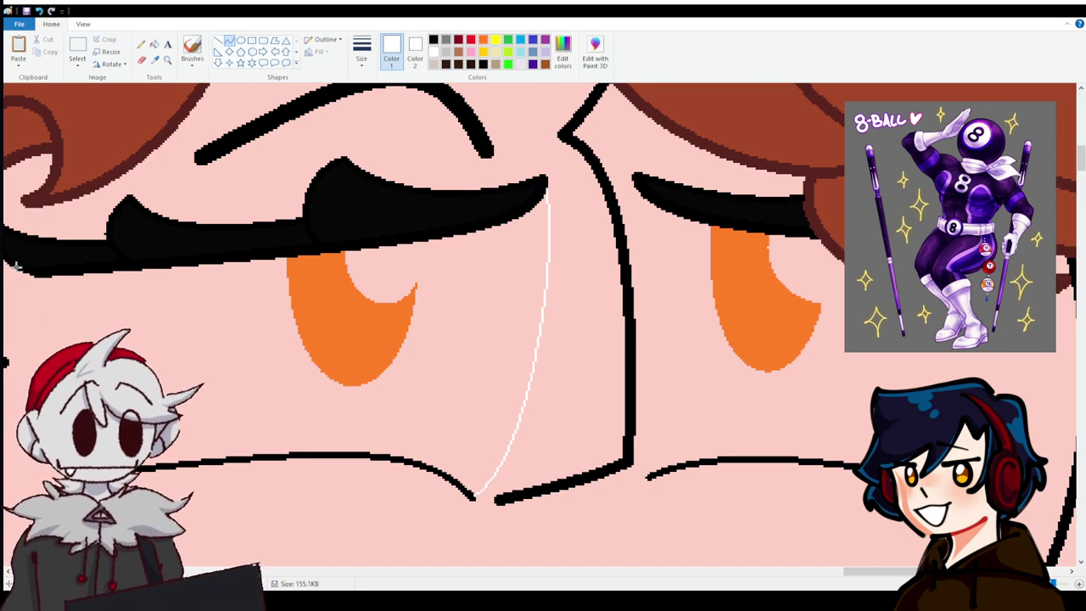
drag(69, 476, 36, 348)
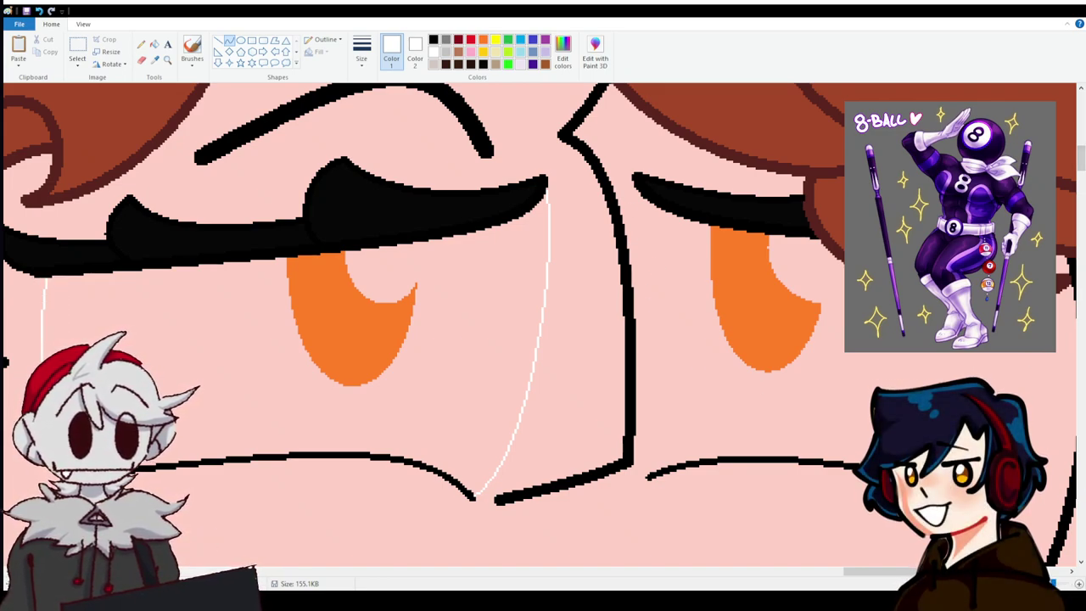
Draw thin white curves closing the outer and inner sides of the right eye down to its lower lid line.
drag(1023, 389, 1027, 339)
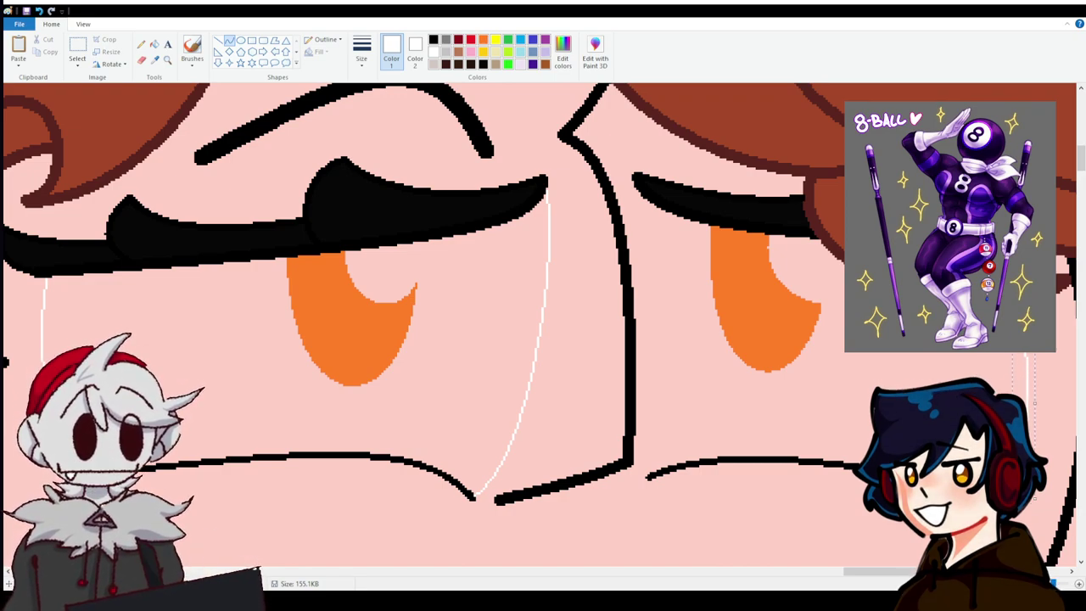
key(Escape)
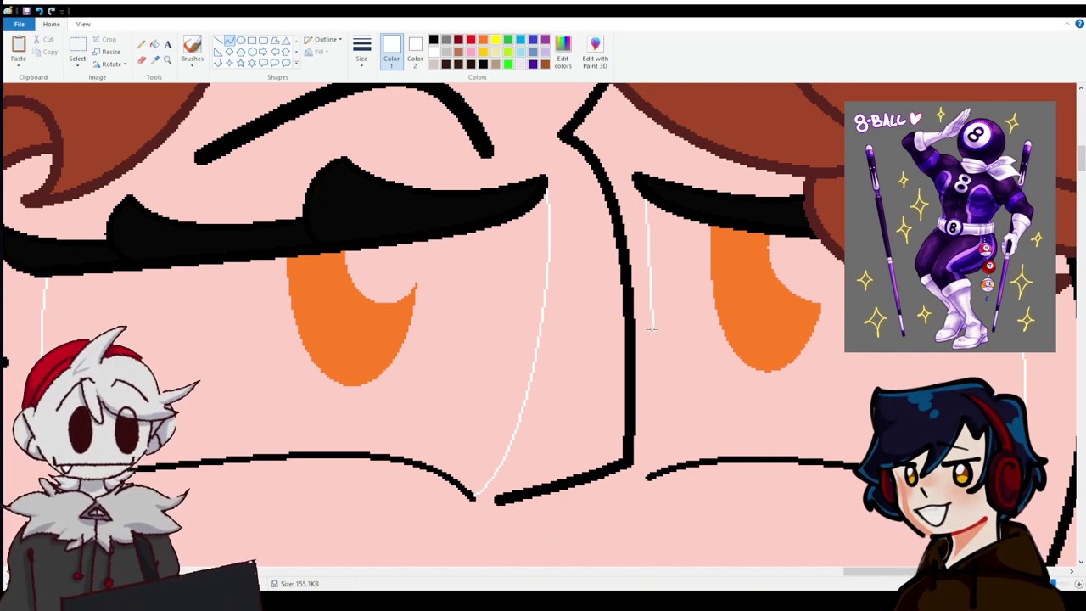
drag(645, 200, 648, 477)
drag(645, 316, 640, 294)
click(628, 290)
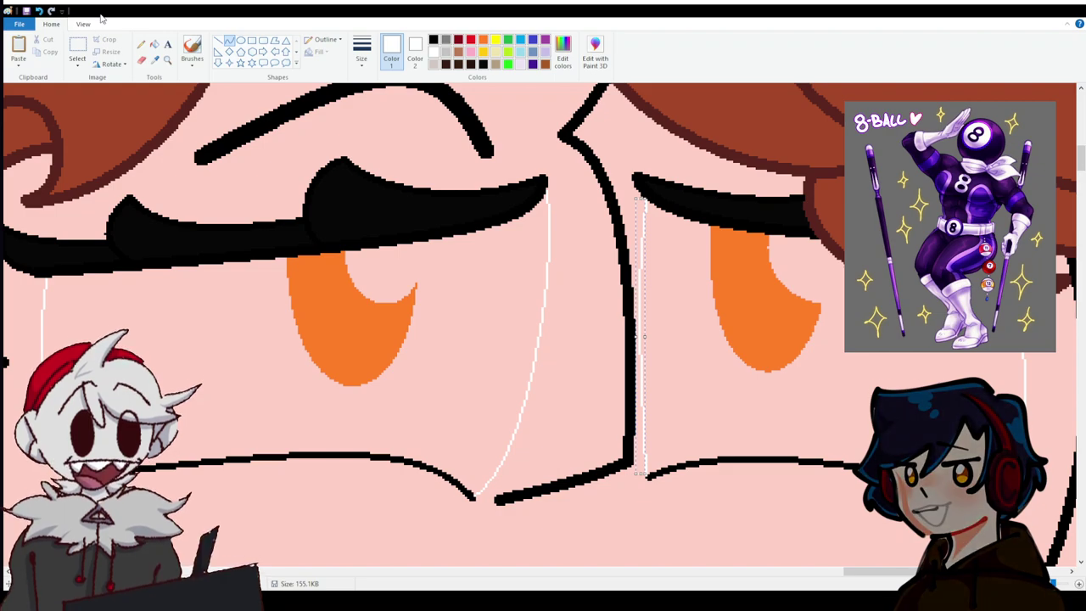
Fill the enclosed areas of both eyes with white around the orange irises.
click(153, 44)
click(280, 339)
click(802, 373)
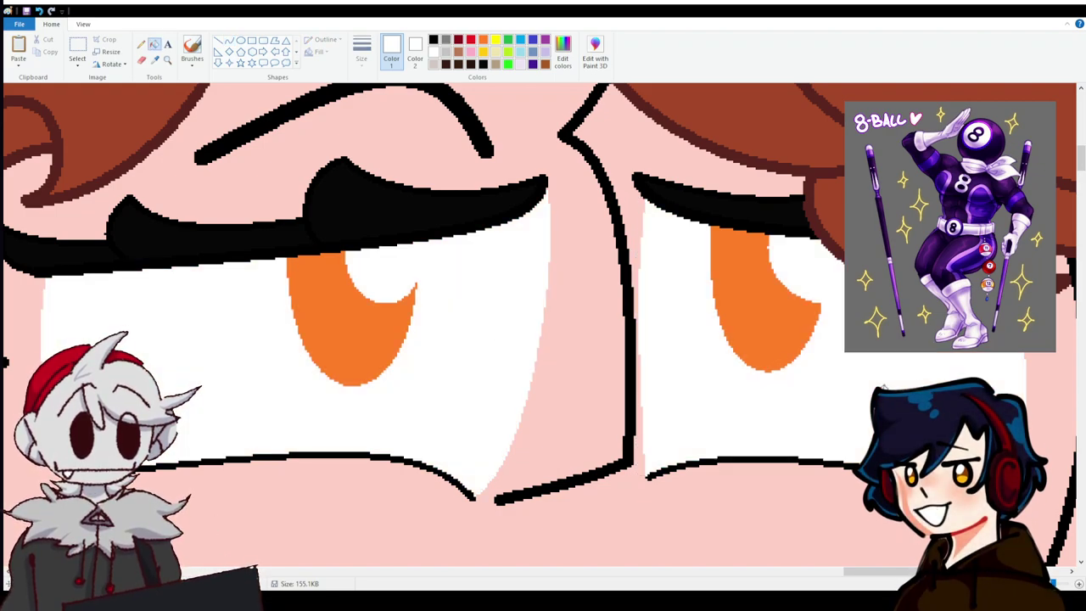
Examine the coloured alternate head up close and compare it with the whole drawing.
scroll(670, 259, down, 3)
scroll(686, 306, up, 5)
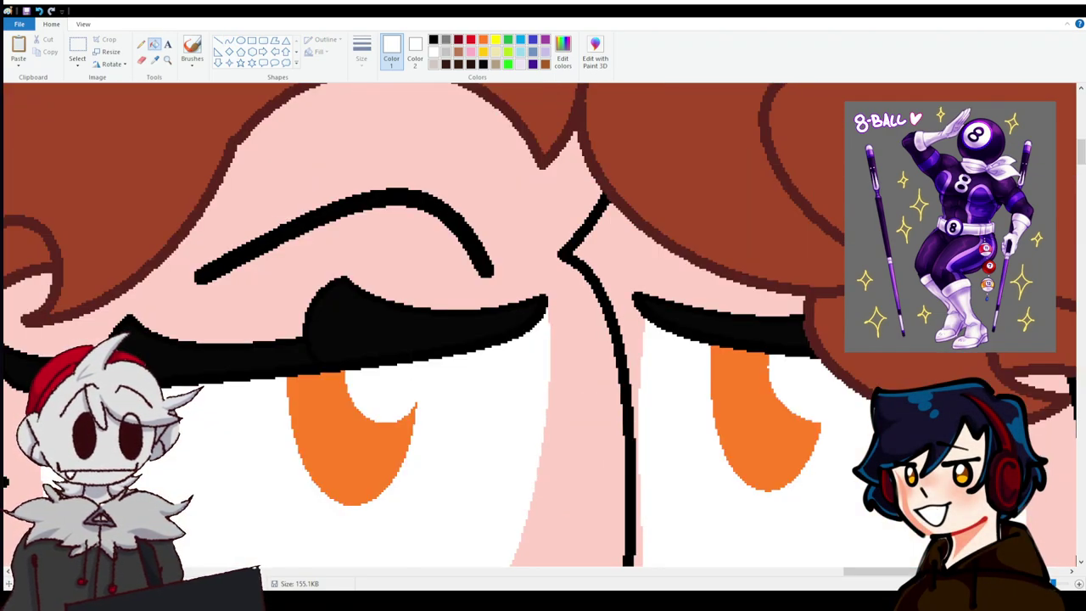
scroll(704, 428, down, 5)
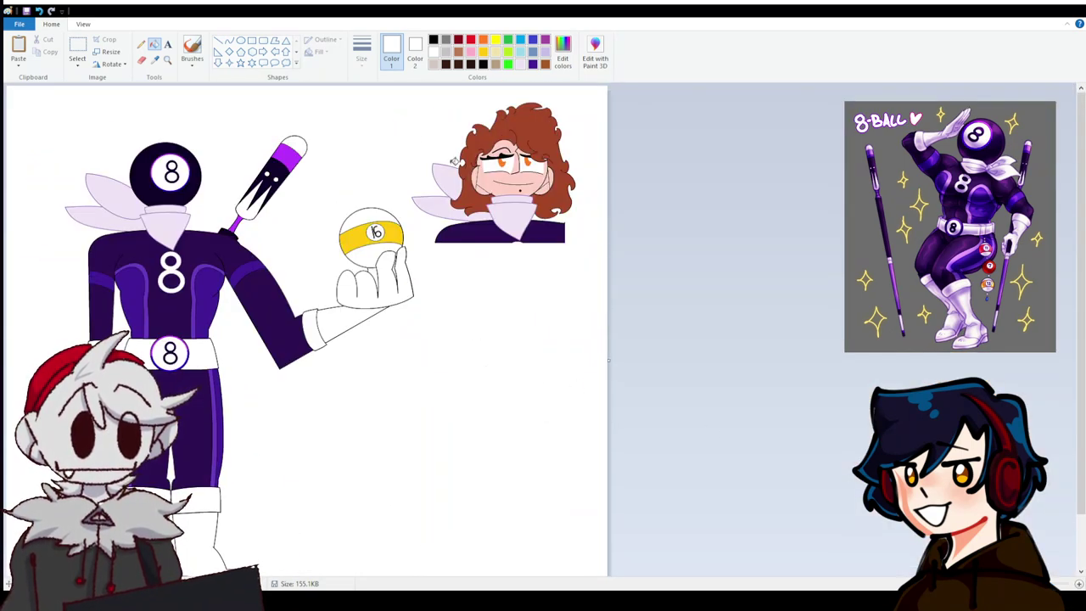
click(1078, 584)
click(1079, 583)
click(1079, 583)
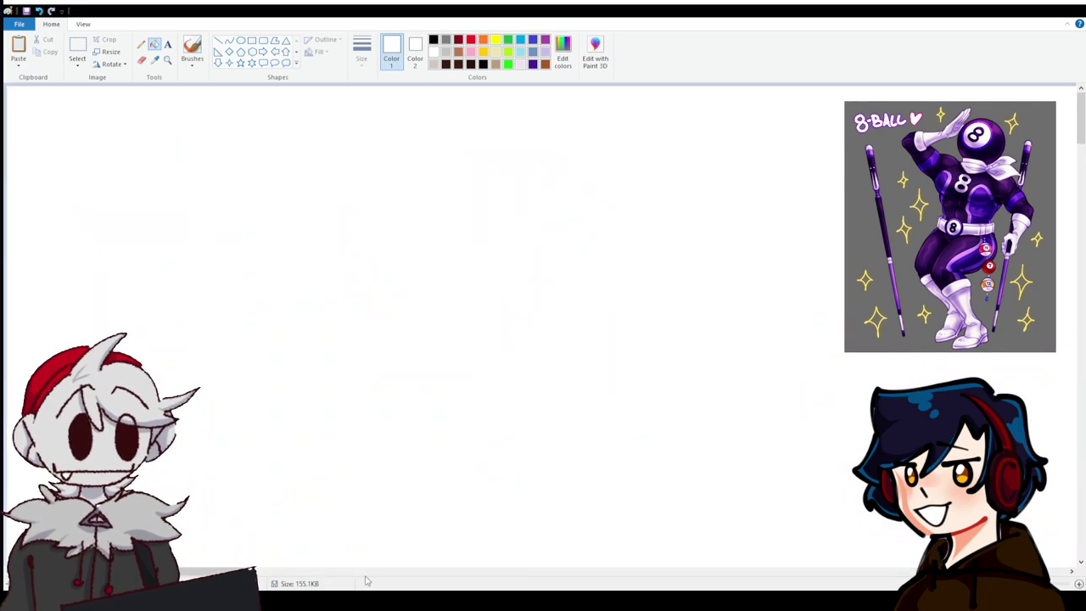
drag(194, 577, 990, 577)
scroll(578, 248, down, 3)
scroll(444, 215, down, 1)
scroll(438, 218, down, 2)
scroll(442, 216, up, 2)
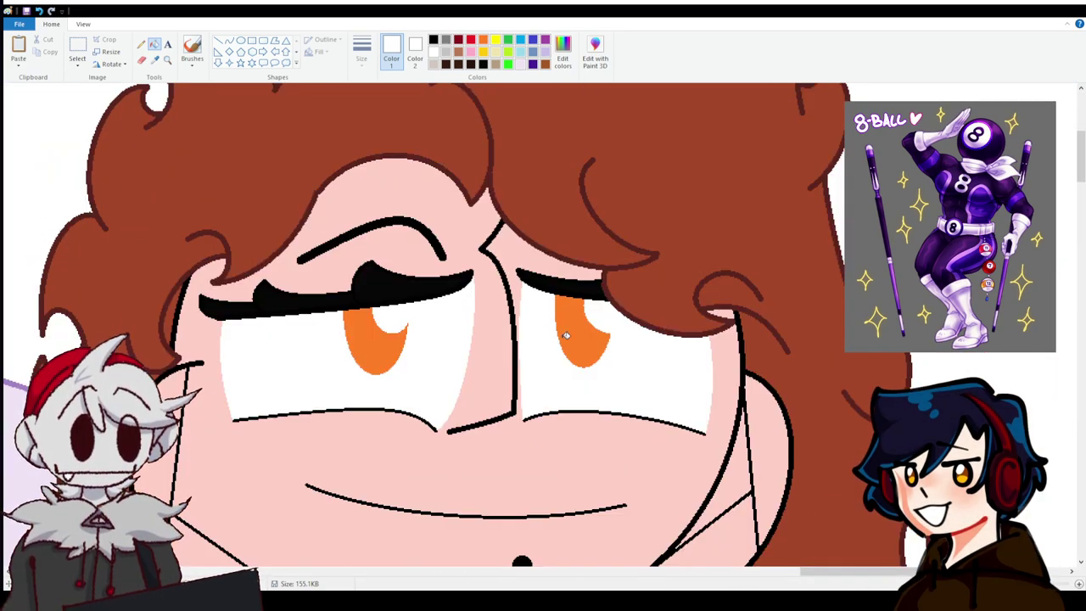
scroll(567, 336, up, 1)
scroll(686, 422, down, 5)
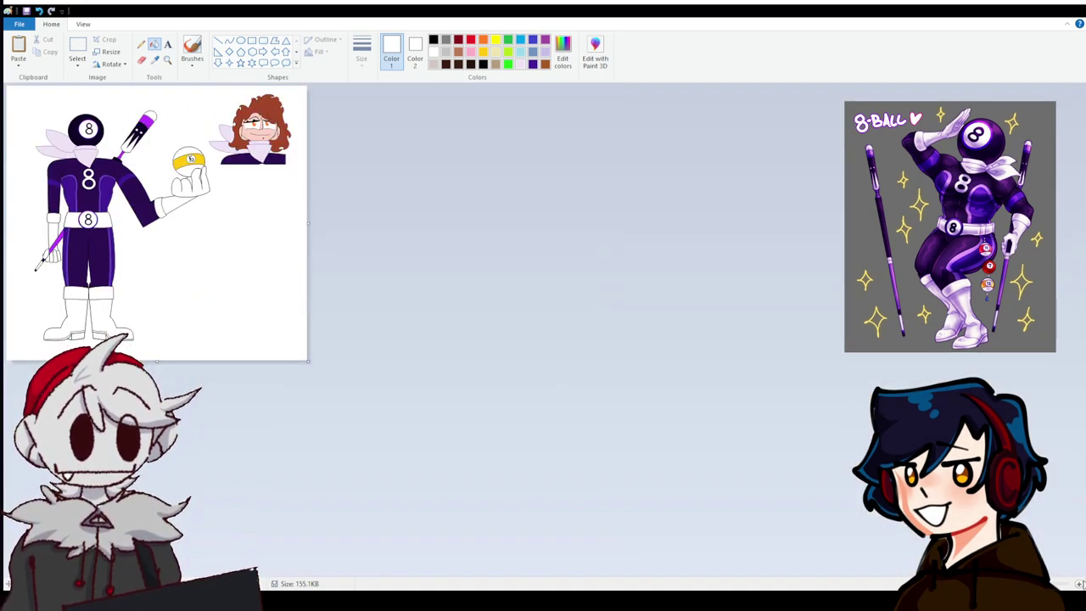
Sample the hair's reddish brown as both the primary and the secondary colour.
scroll(466, 509, up, 5)
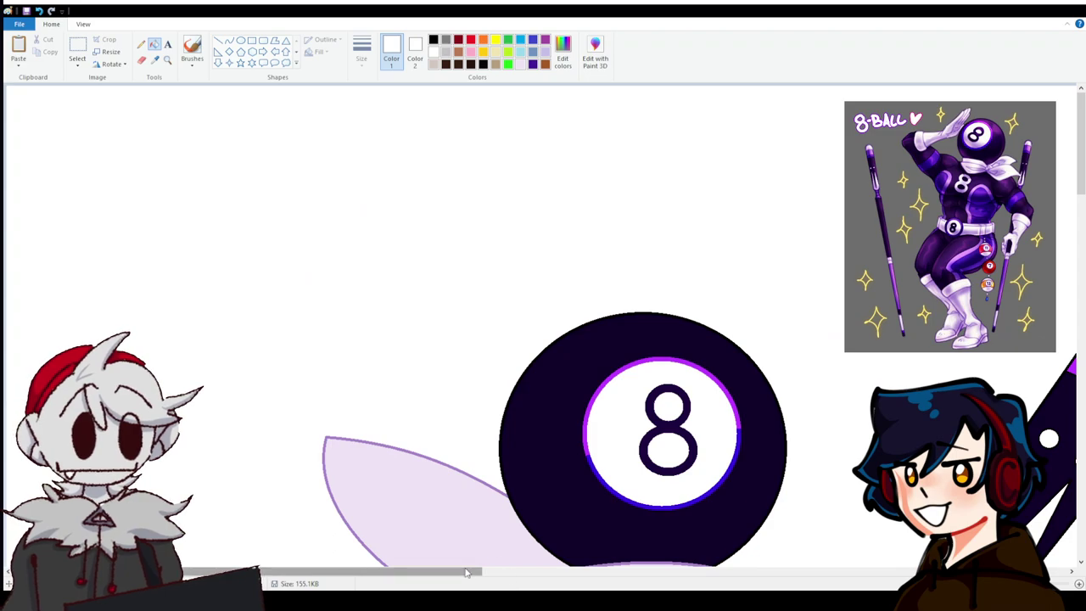
drag(466, 573, 805, 573)
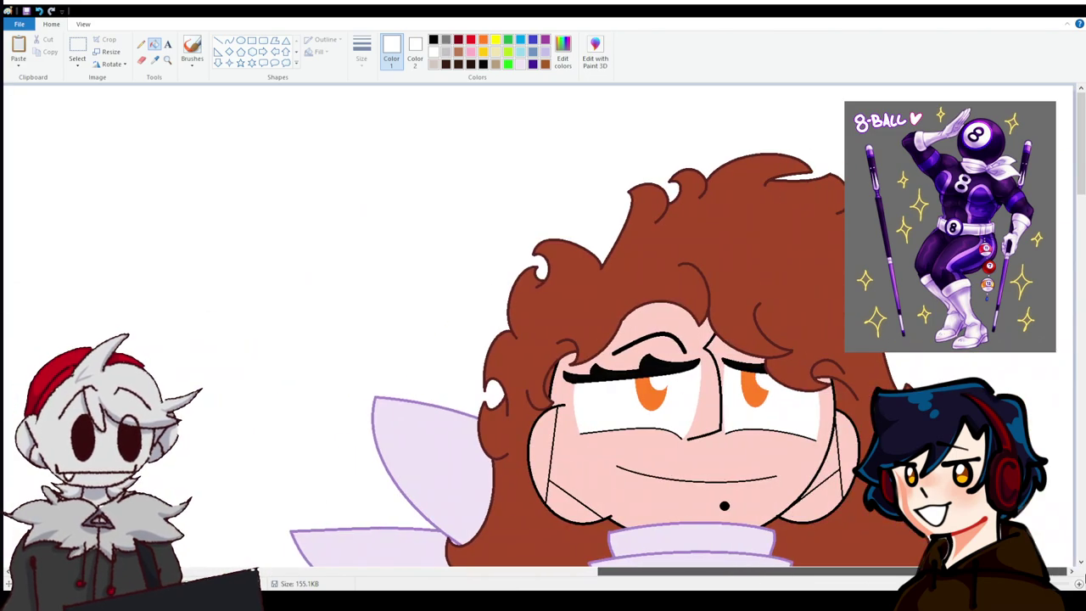
click(709, 192)
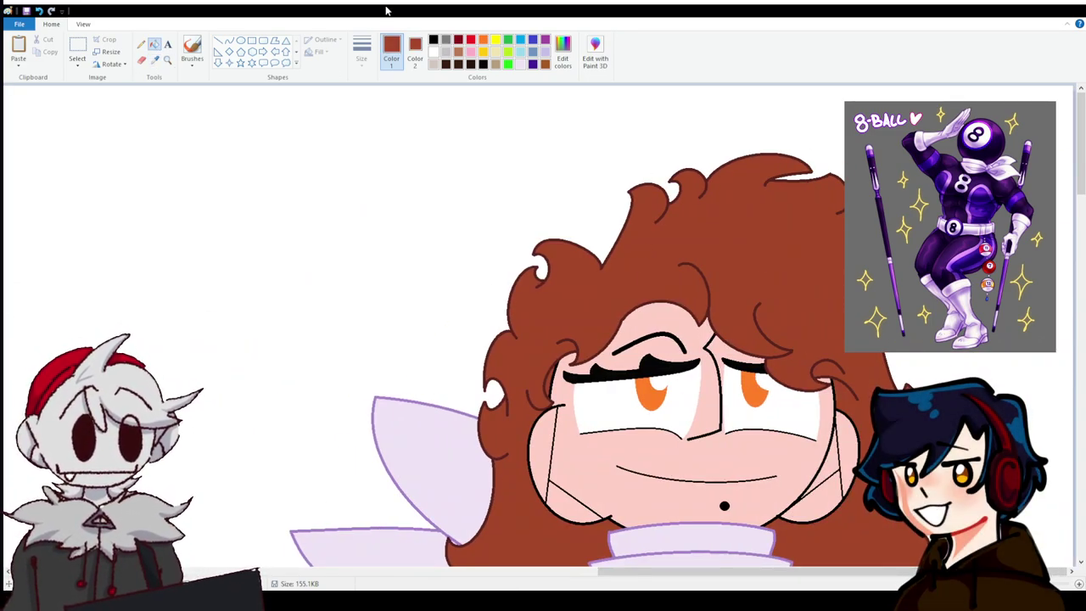
click(434, 51)
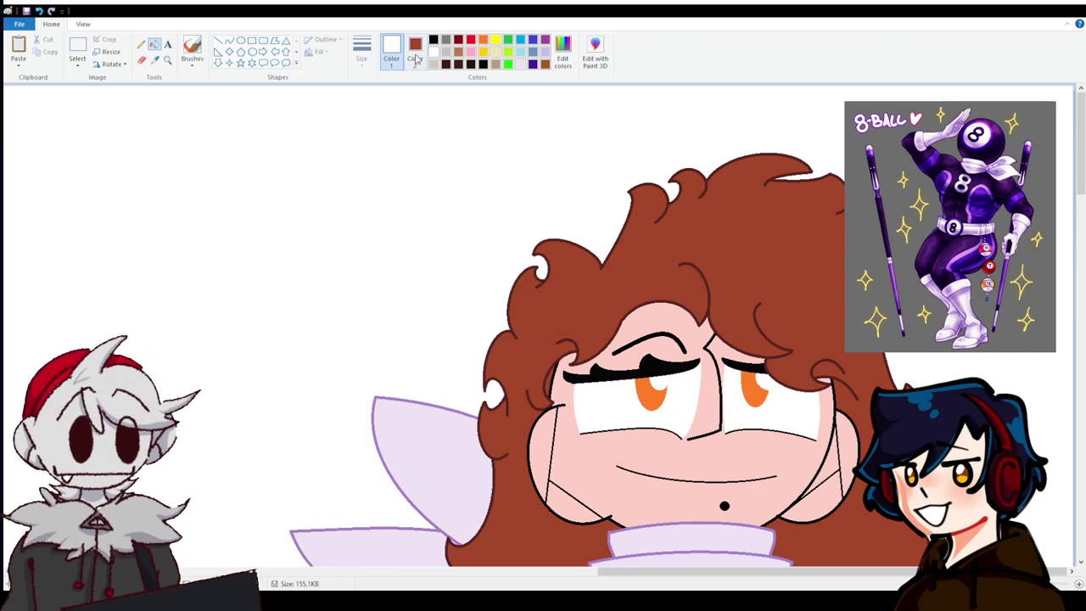
click(155, 63)
click(791, 302)
click(415, 52)
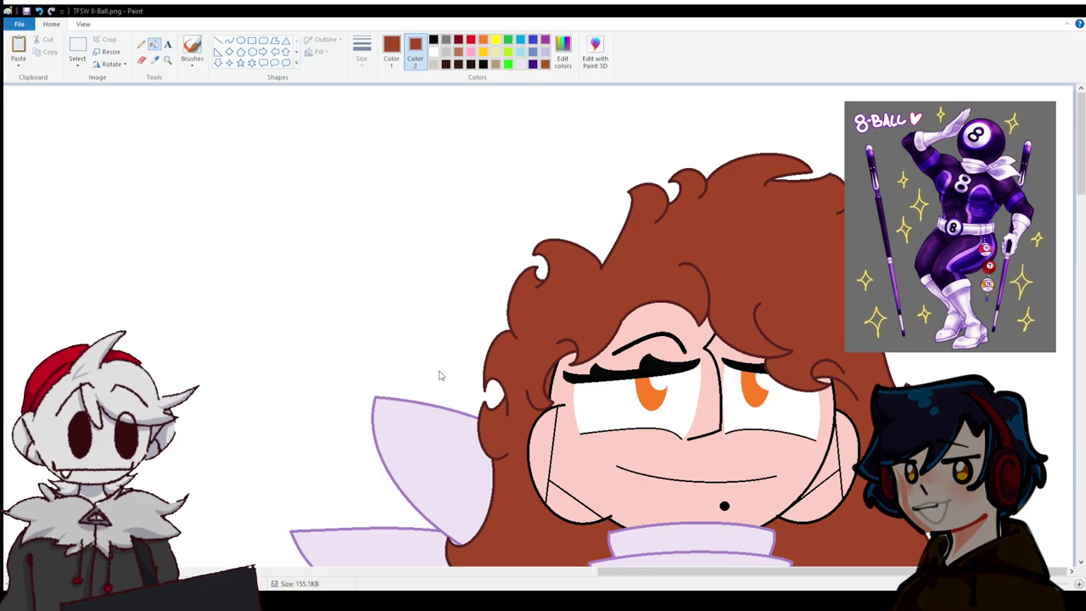
Paint a lighter reddish-brown highlight band across the upper hair to its left edge, using the eraser with the secondary colour.
click(142, 60)
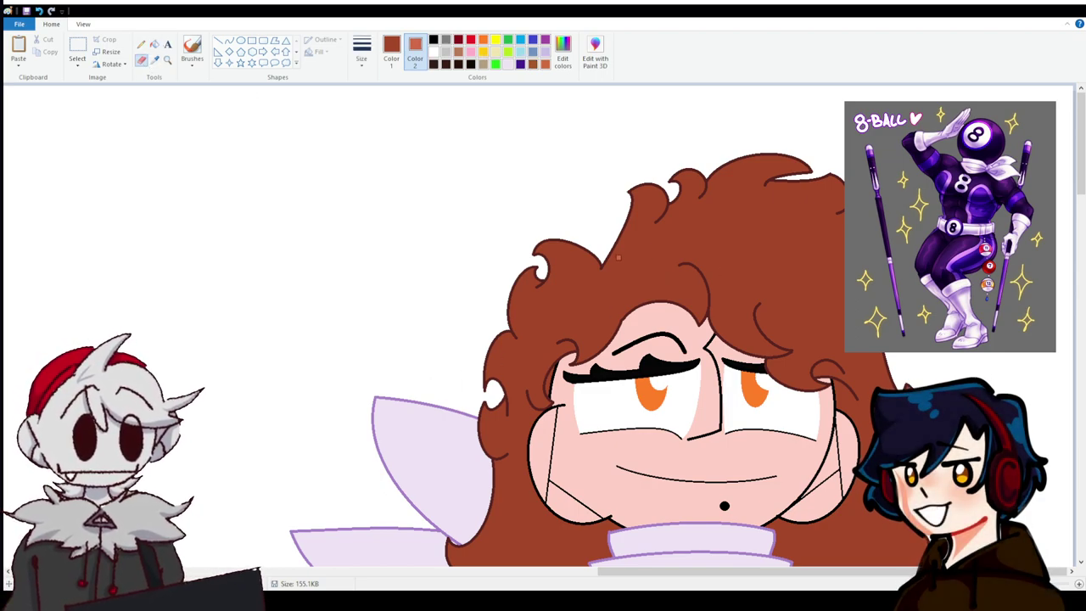
mouse_move(614, 270)
mouse_down()
mouse_move(644, 271)
mouse_move(705, 234)
mouse_move(736, 186)
mouse_move(787, 170)
mouse_move(840, 214)
mouse_up()
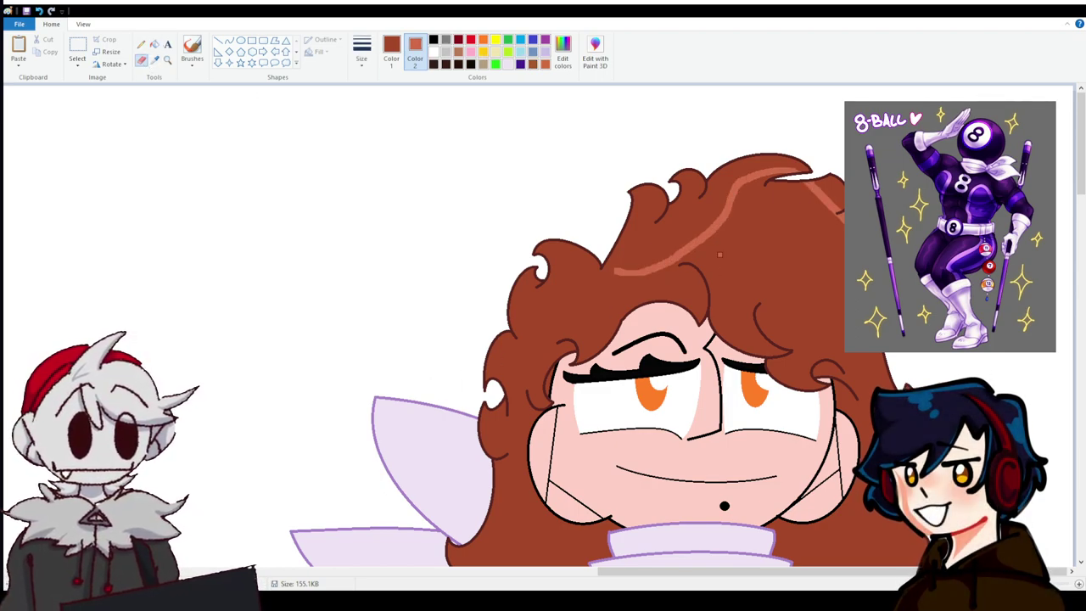
drag(617, 272, 510, 288)
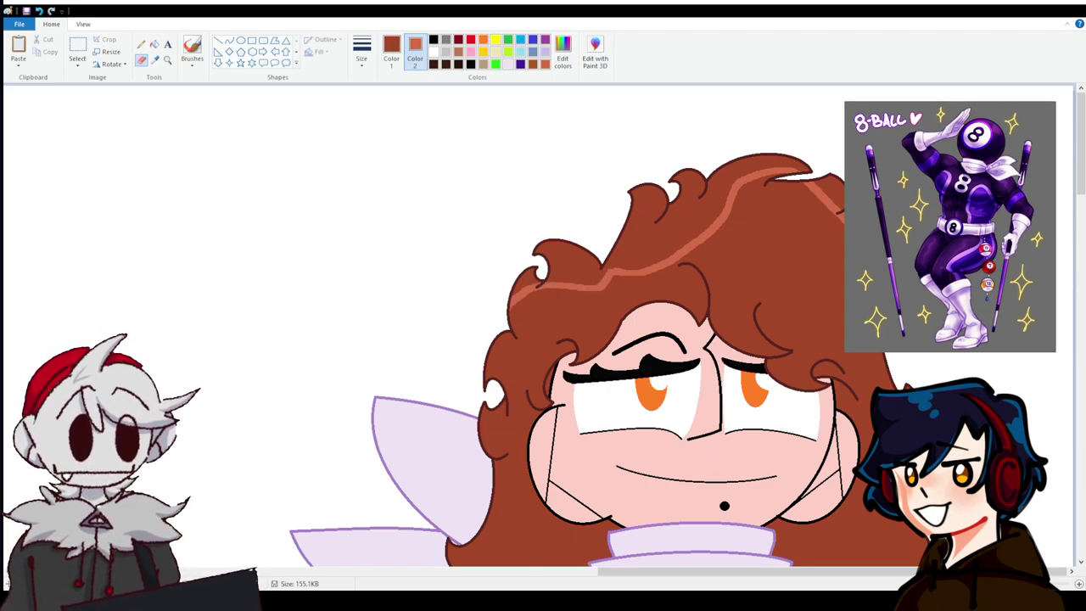
Paint a second highlight band lower across the hair and fill the area between the bands with the lighter reddish brown.
mouse_move(843, 289)
mouse_down()
mouse_move(791, 225)
mouse_move(765, 228)
mouse_move(724, 269)
mouse_move(690, 288)
mouse_move(623, 297)
mouse_move(584, 336)
mouse_move(488, 344)
mouse_up()
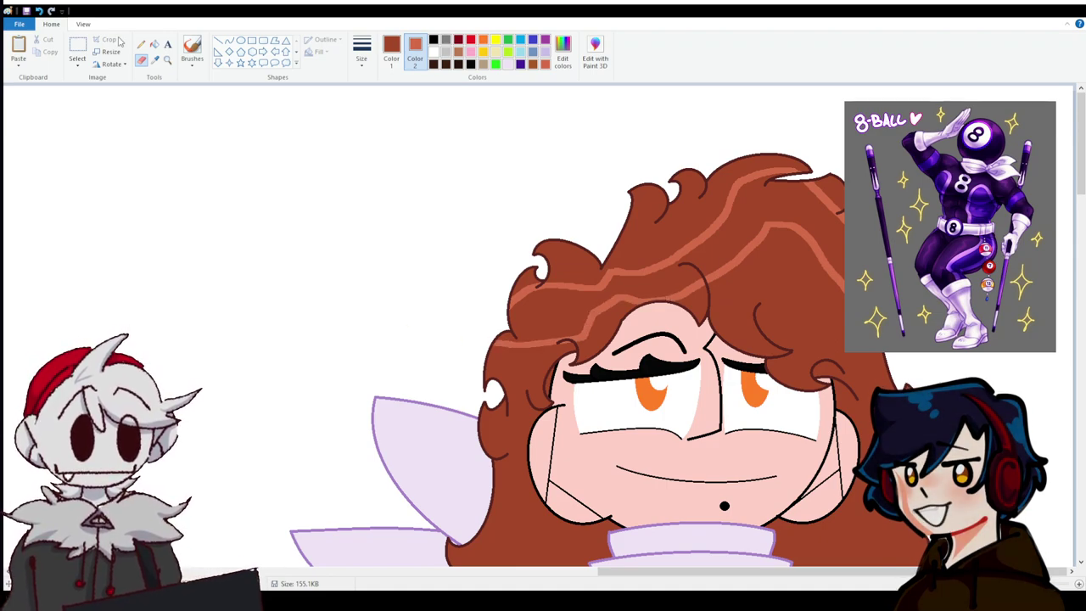
click(153, 44)
click(727, 243)
scroll(730, 246, down, 2)
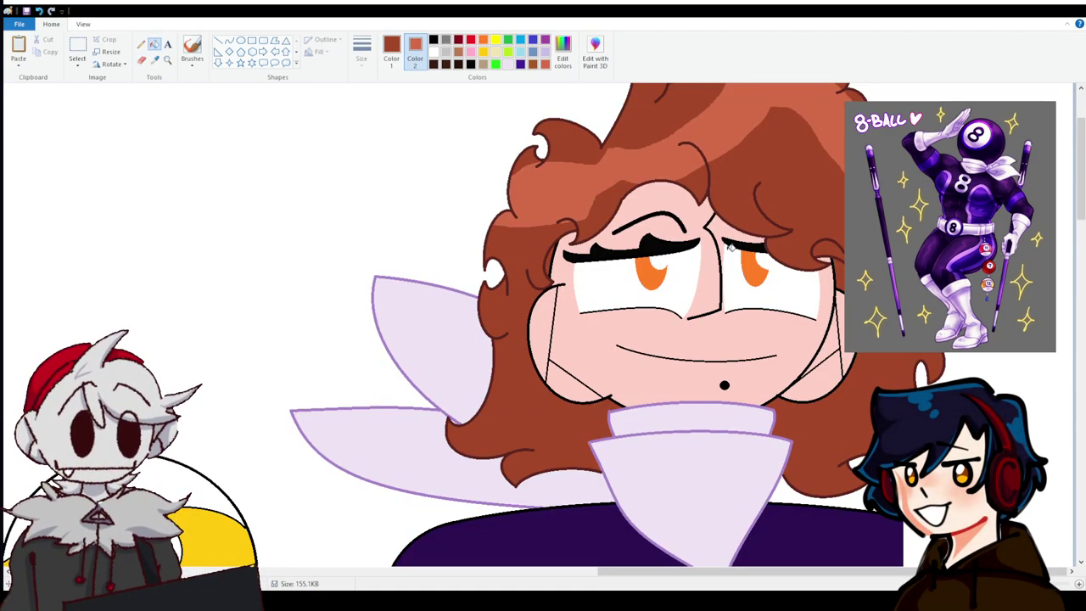
Undo the lighter fill and both highlight bands on the alternate head's hair.
scroll(727, 243, up, 2)
click(39, 11)
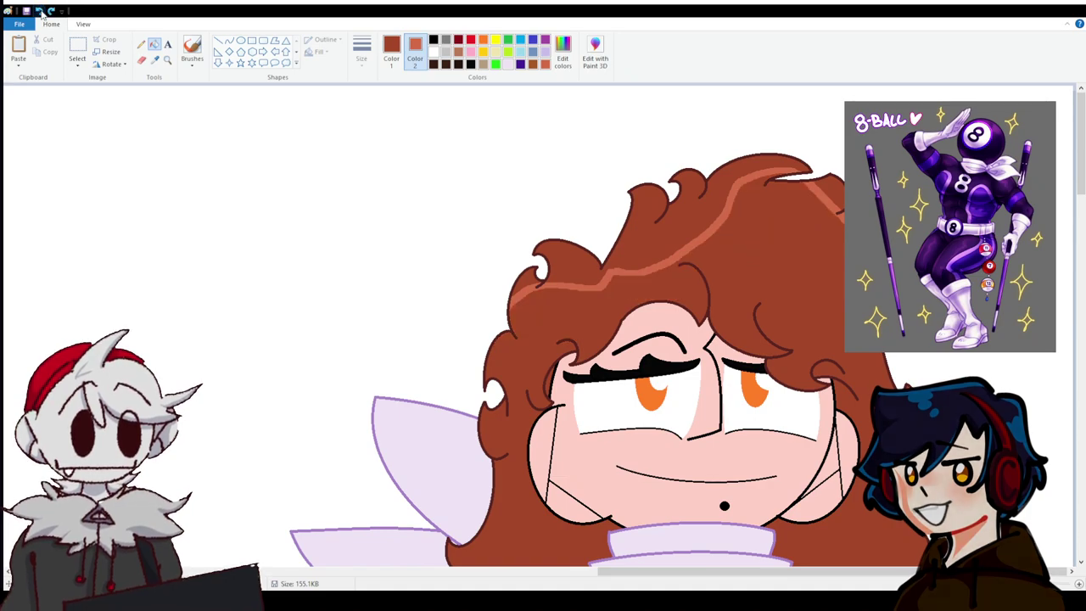
click(39, 11)
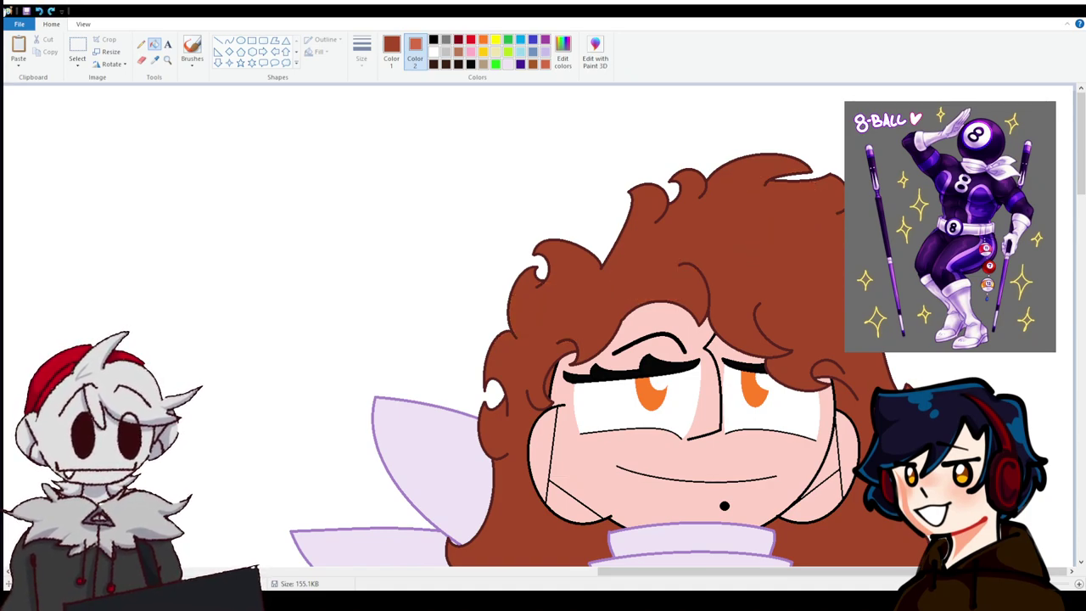
Save the drawing and view the whole figure together with the alternate head.
click(27, 11)
scroll(775, 349, down, 2)
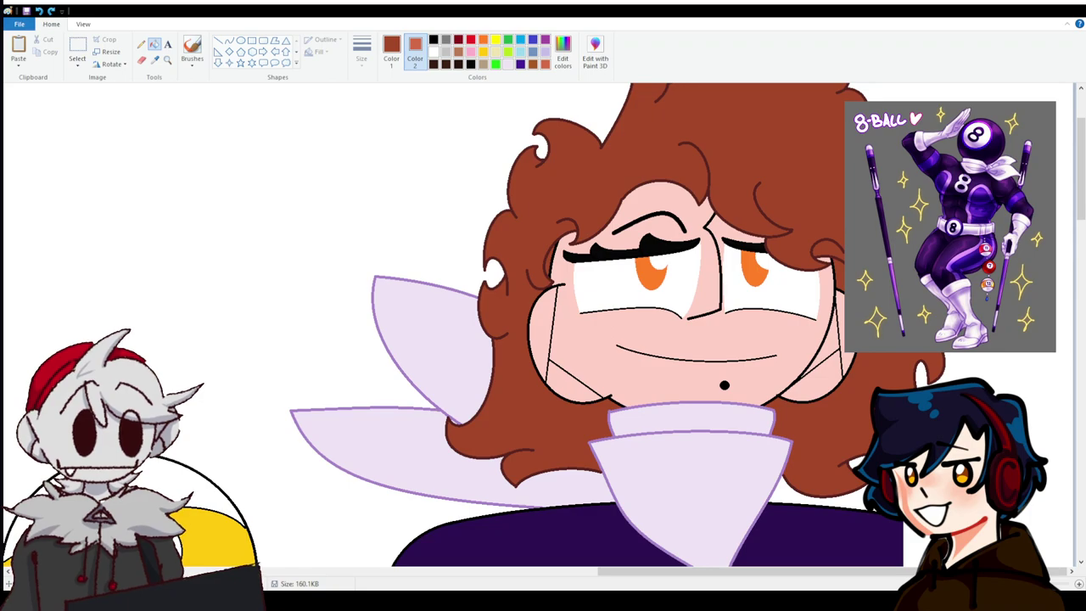
scroll(385, 373, down, 3)
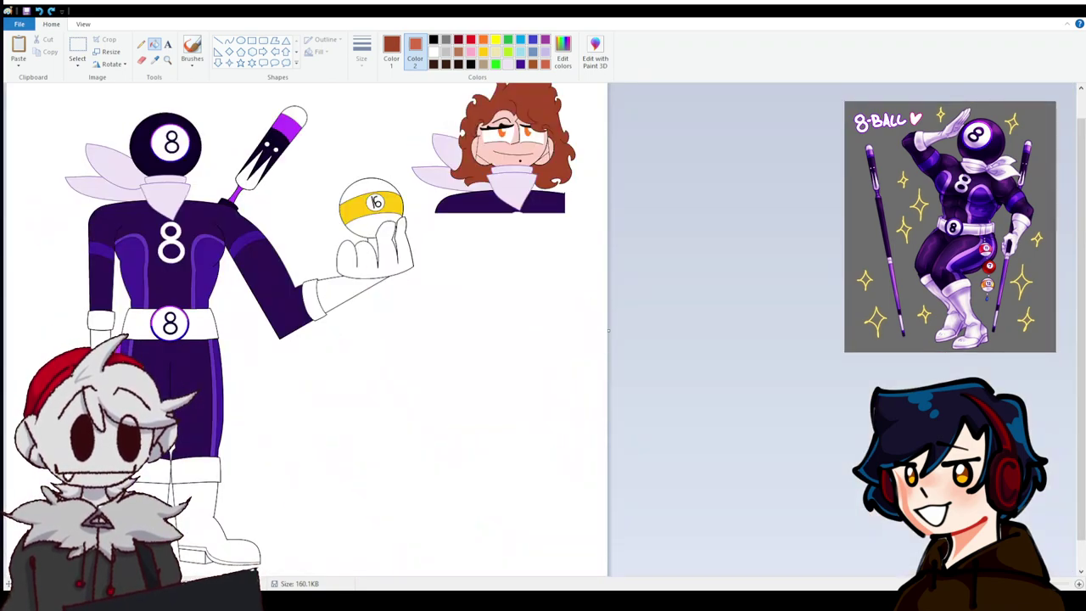